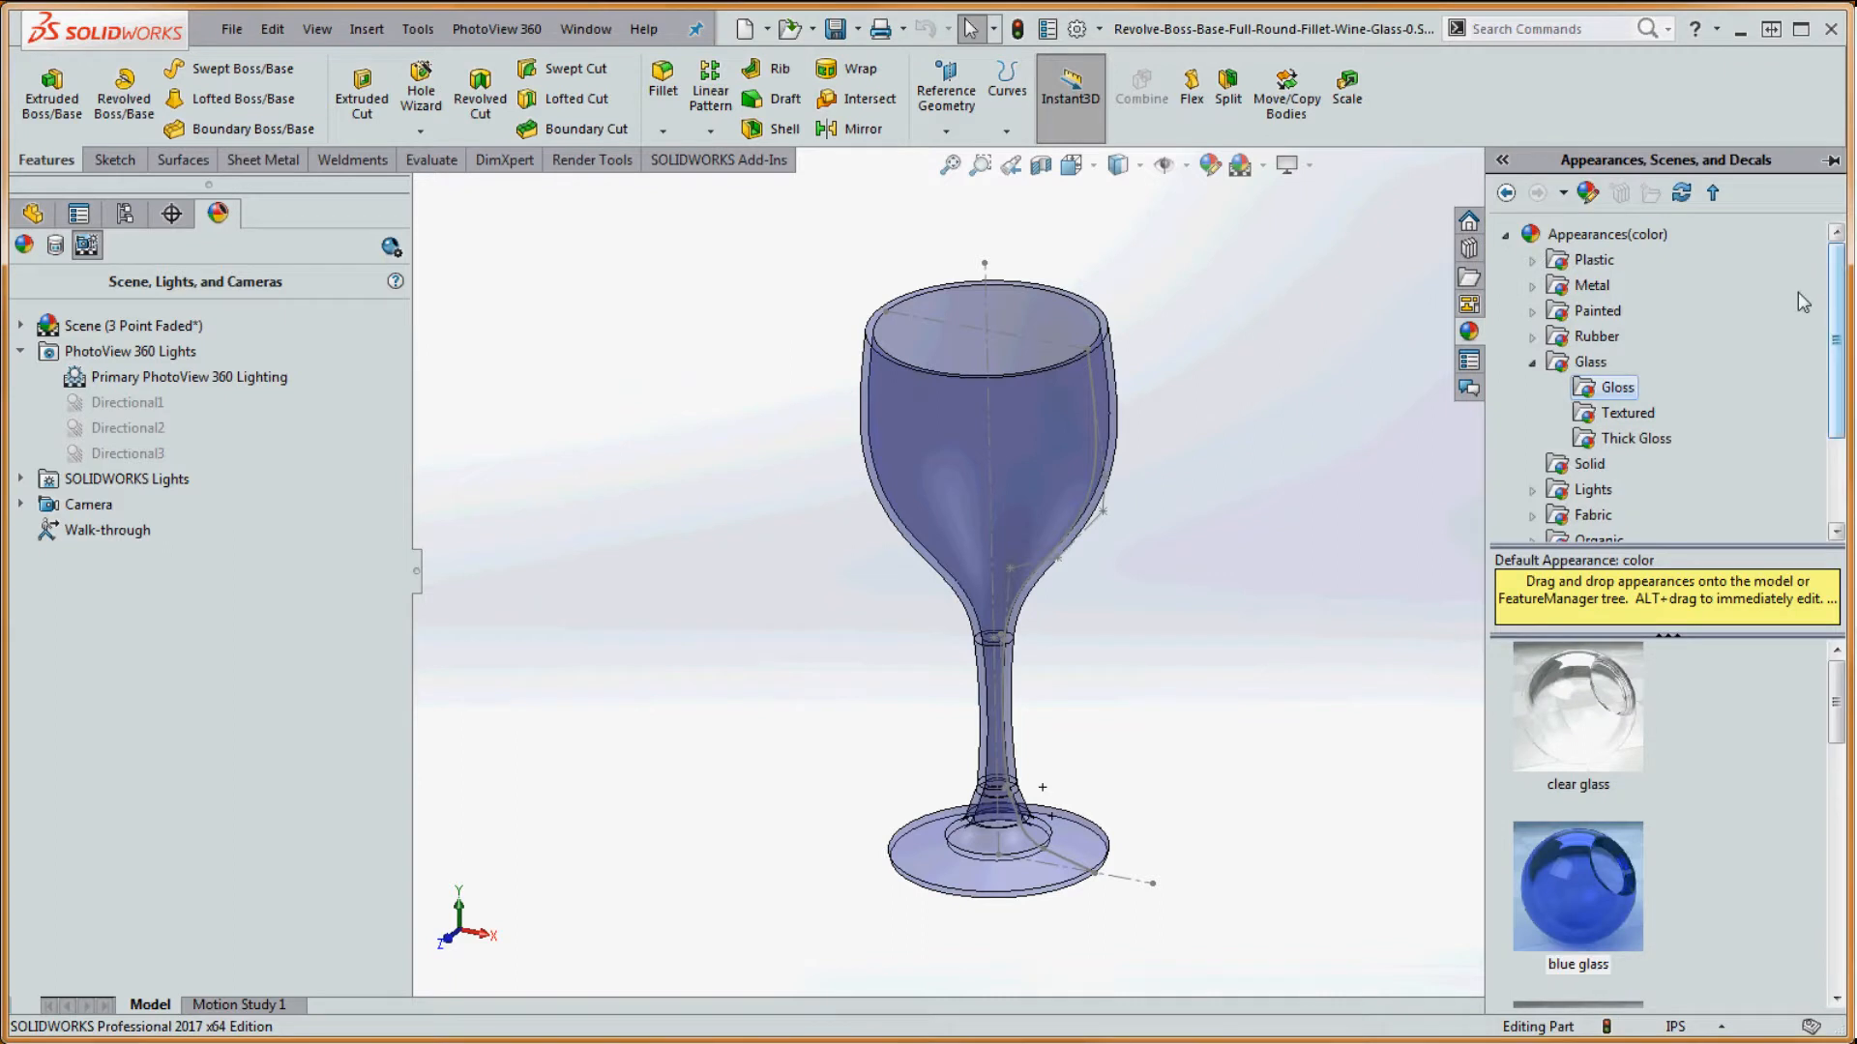
- Apply the Backdrop - Studio Room scene from the basic scenes to the wine glass model
left_click(1505, 236)
left_click(1506, 261)
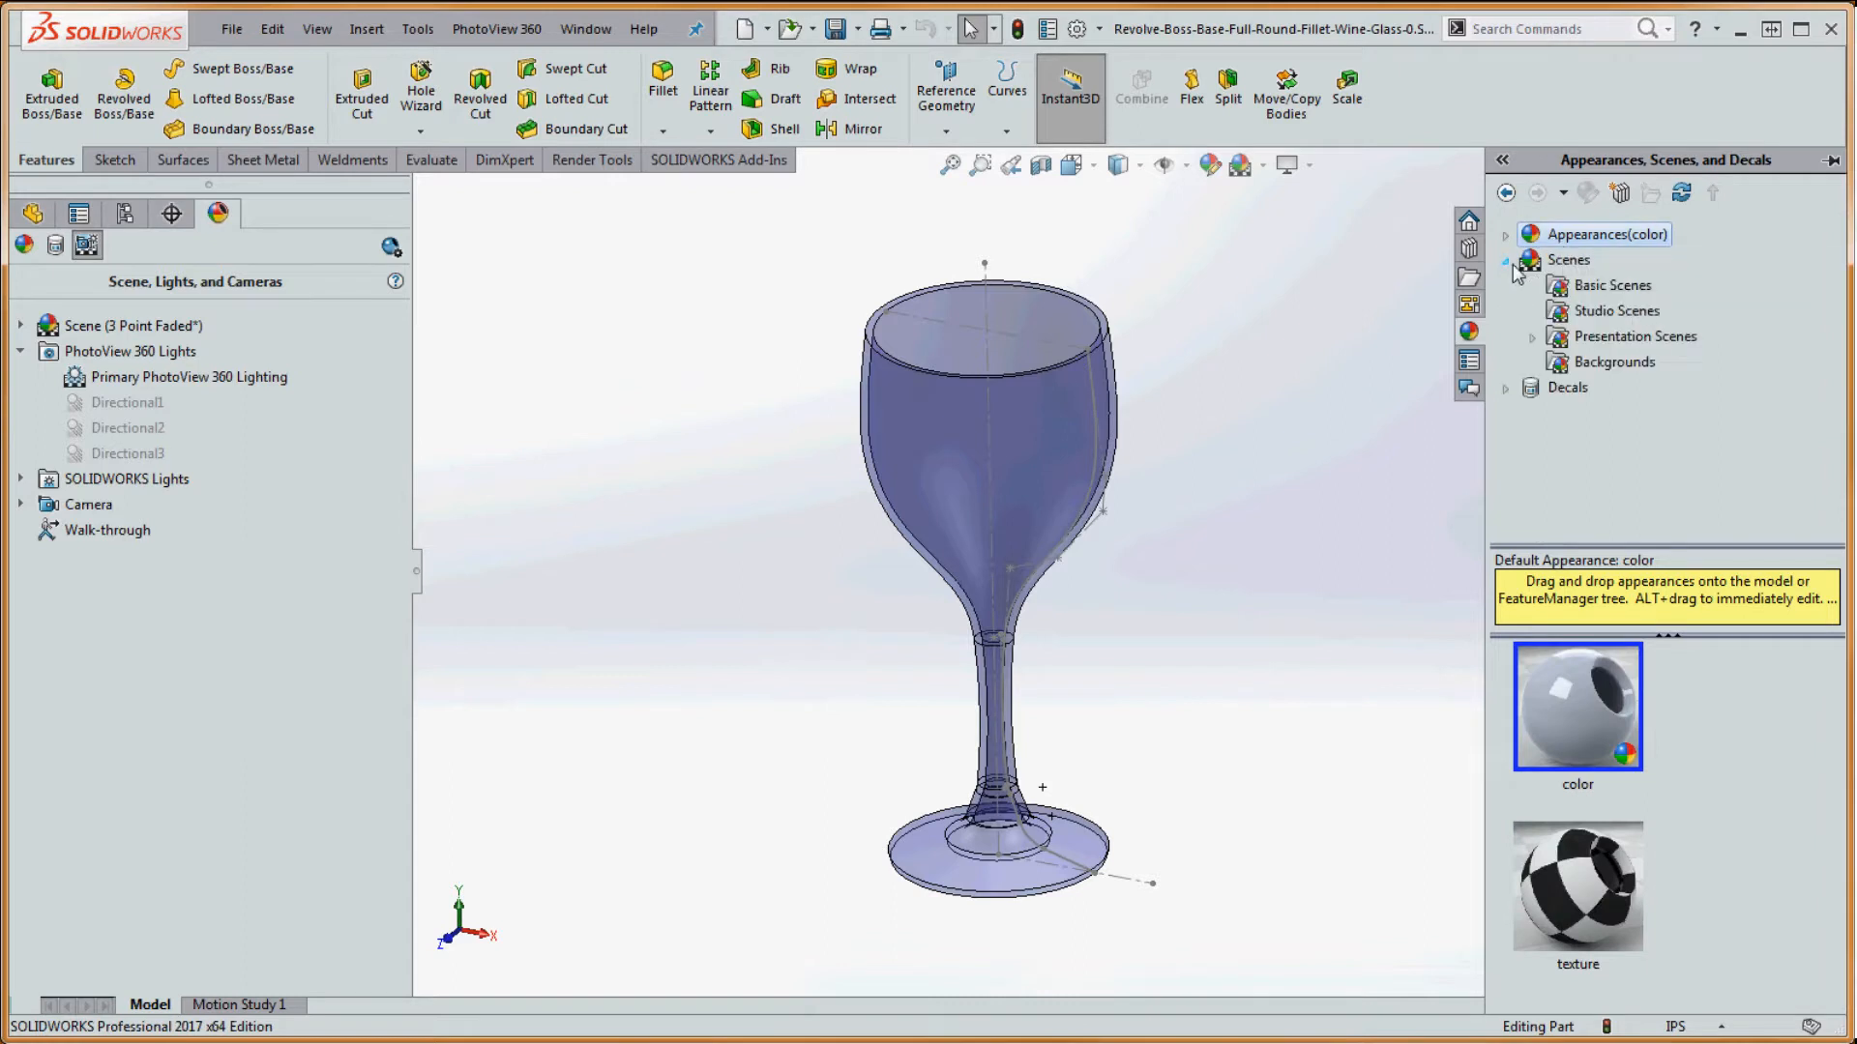
left_click(1603, 289)
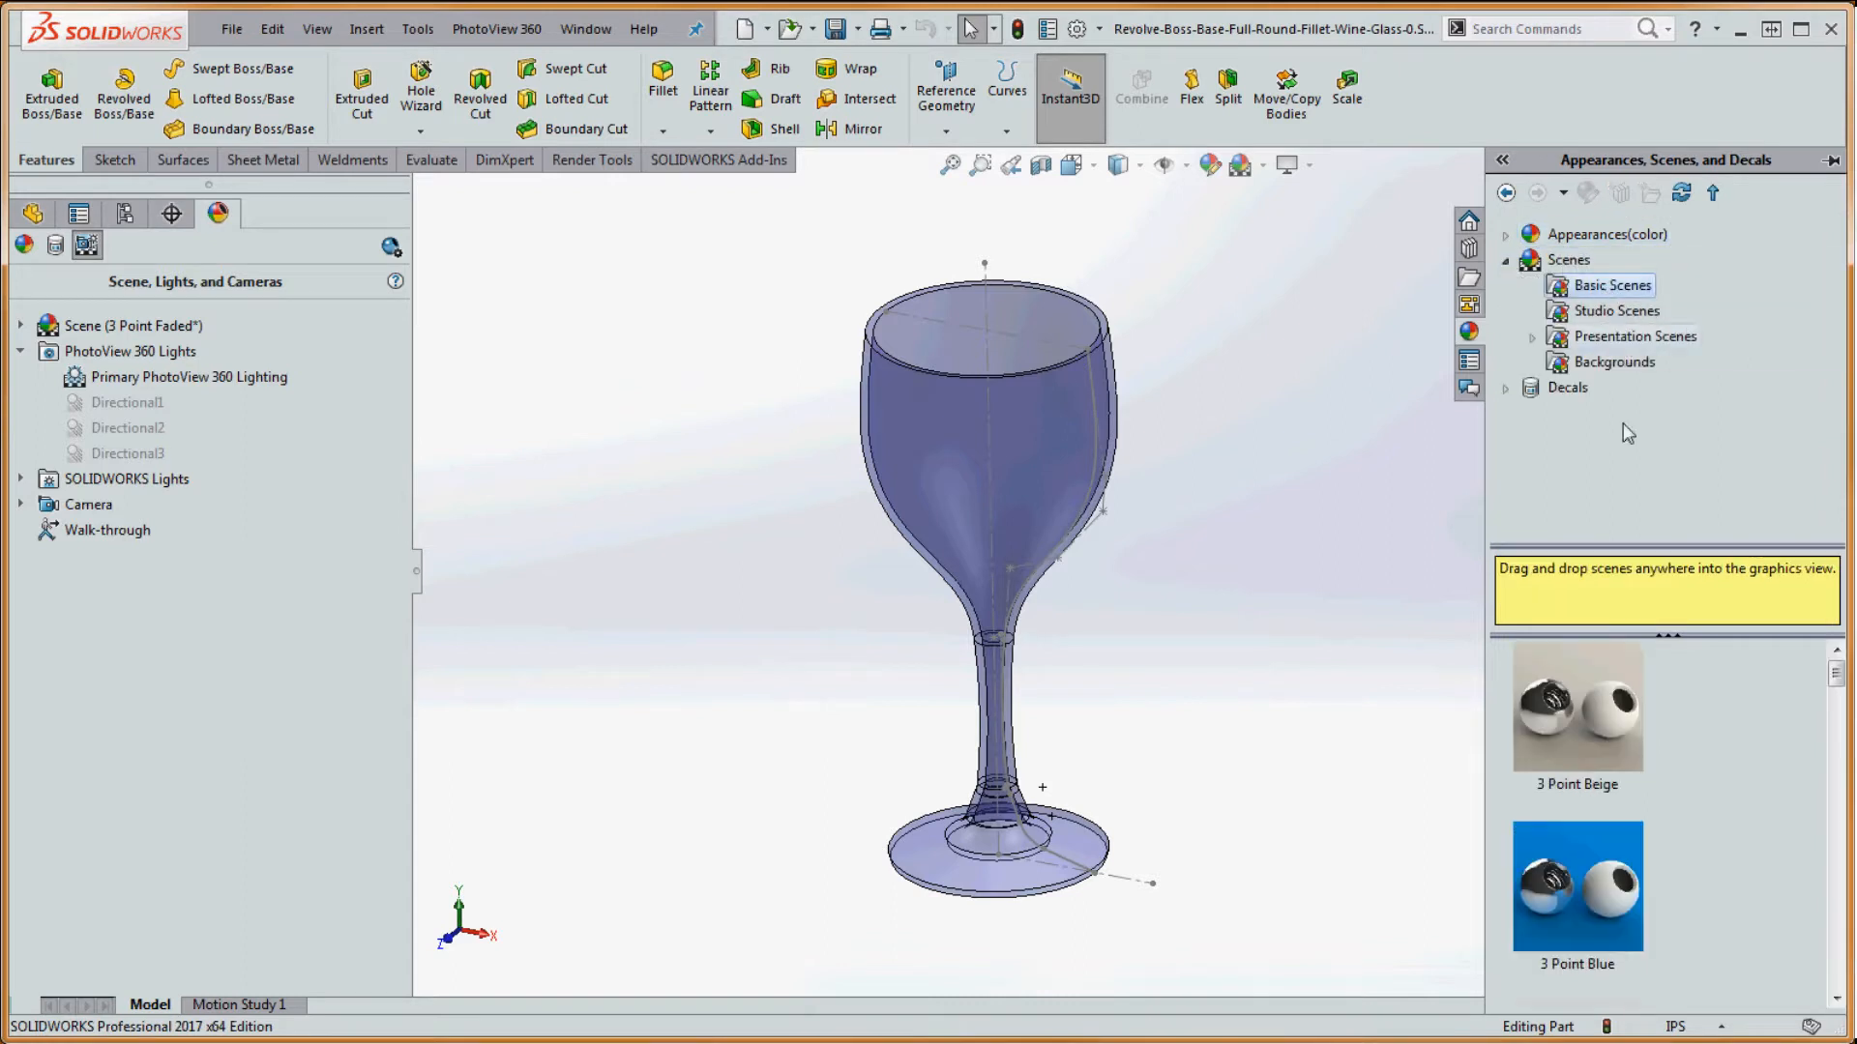
left_click_drag(1836, 677, 1840, 799)
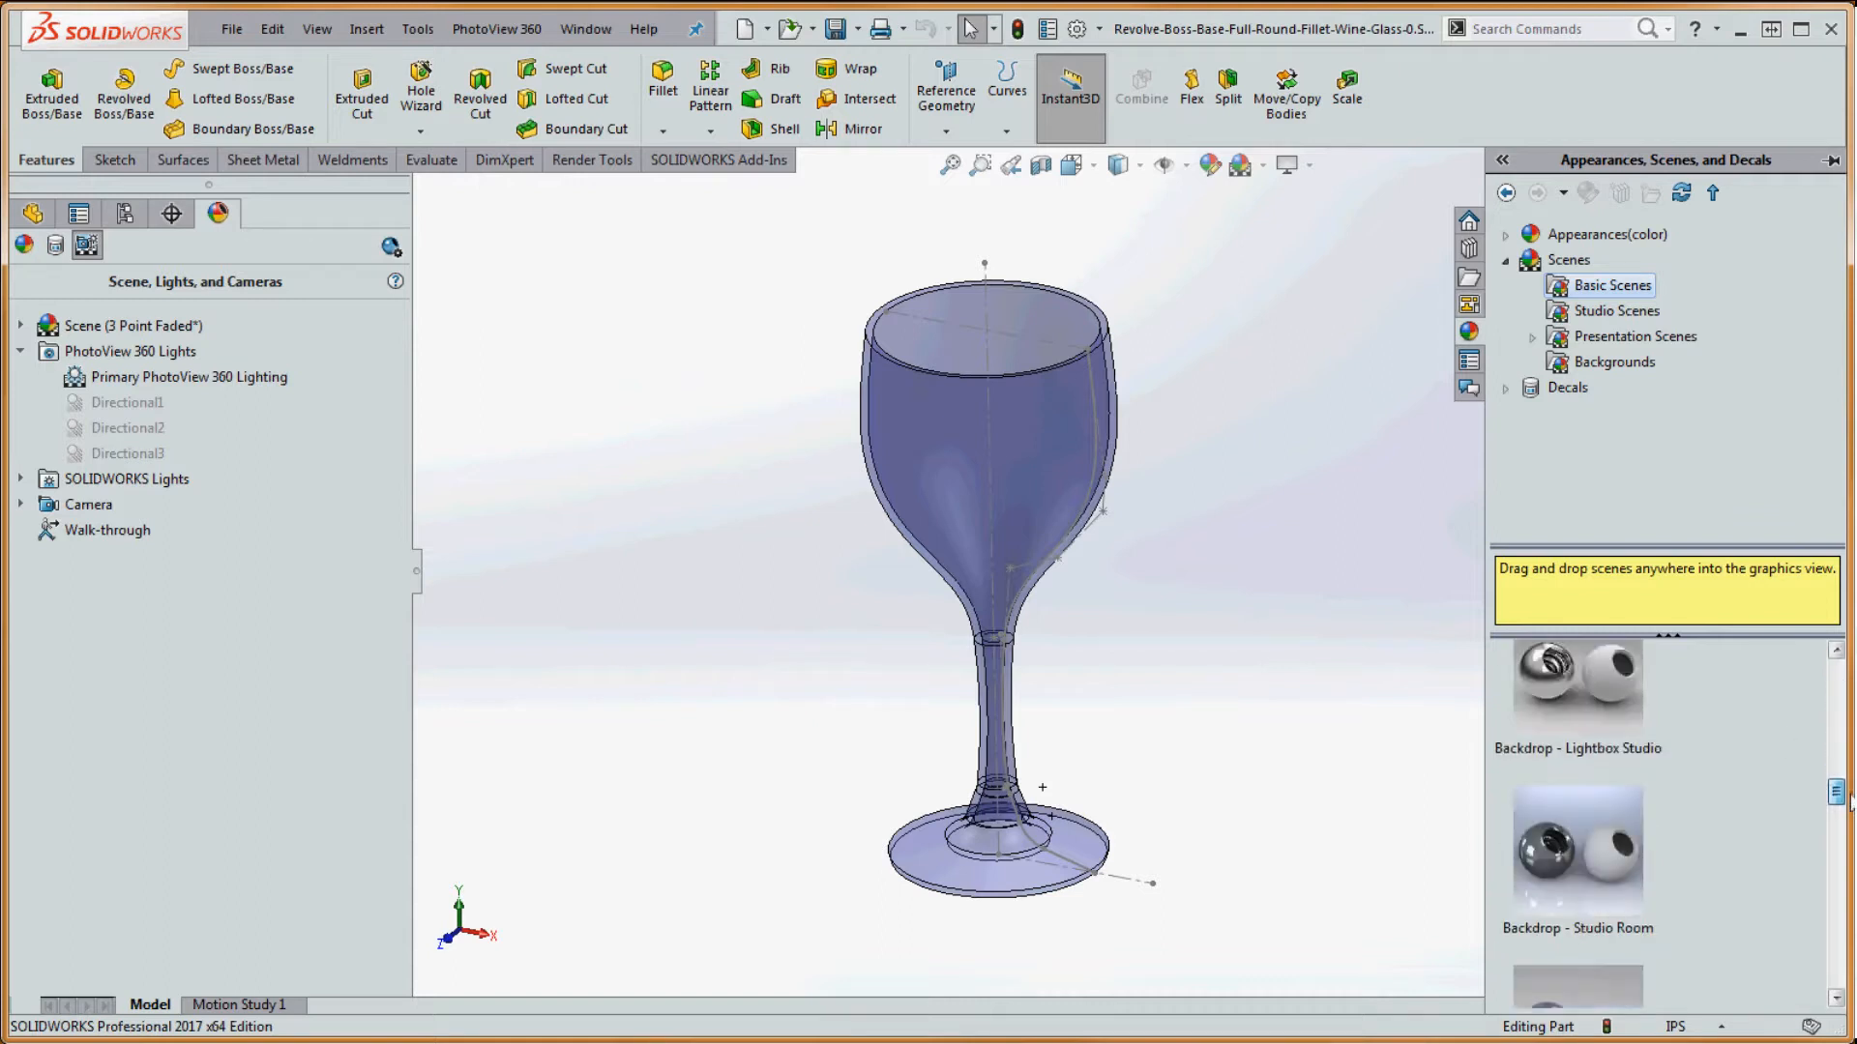
left_click_drag(1627, 851, 1227, 683)
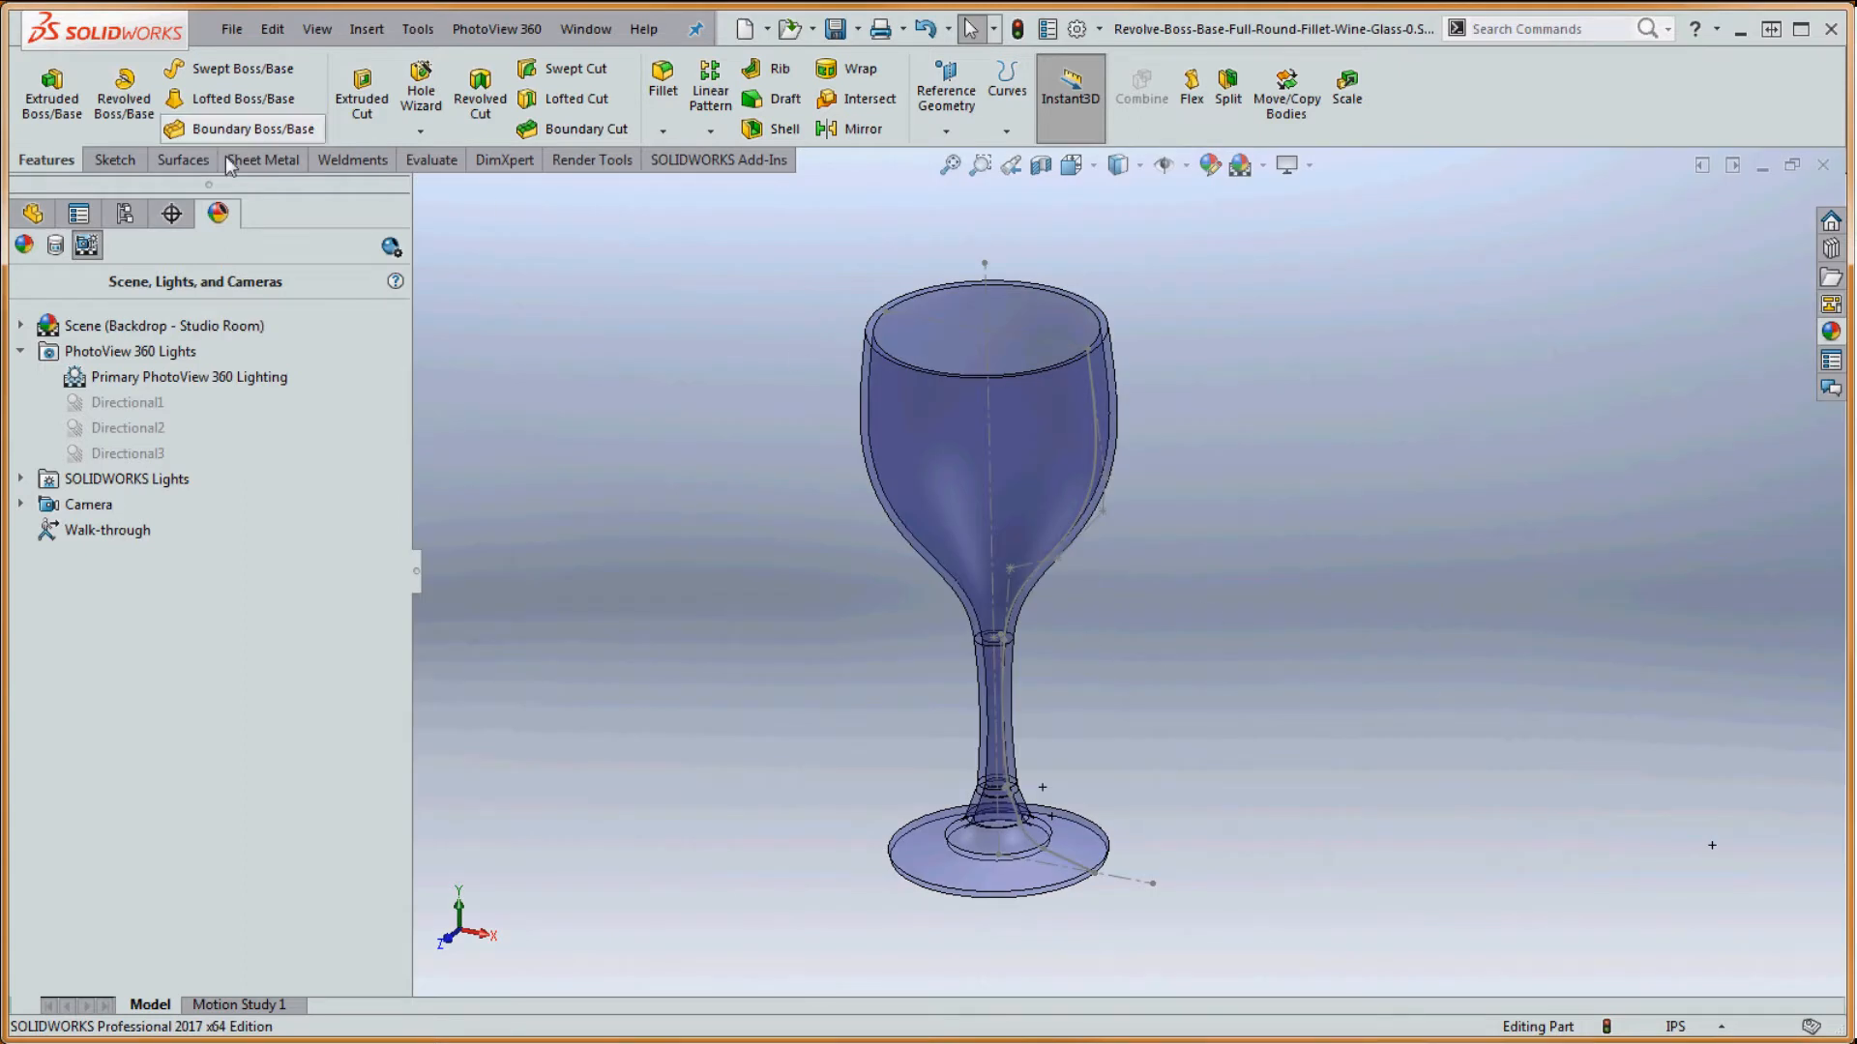
- Add a camera to the wine glass model and switch the display to its camera view
right_click(58, 511)
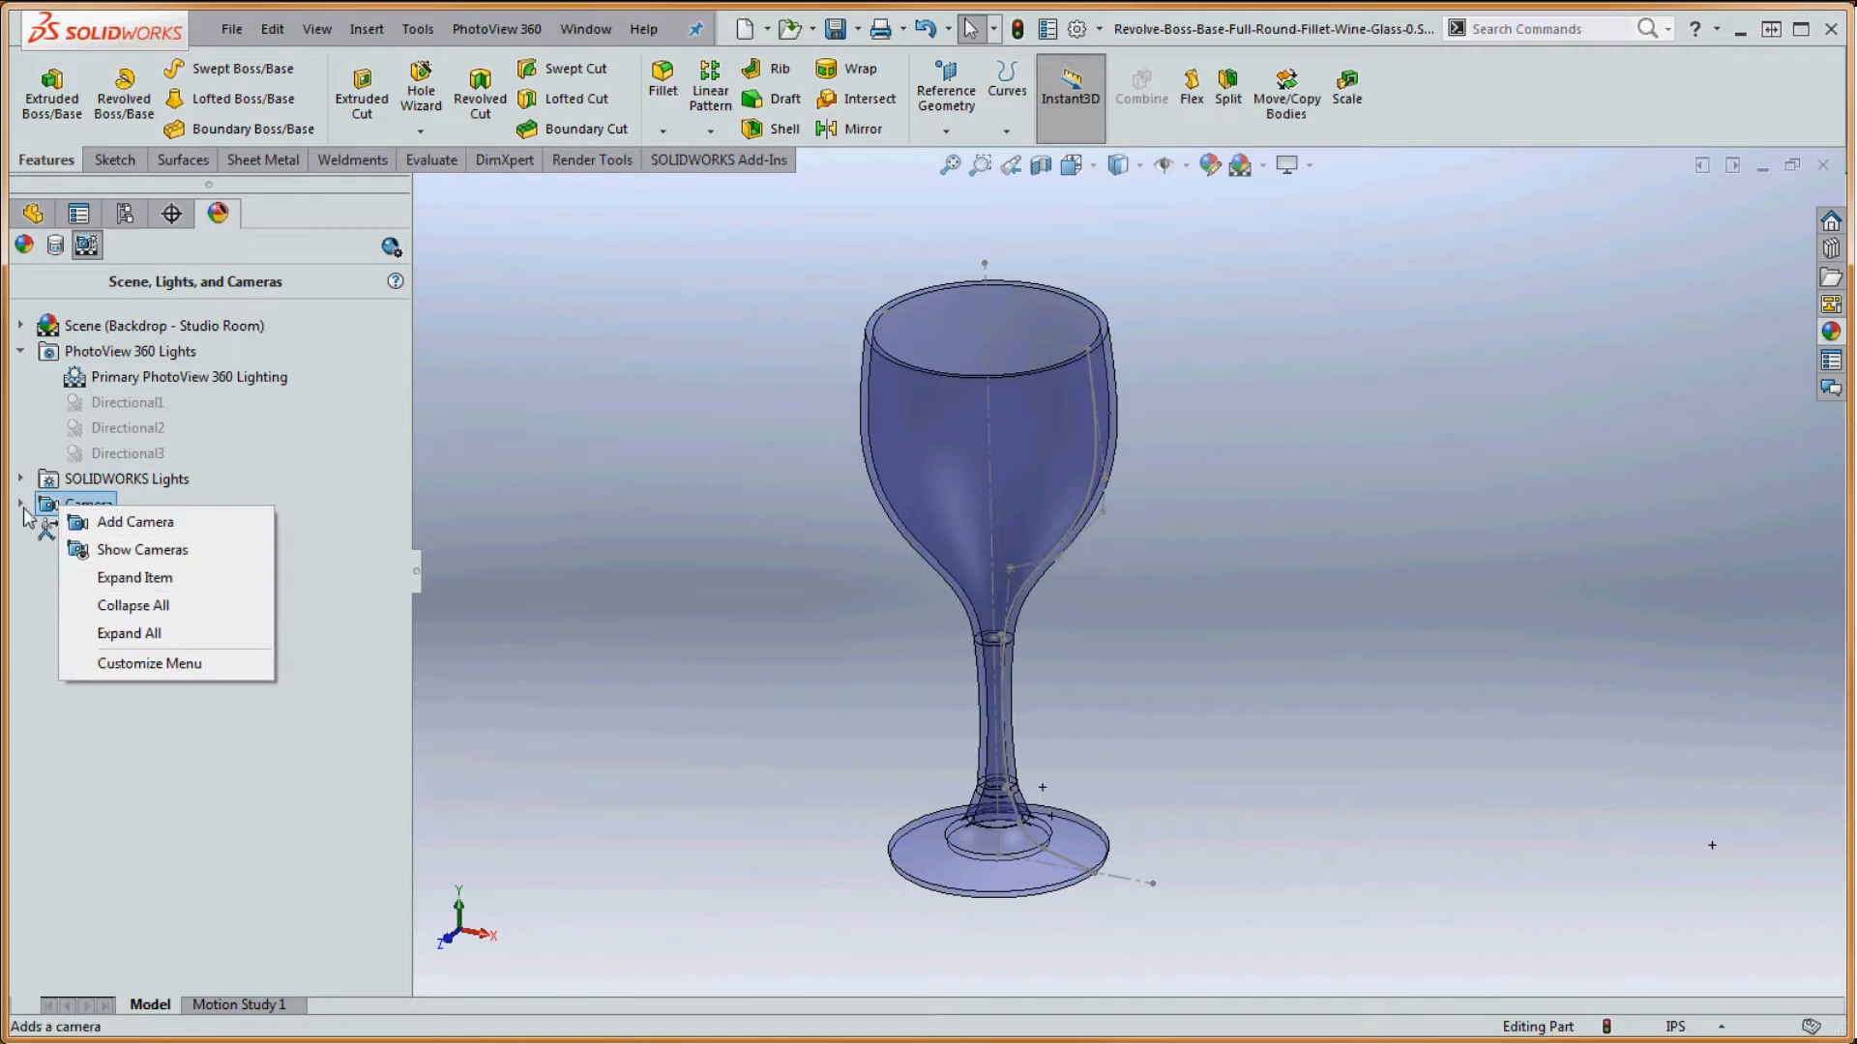
left_click(77, 525)
right_click(116, 537)
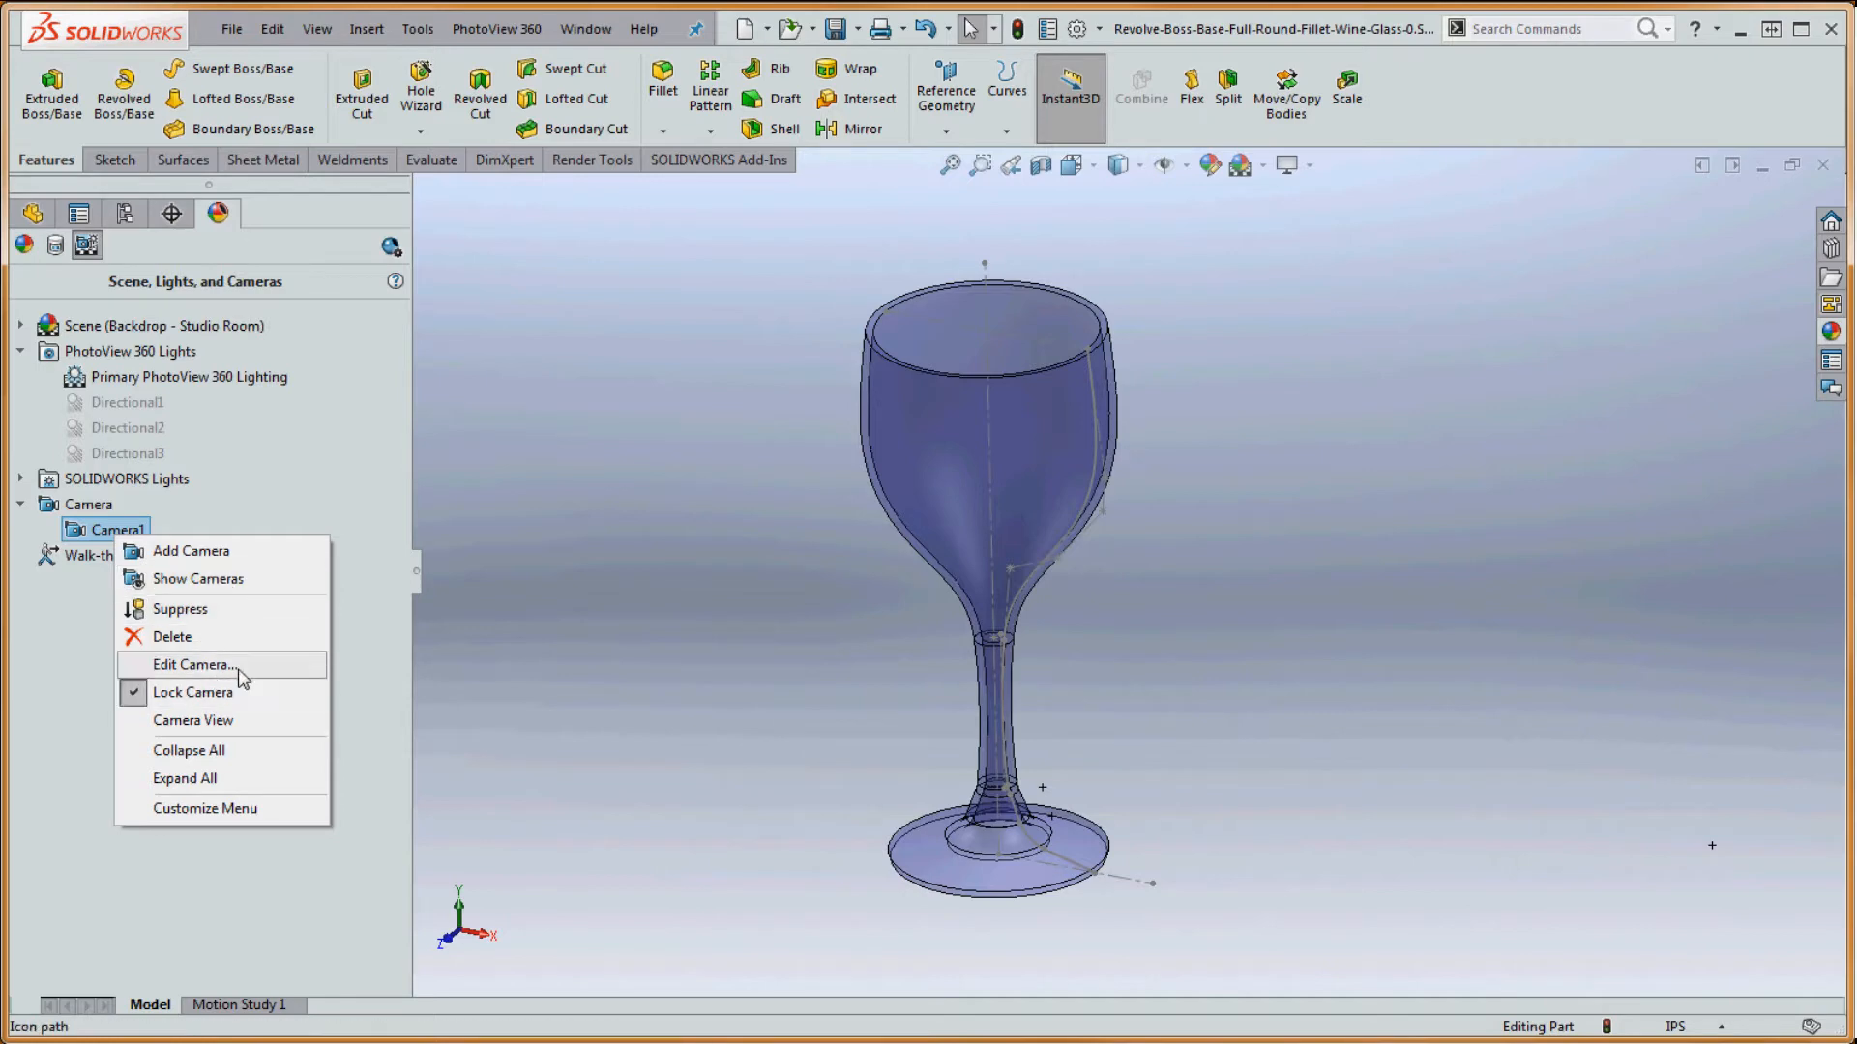
left_click(137, 696)
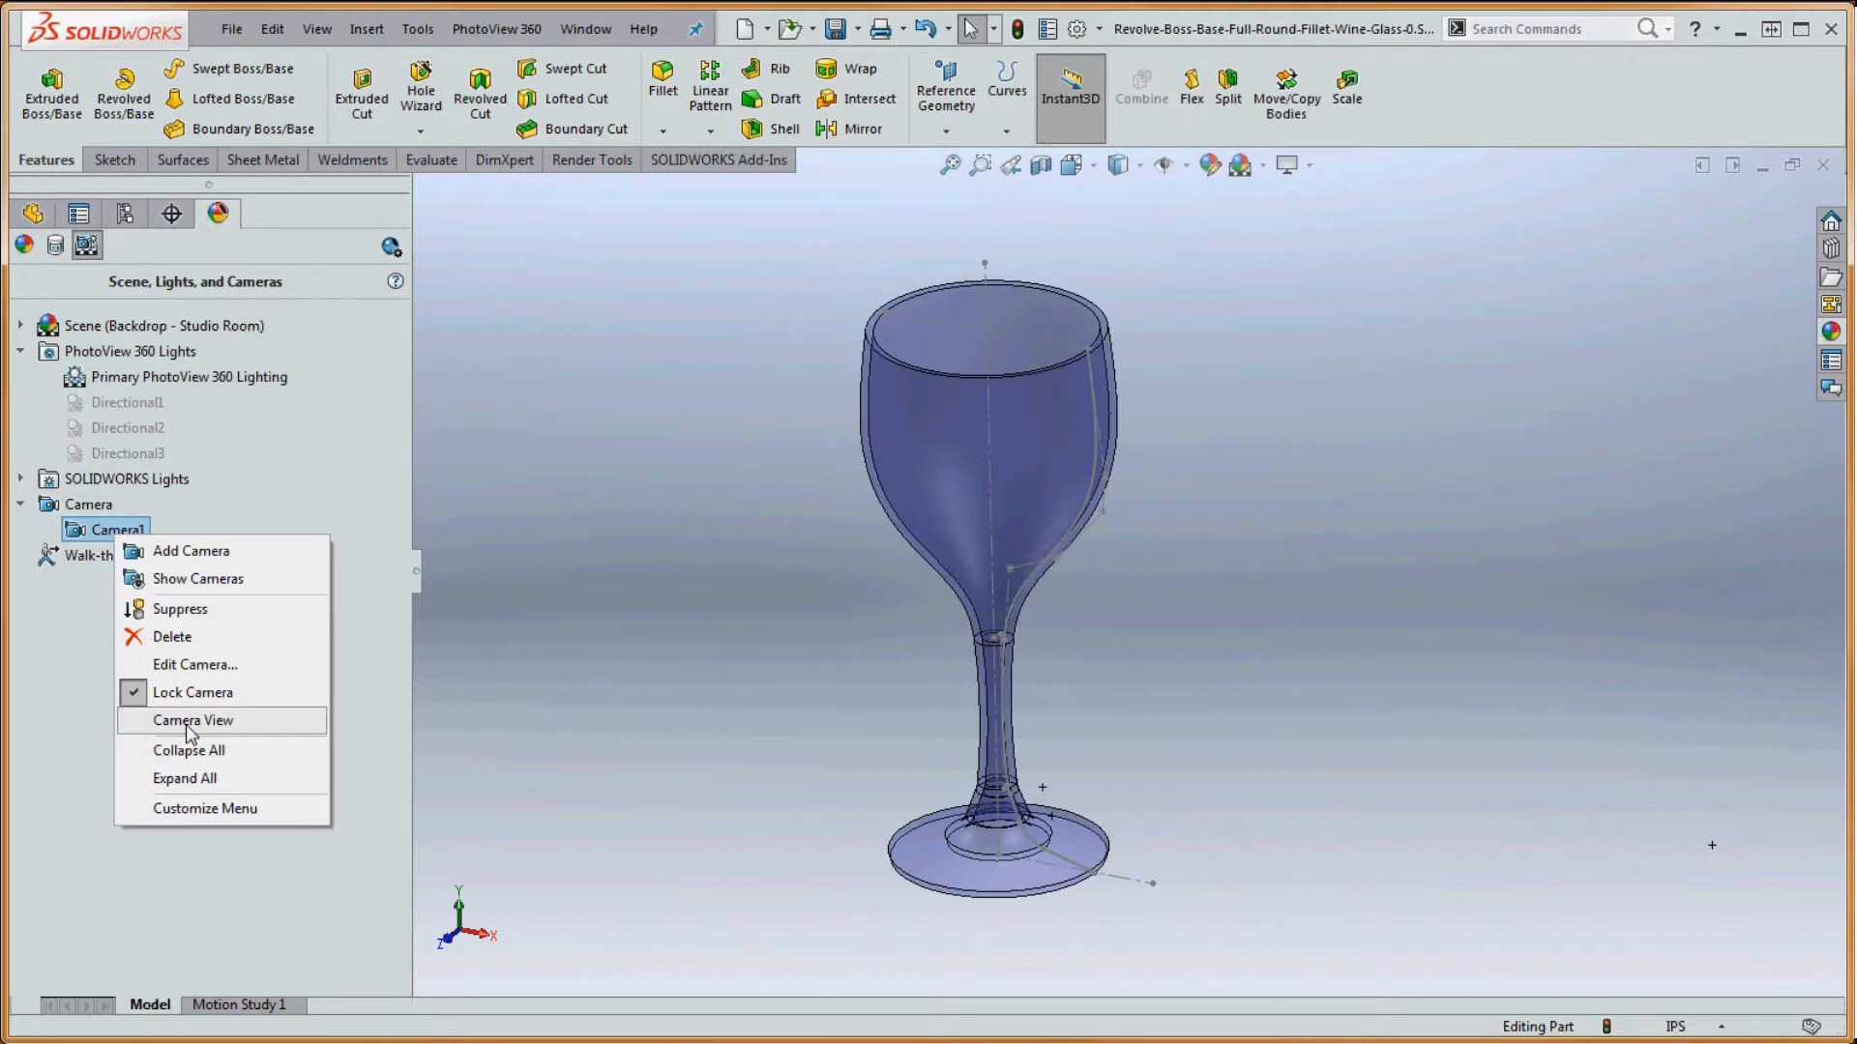
left_click(186, 721)
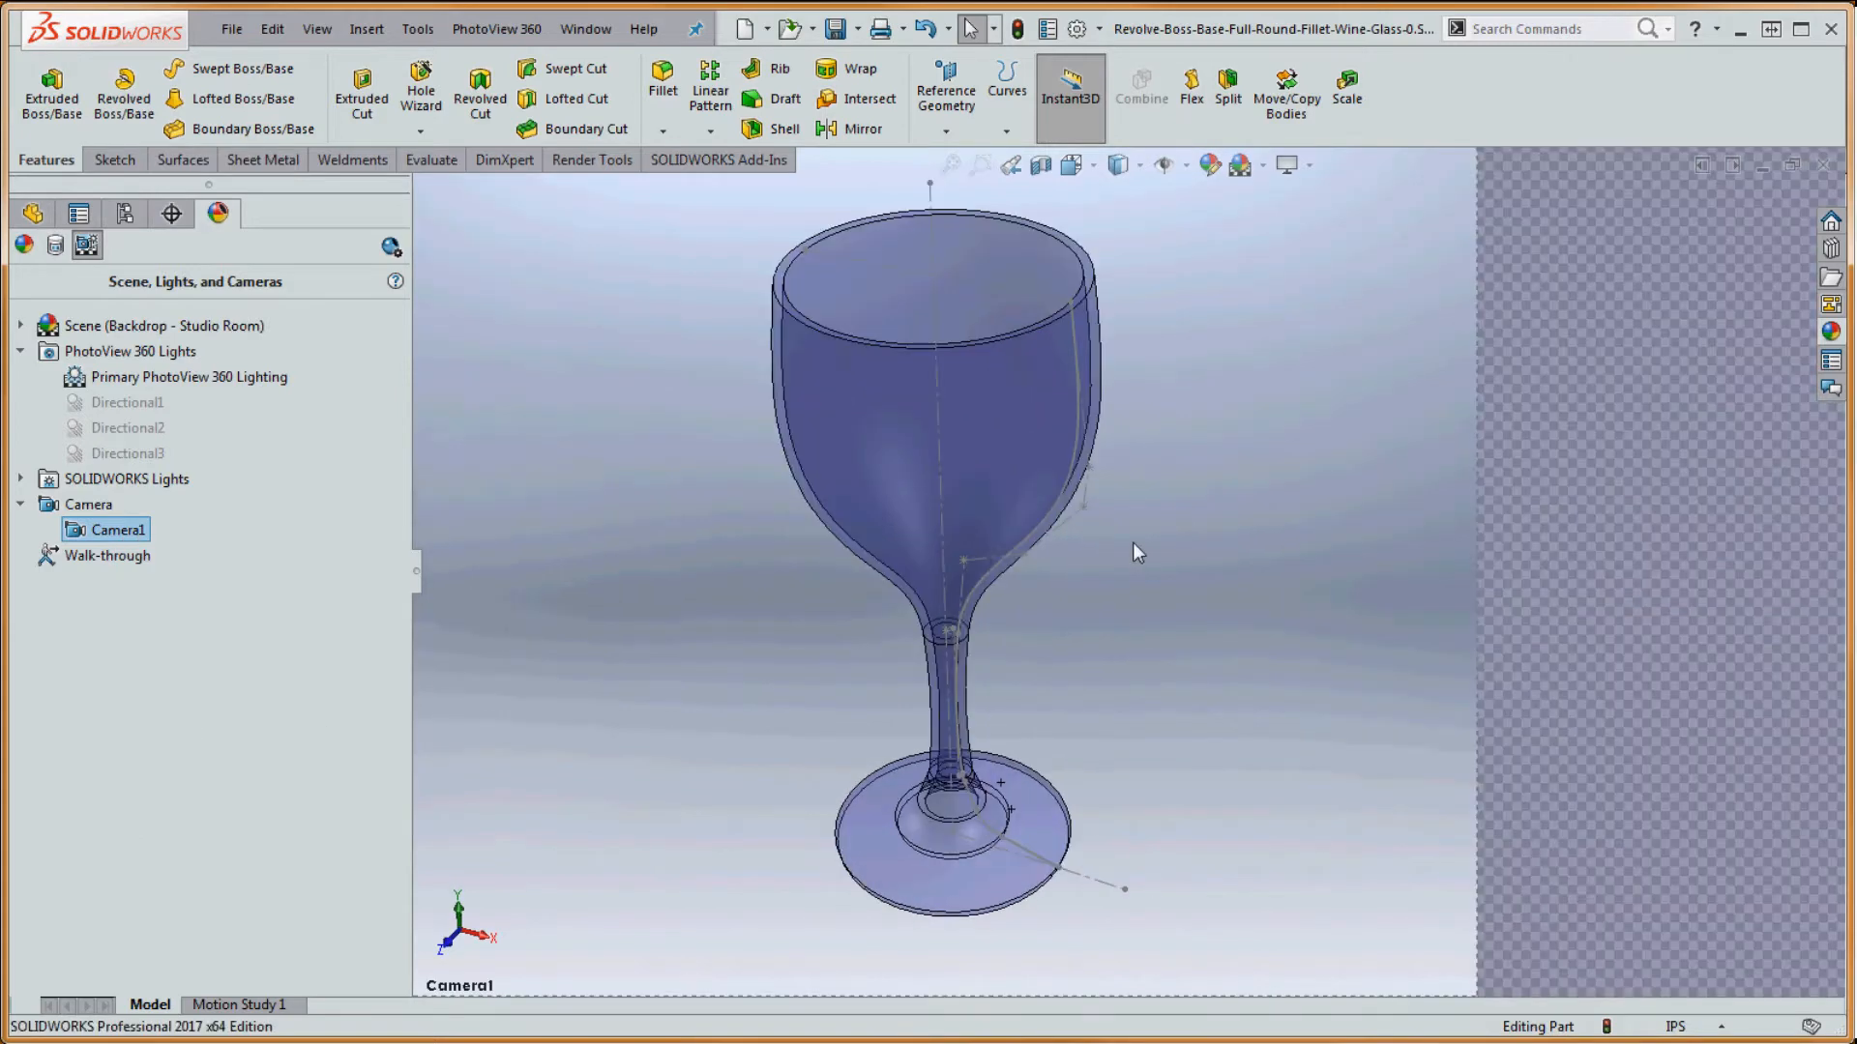
- Run a PhotoView 360 final render of the wine glass through Camera1, and turn the camera view off
left_click(480, 30)
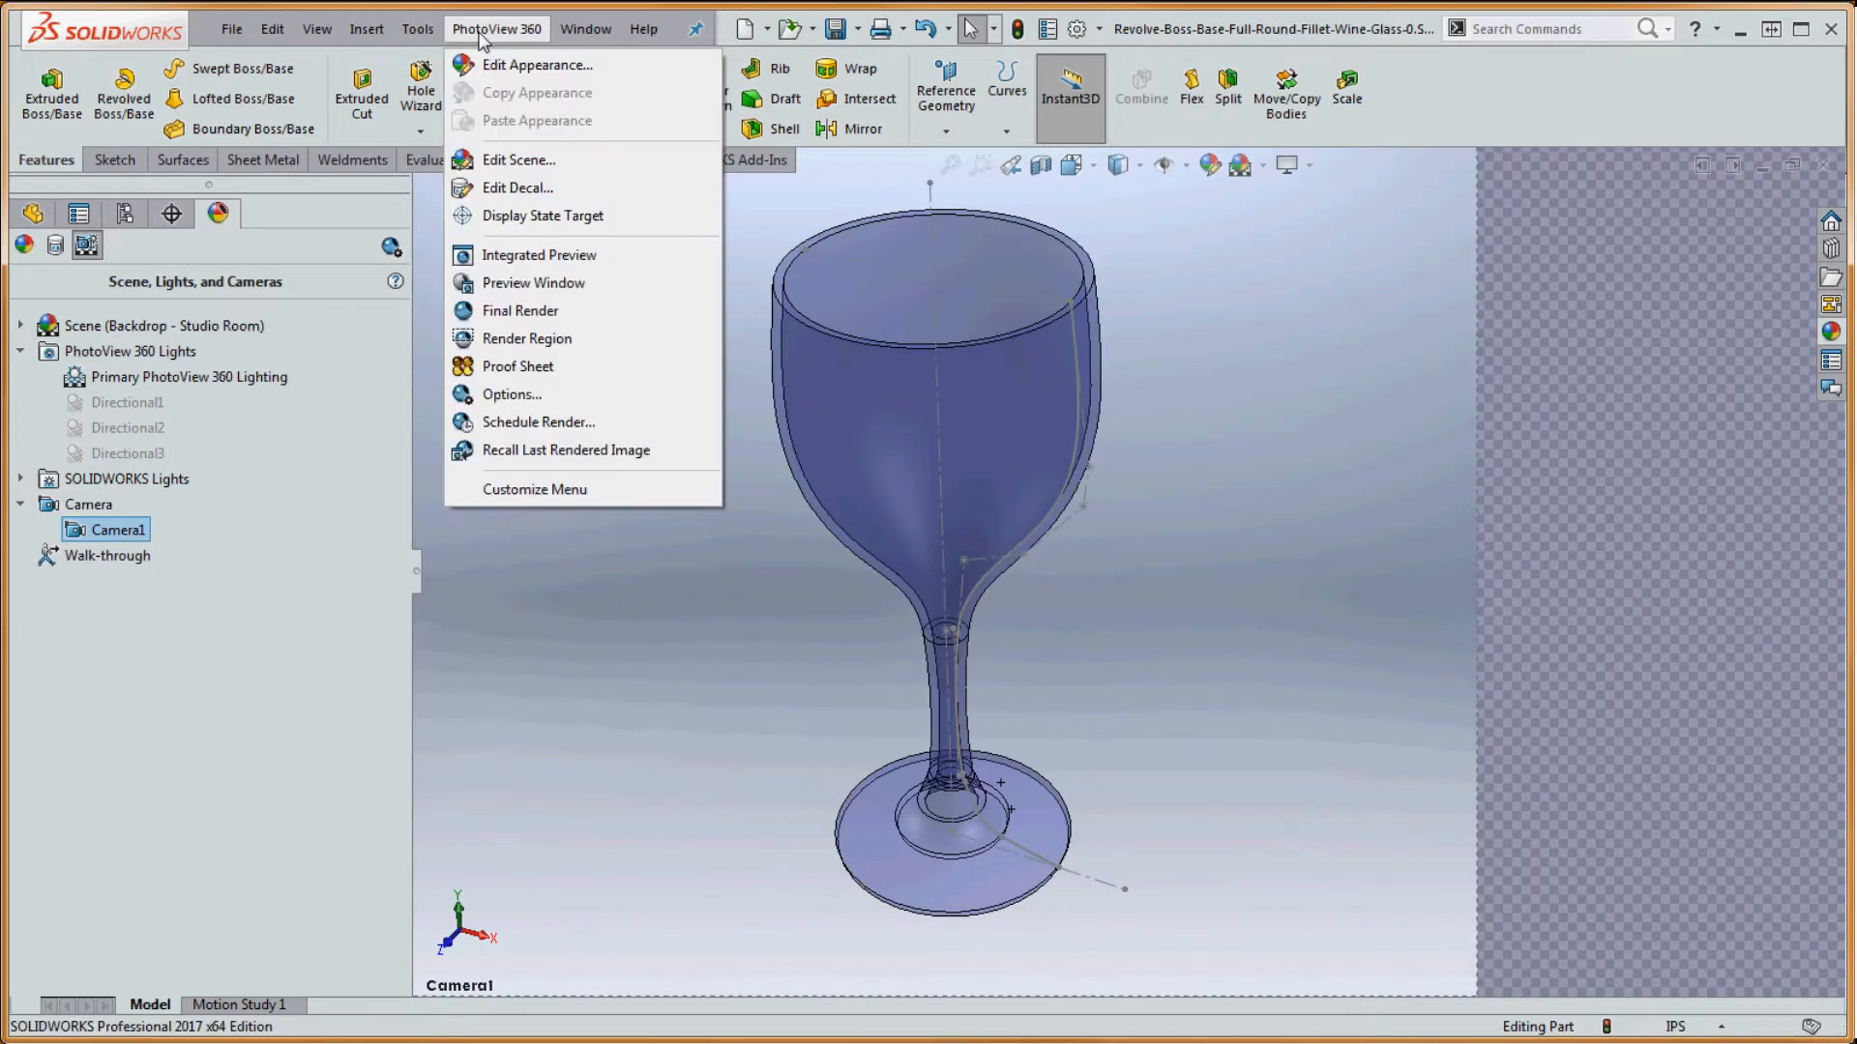
left_click(534, 312)
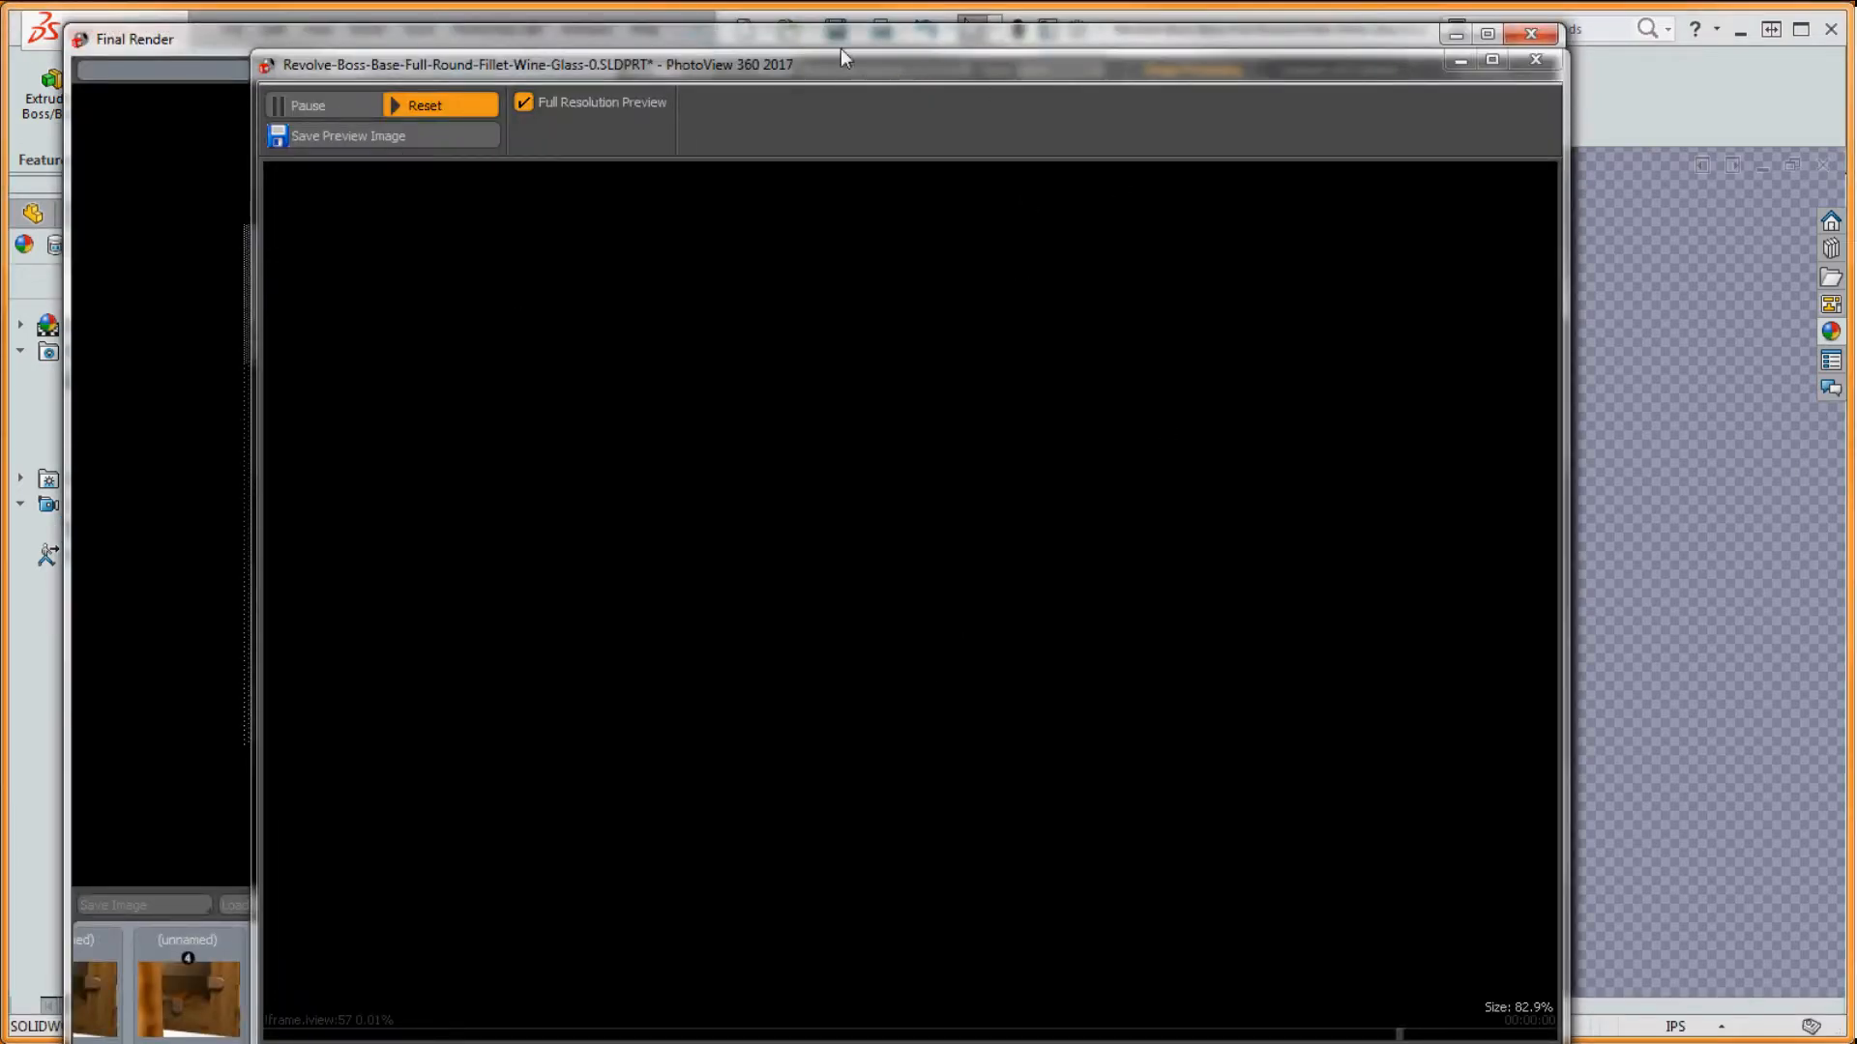
left_click(203, 44)
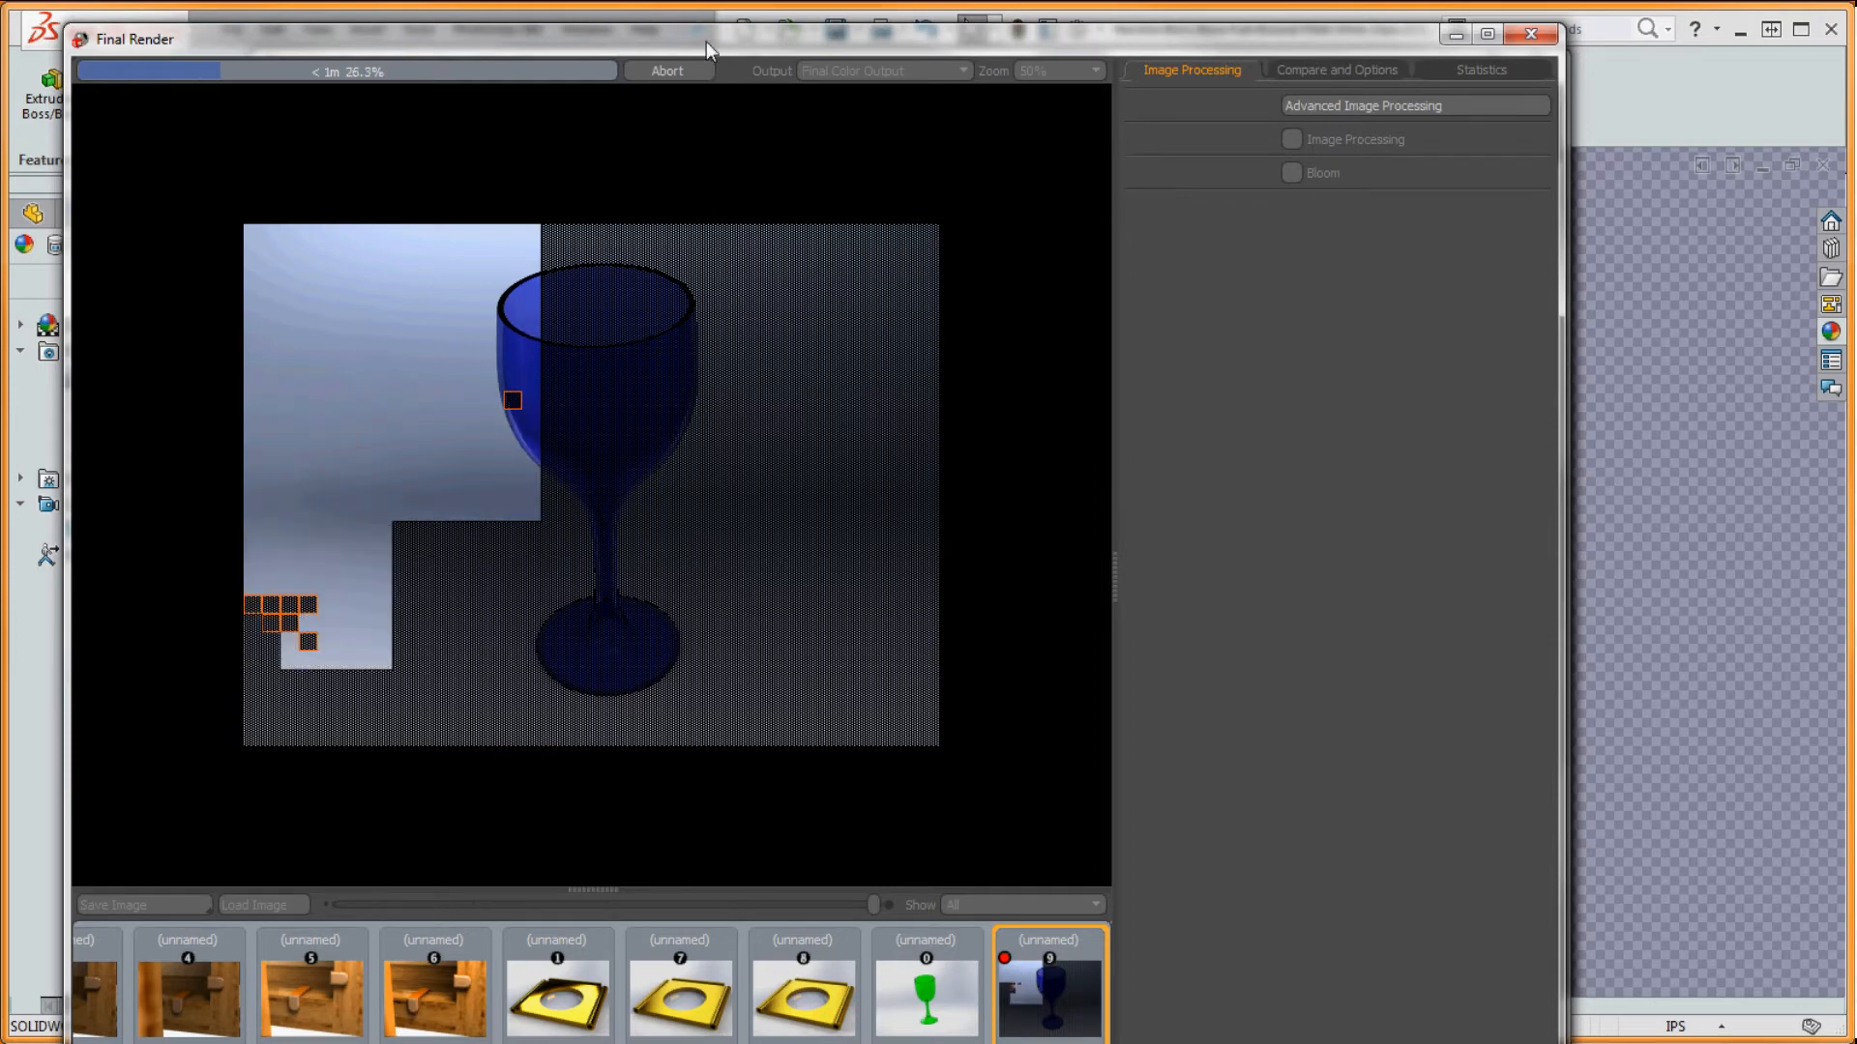
left_click_drag(706, 43, 797, 43)
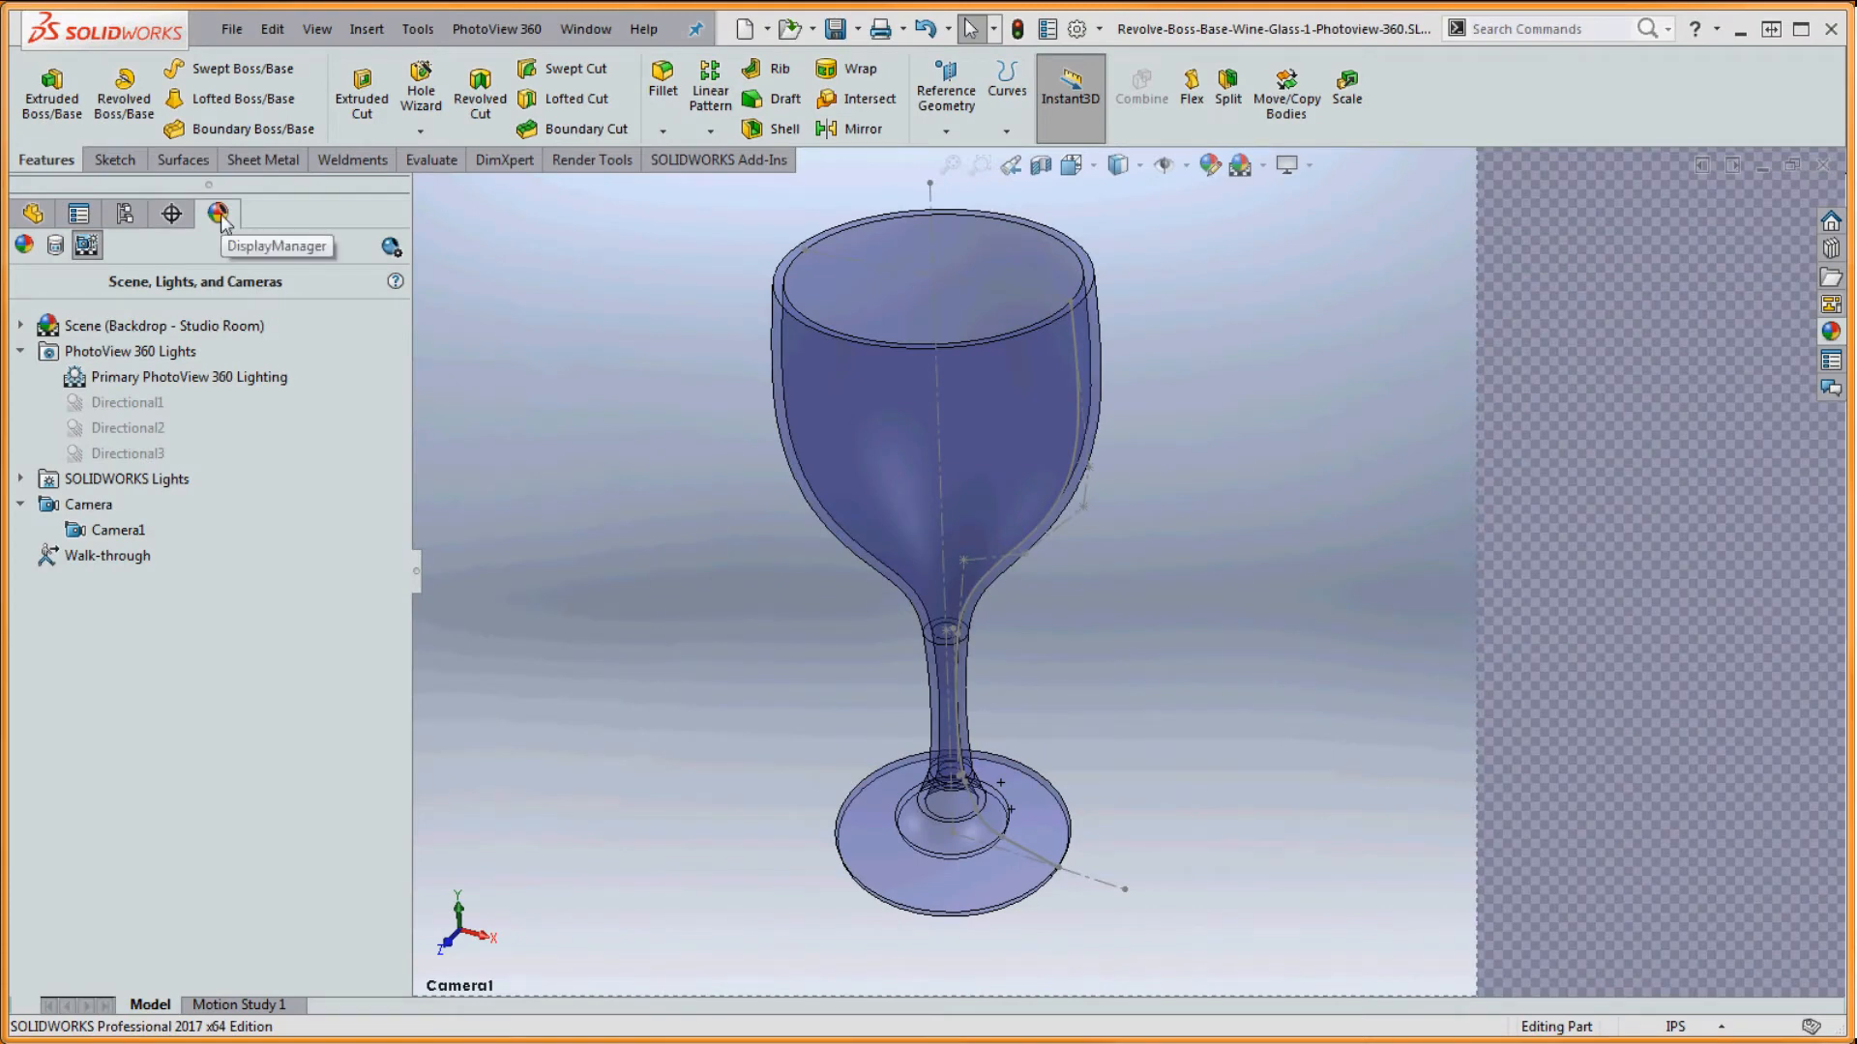
right_click(120, 530)
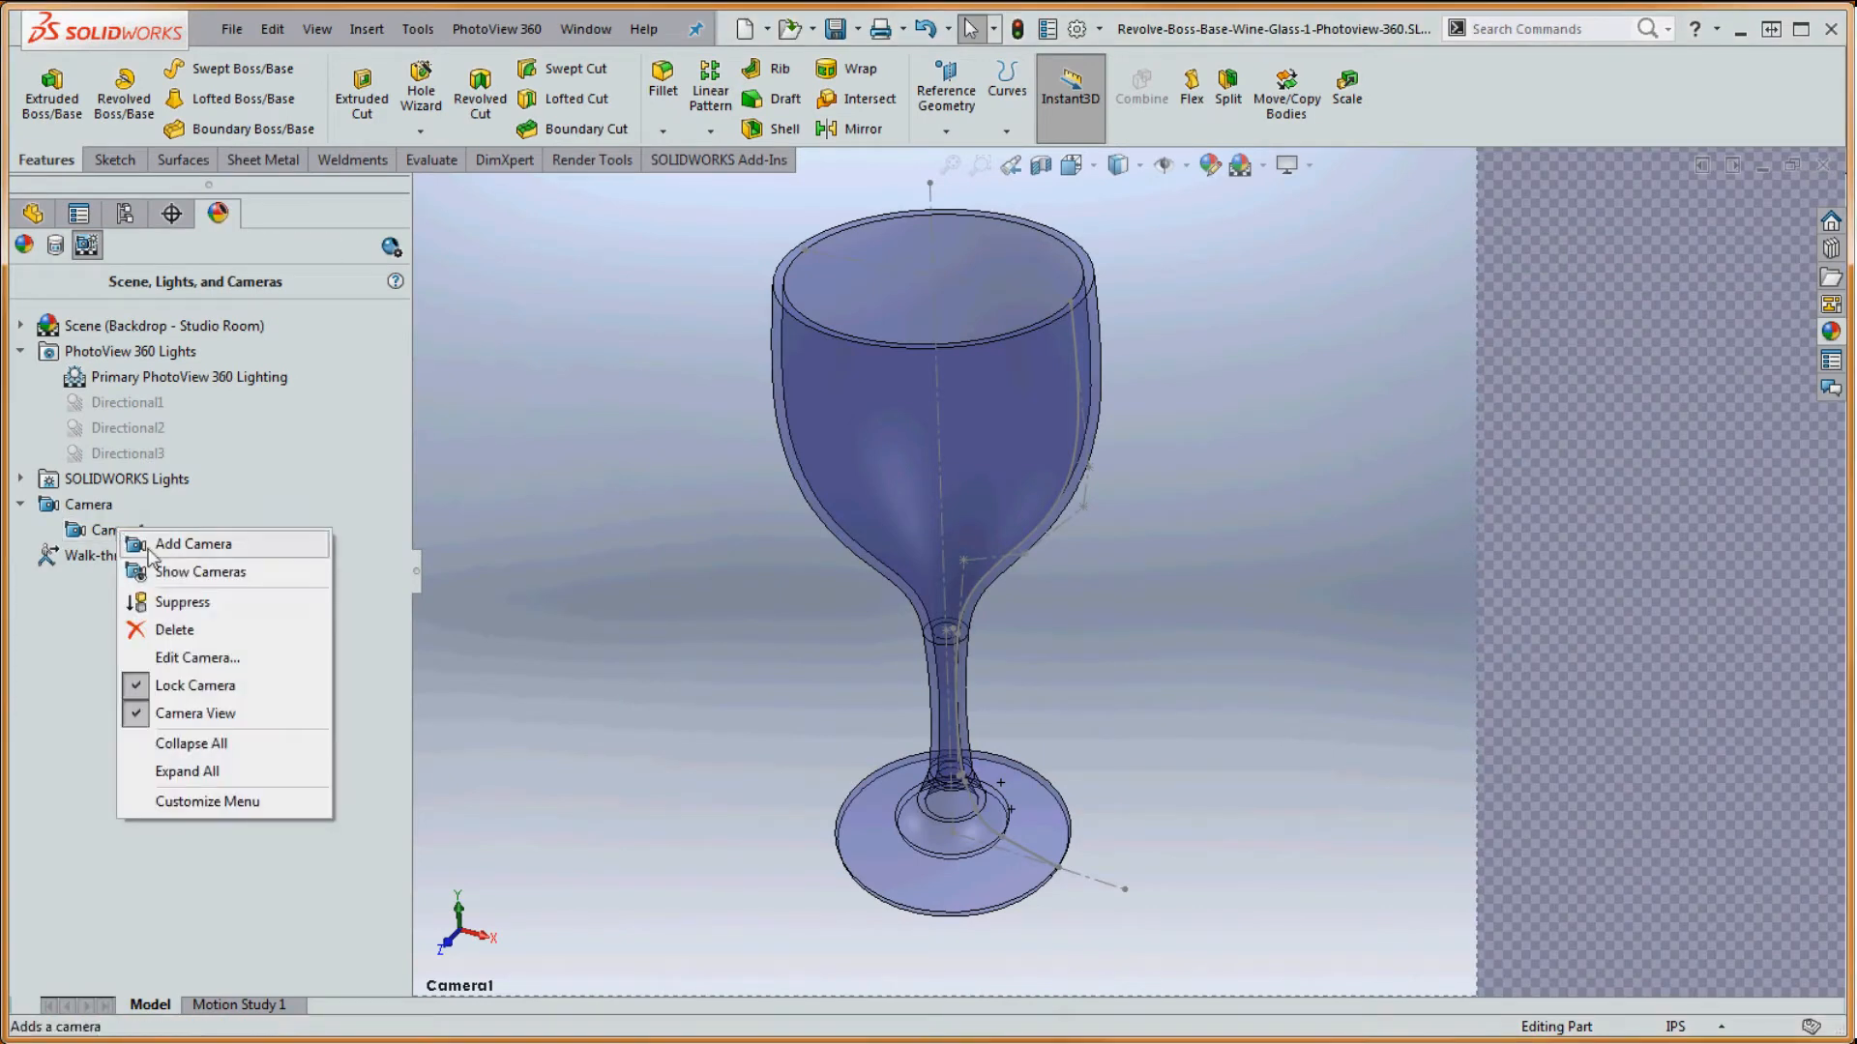
left_click(190, 715)
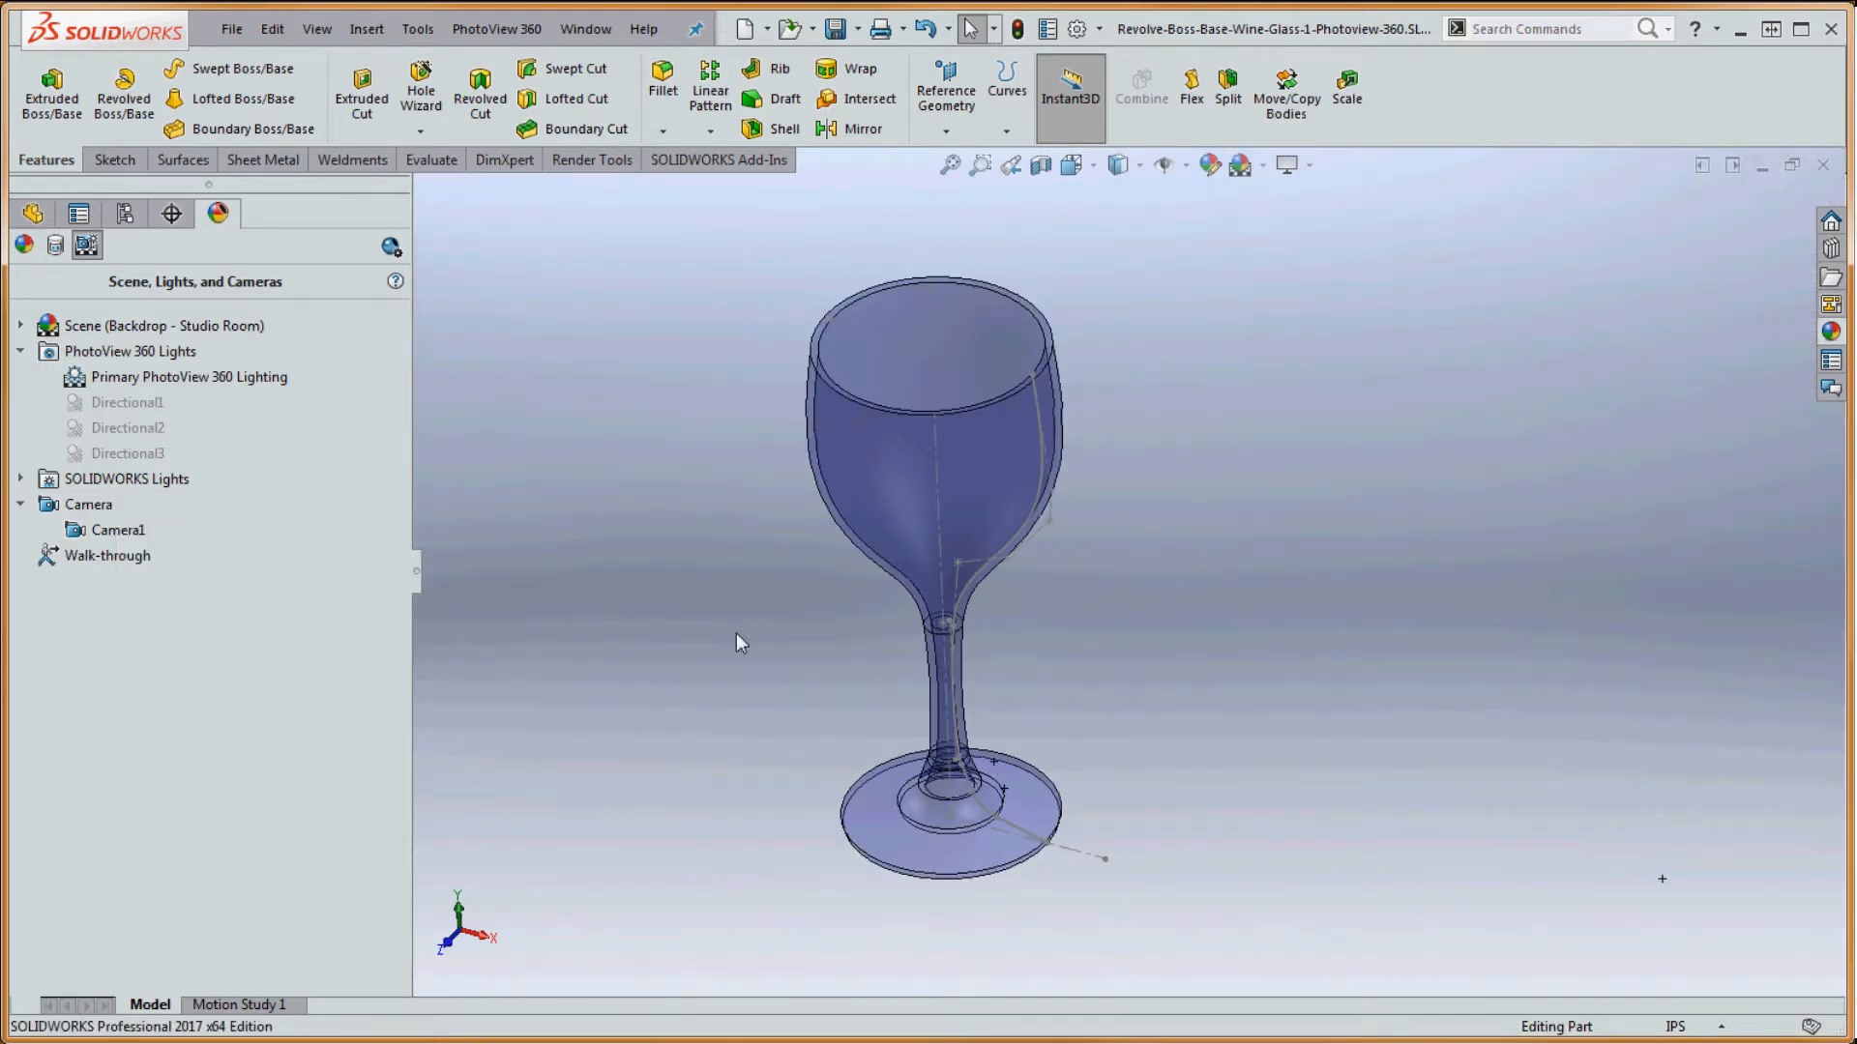
- Open Sketch1 of the Revolve-Thin2 feature, examine the glass profile's geometry and dimensions, and exit the sketch
left_click(33, 213)
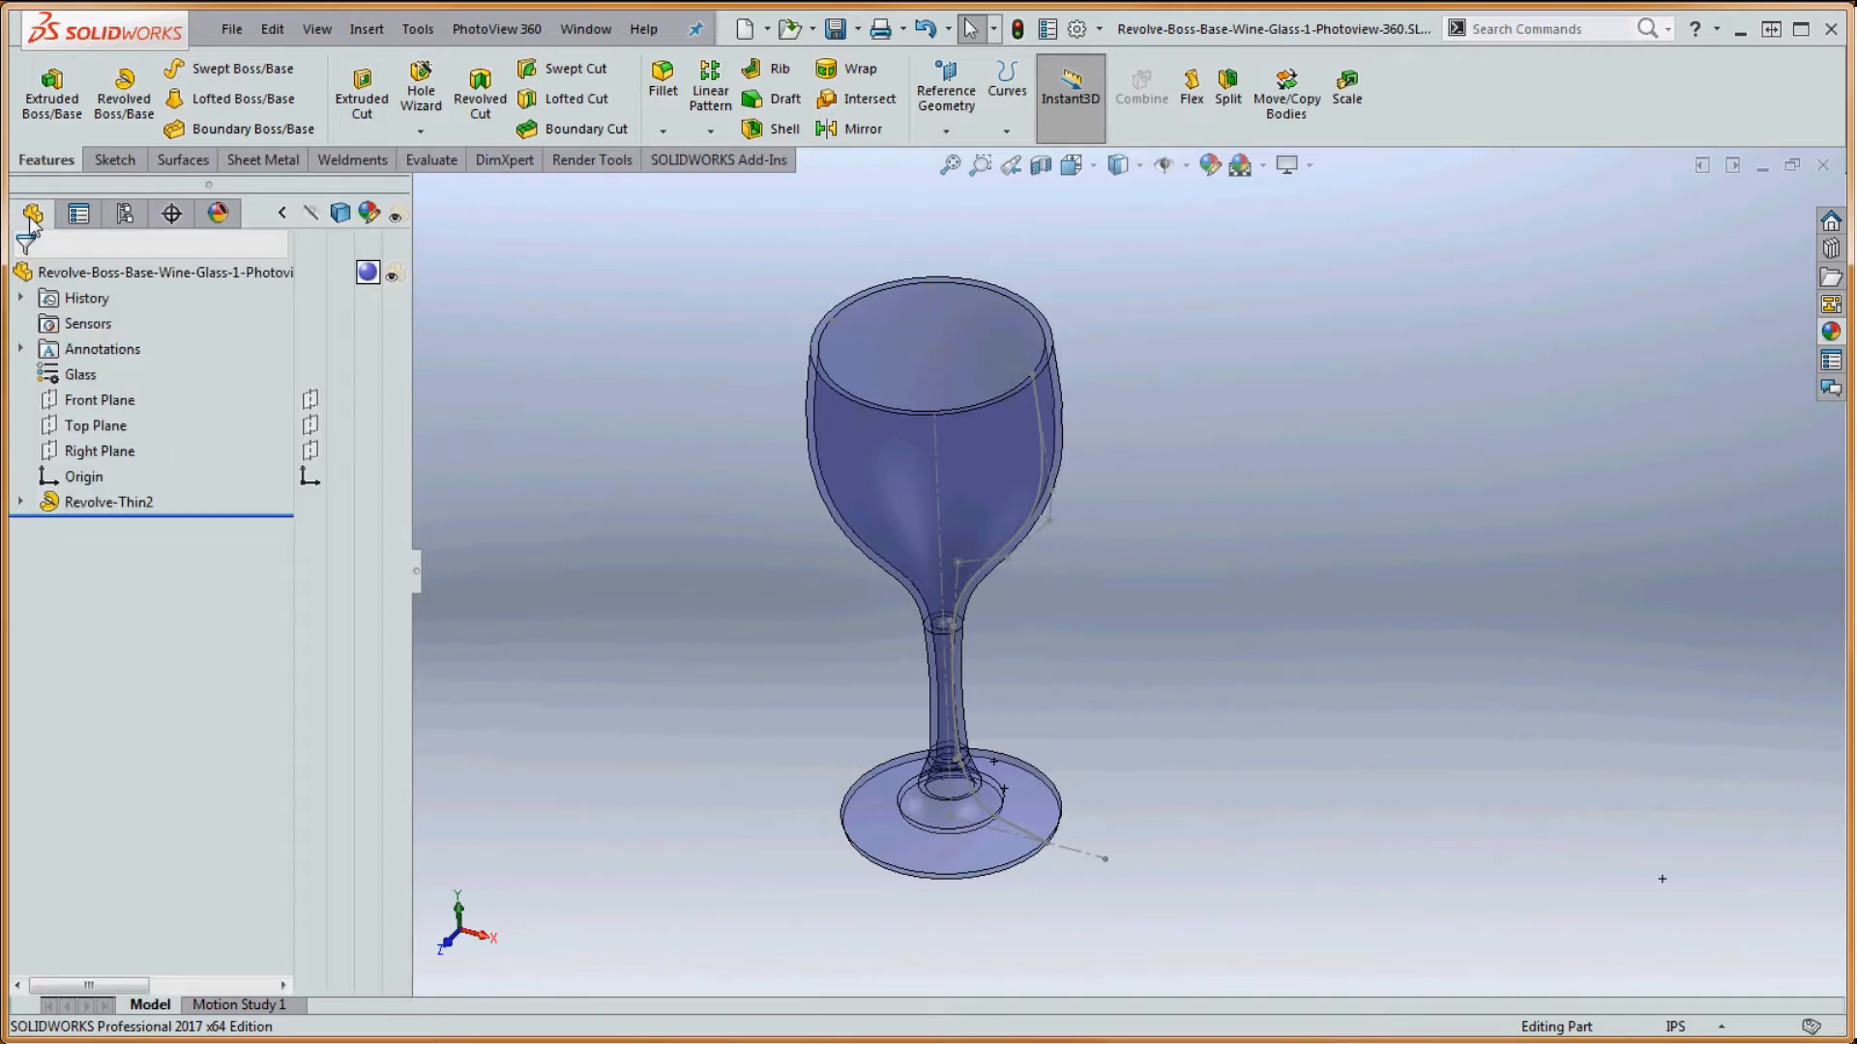
left_click(20, 502)
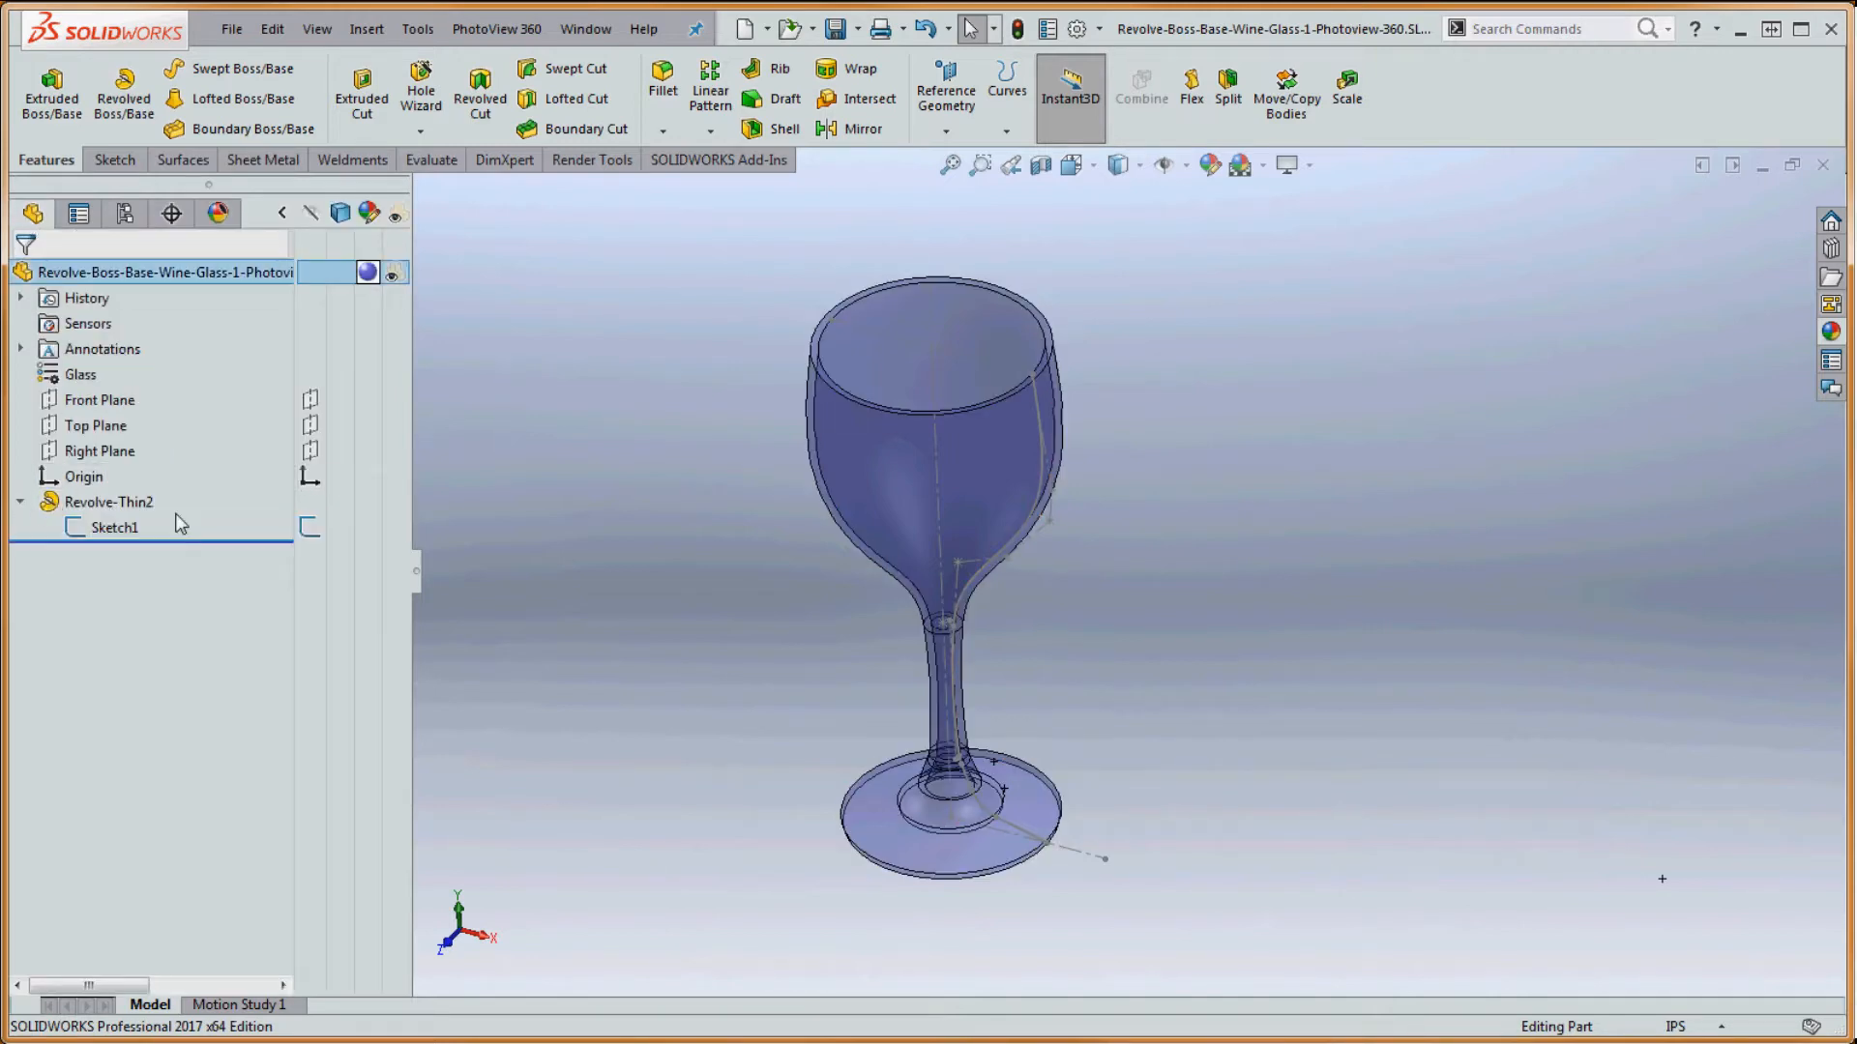
left_click(114, 528)
right_click(123, 535)
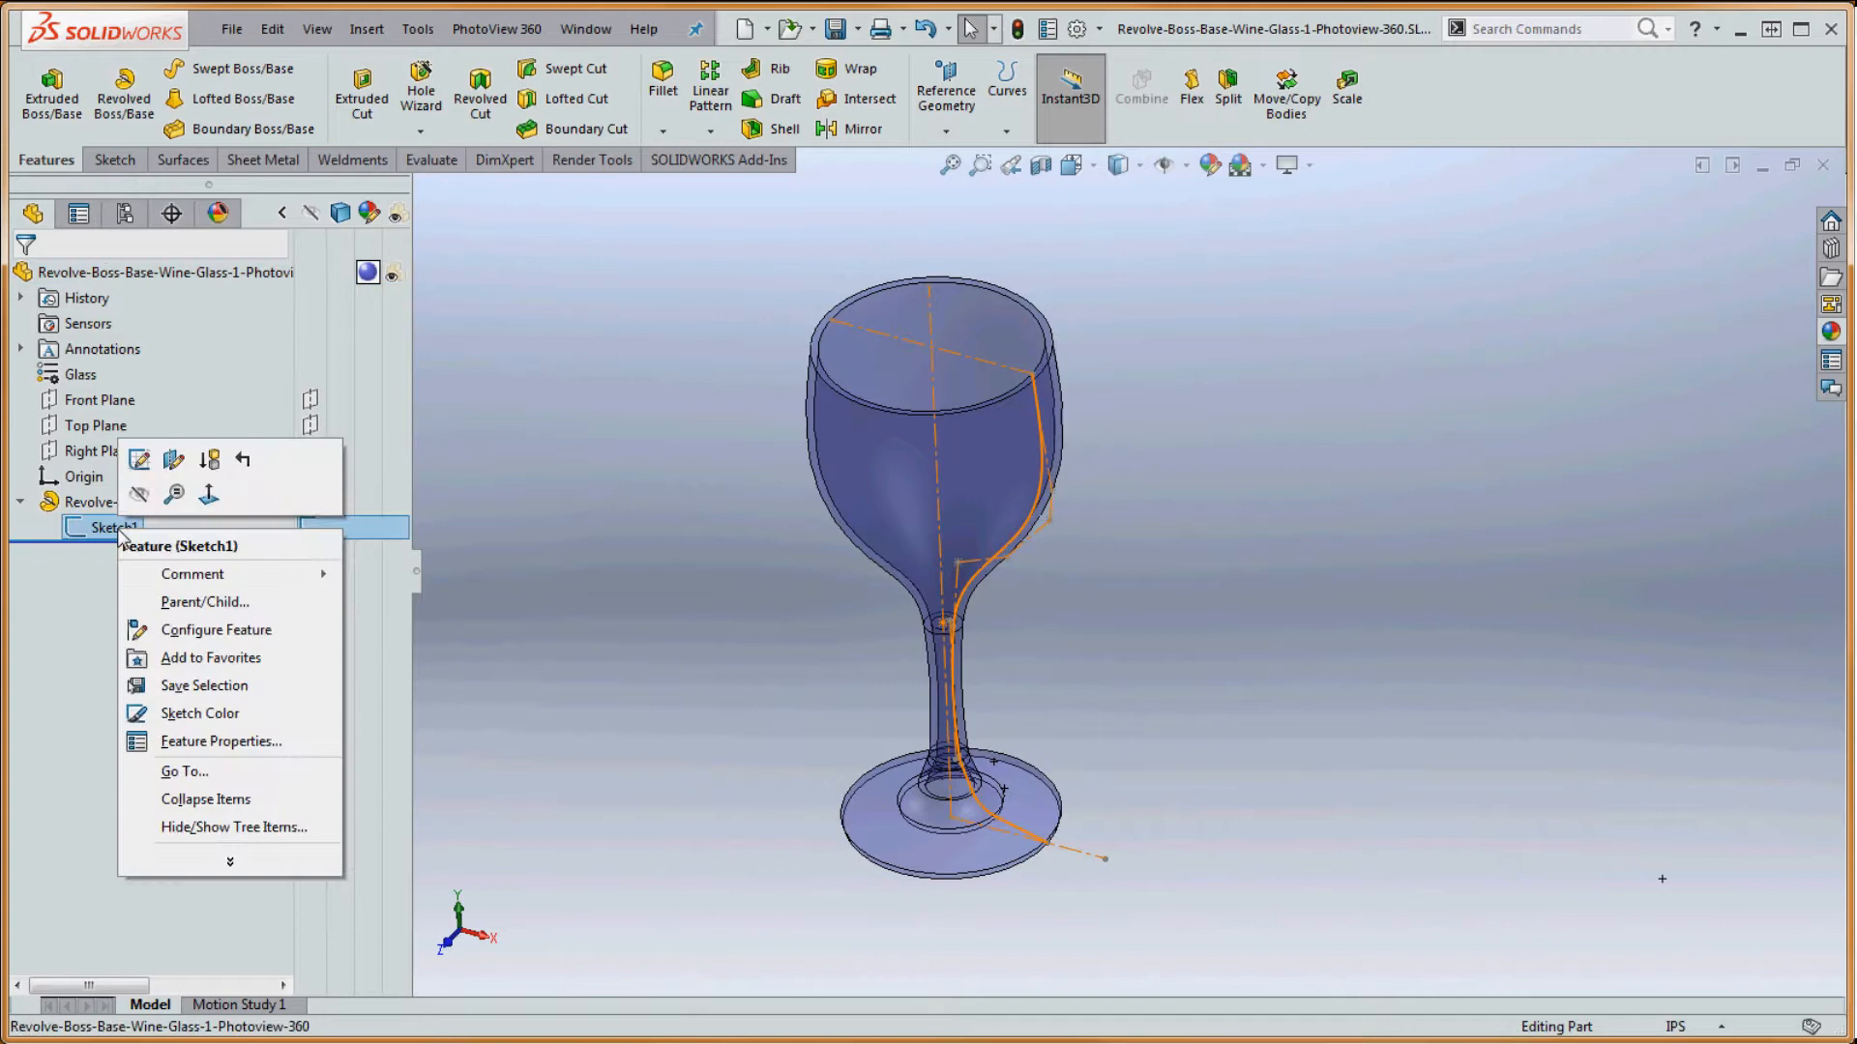
left_click(139, 461)
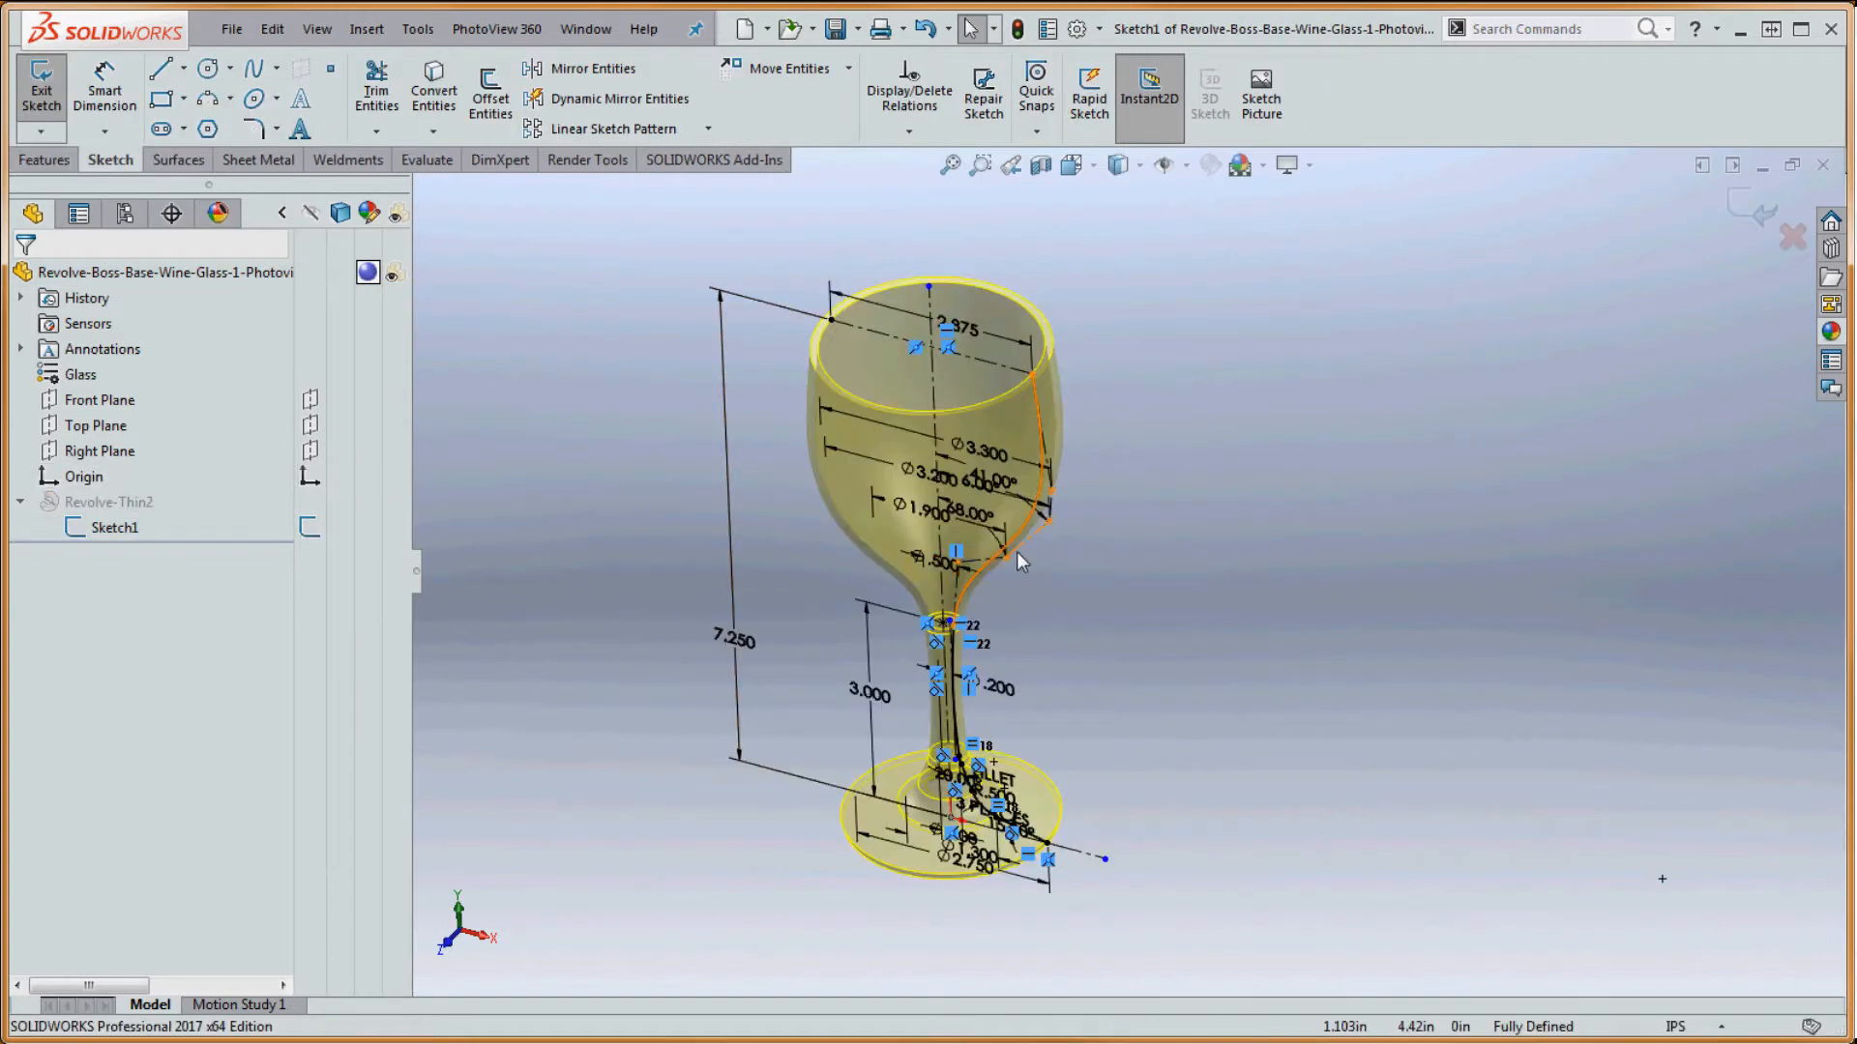
scroll(1213, 735, "down", 5)
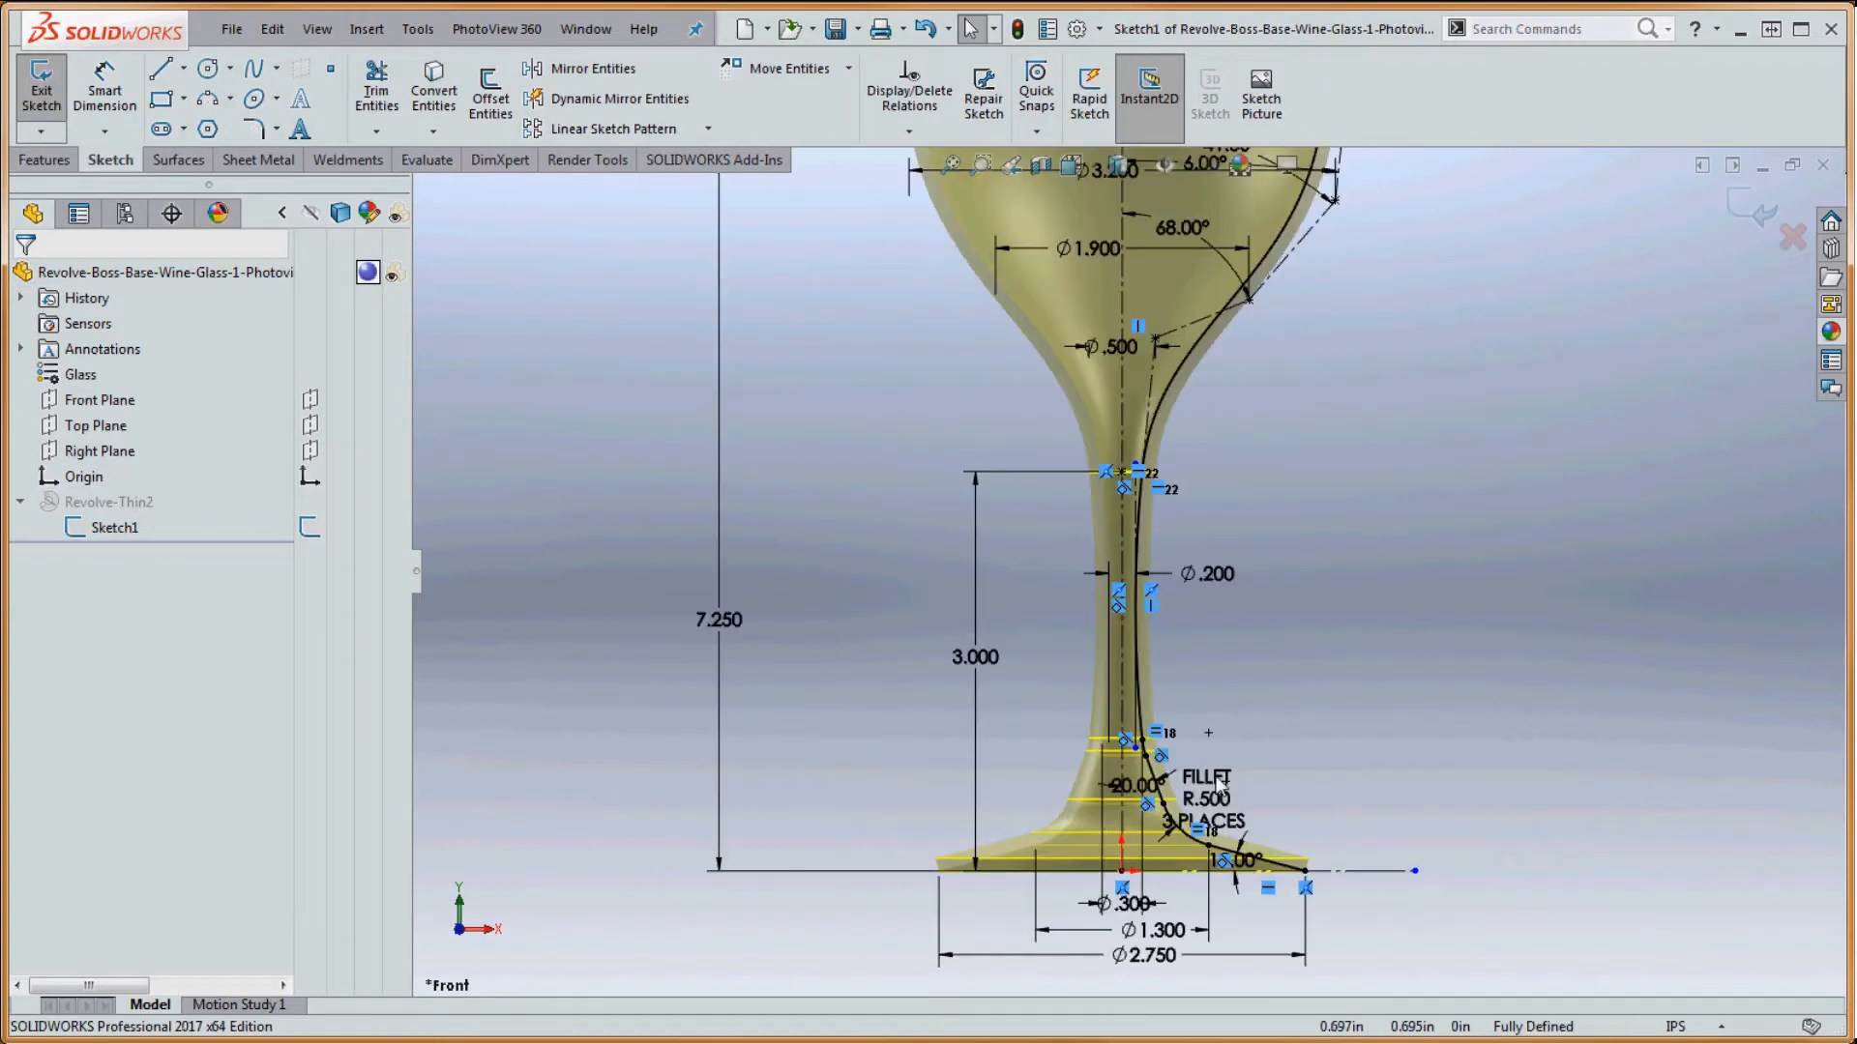
scroll(1213, 735, "up", 10)
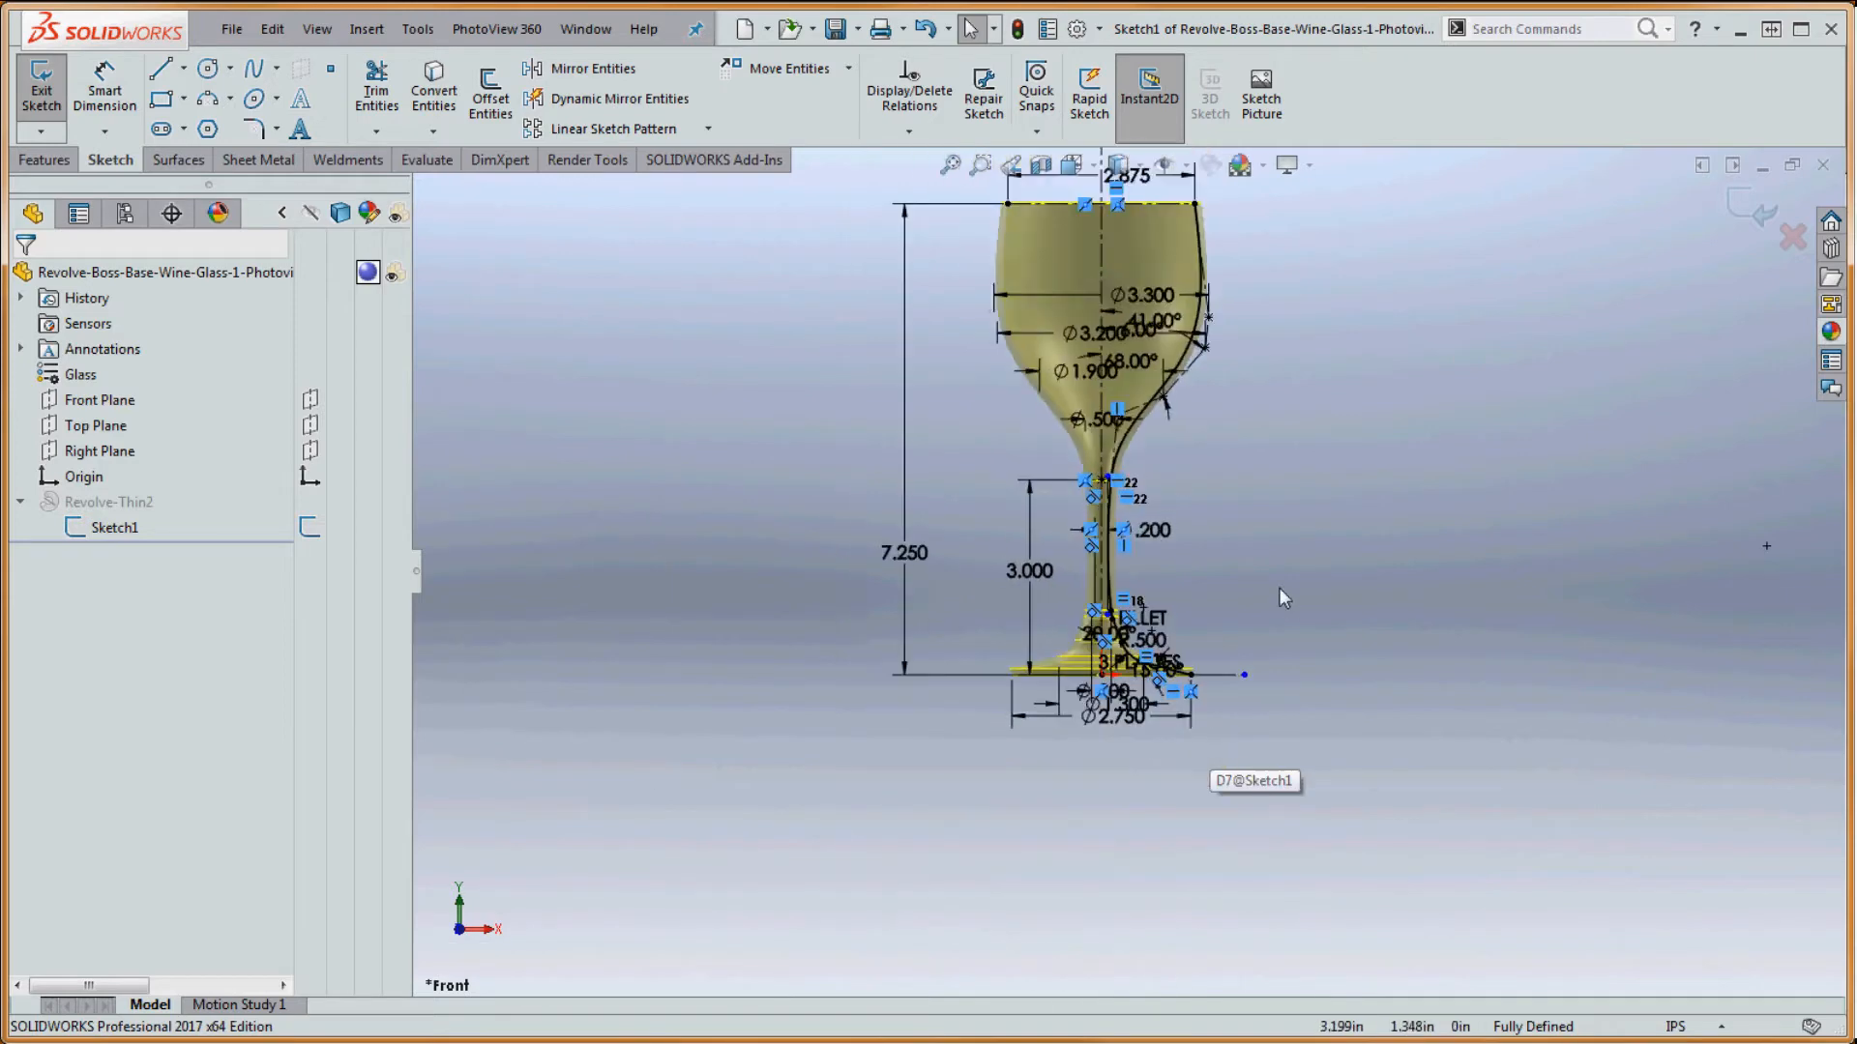
scroll(1143, 450, "down", 5)
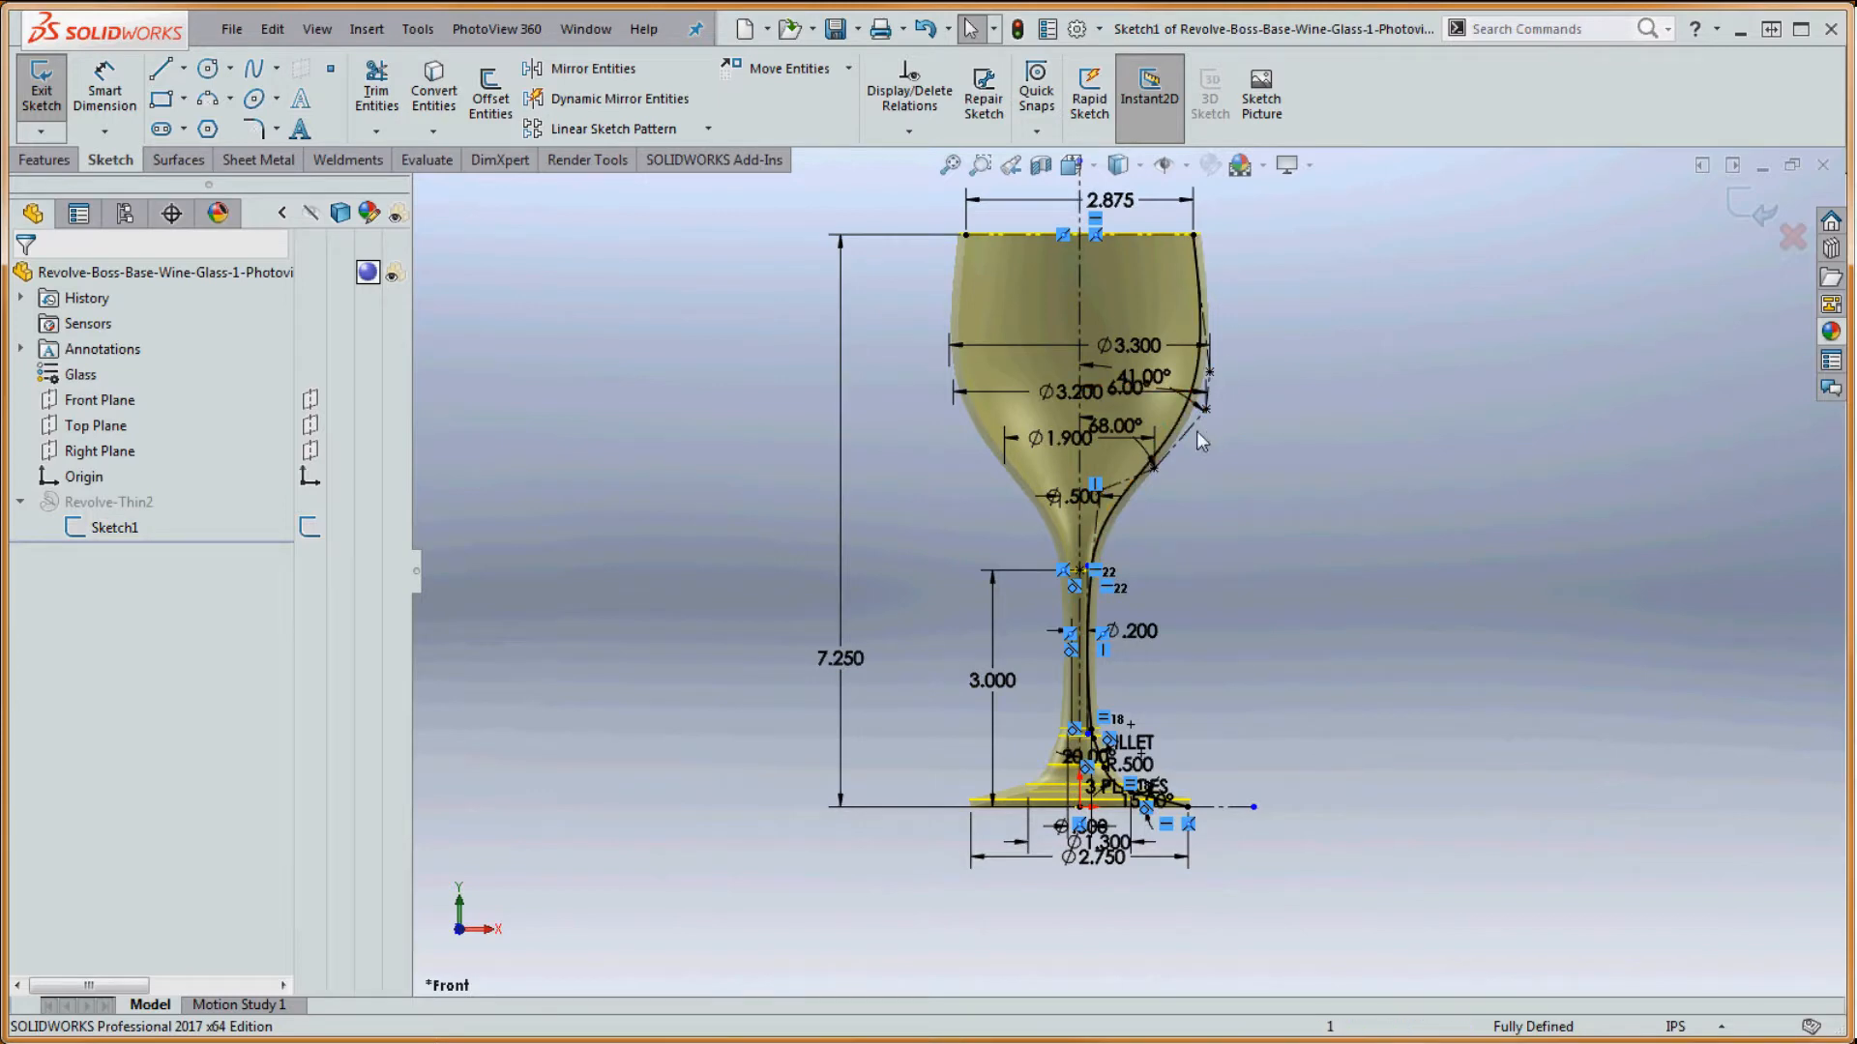
scroll(1192, 387, "down", 5)
key("f")
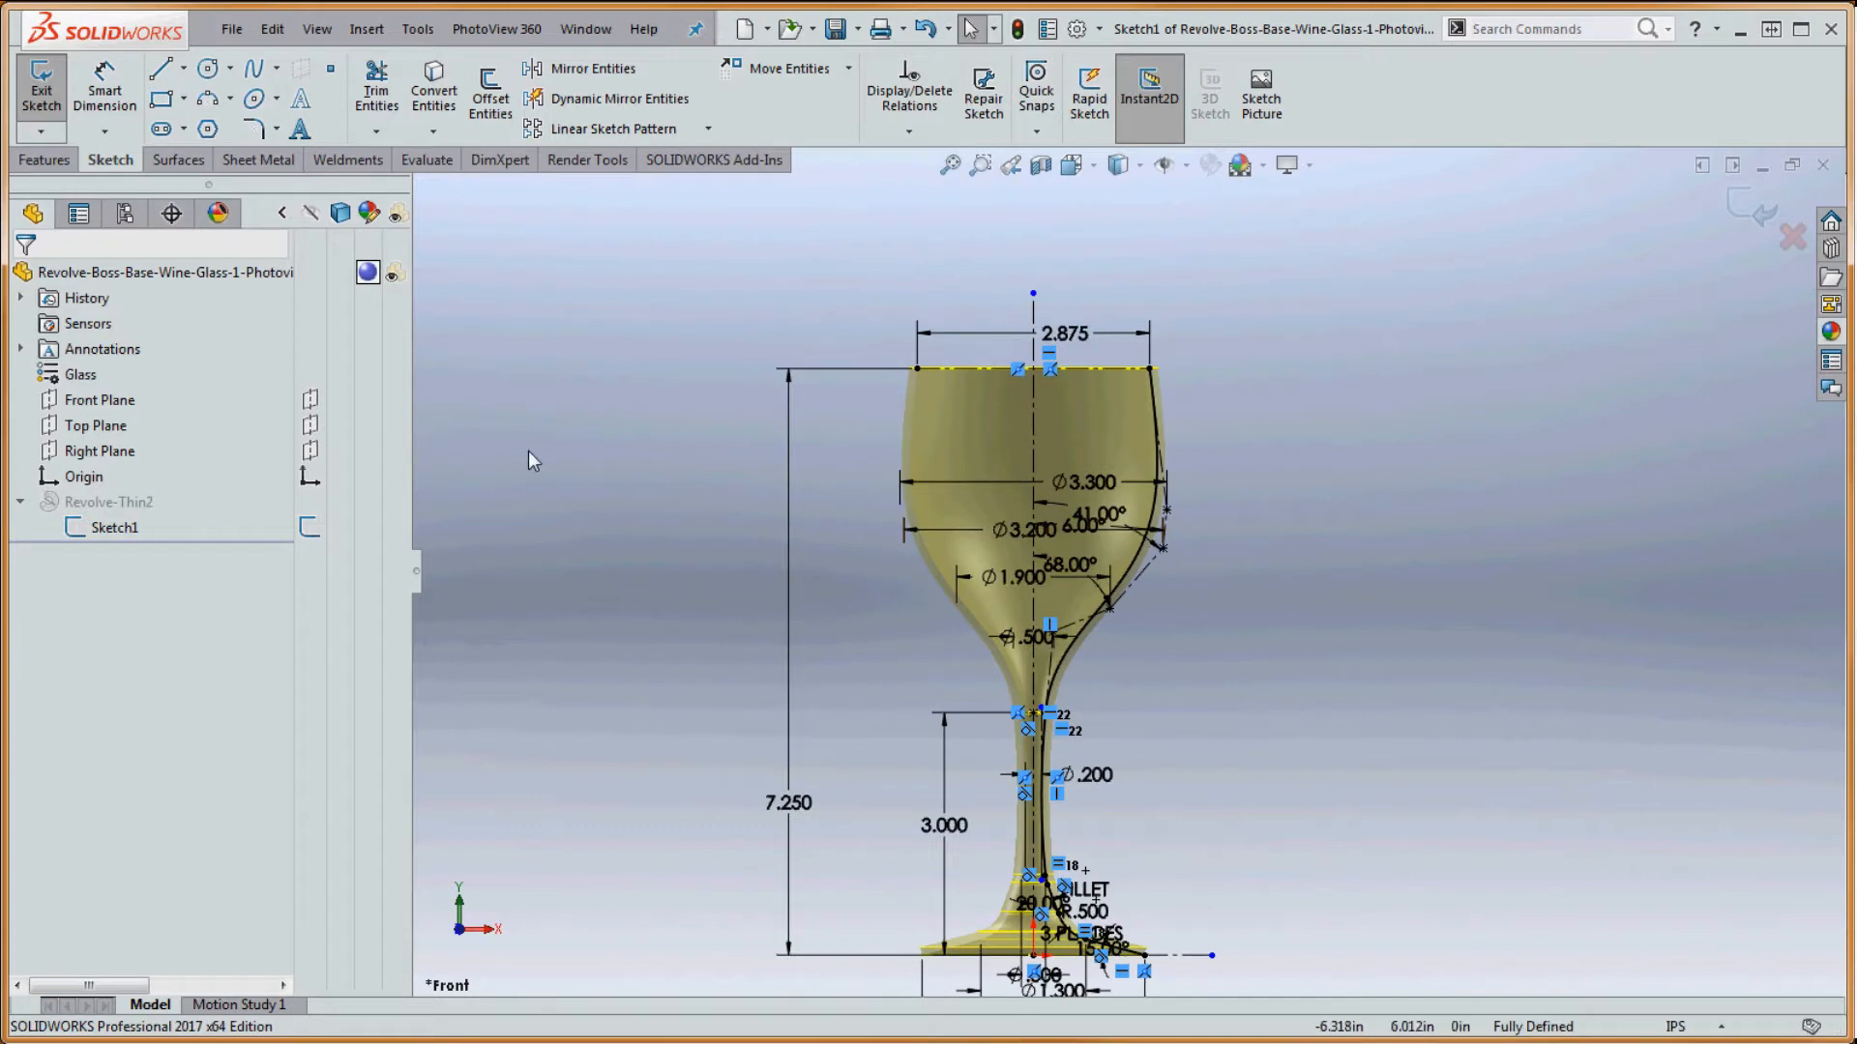
left_click(1013, 33)
- Delete the Revolve-Thin2 feature from the part while keeping its profile sketch
left_click(145, 505)
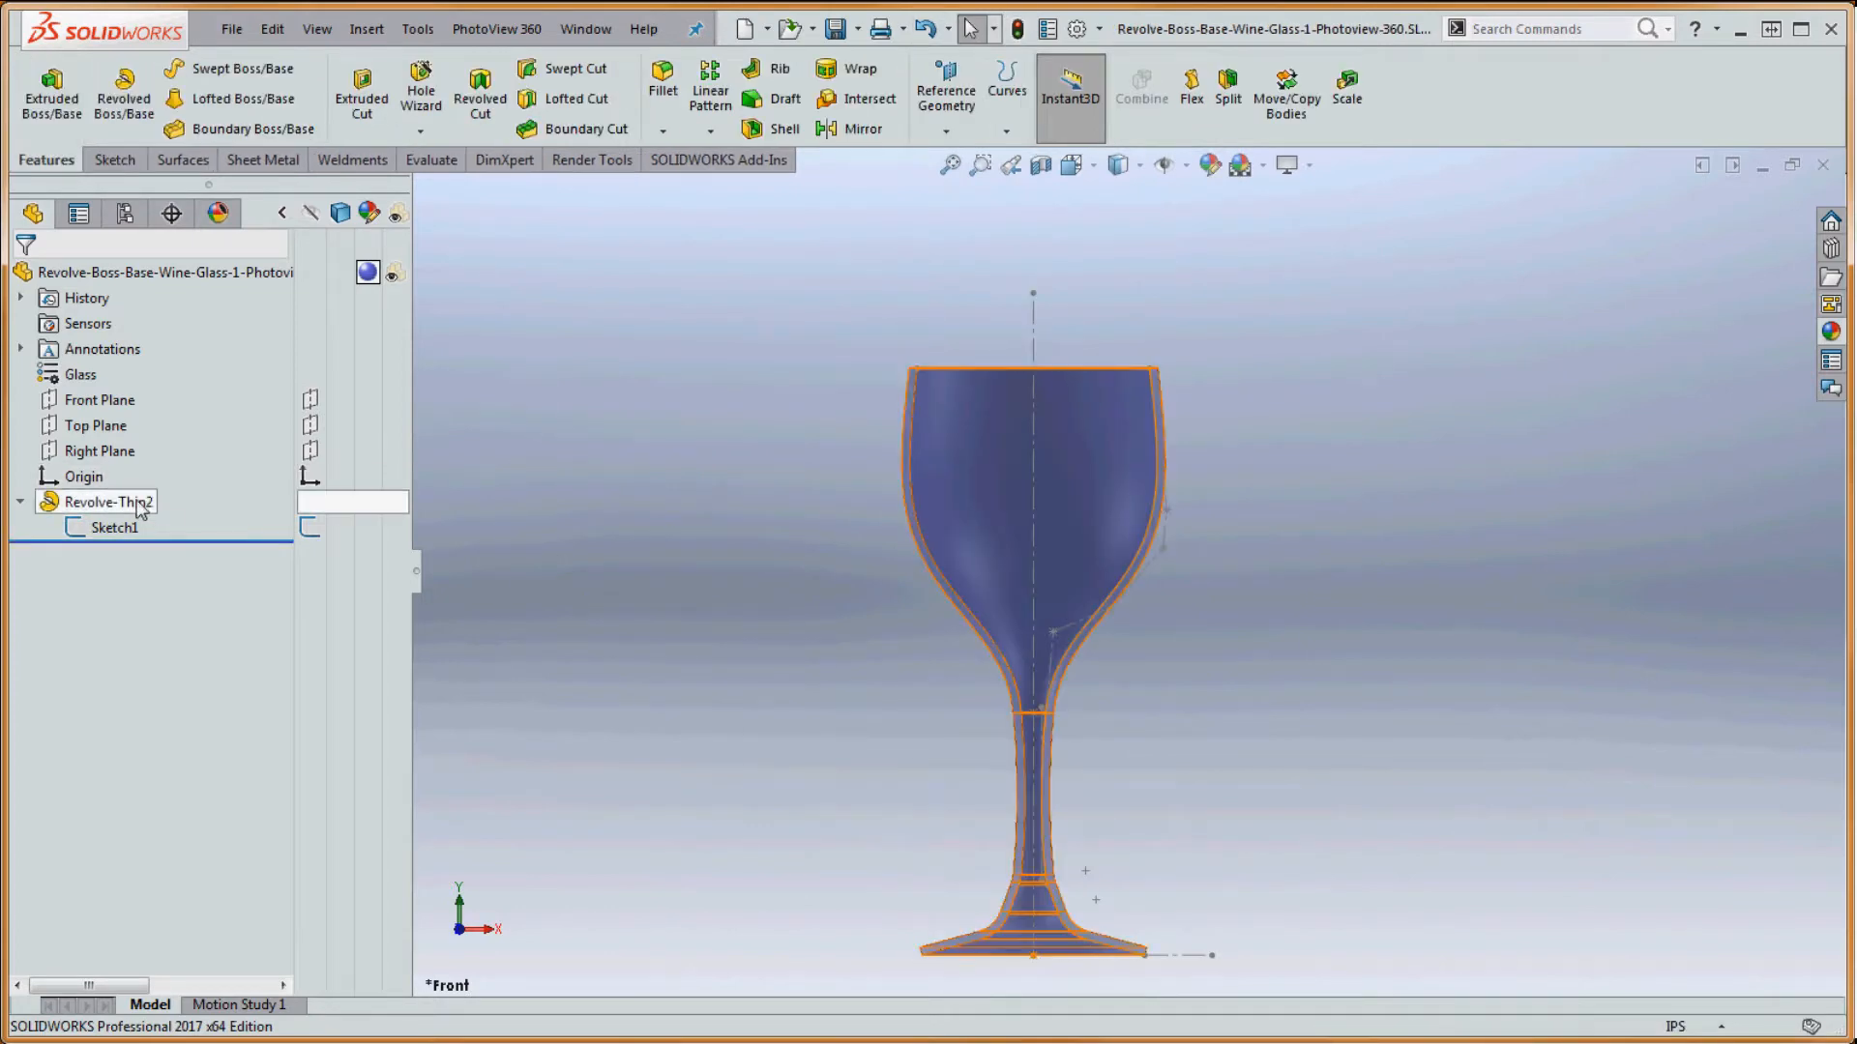
right_click(136, 505)
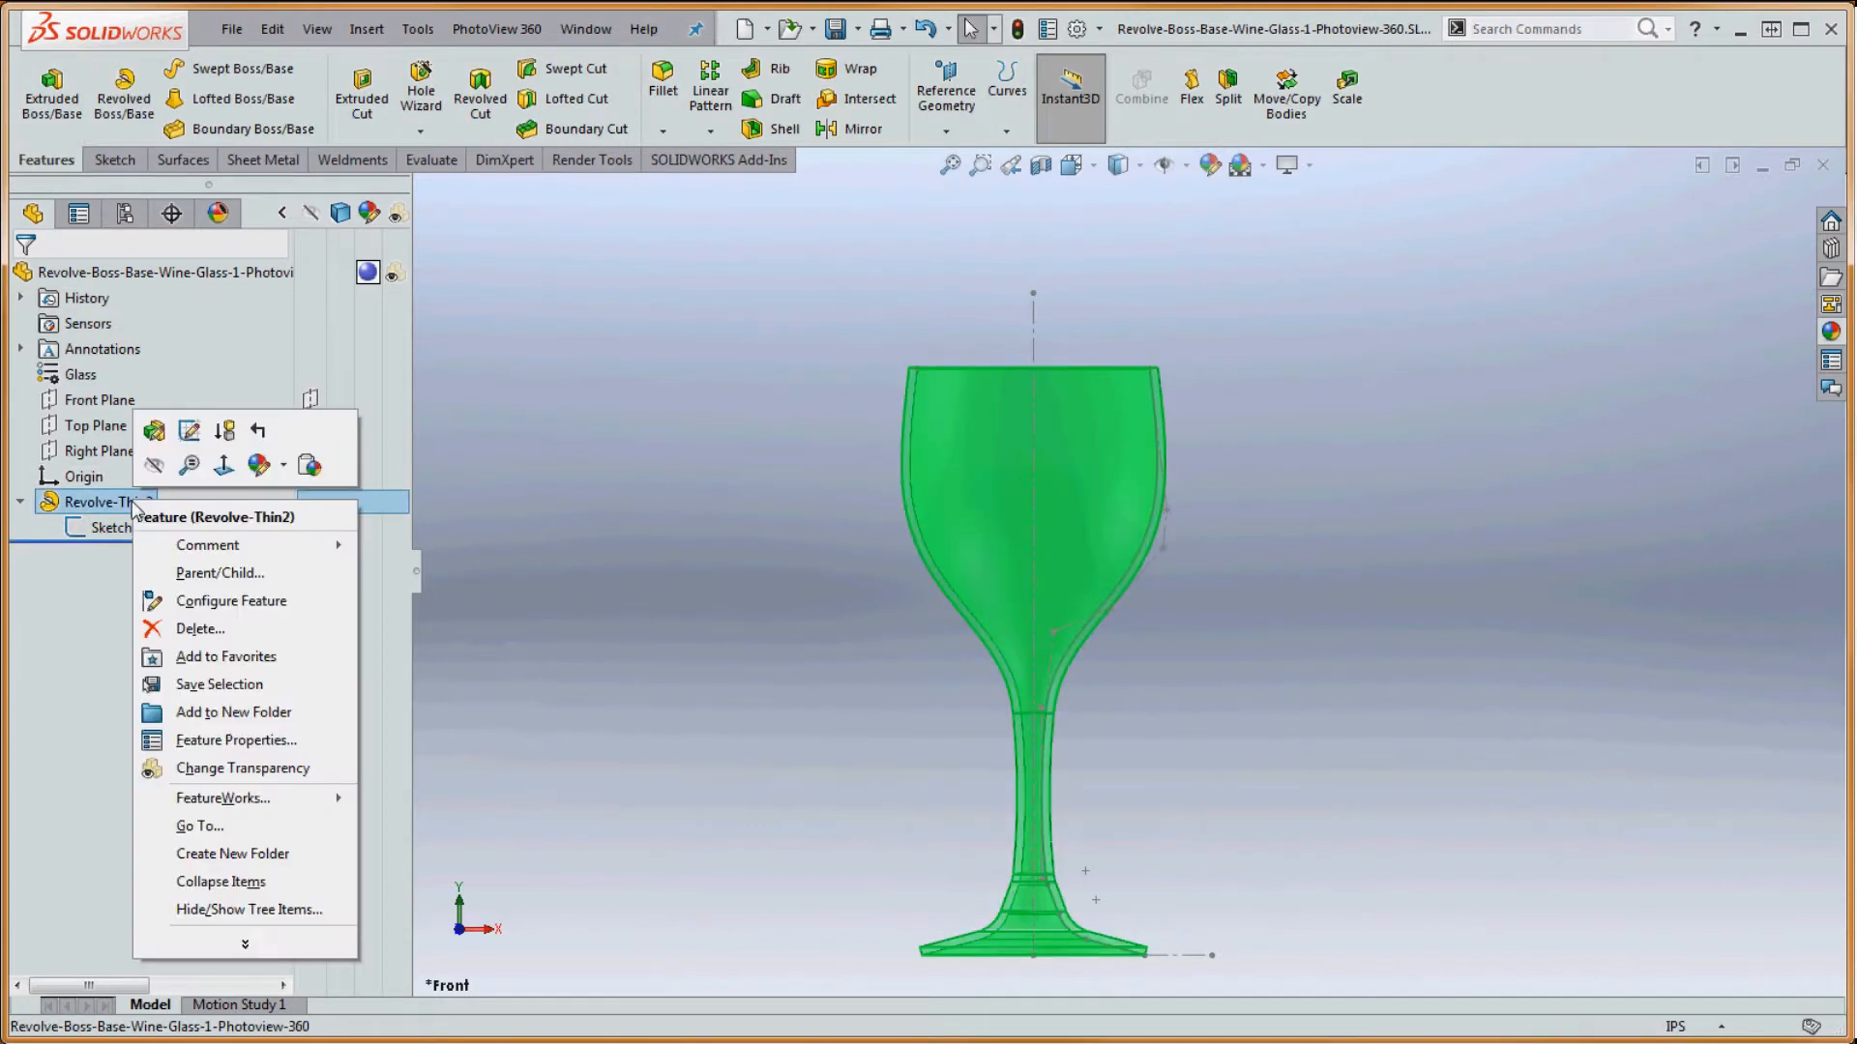
left_click(201, 629)
left_click(1061, 428)
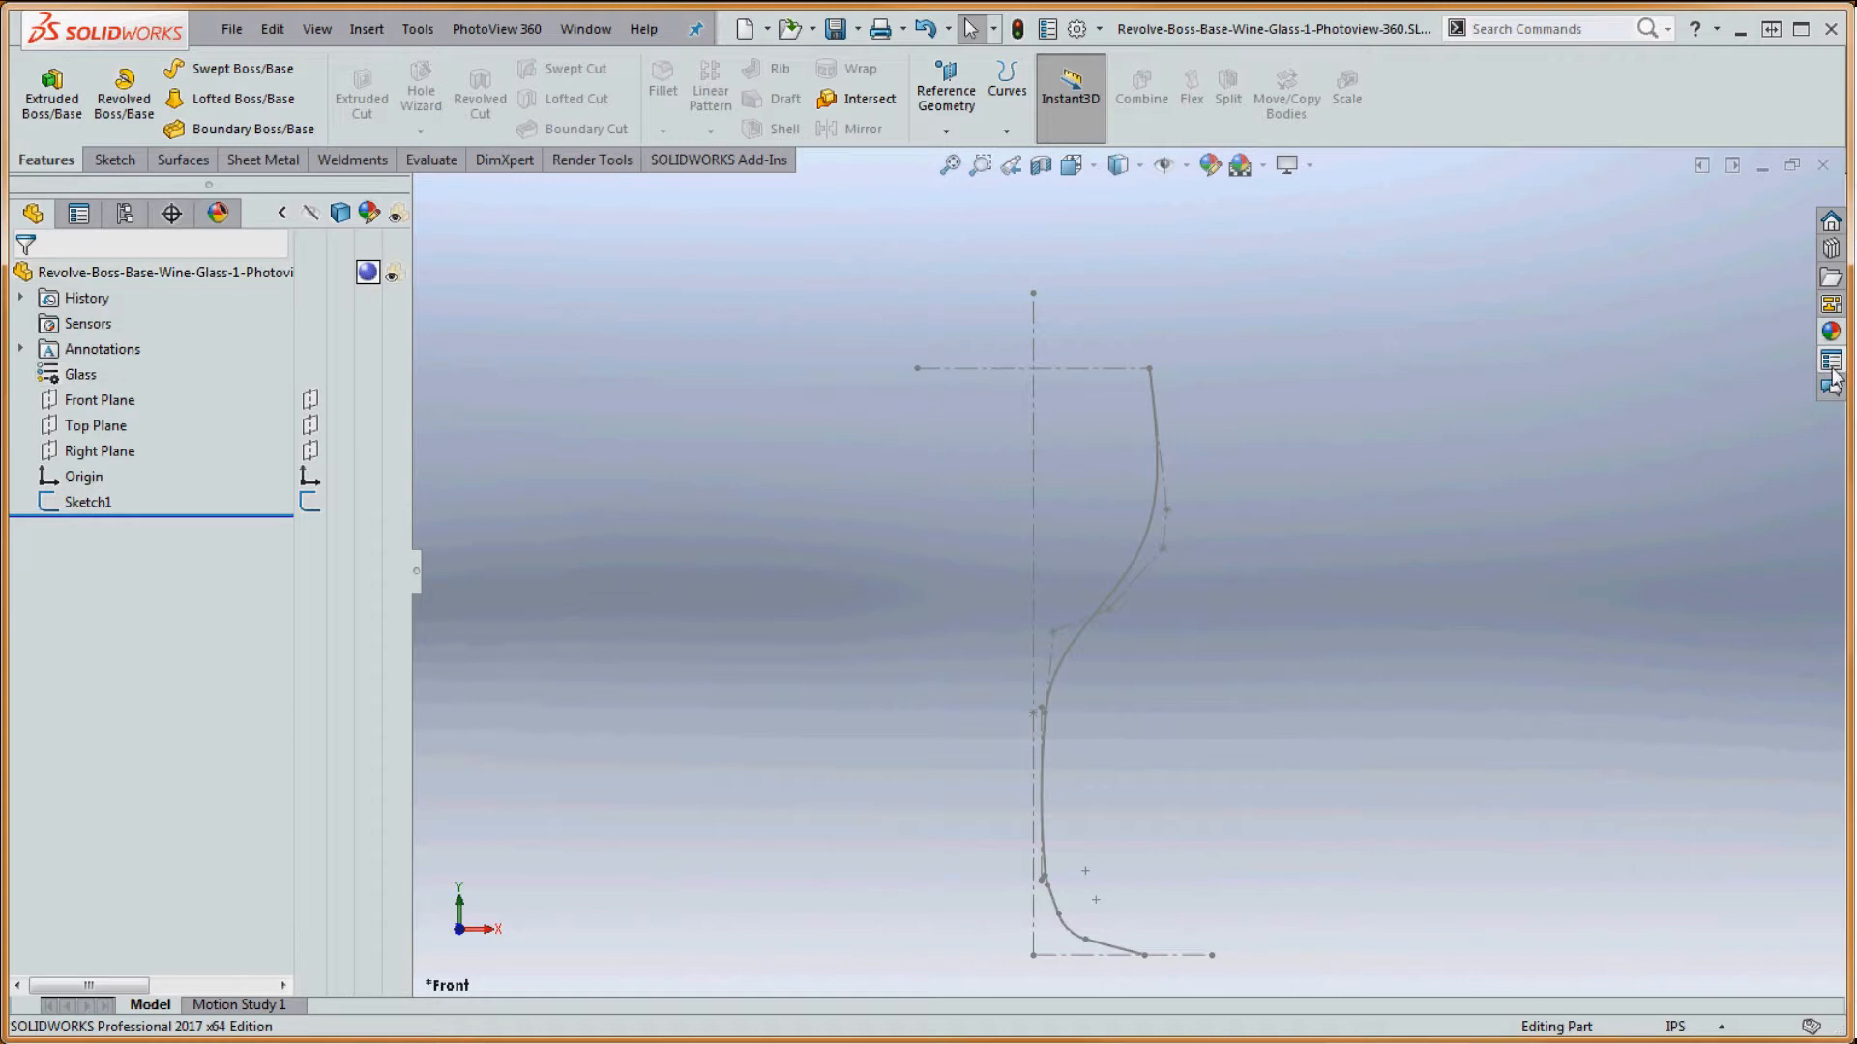
- Apply the 3 Point Faded scene from the basic scenes as the background
left_click(1831, 331)
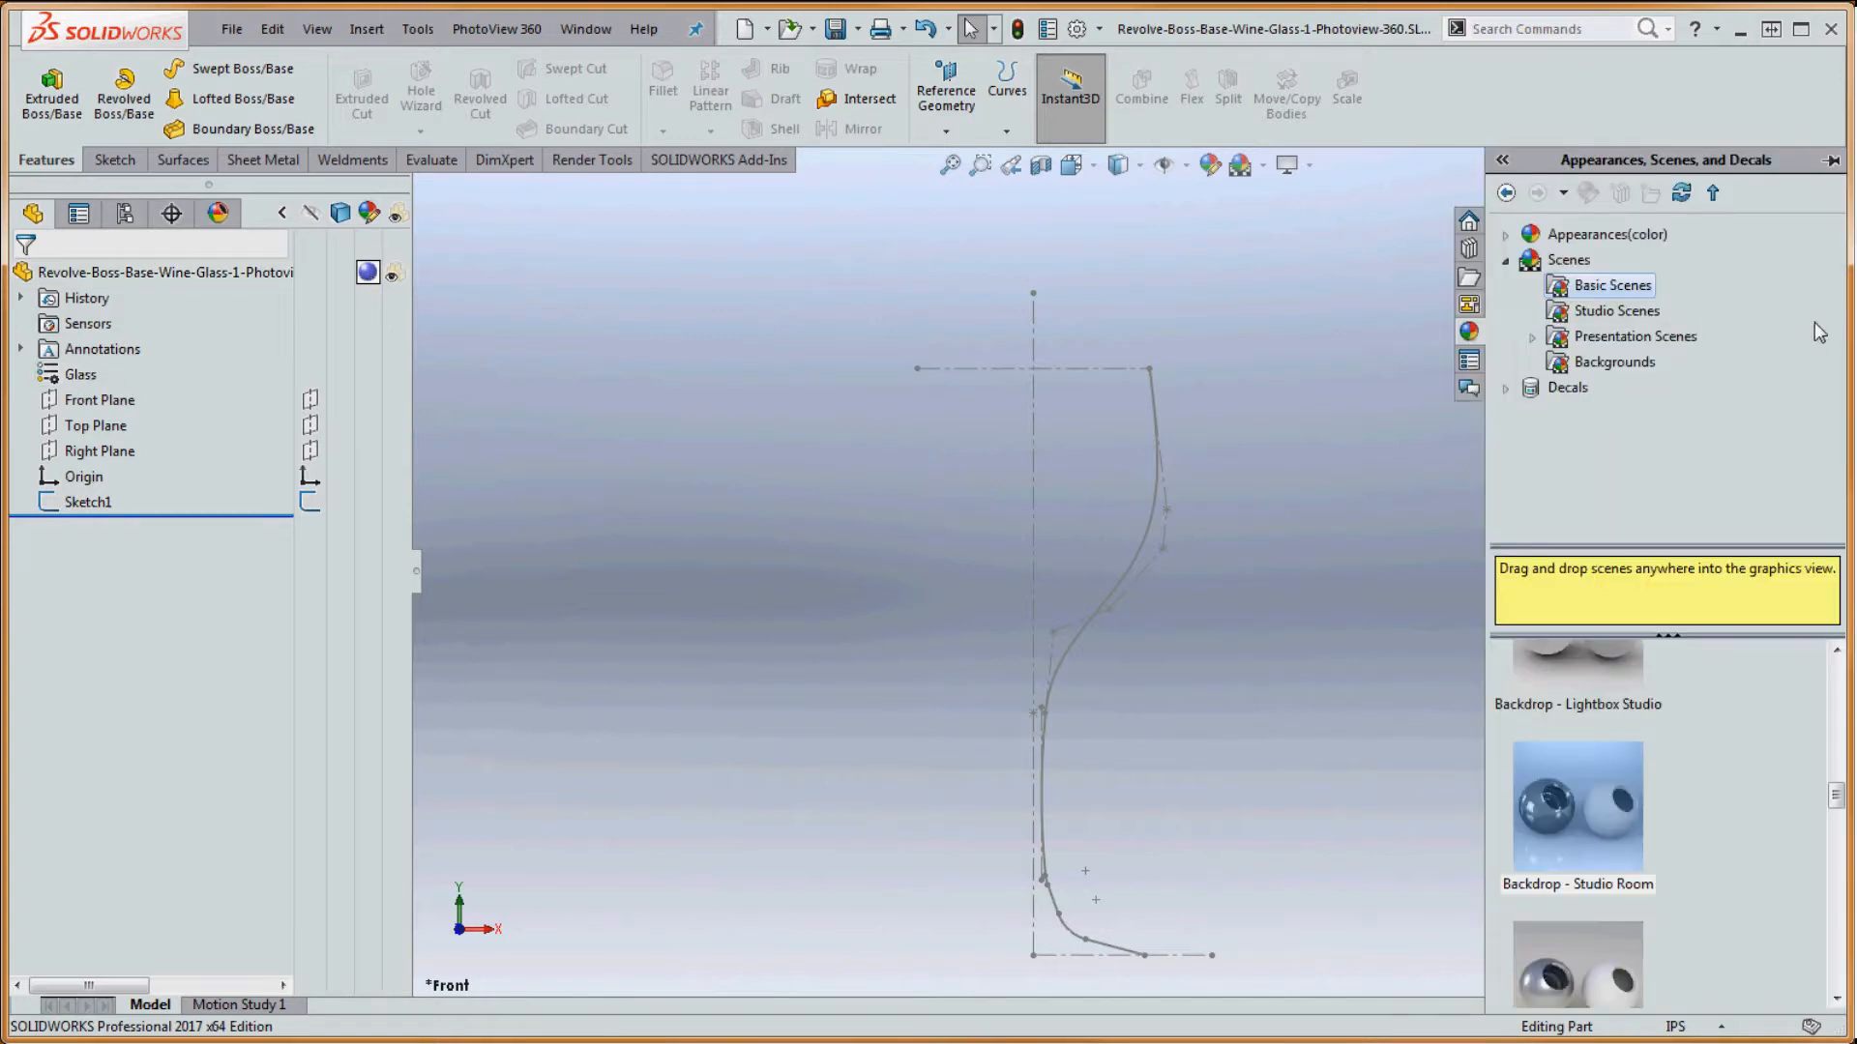
left_click(1506, 260)
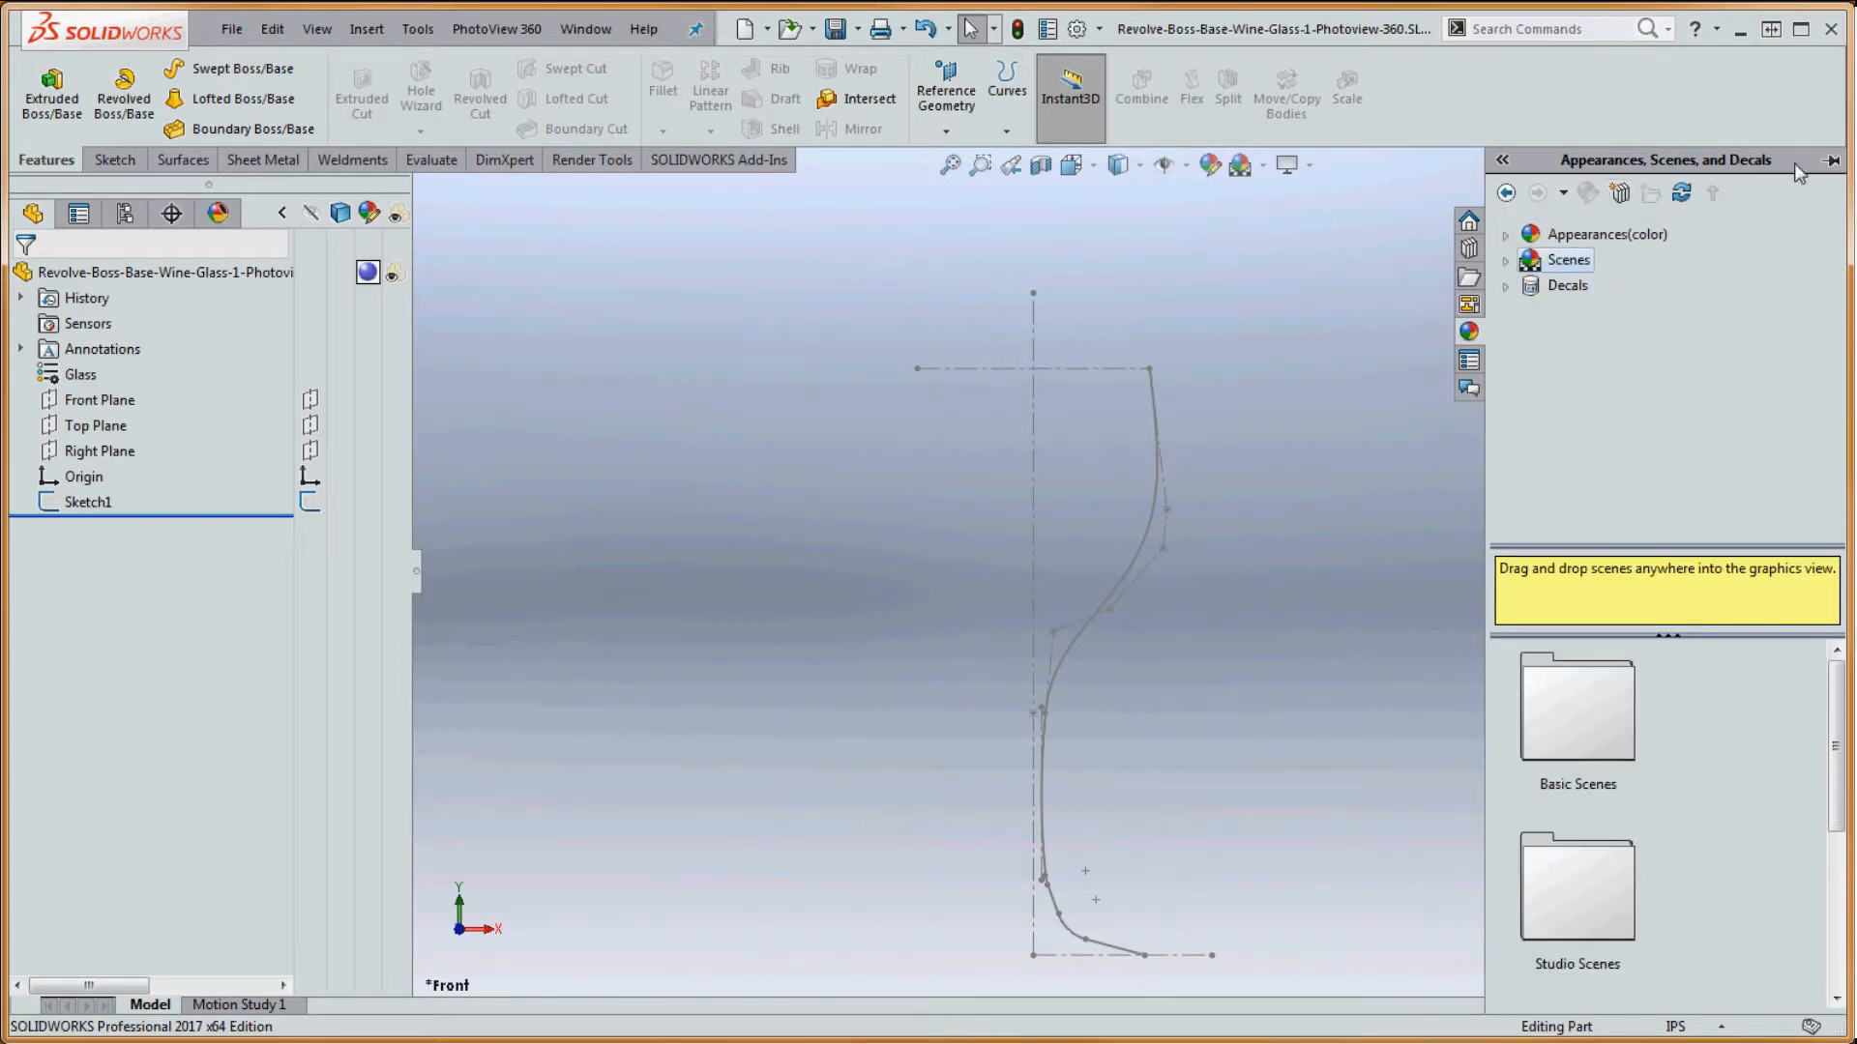
double_click(1567, 260)
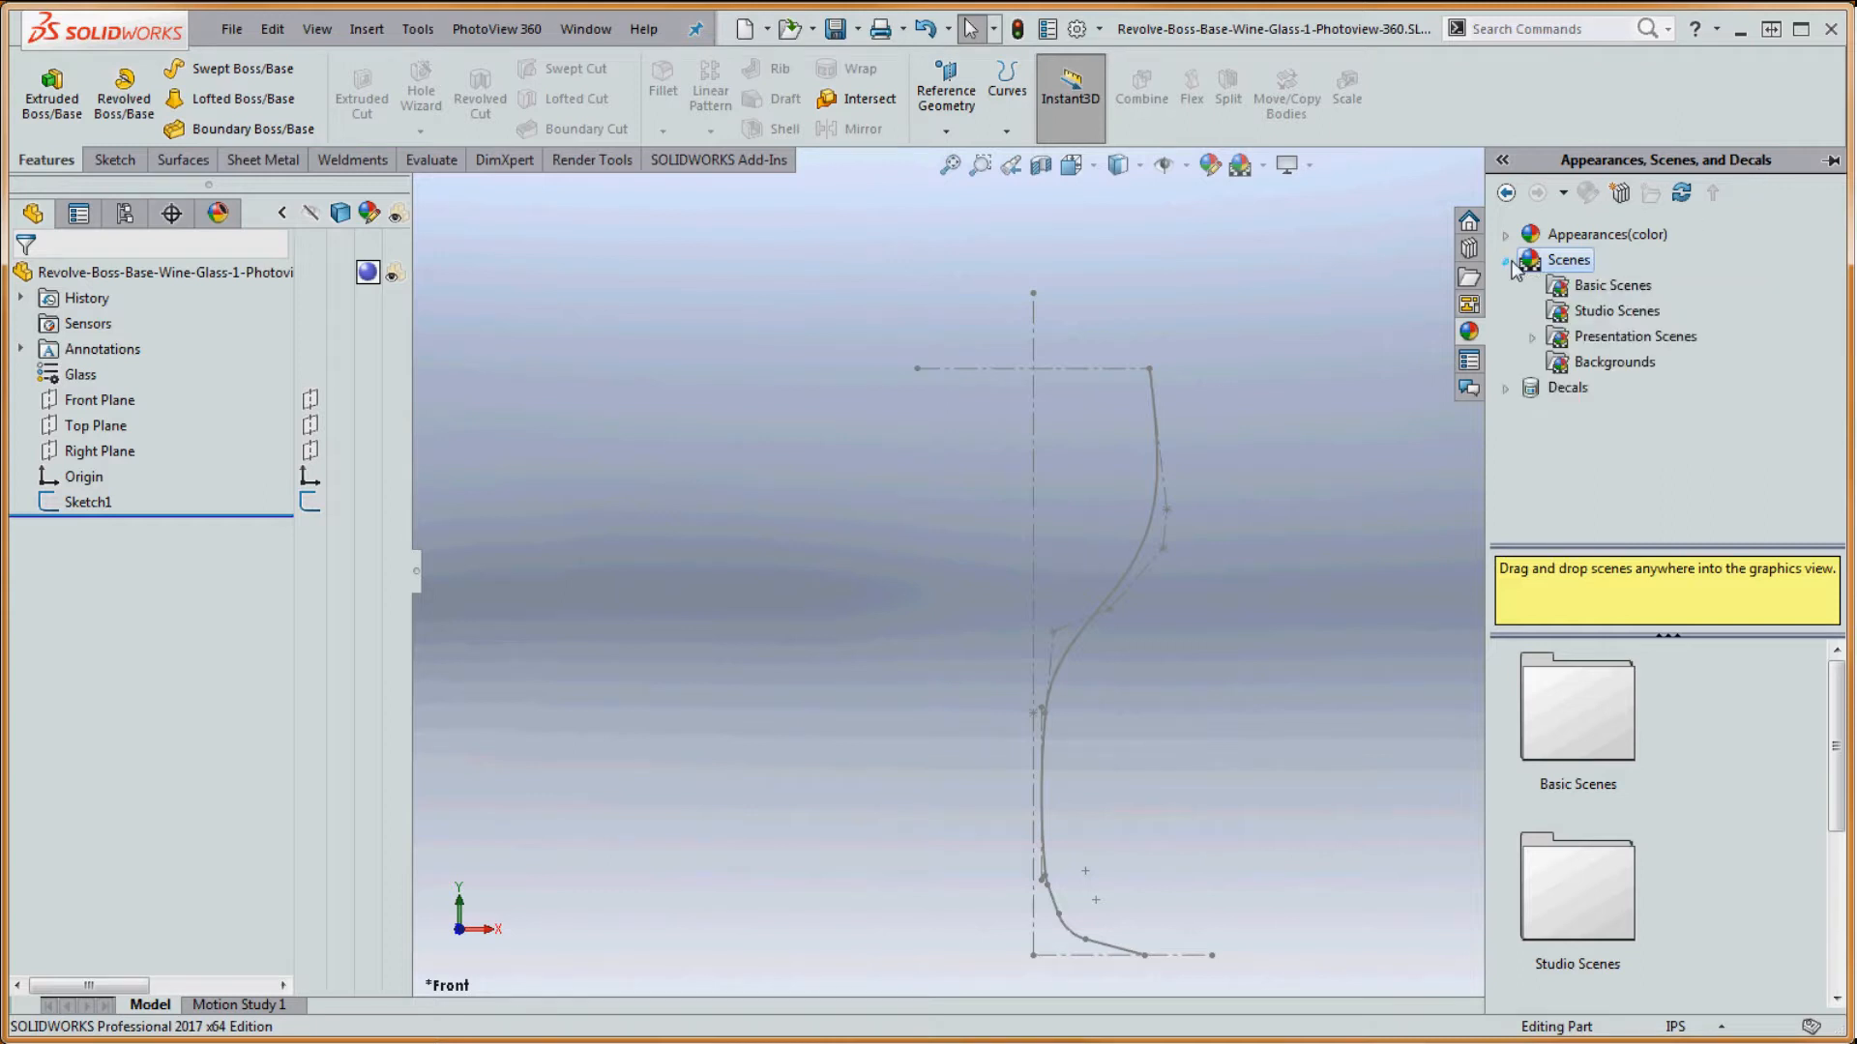
left_click(1612, 286)
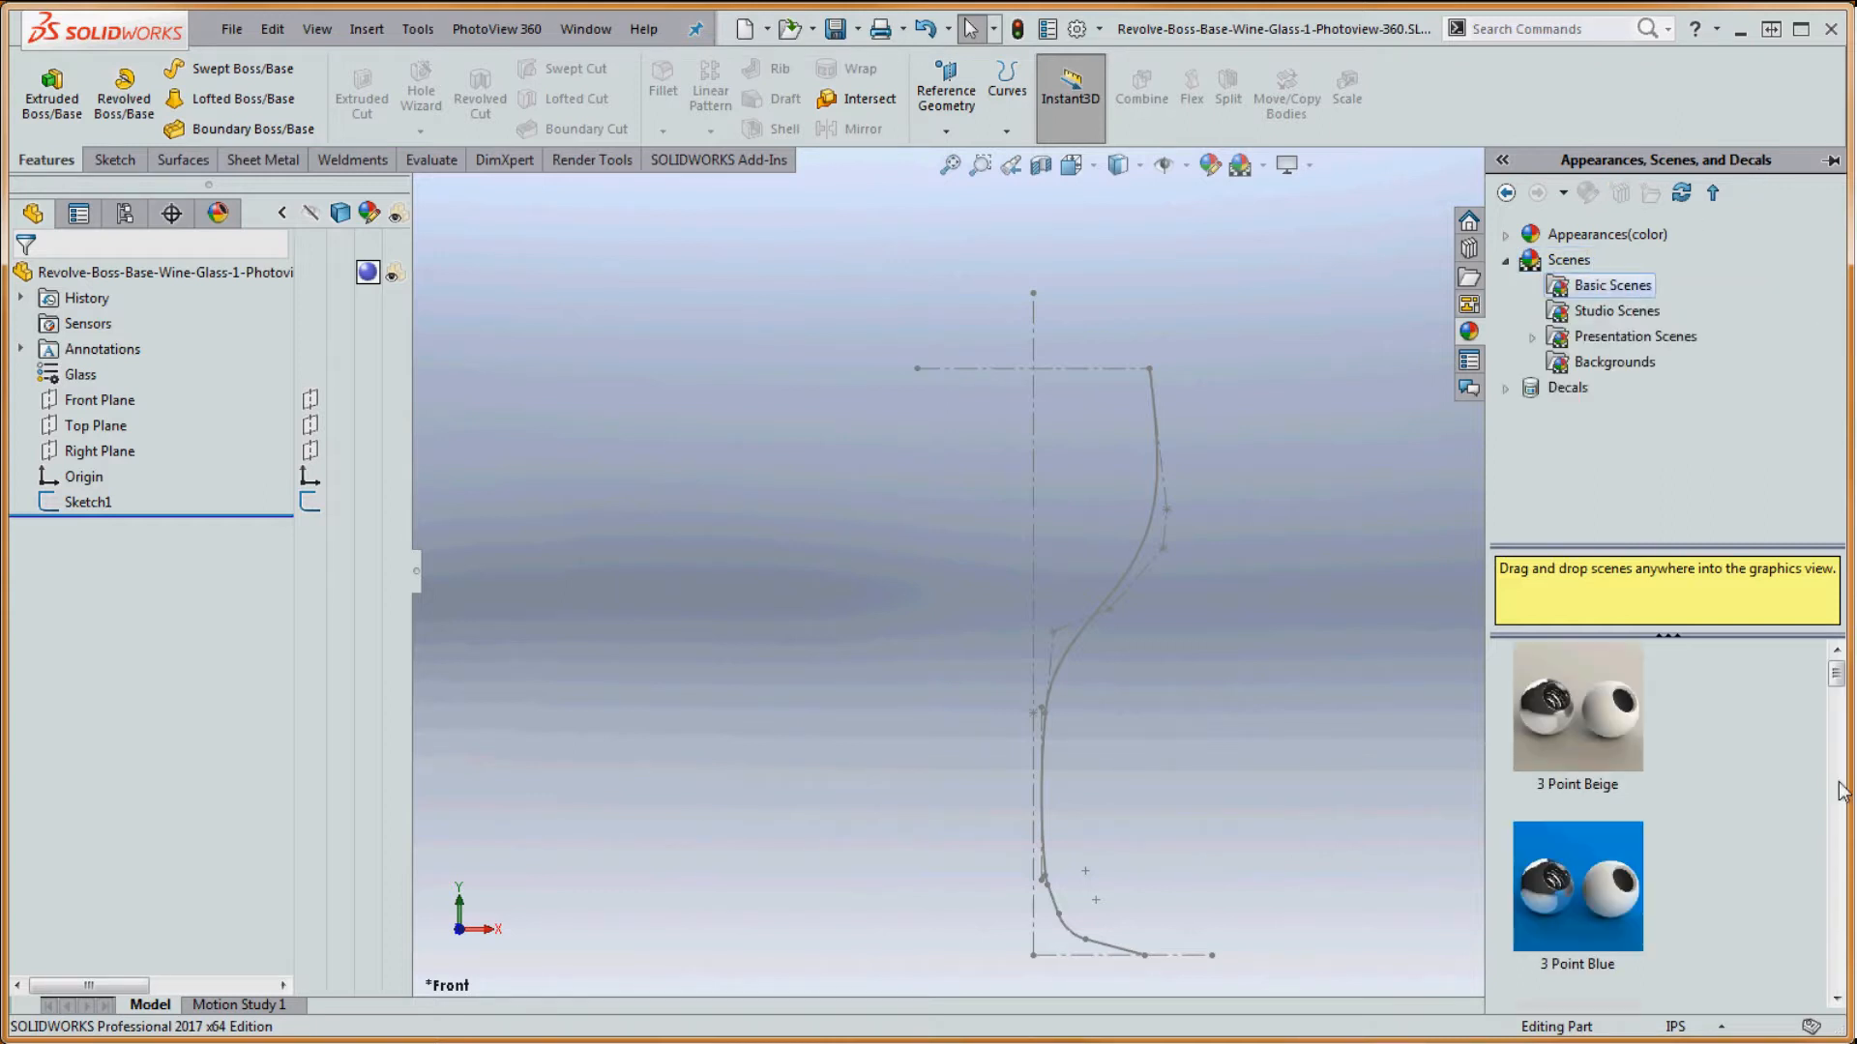
scroll(1843, 682, "down", 2)
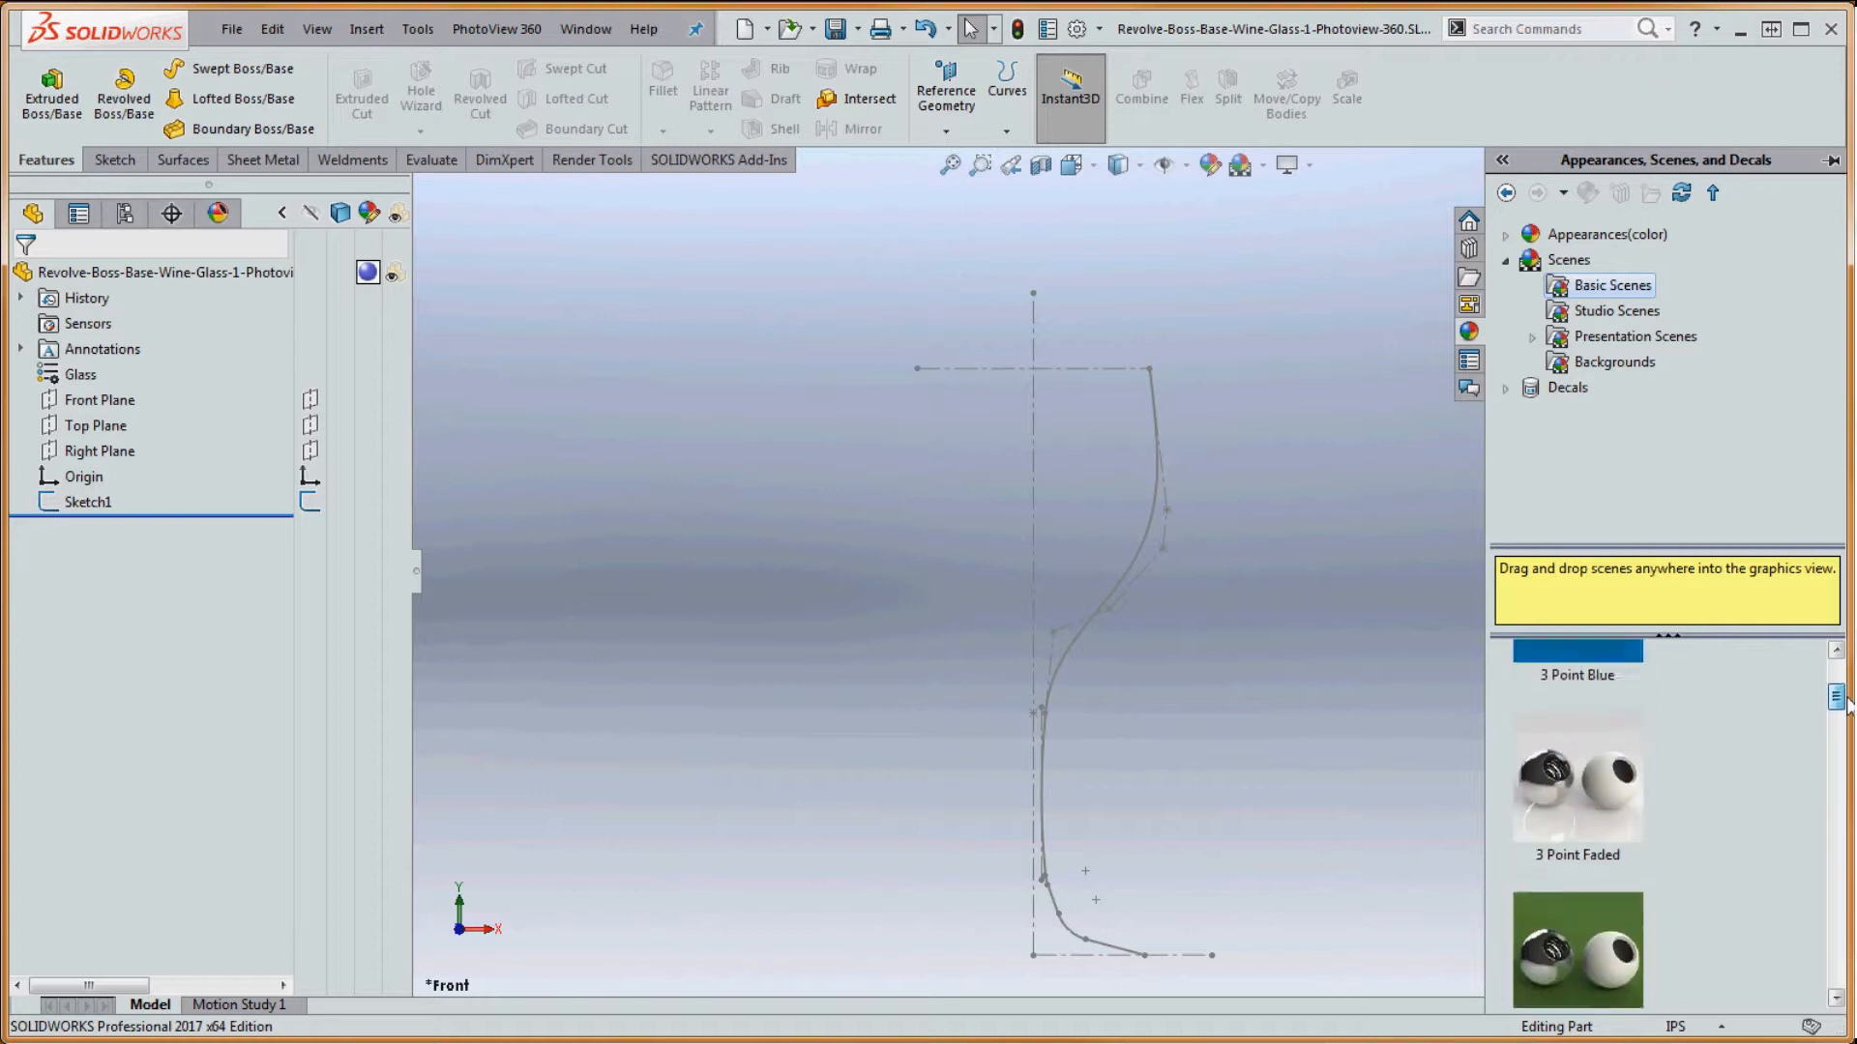
scroll(1844, 703, "down", 1)
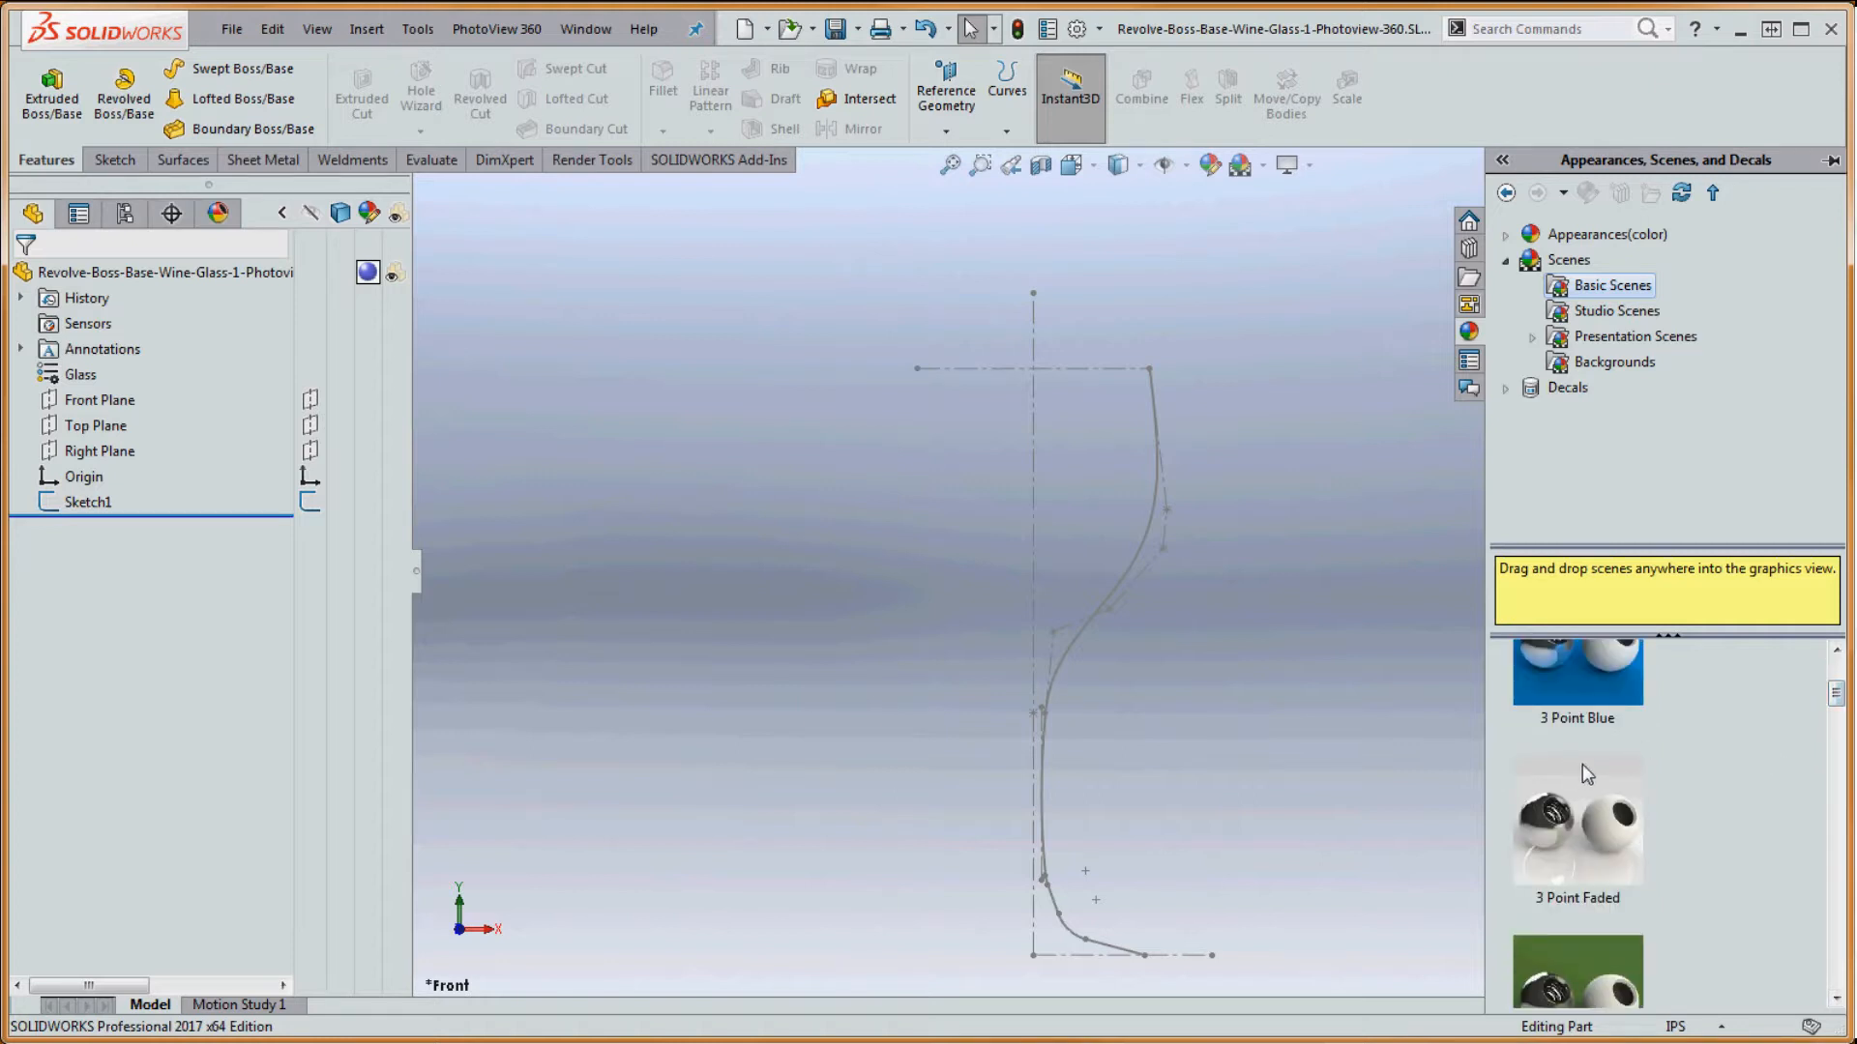
mouse_move(1582, 764)
left_mouse_down()
mouse_move(956, 631)
mouse_move(810, 575)
left_mouse_up()
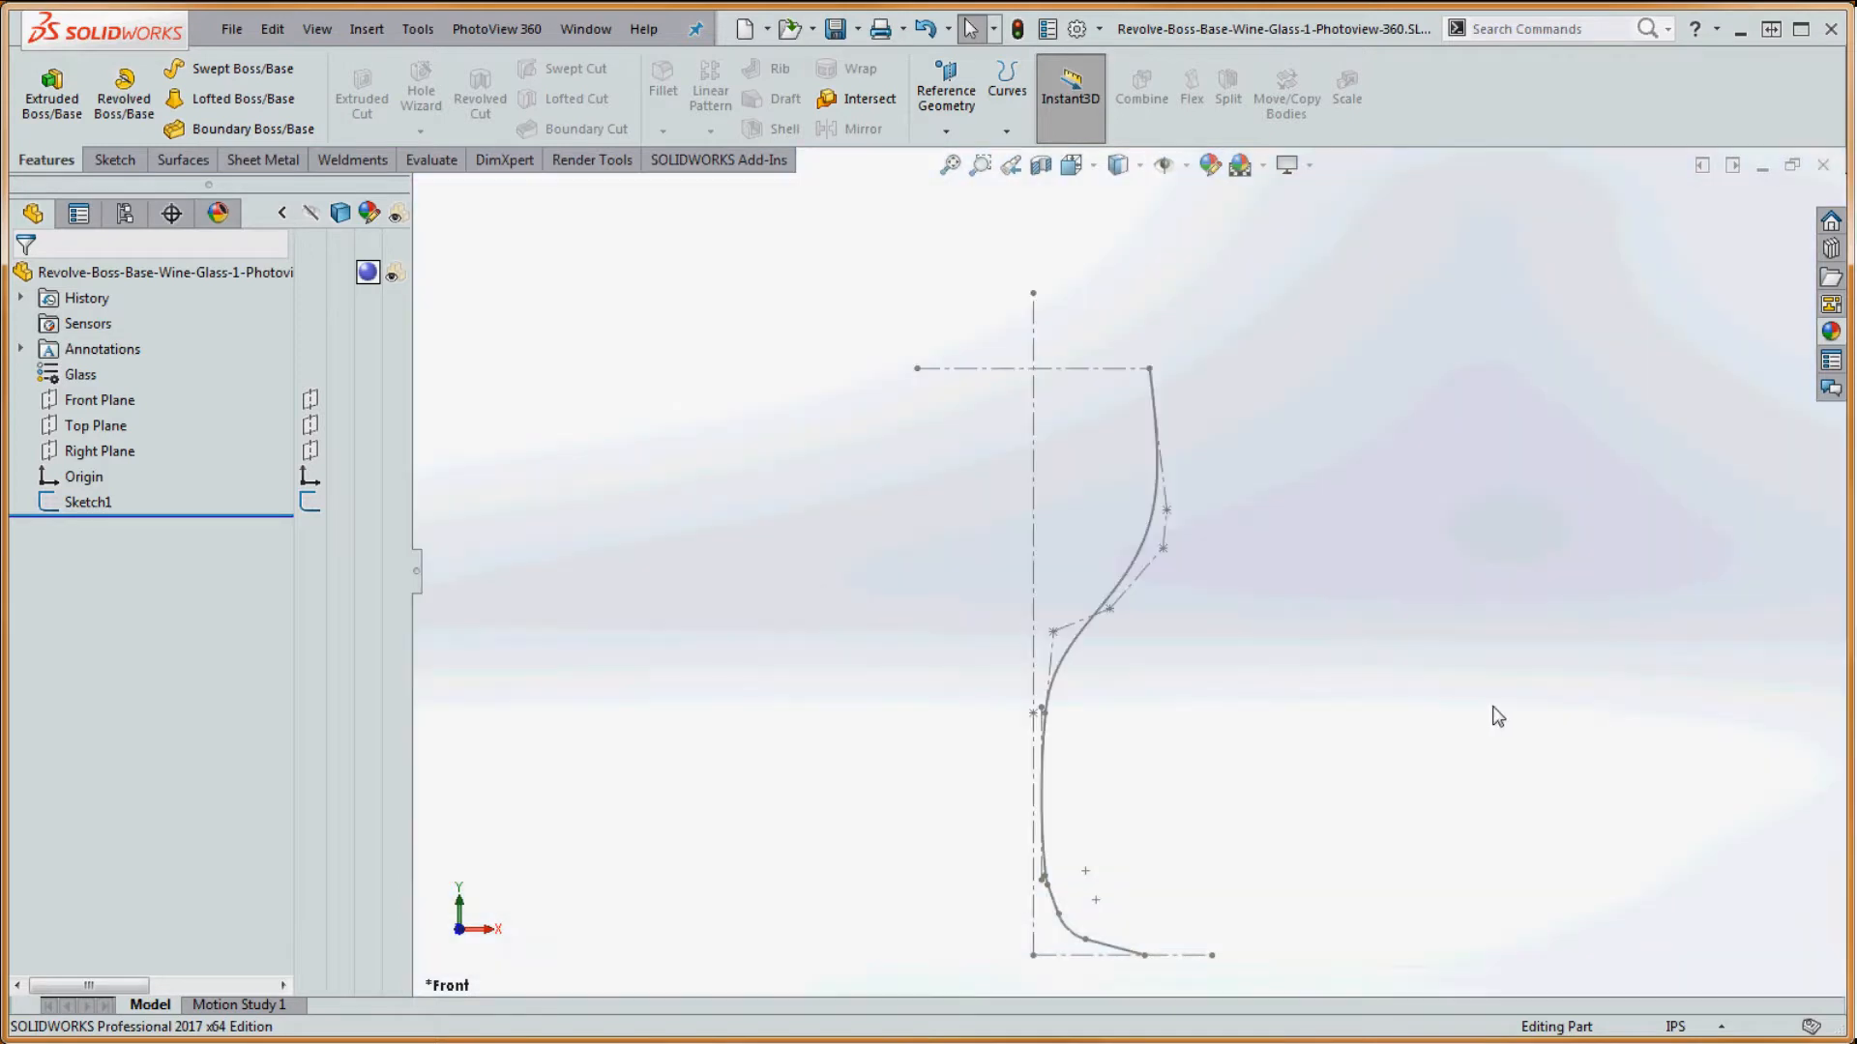
- Open the remaining wine glass profile sketch, Sketch1, for editing
scroll(1347, 696, "up", 3)
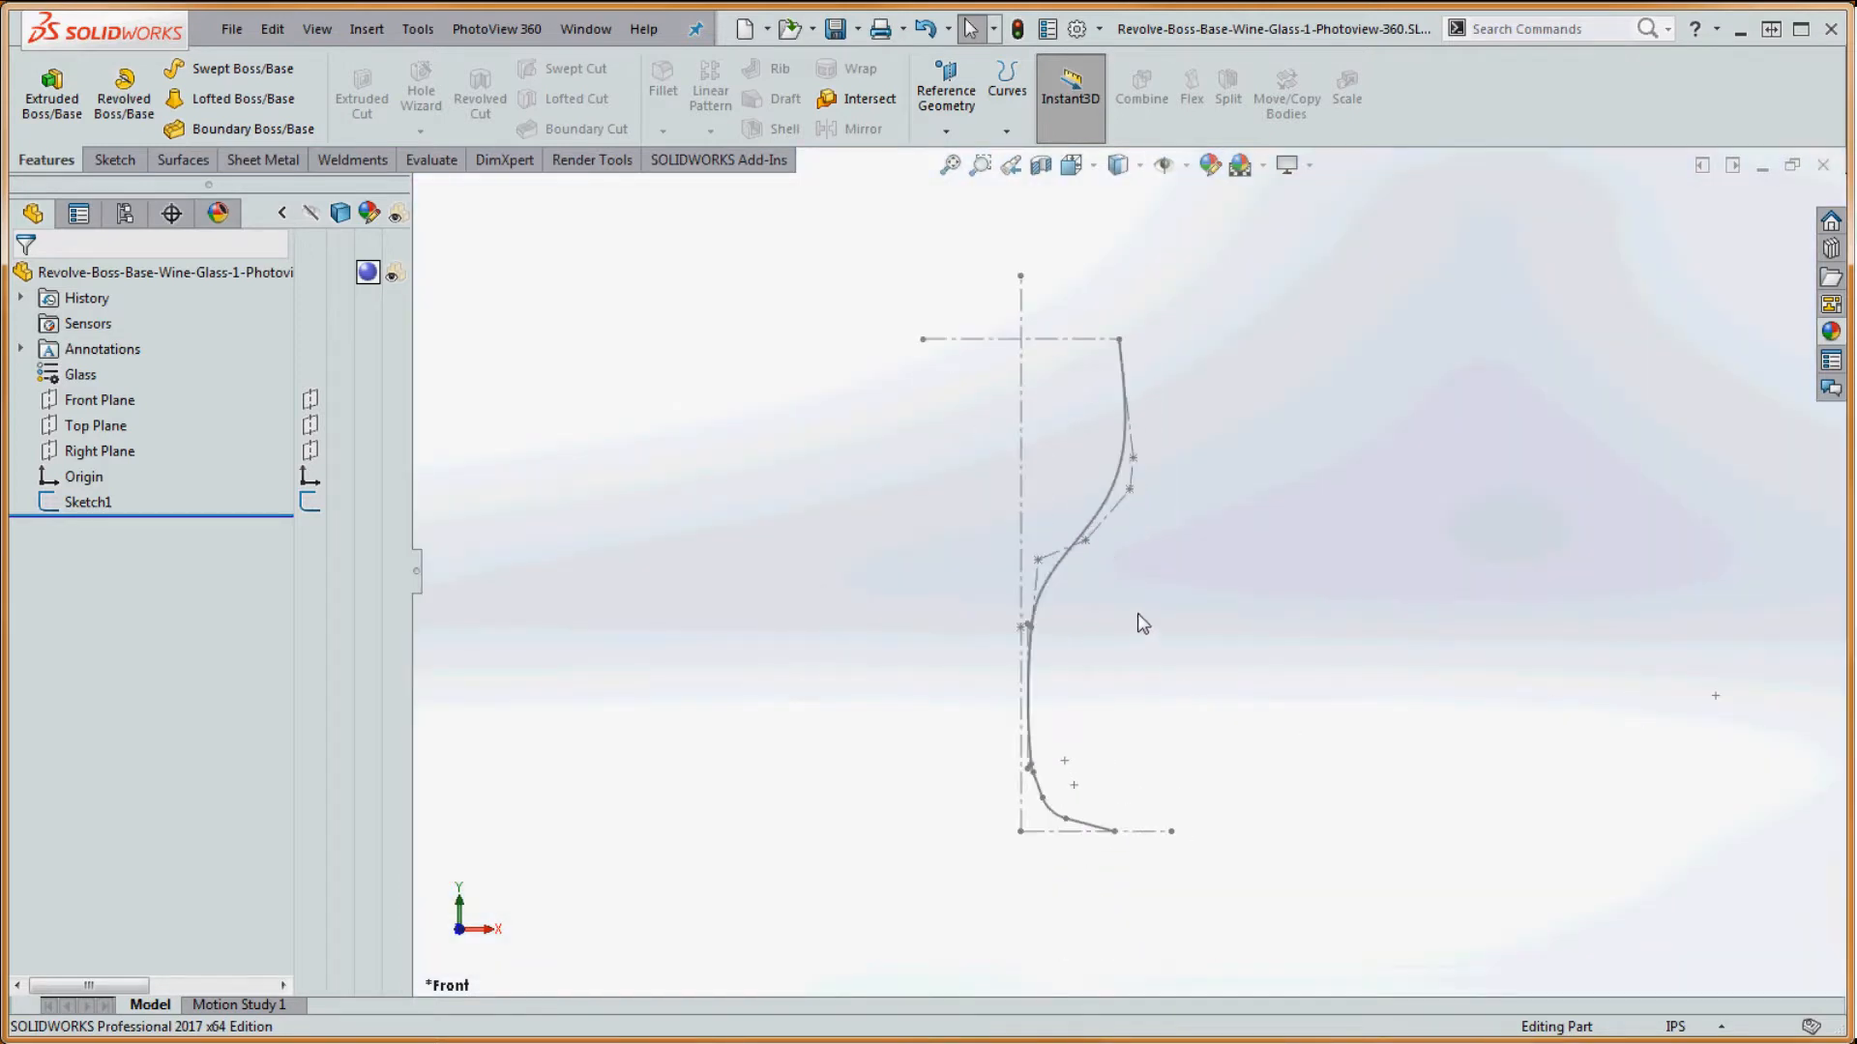
scroll(1141, 623, "up", 1)
scroll(1167, 537, "up", 1)
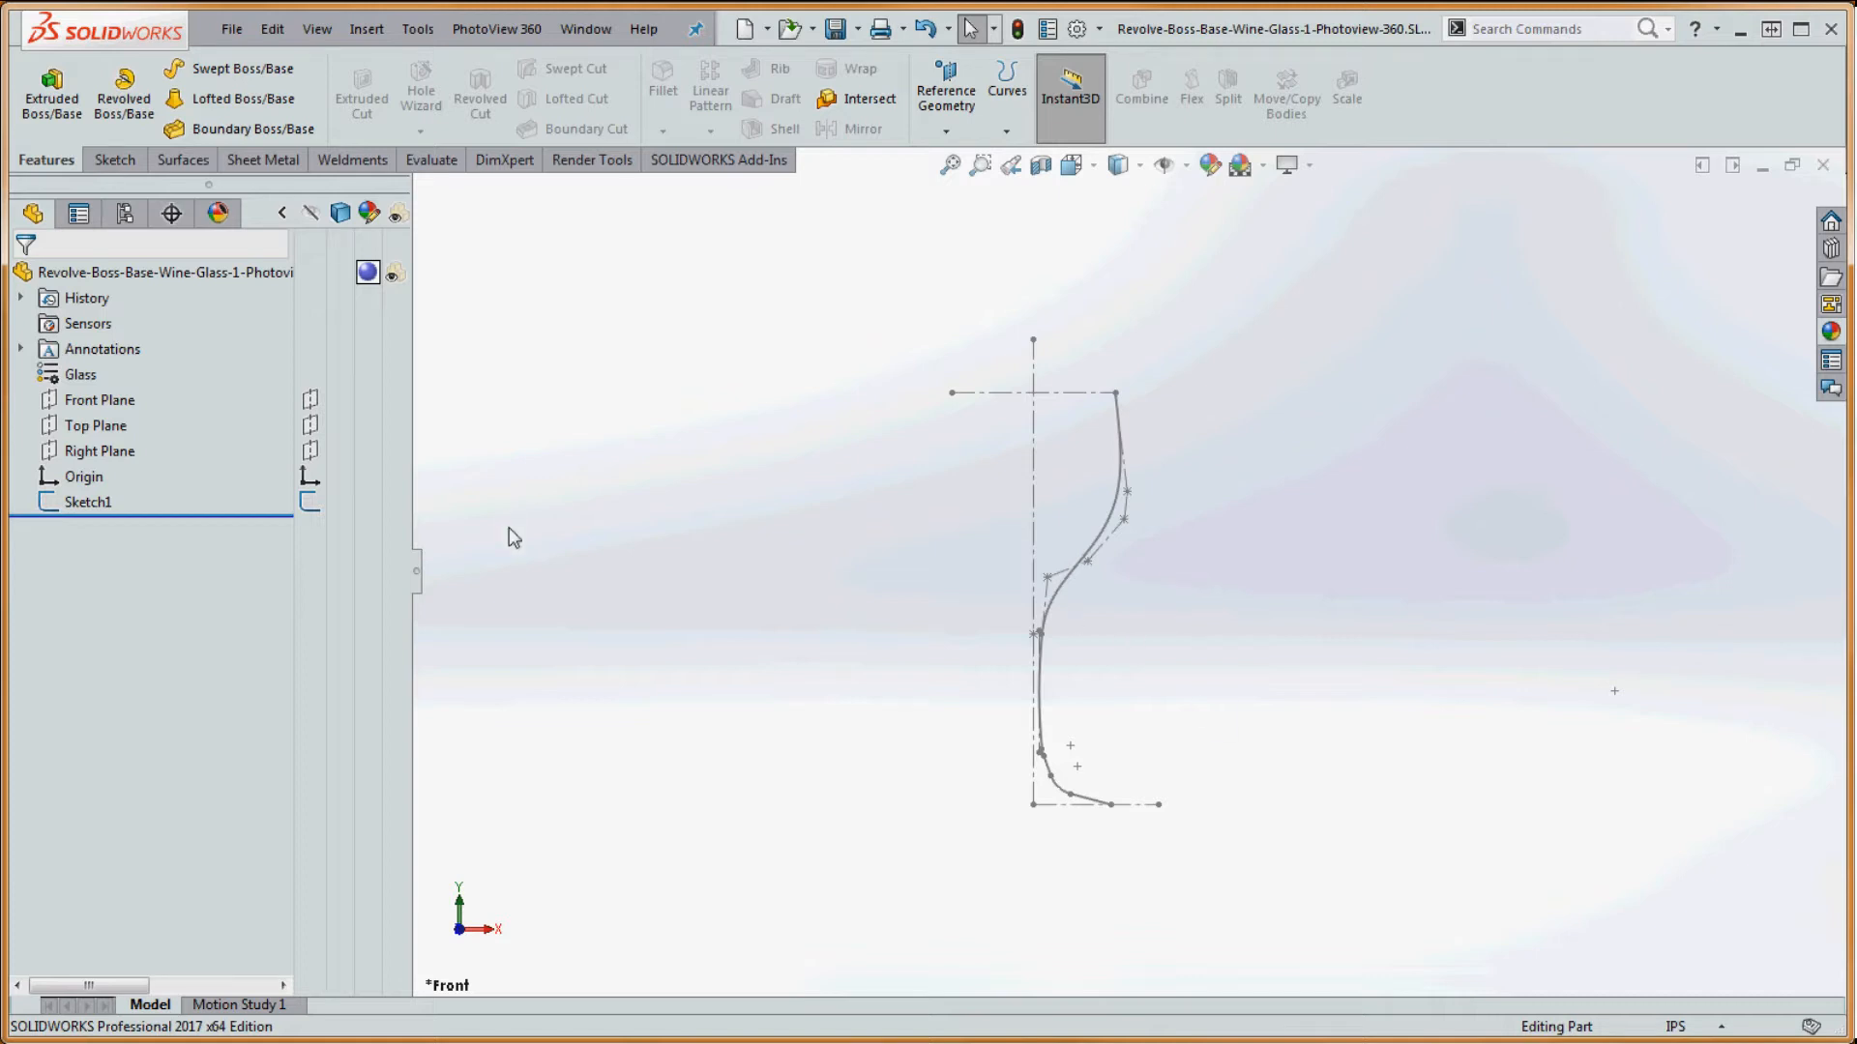
right_click(79, 499)
left_click(101, 426)
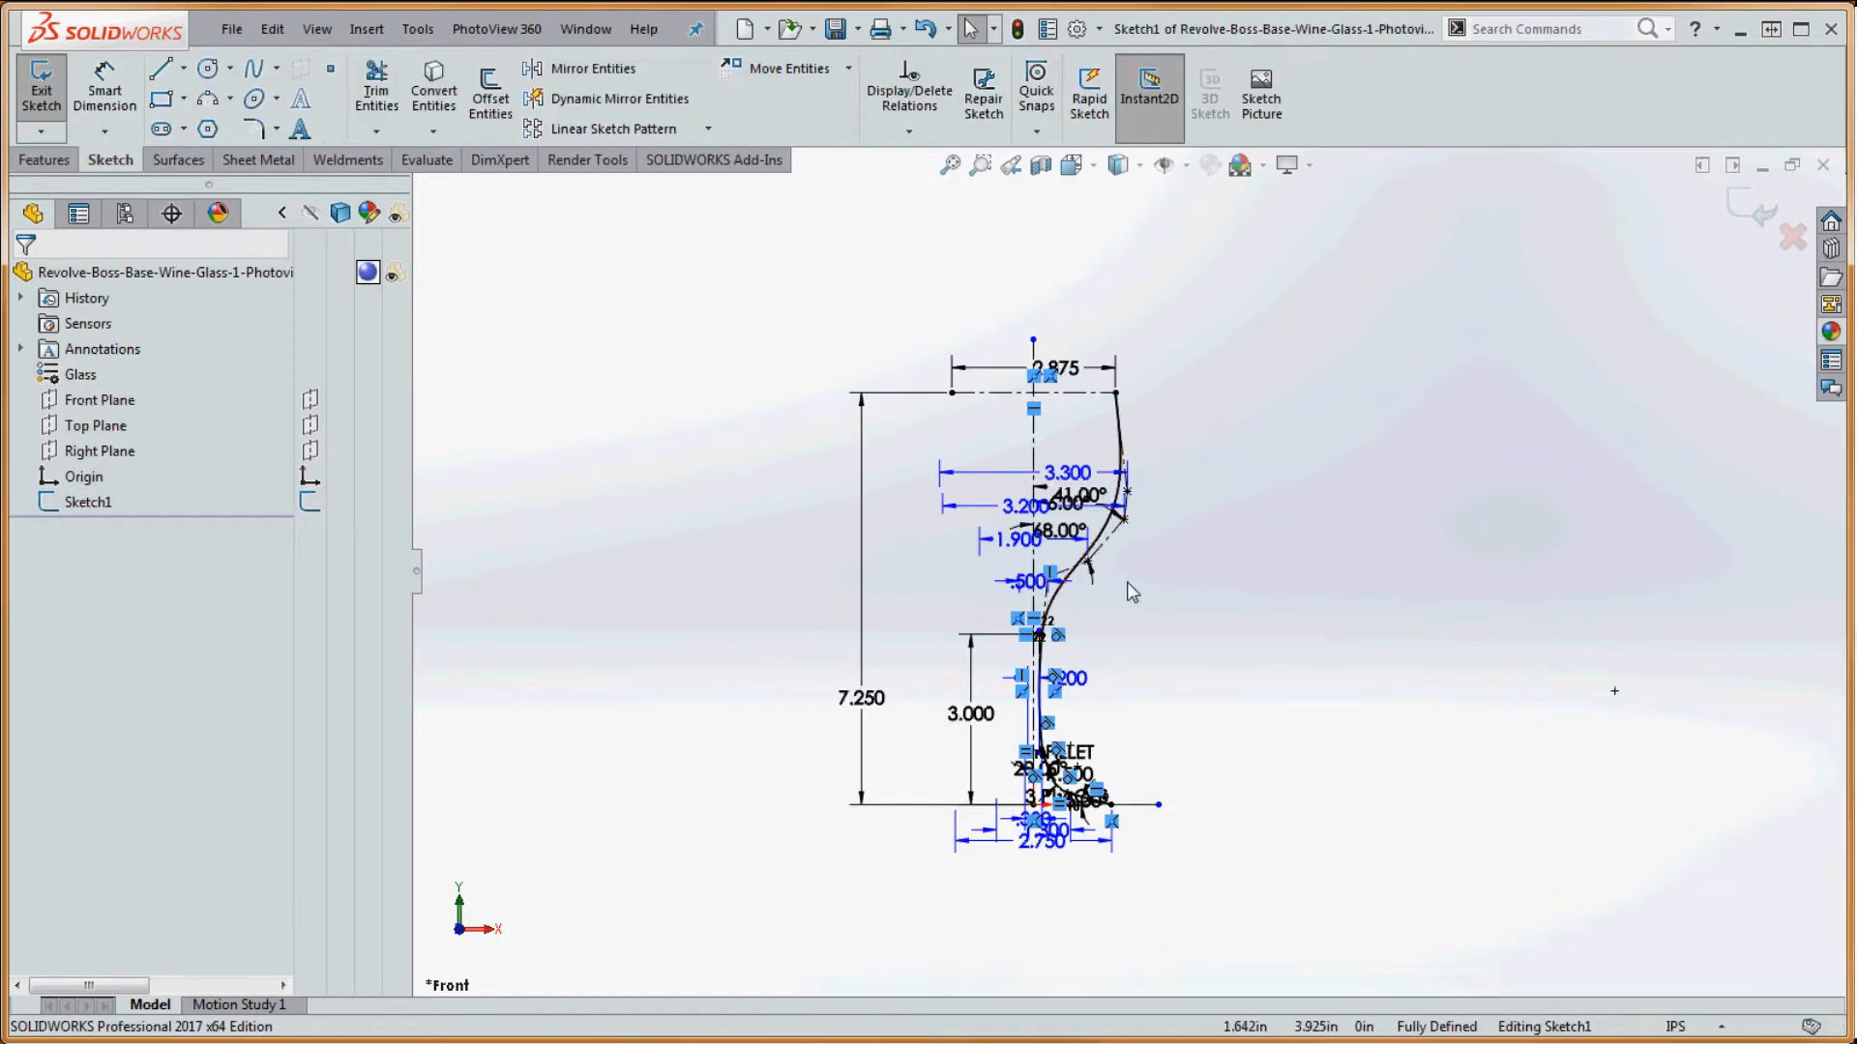
- Examine the glass profile's foot, stem and bowl geometry with their driving dimensions
scroll(1140, 591, "down", 3)
scroll(1140, 591, "up", 4)
scroll(1064, 815, "down", 4)
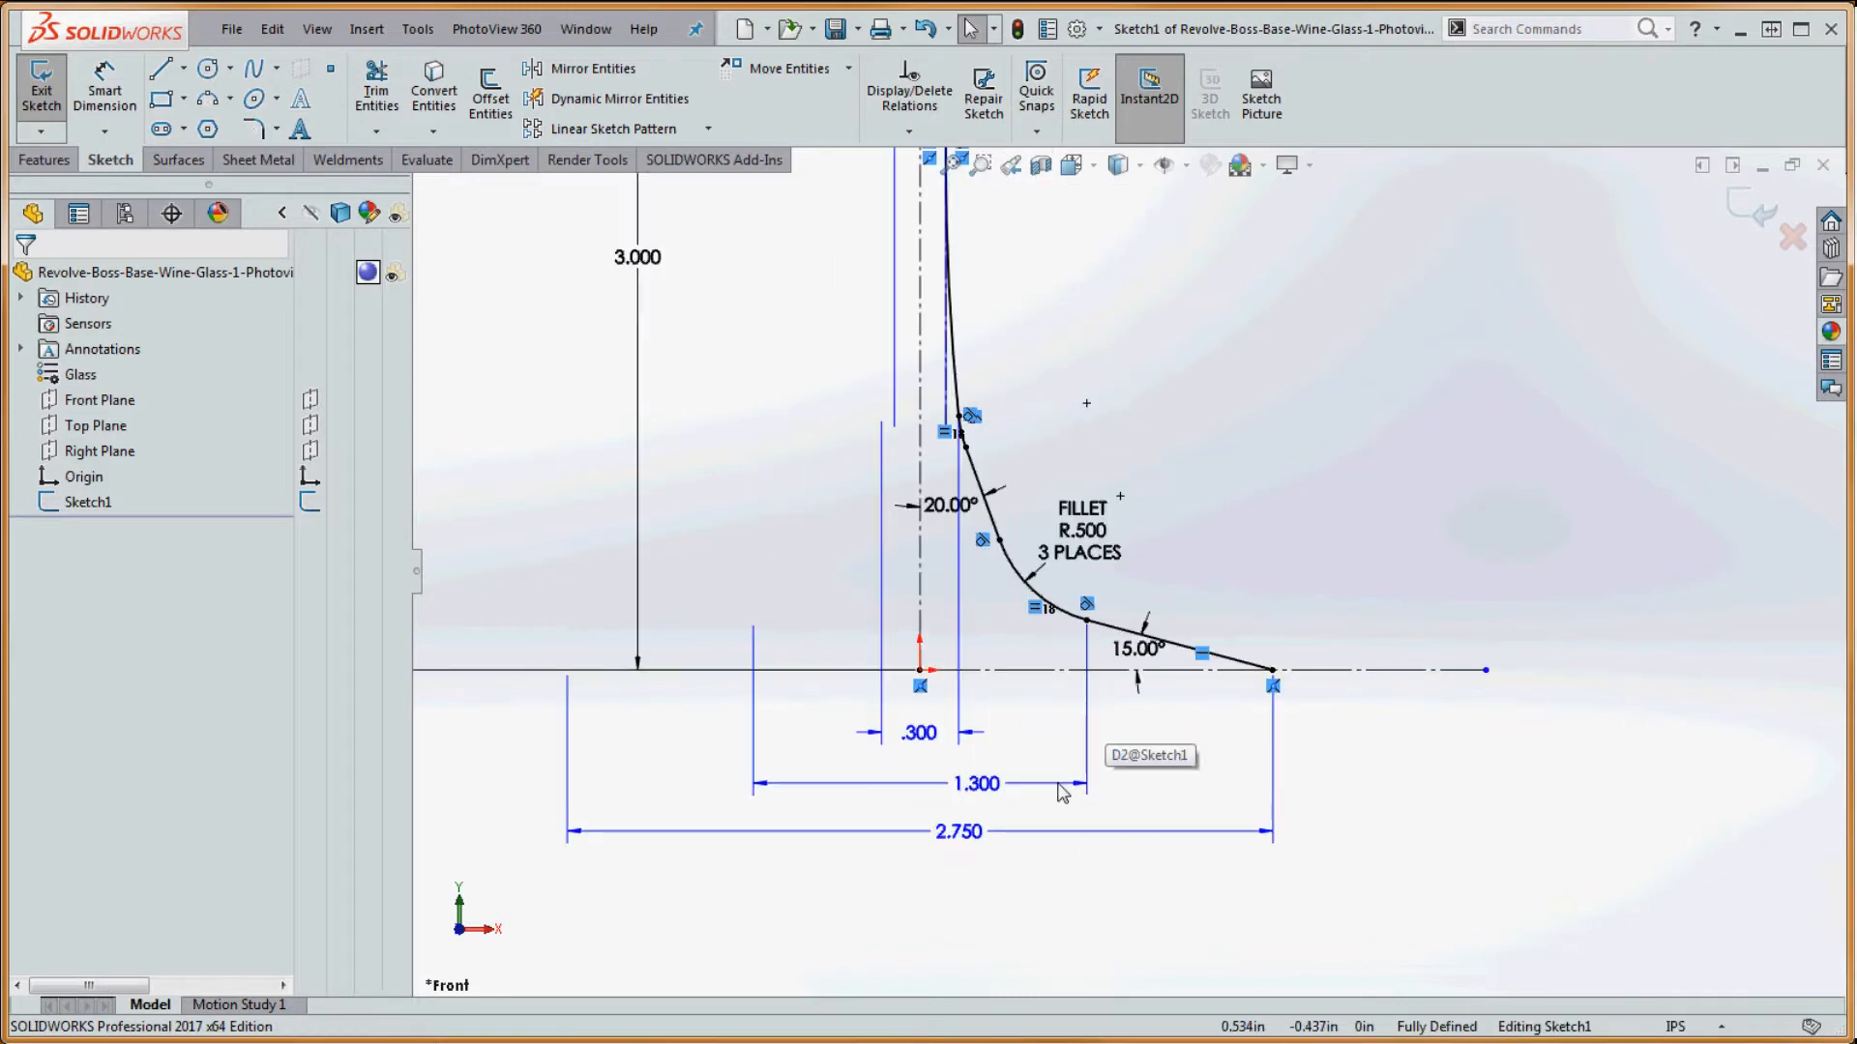
scroll(1112, 764, "up", 2)
scroll(1161, 677, "up", 4)
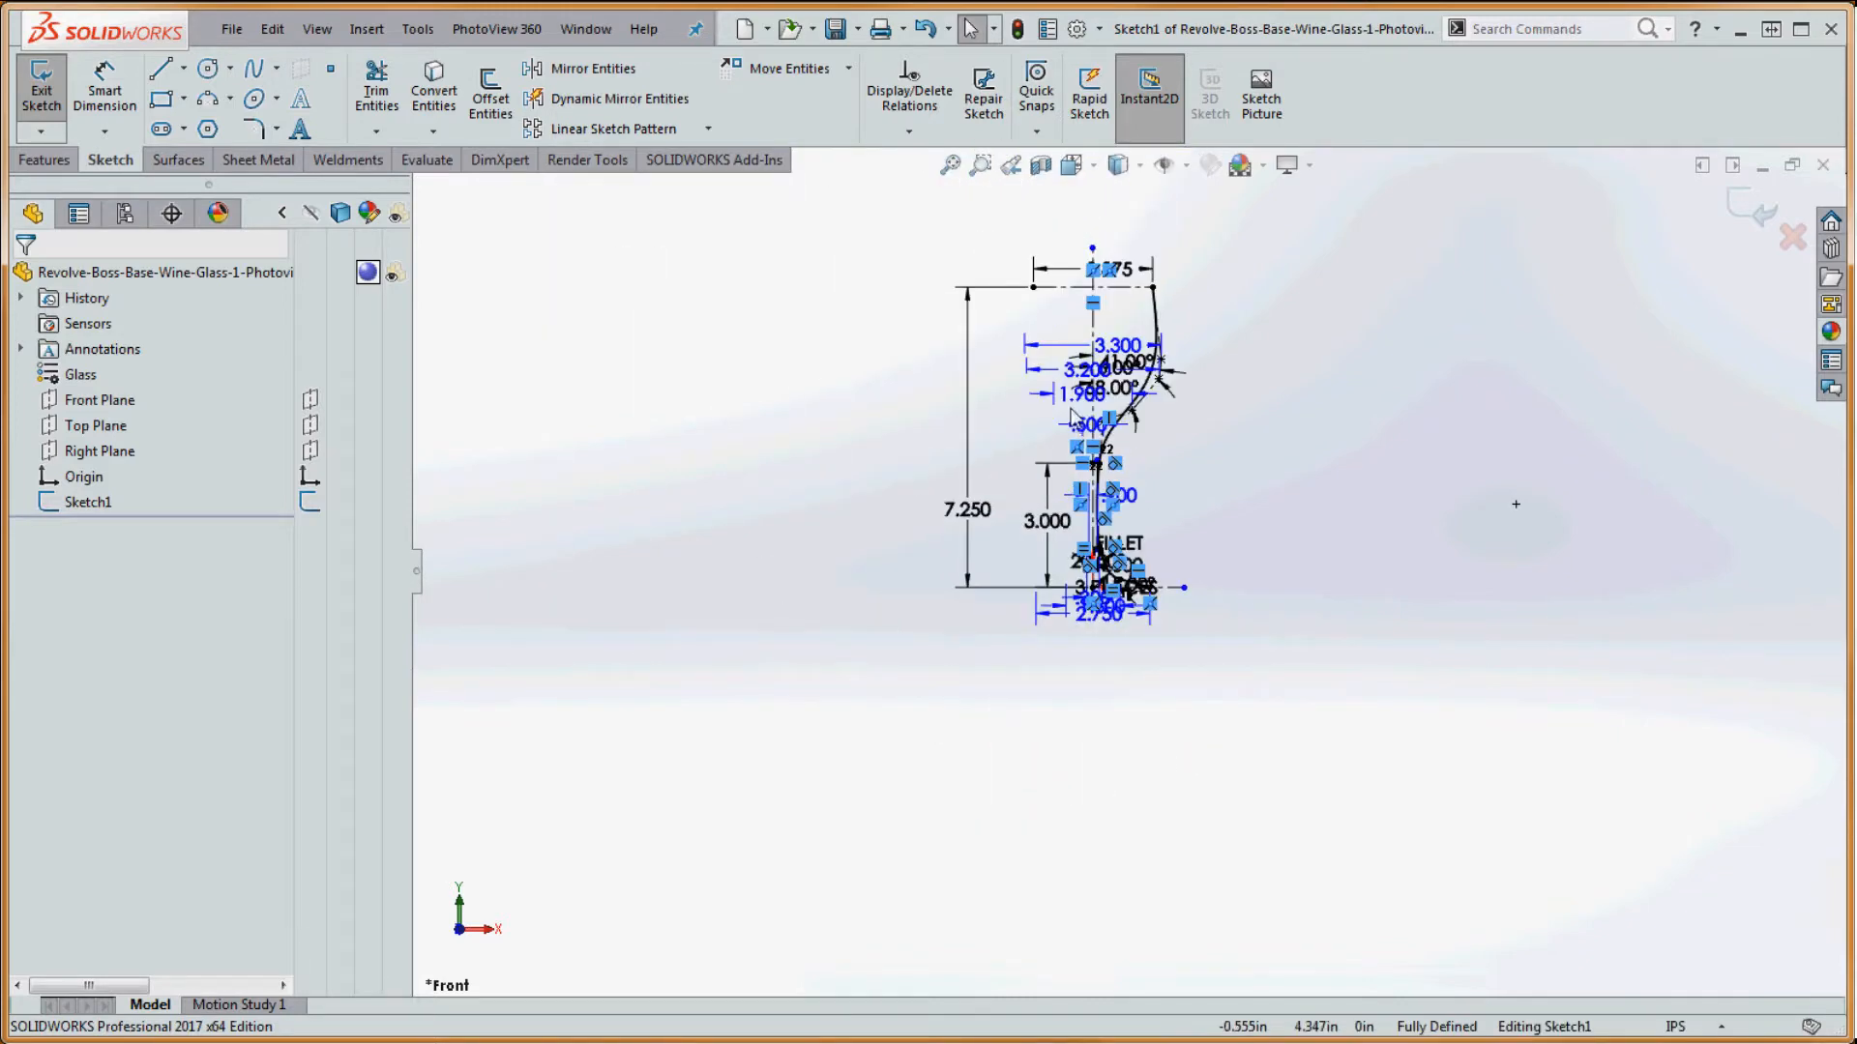
scroll(1120, 372, "down", 4)
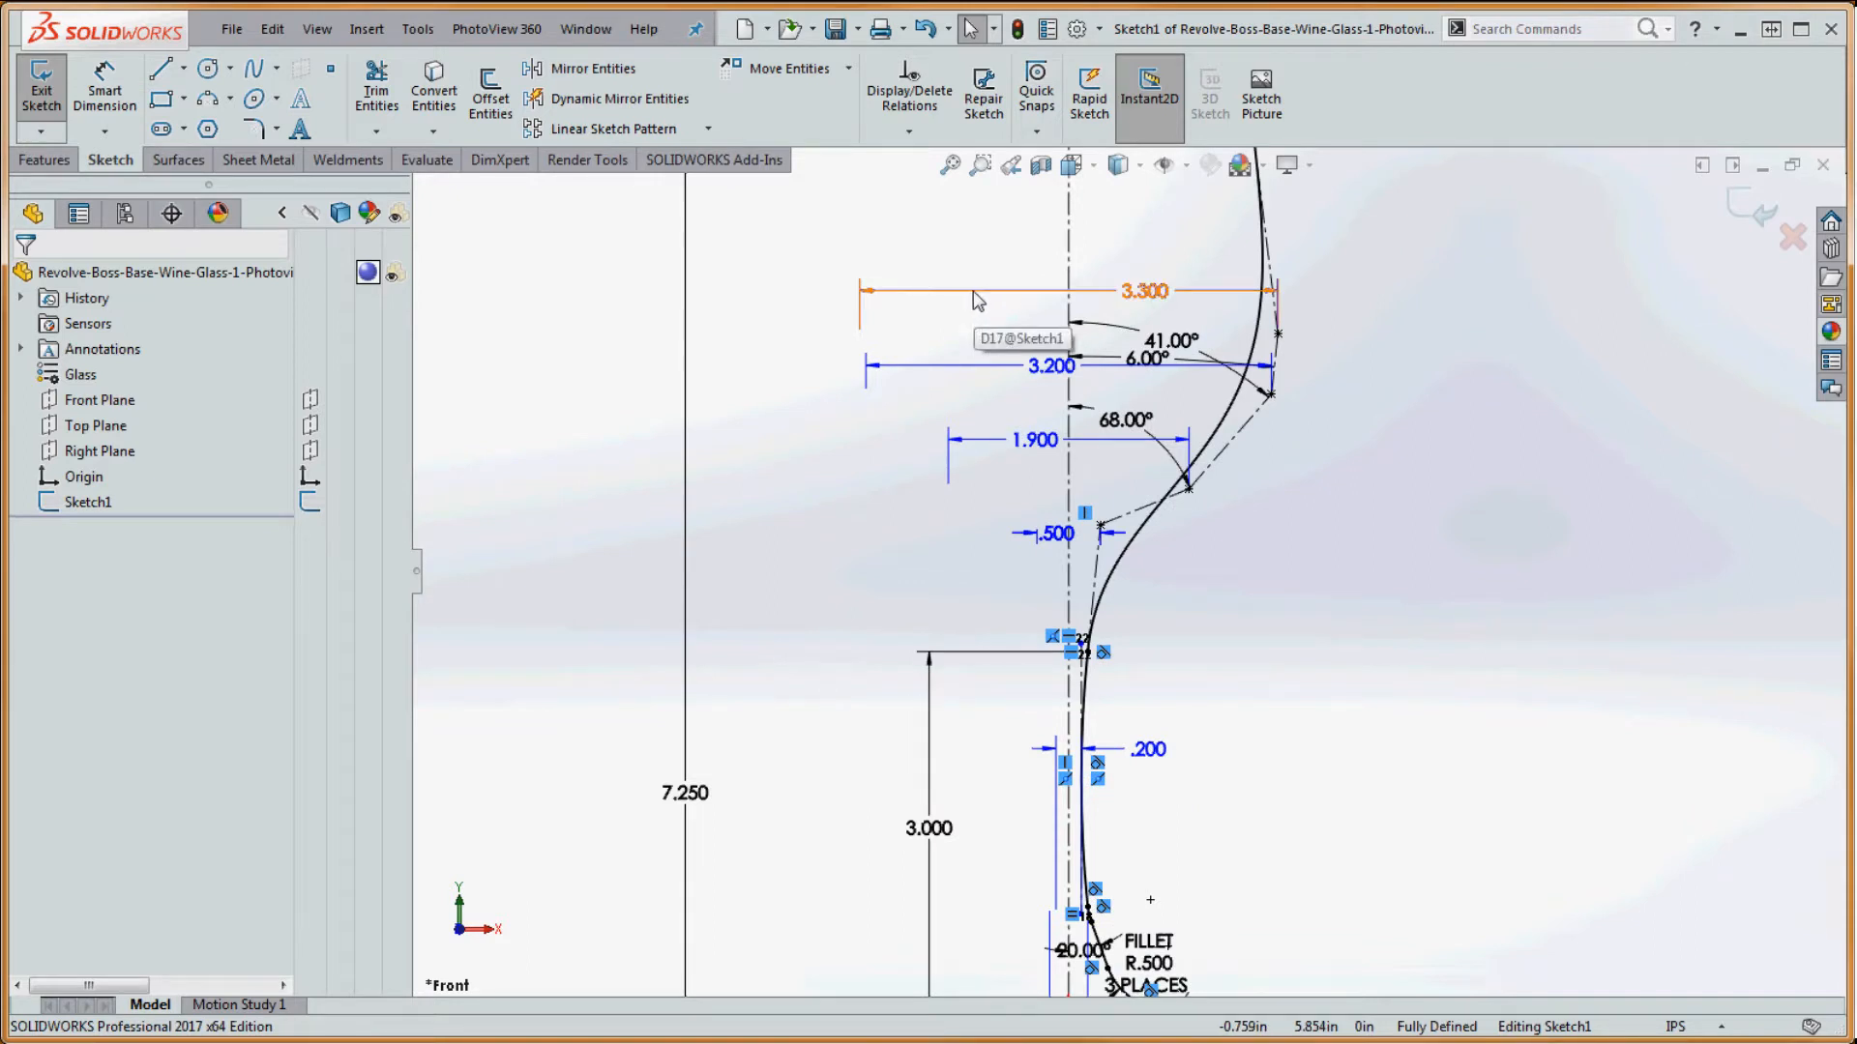
scroll(1320, 551, "up", 3)
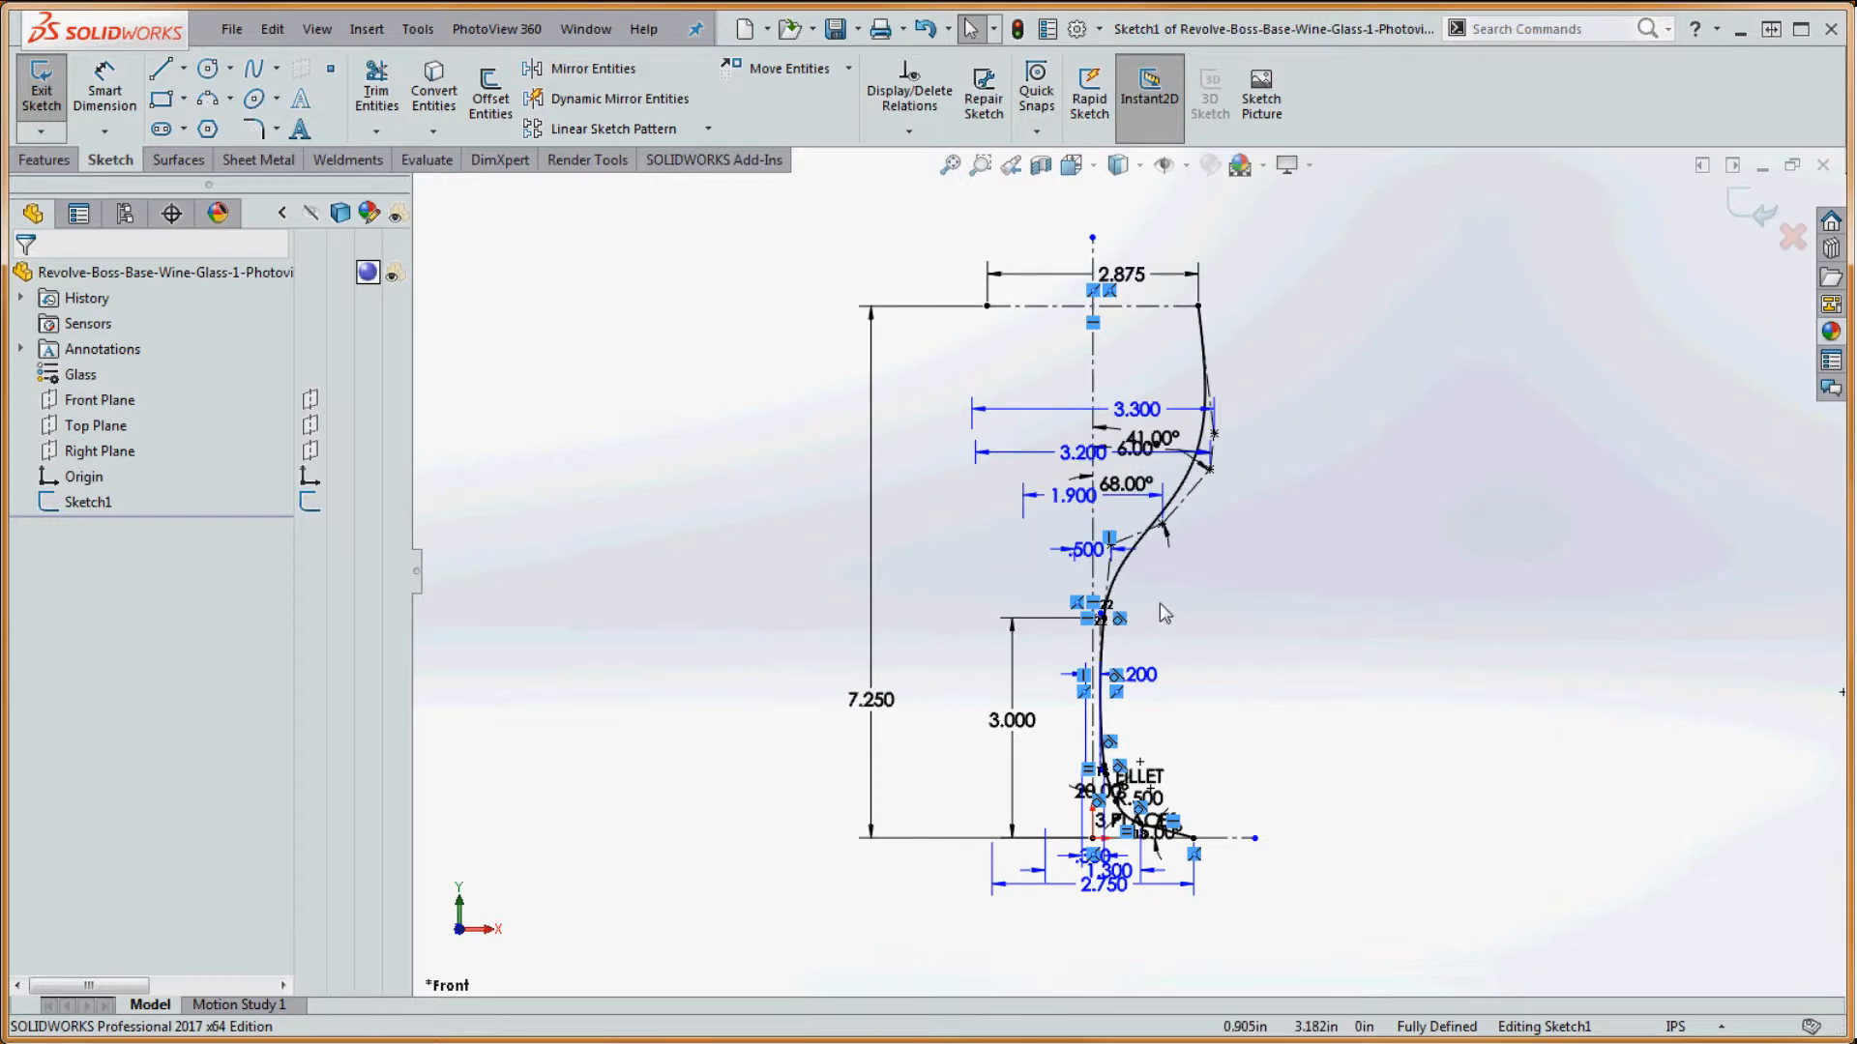
- Delete the style spline that forms the bowl from the wine glass profile sketch
scroll(1164, 614, "down", 3)
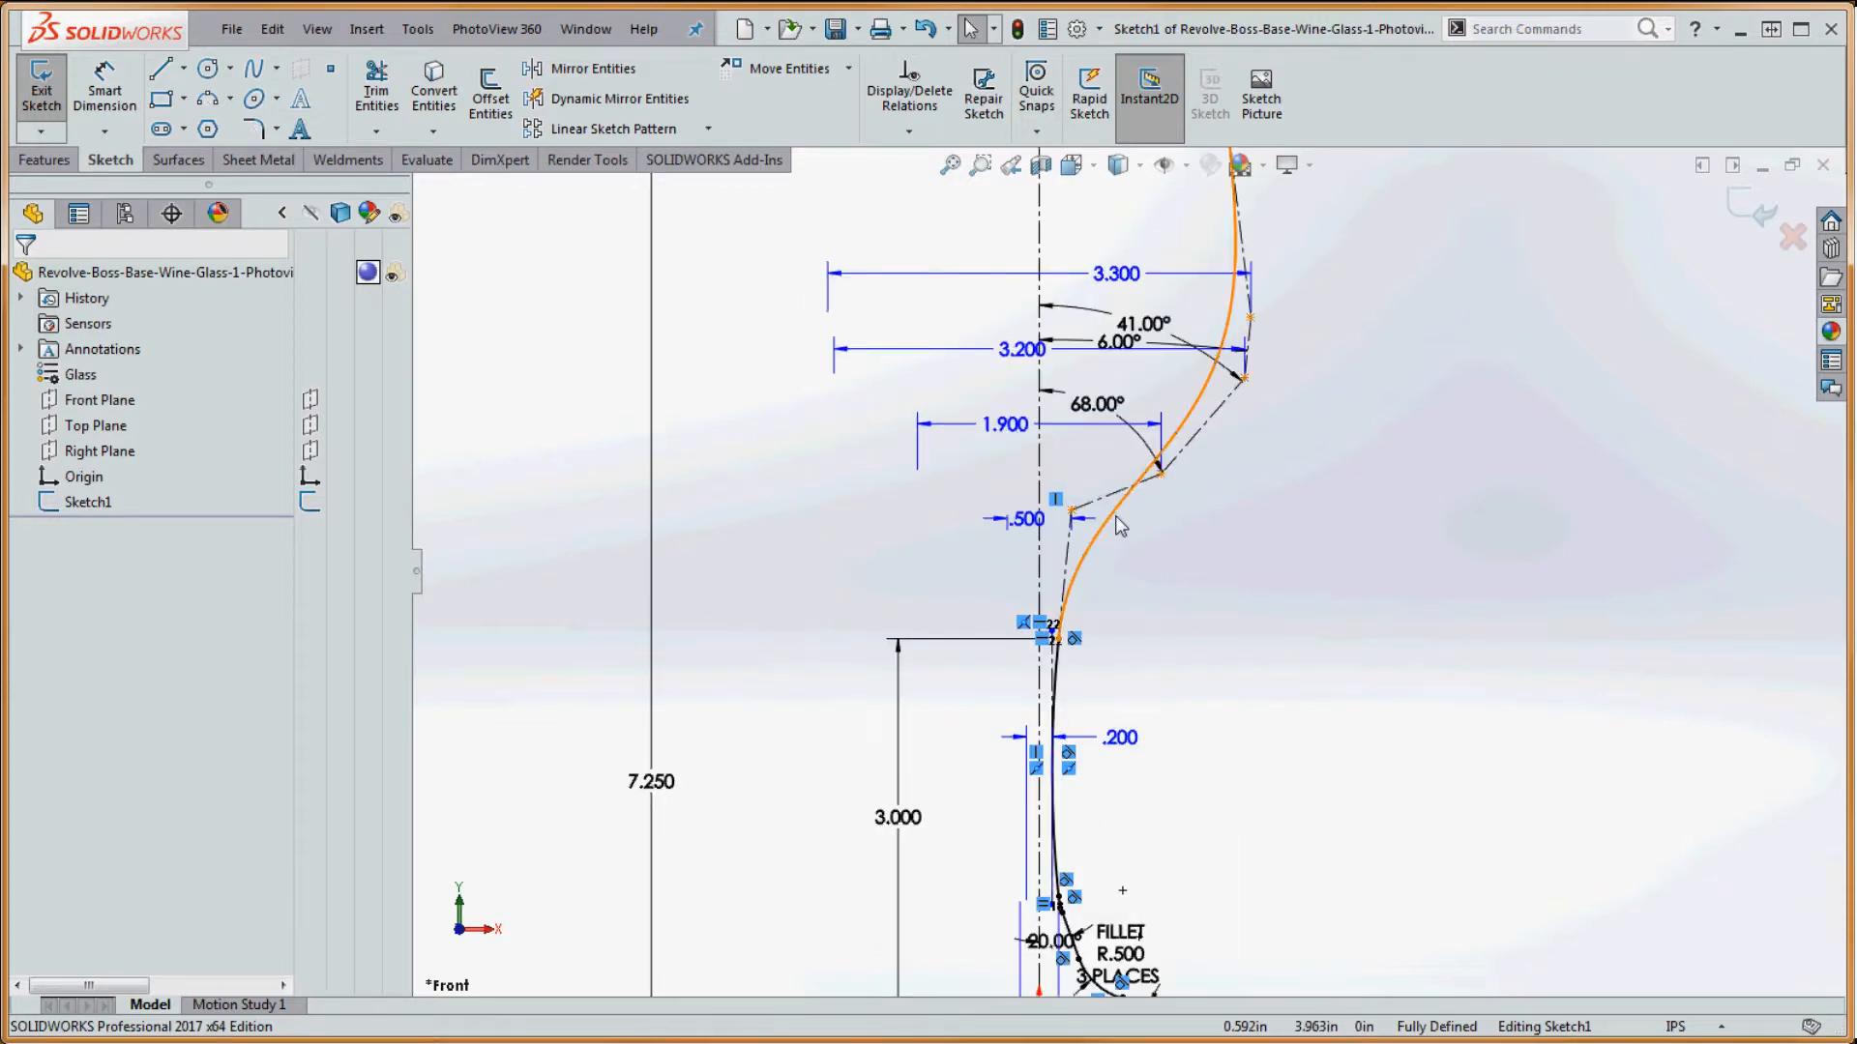
right_click(1117, 518)
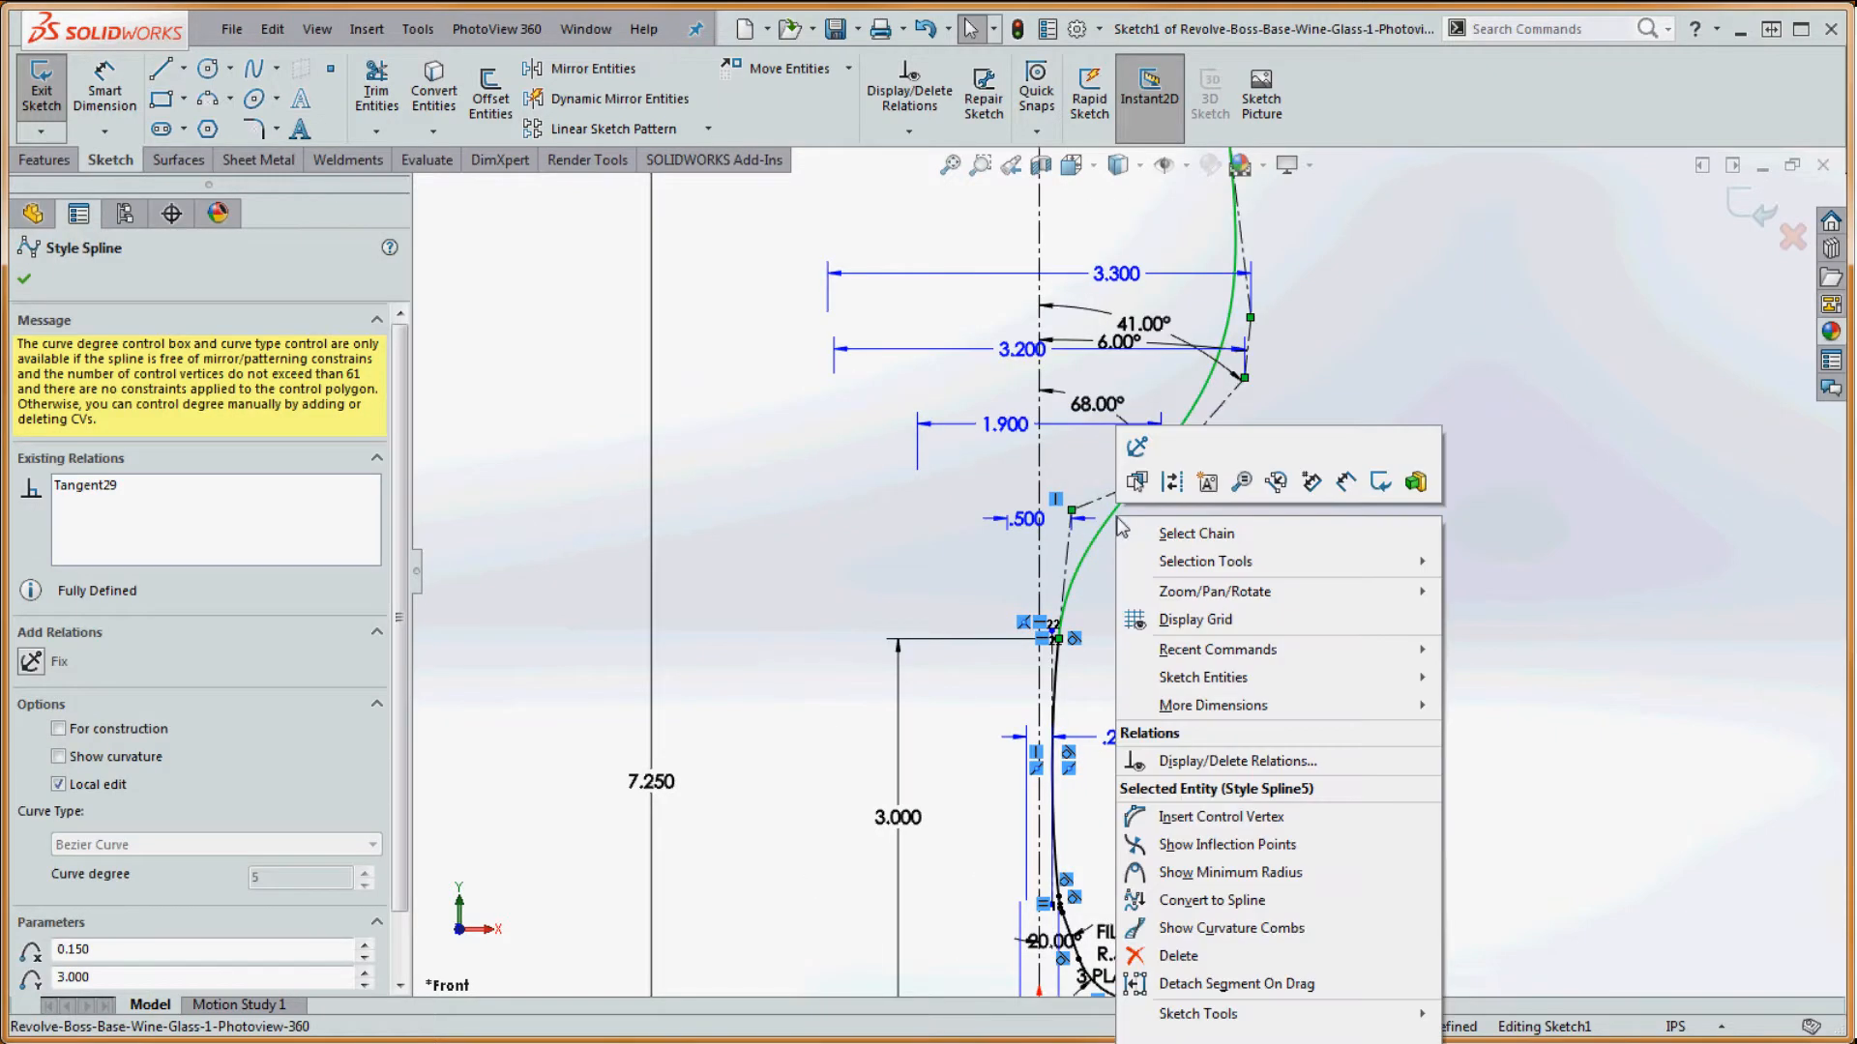
left_click(1195, 956)
scroll(1246, 615, "up", 4)
scroll(1108, 791, "down", 3)
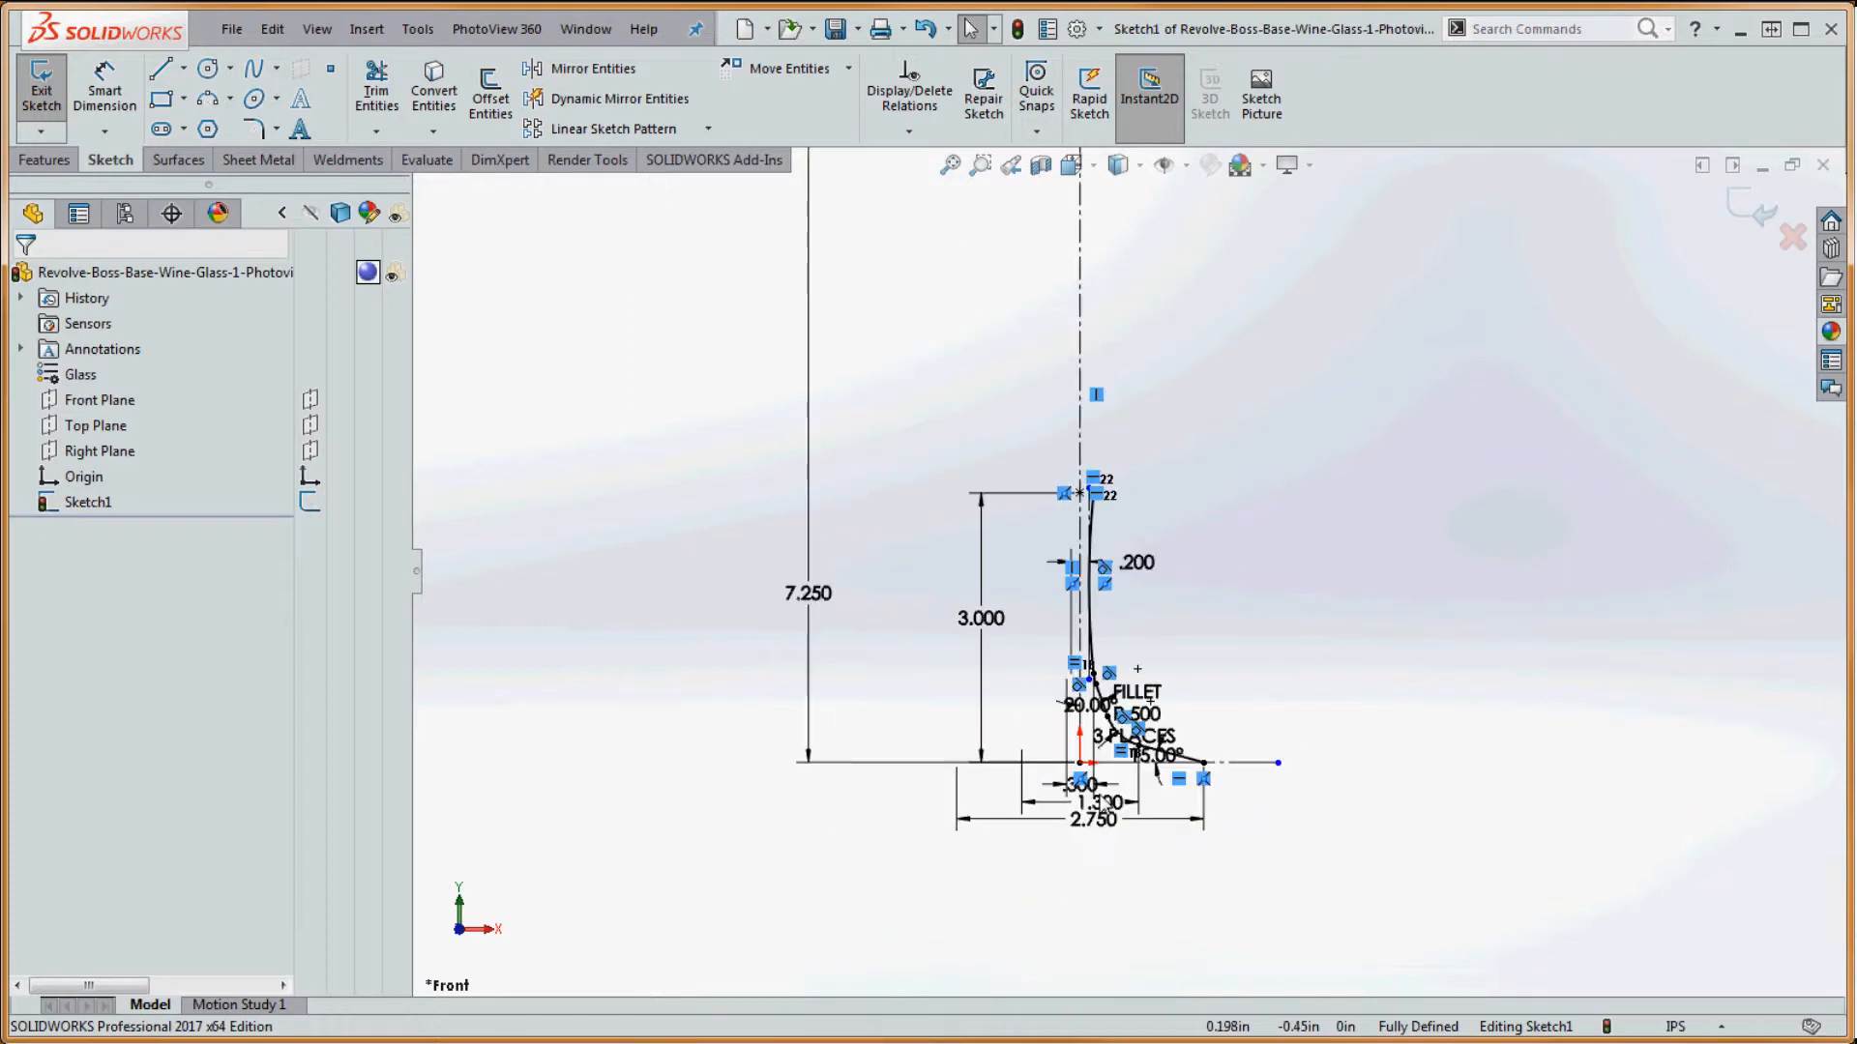
- Move the 2.750 foot diameter dimension farther below the base of the profile and clear the selection
left_click_drag(1099, 813, 1095, 834)
left_click(1118, 883)
scroll(1186, 824, "up", 1)
scroll(1120, 514, "up", 2)
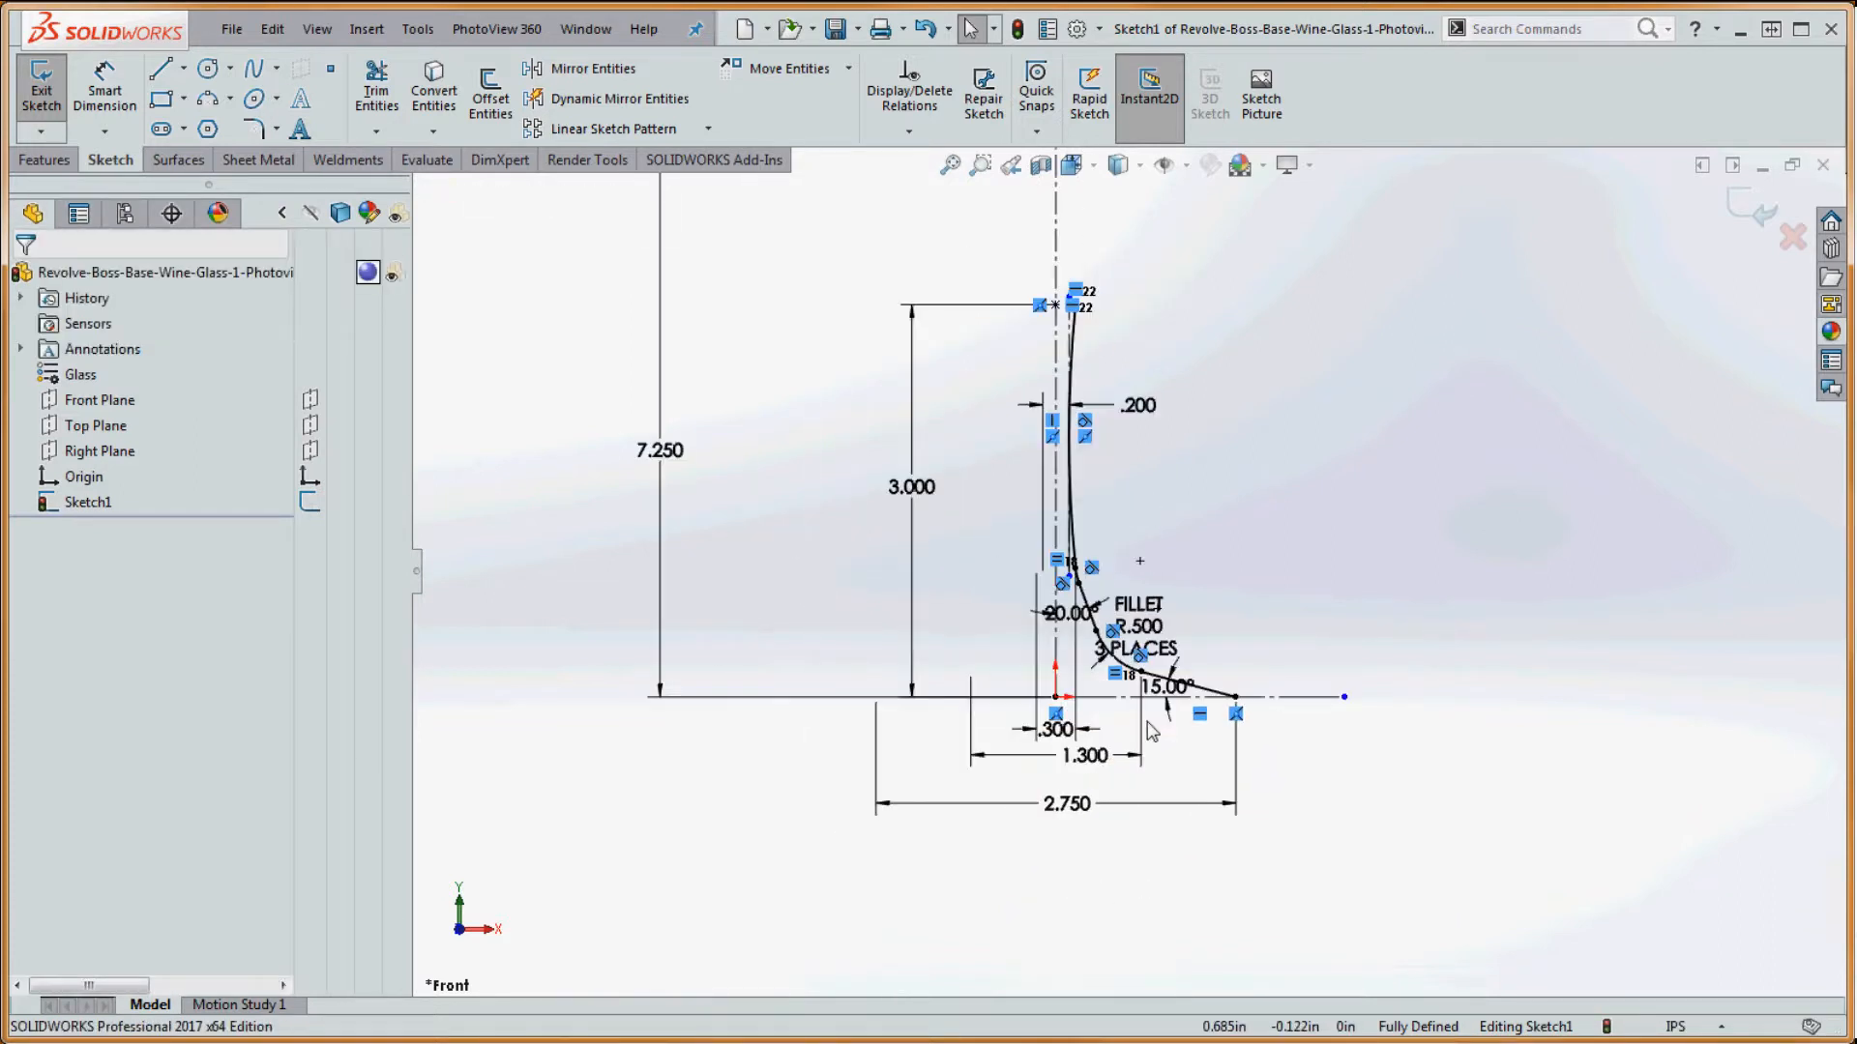
- Examine the sketch's vertical centerline, rim construction line, and overall and stem height dimensions
scroll(1146, 361, "down", 2)
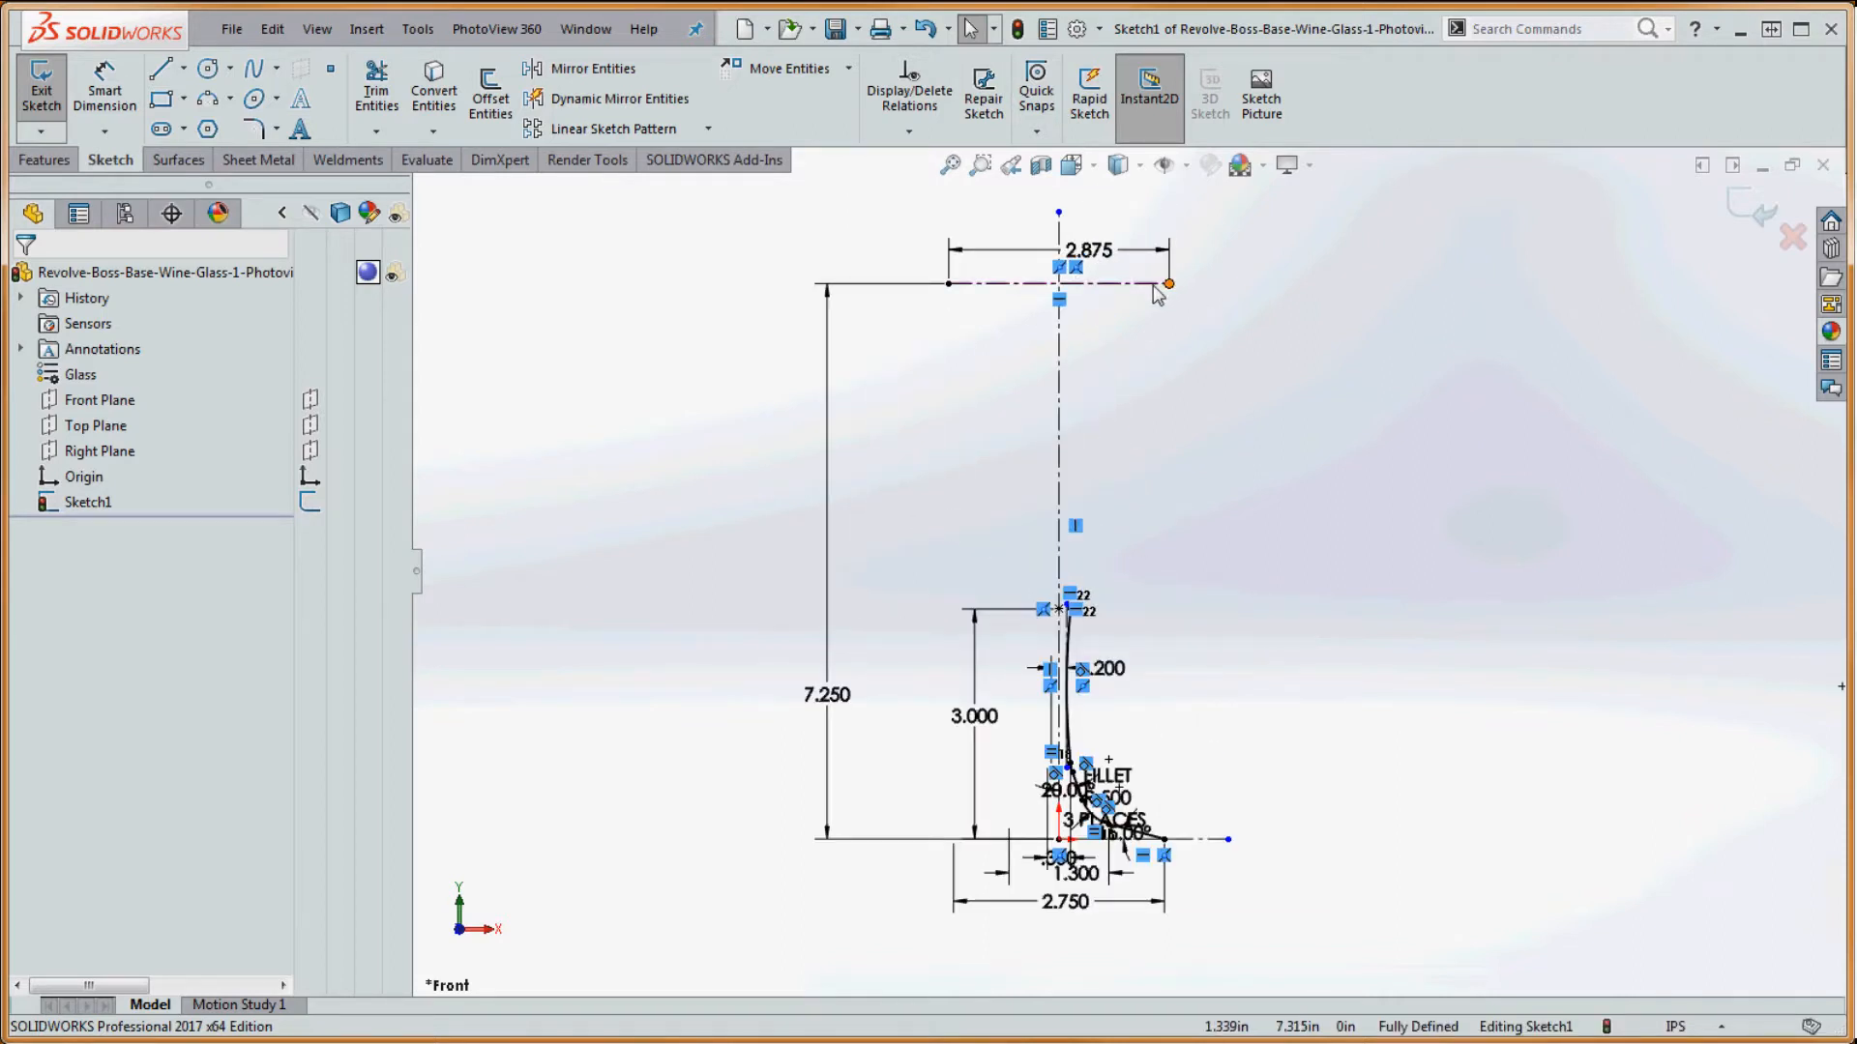
scroll(1161, 281, "down", 2)
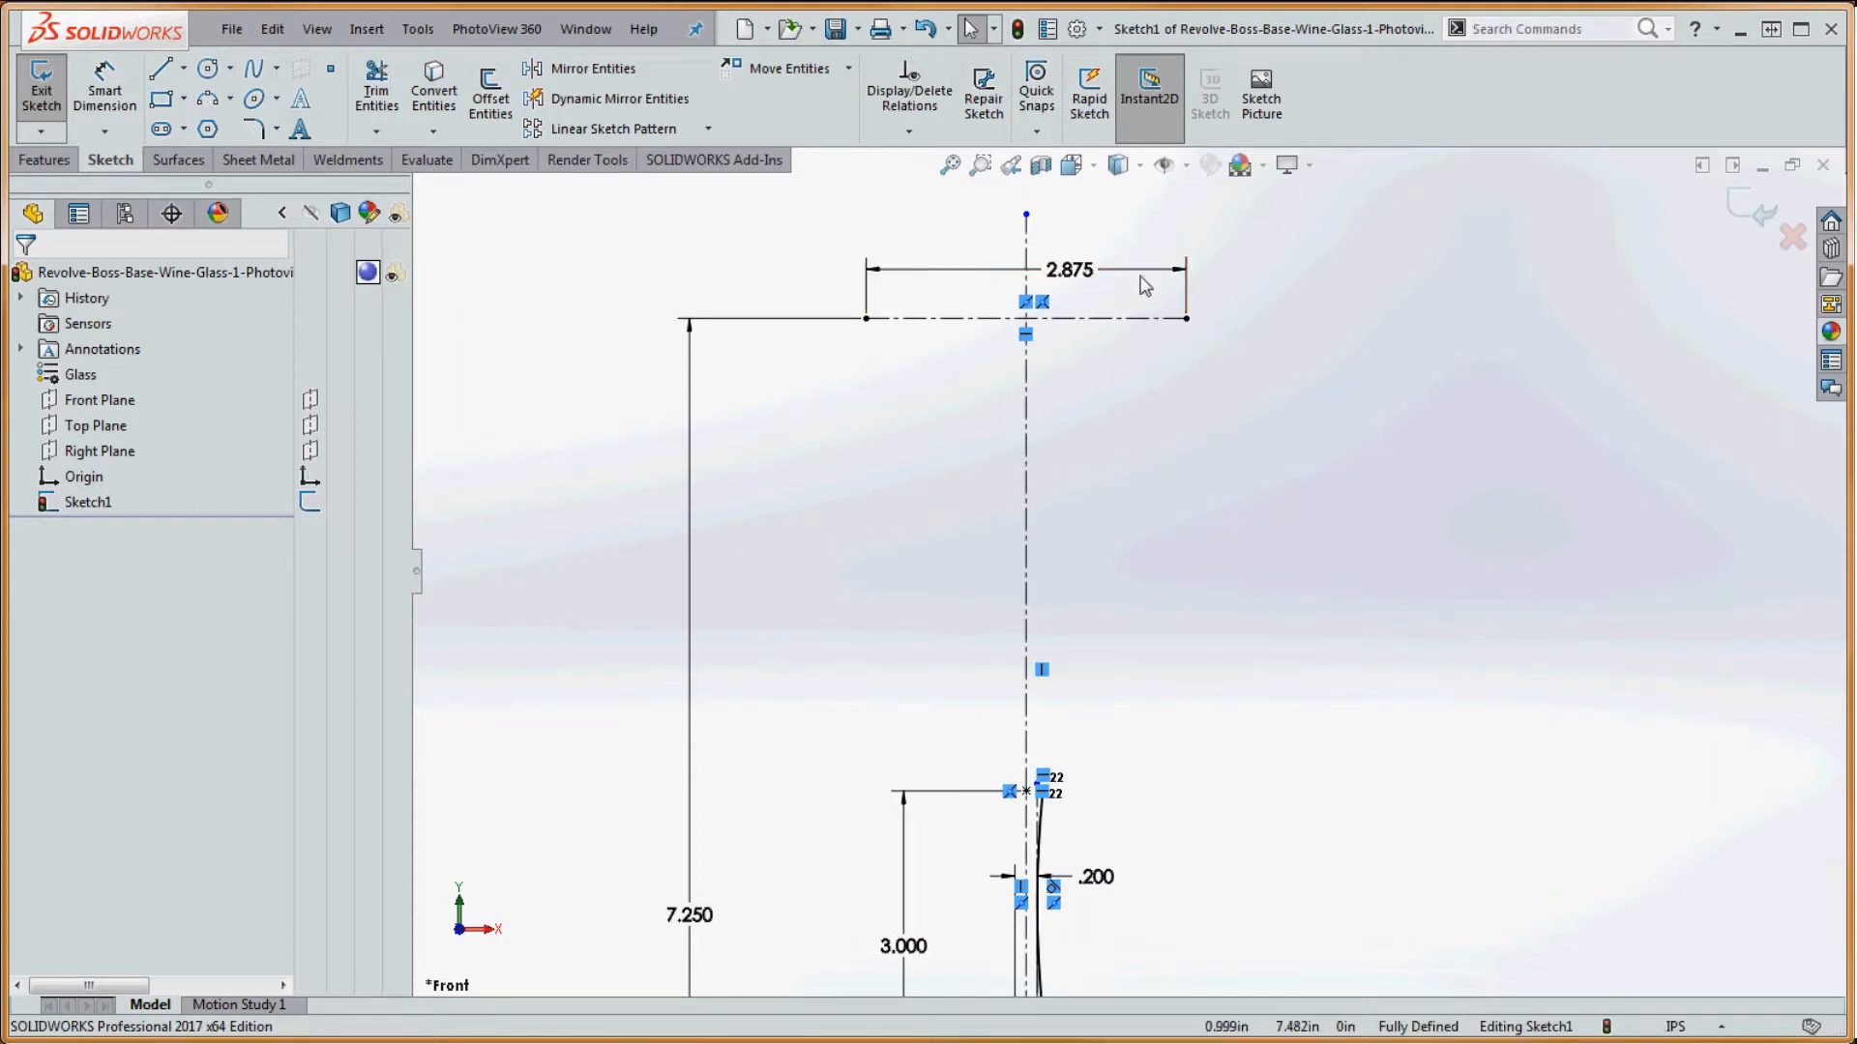
scroll(1145, 280, "up", 2)
scroll(1091, 466, "down", 1)
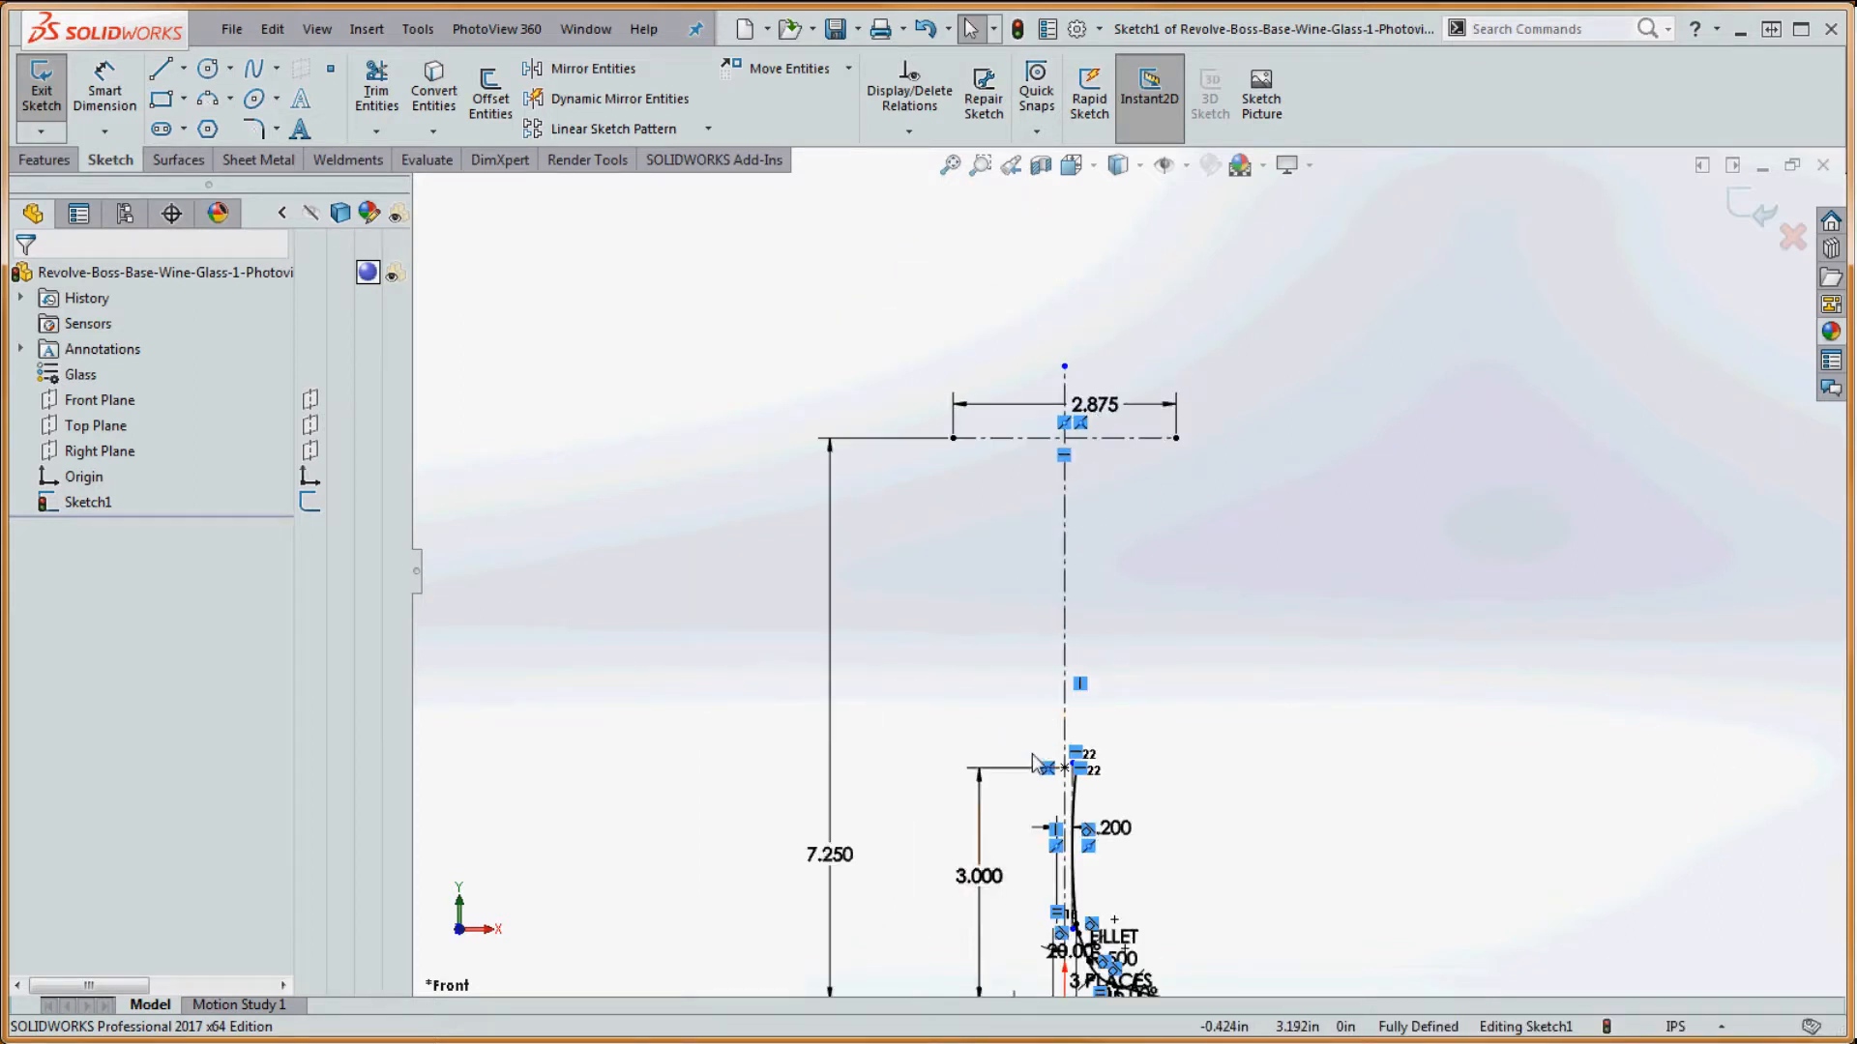
scroll(1093, 716, "up", 2)
scroll(1064, 744, "down", 3)
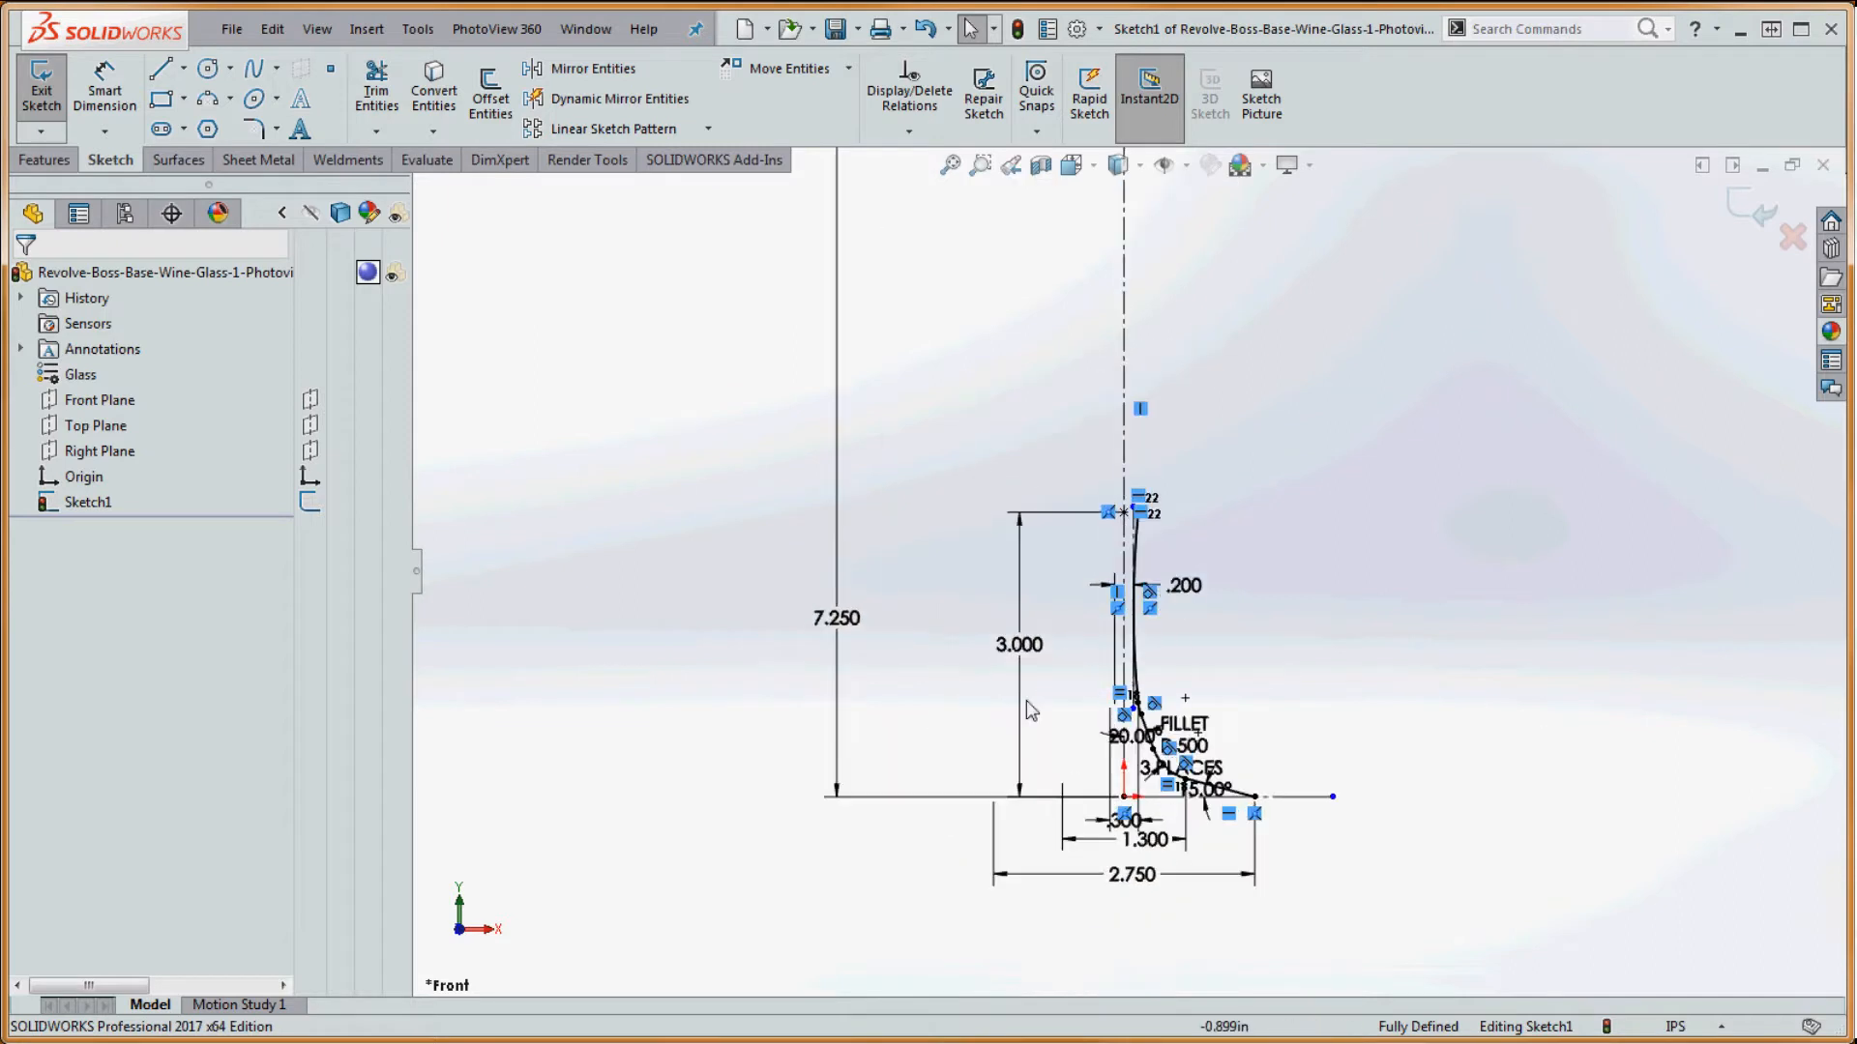
scroll(1136, 525, "down", 1)
scroll(1139, 531, "down", 2)
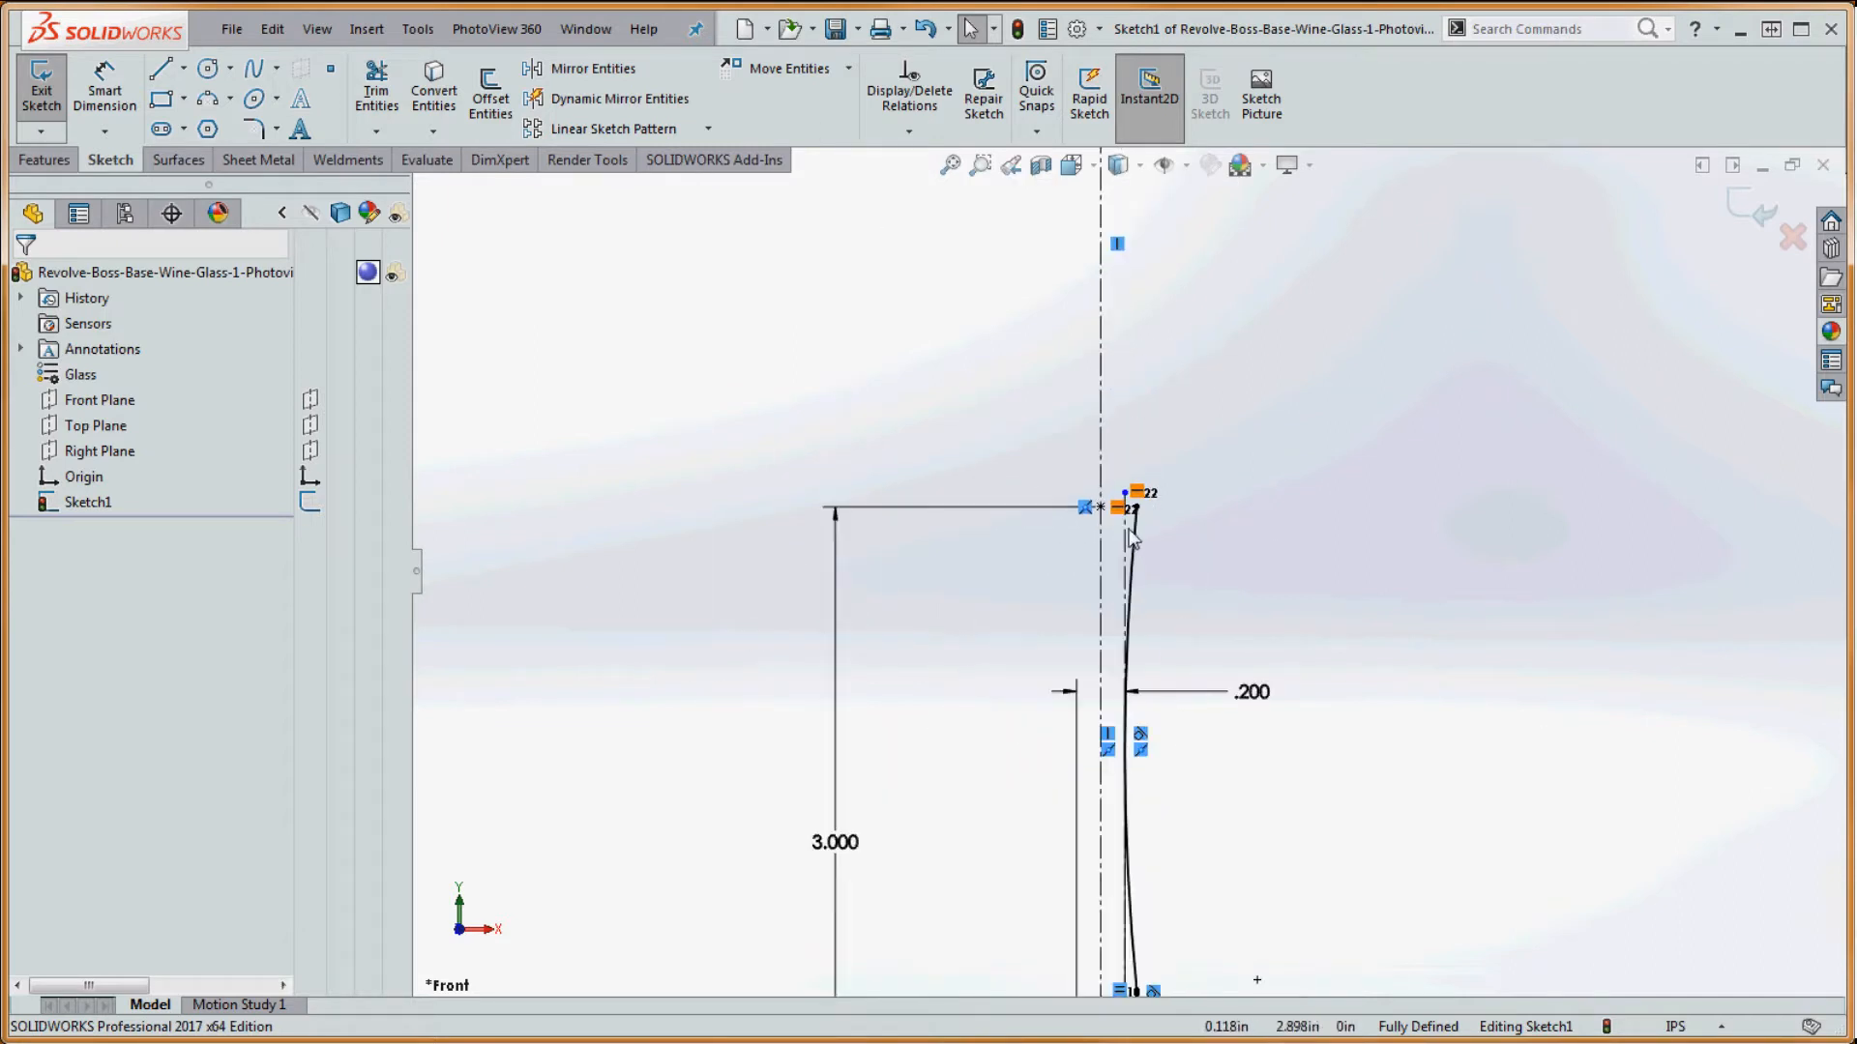
scroll(1104, 520, "up", 2)
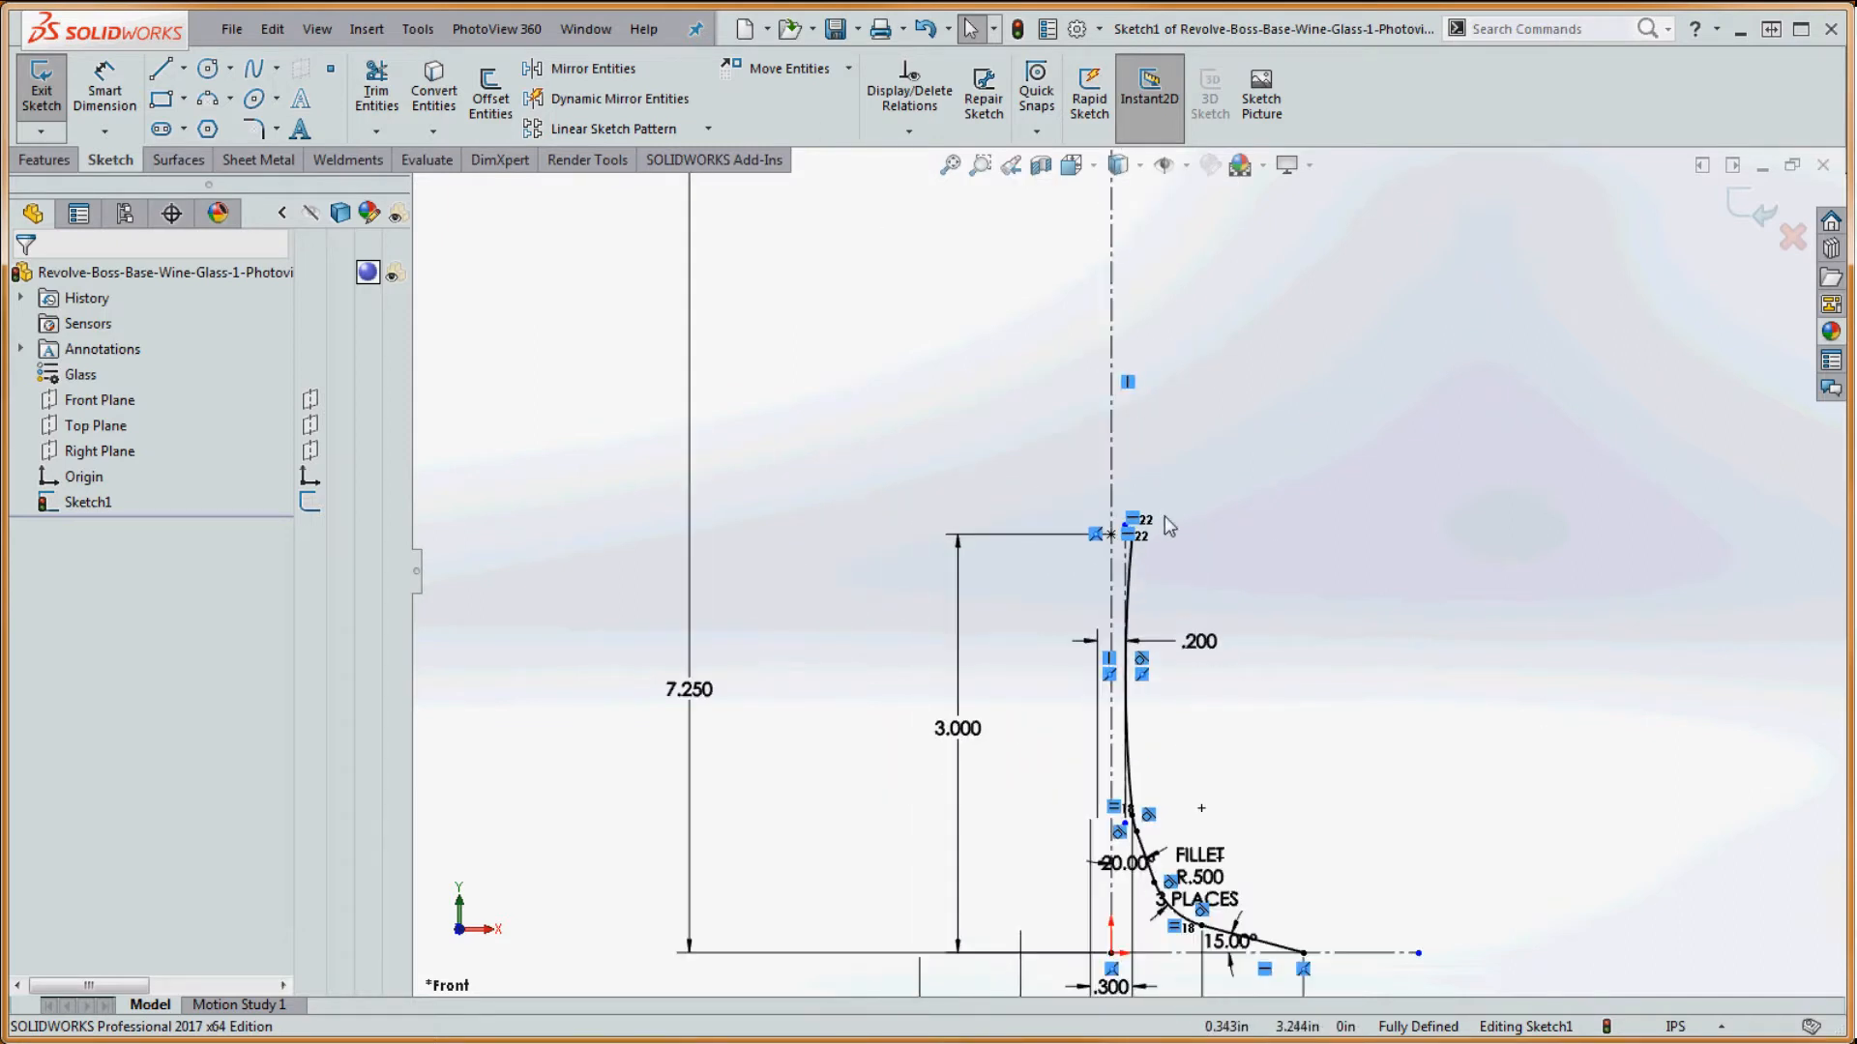
scroll(1168, 525, "up", 2)
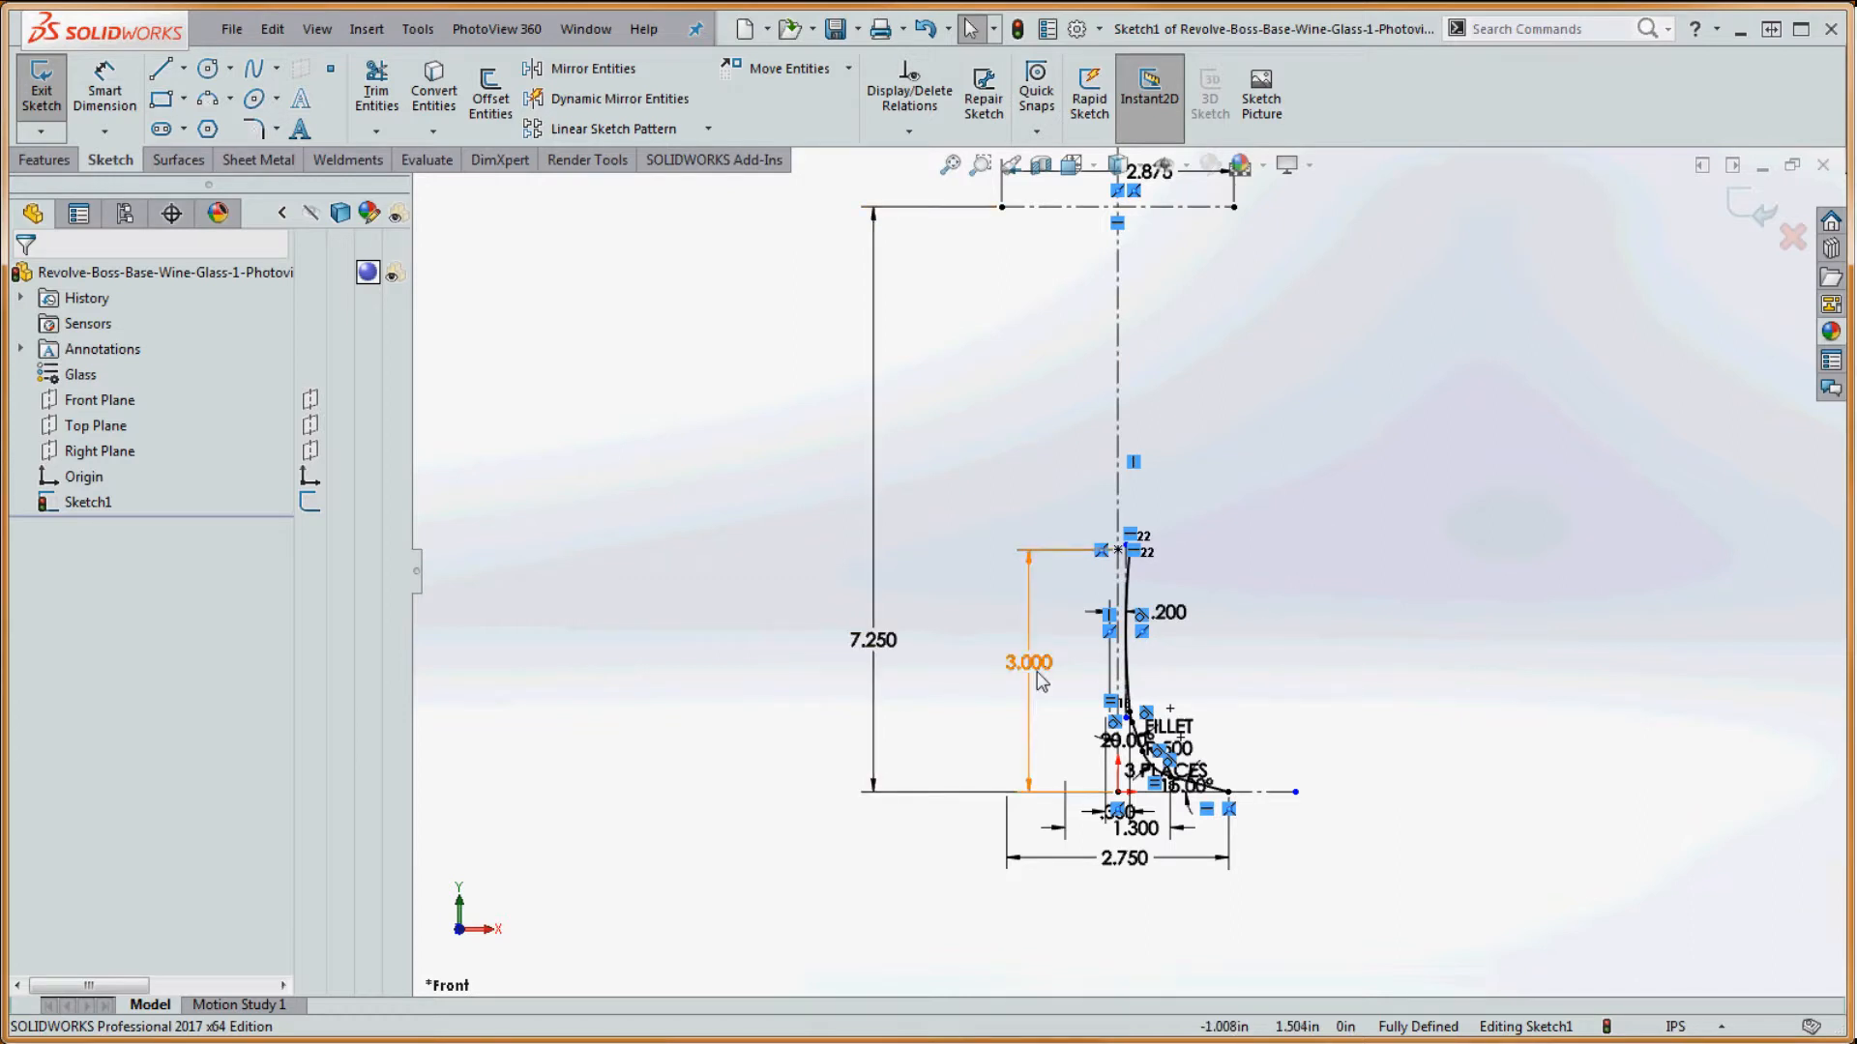
- Examine the foot's diameter dimensions, angled lines and fillets around the origin of the profile sketch
scroll(1178, 677, "down", 5)
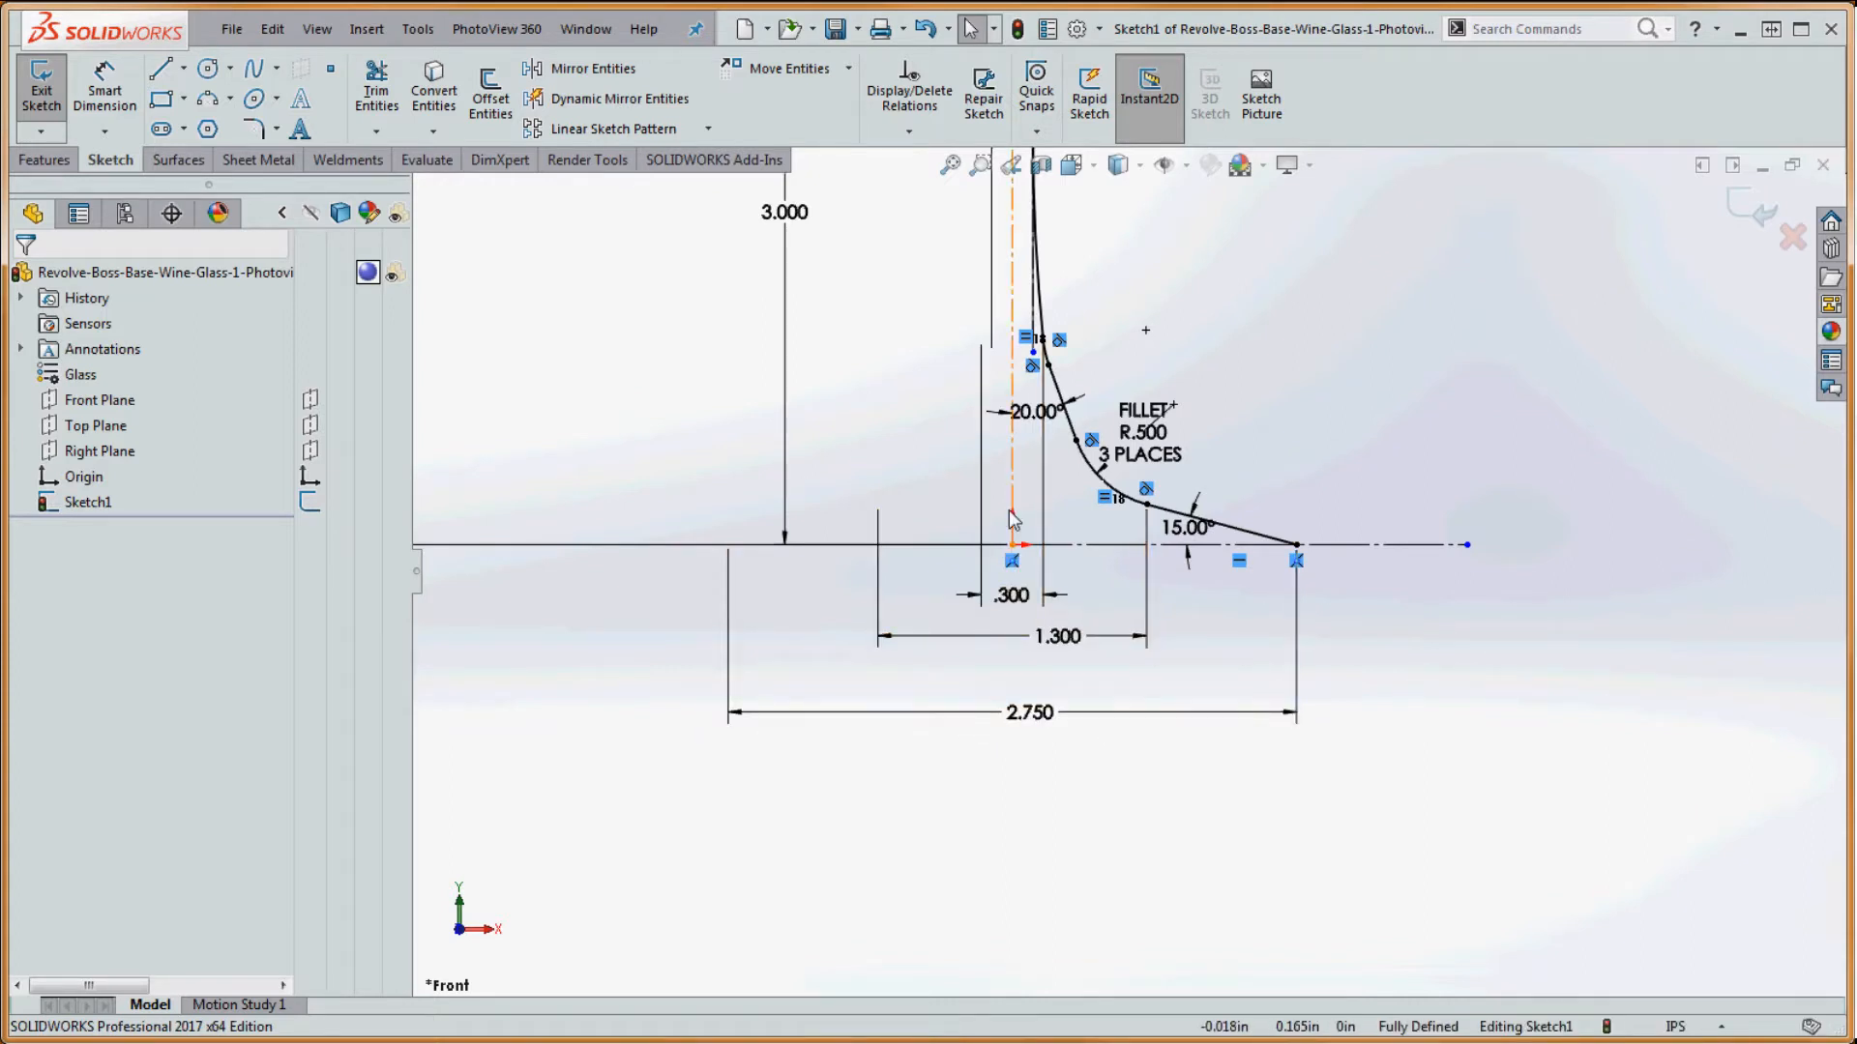
scroll(1189, 611, "up", 2)
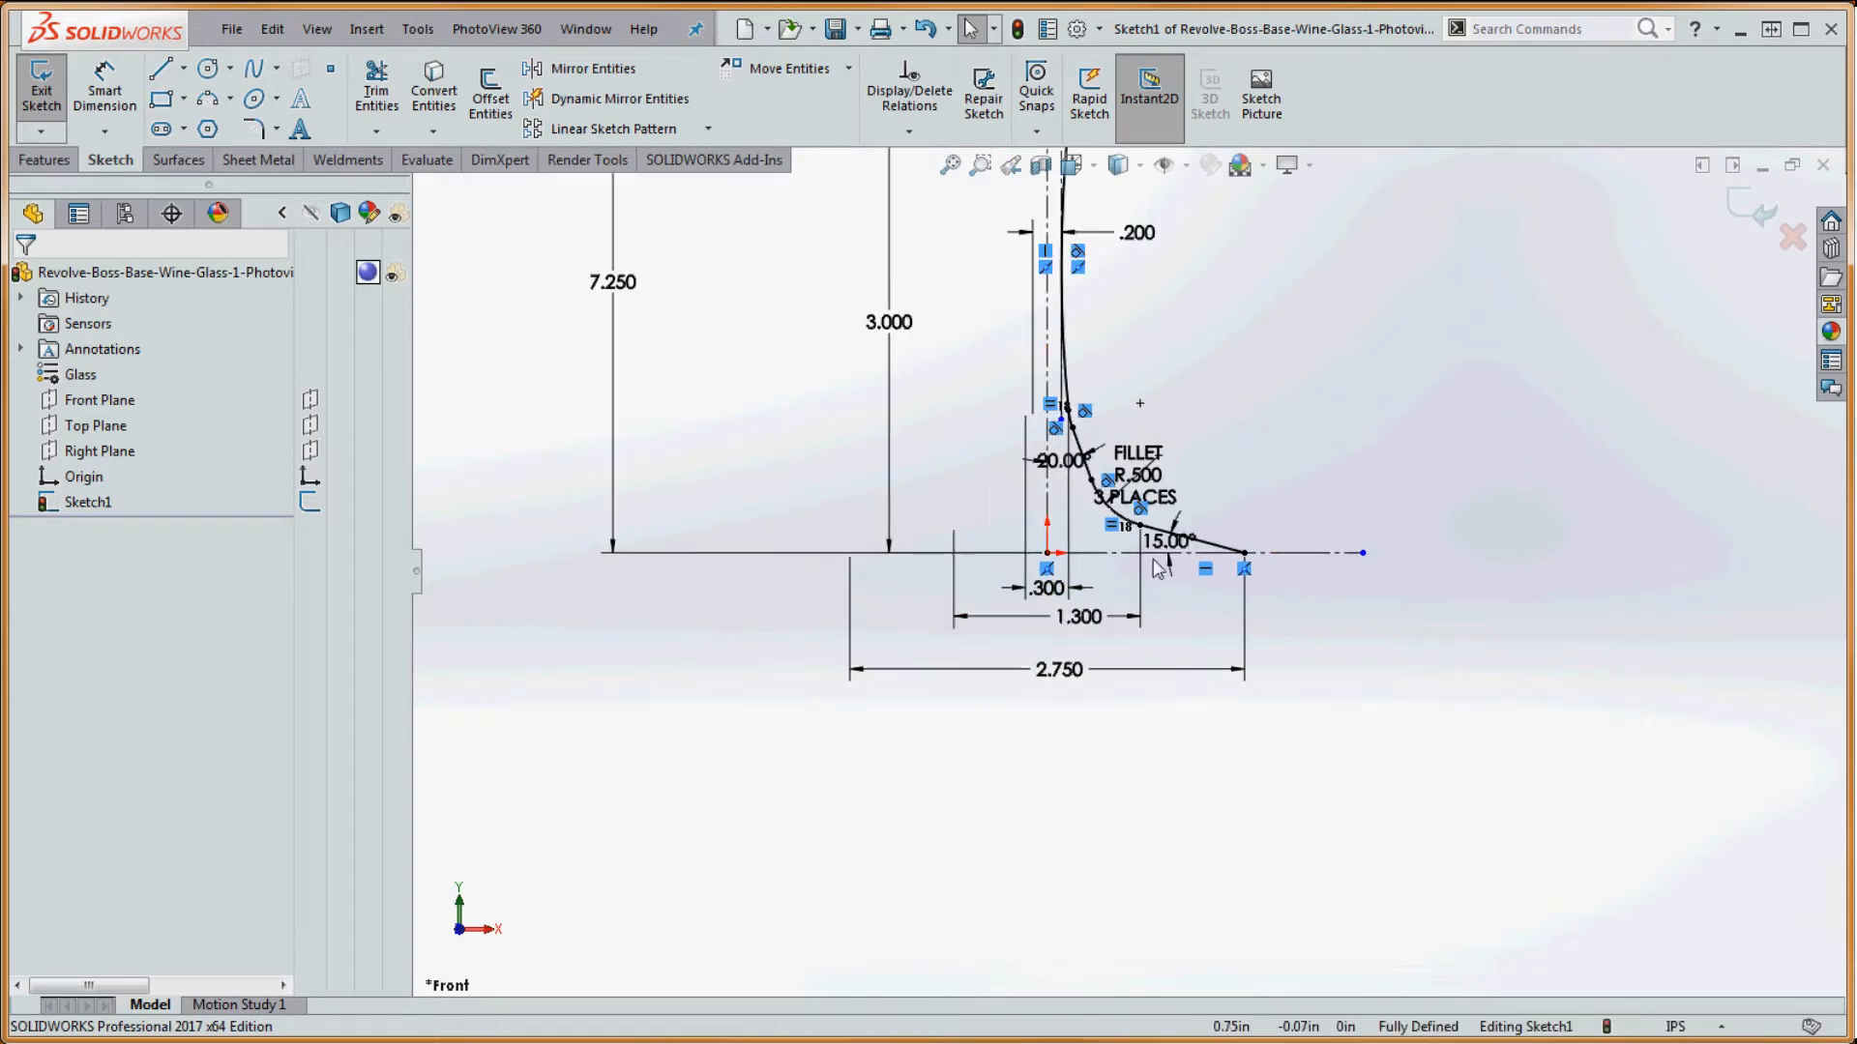
scroll(1097, 523, "down", 3)
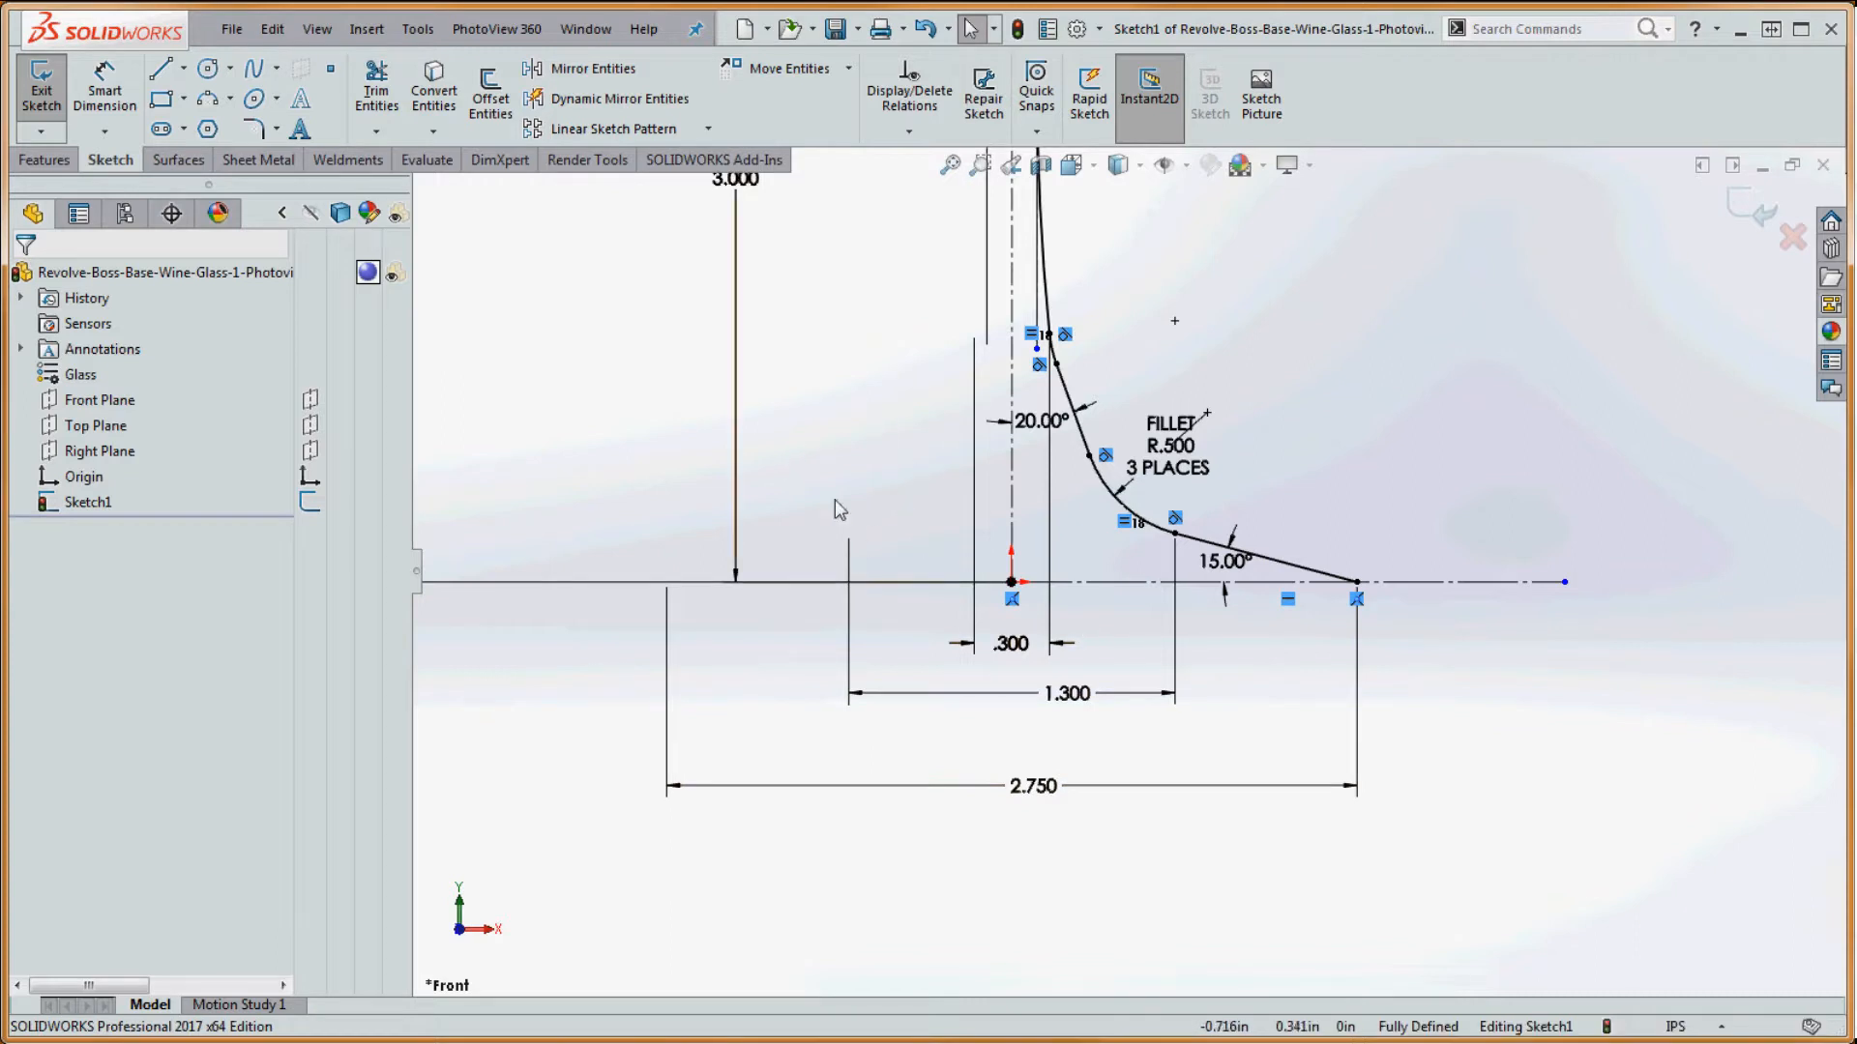
scroll(1156, 679, "up", 2)
scroll(1130, 604, "down", 4)
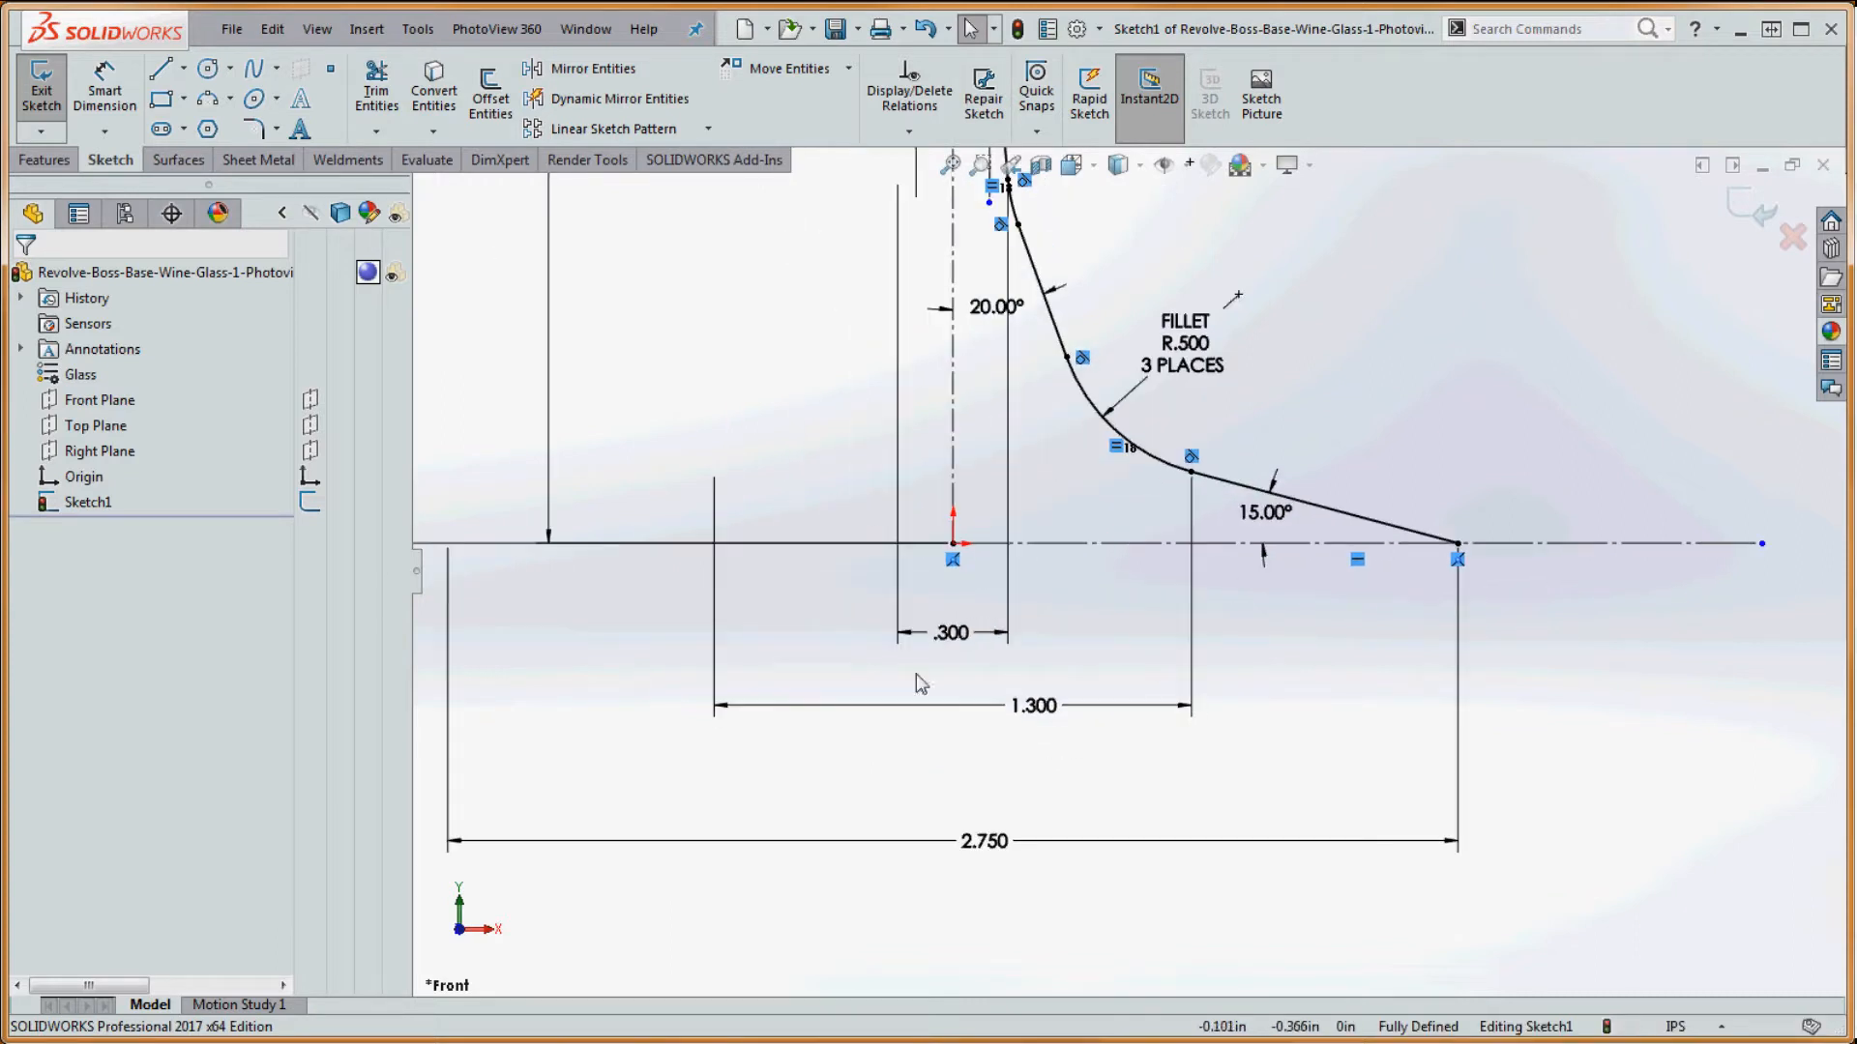
scroll(1089, 641, "up", 2)
scroll(1089, 641, "up", 2)
scroll(1099, 494, "up", 1)
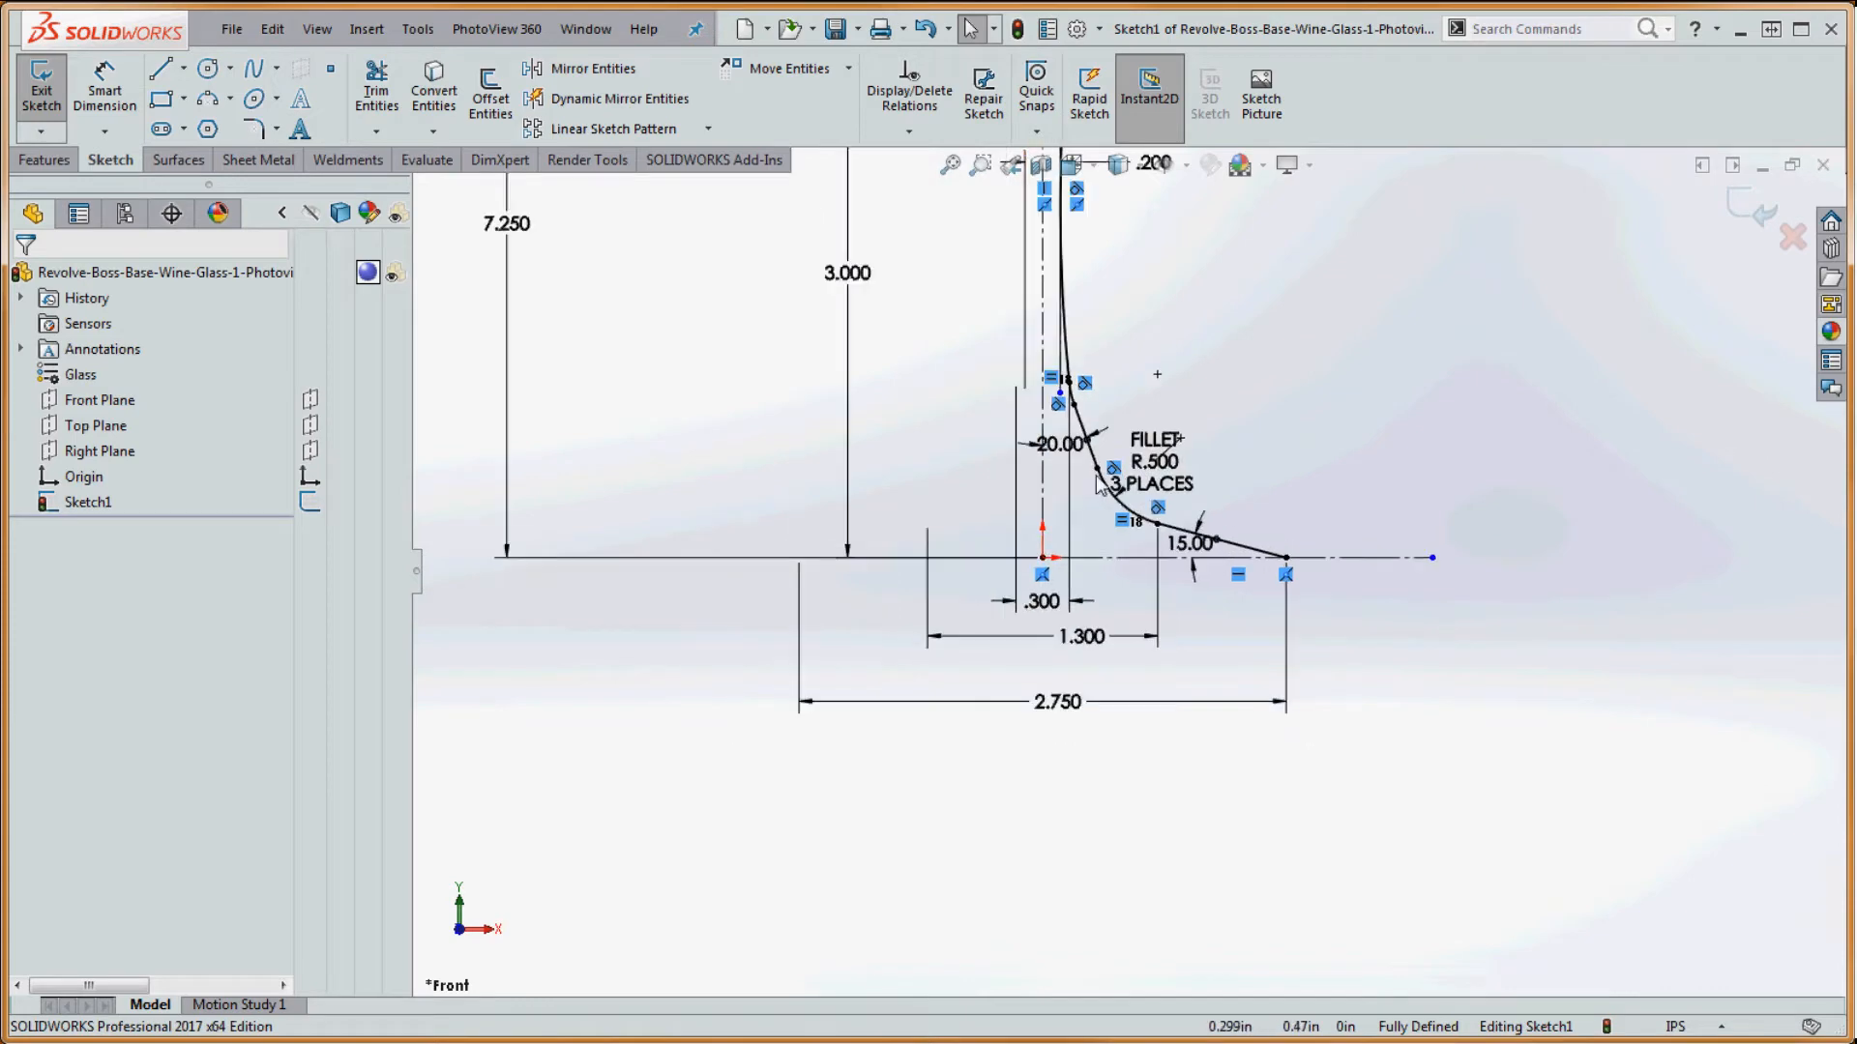
scroll(1100, 493, "down", 3)
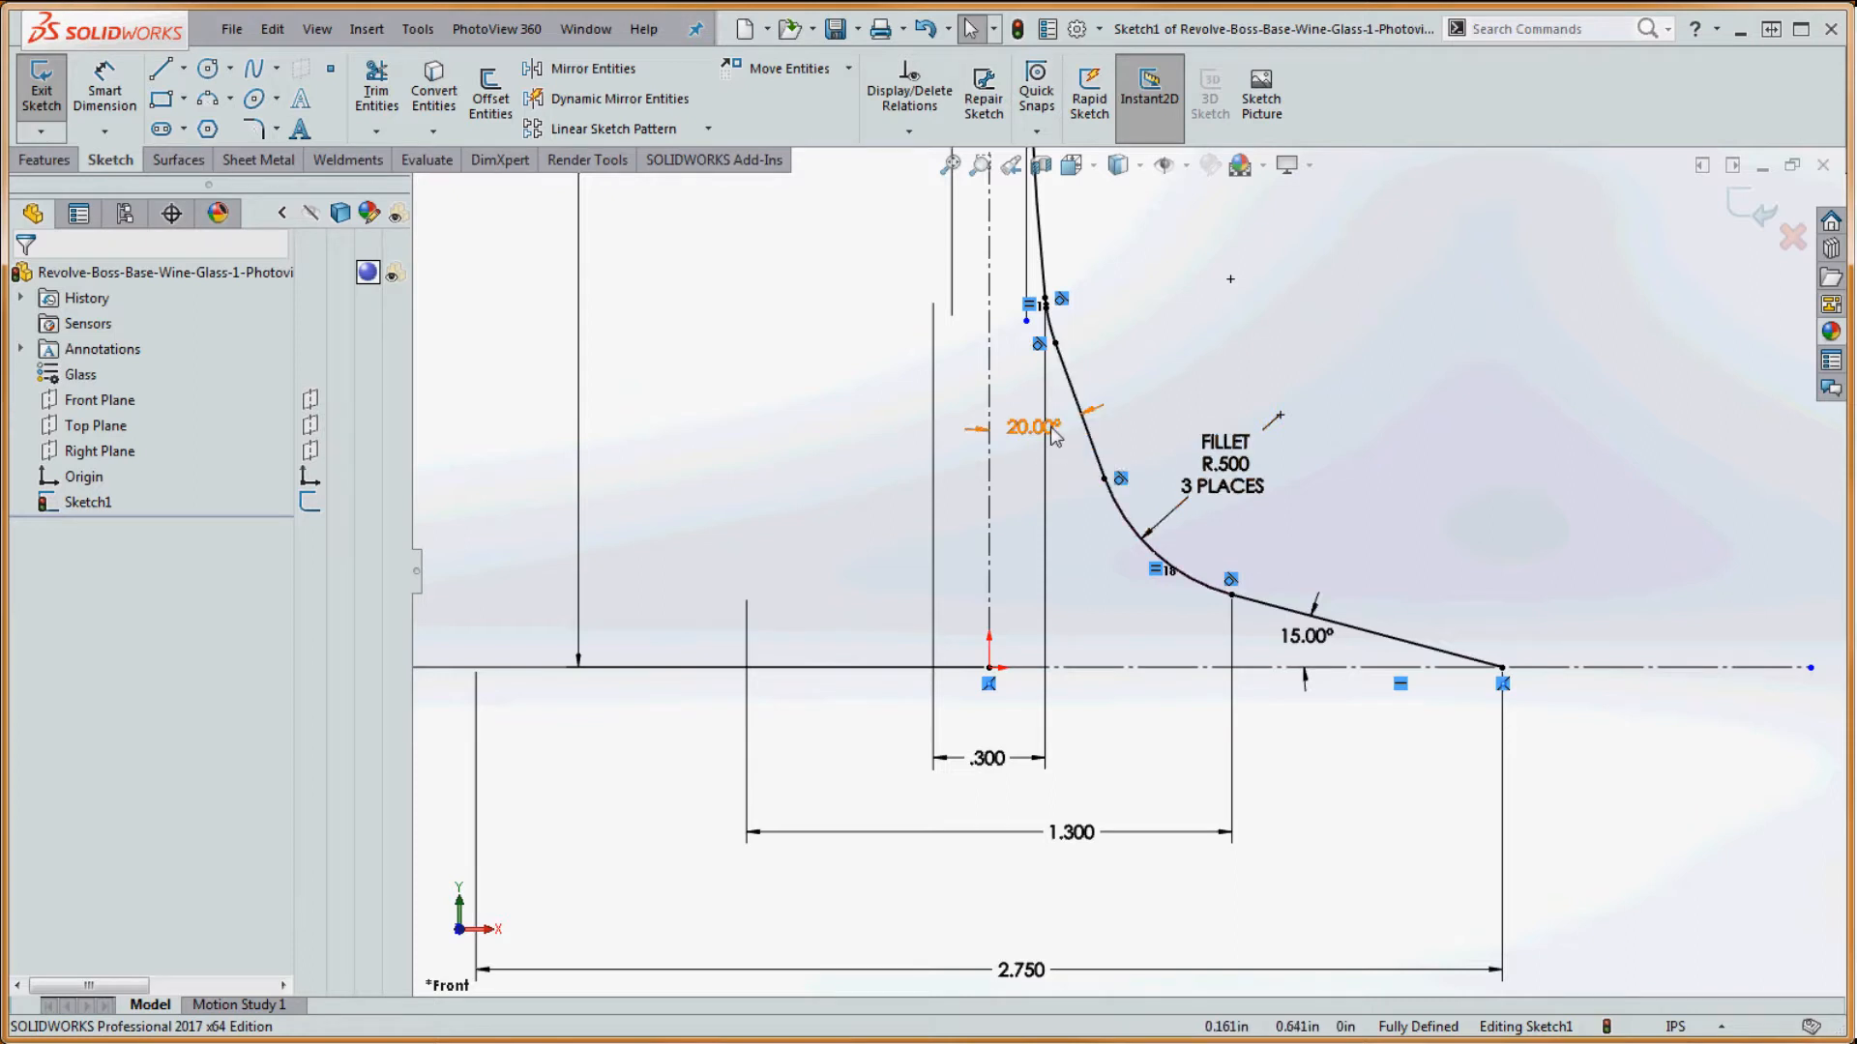
scroll(1054, 436, "up", 2)
scroll(1064, 445, "down", 4)
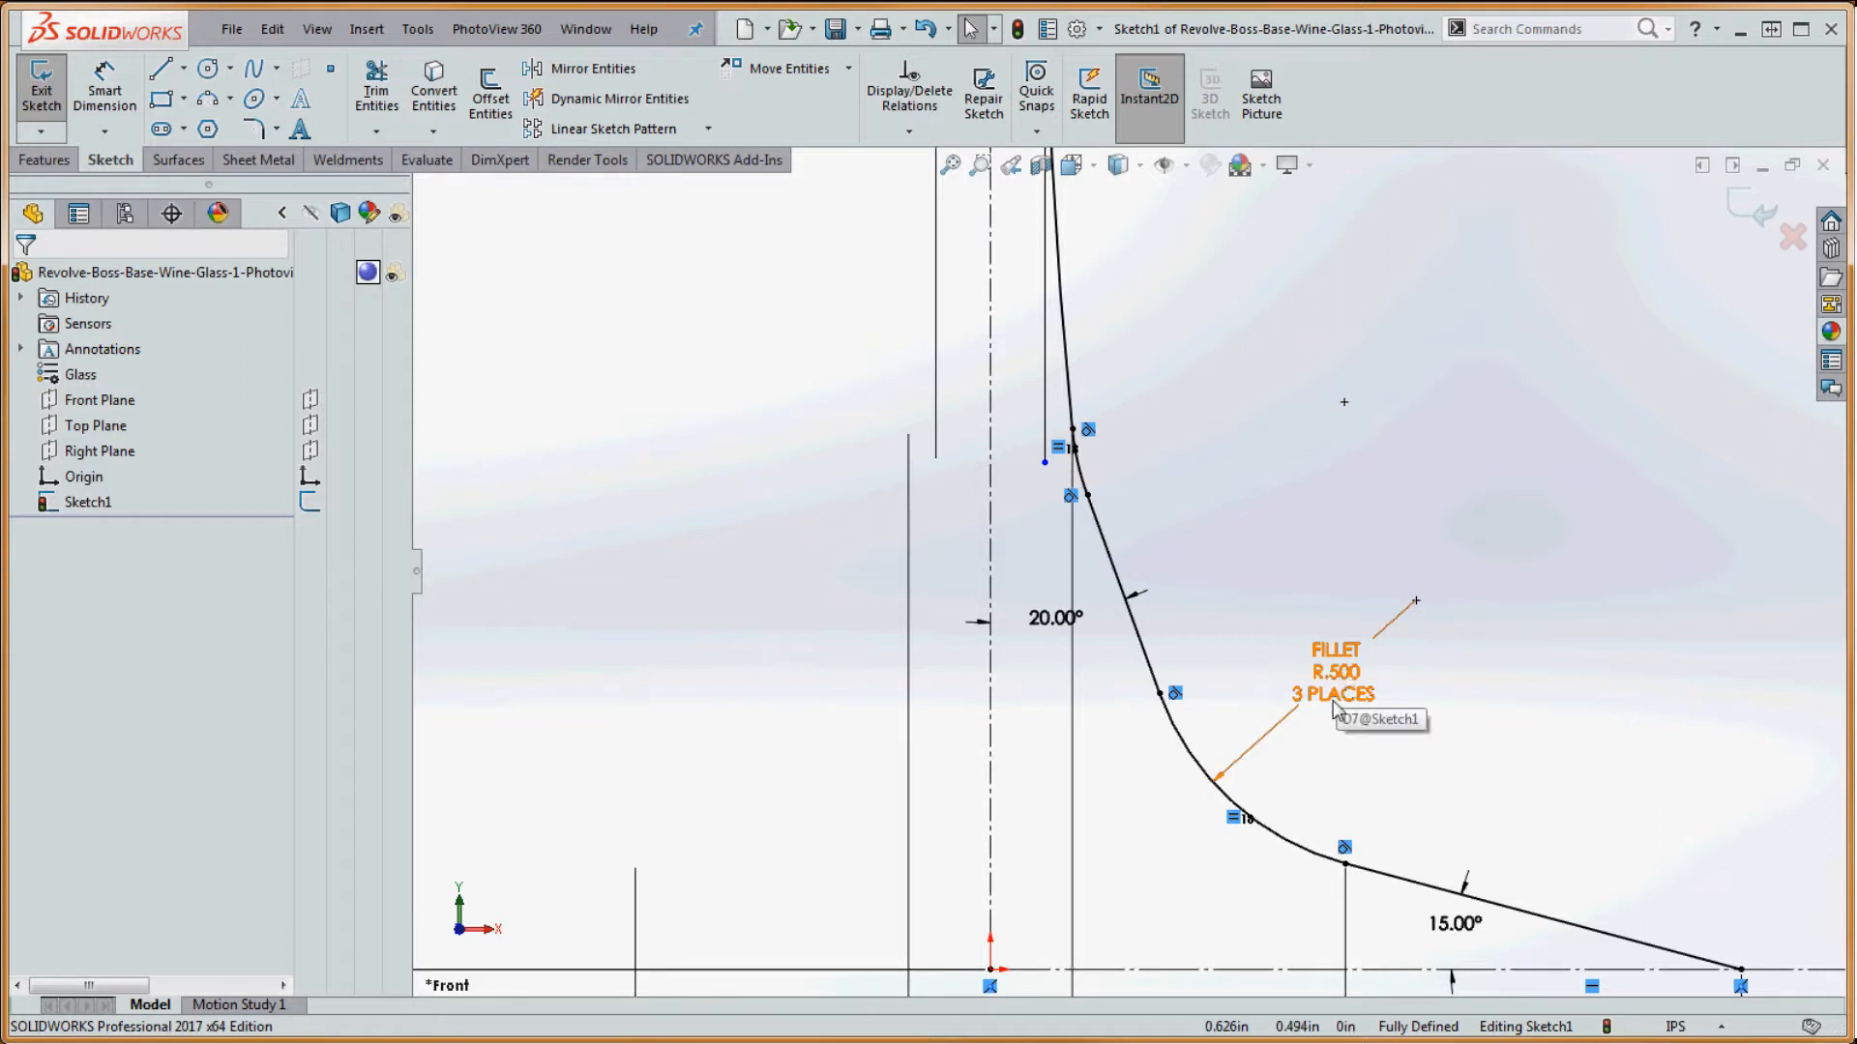
scroll(1128, 572, "up", 1)
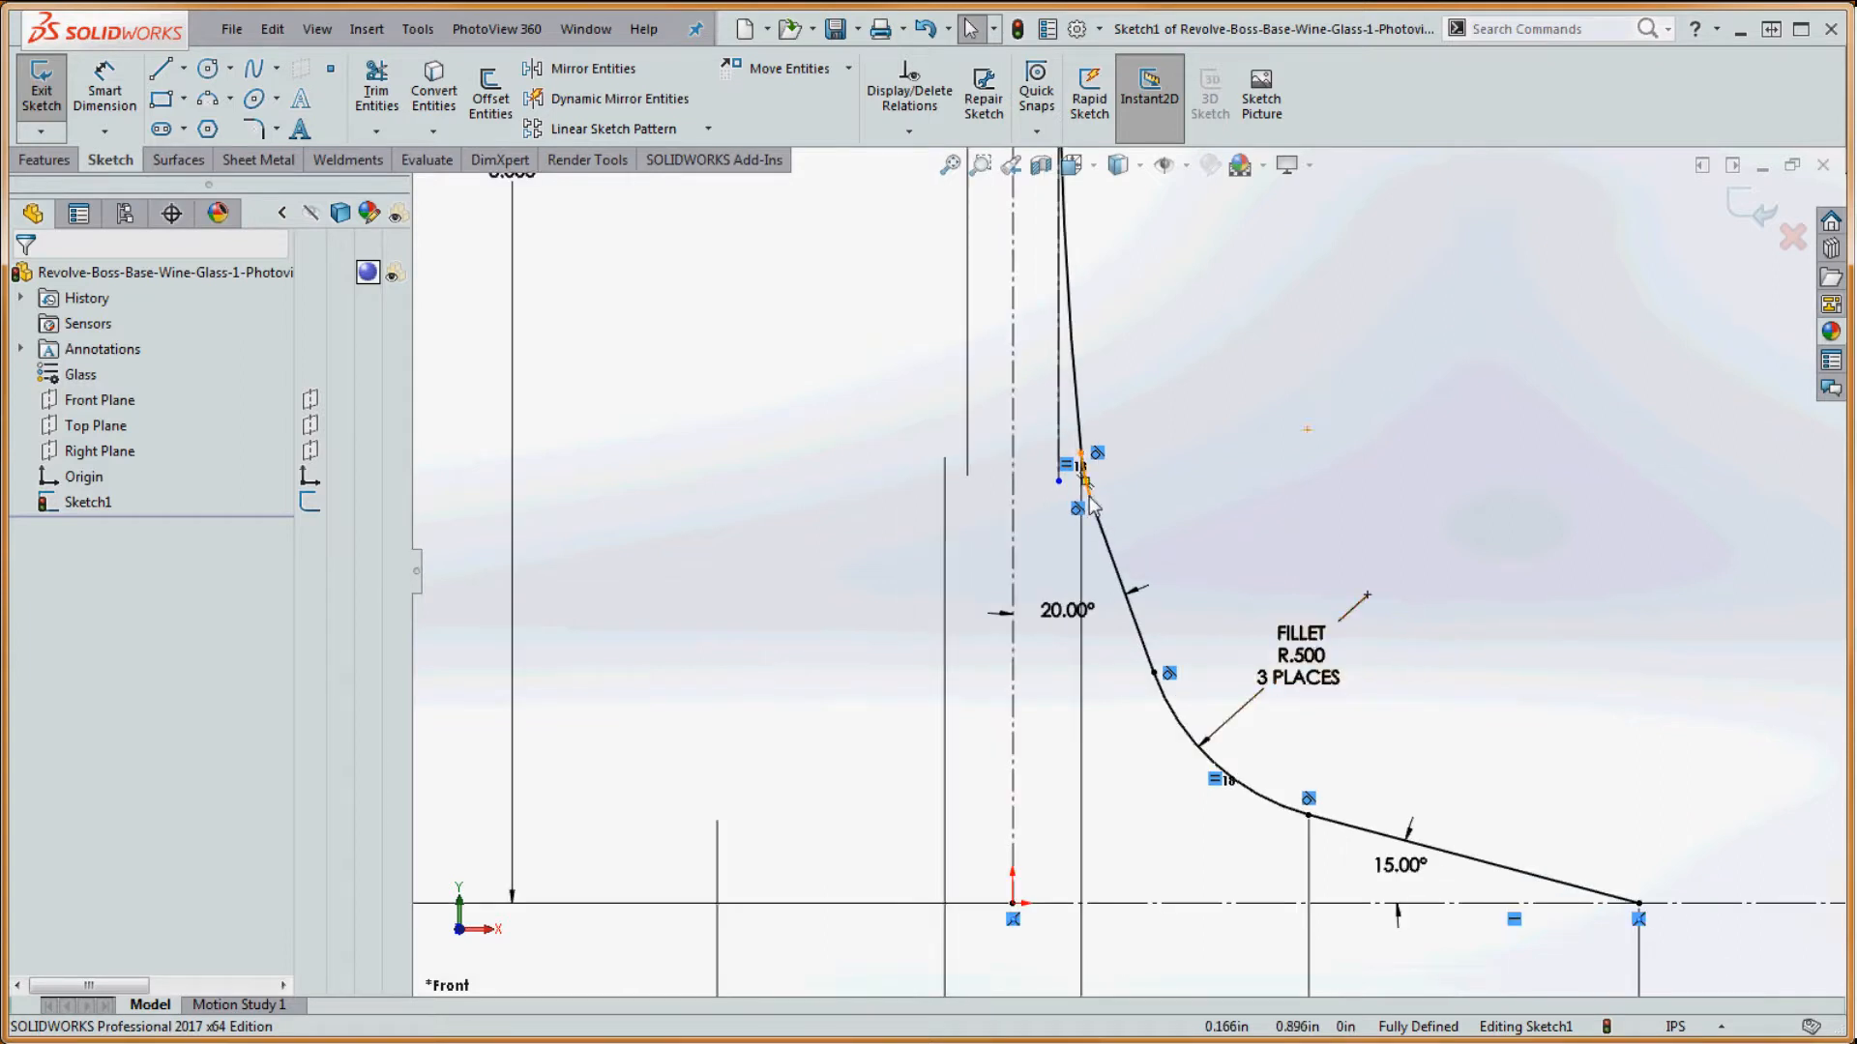
- Select the lower end point of the stem's vertical construction line and examine the stem arc's relations to that line
scroll(1087, 517, "up", 2)
scroll(1093, 571, "down", 5)
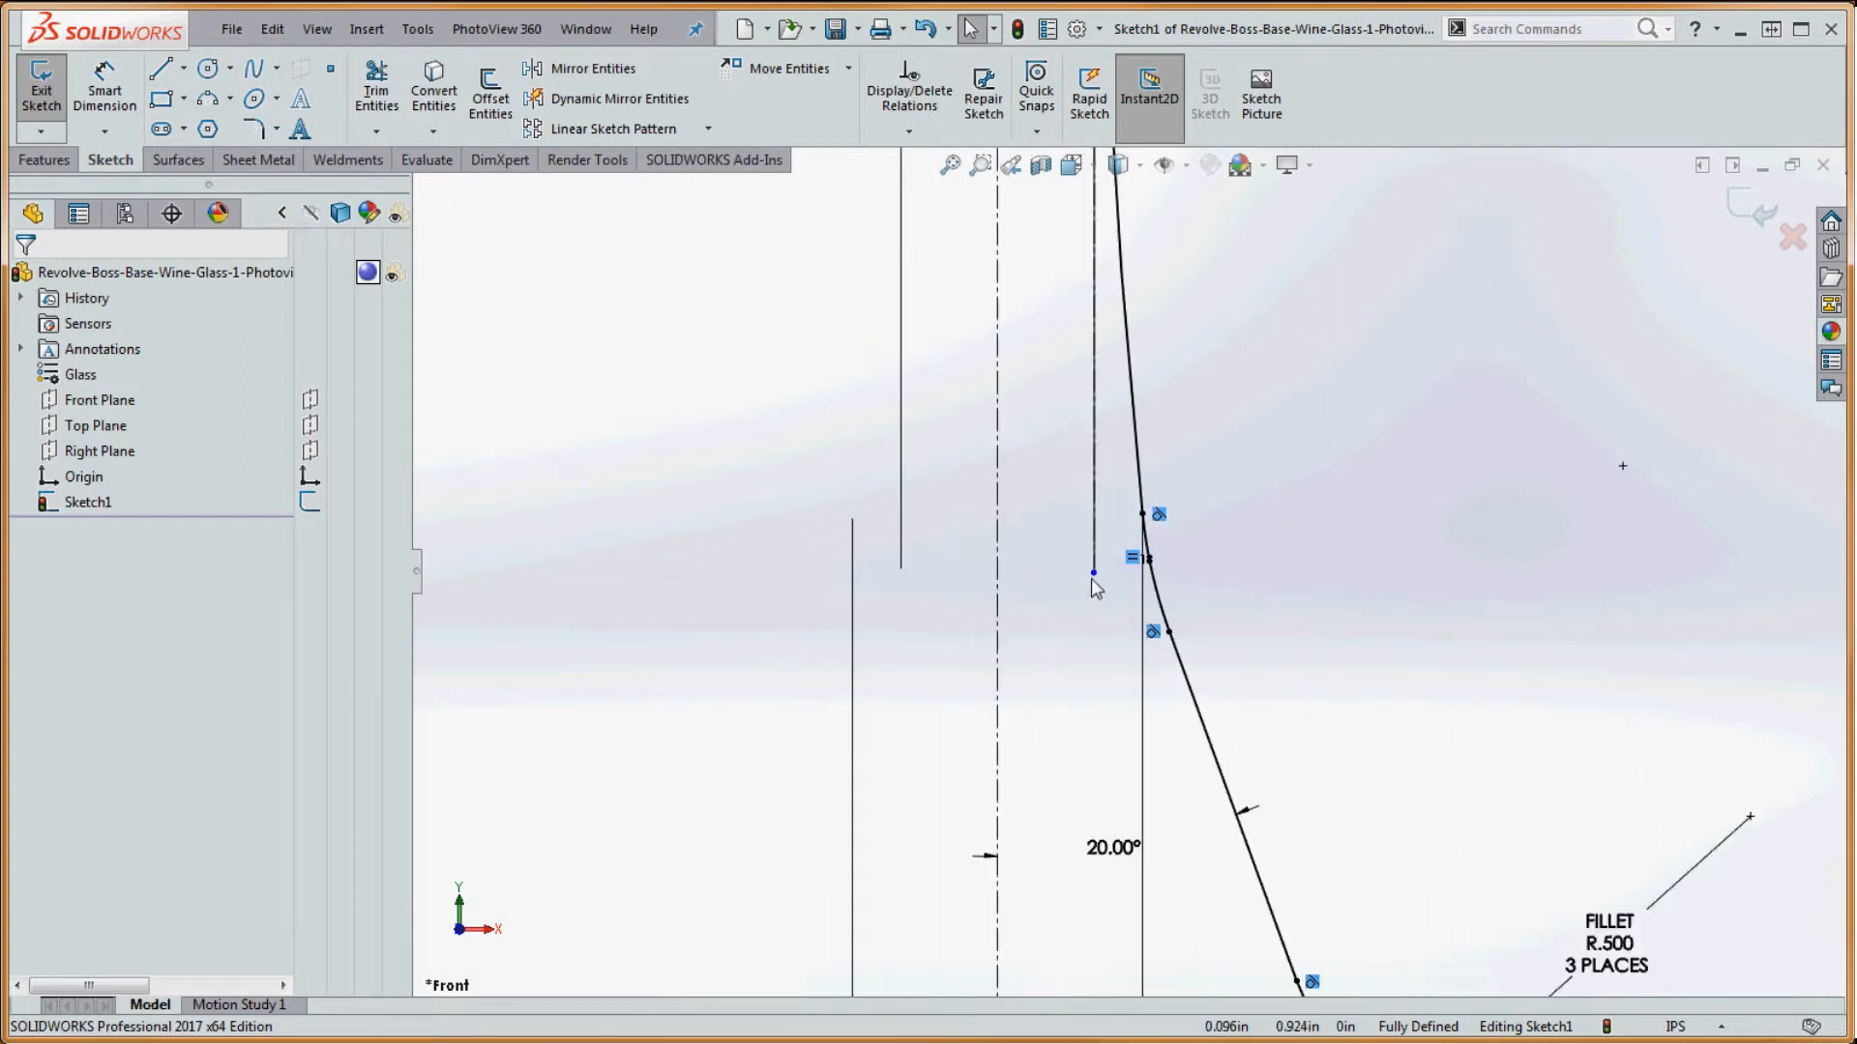
left_click(1094, 572)
scroll(1096, 627, "up", 4)
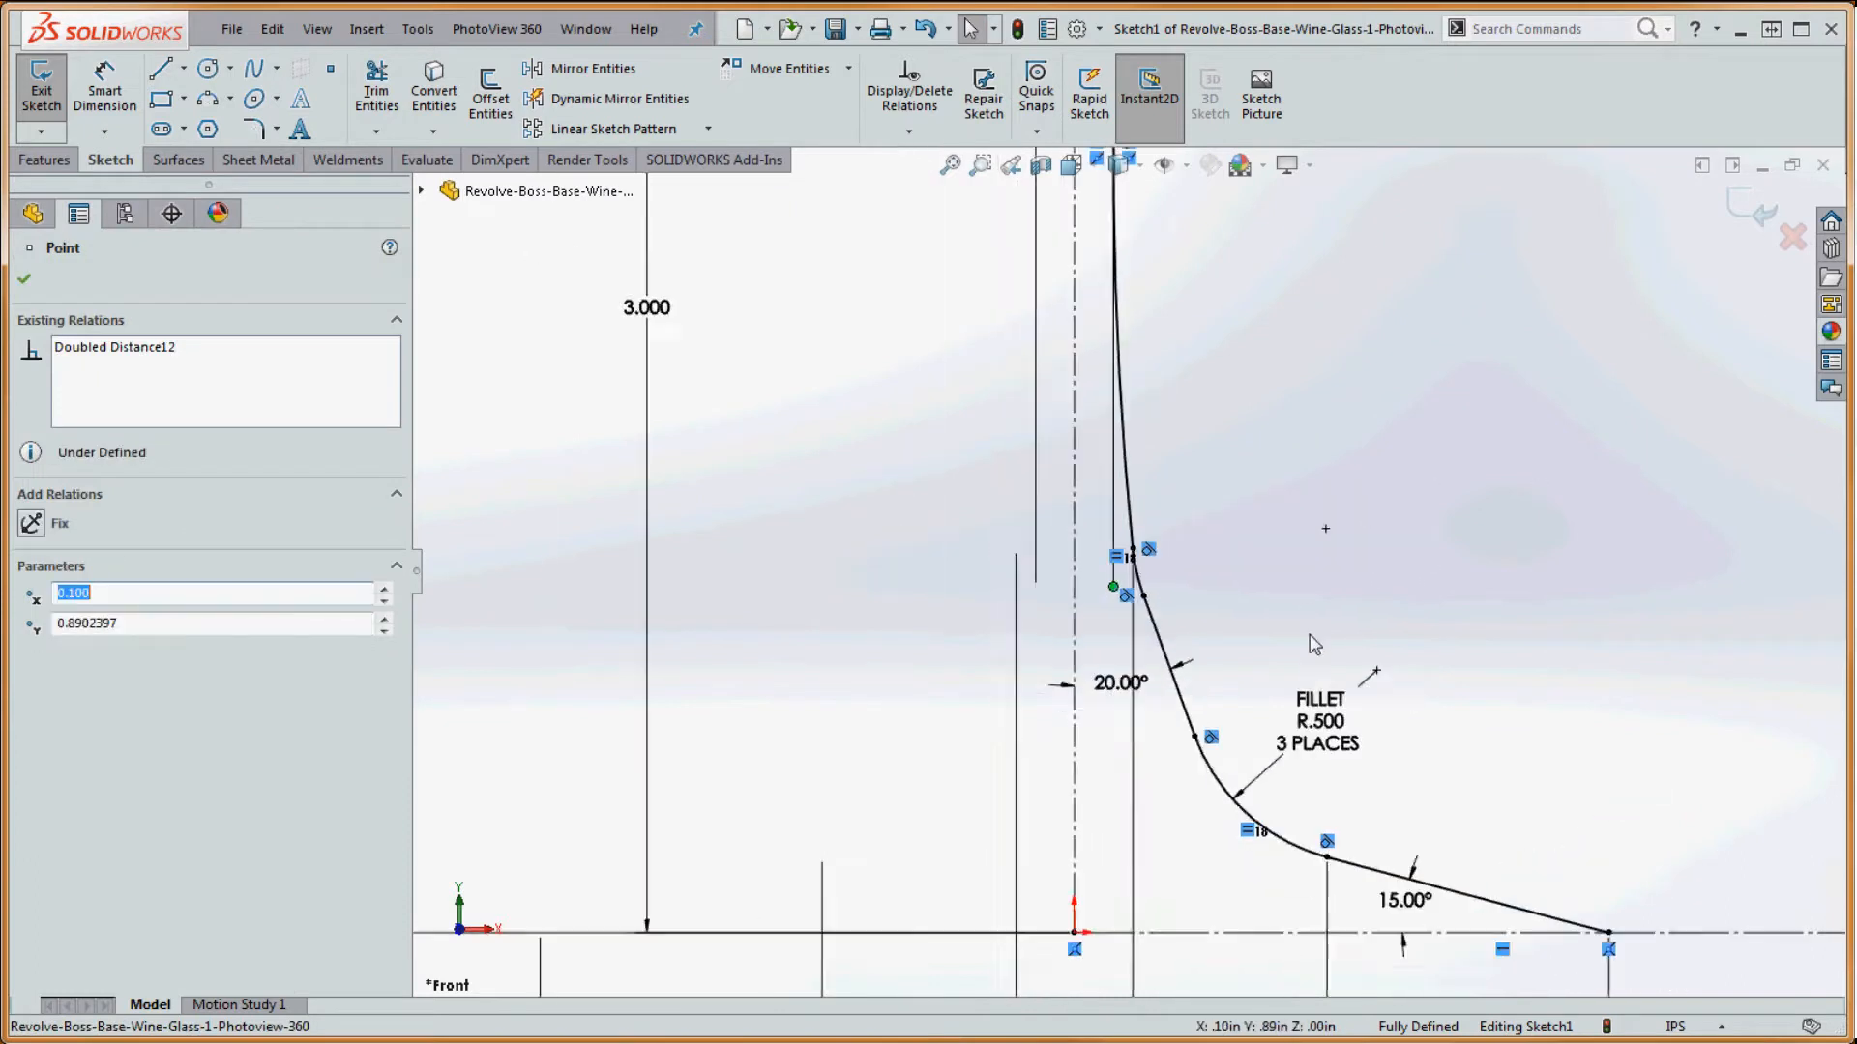
scroll(1147, 410, "up", 3)
scroll(1110, 338, "down", 4)
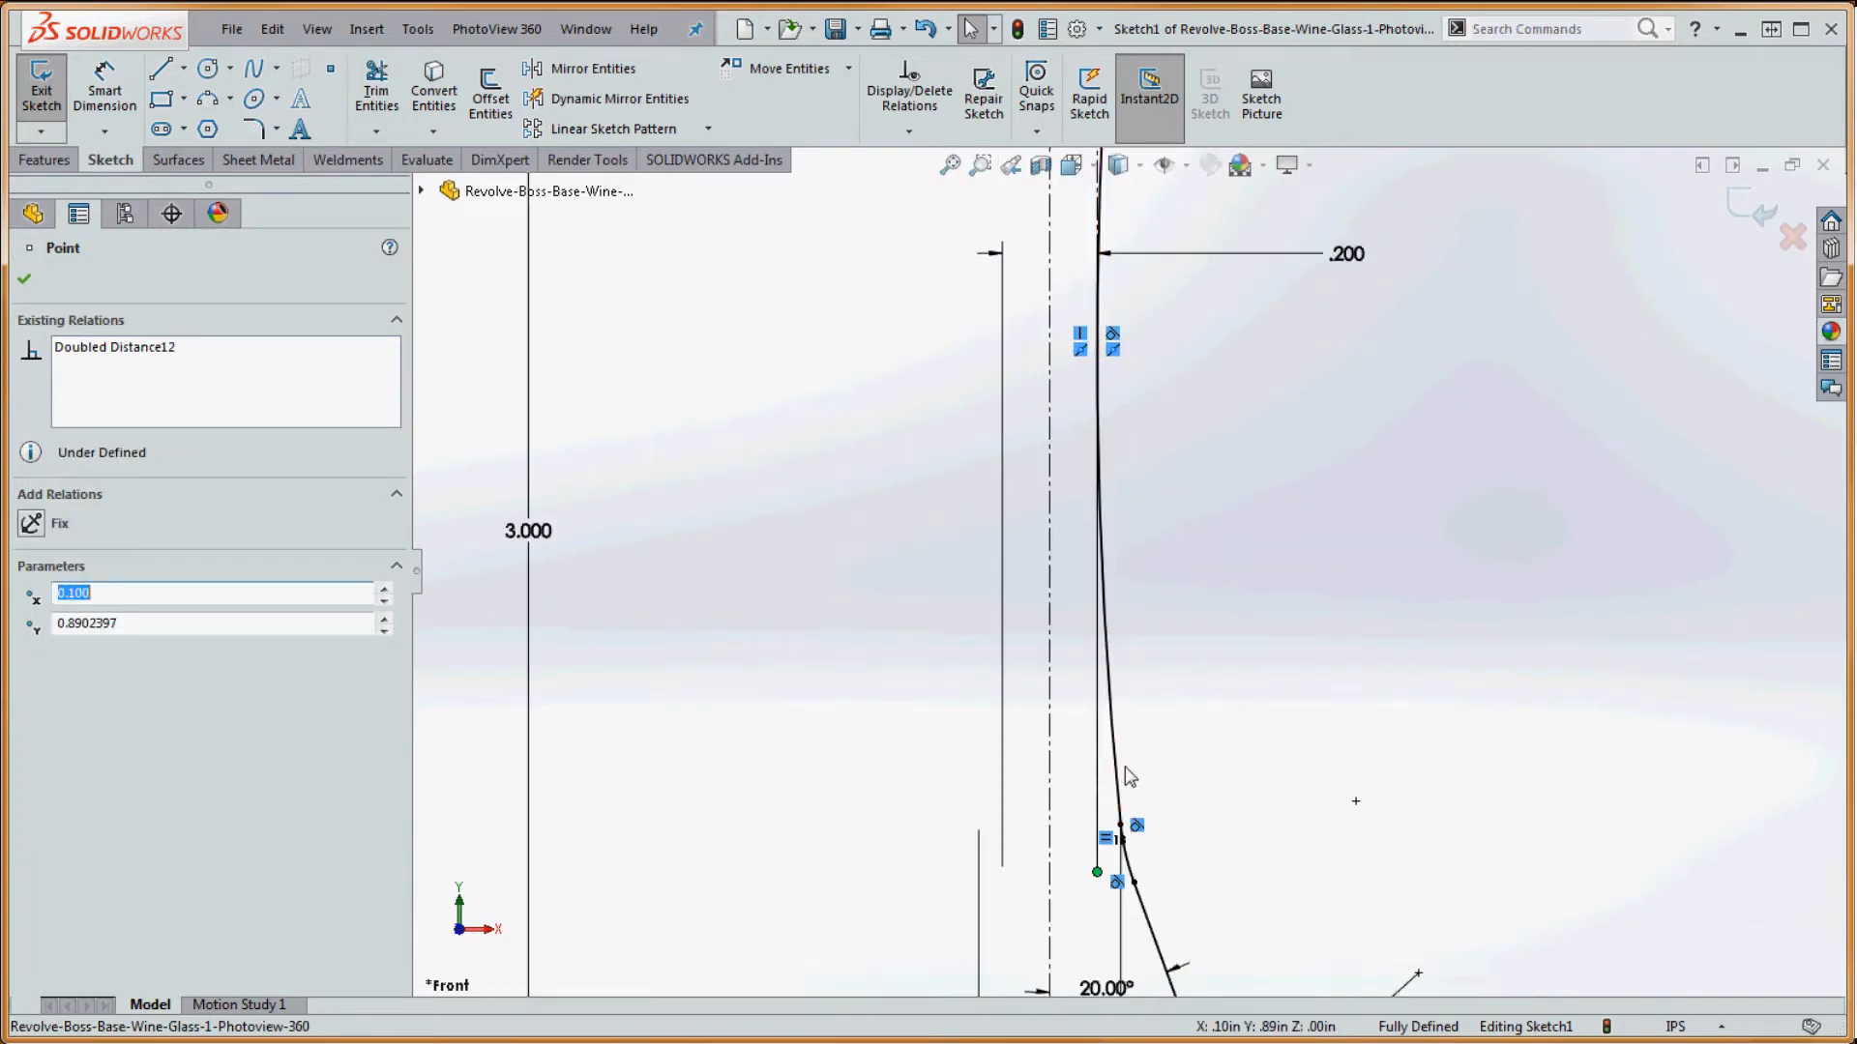
scroll(1120, 559, "up", 2)
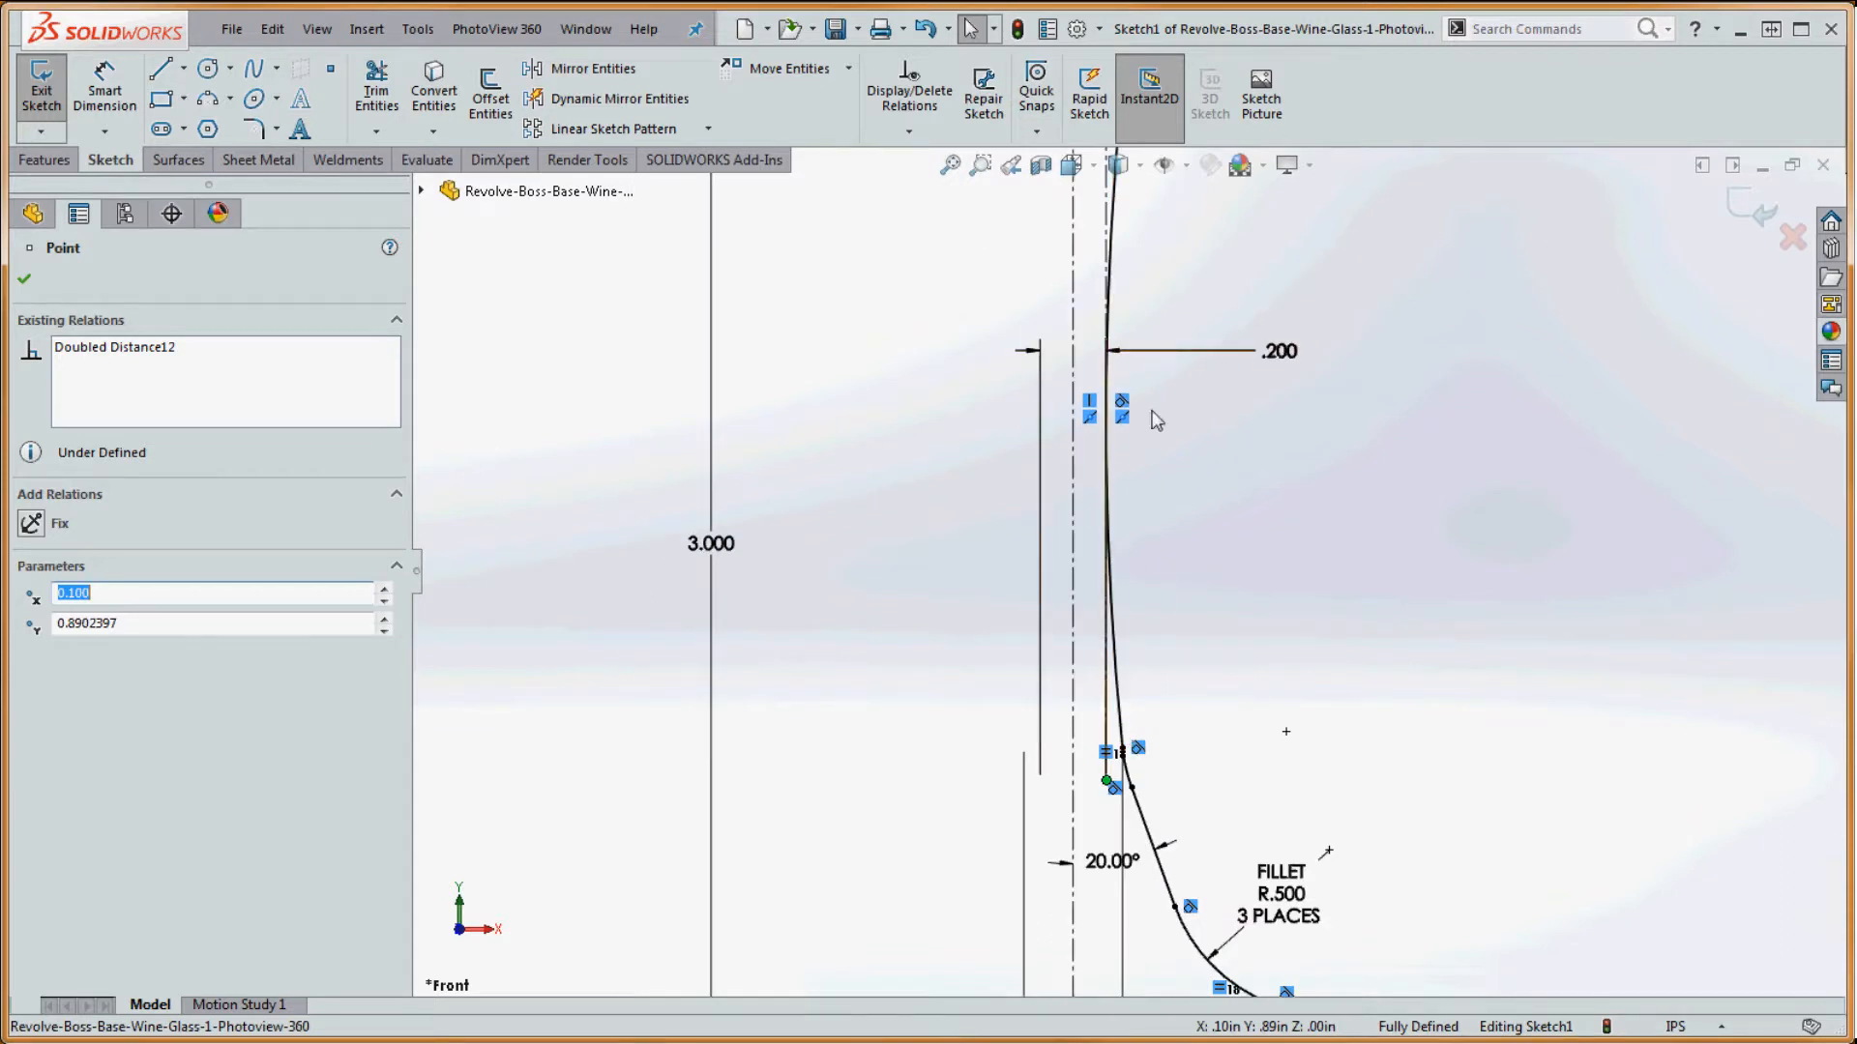
scroll(1151, 367, "up", 3)
scroll(1137, 386, "down", 1)
scroll(1136, 566, "up", 1)
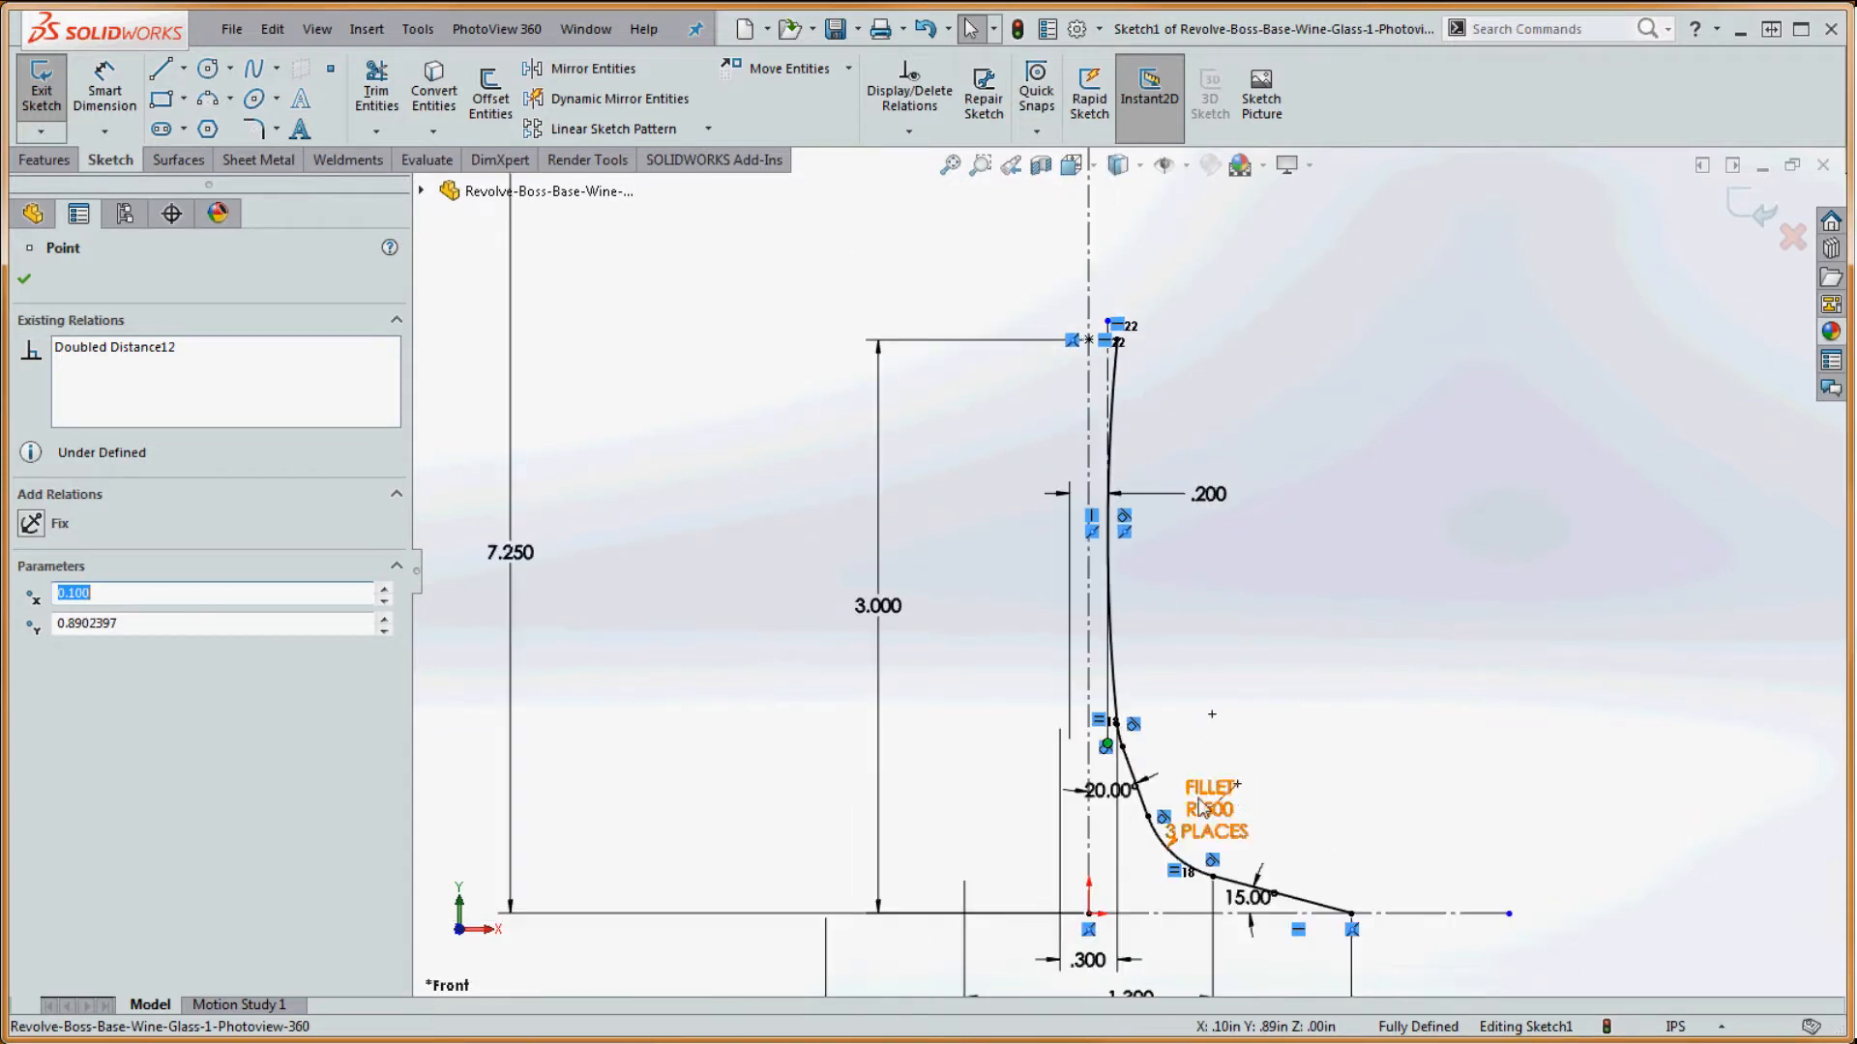
scroll(1126, 636, "down", 2)
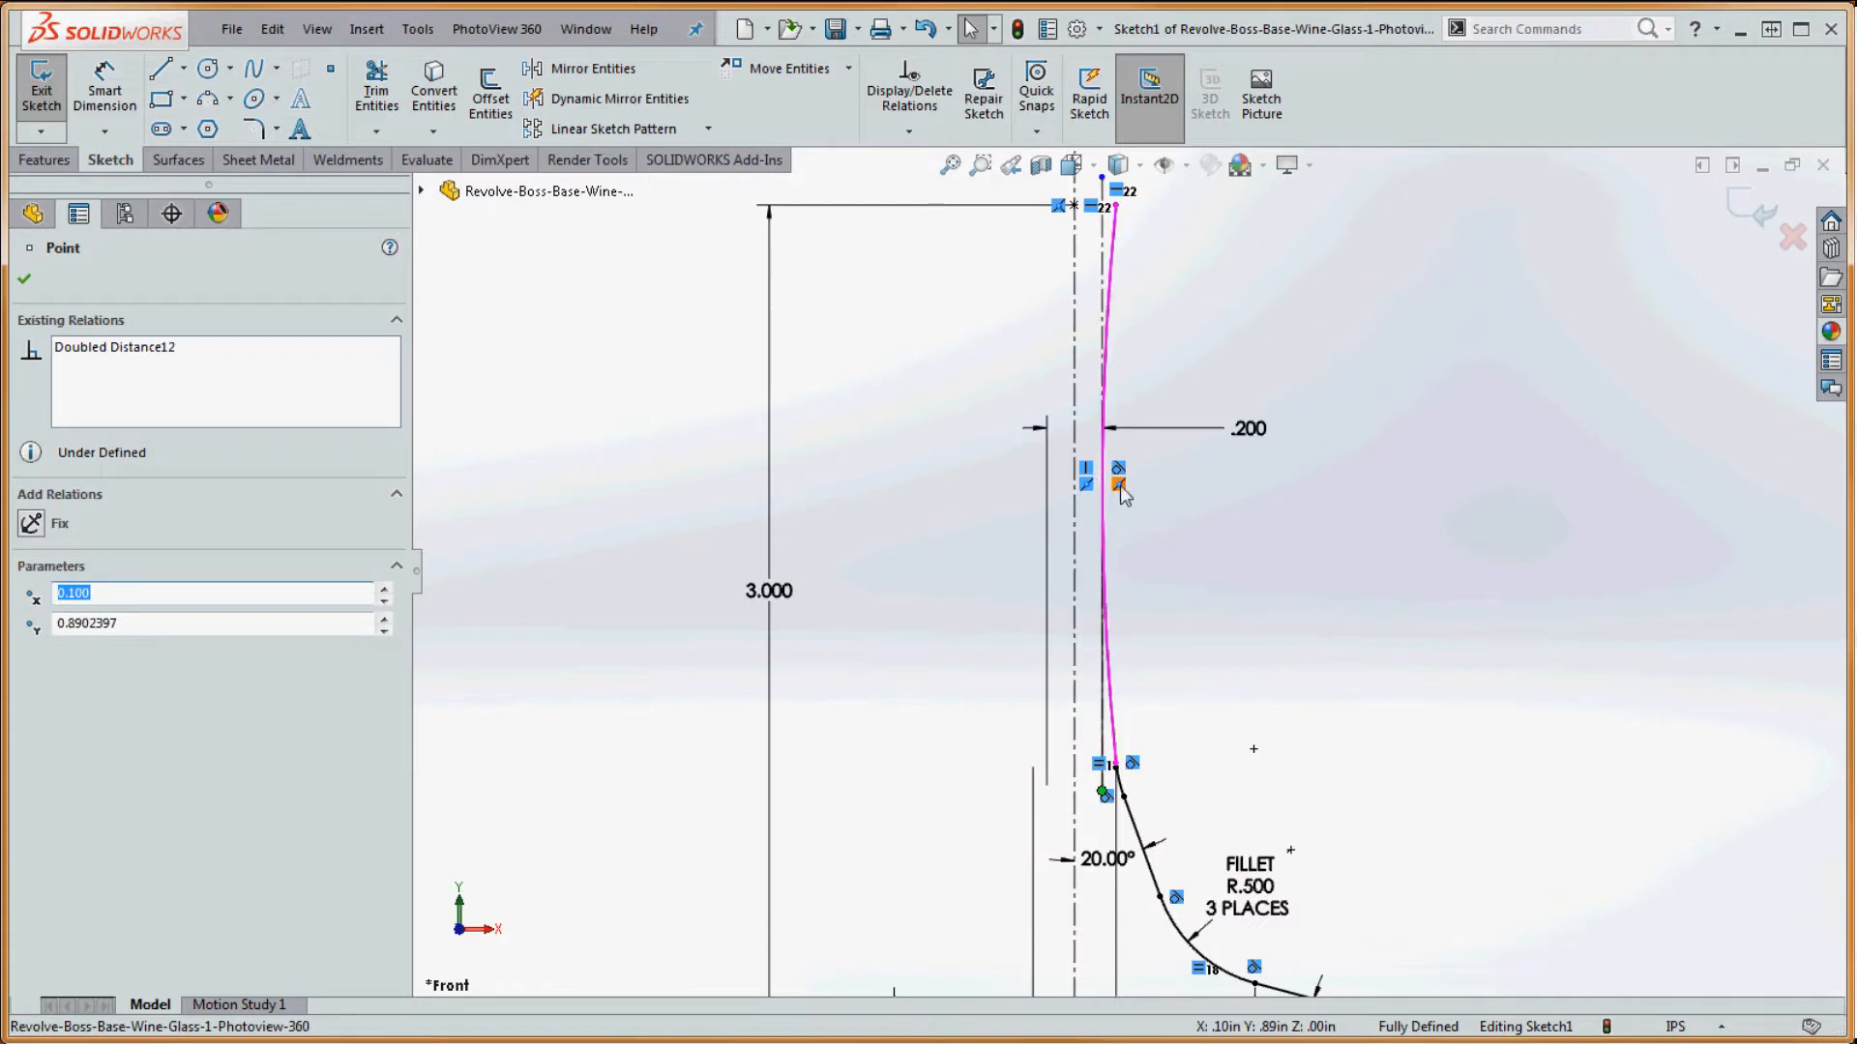
scroll(1119, 488, "down", 2)
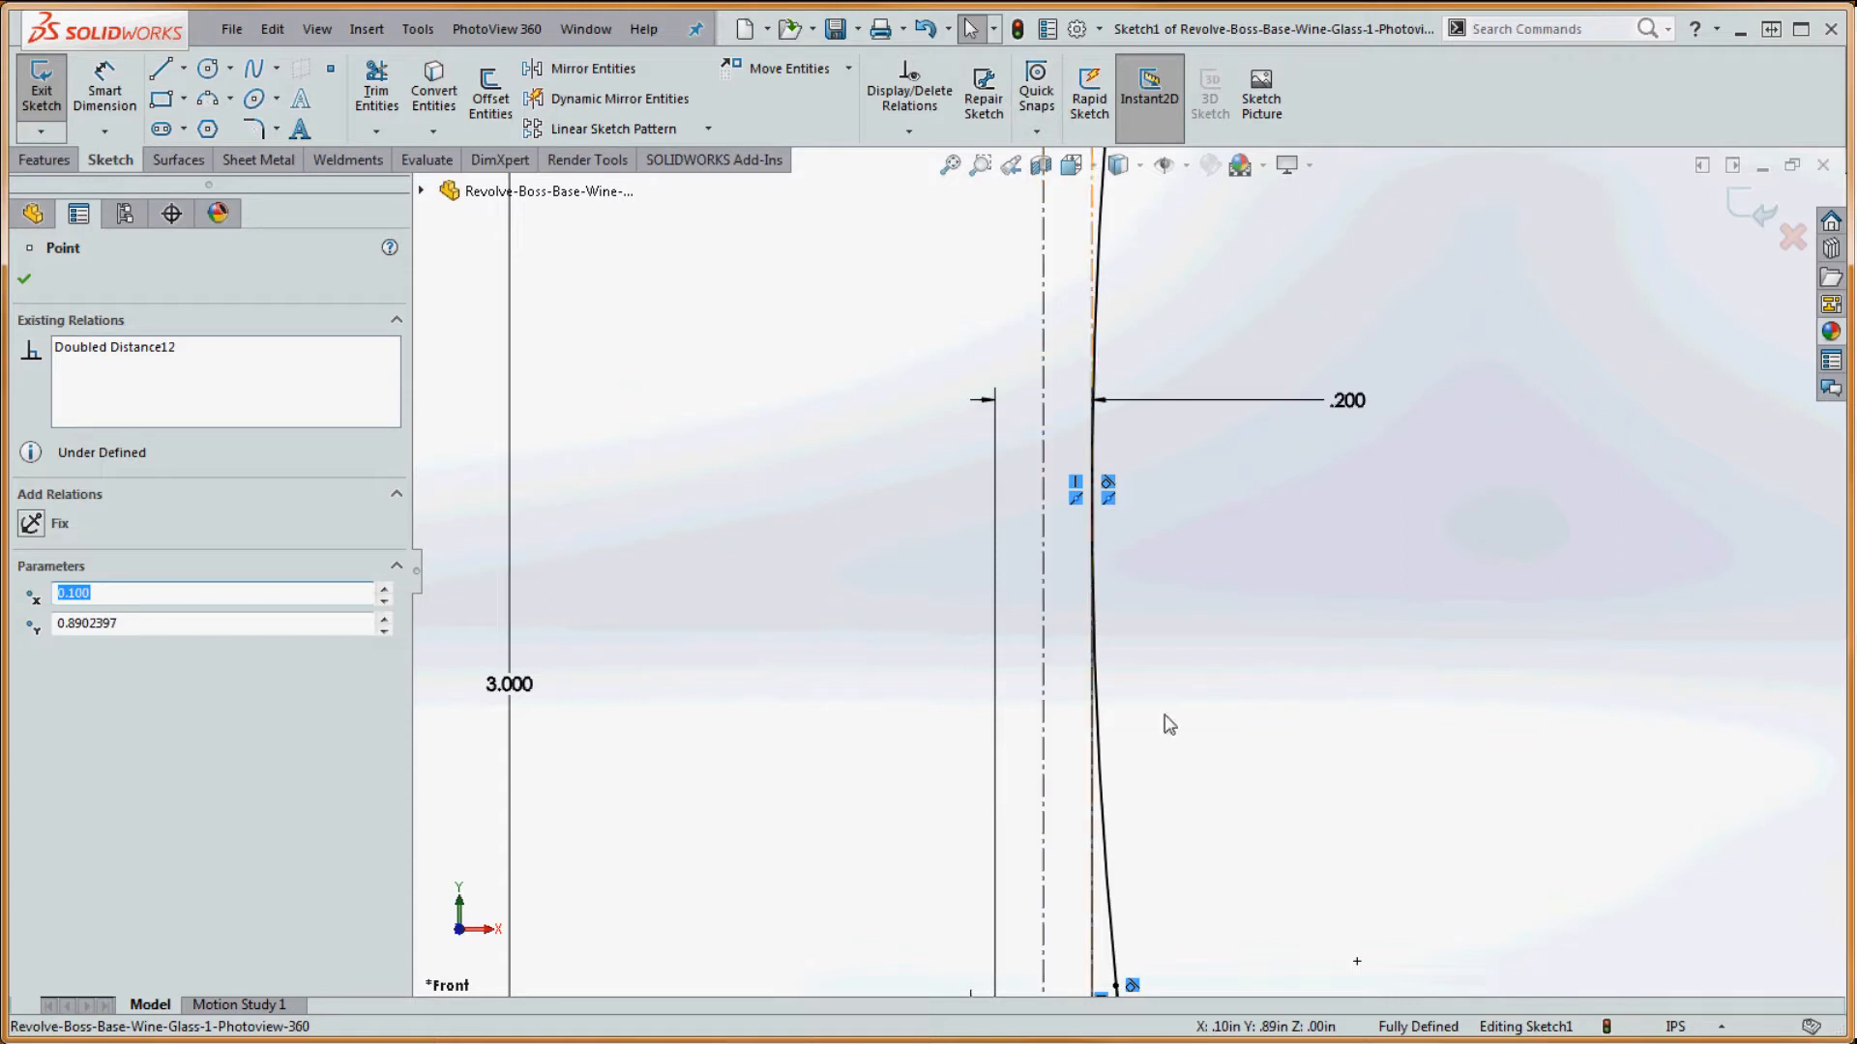
- Review the stem arc between its end points, the sloped foot line and the horizontal base centerline's relations
scroll(1253, 590, "up", 3)
scroll(1251, 596, "up", 2)
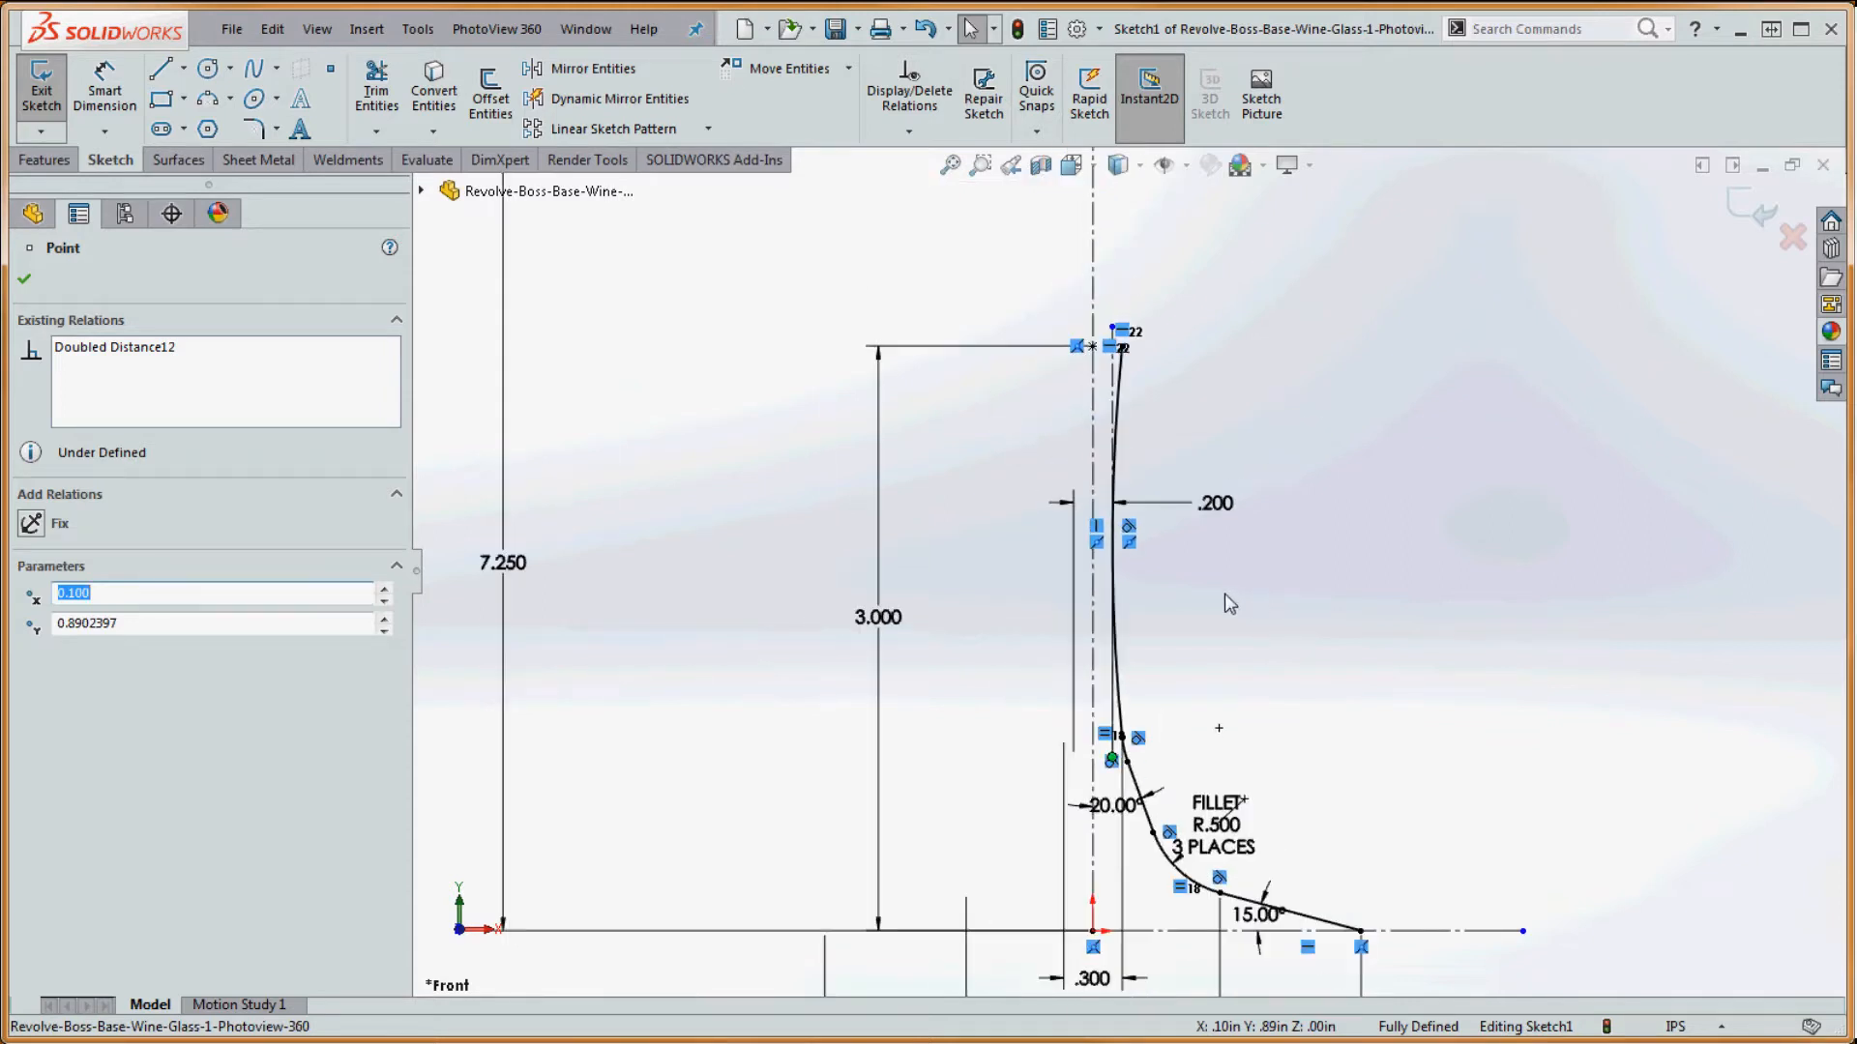
scroll(1224, 594, "down", 1)
scroll(1139, 581, "up", 1)
scroll(1139, 581, "down", 1)
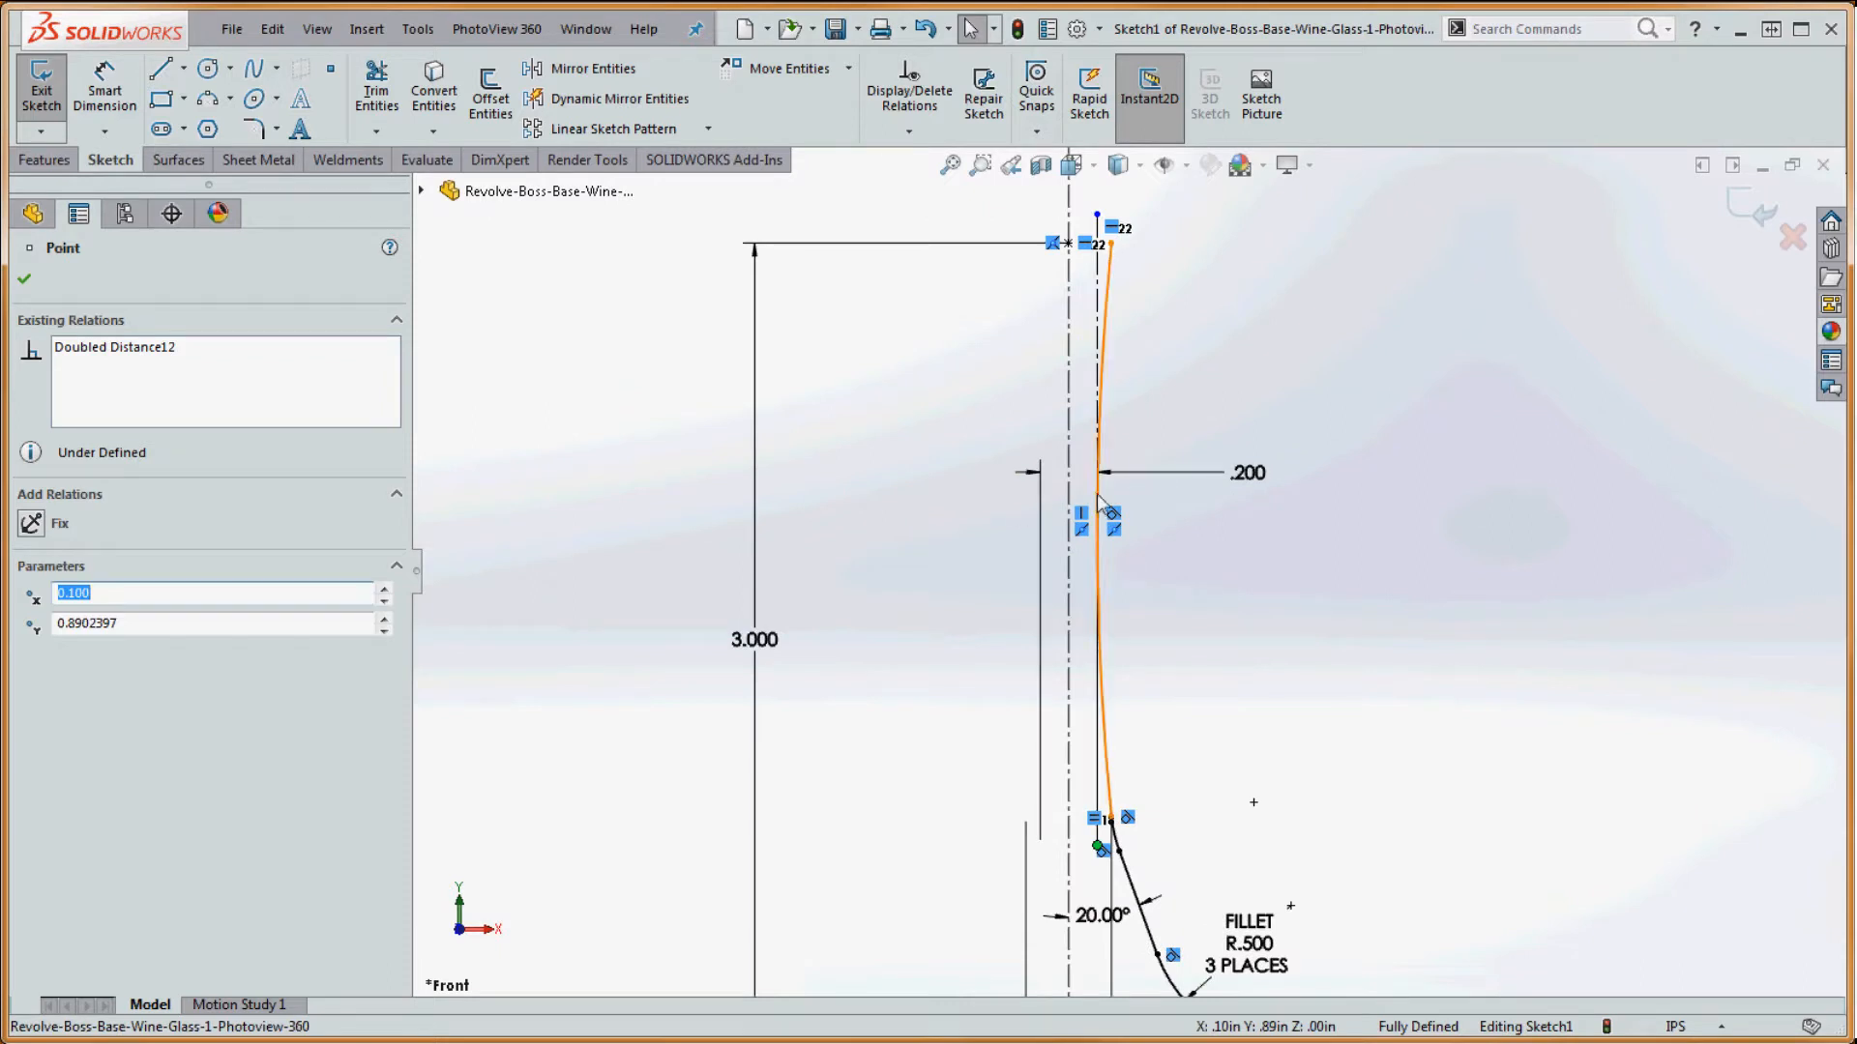
scroll(1163, 497, "up", 3)
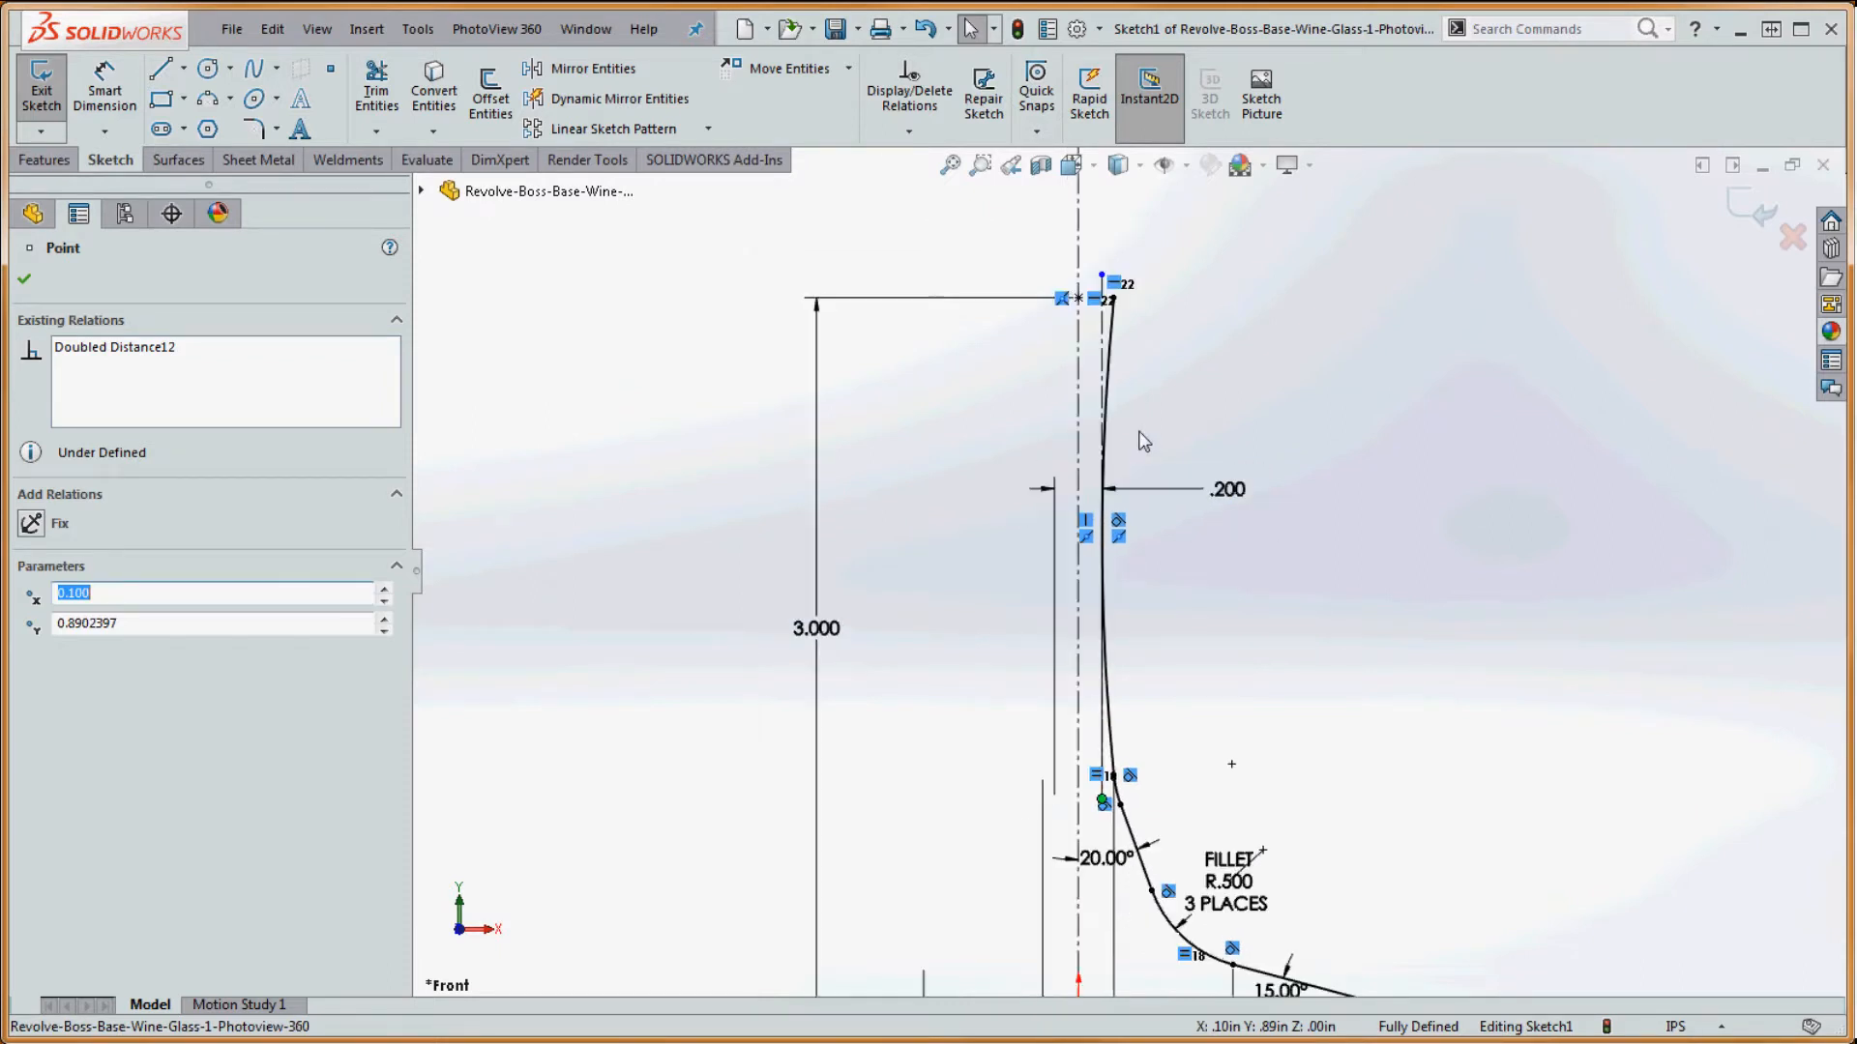
scroll(1242, 797, "down", 2)
scroll(1257, 806, "up", 1)
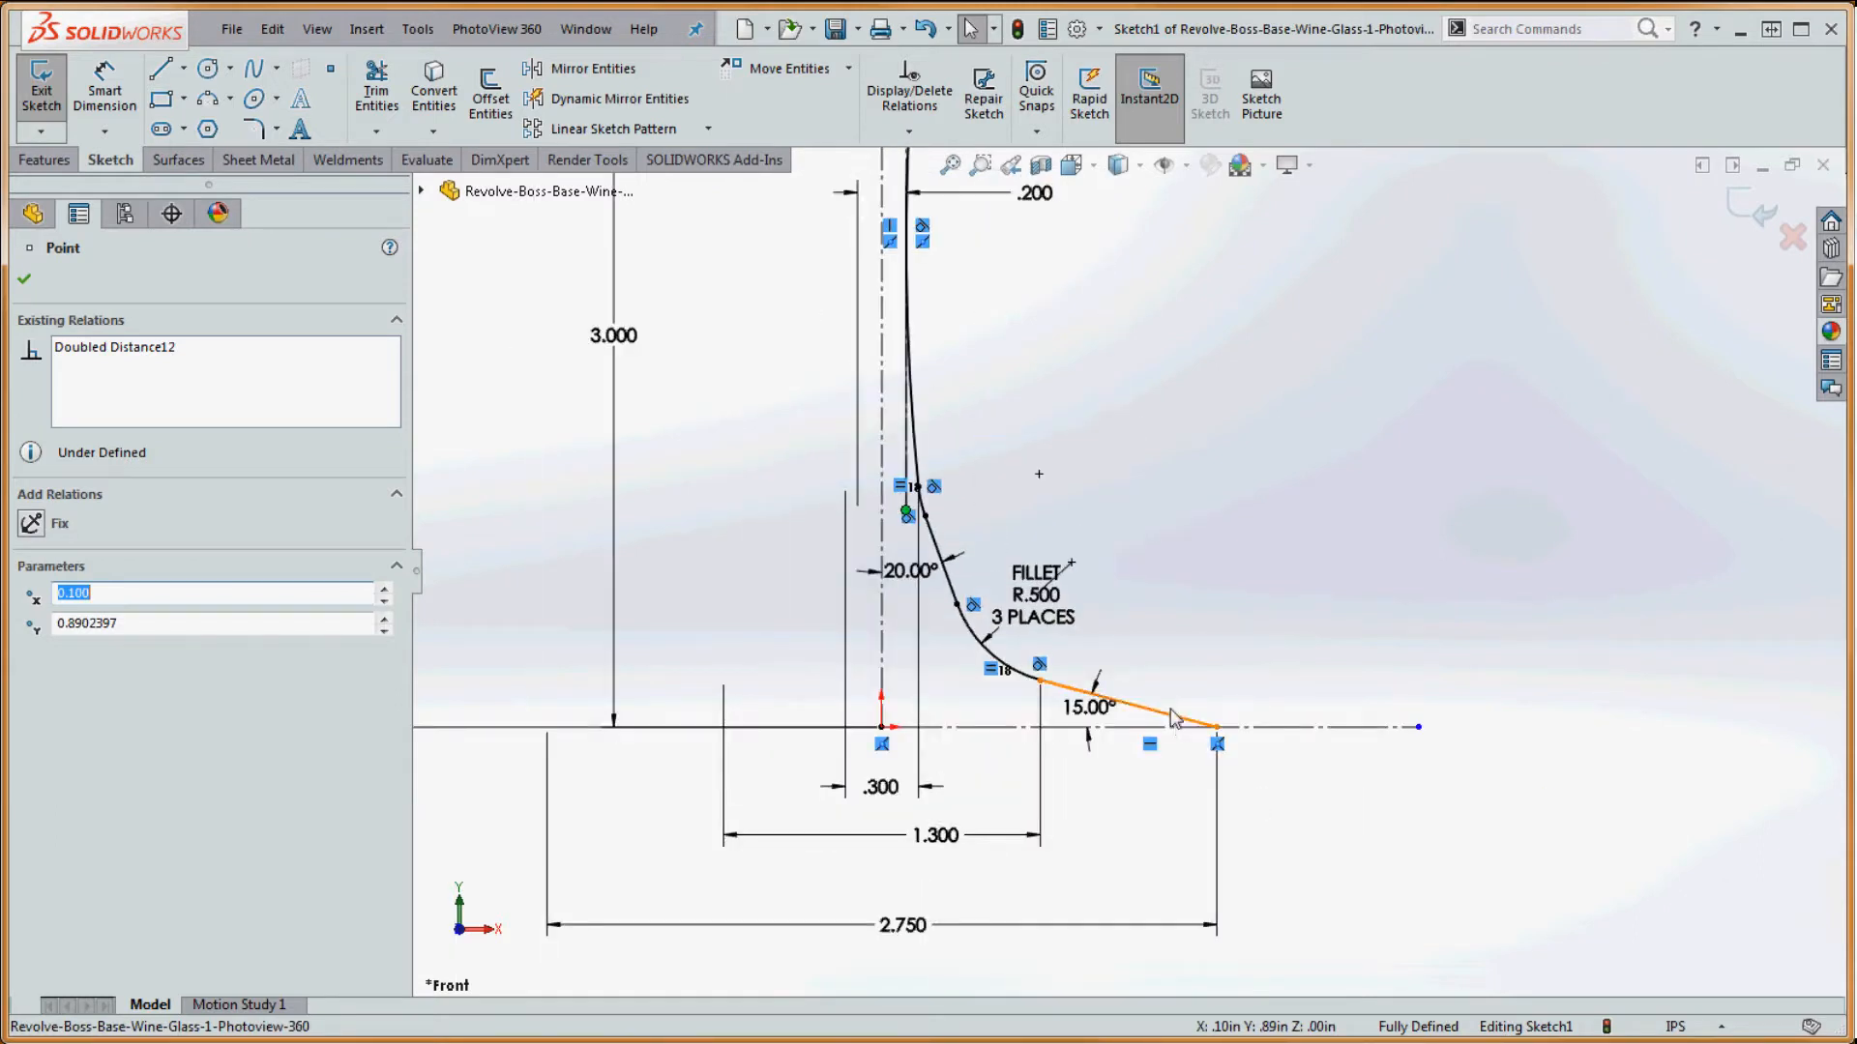
scroll(1177, 735, "down", 2)
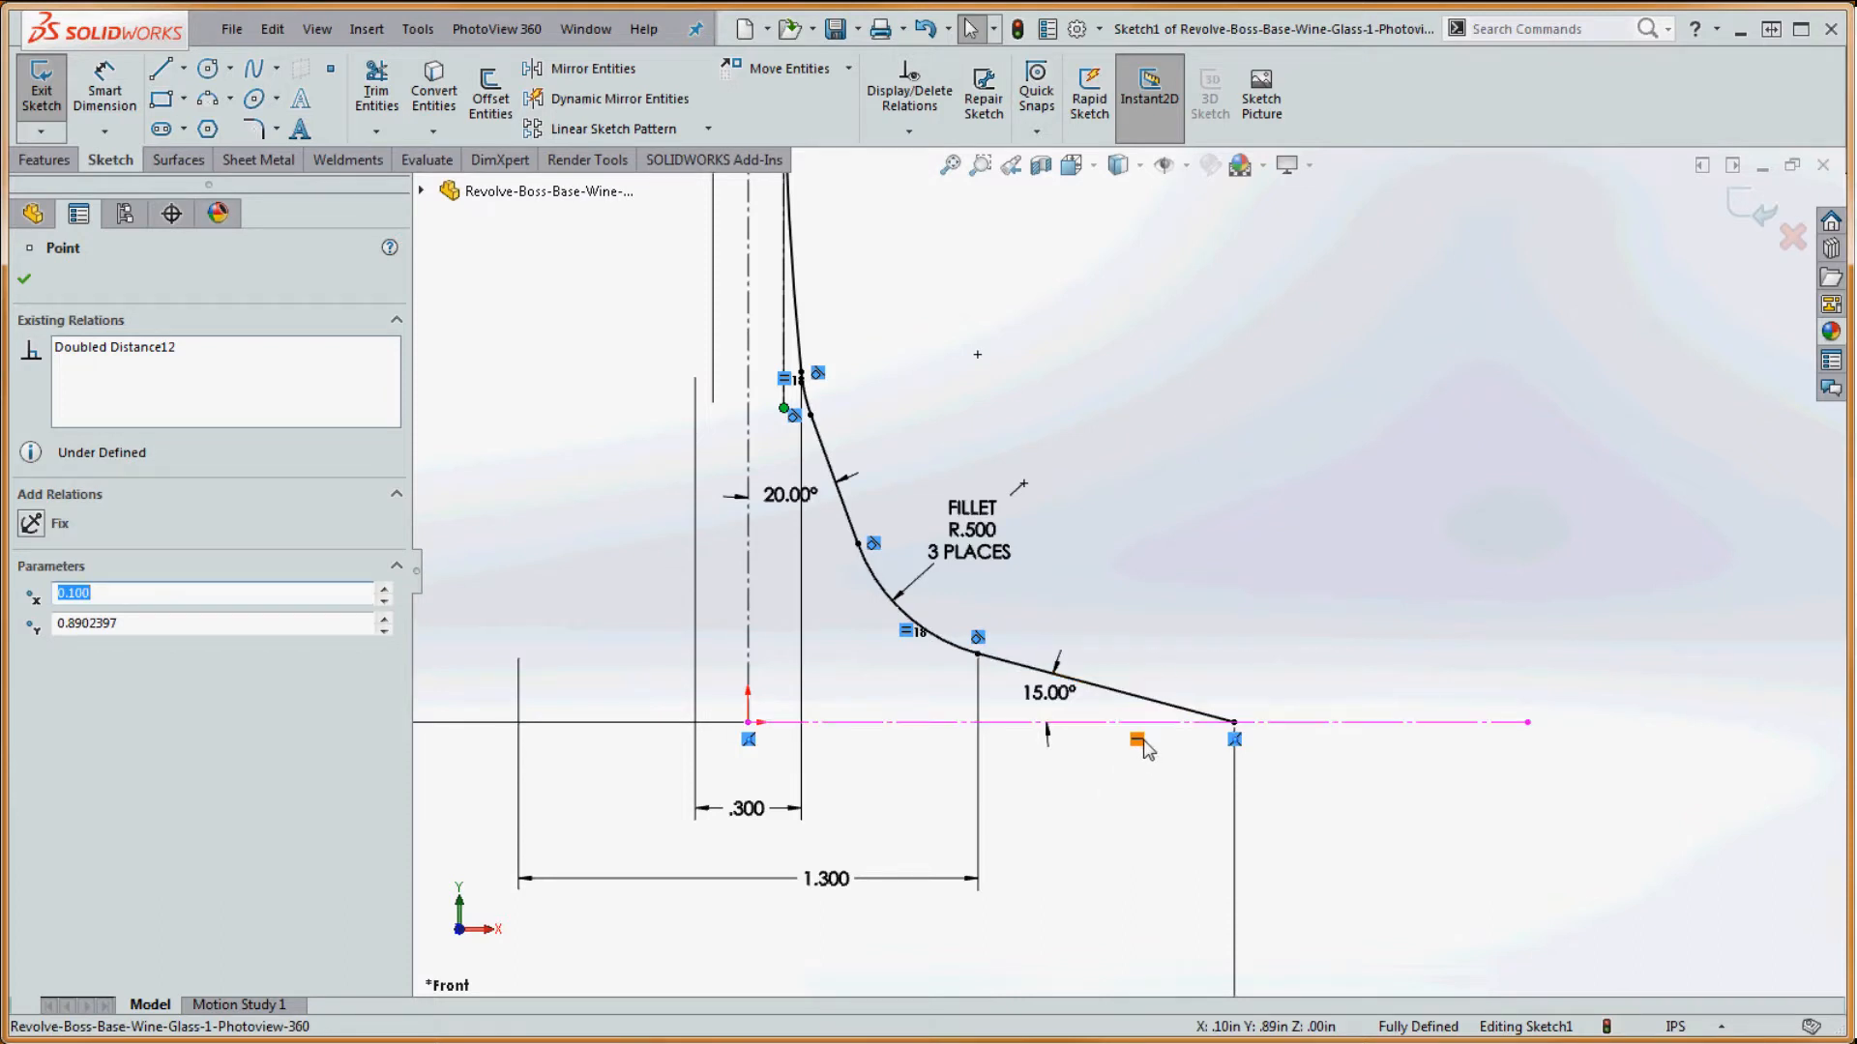
- Examine the stem's upper end relations and the height, stem and foot dimensions, moving the 20° angle dimension slightly lower
scroll(1122, 581, "up", 5)
scroll(1090, 368, "down", 5)
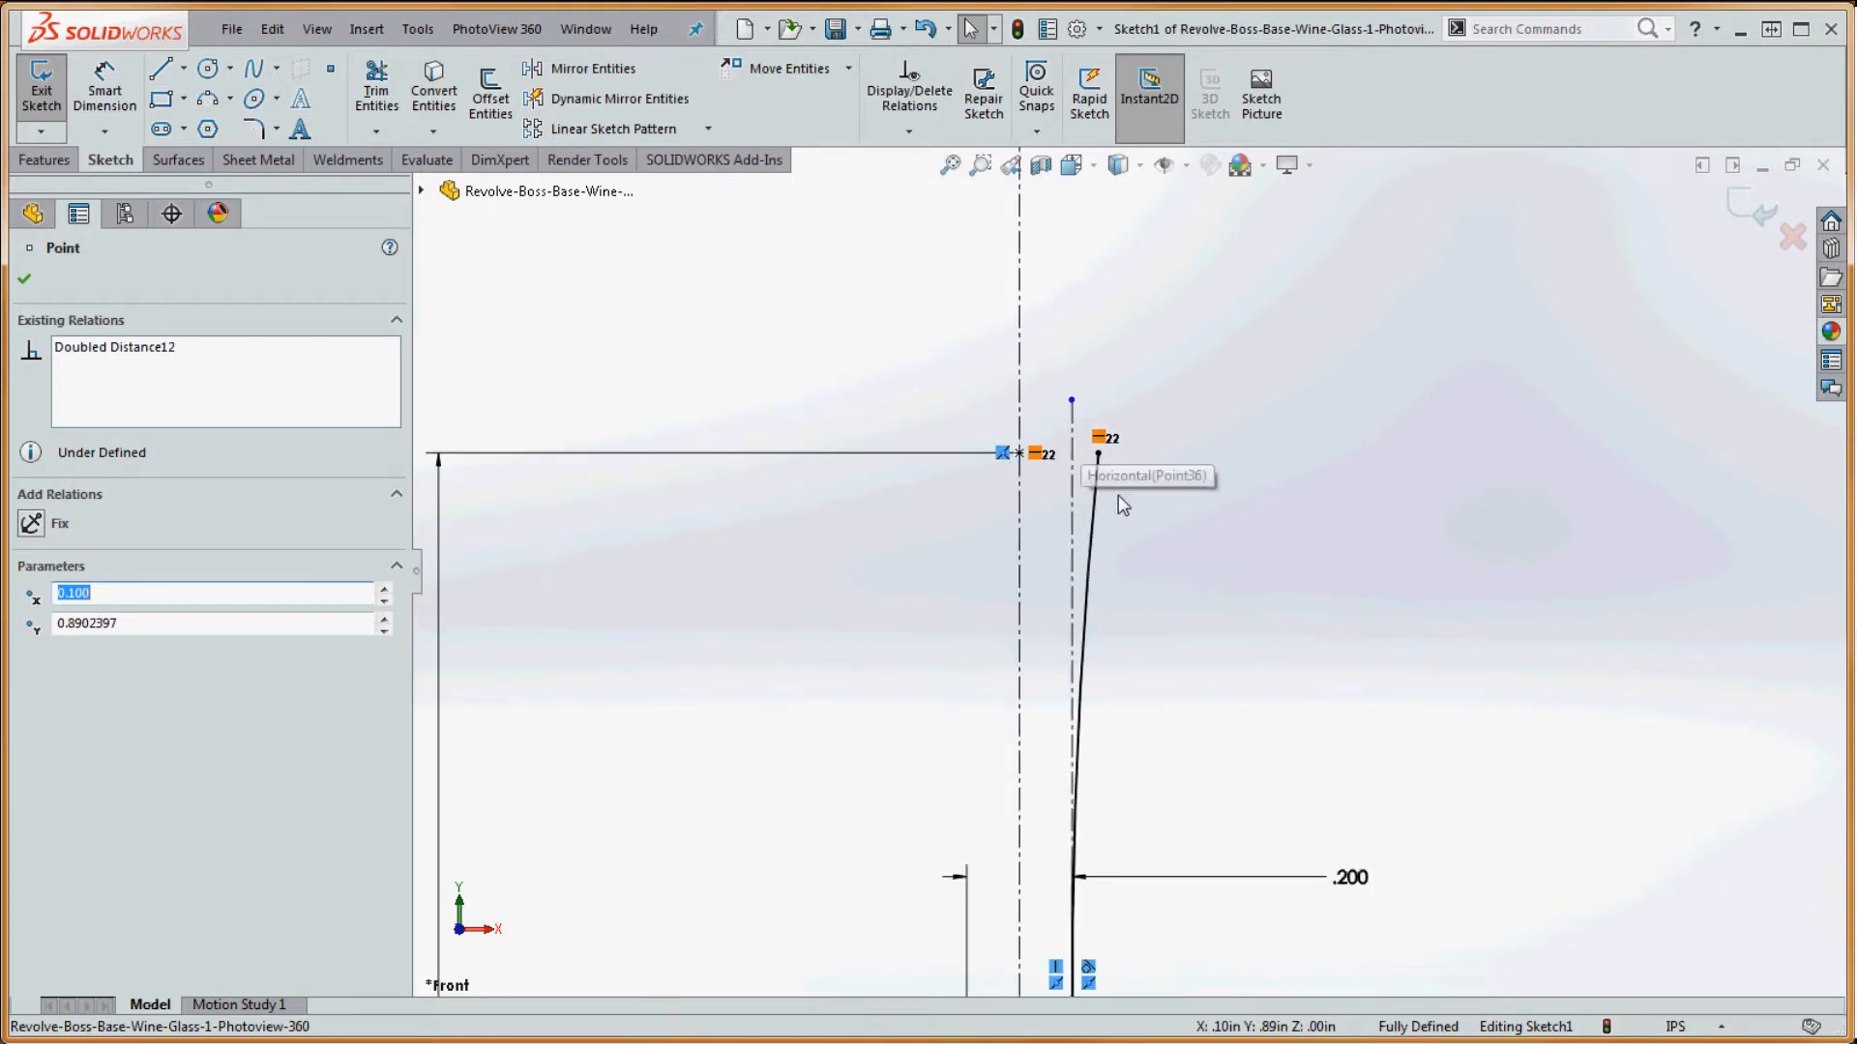
scroll(1001, 453, "up", 5)
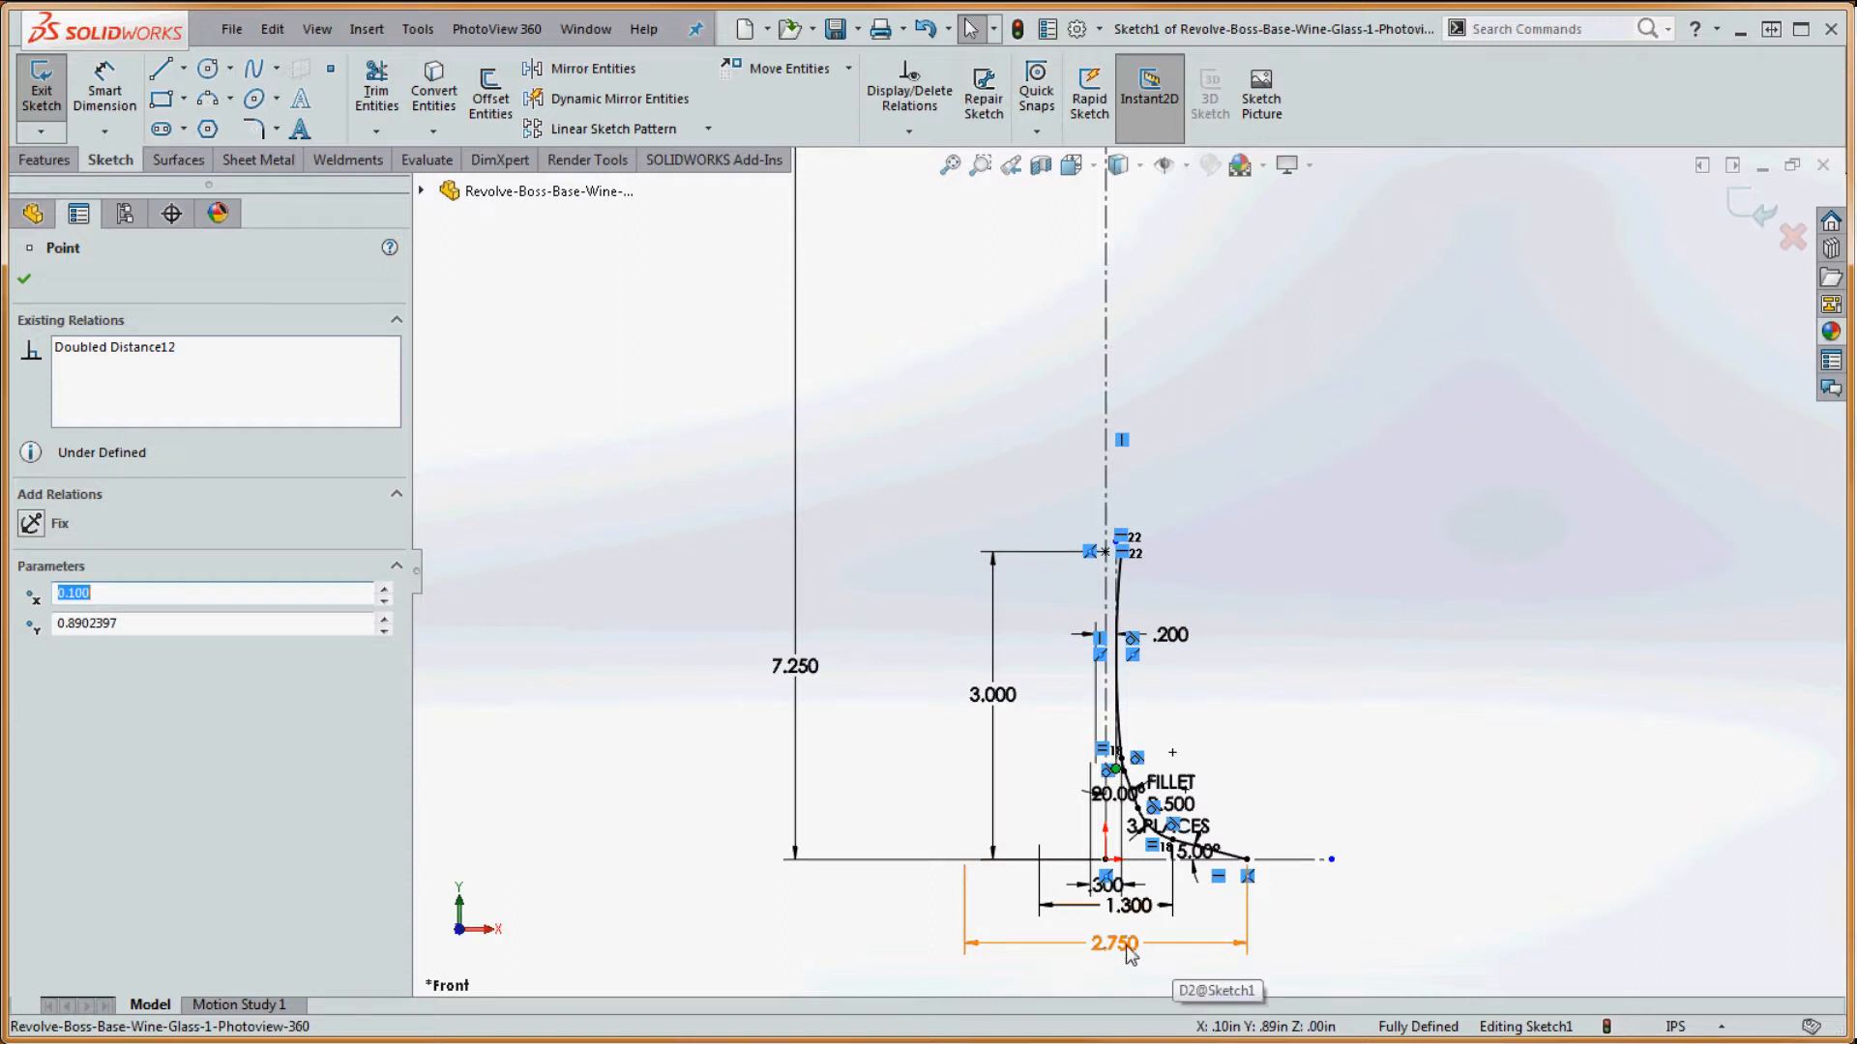
scroll(1108, 858, "down", 2)
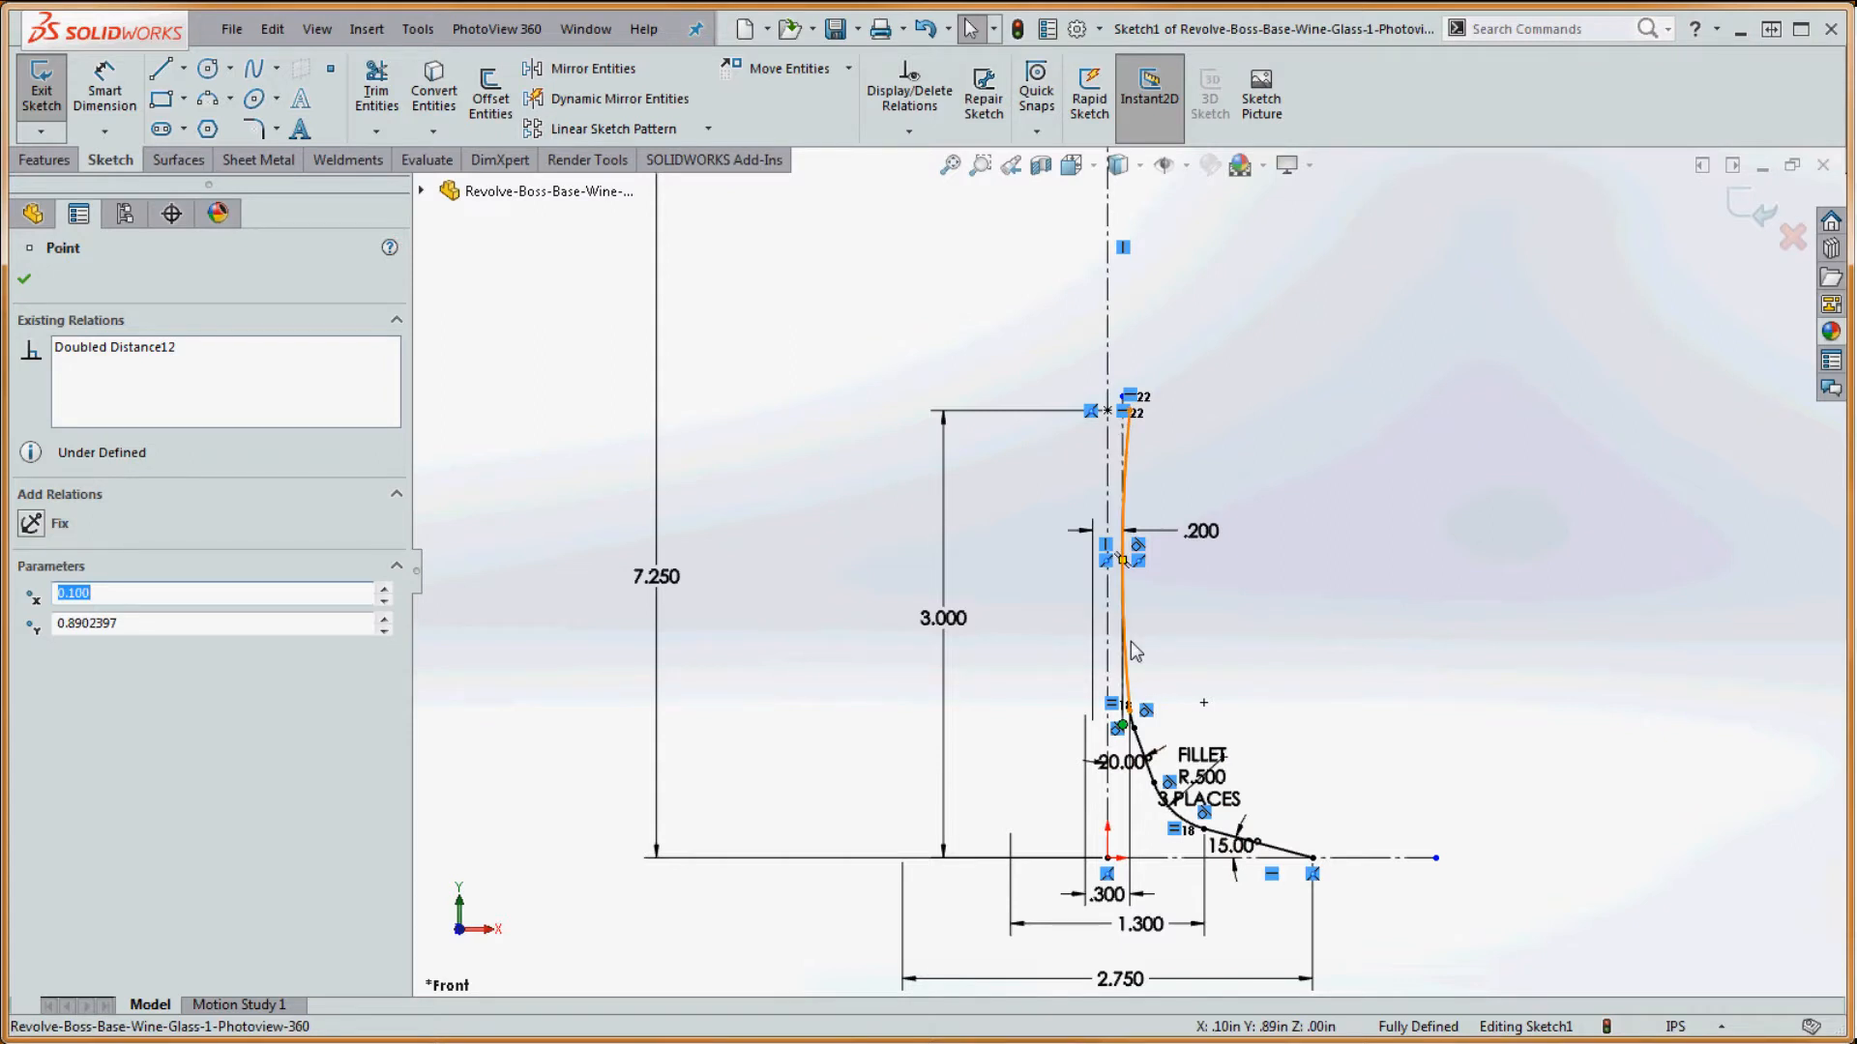
scroll(1144, 788, "down", 2)
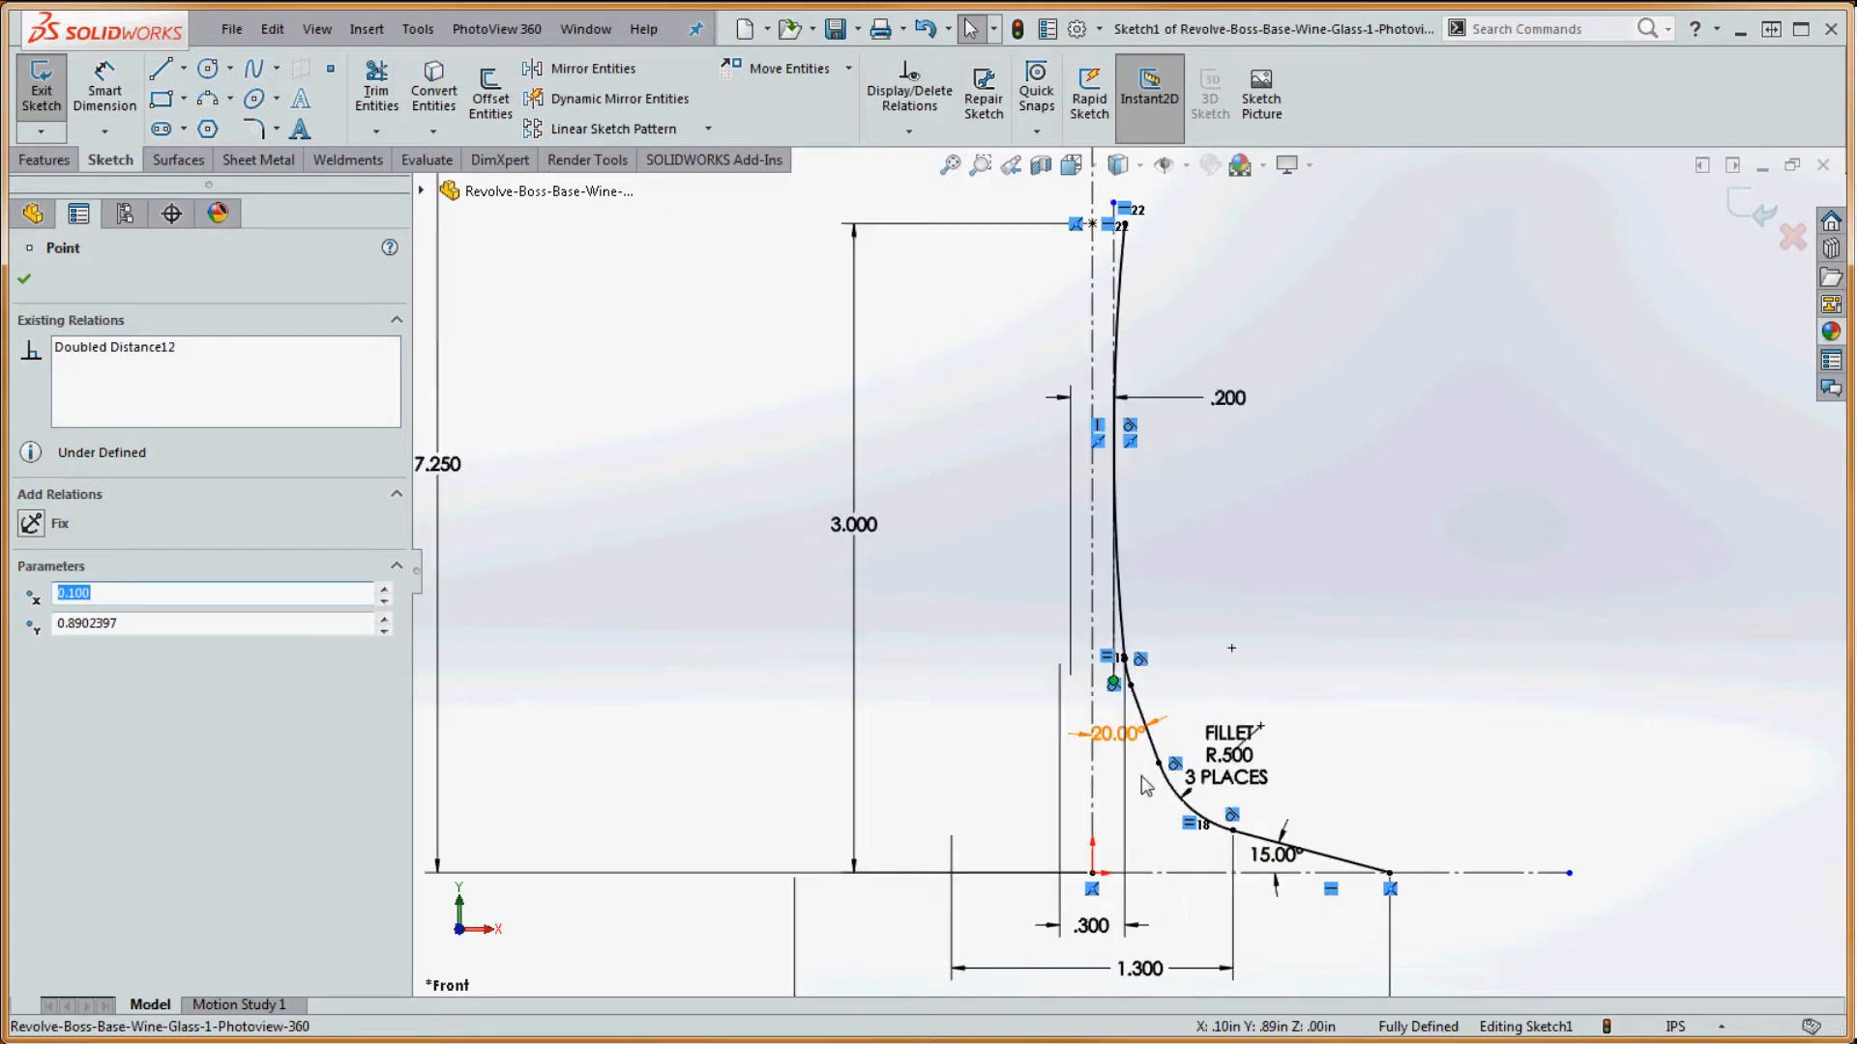
left_click(1142, 786)
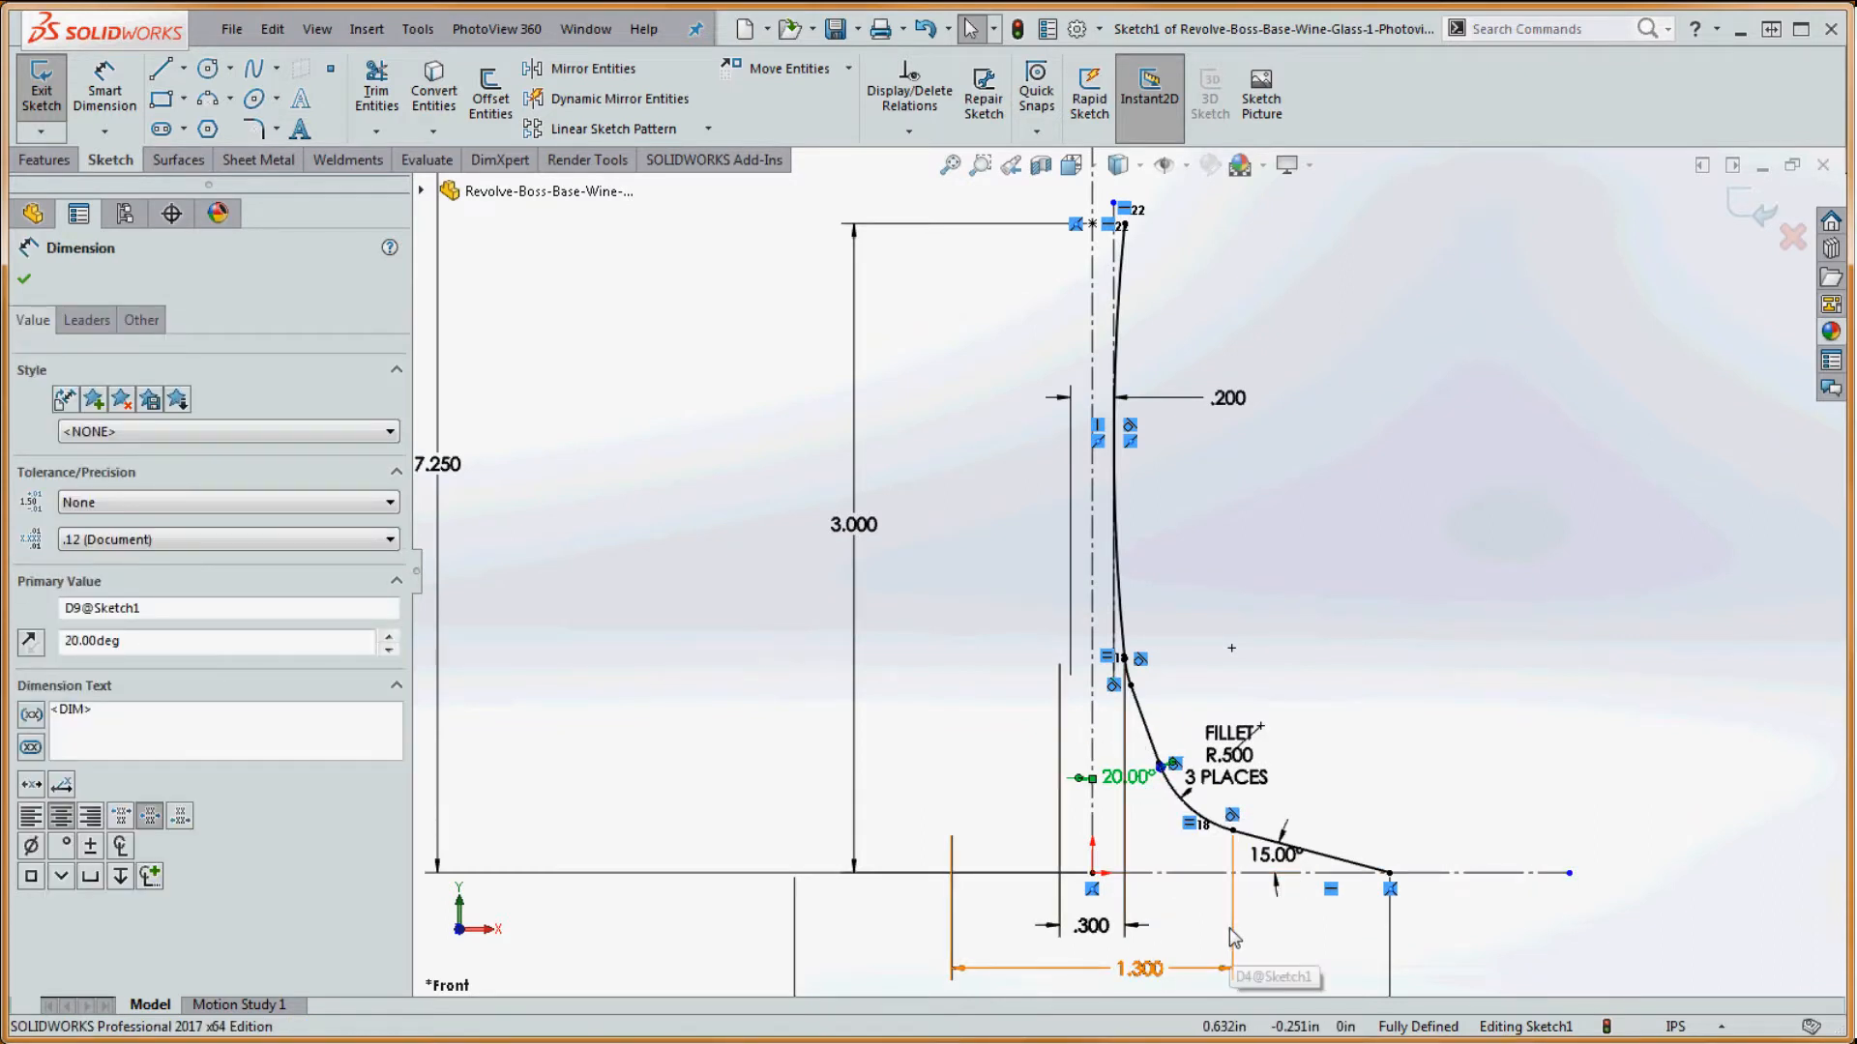
scroll(1229, 928, "up", 2)
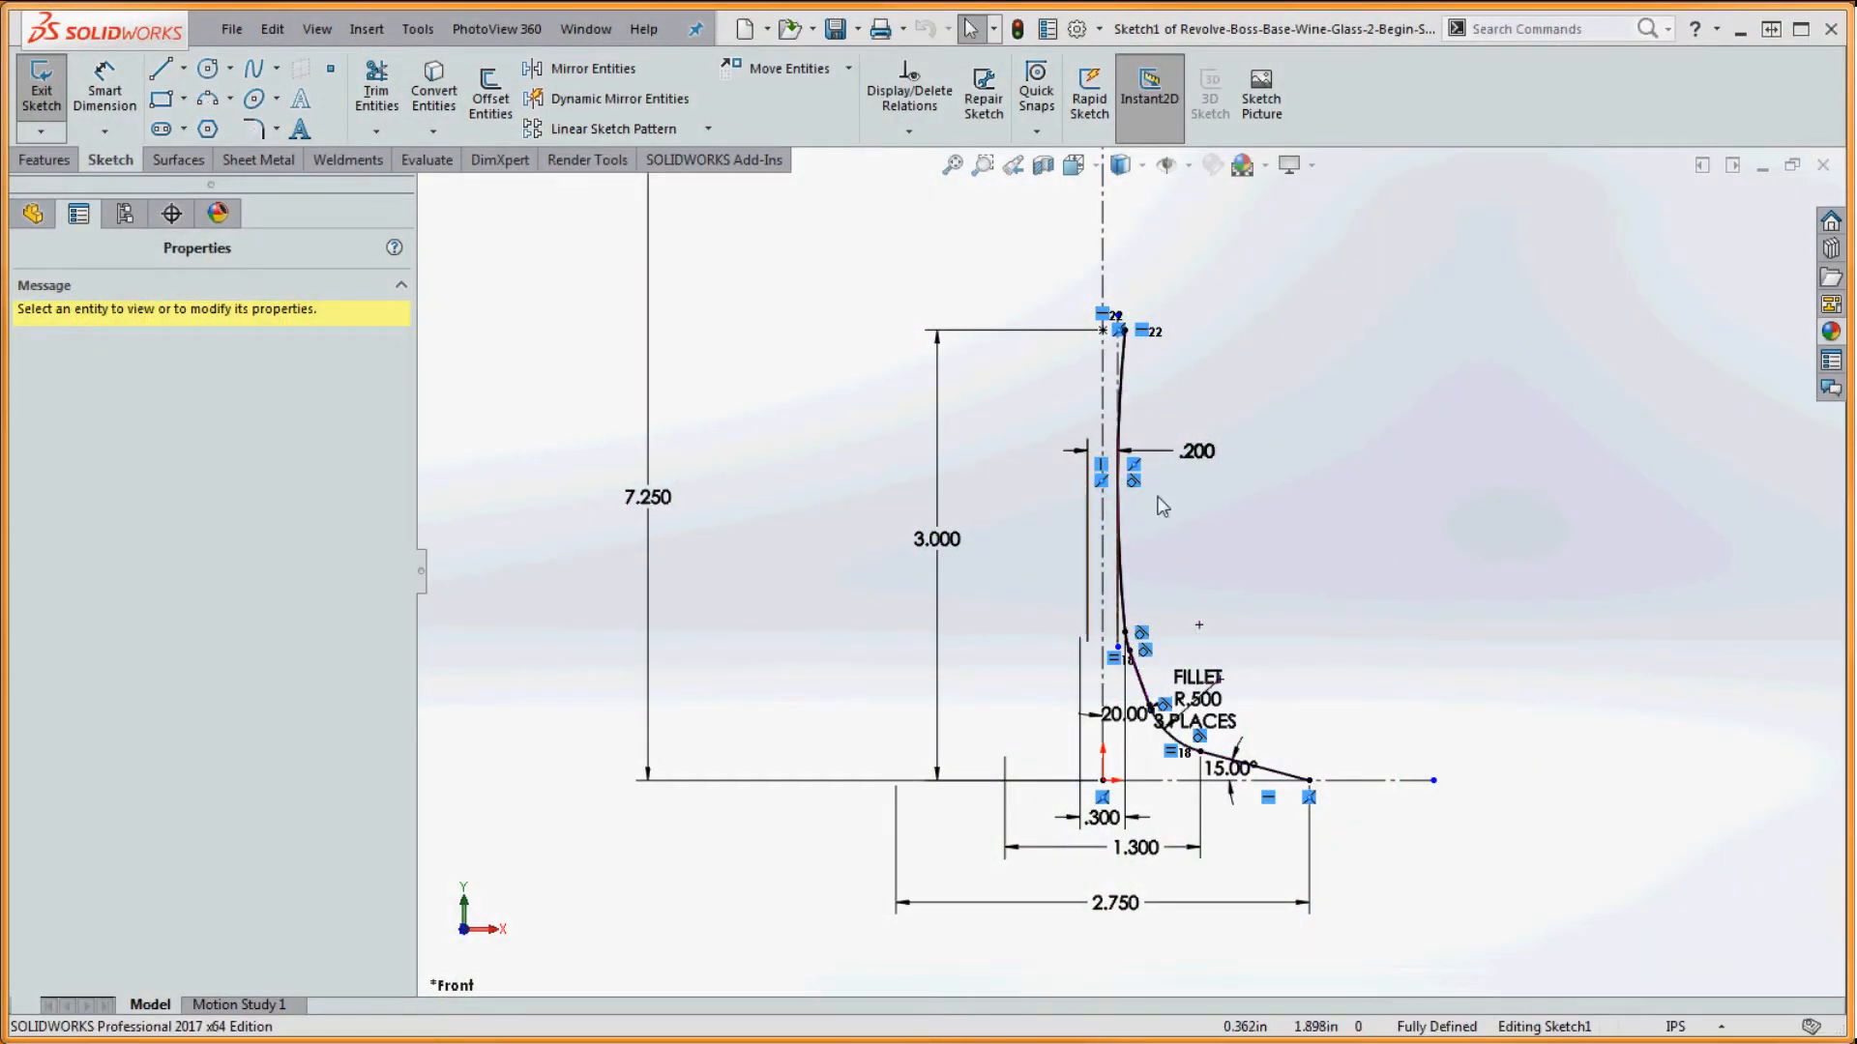
- Review the begin-sketching file's profile from the foot and stem arc up to the rim construction line
scroll(1193, 546, "up", 3)
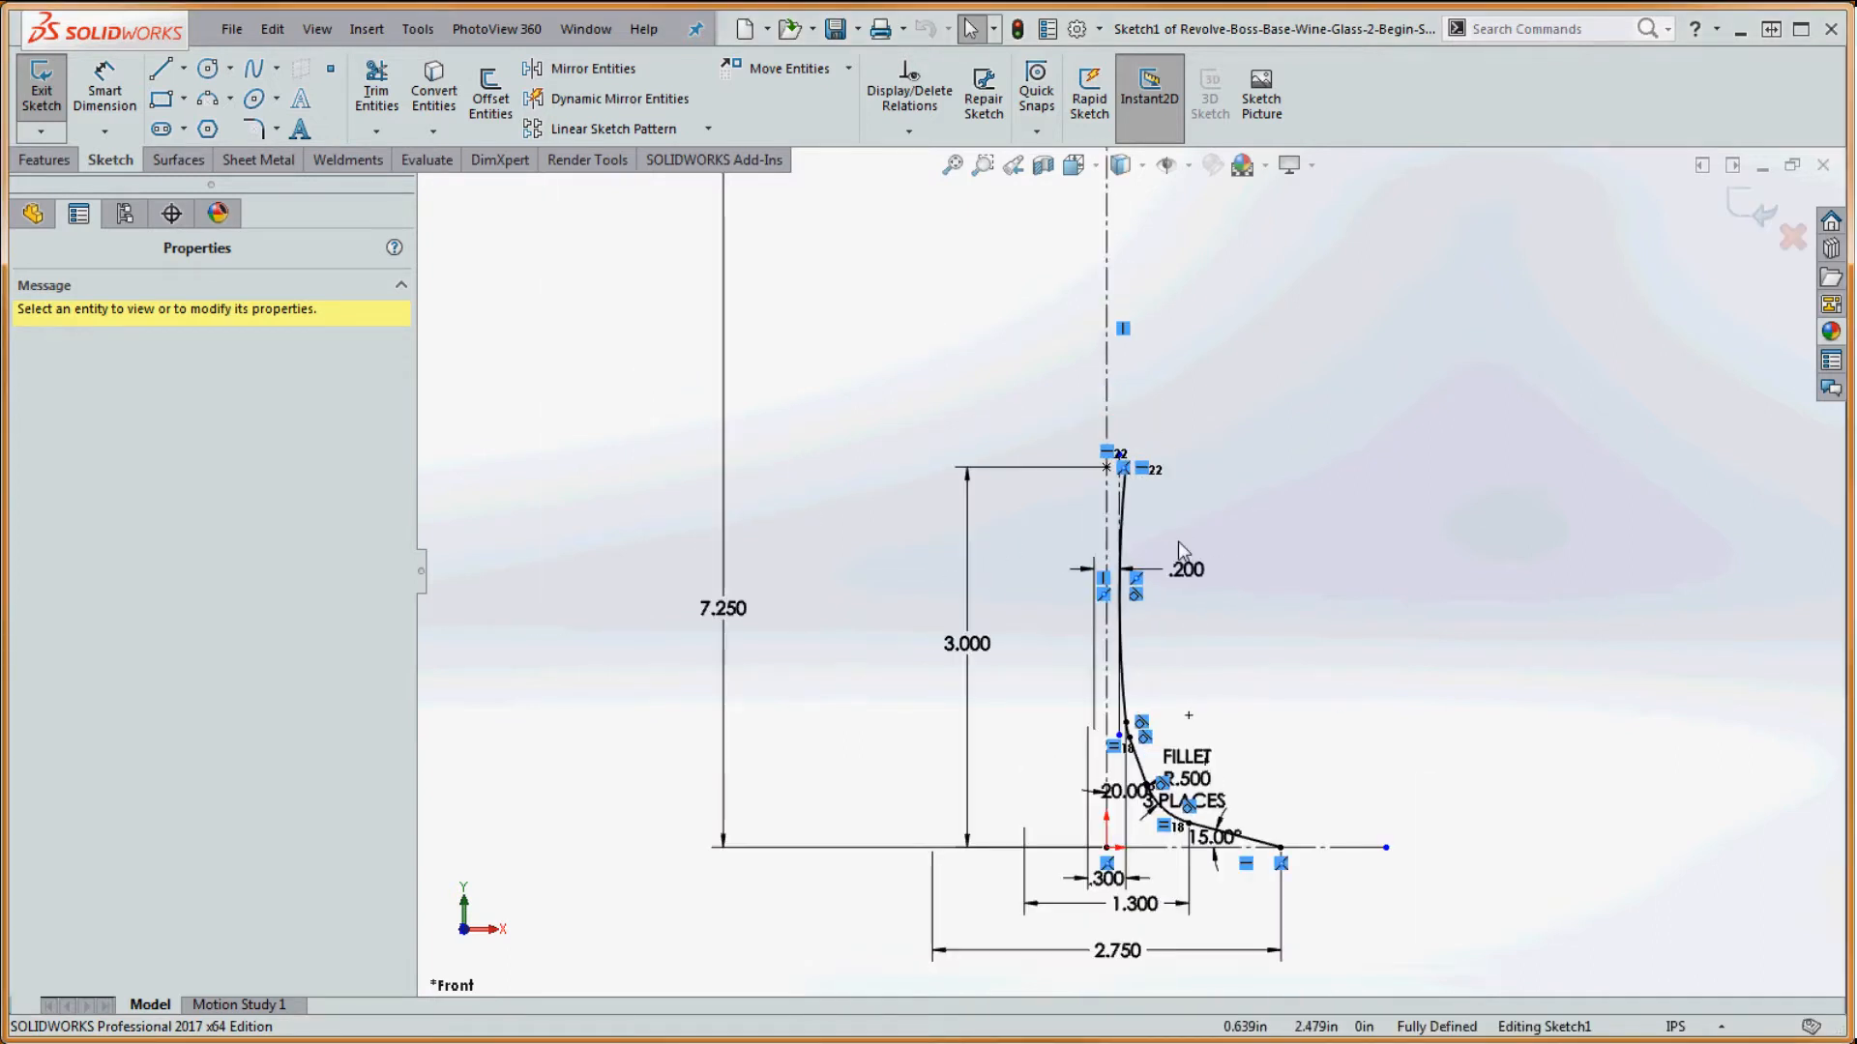
scroll(1178, 542, "down", 3)
scroll(1202, 580, "up", 2)
scroll(1173, 531, "down", 2)
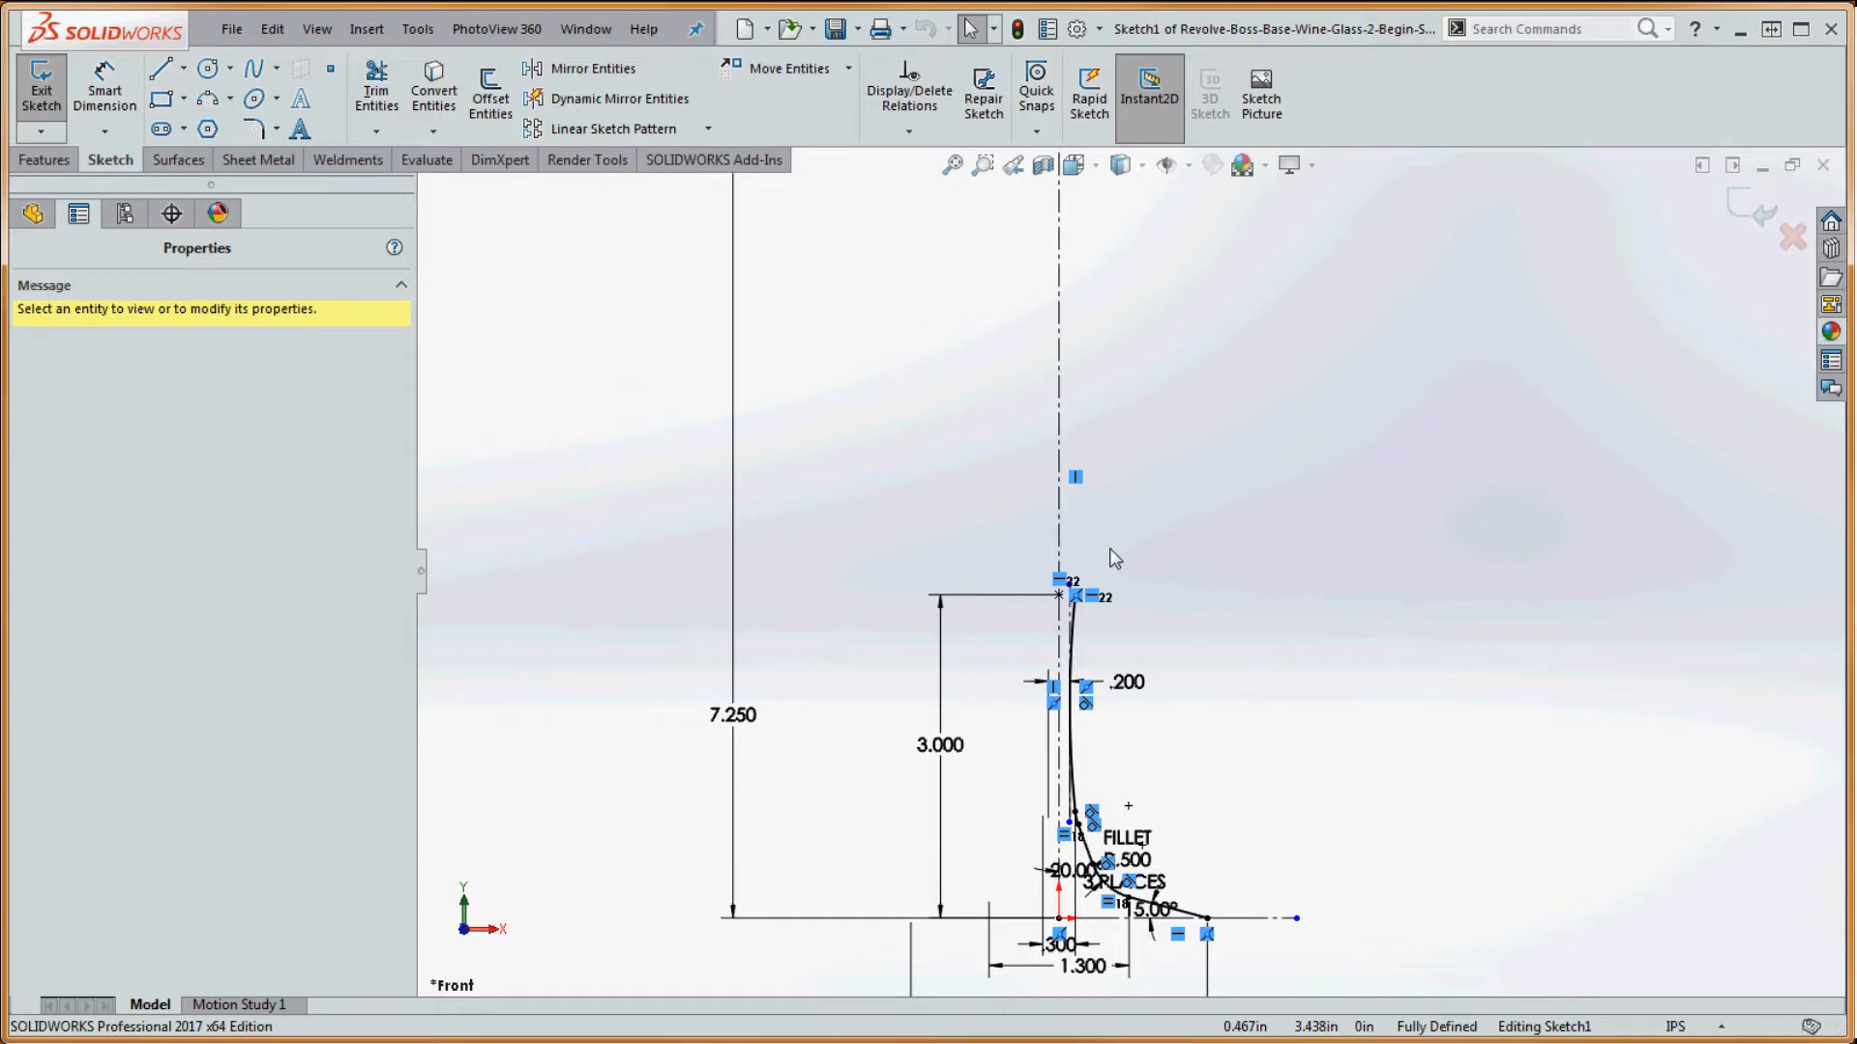
scroll(1112, 558, "up", 1)
scroll(1164, 590, "up", 2)
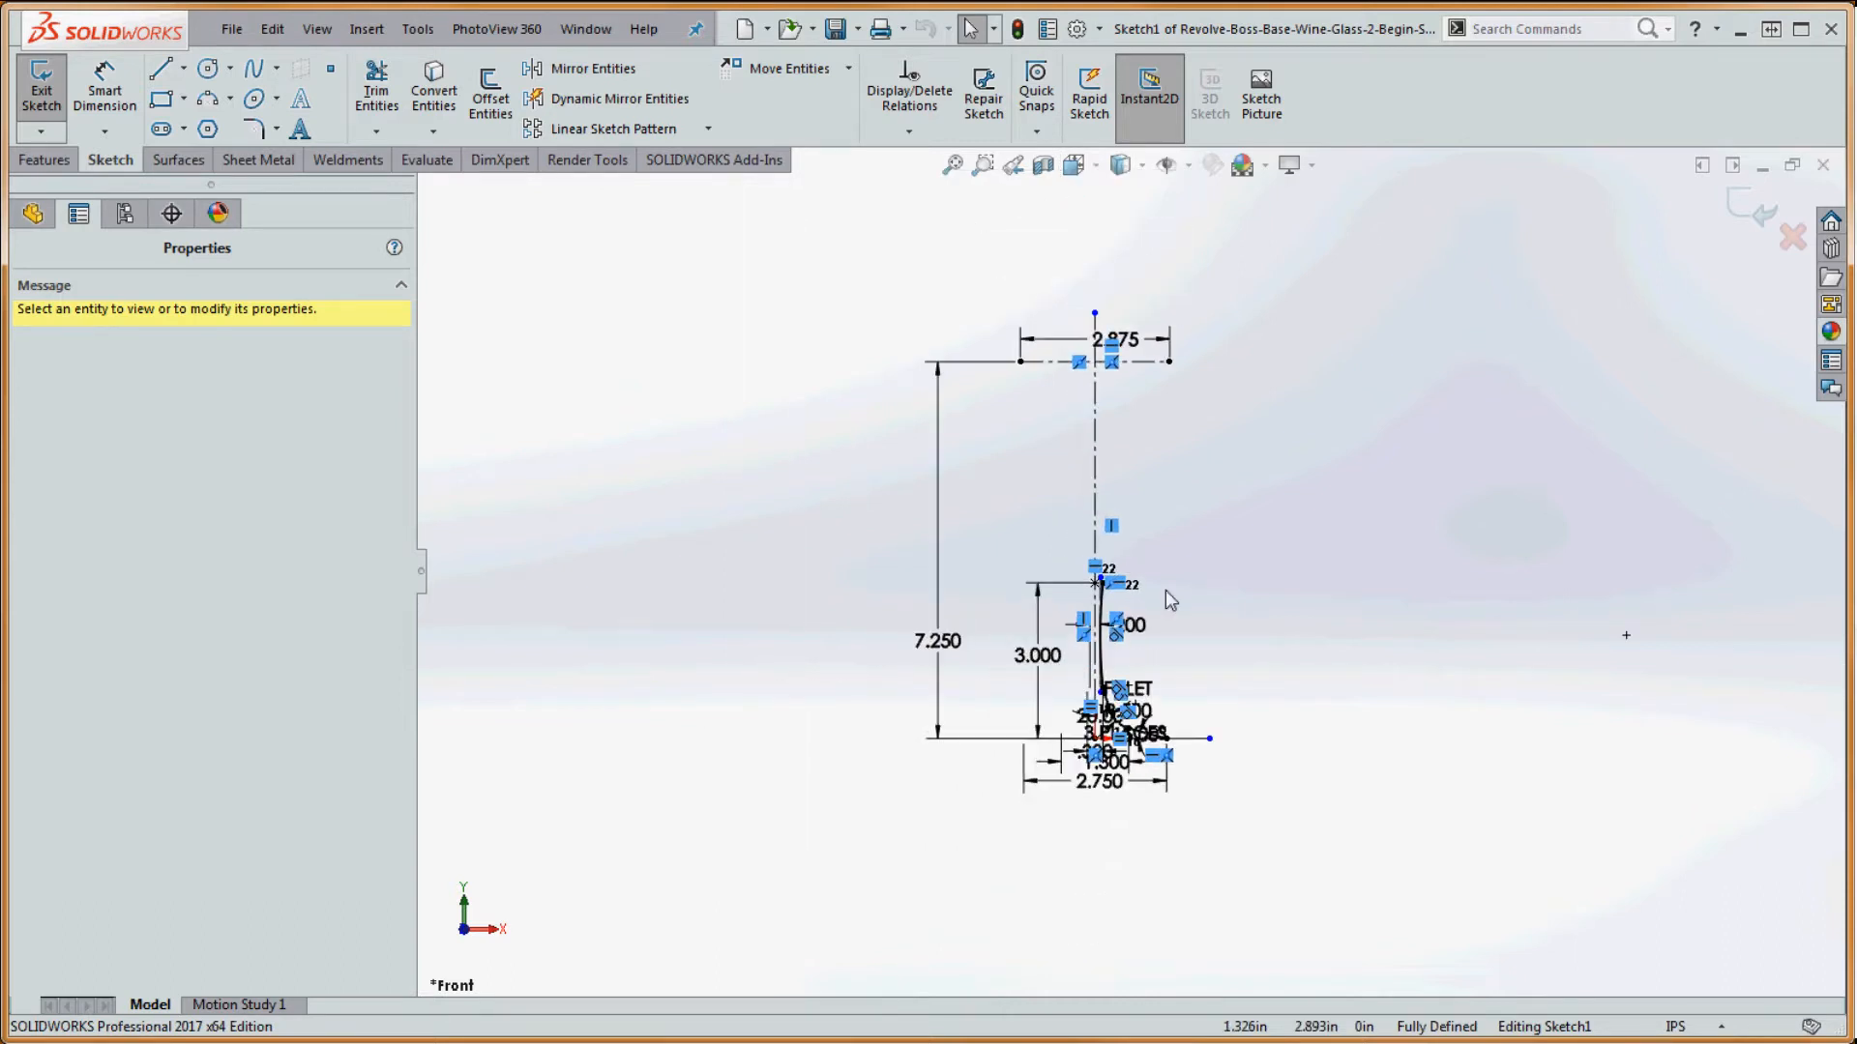
scroll(1109, 526, "down", 5)
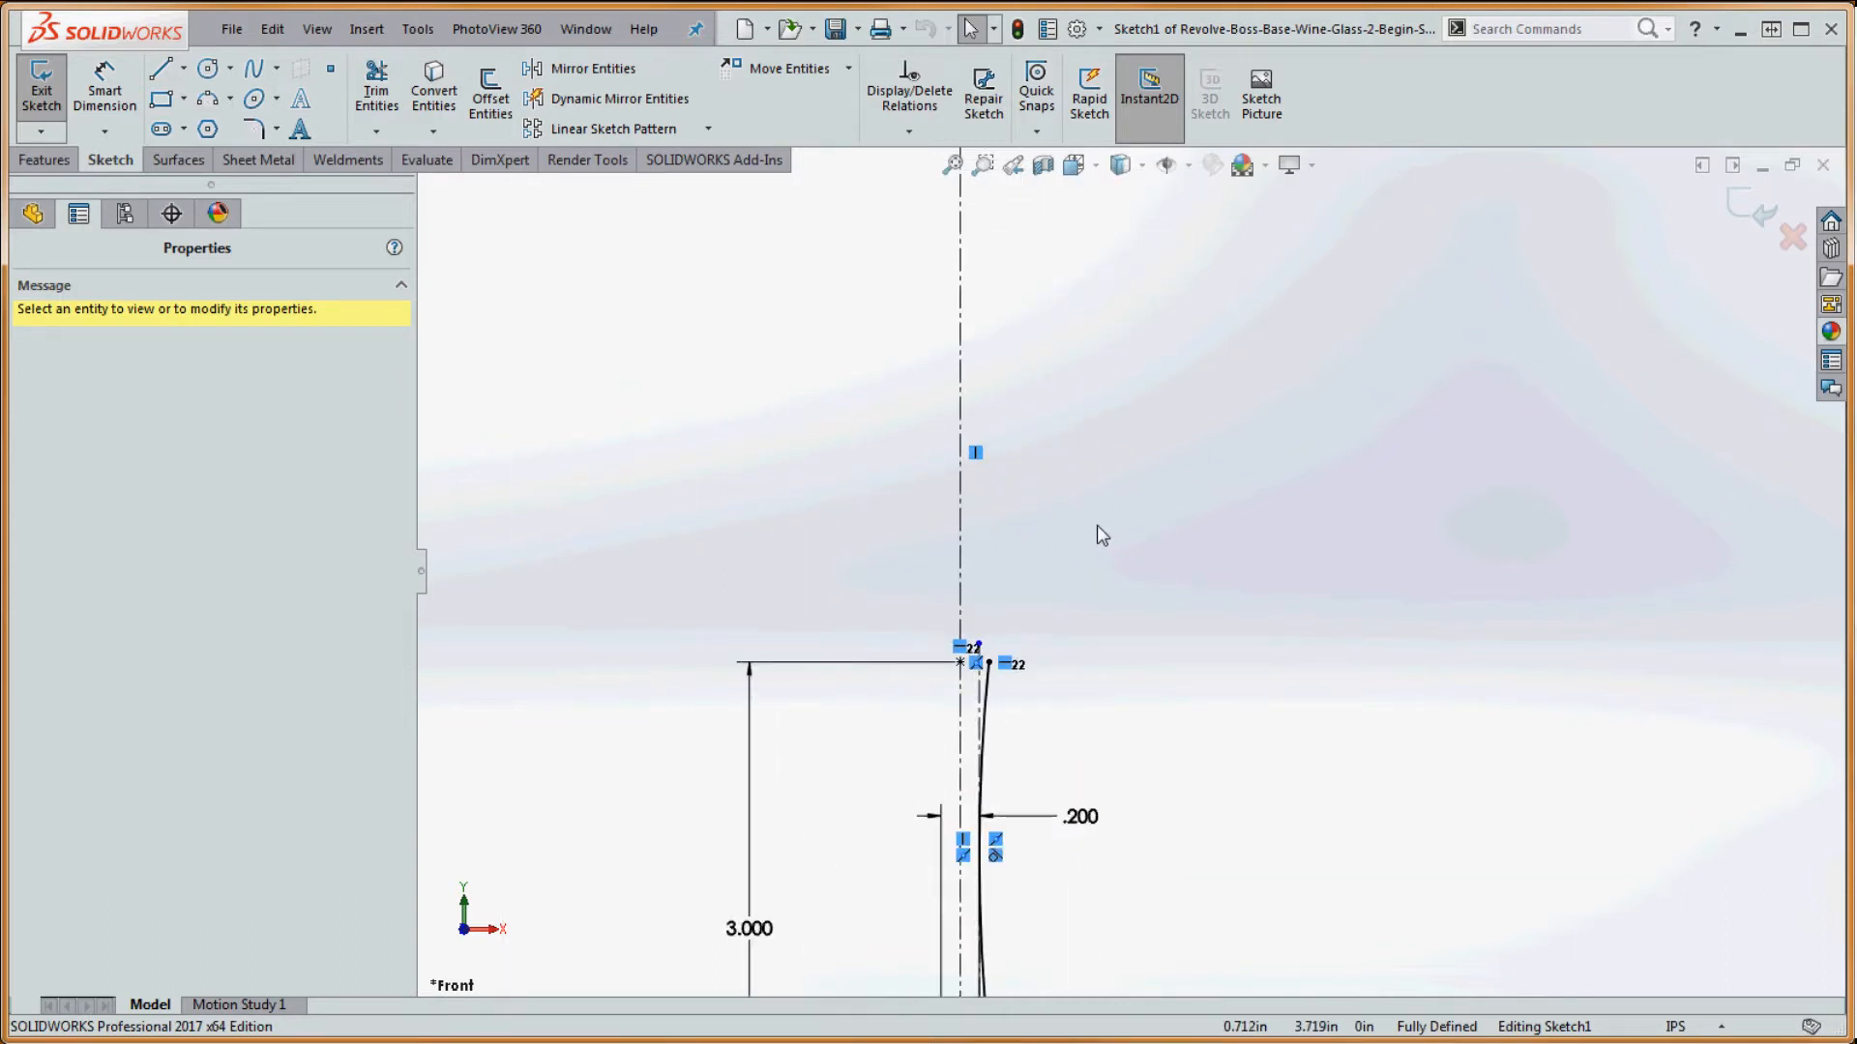
scroll(1096, 528, "up", 1)
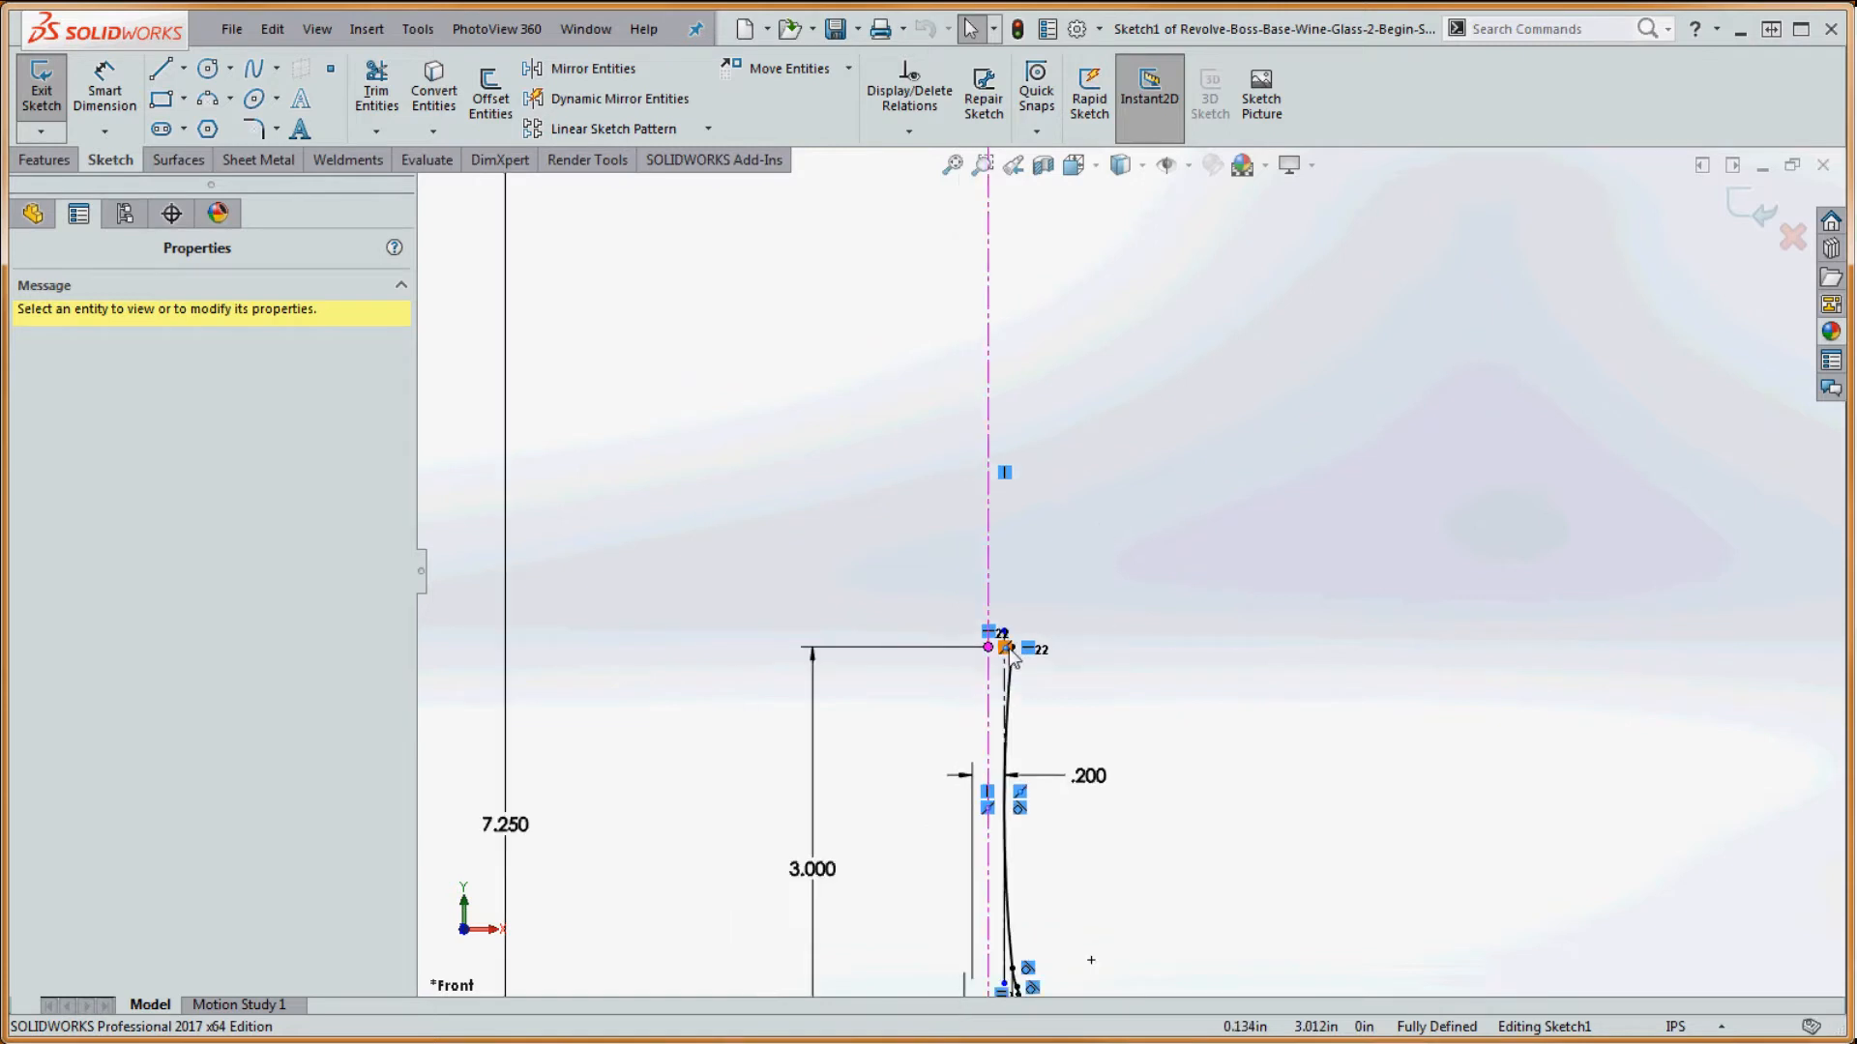
scroll(1012, 653, "up", 2)
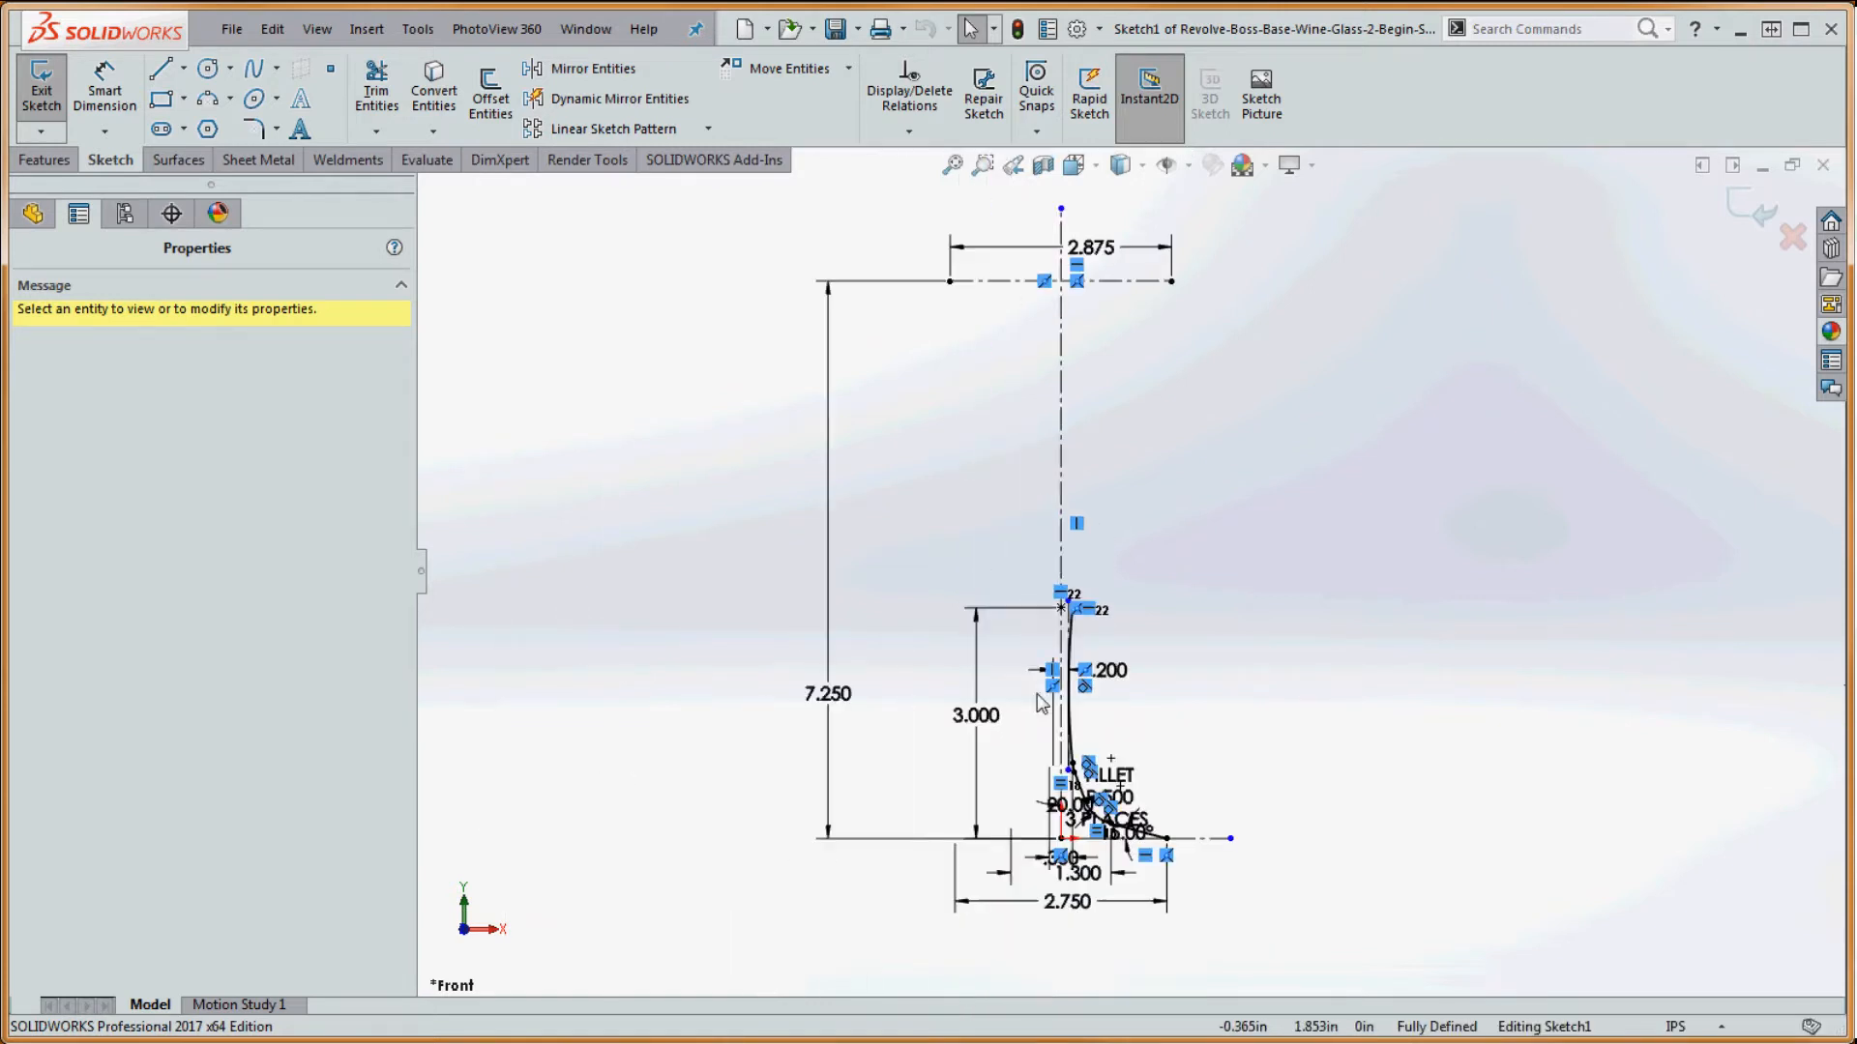
scroll(1031, 635, "down", 3)
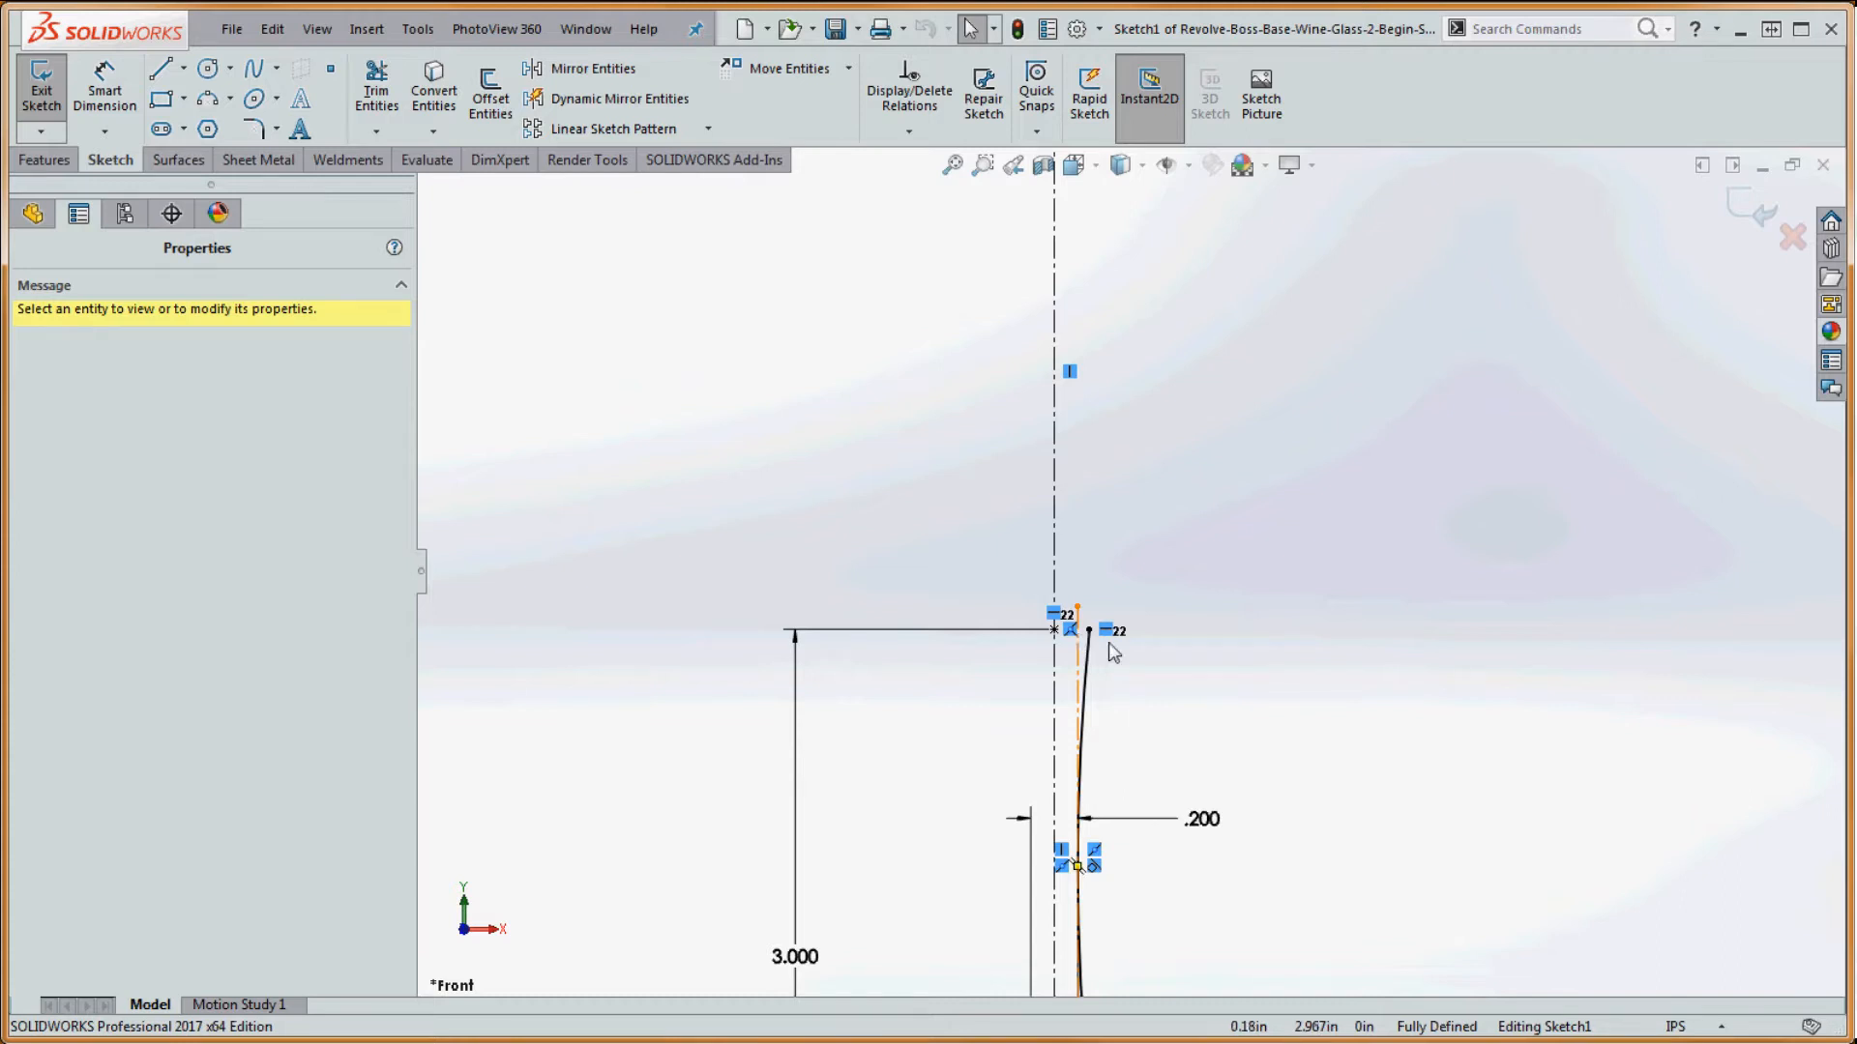
scroll(1112, 654, "up", 4)
scroll(1213, 426, "down", 2)
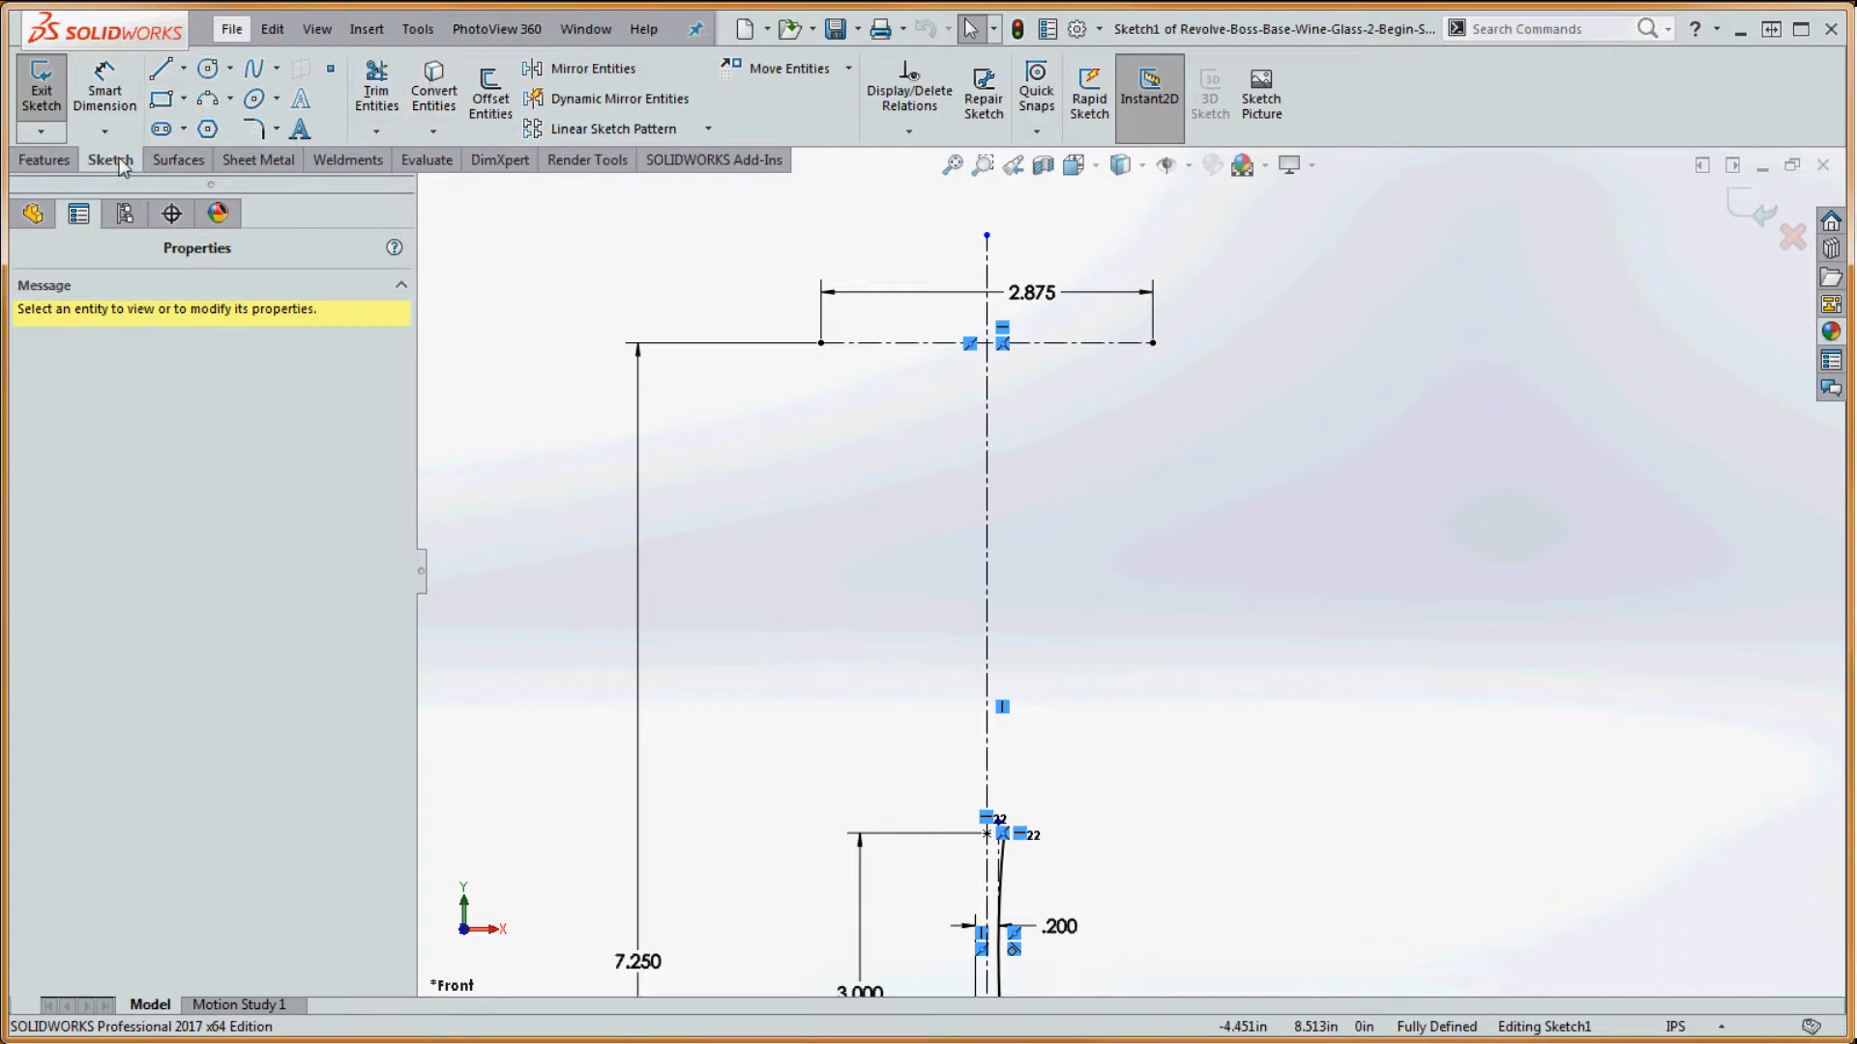
- Draw a Bezier style spline for the bowl from the stem arc's upper end point, bulging outward, to the rim construction line's outer end point
left_click(277, 69)
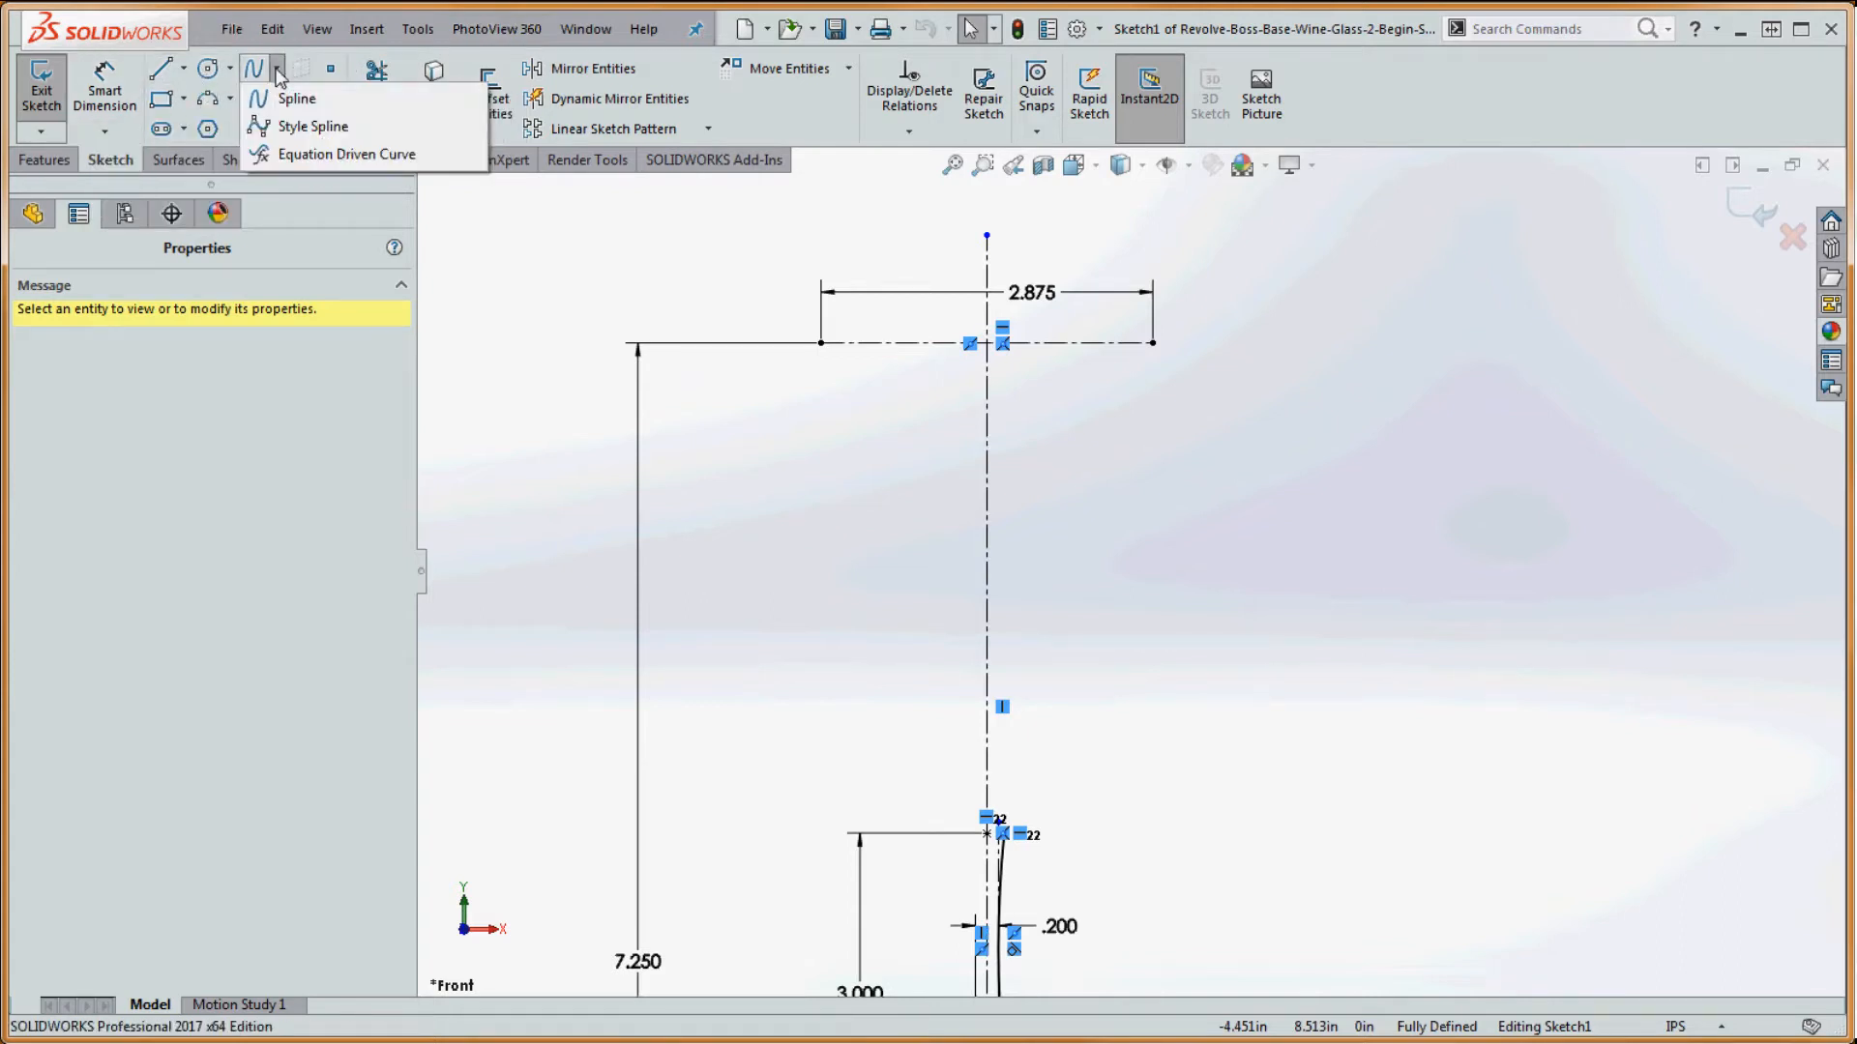
left_click(288, 127)
scroll(957, 749, "down", 5)
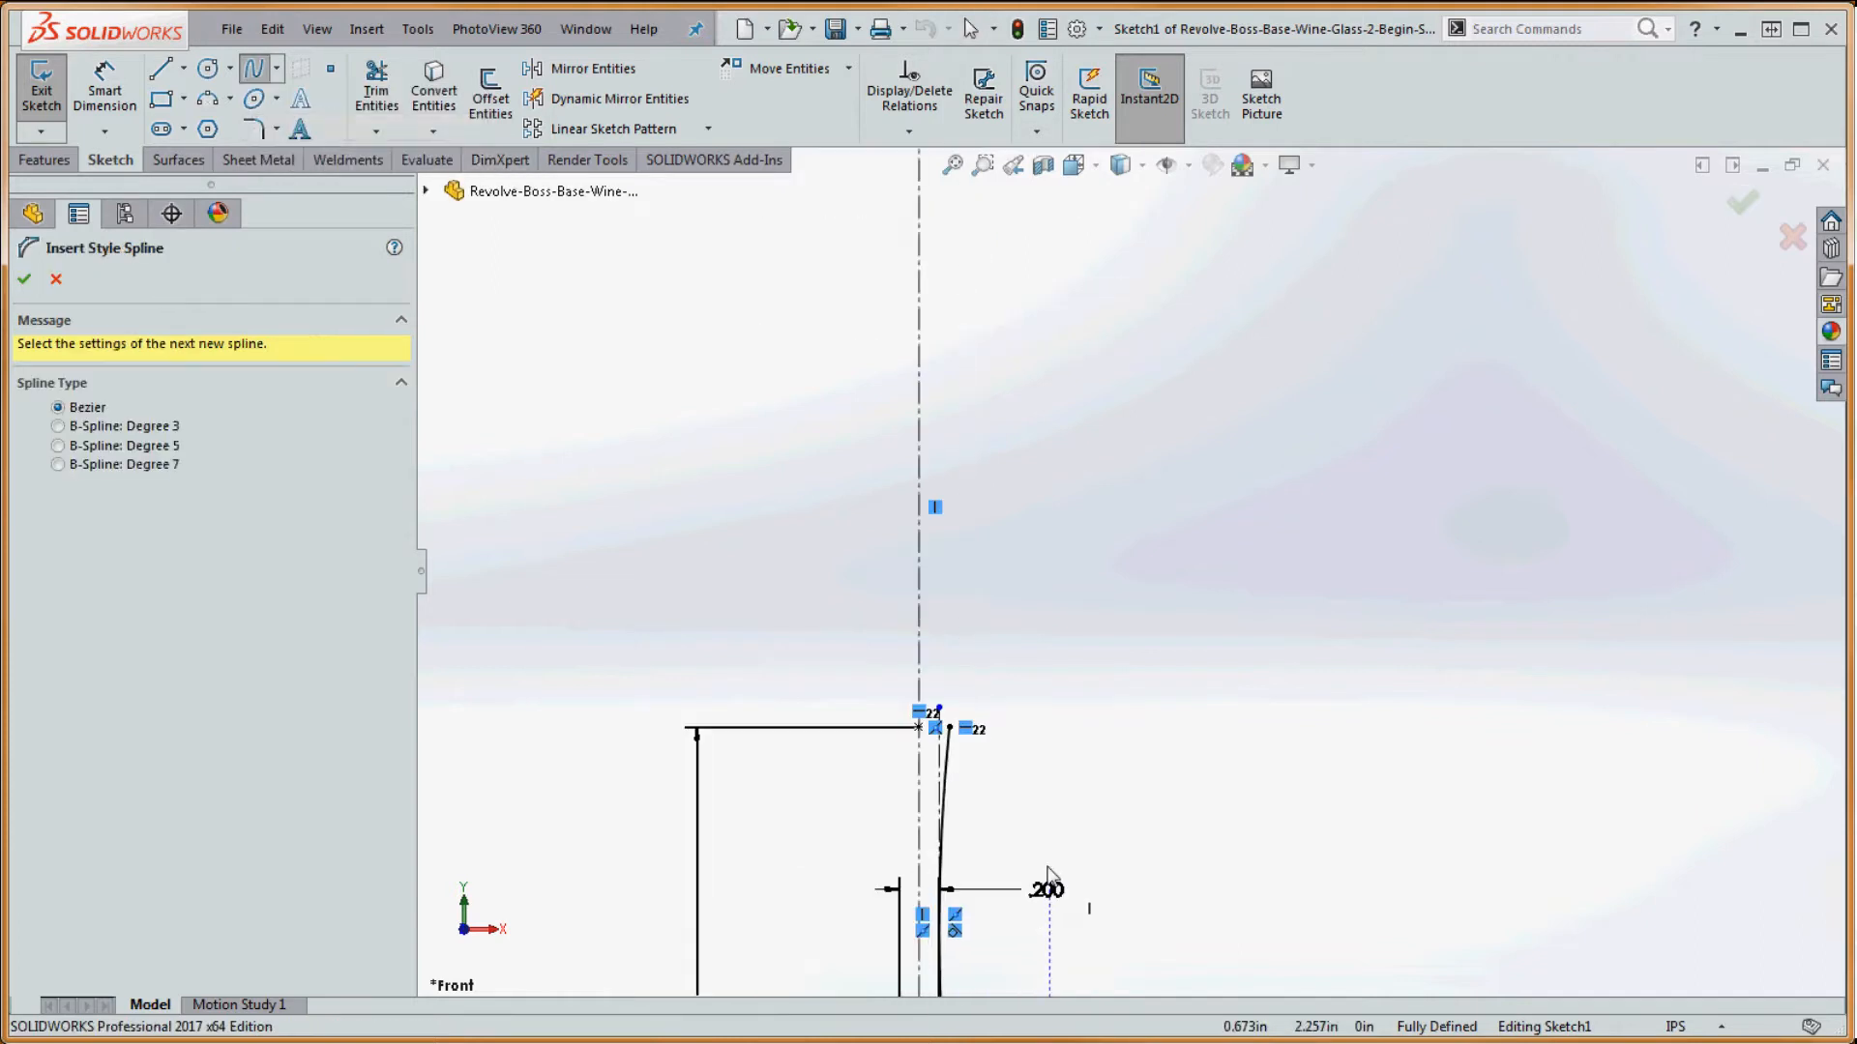
scroll(994, 709, "down", 1)
left_click(858, 495)
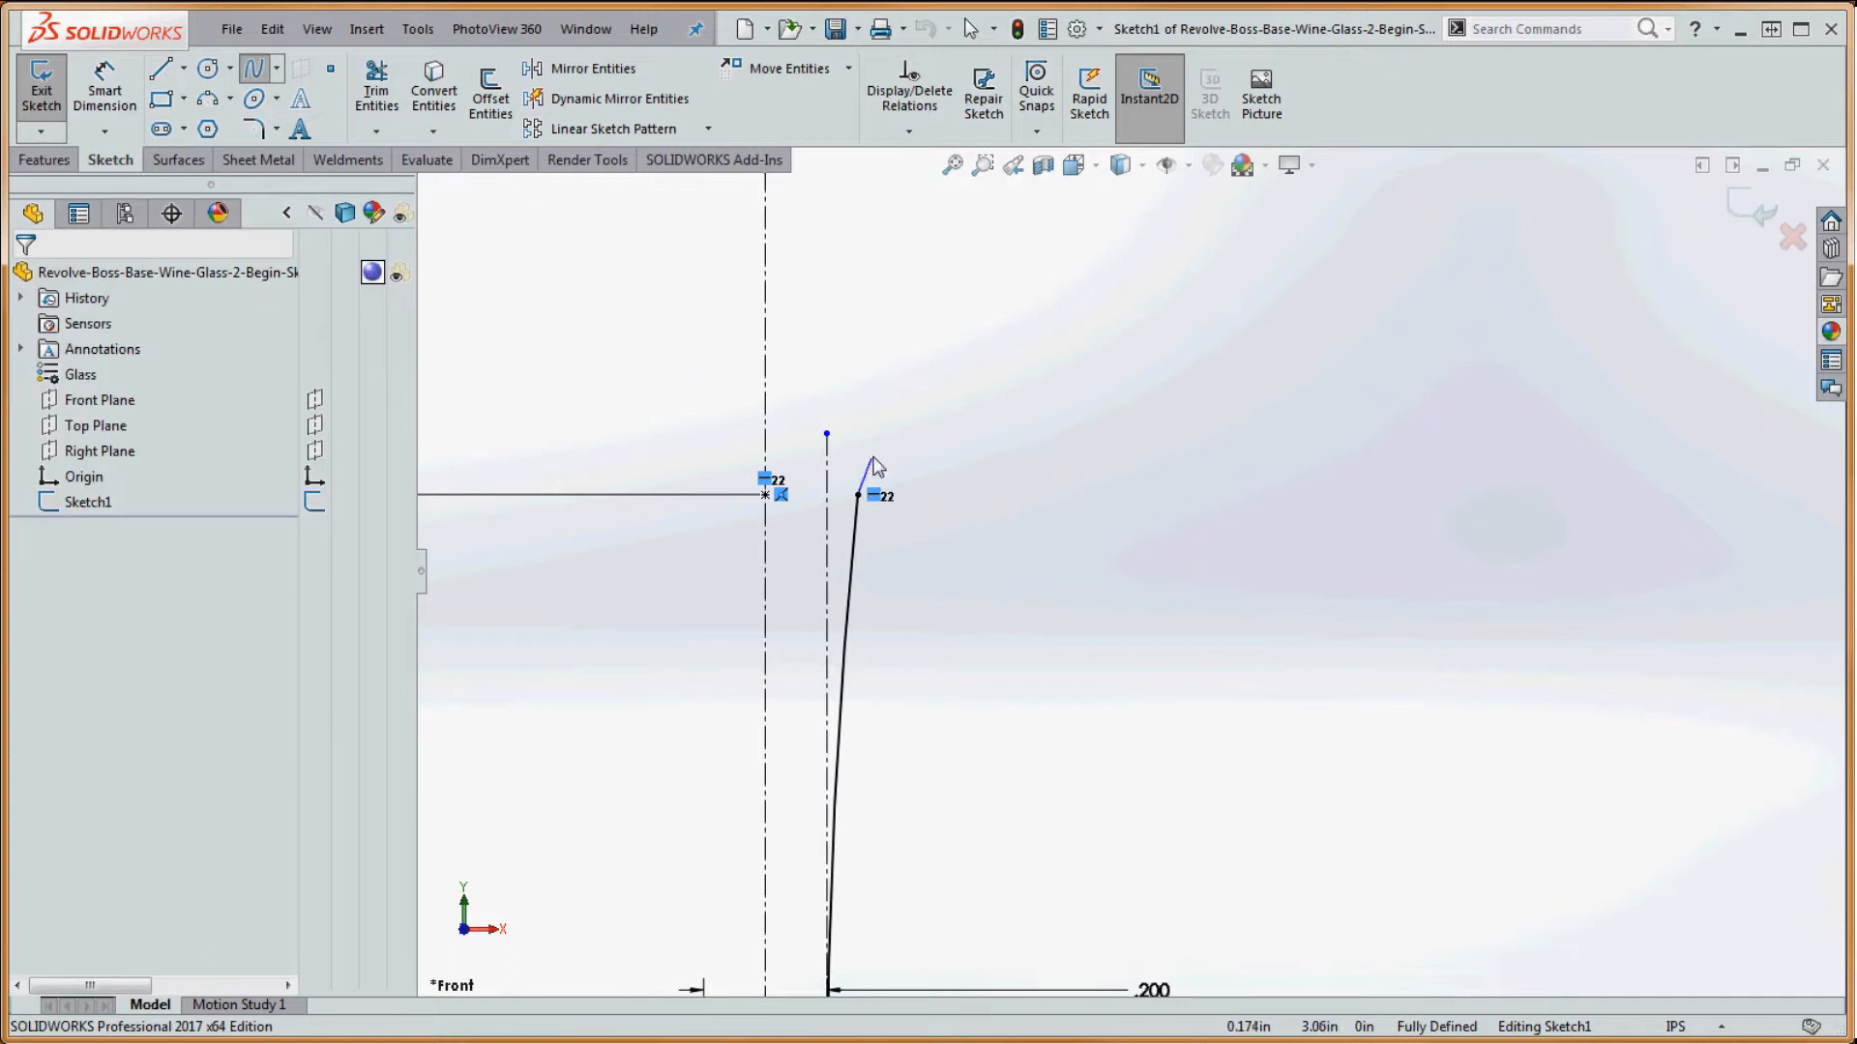
scroll(868, 440, "up", 6)
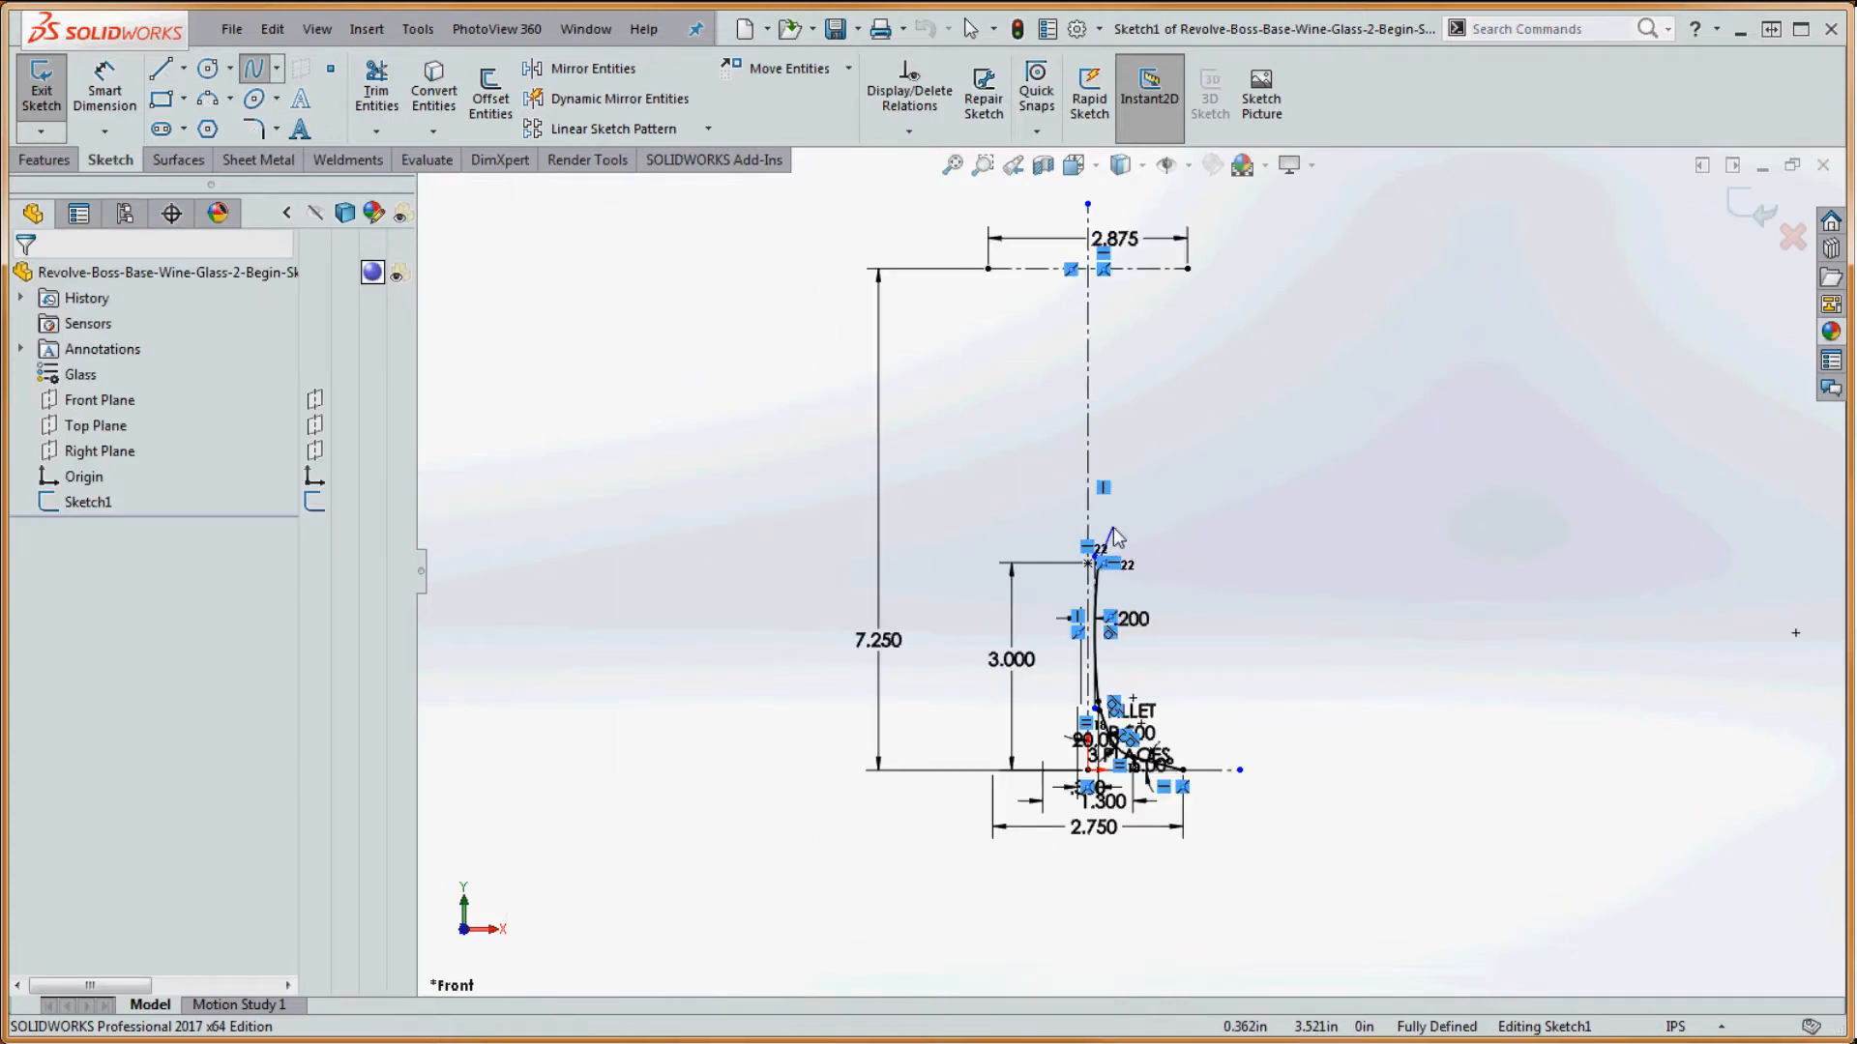
scroll(1108, 542, "down", 2)
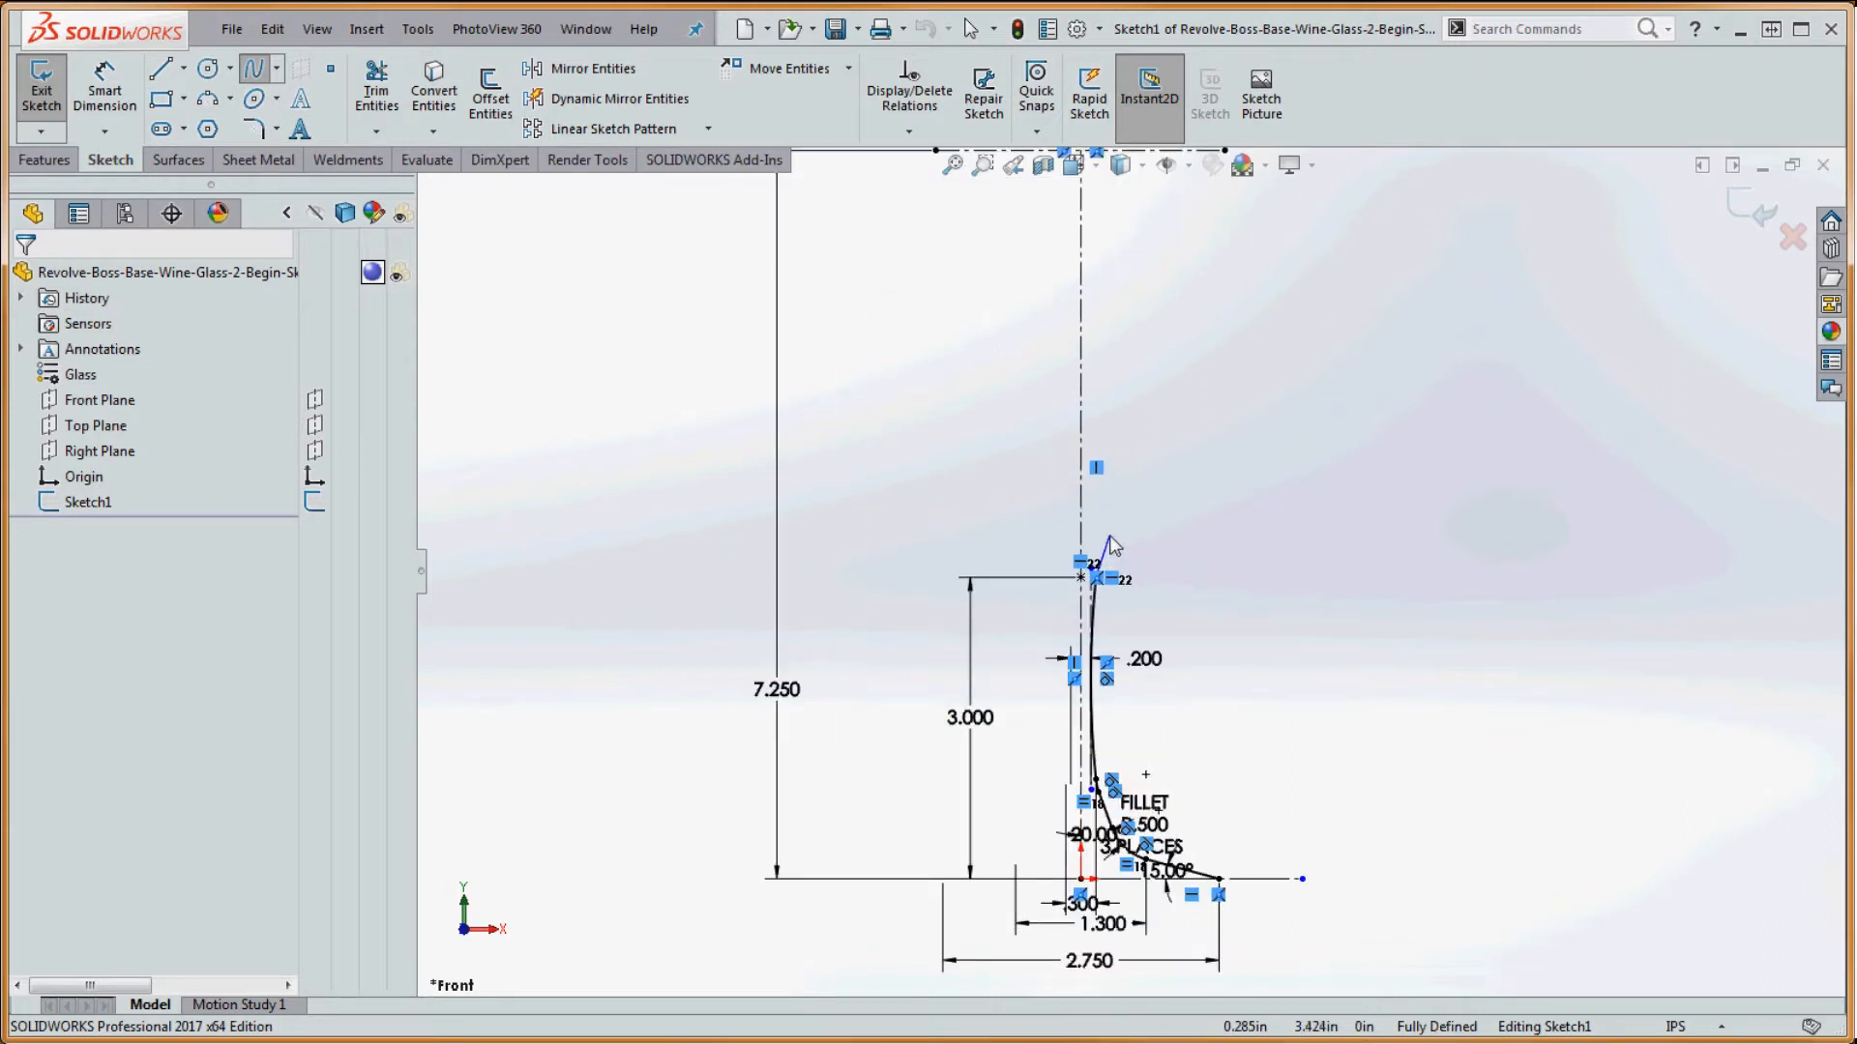
left_click(1109, 536)
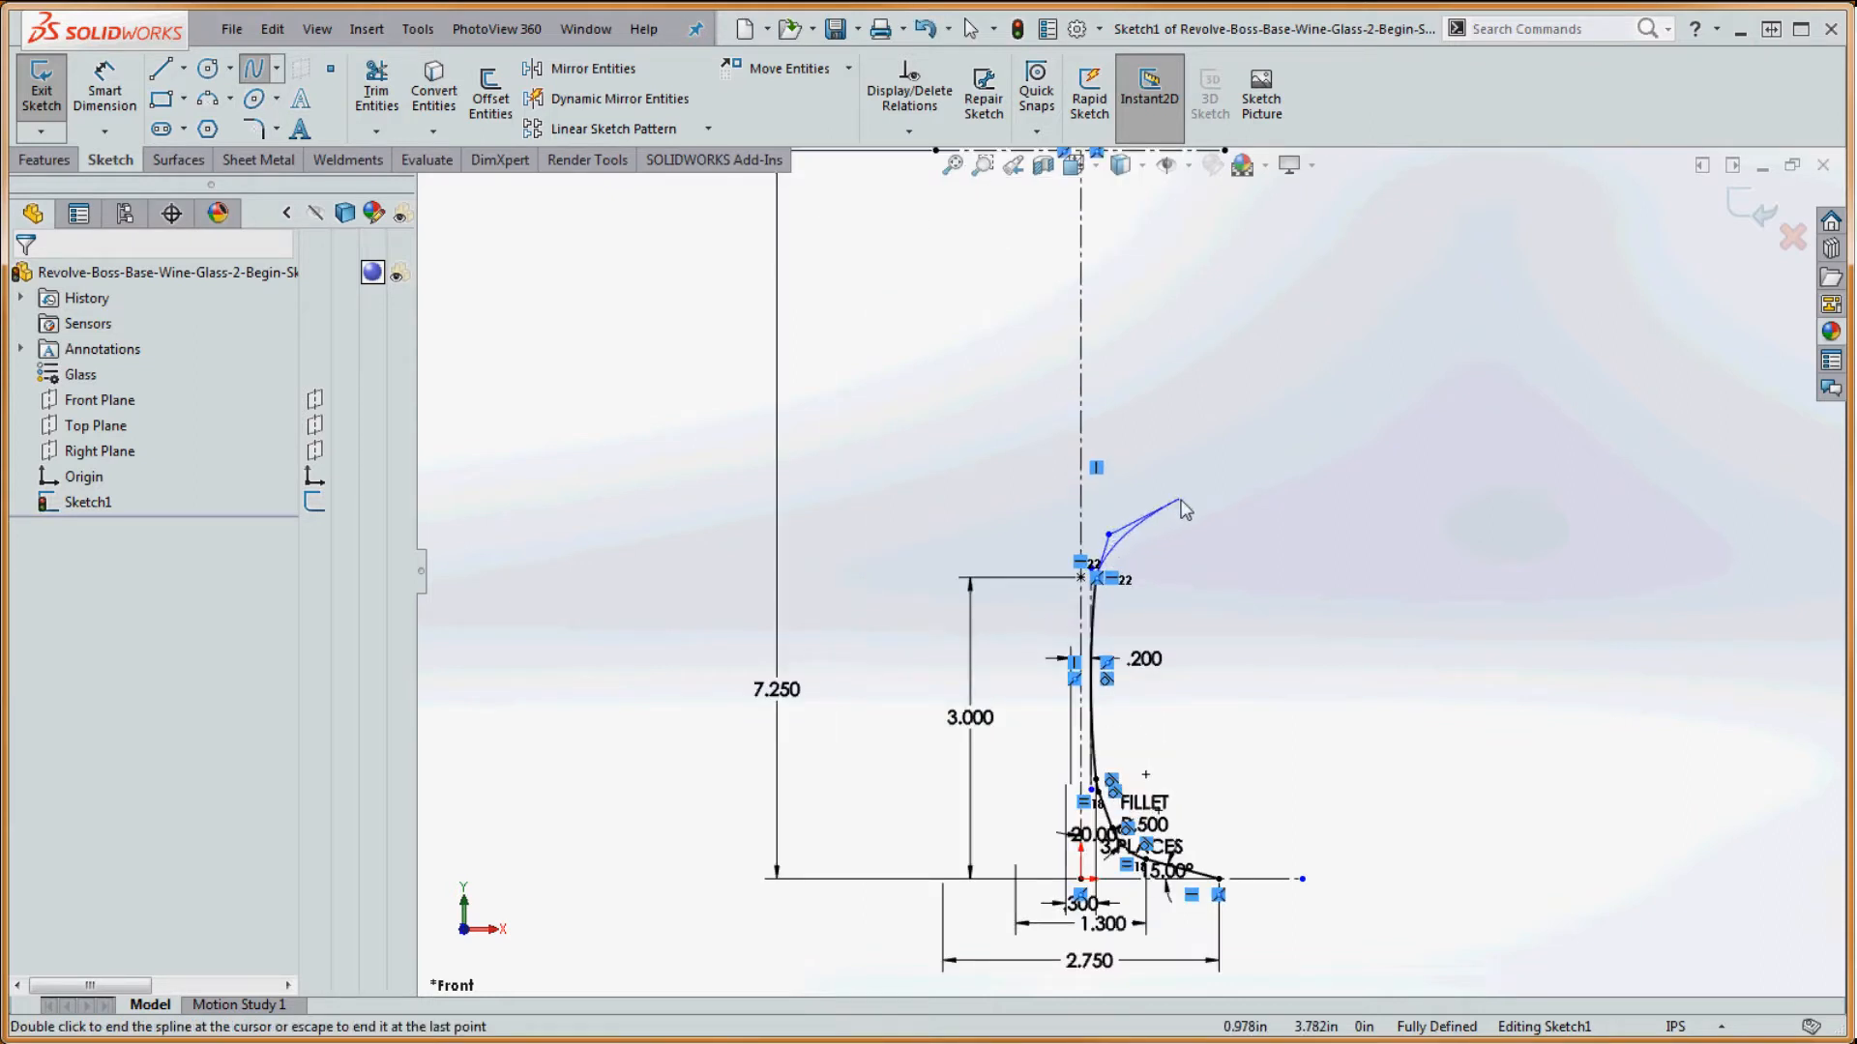
scroll(1185, 510, "up", 3)
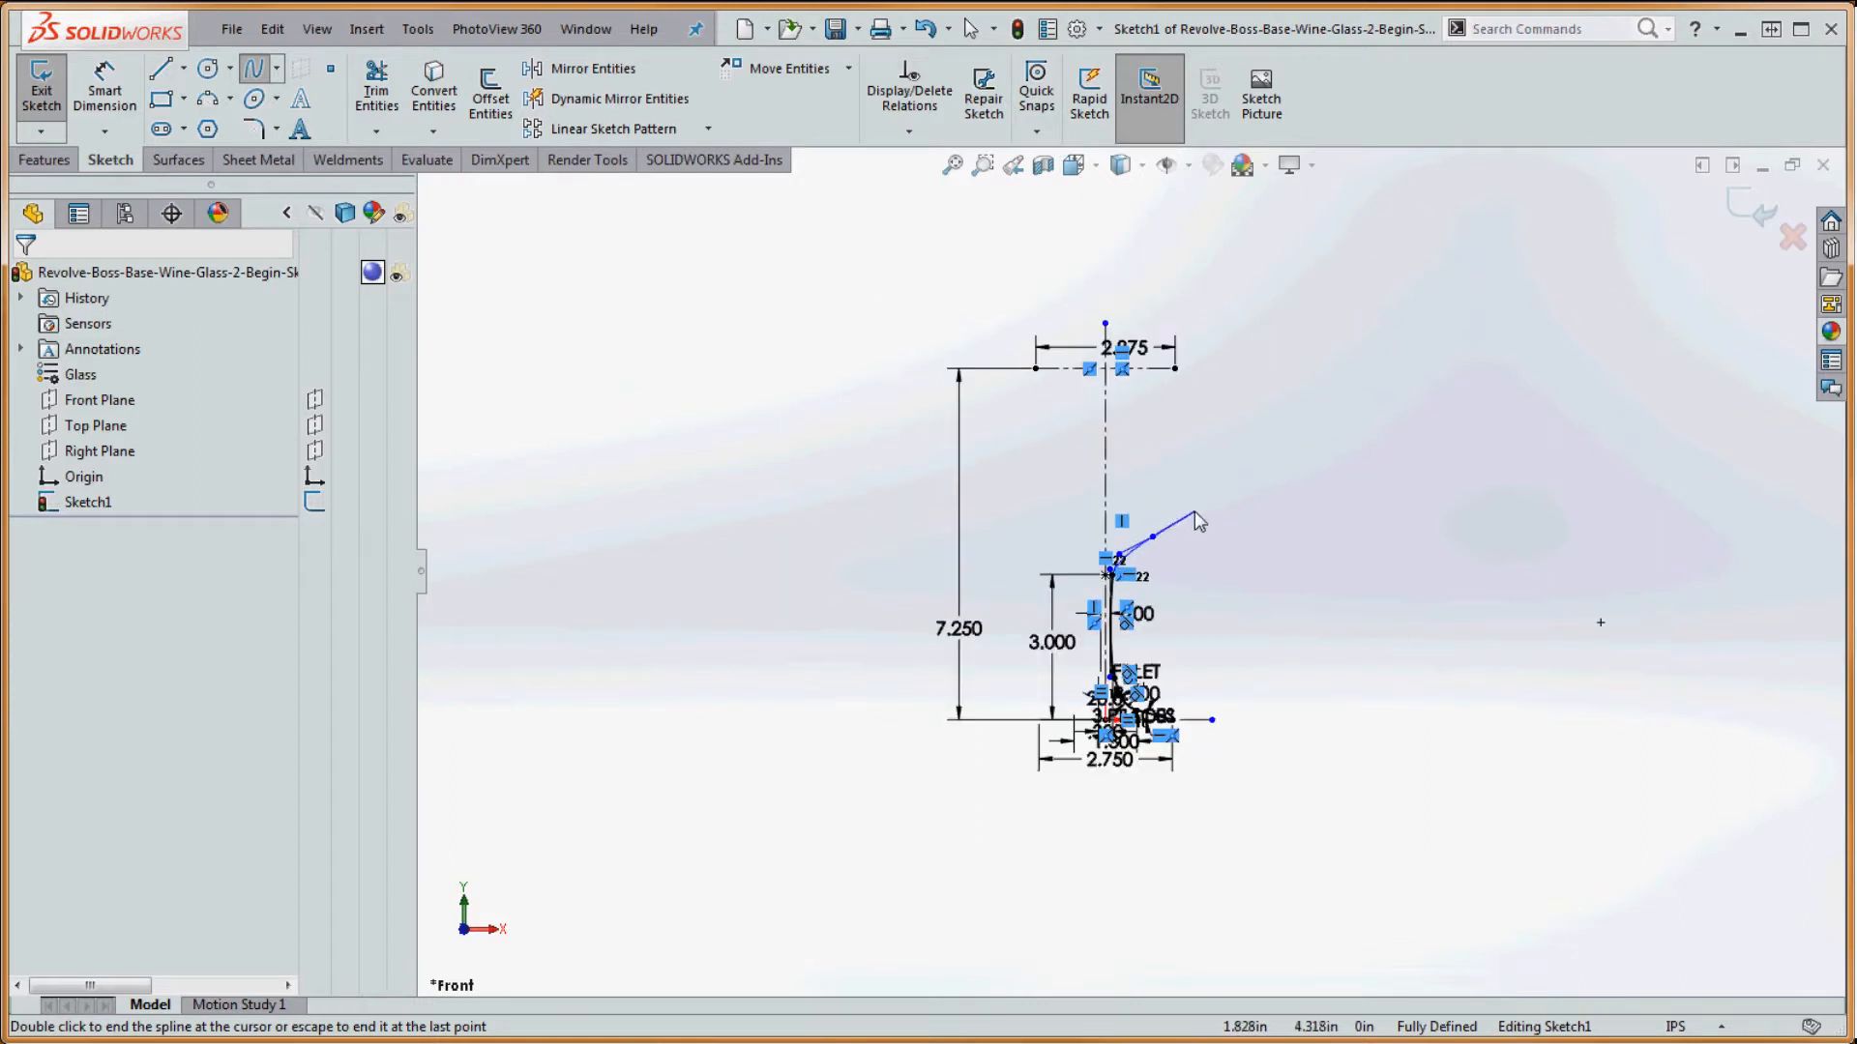
left_click(1193, 511)
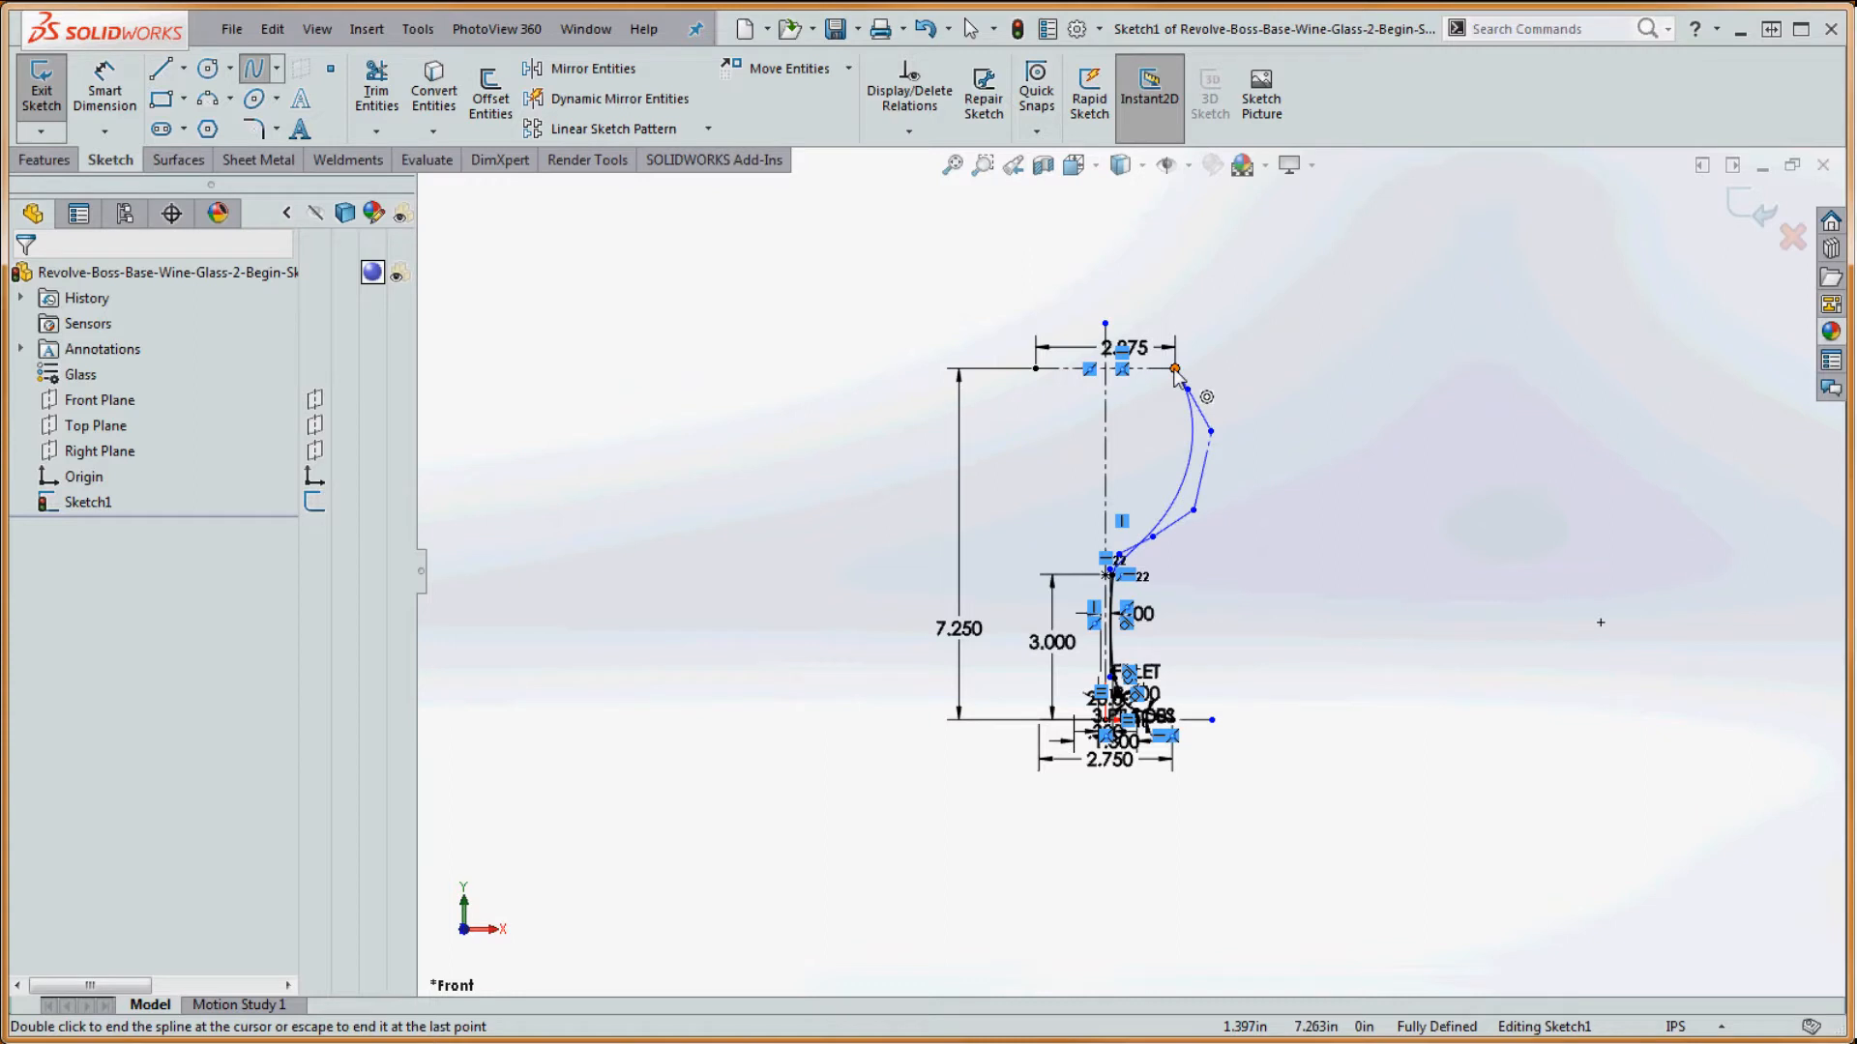
left_click(1175, 368)
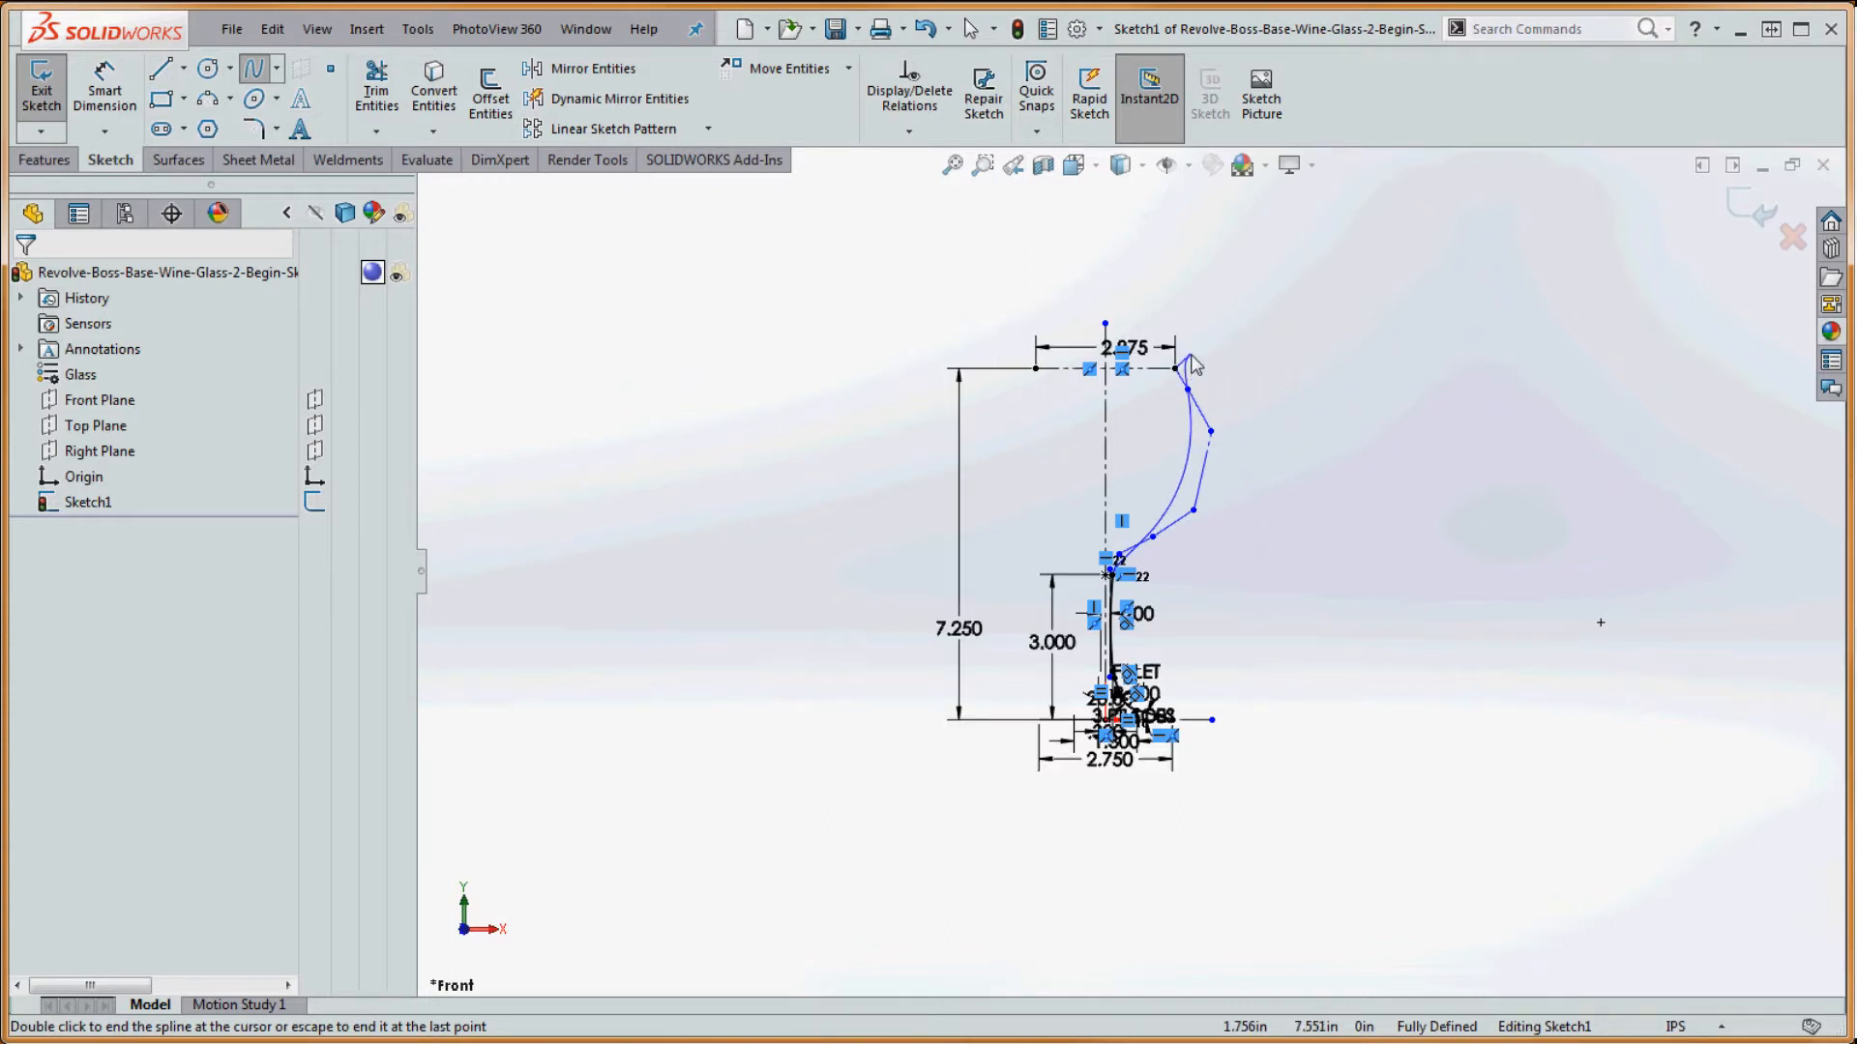
key("Escape")
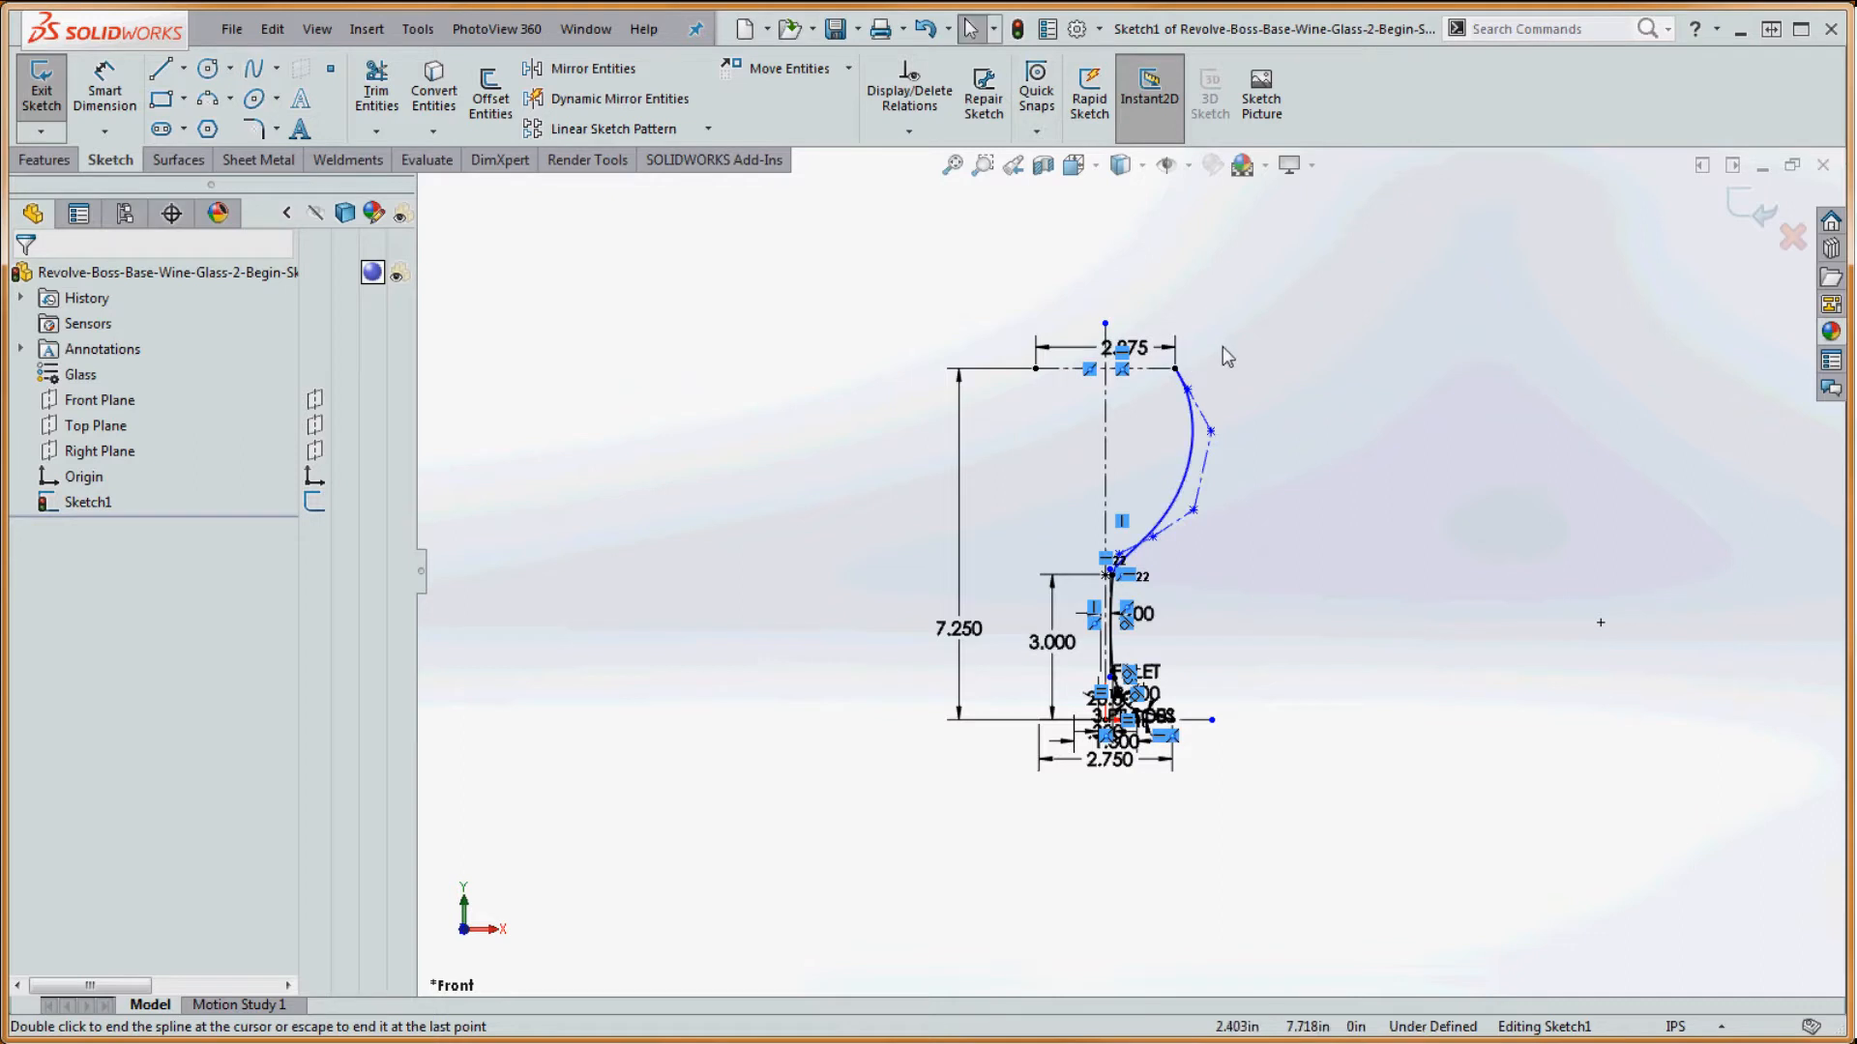
- Reshape the upper bowl by moving its control vertices to about X 1.78, Y 6.63 and X 1.92, Y 5.82 in, and pulling the next one inward
scroll(1238, 542, "down", 5)
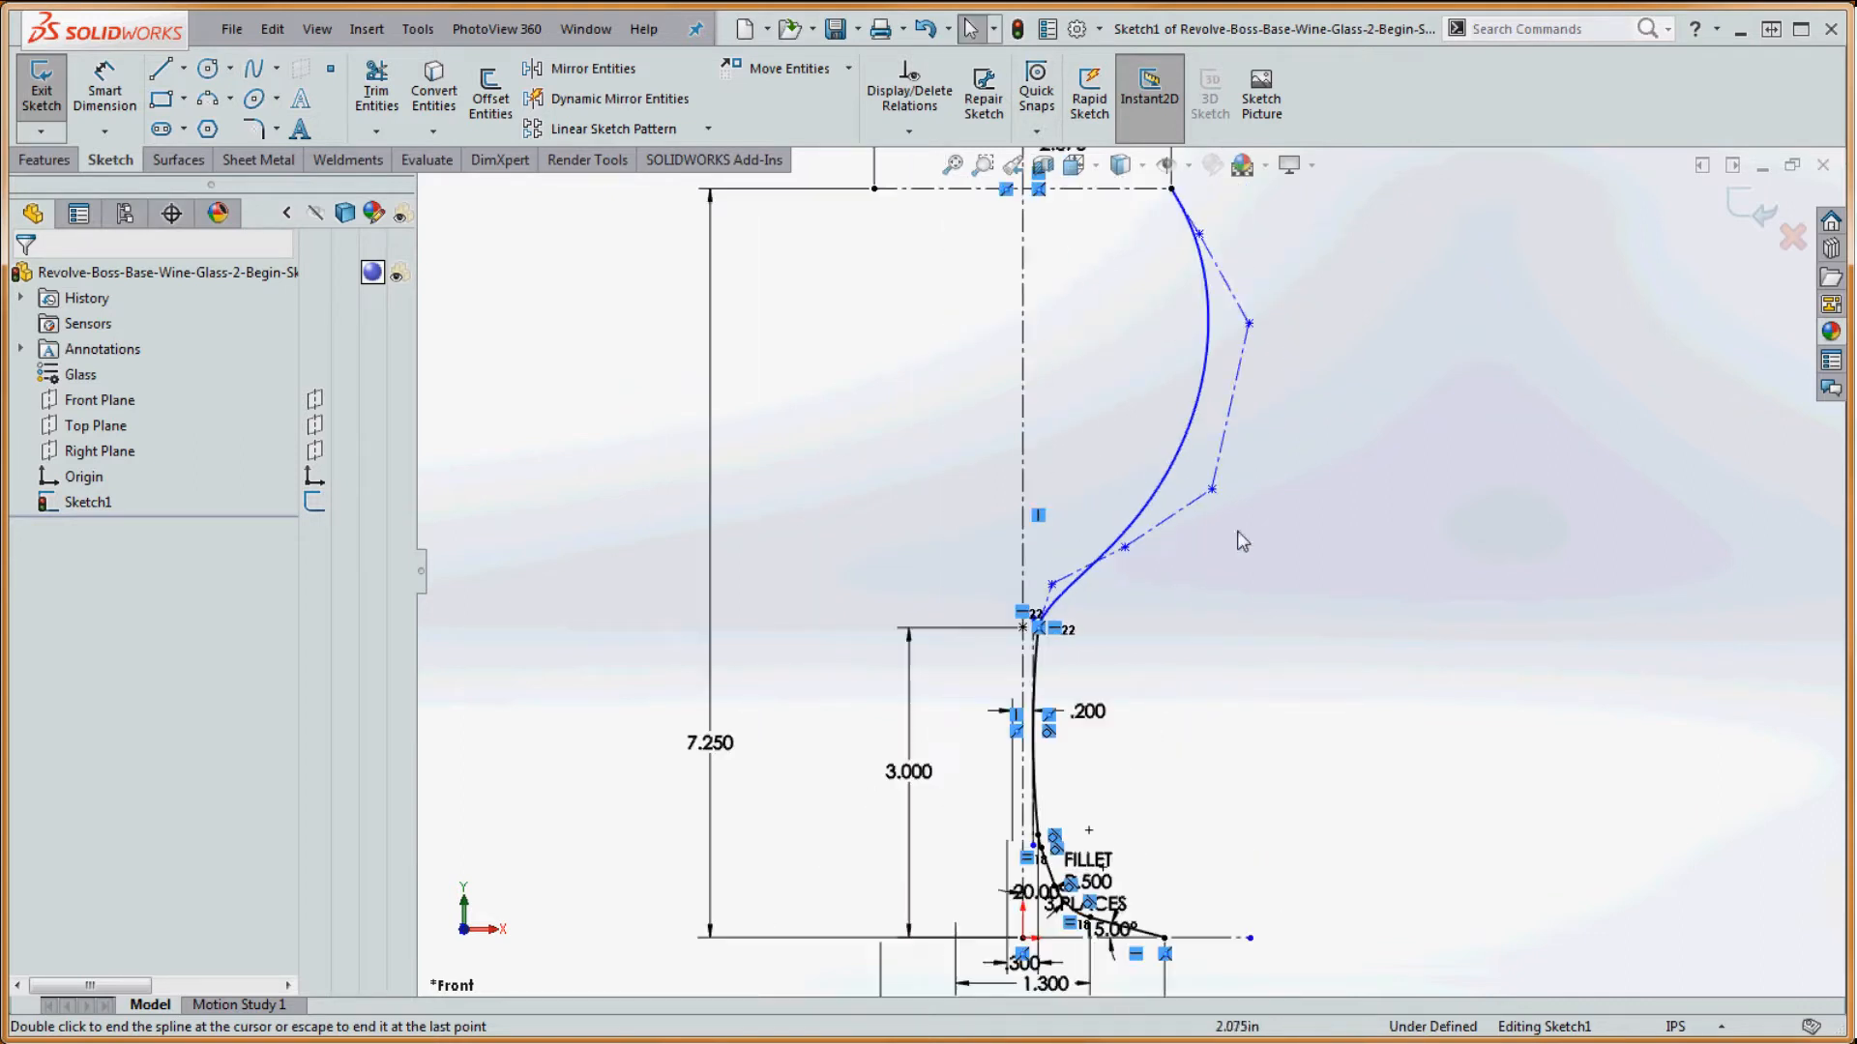
scroll(1238, 513, "up", 3)
scroll(1160, 391, "down", 3)
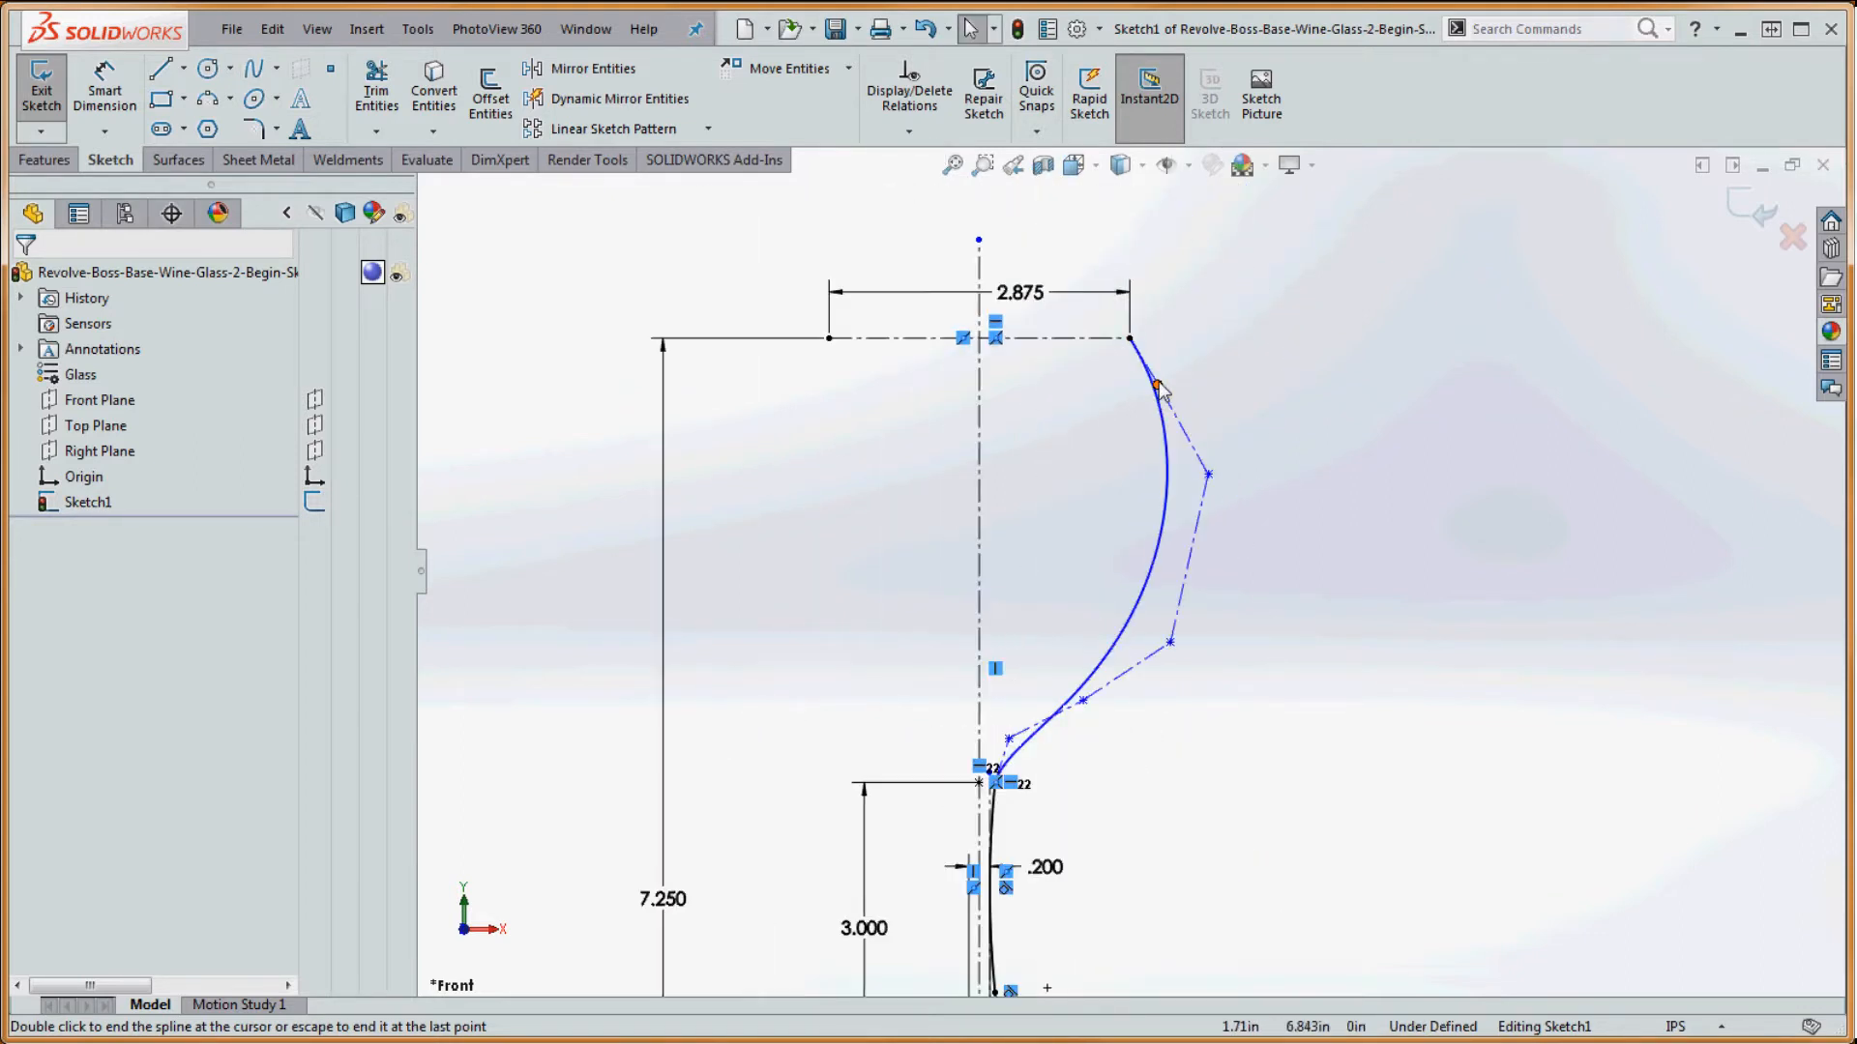
left_click_drag(1157, 385, 1166, 402)
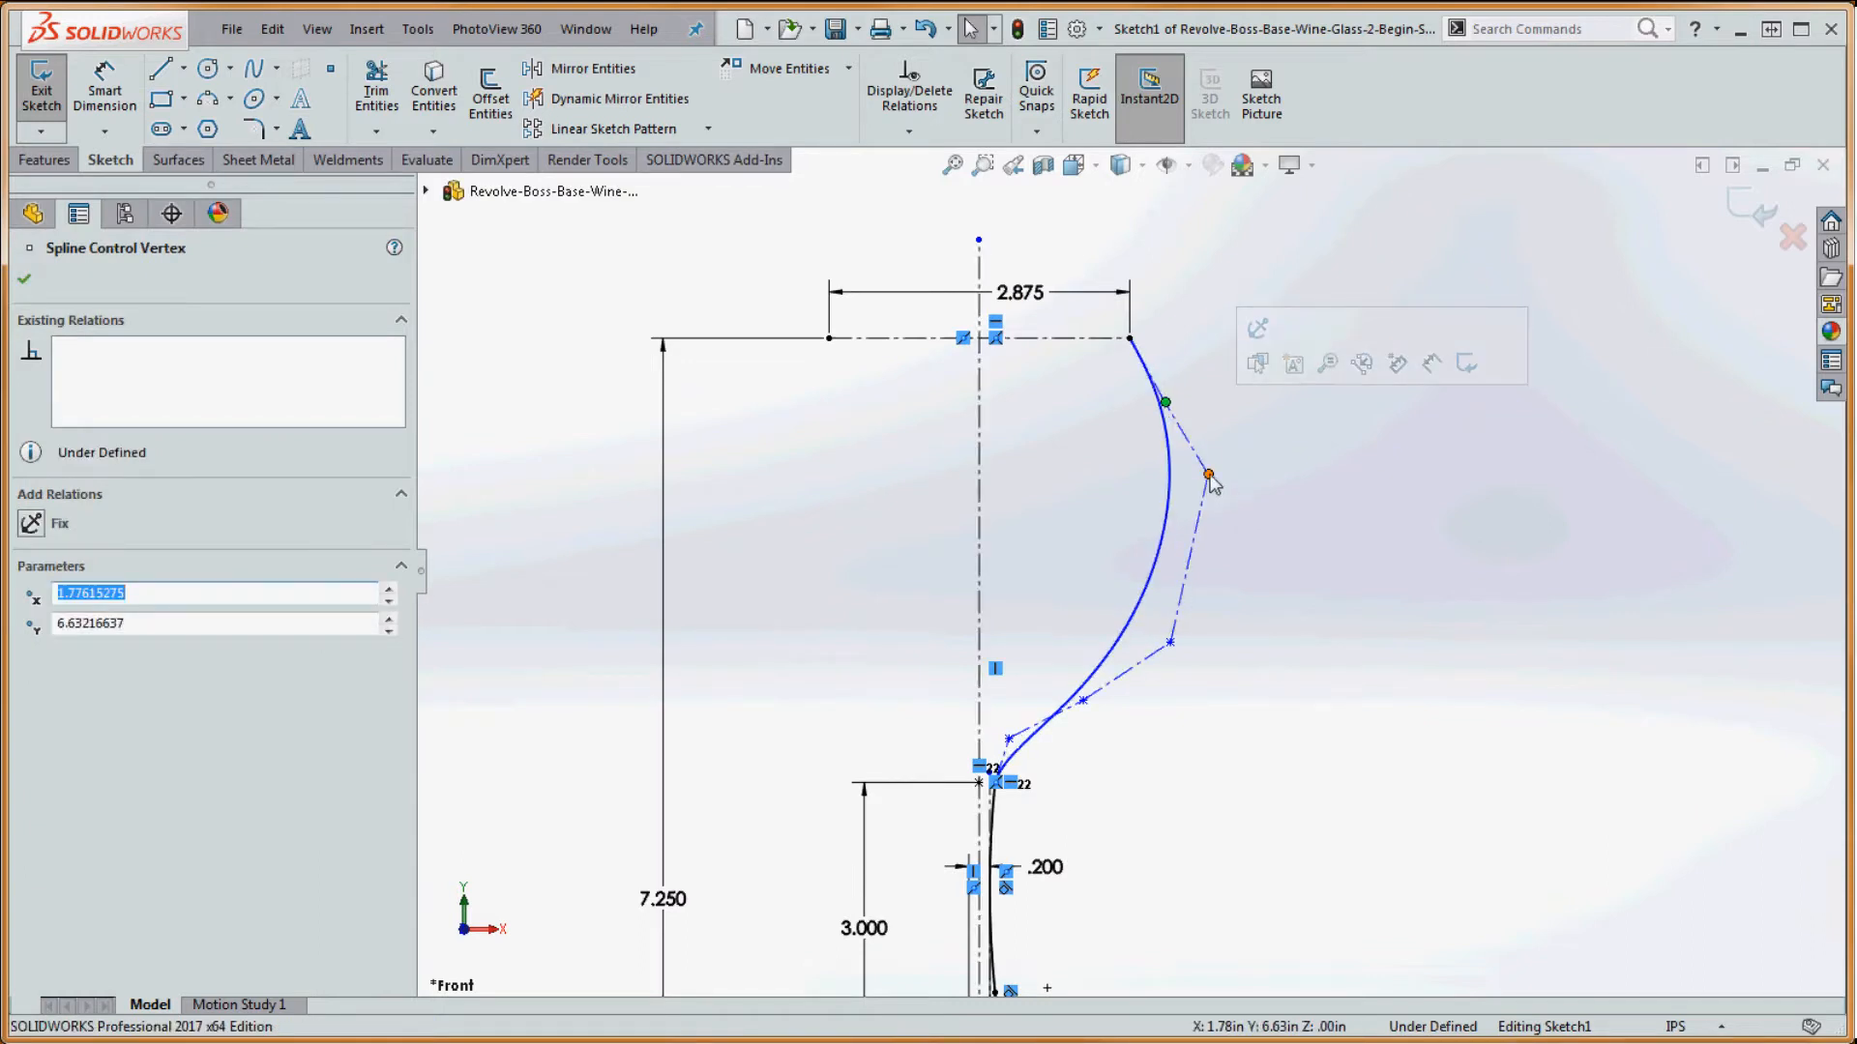
left_click_drag(1207, 476, 1180, 486)
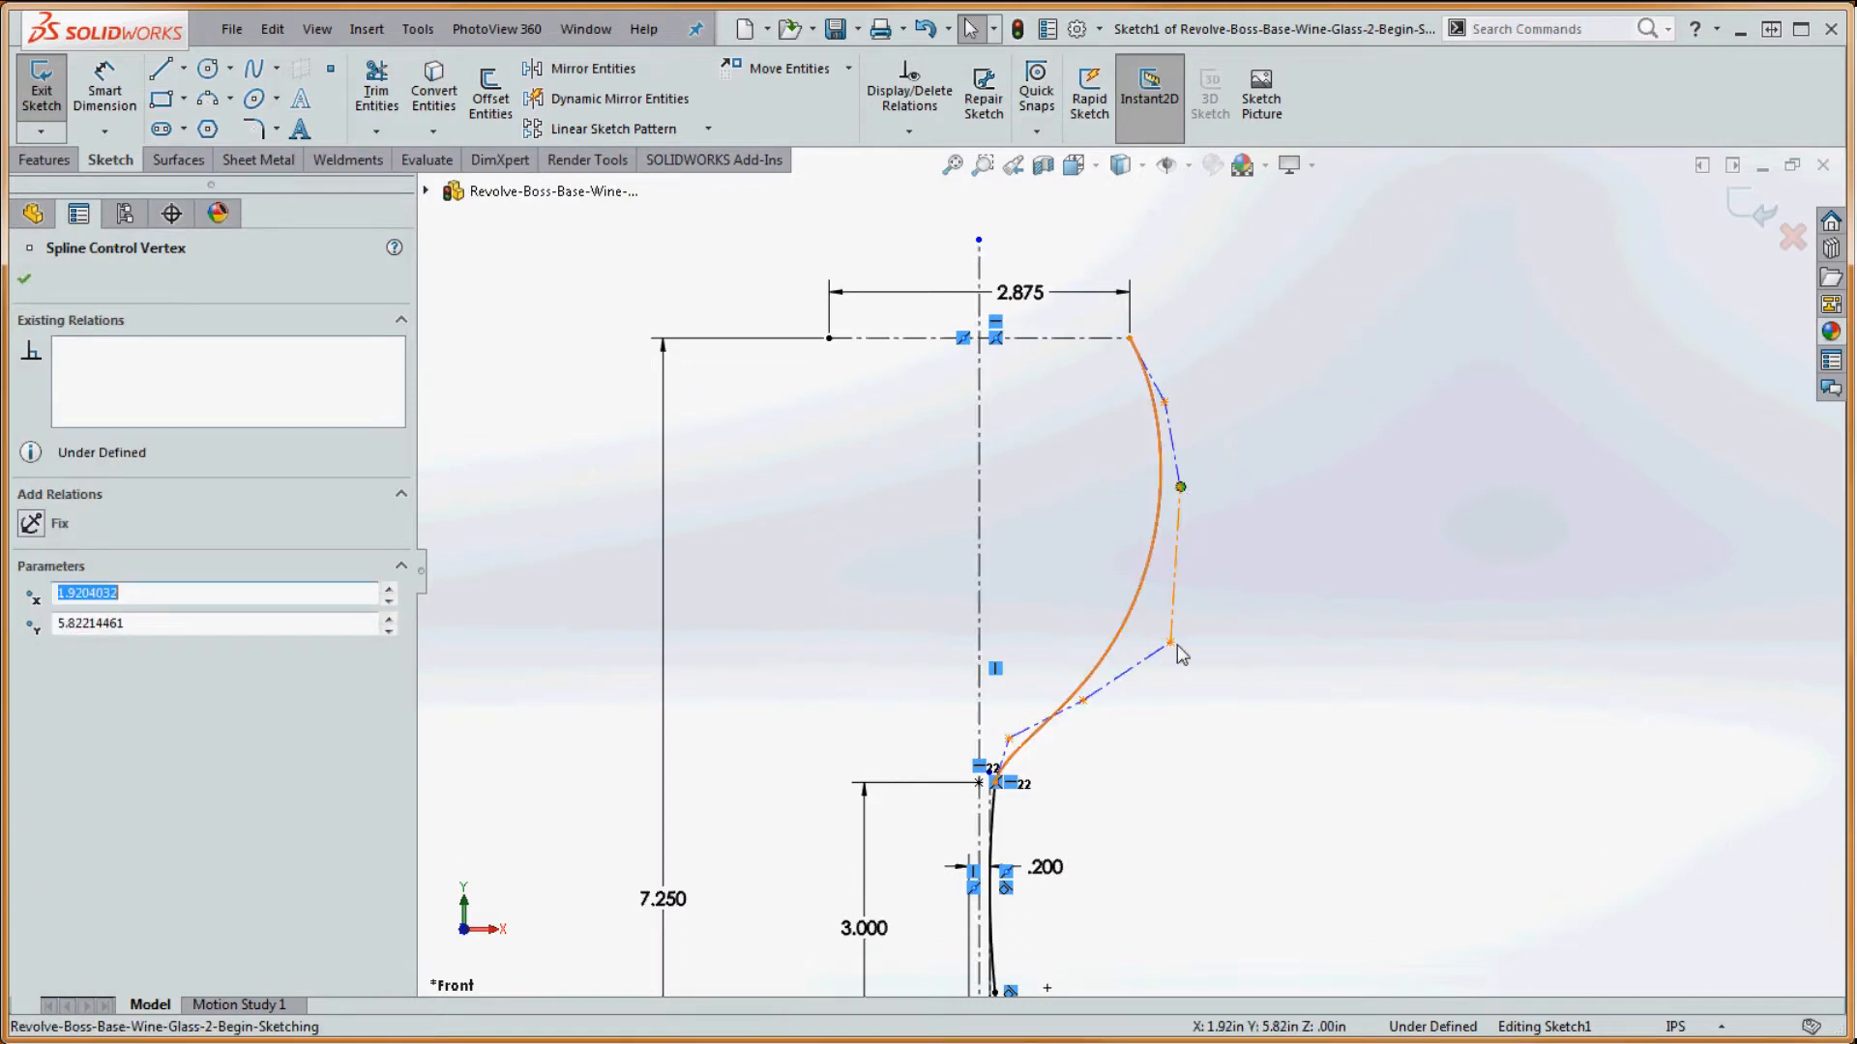
left_click_drag(1173, 643, 1150, 644)
- Adjust the spline's lower control vertices above the stem, lowering the outer one to about X 1.63, Y 3.88 in to fill out the bowl's base
left_click_drag(1087, 711, 1001, 735)
left_click(1010, 740)
scroll(1001, 736, "down", 5)
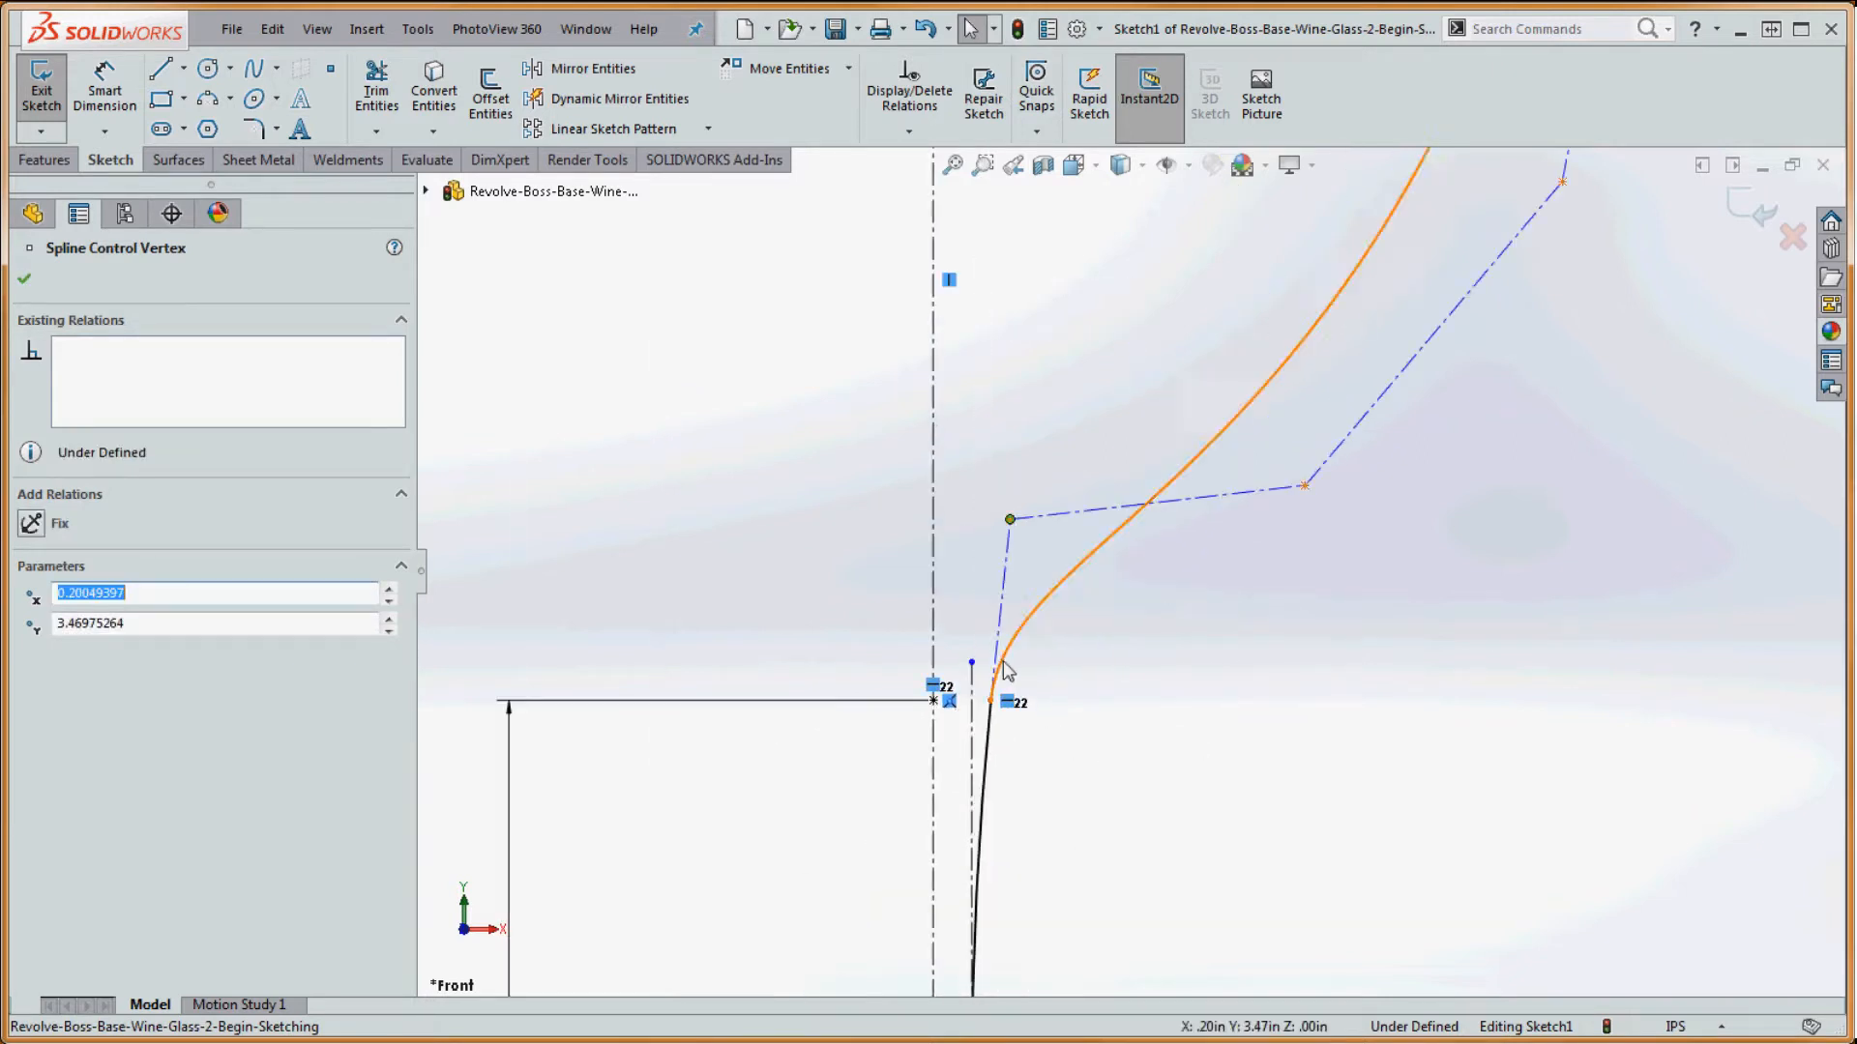
mouse_move(1010, 520)
left_mouse_down()
mouse_move(1029, 491)
mouse_move(1035, 507)
left_mouse_up()
left_click_drag(1305, 485, 1247, 543)
scroll(1132, 569, "up", 3)
mouse_move(1378, 345)
left_mouse_down()
mouse_move(1318, 531)
mouse_move(1379, 451)
left_mouse_up()
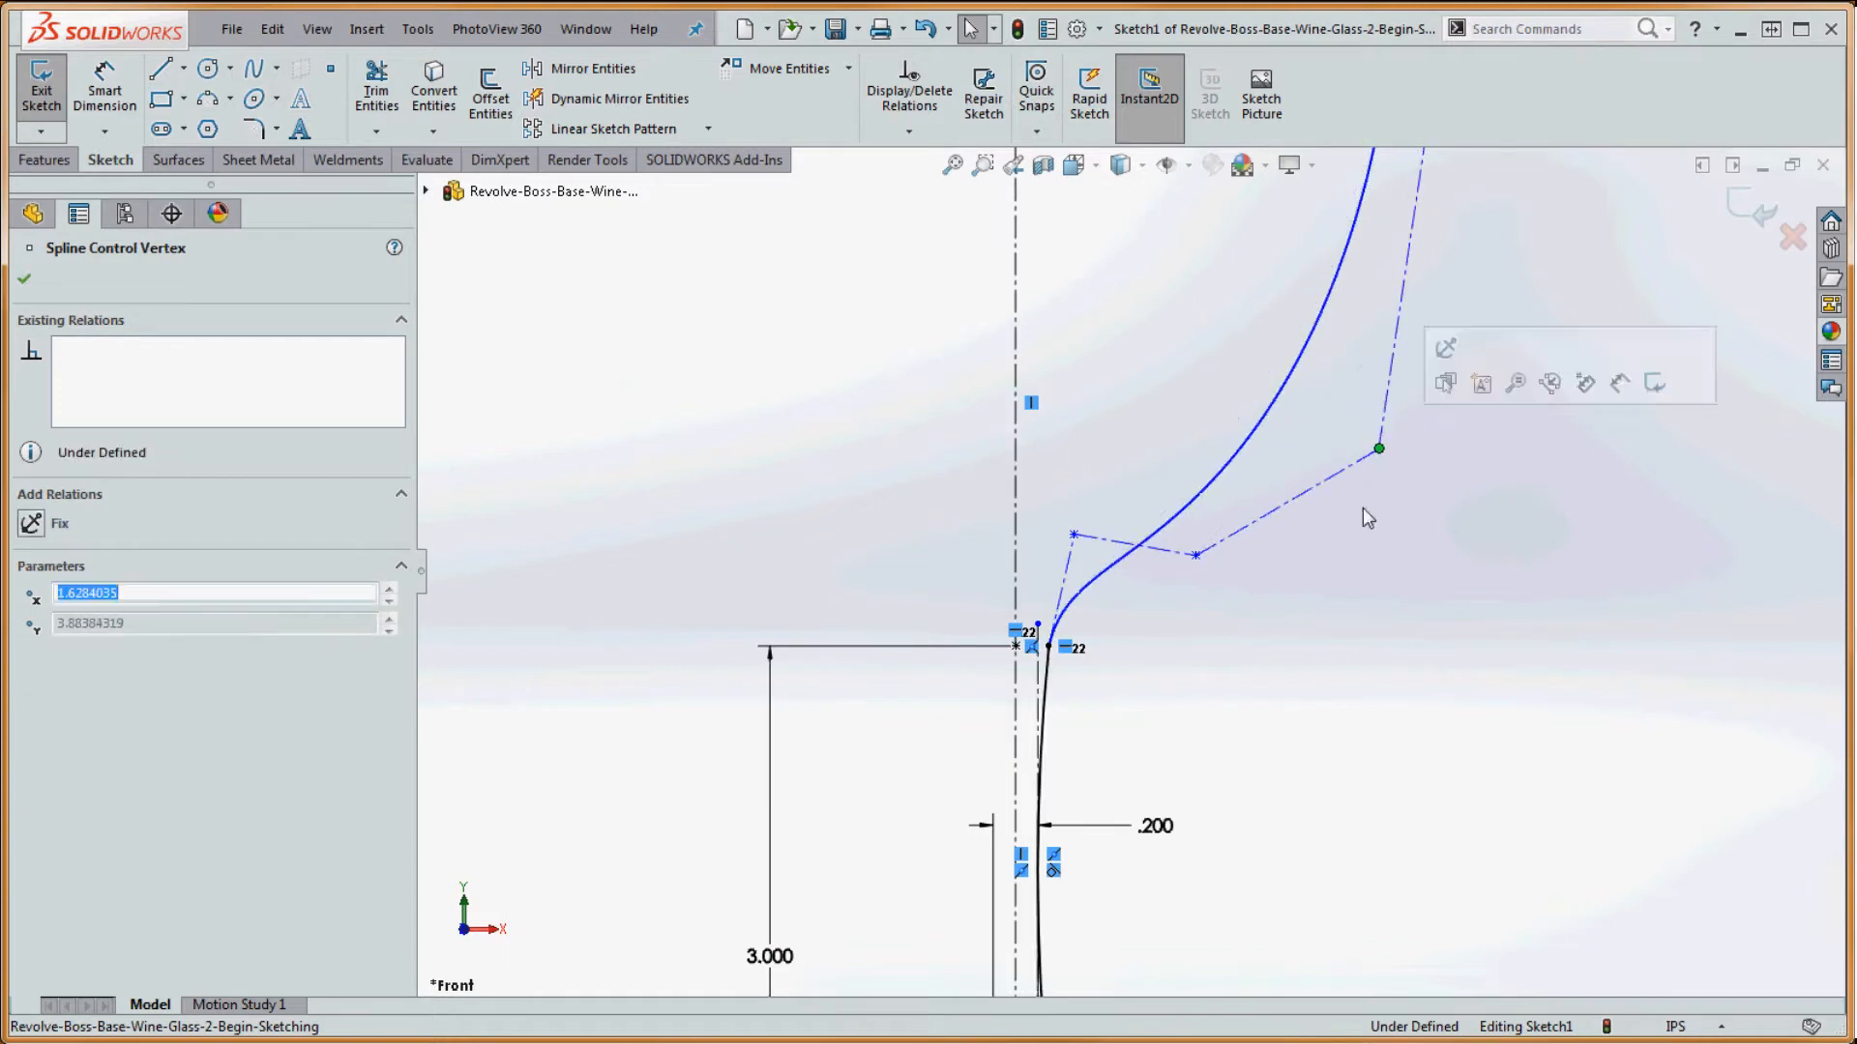
- Insert a control vertex in the lower sloped control segment, place it at about X 1.40, Y 3.47 in, and lower its inner neighbour to about X 0.89, Y 3.23 in
right_click(1268, 514)
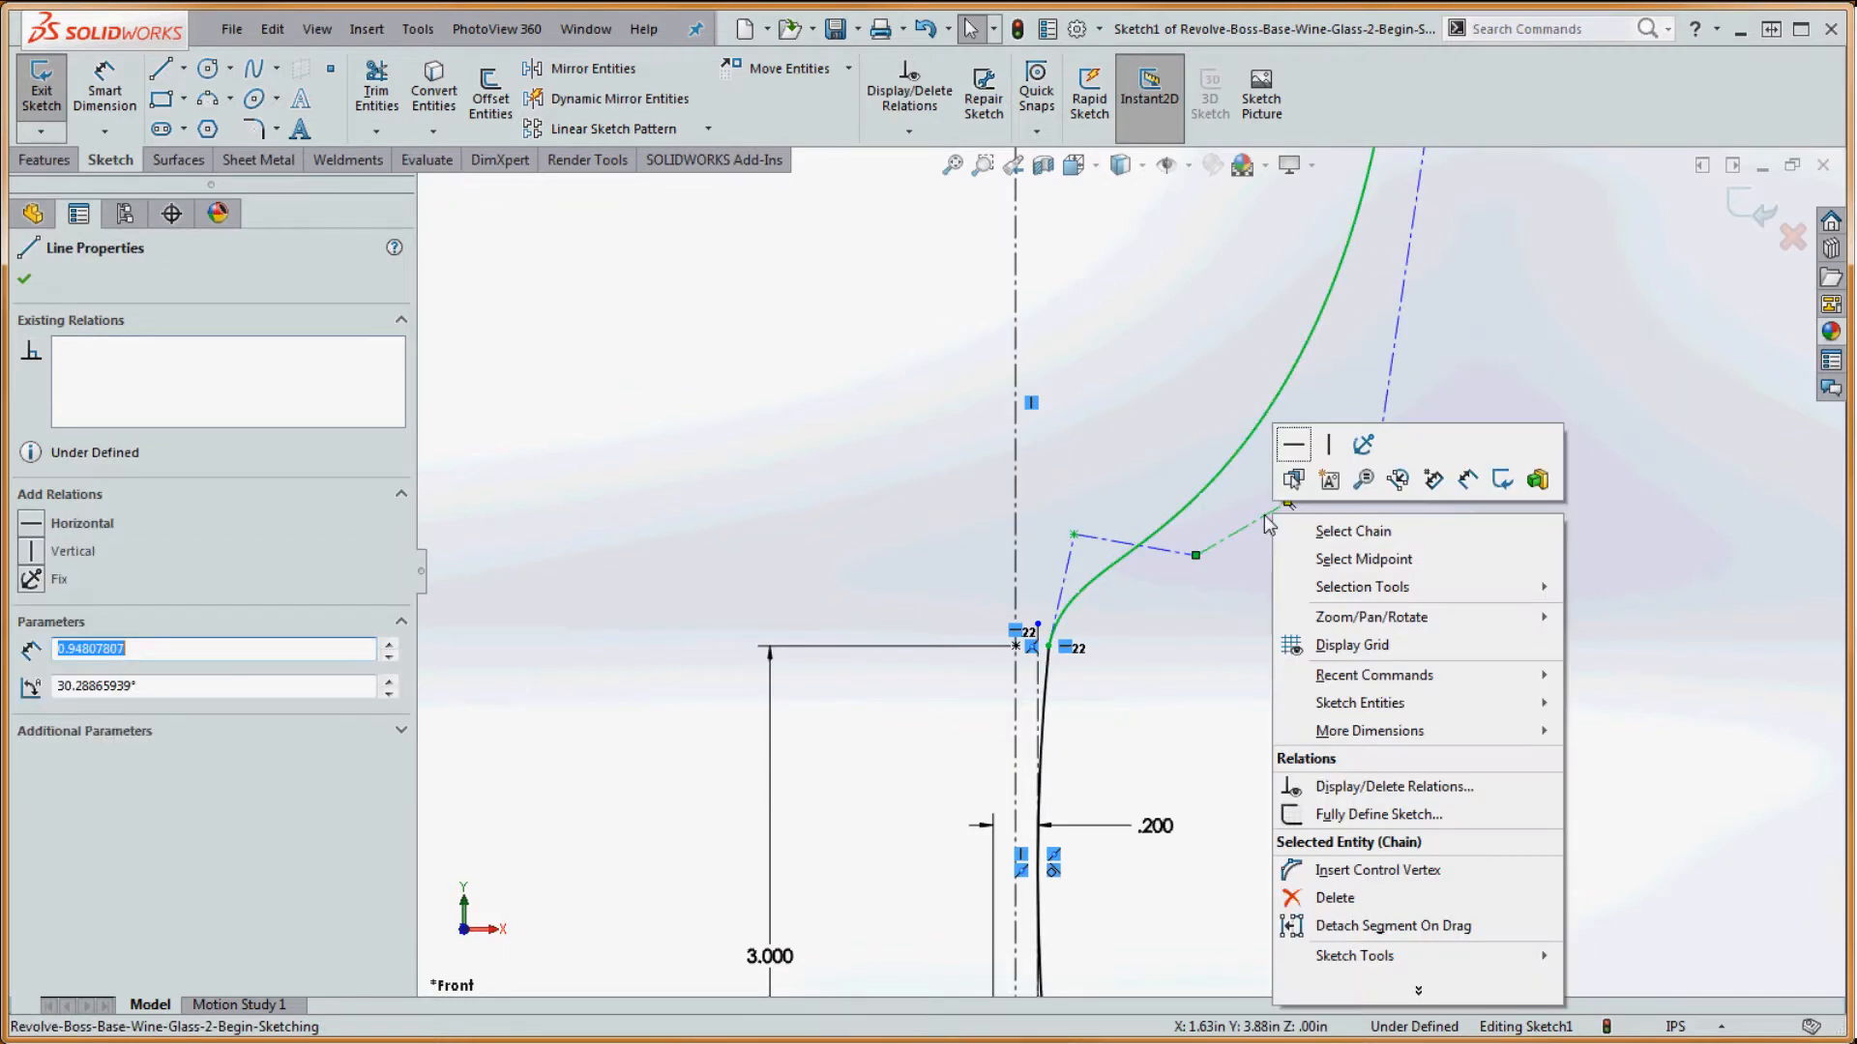
left_click(1351, 873)
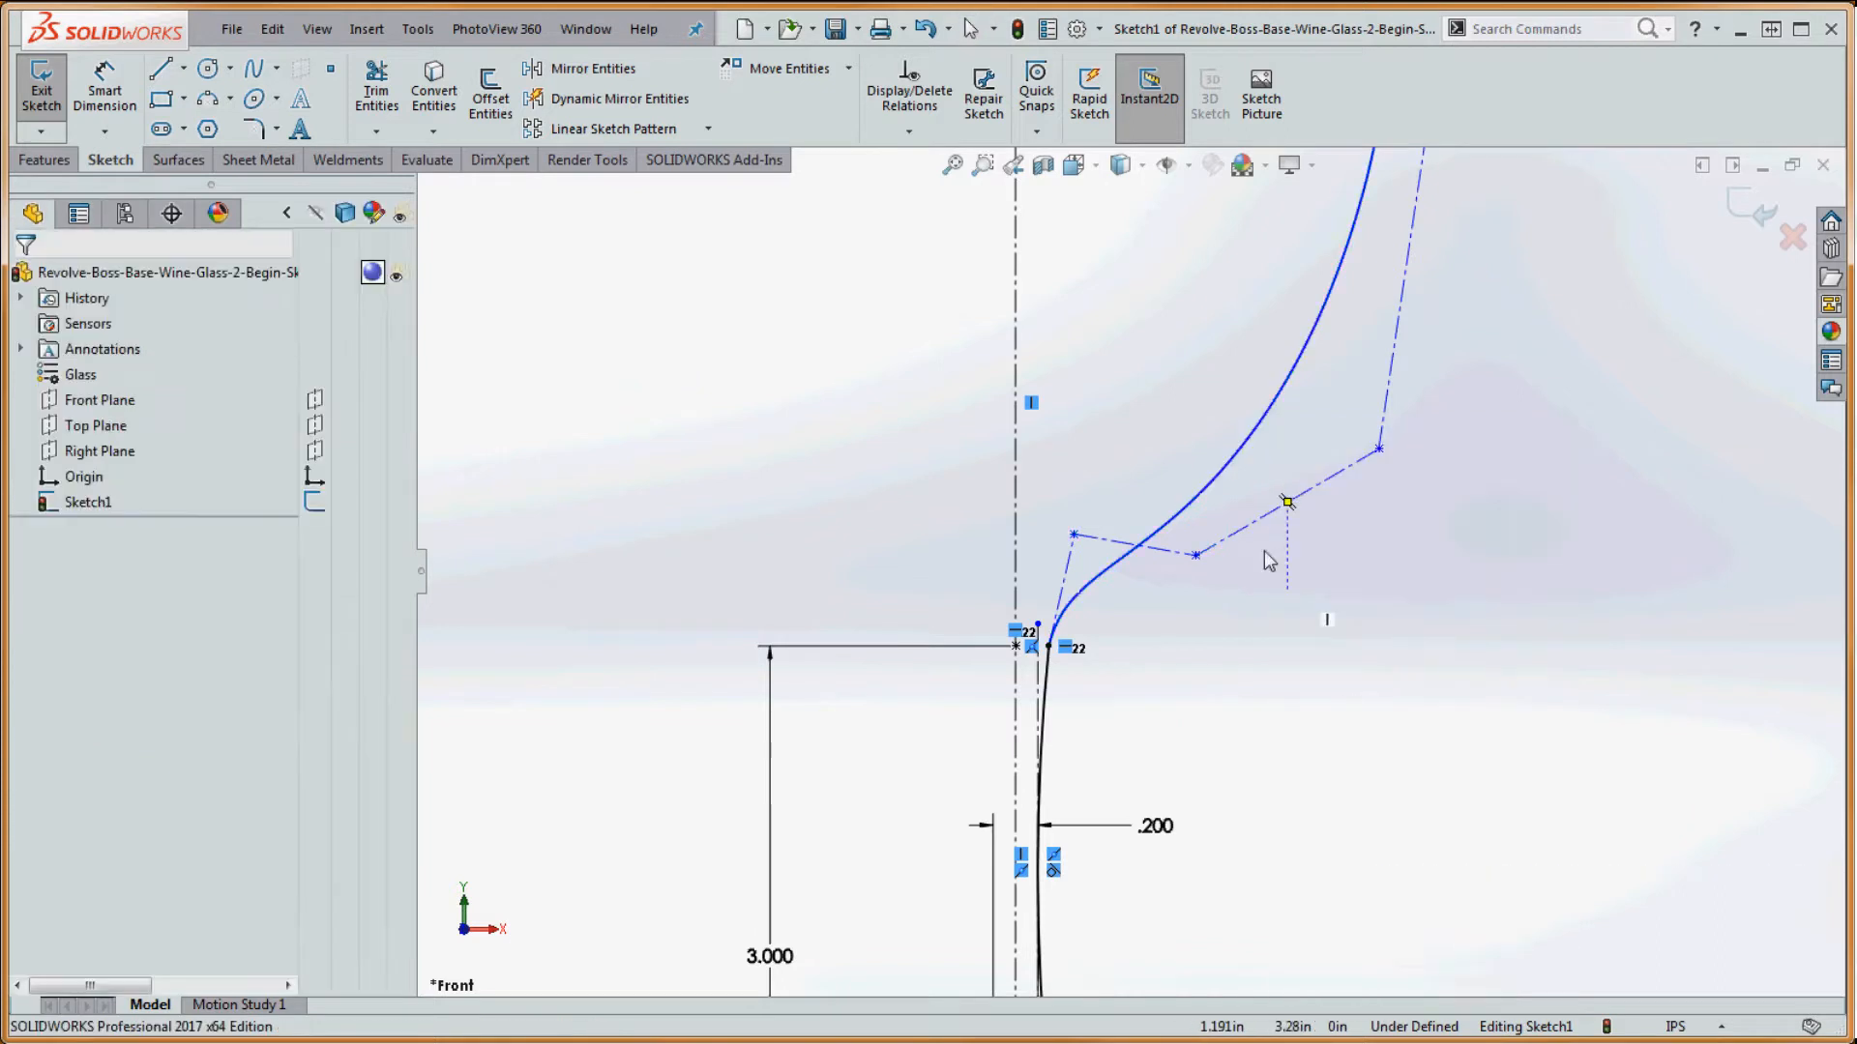
left_click(1315, 487)
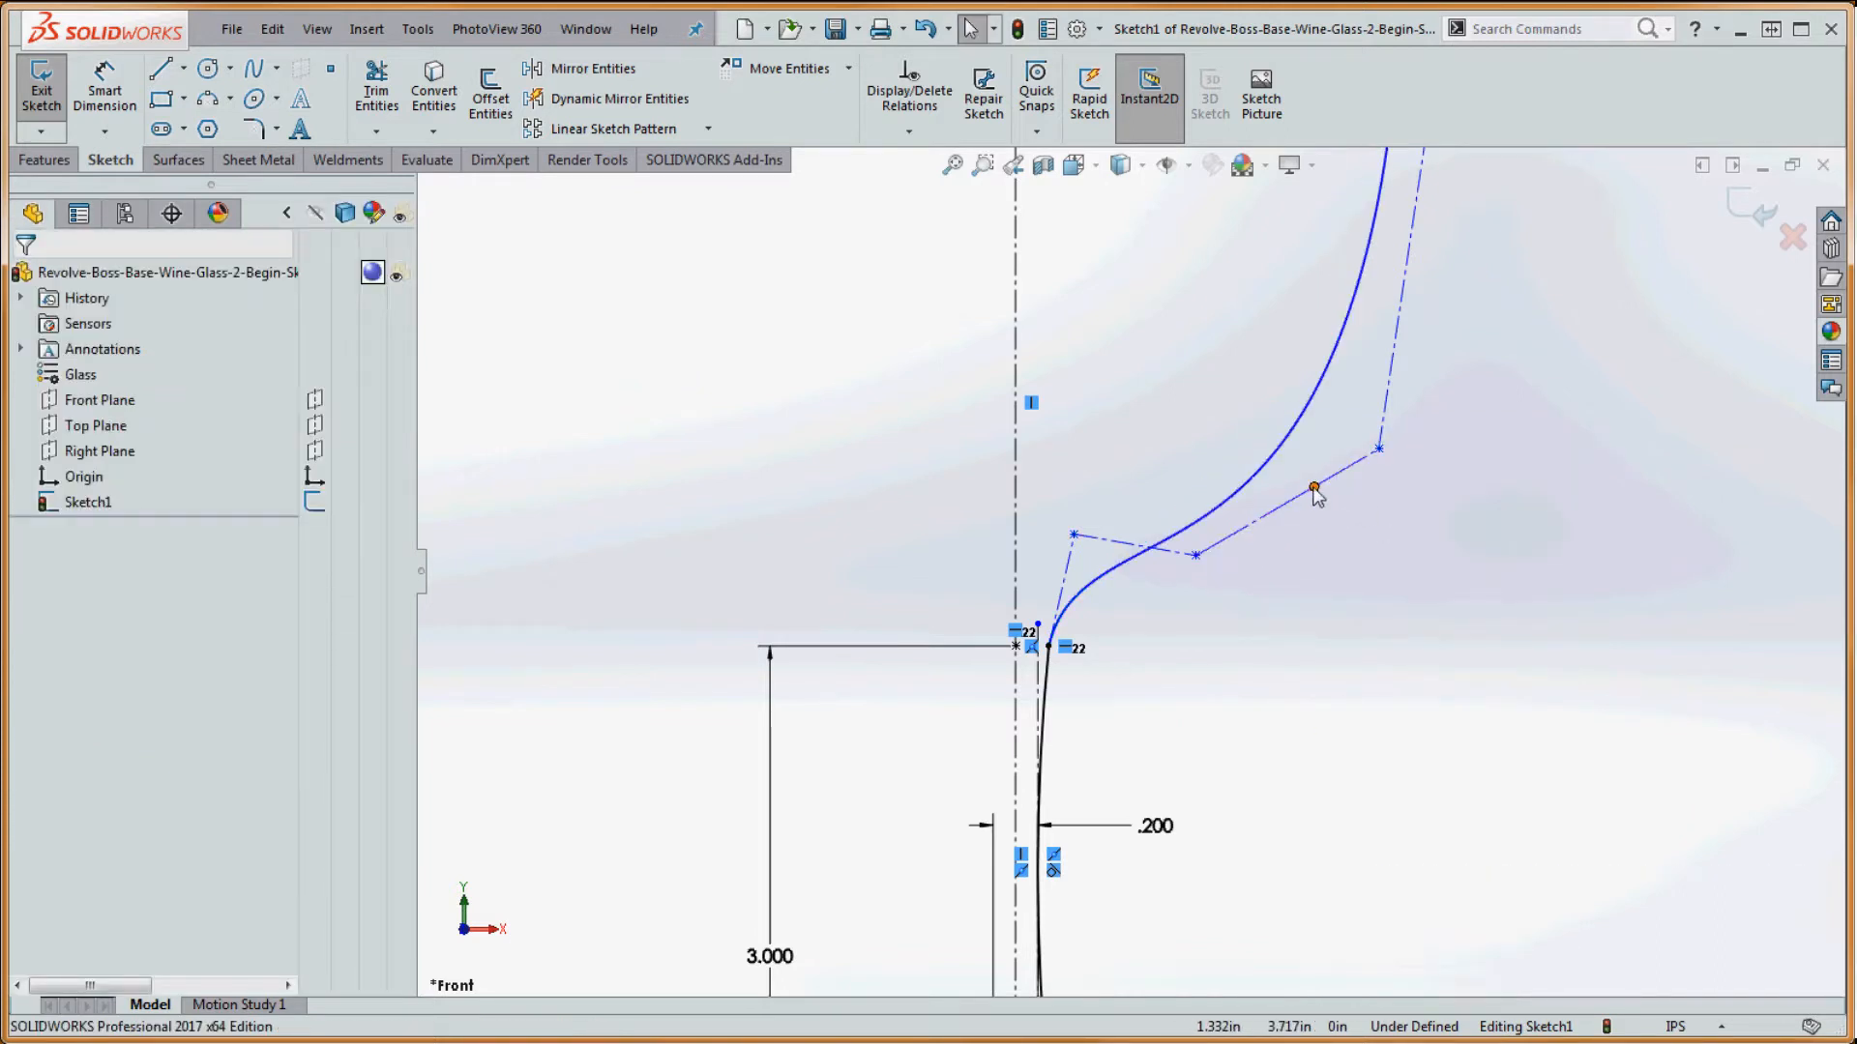
left_click_drag(1314, 487, 1328, 540)
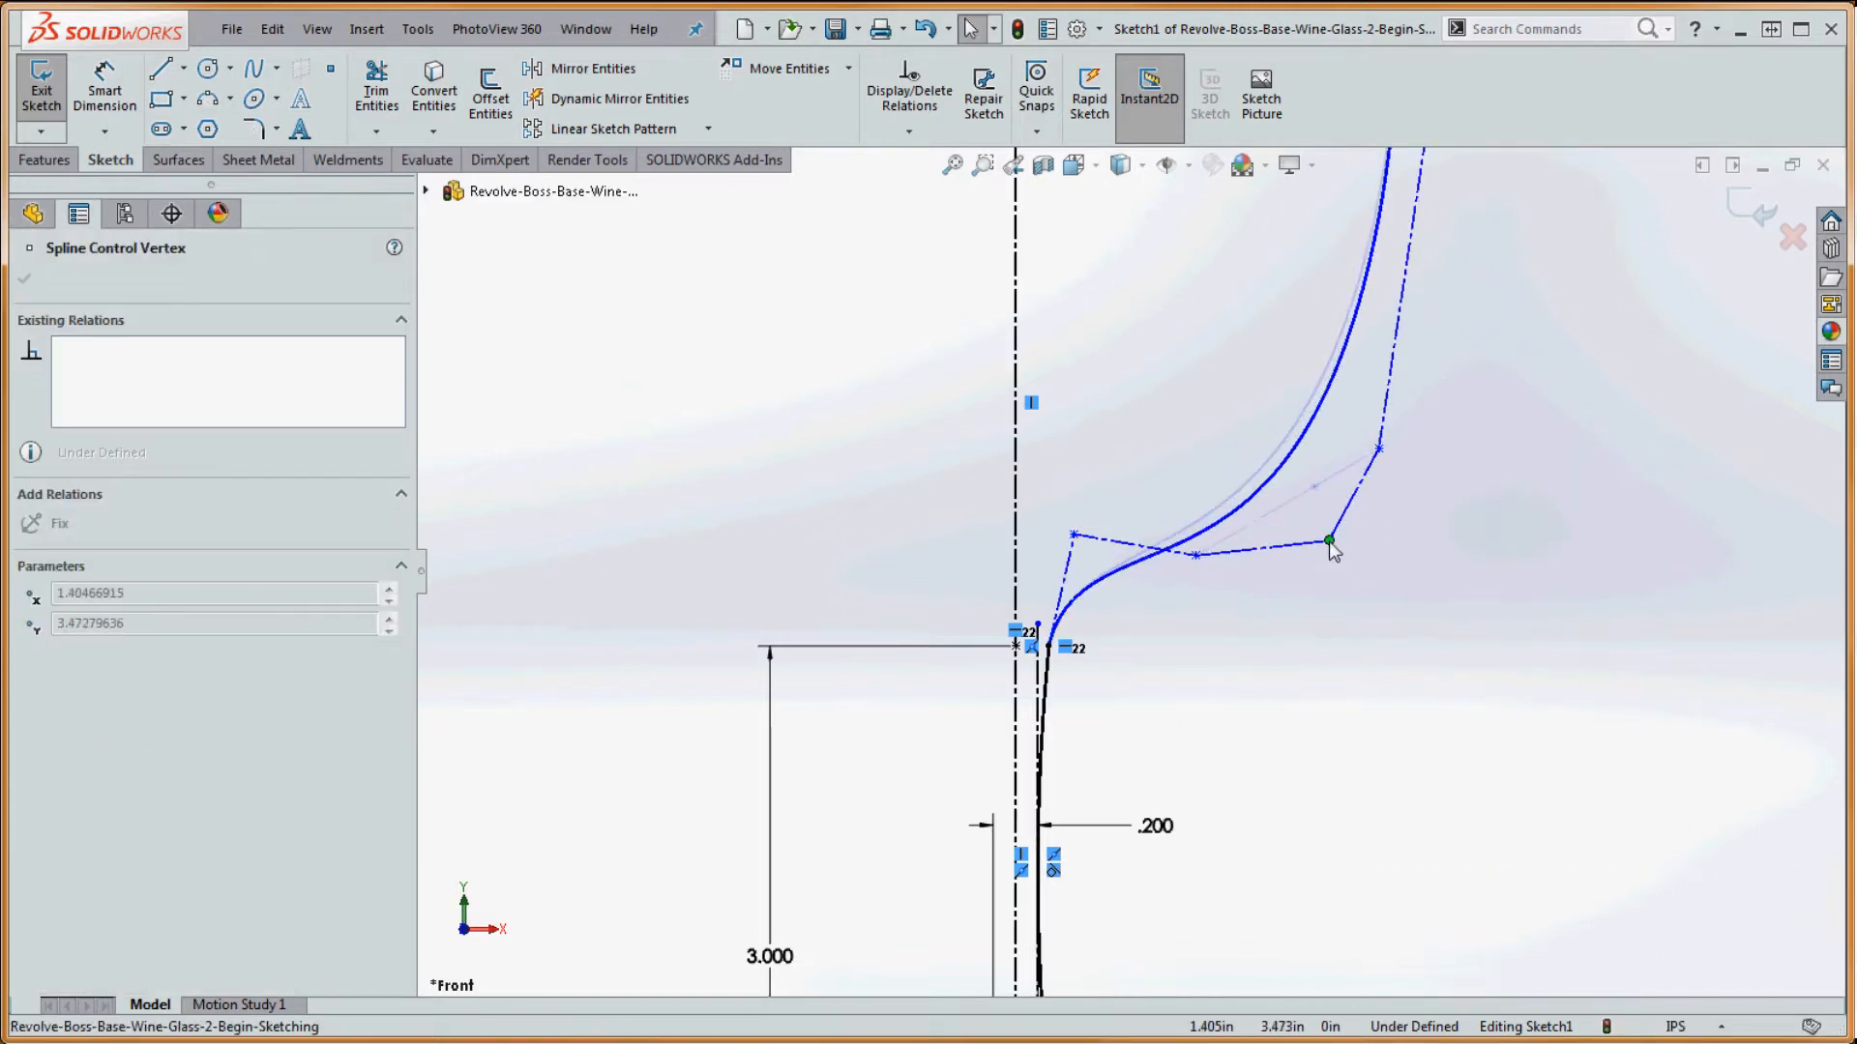
left_click_drag(1197, 555, 1215, 597)
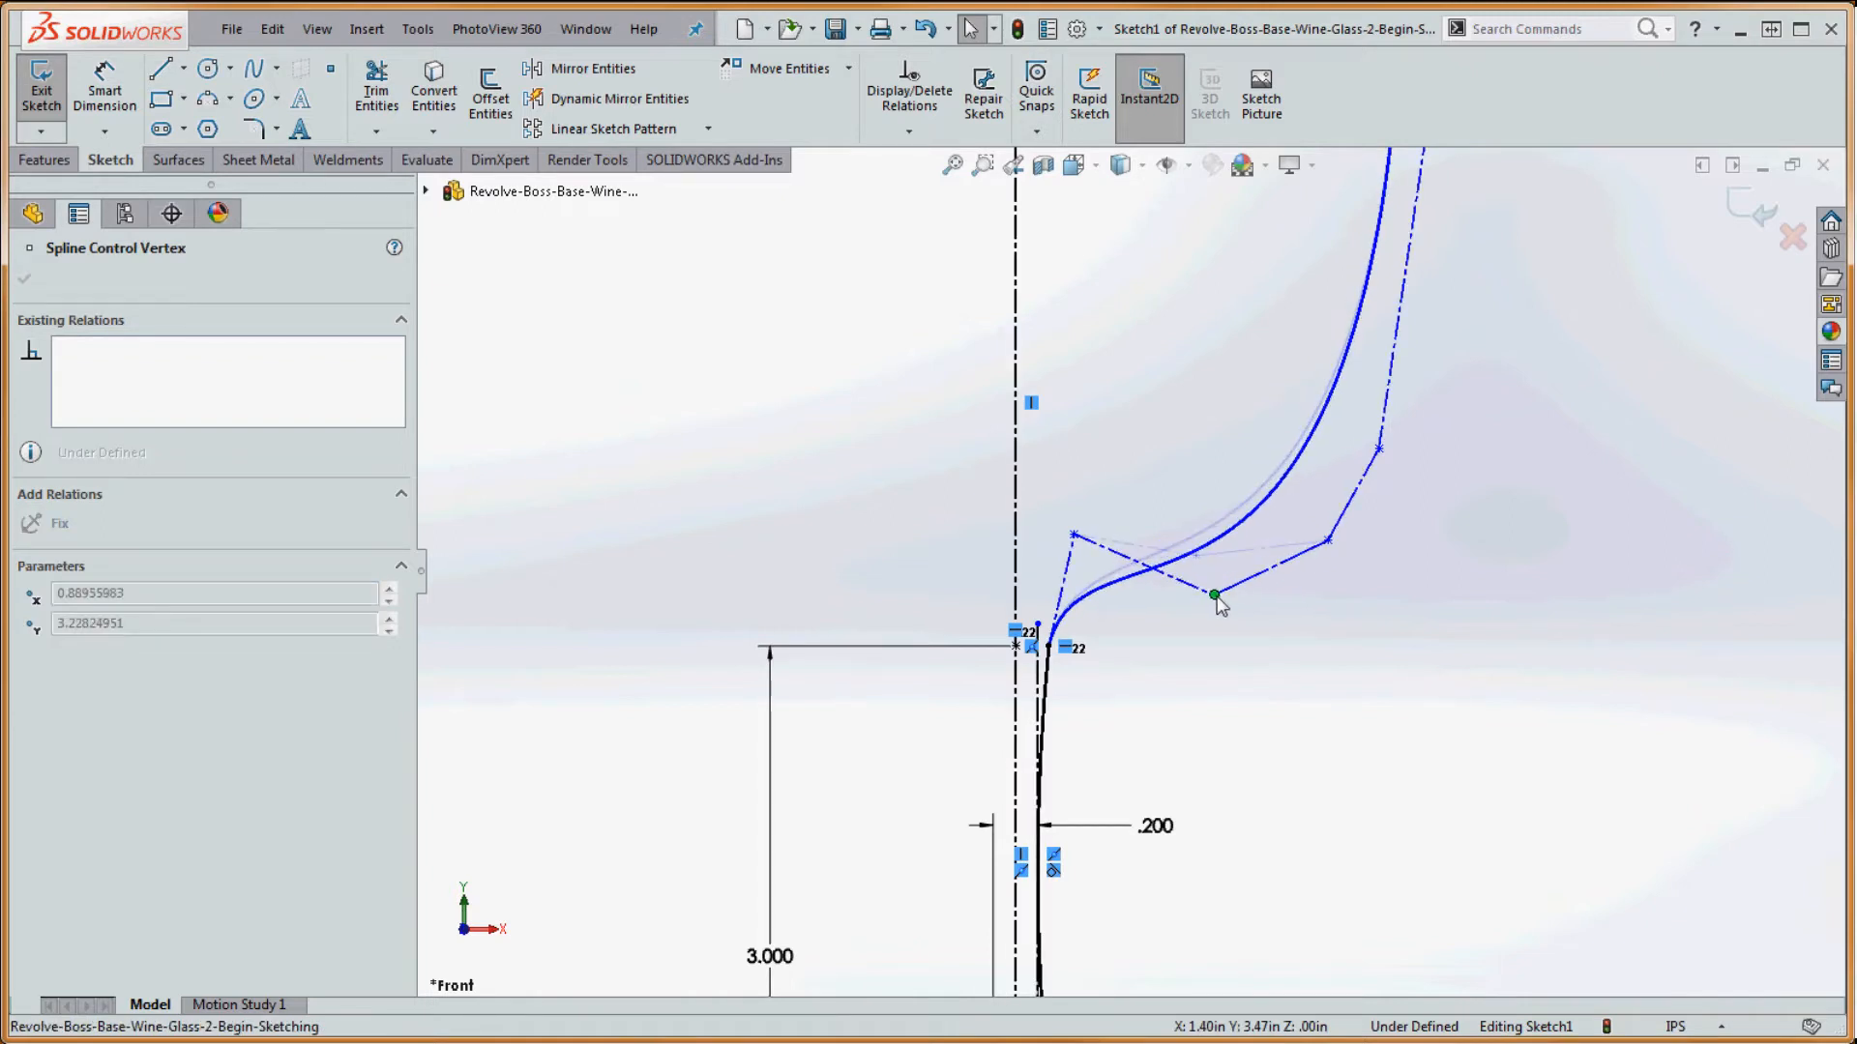
- Delete the bowl spline's control vertex at about X 1.40, Y 3.47 in
key("f")
scroll(1267, 532, "down", 3)
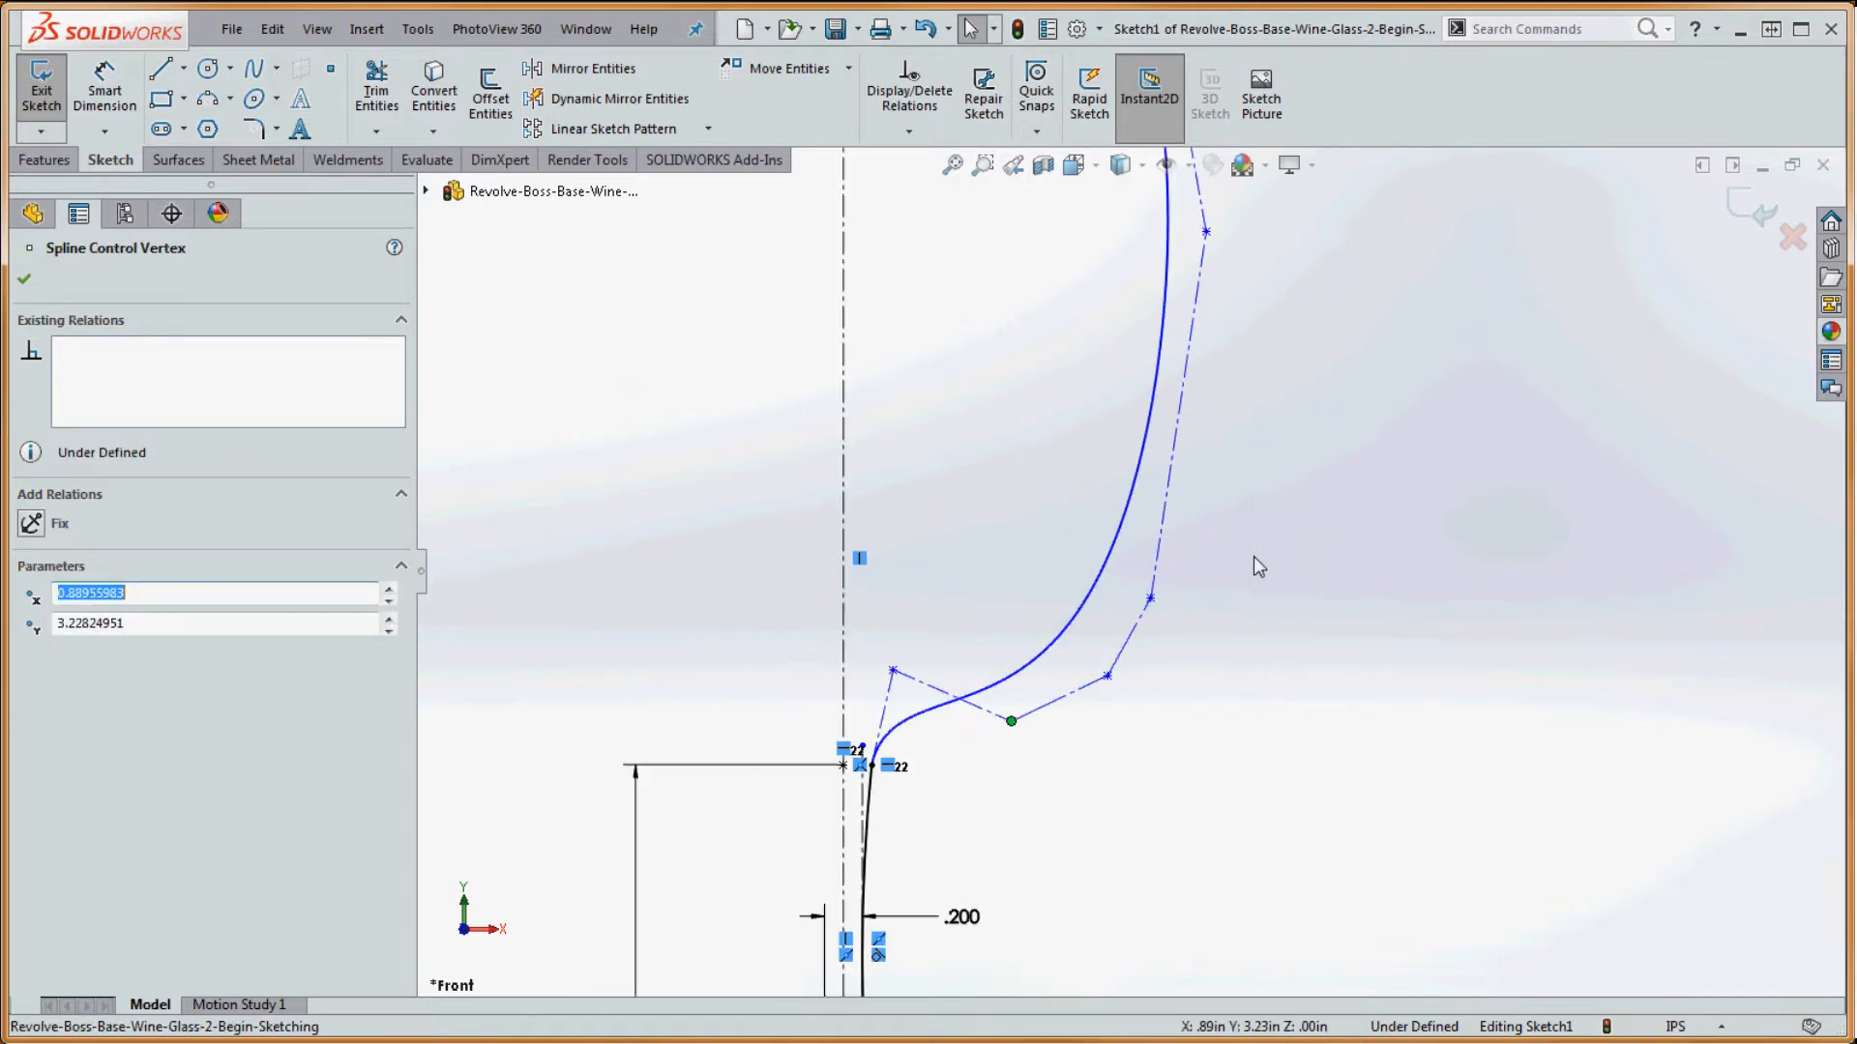
left_click(1109, 677)
key("Delete")
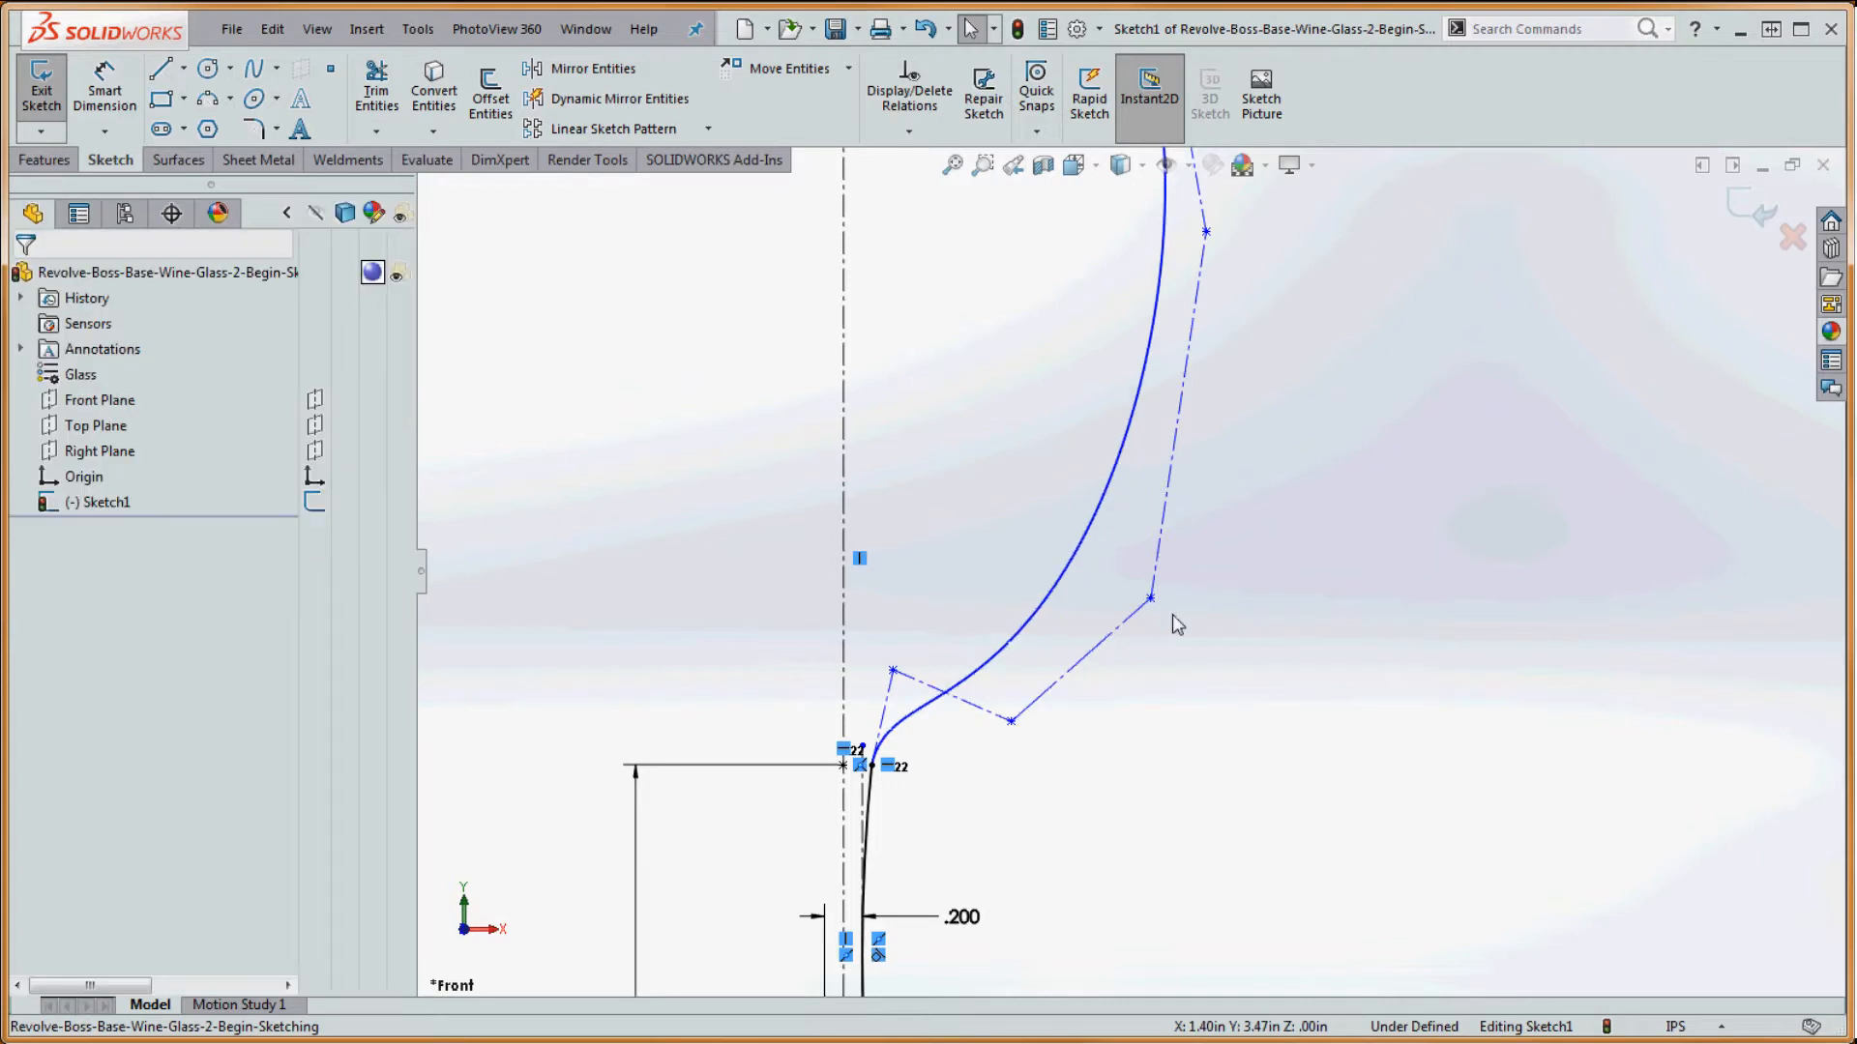
- Move the lower bowl's outer control vertex to about X 1.66, Y 4.26 in and the next one below to about X 0.91, Y 3.29 in
scroll(1267, 522, "up", 2)
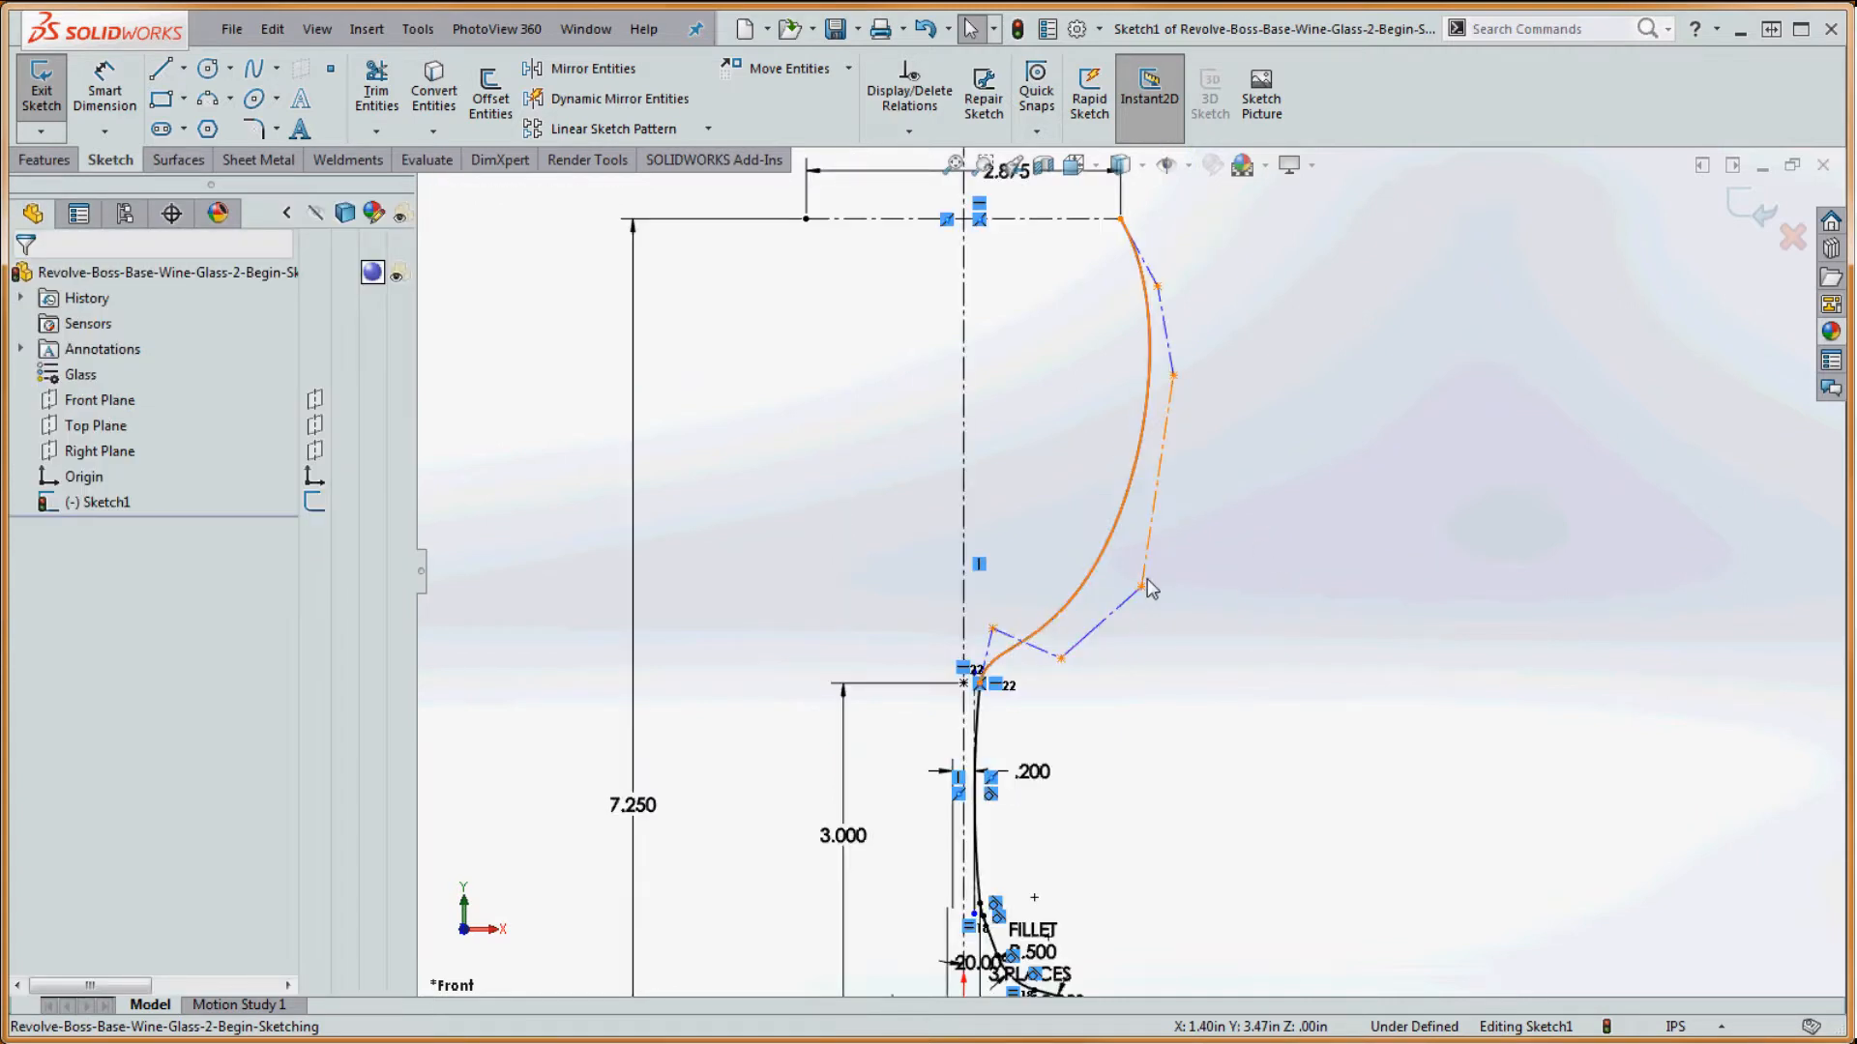
left_click_drag(1141, 586, 1146, 545)
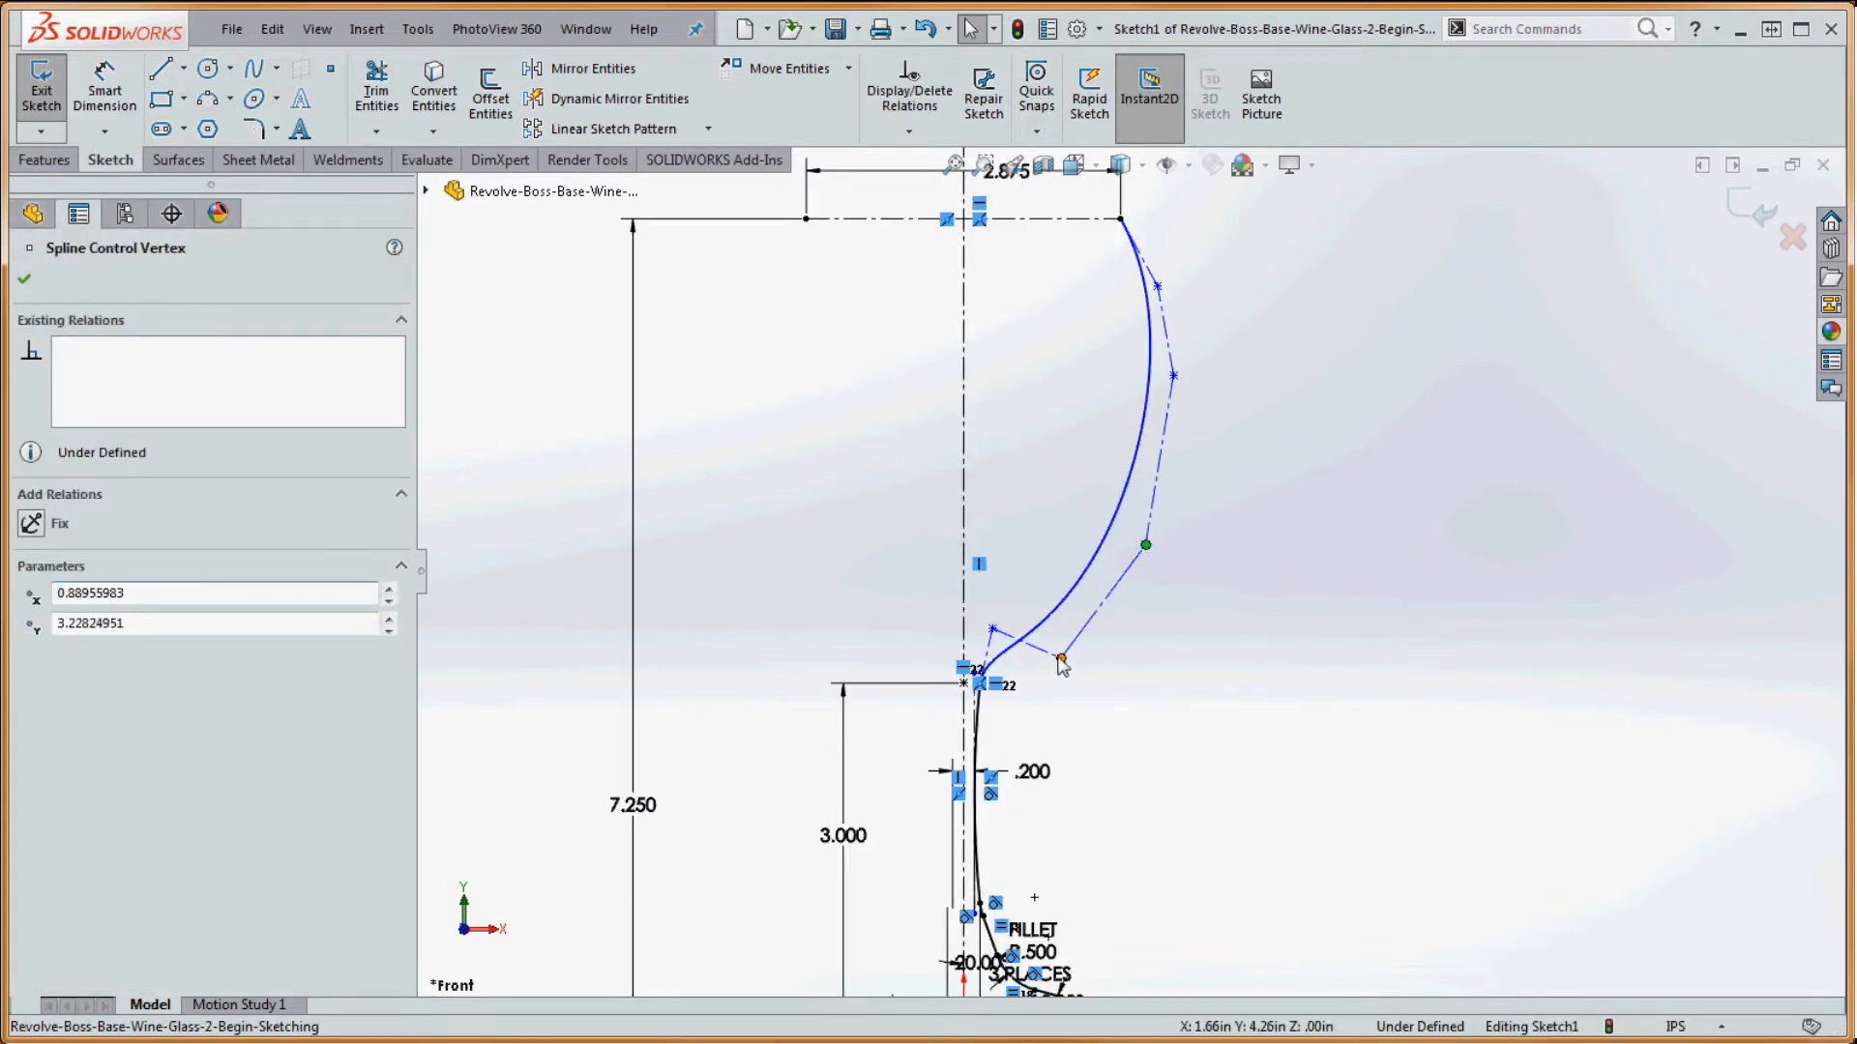
mouse_move(1061, 658)
left_mouse_down()
mouse_move(1070, 641)
mouse_move(1066, 662)
left_mouse_up()
- Make the bowl spline tangent to the stem arc where they meet
scroll(1066, 661, "up", 5)
scroll(1066, 662, "down", 5)
scroll(1091, 605, "down", 5)
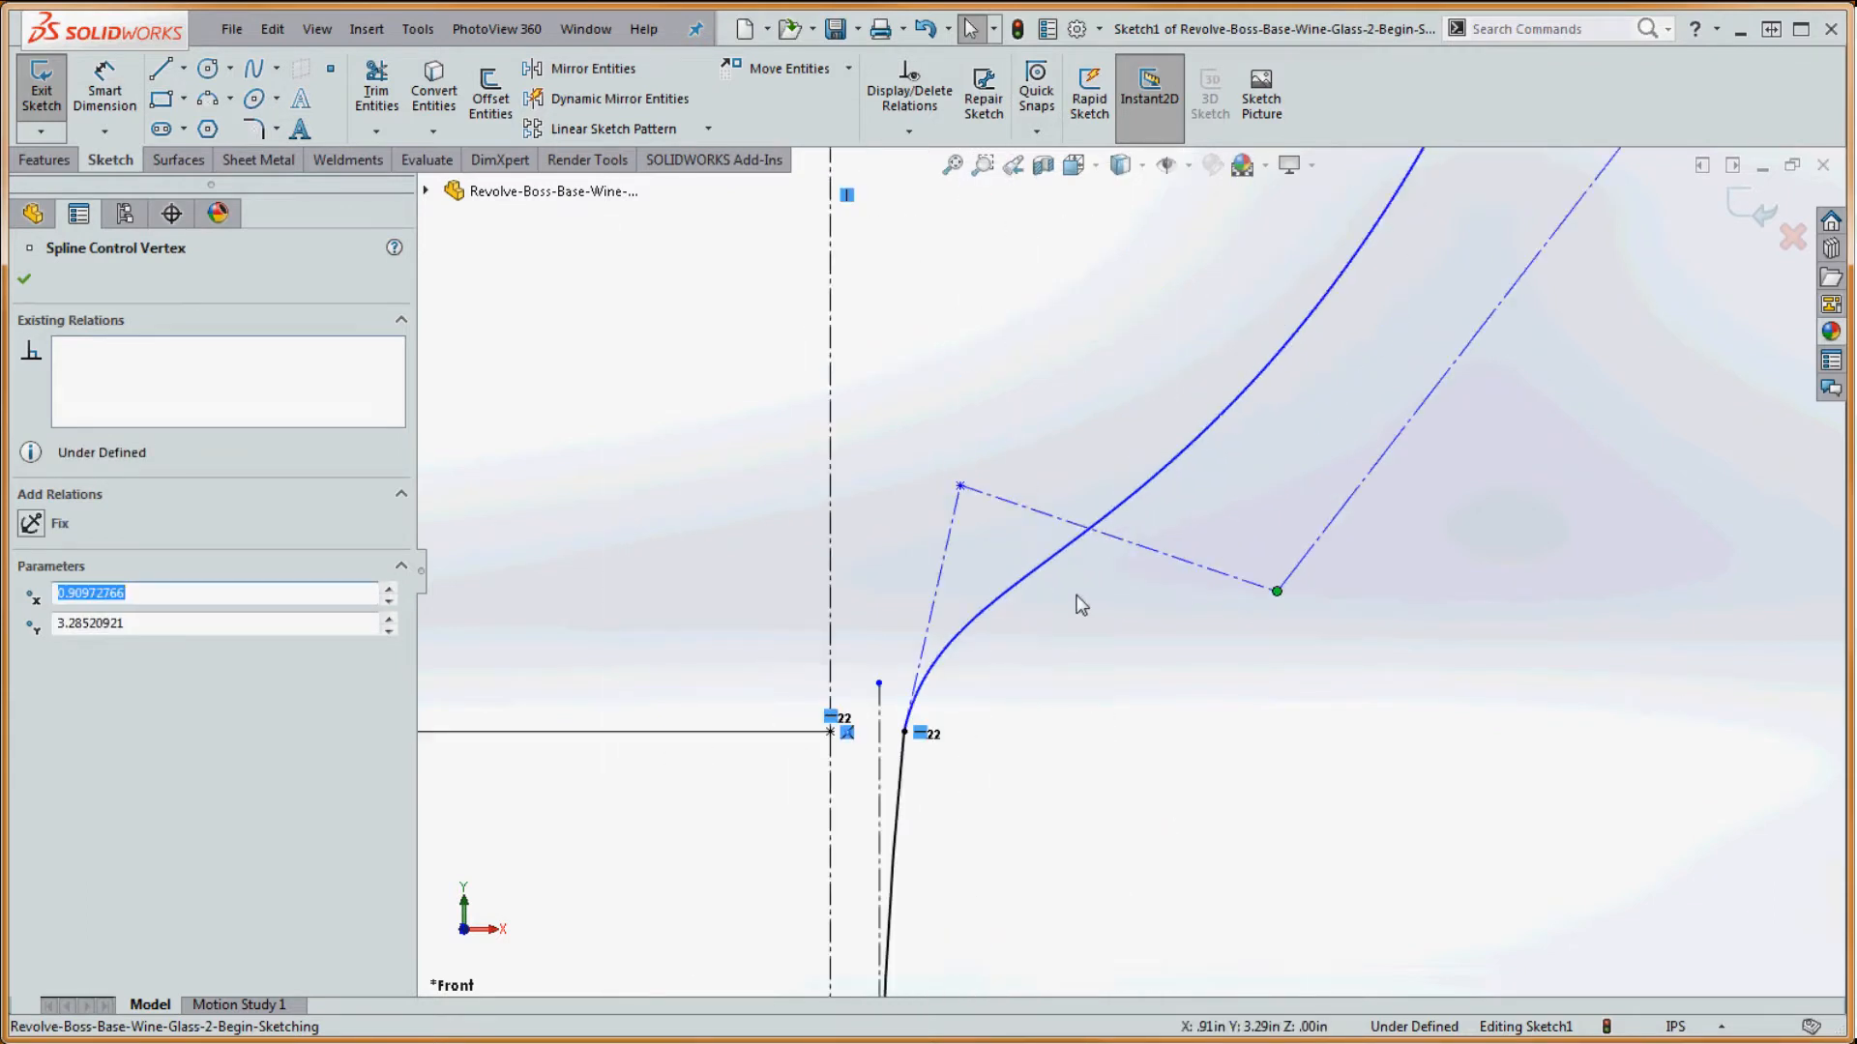
scroll(1118, 618, "up", 5)
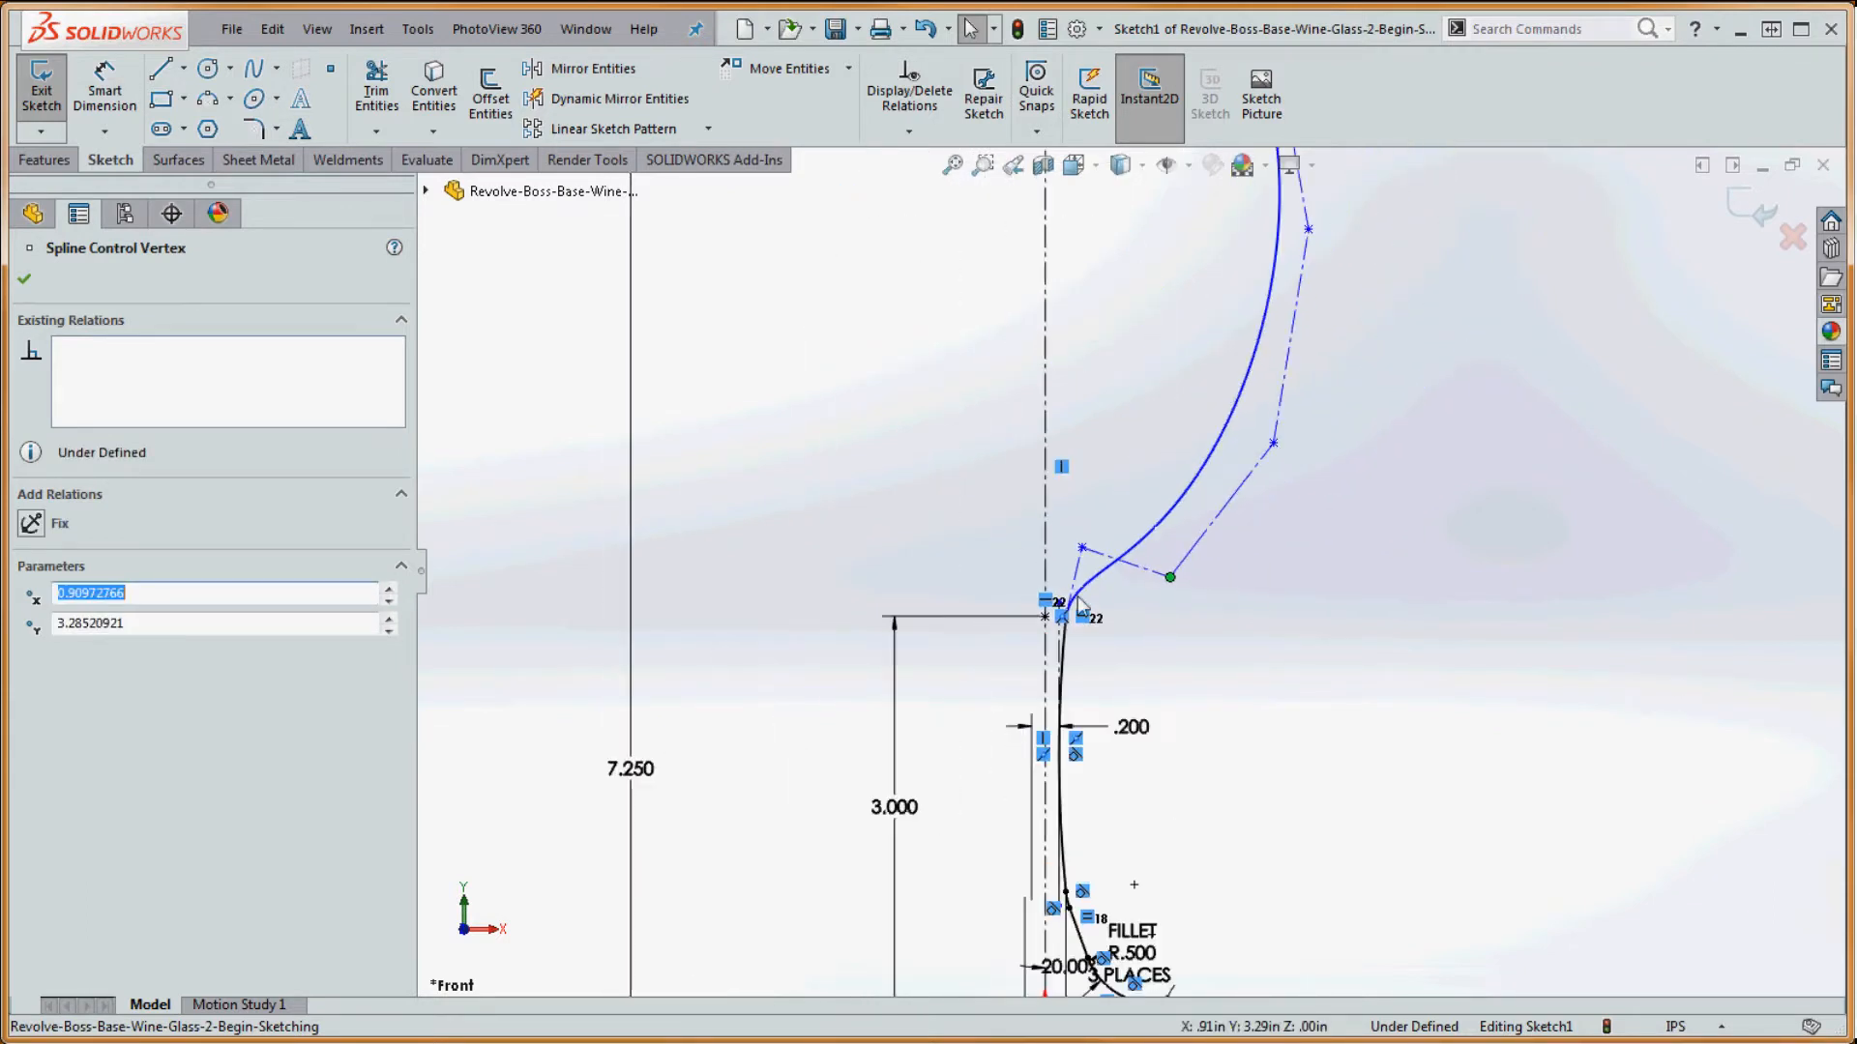
scroll(1120, 605, "down", 4)
key("Escape")
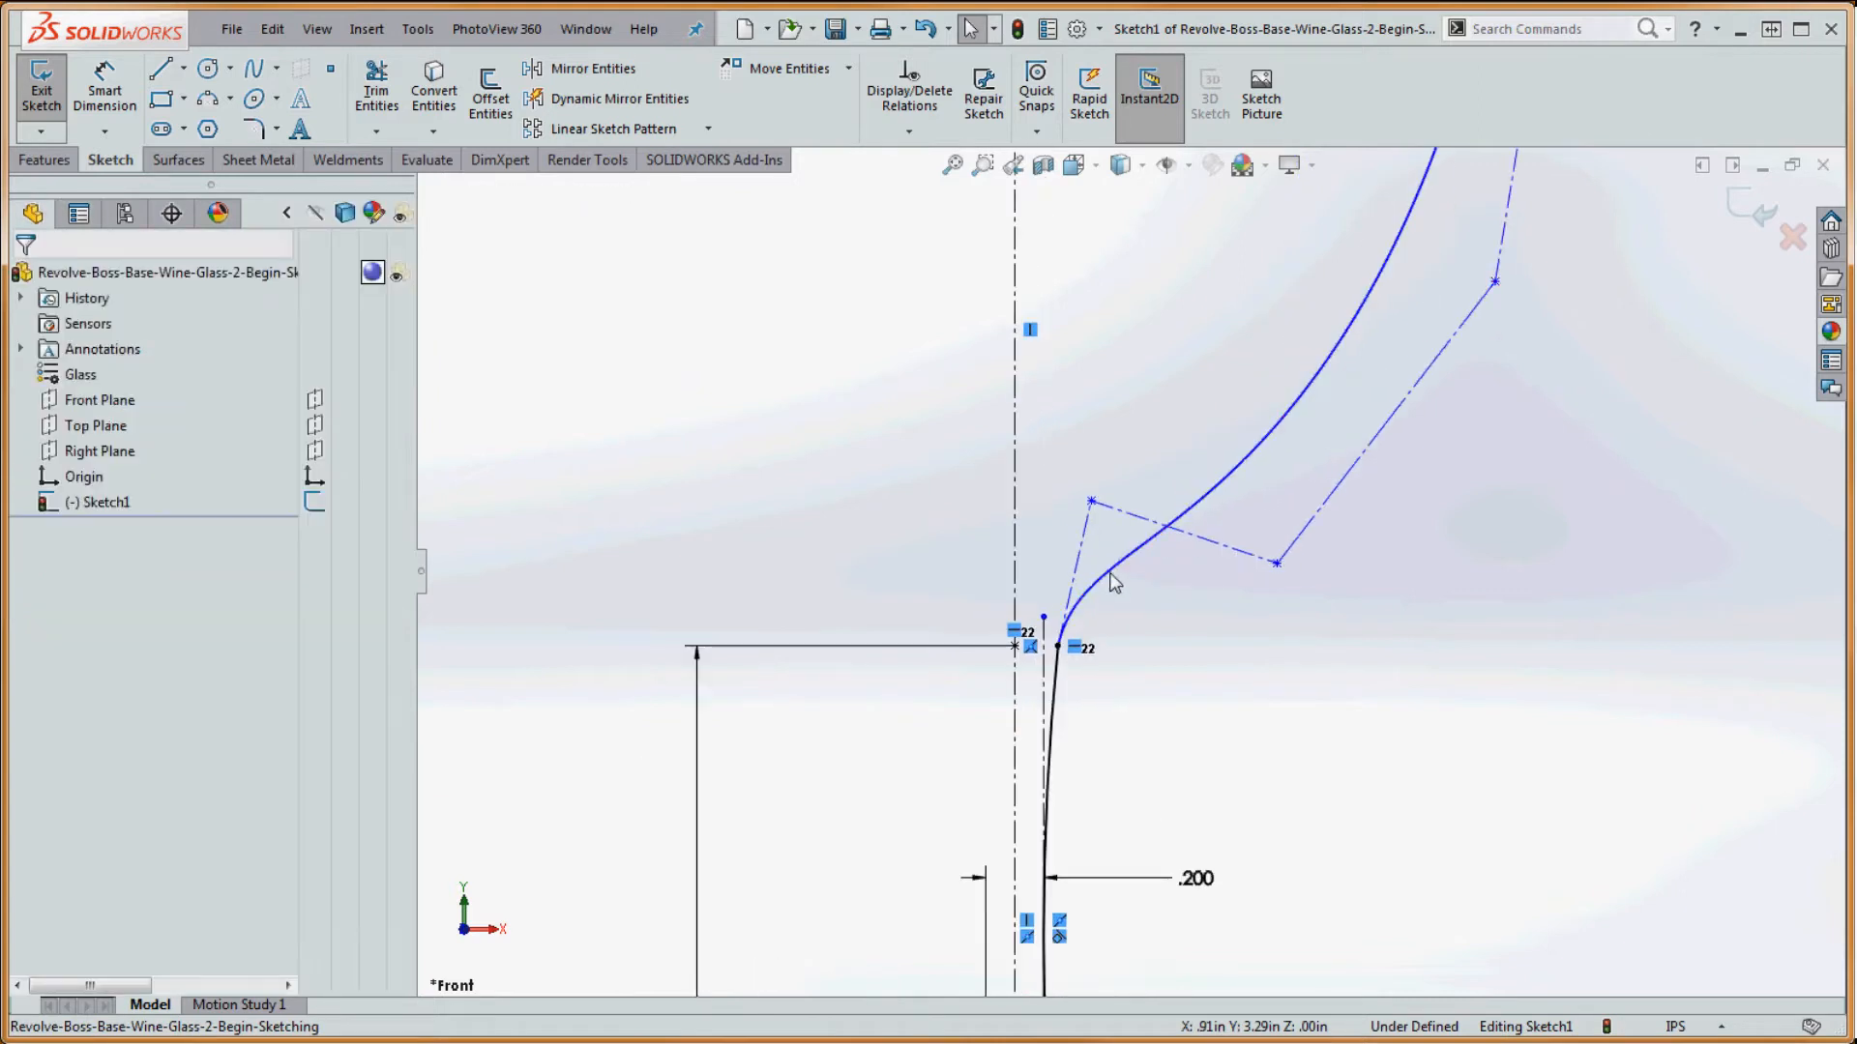
left_click(1101, 578)
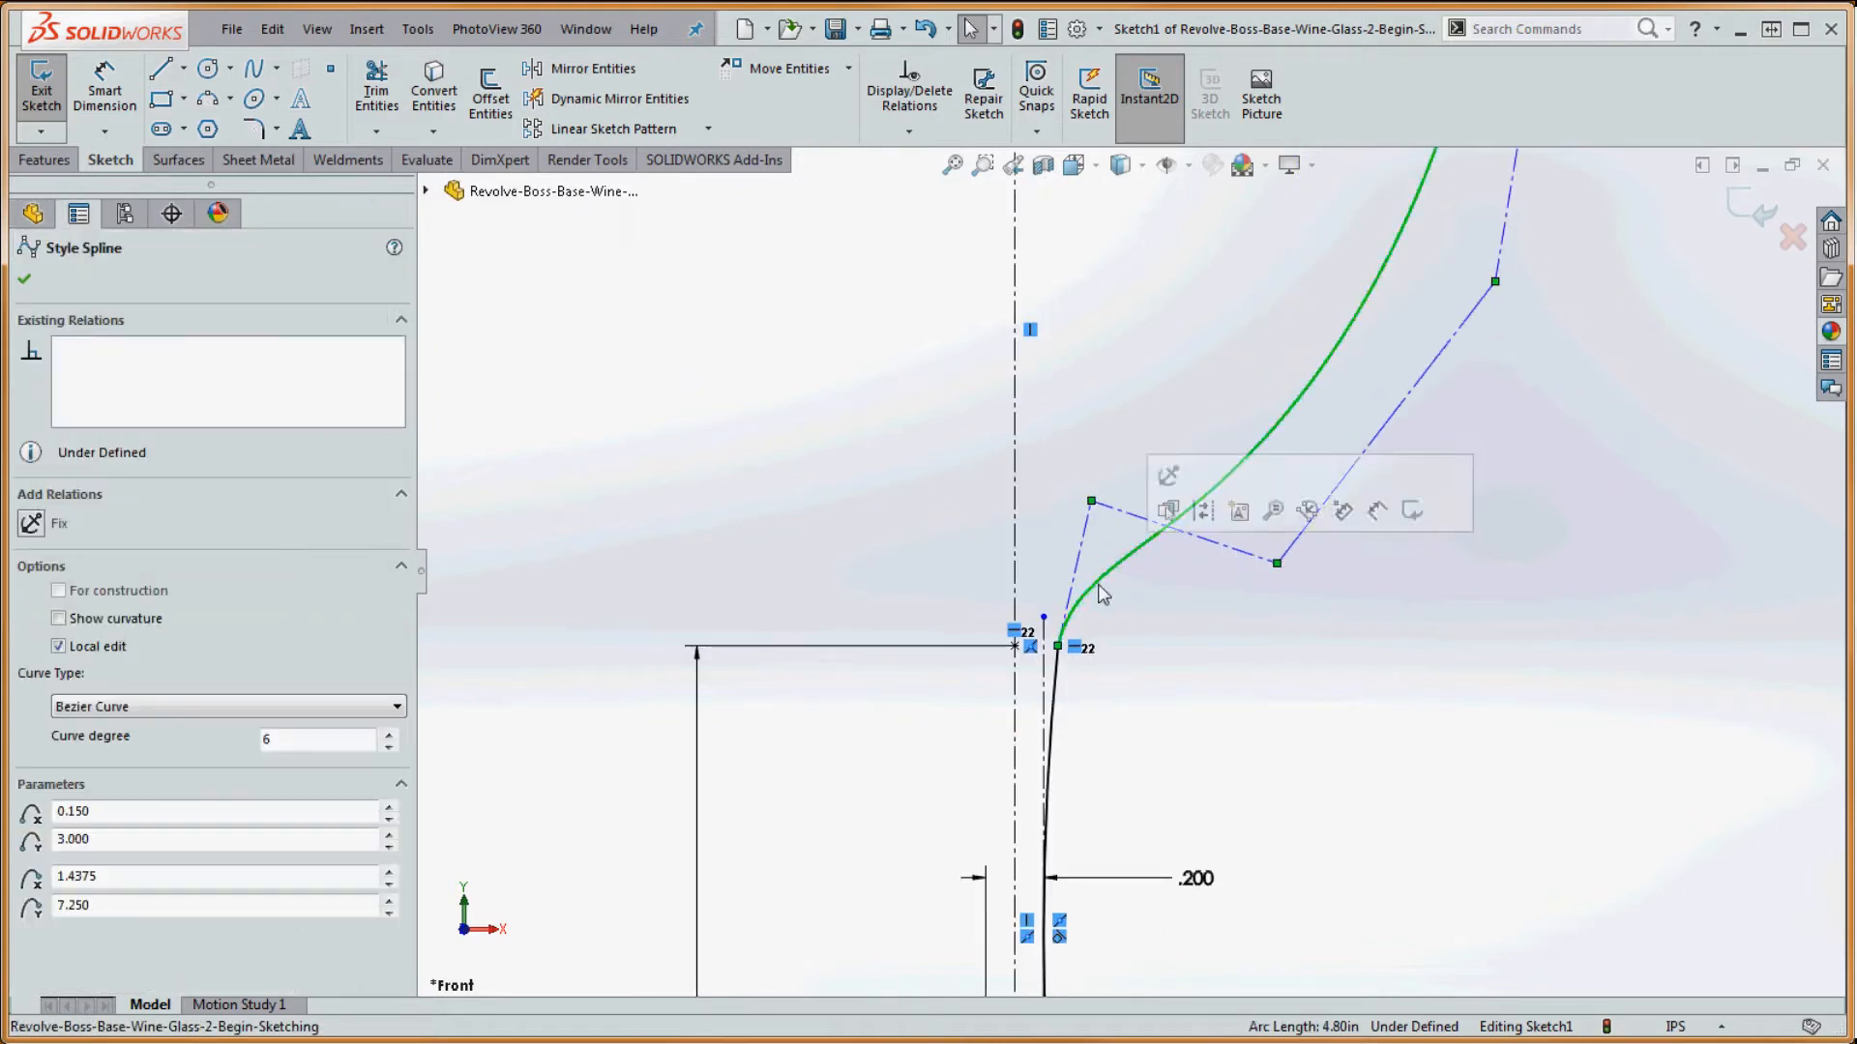
left_click(1055, 704, "ctrl")
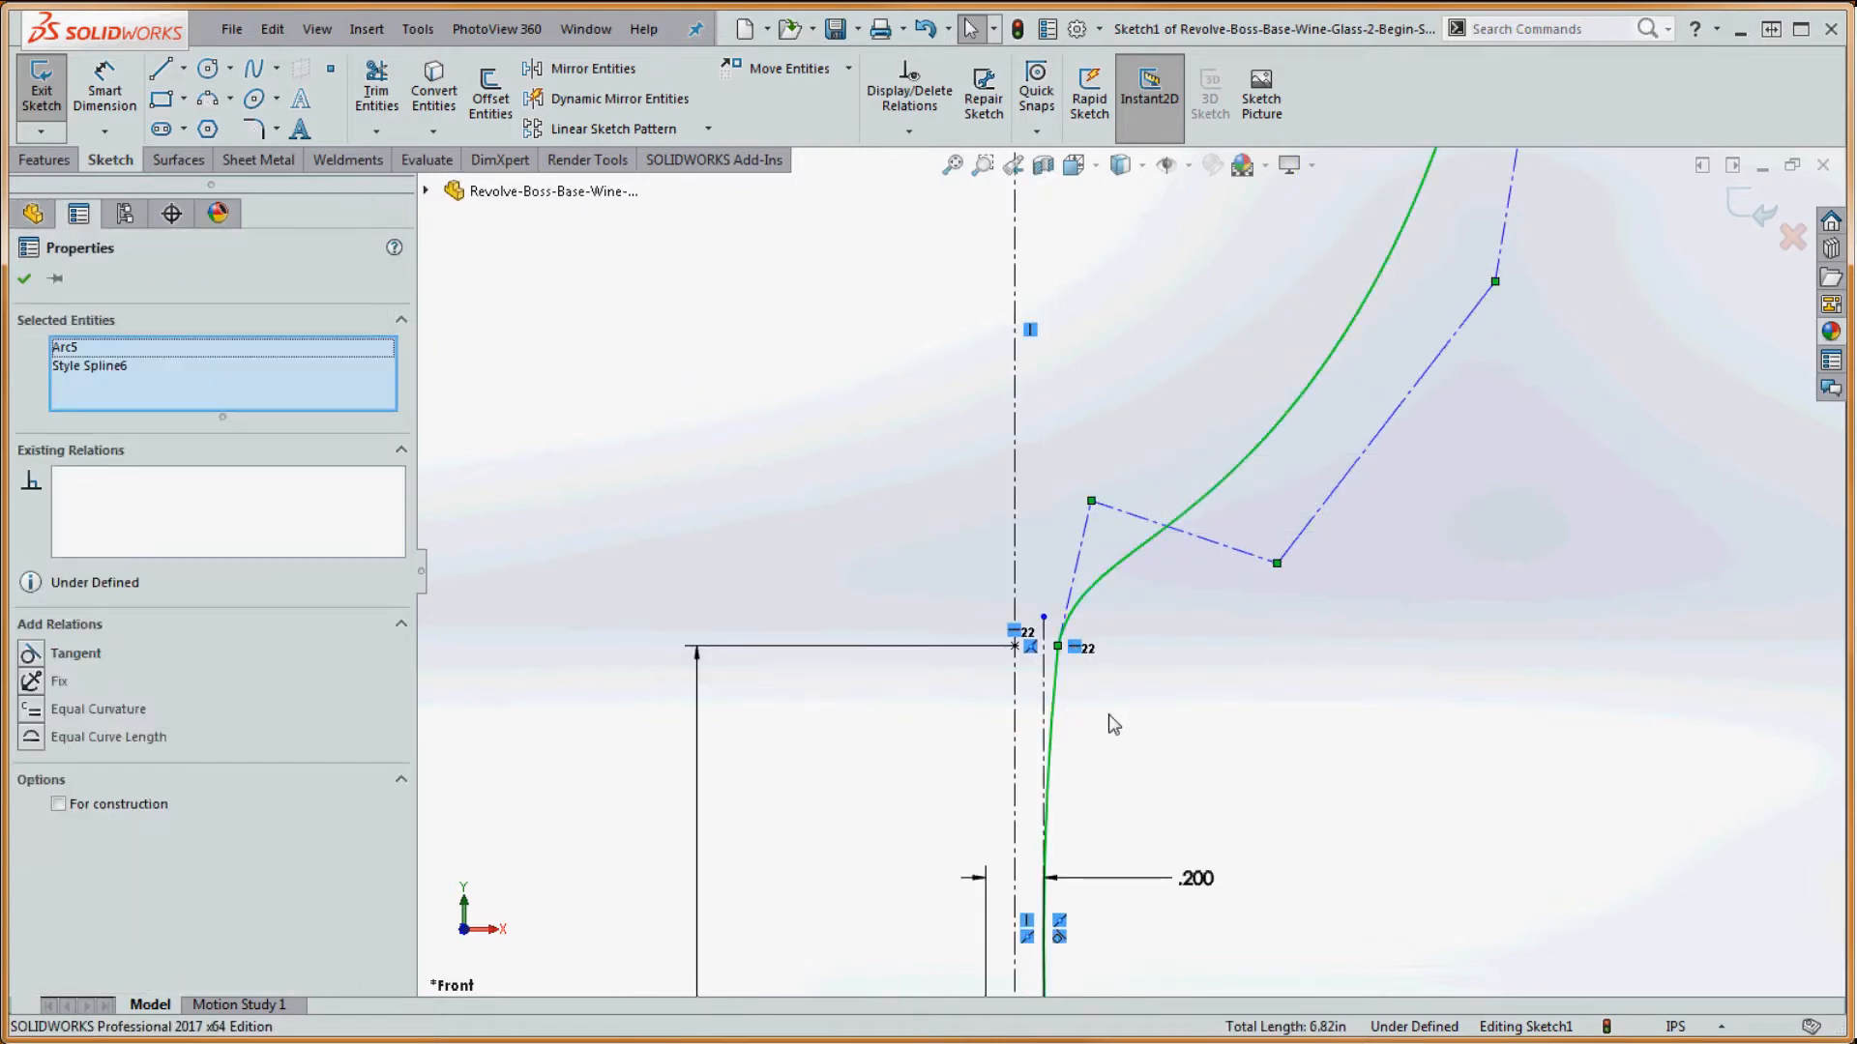
left_click(33, 656)
left_click(1259, 651)
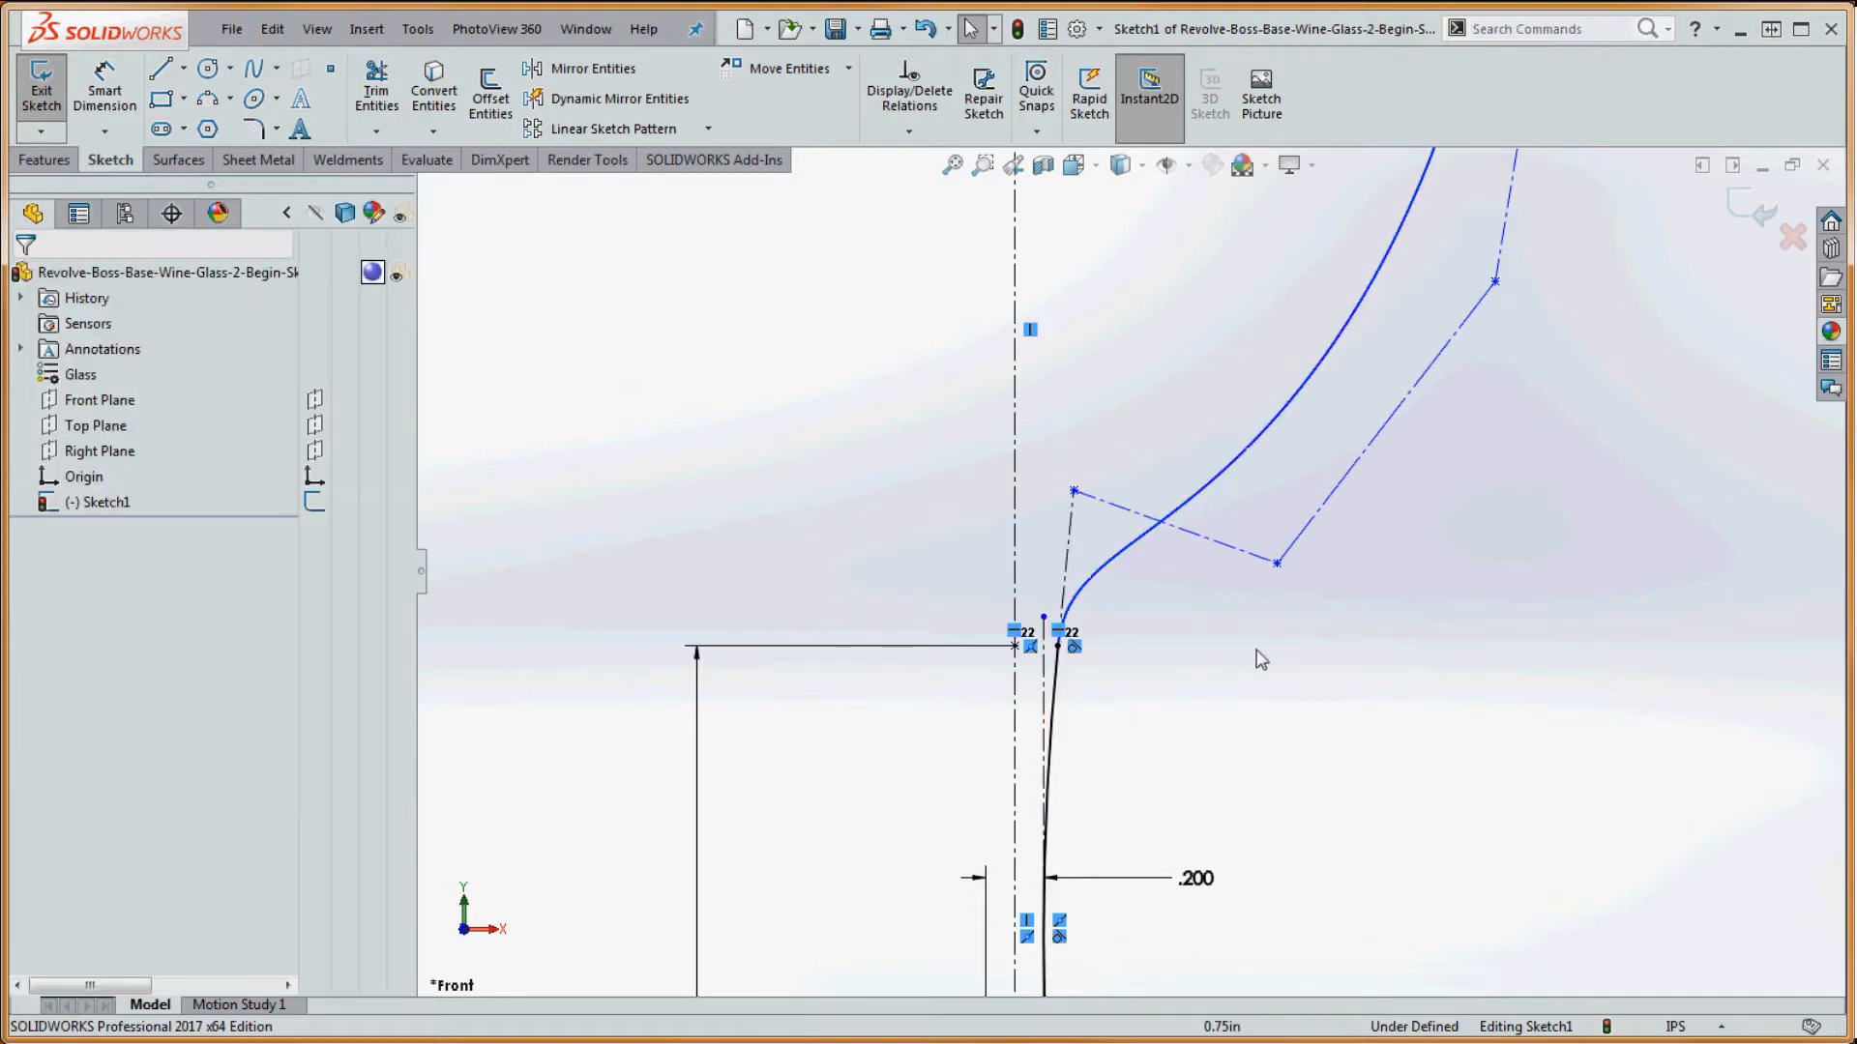
- Pull the lower bowl's outer control vertex slightly inward to about X 1.59, Y 4.23 in
scroll(1262, 650, "up", 4)
left_click_drag(1305, 430, 1295, 436)
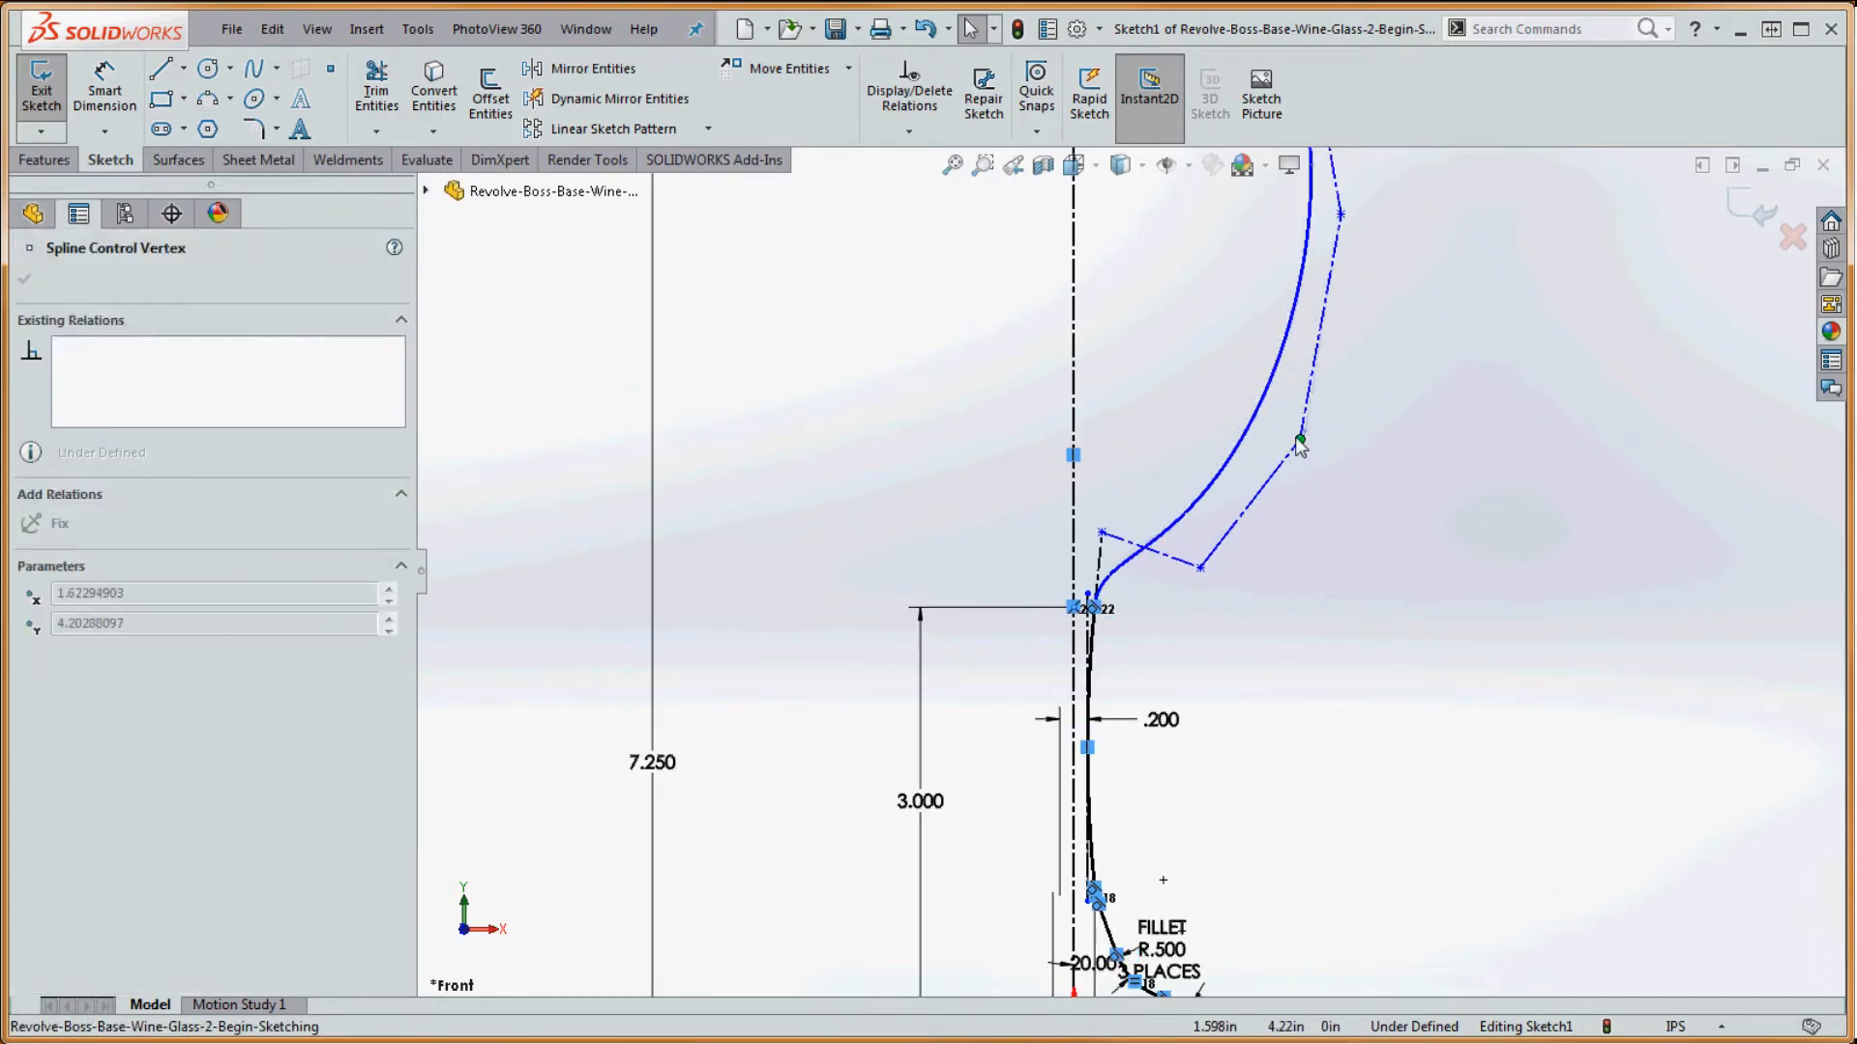
scroll(1257, 464, "up", 1)
scroll(1223, 445, "down", 3)
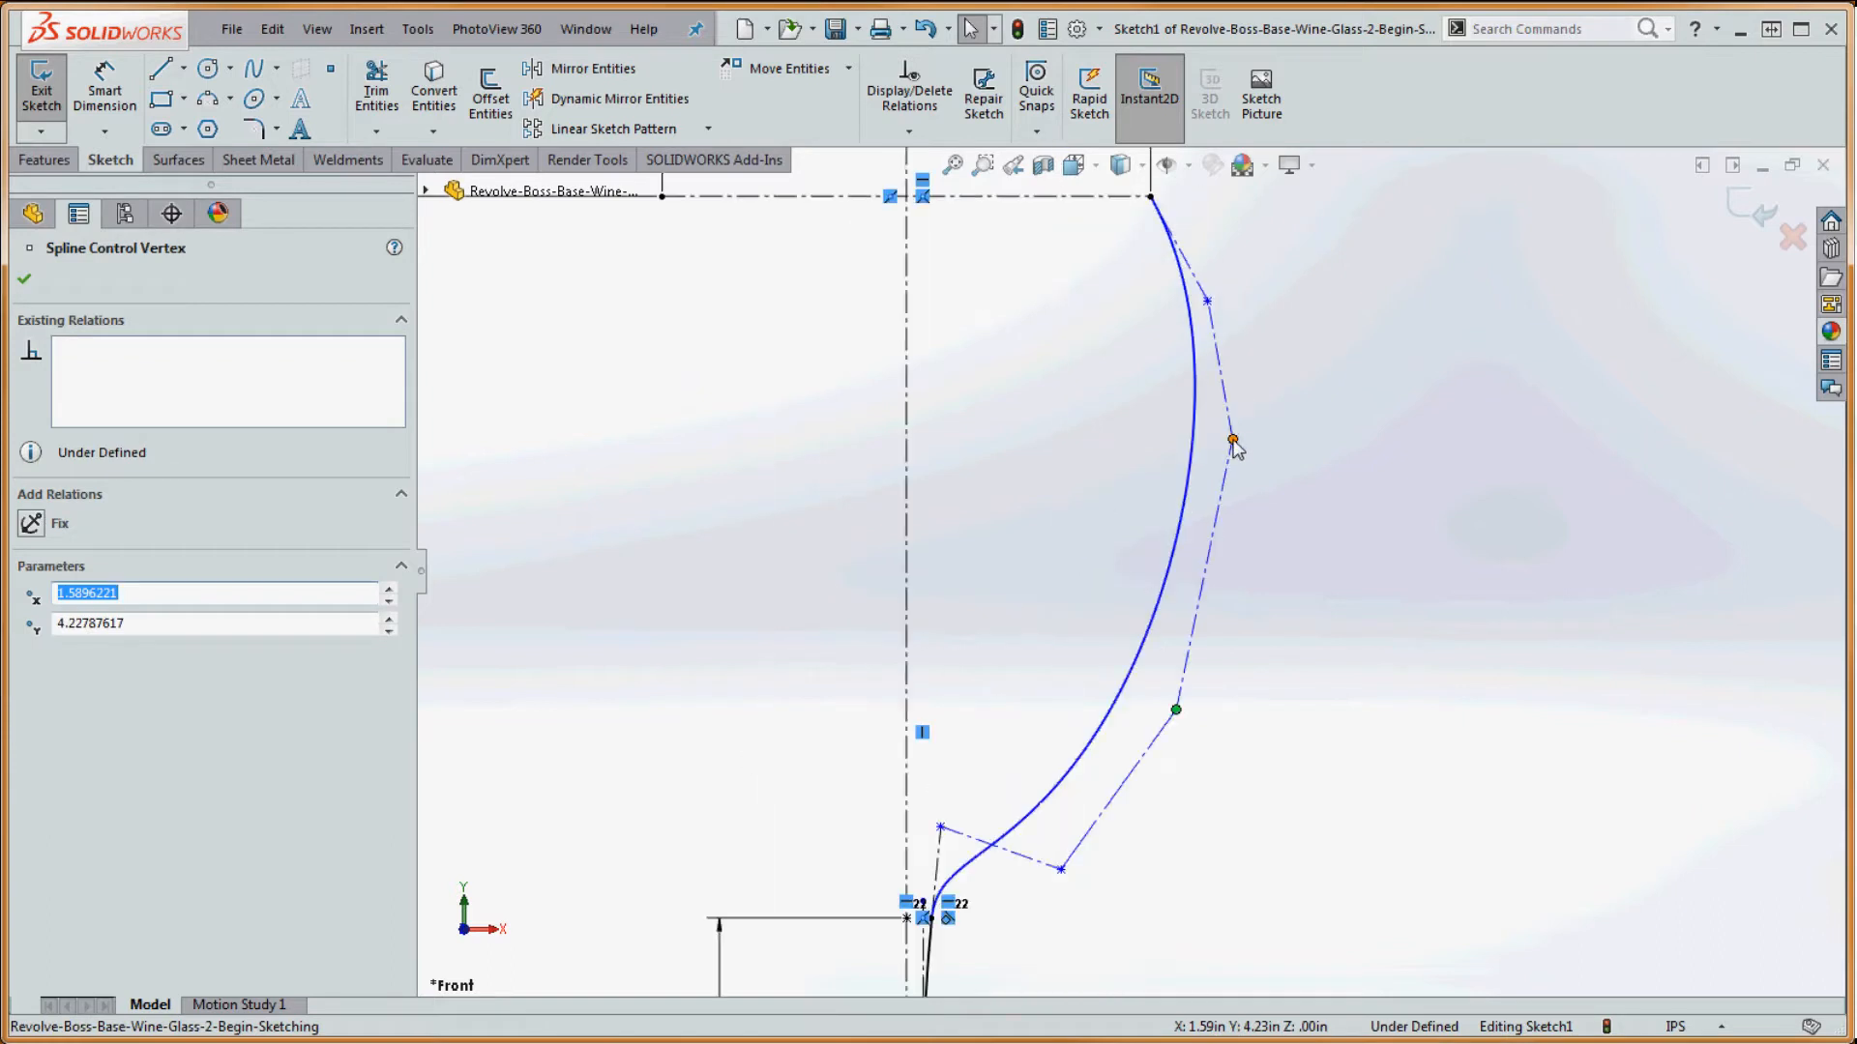
left_click(1232, 441)
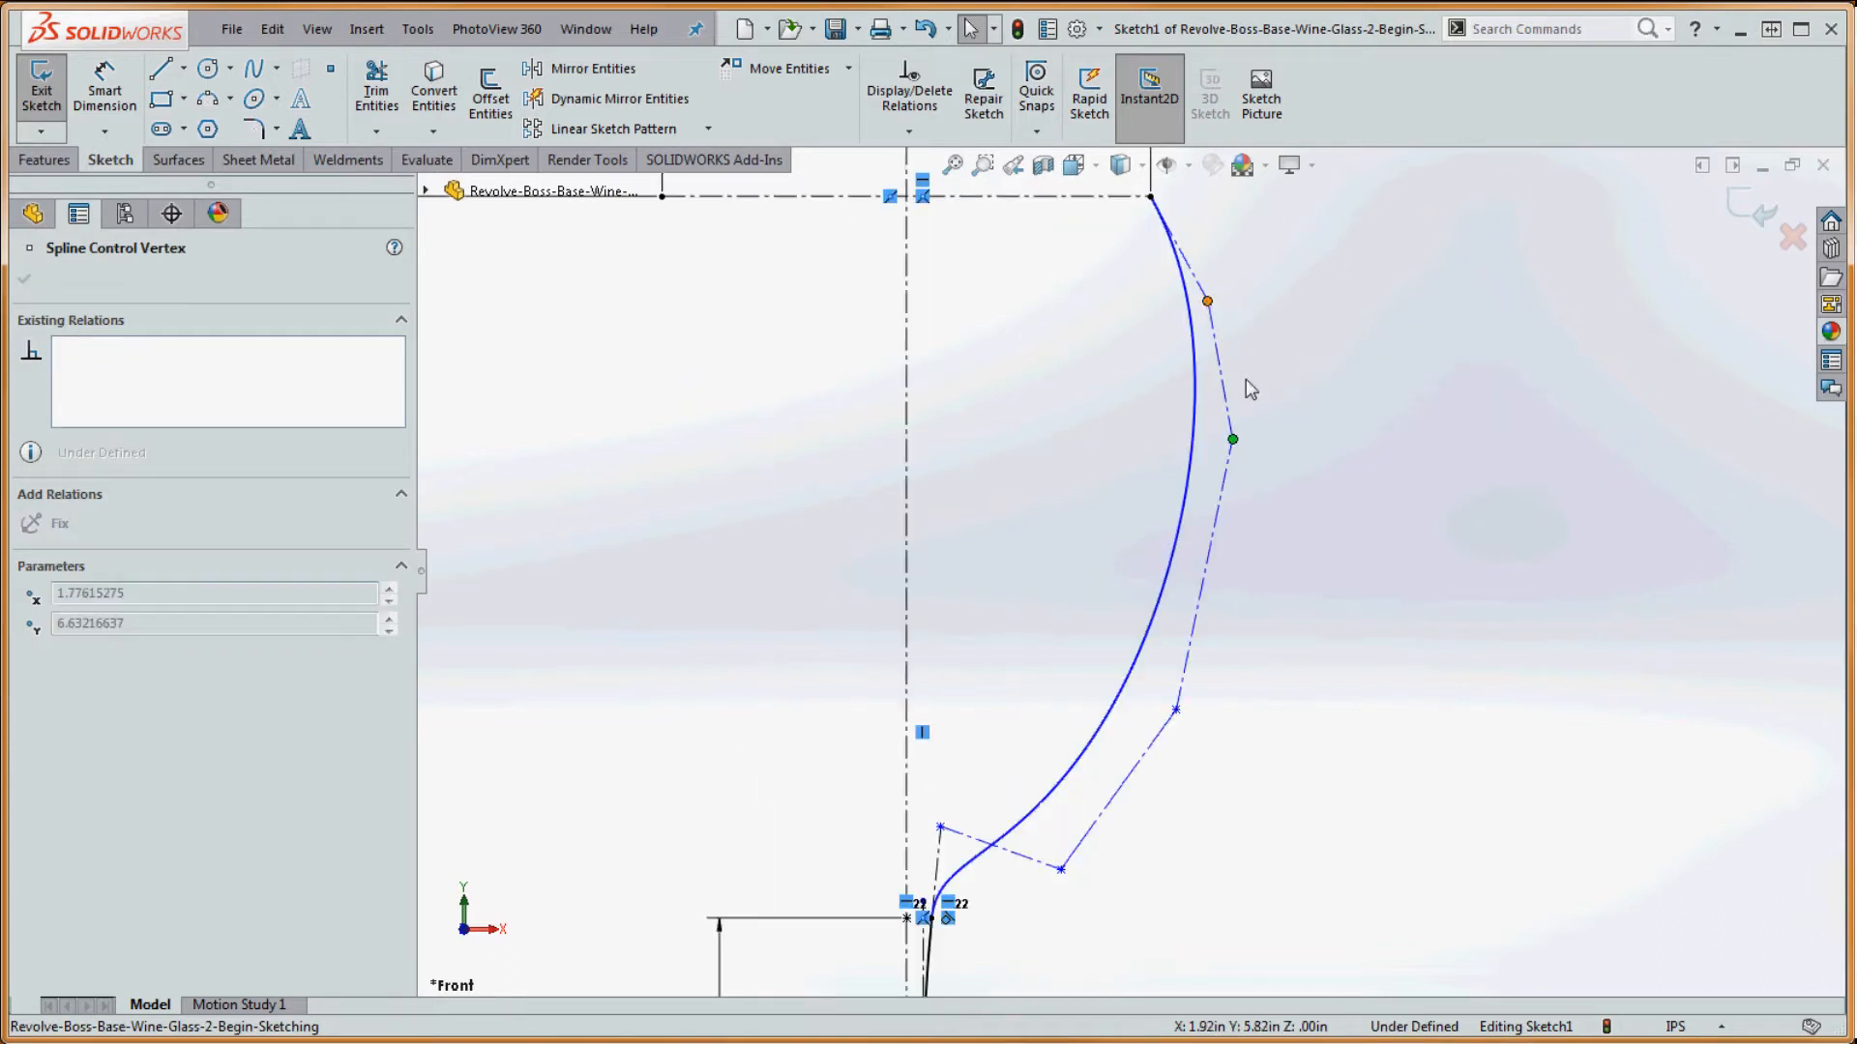
left_click(1207, 301)
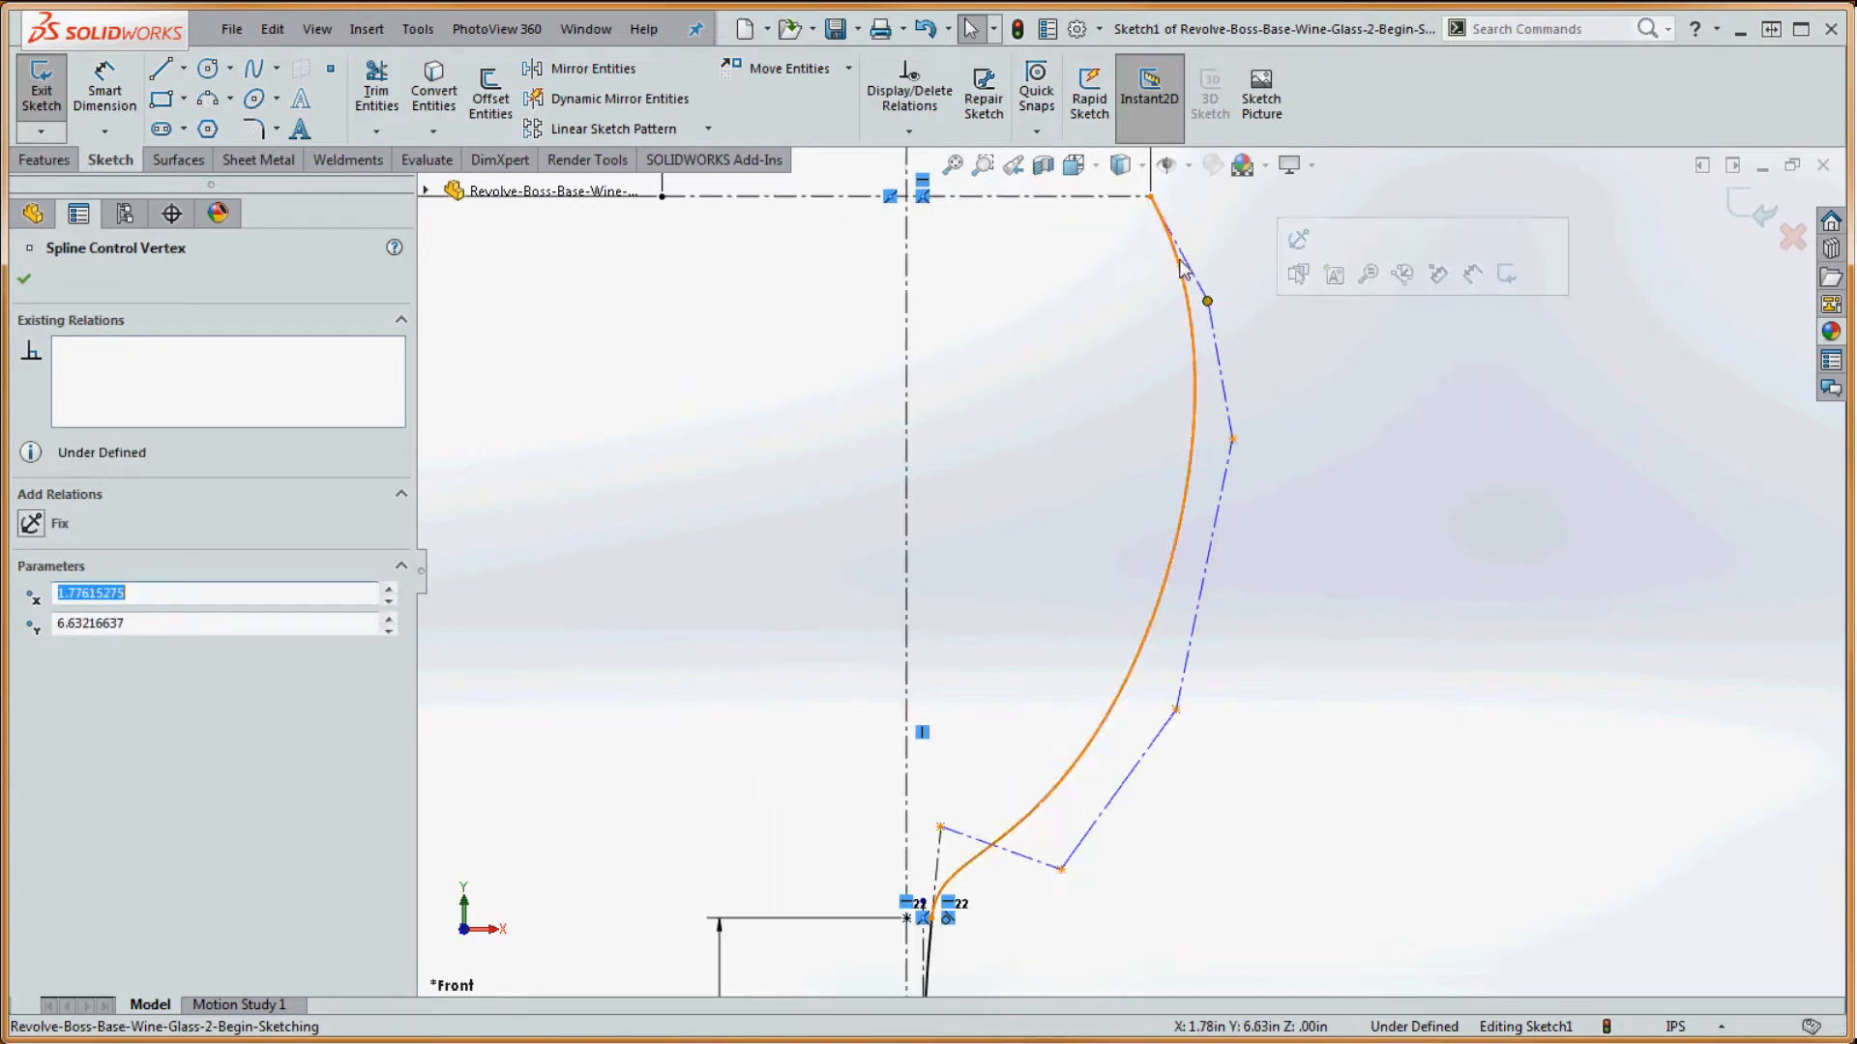
left_click(1281, 596)
- Examine the tangent transition between the stem arc and the bowl spline and the overall glass profile
scroll(1290, 596, "up", 2)
scroll(1059, 782, "down", 1)
scroll(1037, 688, "down", 5)
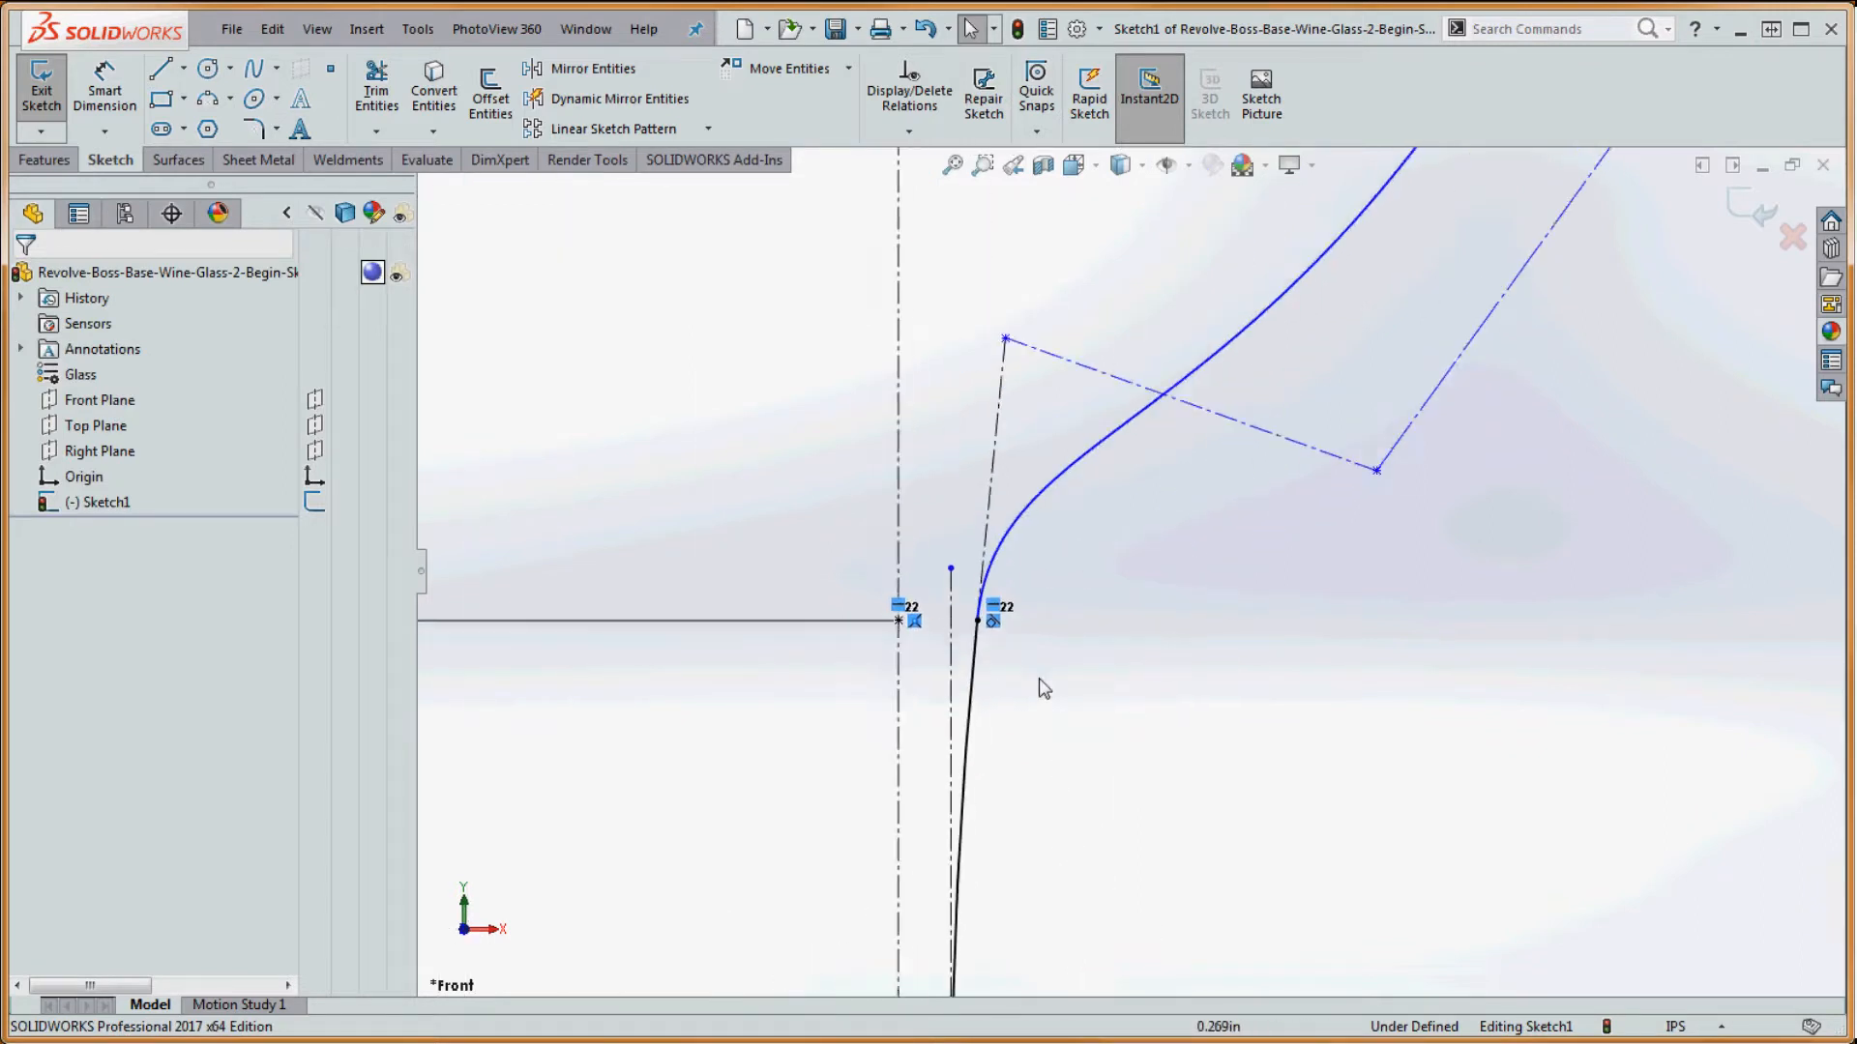
scroll(1130, 660, "up", 8)
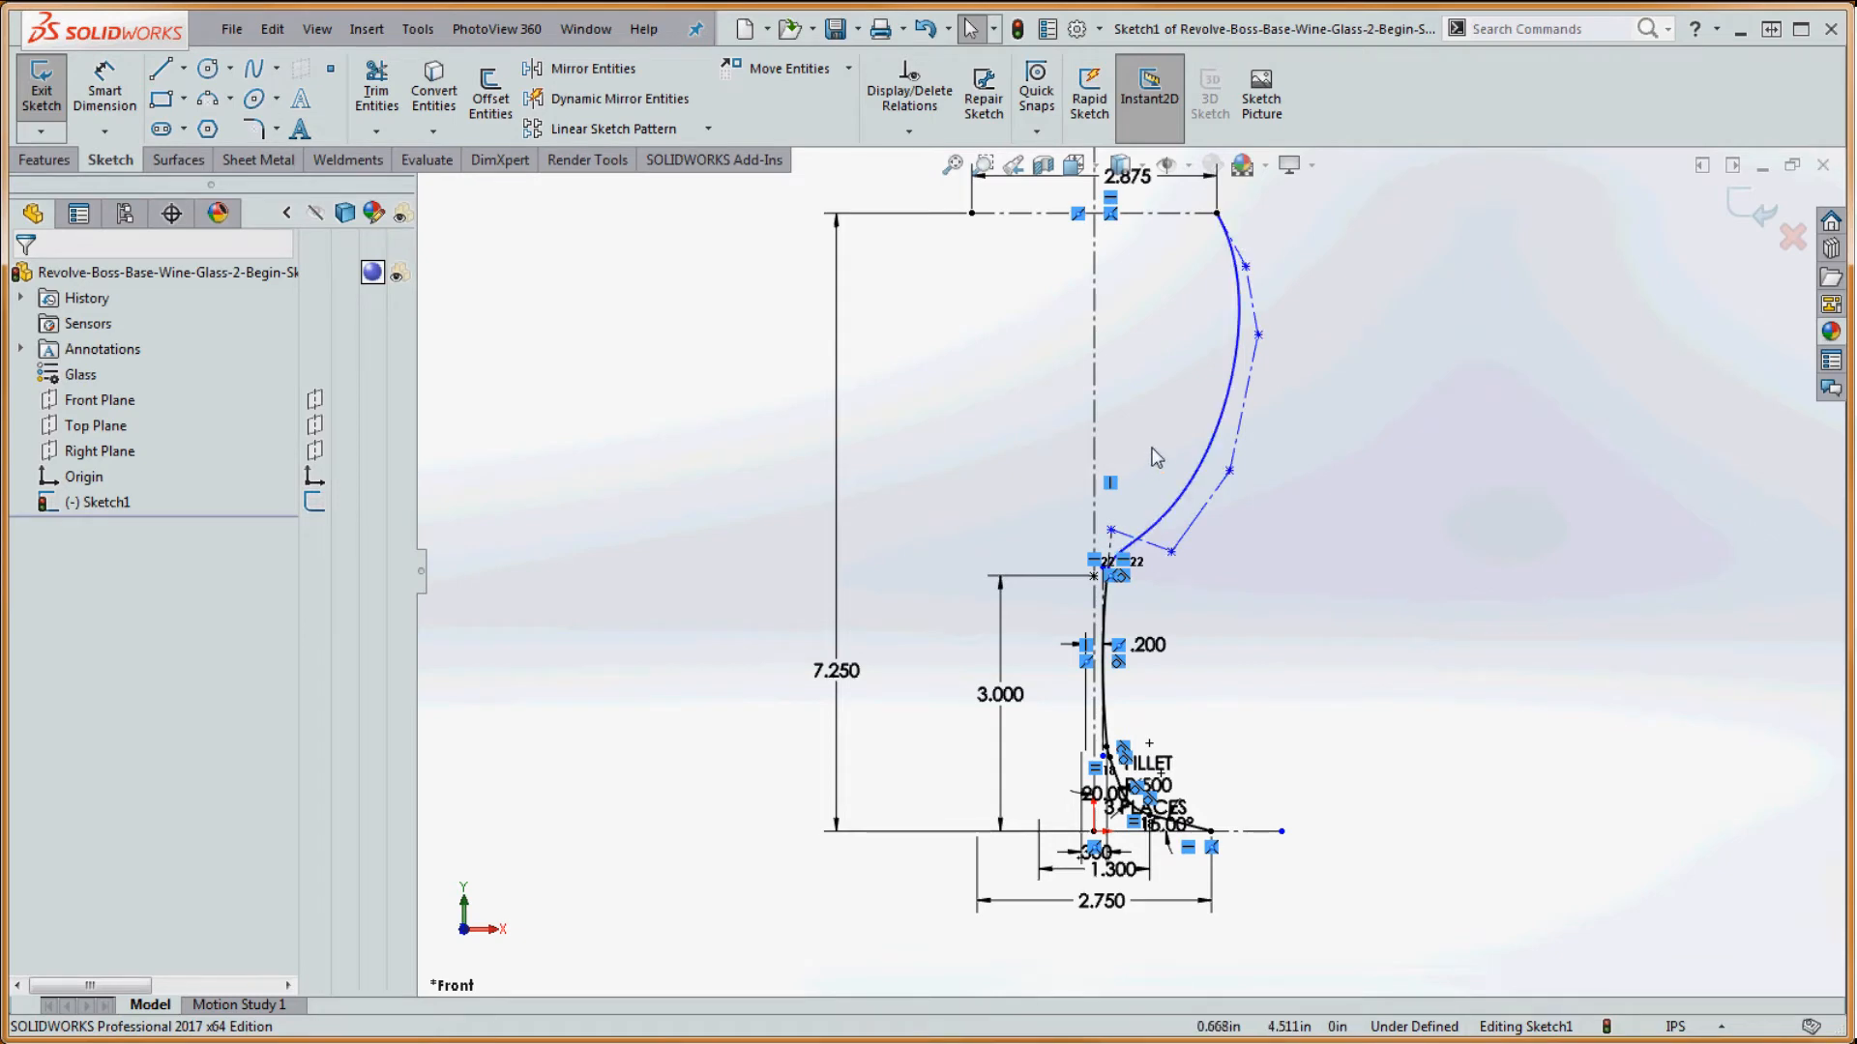
scroll(1132, 580, "down", 8)
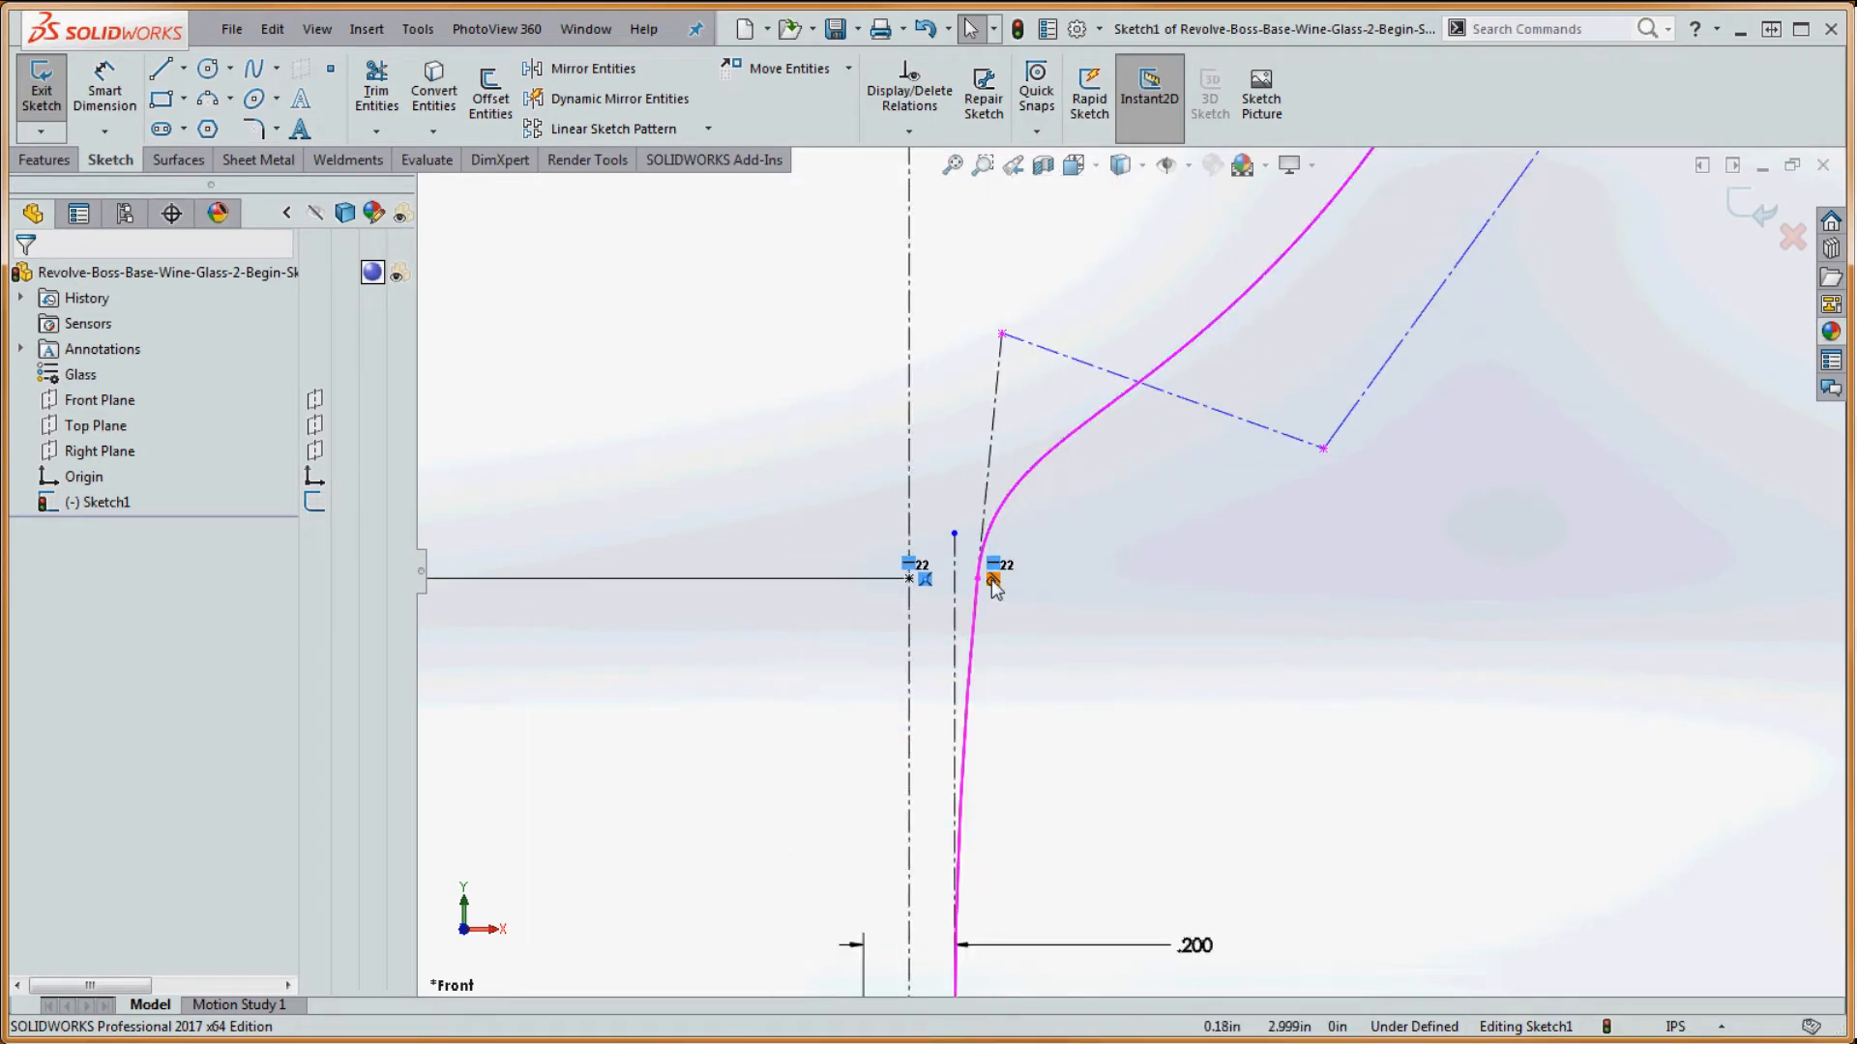
scroll(1103, 633, "up", 5)
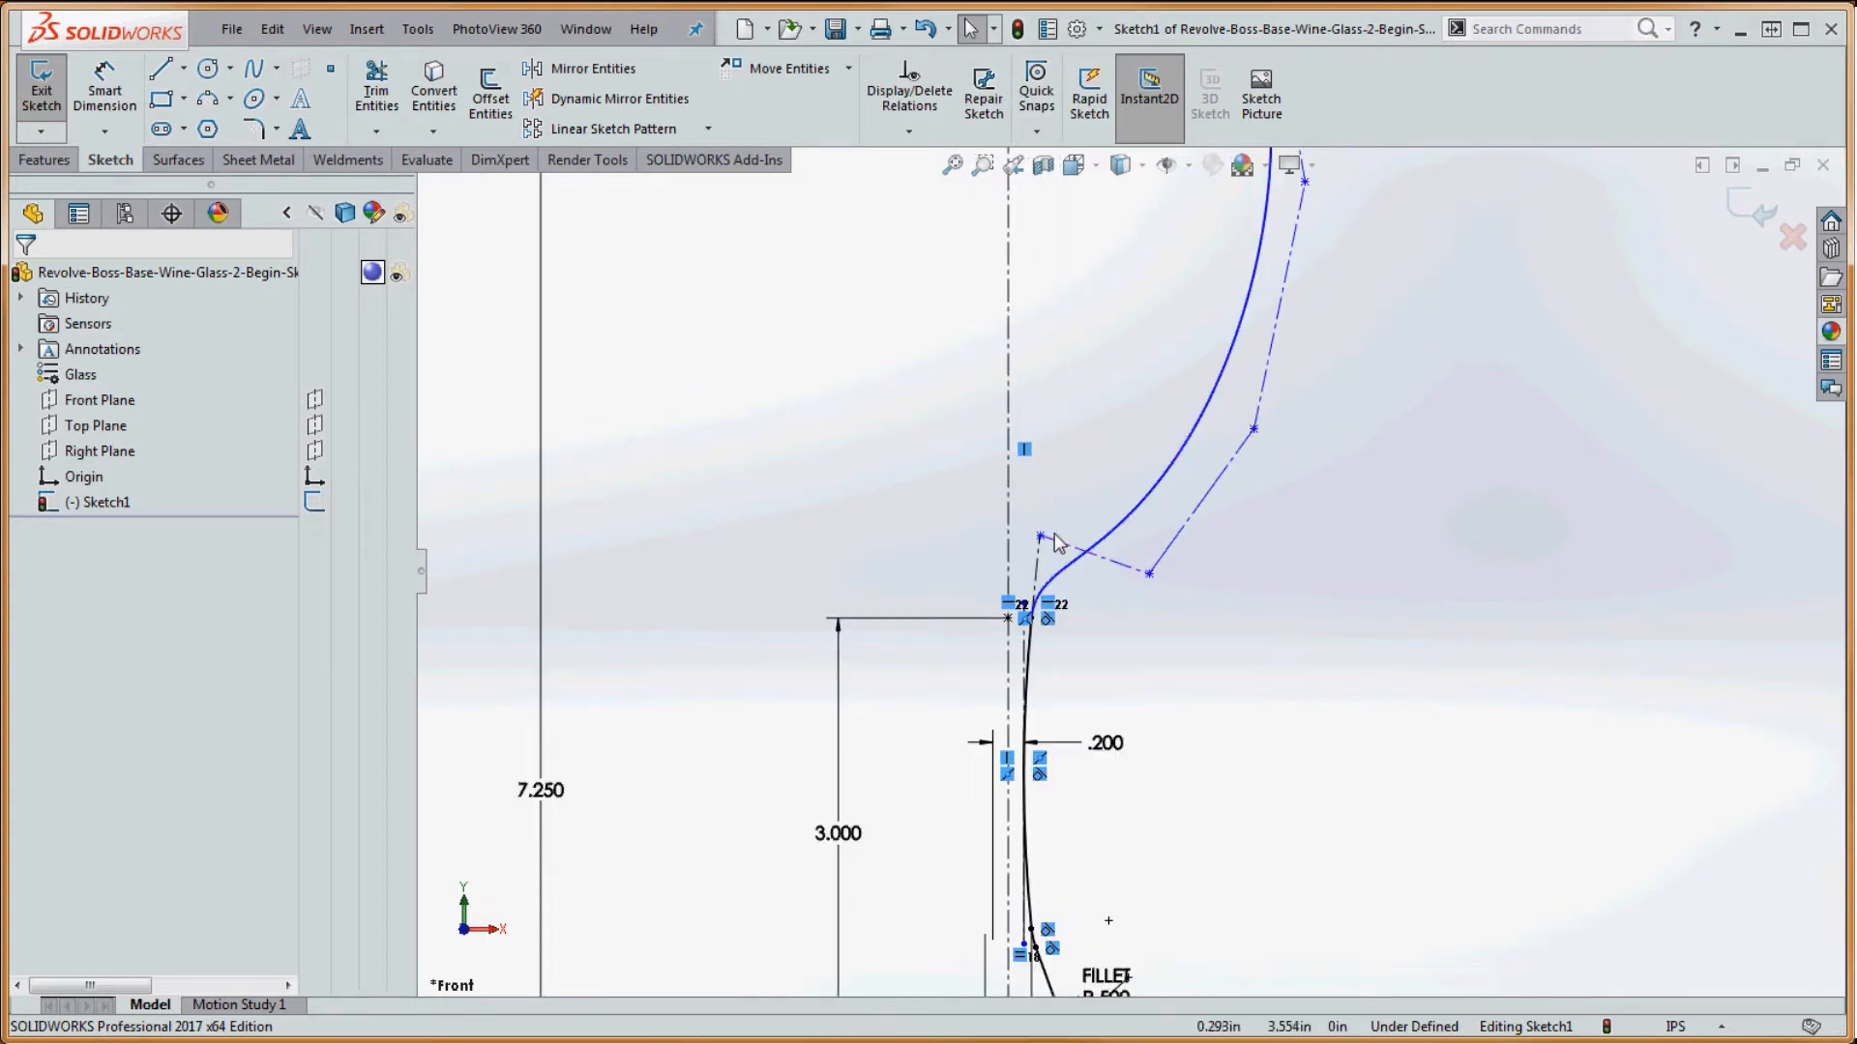
scroll(1025, 543, "down", 5)
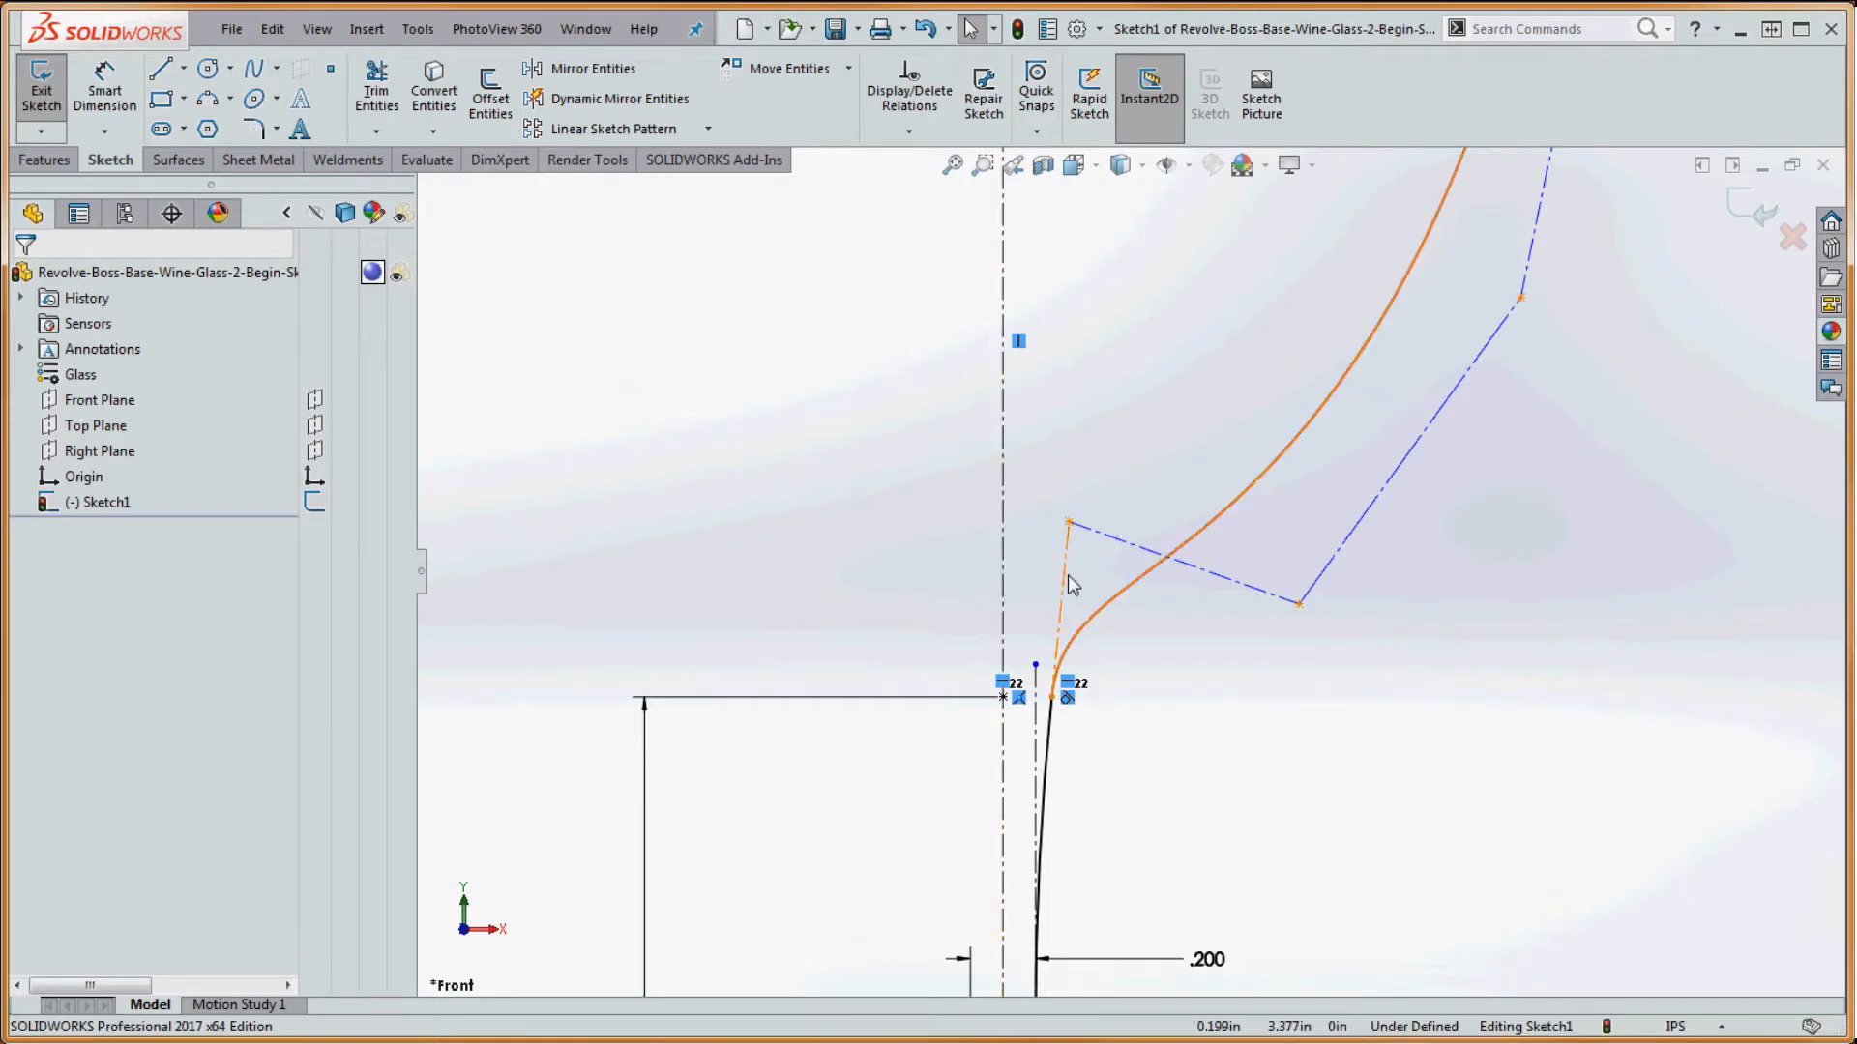
- Try to dimension the angle between the spline's lowest control segment and the vertical centerline as 6 degrees
left_click(105, 85)
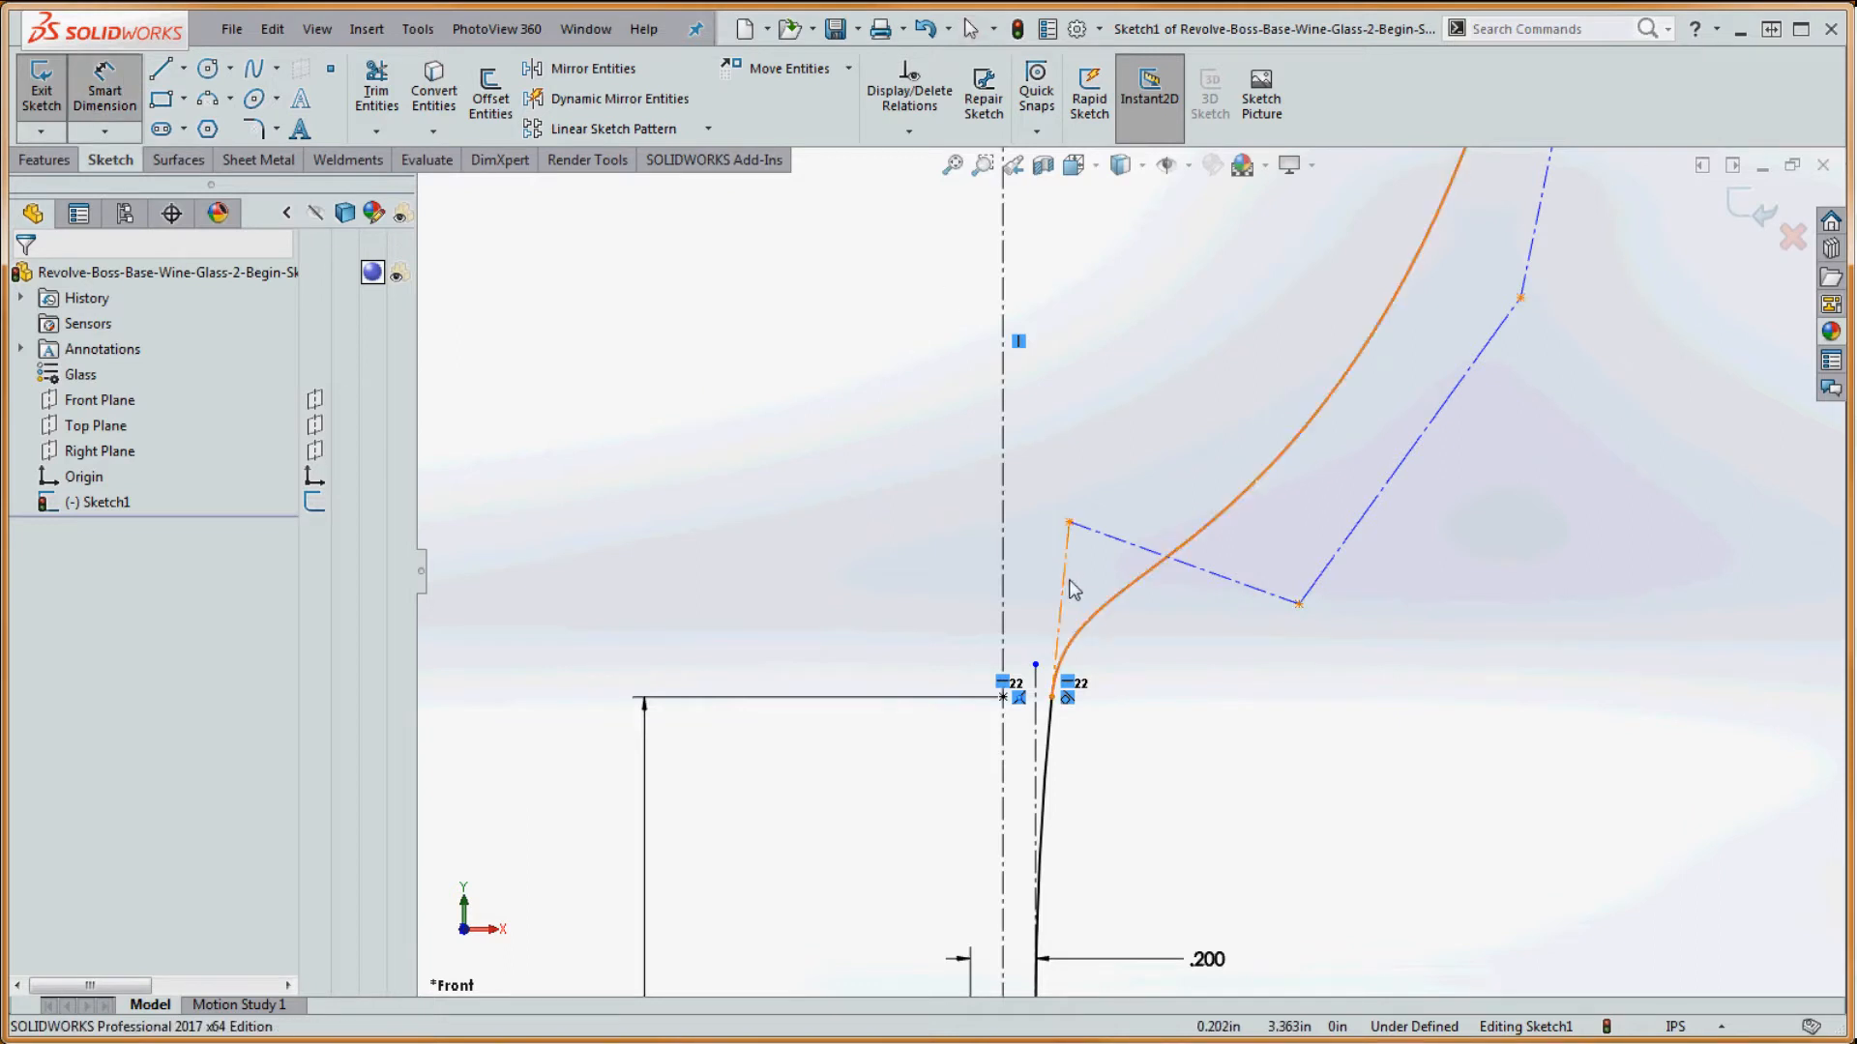
left_click(1061, 580)
left_click(1003, 561)
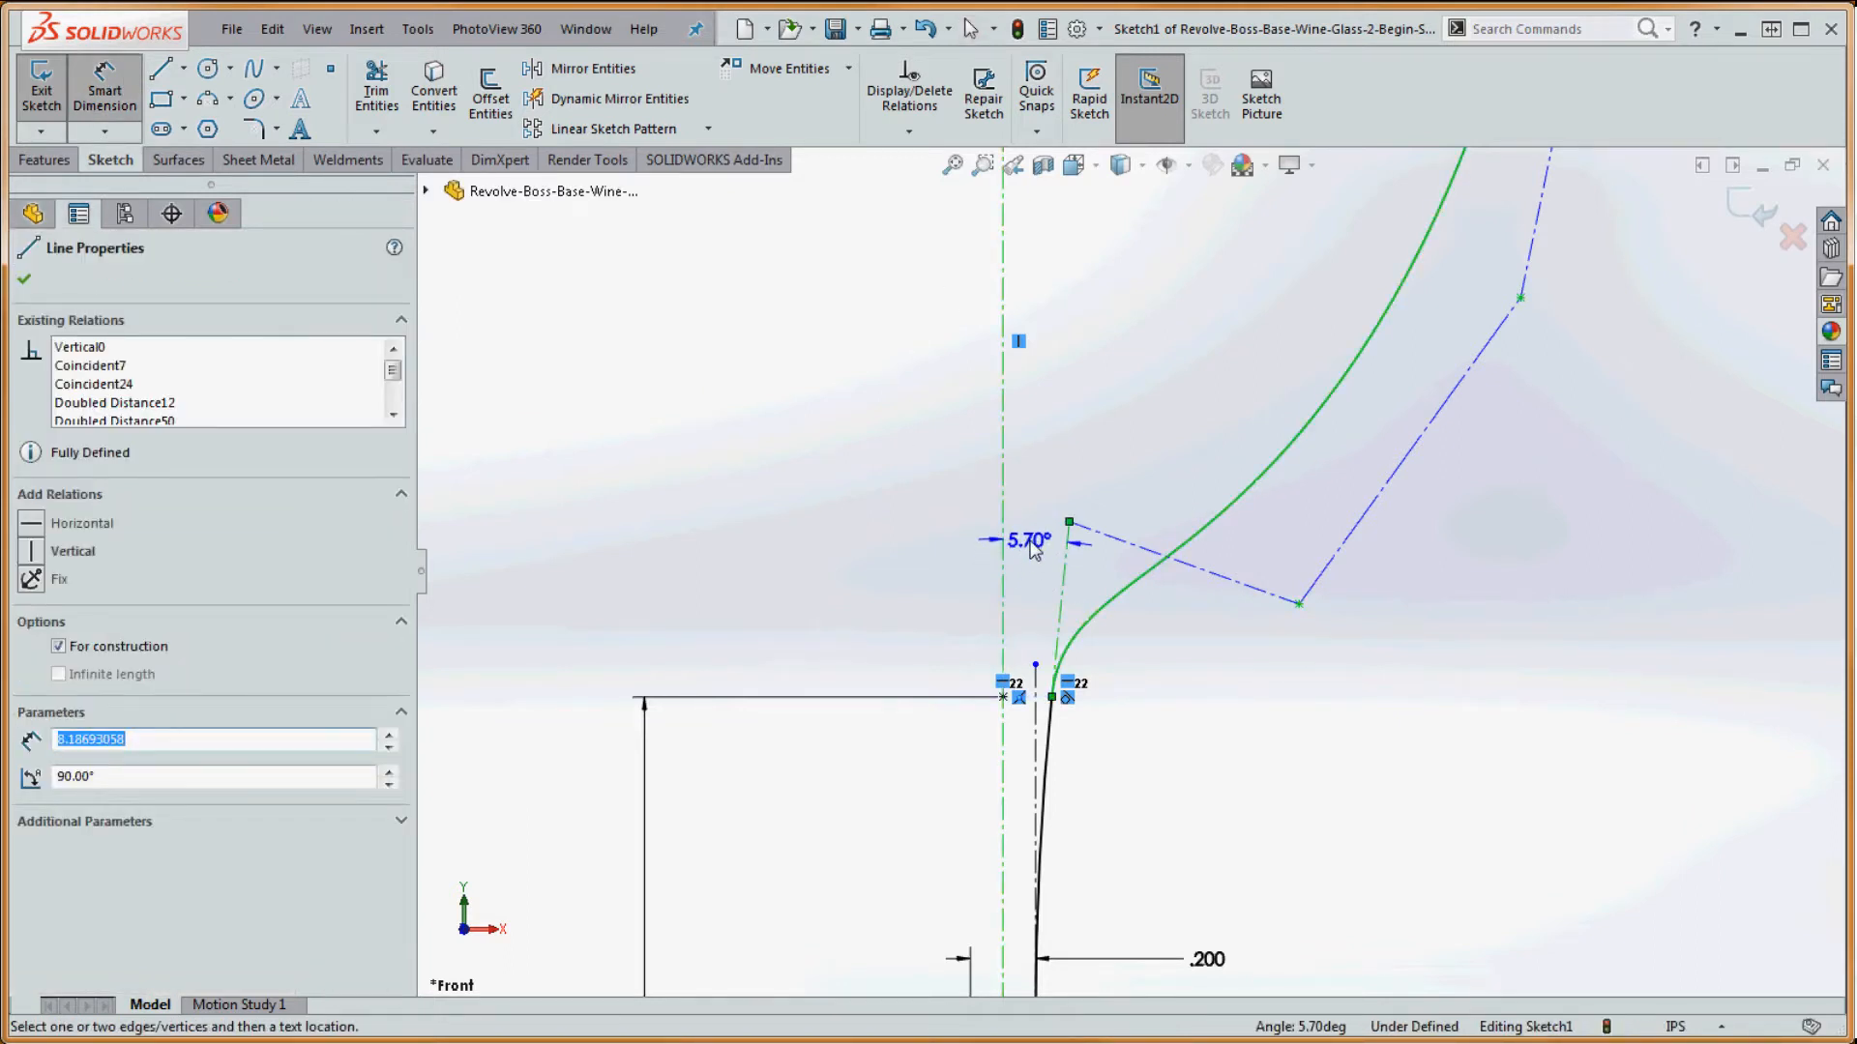
left_click(1033, 544)
type("6.00deg")
key("Return")
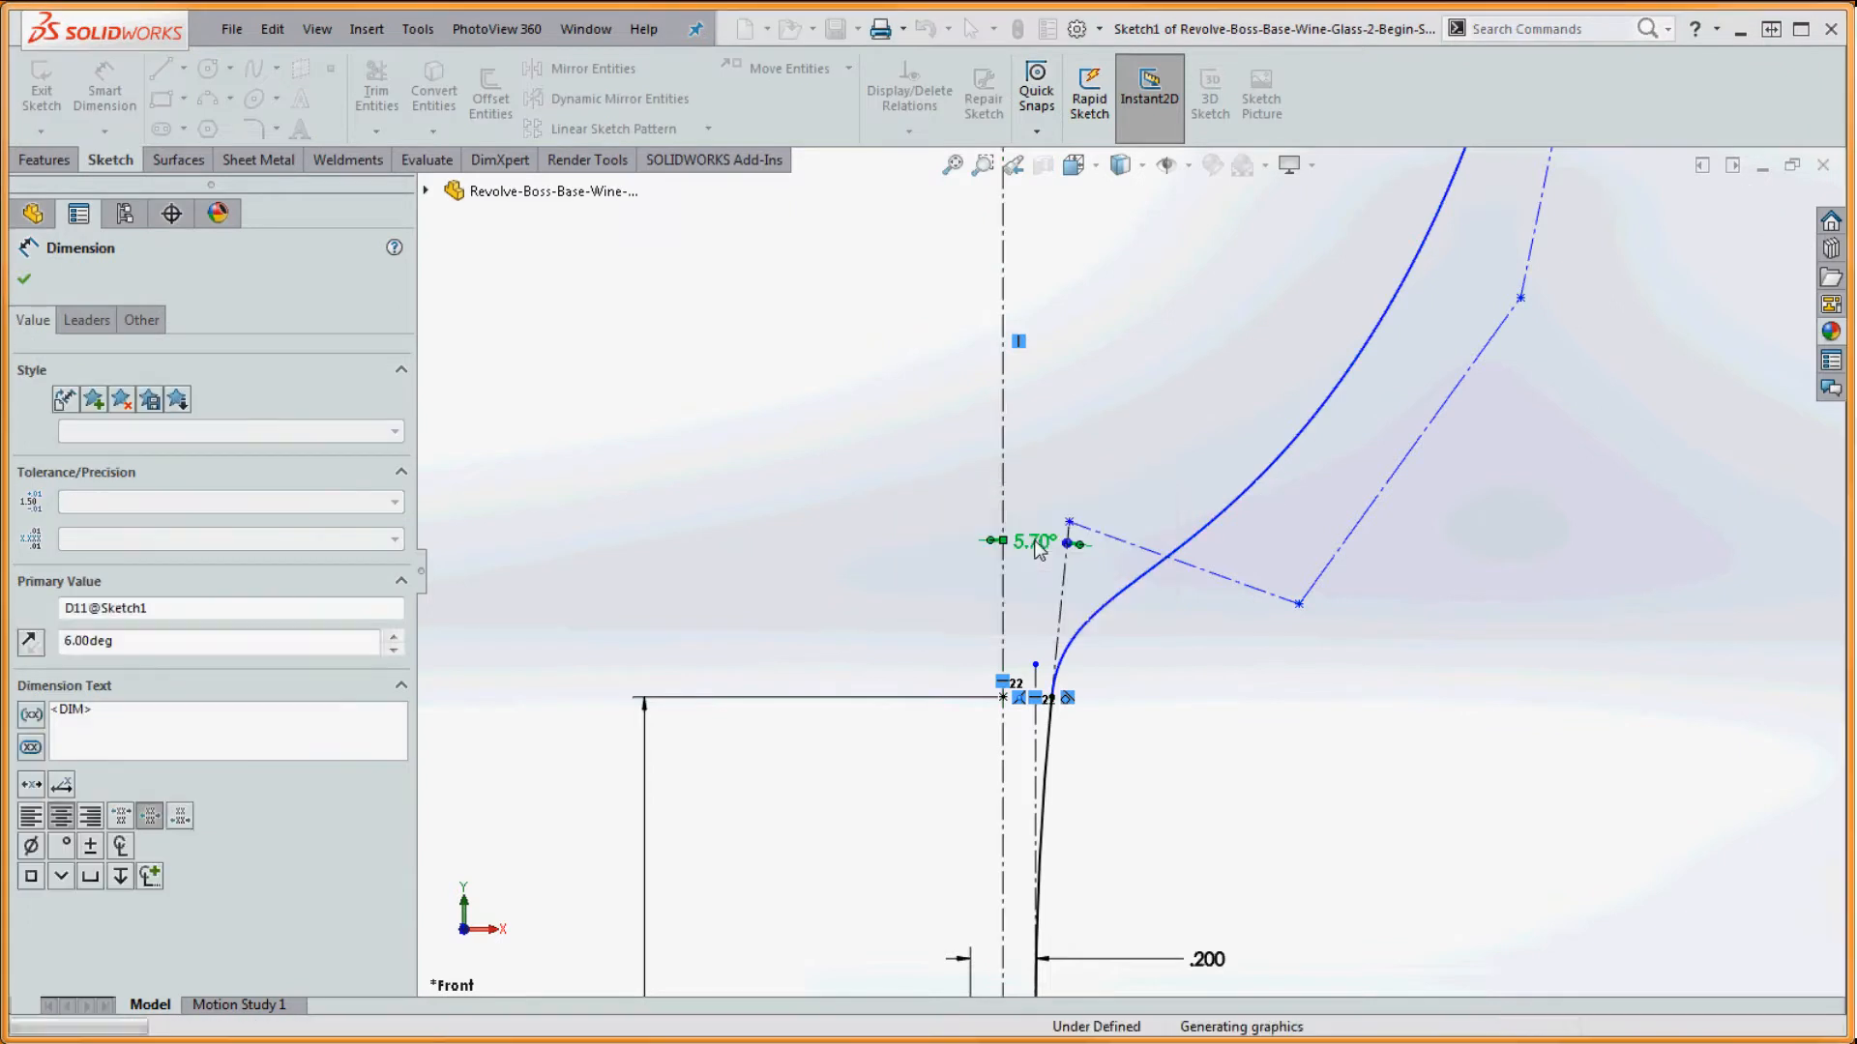
- Try to set the angle between the lowest control segment and the centerline to 5.5 degrees
left_click(1071, 512)
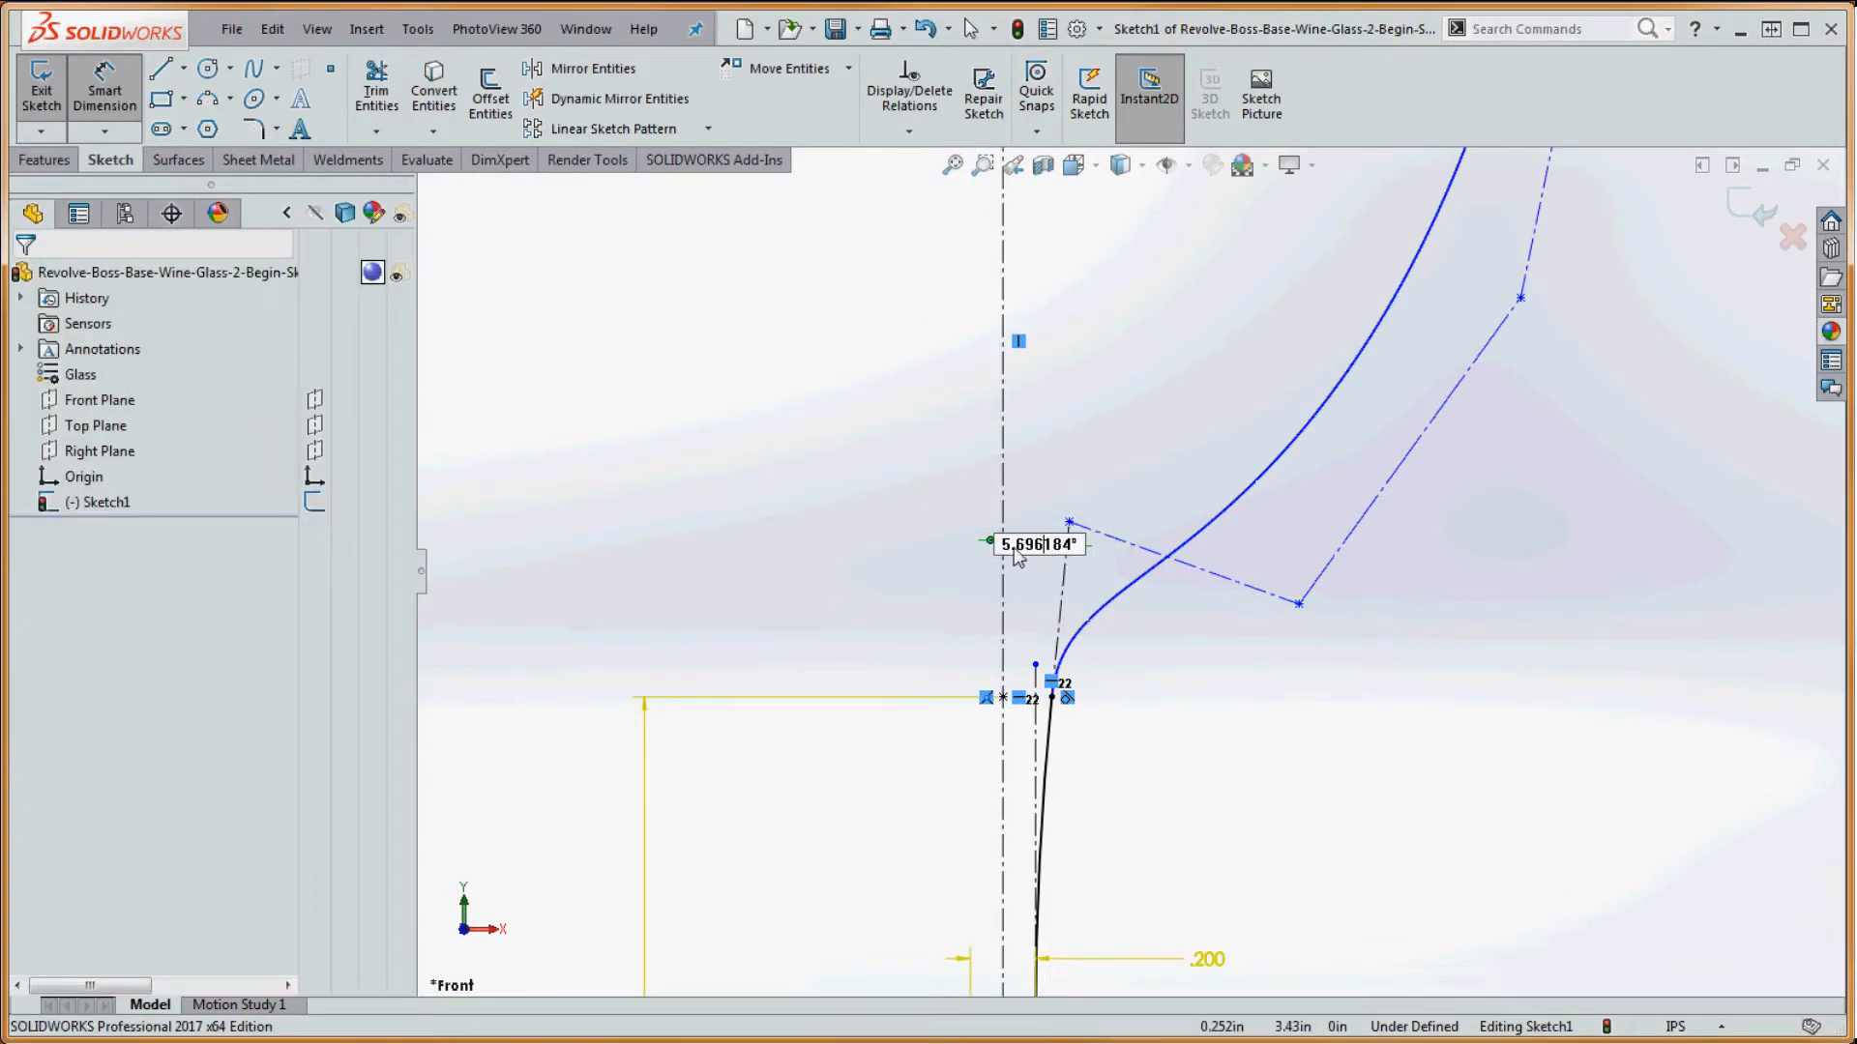
double_click(1017, 555)
type("5.5")
key("Return")
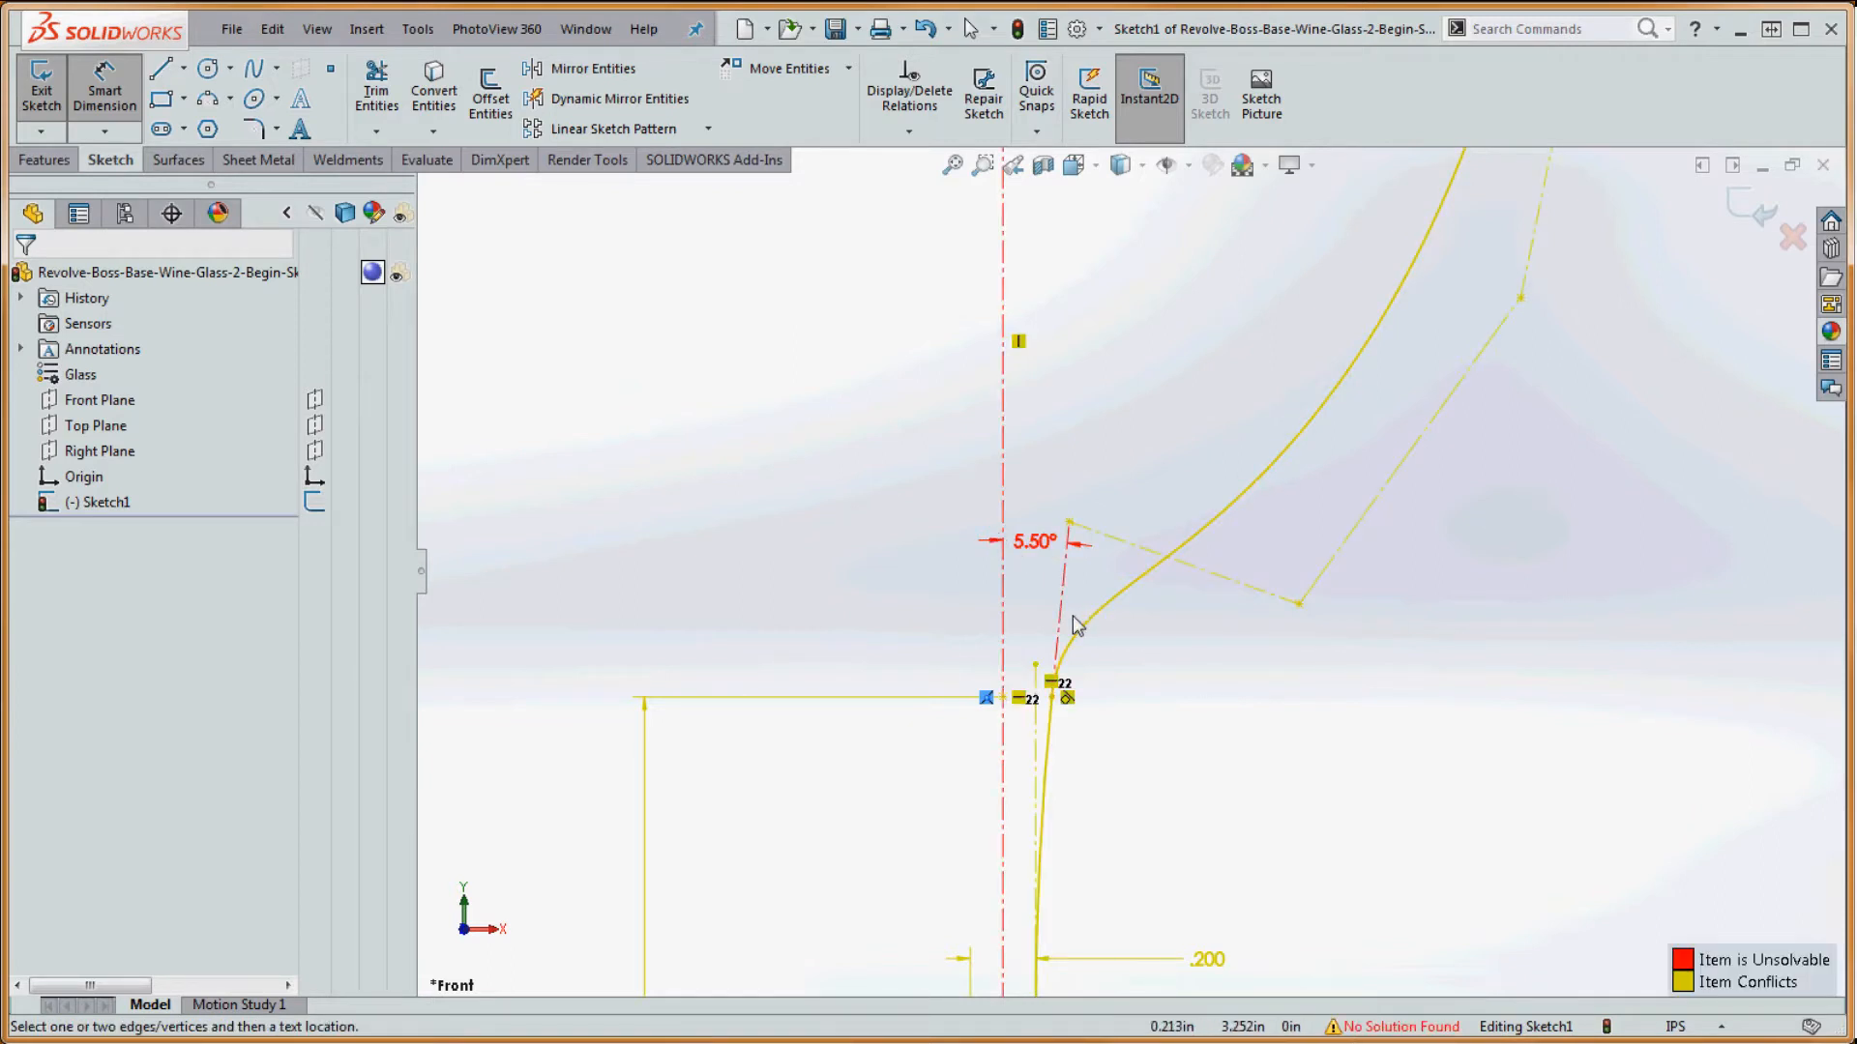
- Undo the last angle change and delete the angle dimension on the spline's lowest control segment
key("ctrl+z")
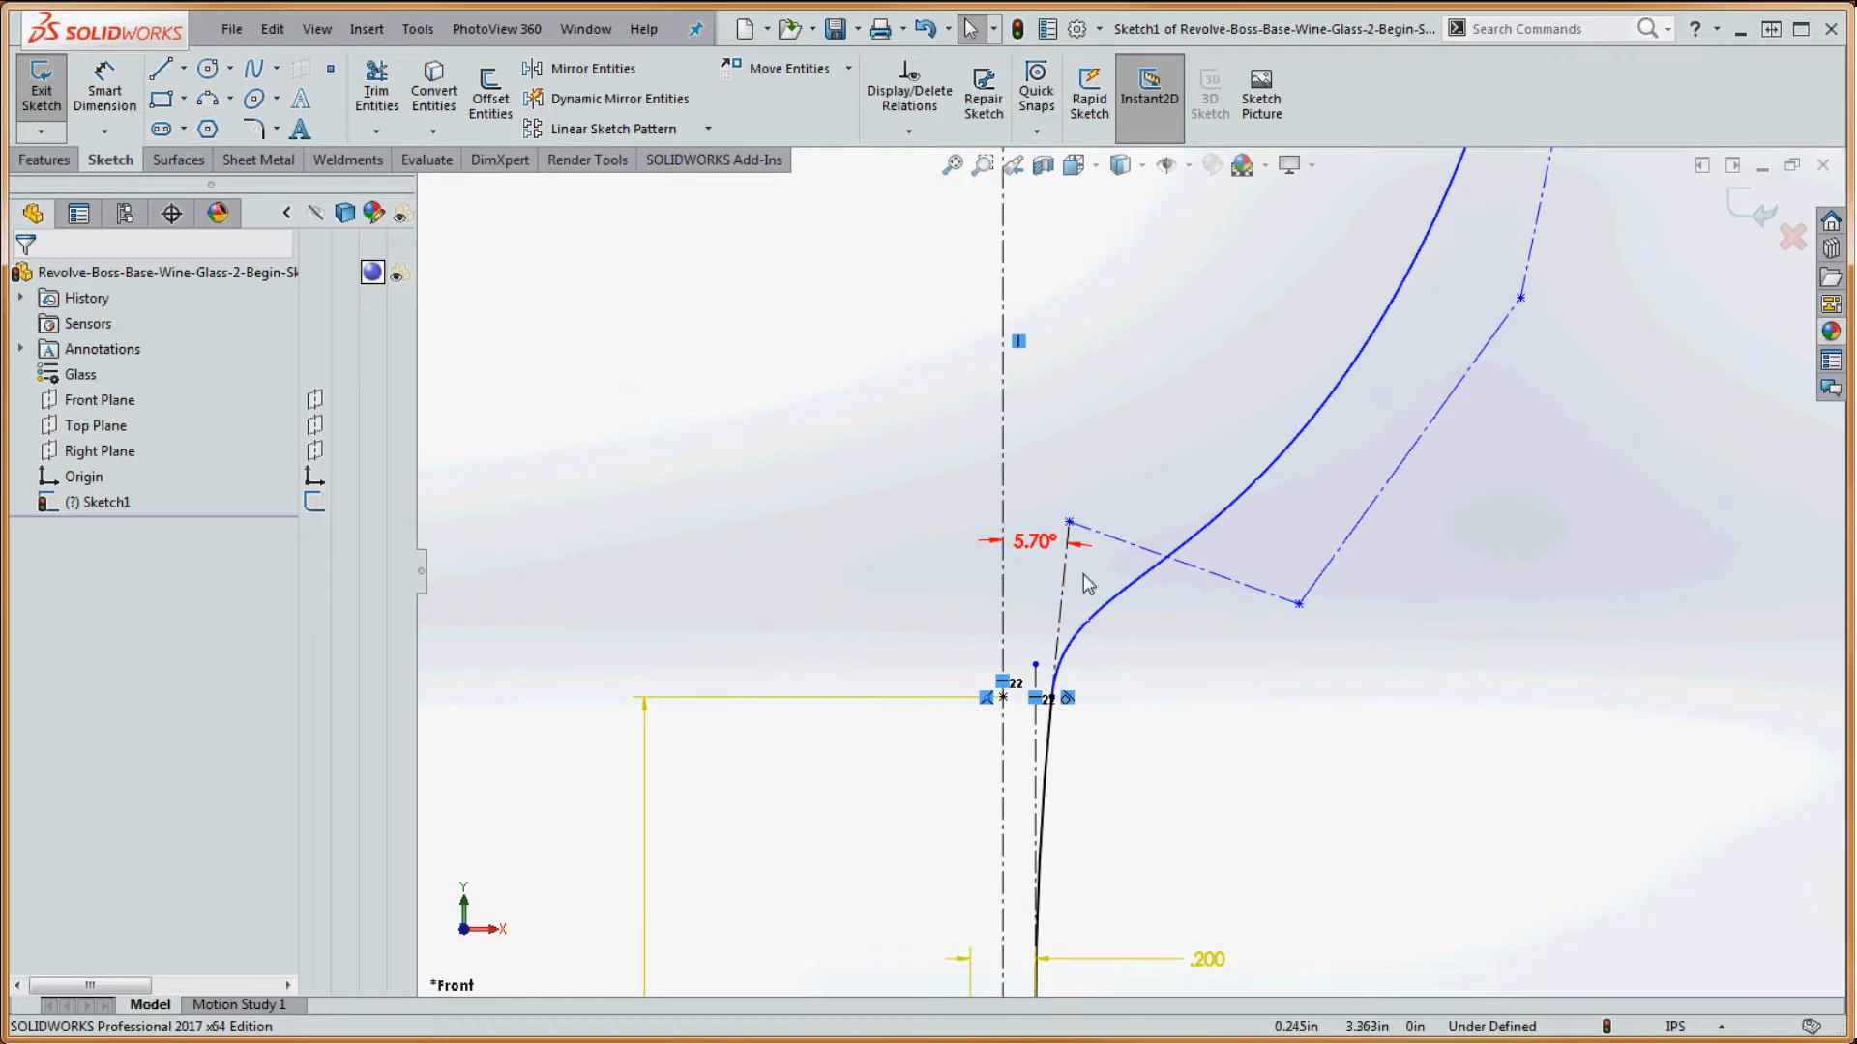
left_click(988, 542)
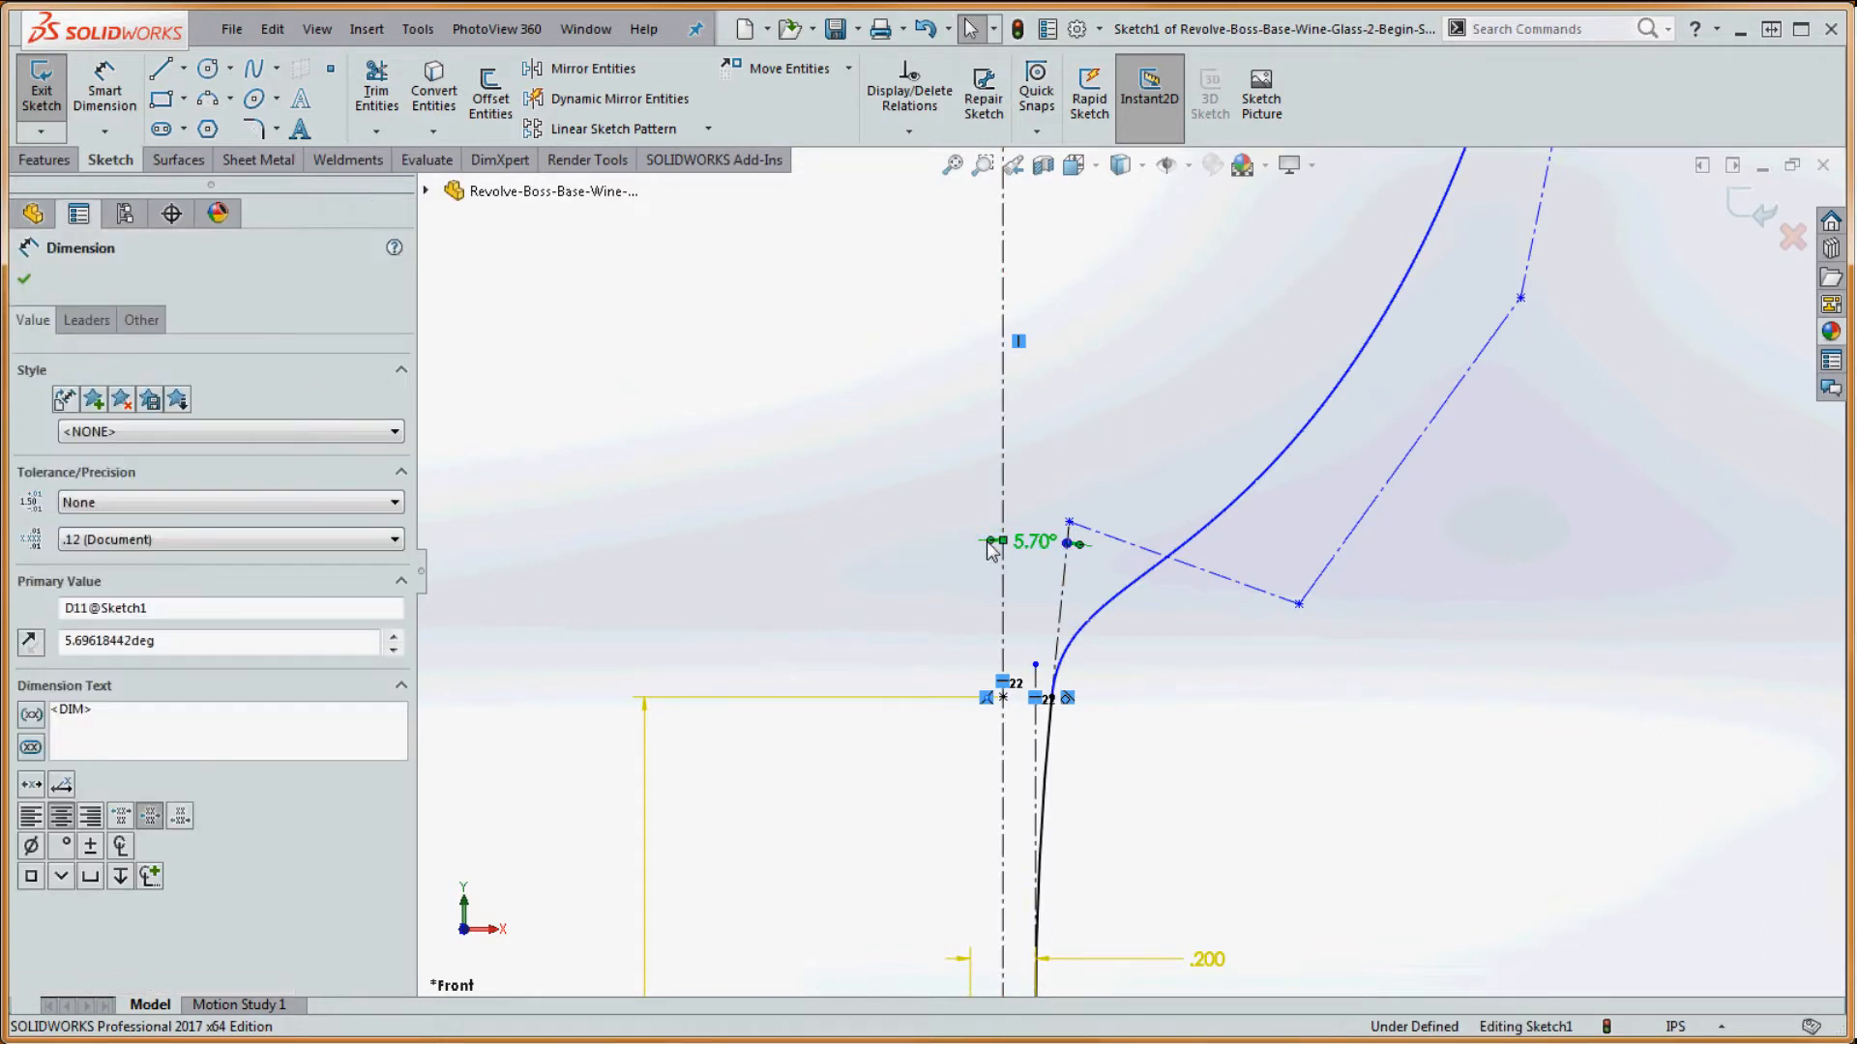
key("Delete")
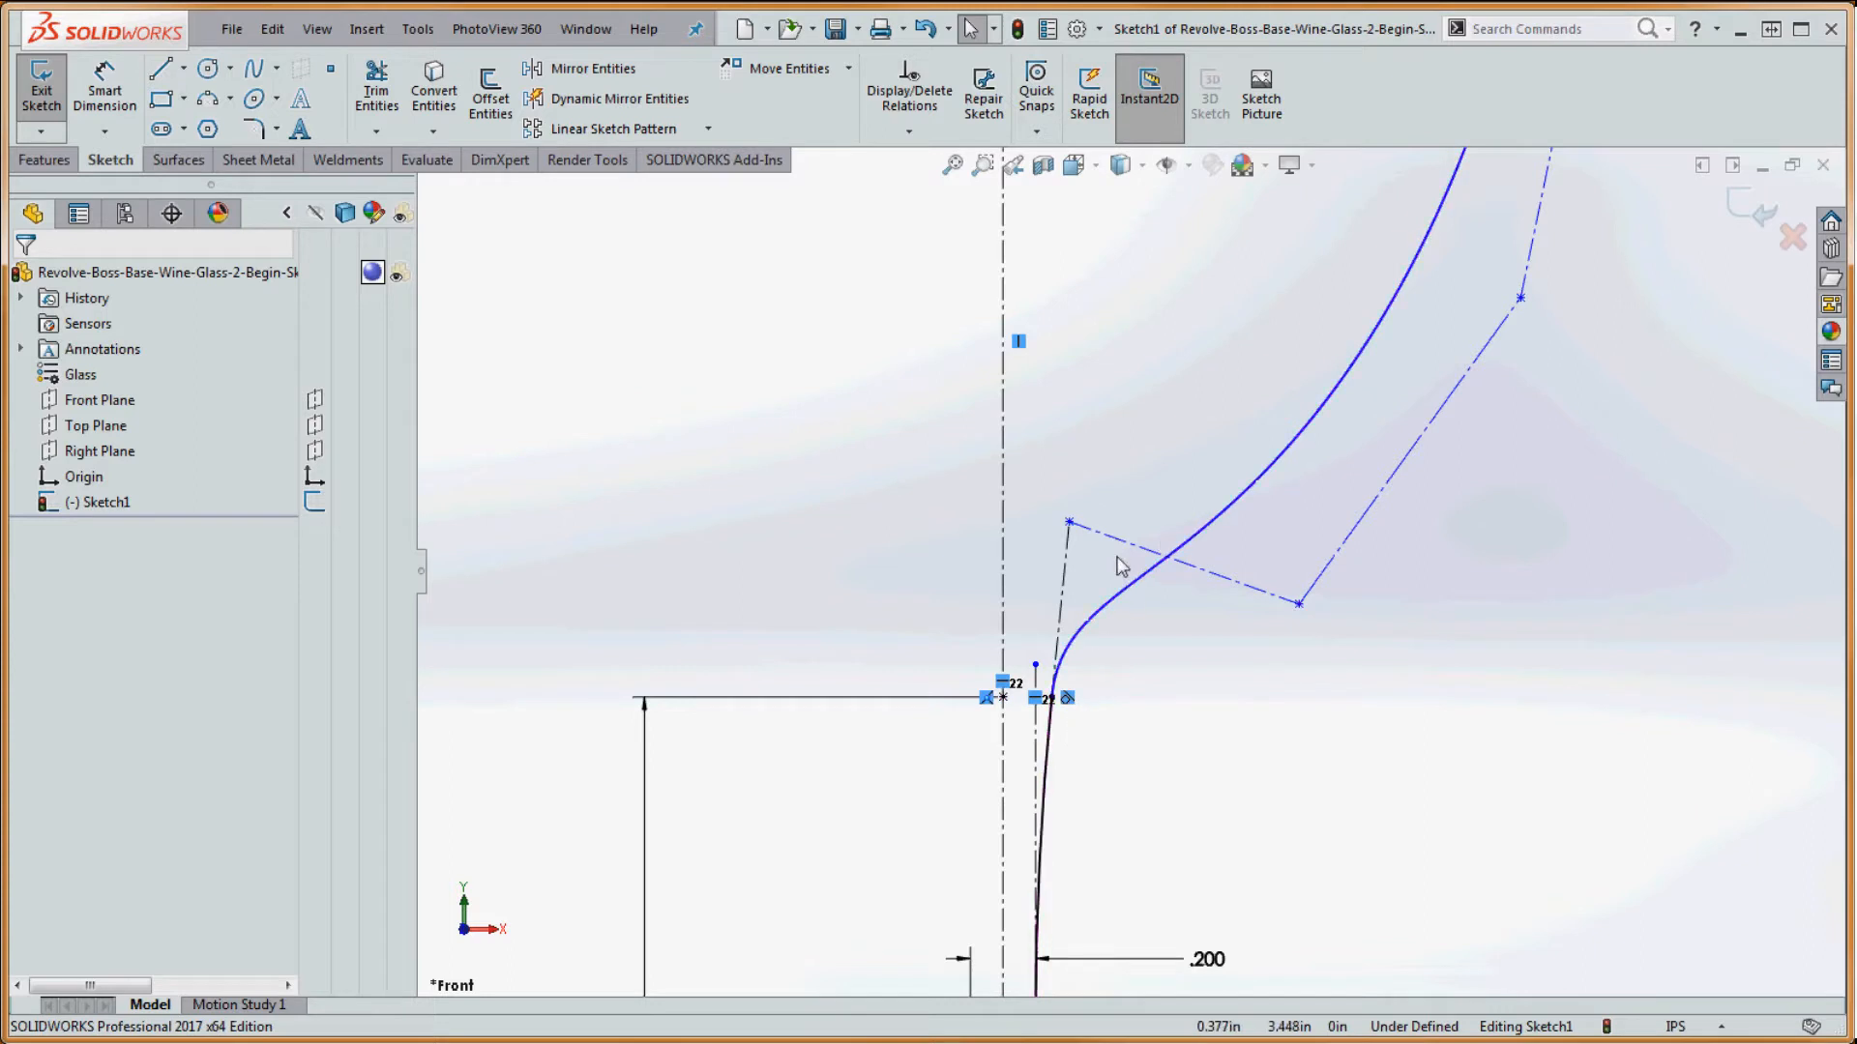
- Add a doubled distance dimension of 0.4 in across the centerline to the control vertex just above the stem
left_click(105, 92)
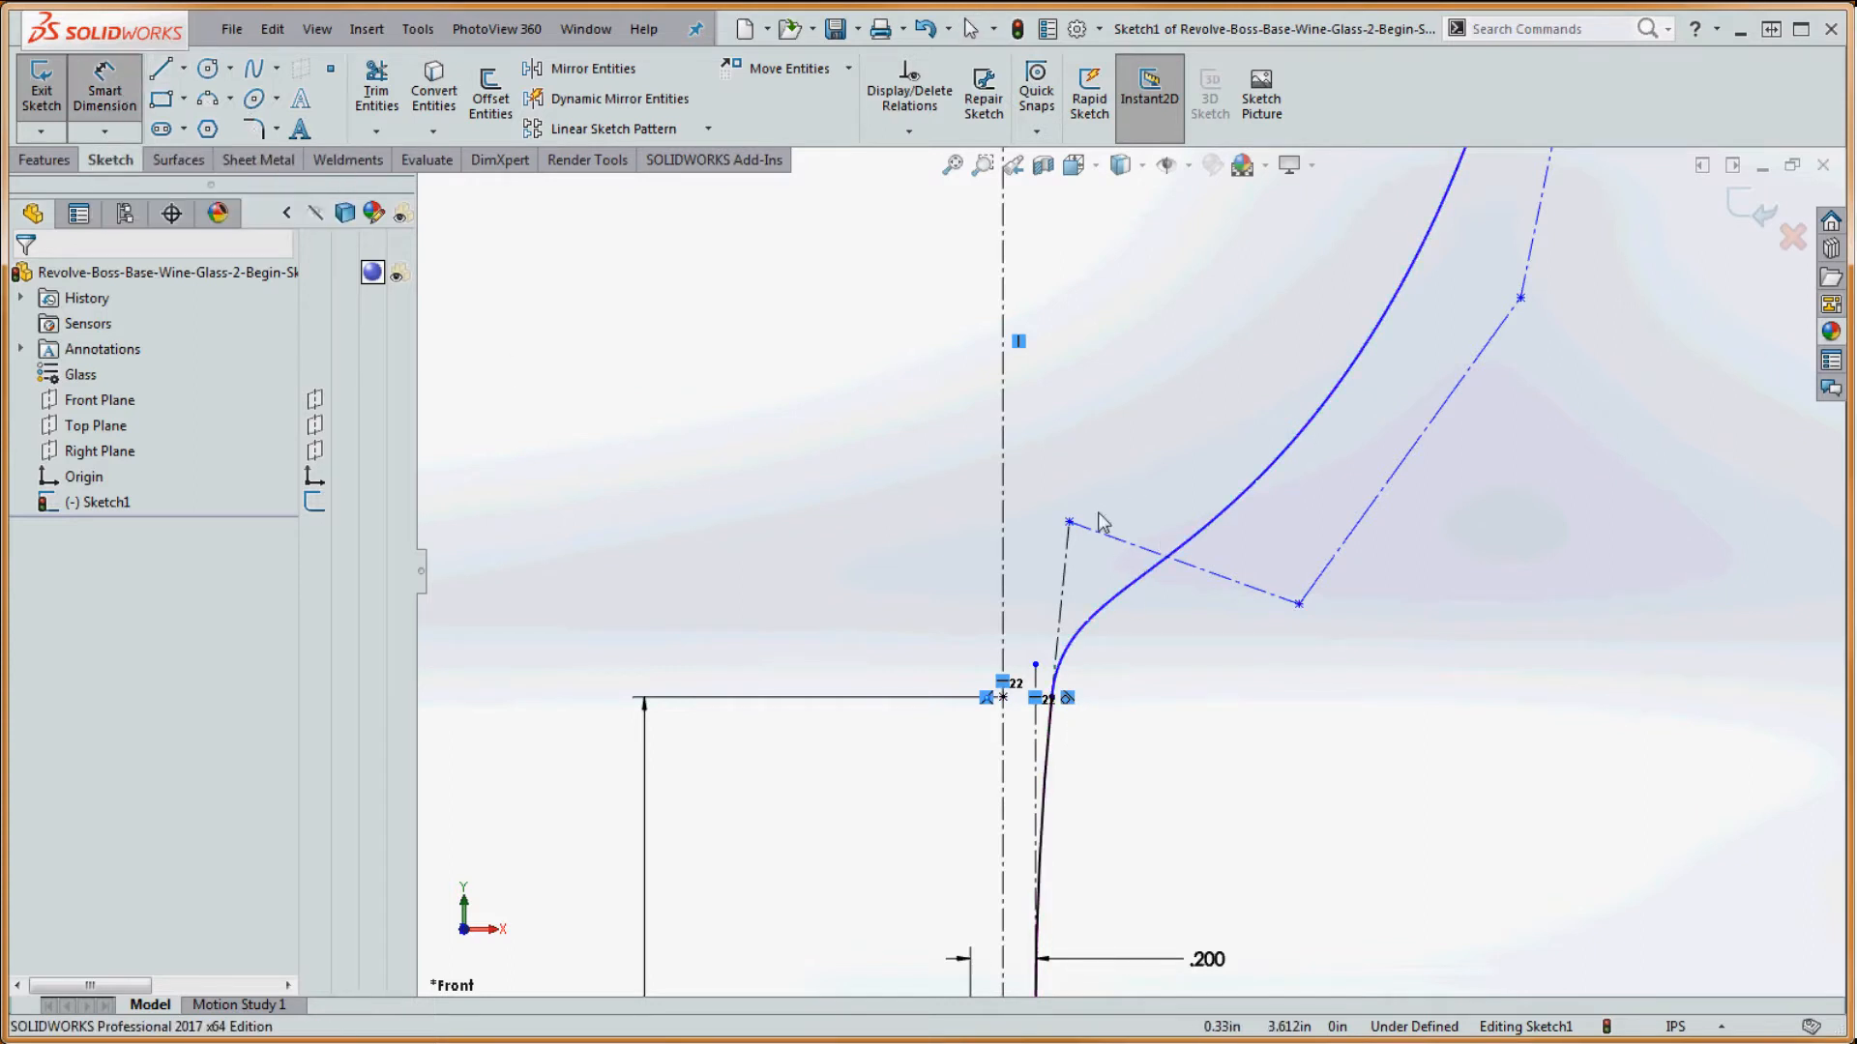
left_click(1068, 523)
left_click(1003, 528)
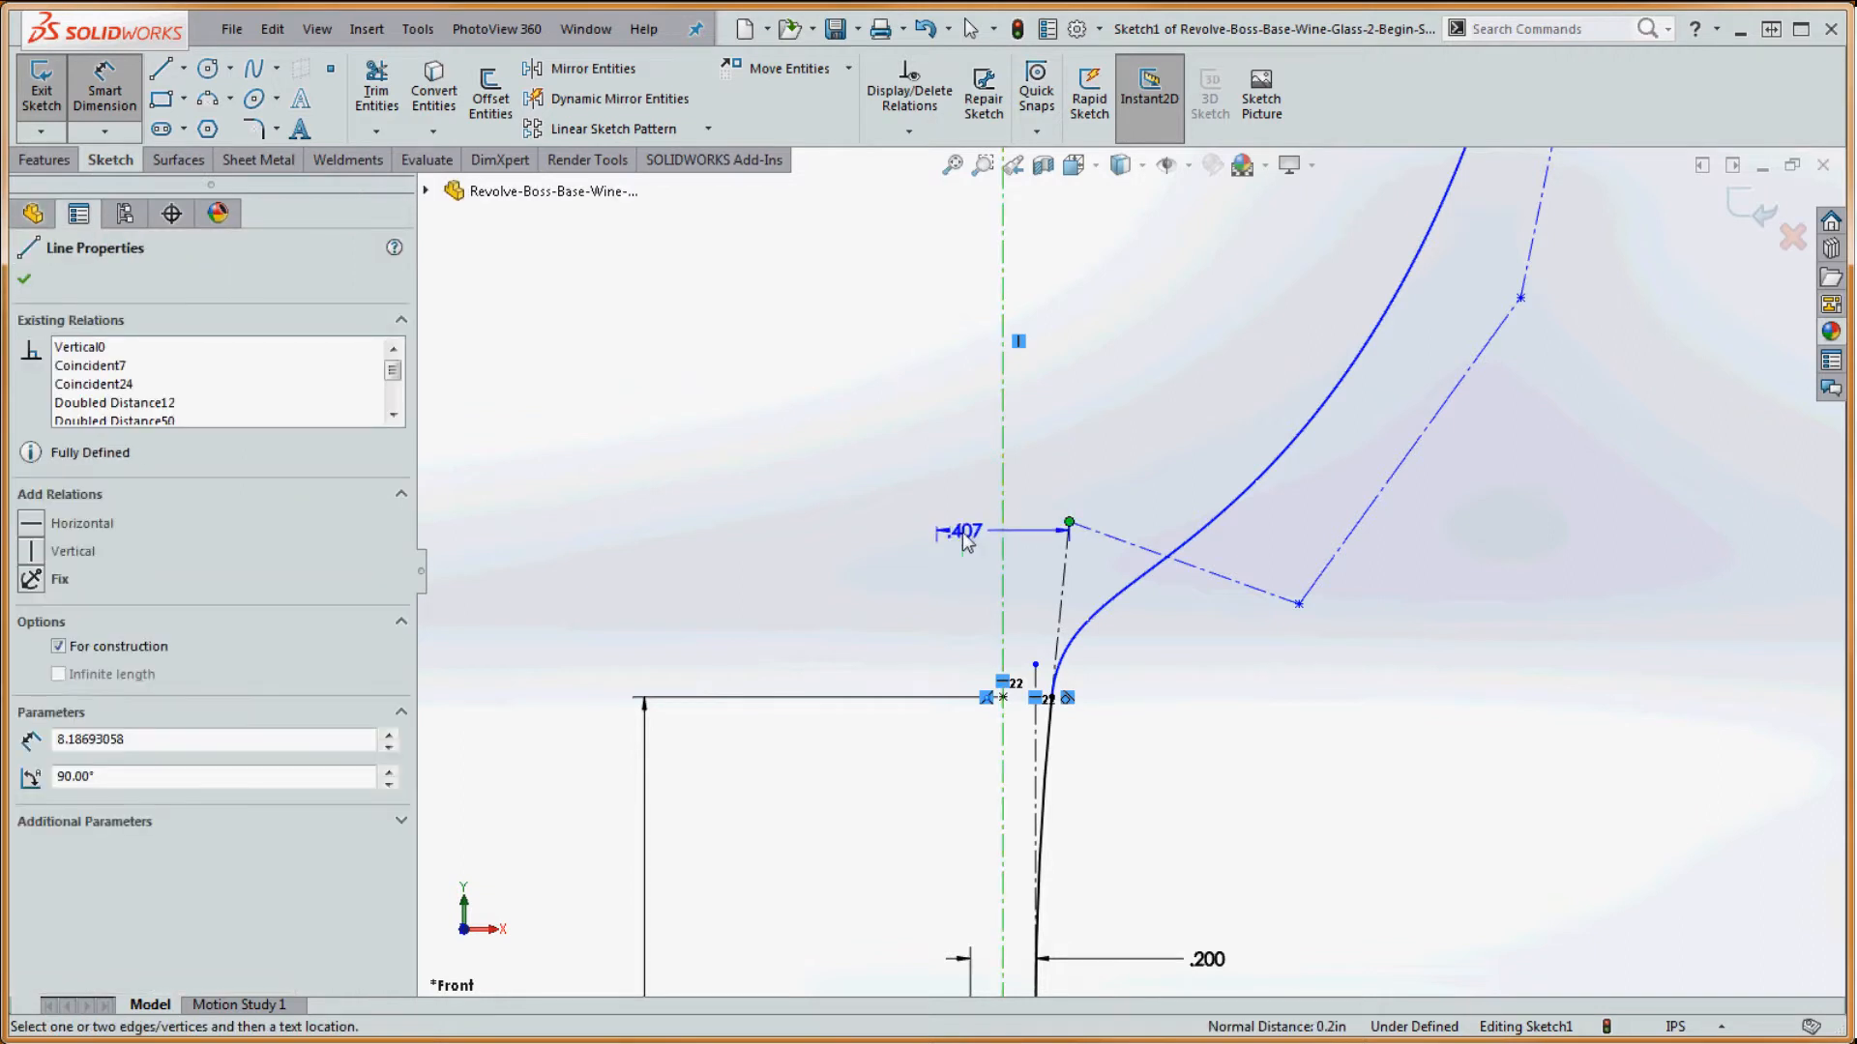
left_click(982, 534)
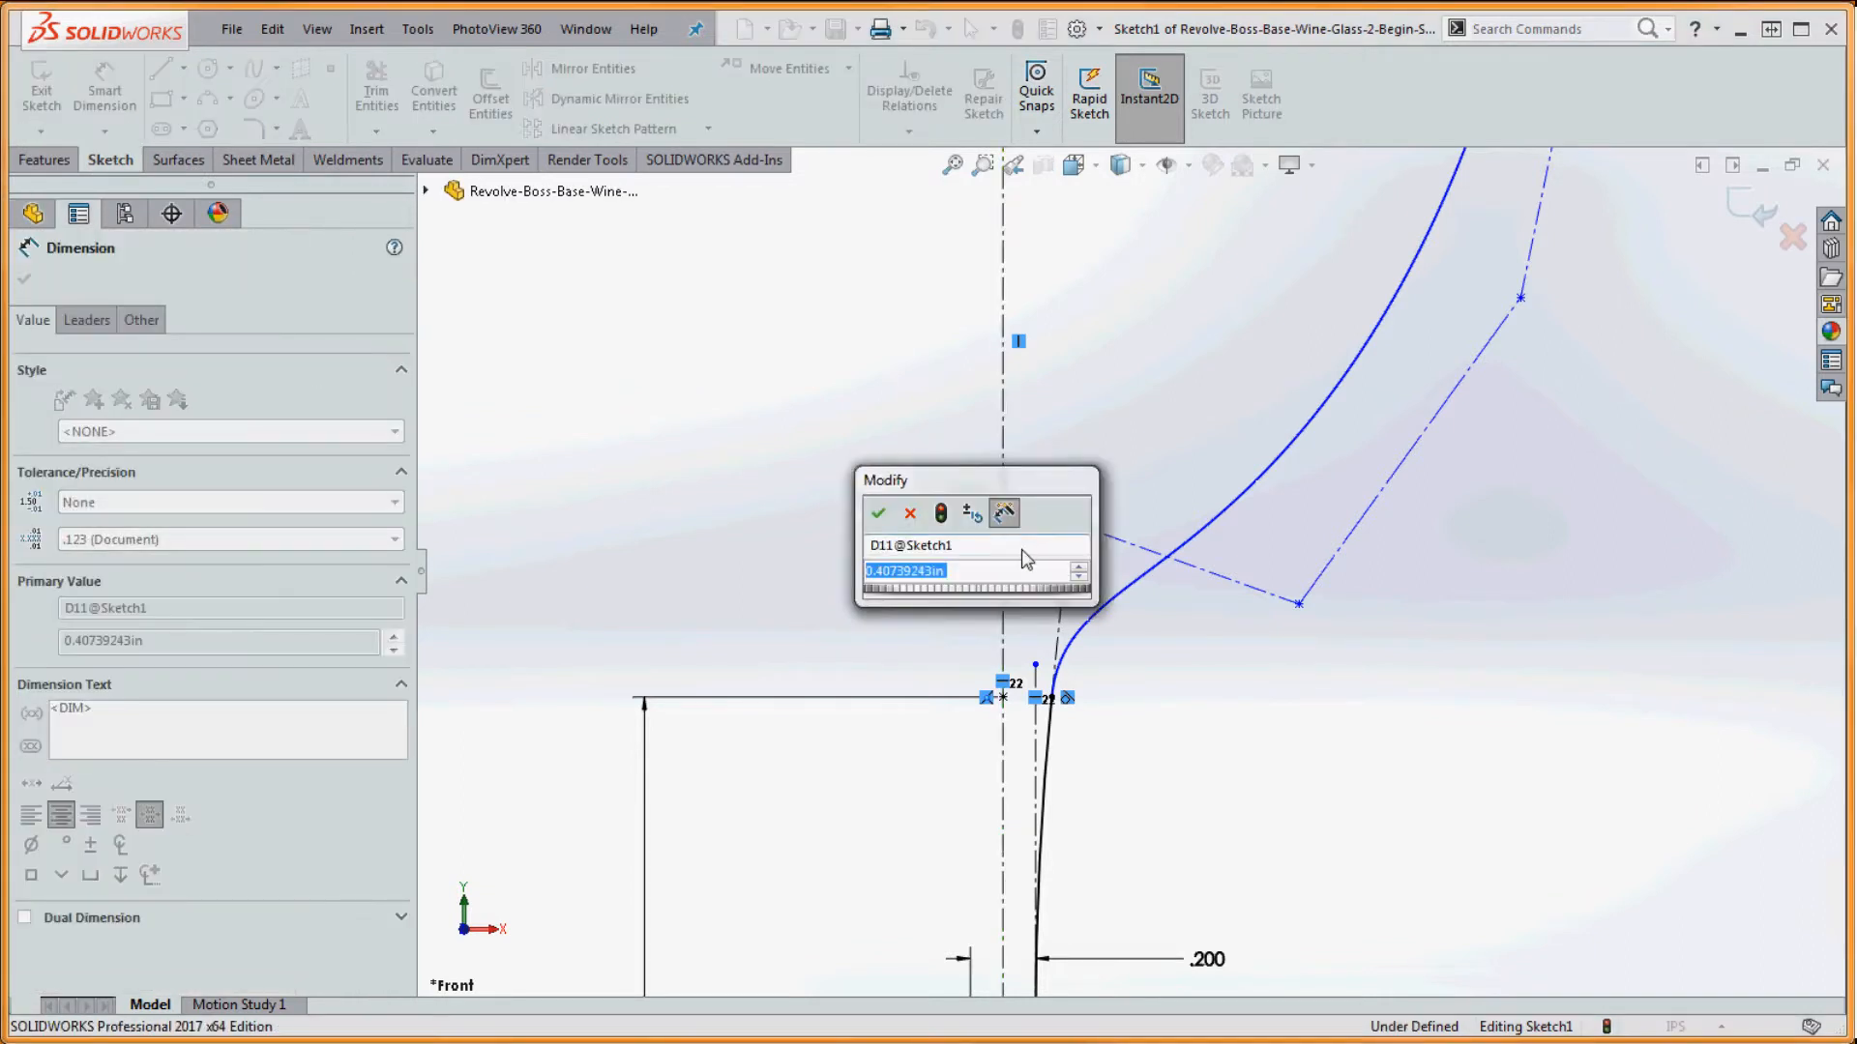
type(".4")
key("Return")
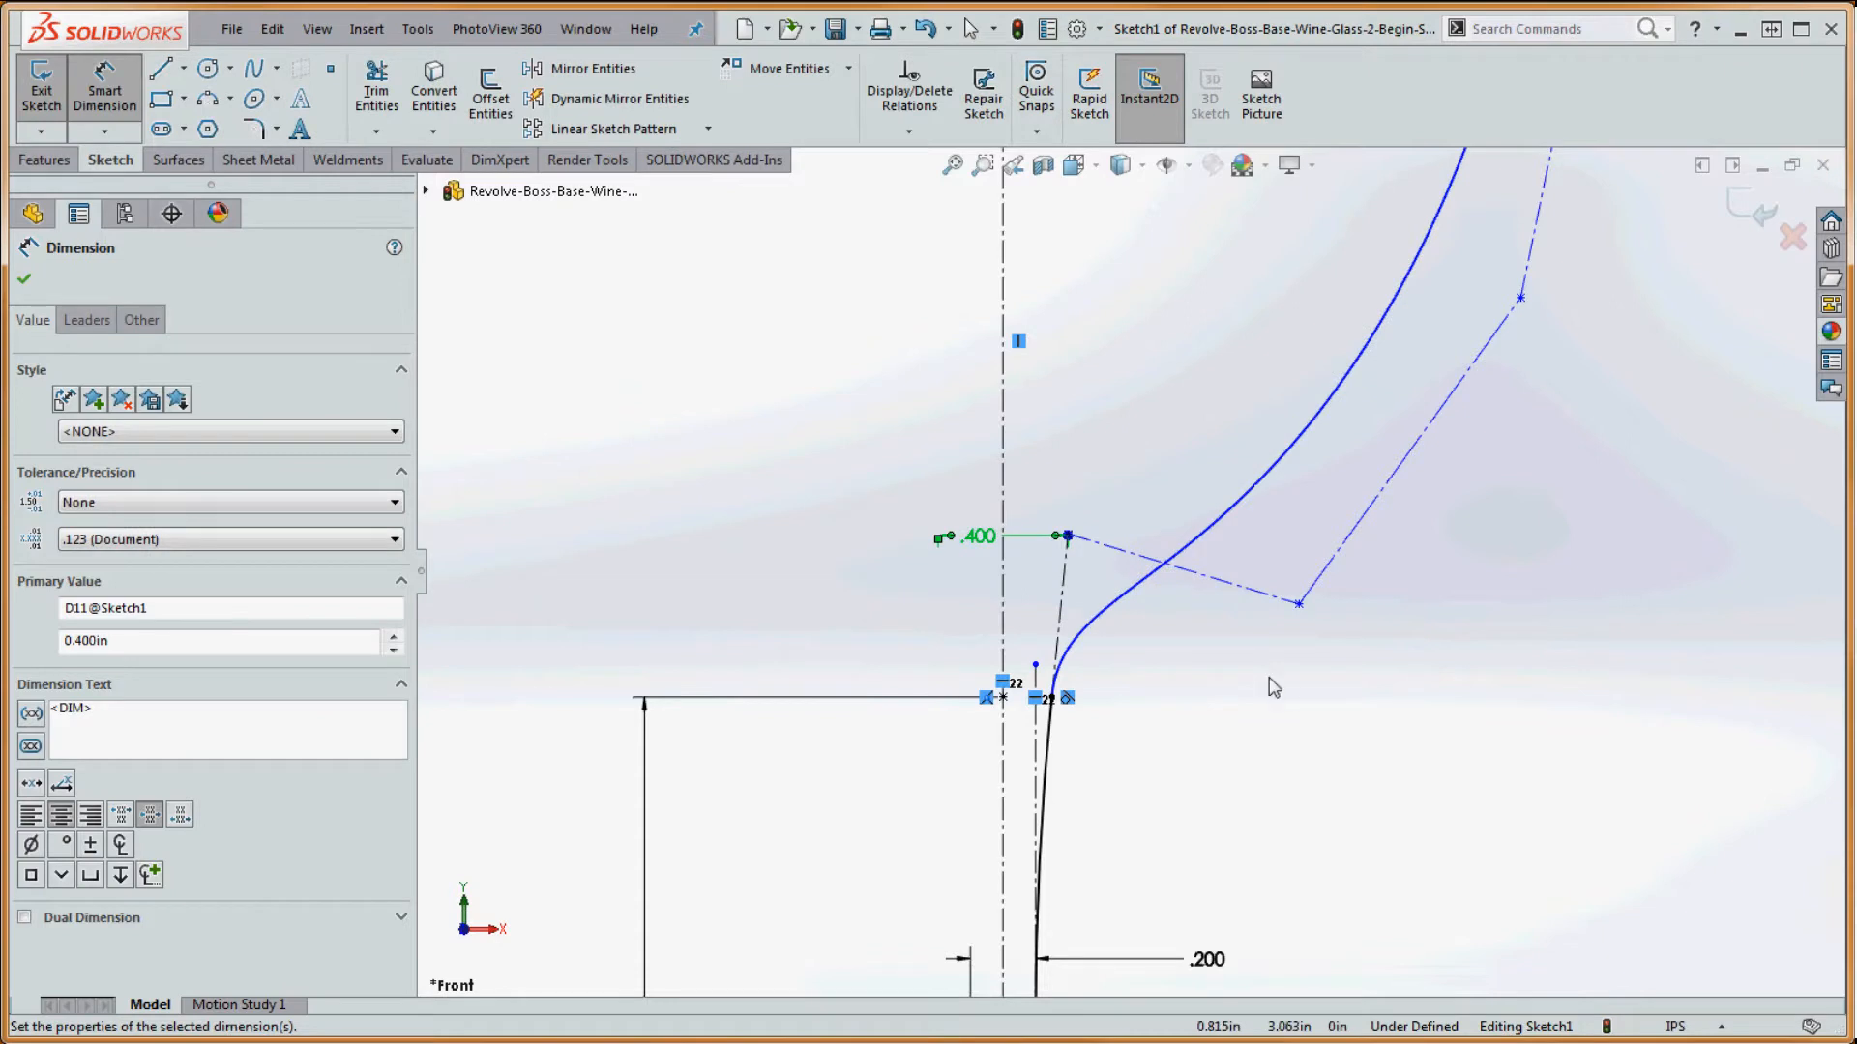
left_click(1275, 687)
- Dimension the angle between the second control segment above the stem and the centerline as 105 degrees
left_click(1209, 578)
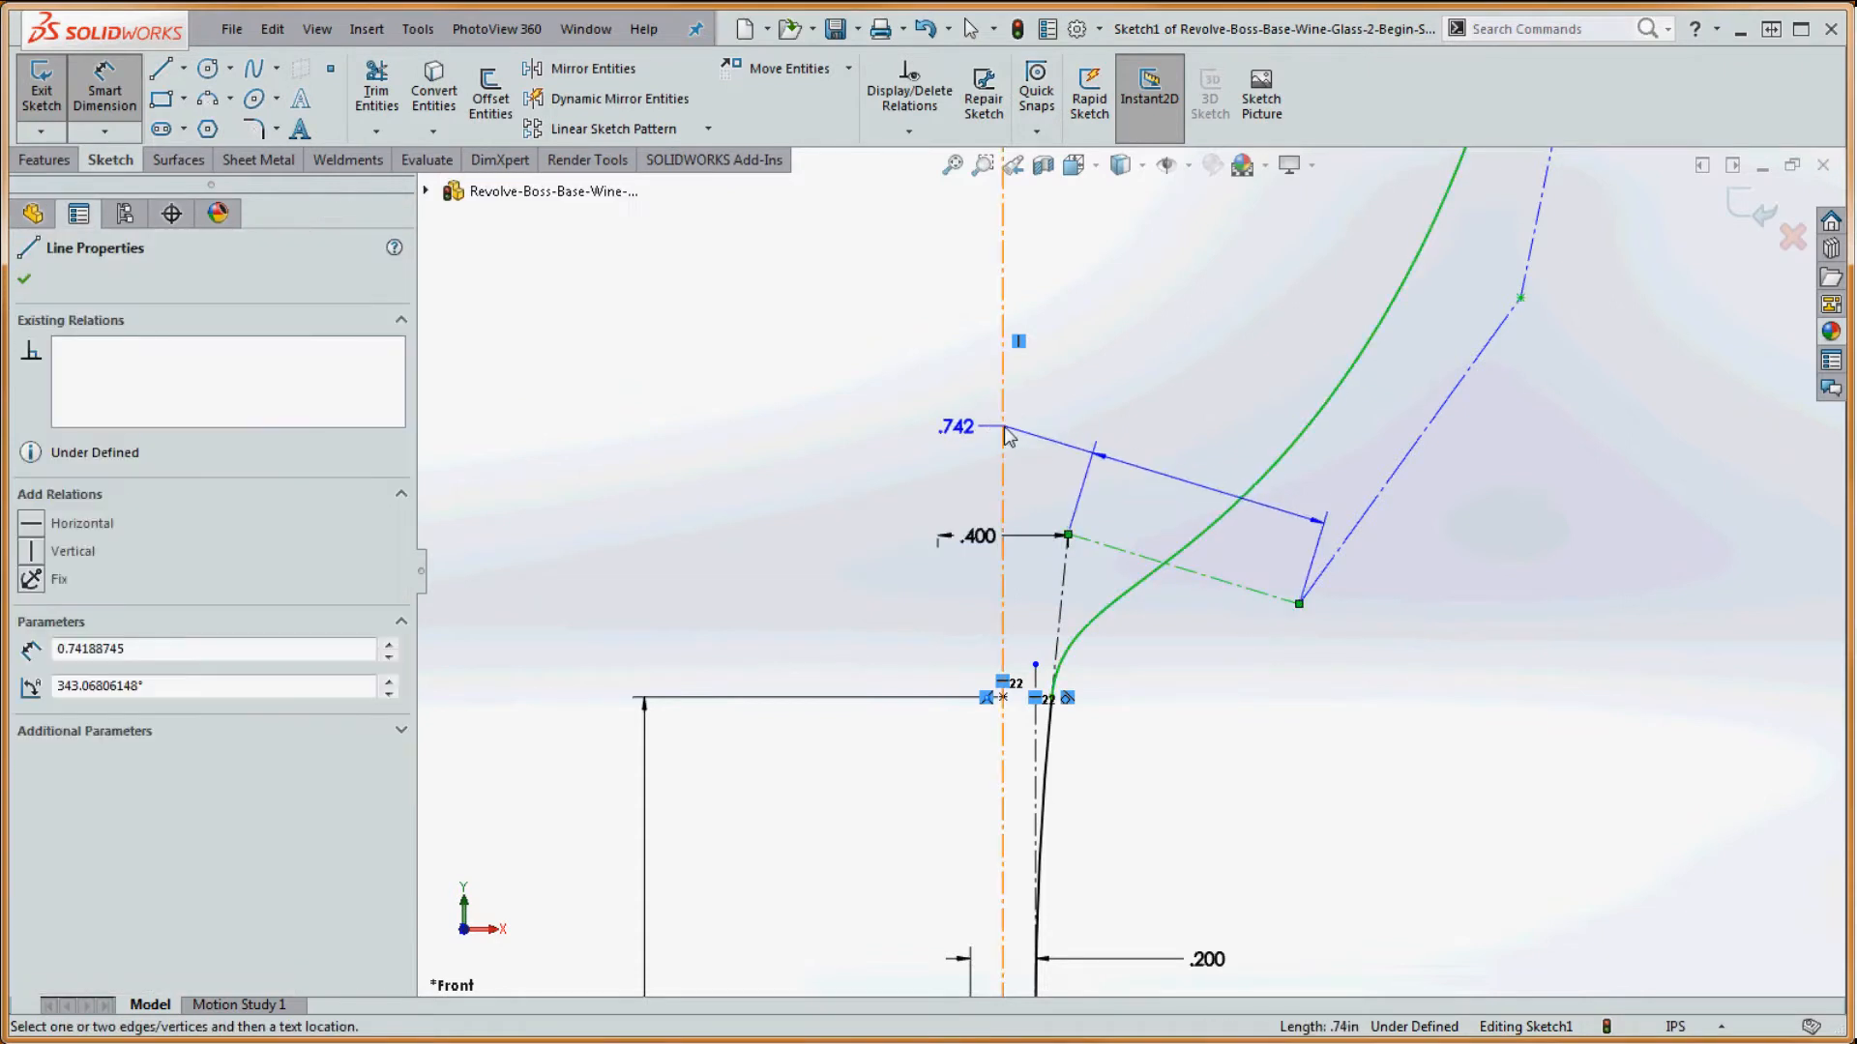
left_click(1003, 435)
left_click(1089, 441)
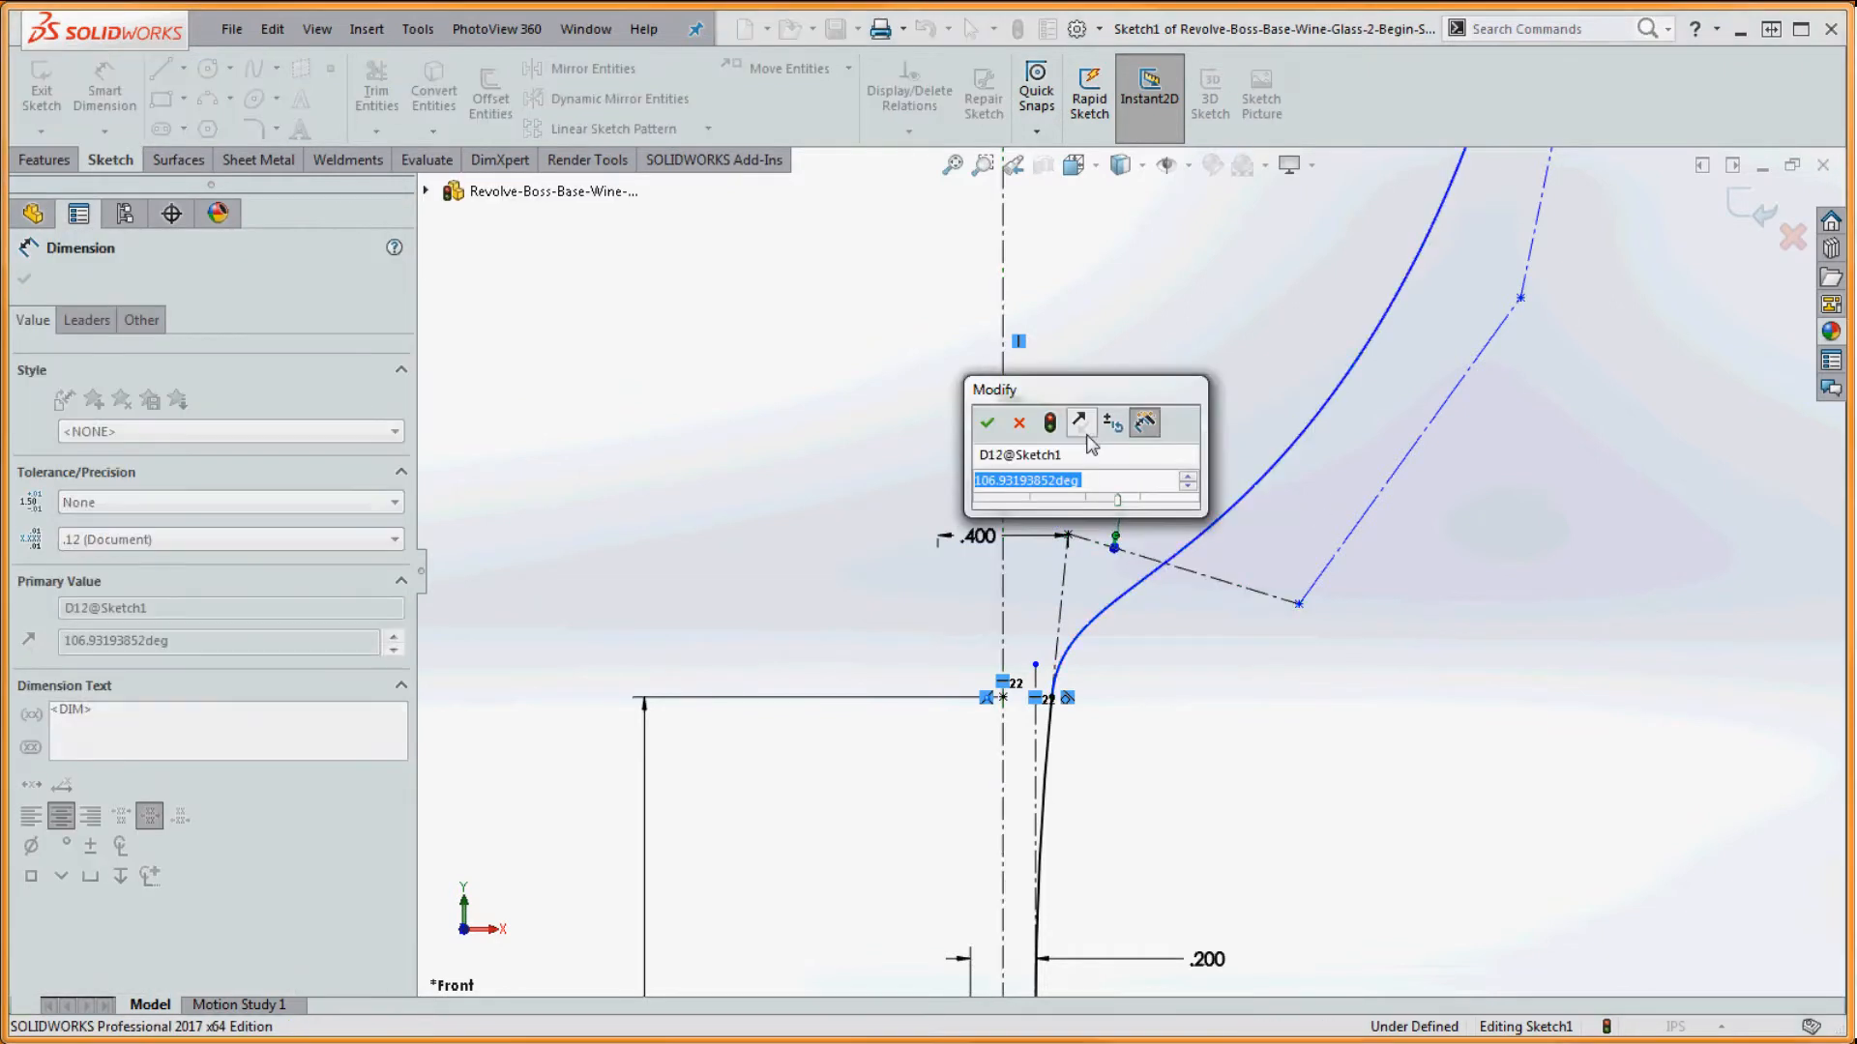
type("105")
key("Return")
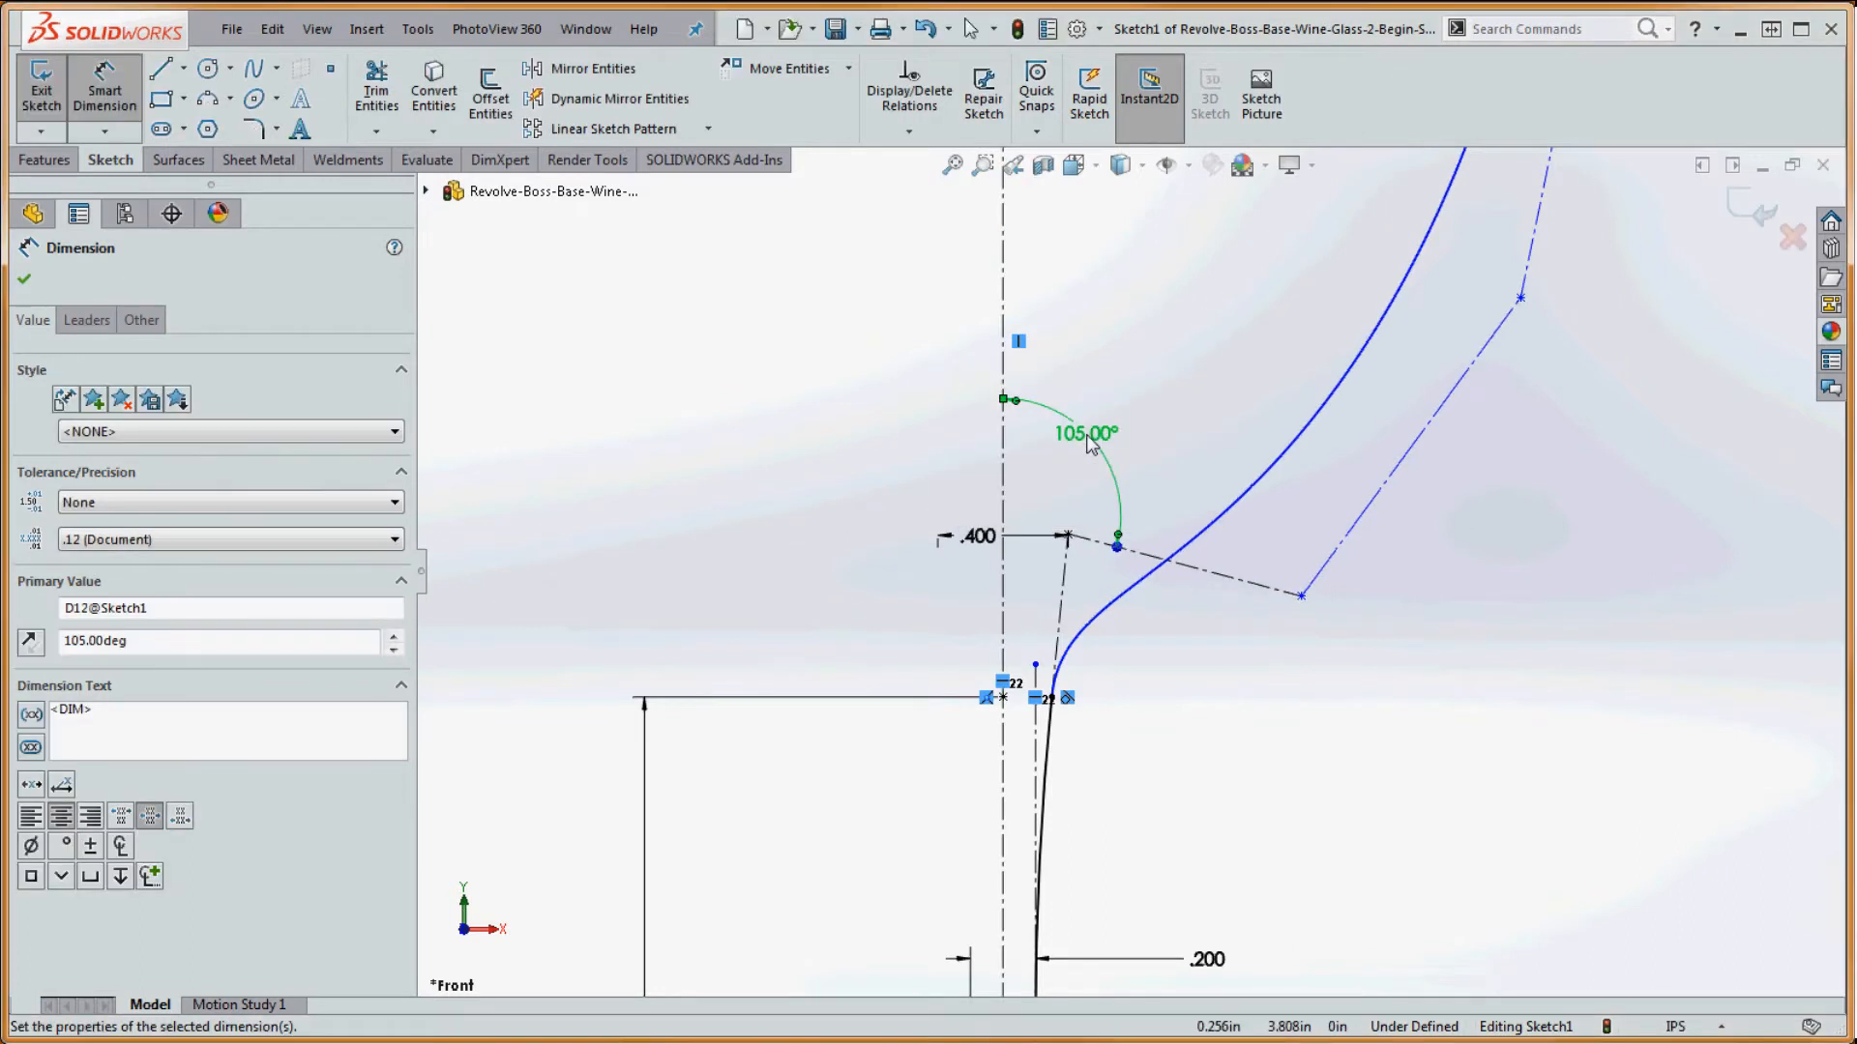
- Add a doubled distance dimension of 1.8 in across the centerline to the second control vertex above the stem
left_click(1302, 595)
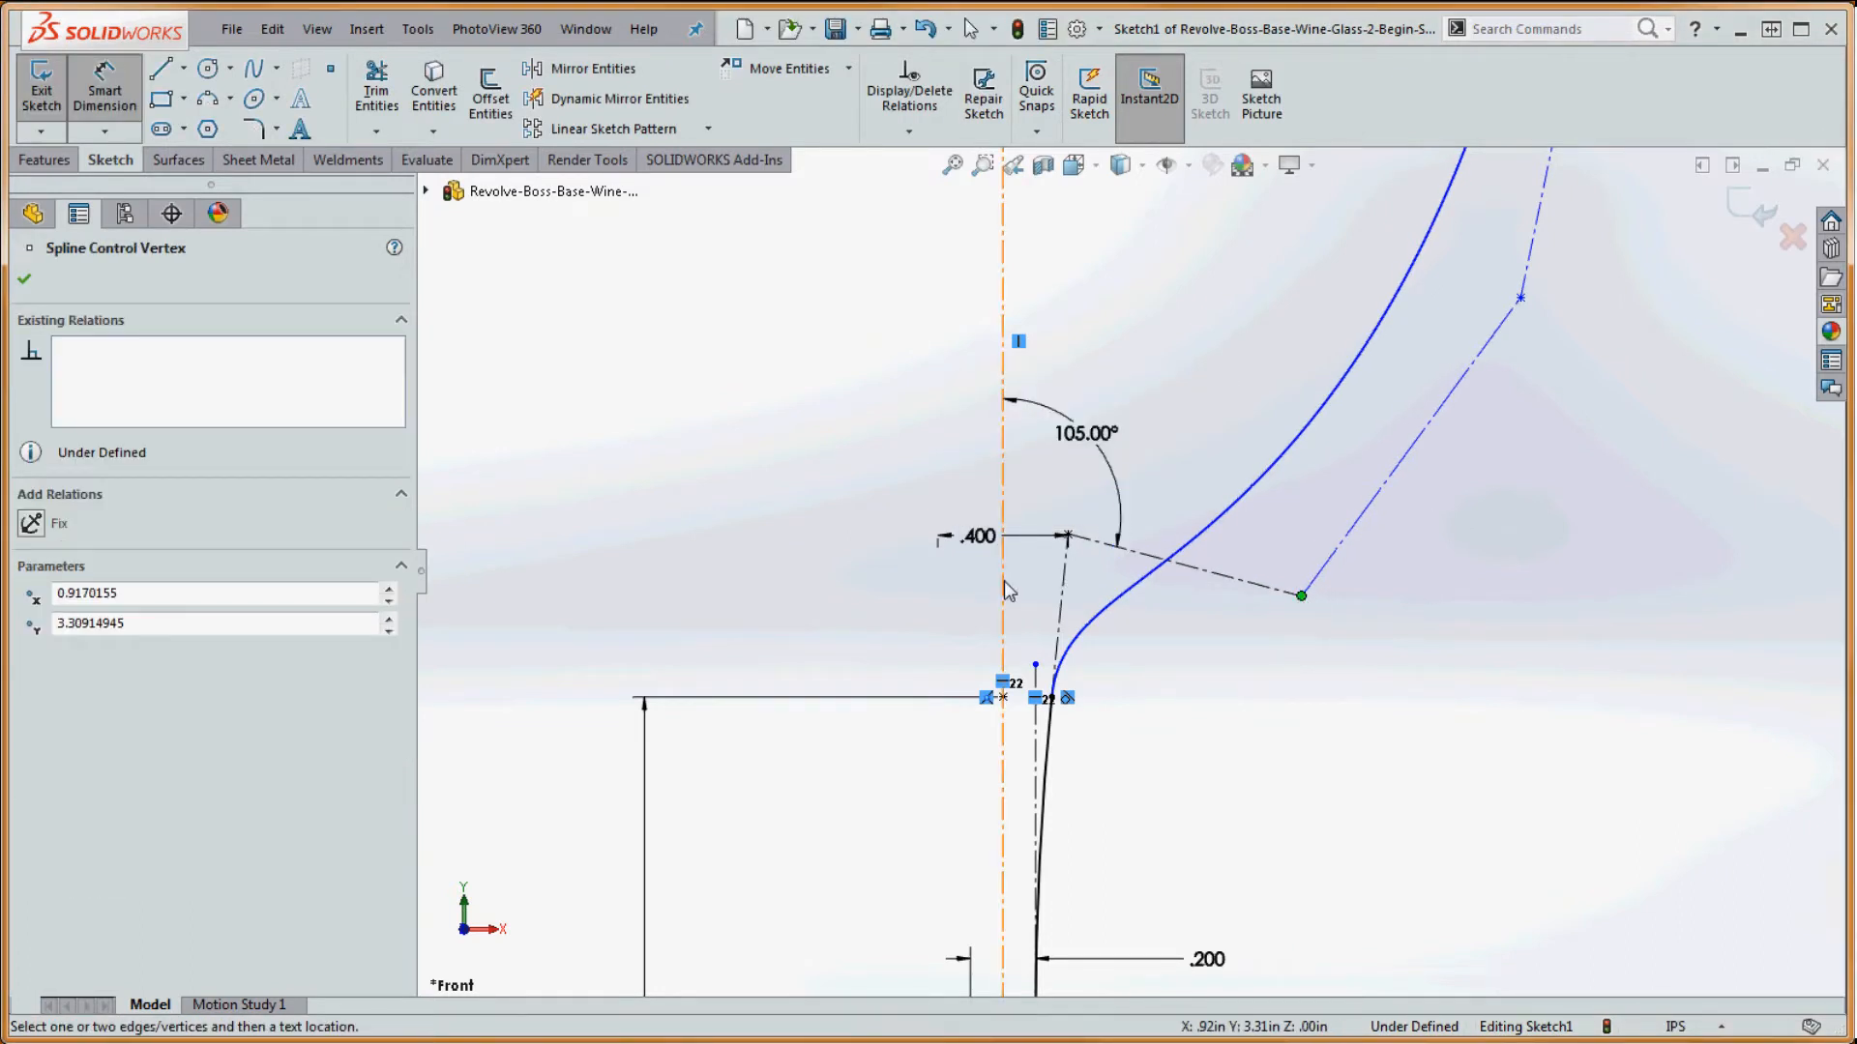
left_click(1004, 585)
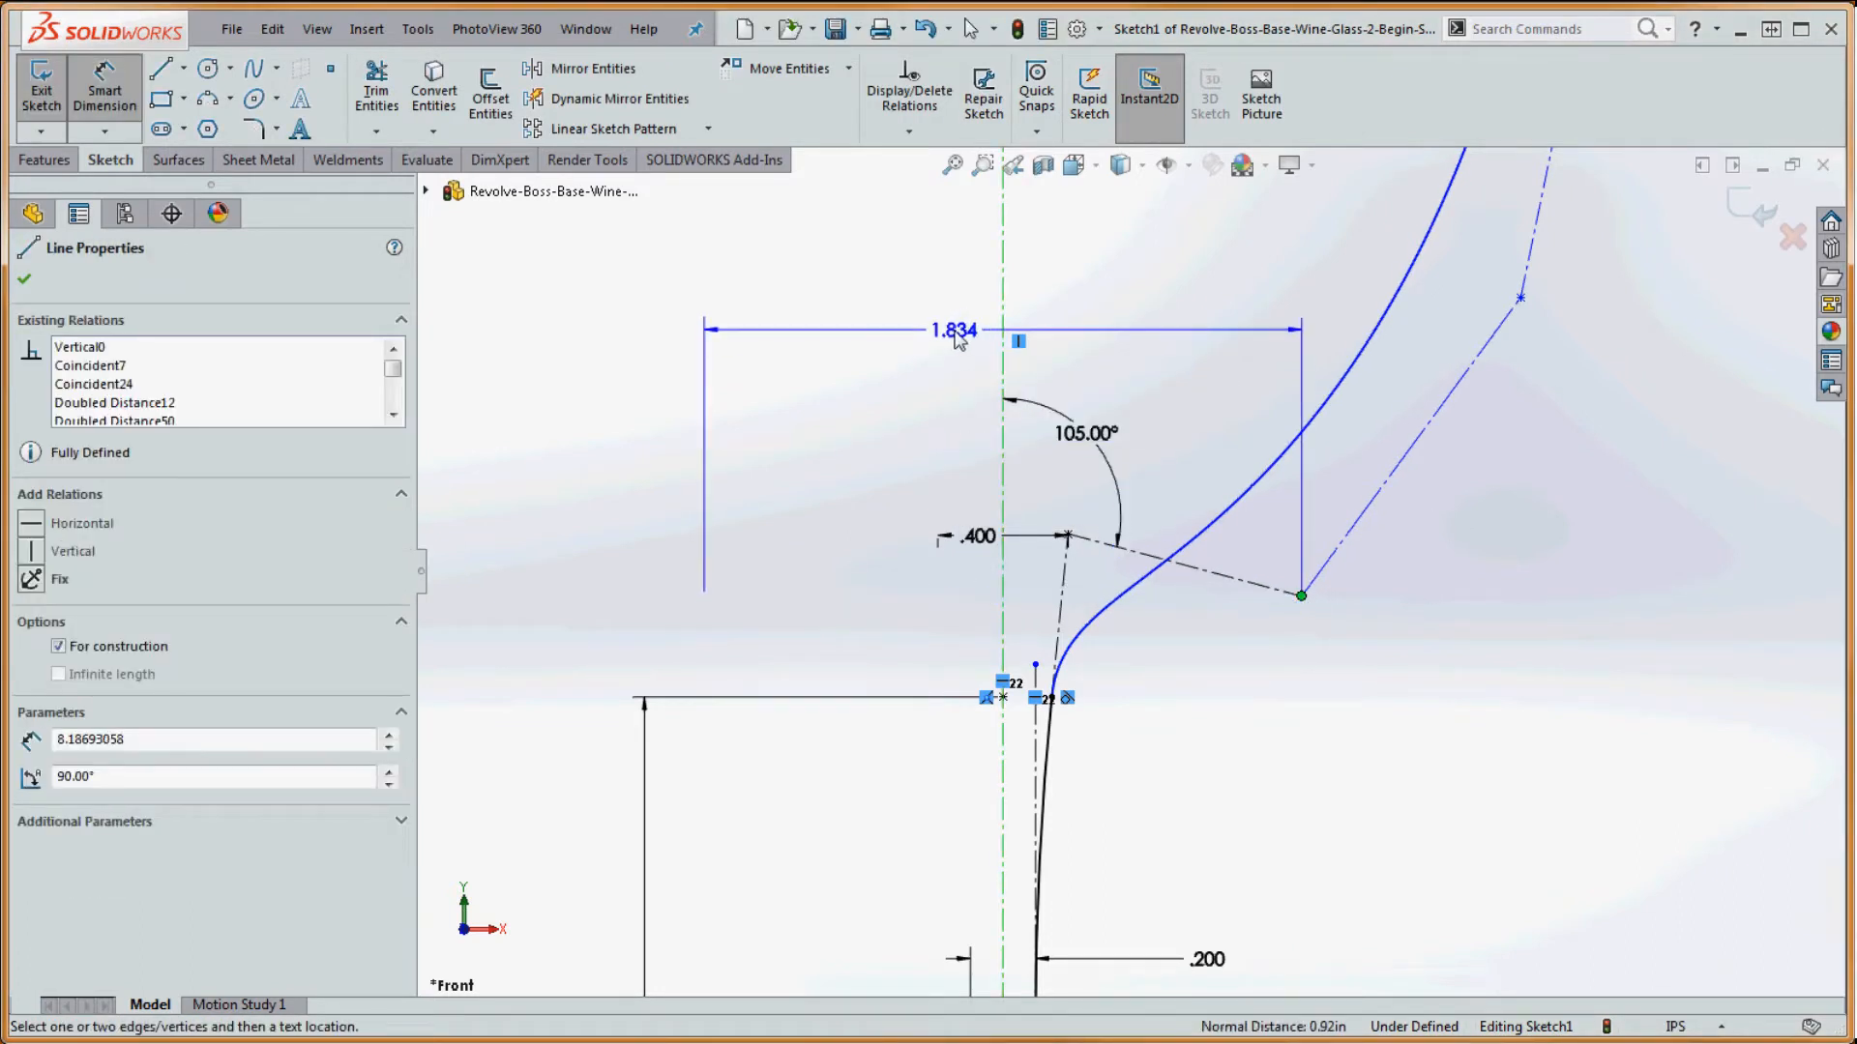
left_click(954, 350)
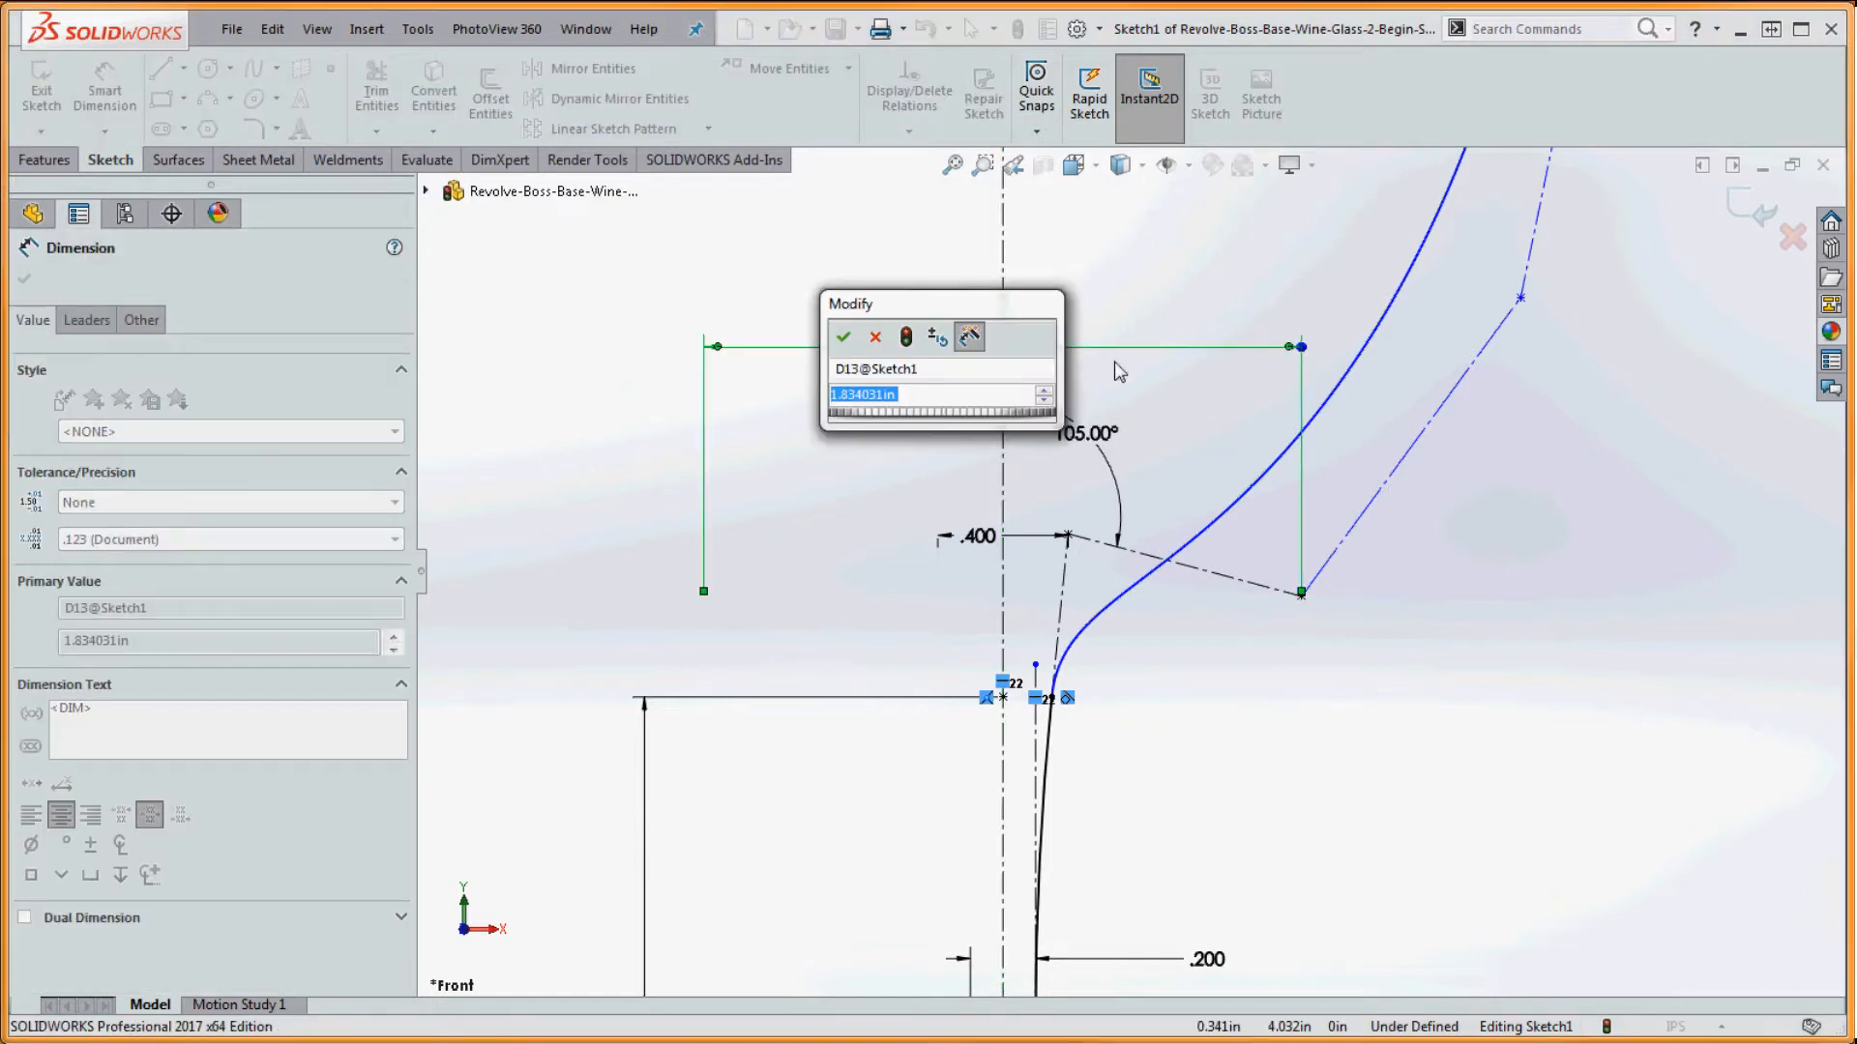
type("1.8")
key("Return")
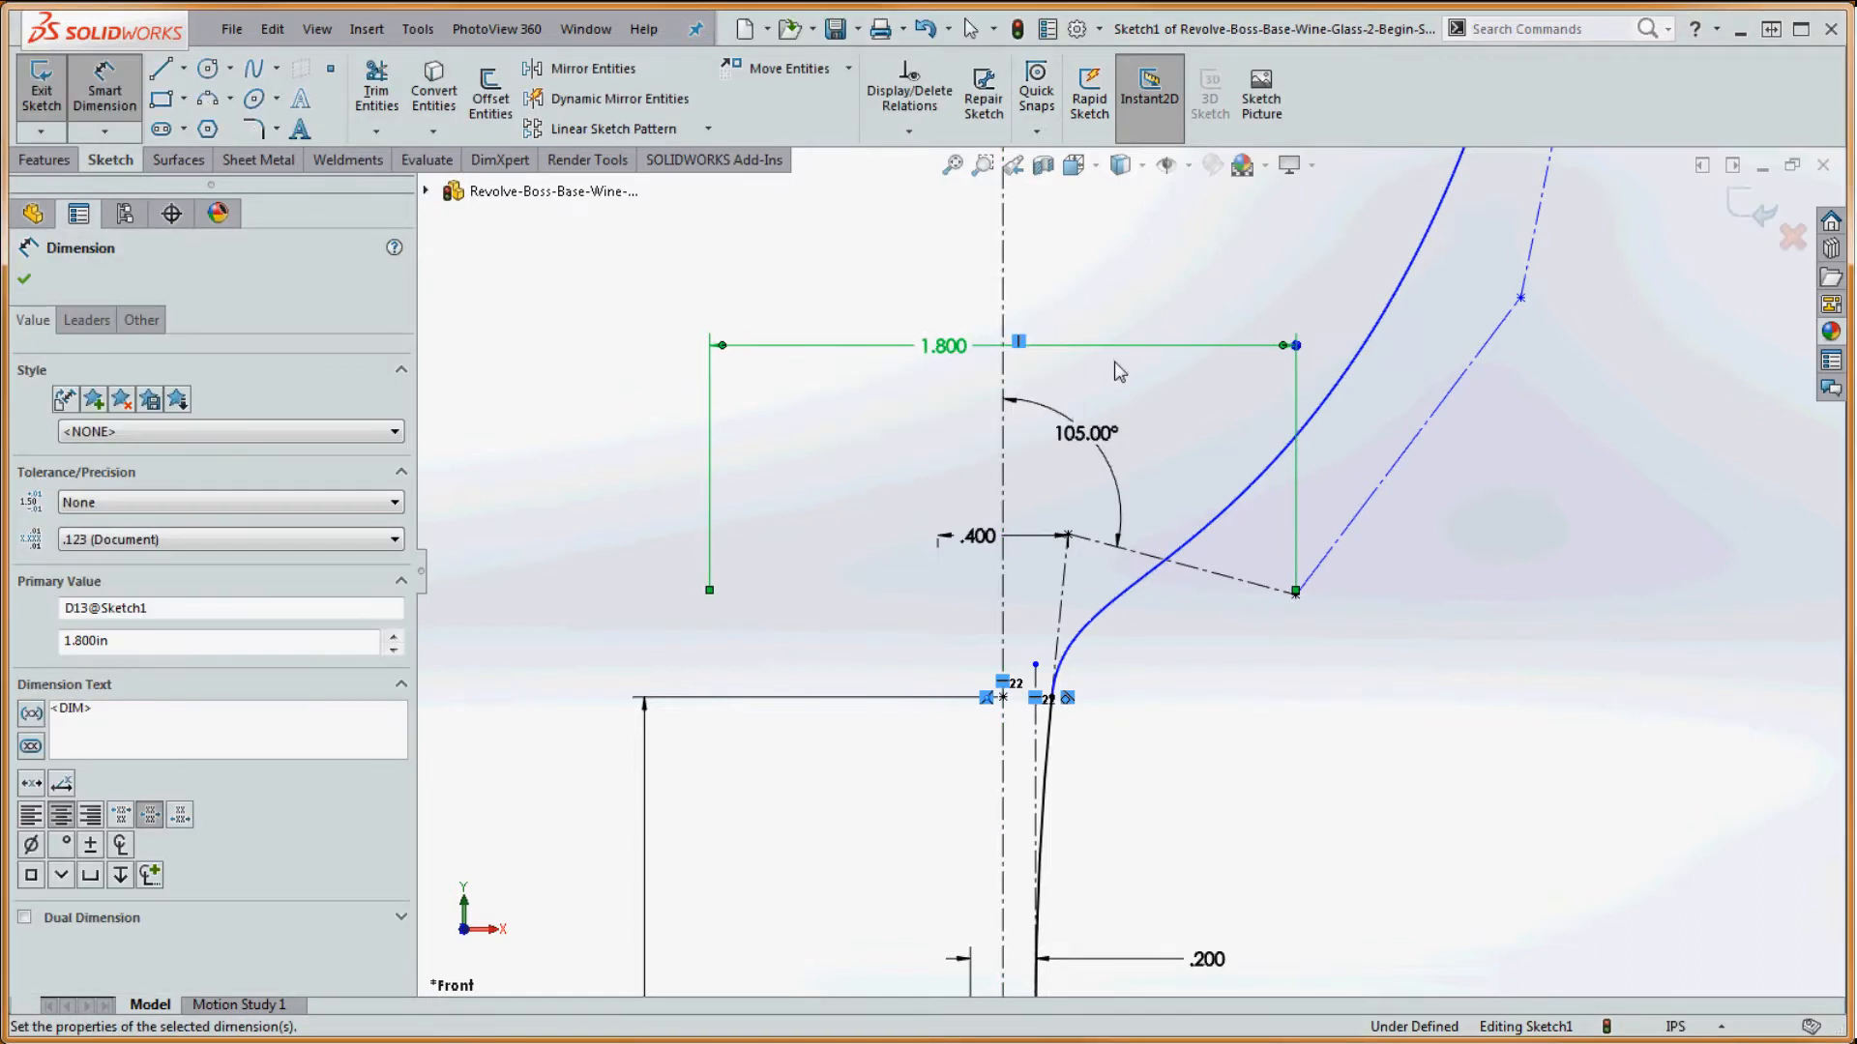
- Dimension the angle between the third control segment above the stem and the centerline as 37 degrees
left_click(1406, 448)
left_click(1003, 290)
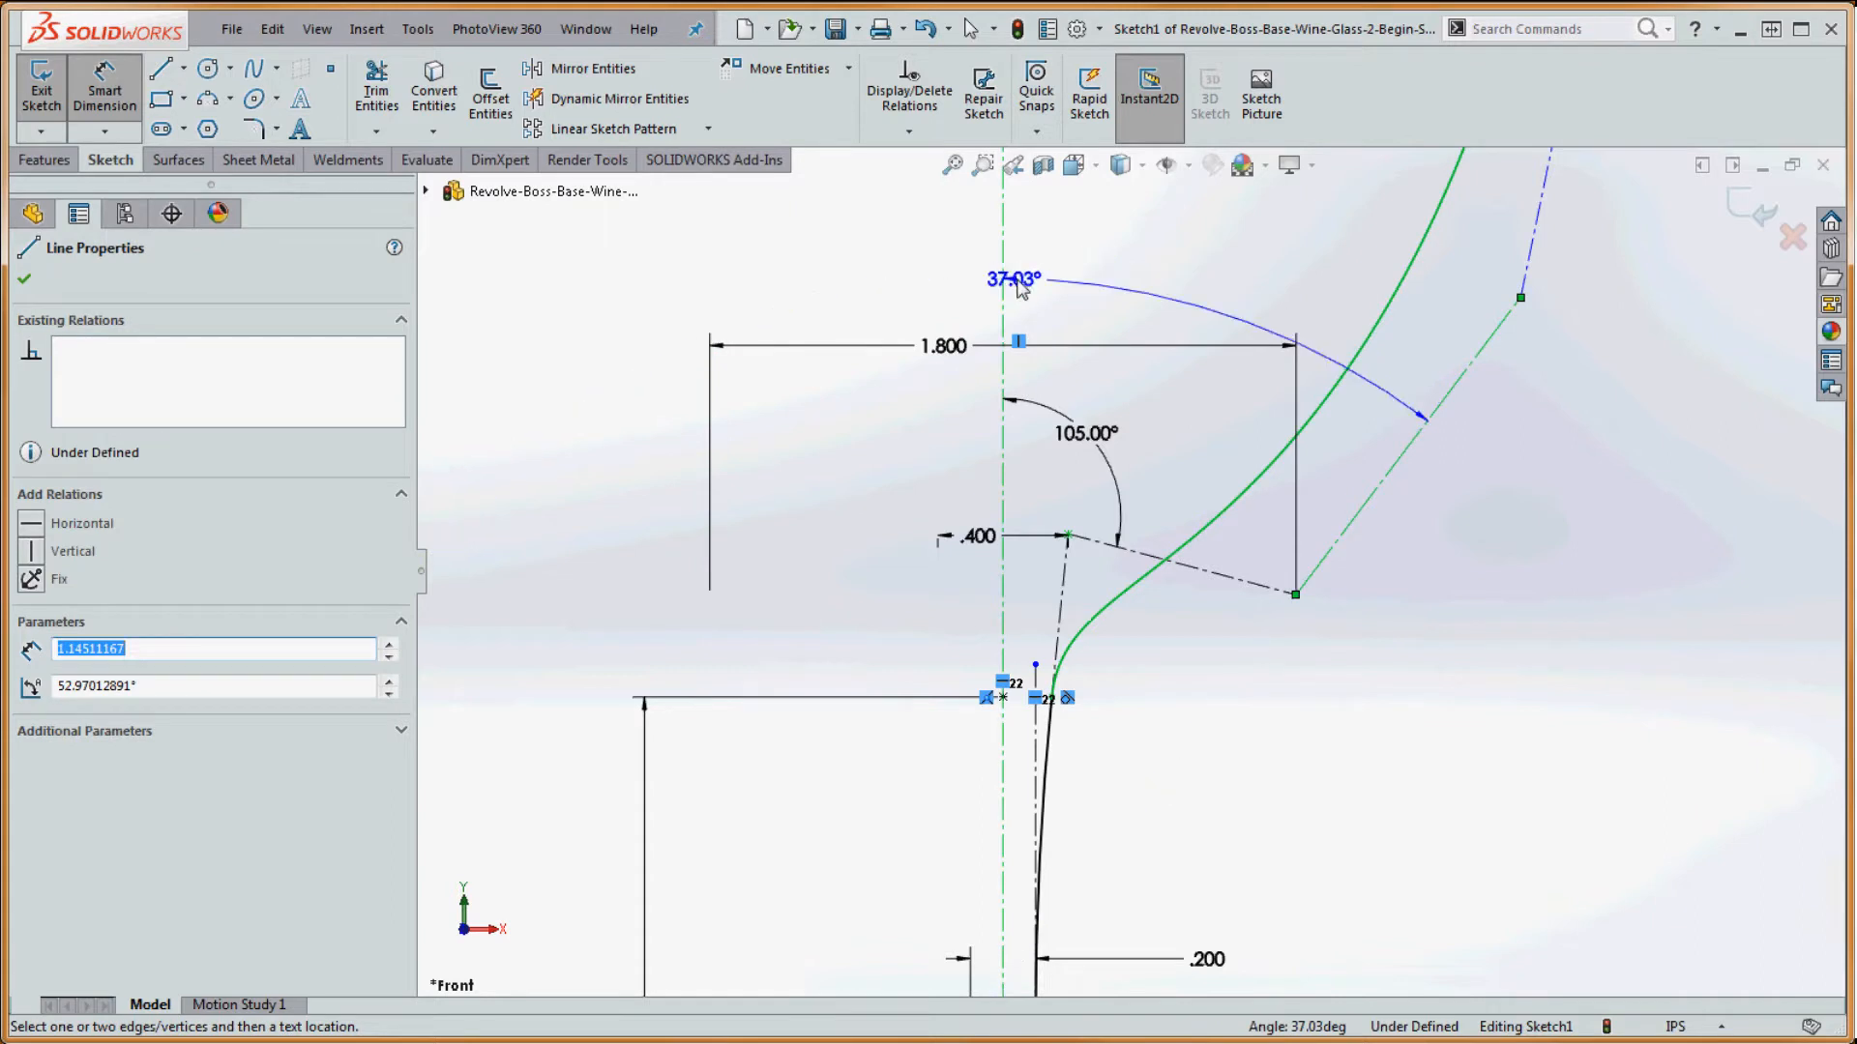
left_click(1176, 267)
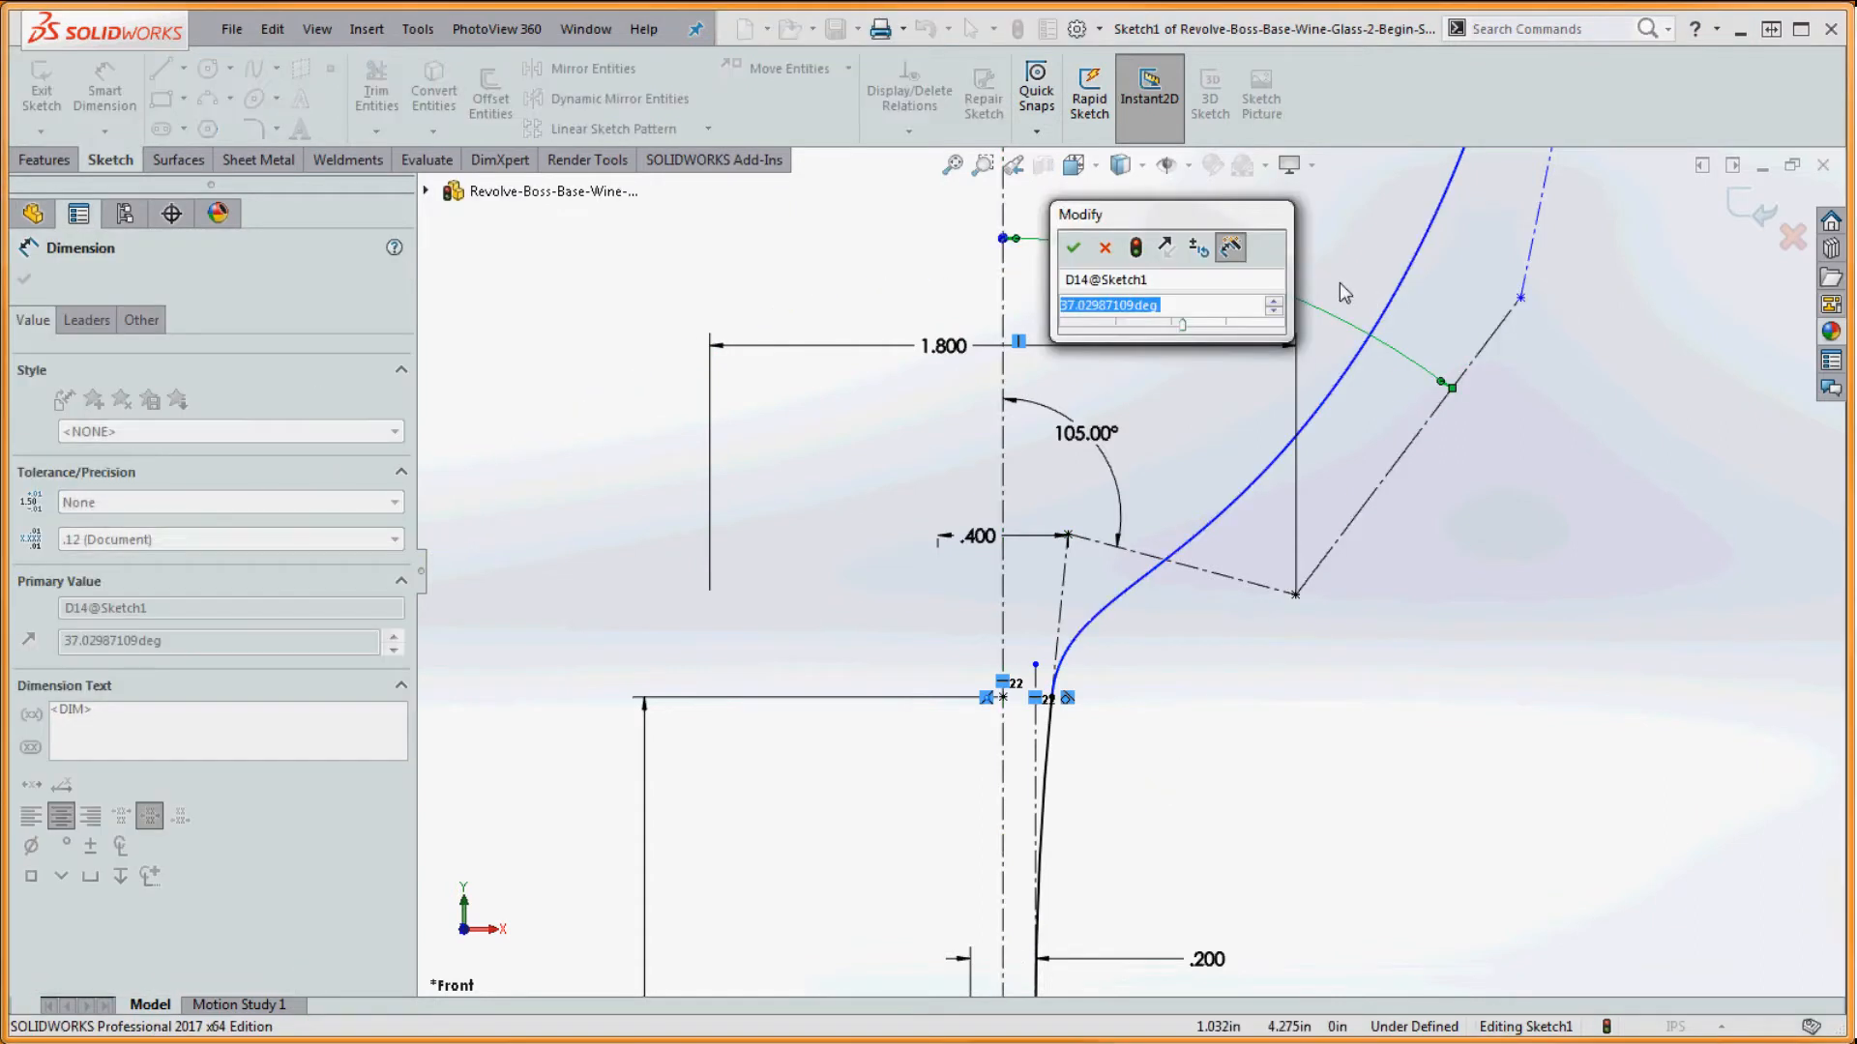
type("37")
key("Return")
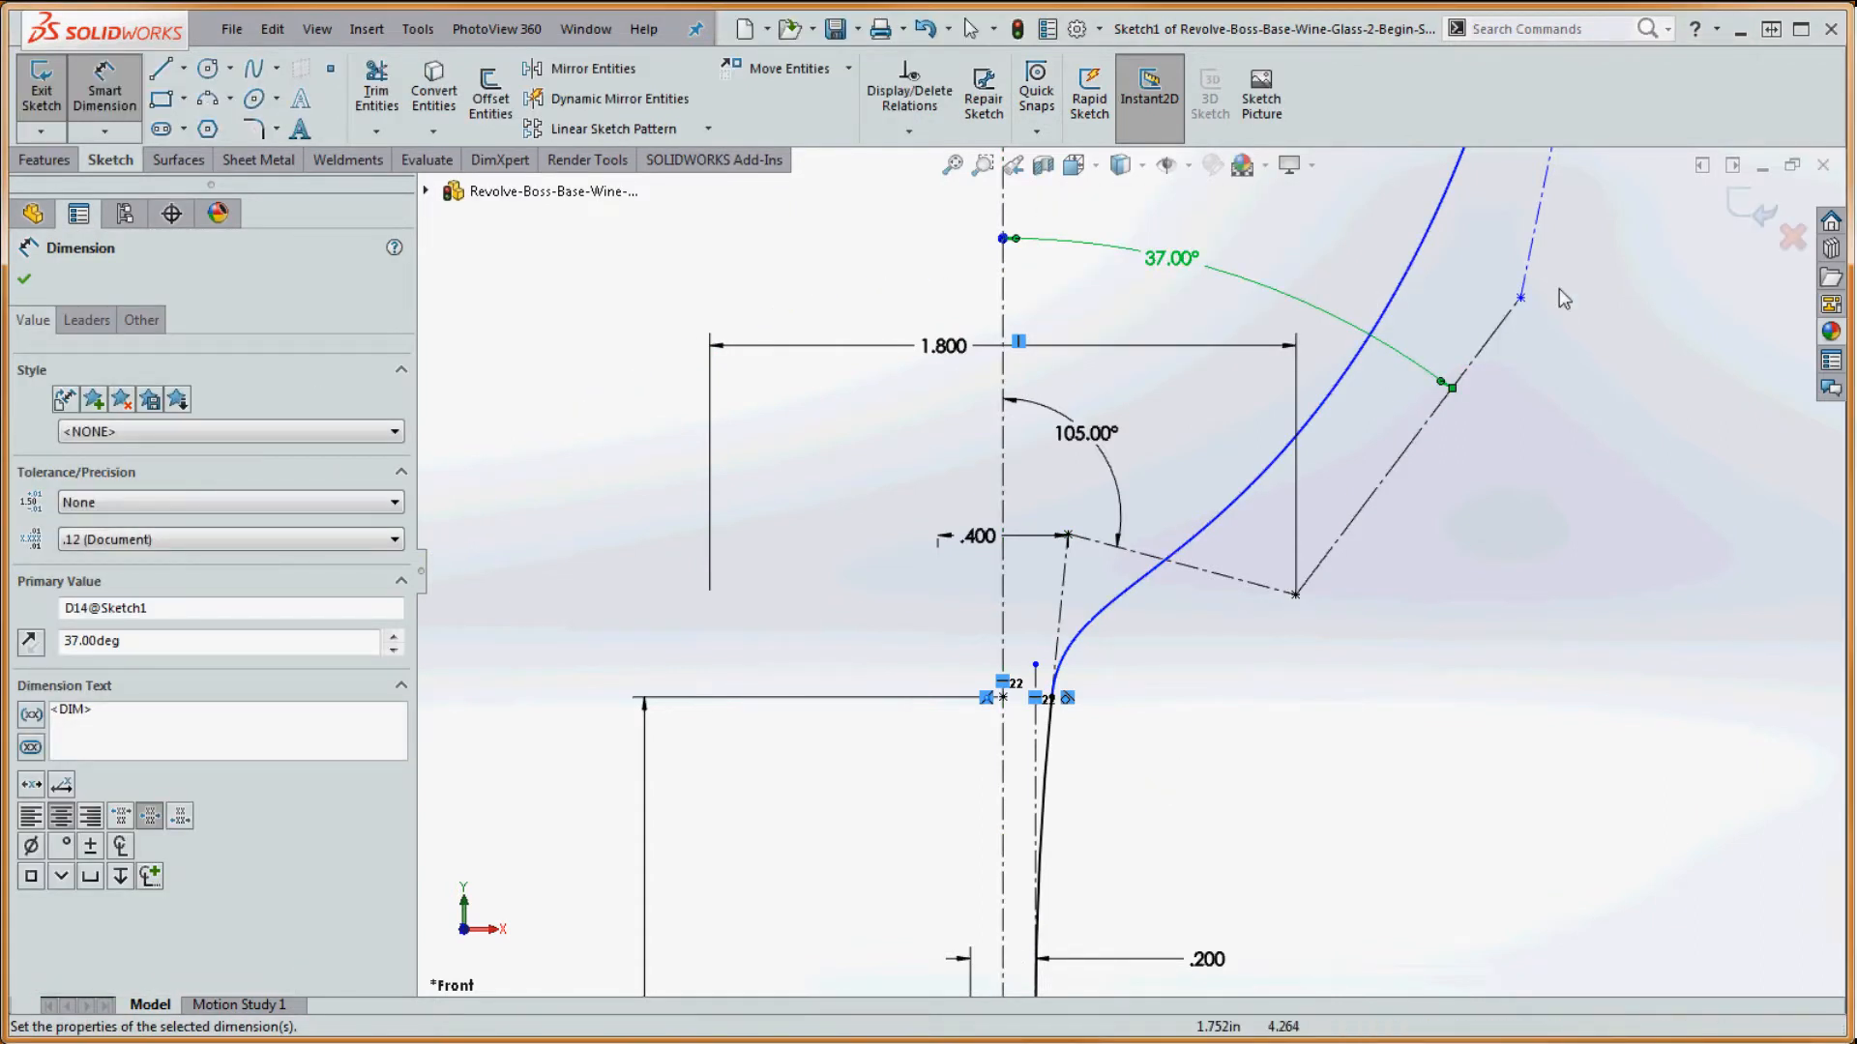
- Add a doubled distance dimension of 3.2 in across the centerline to the third control vertex above the stem
left_click(1520, 298)
left_click(1003, 300)
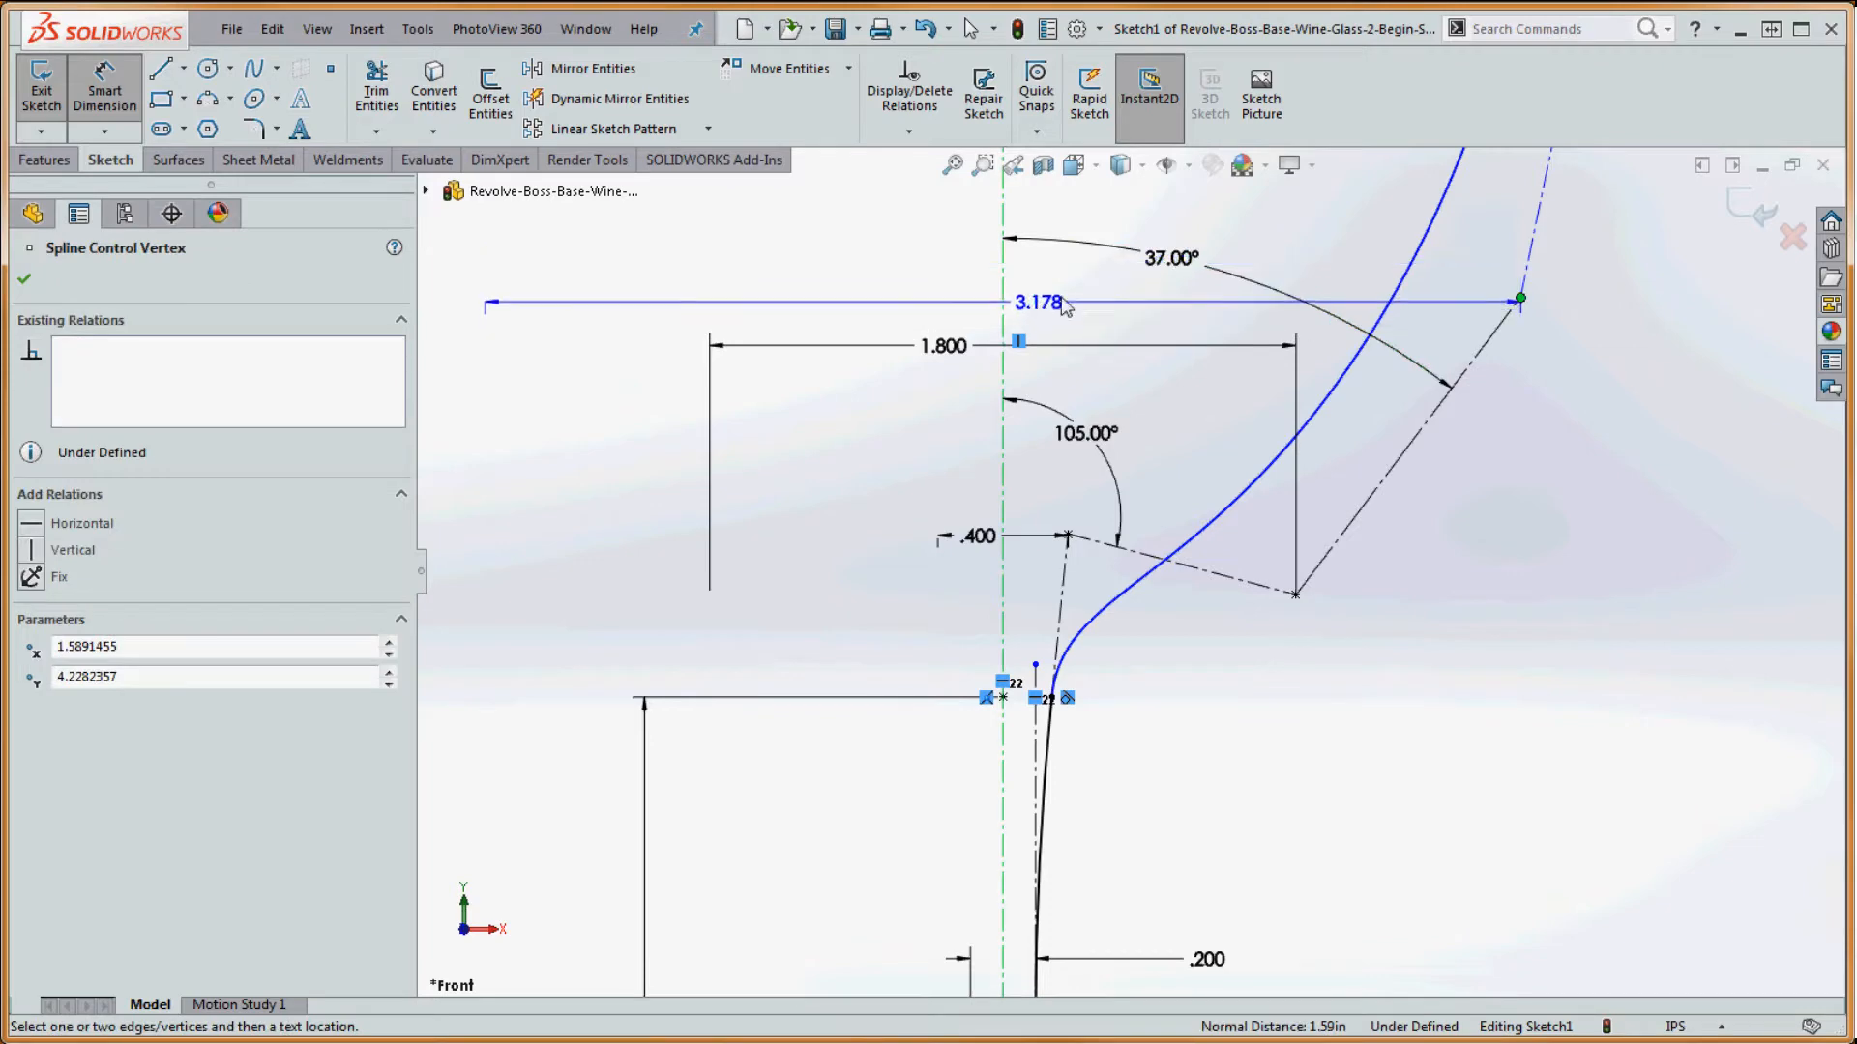
left_click(1120, 209)
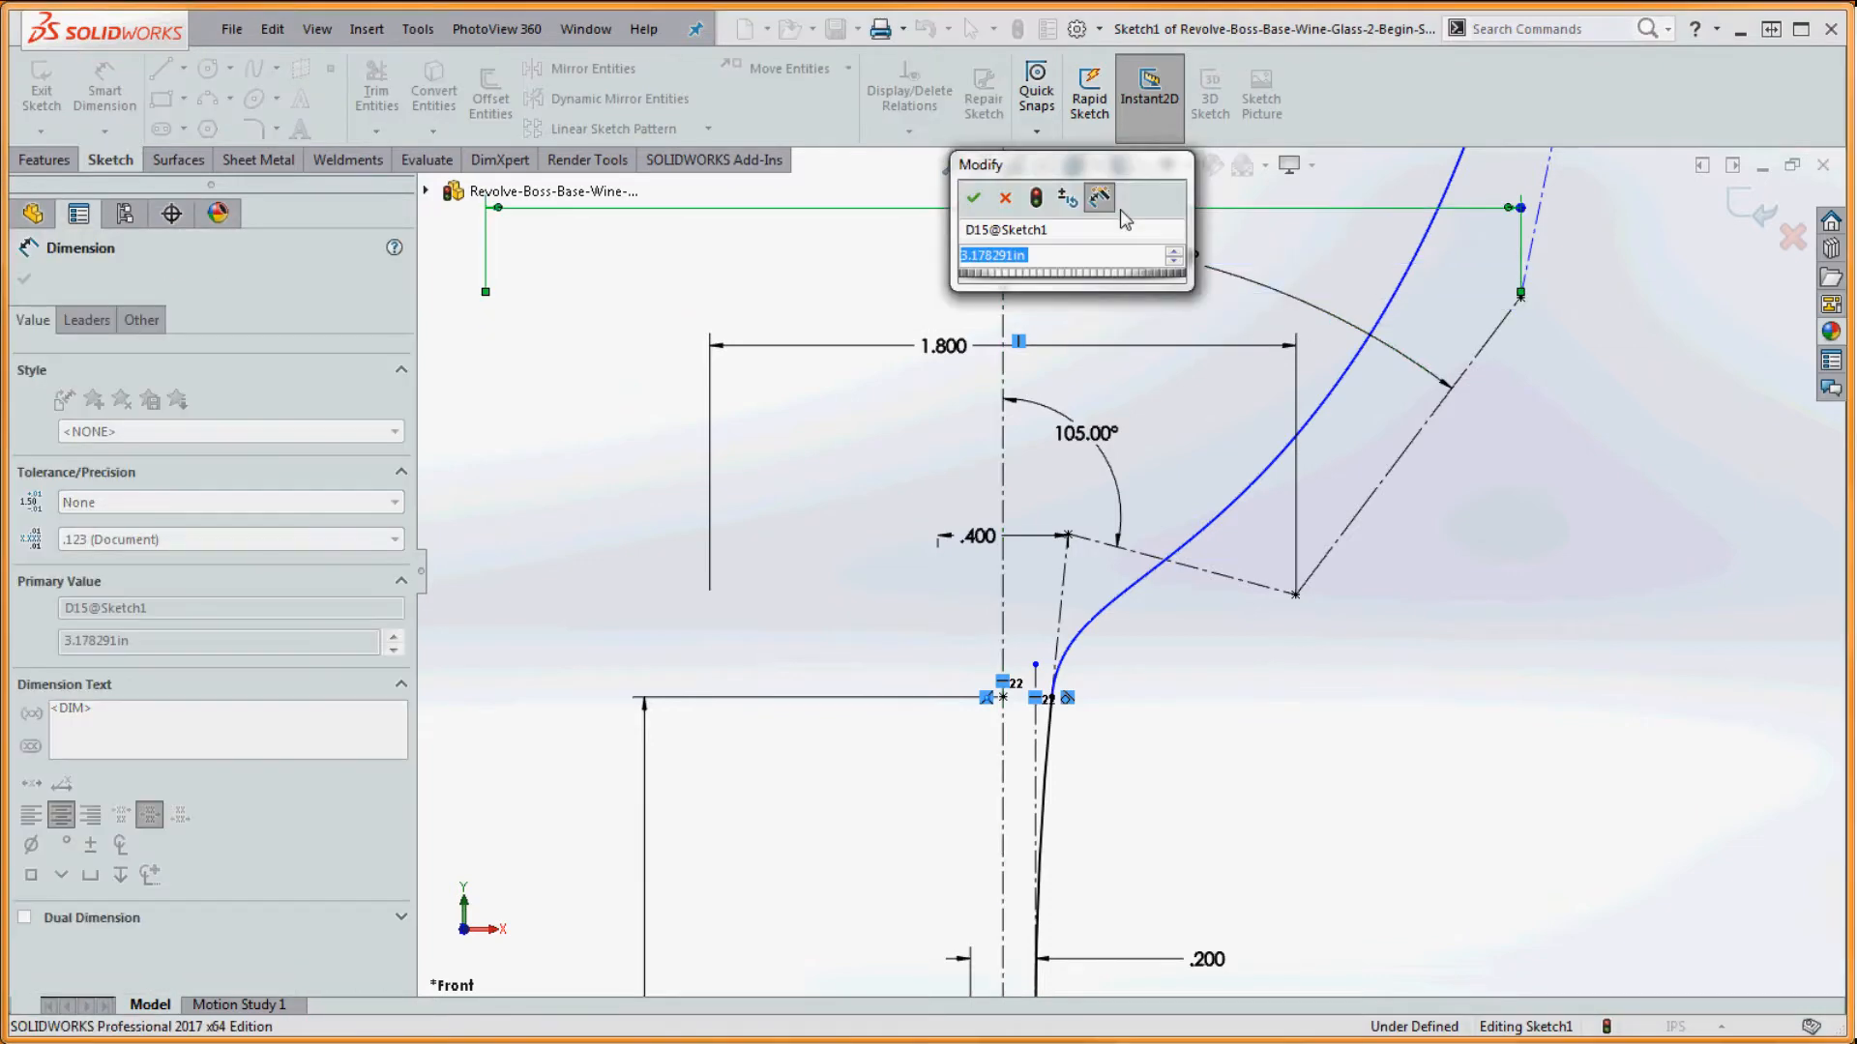
type("3.2")
key("Return")
- Dimension the angle between the fourth control segment above the stem and the centerline as 12 degrees
key("f")
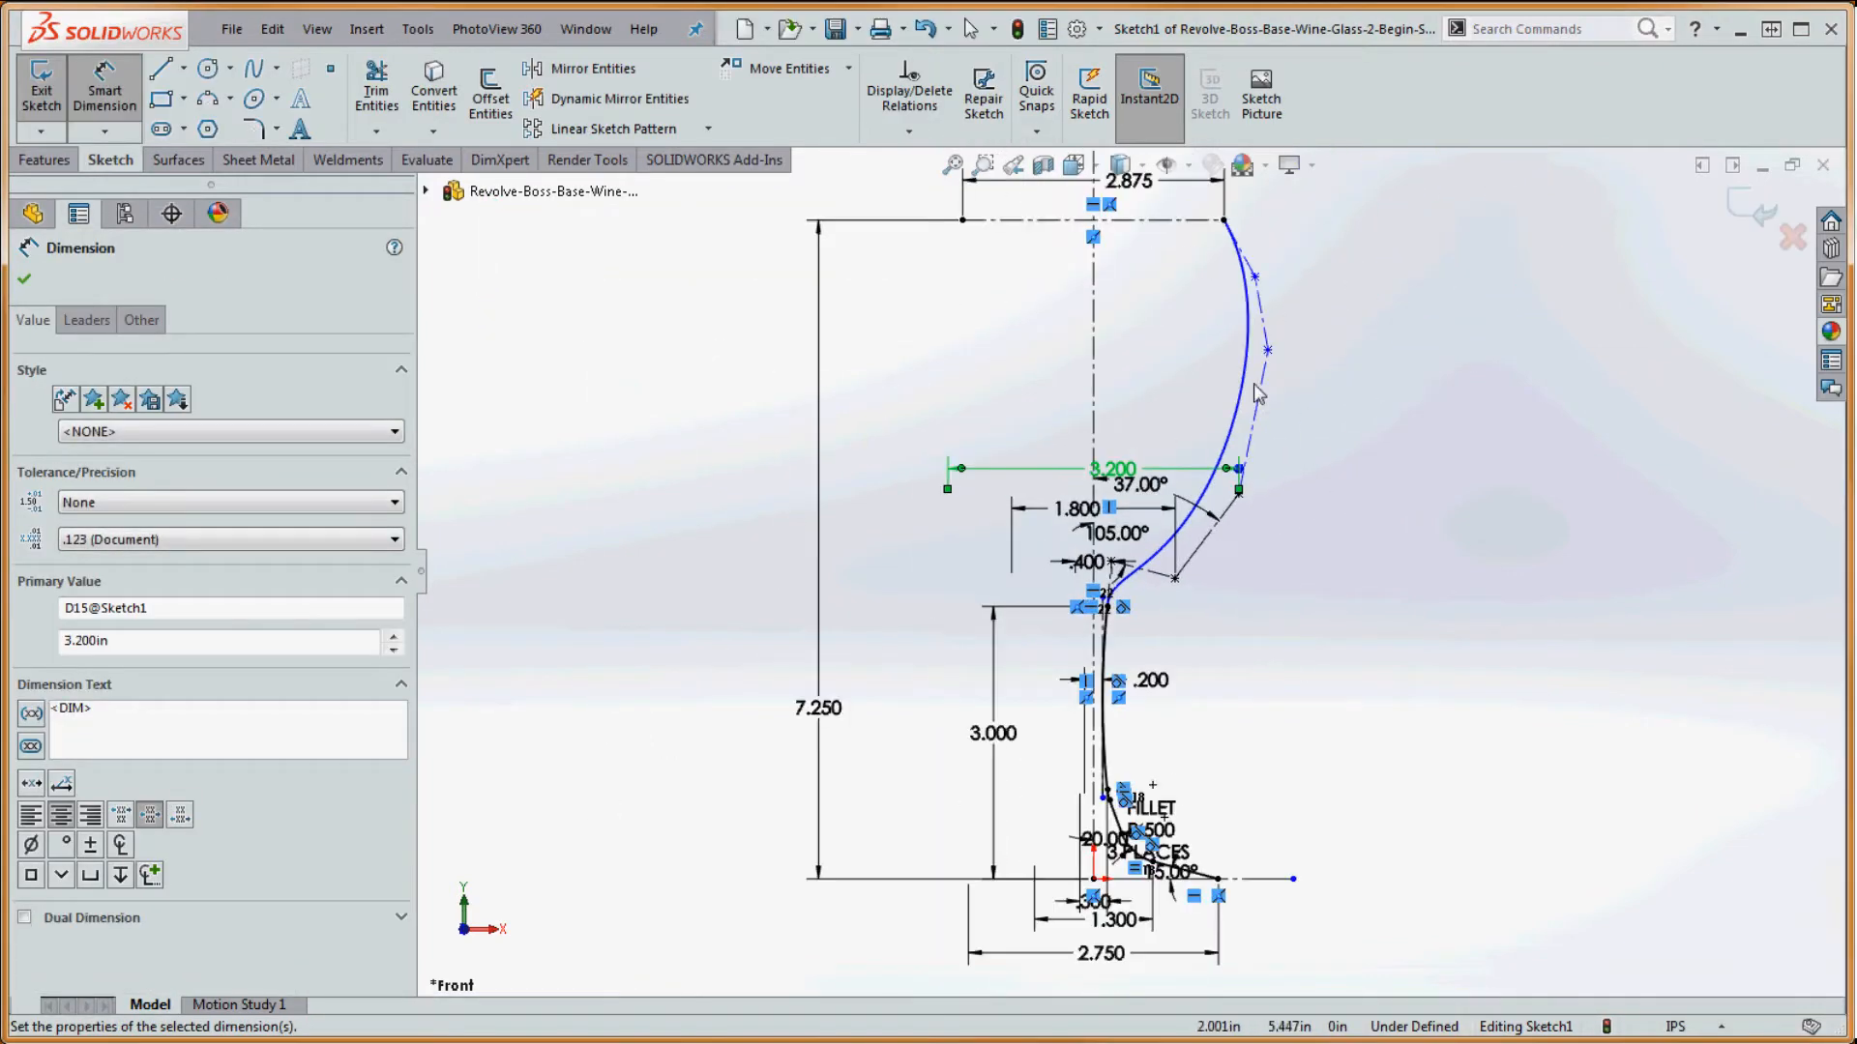
scroll(1259, 367, "down", 5)
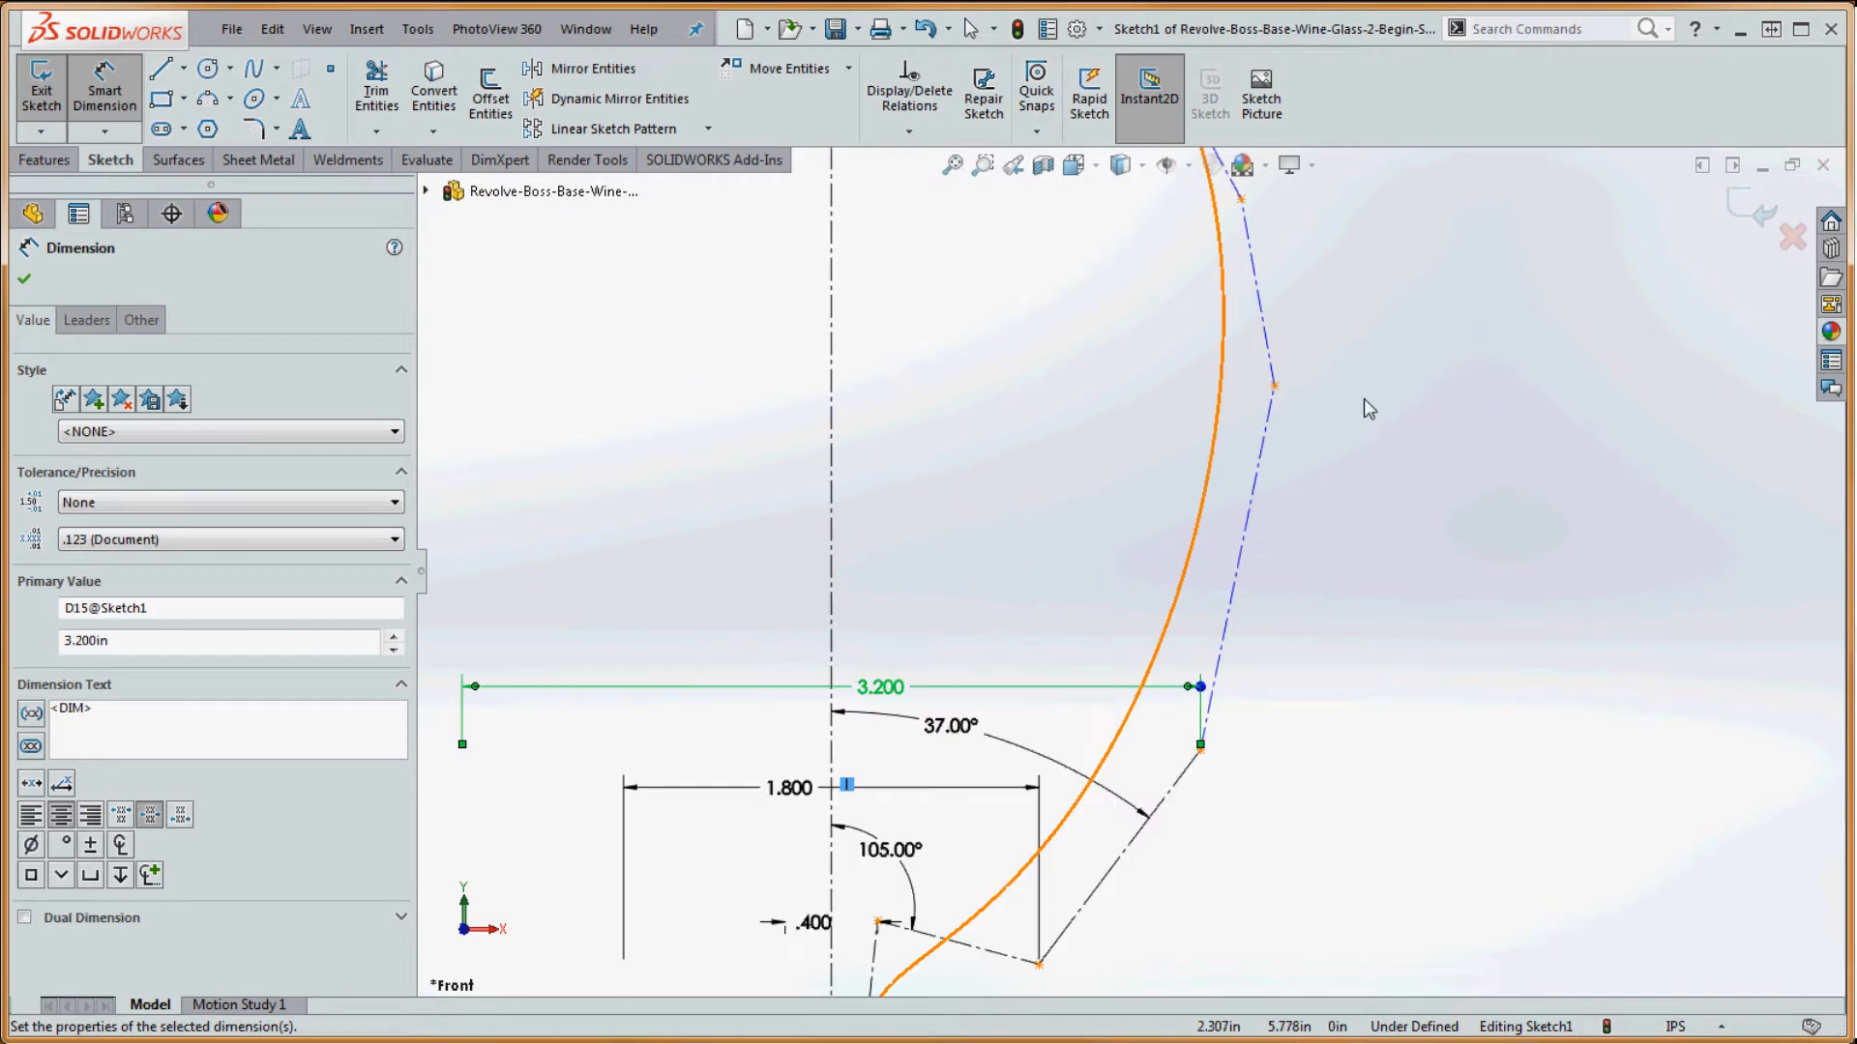
left_click(1268, 469)
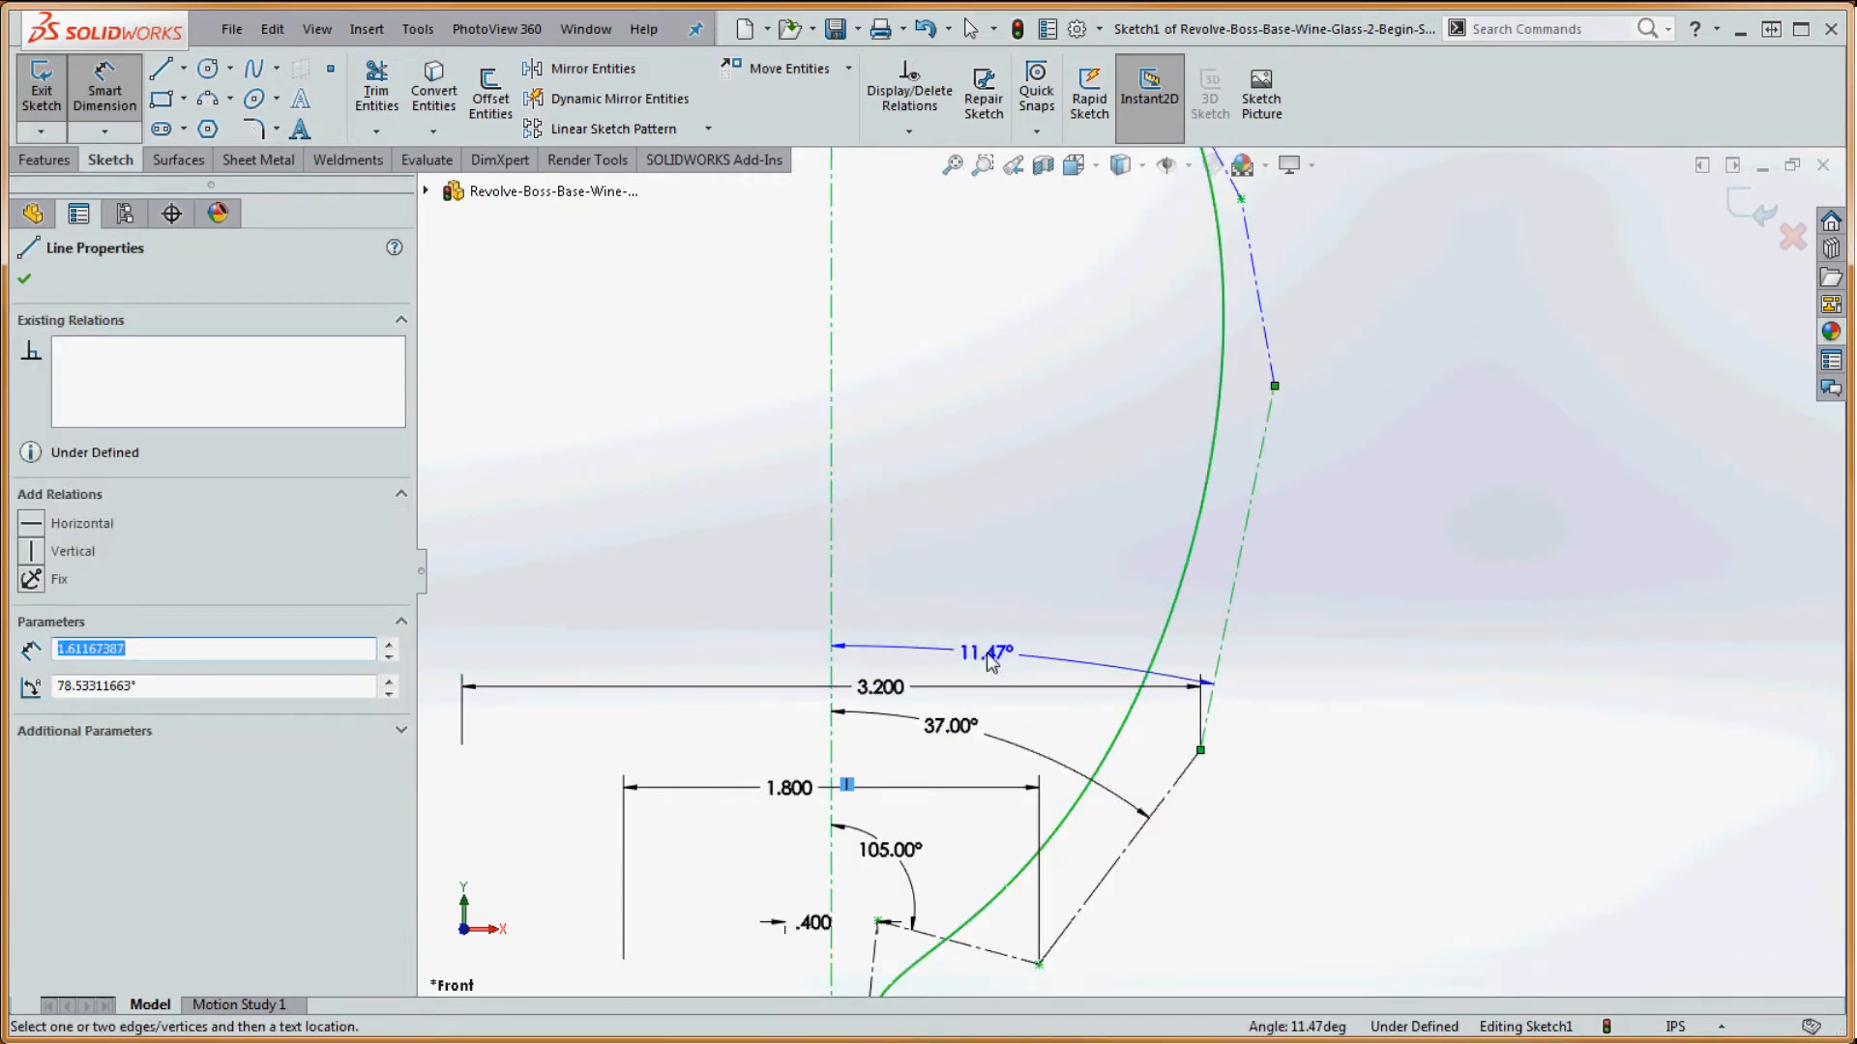
left_click(992, 662)
type("12")
key("Return")
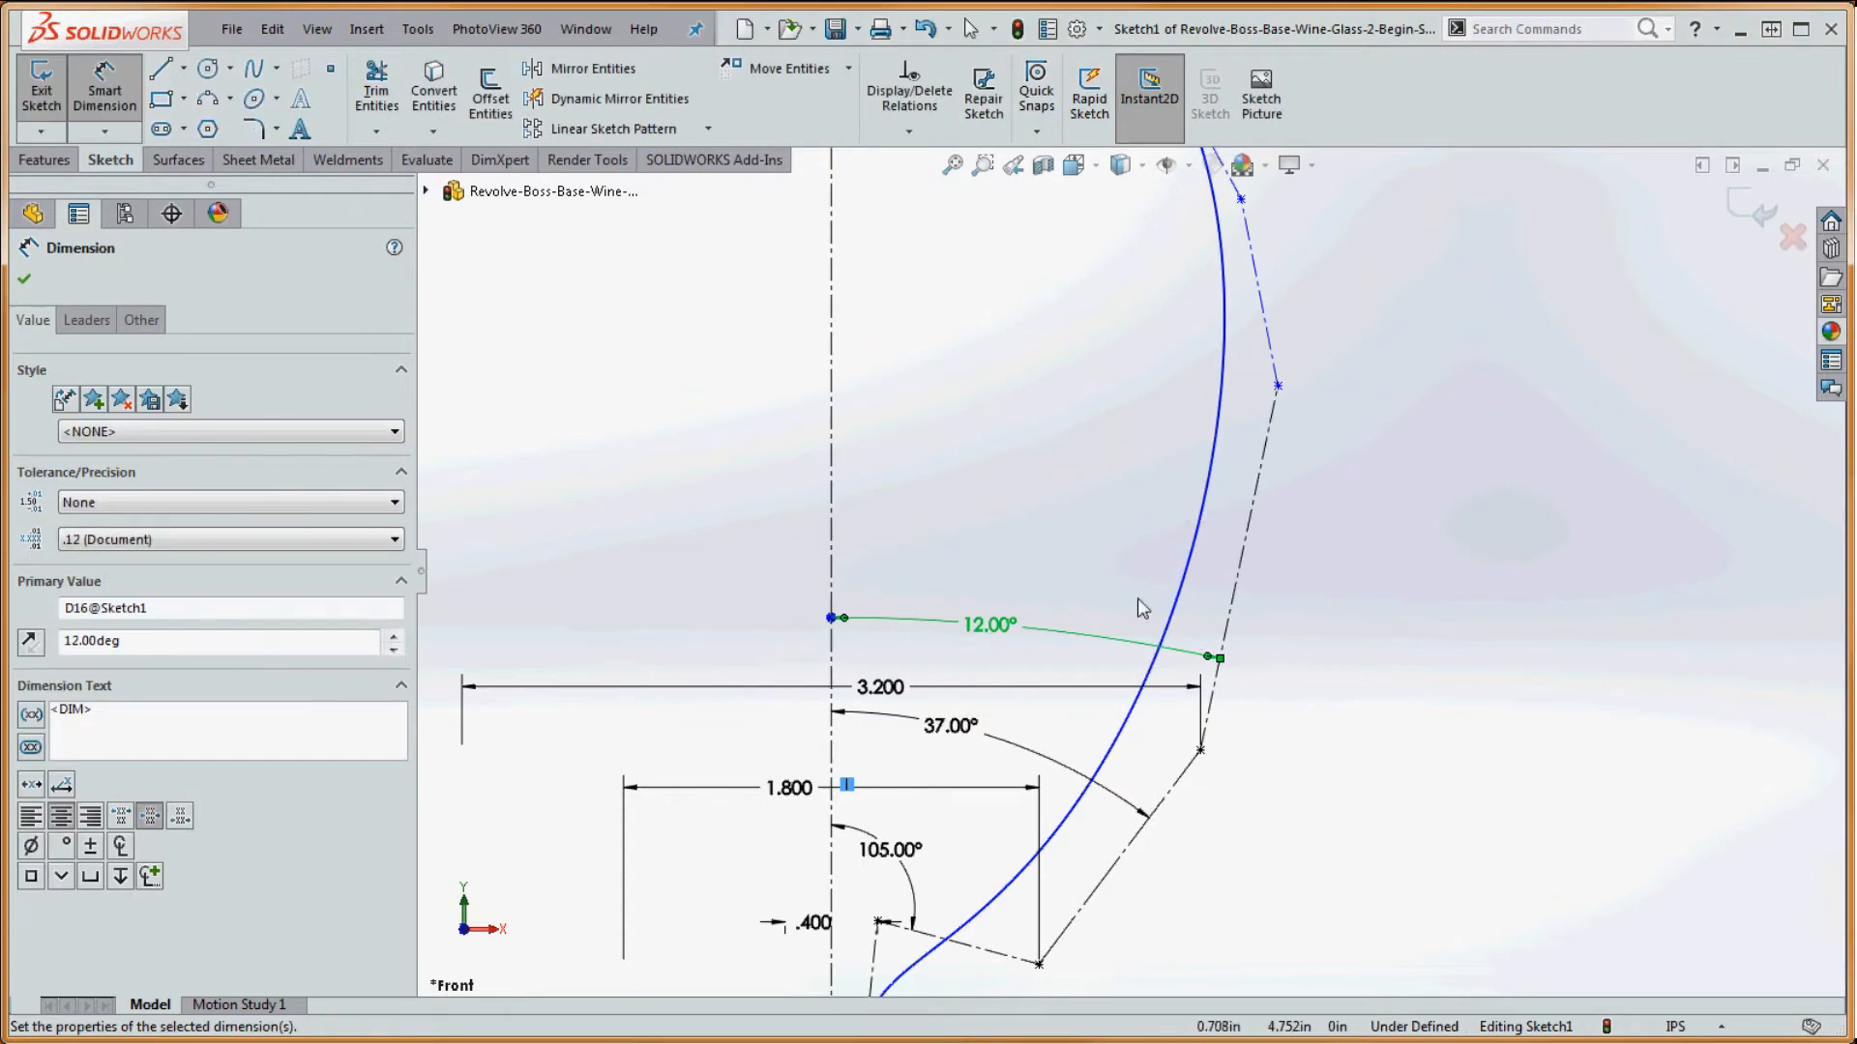
- Add a doubled distance dimension of 3.8 in across the centerline to the bowl's widest control vertex
left_click(1277, 386)
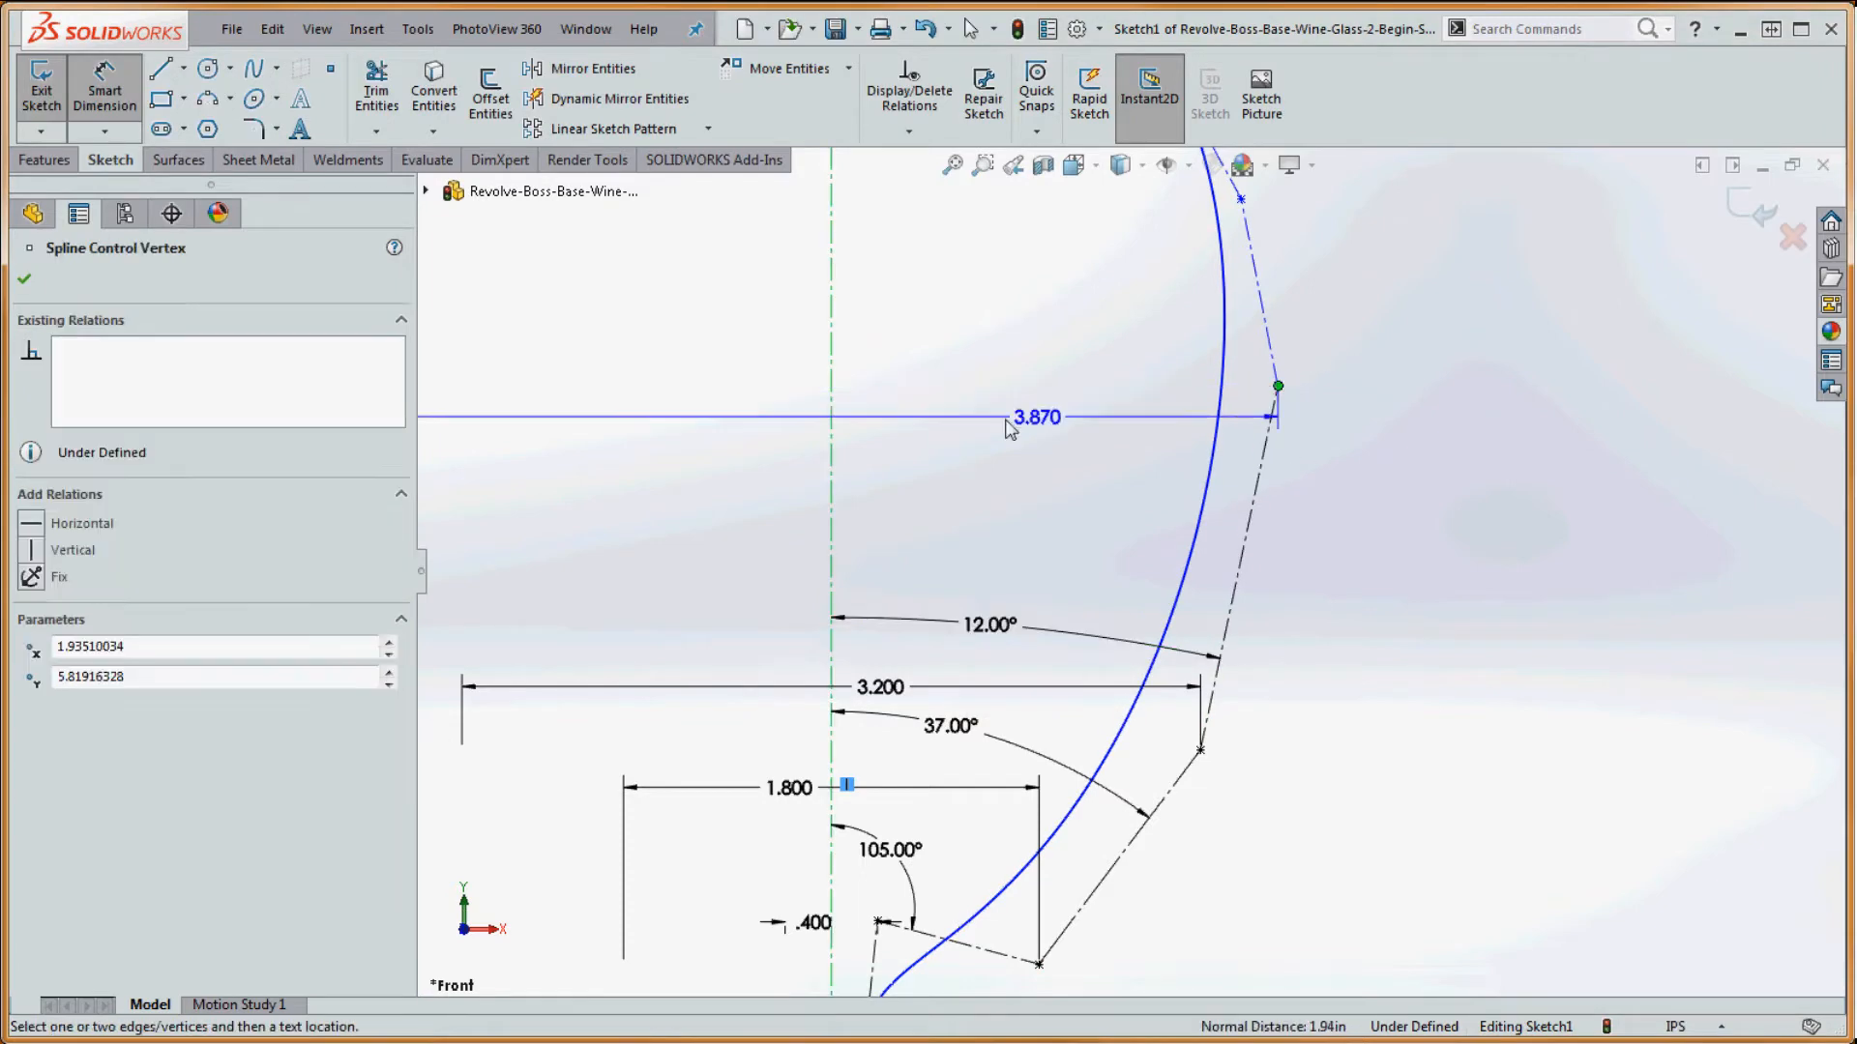
scroll(945, 406, "up", 5)
scroll(1091, 522, "down", 4)
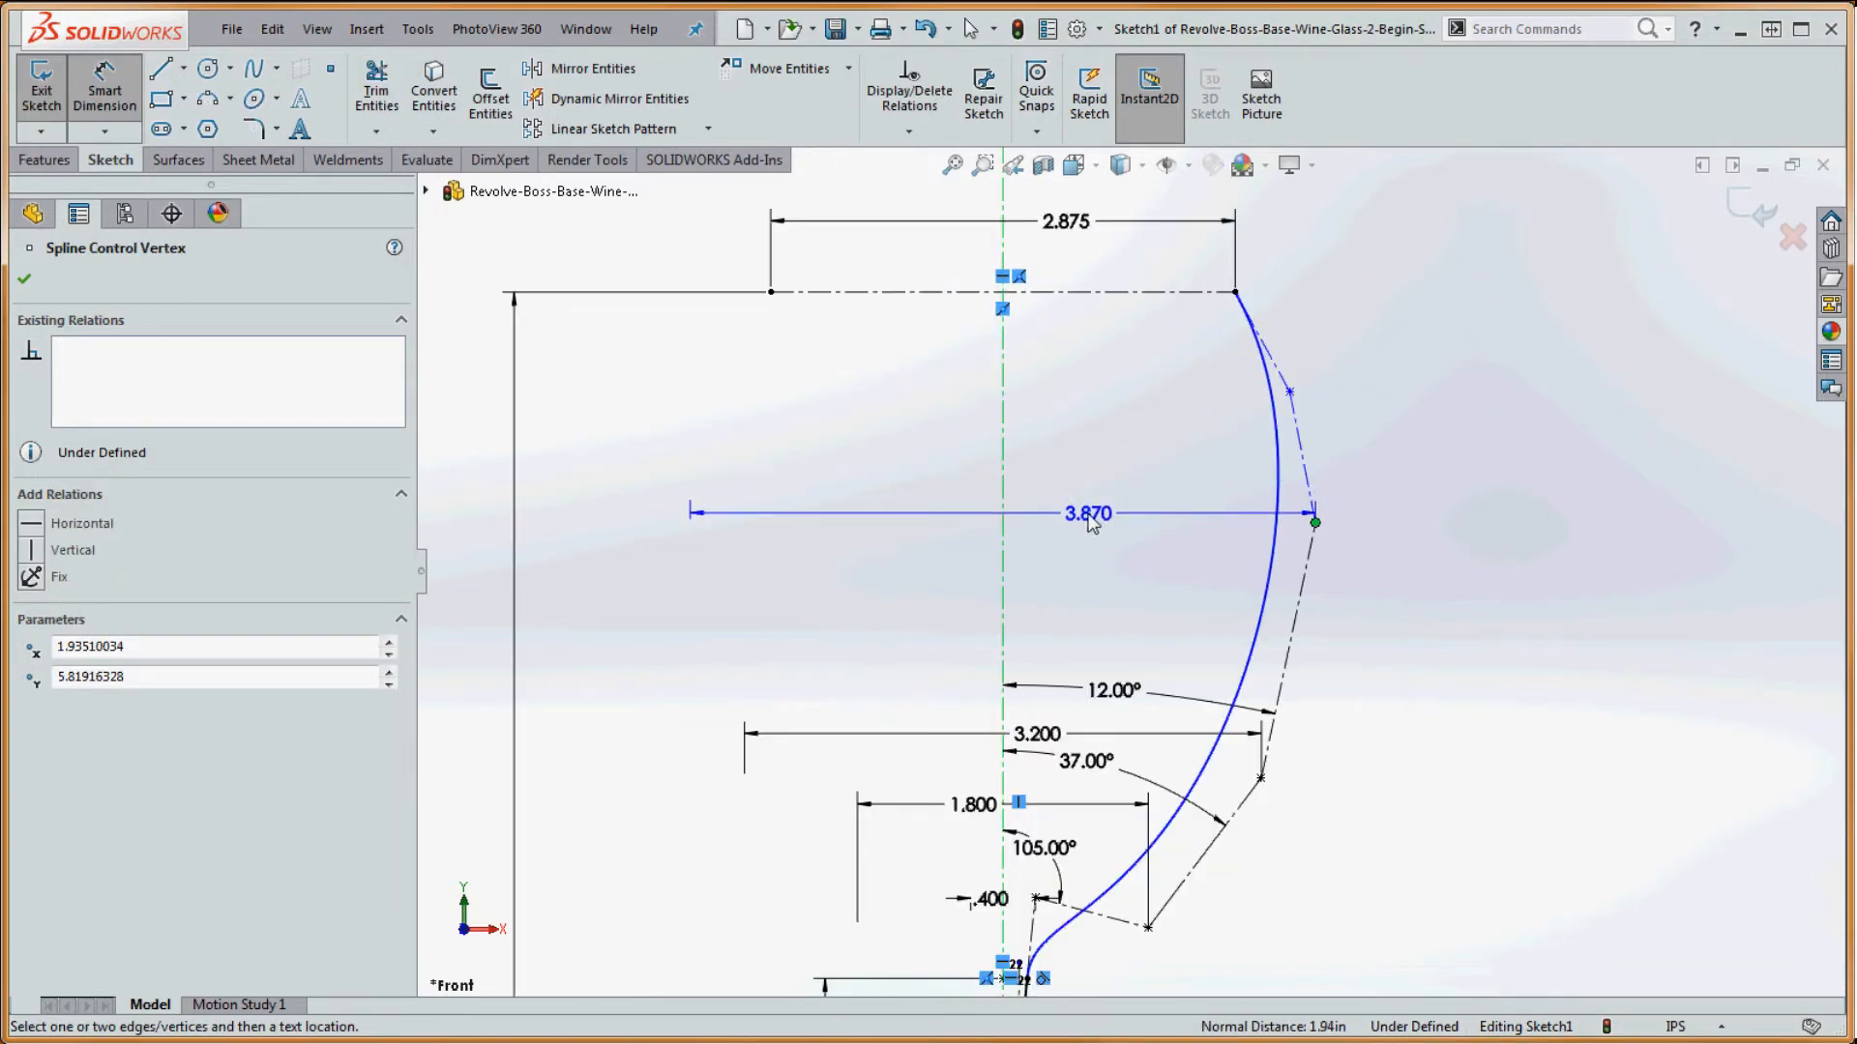
left_click(1091, 522)
type("3.8")
key("Return")
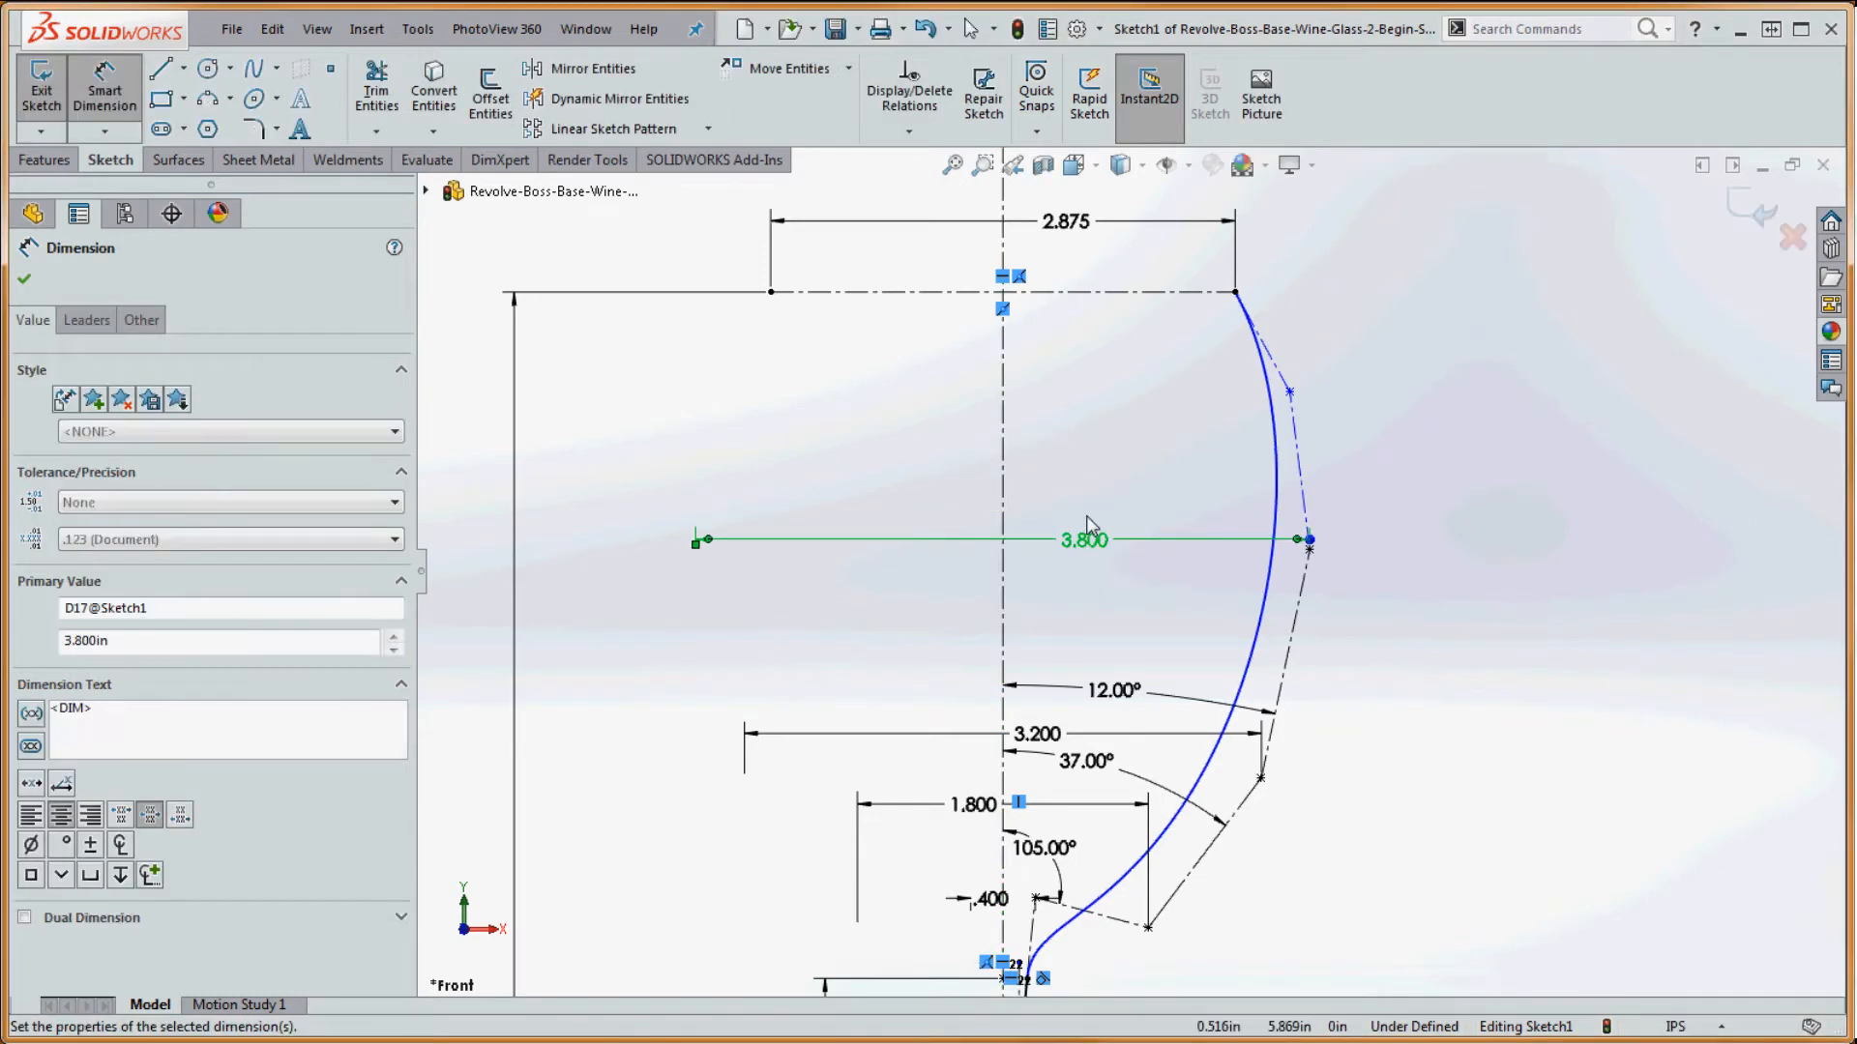
key("Escape")
- Add a doubled distance dimension of 3.5 in across the centerline to the control vertex just below the rim
scroll(1236, 387, "down", 3)
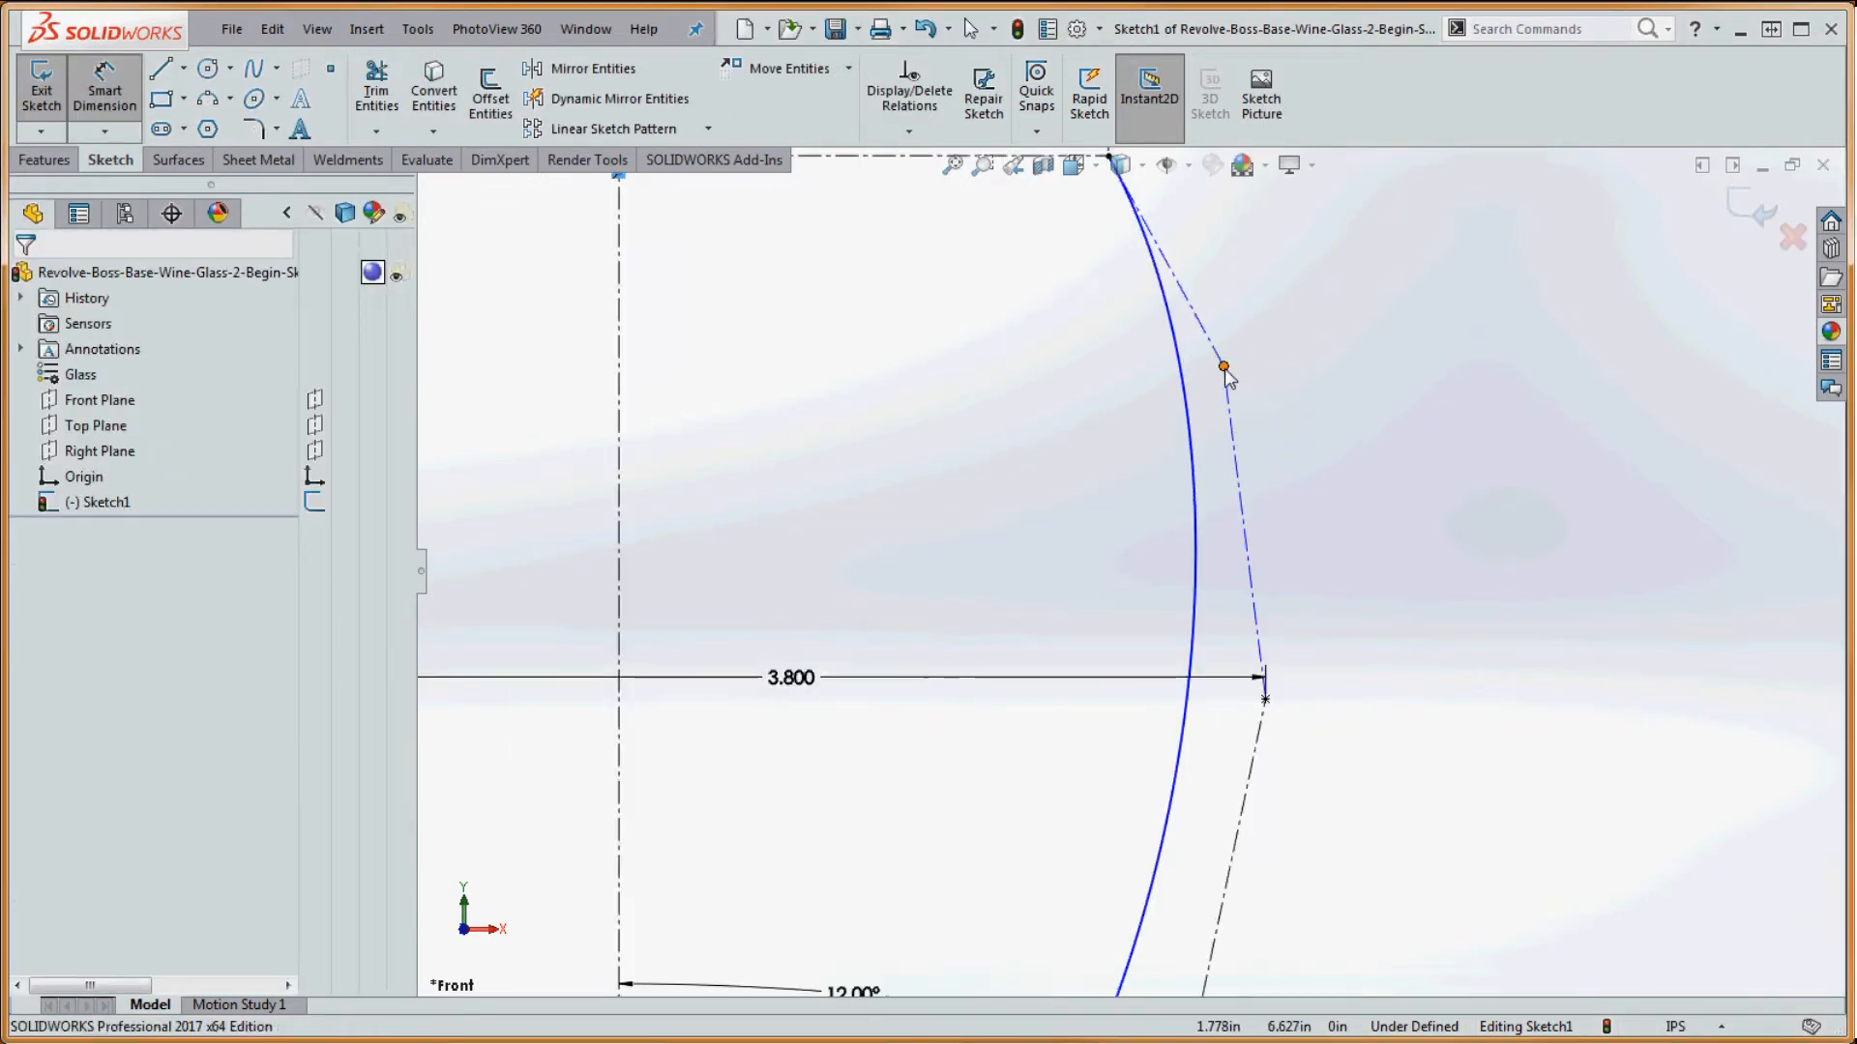
left_click(1224, 367)
scroll(1226, 377, "up", 3)
left_click(834, 488)
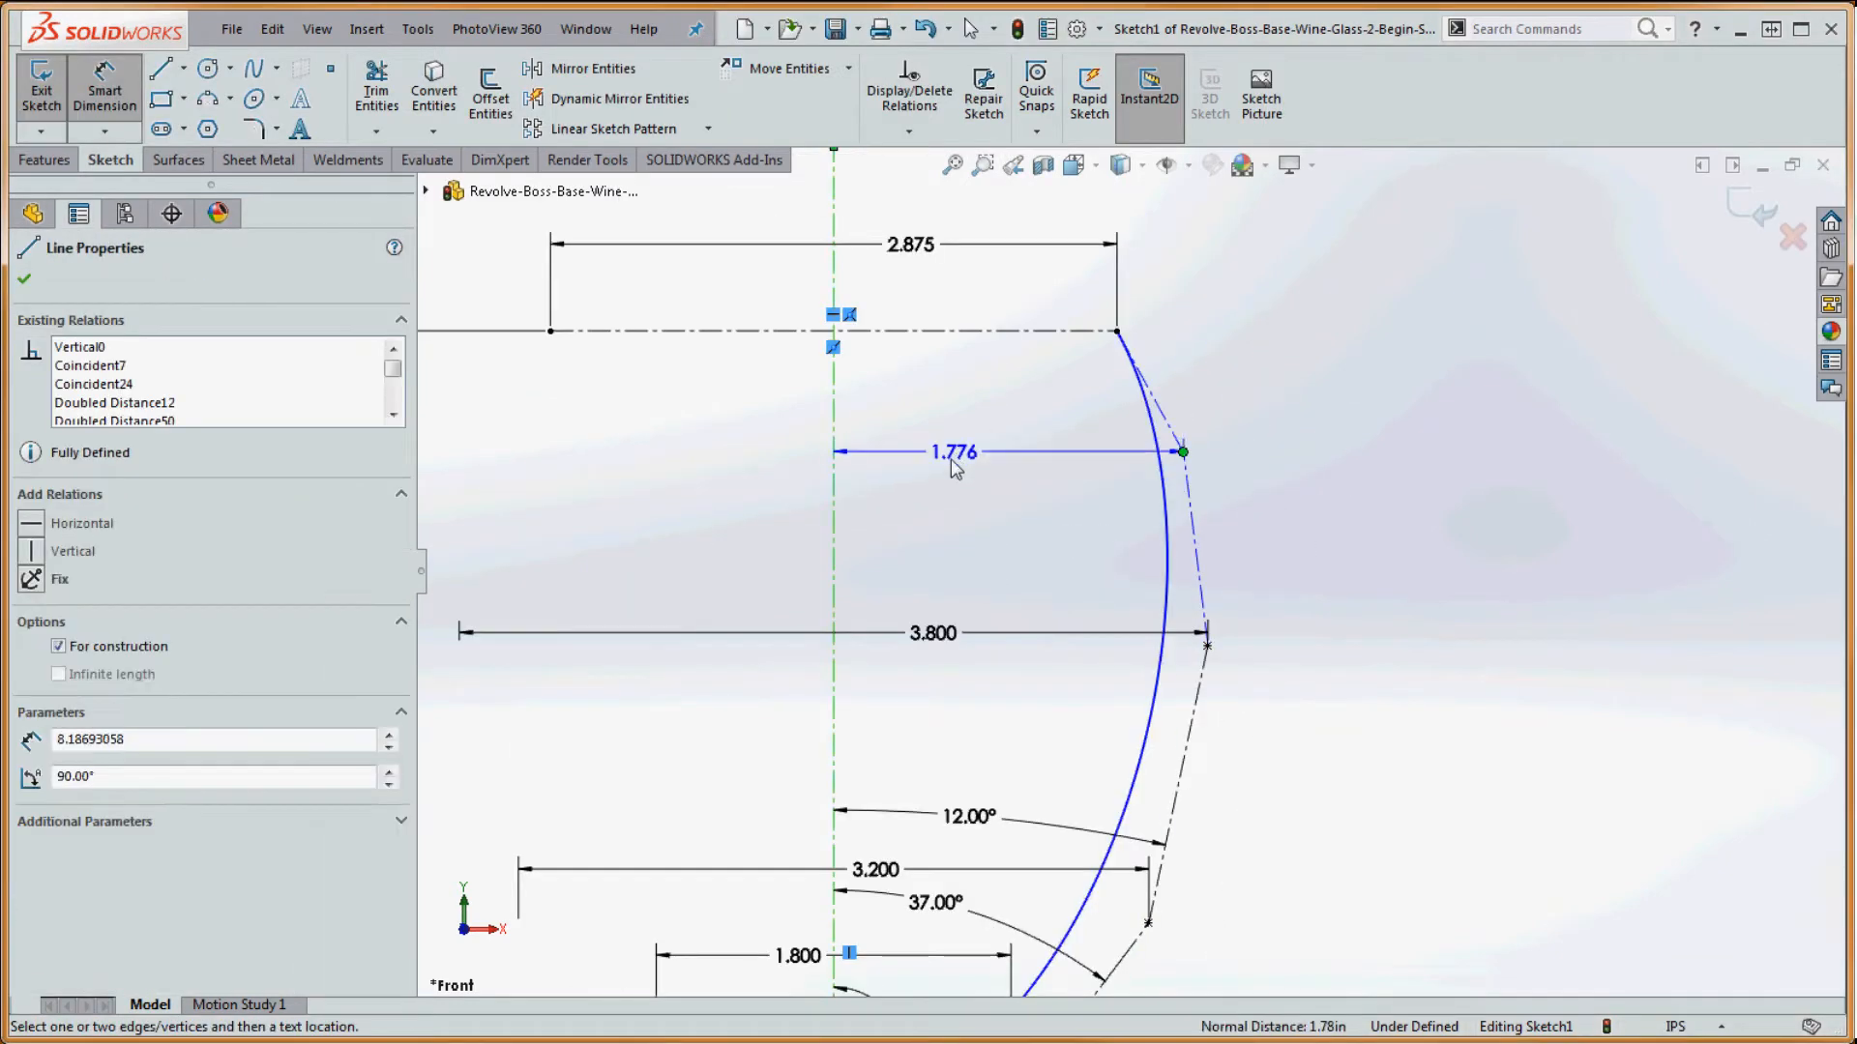
left_click(787, 481)
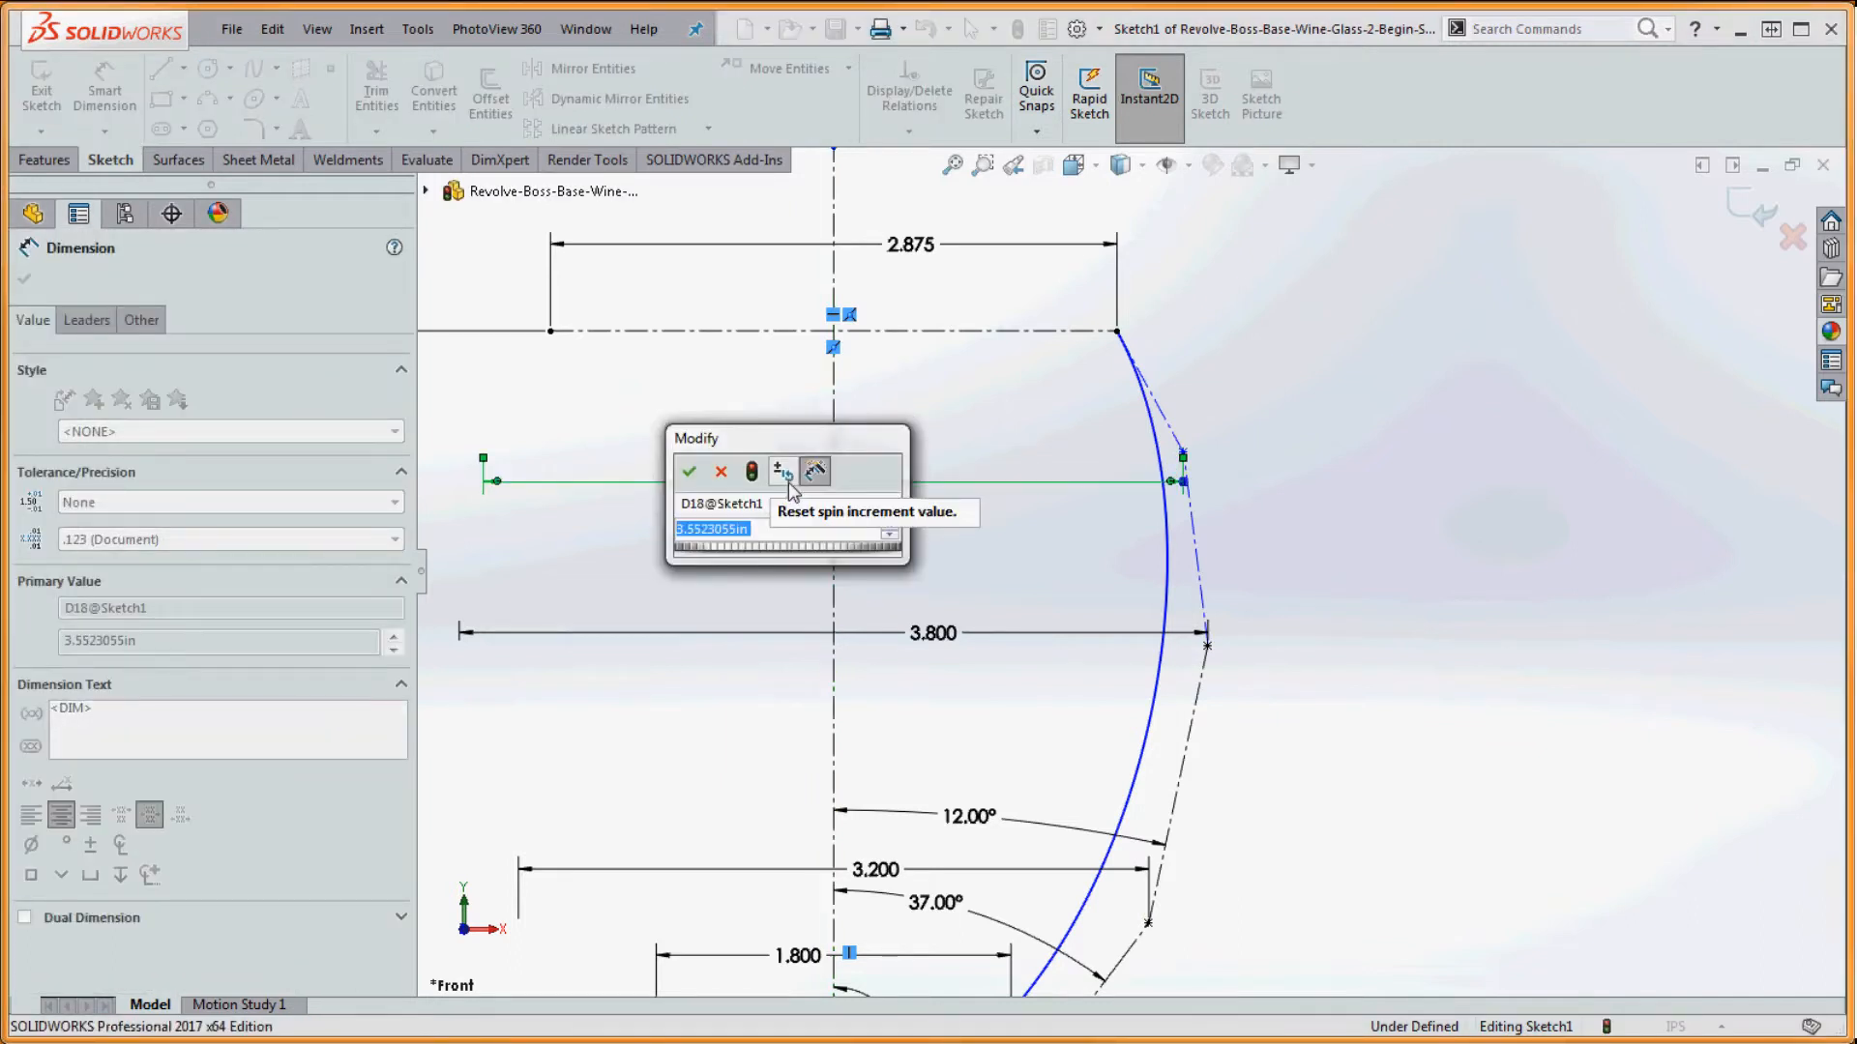
type("3.5")
key("Return")
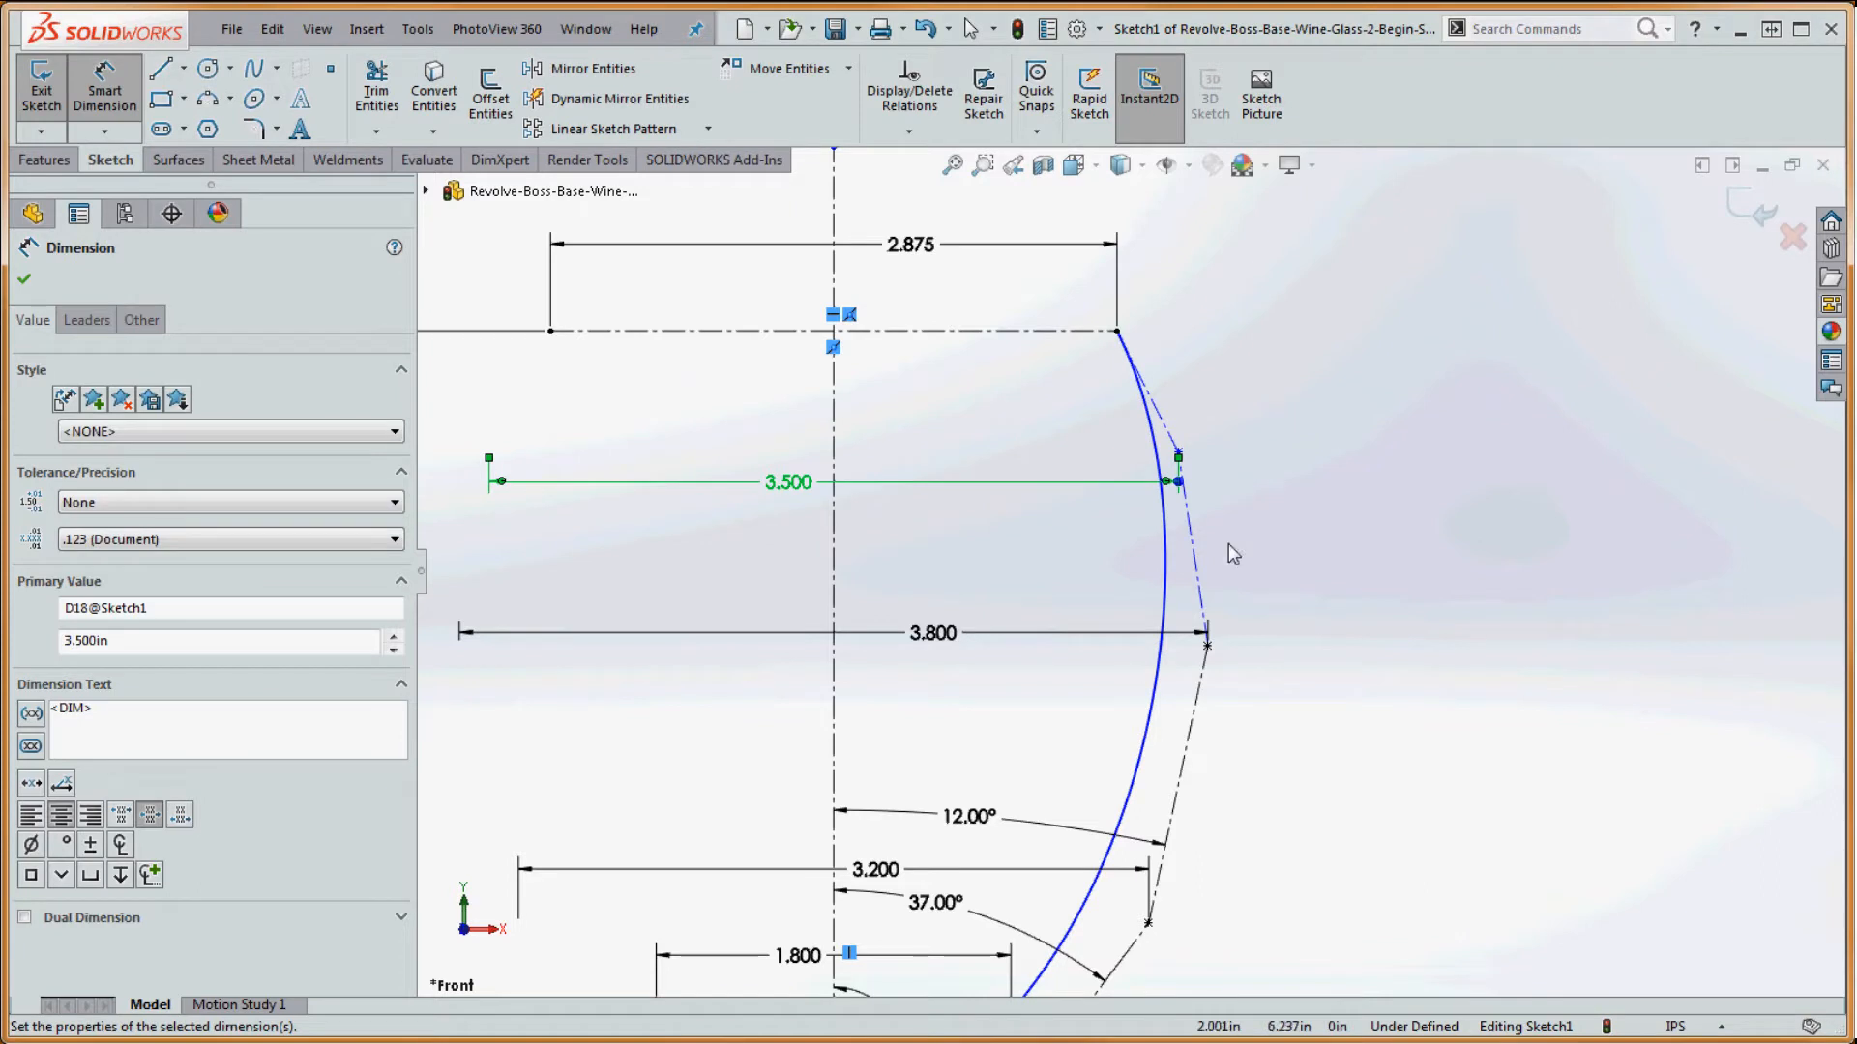
- Dimension the angle between the centerline and the control segment joining the 3.5 in and 3.8 in vertices as 8.8 degrees
left_click(1185, 498)
left_click(834, 541)
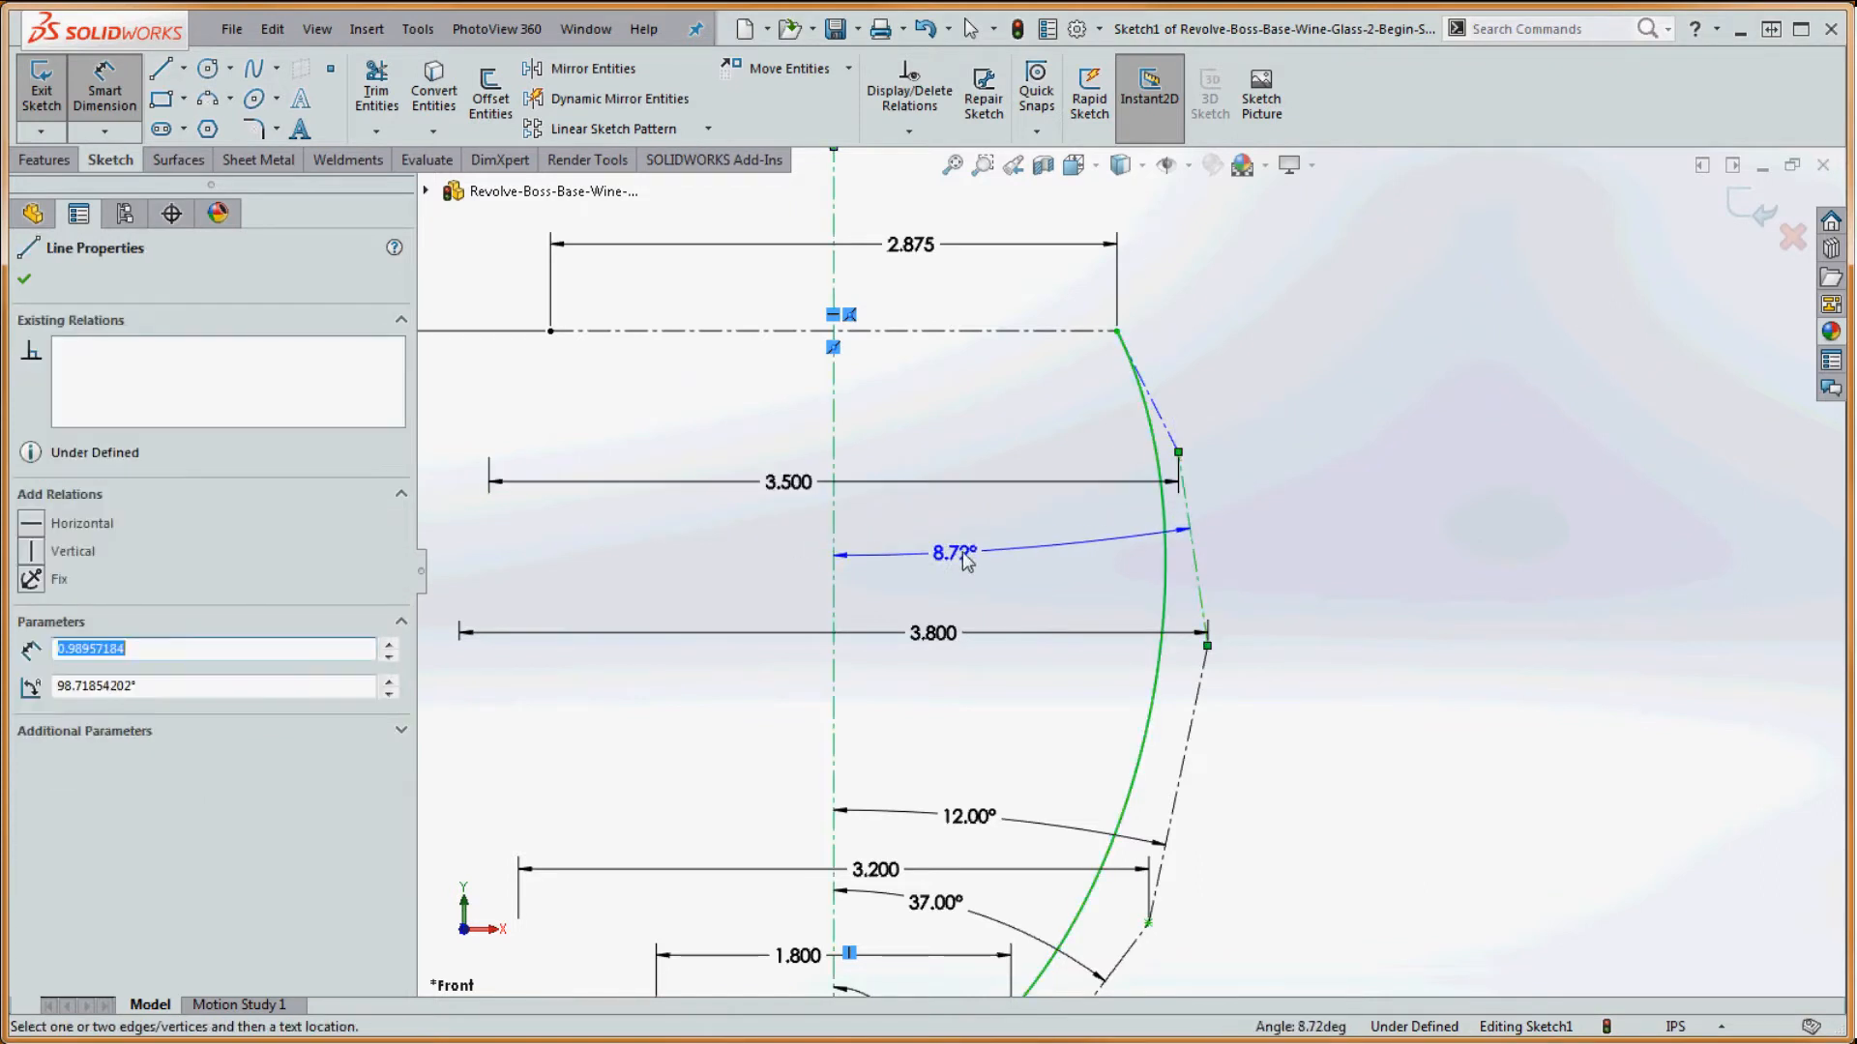
left_click(972, 549)
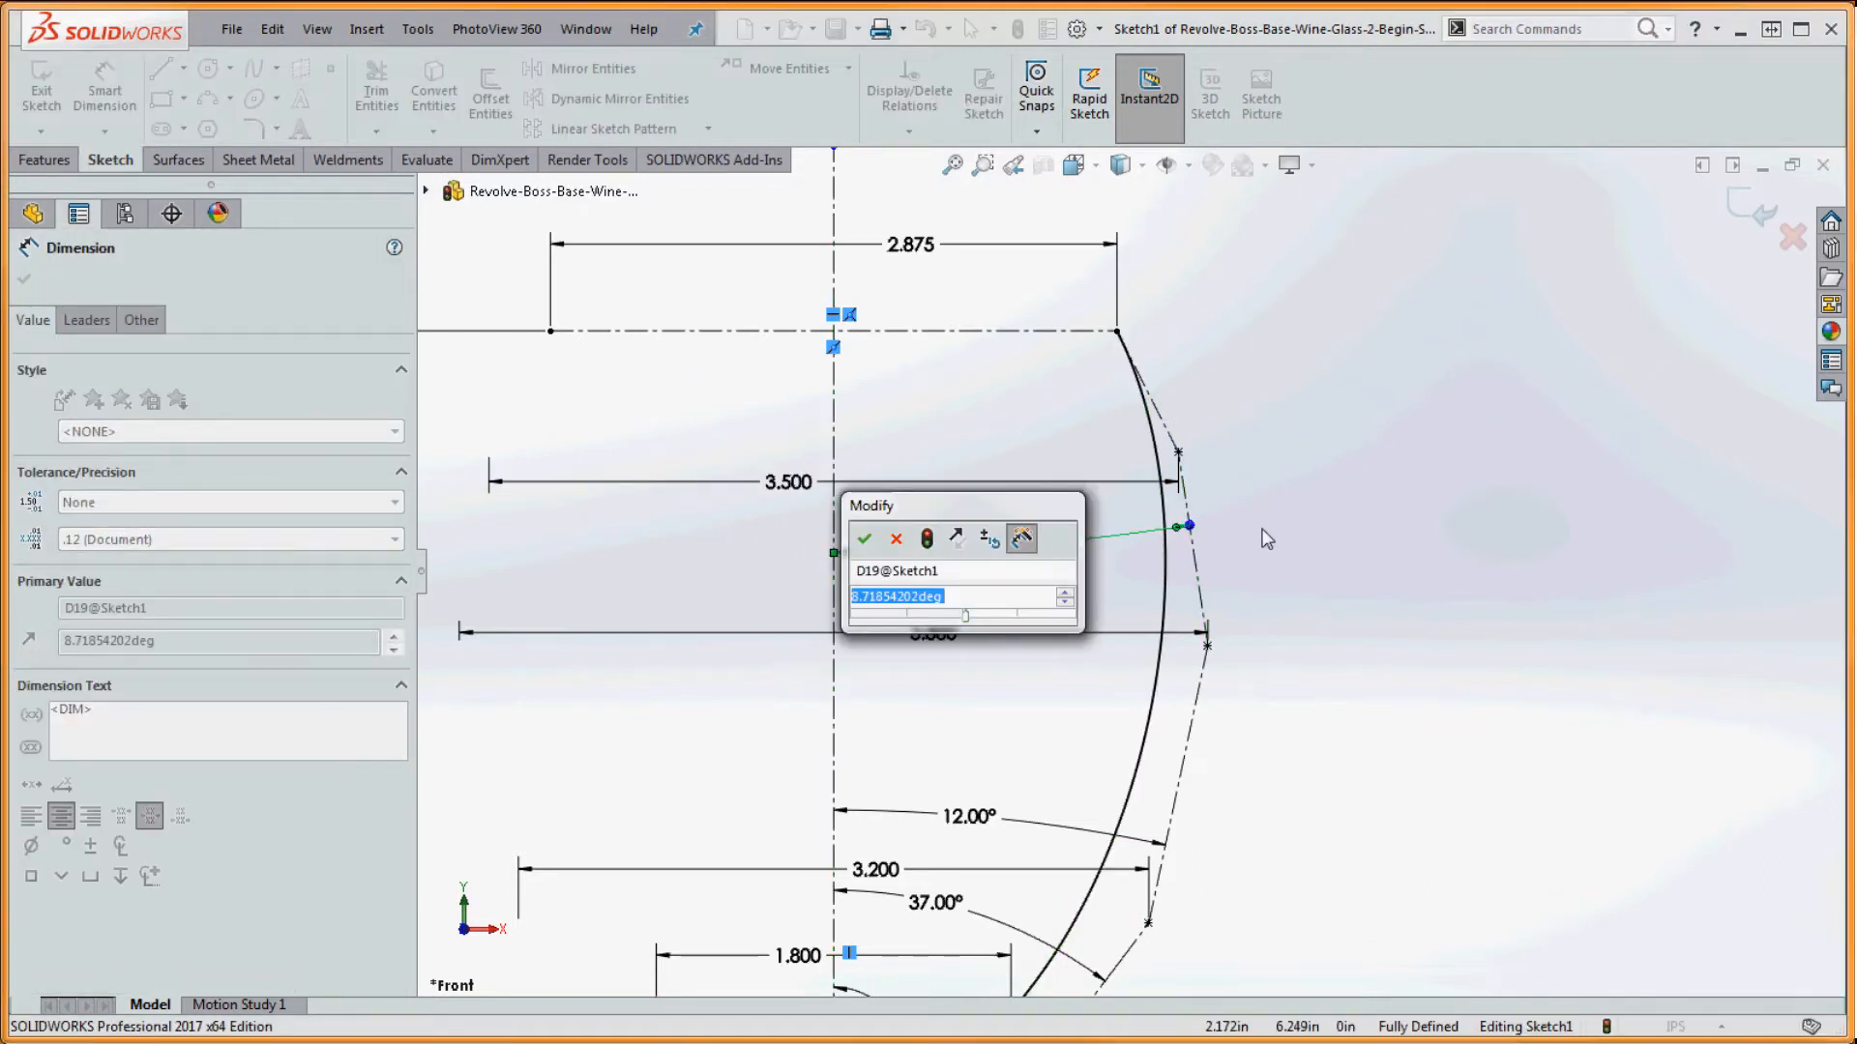
type("8.8")
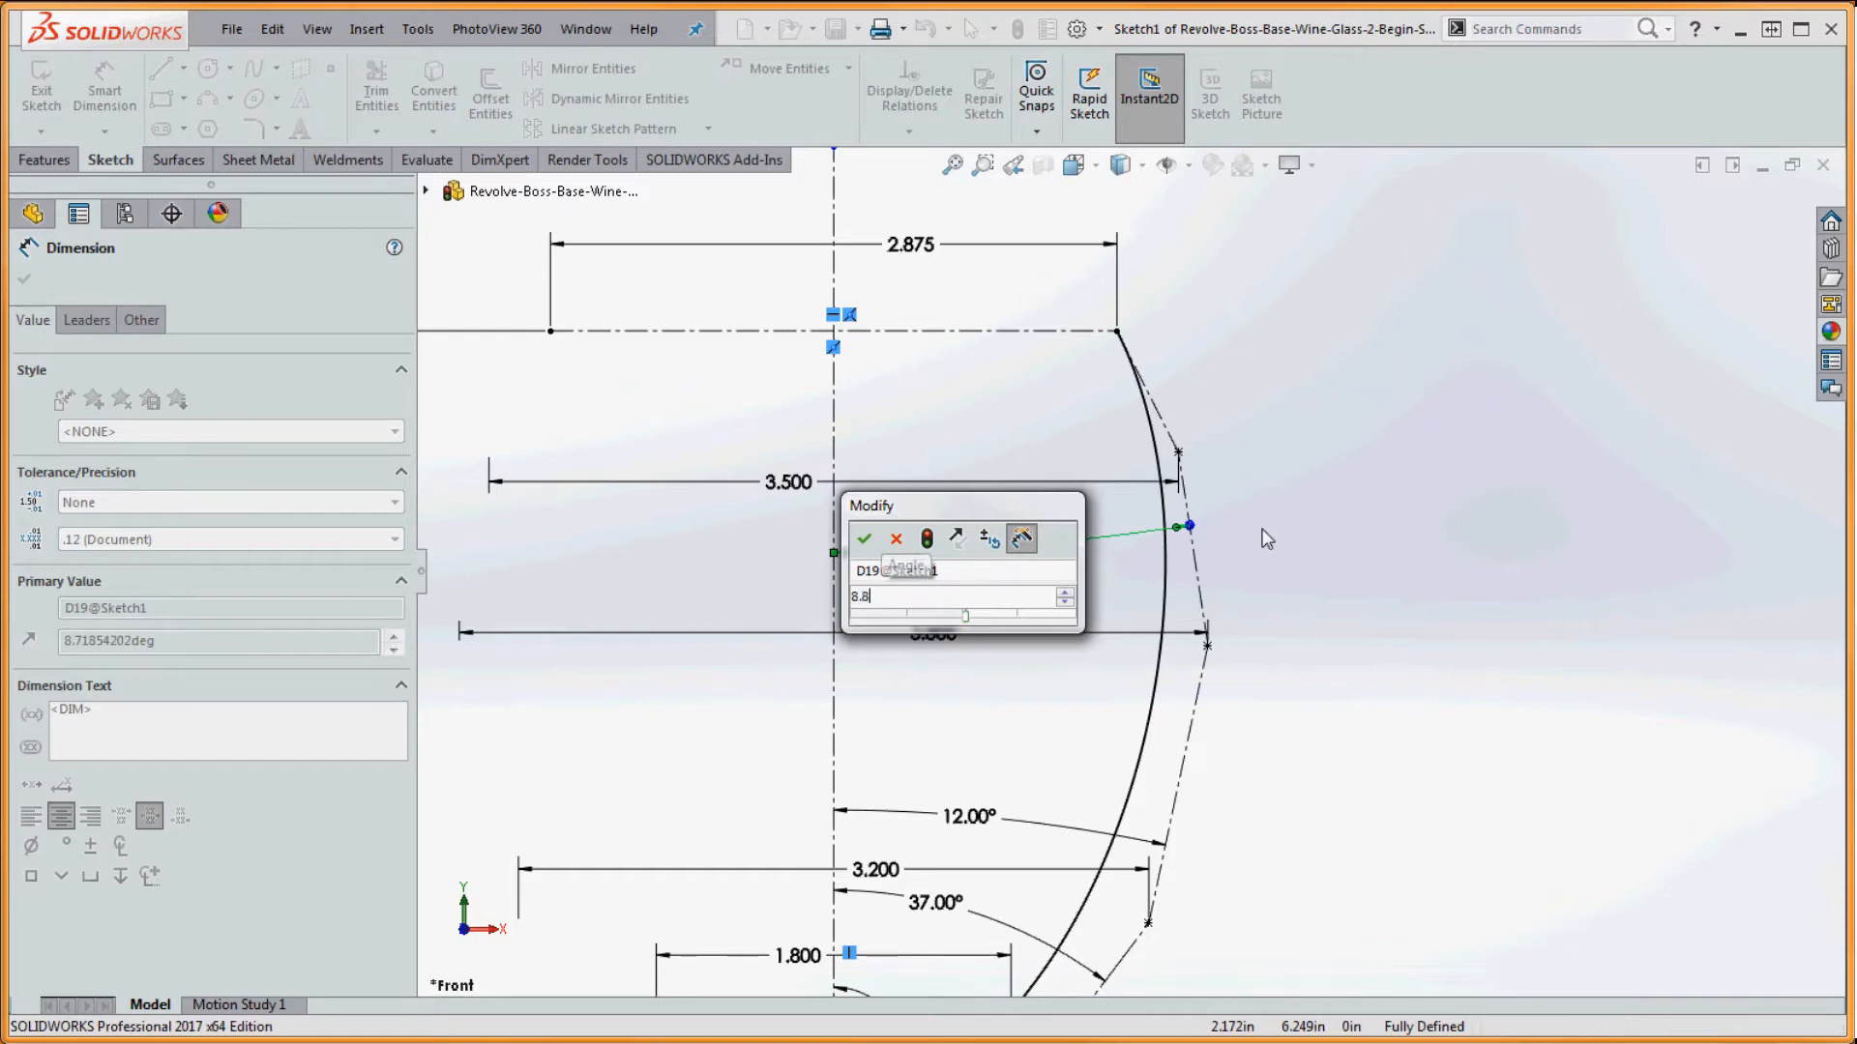
key("Return")
scroll(1215, 377, "up", 7)
scroll(1182, 677, "down", 4)
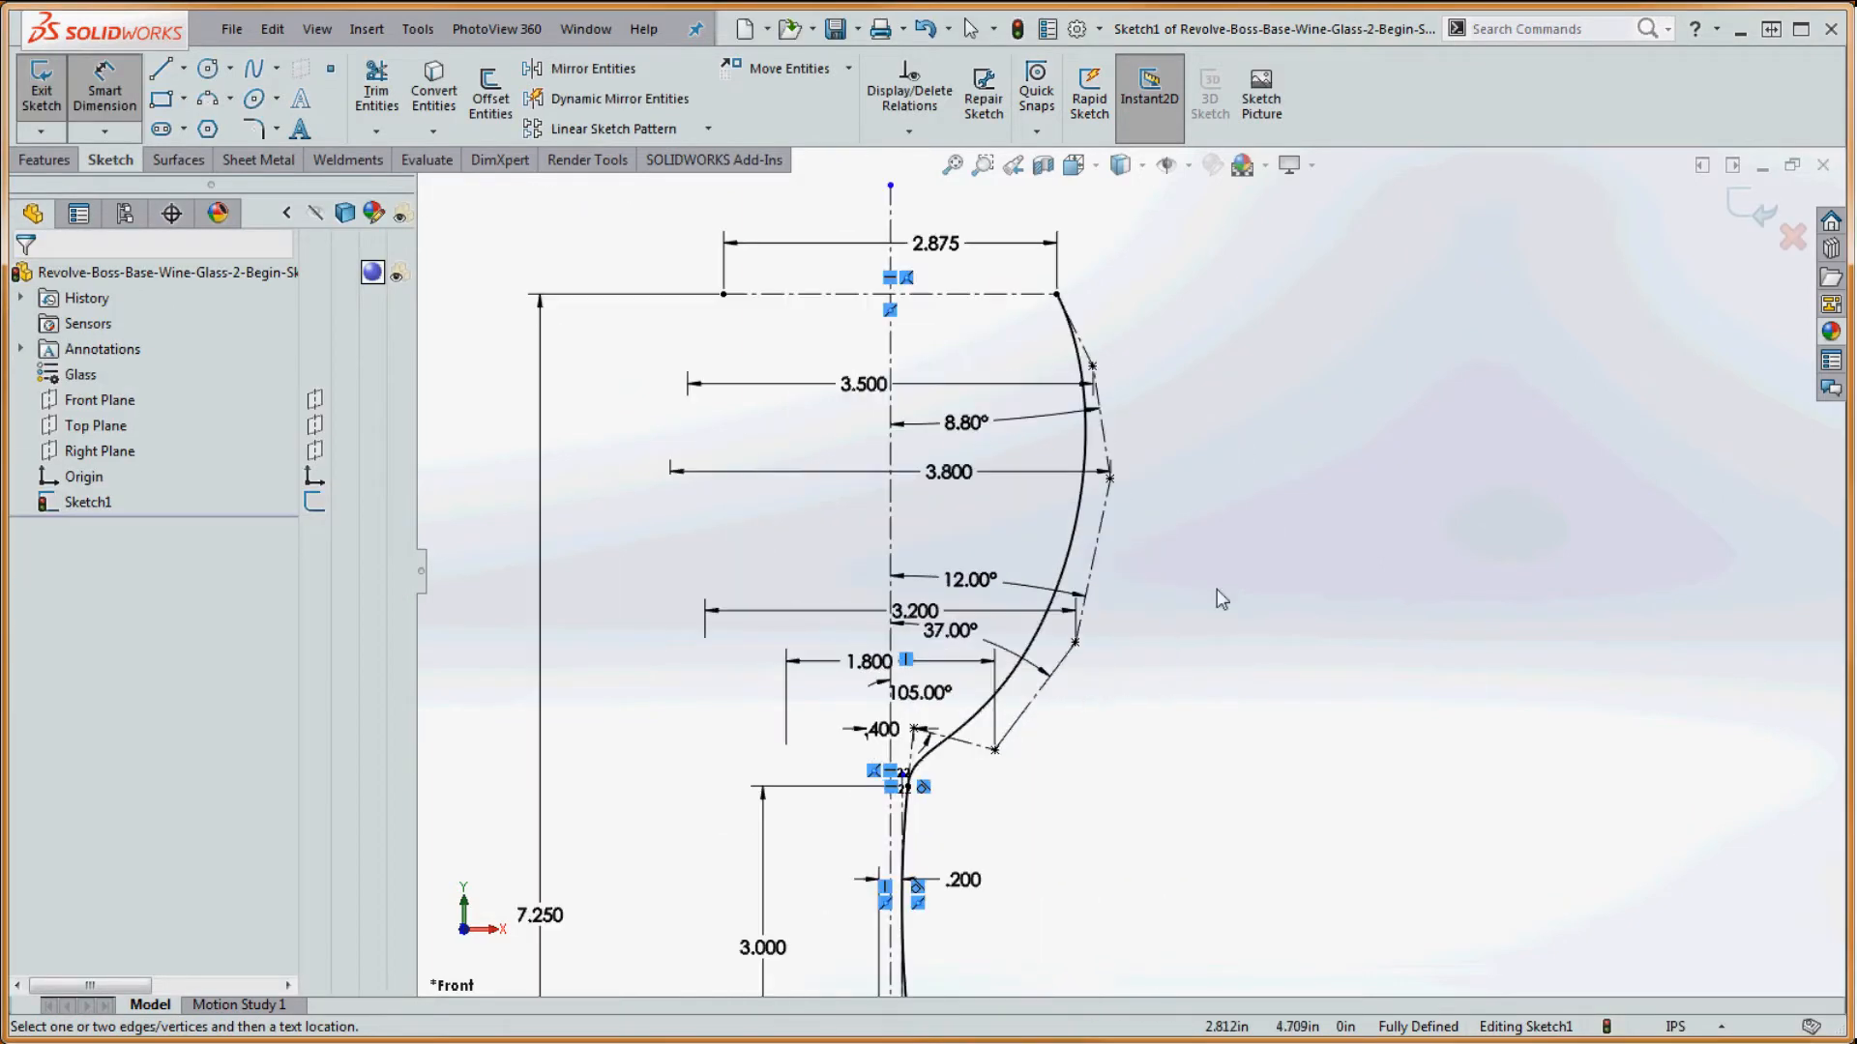
scroll(1217, 589, "up", 3)
scroll(1102, 732, "down", 1)
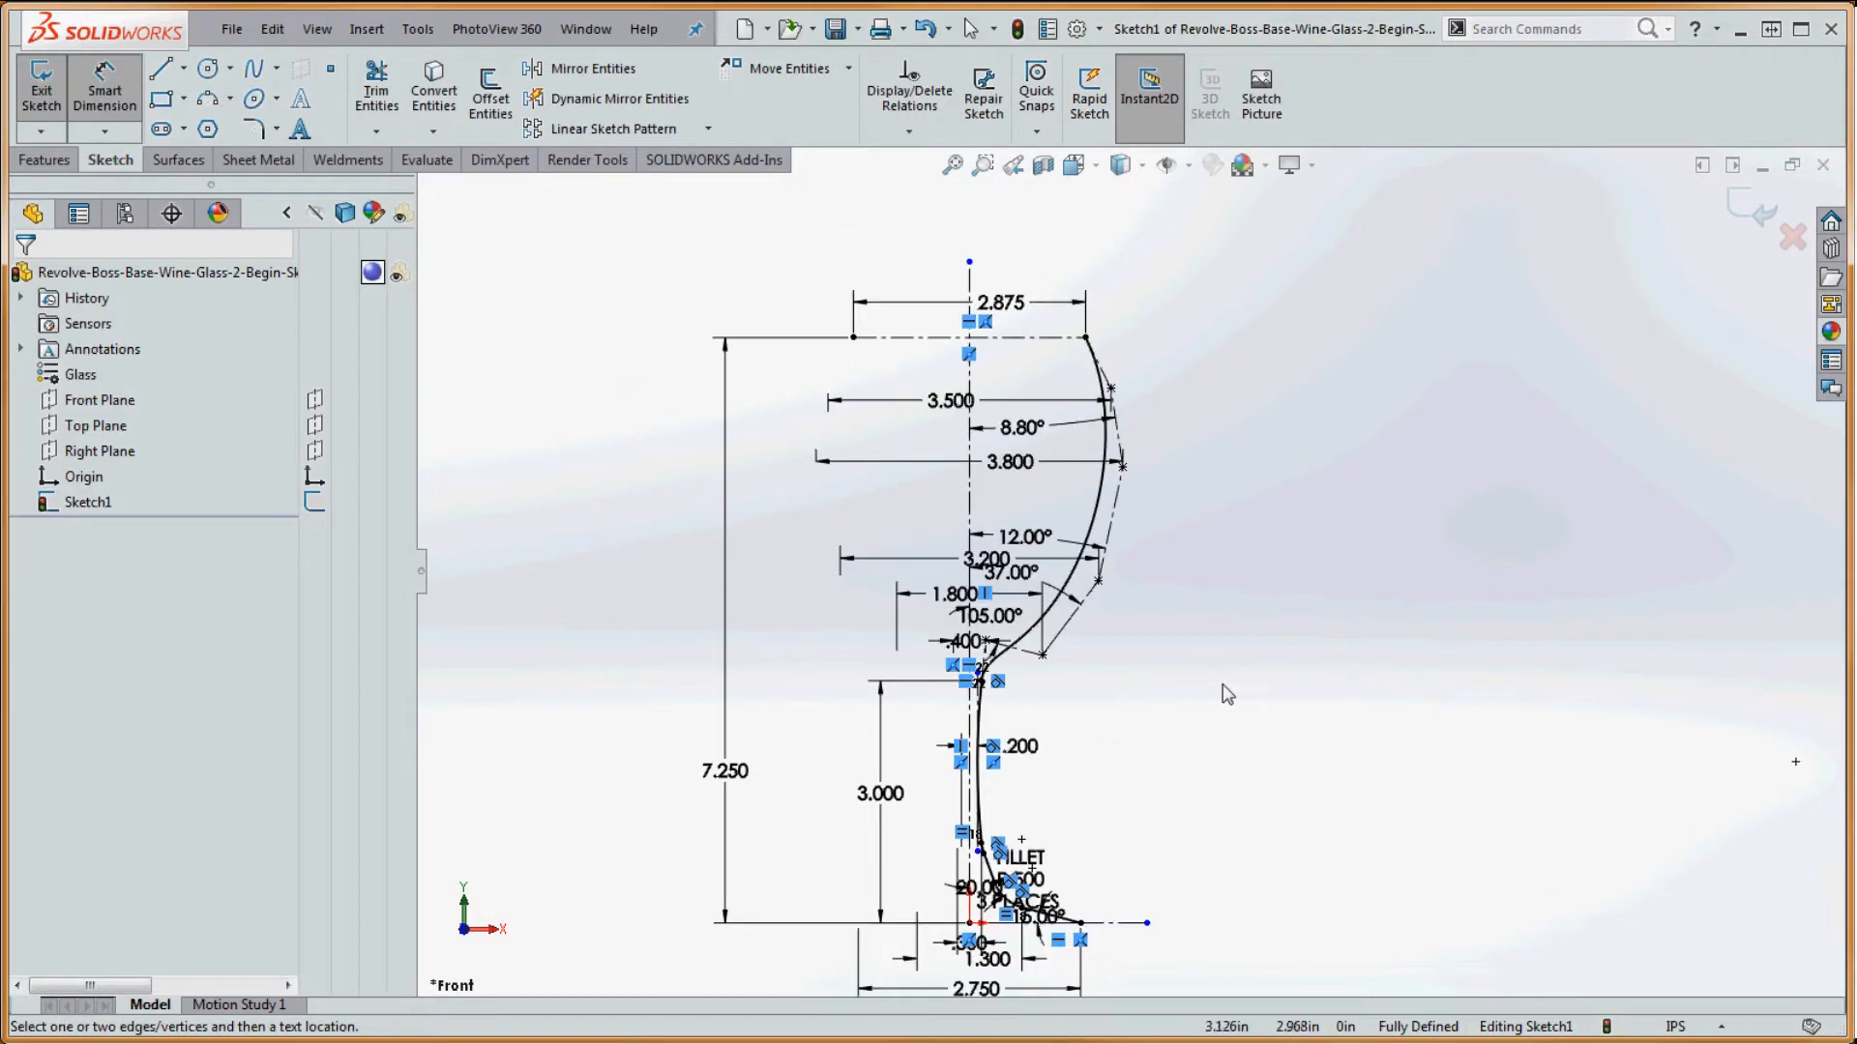
scroll(1211, 675, "up", 1)
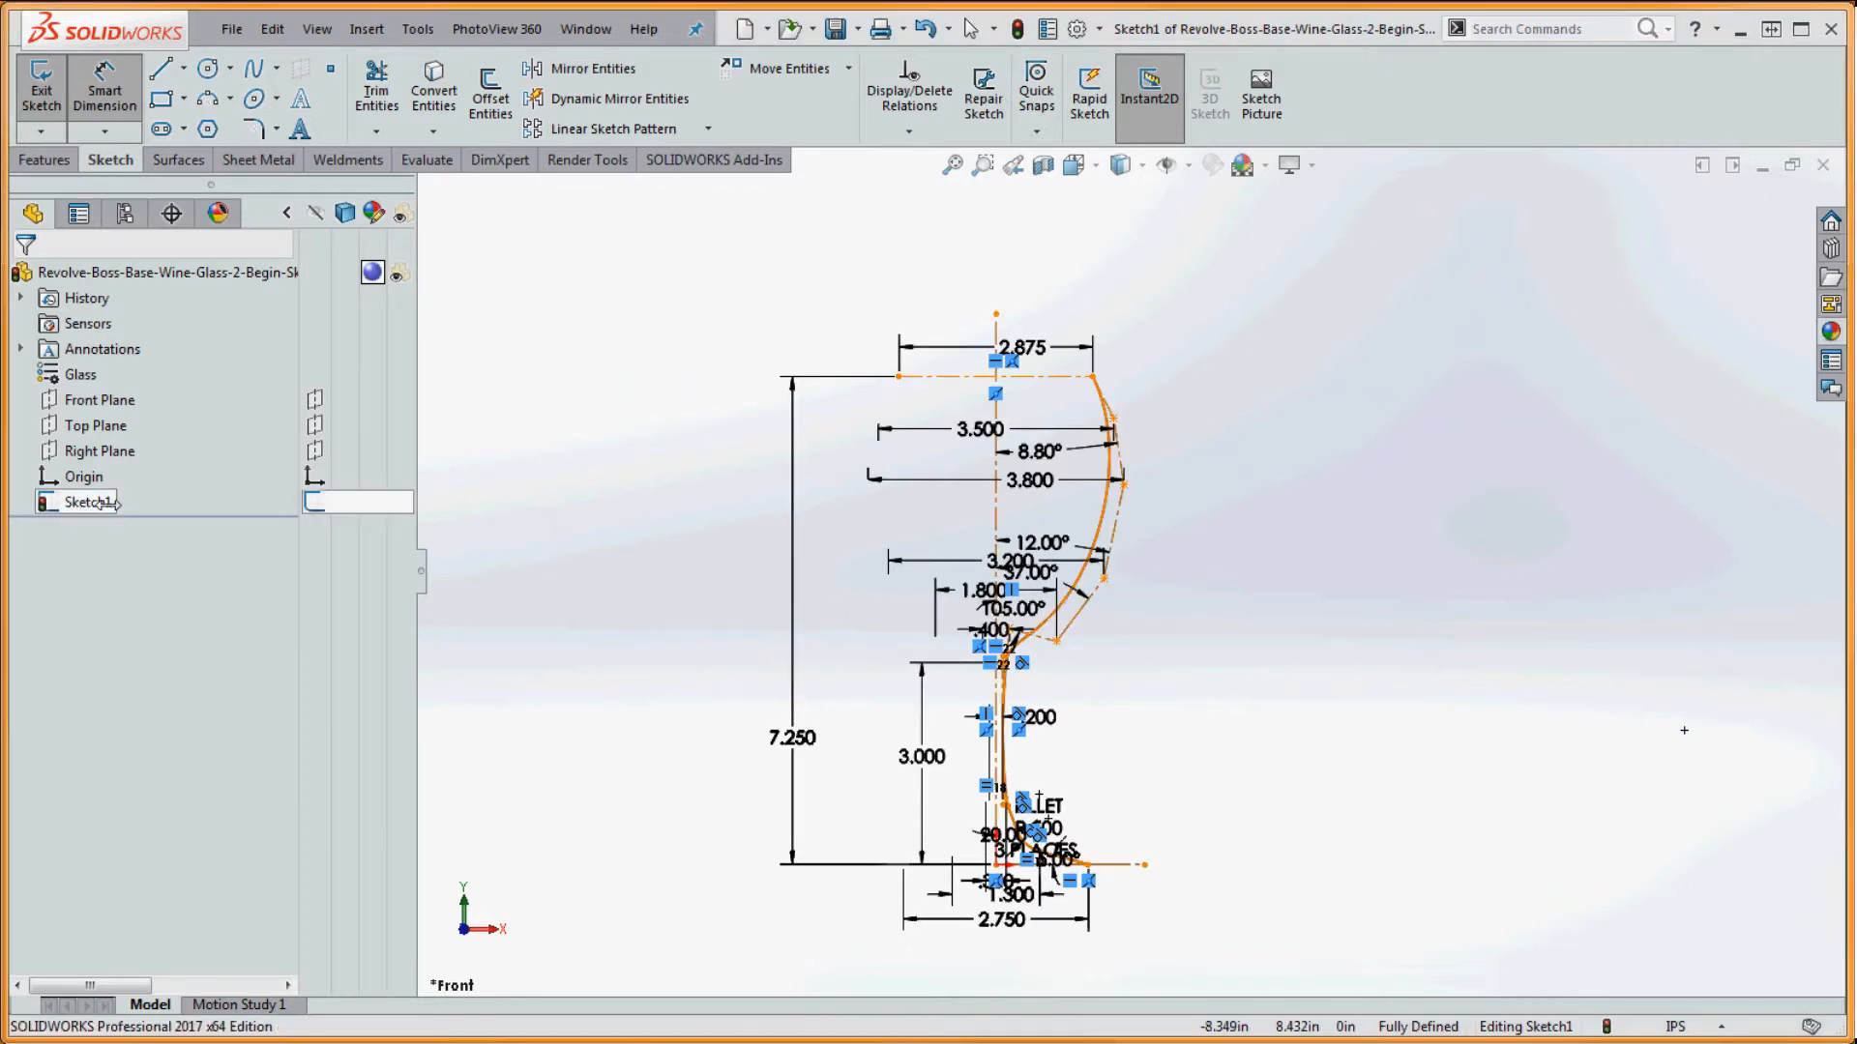
mouse_move(102, 499)
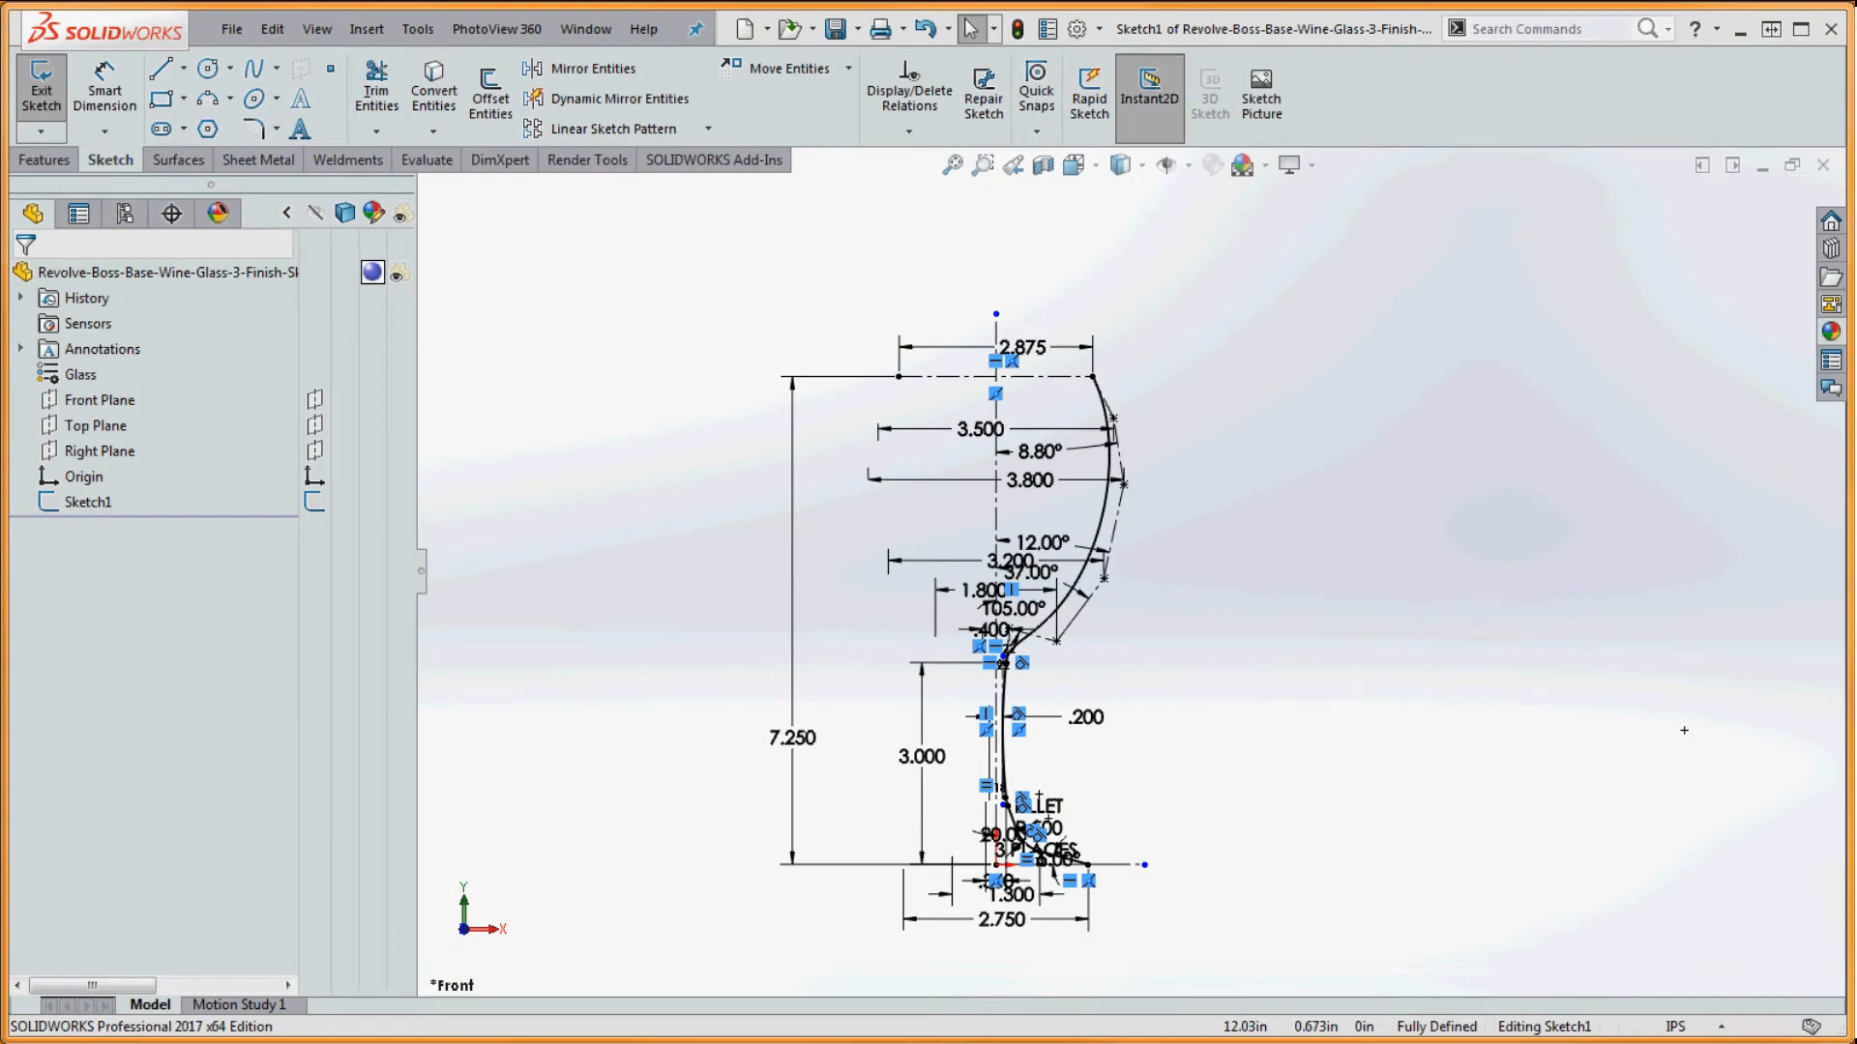
- Set up a thin Revolved Boss/Base from the open profile without closing the sketch, using the vertical centerline as the axis
left_click(46, 161)
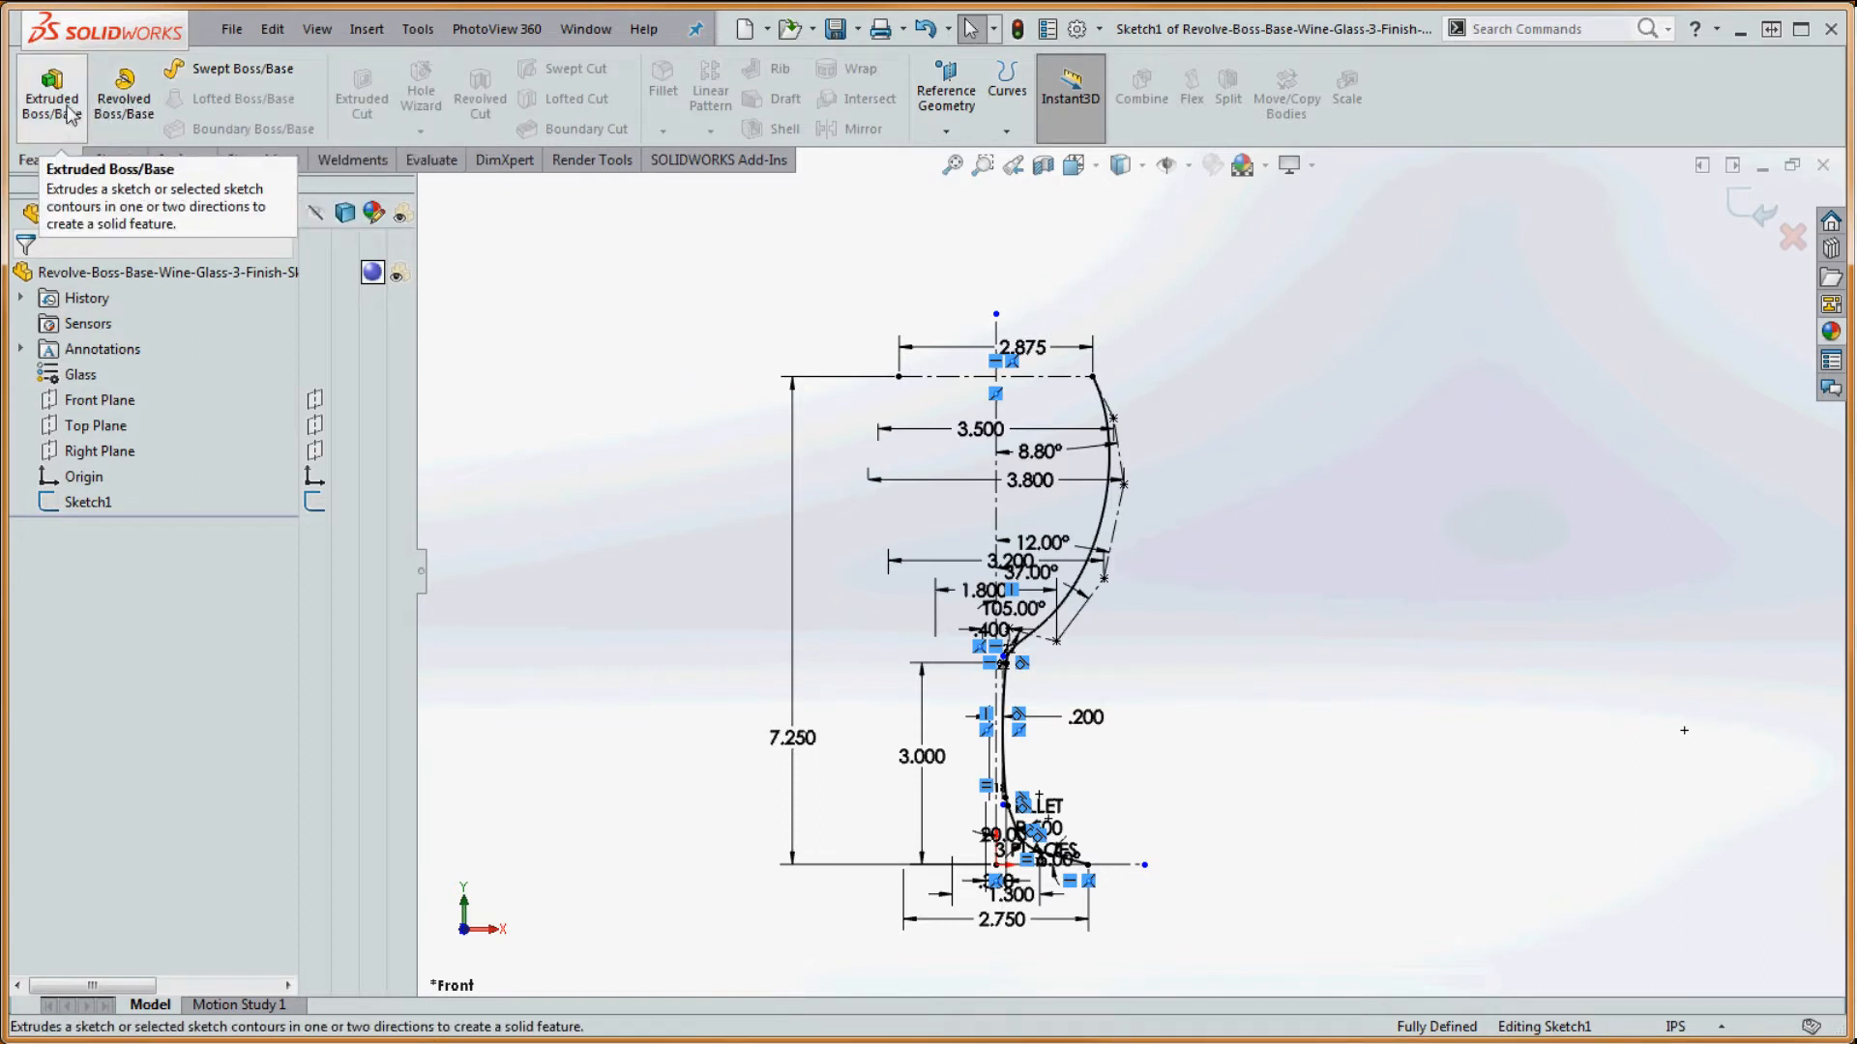
left_click(123, 97)
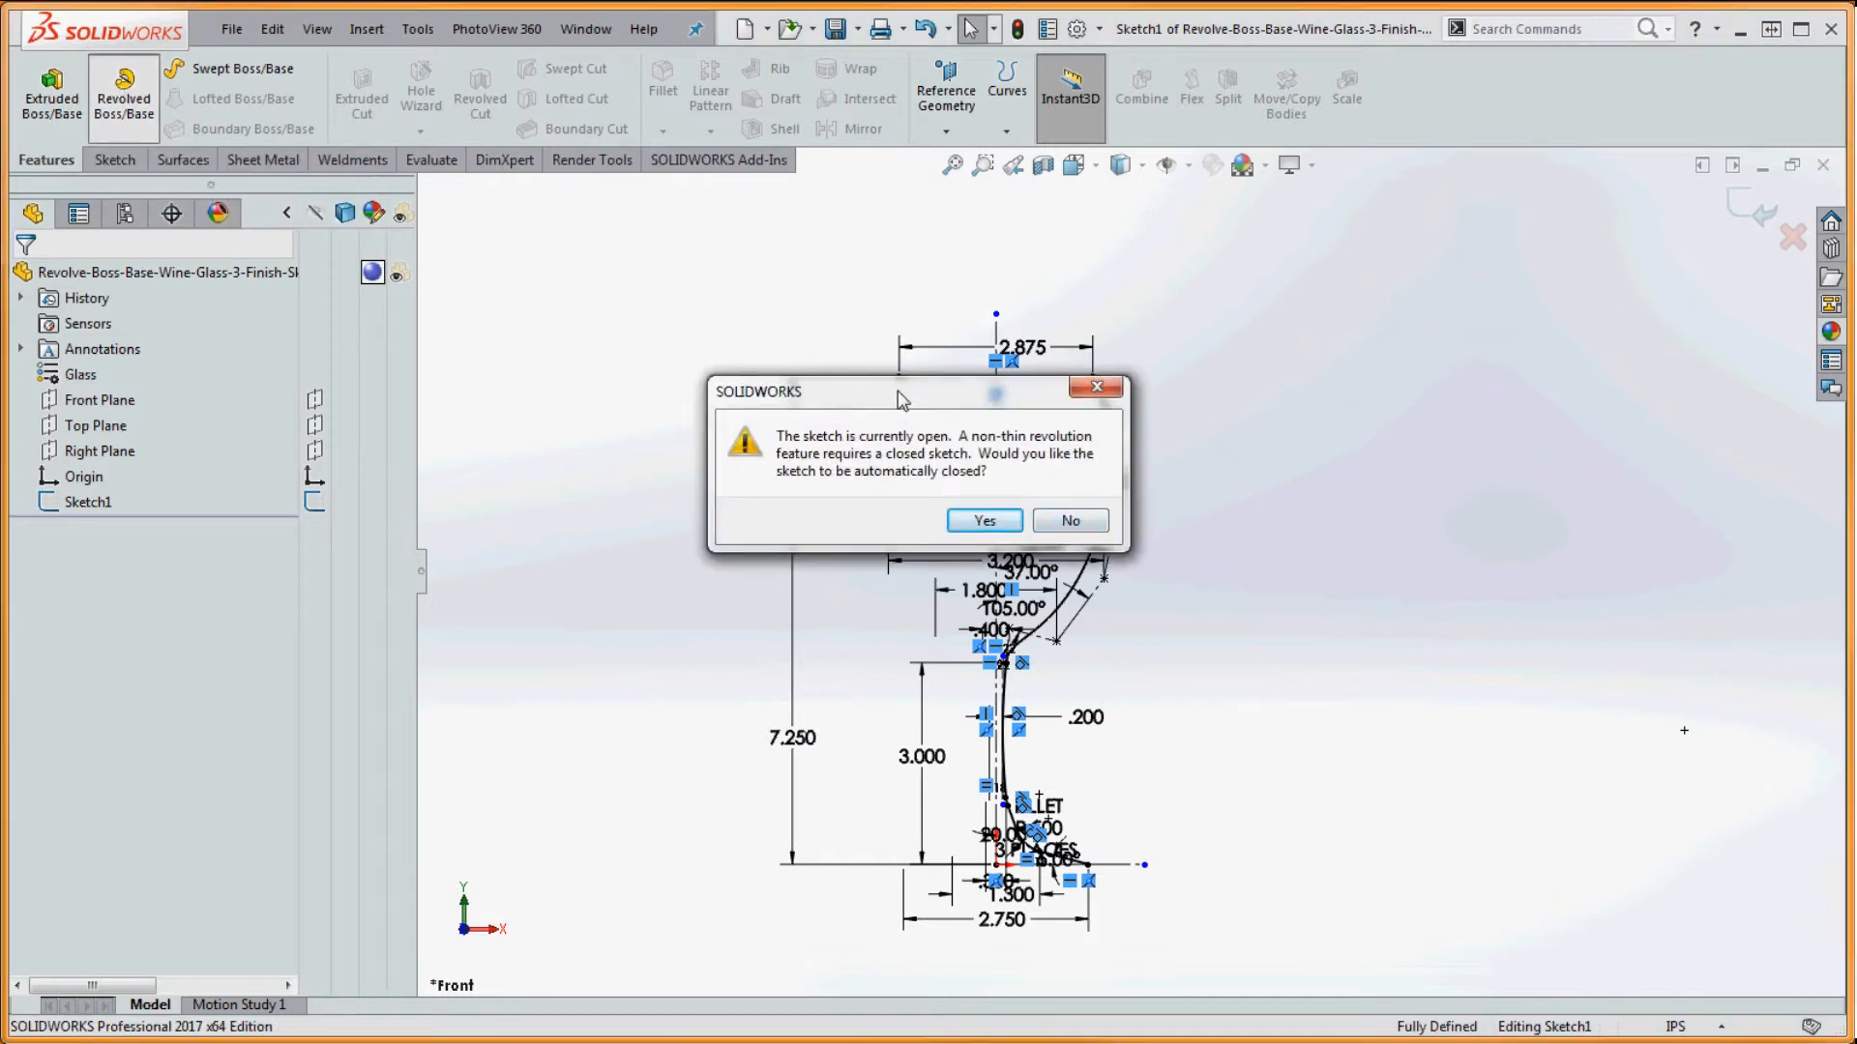
left_click_drag(900, 400, 633, 211)
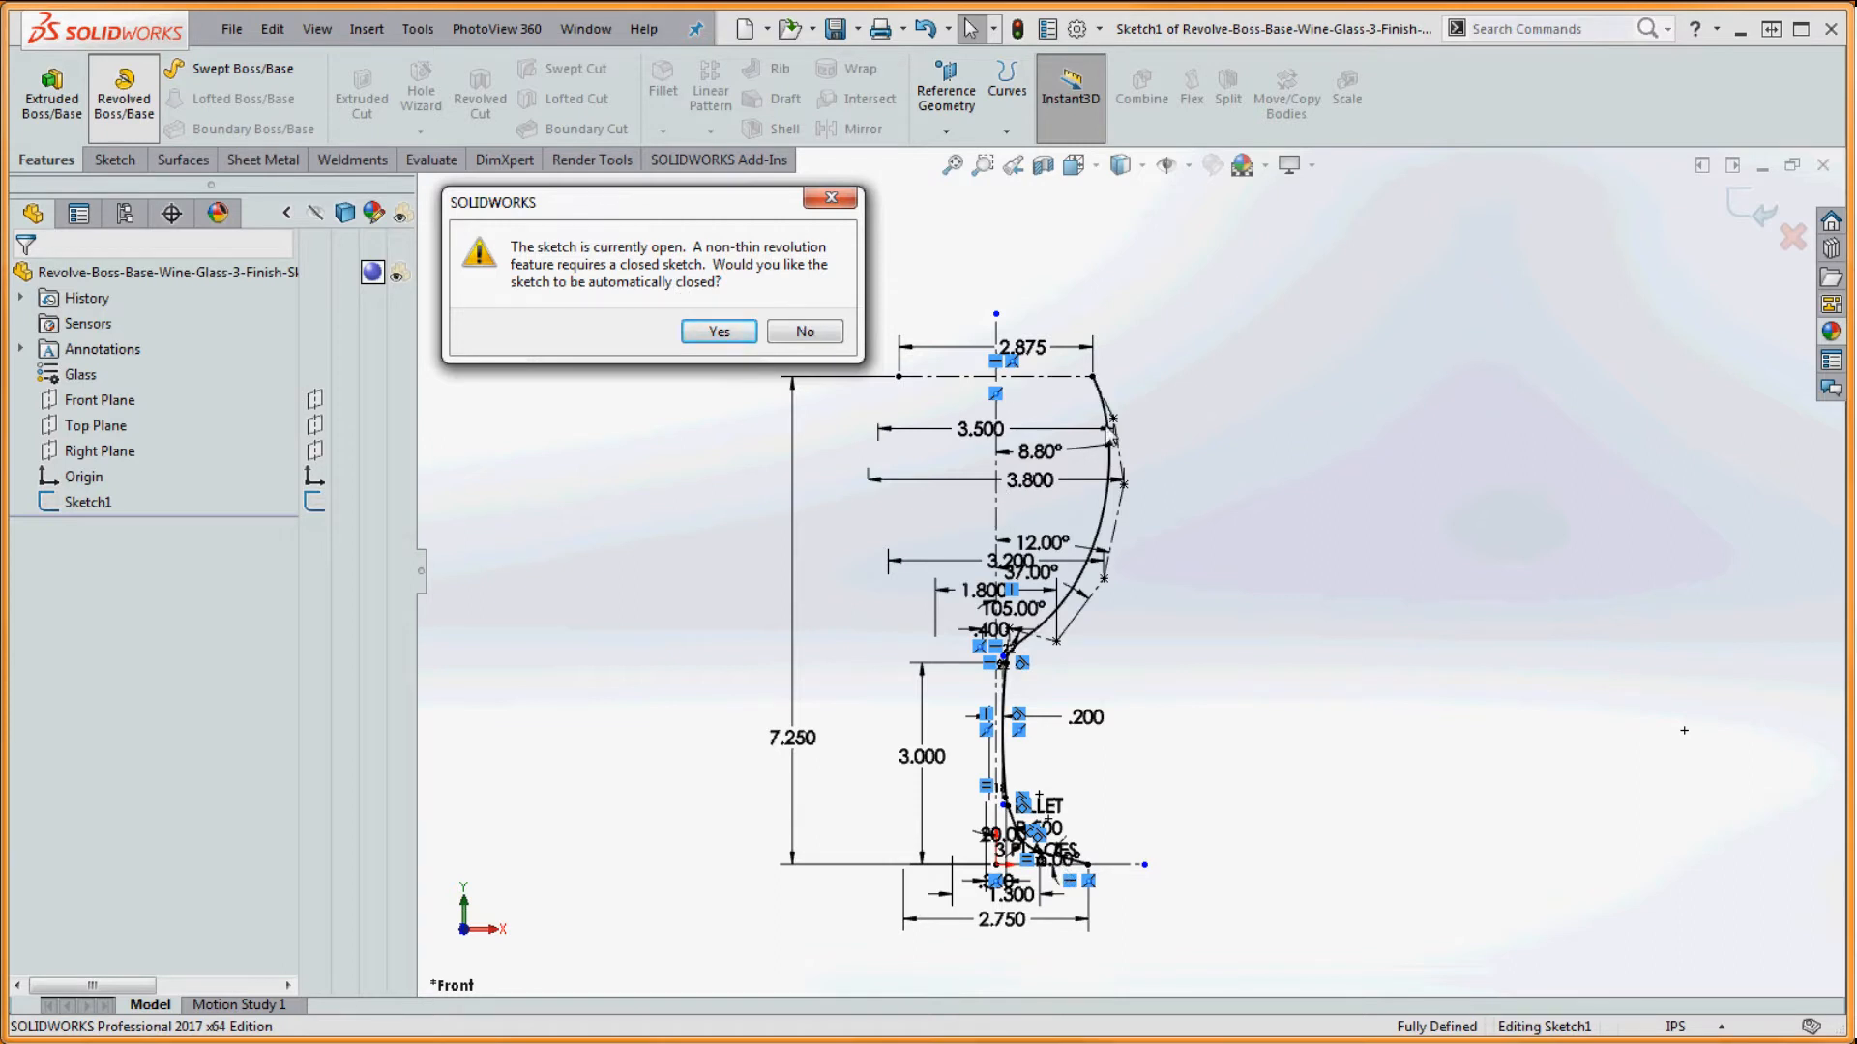
left_click(804, 332)
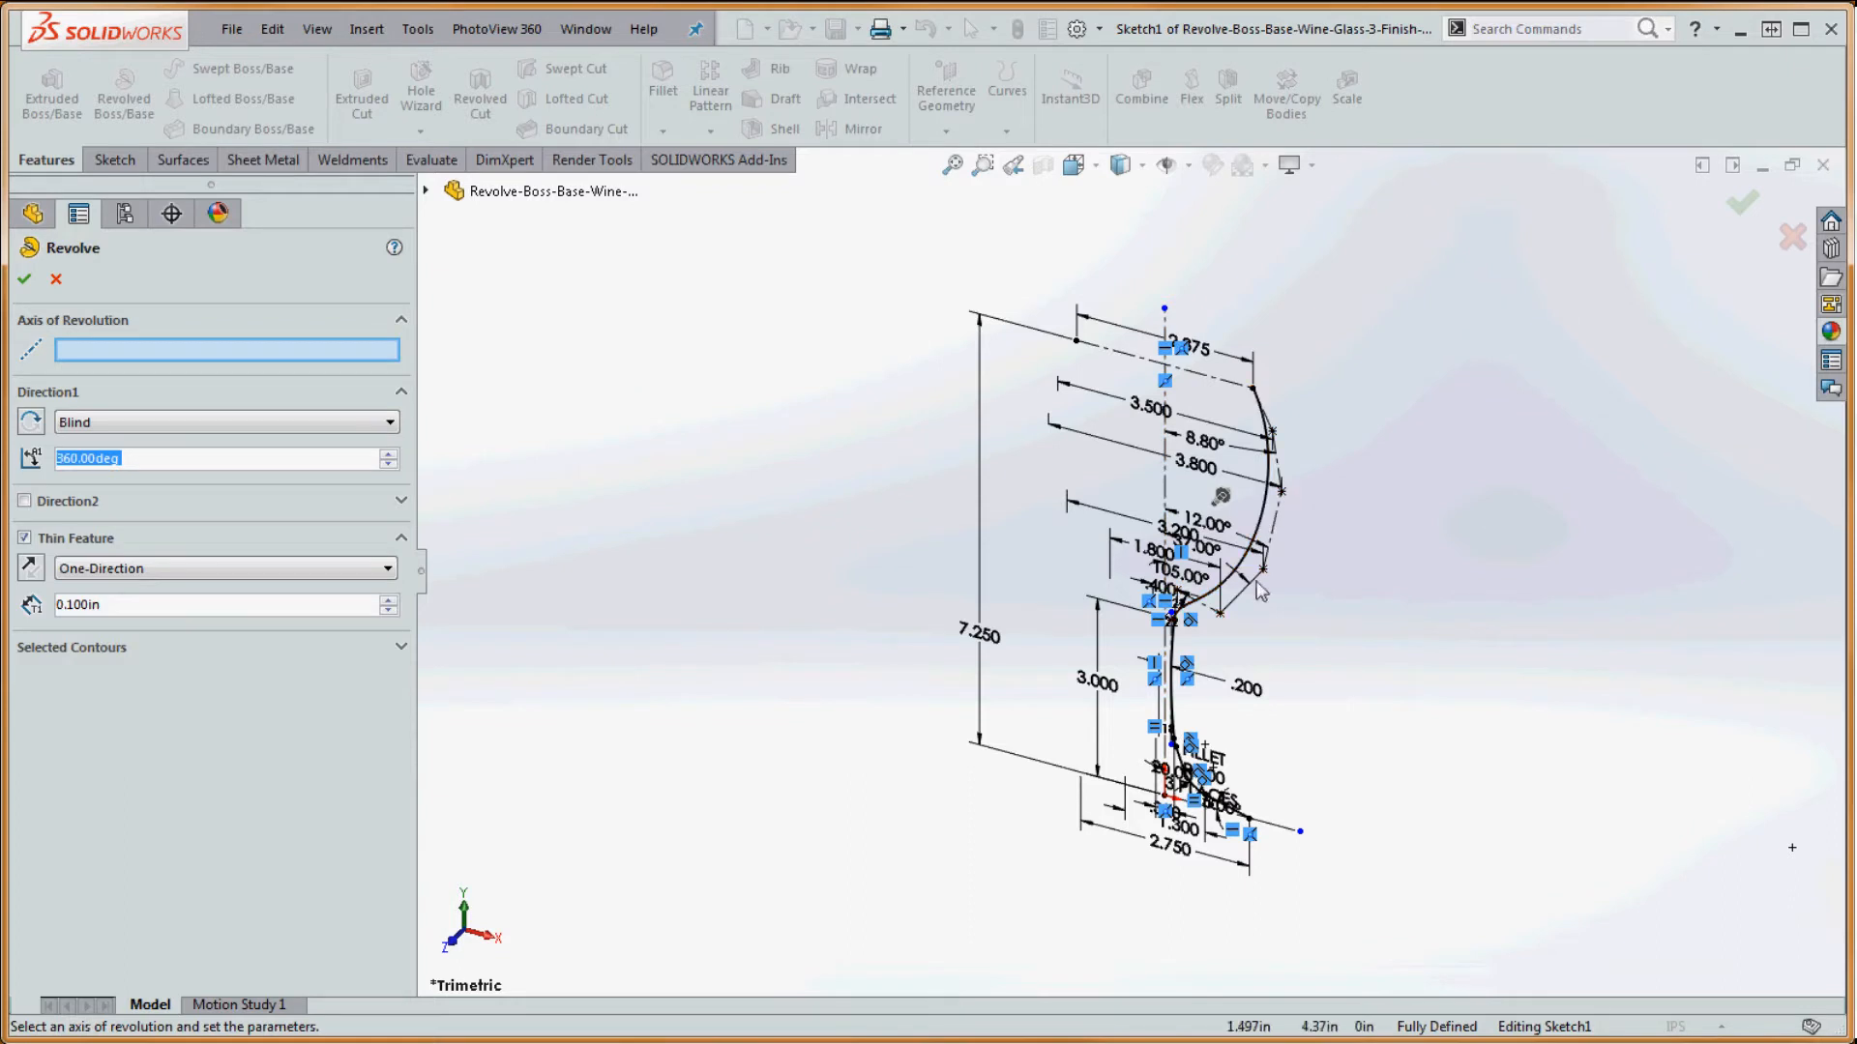
left_click(1166, 480)
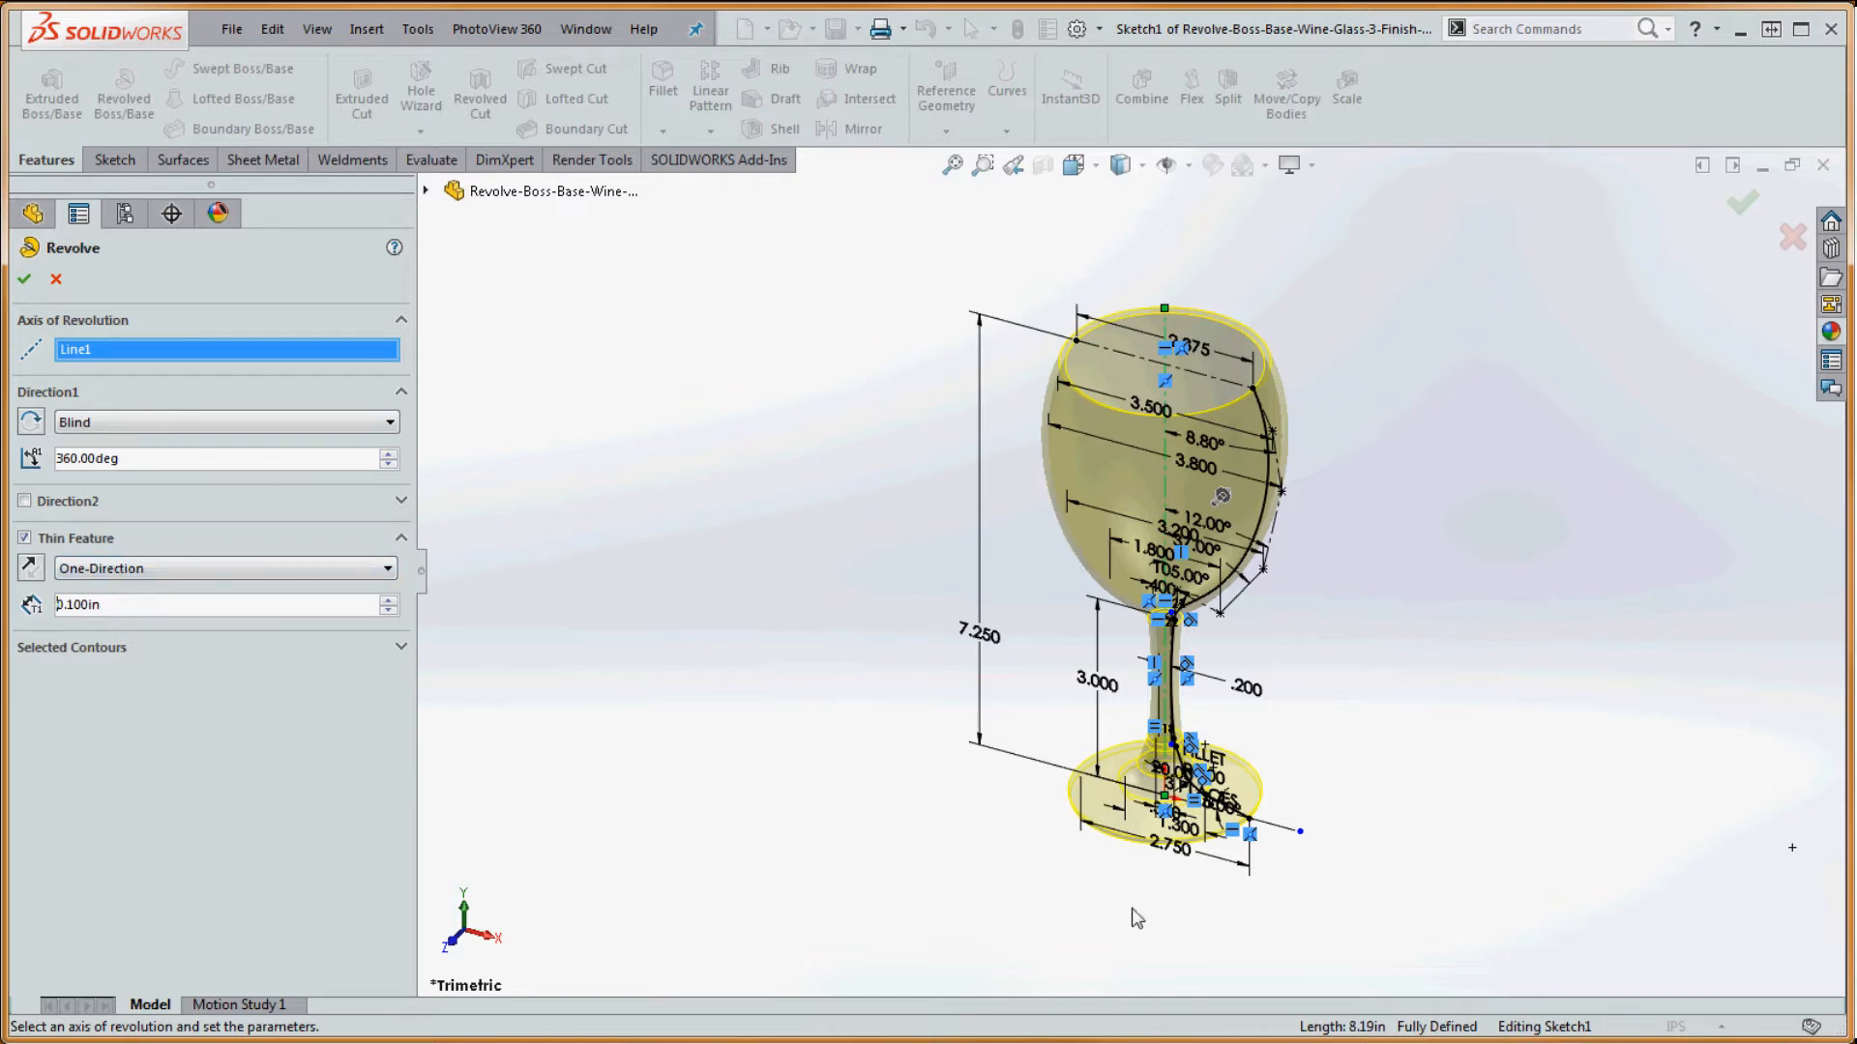
- Examine the thin wall preview at the foot's outer edge and along the stem relative to the sketched profile
scroll(1239, 872, "down", 6)
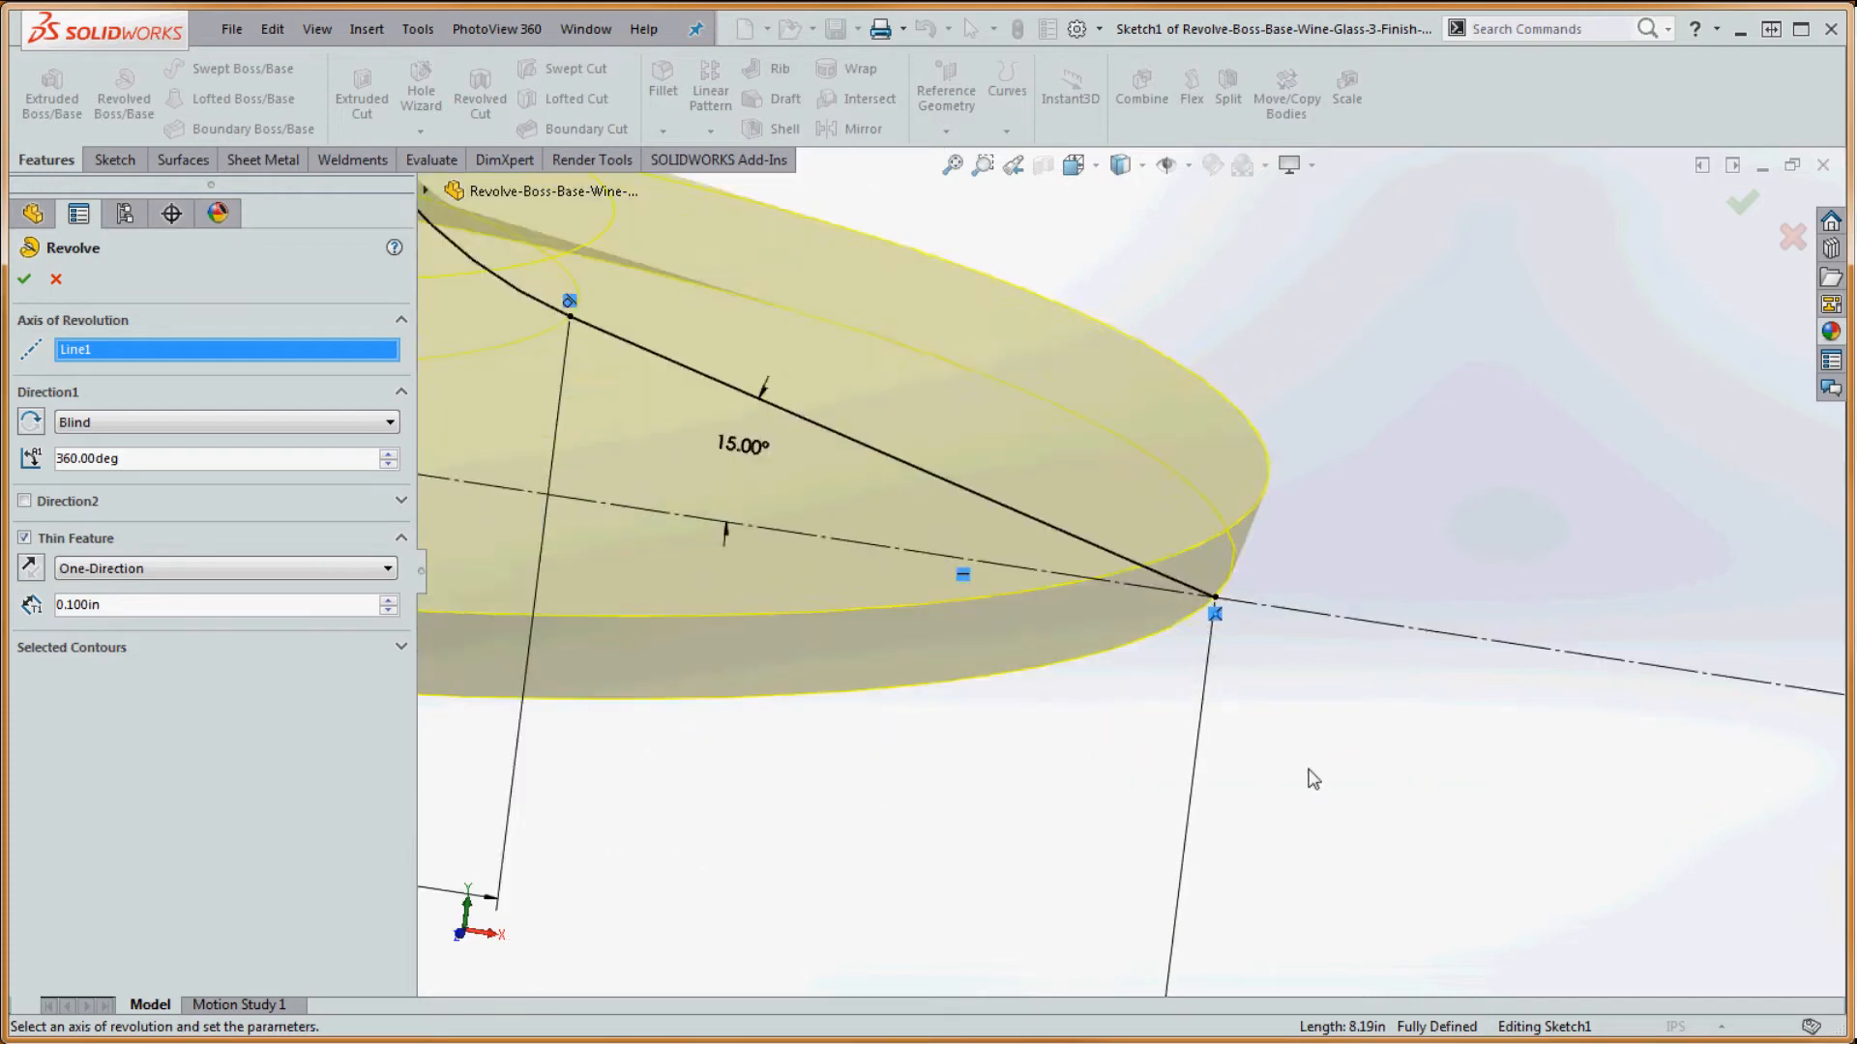
scroll(1314, 779, "down", 5)
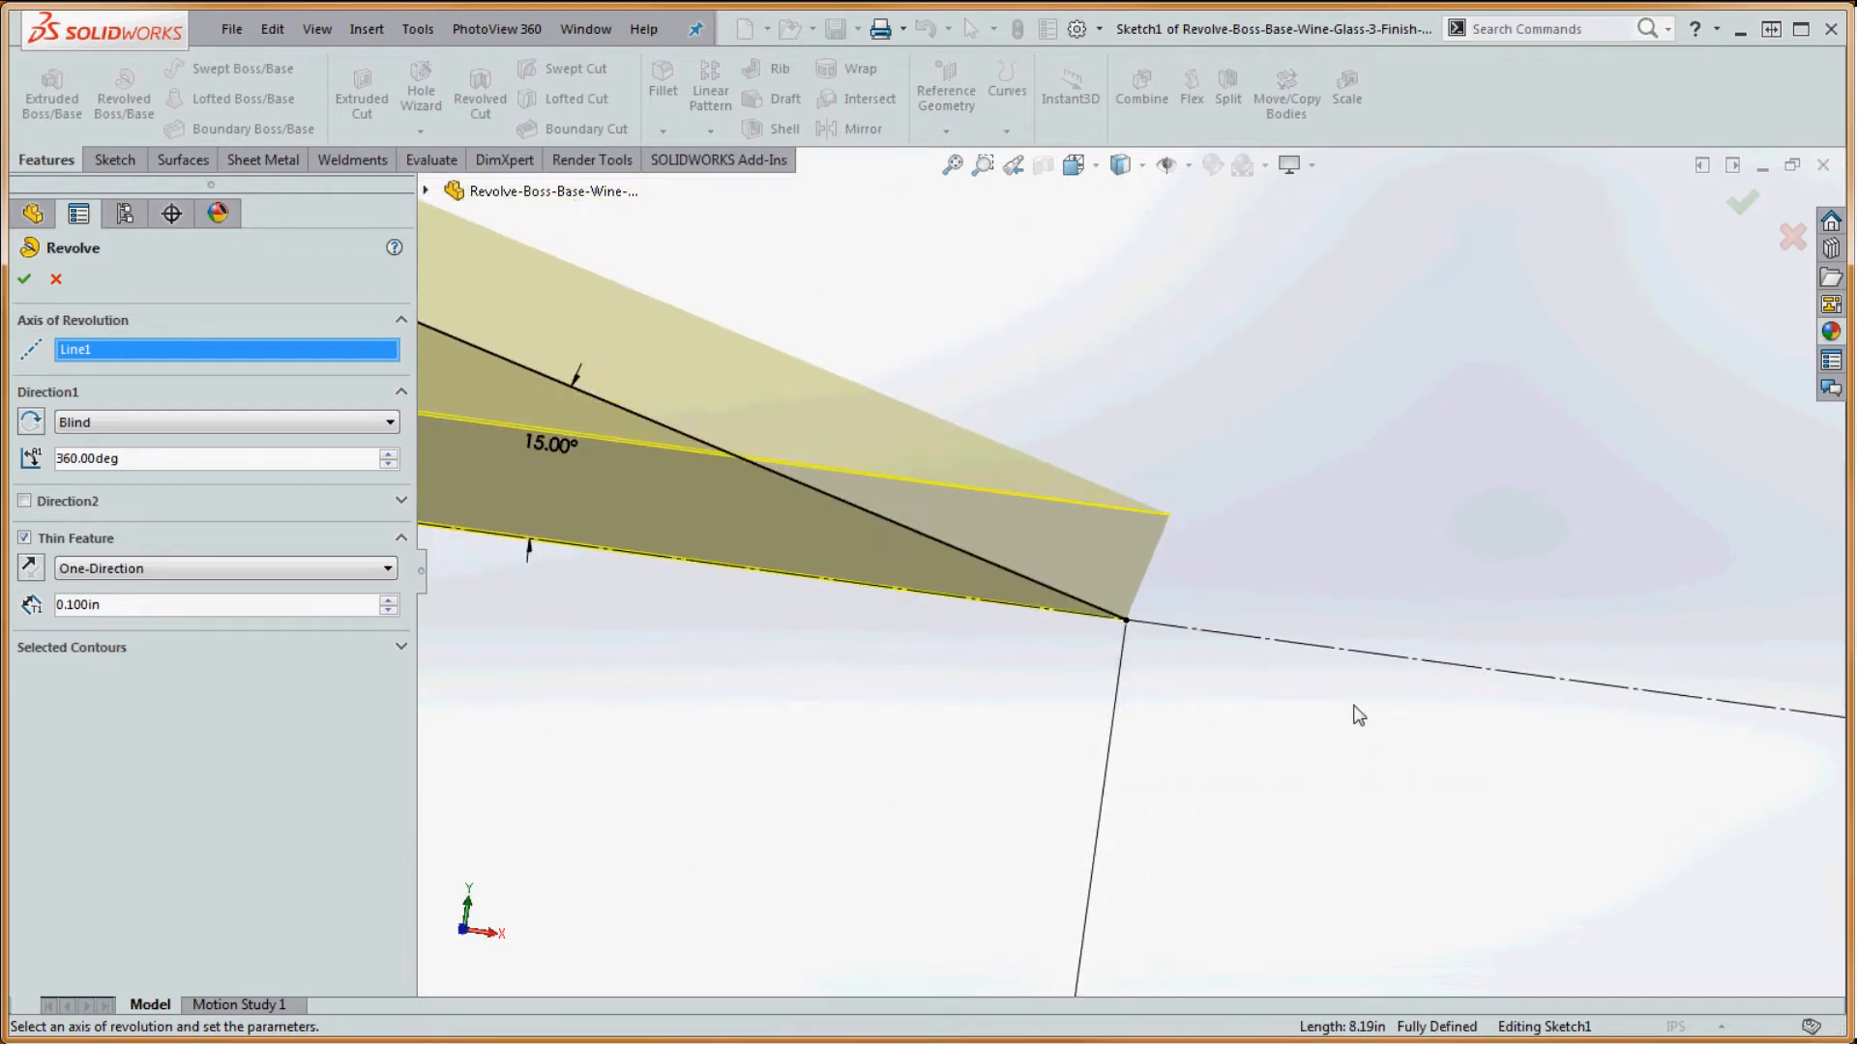
scroll(1351, 701, "up", 6)
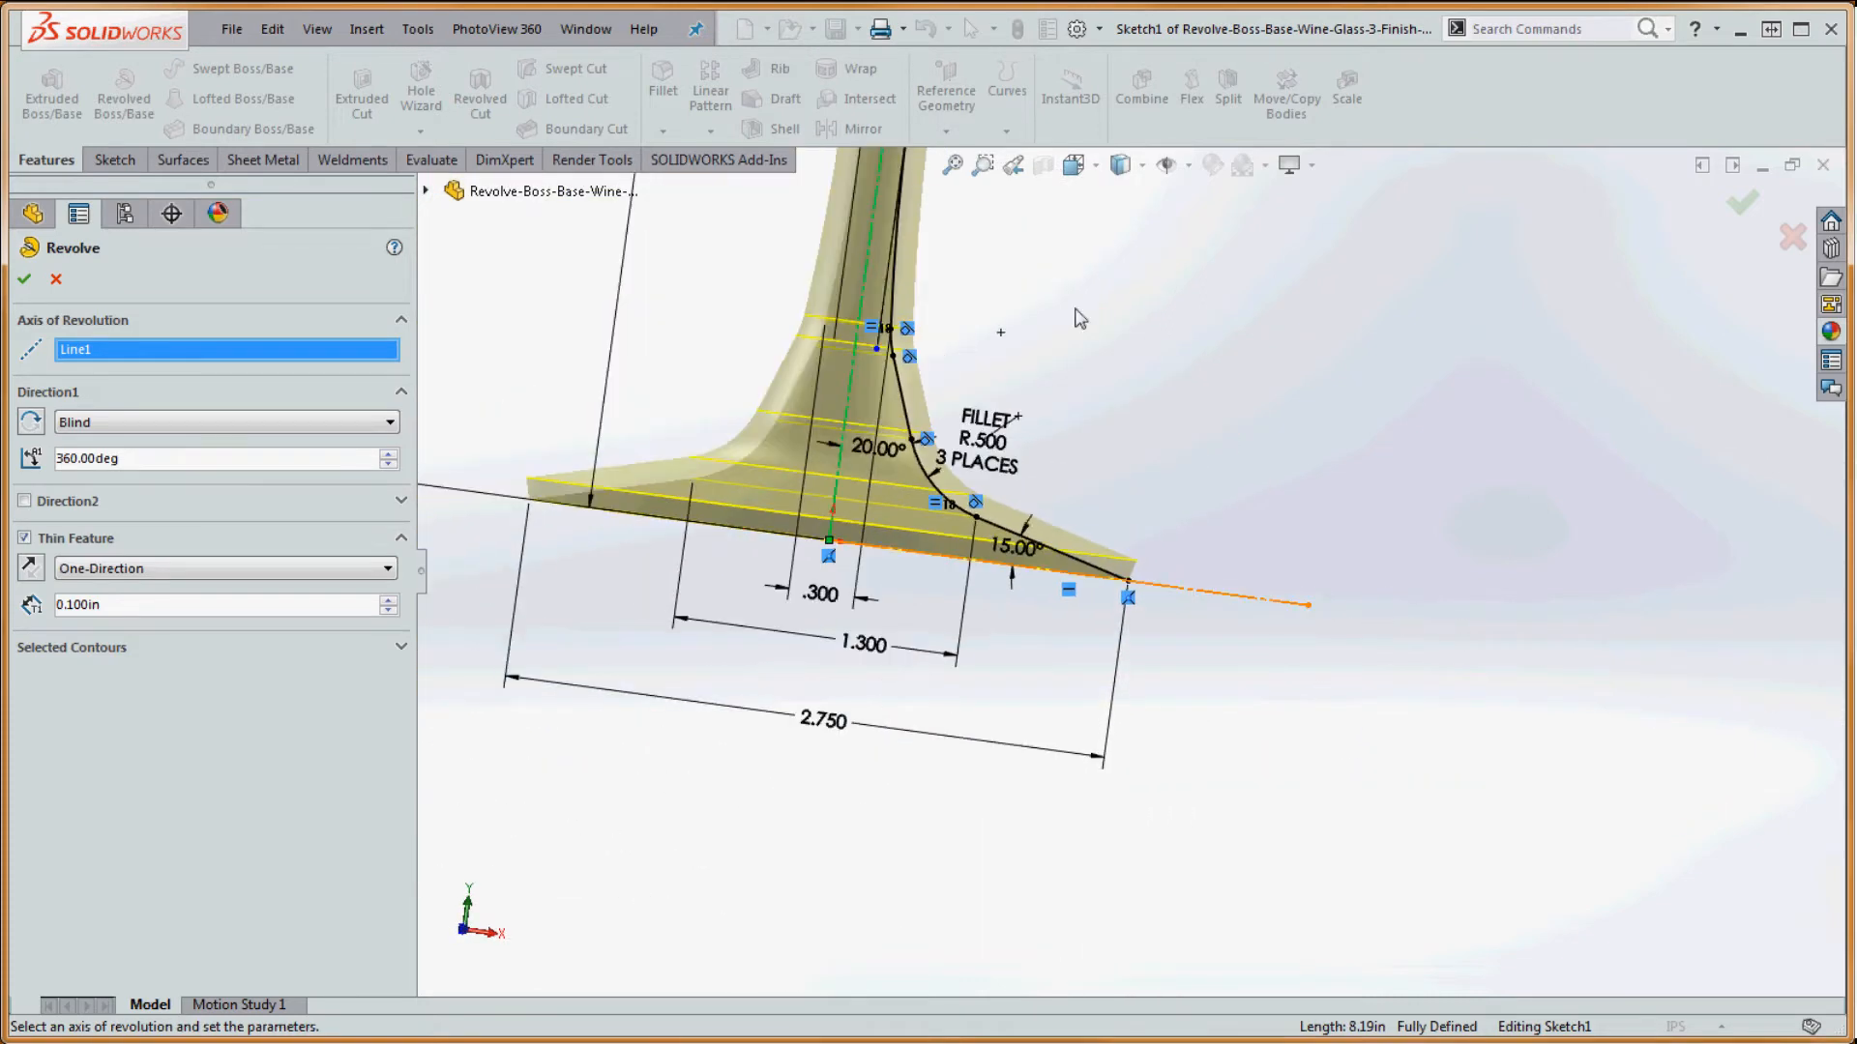
scroll(1020, 381, "down", 3)
scroll(1025, 377, "up", 4)
scroll(1234, 363, "down", 4)
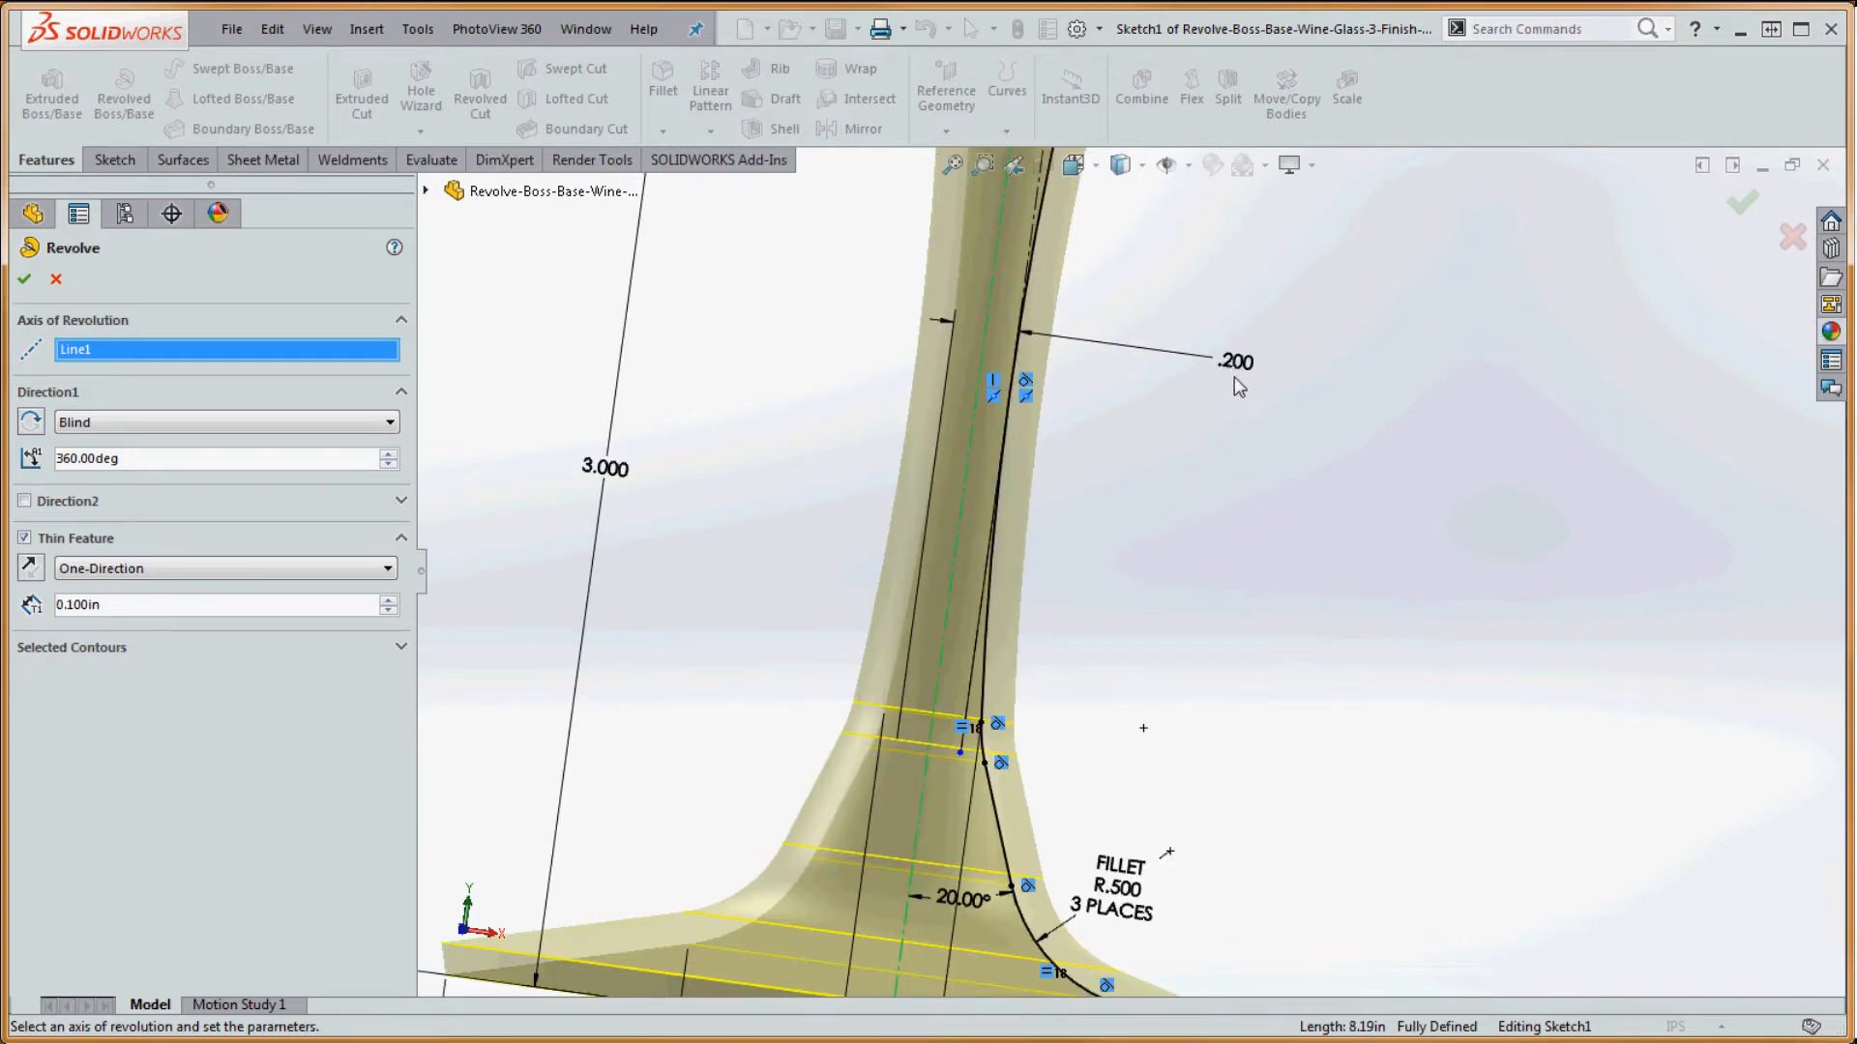
scroll(1216, 383, "up", 3)
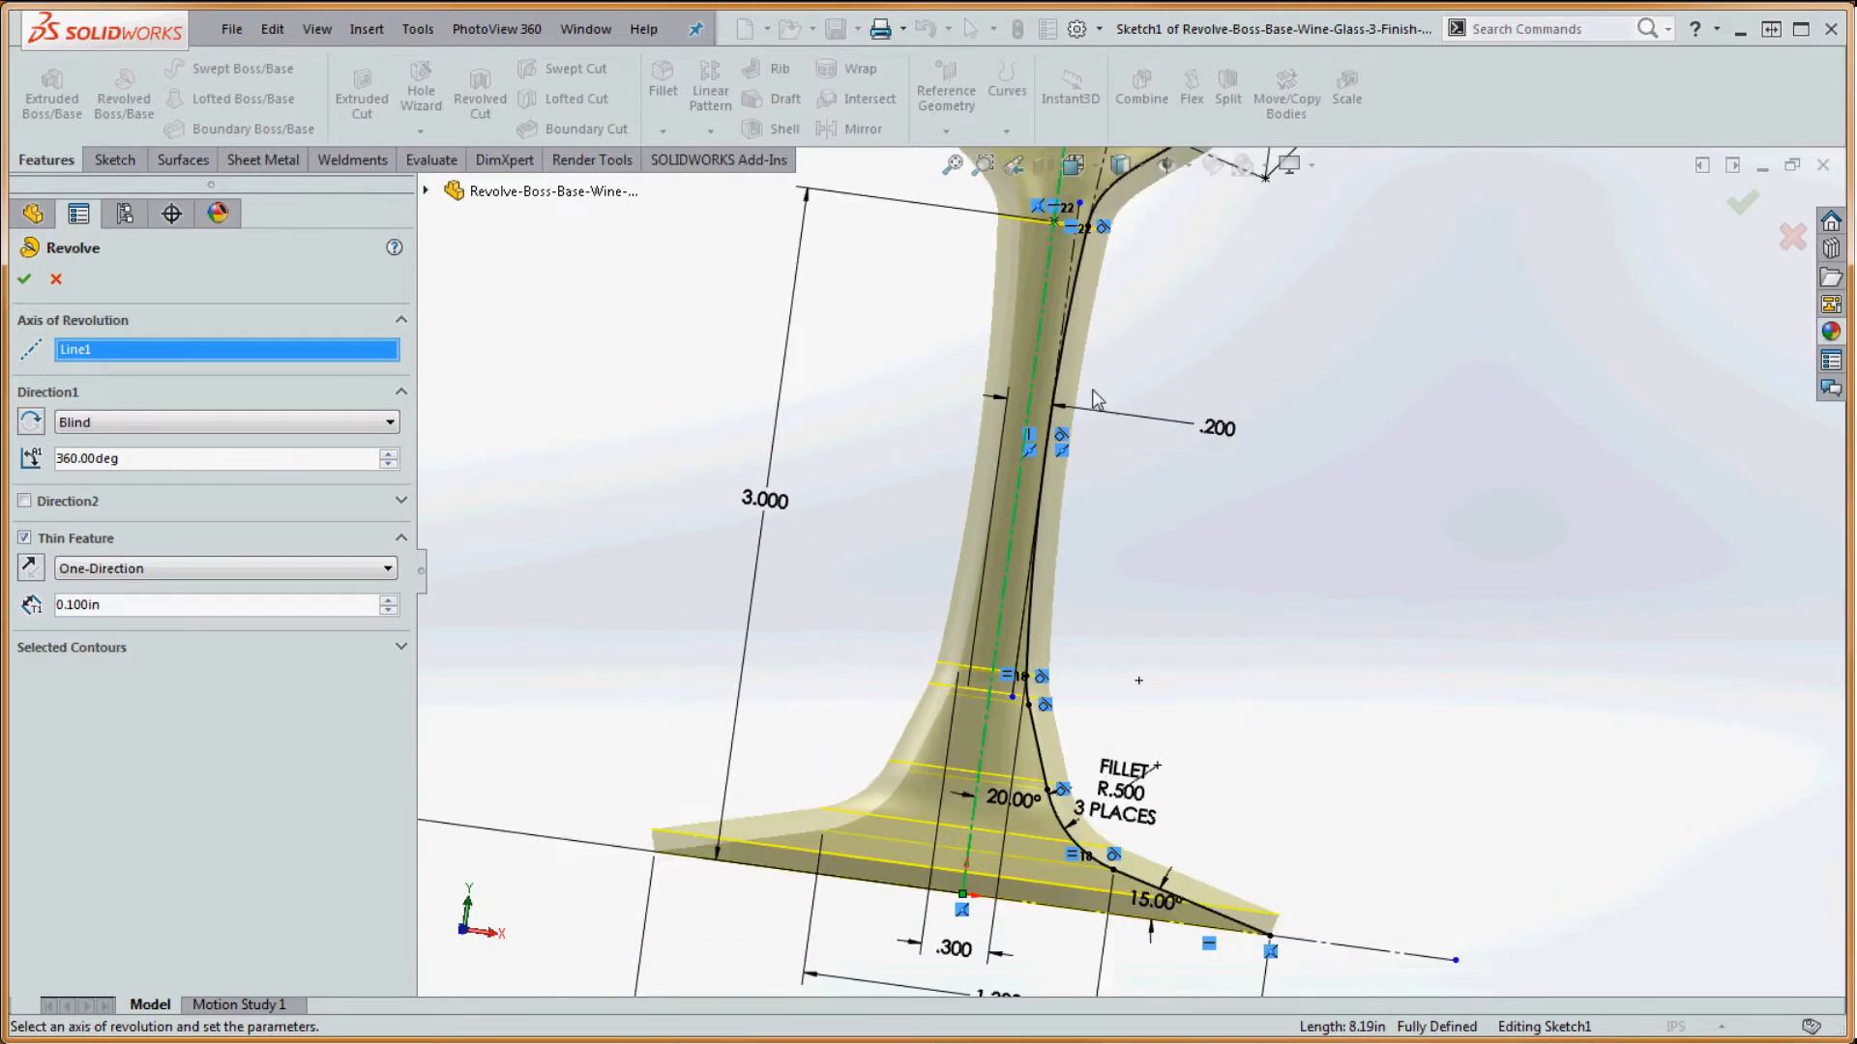
scroll(1096, 399, "down", 2)
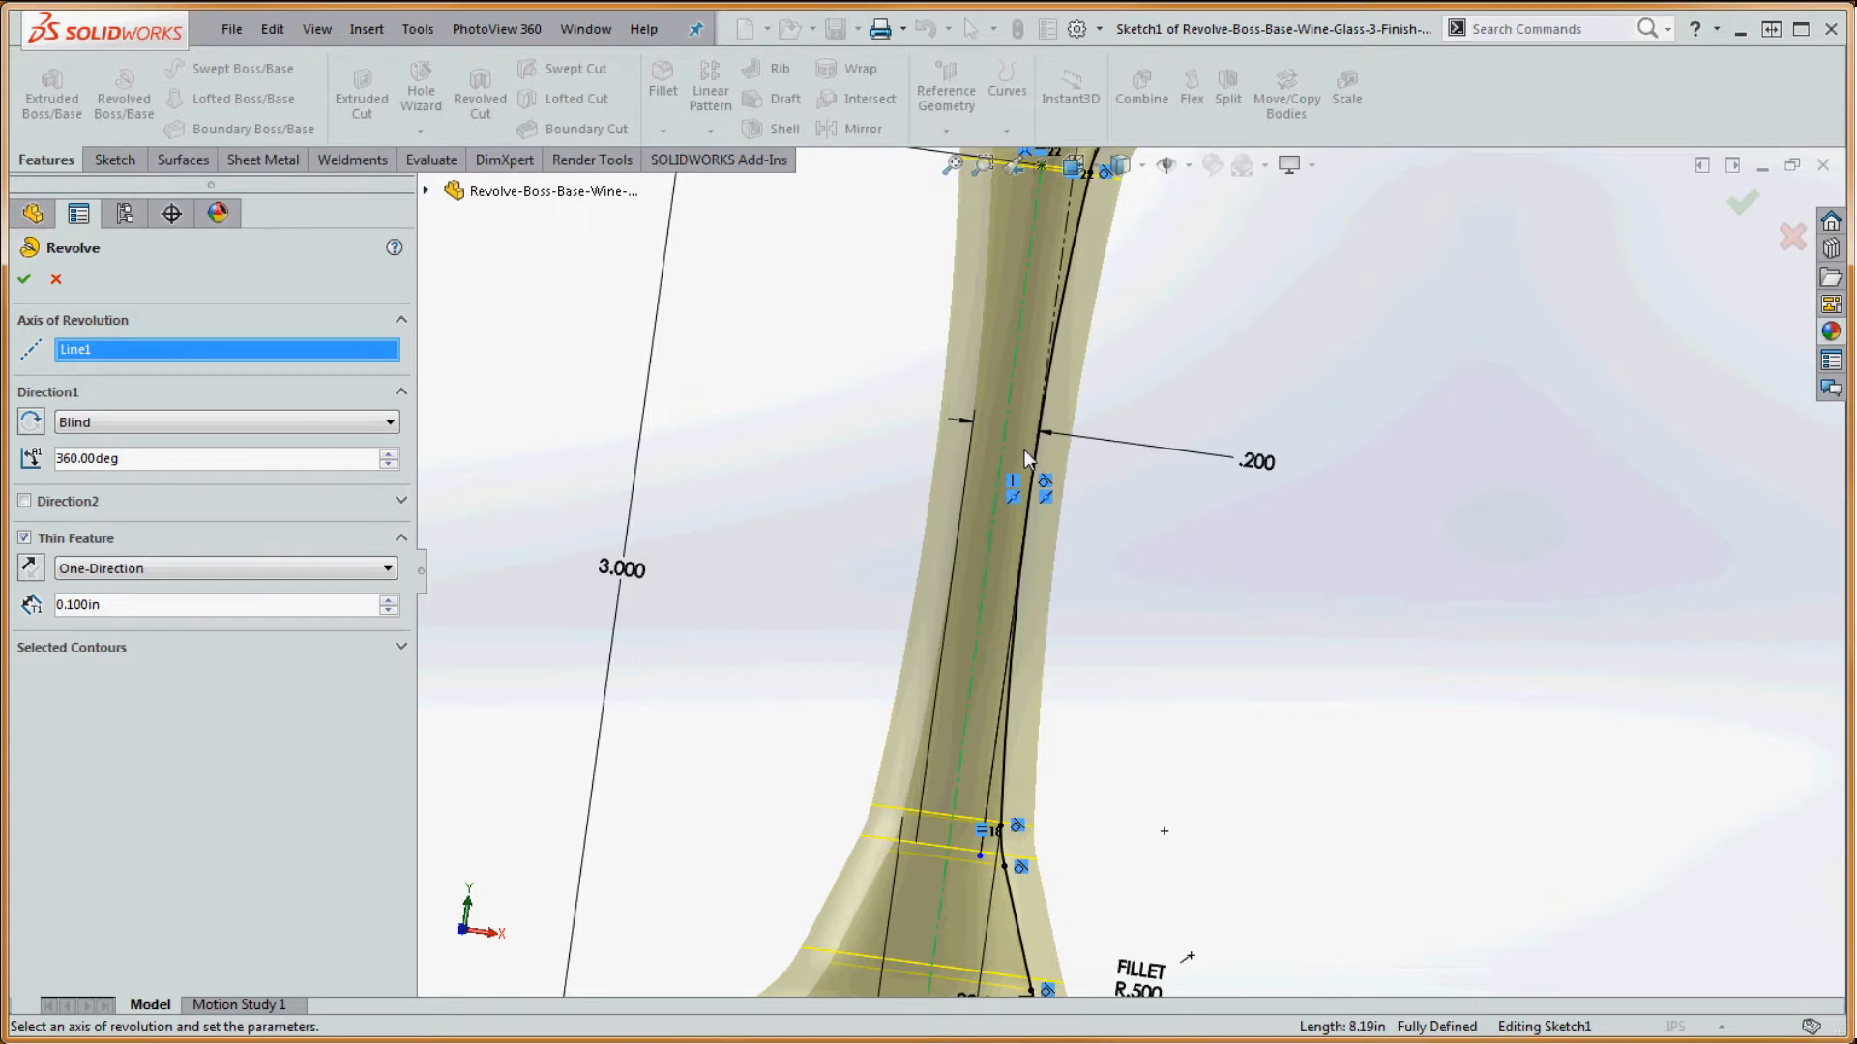
scroll(977, 439, "up", 3)
scroll(1187, 737, "down", 3)
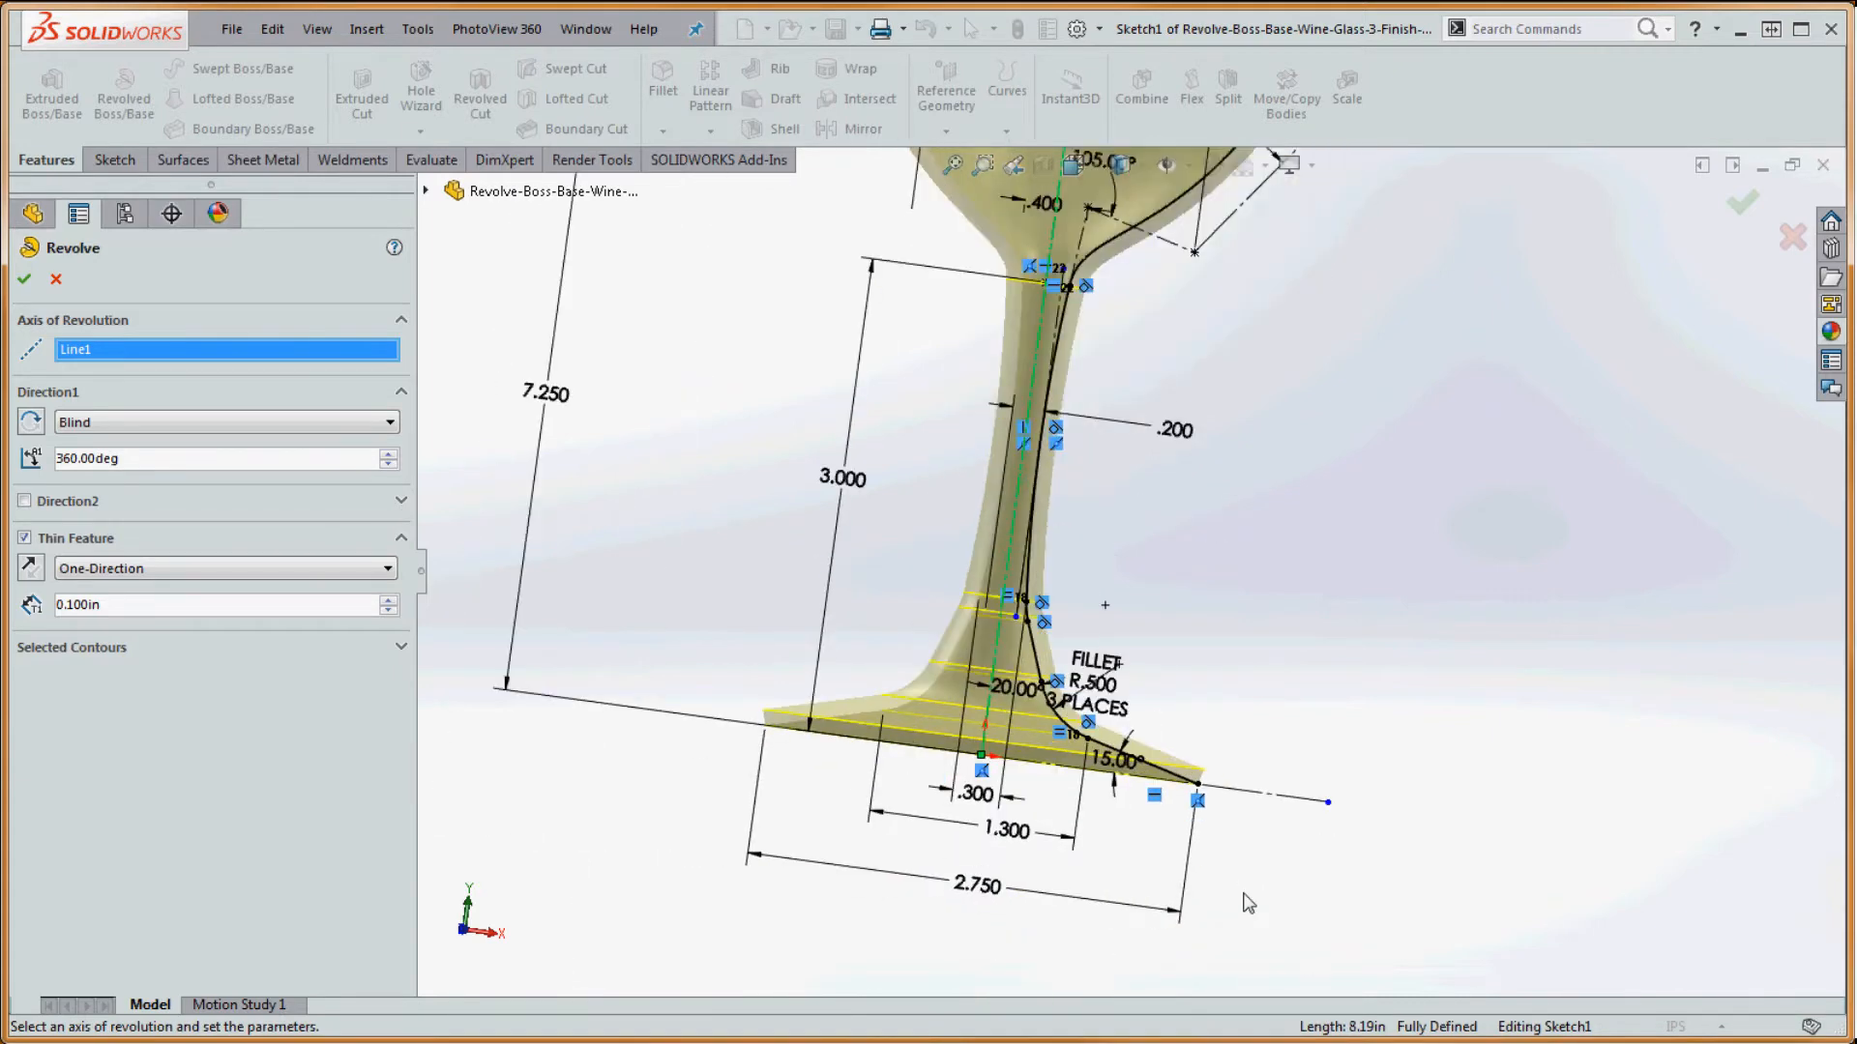
scroll(1188, 737, "down", 2)
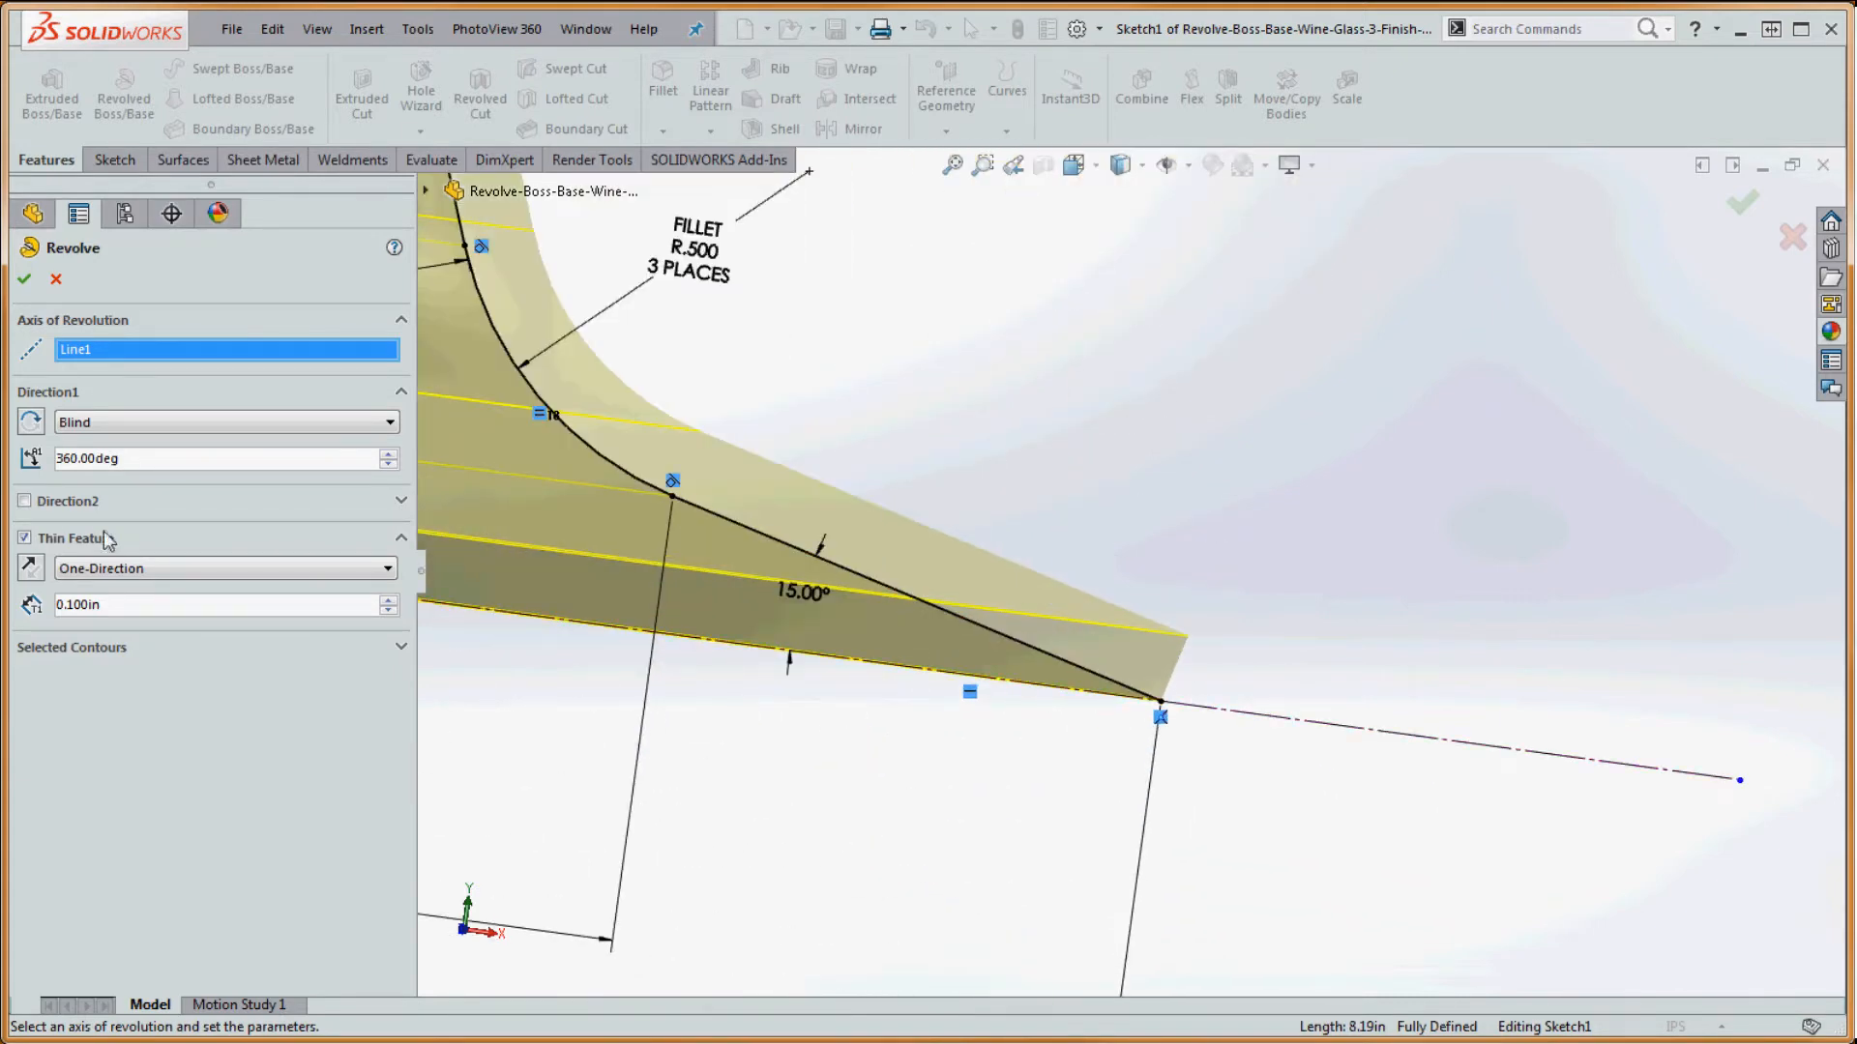
scroll(1011, 334, "up", 5)
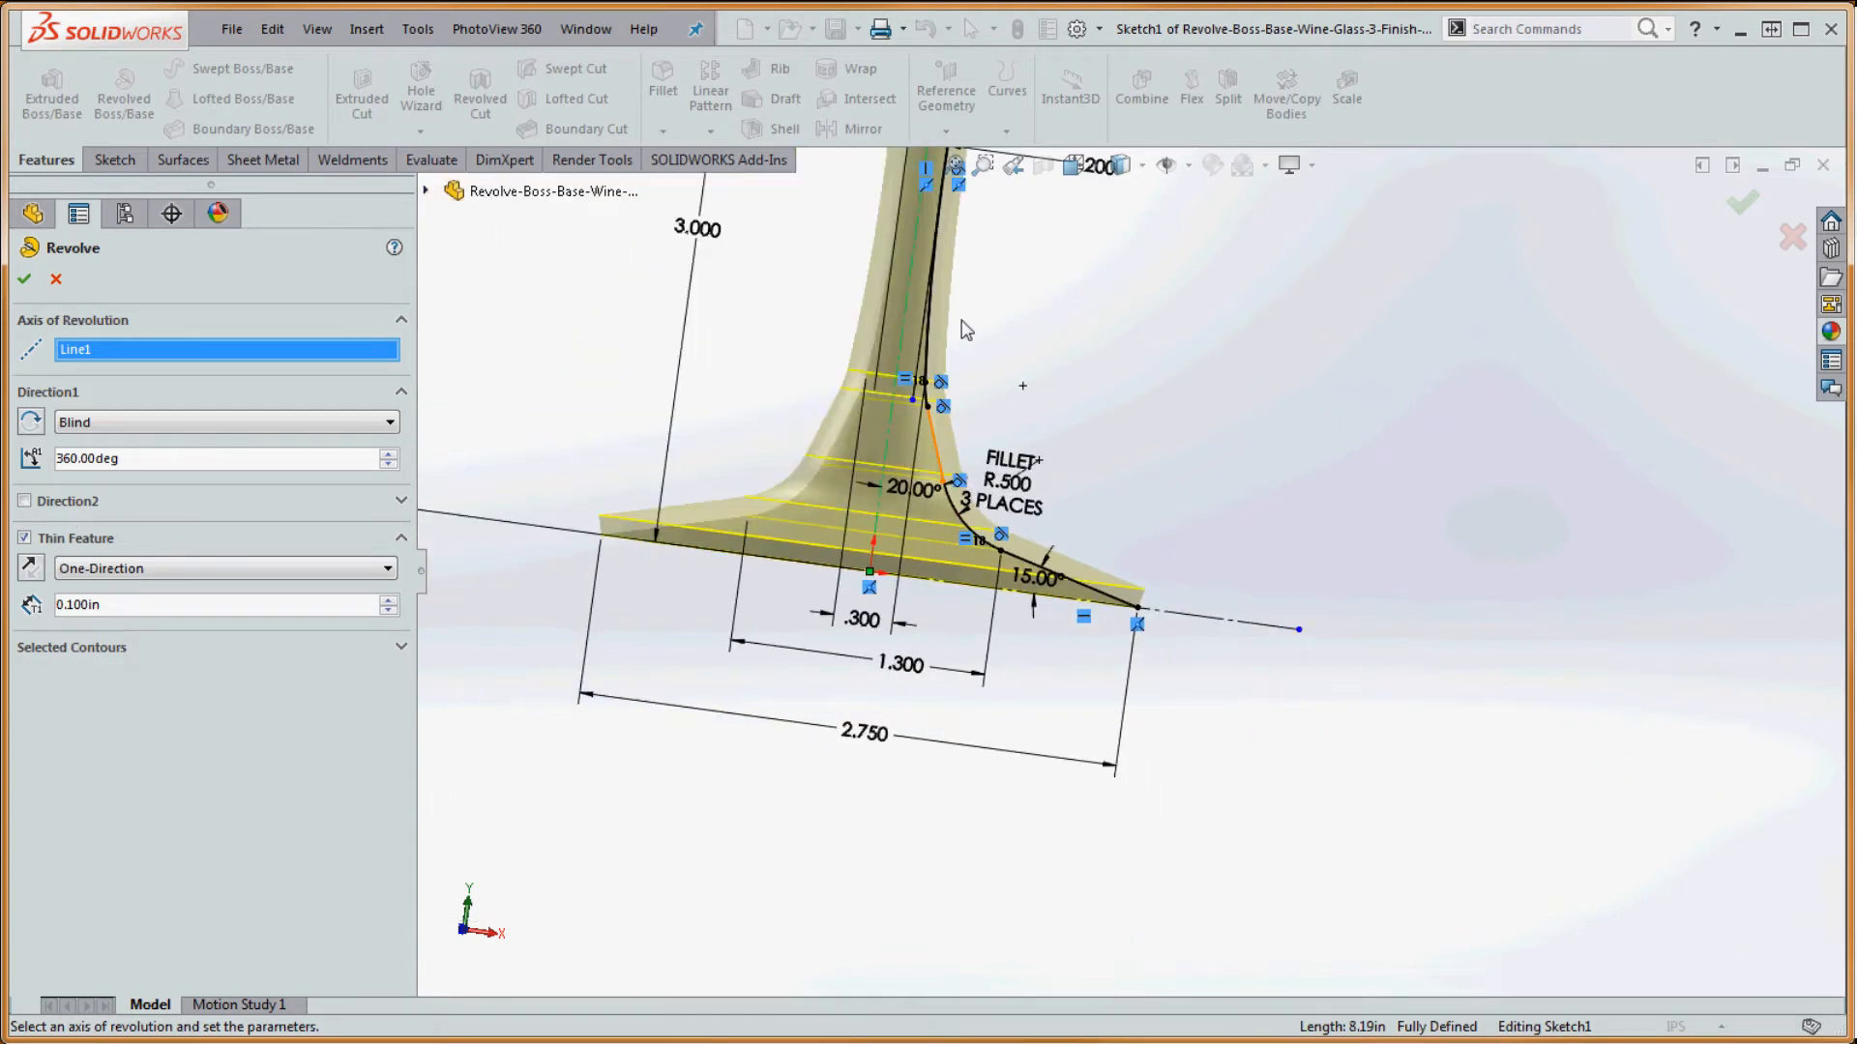
scroll(1011, 333, "down", 4)
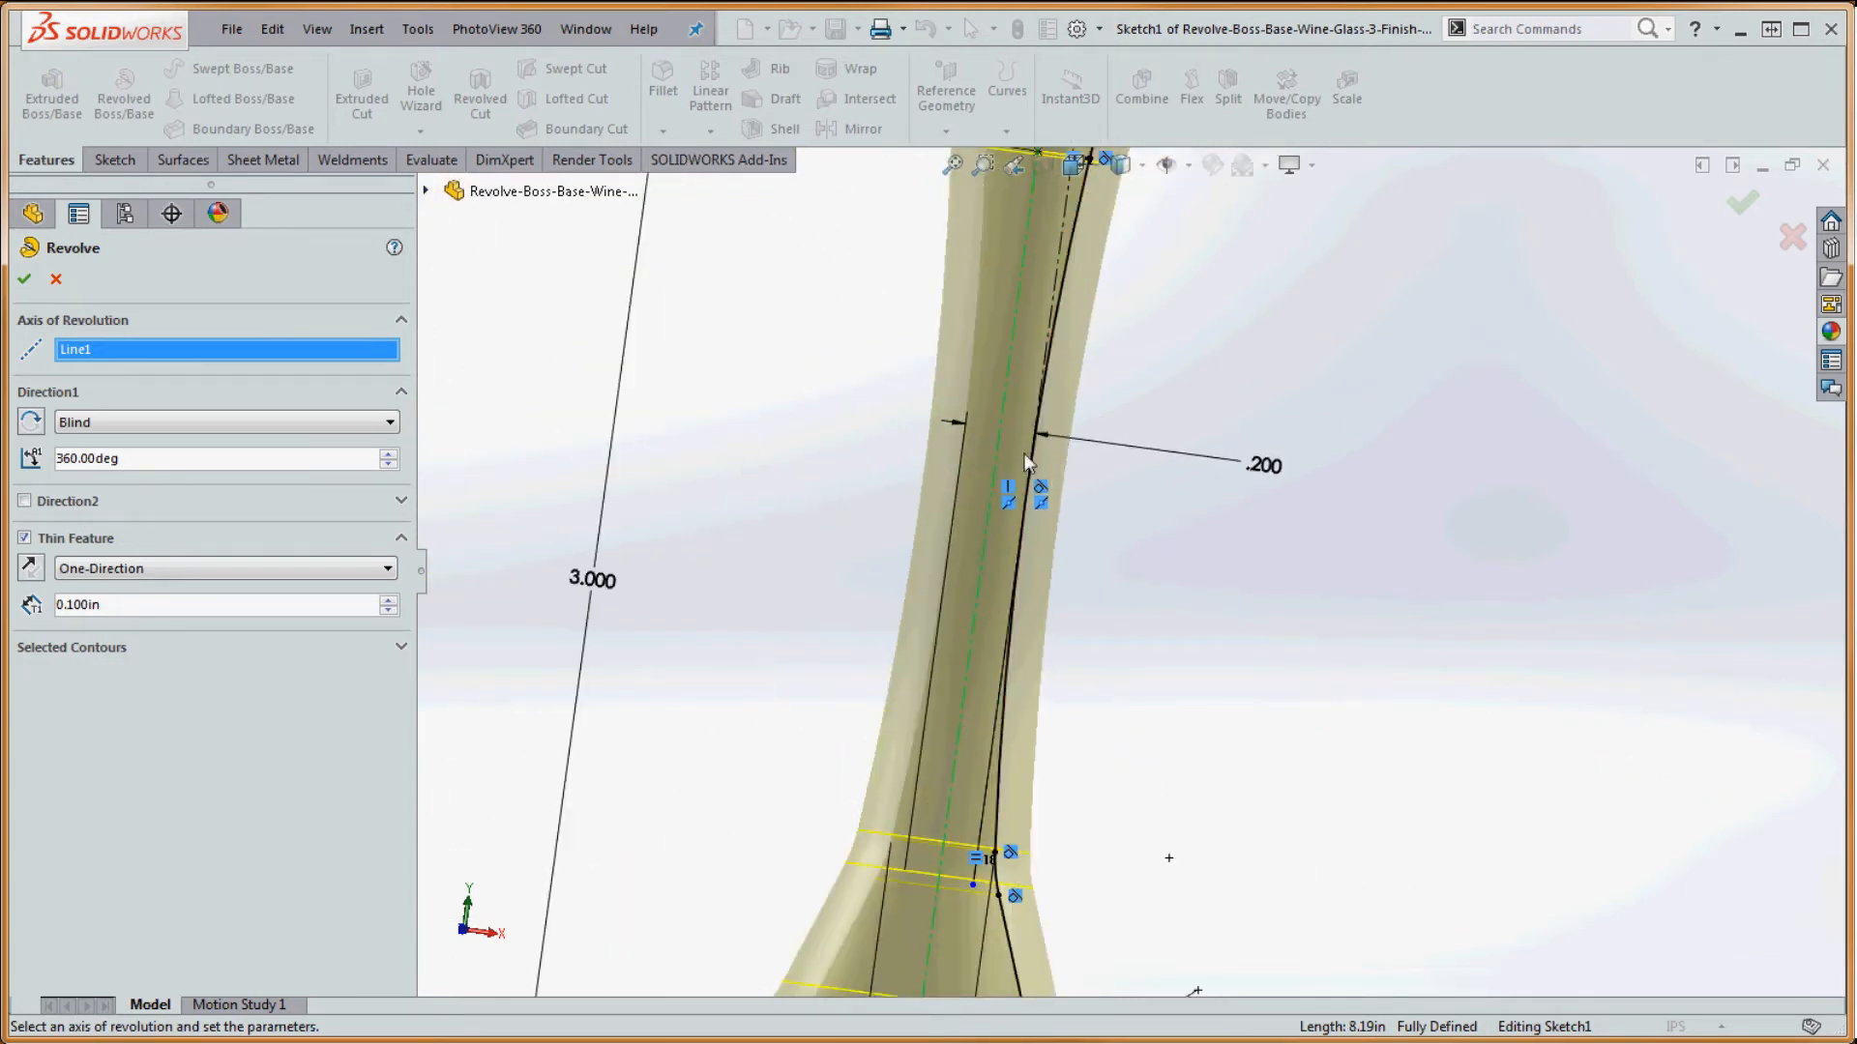
scroll(1060, 364, "up", 4)
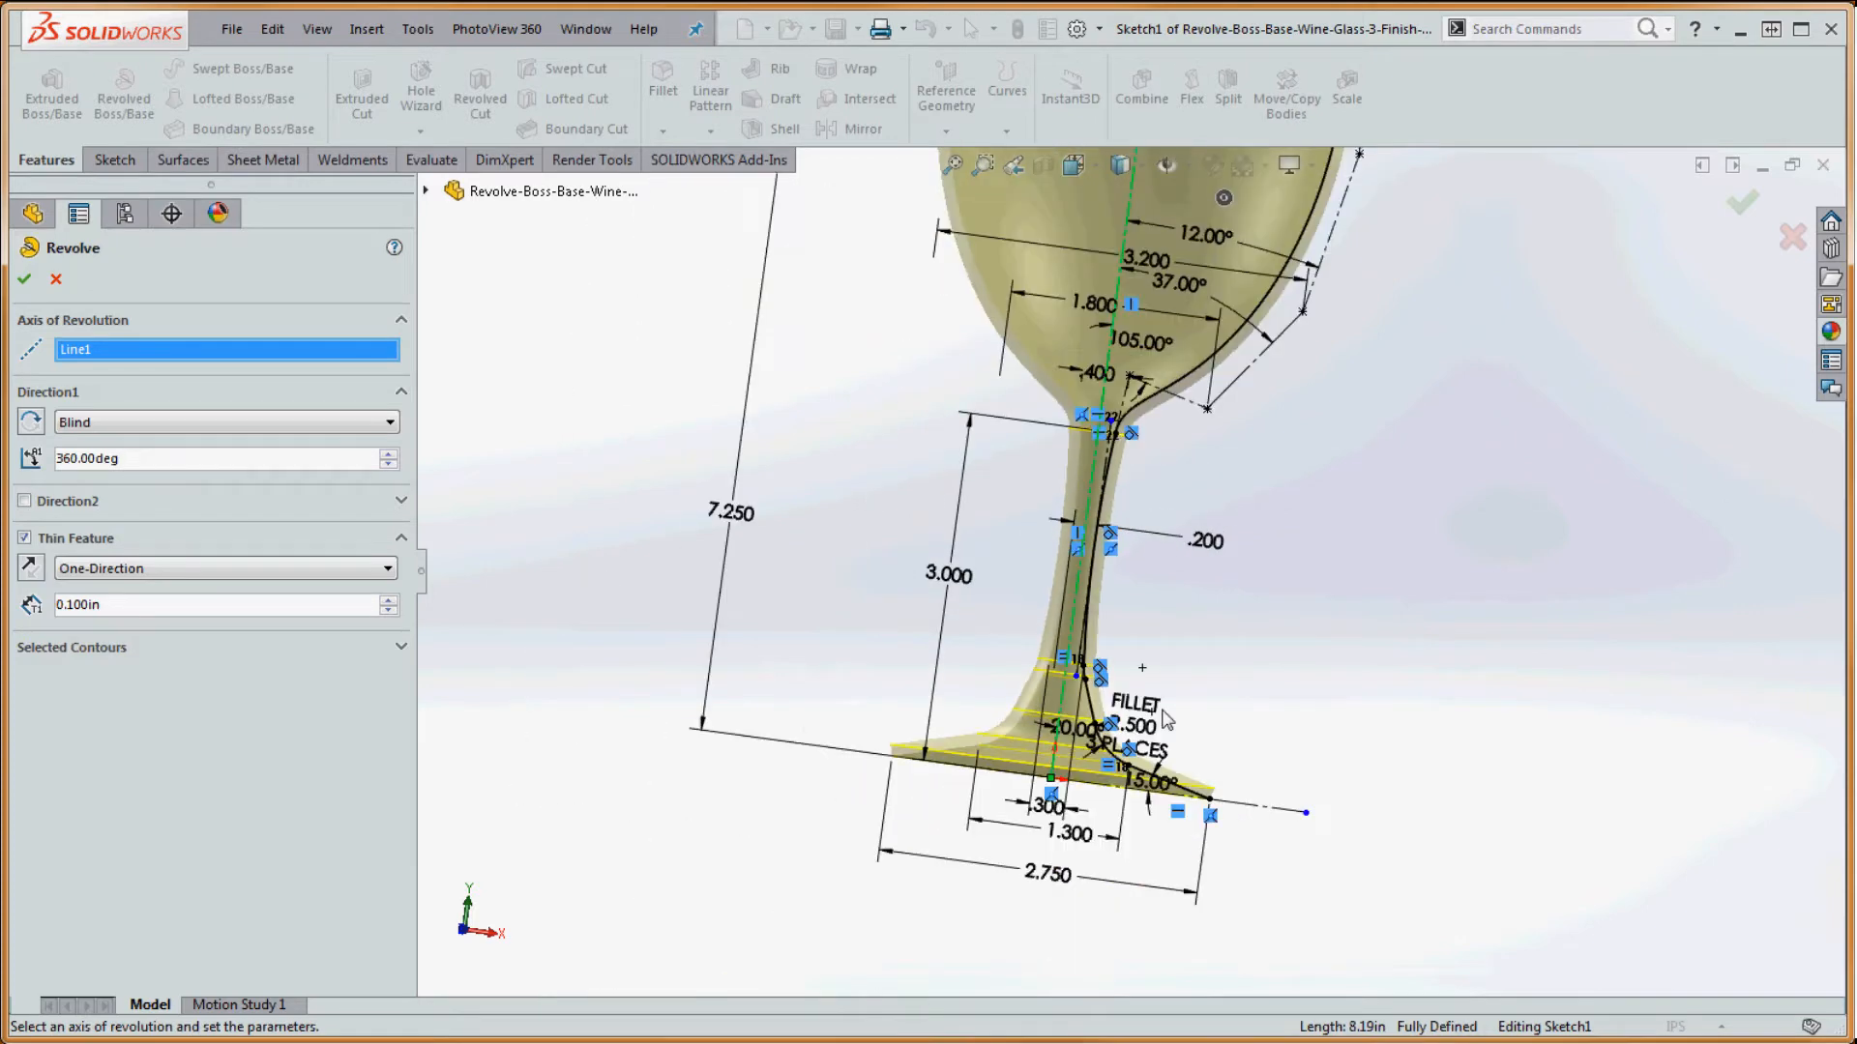
scroll(1262, 820, "down", 6)
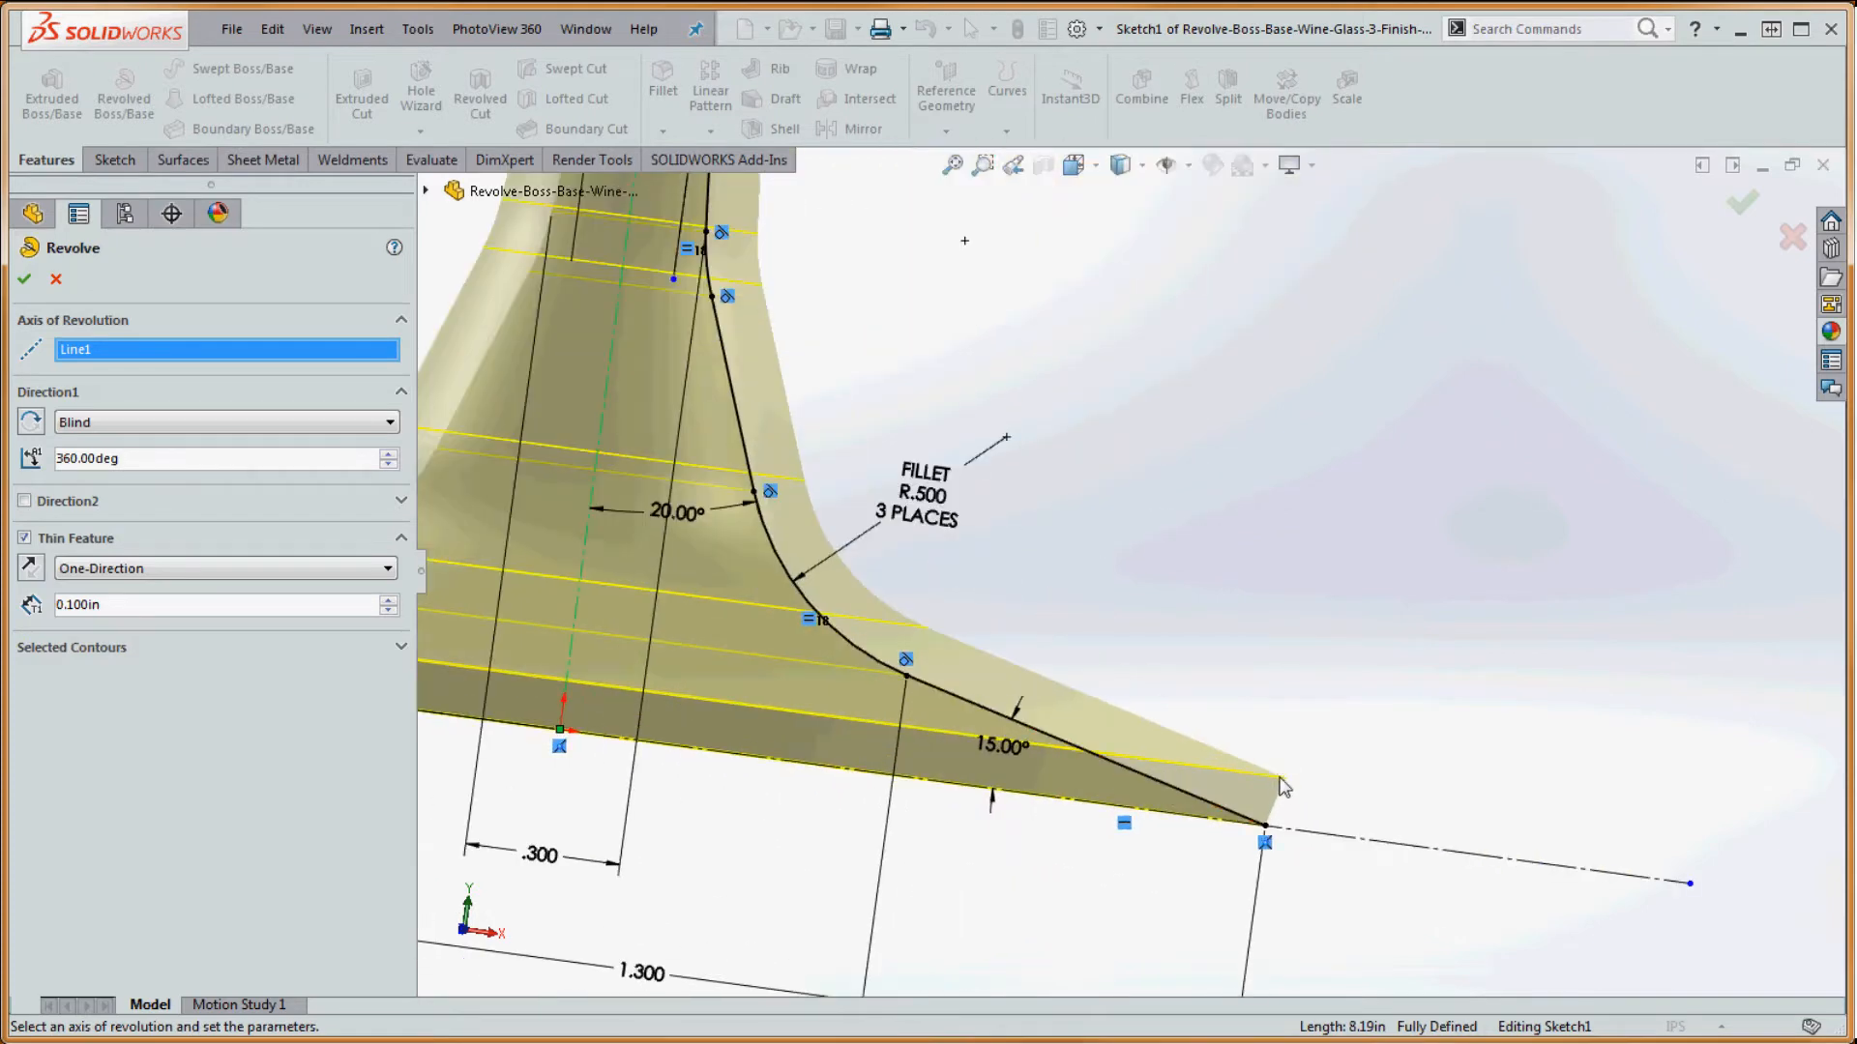
scroll(1325, 756, "up", 3)
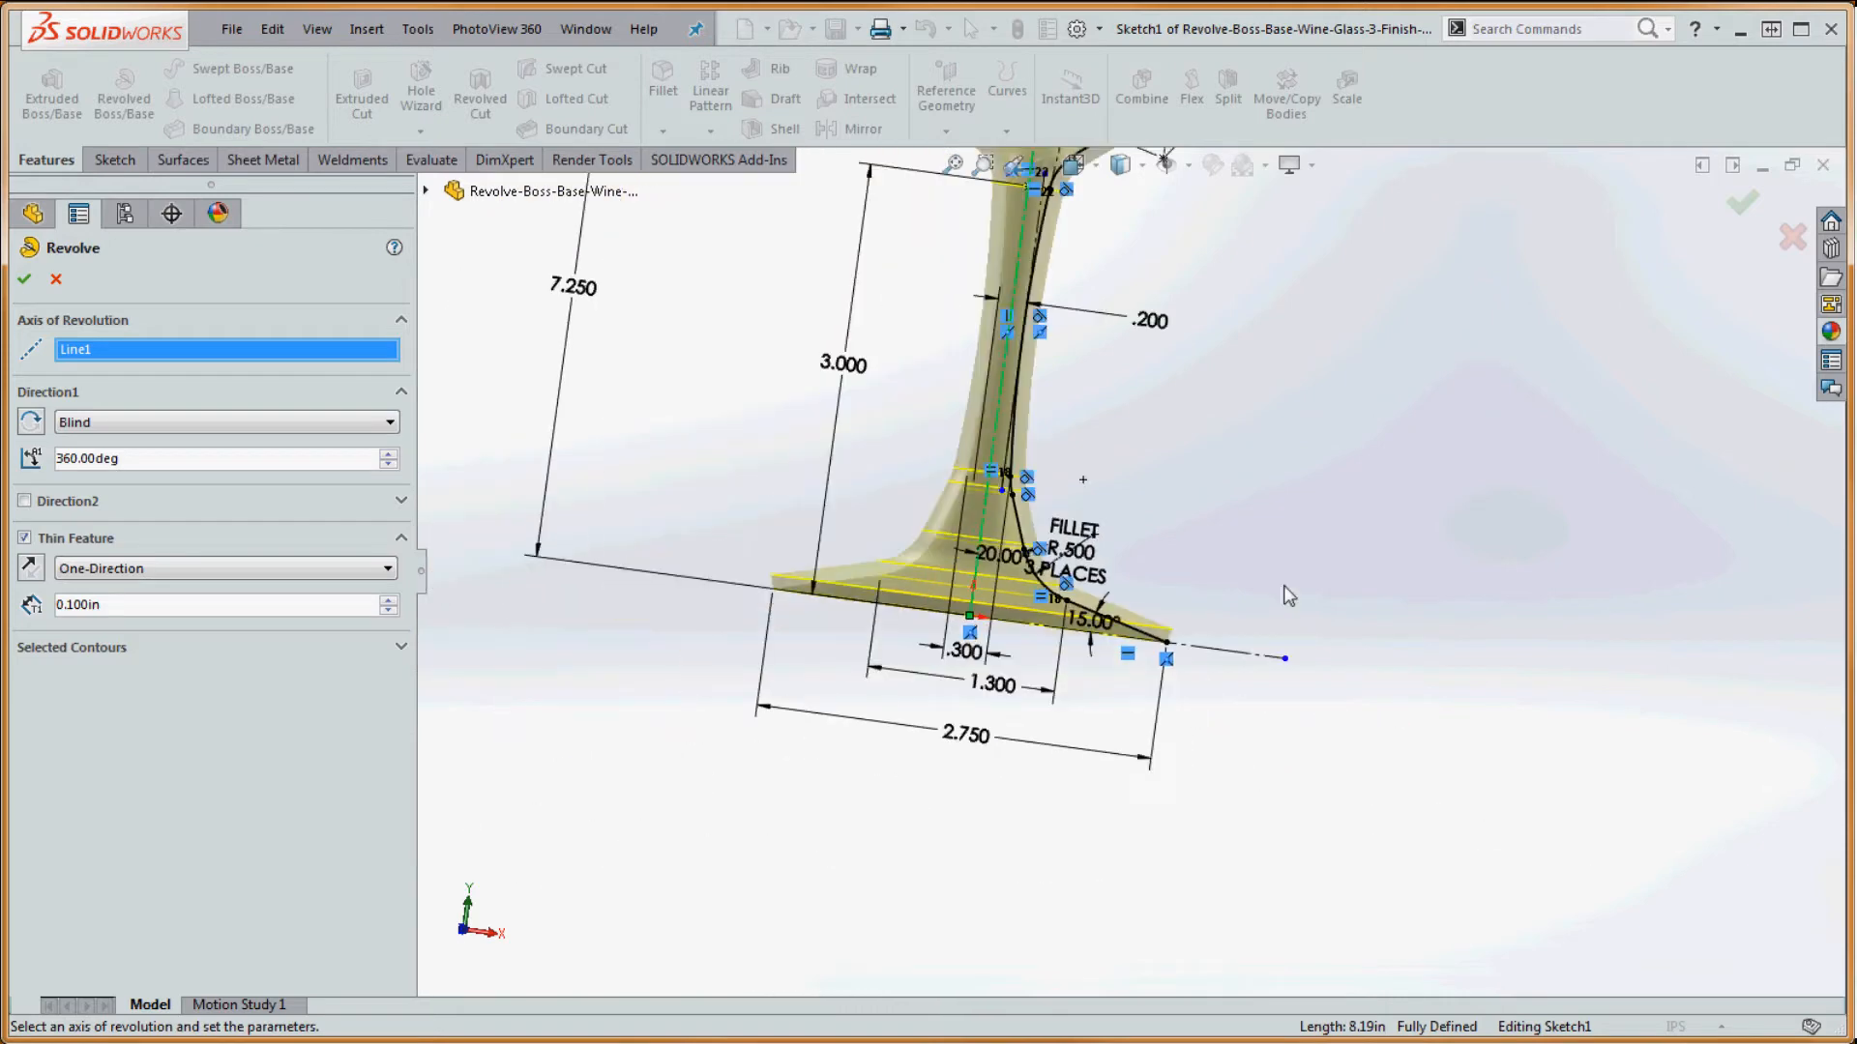
- Try reversing the thin wall's direction to the other side of the profile, and restore the outward direction
left_click(32, 569)
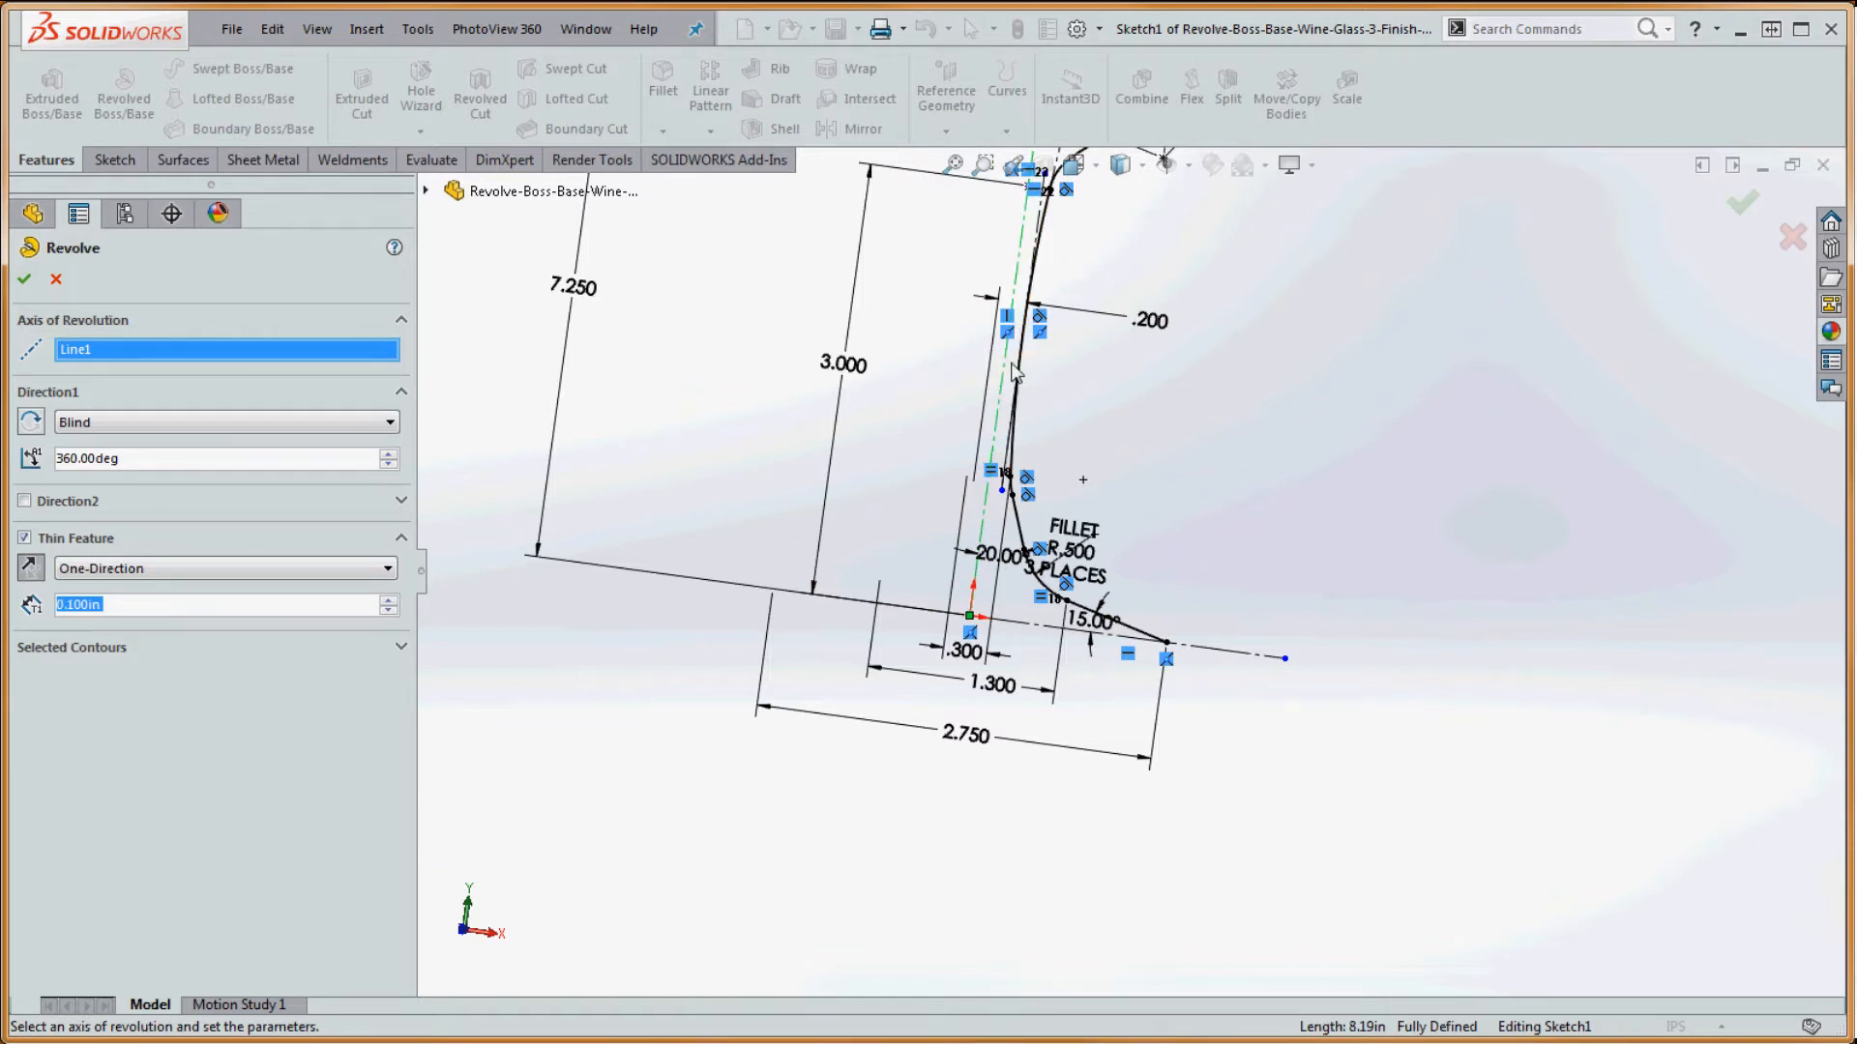
scroll(1011, 372, "down", 5)
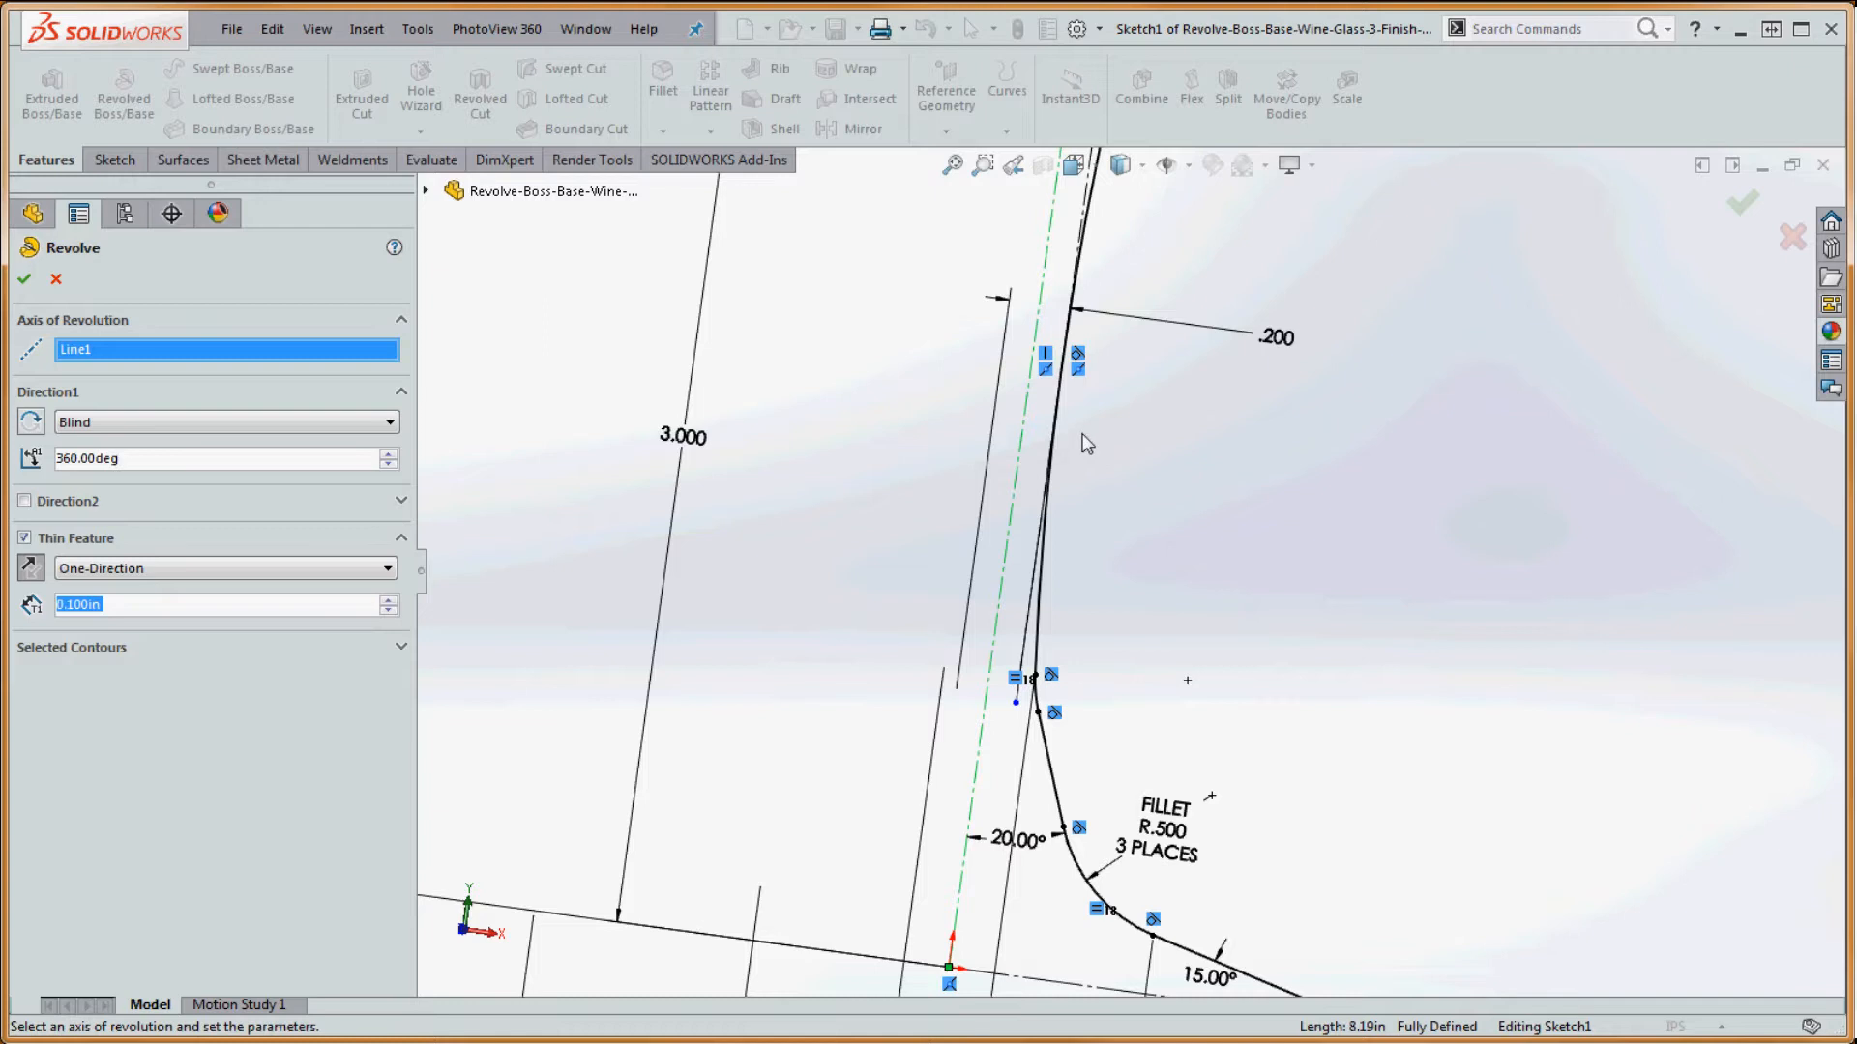
left_click(32, 570)
- Try the Mid-Plane thin wall type, check it at the foot's edge and the stem, and return to One-Direction
left_click(140, 571)
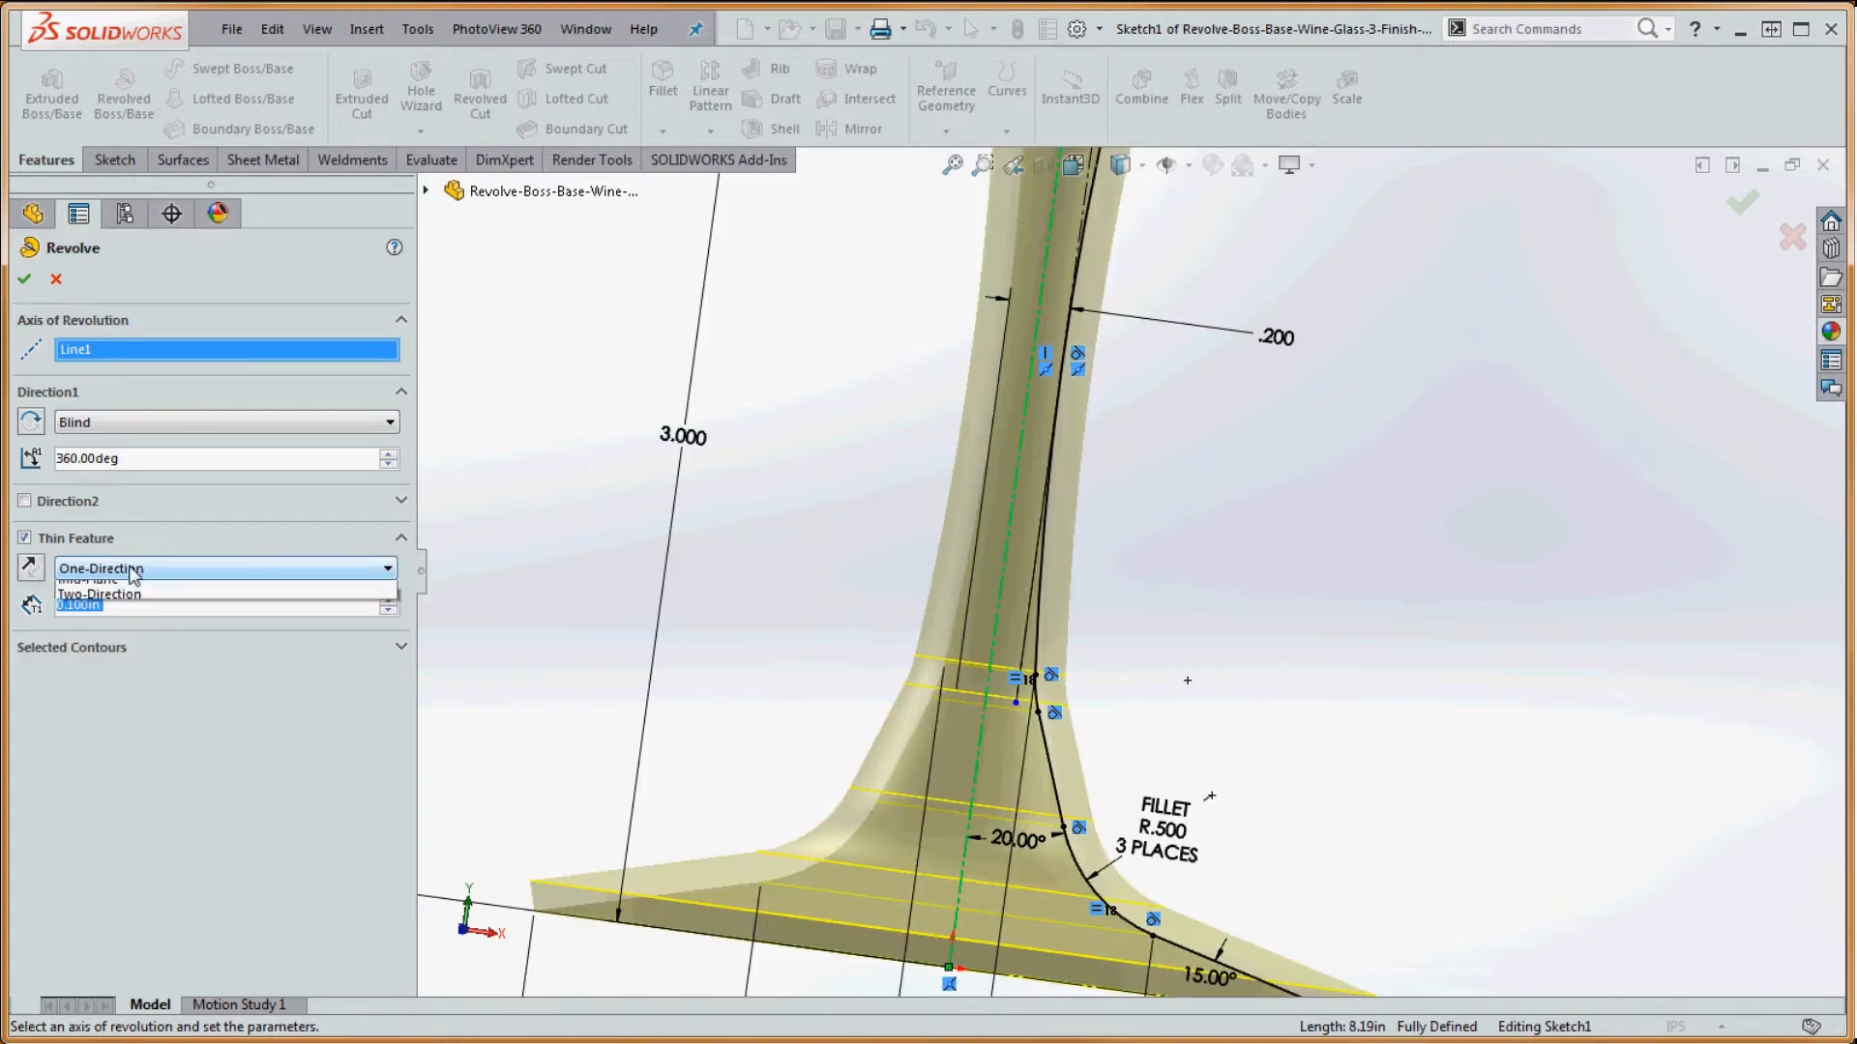
left_click(114, 604)
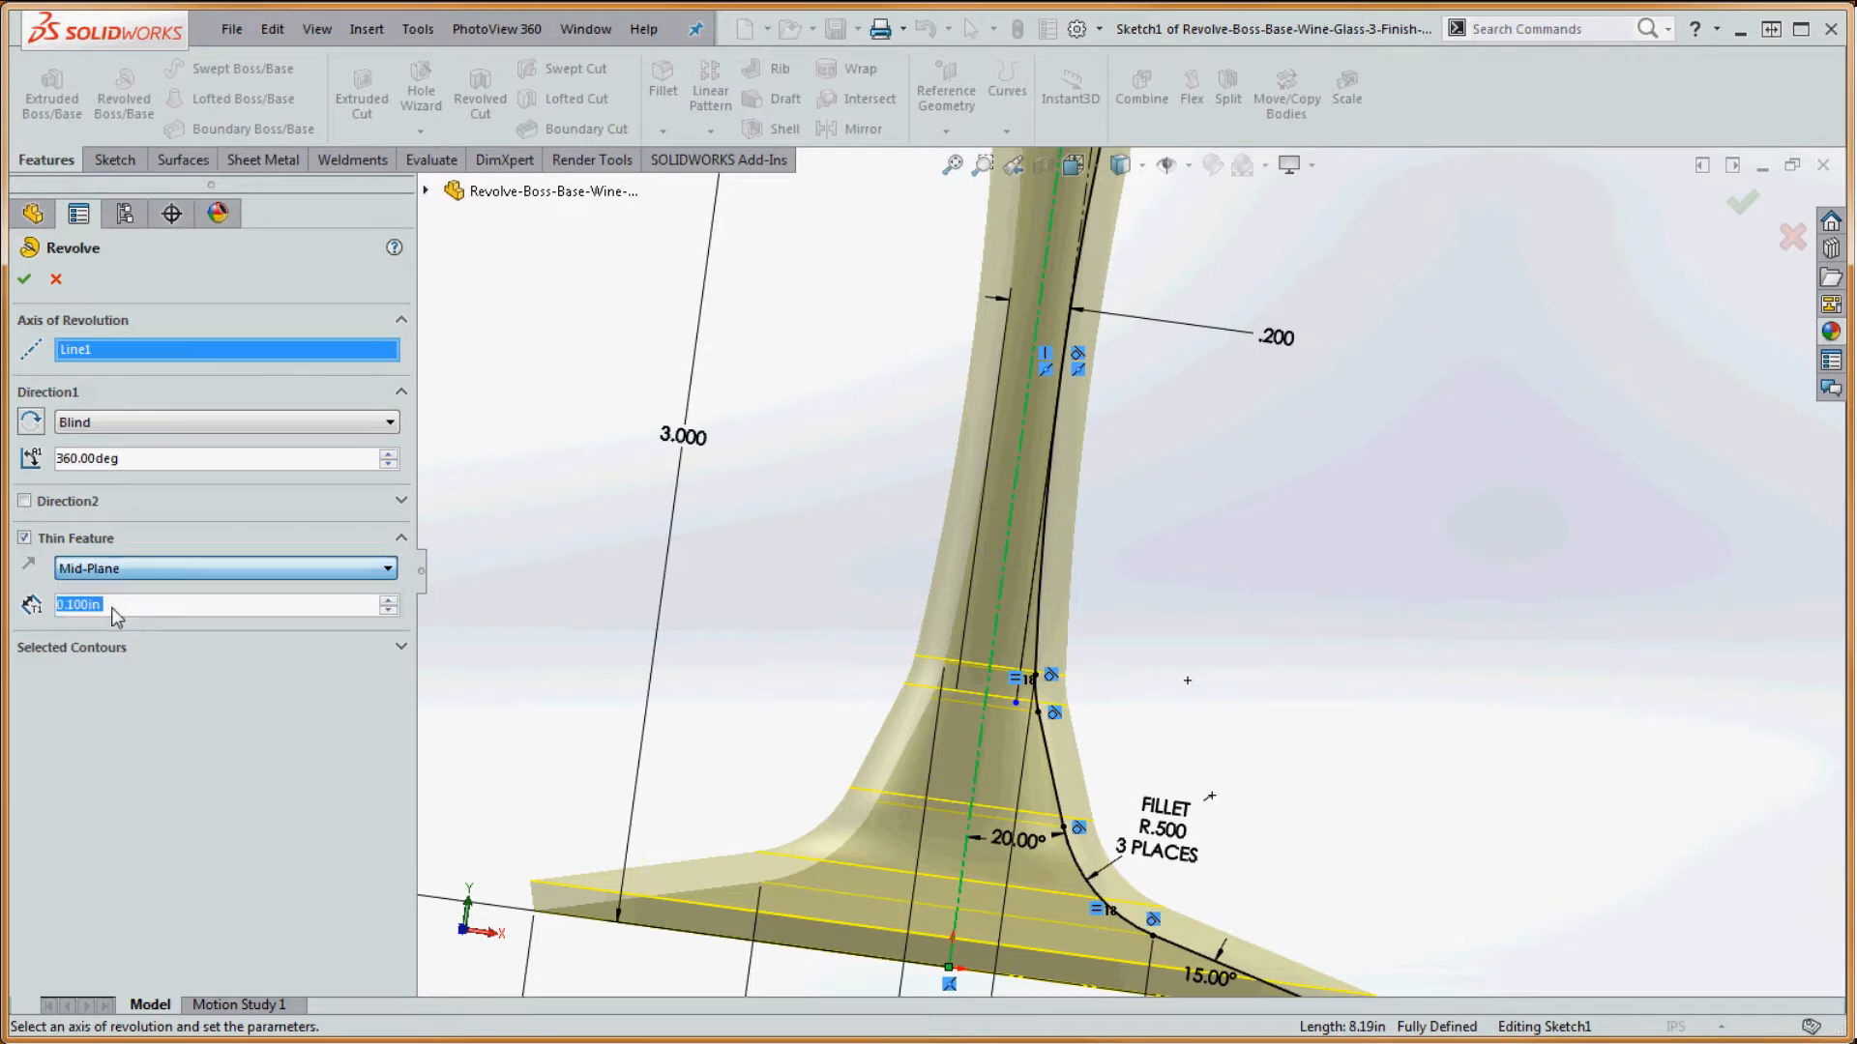
scroll(1167, 601, "up", 5)
scroll(1220, 769, "down", 6)
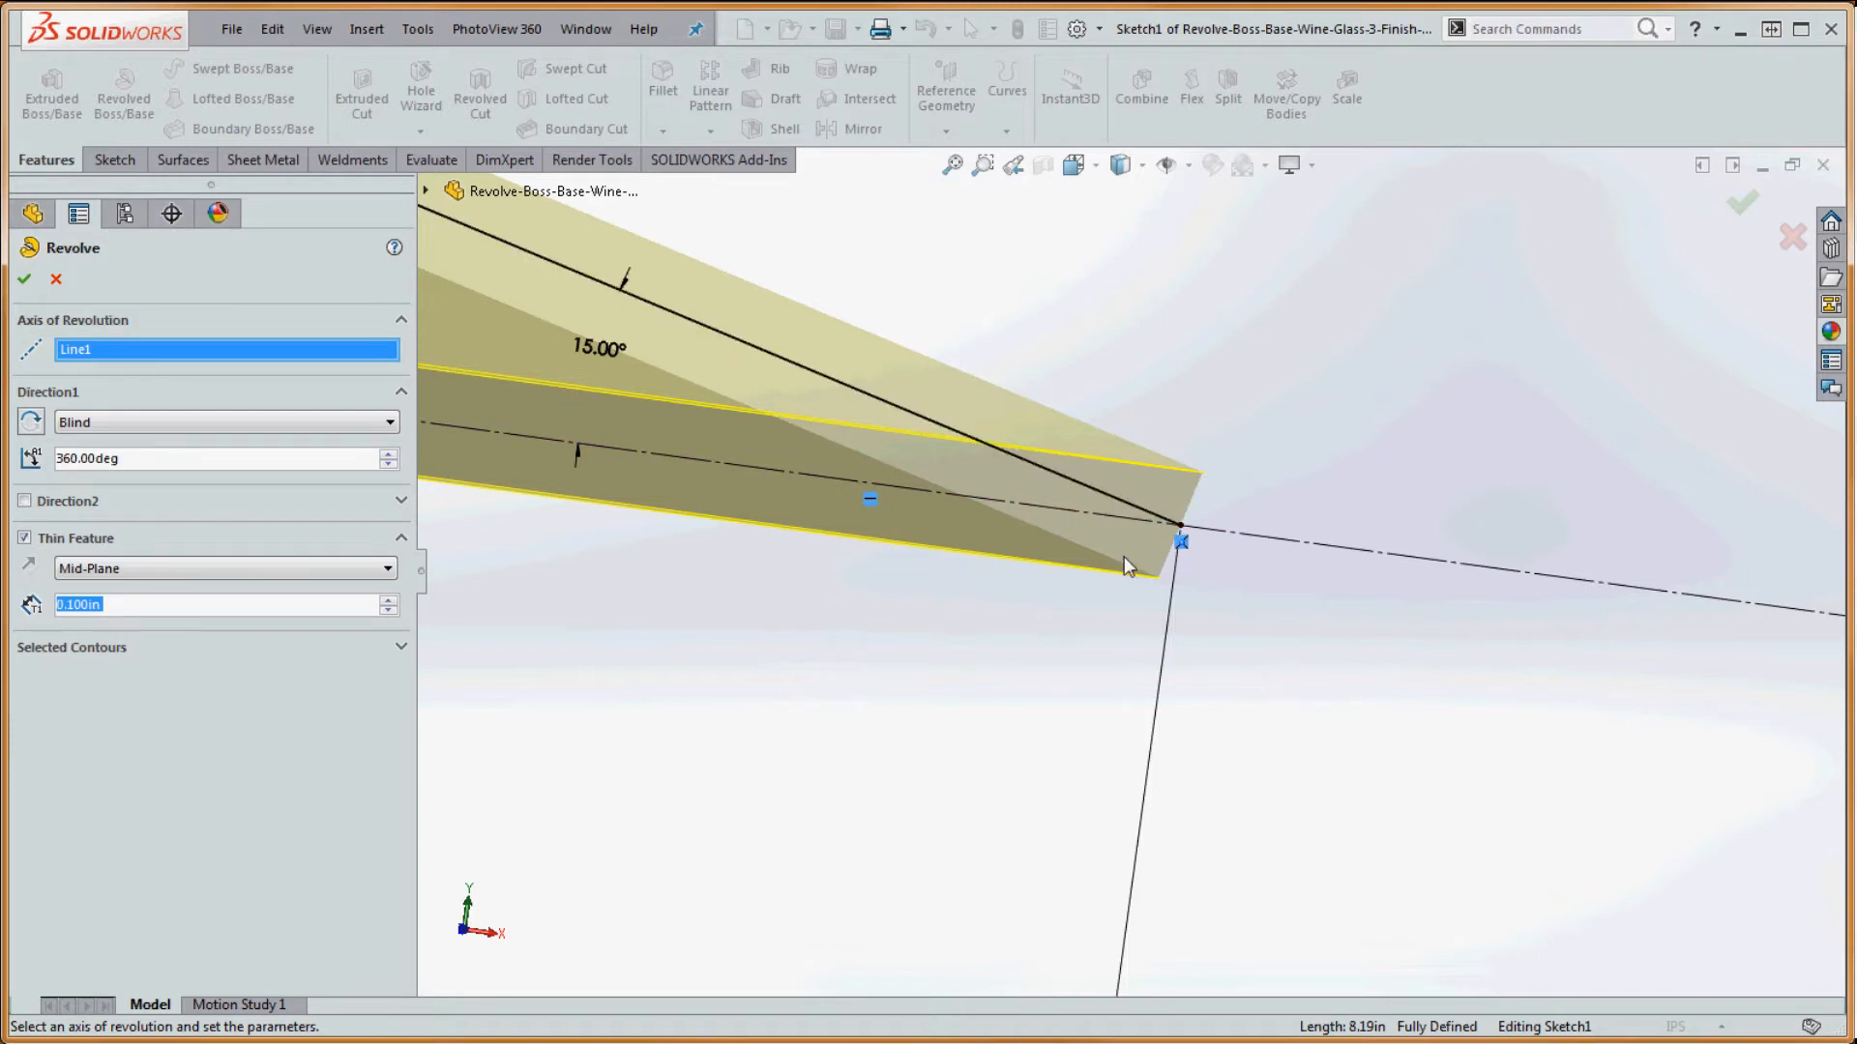
scroll(1257, 636, "up", 6)
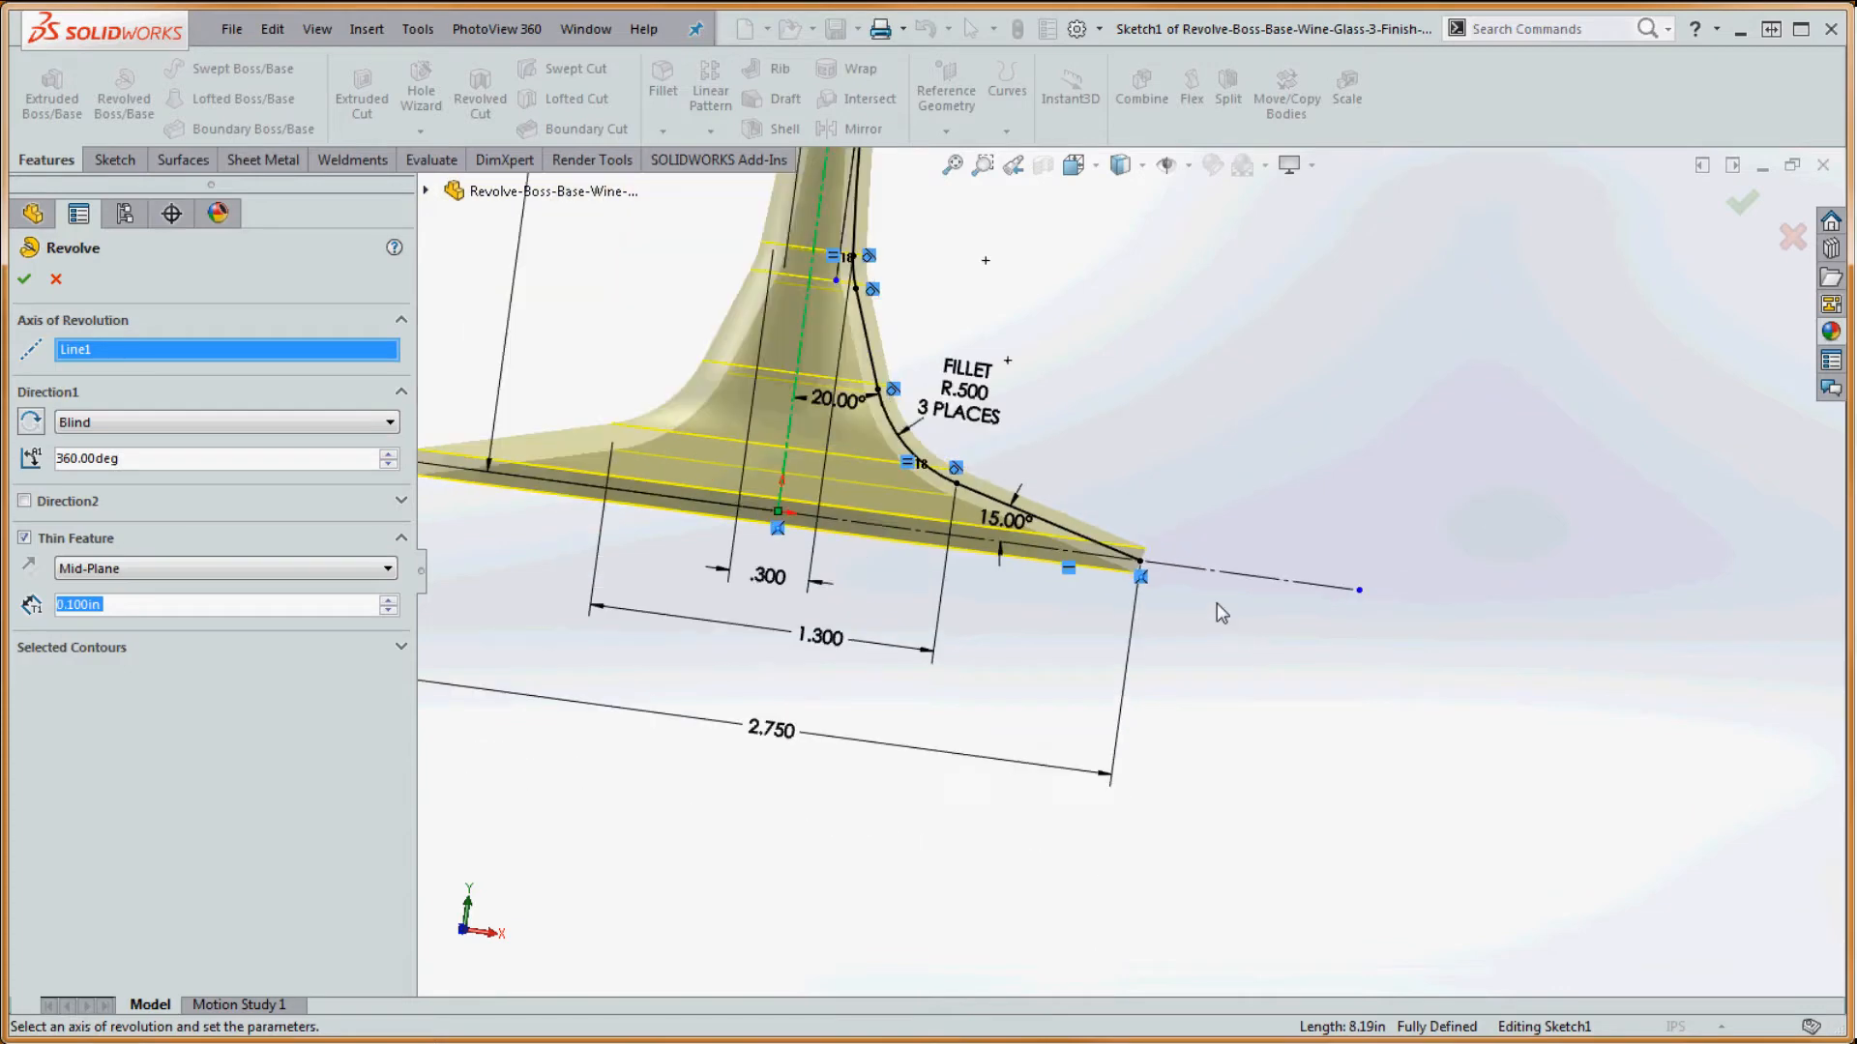
scroll(1046, 304, "down", 5)
scroll(1016, 352, "up", 1)
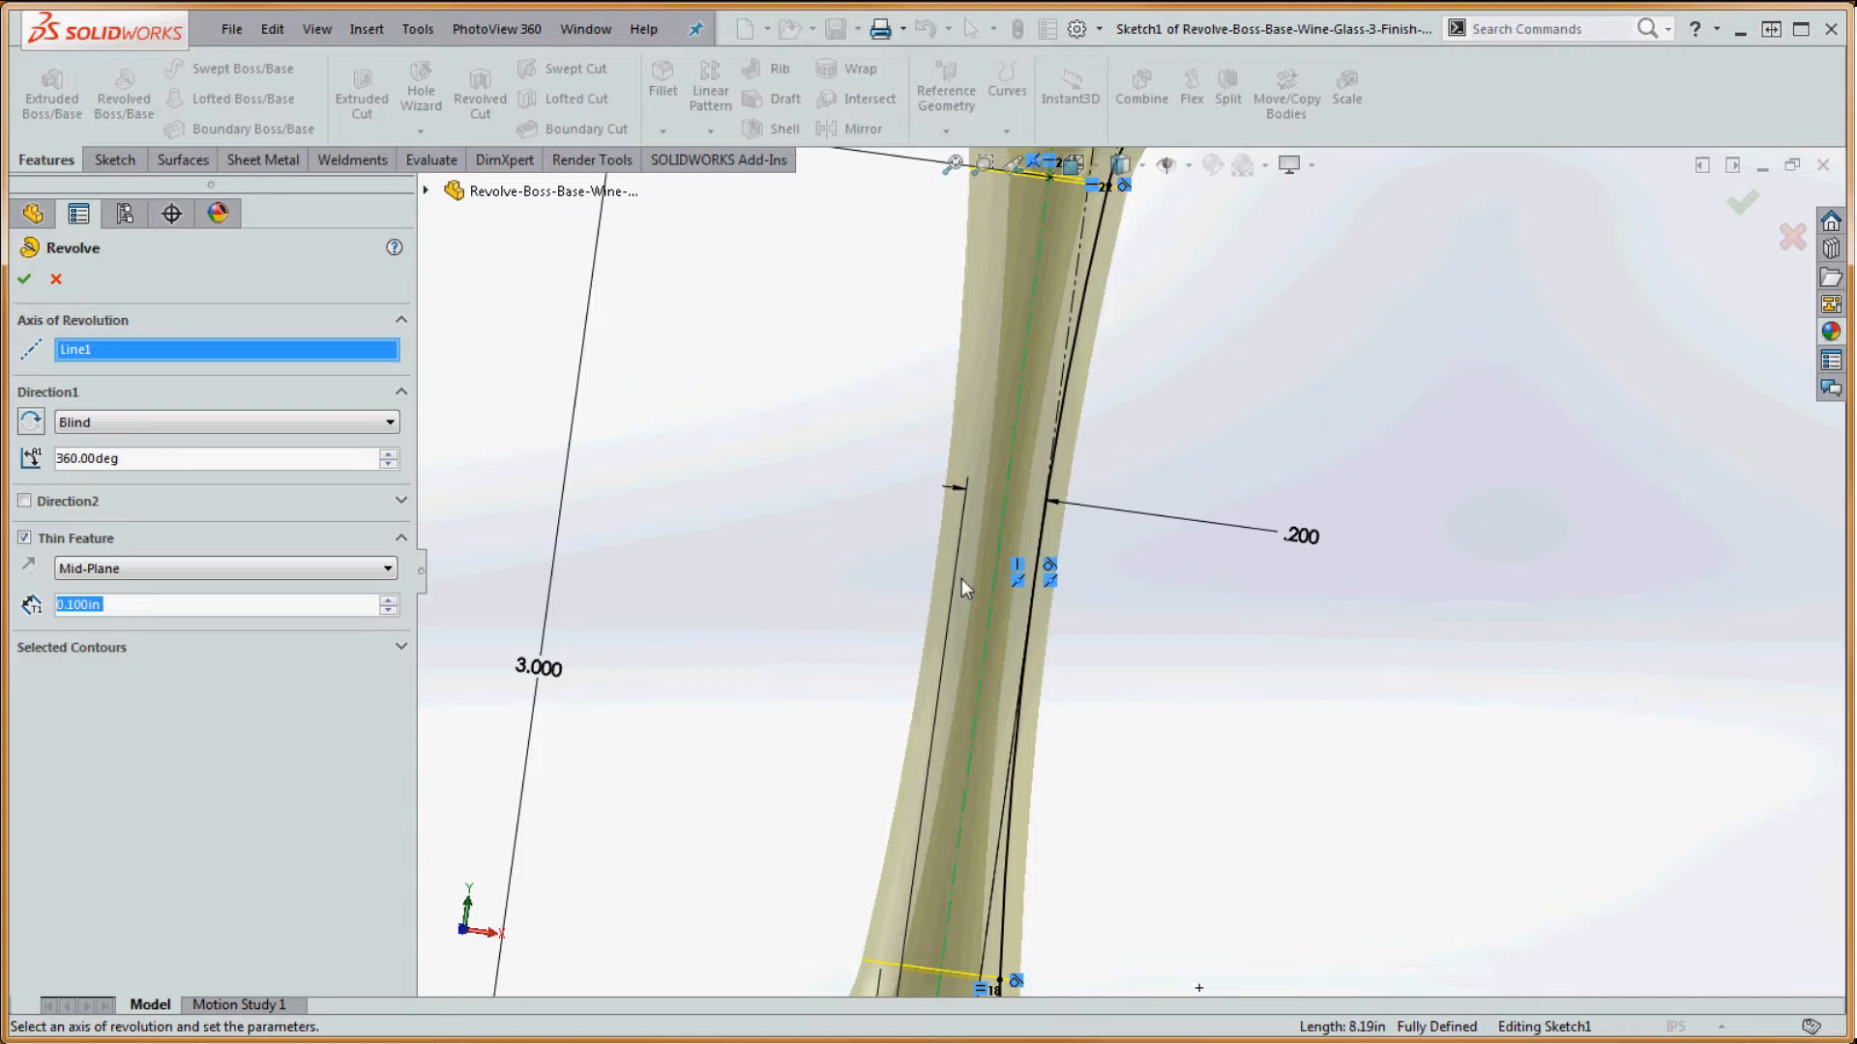
left_click(126, 570)
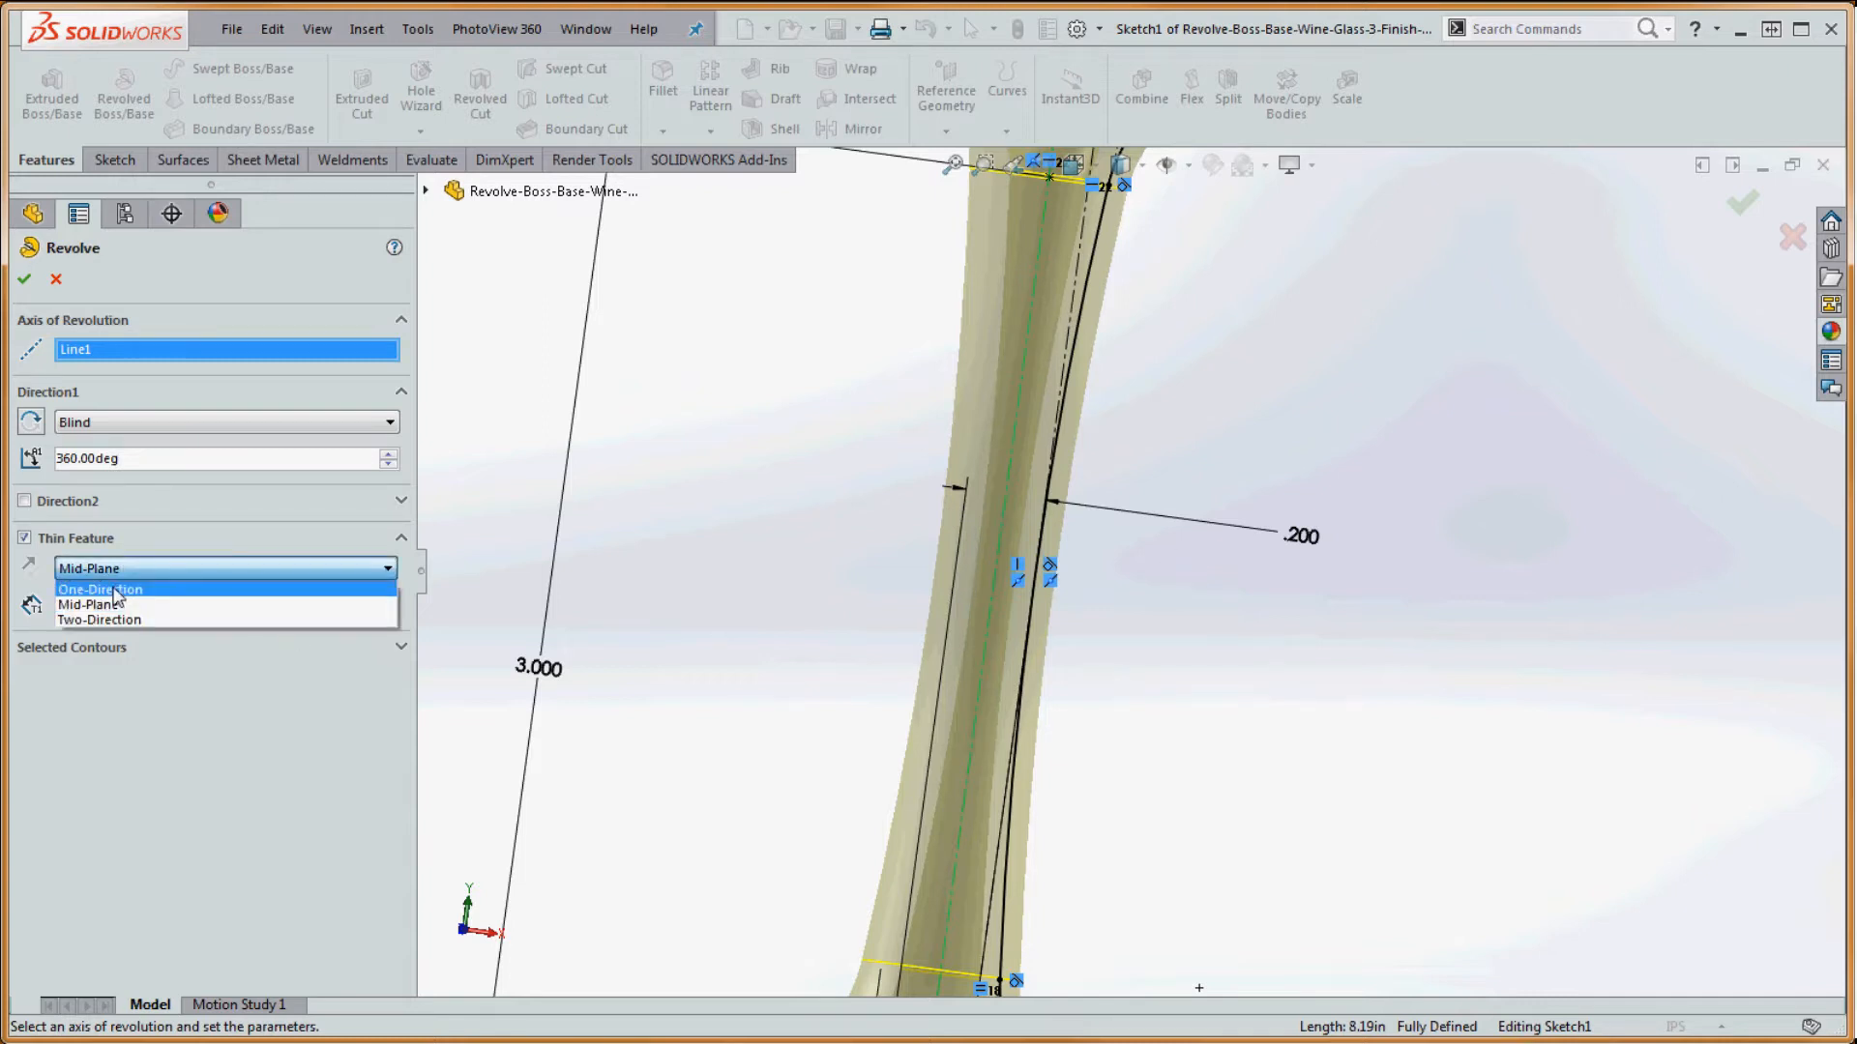
left_click(109, 589)
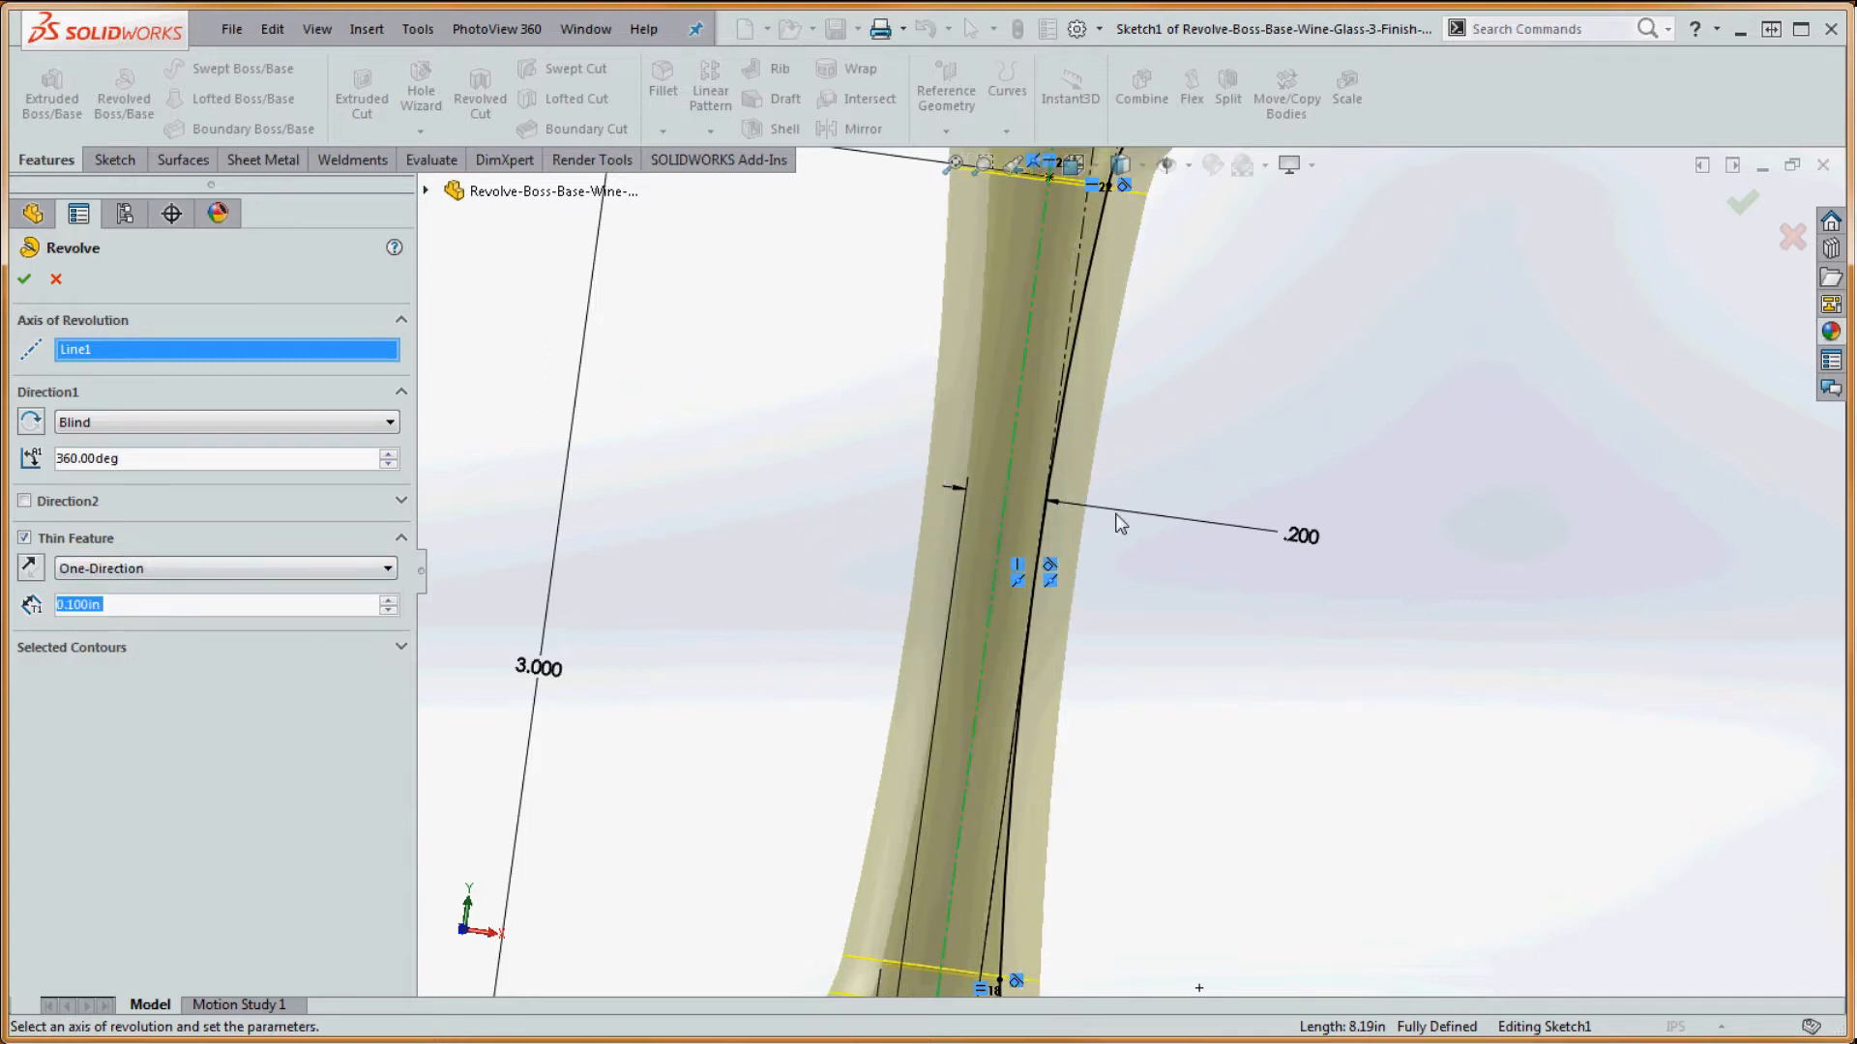
- Create the 360-degree thin revolve with a 0.1 in One-Direction wall
scroll(1117, 524, "up", 6)
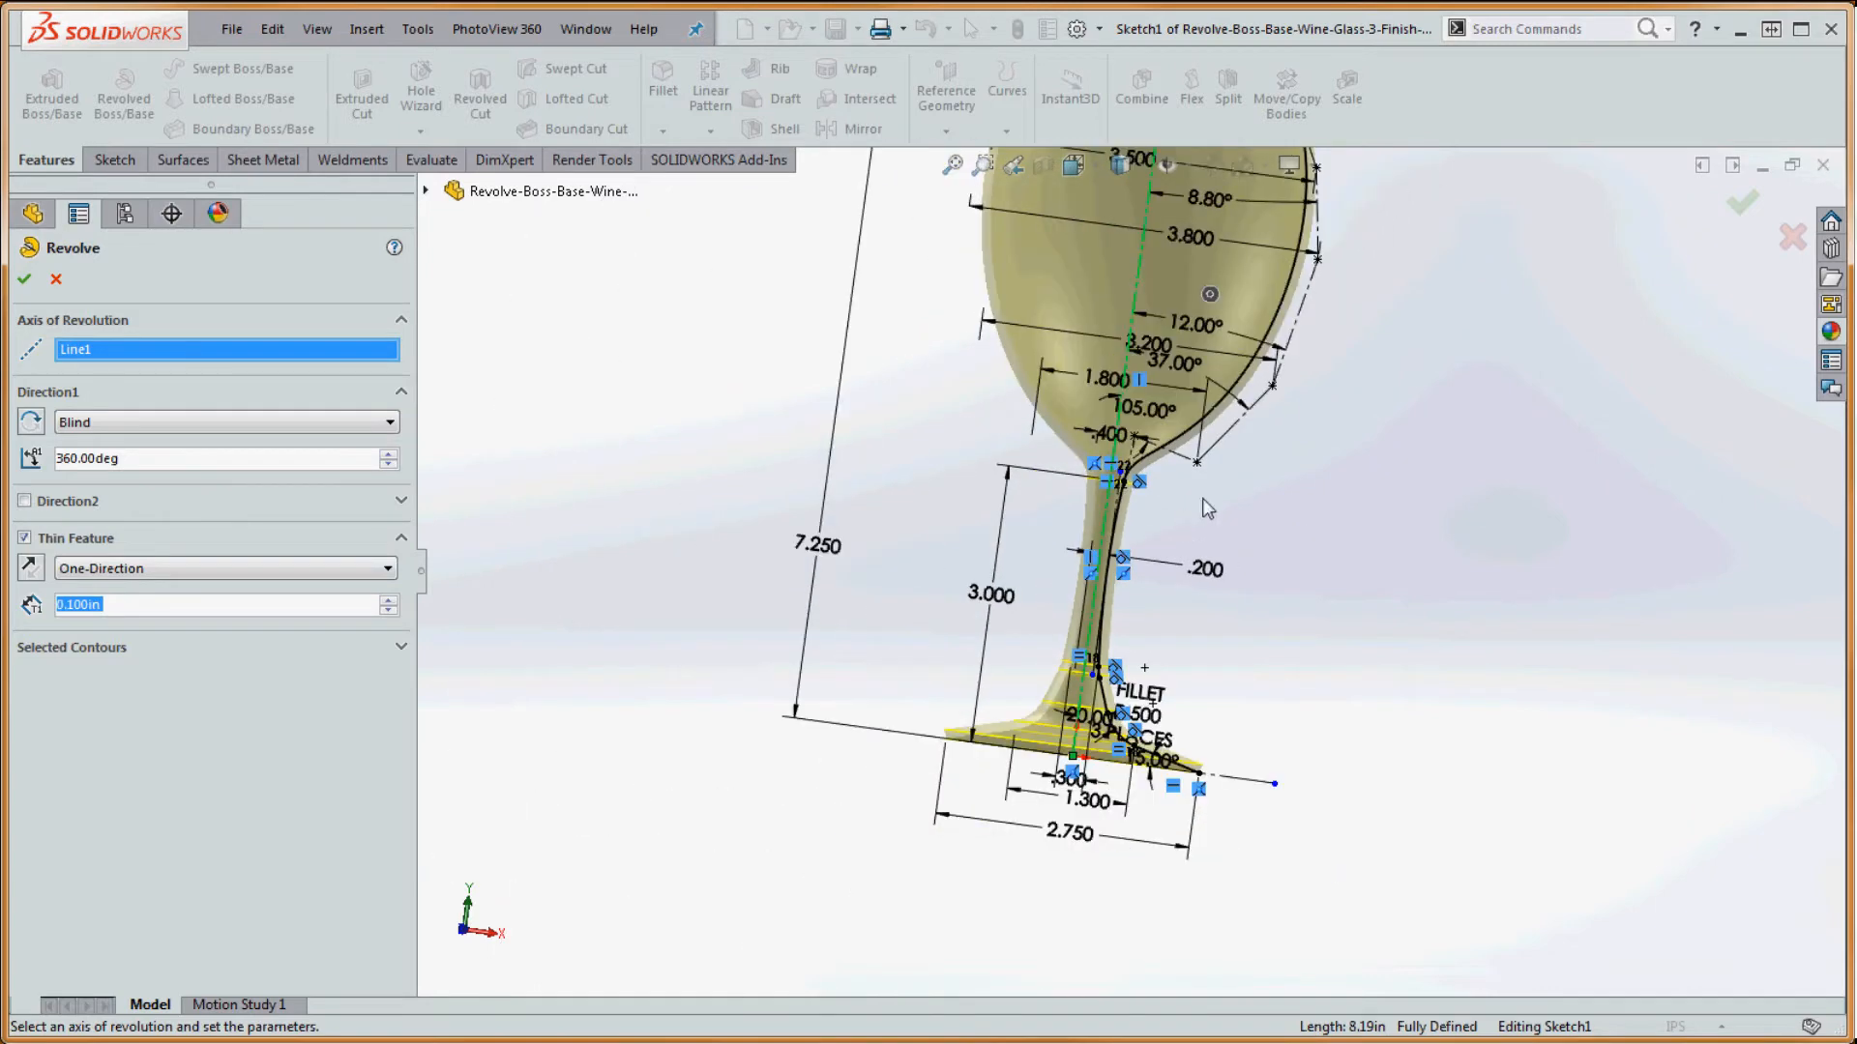
scroll(1187, 580, "up", 2)
scroll(1214, 435, "down", 2)
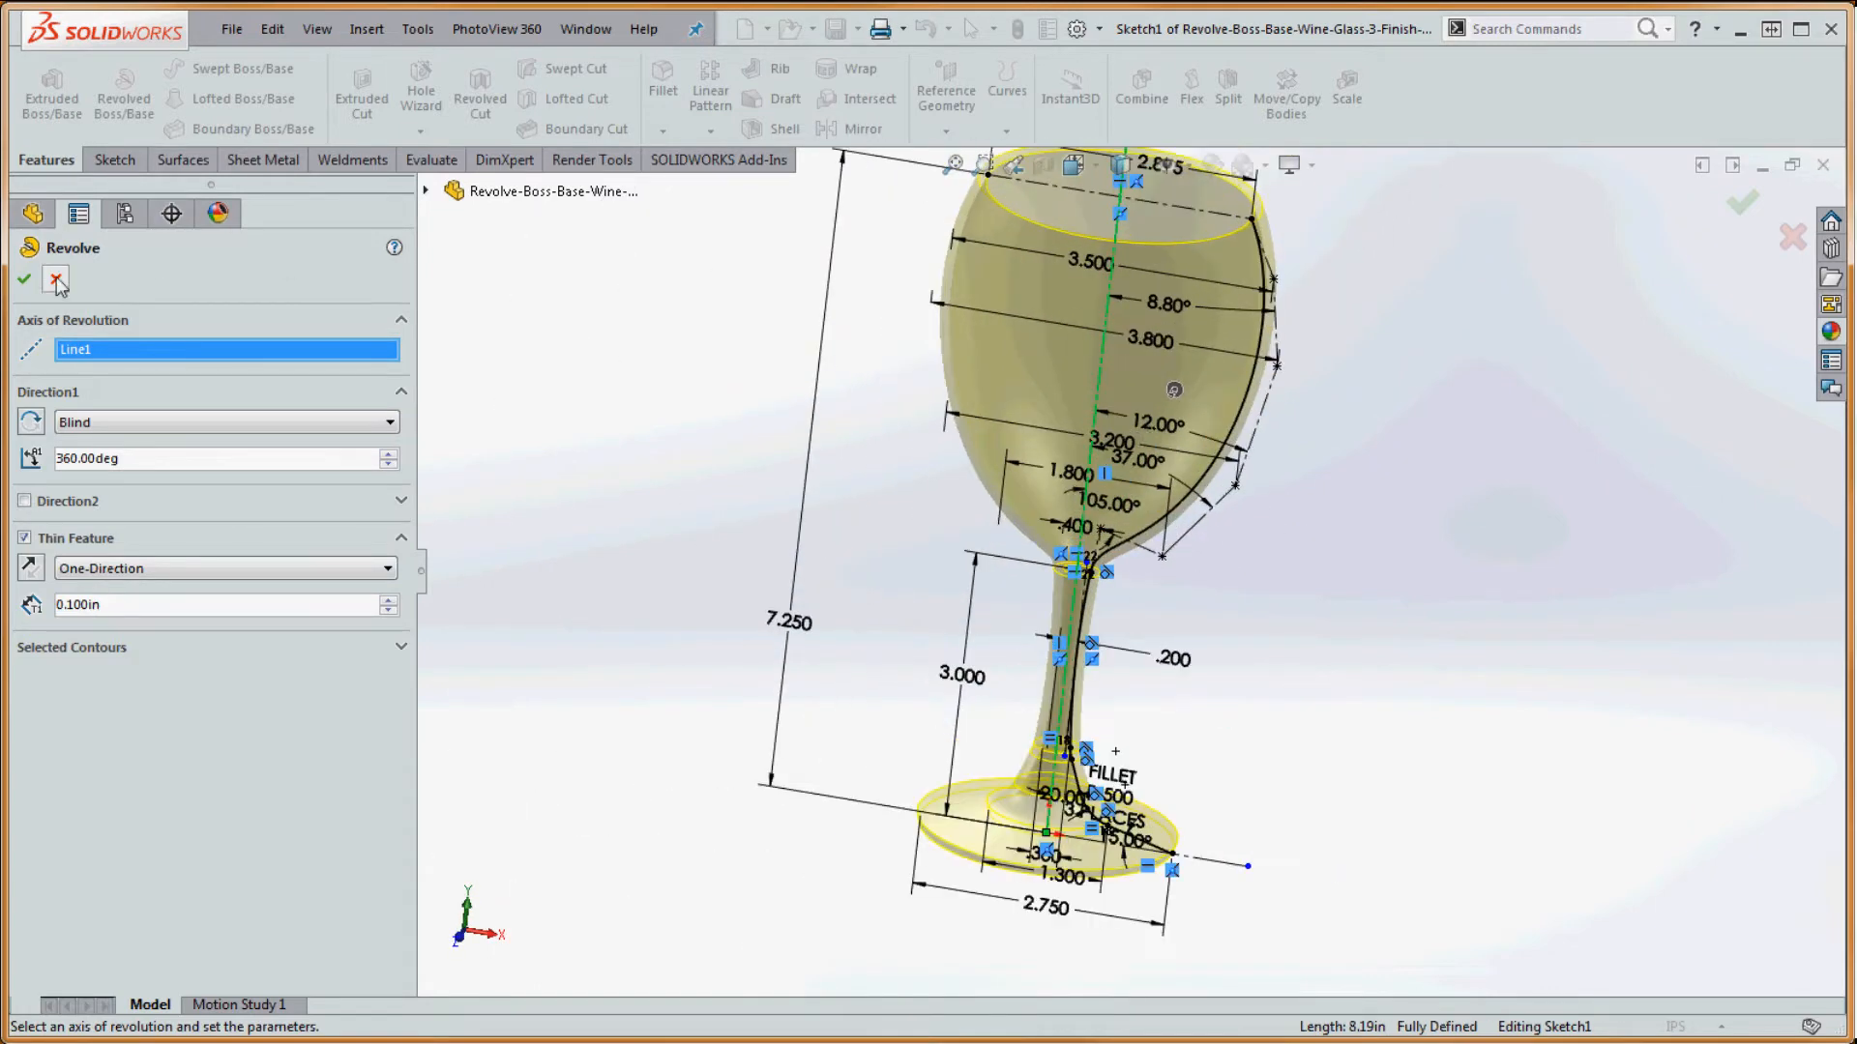
left_click(23, 282)
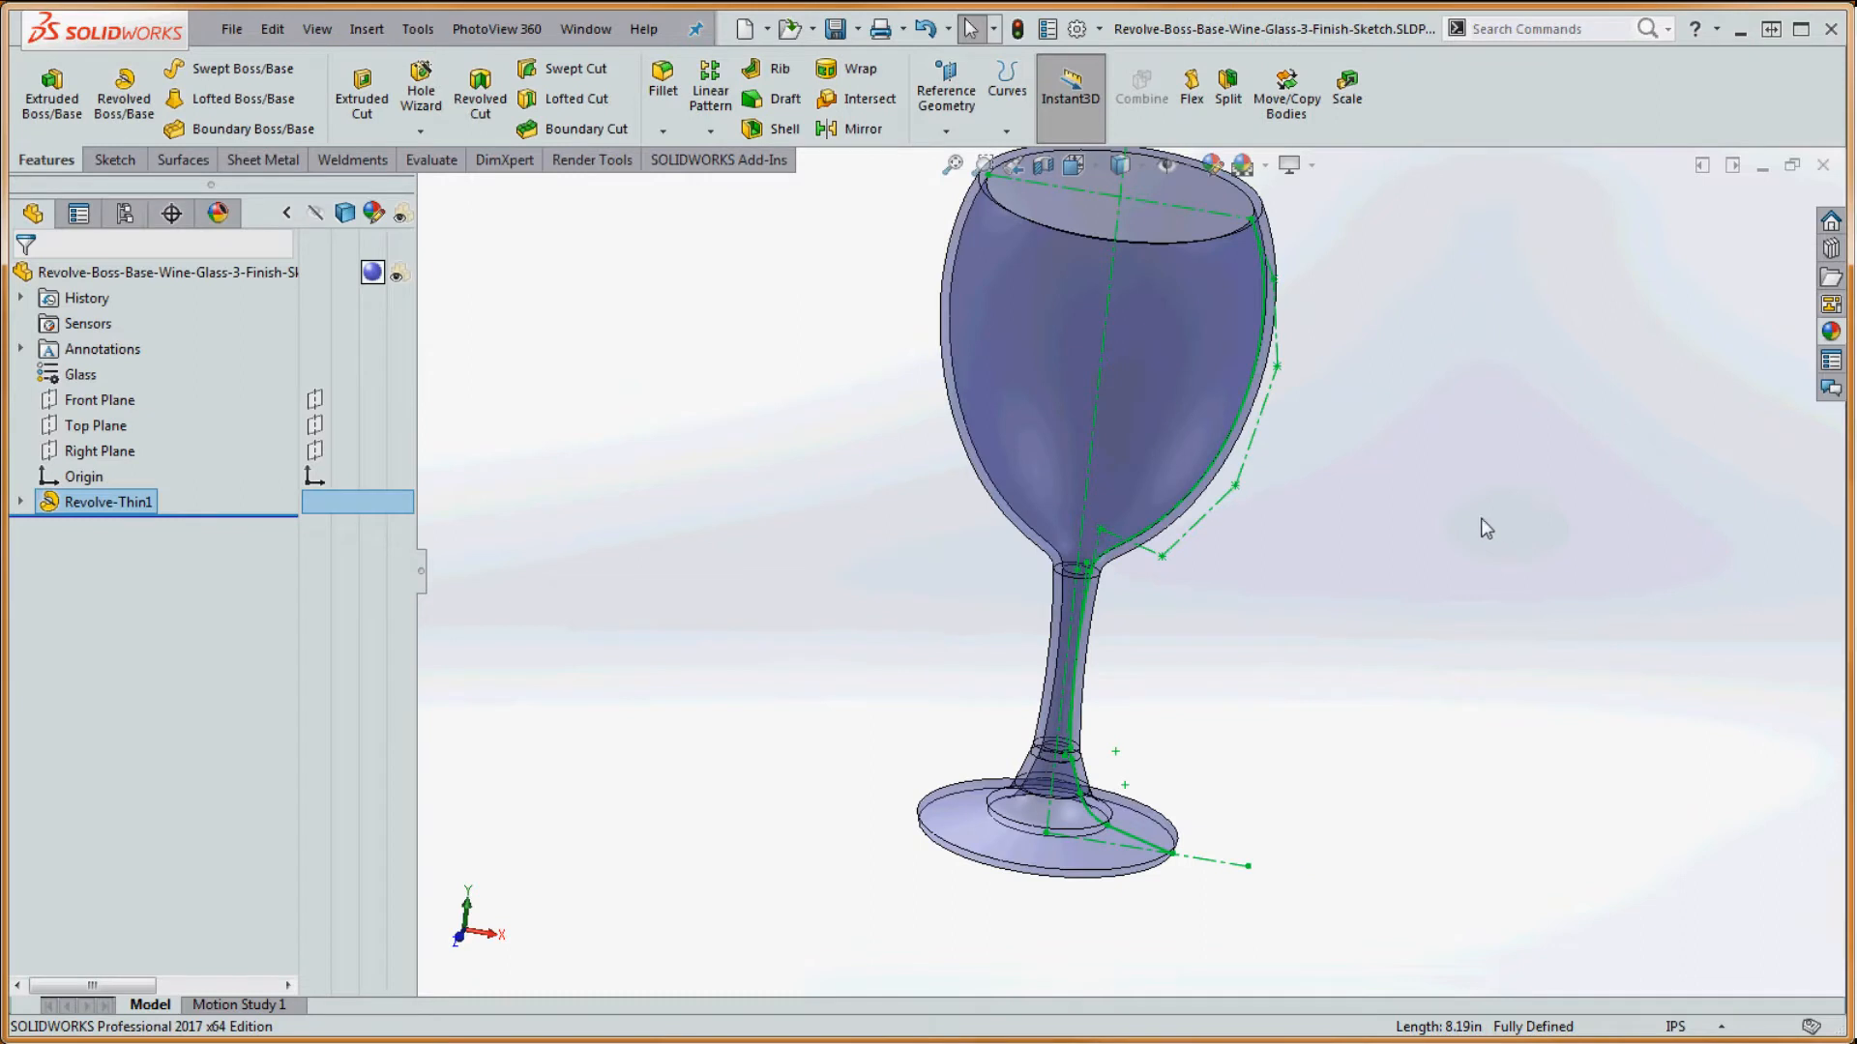
- Examine the revolved glass from above, down through the bowl into the stem, and from the side
scroll(1431, 503, "up", 1)
scroll(1384, 489, "down", 4)
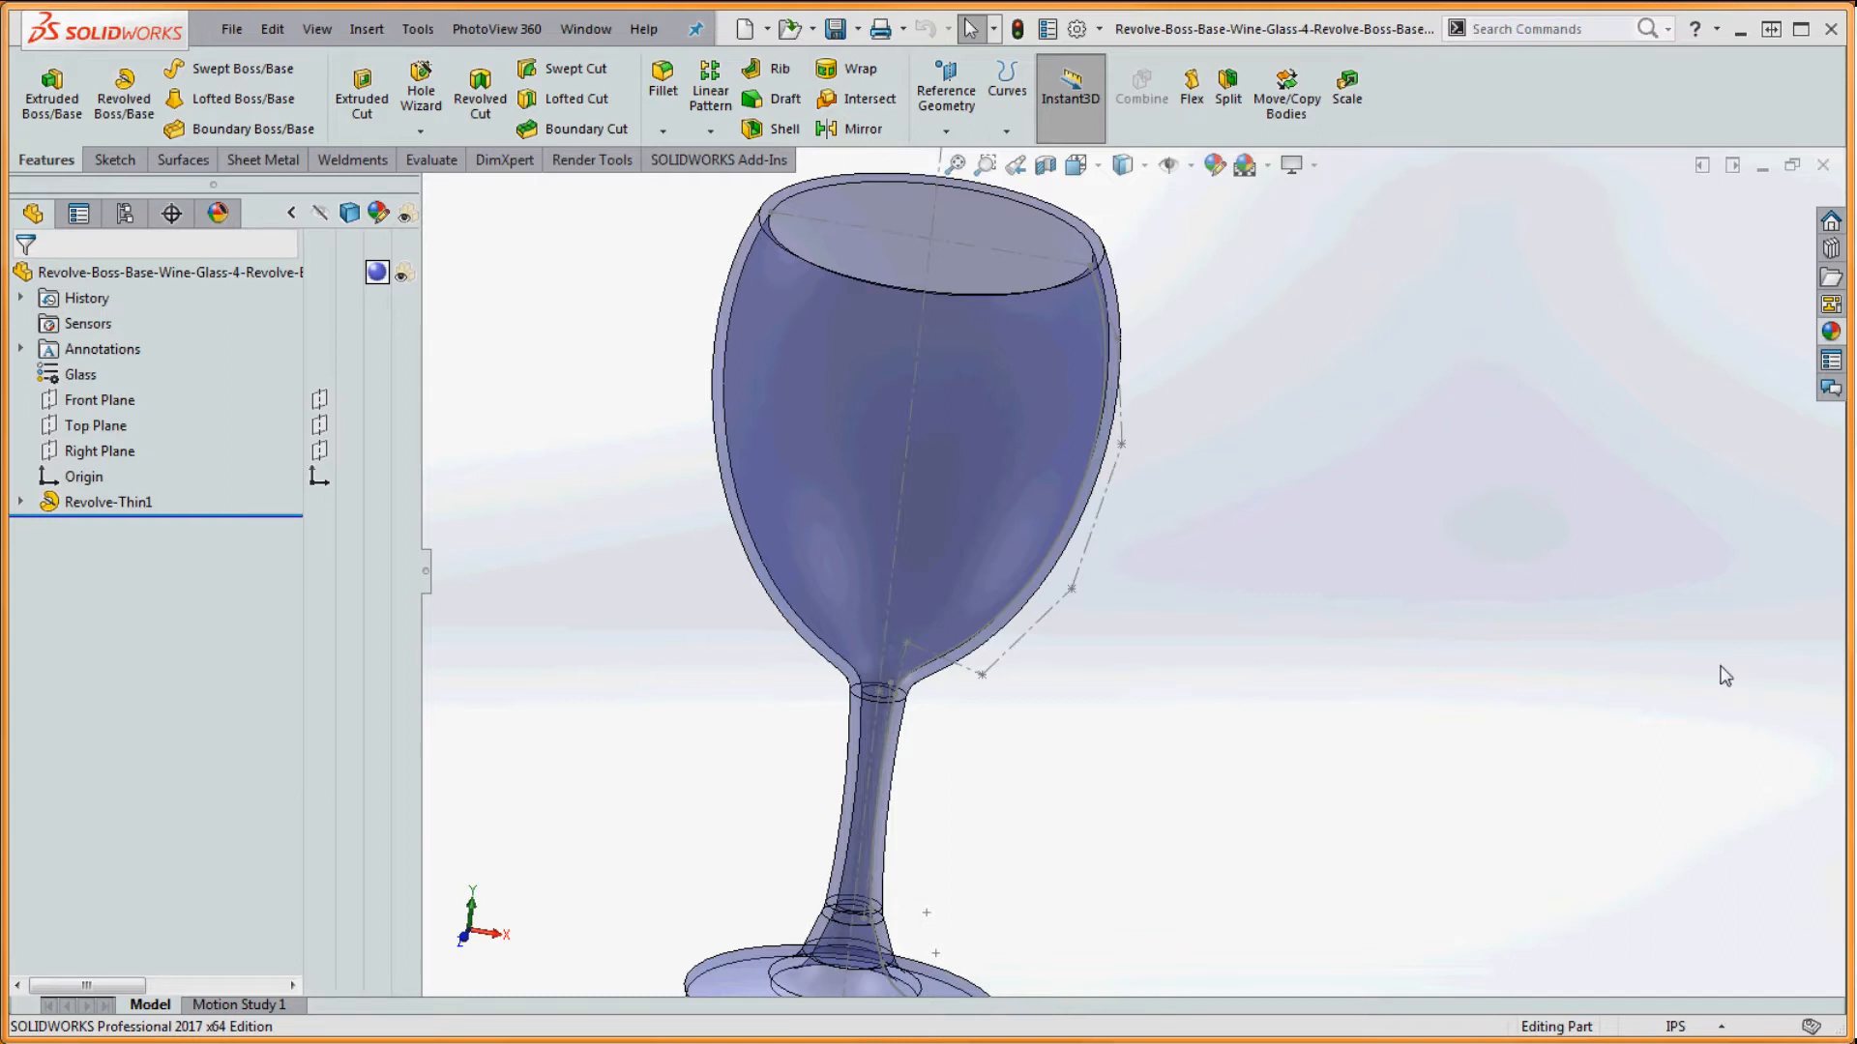
middle_click_drag(1230, 460, 1209, 793)
scroll(927, 759, "down", 5)
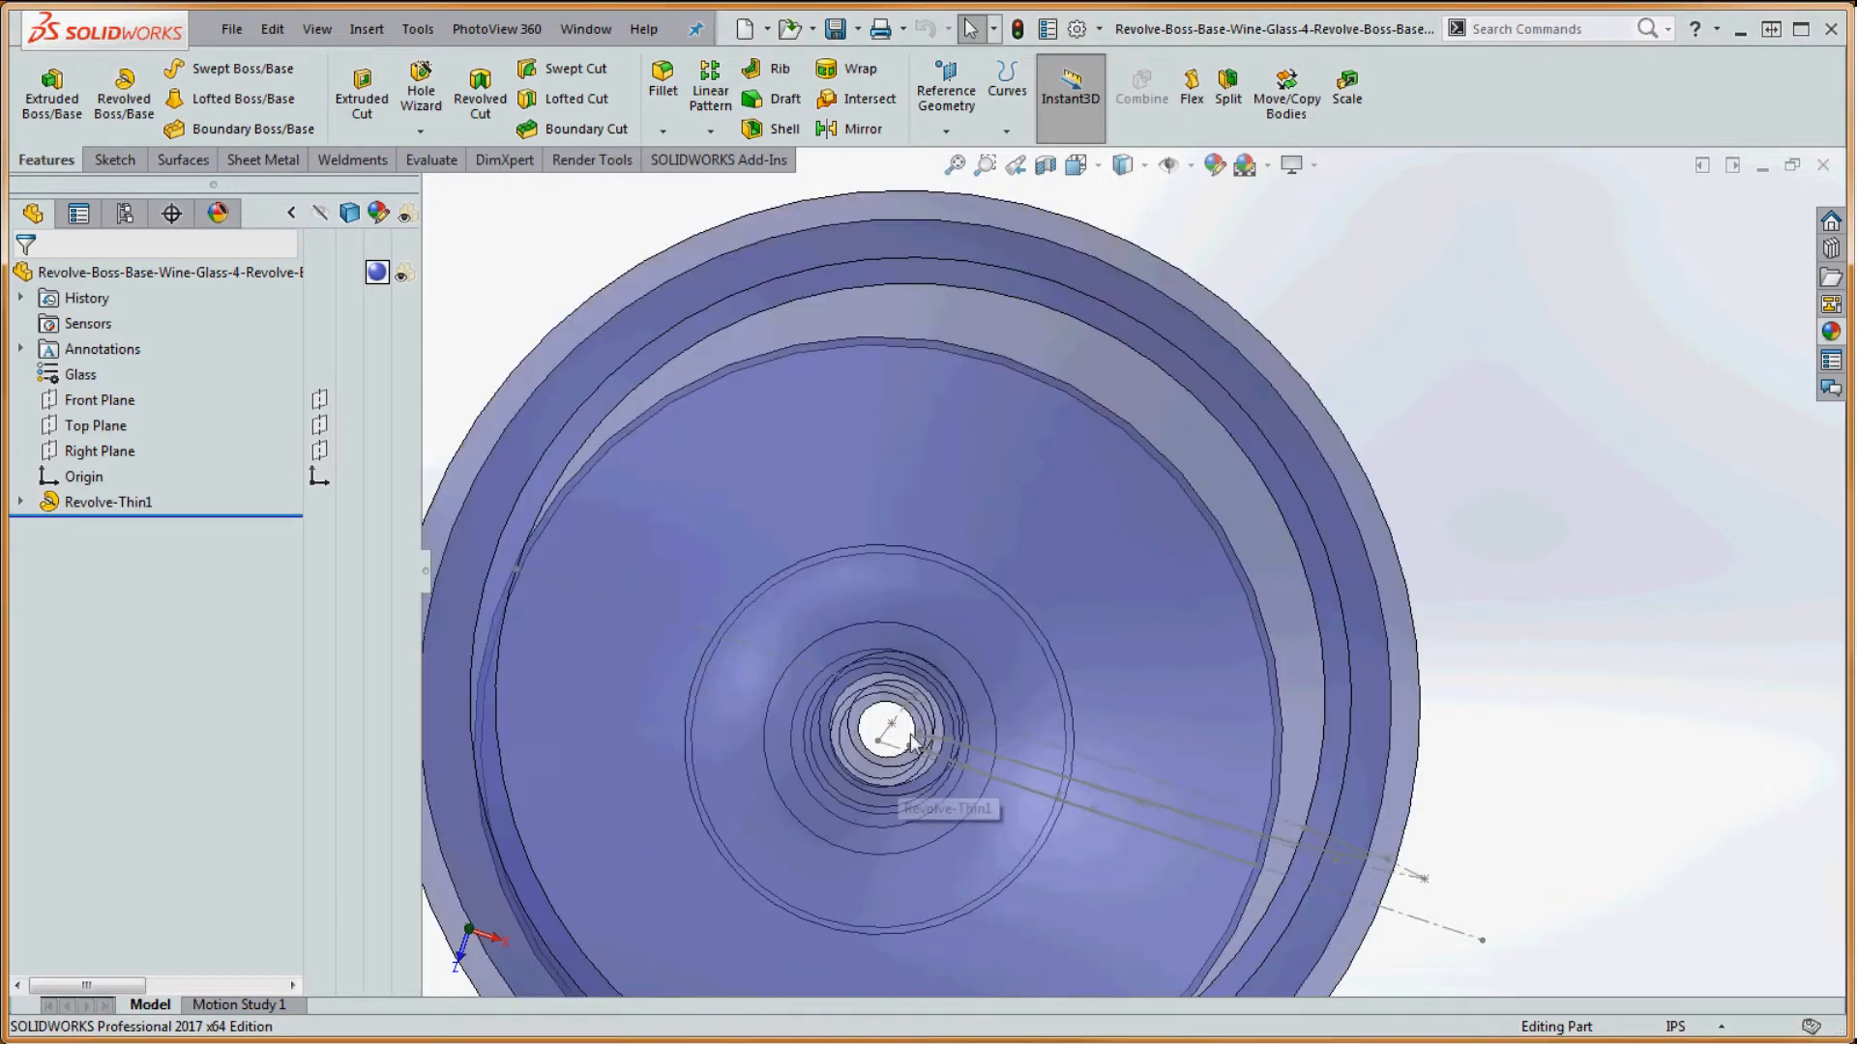
scroll(994, 619, "up", 8)
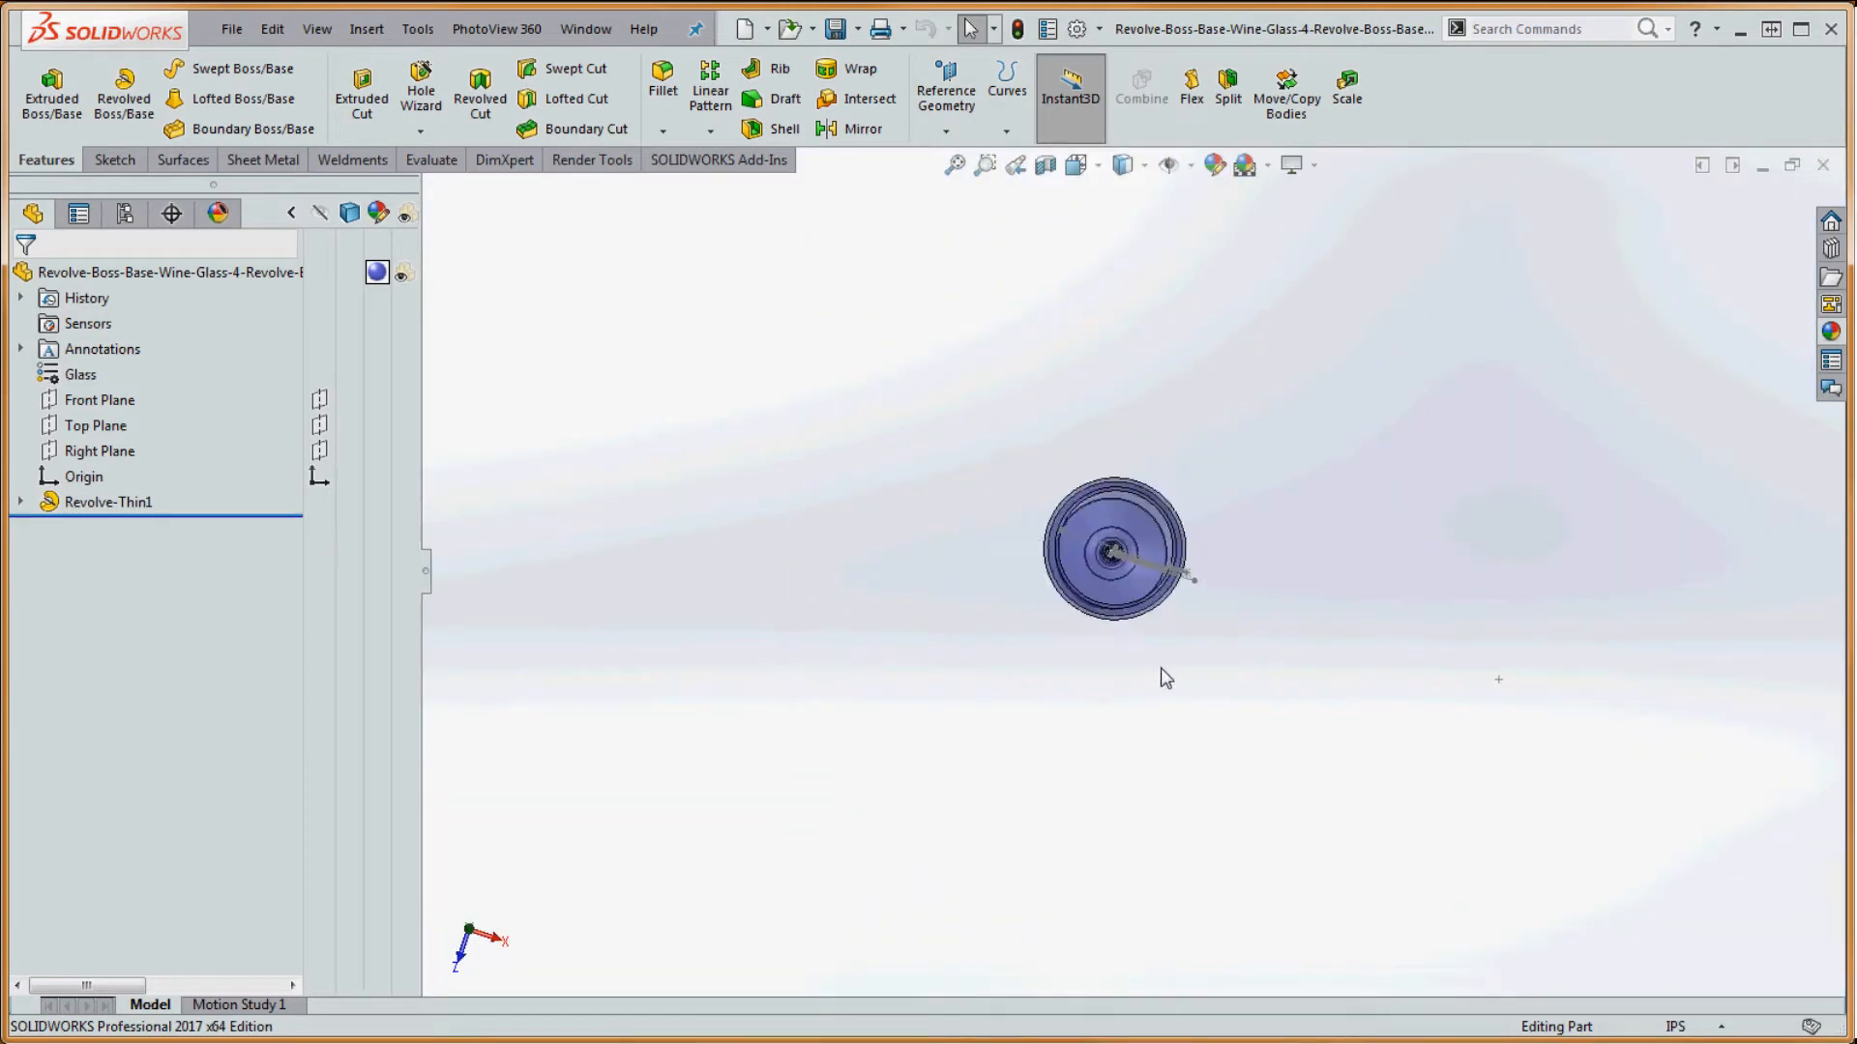
middle_click_drag(1165, 676, 1177, 319)
scroll(1148, 610, "down", 2)
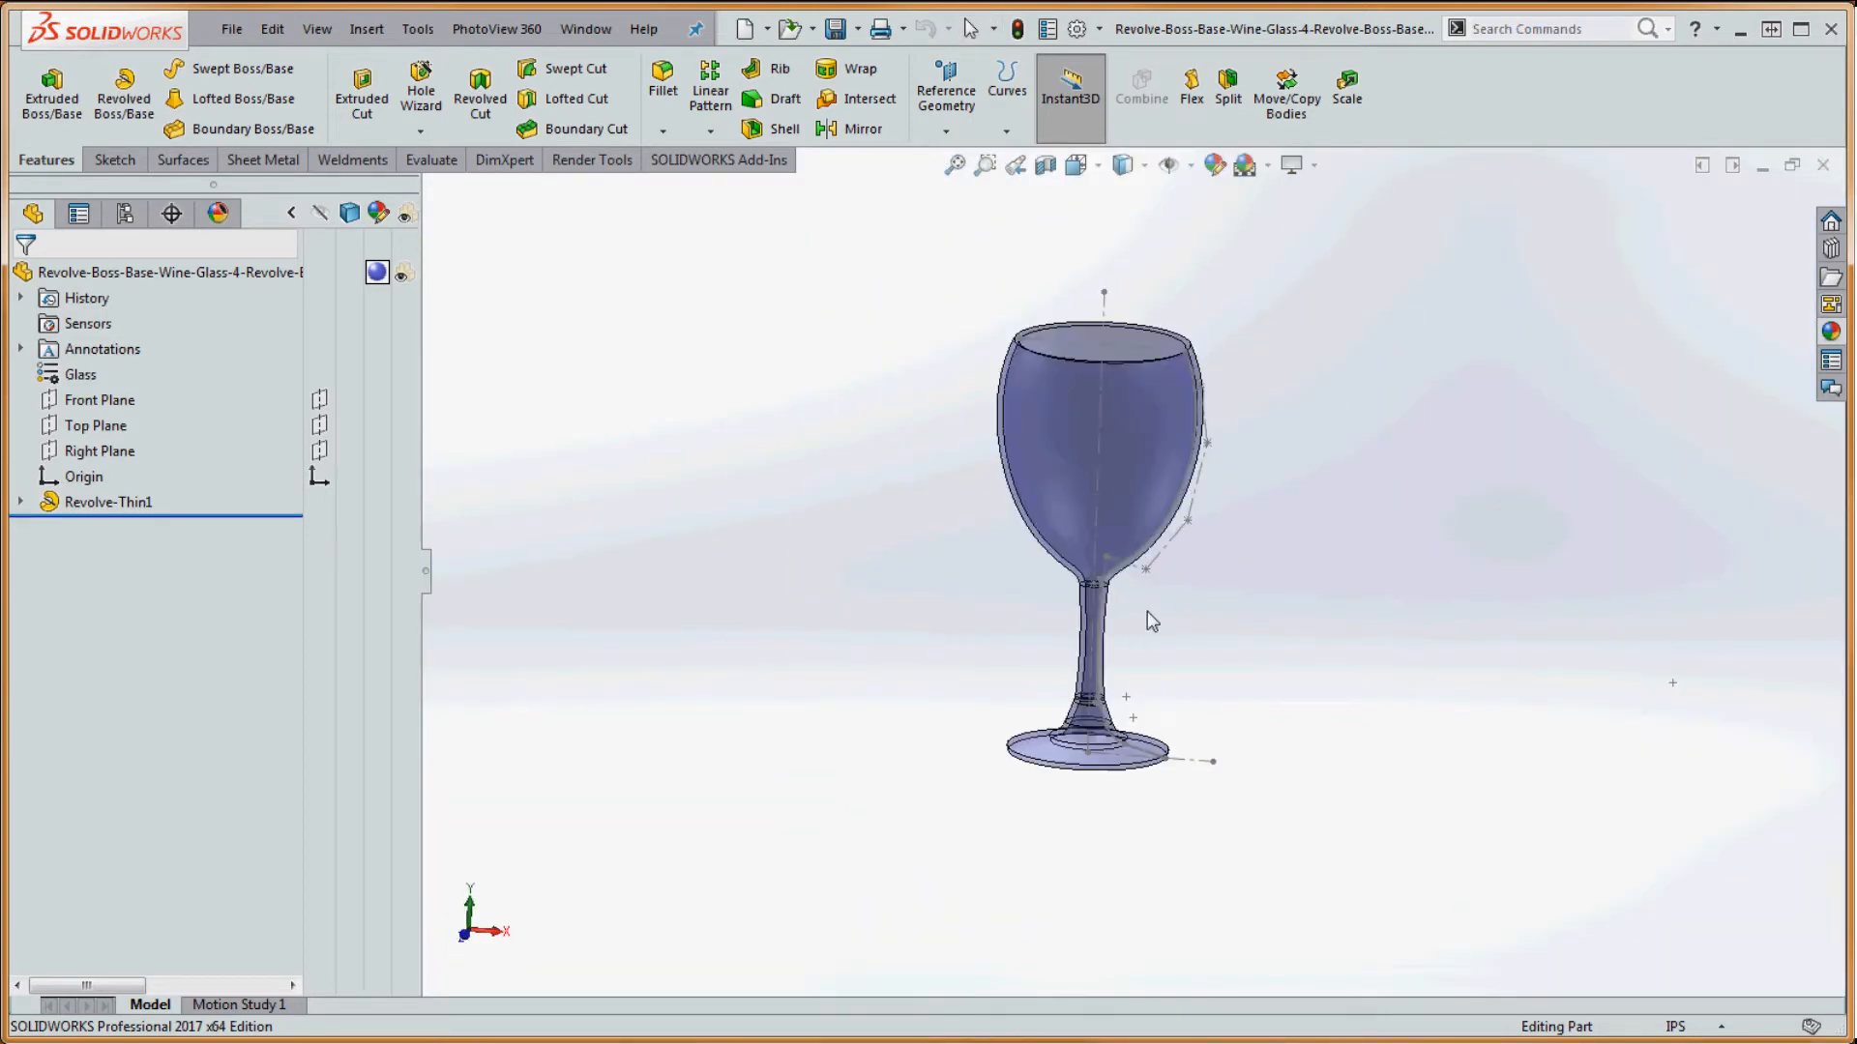
mouse_move(1147, 611)
middle_mouse_down()
mouse_move(1149, 569)
mouse_move(1165, 583)
middle_mouse_up()
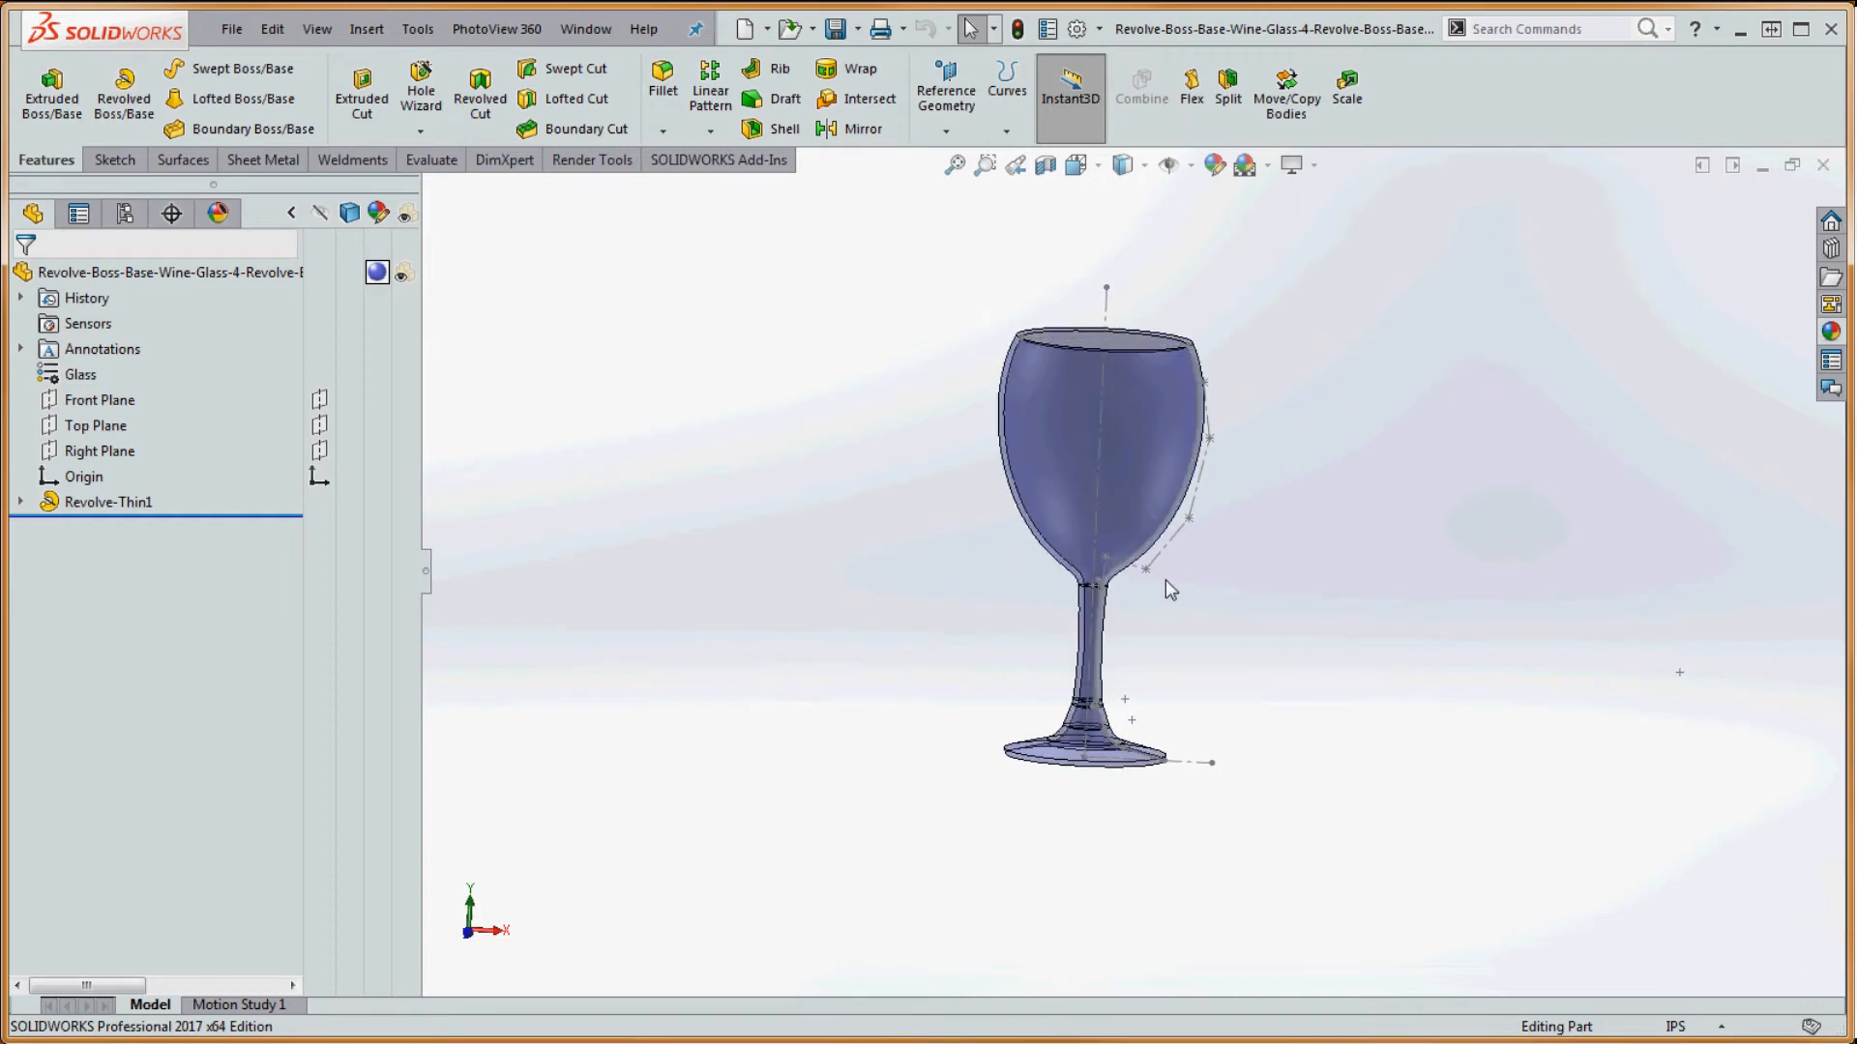
- Suppress the thin revolve feature and expand it to highlight the glass profile sketch beneath it
scroll(1151, 580, "down", 5)
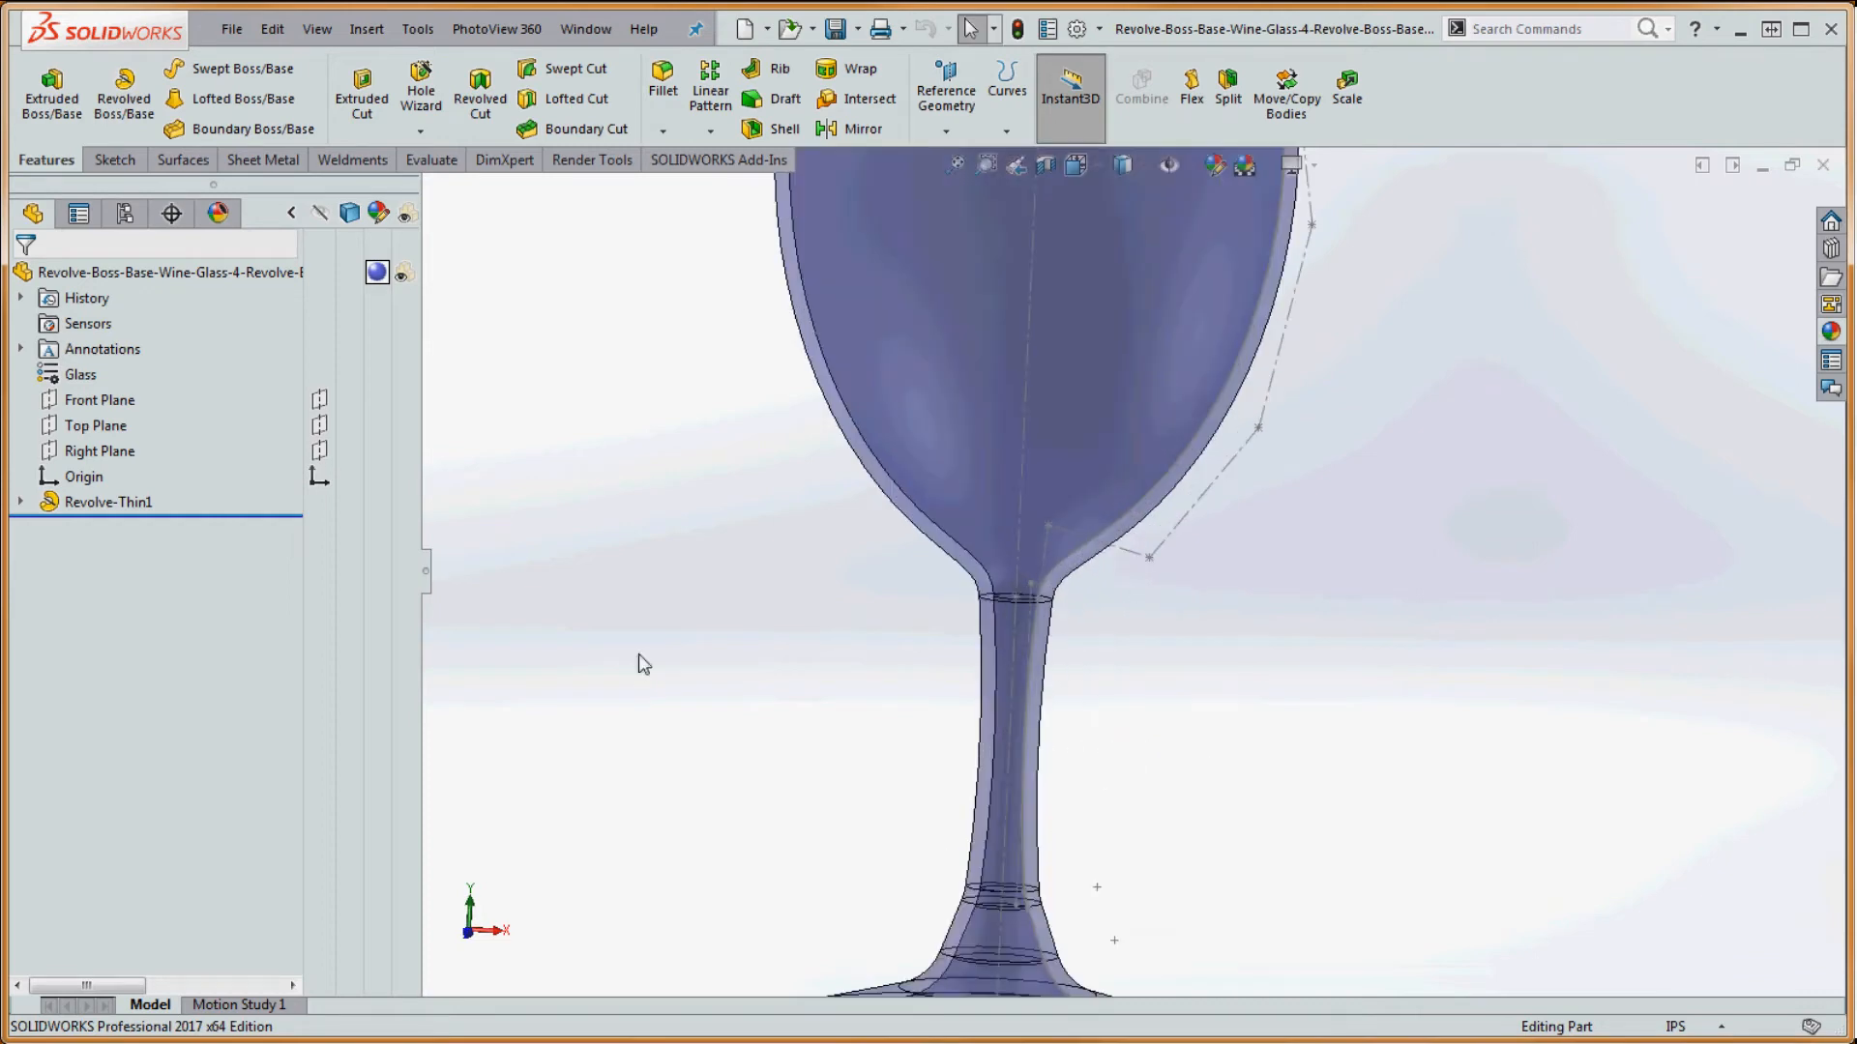
right_click(90, 504)
left_click(181, 431)
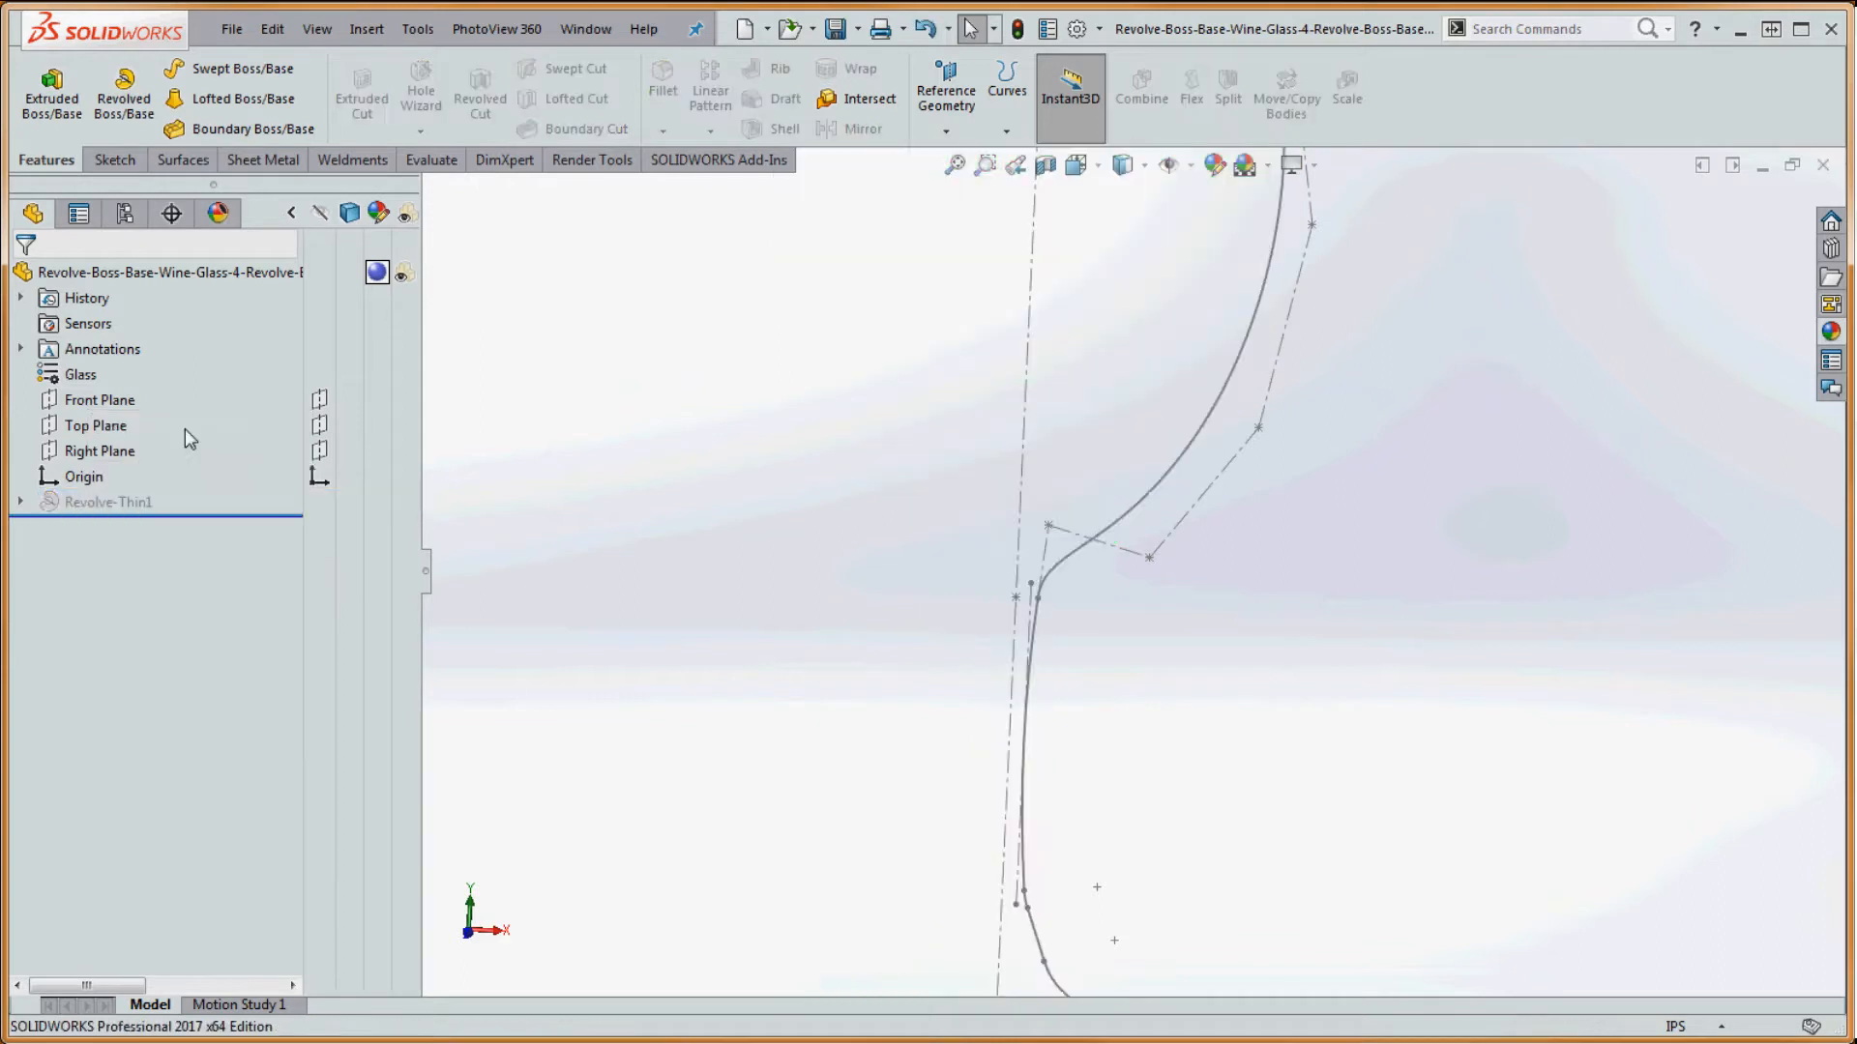
left_click(20, 501)
left_click(107, 530)
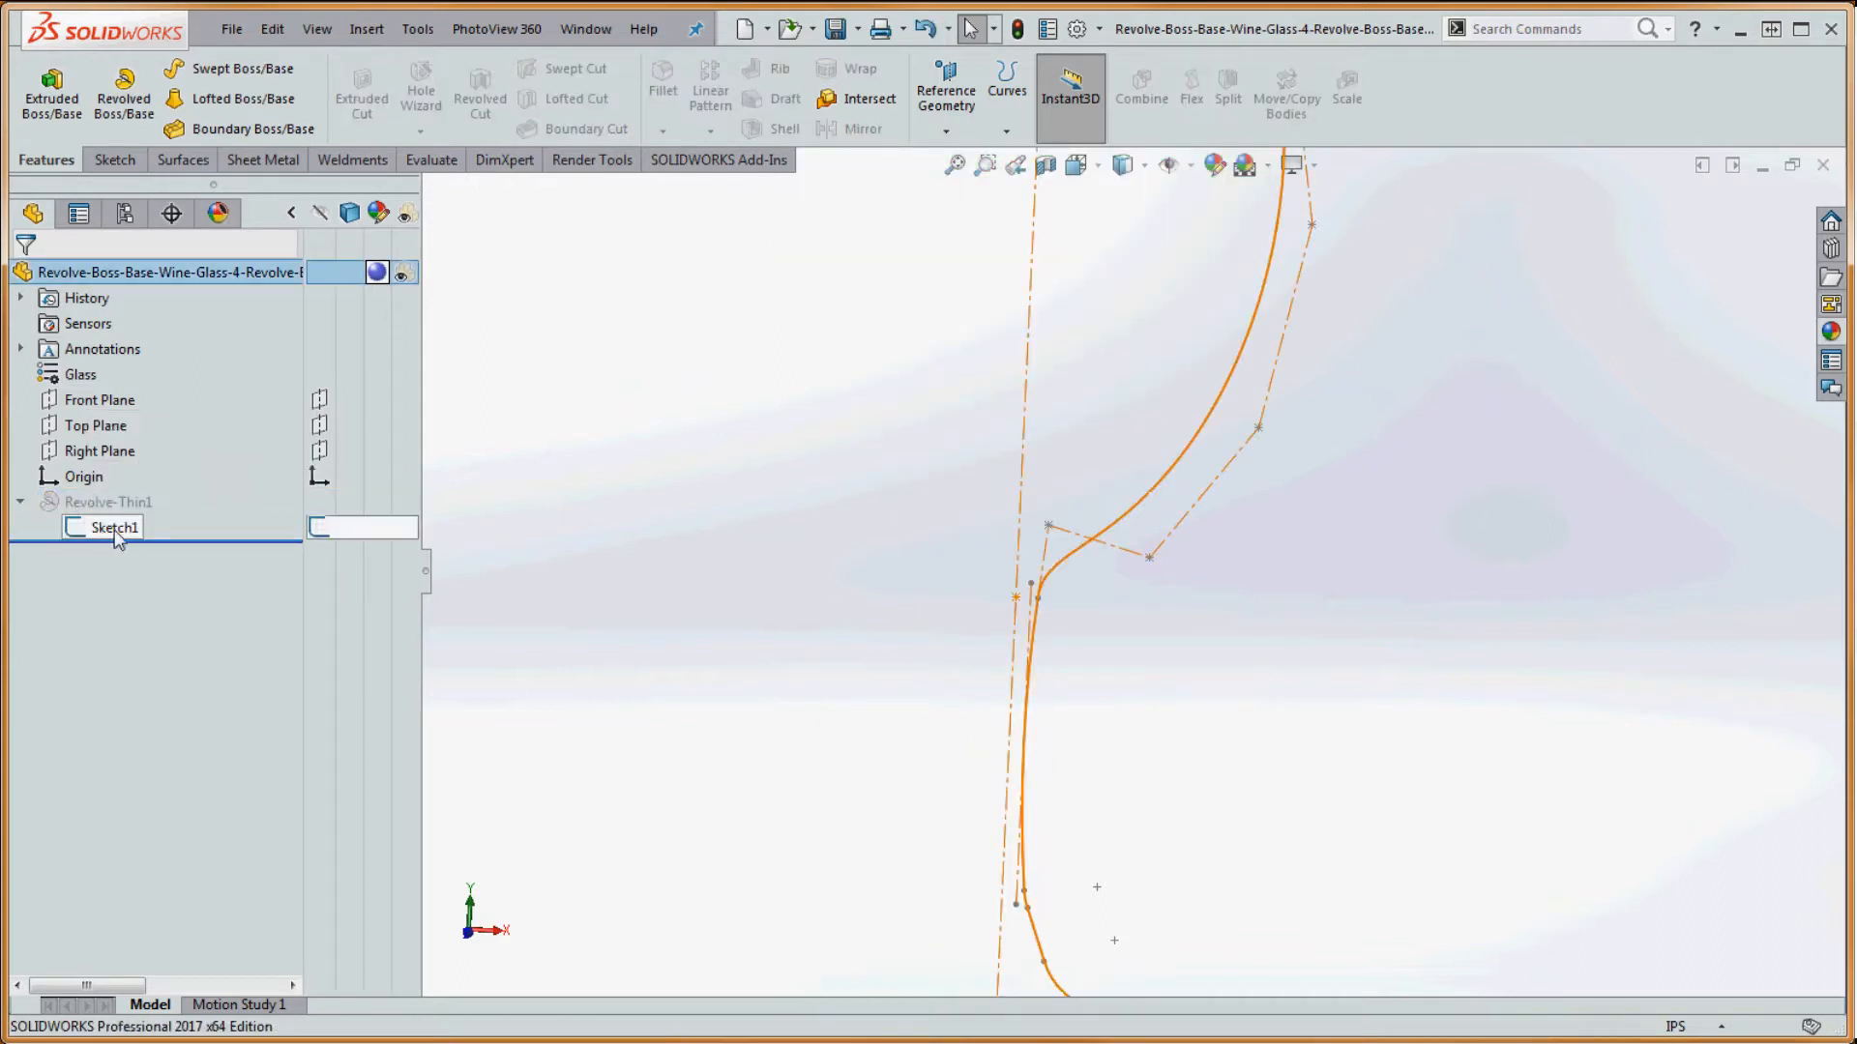
key("f")
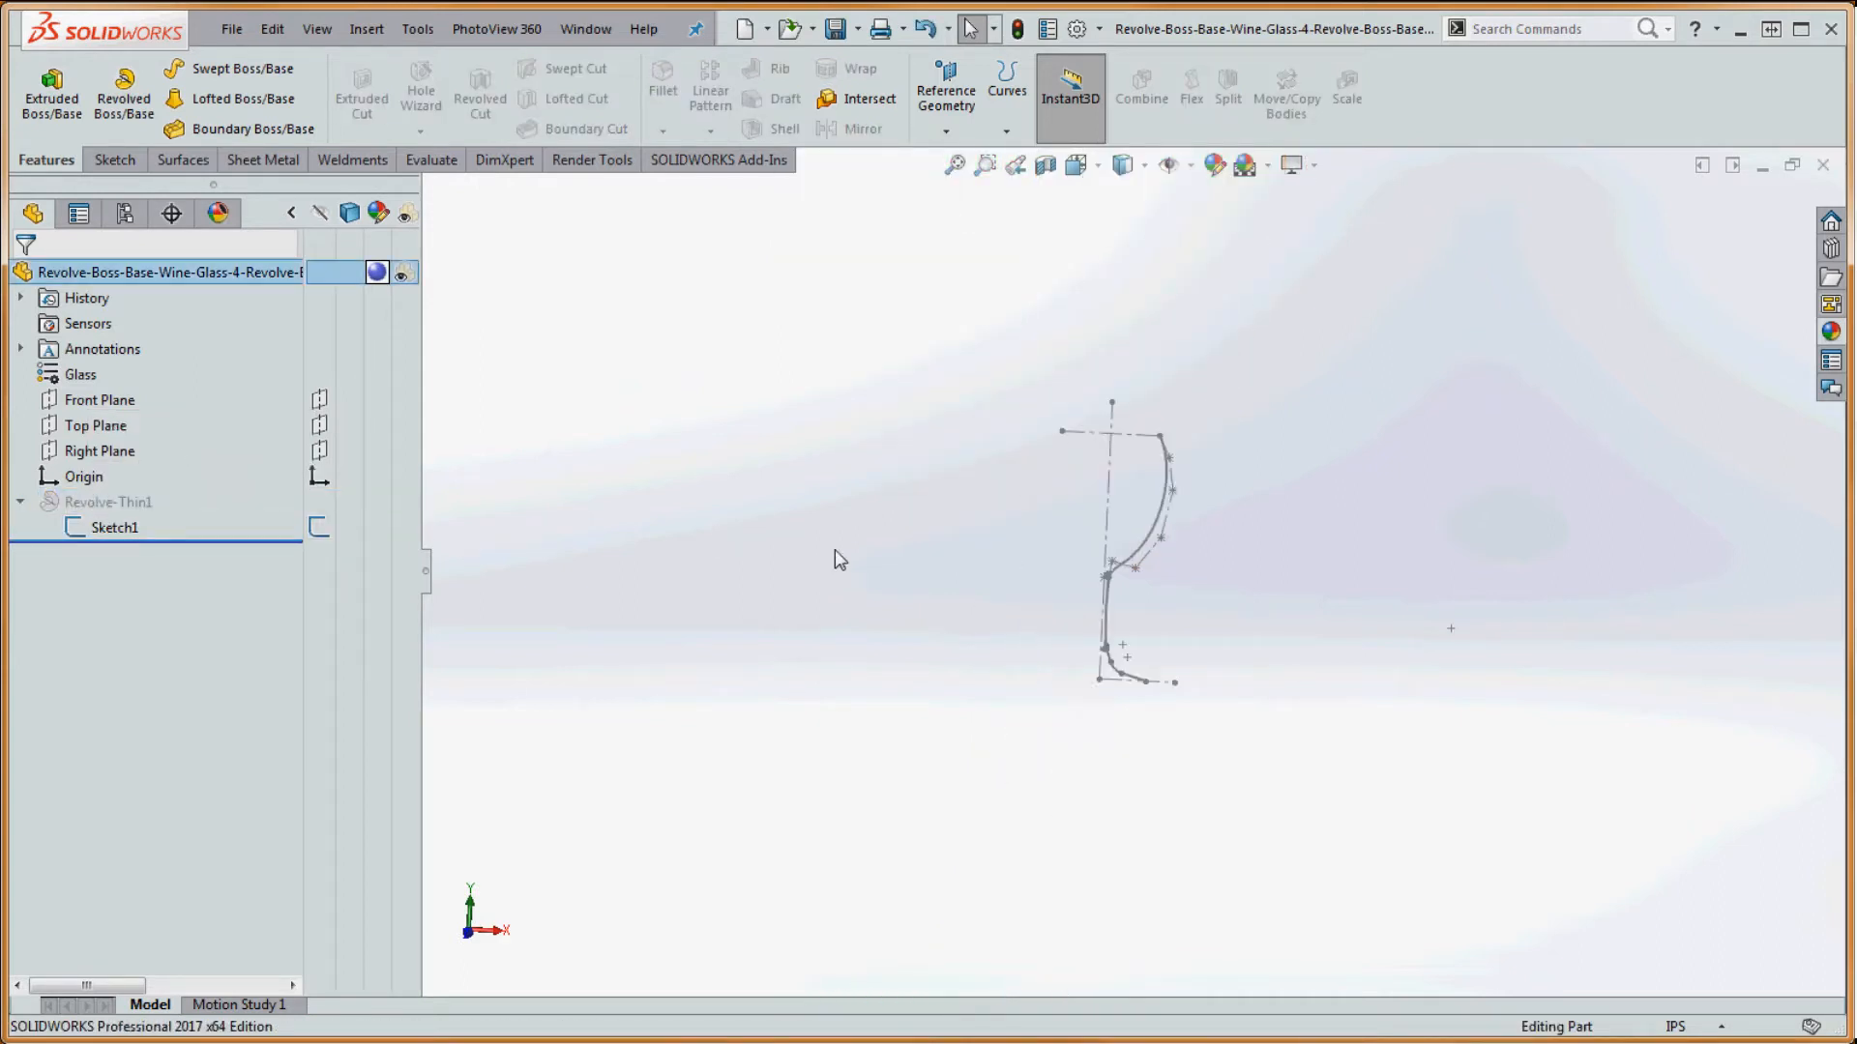
- Orient the view normal to the Front Plane and start a new sketch on that plane
left_click(111, 399)
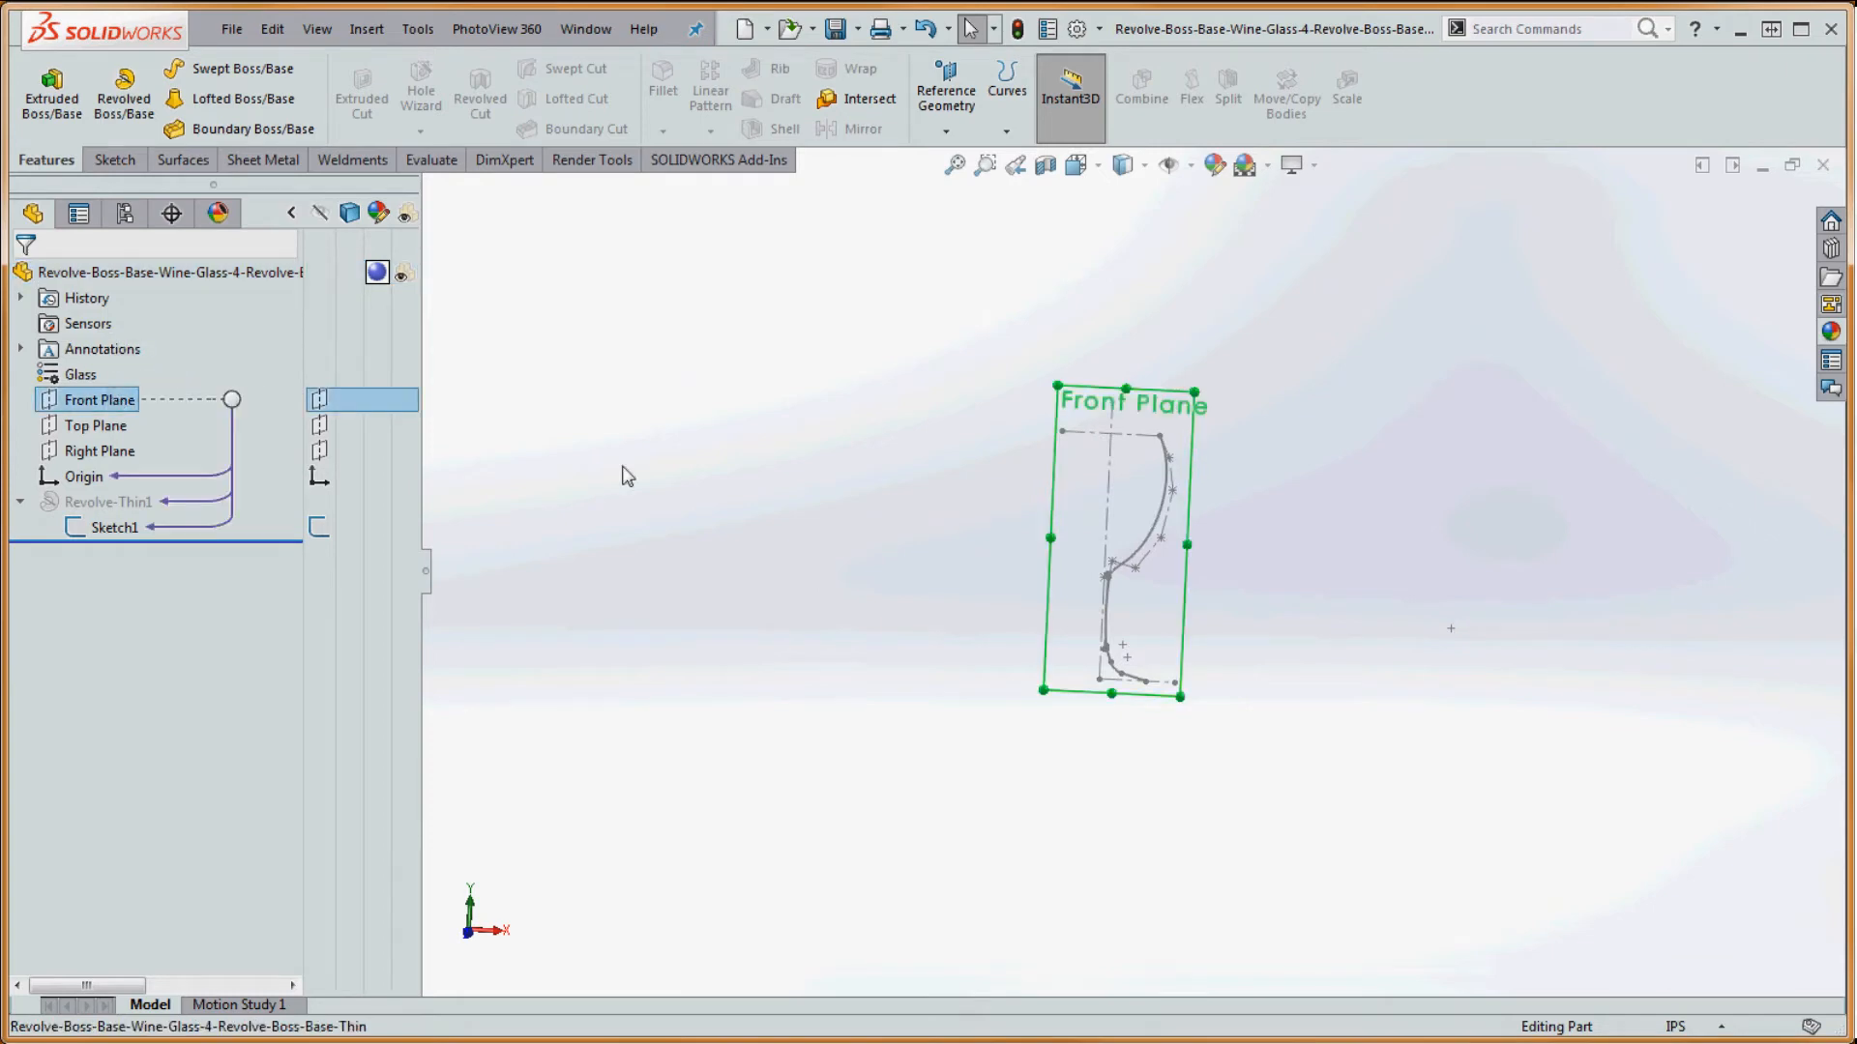
key("ctrl+8")
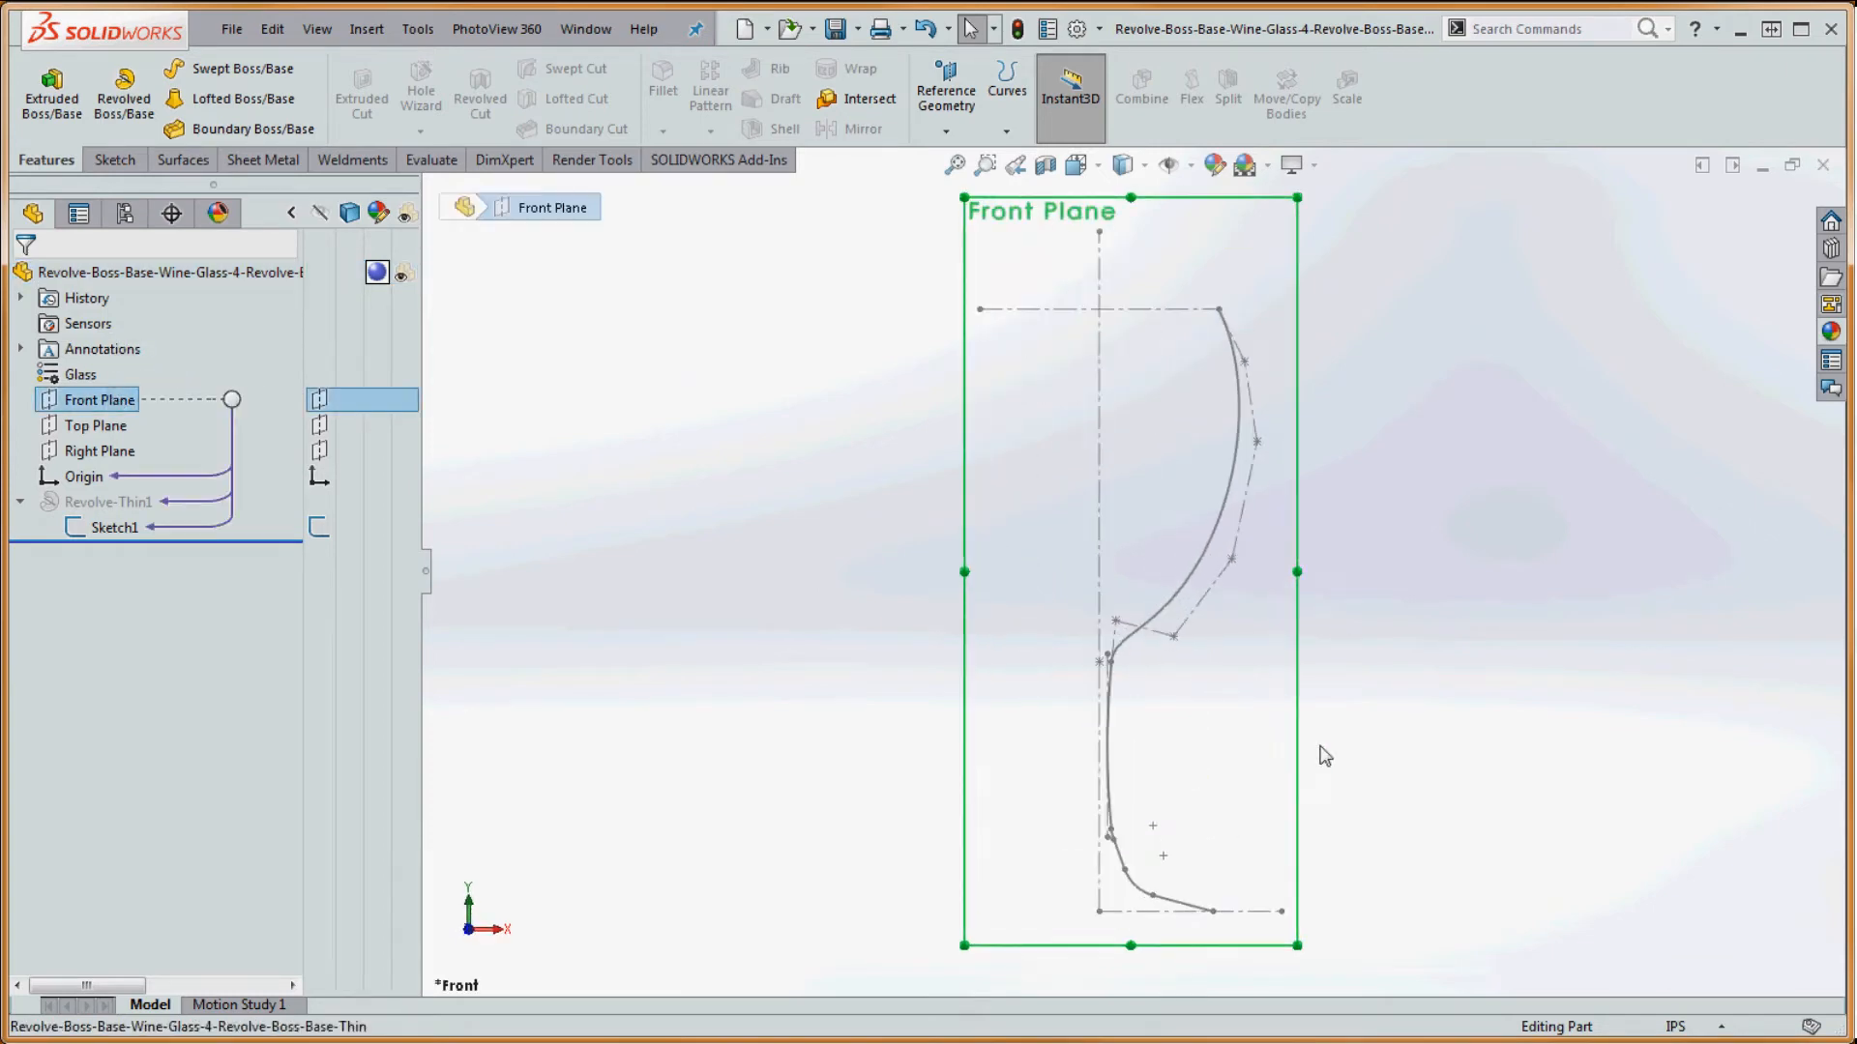
left_click(1330, 754)
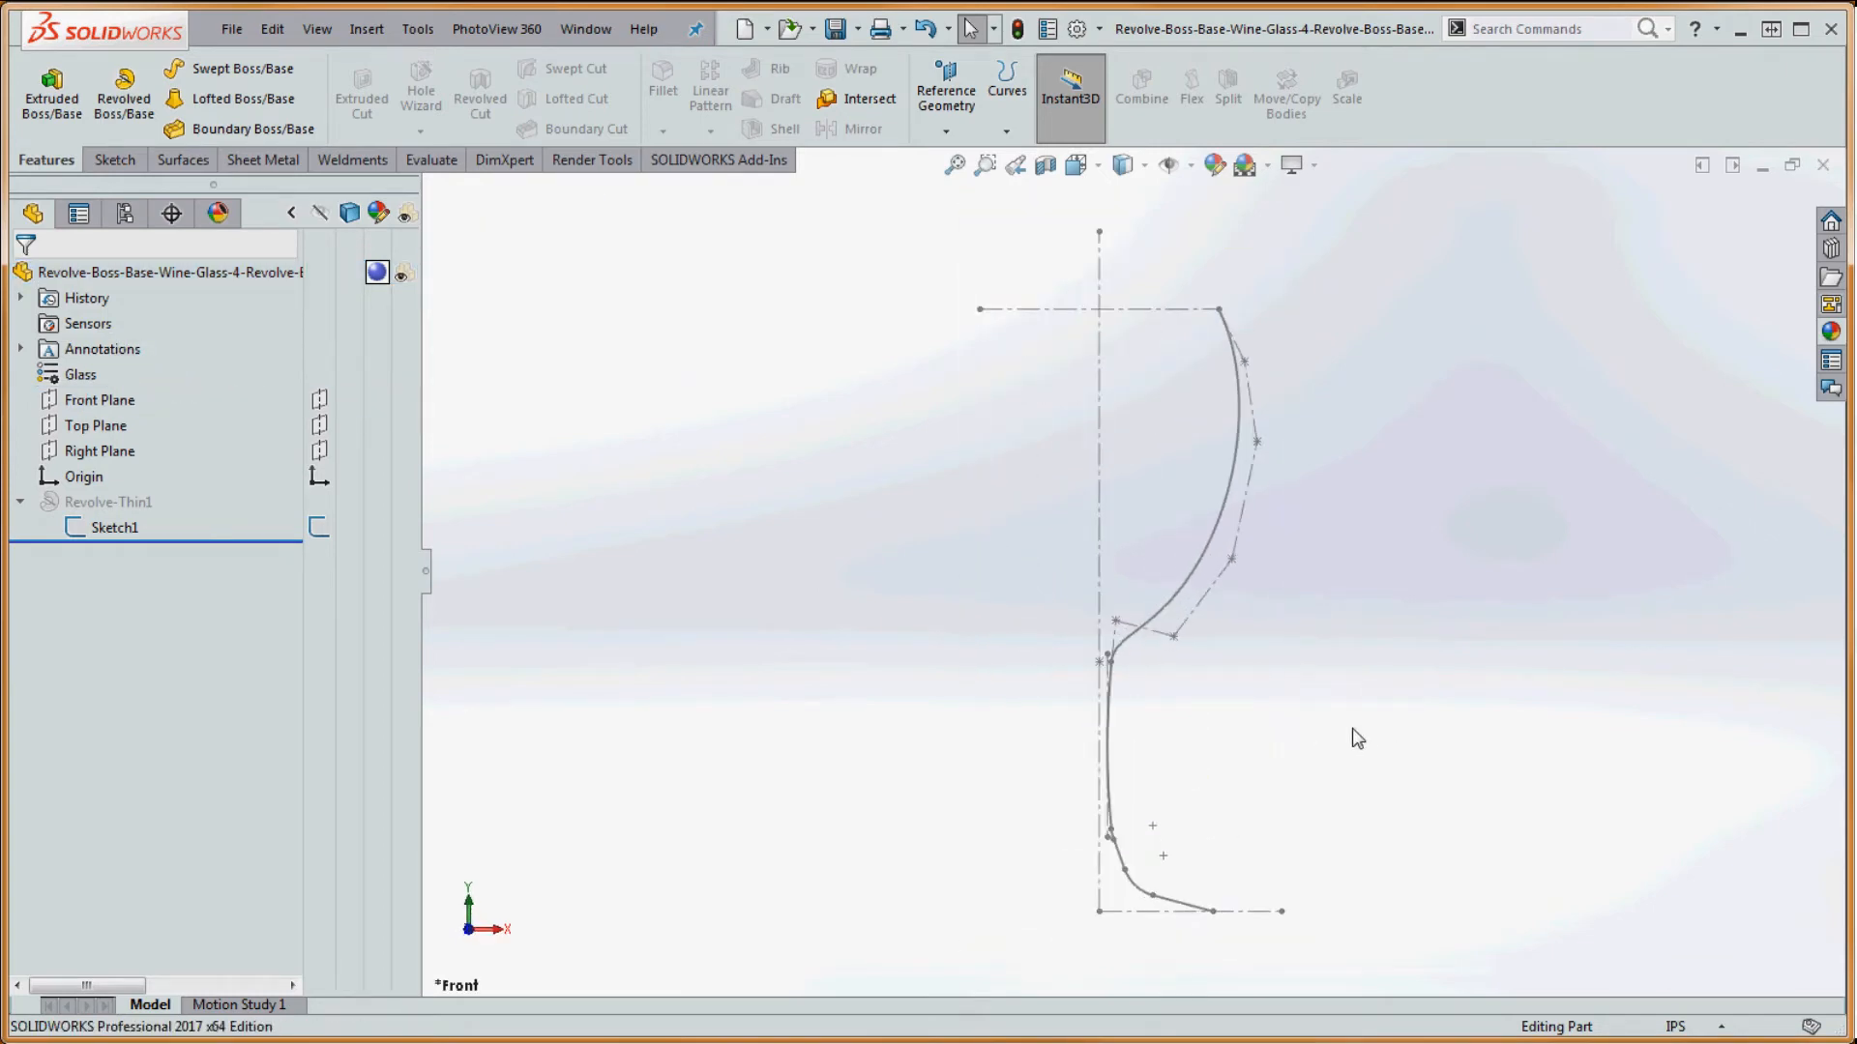
left_click(96, 401)
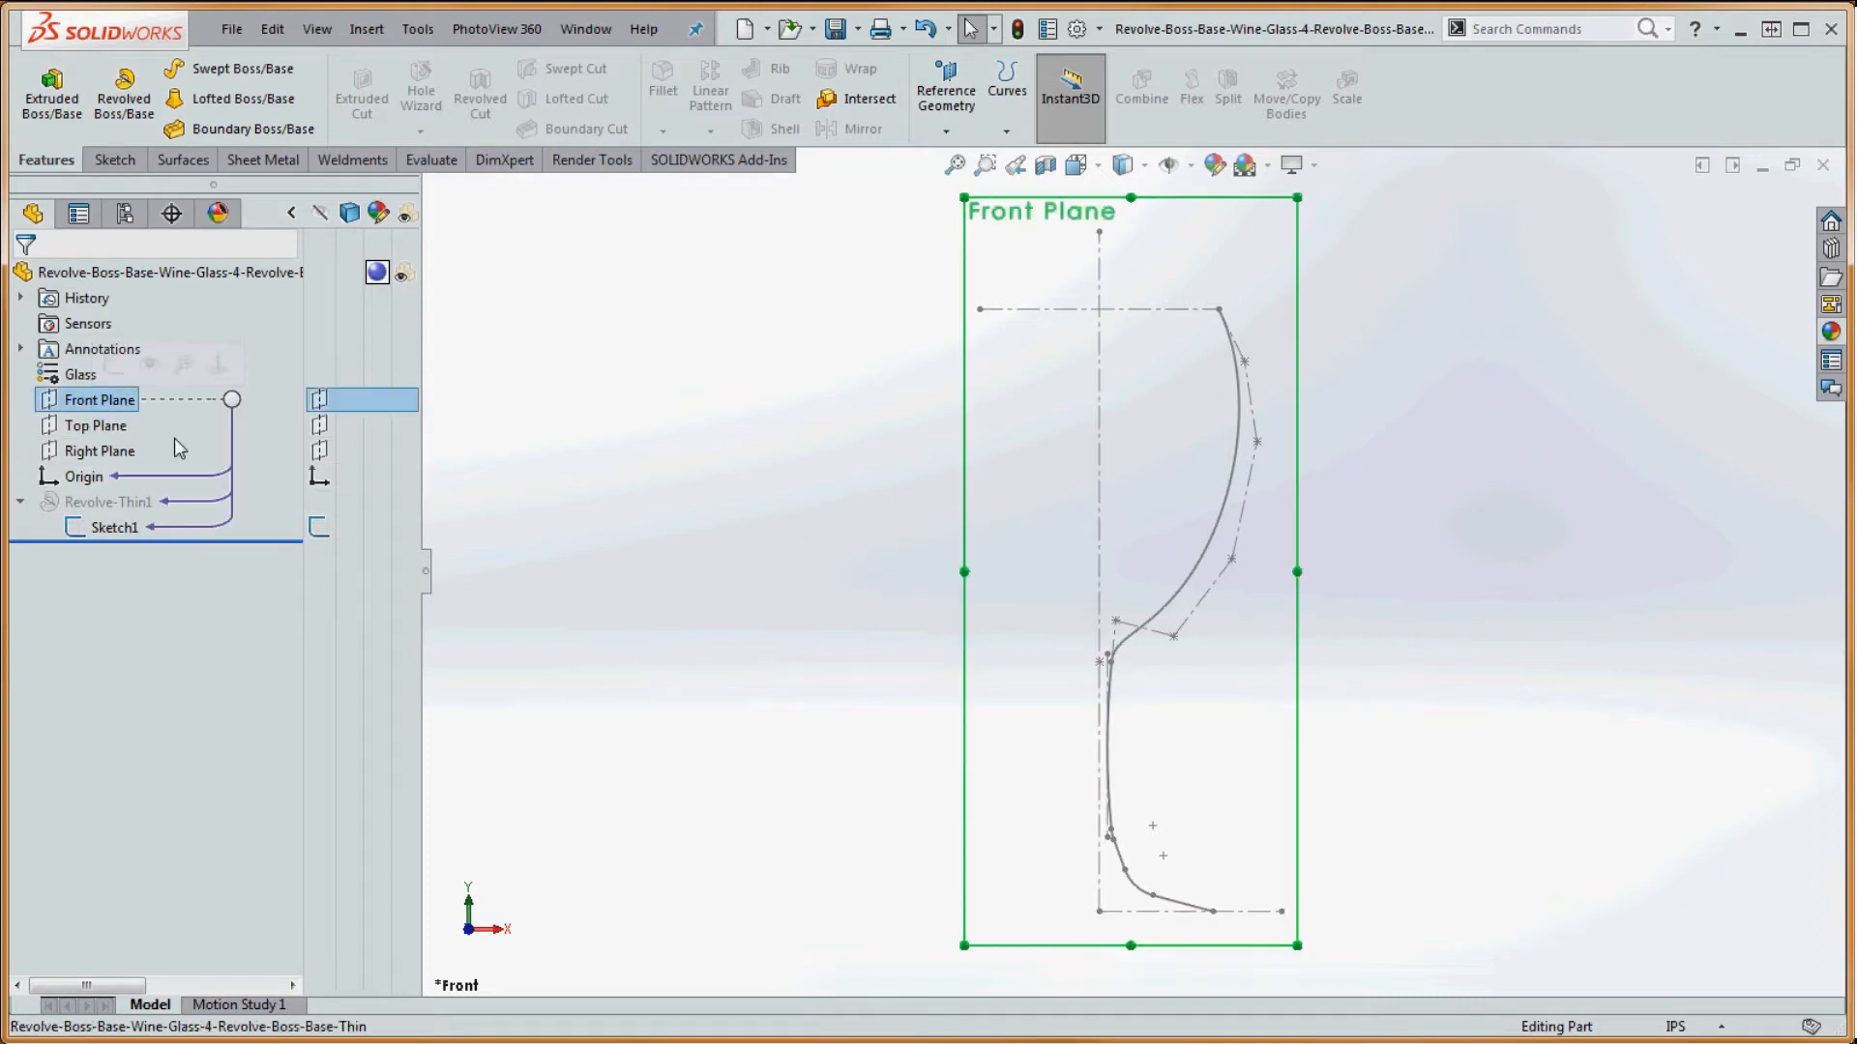
left_click(106, 158)
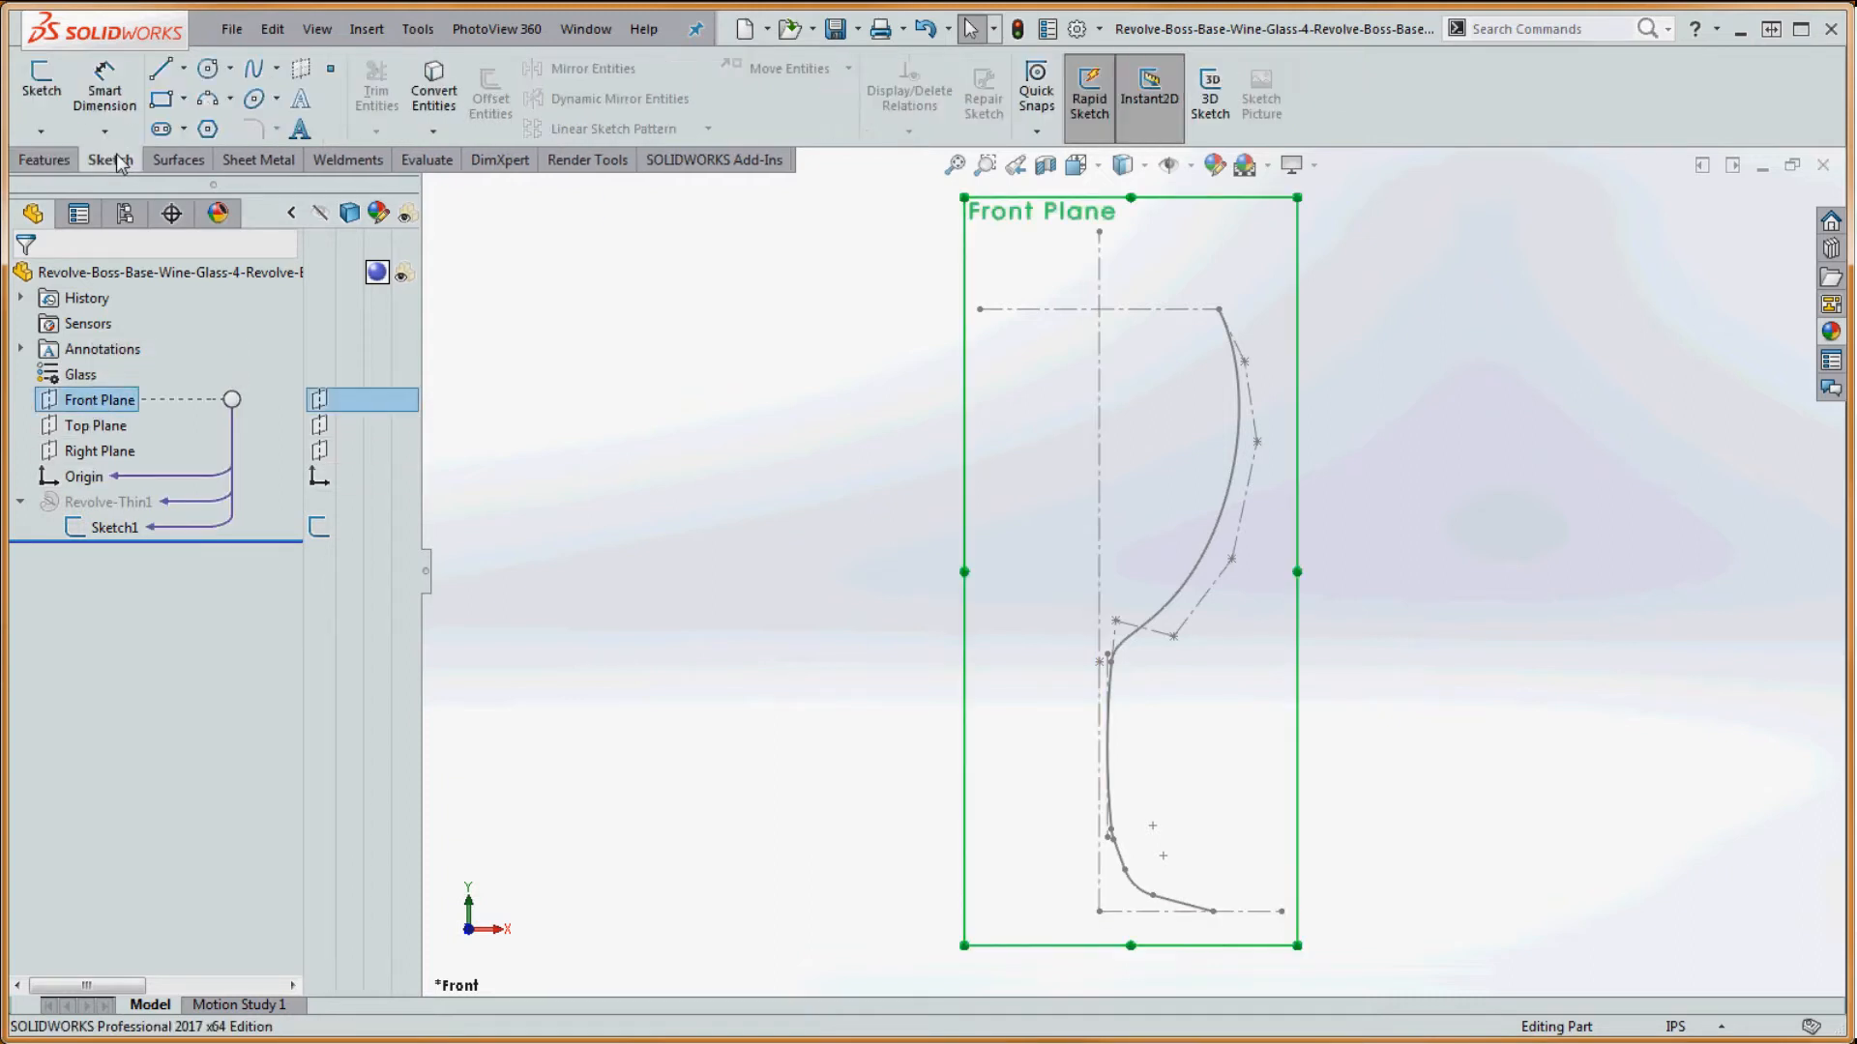
left_click(42, 79)
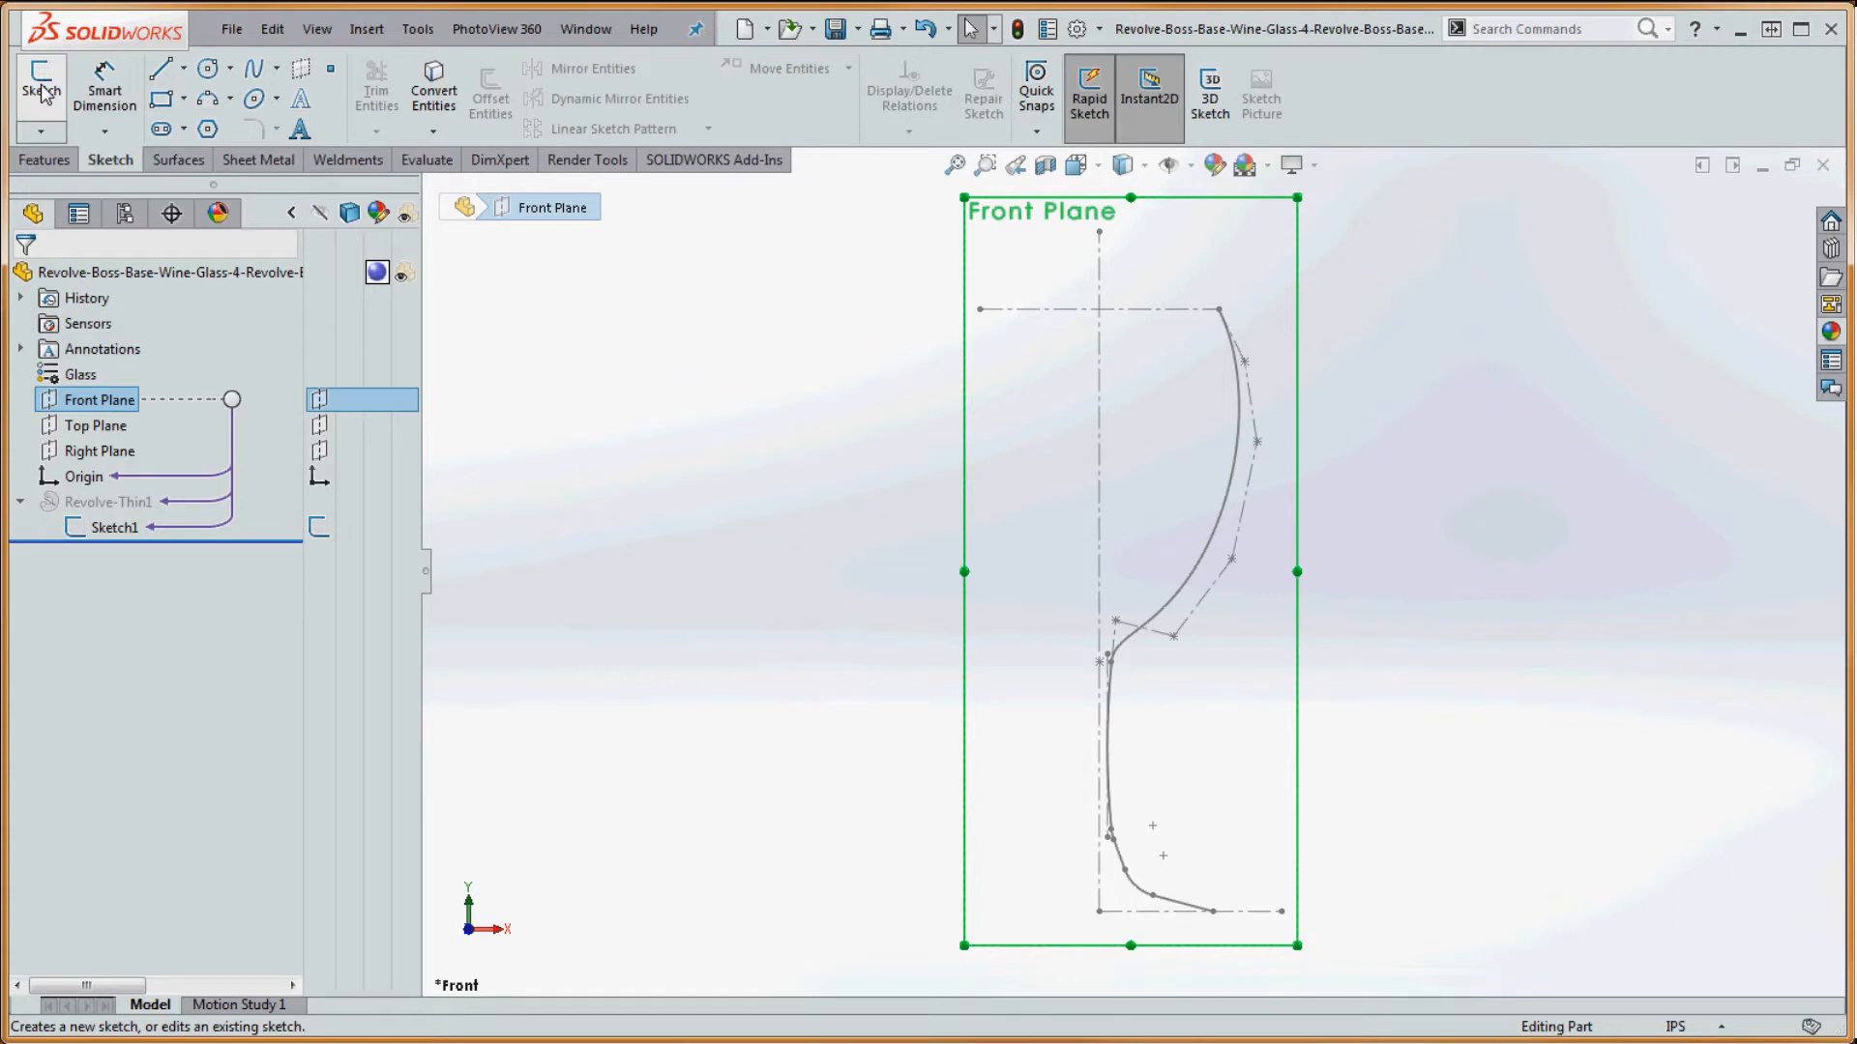
- Convert the whole wine glass profile chain into the new sketch using Convert Entities with Select chain
left_click(440, 104)
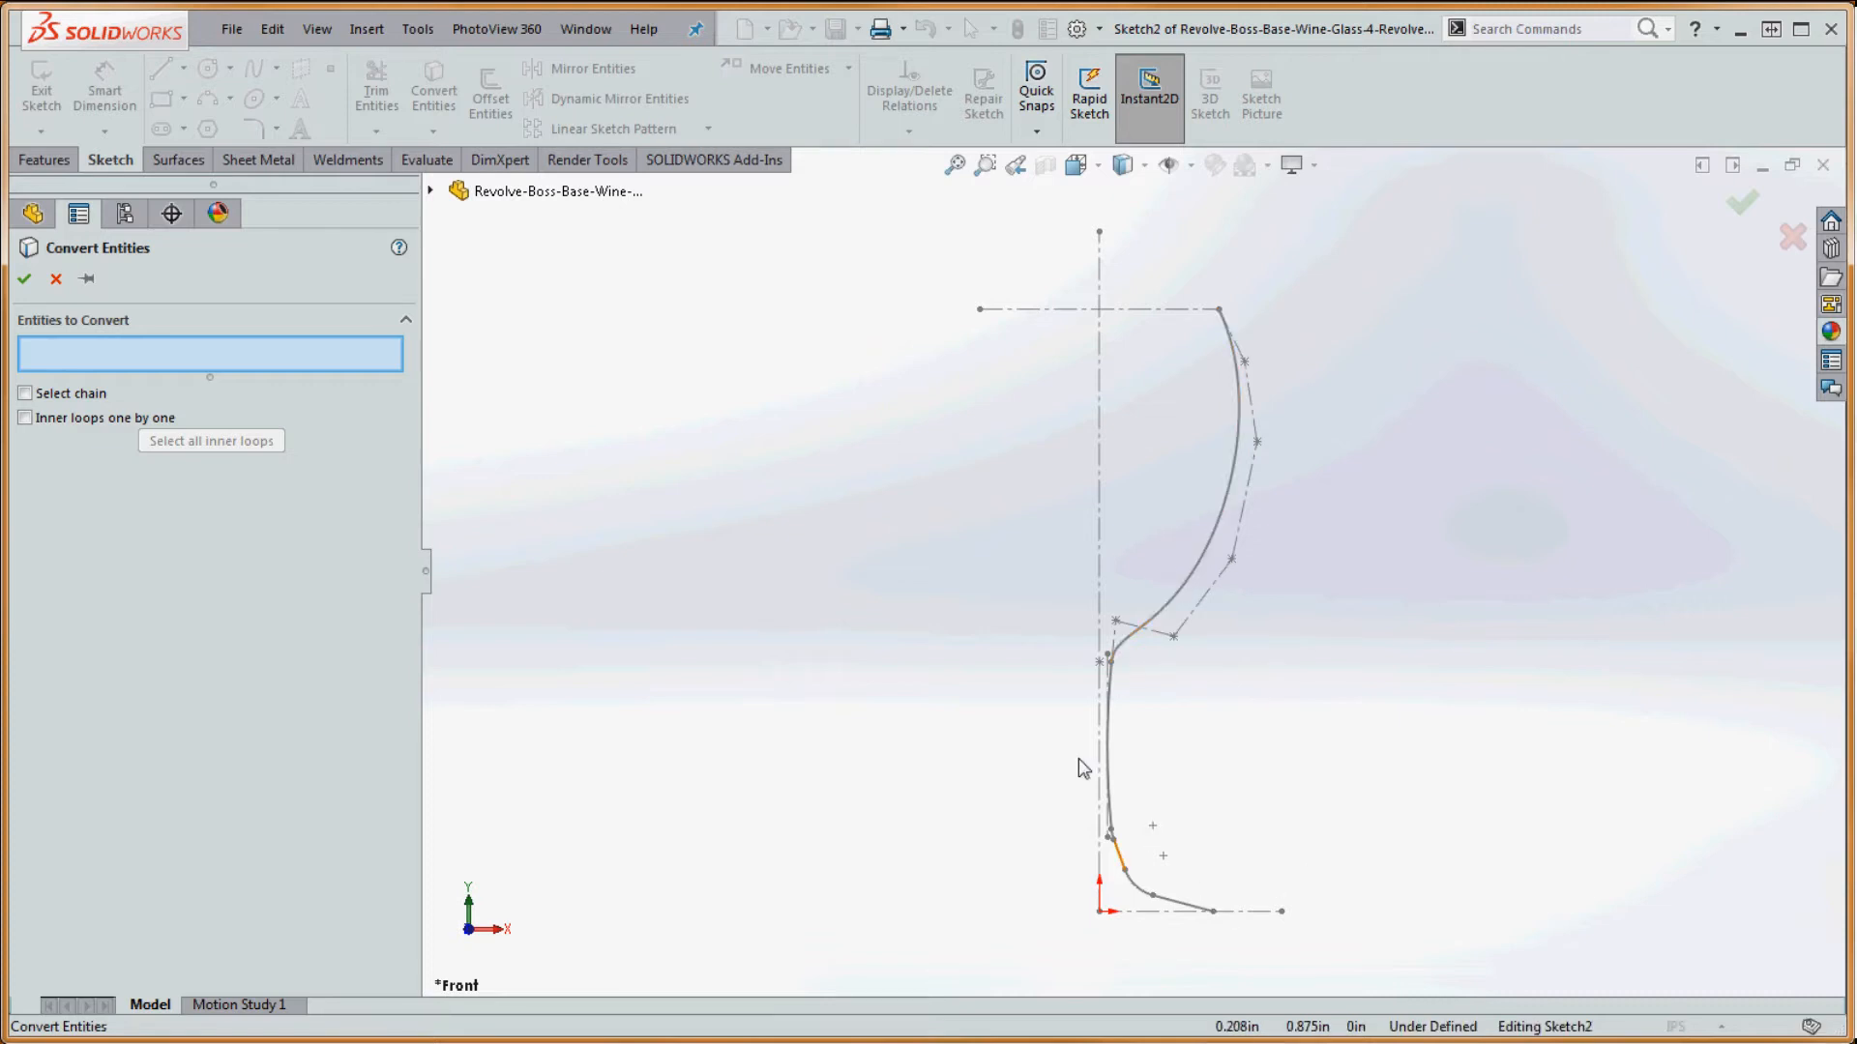
left_click(26, 395)
left_click(1226, 490)
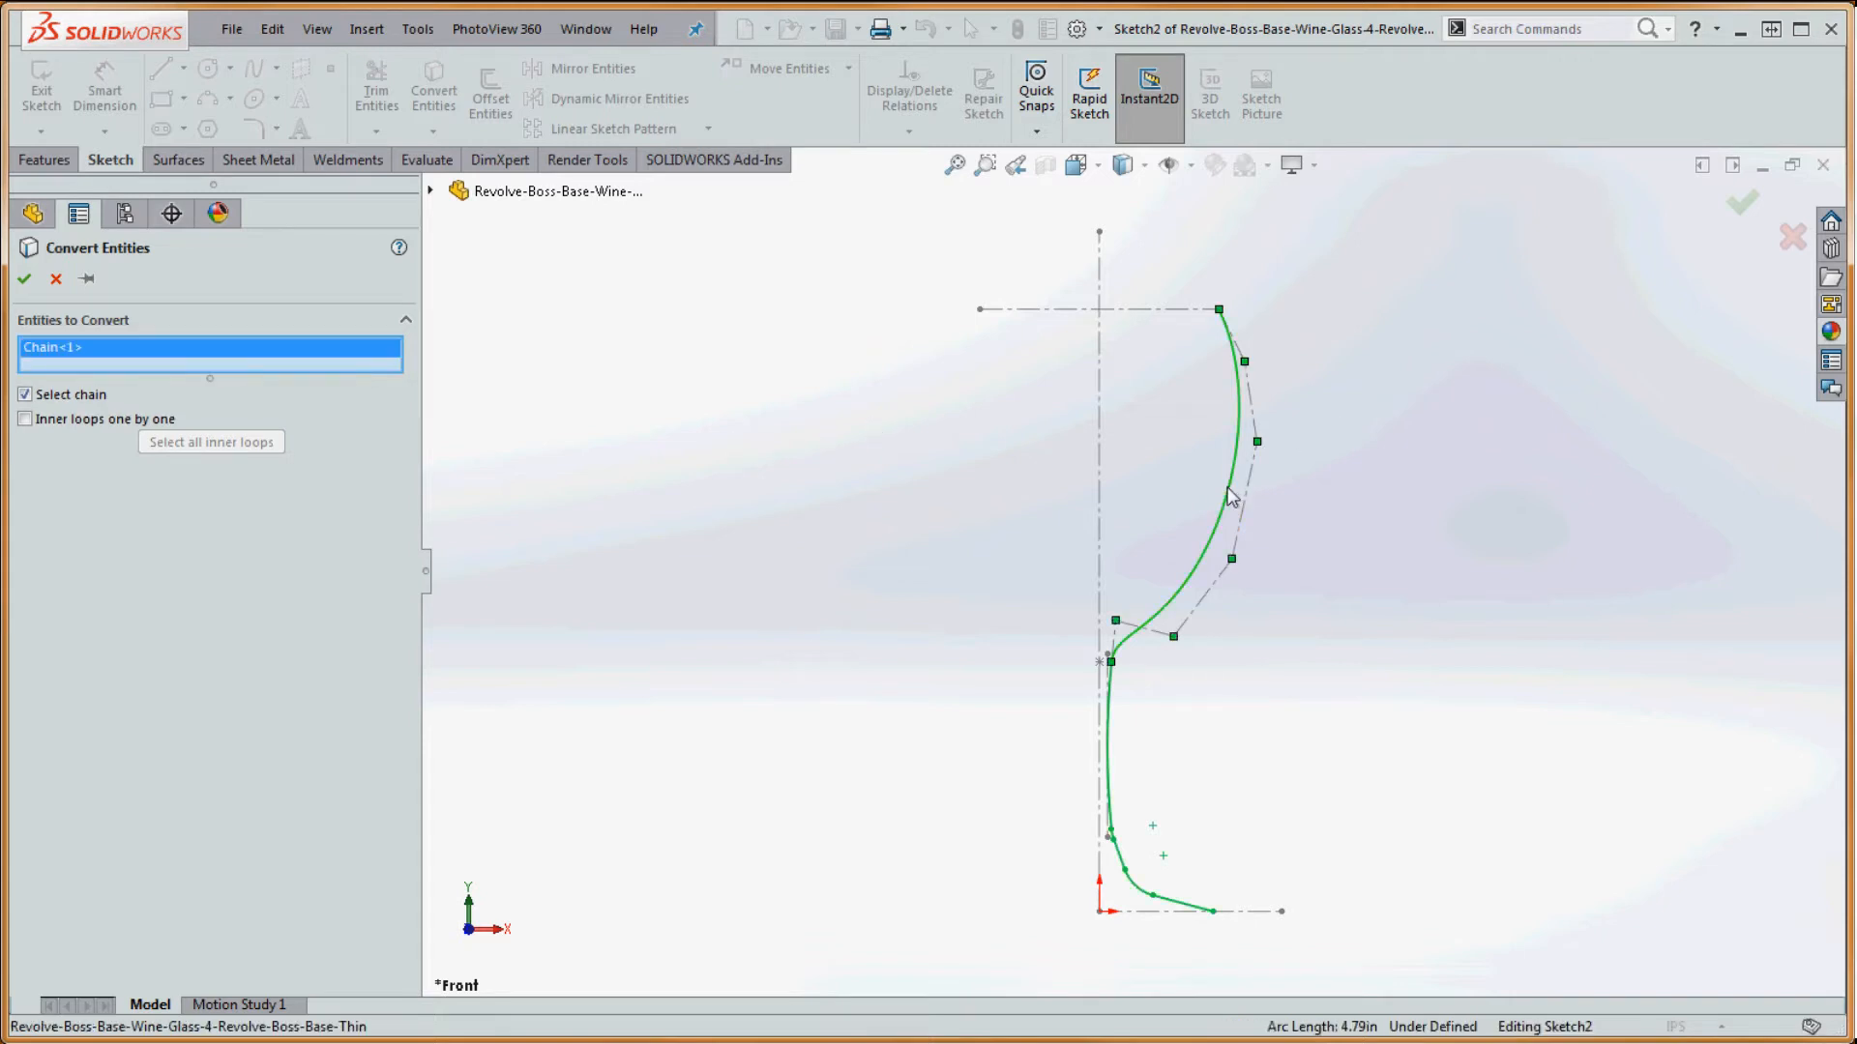
left_click(25, 281)
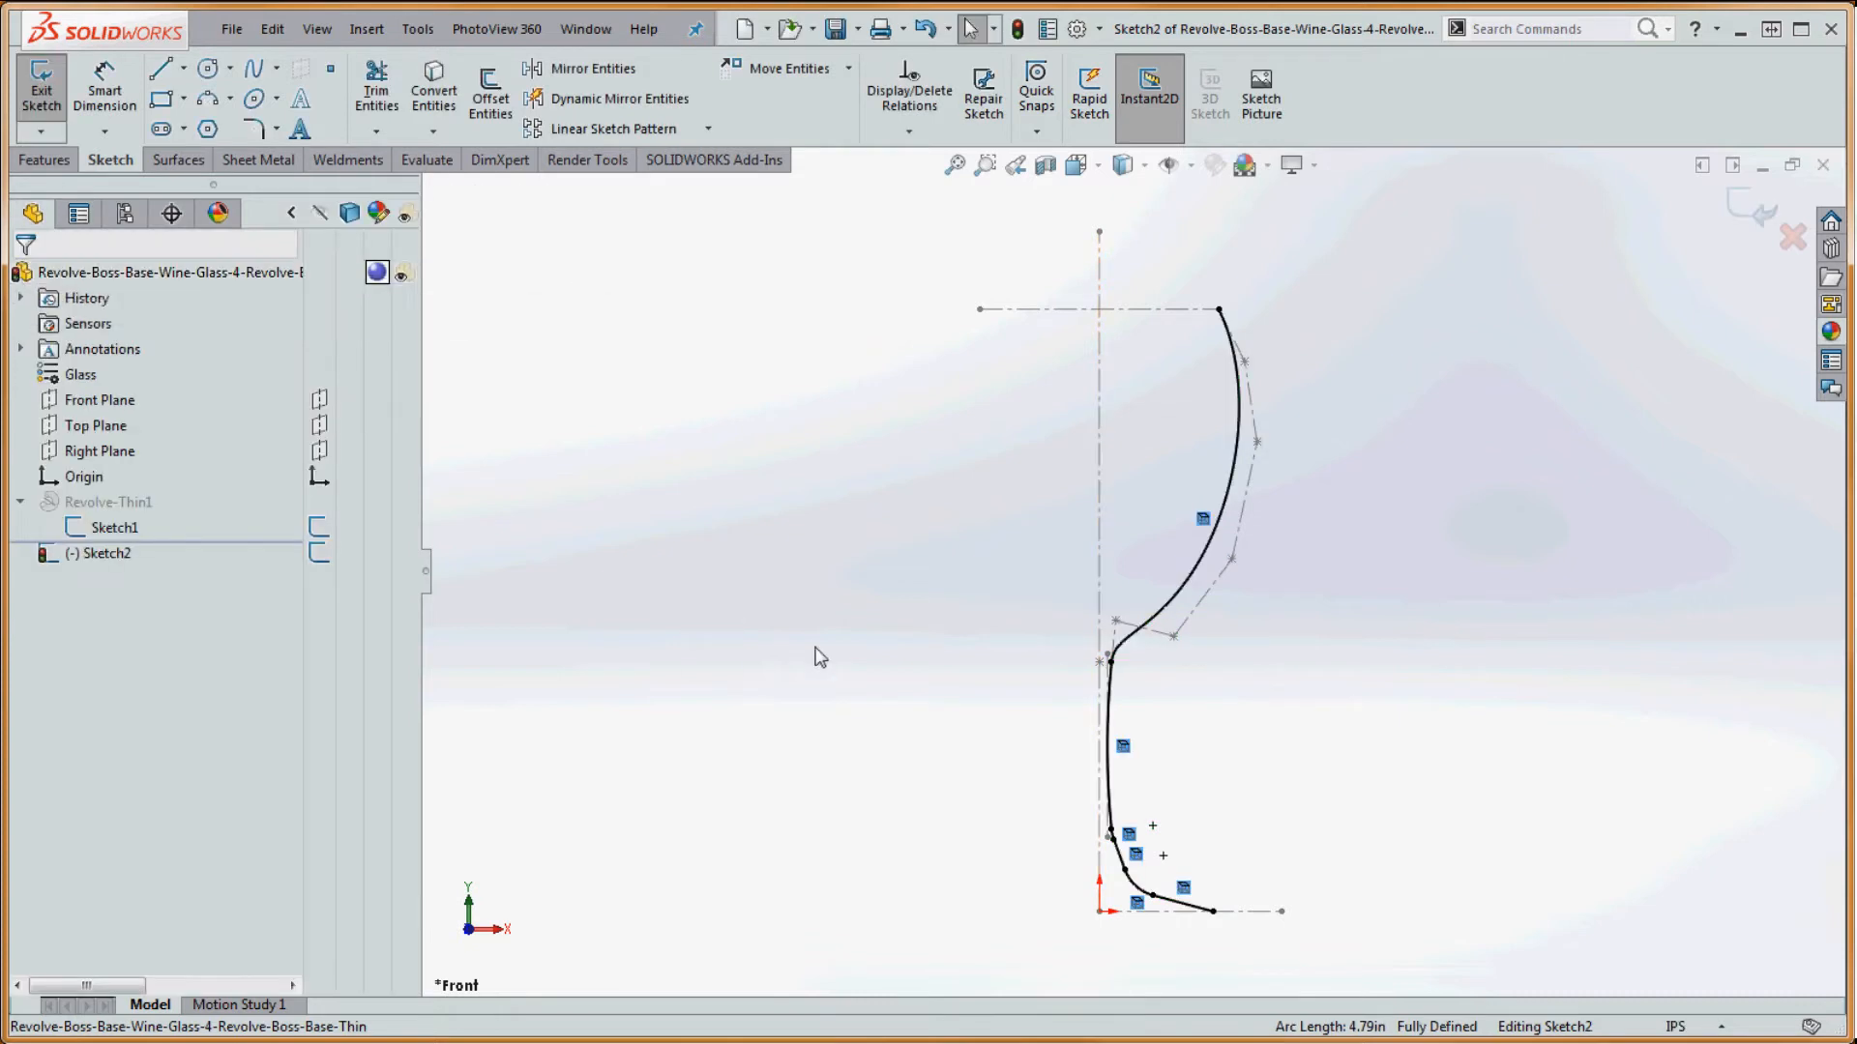
- Sketch a three-point arc of about 0.52 in radius from the concave arc above the foot to the vertical centerline
scroll(1109, 681, "up", 3)
scroll(1174, 649, "up", 2)
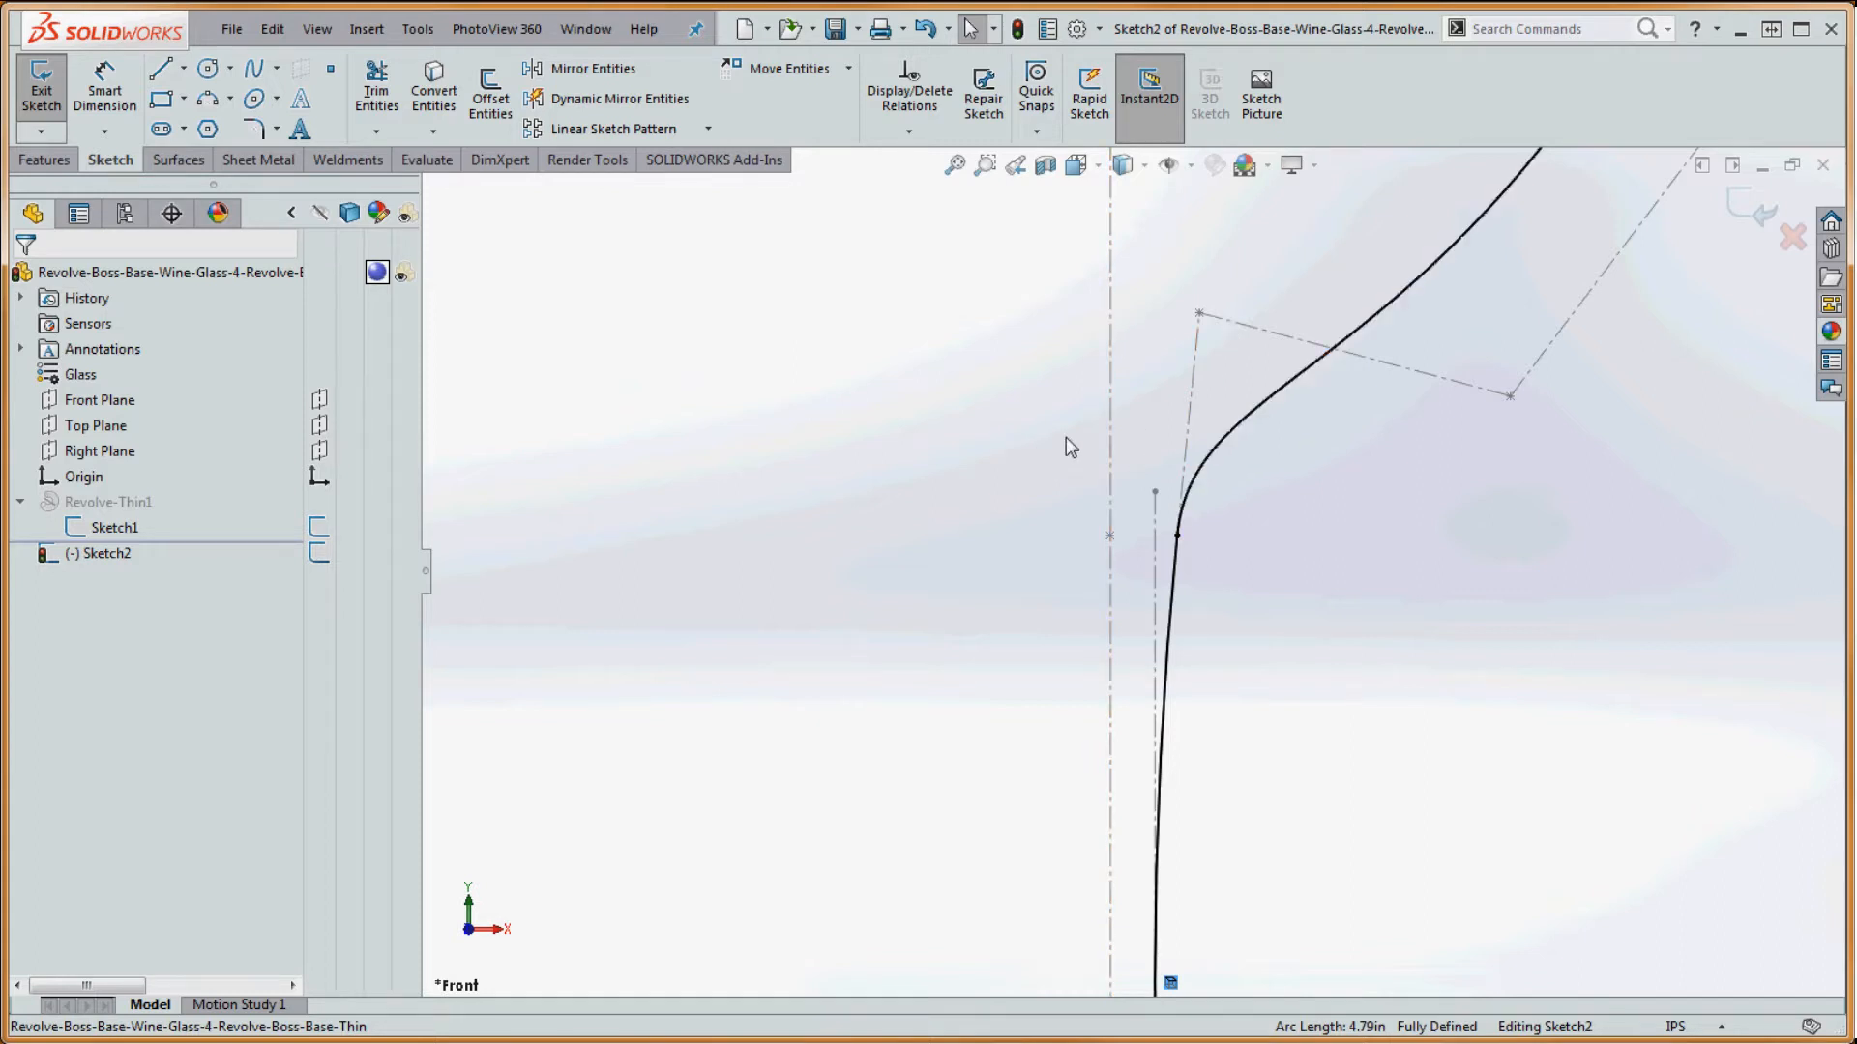
scroll(1027, 338, "up", 8)
scroll(1163, 837, "down", 5)
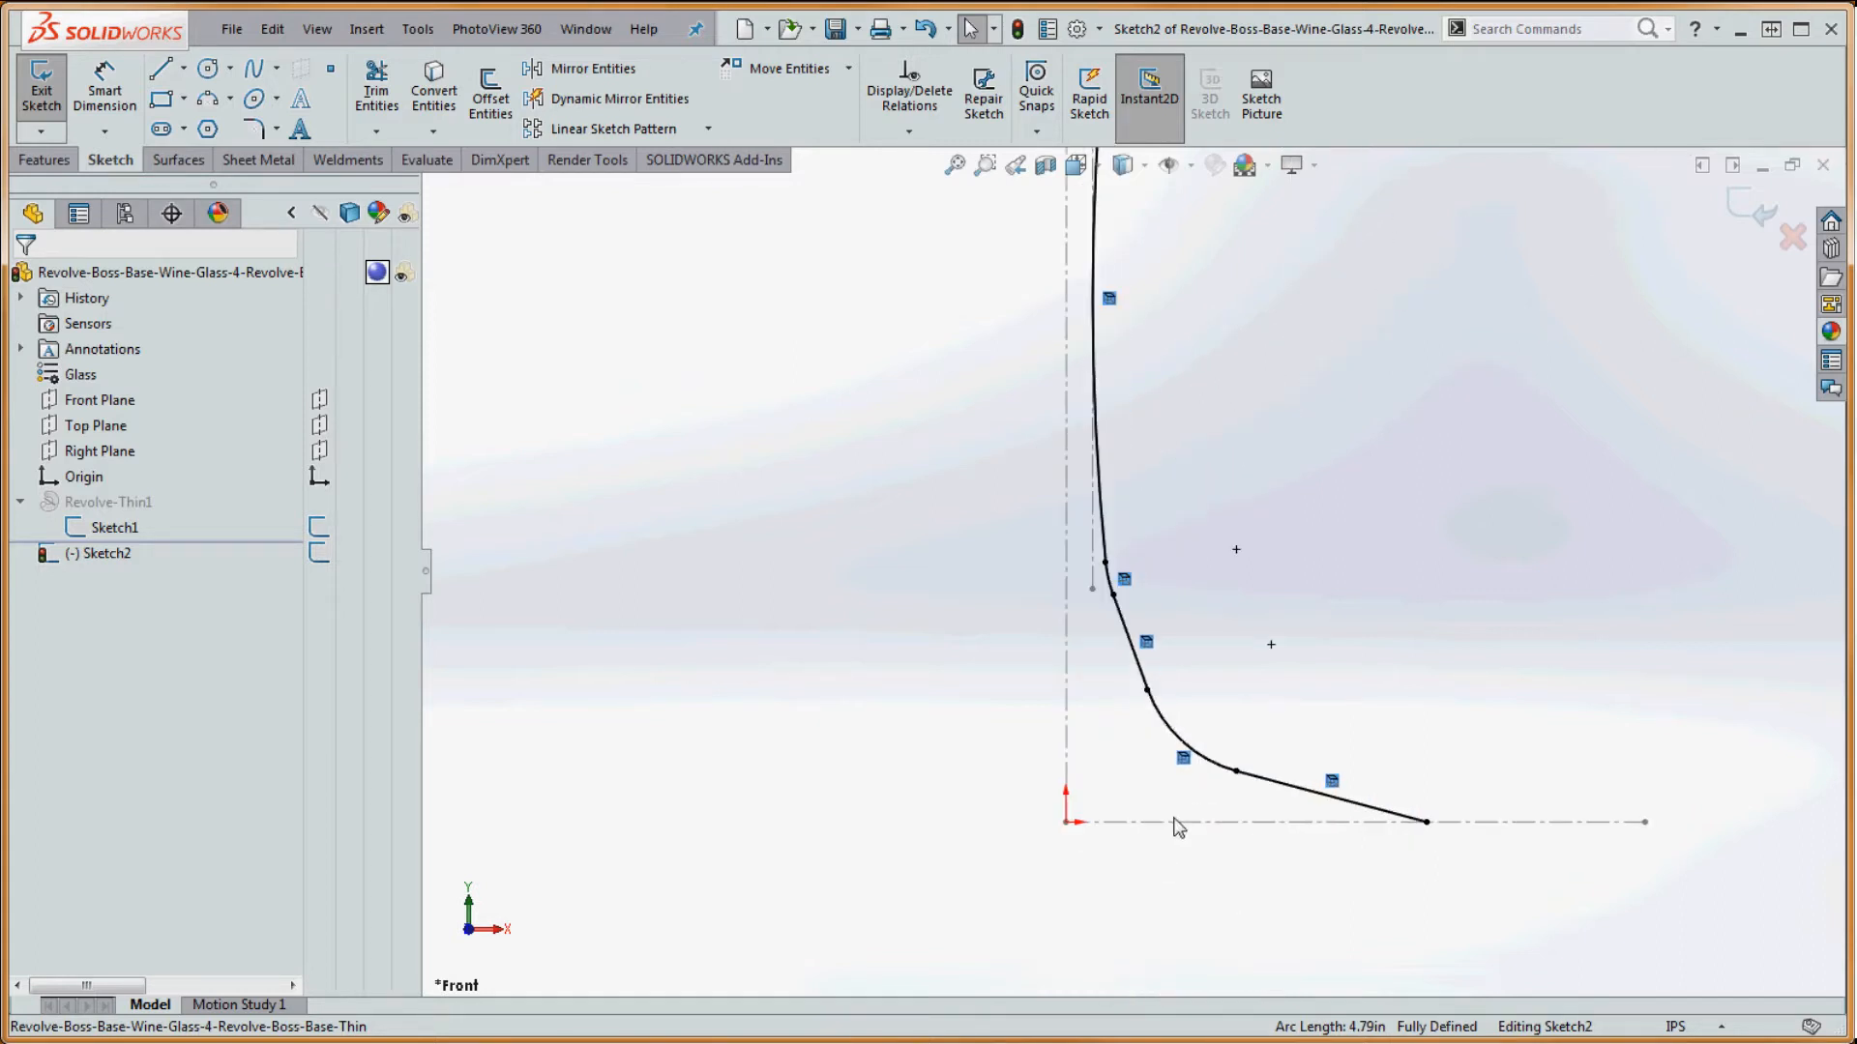
scroll(1199, 808, "down", 3)
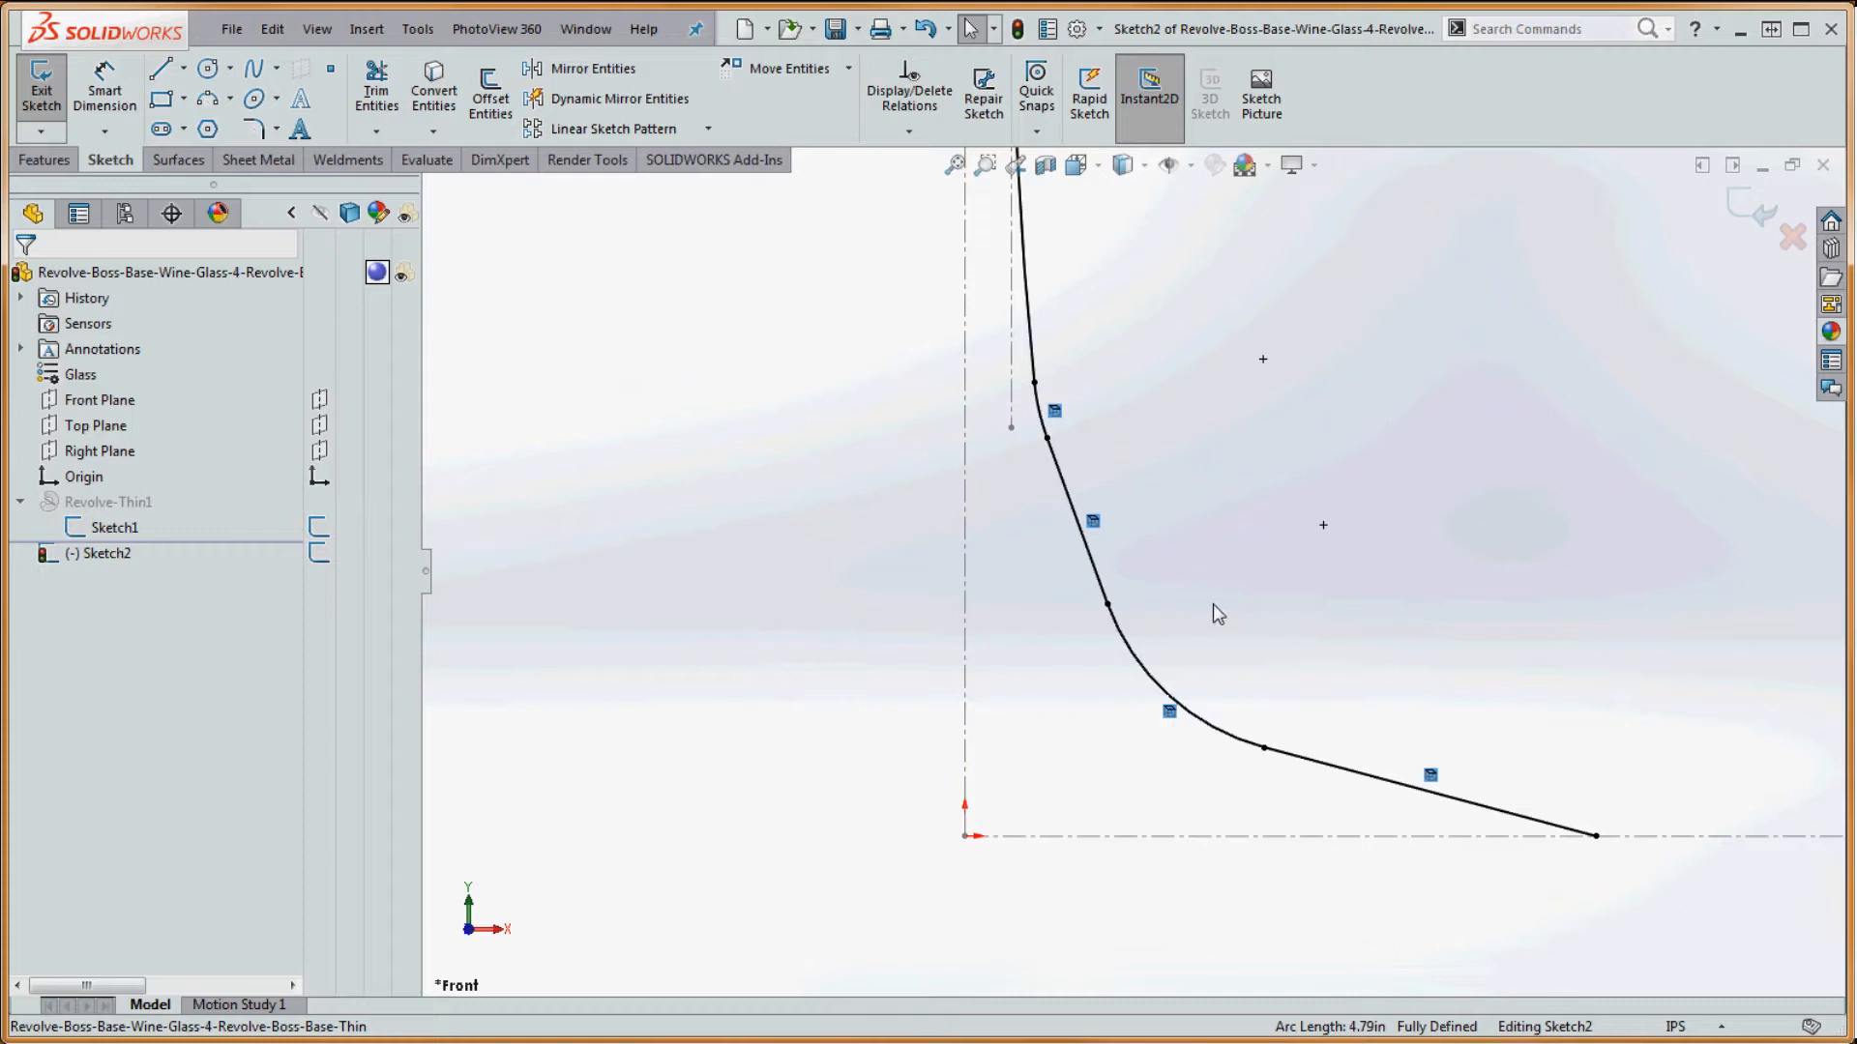
left_click(207, 97)
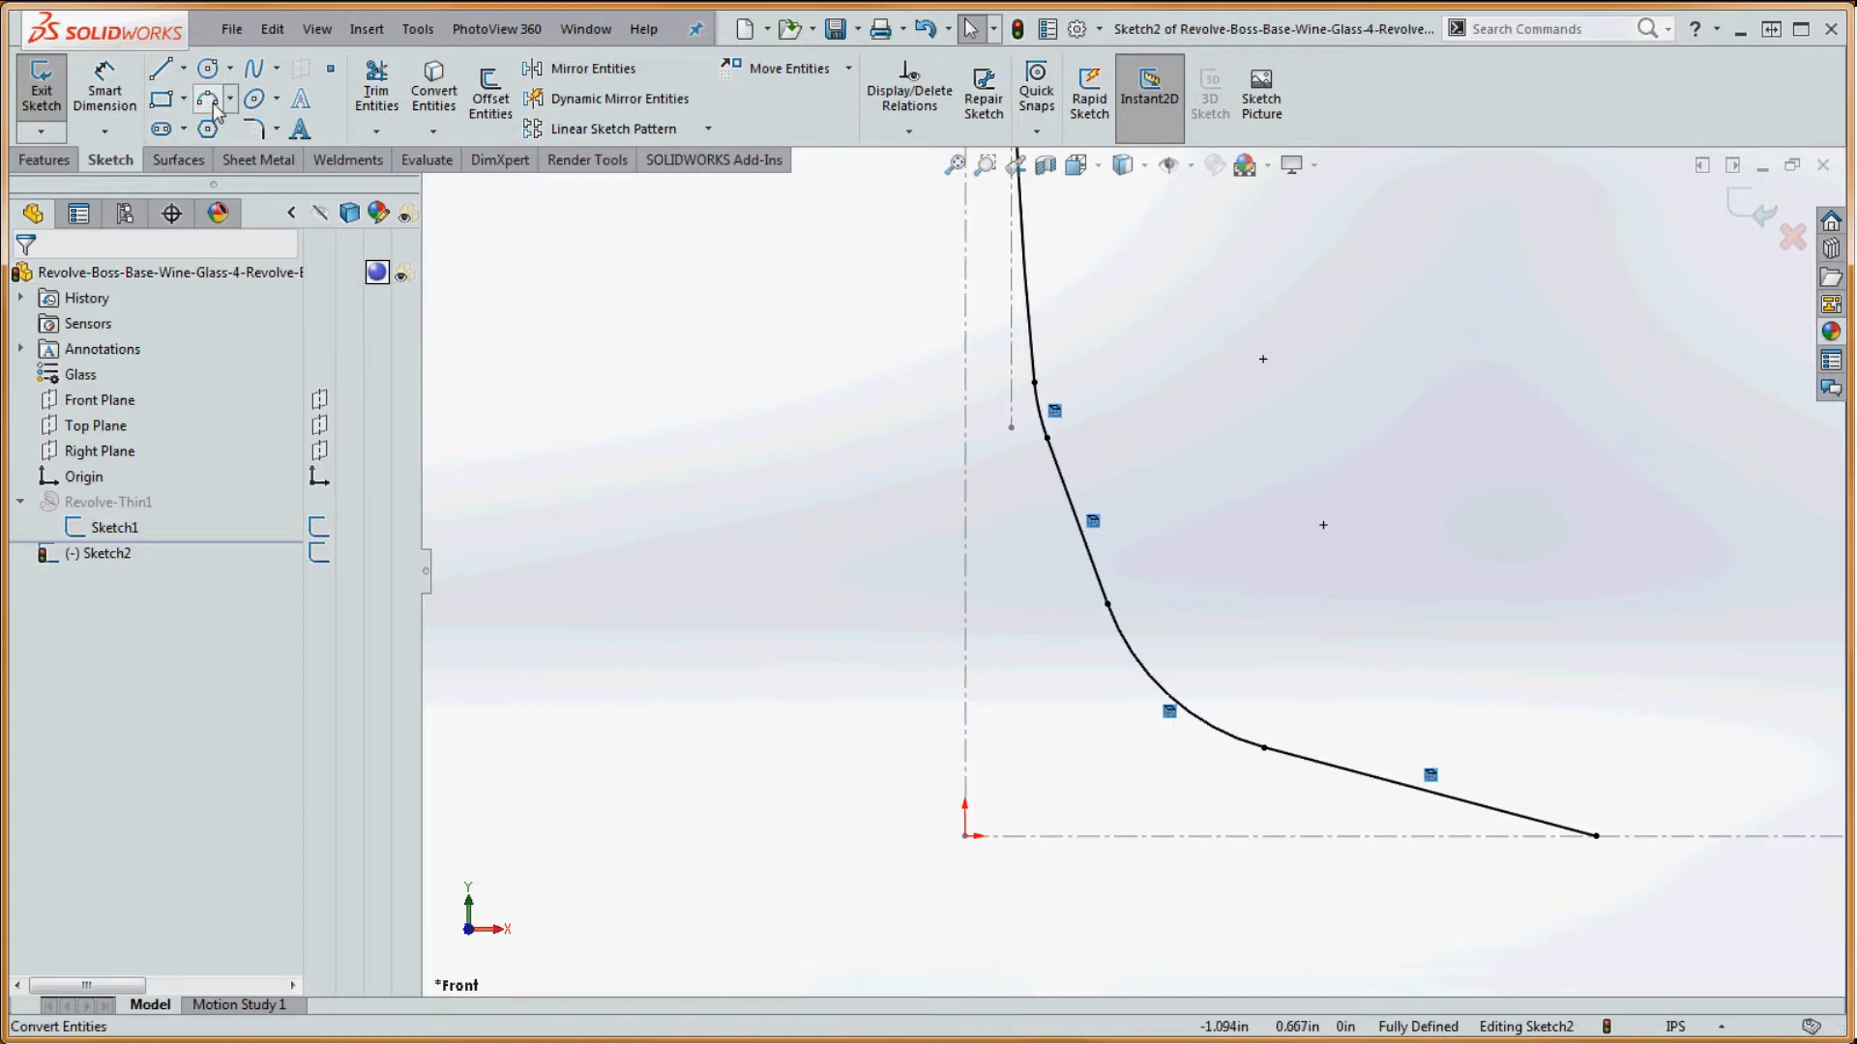
left_click(1167, 694)
left_click(966, 656)
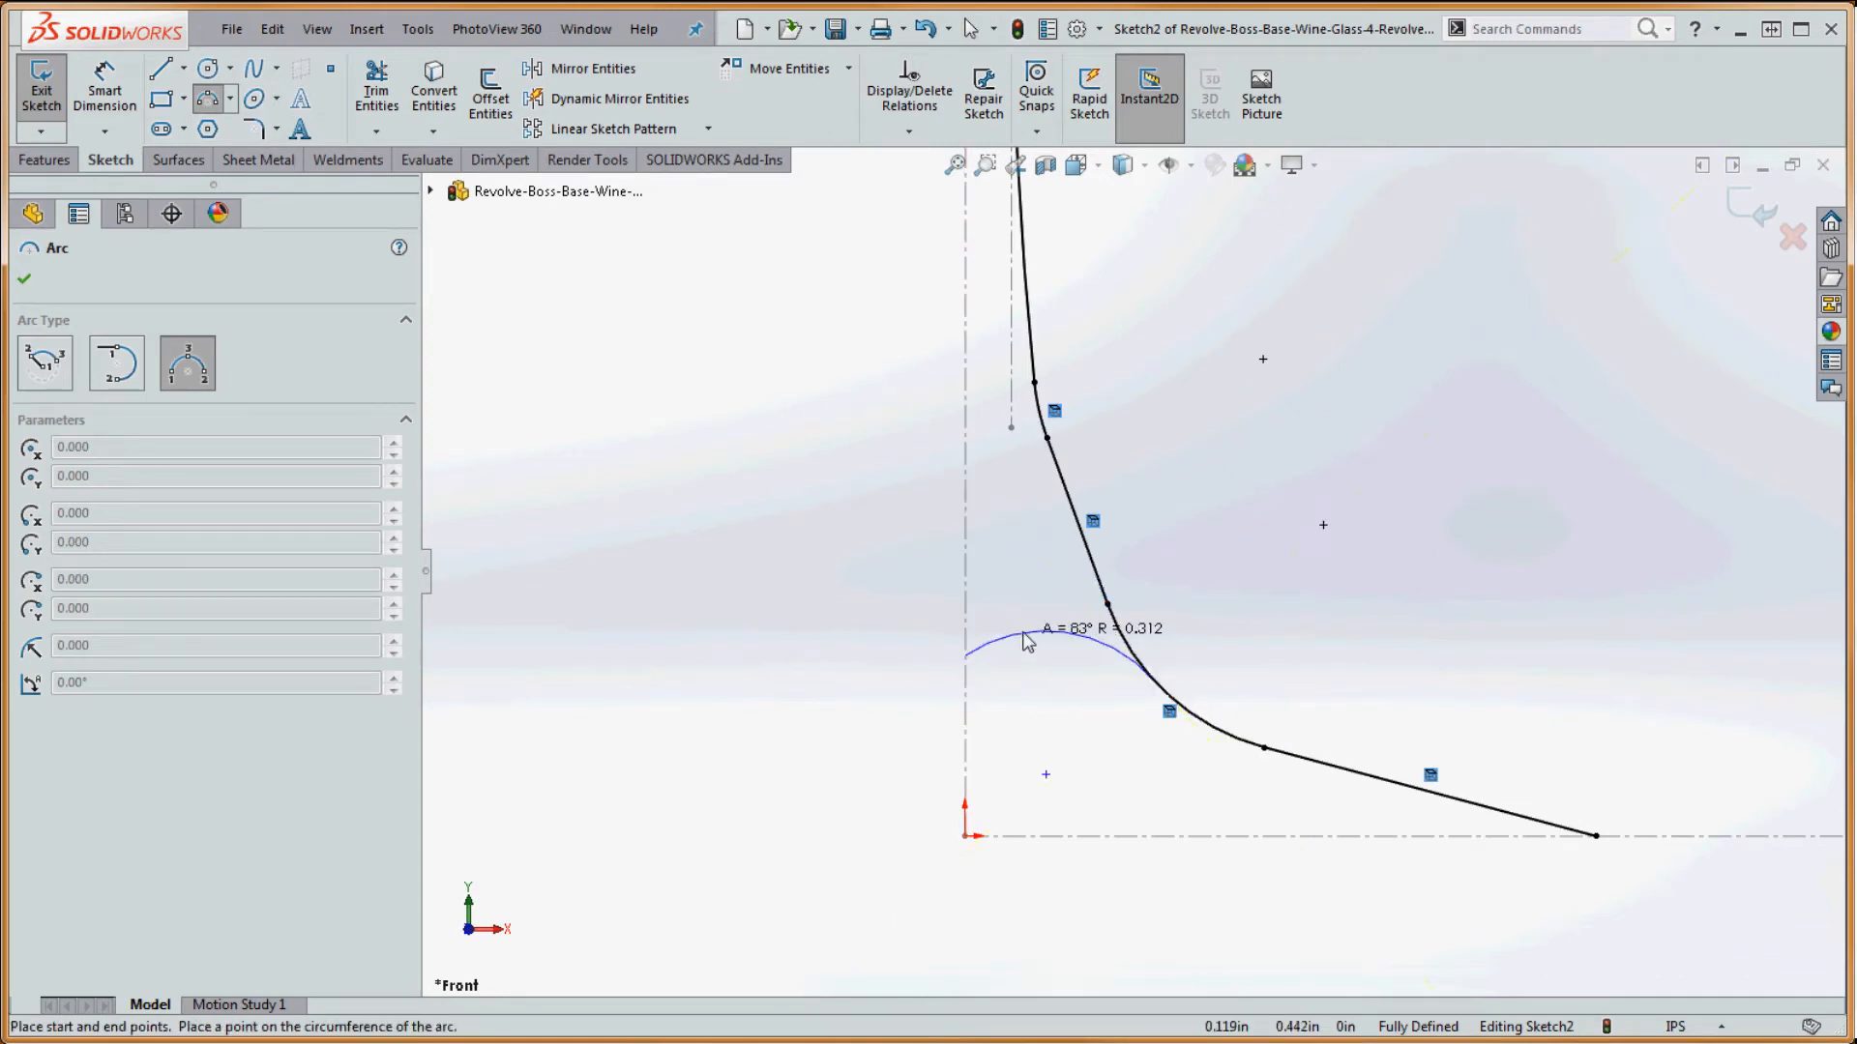
left_click(1035, 658)
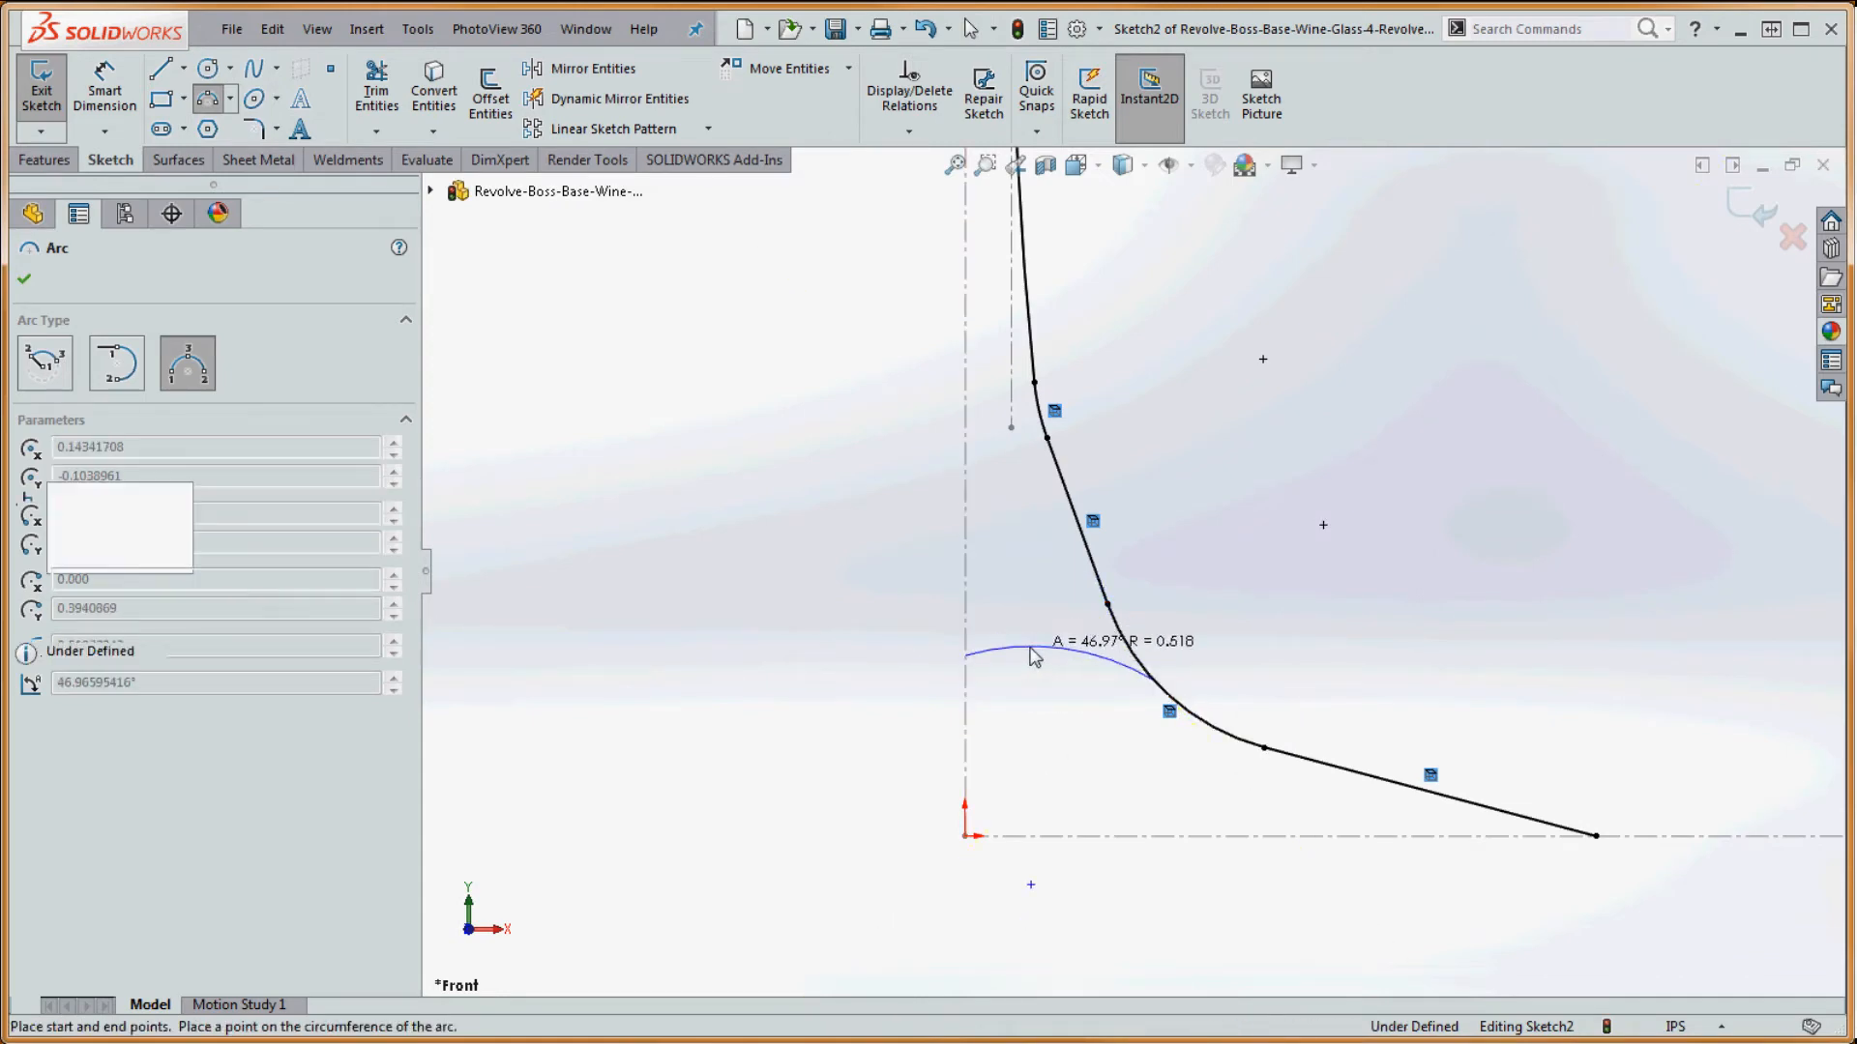
- Add a tangent relation between the new arc and the profile's concave arc above the foot
left_click(1096, 657)
left_click(1125, 642, "ctrl")
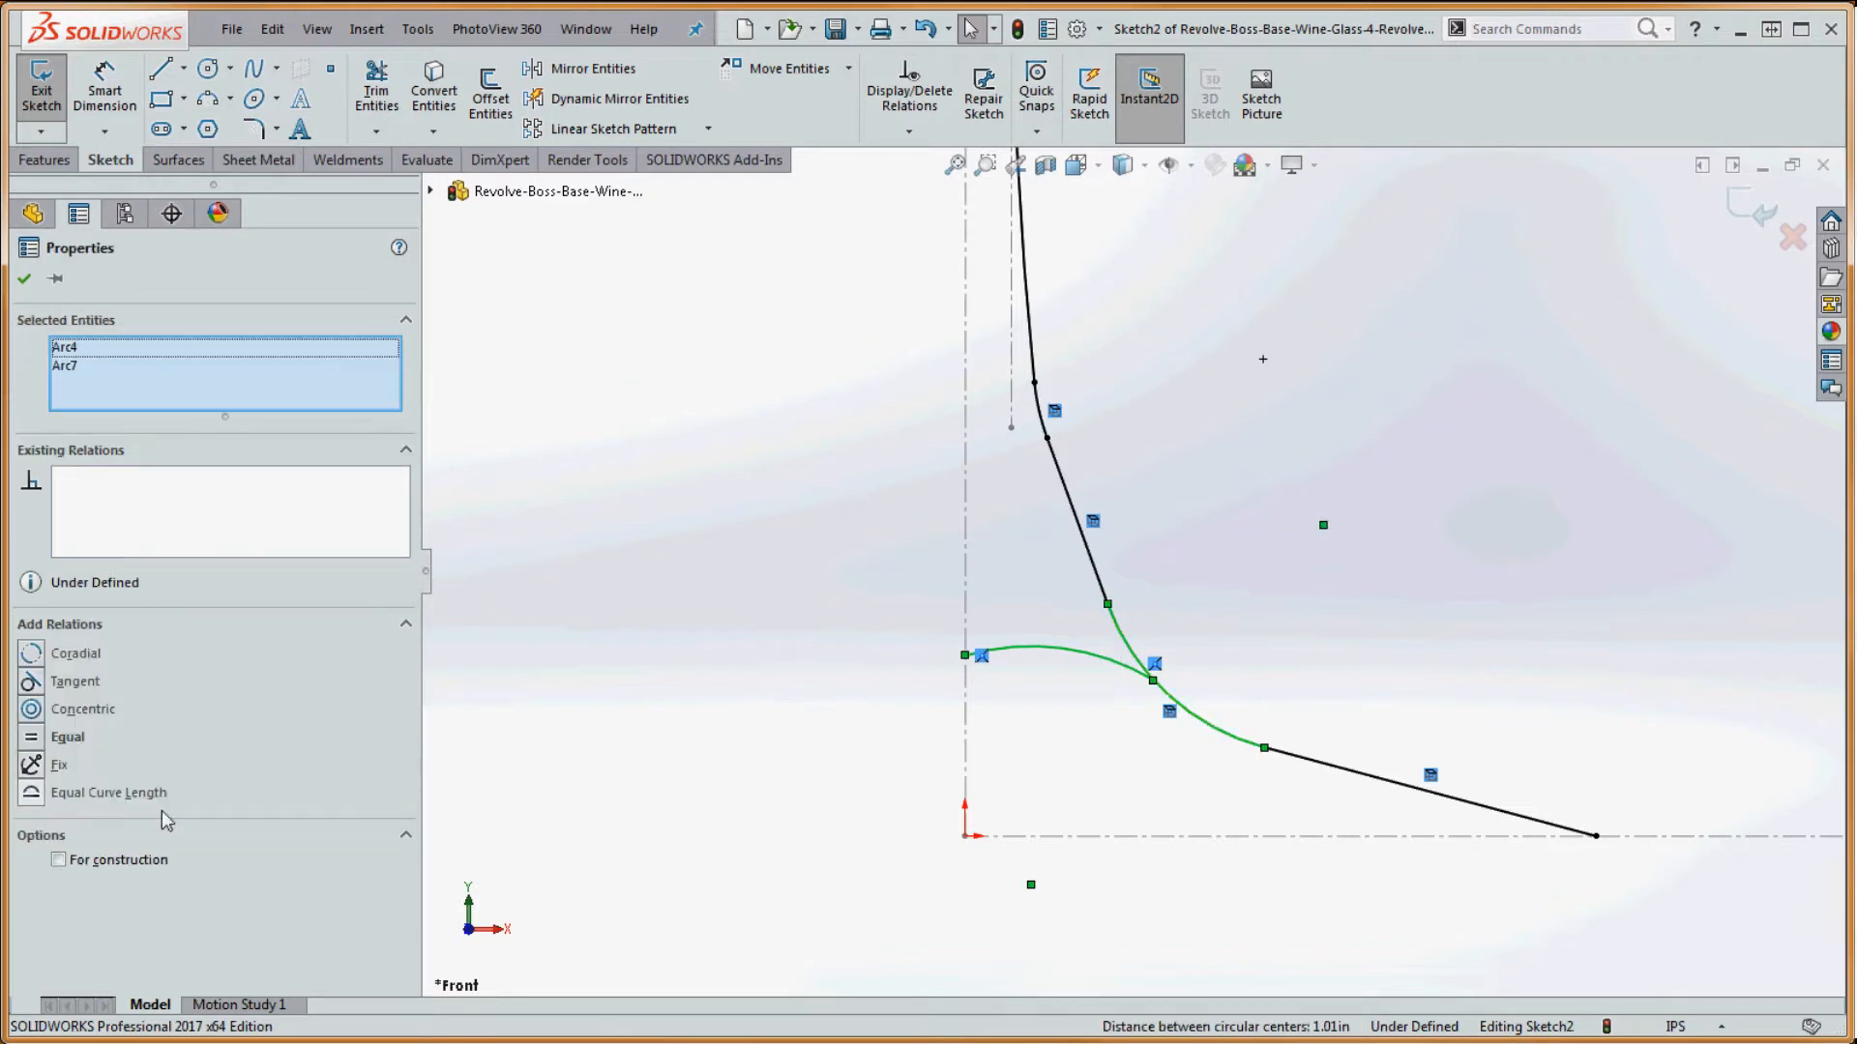
left_click(31, 681)
left_click(1094, 757)
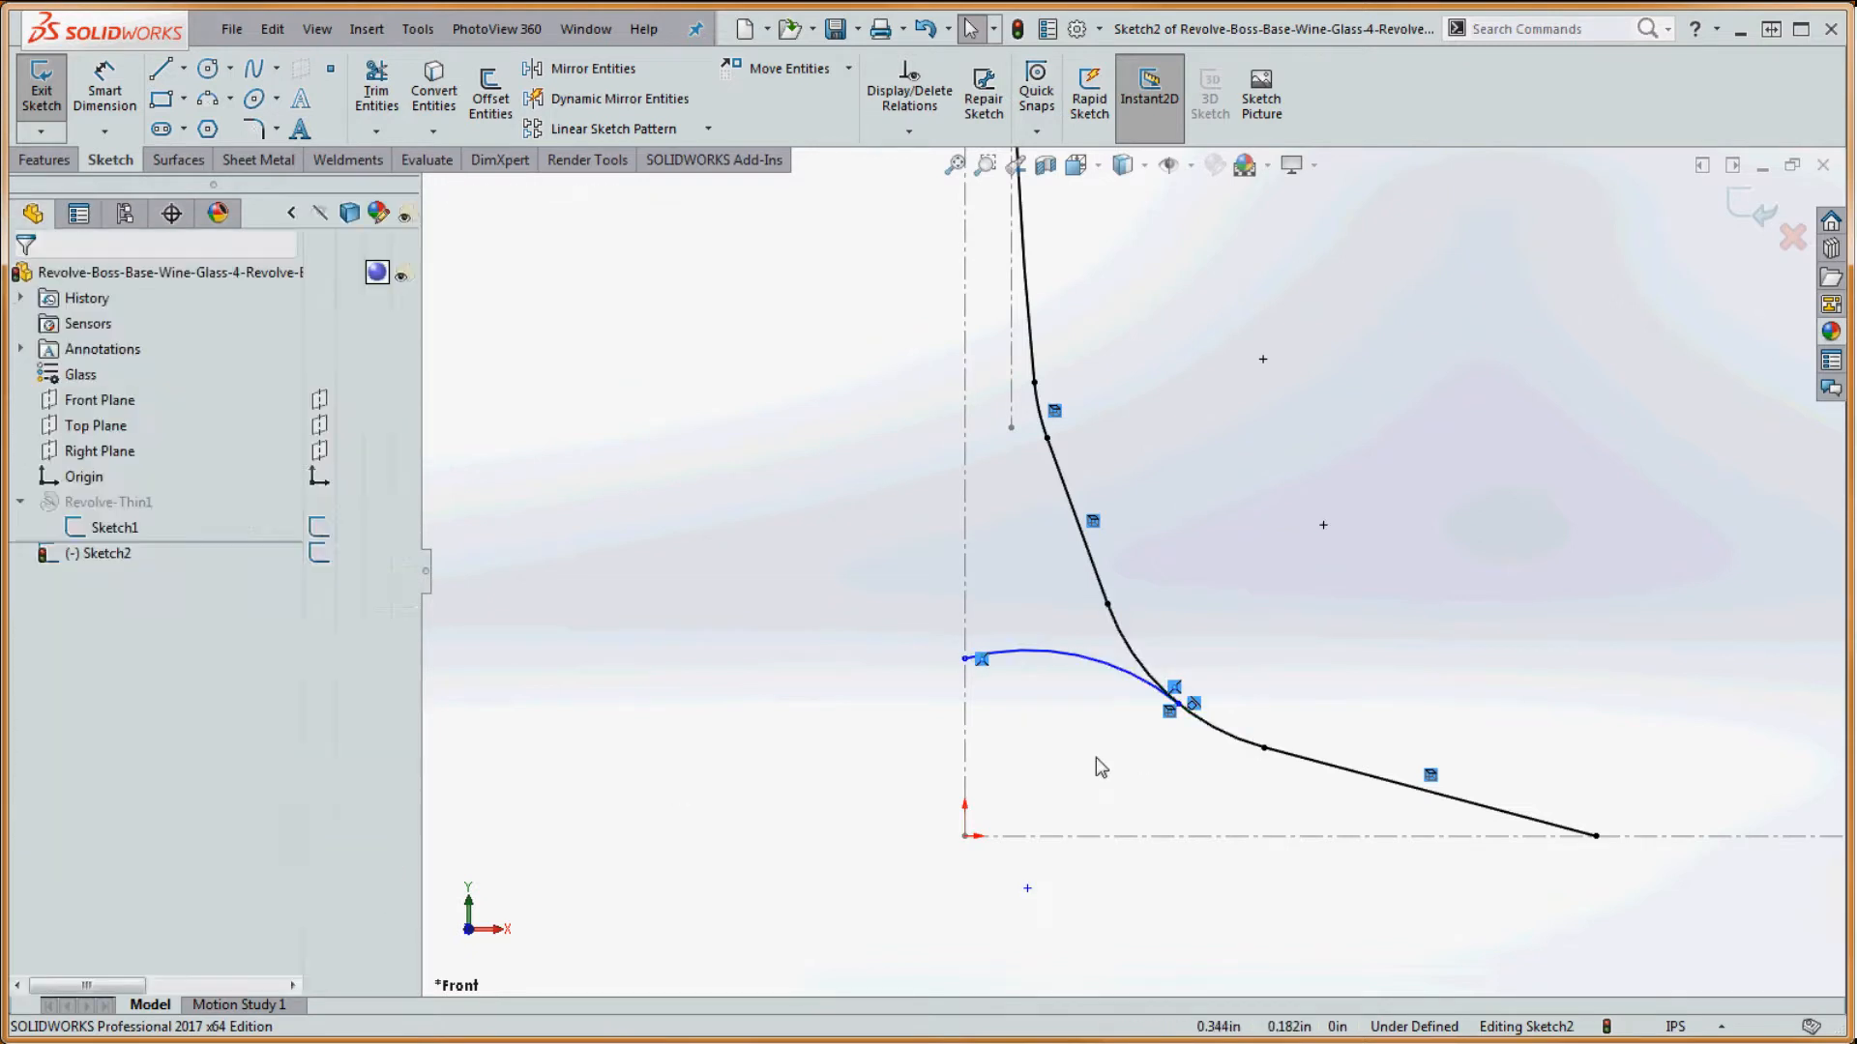
- Make the new arc's center point coincident with the vertical centerline
left_click(1043, 658)
left_click(1046, 905)
left_click(1027, 888)
left_click(967, 758, "ctrl")
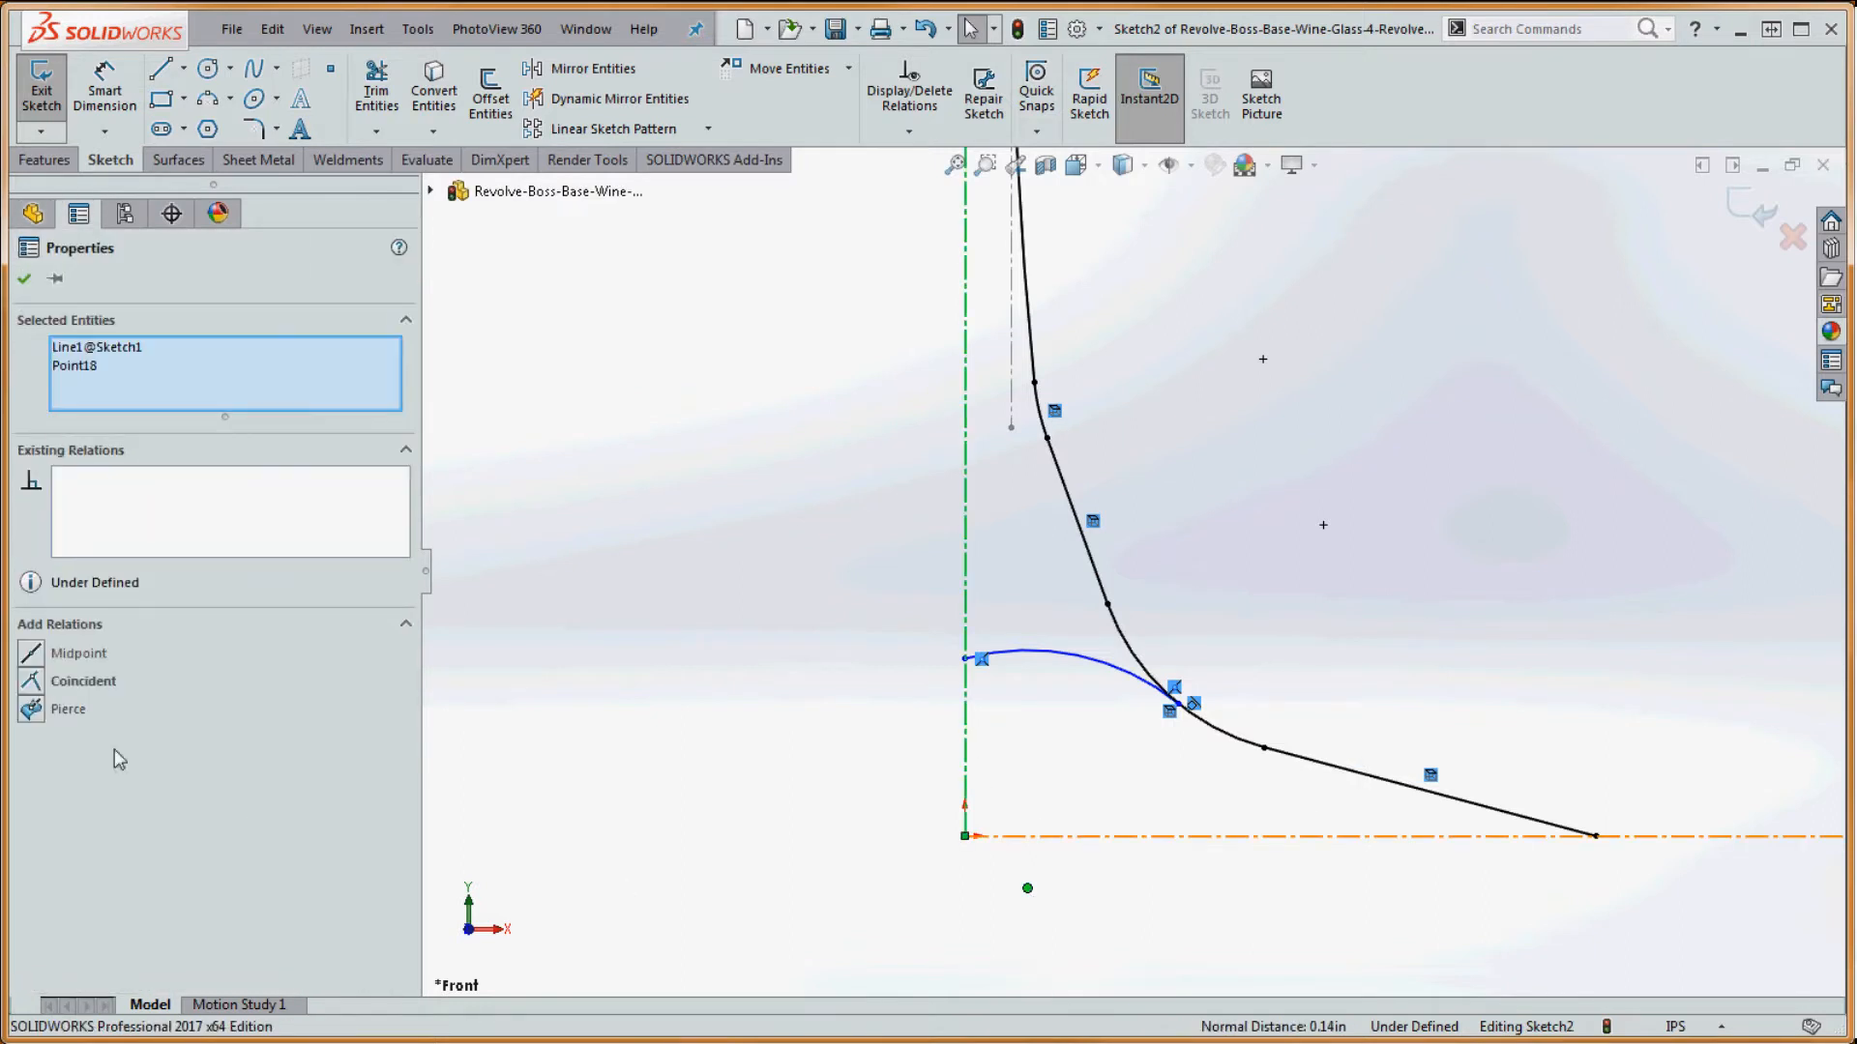
left_click(42, 689)
left_click(1275, 444)
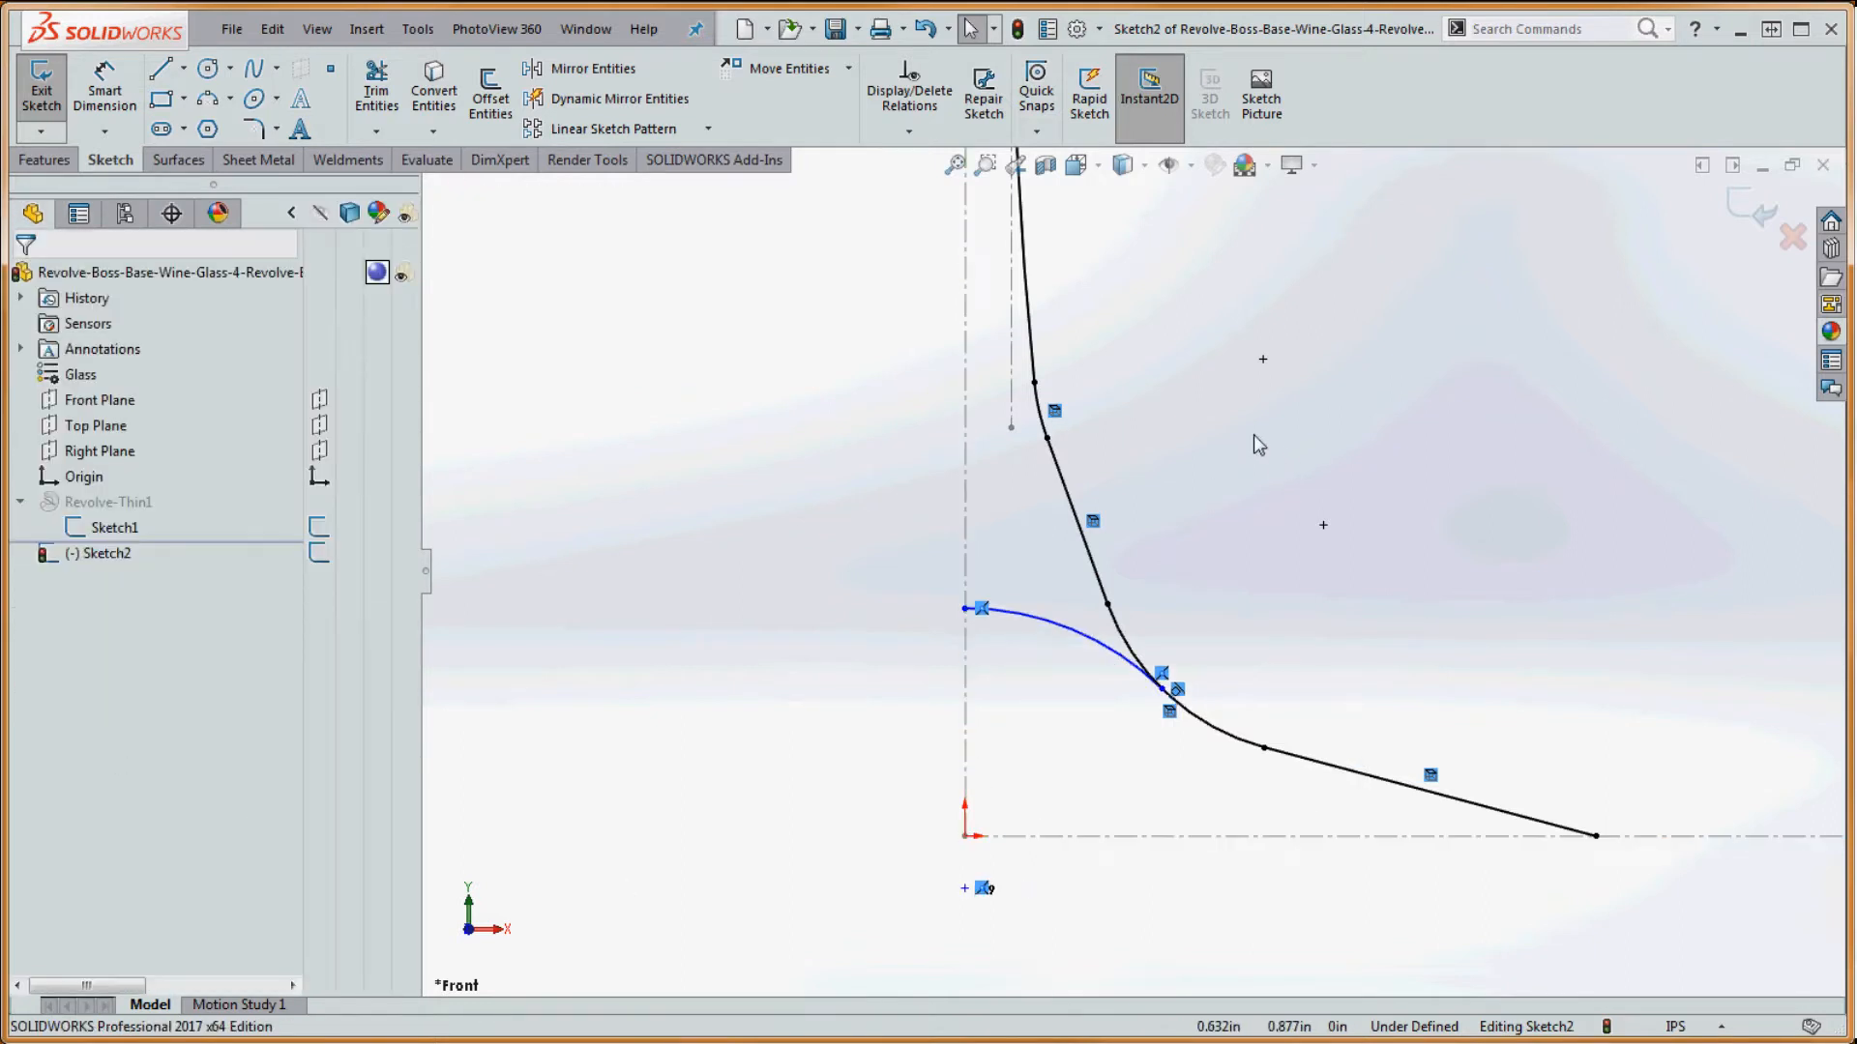
- Lower the arc's endpoint along the centerline and dimension its height above the horizontal base line as 0.4 in
left_click_drag(966, 610, 975, 668)
left_click(1235, 472)
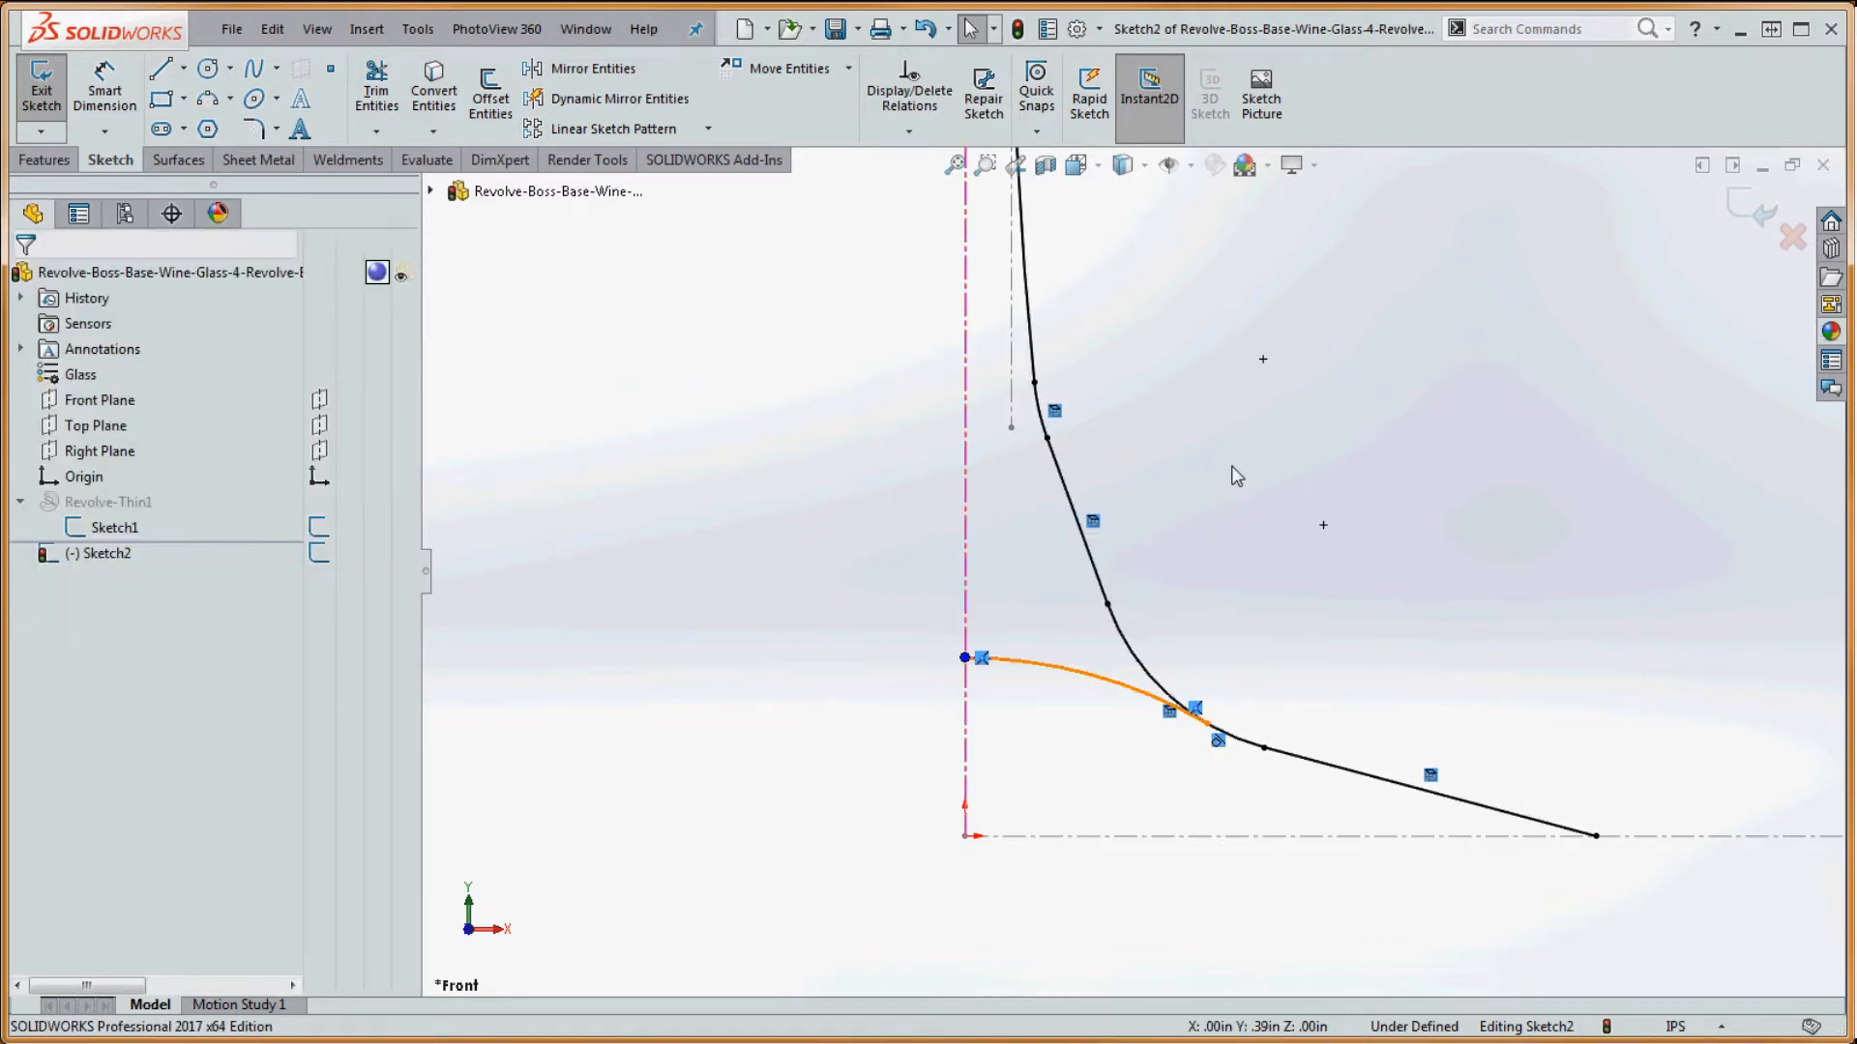
left_click(104, 92)
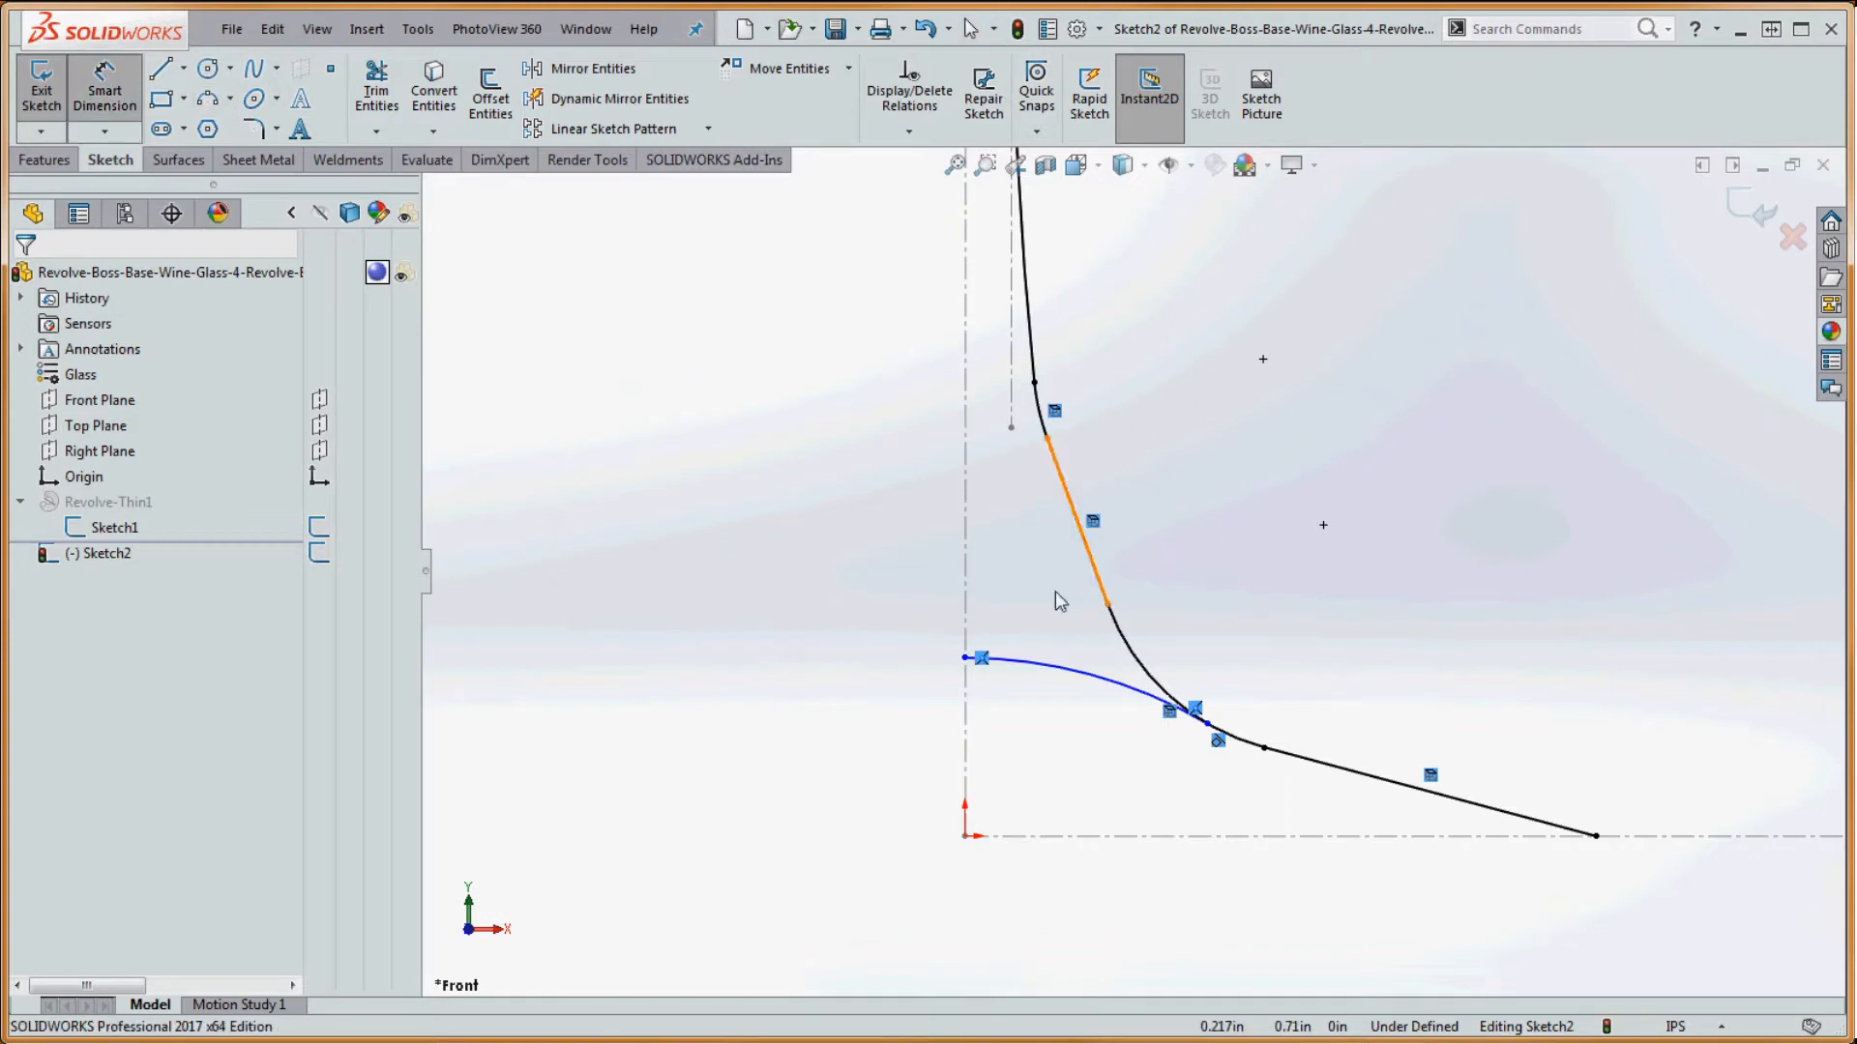
left_click(965, 659)
left_click(1083, 838)
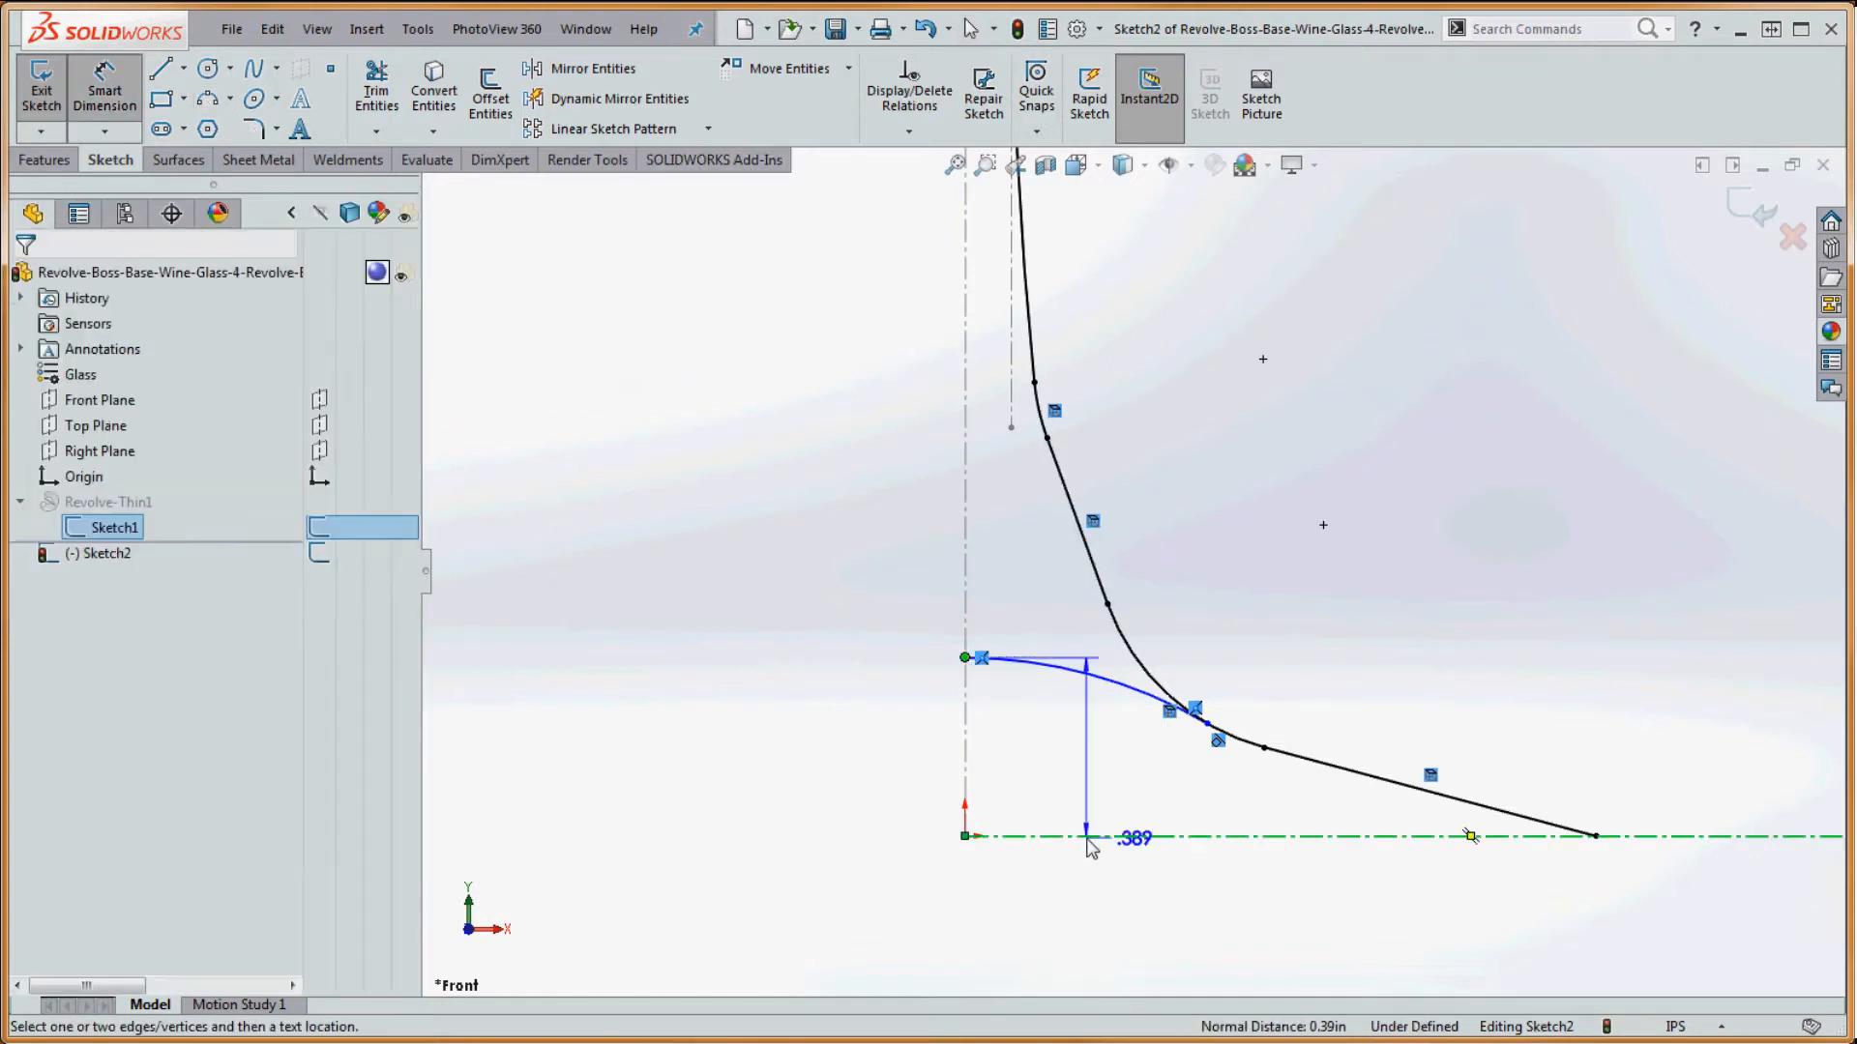
left_click(864, 769)
type(".4")
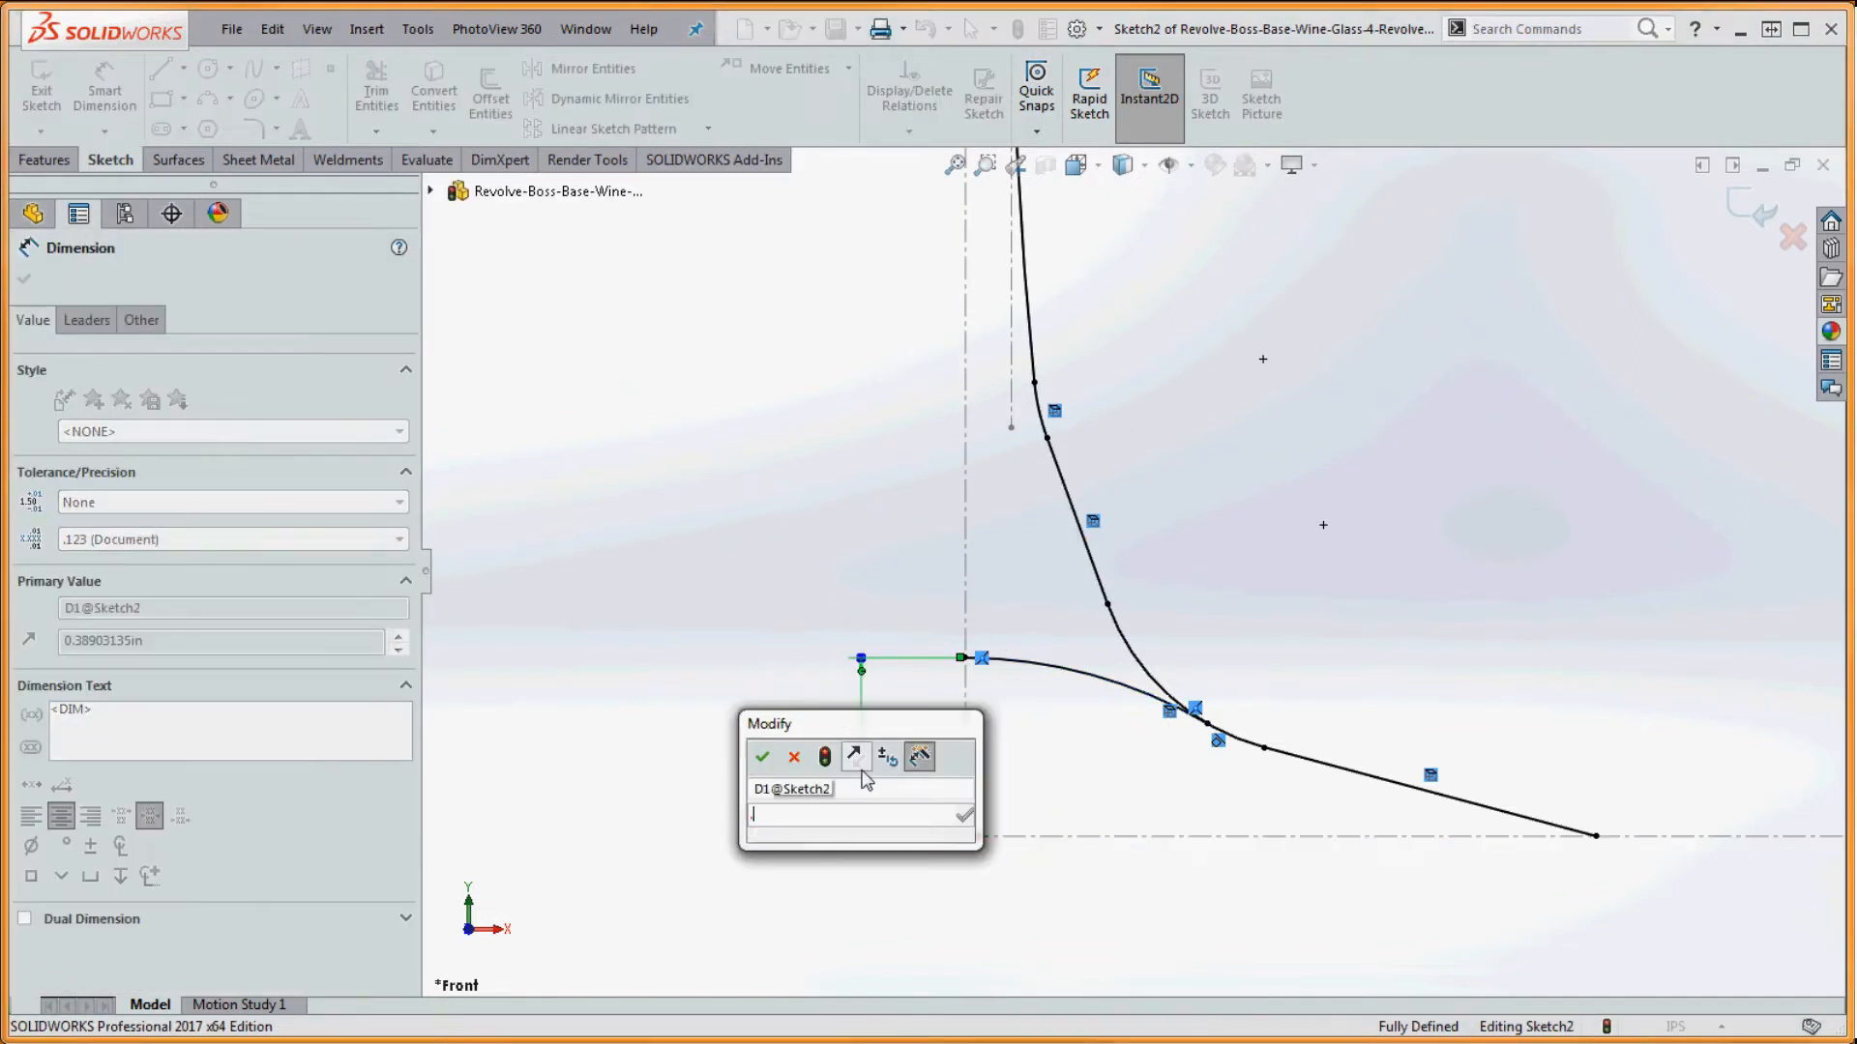
key("Return")
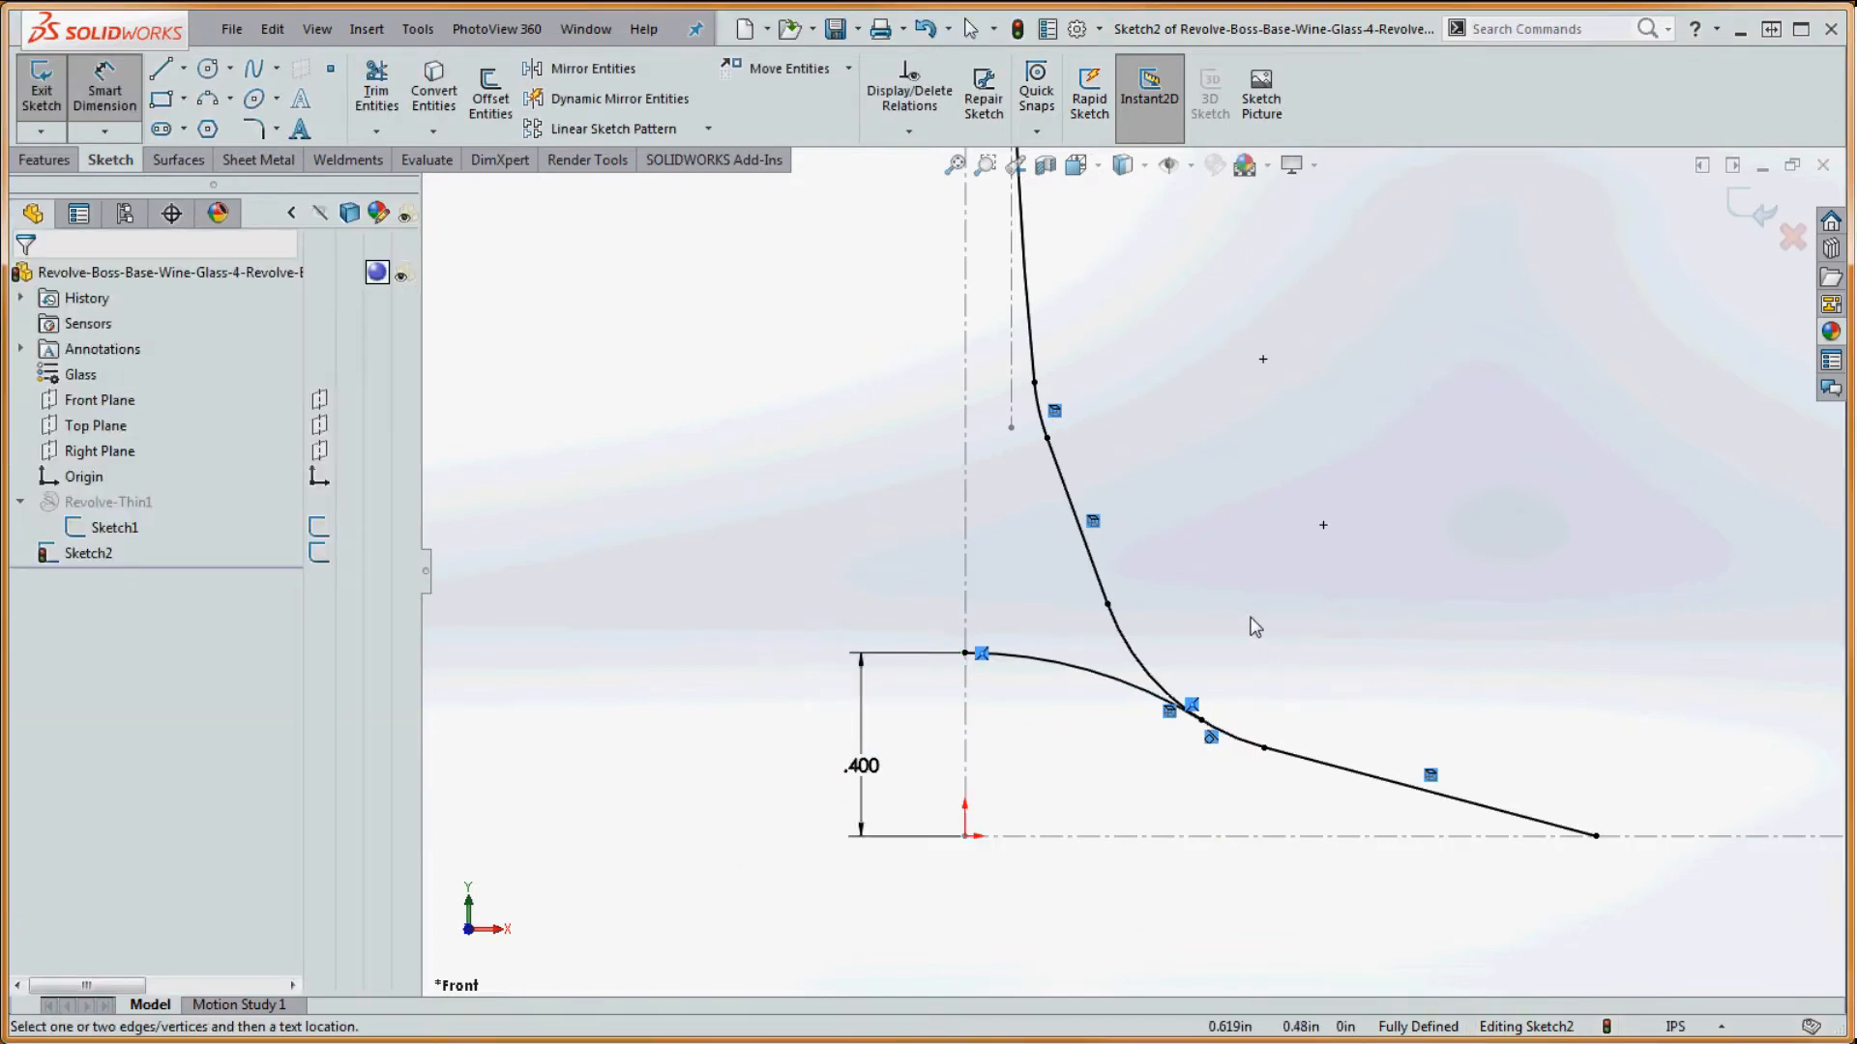
- Trim away the converted foot segments beyond the point where the new arc meets the profile
scroll(1258, 629, "down", 5)
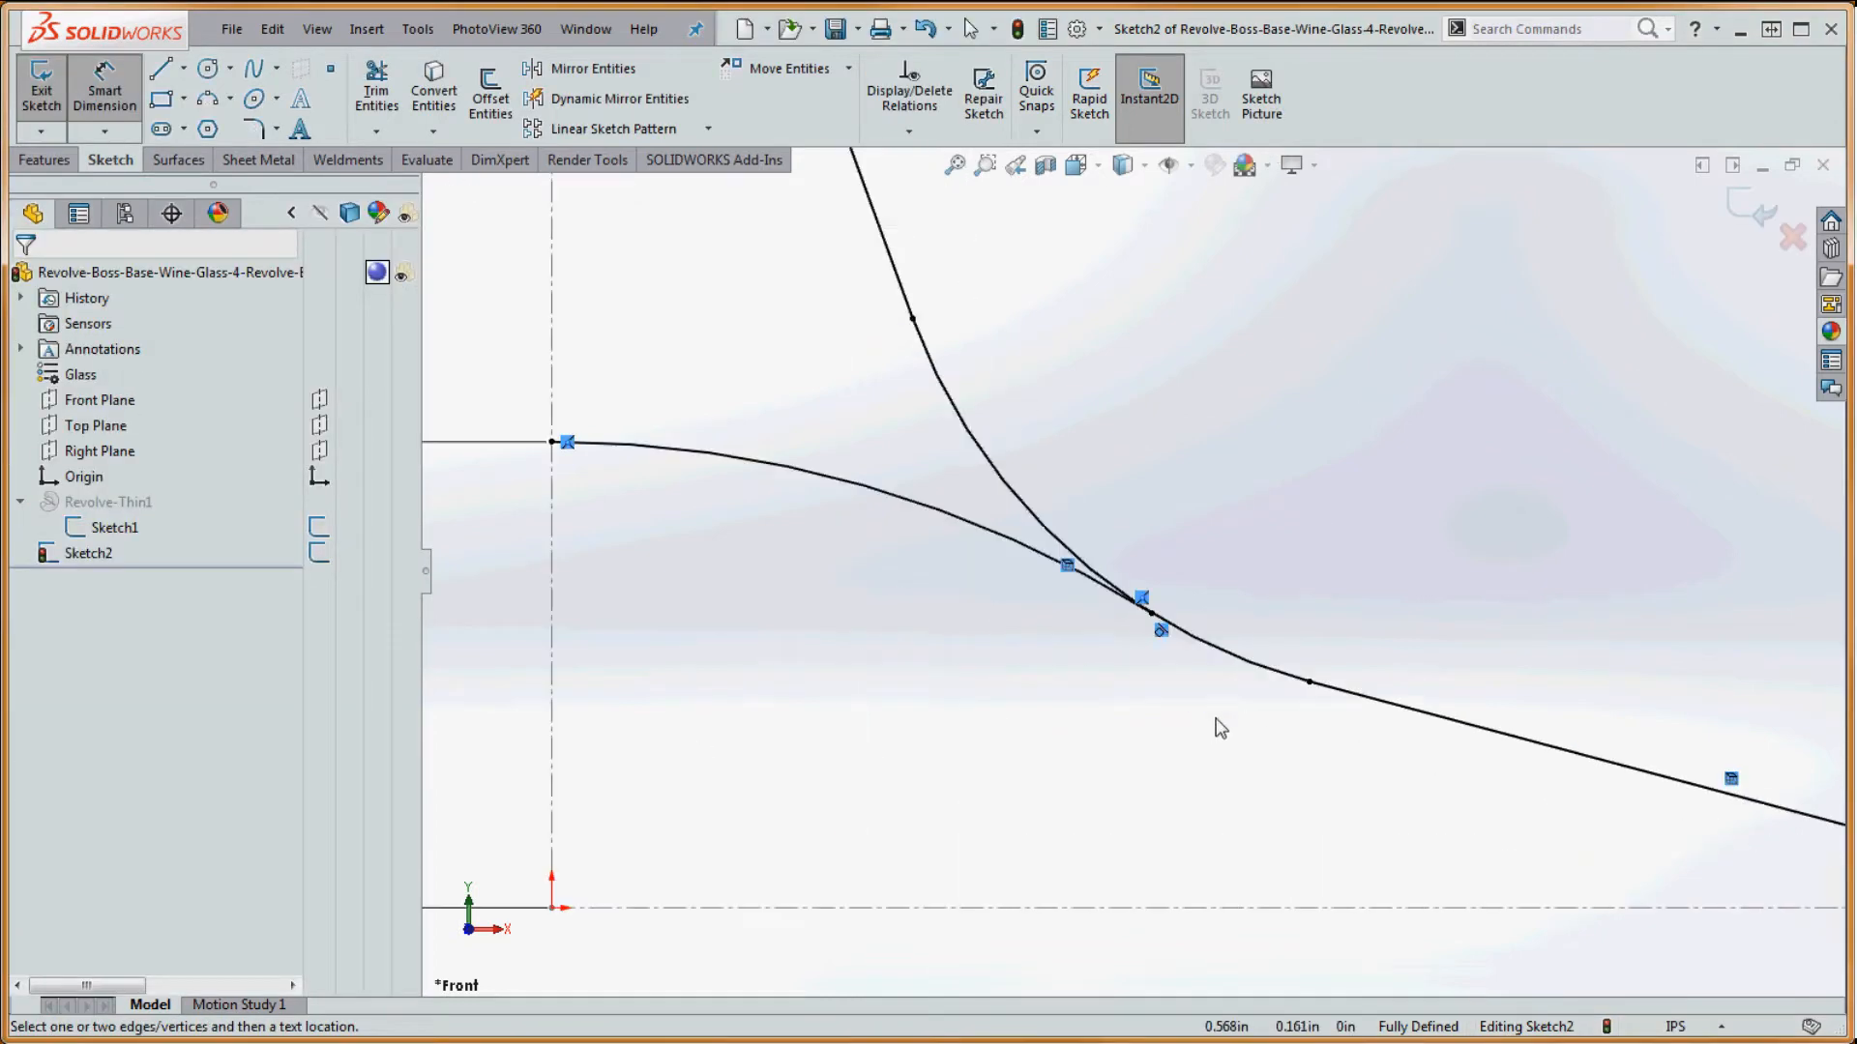
scroll(1112, 551, "up", 5)
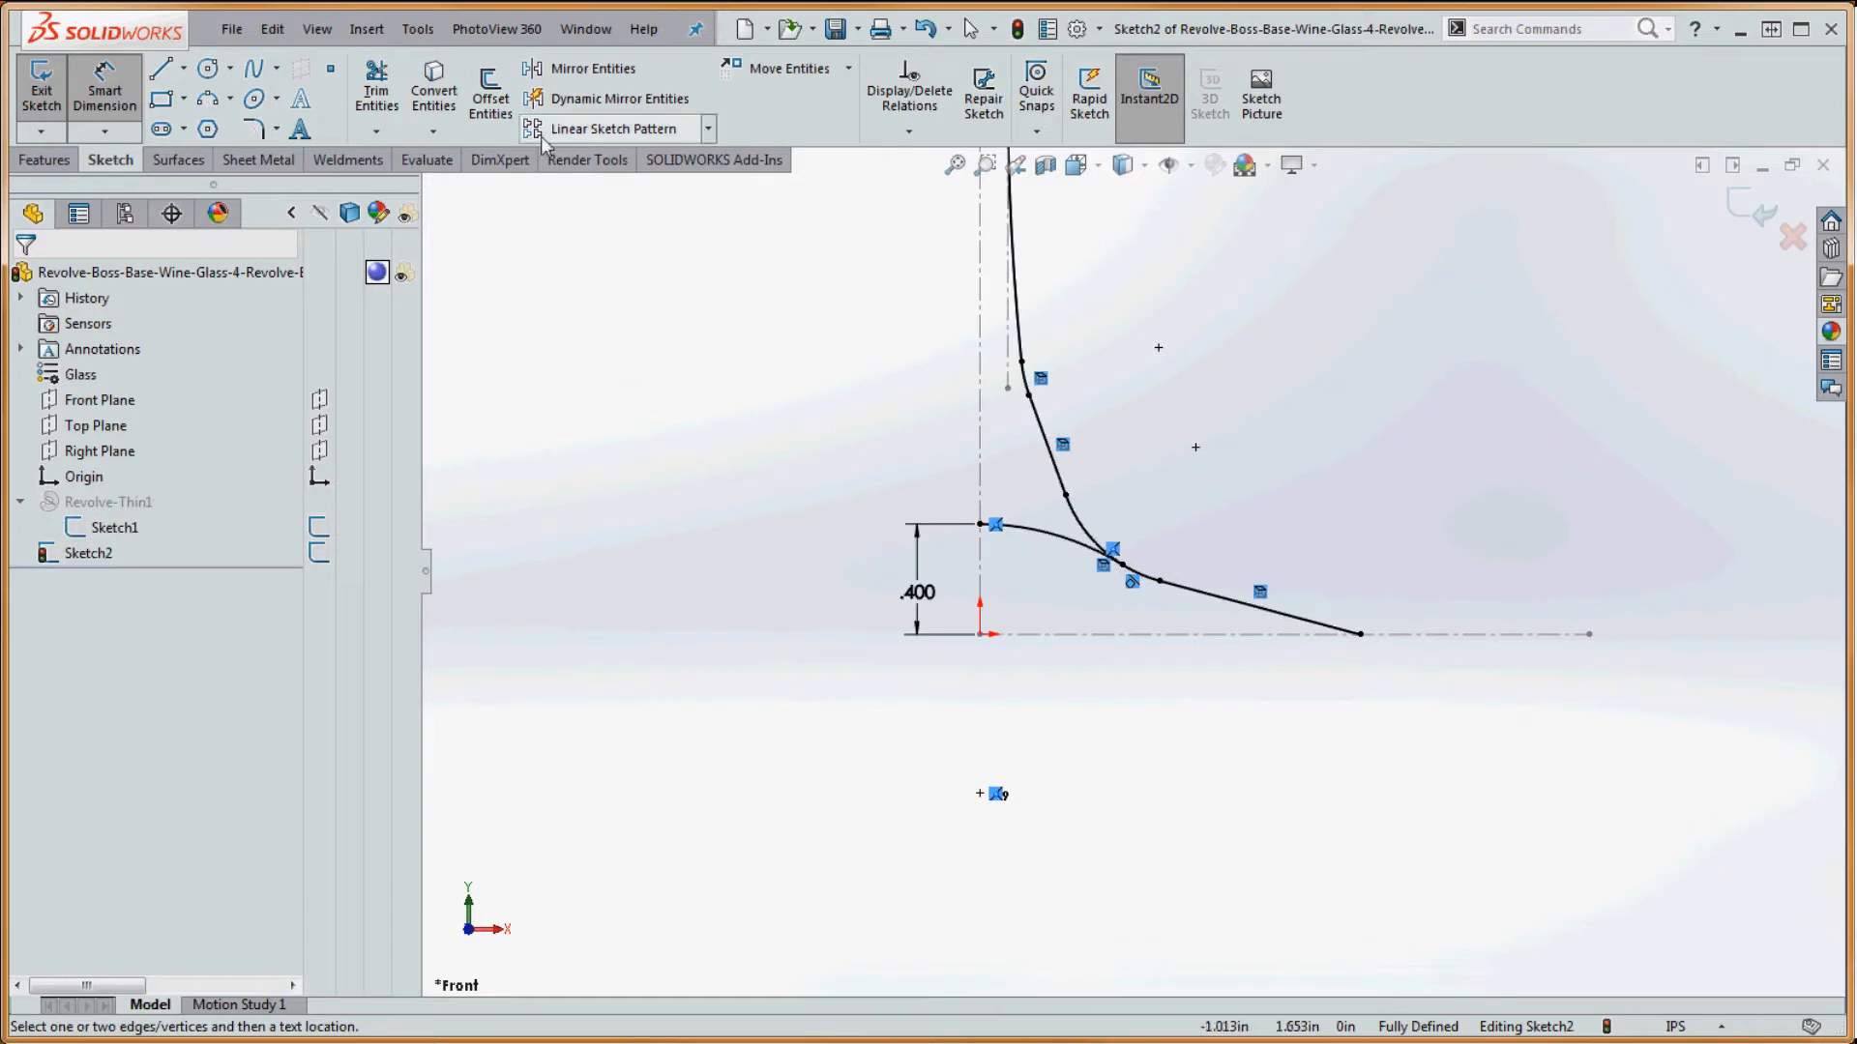
left_click(376, 91)
scroll(1103, 549, "down", 4)
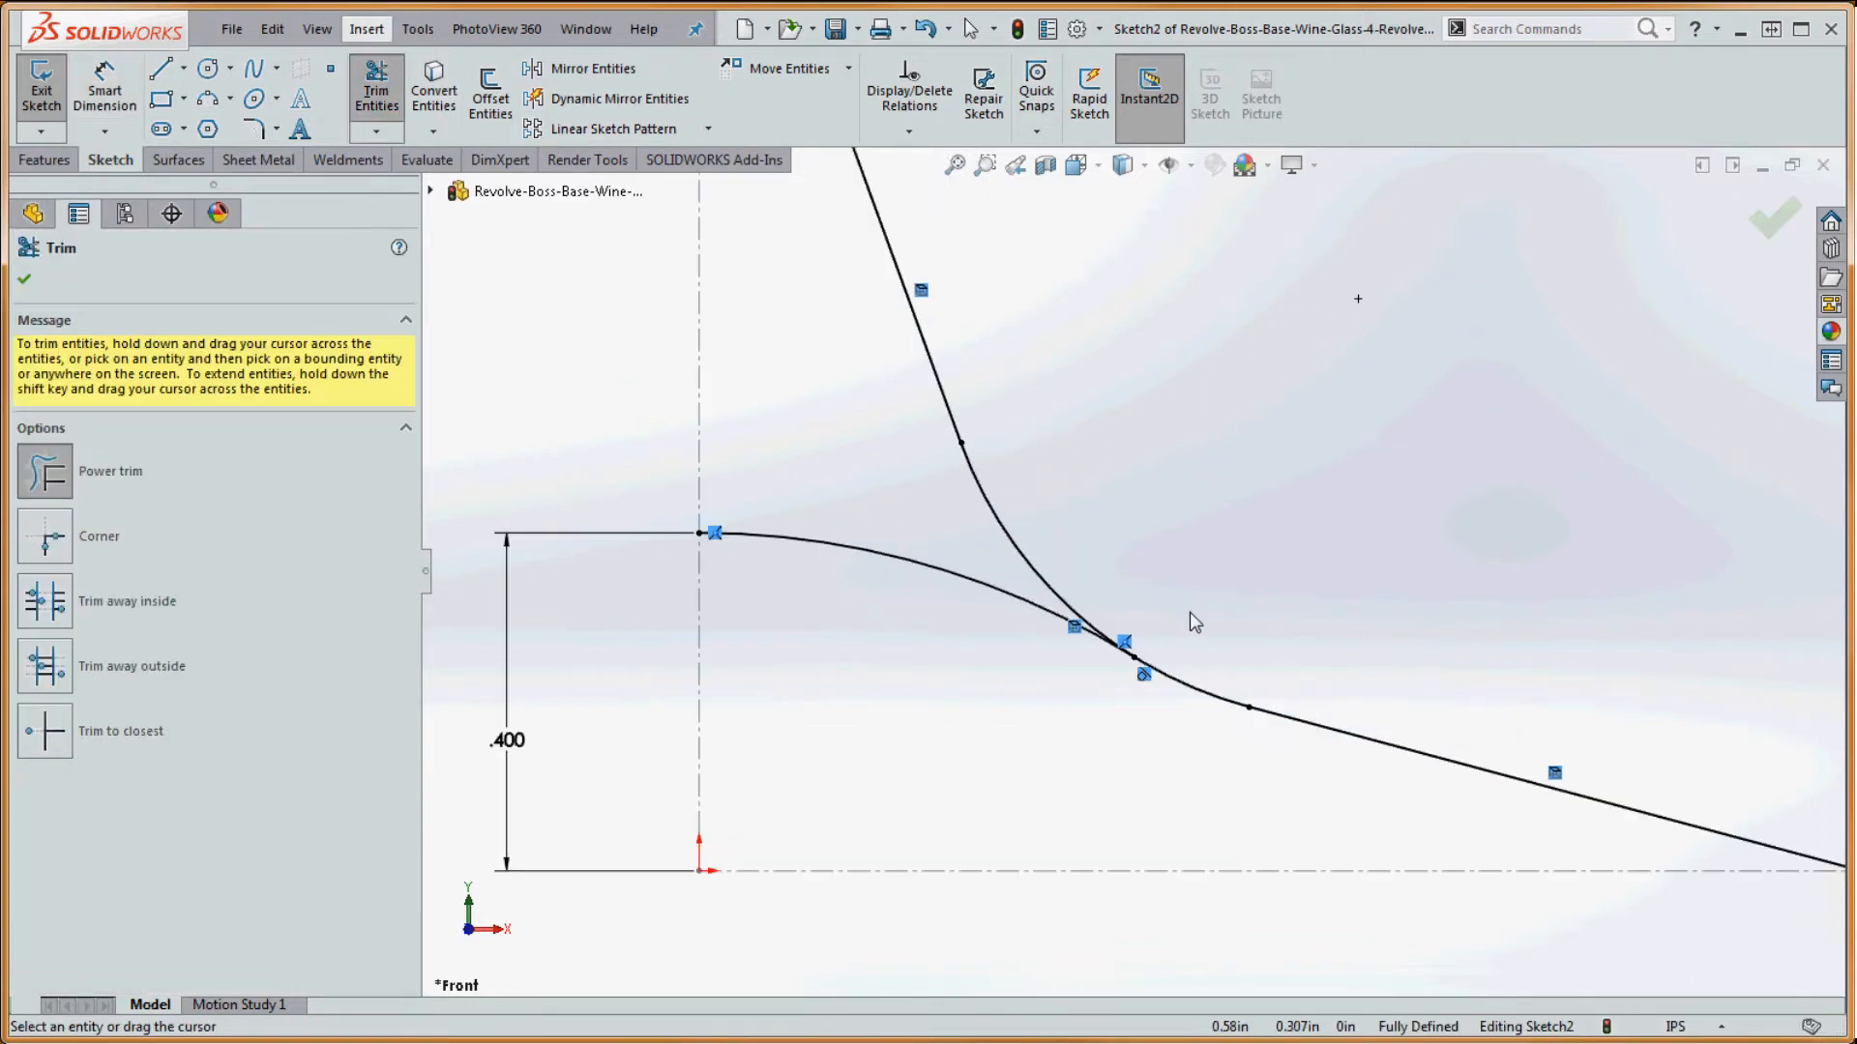
mouse_move(1193, 650)
left_mouse_down()
mouse_move(1189, 747)
mouse_move(1507, 578)
left_mouse_up()
scroll(1130, 575, "up", 4)
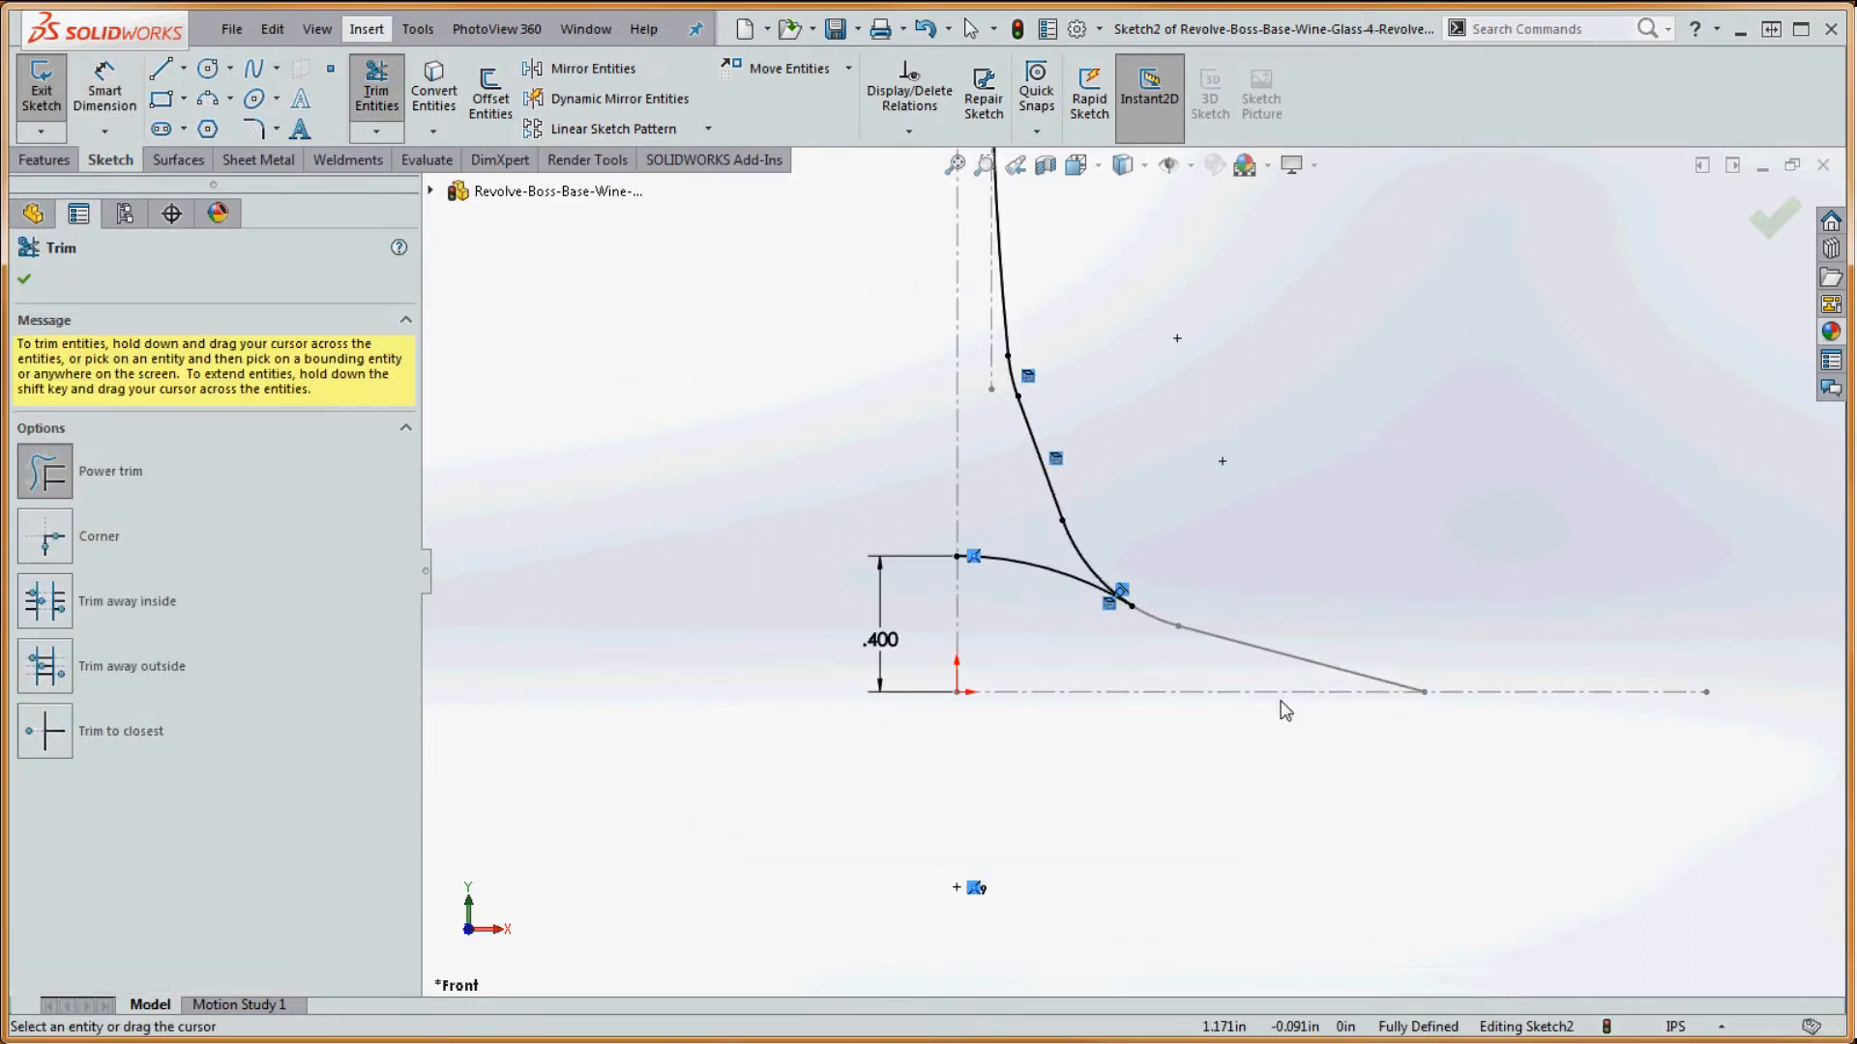
scroll(1224, 654, "up", 5)
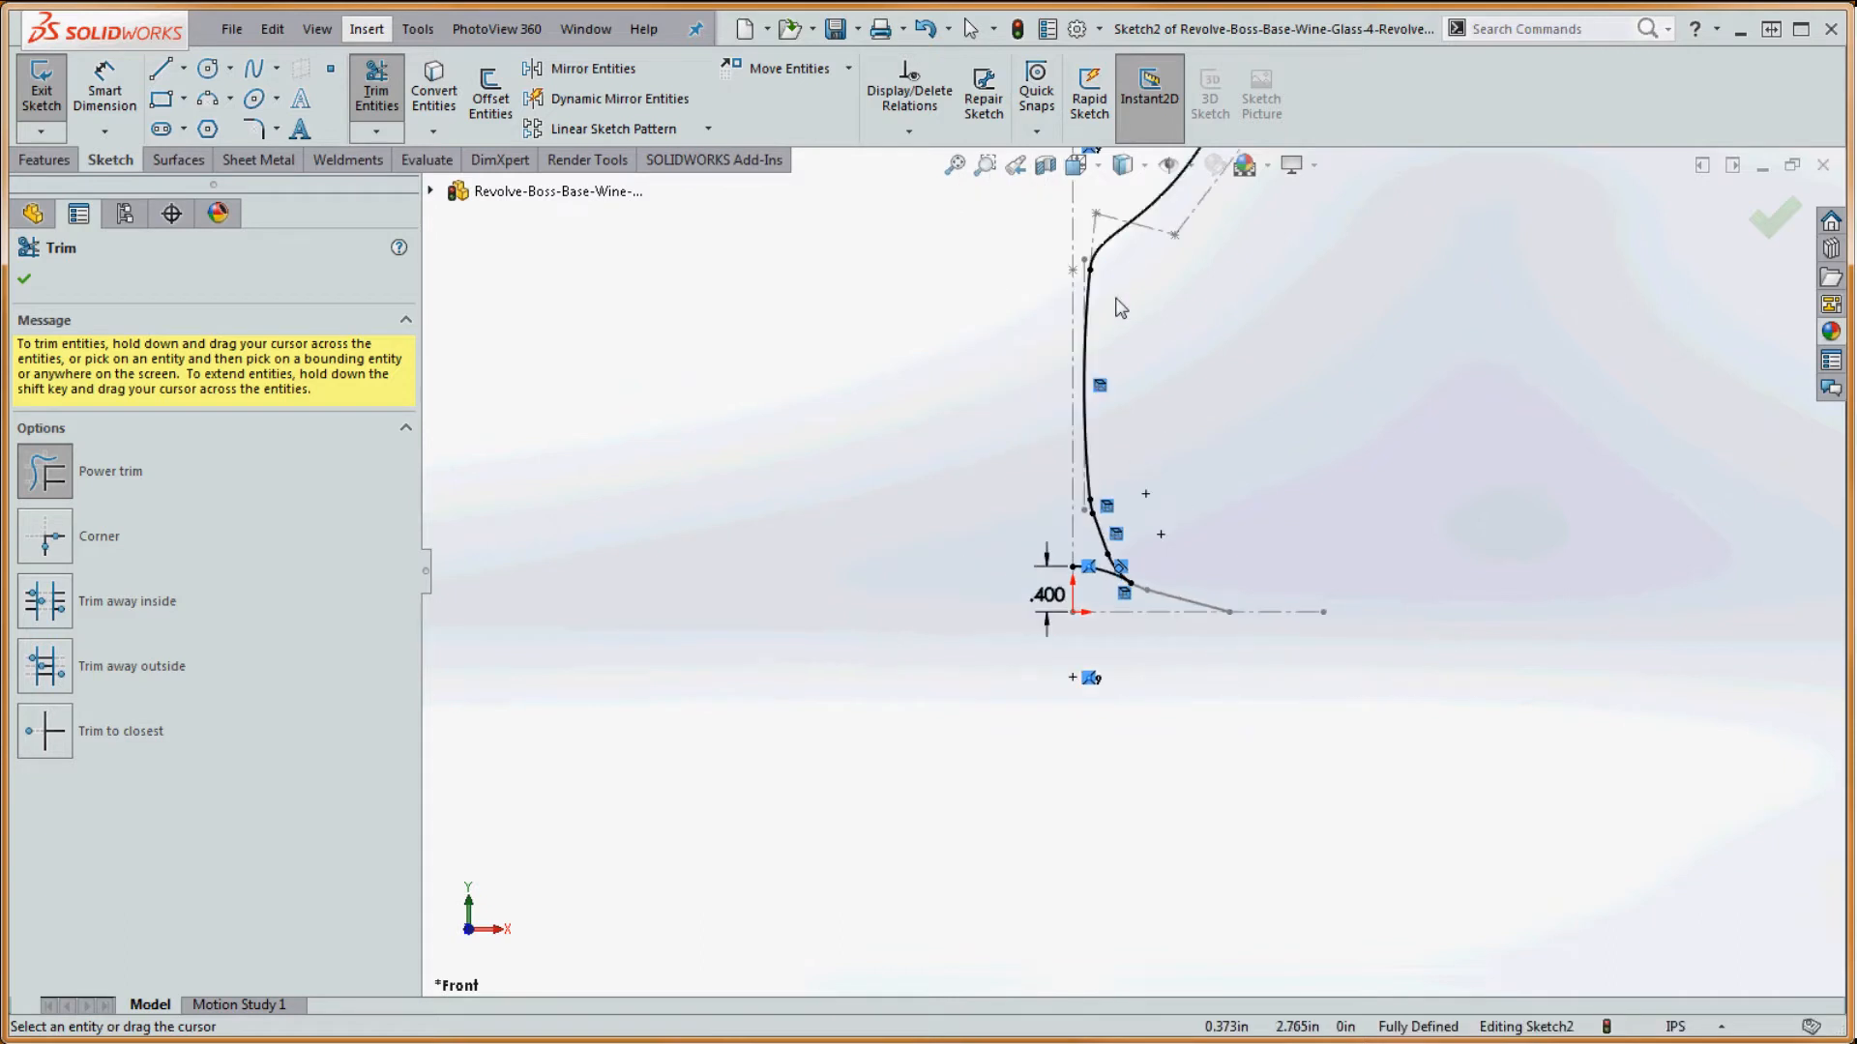
scroll(1096, 325, "down", 2)
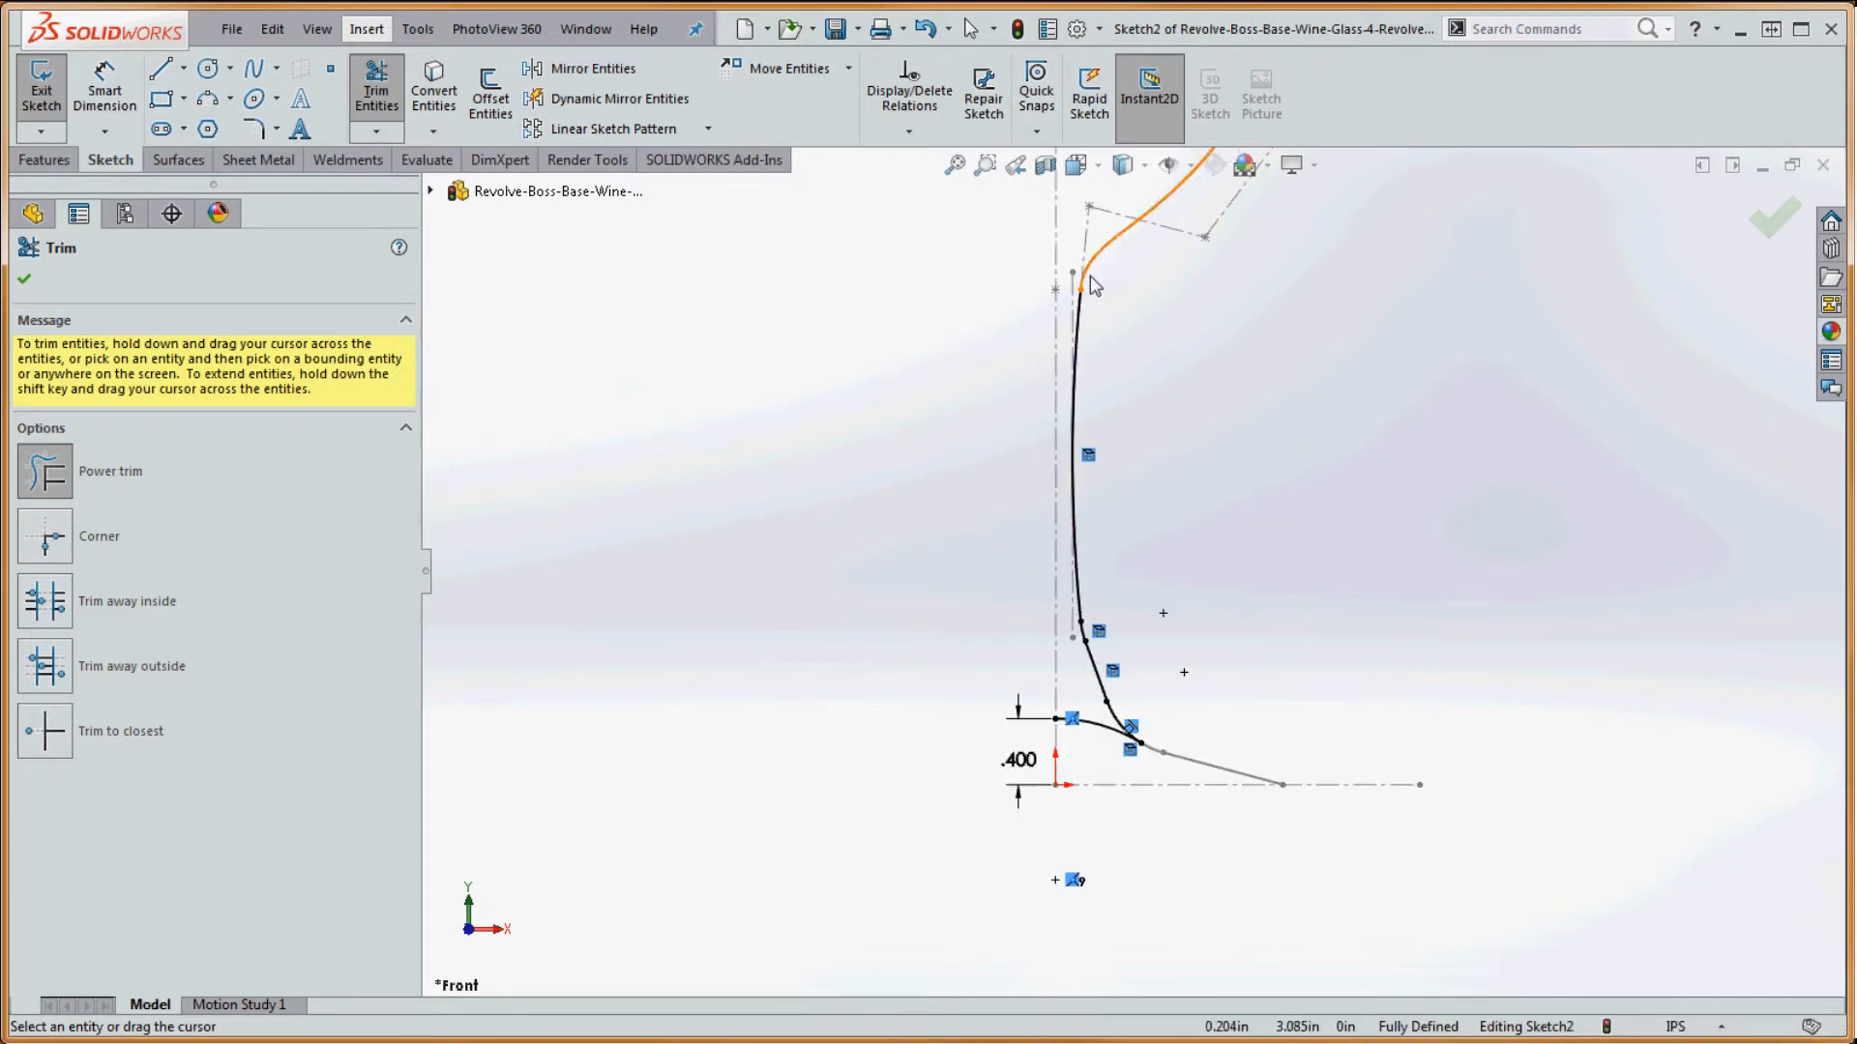
scroll(1083, 290, "down", 2)
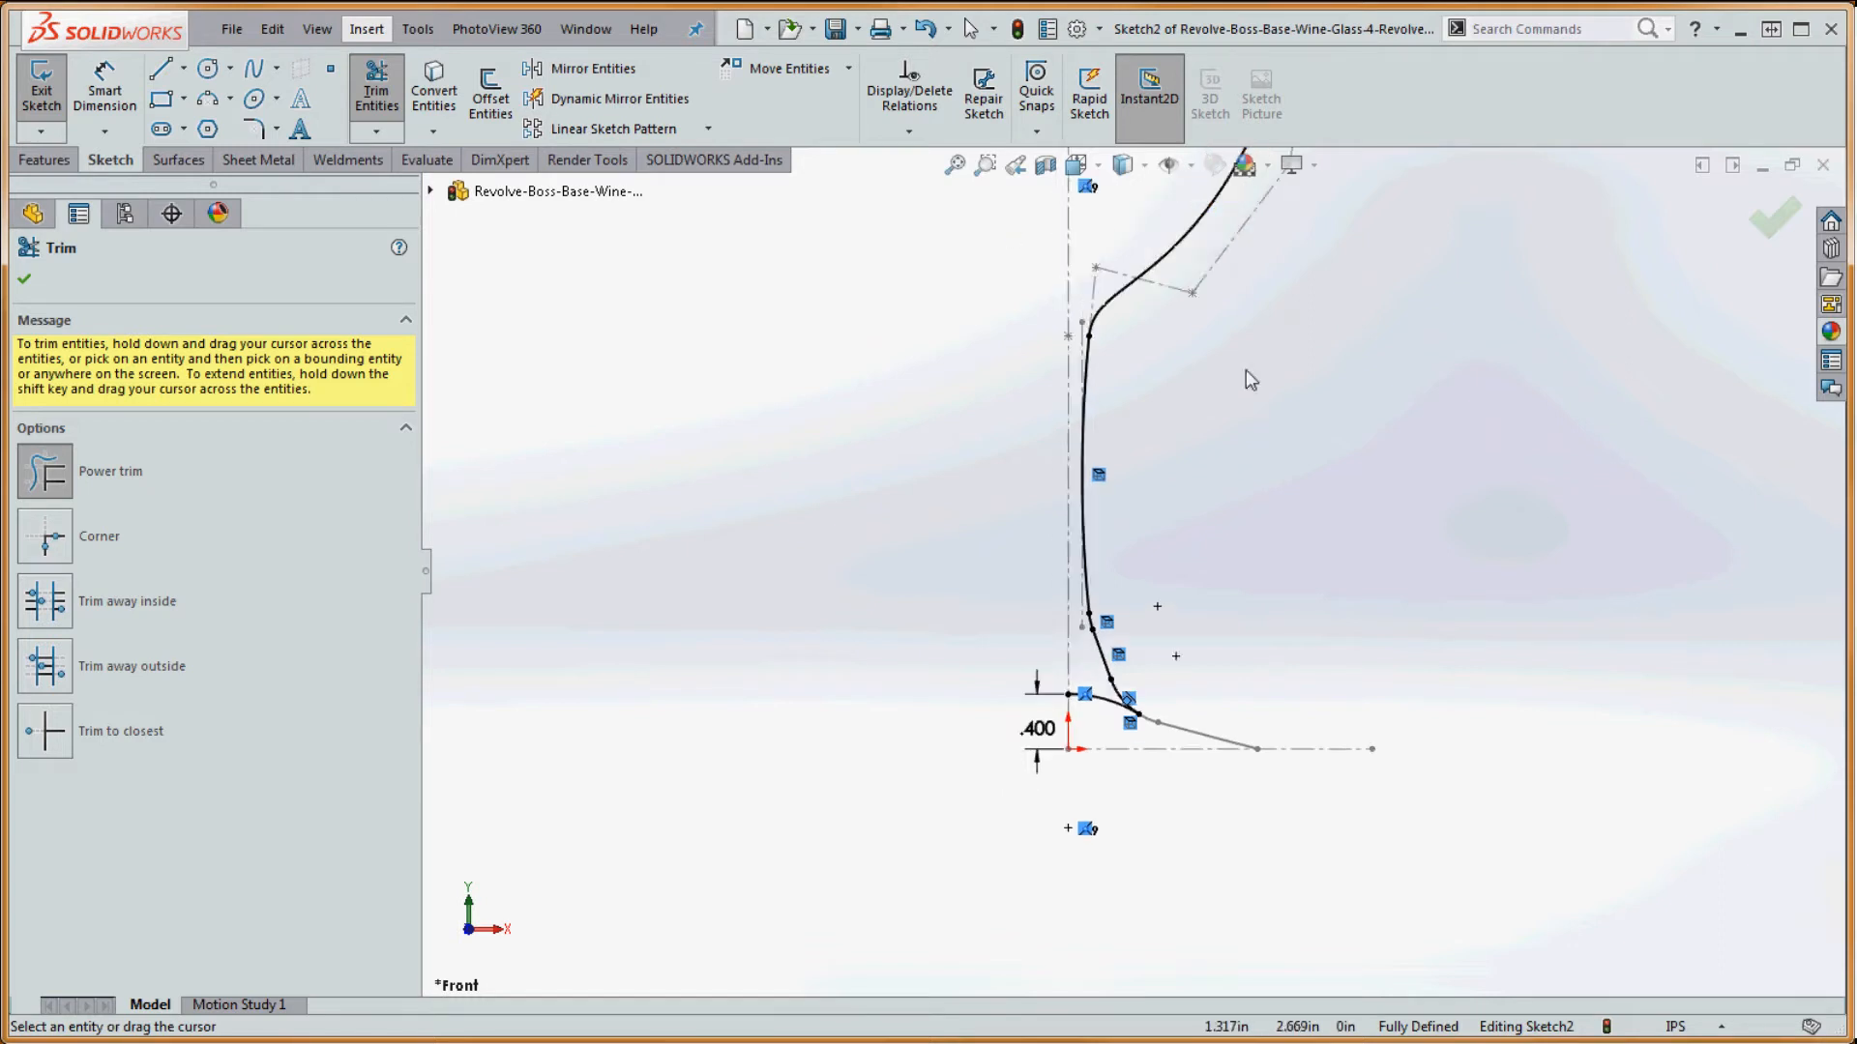
- Draw a three-point arc from the profile spline just above the stem's upper end to the vertical centerline
scroll(1076, 306, "down", 2)
left_click(207, 98)
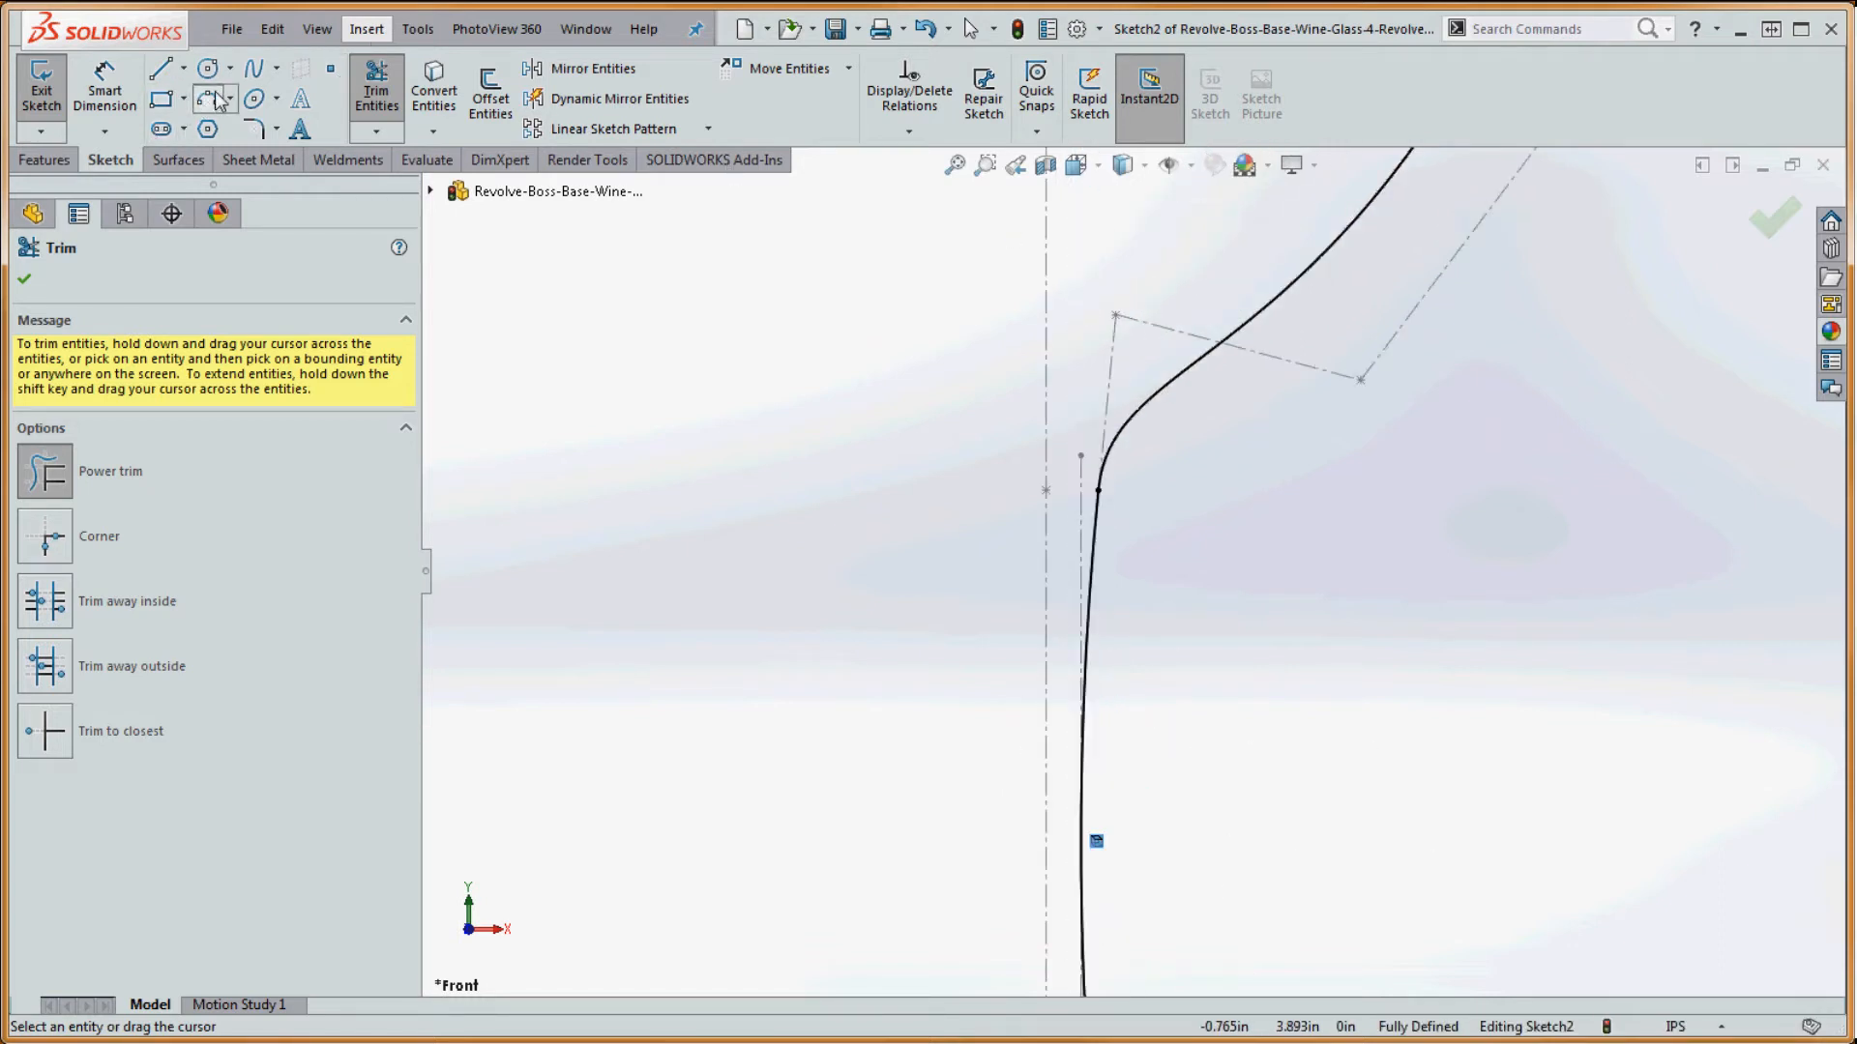
left_click(1170, 377)
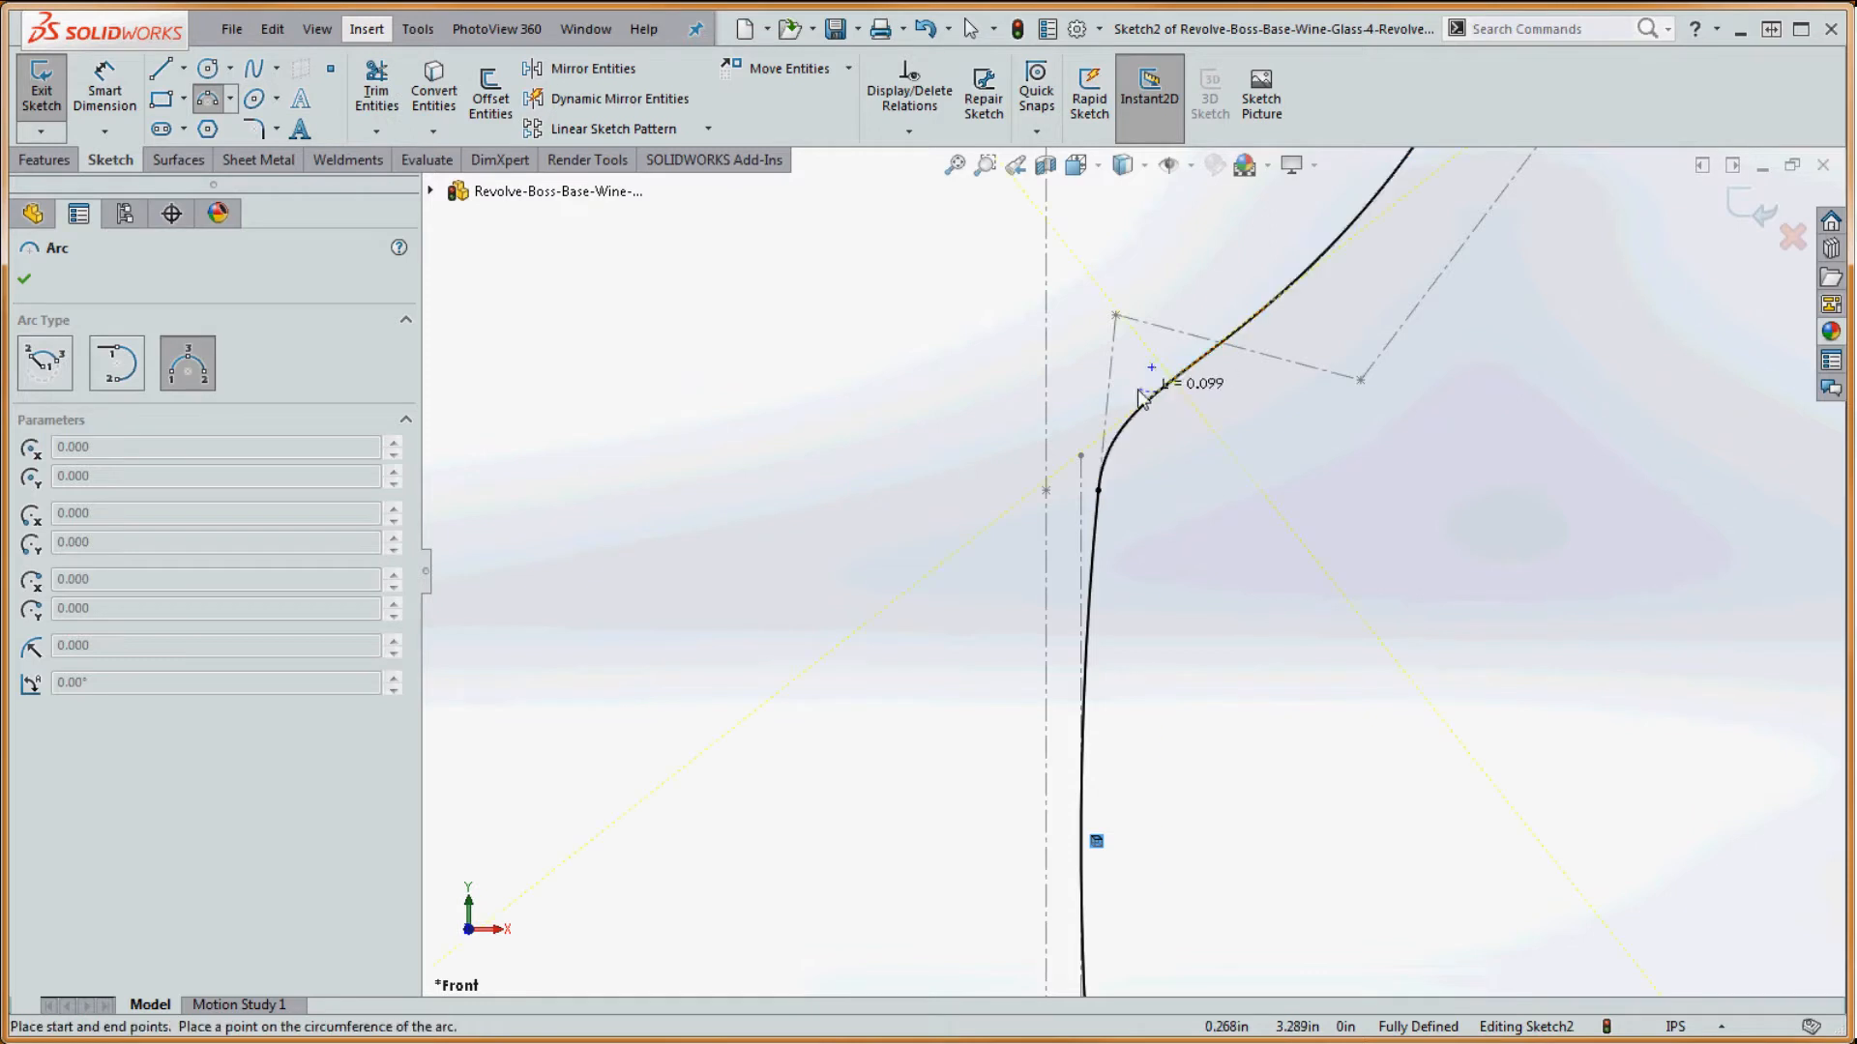
left_click(1046, 392)
left_click(1064, 398)
scroll(1209, 474, "up", 2)
key("Escape")
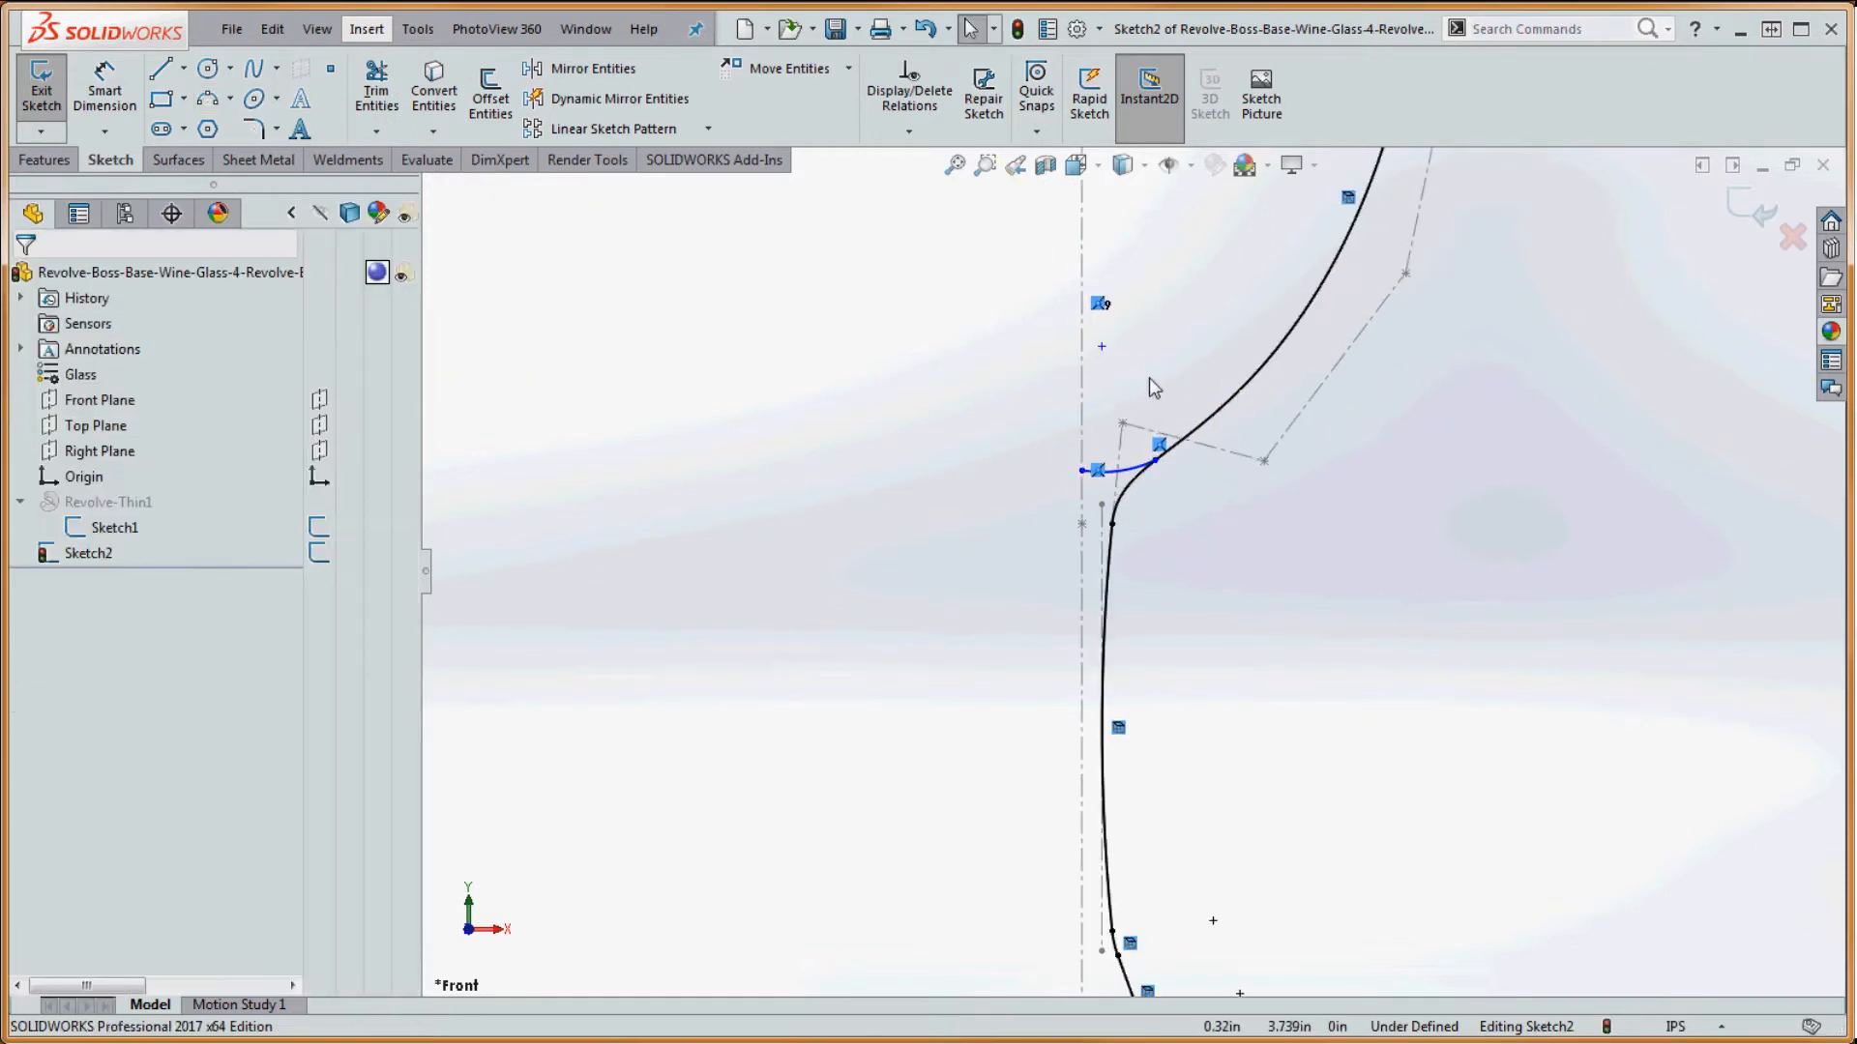
- Make the upper arc's center point coincident with the vertical centerline
scroll(1156, 425, "down", 2)
left_click(1062, 330)
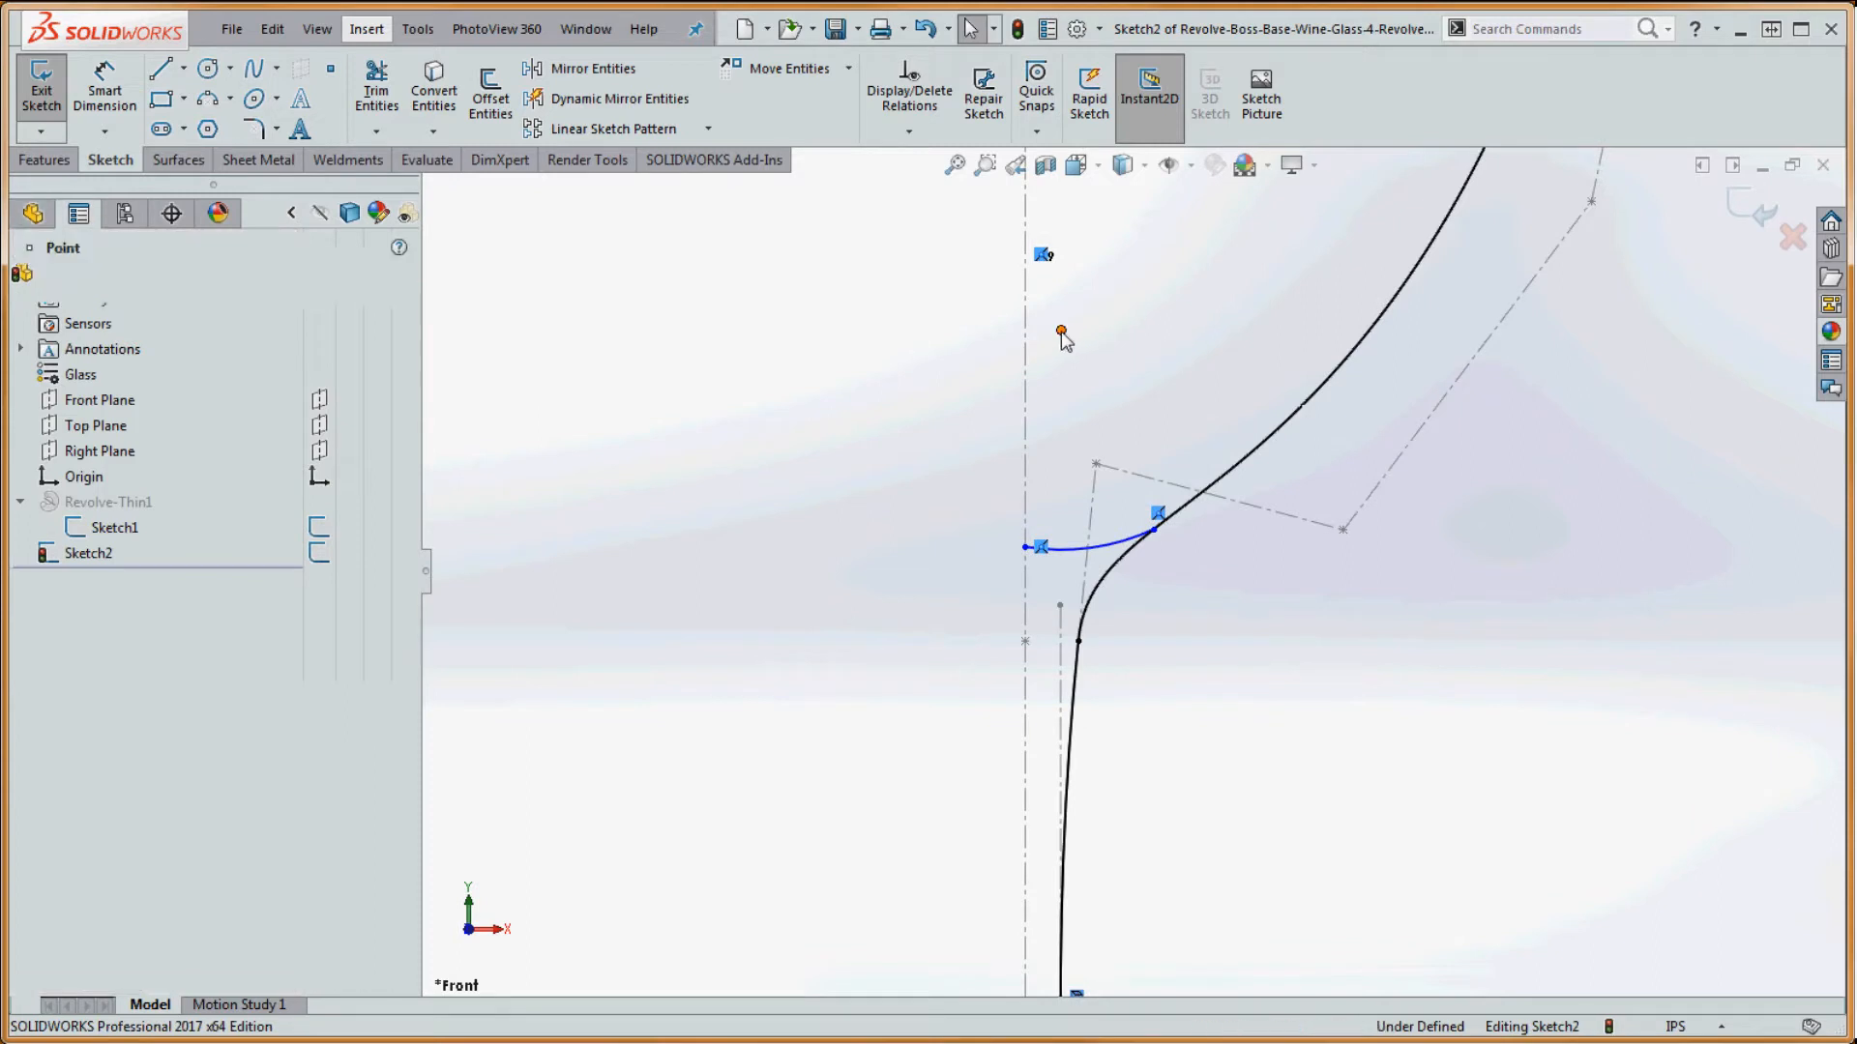
left_click(1026, 372, "ctrl")
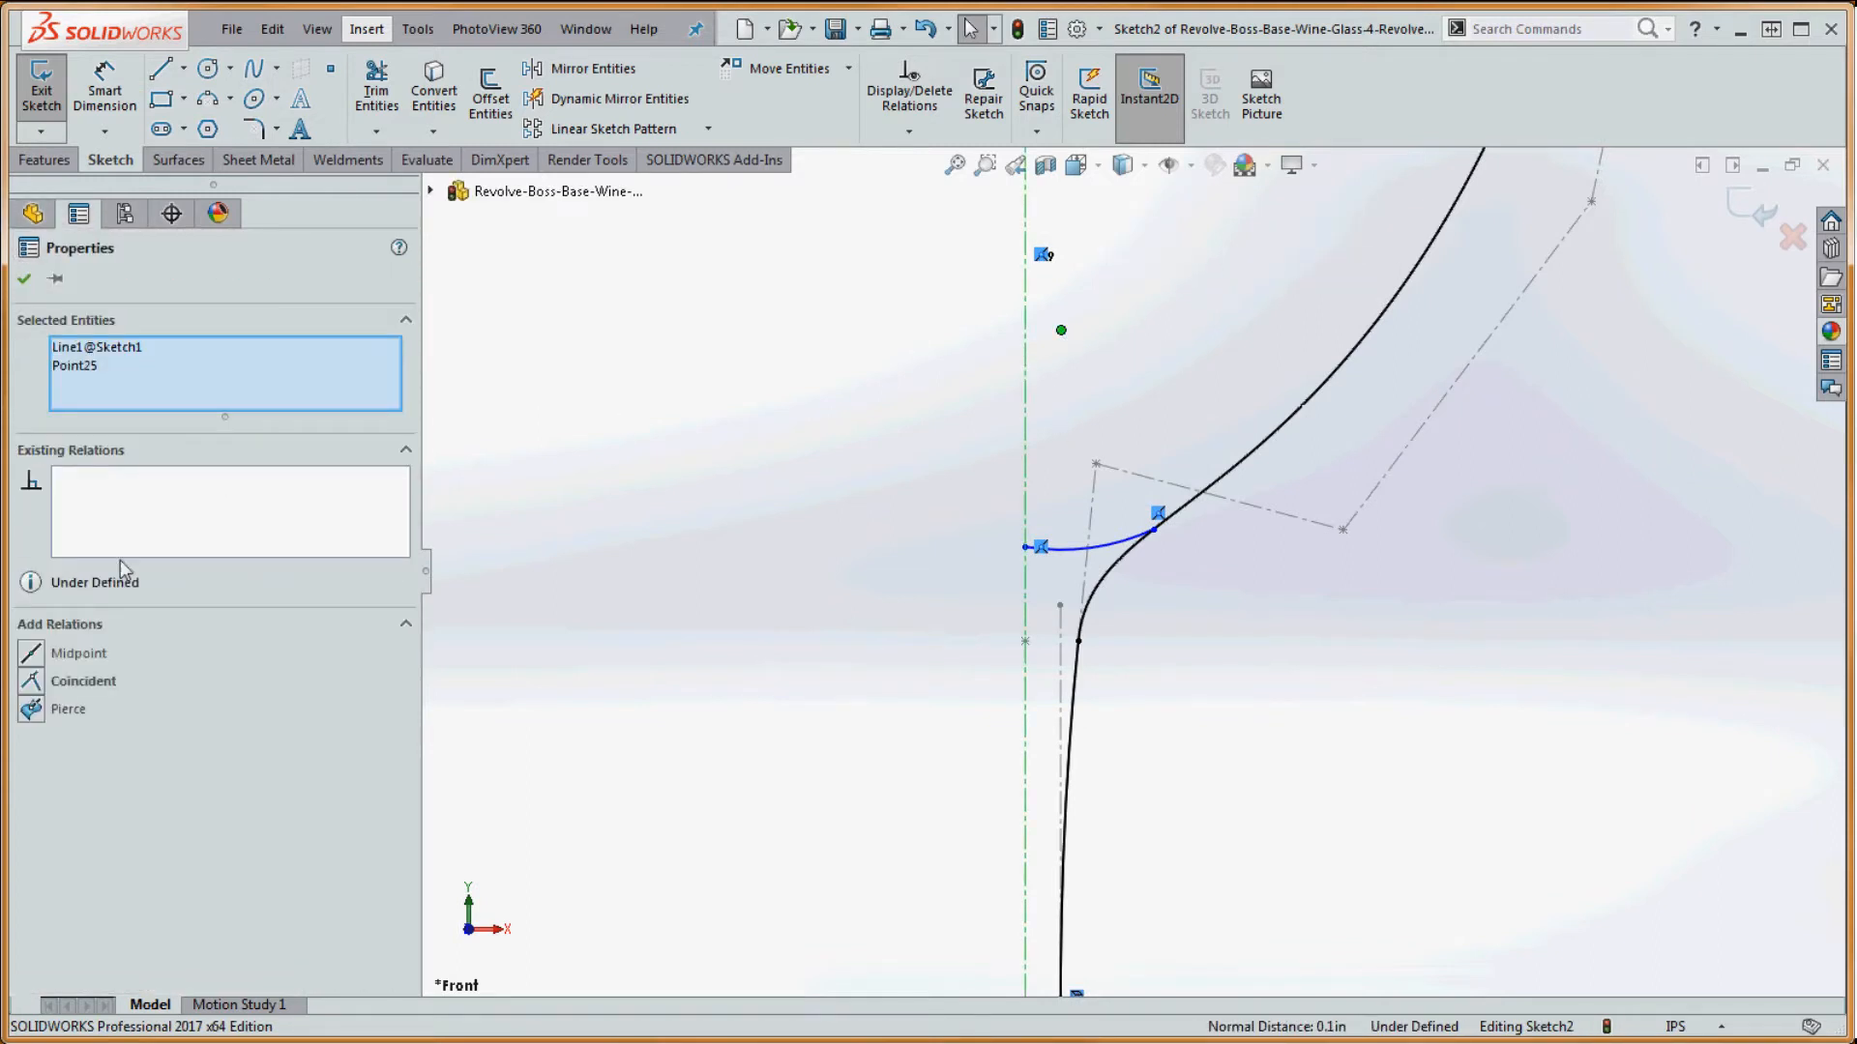
left_click(32, 683)
left_click(580, 491)
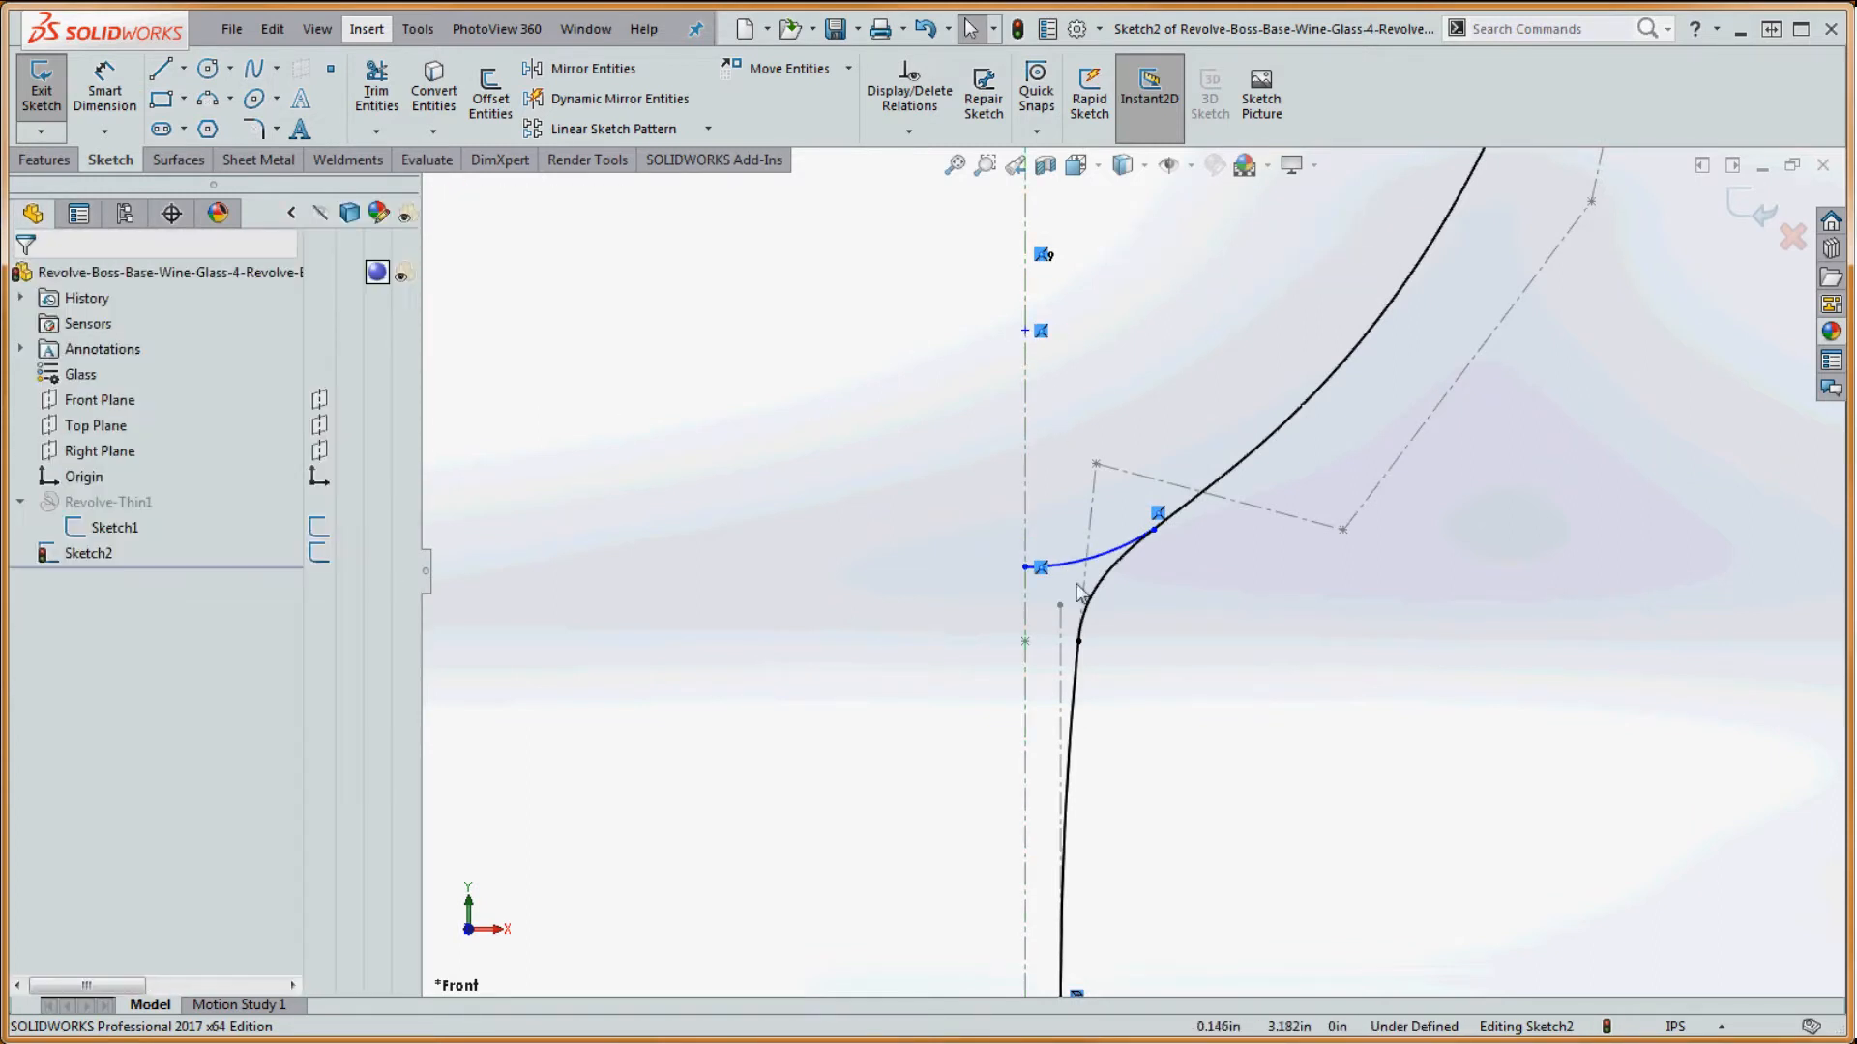
- Raise the upper arc's endpoint slightly along the centerline and make the arc tangent to the bowl profile spline
scroll(1102, 580, "down", 2)
mouse_move(934, 558)
left_mouse_down()
mouse_move(936, 503)
mouse_move(933, 540)
left_mouse_up()
left_click(1293, 644)
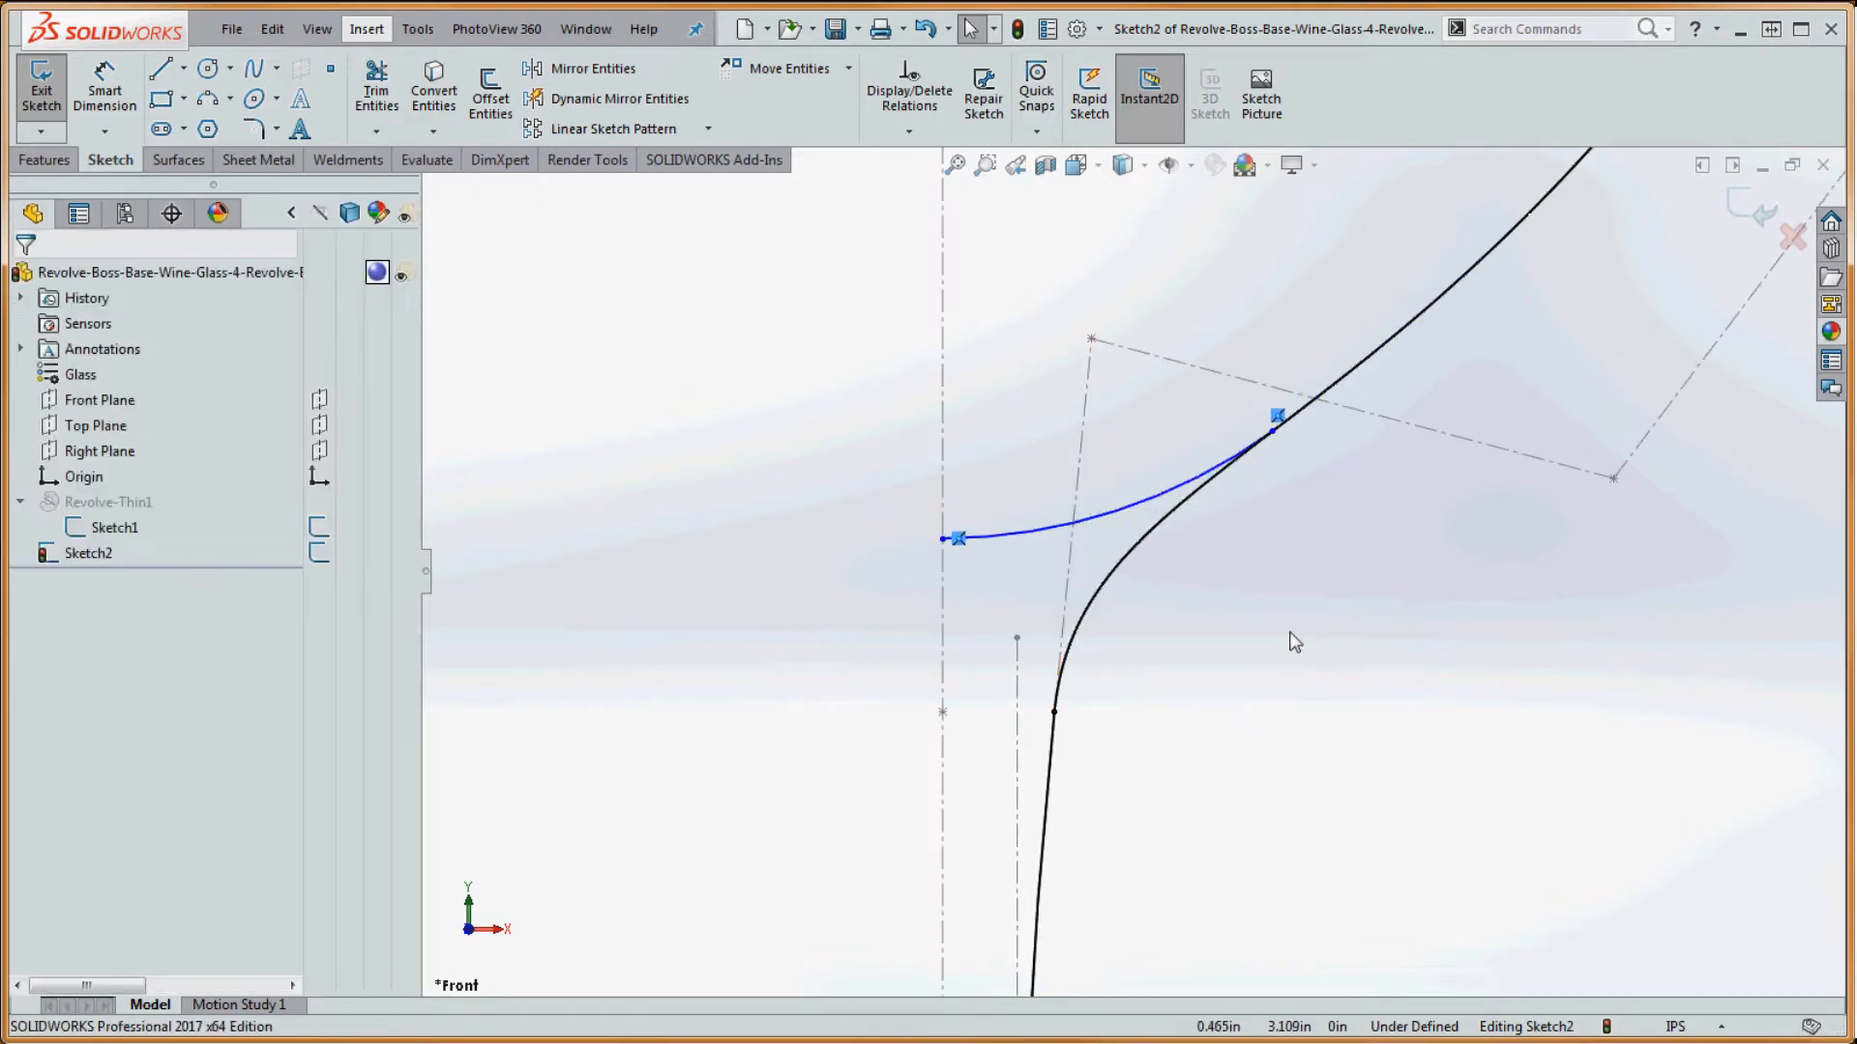
left_click(1172, 487)
left_click(1178, 508, "ctrl")
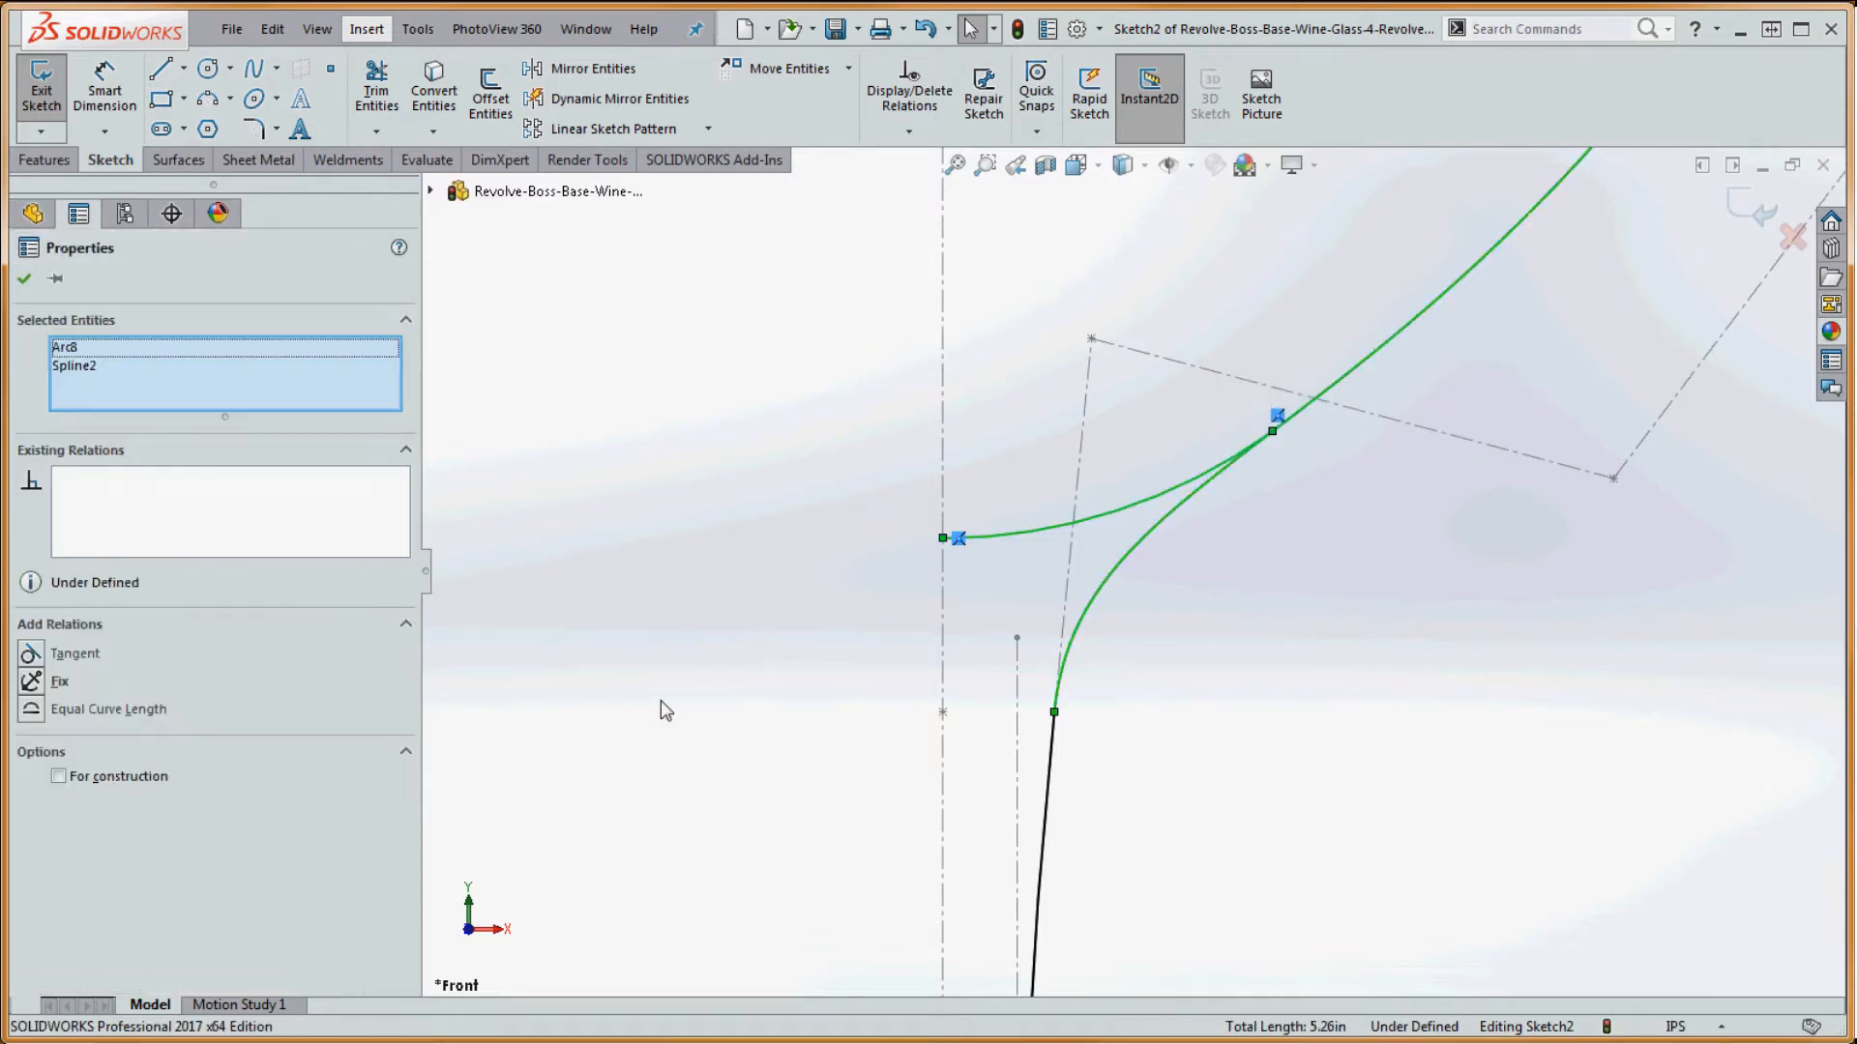
left_click(32, 655)
left_click(568, 449)
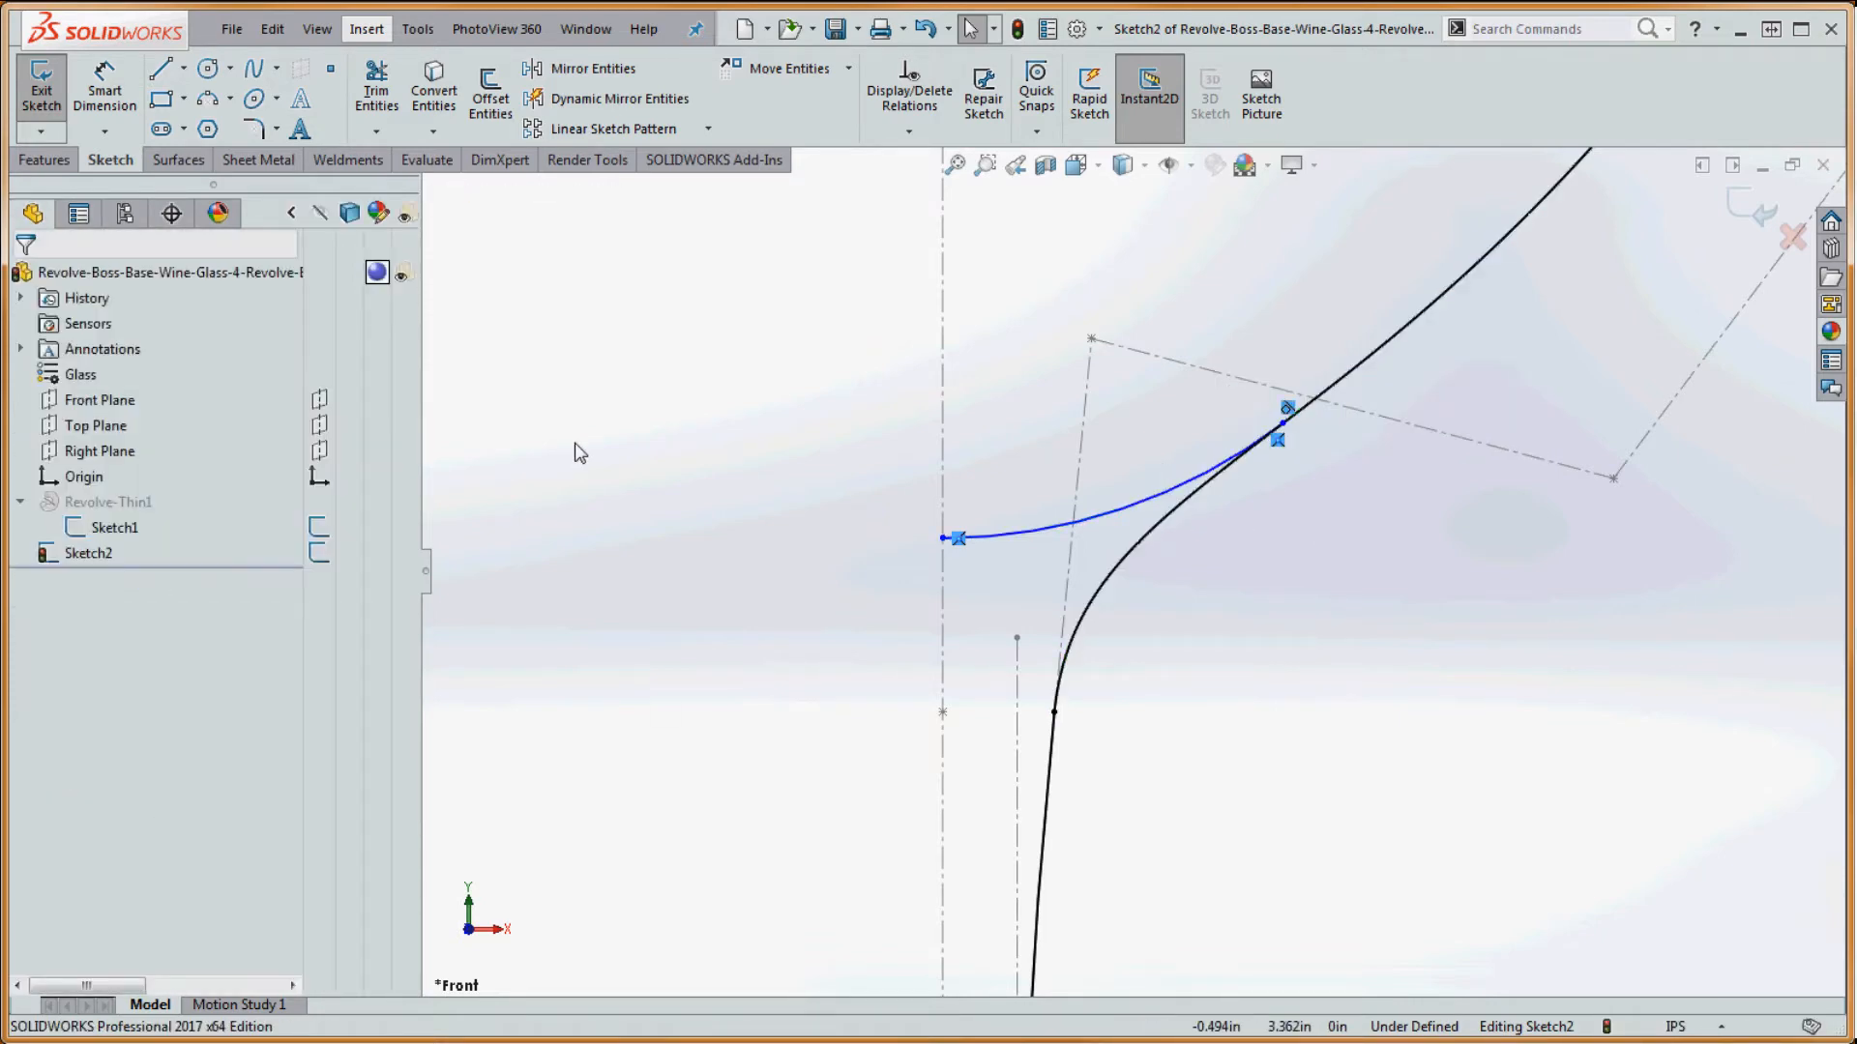
- Dimension the horizontal distance from the upper arc's tangent endpoint to the vertical centerline as 0.45 in
left_click(106, 87)
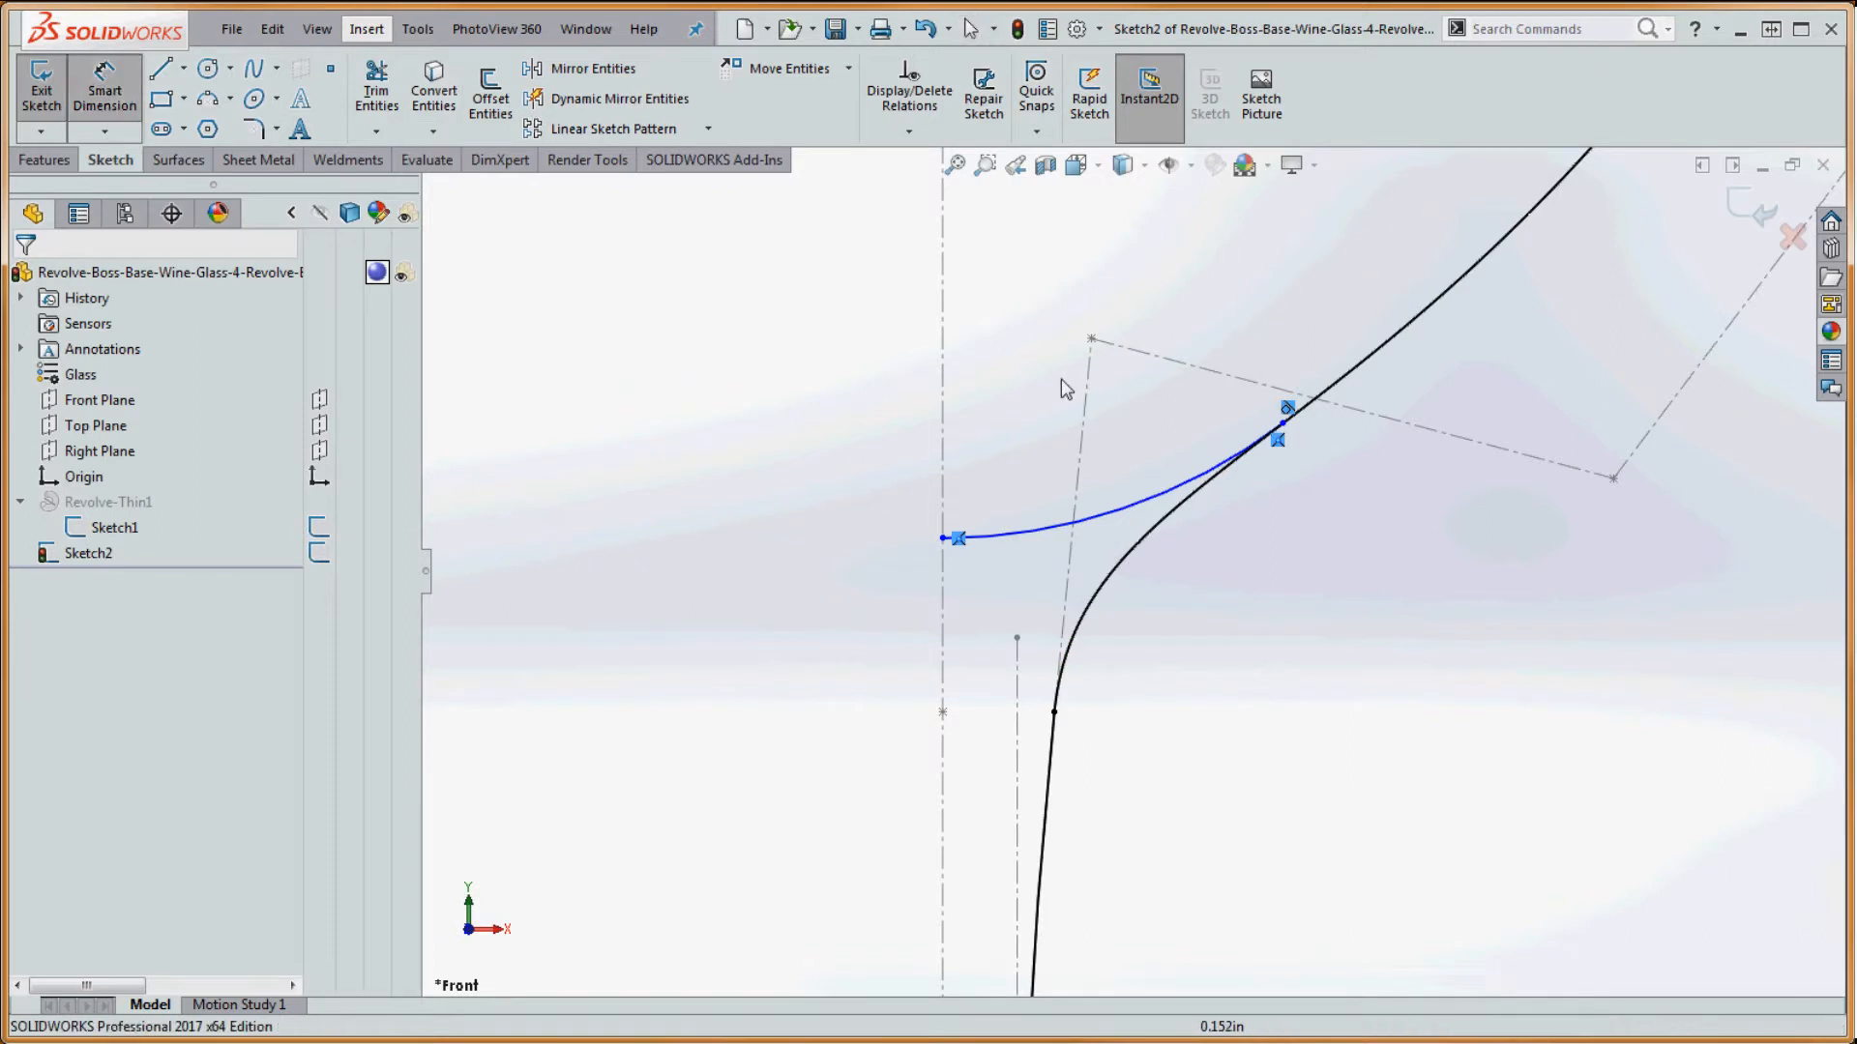
left_click(1283, 426)
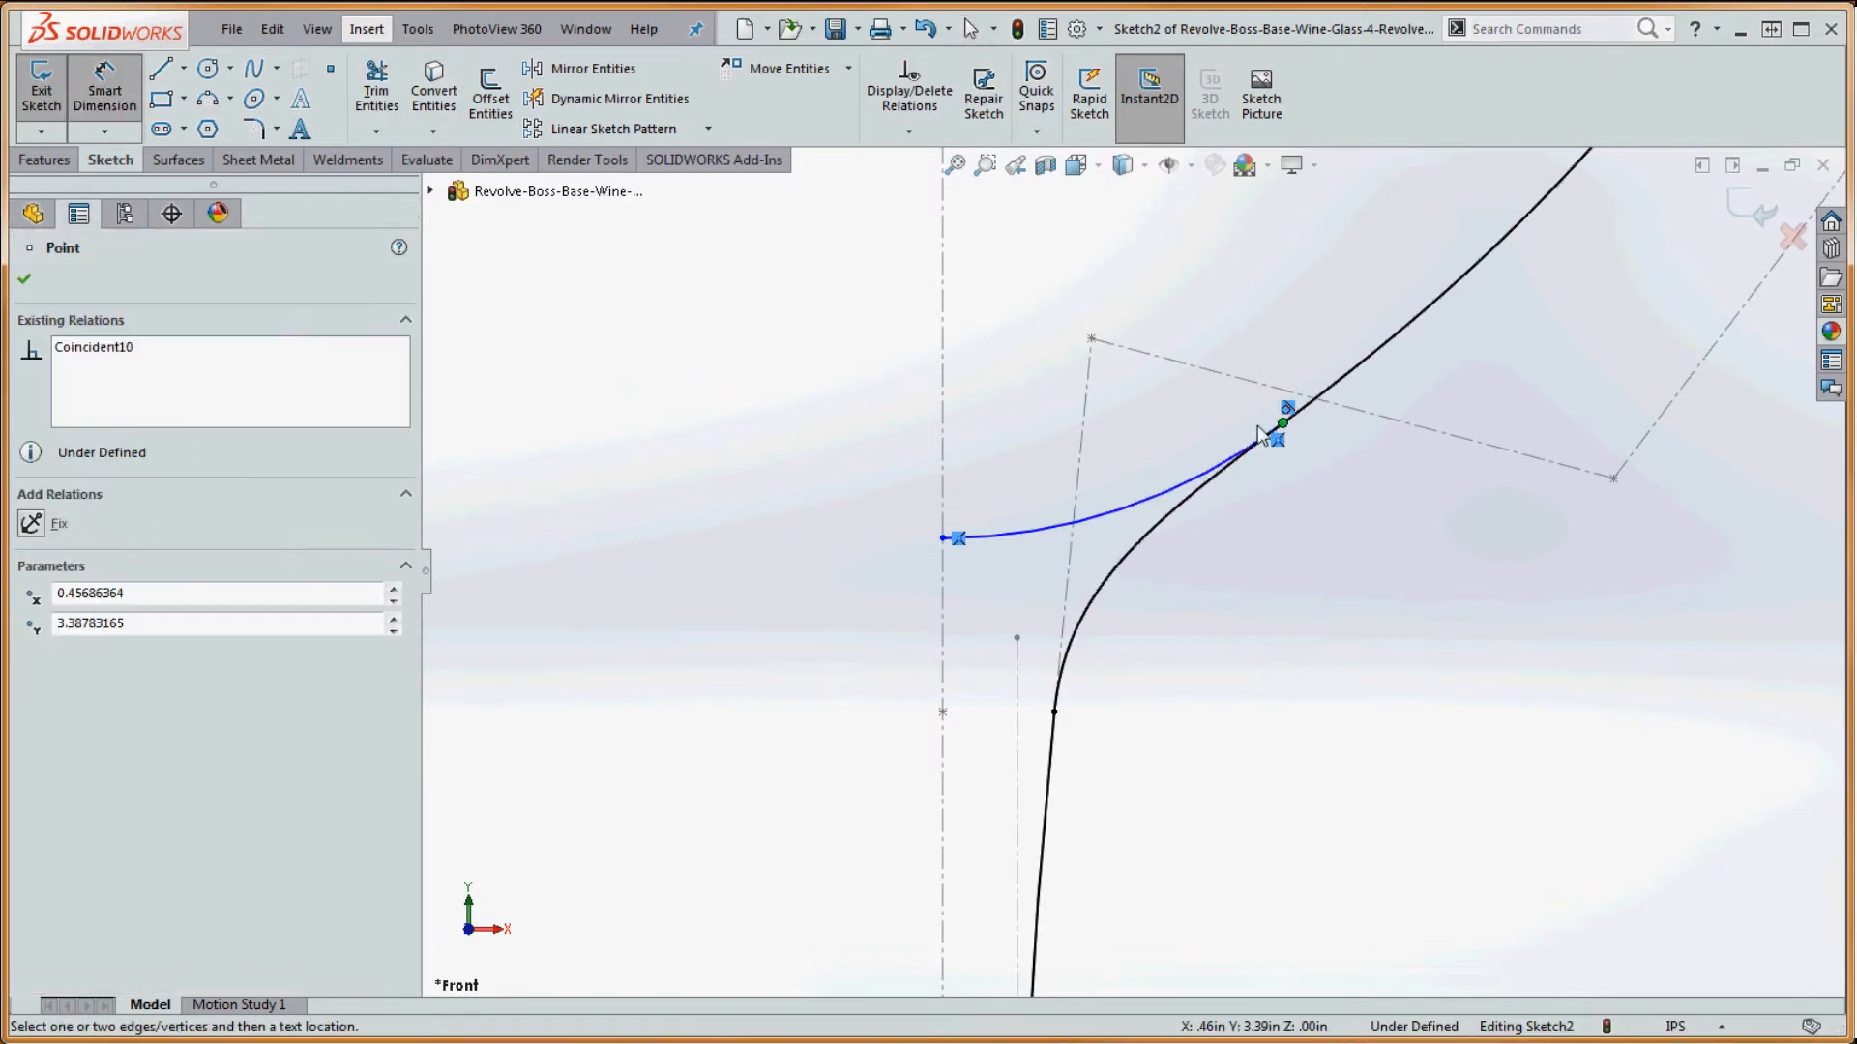
left_click(944, 452)
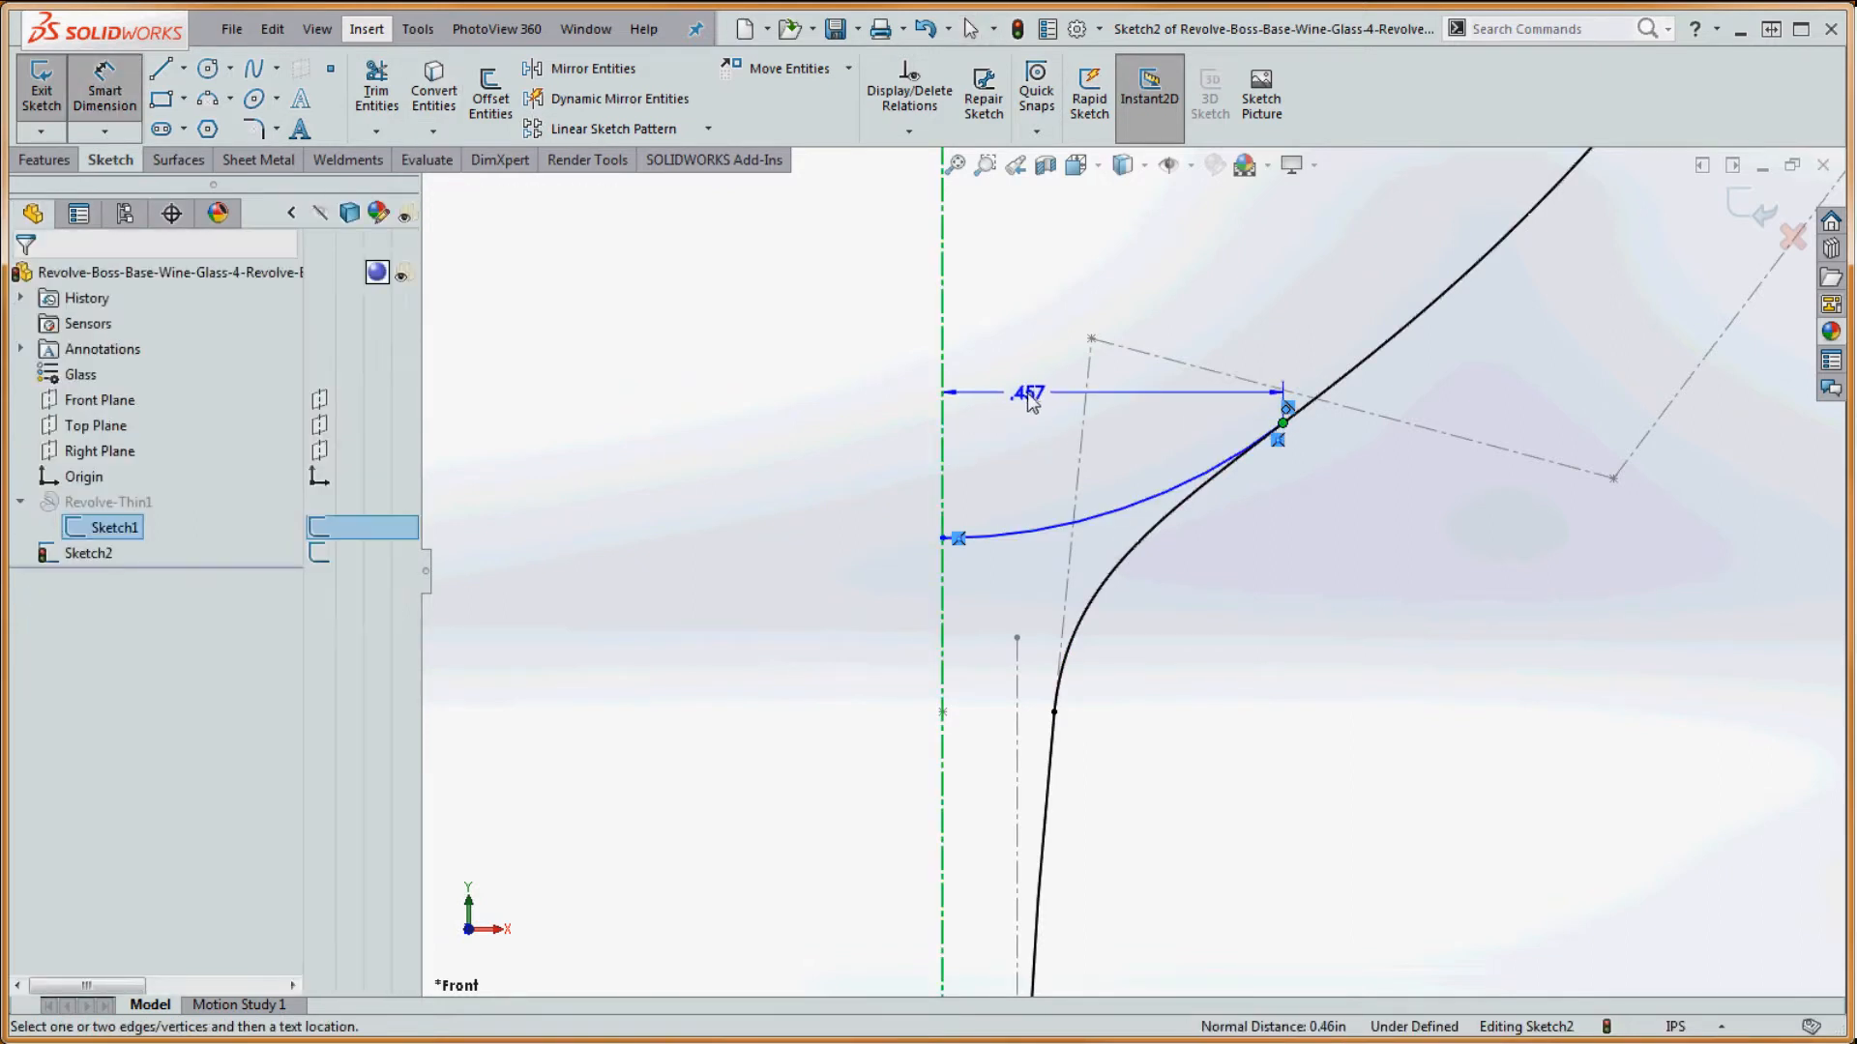
left_click(1033, 396)
type(".45")
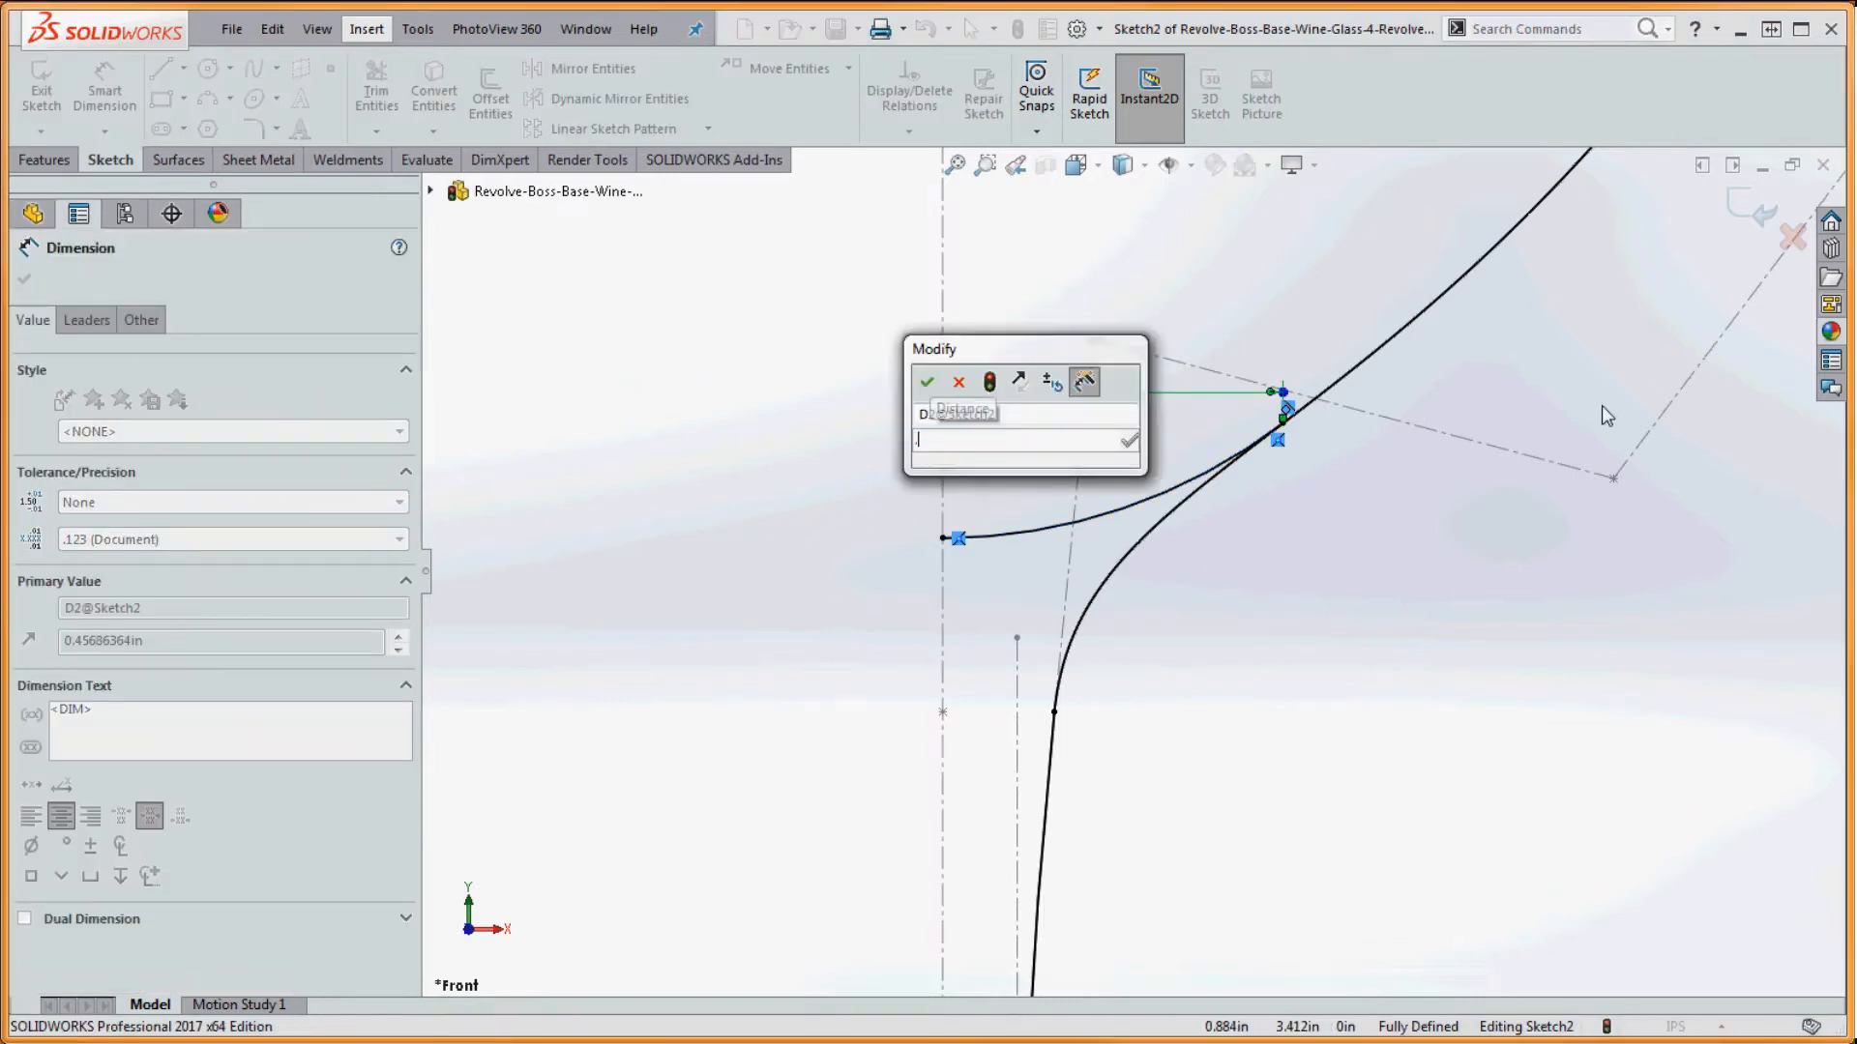
key("Return")
- Trim away the converted bowl spline above the point where the upper arc meets the profile
scroll(1566, 724, "up", 3)
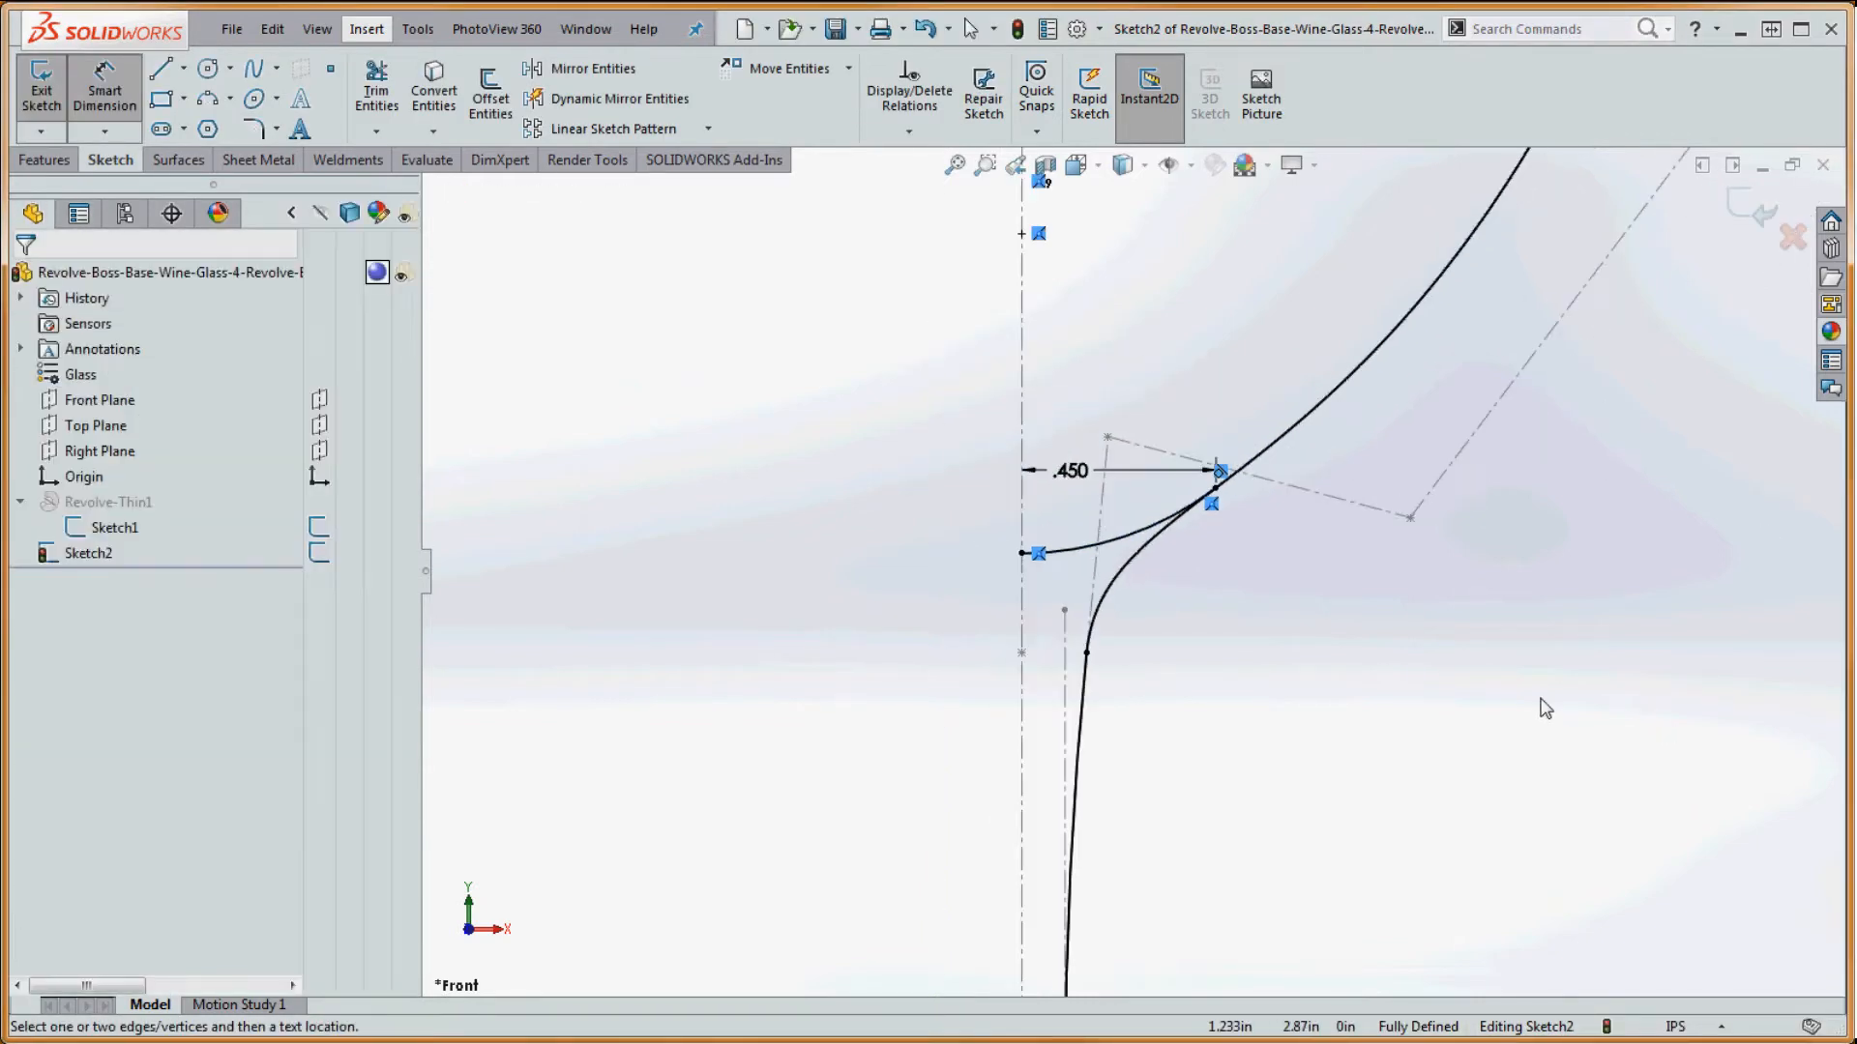
scroll(1266, 643, "up", 1)
scroll(1266, 643, "up", 2)
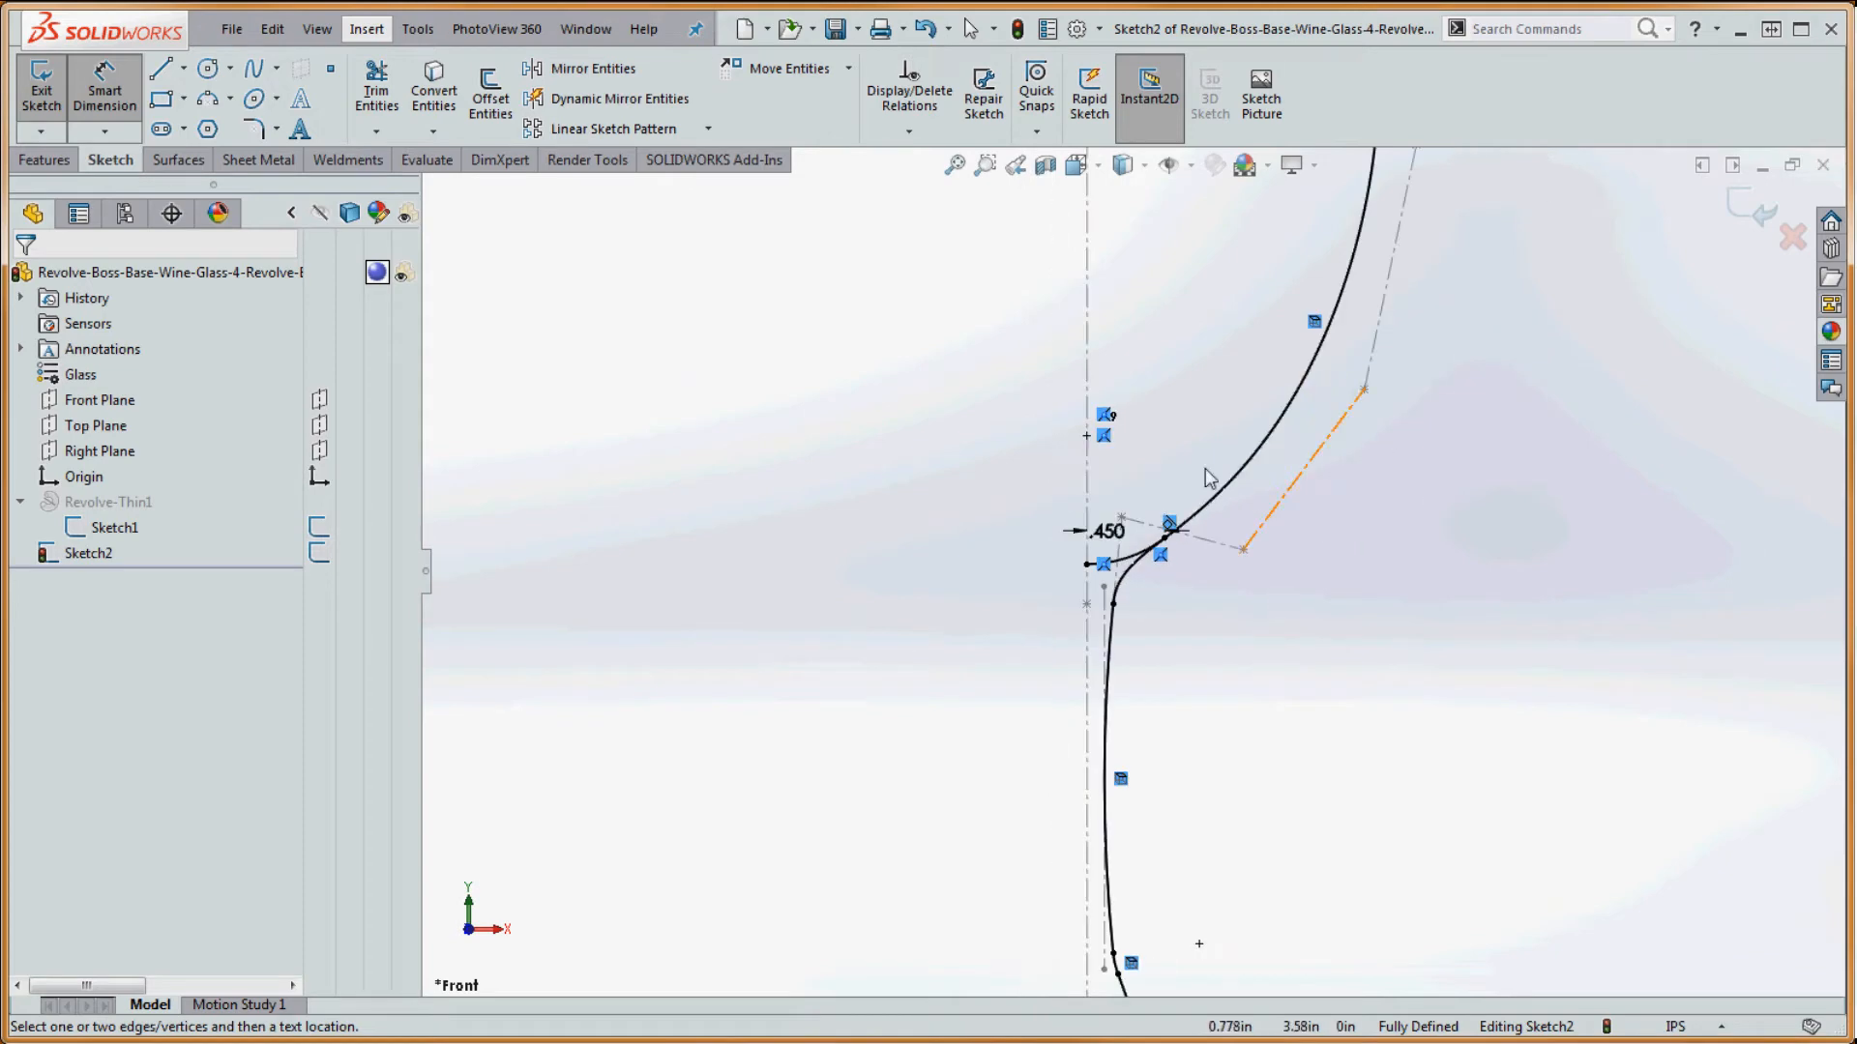
scroll(1205, 468, "up", 2)
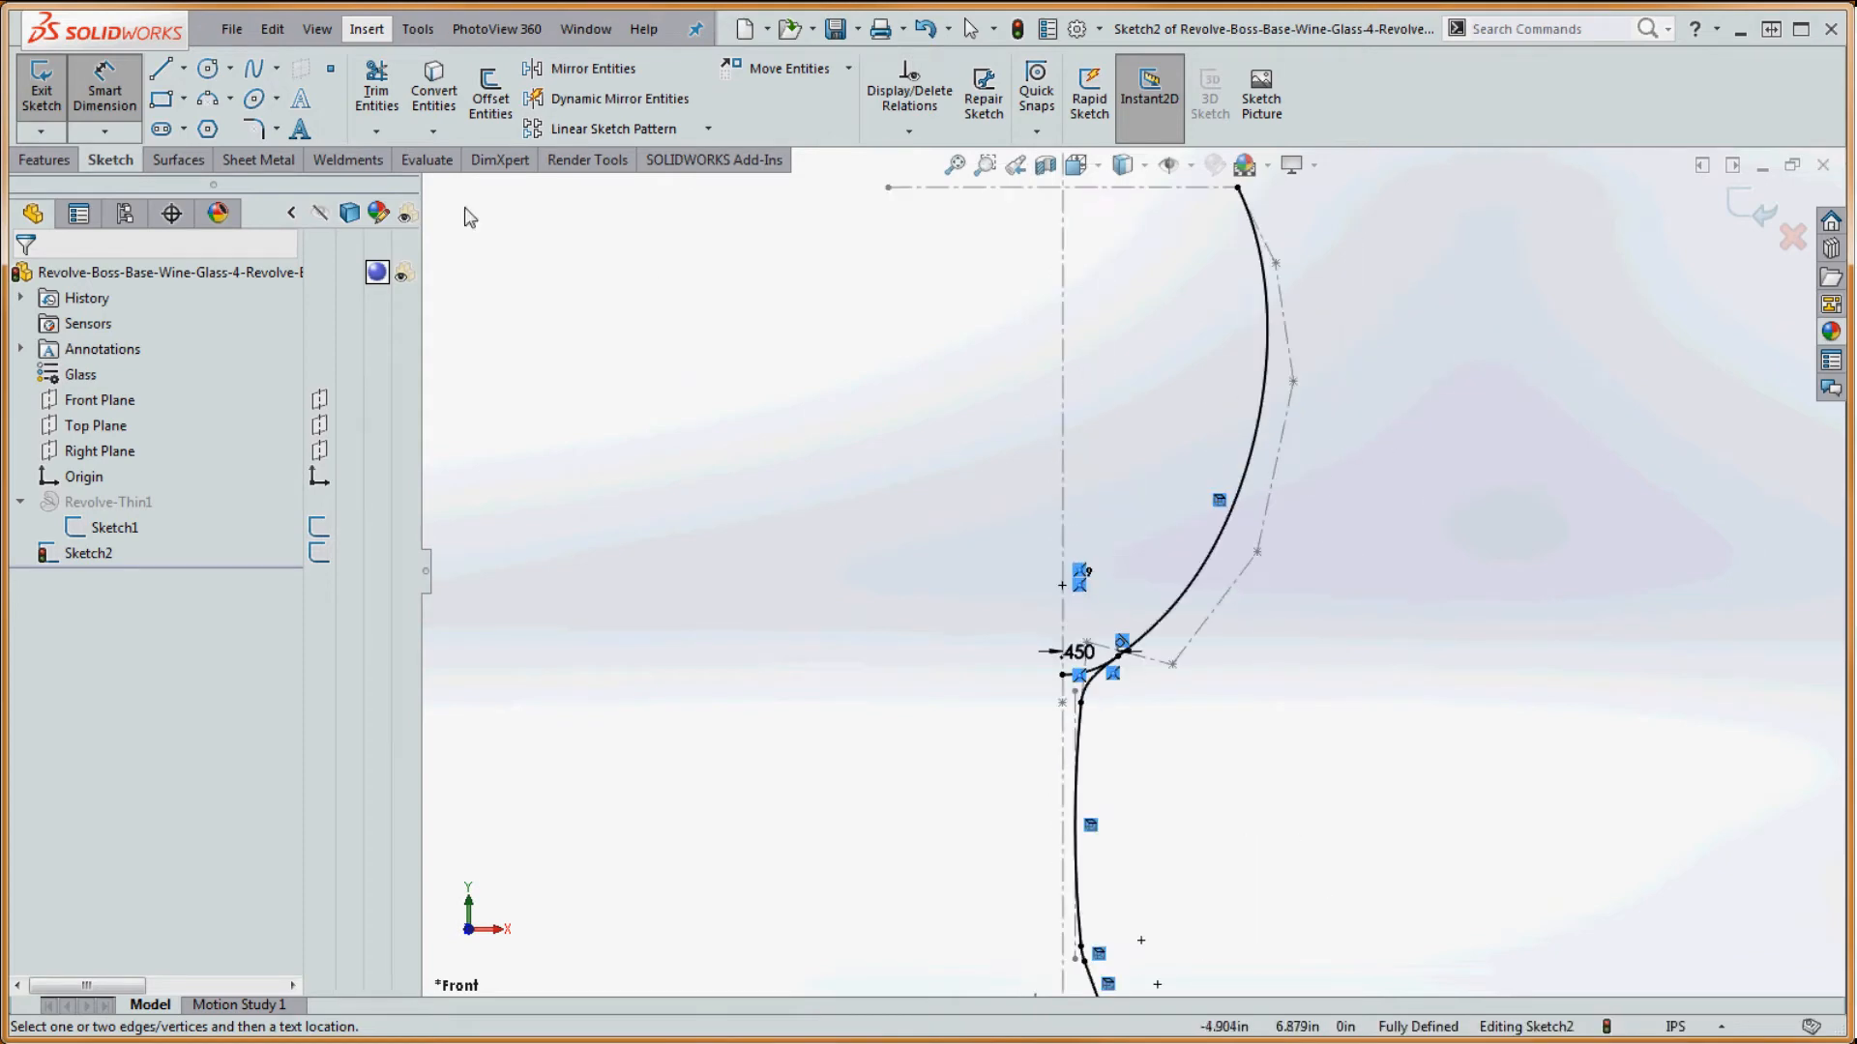
left_click(376, 89)
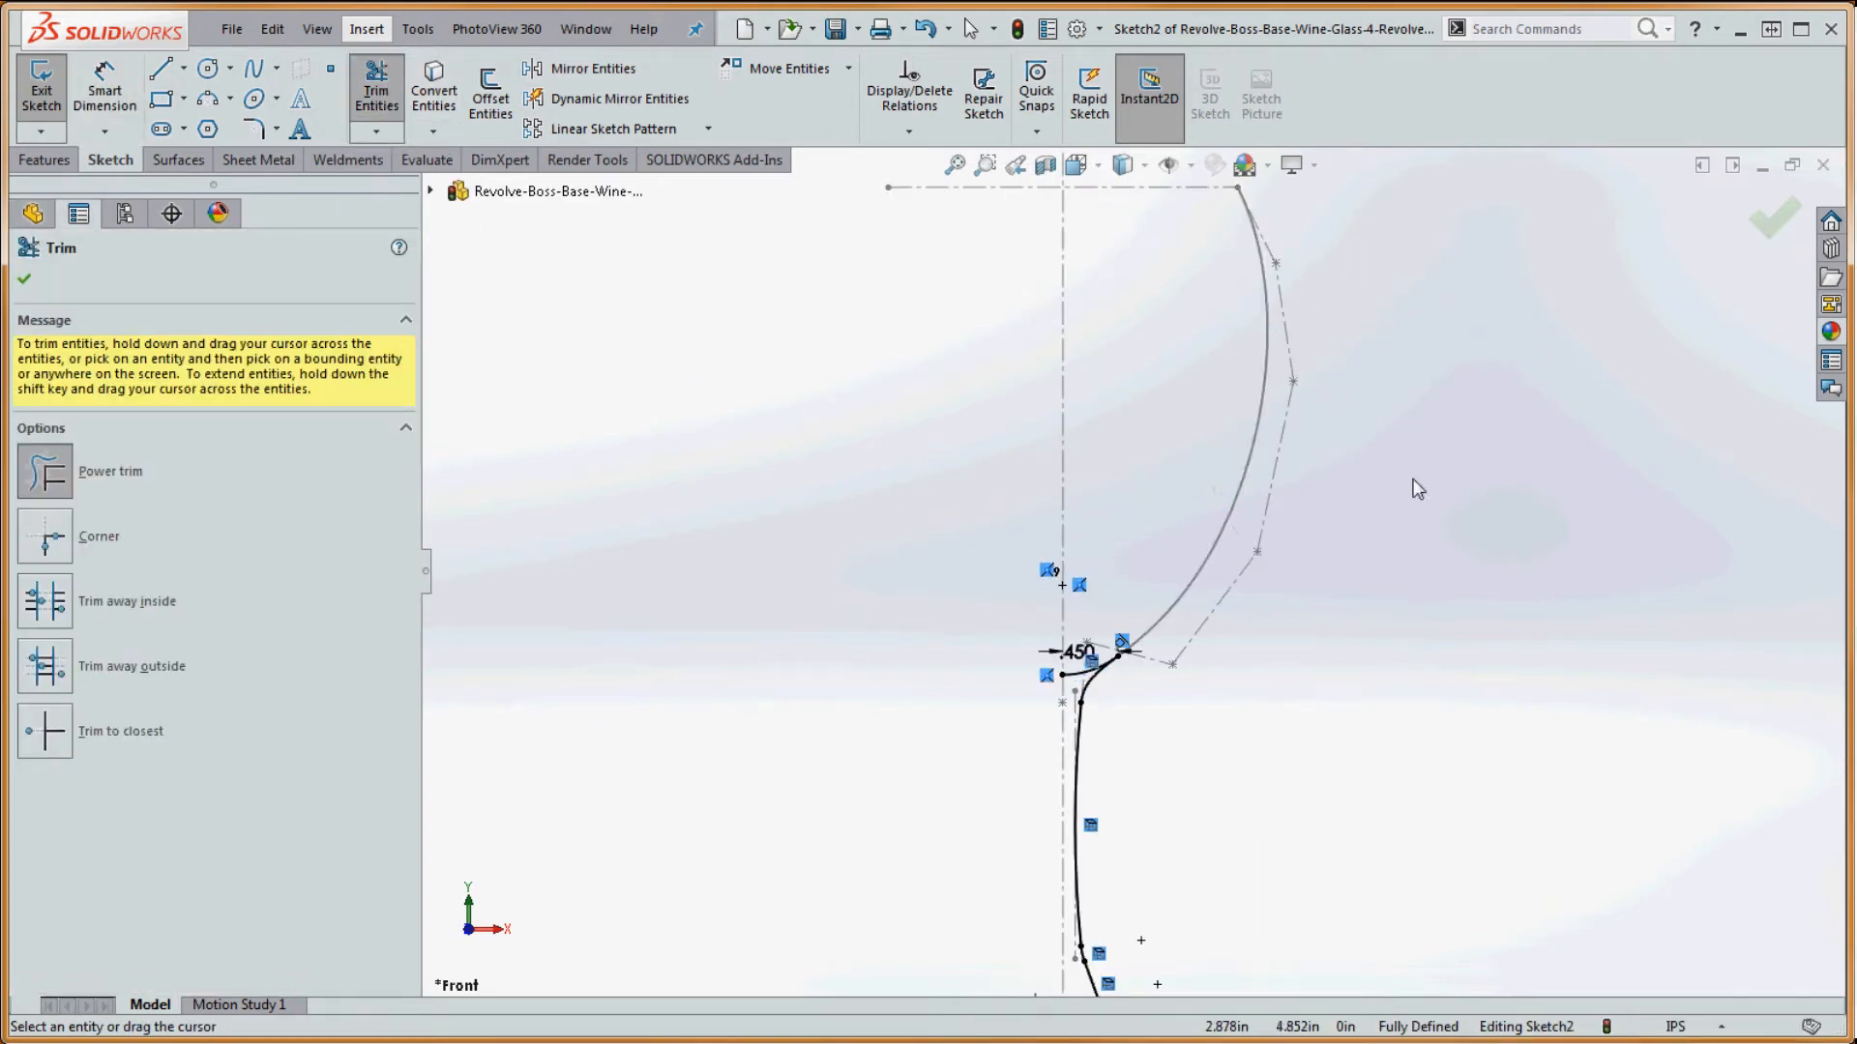
scroll(1286, 604, "up", 2)
scroll(1170, 721, "down", 4)
scroll(1189, 671, "up", 4)
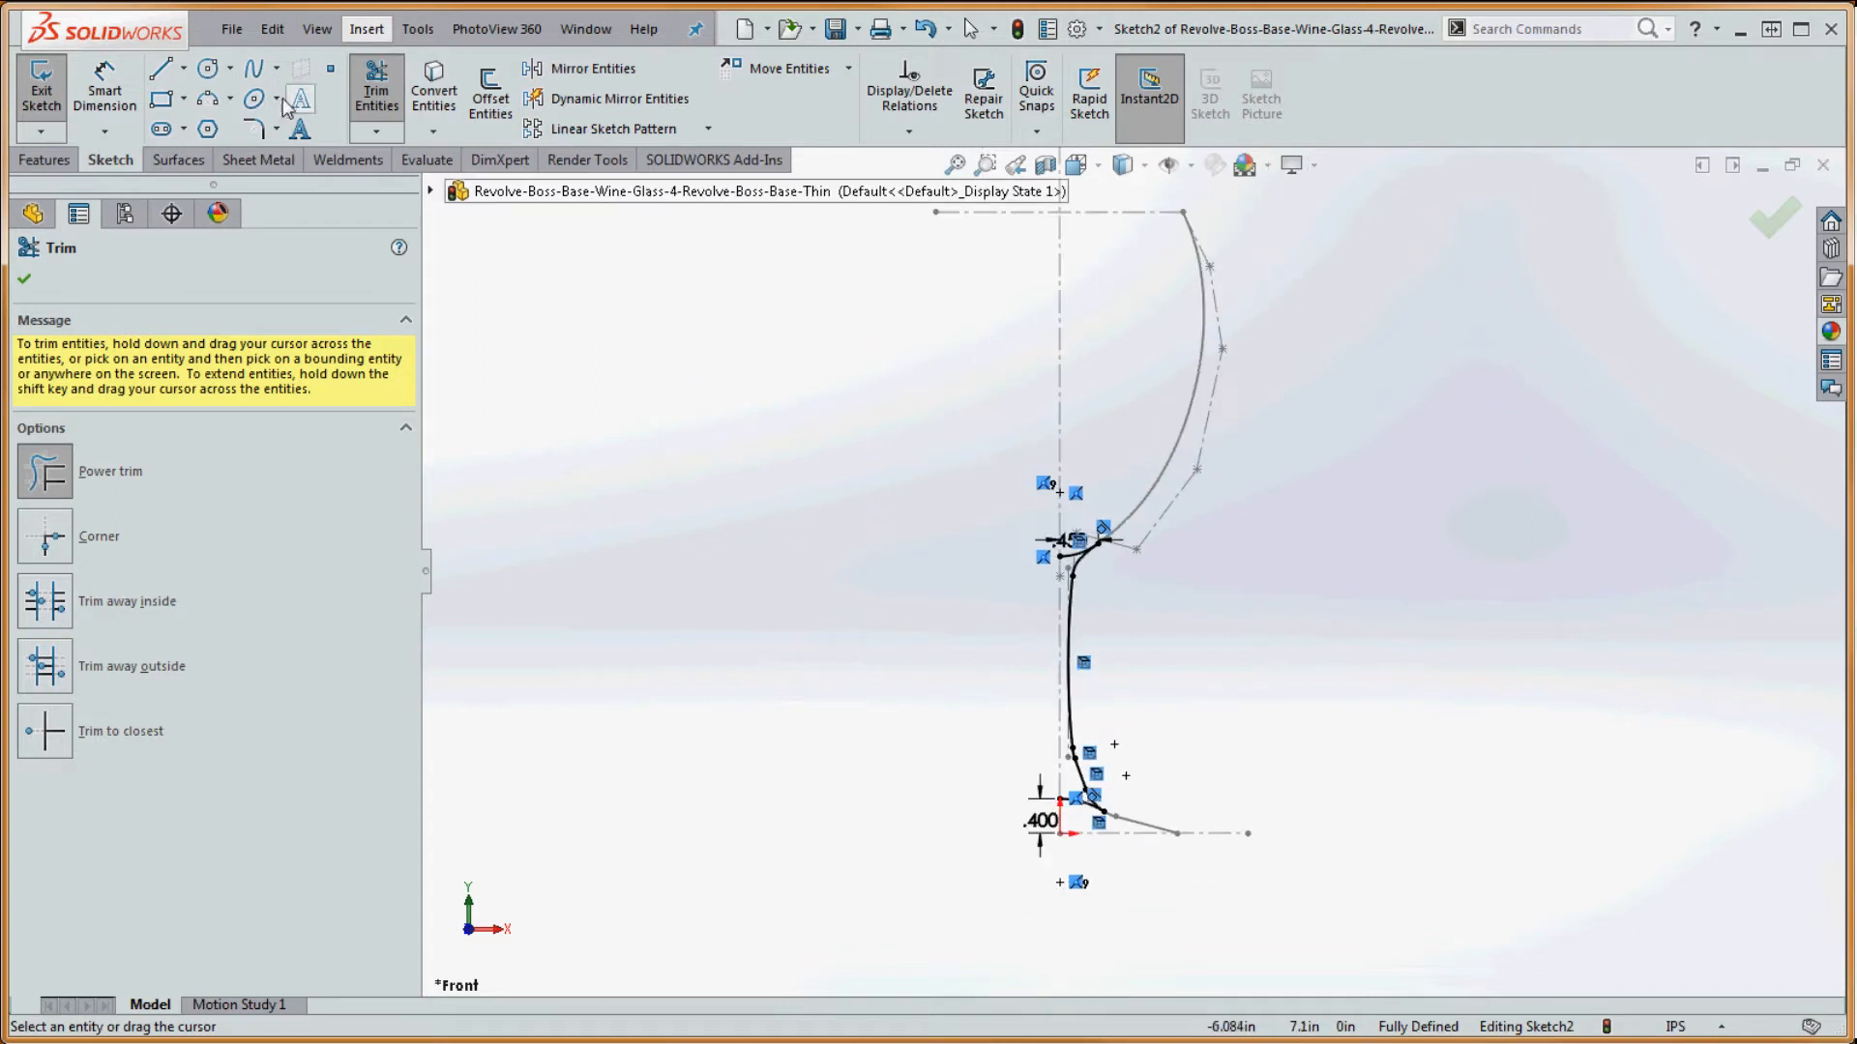
- Draw a vertical construction centerline from the origin straight up past the glass rim
left_click(183, 67)
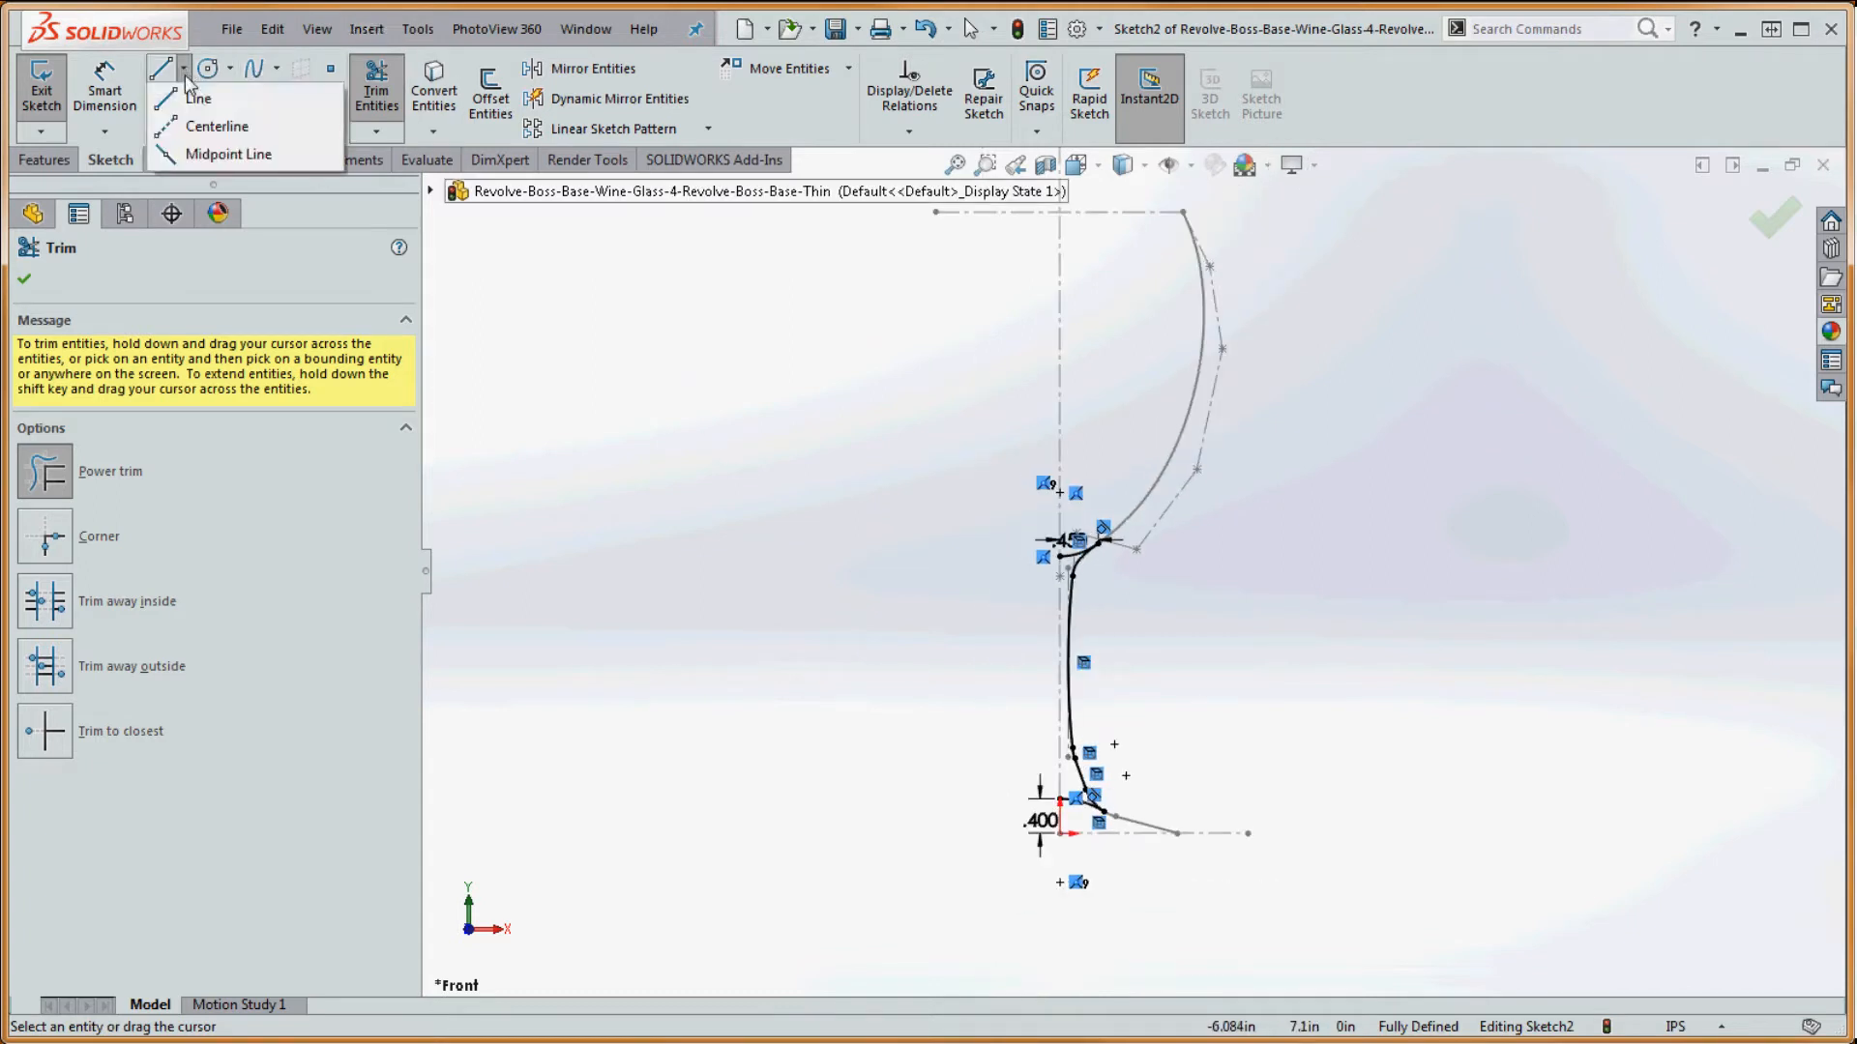
left_click(170, 135)
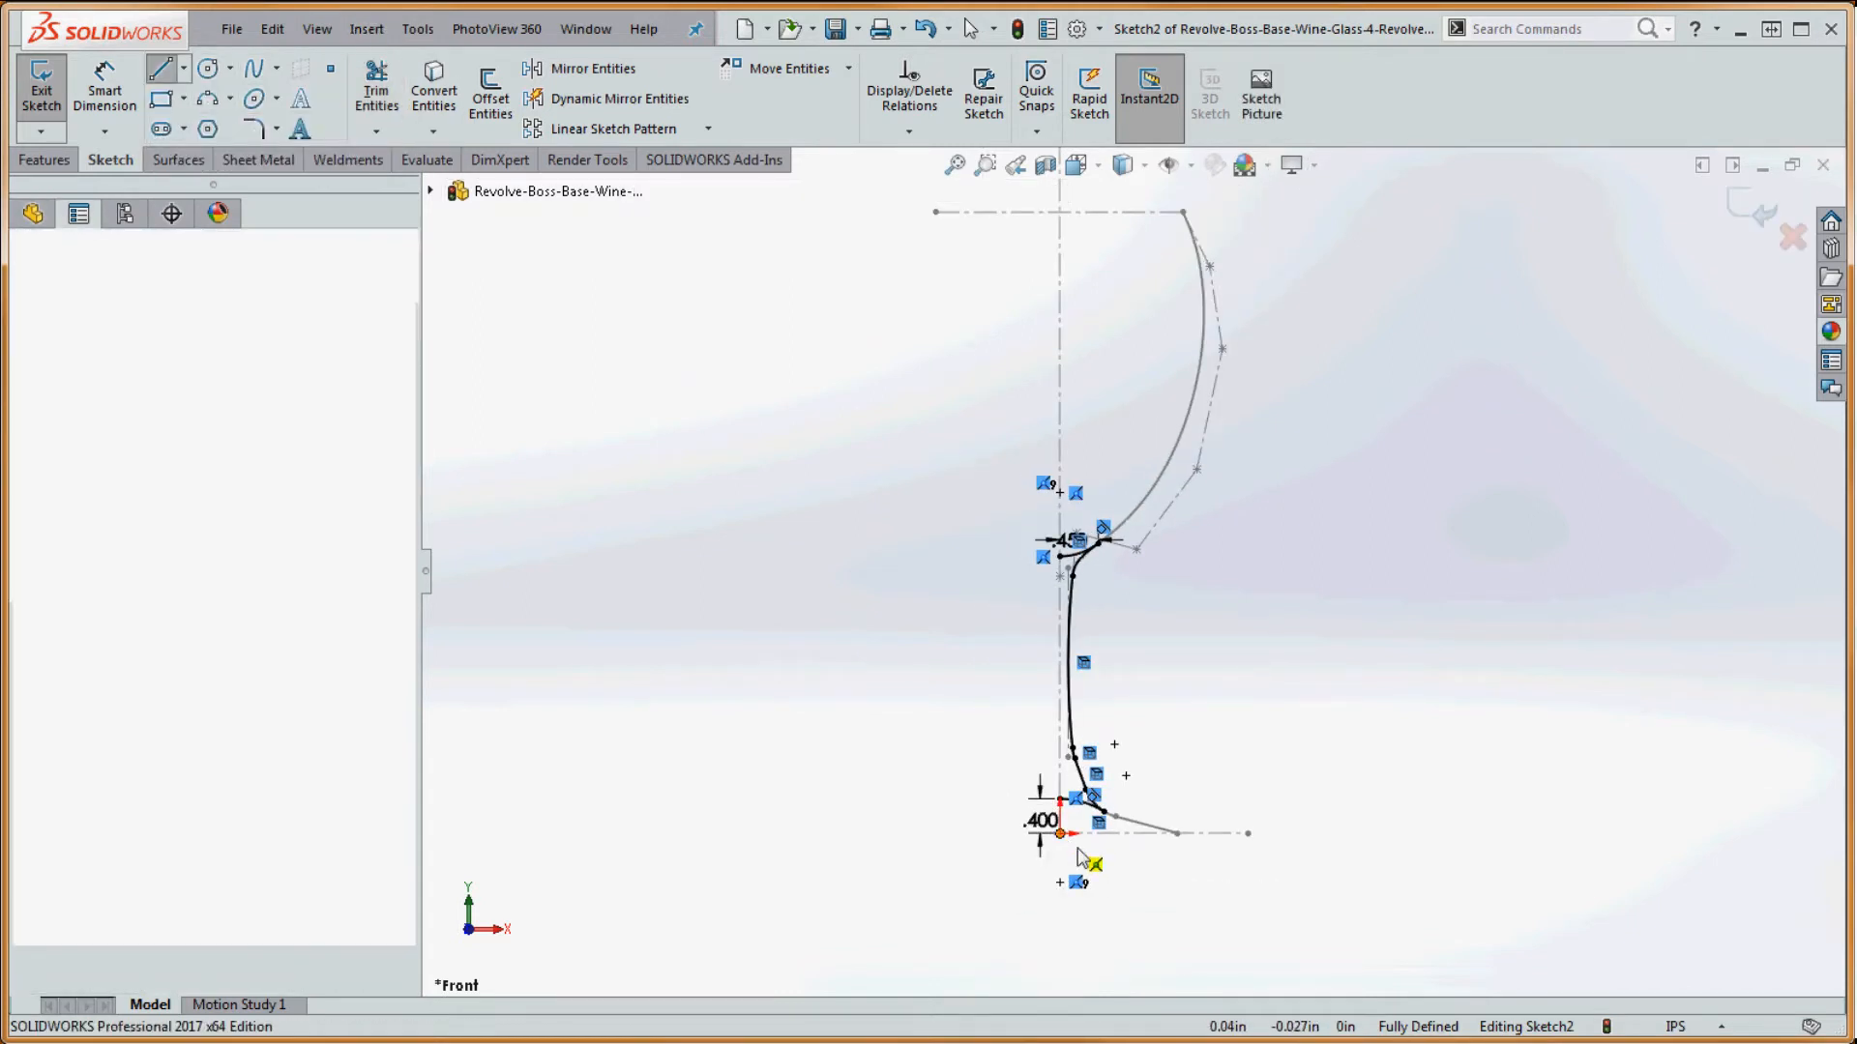
left_click(1062, 836)
scroll(1150, 768, "down", 6)
left_click(1106, 328)
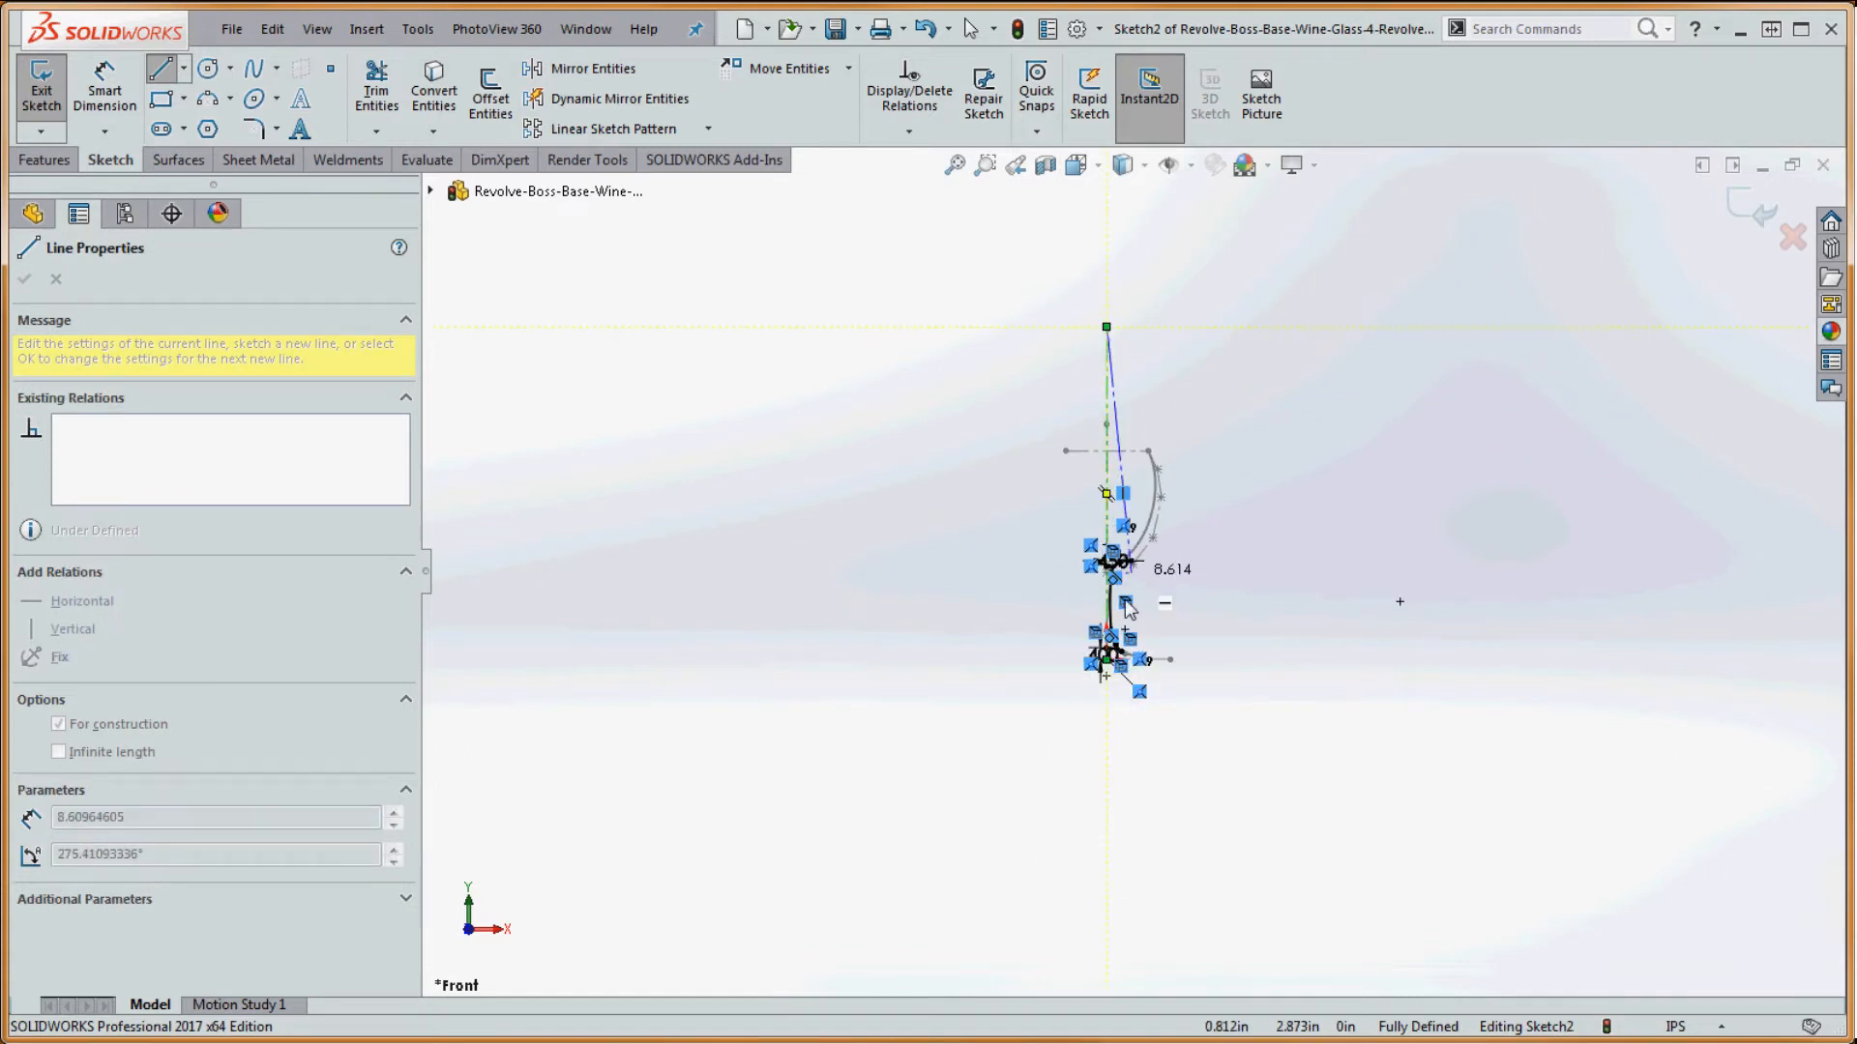
key("Escape")
- Revolve the stem sketch 360 degrees about the new centerline as a solid, closing the sketch automatically and merging the result
scroll(1126, 607, "up", 5)
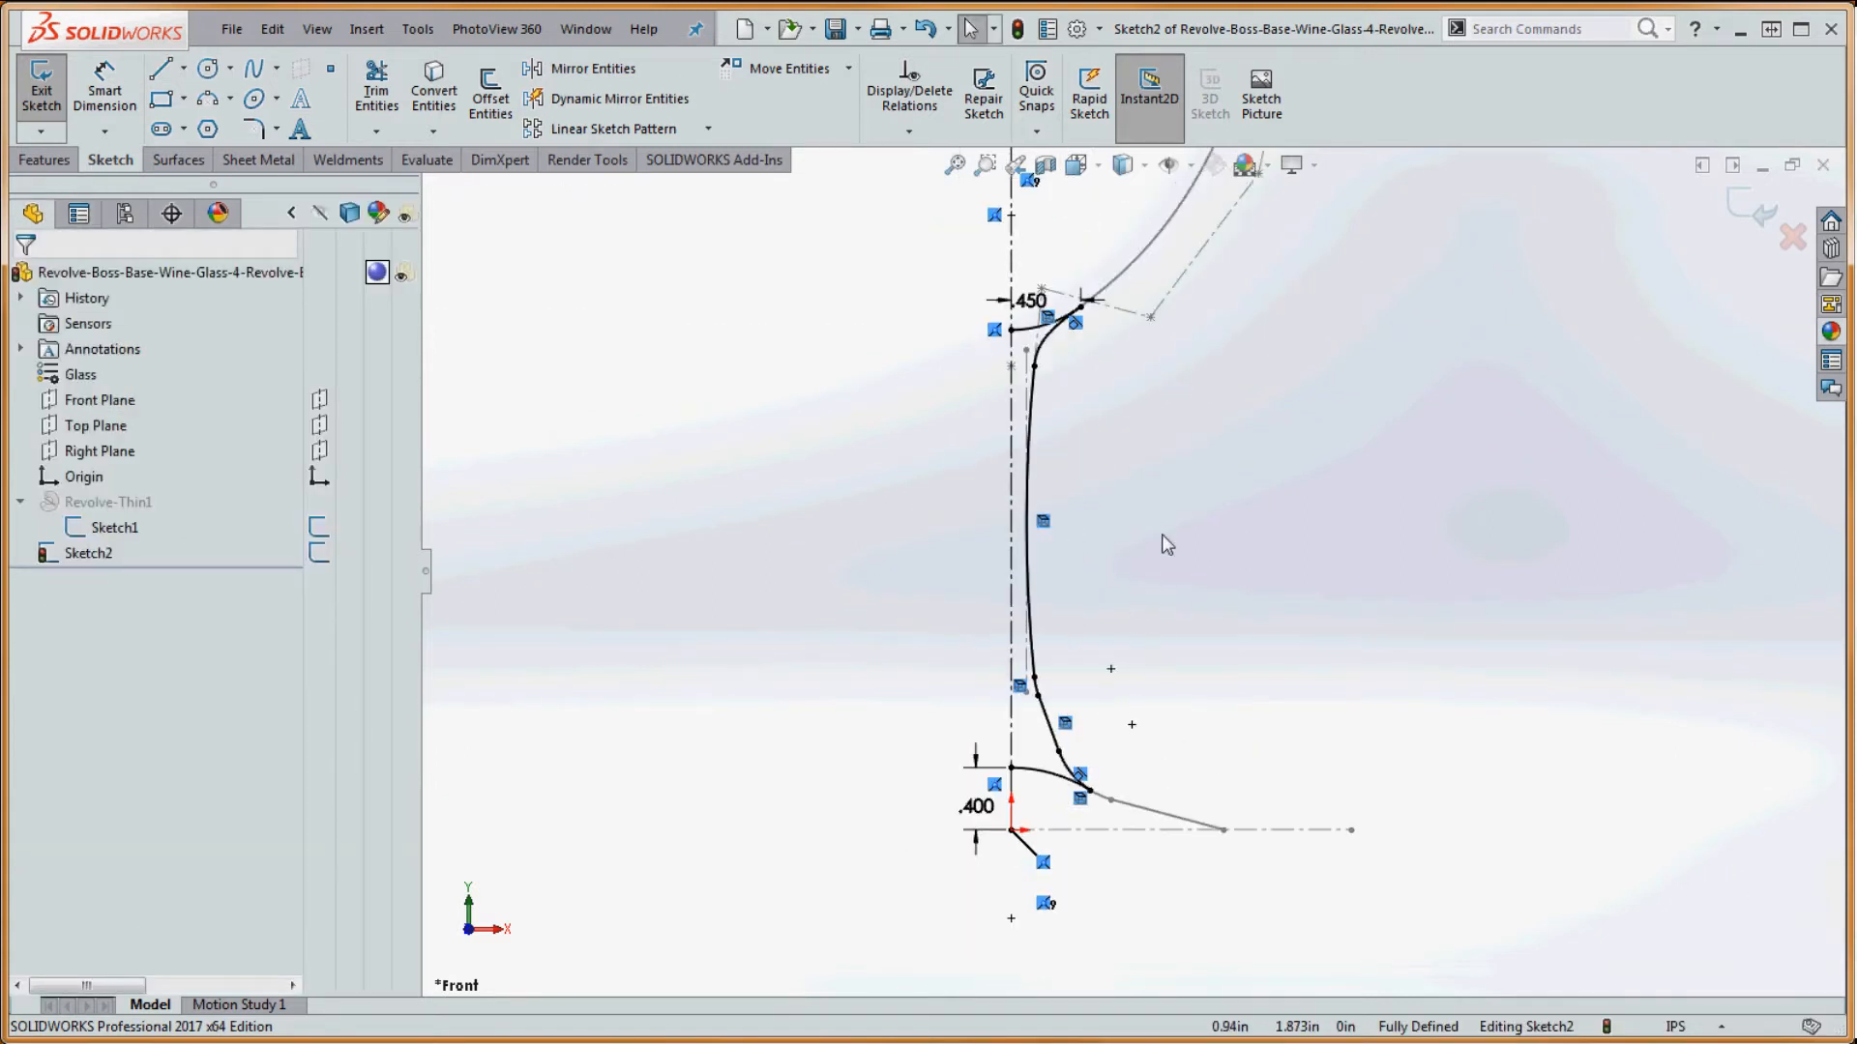
left_click(47, 160)
left_click(124, 97)
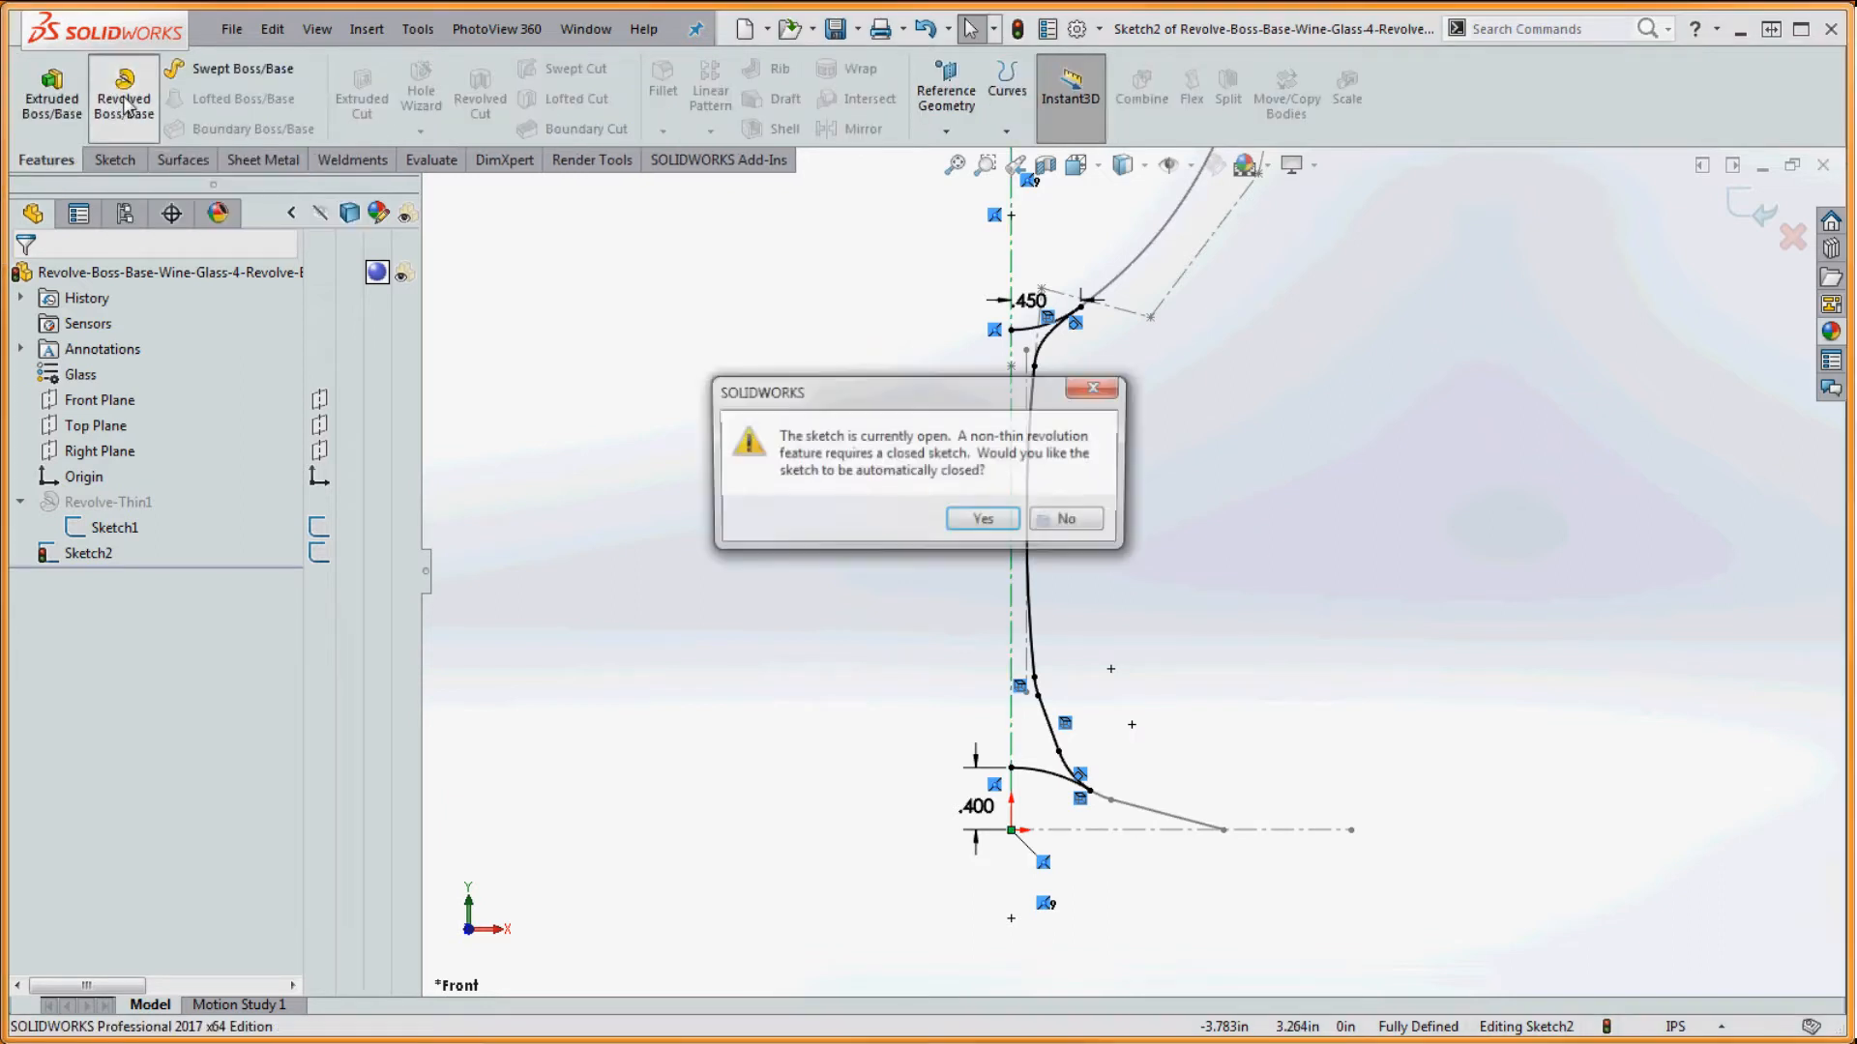
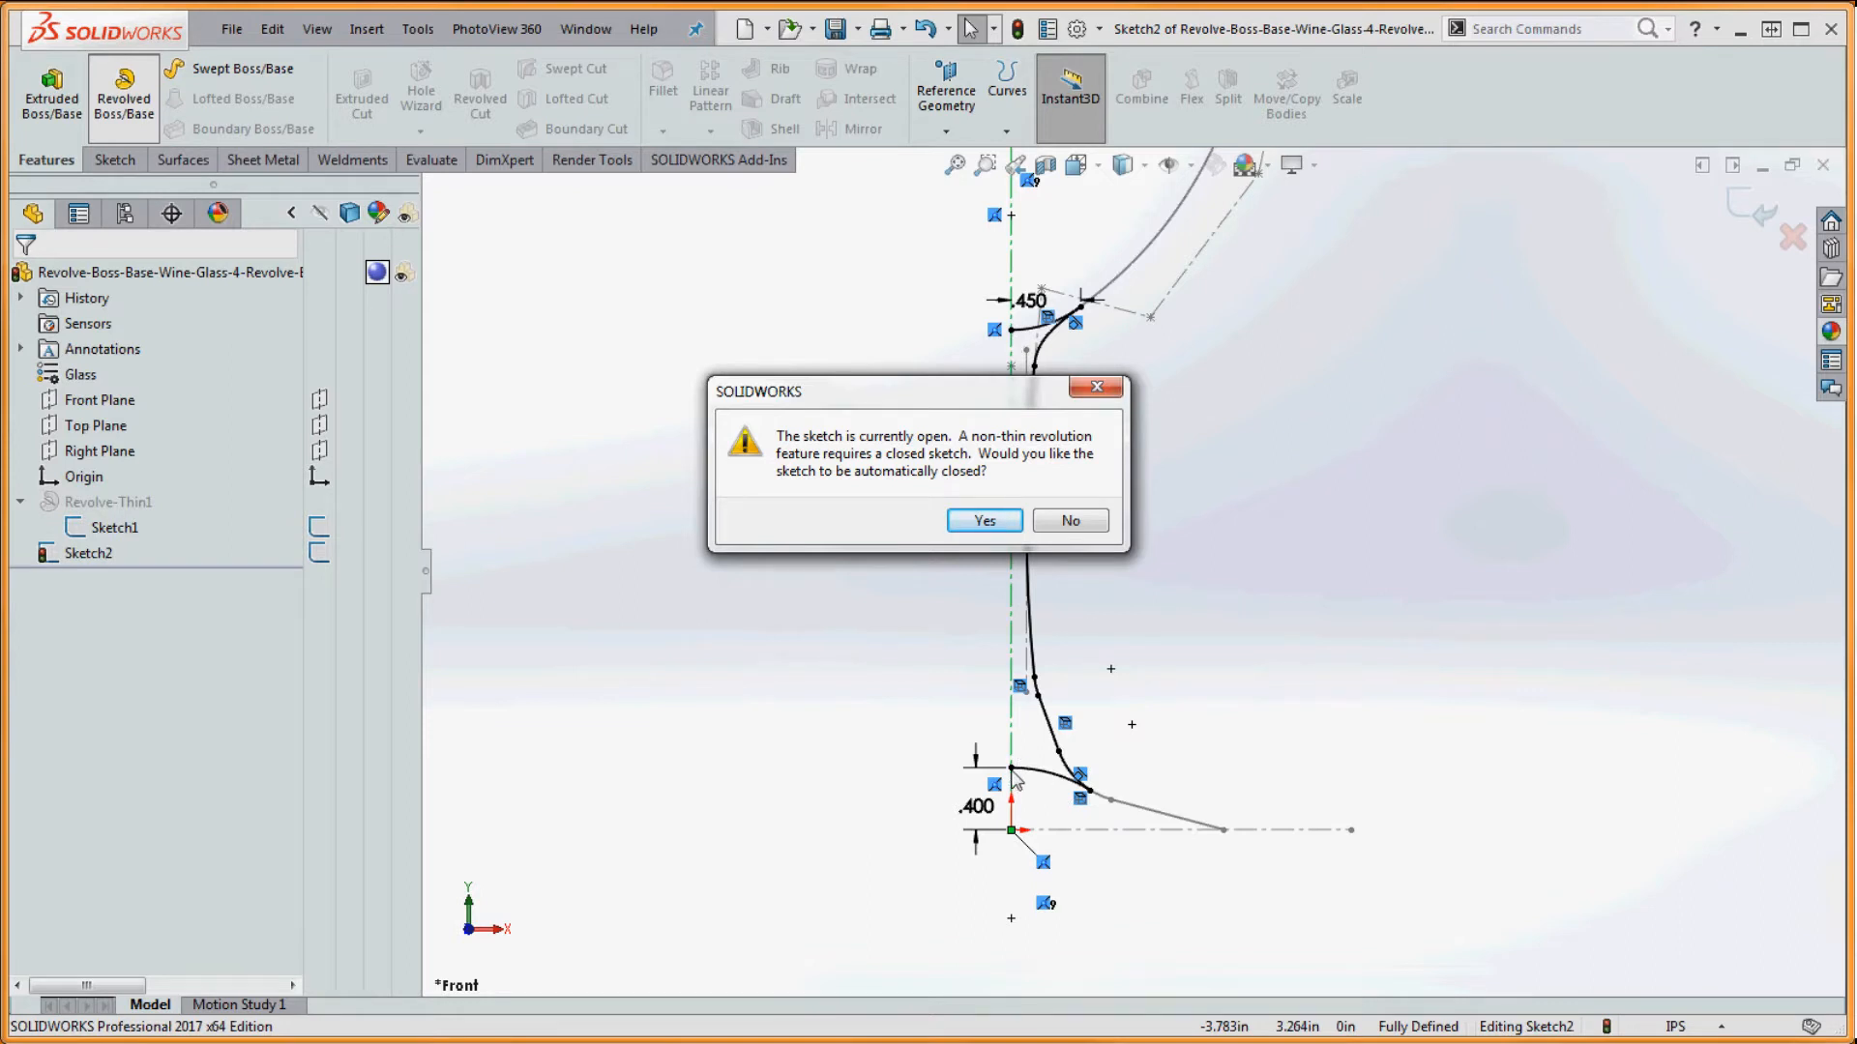
left_click(996, 523)
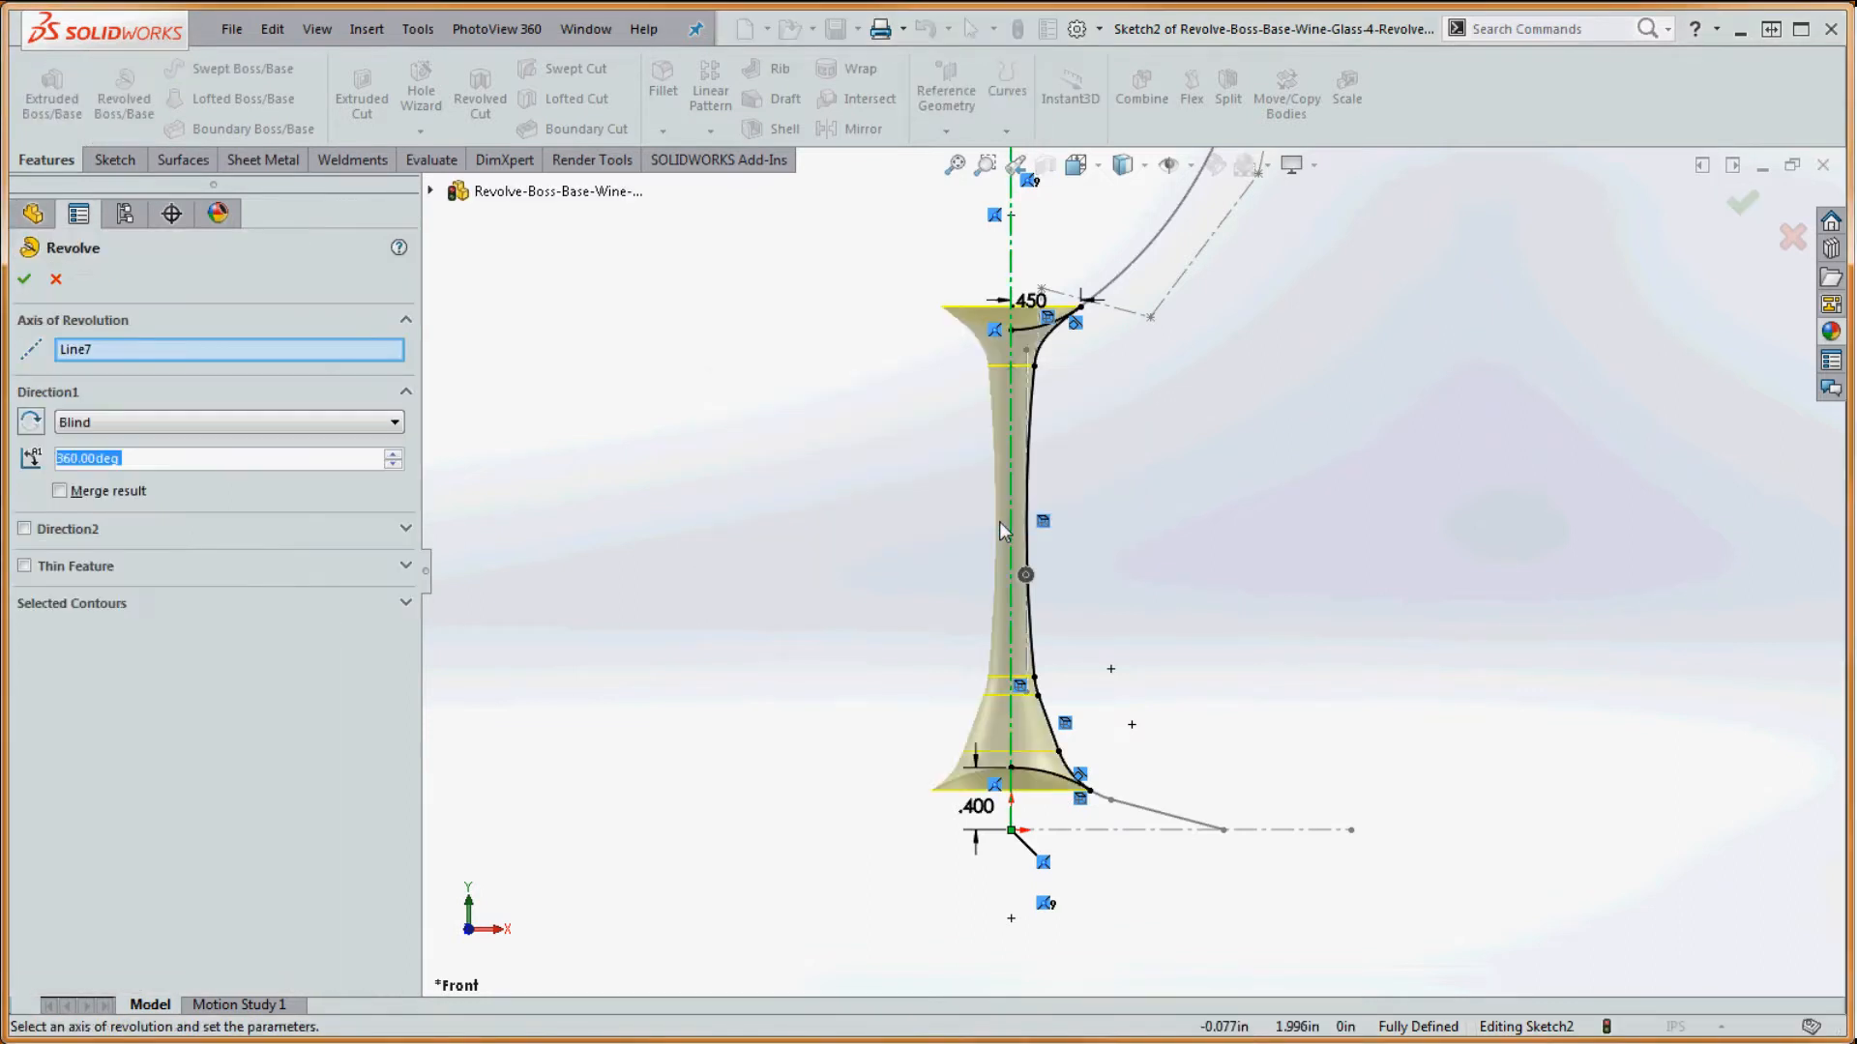
mouse_move(1103, 538)
middle_mouse_down()
mouse_move(1126, 559)
mouse_move(1108, 599)
middle_mouse_up()
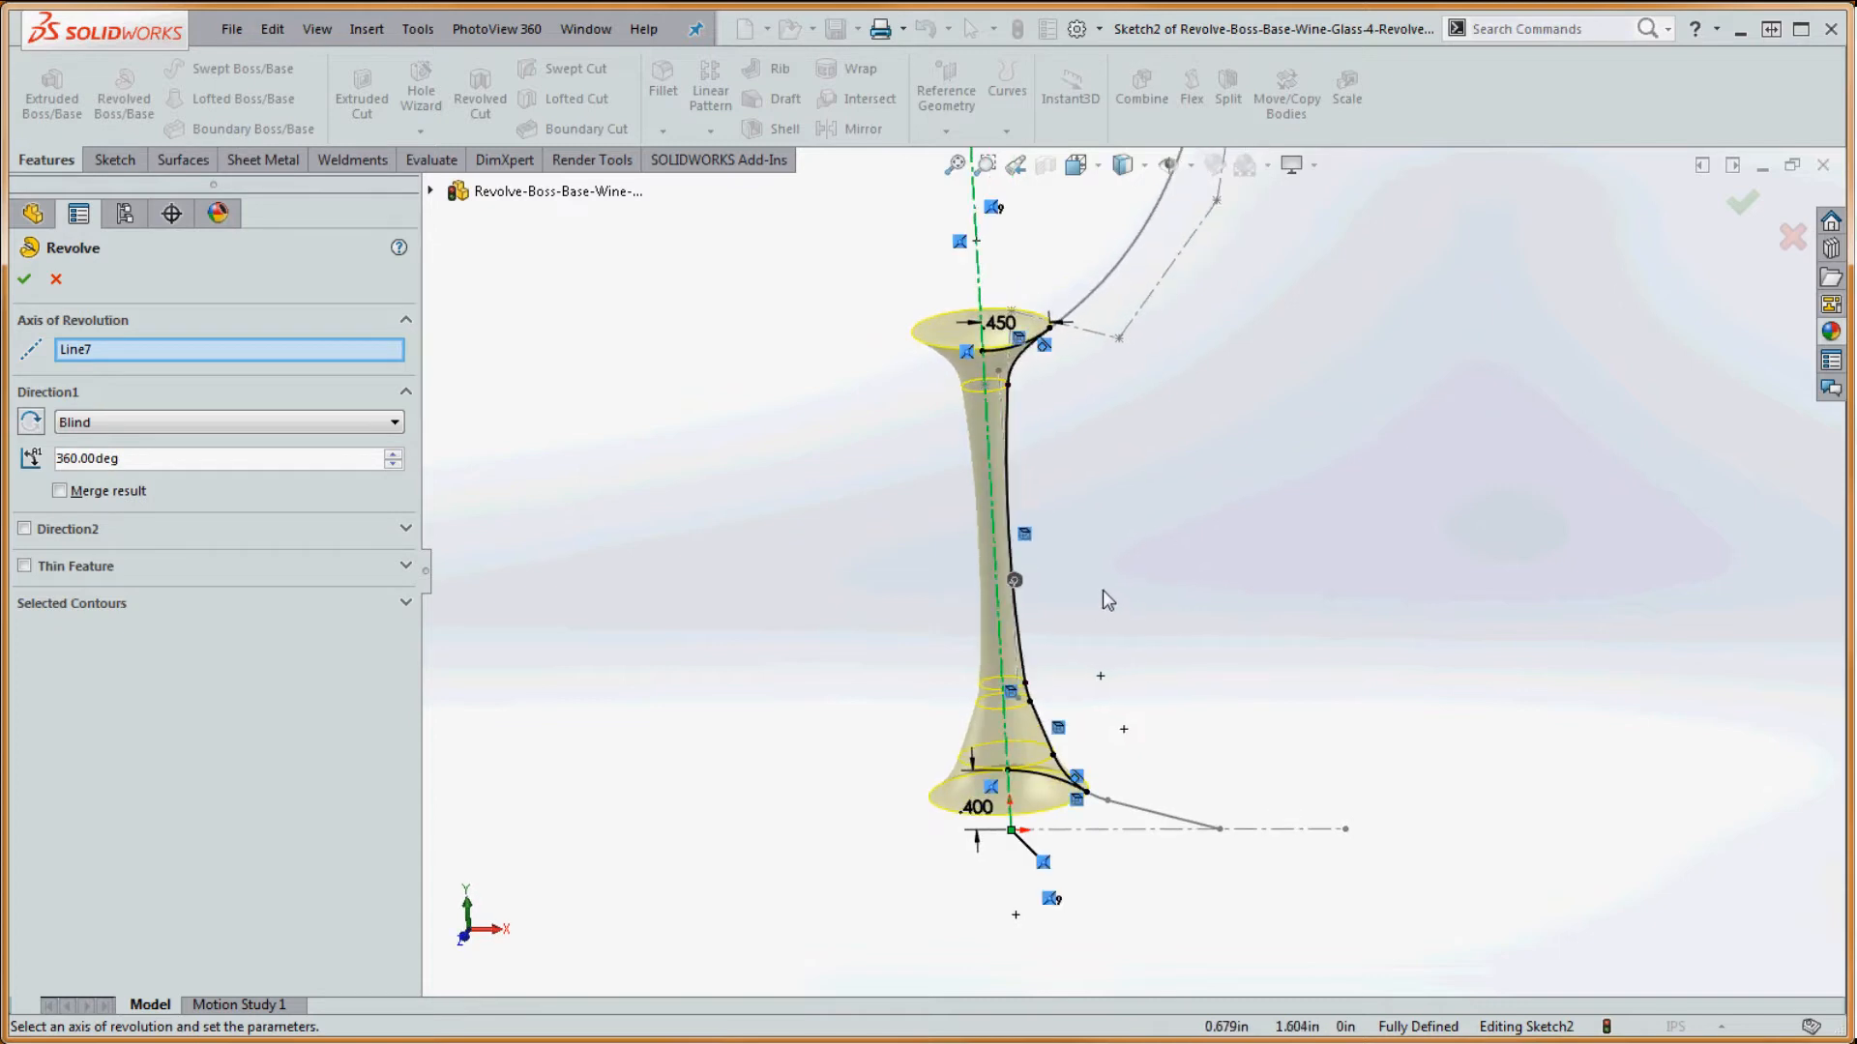
left_click(59, 491)
left_click(24, 282)
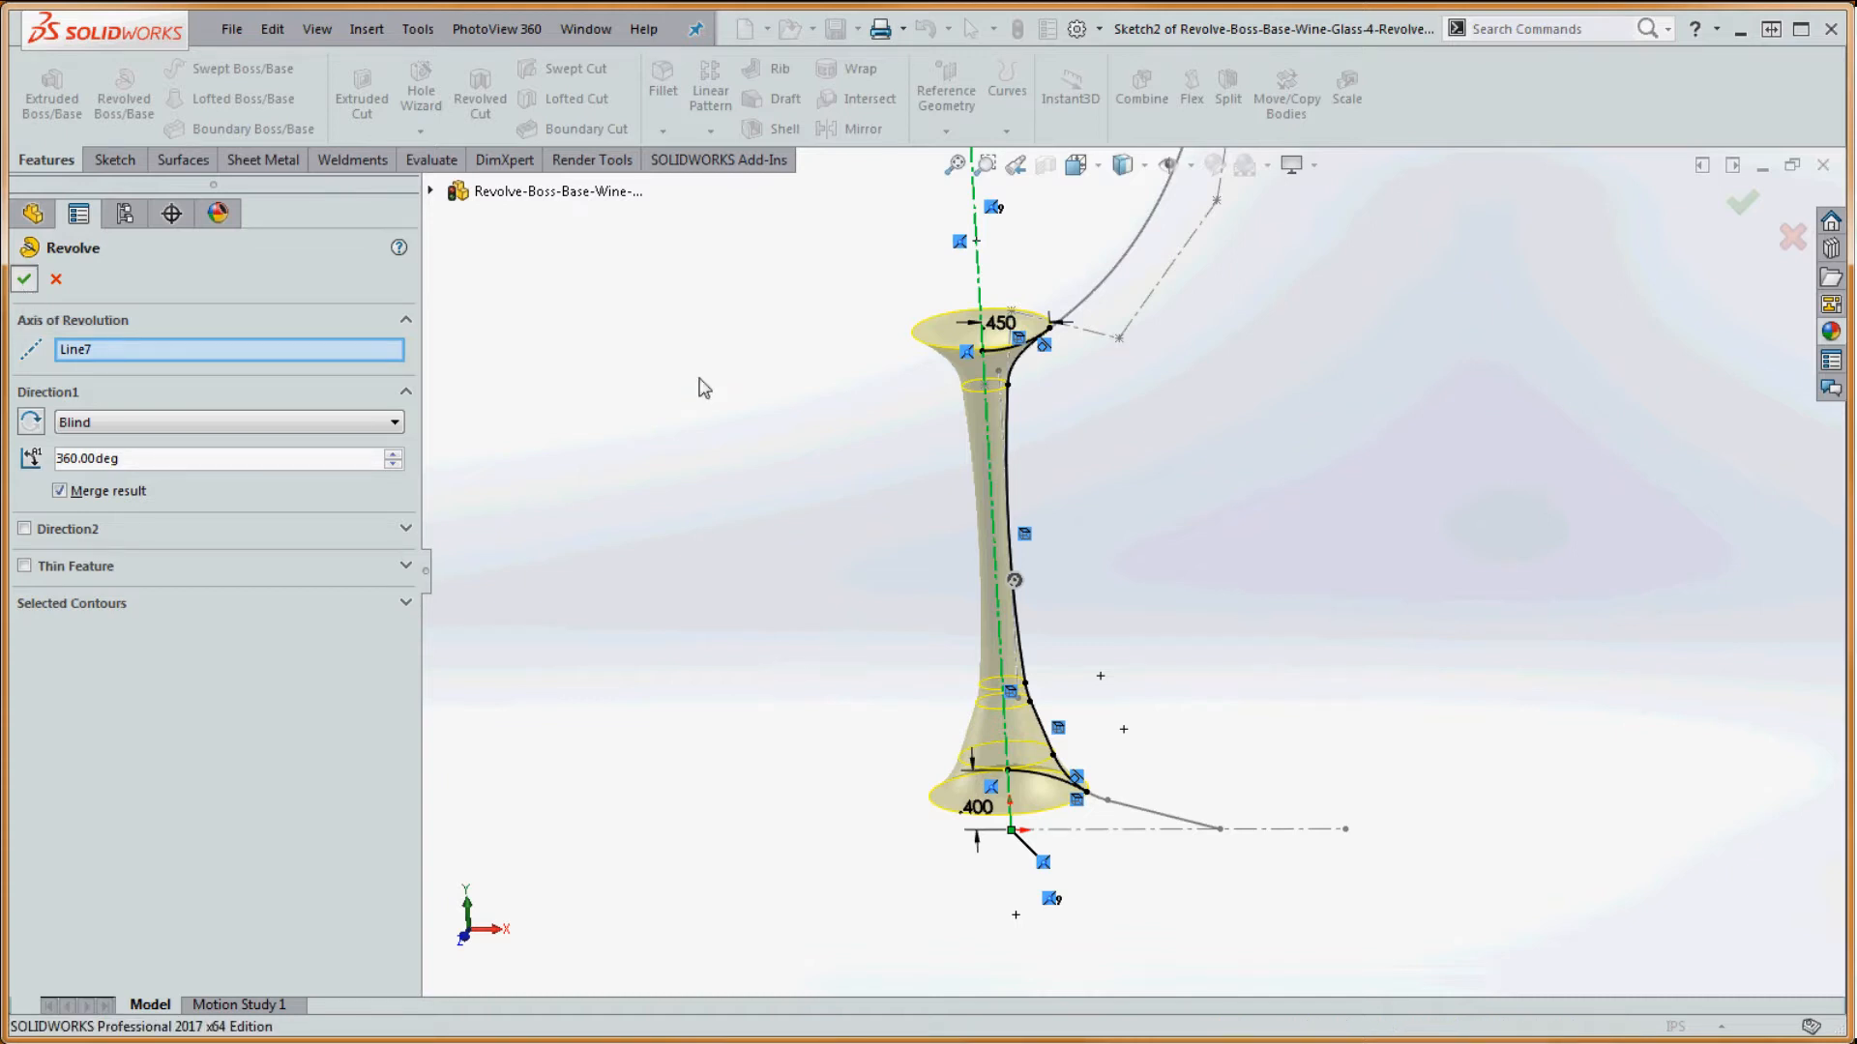
- Rename the new stem revolve feature Hole Fill
mouse_move(1185, 488)
middle_mouse_down()
mouse_move(1186, 518)
mouse_move(1205, 459)
middle_mouse_up()
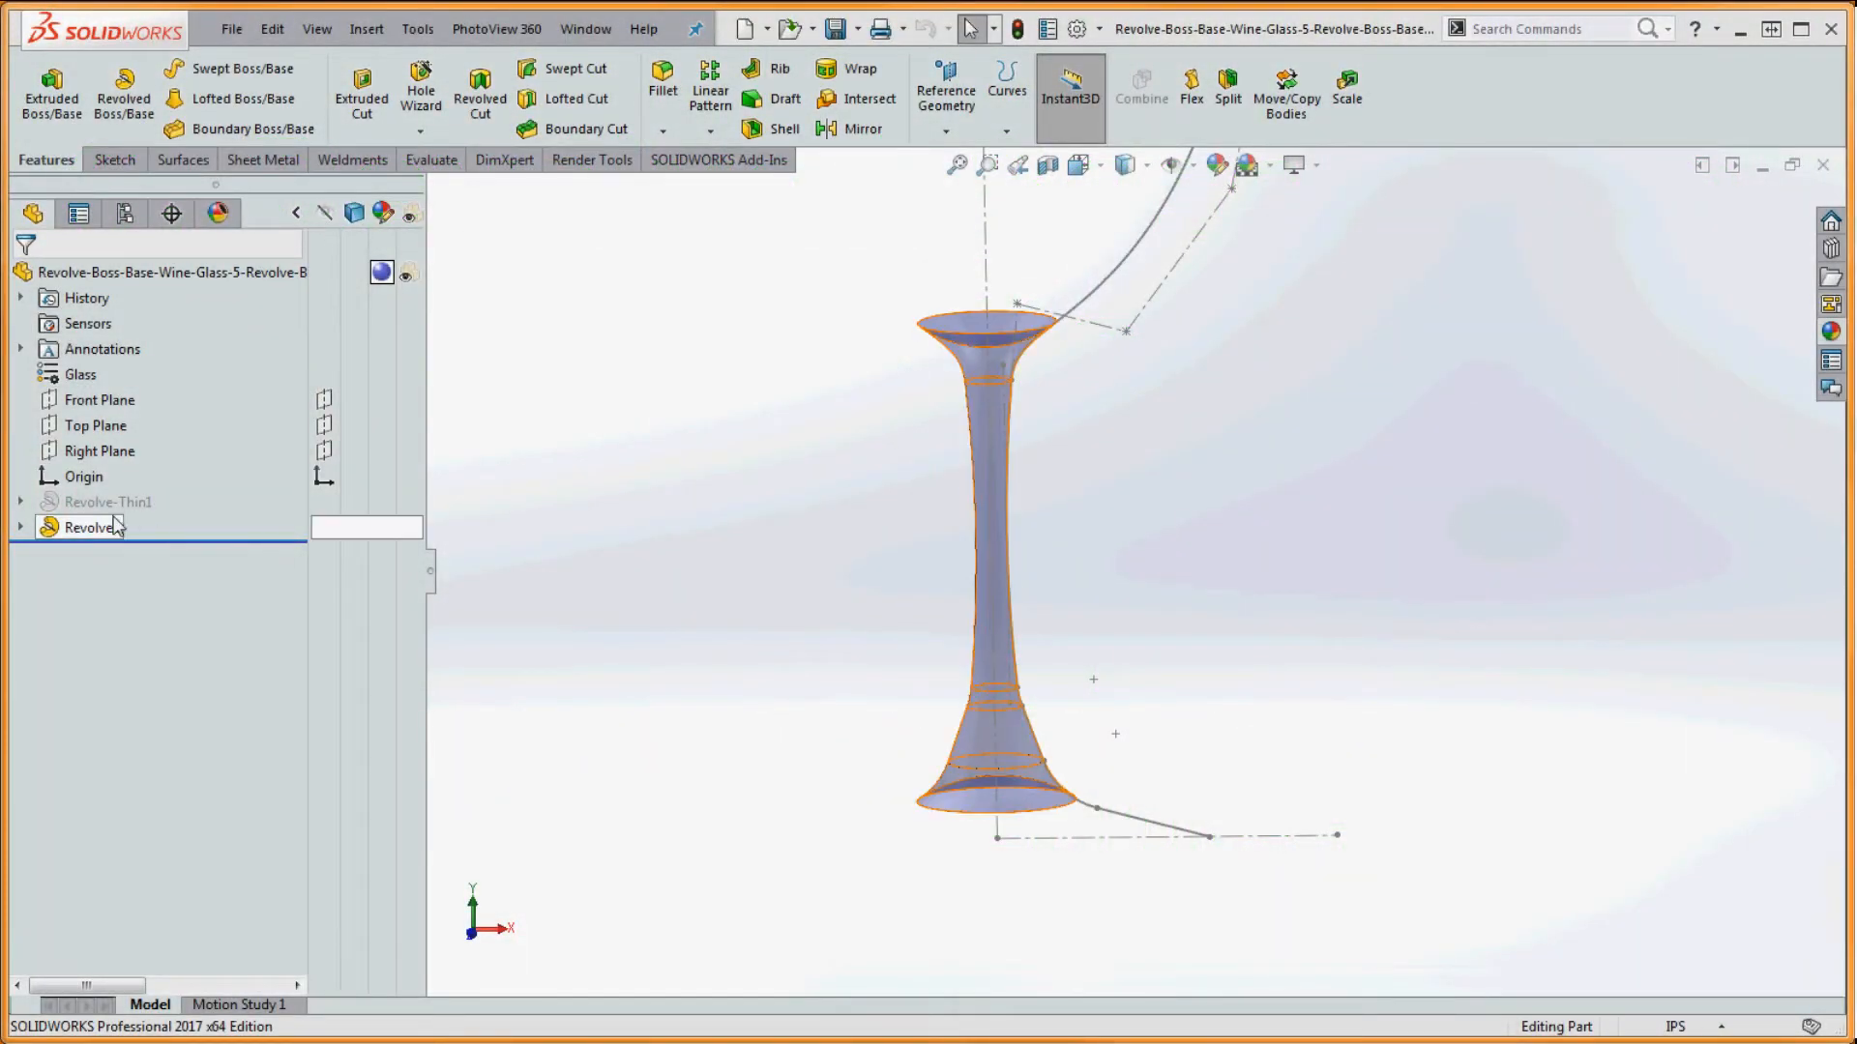
left_click(76, 532)
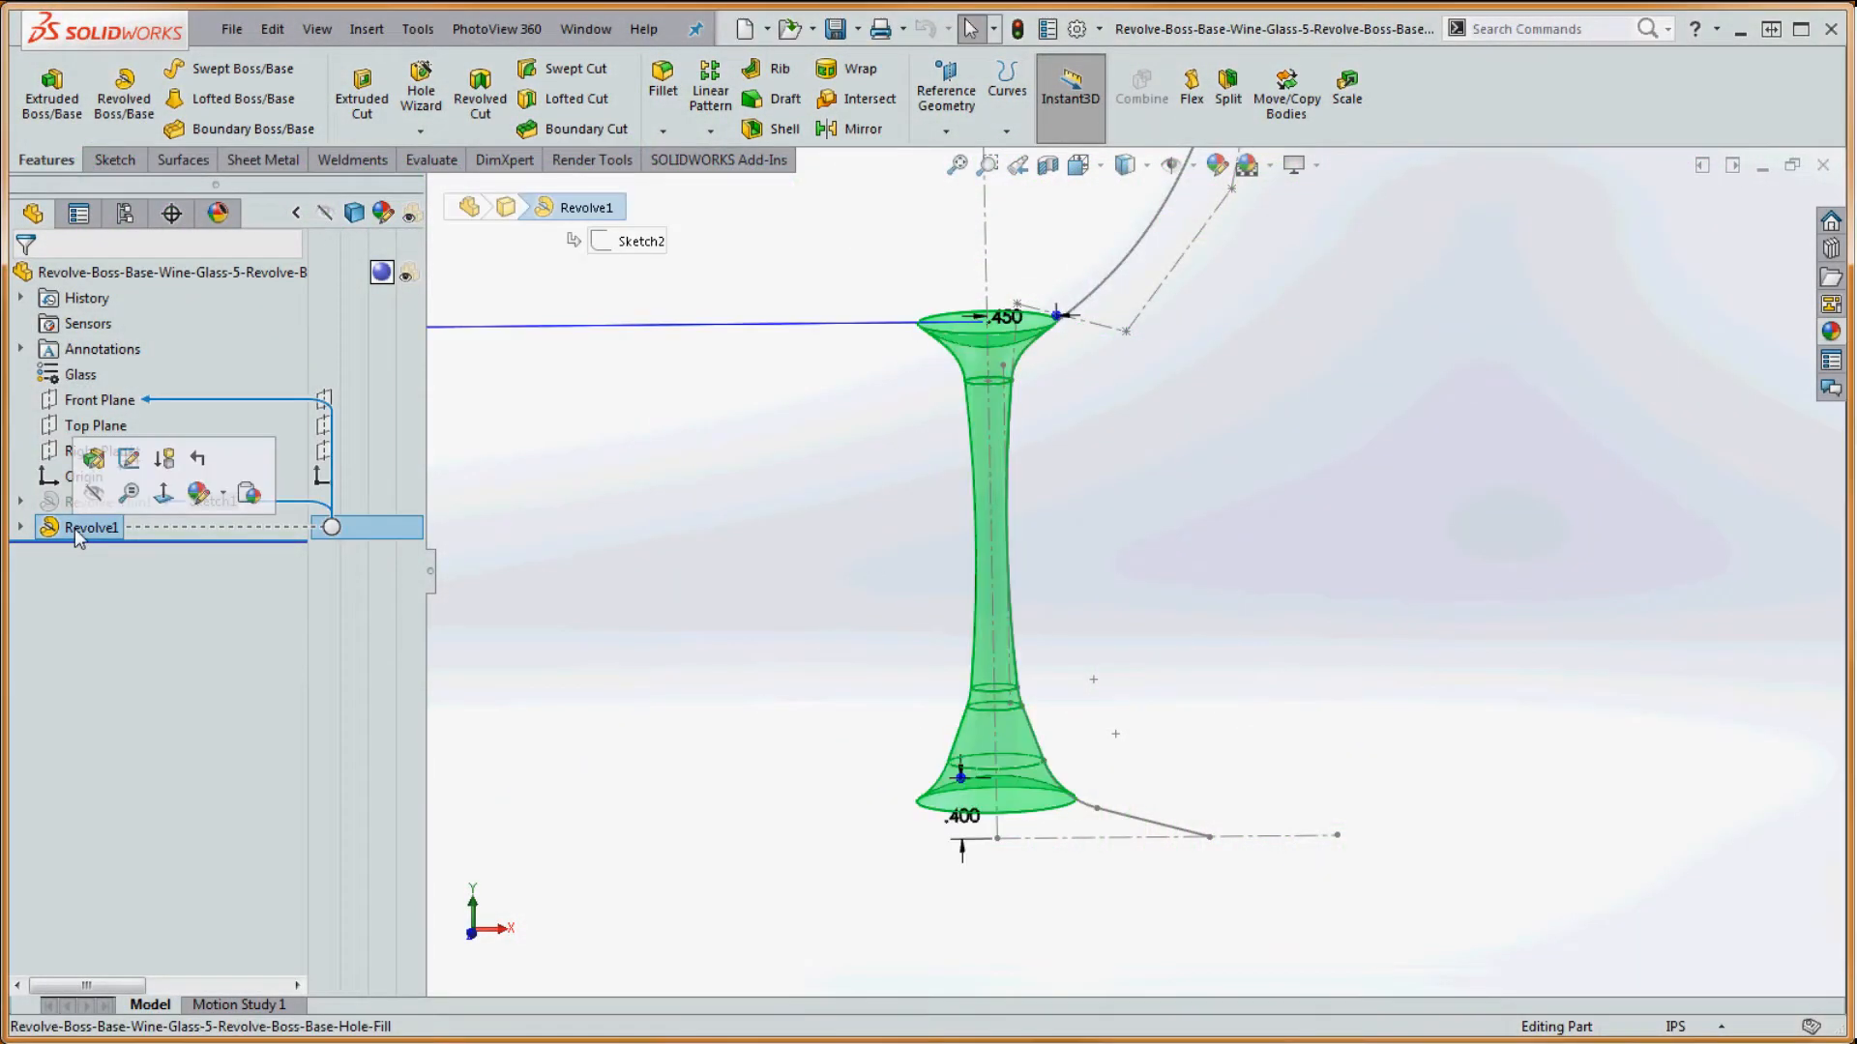
left_click(77, 530)
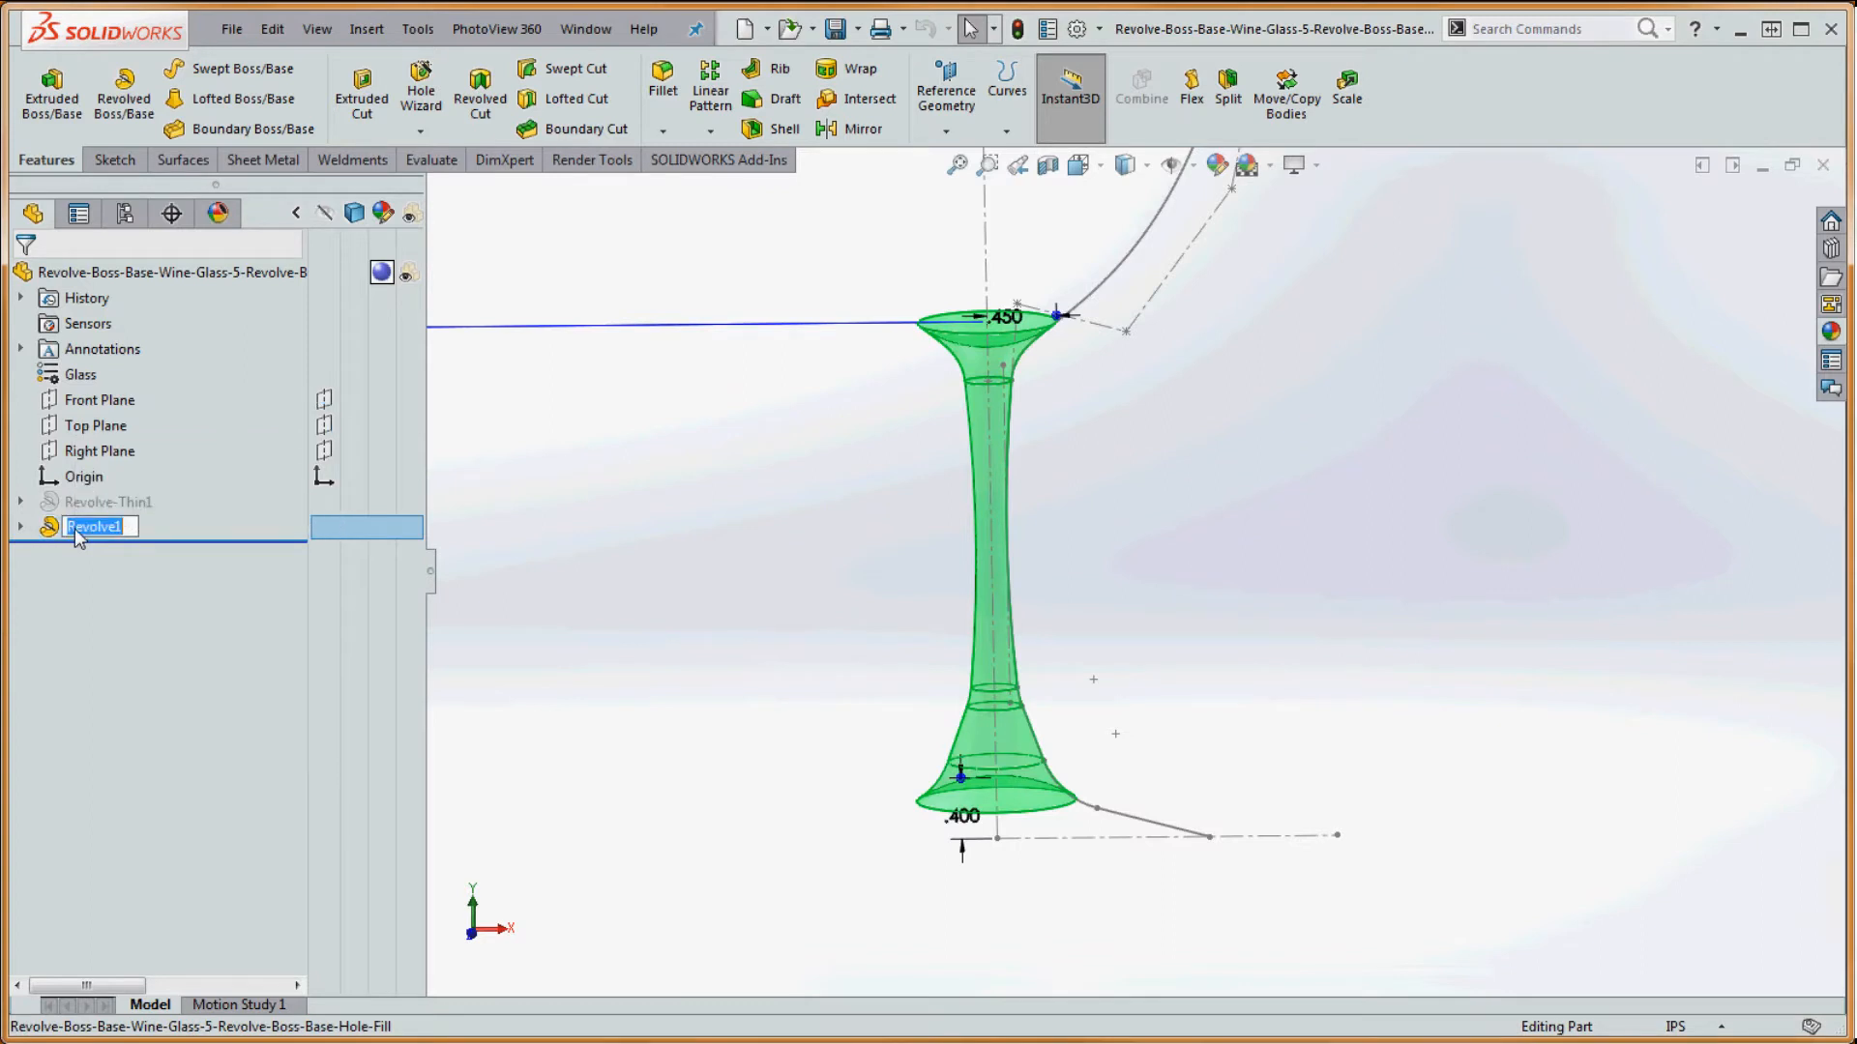
type("Hole Fil")
key("BackSpace")
key("BackSpace")
key("BackSpace")
key("BackSpace")
key("BackSpace")
key("BackSpace")
key("BackSpace")
type("ole Fill")
left_click(439, 540)
- Rename the suppressed thin revolve feature Revolve Base and unsuppress it
left_click(104, 501)
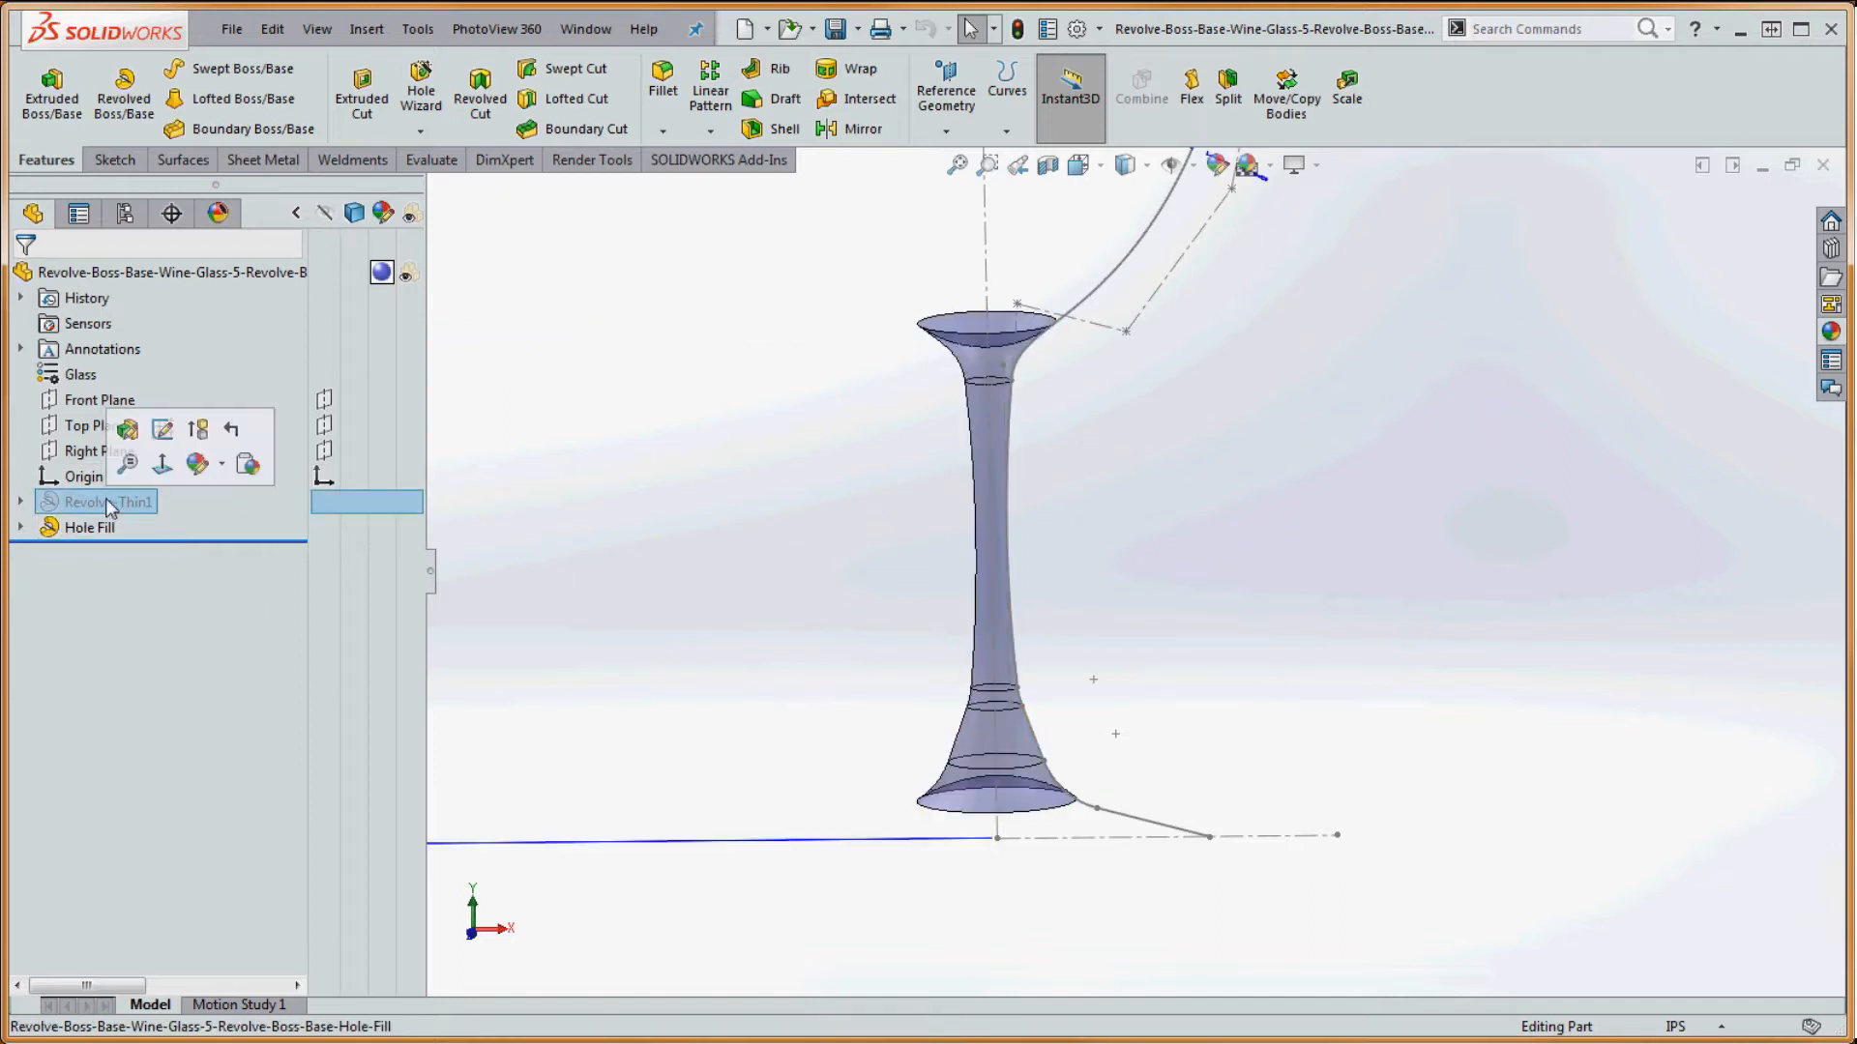
left_click(124, 502)
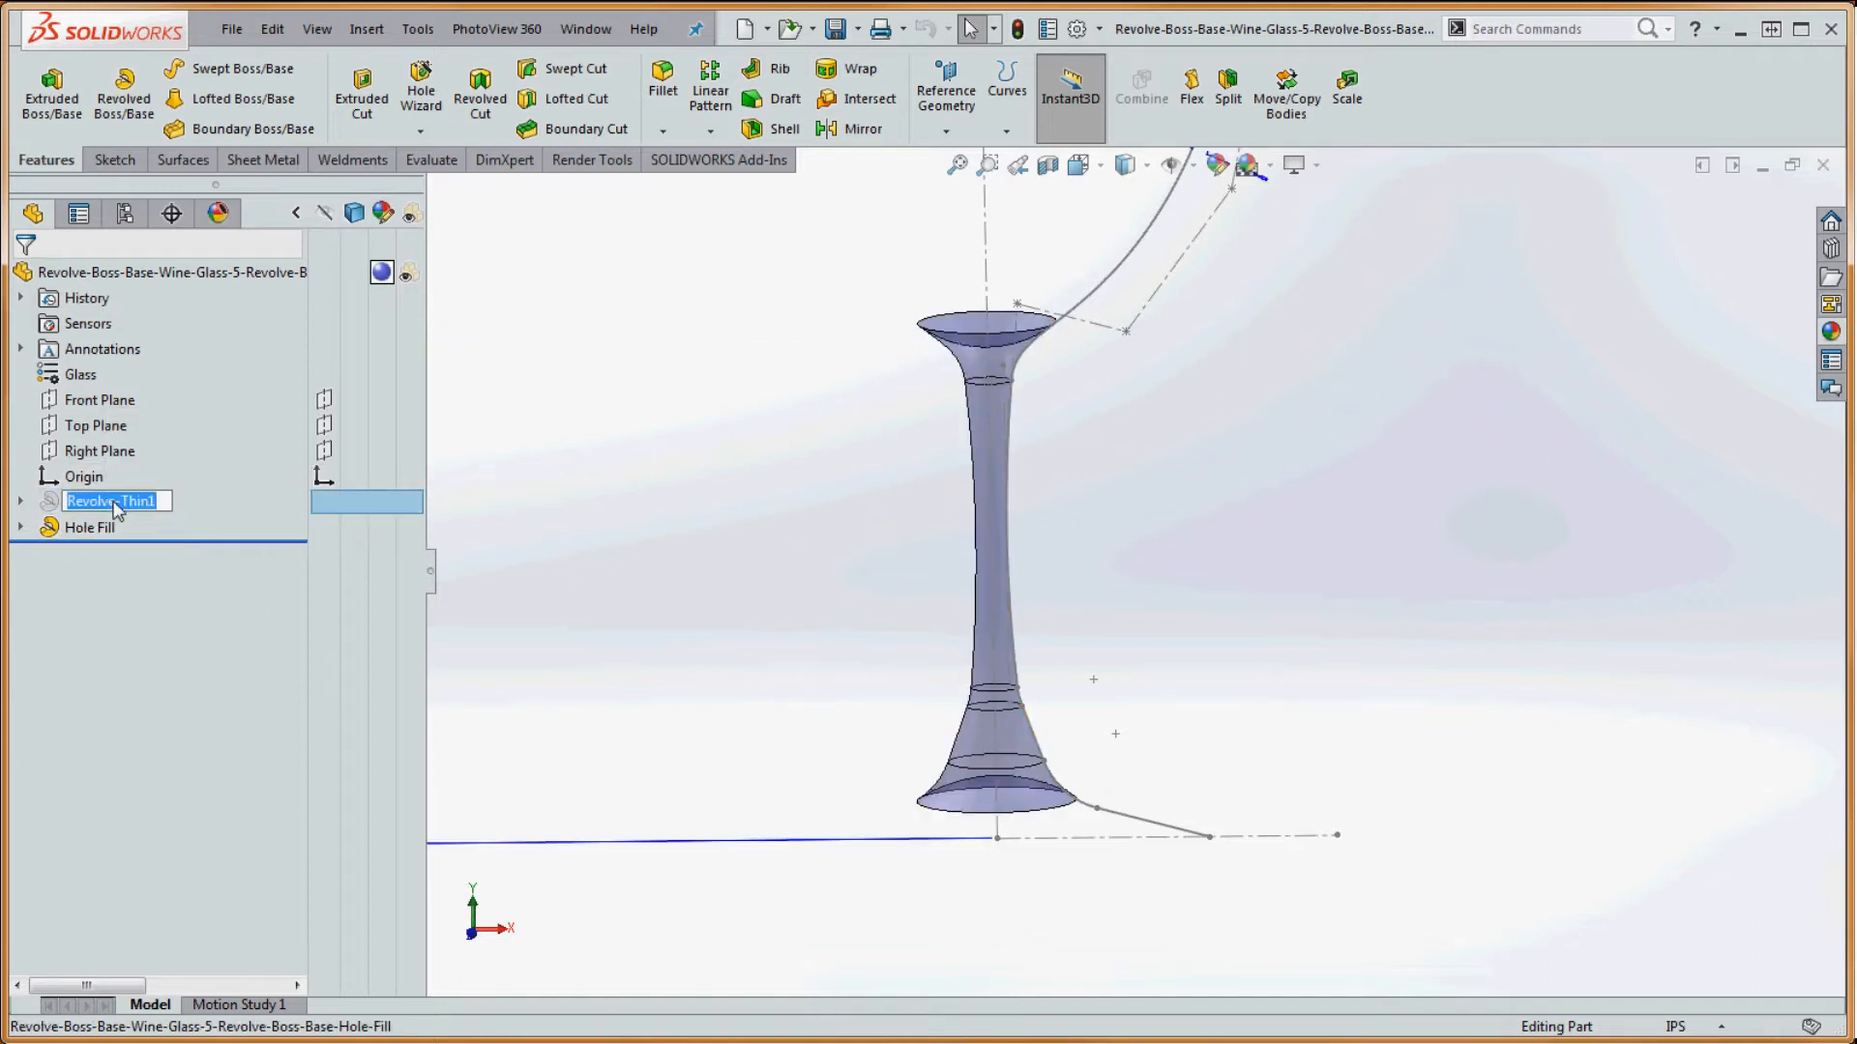
left_click(162, 503)
type("Base")
left_click(511, 499)
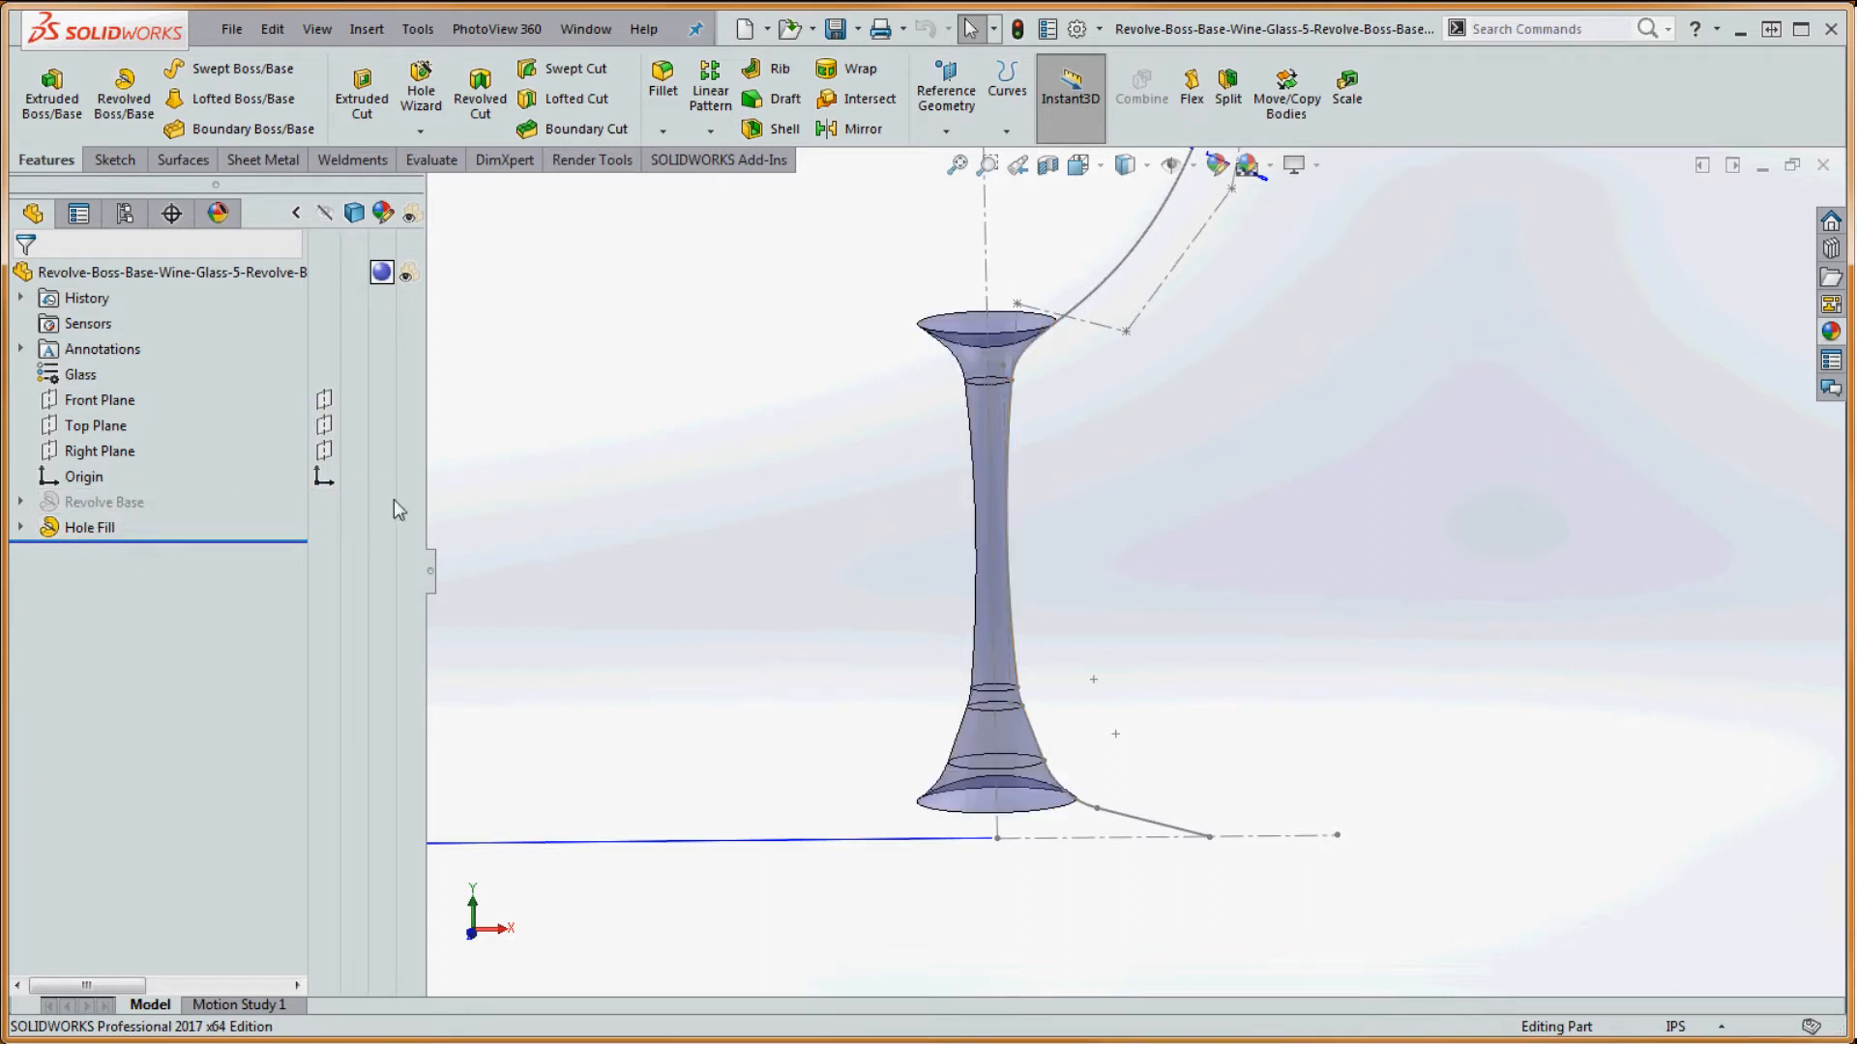
right_click(76, 507)
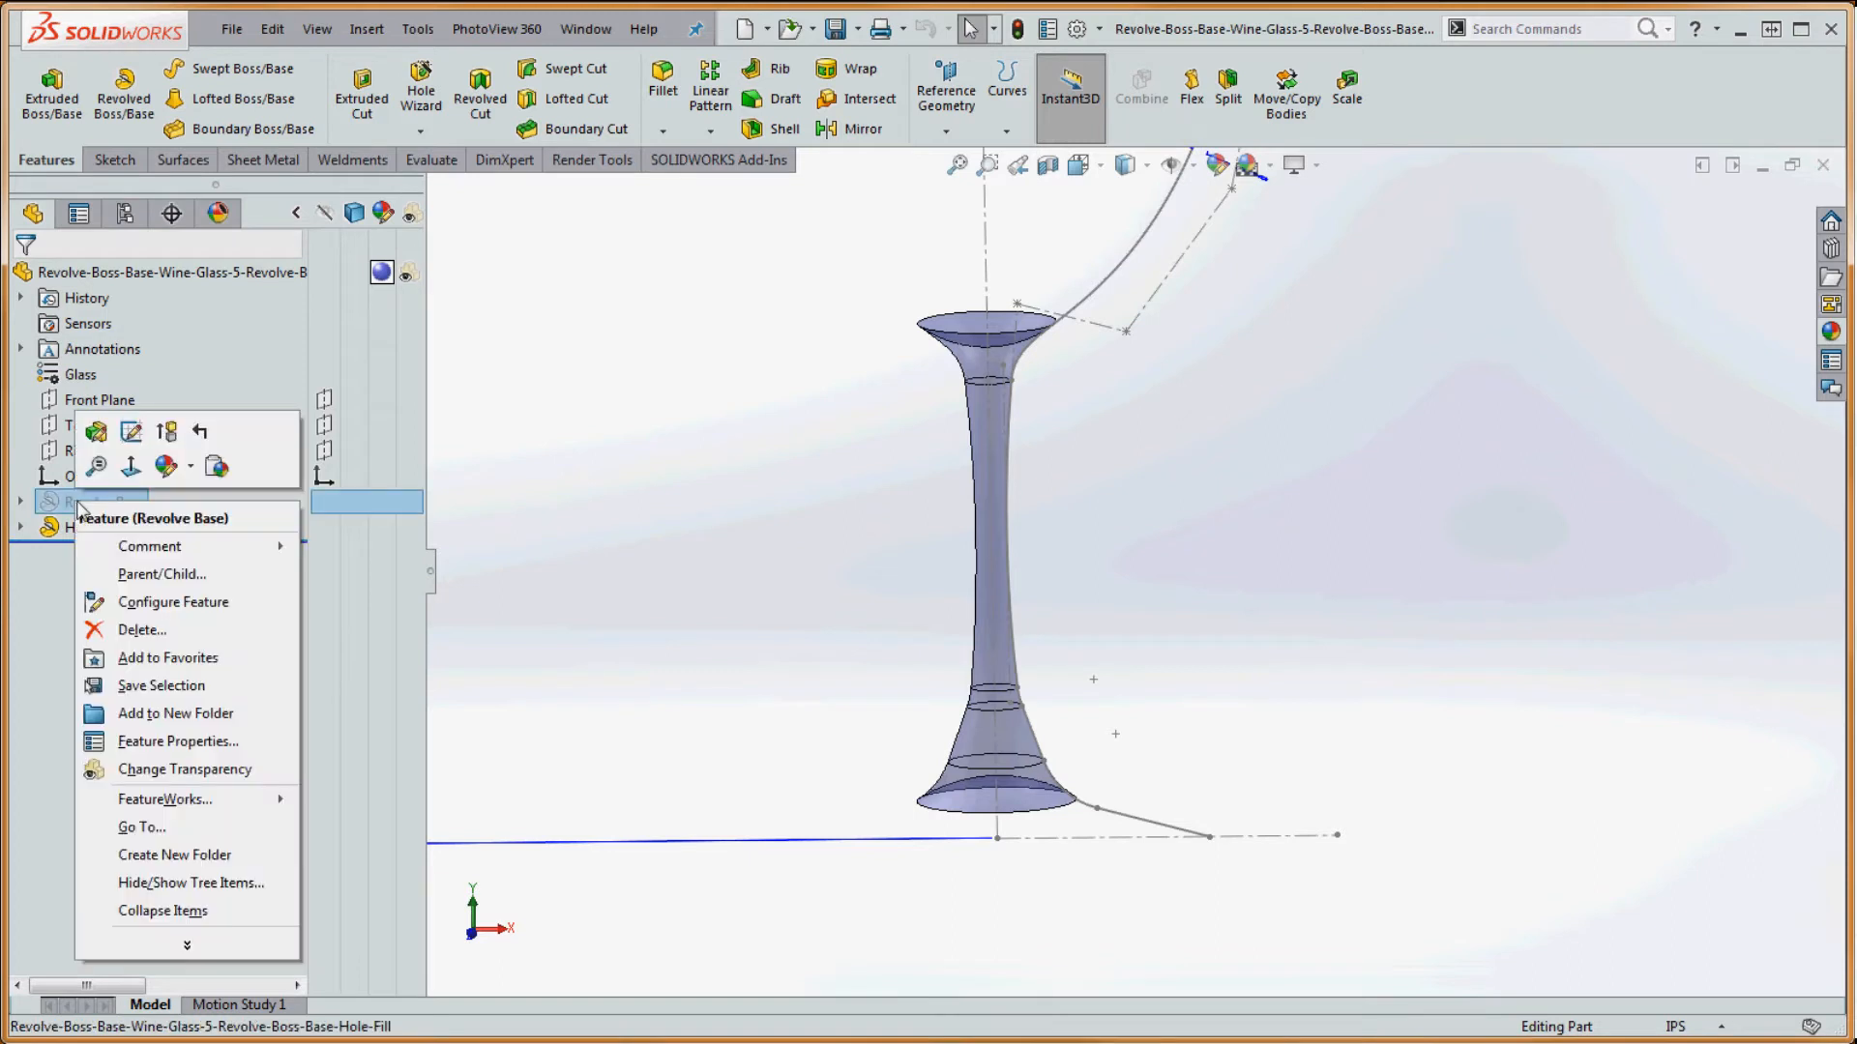
left_click(168, 432)
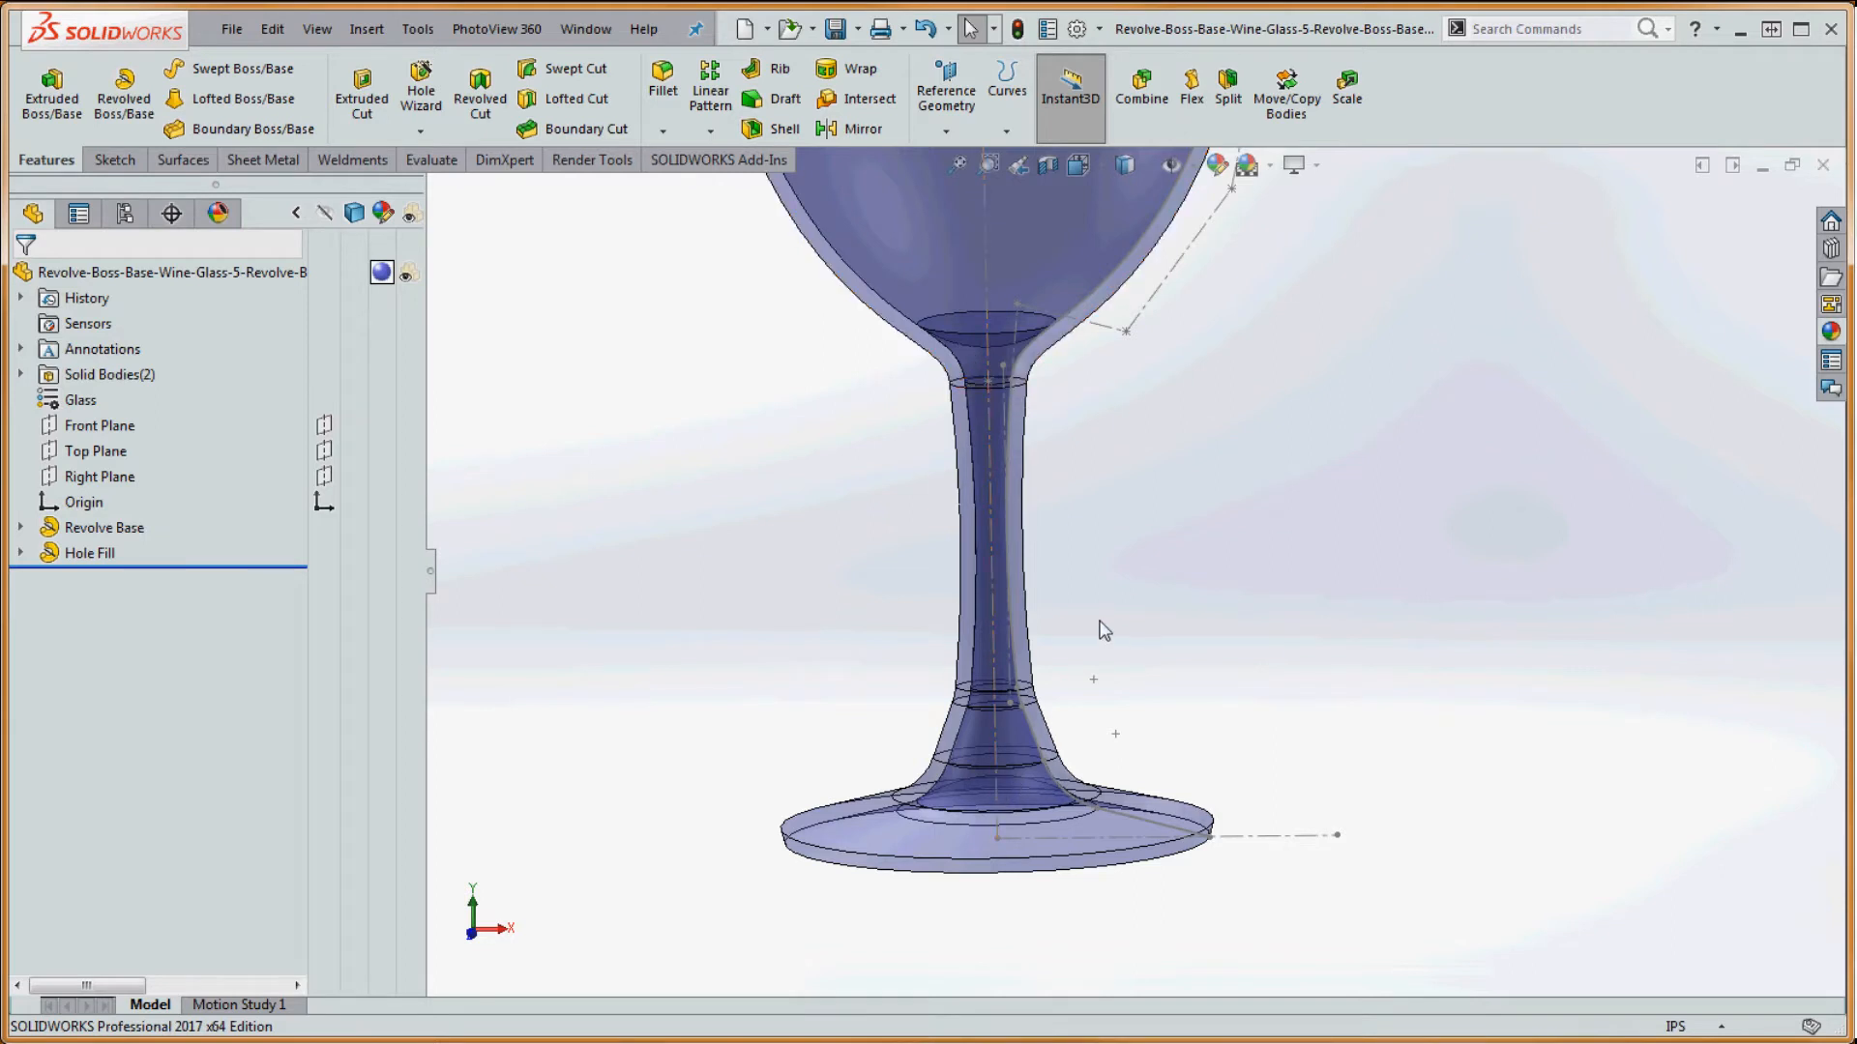
- Edit the Hole Fill revolve and enable merging its result with the revolved glass body
right_click(94, 556)
left_click(113, 481)
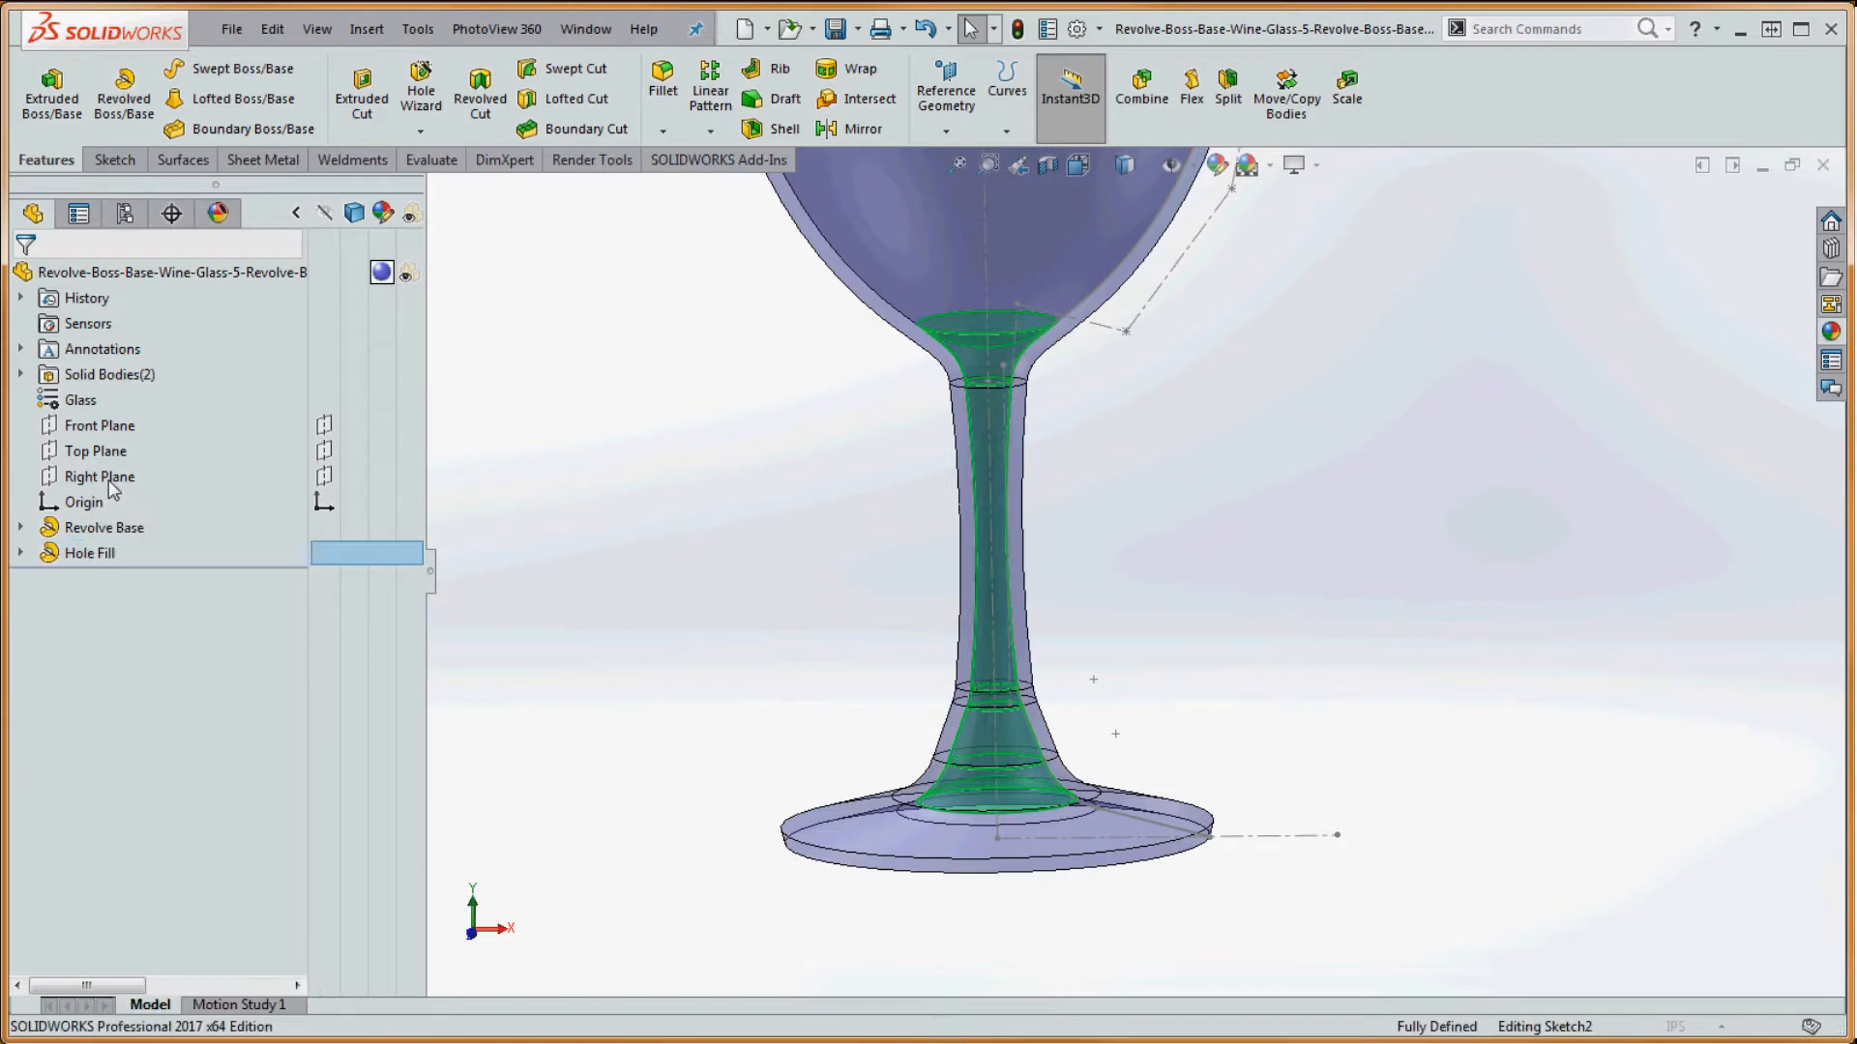
left_click(60, 491)
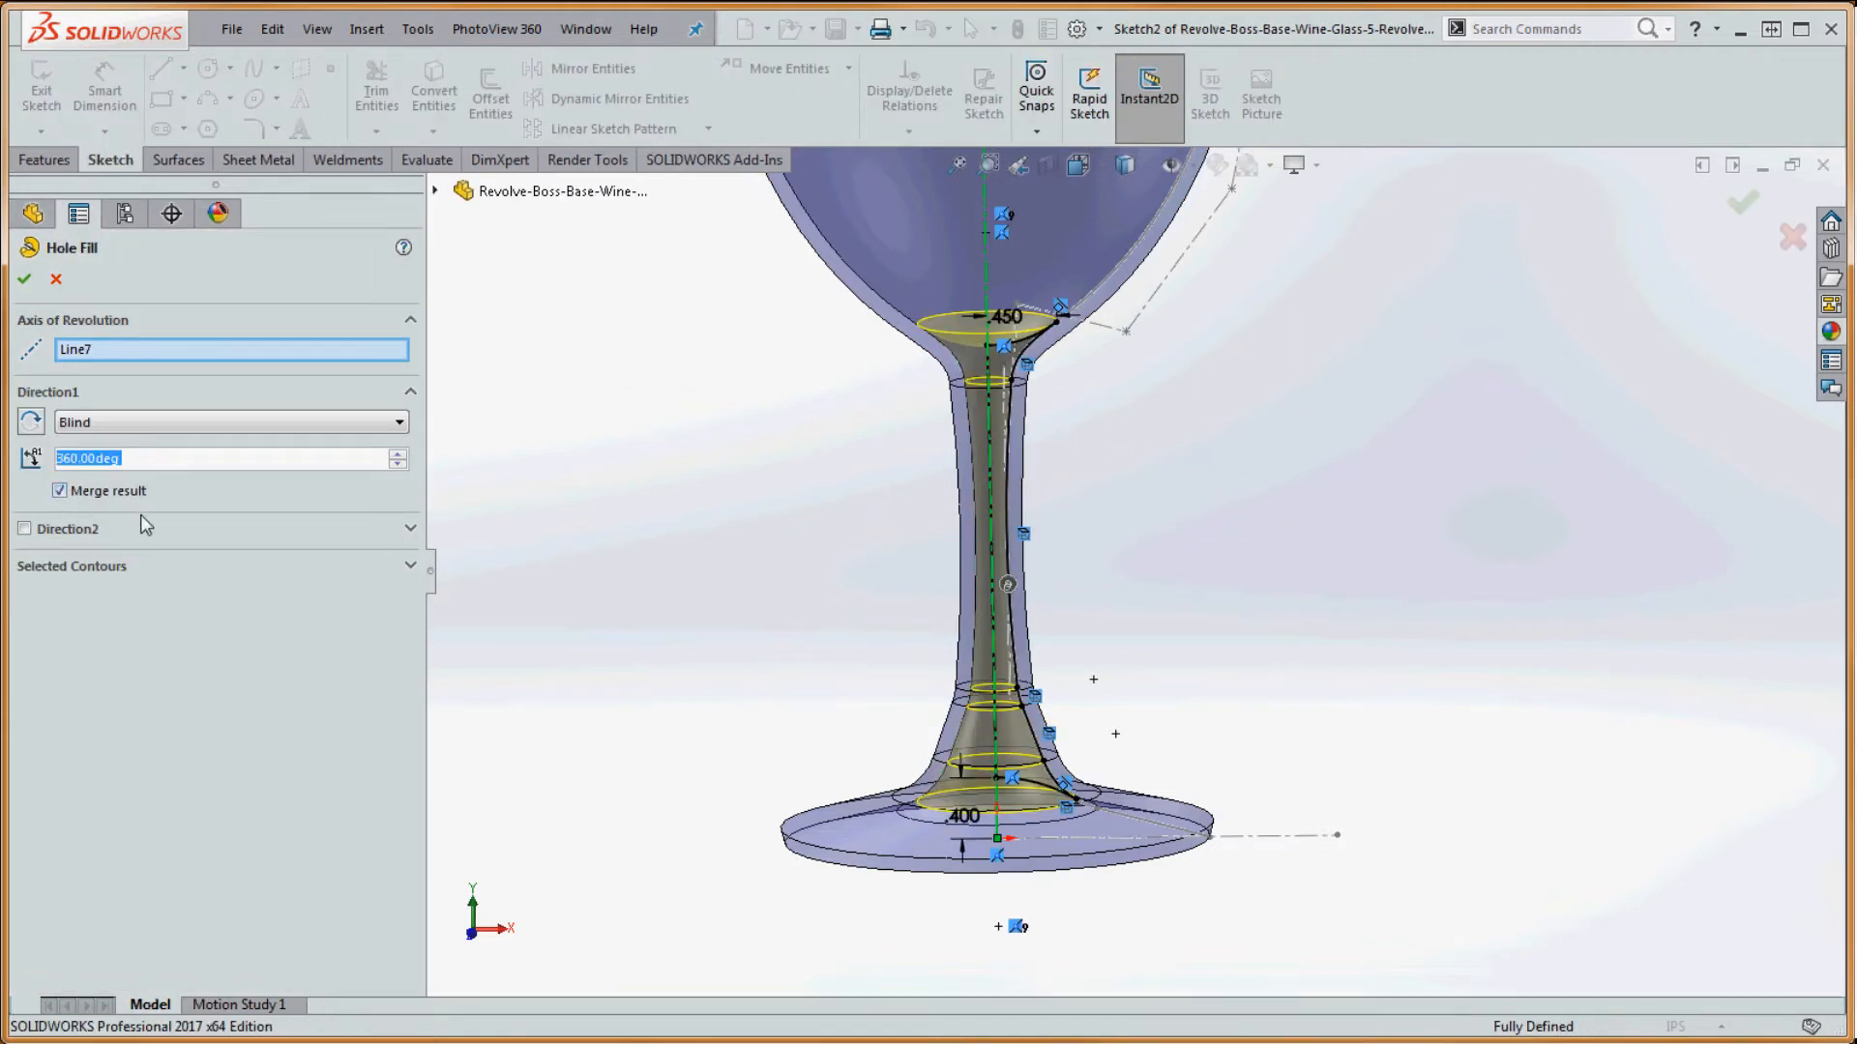
left_click(26, 282)
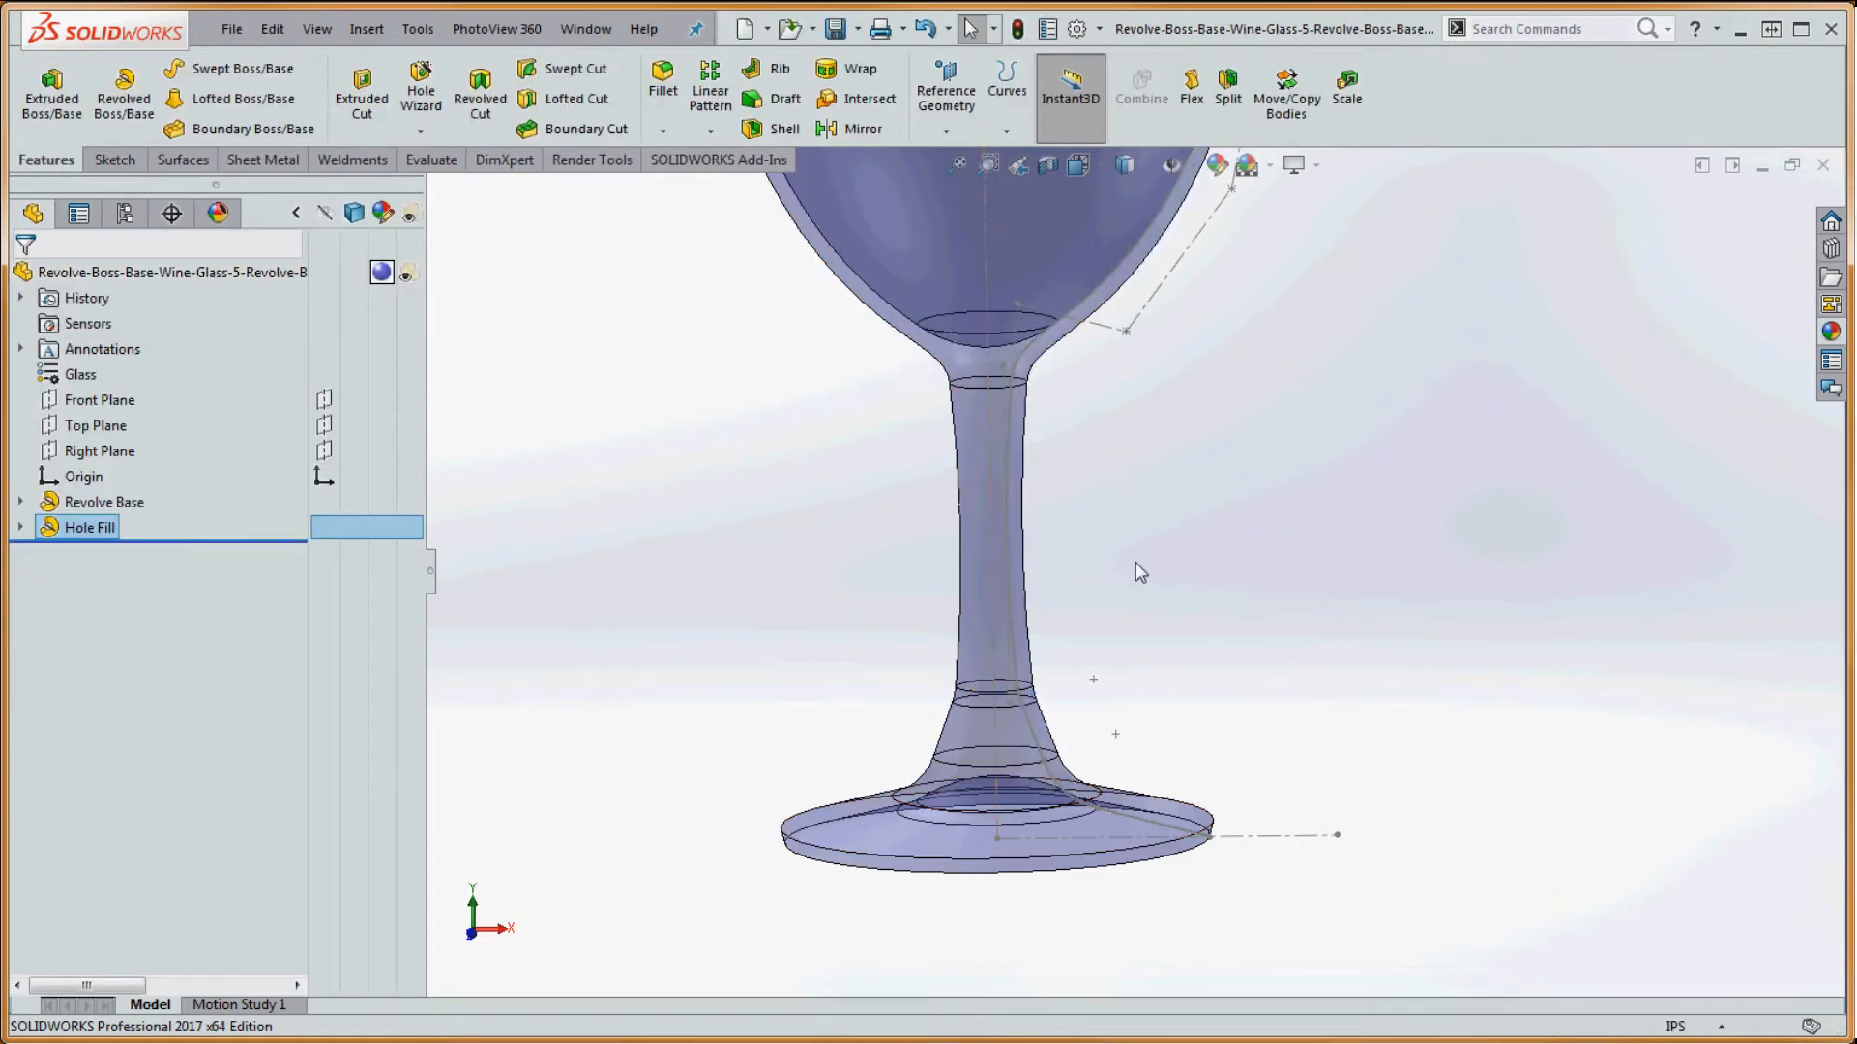
- Remove all part appearances from the wine glass part
scroll(1138, 547, "up", 6)
scroll(1163, 452, "down", 2)
middle_click_drag(1164, 455, 1169, 534)
scroll(1112, 469, "down", 2)
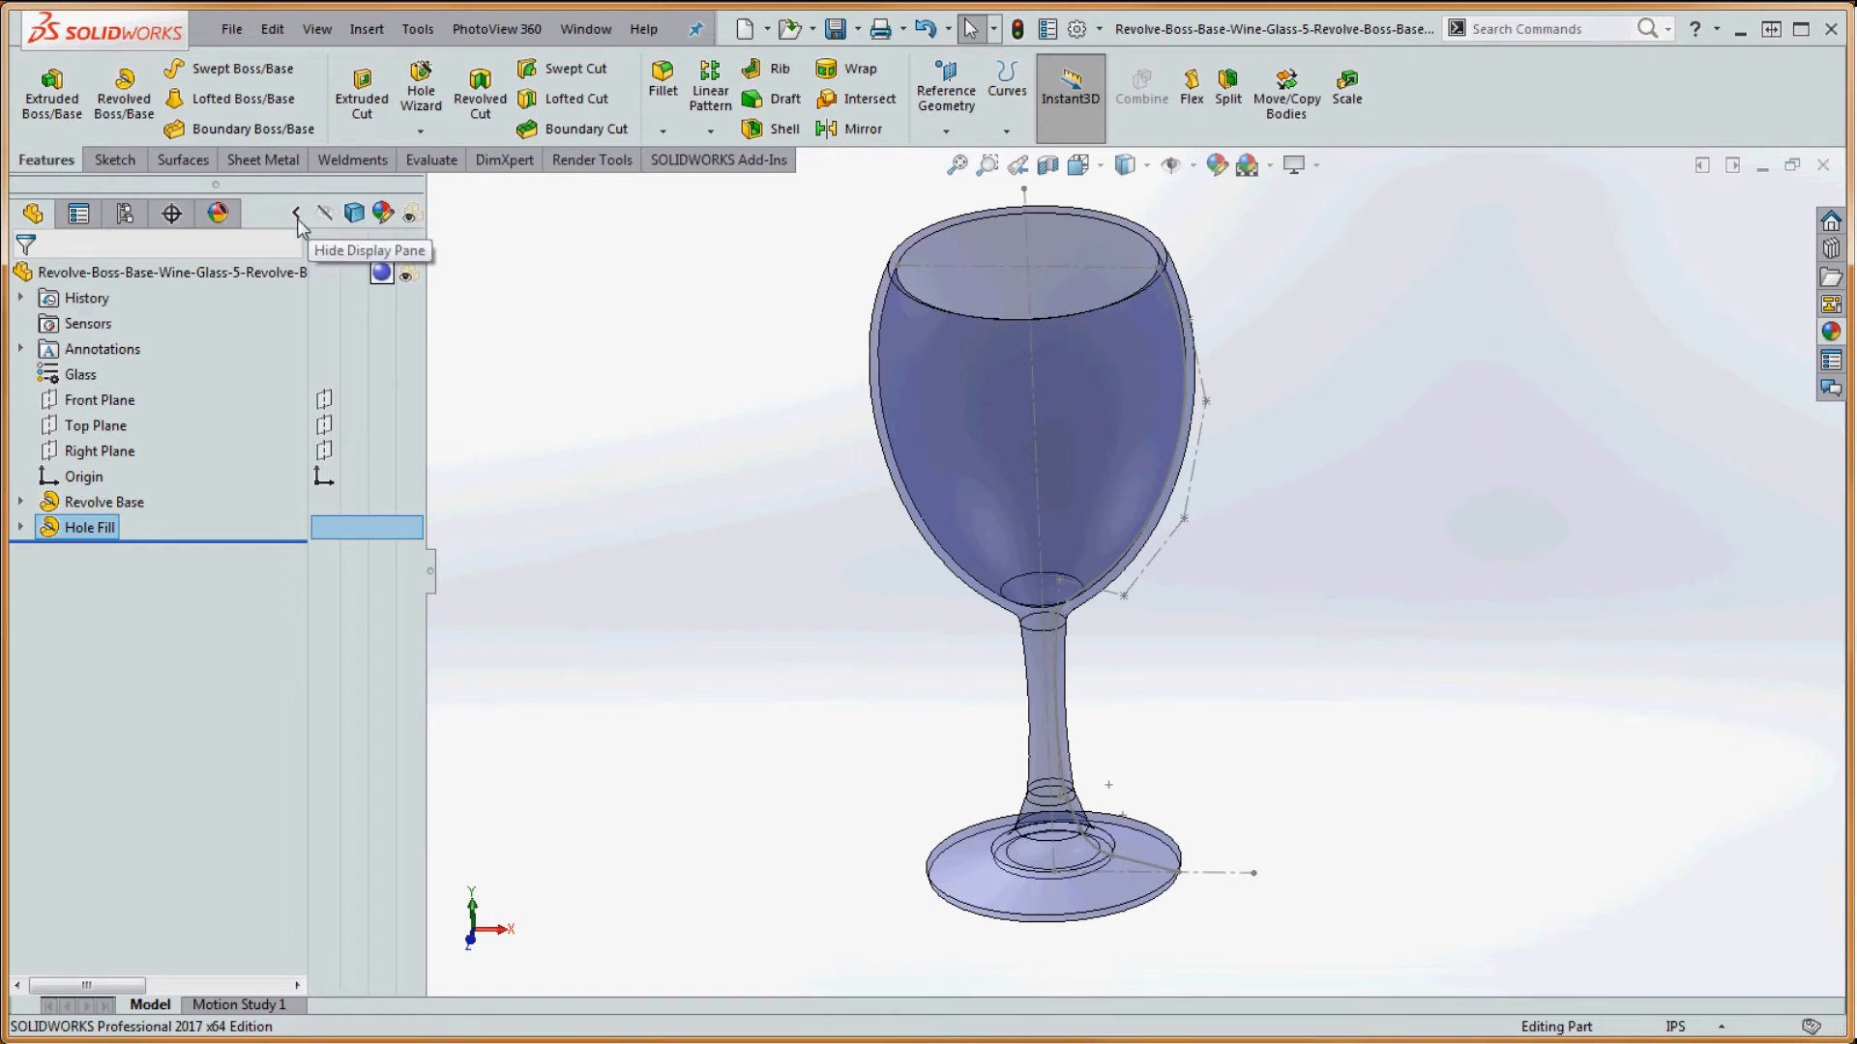
right_click(382, 274)
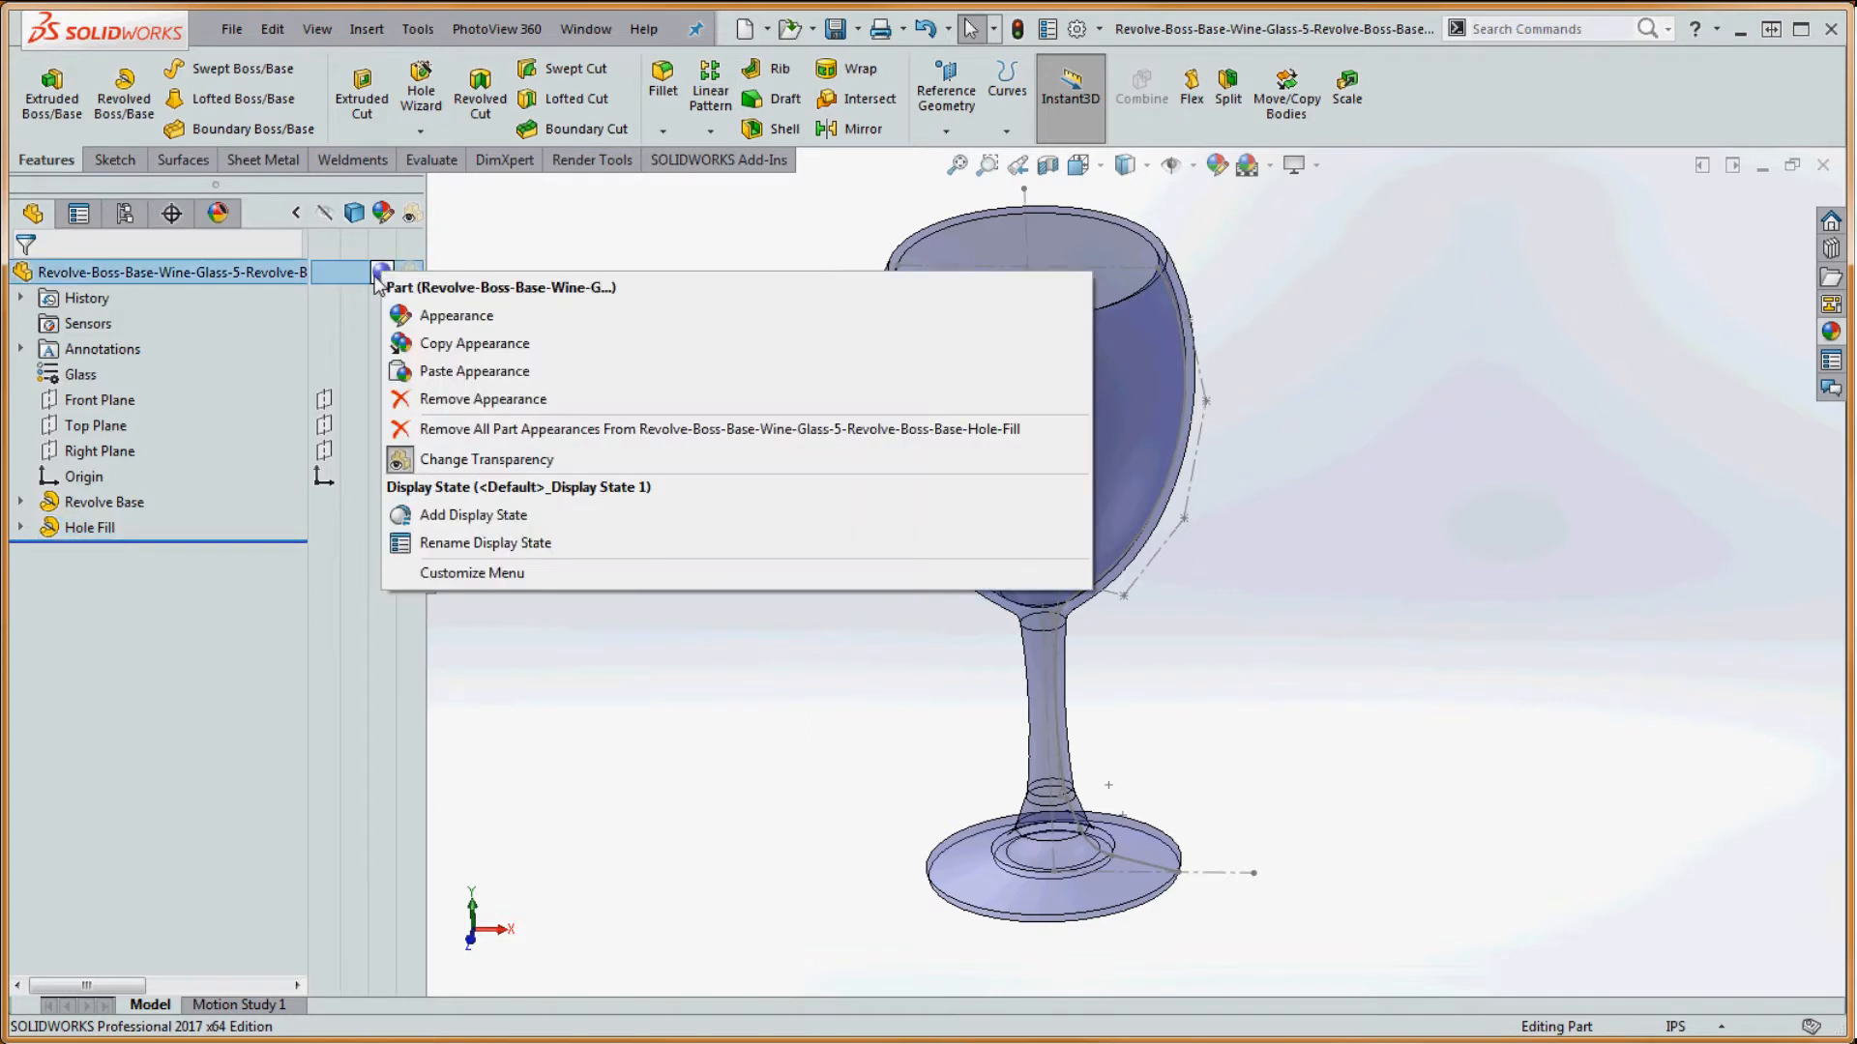
left_click(483, 432)
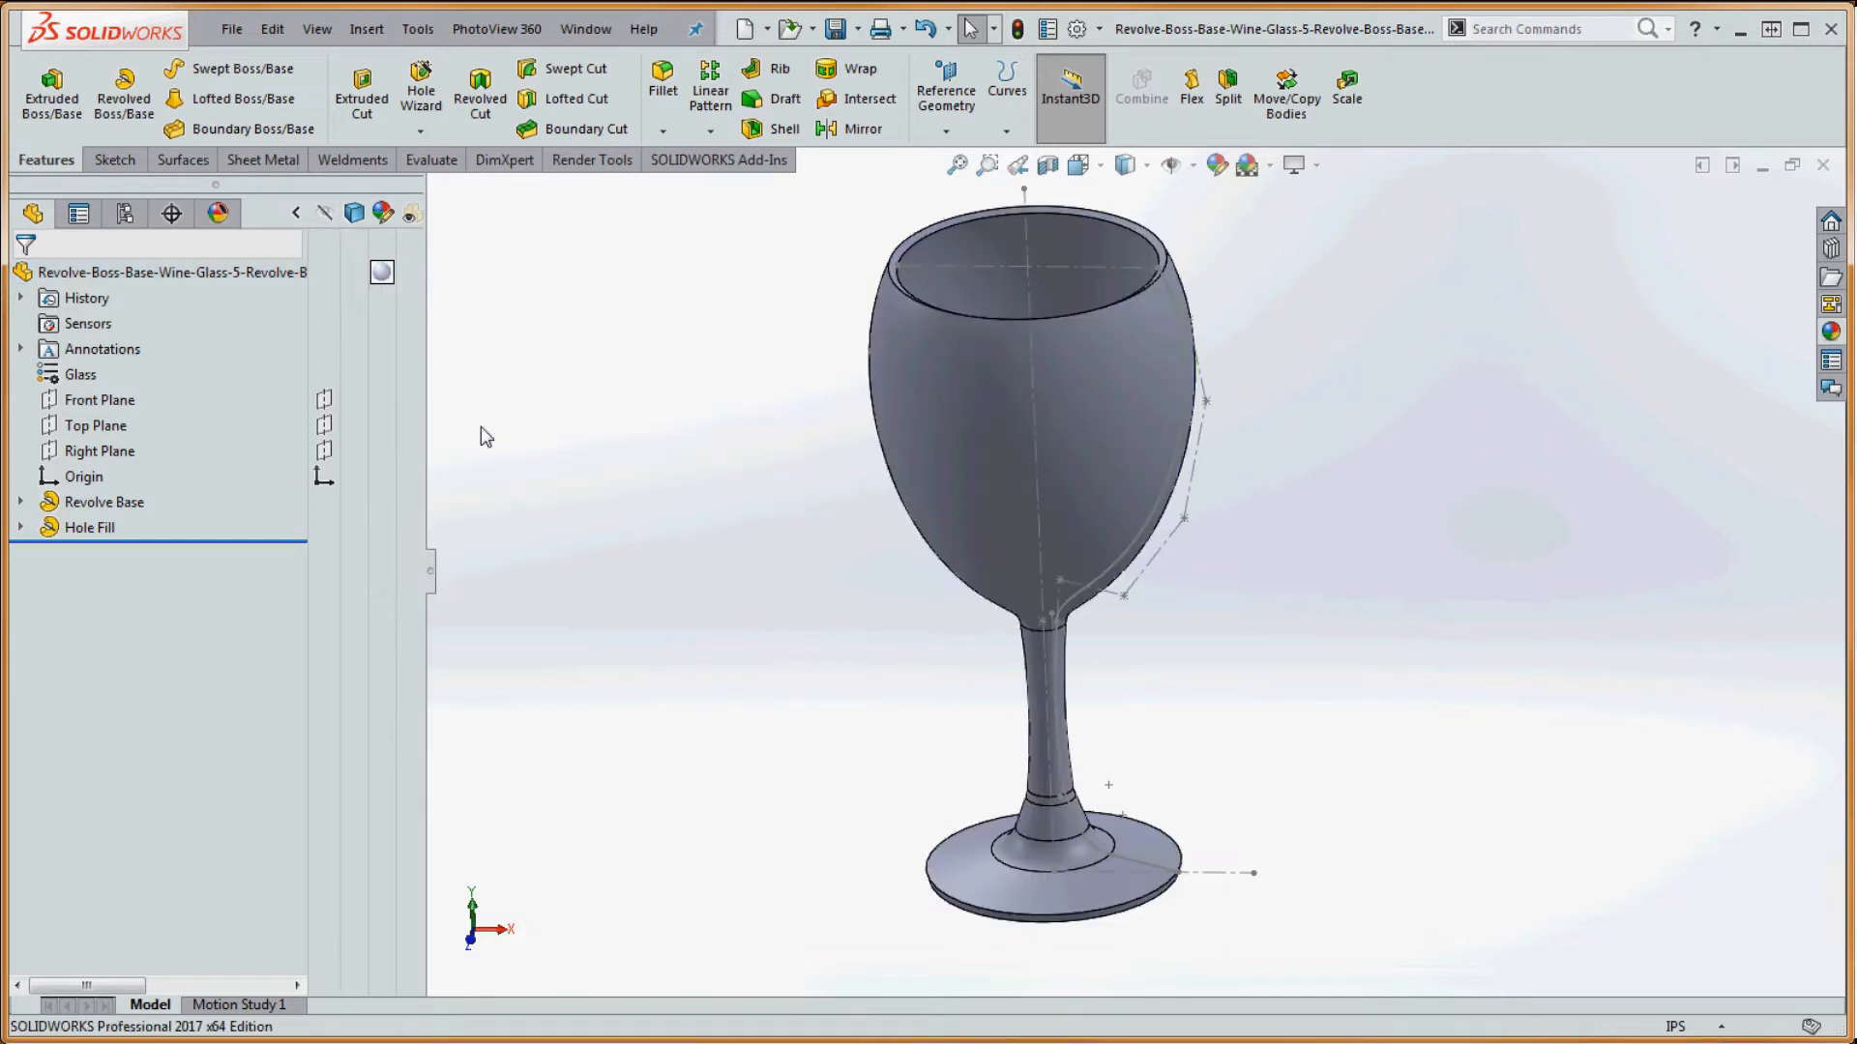
- Add a full round fillet to the glass rim, using the outer bowl face, the rim face as center, and the inner bowl face
scroll(1286, 590, "up", 2)
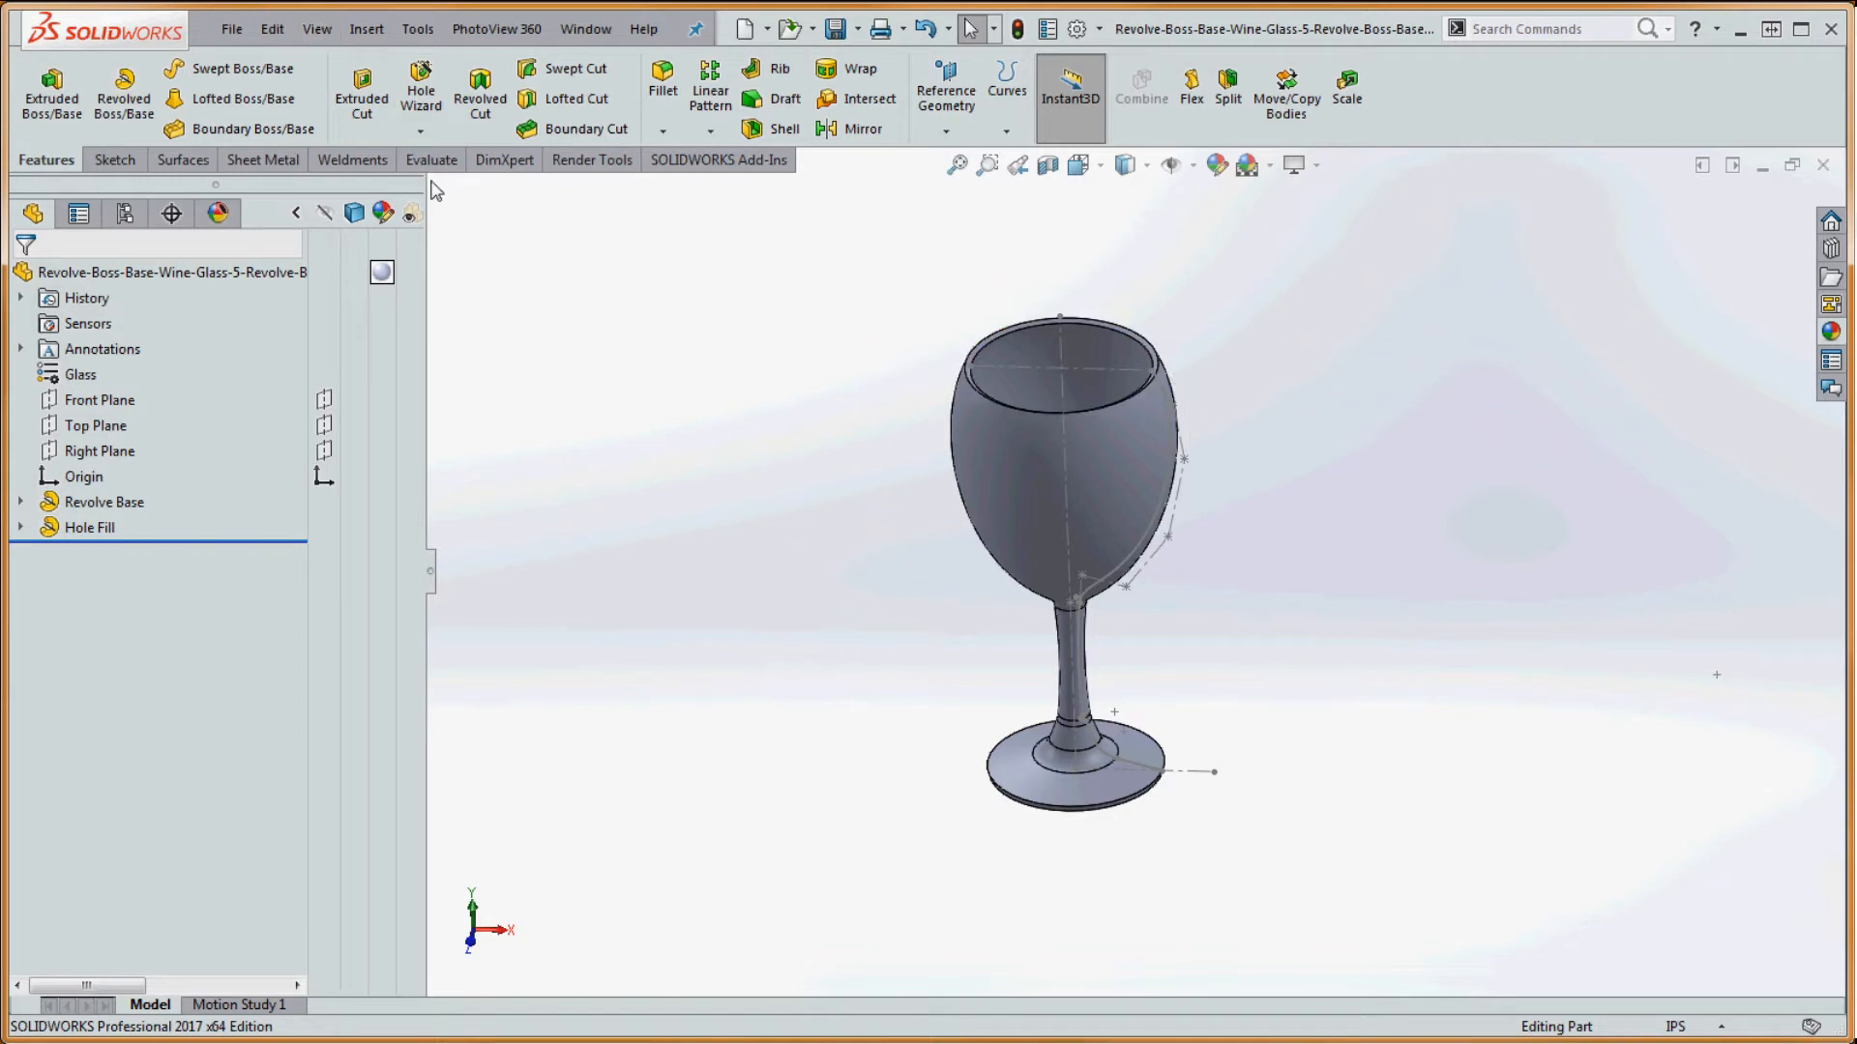
left_click(661, 85)
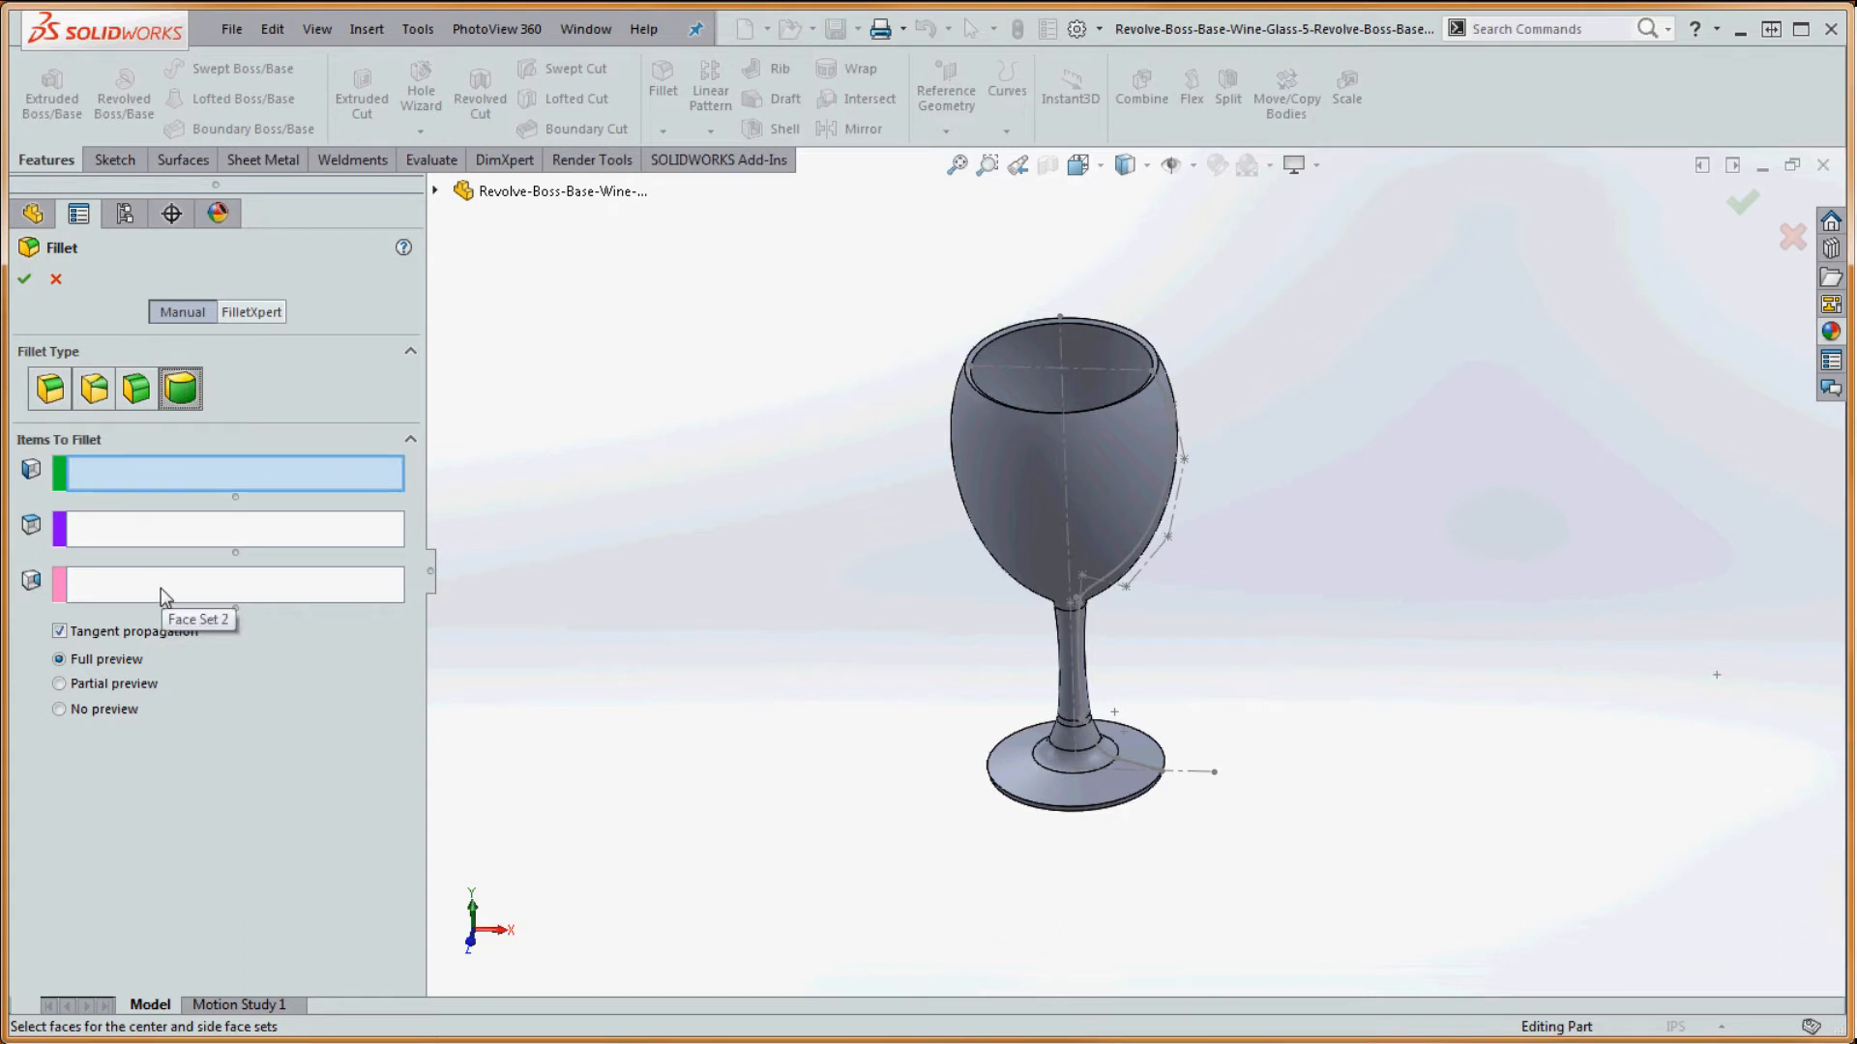
scroll(1125, 447, "down", 5)
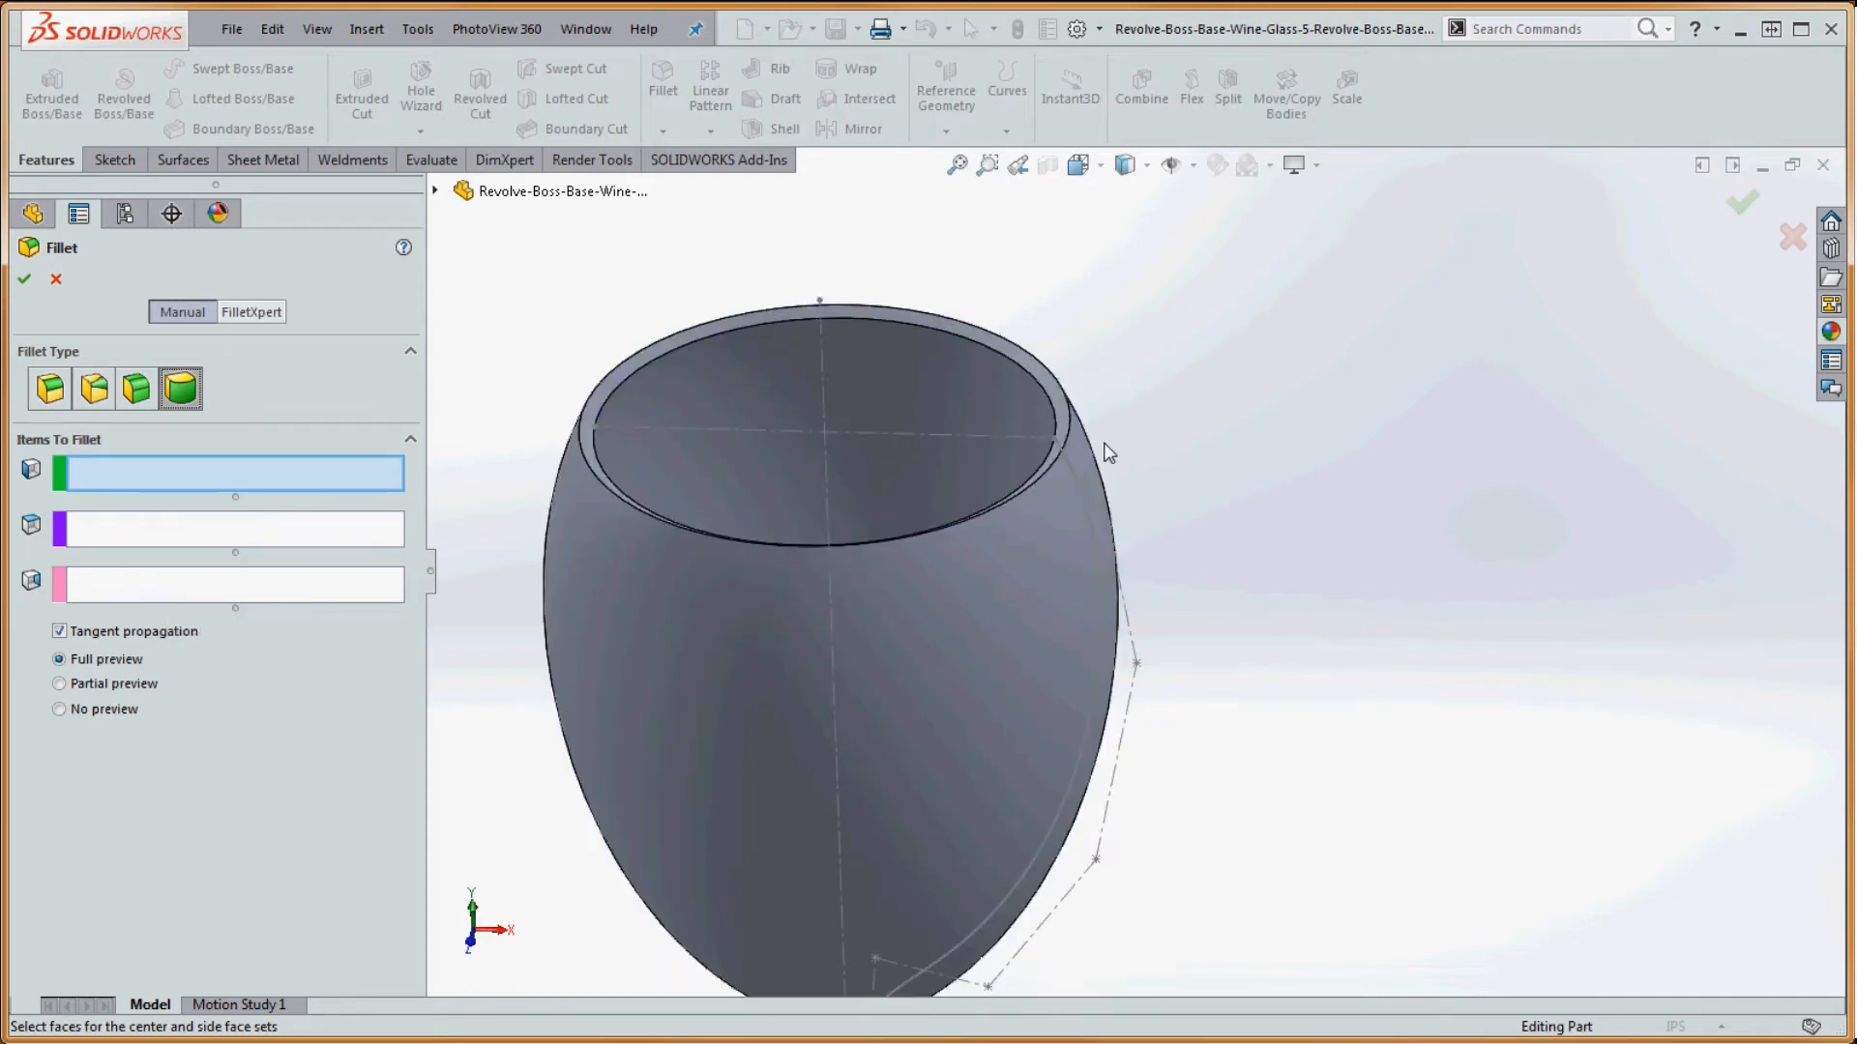
left_click(1037, 525)
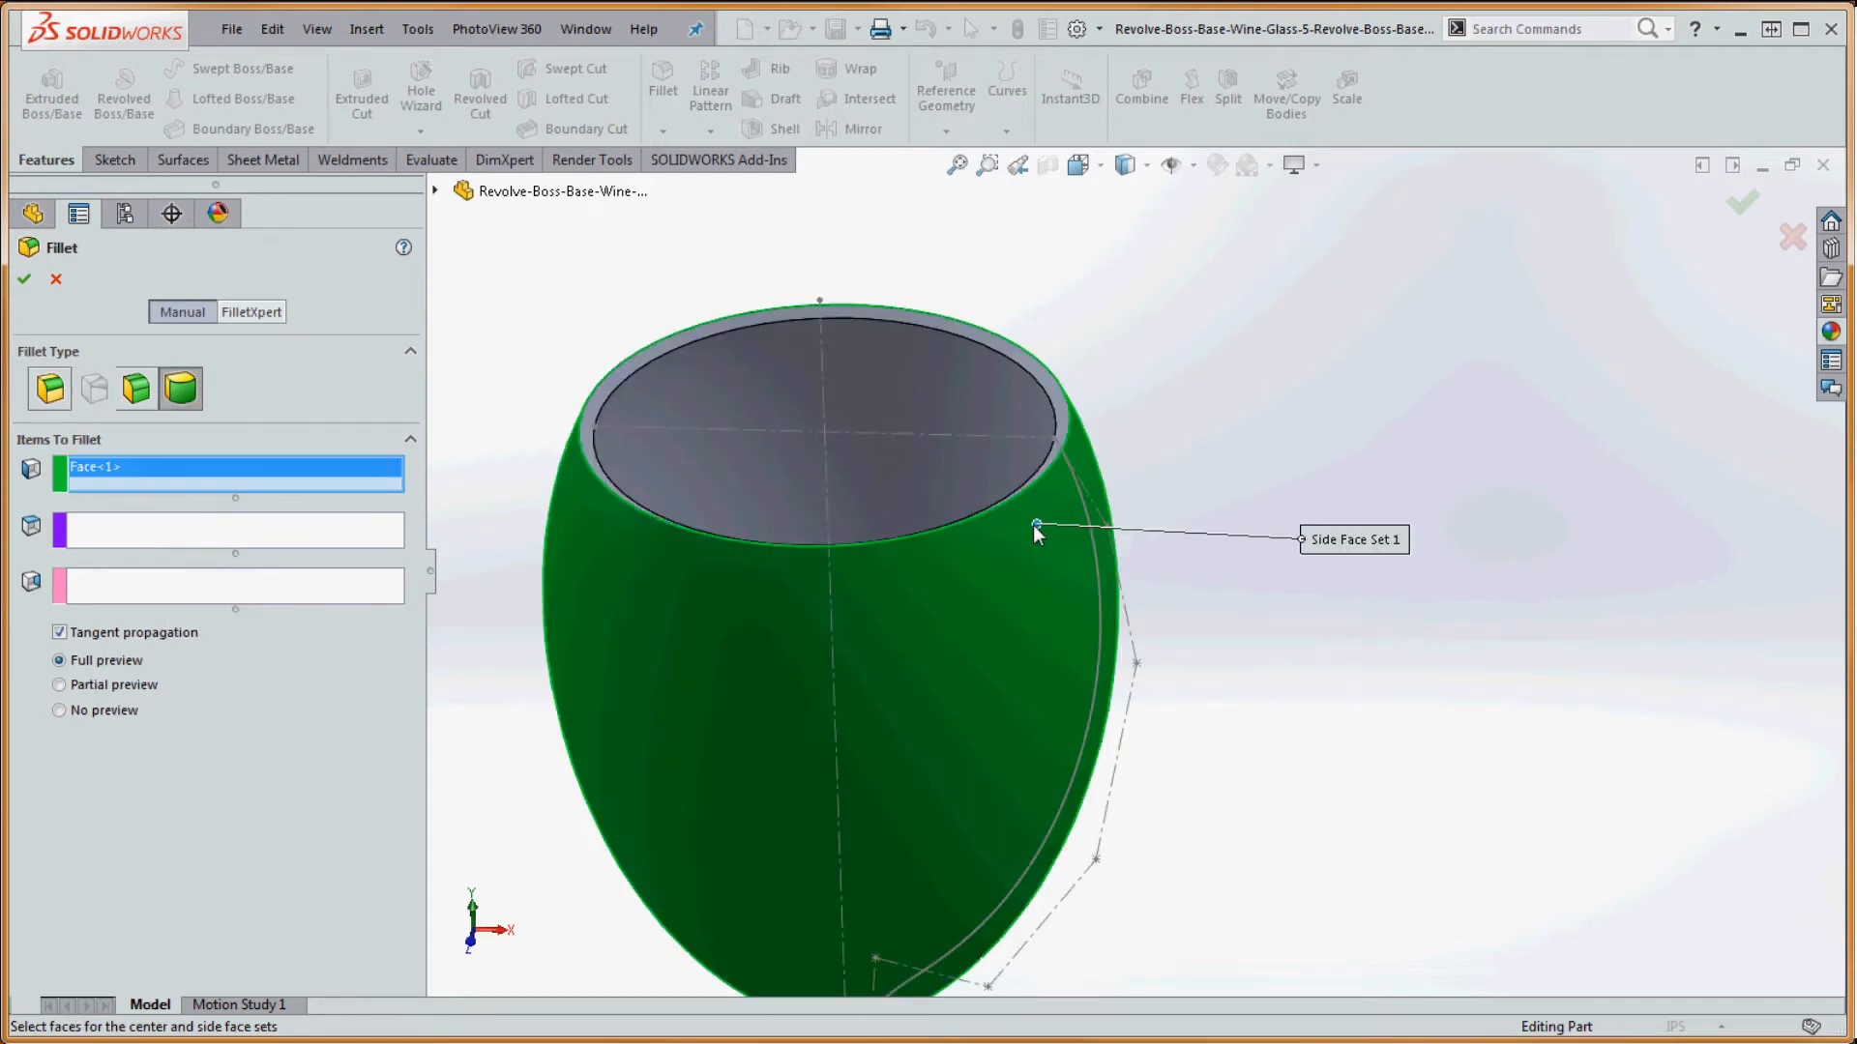
left_click(151, 532)
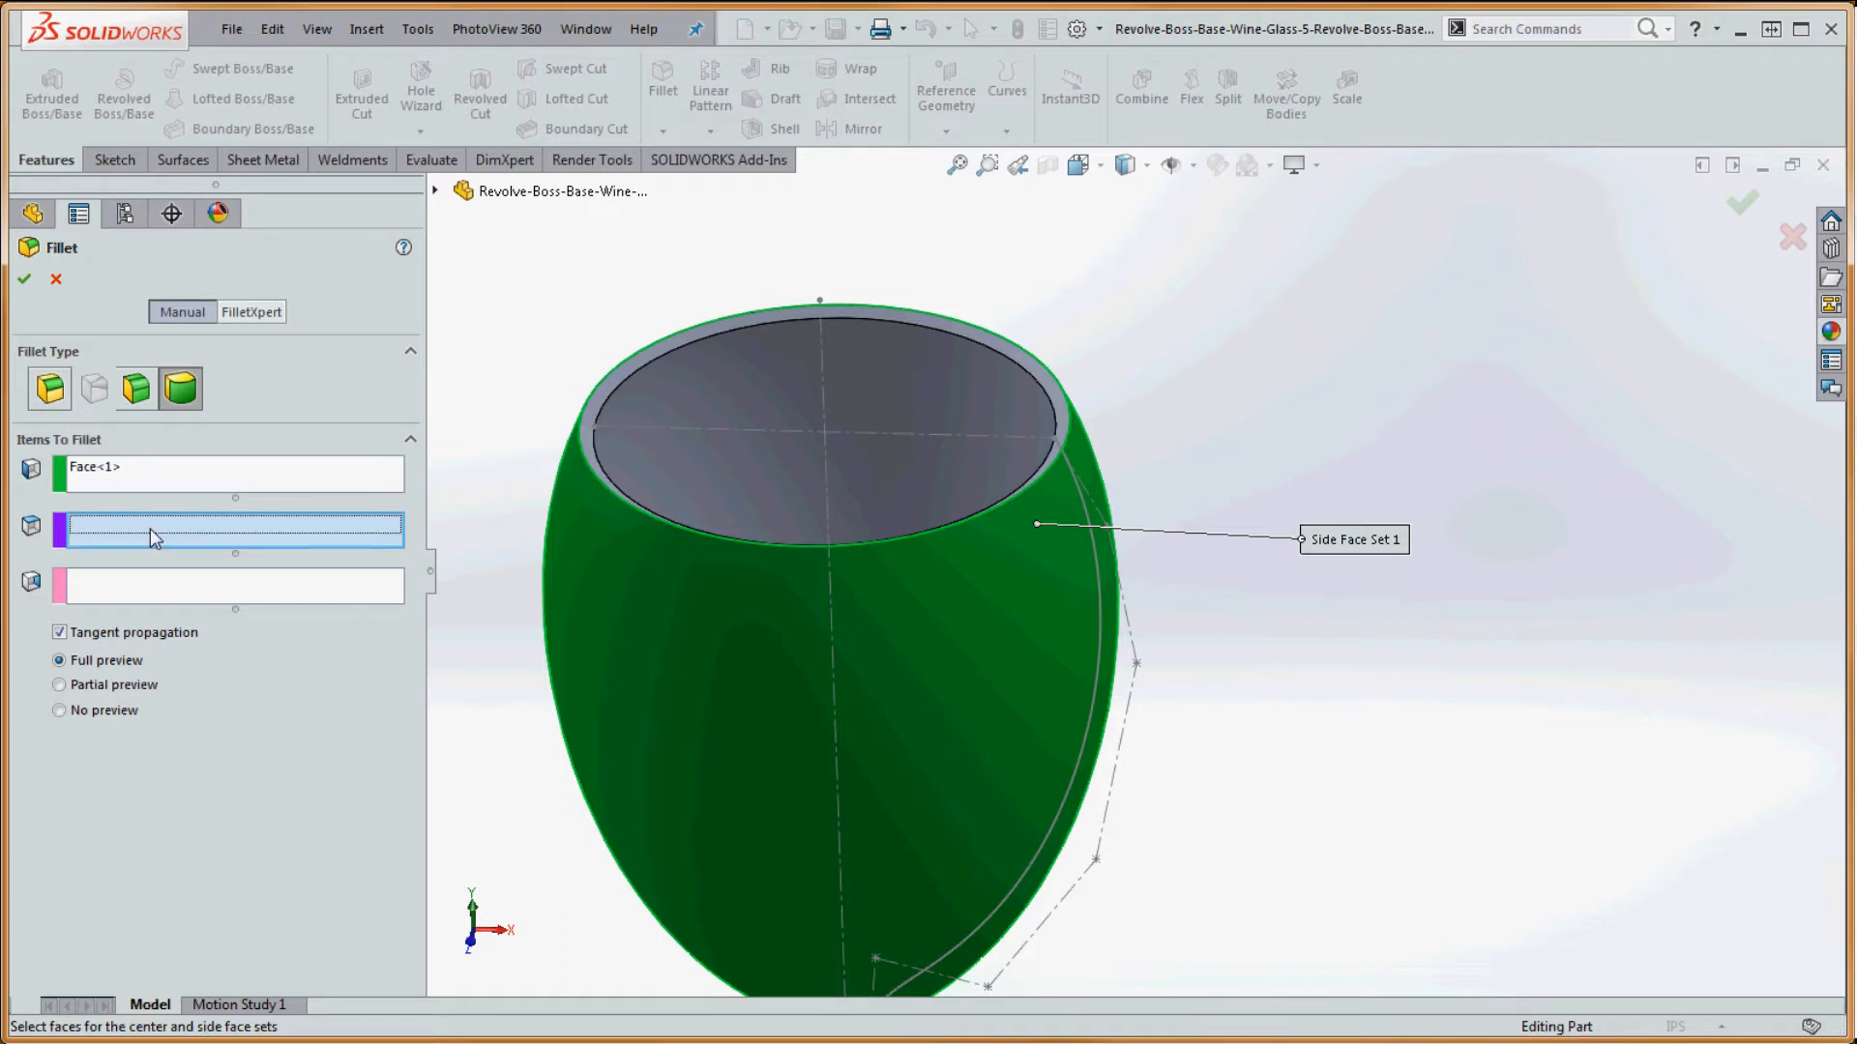
scroll(1100, 467, "down", 3)
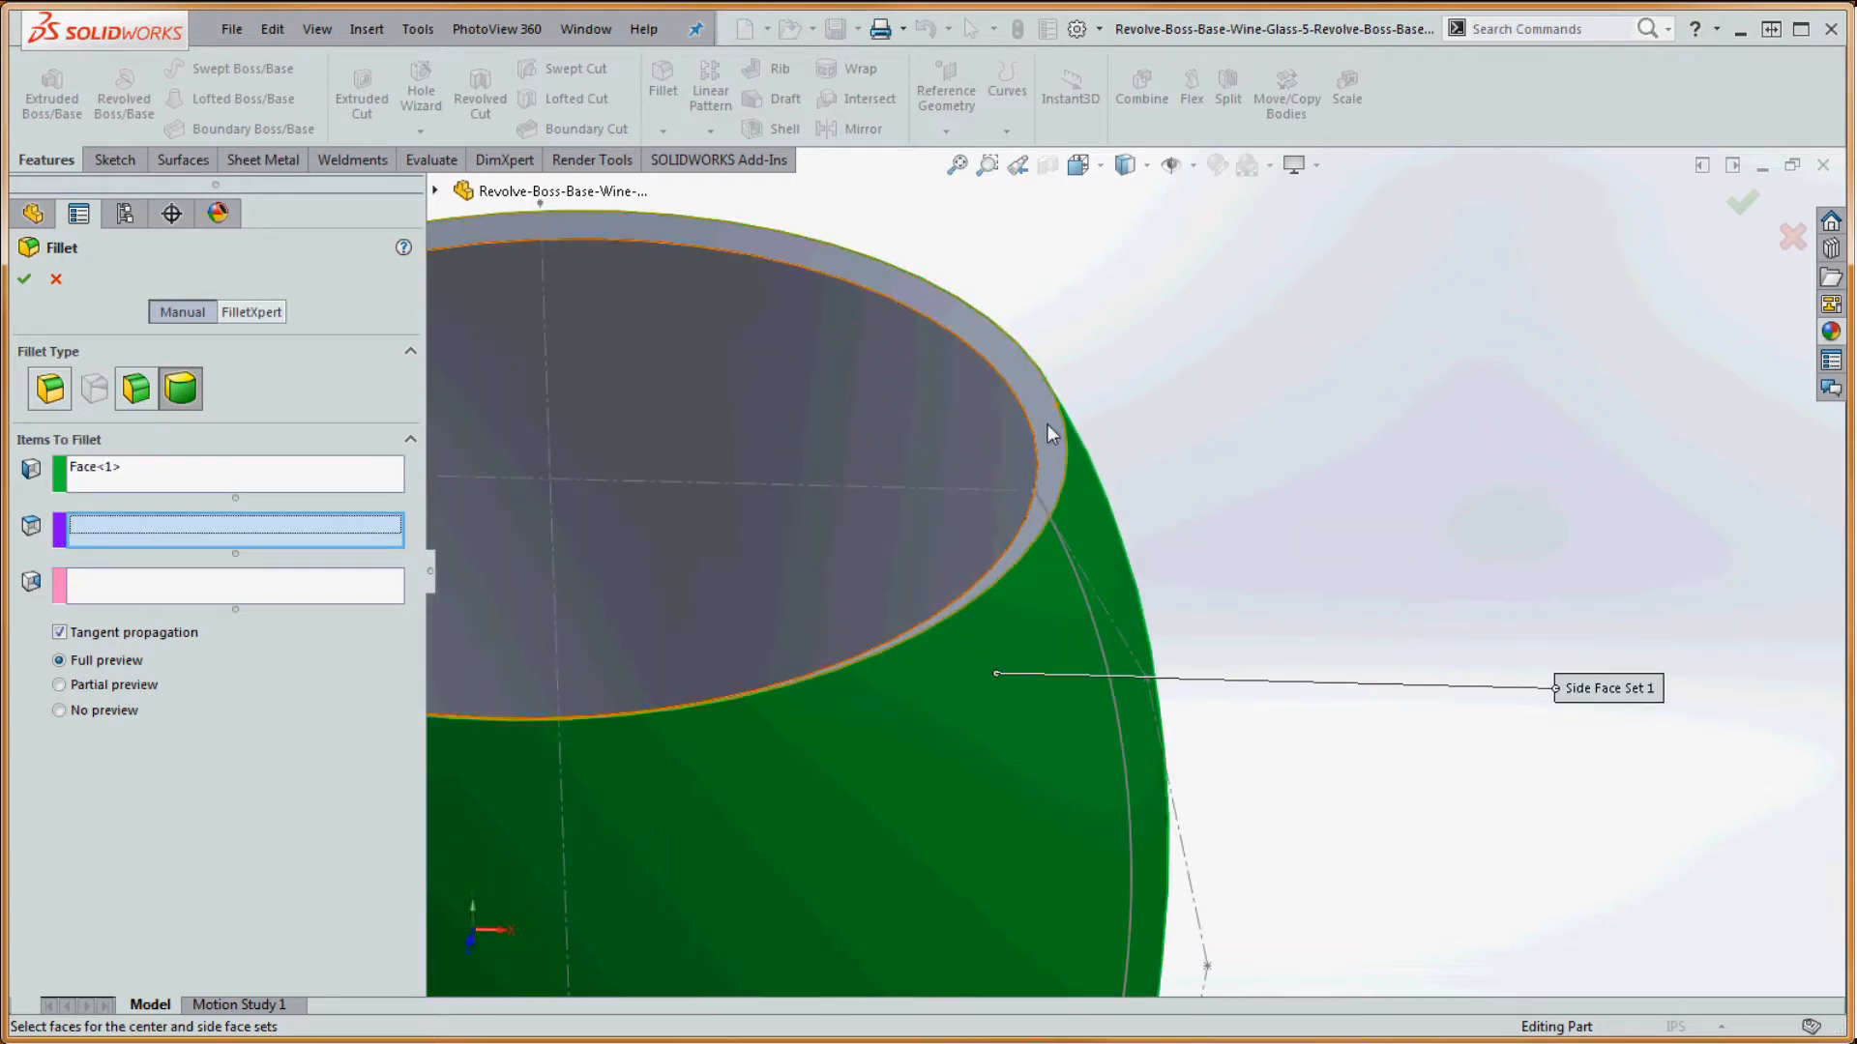
left_click(1053, 431)
scroll(1155, 414, "up", 3)
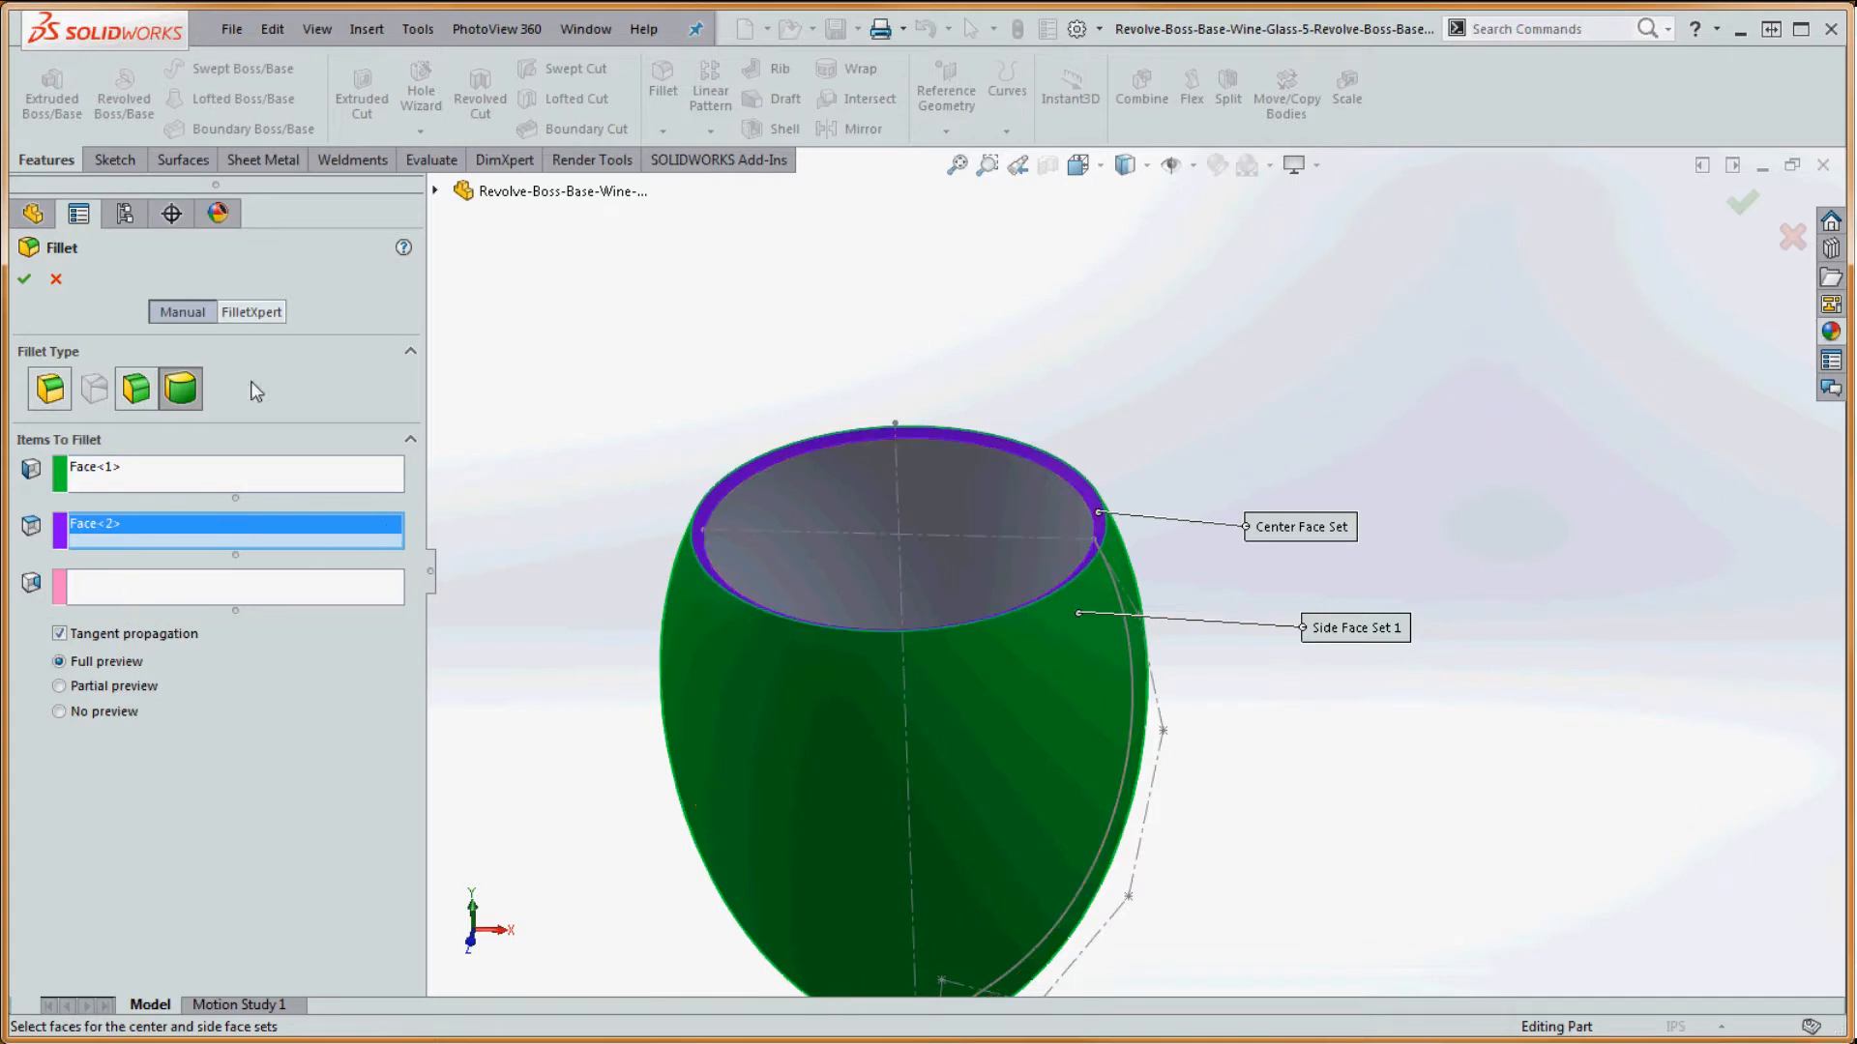
left_click(114, 583)
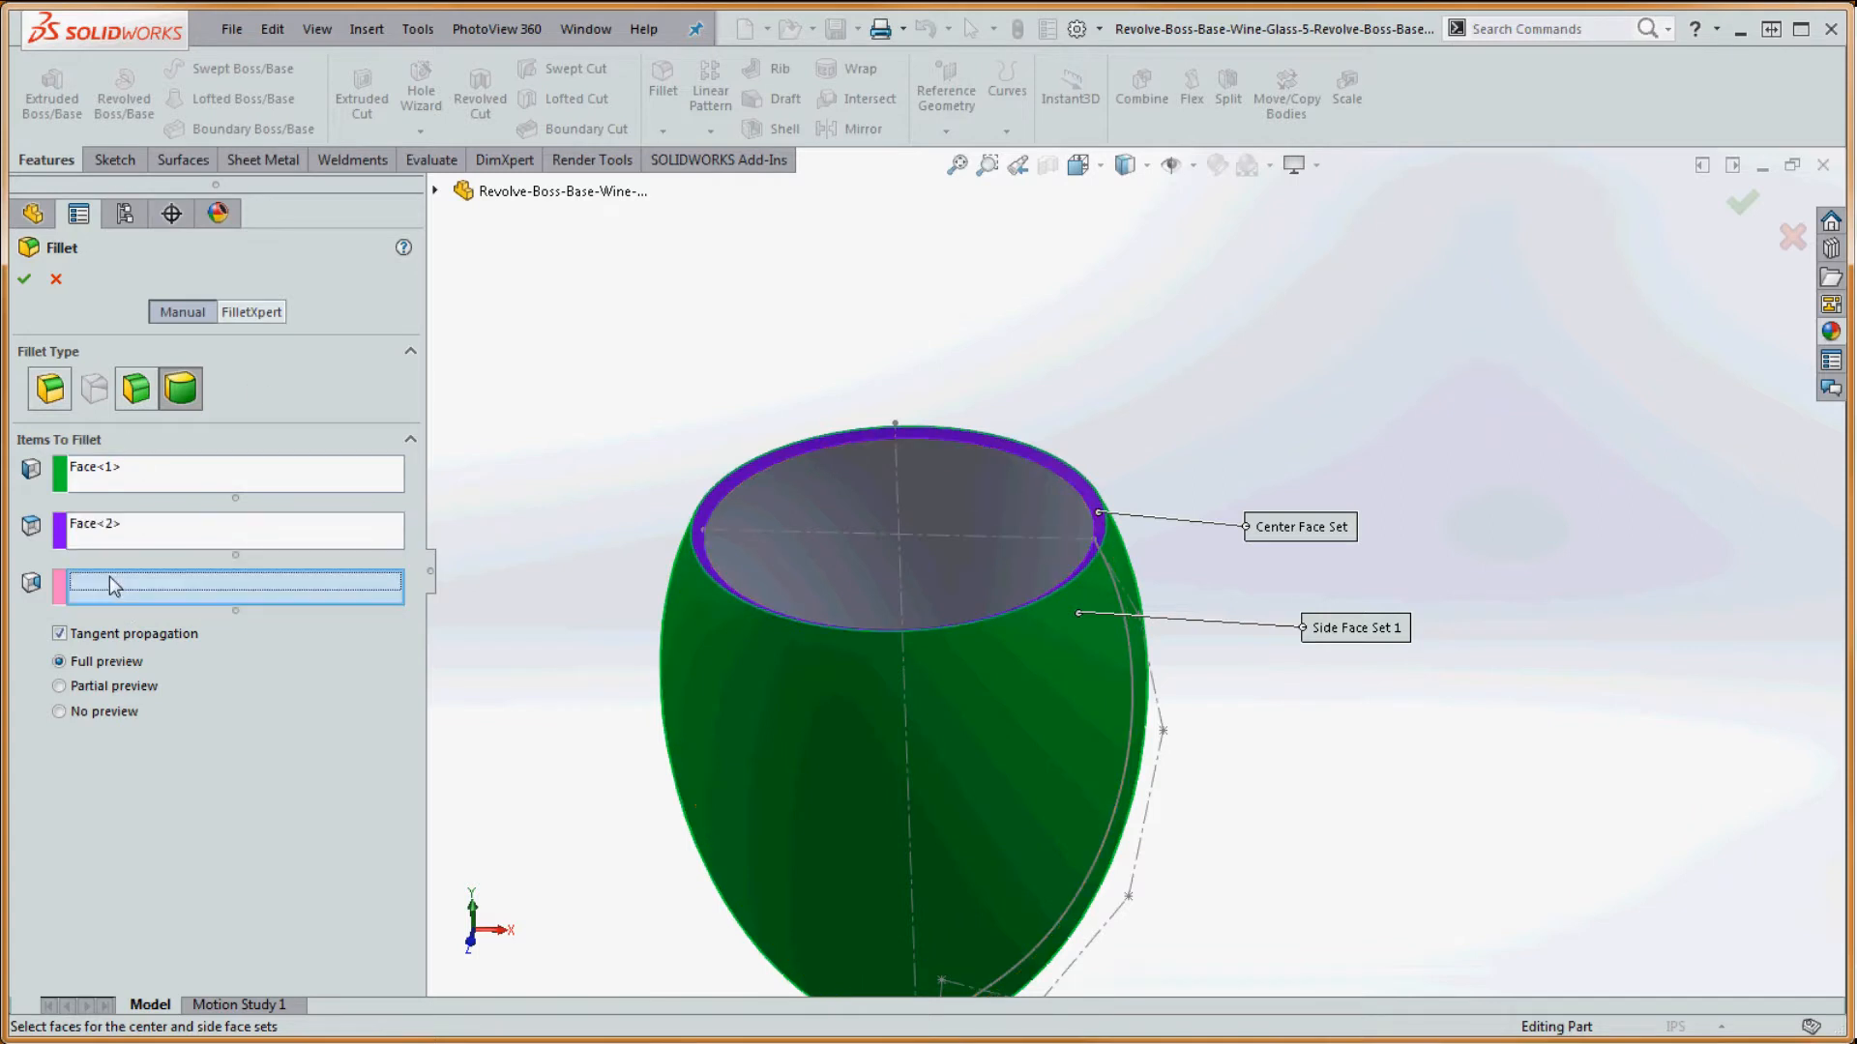
left_click(822, 483)
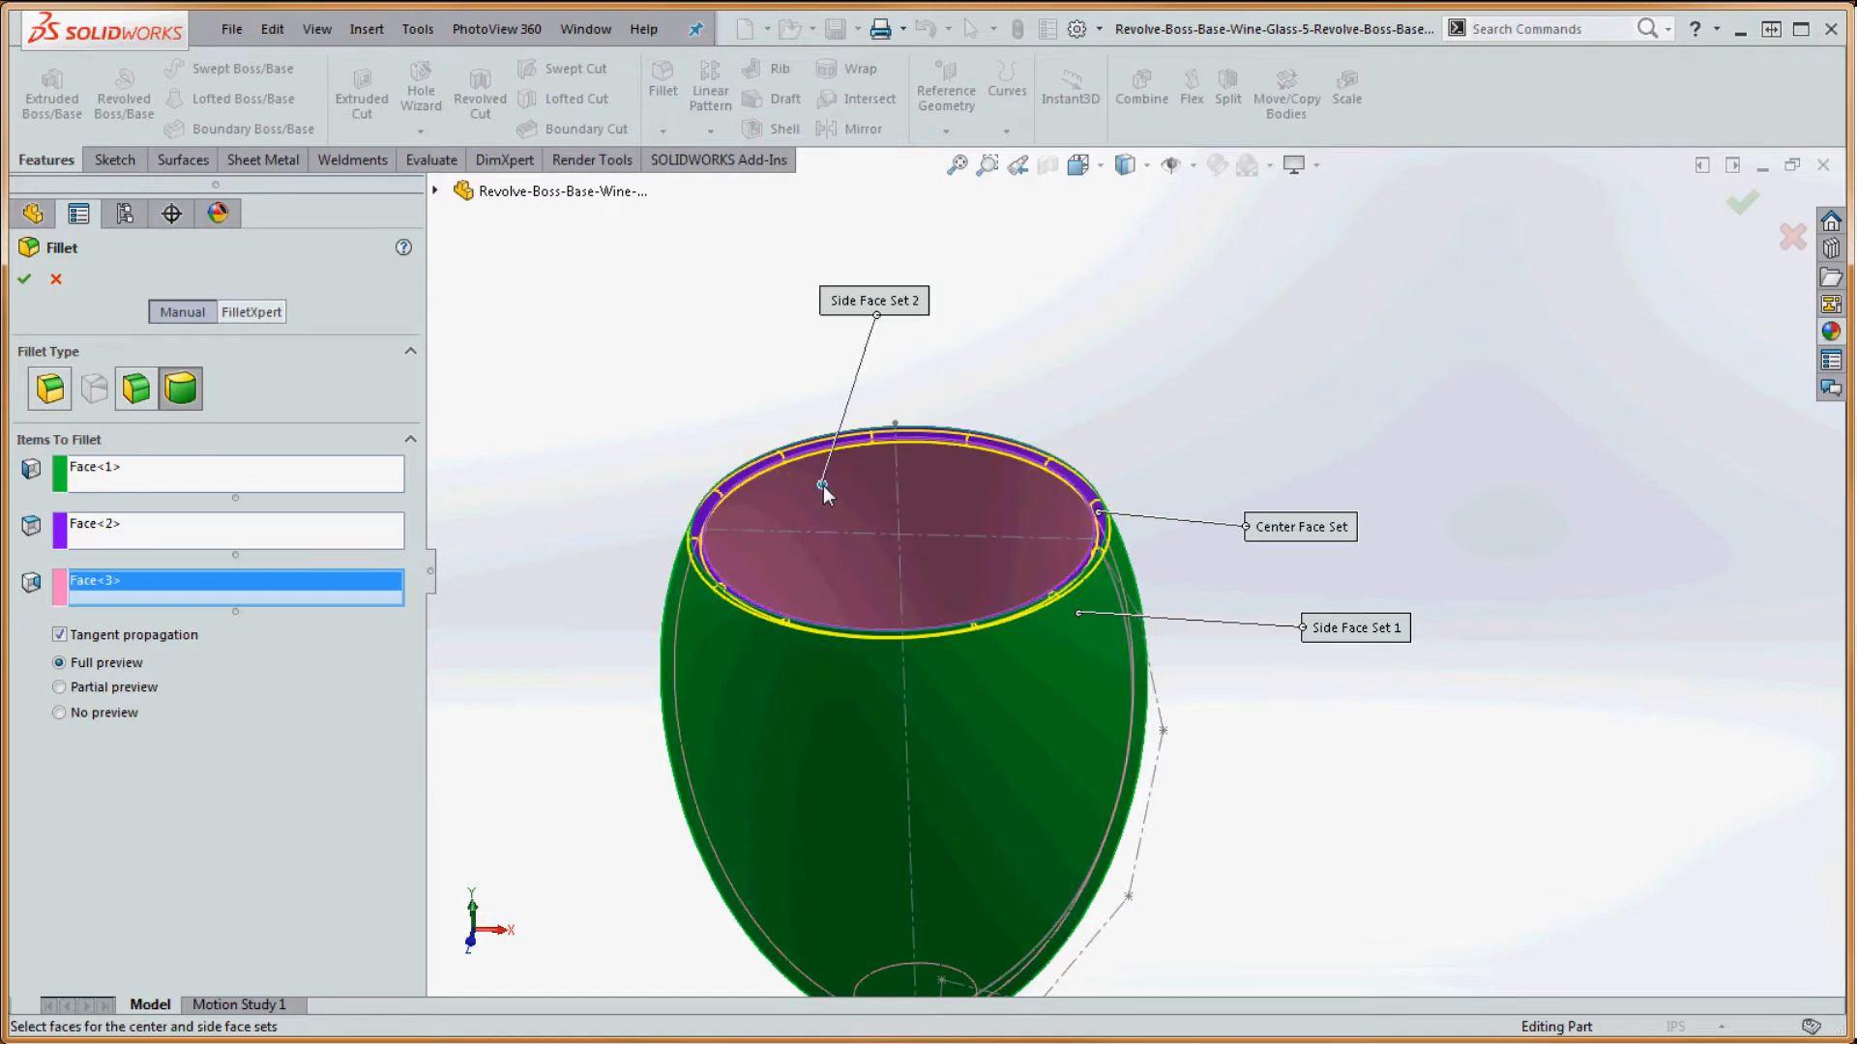
scroll(1112, 522, "down", 3)
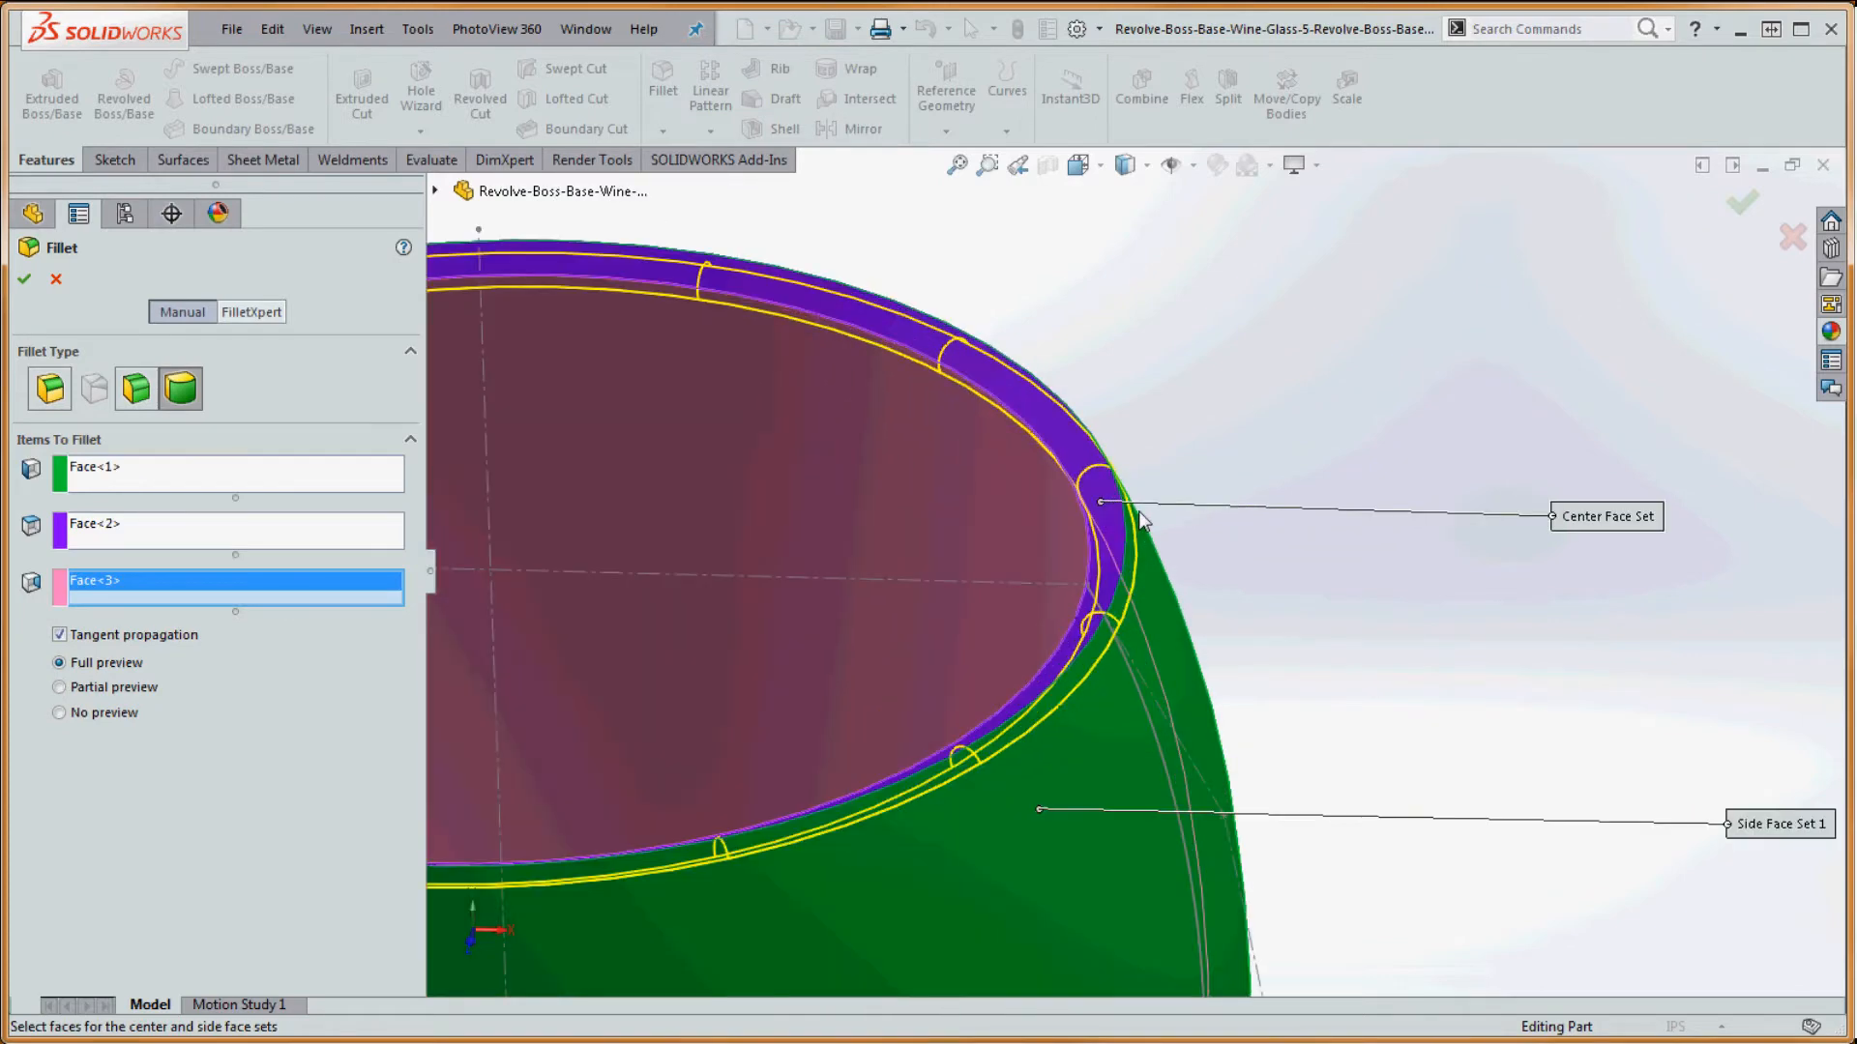
key("Return")
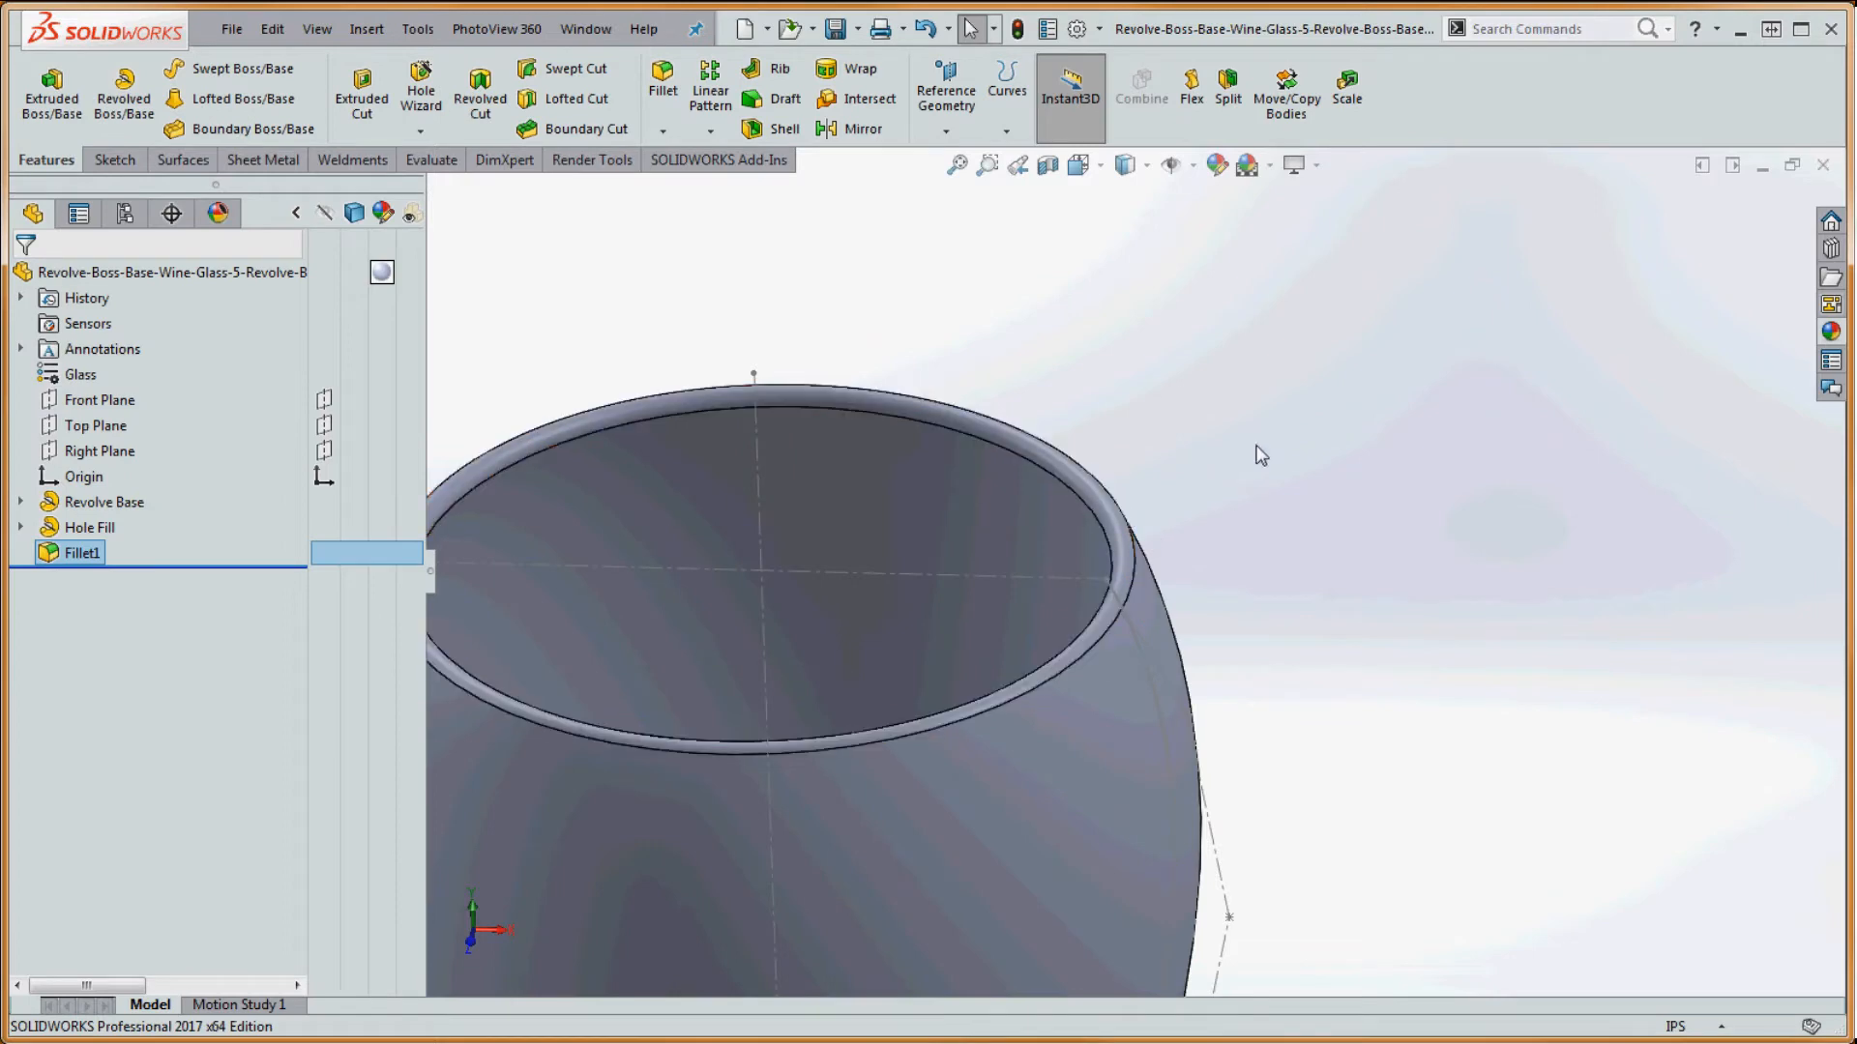
- Rename the new rim fillet feature Top Fillet
scroll(822, 571, "up", 3)
scroll(1151, 619, "up", 6)
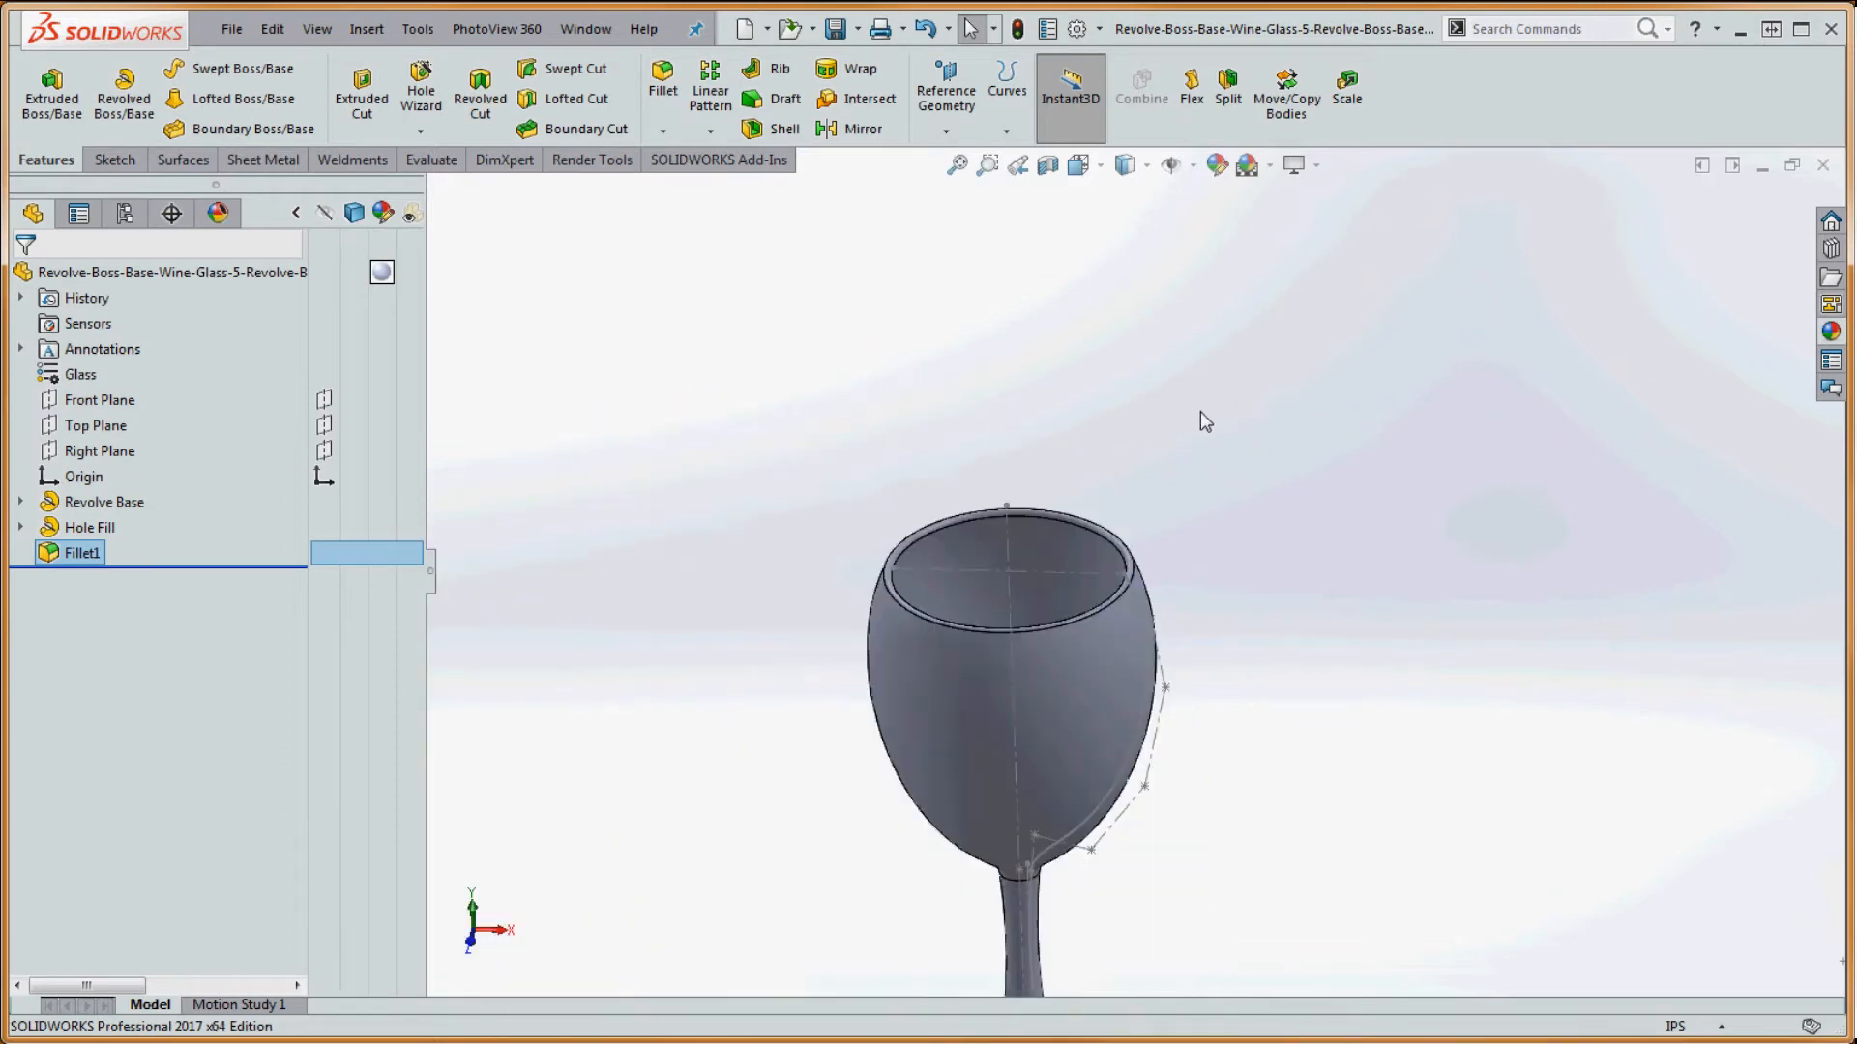
scroll(1131, 745, "down", 8)
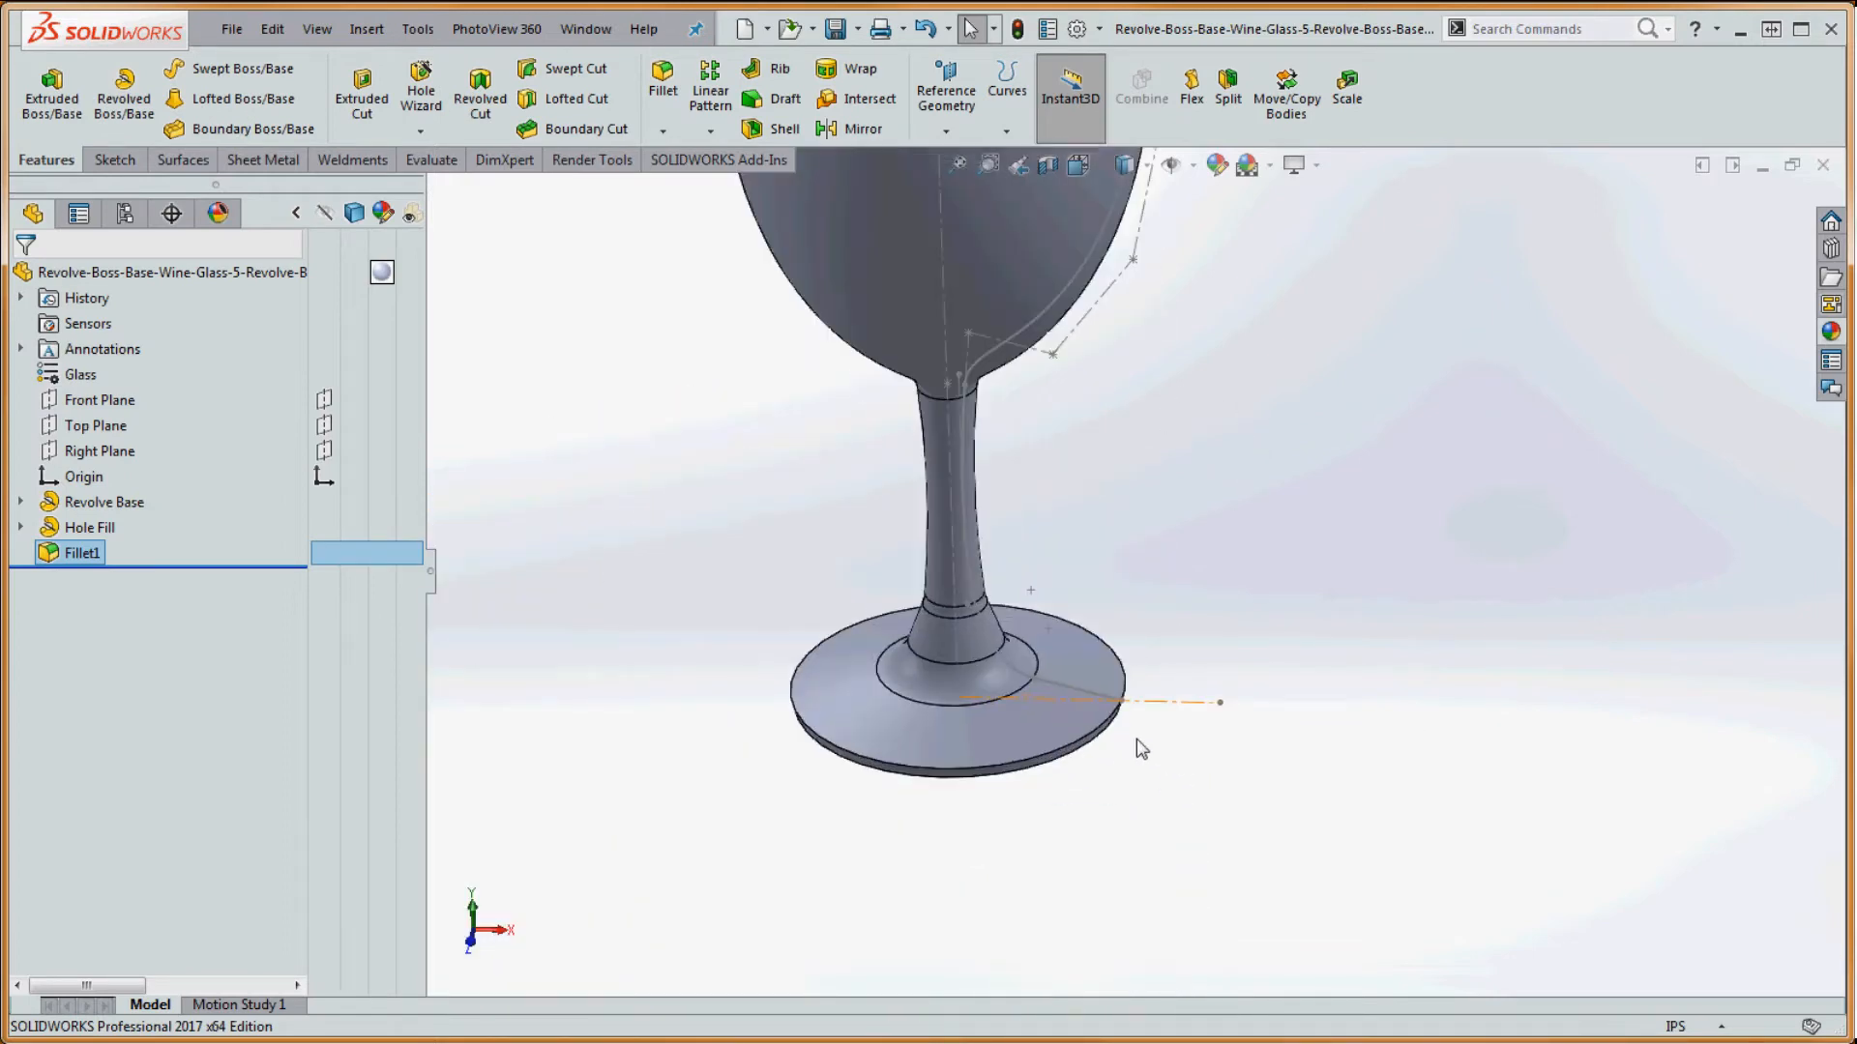
left_click(91, 552)
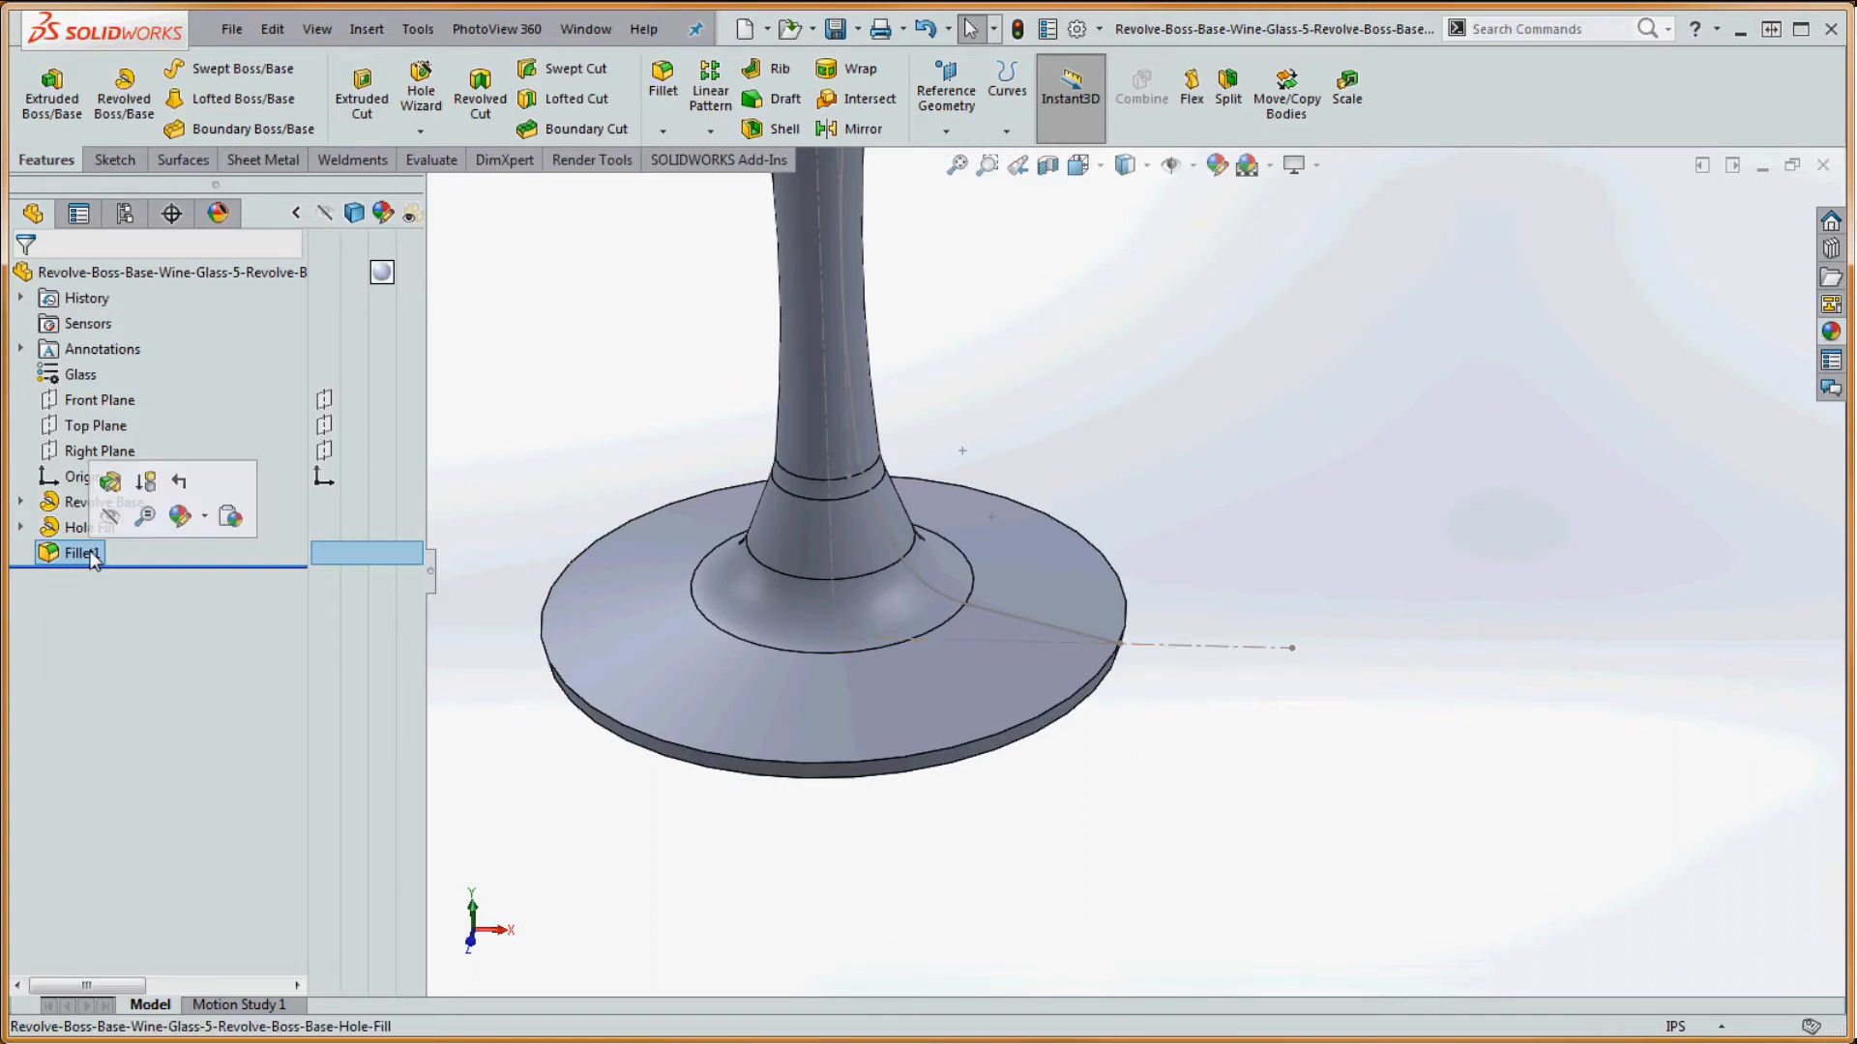
left_click(91, 552)
left_click(114, 559)
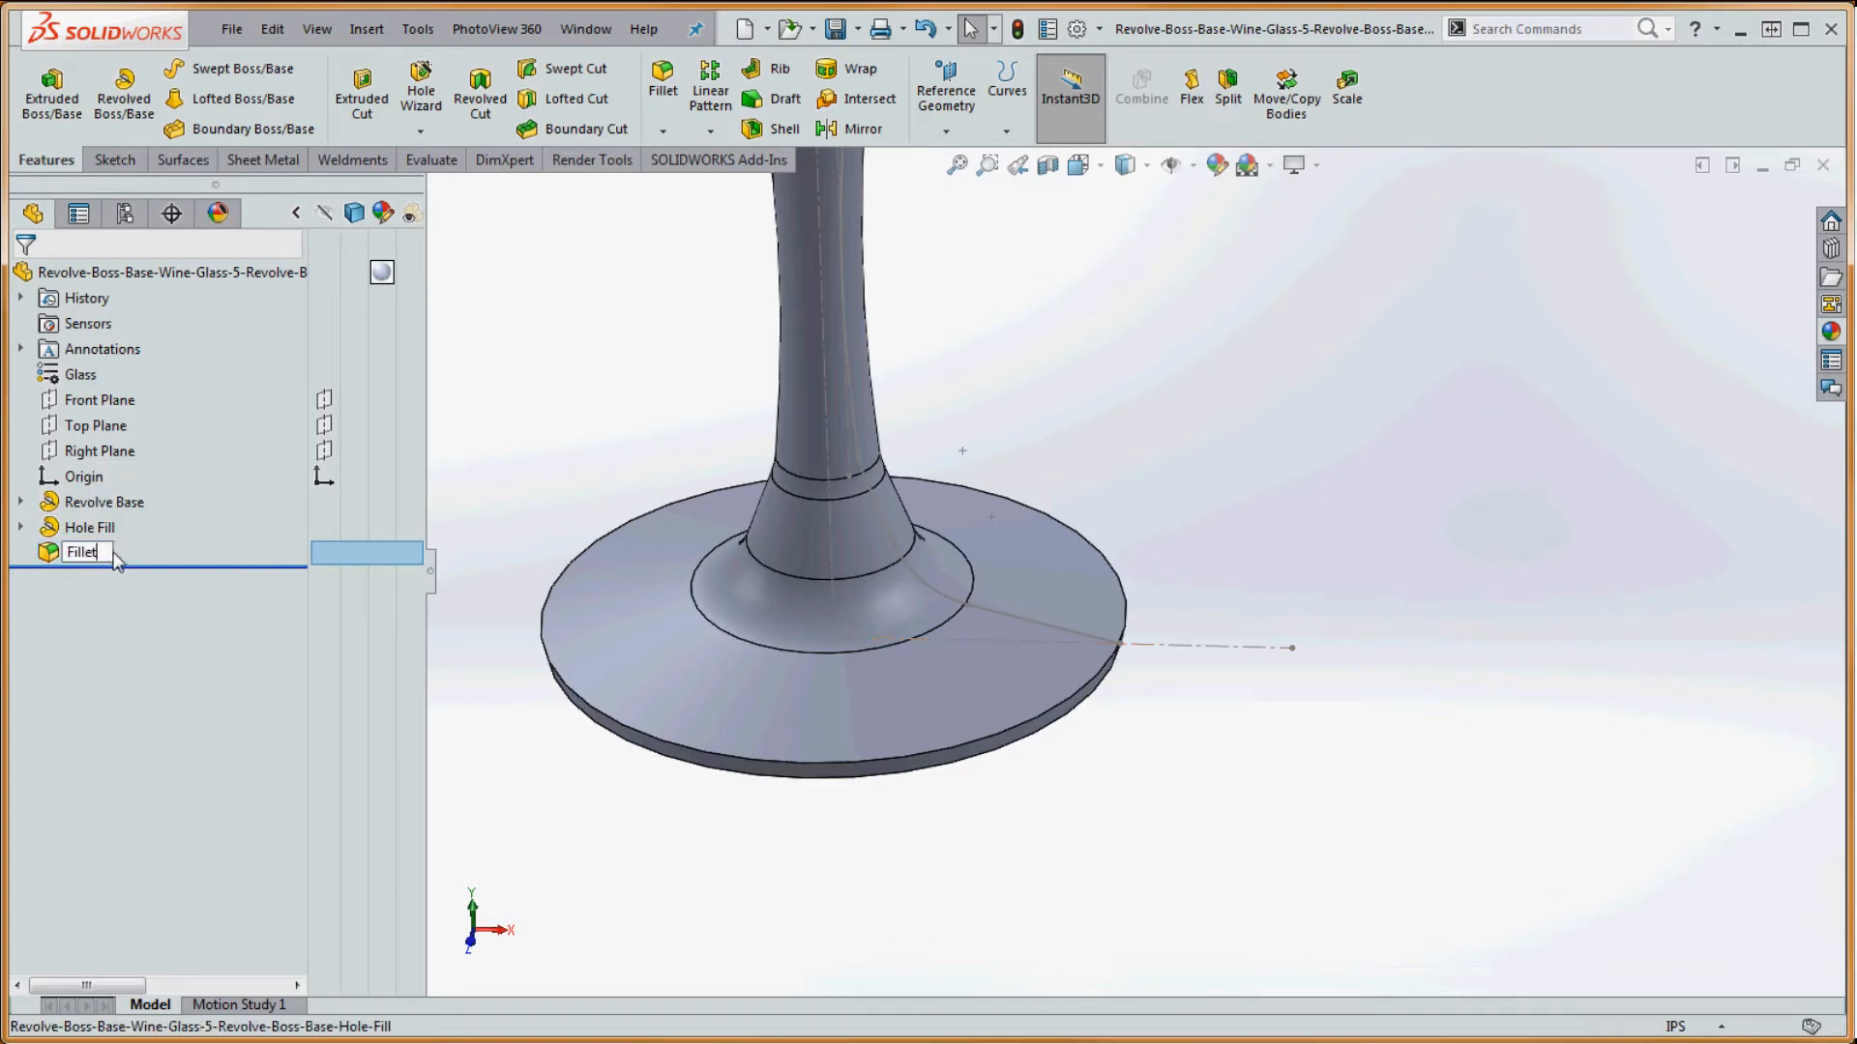
key("Home")
type("Top")
key("Return")
left_click(455, 410)
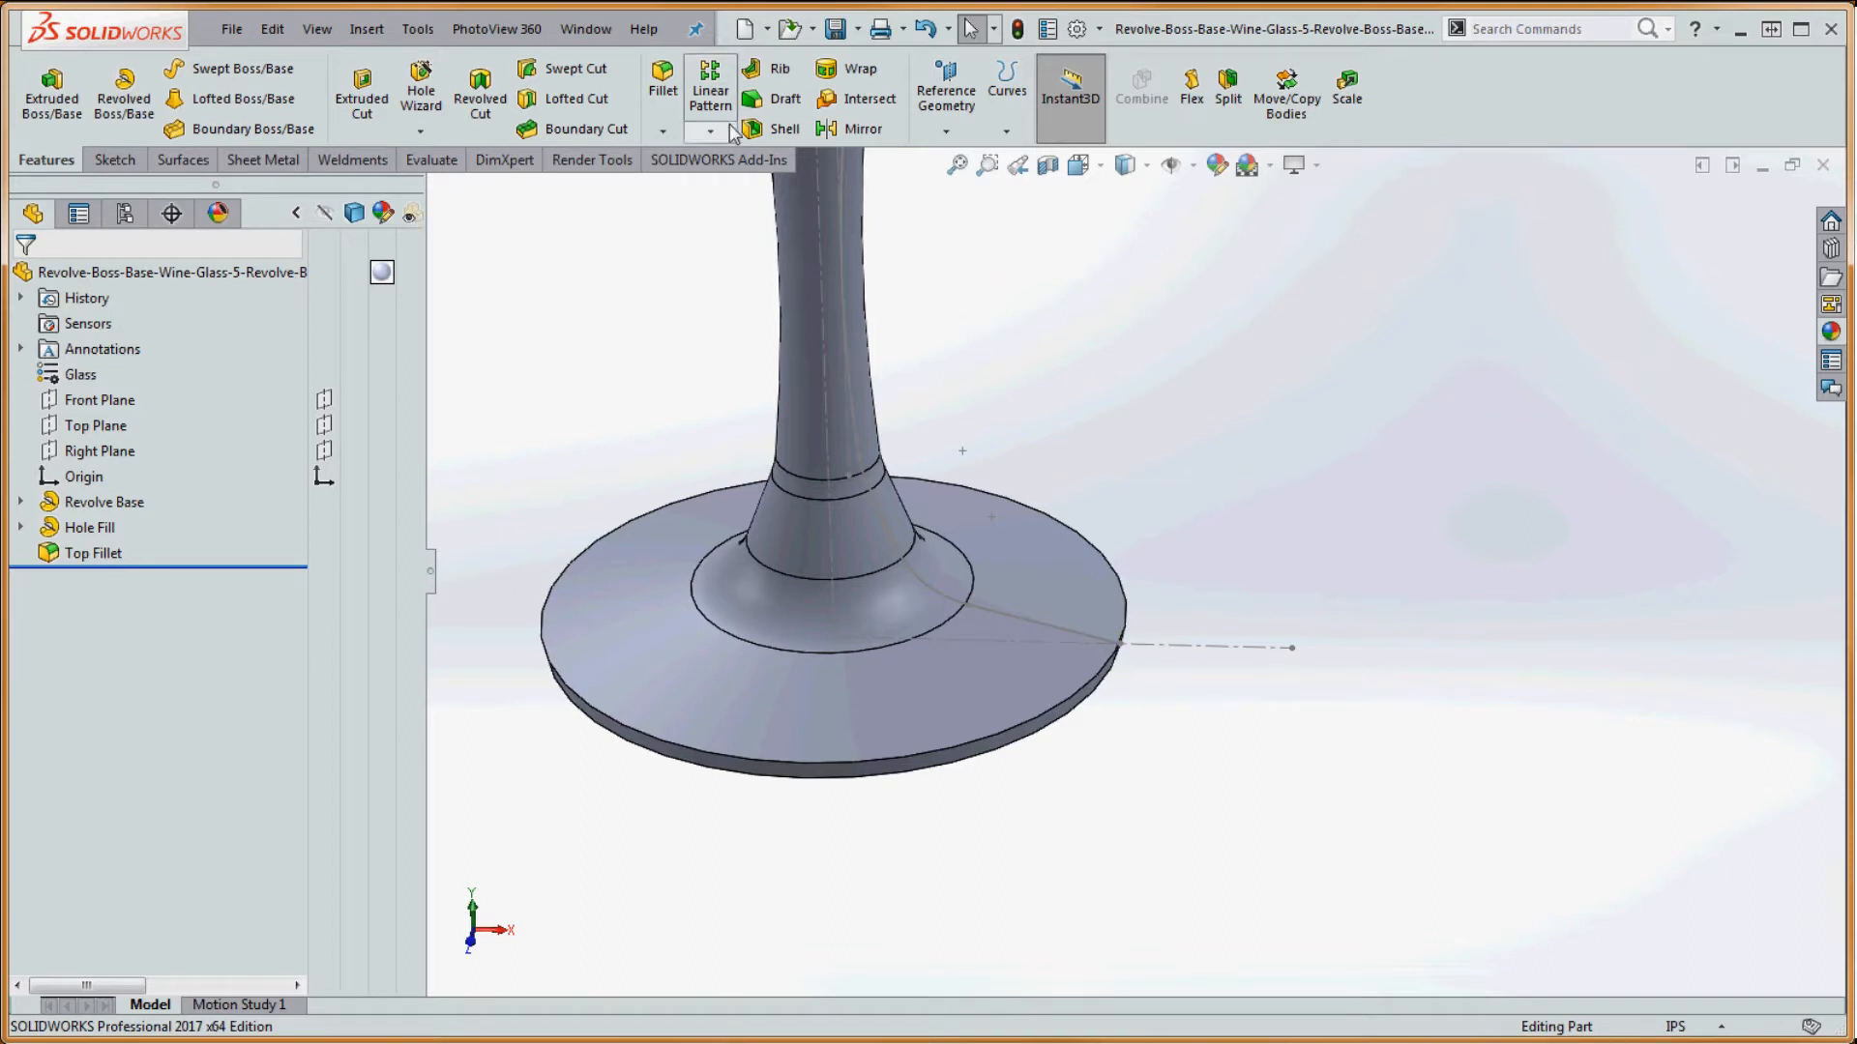
- Add a full round fillet around the foot's edge, using its upper face, the outer edge face as center, and its underside
left_click(662, 82)
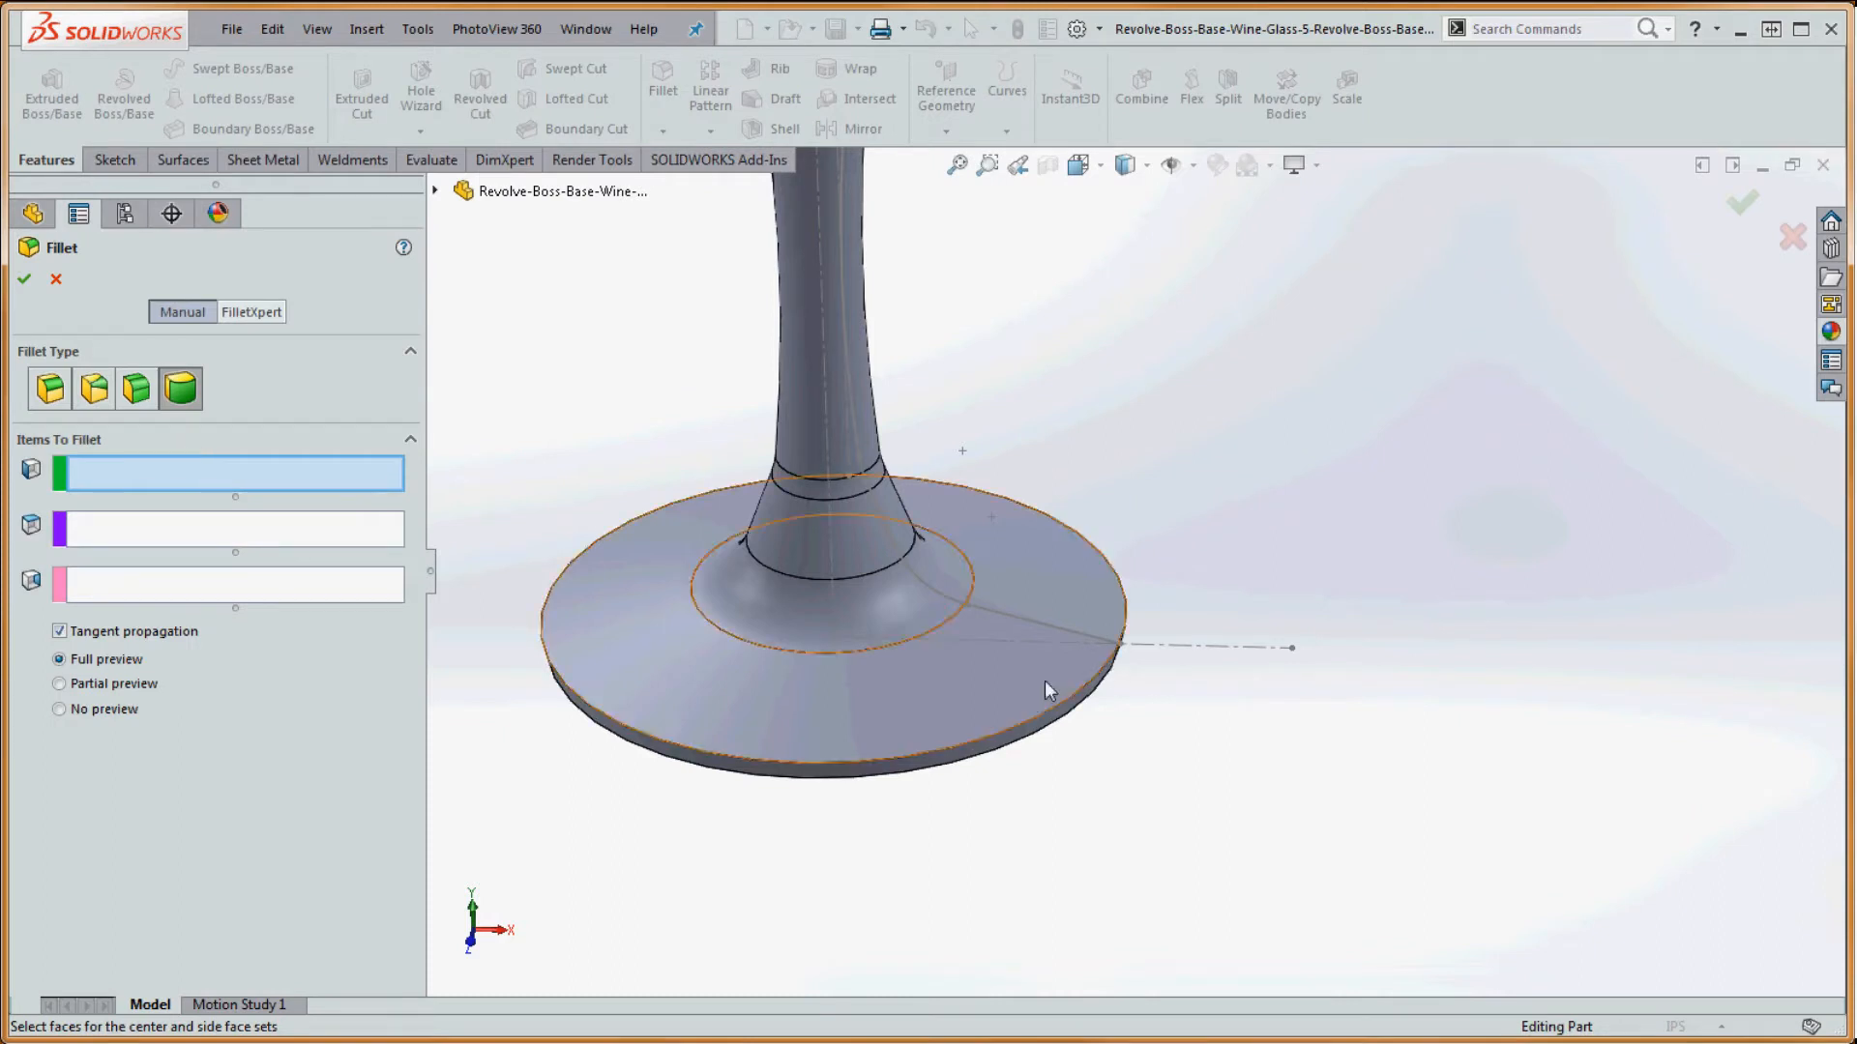
mouse_move(1094, 698)
middle_mouse_down()
mouse_move(1123, 730)
mouse_move(1120, 698)
middle_mouse_up()
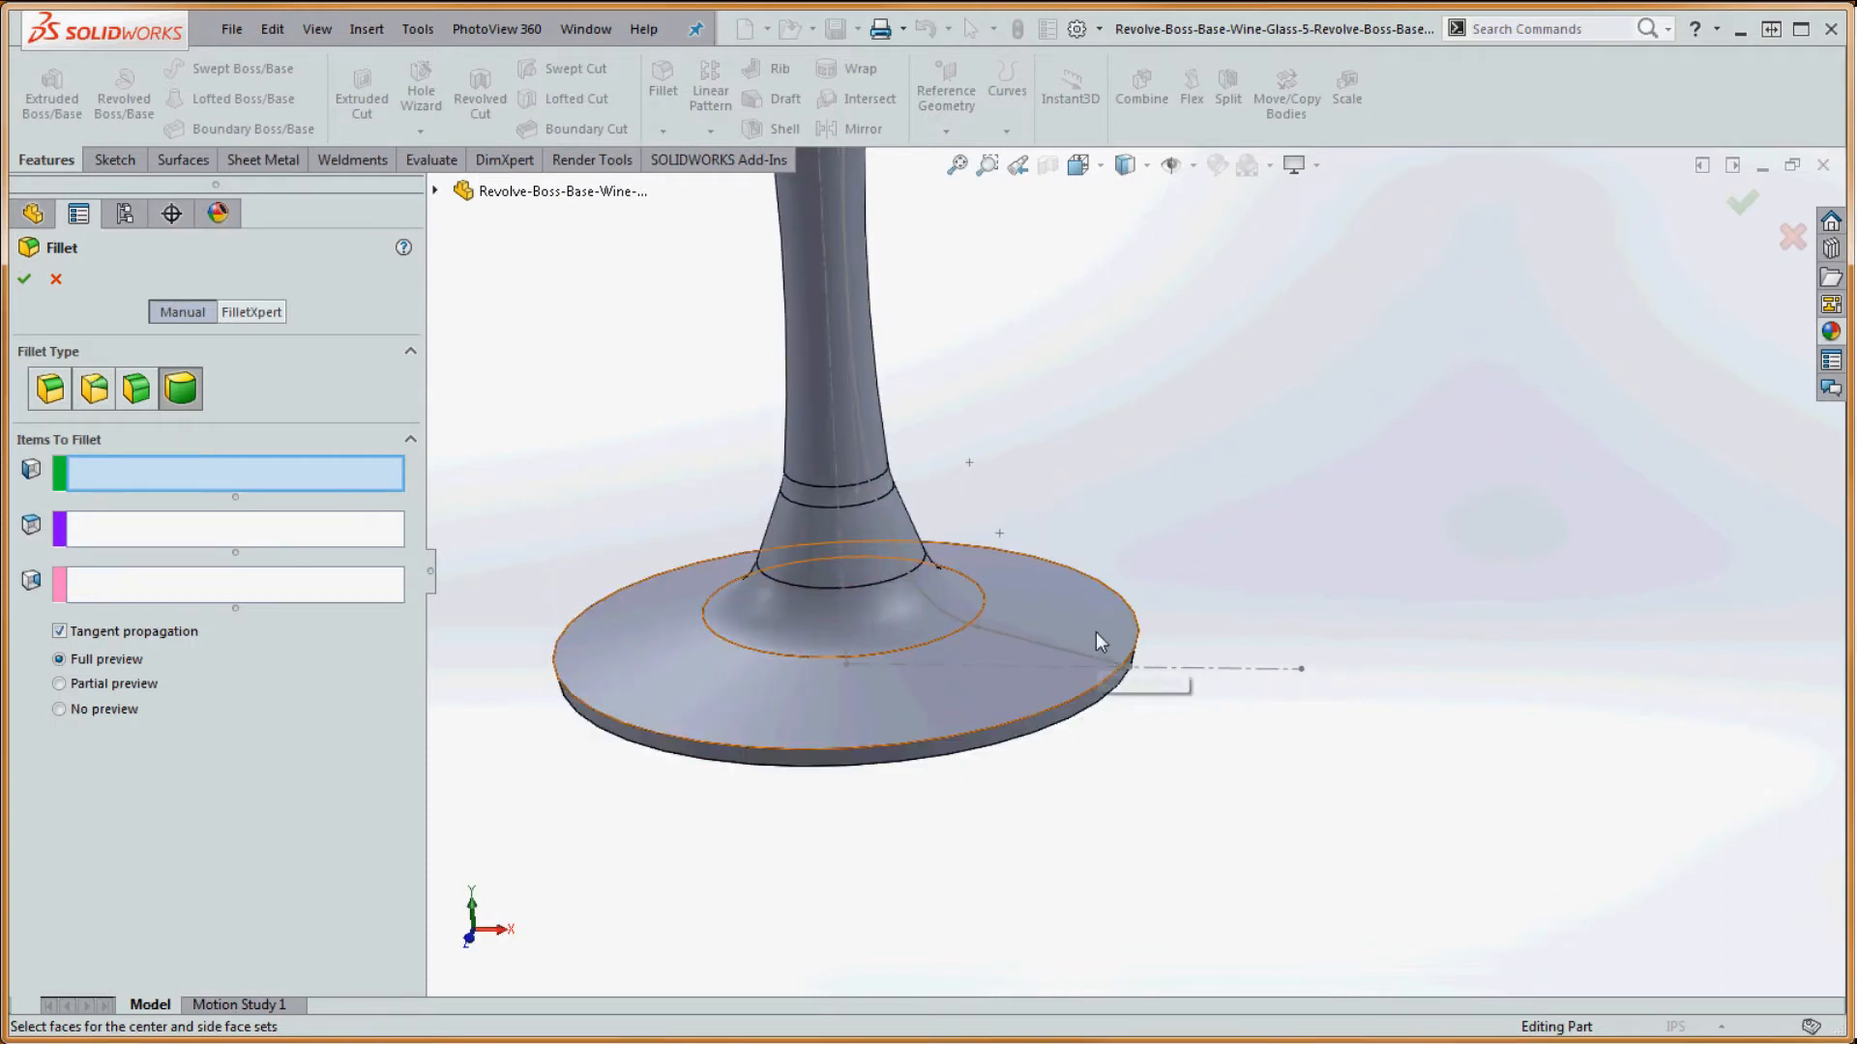
left_click(1094, 630)
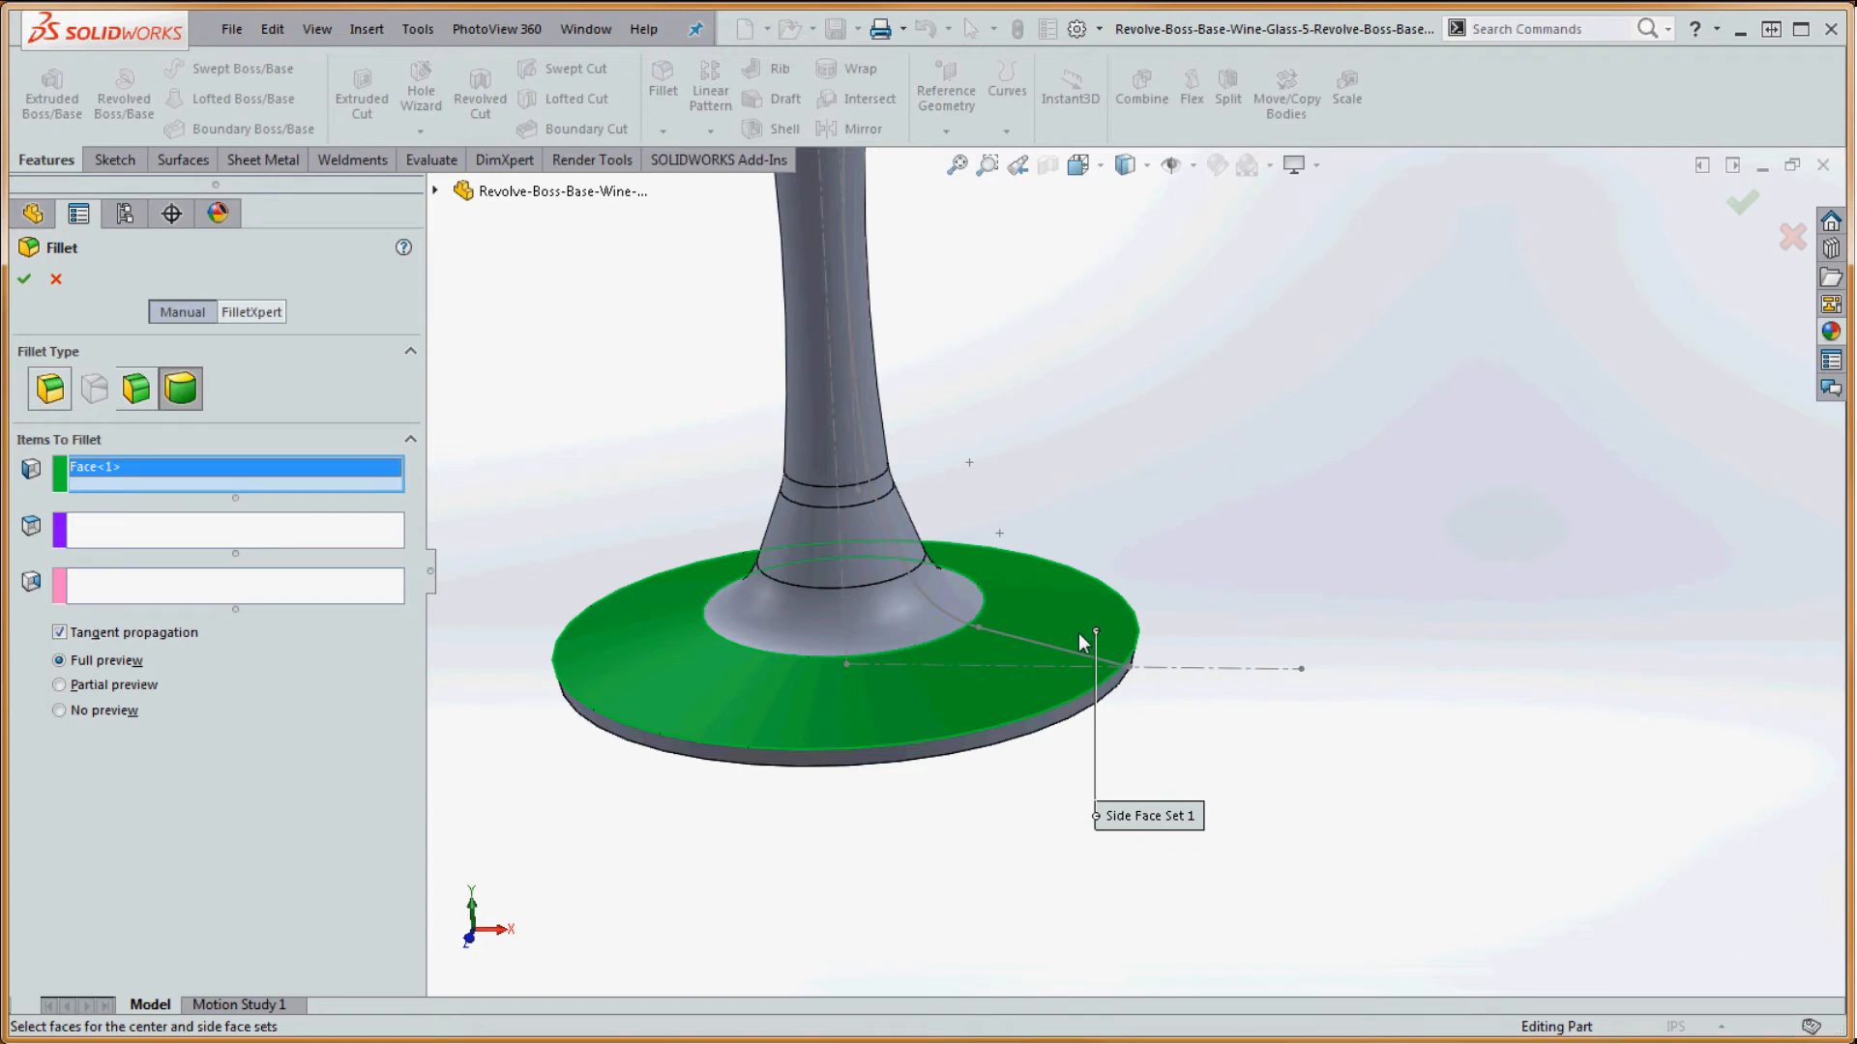
scroll(1216, 698, "down", 4)
scroll(1032, 663, "down", 2)
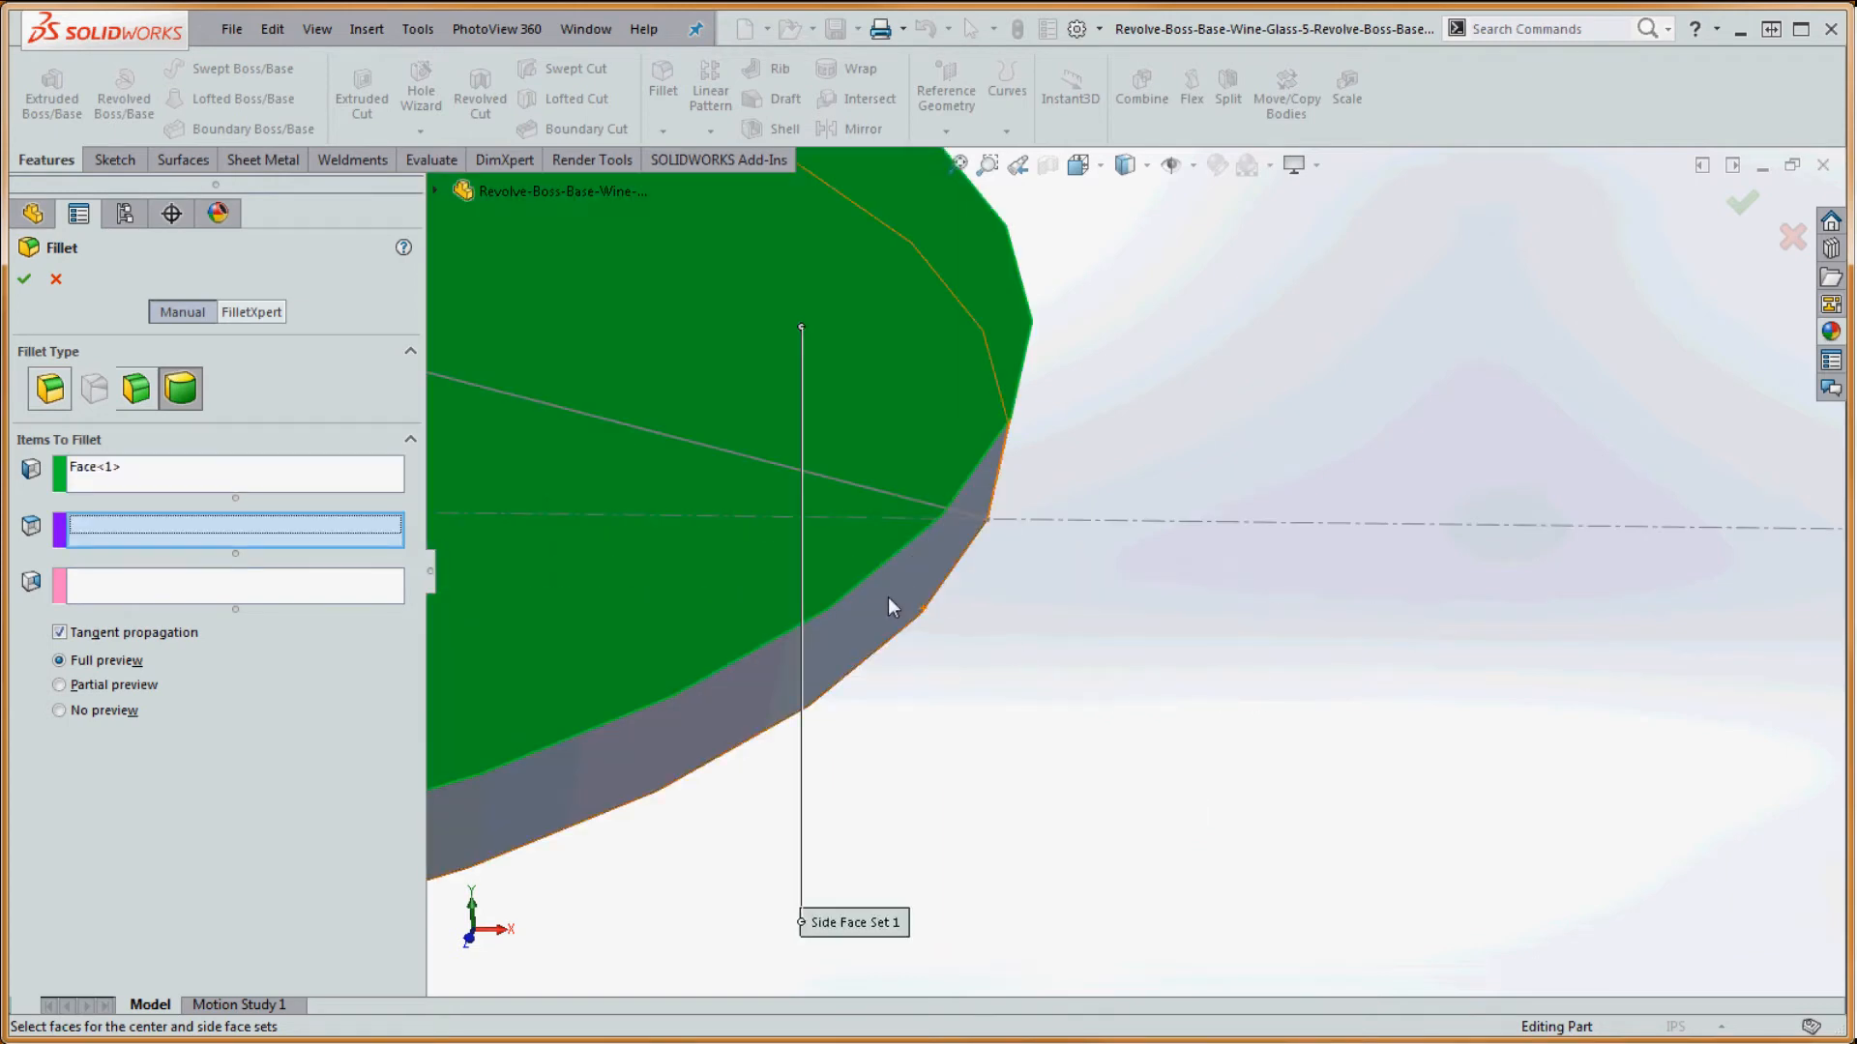
left_click(888, 604)
middle_click_drag(952, 663, 990, 467)
left_click(908, 396)
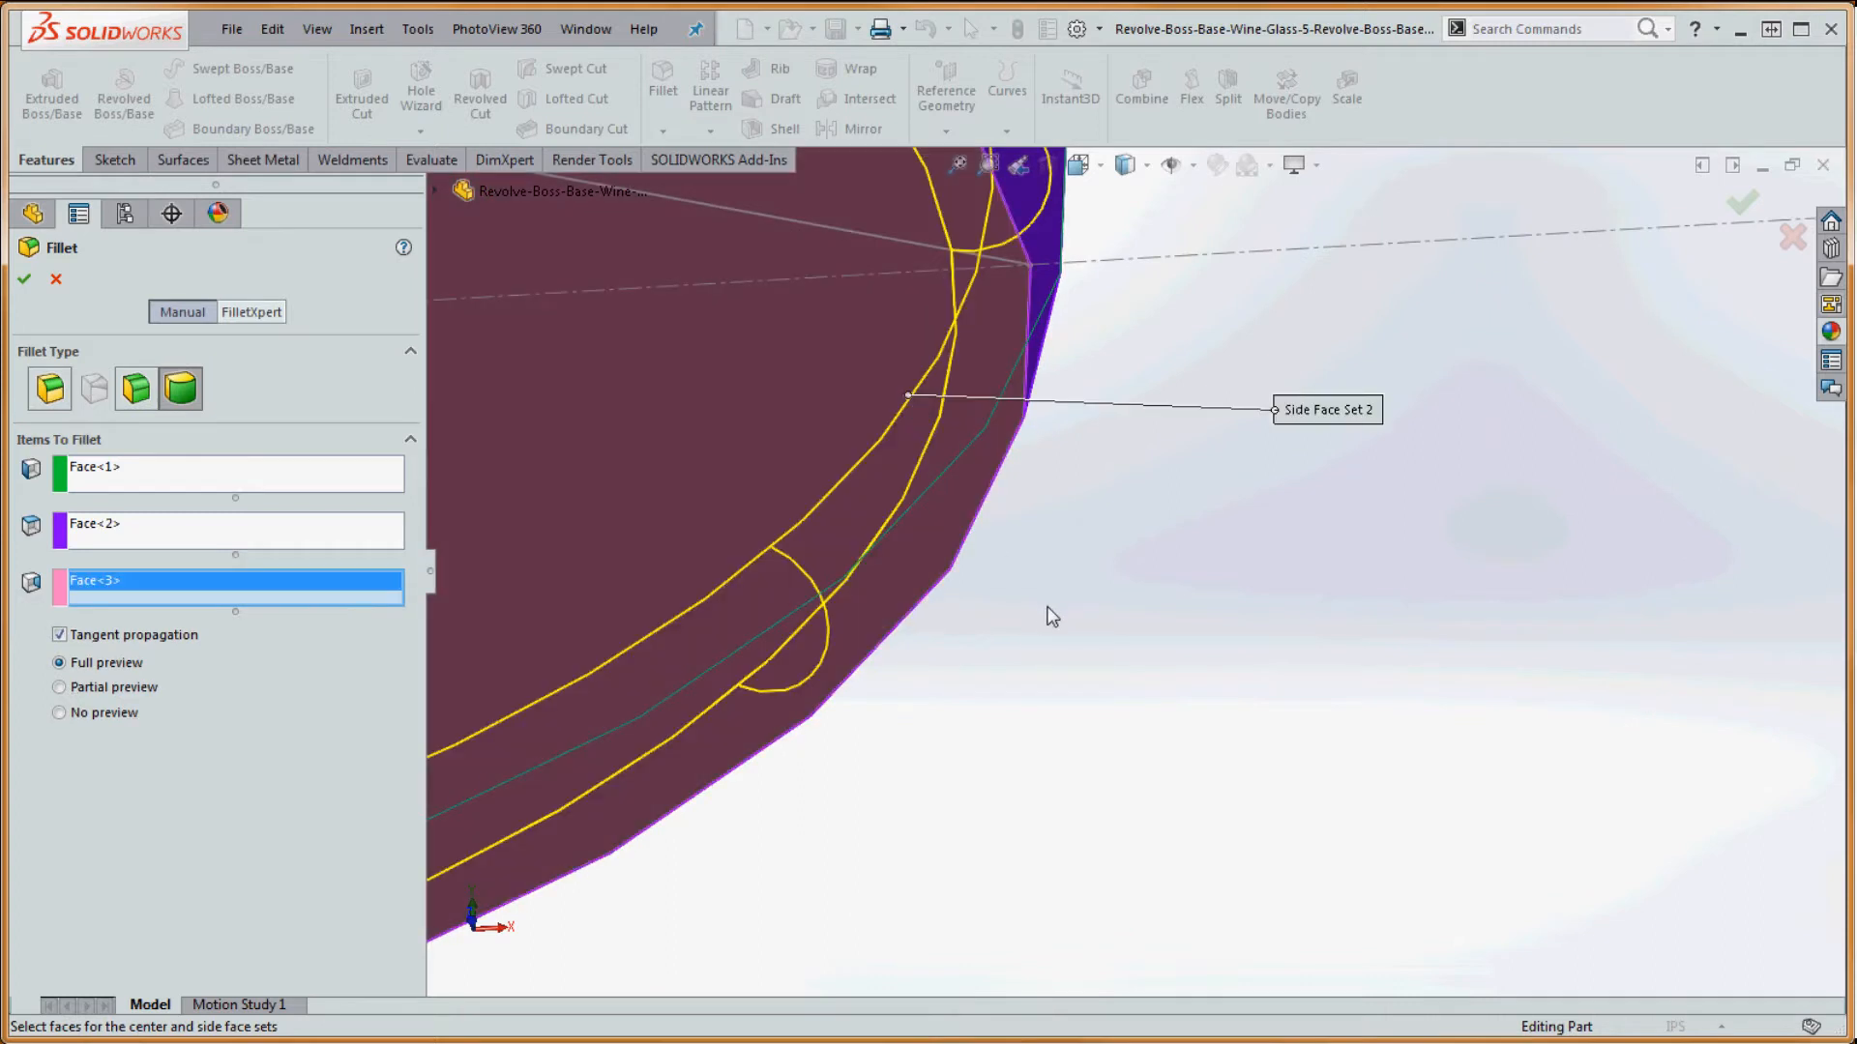
scroll(1072, 579, "up", 6)
middle_click_drag(1122, 454, 1031, 660)
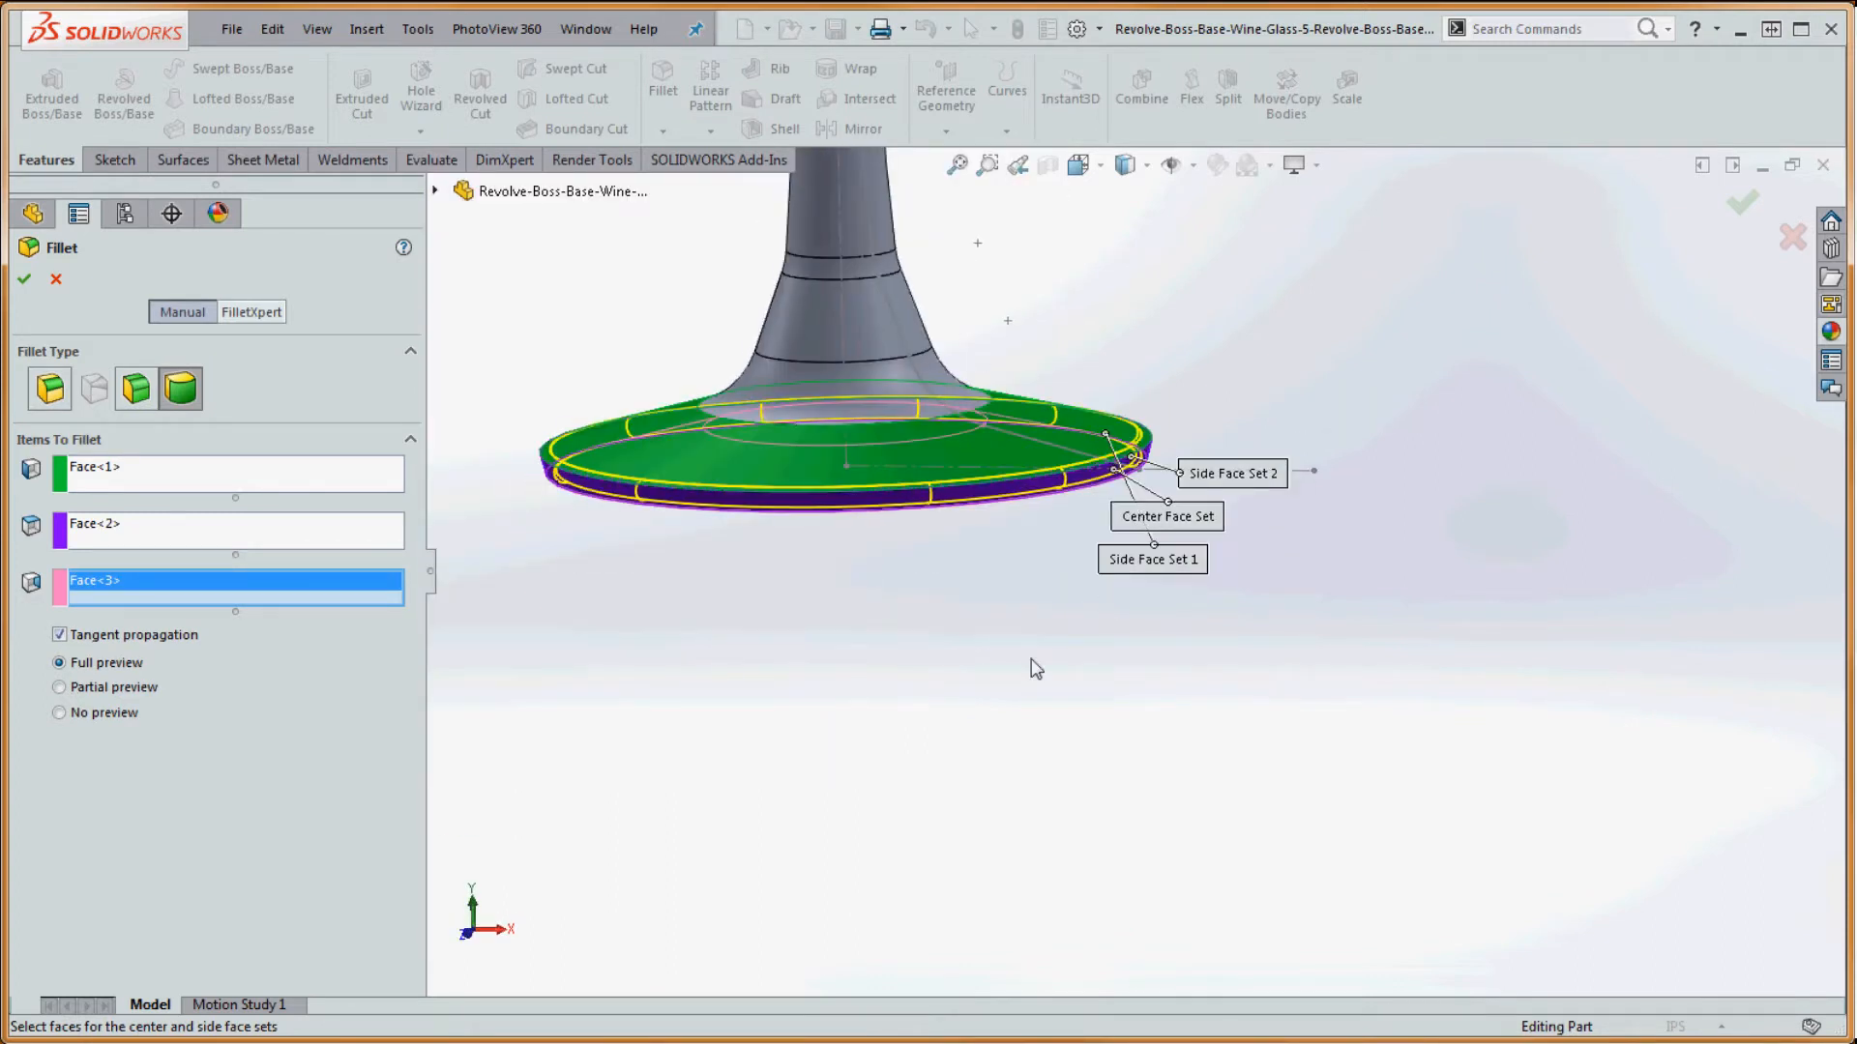
left_click(26, 281)
scroll(883, 767, "up", 5)
scroll(1090, 650, "down", 2)
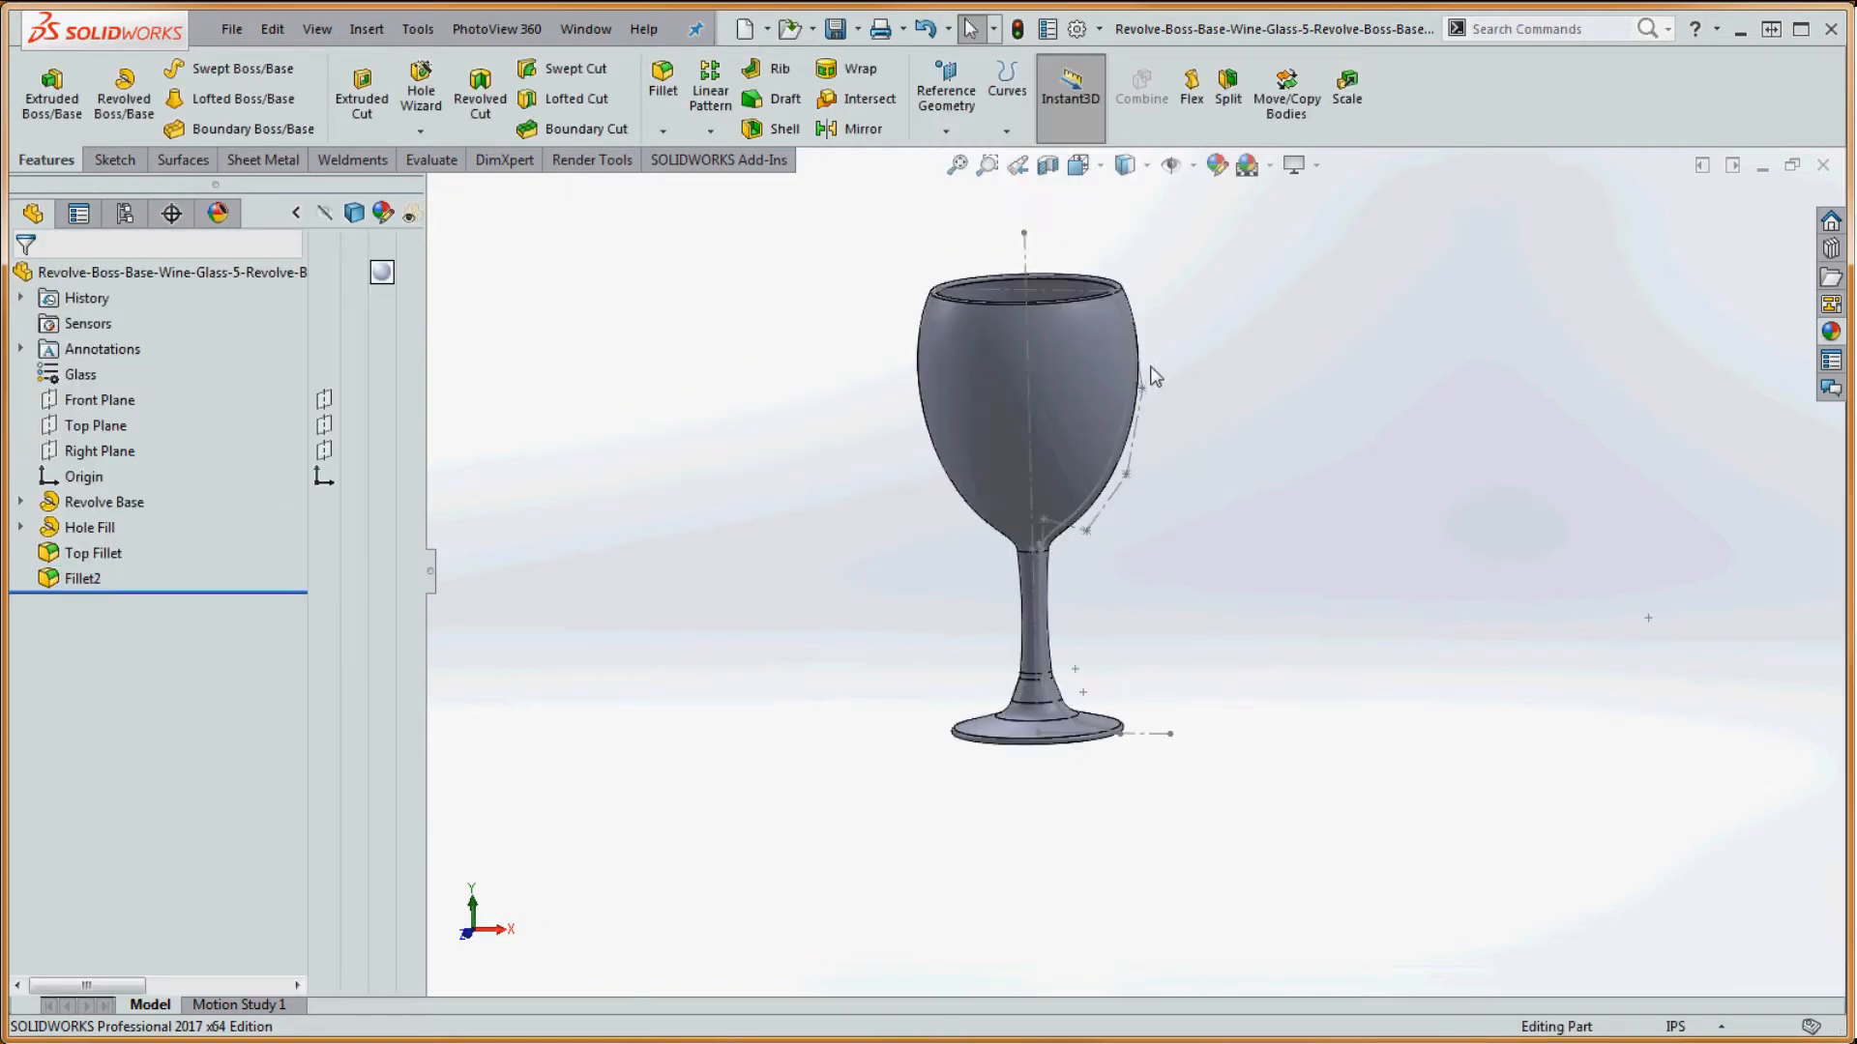
scroll(1150, 391, "down", 1)
middle_click_drag(1150, 393, 1165, 501)
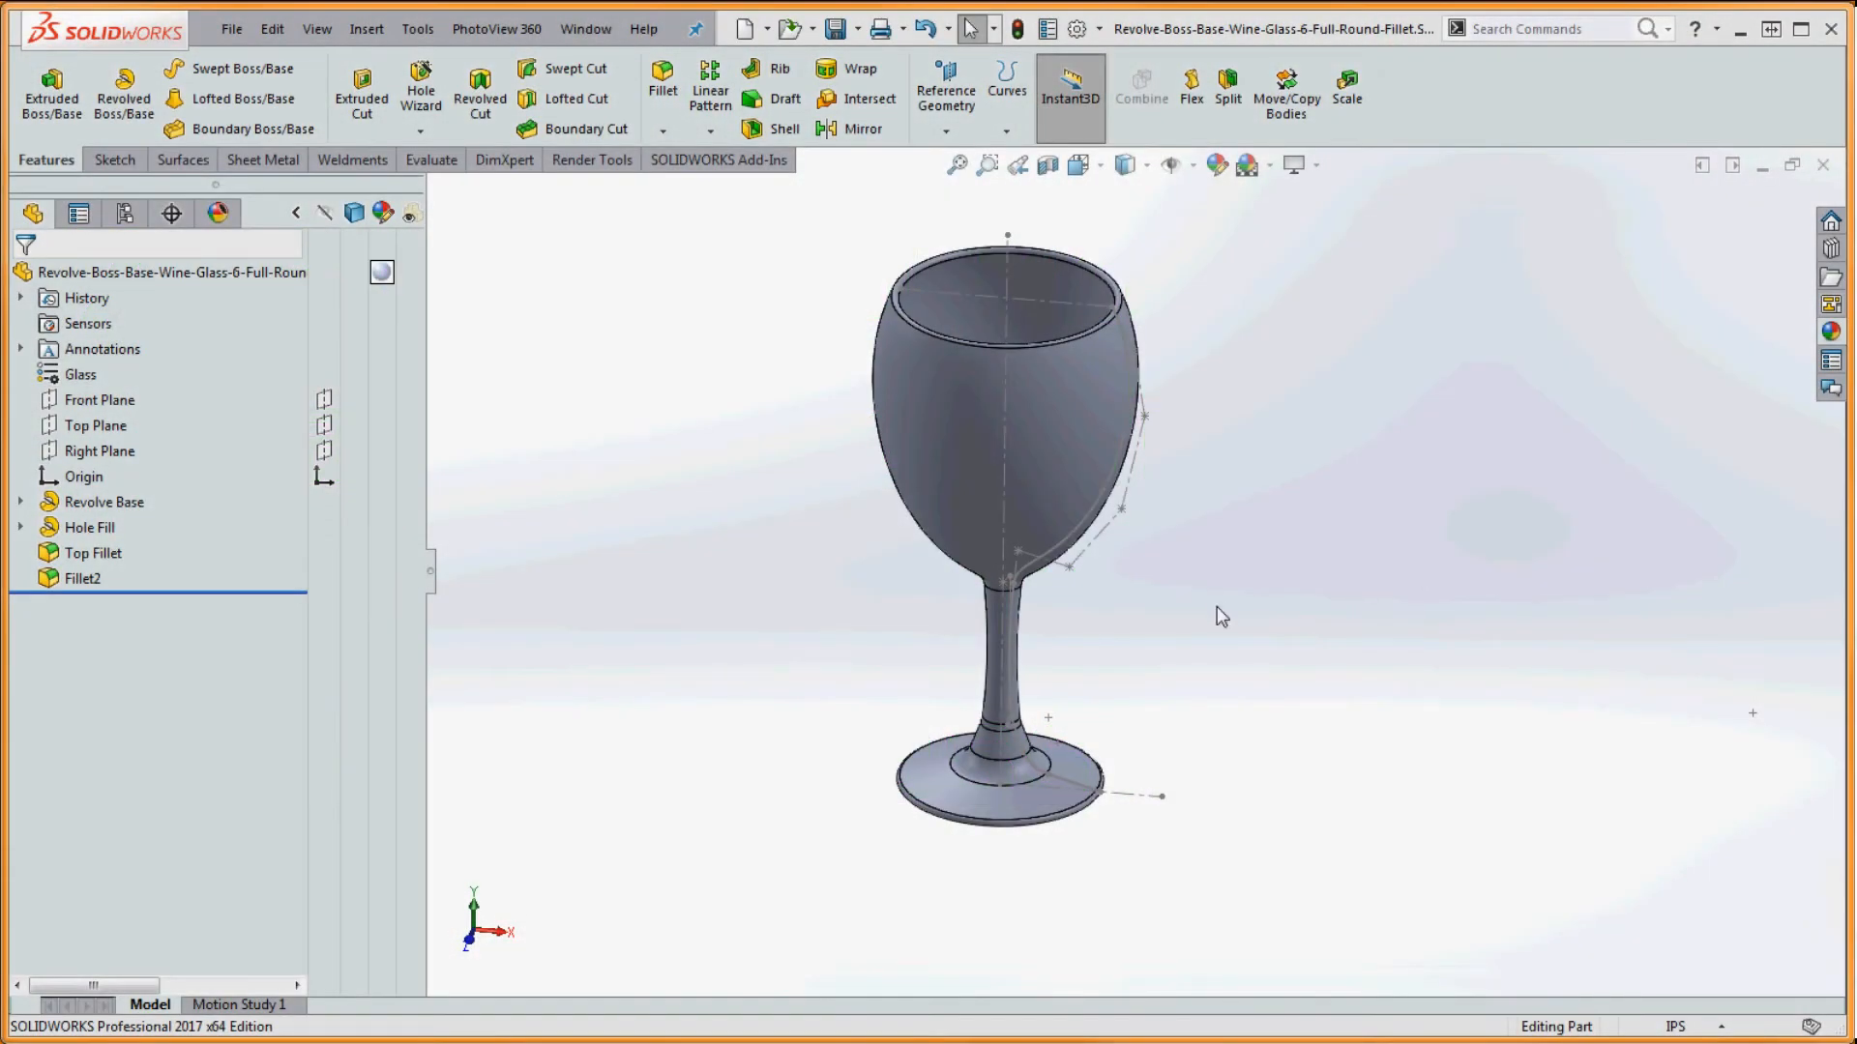
middle_click_drag(1217, 607, 1223, 519)
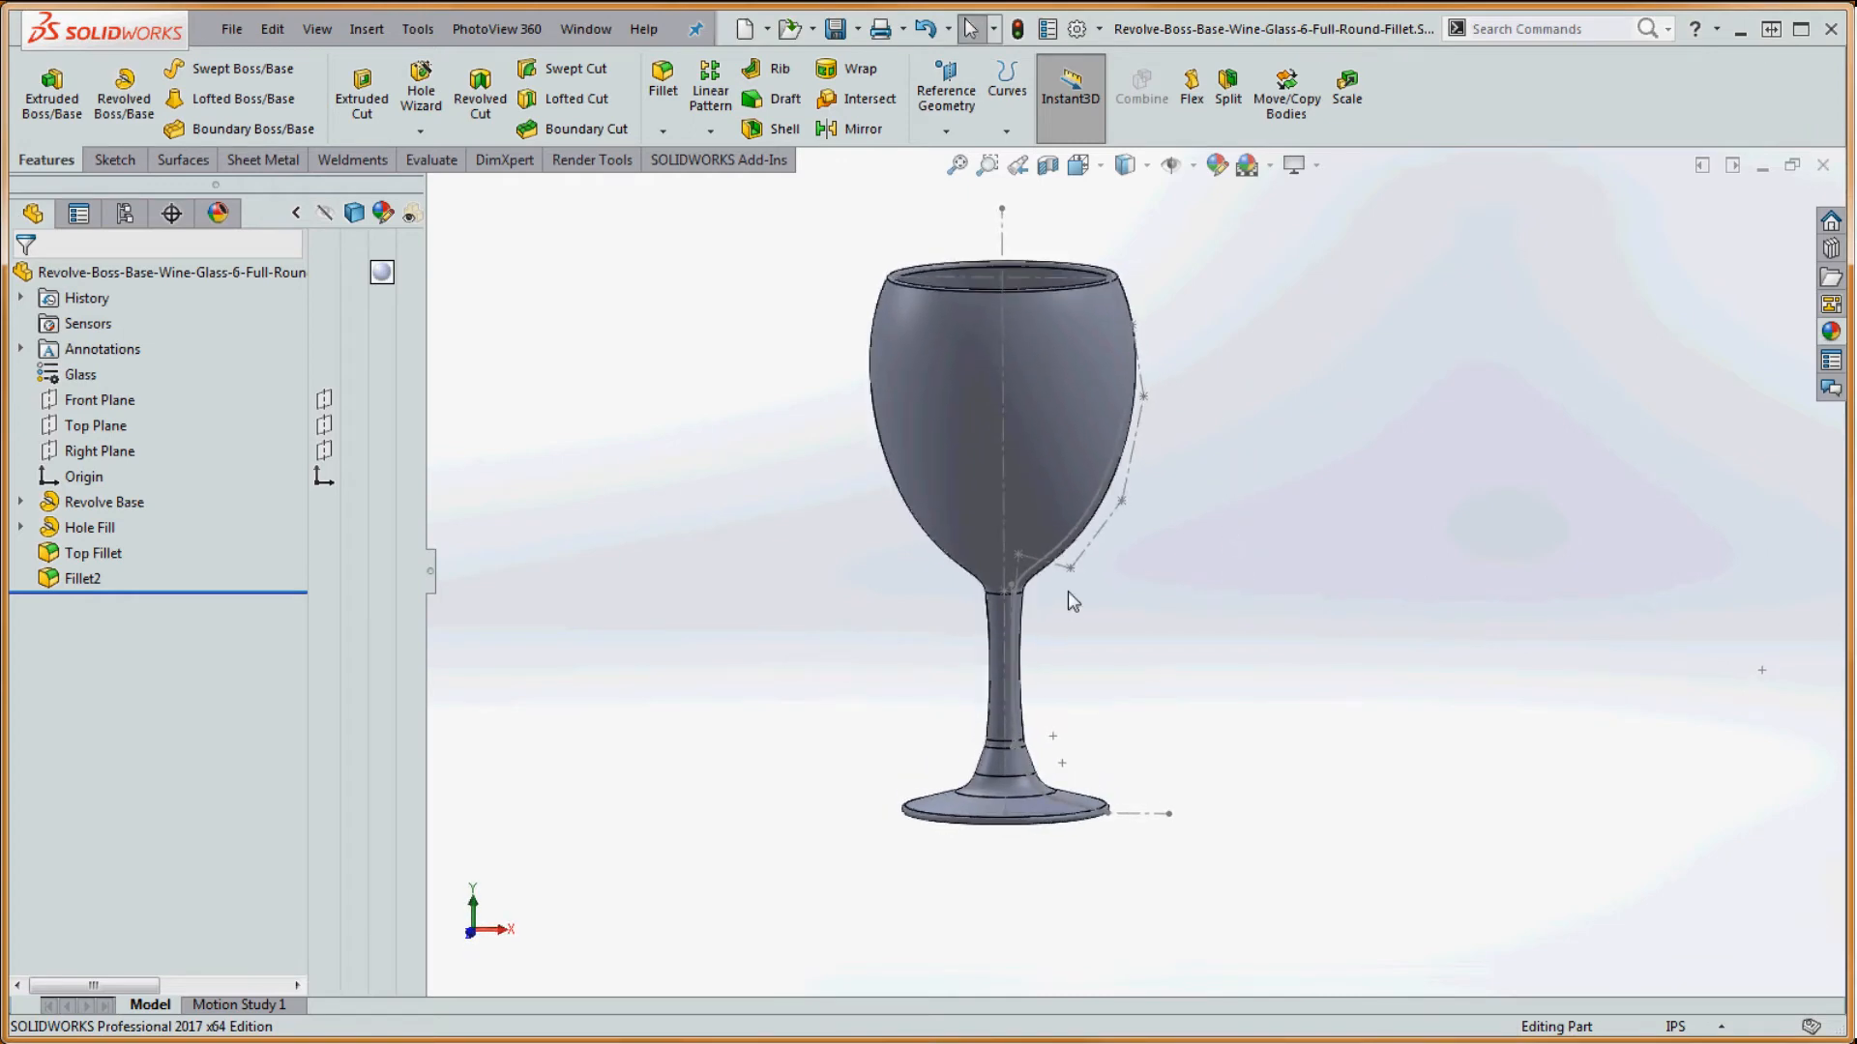
- Open the profile sketch of the Revolve Base feature for editing
scroll(1067, 590, "down", 5)
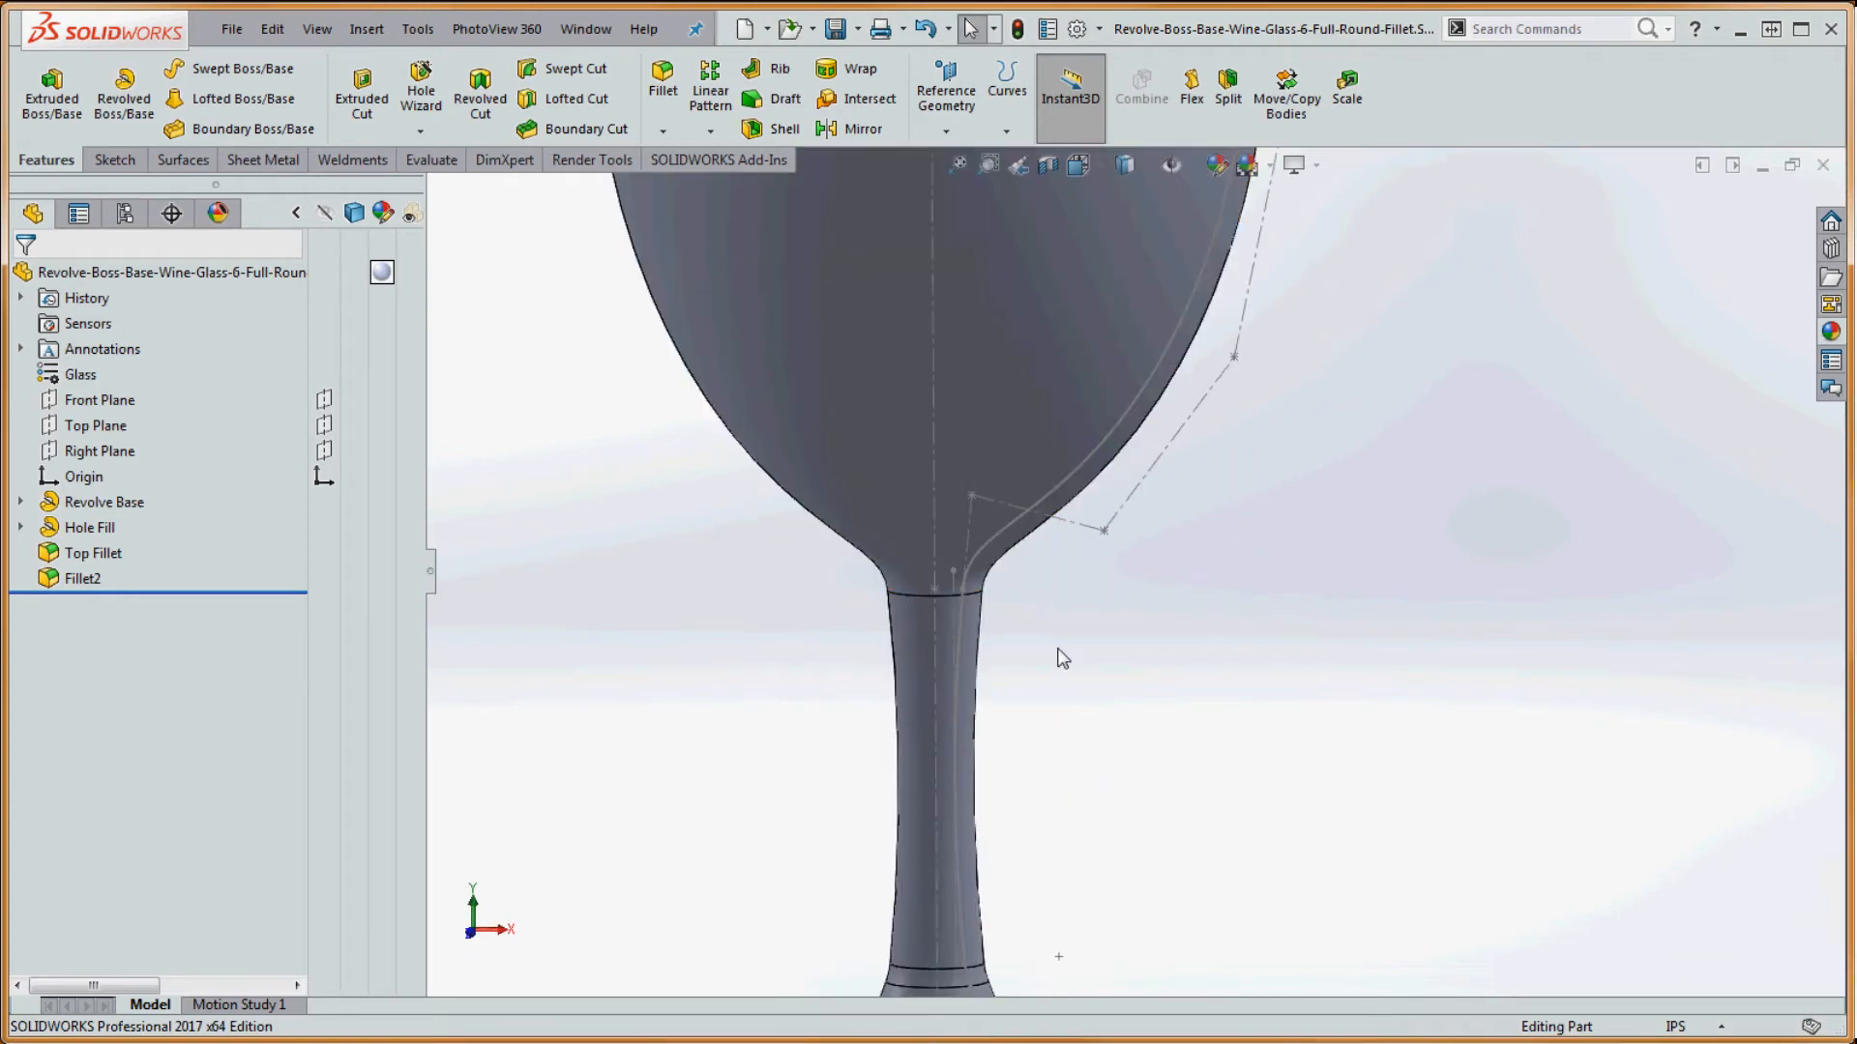
right_click(27, 512)
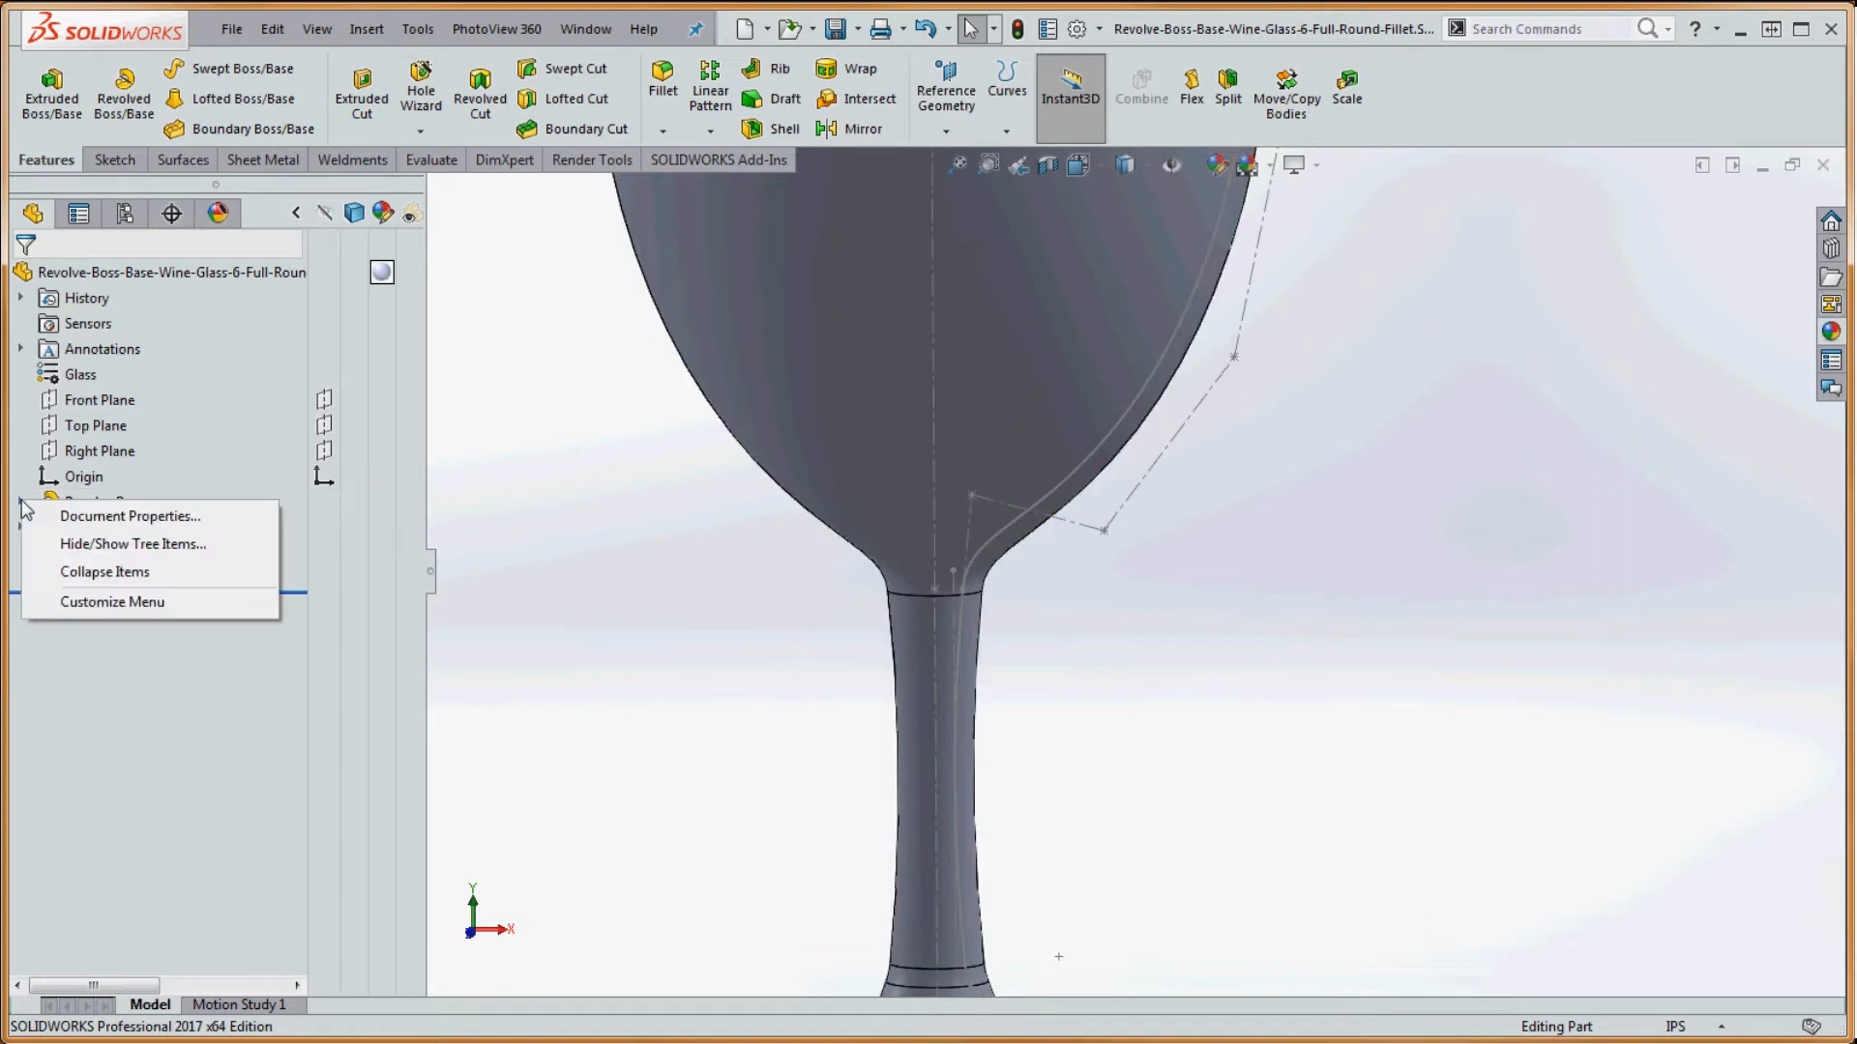
left_click(626, 525)
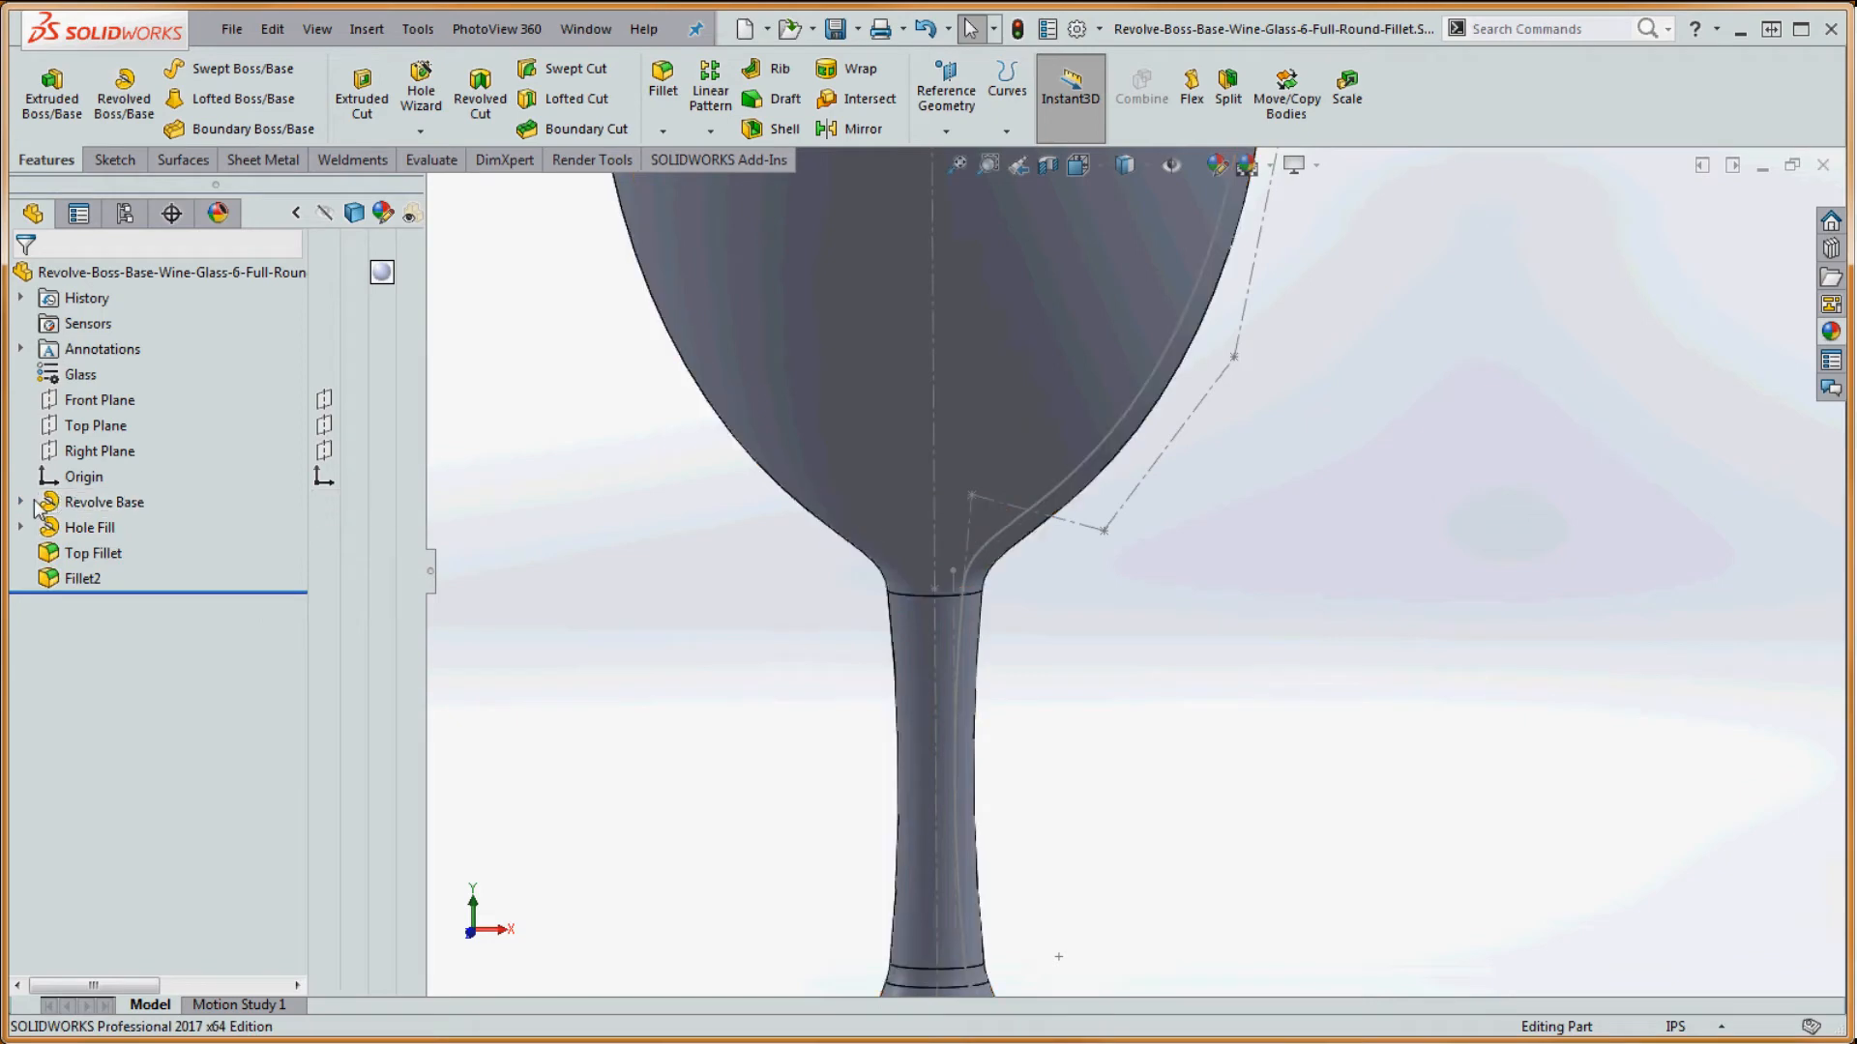
left_click(21, 502)
right_click(87, 527)
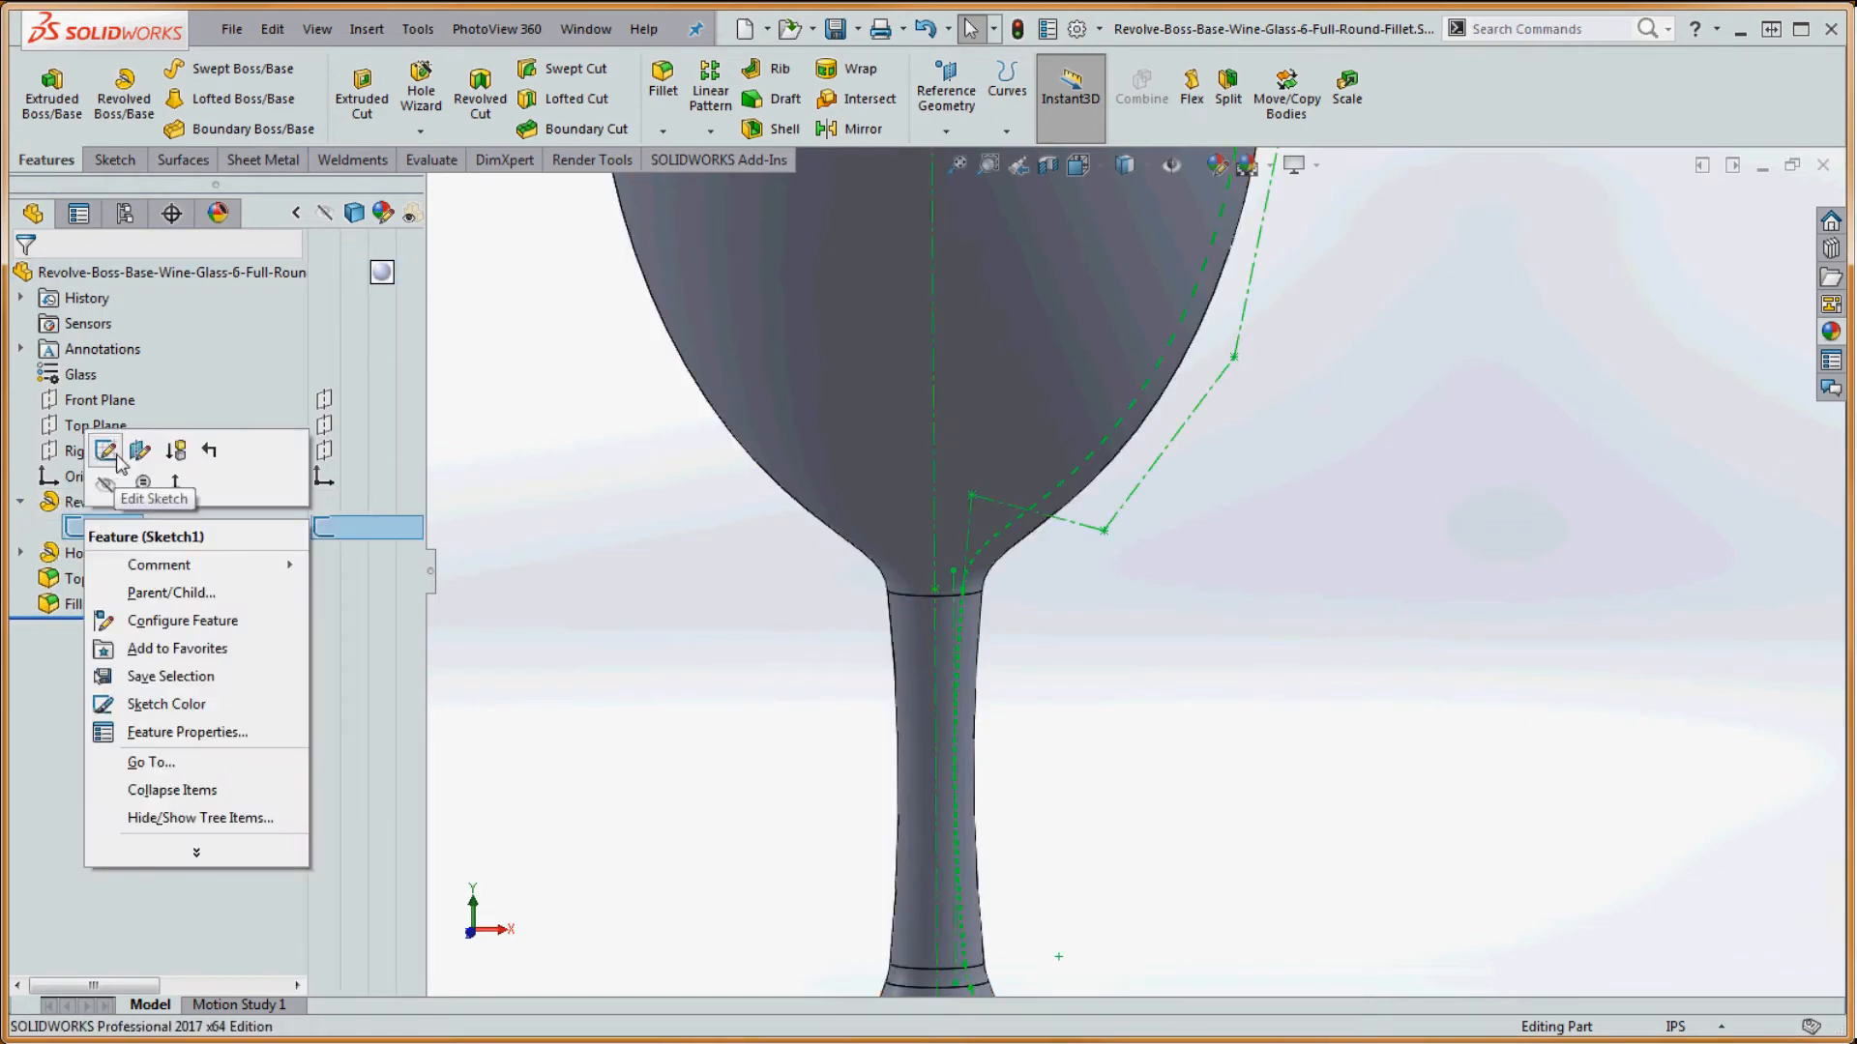
left_click(116, 457)
- Set the angle between the centerline and the lowest bowl control line, above the stem, to 90 degrees
scroll(1043, 486, "down", 5)
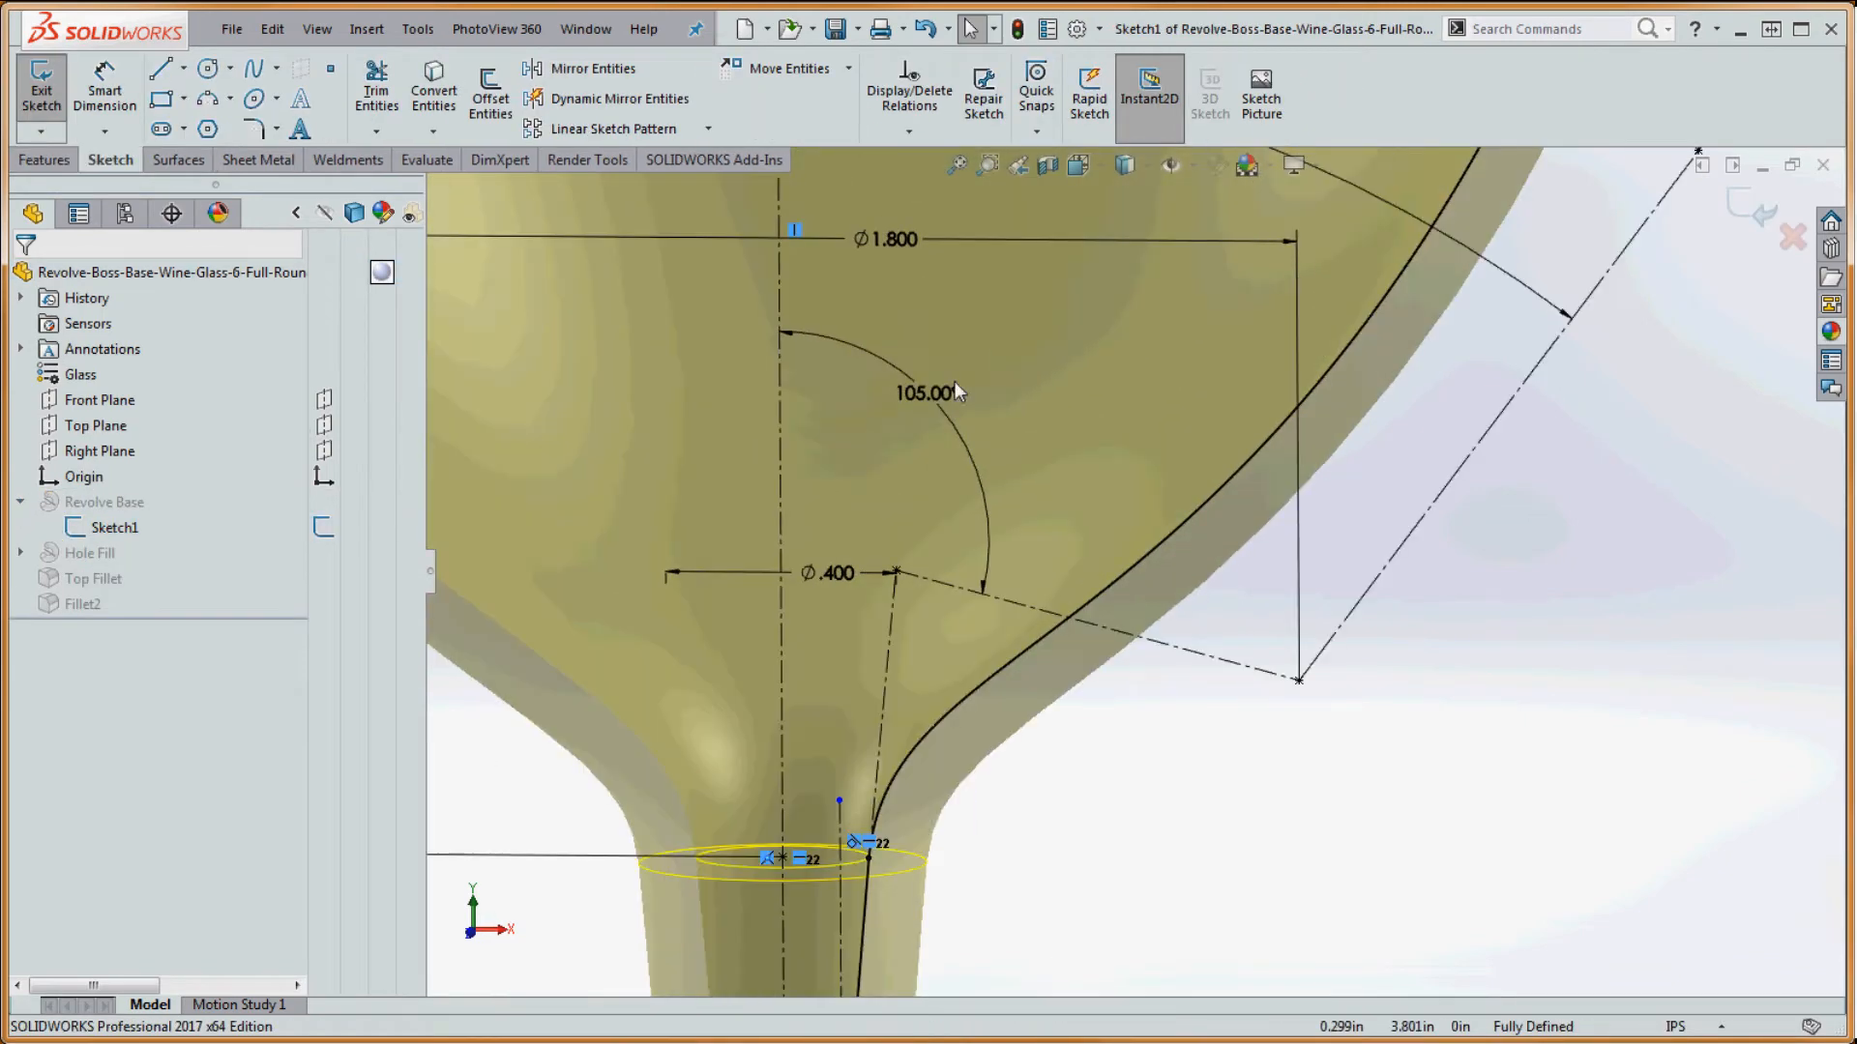
double_click(953, 392)
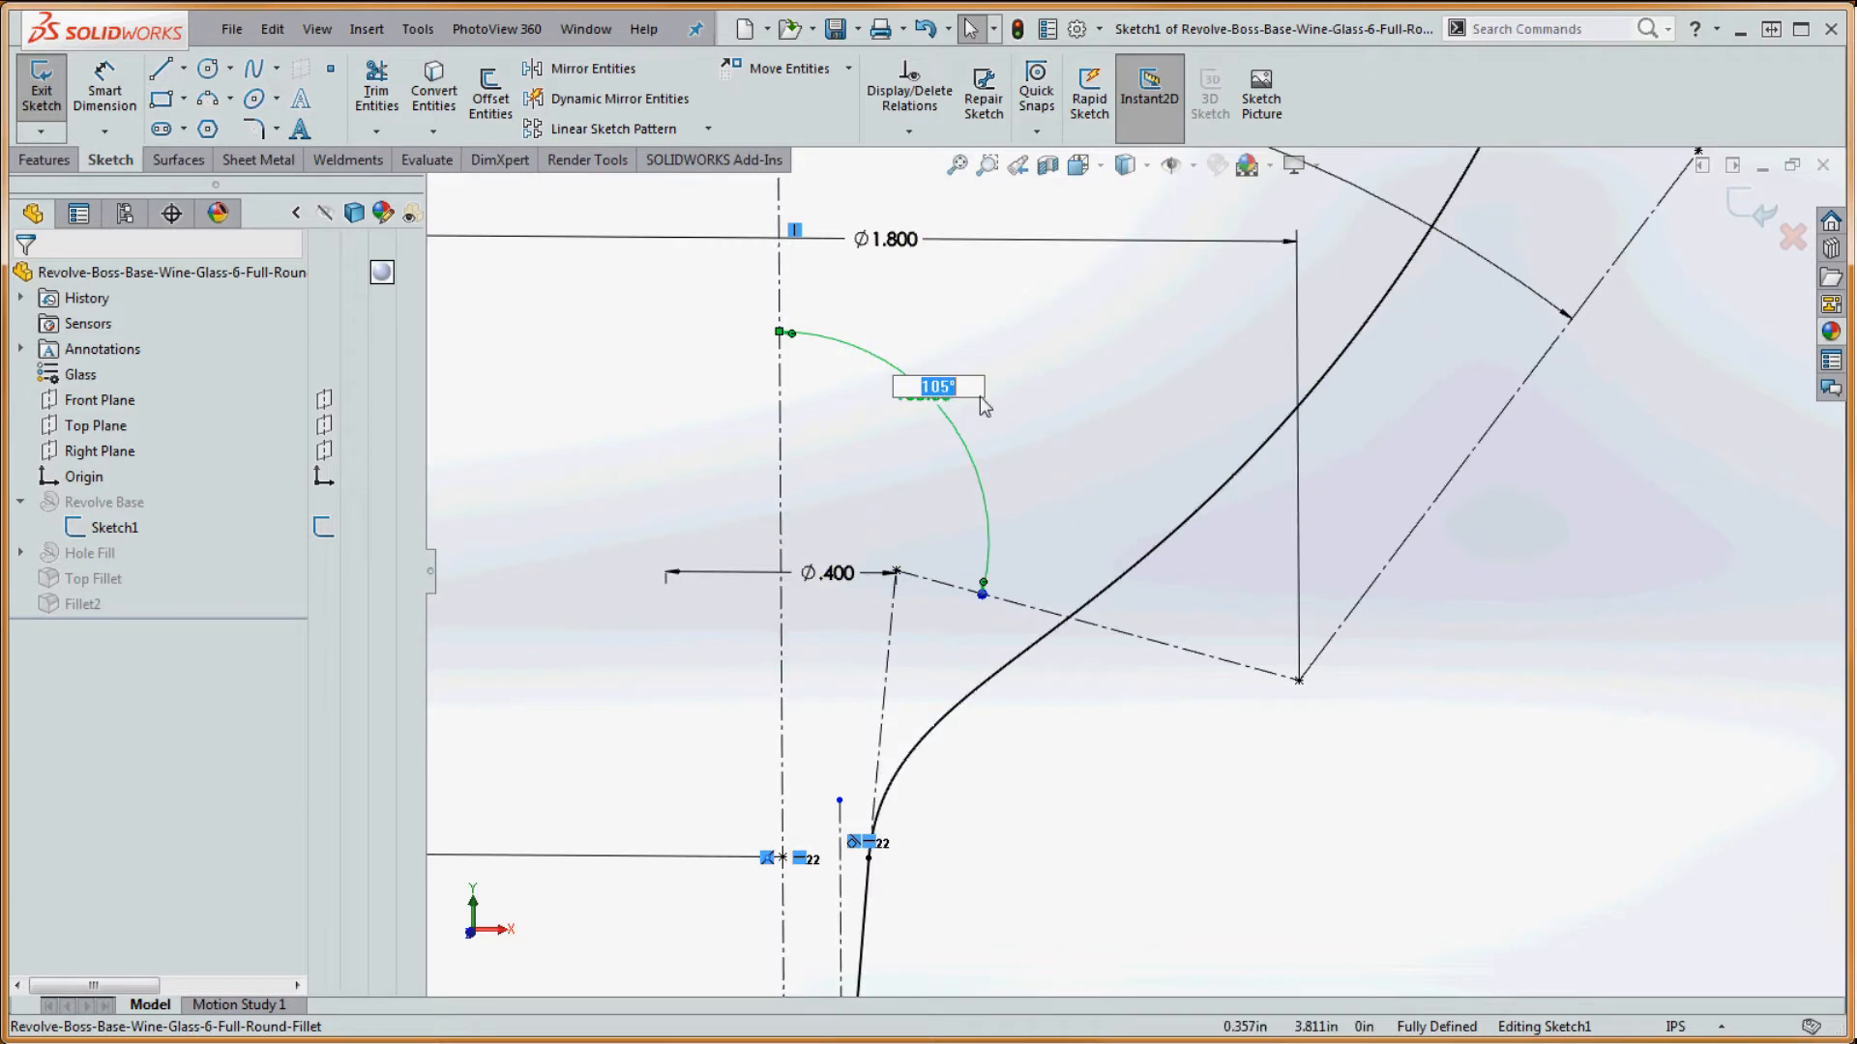
type("90")
key("Return")
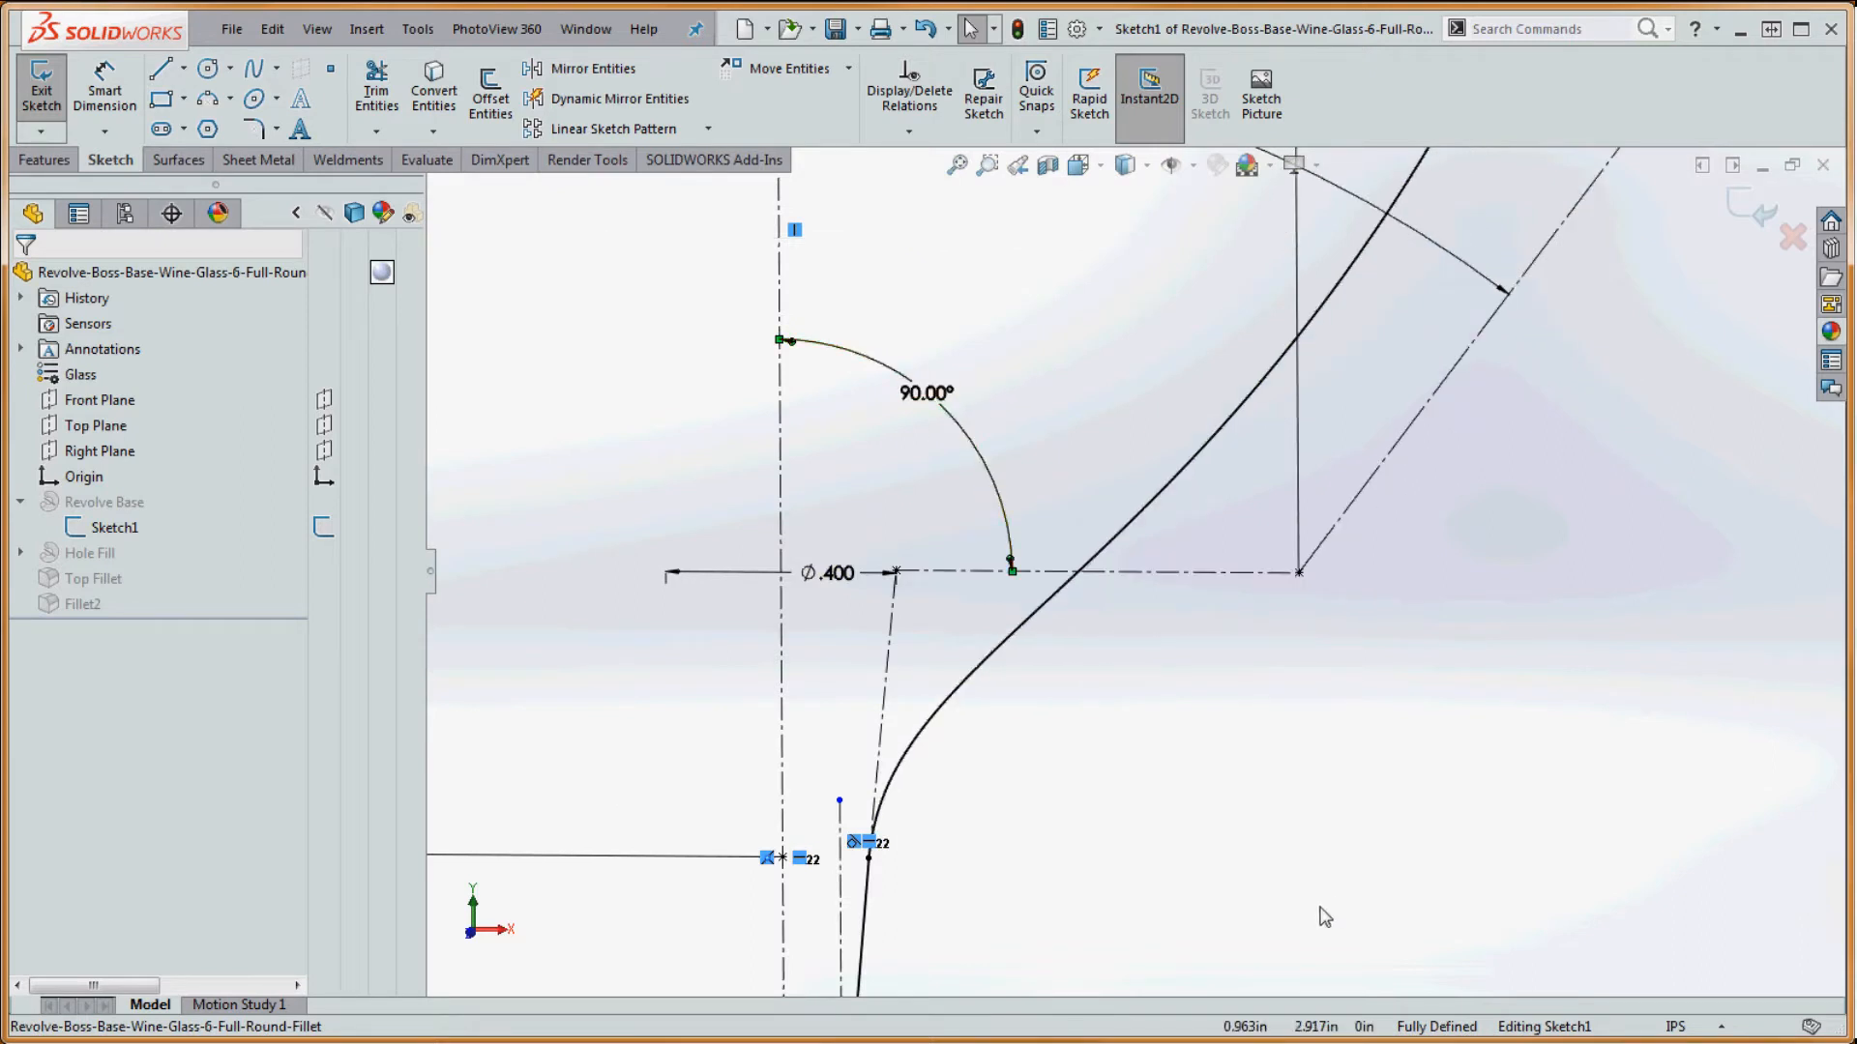
left_click(1206, 718)
scroll(1206, 733, "up", 2)
scroll(1141, 677, "down", 2)
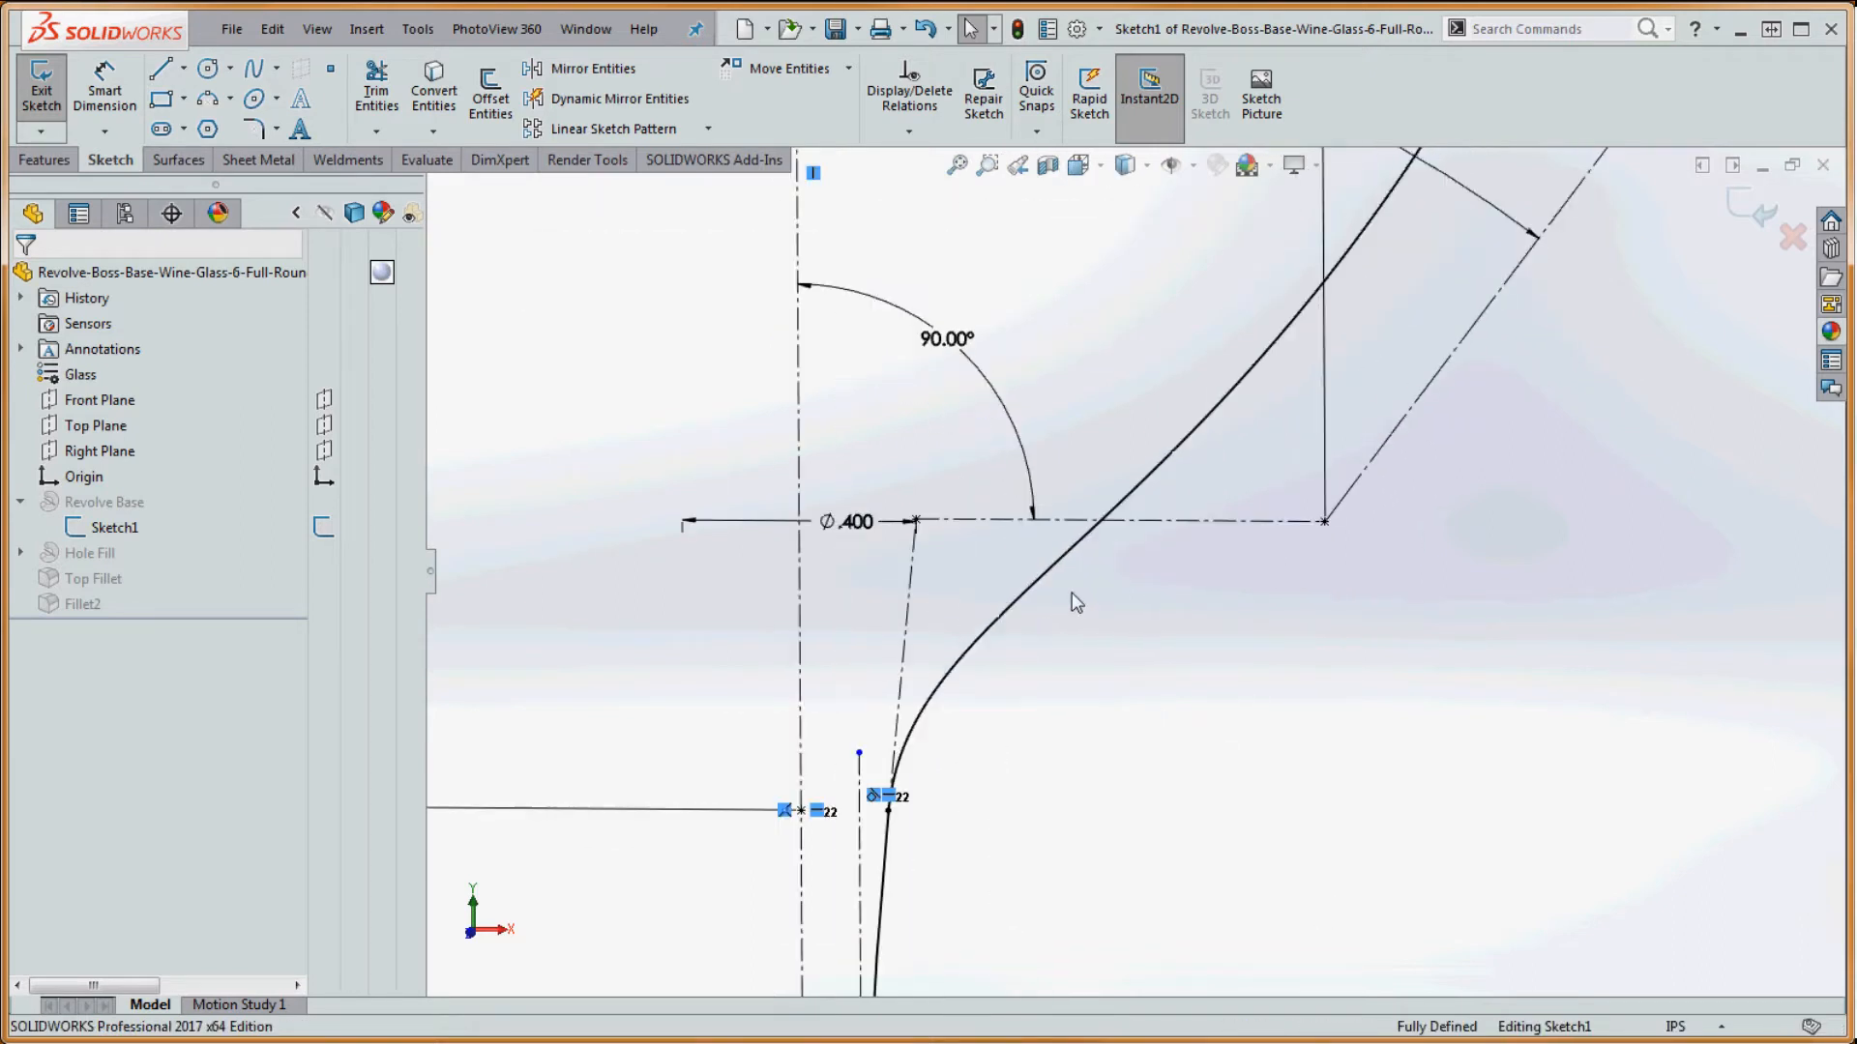
- Try a diameter of 0.35 in for the bowl spline's control point just above the stem
left_click(879, 527)
type(".3")
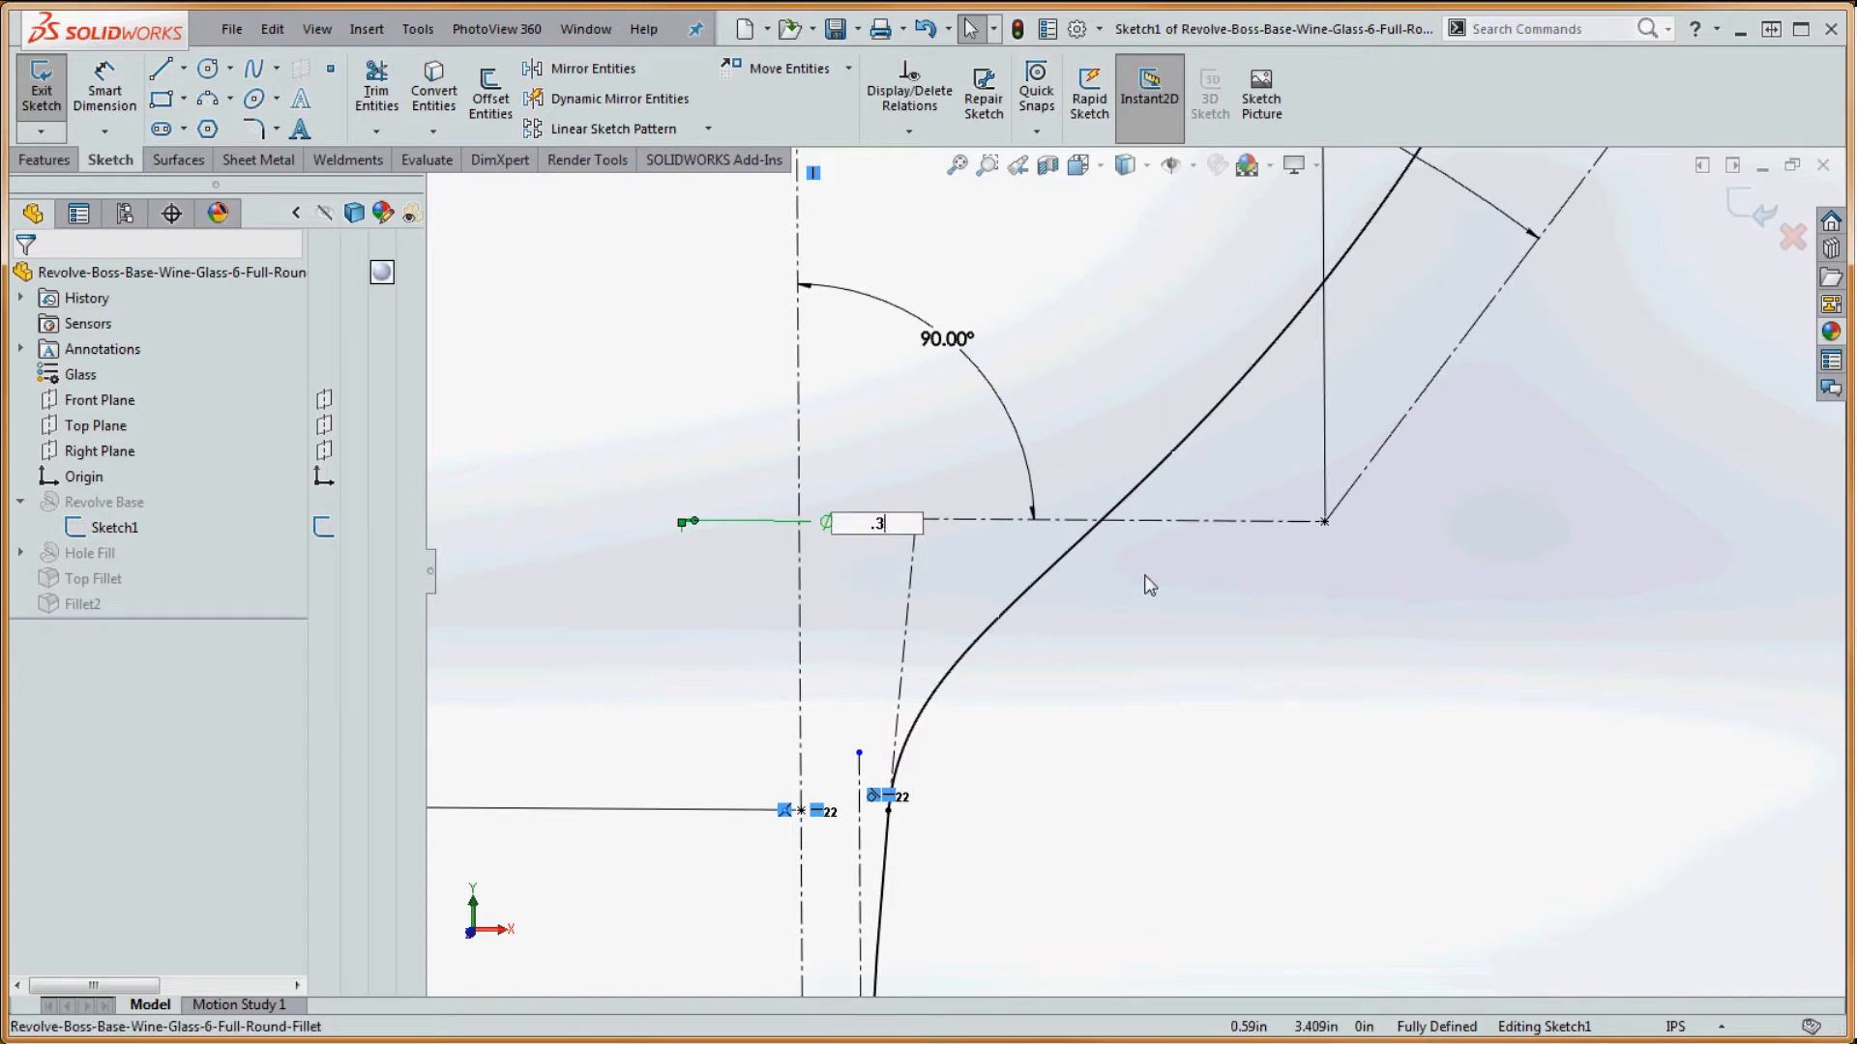
type("5")
key("Return")
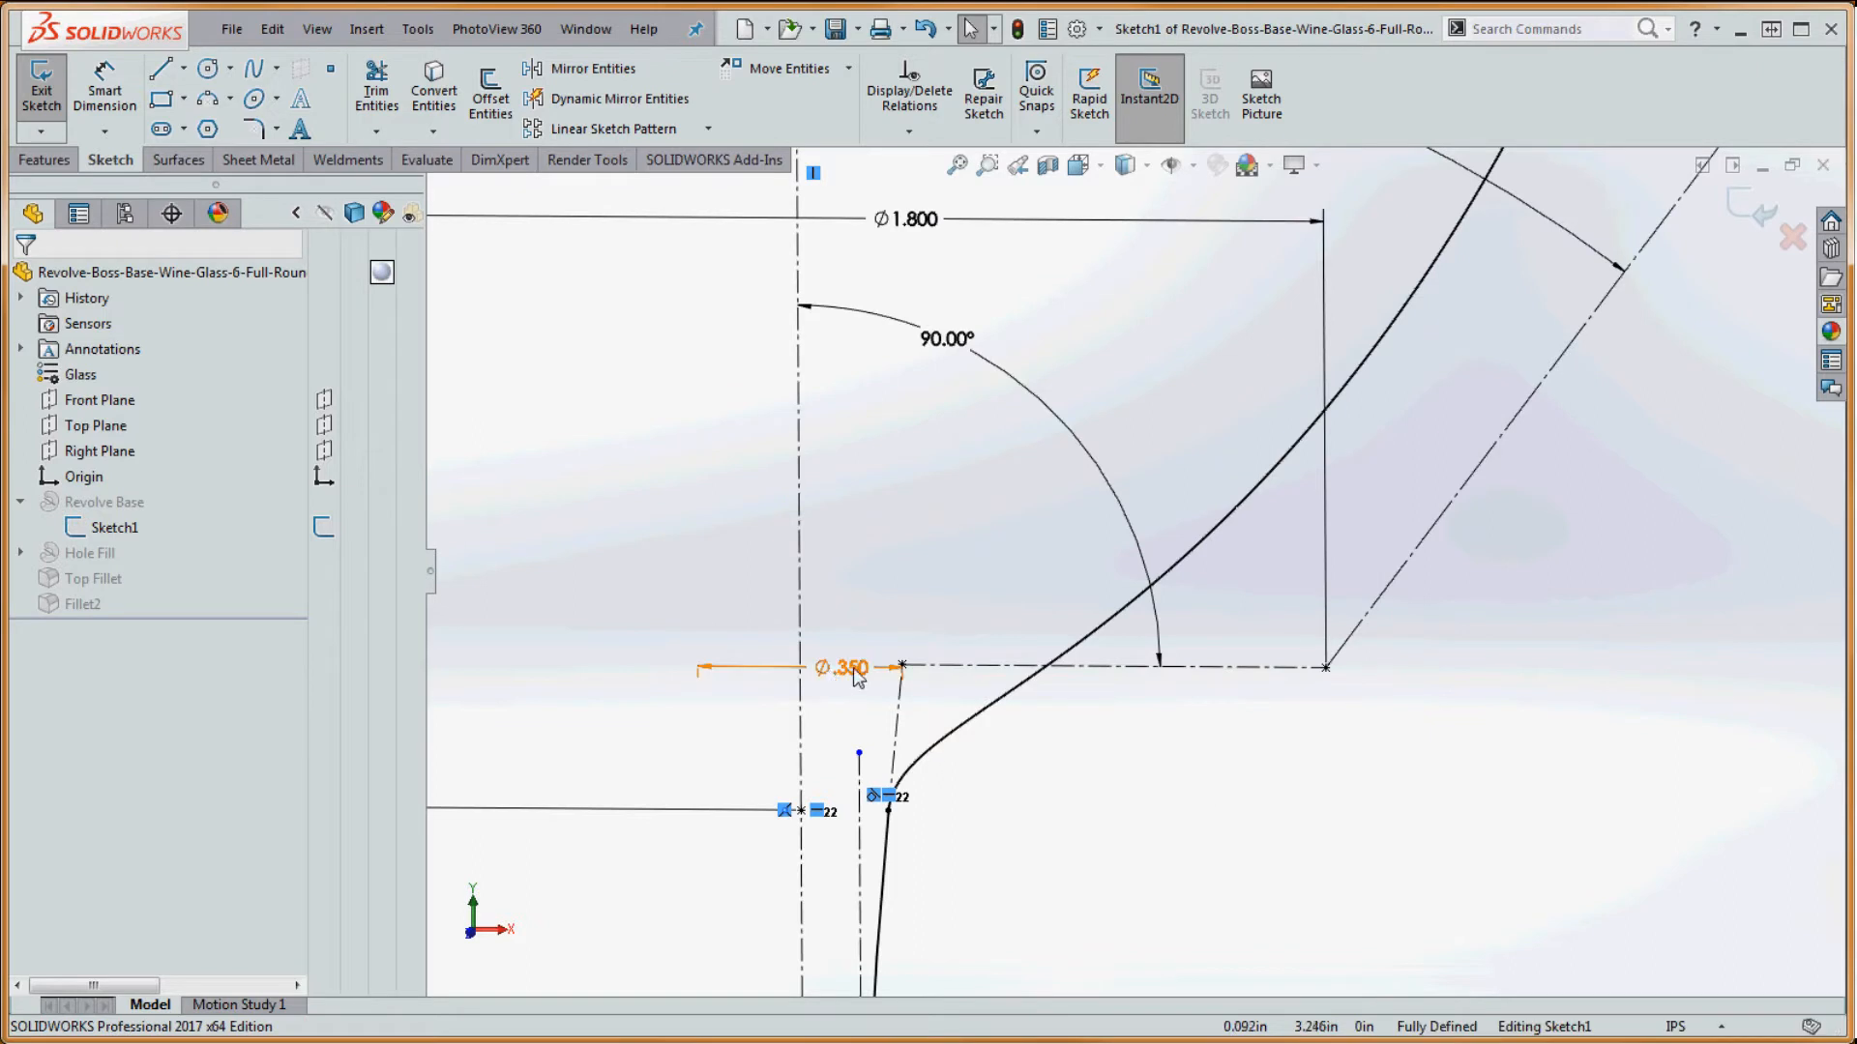
- Set the diameter of the bowl spline's control point just above the stem to 0.5 in
left_click(856, 677)
type(".5")
key("Return")
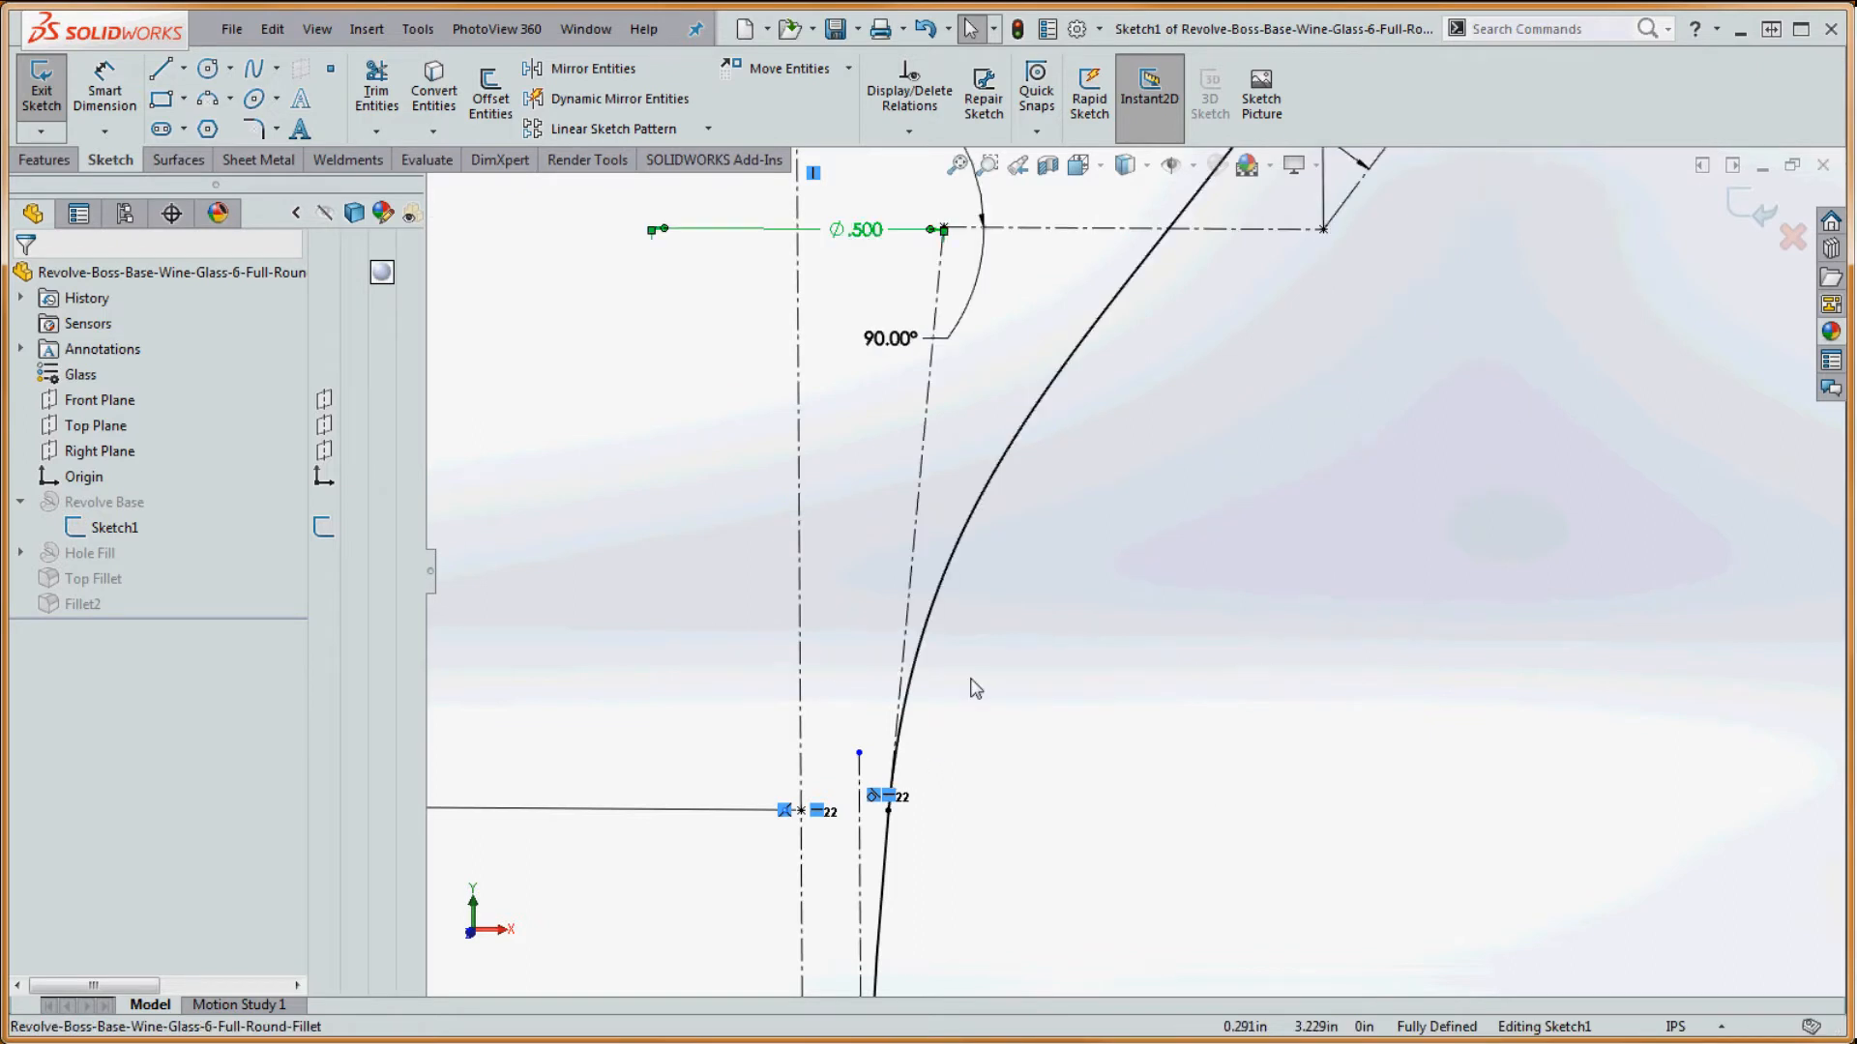
- Try a diameter of 3.5 in for the bowl spline's widest control point
key("f")
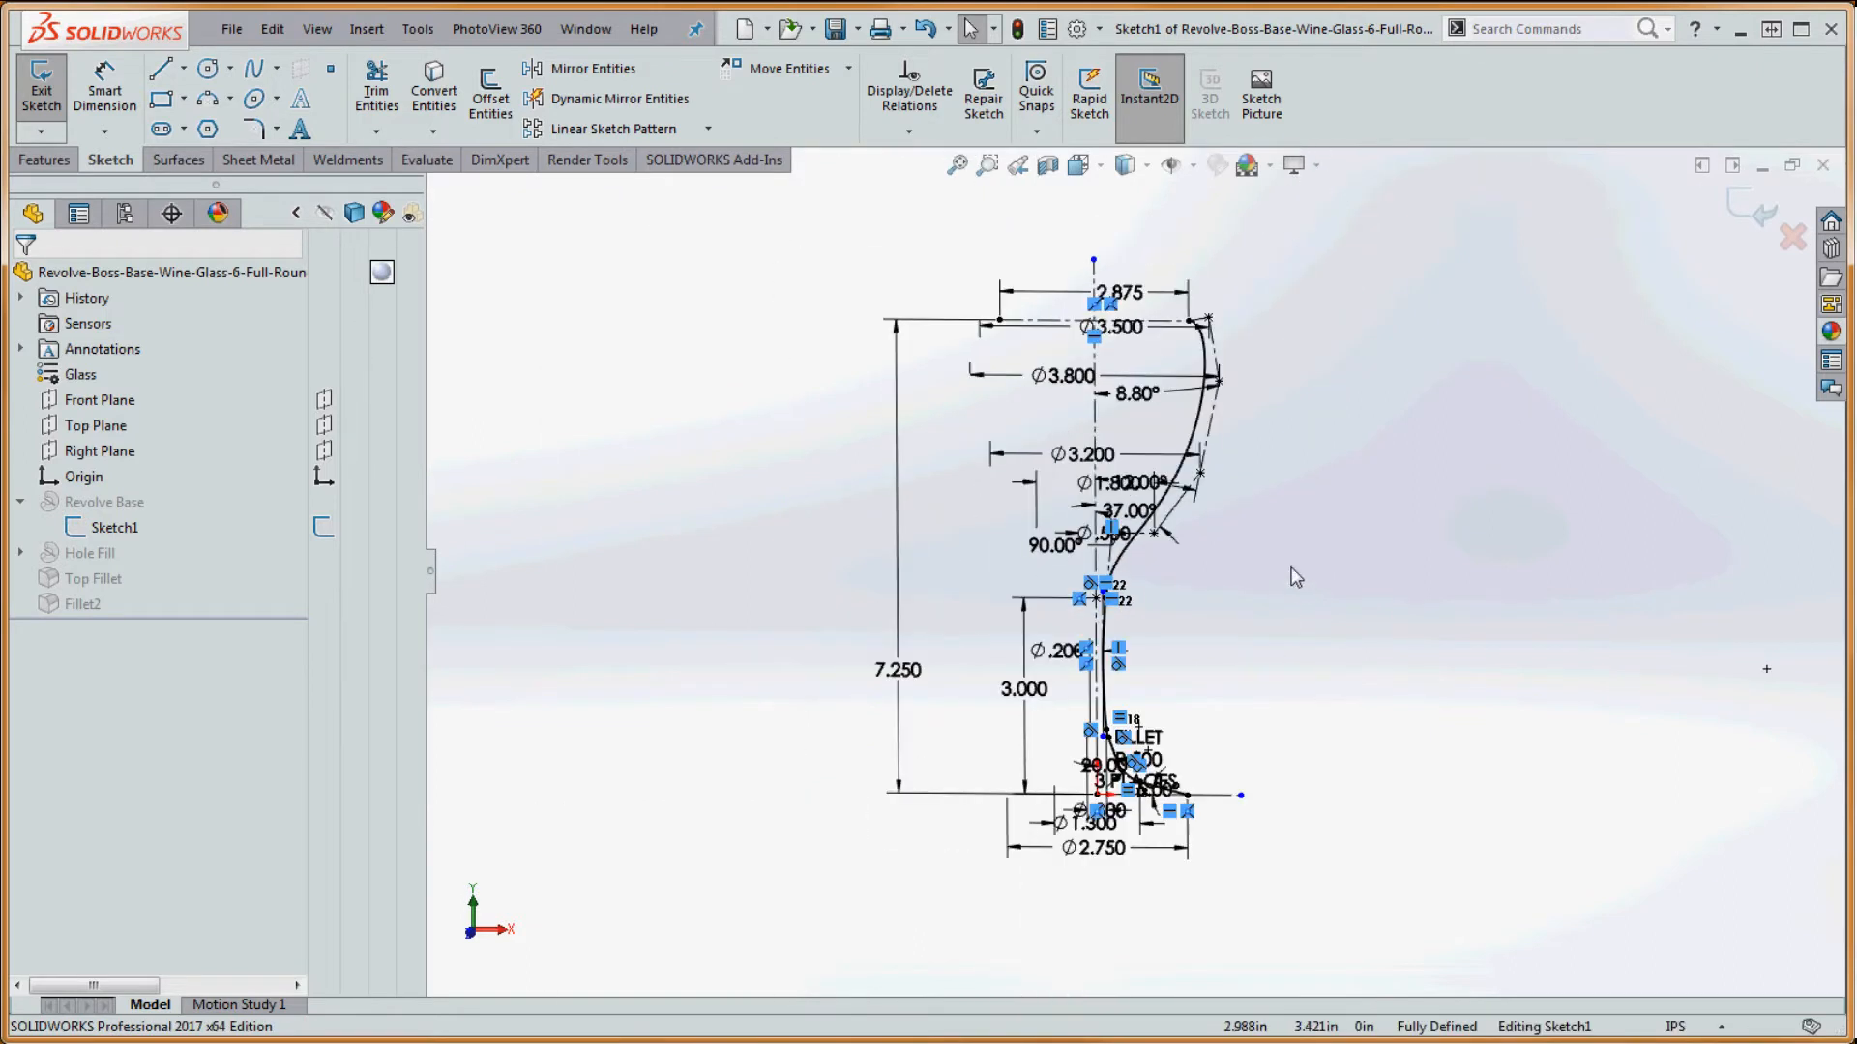
scroll(1190, 336, "down", 8)
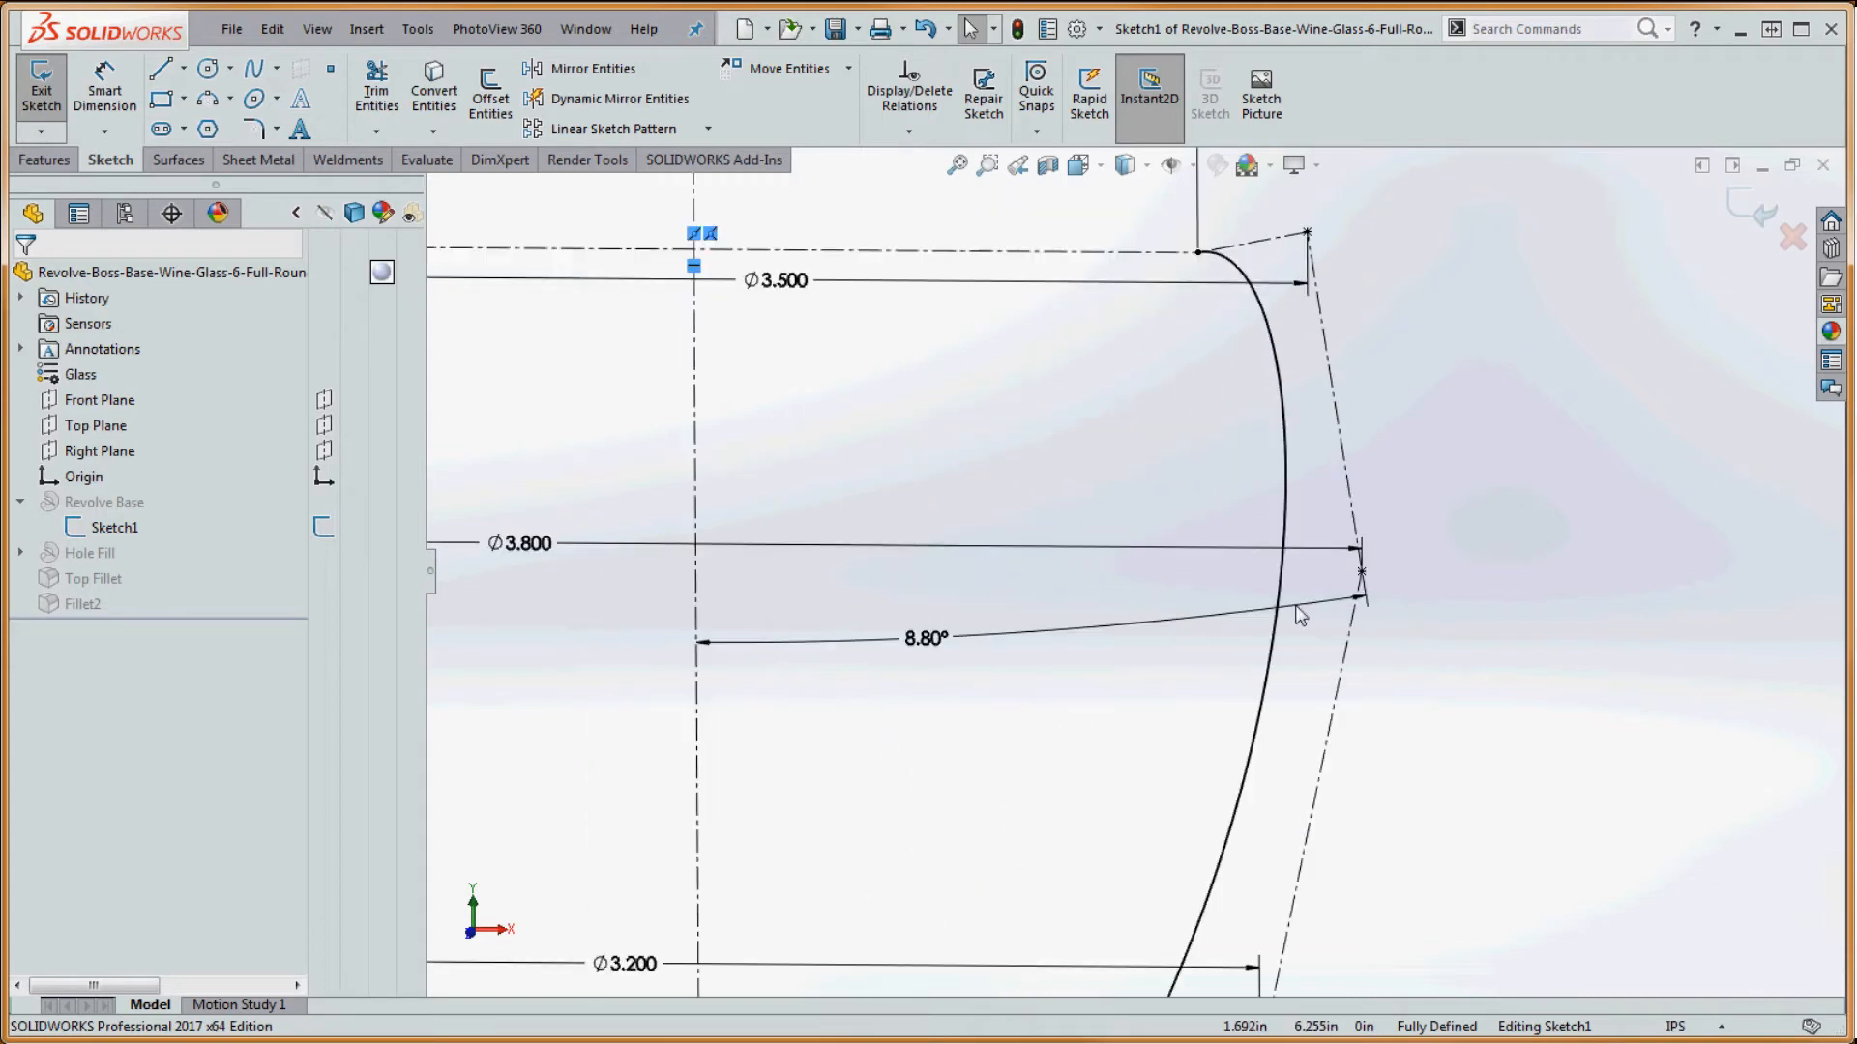
scroll(1468, 478, "up", 3)
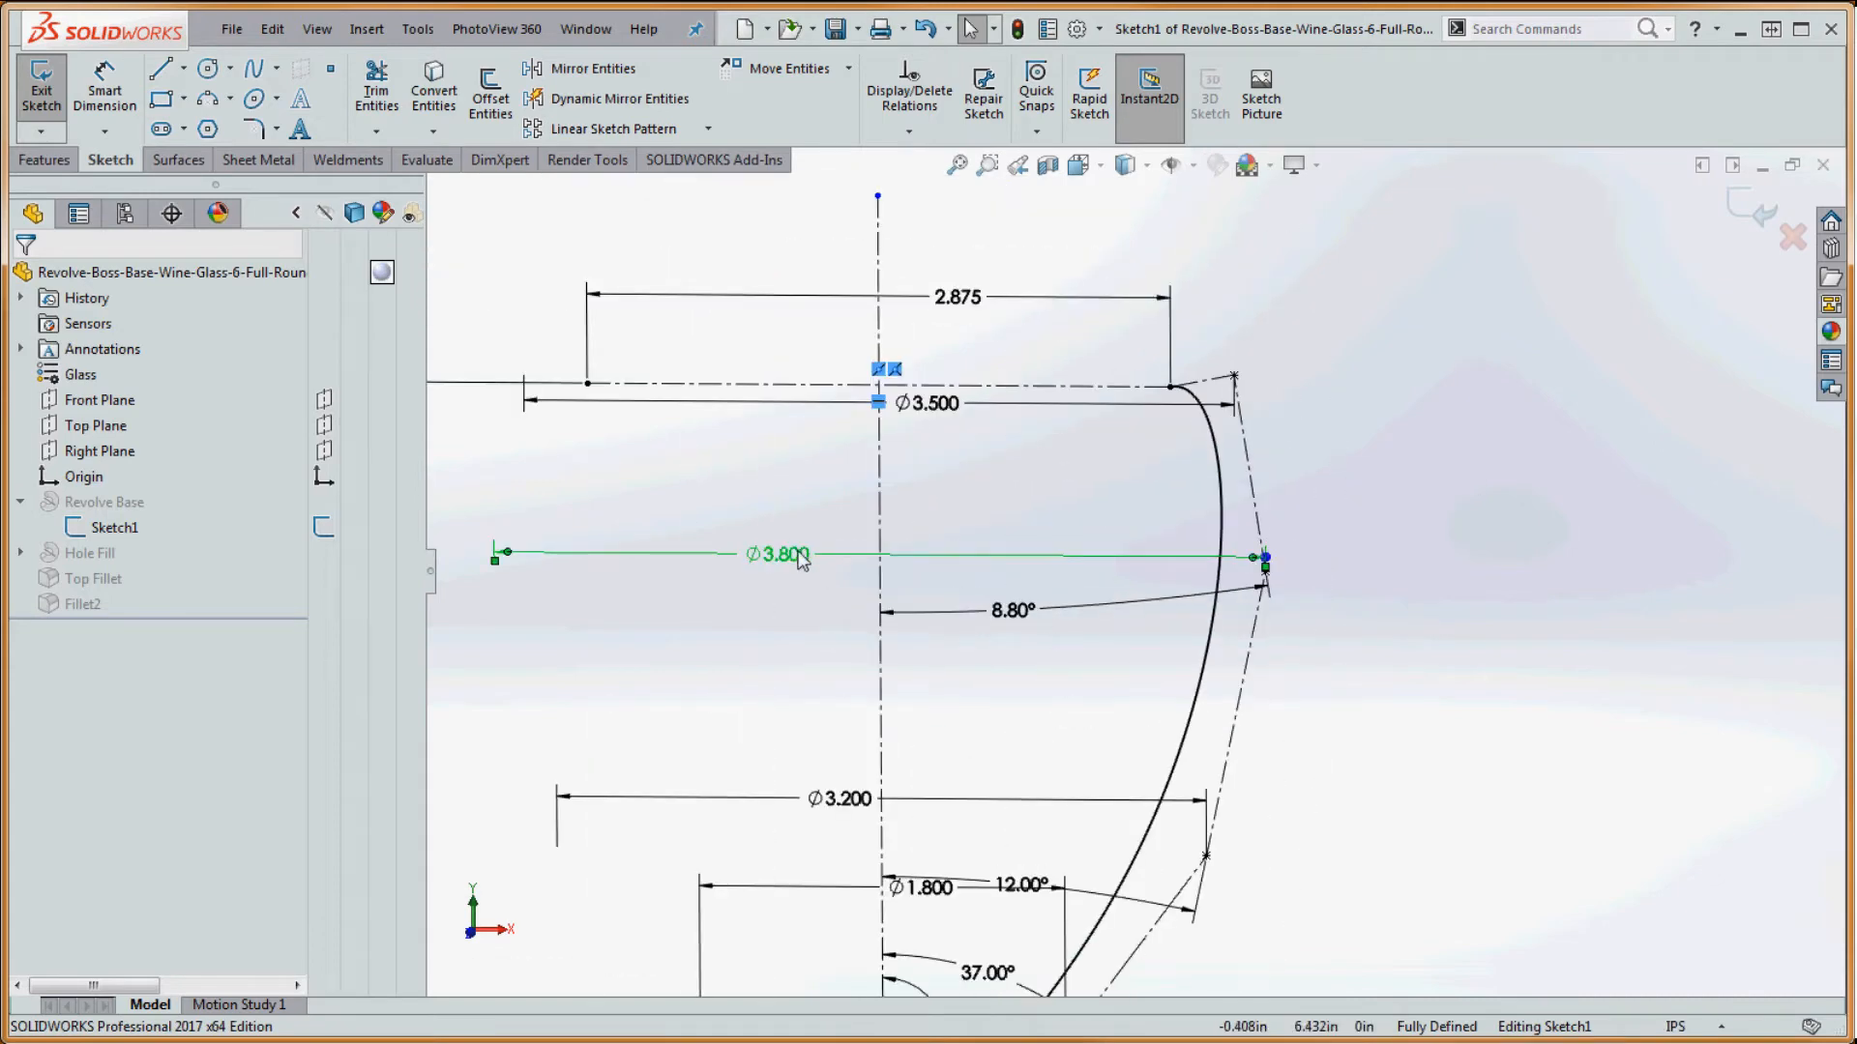
left_click(801, 557)
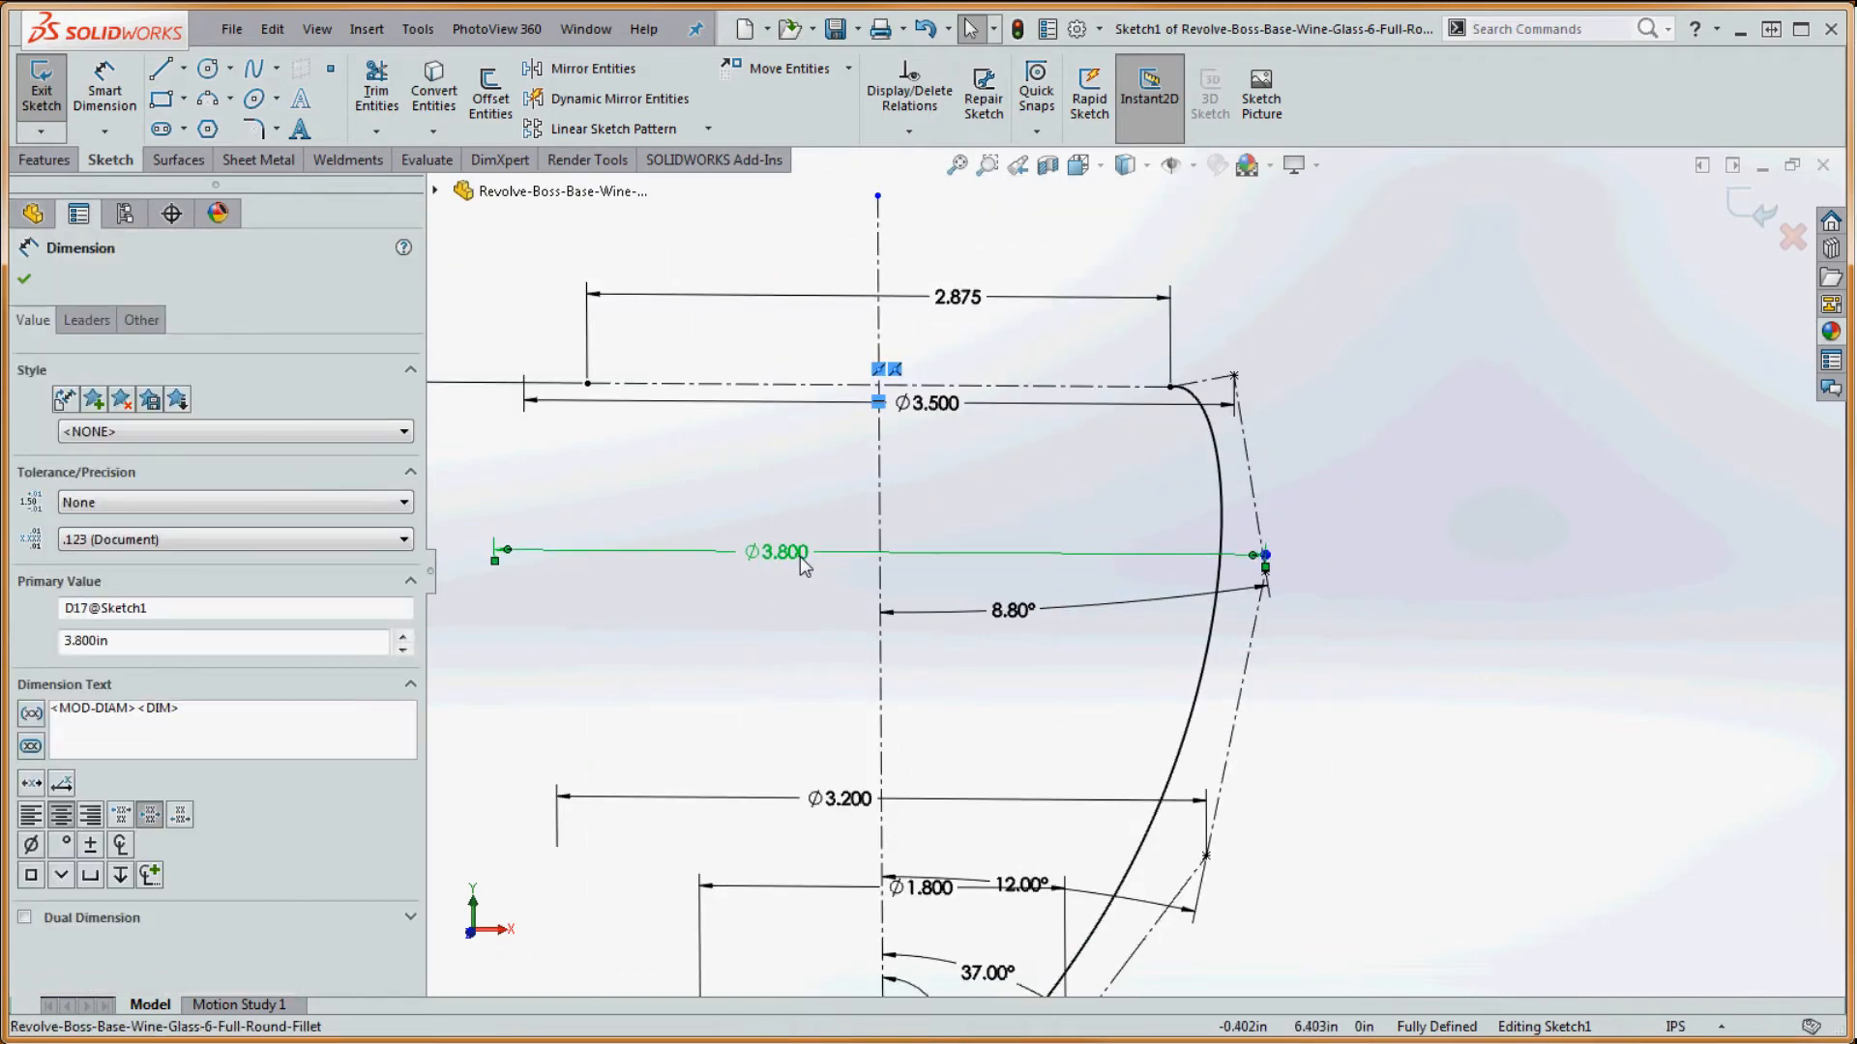
double_click(779, 555)
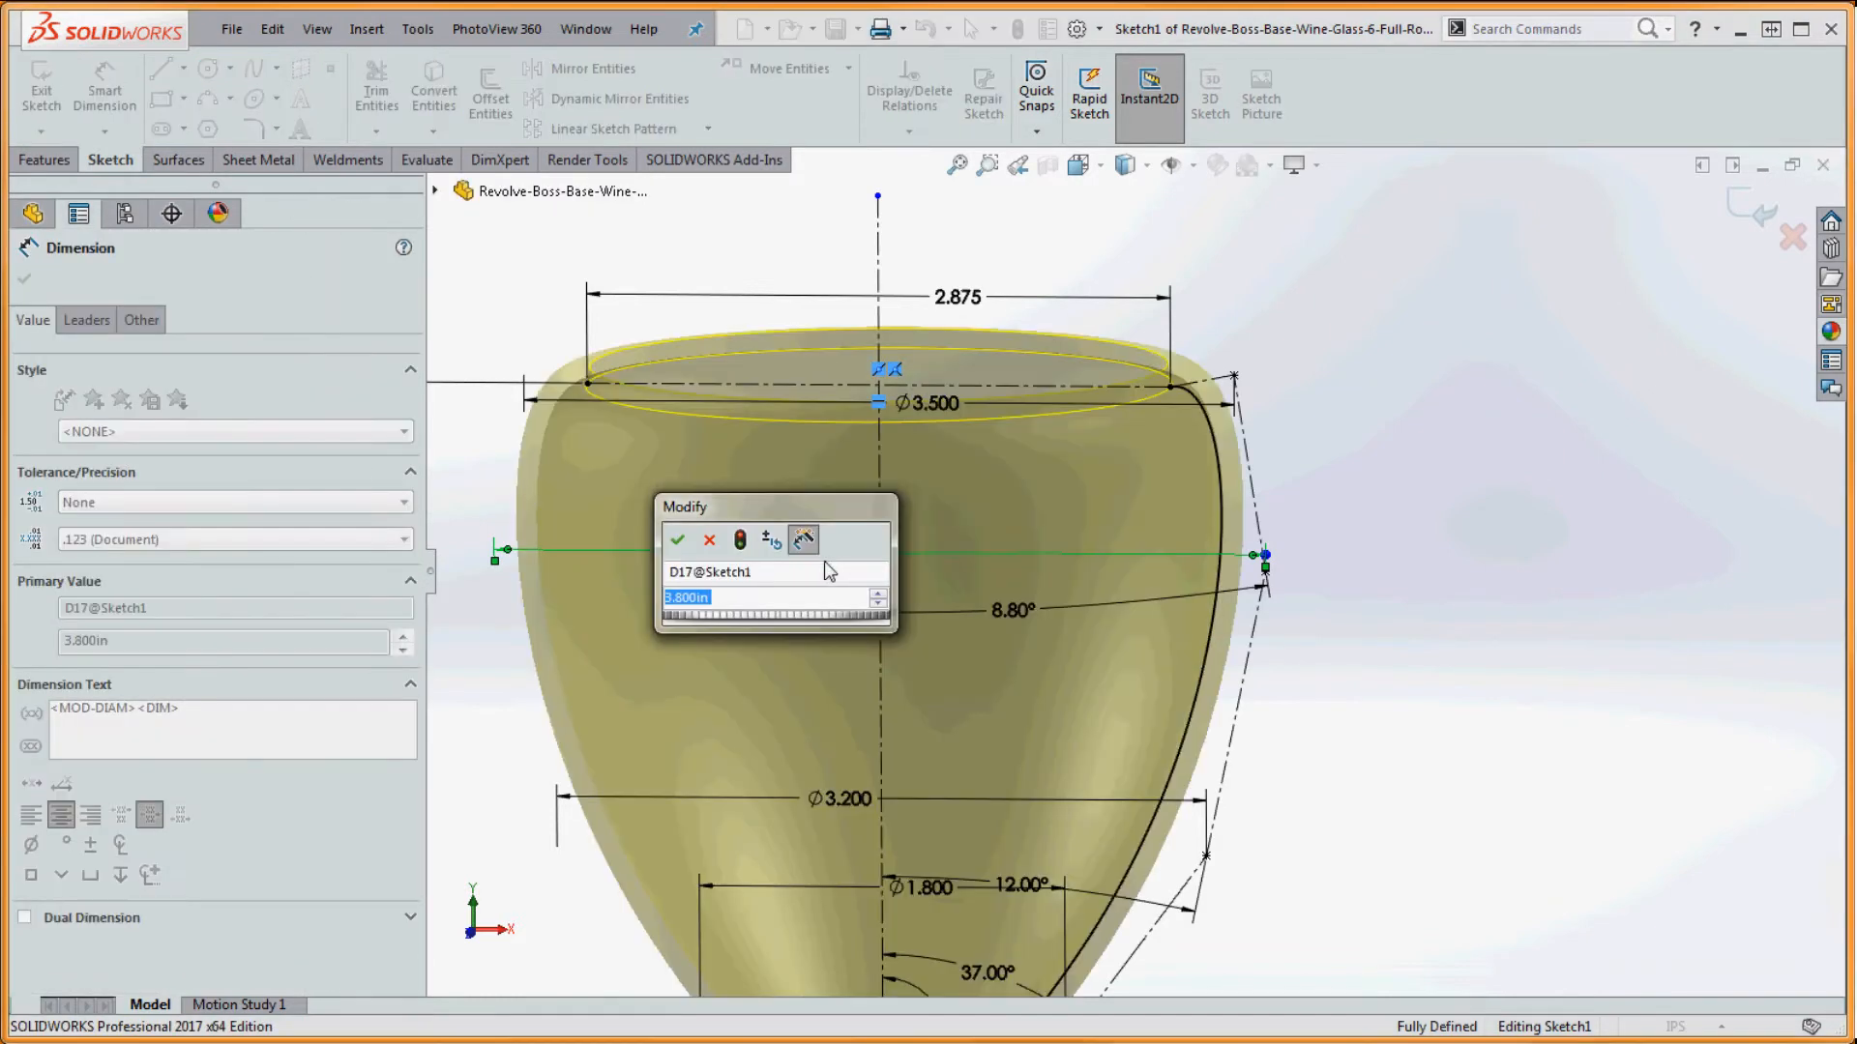
type("3.5")
key("Return")
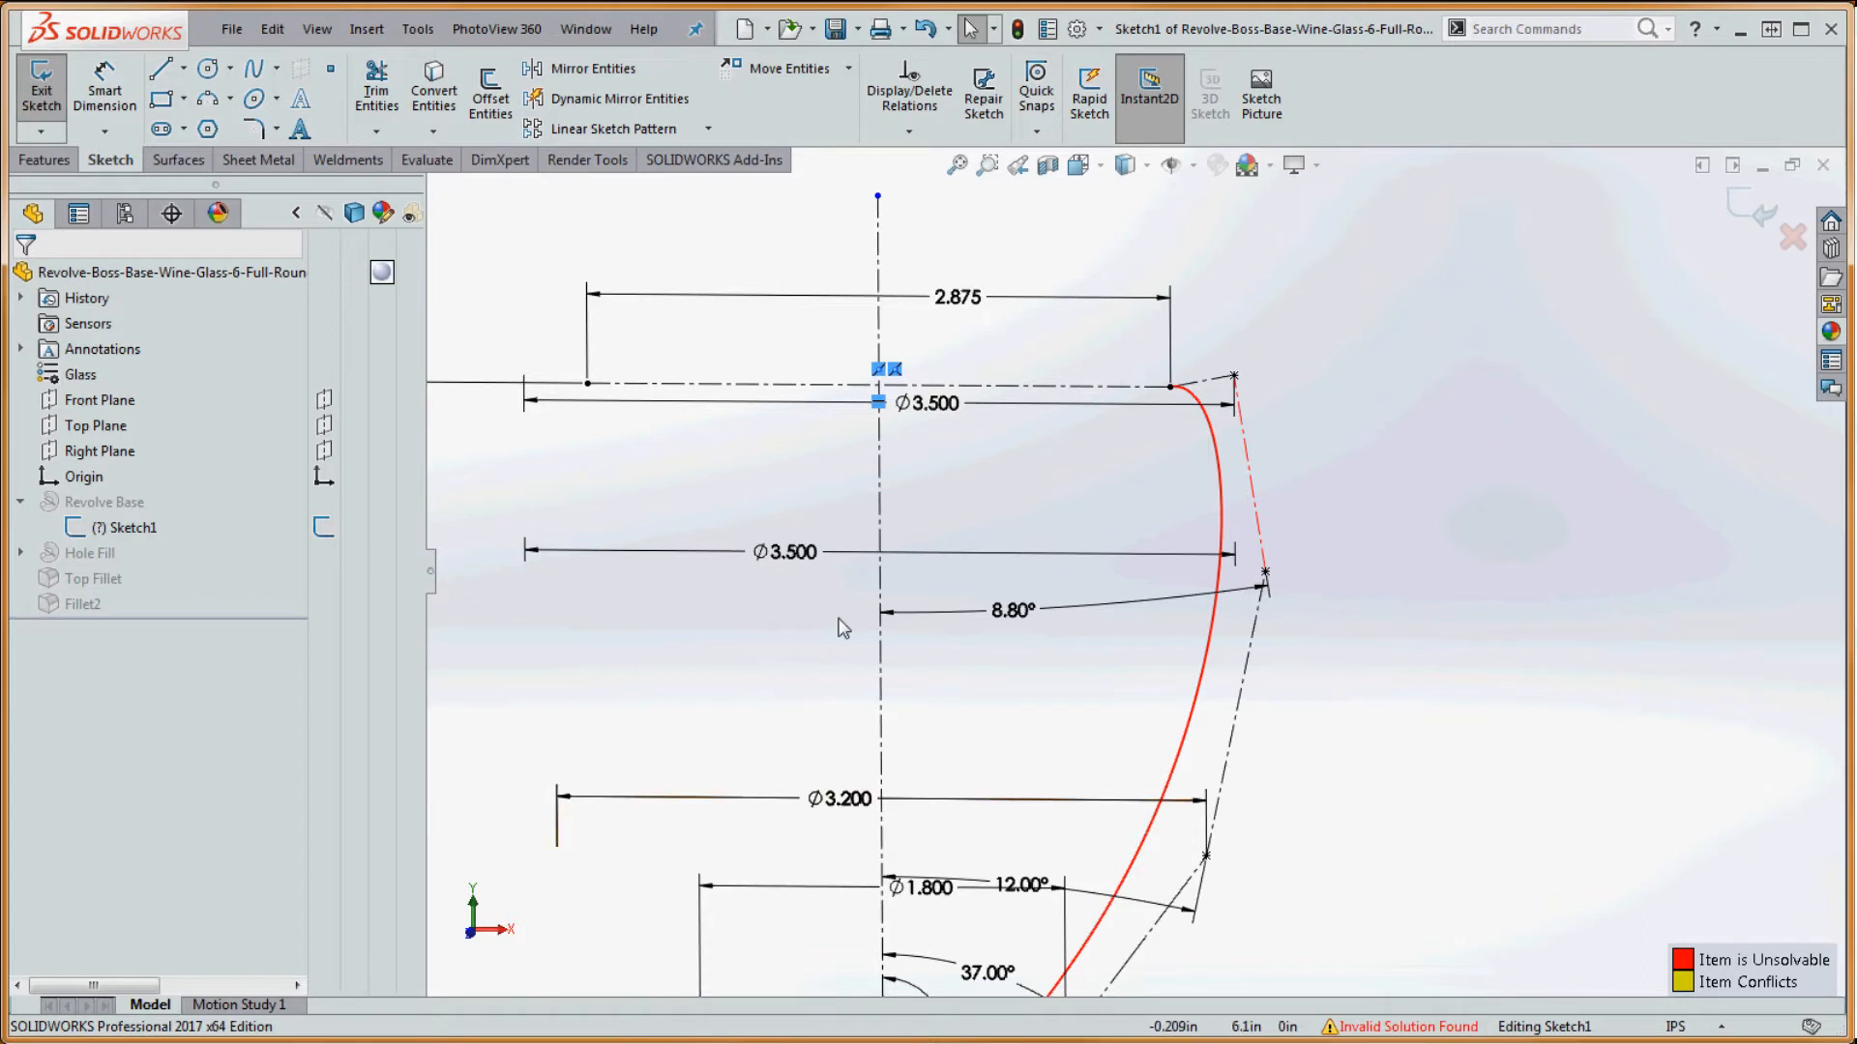
- Set the diameter of the bowl spline's widest control point to 3.7 in
double_click(771, 557)
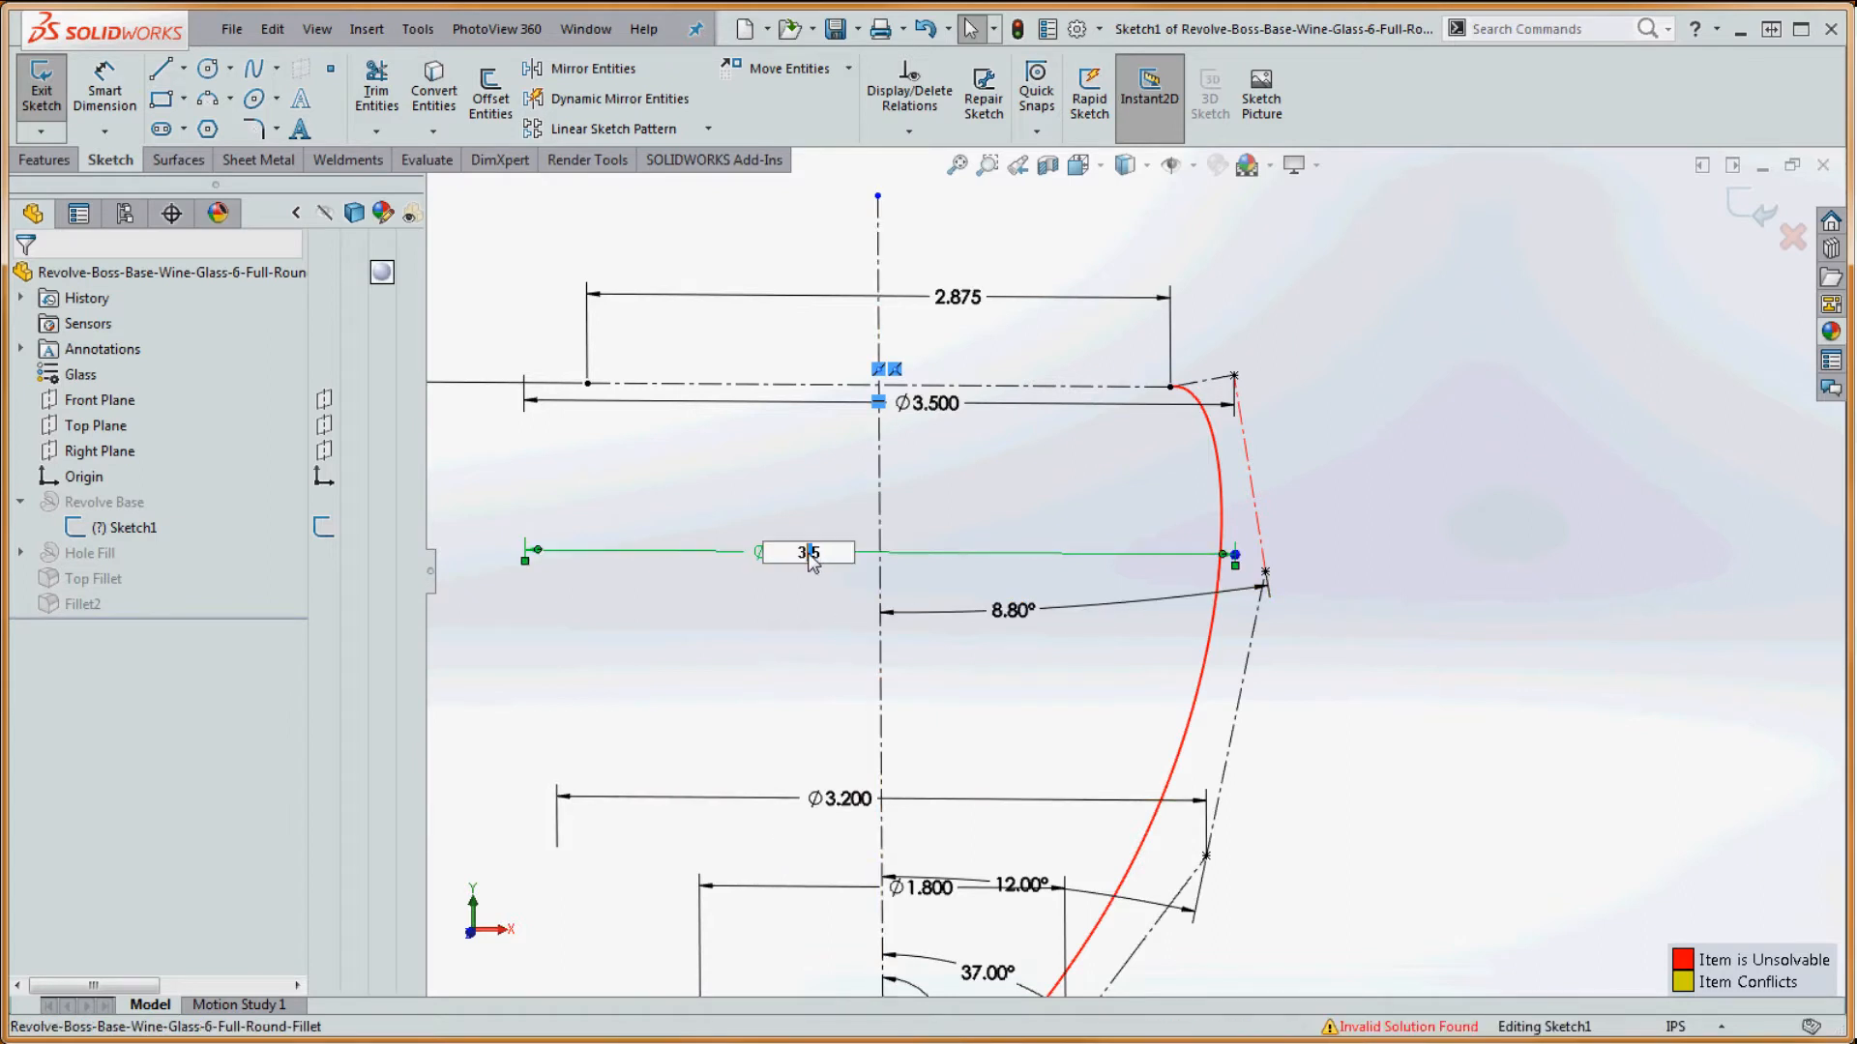
type("3.7")
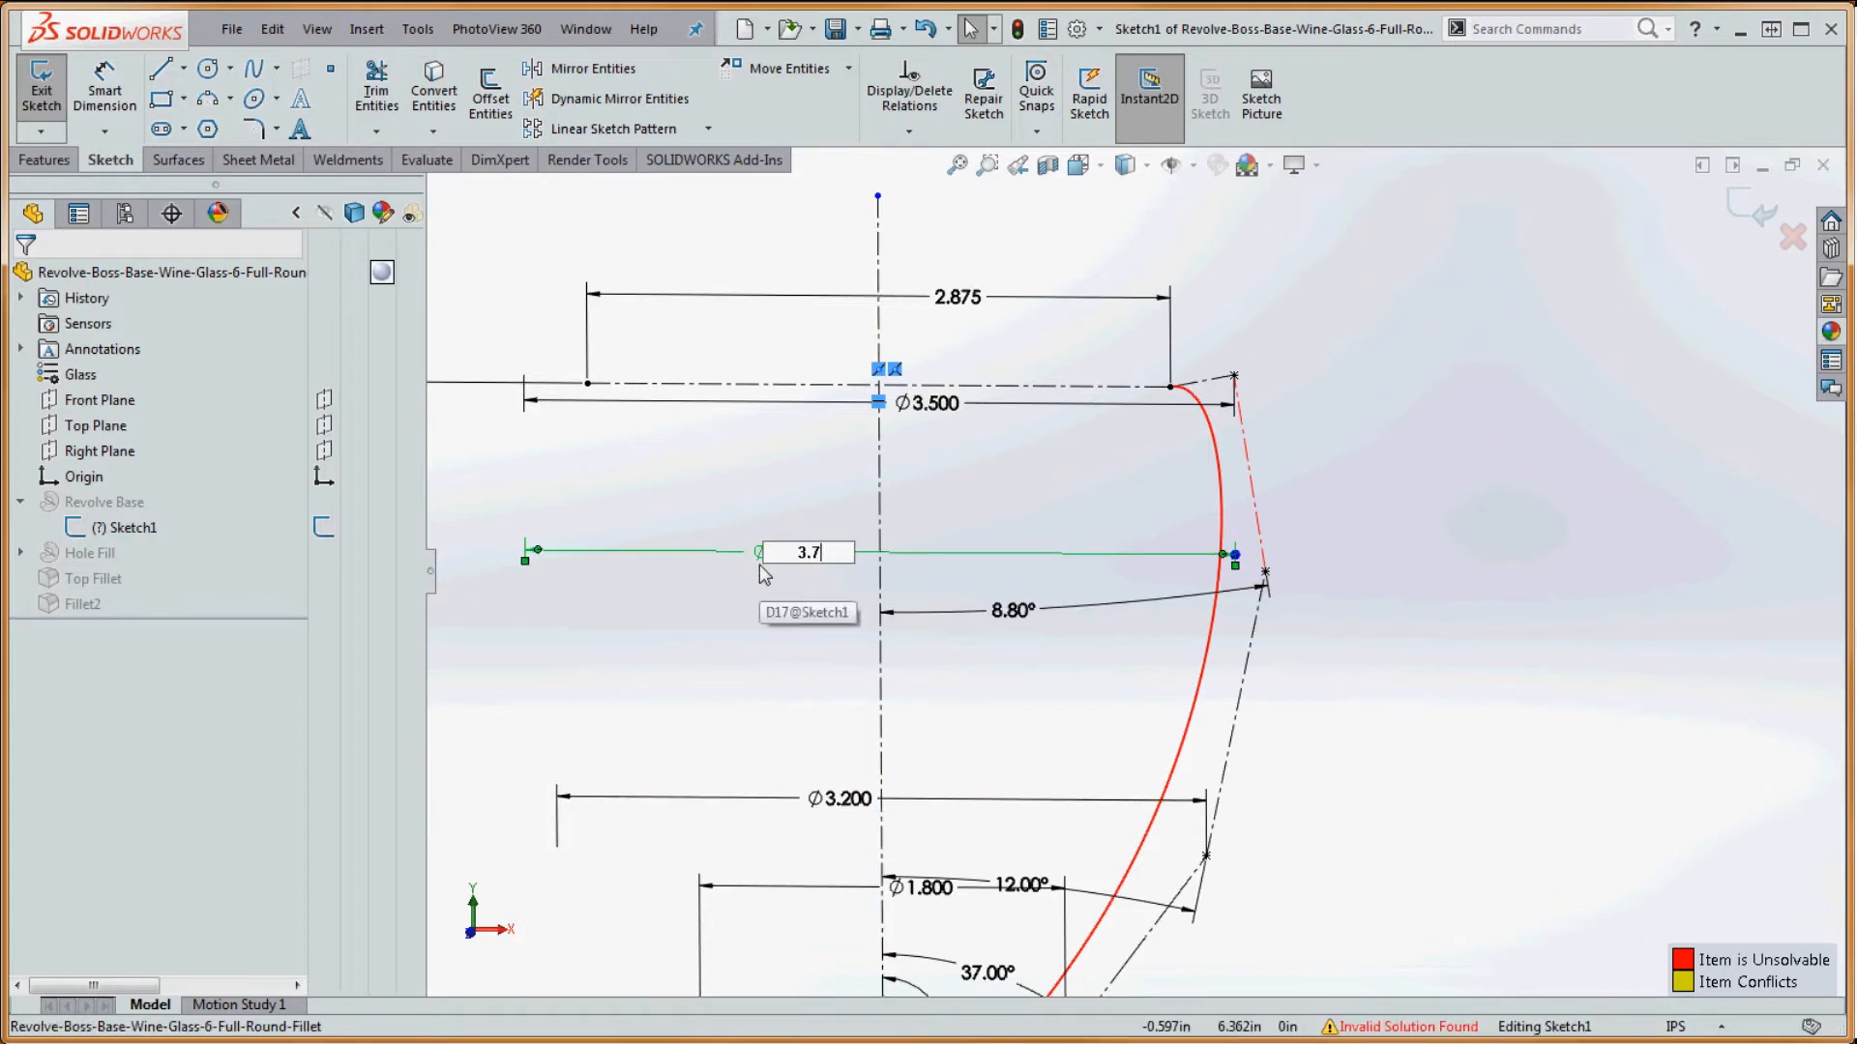
key("Return")
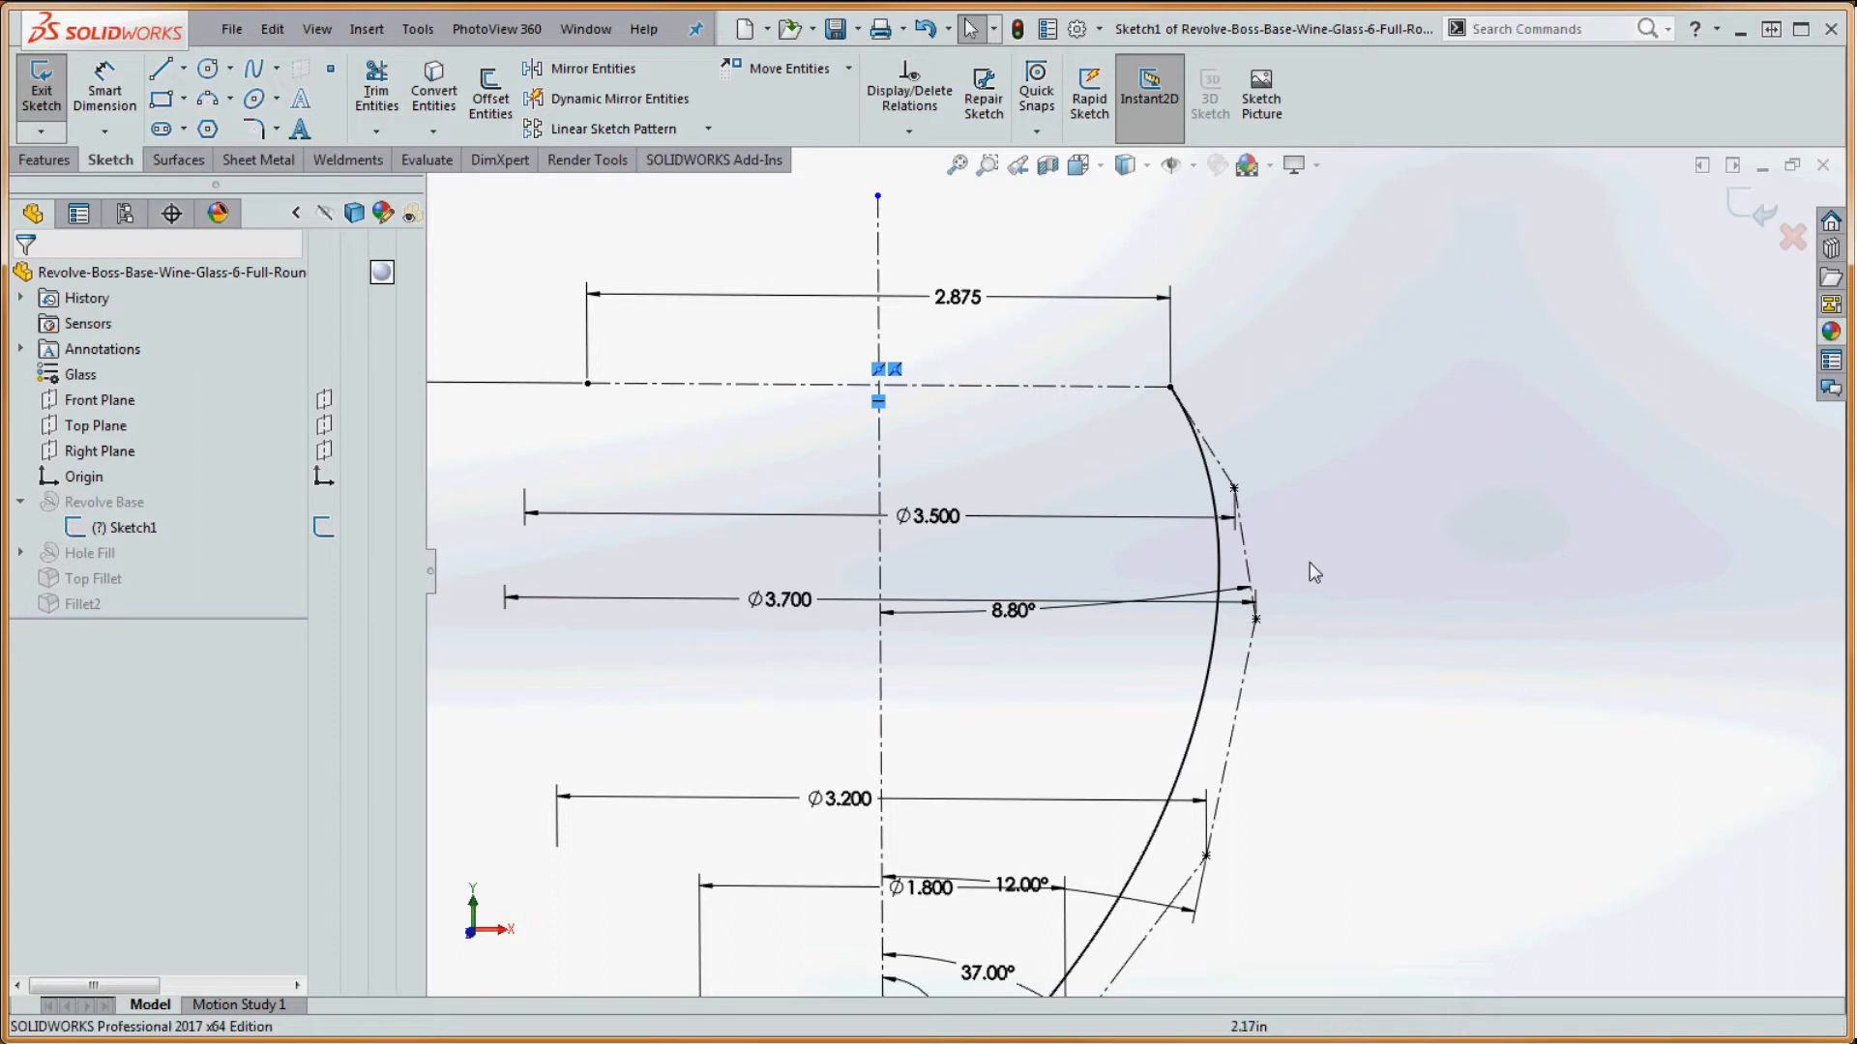
- Reposition the angle dimension of the upper bowl control line clear of the widest diameter and set it to 8 degrees
left_click_drag(1016, 623, 1033, 587)
double_click(1031, 580)
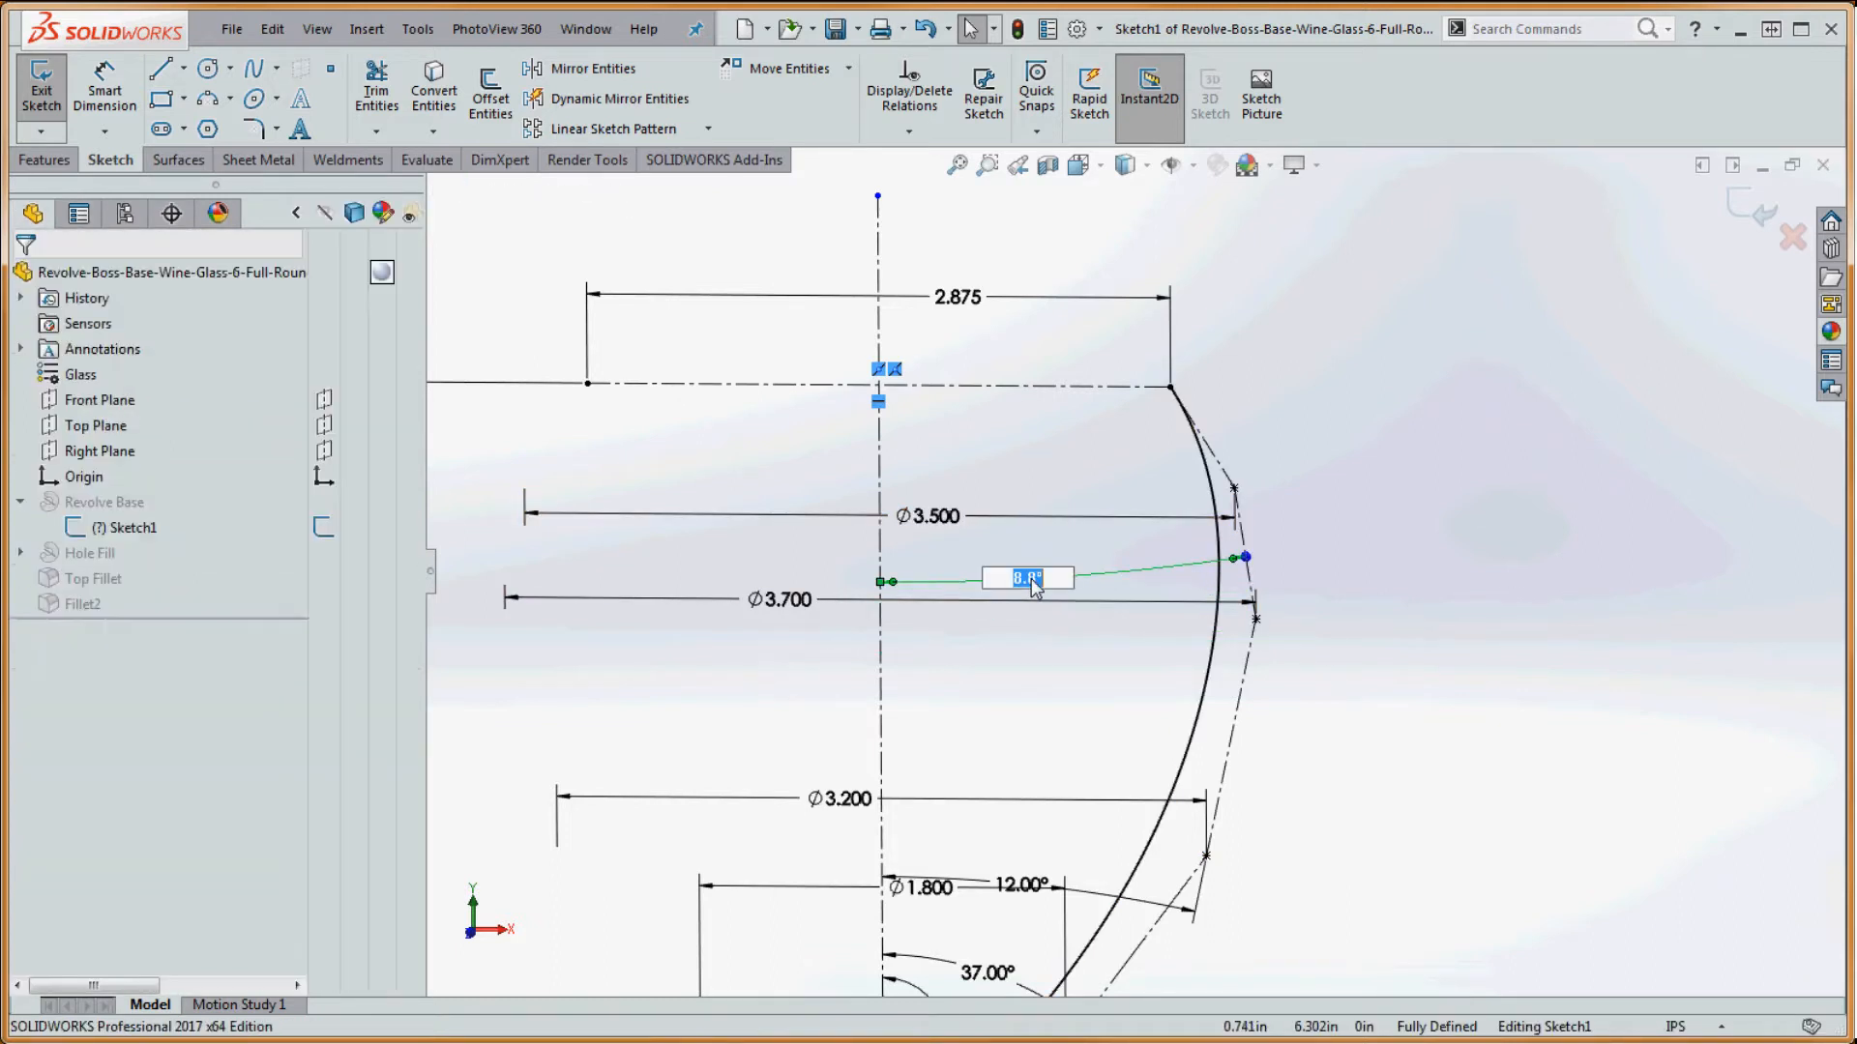
type("8")
key("Return")
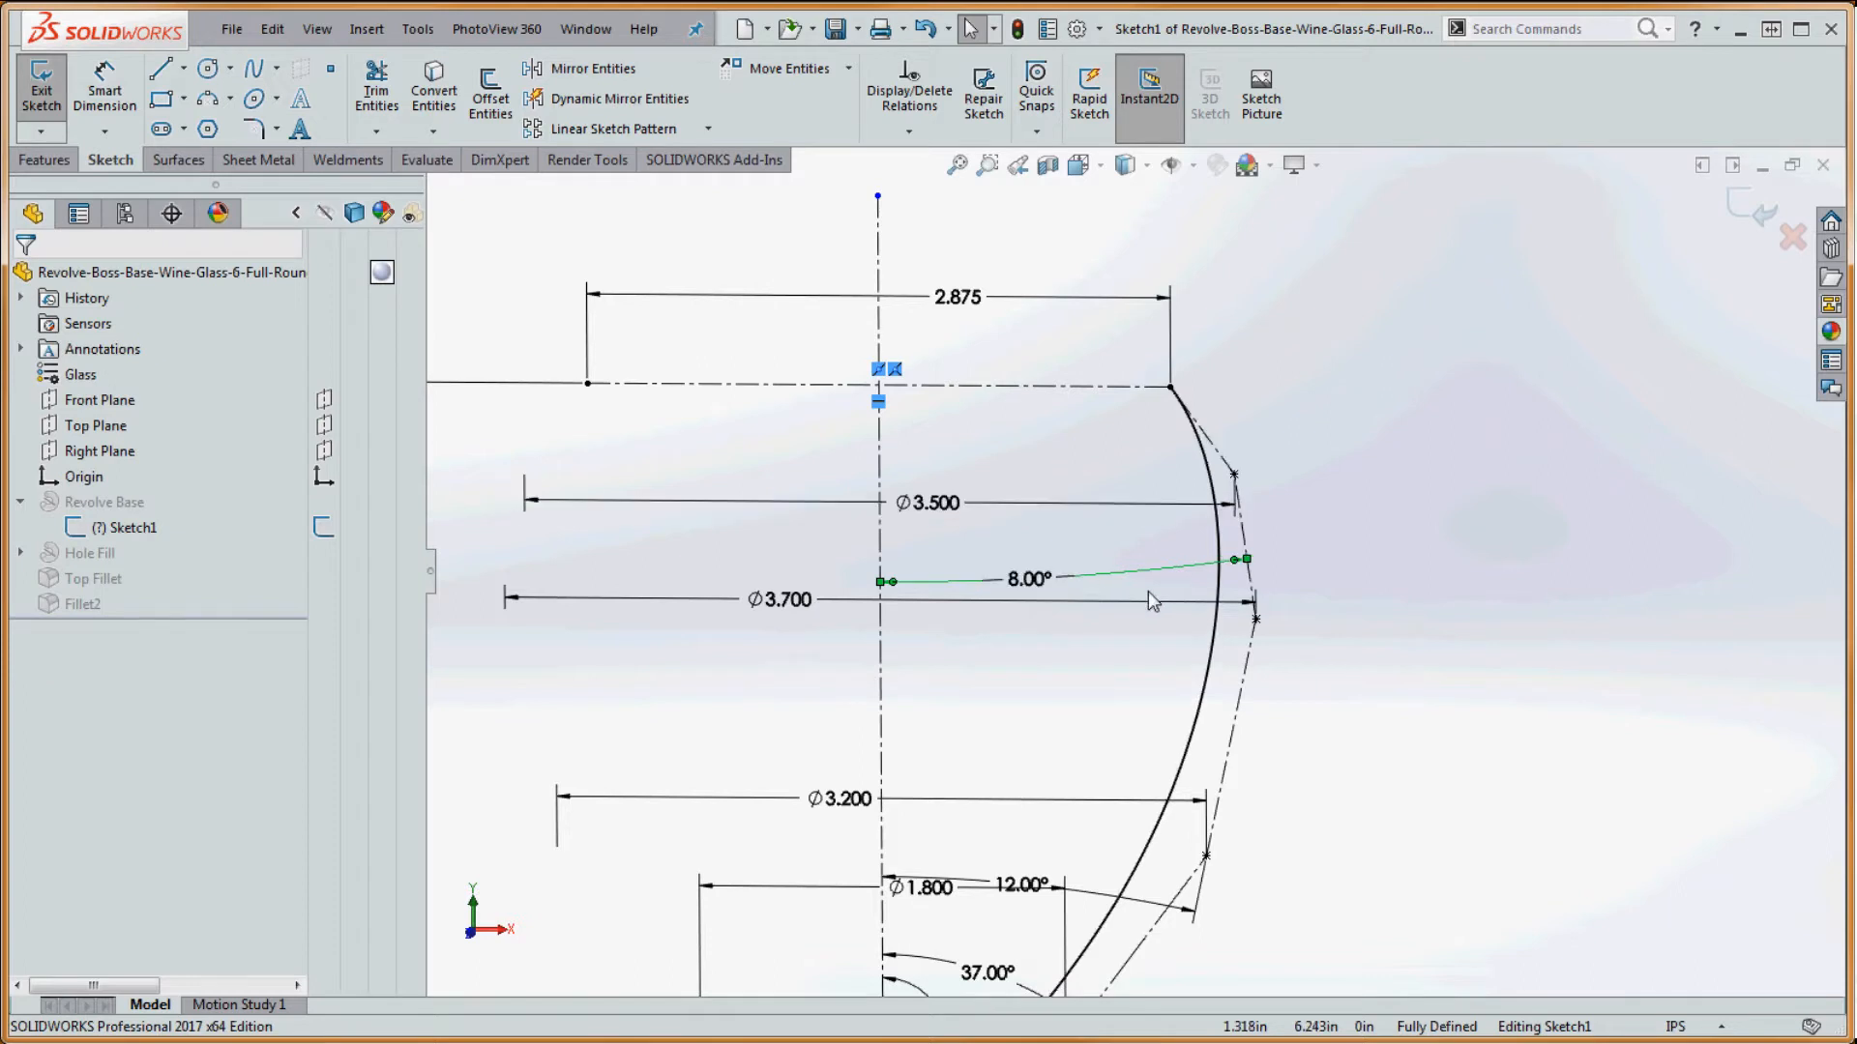
- Exit the sketch by rebuilding the part and inspect the reshaped glass from an angled view
scroll(1412, 555, "up", 3)
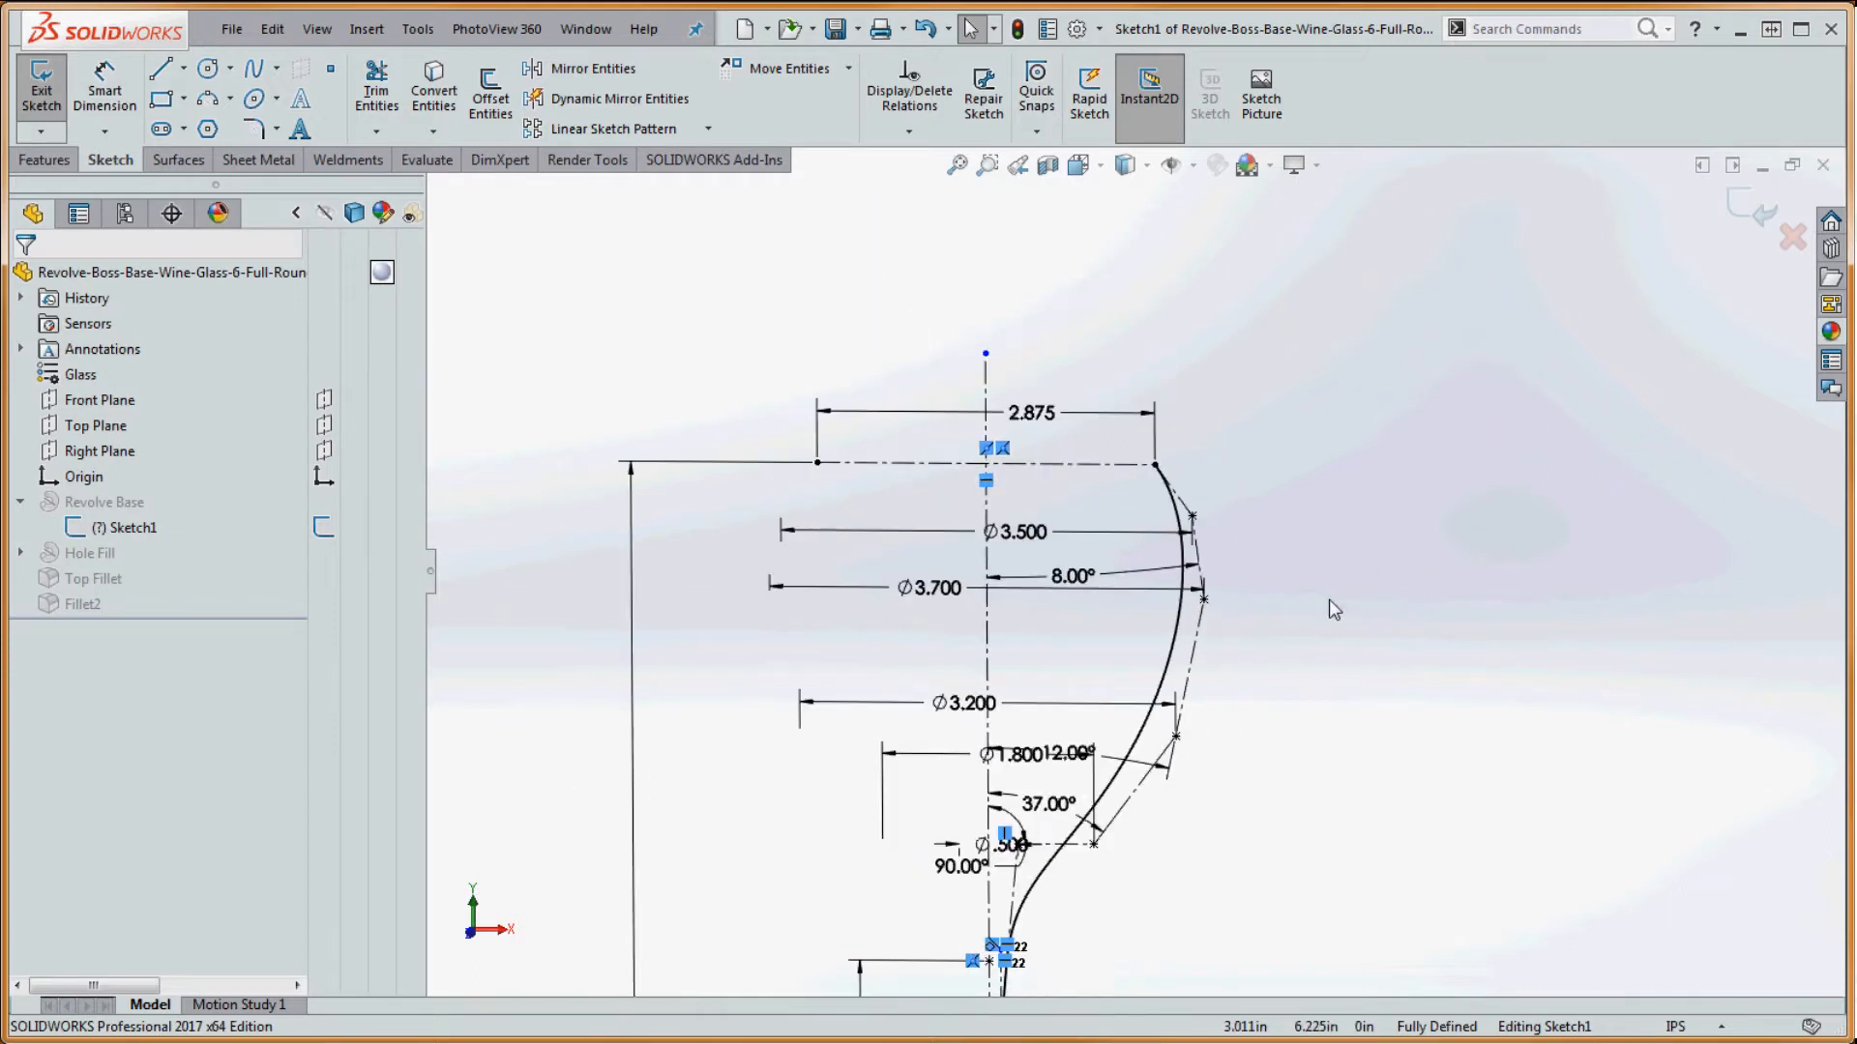
scroll(1117, 416, "up", 2)
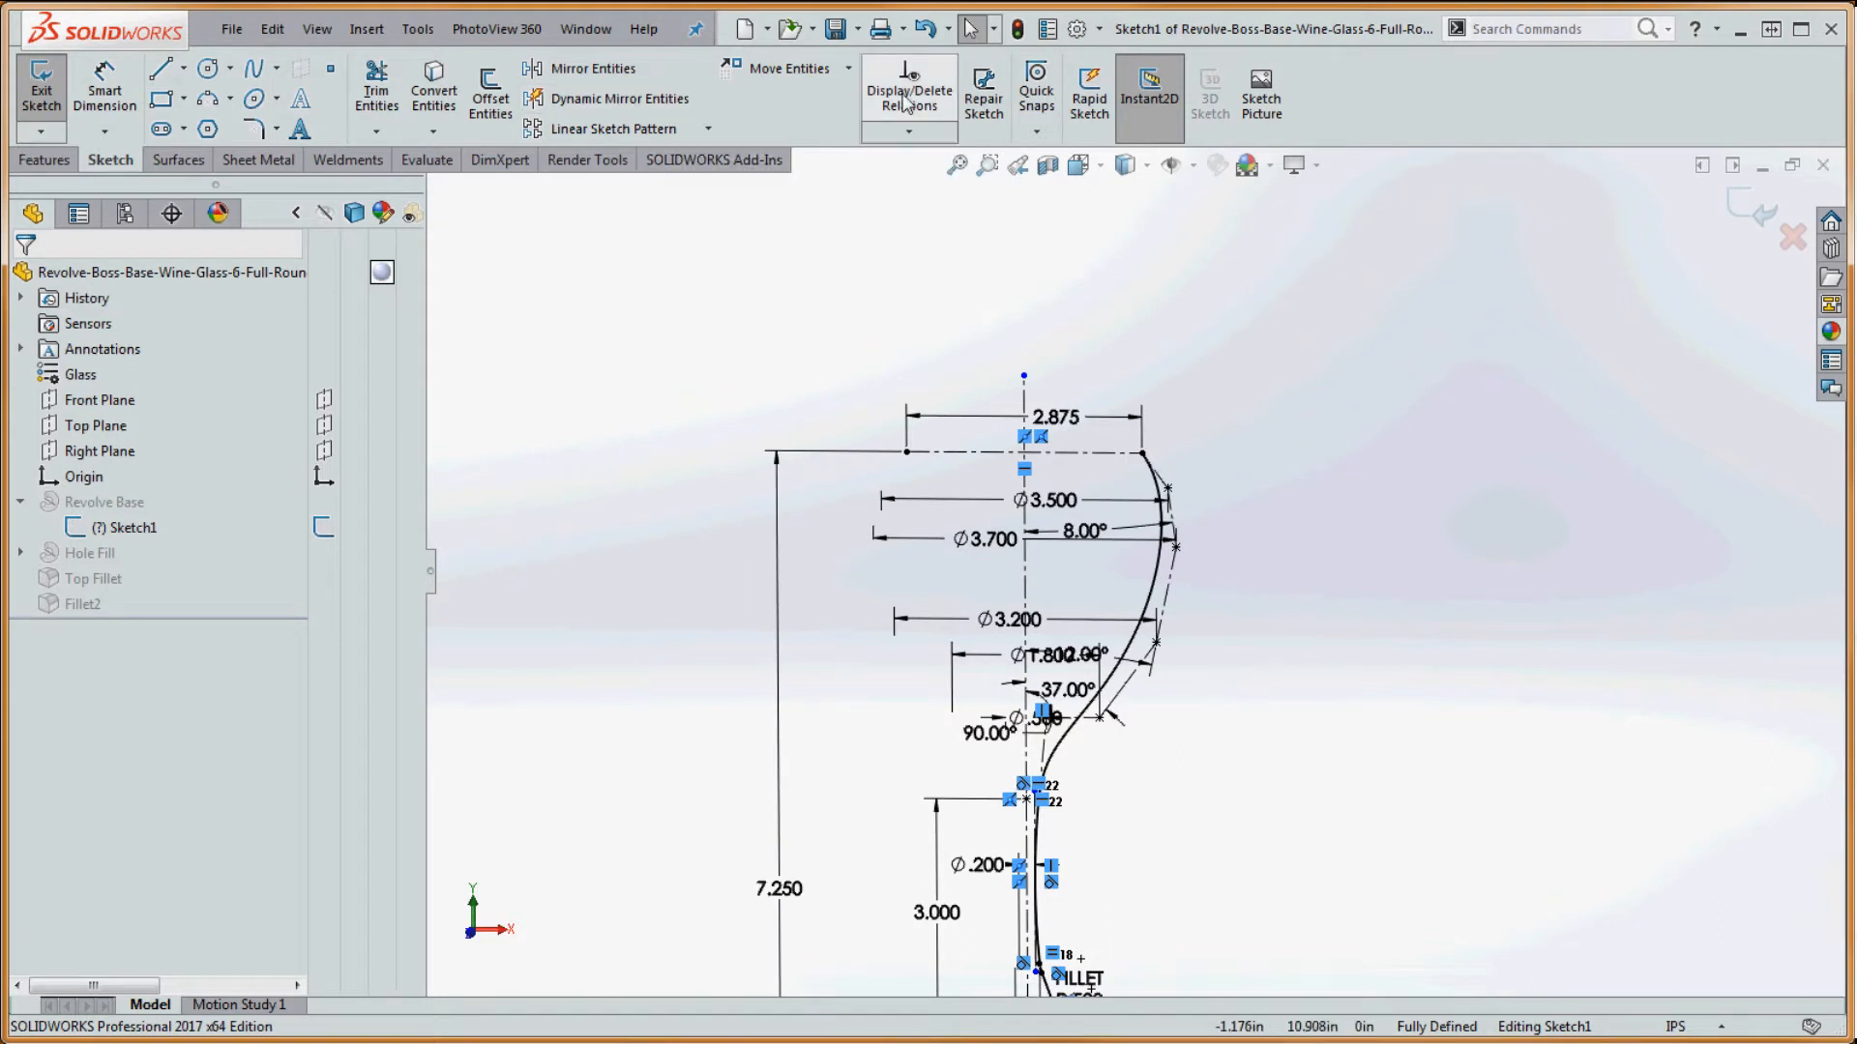
left_click(1017, 29)
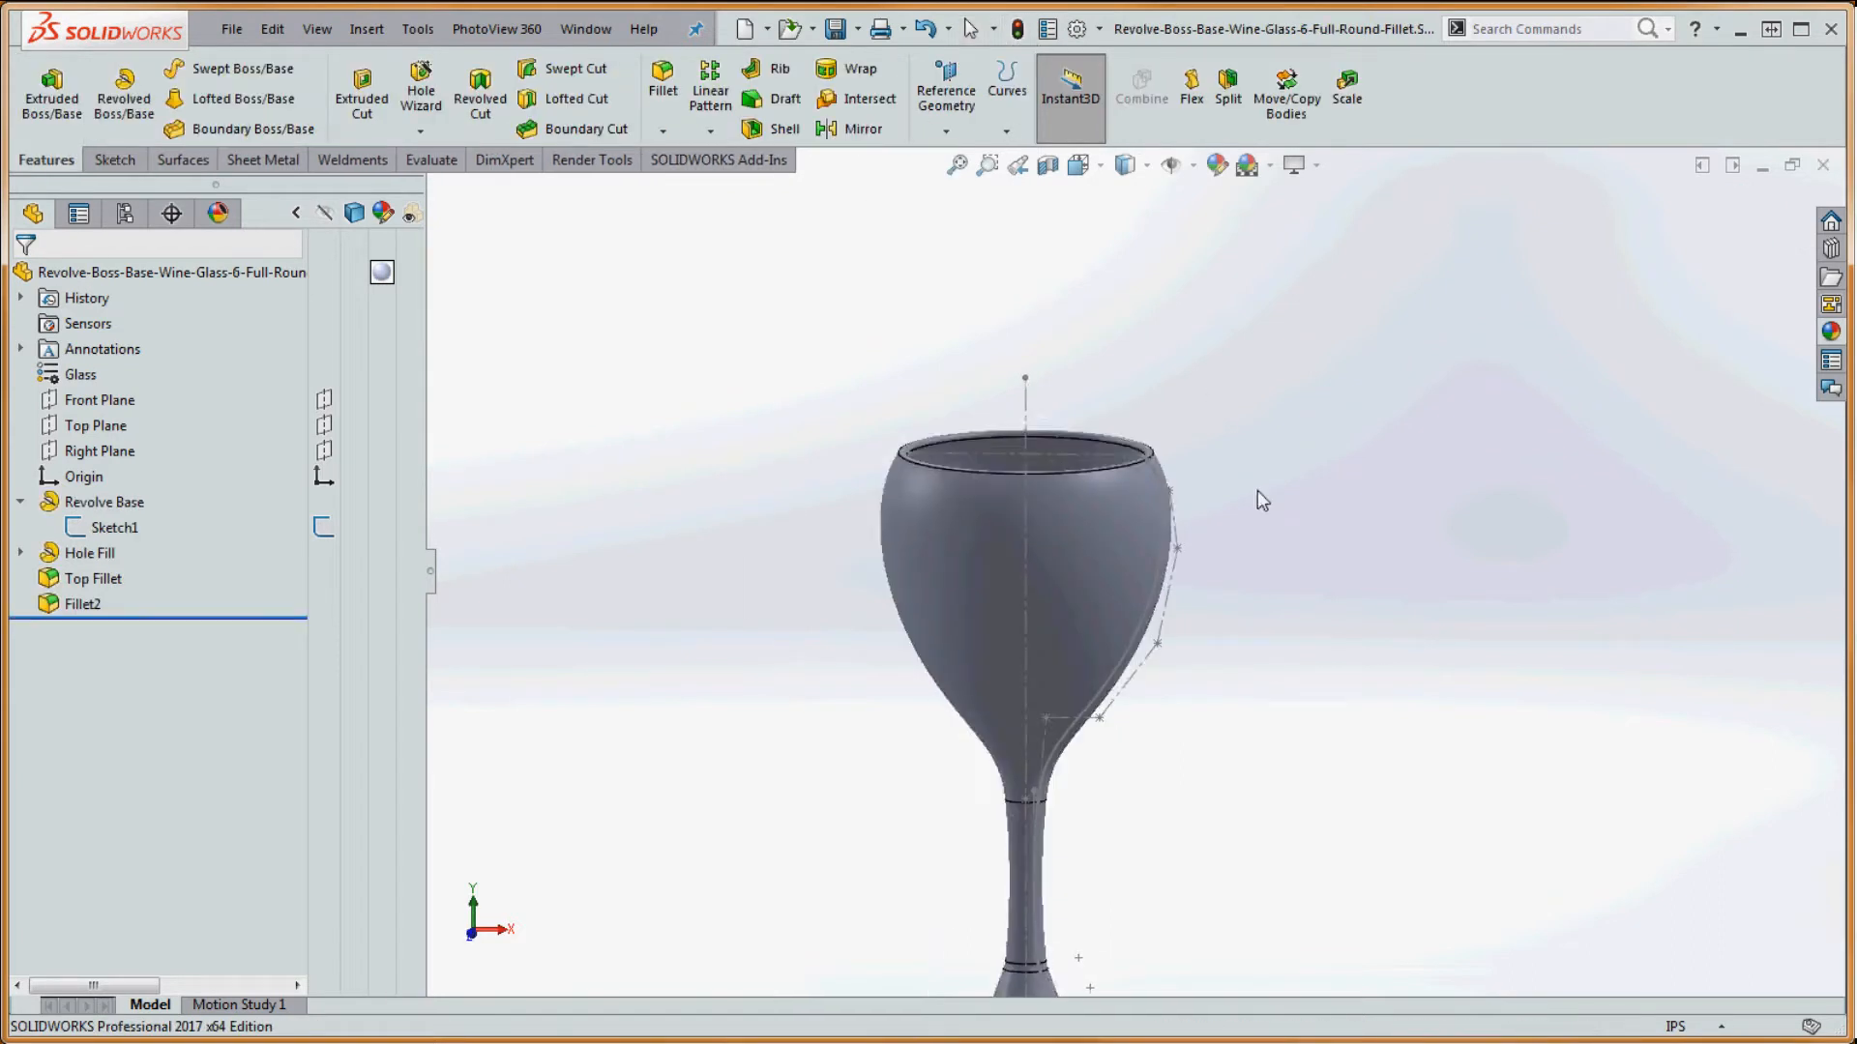
mouse_move(1257, 490)
middle_mouse_down()
mouse_move(1261, 590)
mouse_move(1263, 474)
mouse_move(1248, 509)
middle_mouse_up()
scroll(1248, 509, "up", 4)
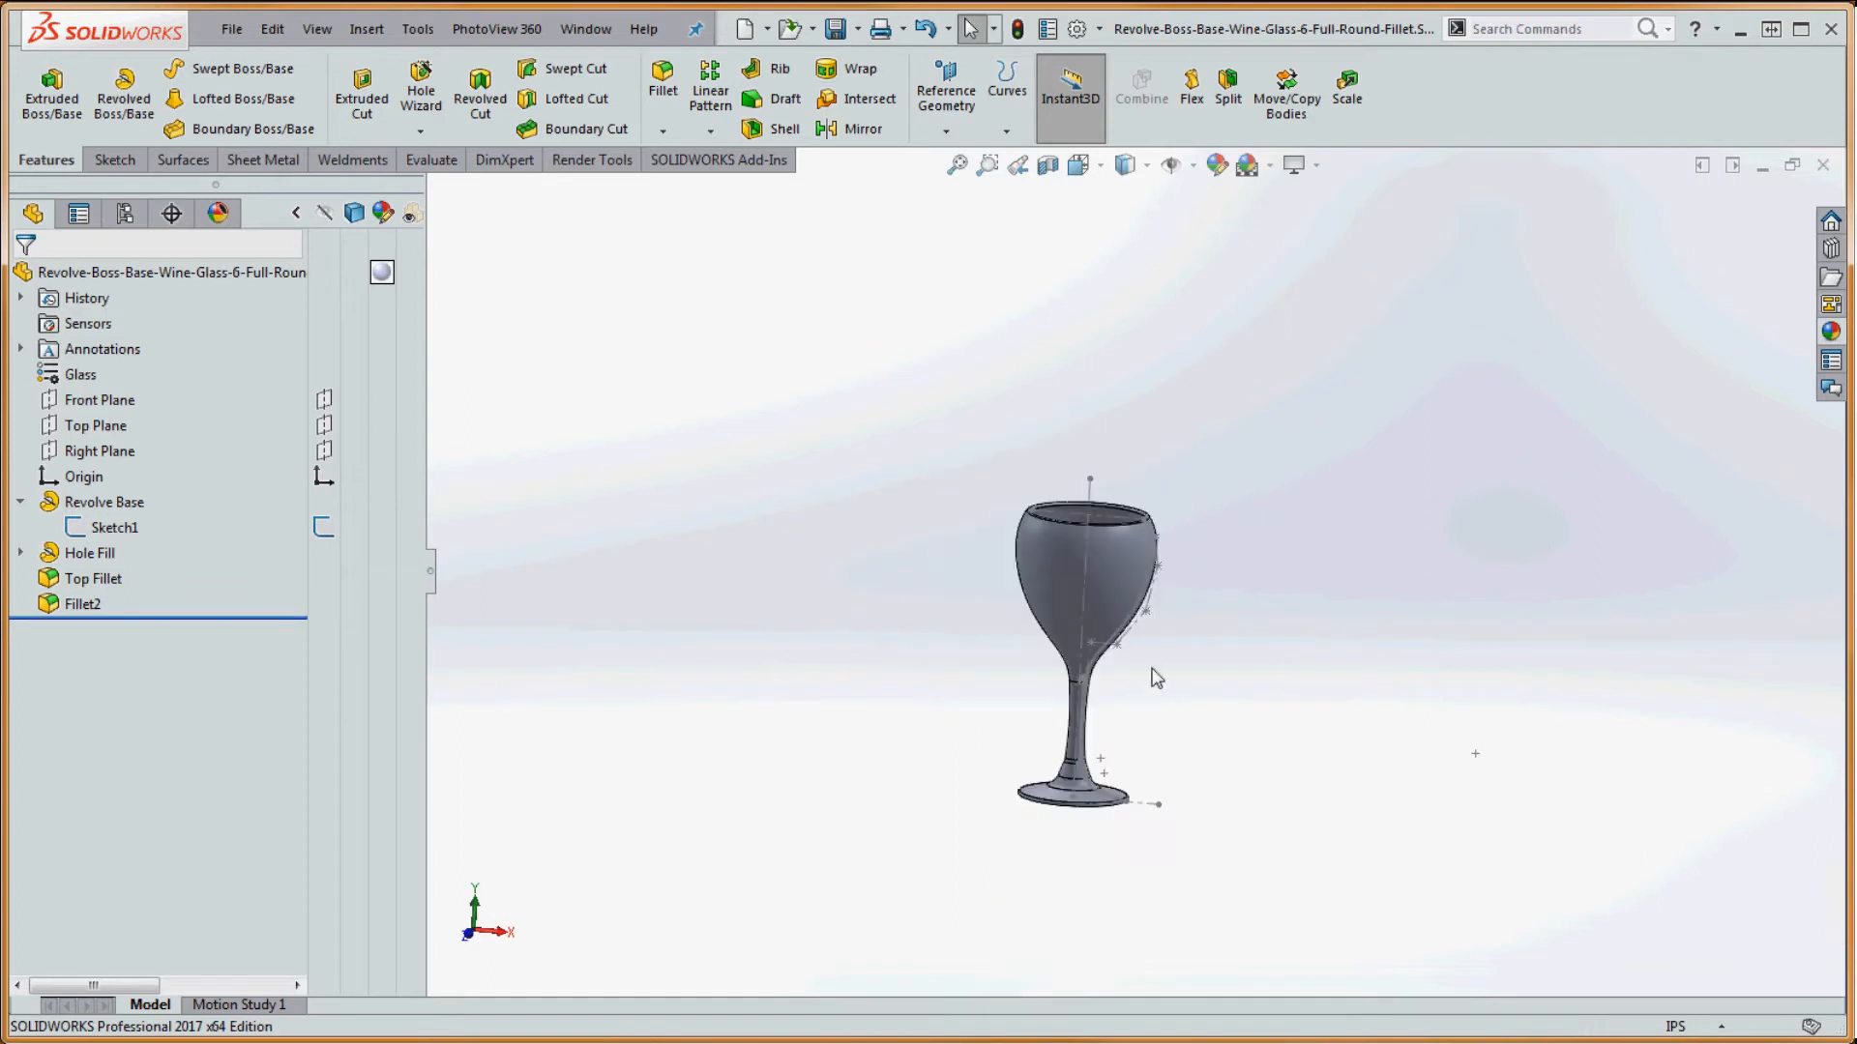
scroll(1151, 668, "down", 3)
middle_click_drag(1149, 667, 1125, 714)
scroll(1029, 723, "up", 2)
scroll(1101, 667, "down", 2)
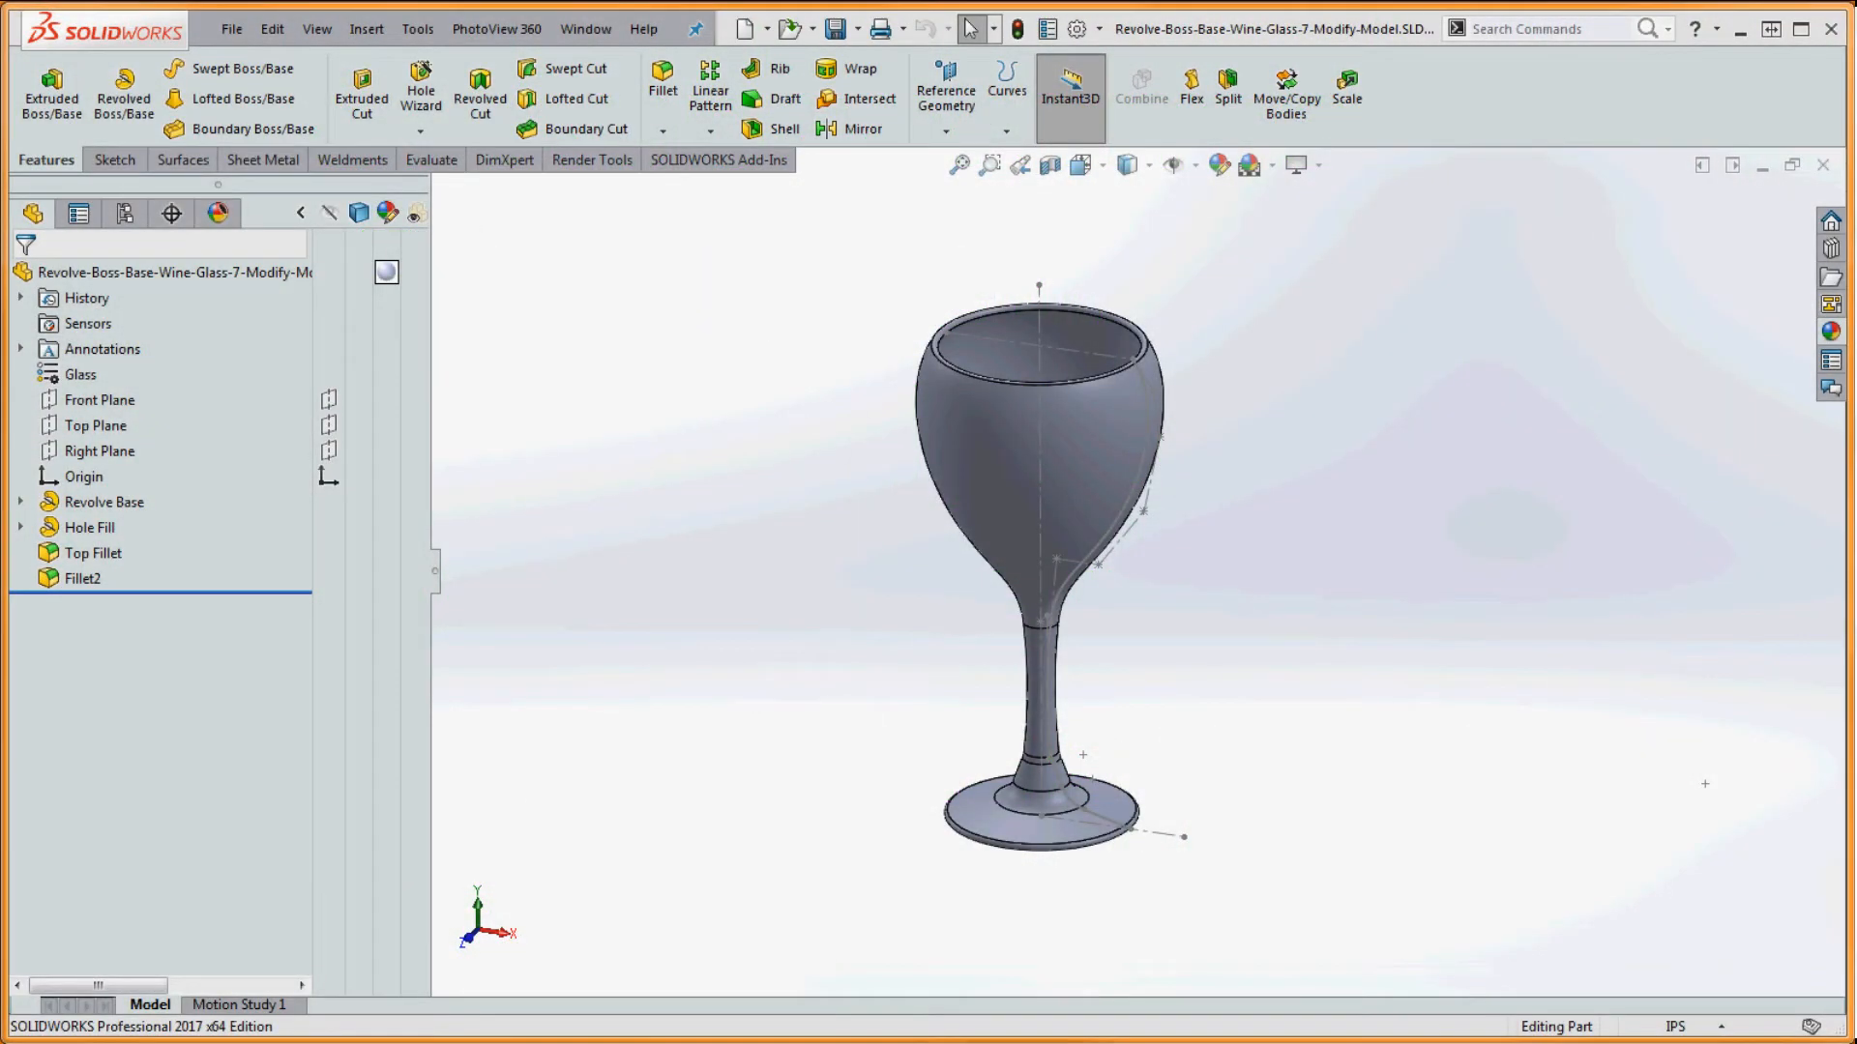
- Rename the foot's full round fillet feature Bottom Fillet
left_click(81, 578)
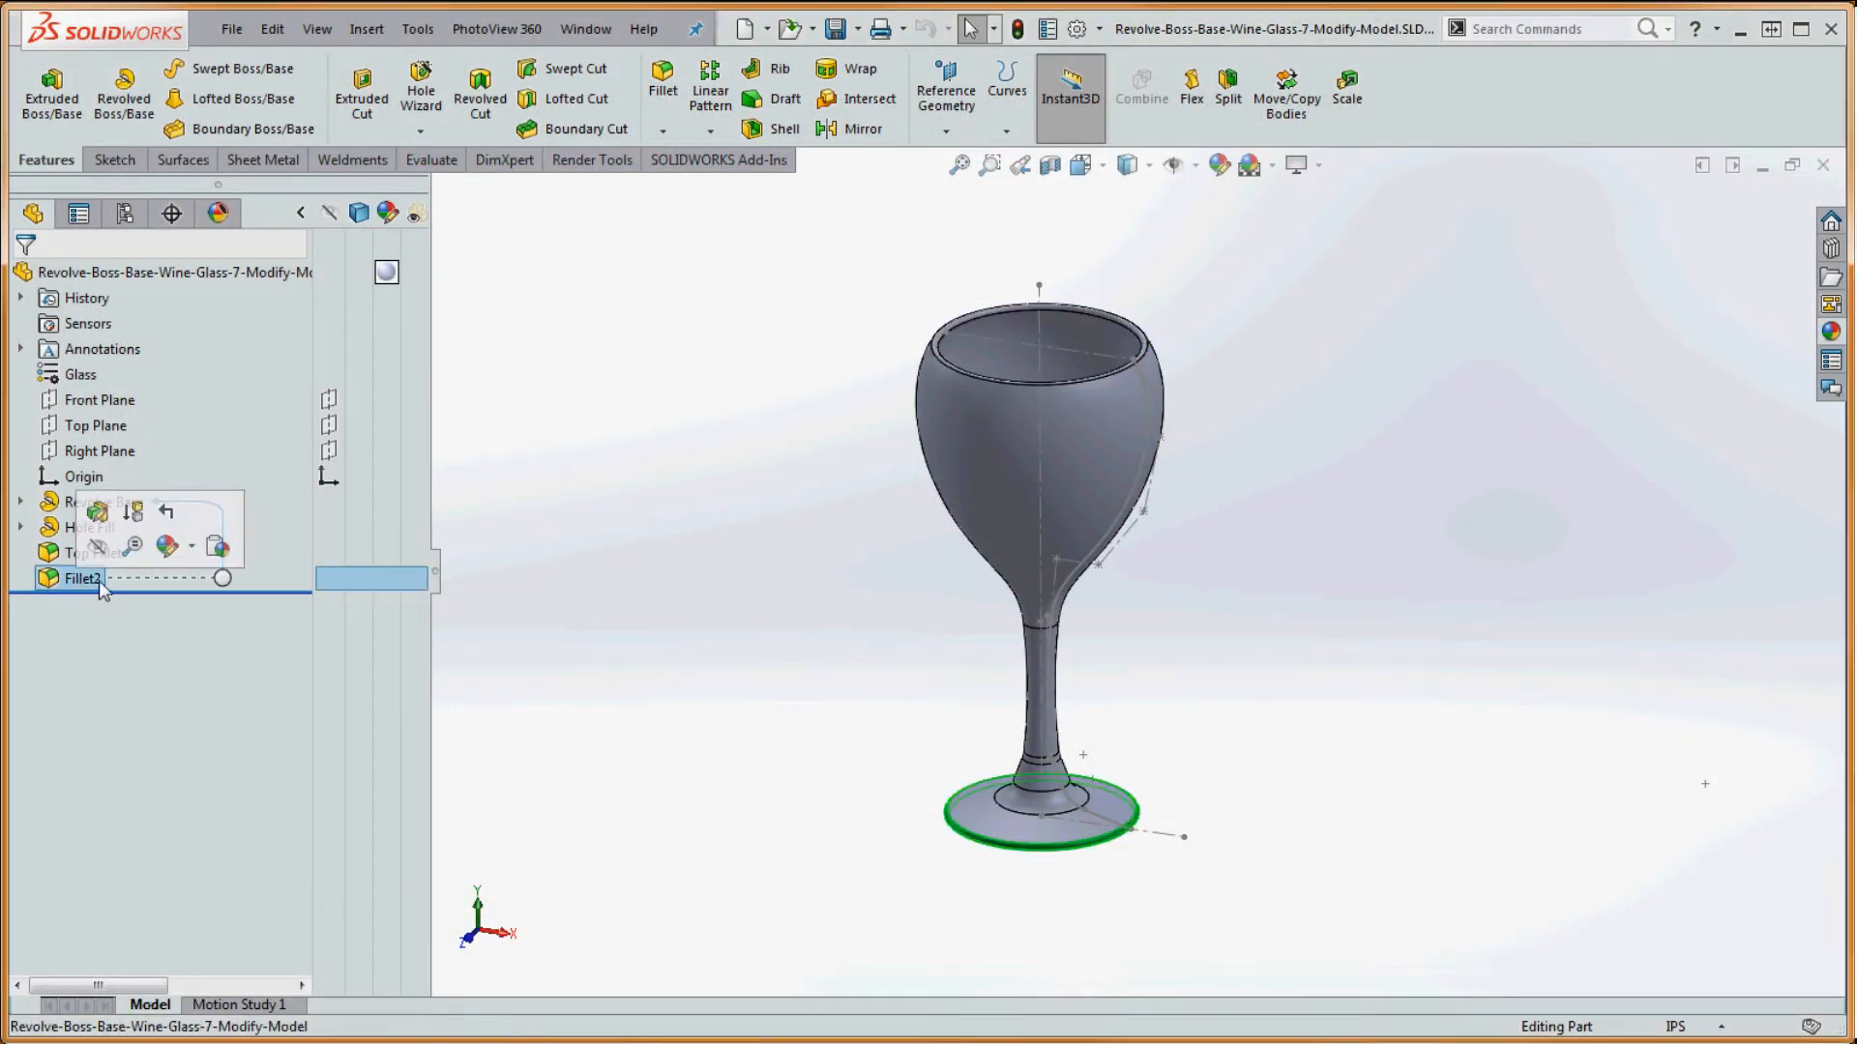
left_click(104, 577)
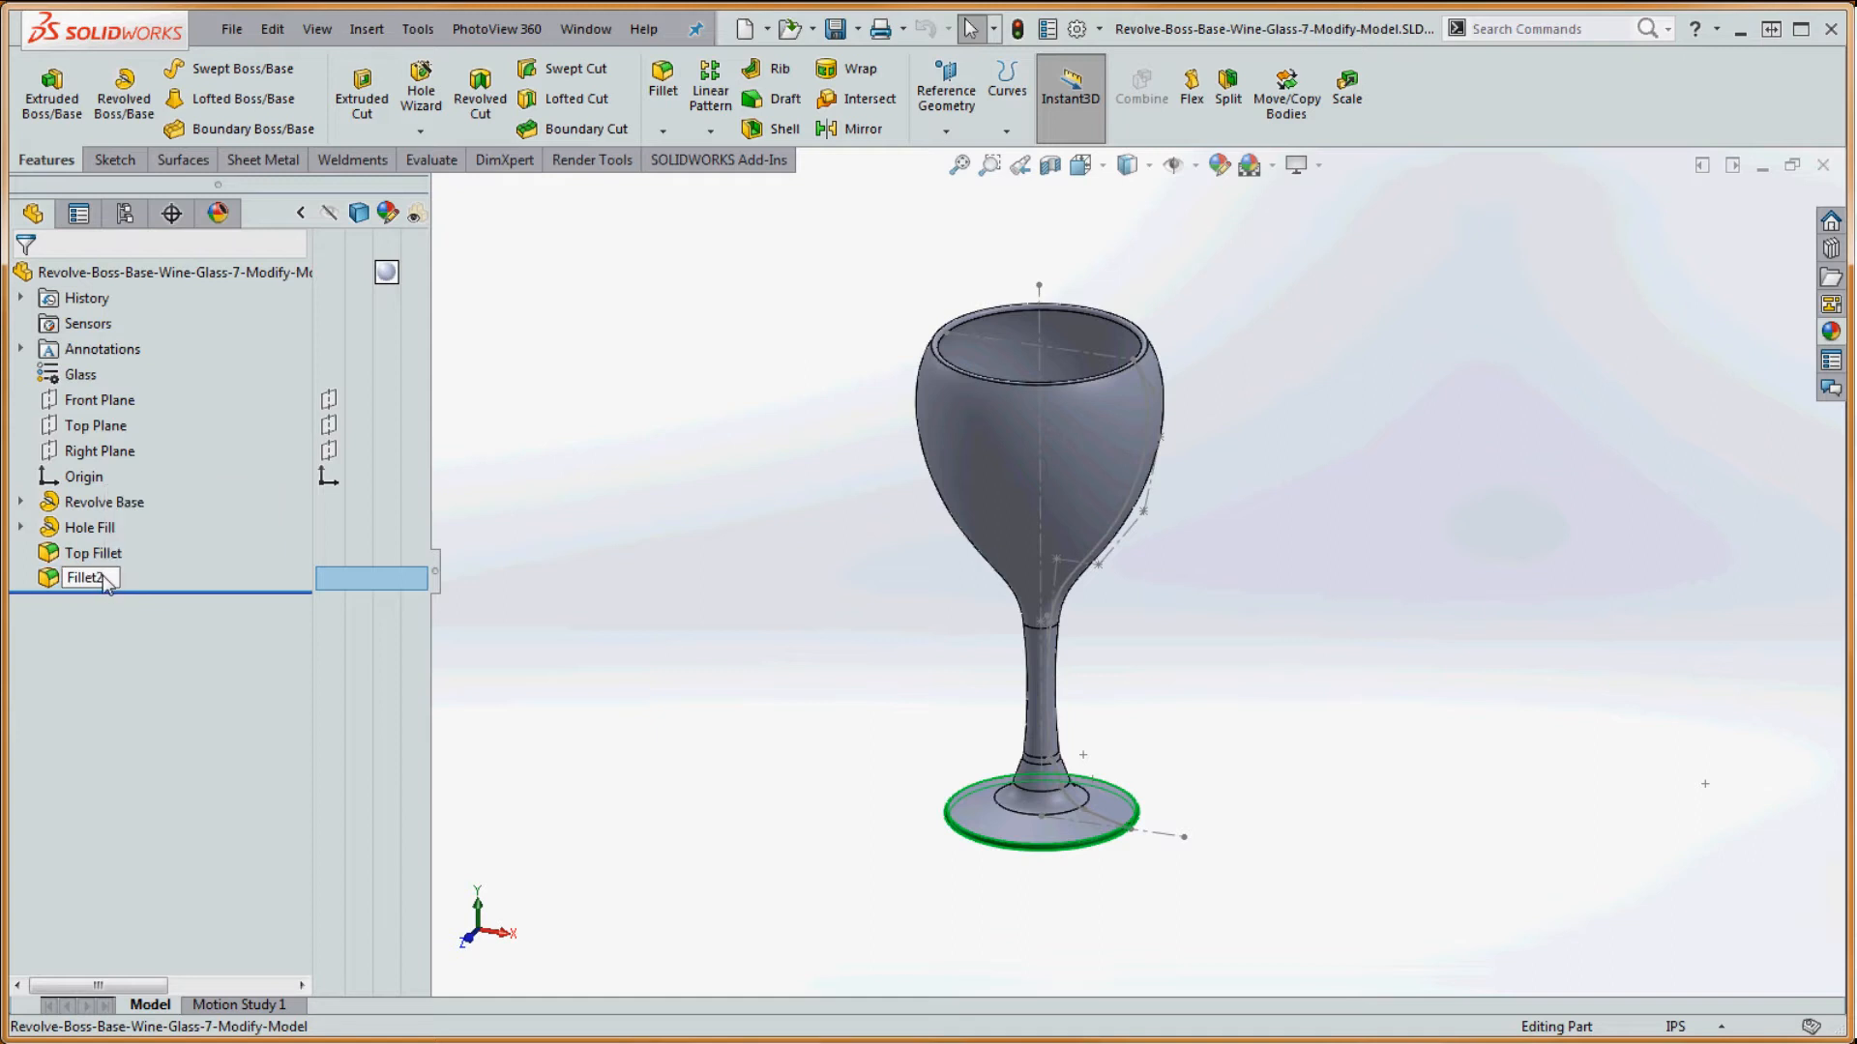
type("Bottom")
left_click(807, 479)
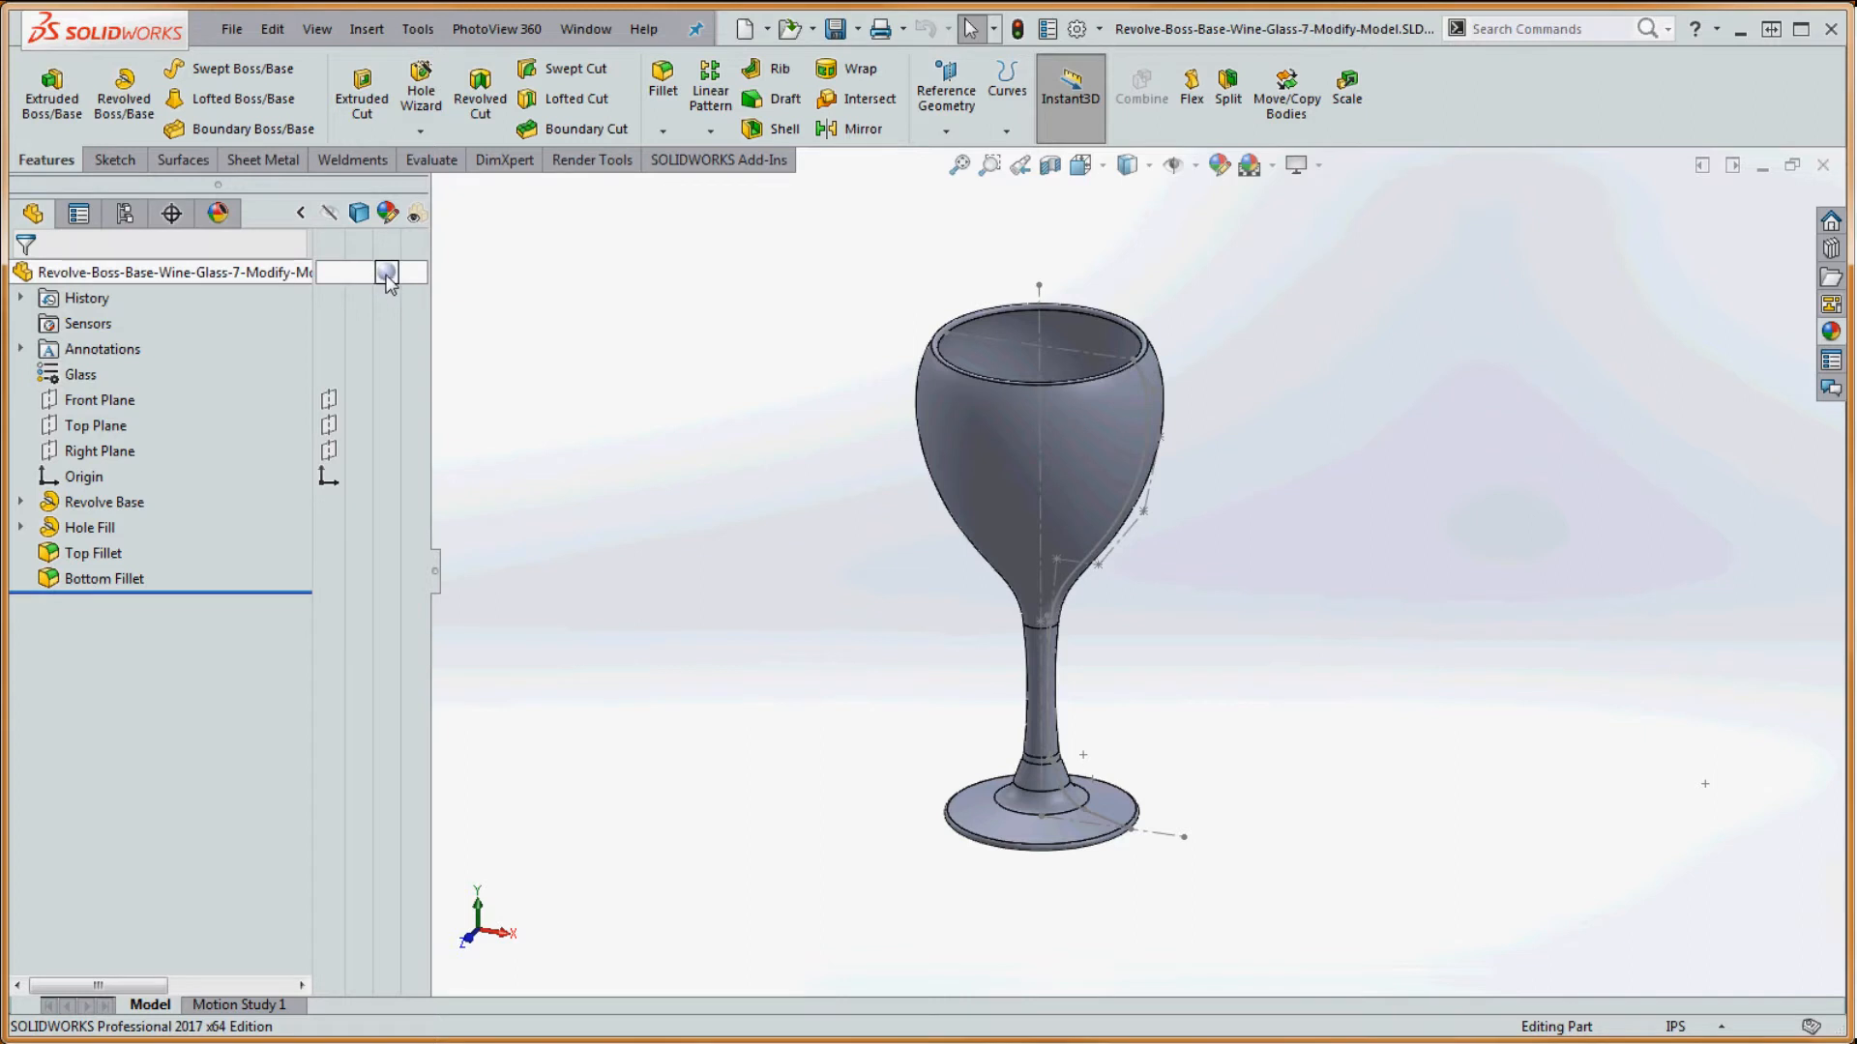
- Apply a green glass appearance from the Glass > Gloss appearances to the entire wine glass part
mouse_move(387, 276)
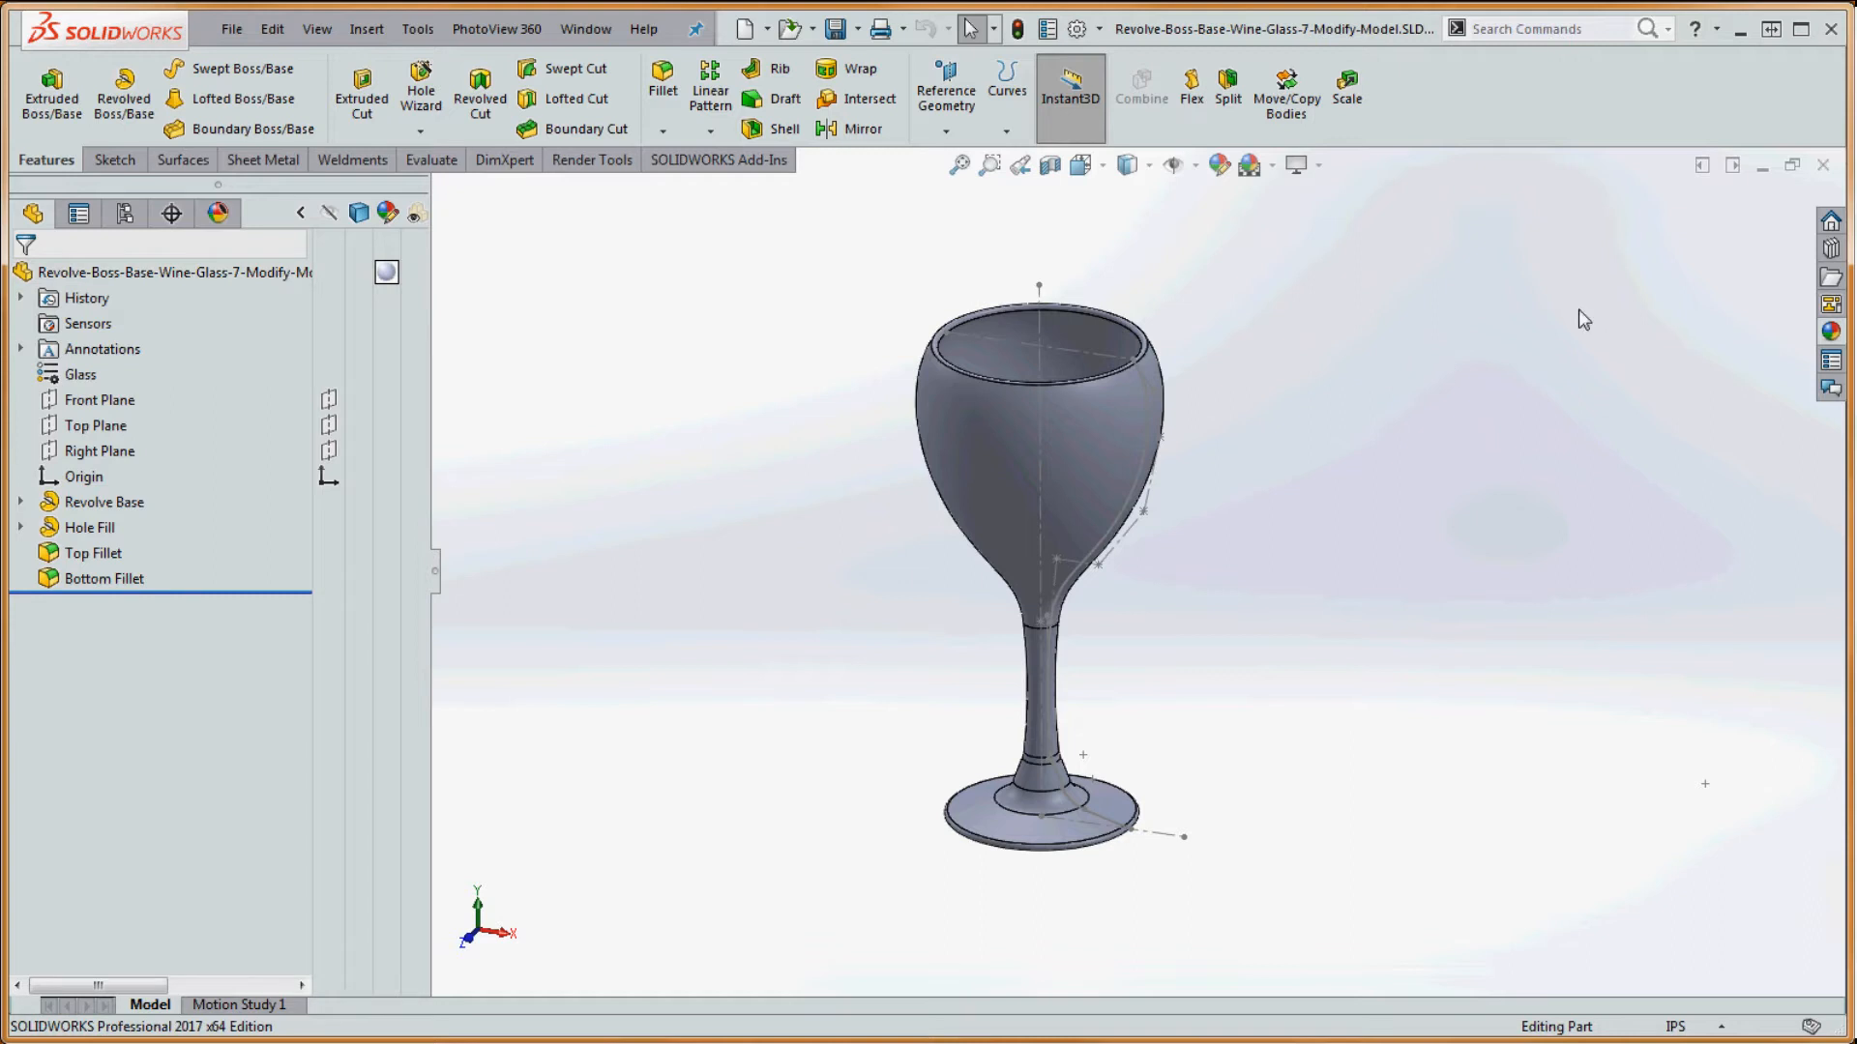
left_click(1831, 334)
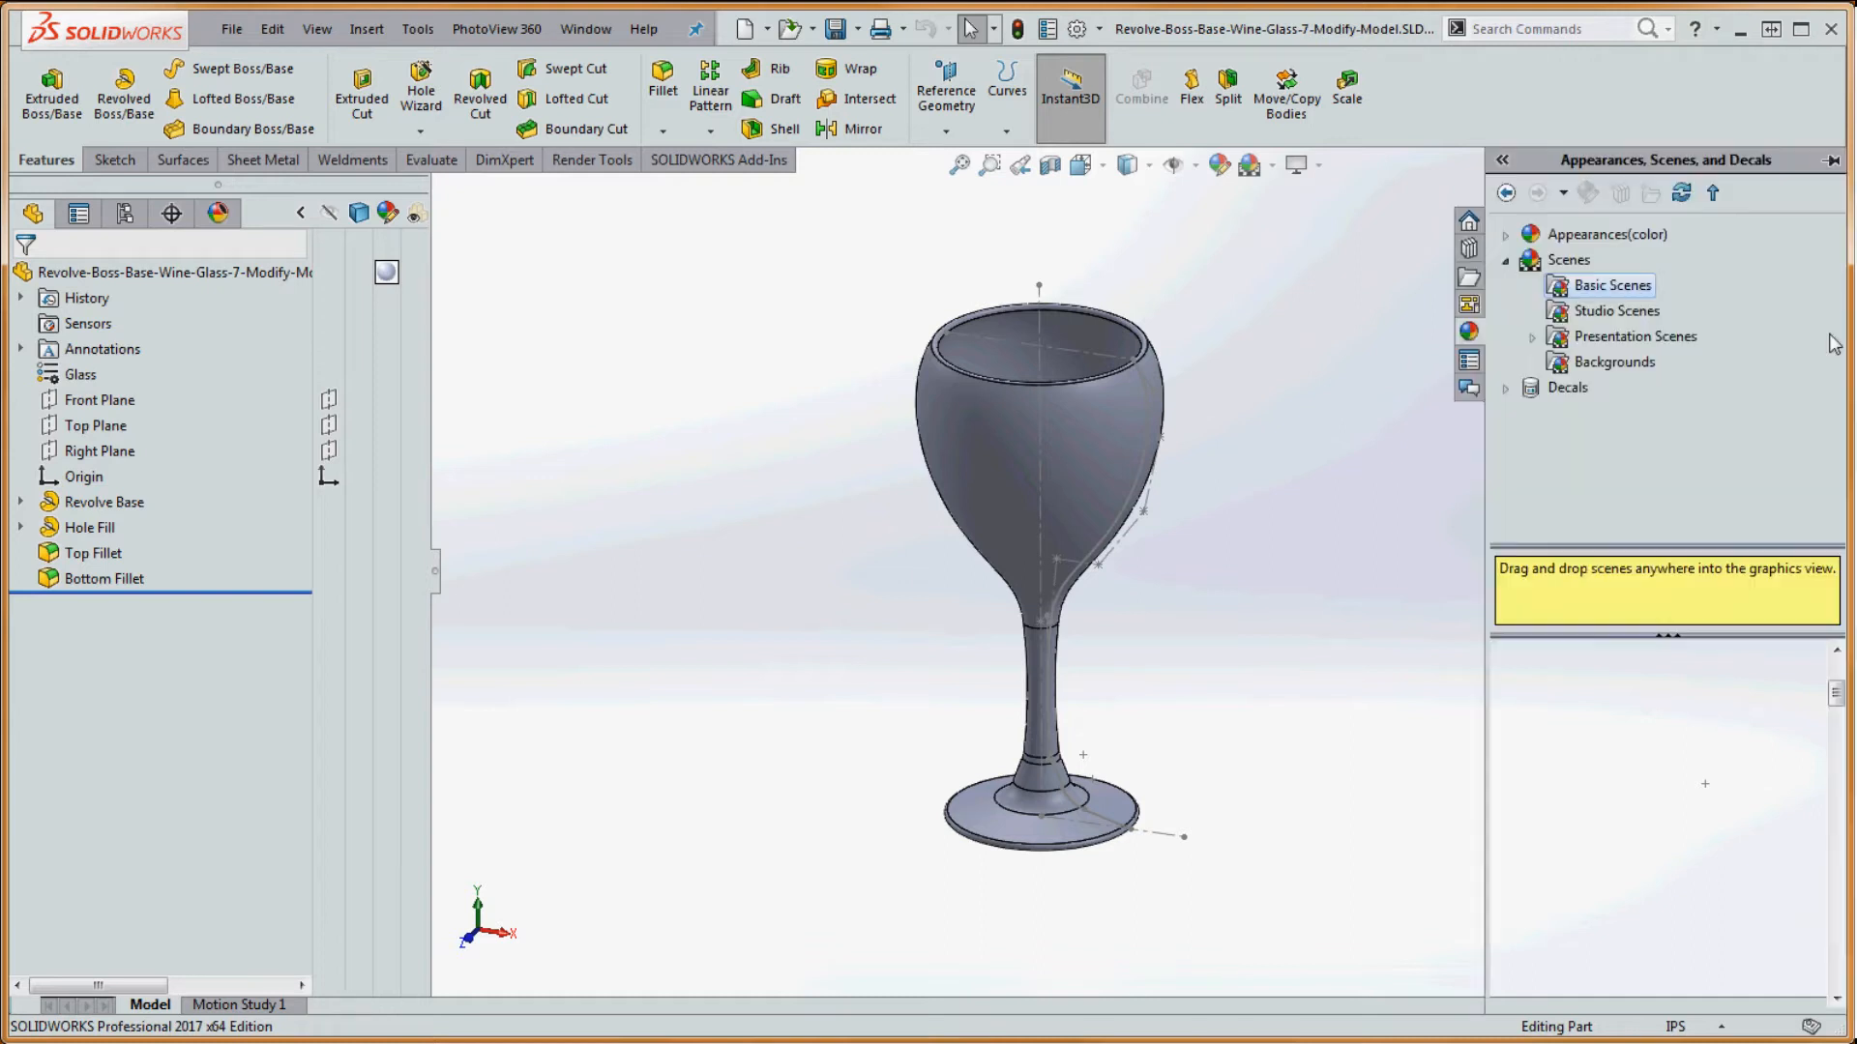
left_click(1505, 260)
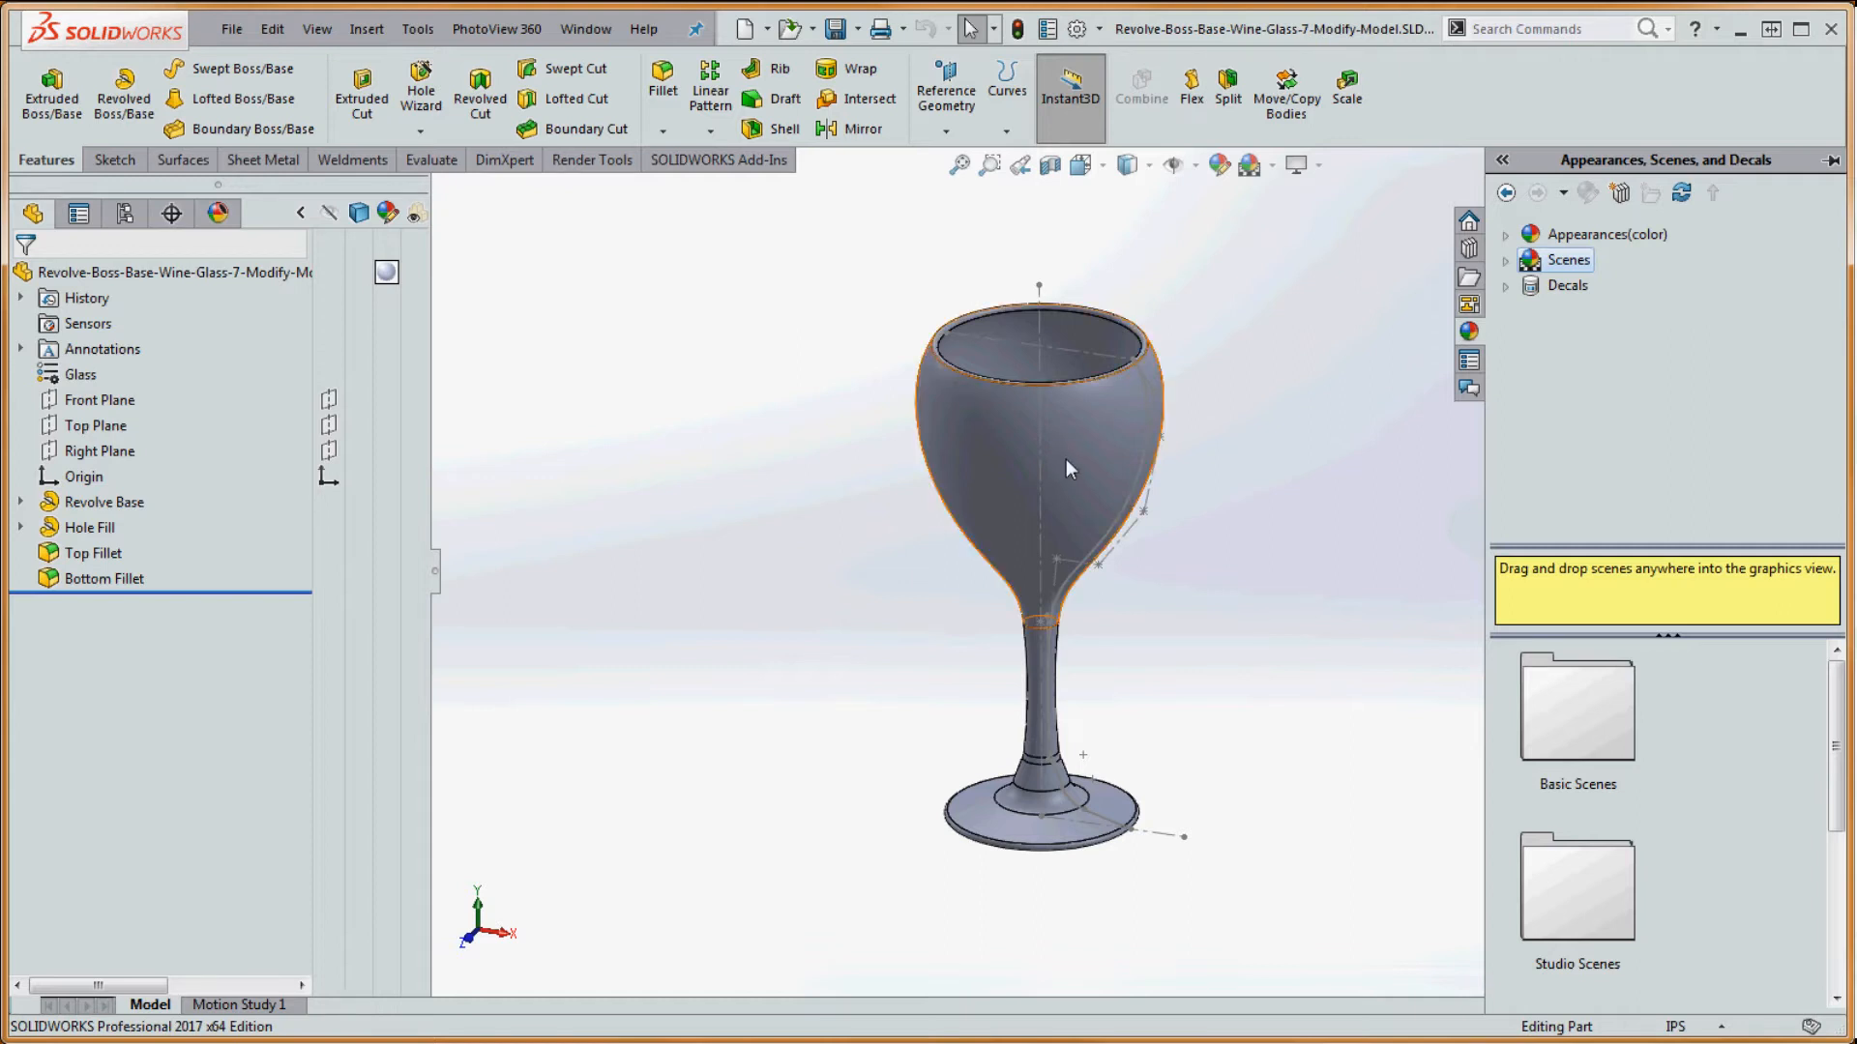
left_click(1505, 236)
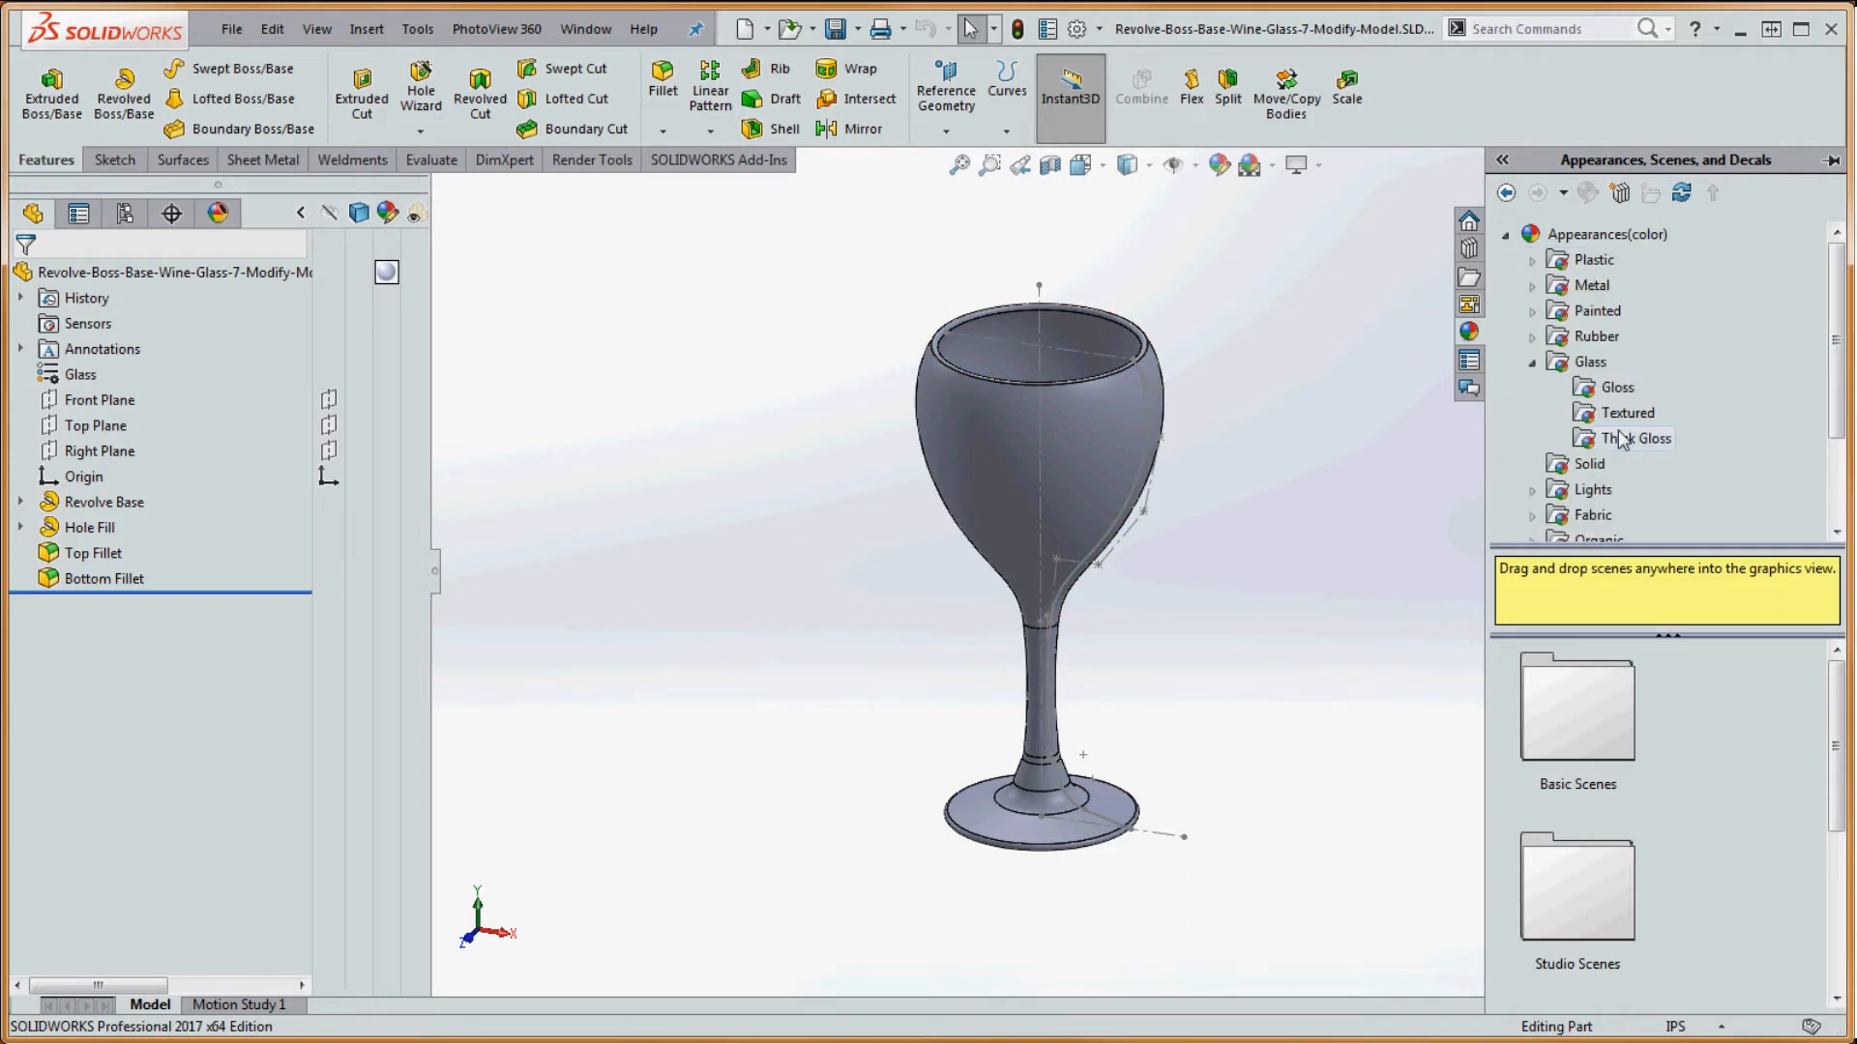
left_click(1610, 387)
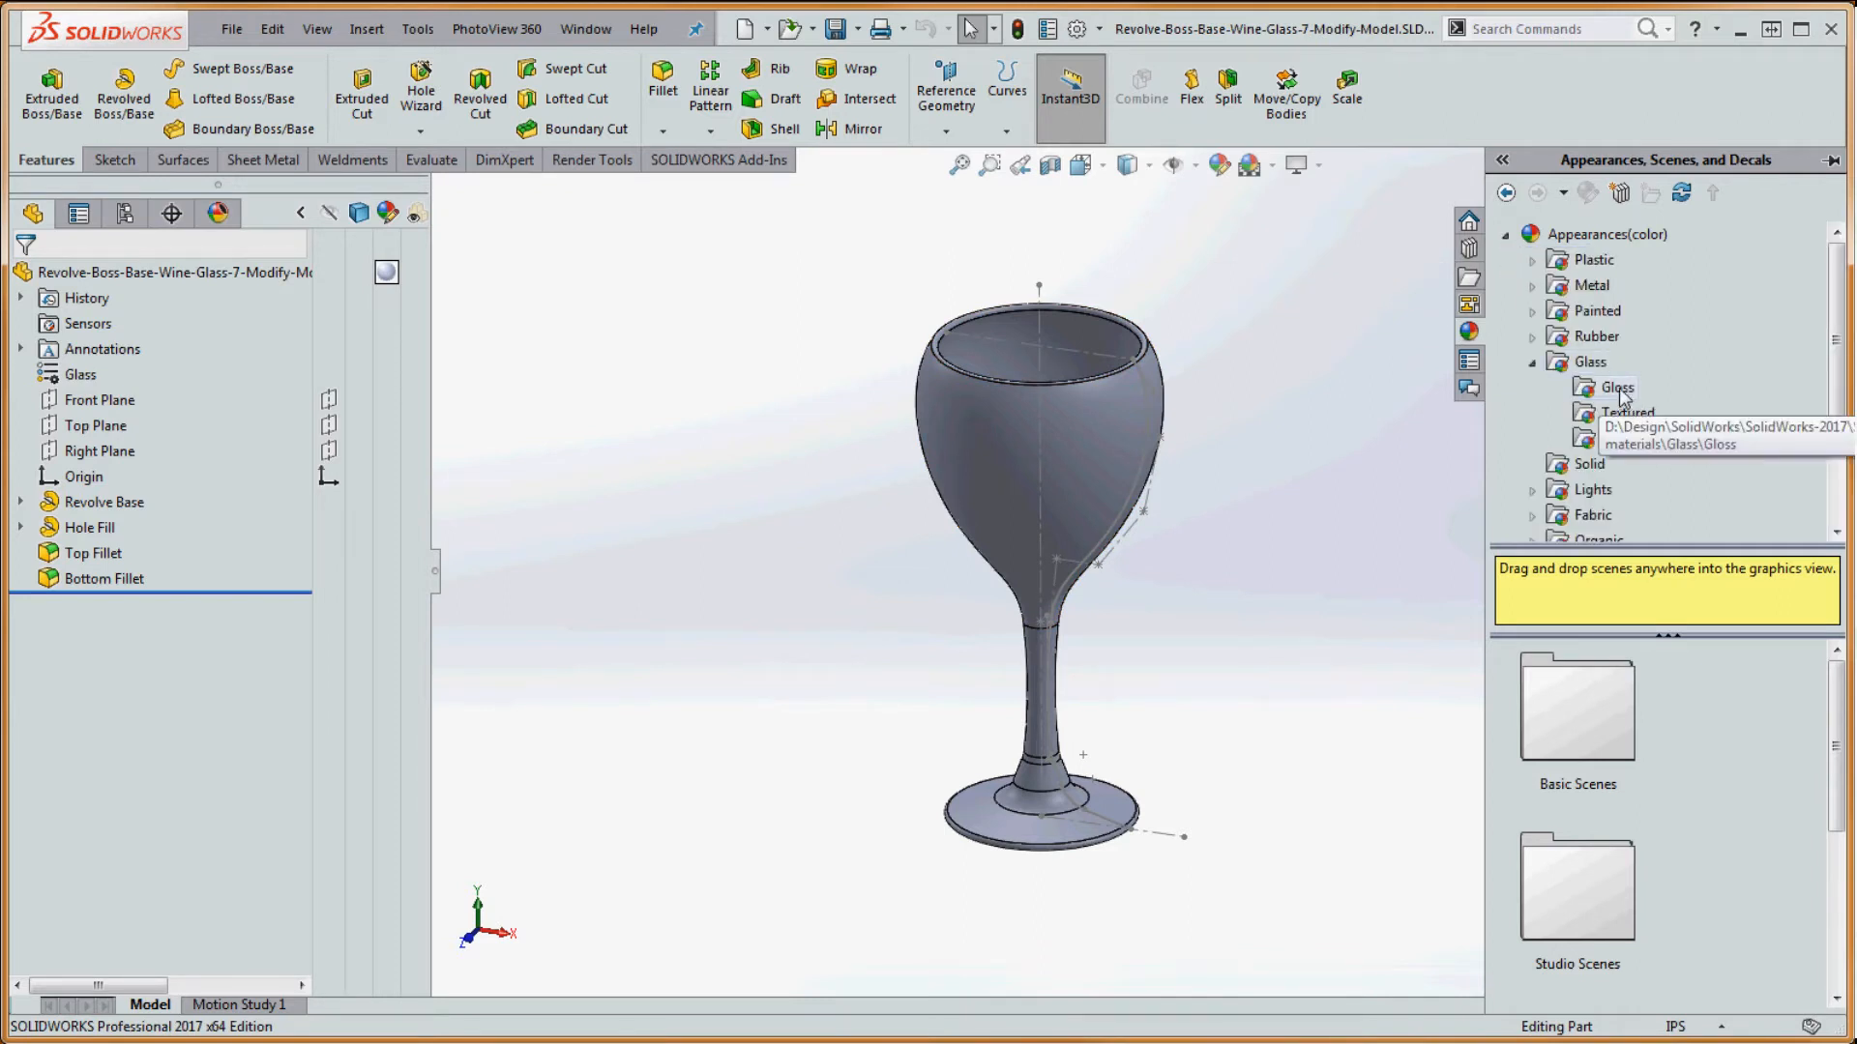
left_click_drag(1831, 703, 1833, 765)
left_click_drag(1588, 818, 1099, 475)
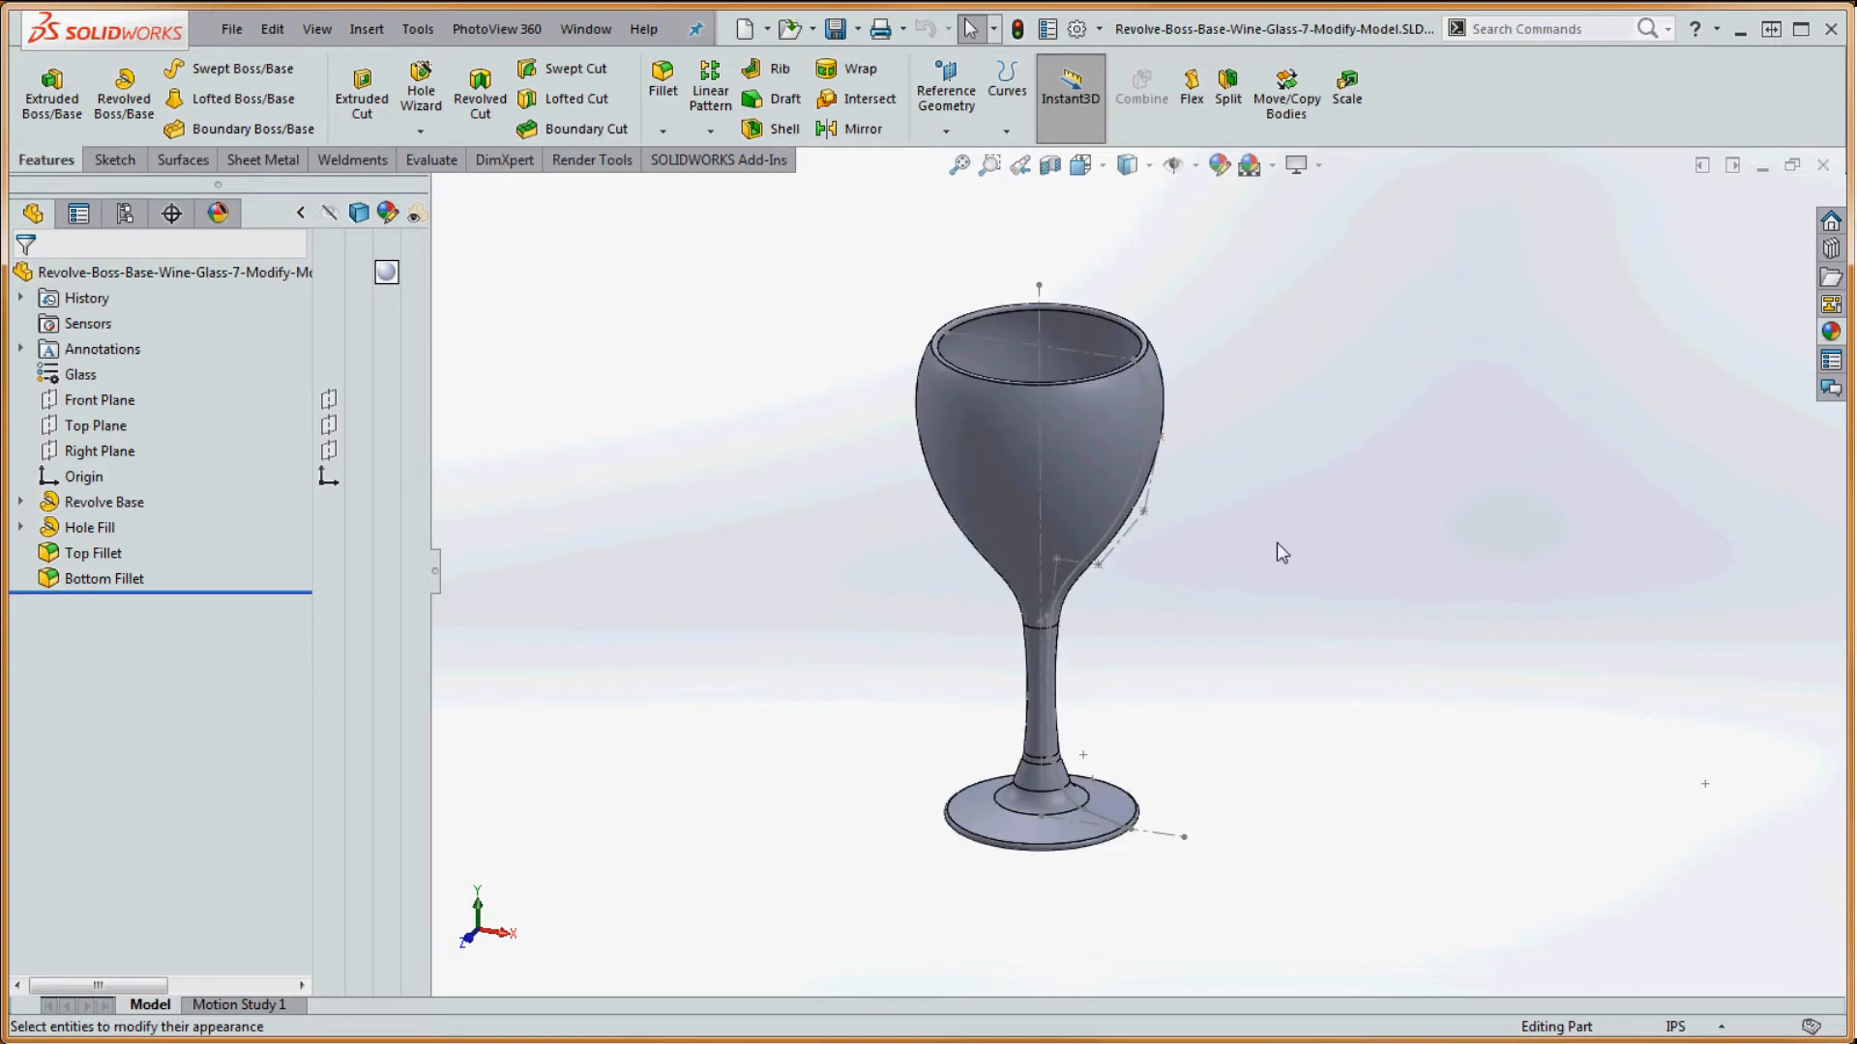
left_click(1831, 330)
left_click_drag(1594, 839, 1089, 483)
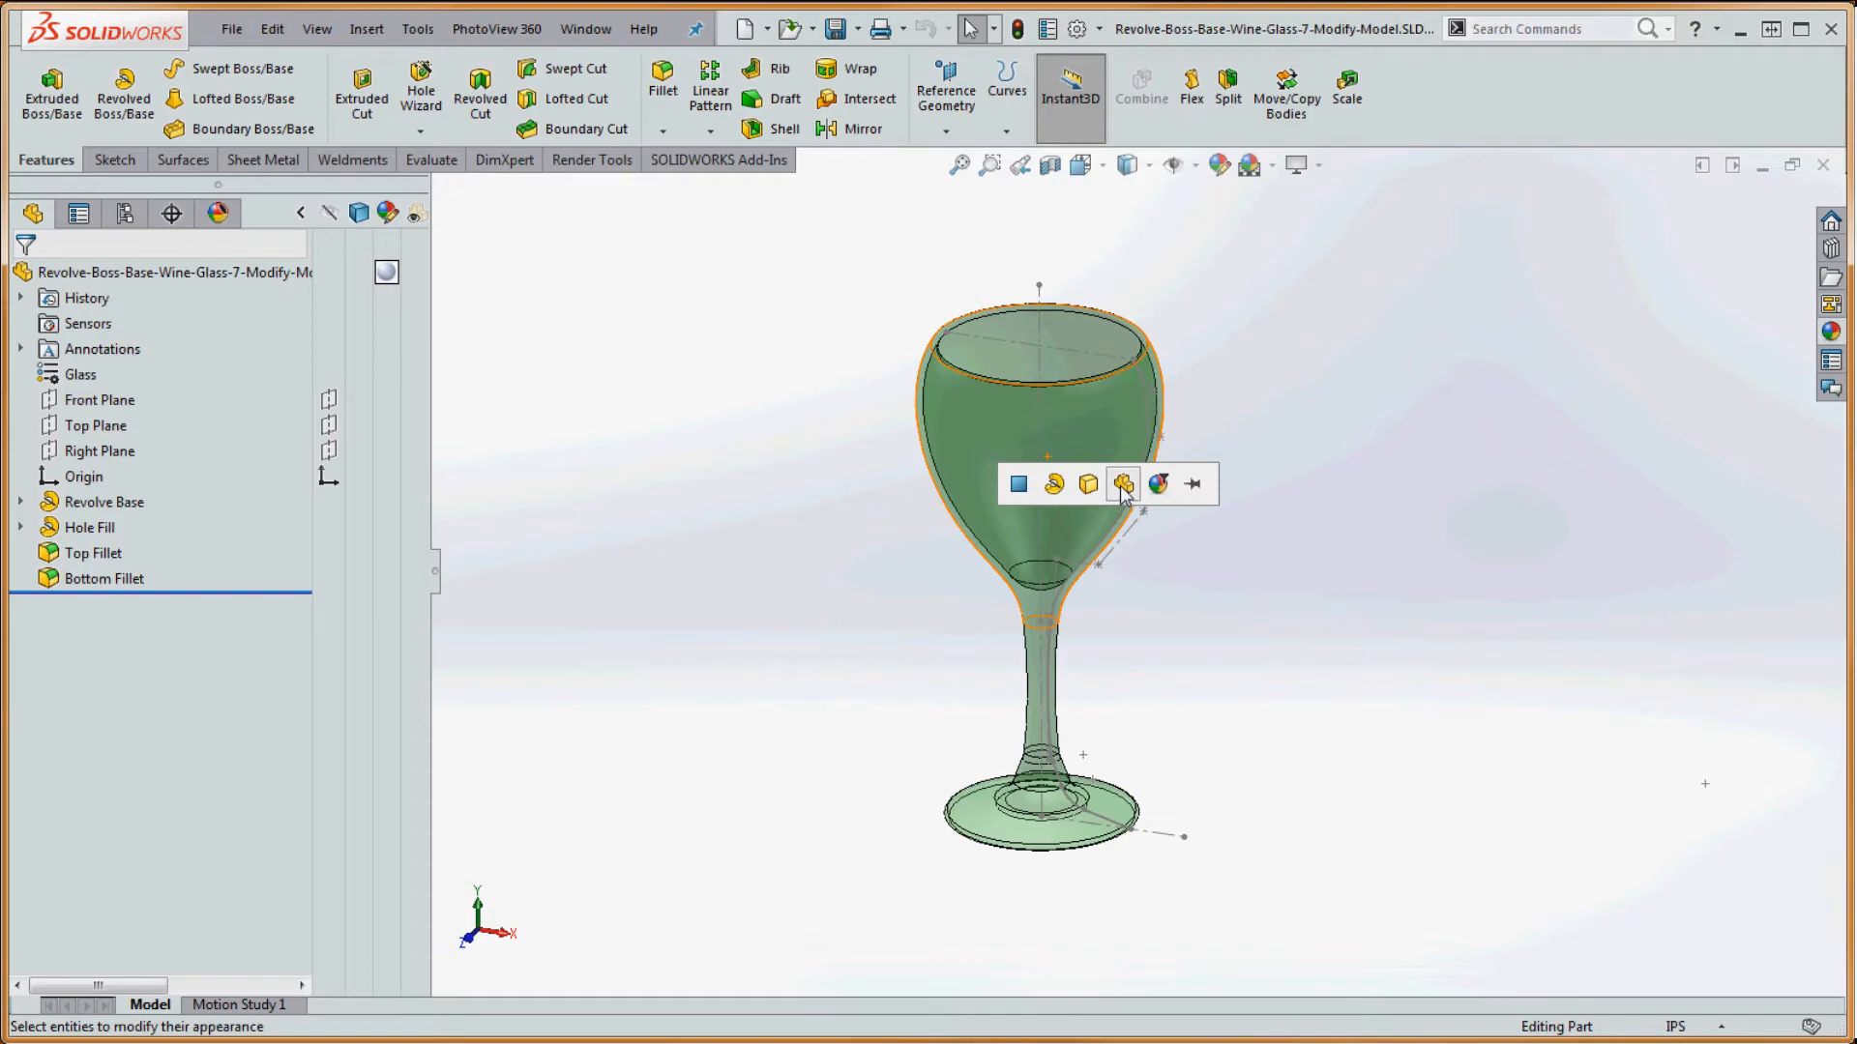
left_click(1122, 488)
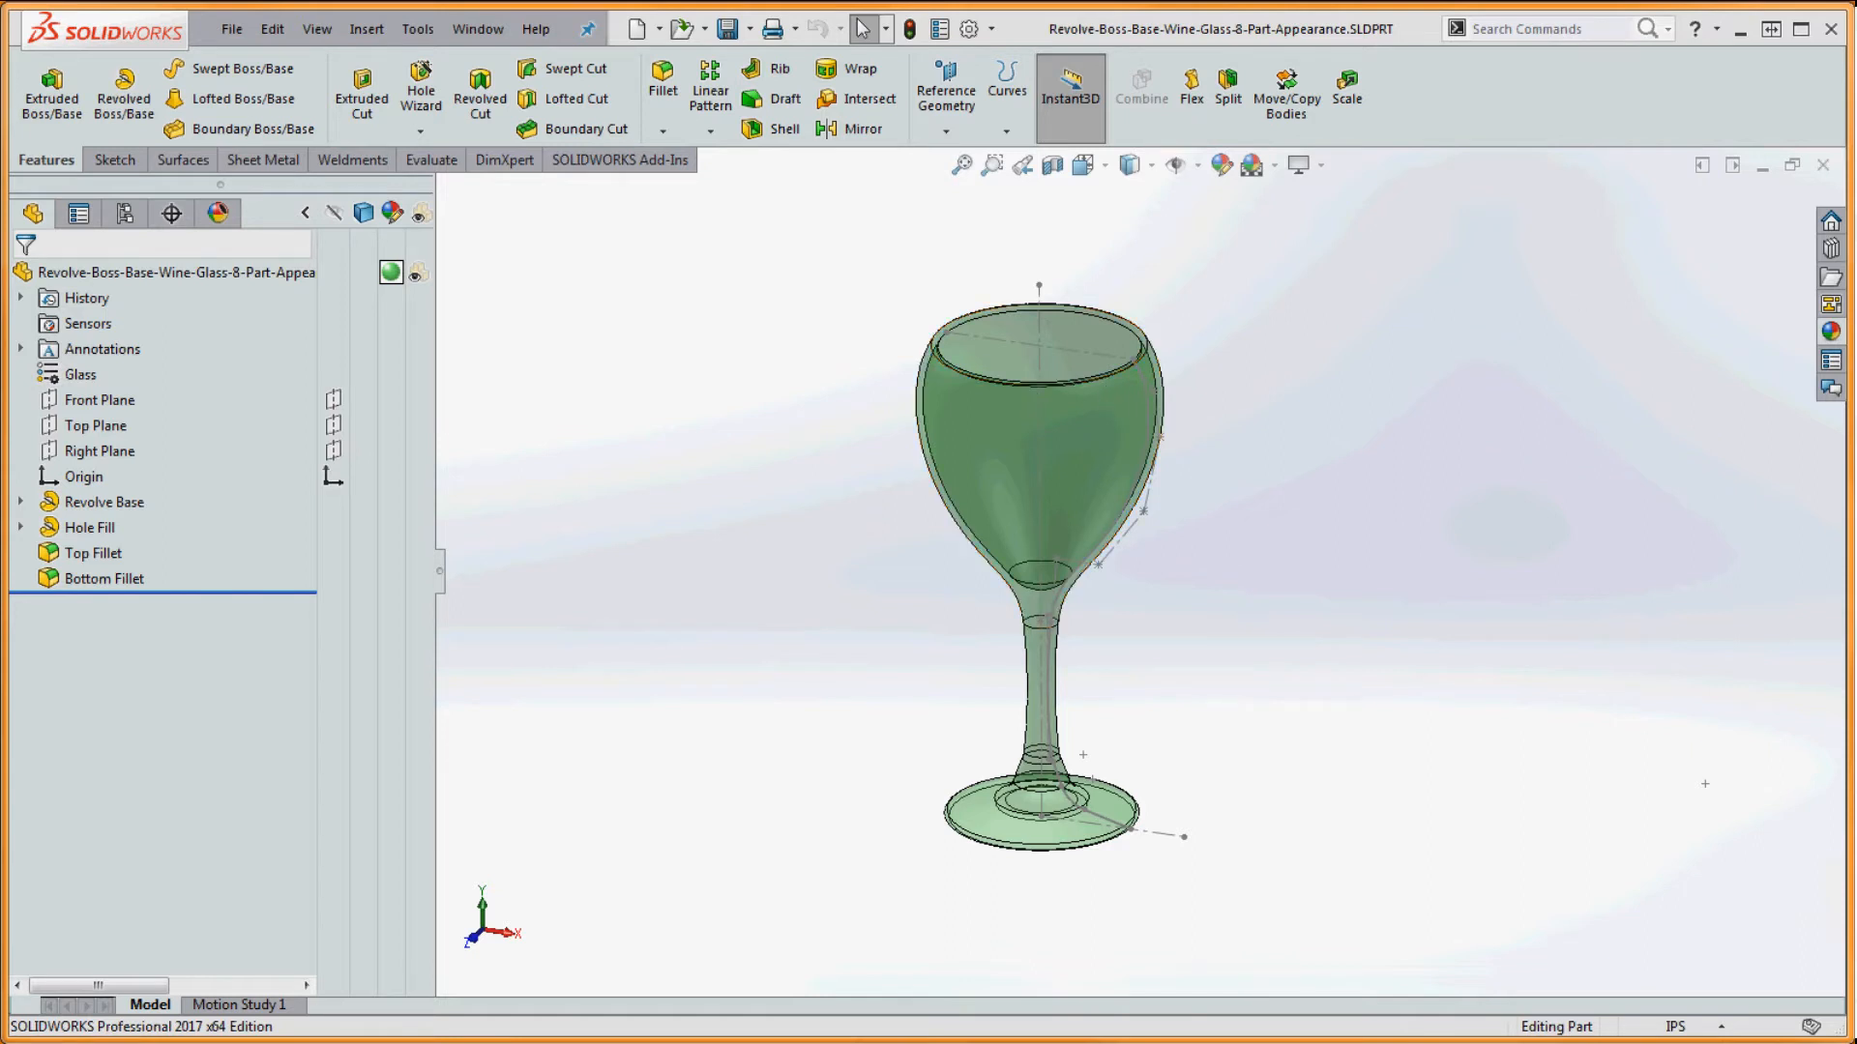
- Apply the Backdrop - Grey with Overhead Light scene from the Basic Scenes to the wine glass model
left_click(1833, 331)
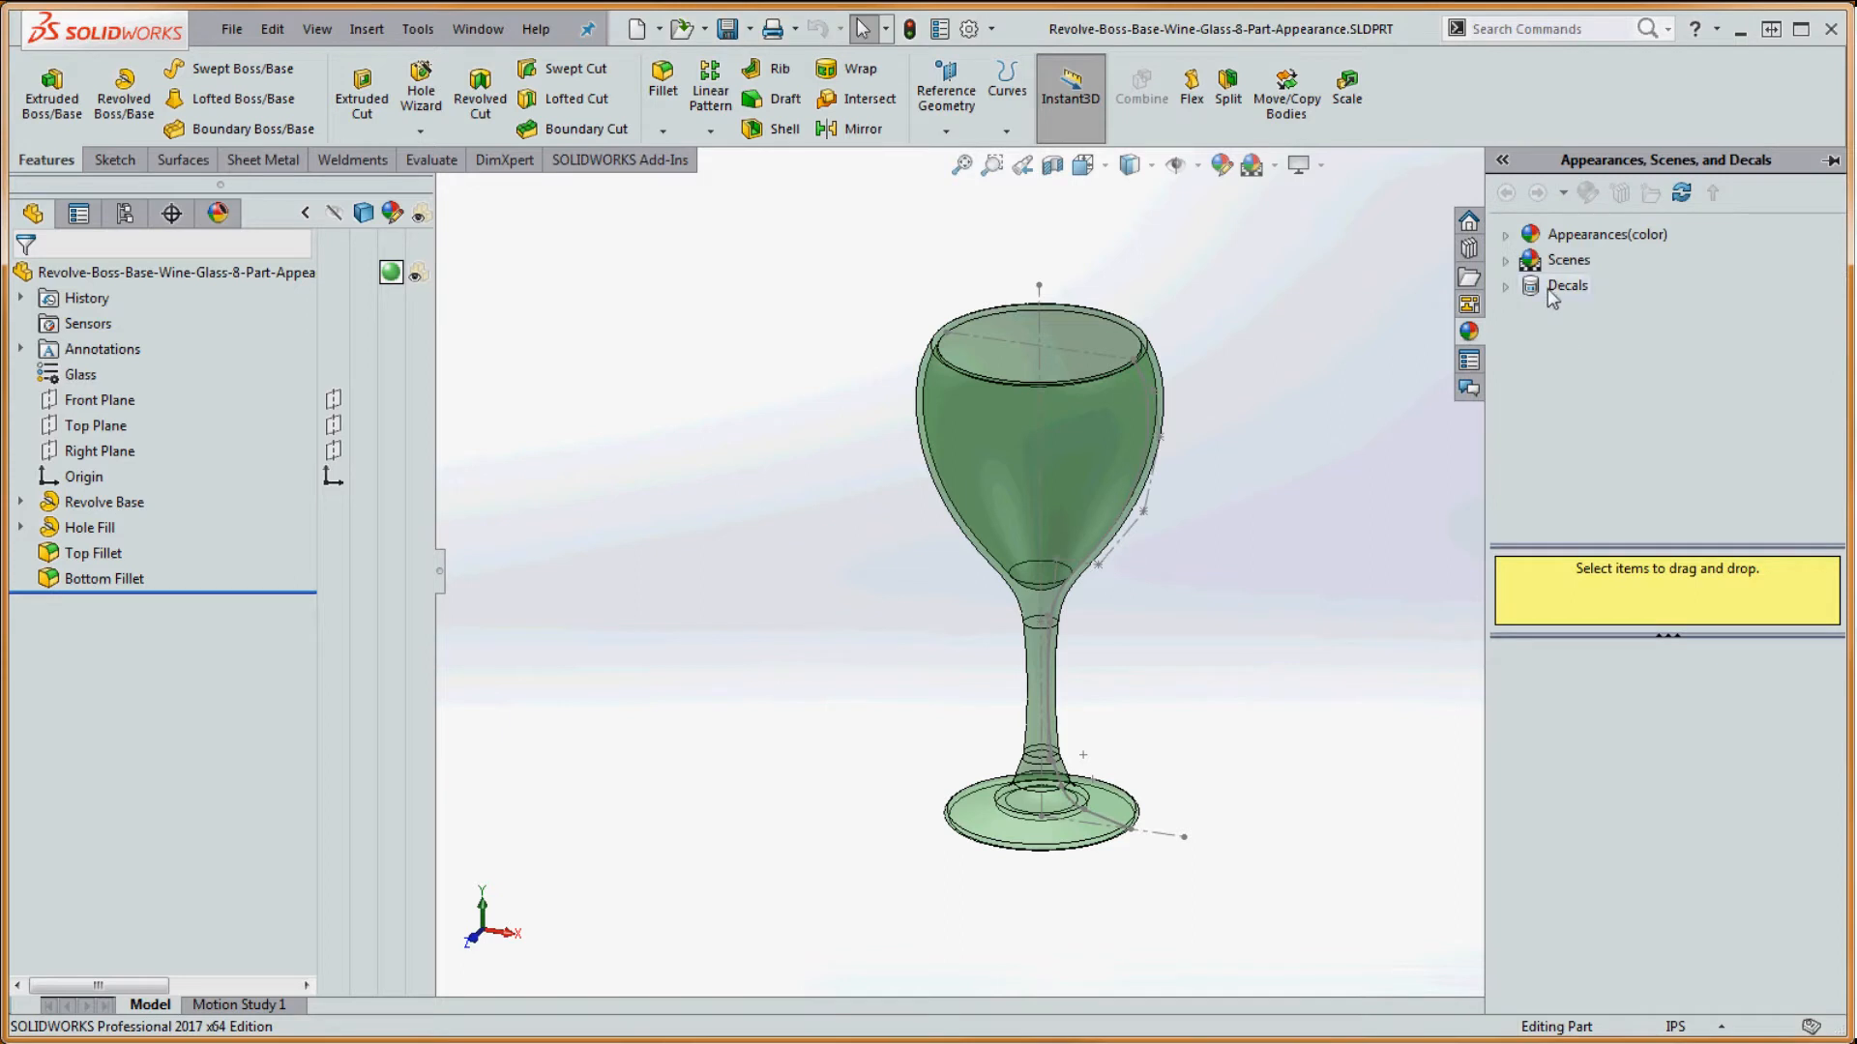
left_click(1506, 263)
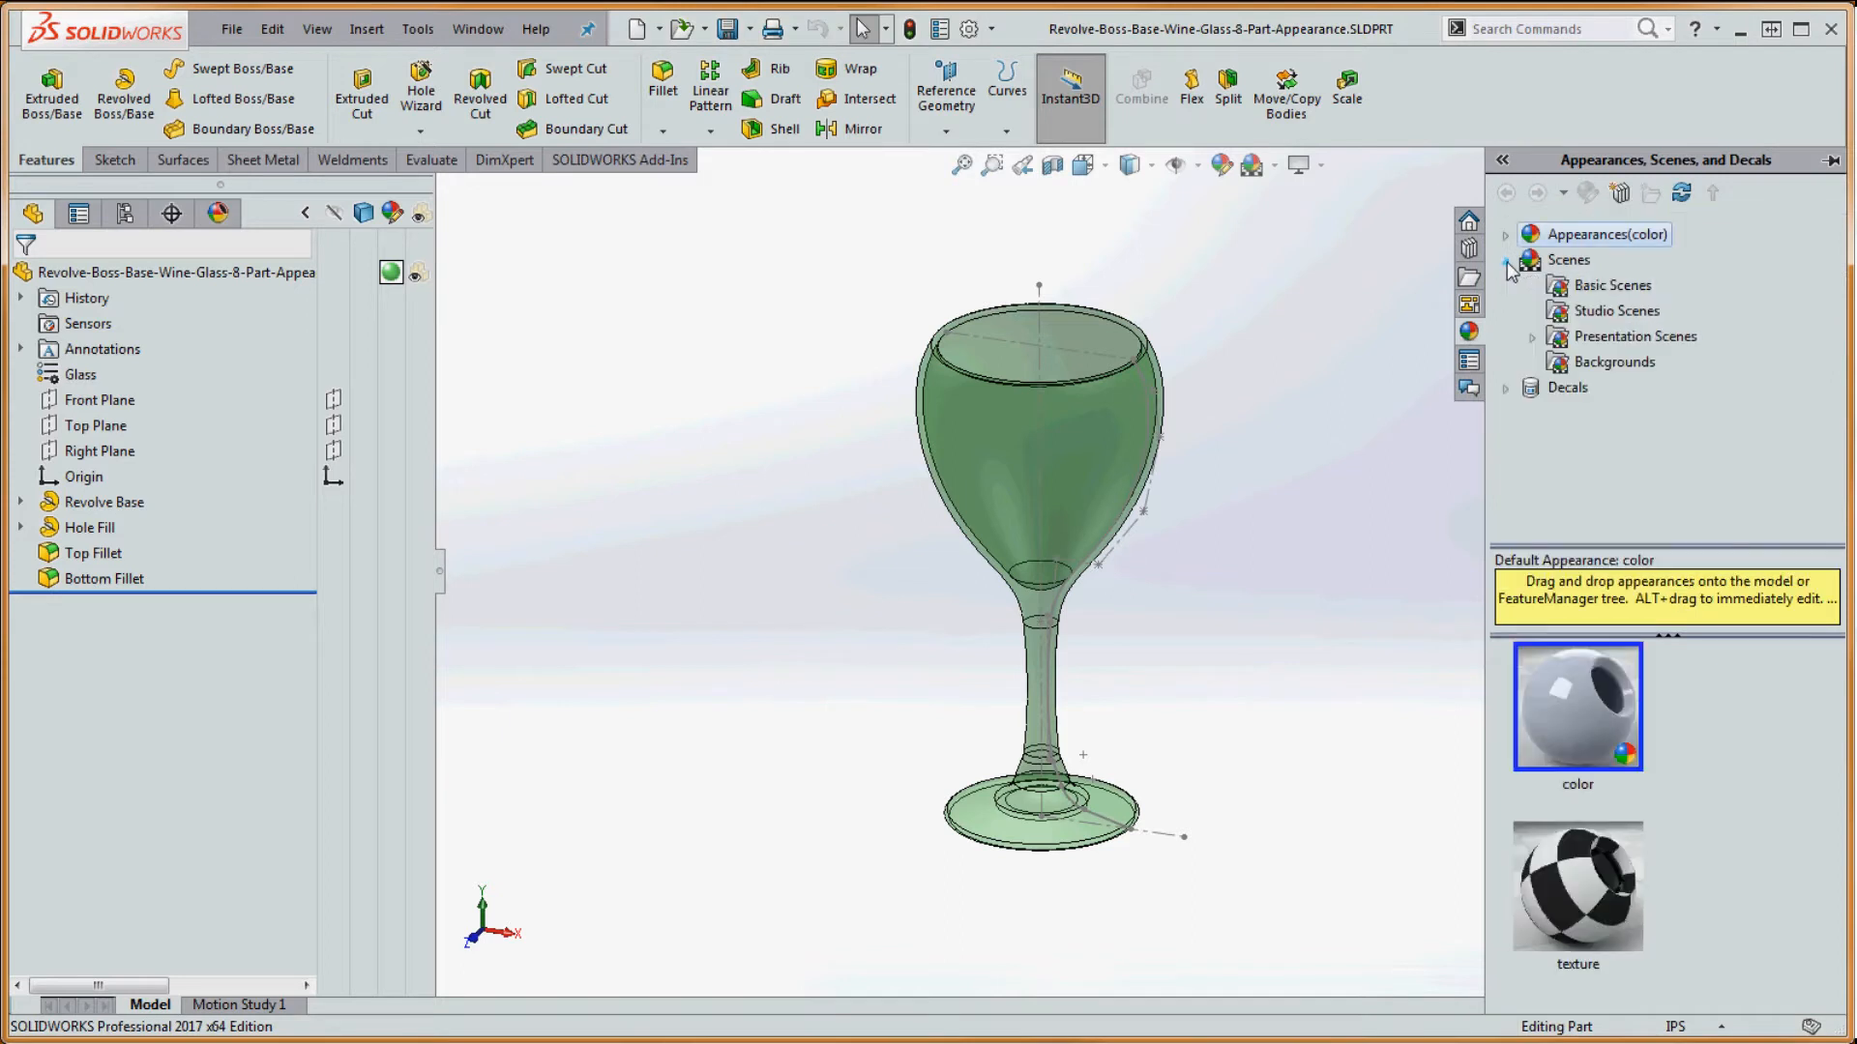
left_click(1577, 290)
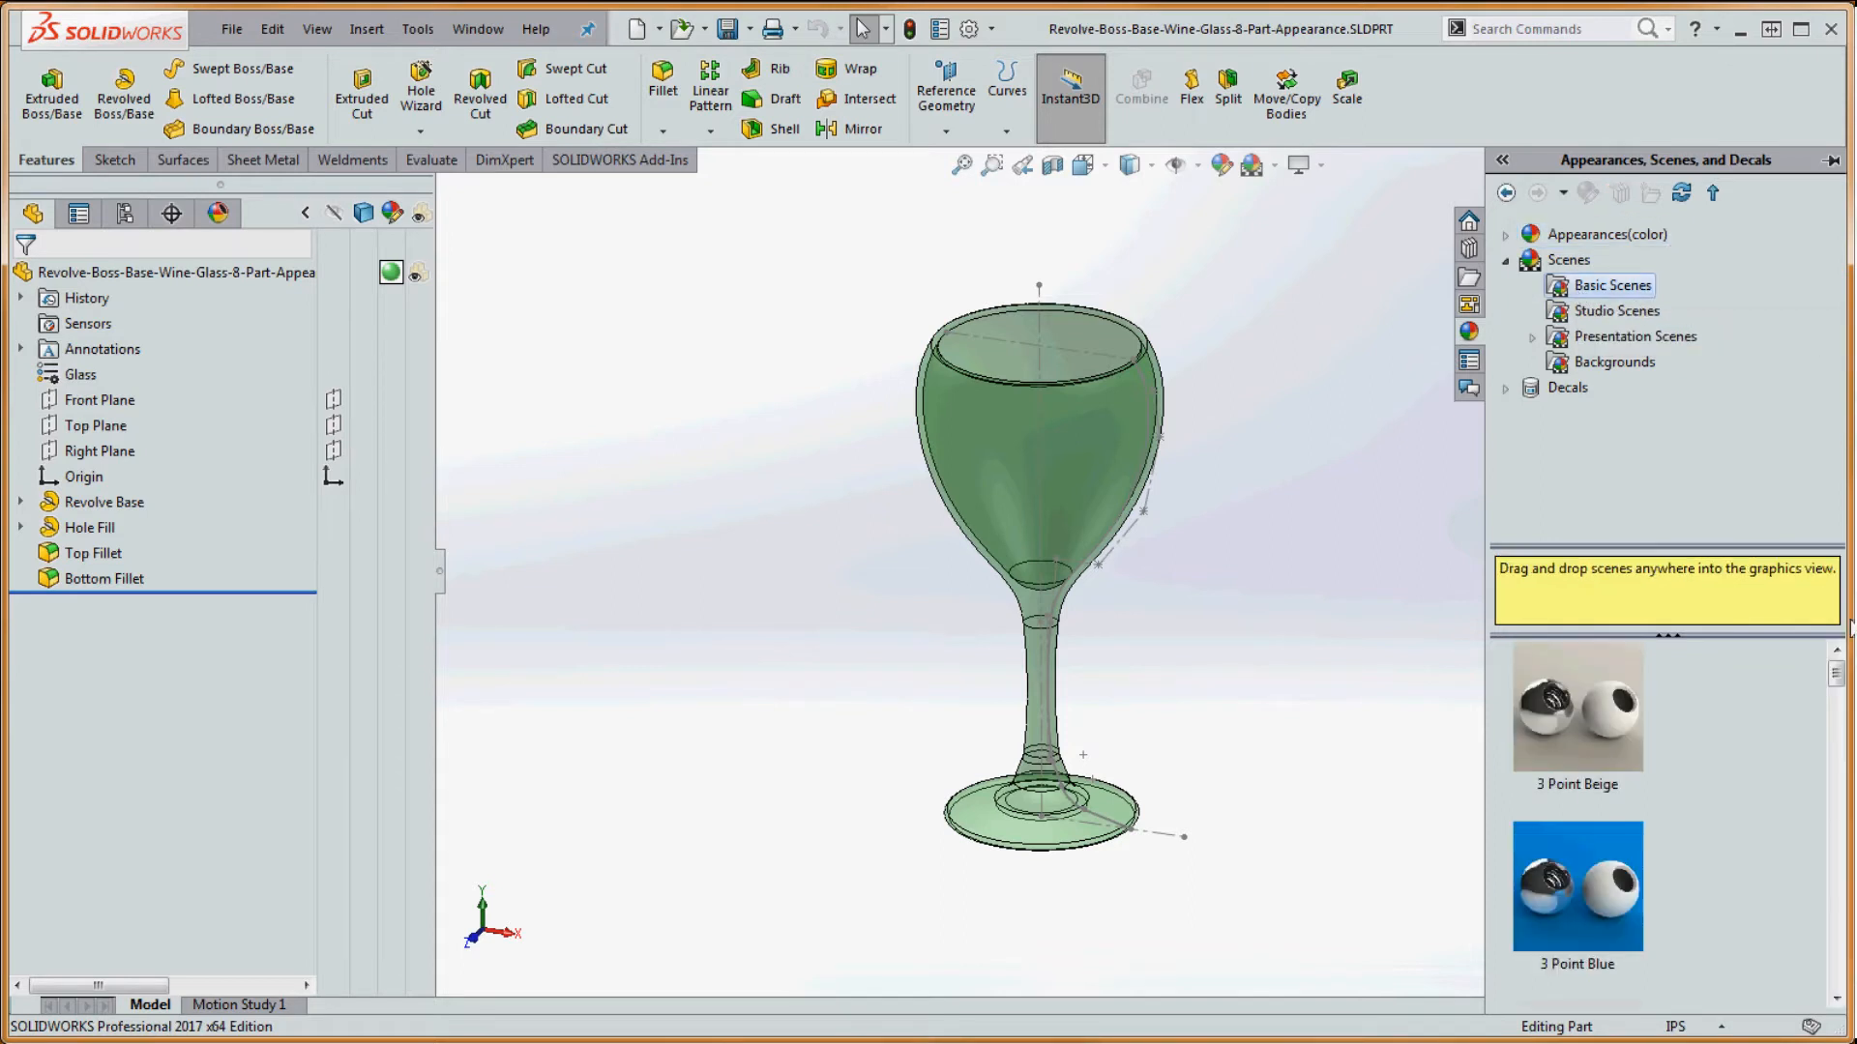
left_click_drag(1836, 677, 1836, 694)
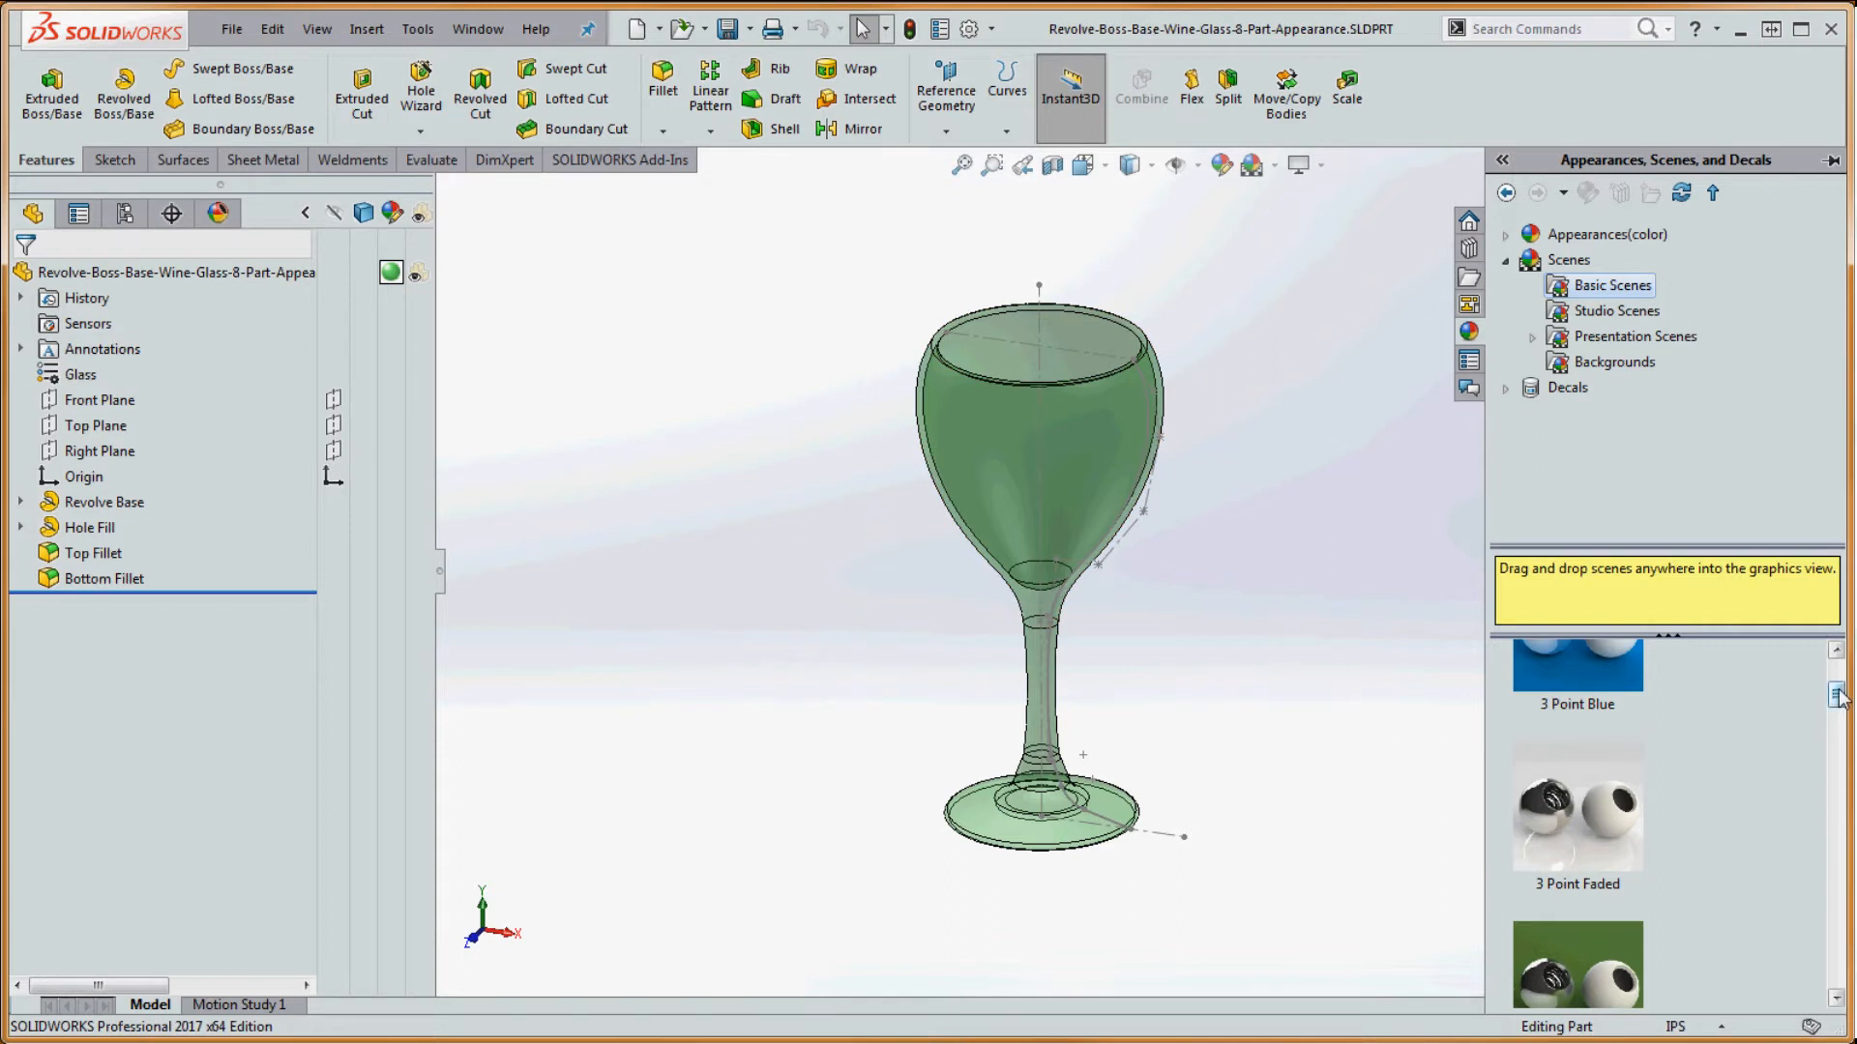
left_click_drag(1837, 697, 1824, 777)
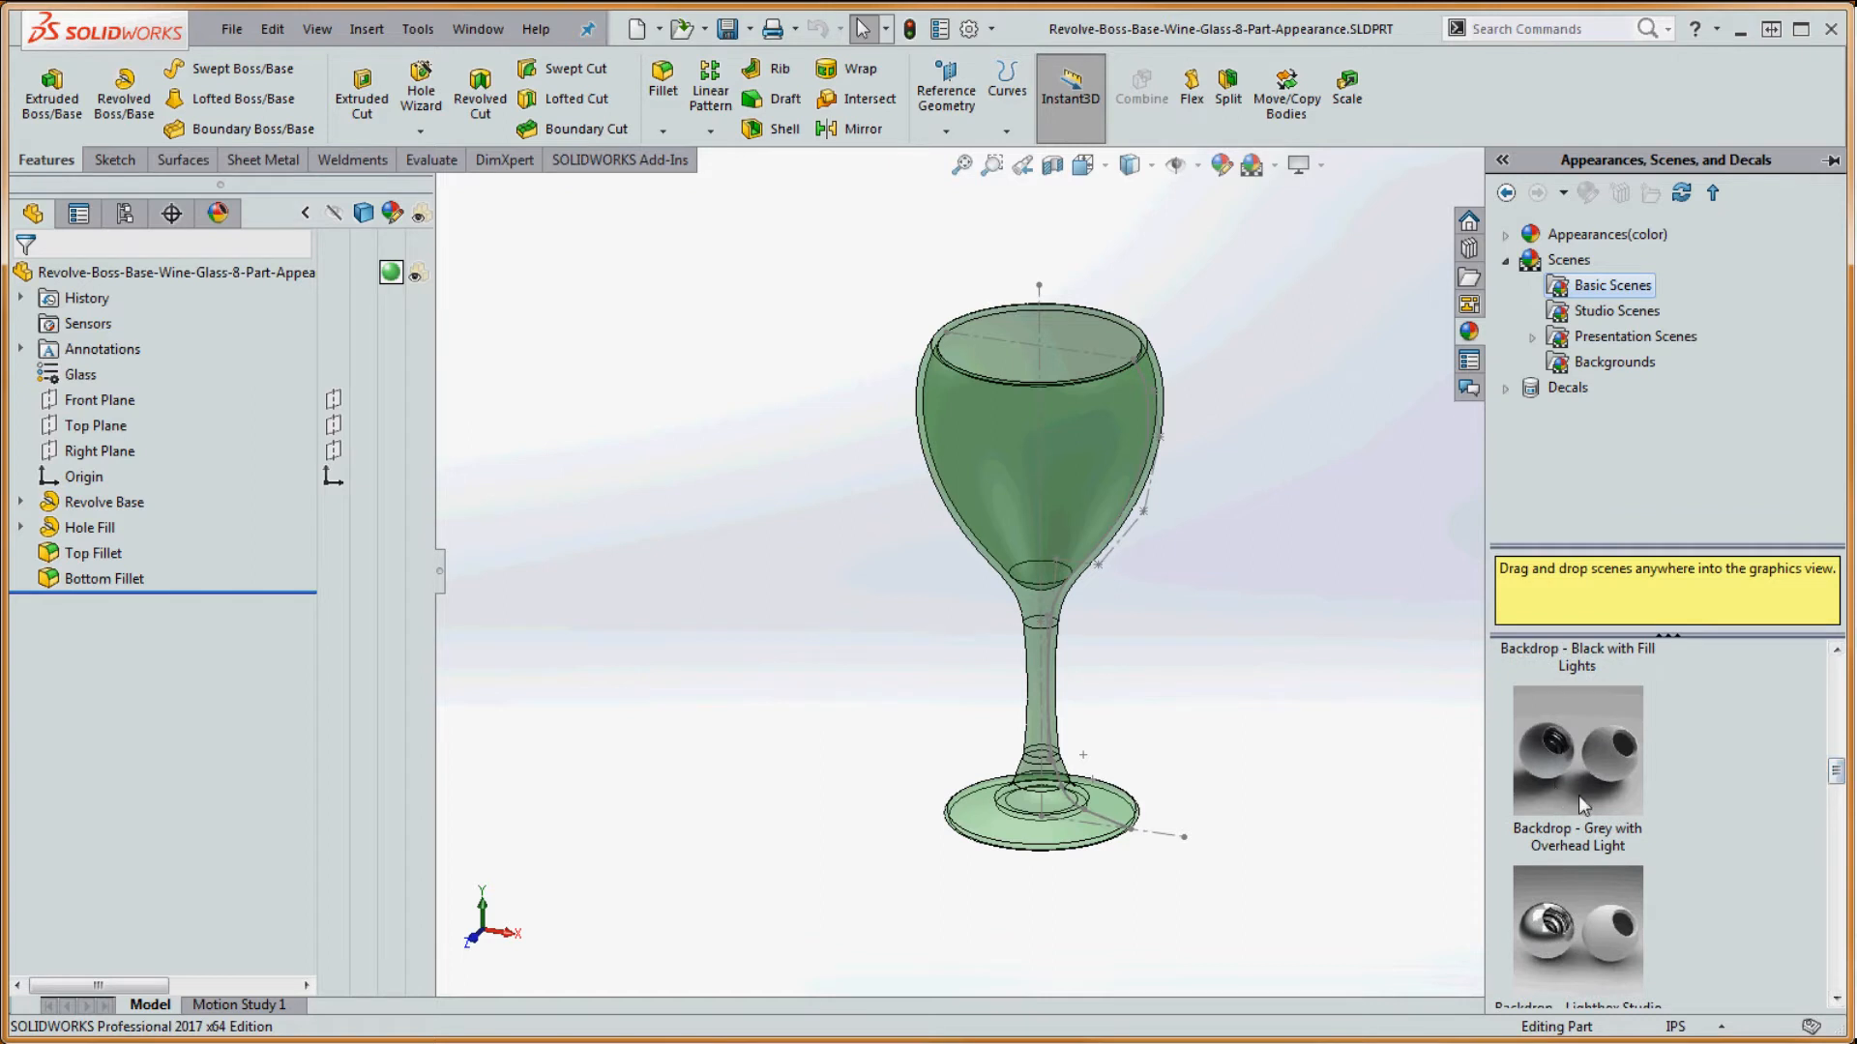
mouse_move(1573, 791)
left_click_drag(1598, 785, 1271, 681)
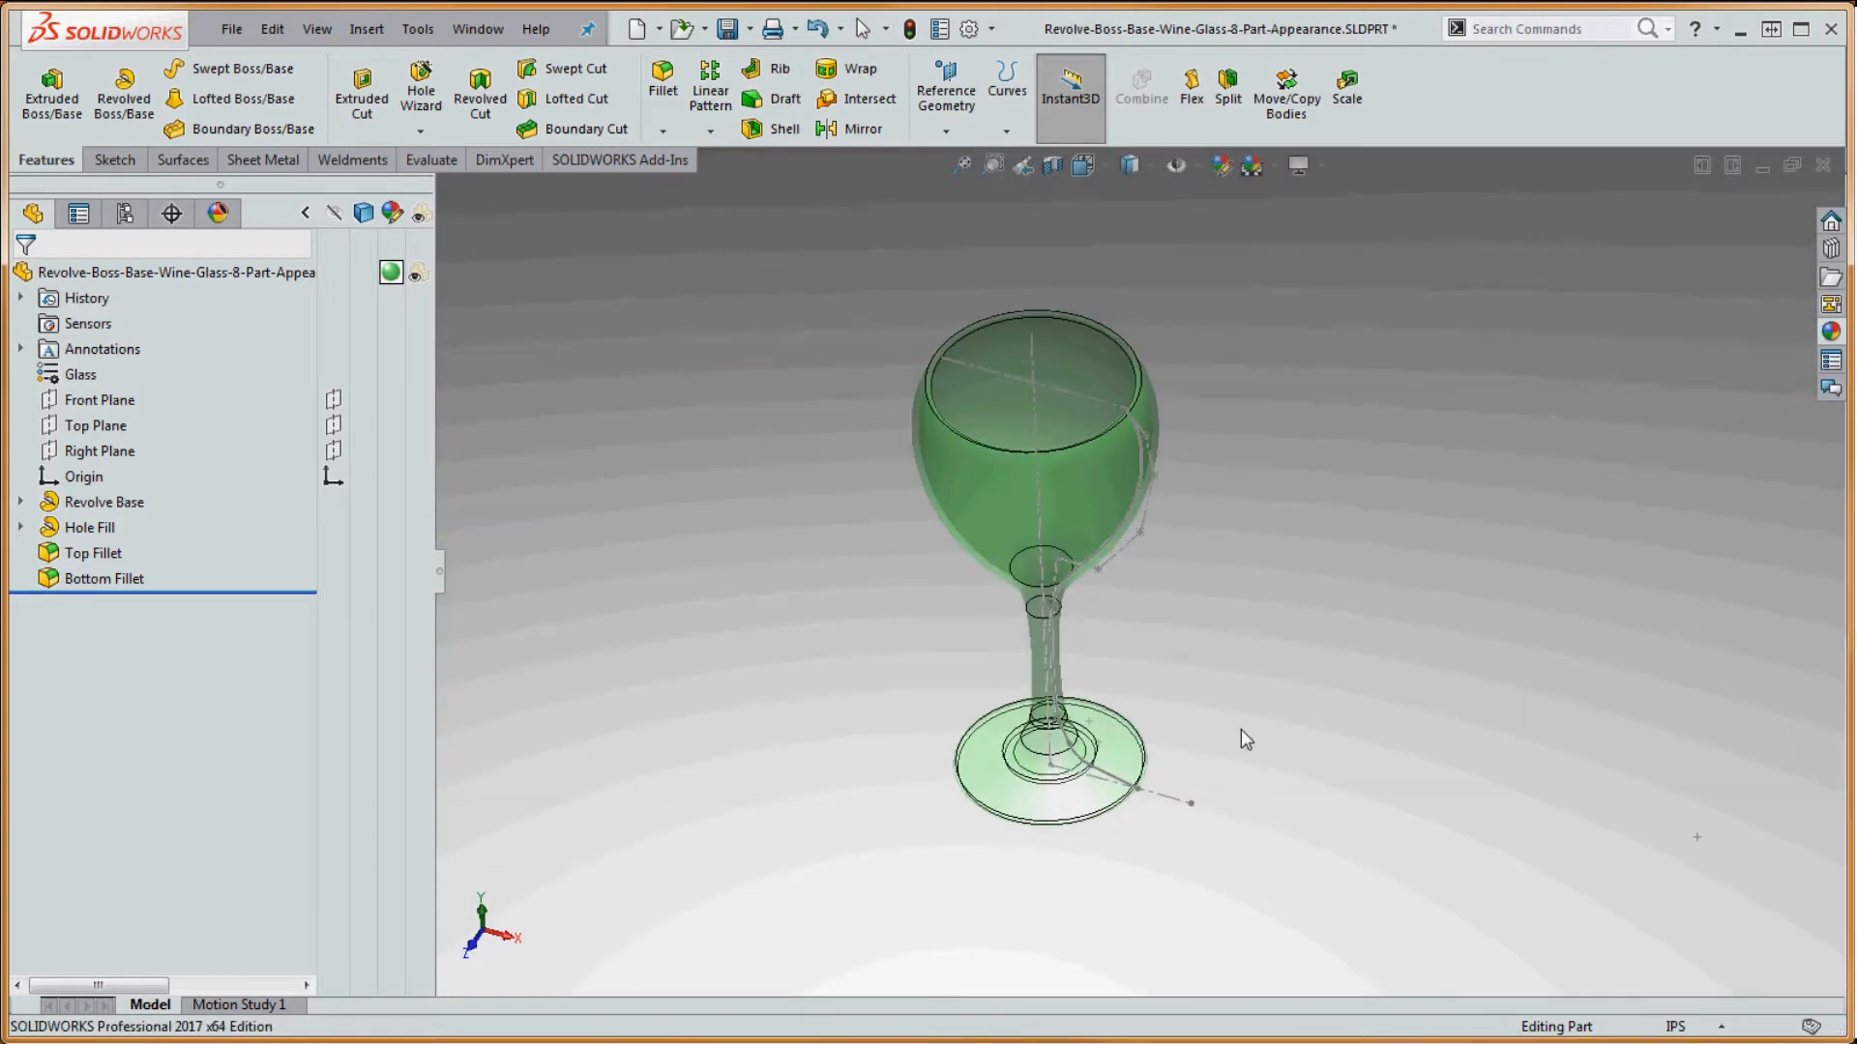
- Add a new camera to the scene, starting from an angled view looking down on the glass
middle_click_drag(1240, 729, 1170, 608)
scroll(1123, 593, "down", 2)
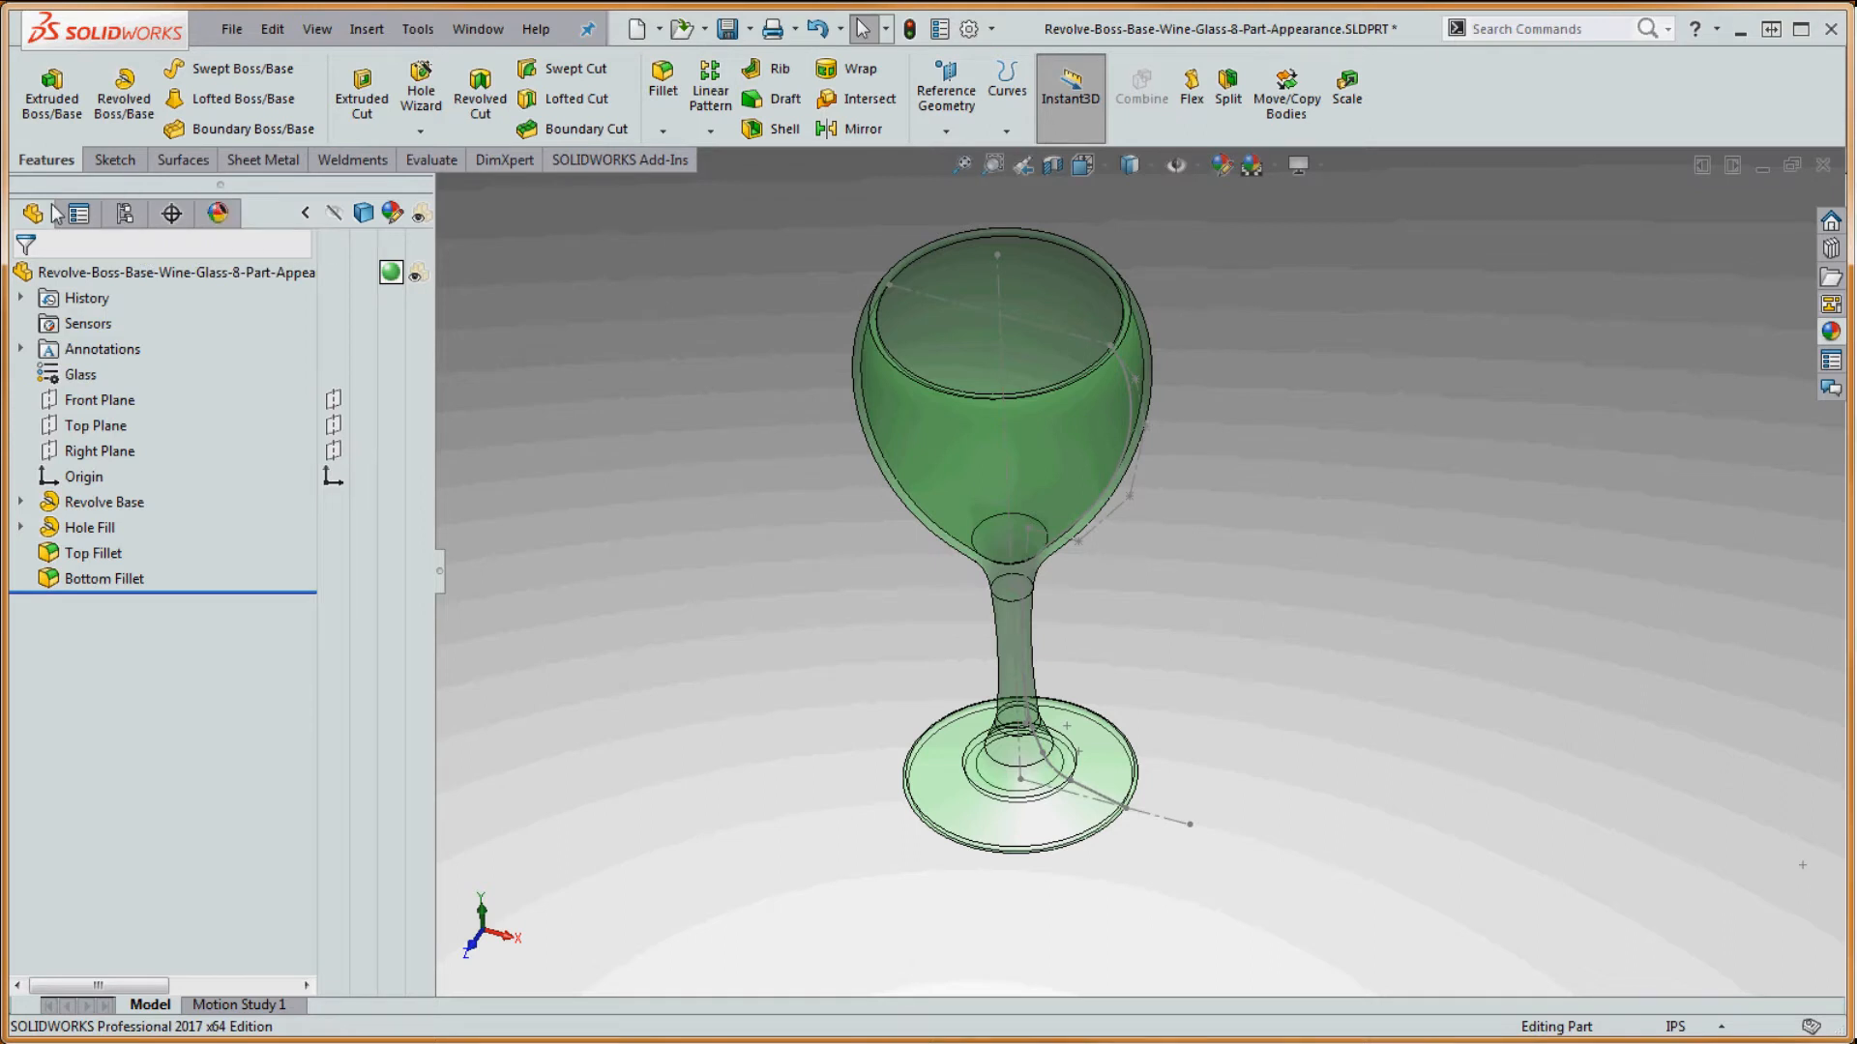
left_click(219, 214)
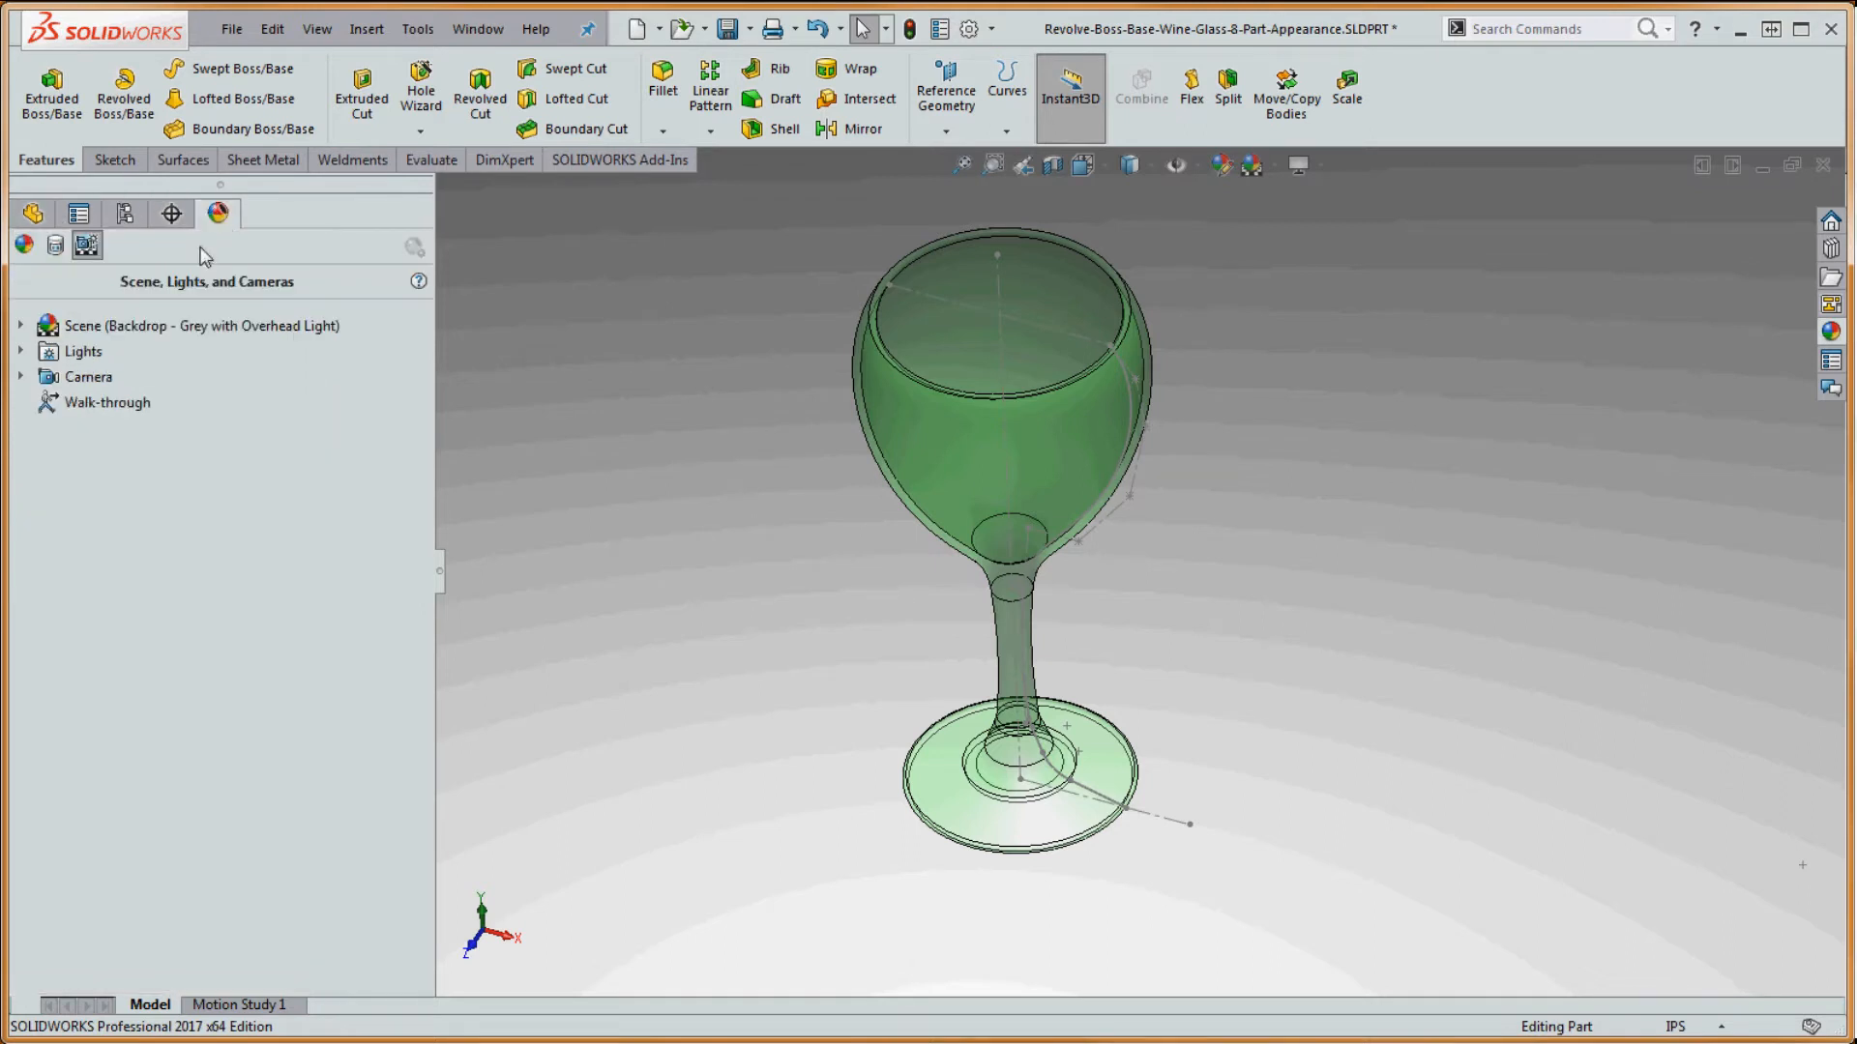
left_click(21, 378)
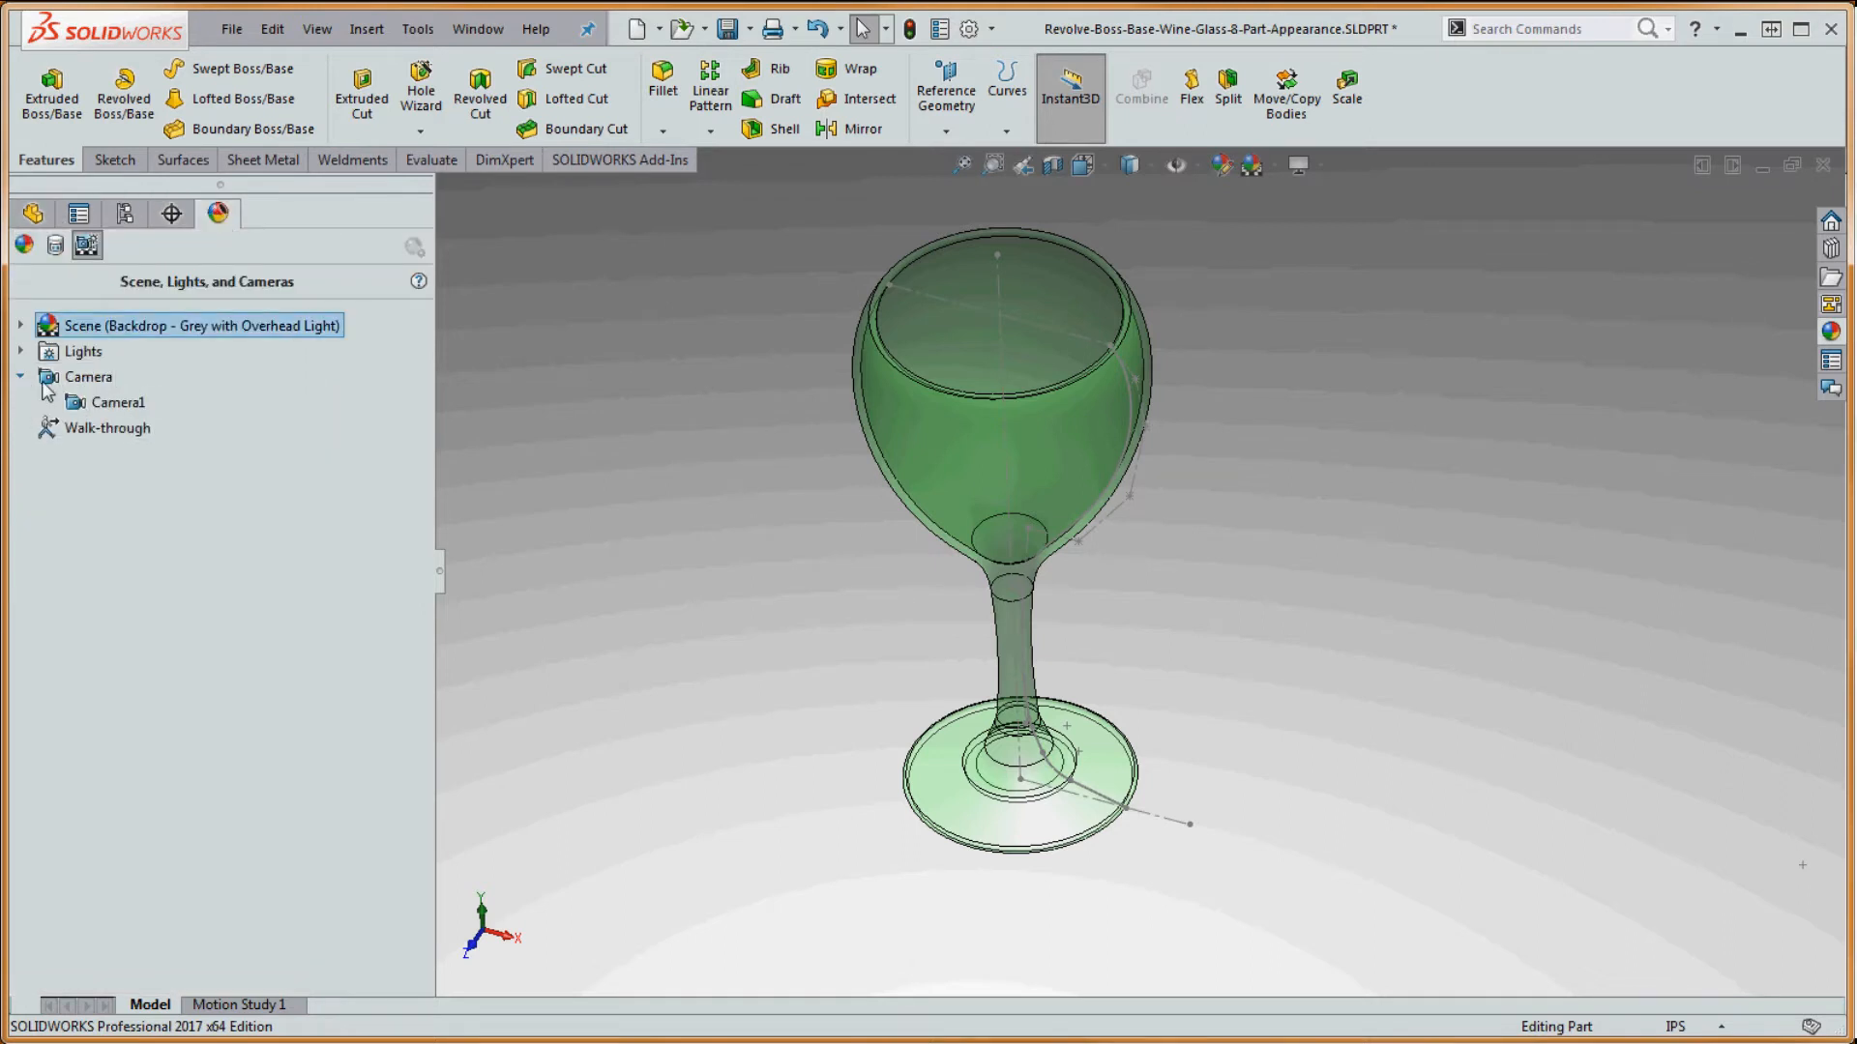
right_click(110, 407)
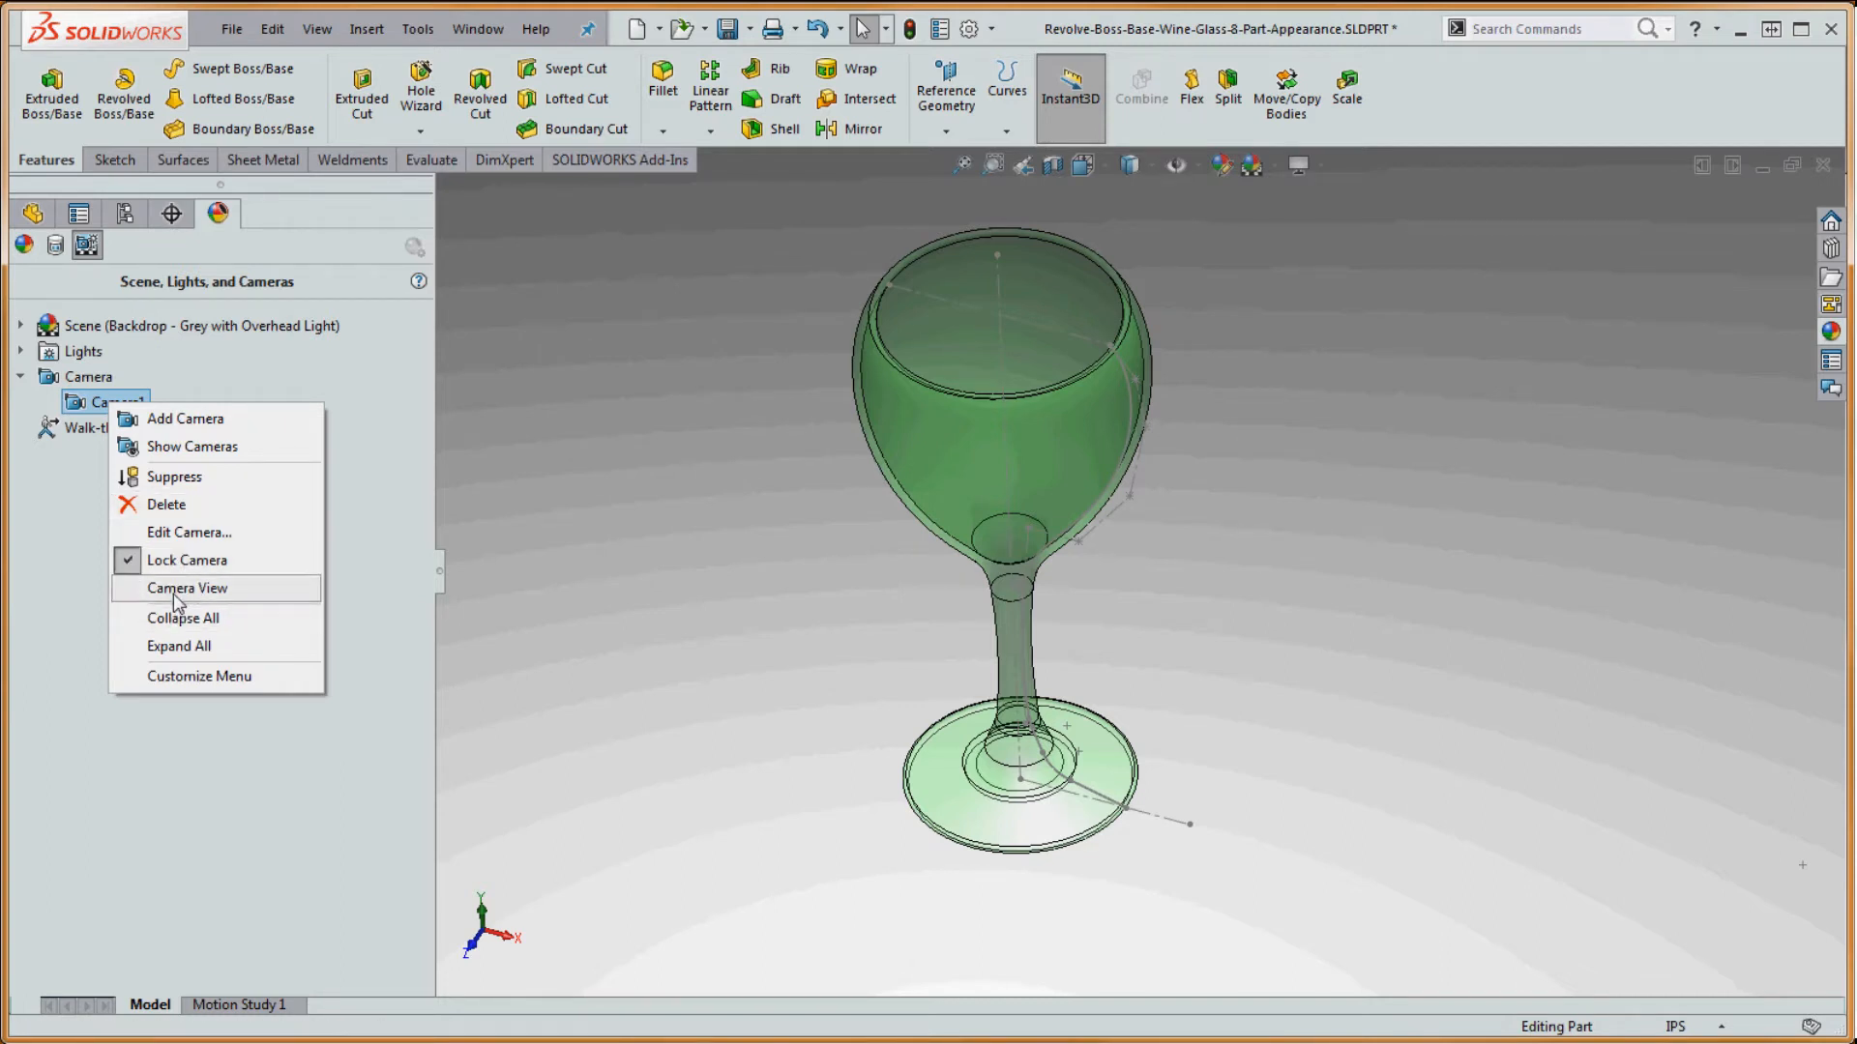
key("Escape")
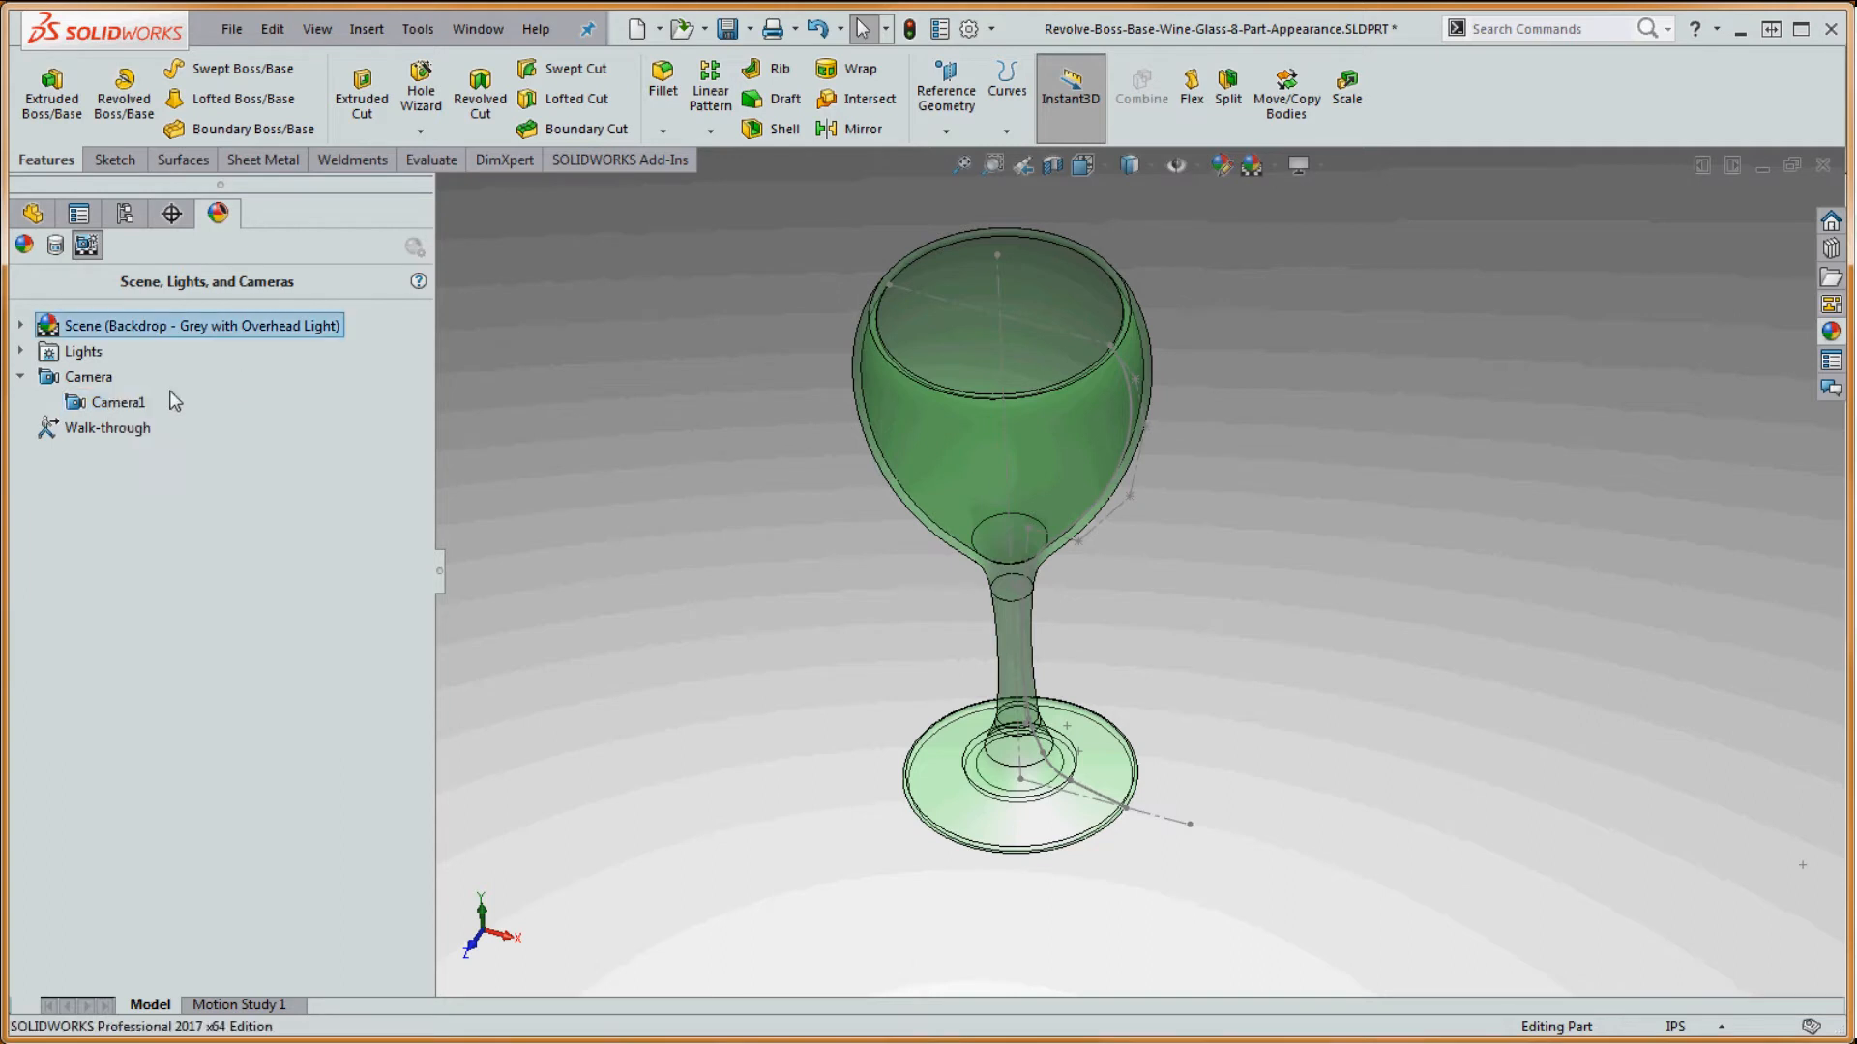
right_click(87, 380)
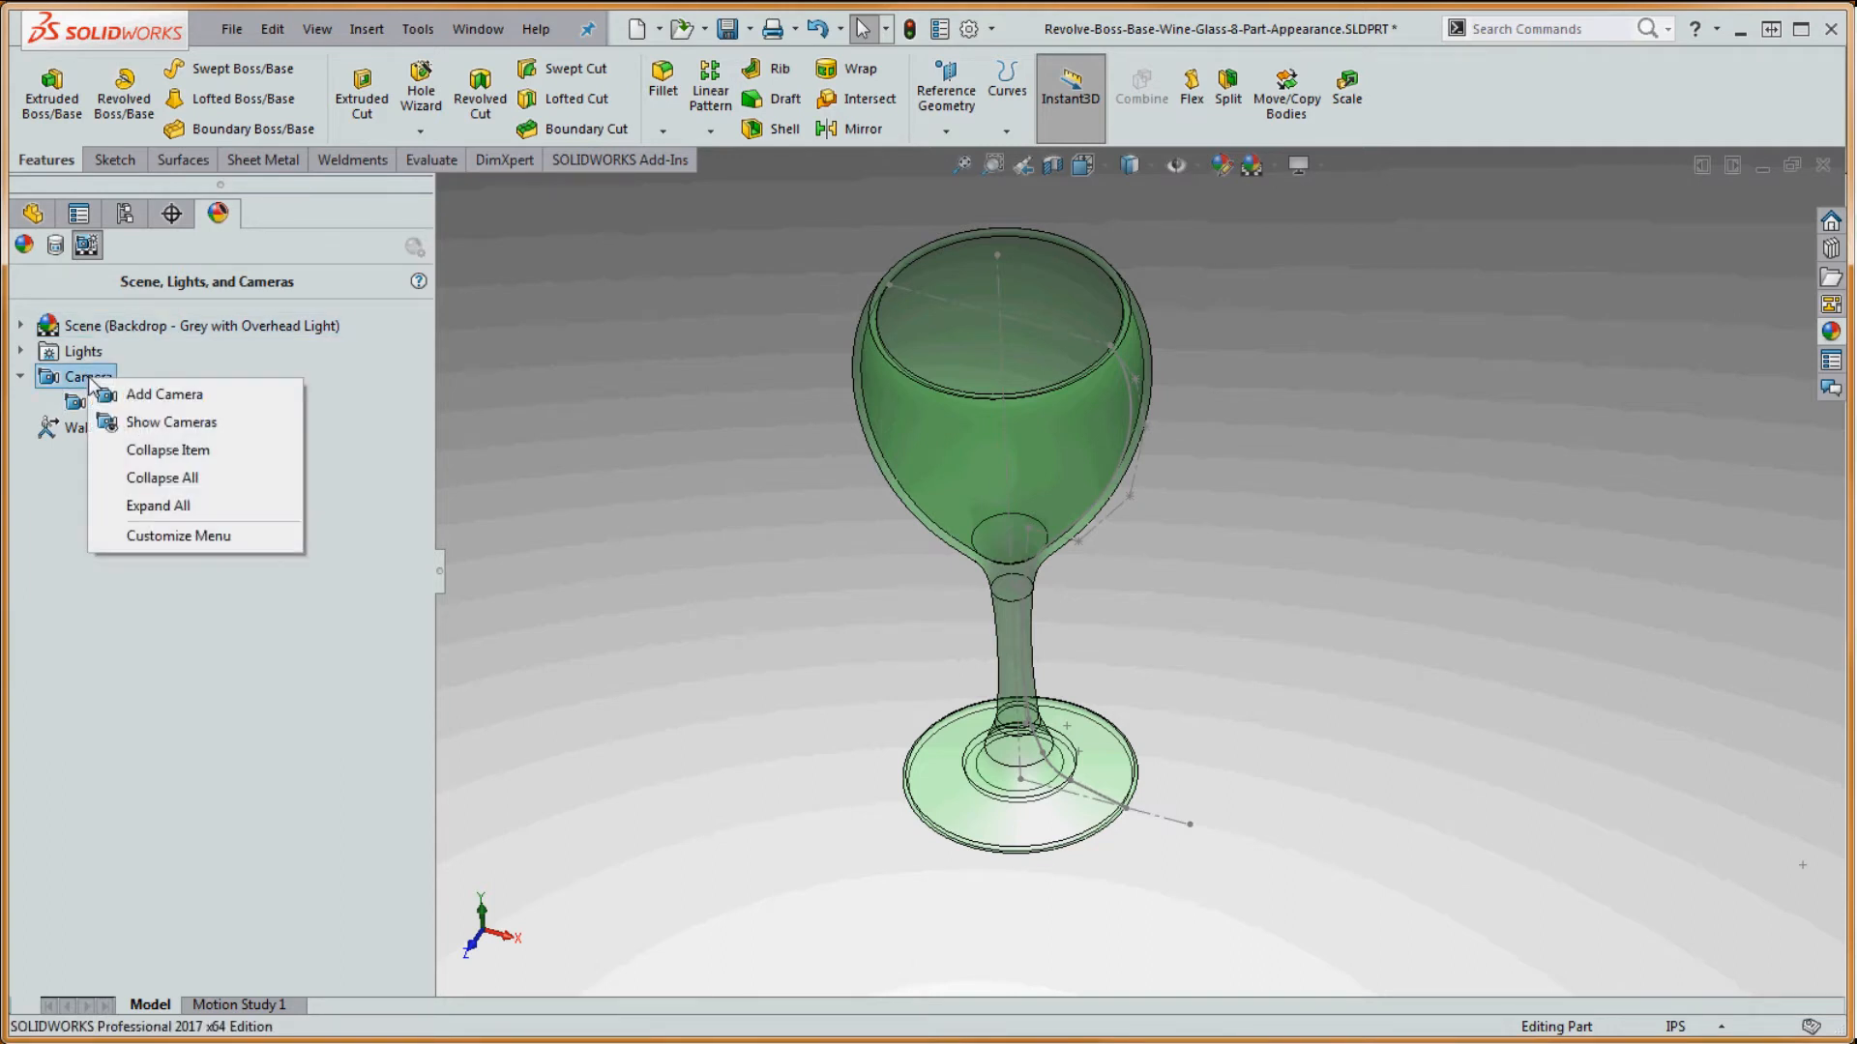
left_click(161, 393)
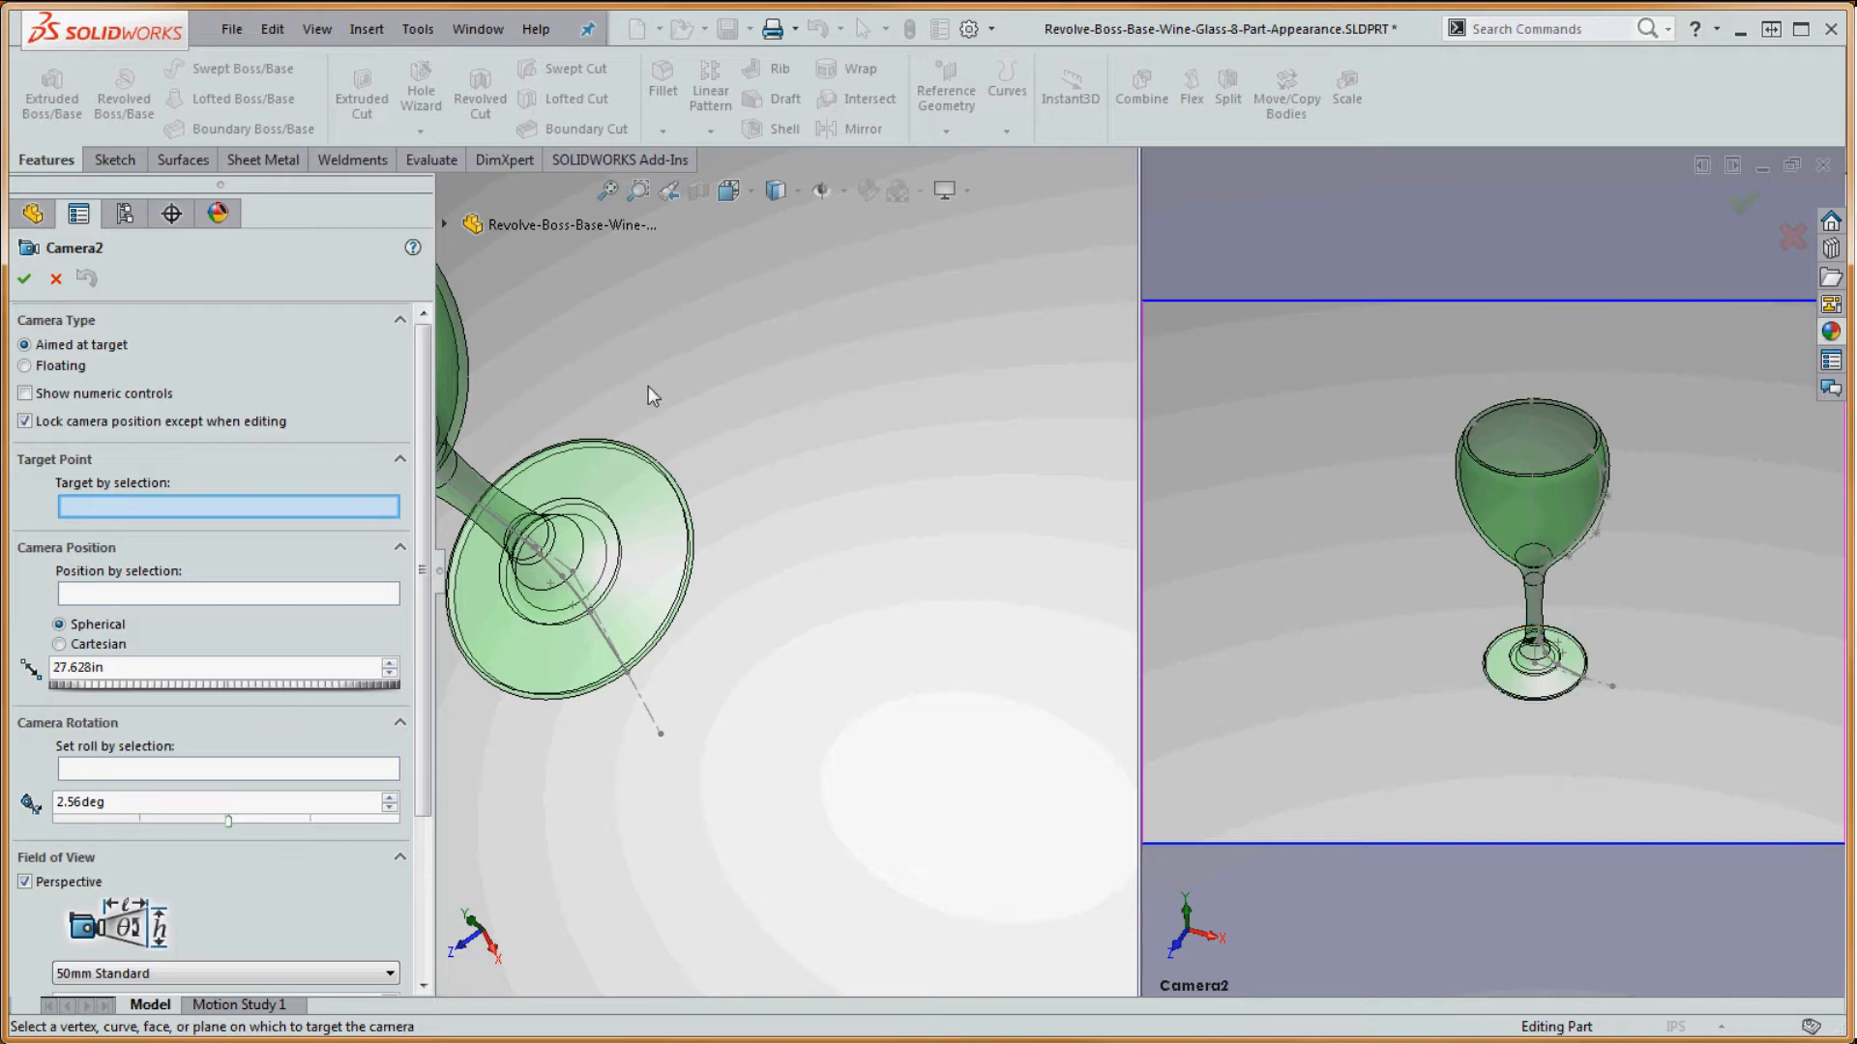
- Shift the new camera's target point near the glass and move the camera closer, to a distance of about 23.6 in
scroll(761, 500, "up", 6)
scroll(638, 514, "down", 3)
scroll(638, 514, "up", 3)
scroll(676, 519, "down", 3)
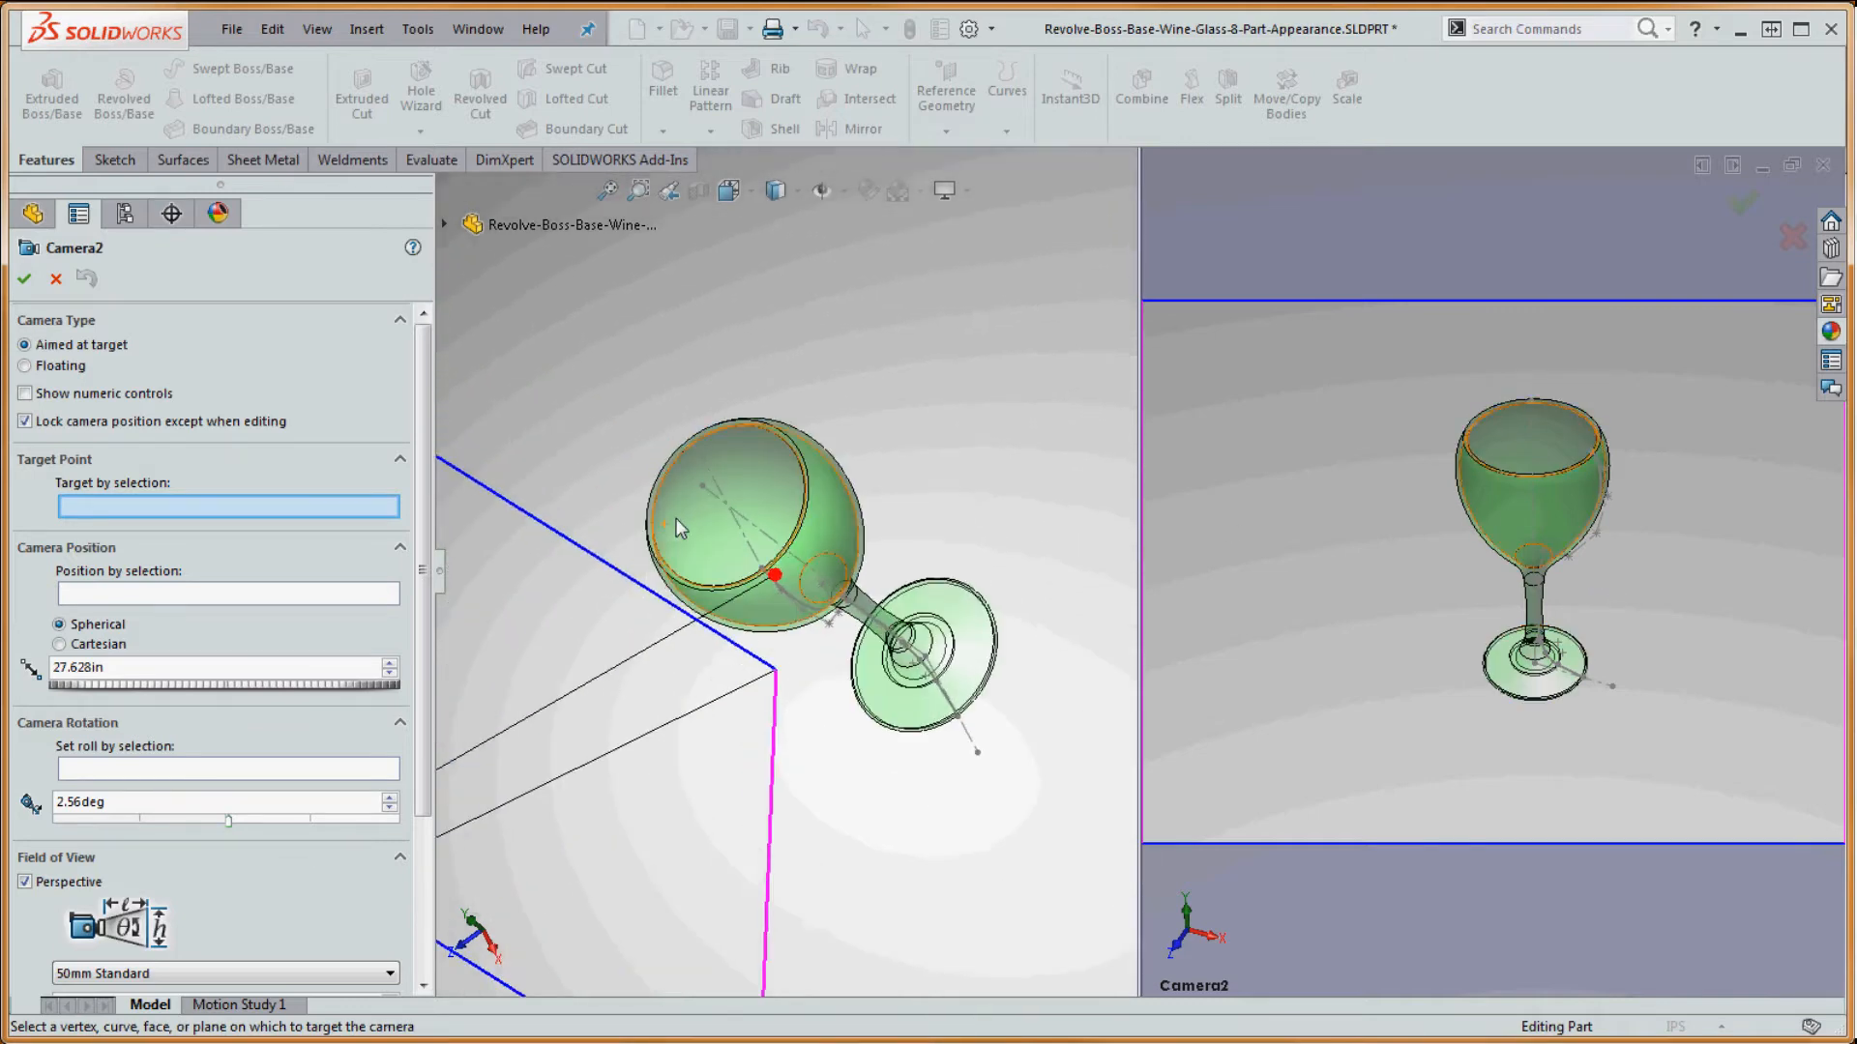
scroll(708, 515, "up", 3)
scroll(711, 522, "up", 3)
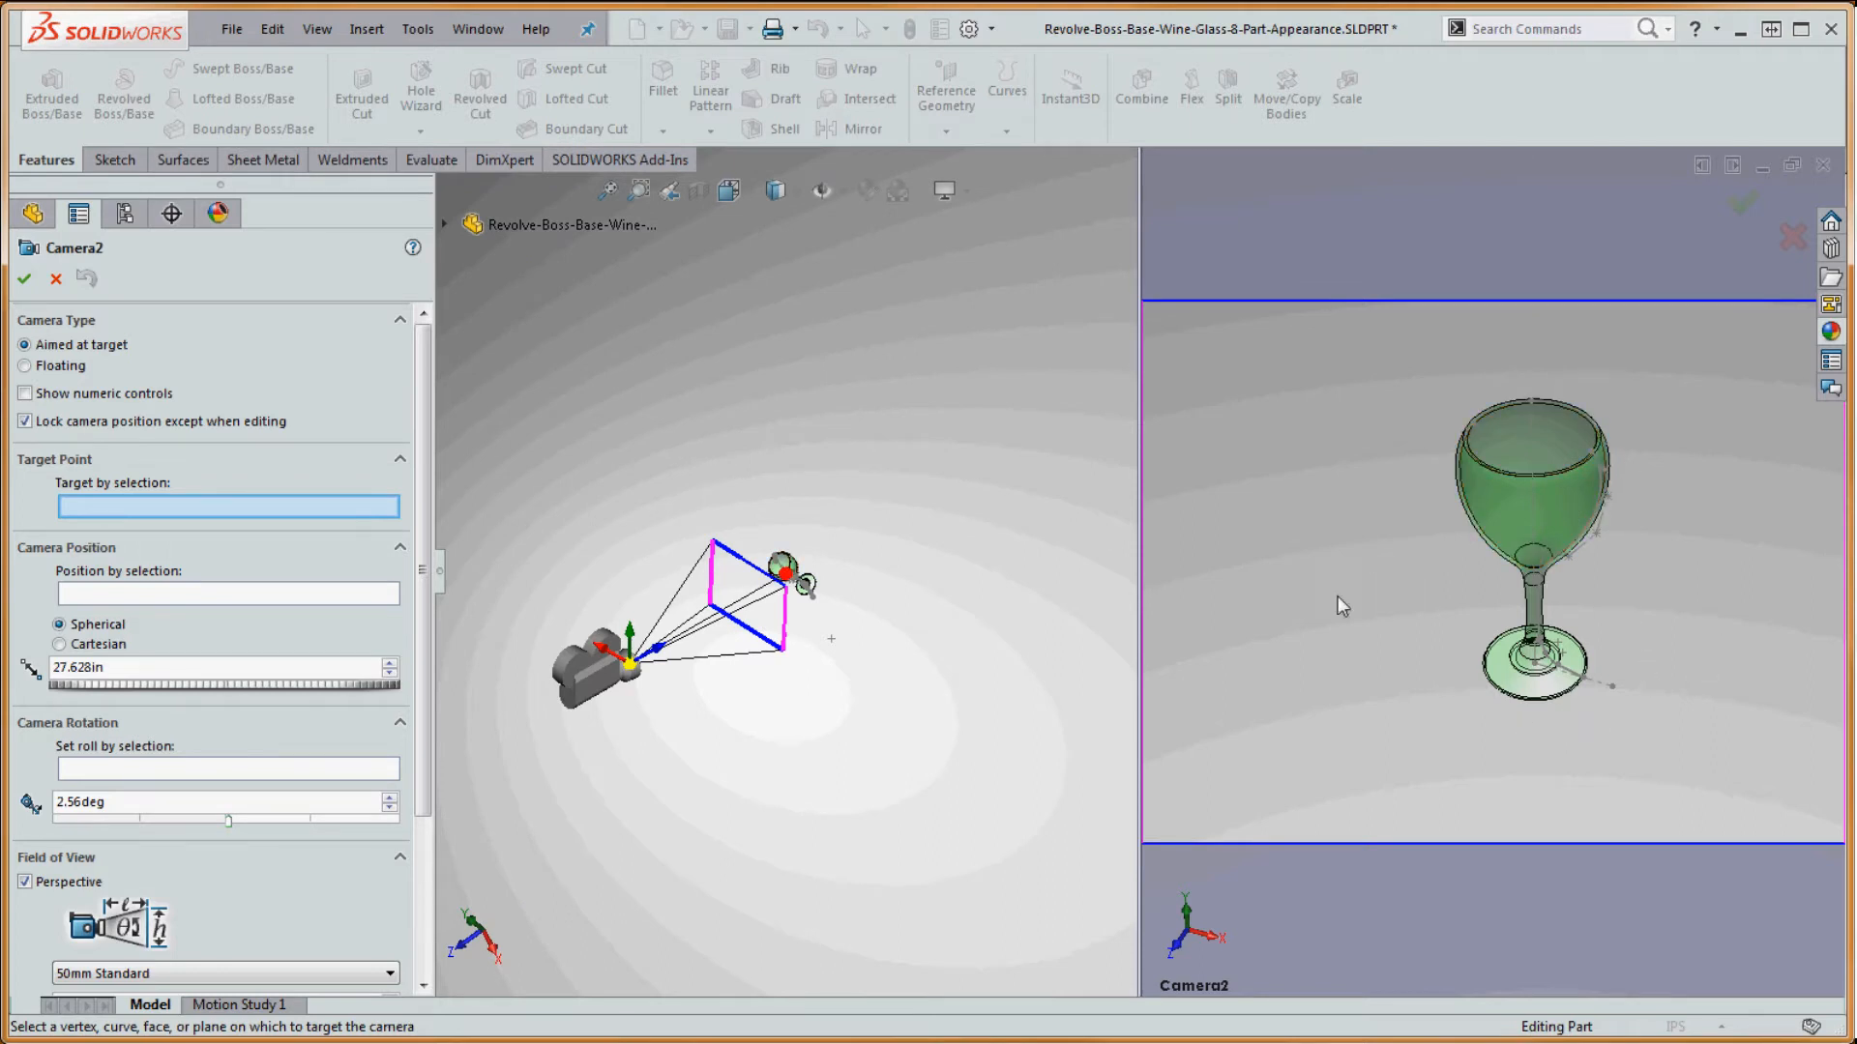
mouse_move(683, 691)
middle_mouse_down()
mouse_move(717, 609)
mouse_move(715, 637)
middle_mouse_up()
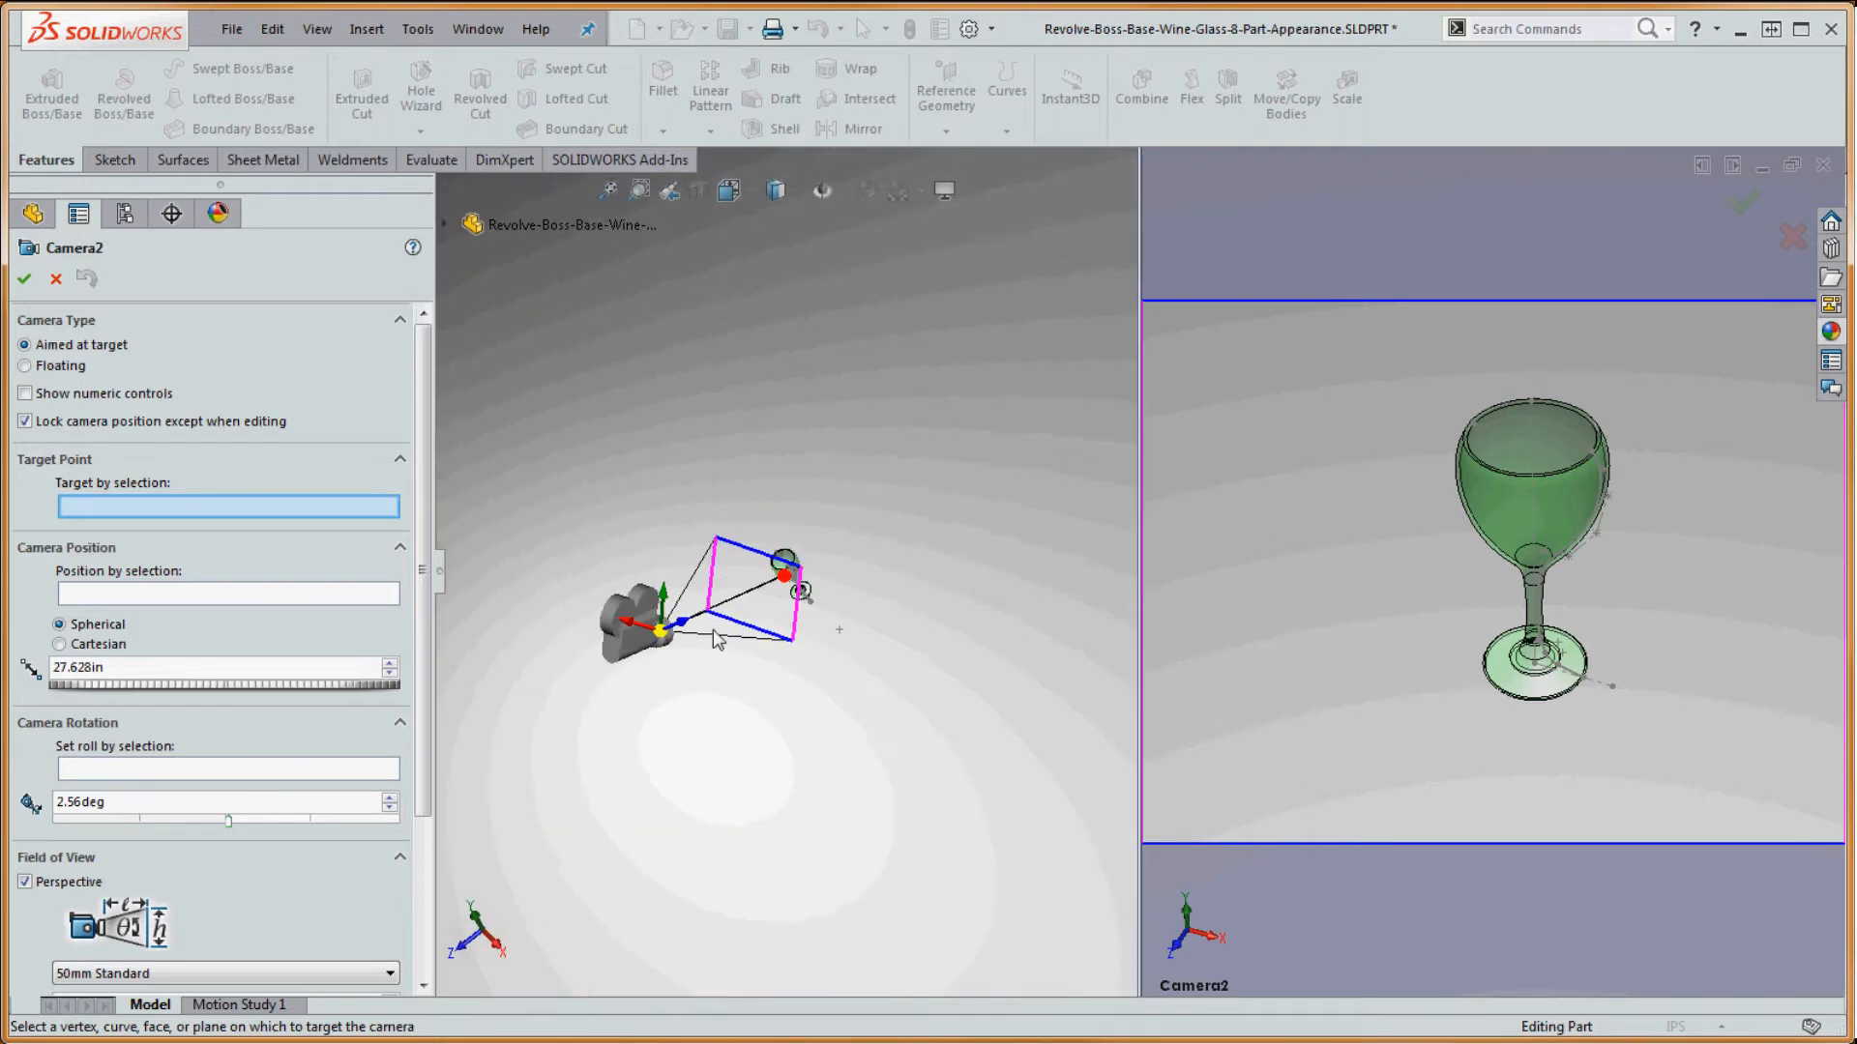
mouse_move(785, 579)
left_mouse_down()
mouse_move(830, 571)
mouse_move(799, 581)
left_mouse_up()
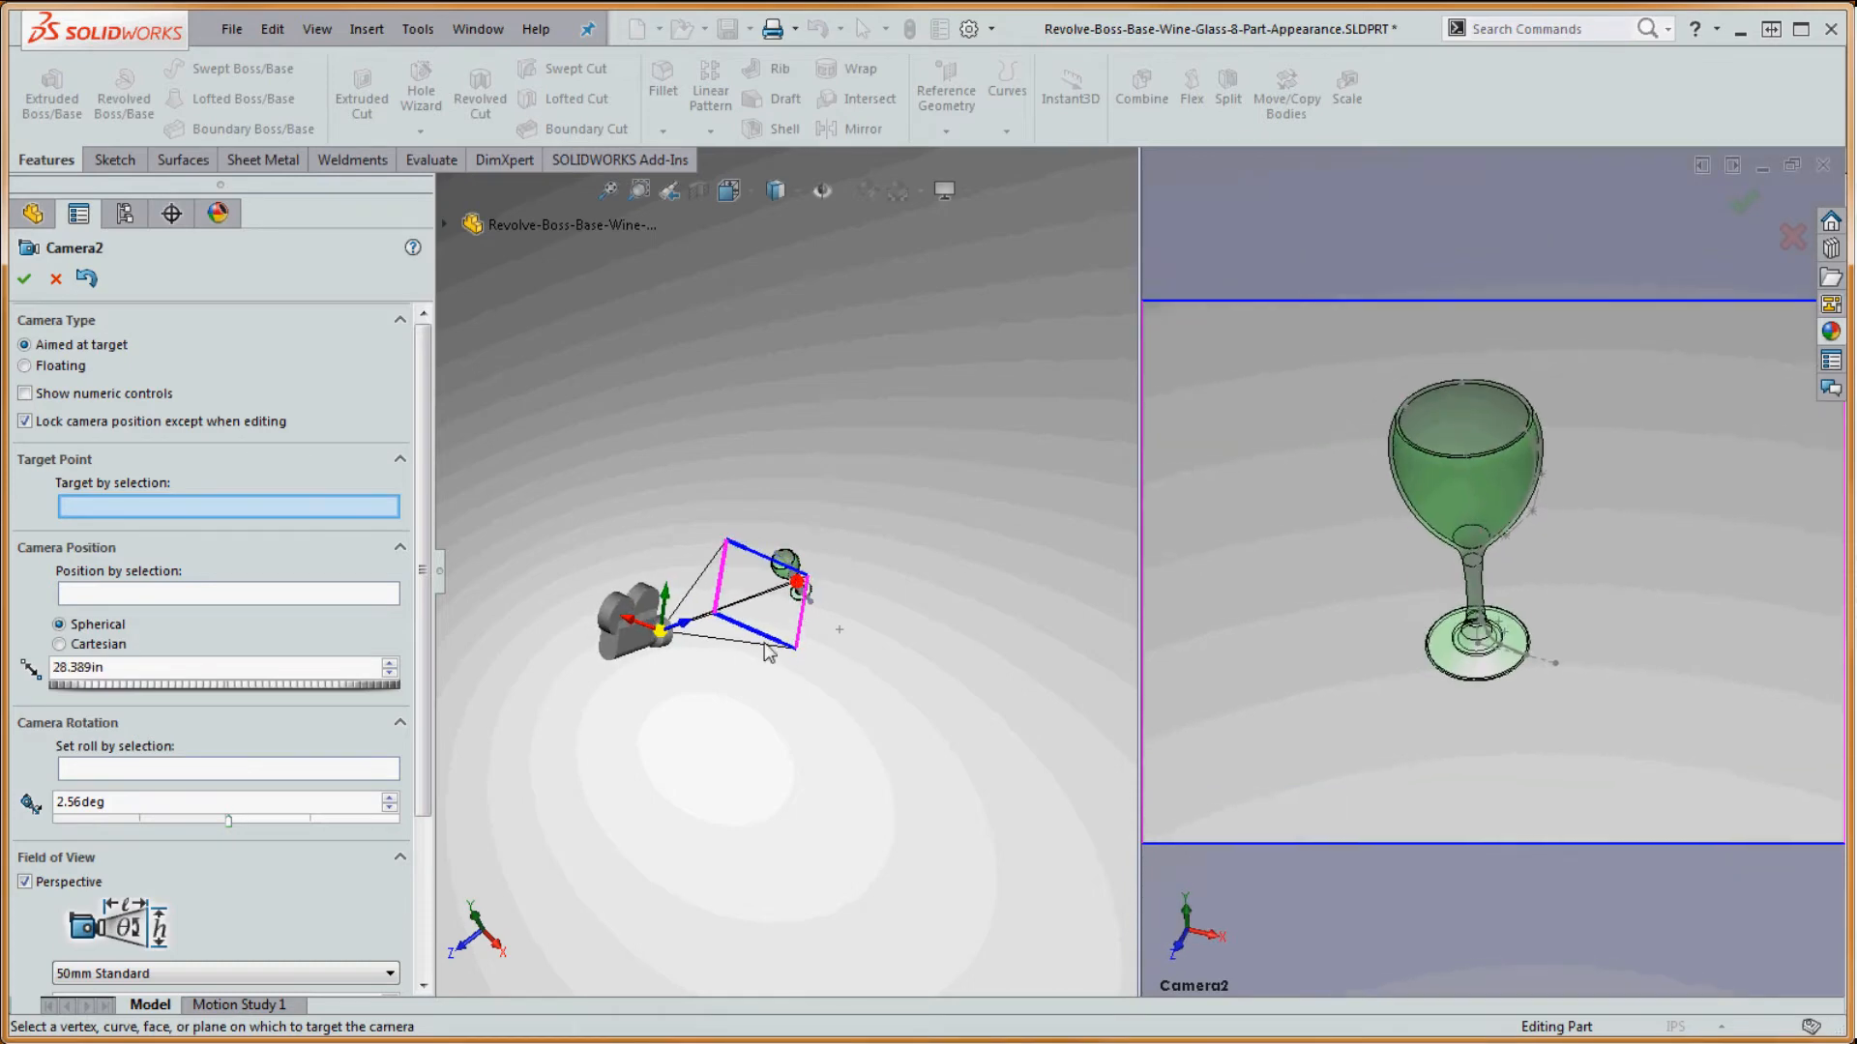
left_click_drag(674, 633, 732, 611)
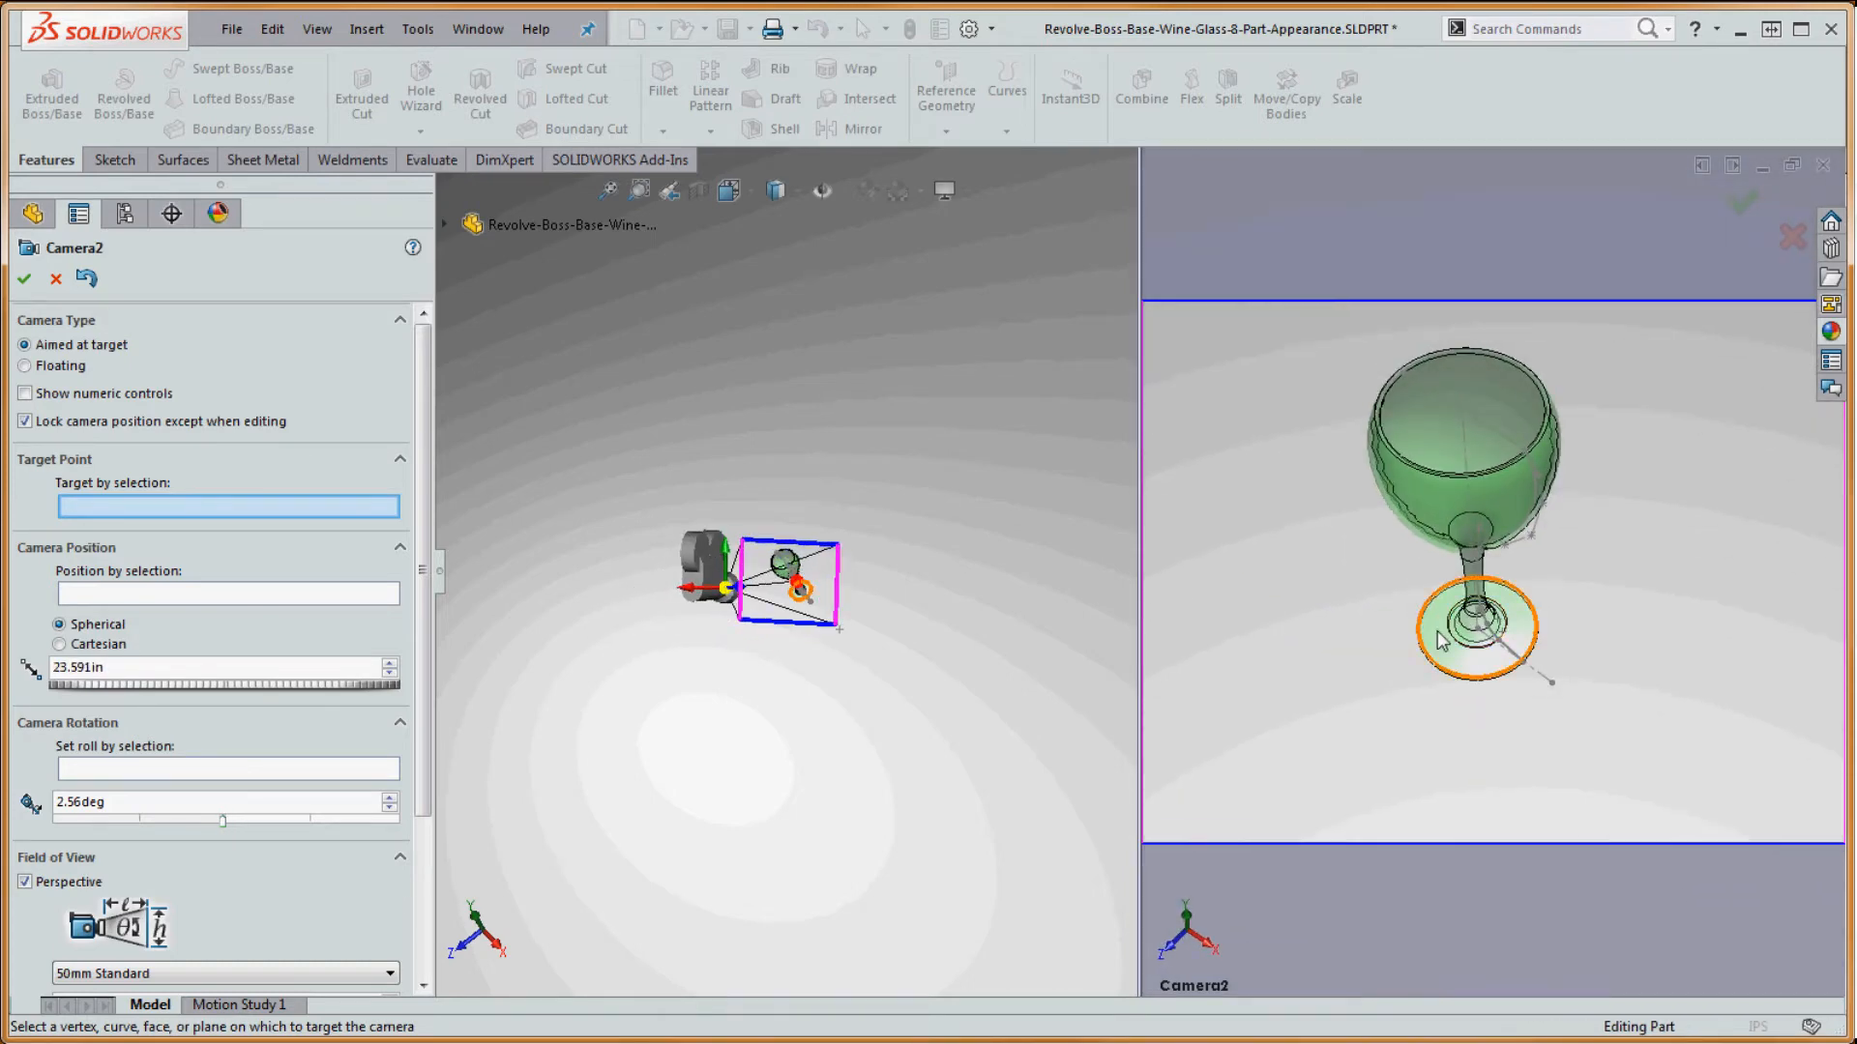
- Frame the whole glass large in the camera preview with about -1° roll and 23.3 in distance, and accept the camera
left_click(1425, 591)
scroll(1497, 466, "up", 1)
scroll(1496, 468, "down", 2)
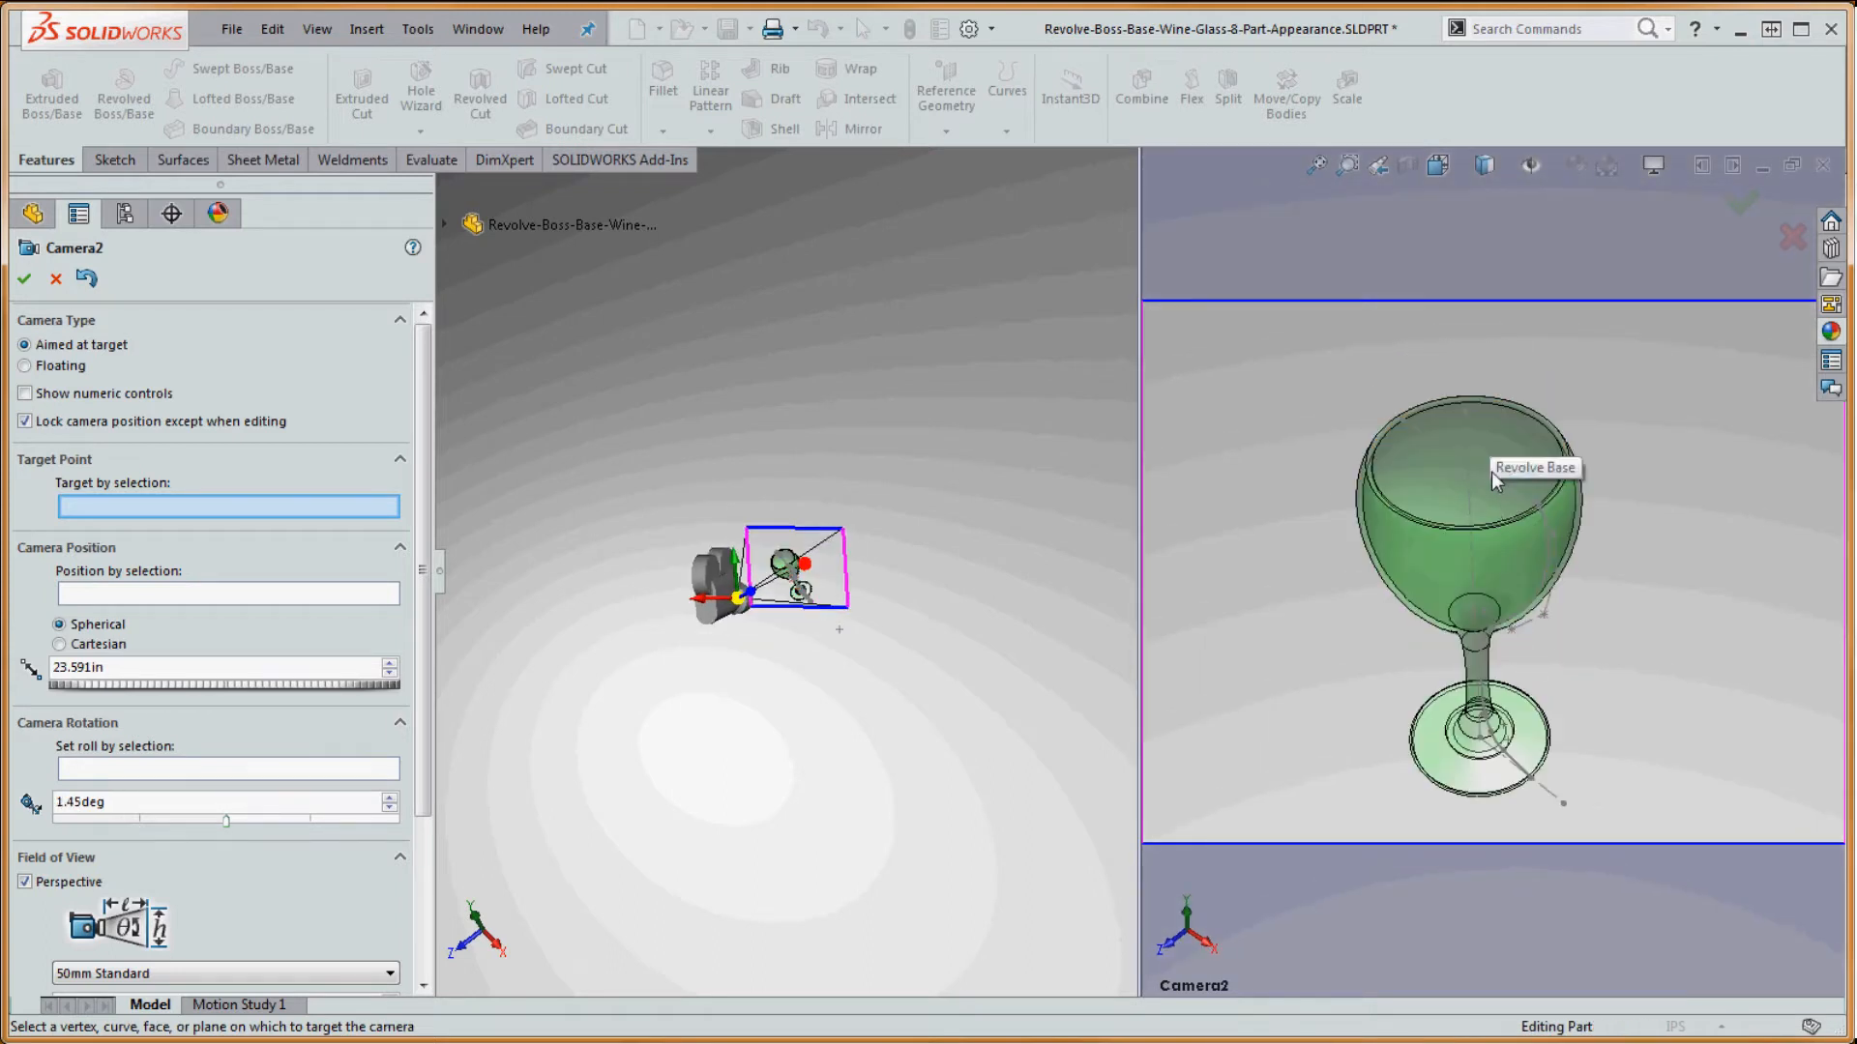
scroll(1495, 704, "down", 1)
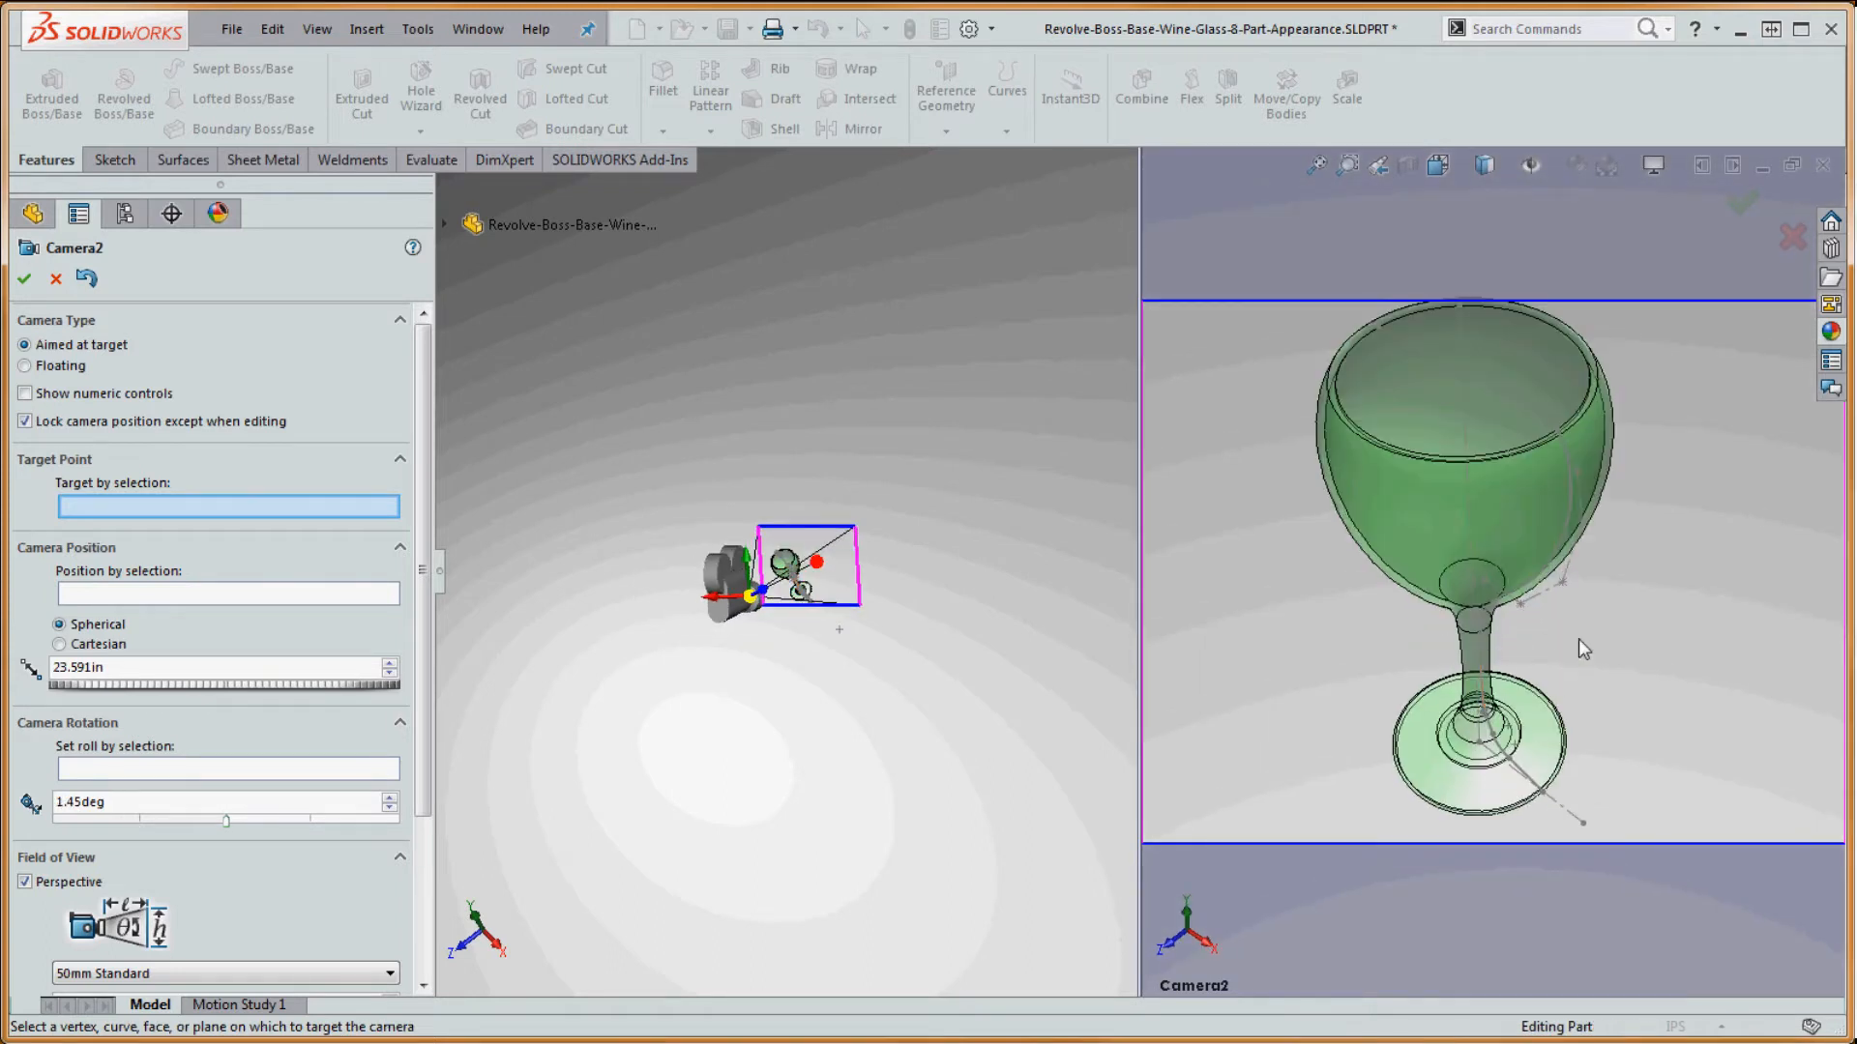
scroll(1576, 635, "up", 1)
middle_click_drag(1575, 633, 1571, 624)
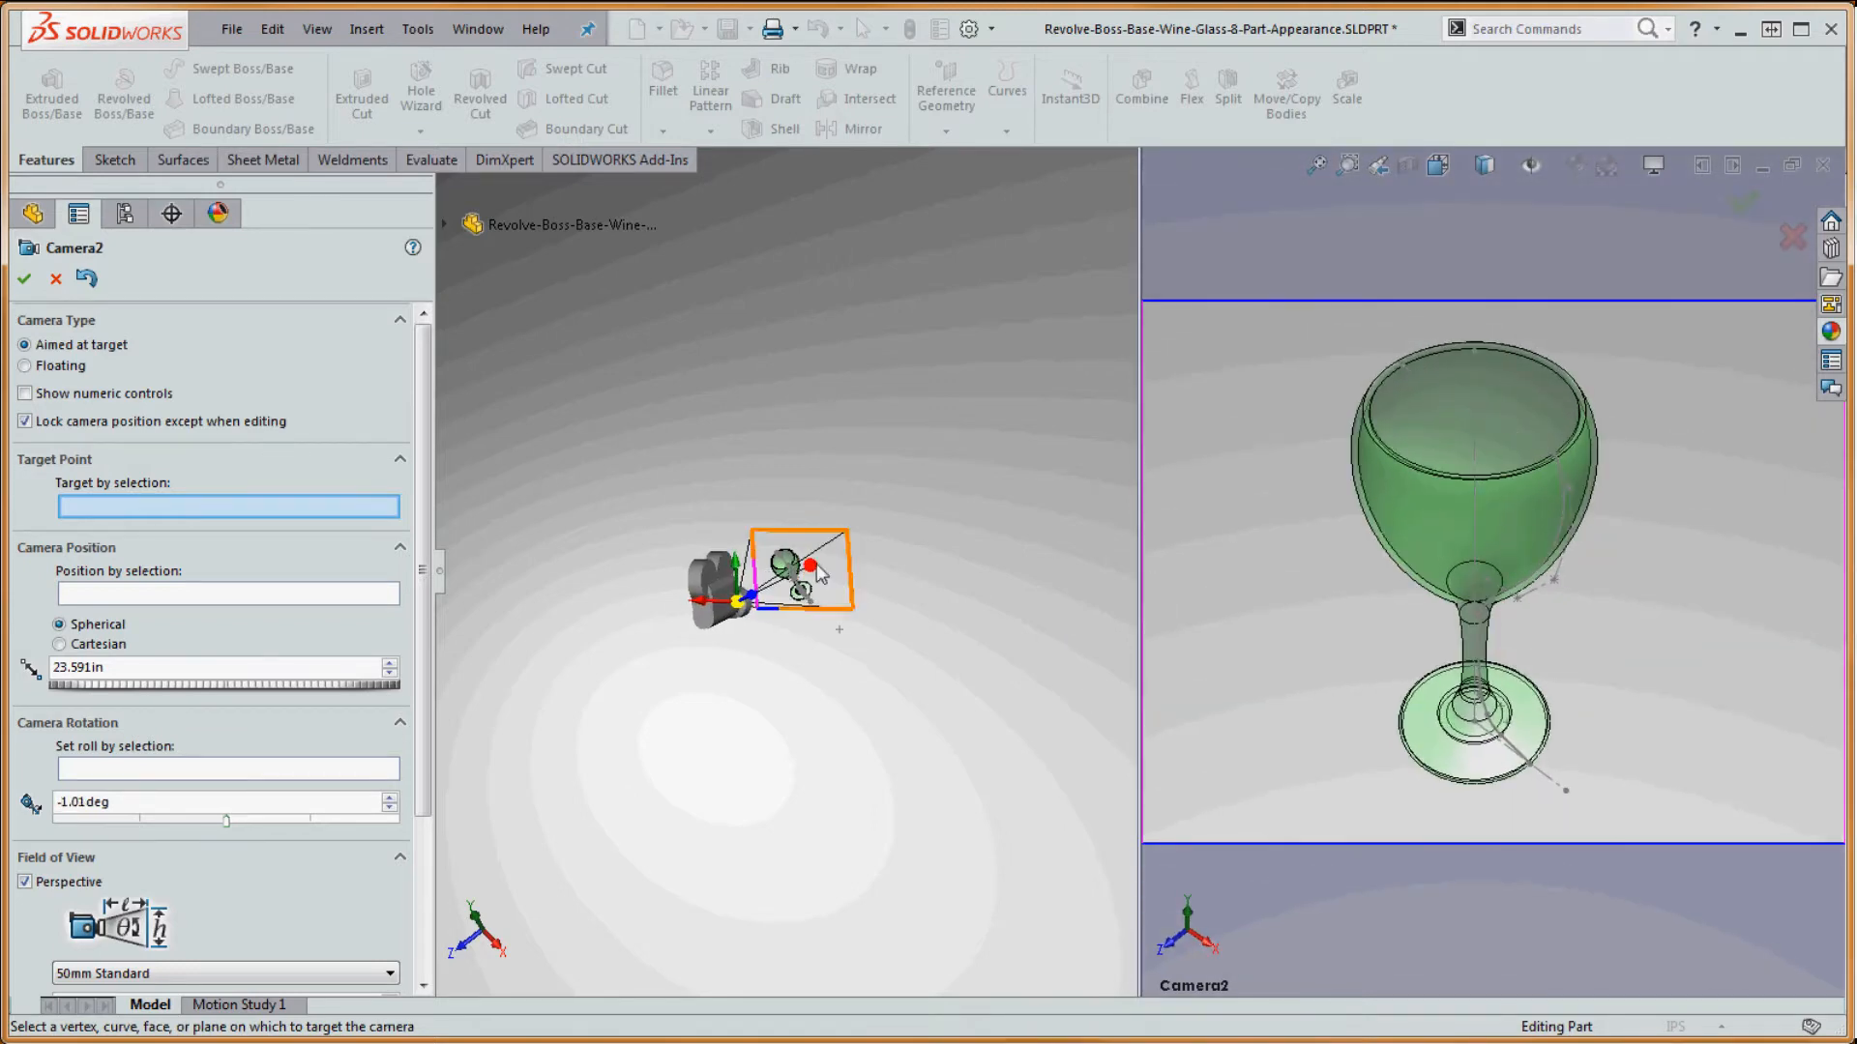
left_click_drag(810, 573, 806, 573)
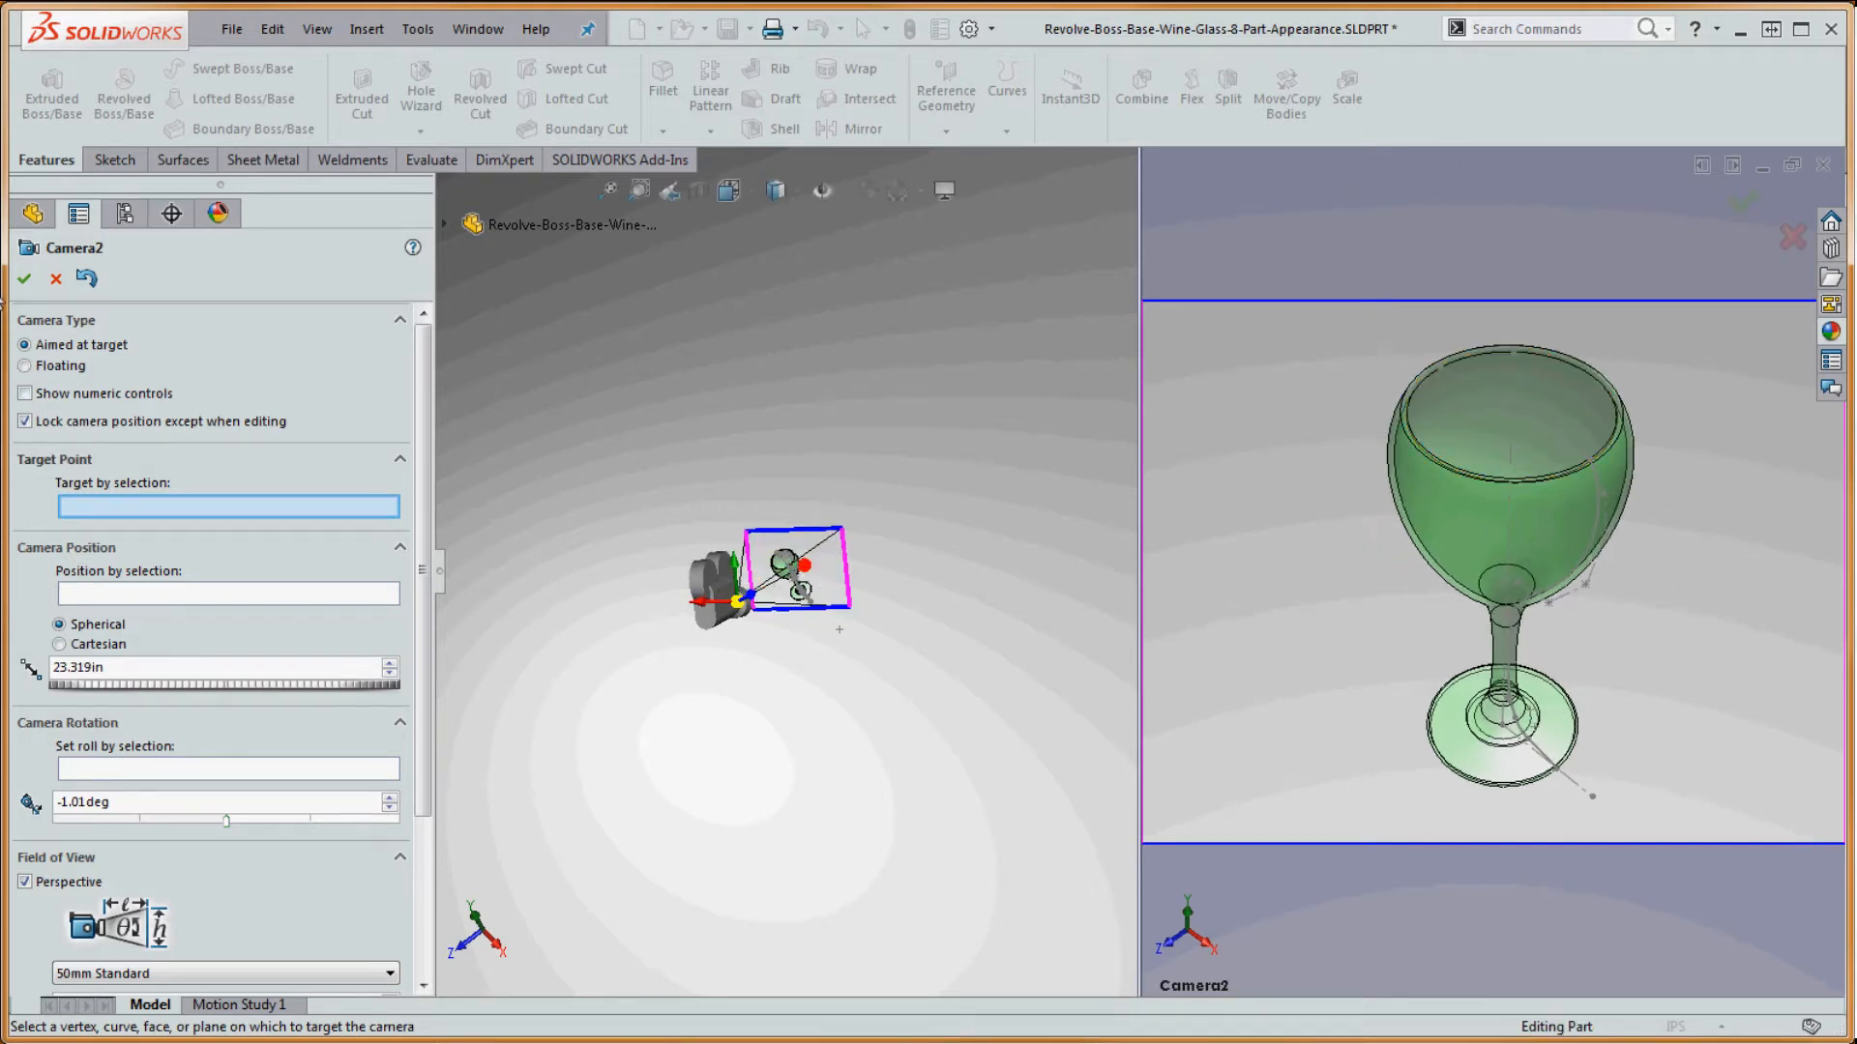
left_click(25, 280)
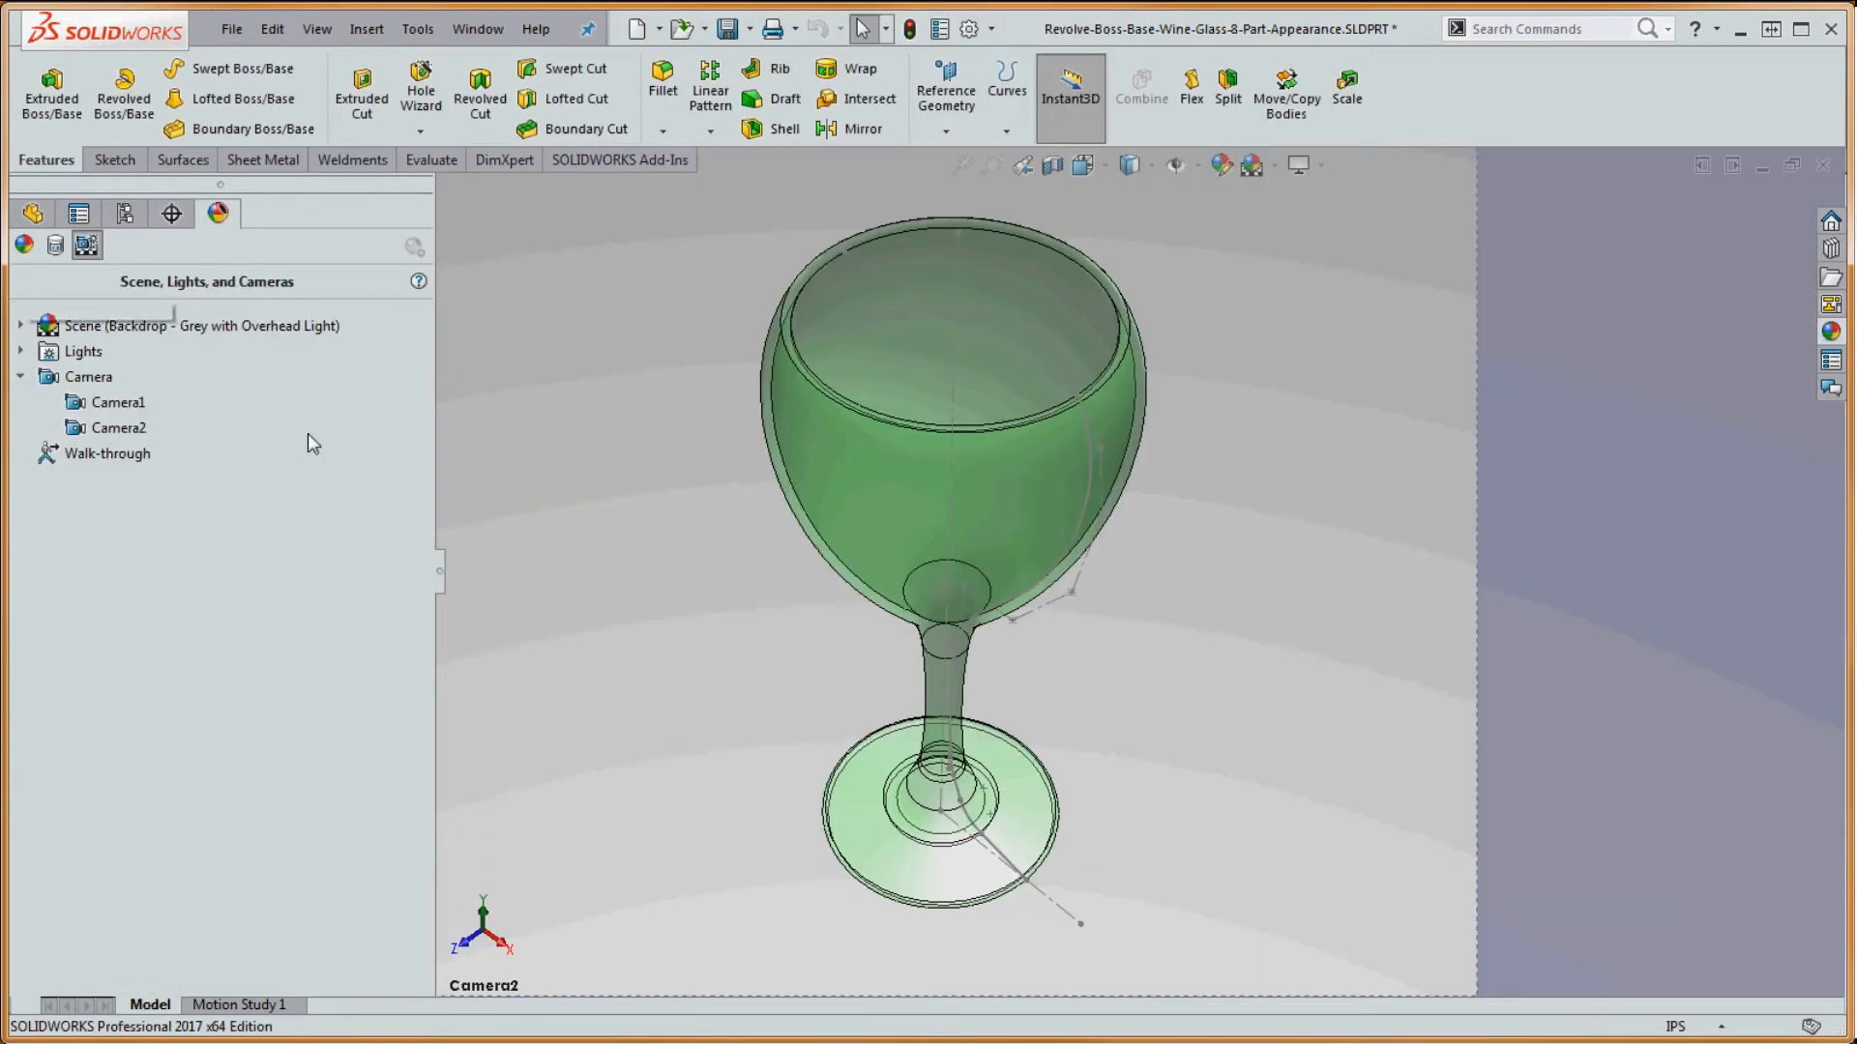
right_click(94, 432)
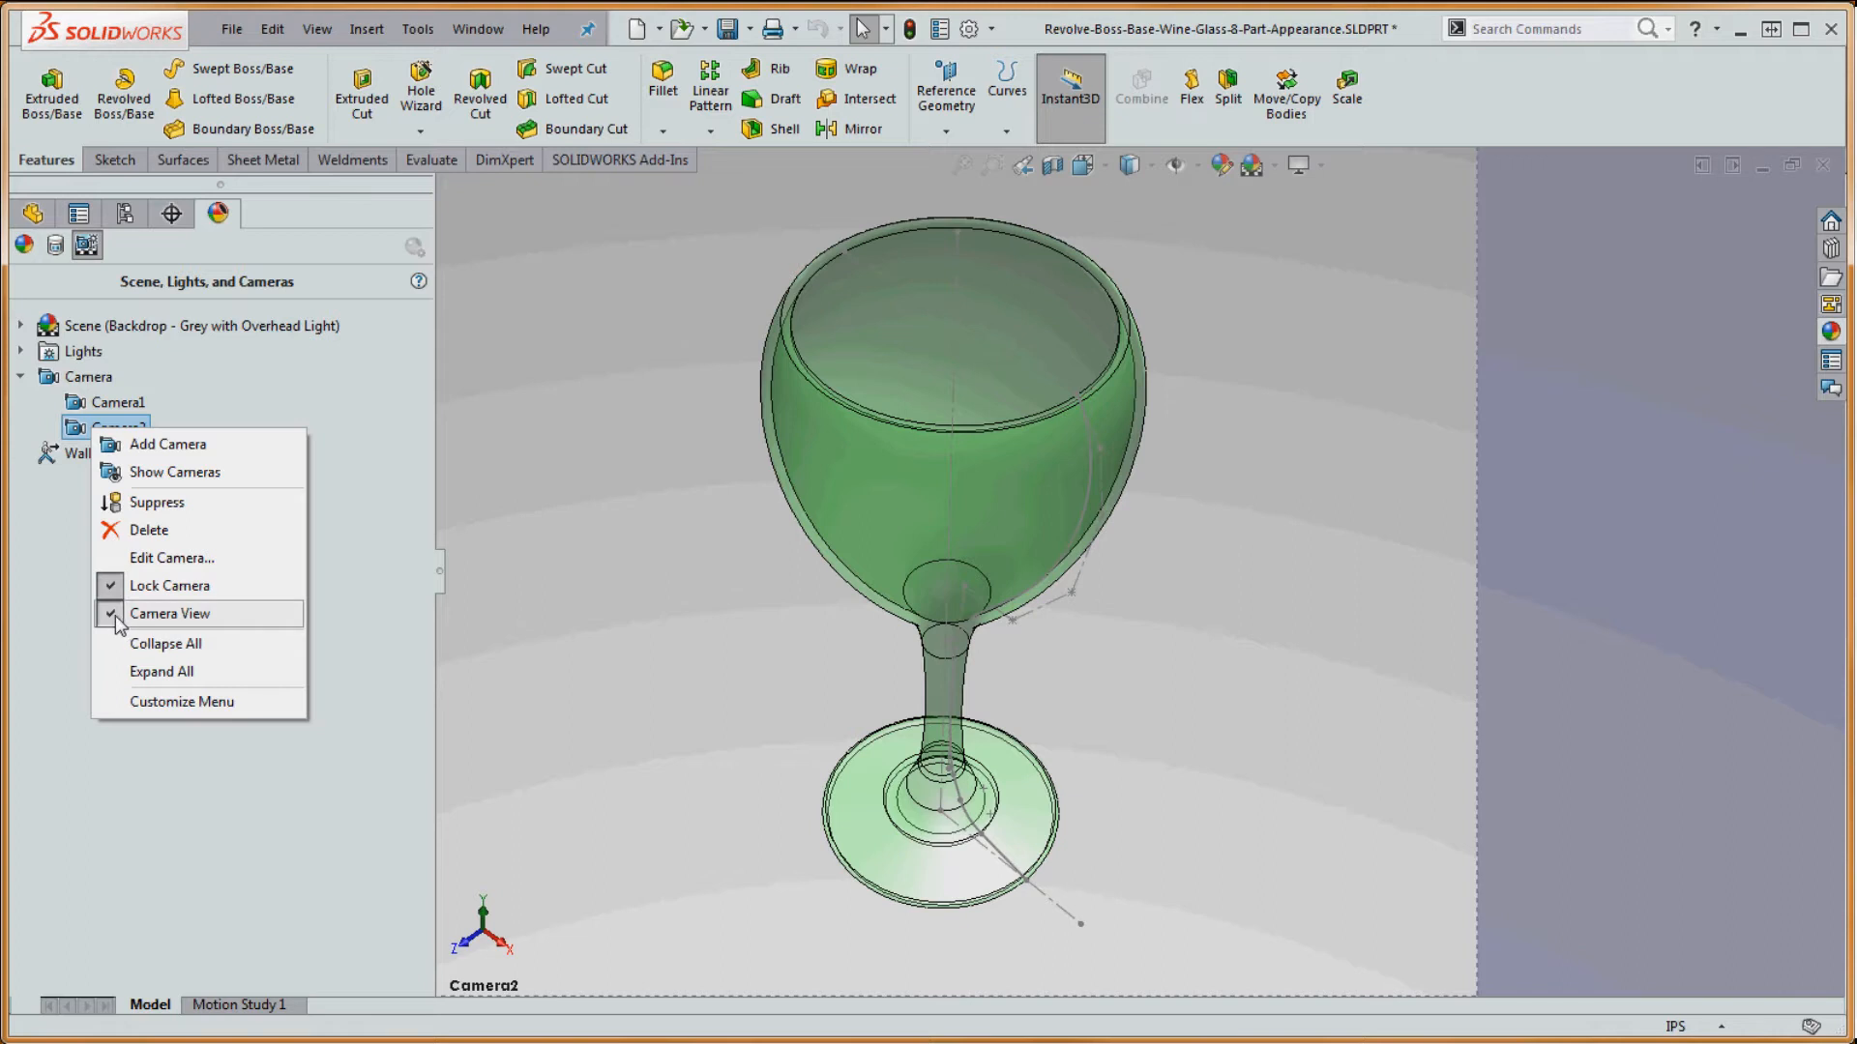
left_click(393, 356)
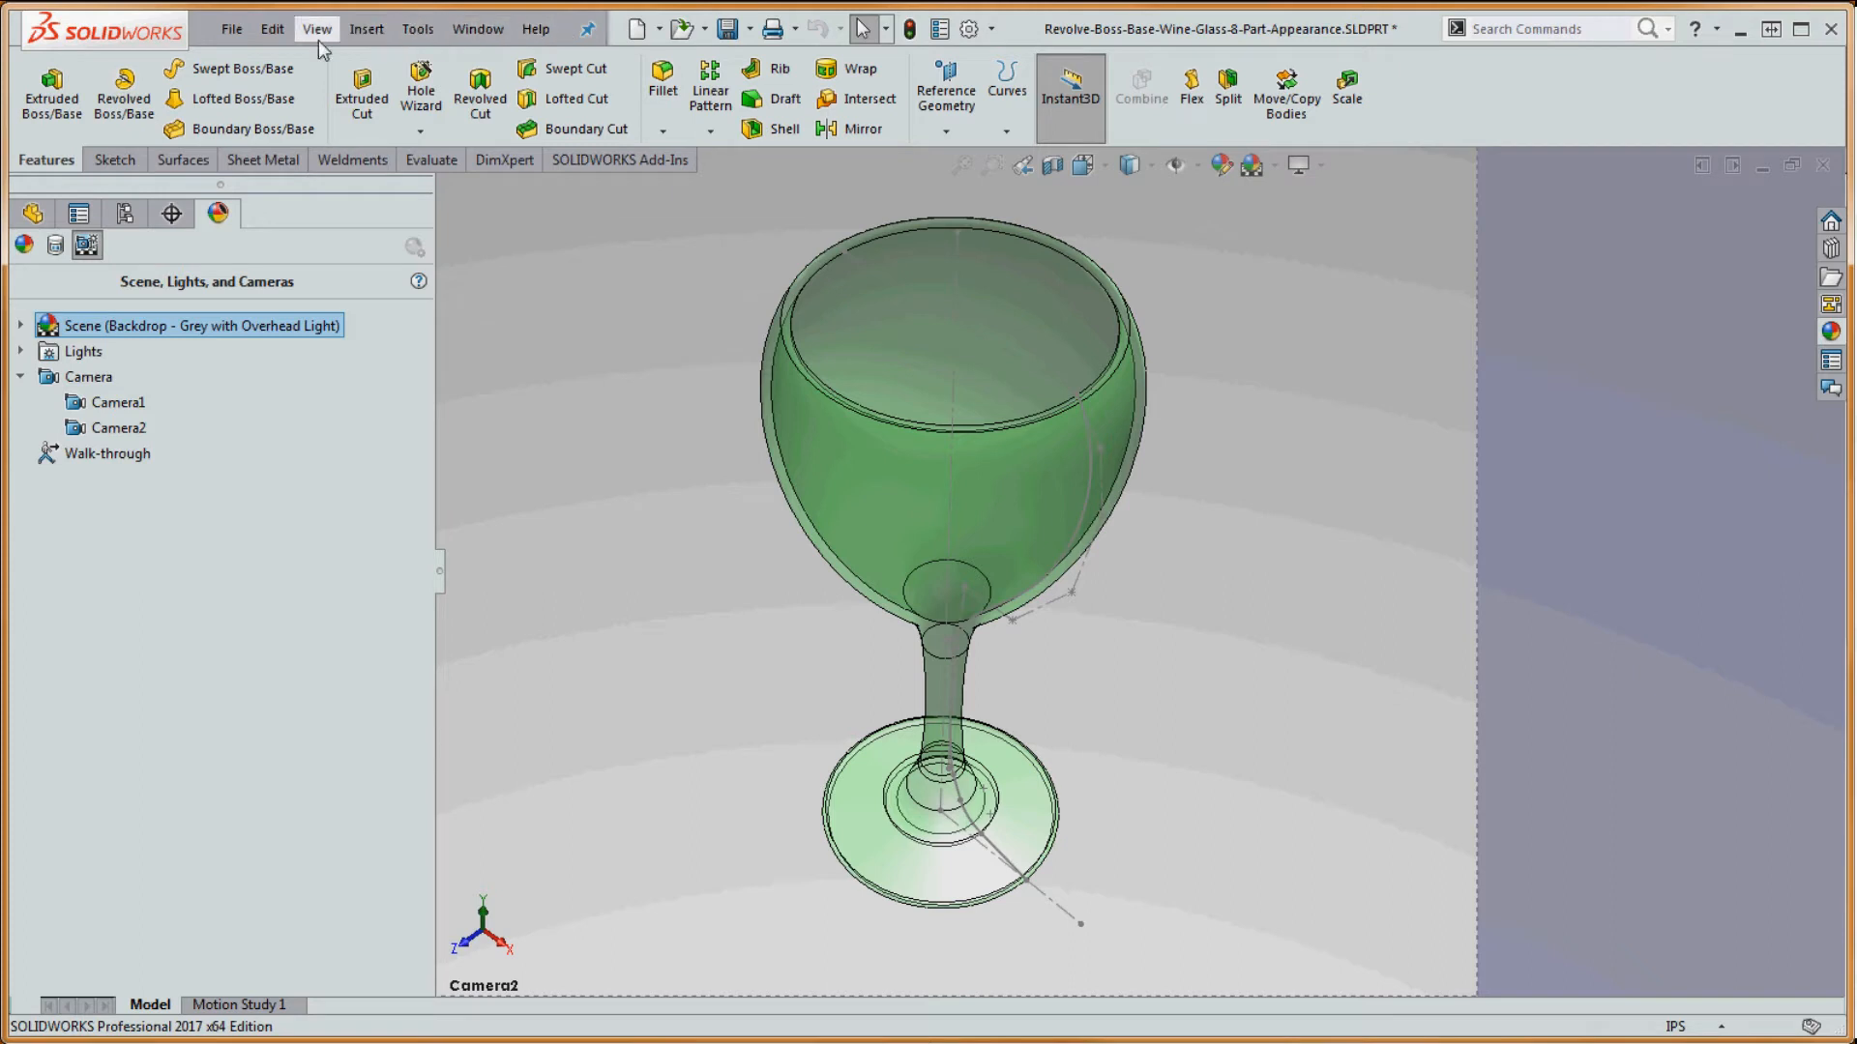
- Activate the PhotoView 360 add-in for the current session
left_click(418, 29)
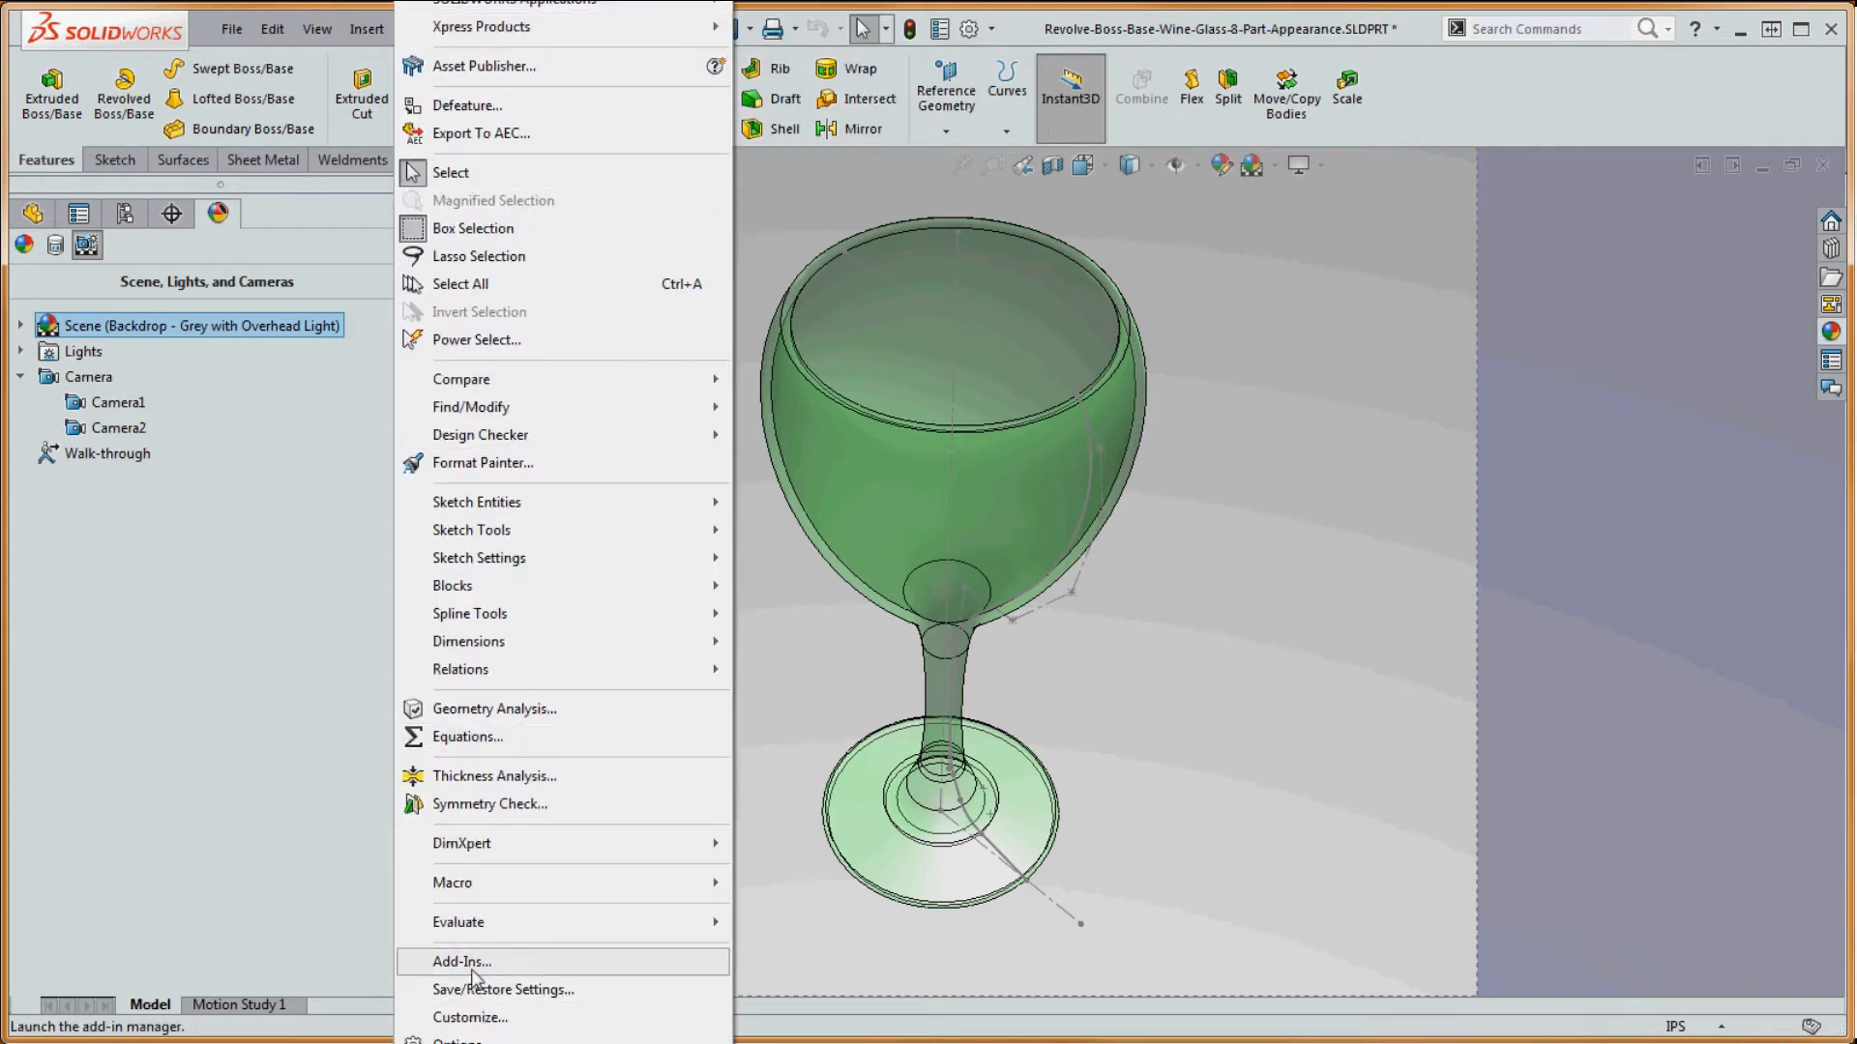
left_click(472, 963)
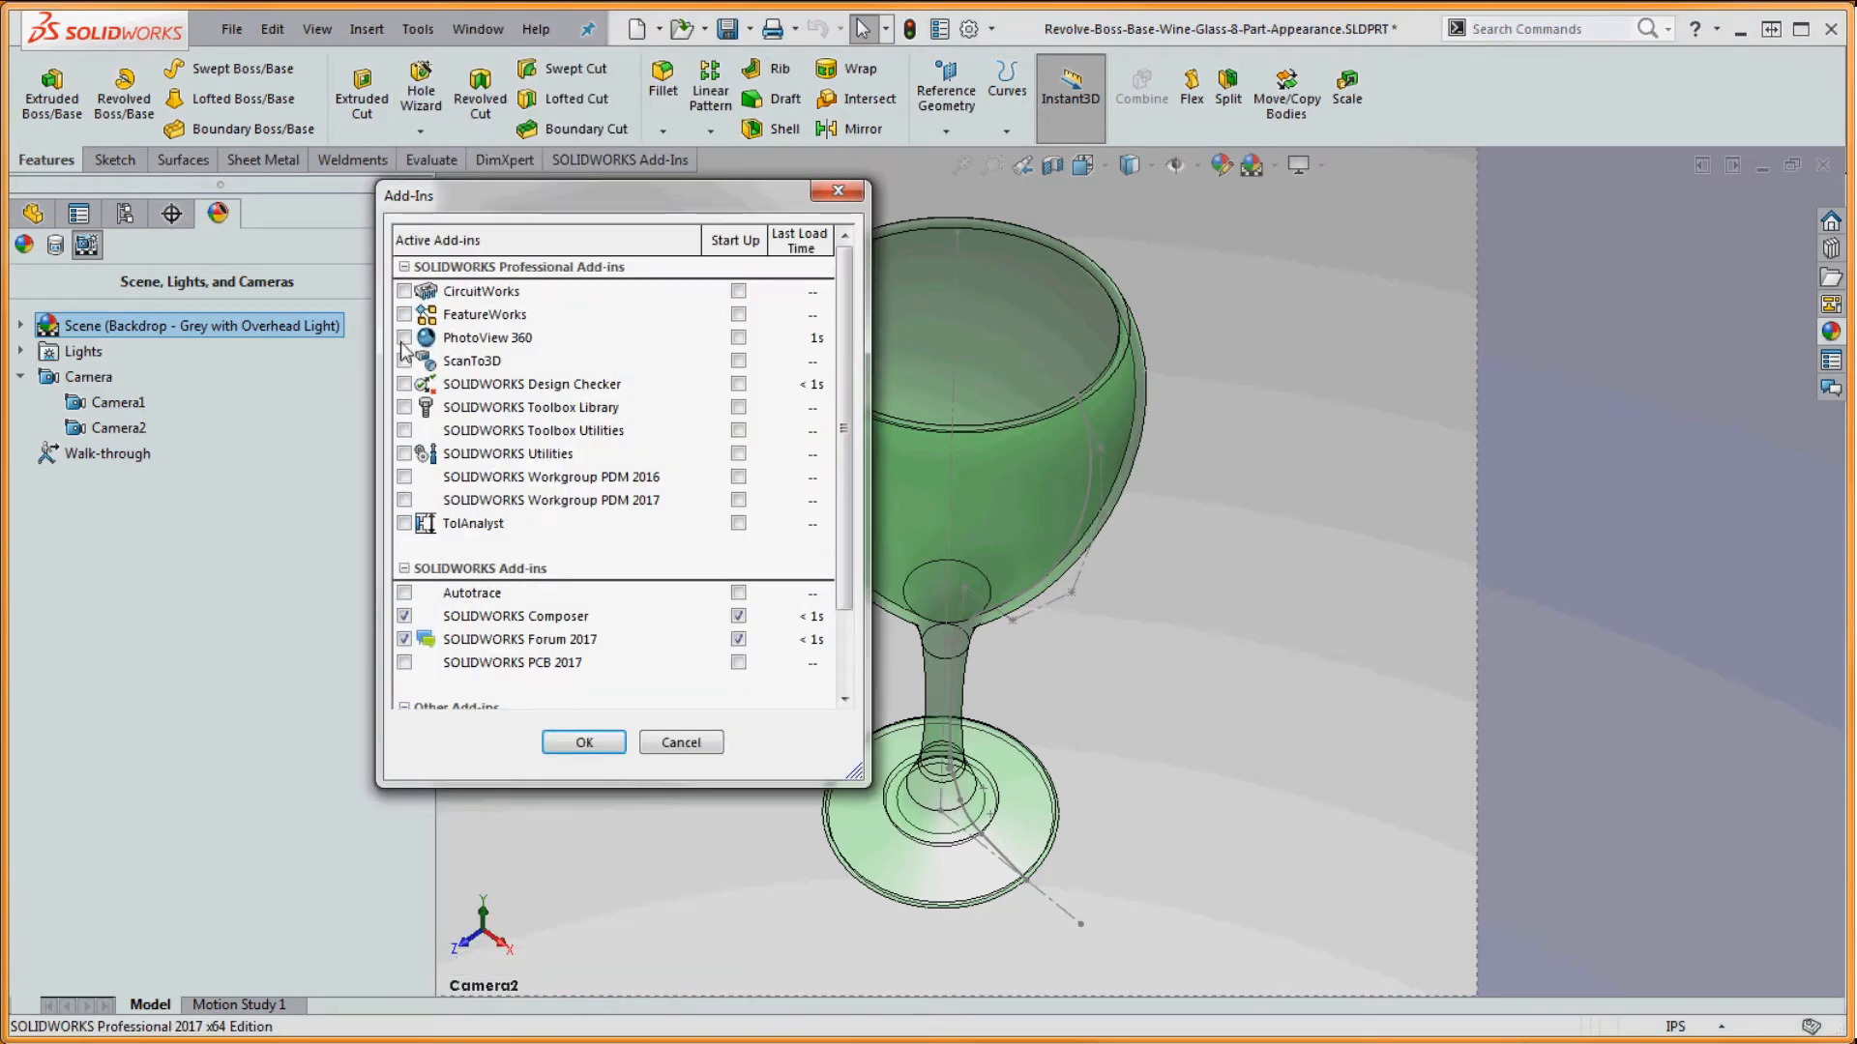
left_click(404, 338)
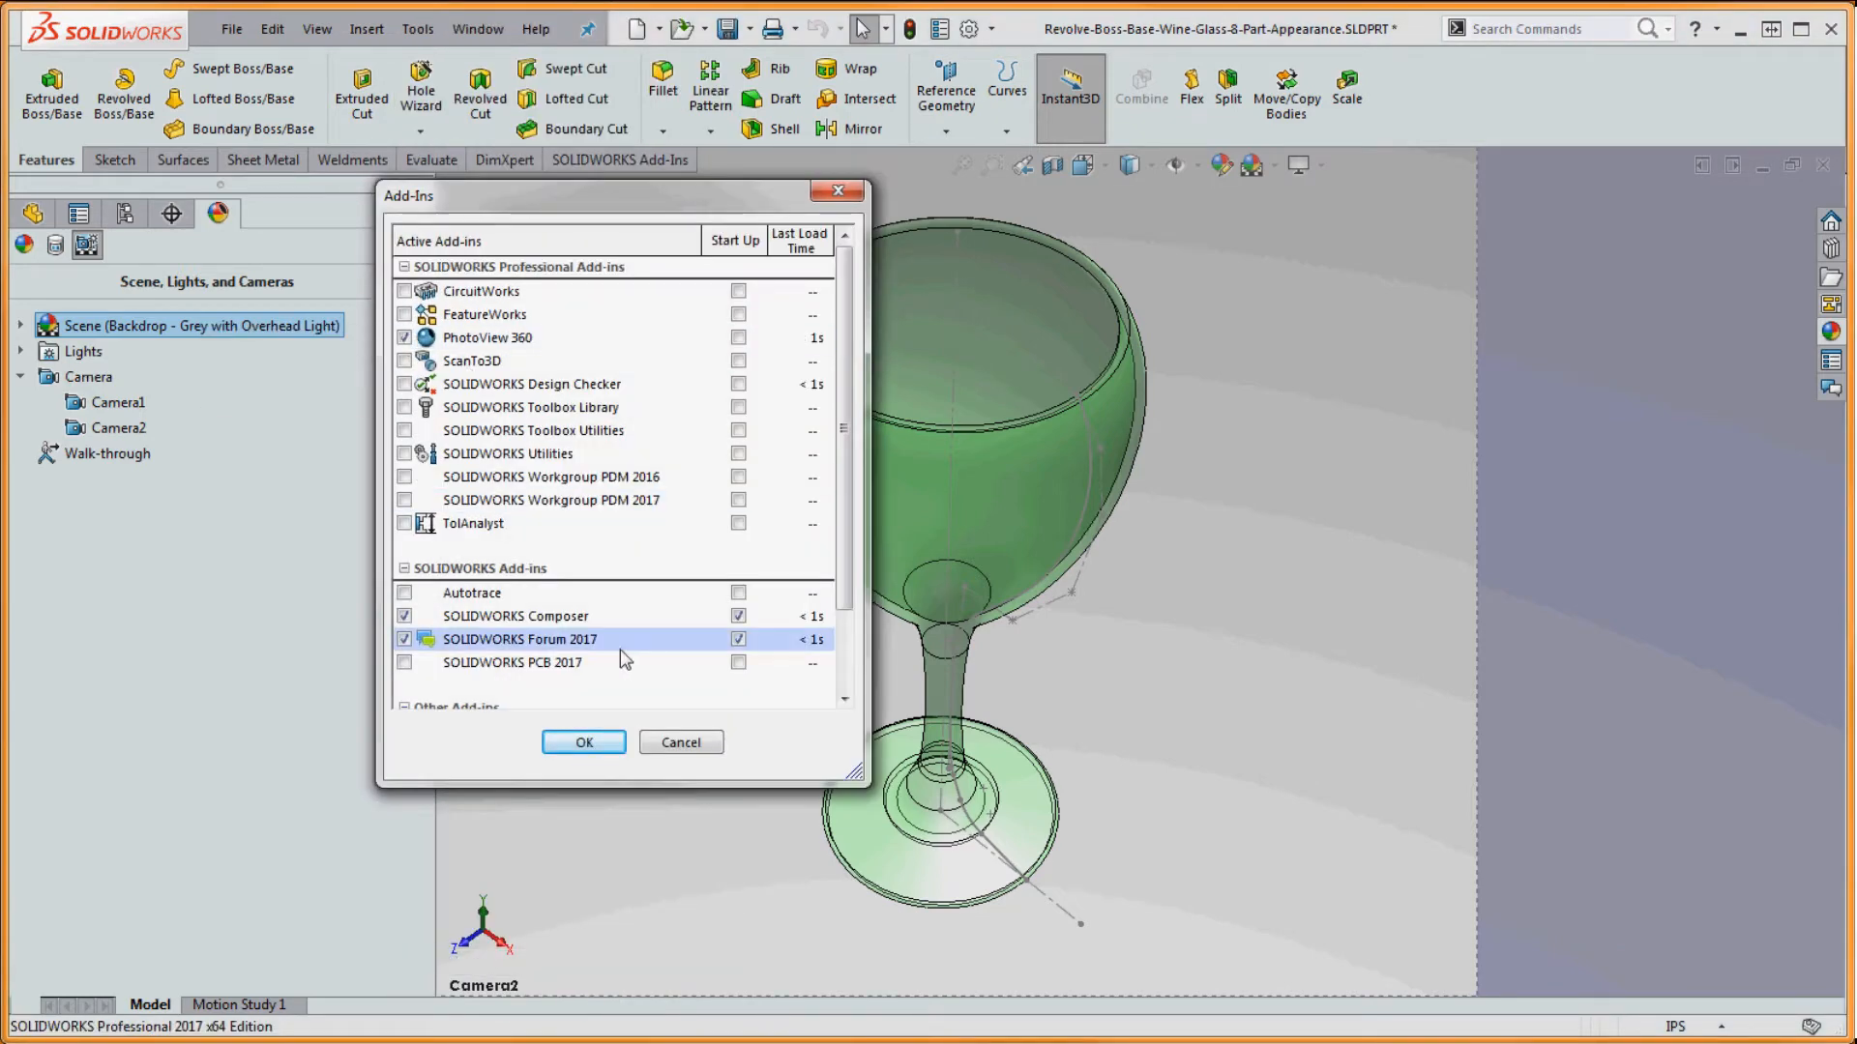
left_click(584, 741)
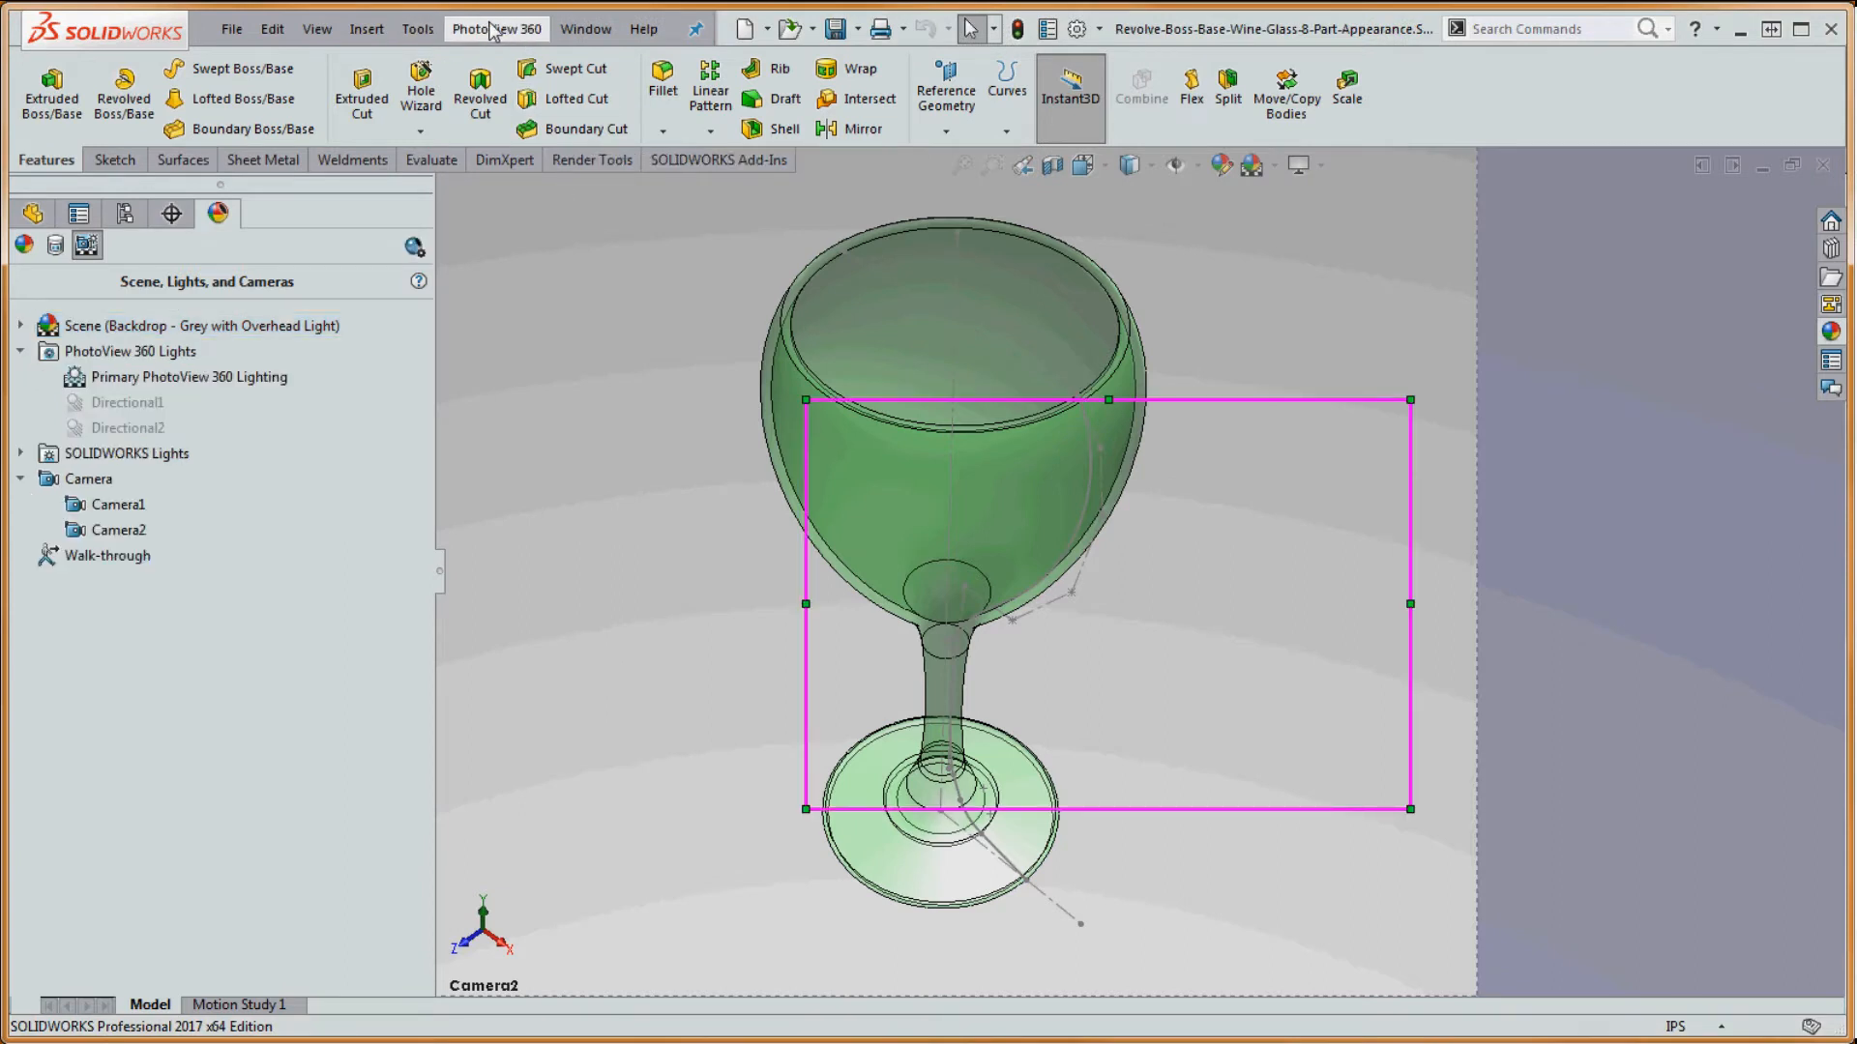
- Enlarge the render region around the glass bowl and switch off Render Region
left_click_drag(807, 400, 580, 192)
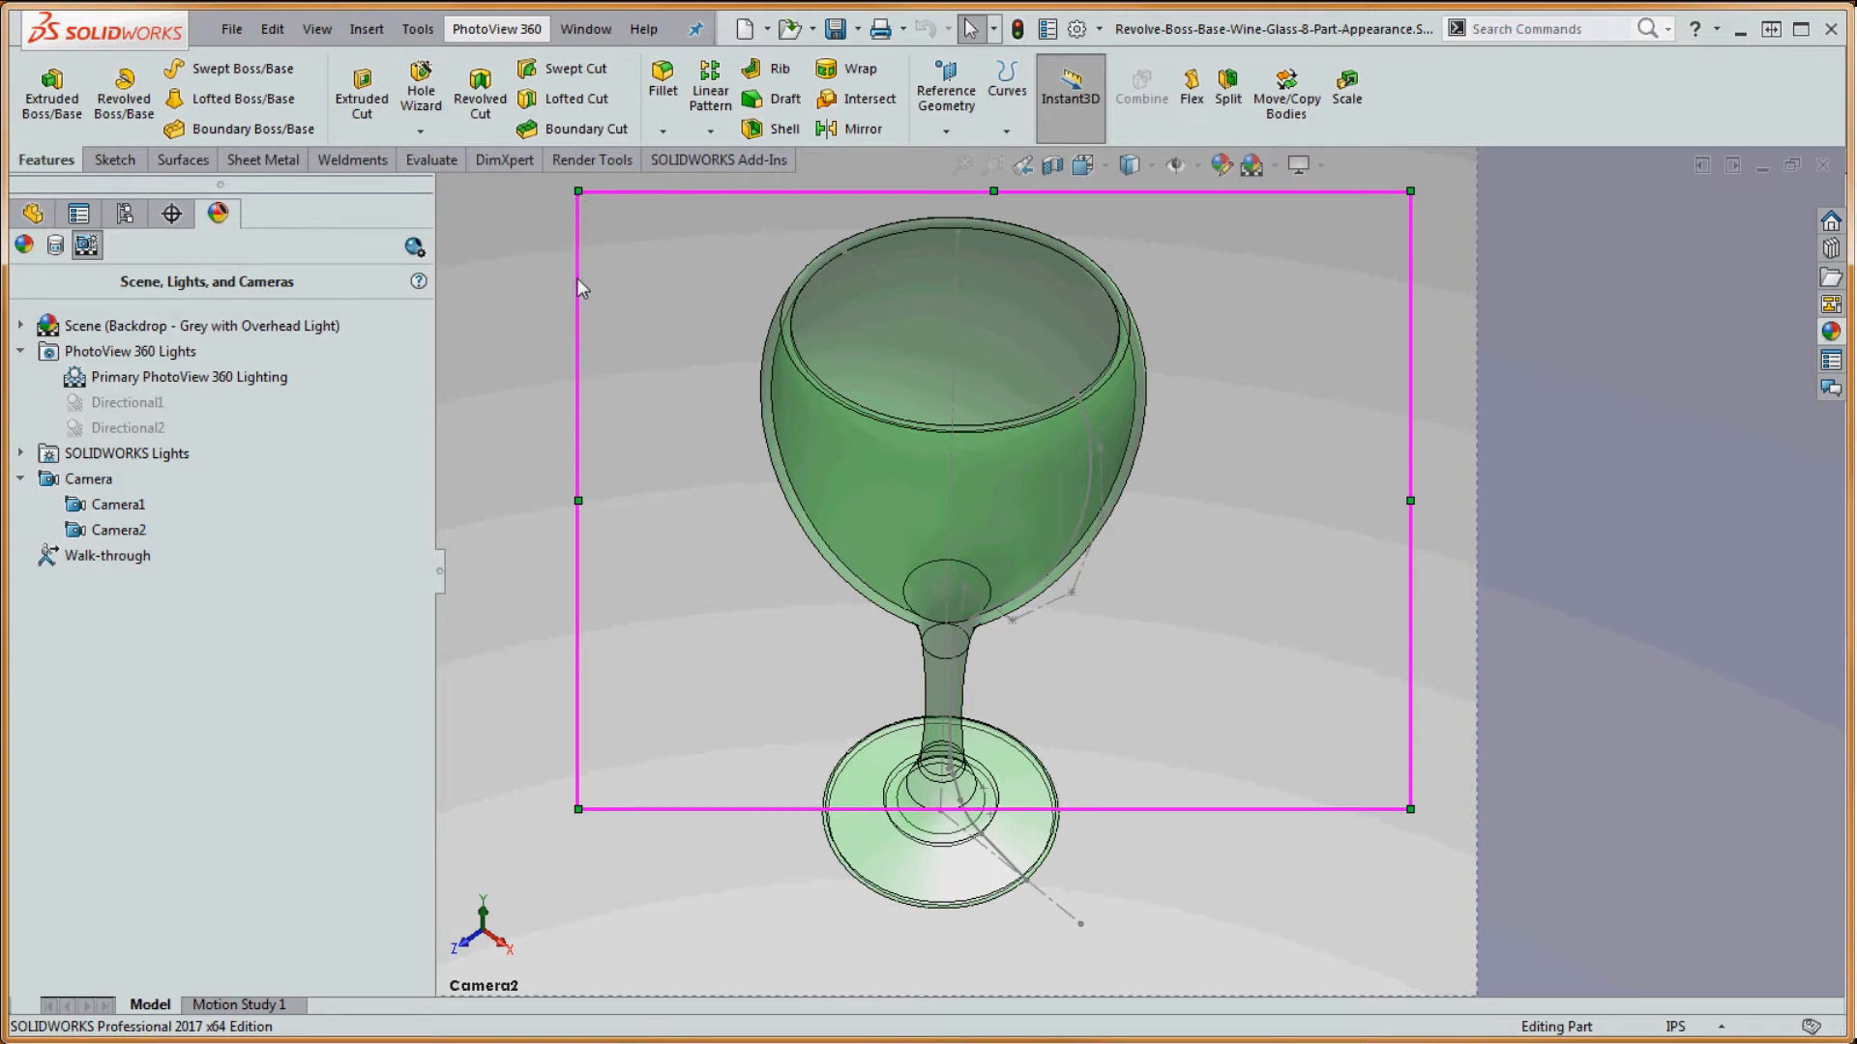
left_click(513, 31)
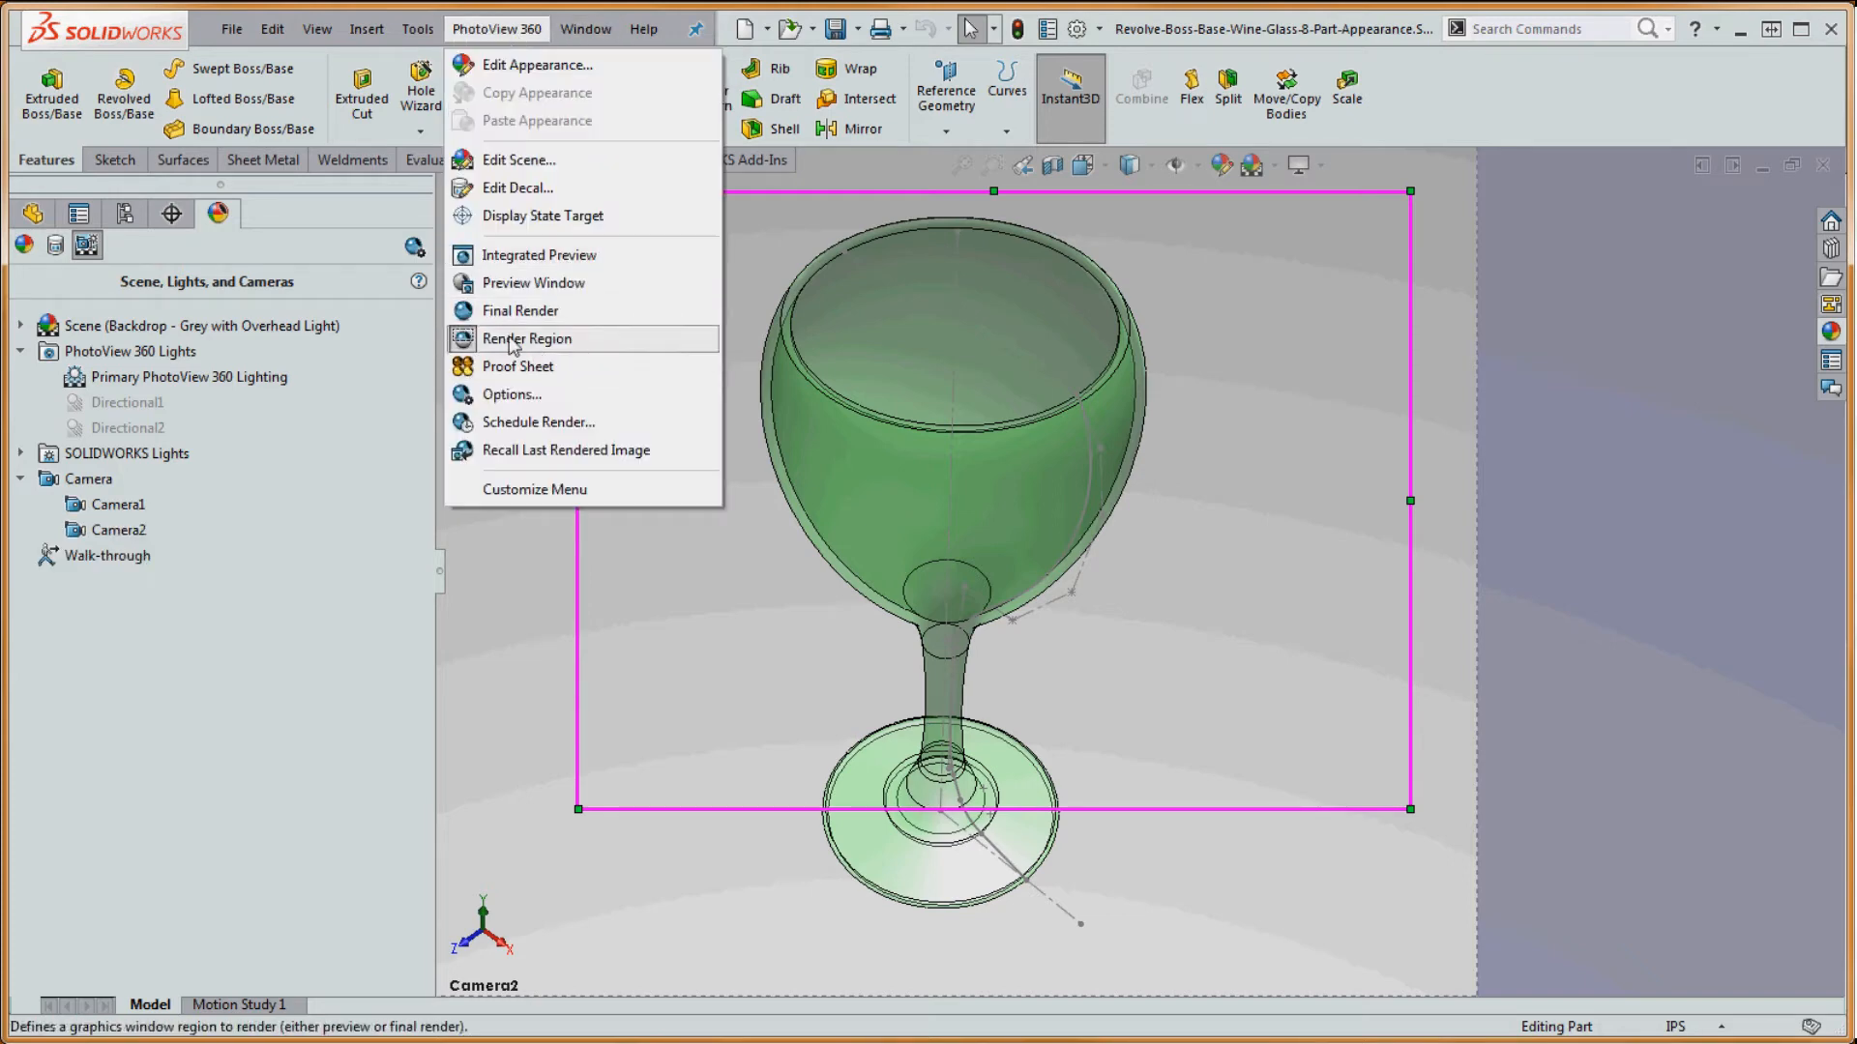
left_click(466, 341)
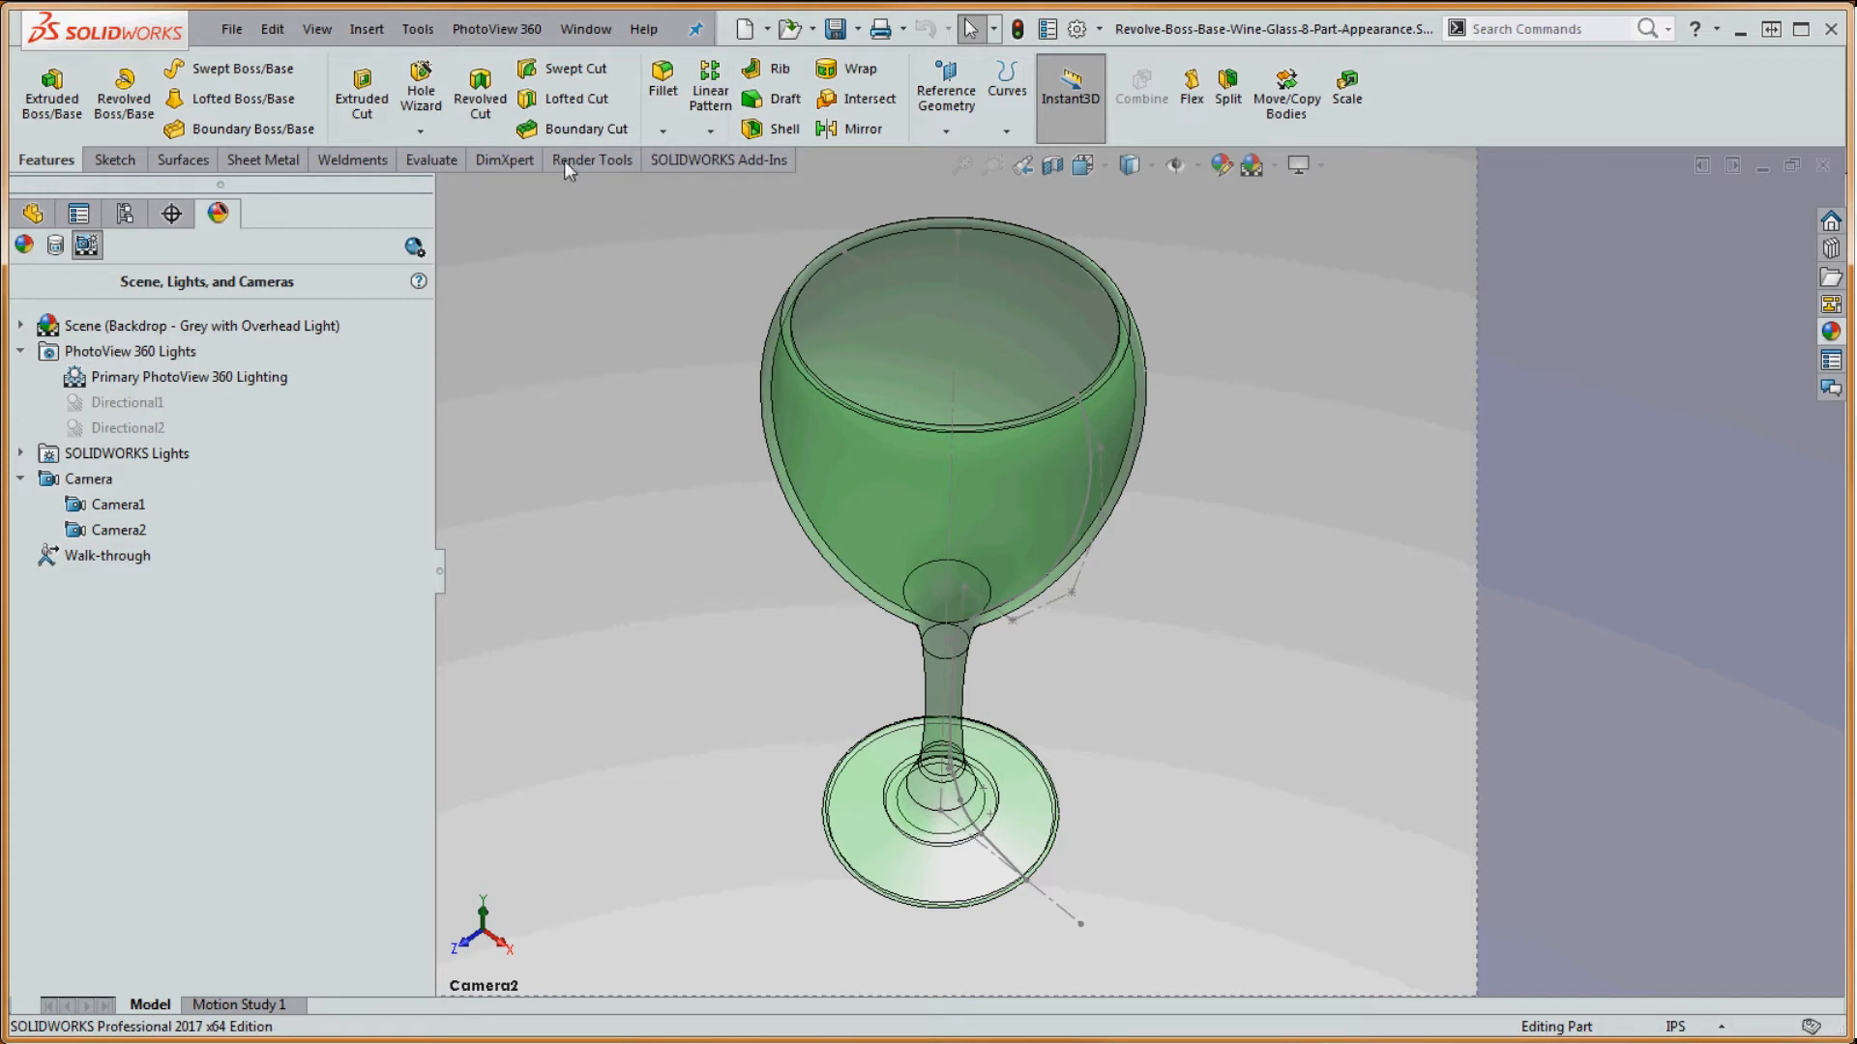
- Run a PhotoView 360 final render of the Camera2 view and bring the Final Render window to the front
left_click(482, 32)
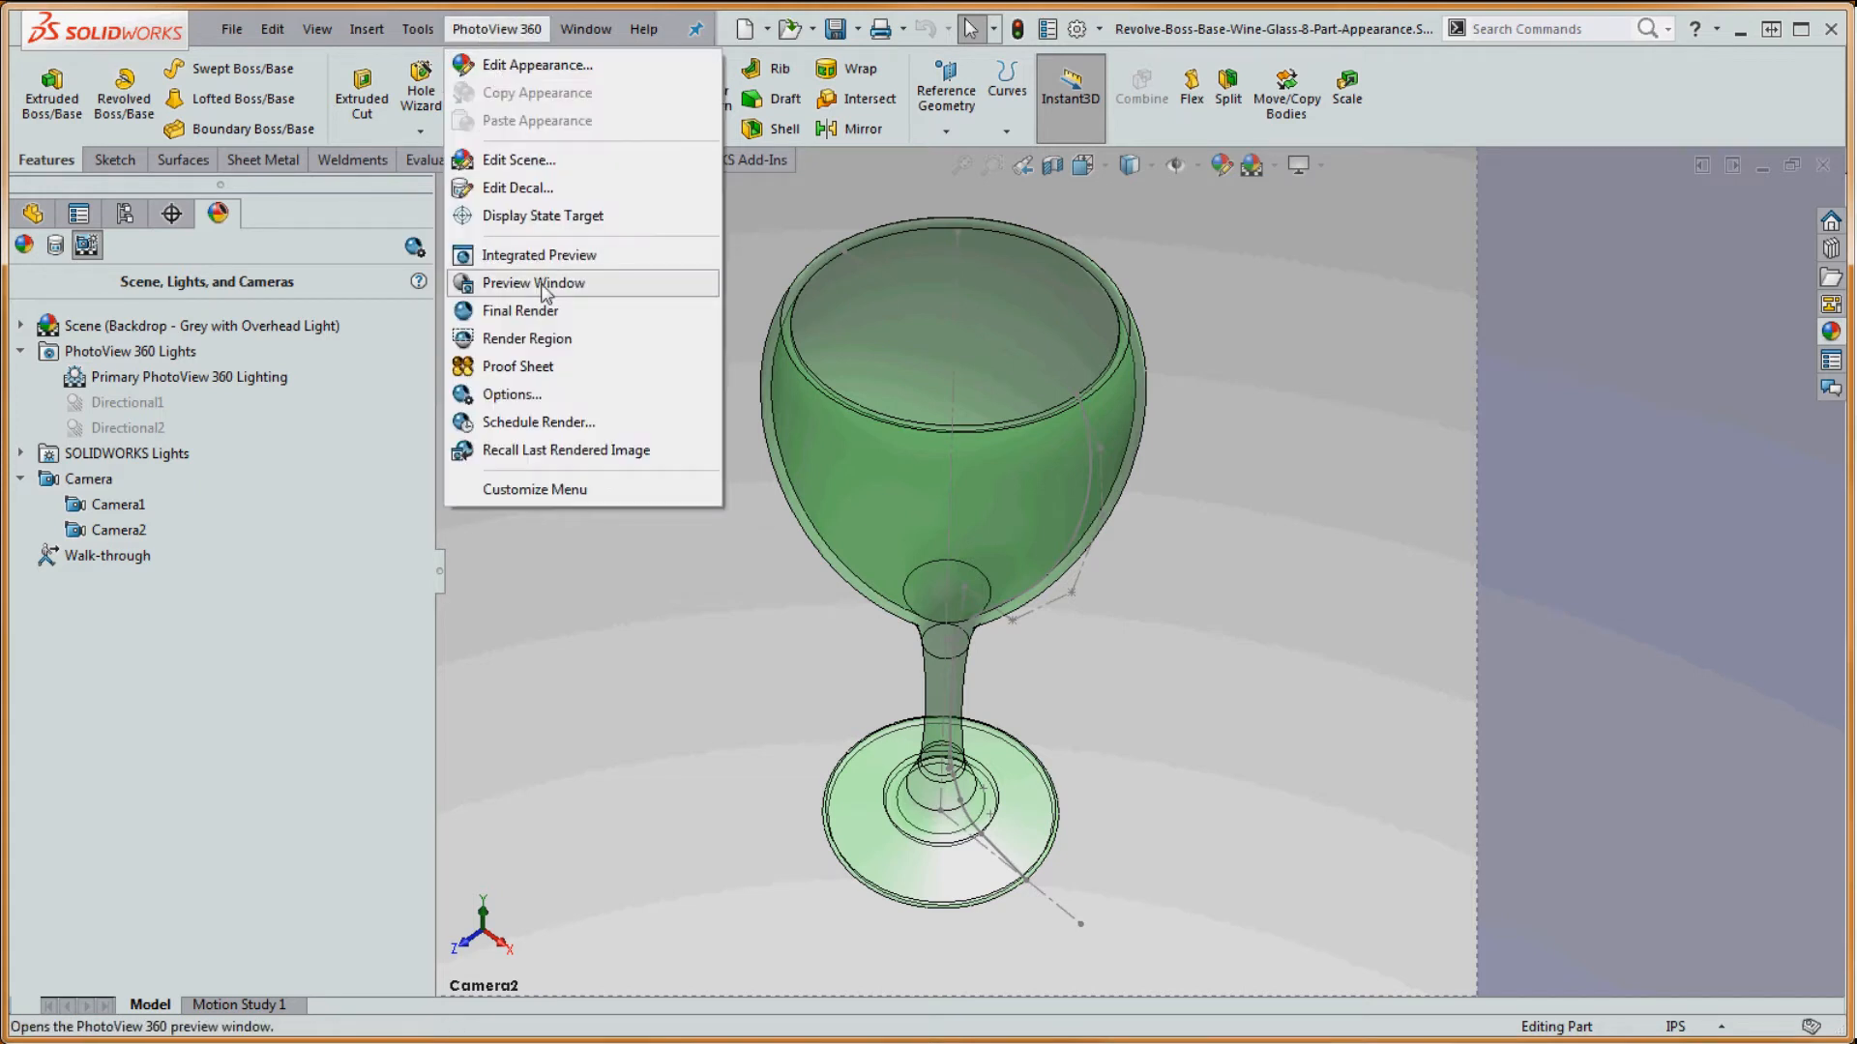
left_click(515, 311)
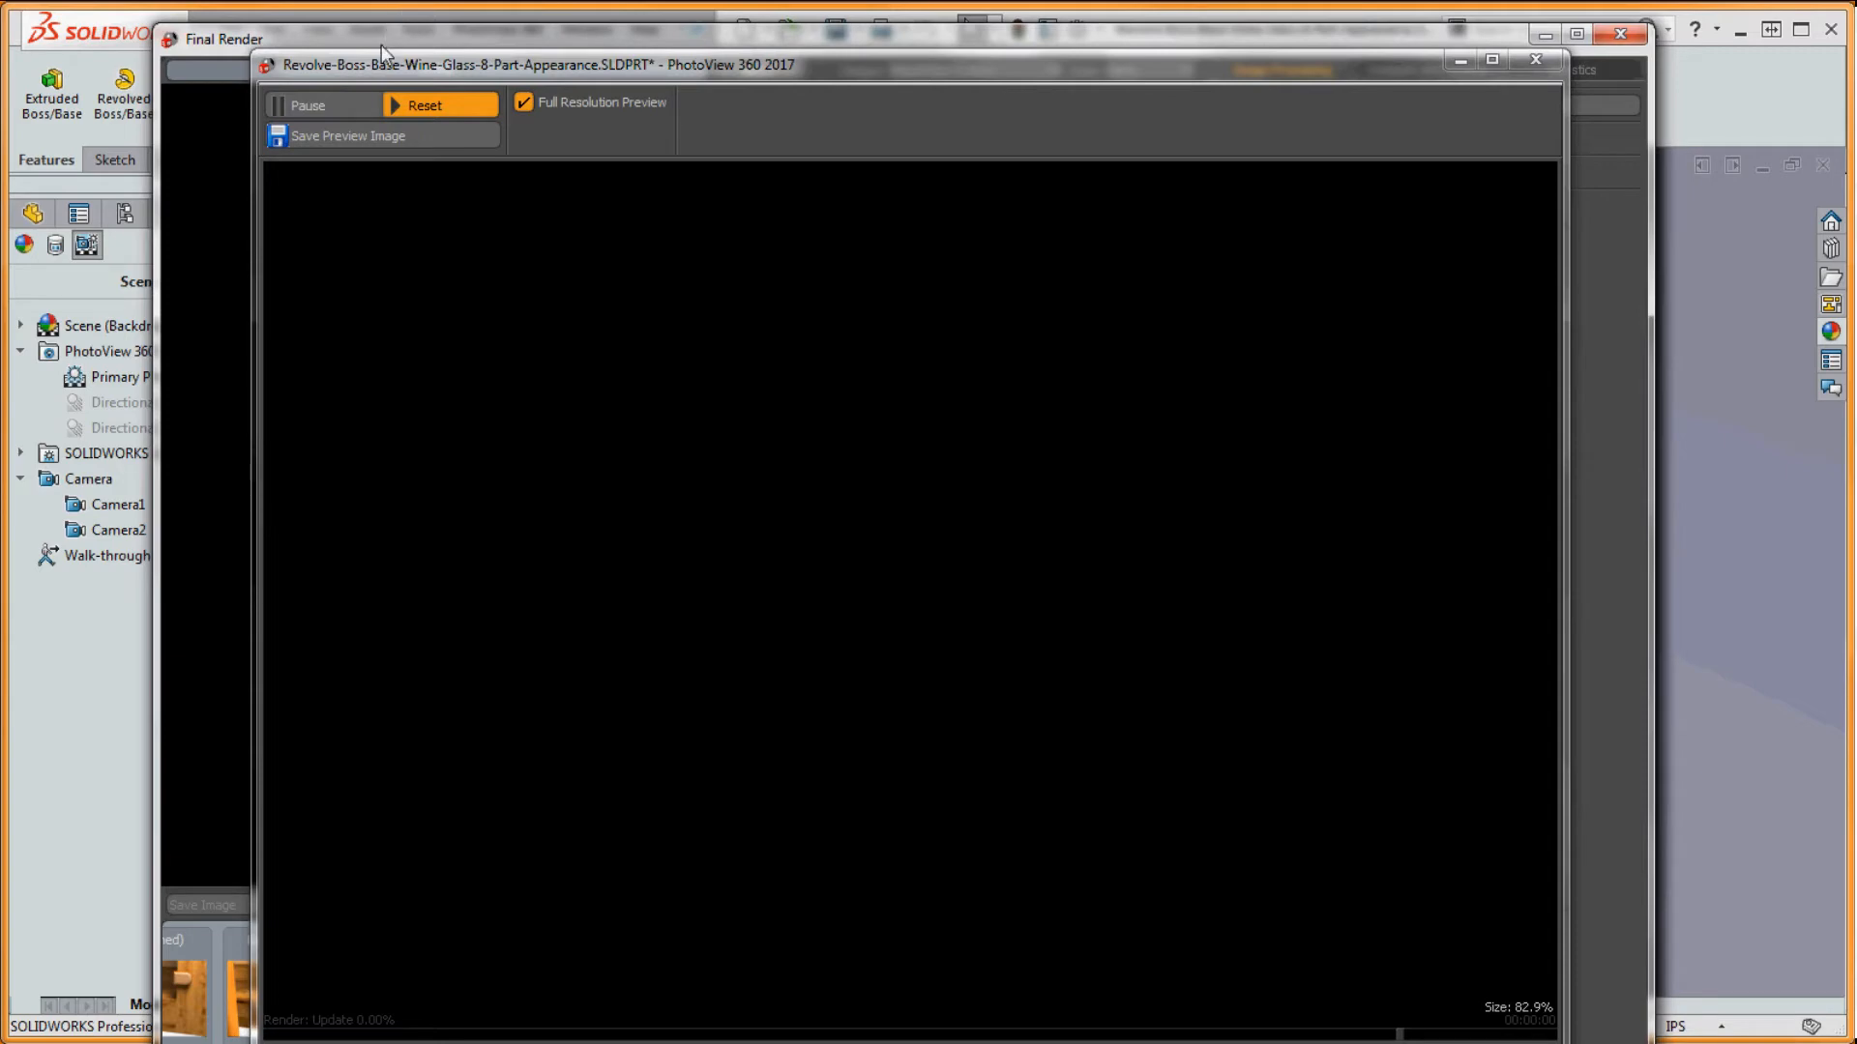
left_click_drag(875, 67, 874, 50)
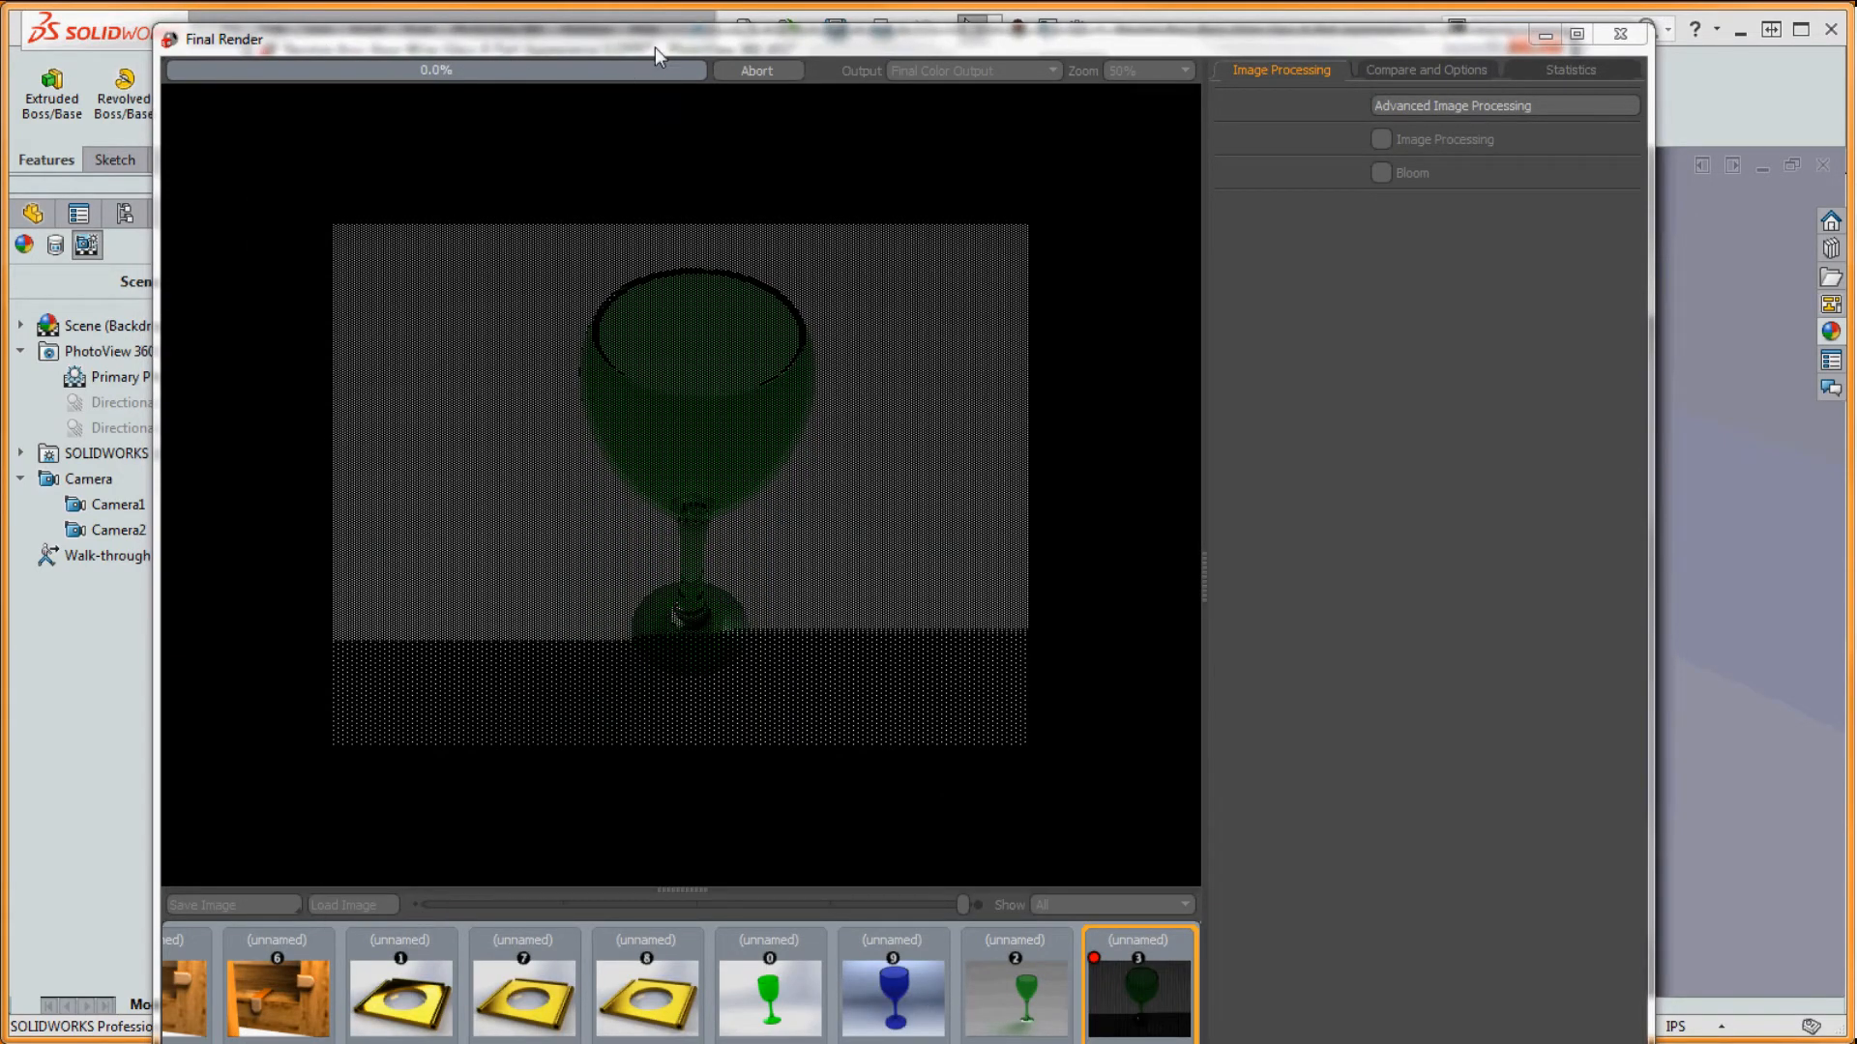
mouse_move(654, 49)
left_mouse_down()
mouse_move(711, 44)
mouse_move(670, 45)
left_mouse_up()
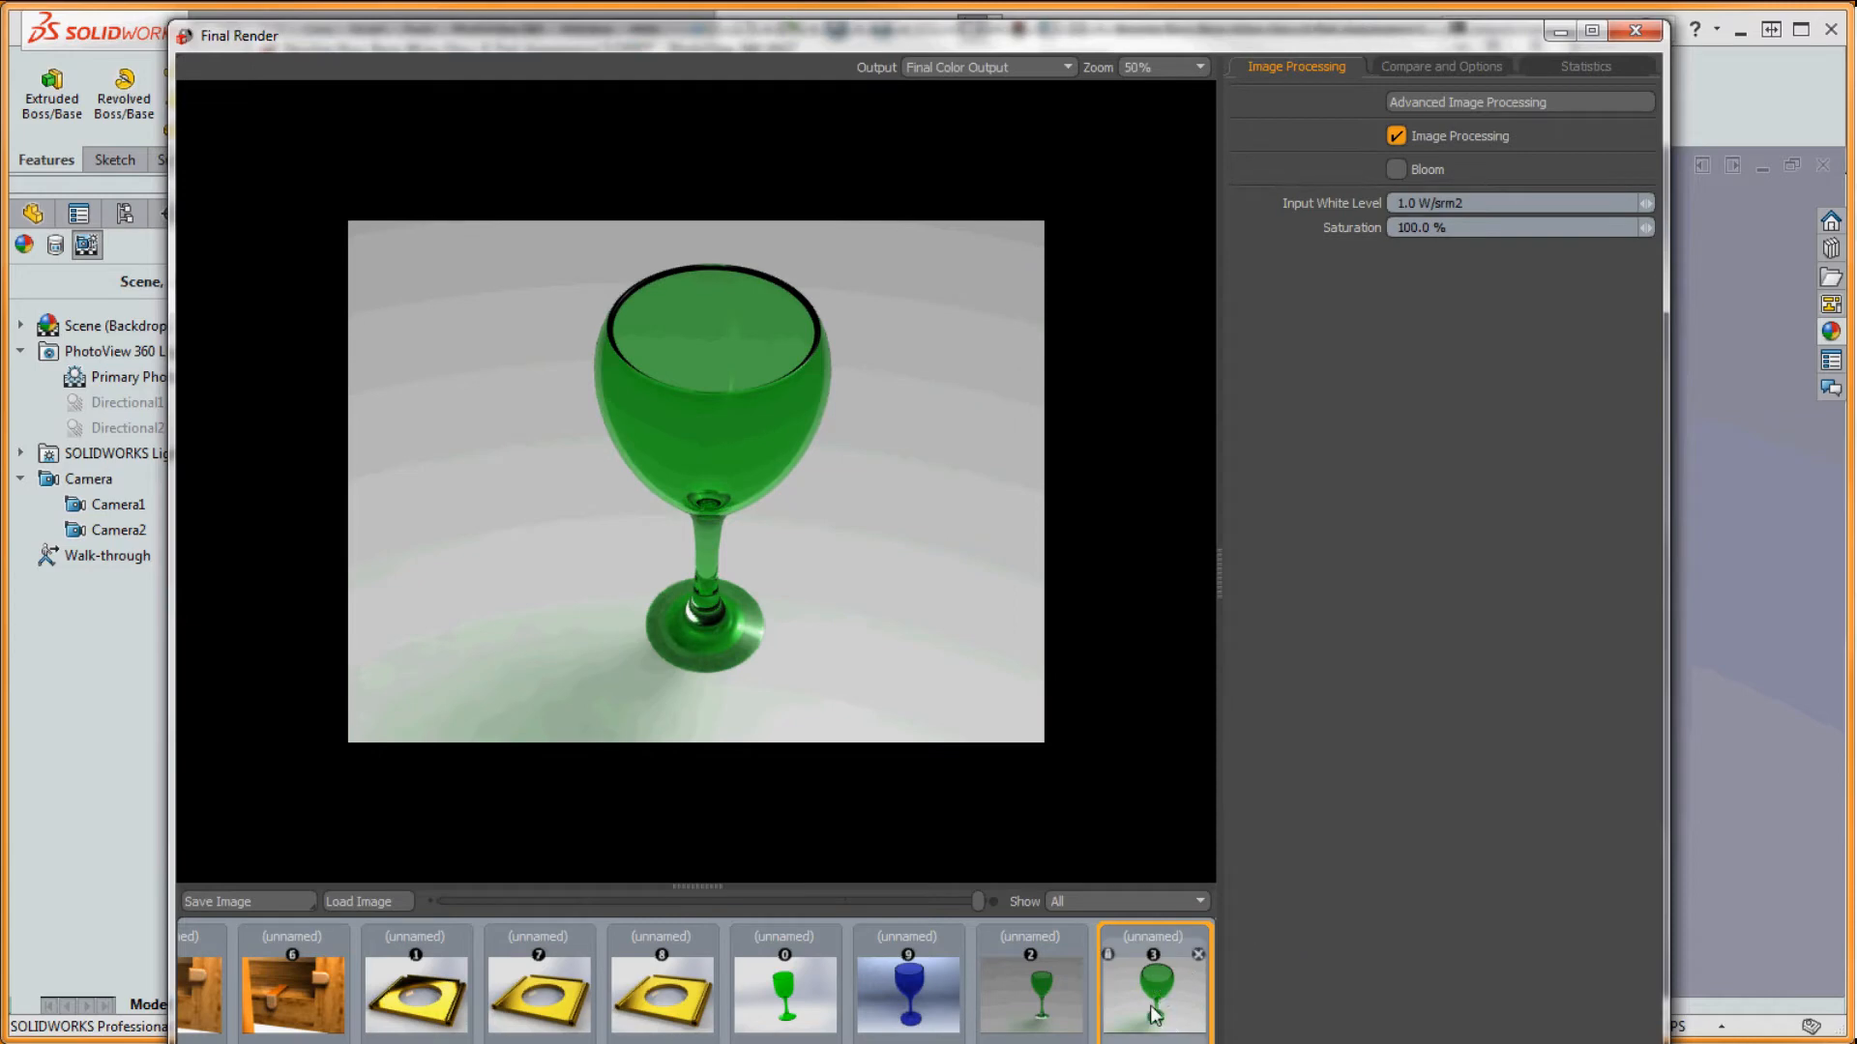
- Open the save dialog for the finished render, cancel it without saving, and close the Final Render window
left_click(231, 902)
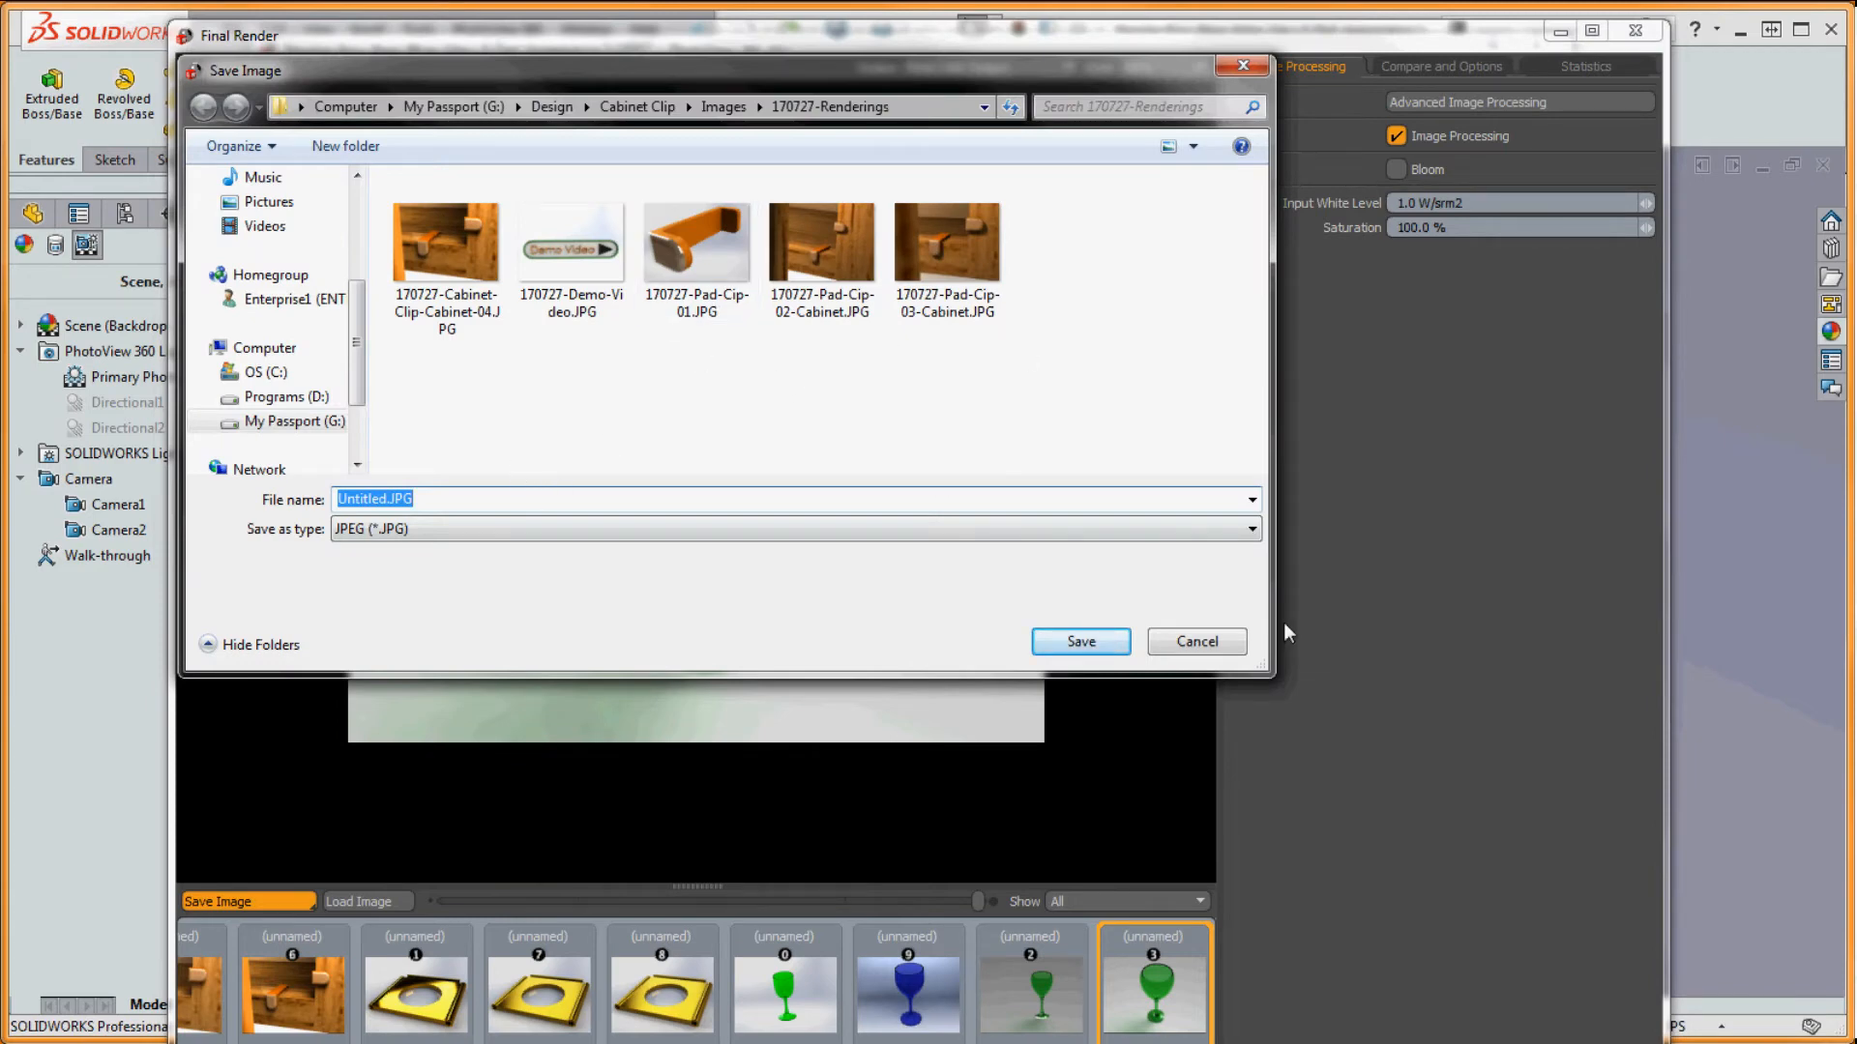
left_click(1208, 643)
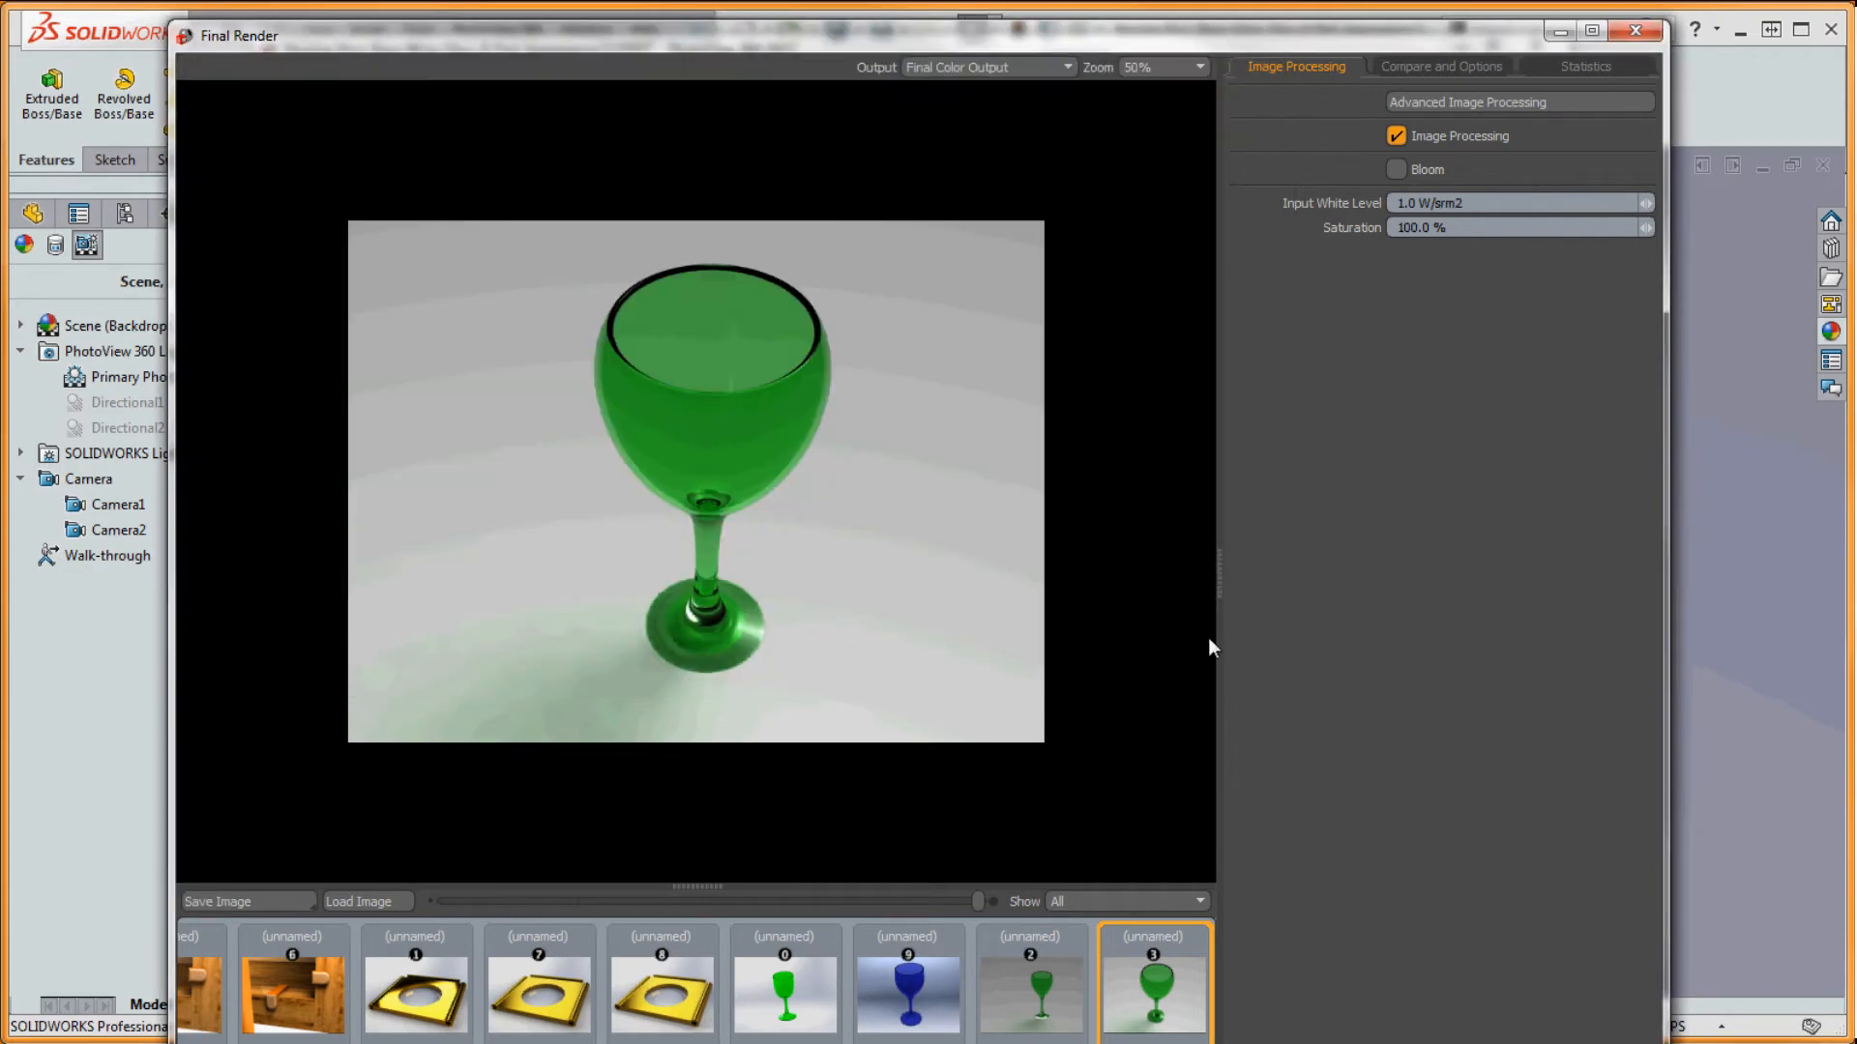
left_click(1647, 39)
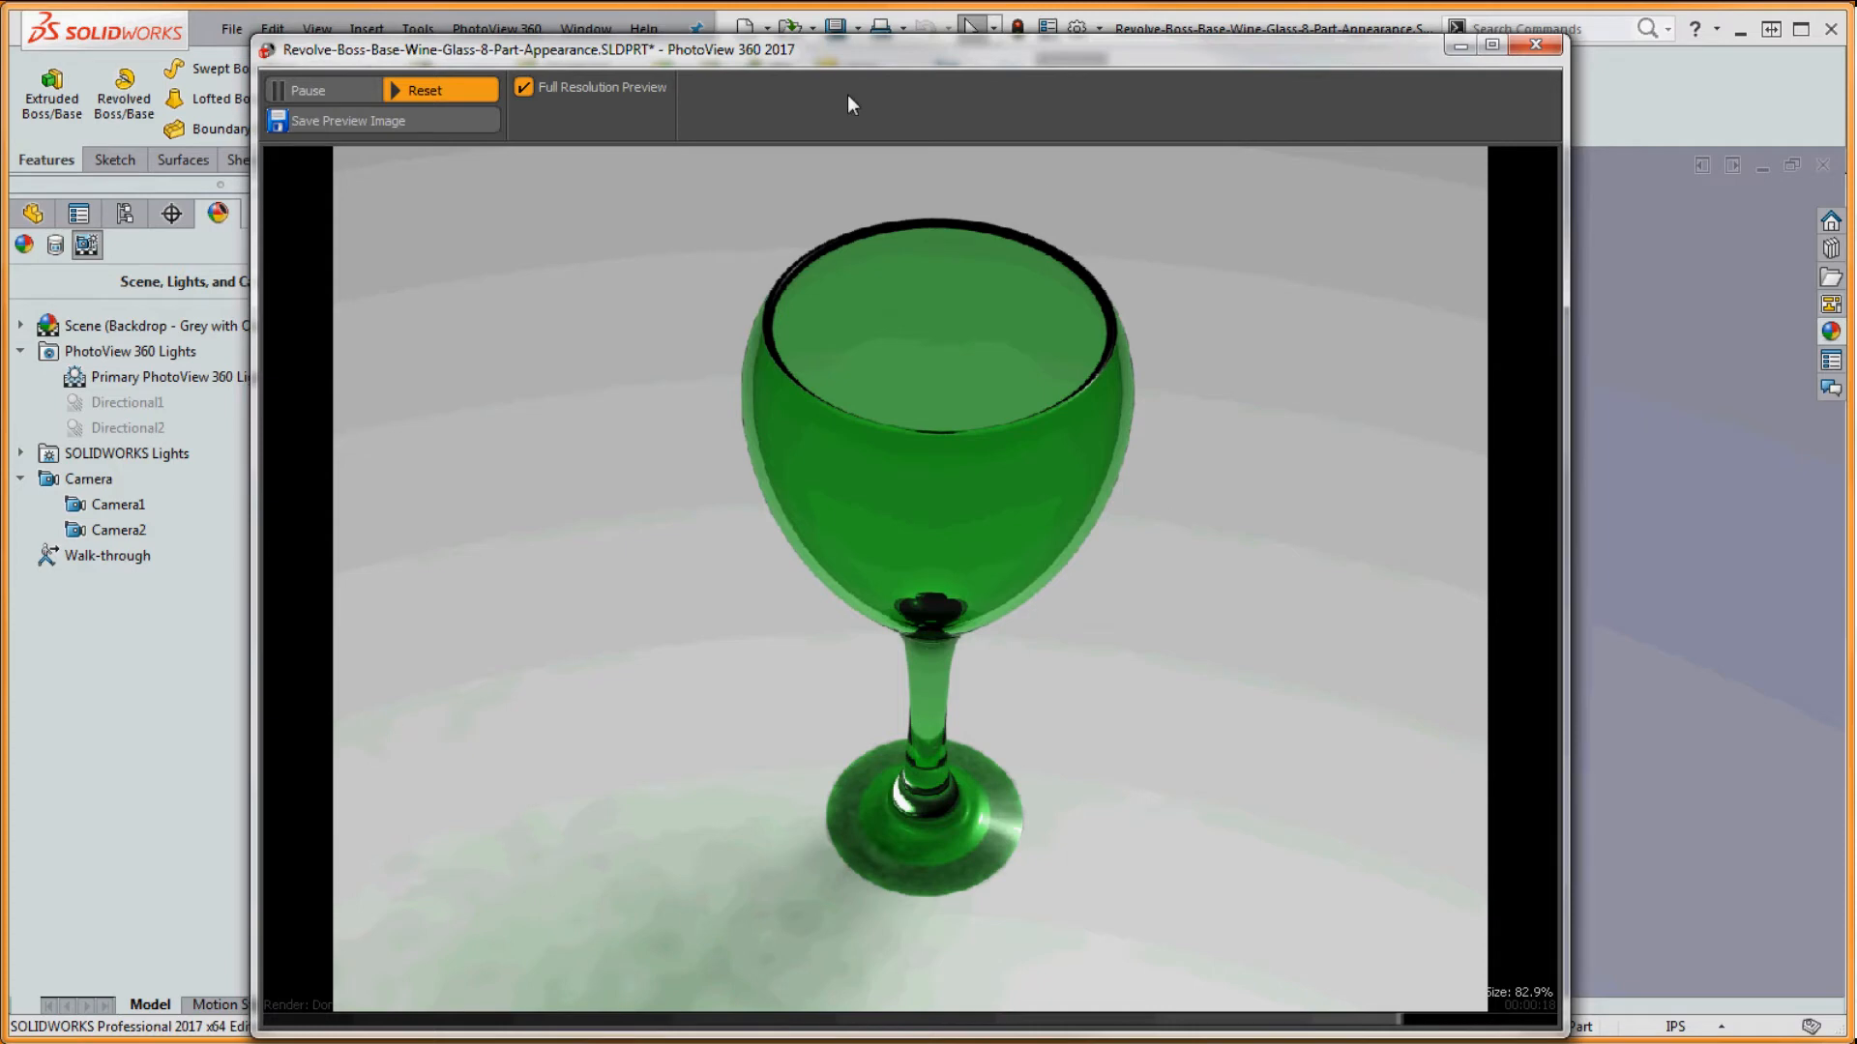
- Move the PhotoView 360 preview aside and turn off the camera view of Camera2
left_click_drag(844, 56, 1856, 58)
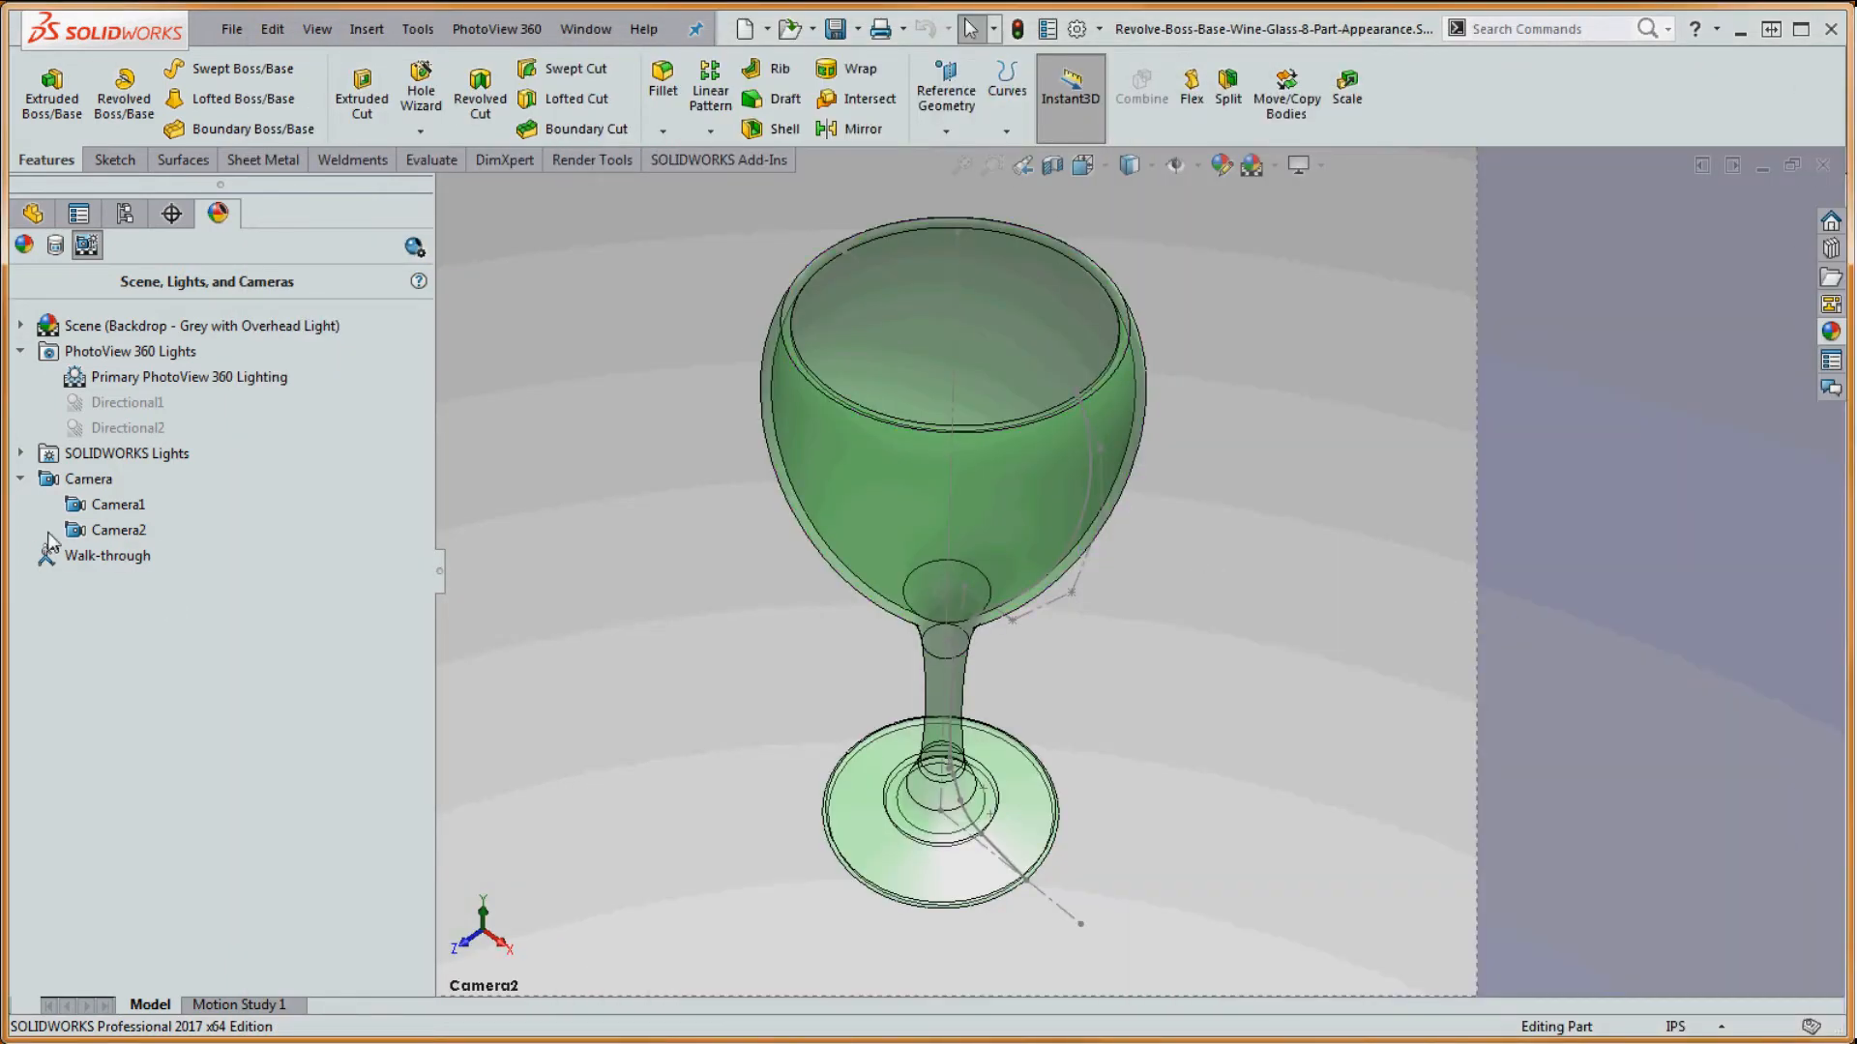
right_click(88, 534)
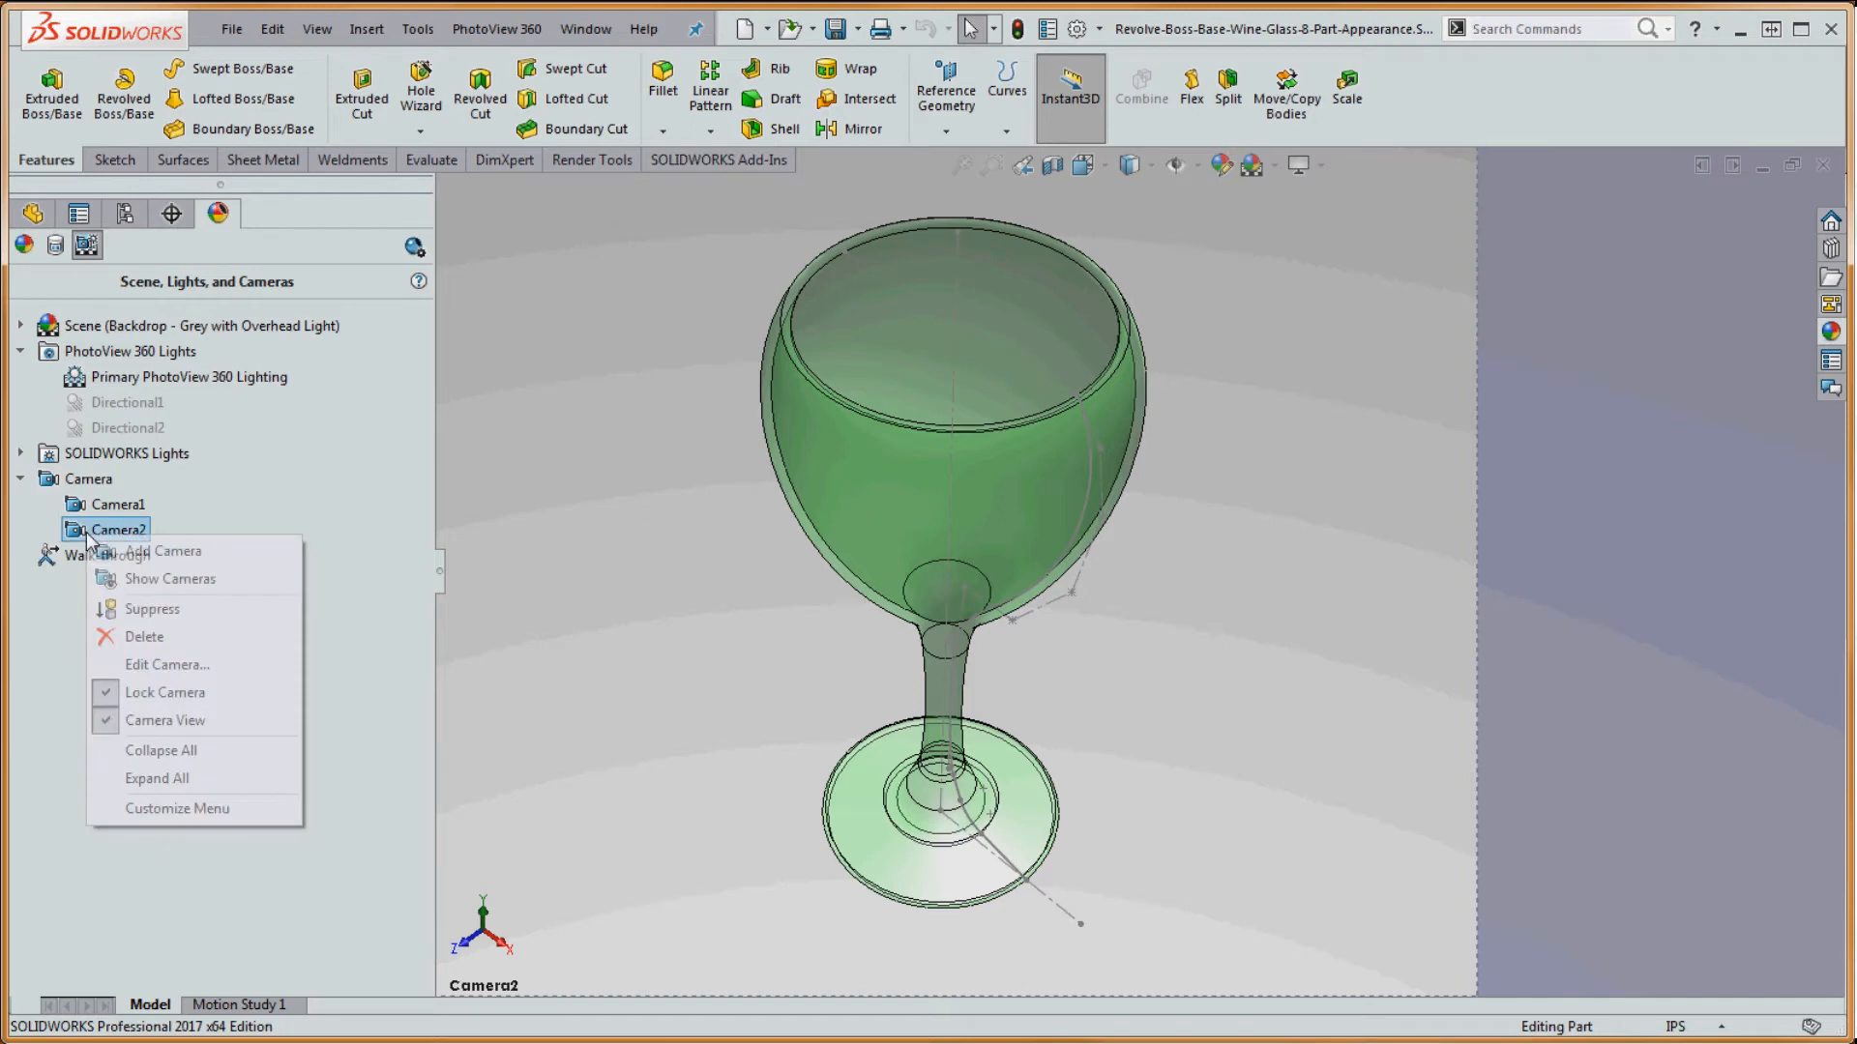
left_click(165, 721)
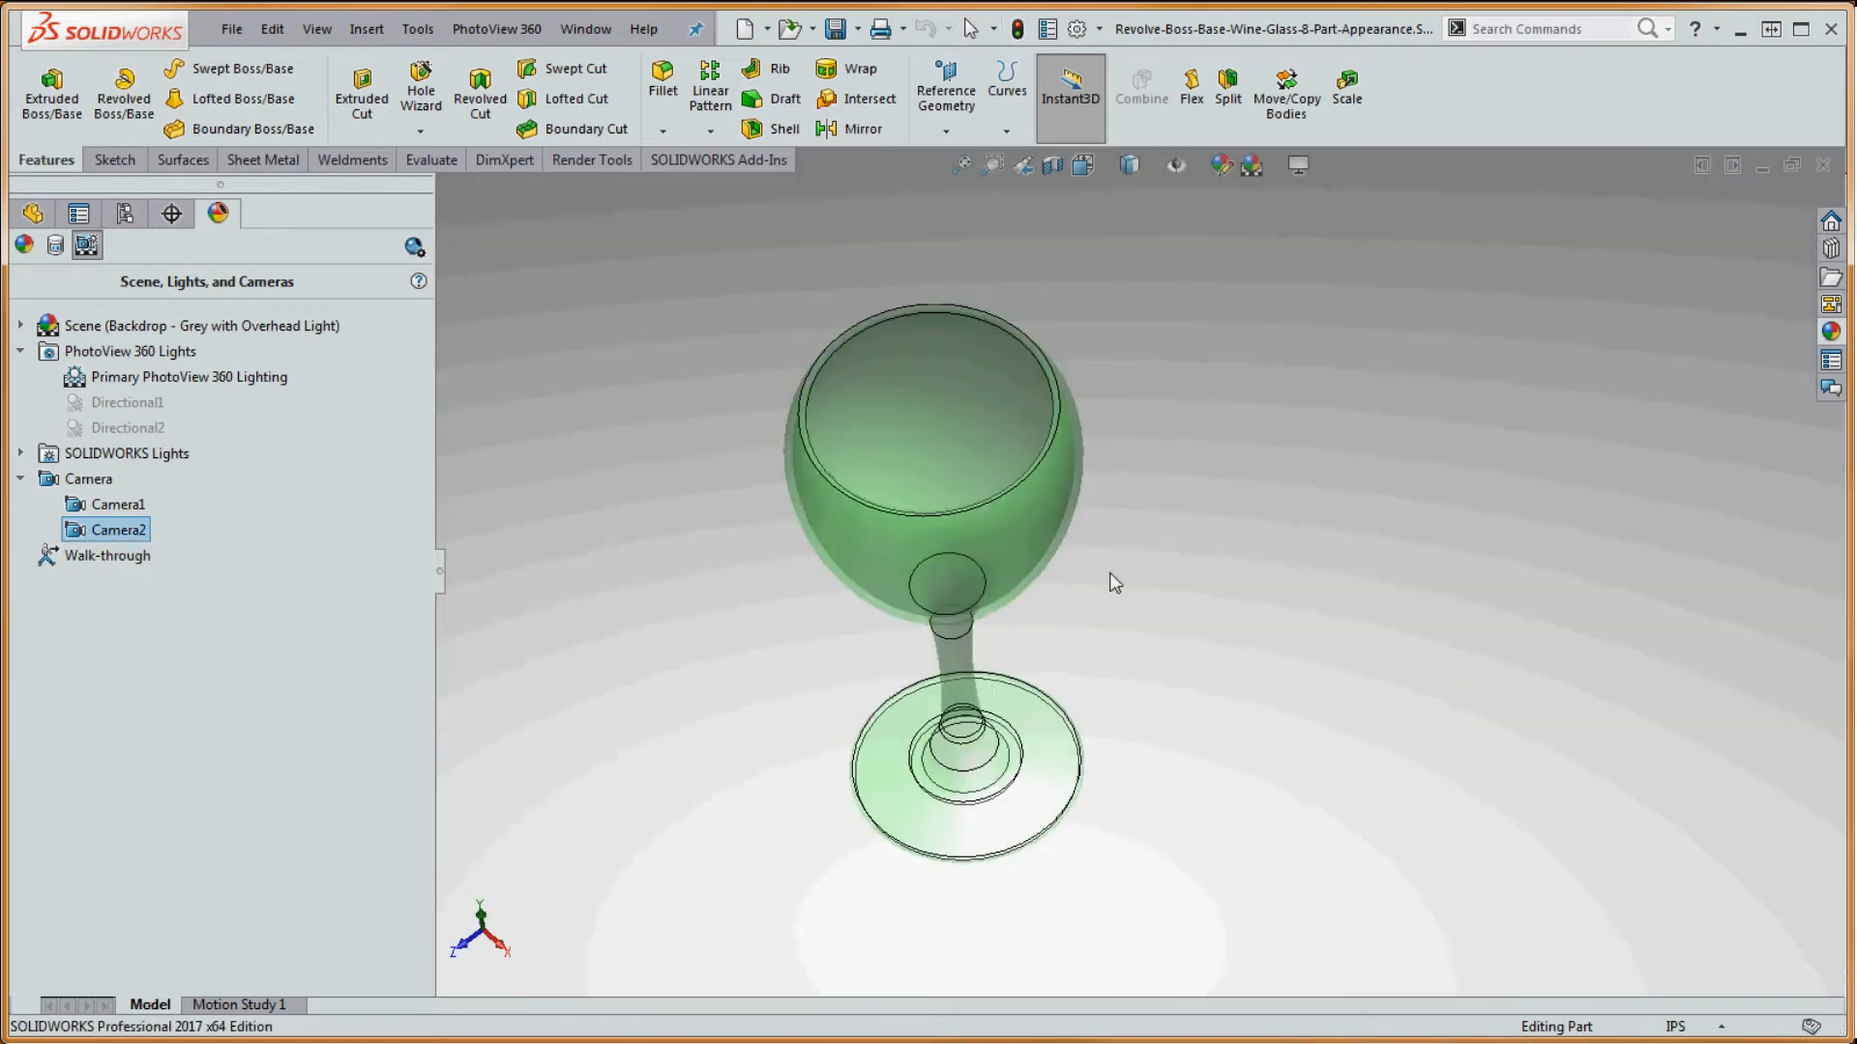
- Examine how the PhotoView 360 preview renders the glass from different angles, close the preview, and return the glass to an upright view
middle_click_drag(1108, 578, 1296, 551)
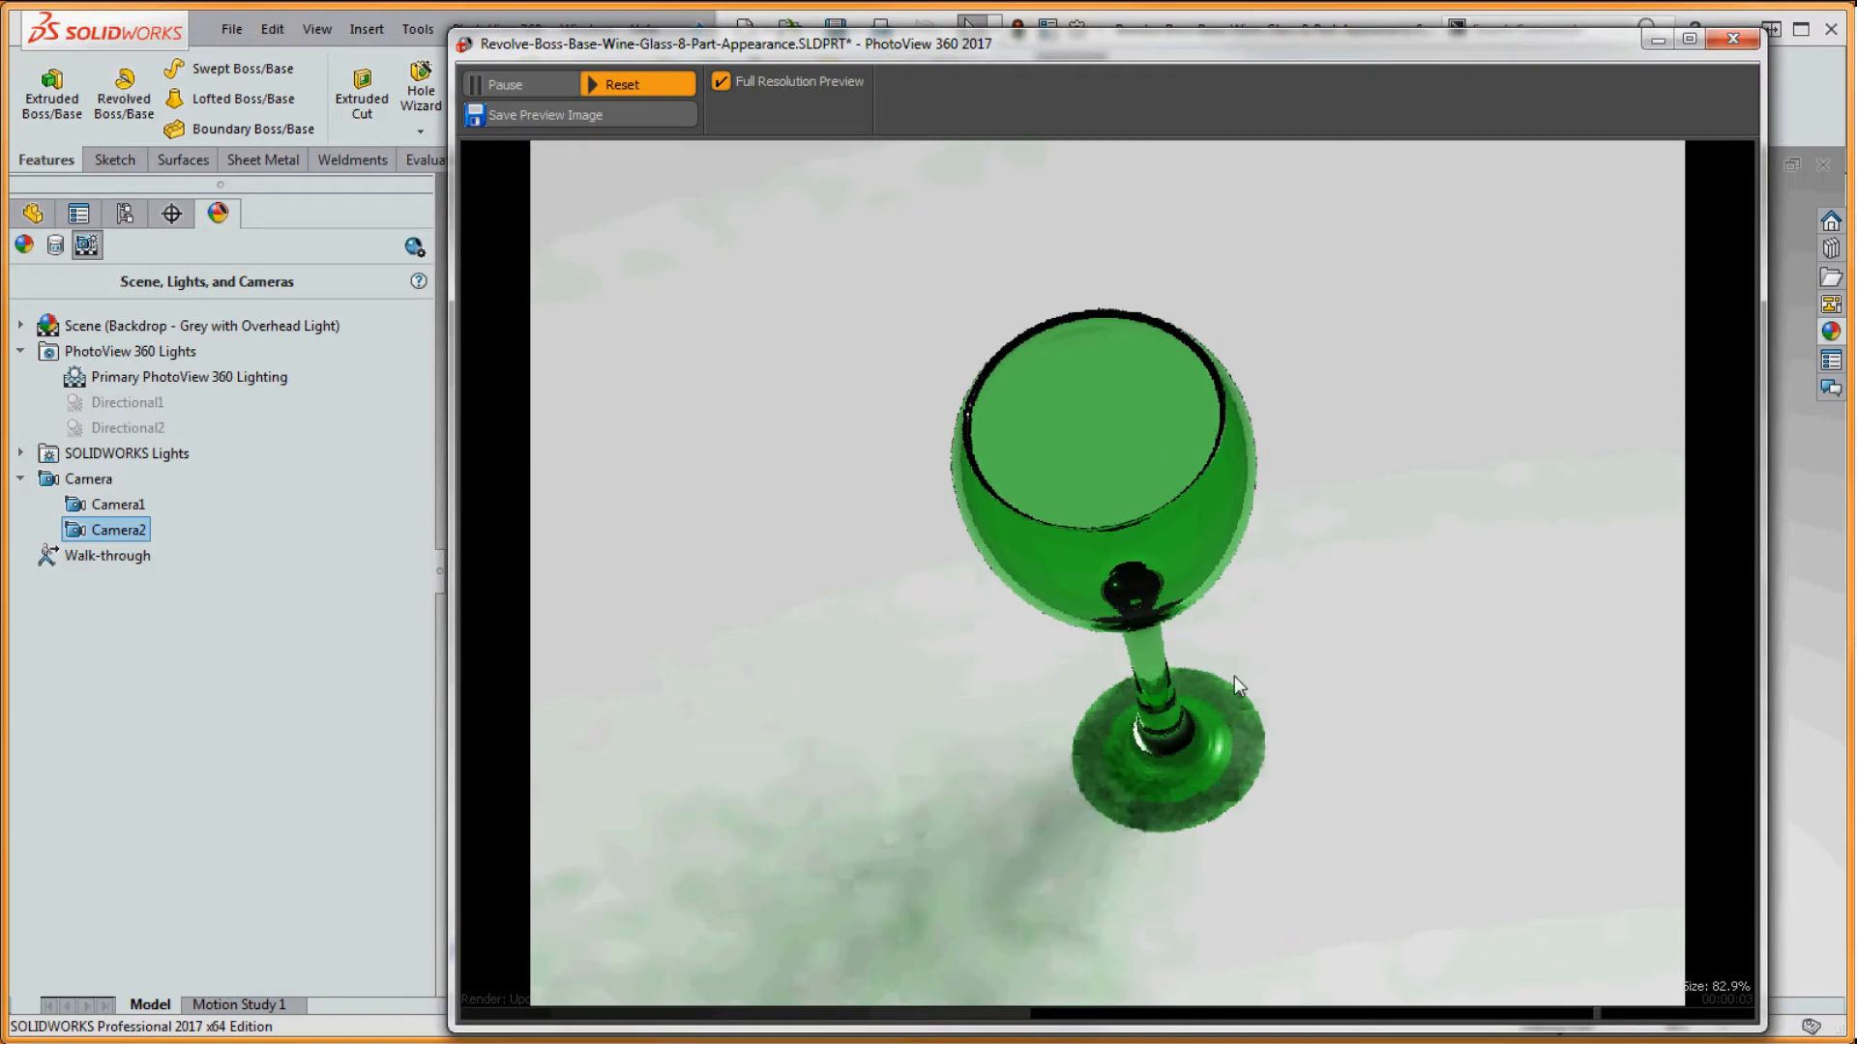
left_click_drag(1124, 43, 1524, 52)
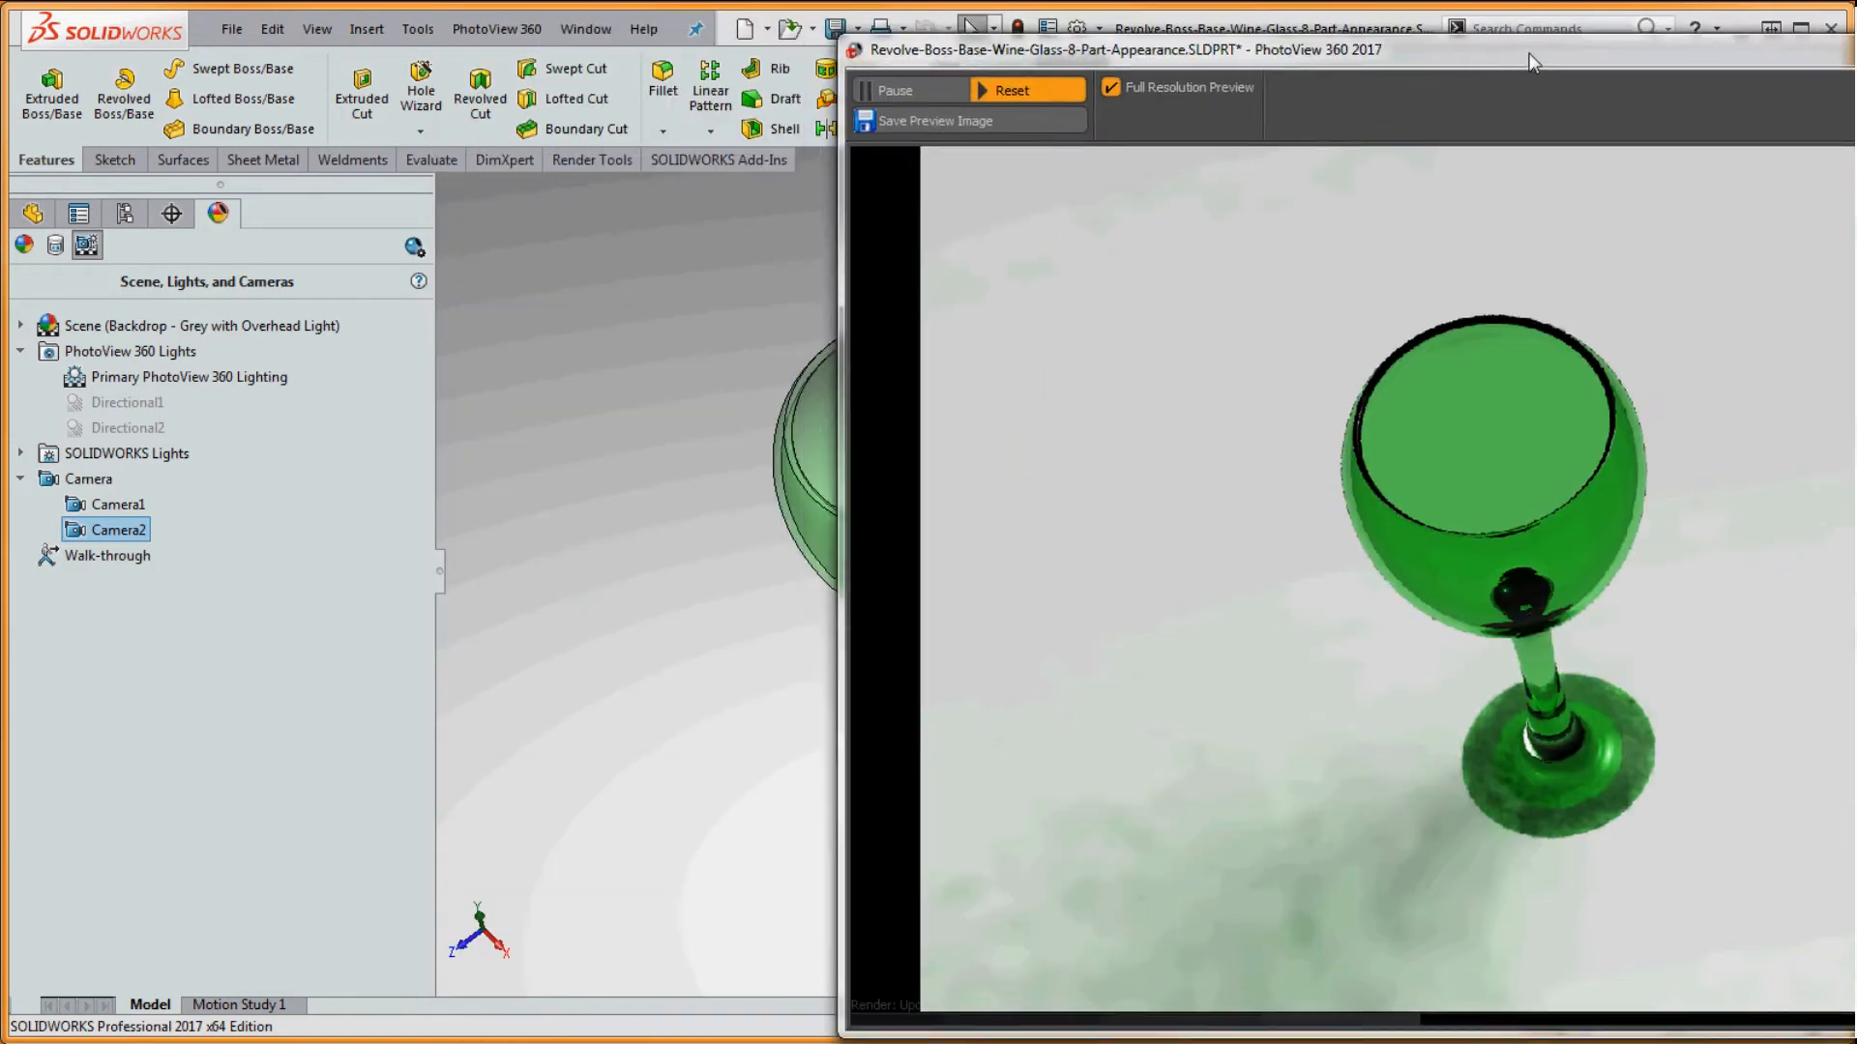
left_click(764, 292)
middle_click_drag(758, 306, 727, 375)
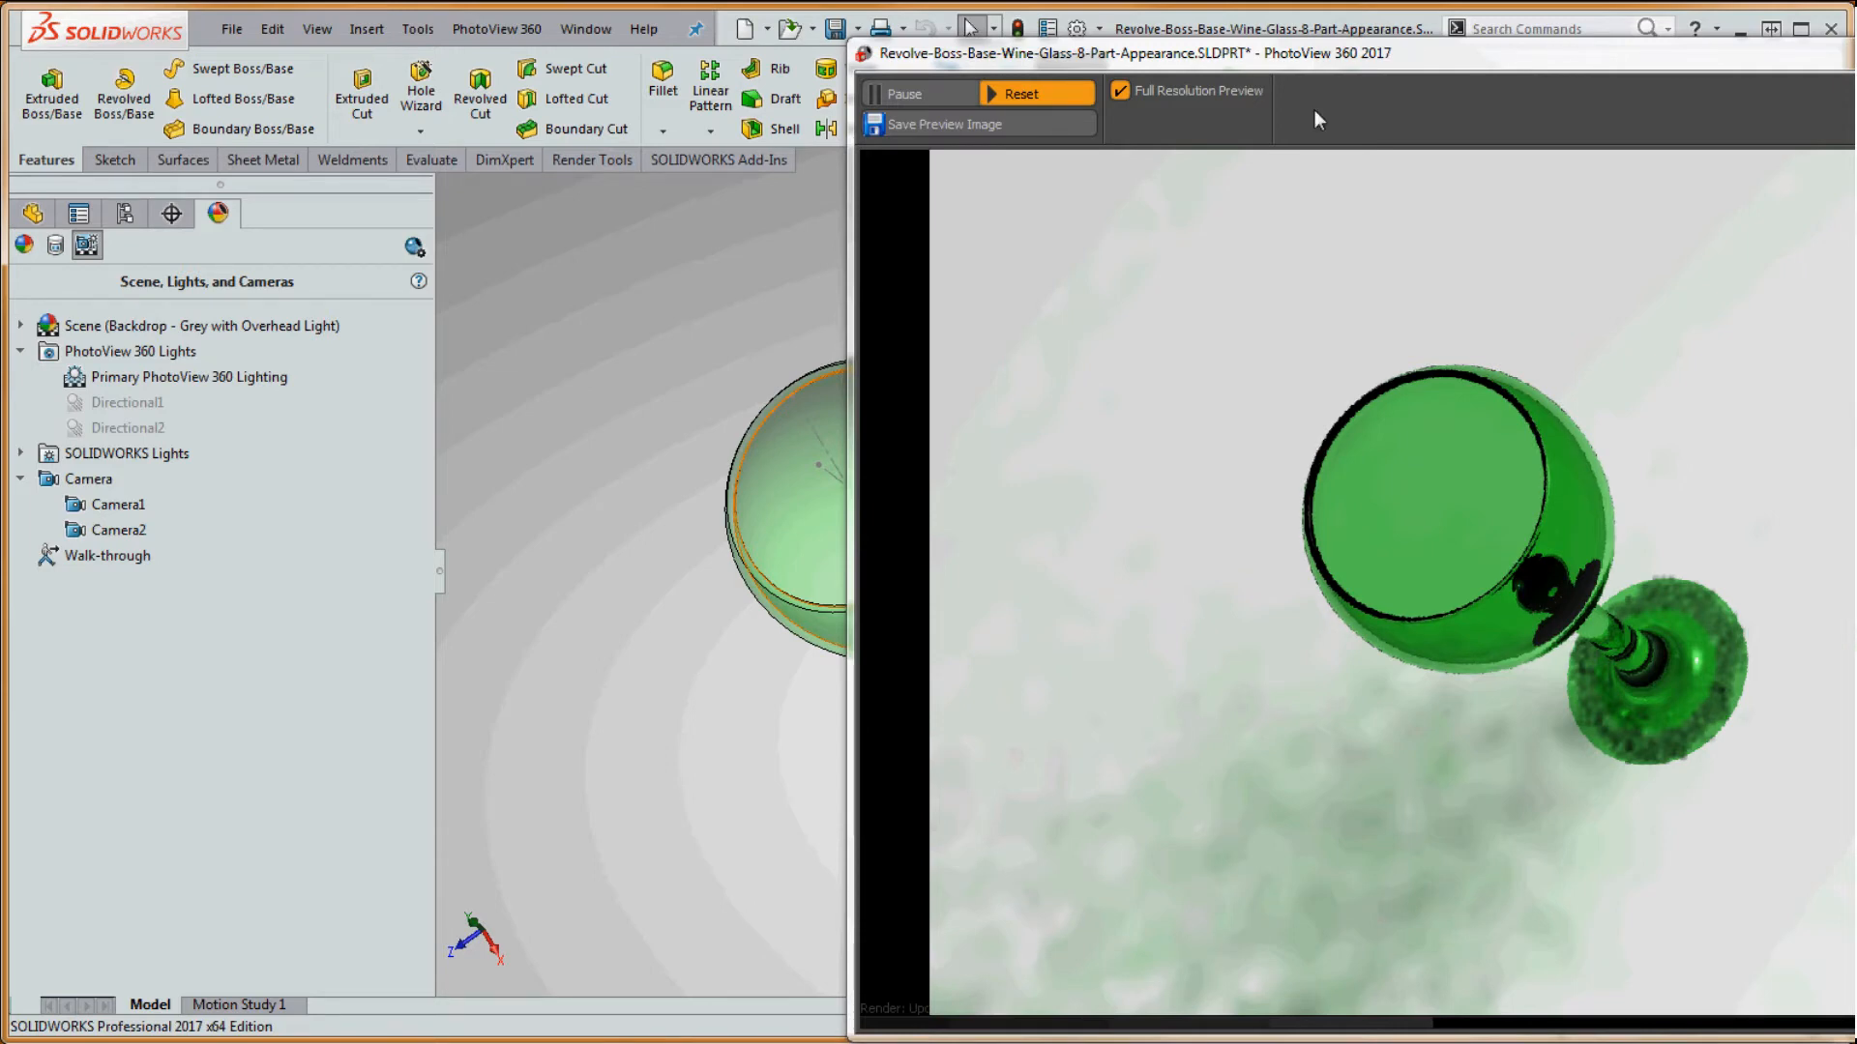
left_click(1856, 52)
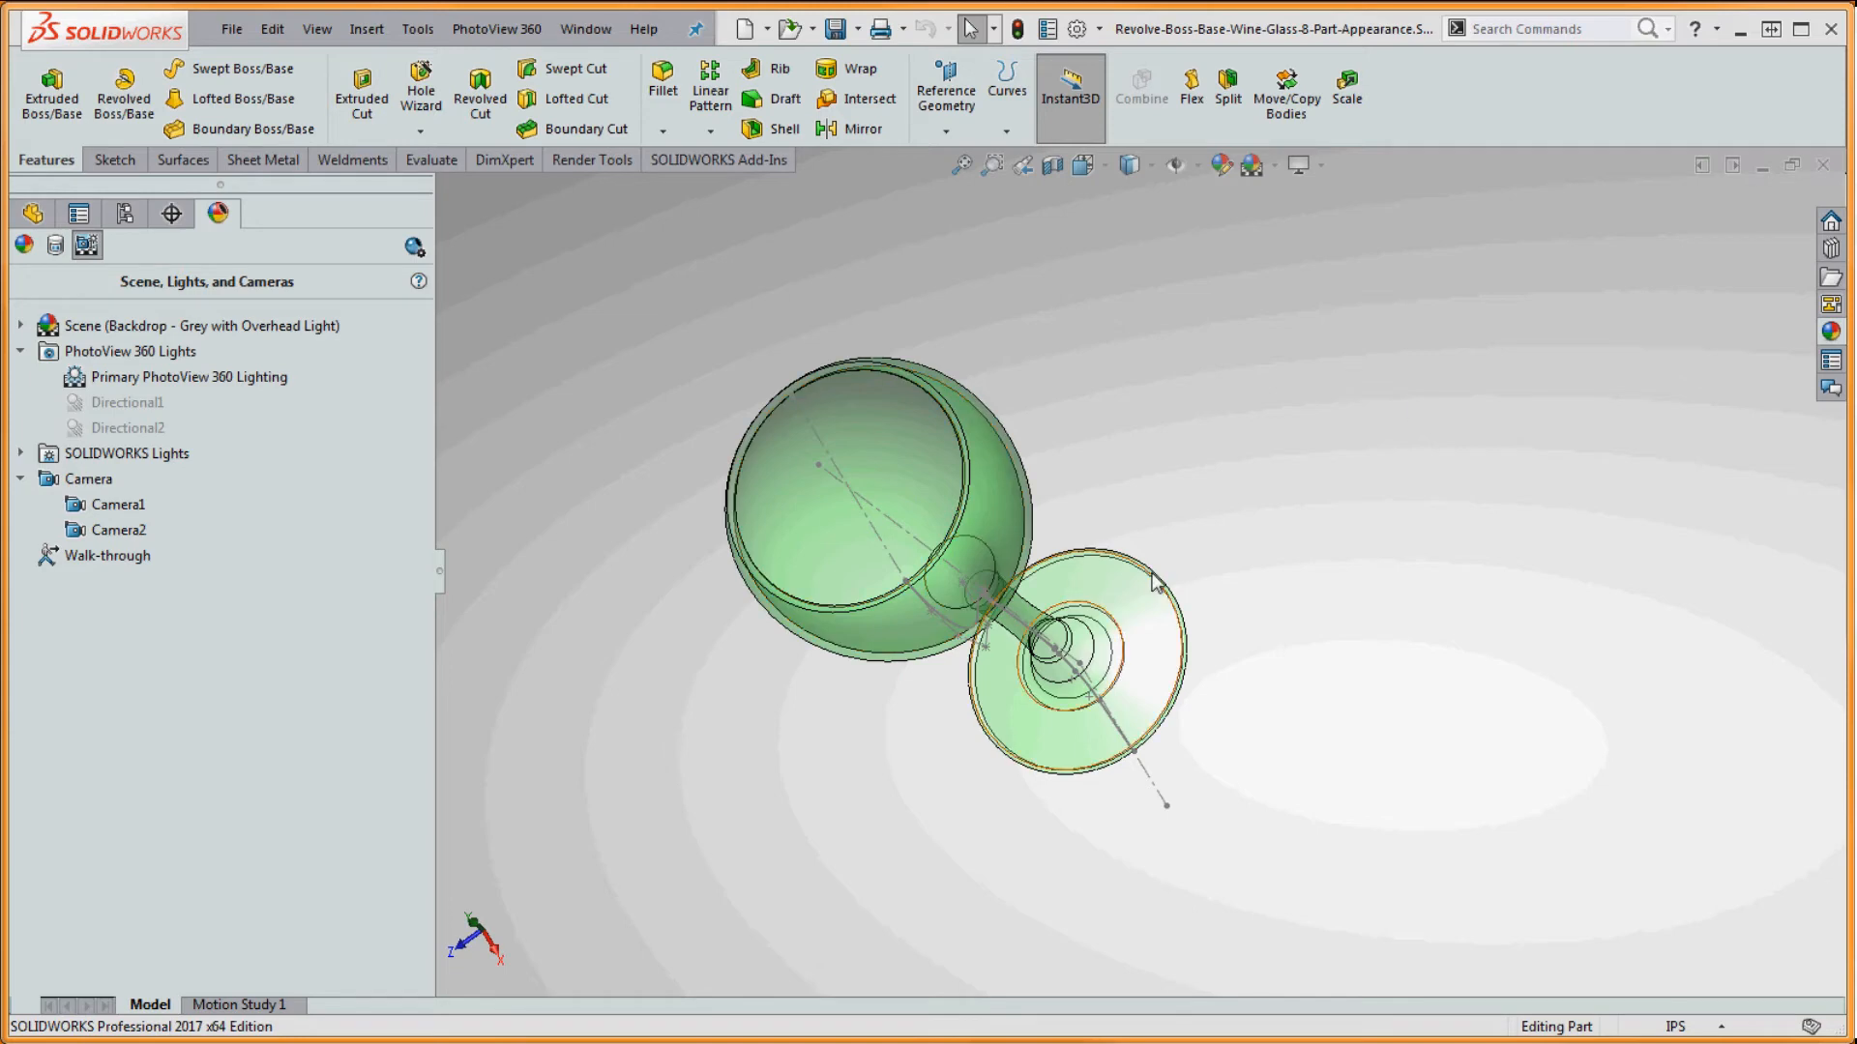
middle_click_drag(1139, 491, 1198, 311)
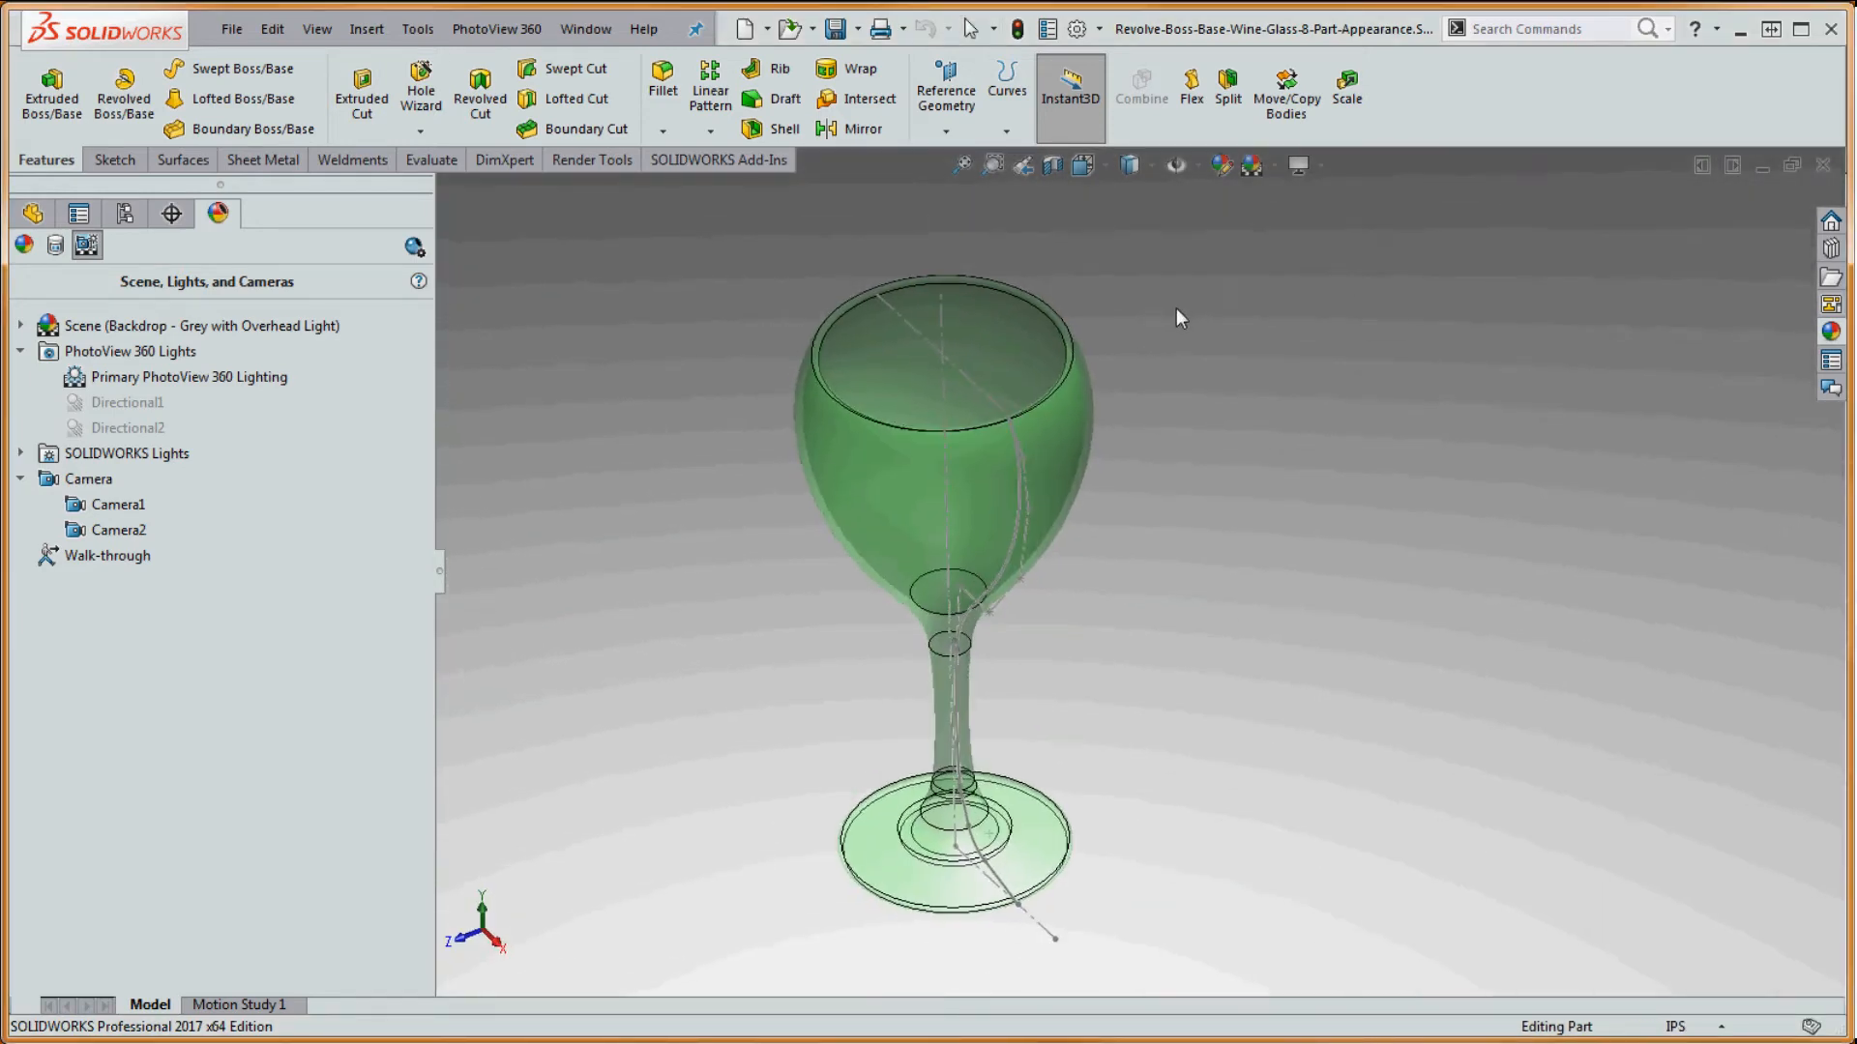
middle_click_drag(1083, 495, 1053, 553)
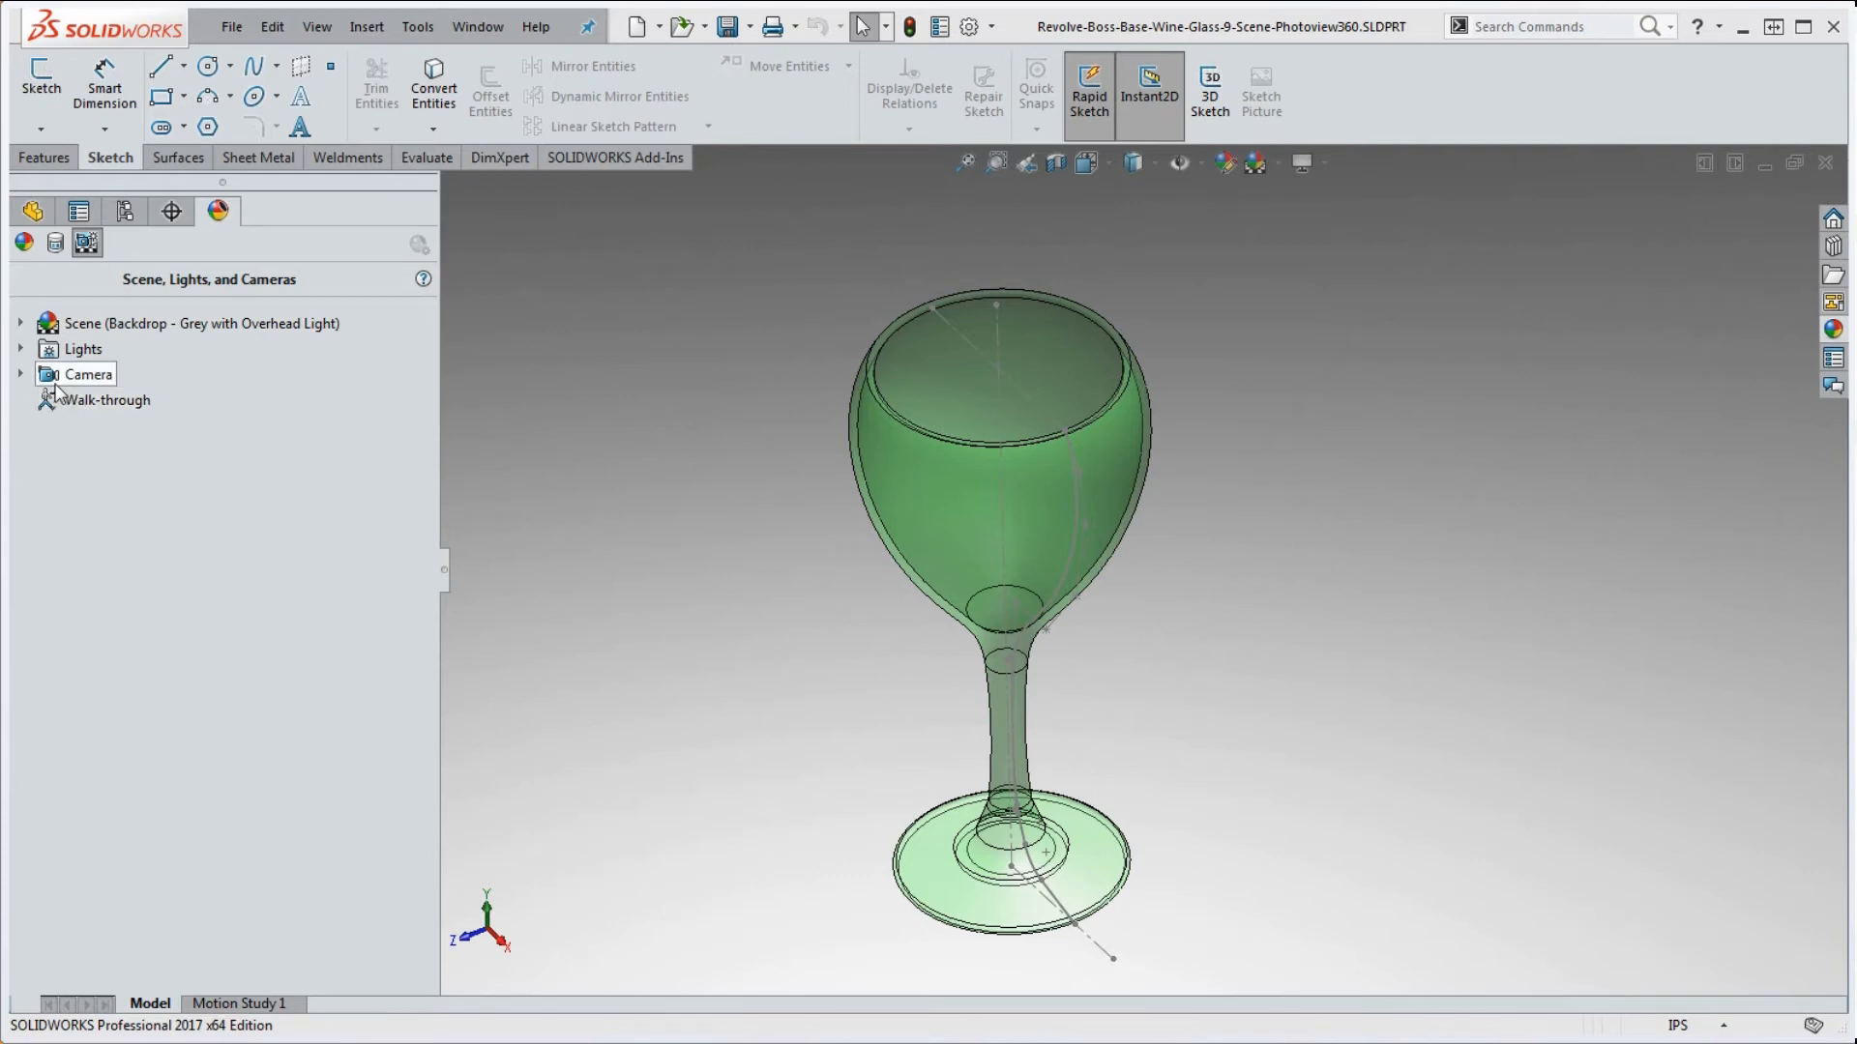
- Show the appearances assigned to the part and browse the Textured glass category in the appearance library
left_click(24, 244)
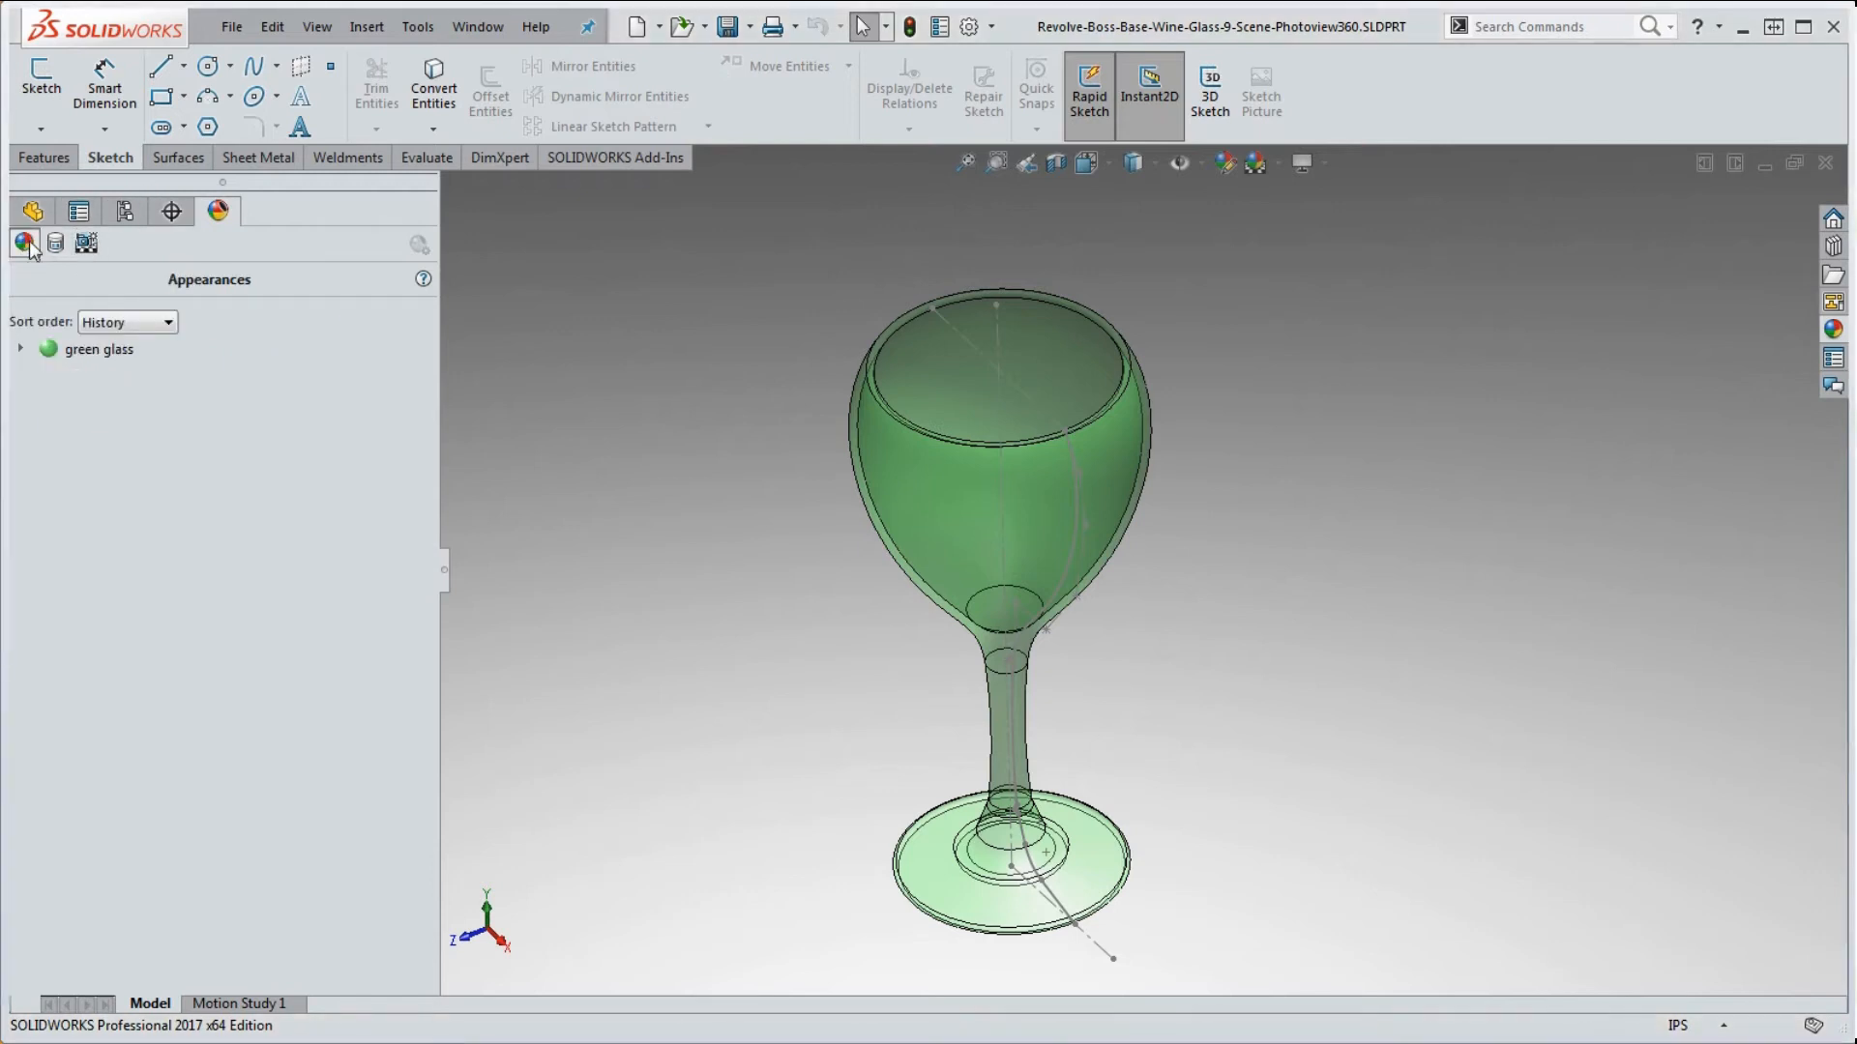
mouse_move(39, 350)
left_click(1833, 329)
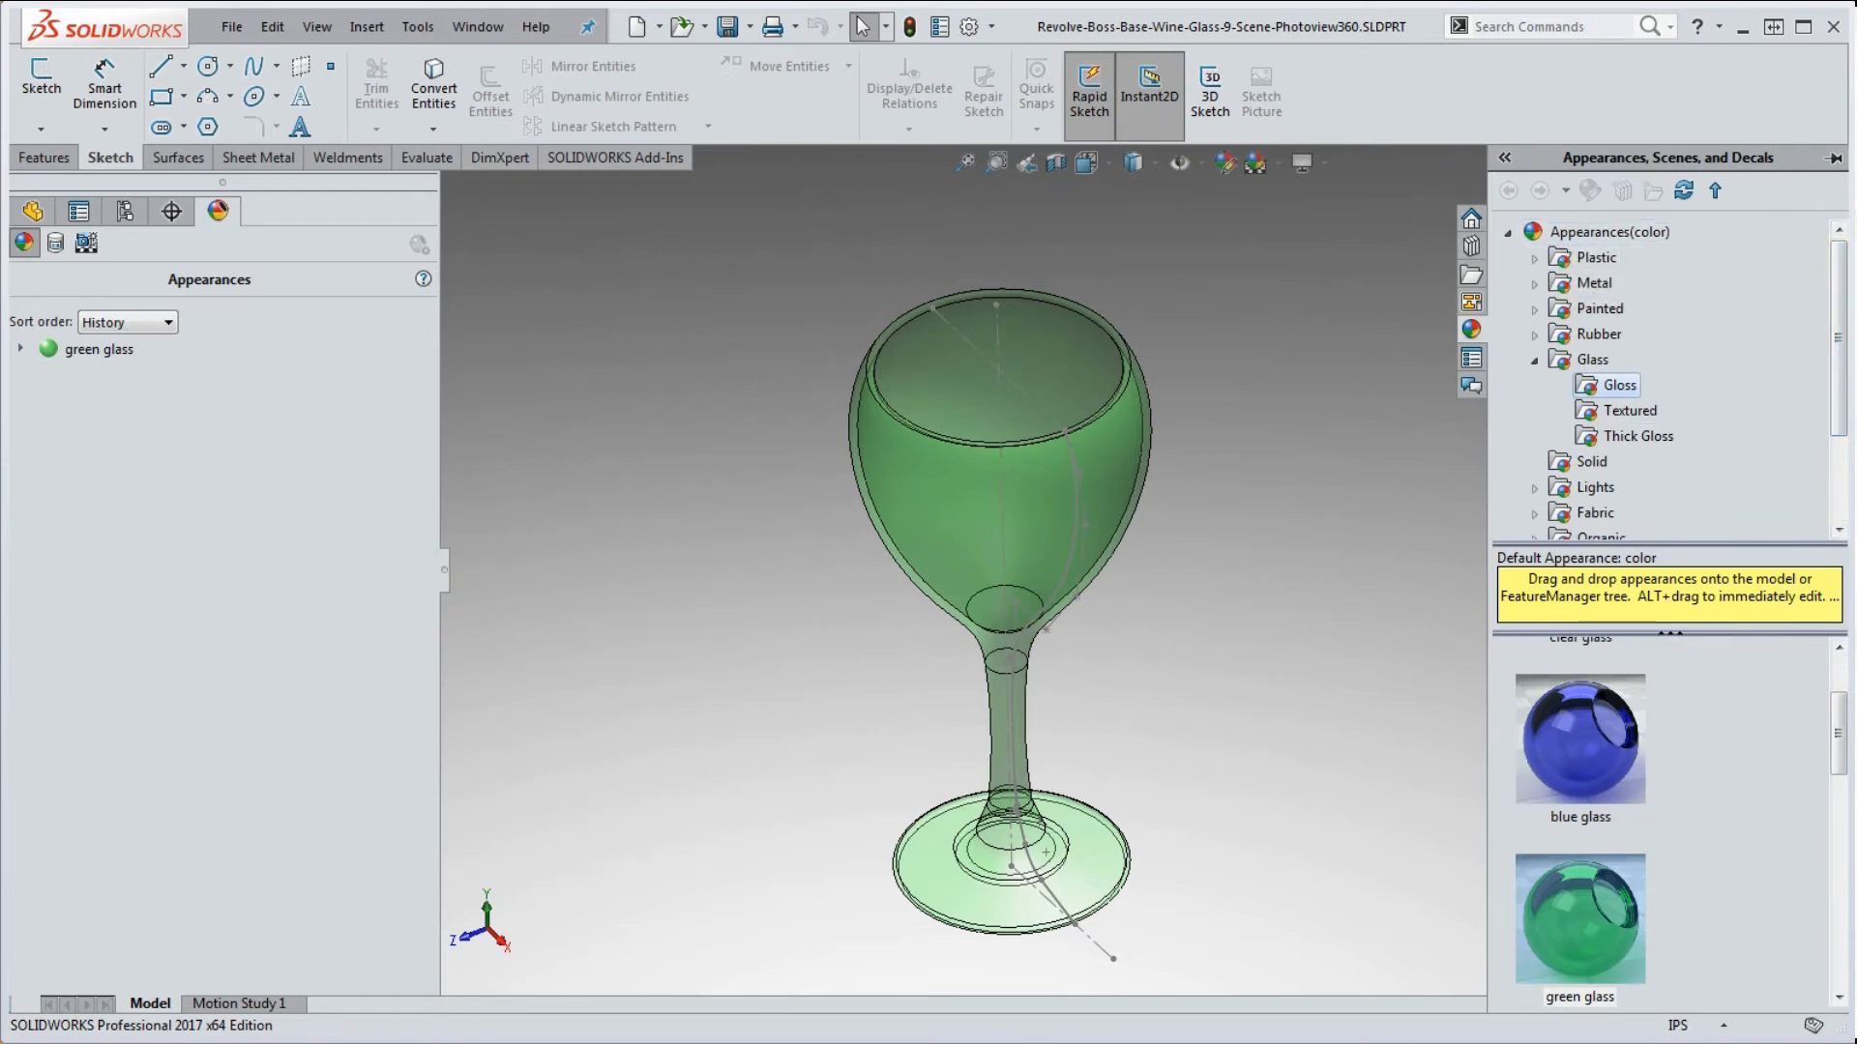
scroll(1843, 469, "down", 3)
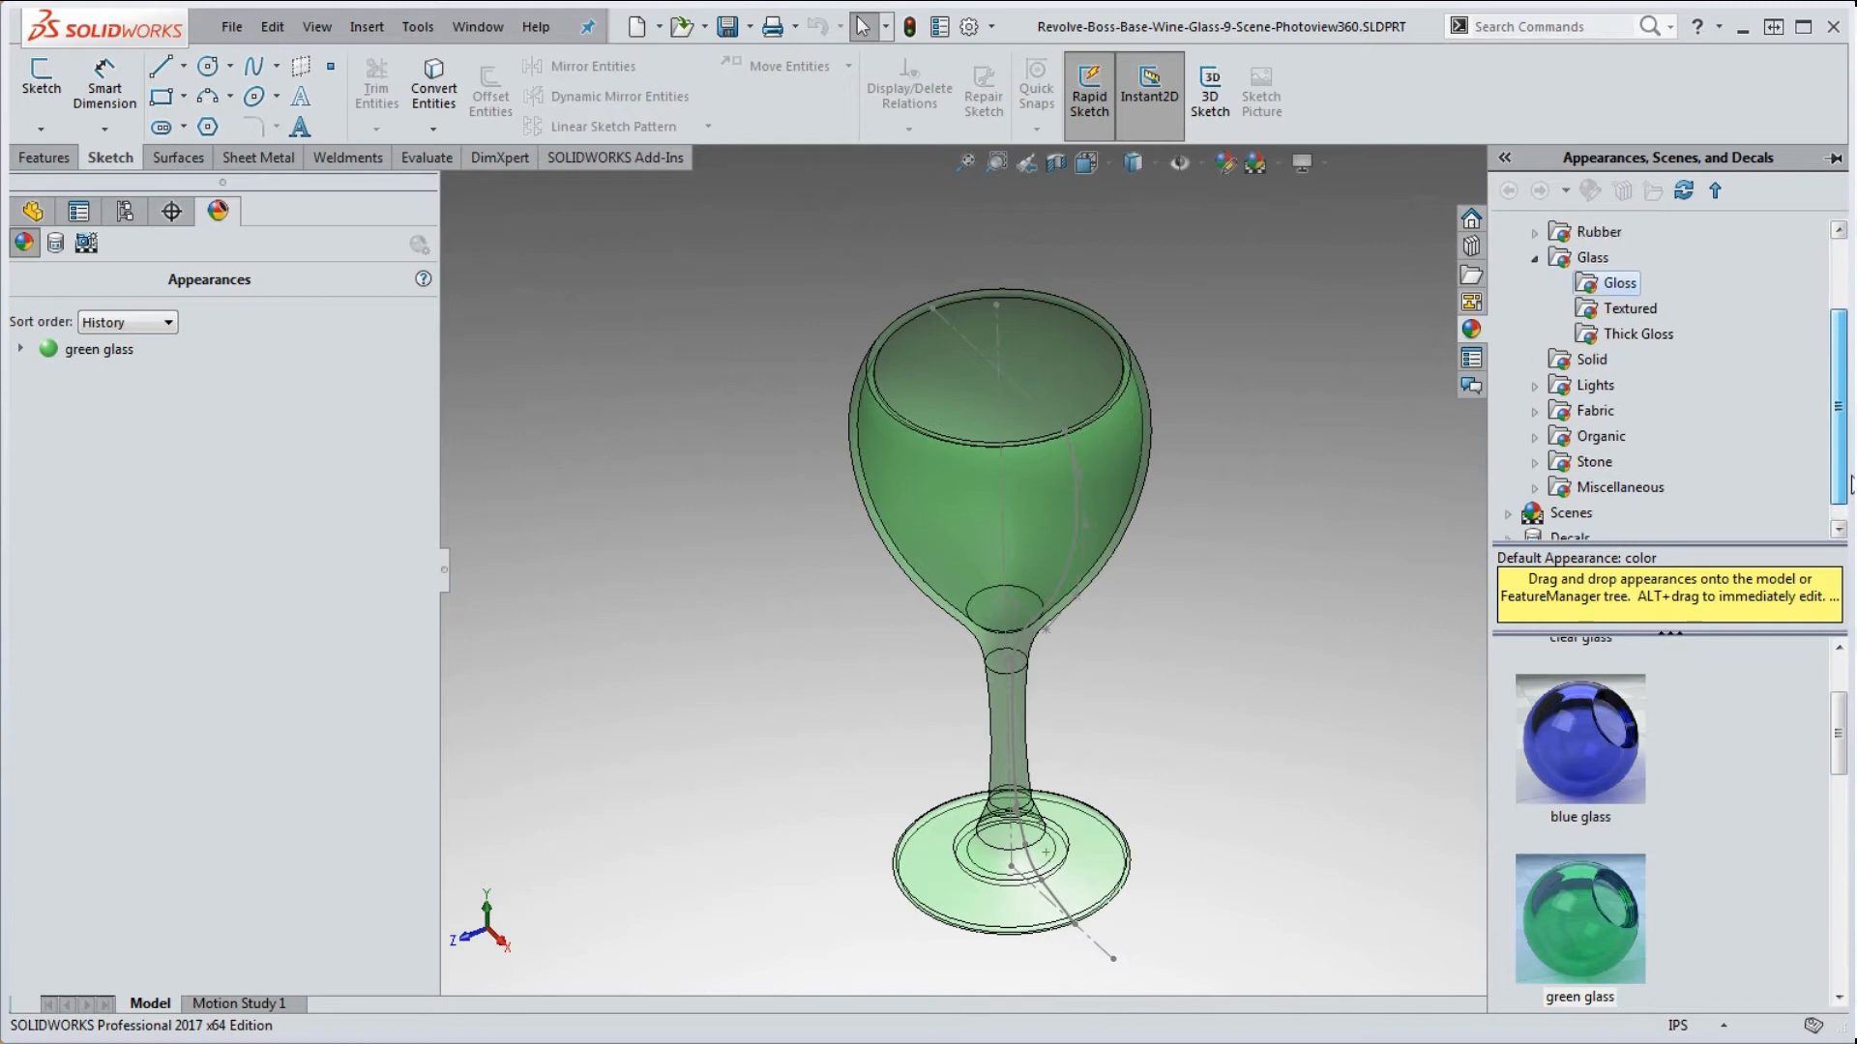
scroll(1842, 469, "up", 3)
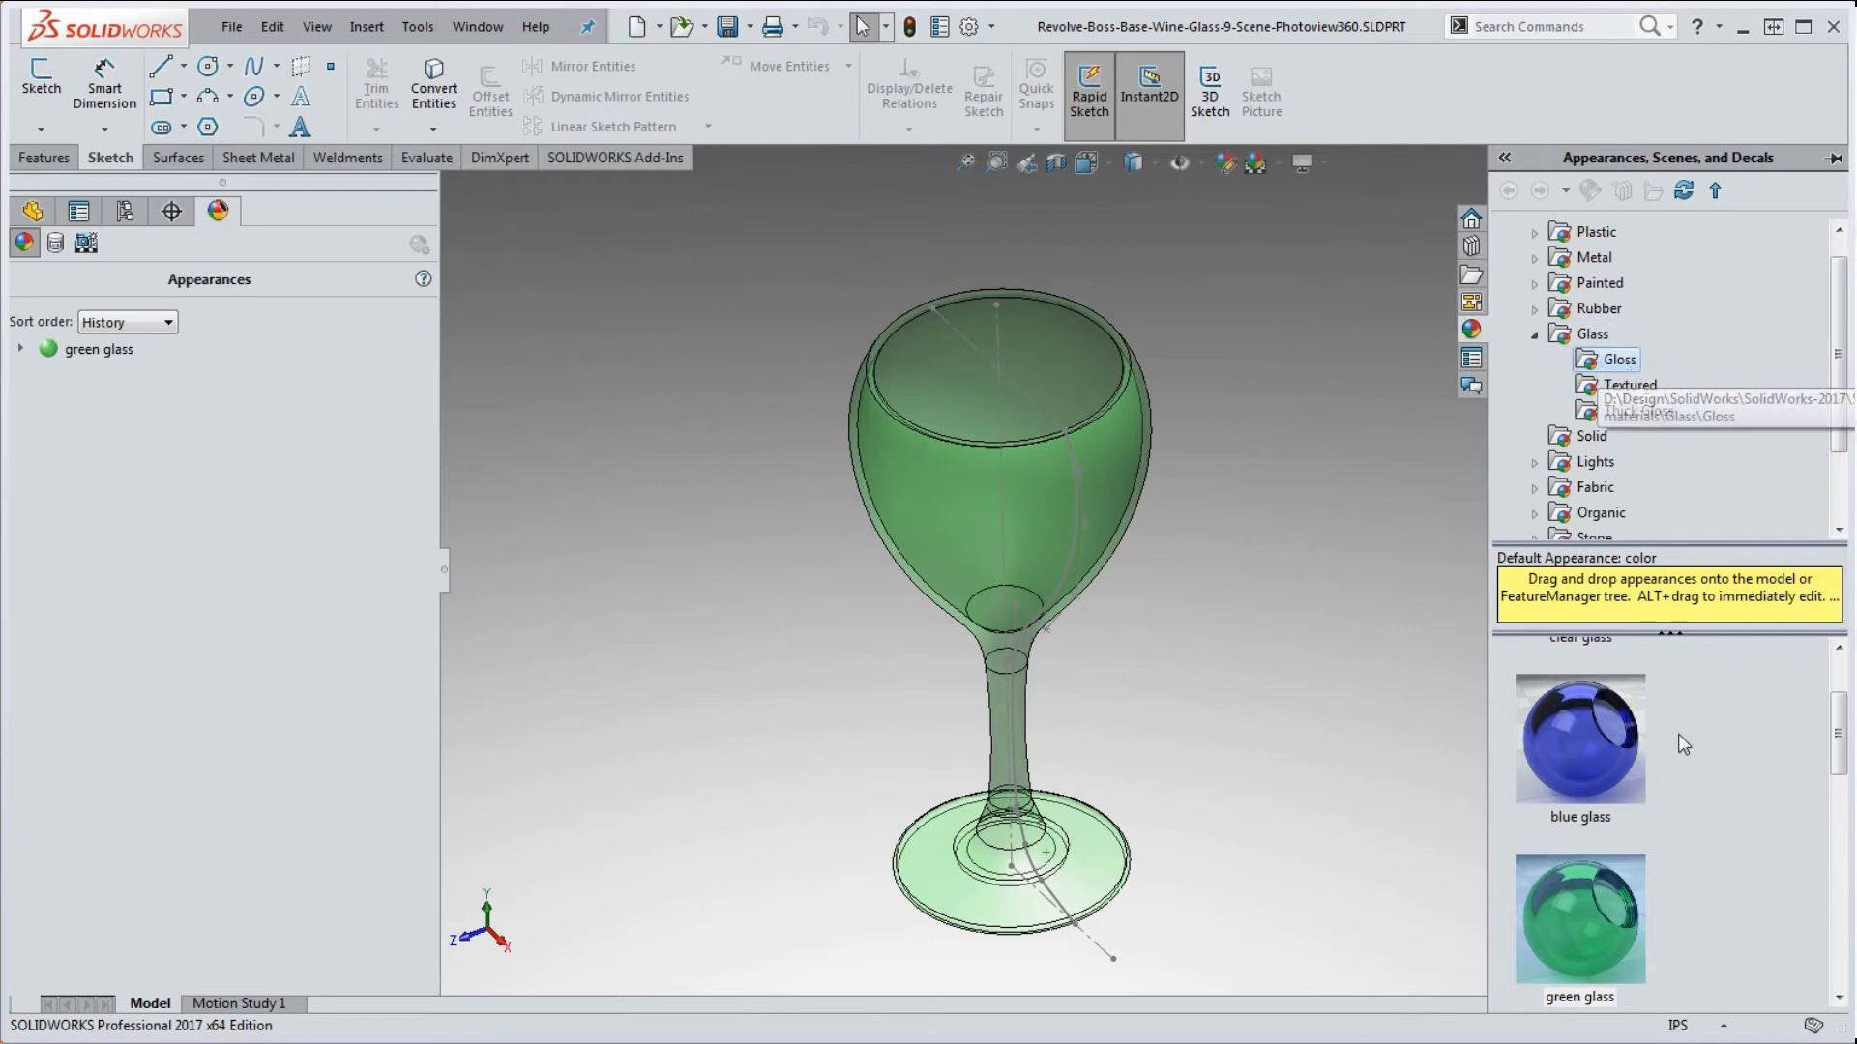
left_click(1631, 385)
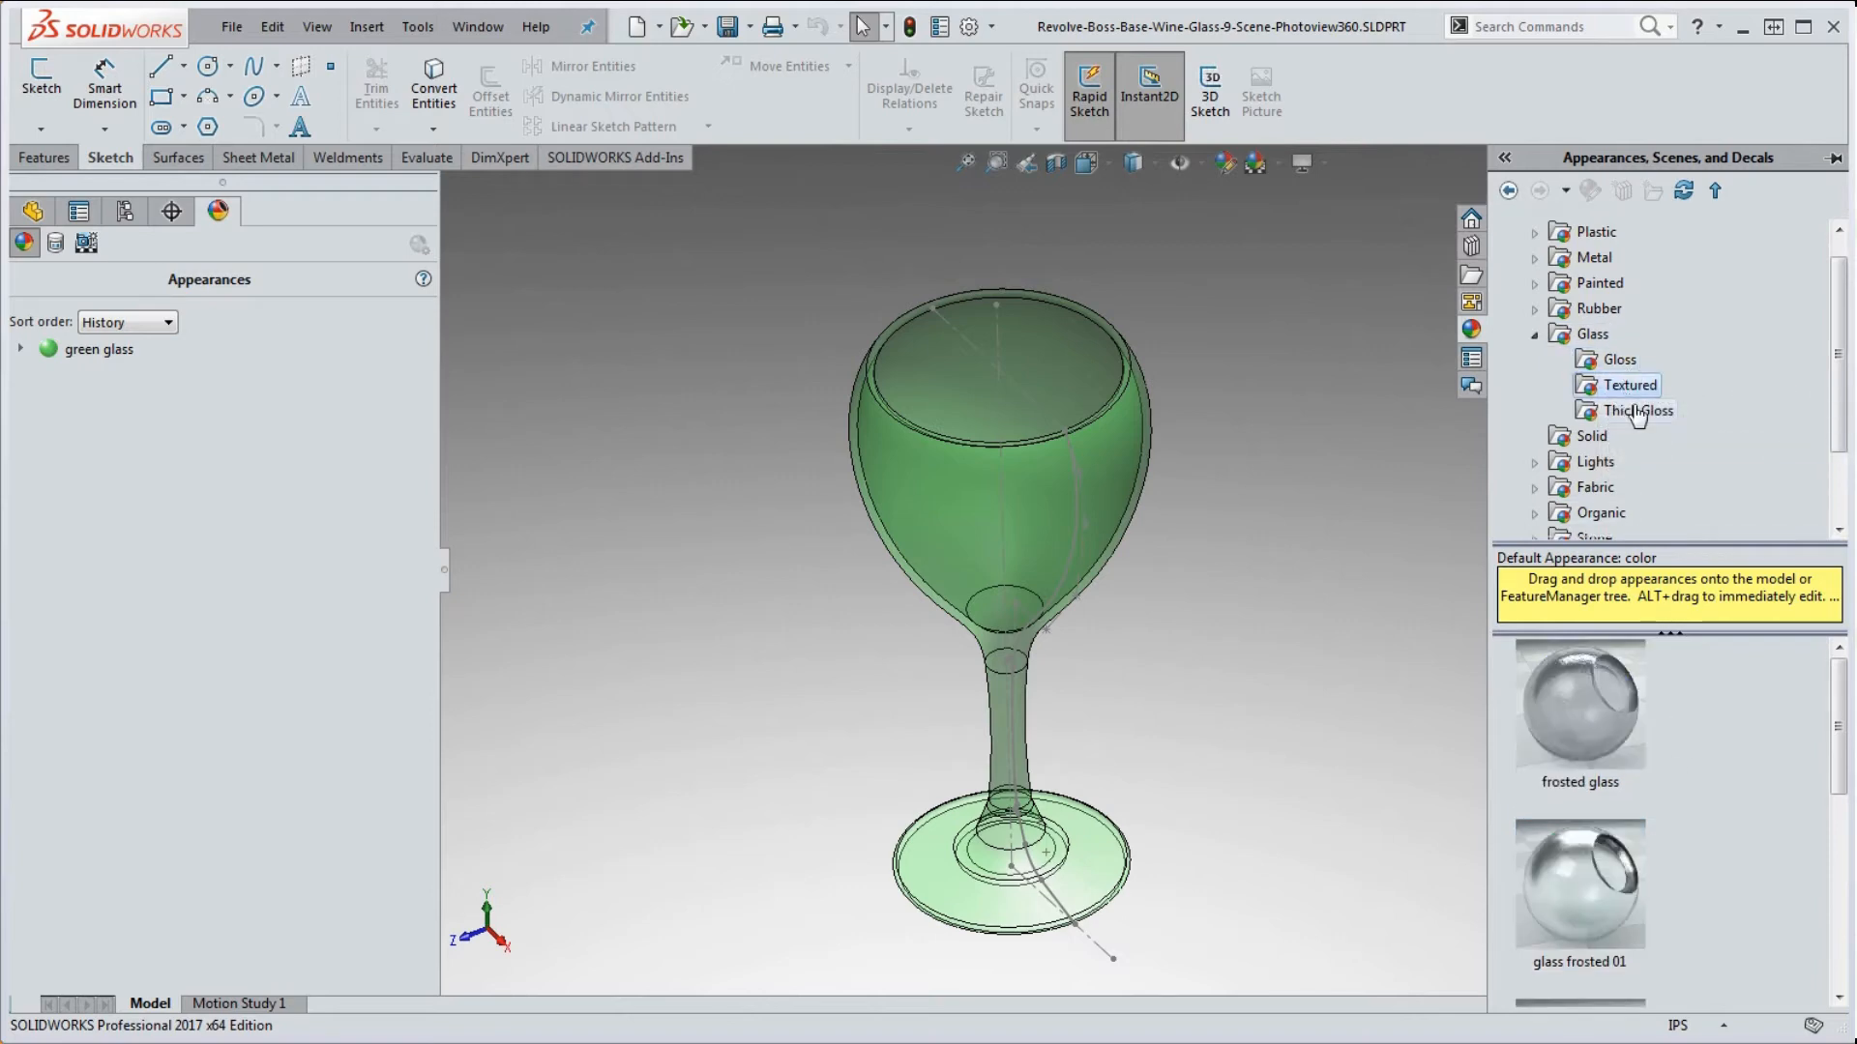
left_click_drag(1840, 695, 1848, 789)
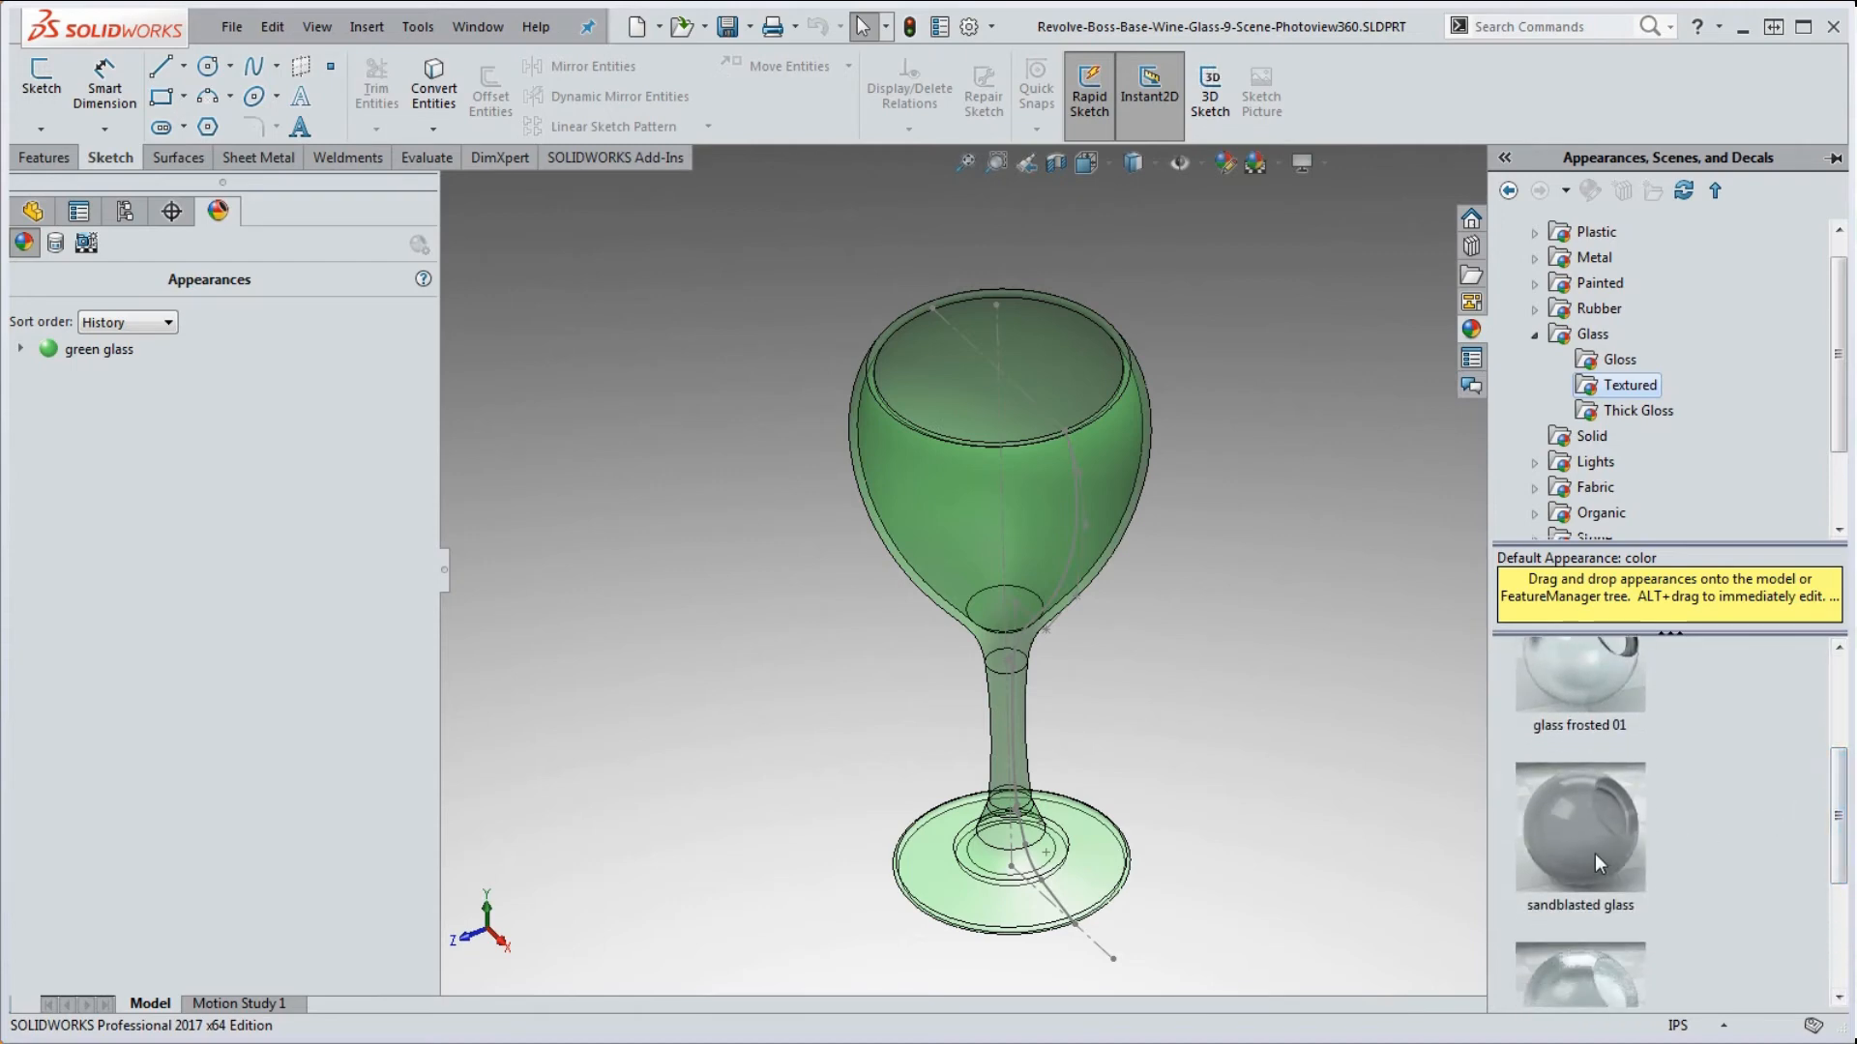
- Apply the glass frosted 01 appearance to the whole wine glass part
mouse_move(1593, 853)
left_click(1582, 677)
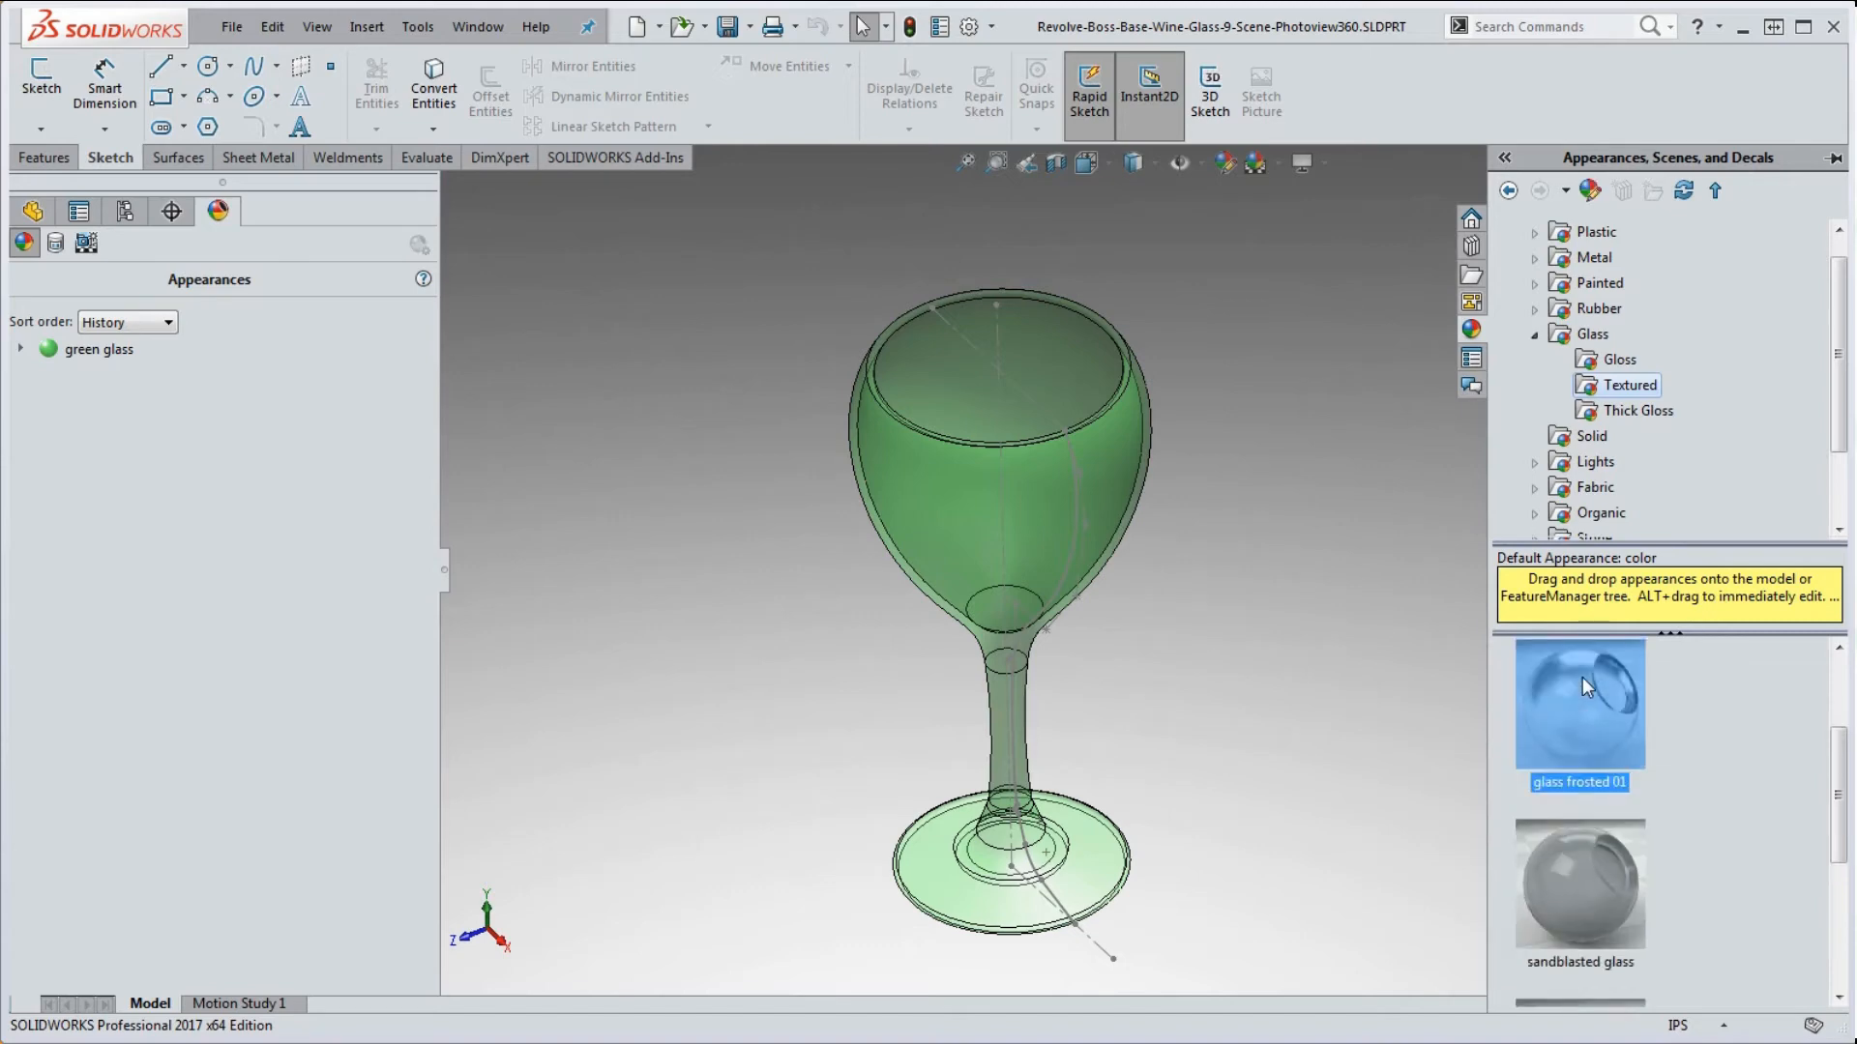
left_click_drag(1581, 687, 1039, 515)
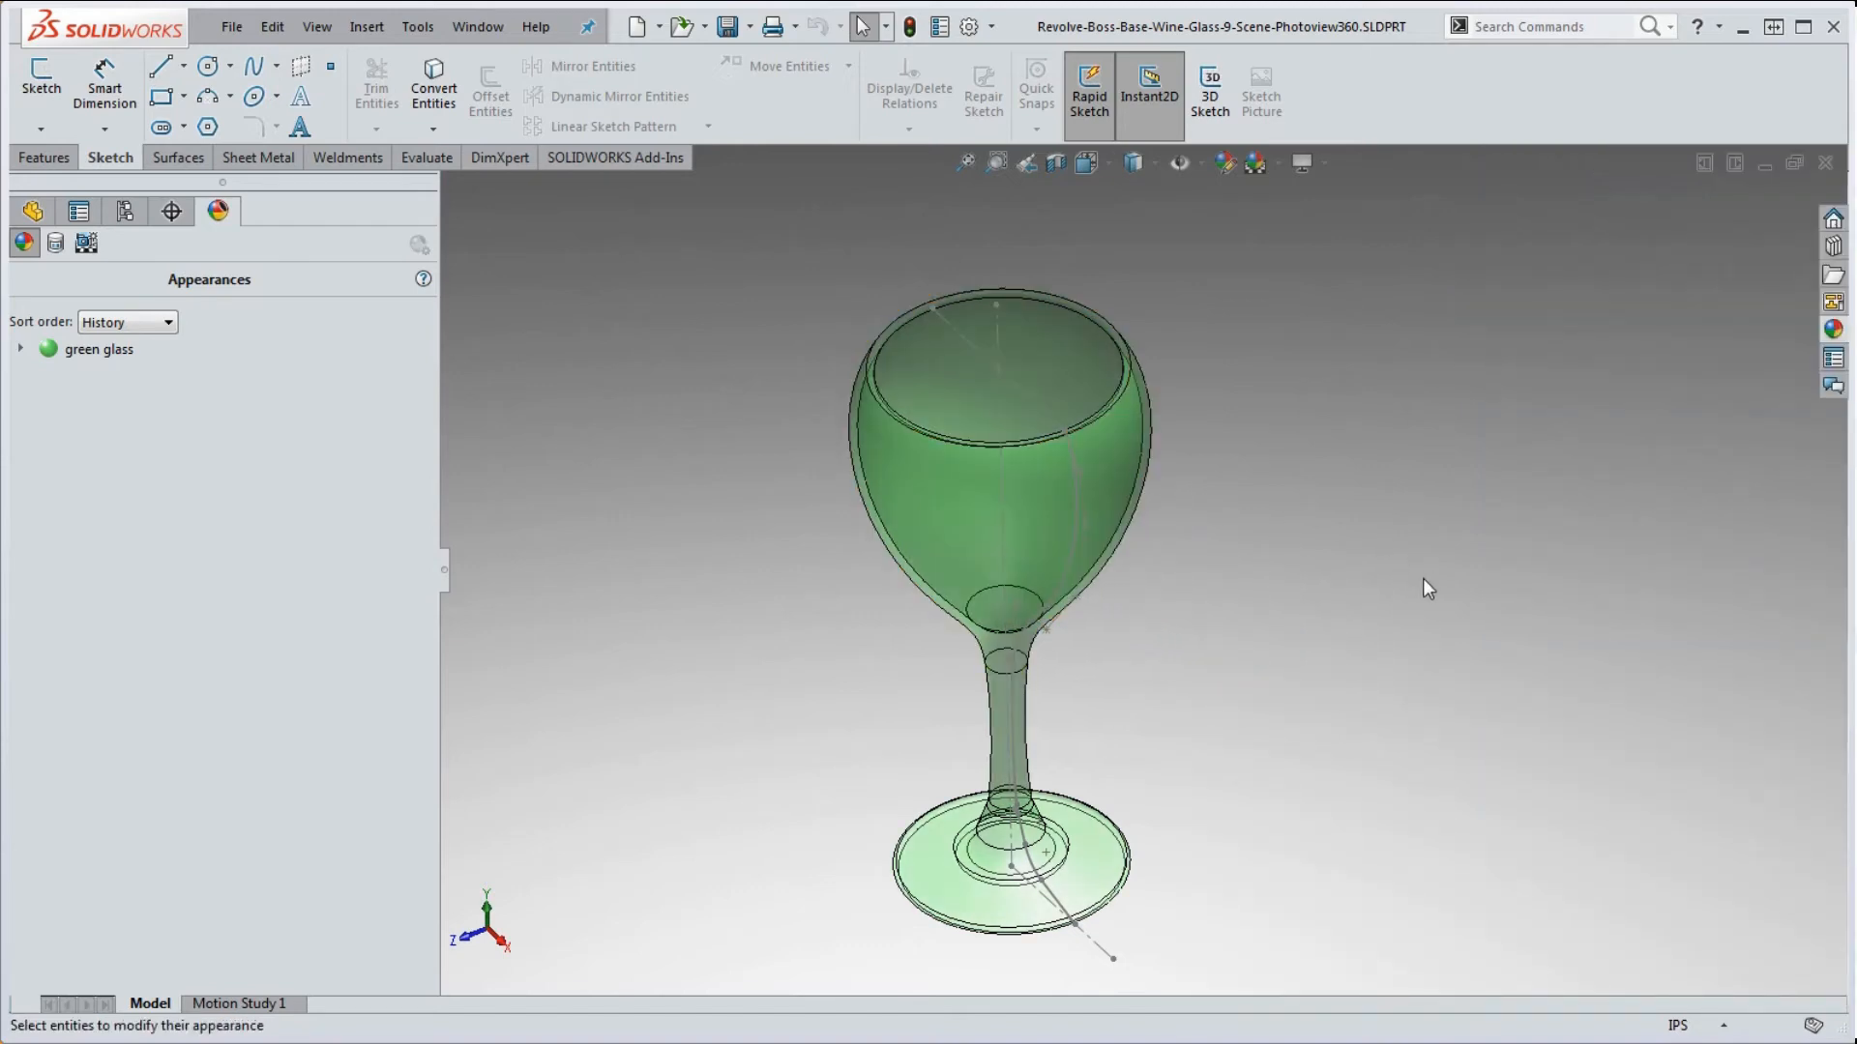
left_click(1833, 329)
mouse_move(1619, 745)
left_click_drag(1617, 743, 1045, 552)
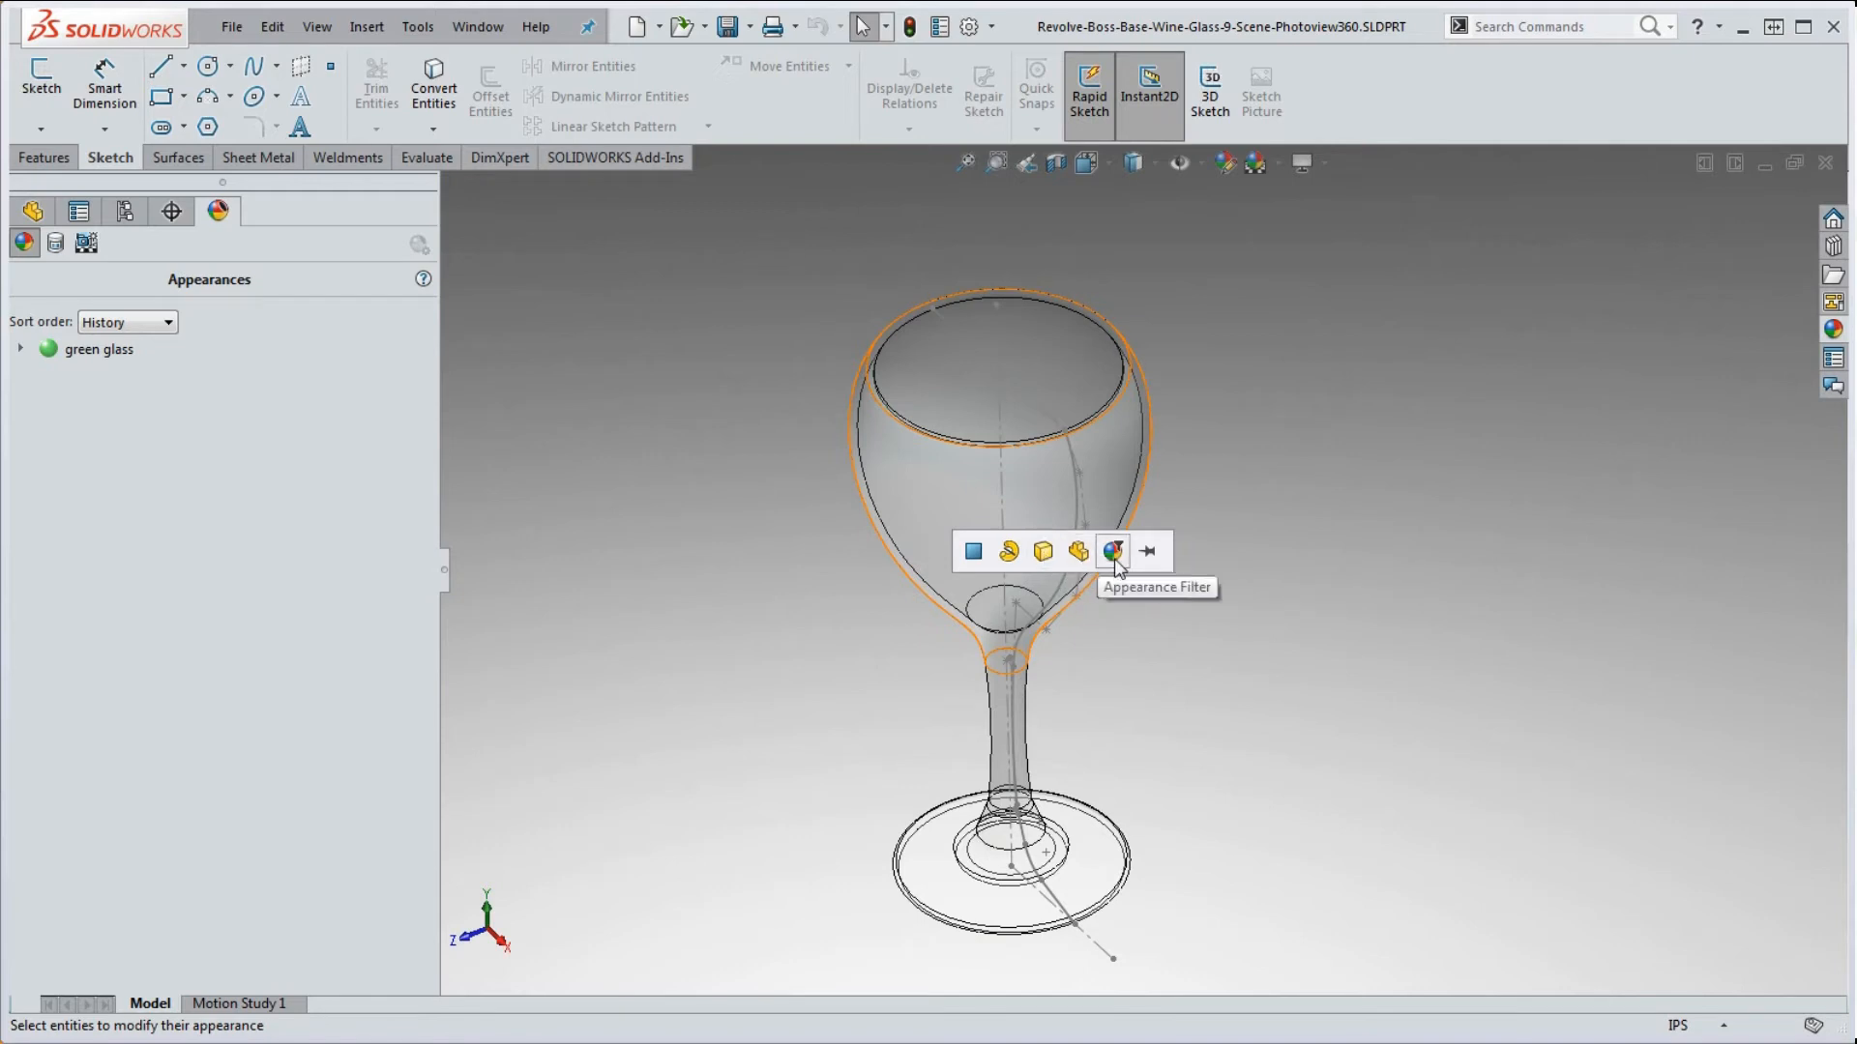
left_click(1078, 553)
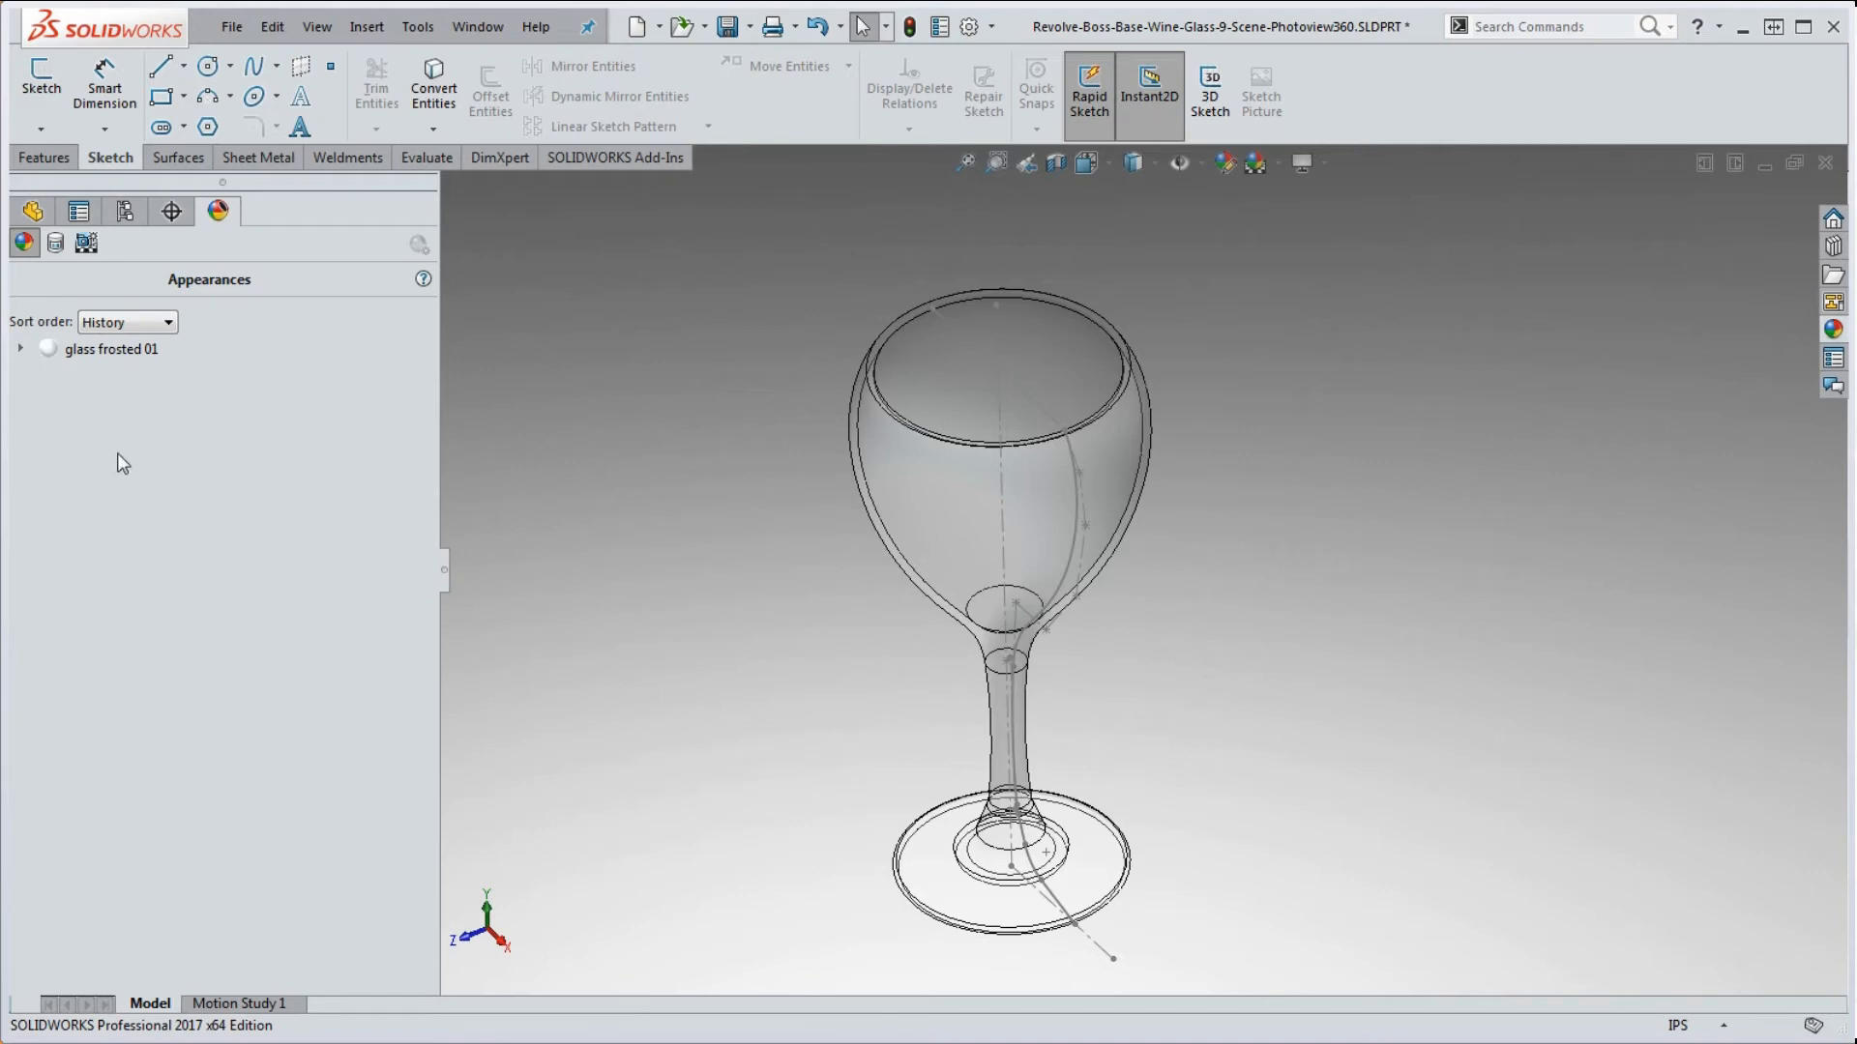
mouse_move(122, 370)
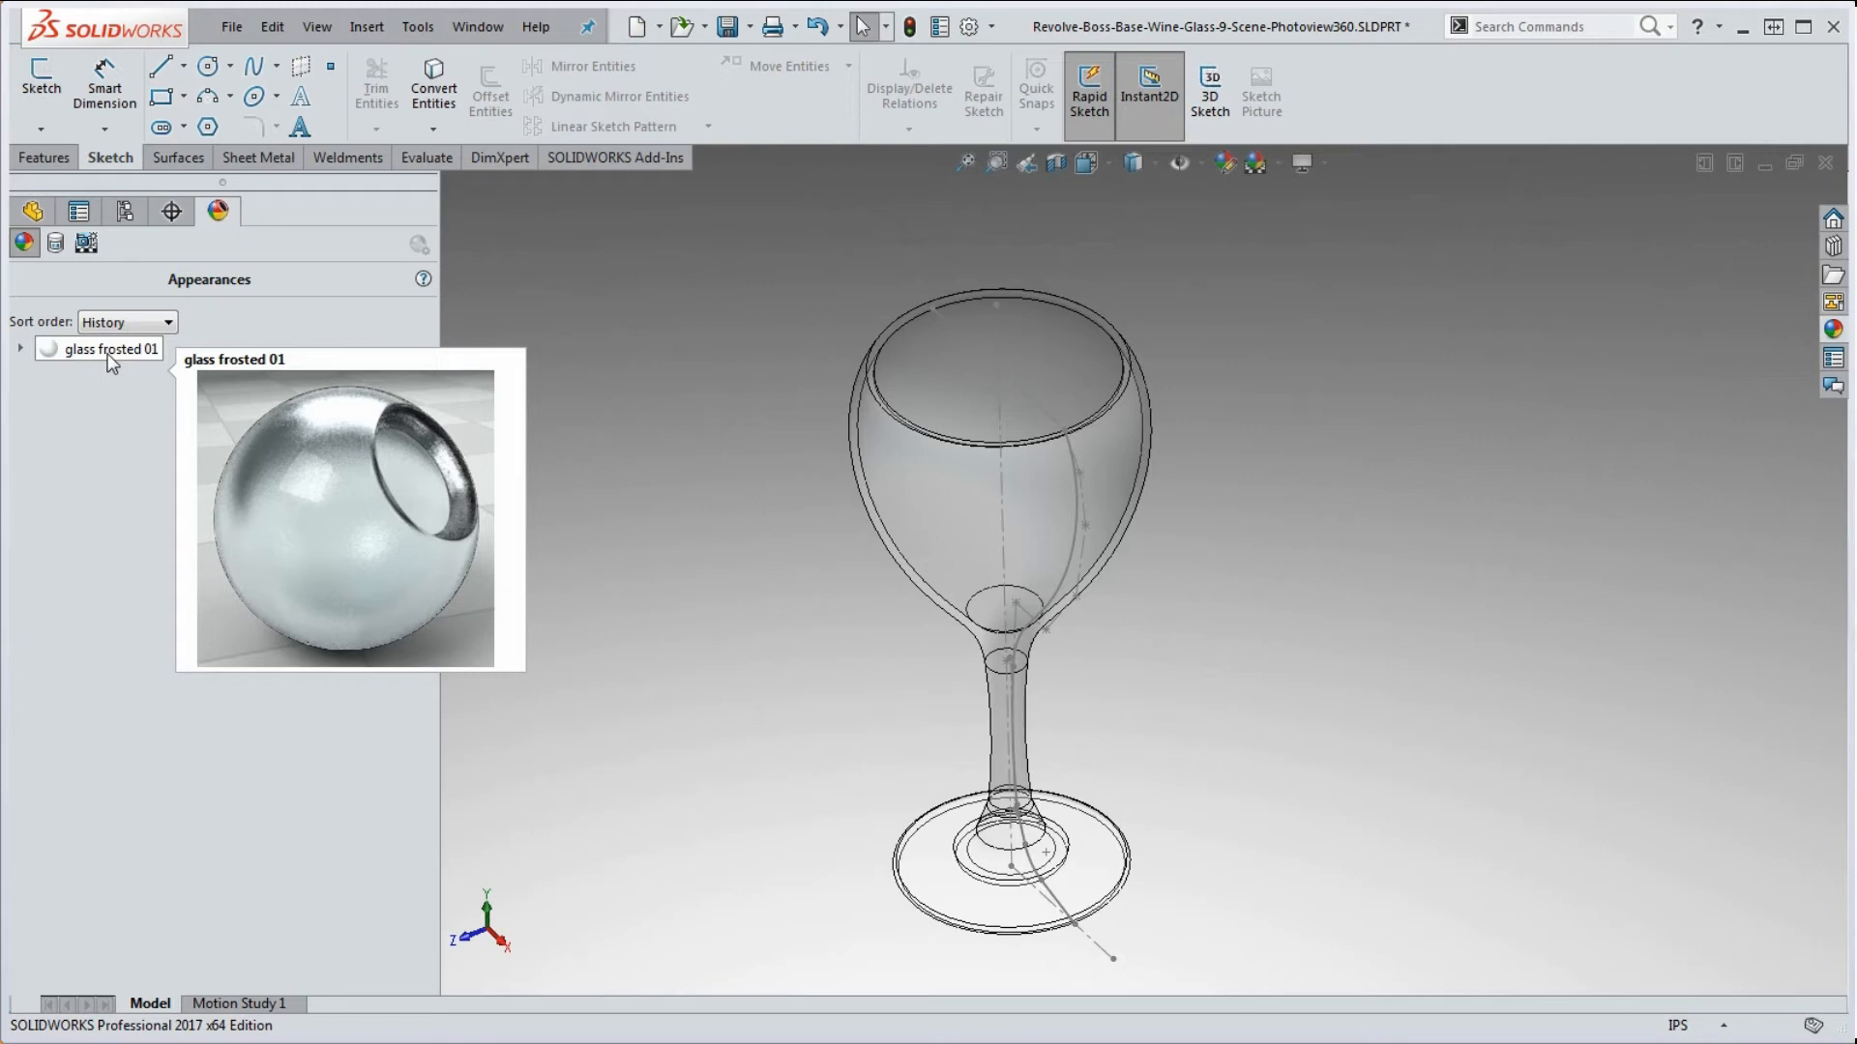
right_click(111, 360)
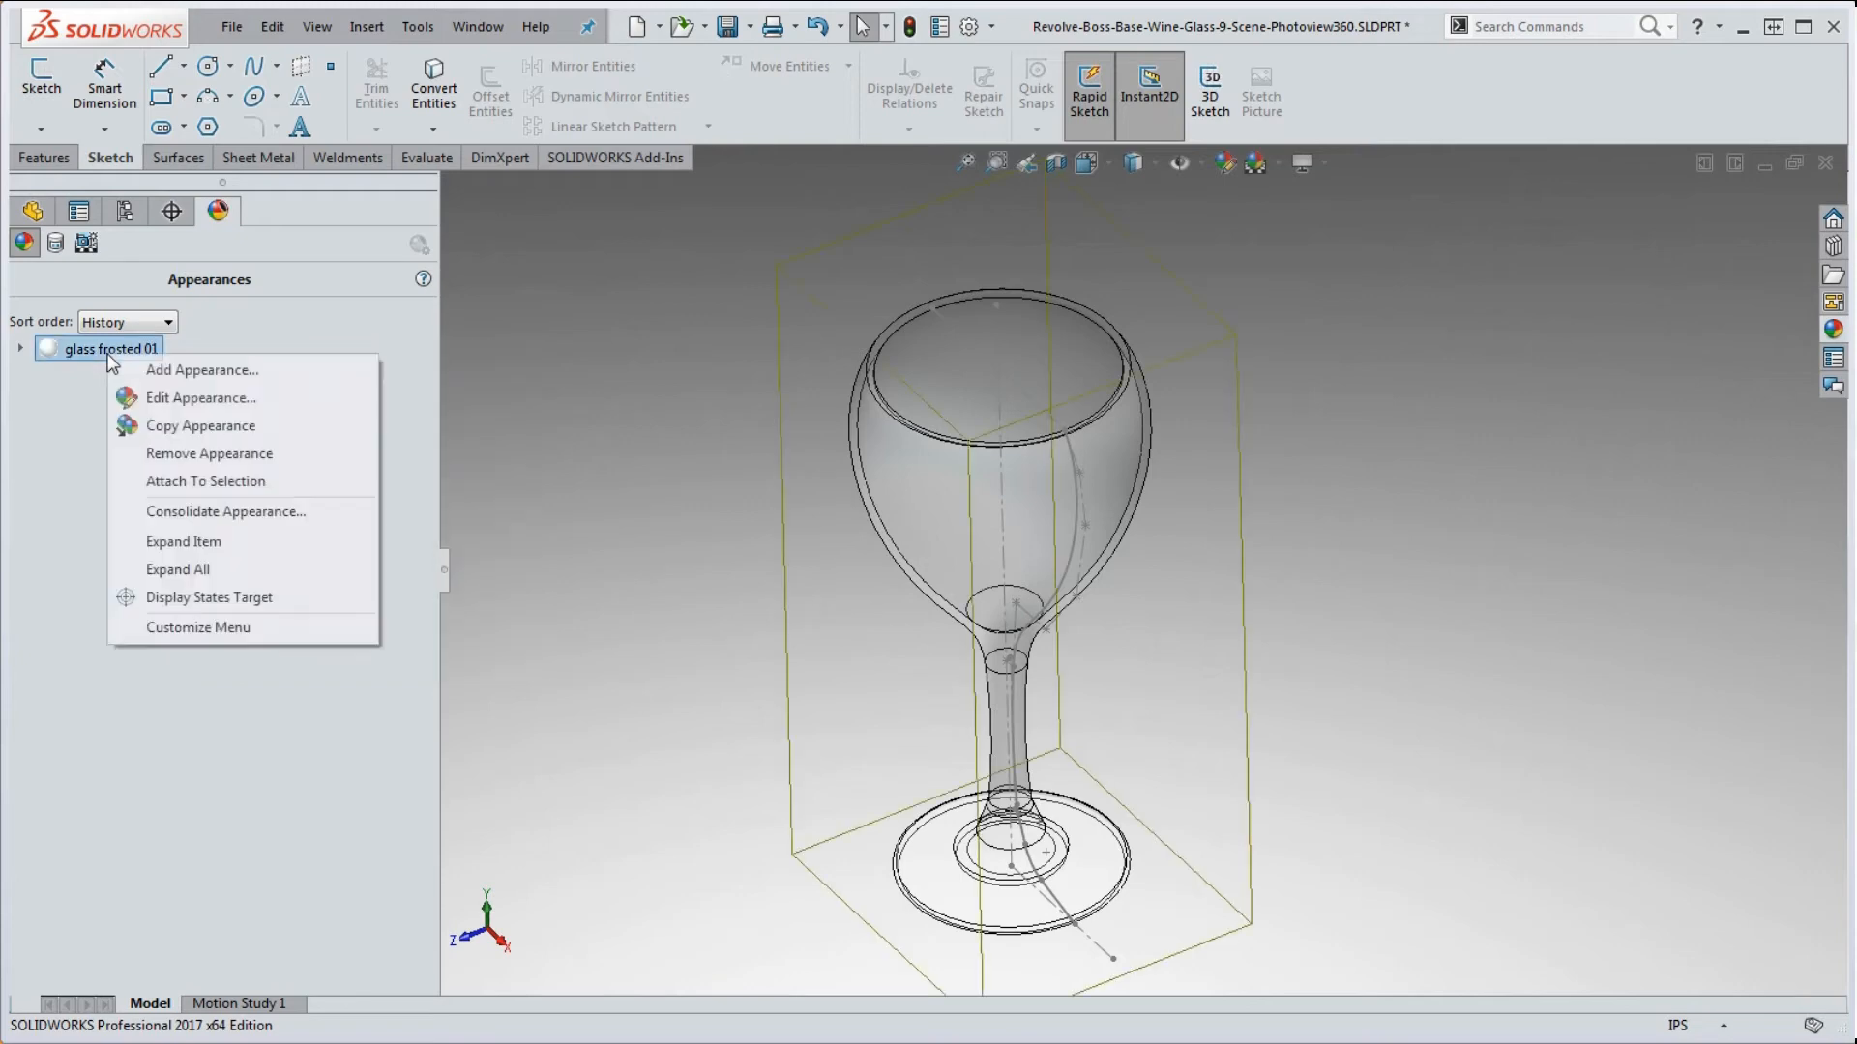
left_click(214, 375)
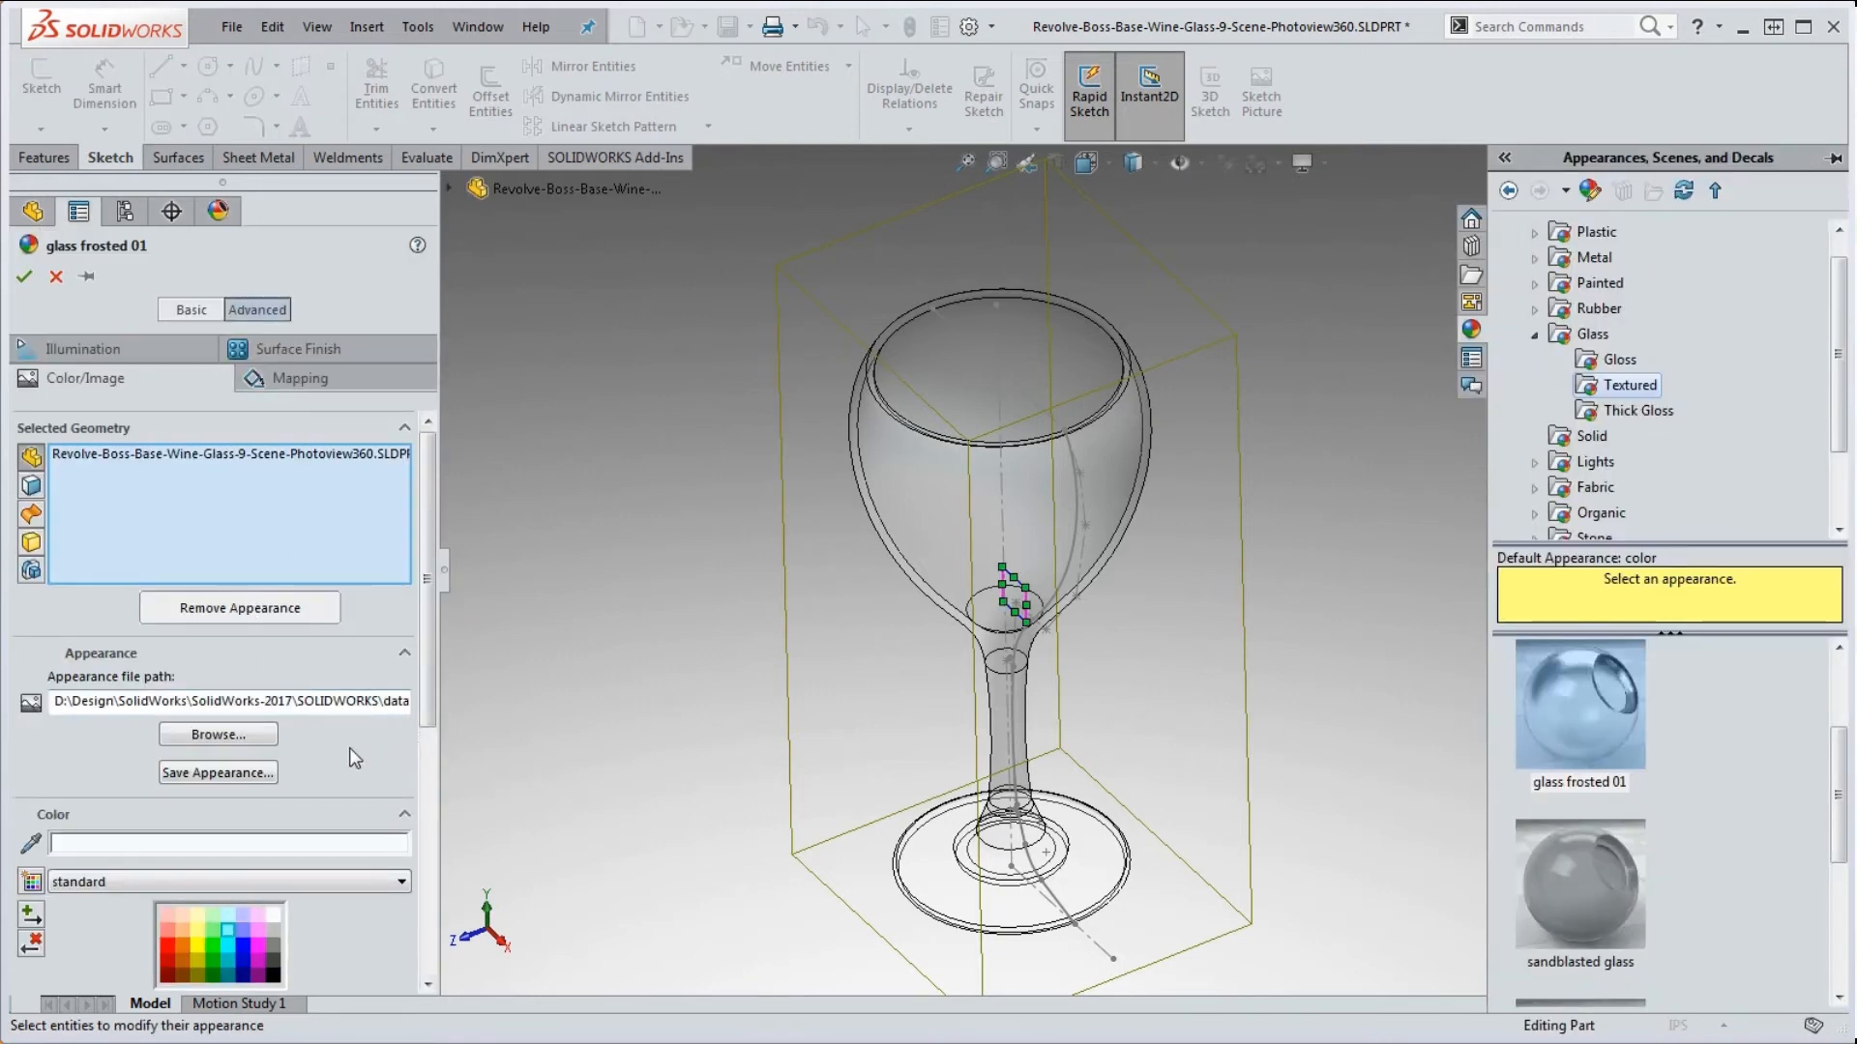
left_click(24, 277)
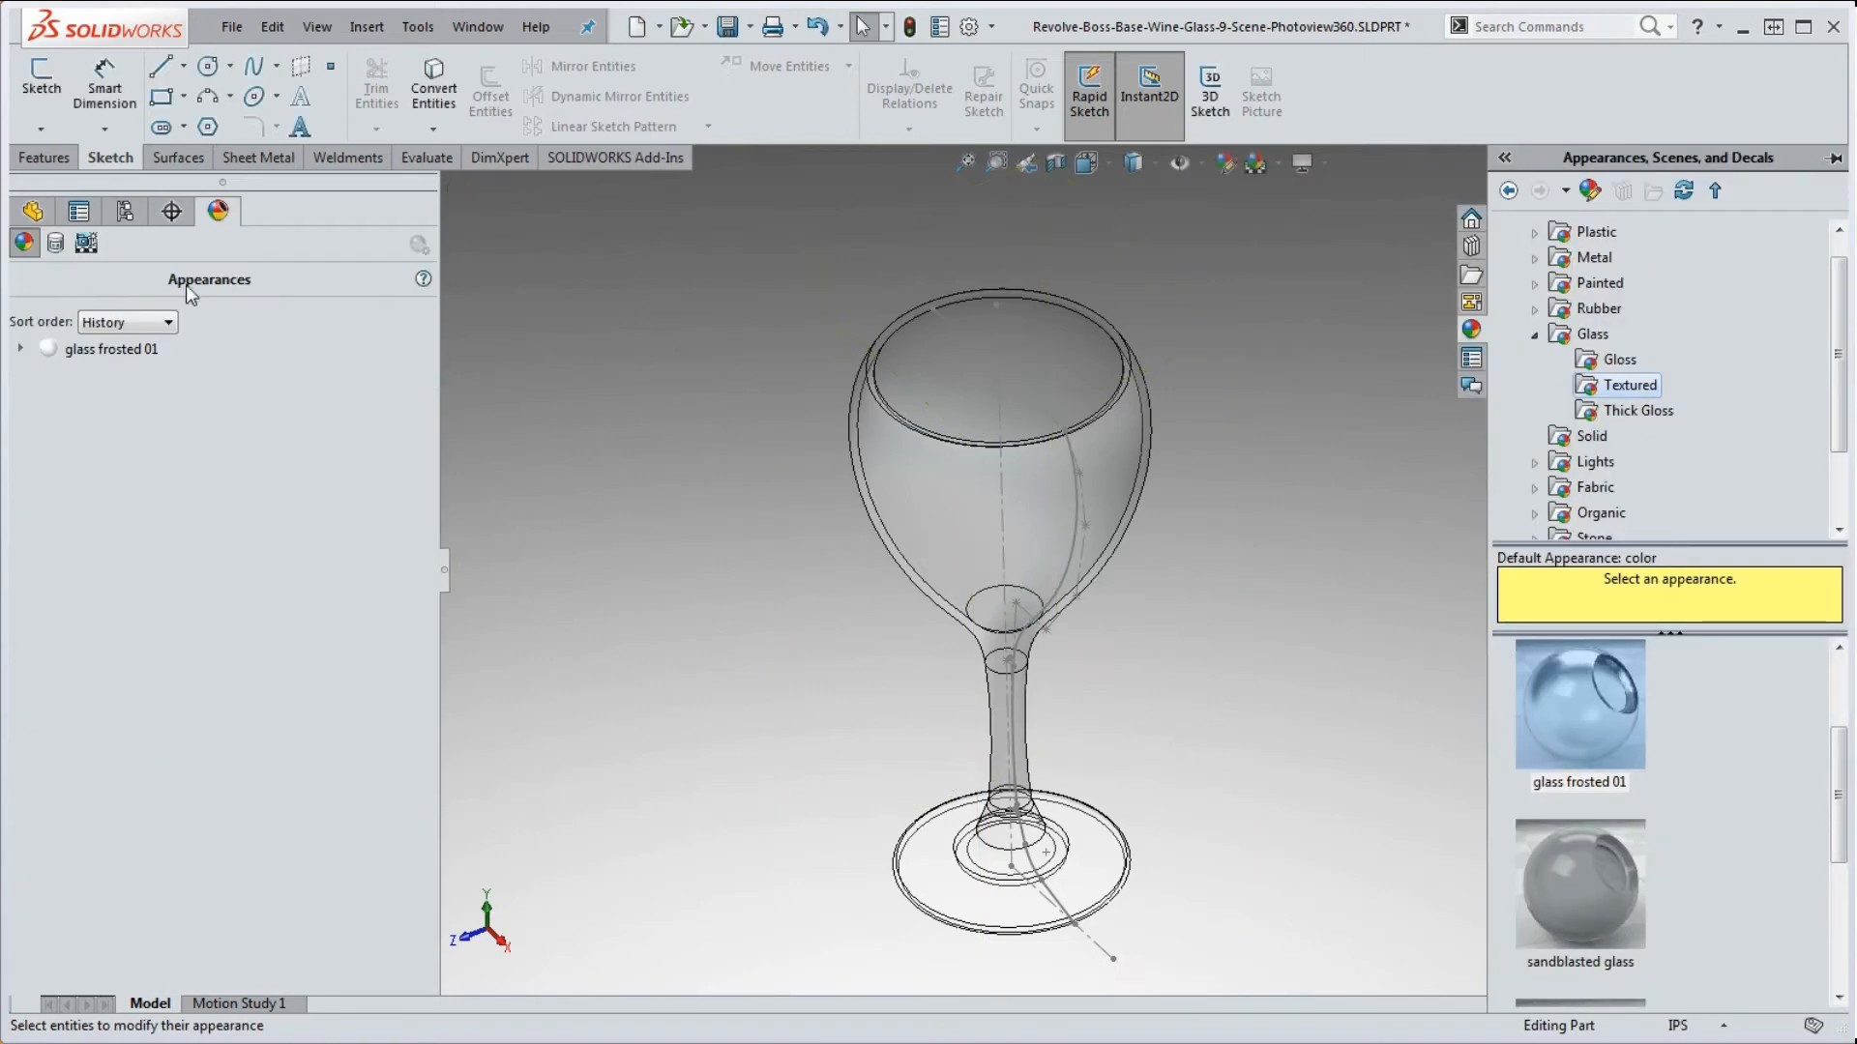
right_click(126, 347)
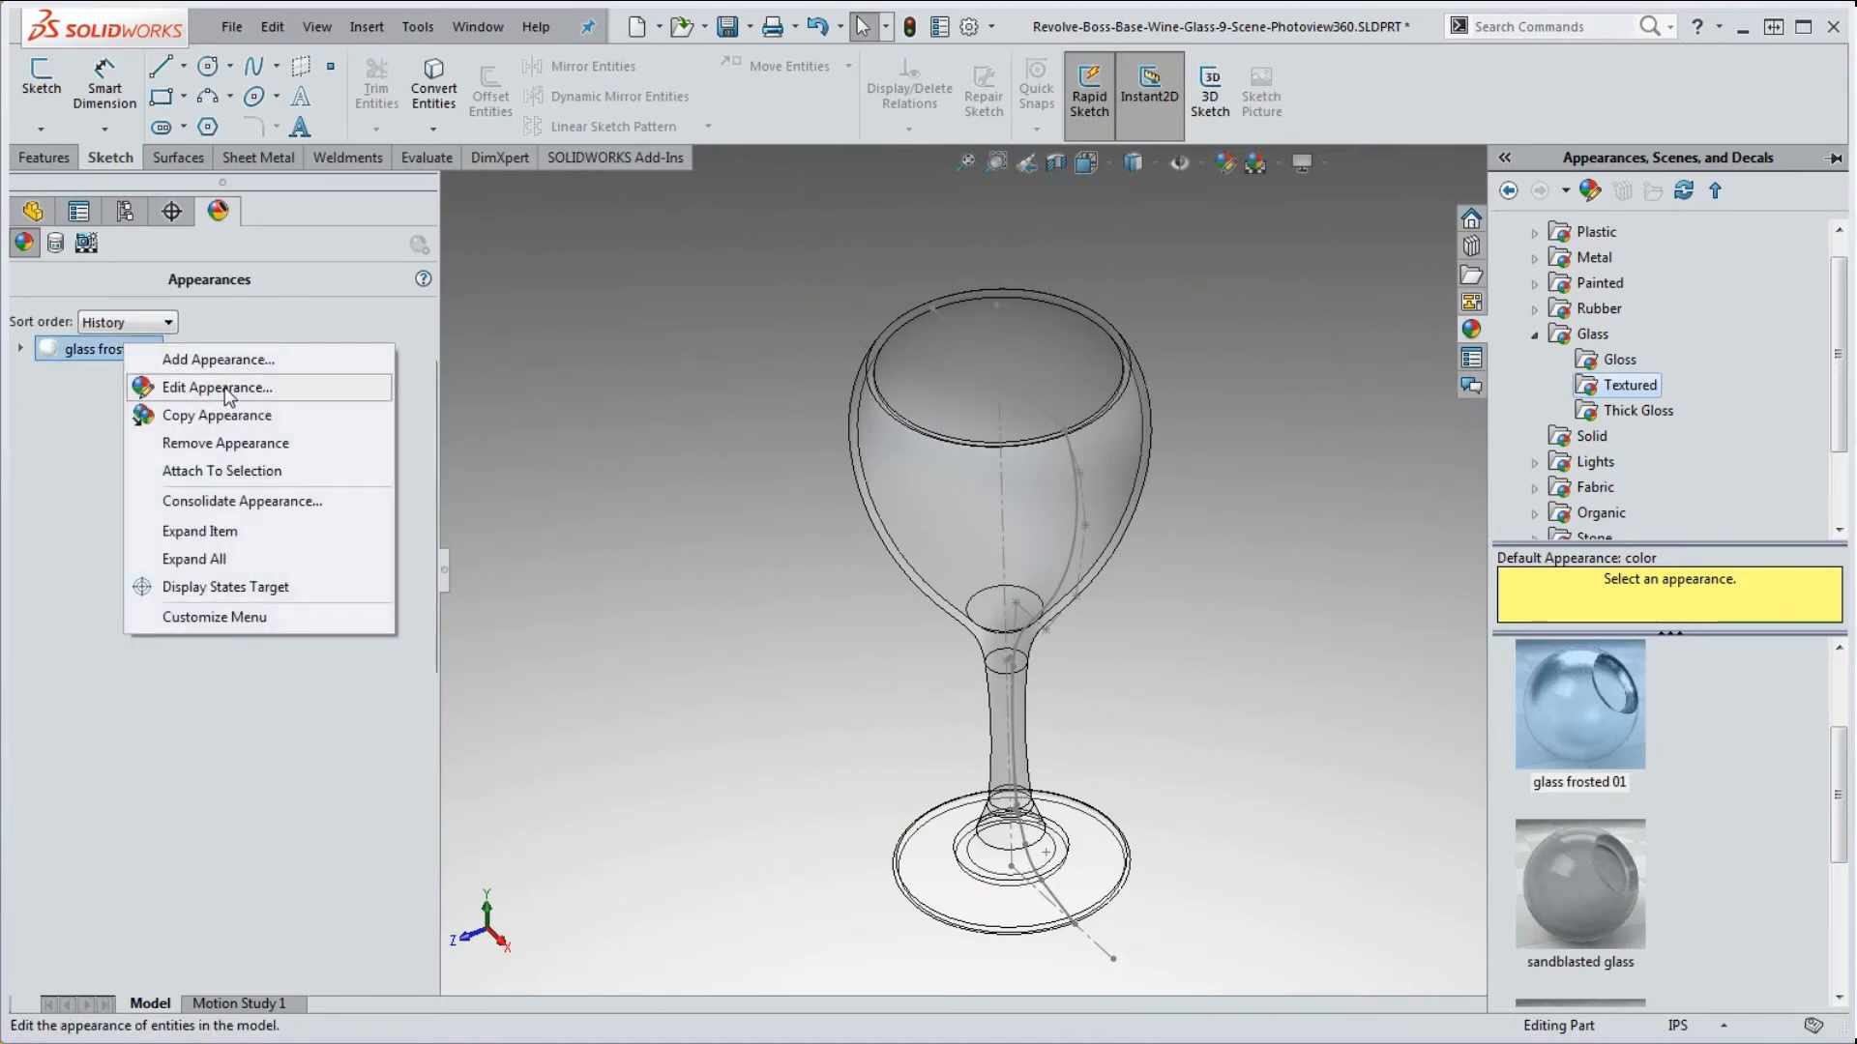
left_click(229, 388)
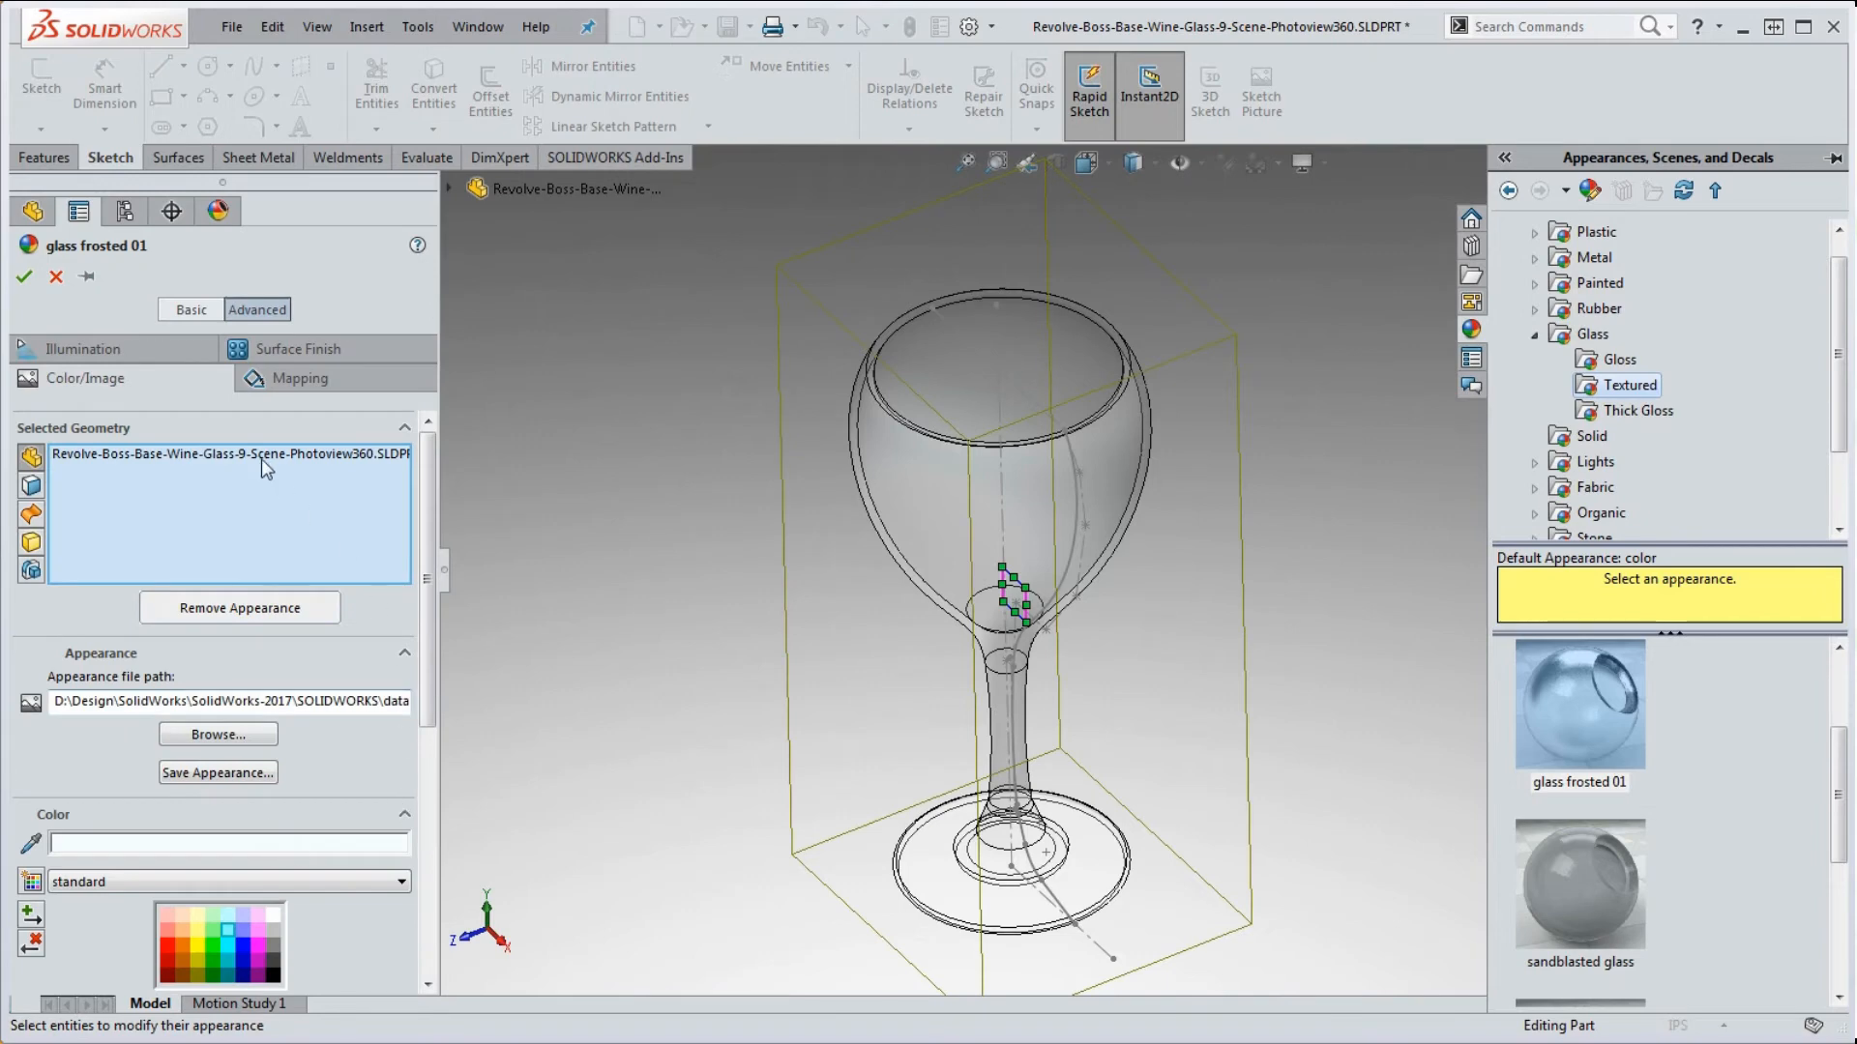
left_click(56, 279)
- Edit the glass frosted 01 appearance, setting its color to a light violet-blue from the spectrum, and enlarge its mapping frame to about the bowl's size
right_click(129, 354)
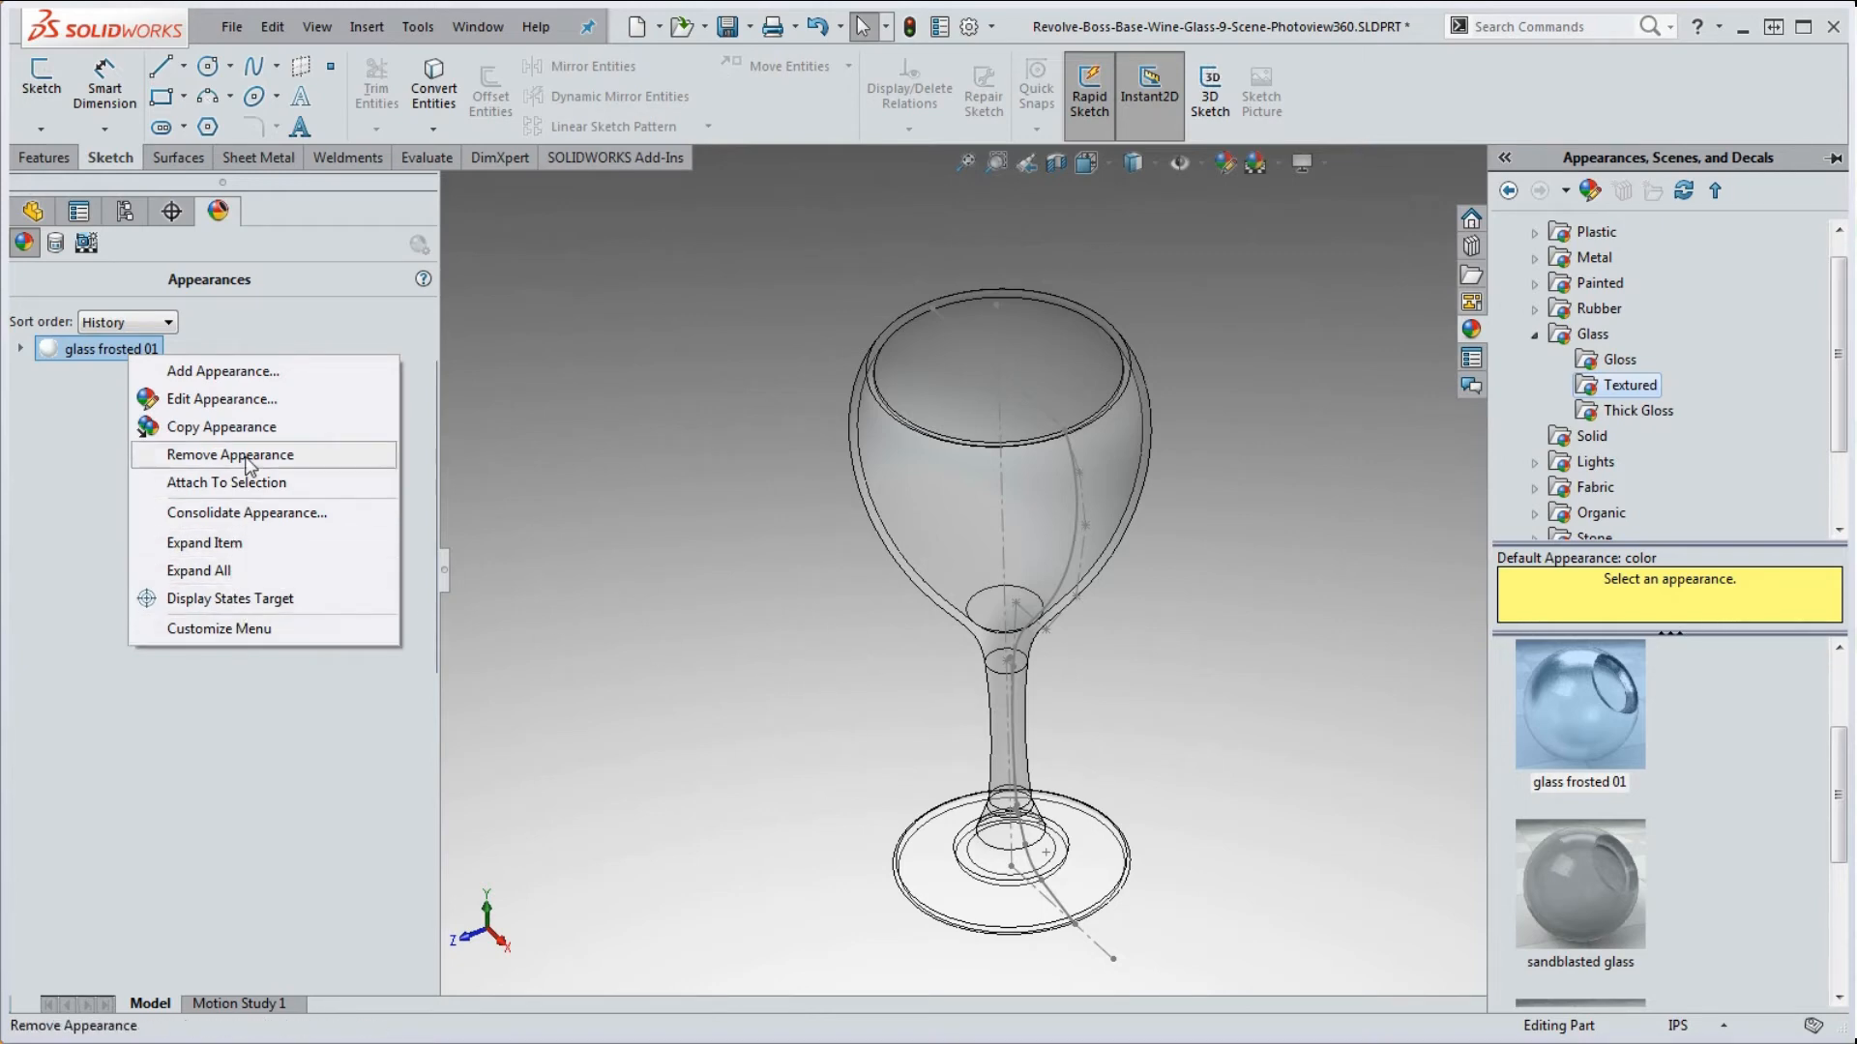
left_click(237, 400)
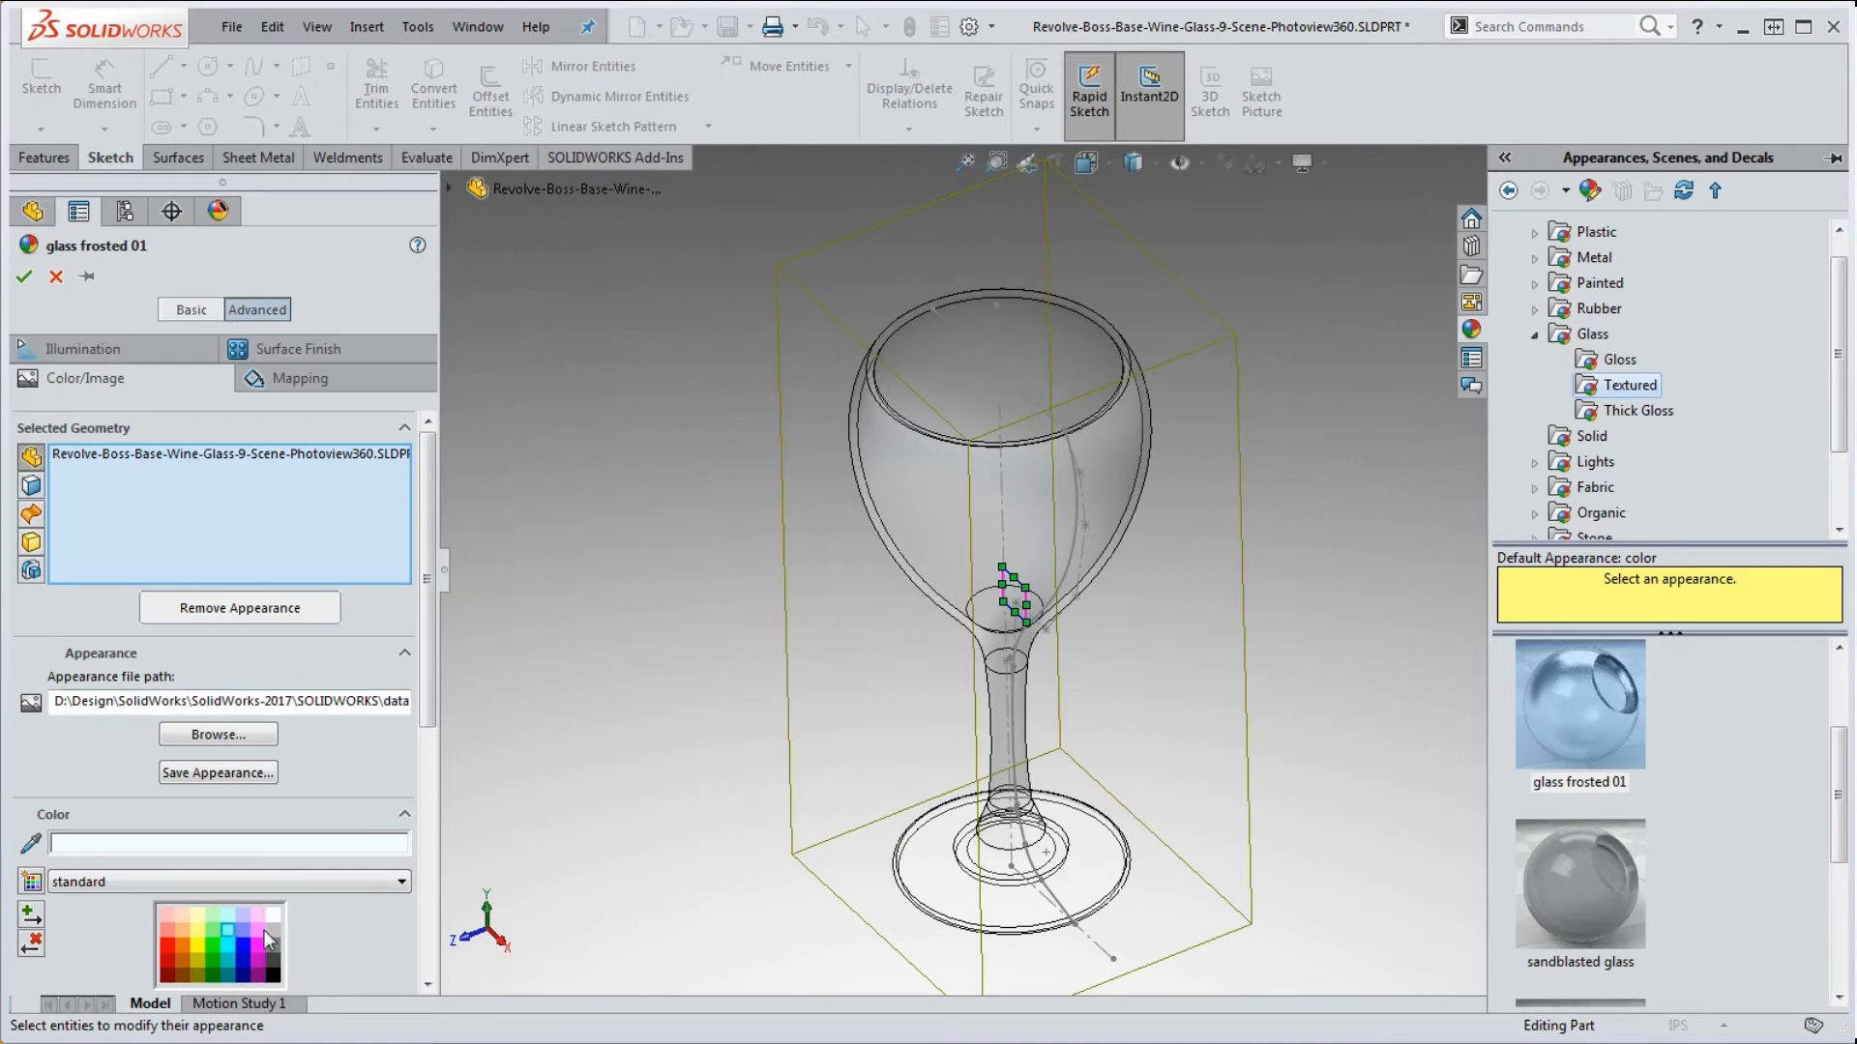
left_click(228, 926)
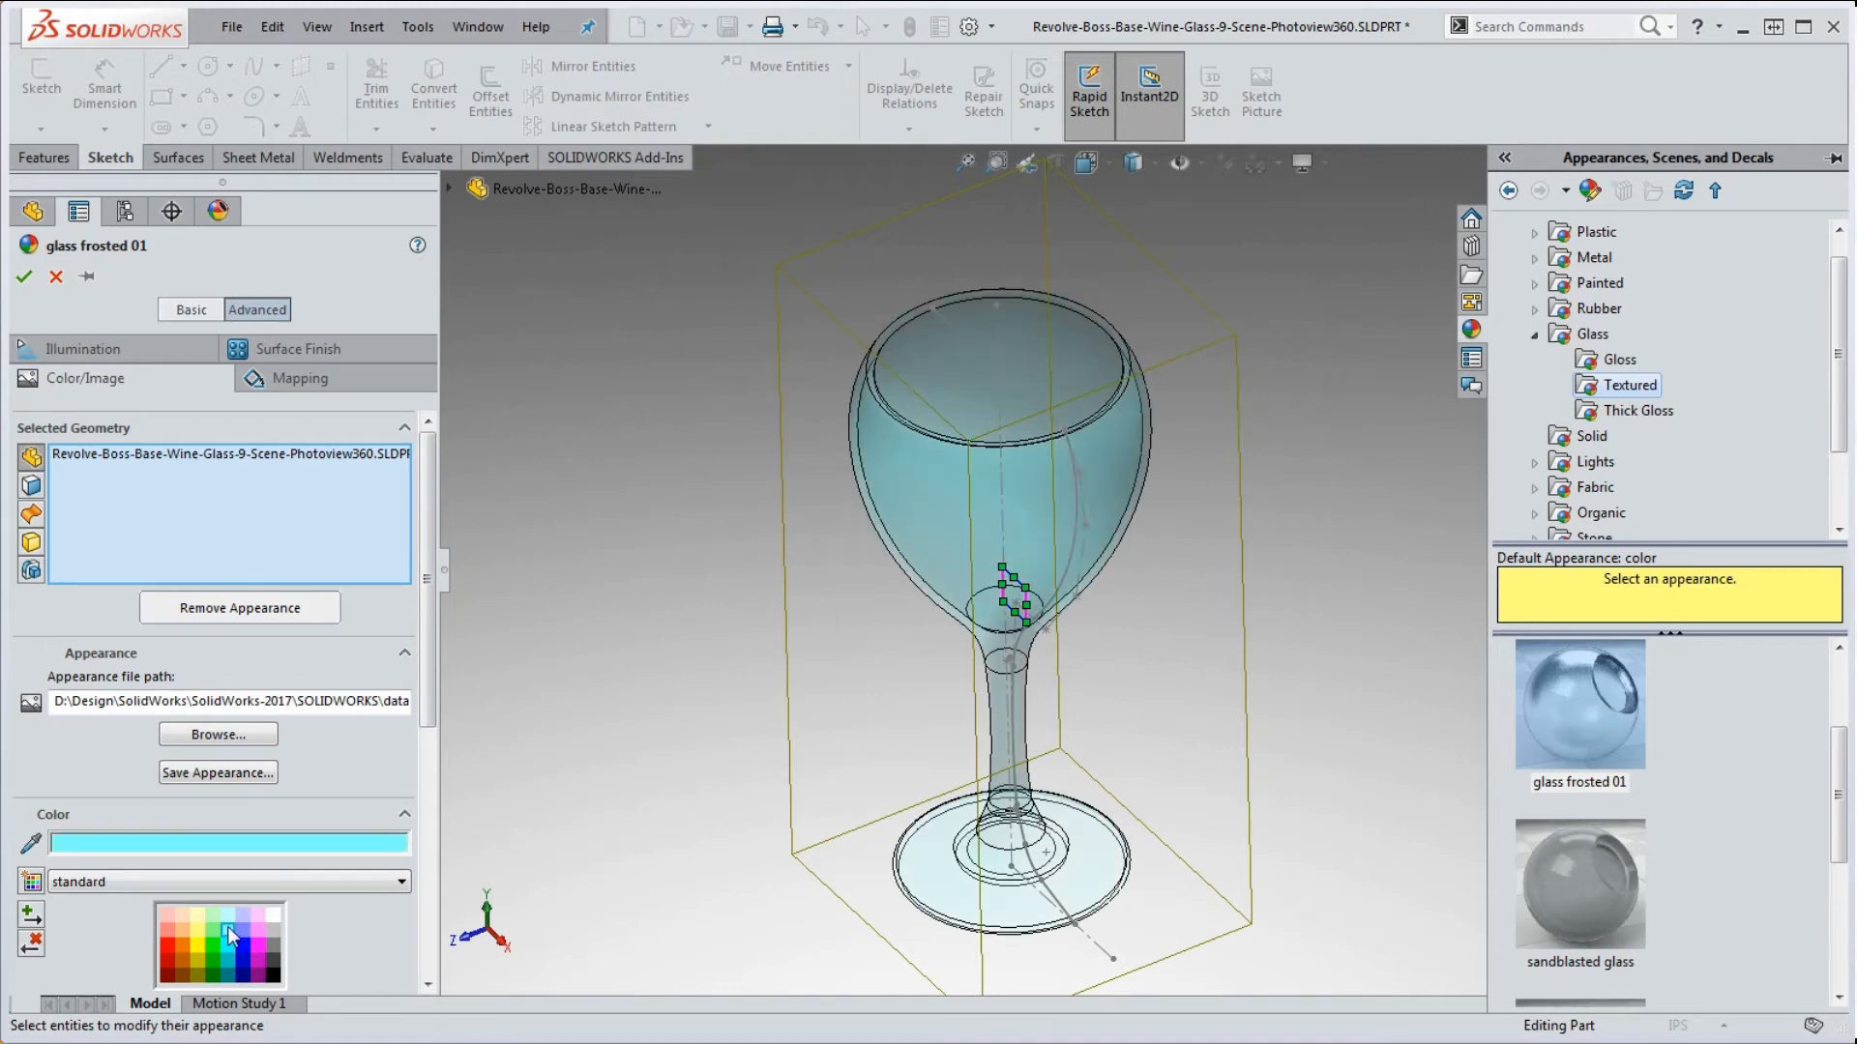
left_click(213, 931)
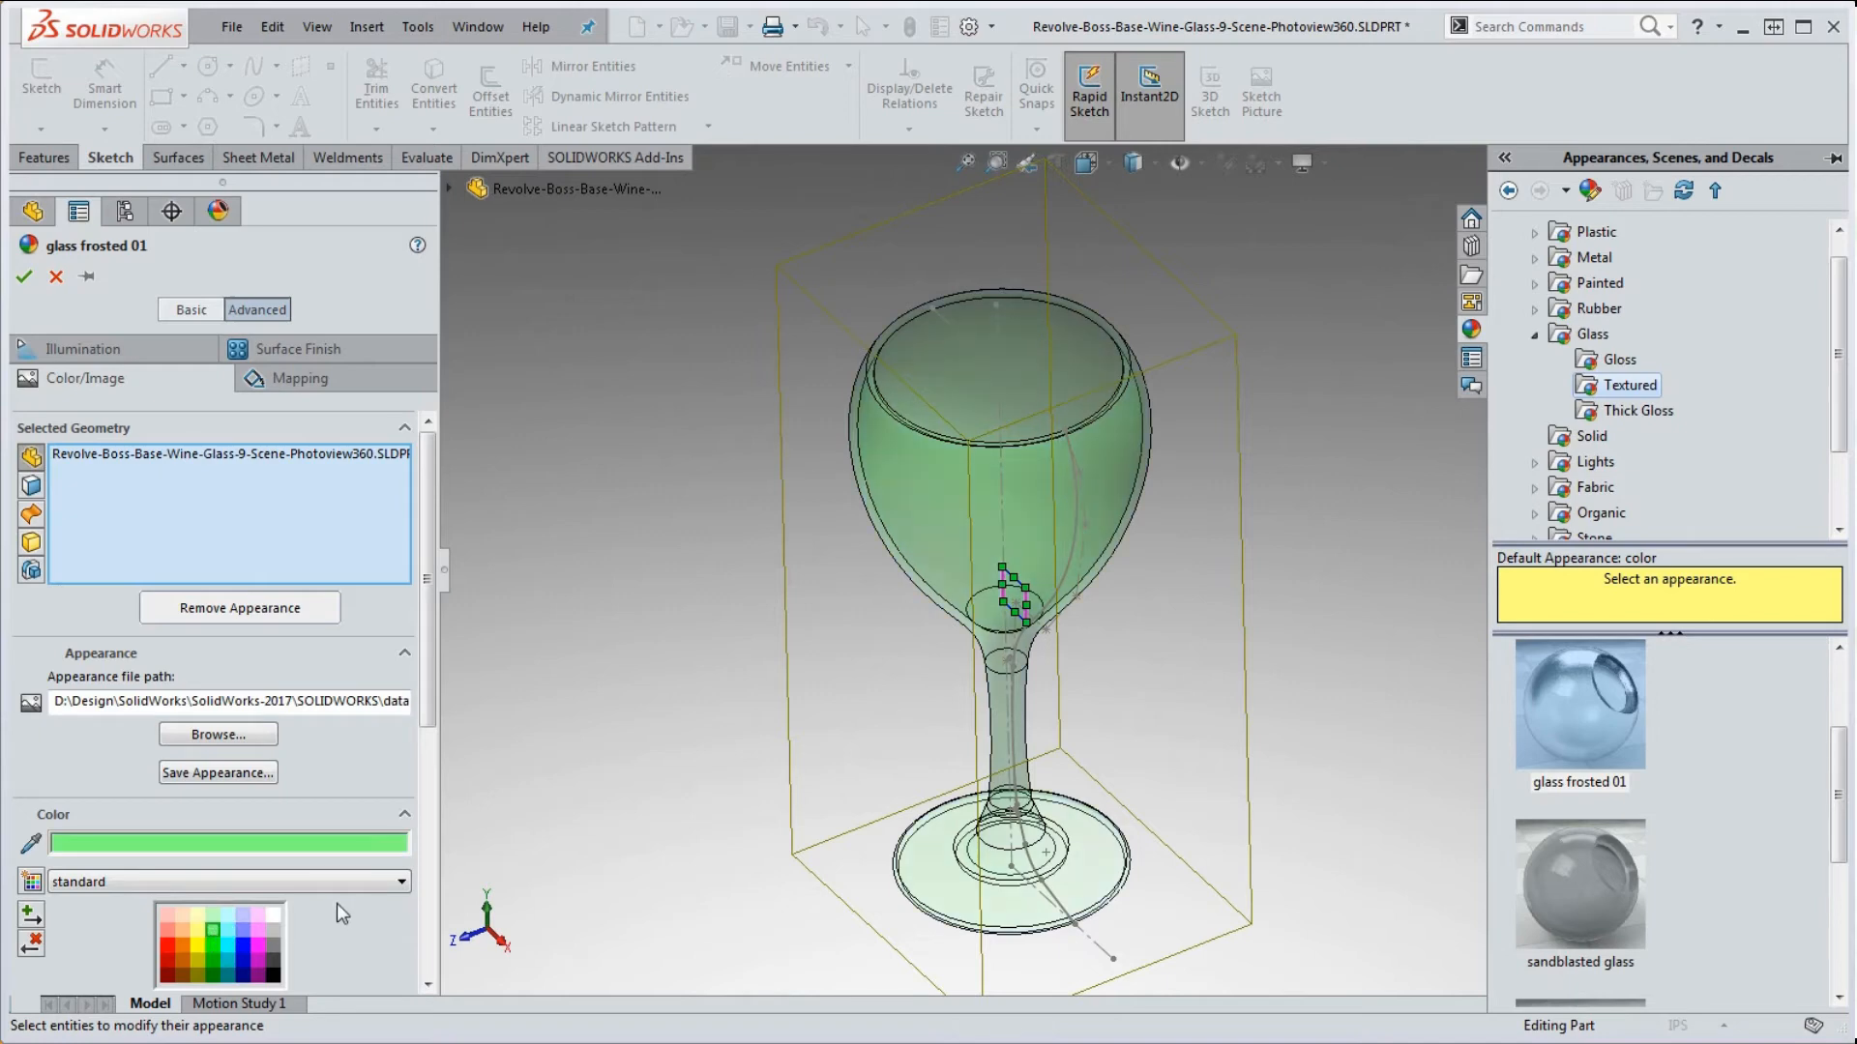
left_click_drag(431, 708, 422, 799)
left_click(184, 874)
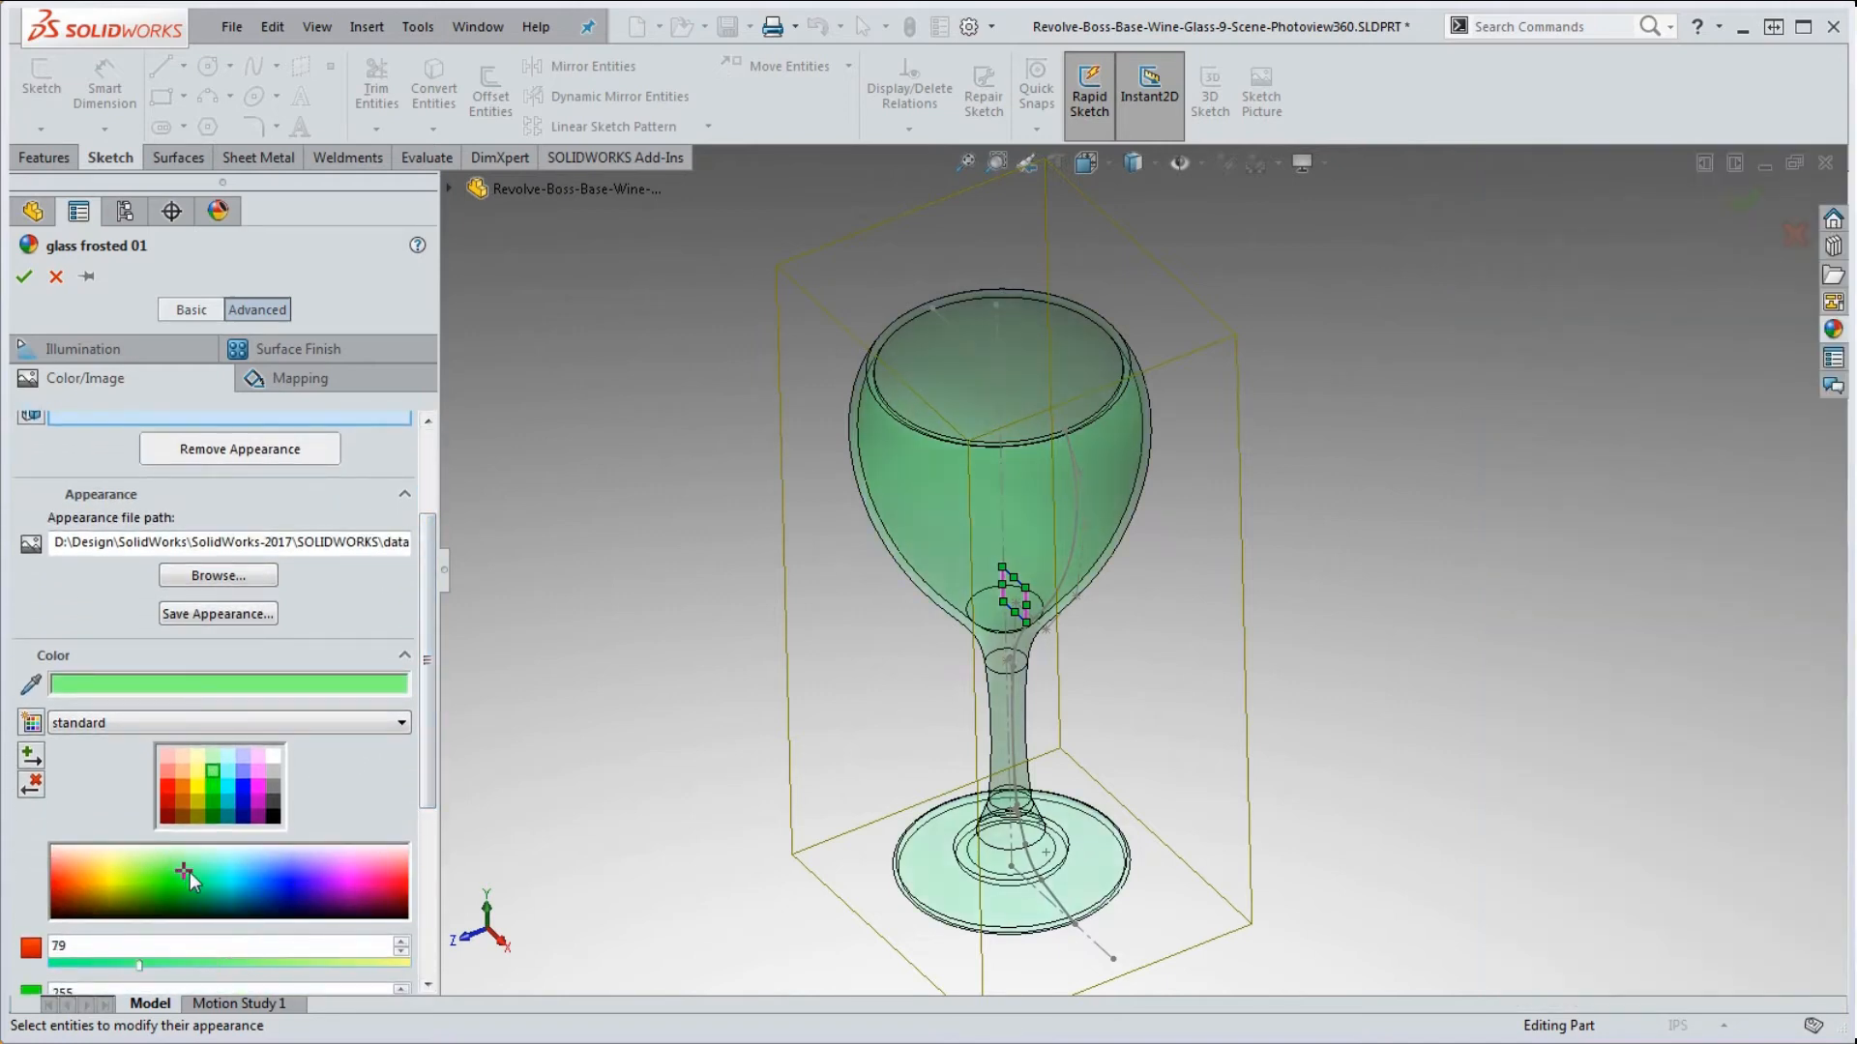
left_click_drag(188, 874, 296, 861)
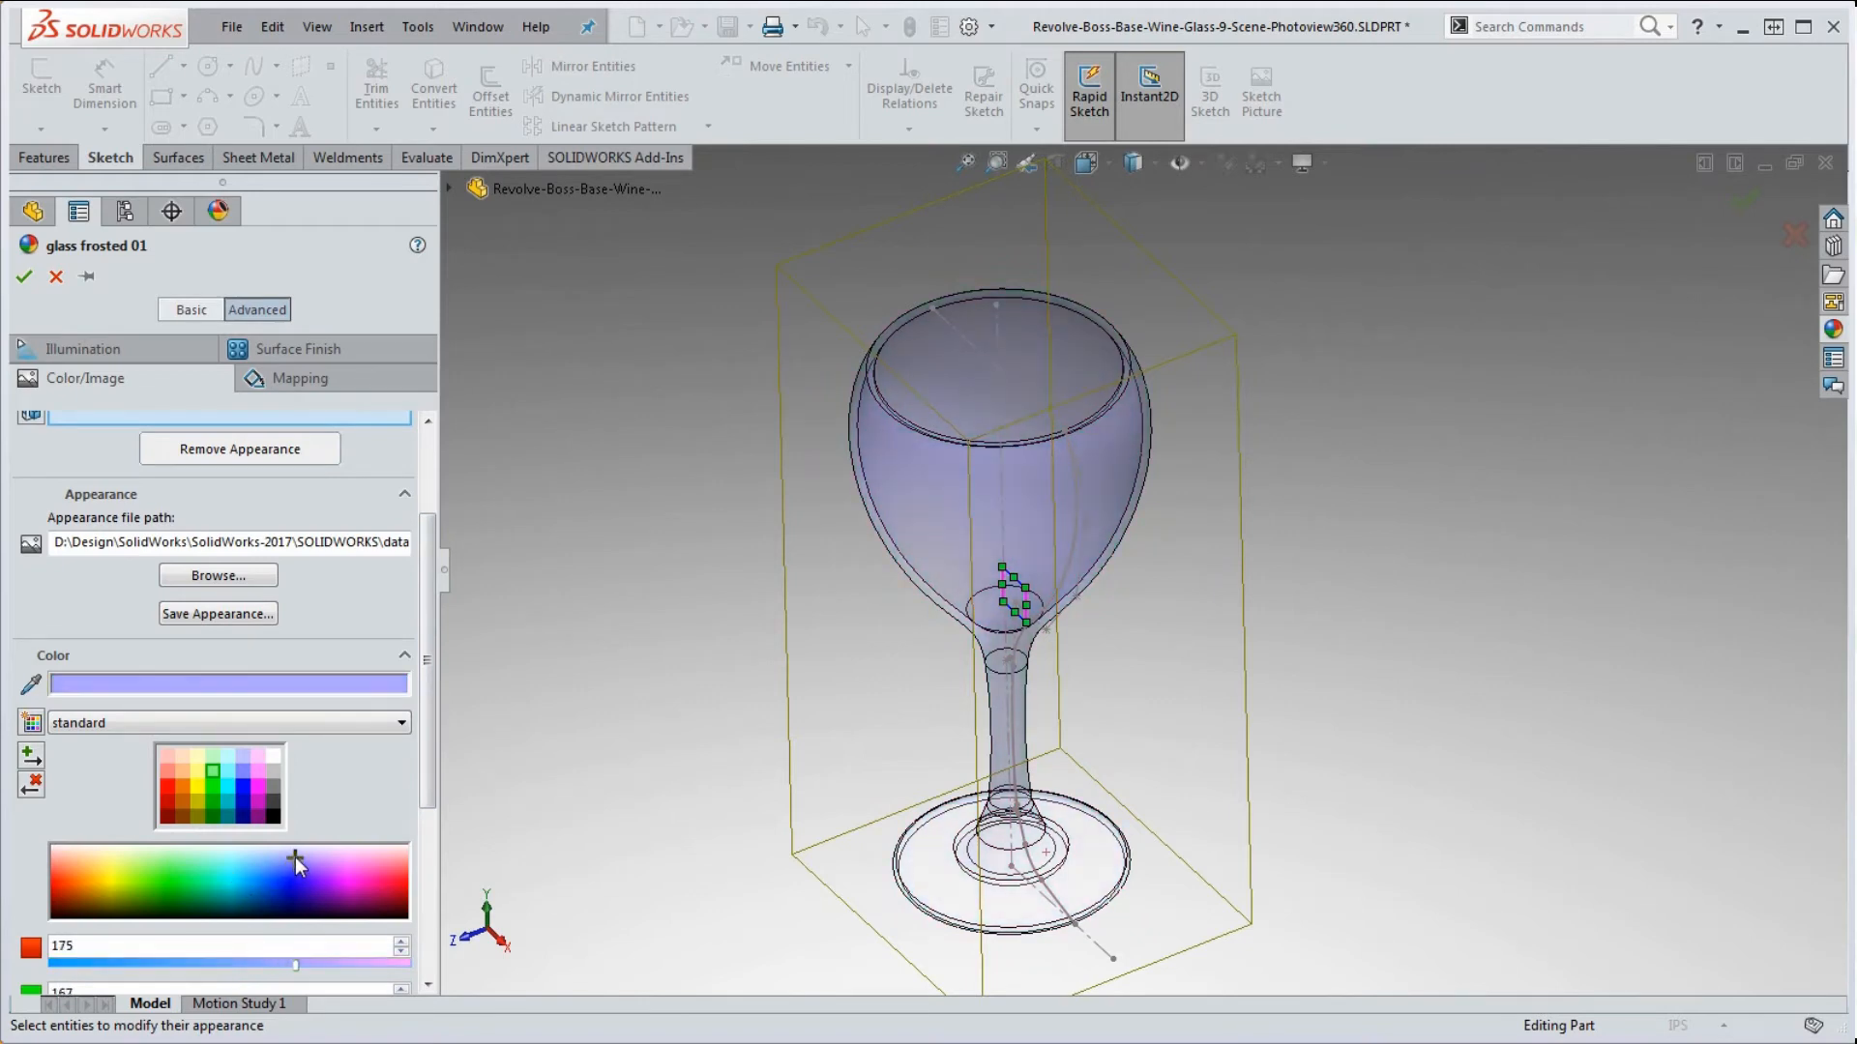
left_click(298, 863)
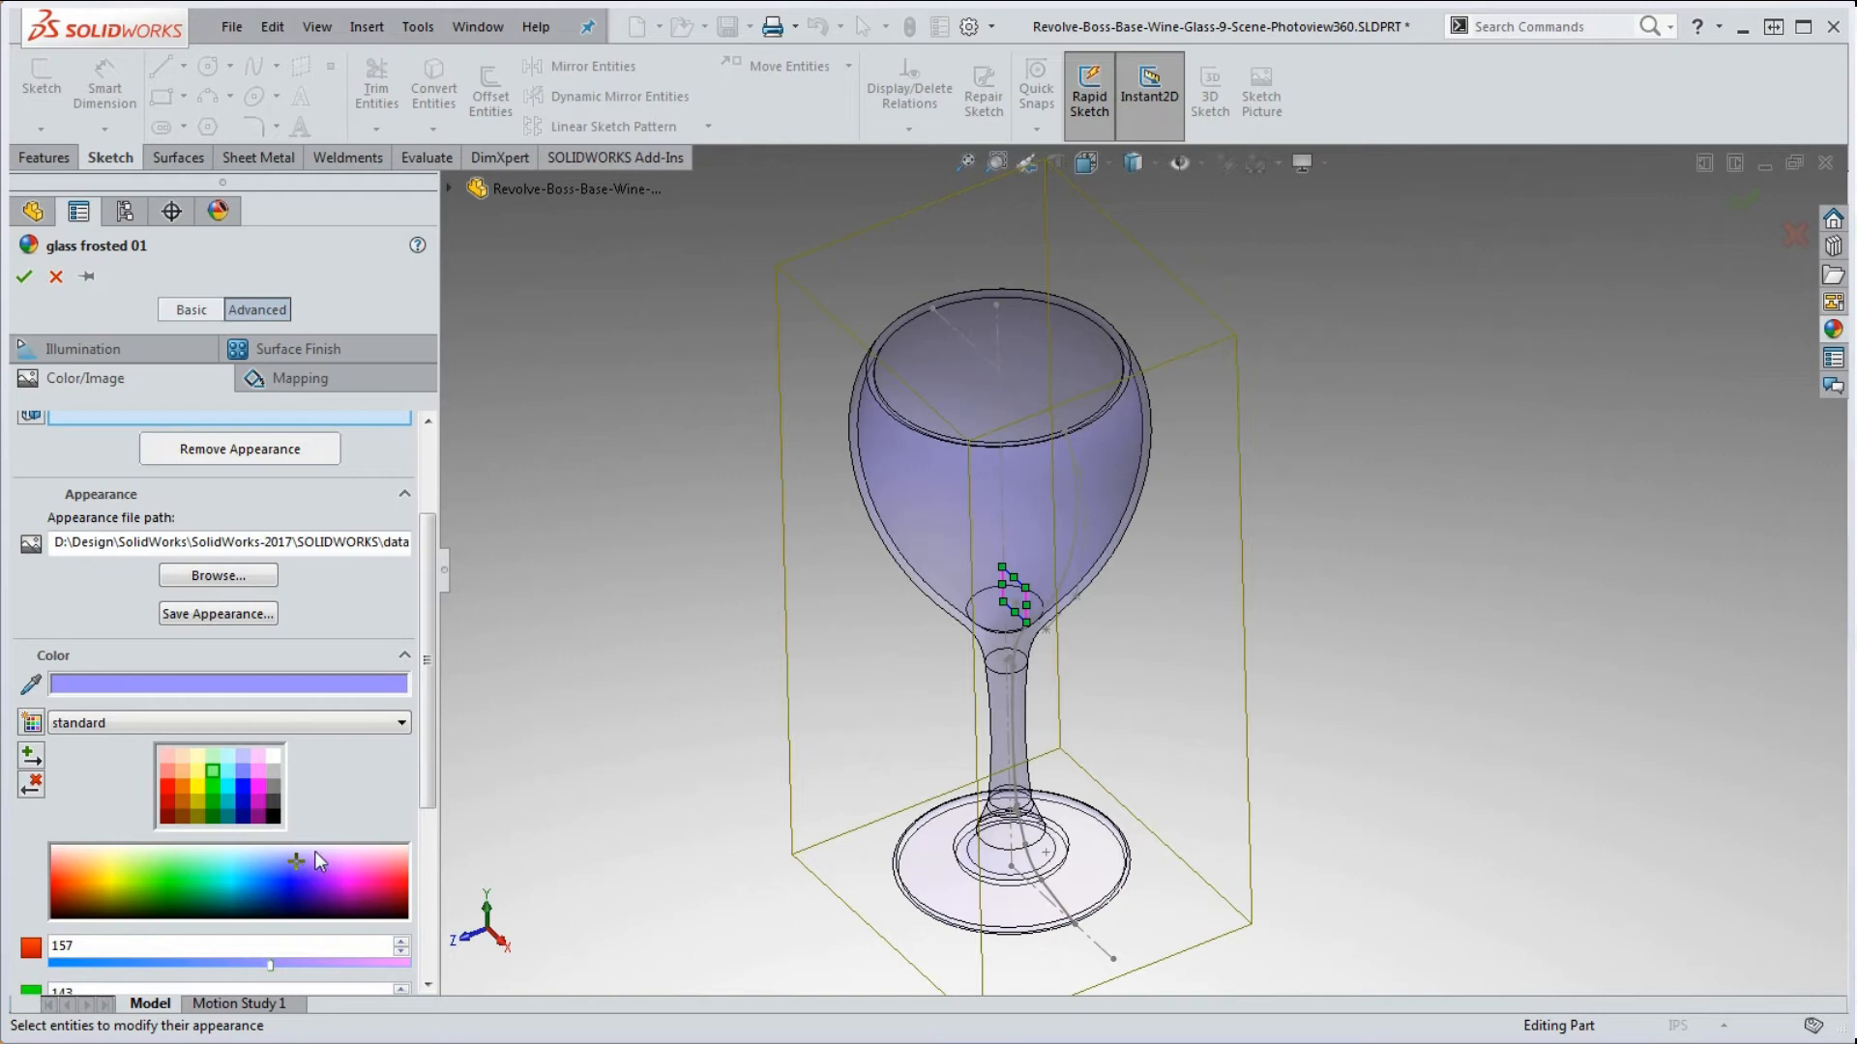
left_click_drag(1026, 587, 1180, 486)
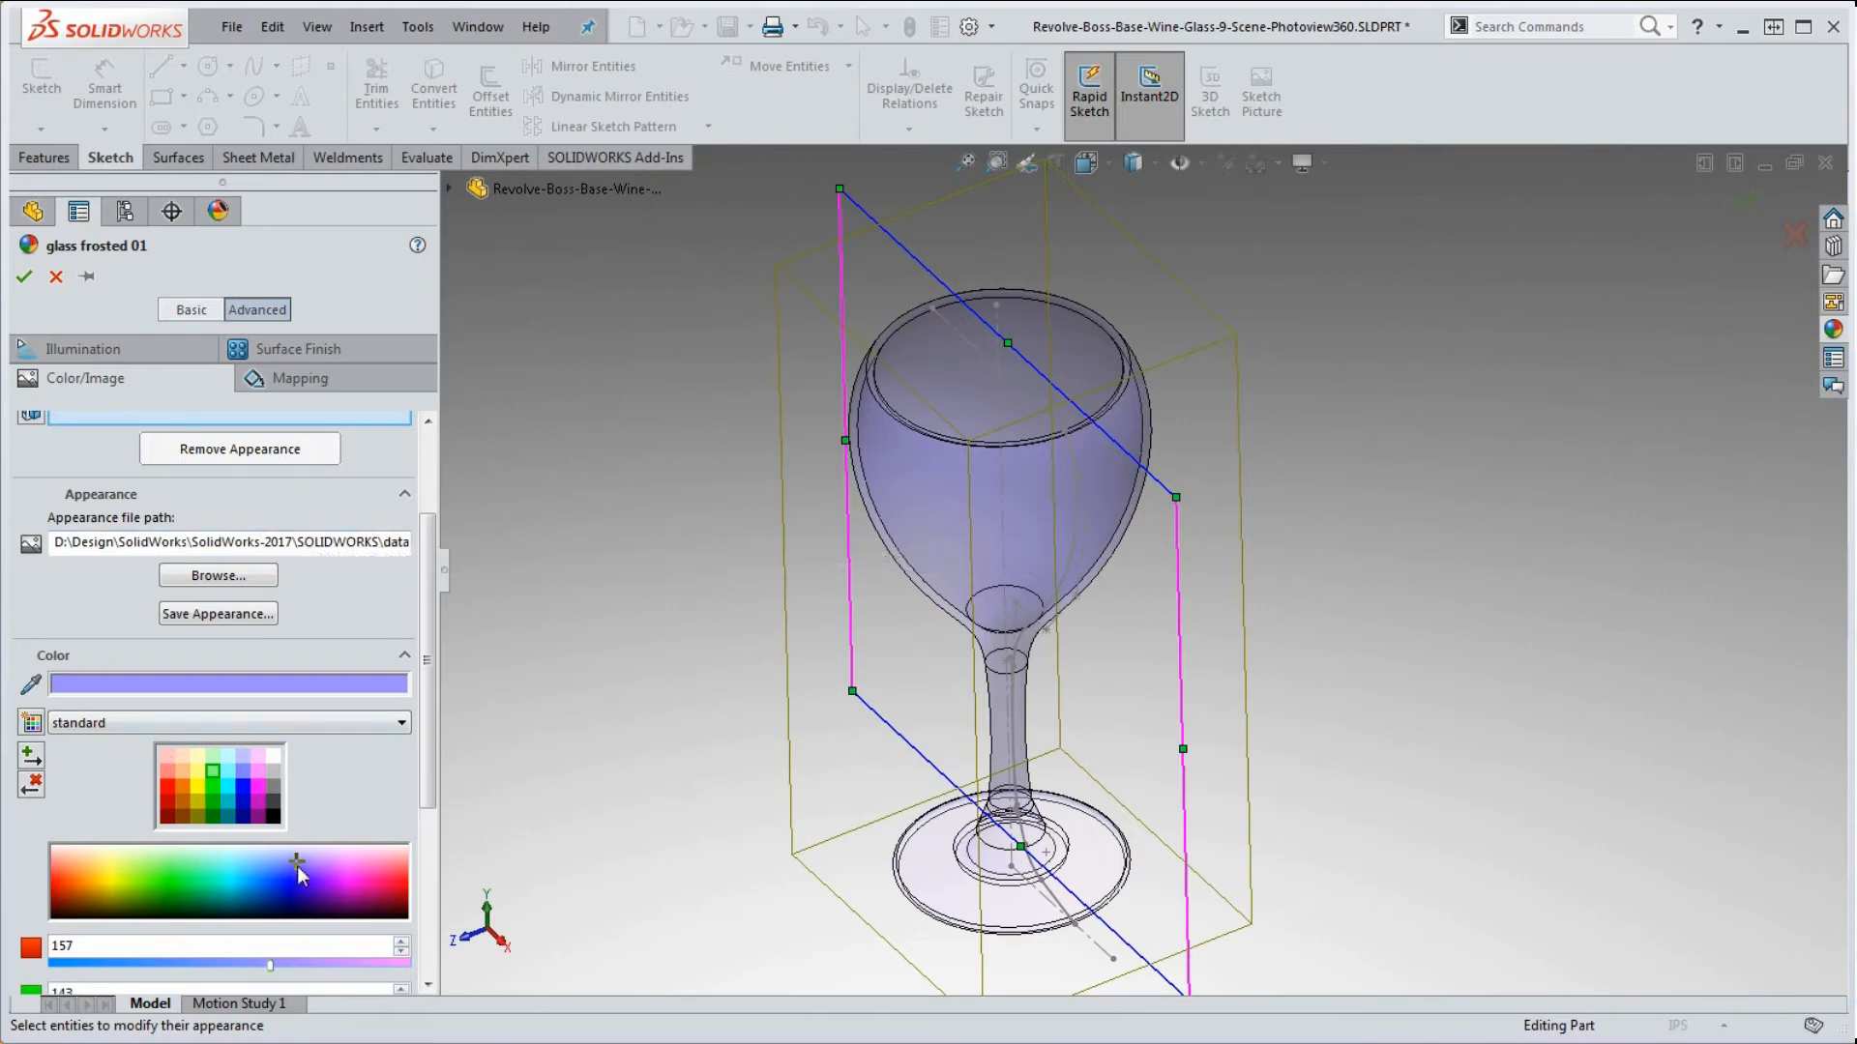
- Set the red component of the appearance color to 160
scroll(387, 899, "down", 4)
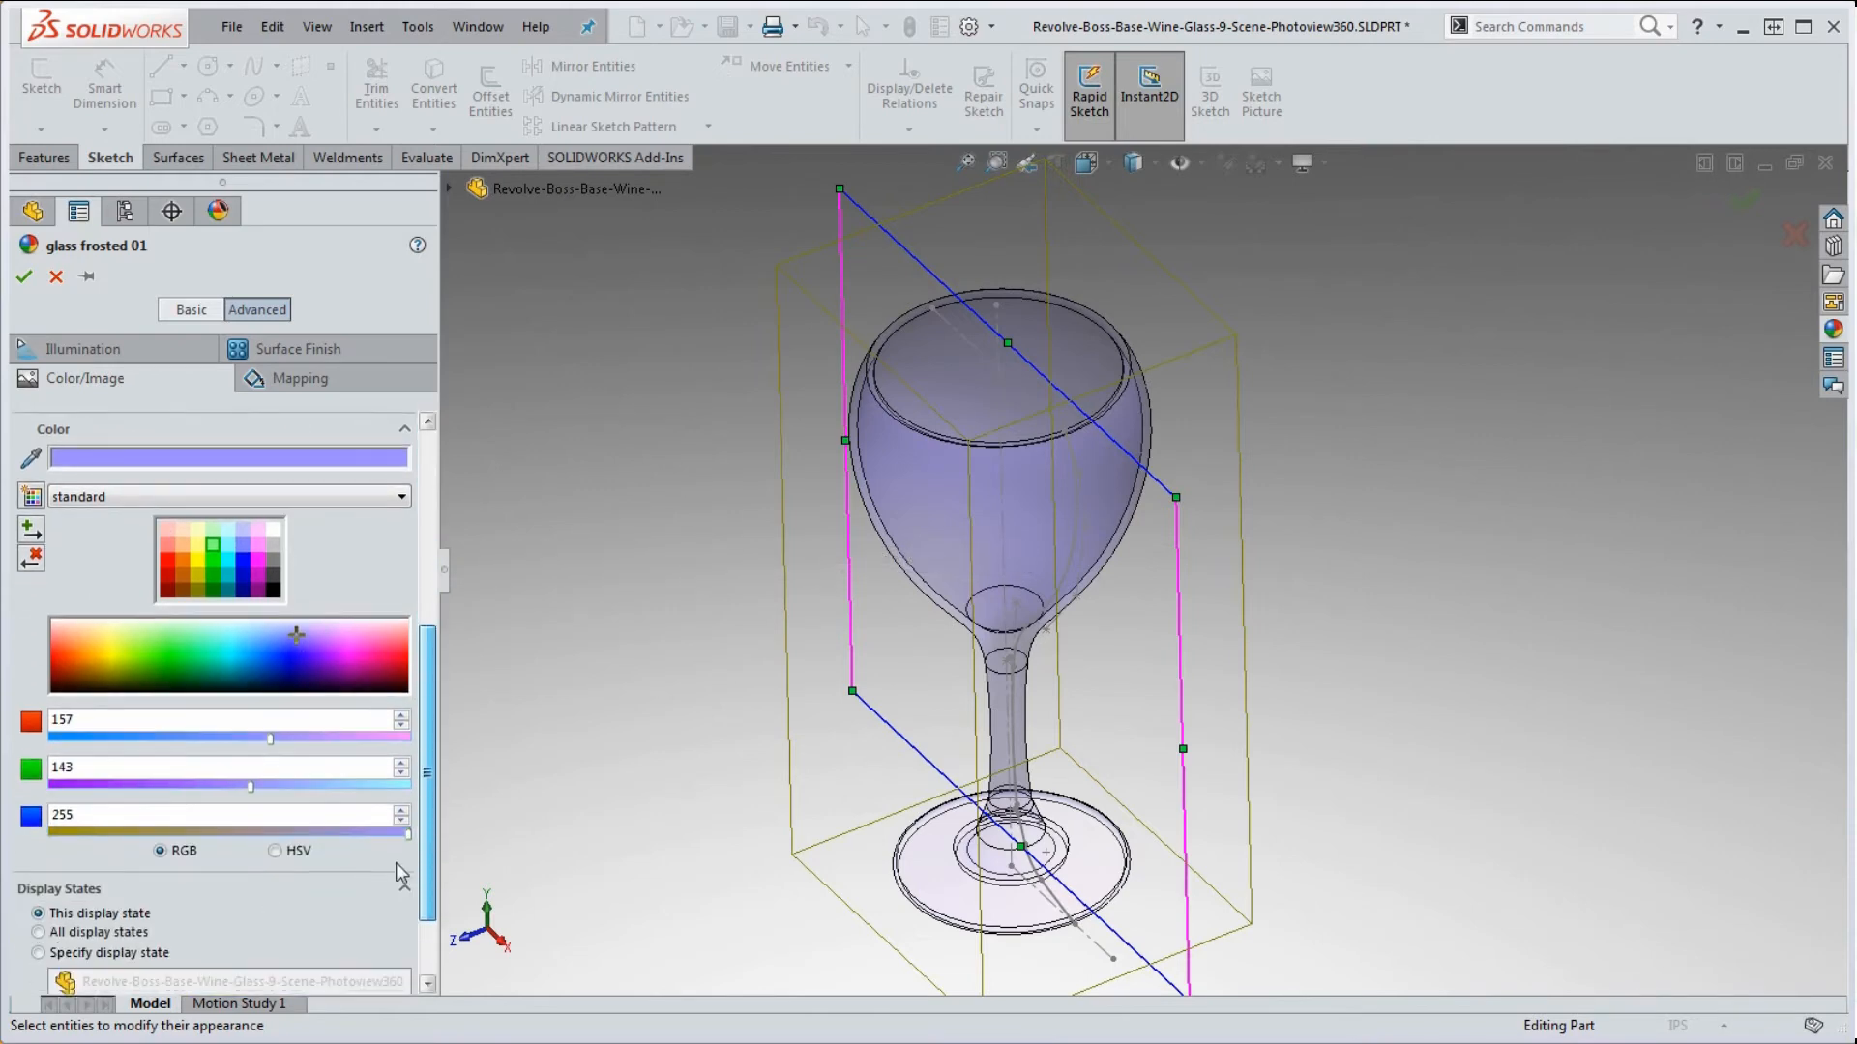
scroll(393, 870, "down", 1)
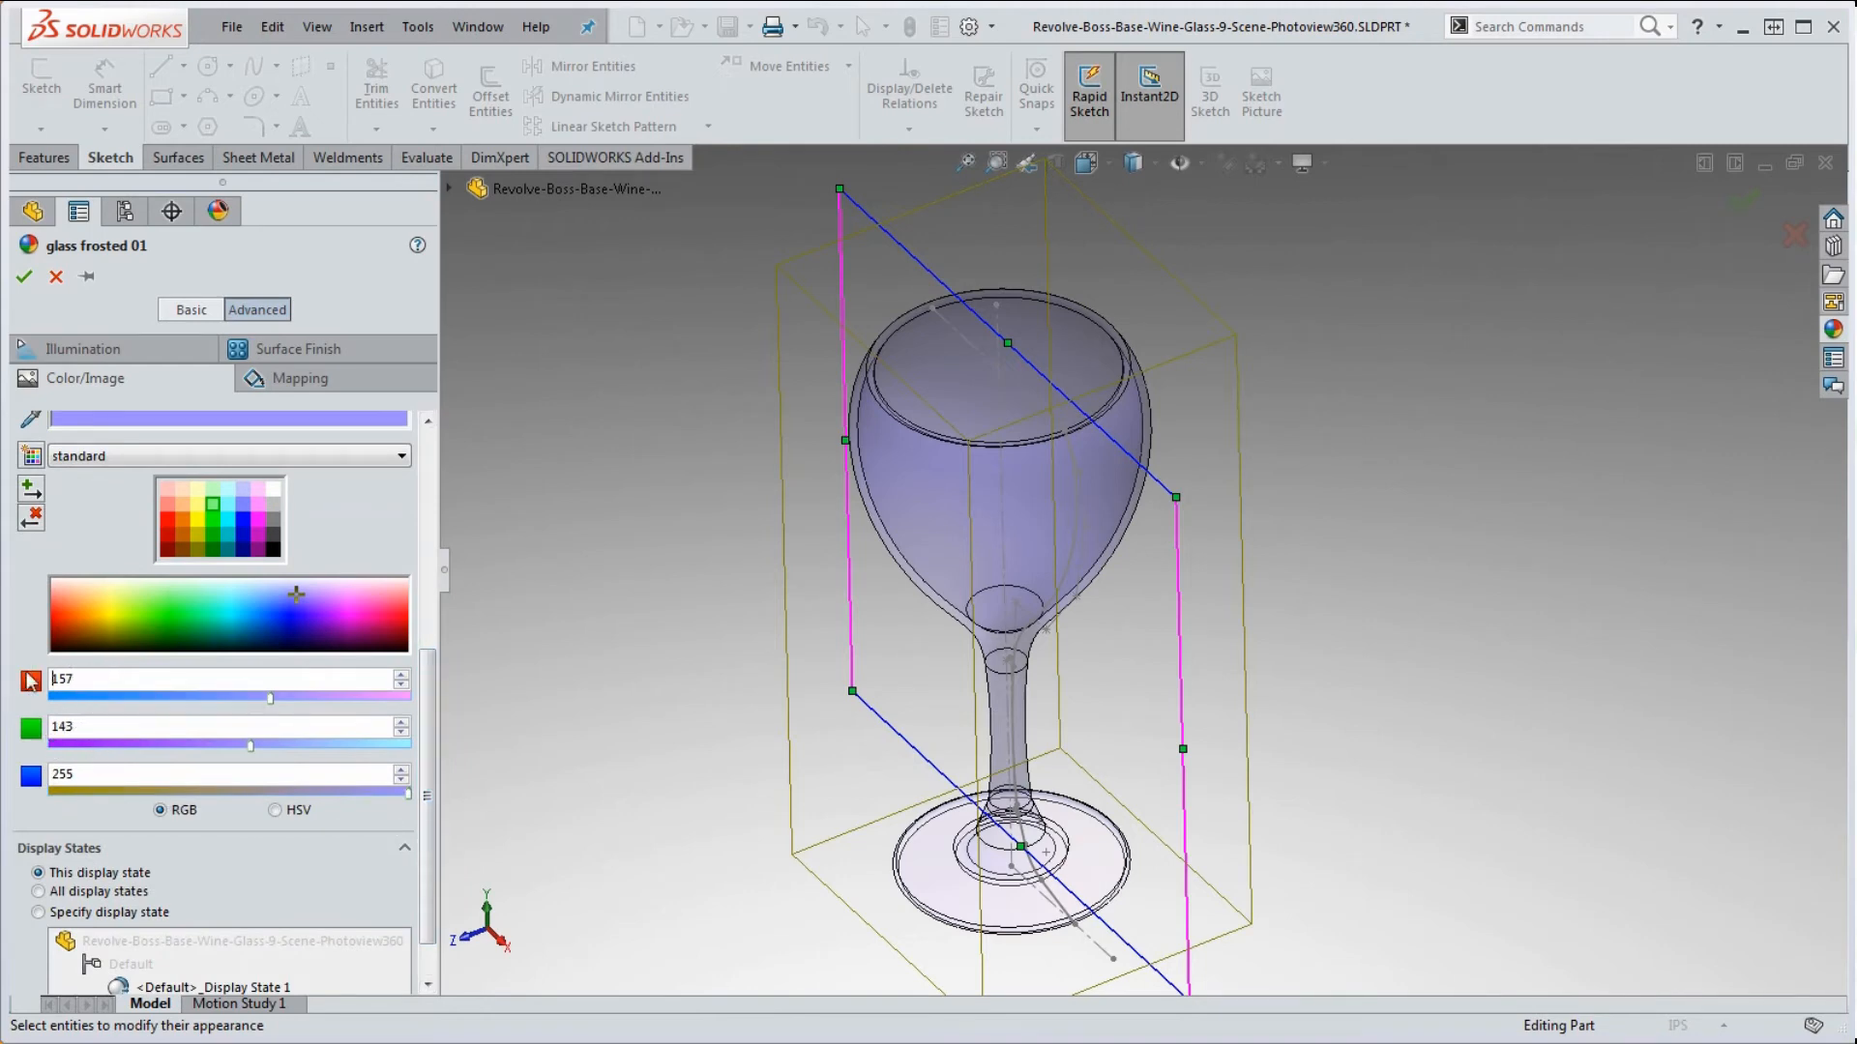
left_click_drag(85, 681, 51, 675)
type("159")
left_click_drag(84, 681, 51, 677)
type("1")
key("BackSpace")
type("0")
key("BackSpace")
key("BackSpace")
key("BackSpace")
key("BackSpace")
type("60")
left_click_drag(113, 678, 35, 679)
key("BackSpace")
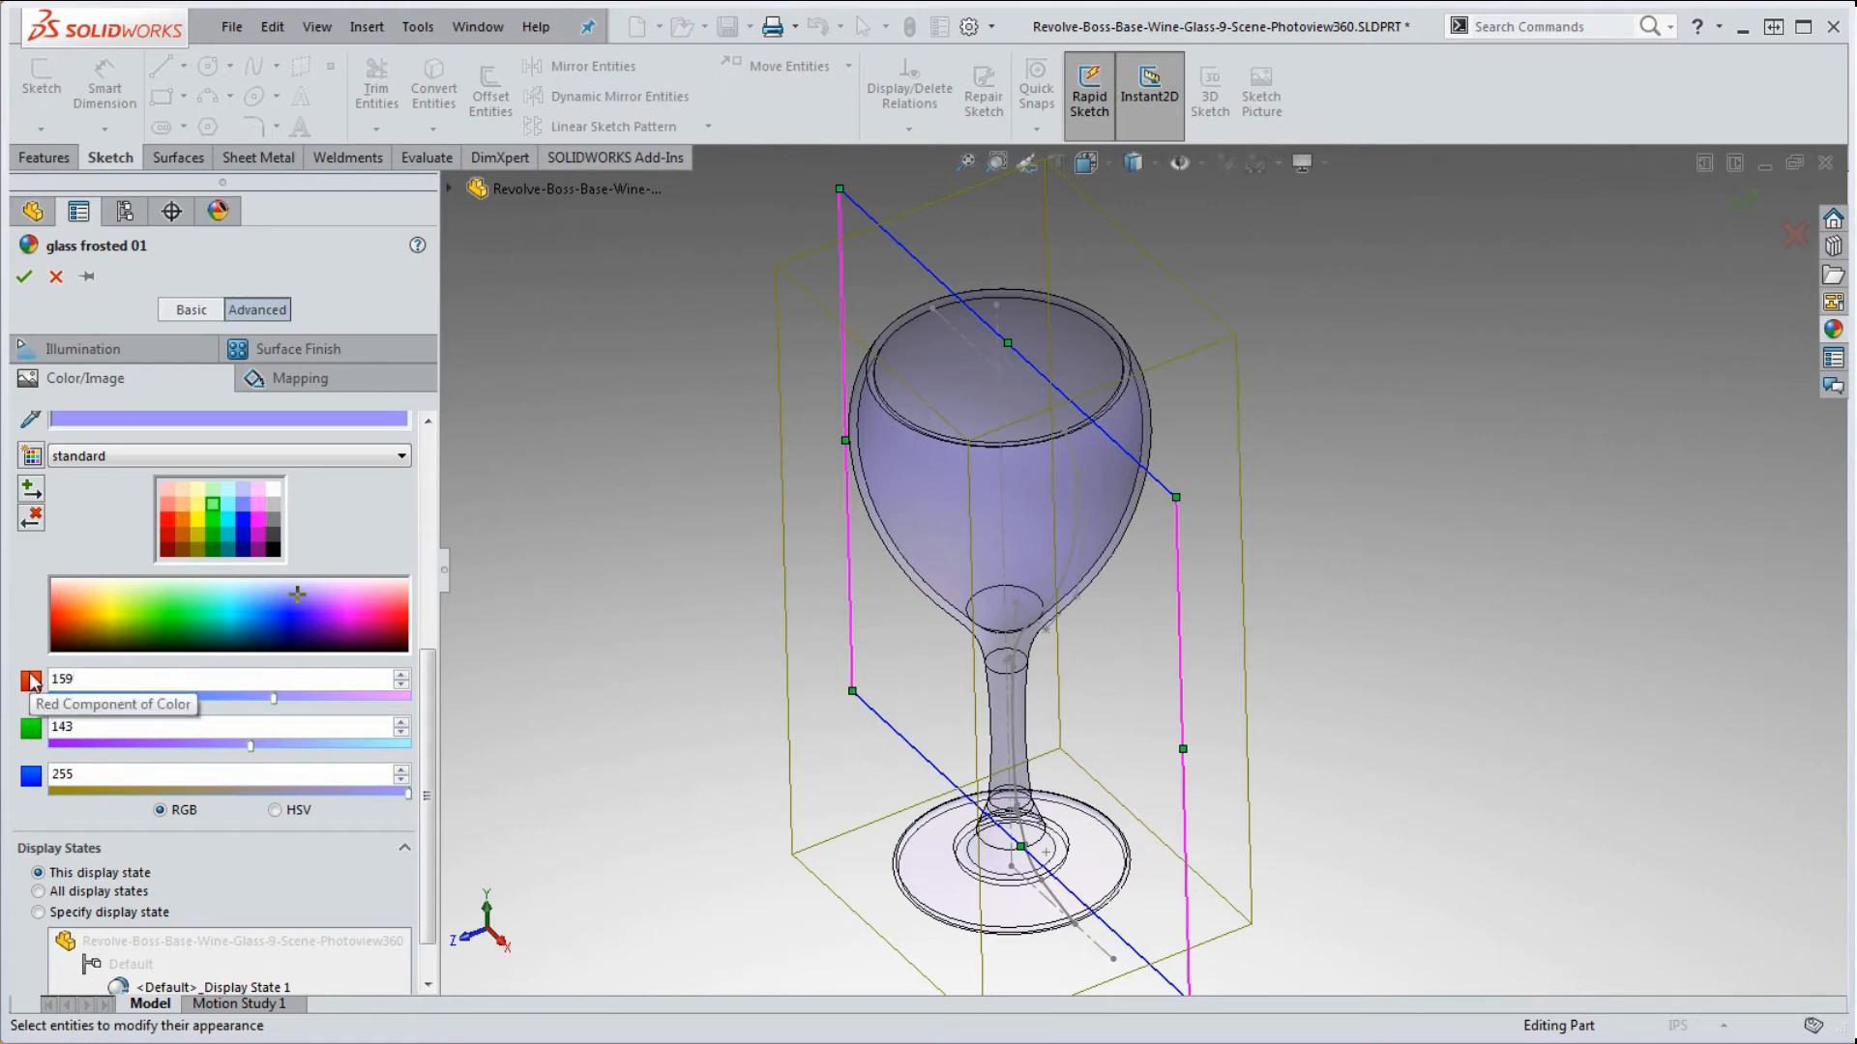
left_click(108, 683)
key("BackSpace")
key("BackSpace")
key("BackSpace")
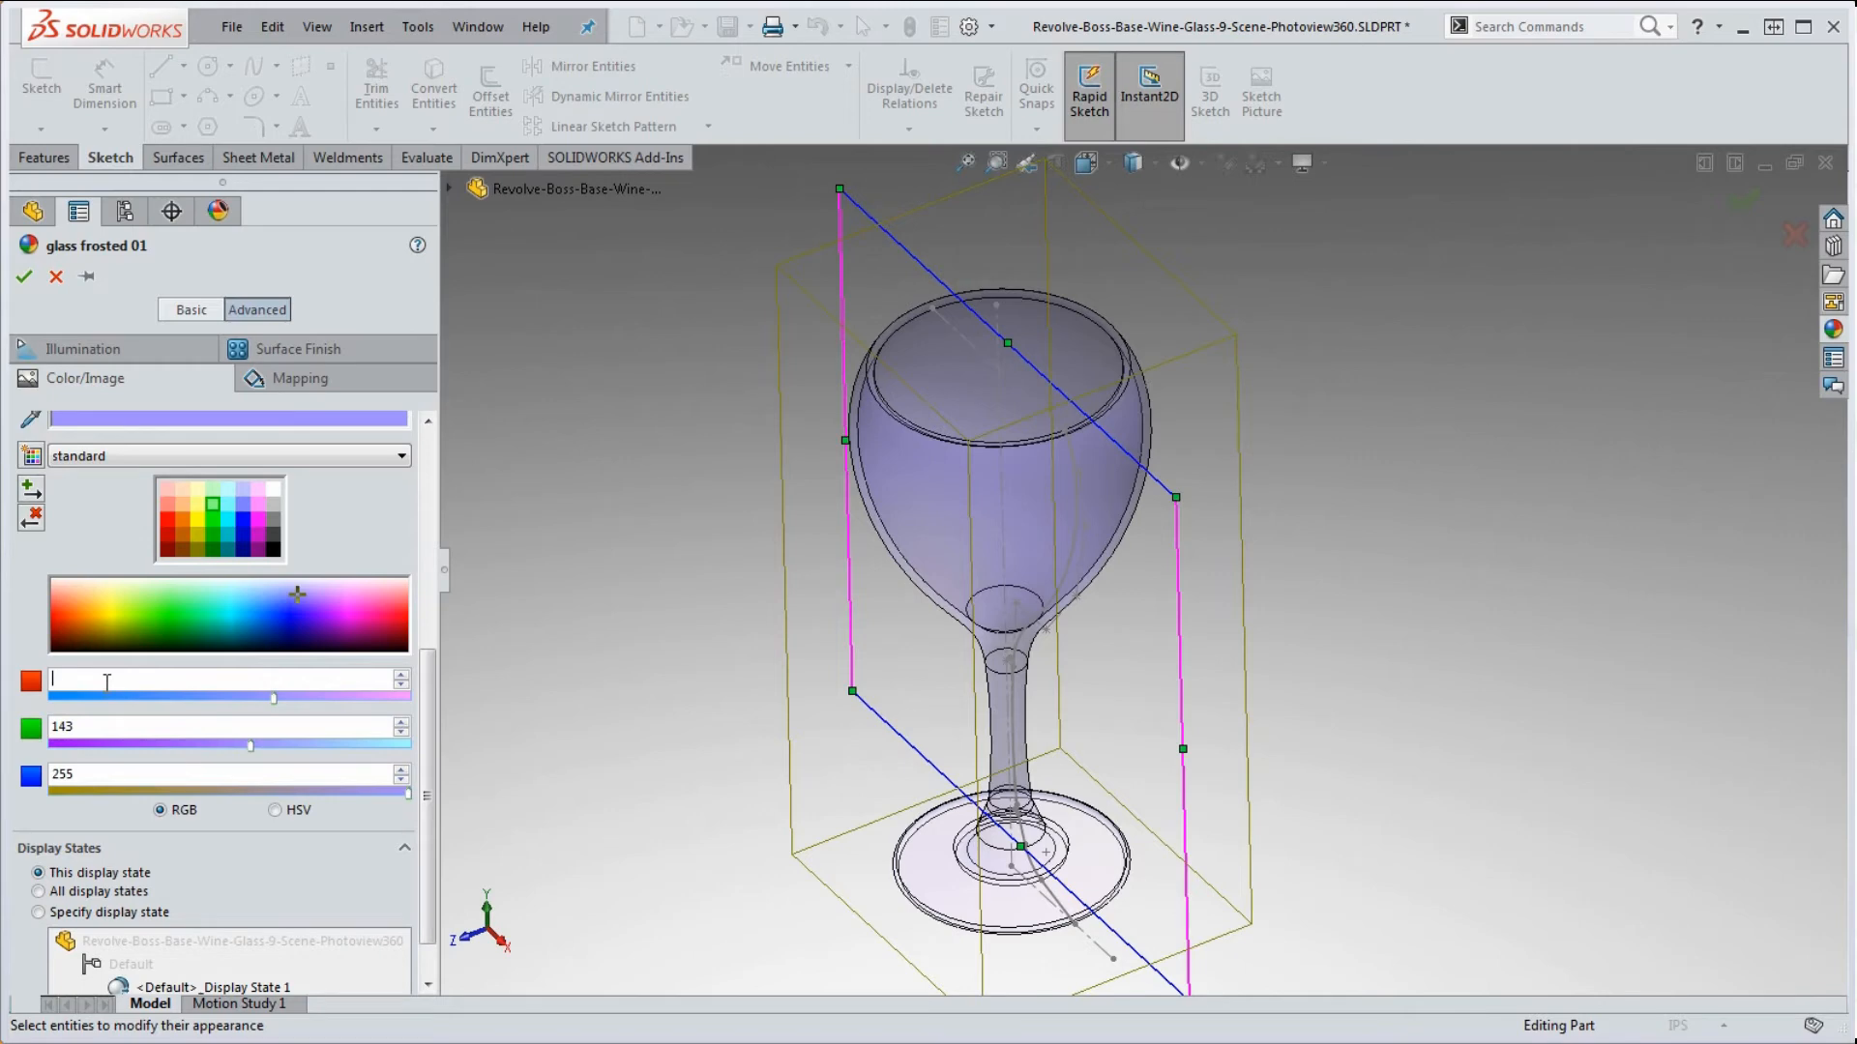
type("160")
key("Tab")
left_click(92, 675)
double_click(92, 675)
left_click(83, 772)
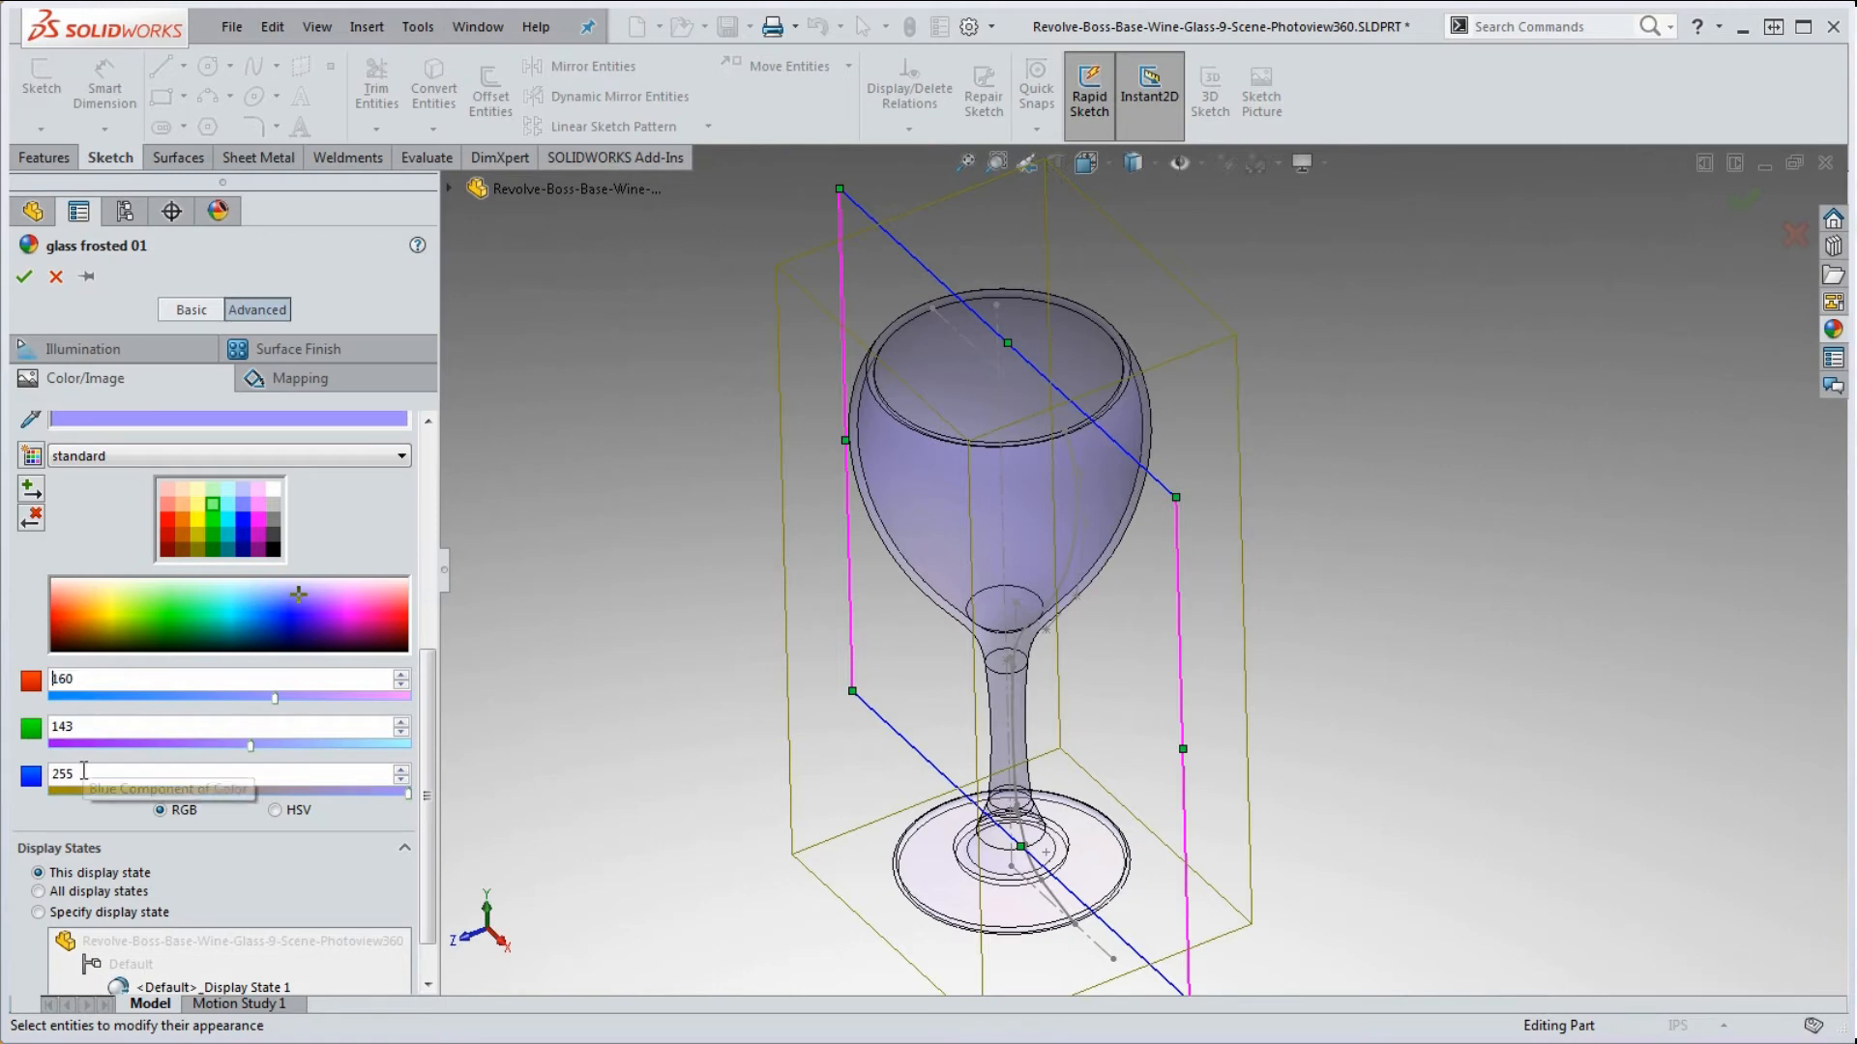
- Switch the color values to HSV and back to RGB, and accept the appearance changes
left_click(276, 811)
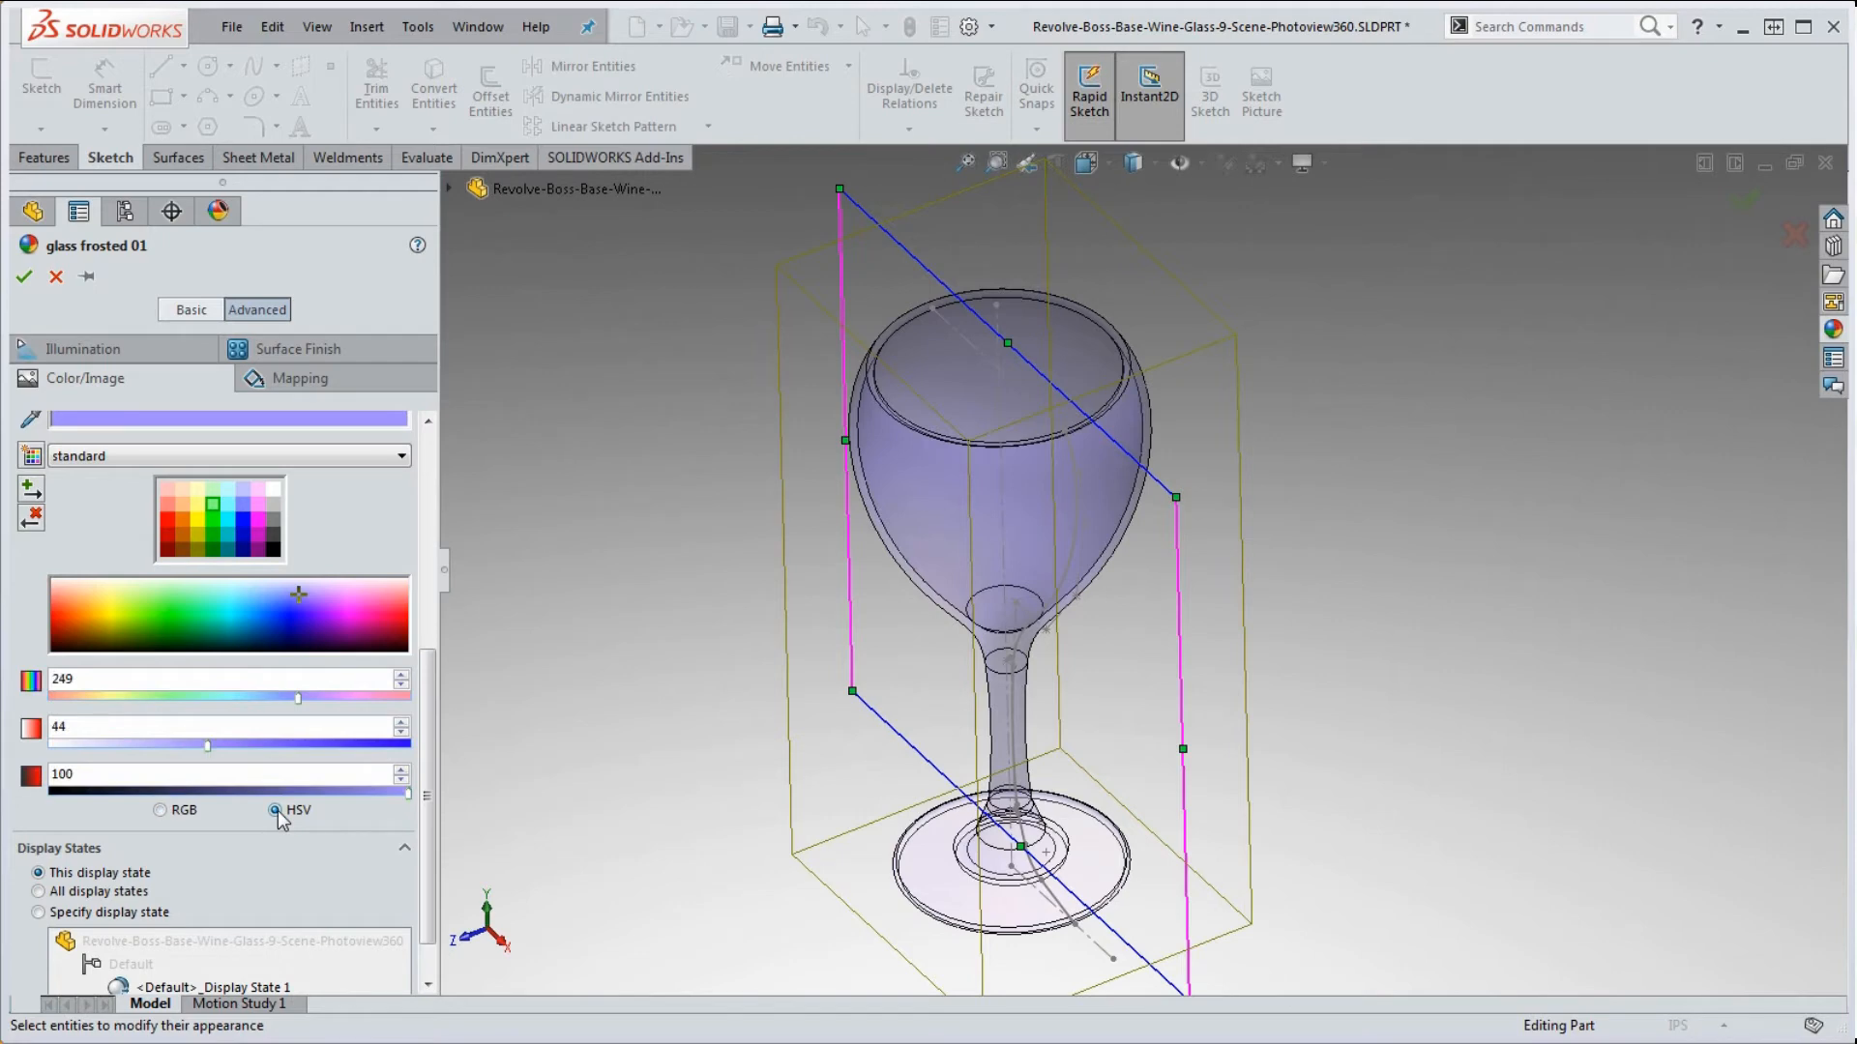
left_click(184, 812)
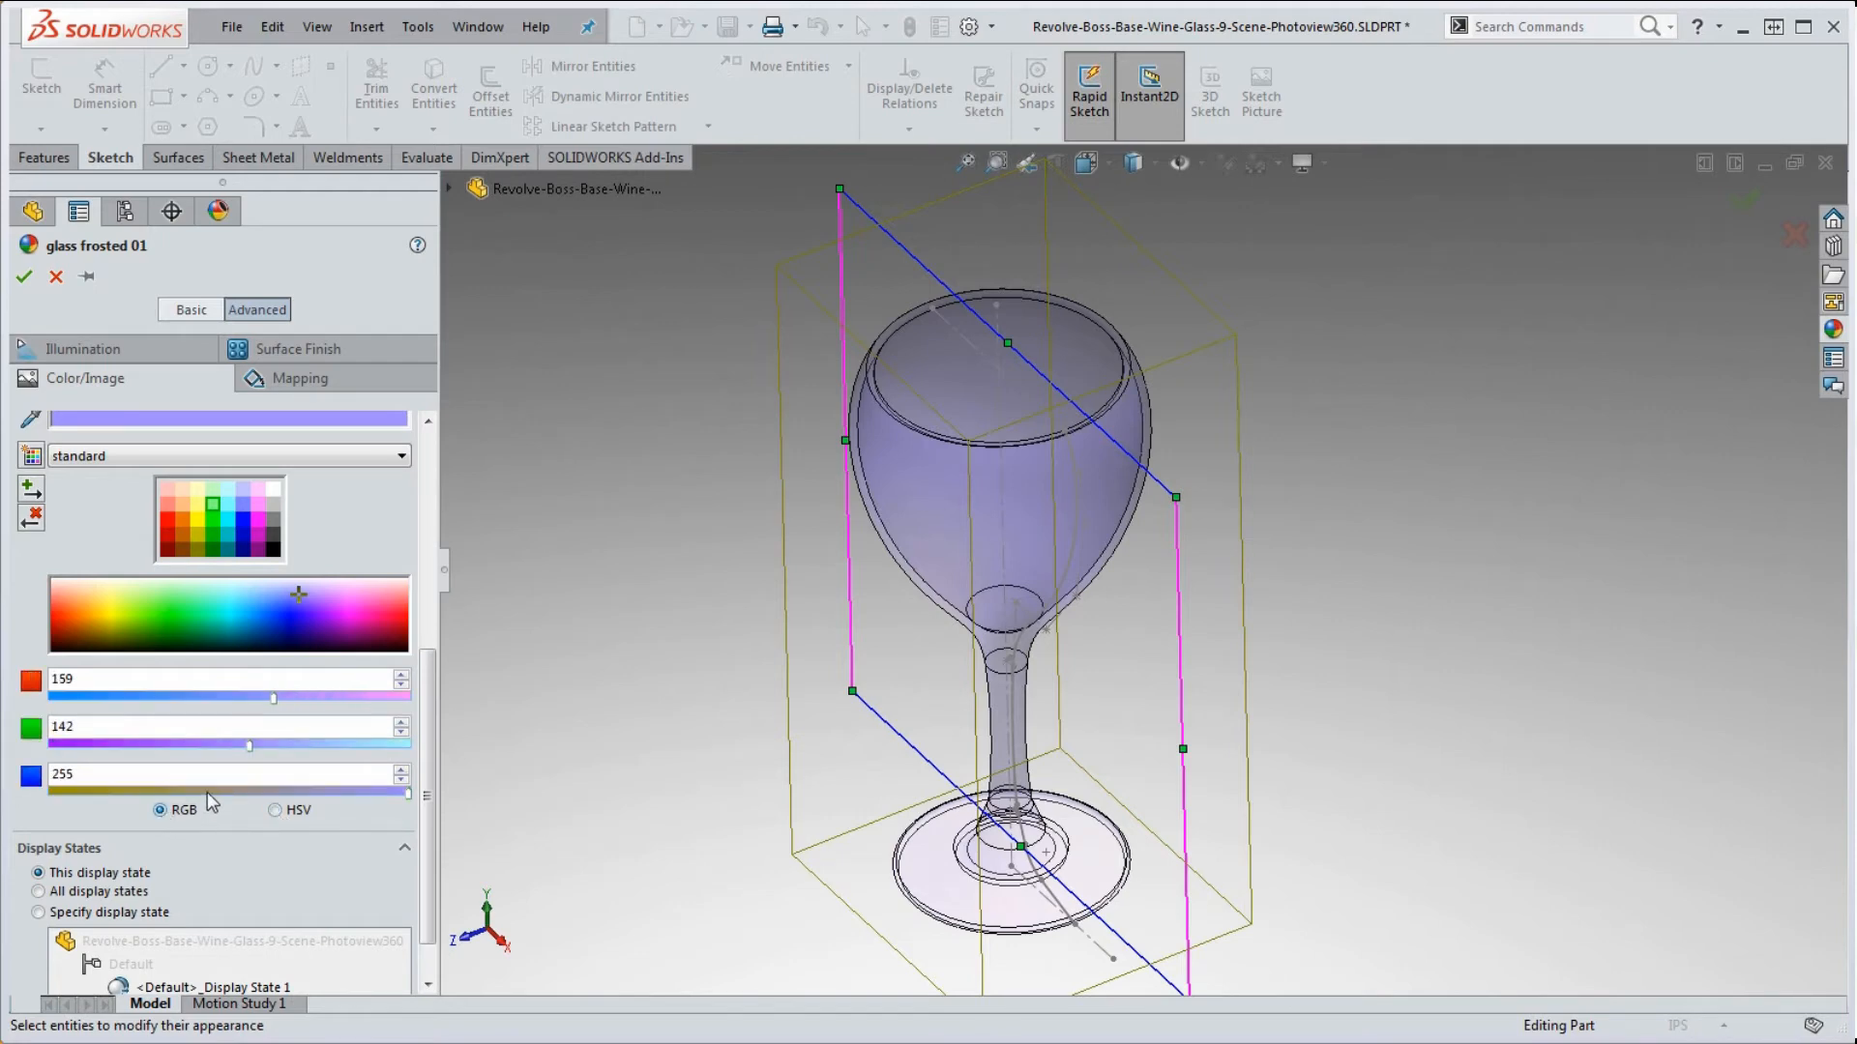
scroll(207, 792, "up", 5)
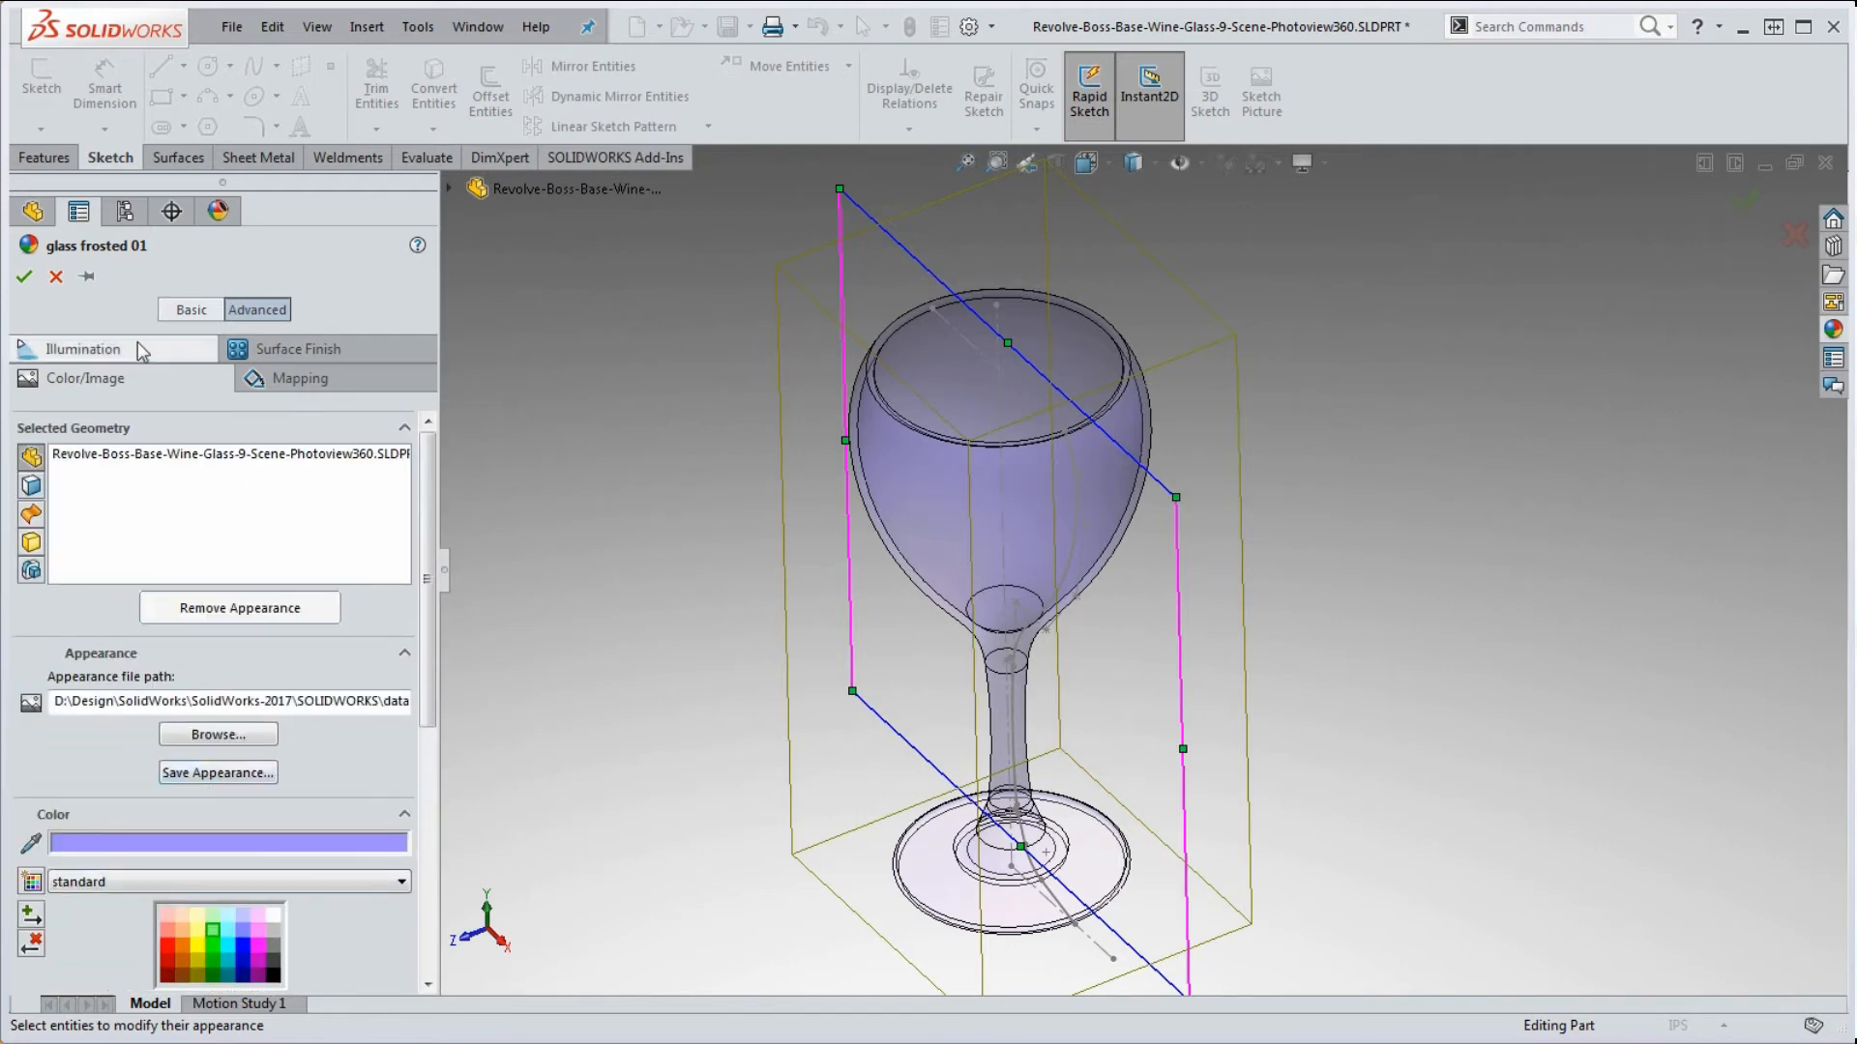
left_click(24, 278)
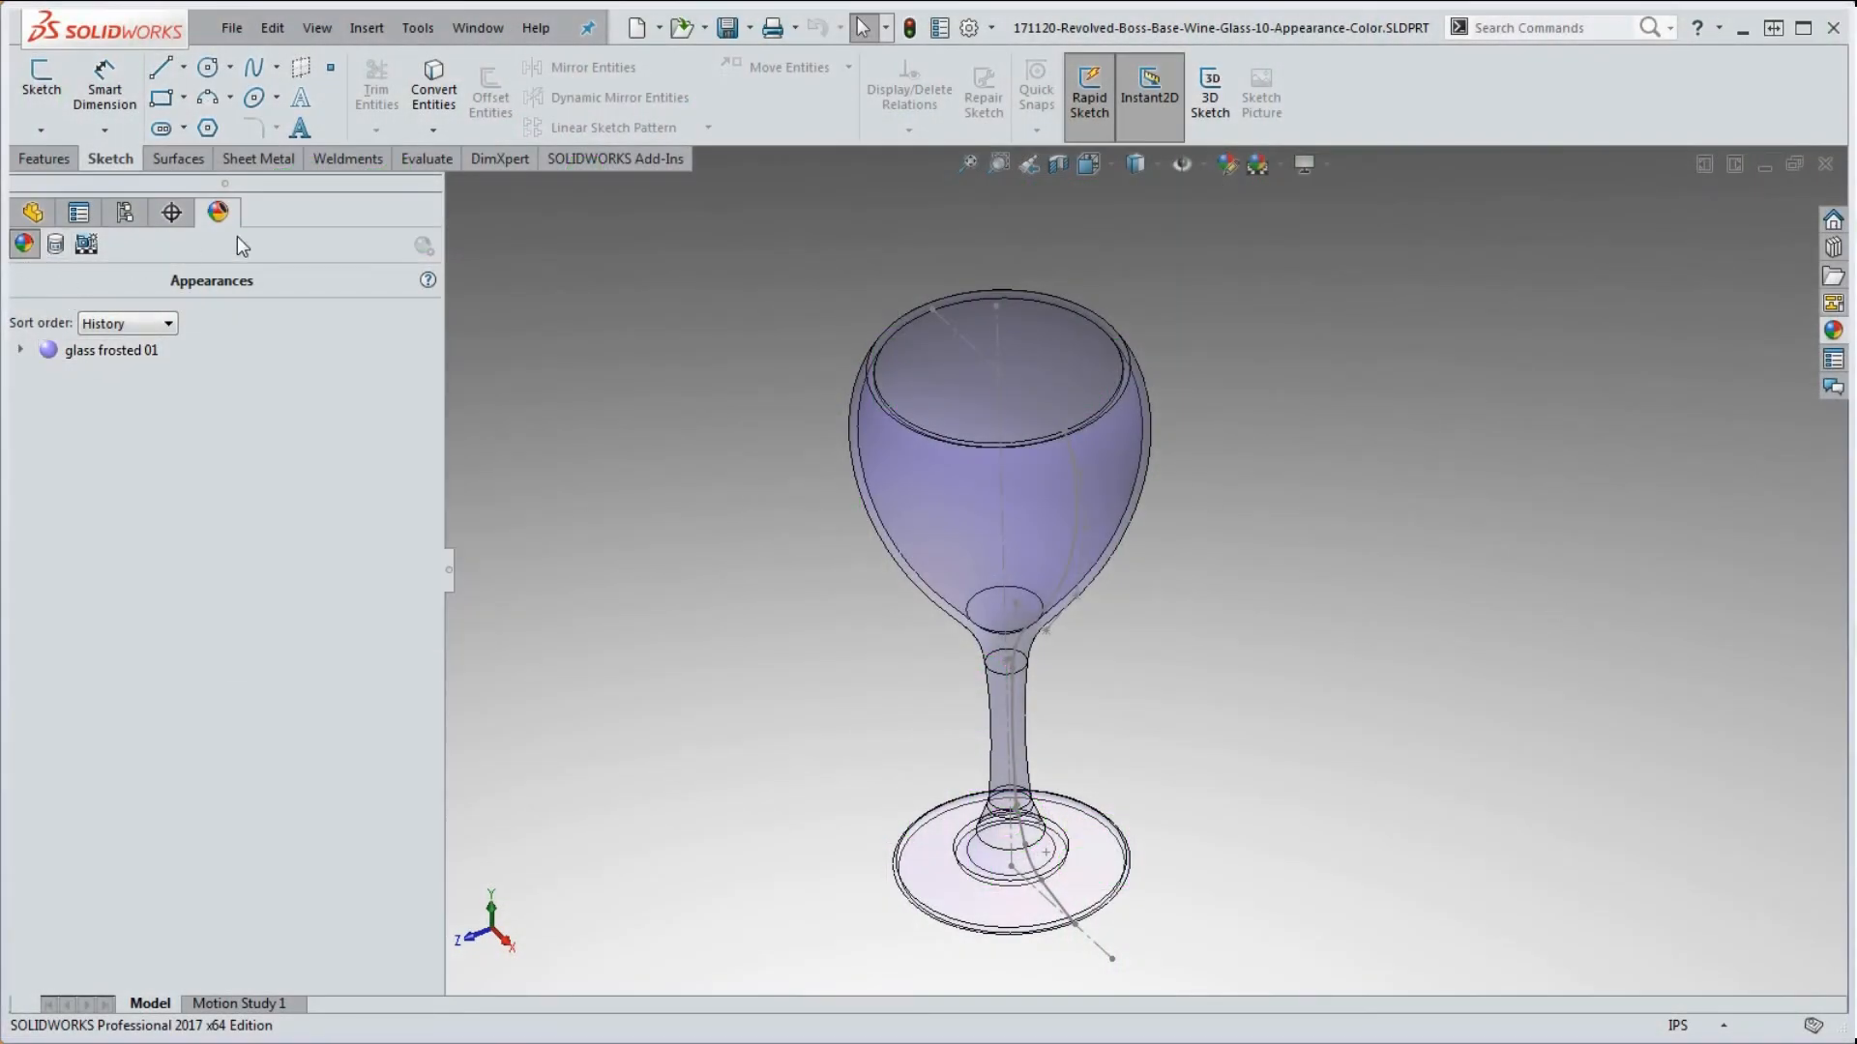
- Show the part's decals, open the decal library and look through the available decals
left_click(55, 247)
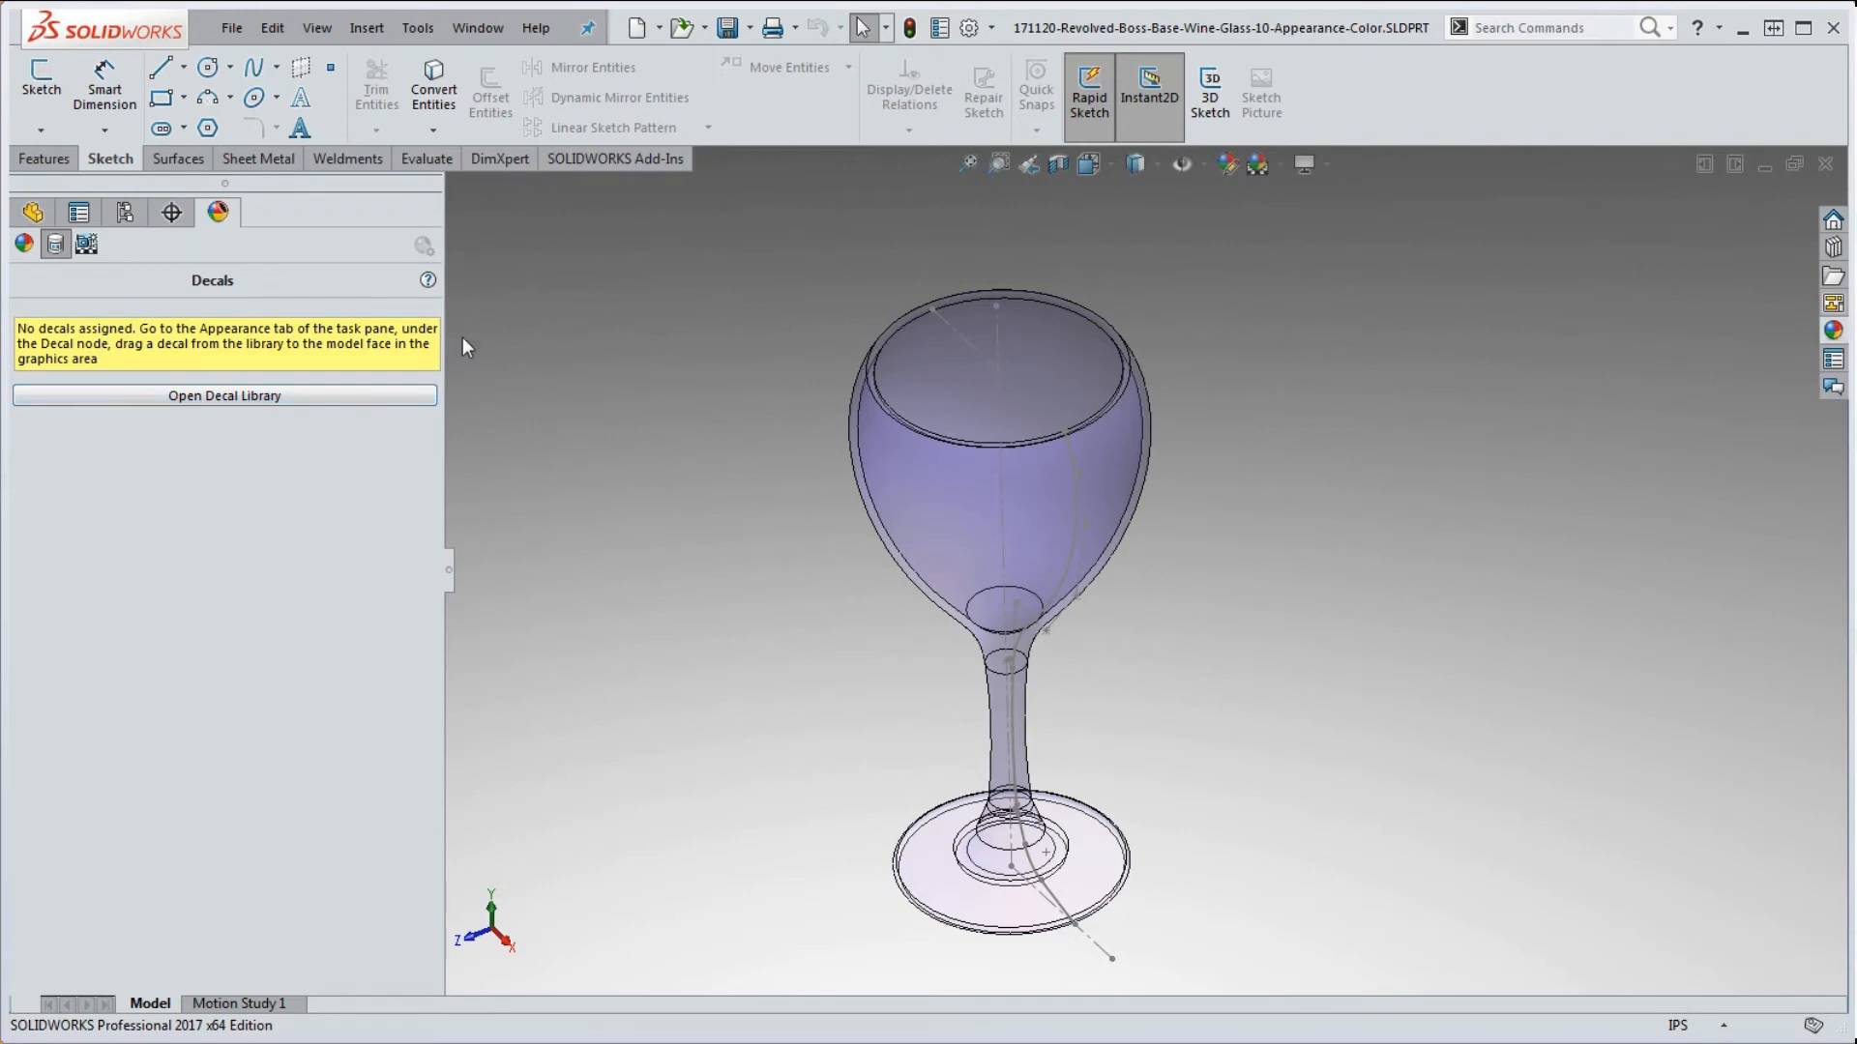
left_click(288, 397)
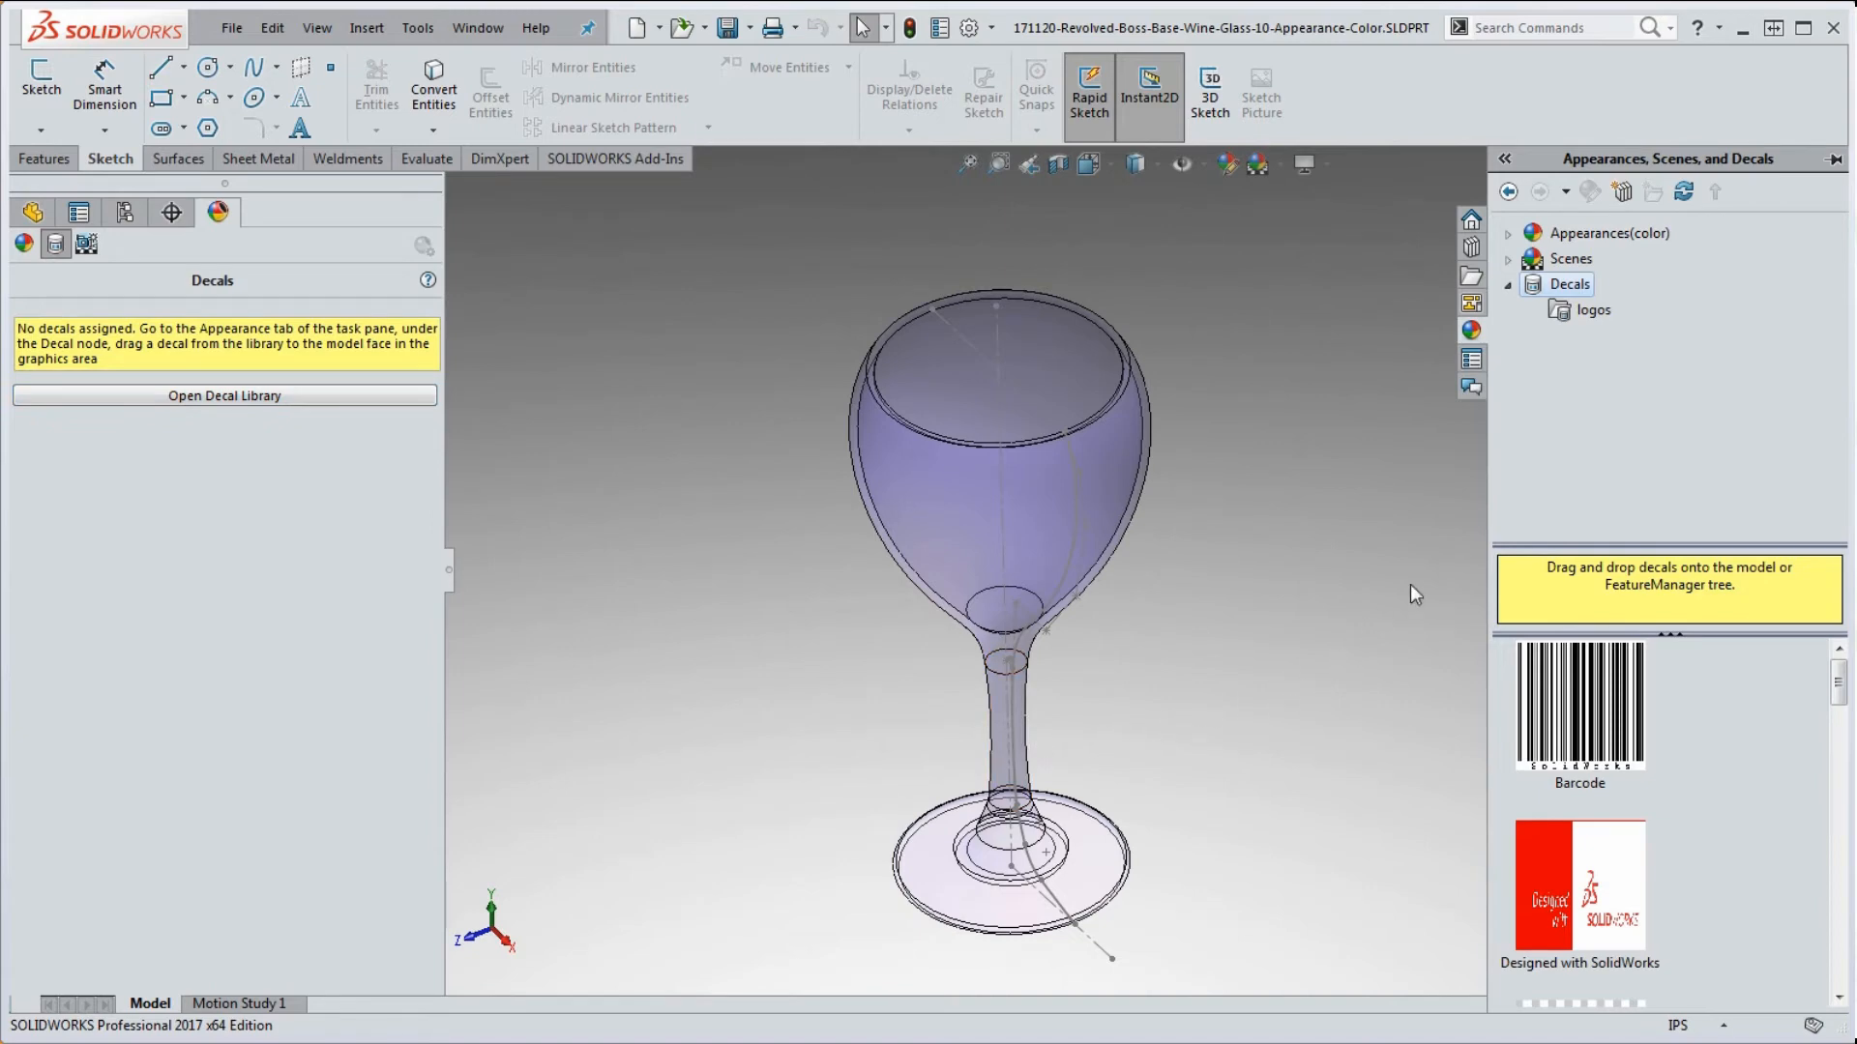
left_click(1562, 320)
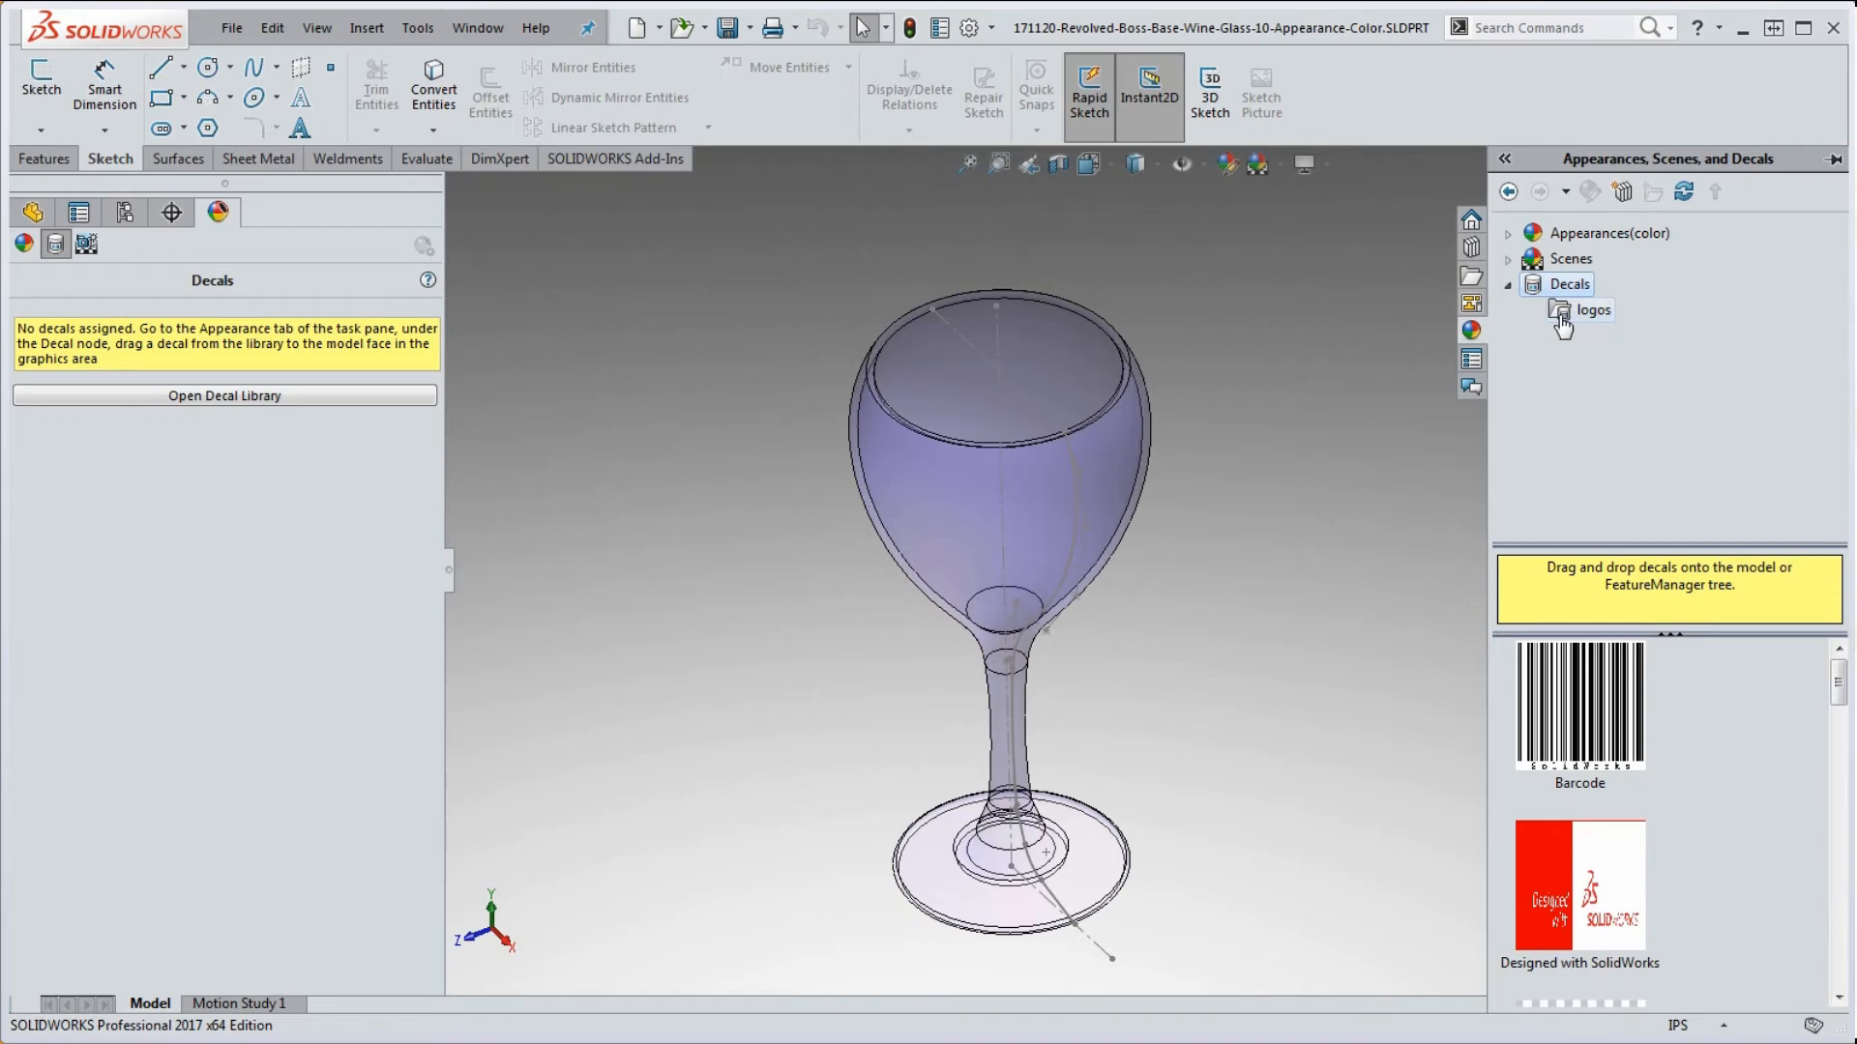
scroll(1842, 720, "down", 2)
mouse_move(1848, 730)
left_mouse_down()
mouse_move(1845, 962)
mouse_move(1843, 691)
mouse_move(1850, 979)
mouse_move(1845, 692)
mouse_move(1843, 732)
left_mouse_up()
left_click(1570, 283)
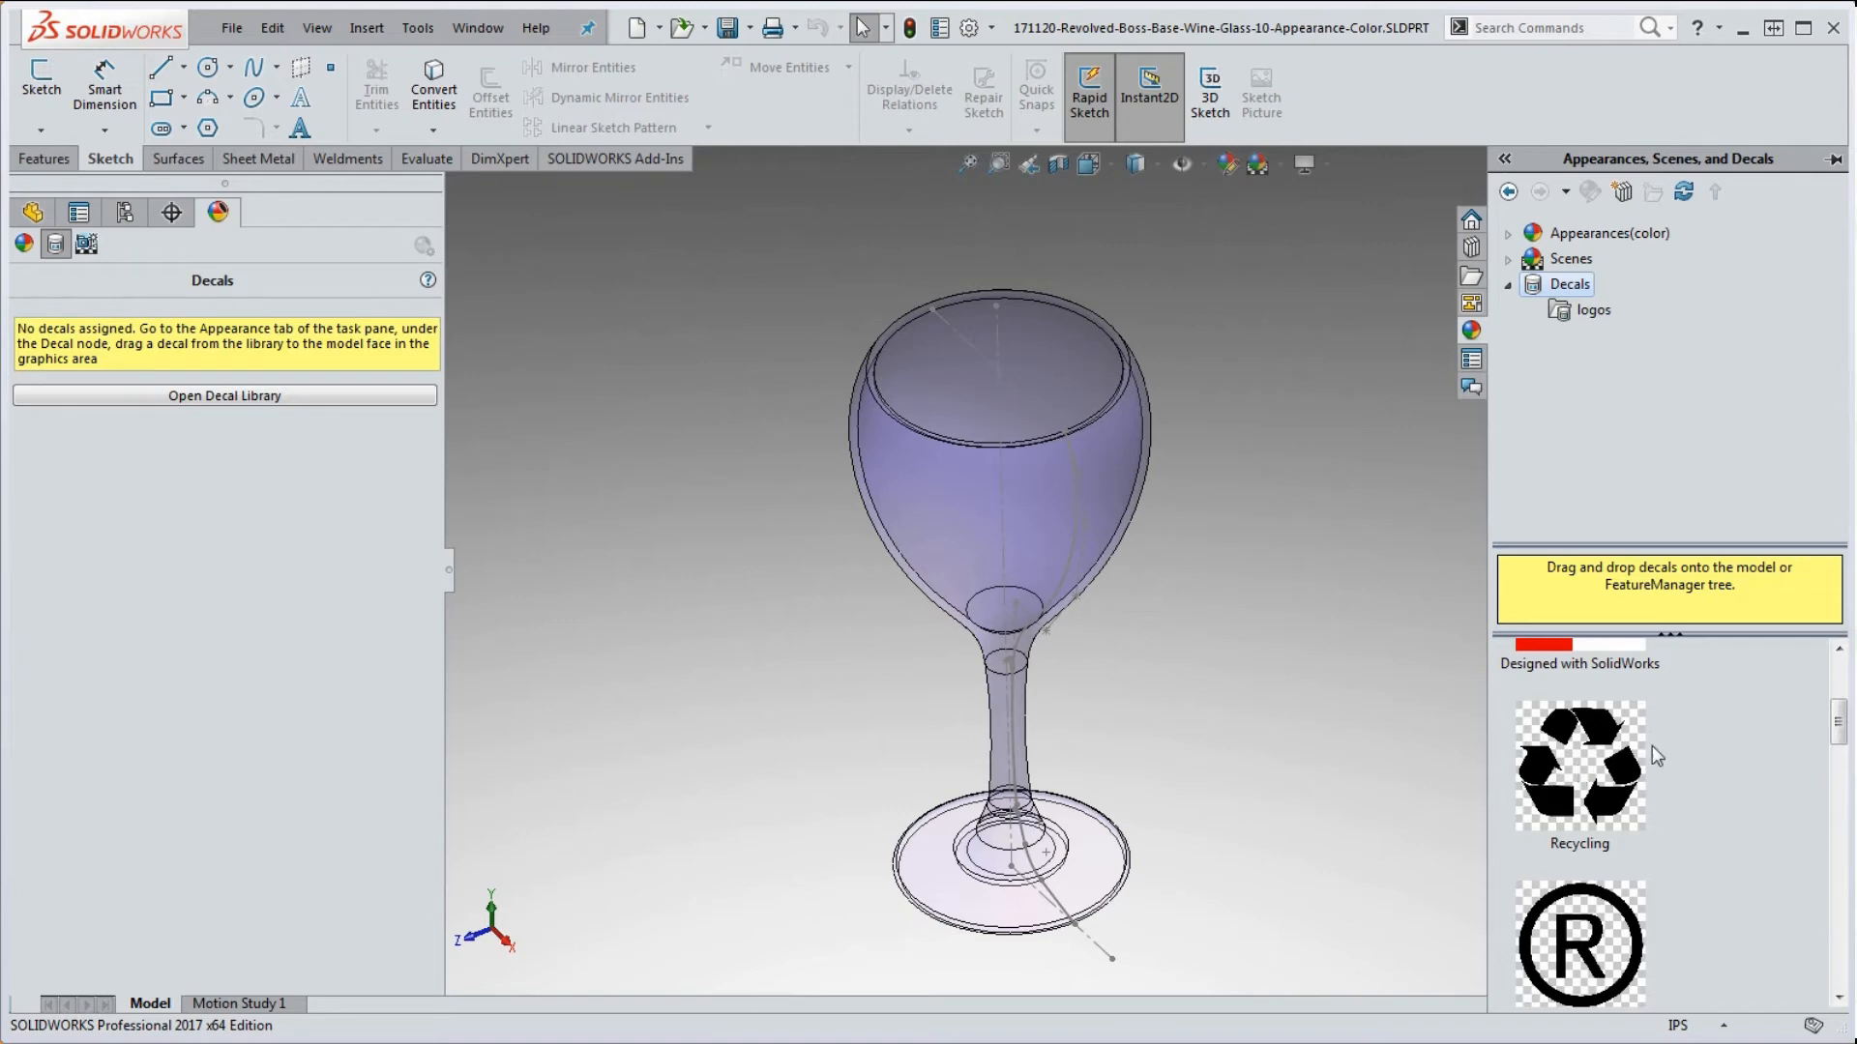
left_click_drag(1844, 727, 1843, 753)
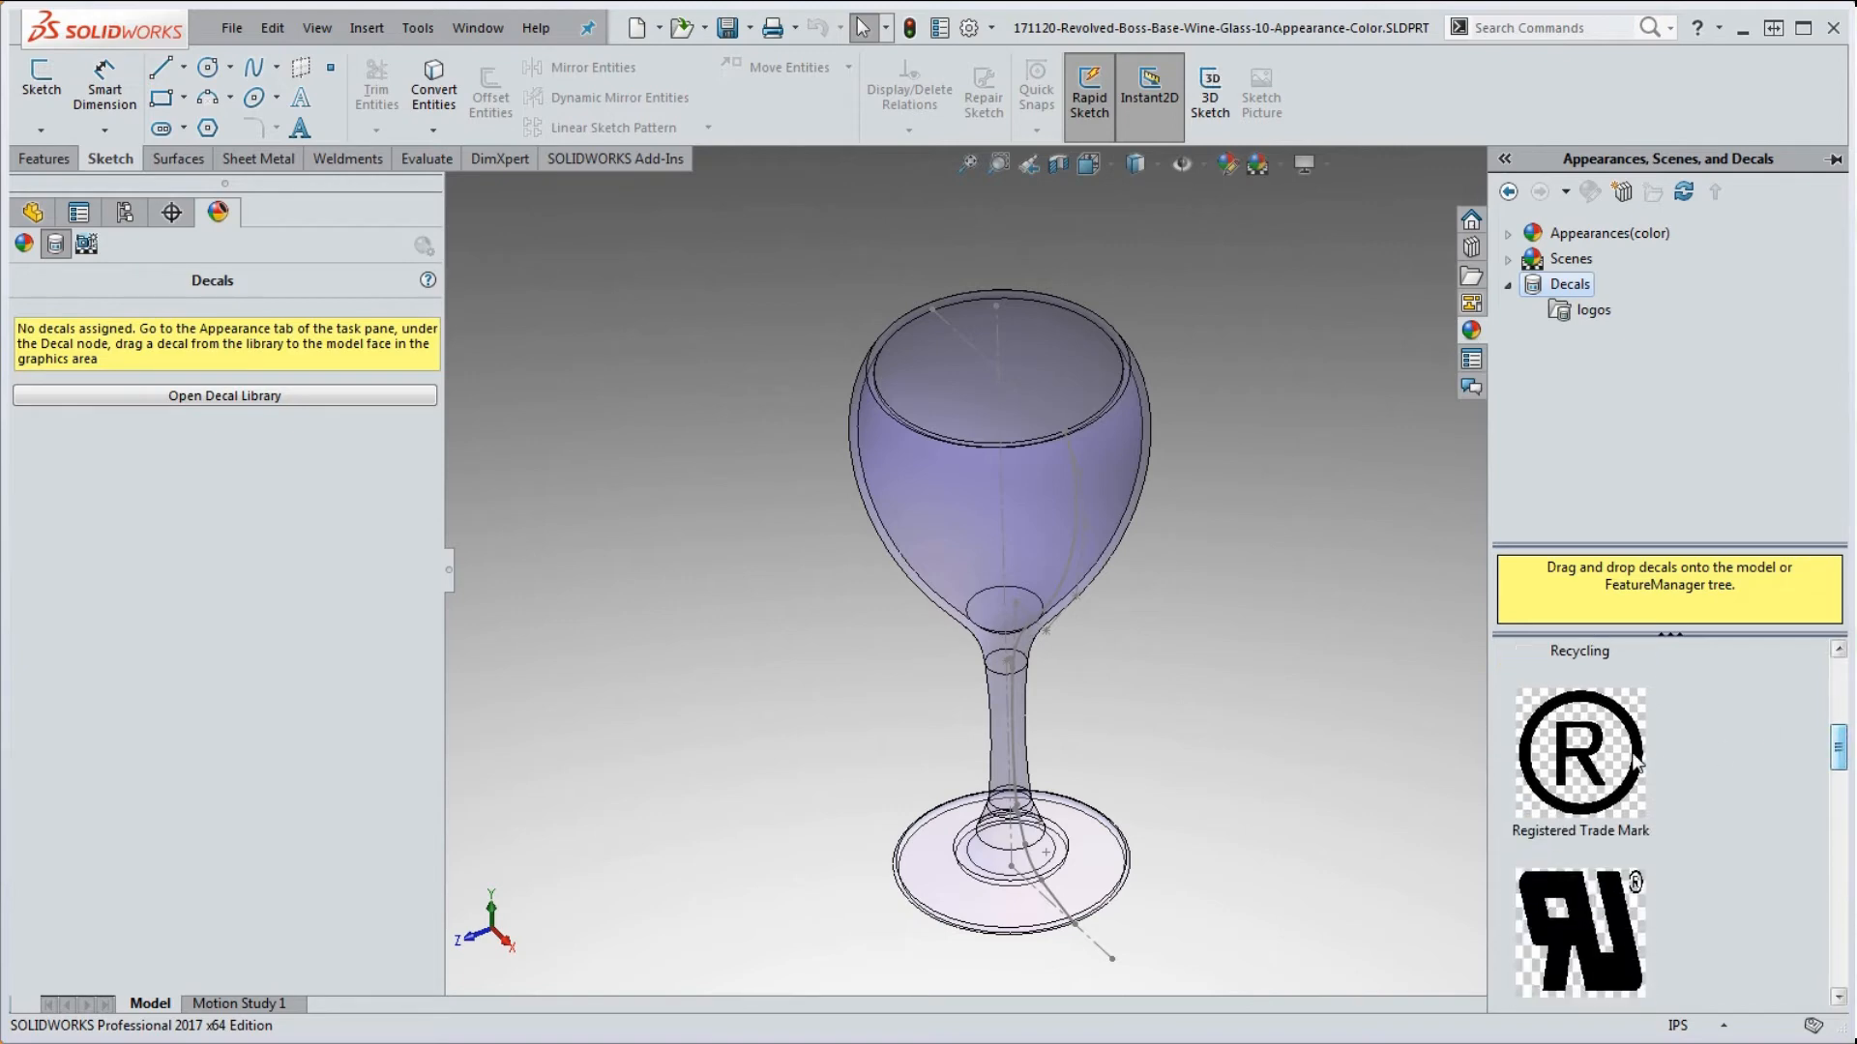
mouse_move(1625, 752)
scroll(1775, 759, "up", 3)
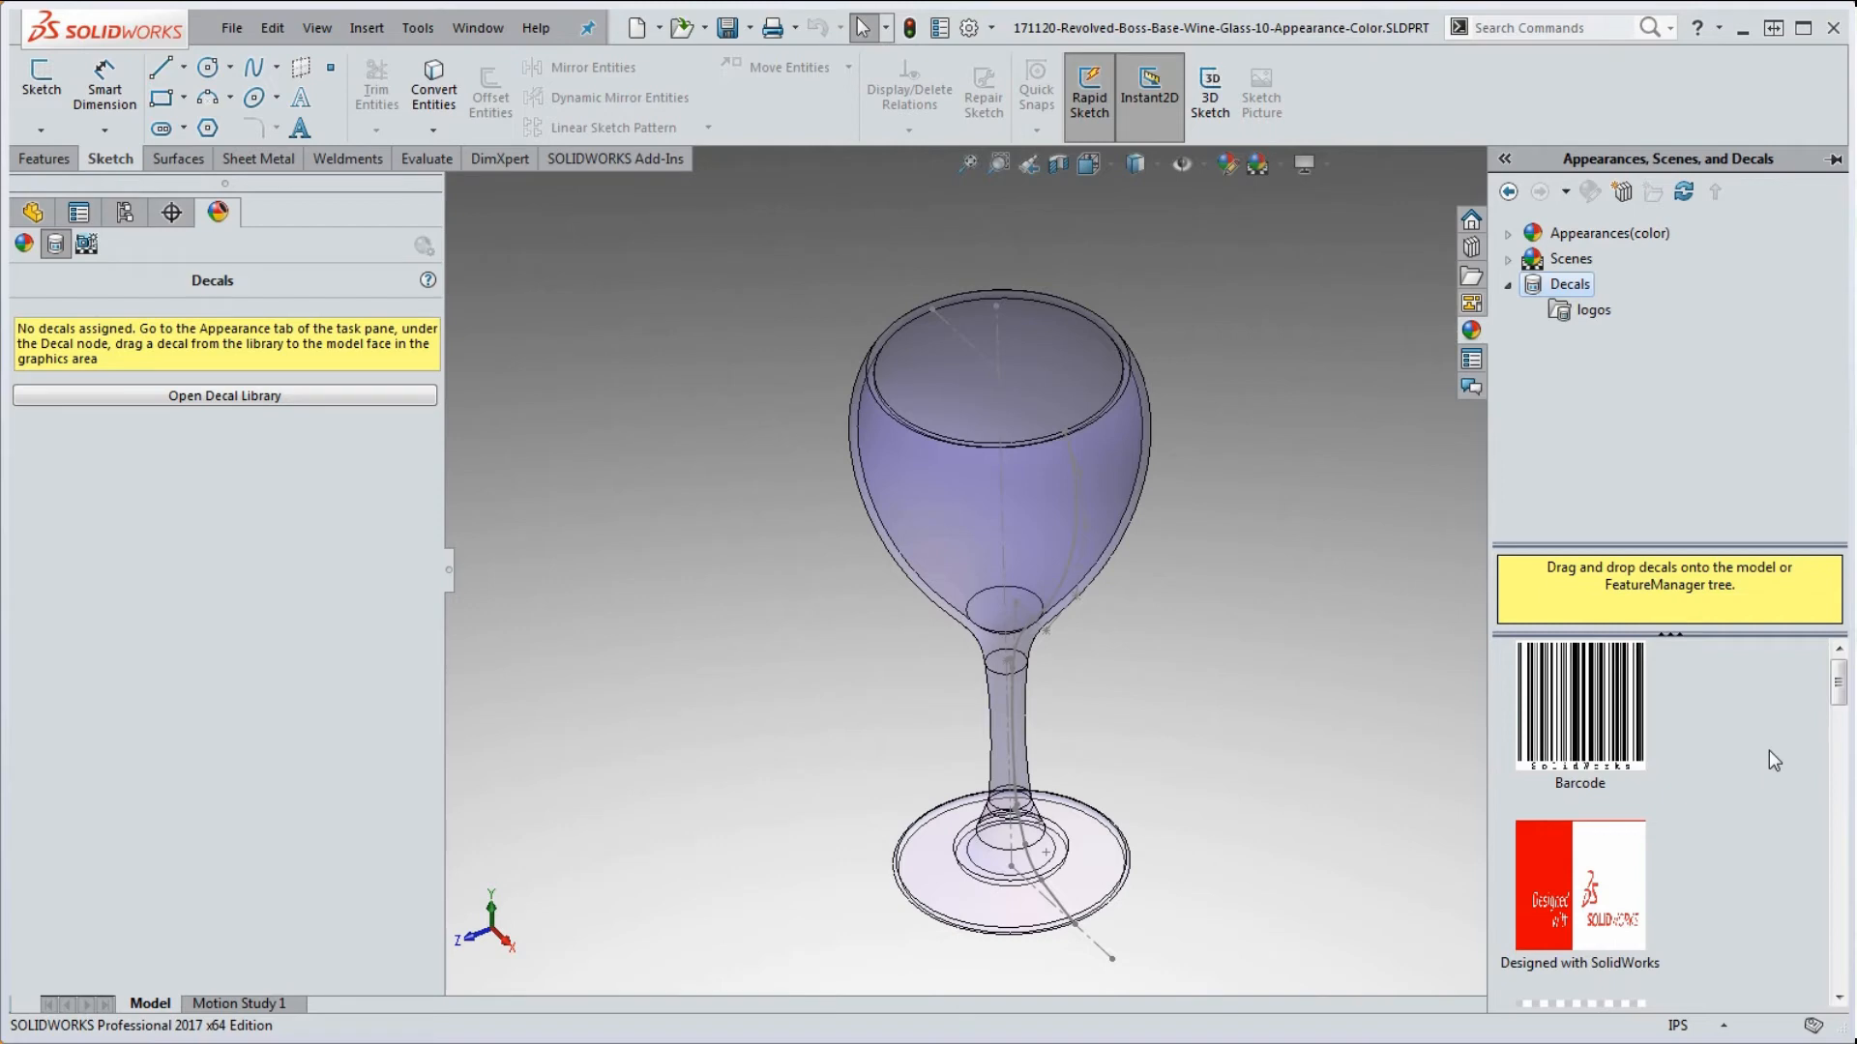
scroll(1779, 754, "down", 3)
scroll(1762, 766, "up", 3)
- Apply the Designed with SolidWorks decal to the outer face of the wine glass bowl
mouse_move(1617, 850)
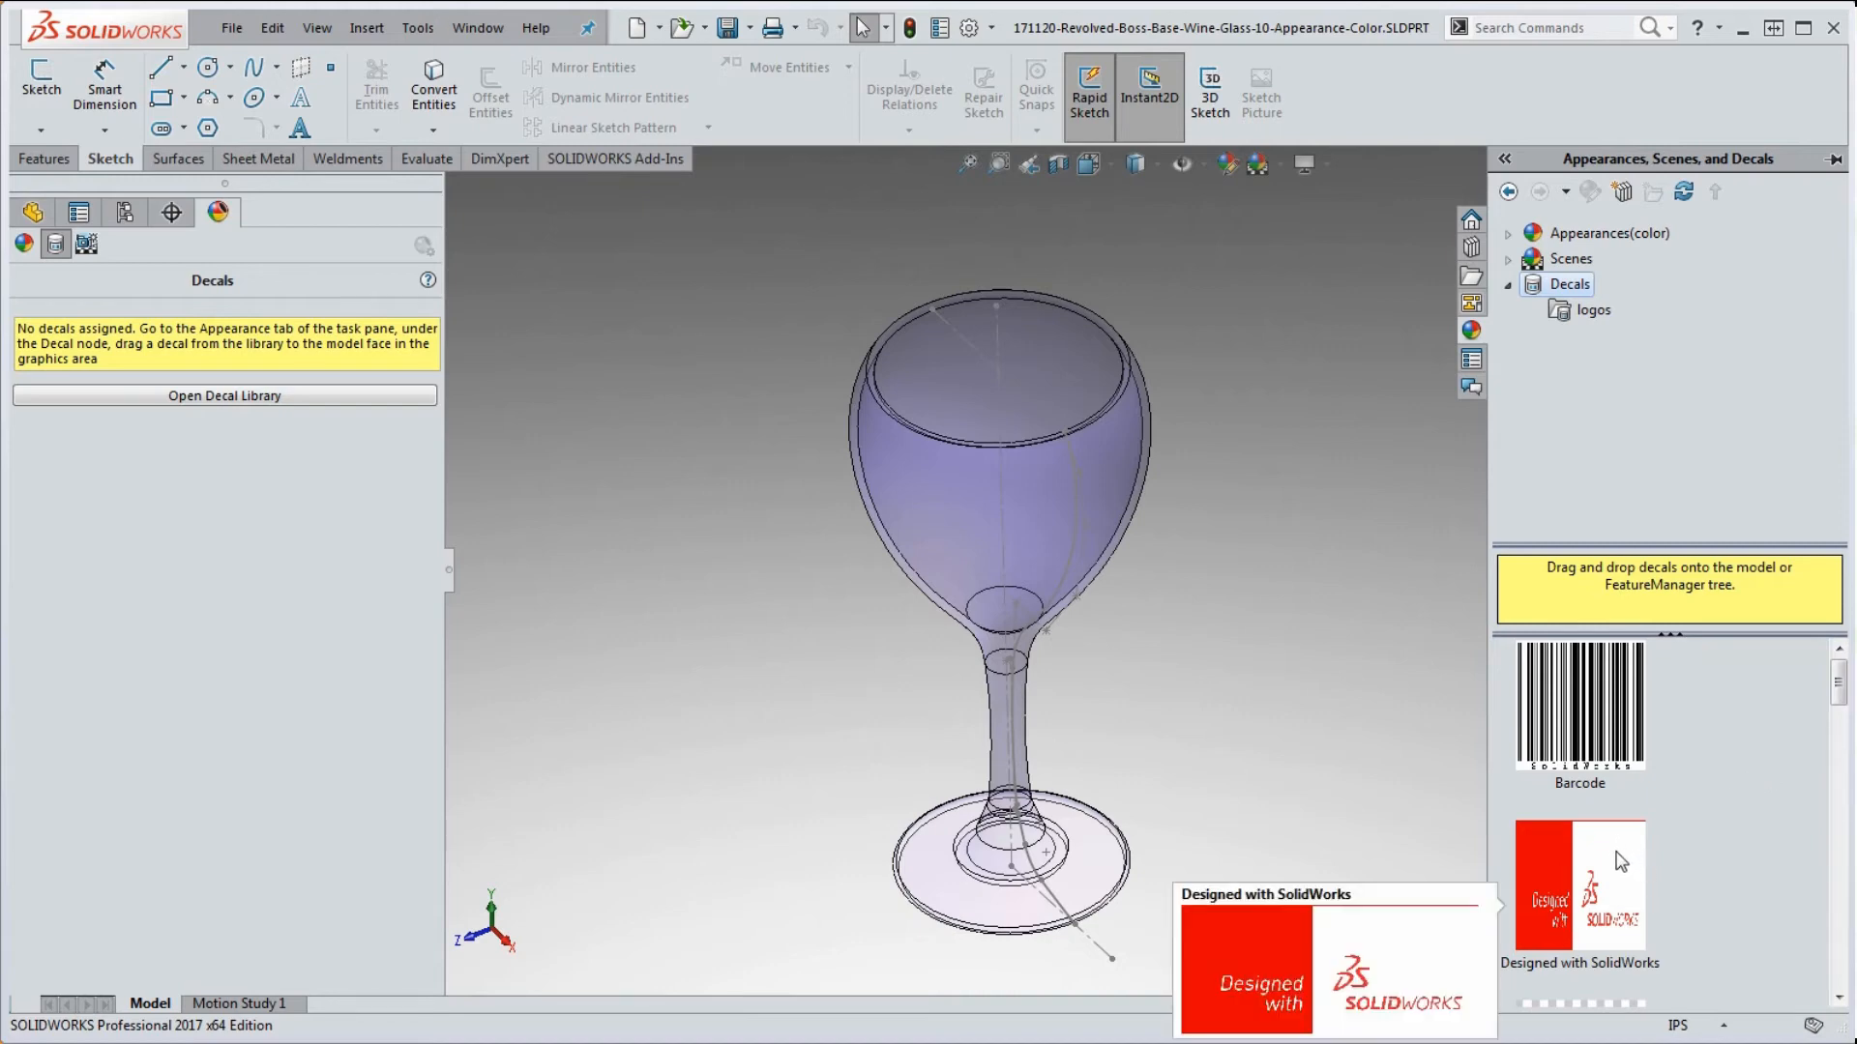
left_click_drag(1617, 853, 902, 511)
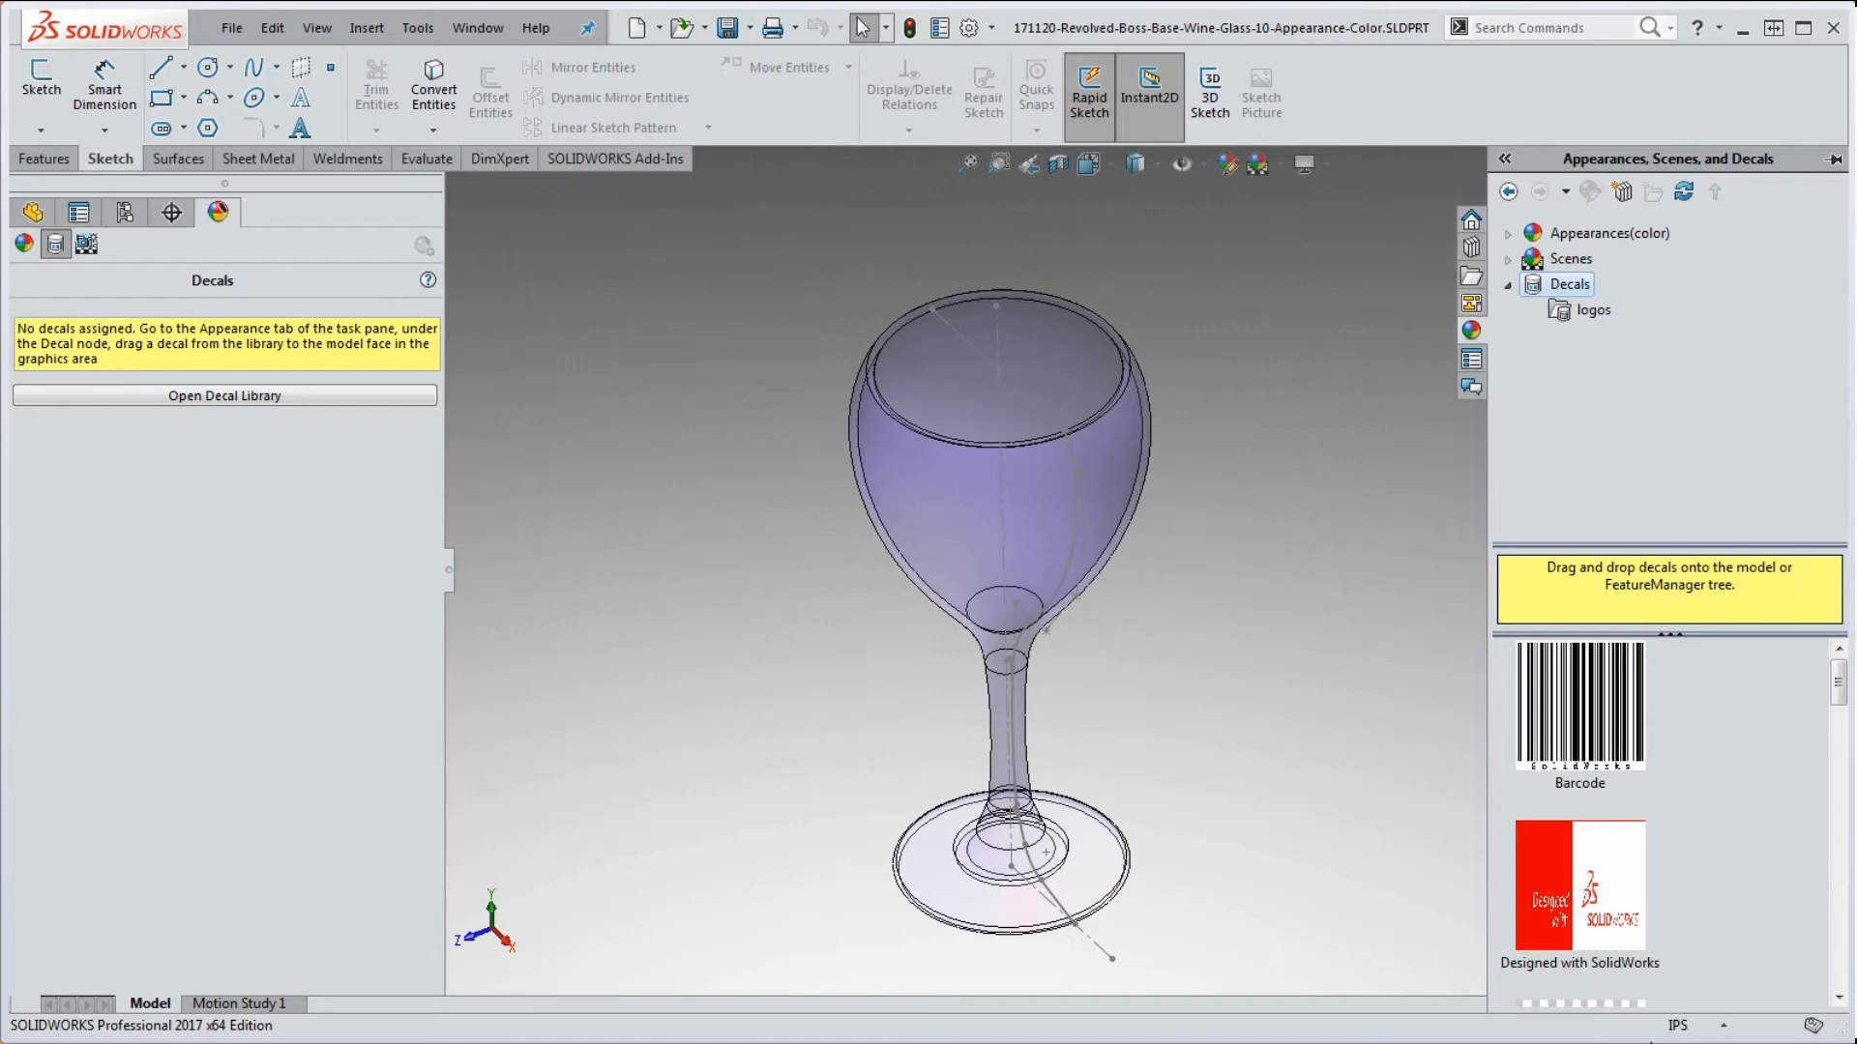
left_click_drag(1636, 888, 1037, 528)
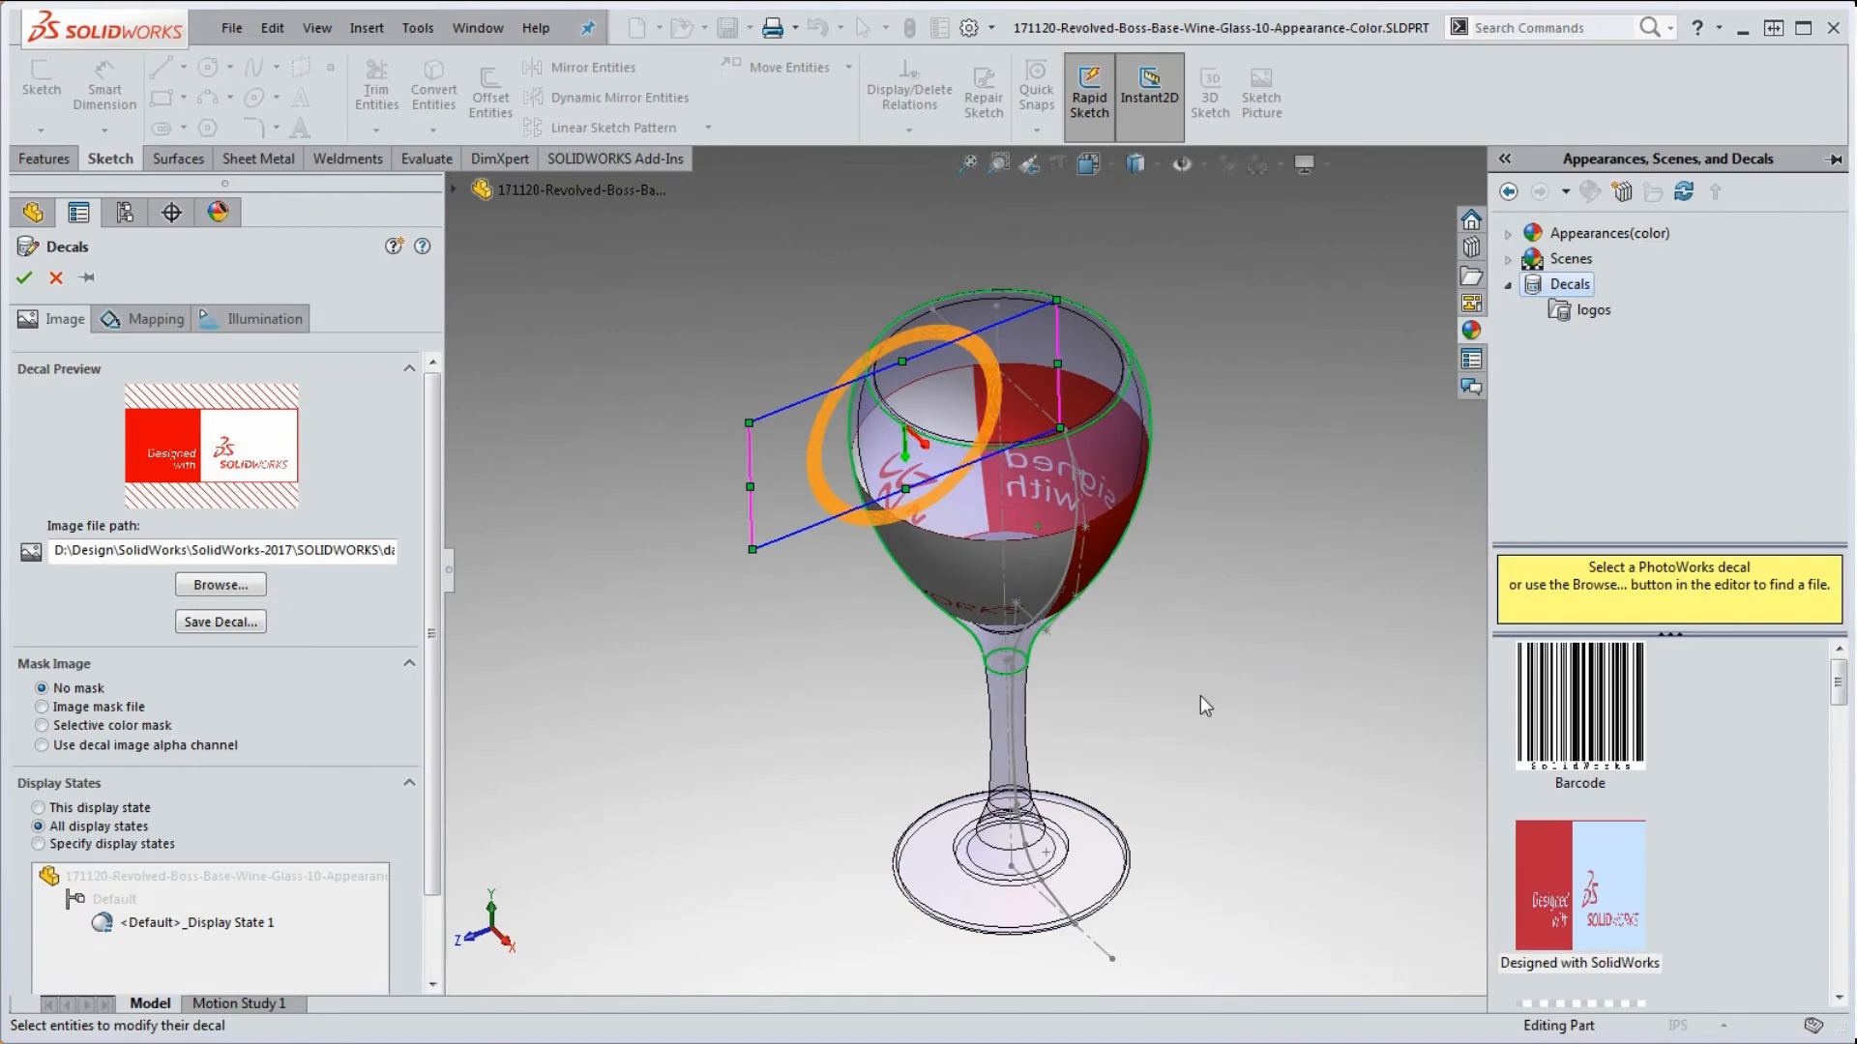
- Slightly shrink the Designed with SolidWorks decal, move it up the bowl and rotate it to a diagonal tilt
middle_click_drag(1201, 696, 1220, 921)
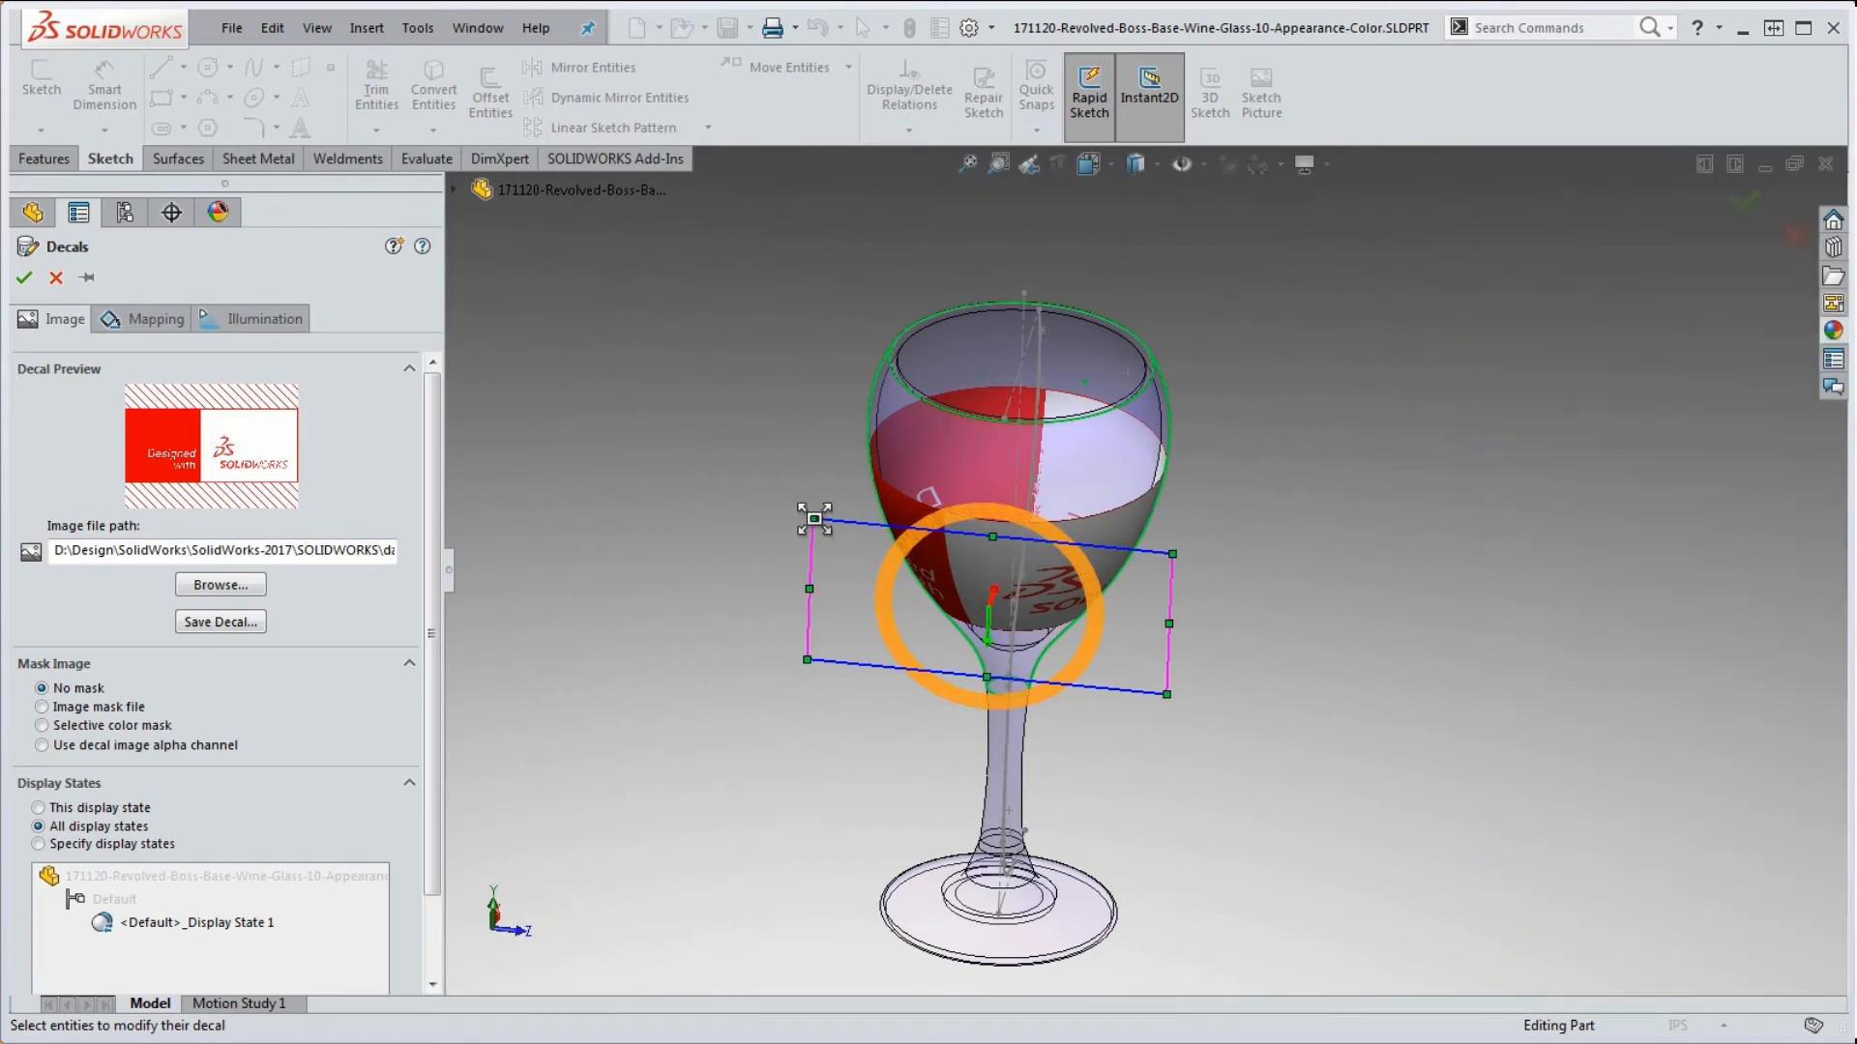
left_click_drag(814, 518, 818, 589)
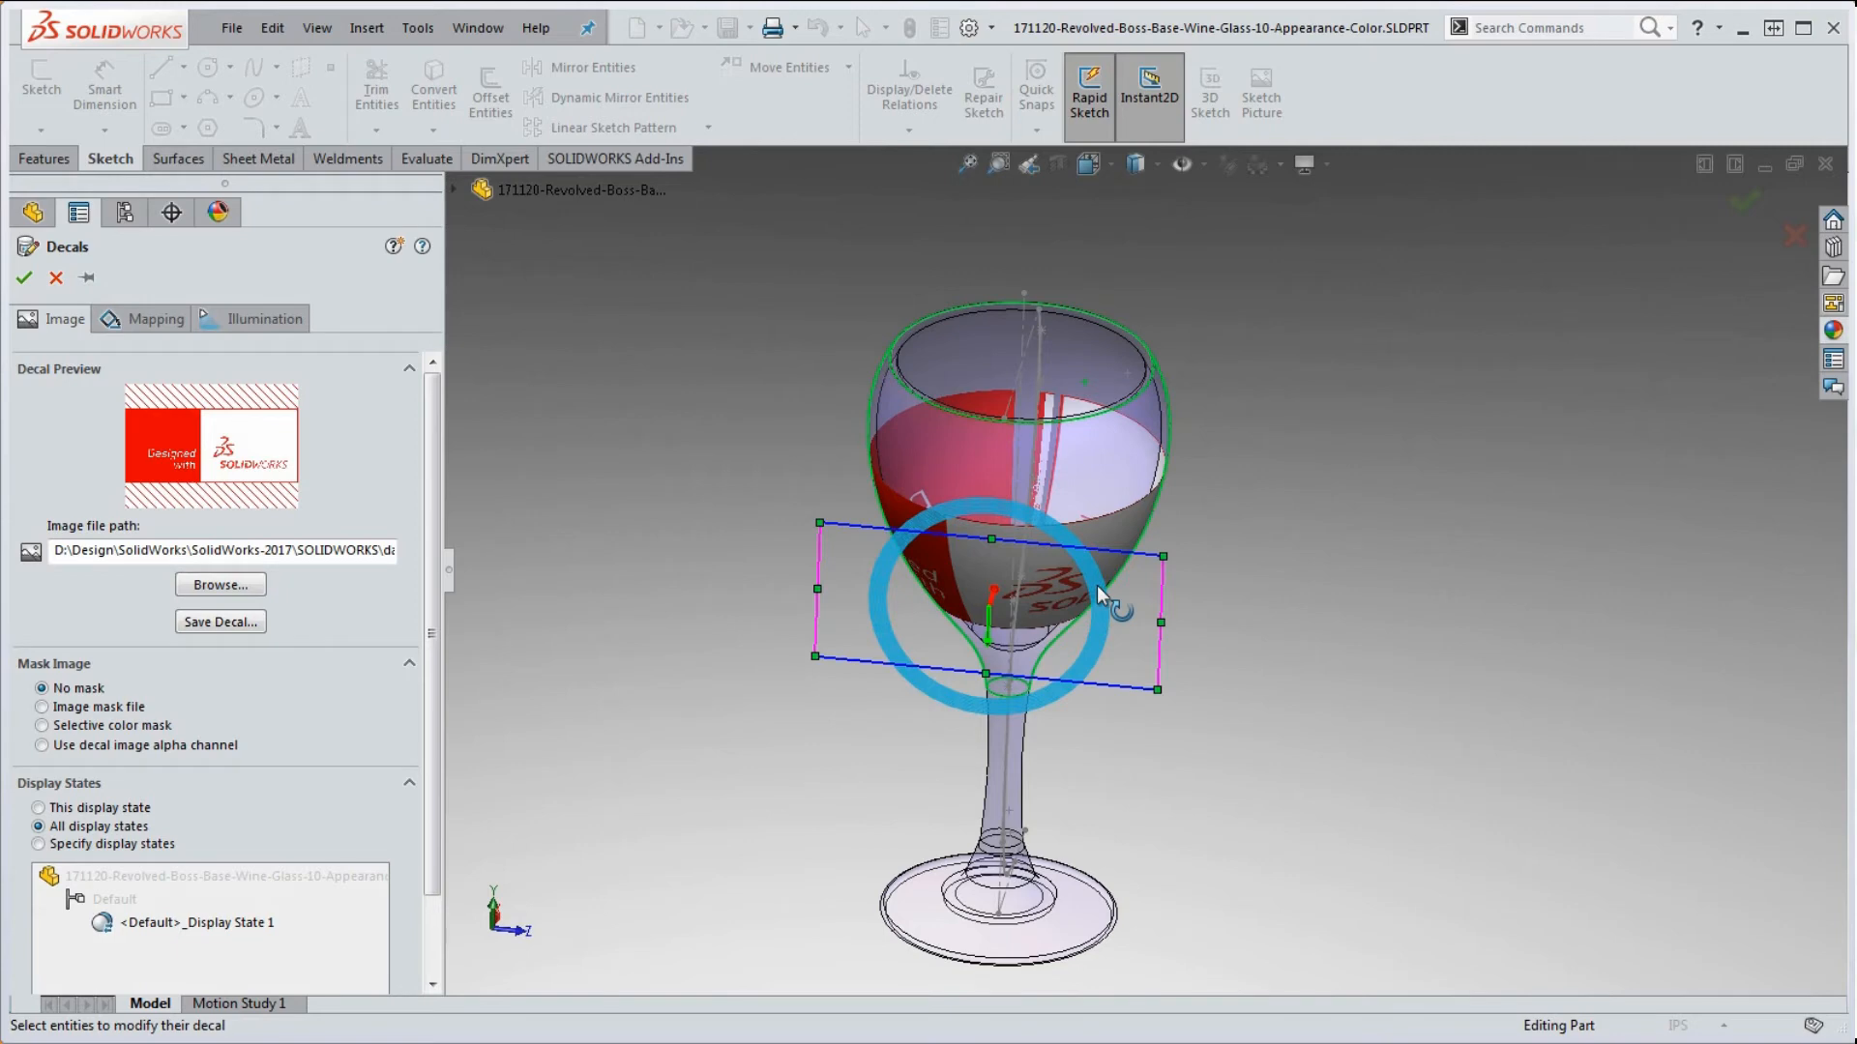
left_click_drag(1096, 586, 1023, 566)
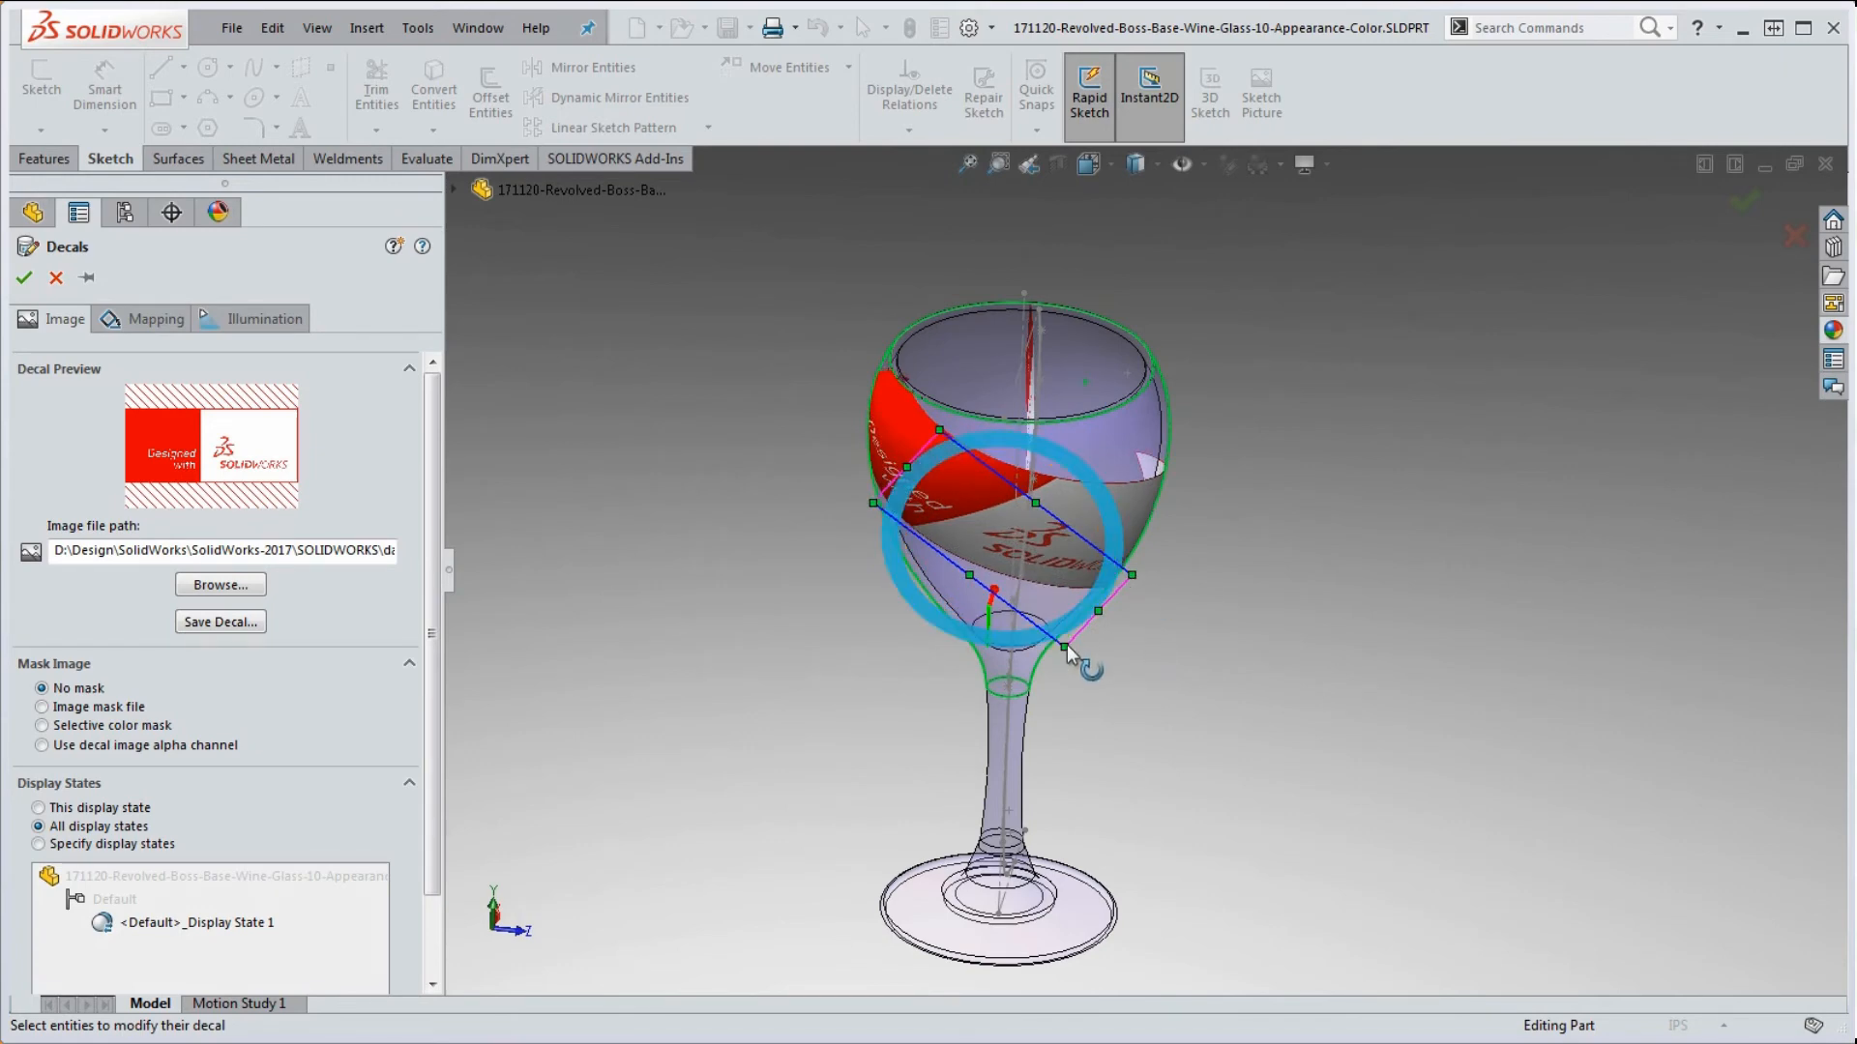
- Shrink the tilted decal further so it covers only part of the bowl, and accept the decal
scroll(1131, 570, "down", 5)
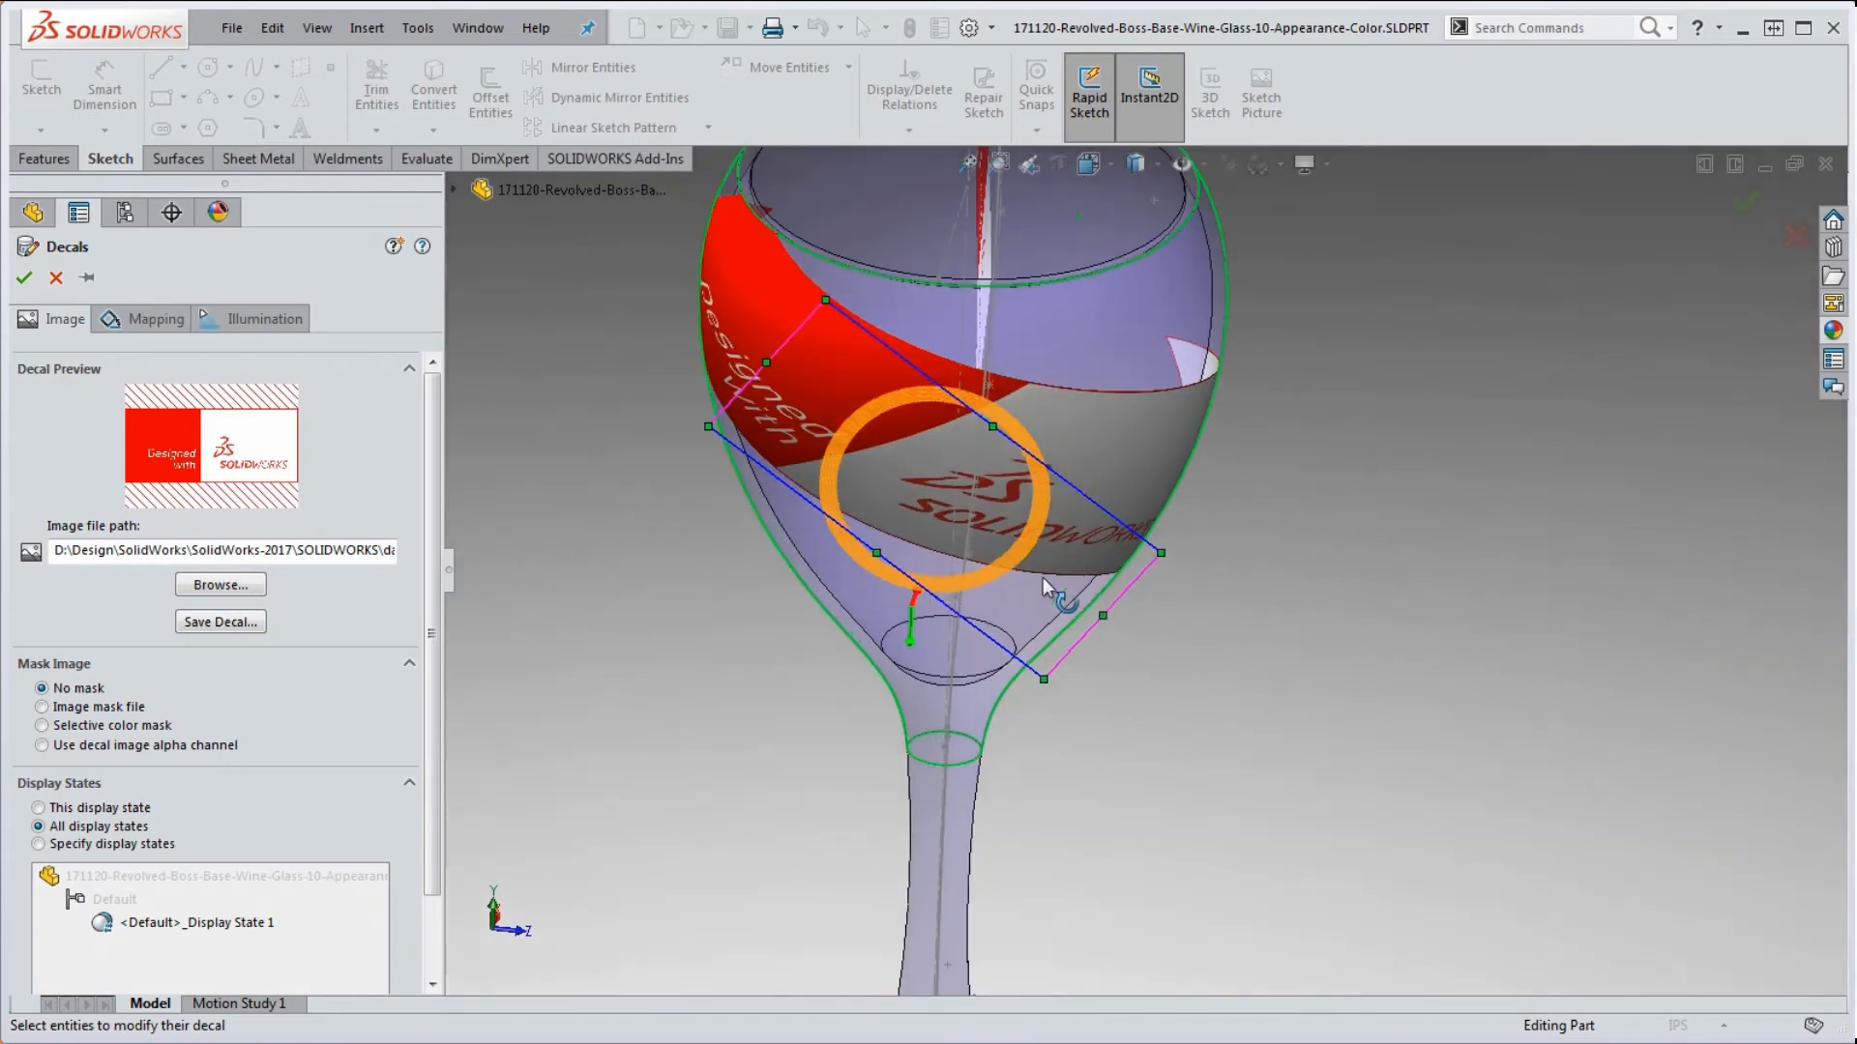
left_click_drag(1162, 554, 1003, 478)
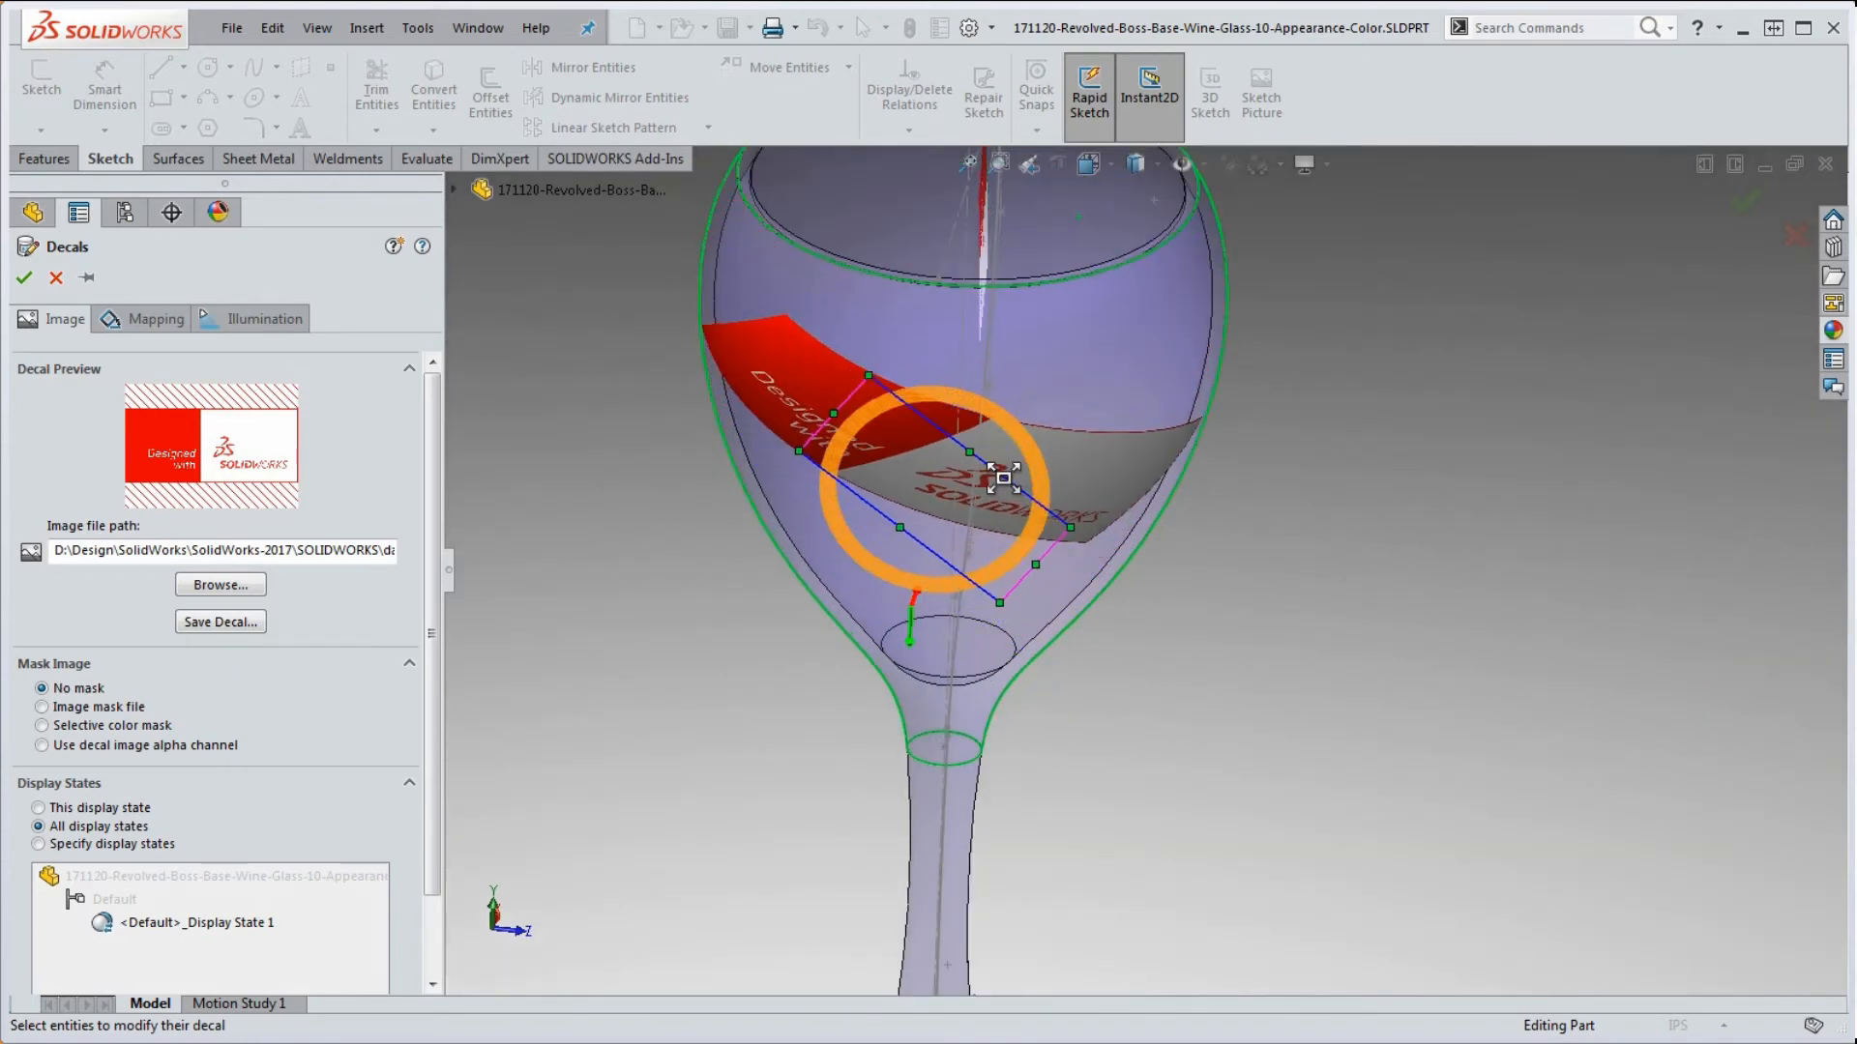
middle_click_drag(1185, 646, 1113, 551)
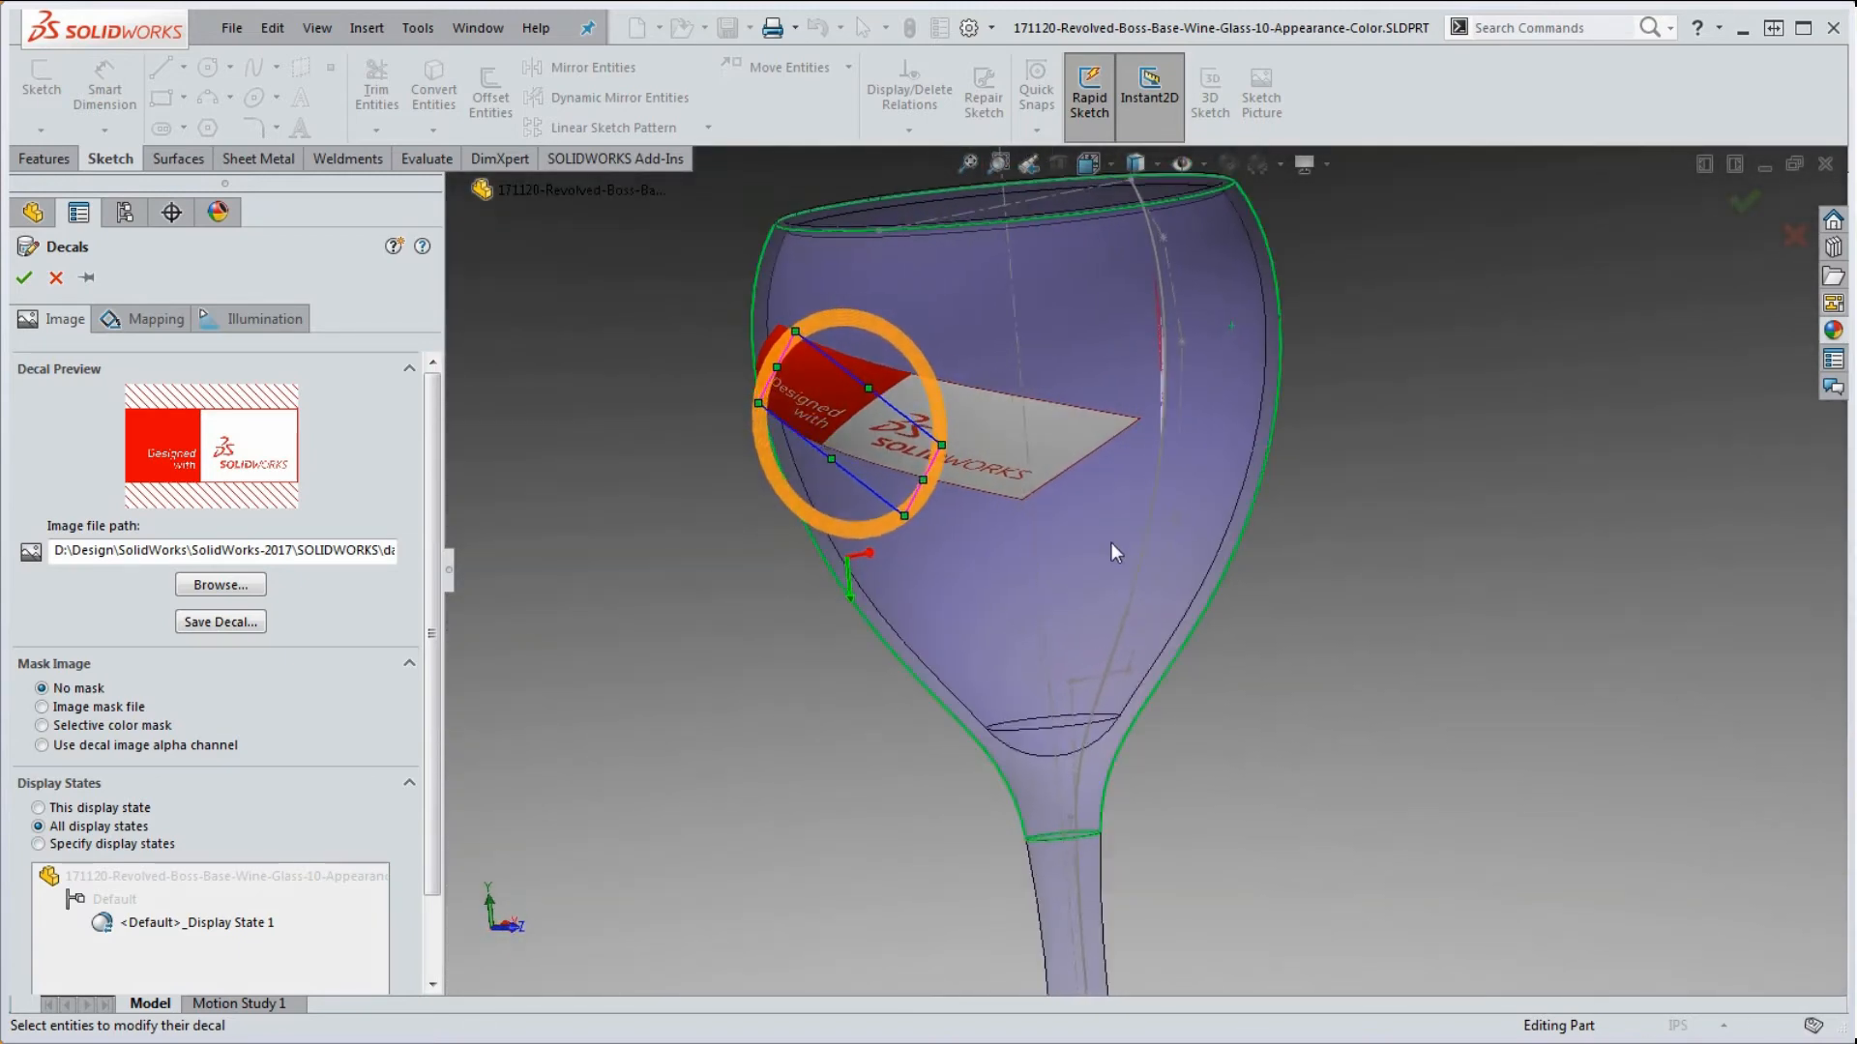
left_click(24, 277)
middle_click_drag(1129, 670, 1322, 674)
scroll(1120, 366, "down", 3)
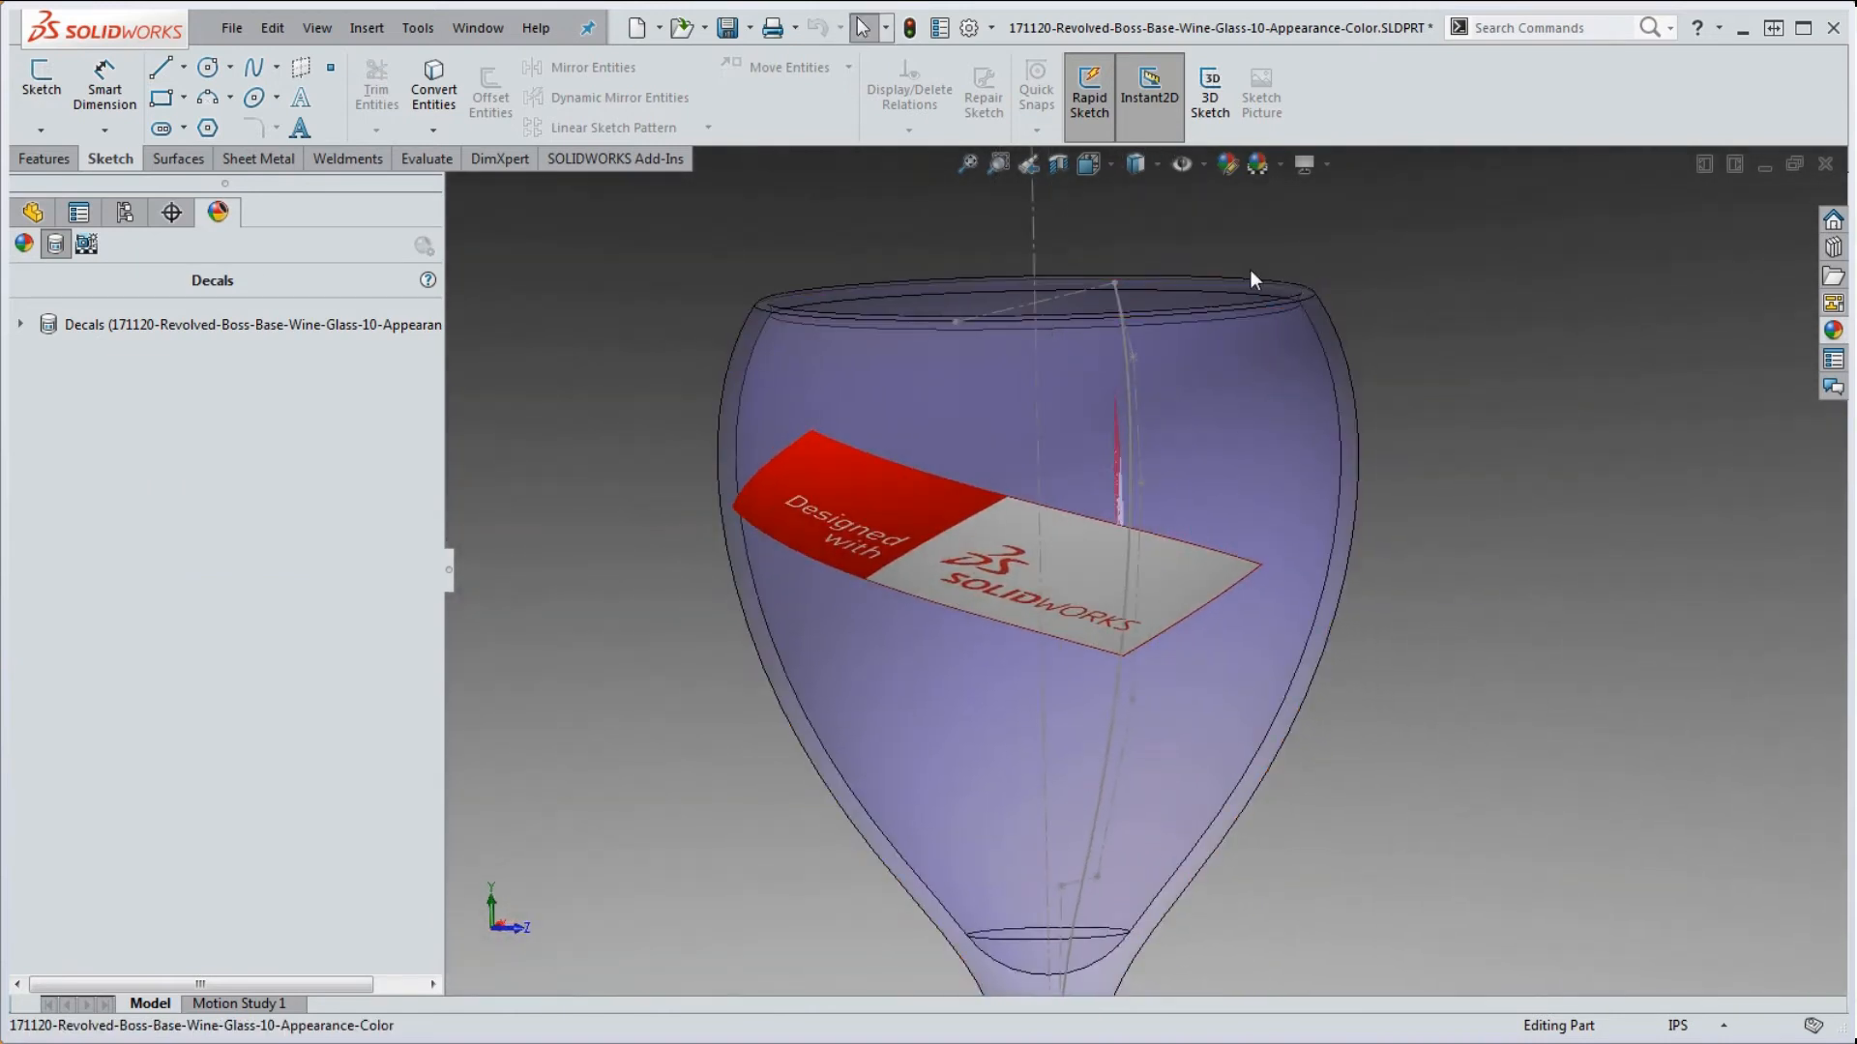
- Turn the visibility of decals off in the graphics area and back on
left_click(1205, 166)
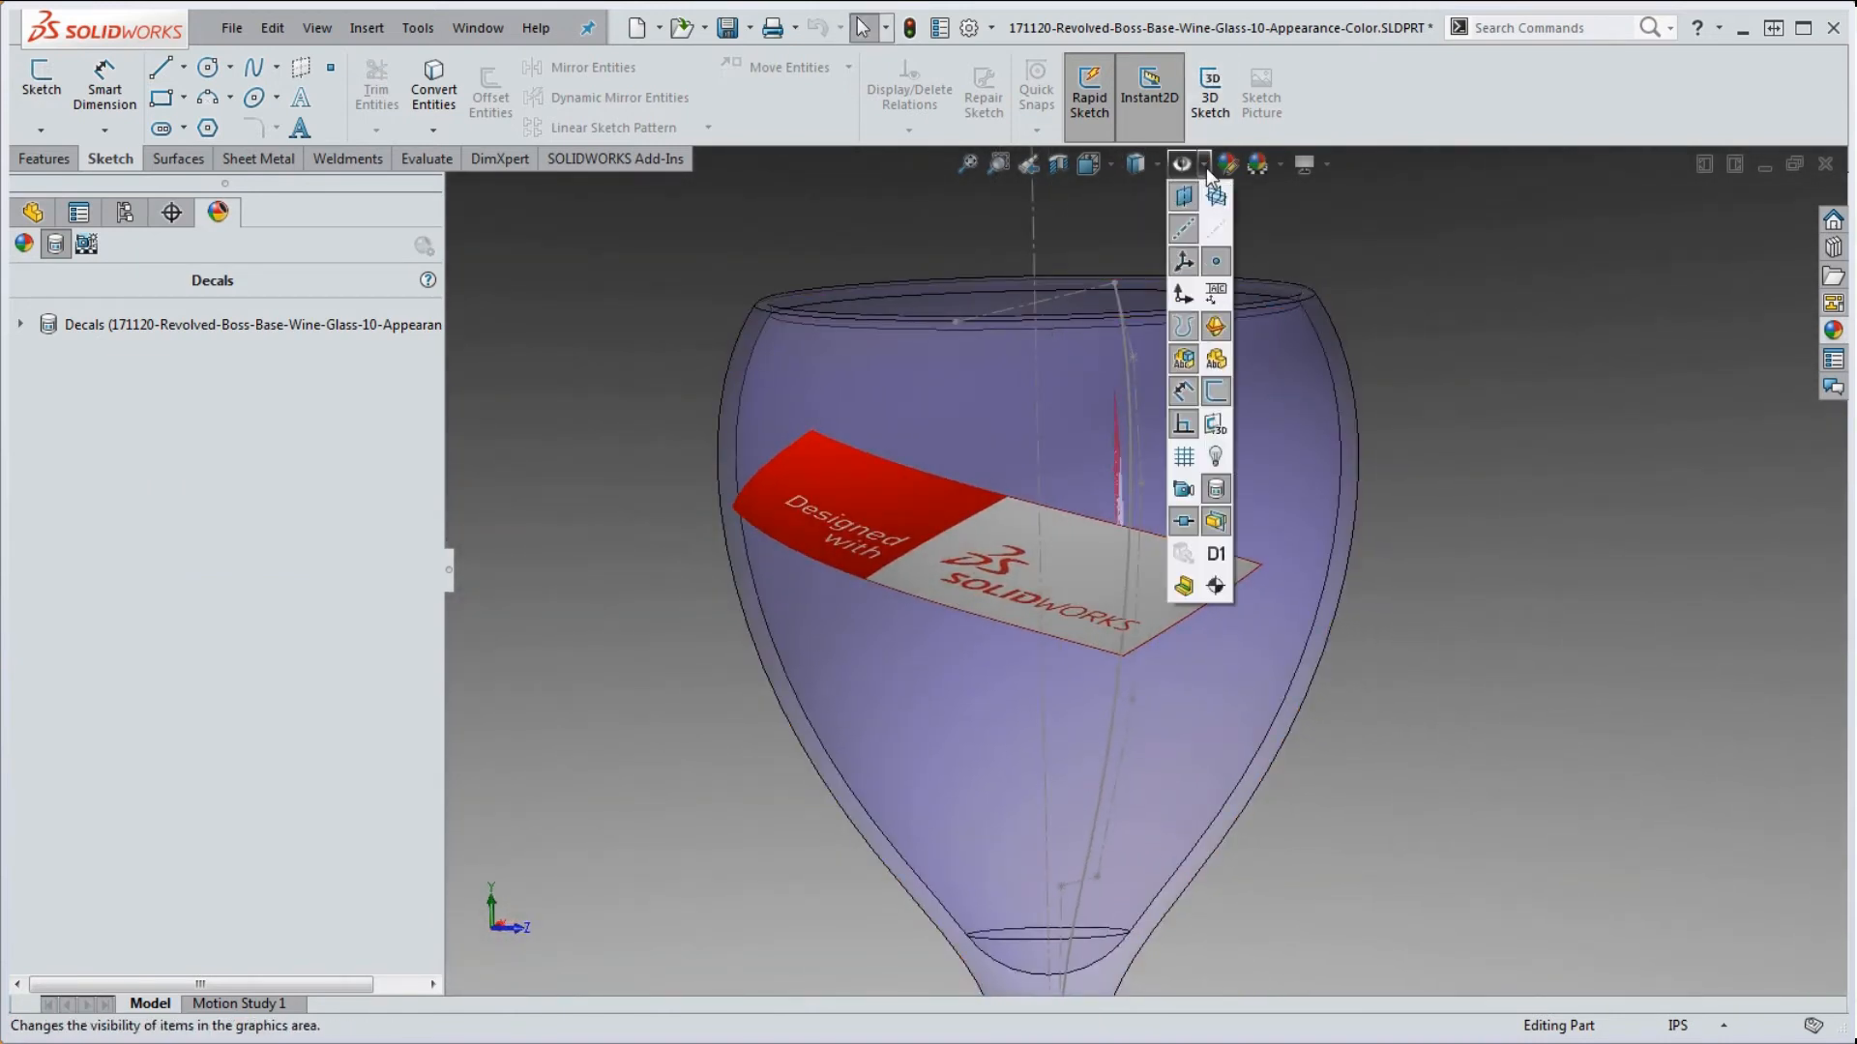
left_click(1216, 490)
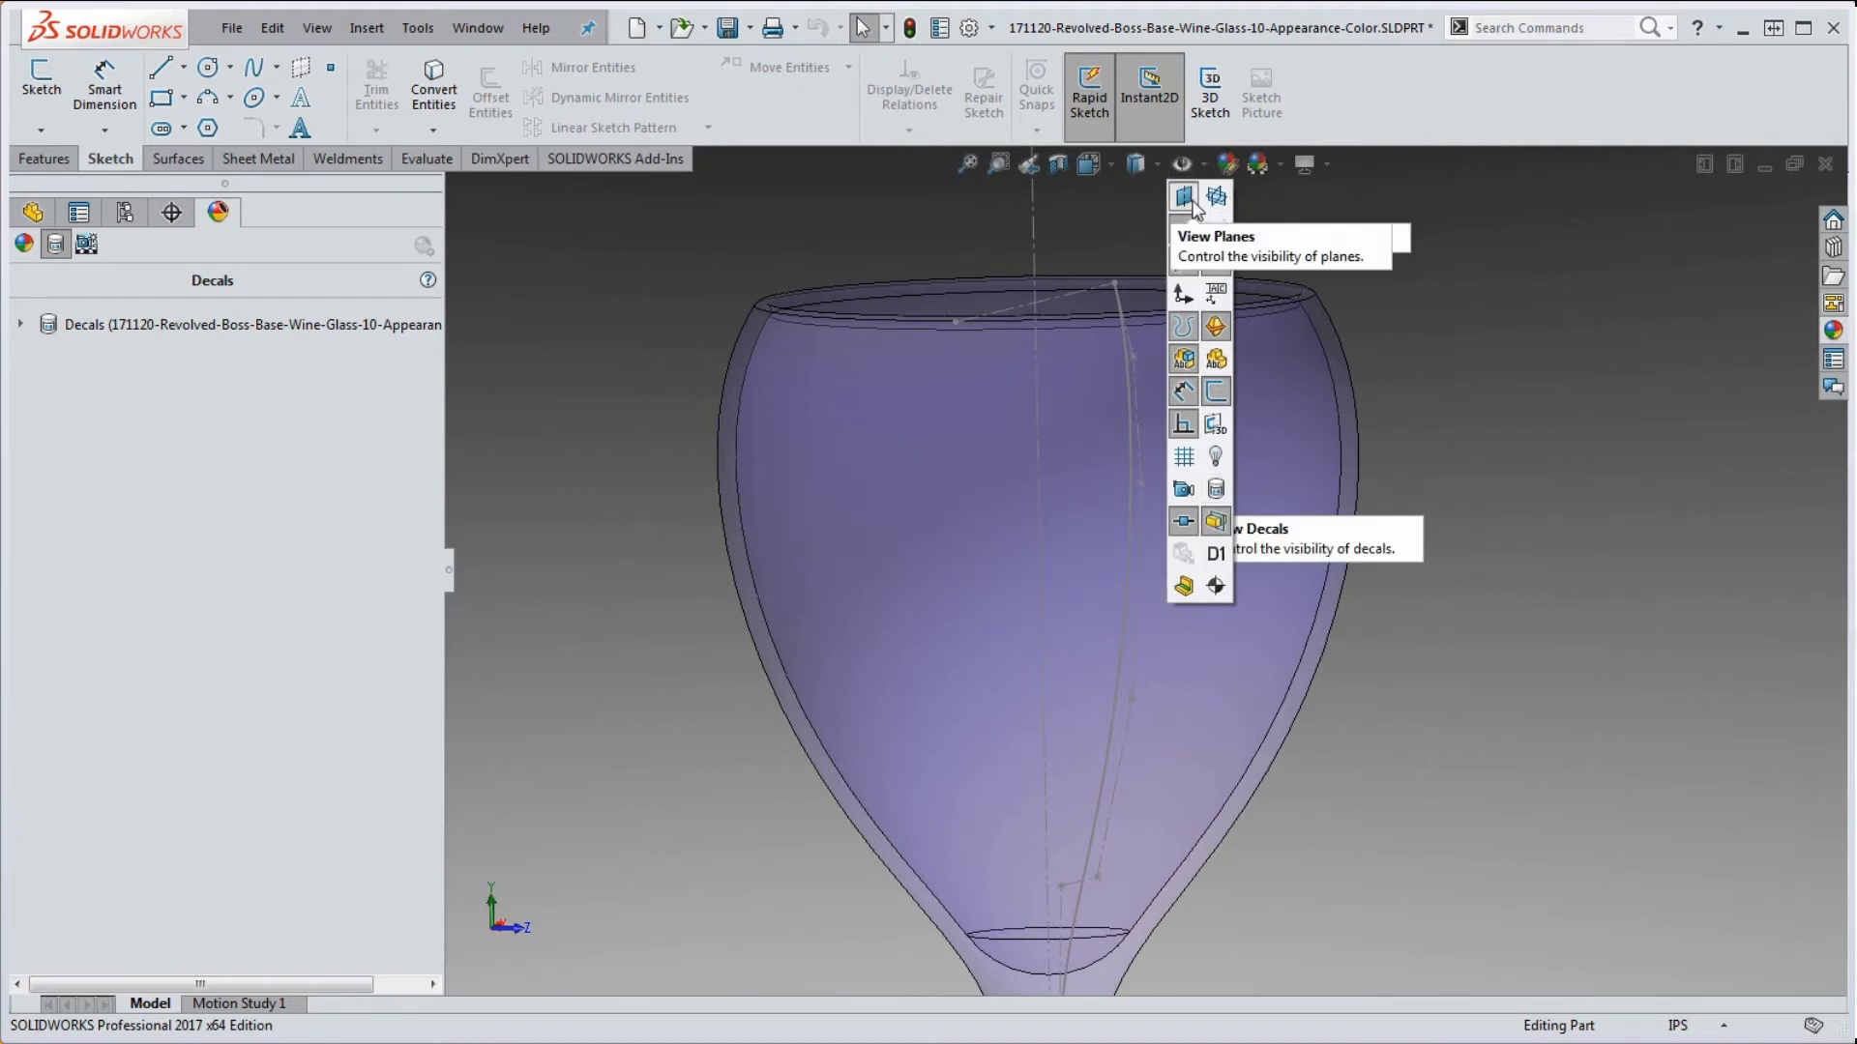
left_click(1206, 166)
left_click(1206, 168)
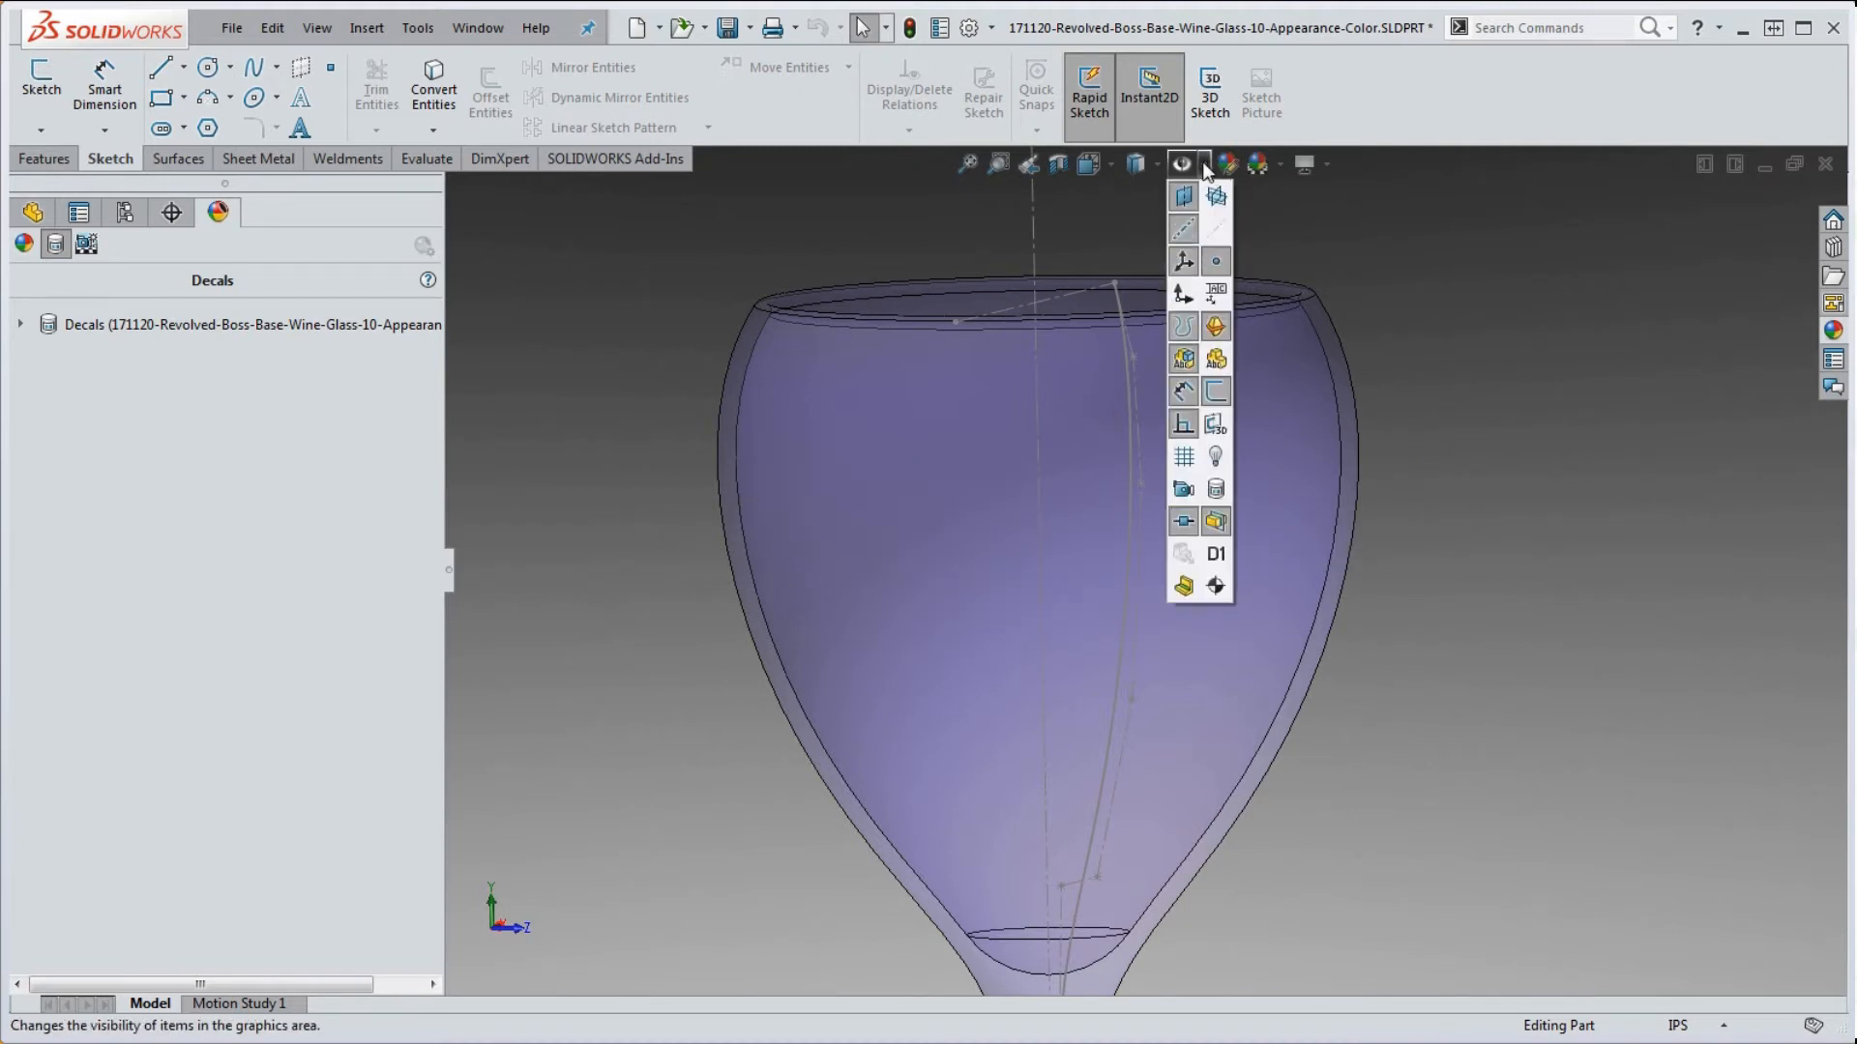
left_click(1217, 490)
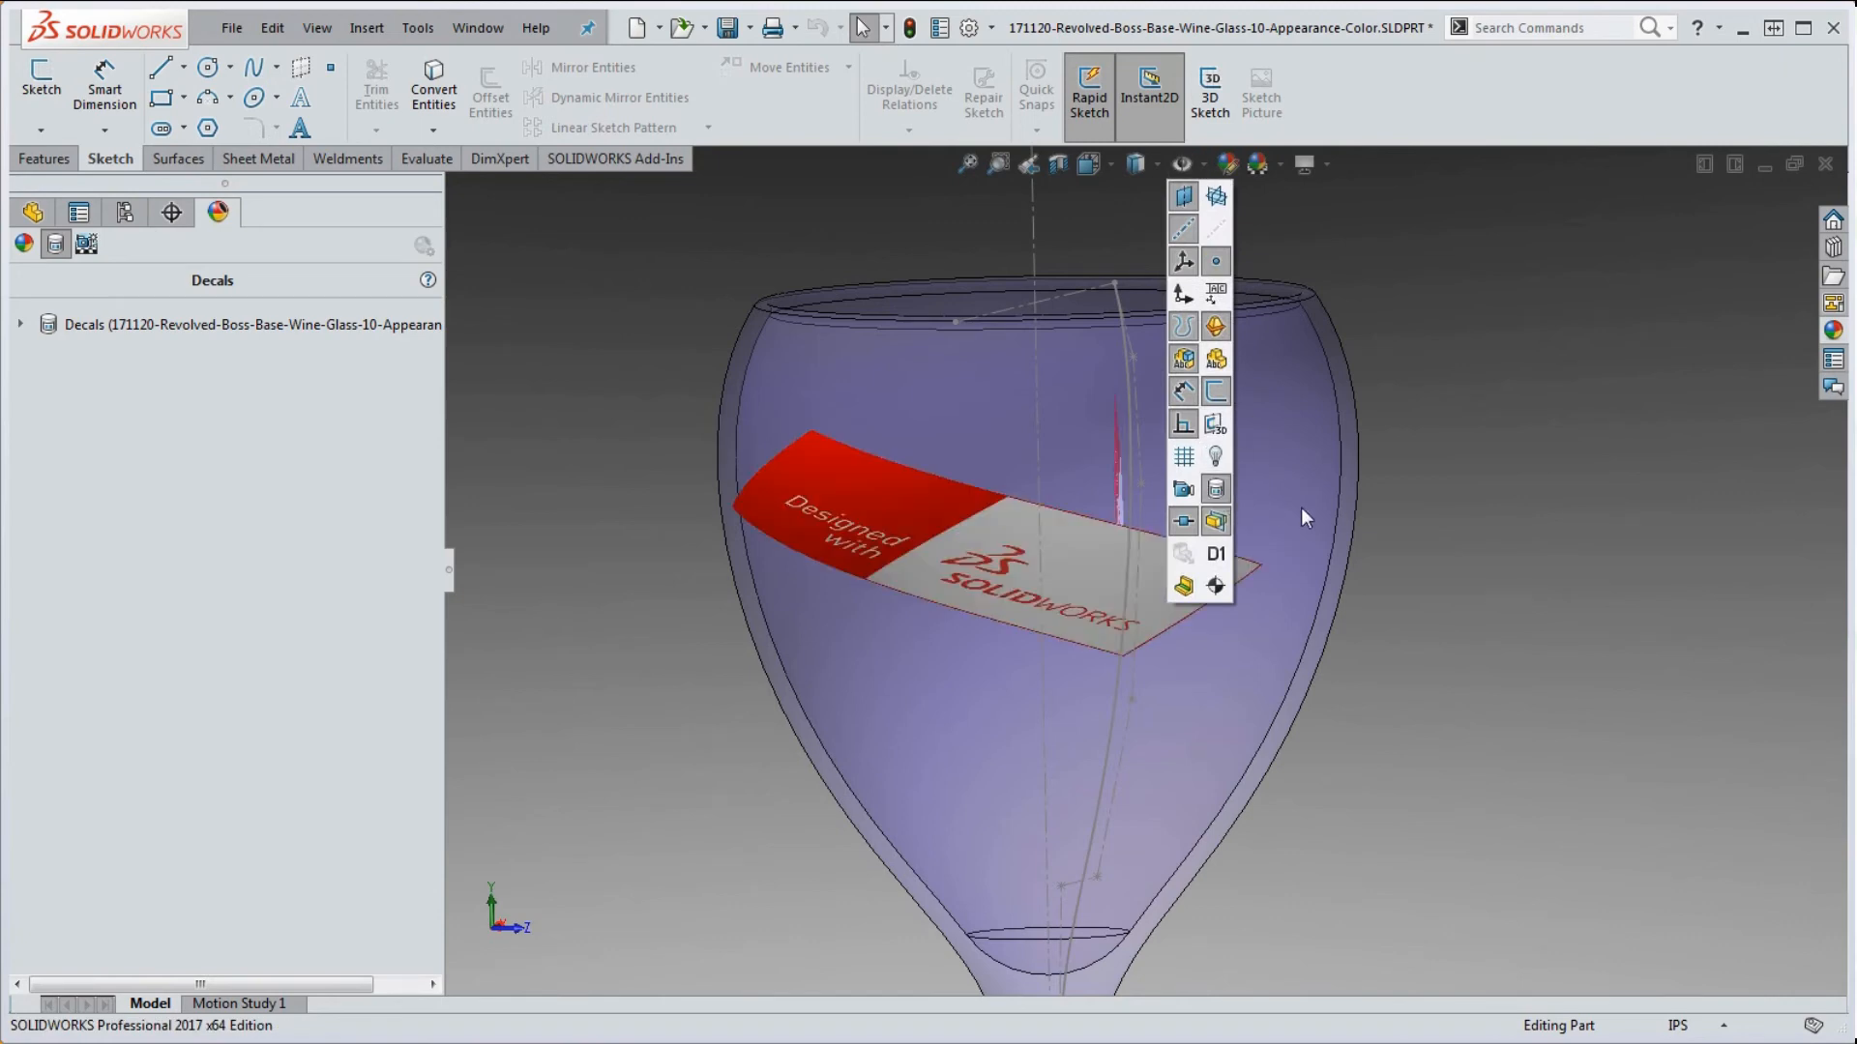
- Examine the part's decal list, including the sw_logo_designed_by decal and the face it is attached to
scroll(1408, 640, "down", 3)
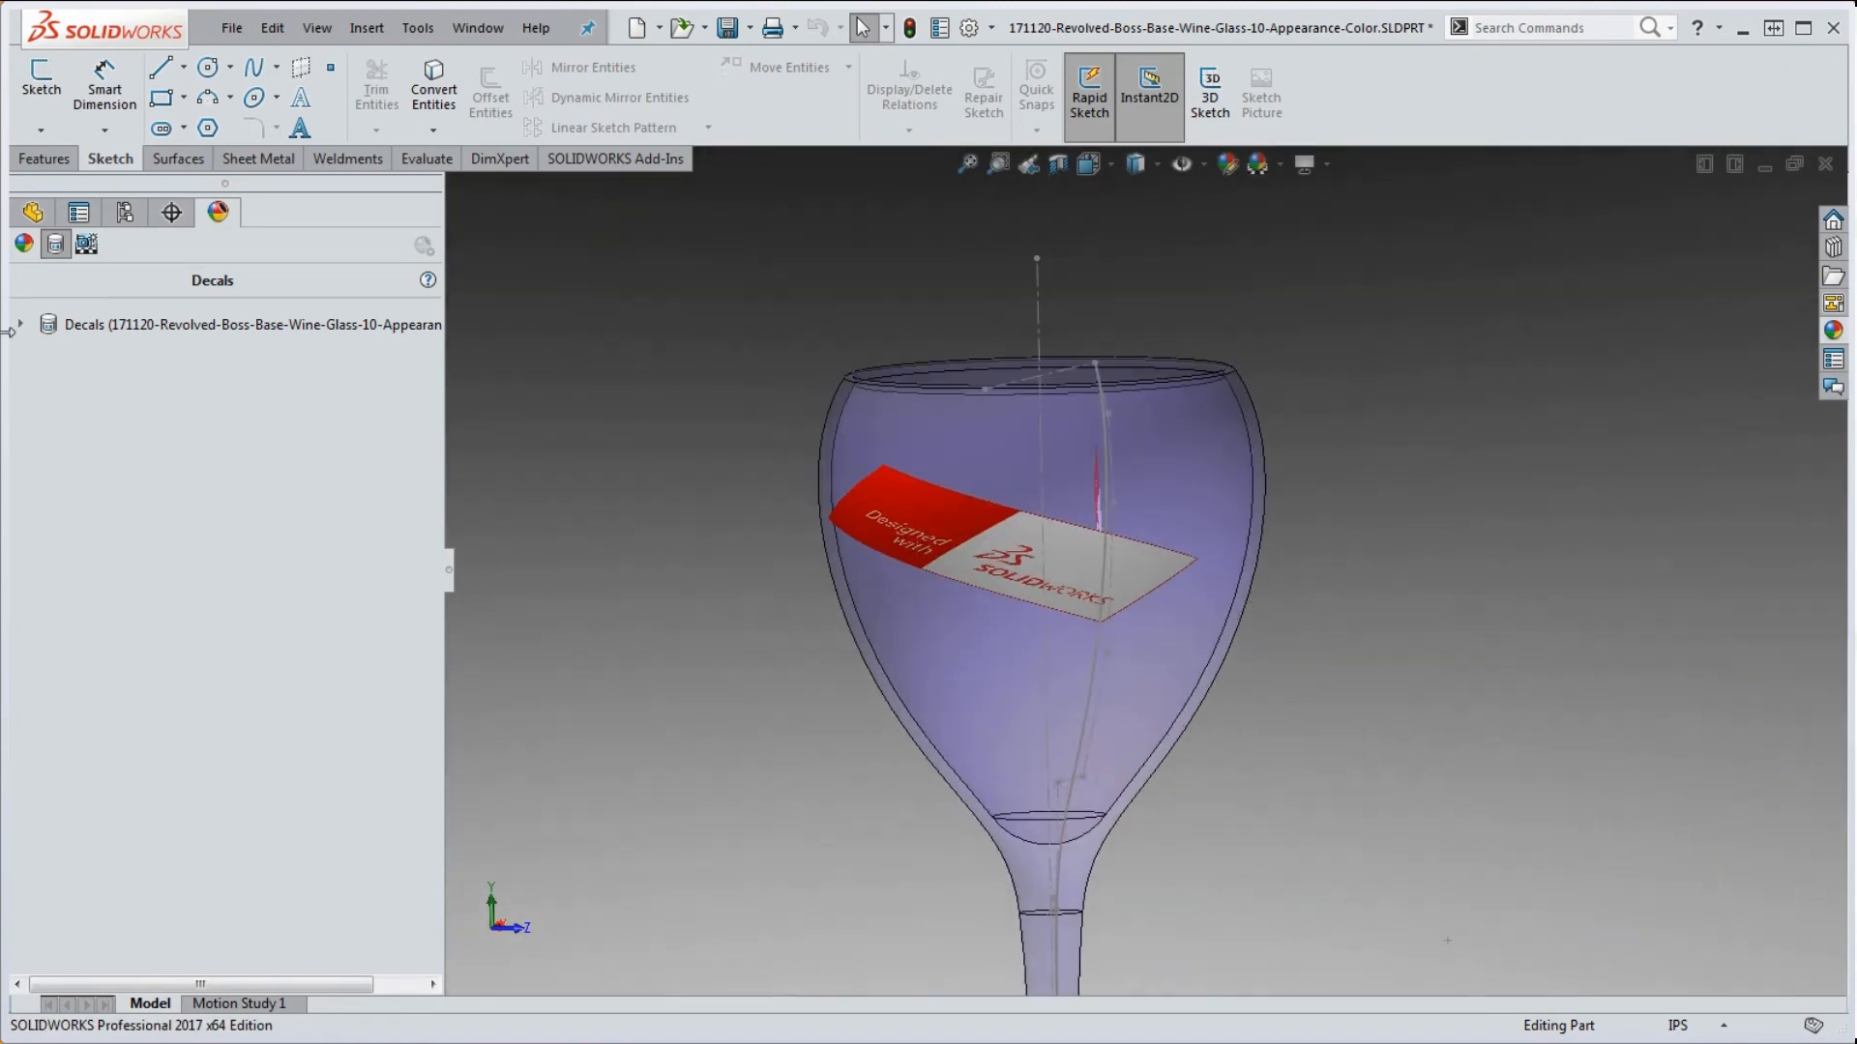
left_click(23, 243)
left_click(53, 242)
left_click(20, 324)
mouse_move(69, 360)
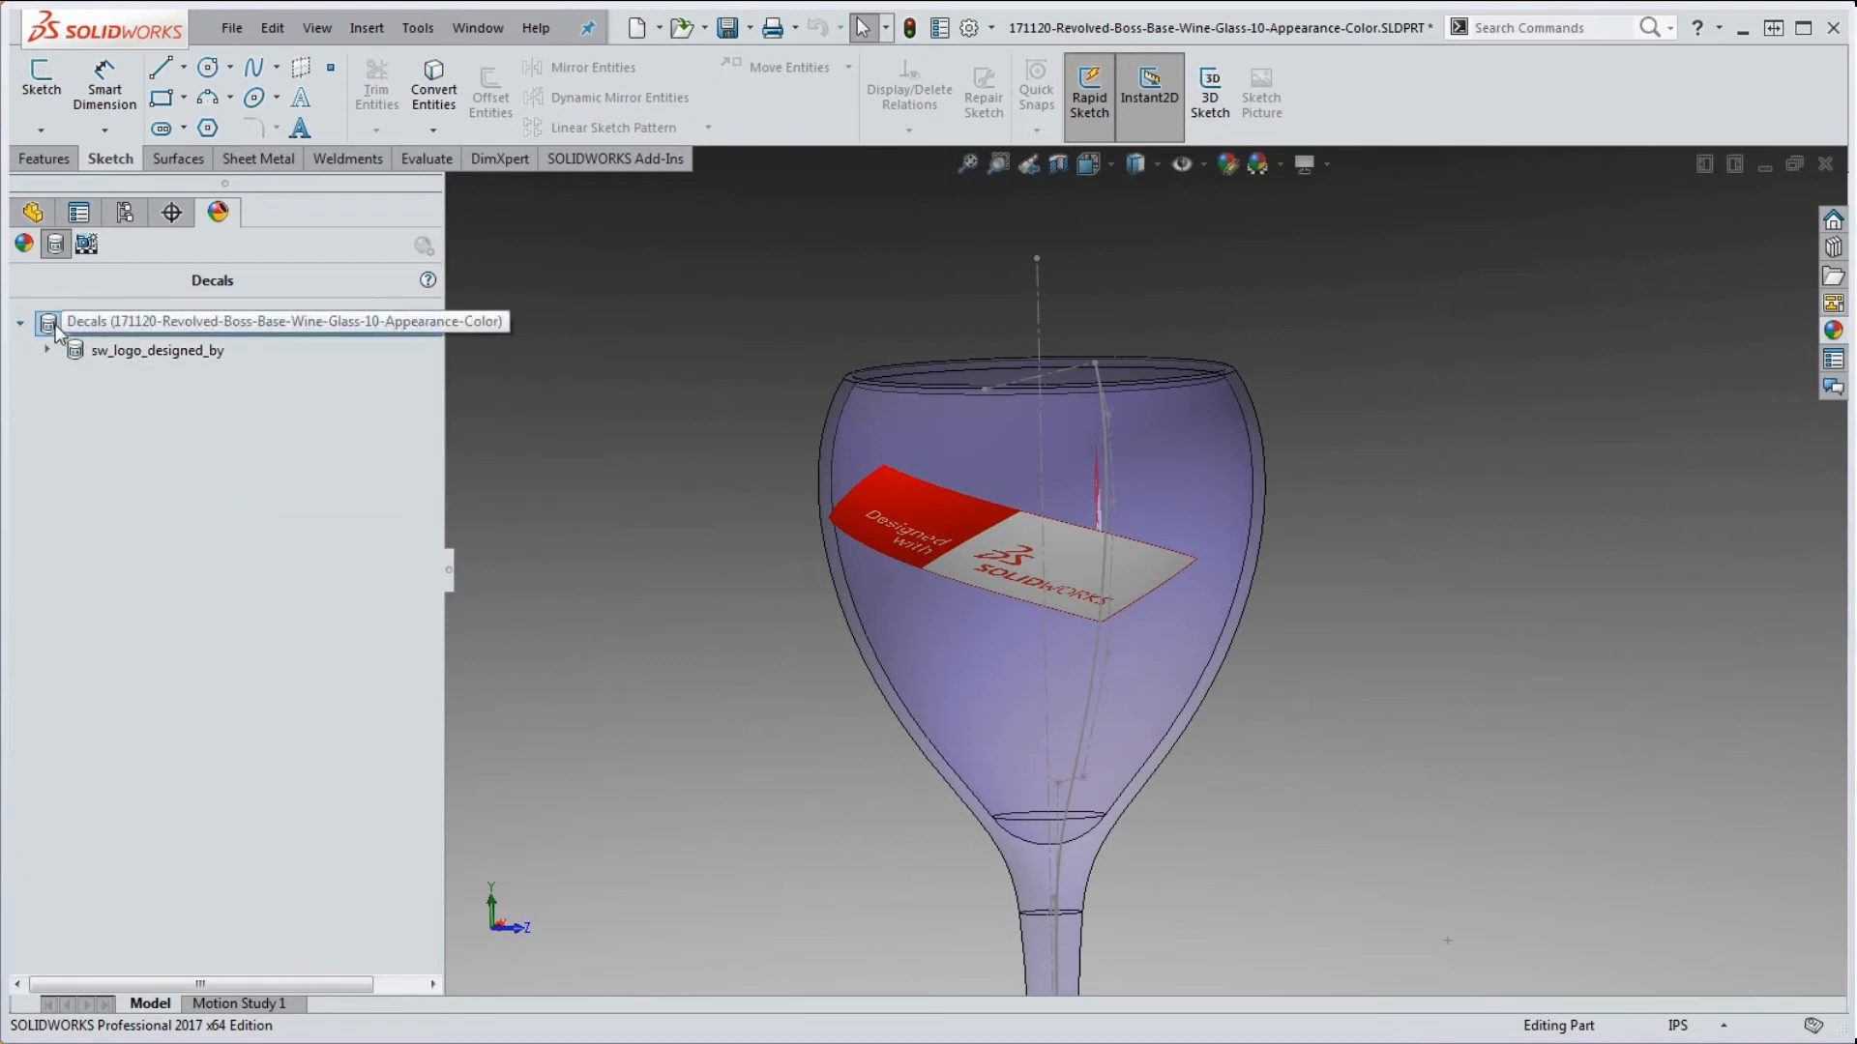
mouse_move(162, 351)
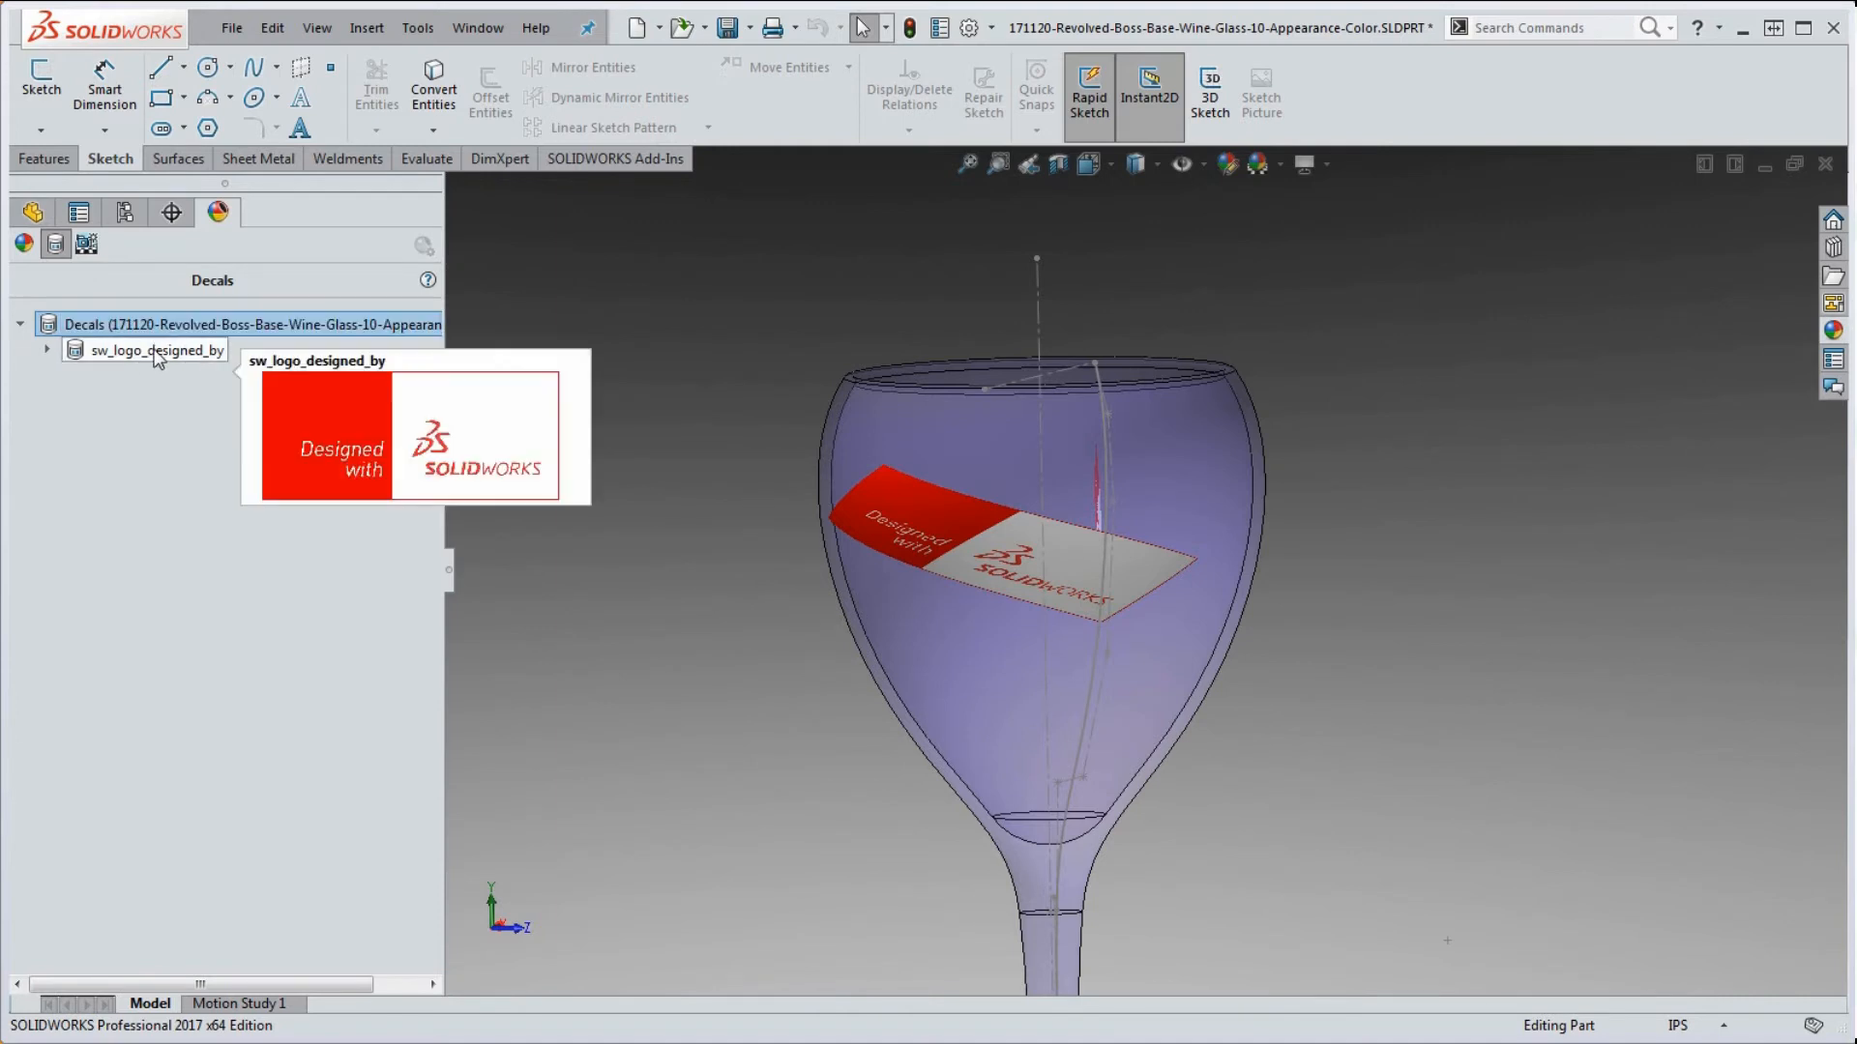
left_click(46, 350)
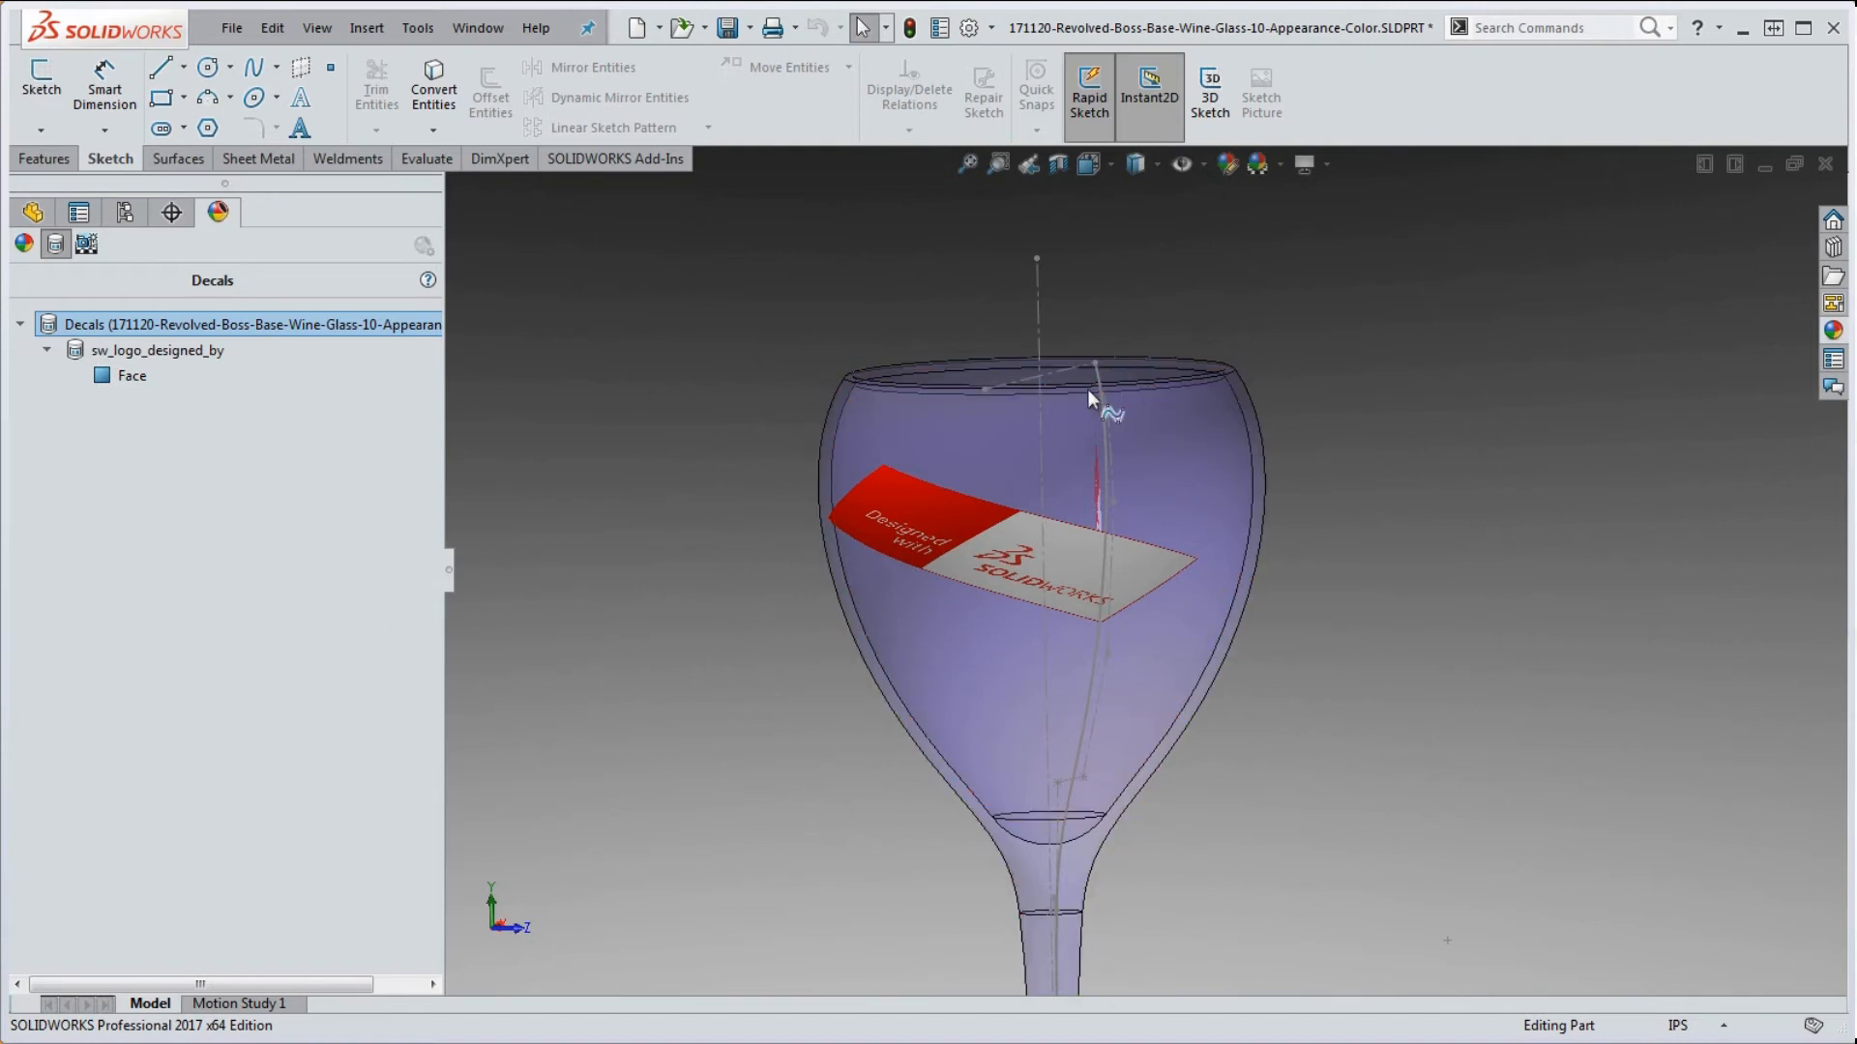
- Hide the sw_logo_designed_by decal on the wine glass
right_click(125, 365)
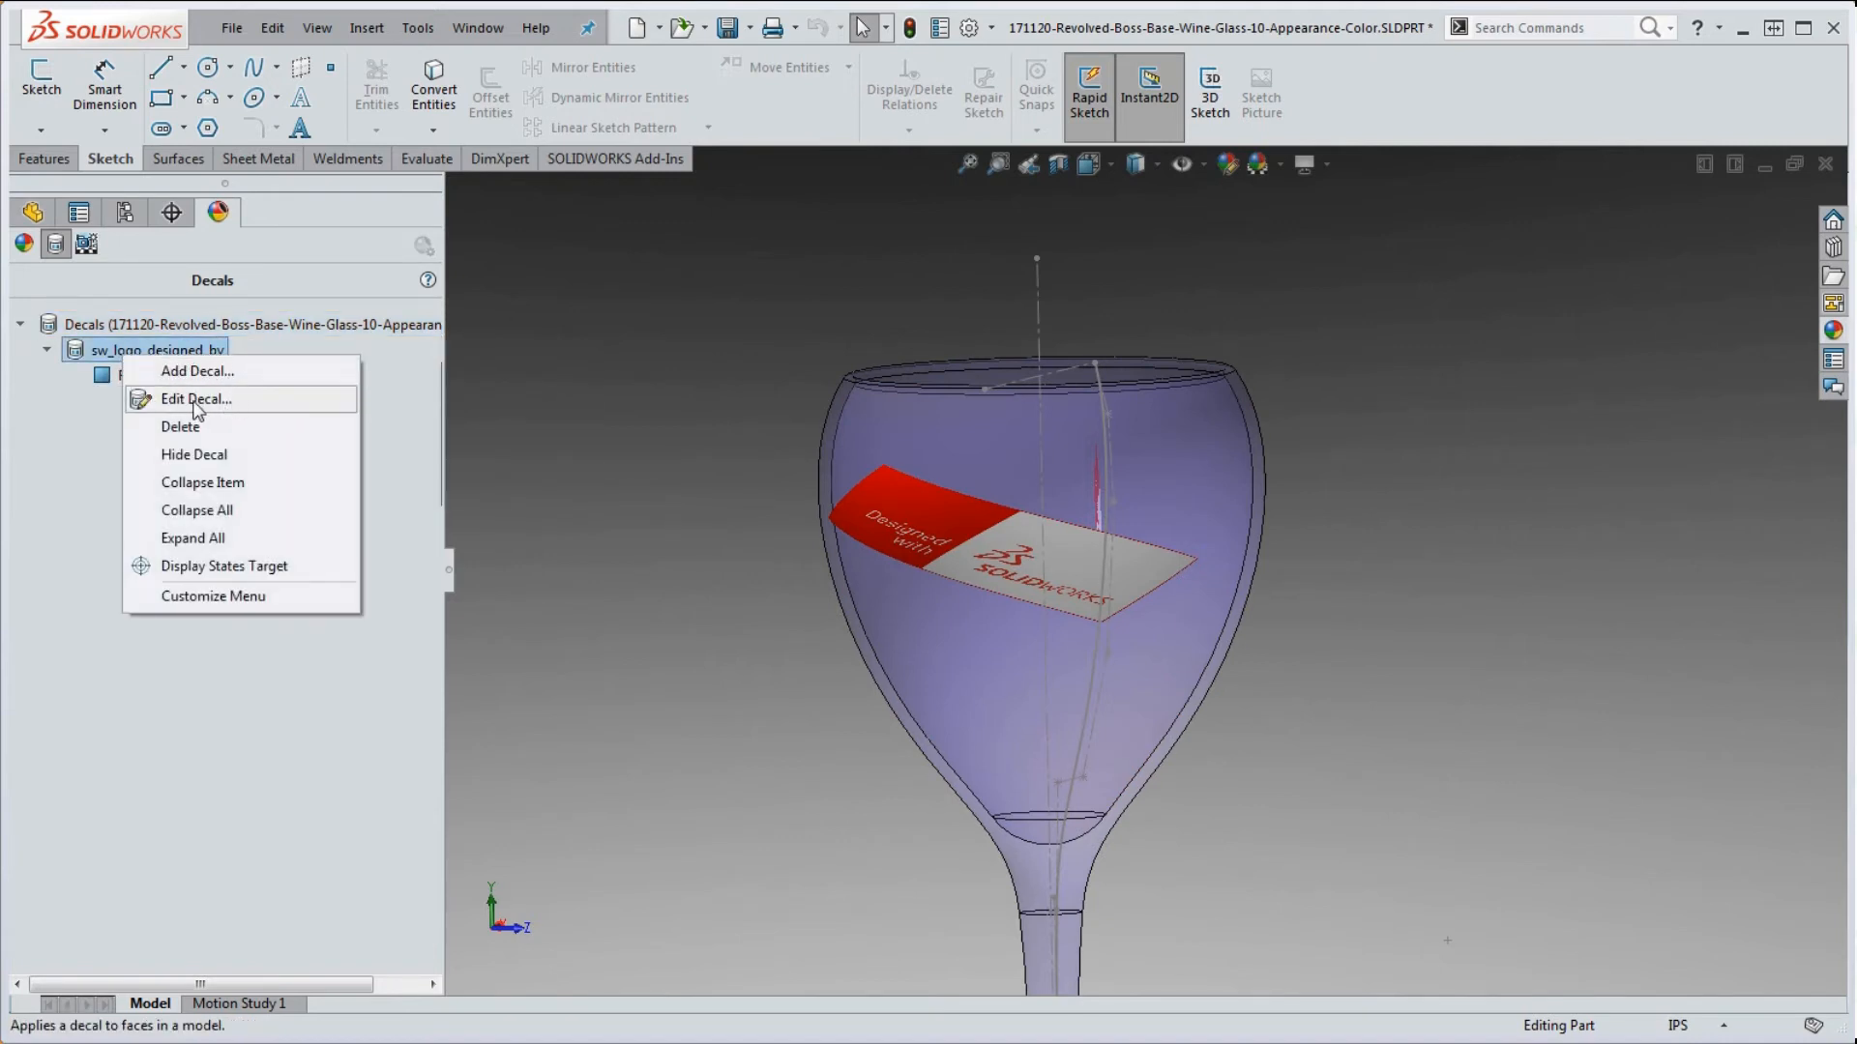
left_click(404, 382)
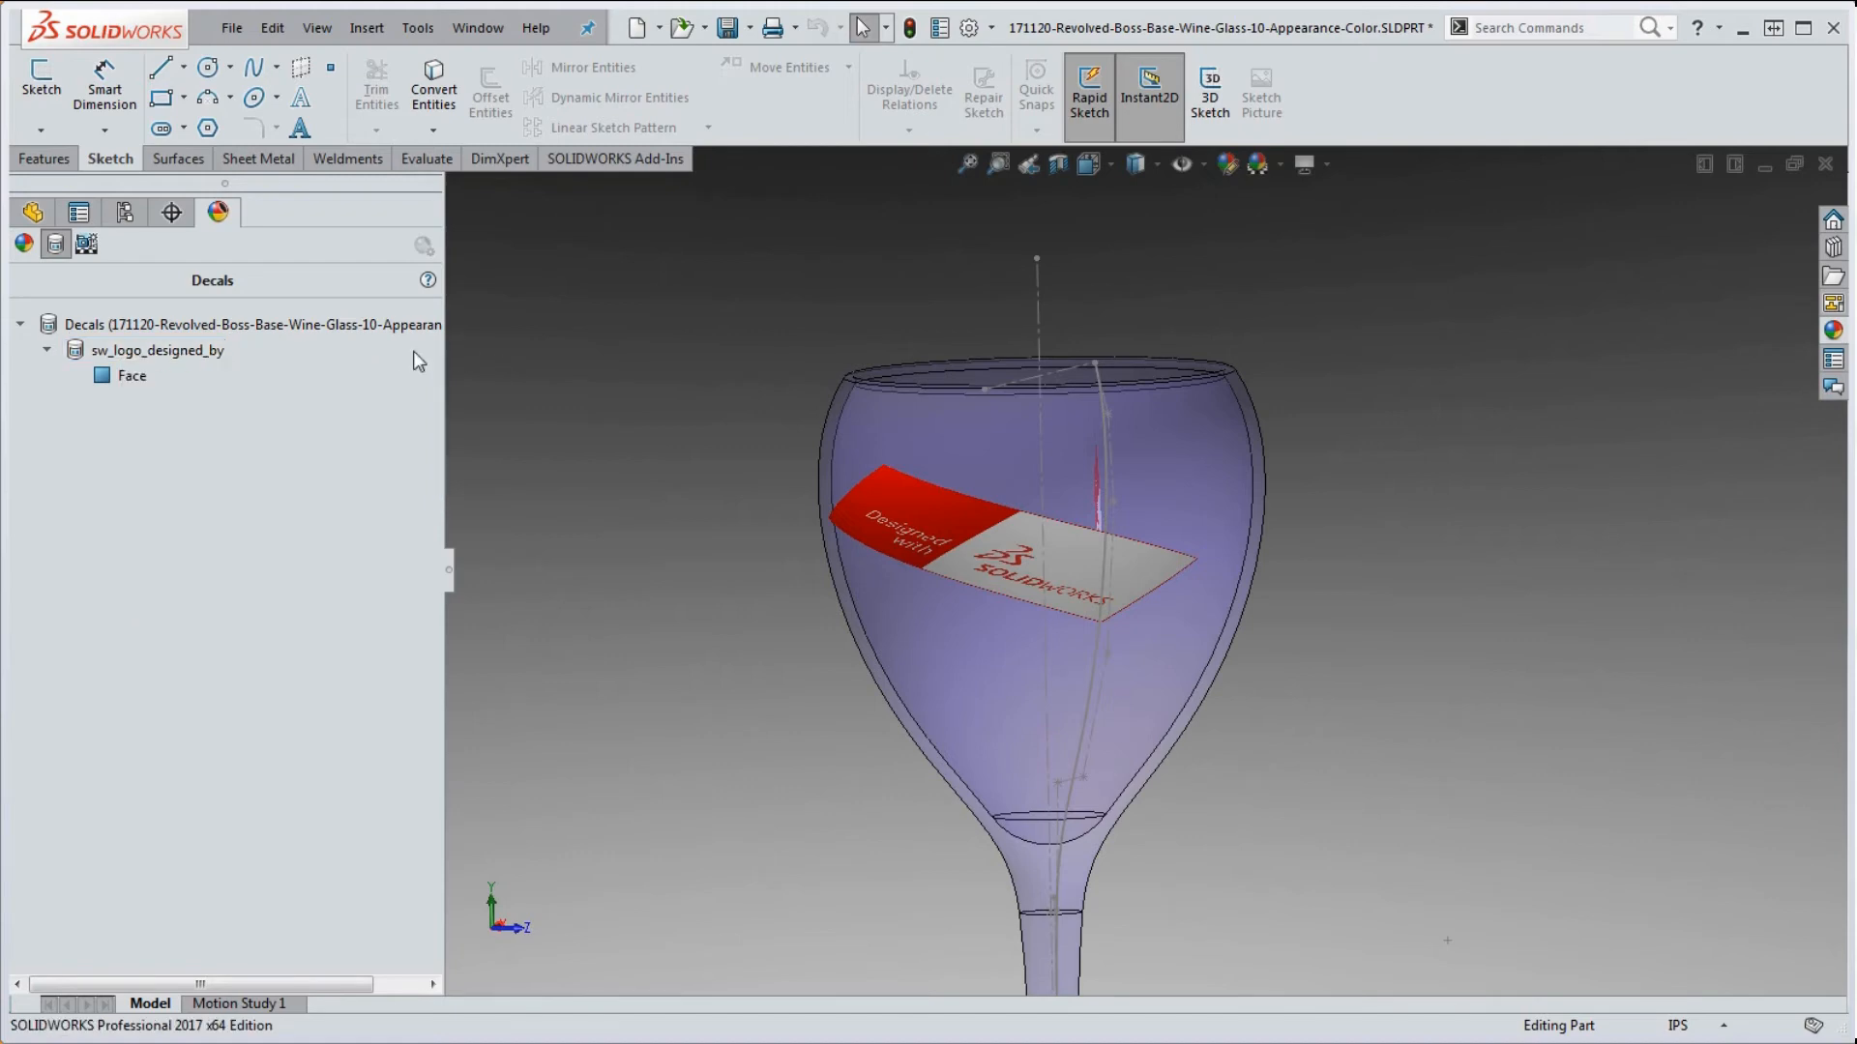
right_click(152, 356)
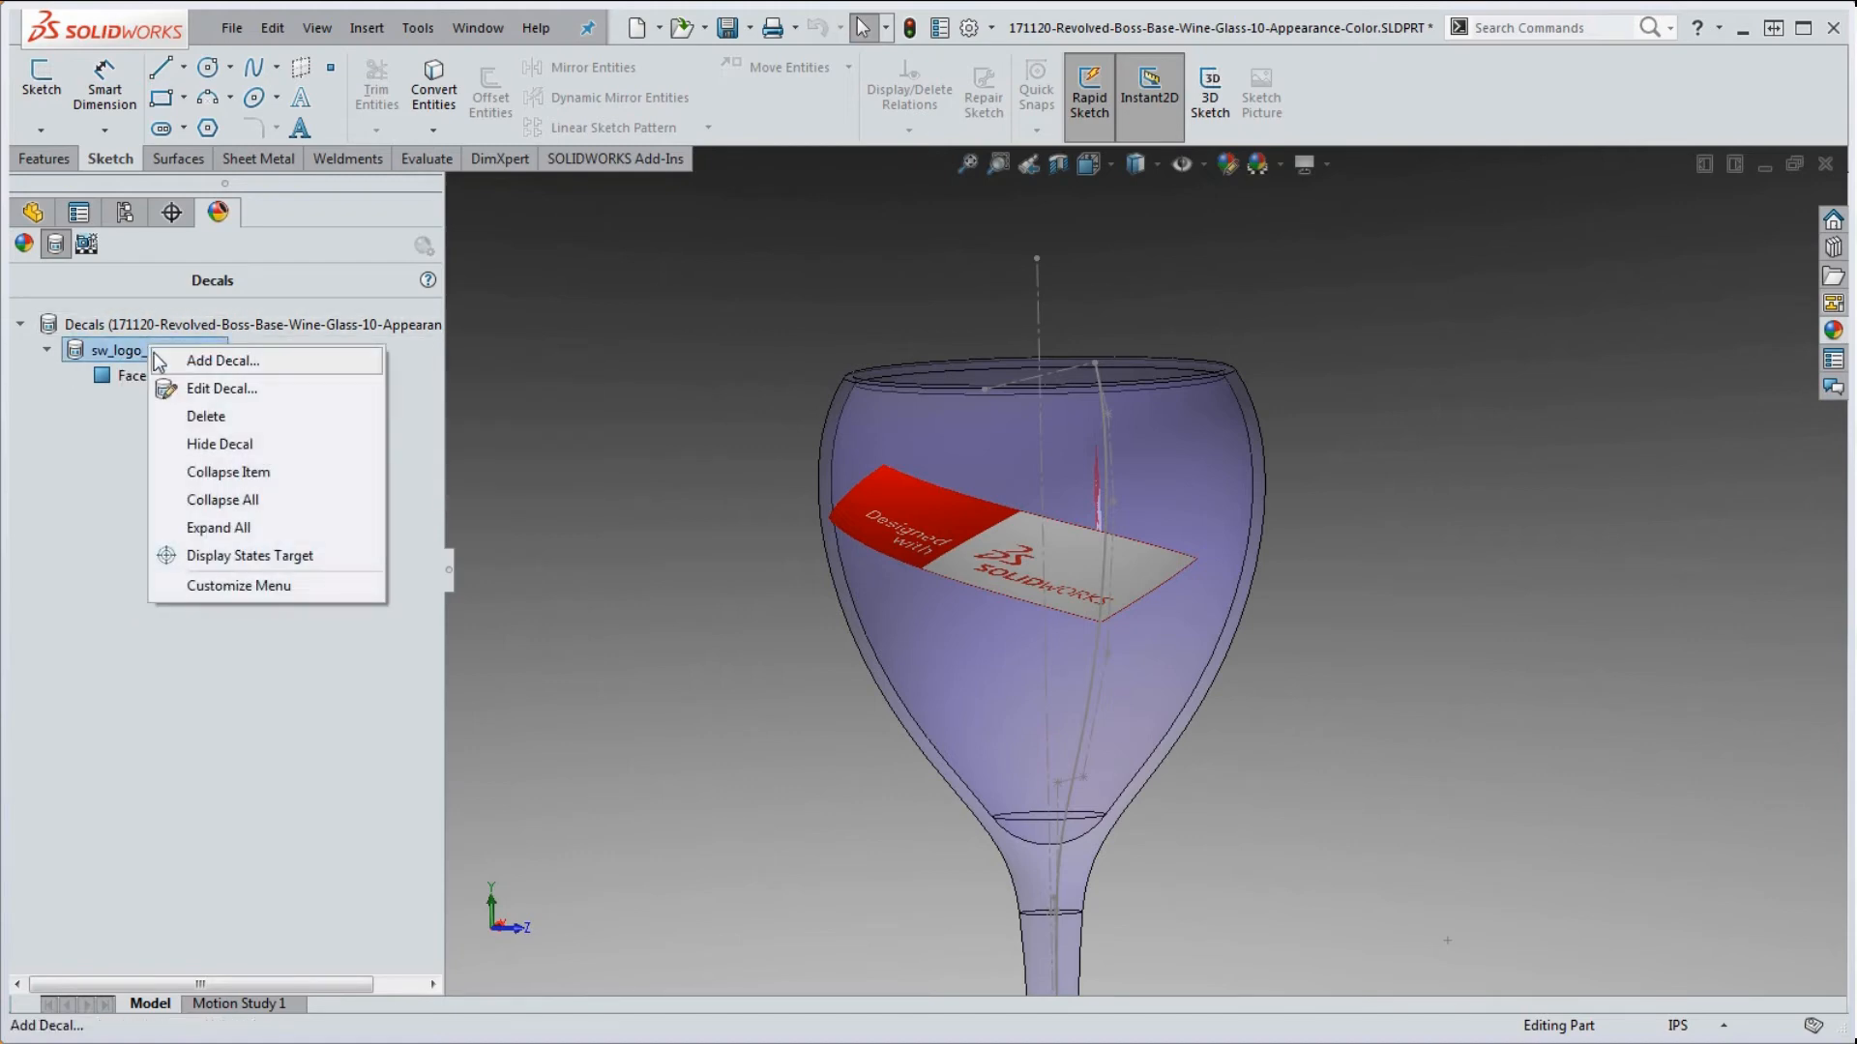
left_click(236, 447)
middle_click_drag(651, 477, 1284, 655)
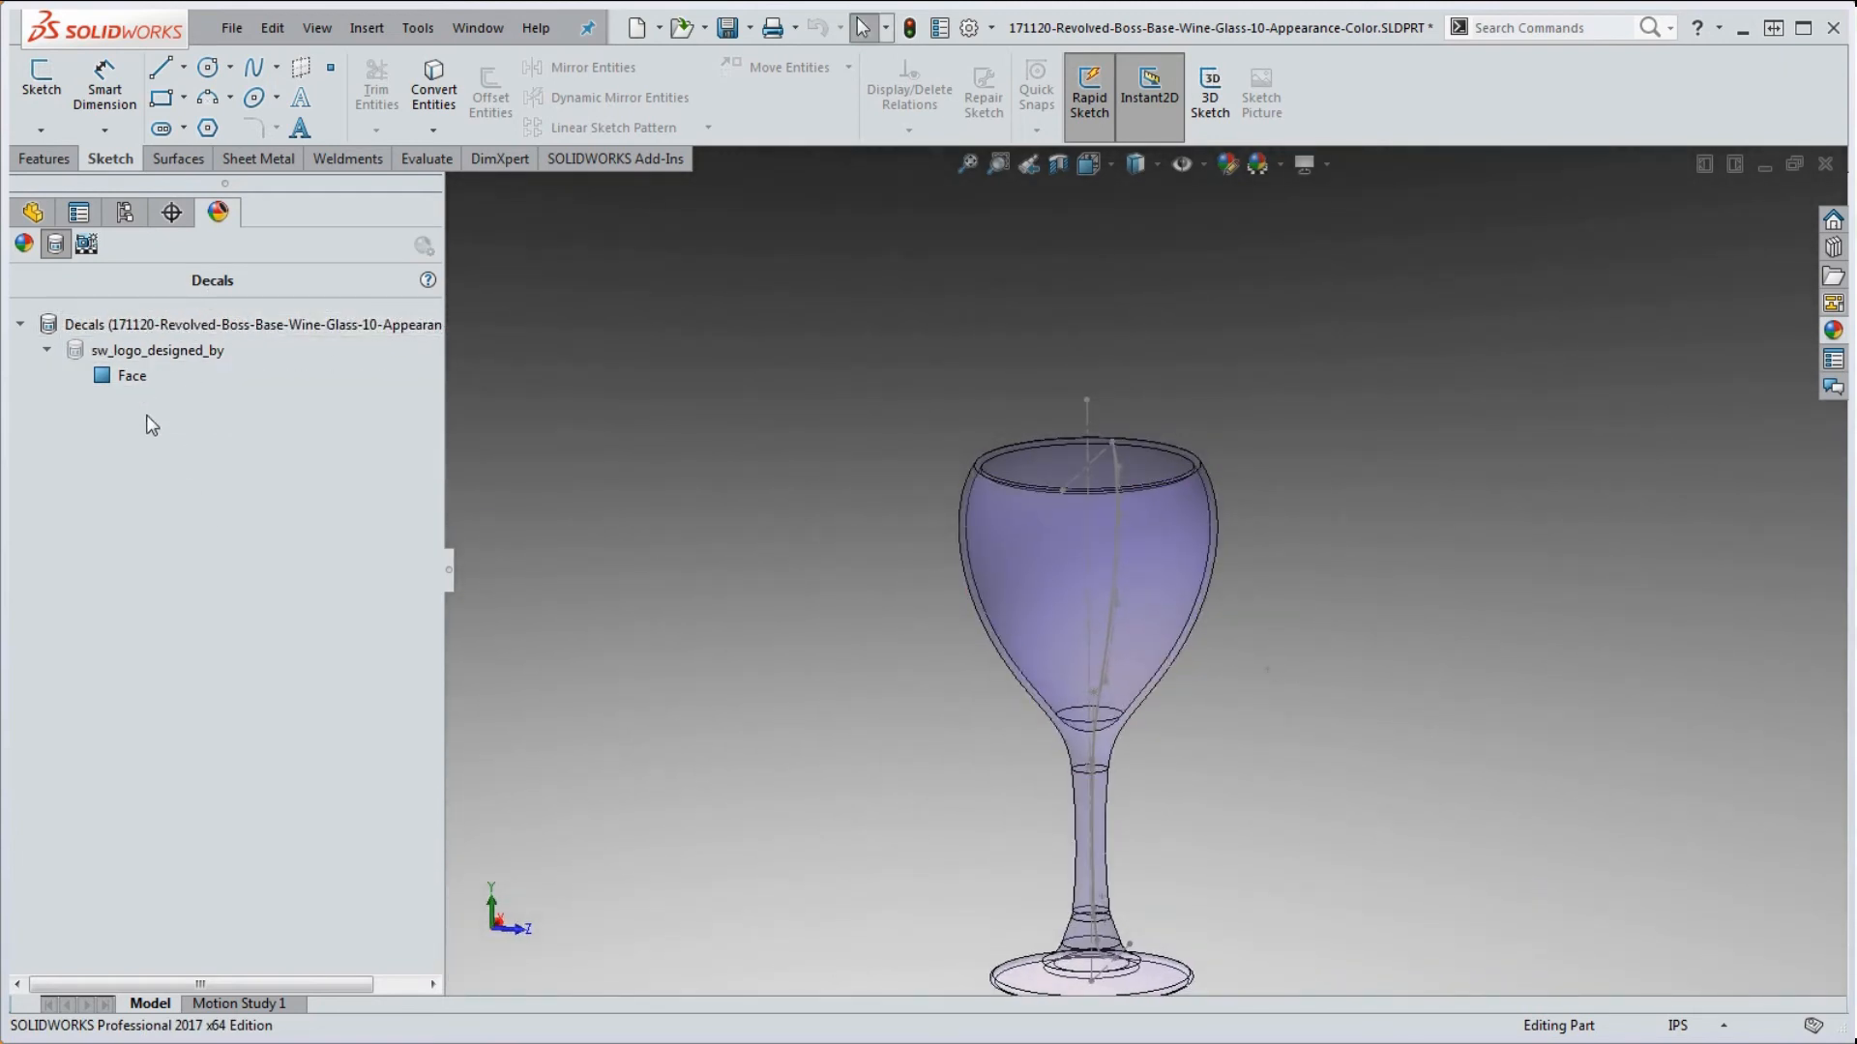
- Add a new decal to the part using the image 171029-Pancake-Chef-Transparent-2.png from G-Temp's 23-Revolve-Boss-Base-Full-Round-Fillet-Wine-Glass folder on drive D
left_click(1835, 332)
right_click(134, 327)
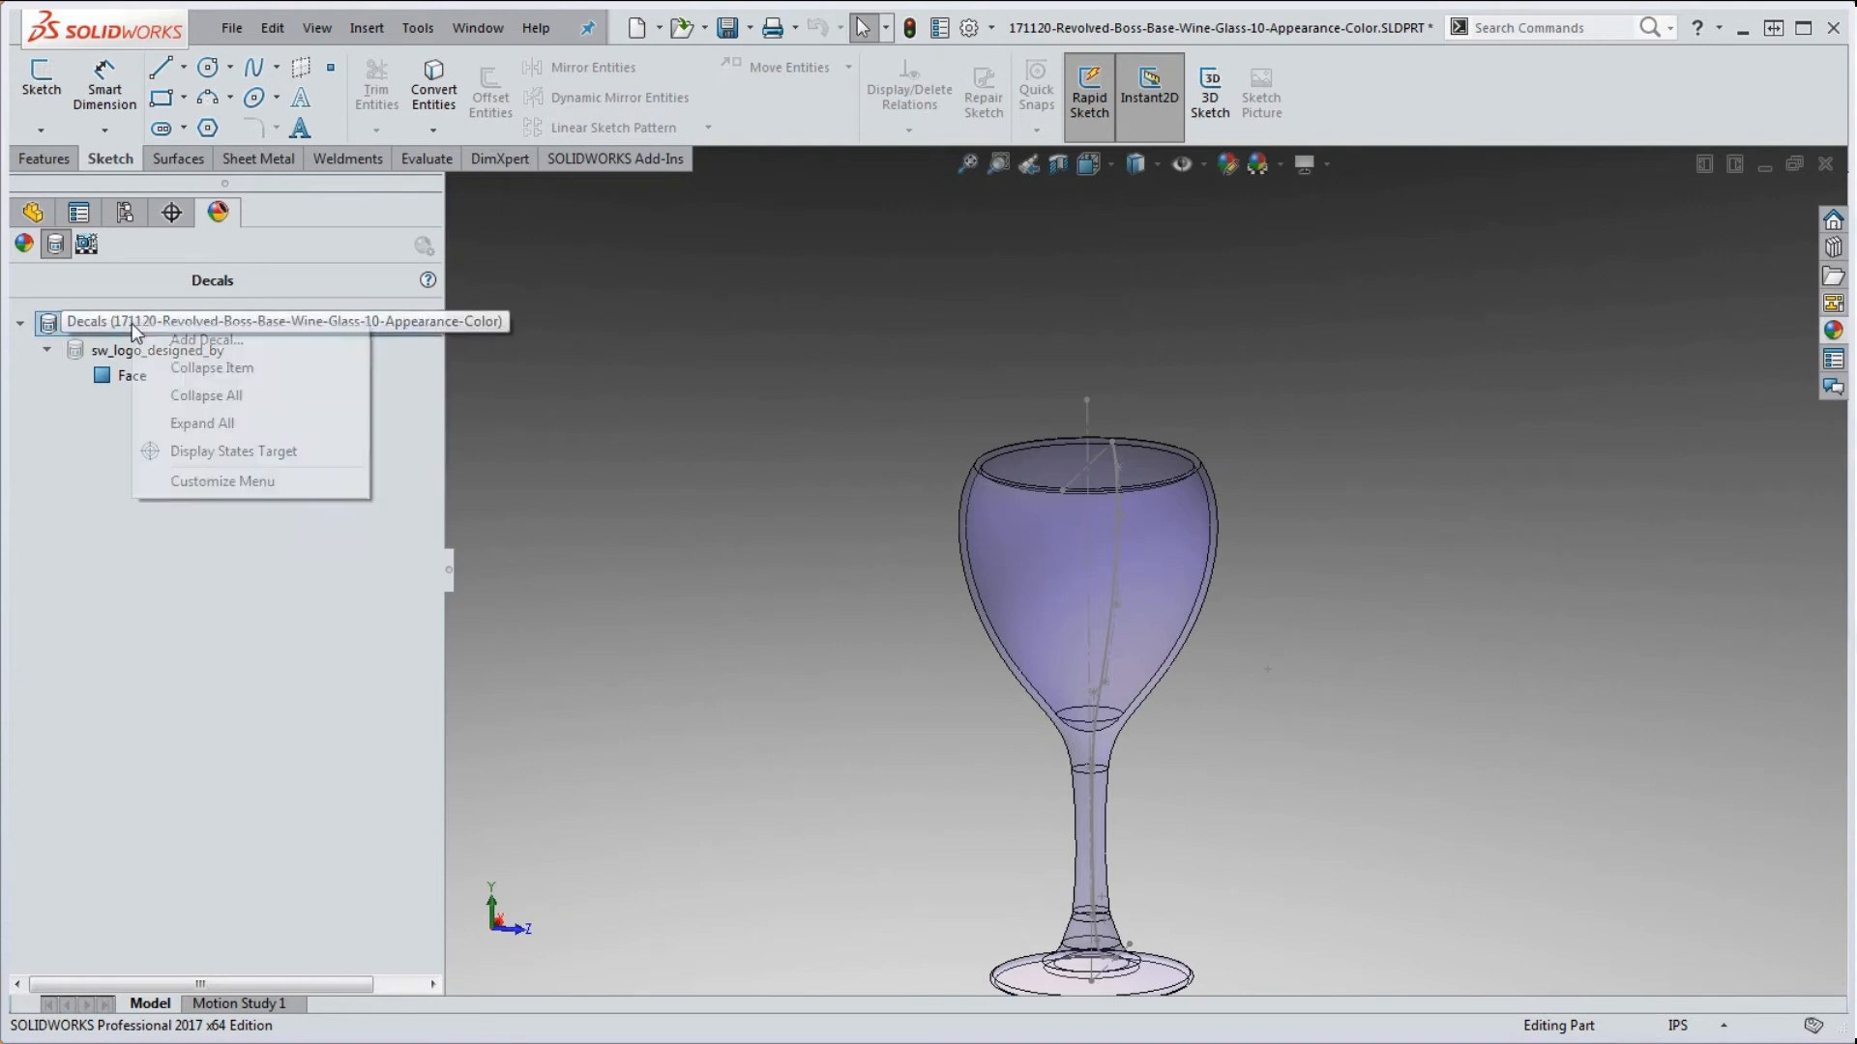
left_click(203, 341)
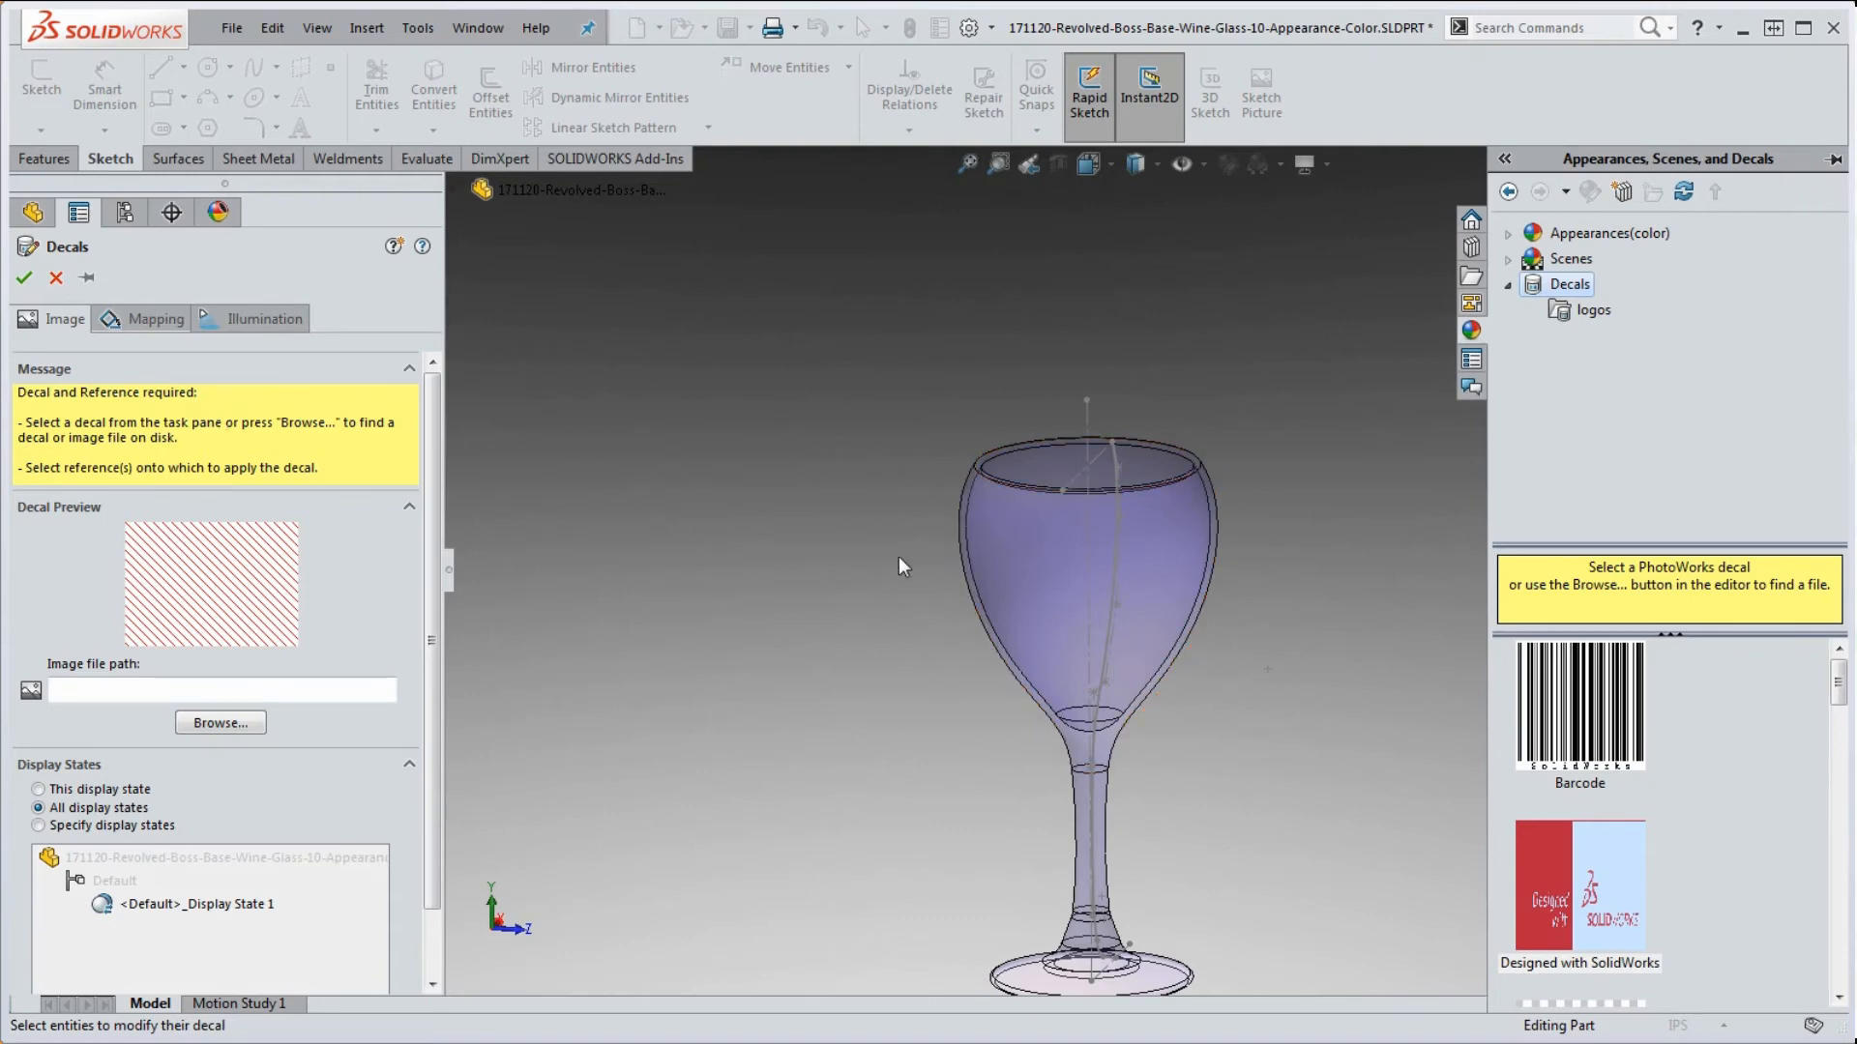
scroll(1224, 702, "down", 2)
scroll(1190, 692, "up", 3)
middle_click_drag(1186, 700, 1090, 714)
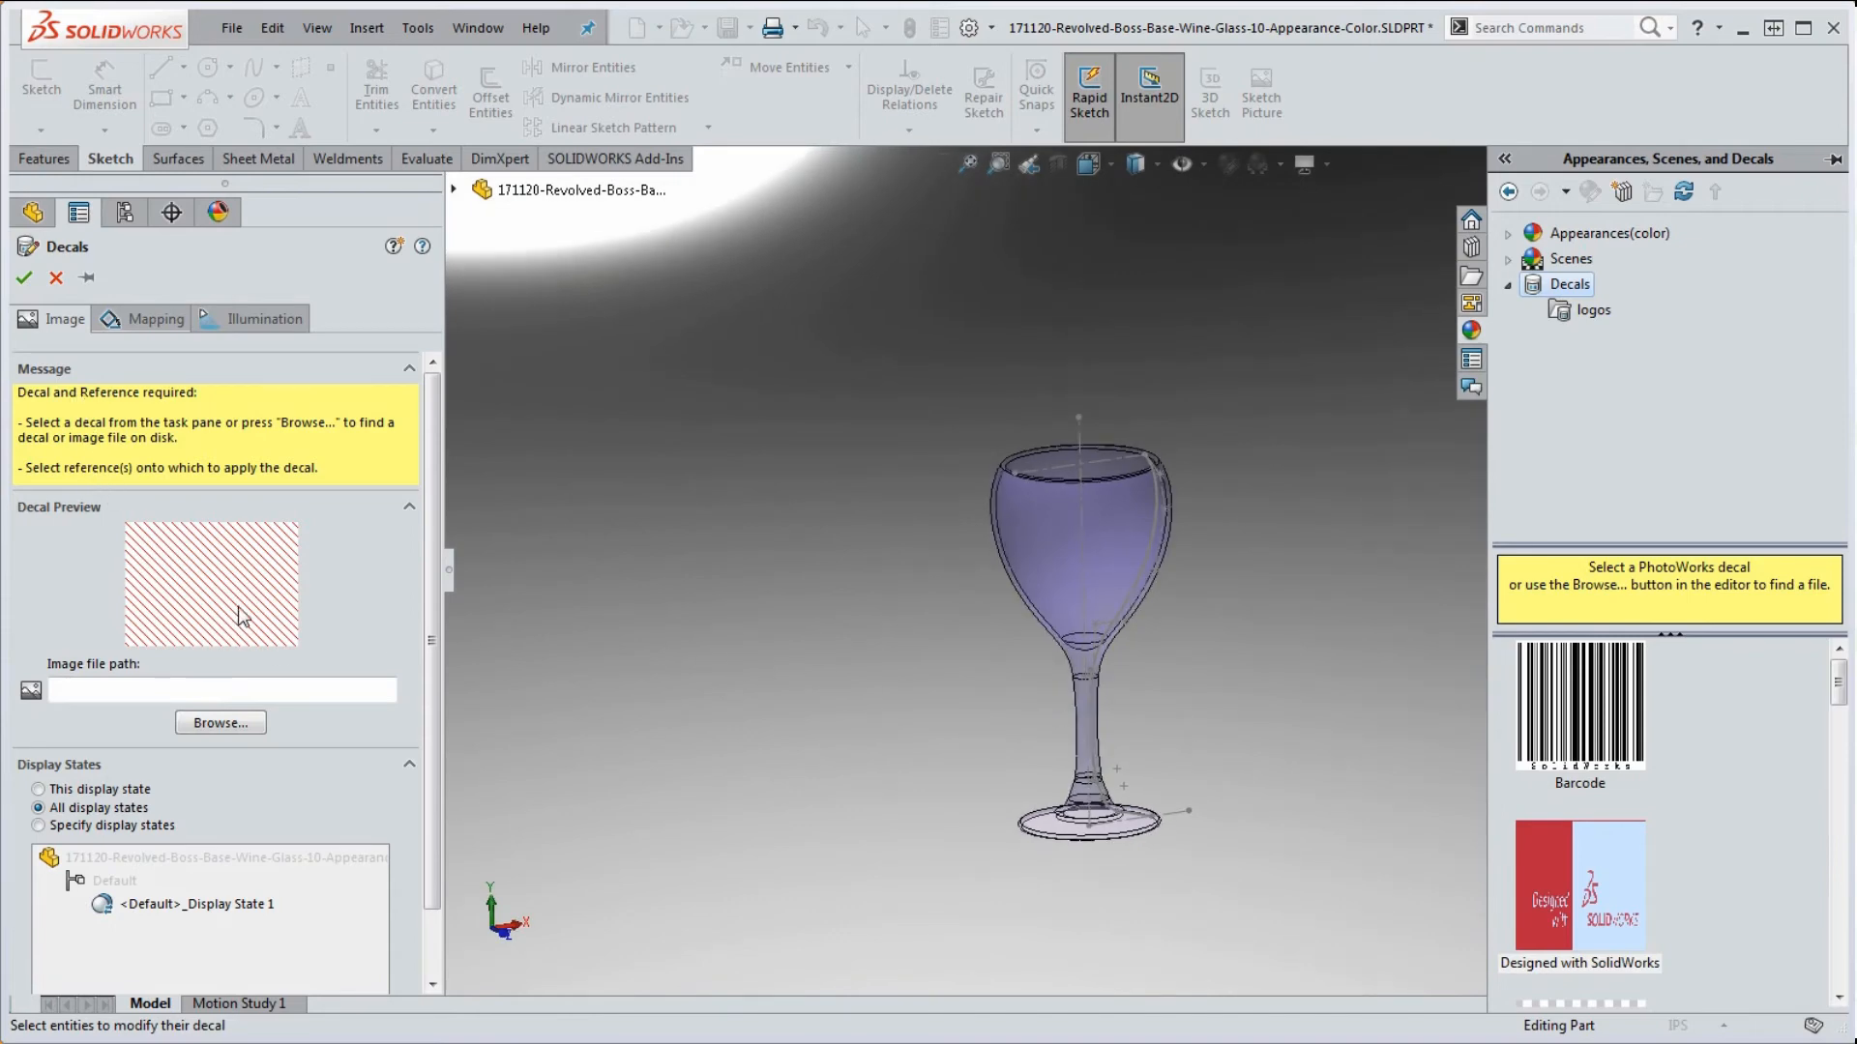
left_click(245, 728)
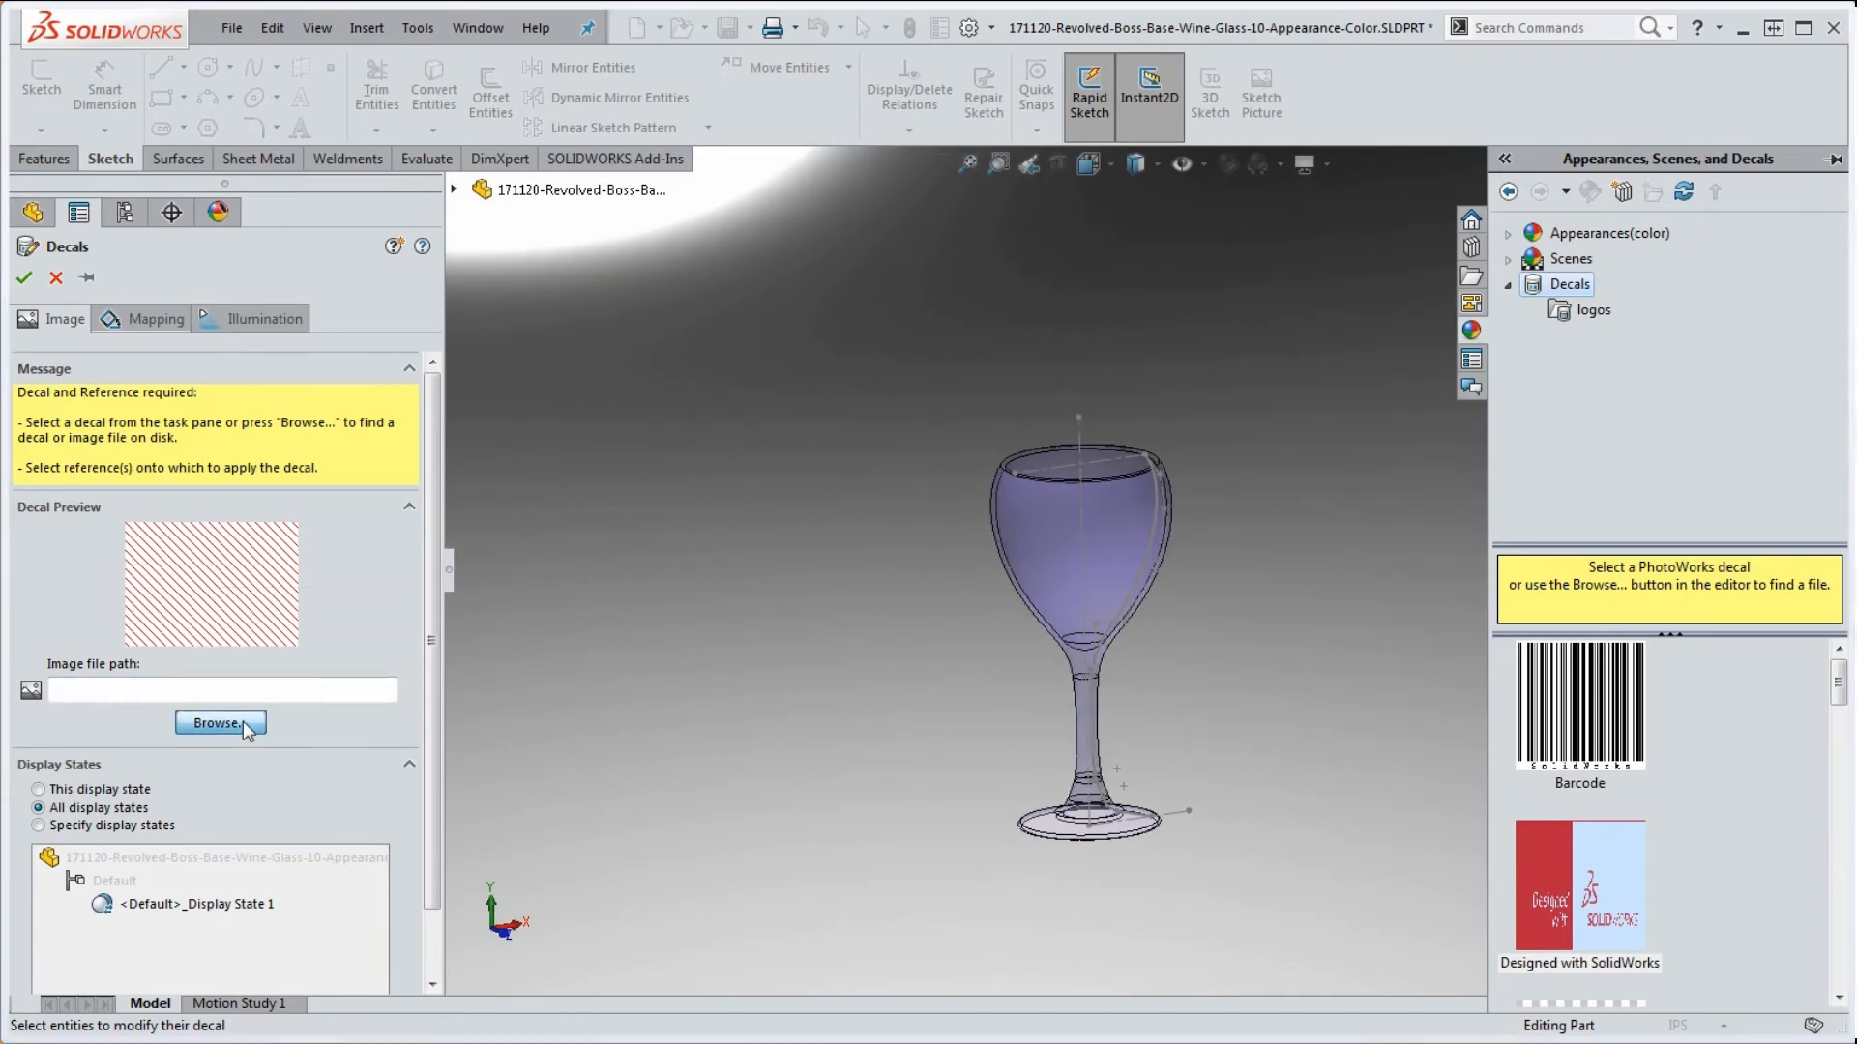
left_click(898, 257)
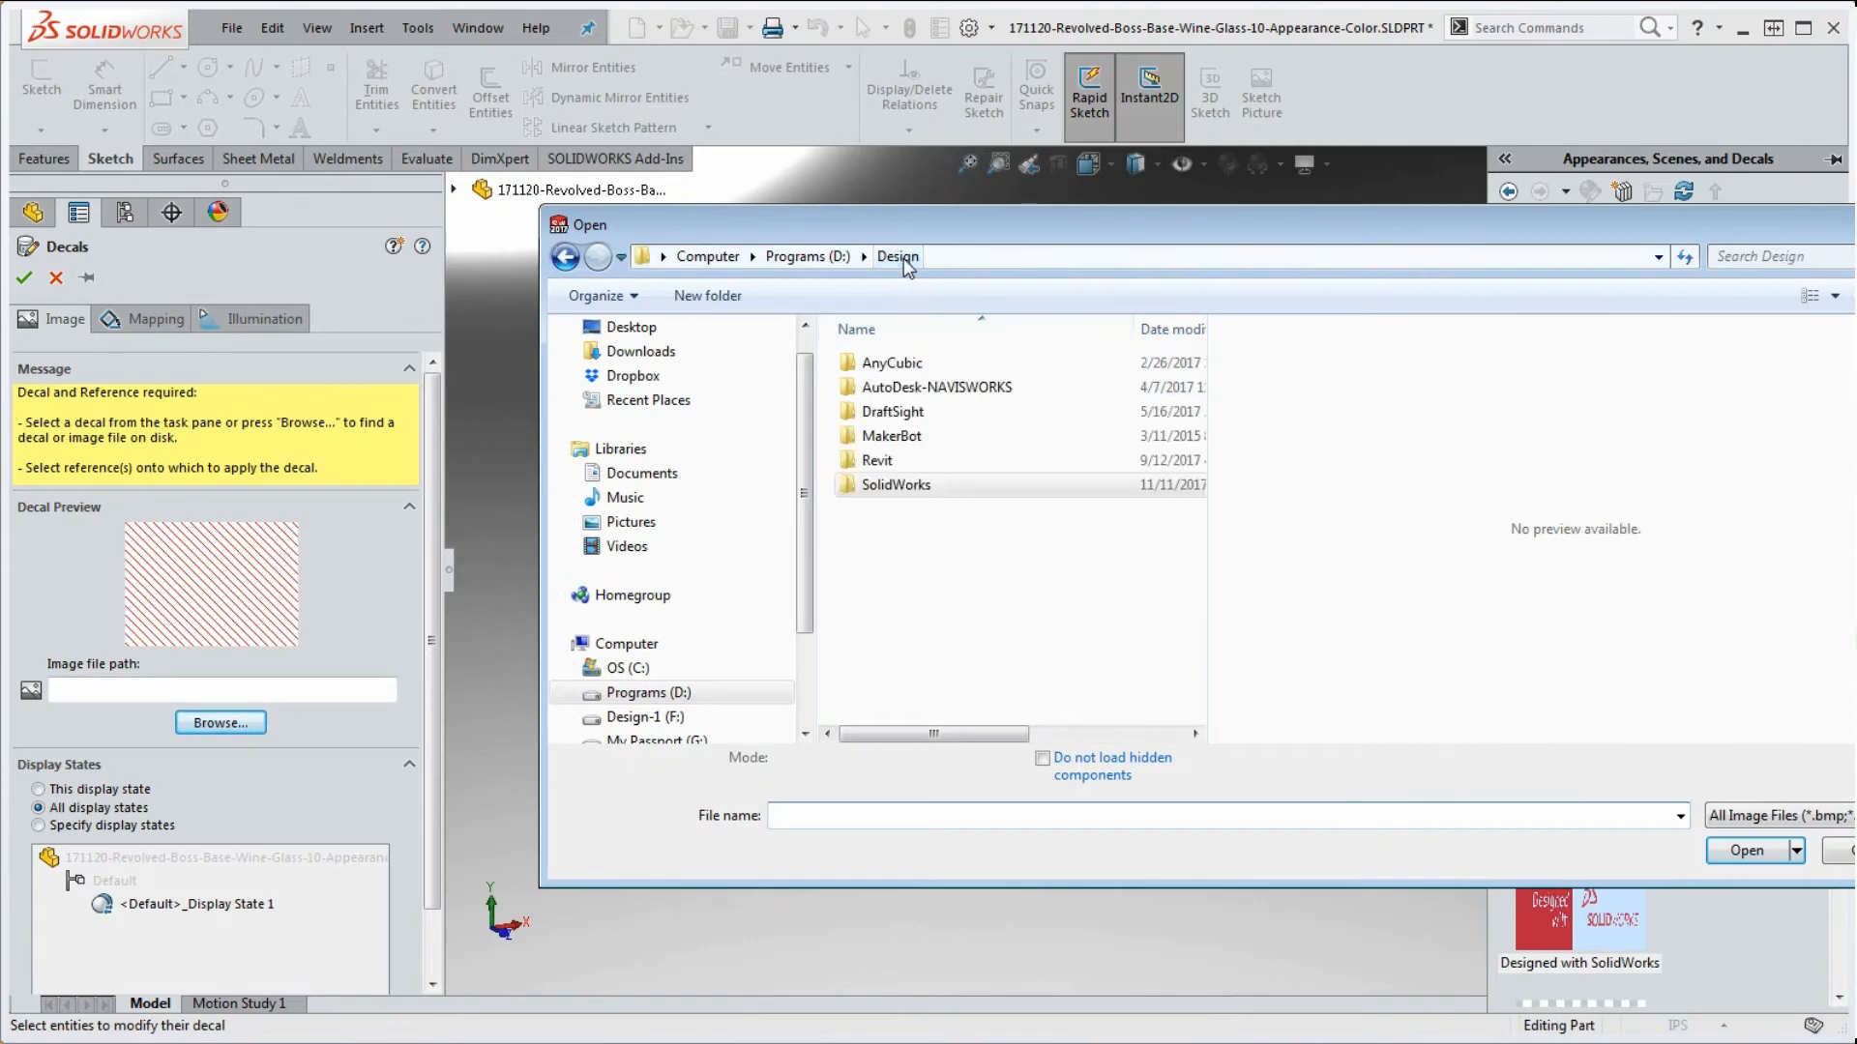
left_click(808, 257)
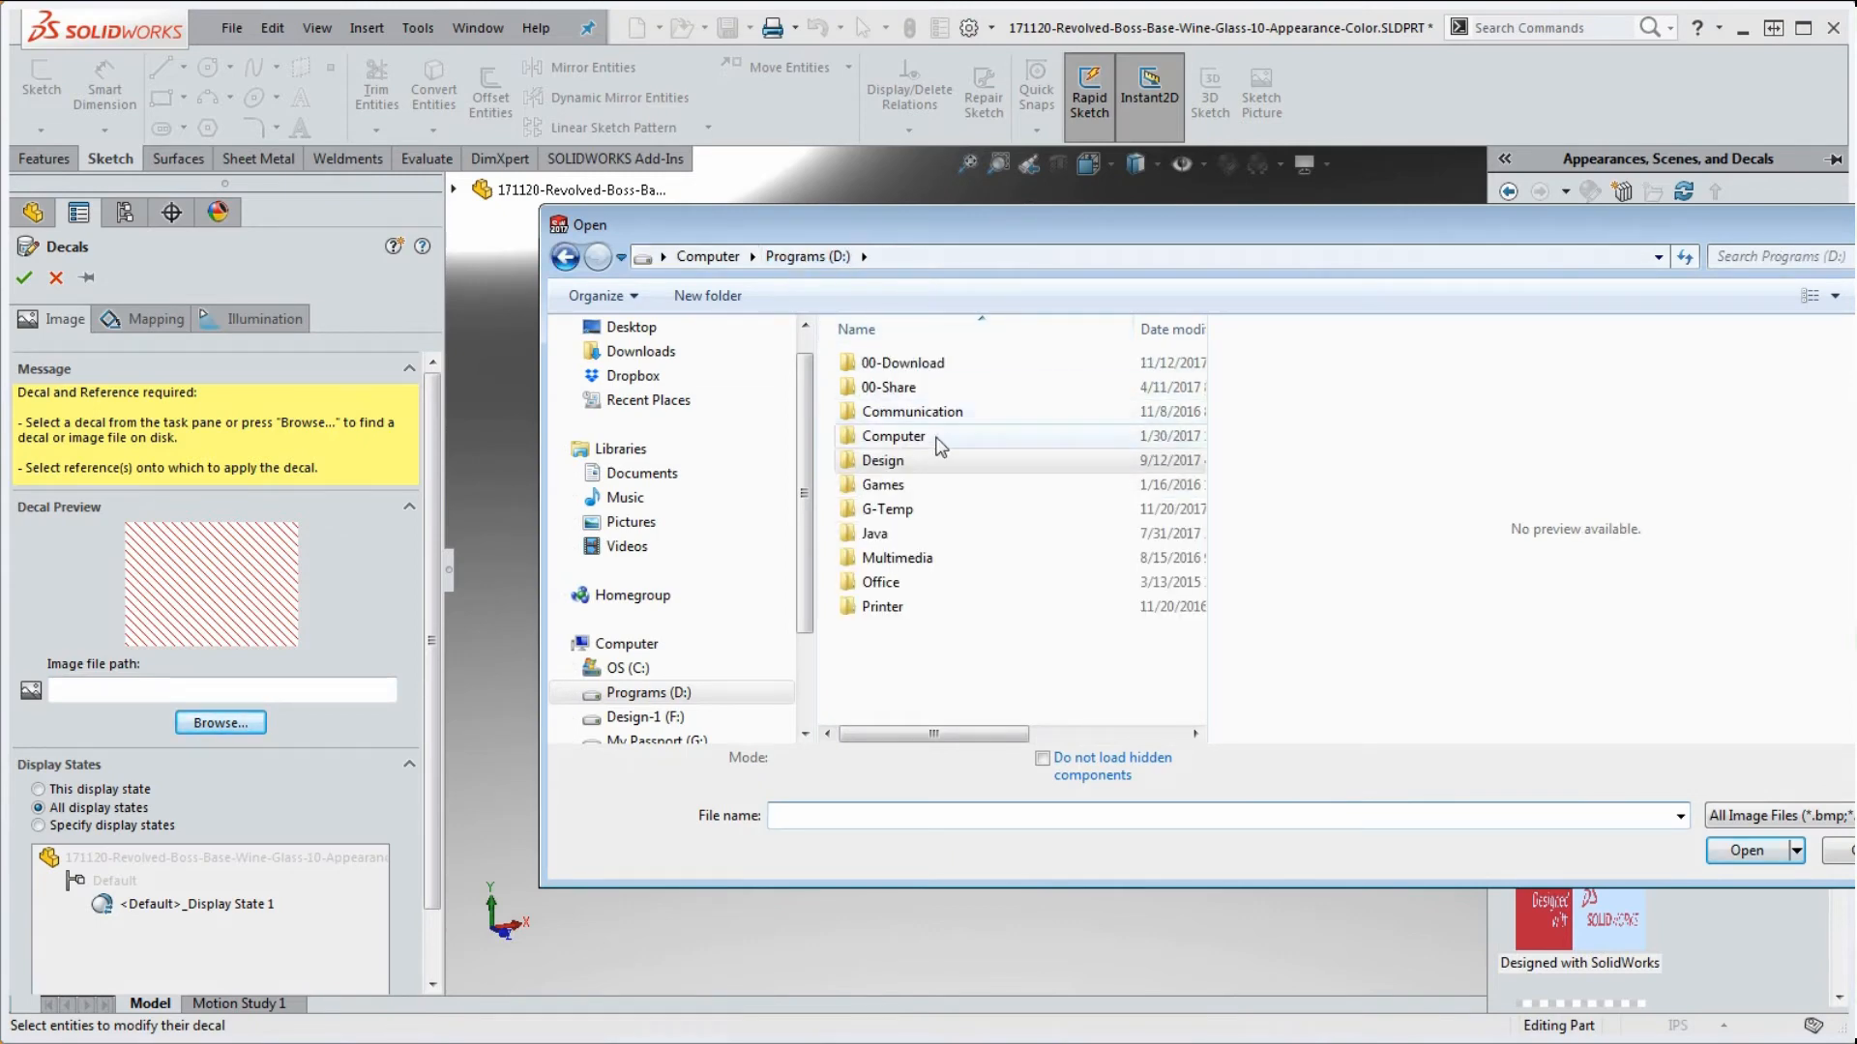
double_click(929, 510)
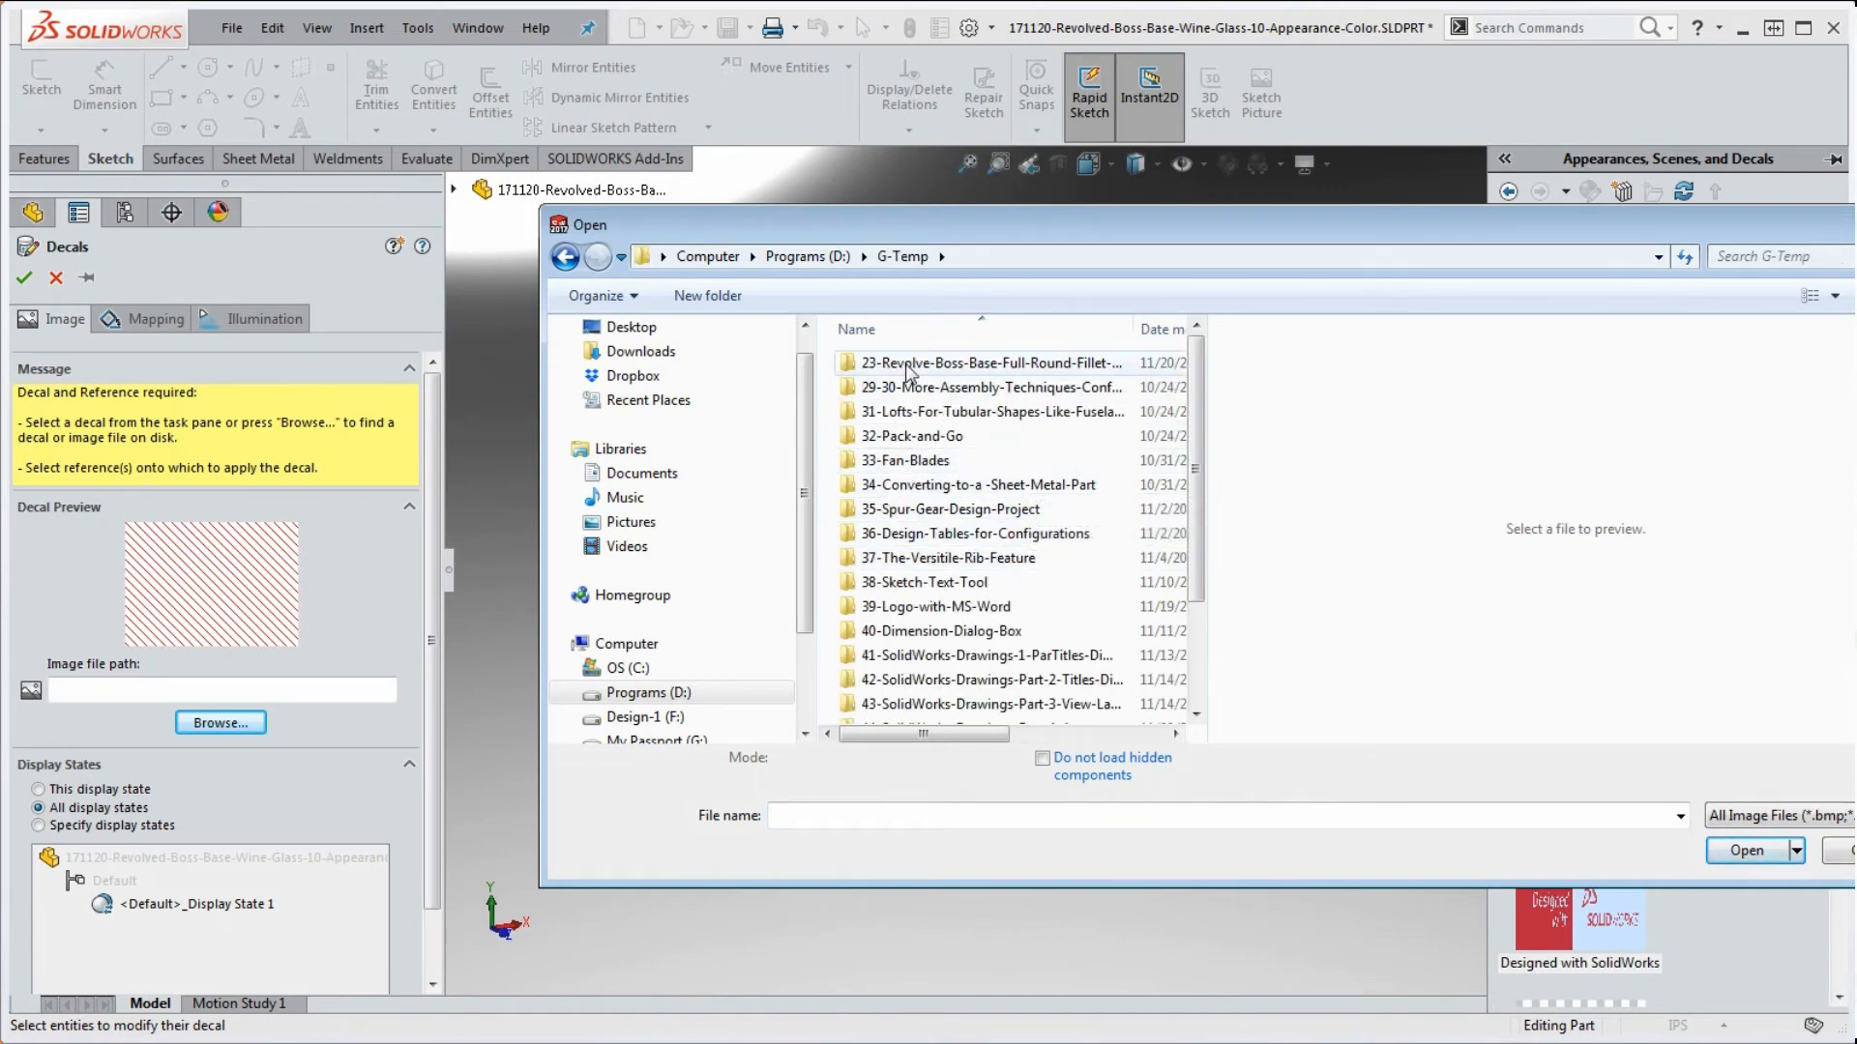
double_click(1006, 364)
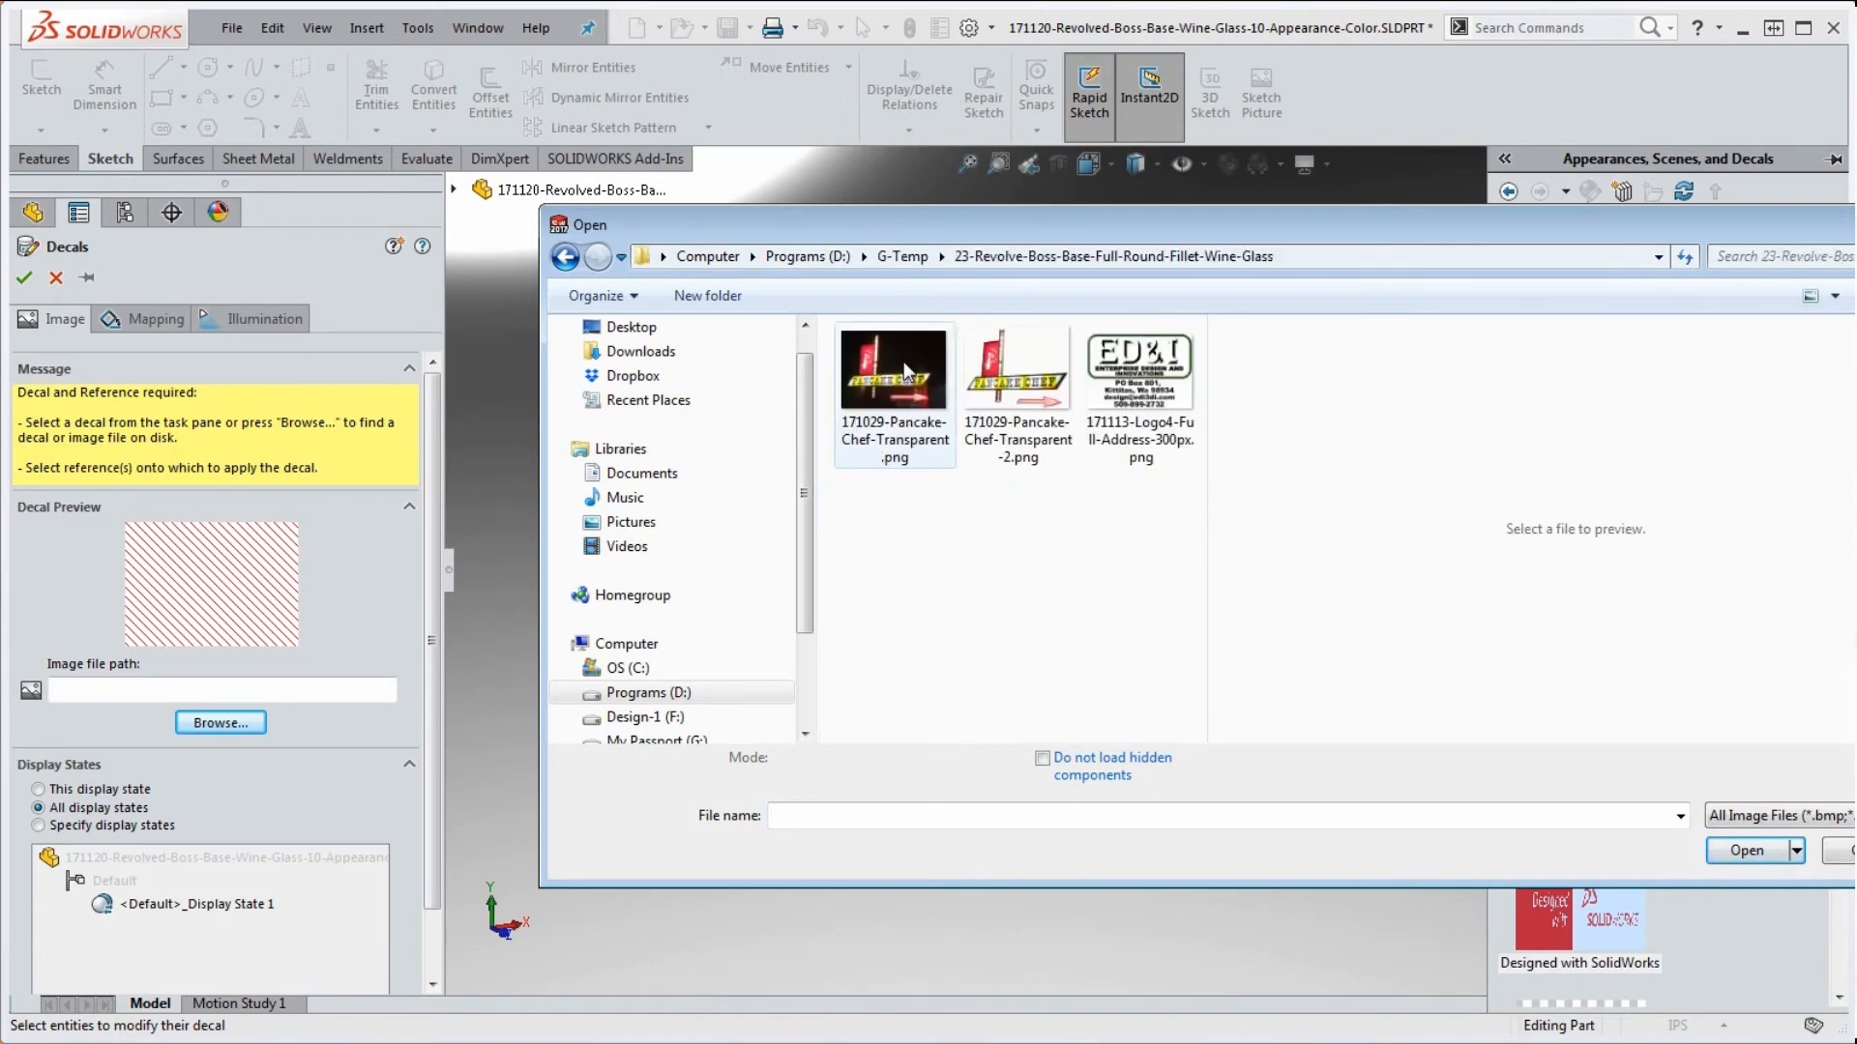
double_click(1015, 385)
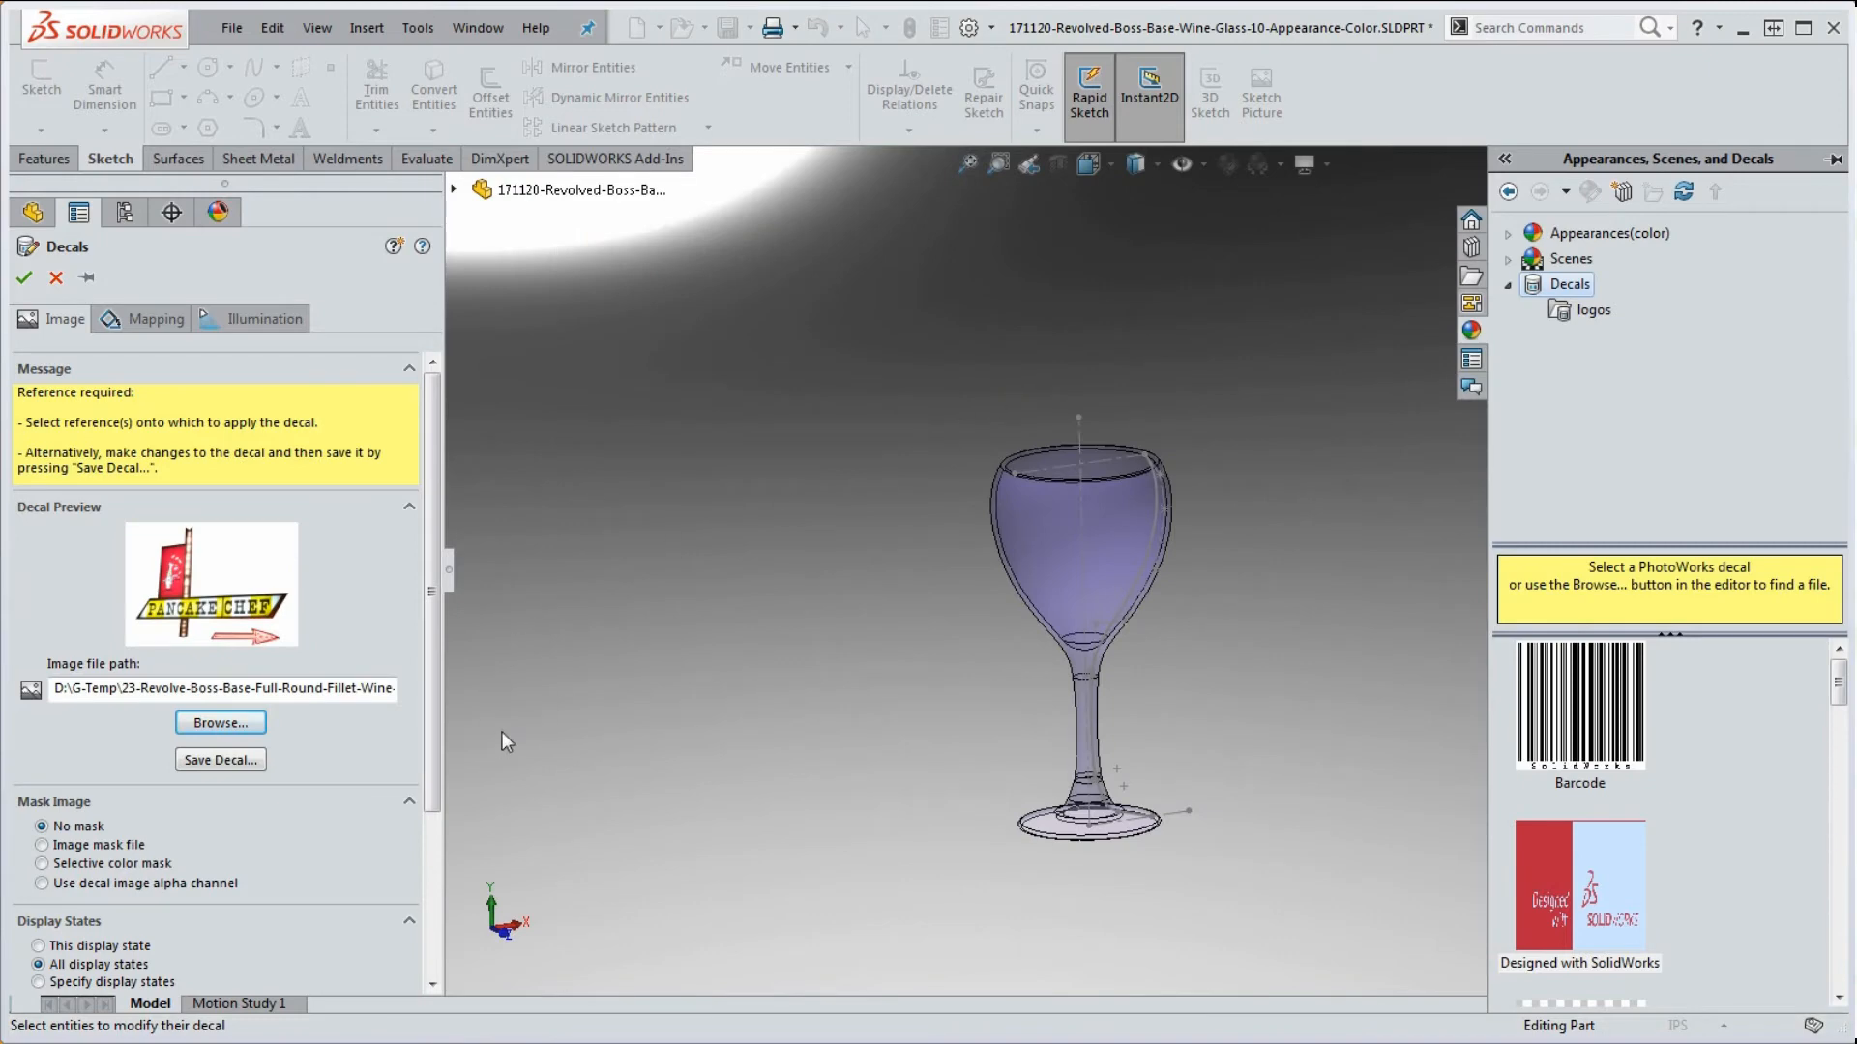
- Apply the Pancake Chef decal to the outer face of the wine glass bowl
scroll(1184, 730, "down", 3)
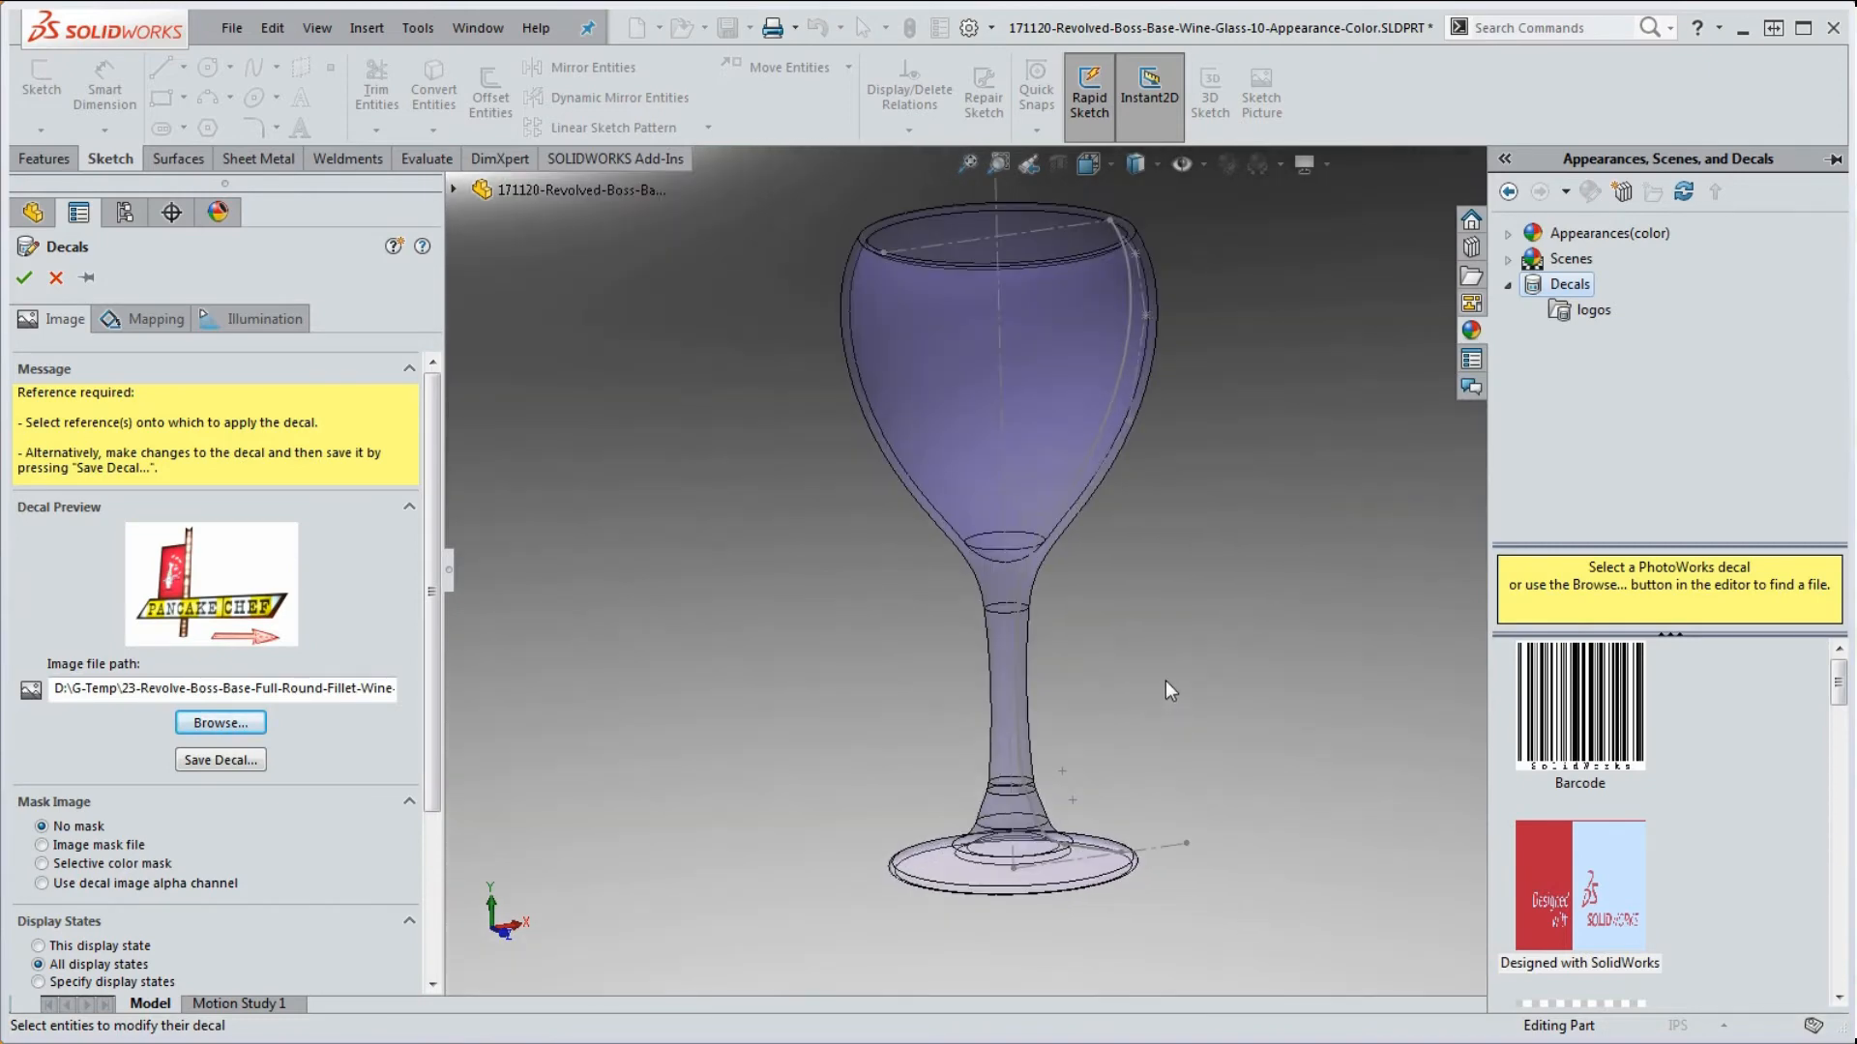
scroll(1156, 648, "up", 2)
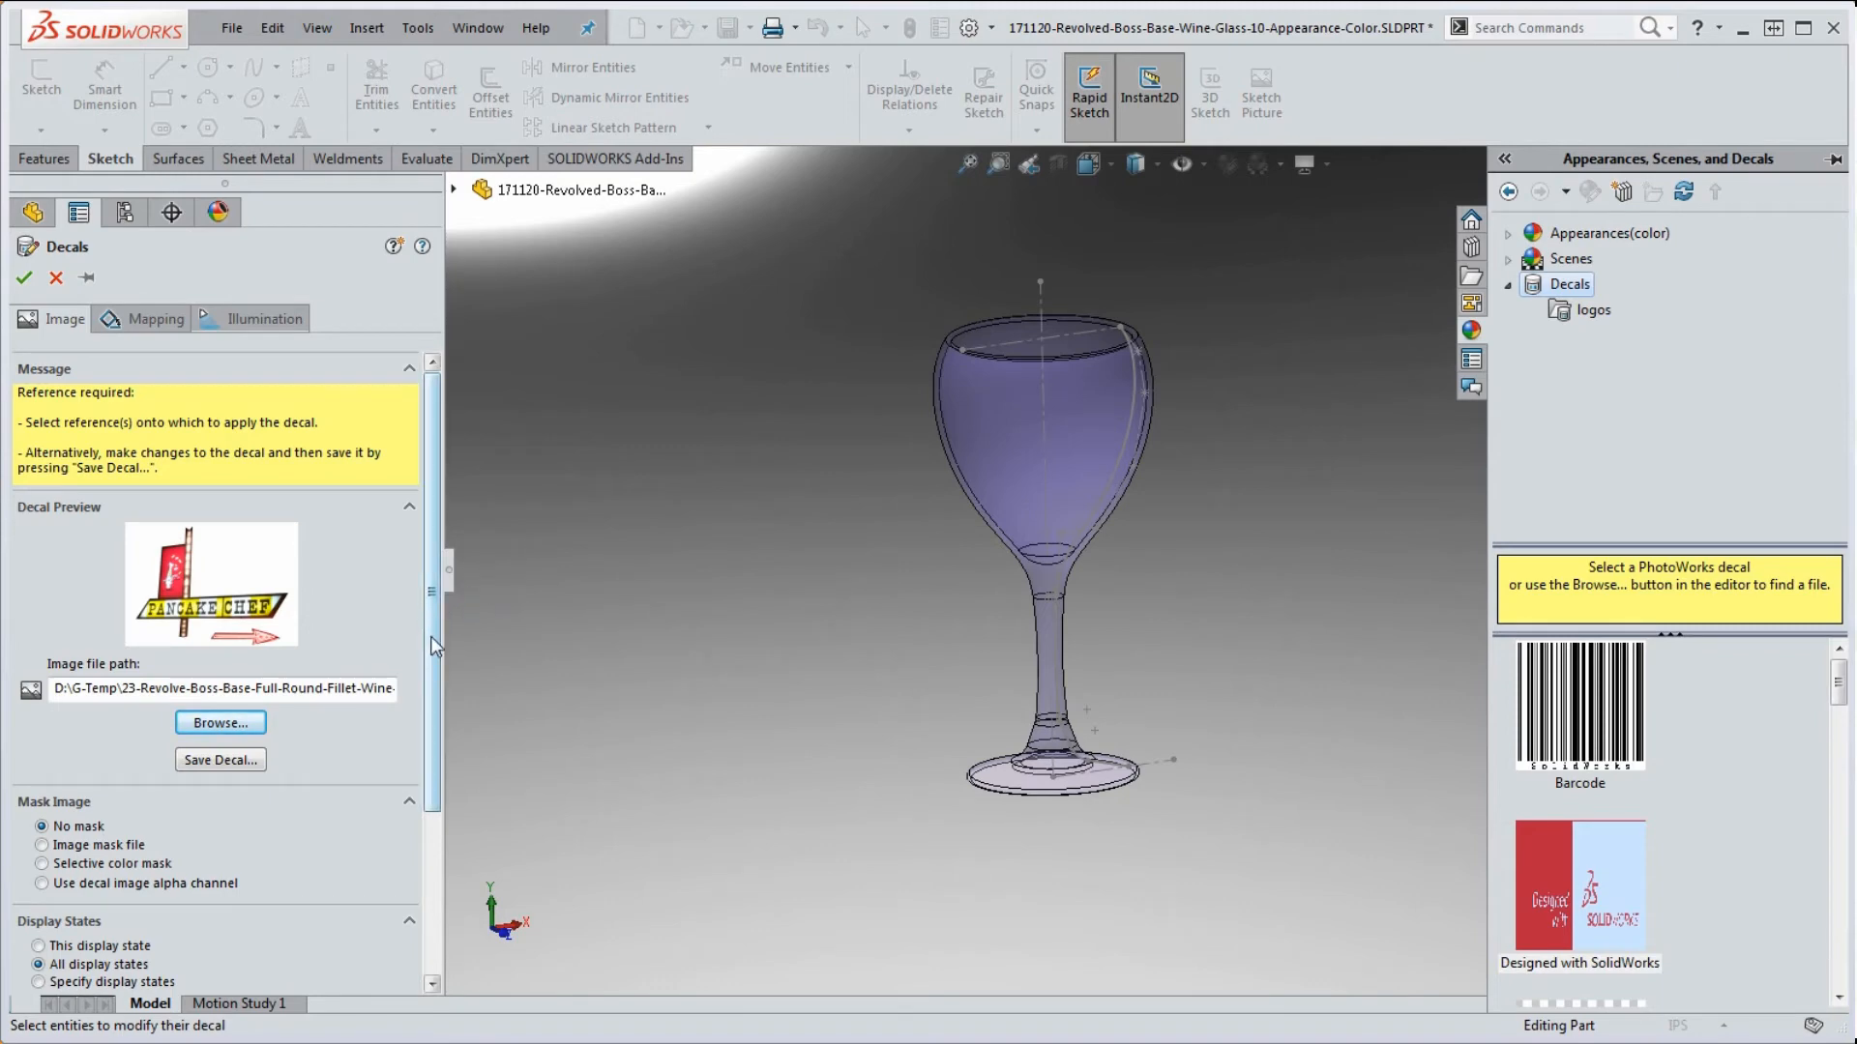
left_click_drag(432, 639, 427, 580)
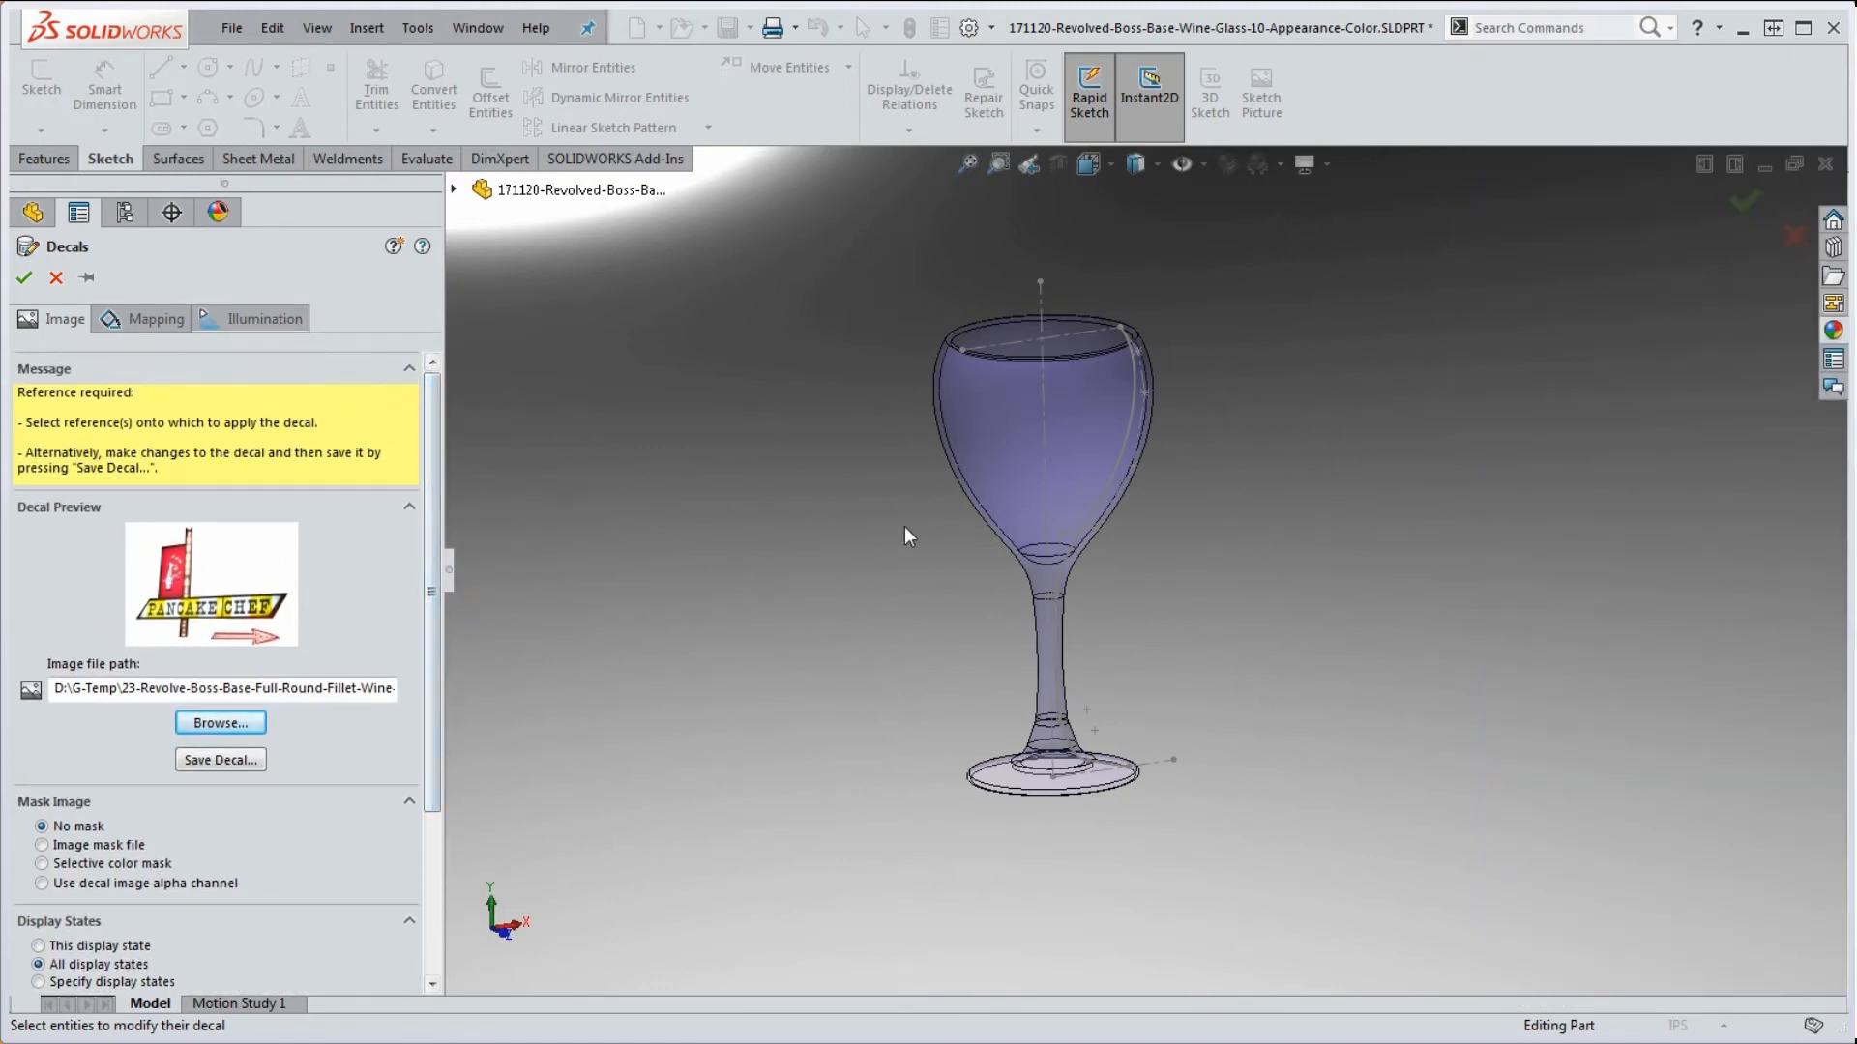
left_click(996, 408)
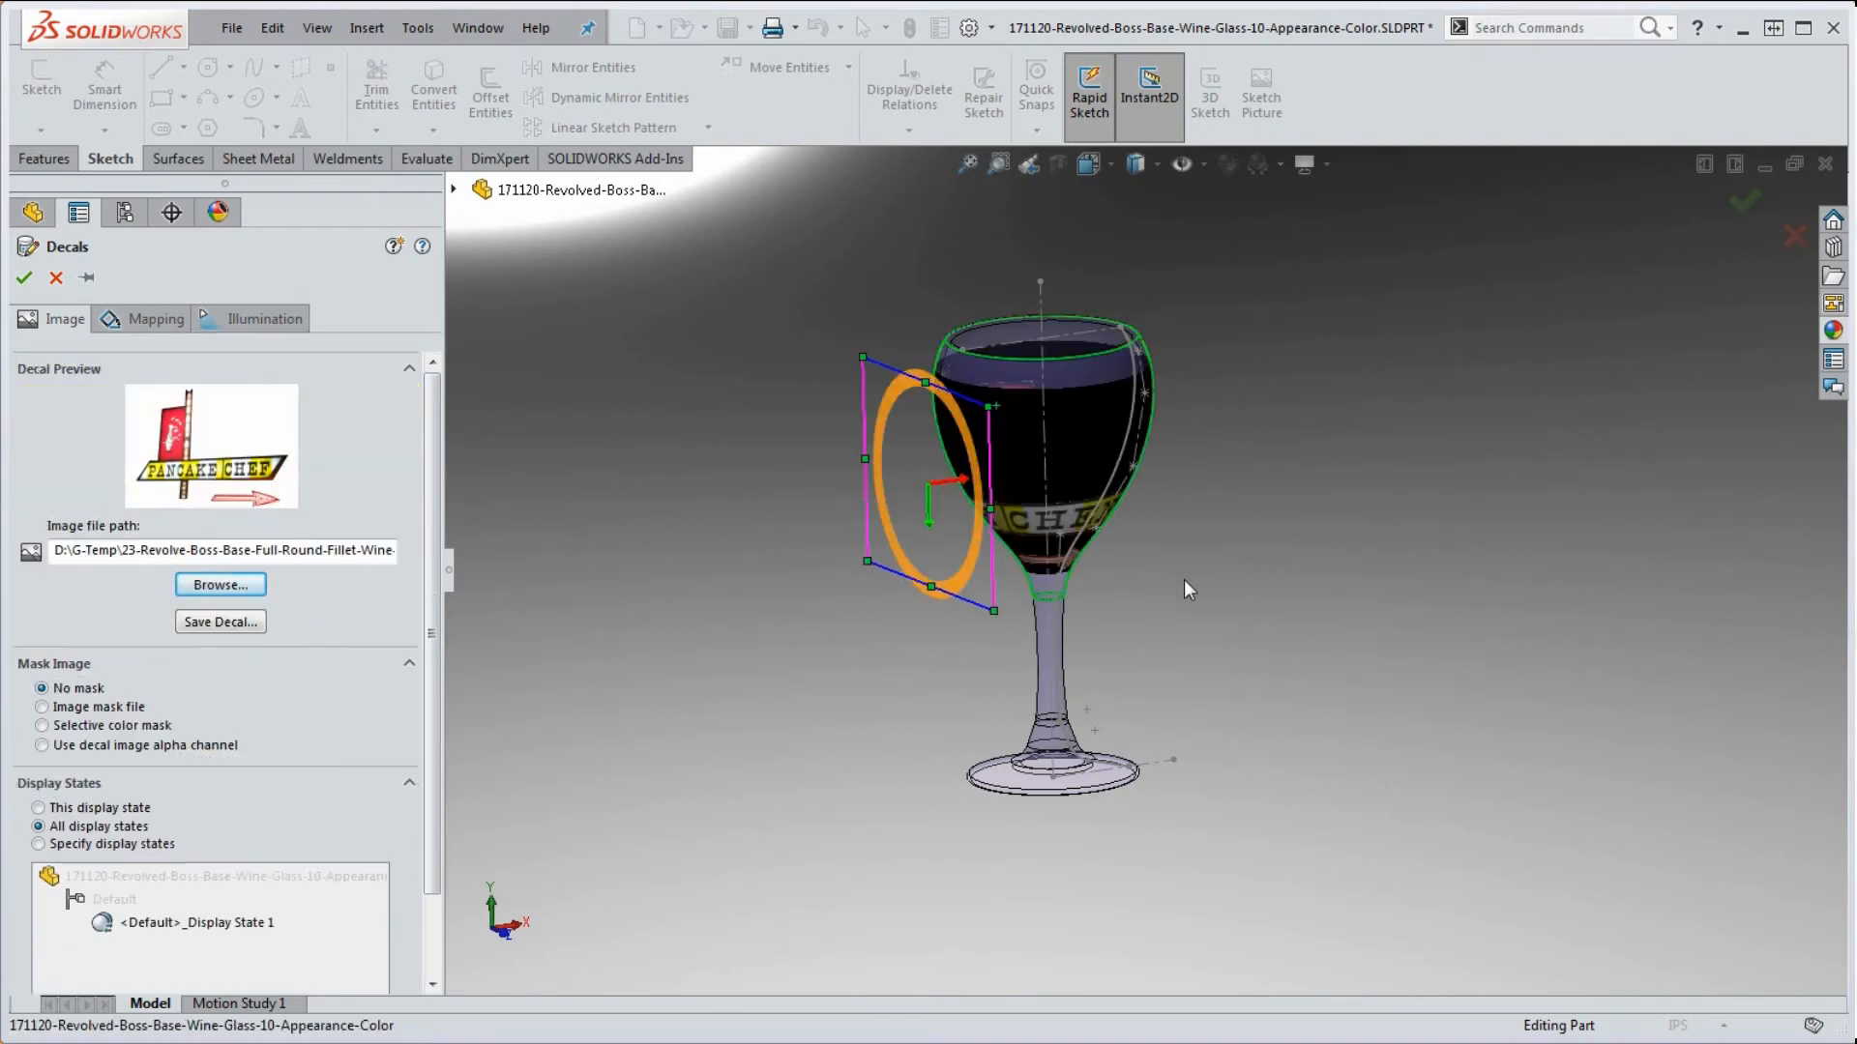
- Shrink the Pancake Chef decal and center it on the upper part of the bowl
middle_click_drag(1184, 578, 1166, 512)
middle_click_drag(1159, 536, 1254, 531)
left_click_drag(1105, 385, 1050, 426)
middle_click_drag(1125, 596, 1064, 503)
mouse_move(1064, 471)
left_mouse_down()
mouse_move(1069, 431)
mouse_move(1076, 445)
left_mouse_up()
left_click_drag(1141, 379, 1109, 391)
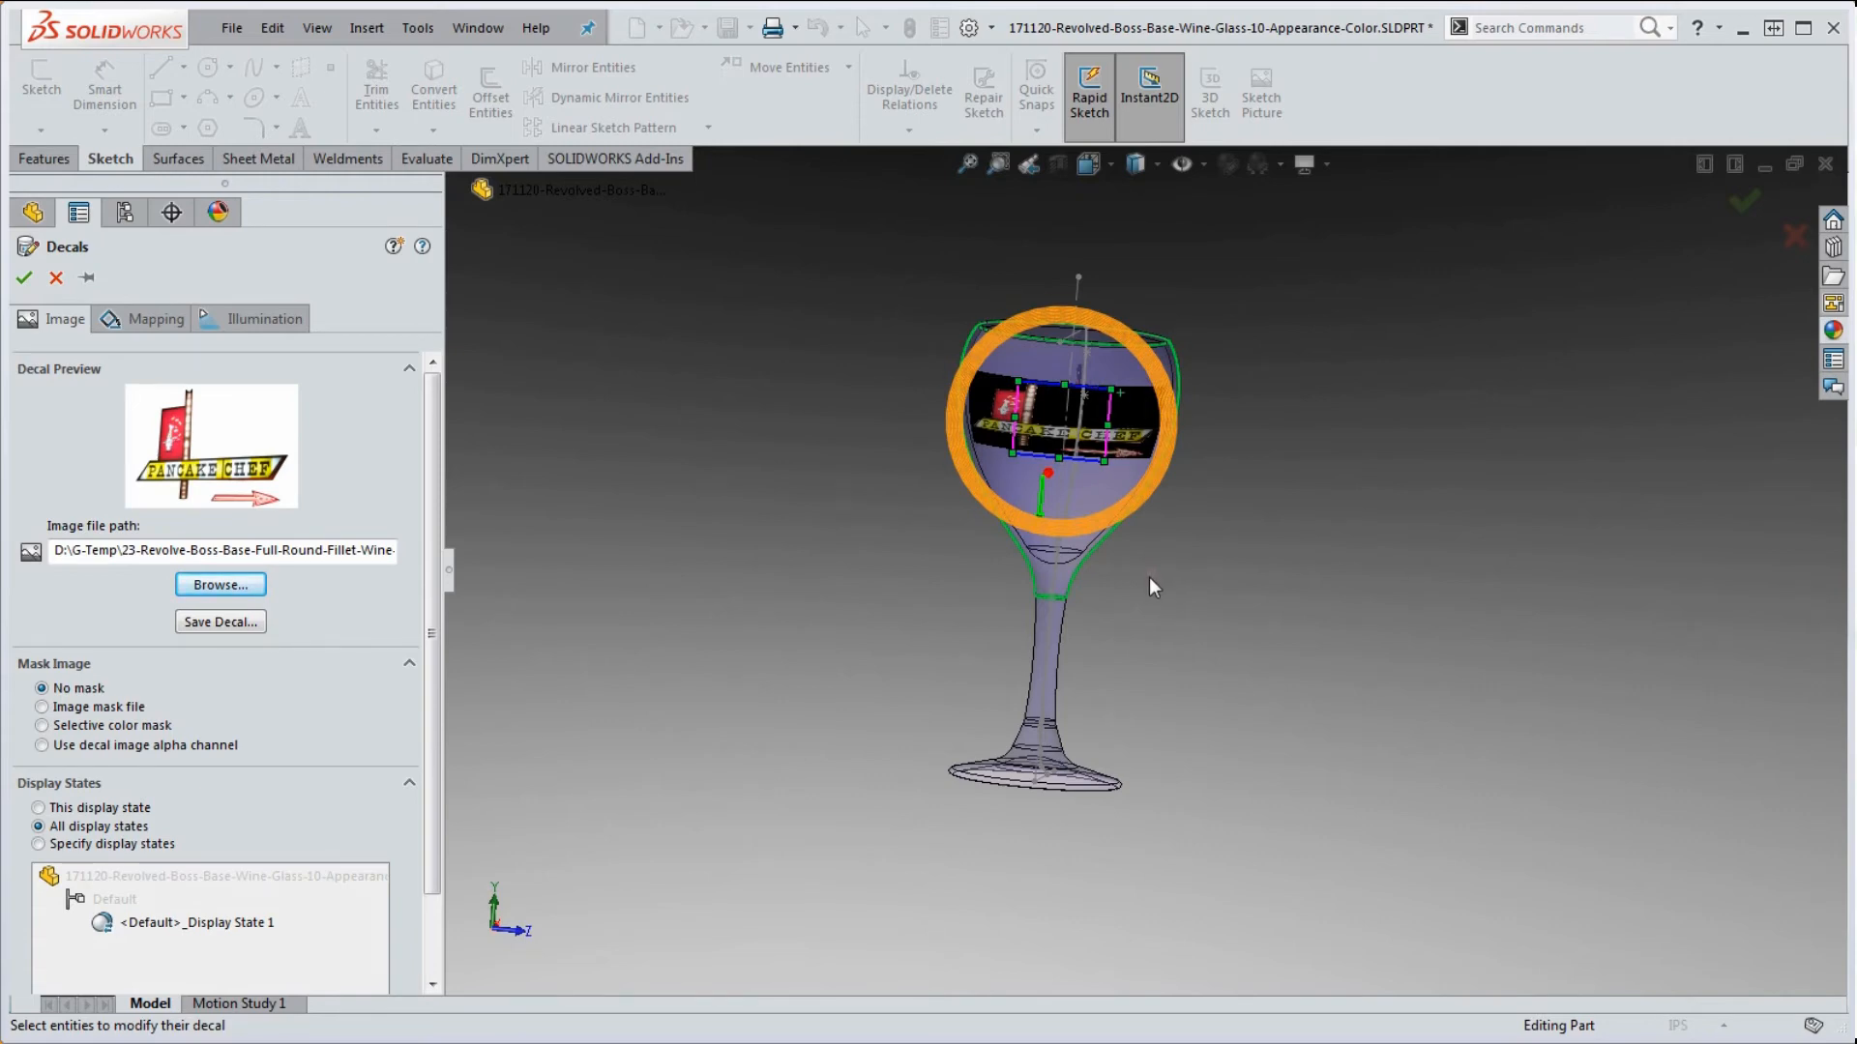
mouse_move(1153, 578)
middle_mouse_down()
mouse_move(1153, 539)
mouse_move(1152, 581)
middle_mouse_up()
scroll(1081, 491, "down", 5)
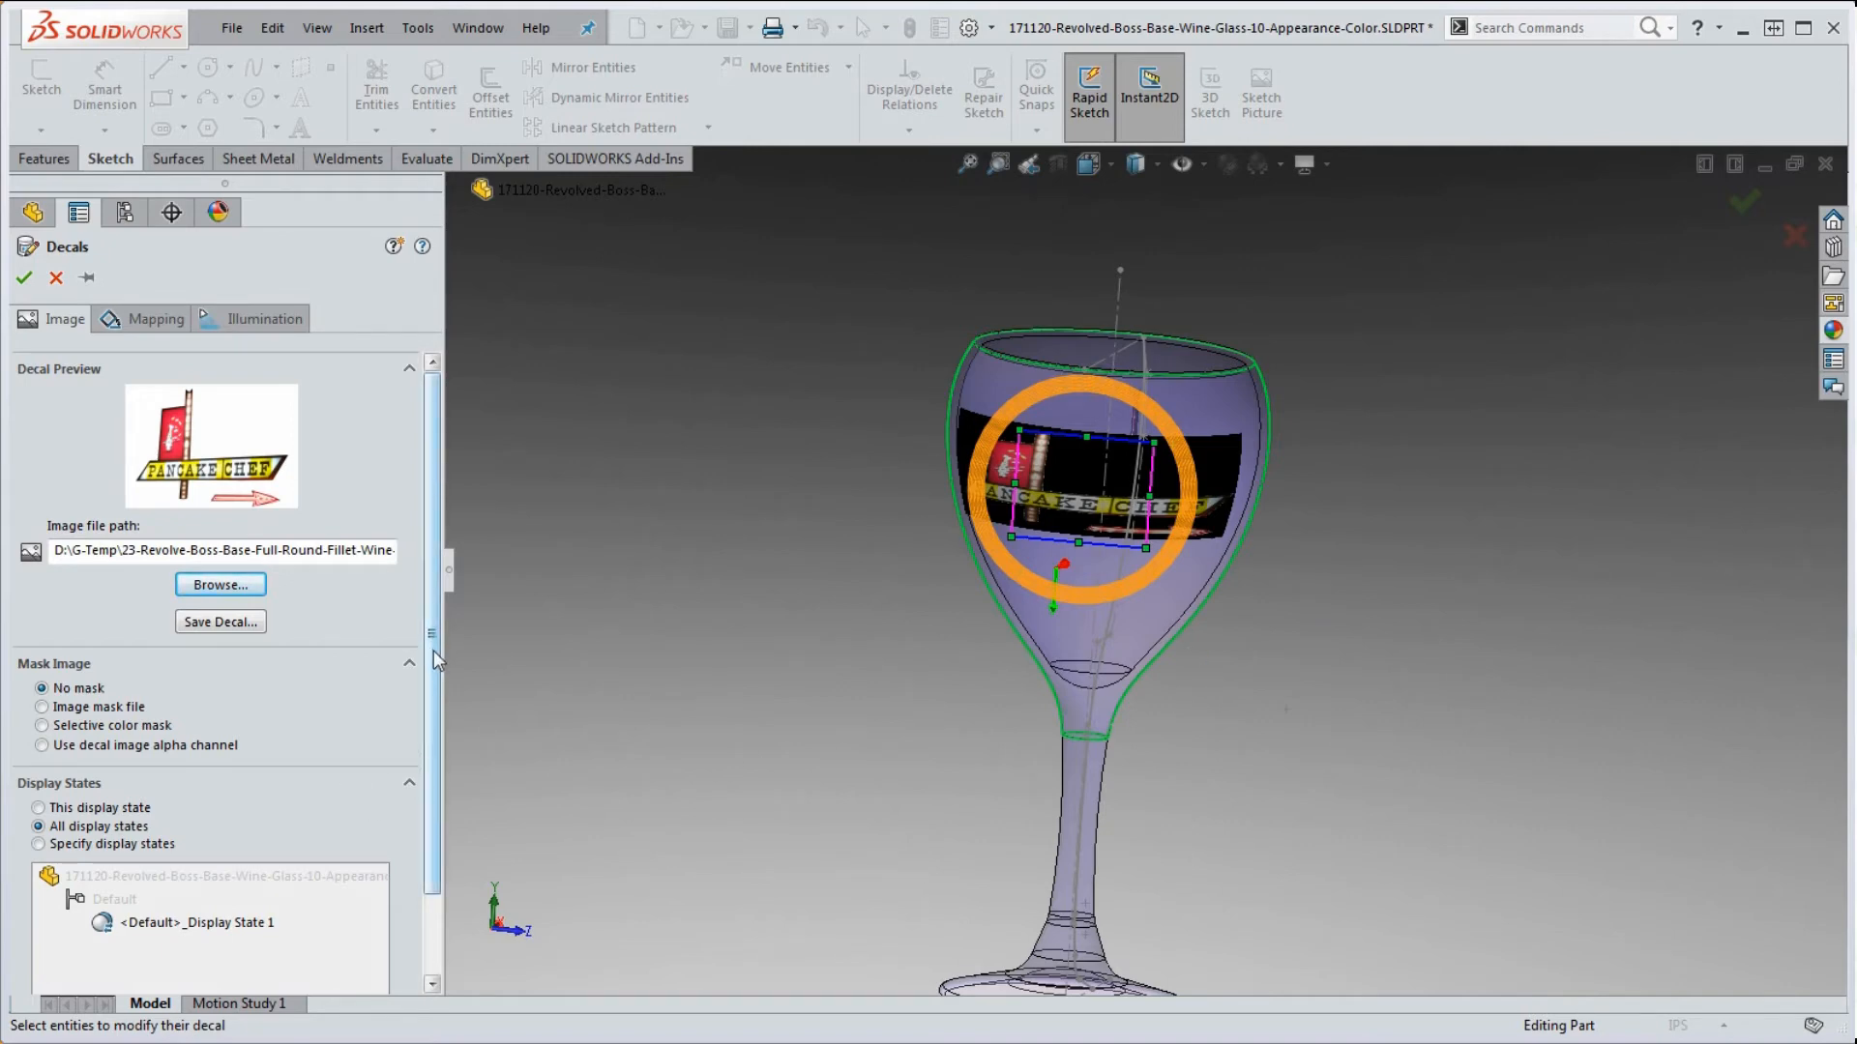
mouse_move(433, 649)
left_mouse_down()
mouse_move(416, 717)
mouse_move(410, 638)
left_mouse_up()
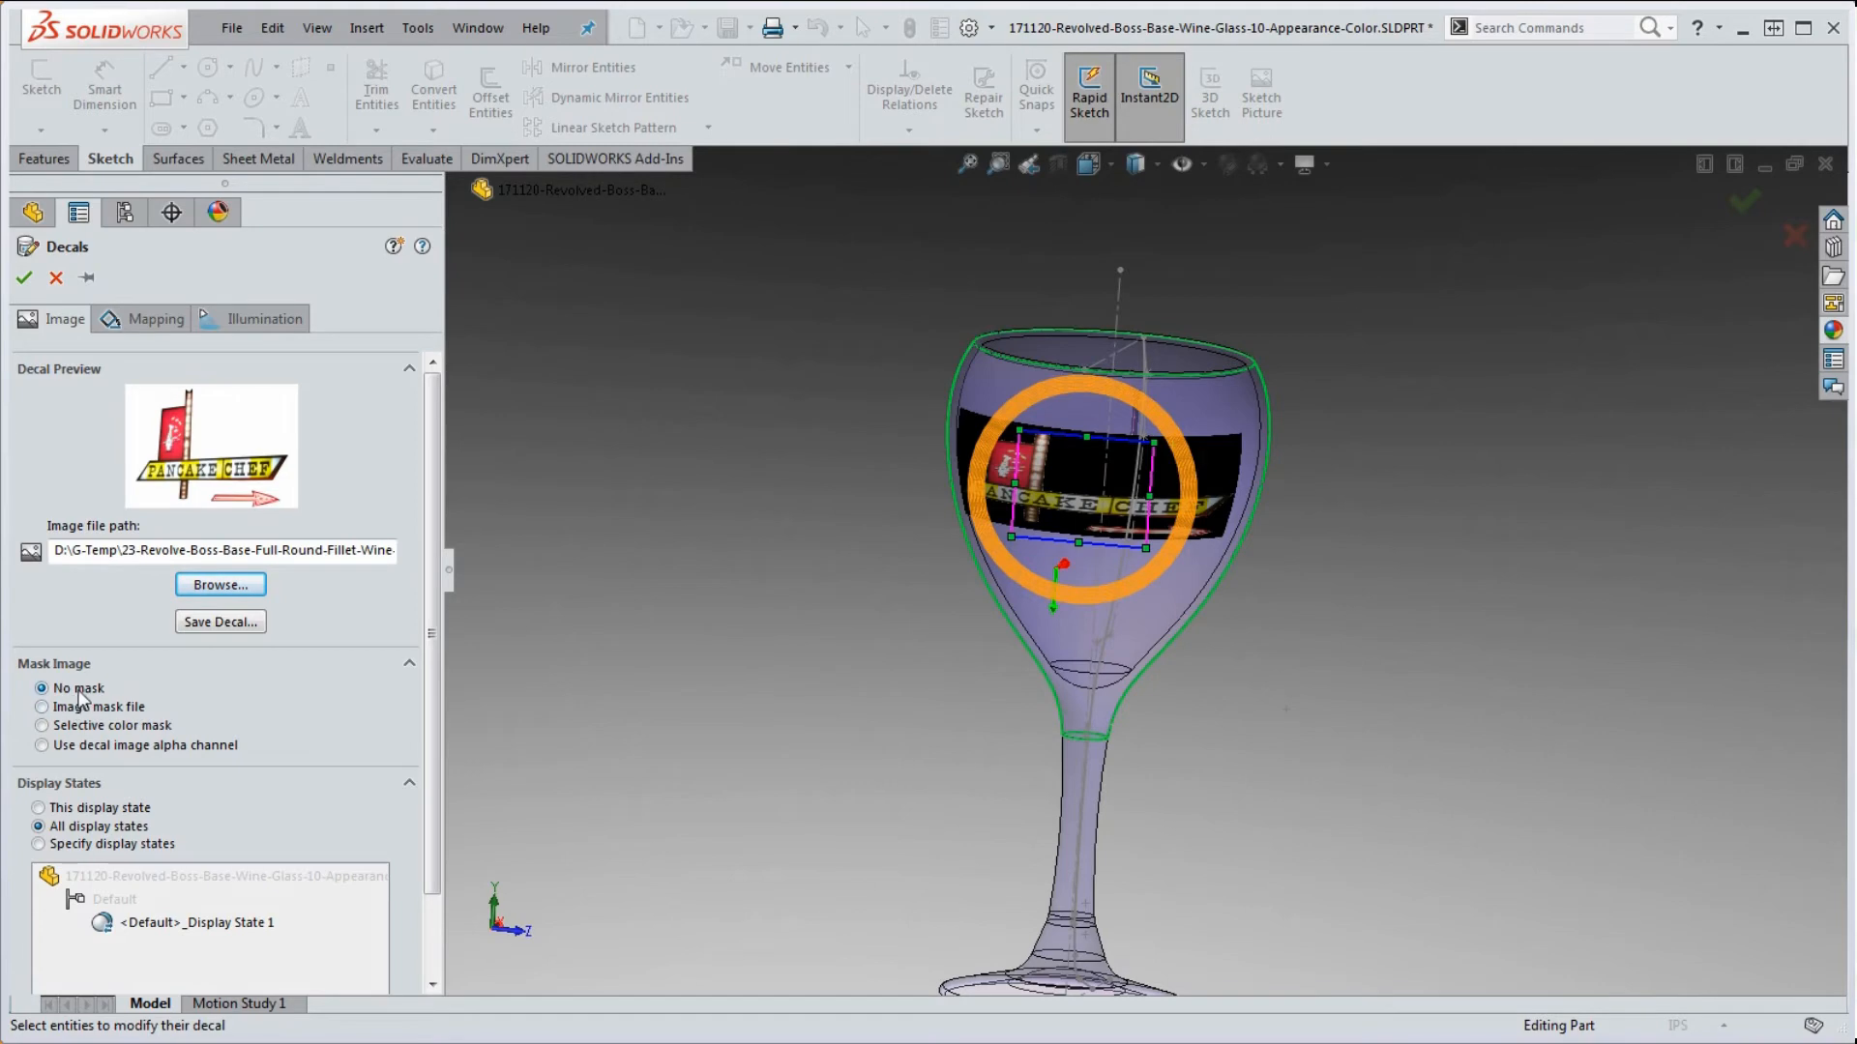
- Try masking the Pancake Chef decal with a selective color mask, picking the white background in the decal preview
scroll(1083, 498, "down", 4)
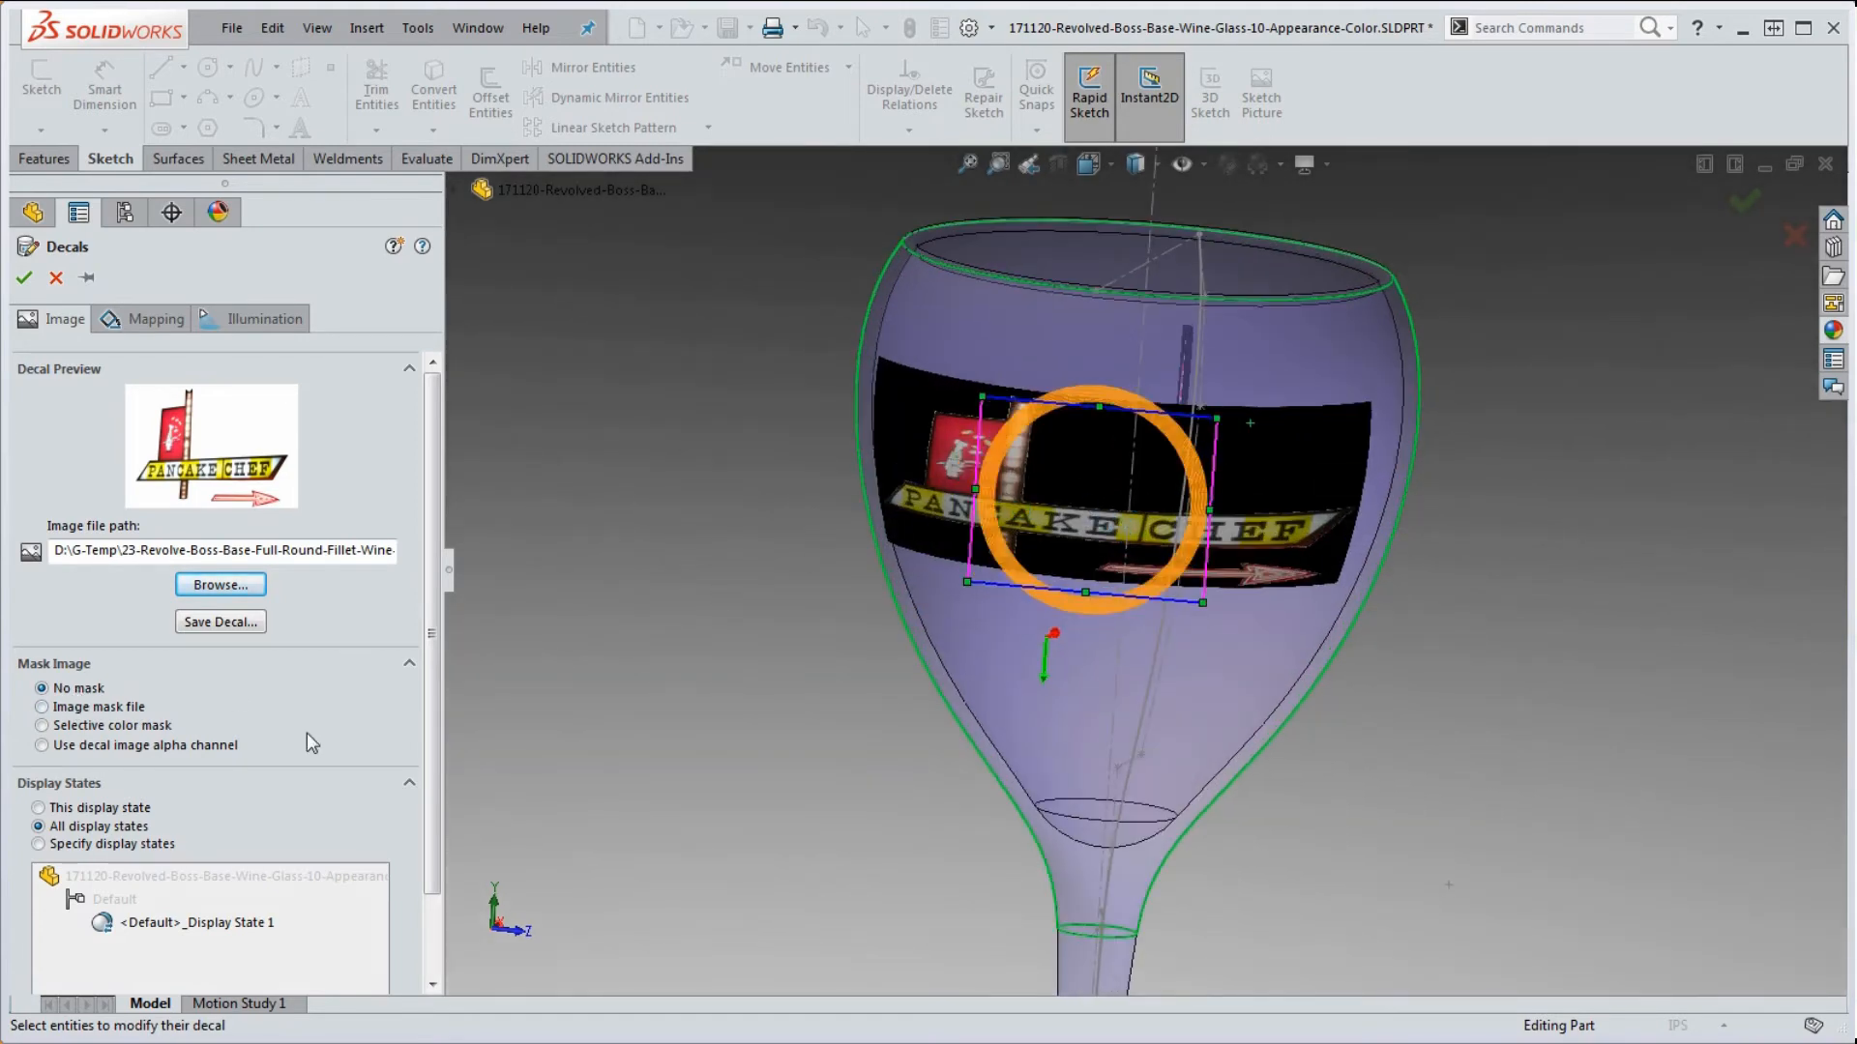
left_click(43, 709)
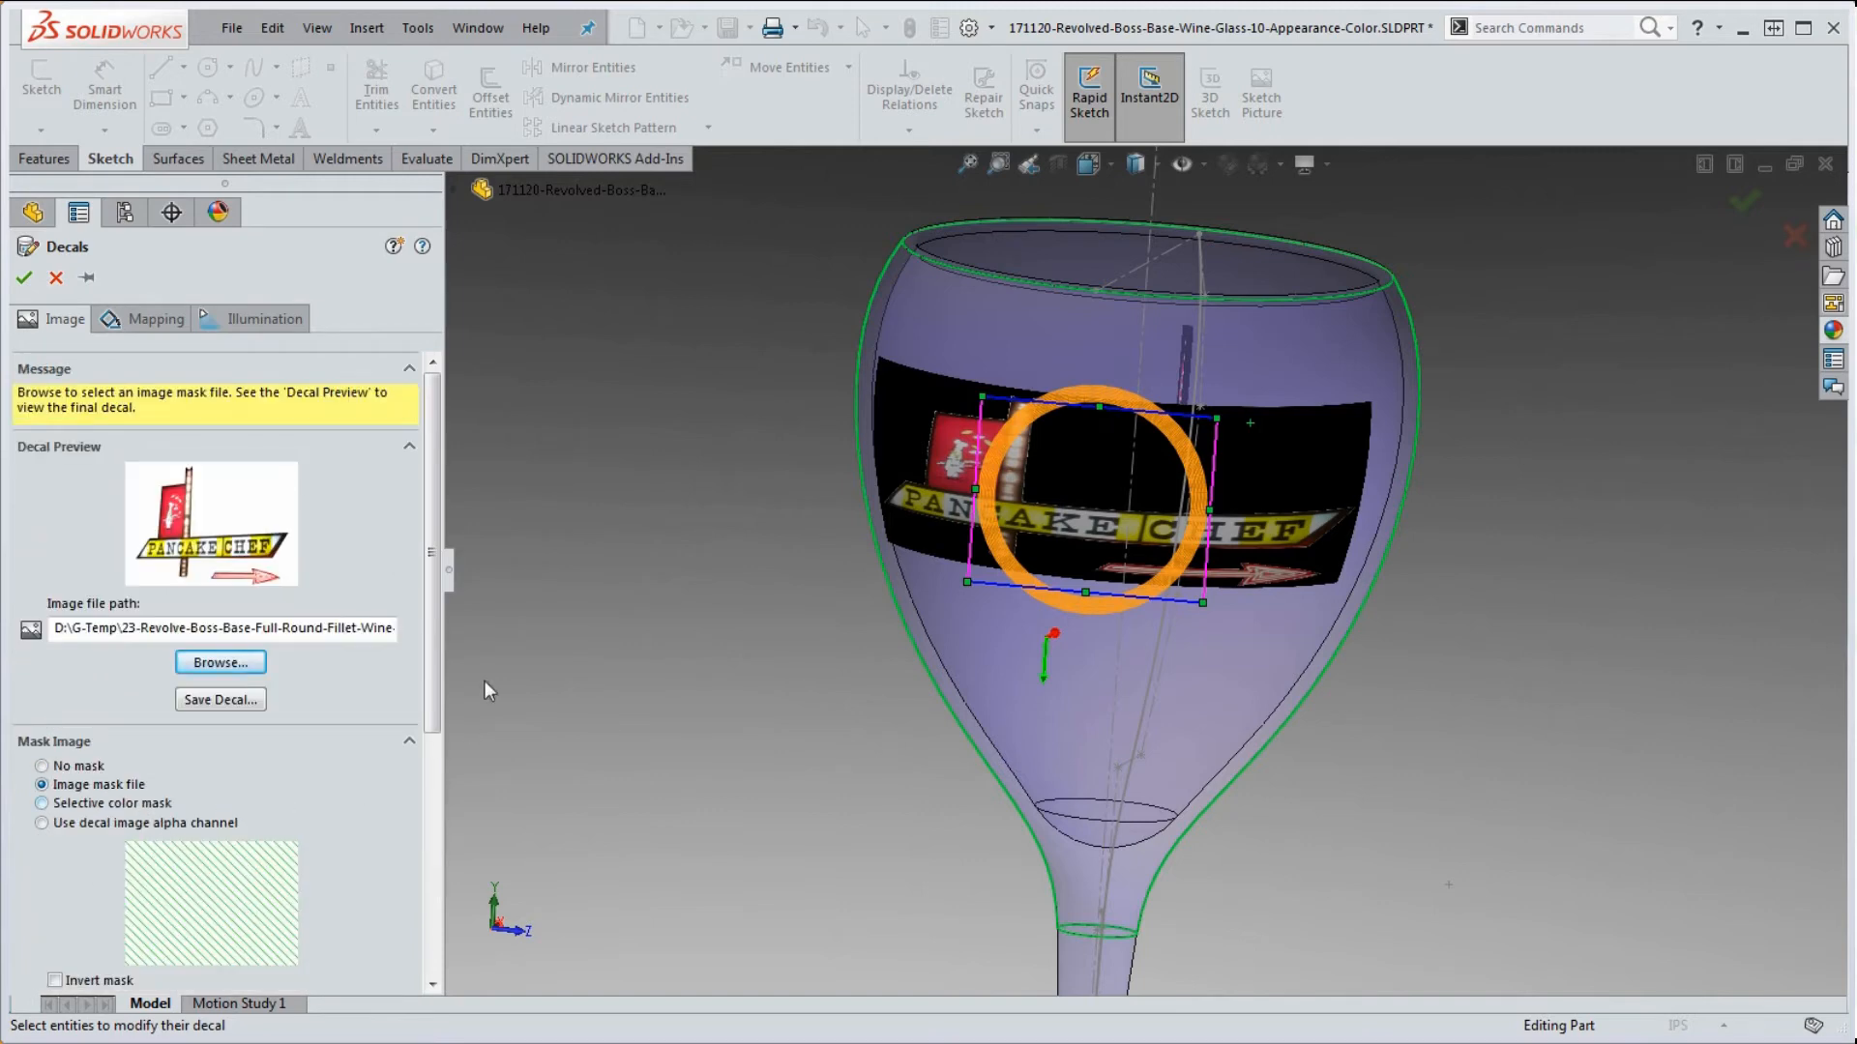
scroll(229, 755, "down", 3)
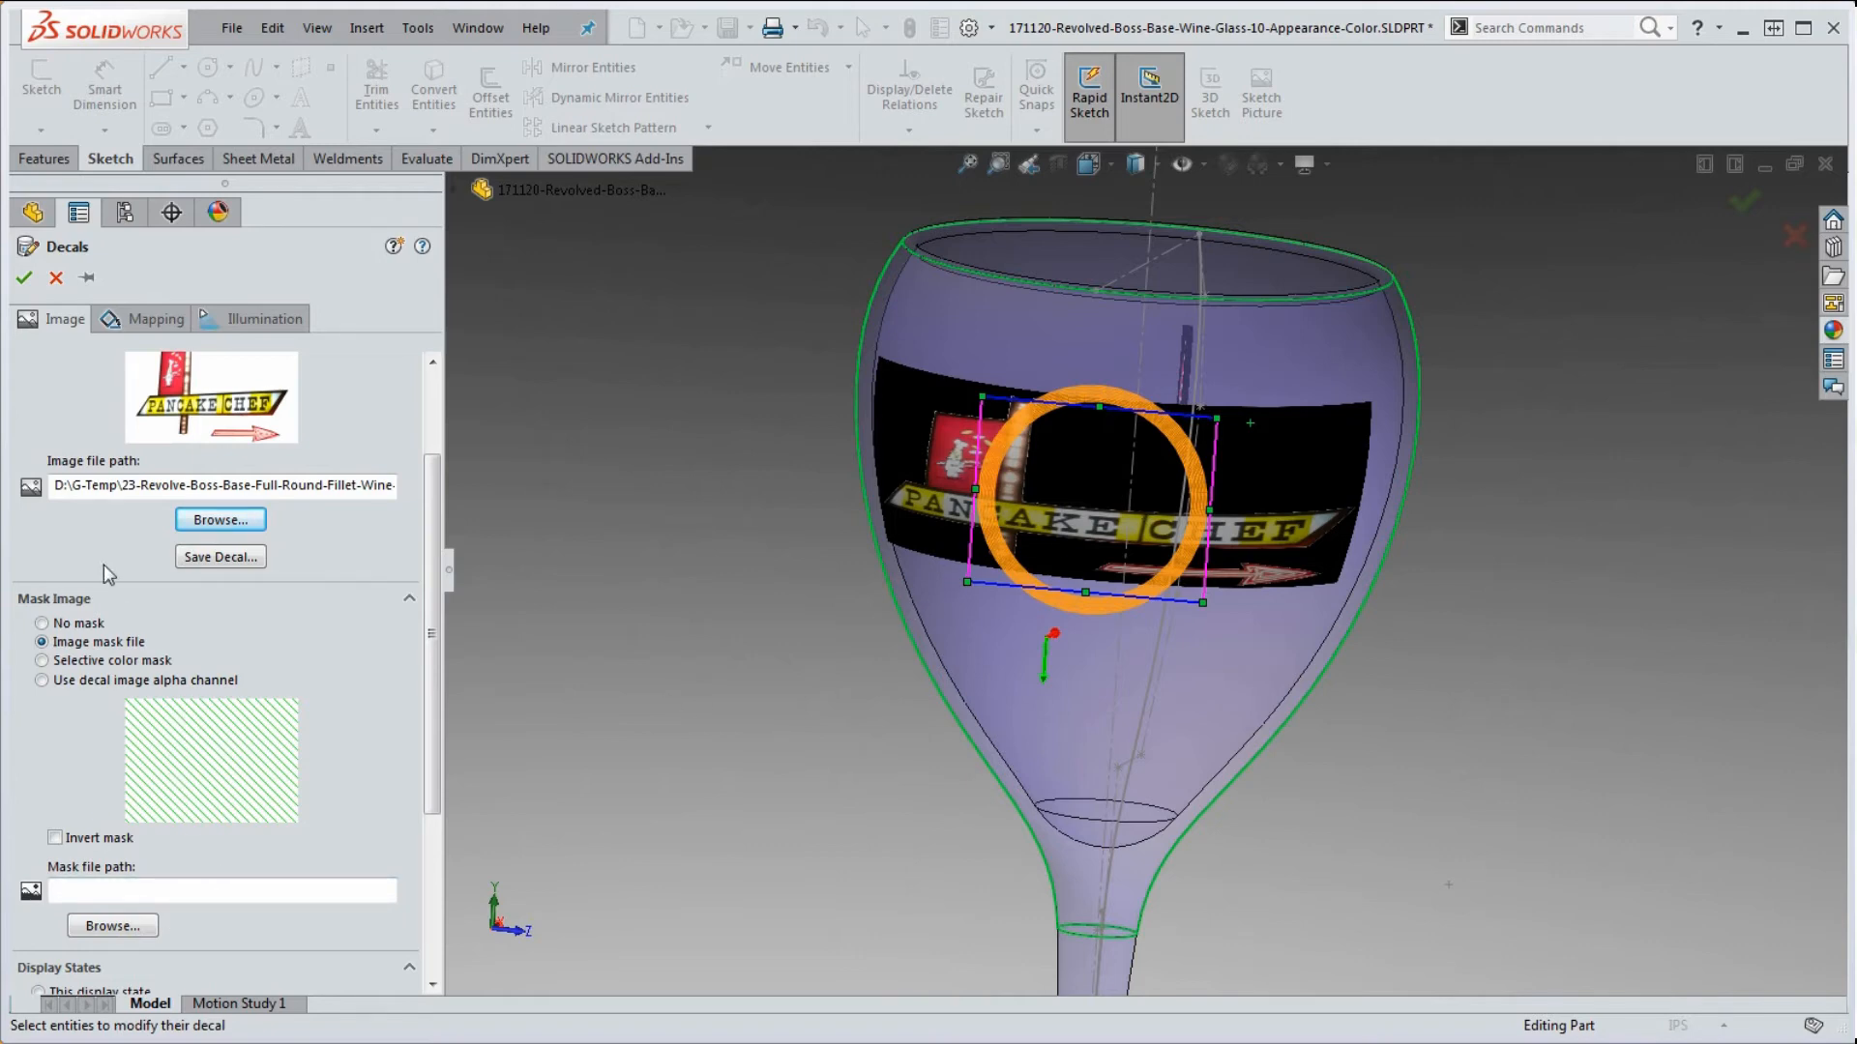
left_click(42, 663)
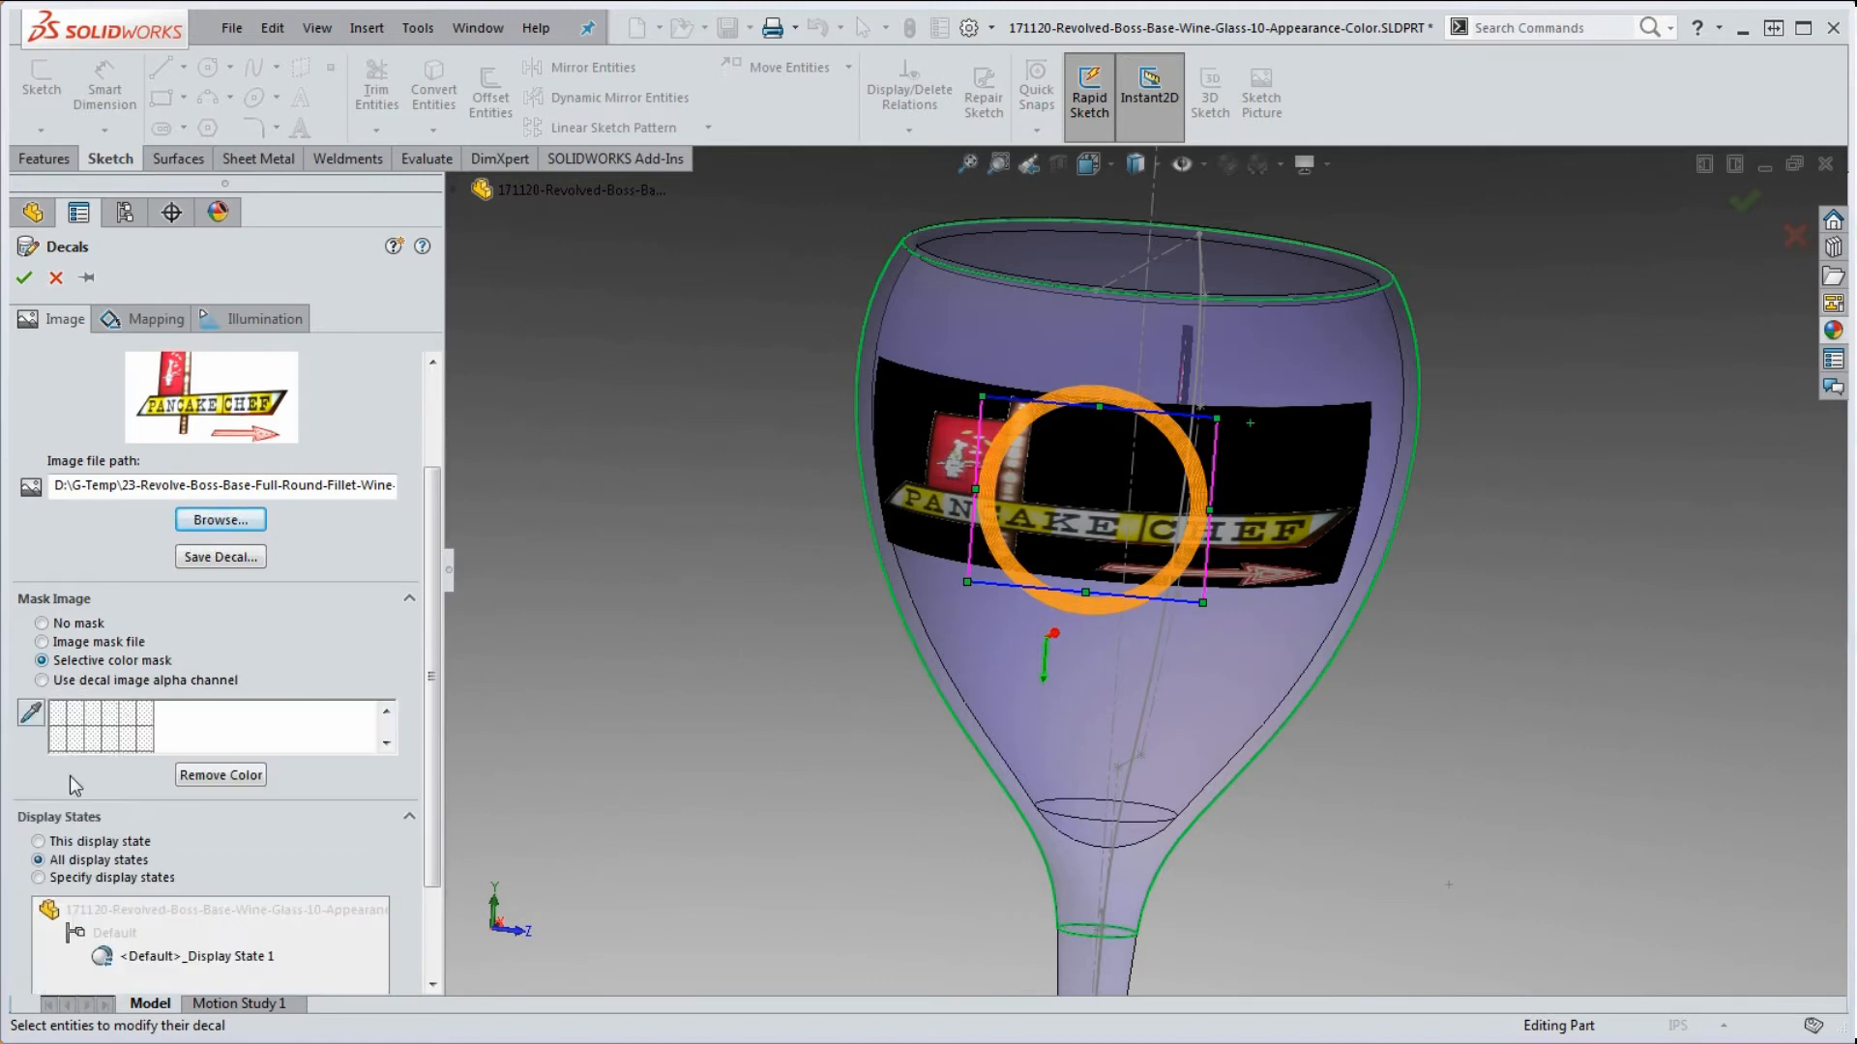
left_click(32, 714)
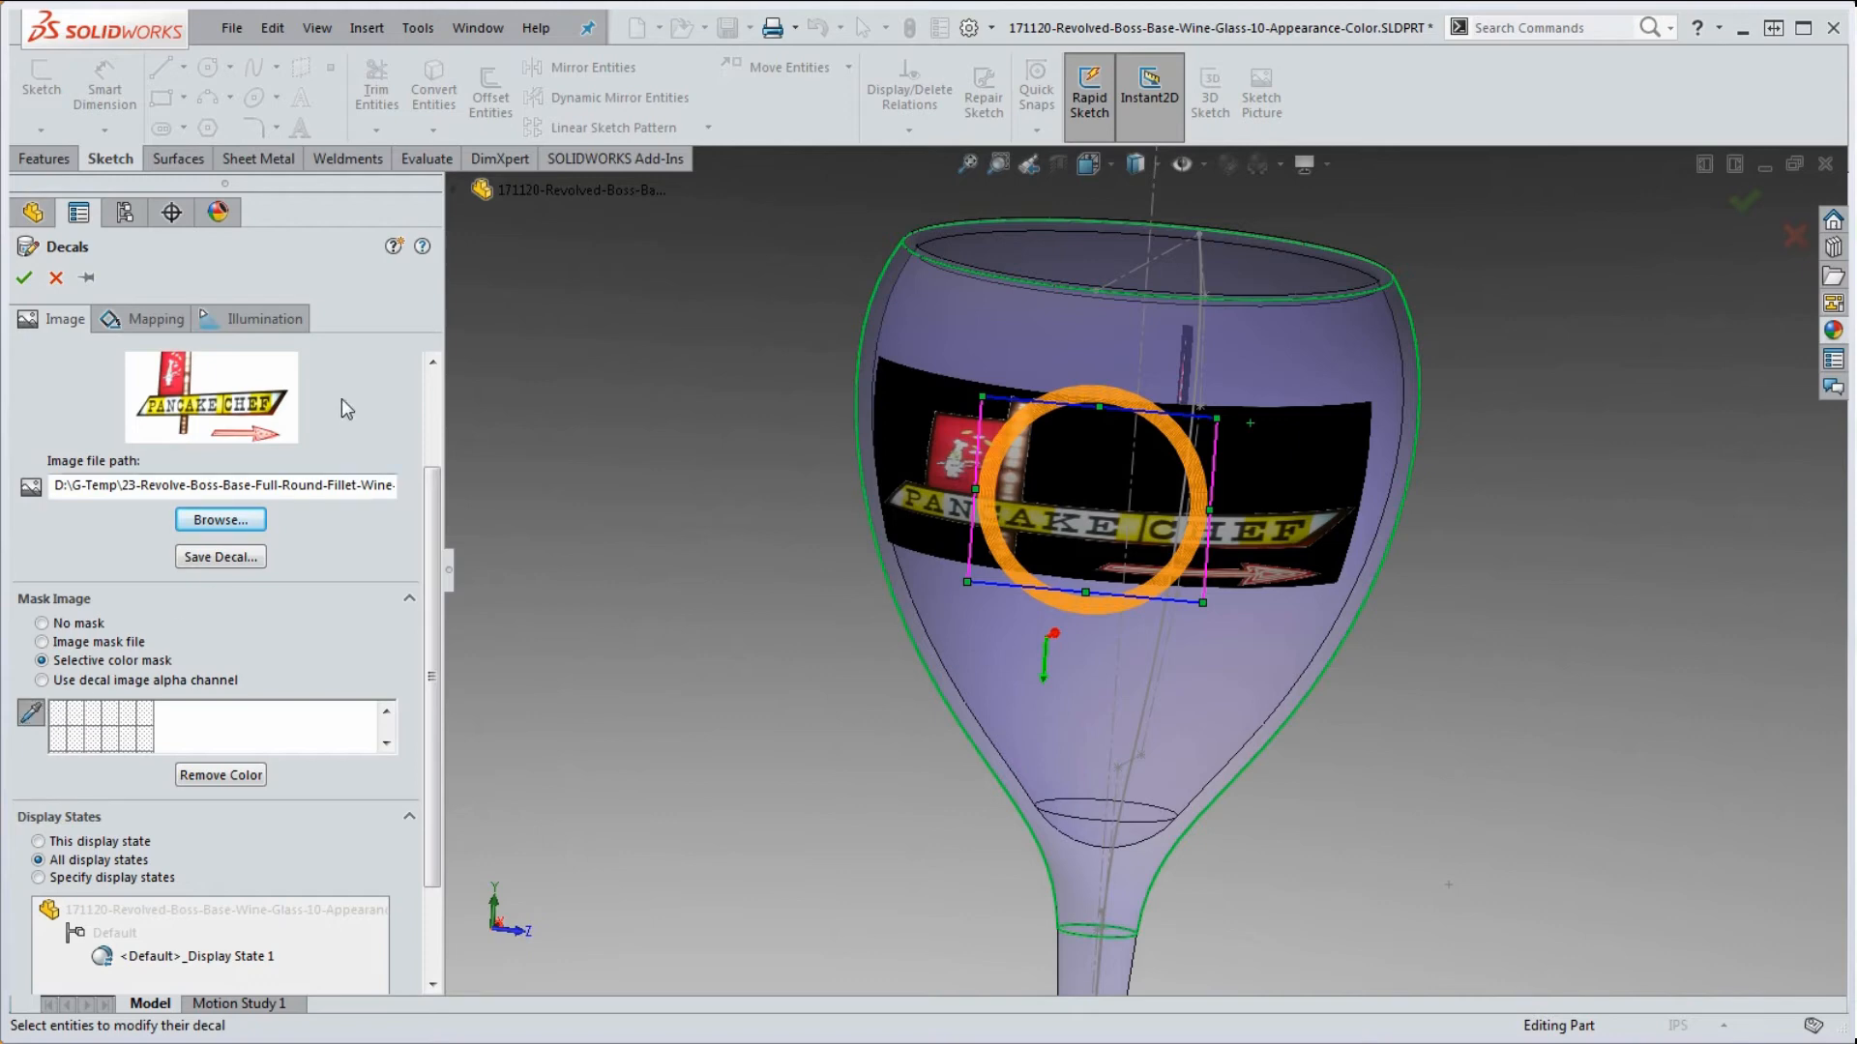
left_click(232, 355)
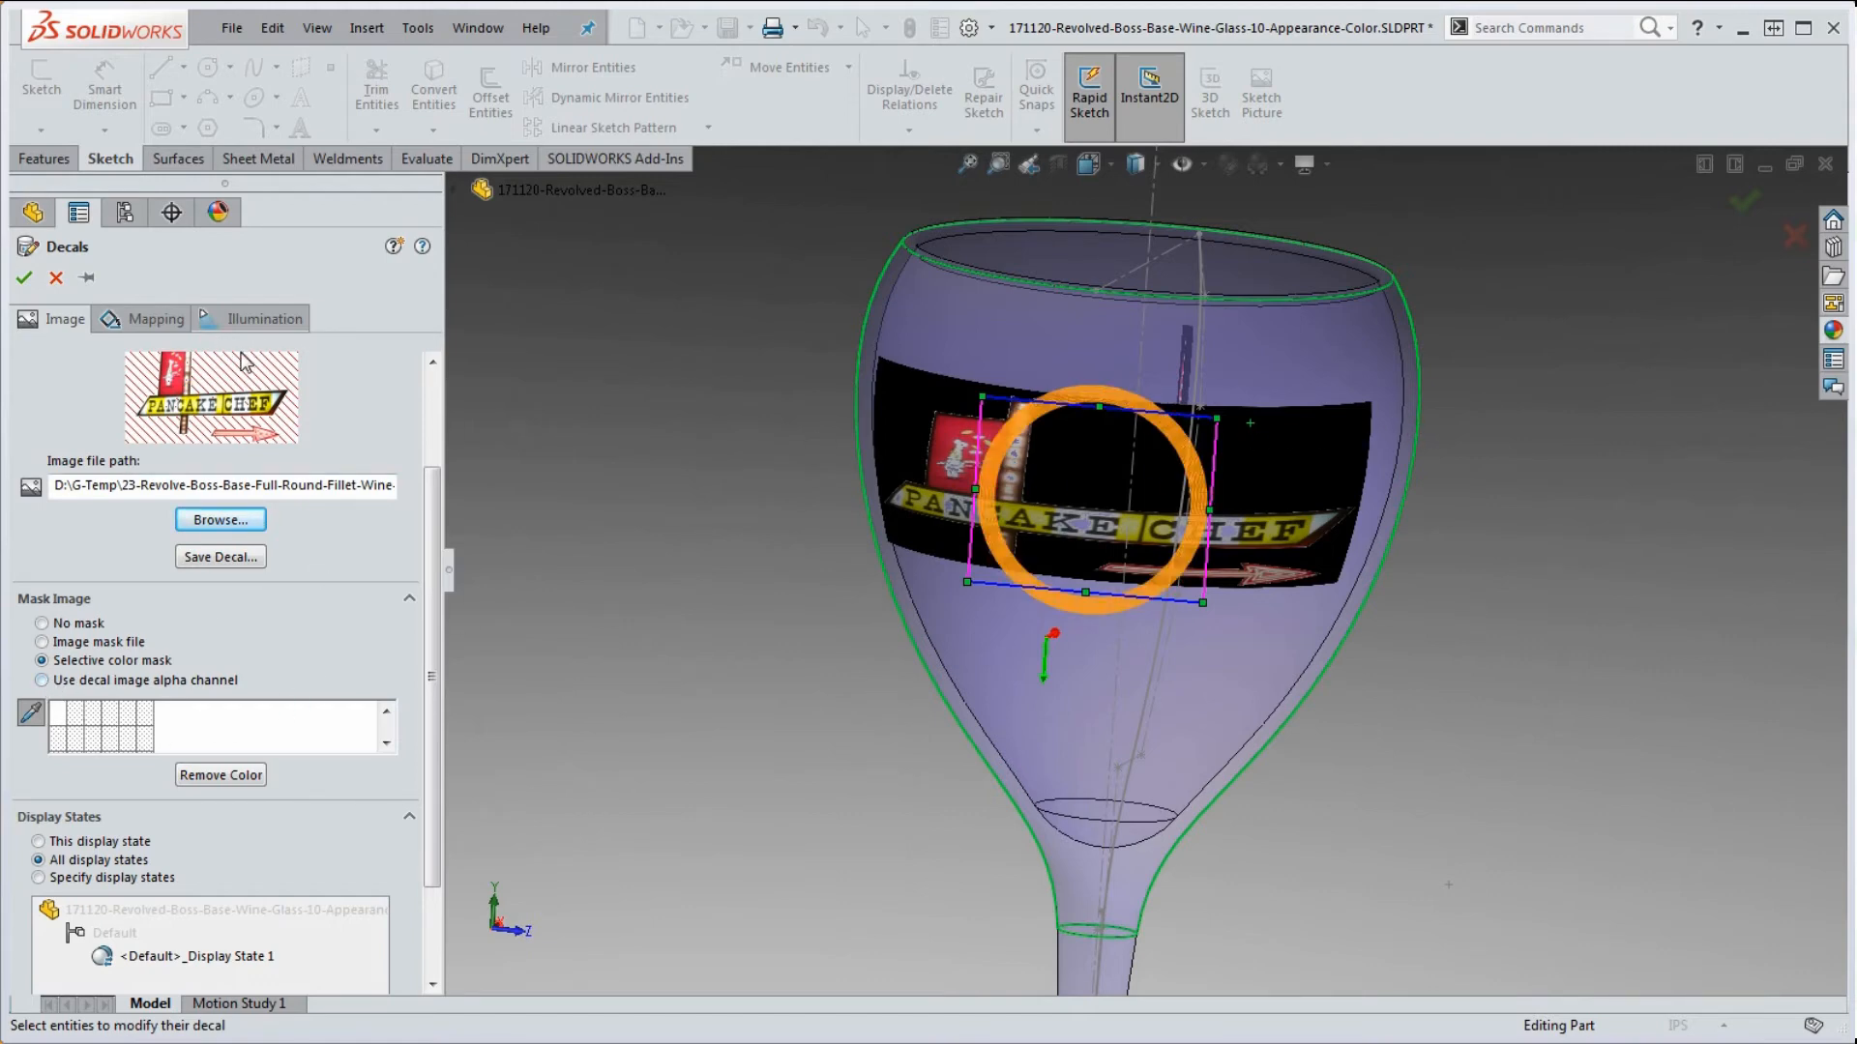
- Mask the decal with its image alpha channel, shrink it slightly on the bowl, and accept the decal
left_click(42, 681)
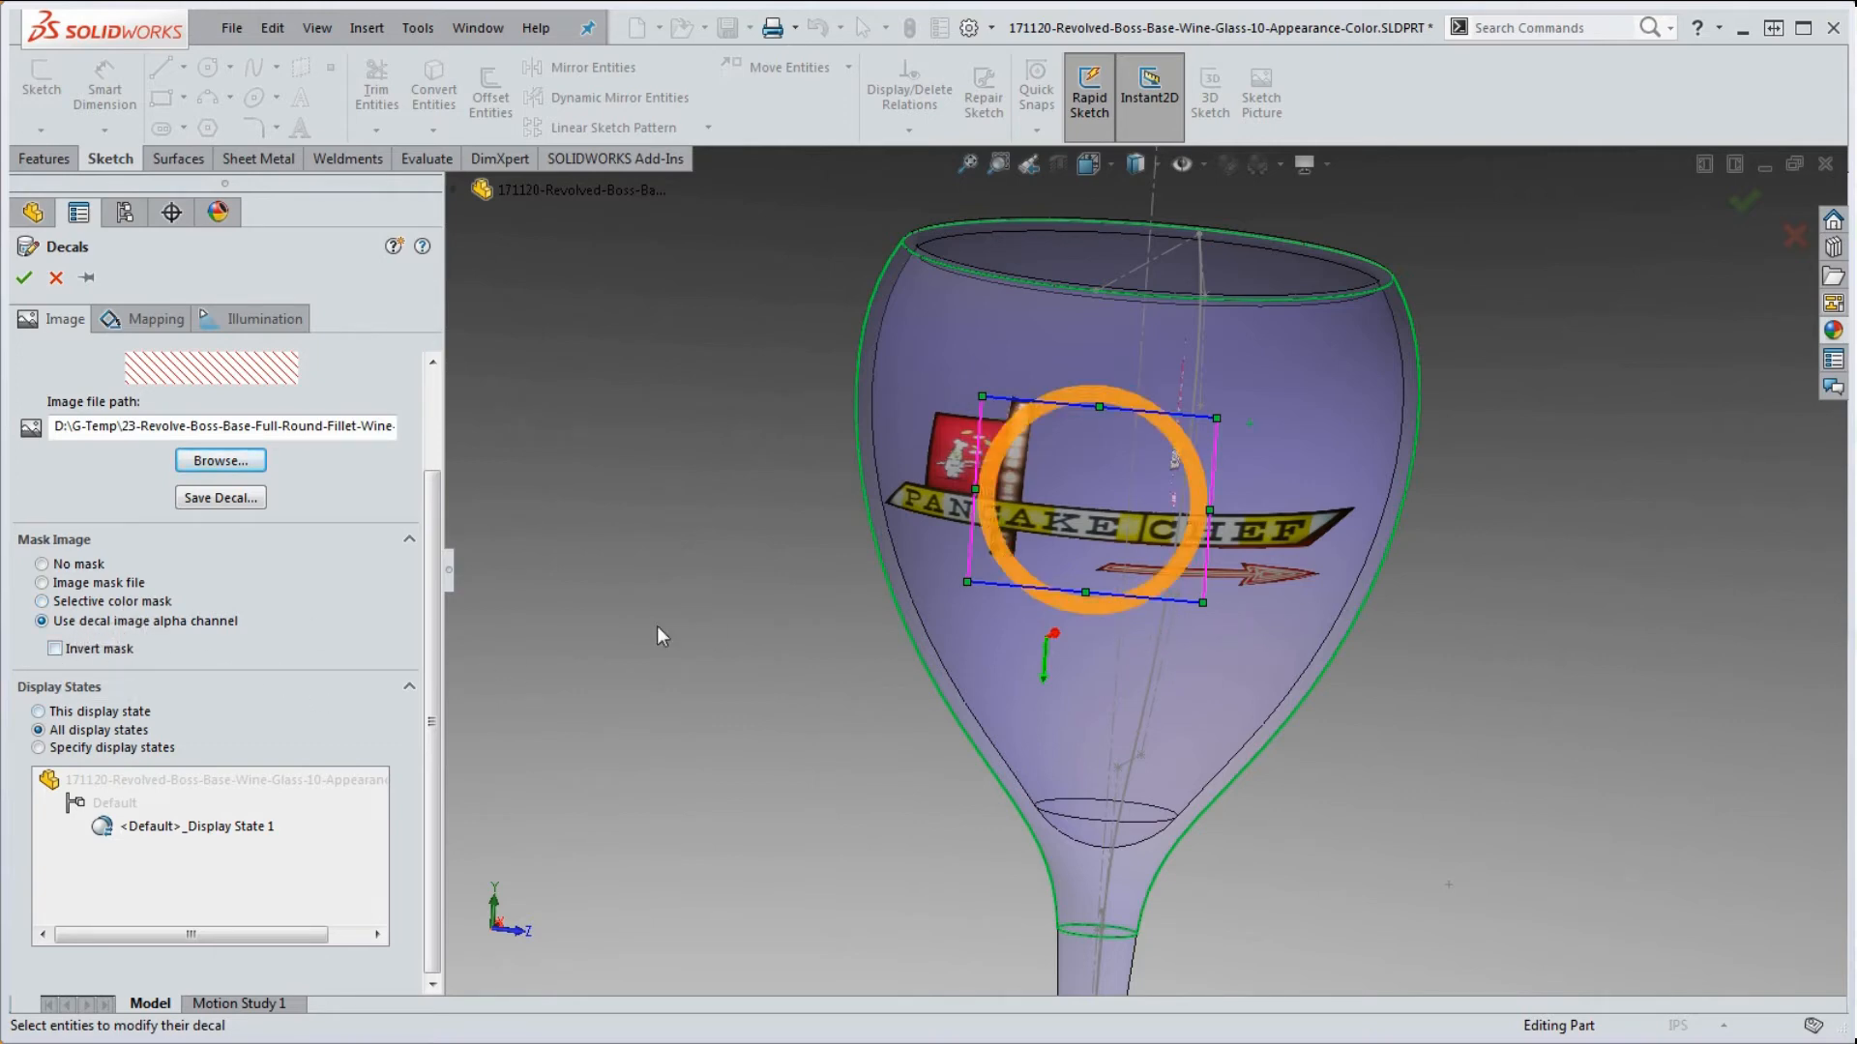
mouse_move(1314, 536)
middle_mouse_down()
mouse_move(1315, 585)
mouse_move(1319, 520)
middle_mouse_up()
mouse_move(1204, 406)
left_mouse_down()
mouse_move(1174, 418)
mouse_move(1188, 428)
left_mouse_up()
middle_click_drag(1310, 754, 1297, 788)
left_click(25, 278)
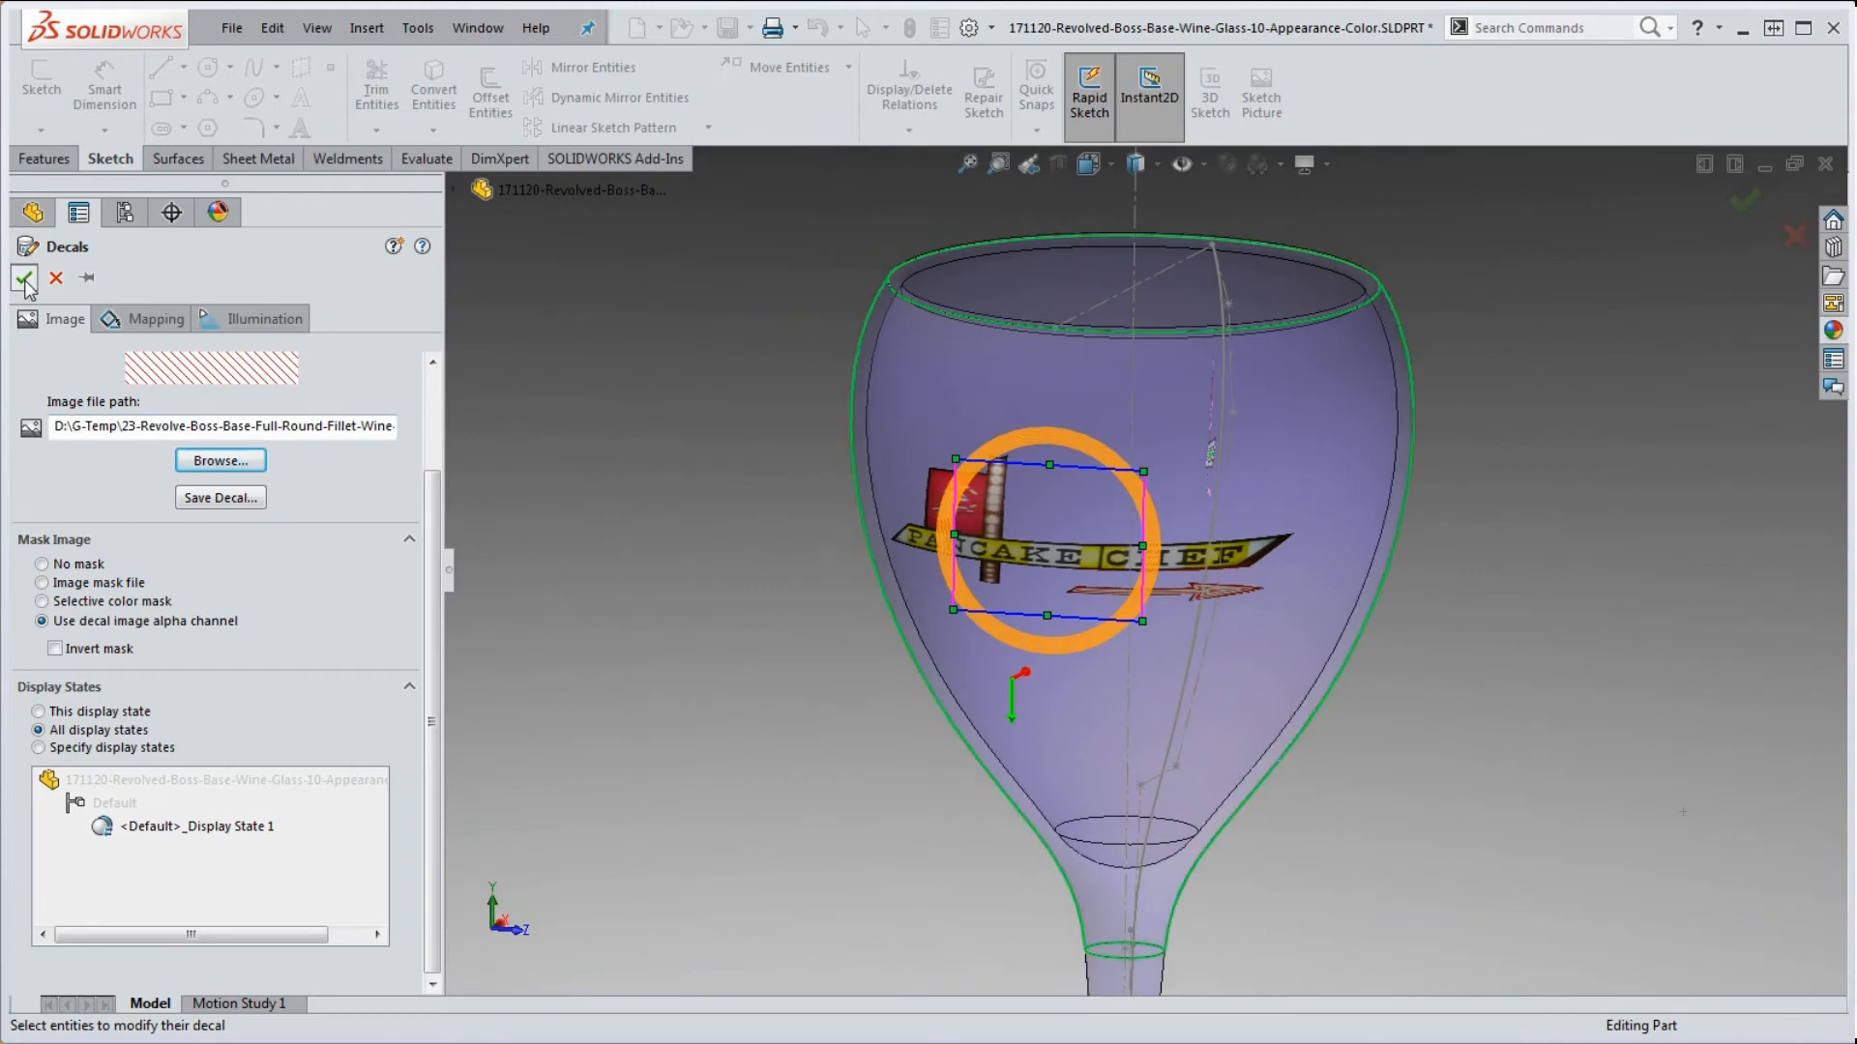
mouse_move(979, 691)
middle_mouse_down()
mouse_move(996, 667)
mouse_move(966, 650)
mouse_move(974, 671)
middle_mouse_up()
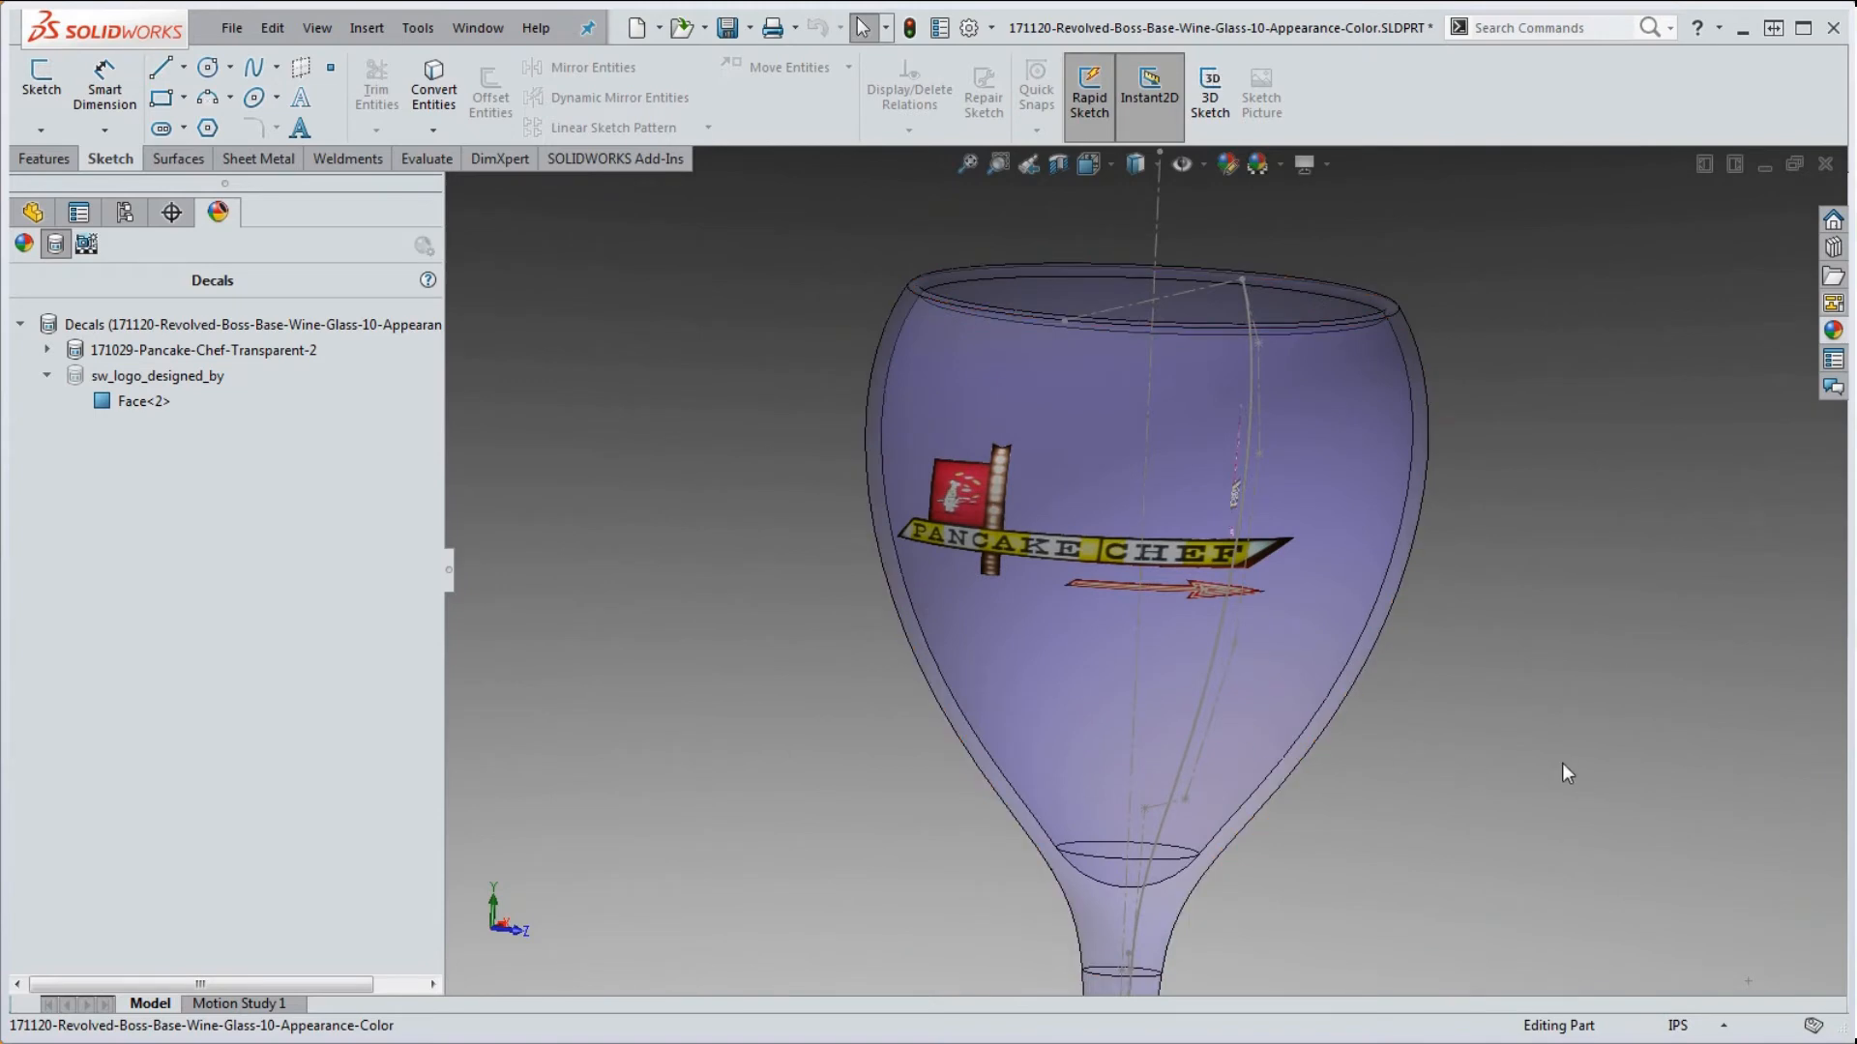
middle_click_drag(1458, 744, 1455, 754)
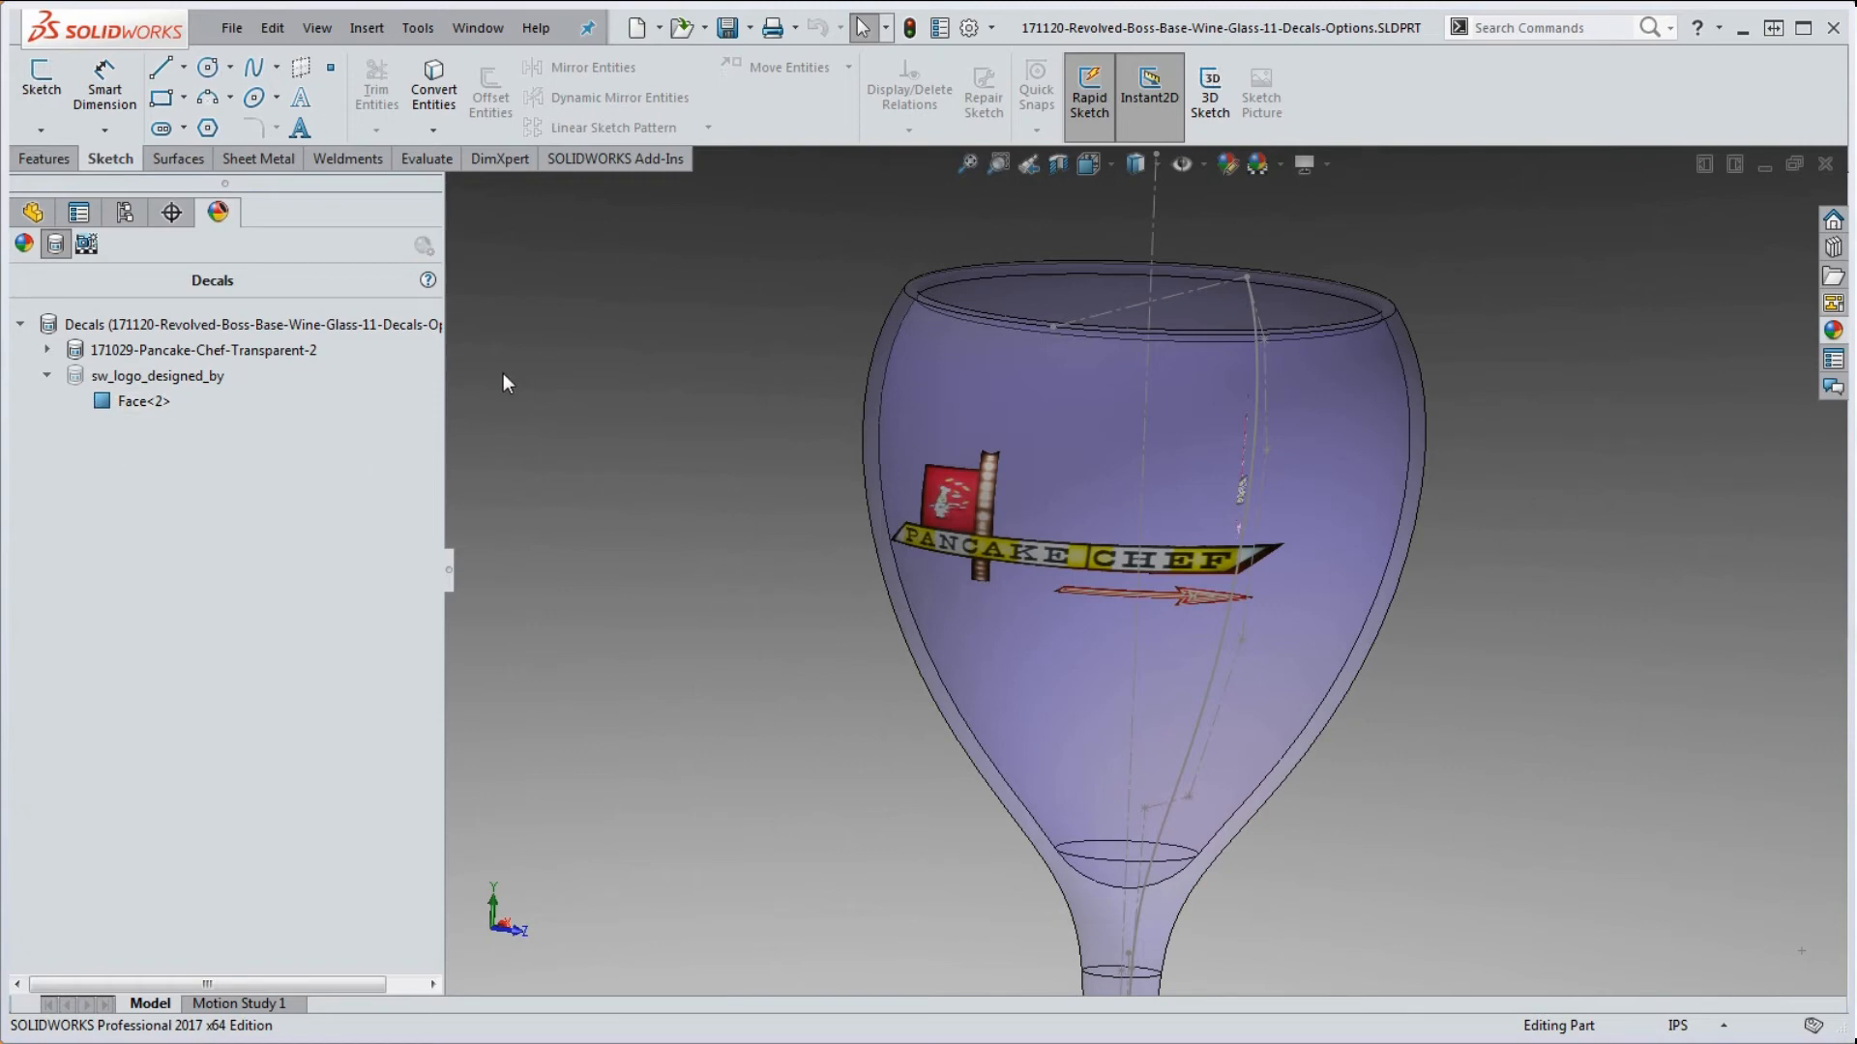
- Edit the Pancake Chef decal and save it as 171029-Pancake-Chef-Transparent-2.p2d, making its folder visible in the decal library
right_click(166, 350)
left_click(261, 396)
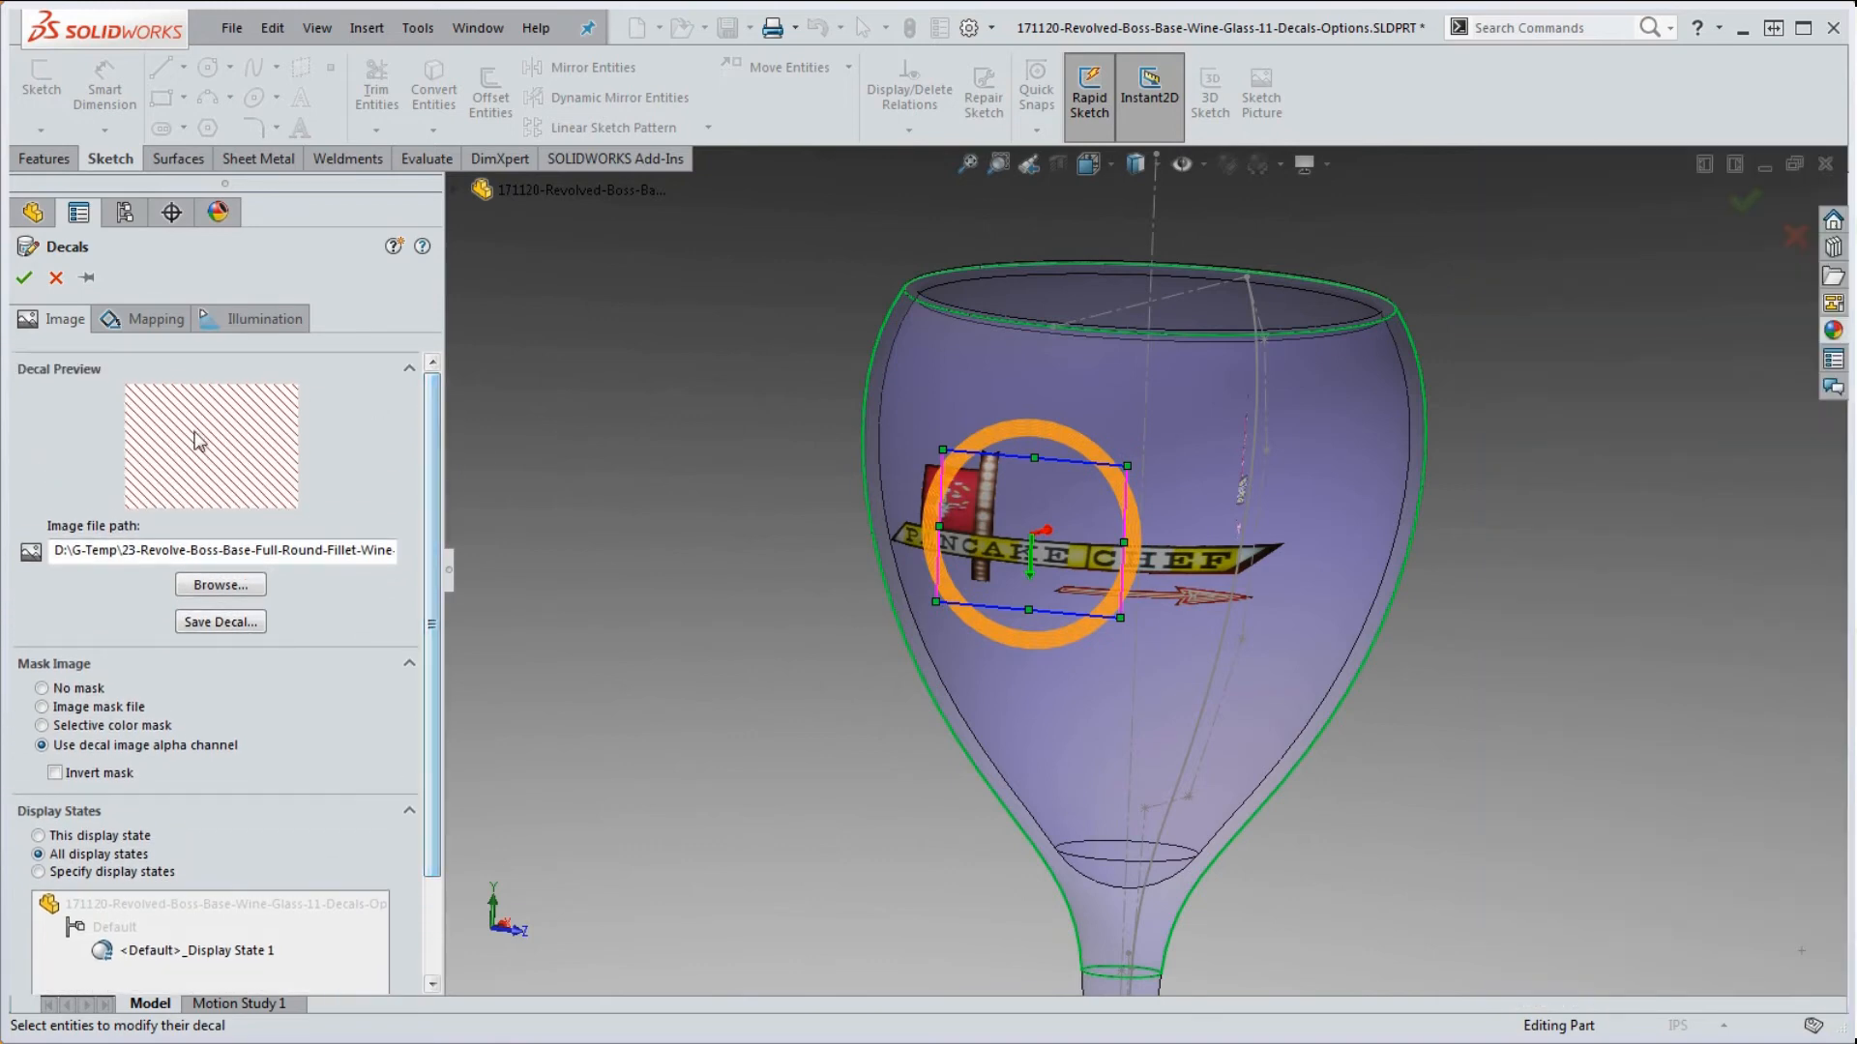
left_click(220, 621)
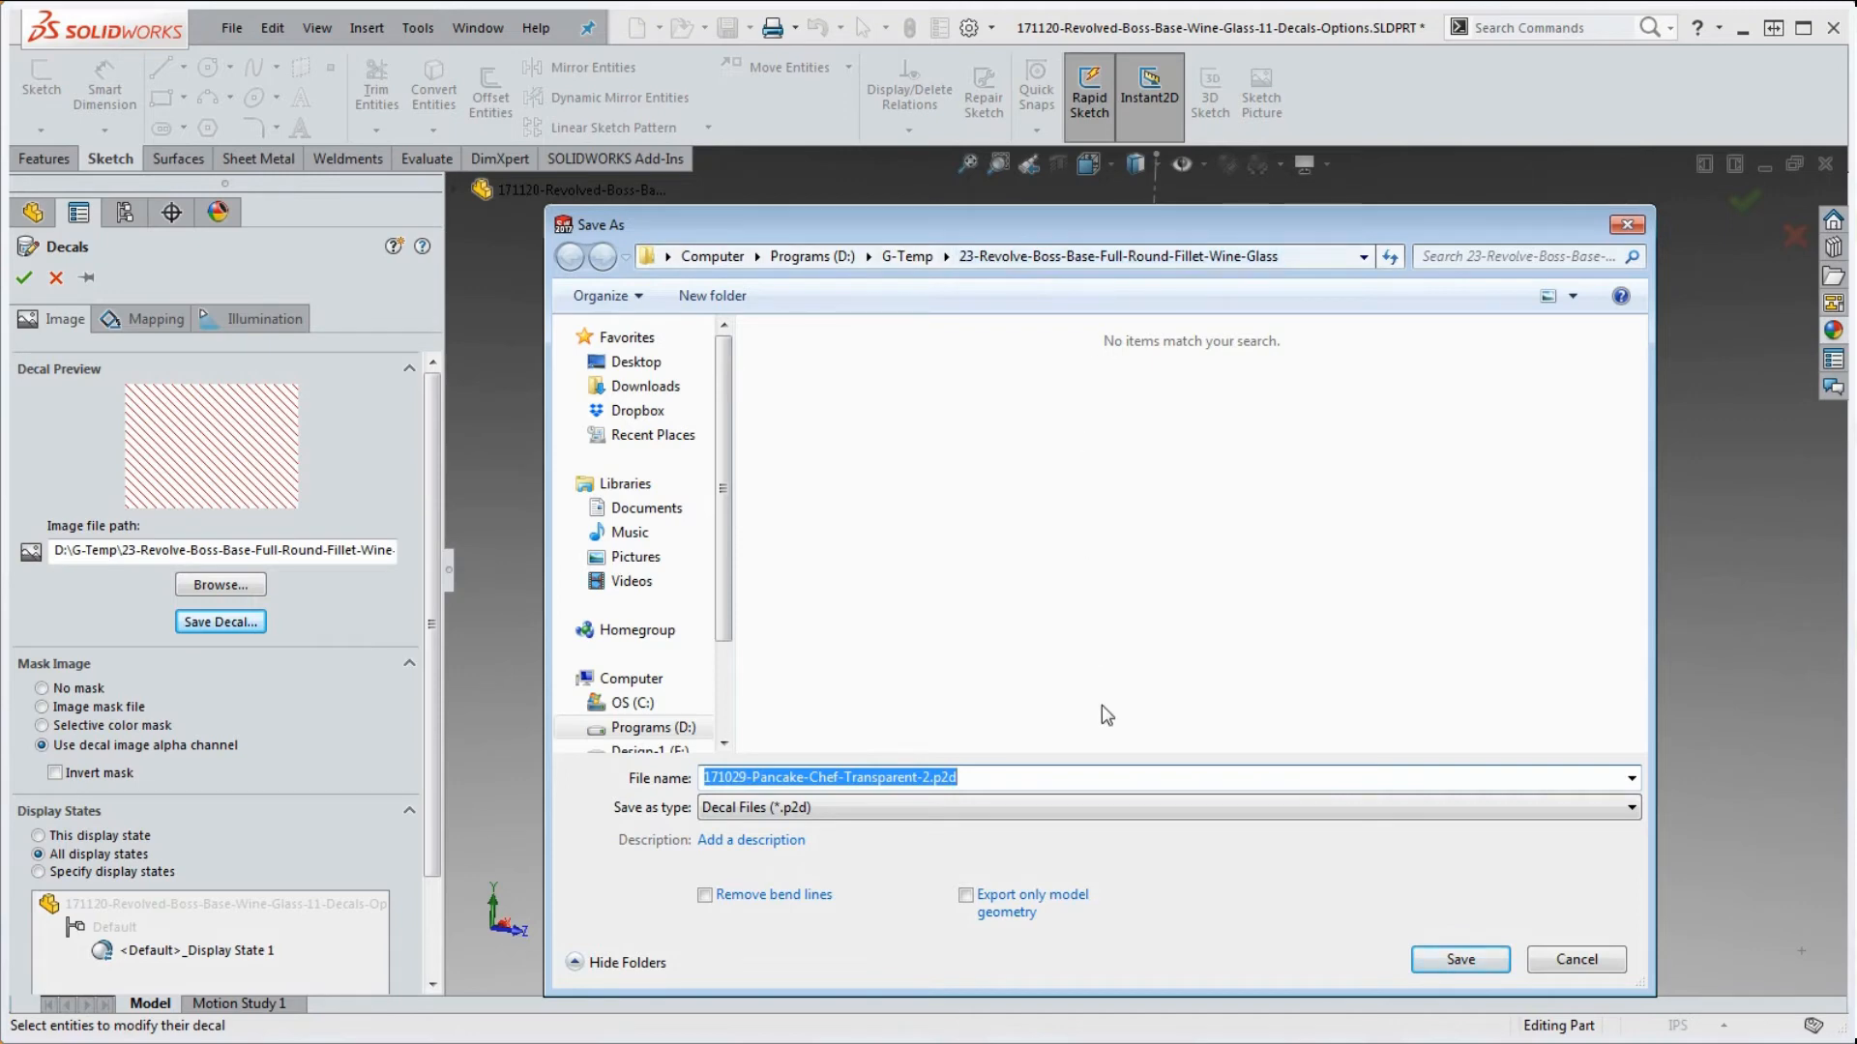
left_click(1460, 960)
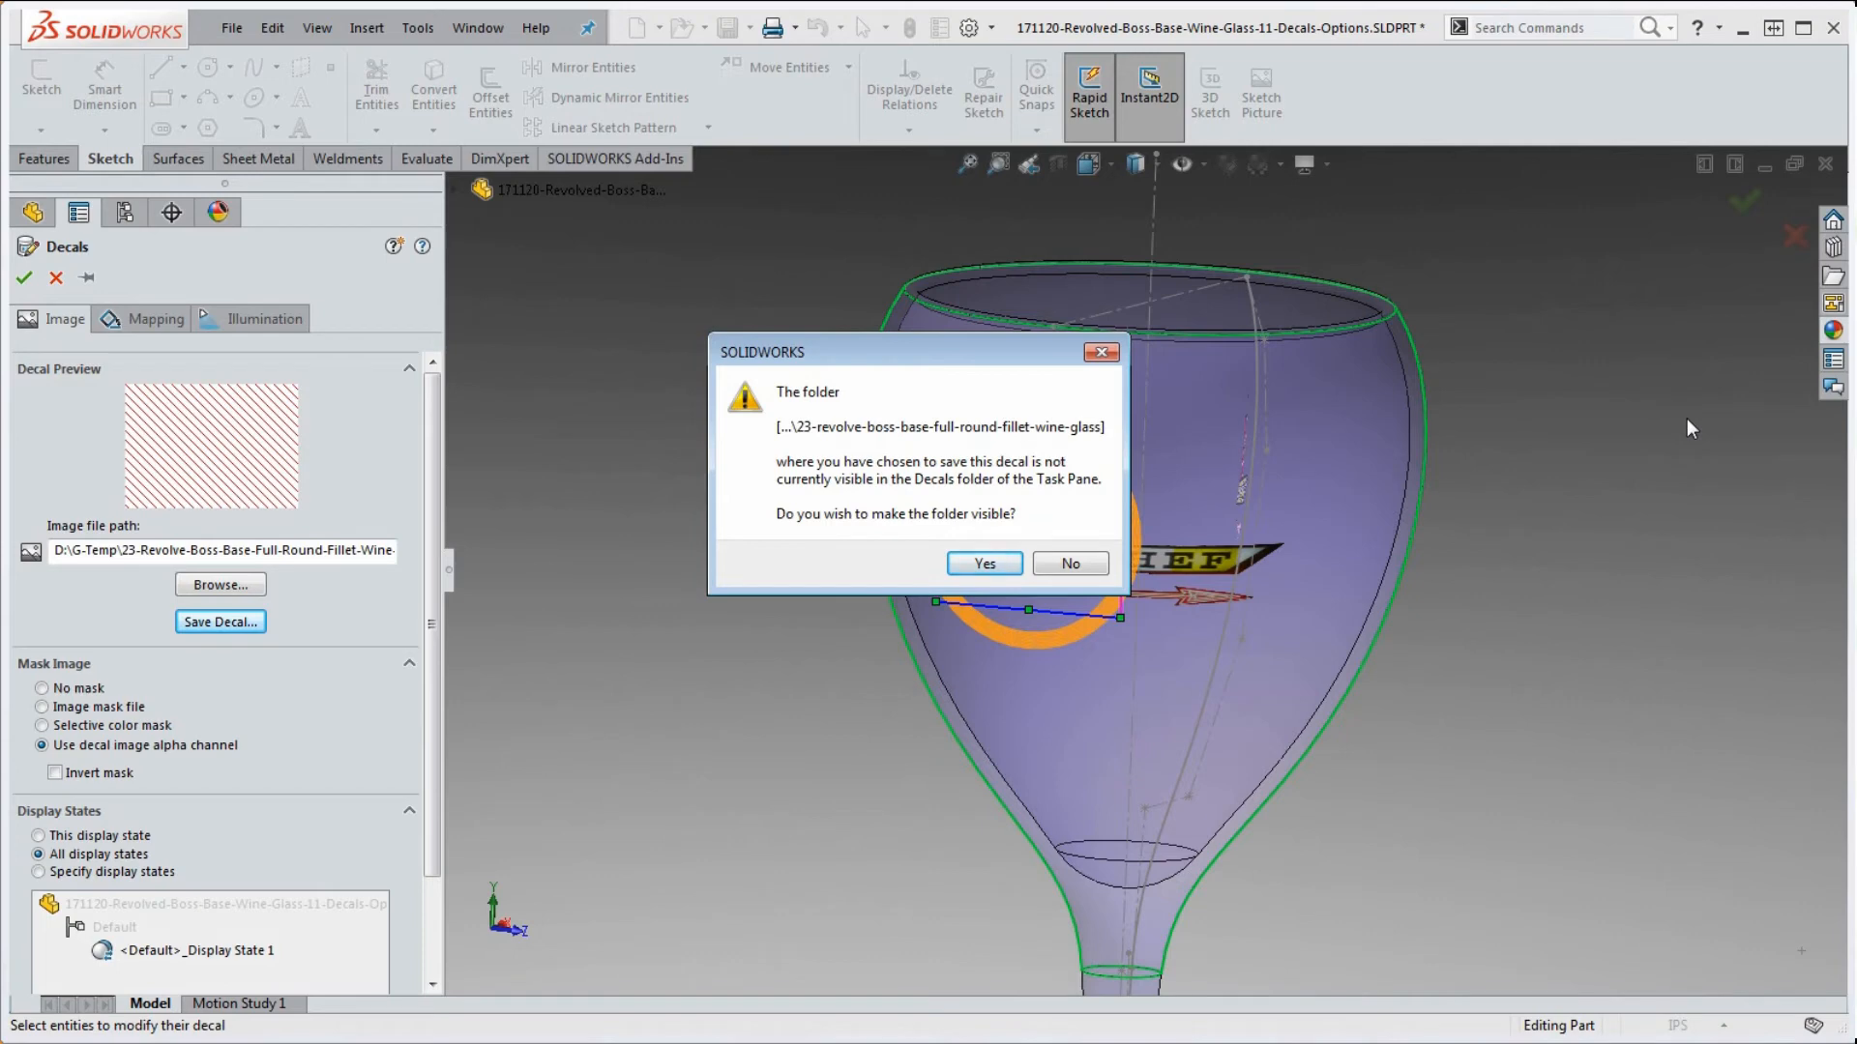
left_click(984, 567)
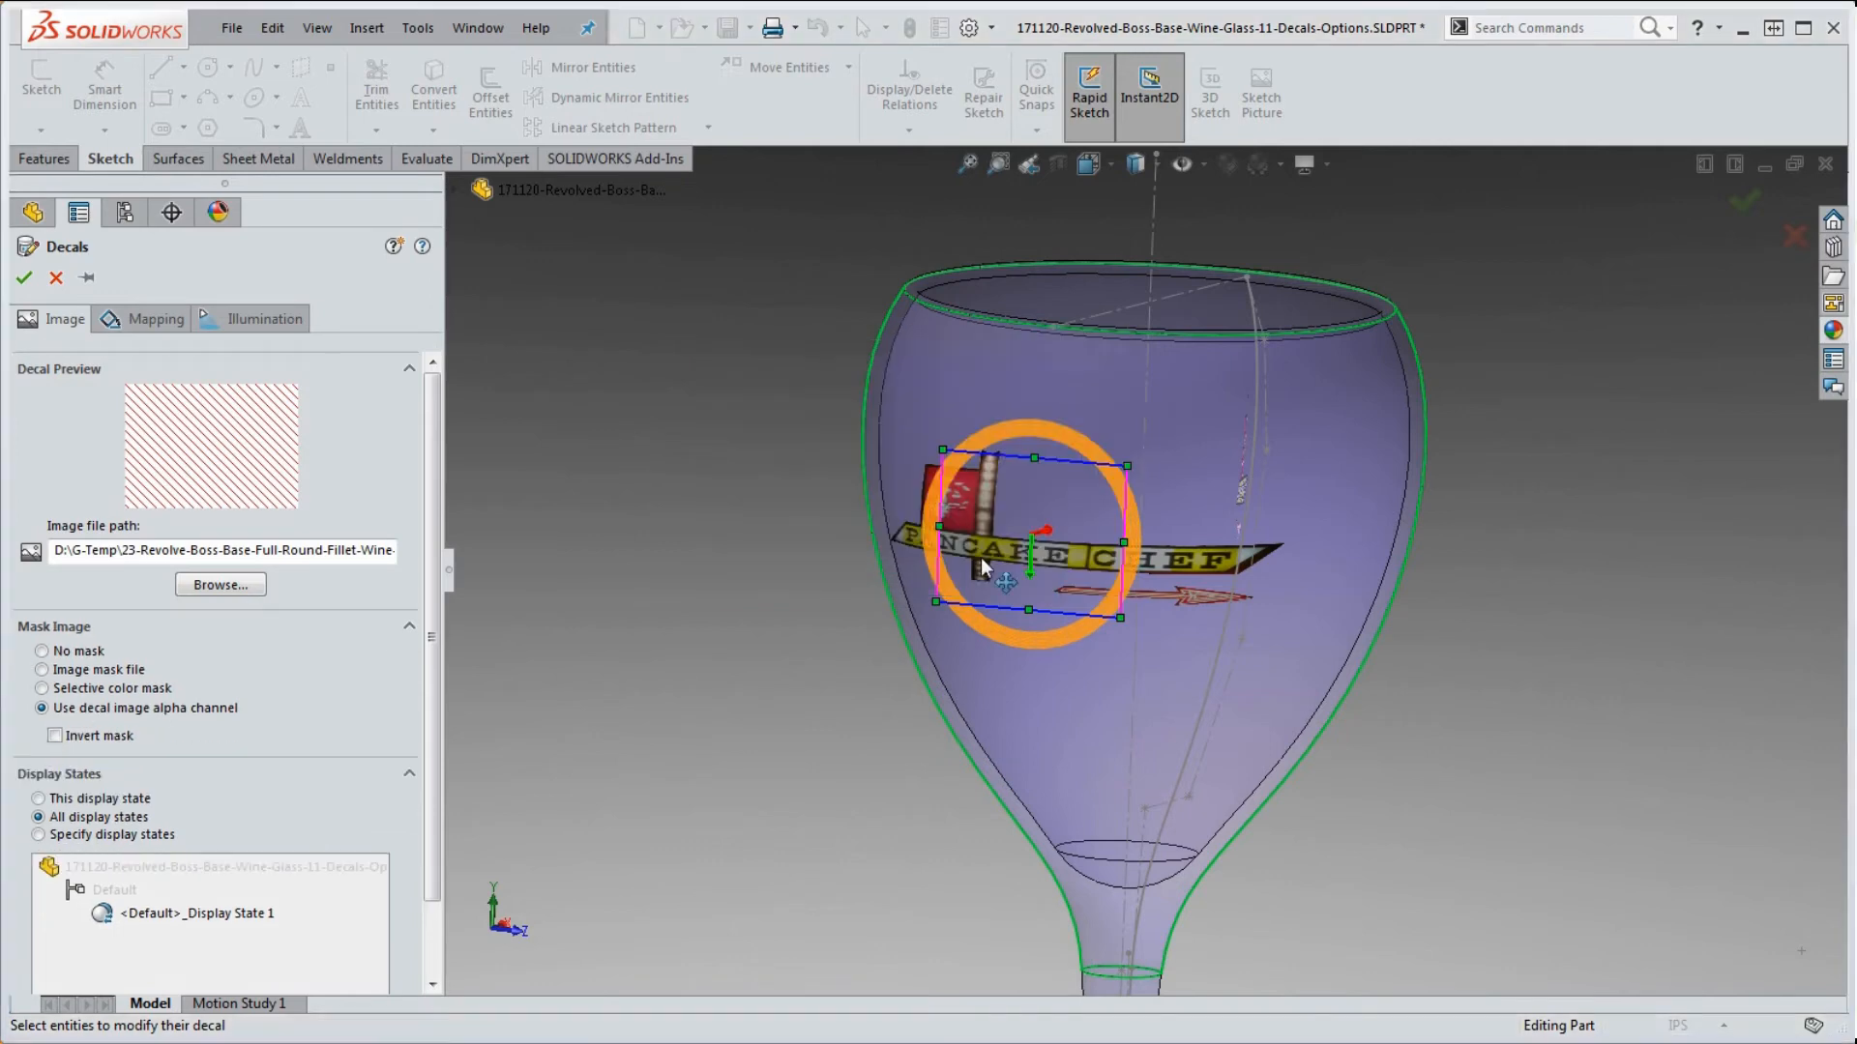
- Apply the saved 171029-Pancake-Chef-Transparent-2 decal from the 23-revolve-boss-base-full-round-fillet-wine-glass library folder to the bowl
left_click(1834, 333)
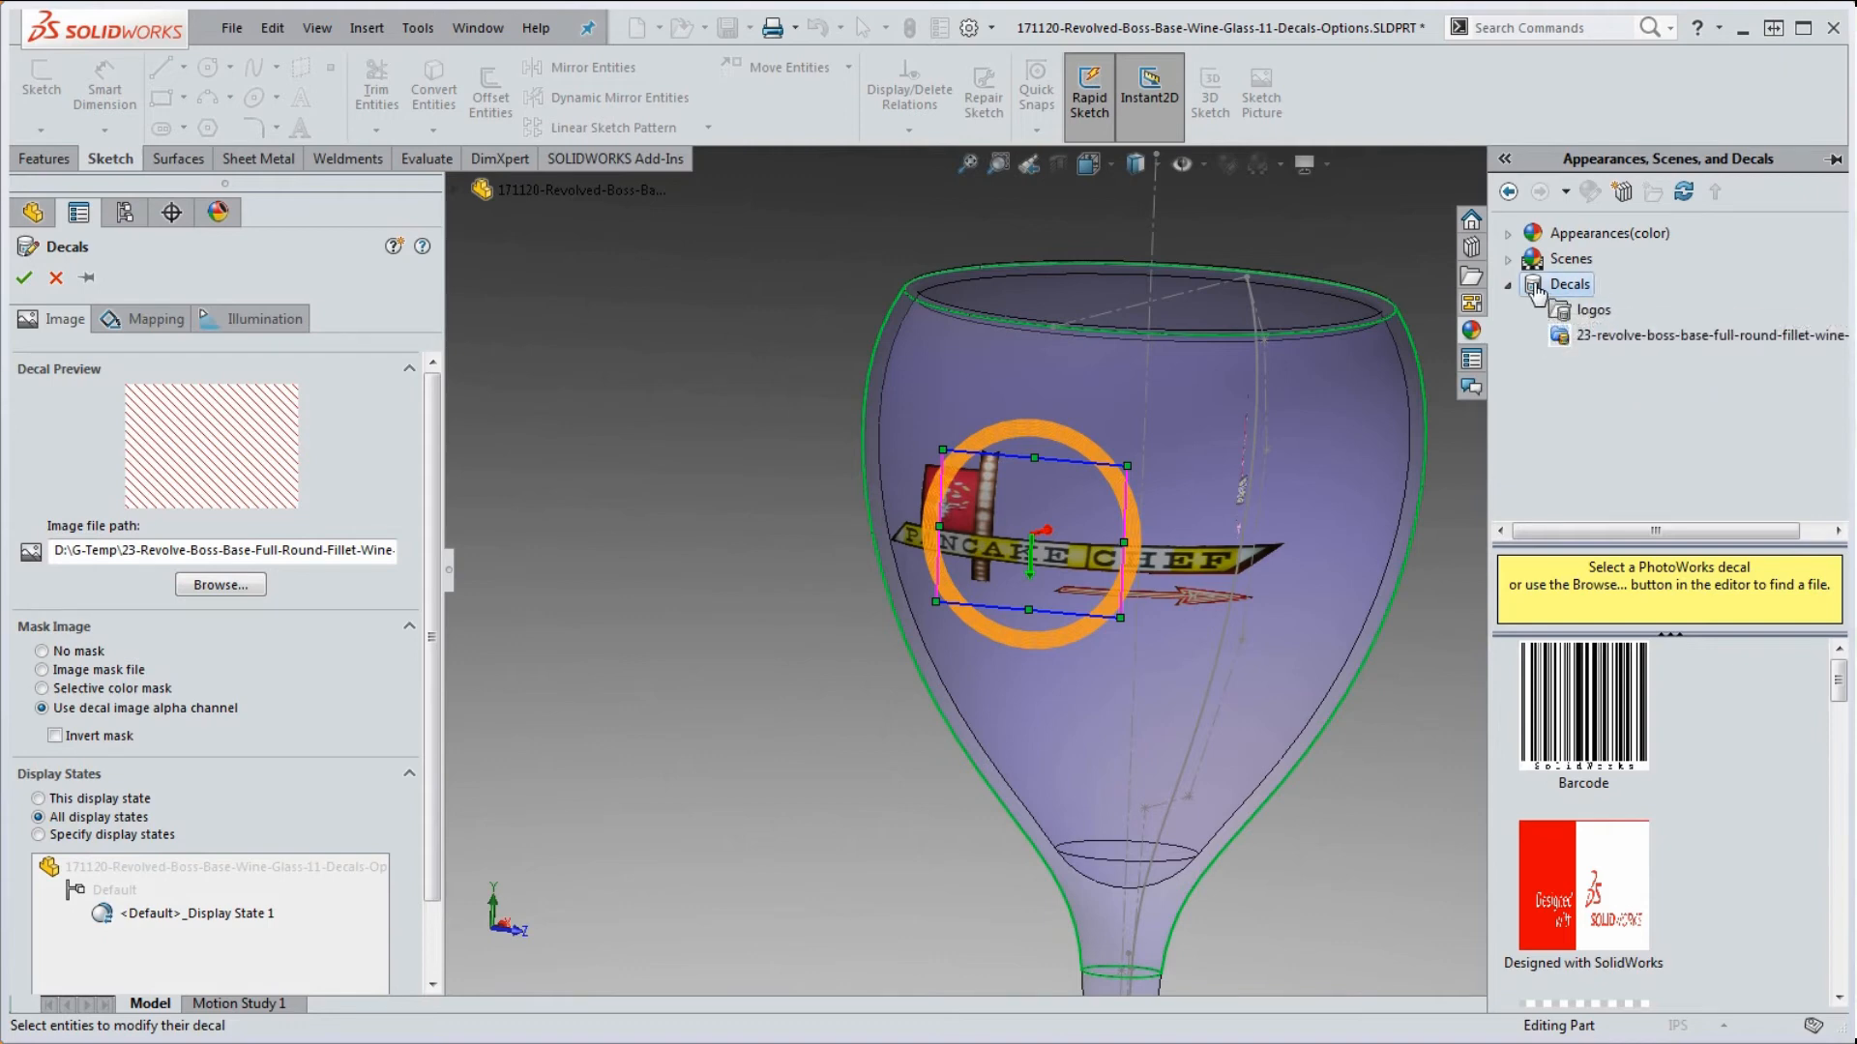
left_click(1574, 311)
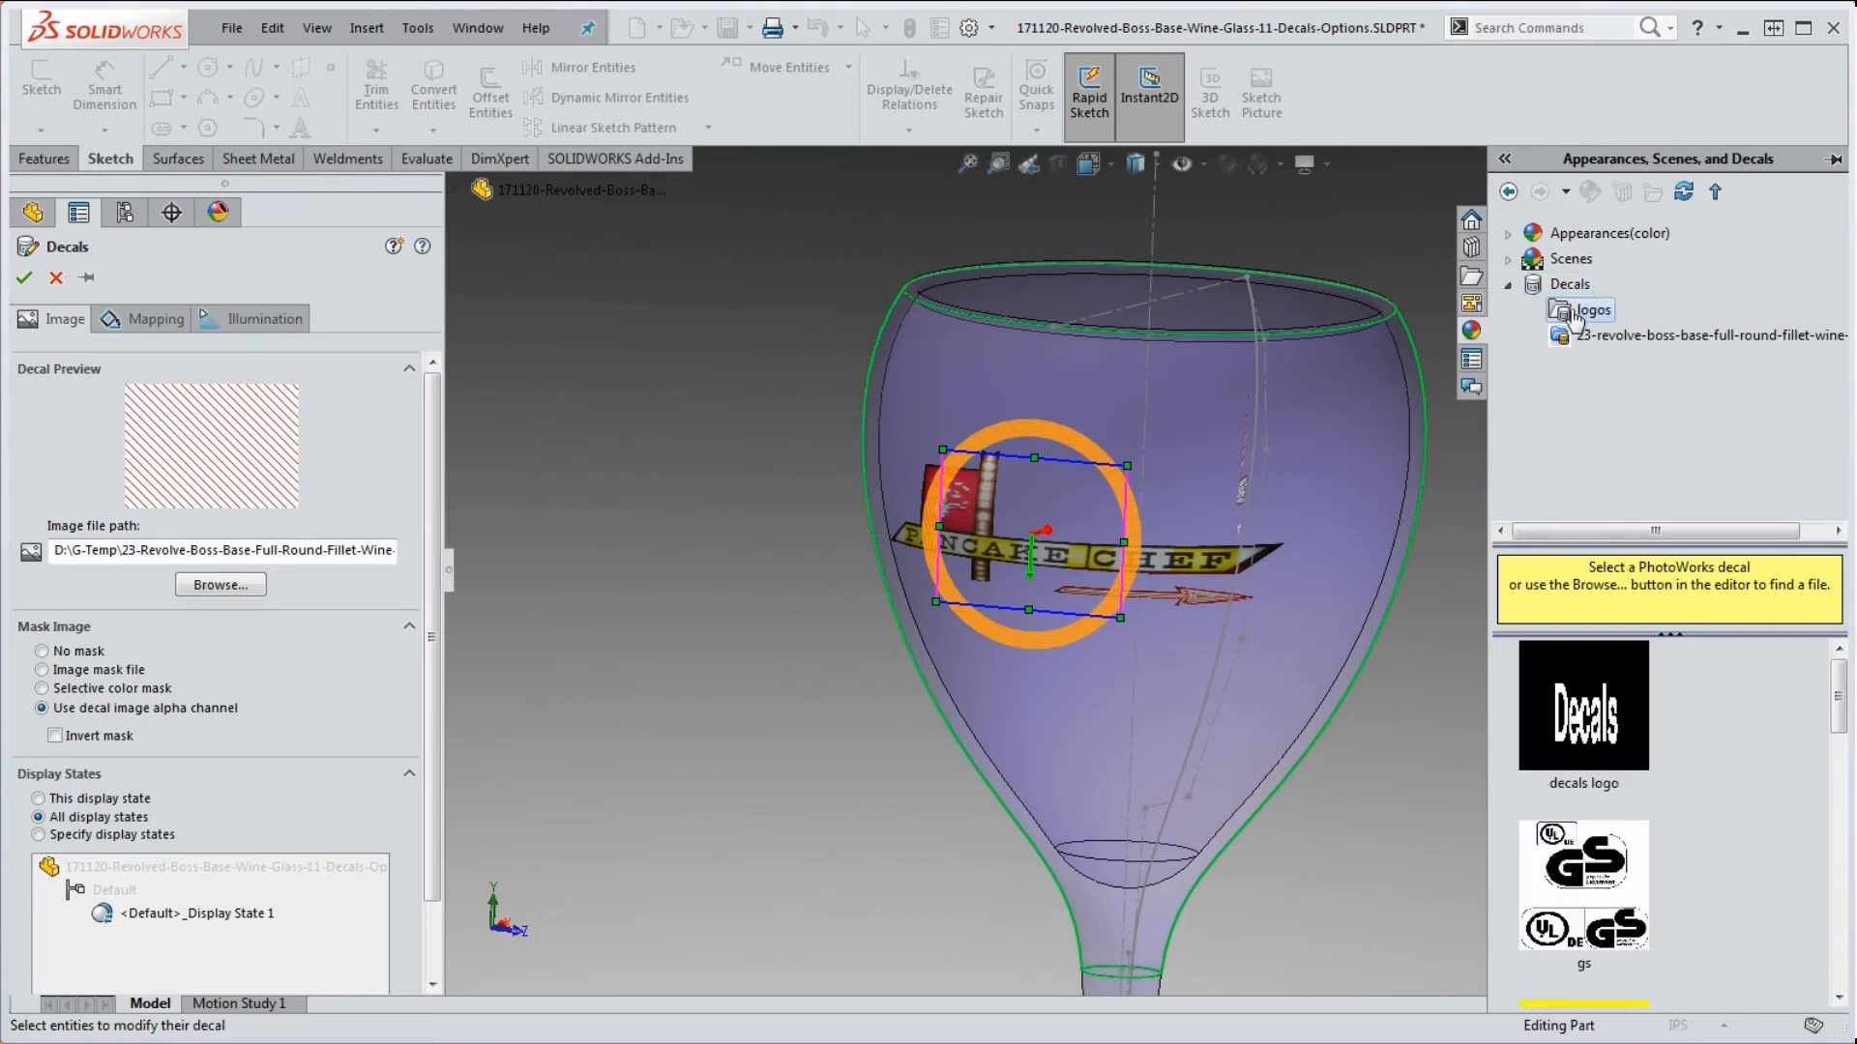
left_click(1591, 338)
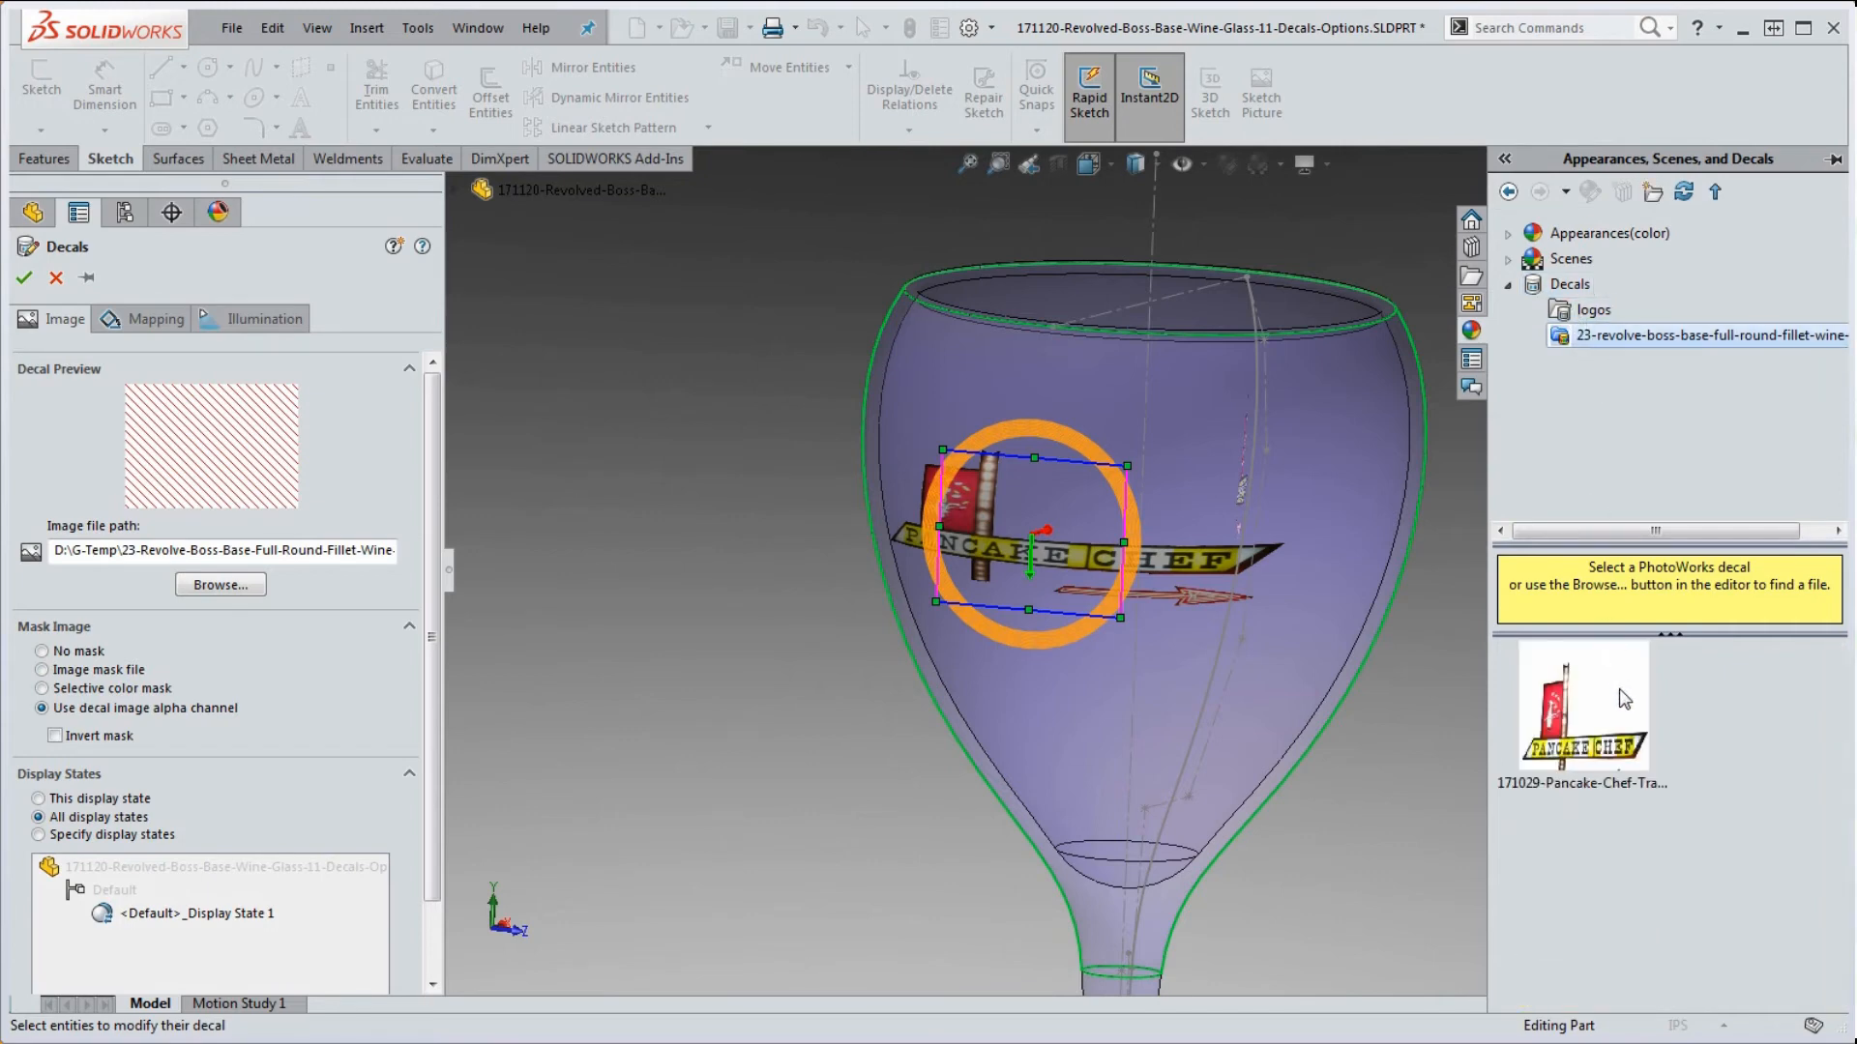
mouse_move(1625, 698)
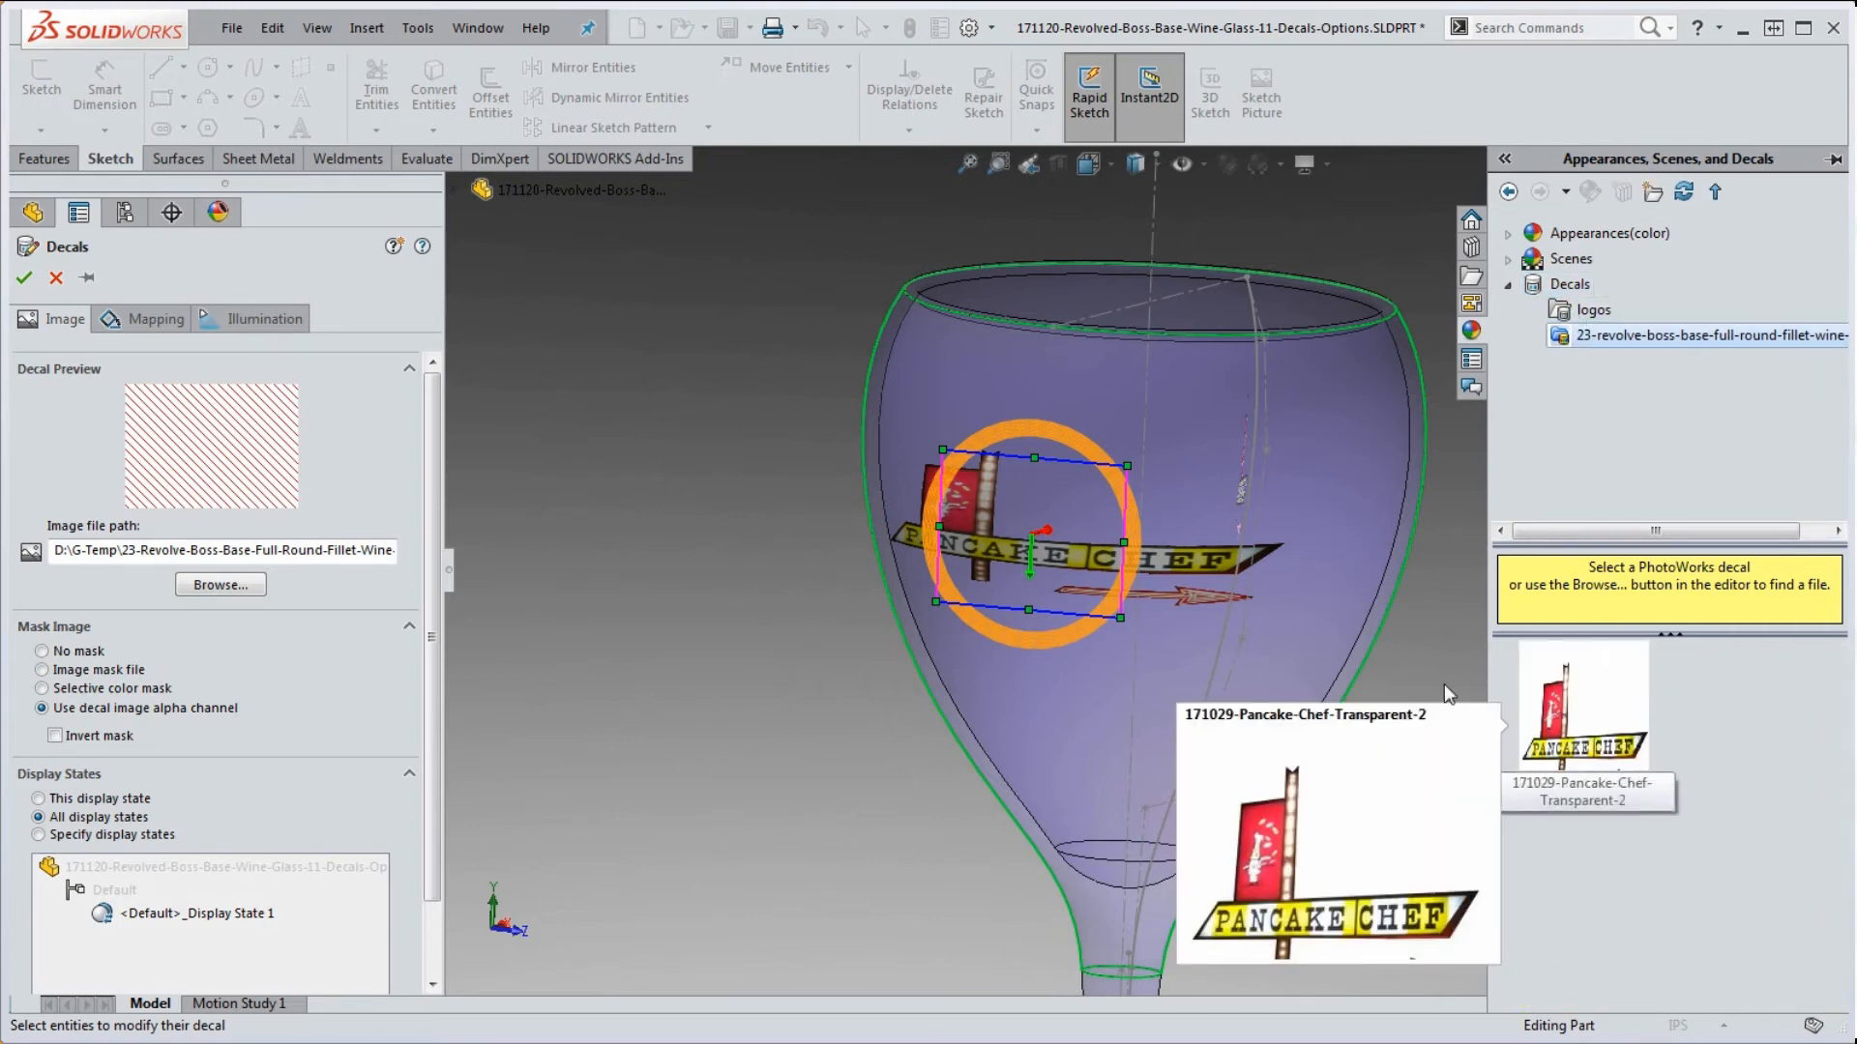
middle_click_drag(1364, 728, 1189, 684)
scroll(1276, 674, "up", 5)
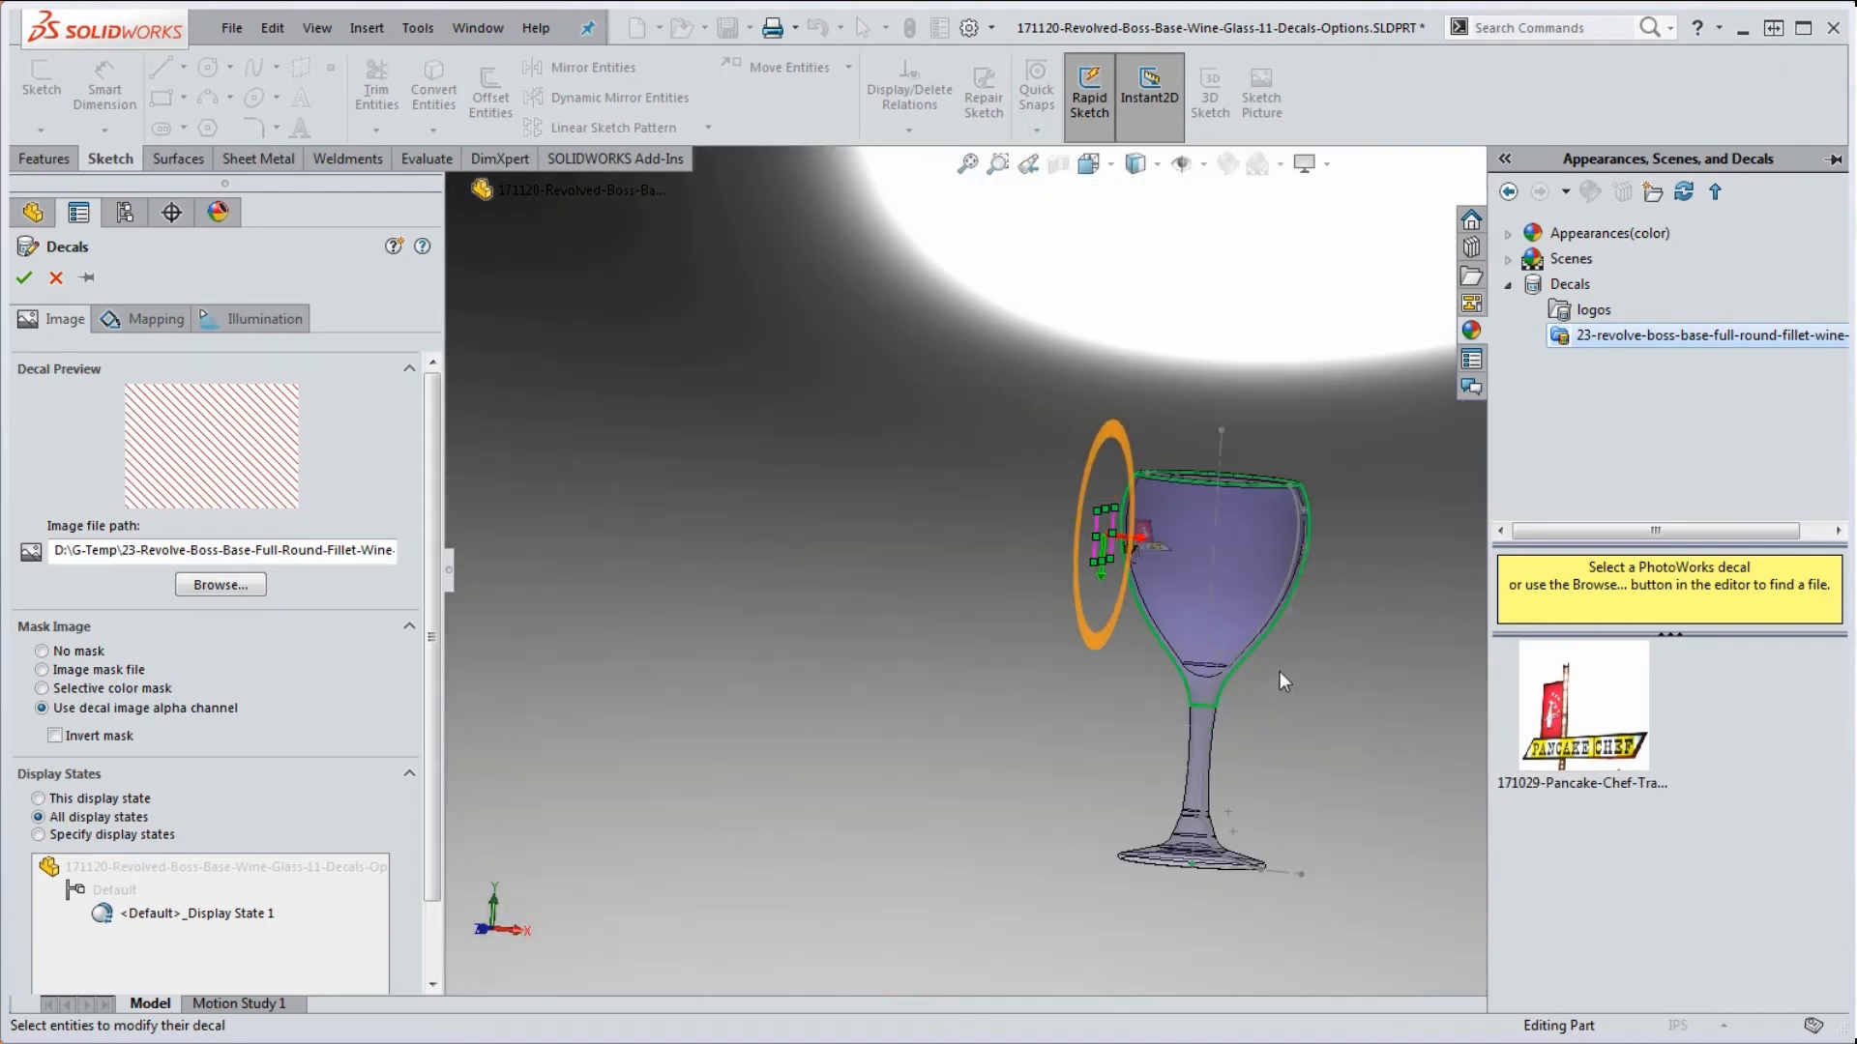
scroll(1283, 682, "down", 5)
left_click_drag(1644, 711, 1122, 608)
scroll(1176, 677, "up", 6)
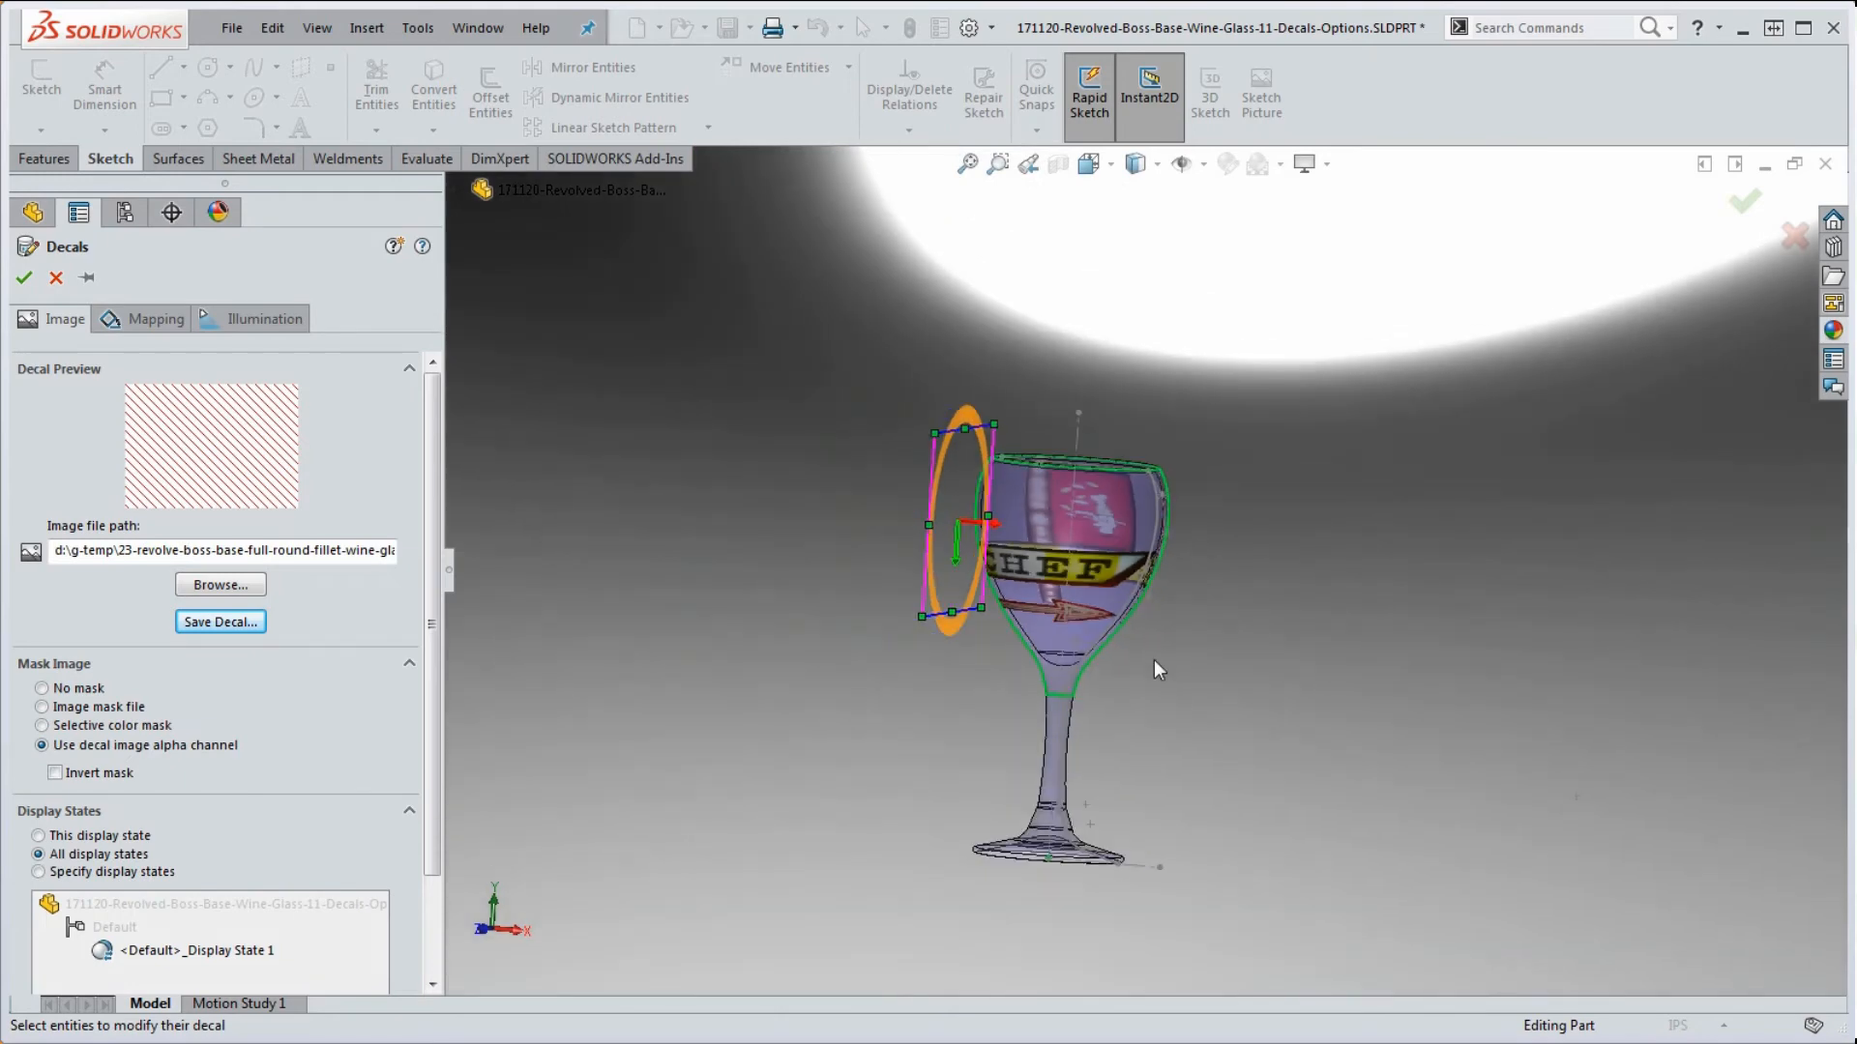
- Shrink the newly placed Pancake Chef decal so the whole logo fits across the front of the bowl
scroll(1130, 615, "down", 2)
scroll(1165, 634, "down", 5)
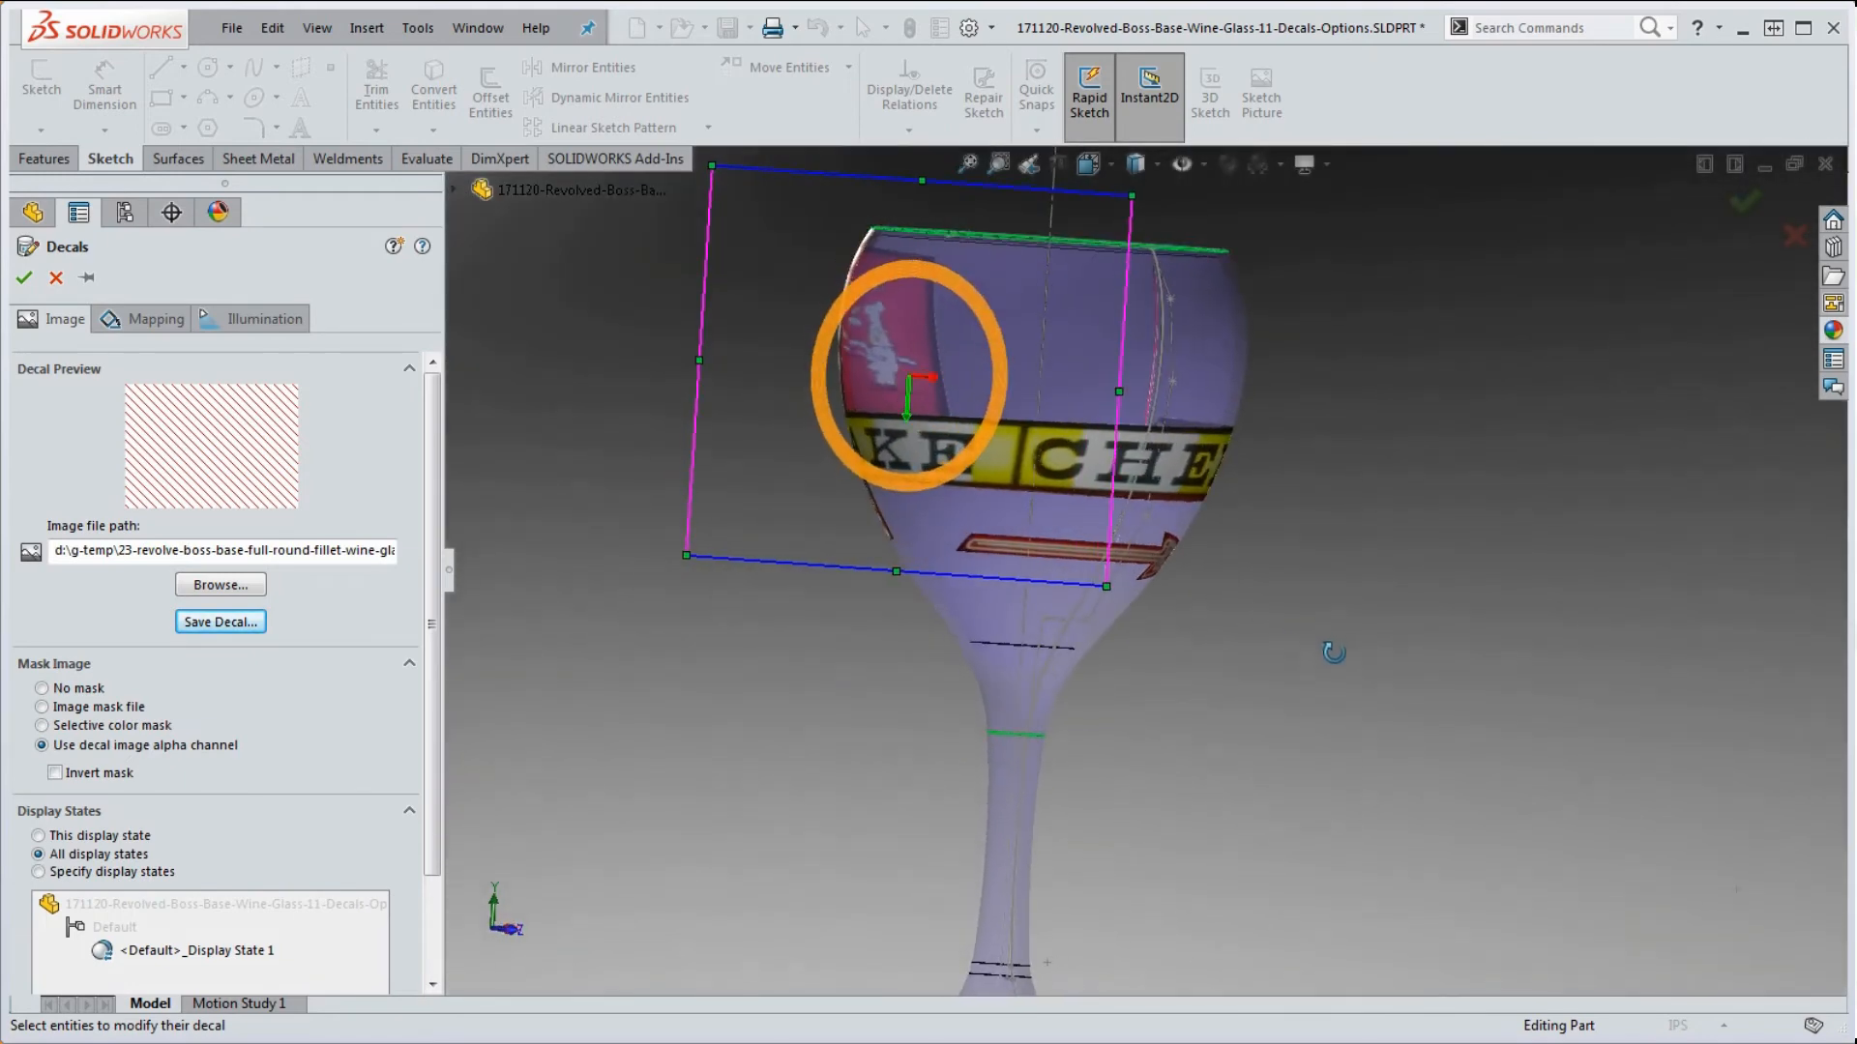
scroll(1151, 617, "up", 1)
left_click_drag(1144, 609, 988, 440)
middle_click_drag(1387, 677, 1446, 663)
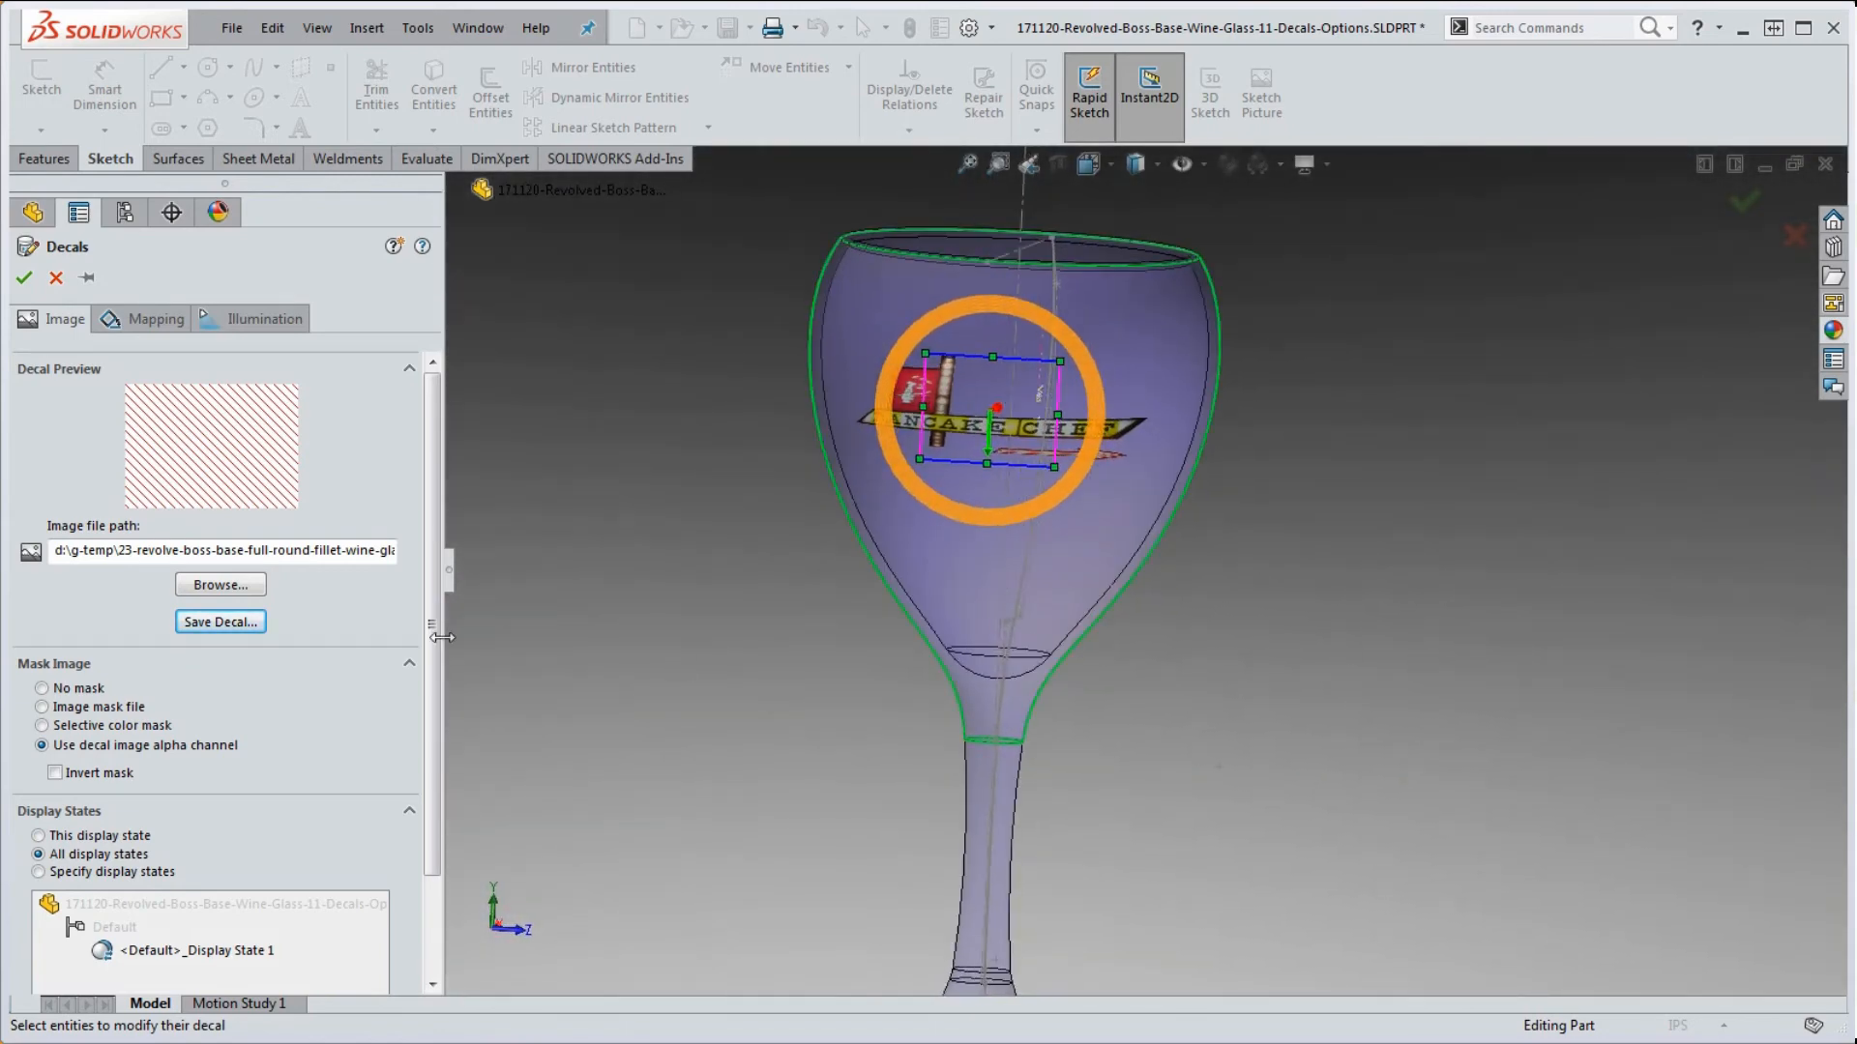
- Enlarge the Pancake Chef decal slightly, nudge it into place on the upper bowl, and accept it
scroll(885, 435, "down", 4)
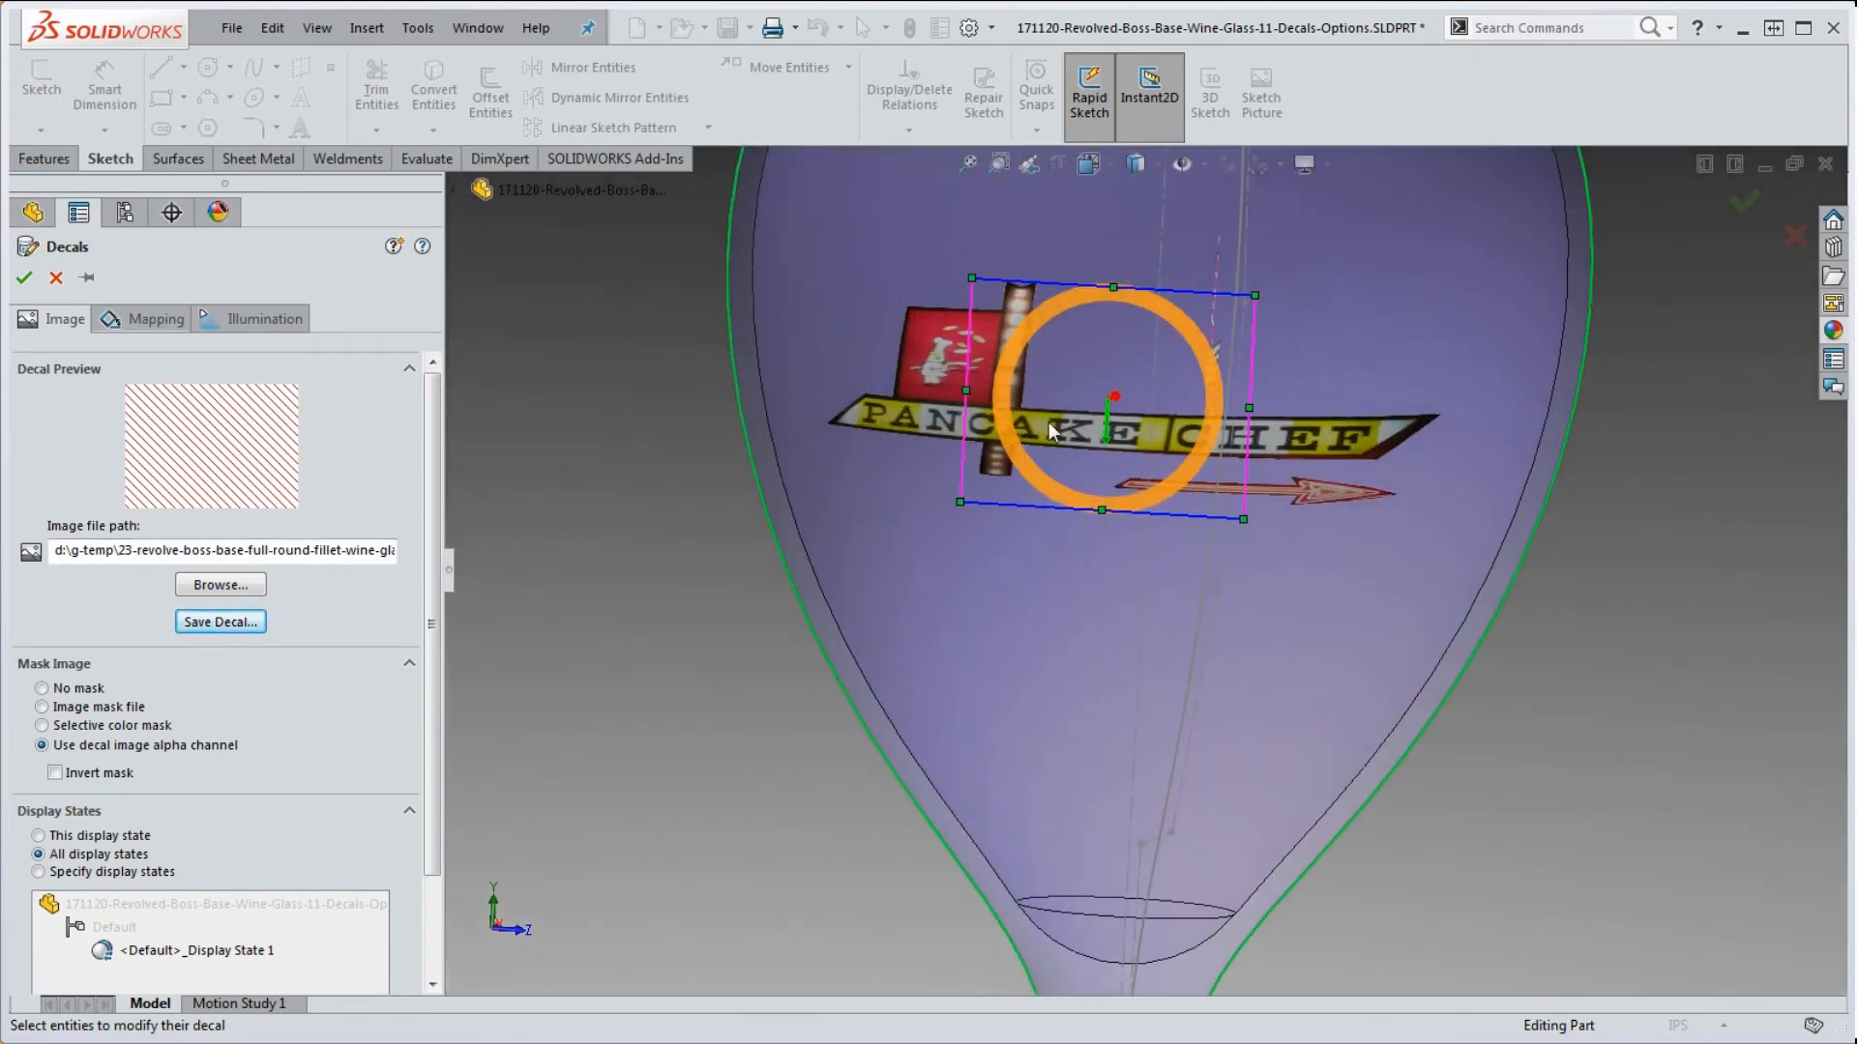
left_click_drag(1252, 298, 1319, 275)
scroll(1461, 517, "up", 5)
scroll(1459, 515, "up", 1)
mouse_move(1365, 588)
middle_mouse_down()
mouse_move(1359, 606)
mouse_move(1347, 584)
mouse_move(1363, 588)
middle_mouse_up()
mouse_move(1129, 516)
left_mouse_down()
mouse_move(1134, 497)
mouse_move(1185, 495)
mouse_move(1151, 473)
mouse_move(1139, 489)
left_mouse_up()
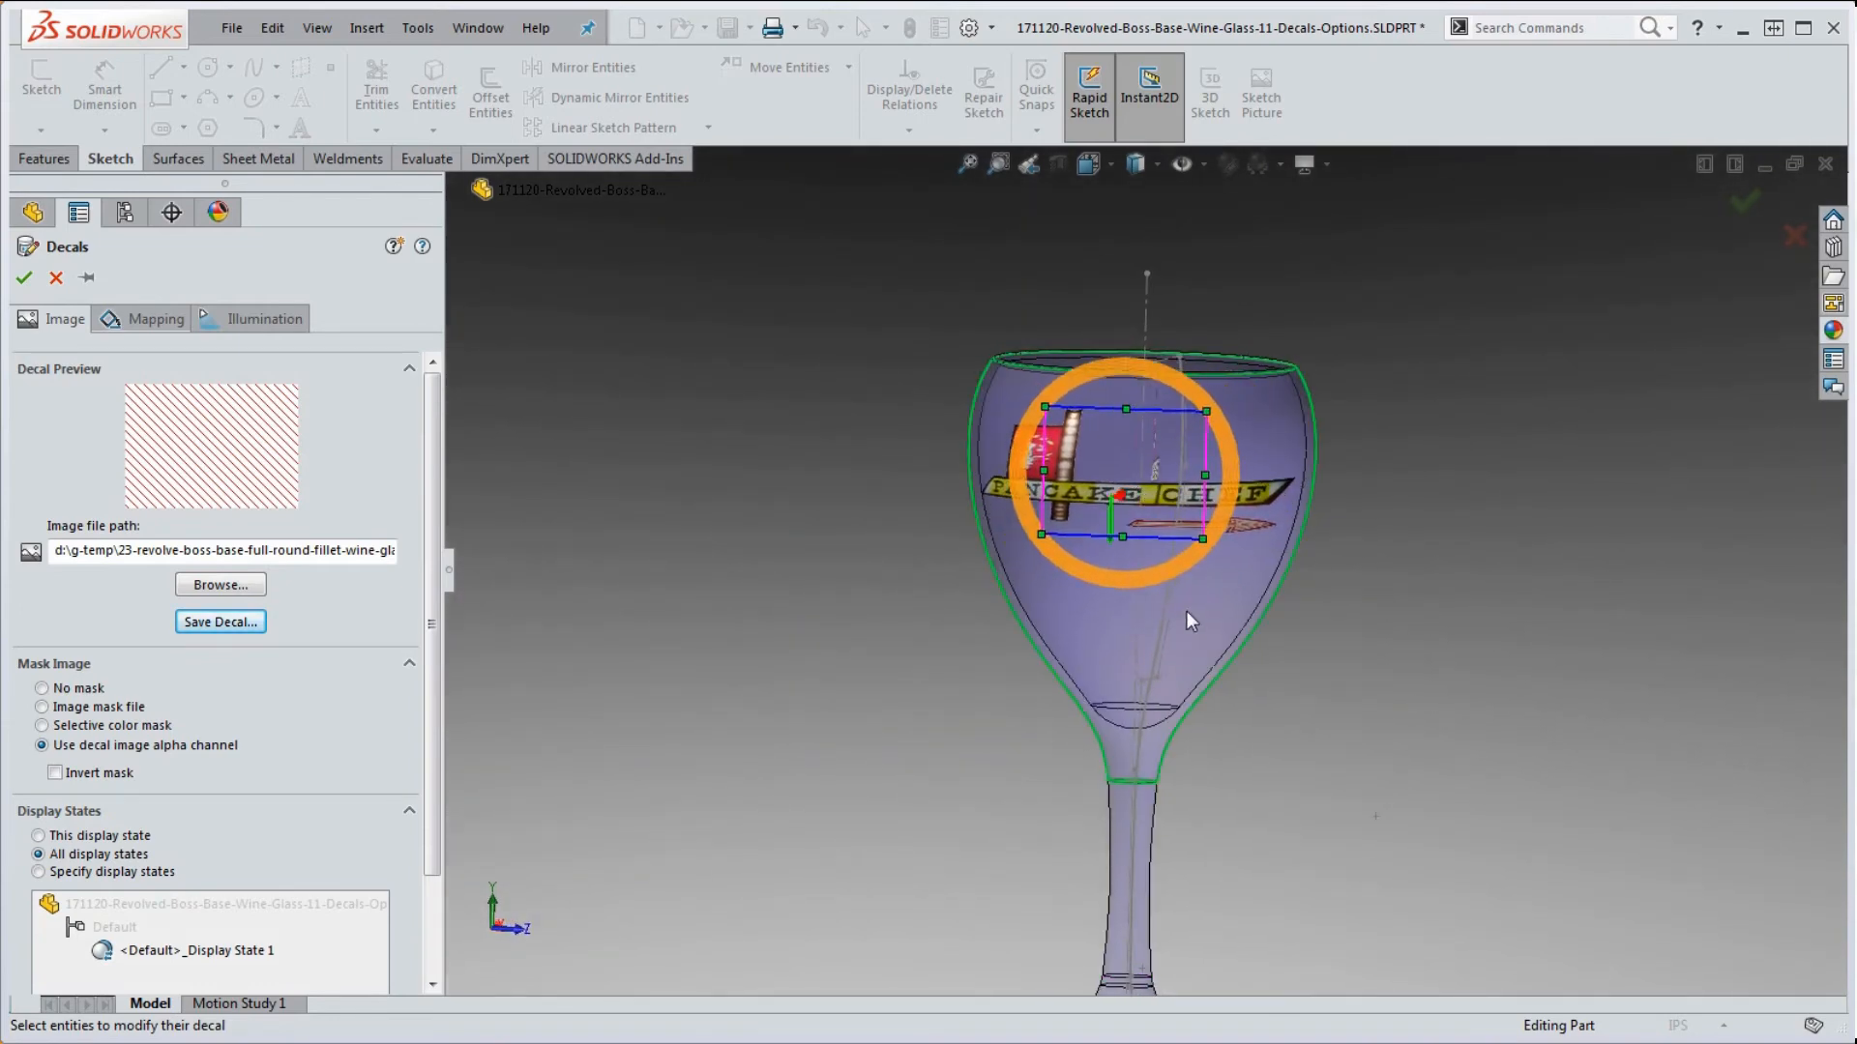
left_click(25, 278)
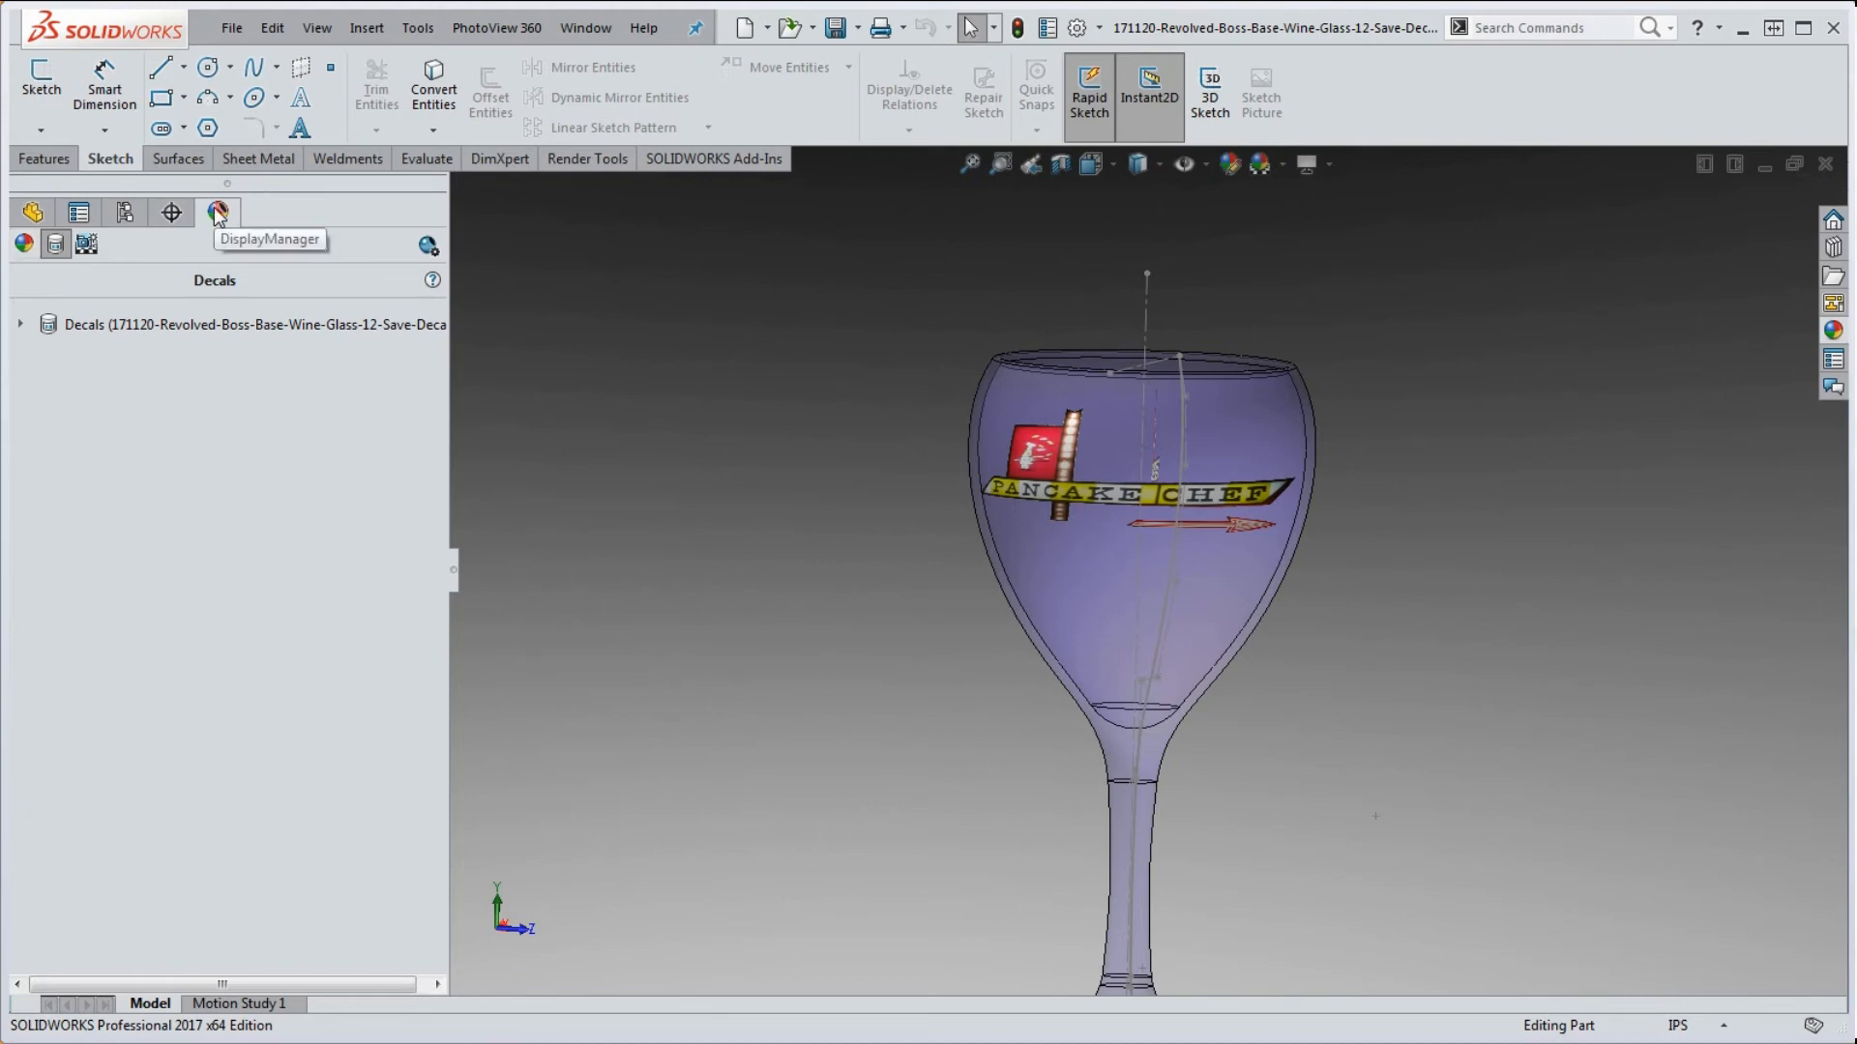
- Display the scene, lights and cameras settings and apply the Basic Scenes backdrop "Backdrop - Grey with Overhead Light"
left_click(86, 246)
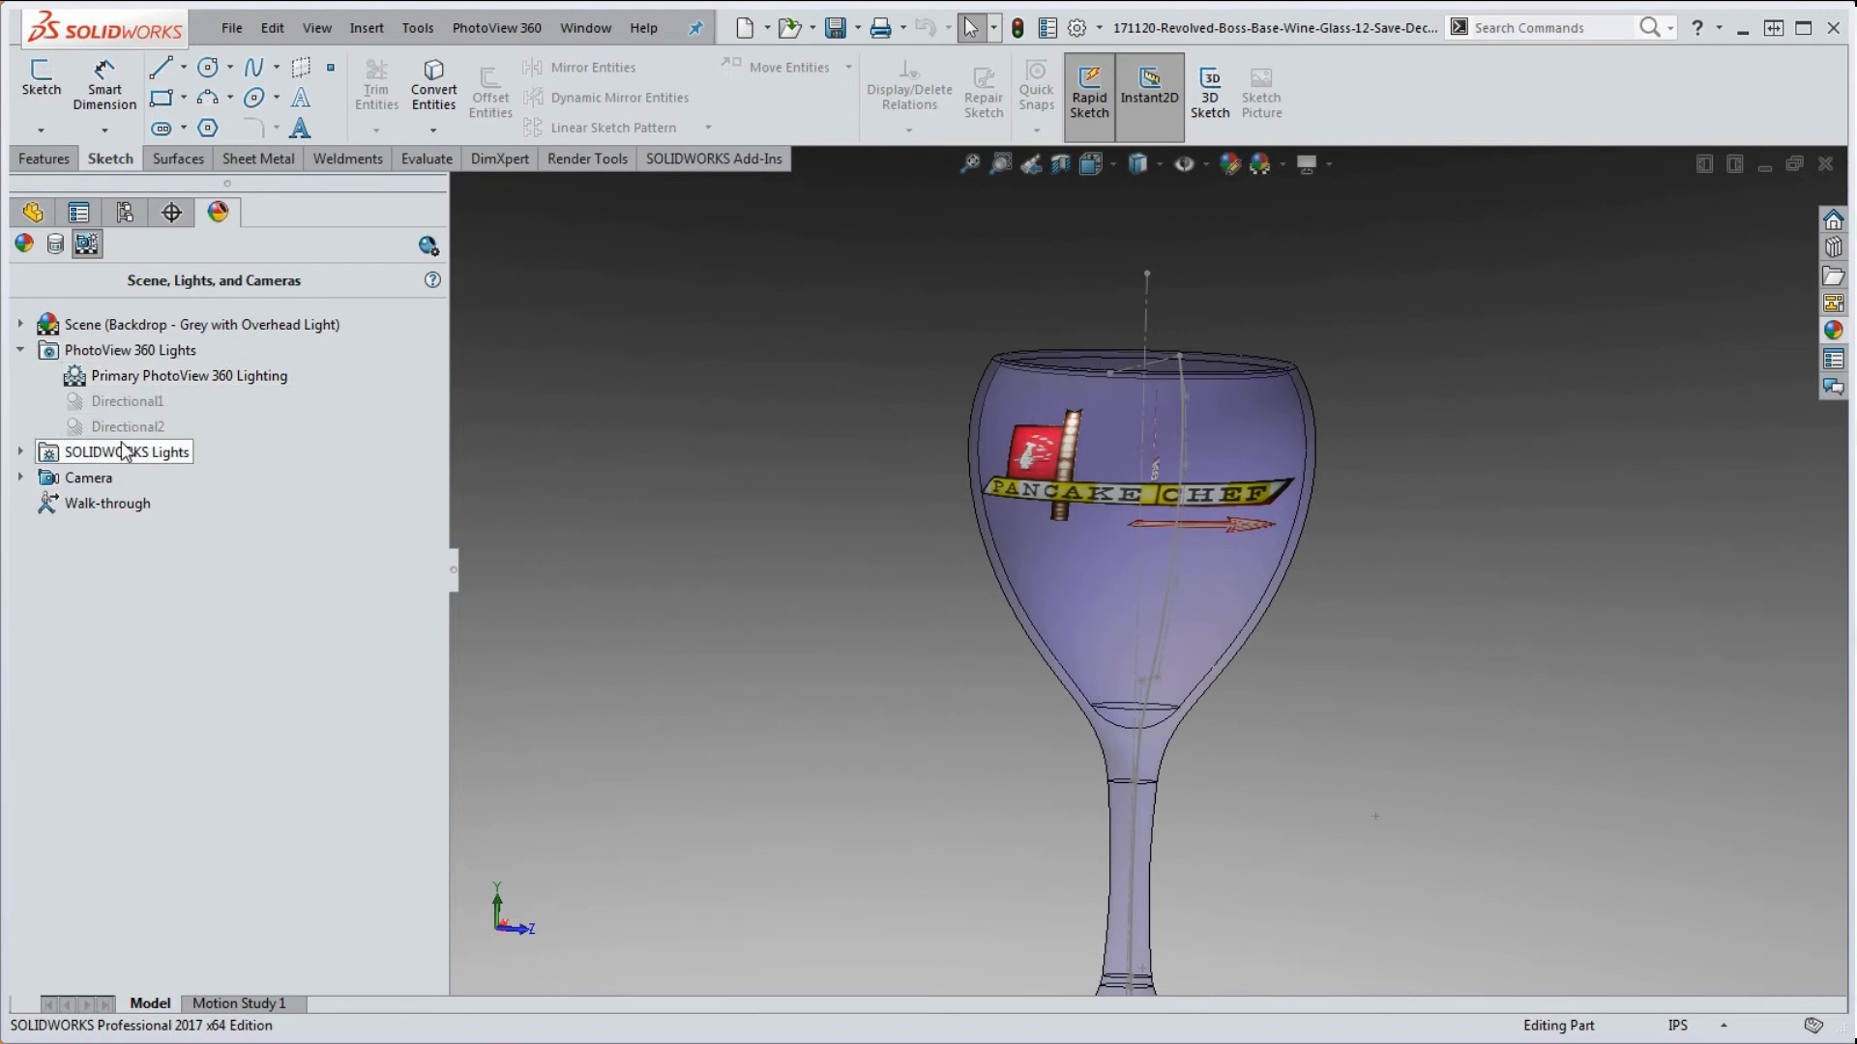
scroll(870, 638, "up", 4)
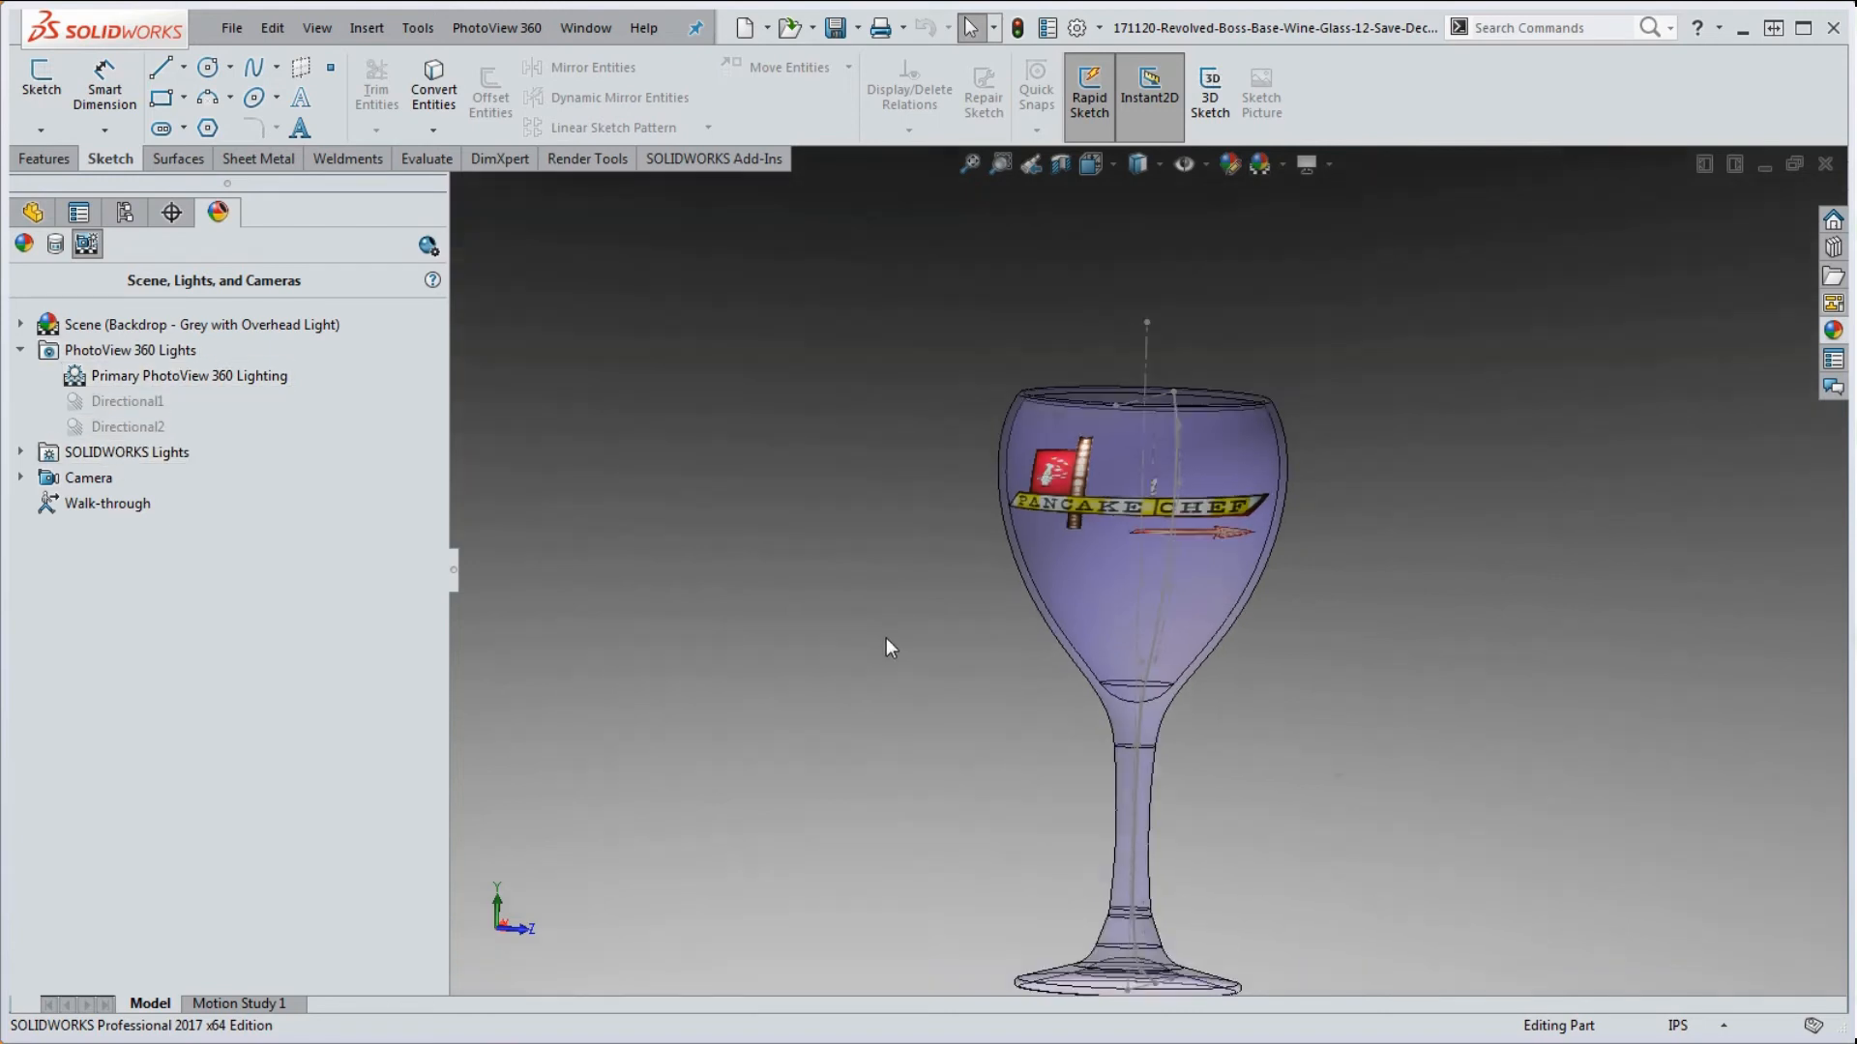
scroll(1106, 646, "down", 2)
middle_click_drag(1102, 648, 1073, 690)
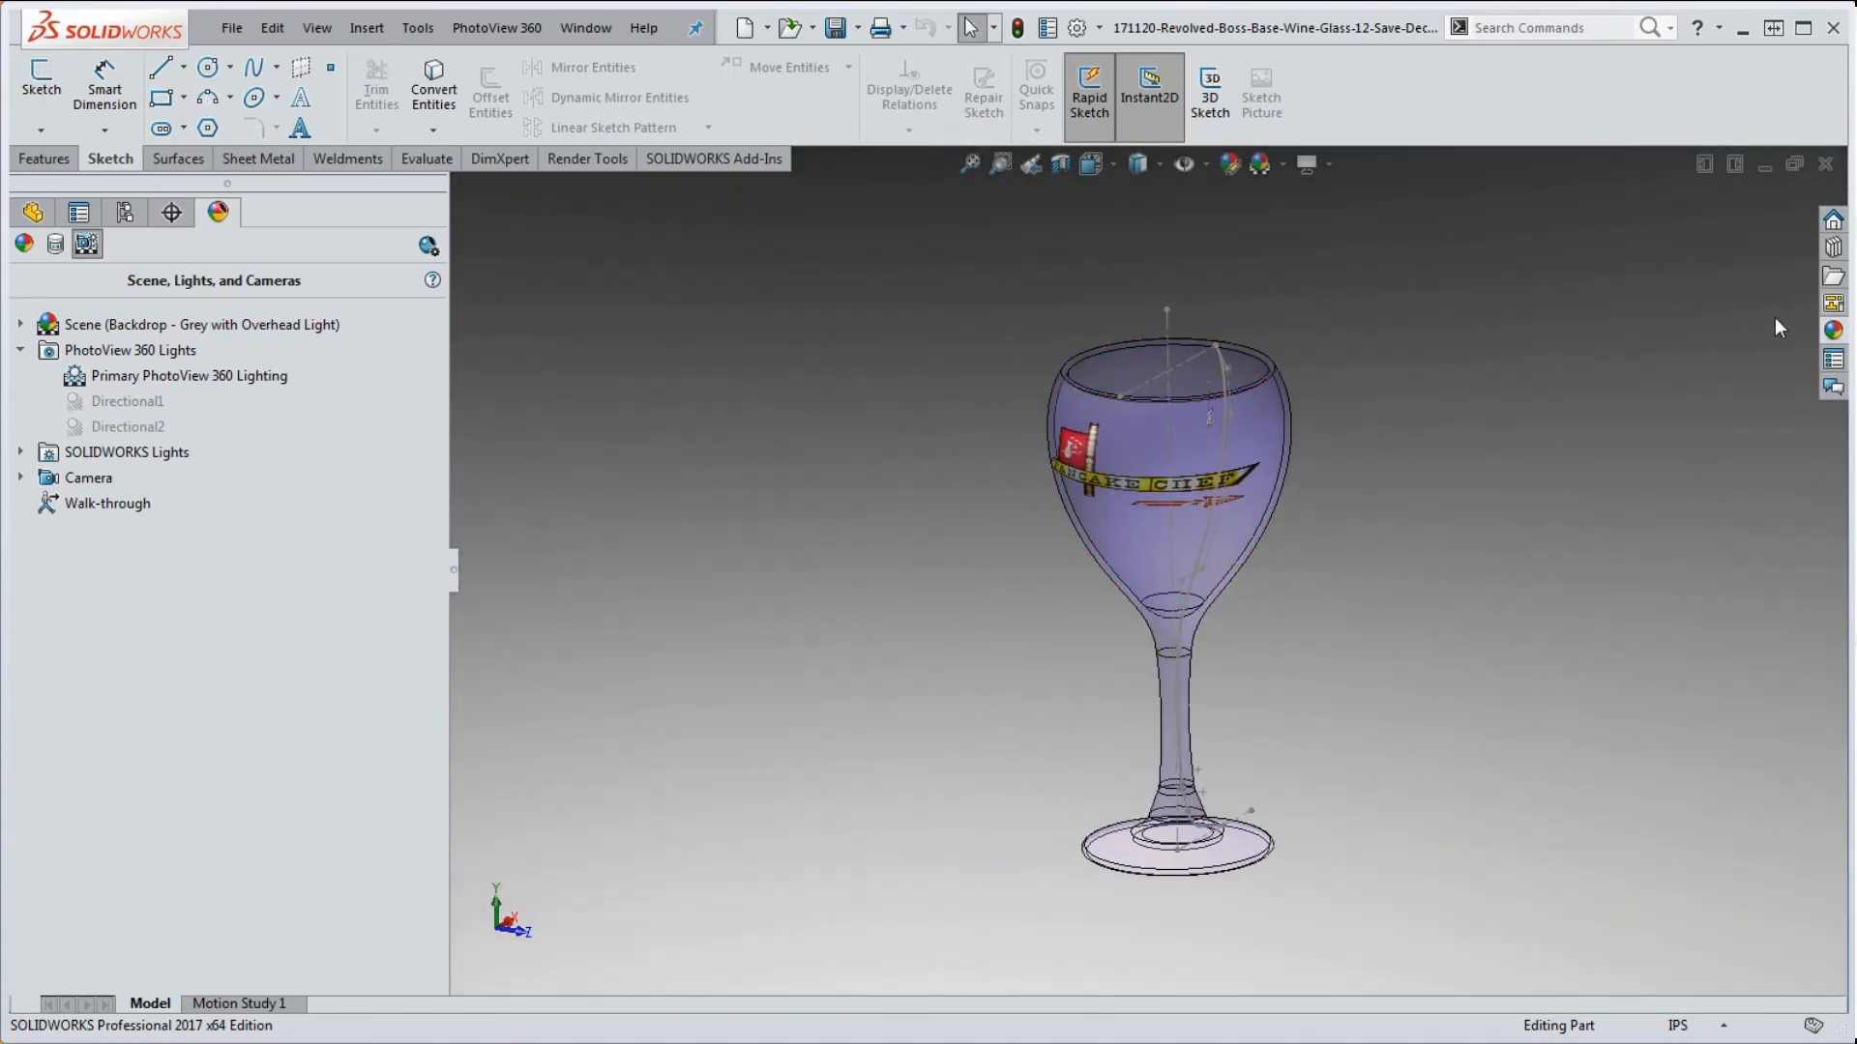
left_click(1833, 329)
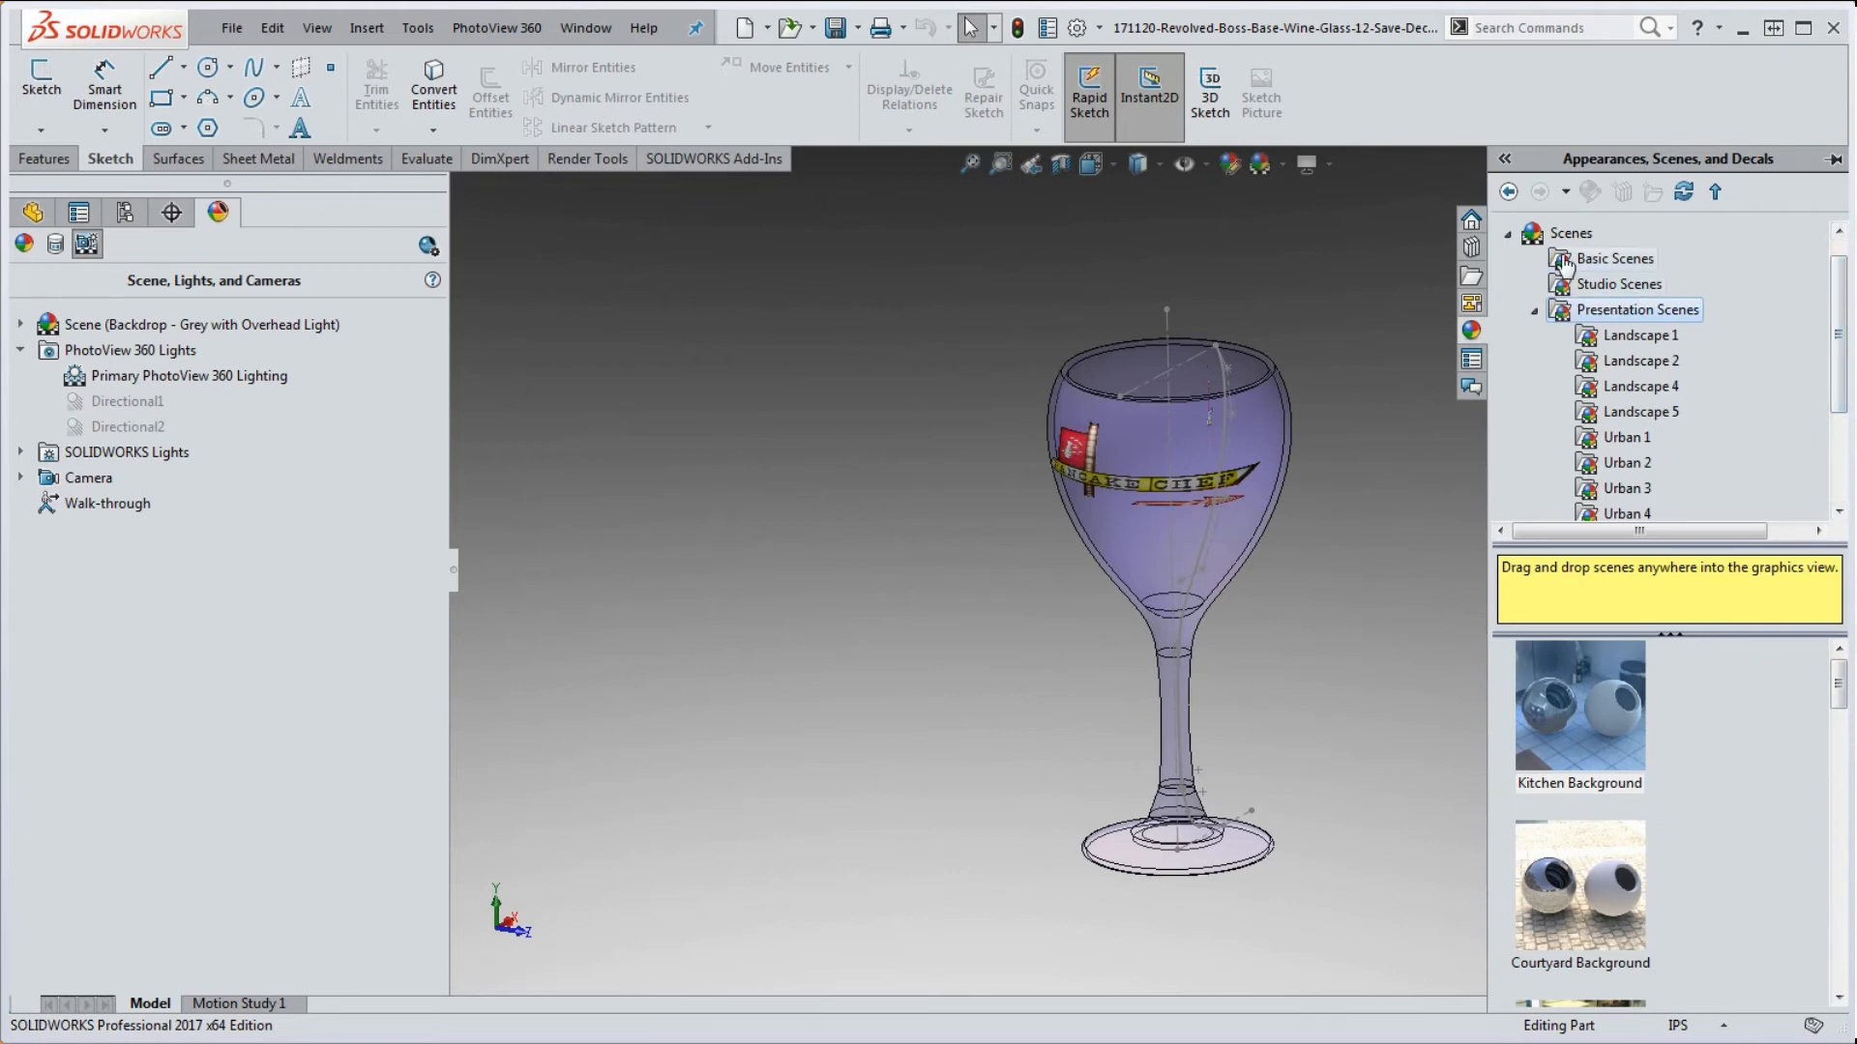
left_click(1613, 259)
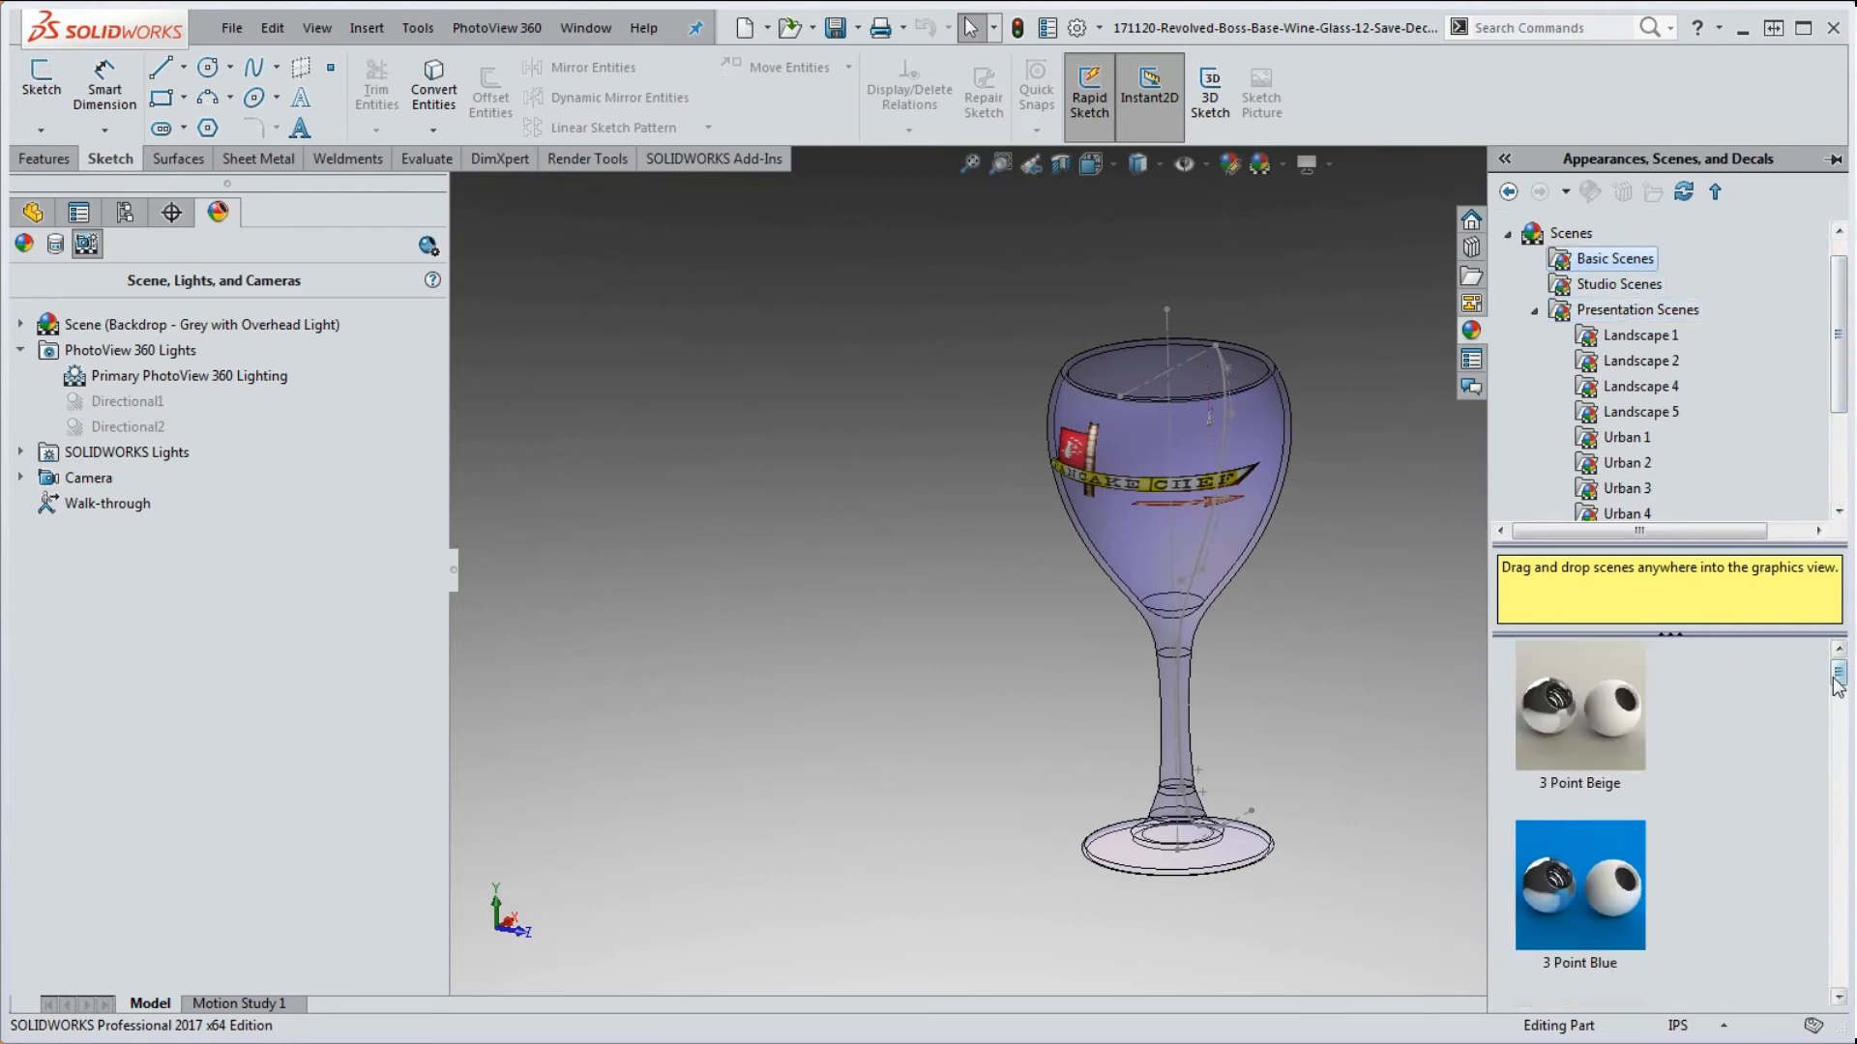
left_click_drag(1839, 682, 1843, 708)
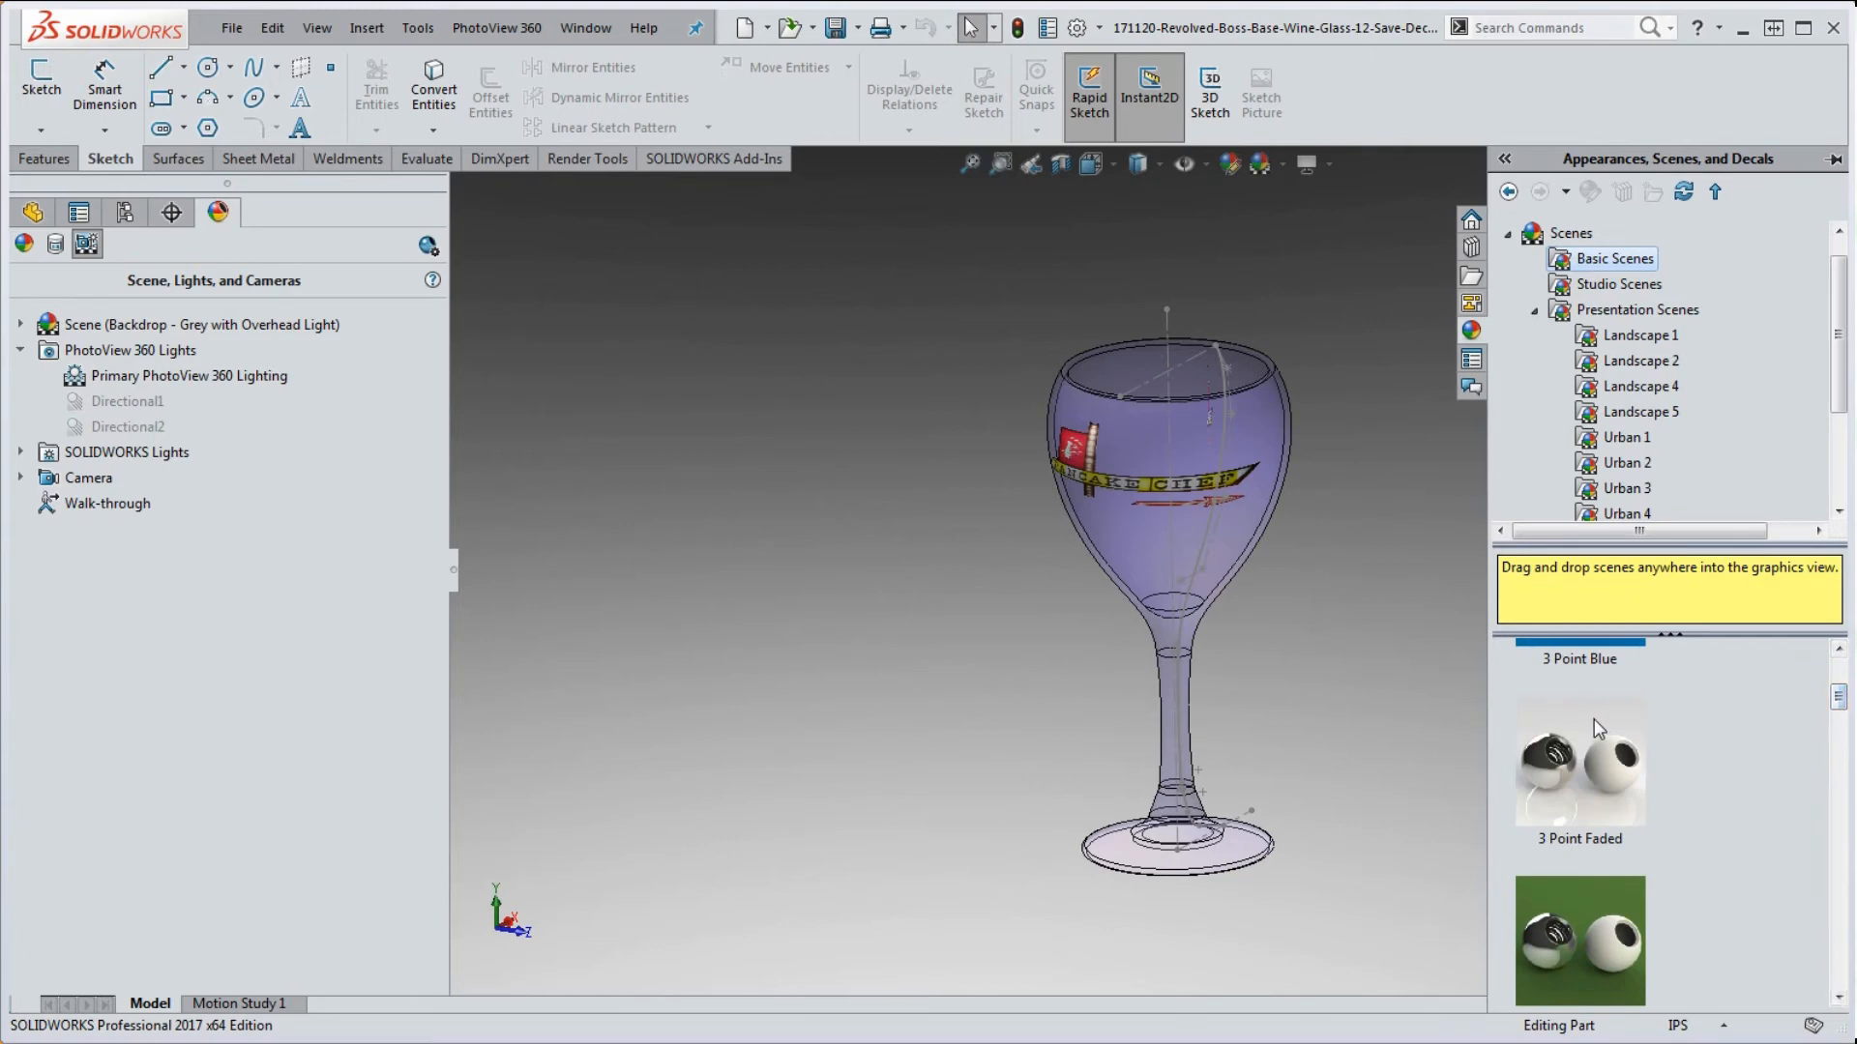
left_click_drag(1840, 706, 1850, 767)
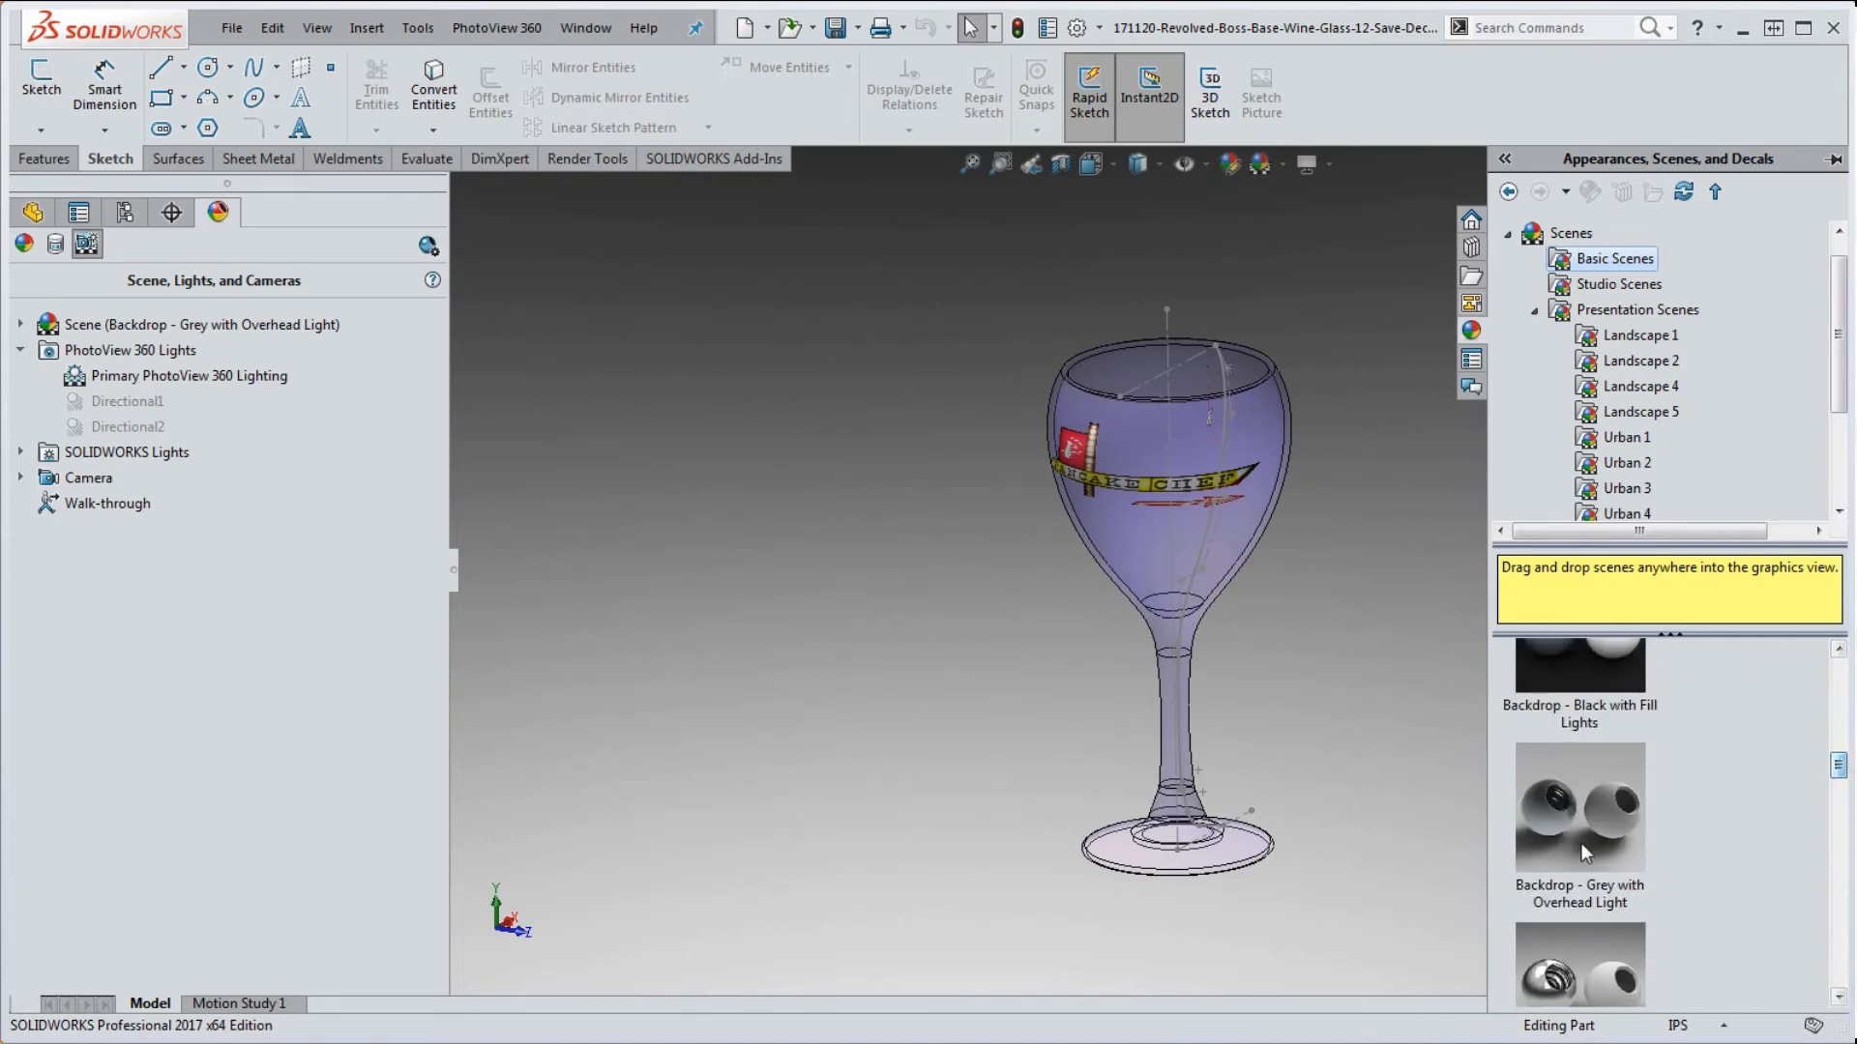
left_click_drag(1580, 844, 1369, 766)
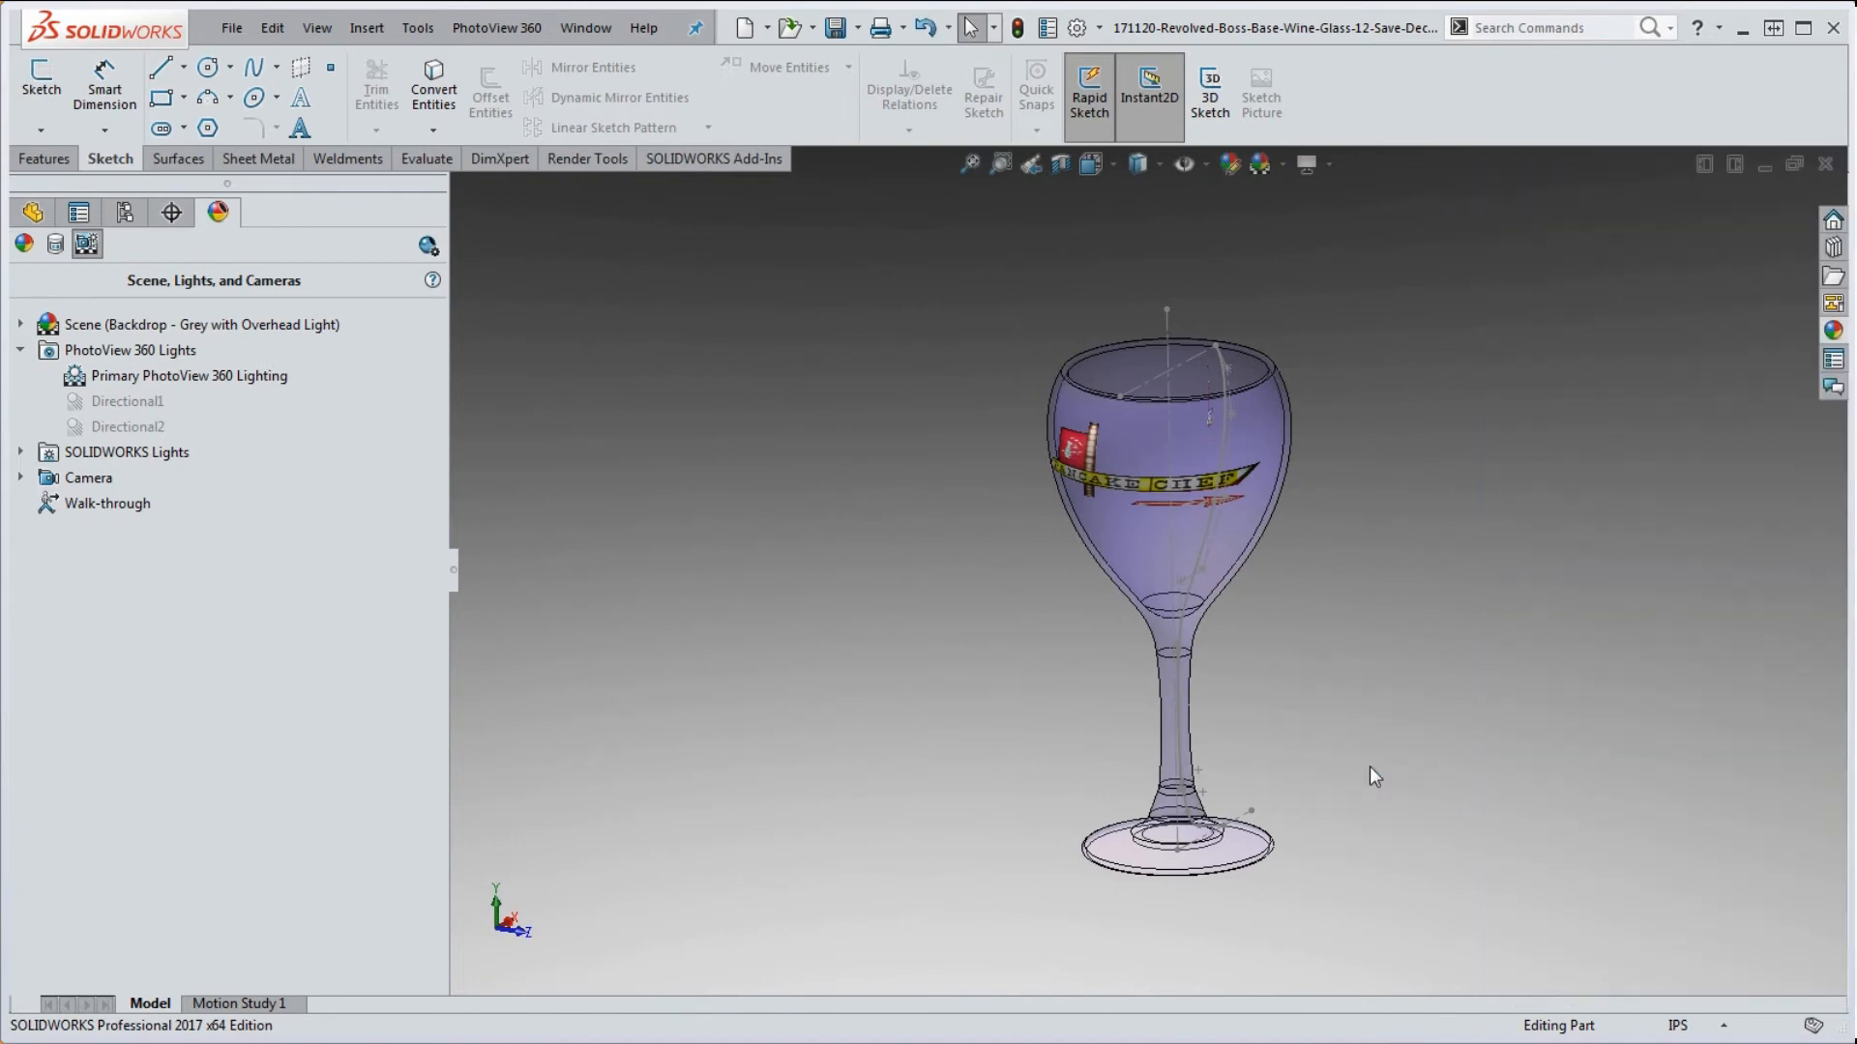
- Replace the backdrop behind the wine glass with the Studio Scenes preset "Reflective Floor Checkered"
left_click(1837, 334)
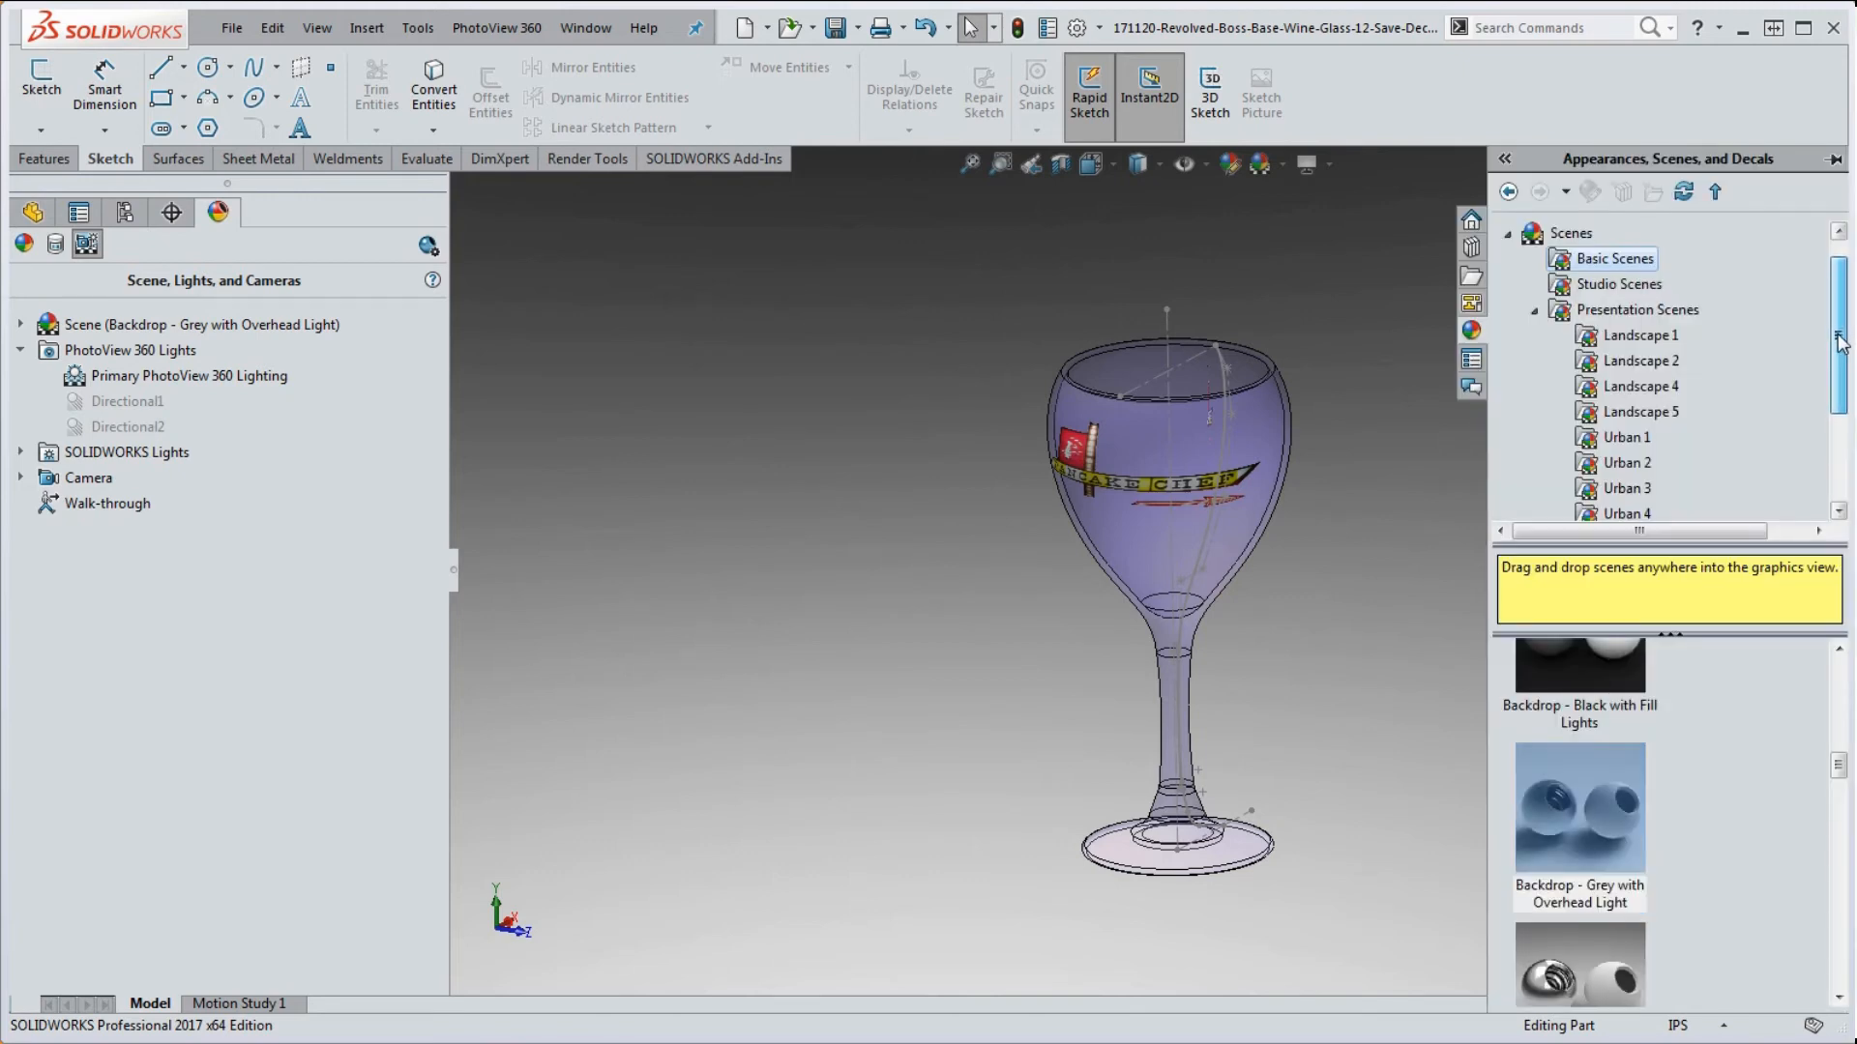
left_click(1624, 286)
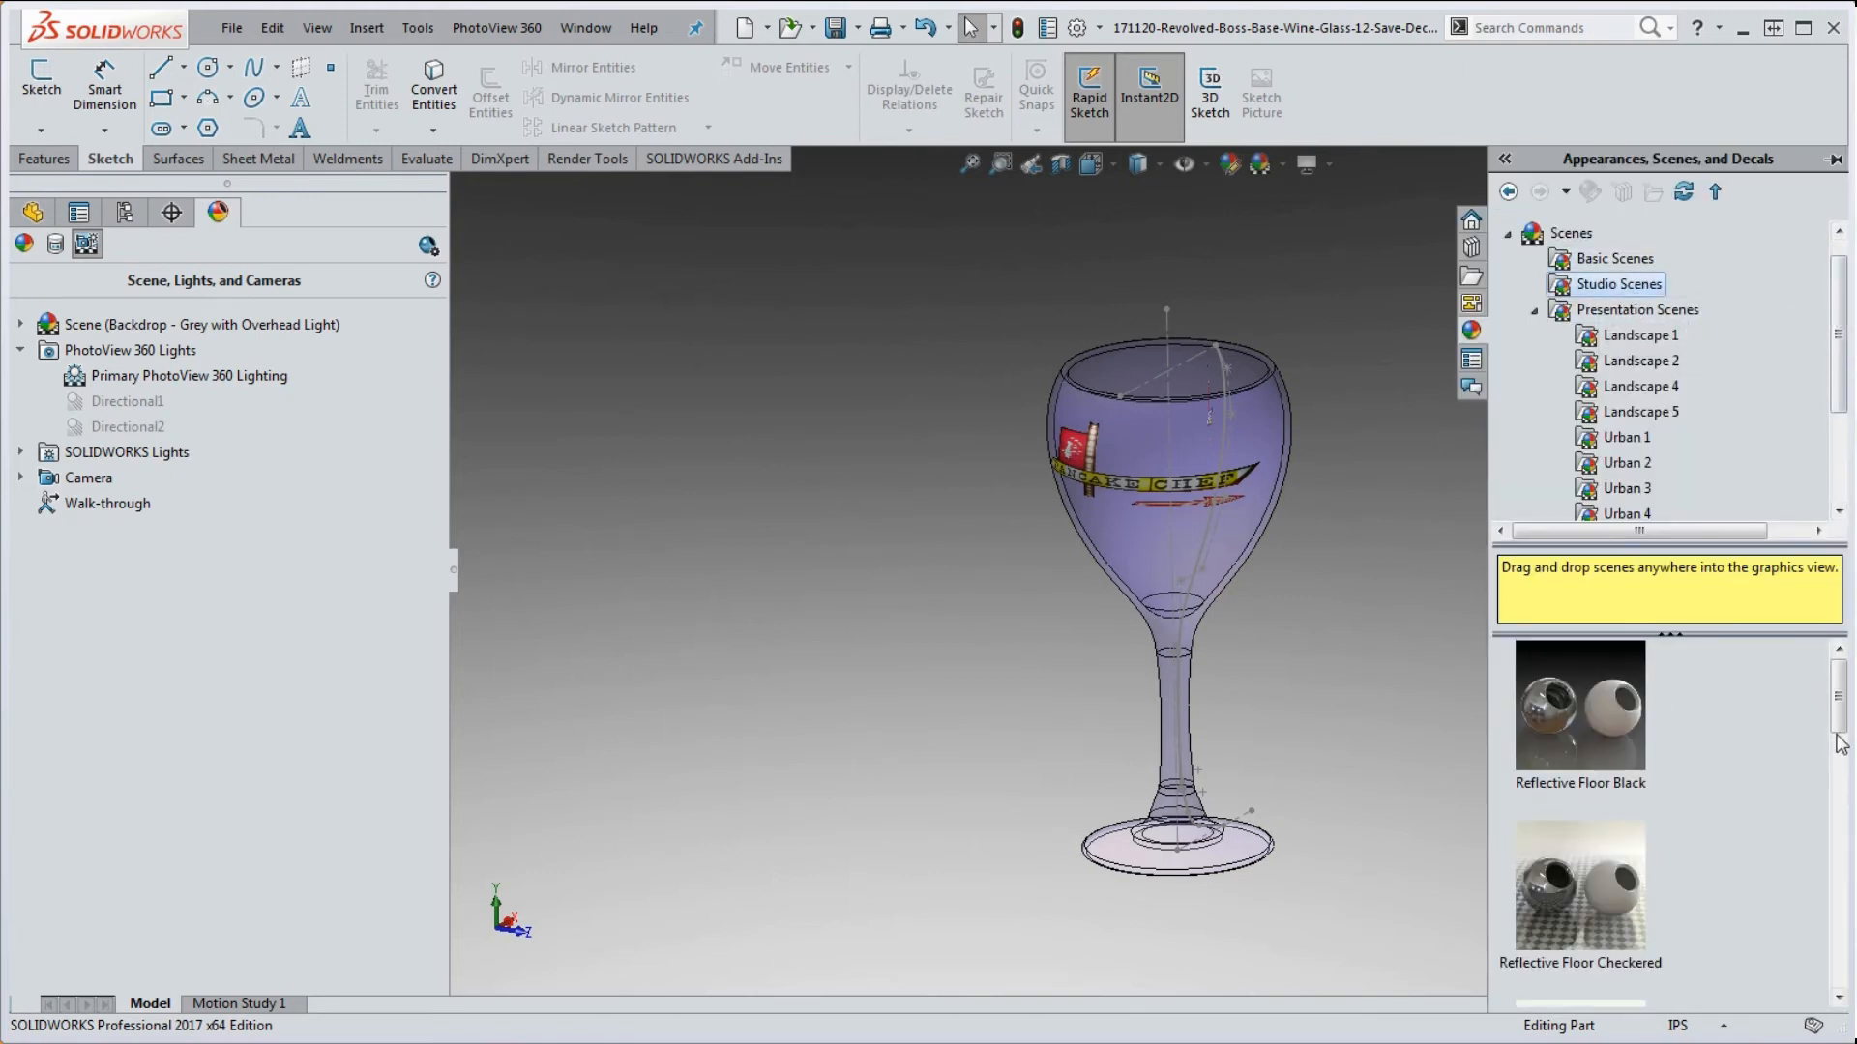
scroll(1840, 743, "down", 2)
left_click_drag(1623, 834, 1393, 768)
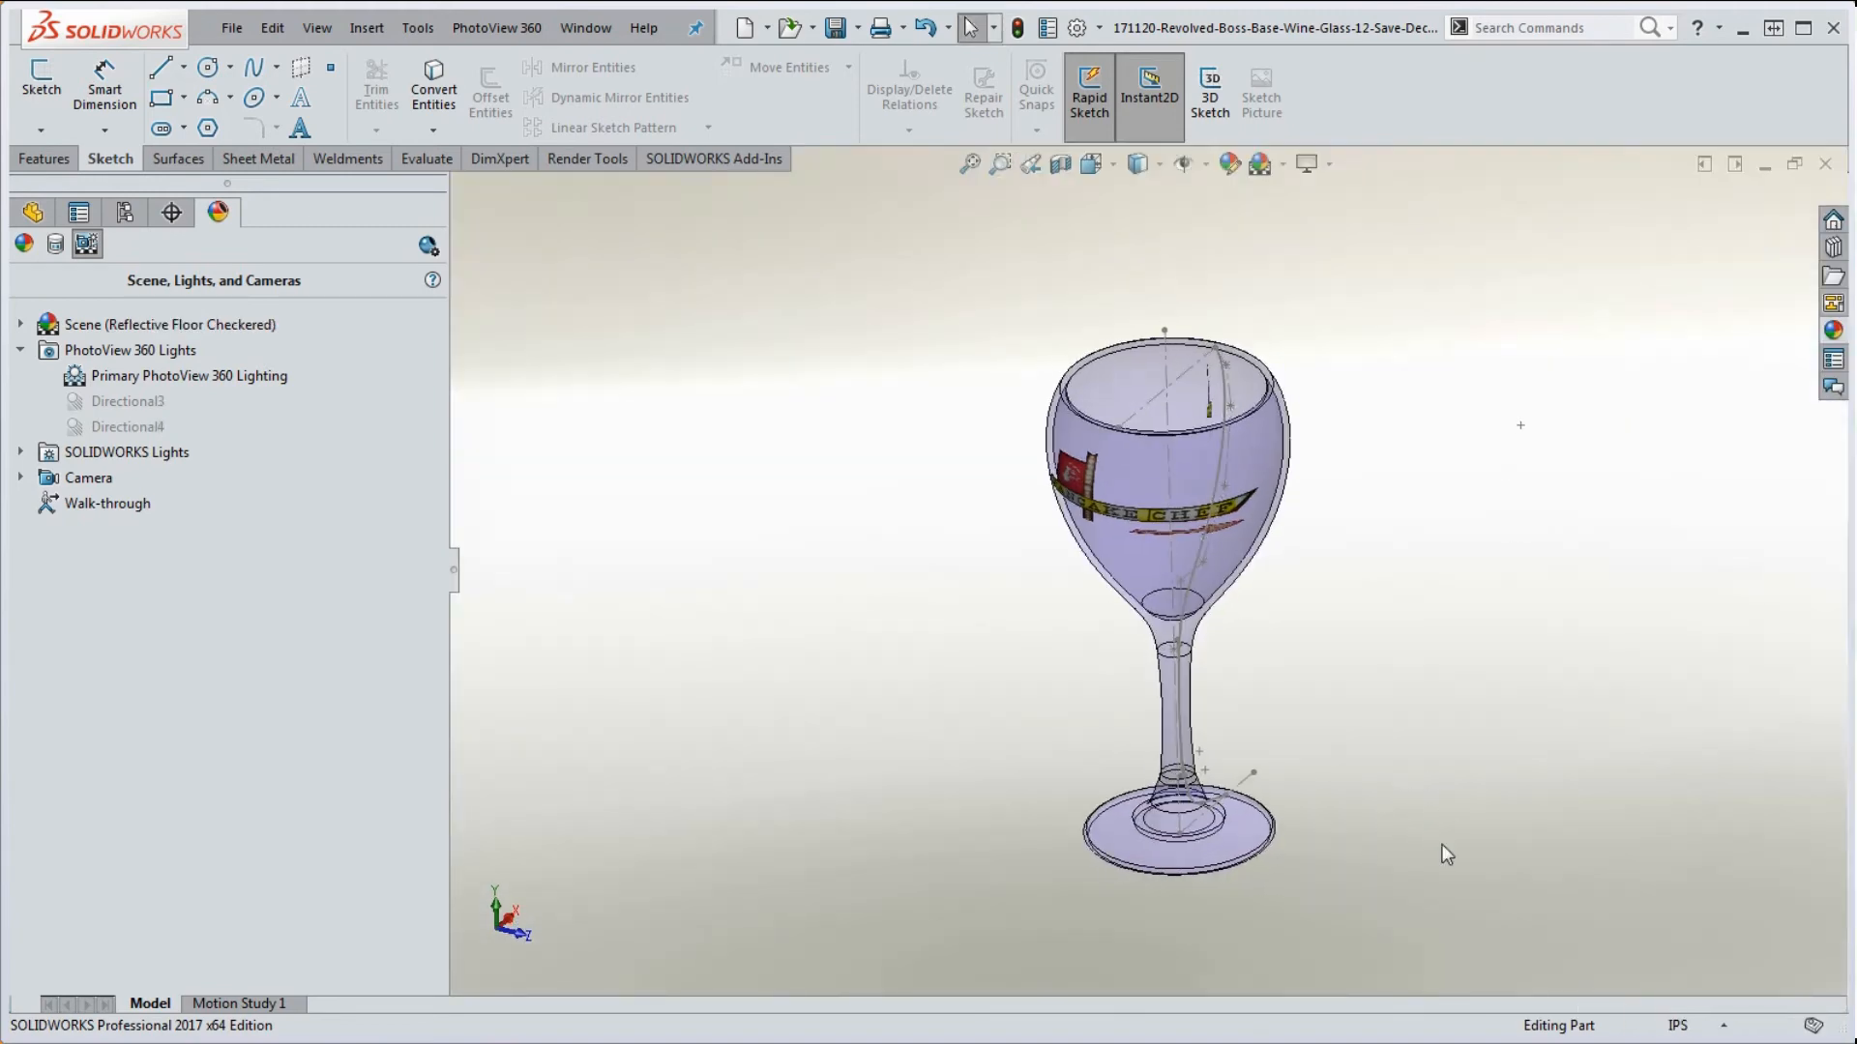
middle_click_drag(1442, 844, 1242, 648)
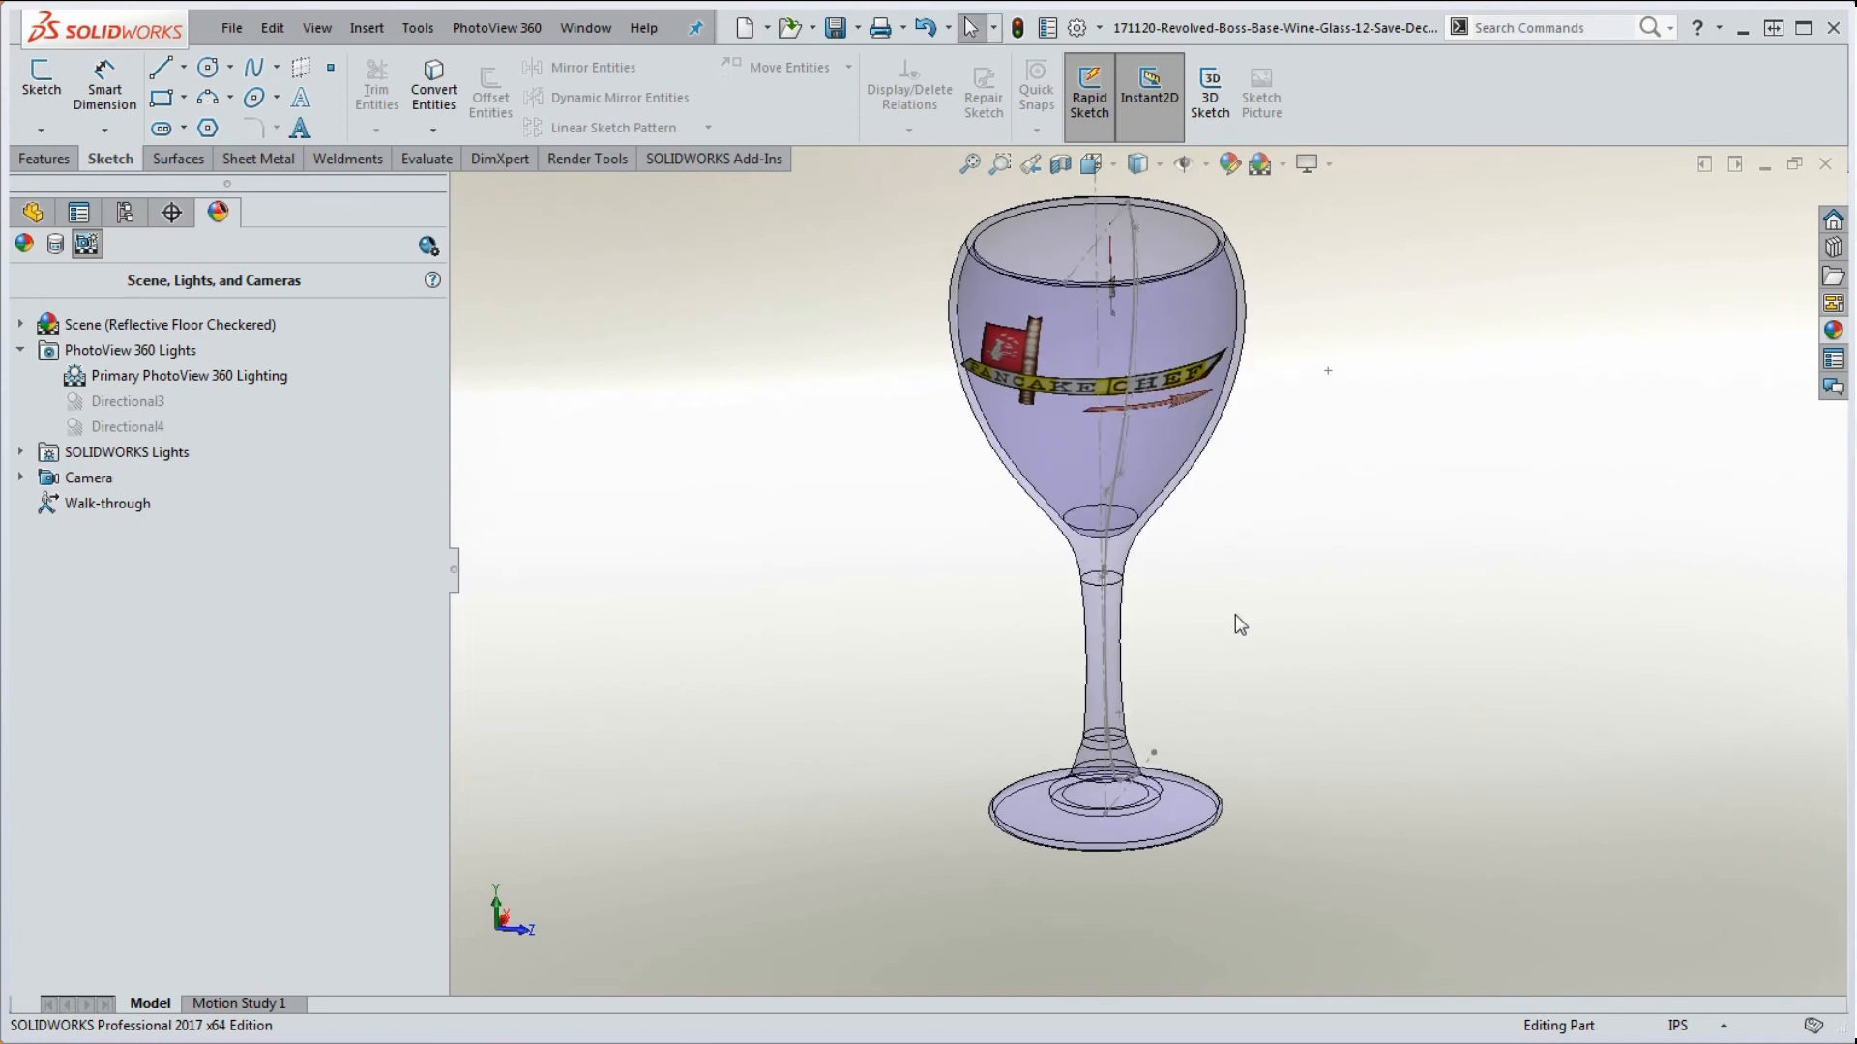
scroll(1235, 614, "up", 1)
scroll(1197, 487, "down", 1)
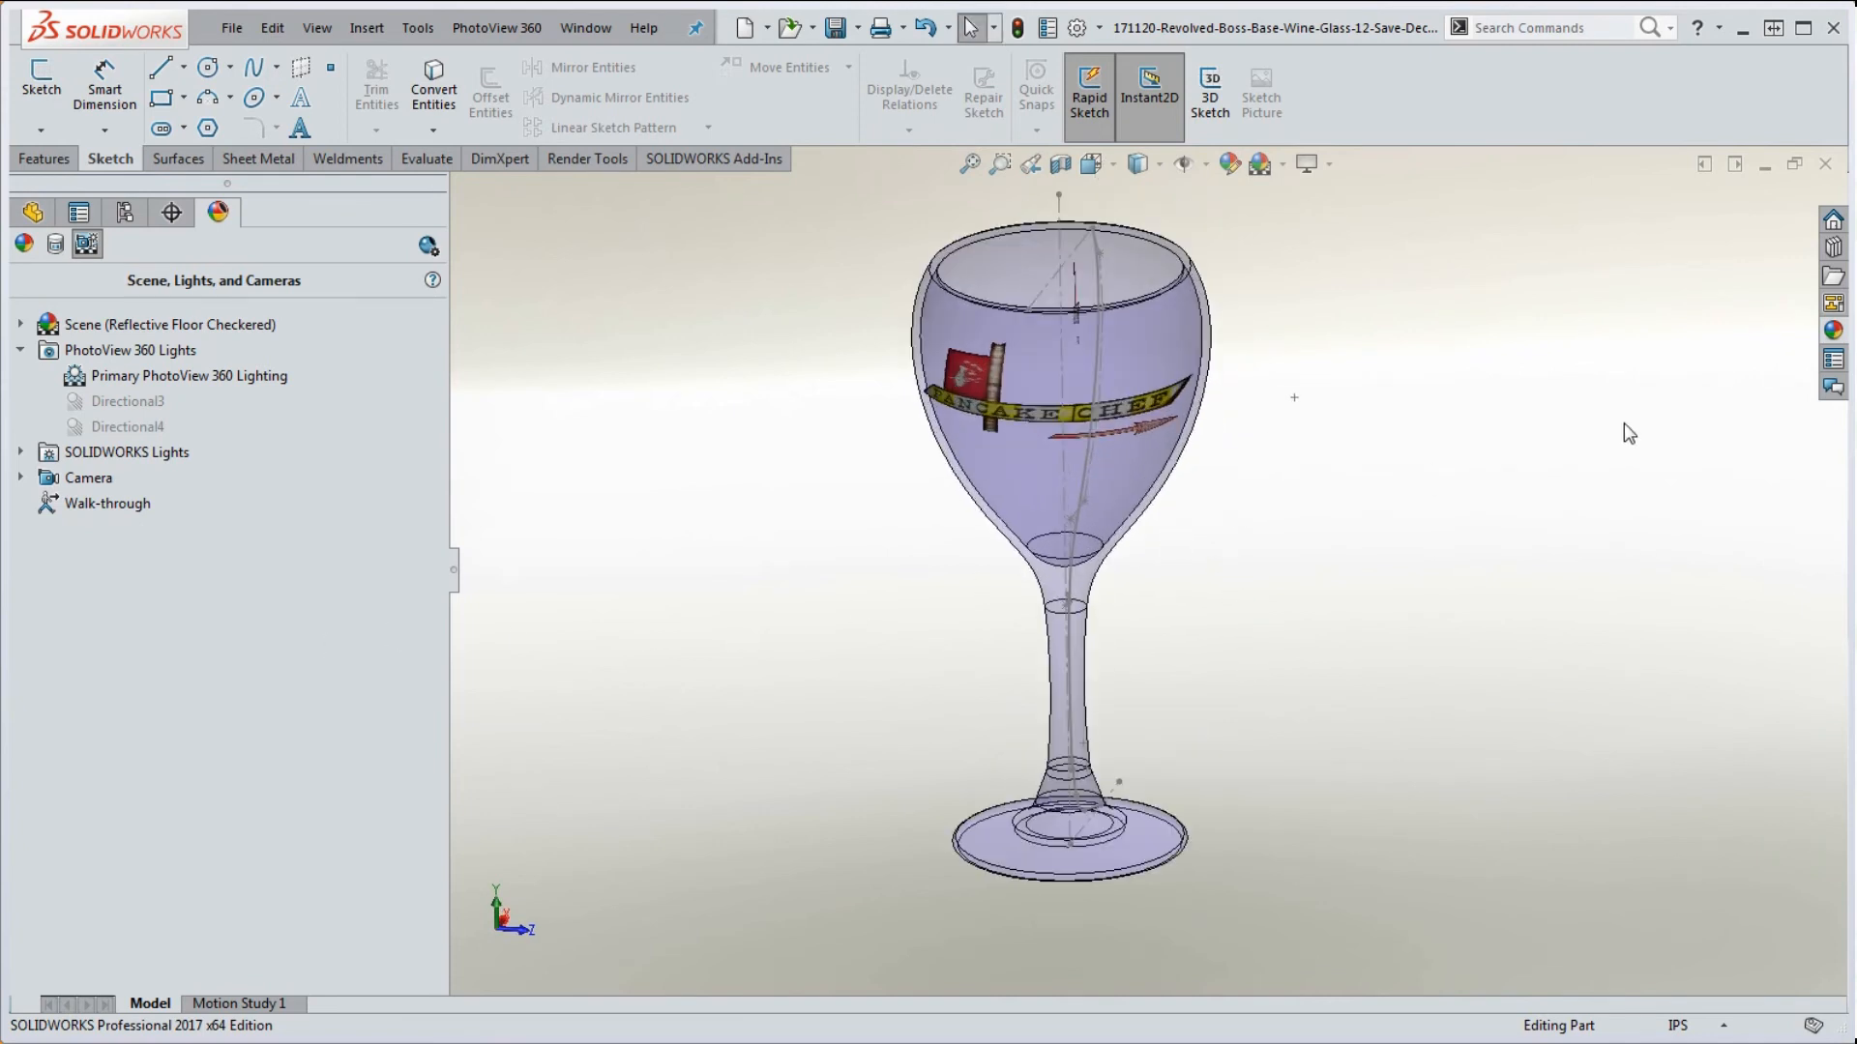
- Browse the Presentation Scenes and apply "Courtyard Background" behind the wine glass
left_click(1834, 334)
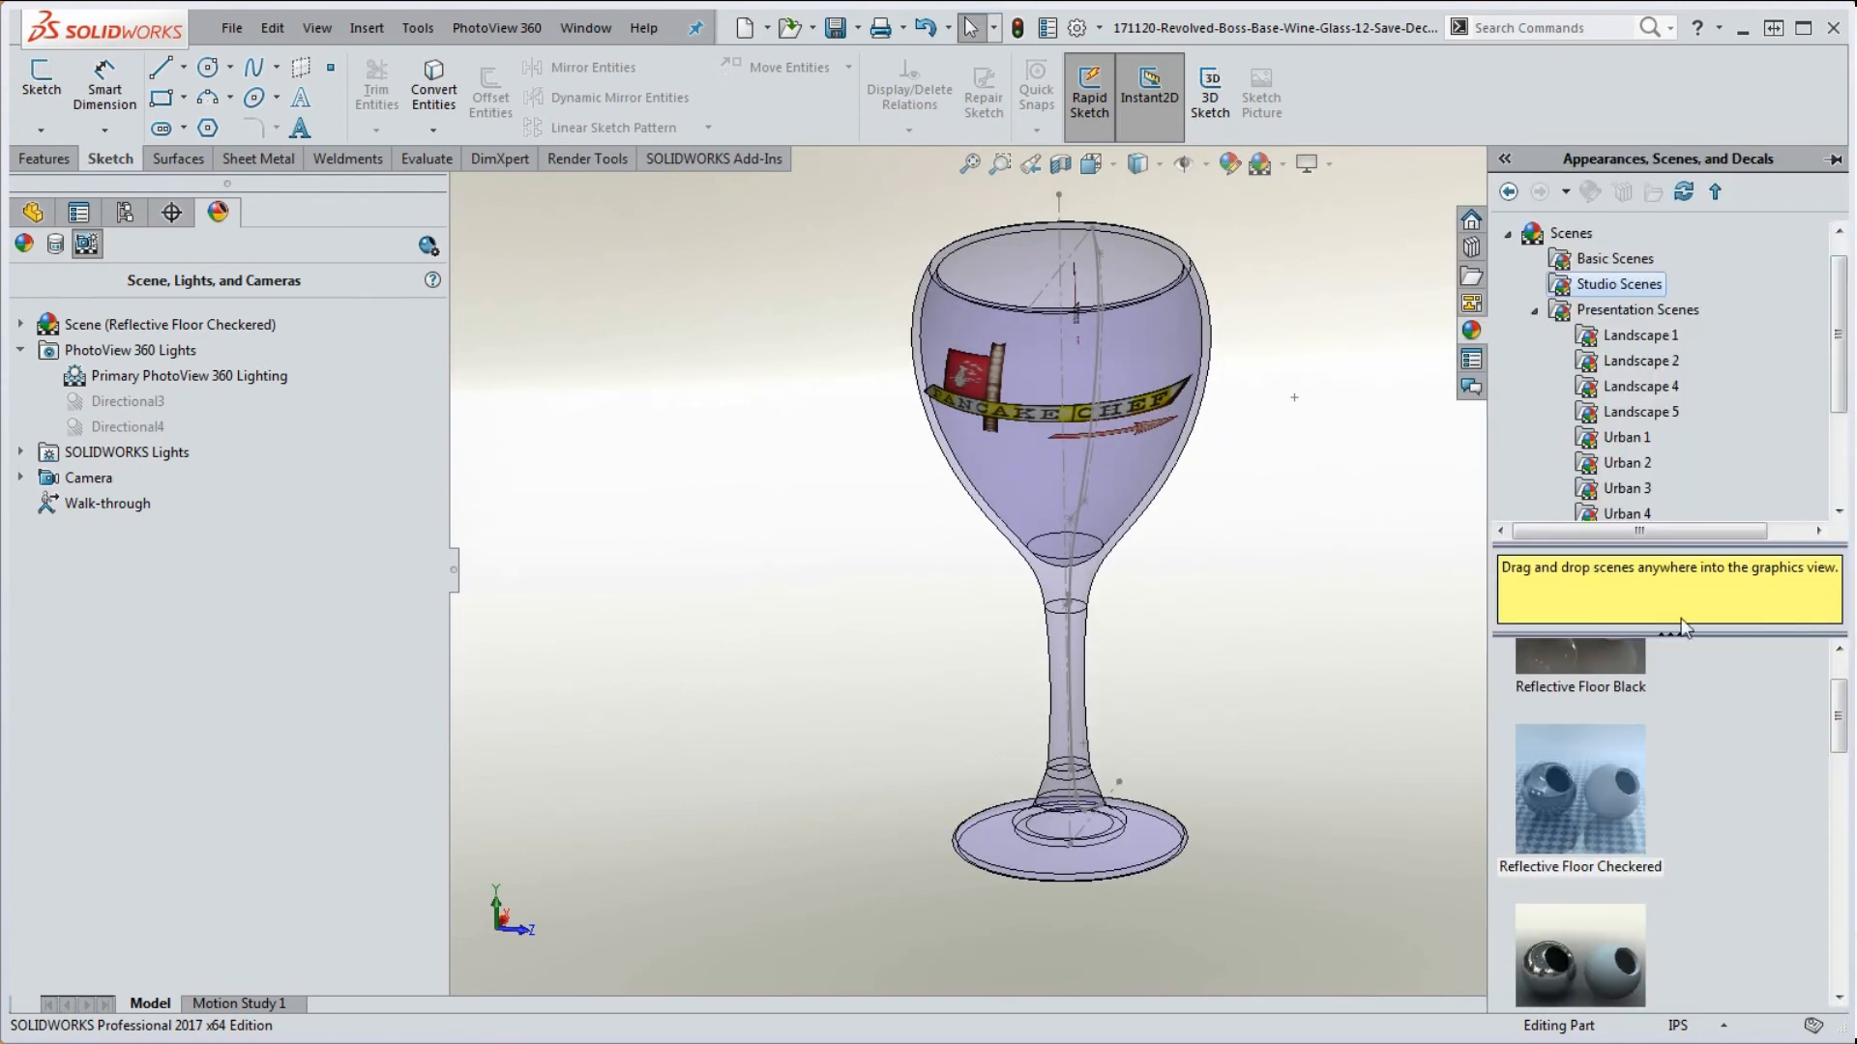
left_click(1594, 312)
left_click_drag(1840, 703, 1828, 802)
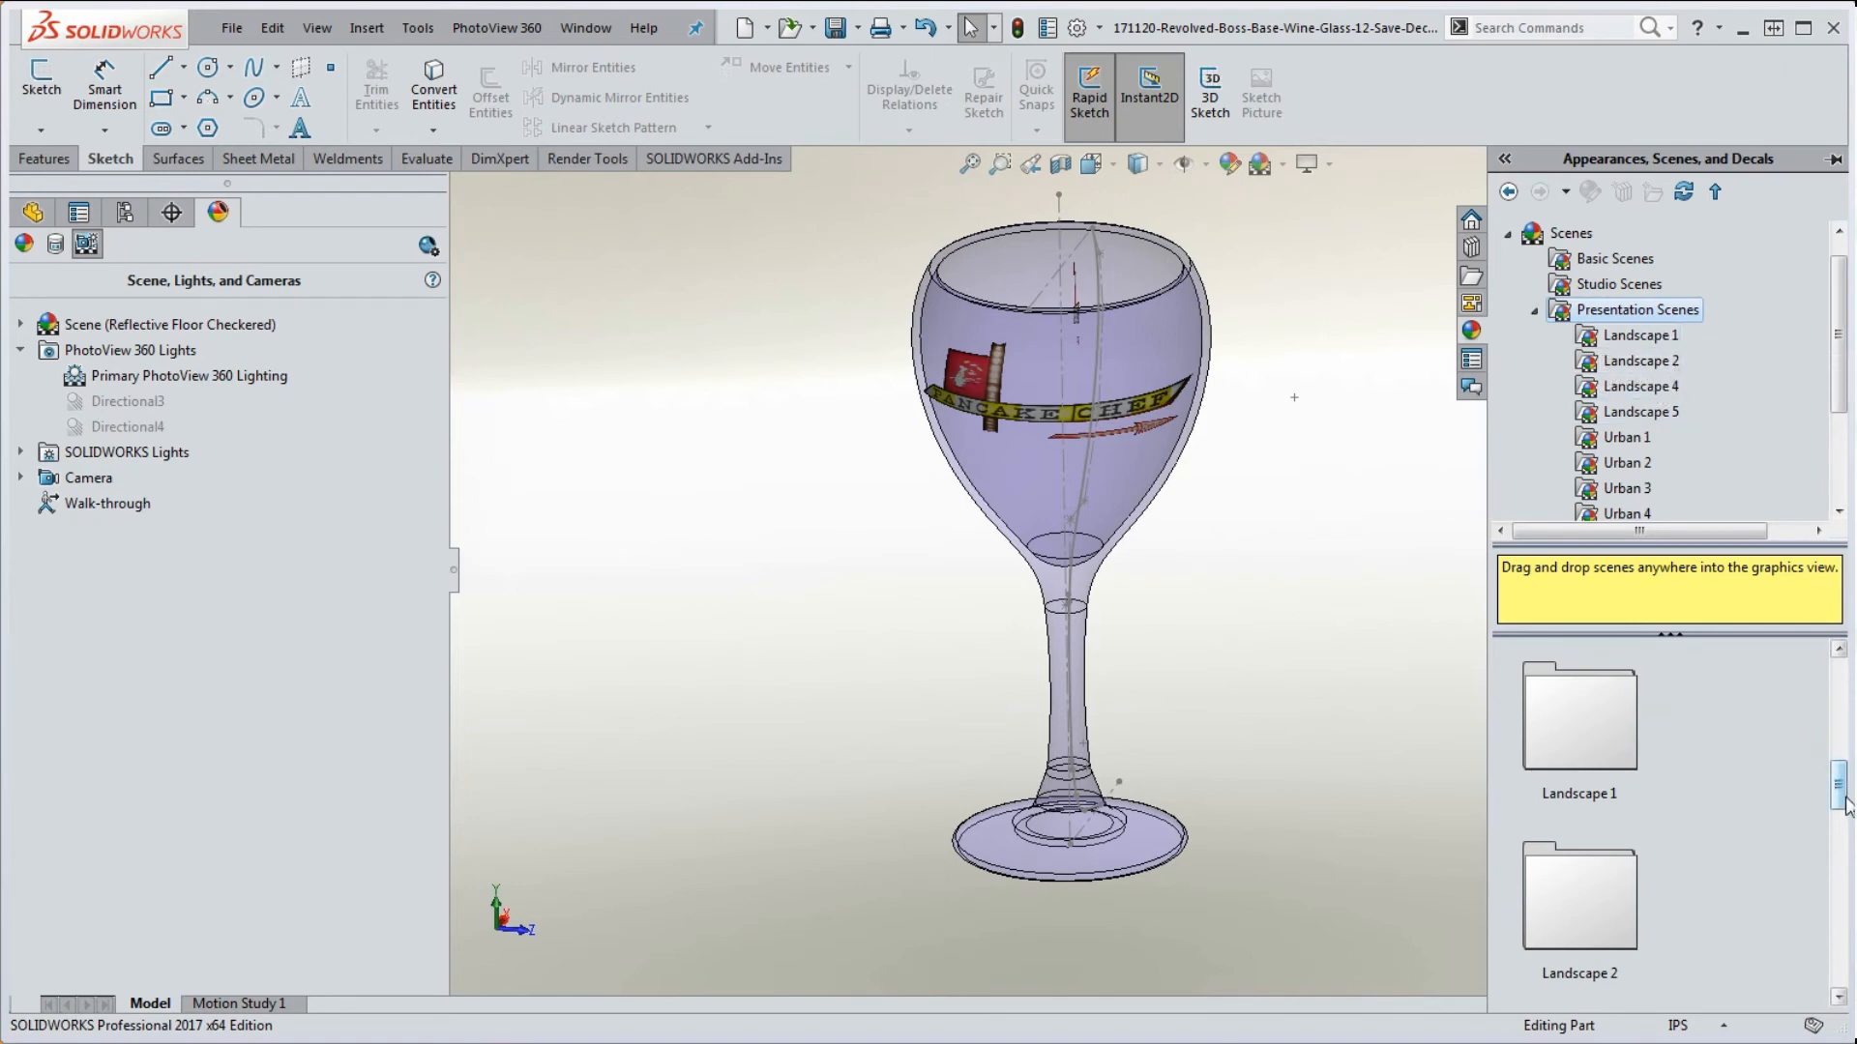
left_click_drag(1844, 799, 1834, 671)
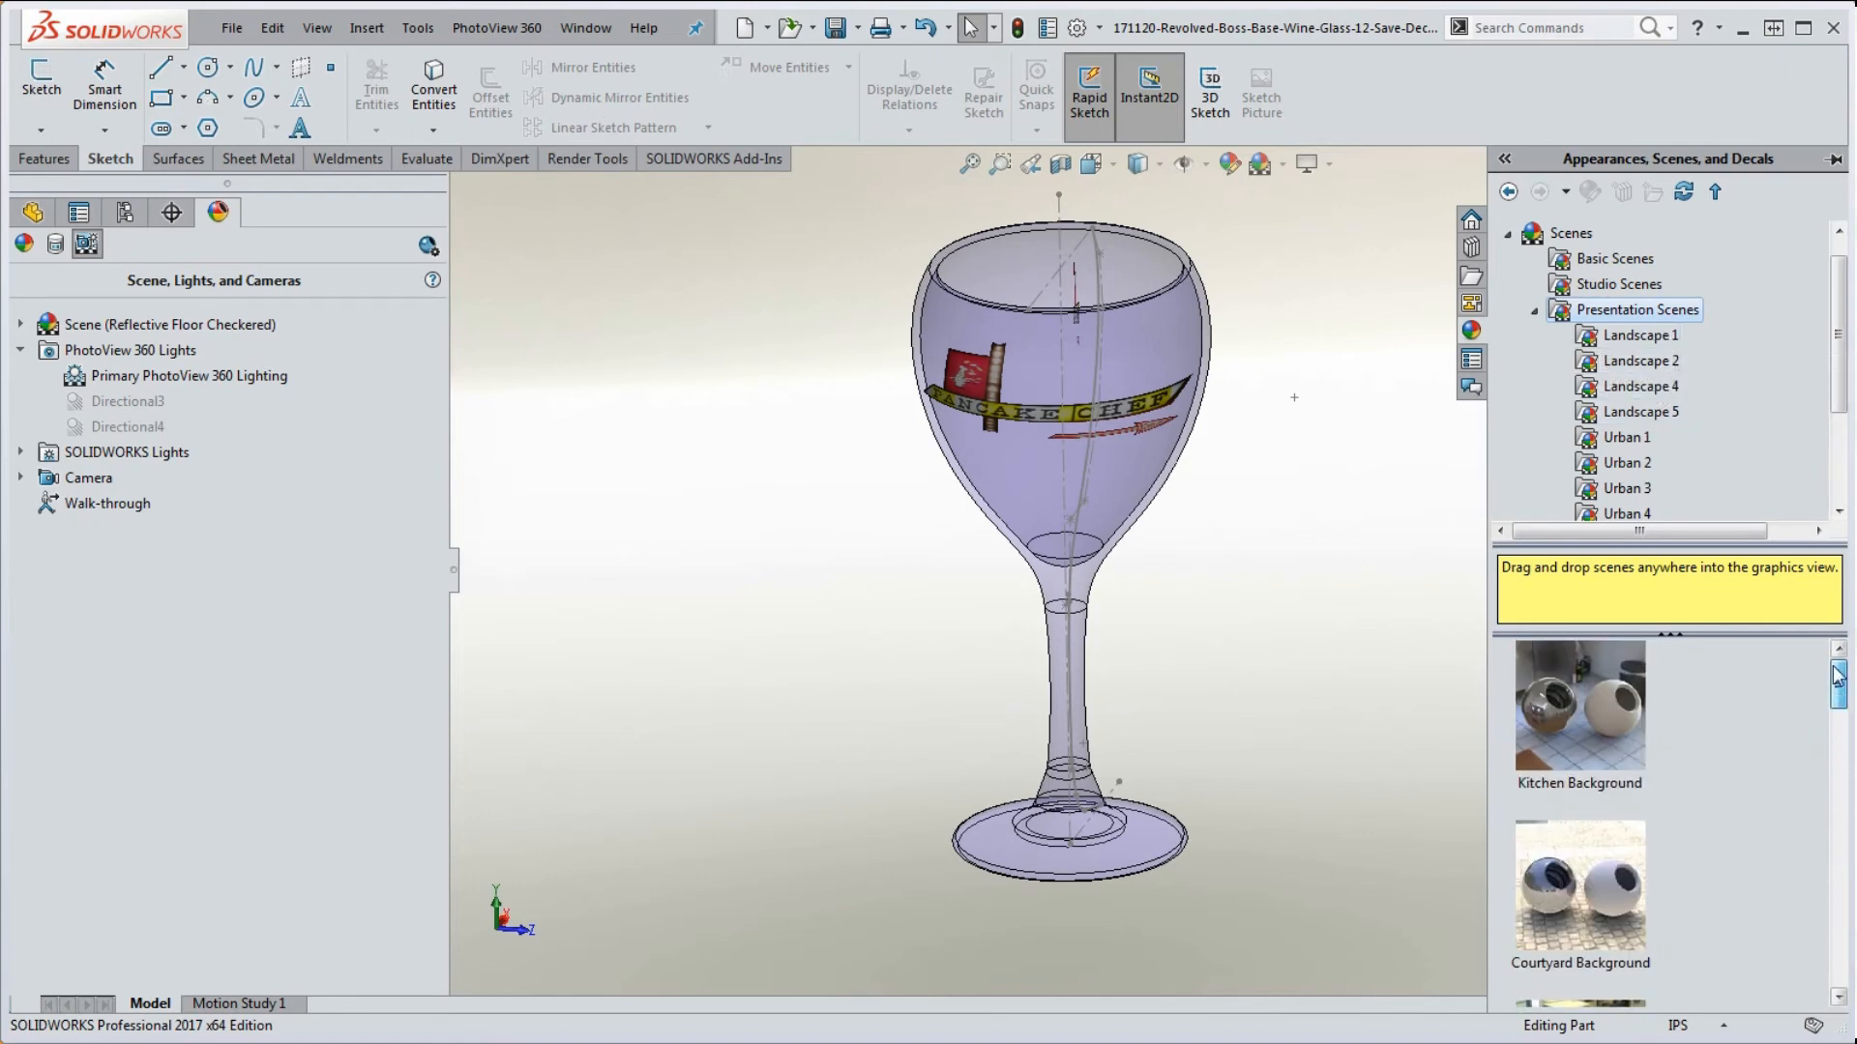
scroll(1808, 711, "down", 1)
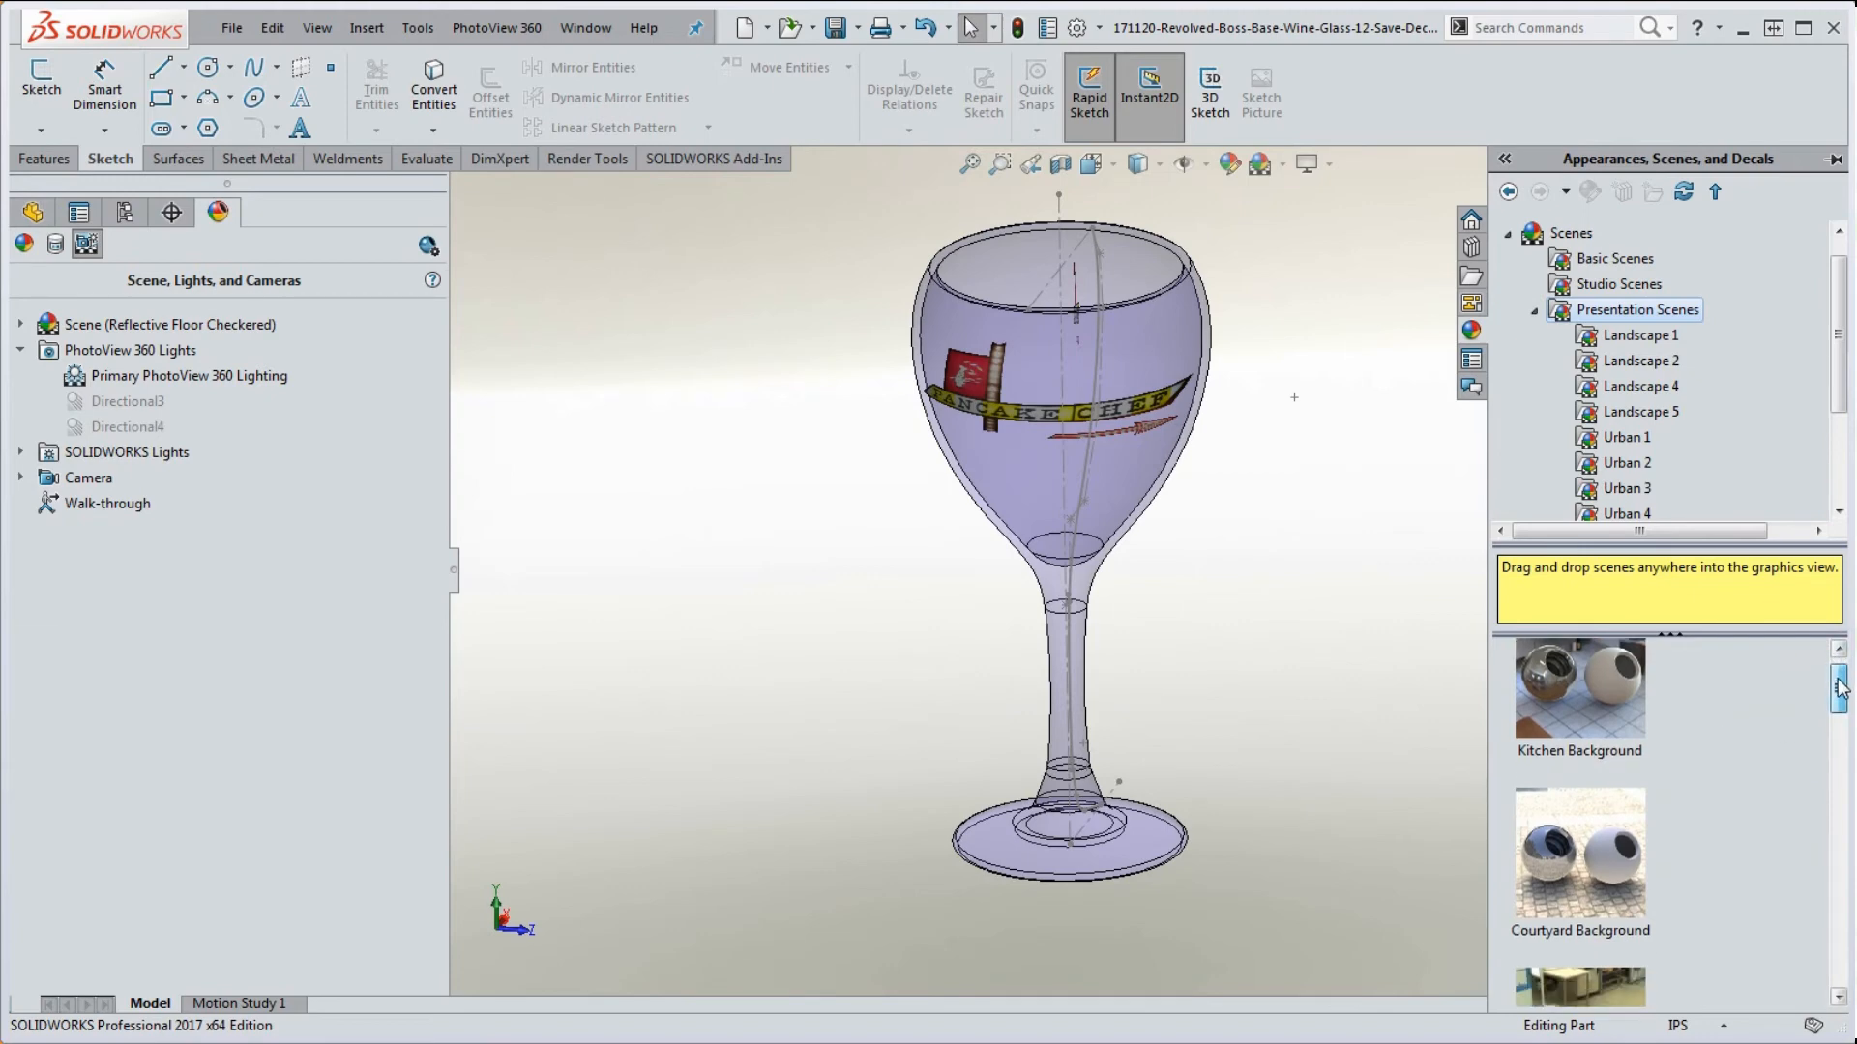
left_click_drag(1592, 845, 1315, 706)
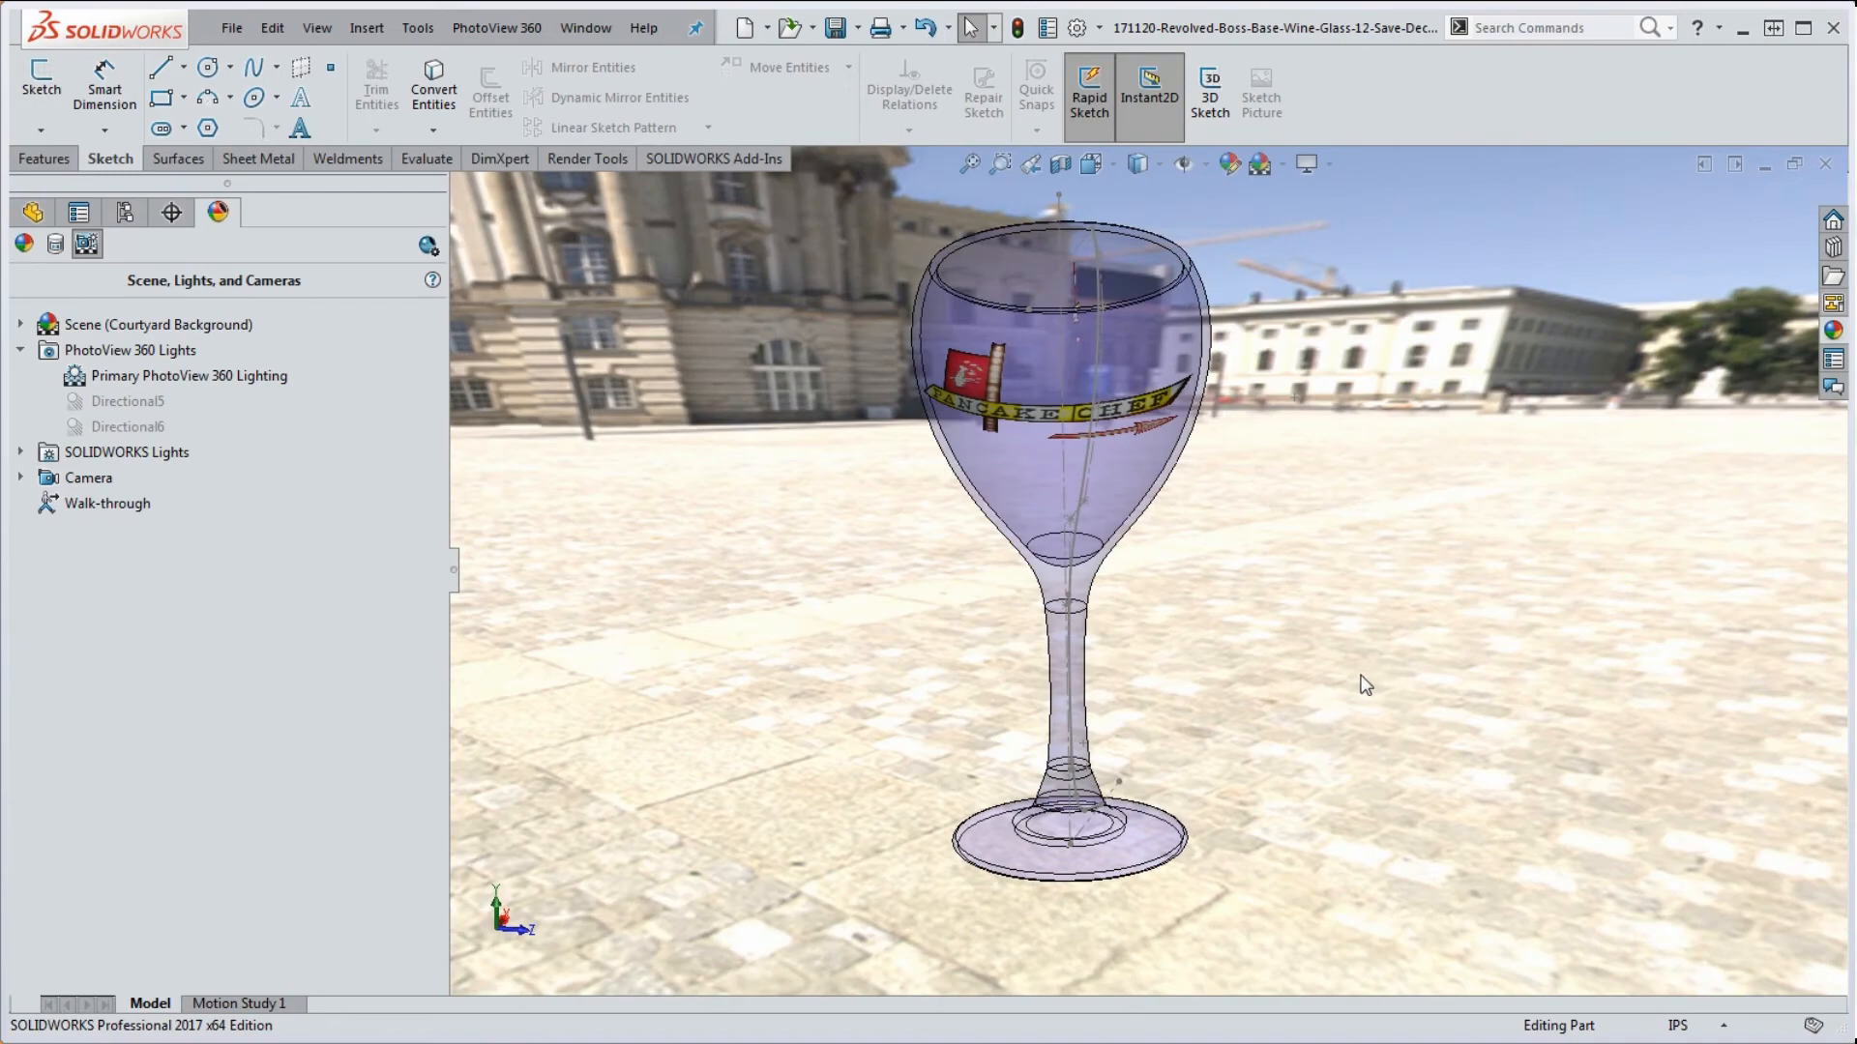
middle_click_drag(1364, 685, 1649, 732)
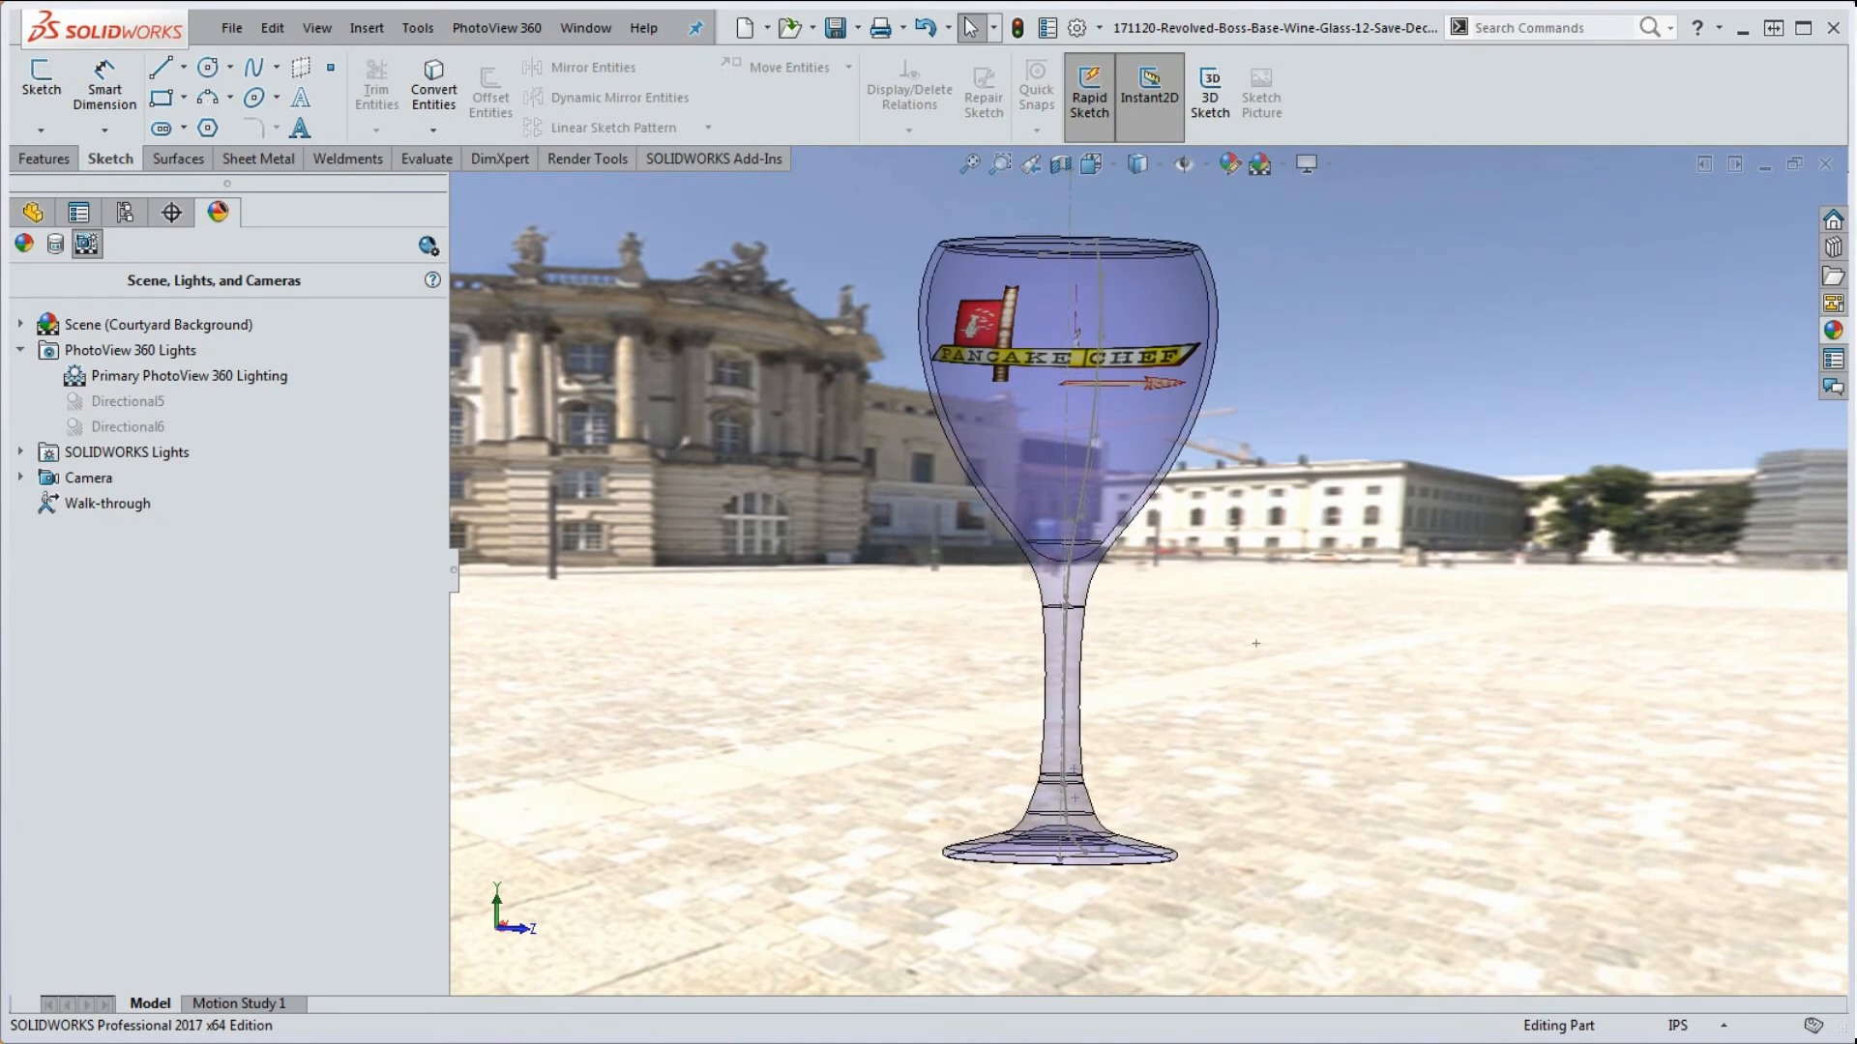
- Switch the scene behind the glass to "Office Space Background" from the Presentation Scenes
left_click(1833, 331)
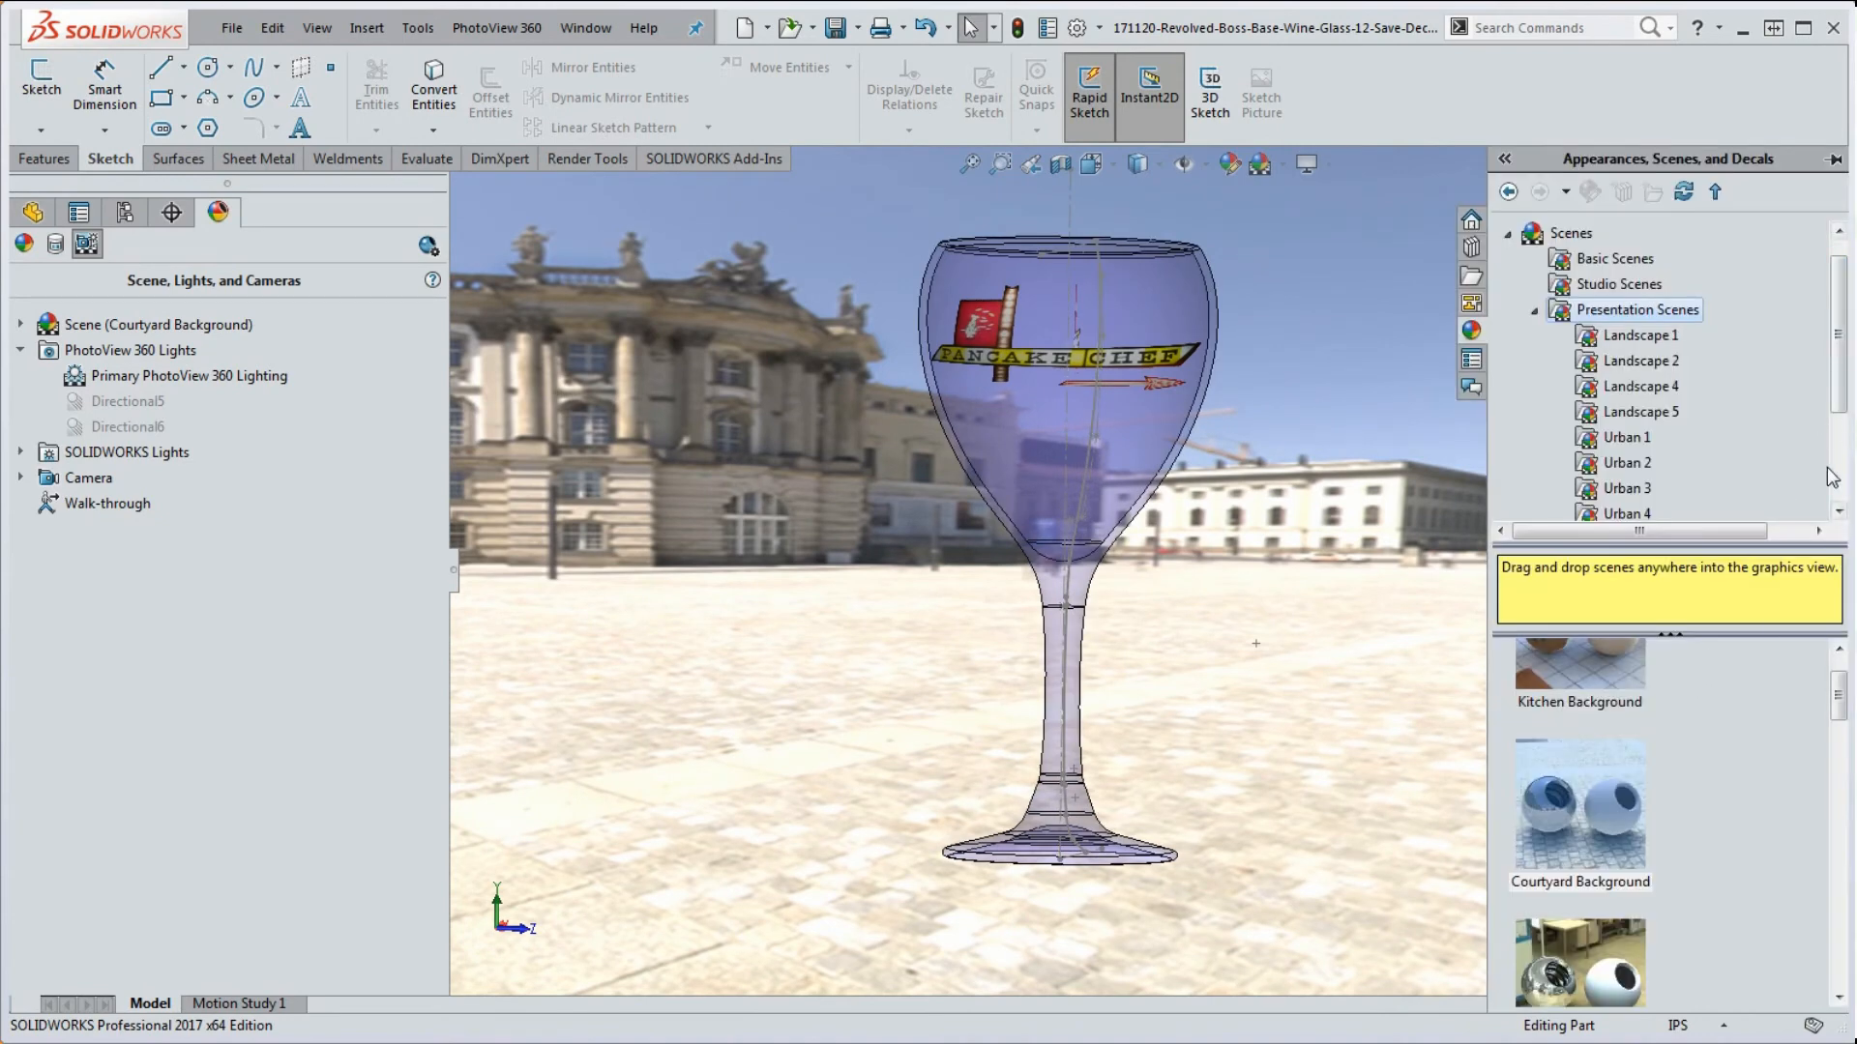
left_click_drag(1840, 697, 1846, 745)
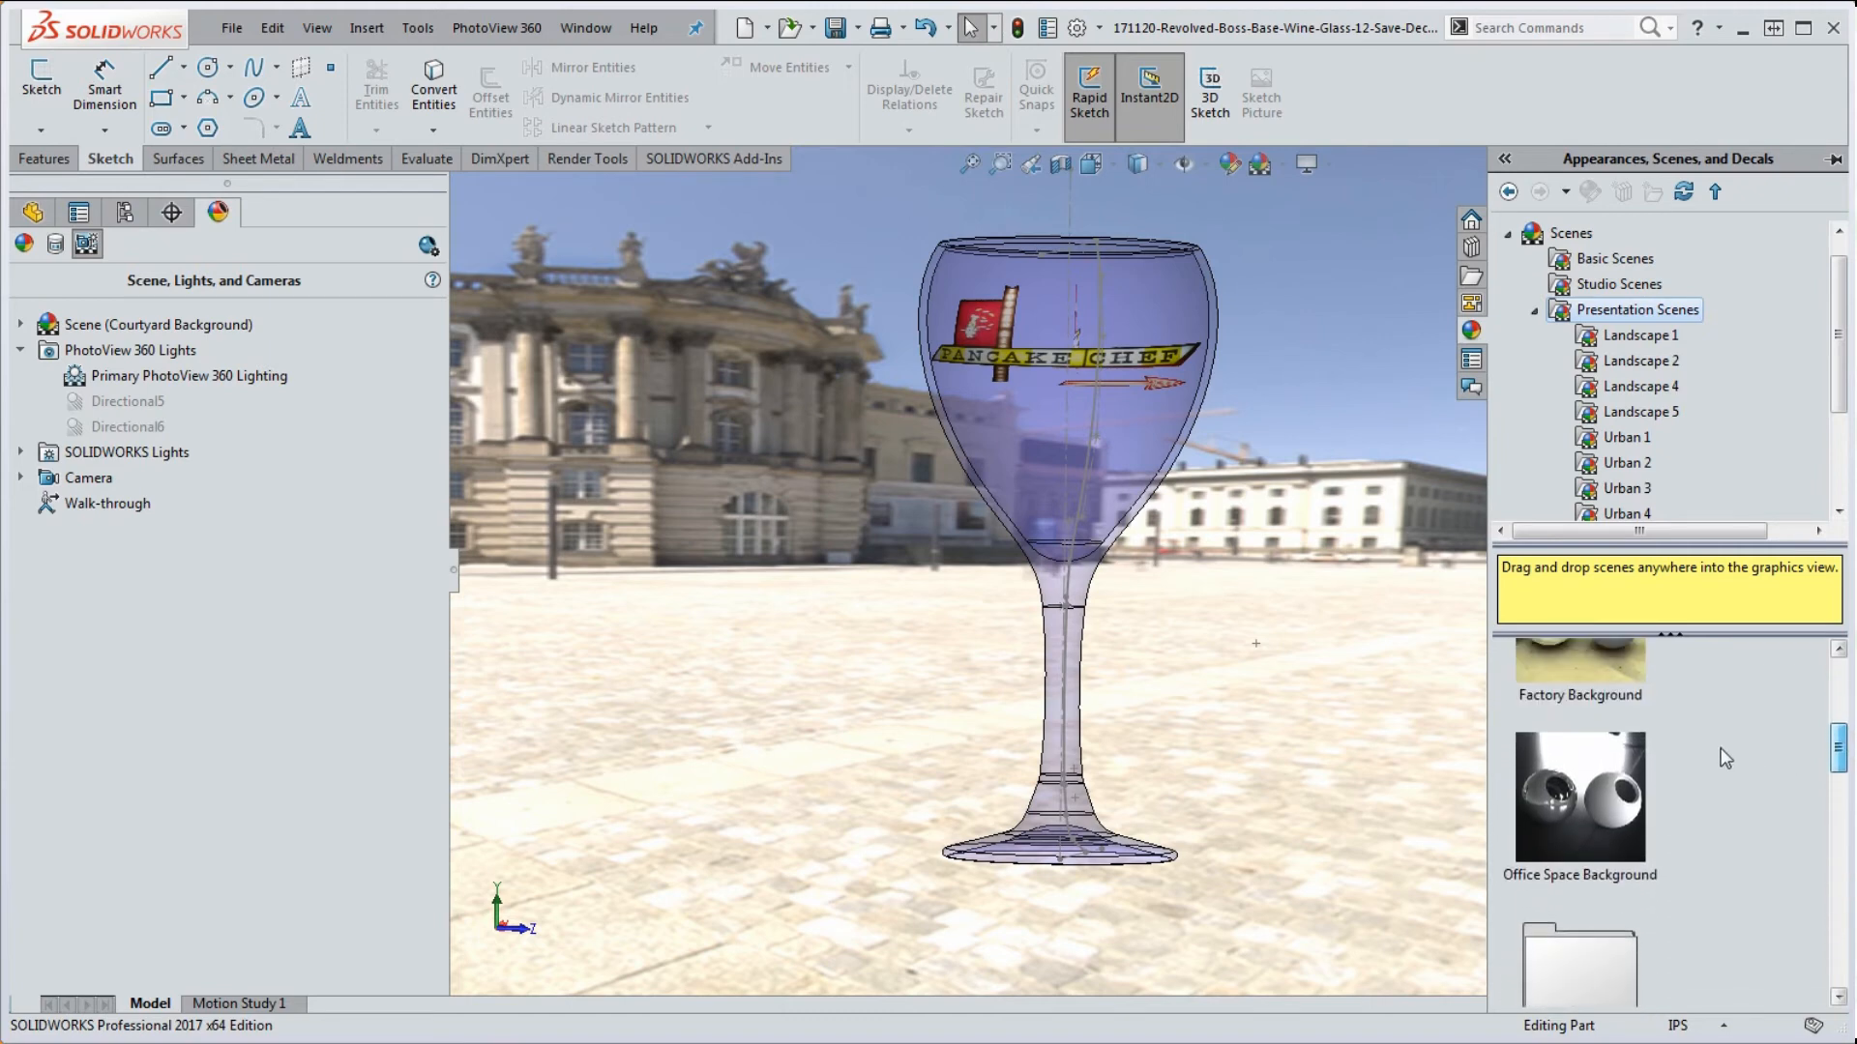
left_click_drag(1601, 758, 1339, 741)
middle_click_drag(1349, 722, 1503, 650)
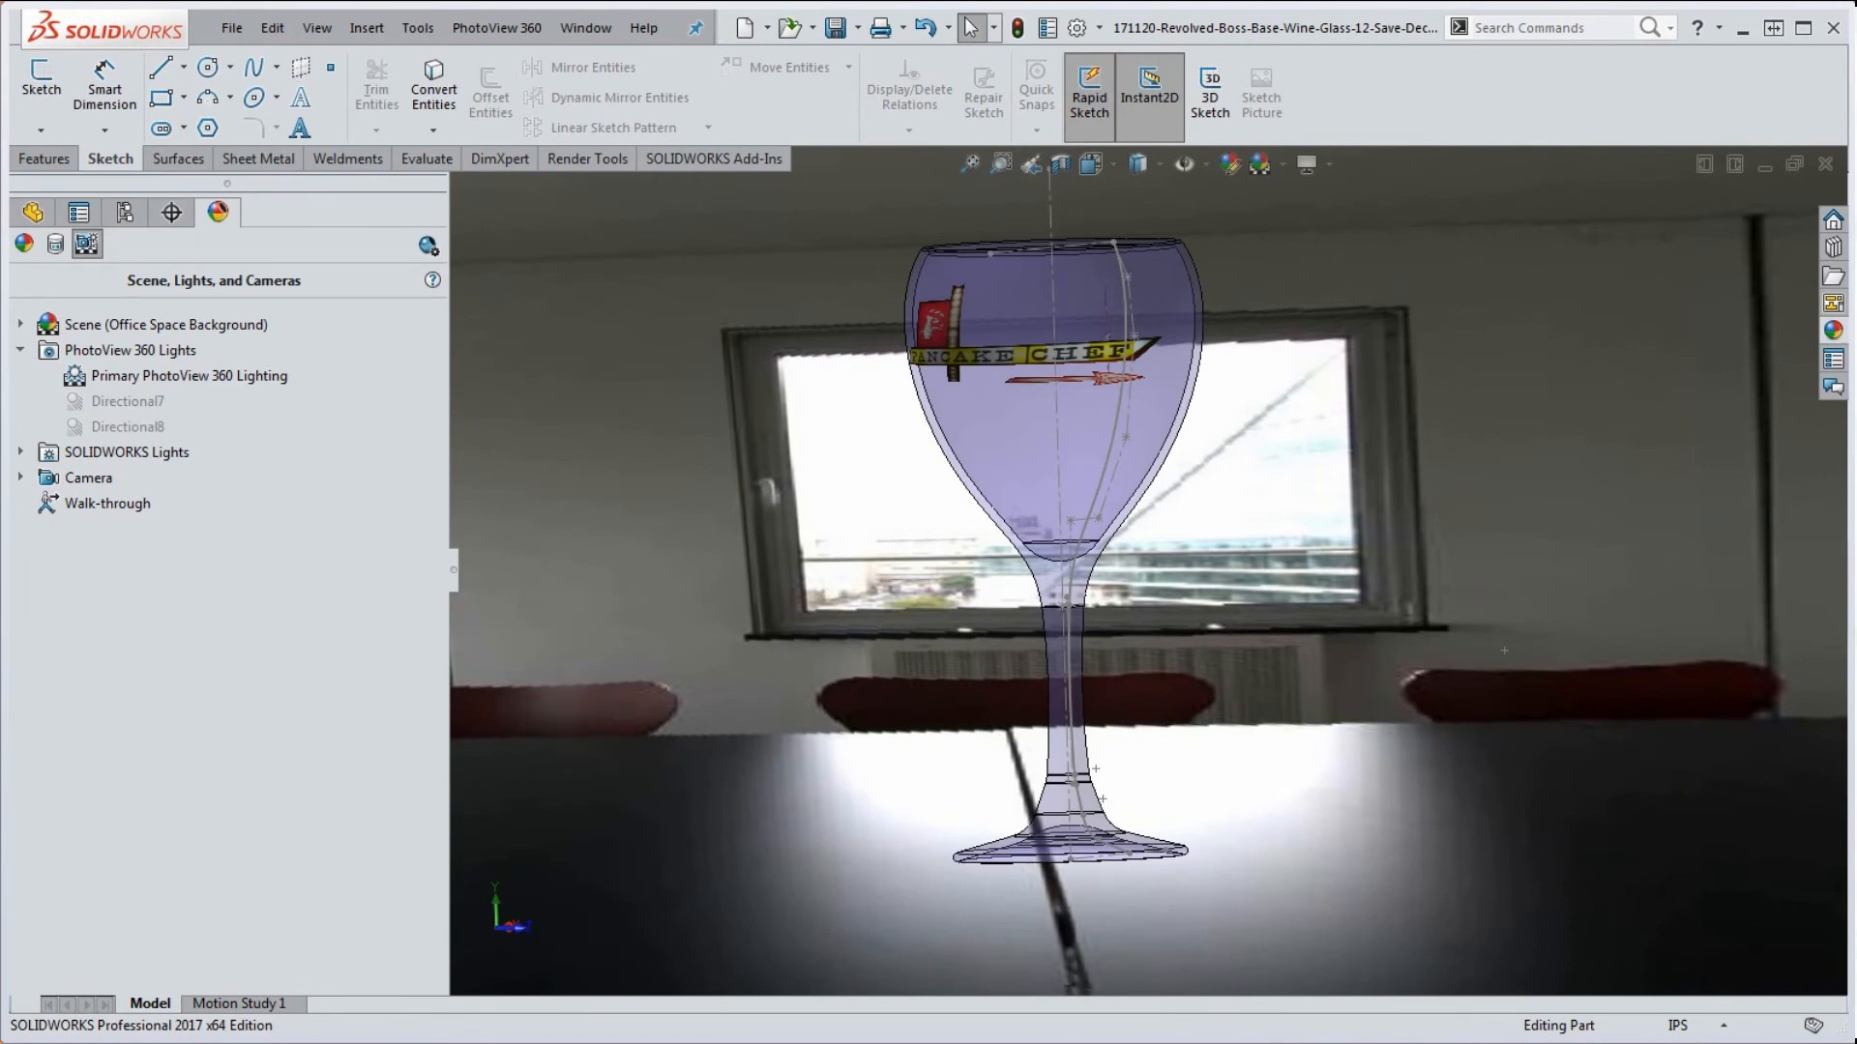
- Try the "Kitchen Background" presentation scene with the glass standing on the wooden countertop
left_click(1840, 332)
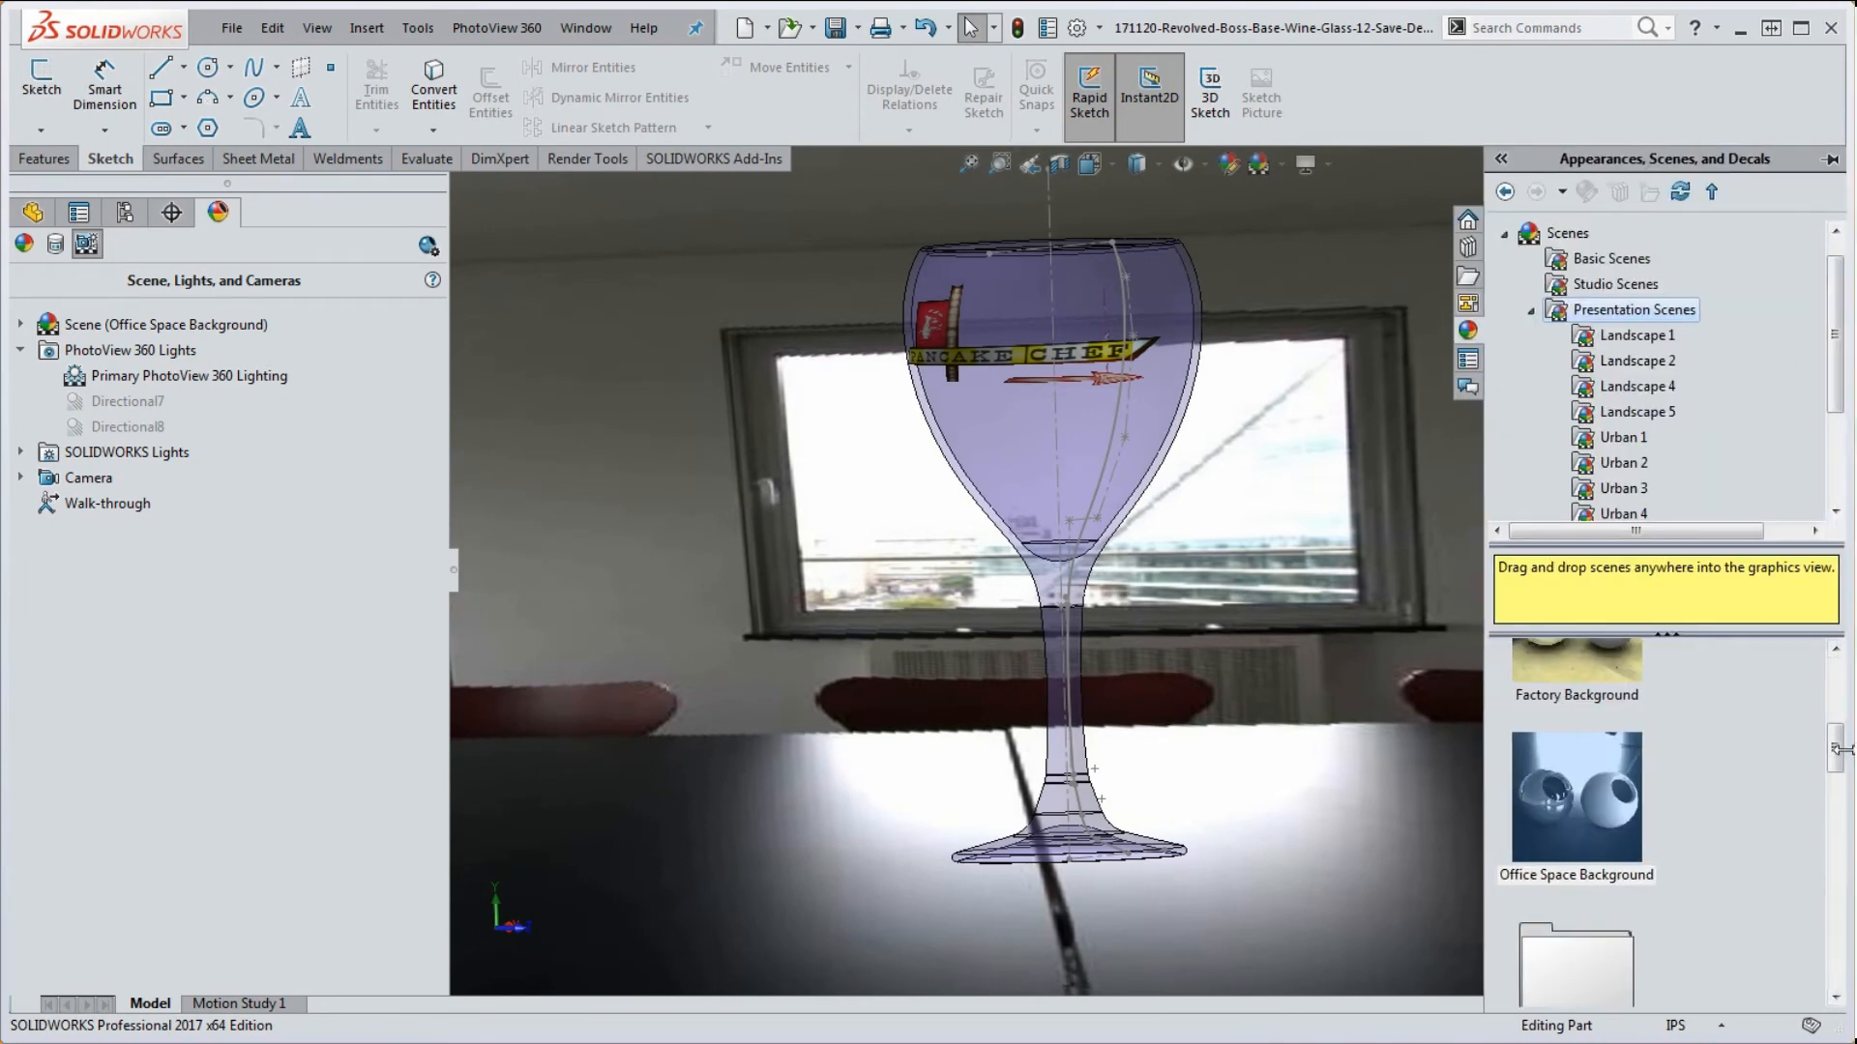
left_click_drag(1842, 754, 1850, 694)
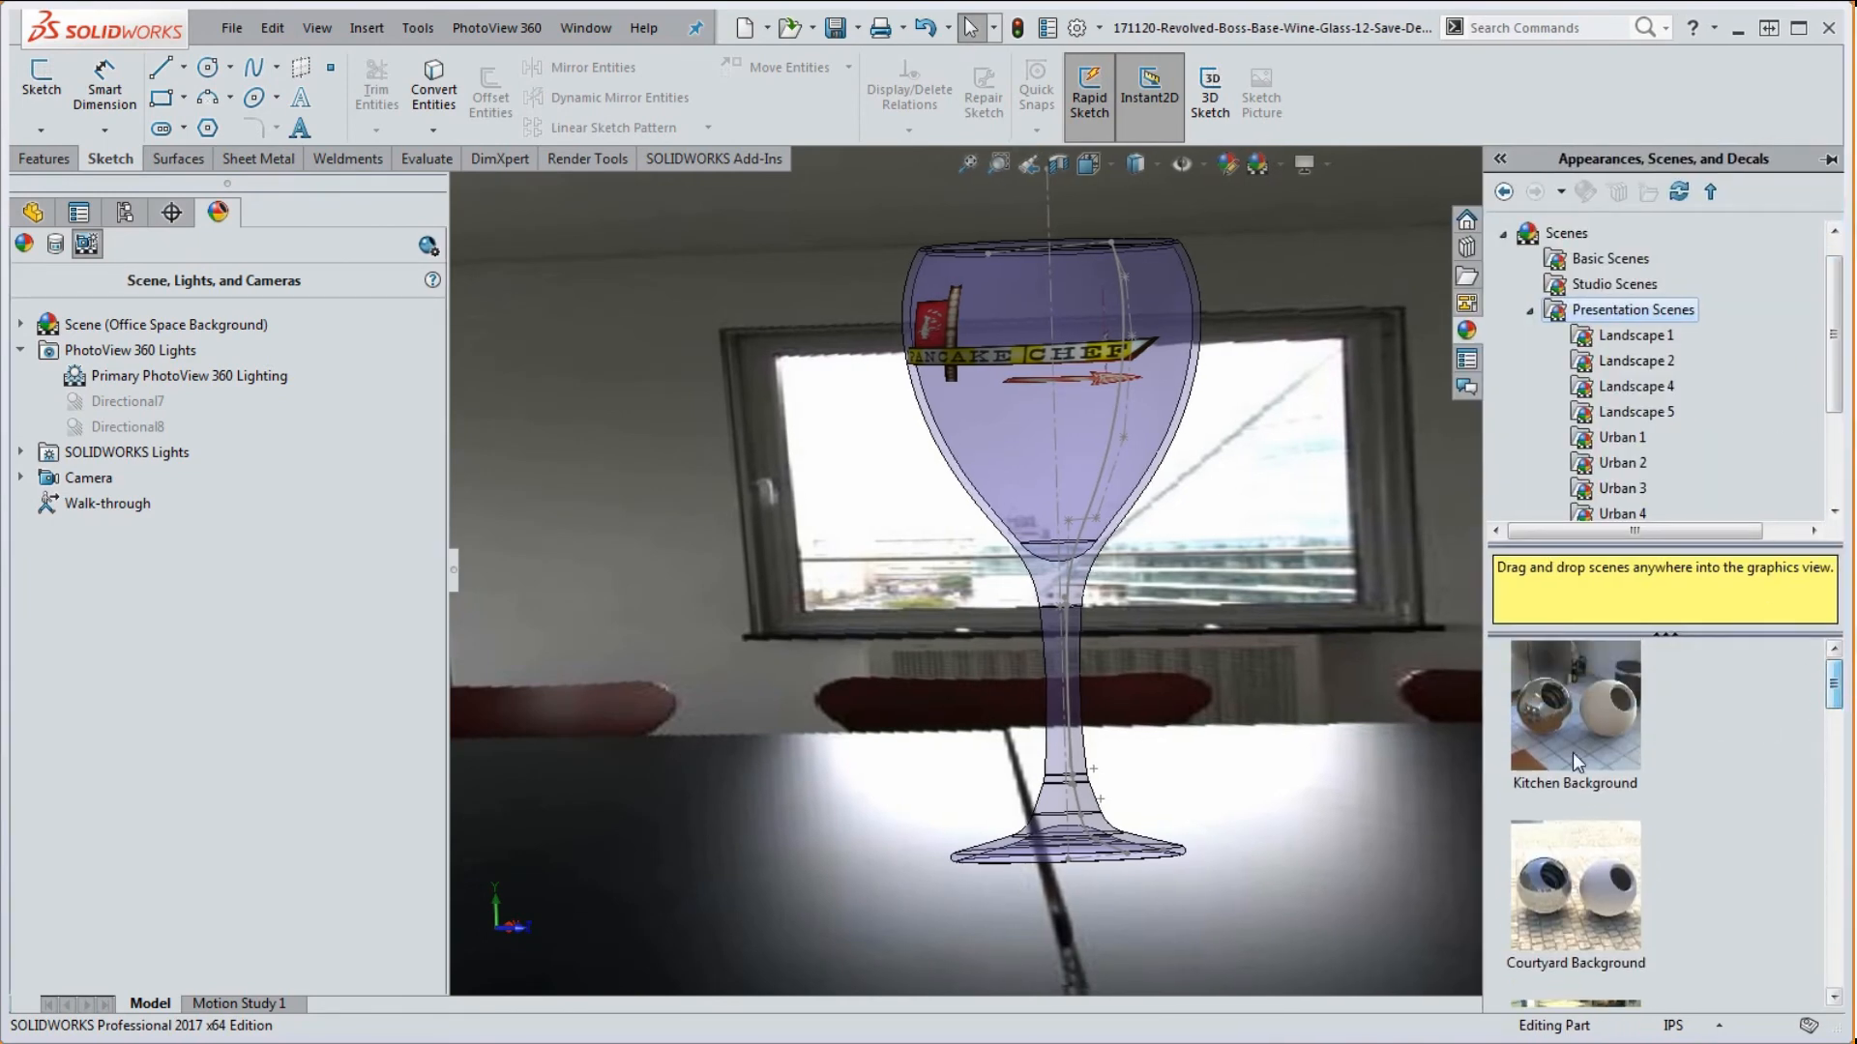
left_click_drag(1564, 729, 1333, 700)
middle_click_drag(1333, 712, 1349, 827)
scroll(1135, 716, "down", 5)
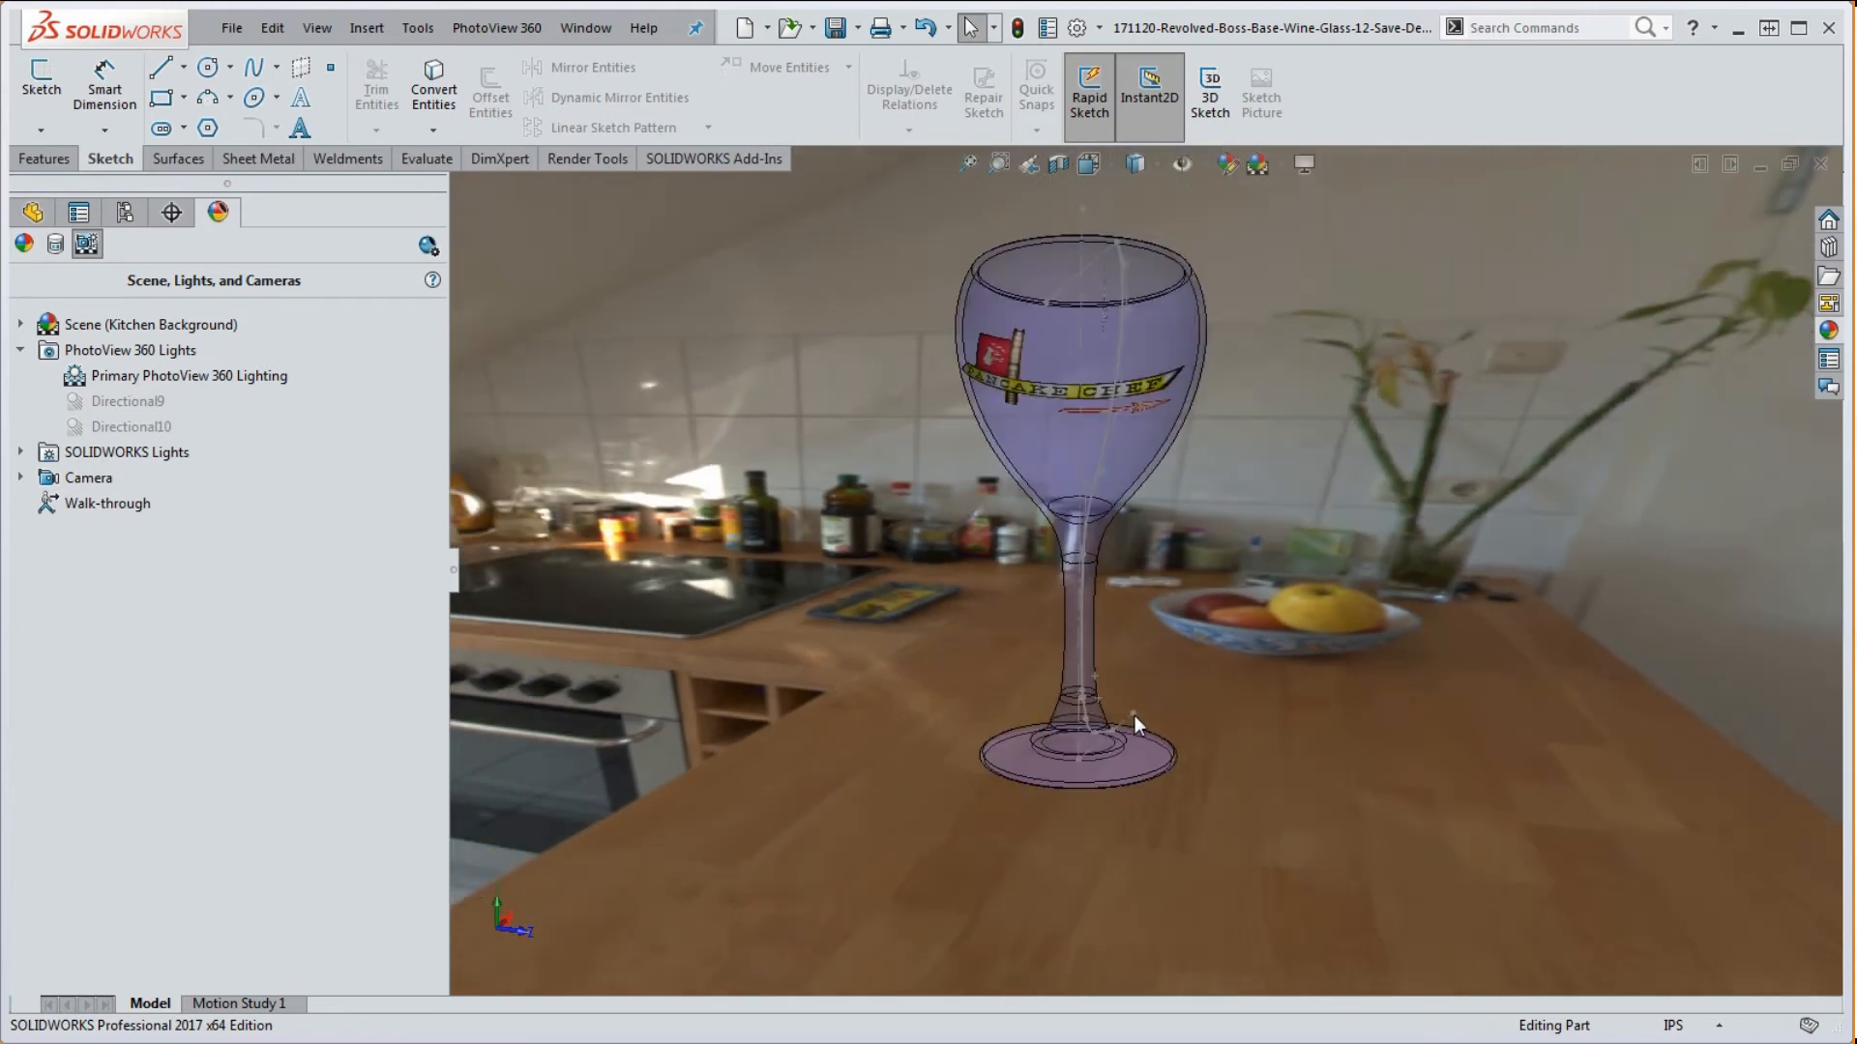
scroll(1145, 546, "up", 3)
scroll(1159, 508, "down", 2)
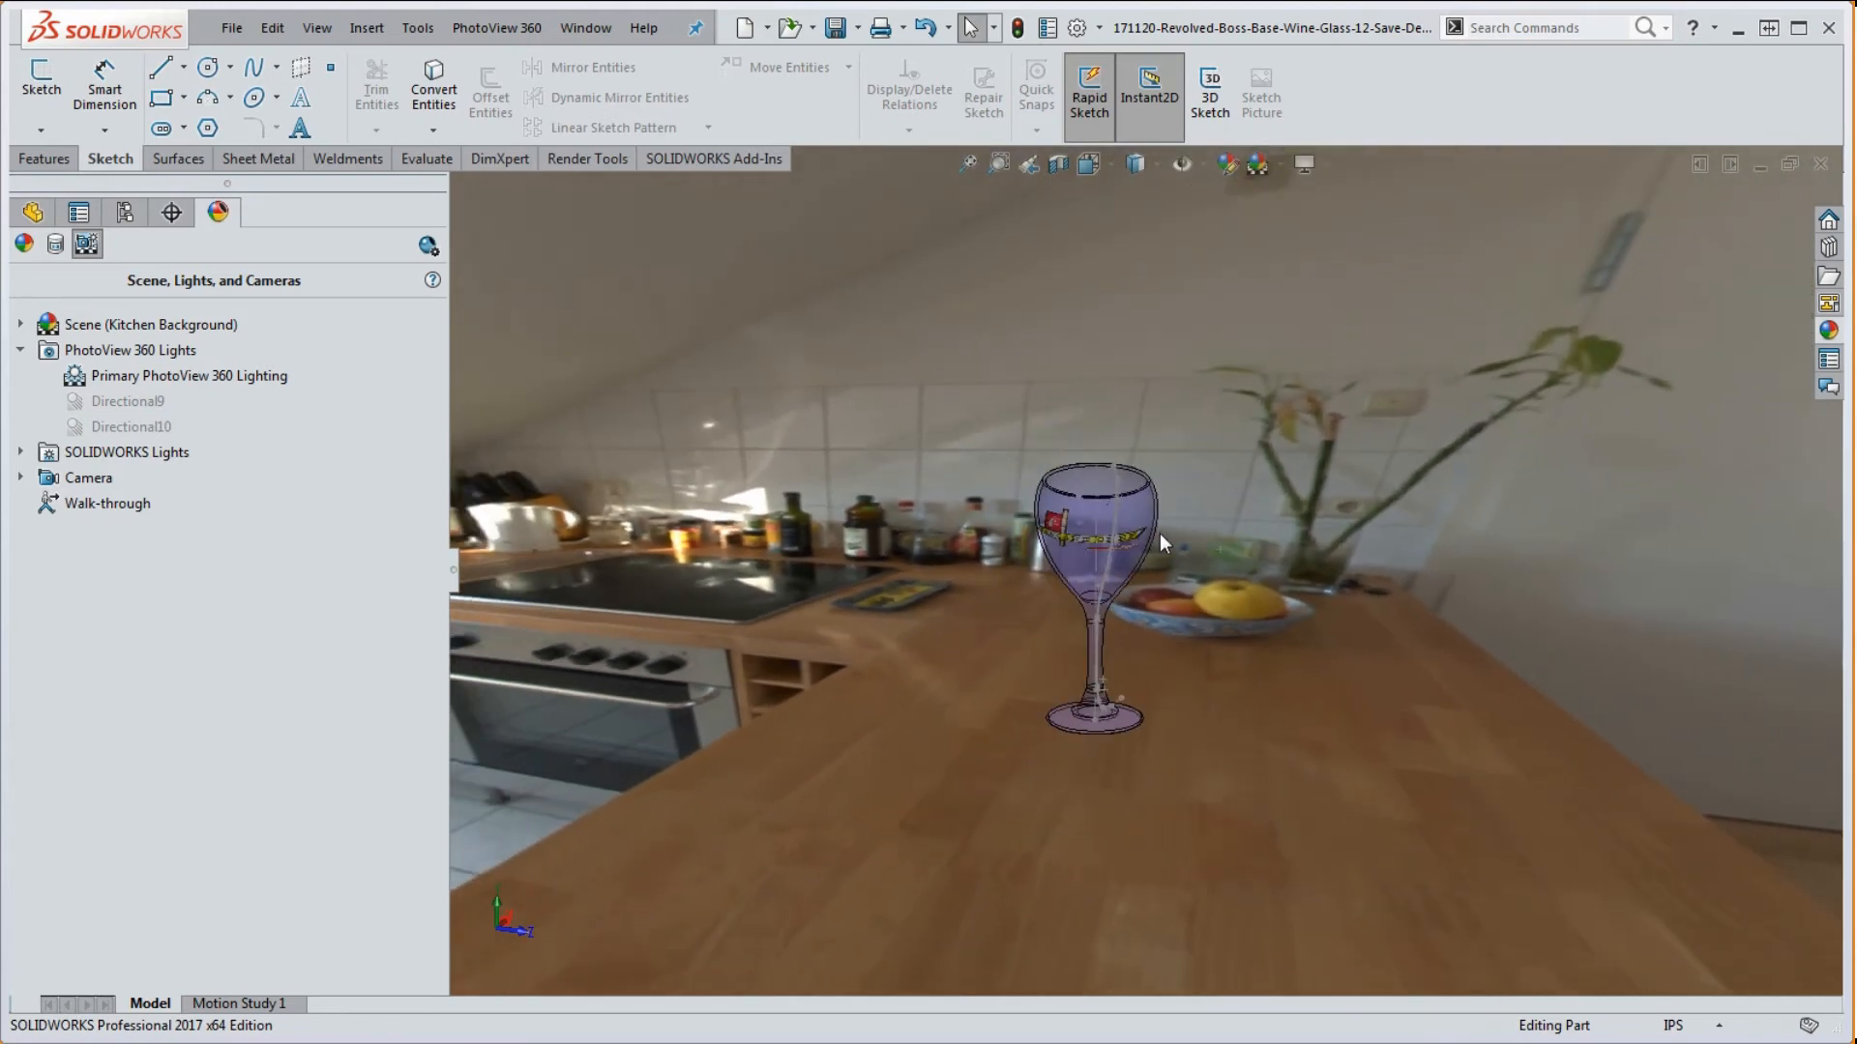
scroll(1159, 532, "up", 1)
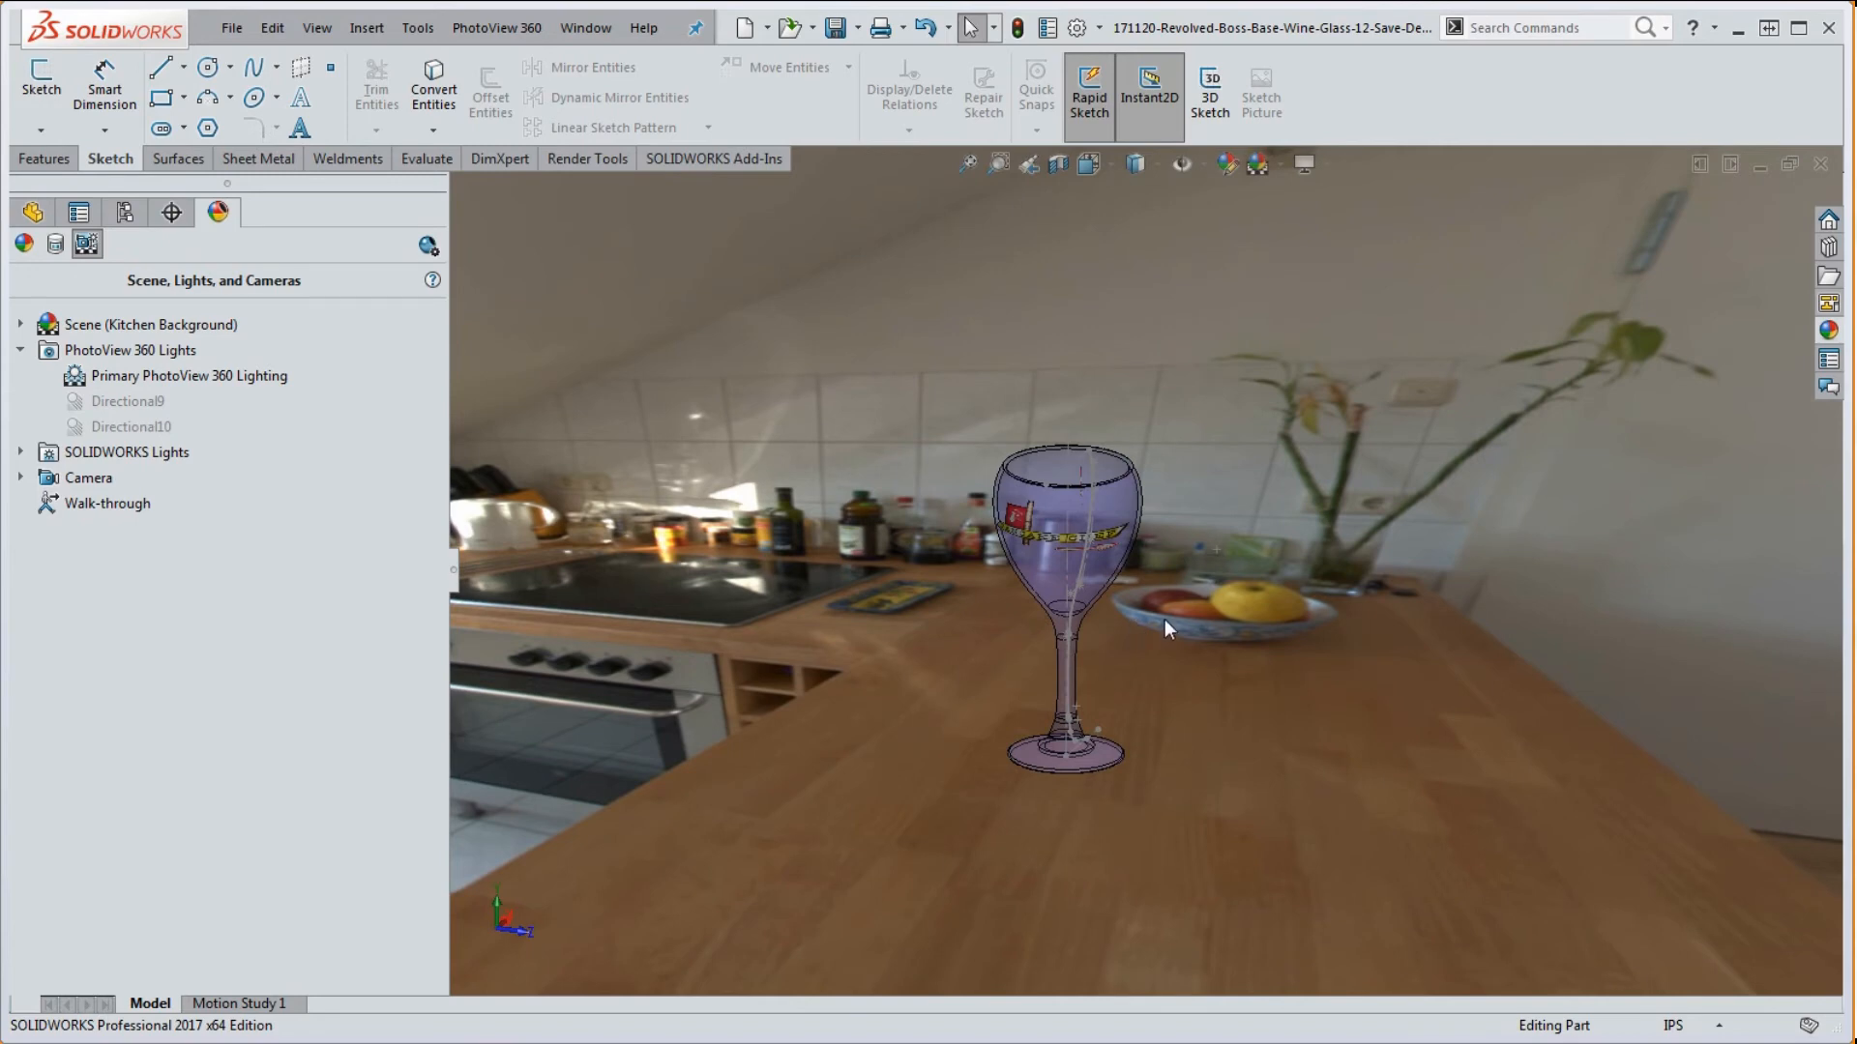
scroll(1165, 619, "up", 2)
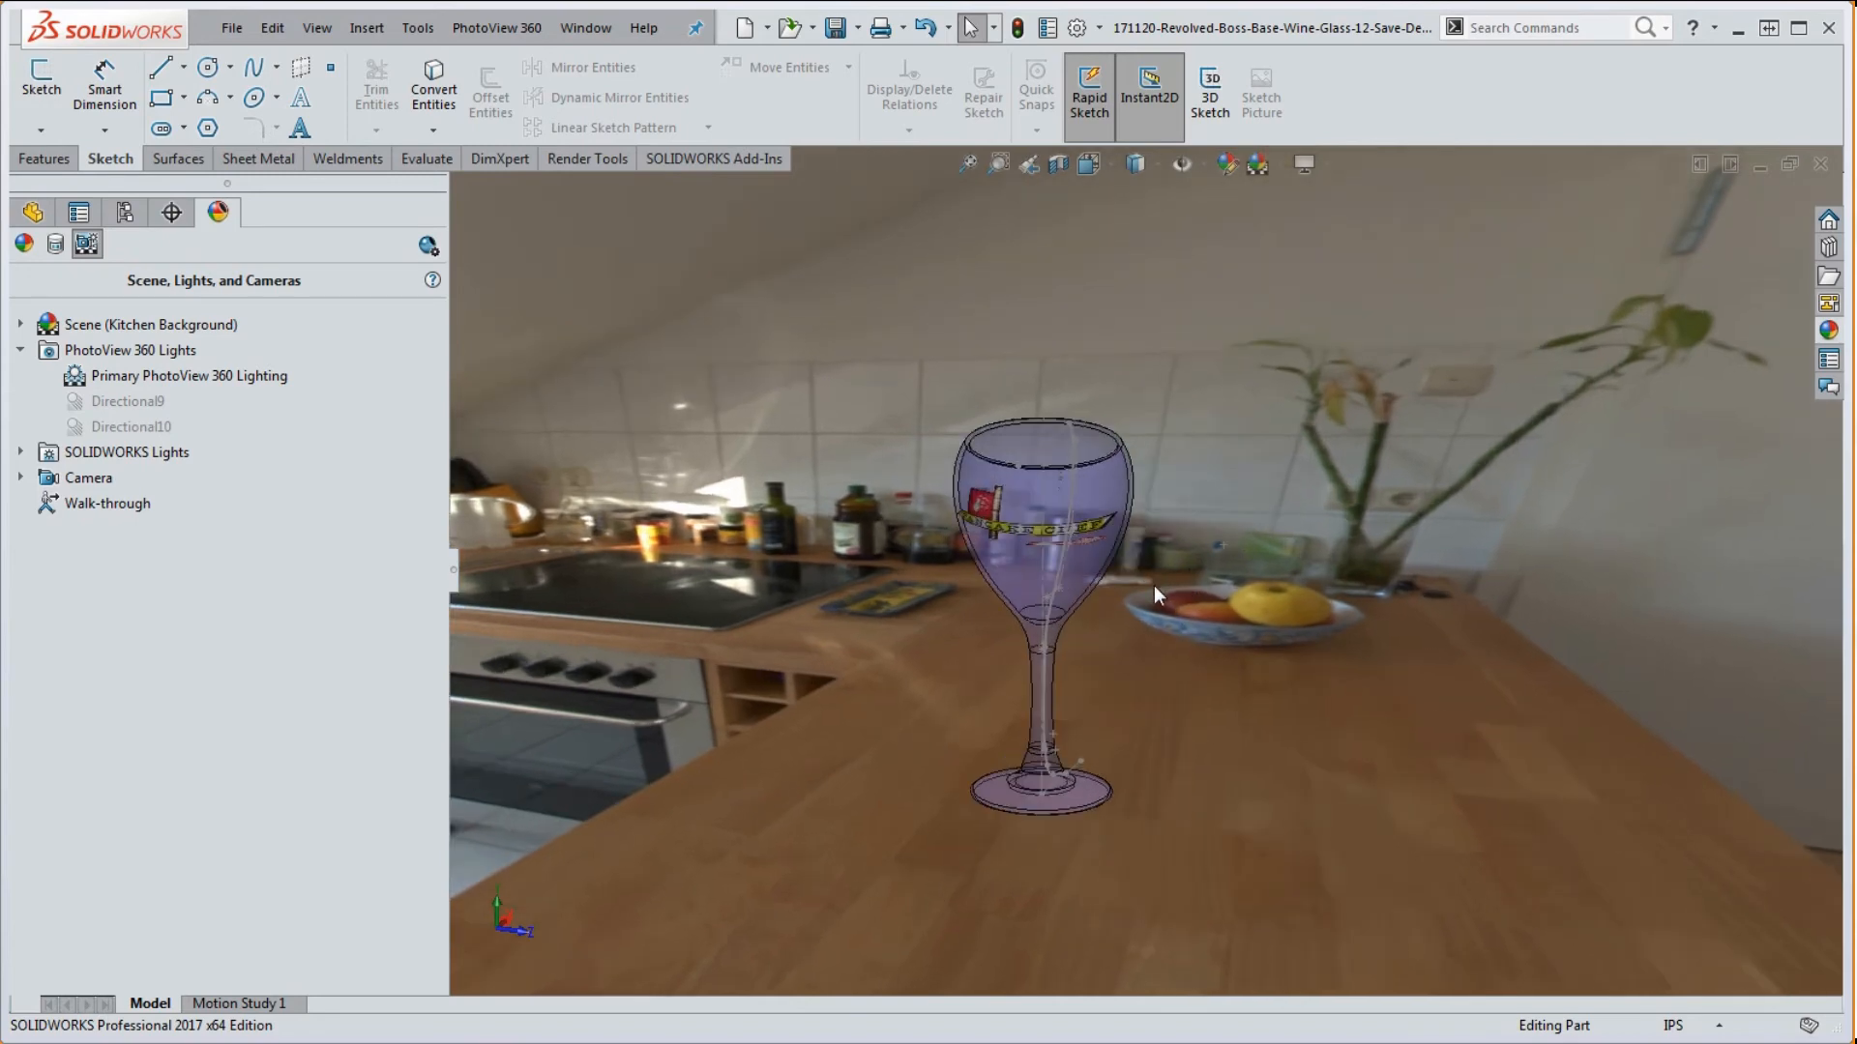
- Apply the scene "Landscape 1 Image 1" from the Landscape 1 folder of the Presentation Scenes
left_click(1828, 334)
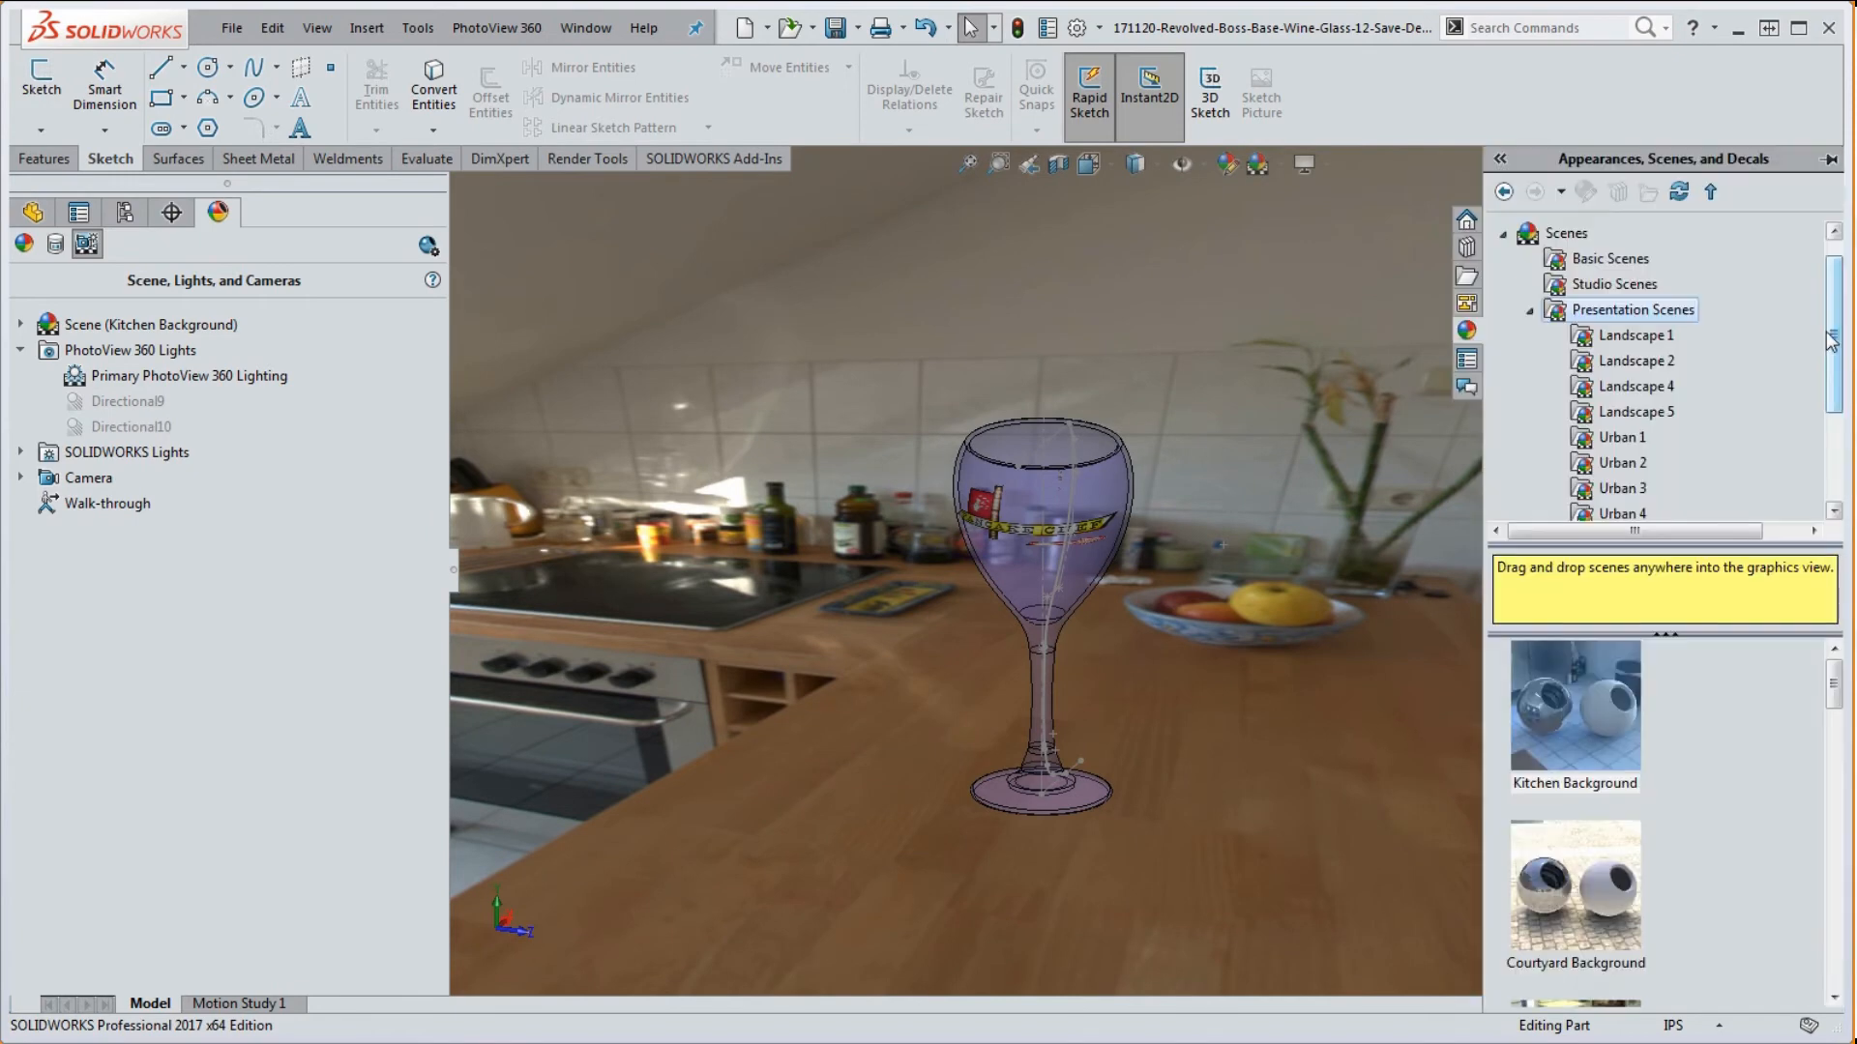
left_click(1658, 341)
left_click_drag(1602, 709, 1302, 711)
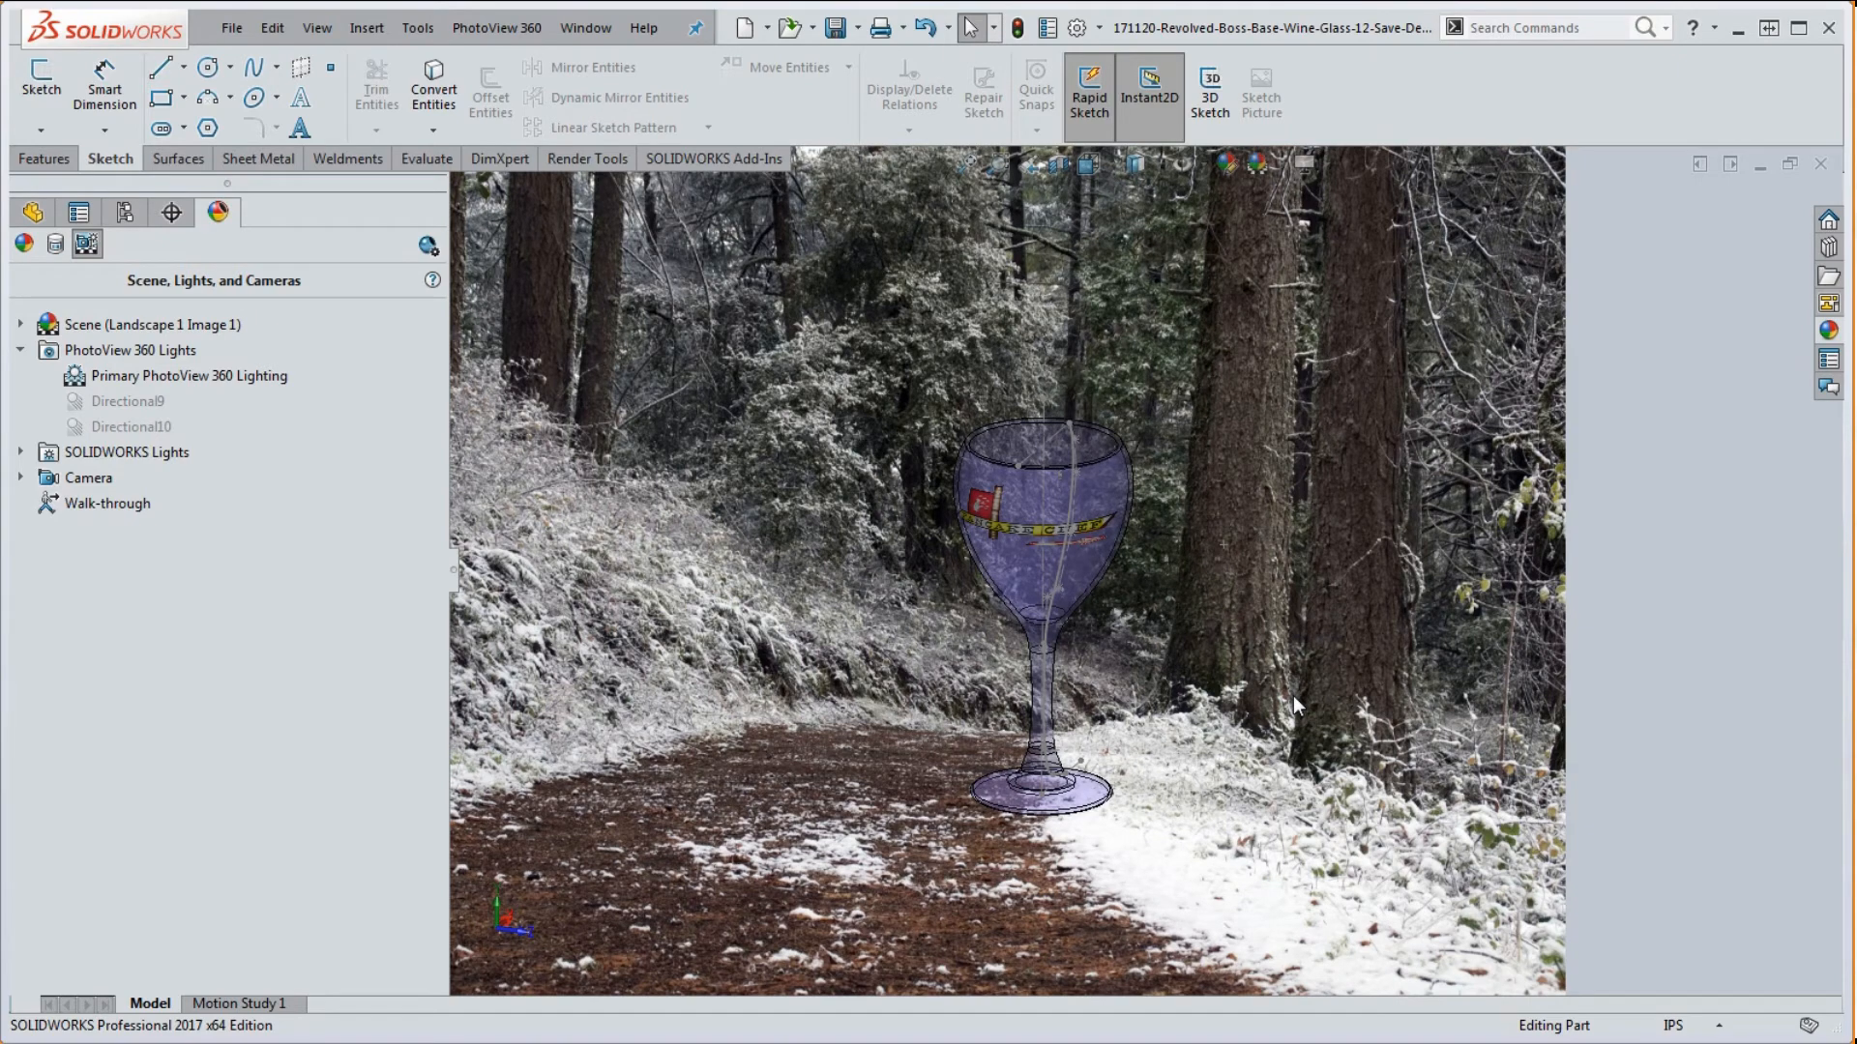
scroll(1099, 598, "down", 3)
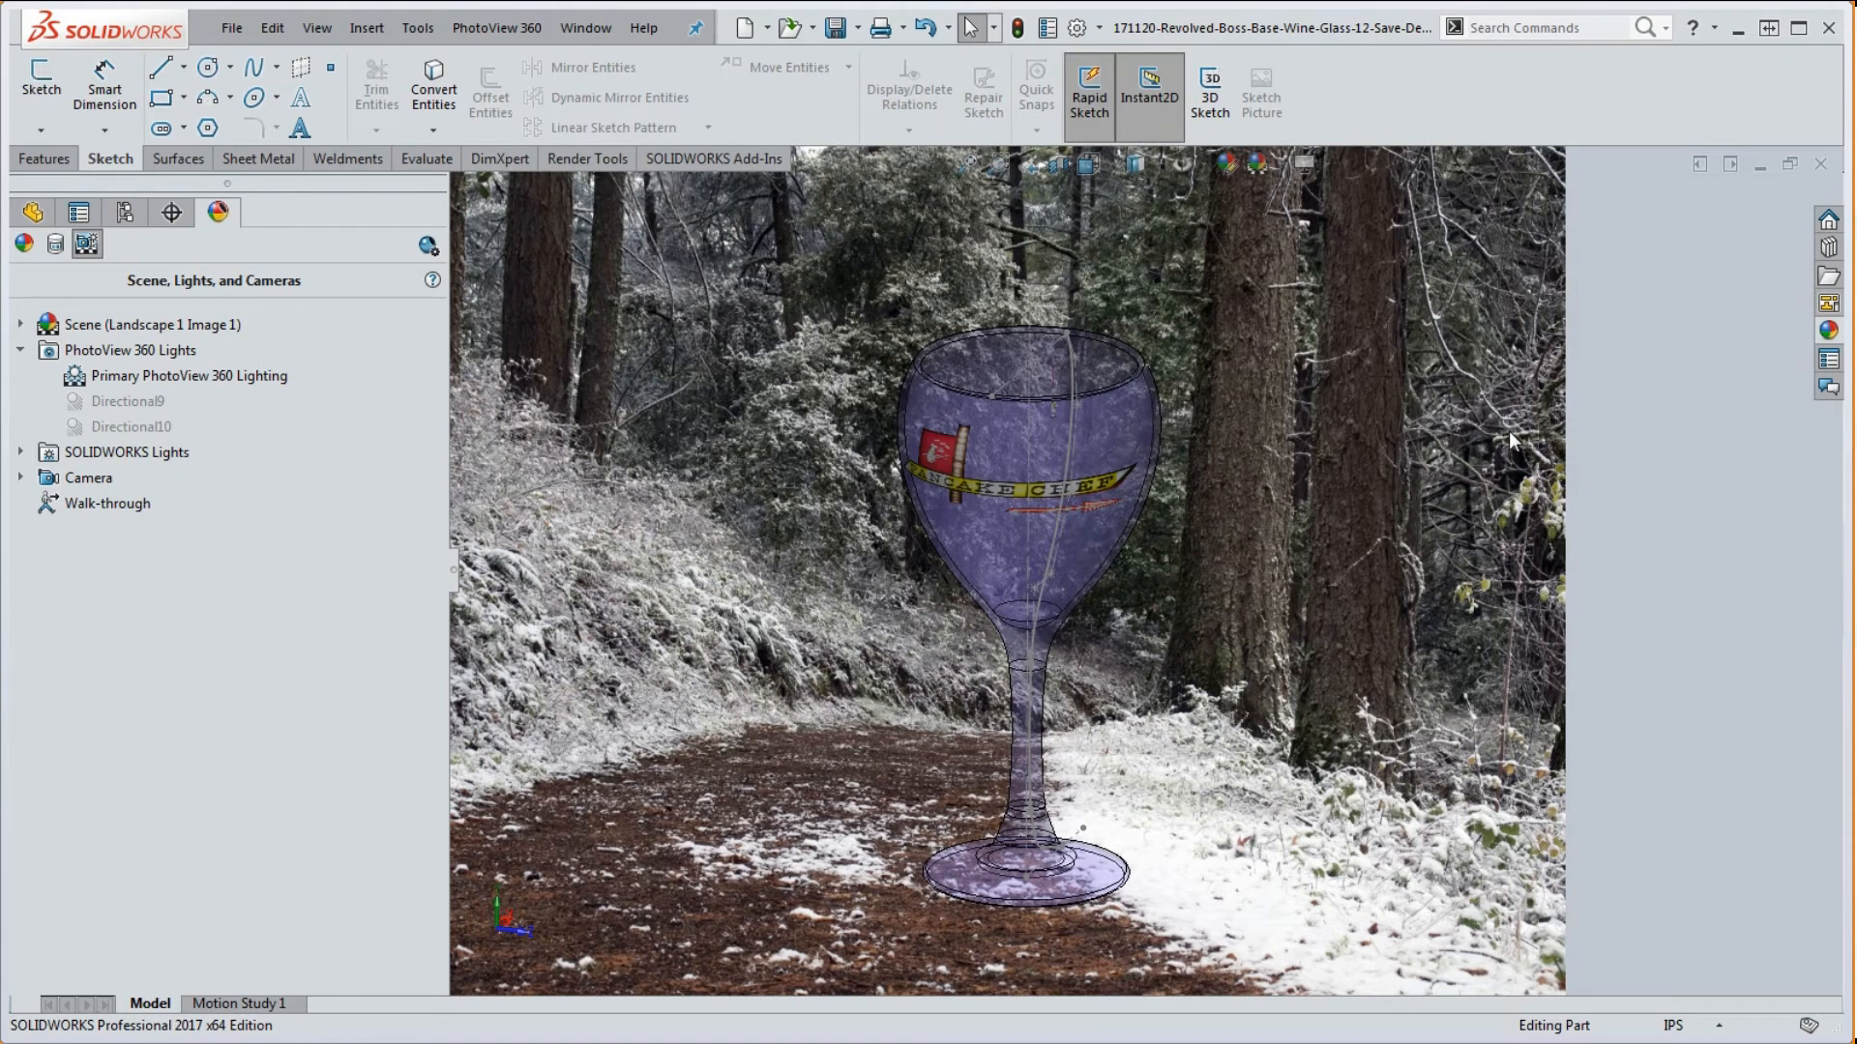
- Change the scene to "Landscape 1 Image 4" from the same Landscape 1 folder
left_click(1831, 332)
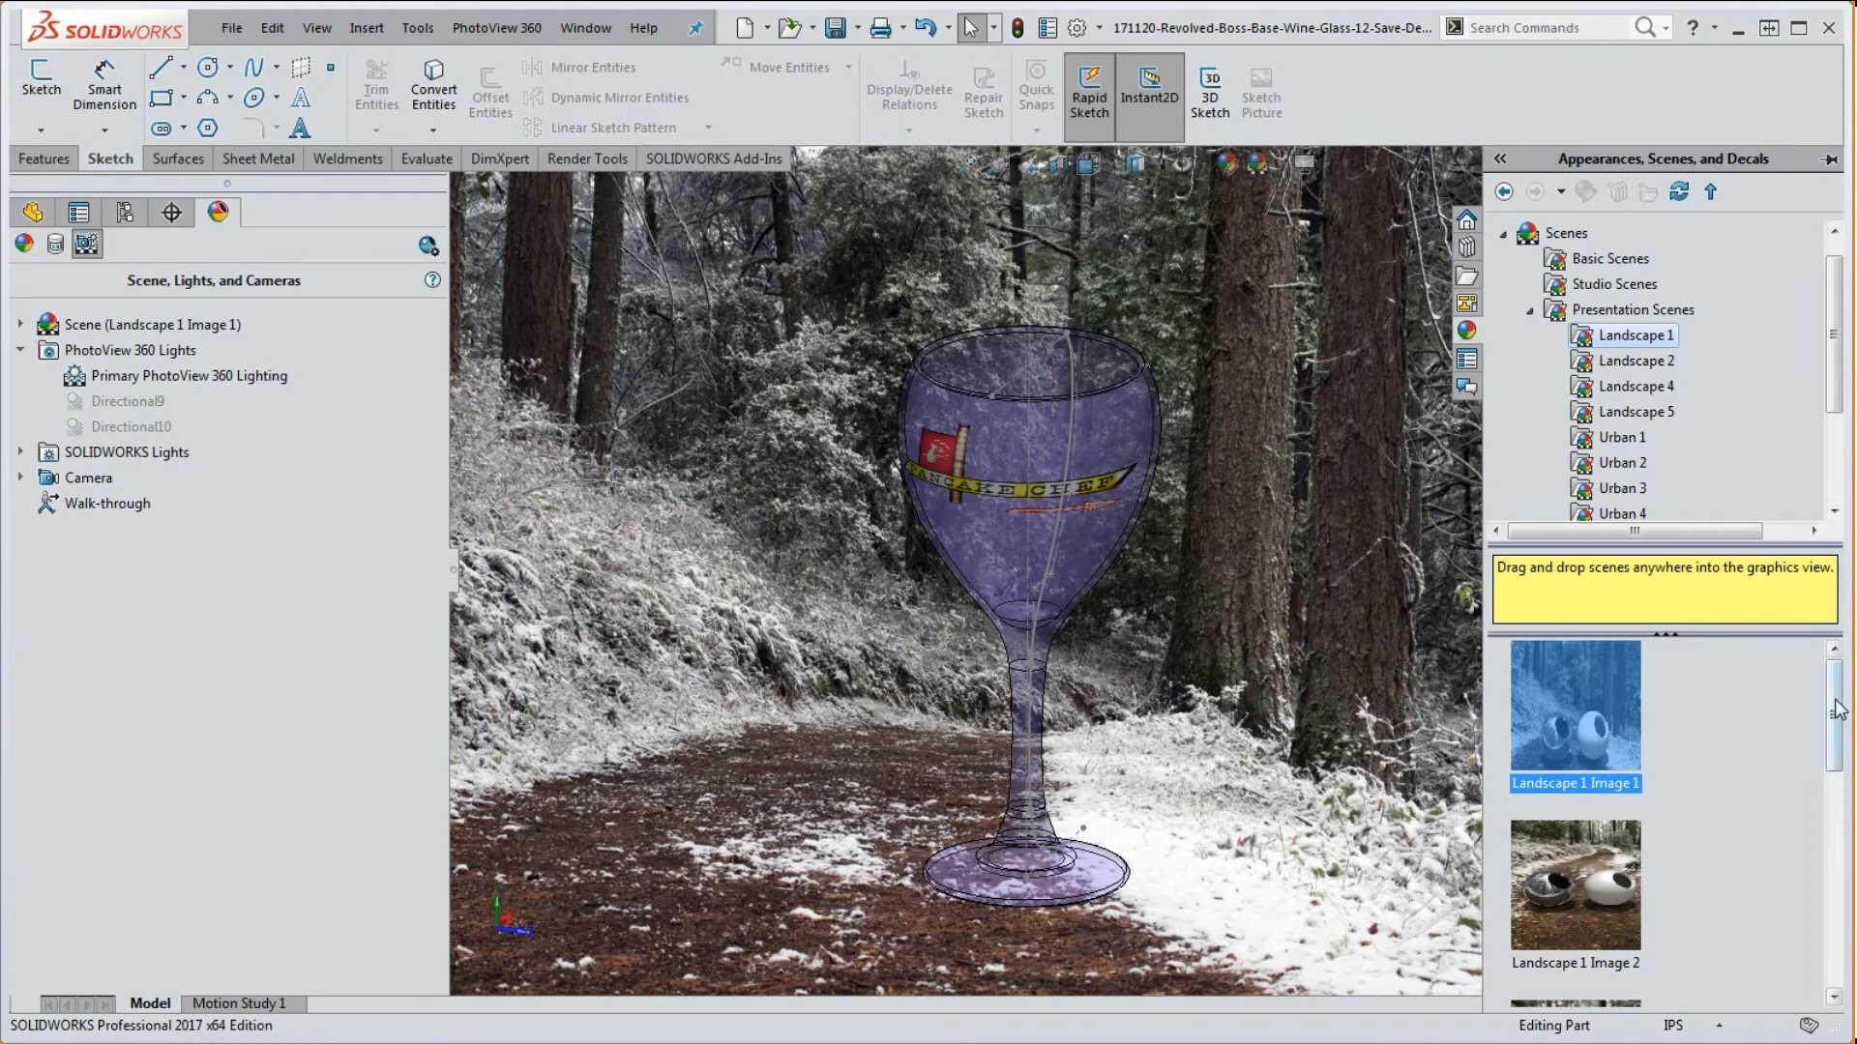
left_click_drag(1834, 711, 1834, 856)
left_click(1576, 820)
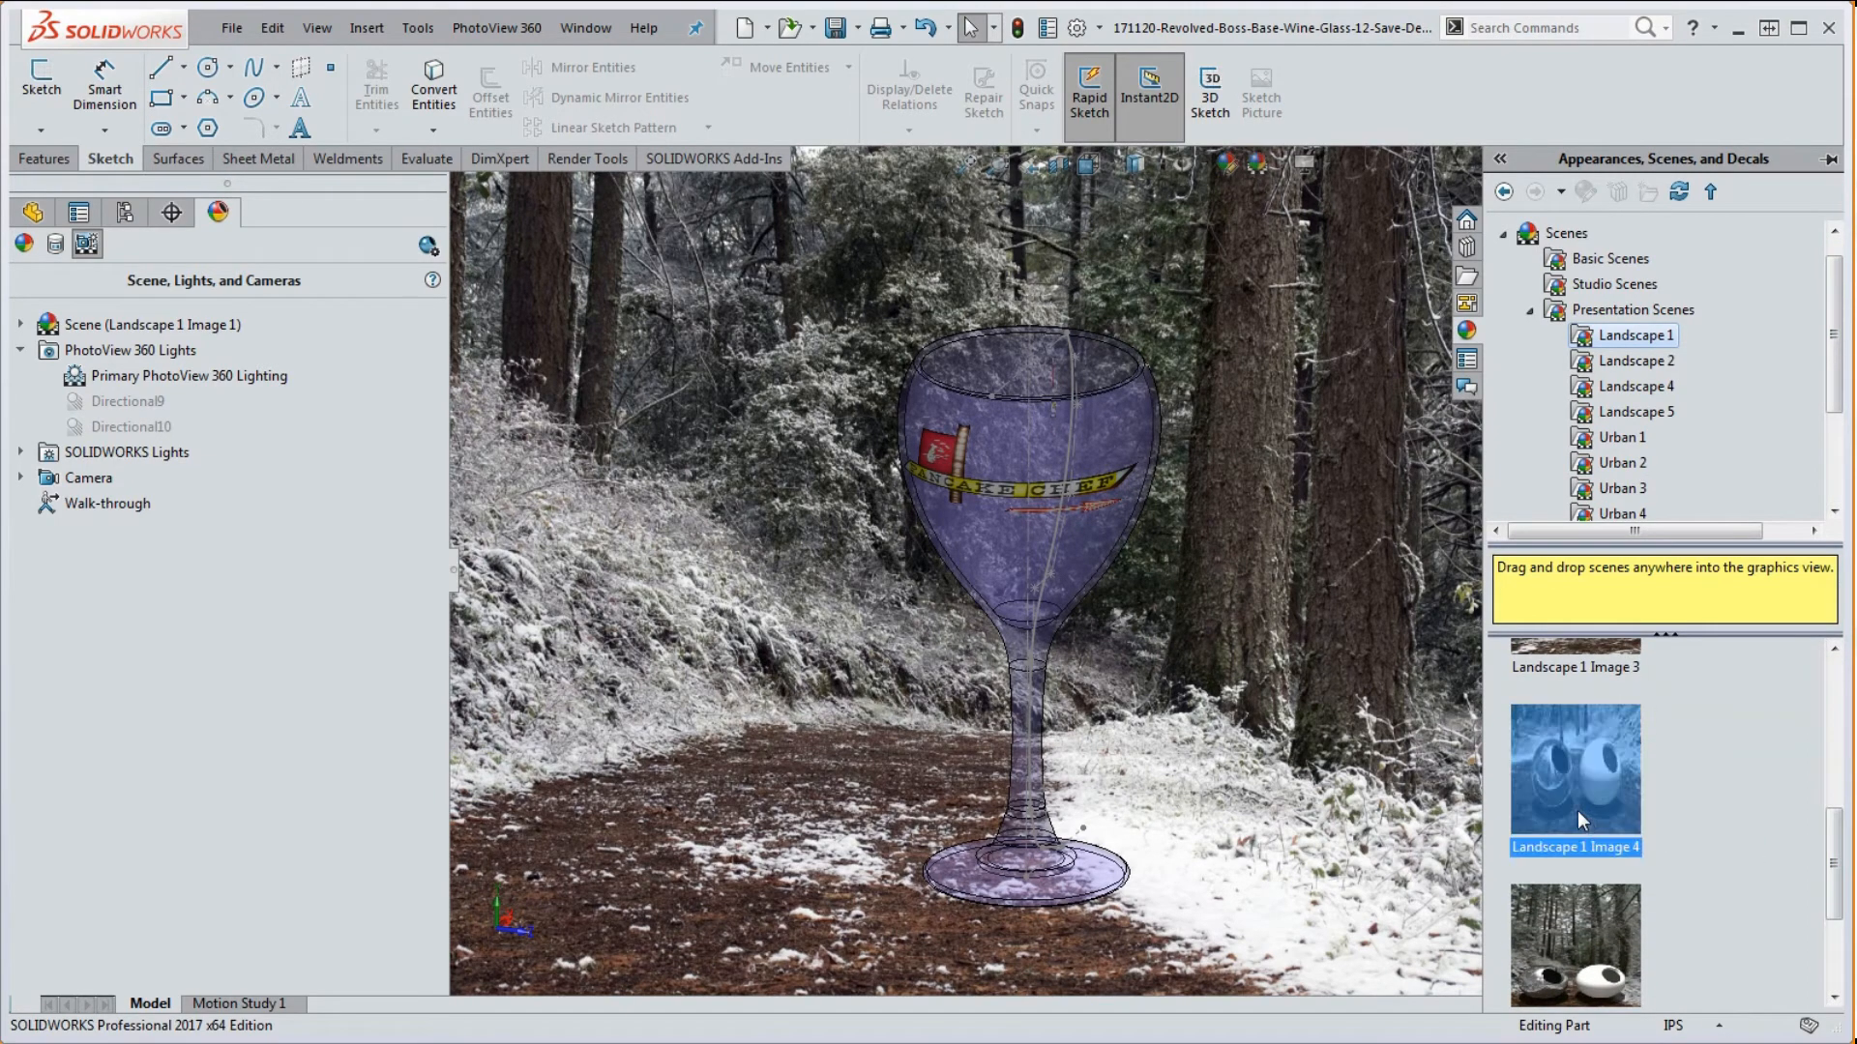
left_click_drag(1577, 810, 1240, 752)
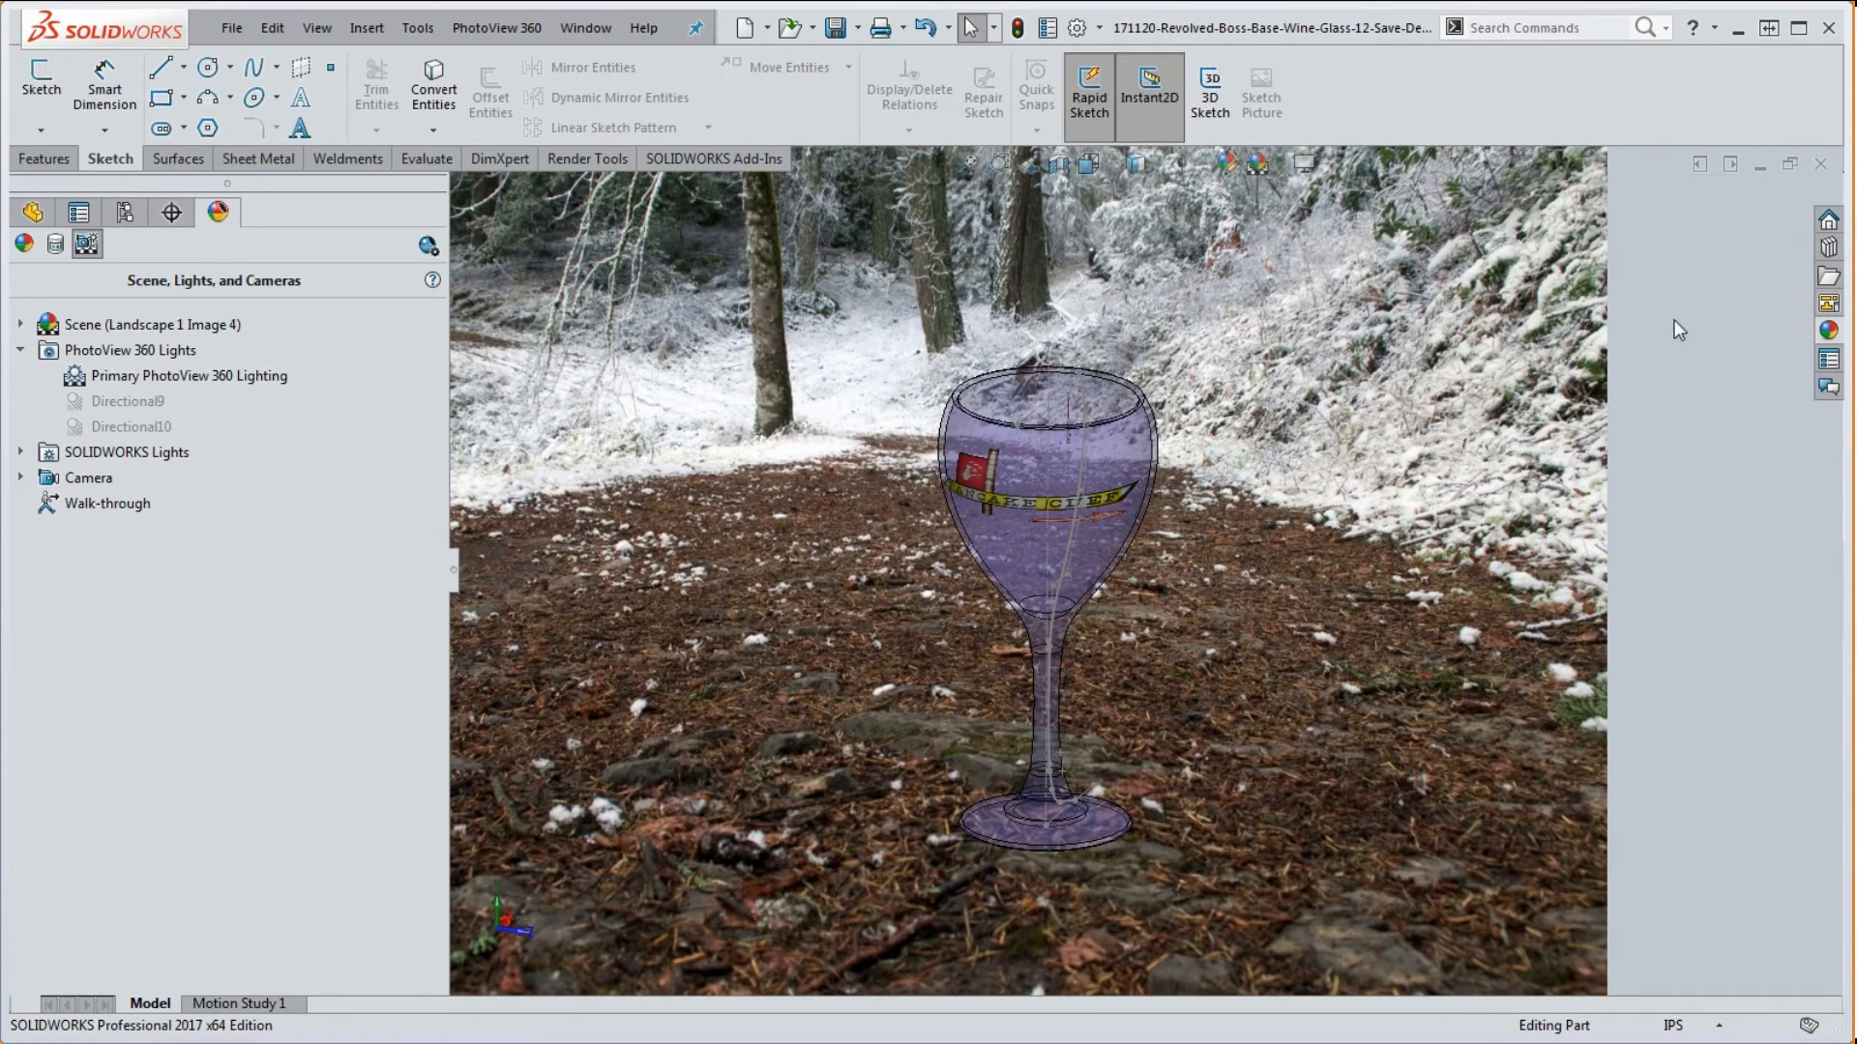
- Apply the scene "Landscape 2 Image 1" from the Landscape 2 folder behind the wine glass
left_click(1827, 333)
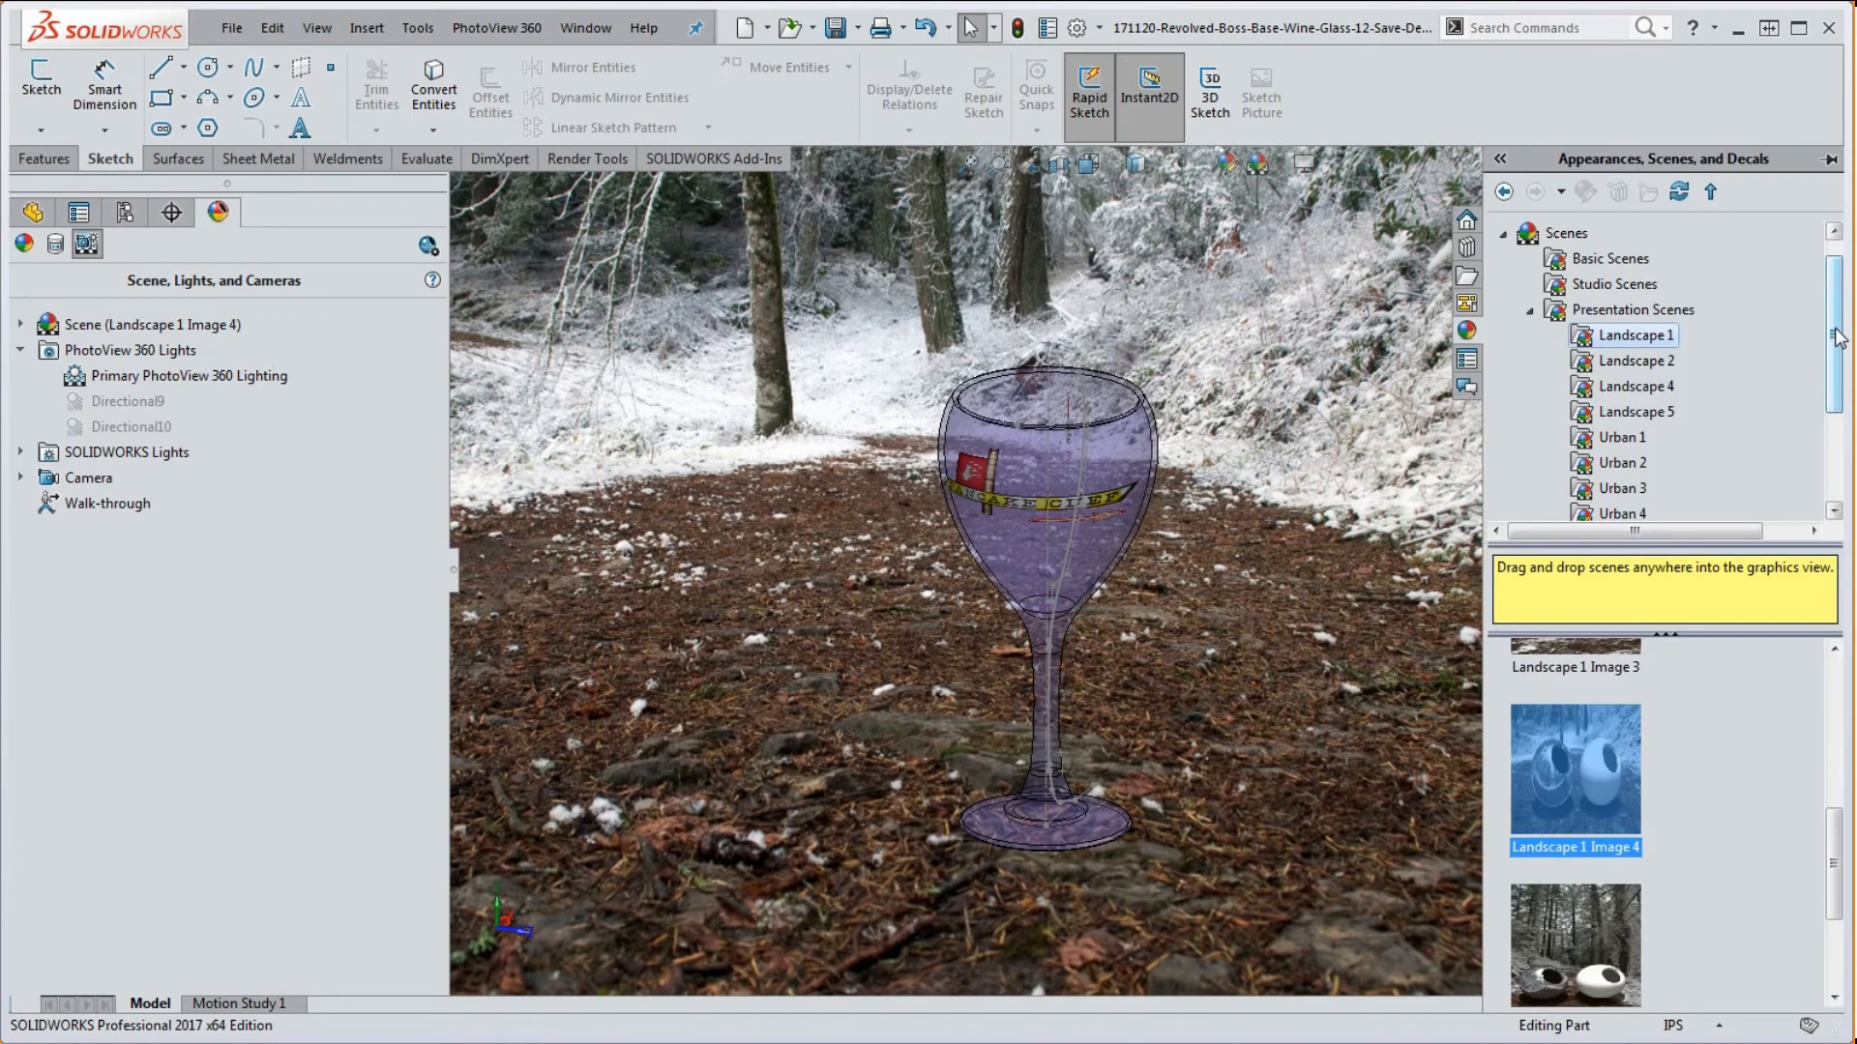
left_click(1635, 361)
left_click_drag(1571, 740, 1323, 739)
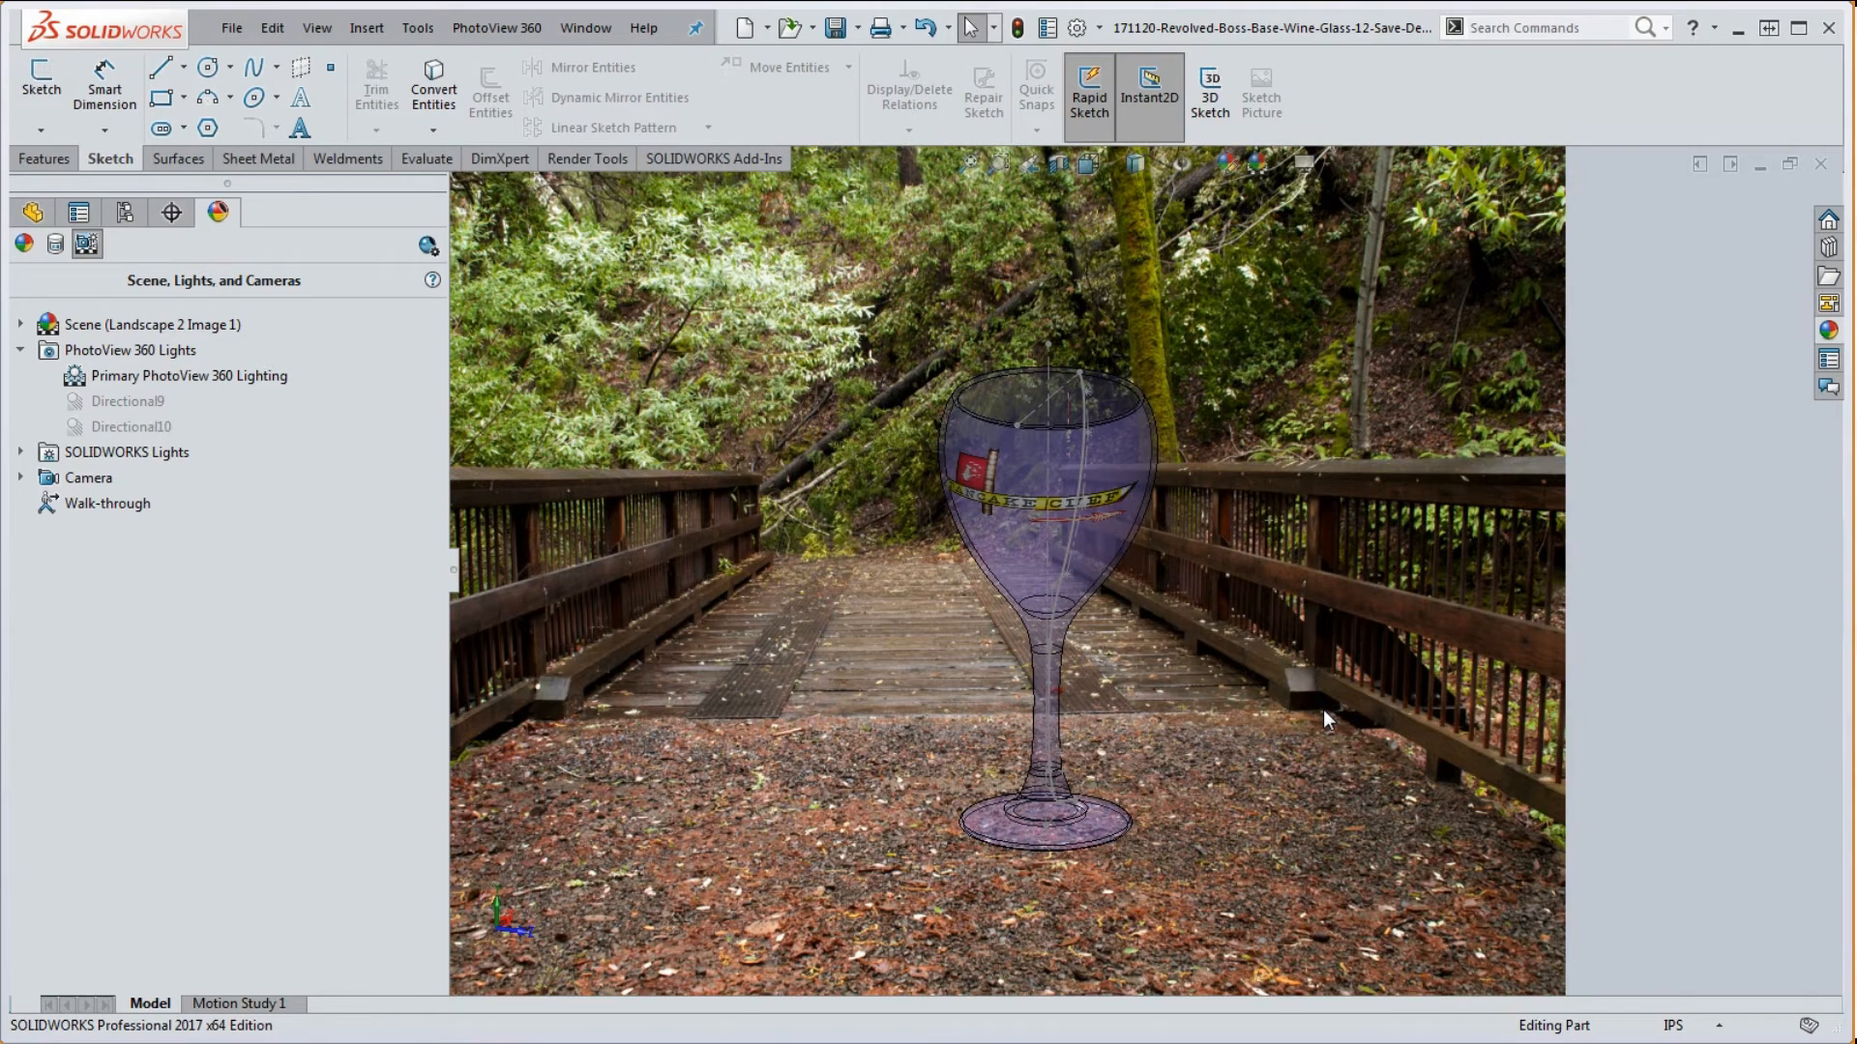
left_click(1831, 333)
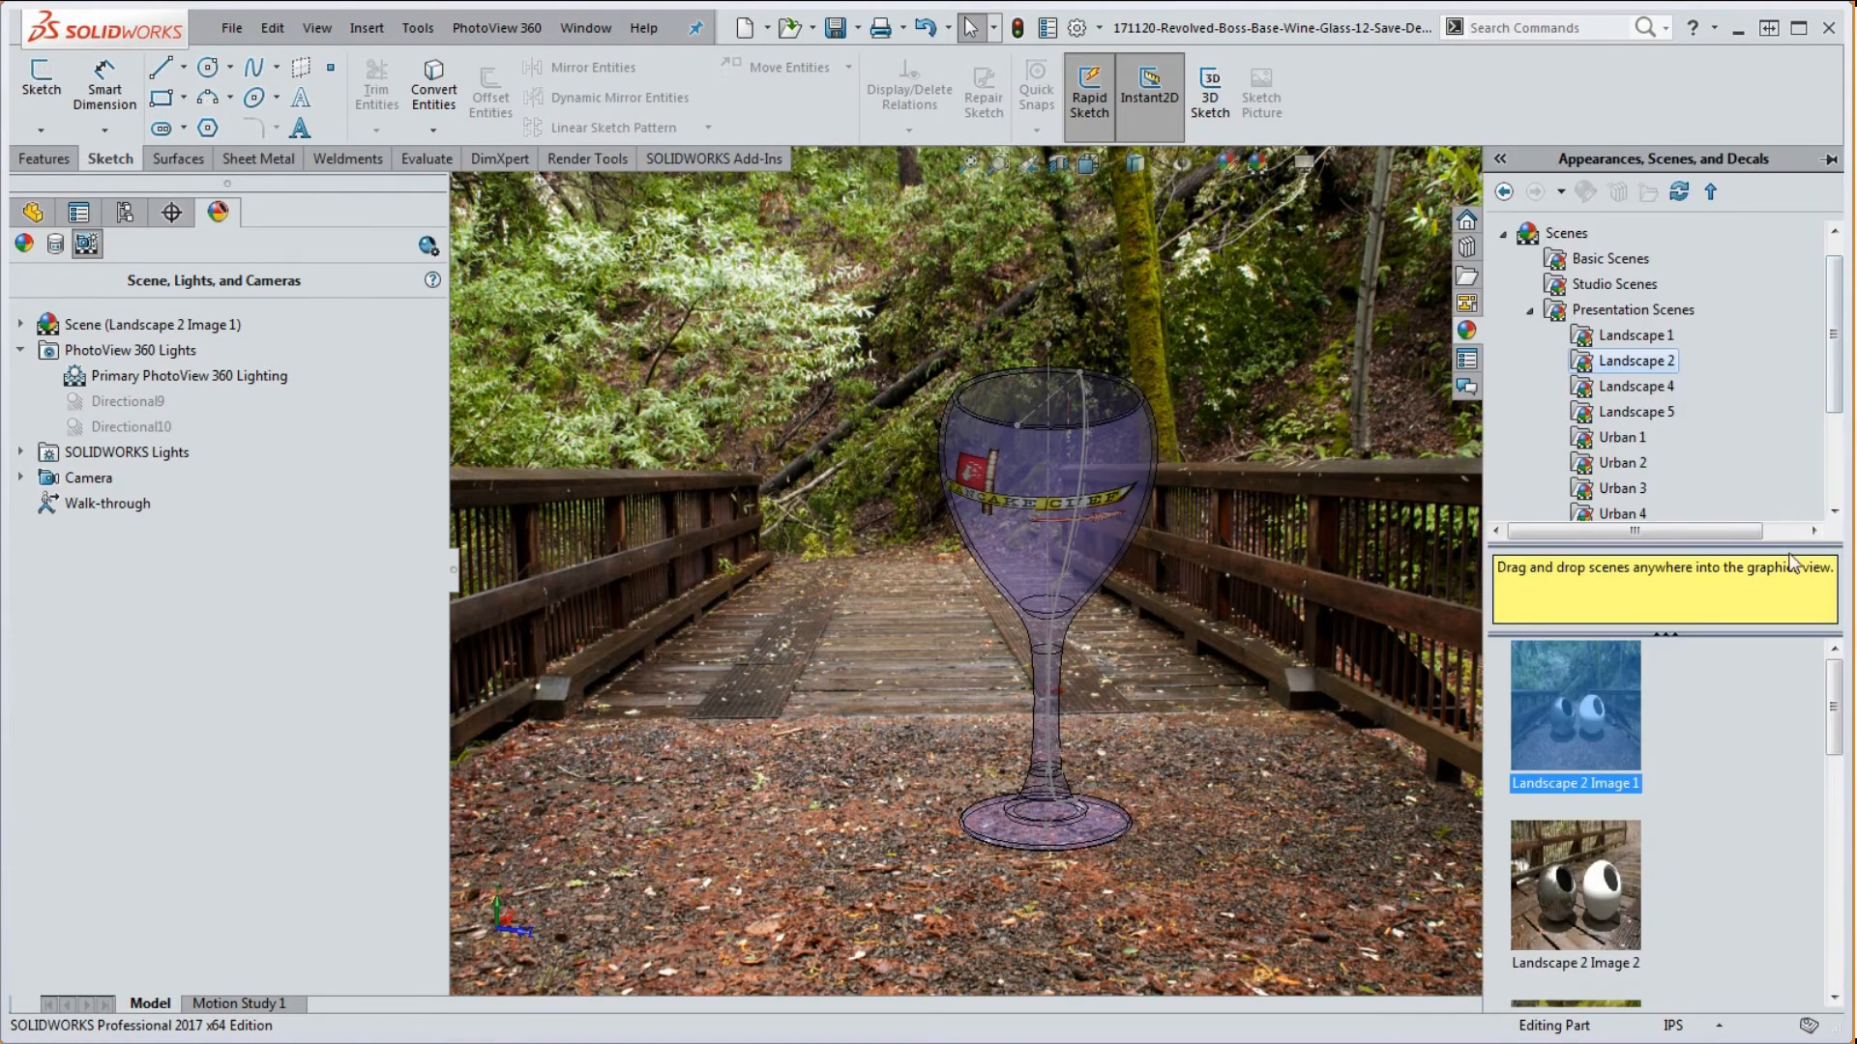
middle_click_drag(1276, 749, 1297, 716)
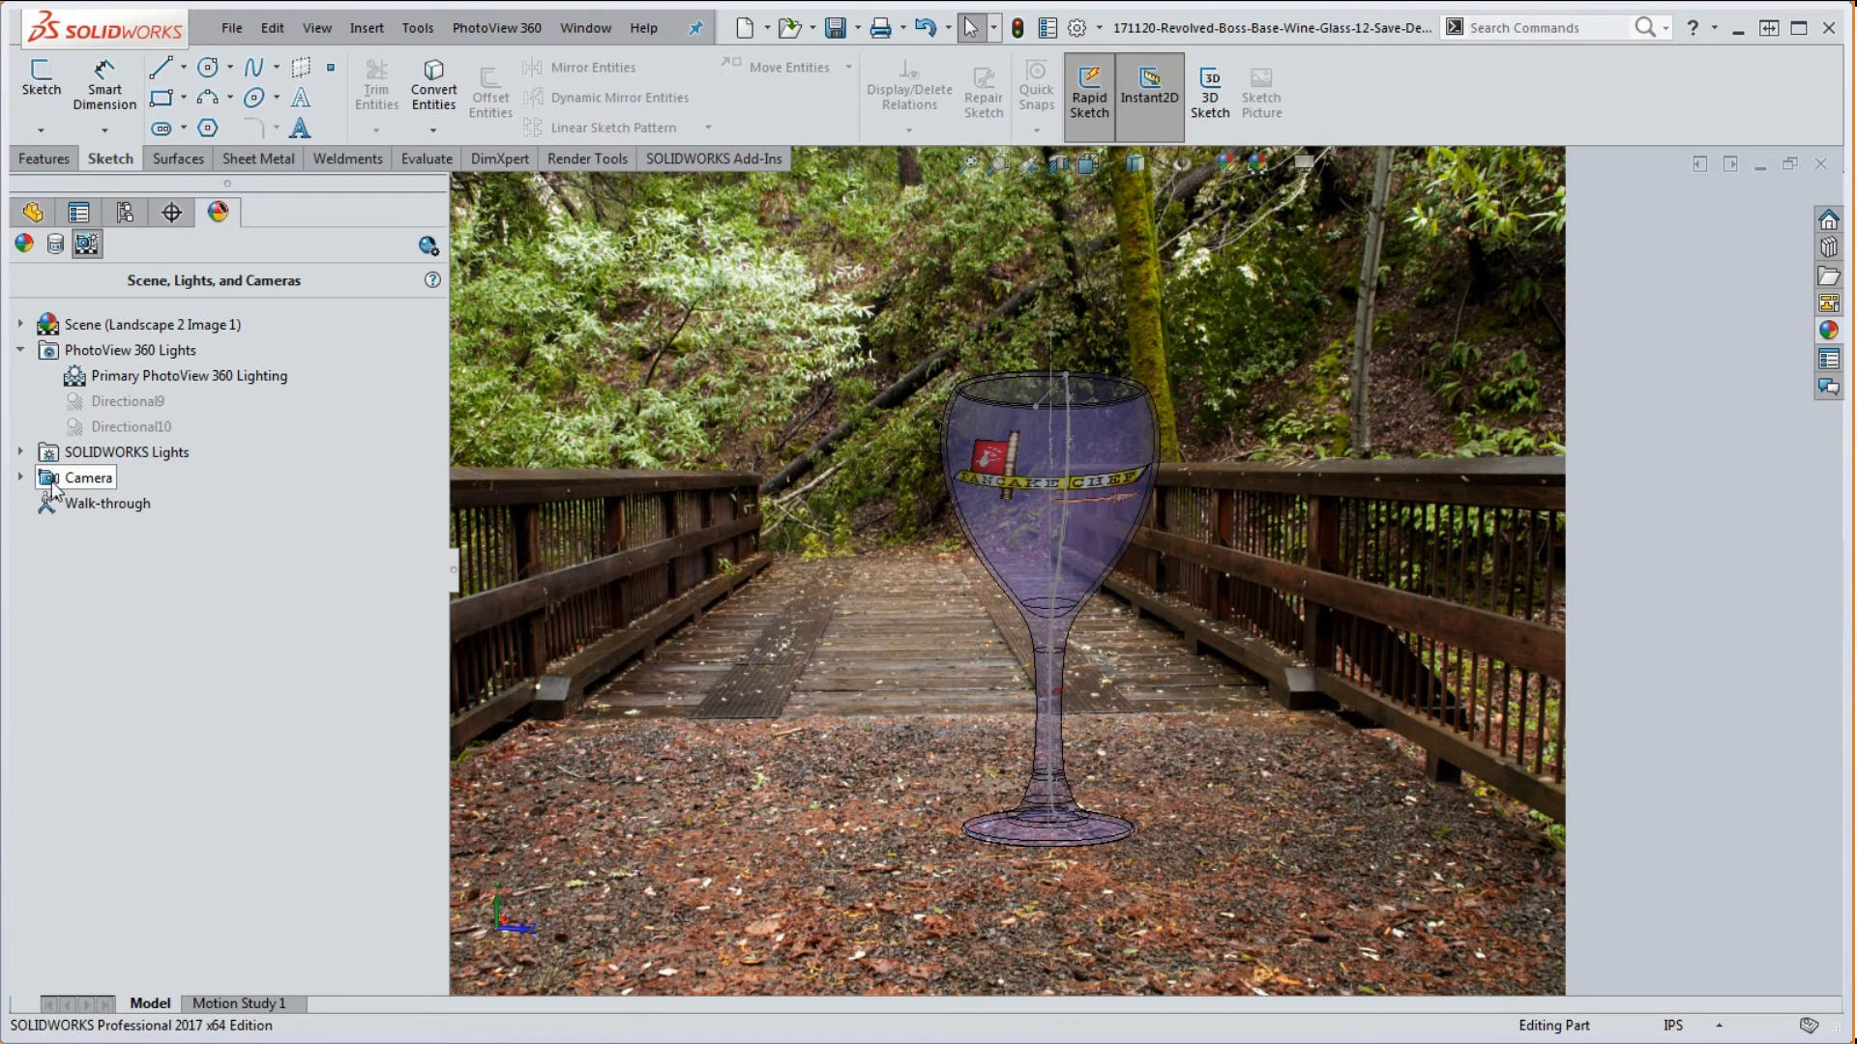
- Return to the Presentation Scenes and reapply "Kitchen Background" as the scene for the wine glass
left_click(1828, 330)
left_click_drag(1834, 349, 1833, 324)
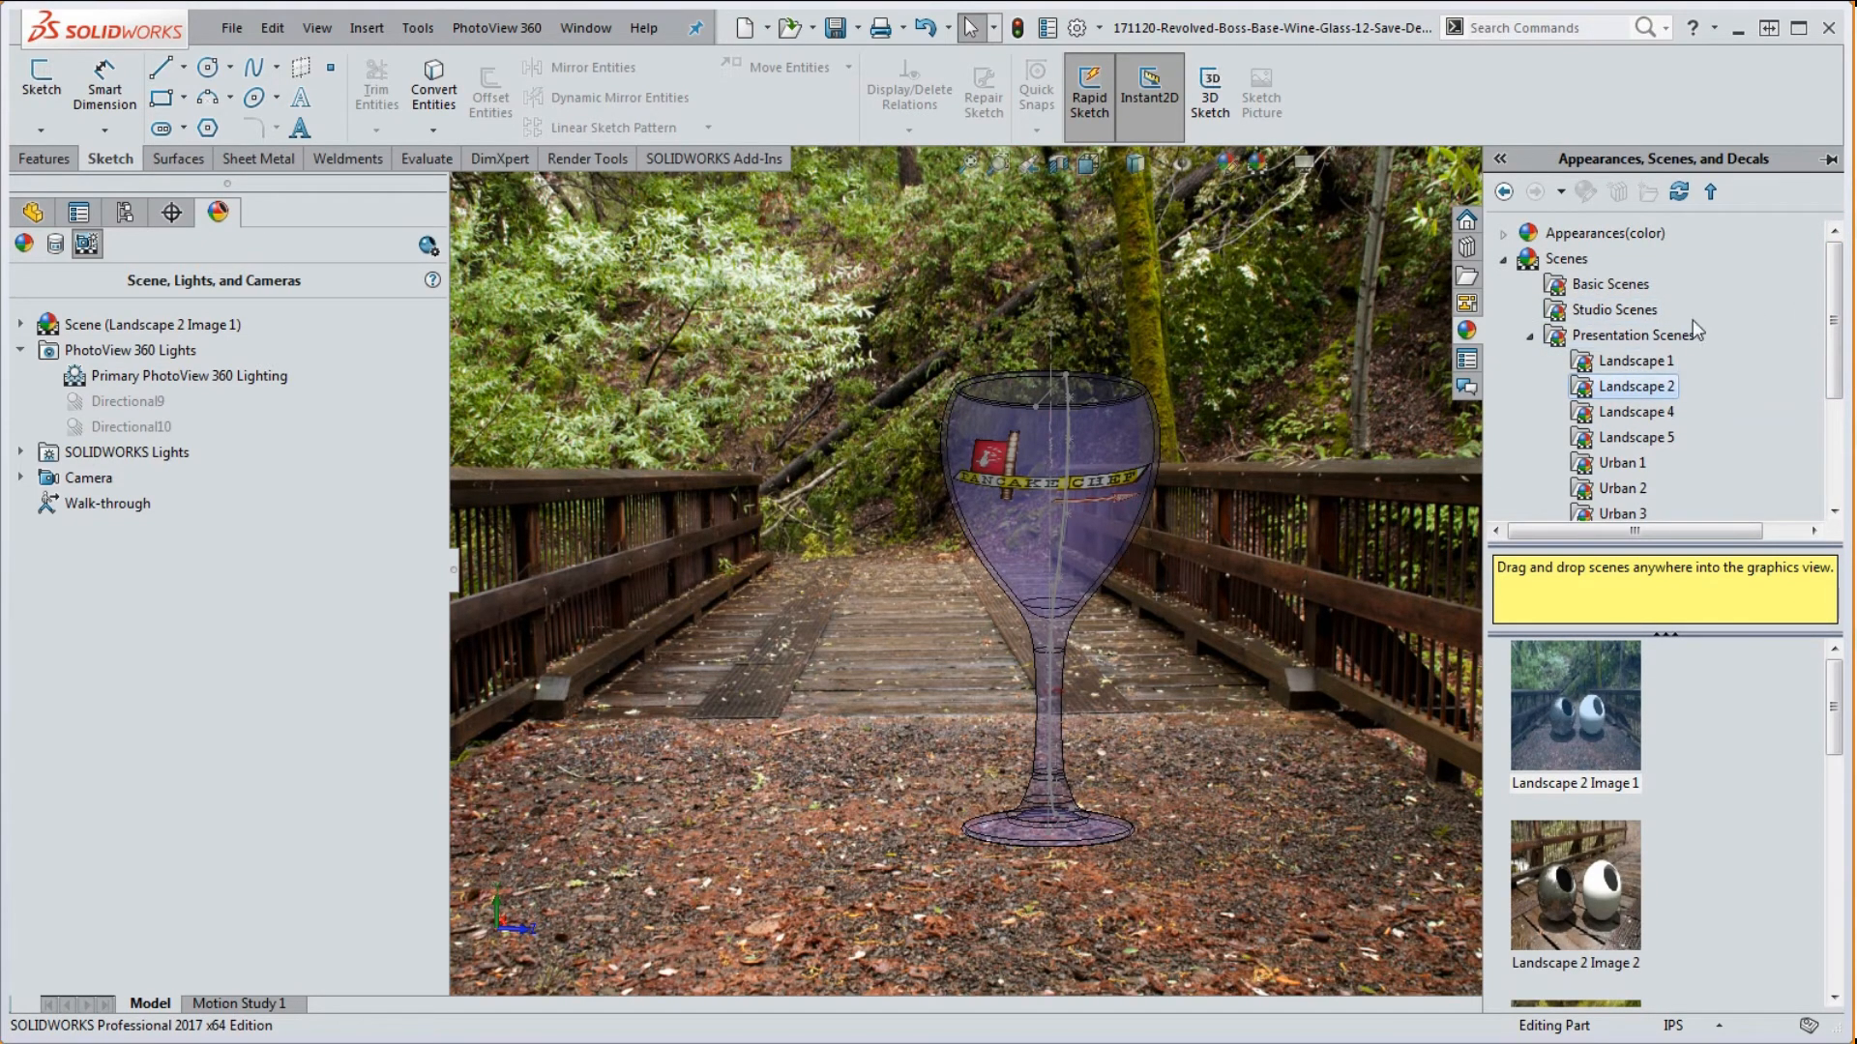
left_click(1631, 337)
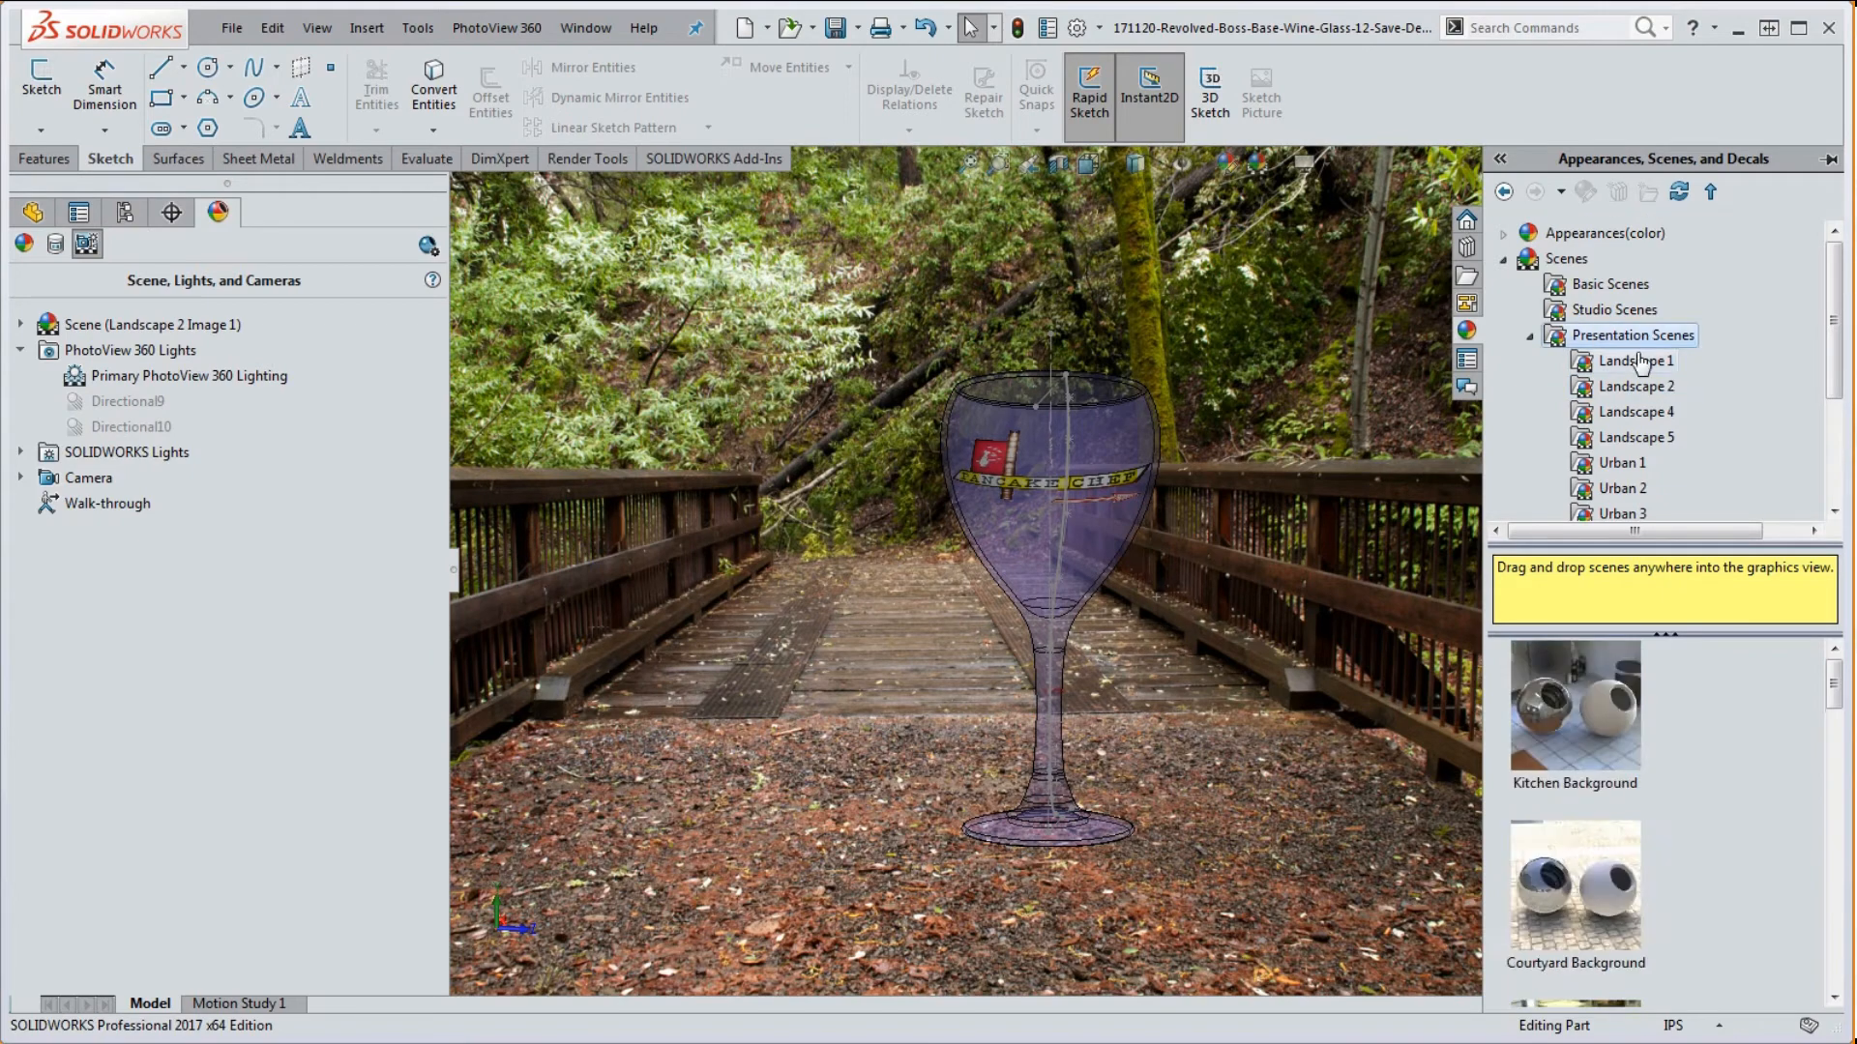
mouse_move(1836, 681)
left_mouse_down()
mouse_move(1836, 769)
mouse_move(1838, 680)
left_mouse_up()
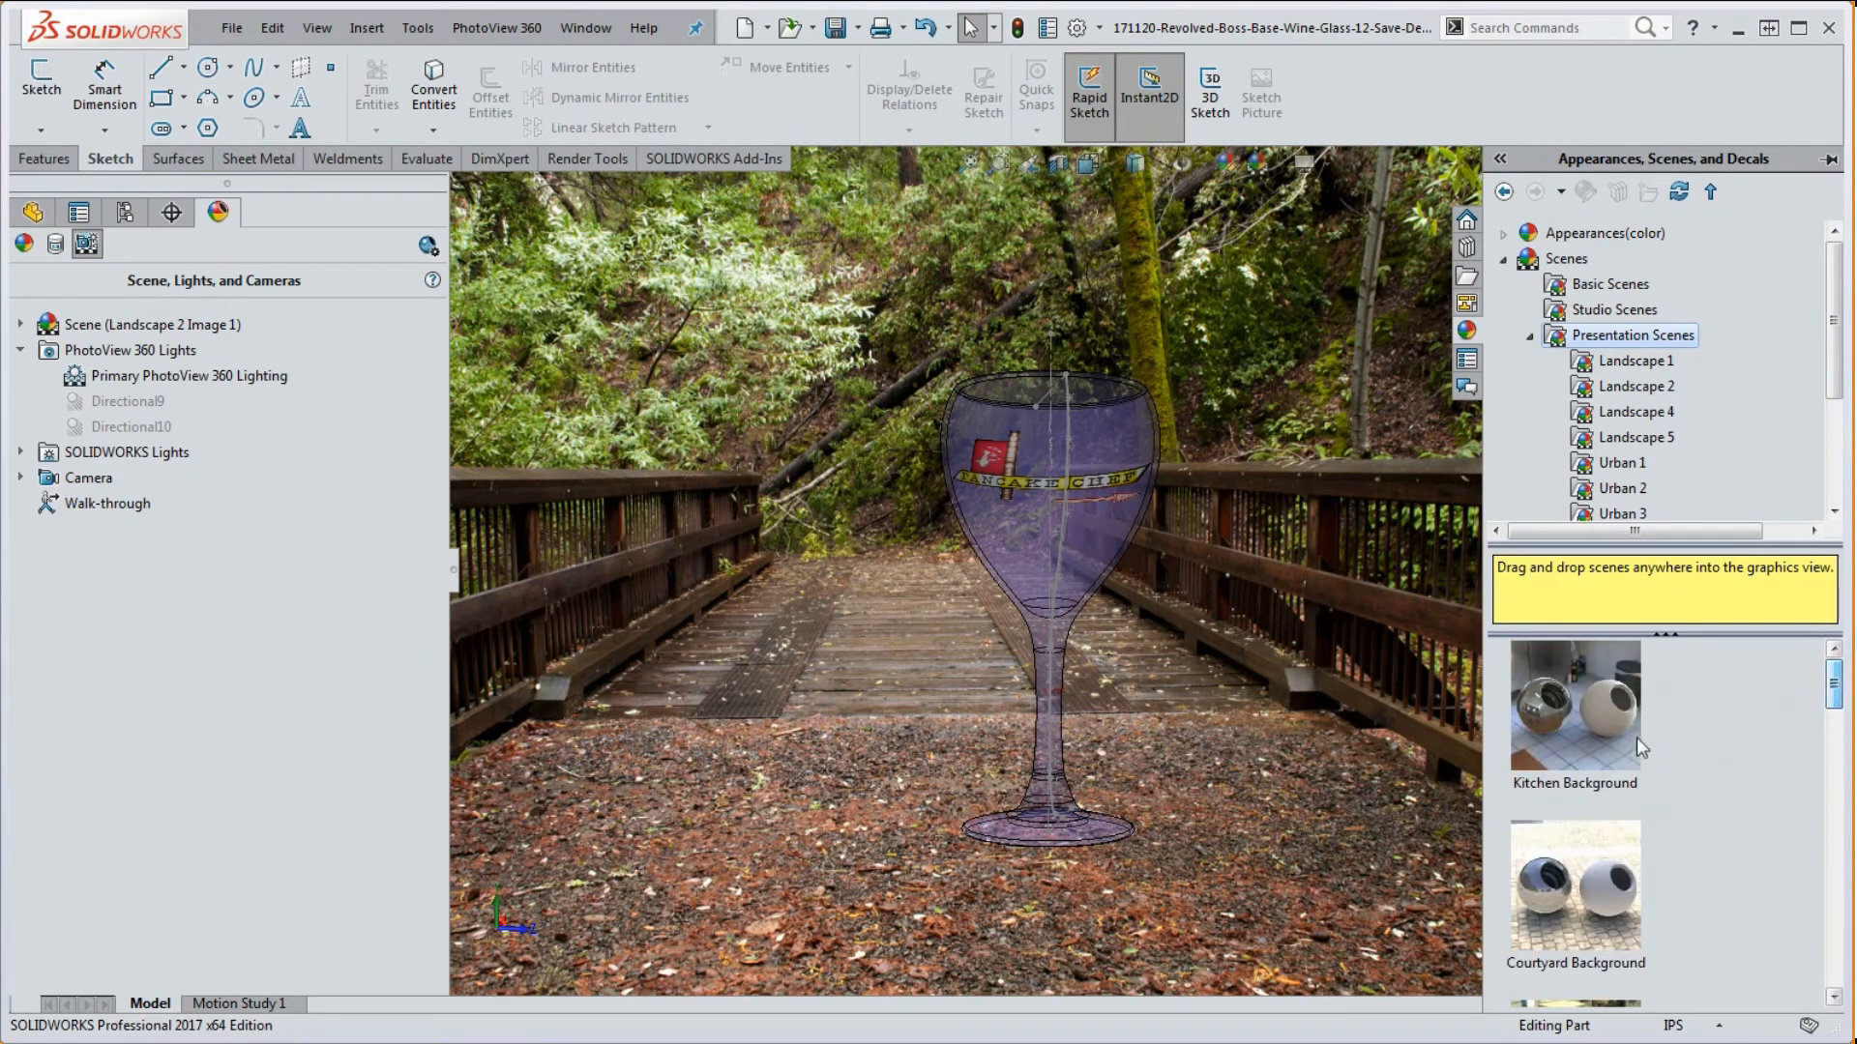
left_click_drag(1594, 749, 1371, 728)
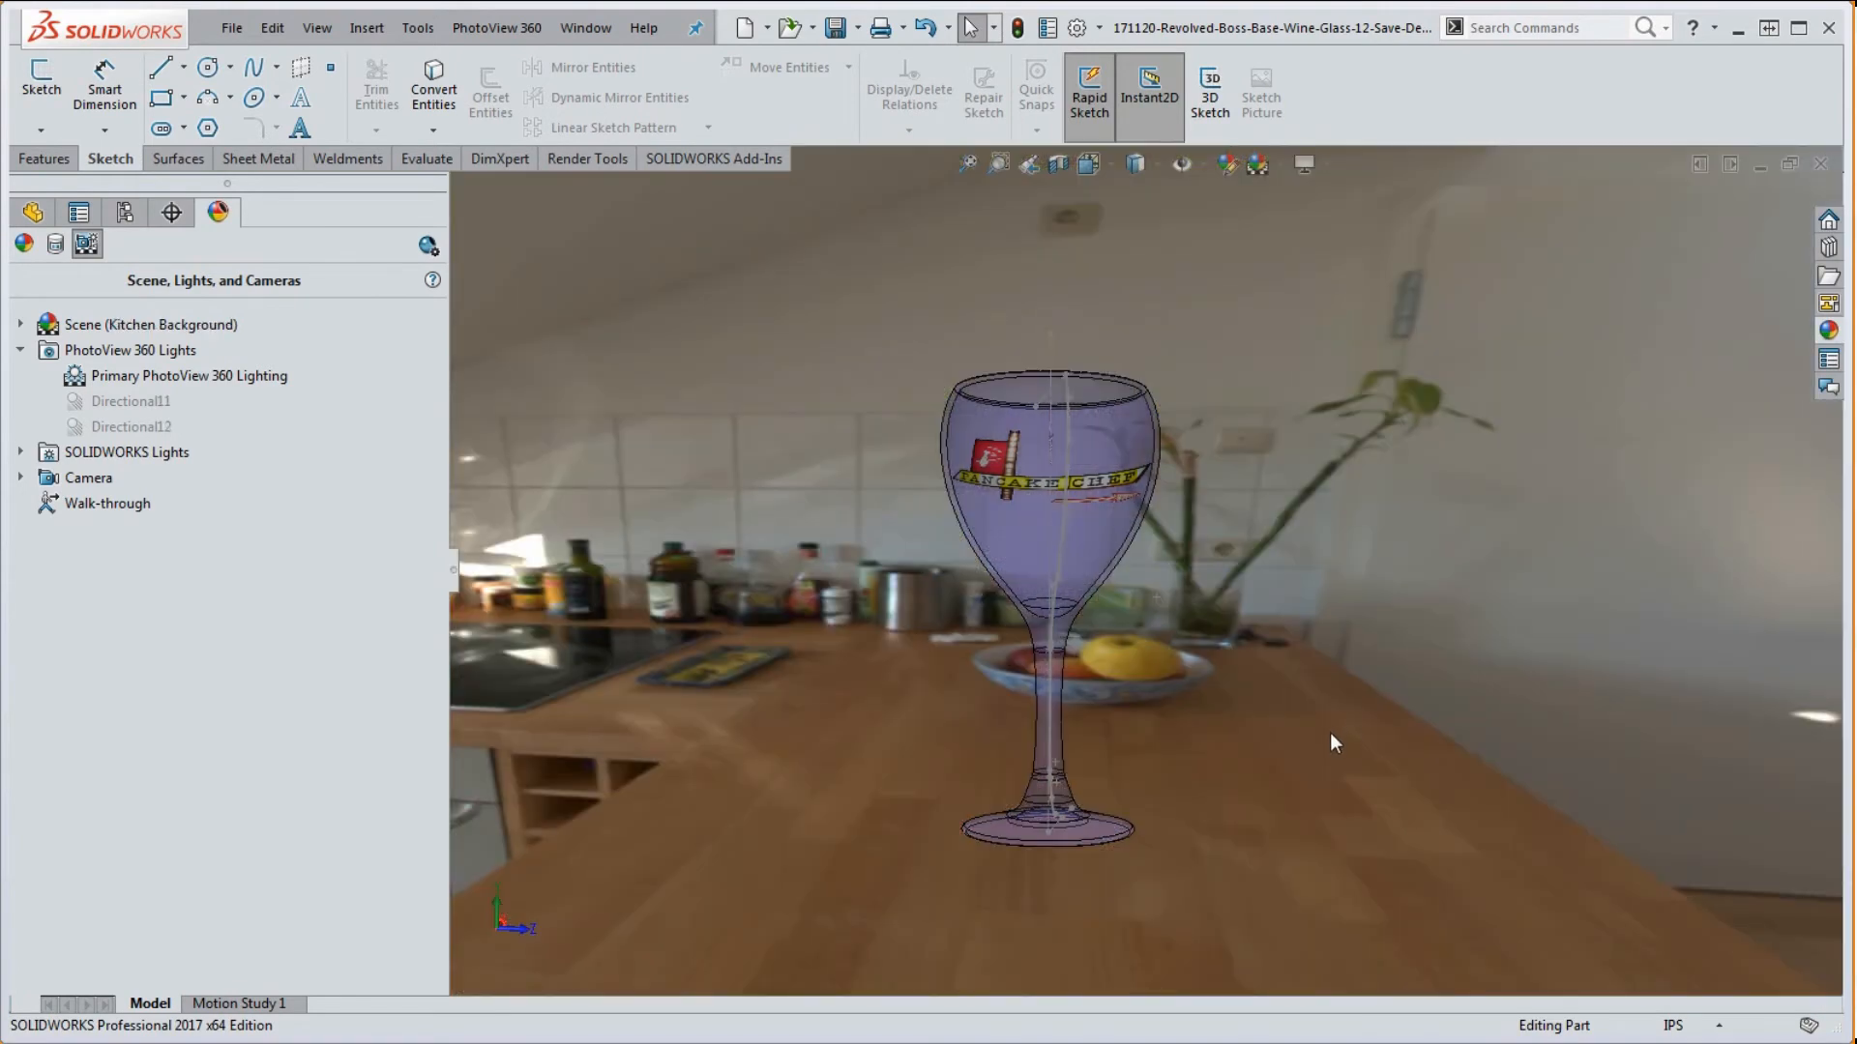
middle_click_drag(1331, 742, 1164, 650)
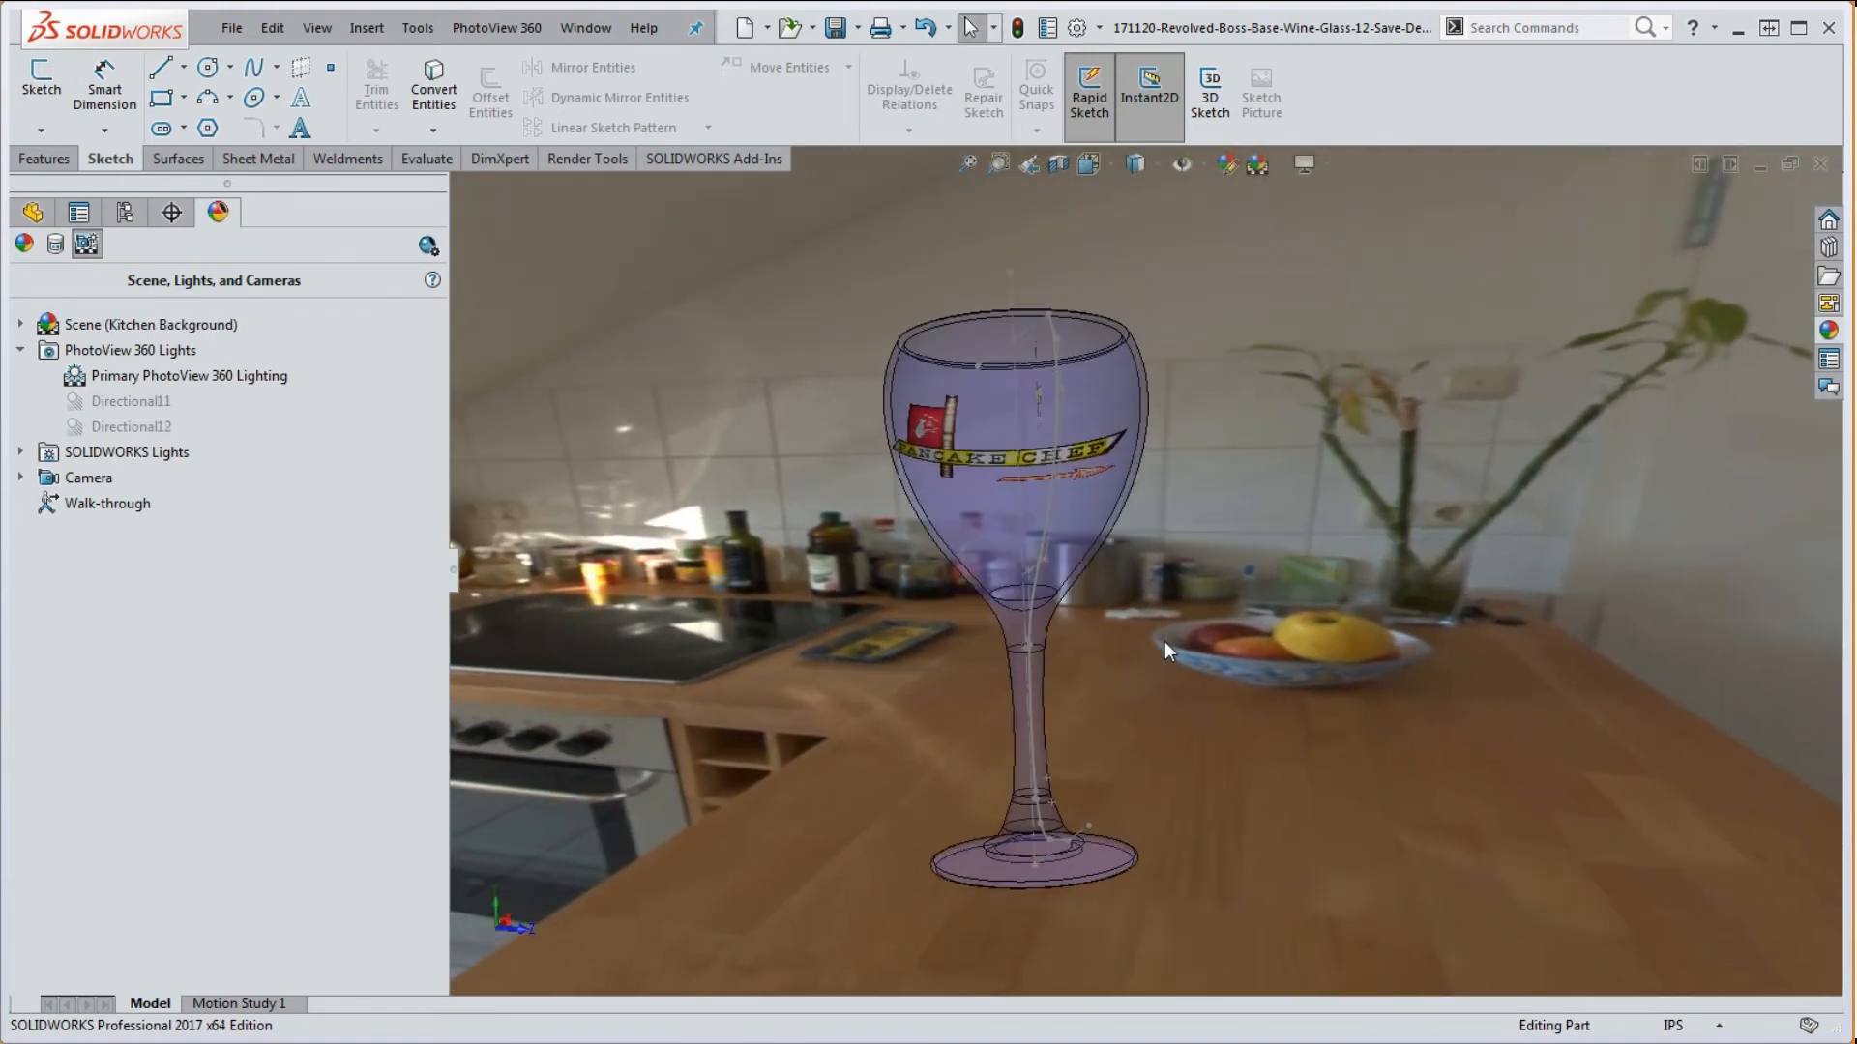
- Examine the wine glass against the kitchen background at different zoom levels and from both the stove side and the opposite side
scroll(1158, 644, "down", 3)
scroll(1084, 619, "down", 1)
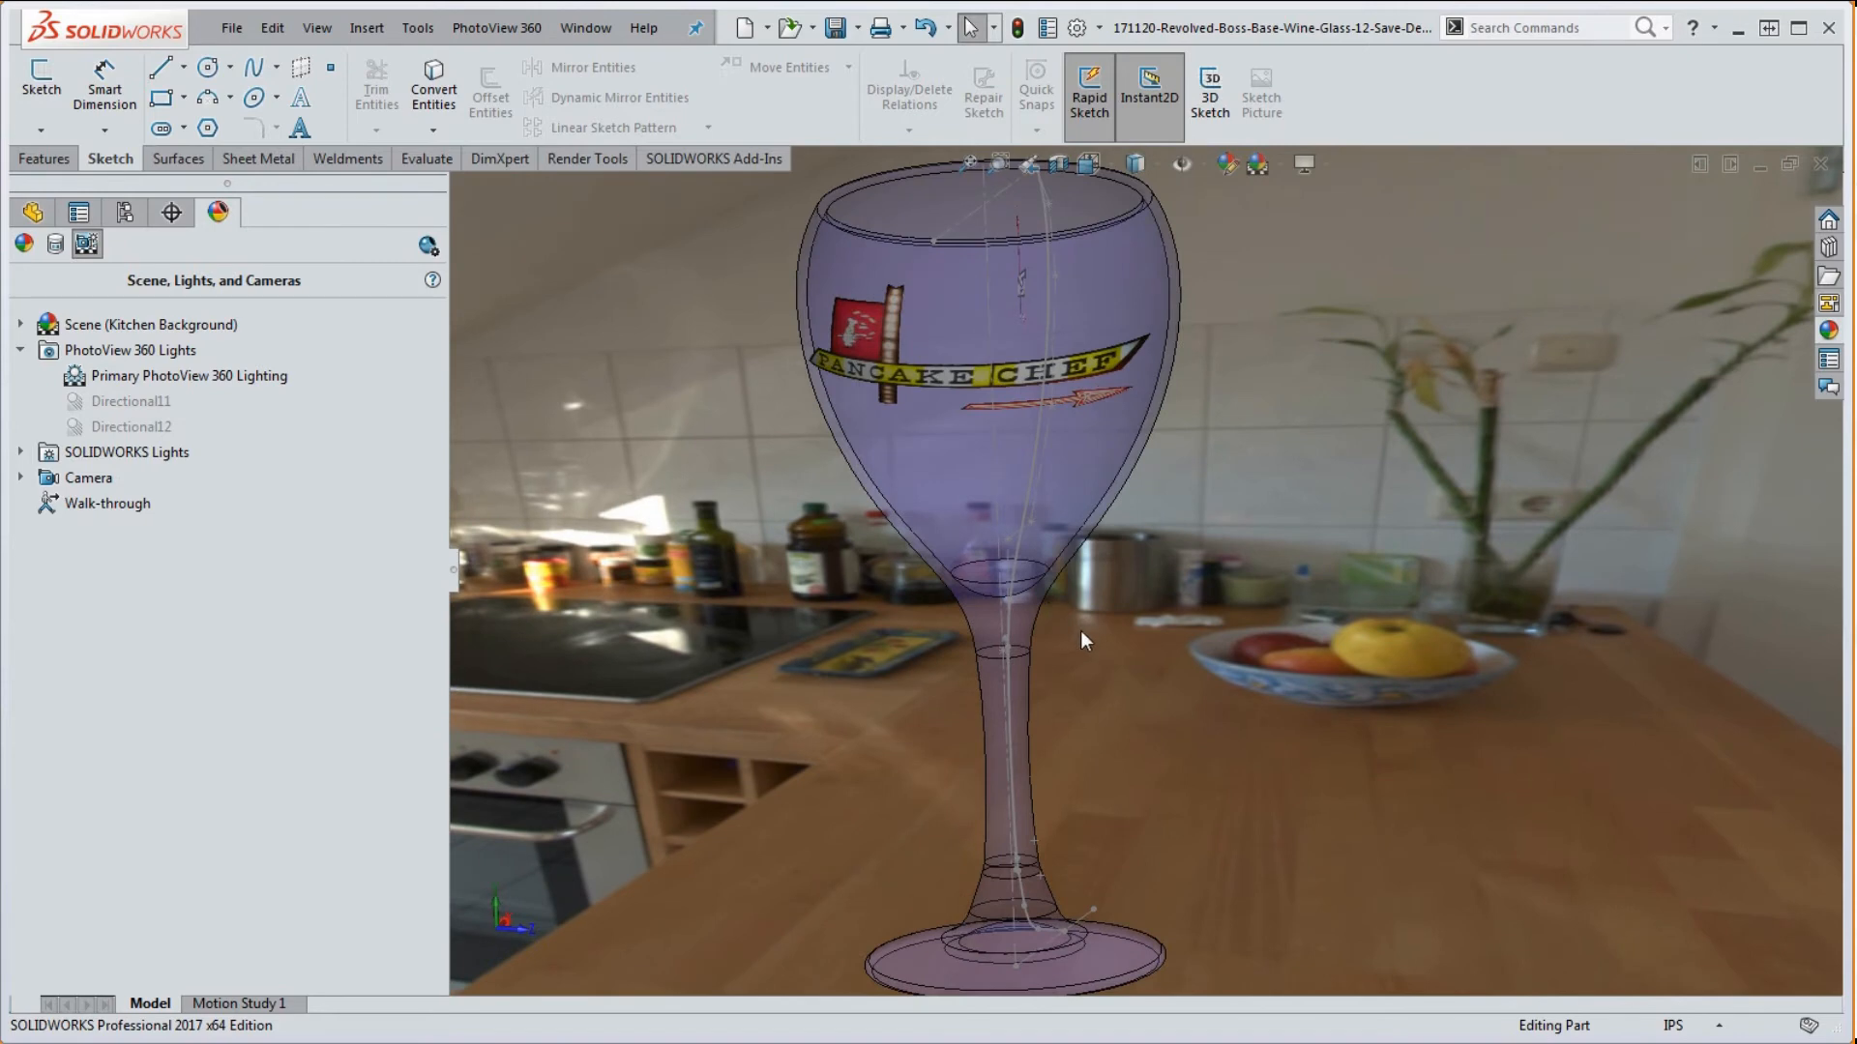
scroll(1083, 646, "up", 5)
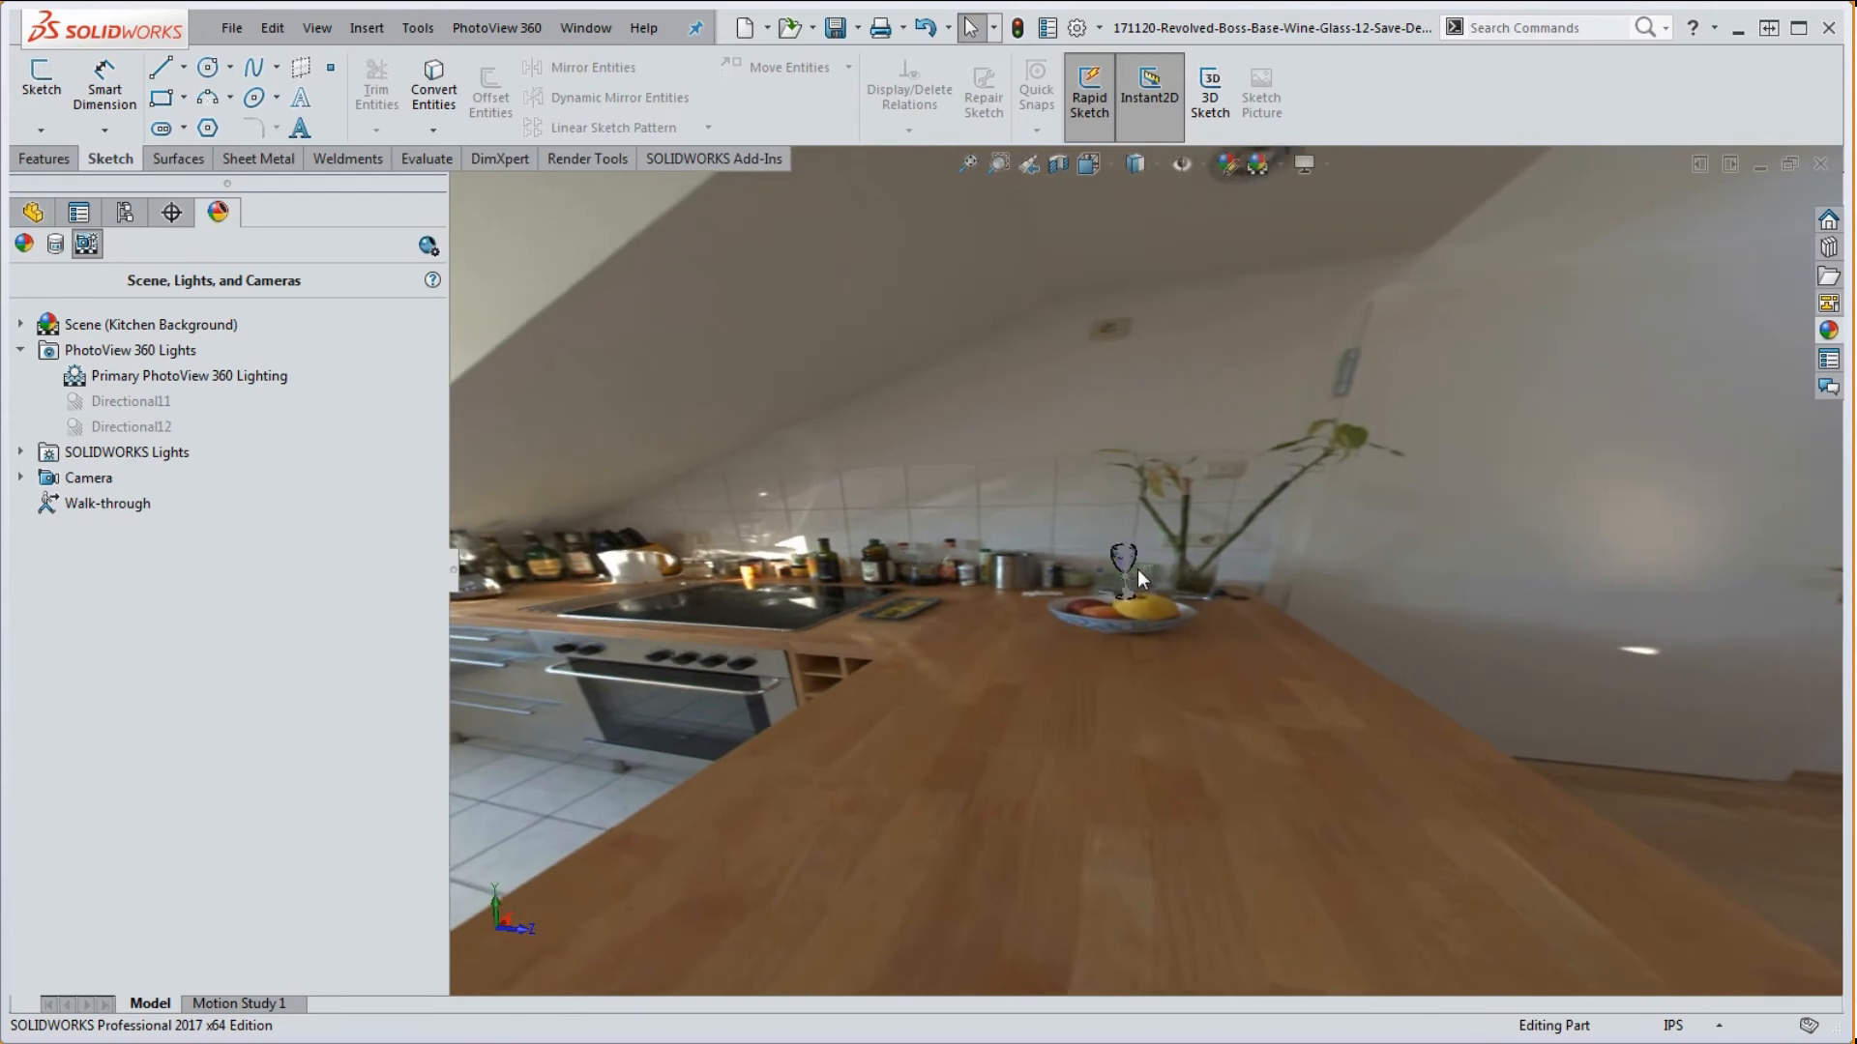
scroll(1136, 568, "down", 5)
scroll(1129, 567, "down", 1)
middle_click_drag(1129, 586, 1201, 671)
scroll(1120, 578, "down", 2)
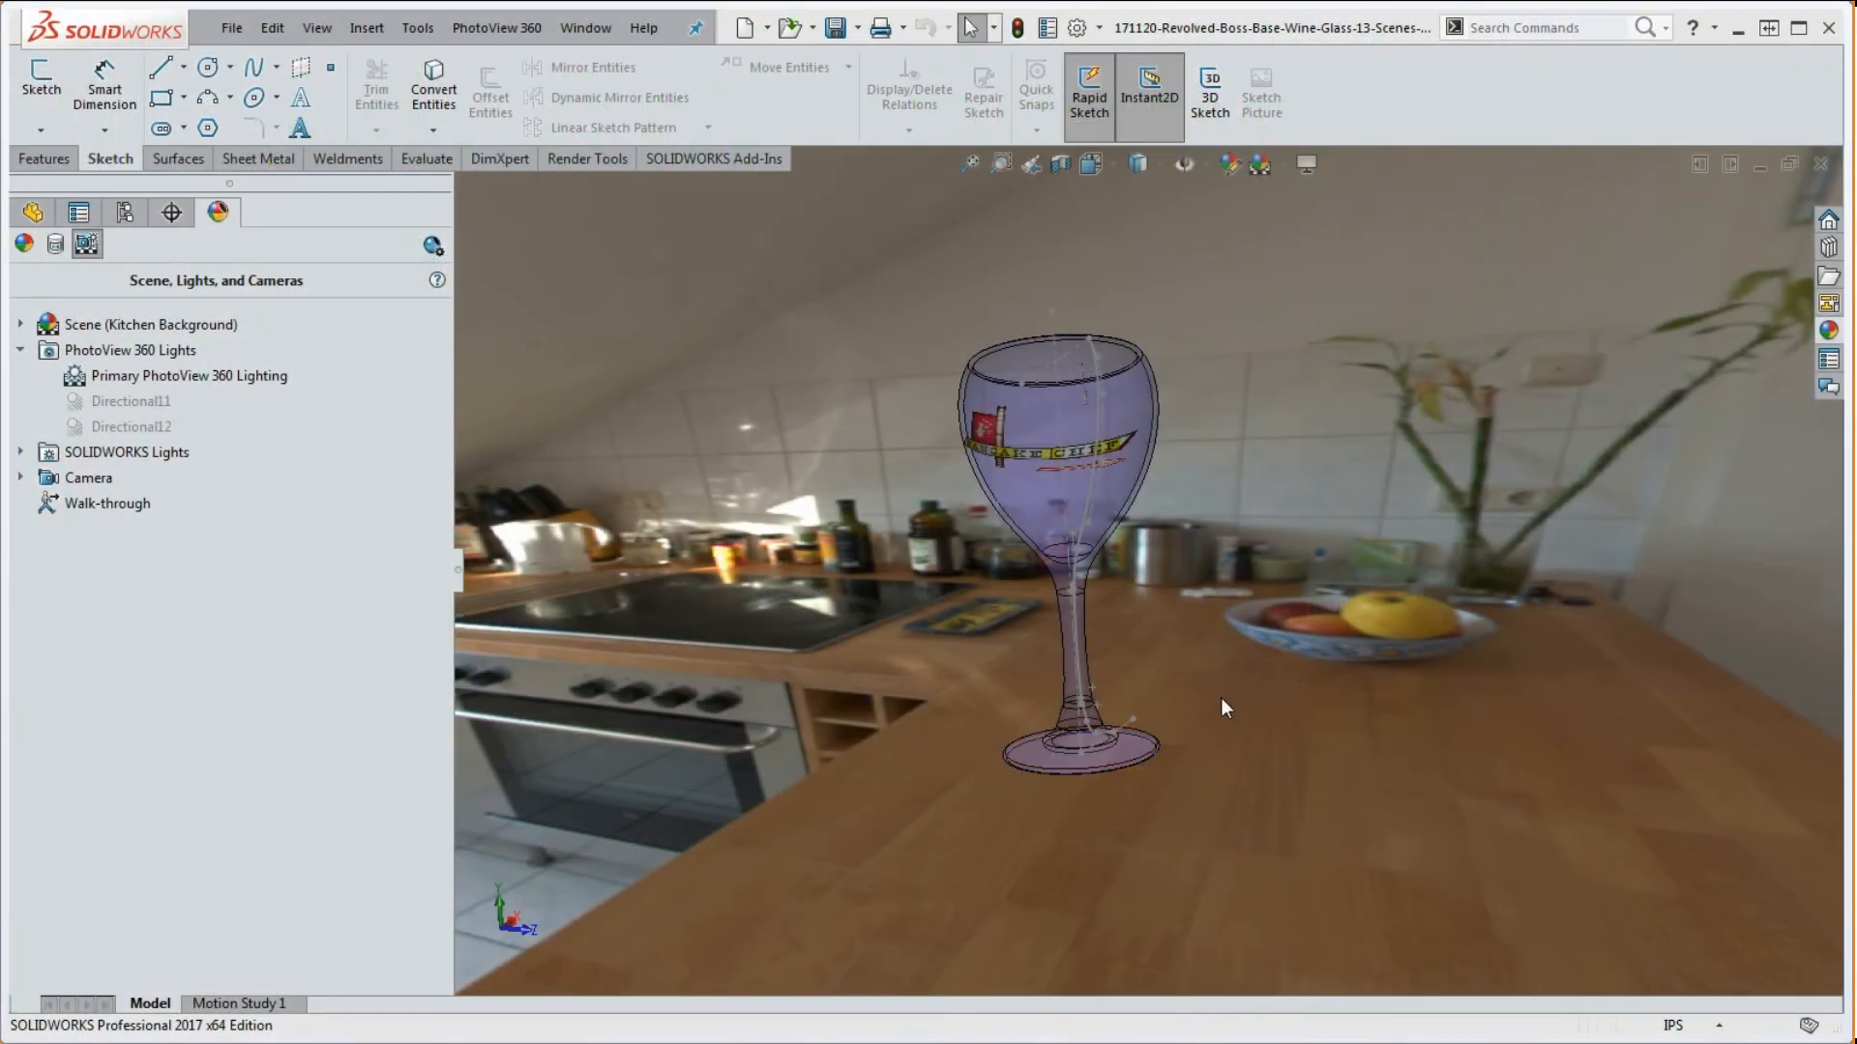
middle_click_drag(1219, 709, 1145, 630)
scroll(1073, 551, "down", 5)
scroll(1175, 600, "up", 6)
scroll(1162, 655, "down", 8)
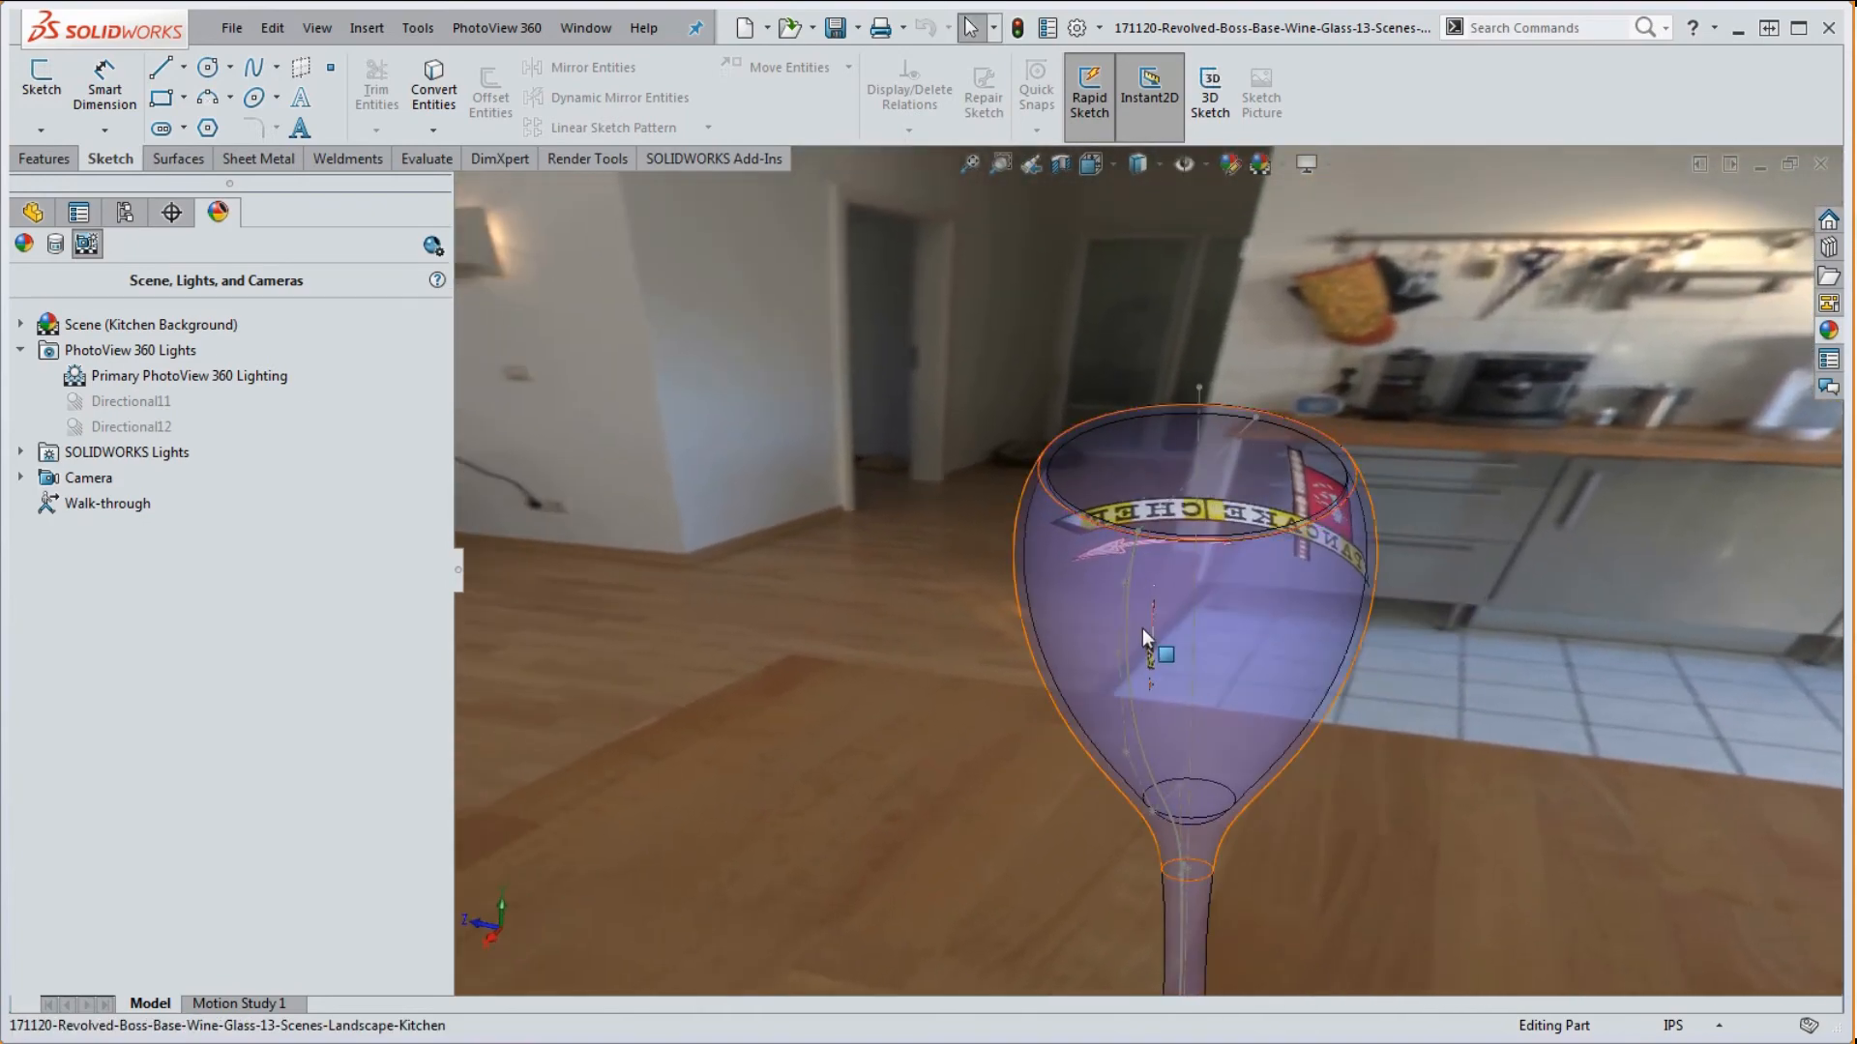
scroll(1146, 623, "up", 5)
- Frame the wine glass with Zoom to Fit, then use Zoom to Area around the whole glass
right_click(1220, 694)
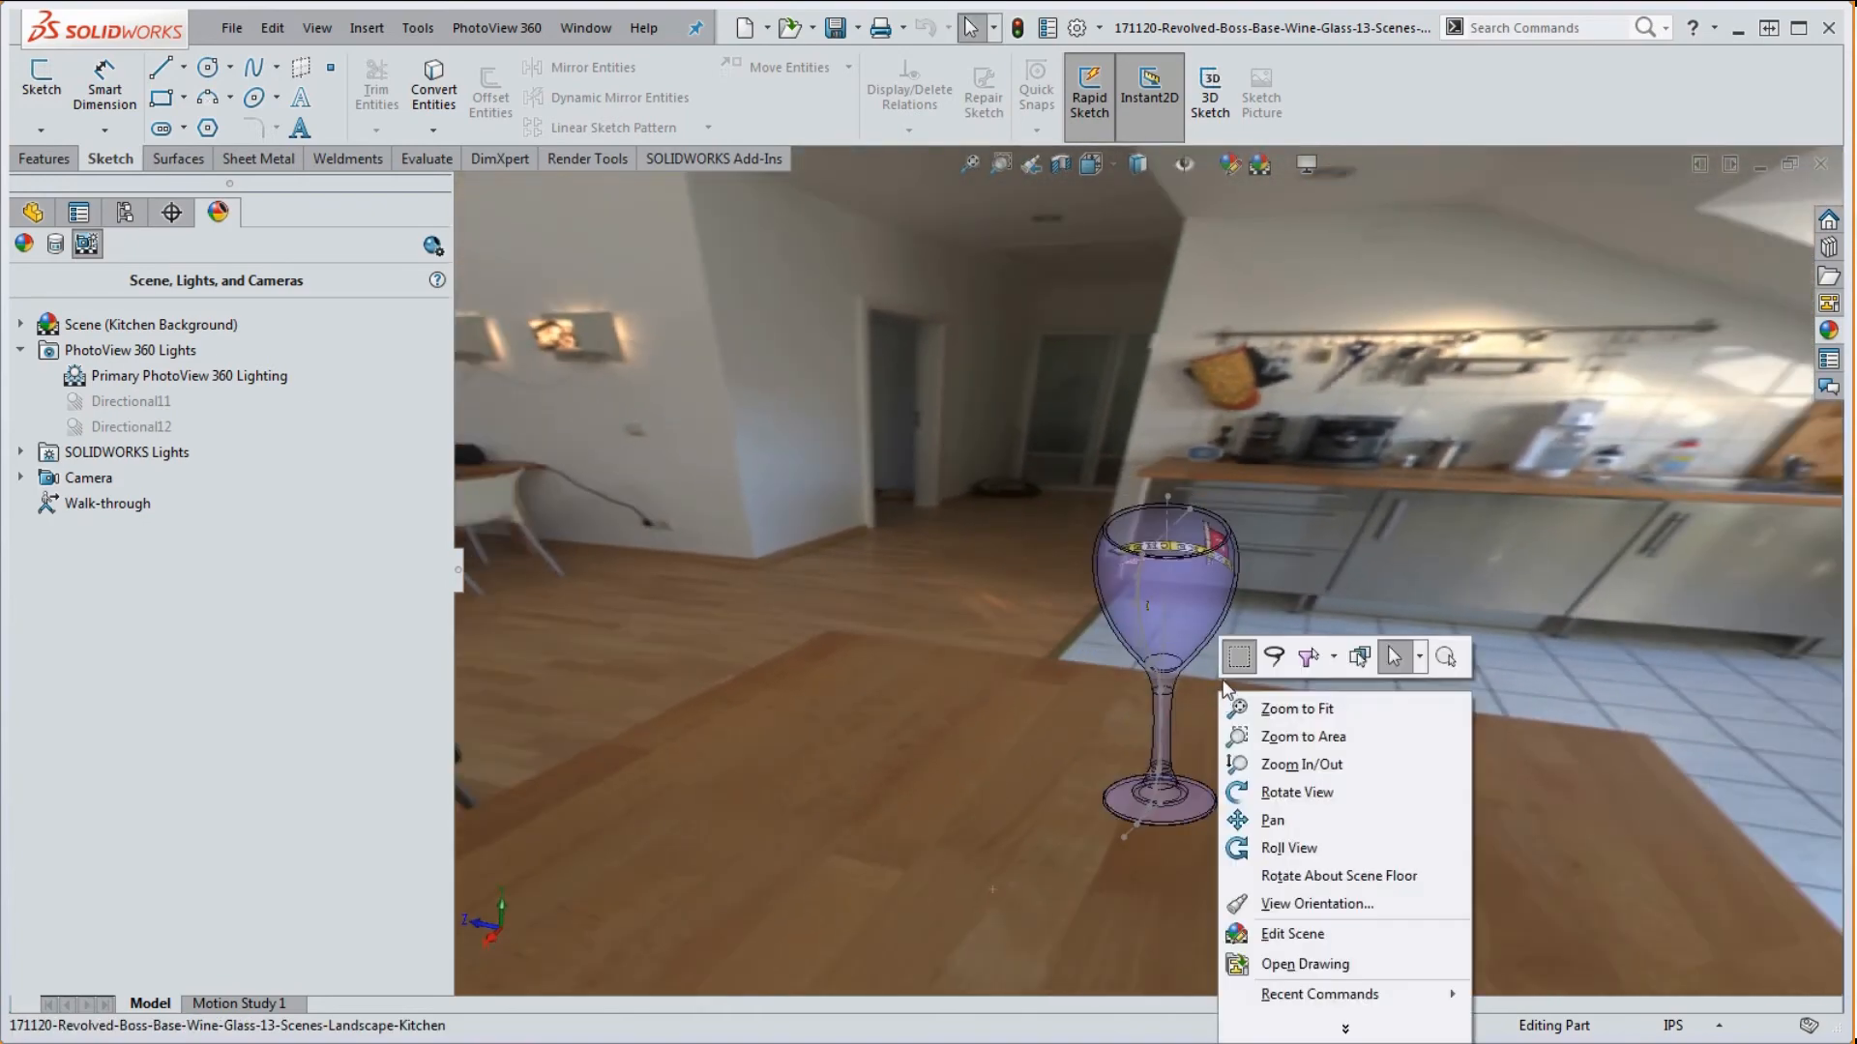
left_click(1277, 709)
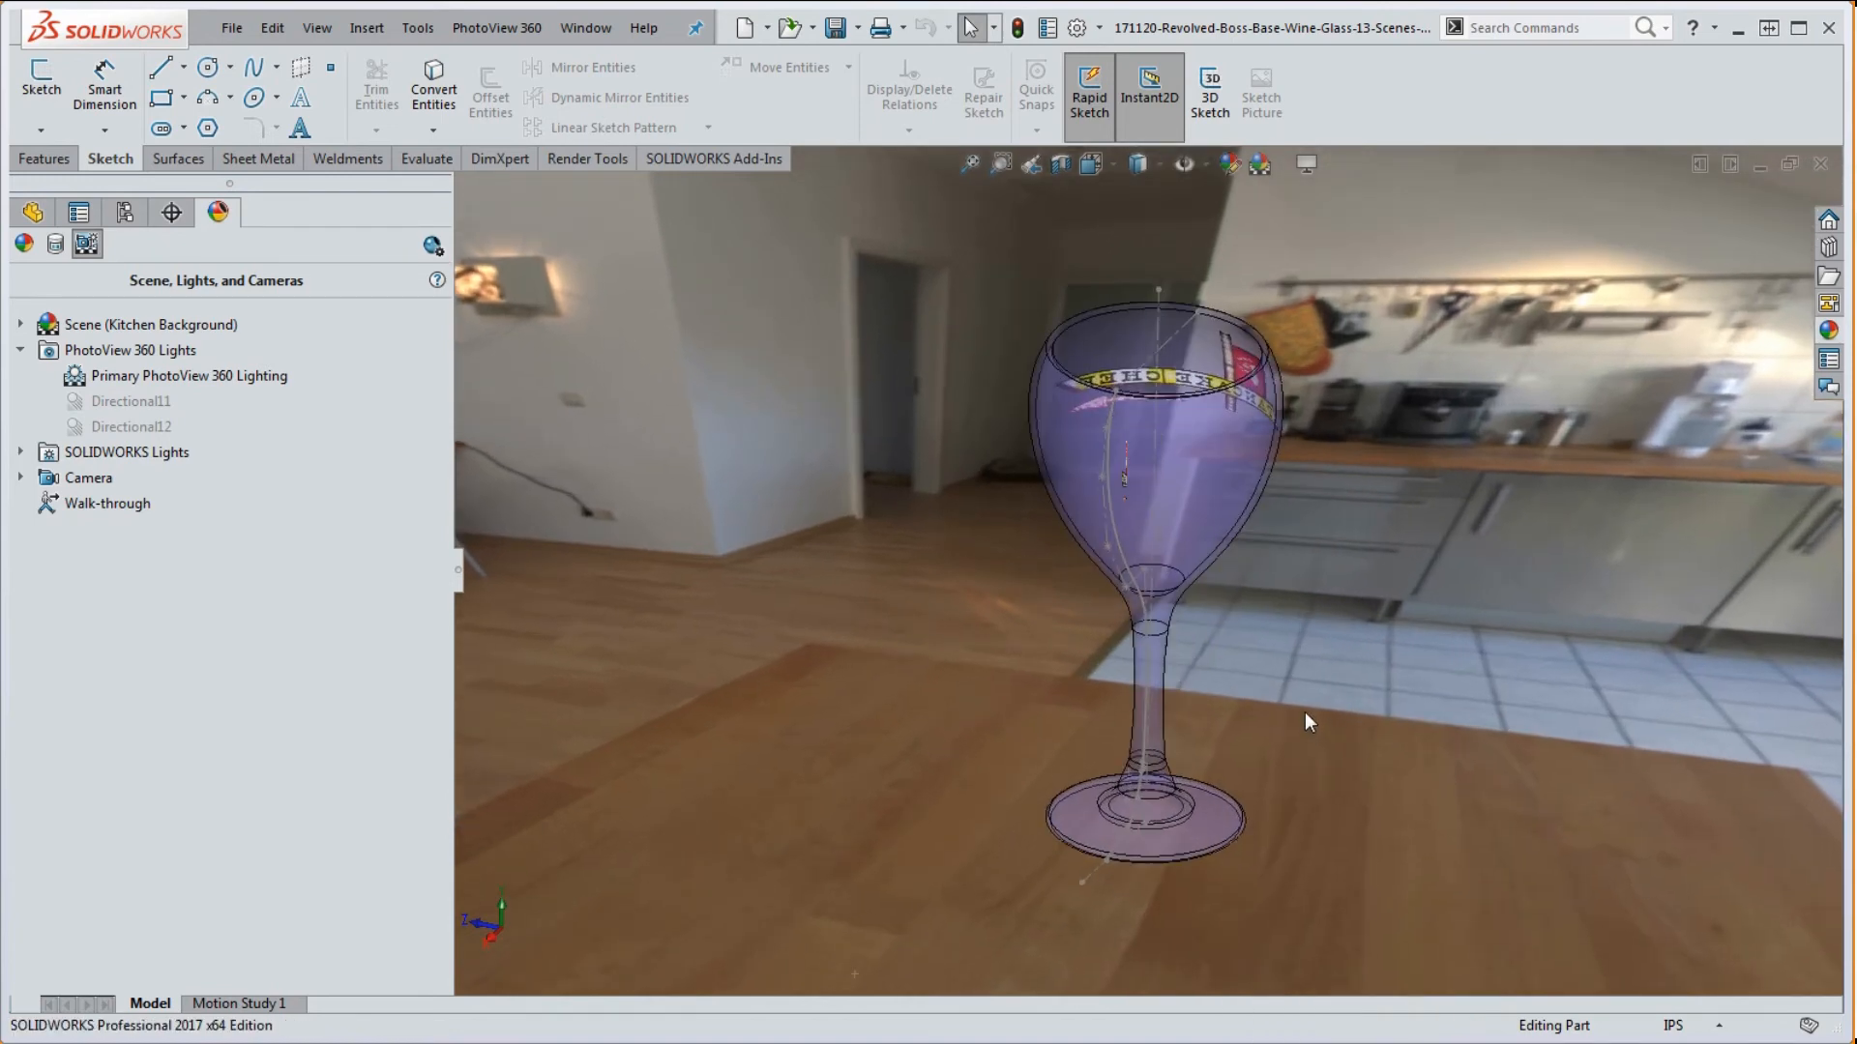
right_click(1296, 690)
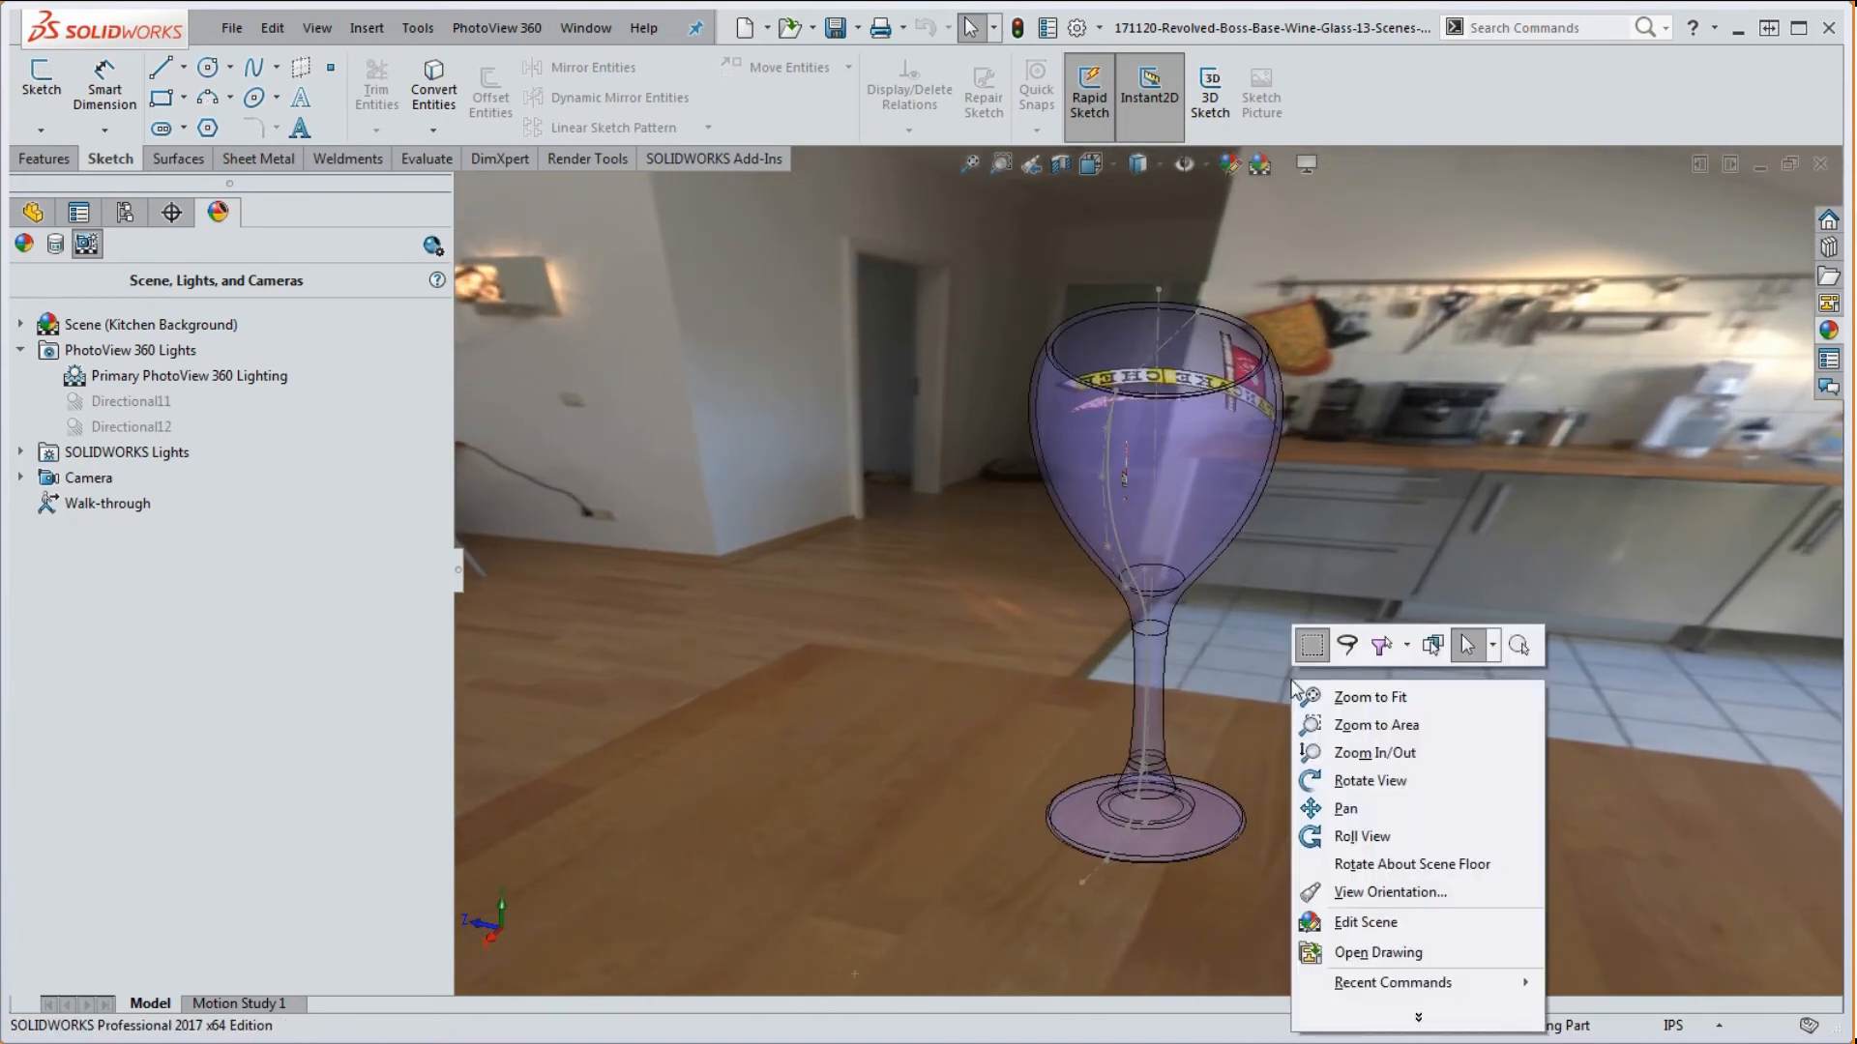
left_click(1395, 727)
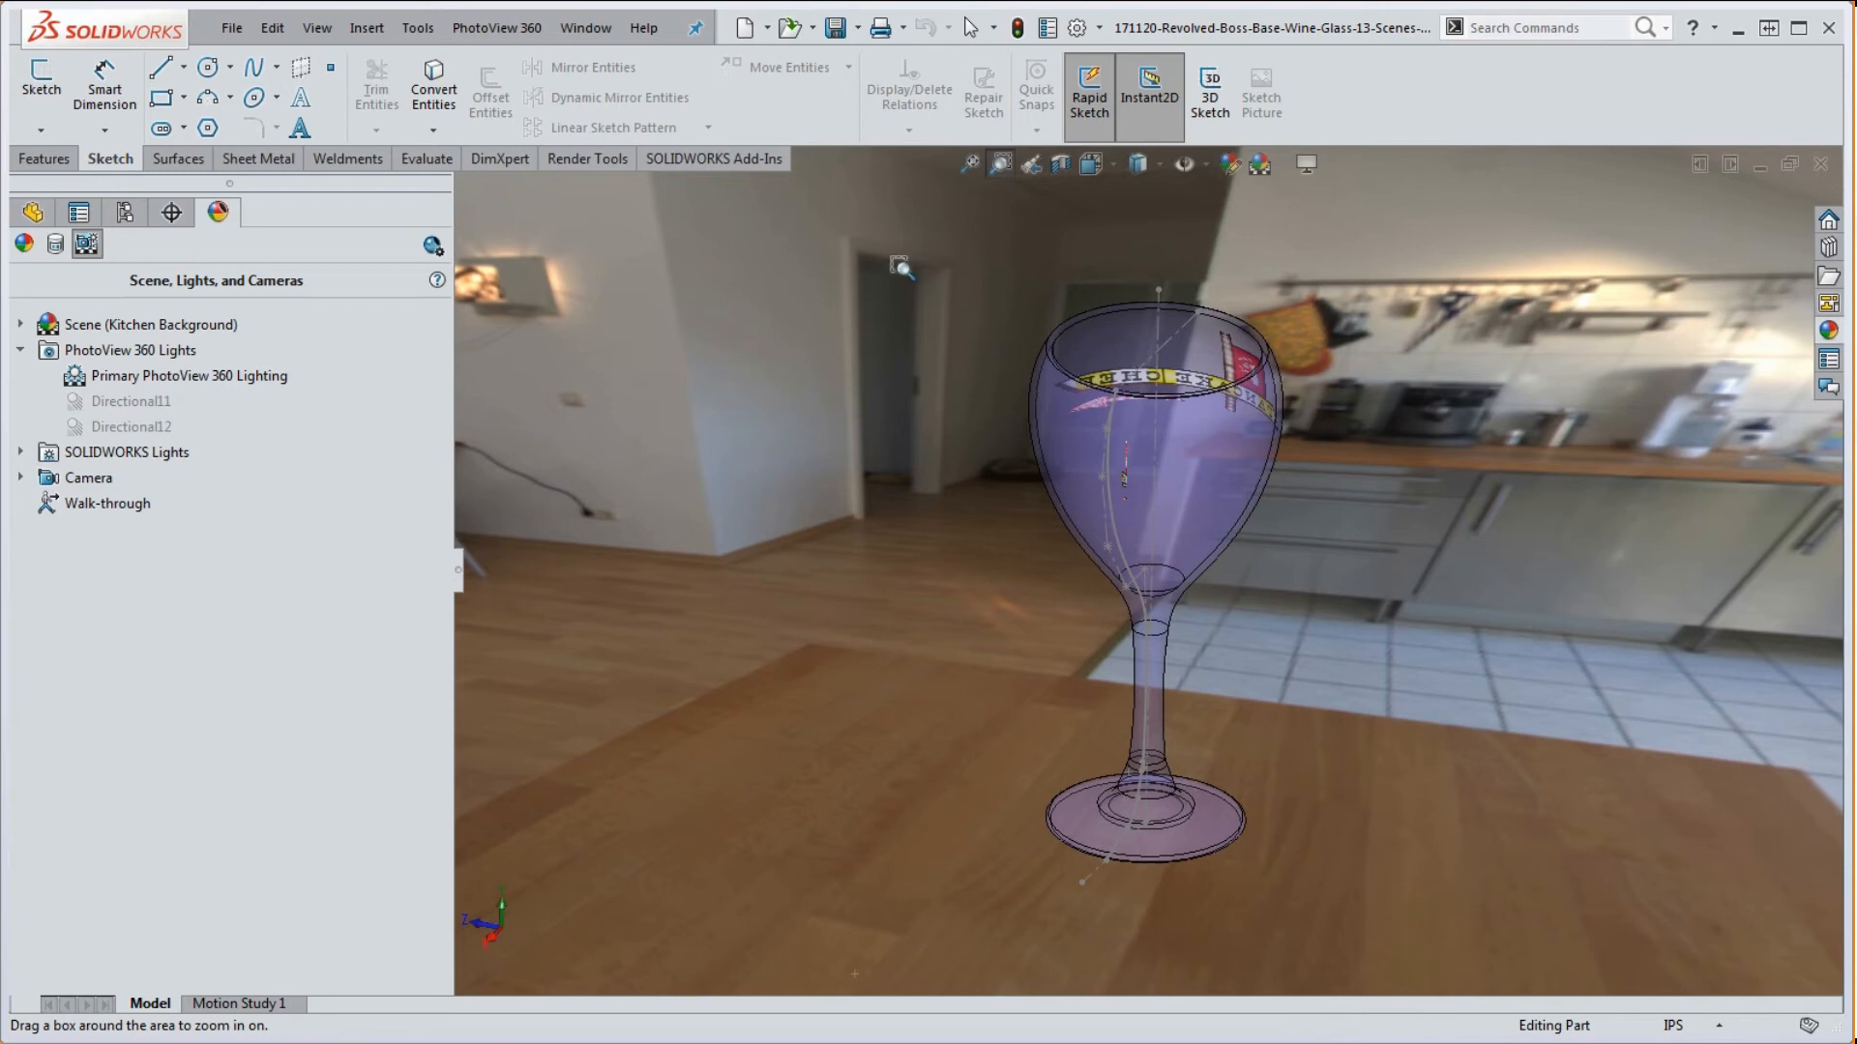
left_click_drag(904, 259, 1376, 904)
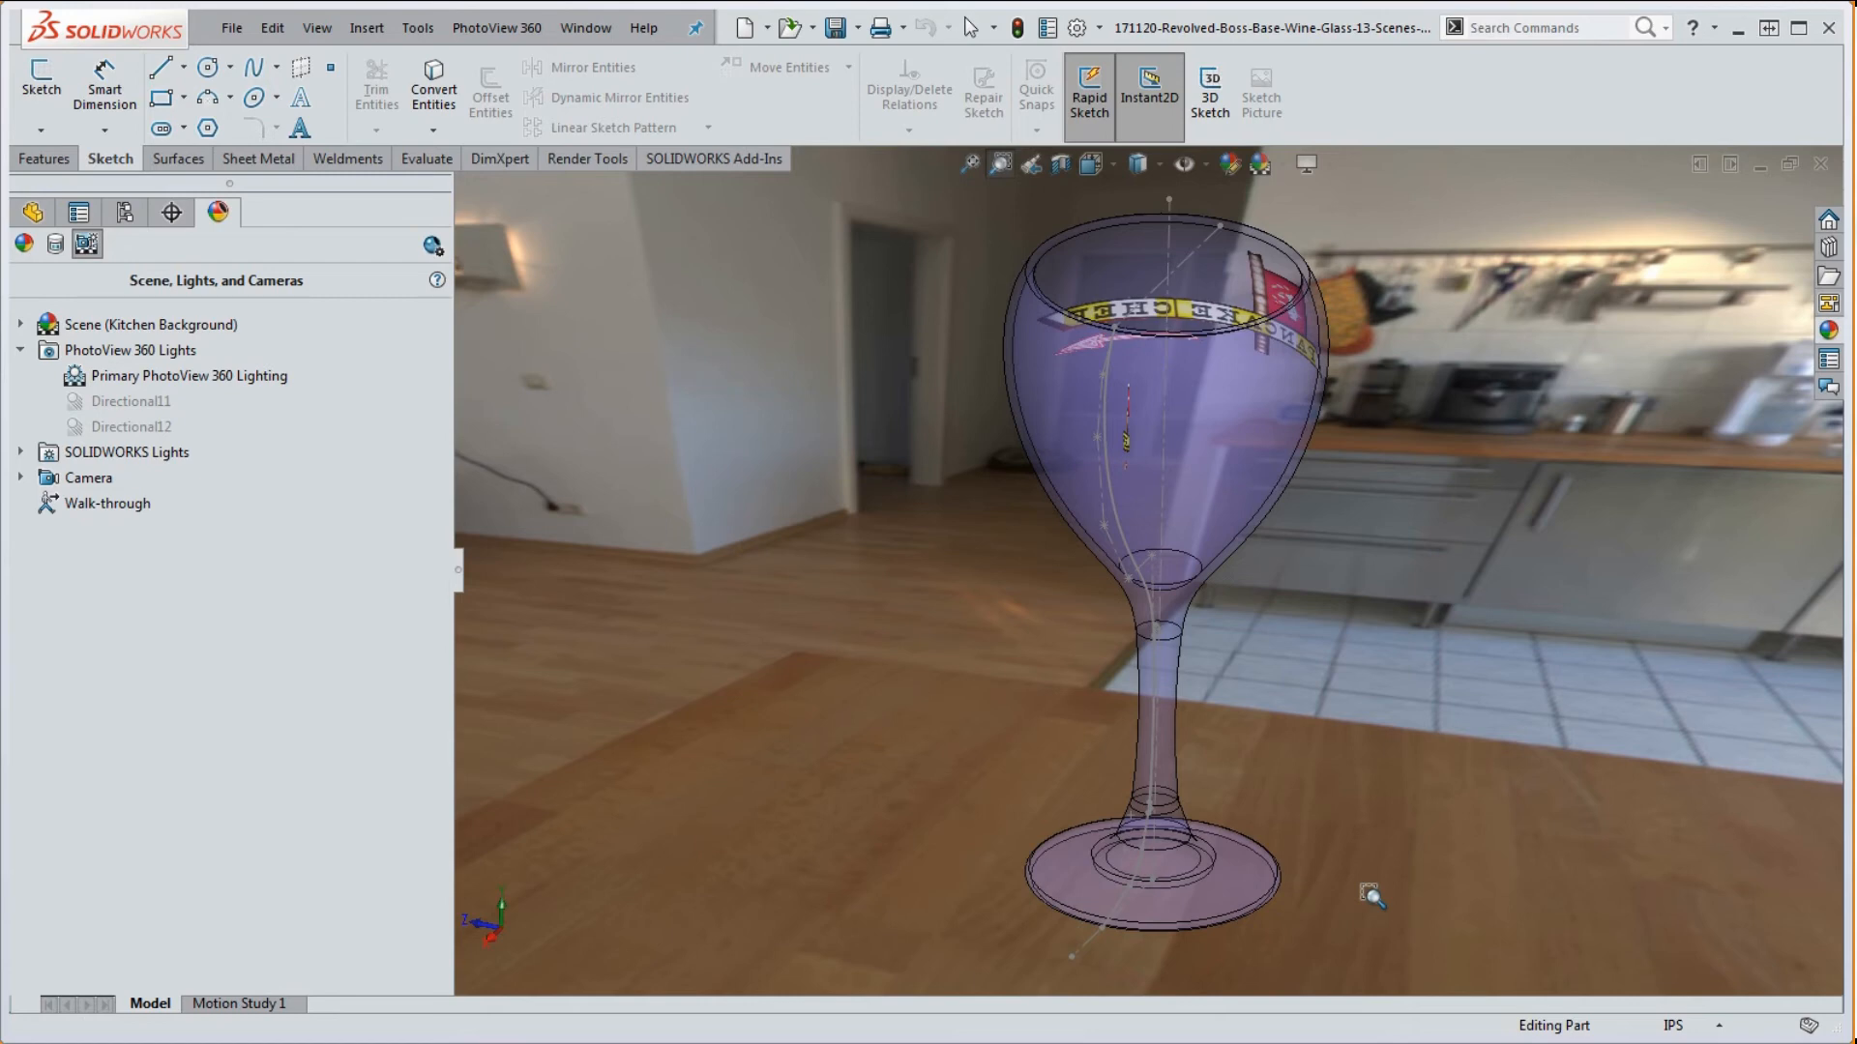
- Make the glass smaller in the view with Zoom In/Out and turn it toward the kitchen cabinets with Rotate View
right_click(1348, 839)
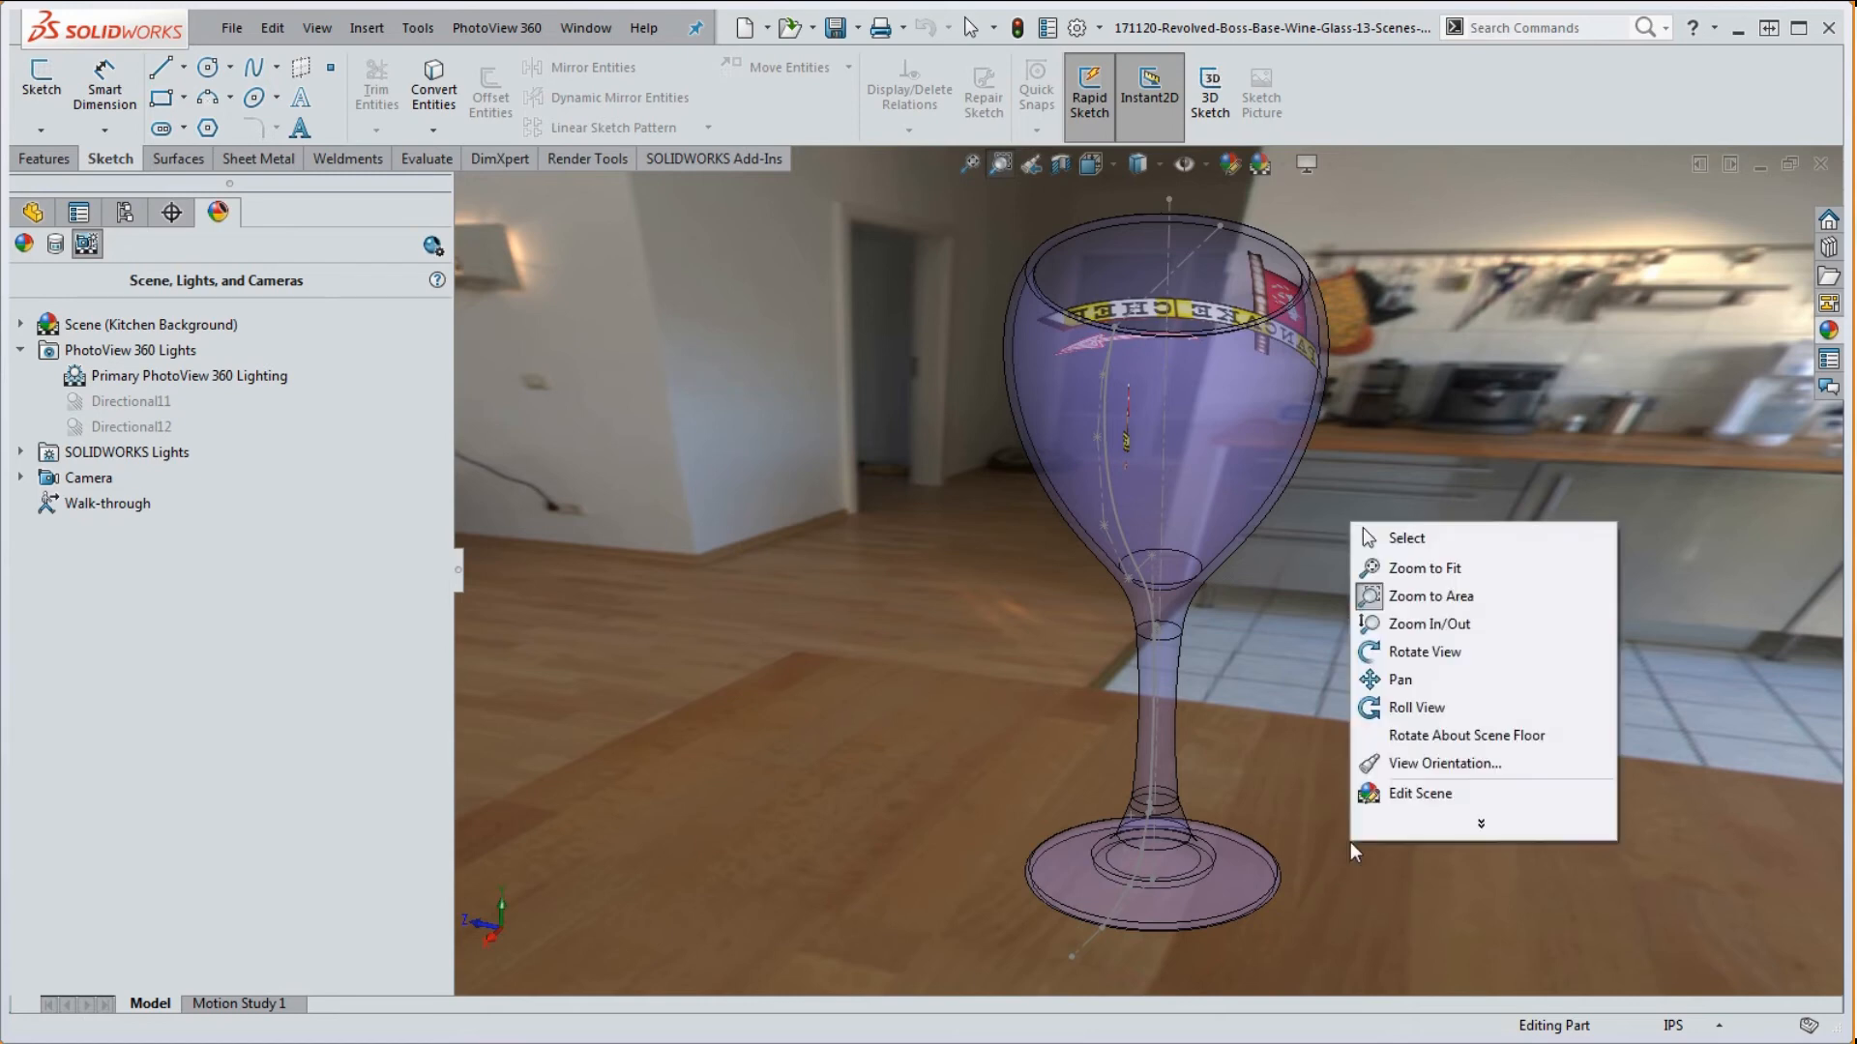
left_click(1440, 633)
left_click_drag(1435, 674, 1106, 525)
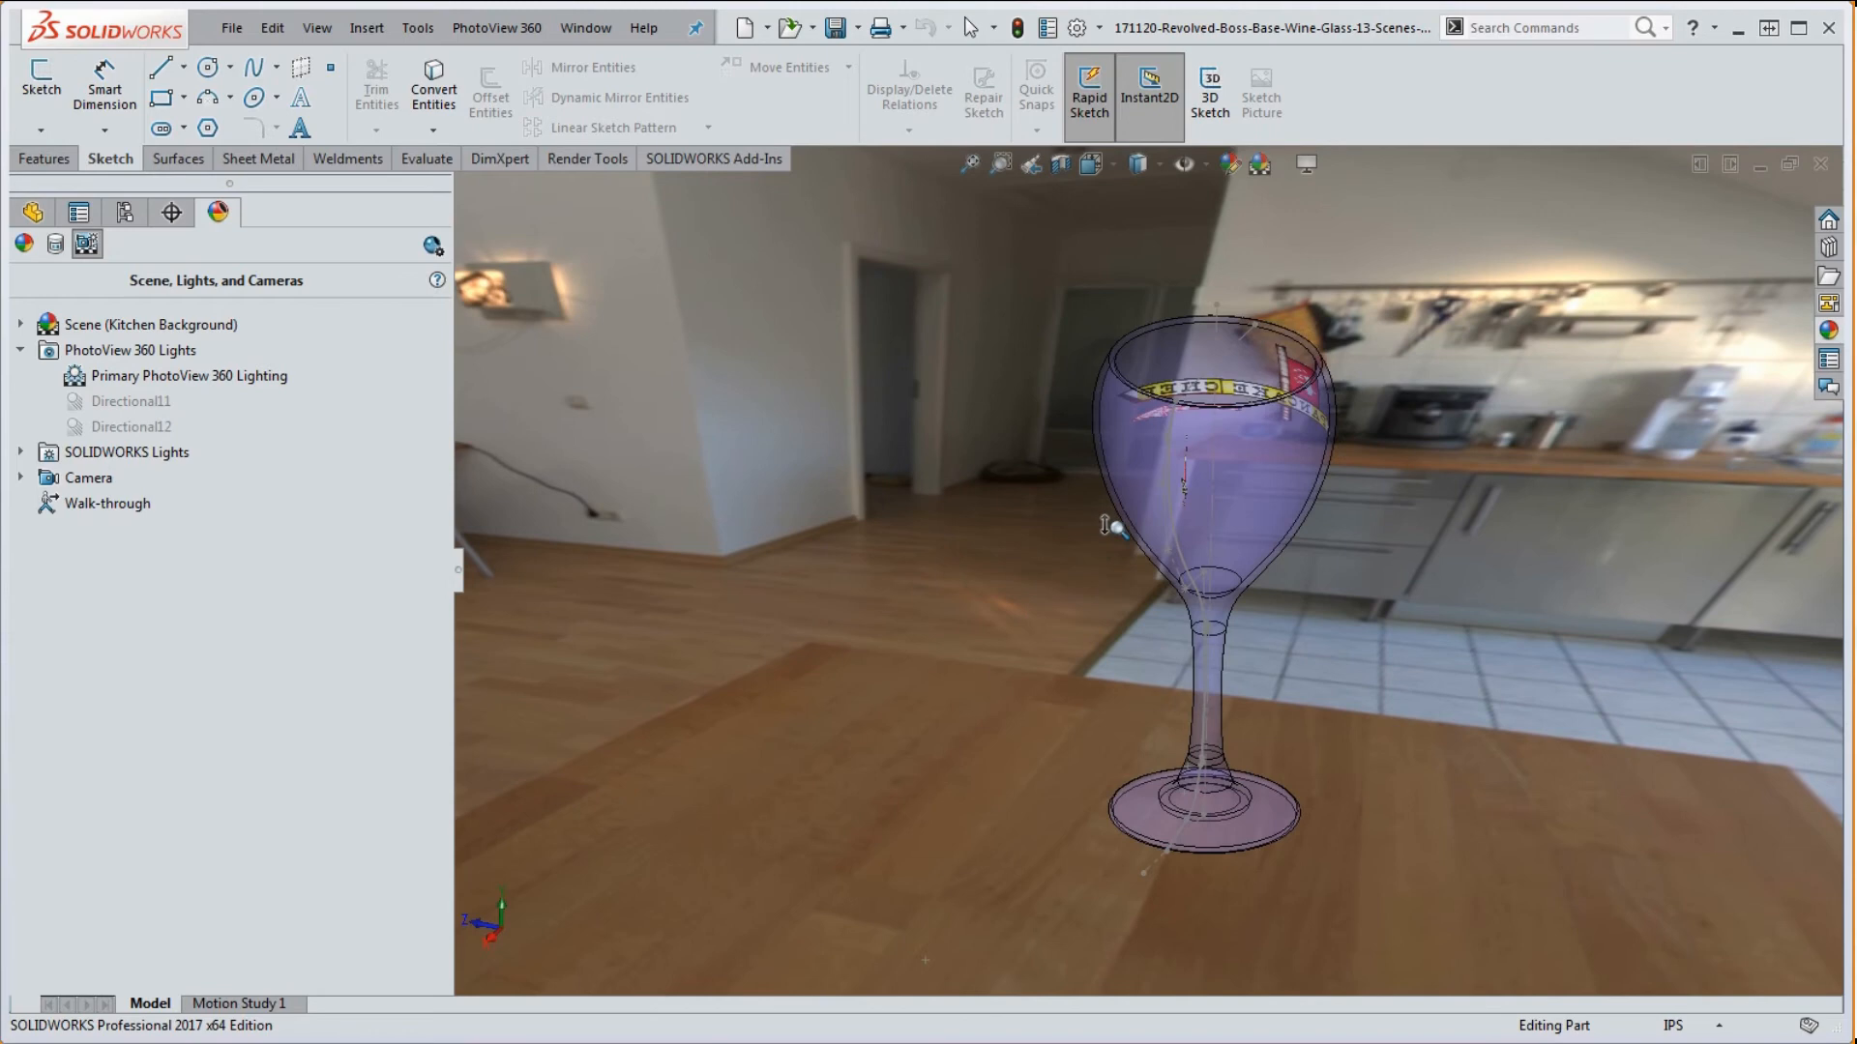
right_click(1328, 625)
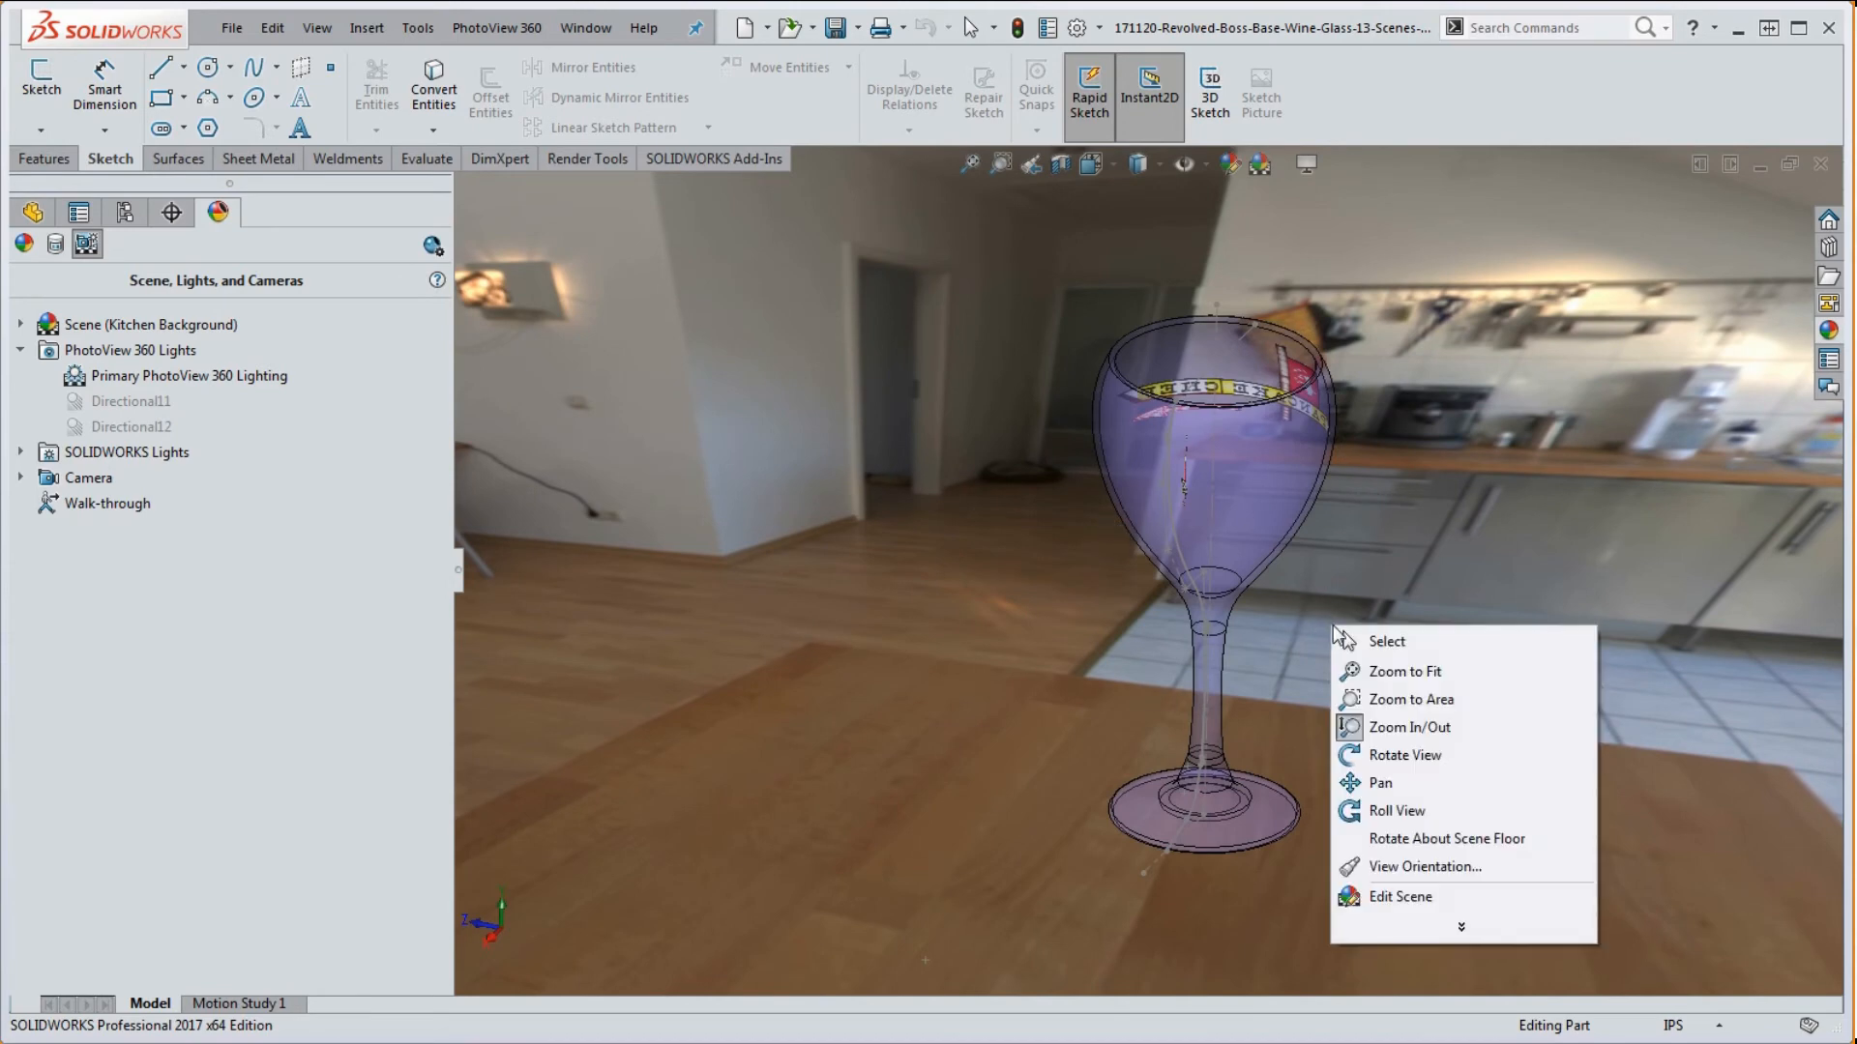
left_click(1354, 755)
left_click_drag(1347, 754, 1385, 760)
- Pan the wine glass slightly within the view and try out the Roll View tool
right_click(1396, 774)
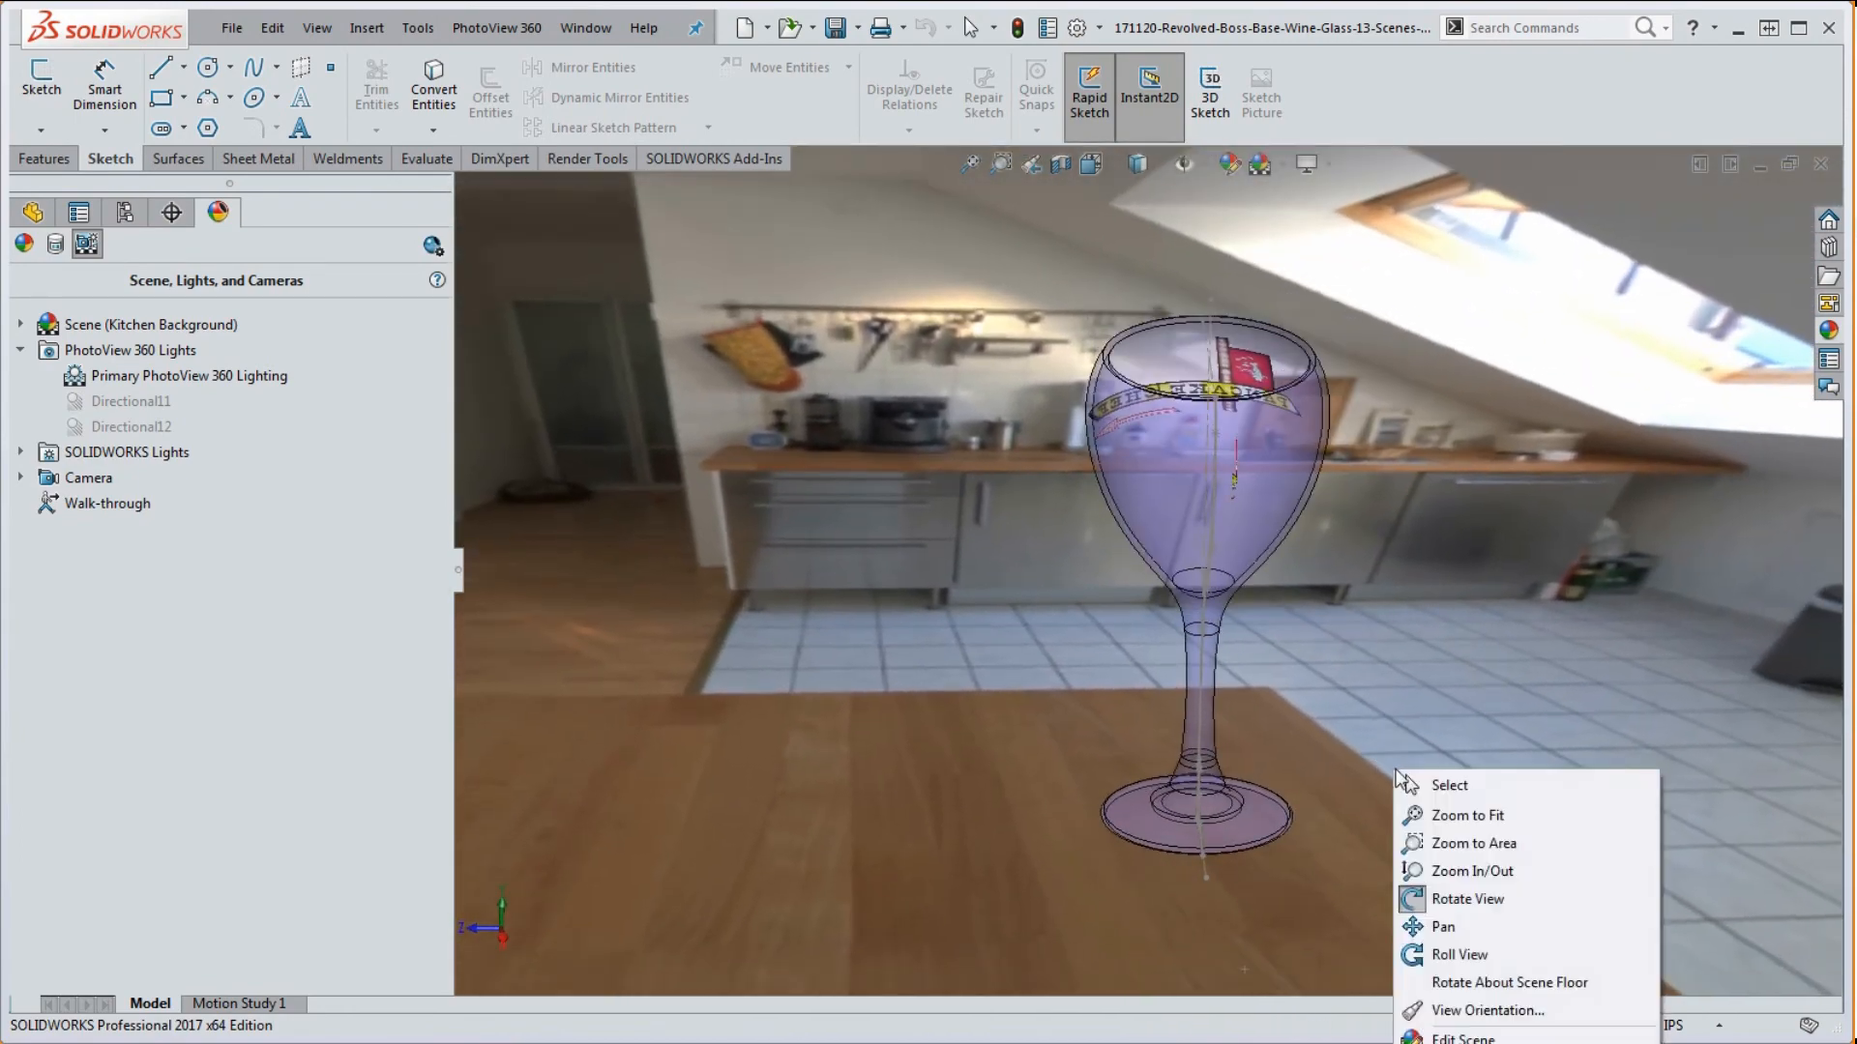
left_click(1480, 934)
left_click_drag(1381, 871, 1399, 939)
right_click(1368, 837)
left_click(1422, 734)
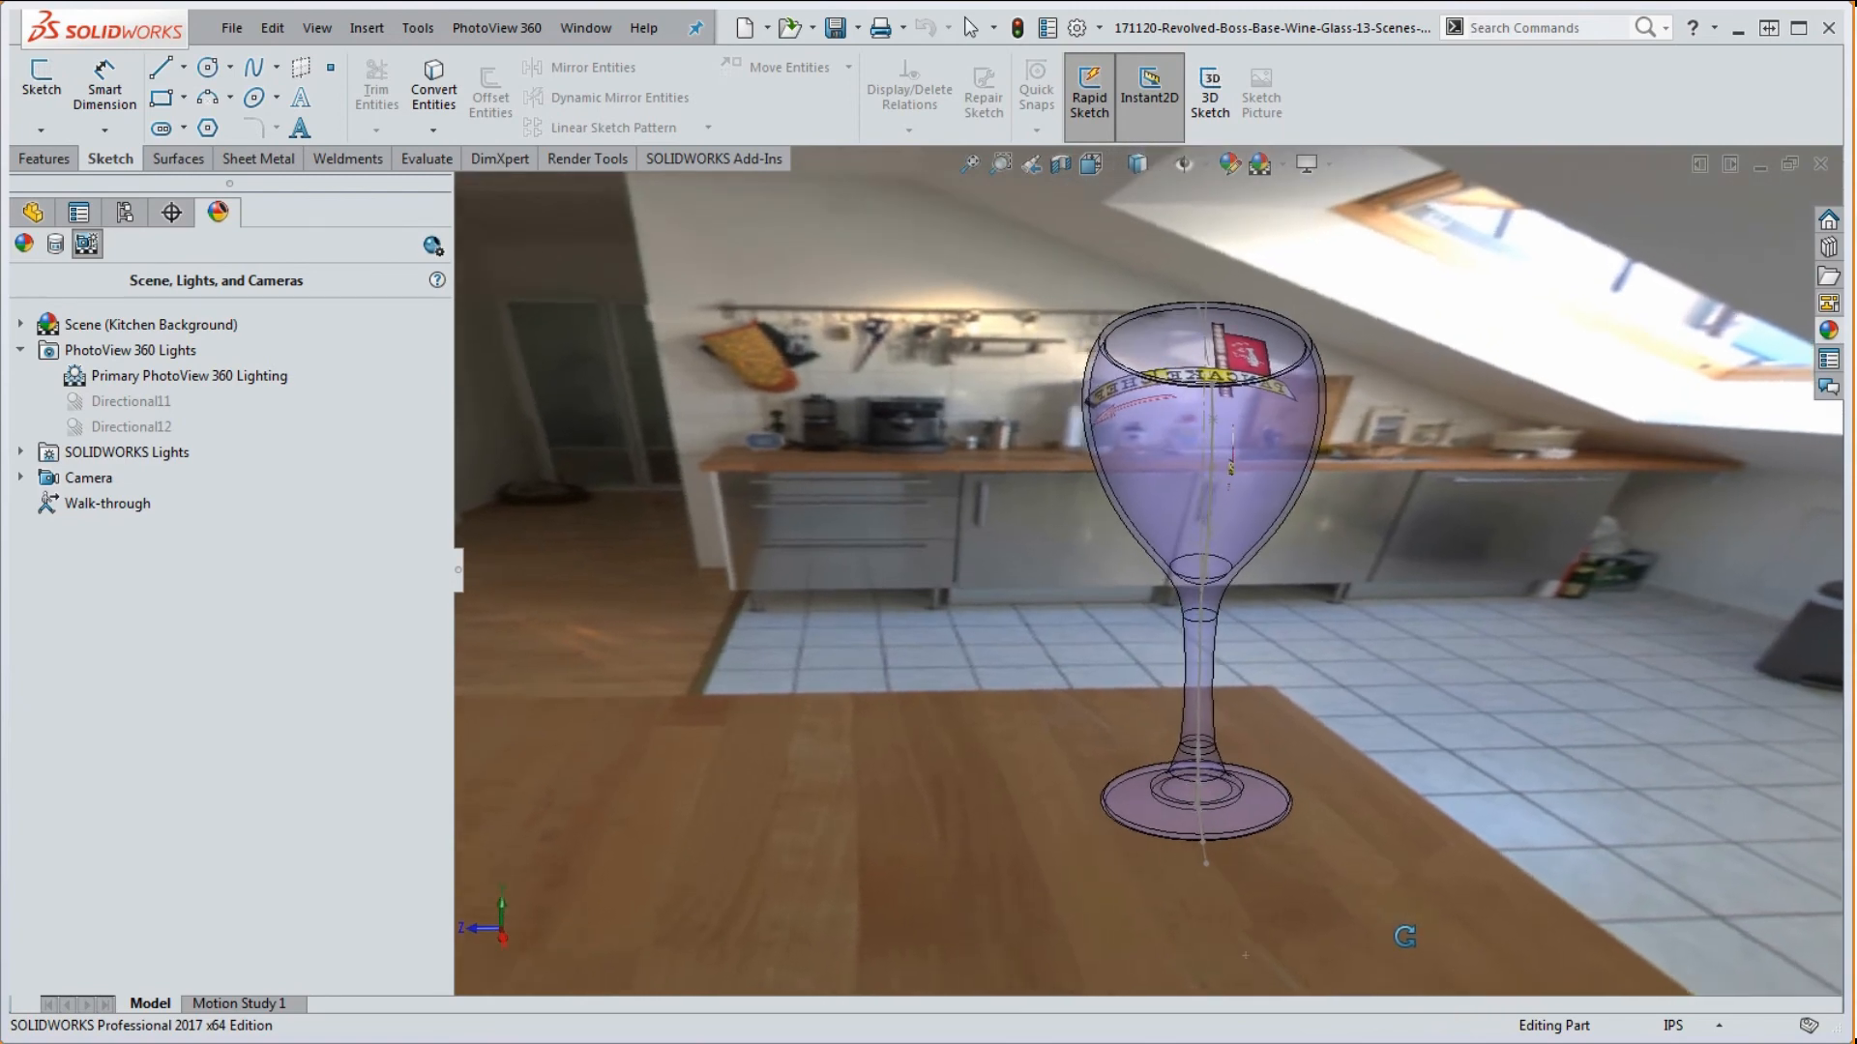
right_click(1413, 896)
key("Escape")
key("Escape")
- Turn the view back toward the stove and fruit bowl and examine how the glass sits on the wooden countertop
middle_click_drag(1377, 890, 1720, 983)
middle_click_drag(1430, 617, 1156, 619)
scroll(1263, 607, "down", 1)
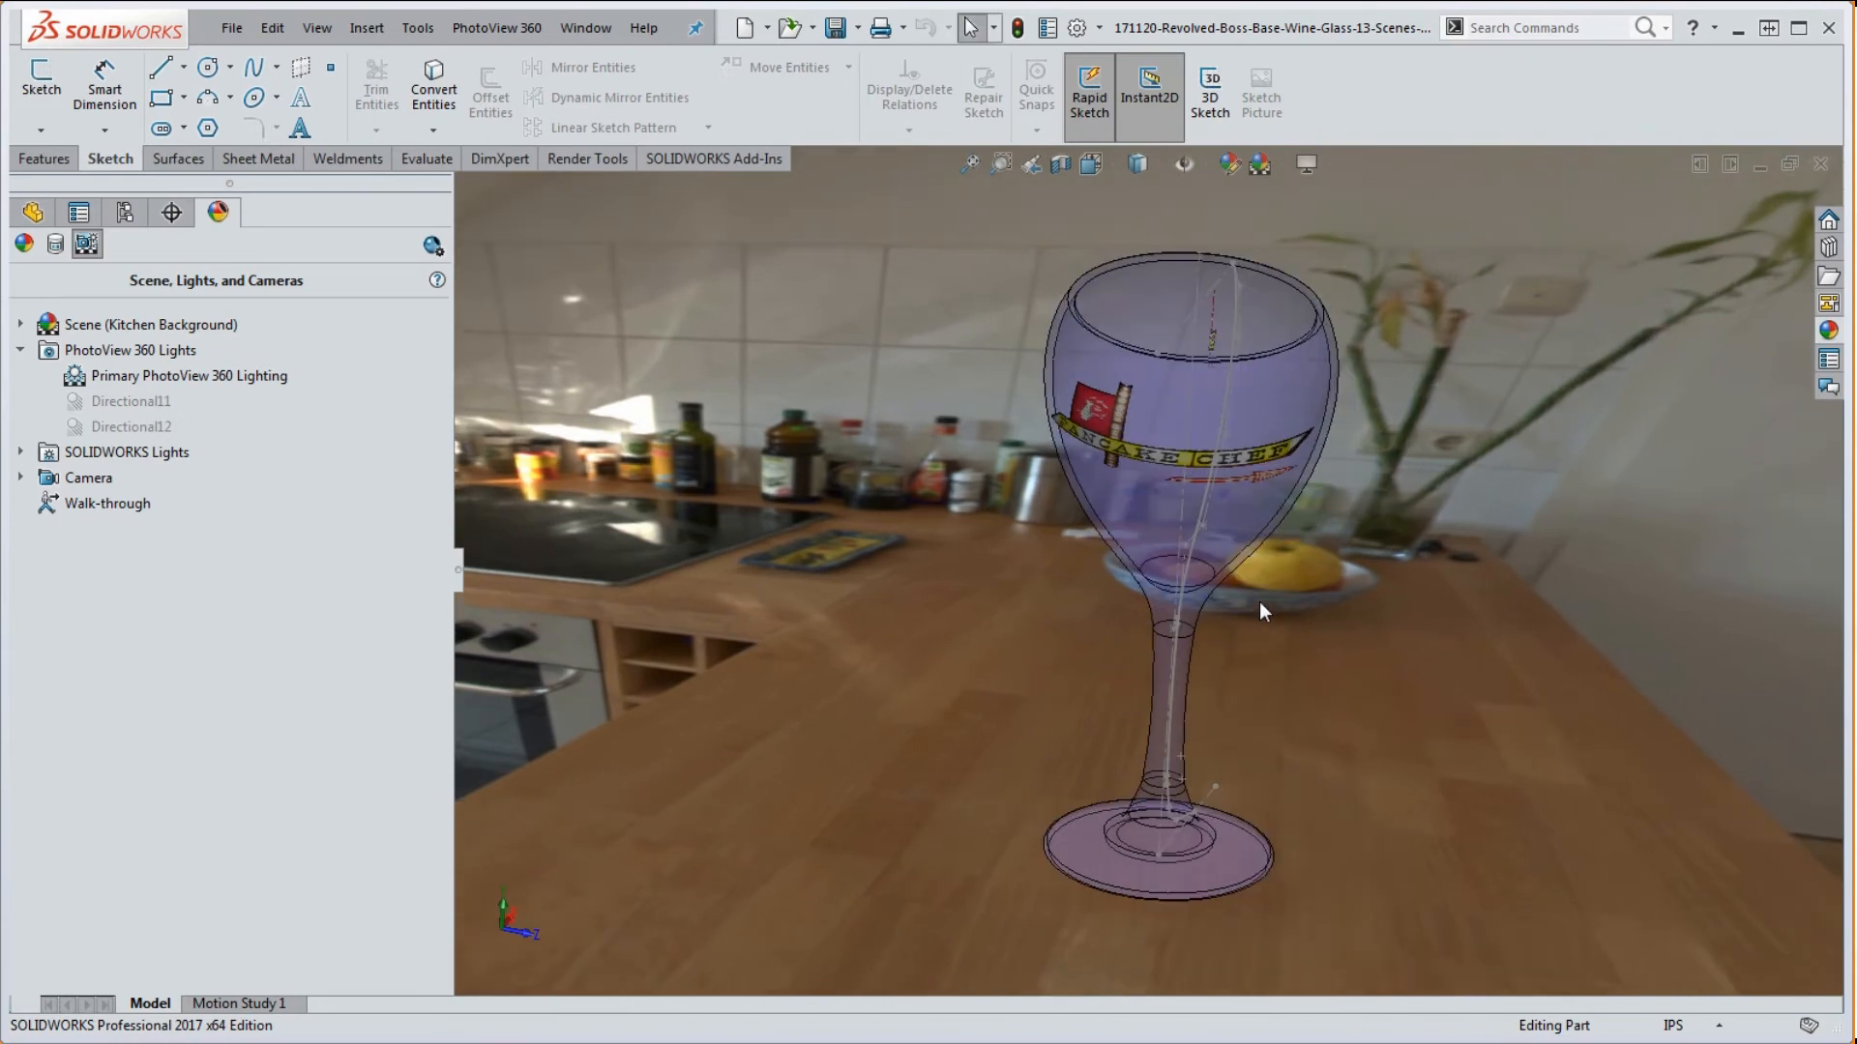
scroll(1246, 608, "up", 1)
scroll(1229, 496, "down", 1)
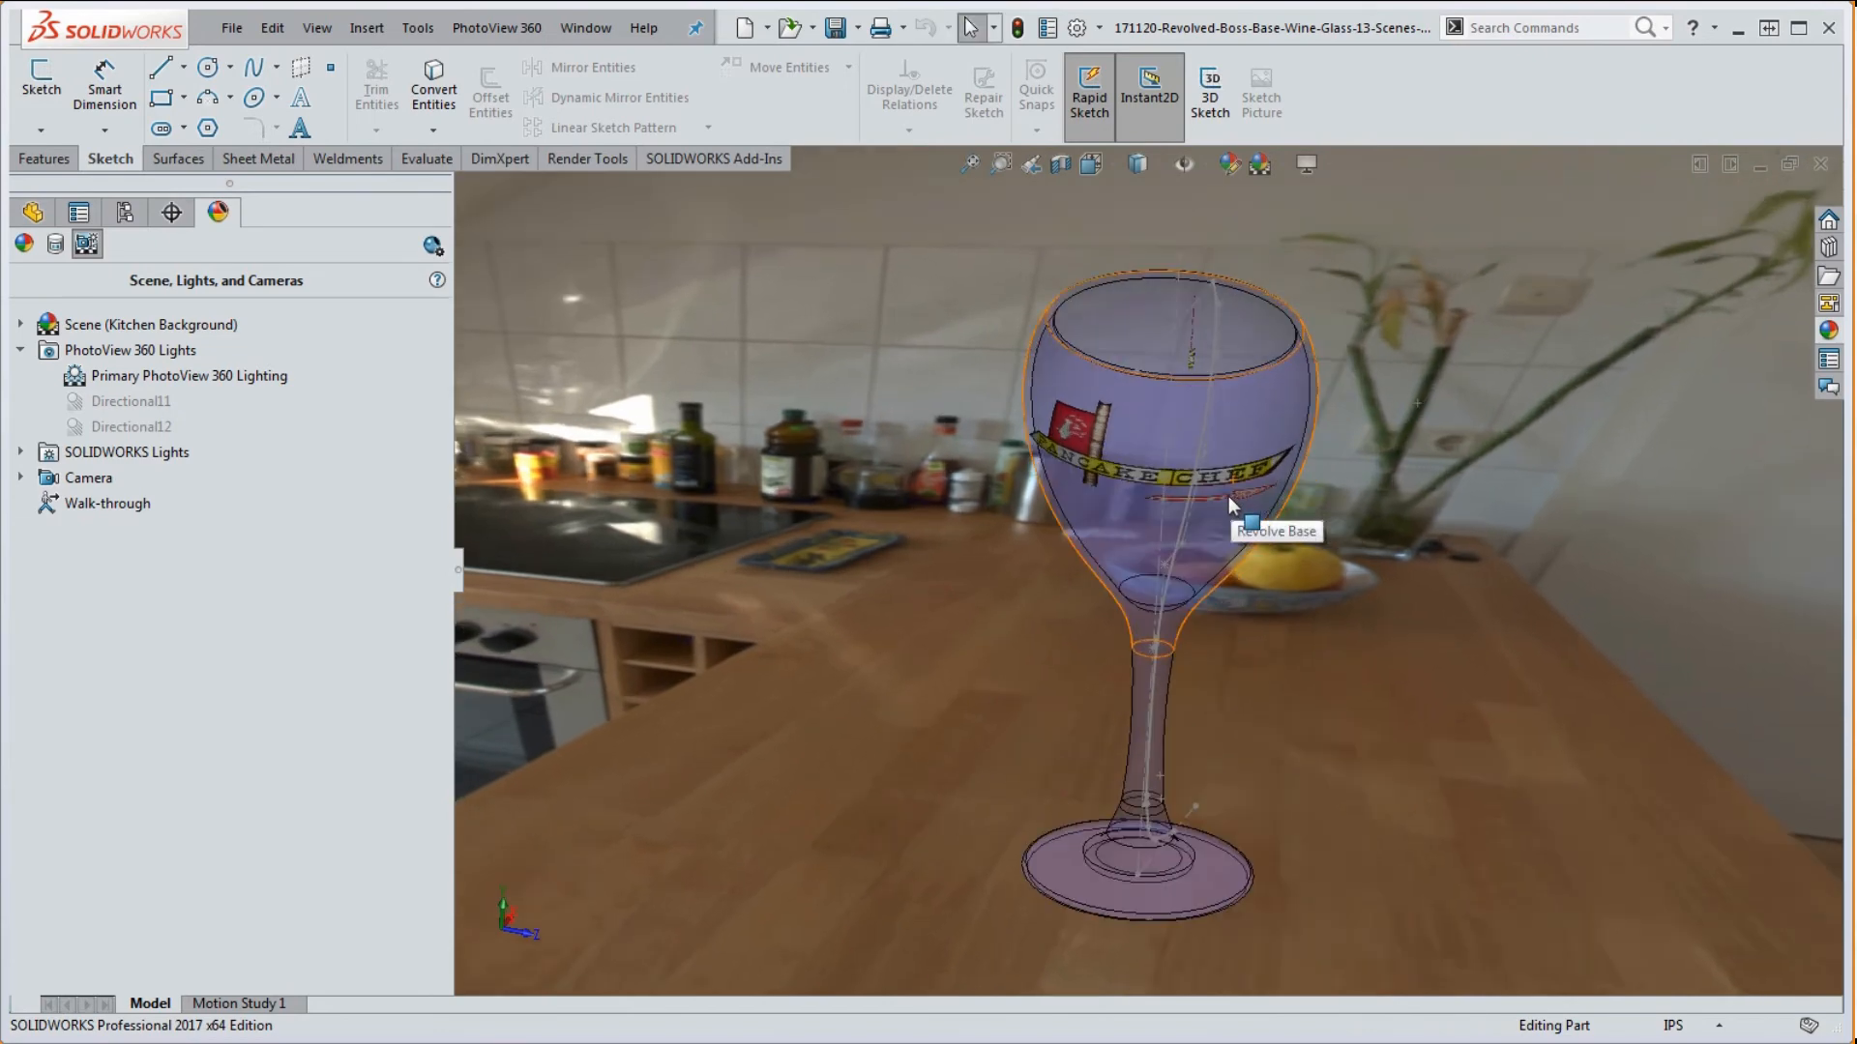
scroll(1257, 636, "up", 1)
scroll(1228, 625, "down", 1)
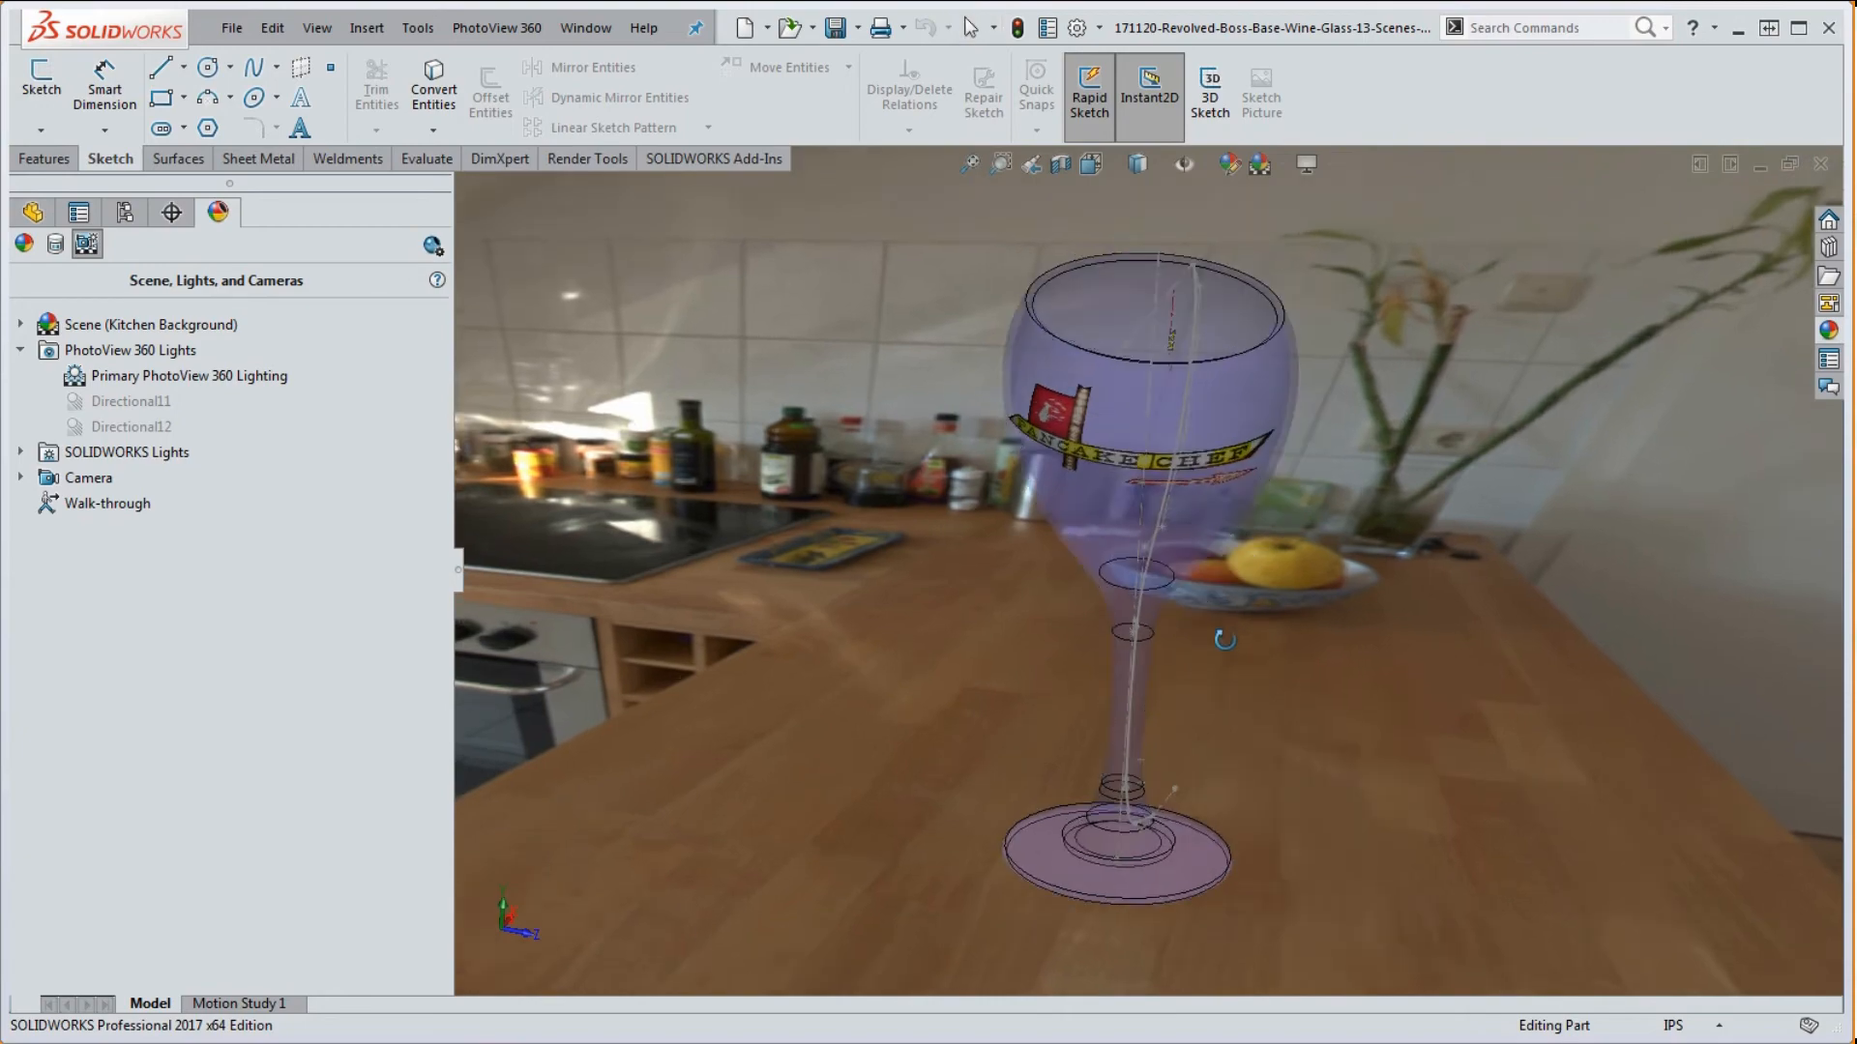
scroll(1228, 642, "up", 1)
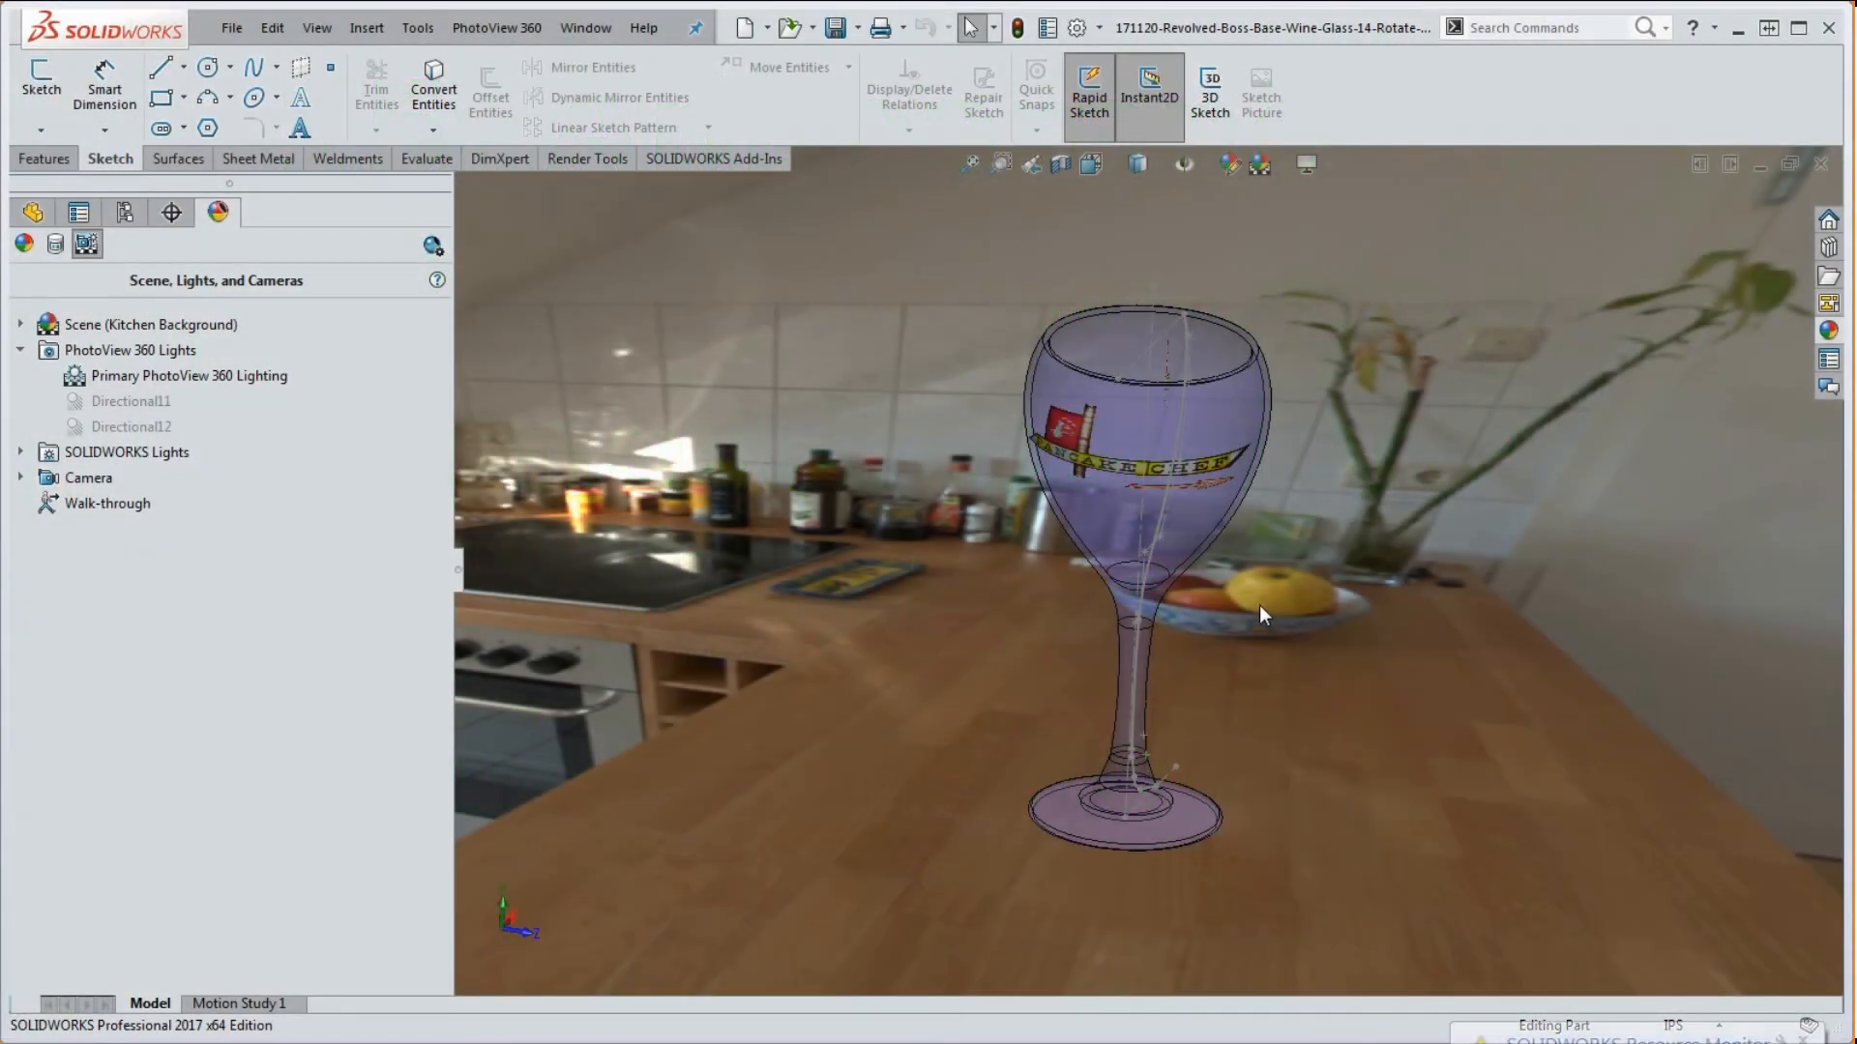
middle_click_drag(1259, 606, 1257, 590)
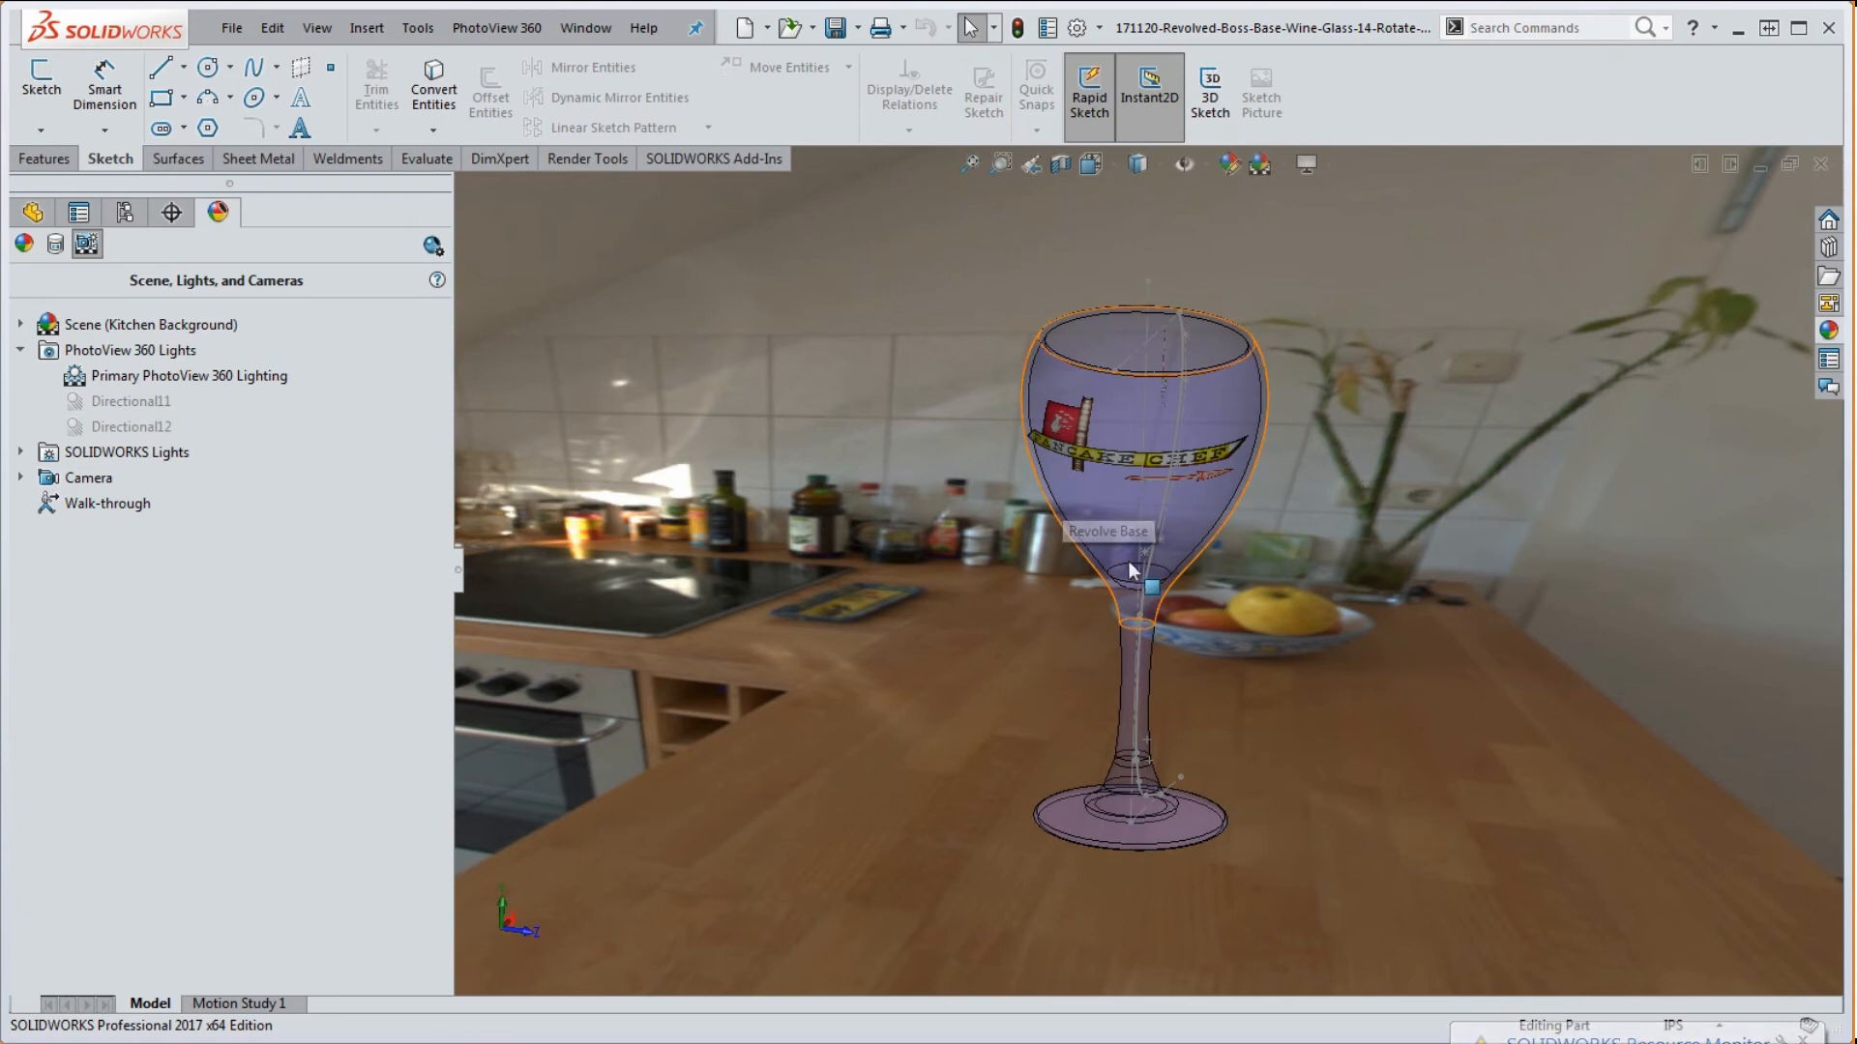
middle_click_drag(1128, 561, 1144, 561)
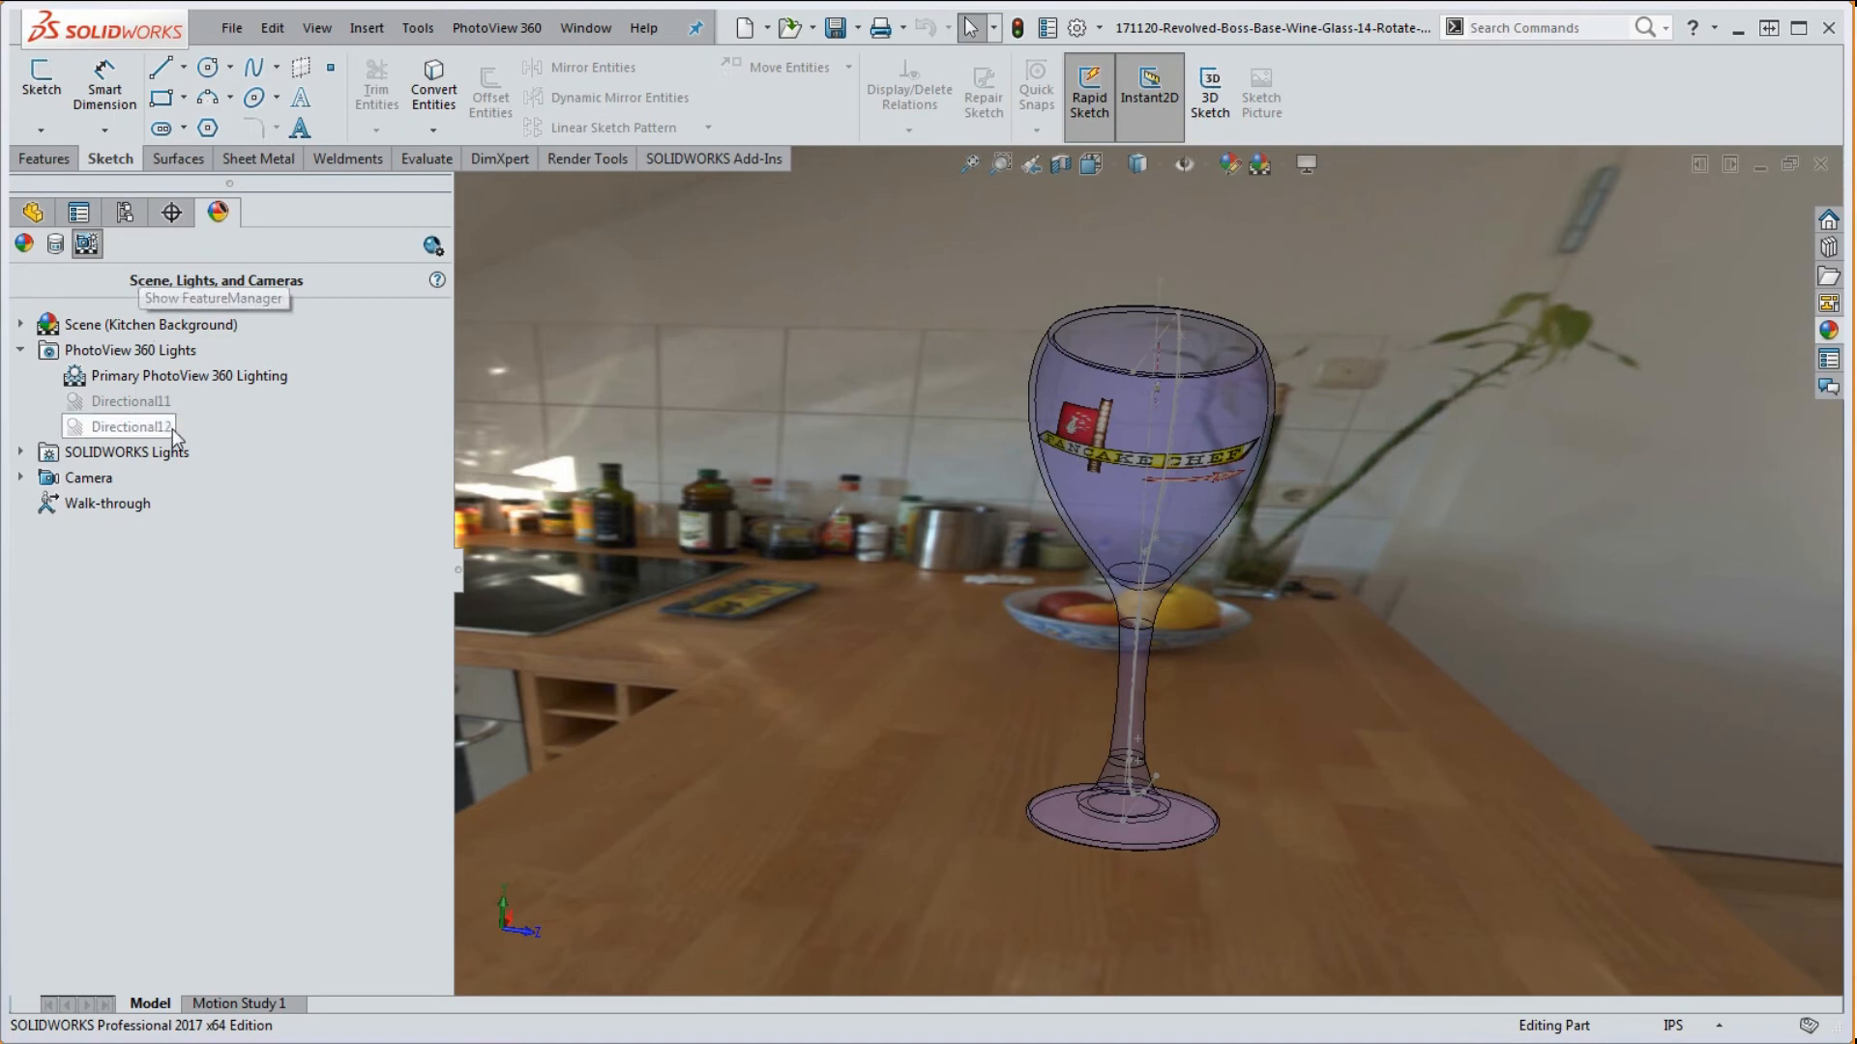
- Open the scene's Kitchen environment for editing and review the available background types, keeping Use Environment
left_click(21, 324)
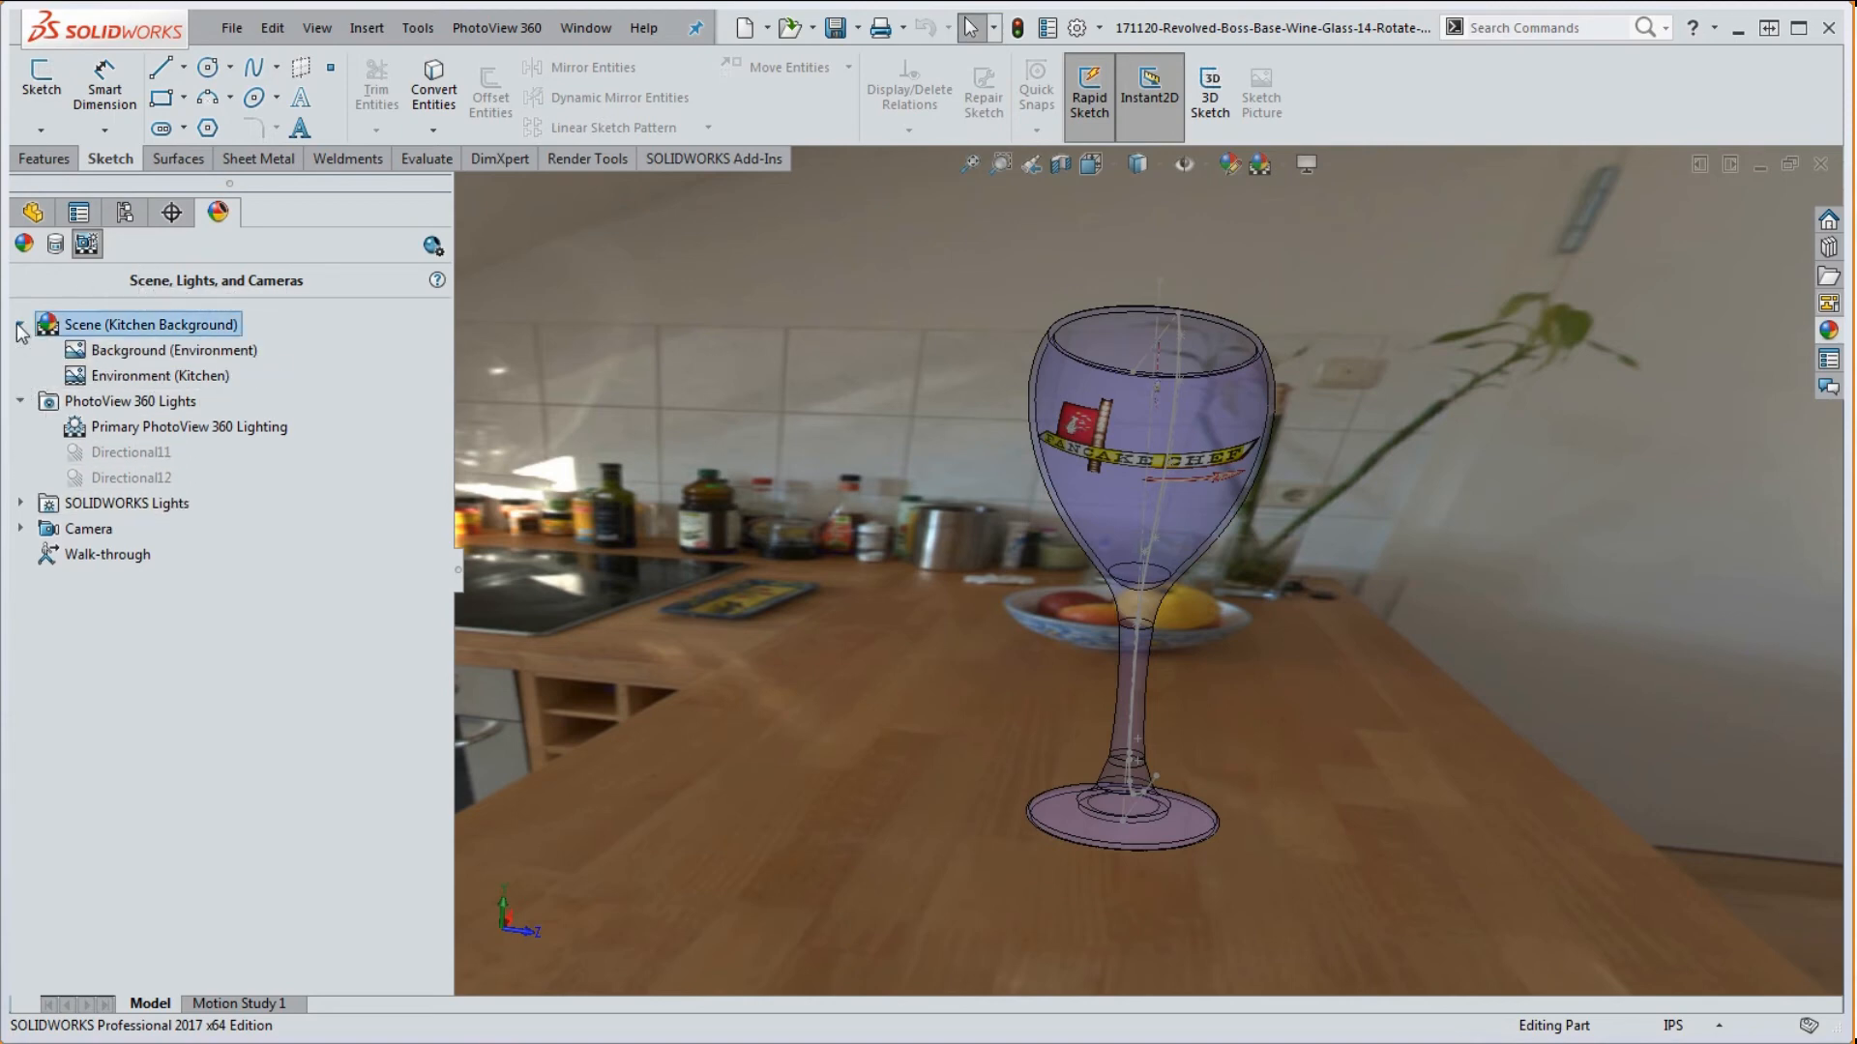
right_click(136, 382)
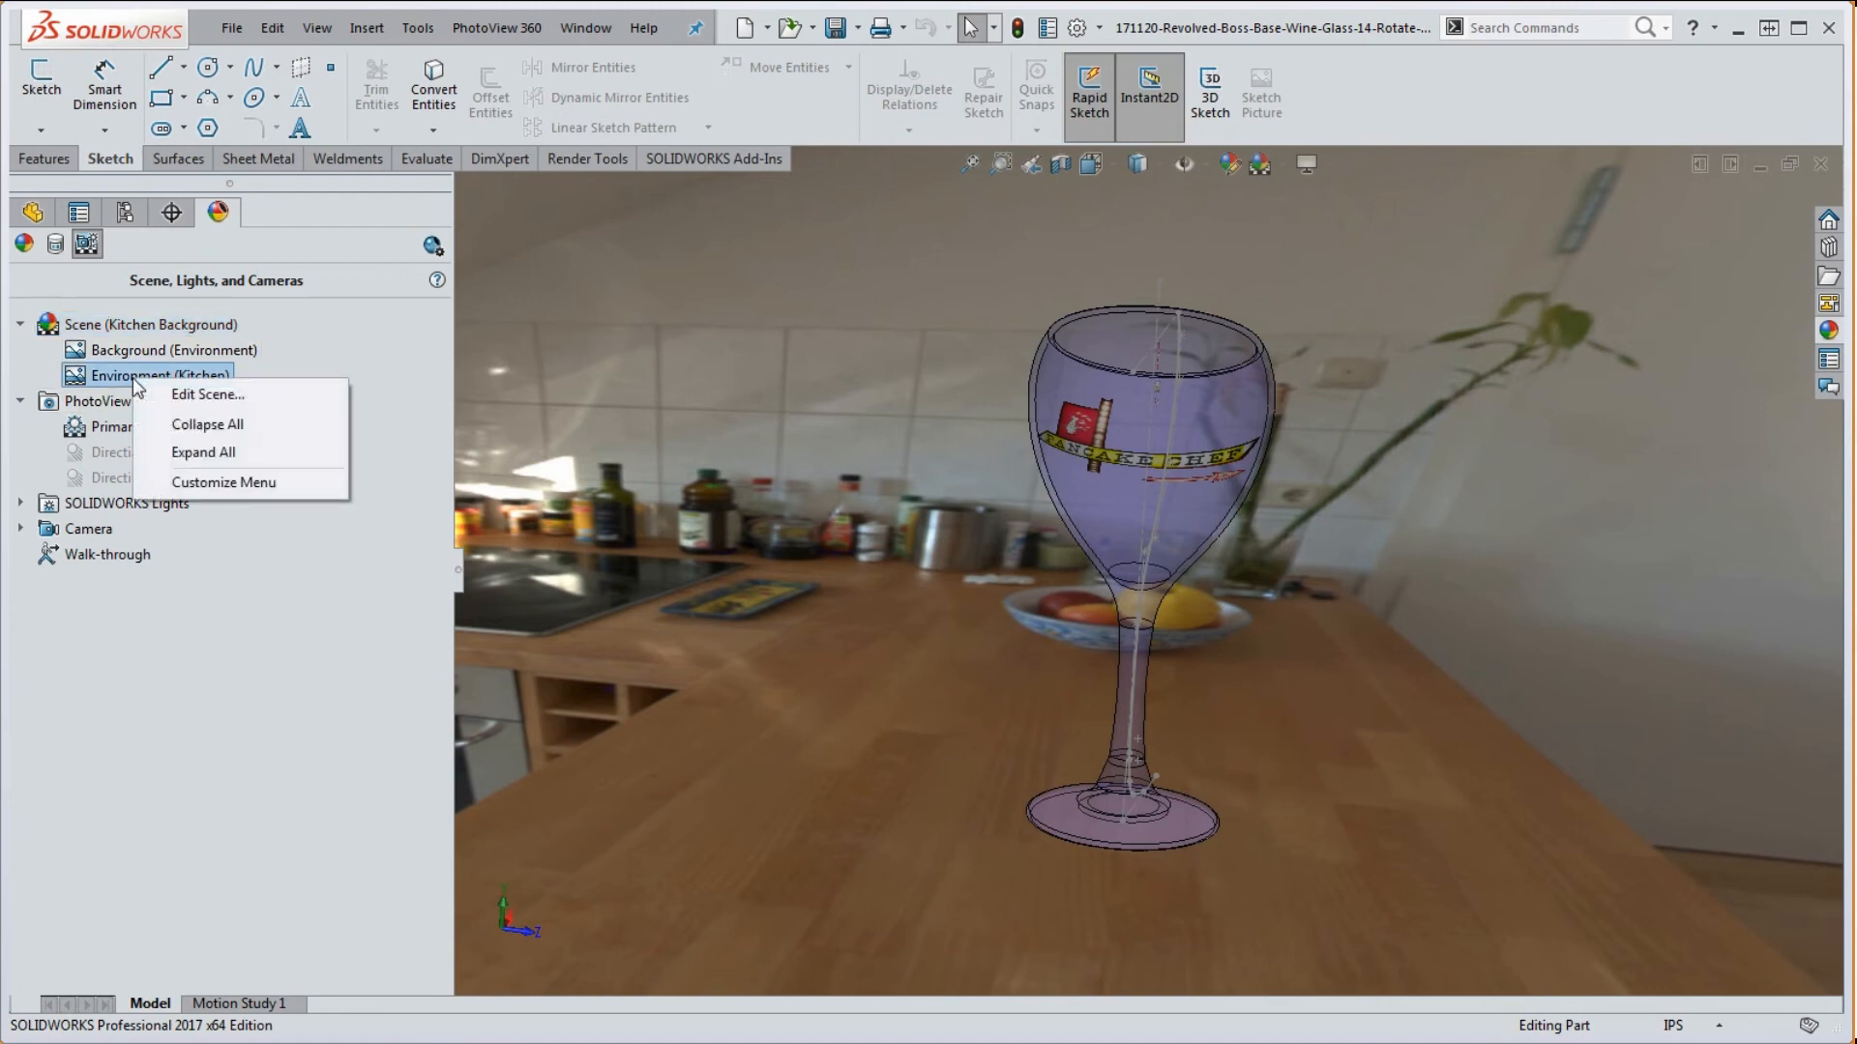
left_click(207, 397)
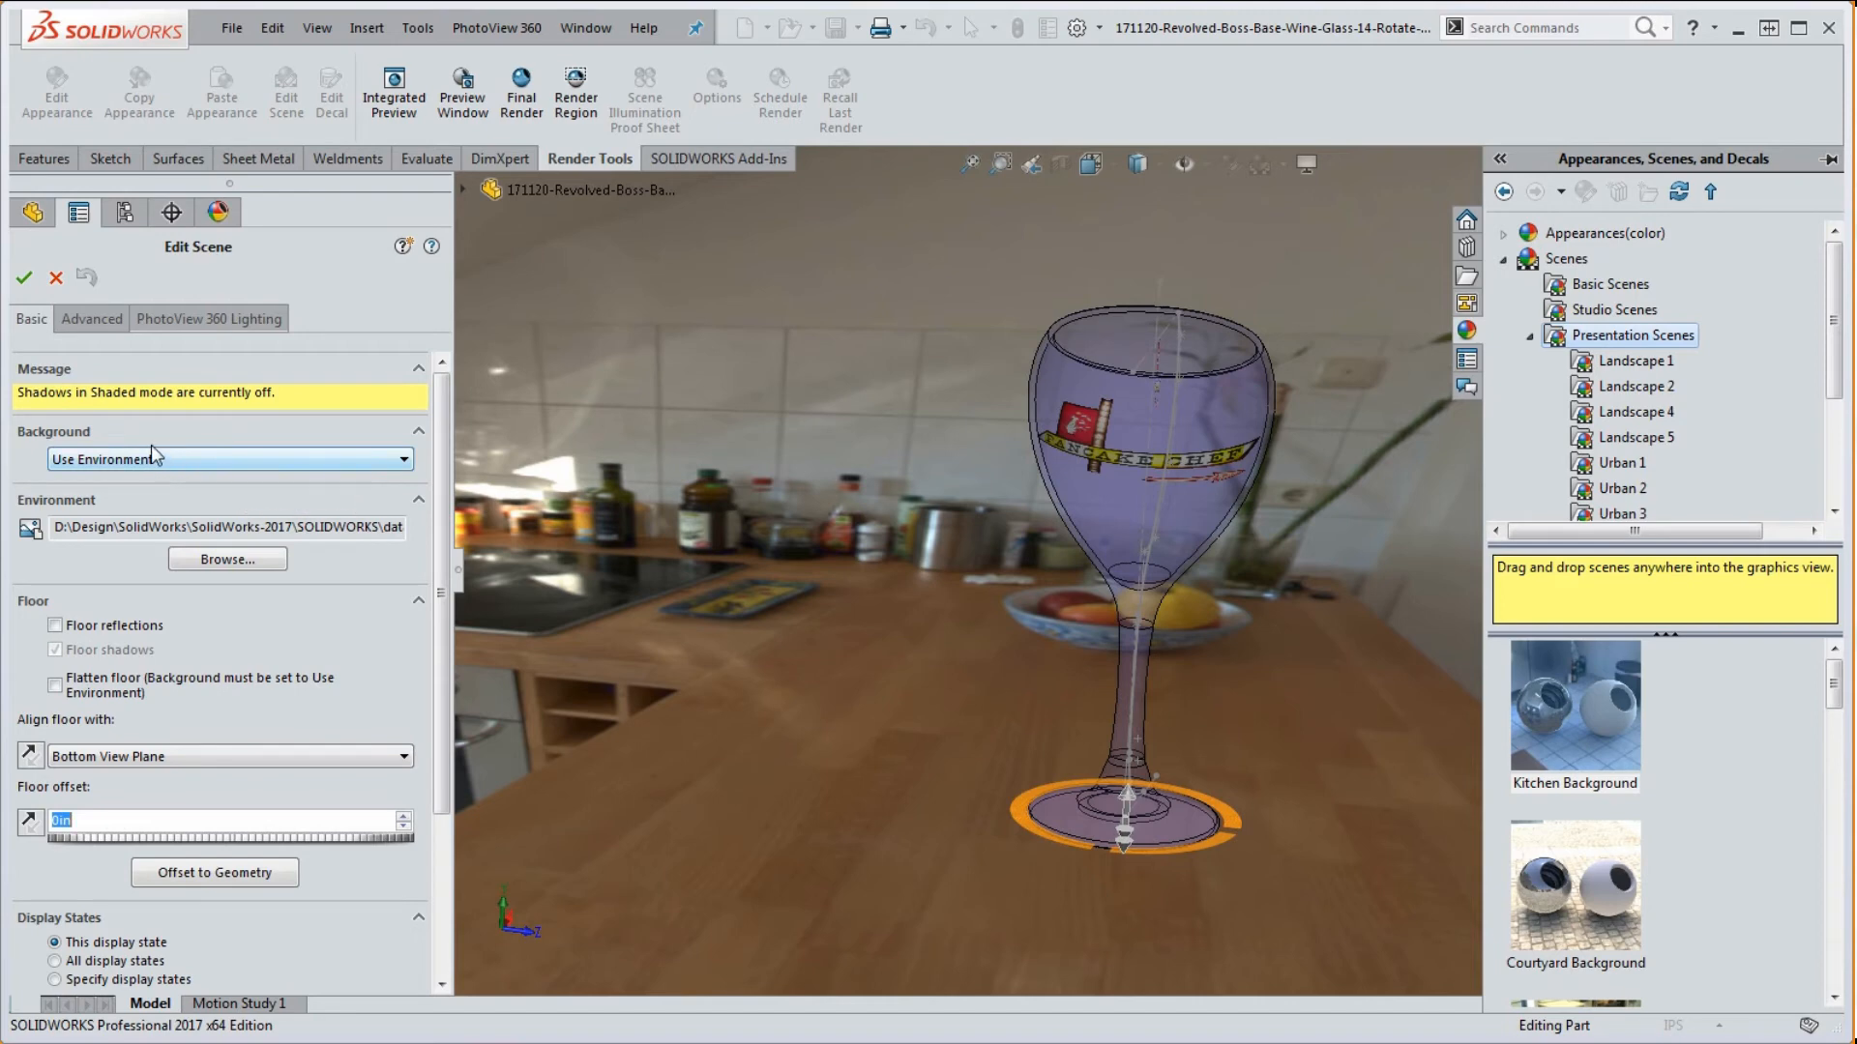
left_click(170, 463)
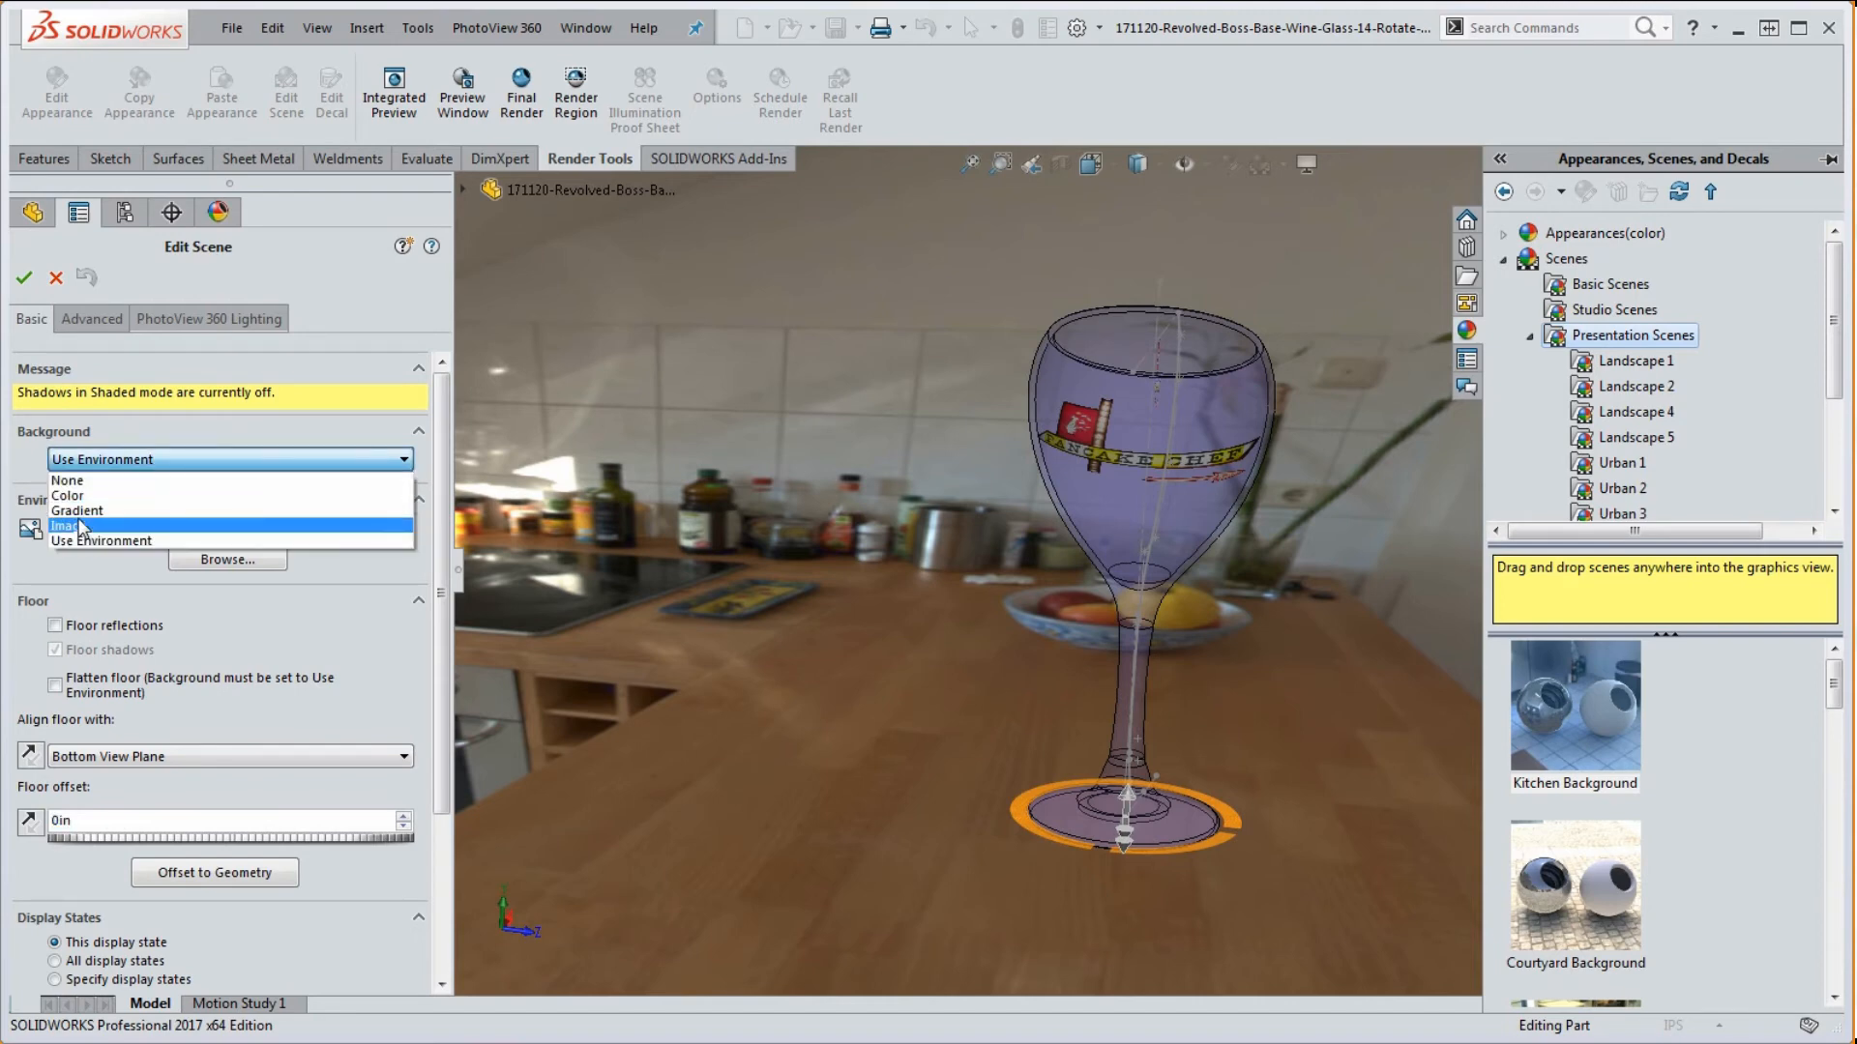
left_click(124, 462)
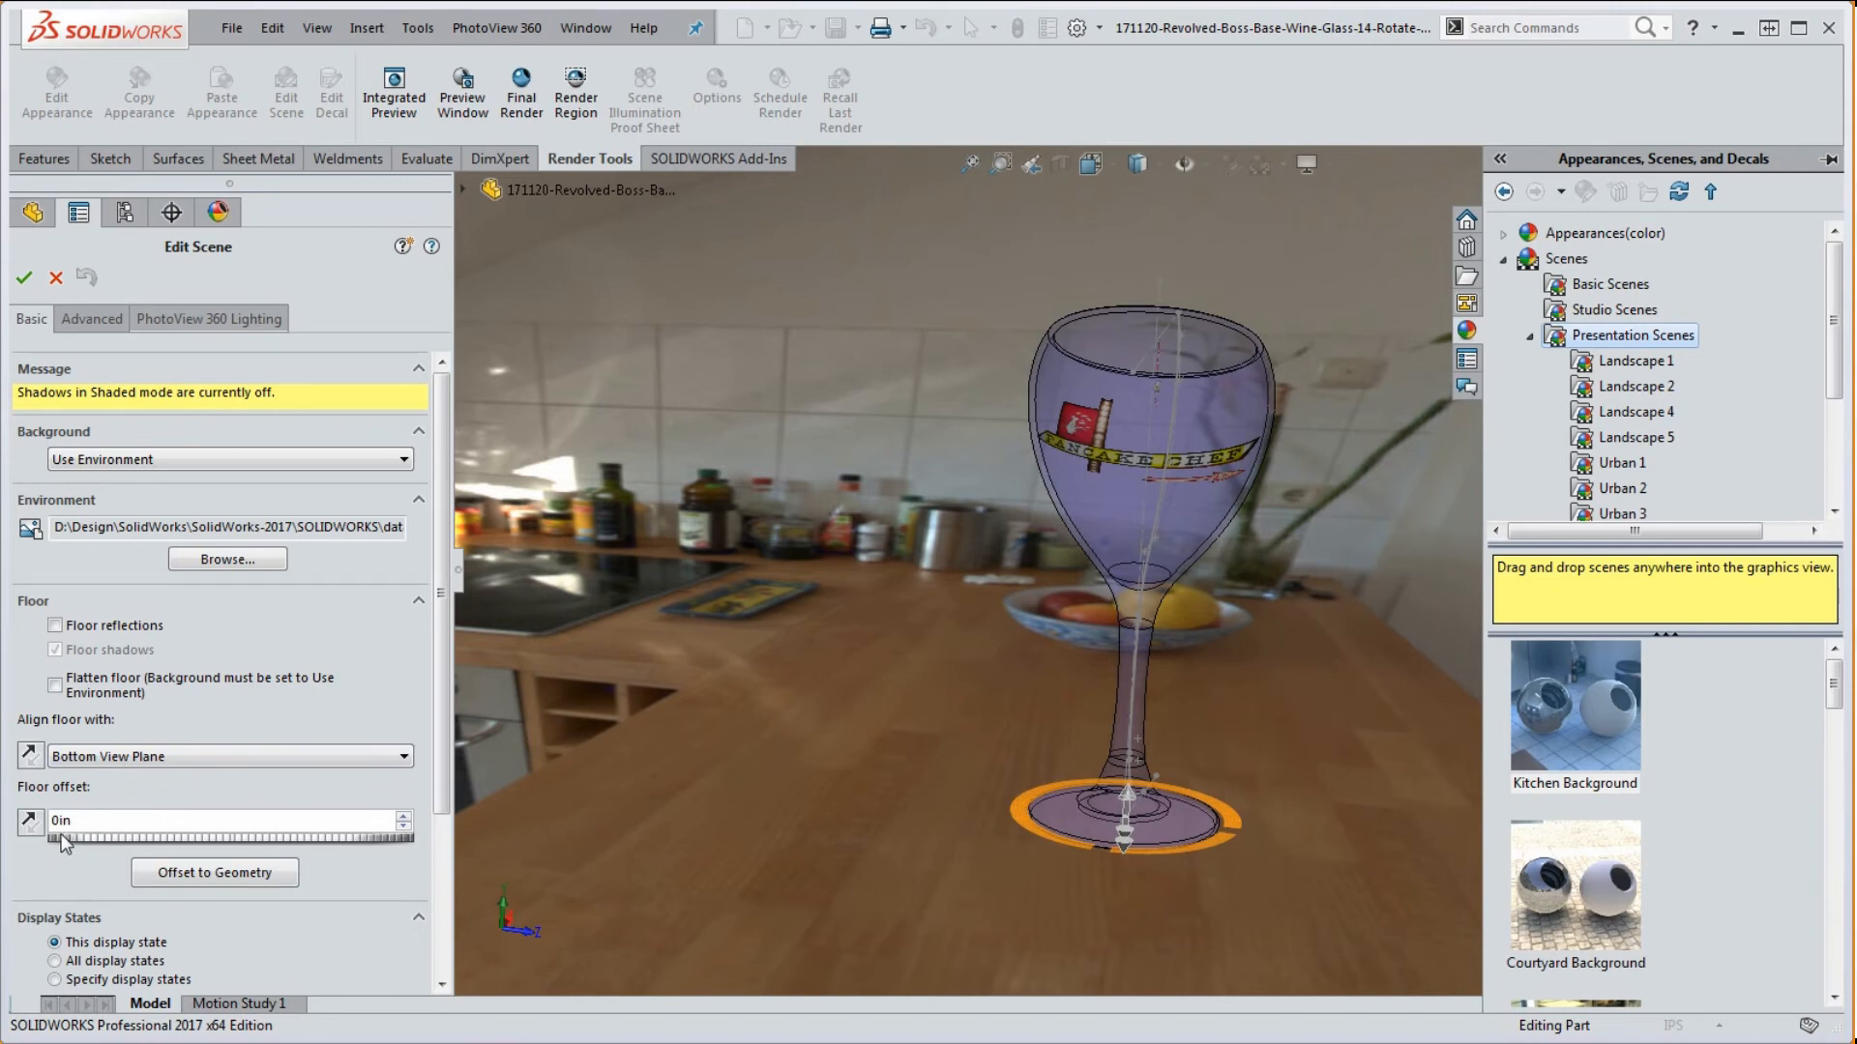
- Set the scene's floor offset to 36 in, accept the scene edit and check the glass against the countertop
left_click_drag(70, 840, 353, 830)
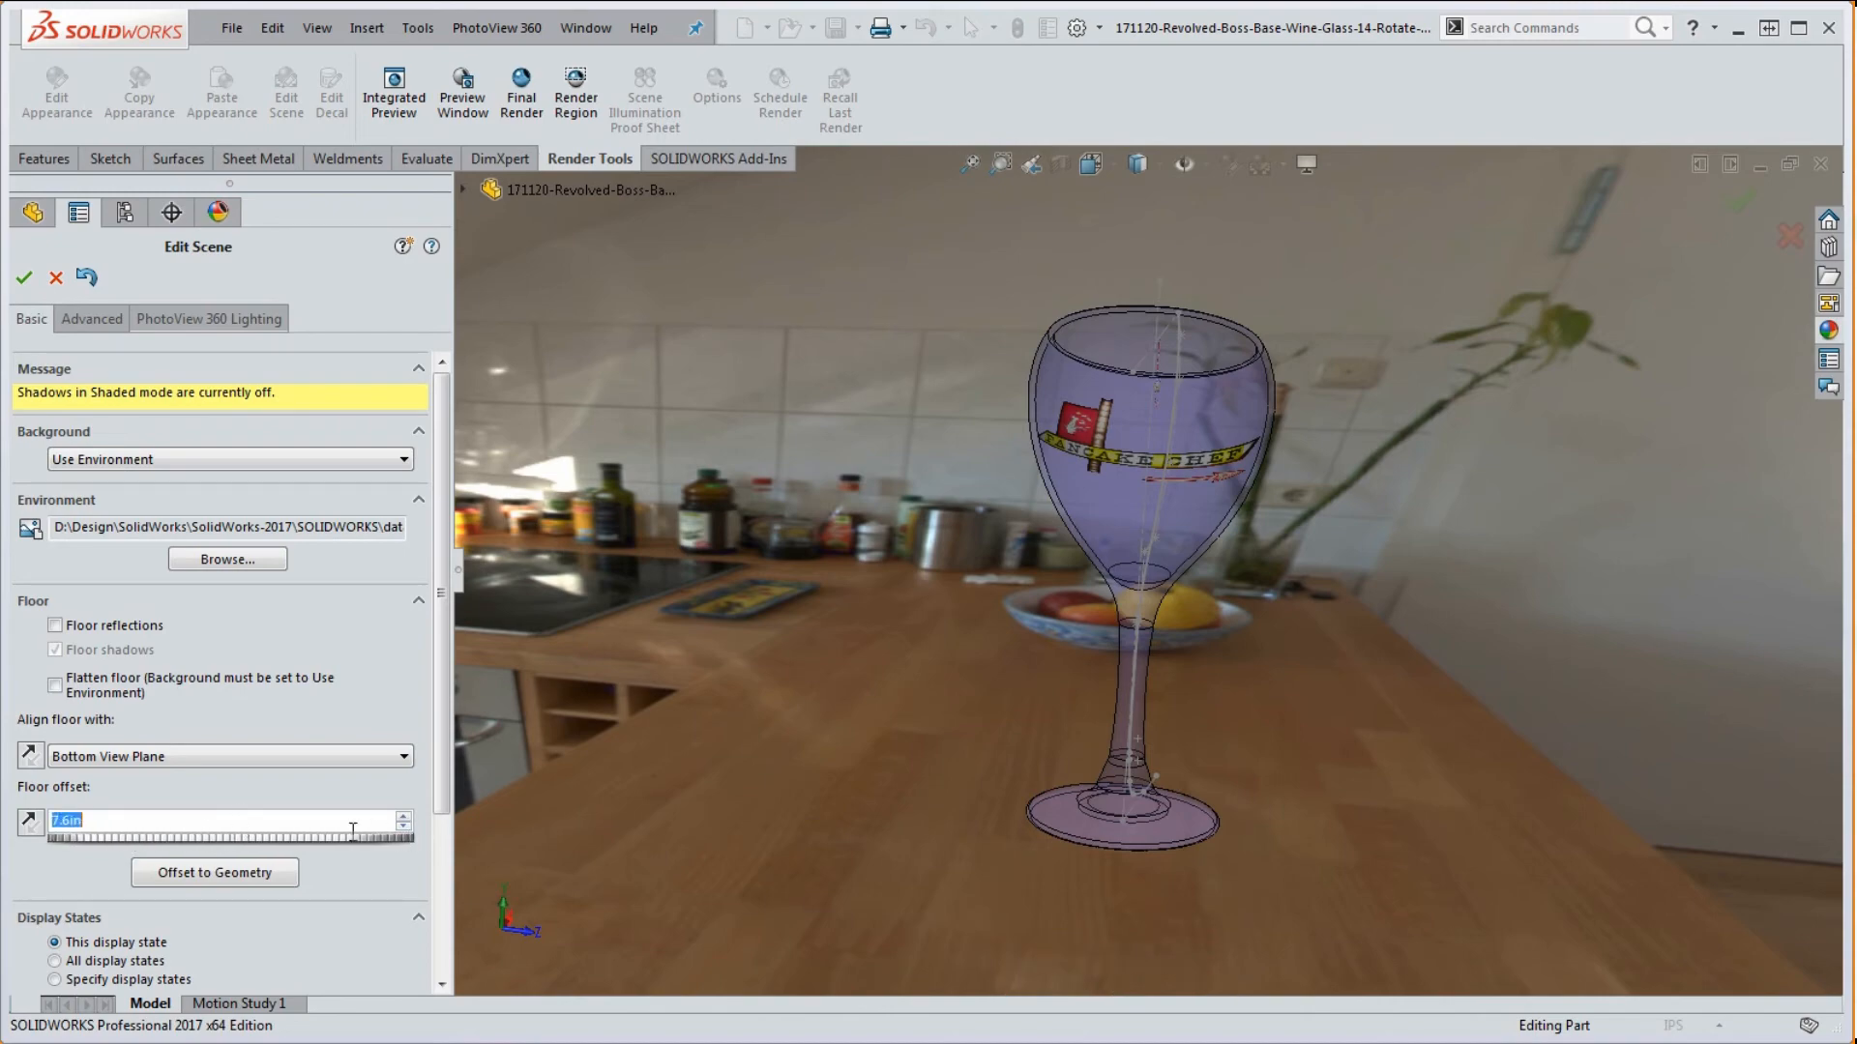
mouse_move(816, 759)
middle_mouse_down()
mouse_move(807, 831)
mouse_move(809, 745)
mouse_move(814, 861)
mouse_move(817, 740)
middle_mouse_up()
left_click_drag(105, 825, 11, 824)
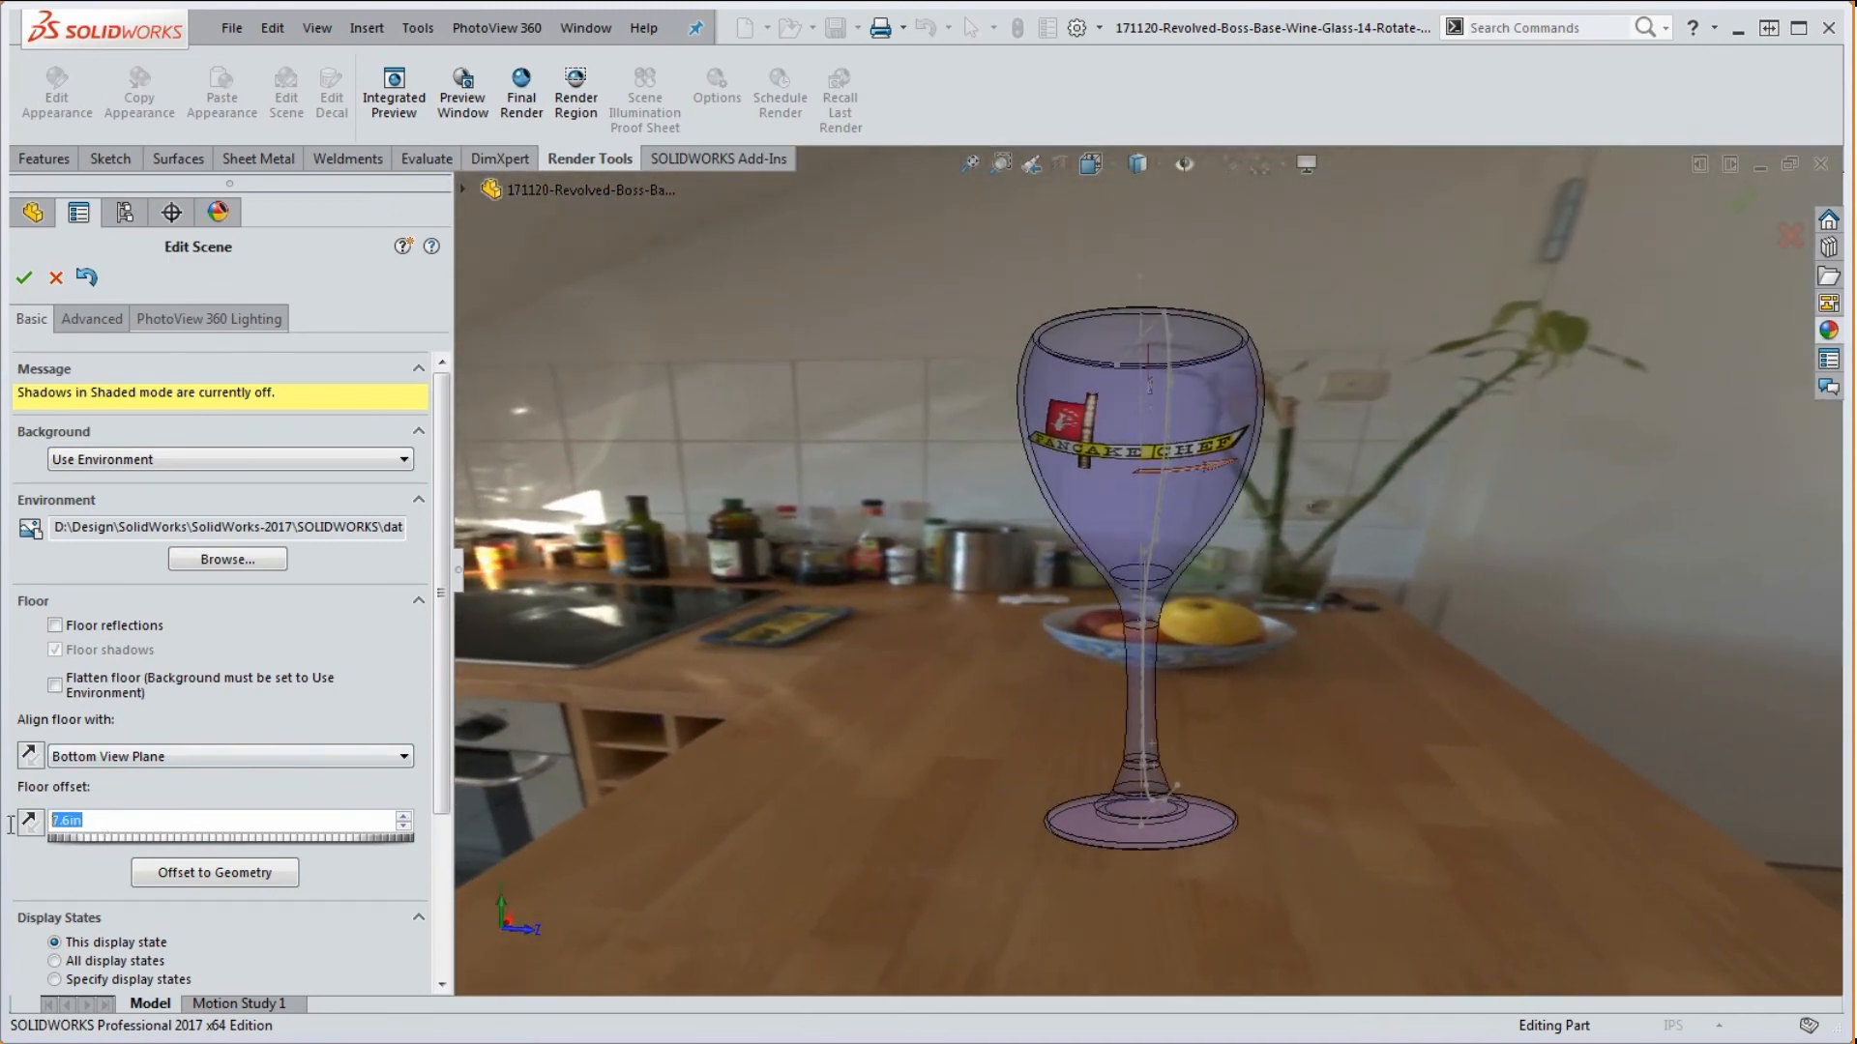
type("36")
key("Return")
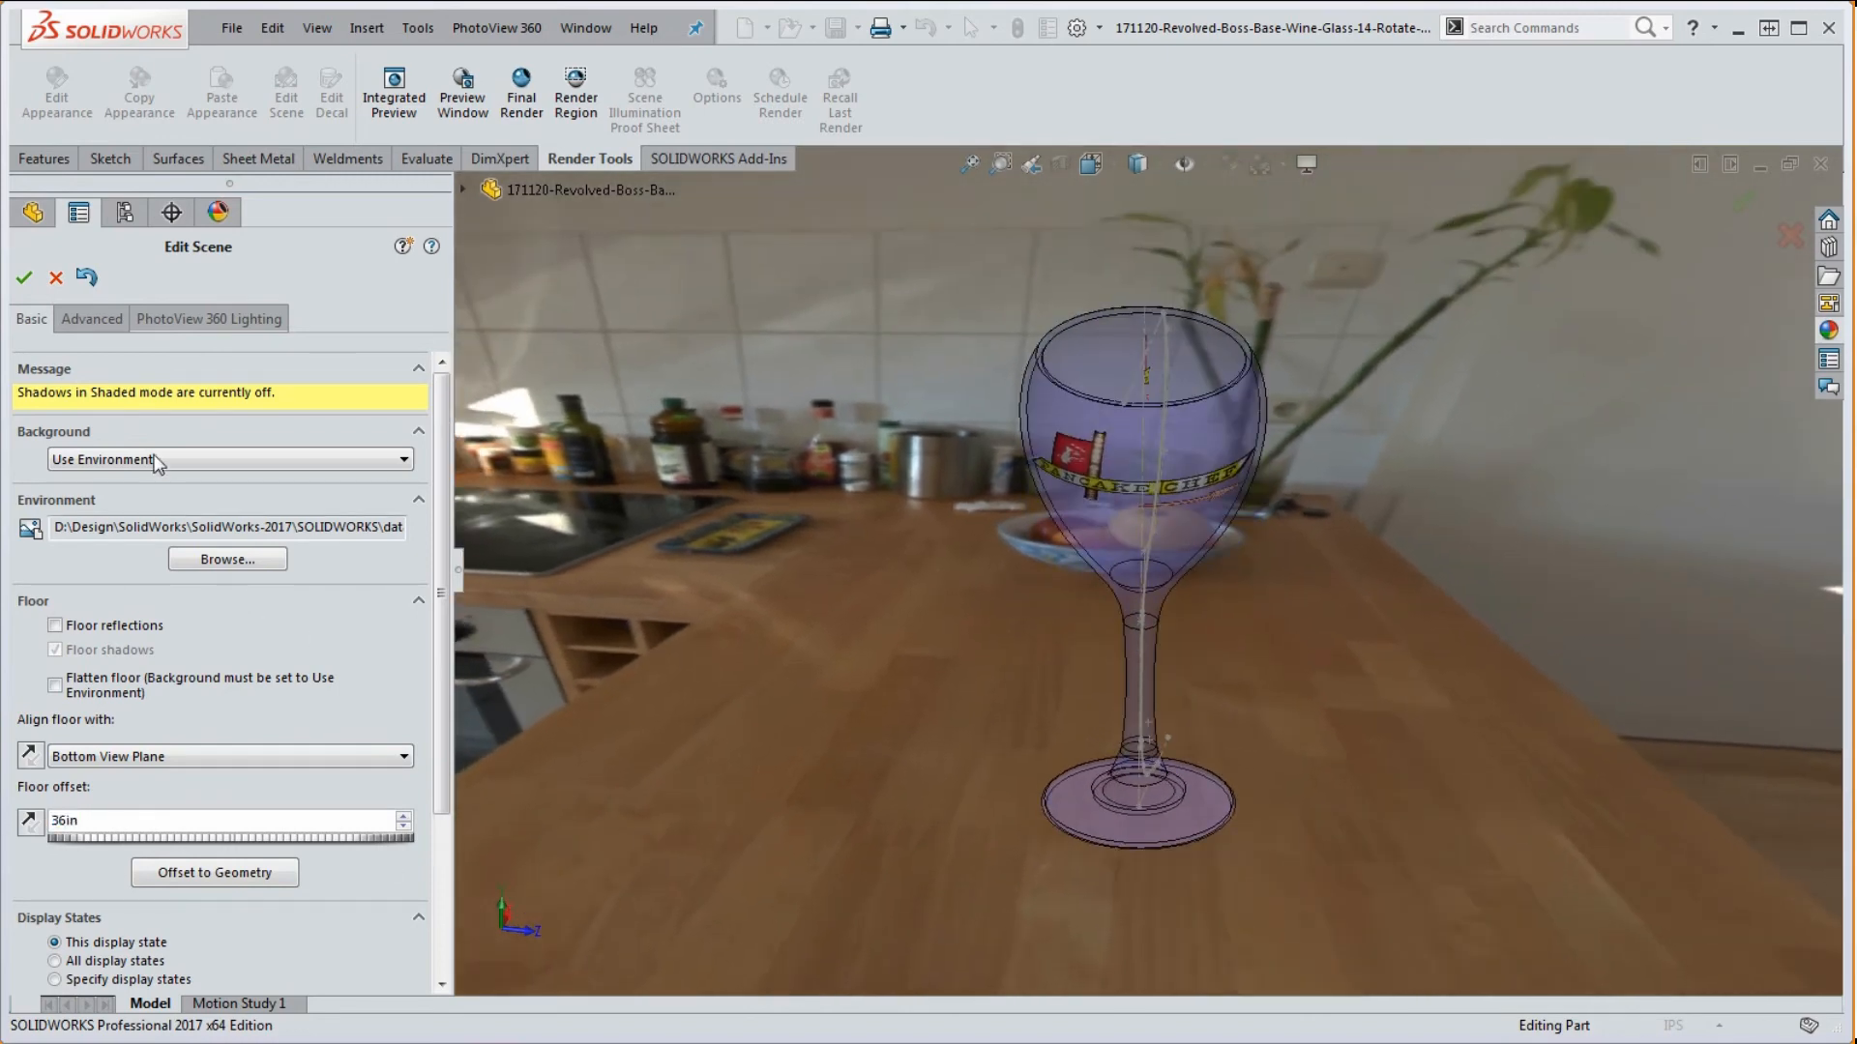
left_click(24, 278)
middle_click_drag(1141, 774, 1110, 750)
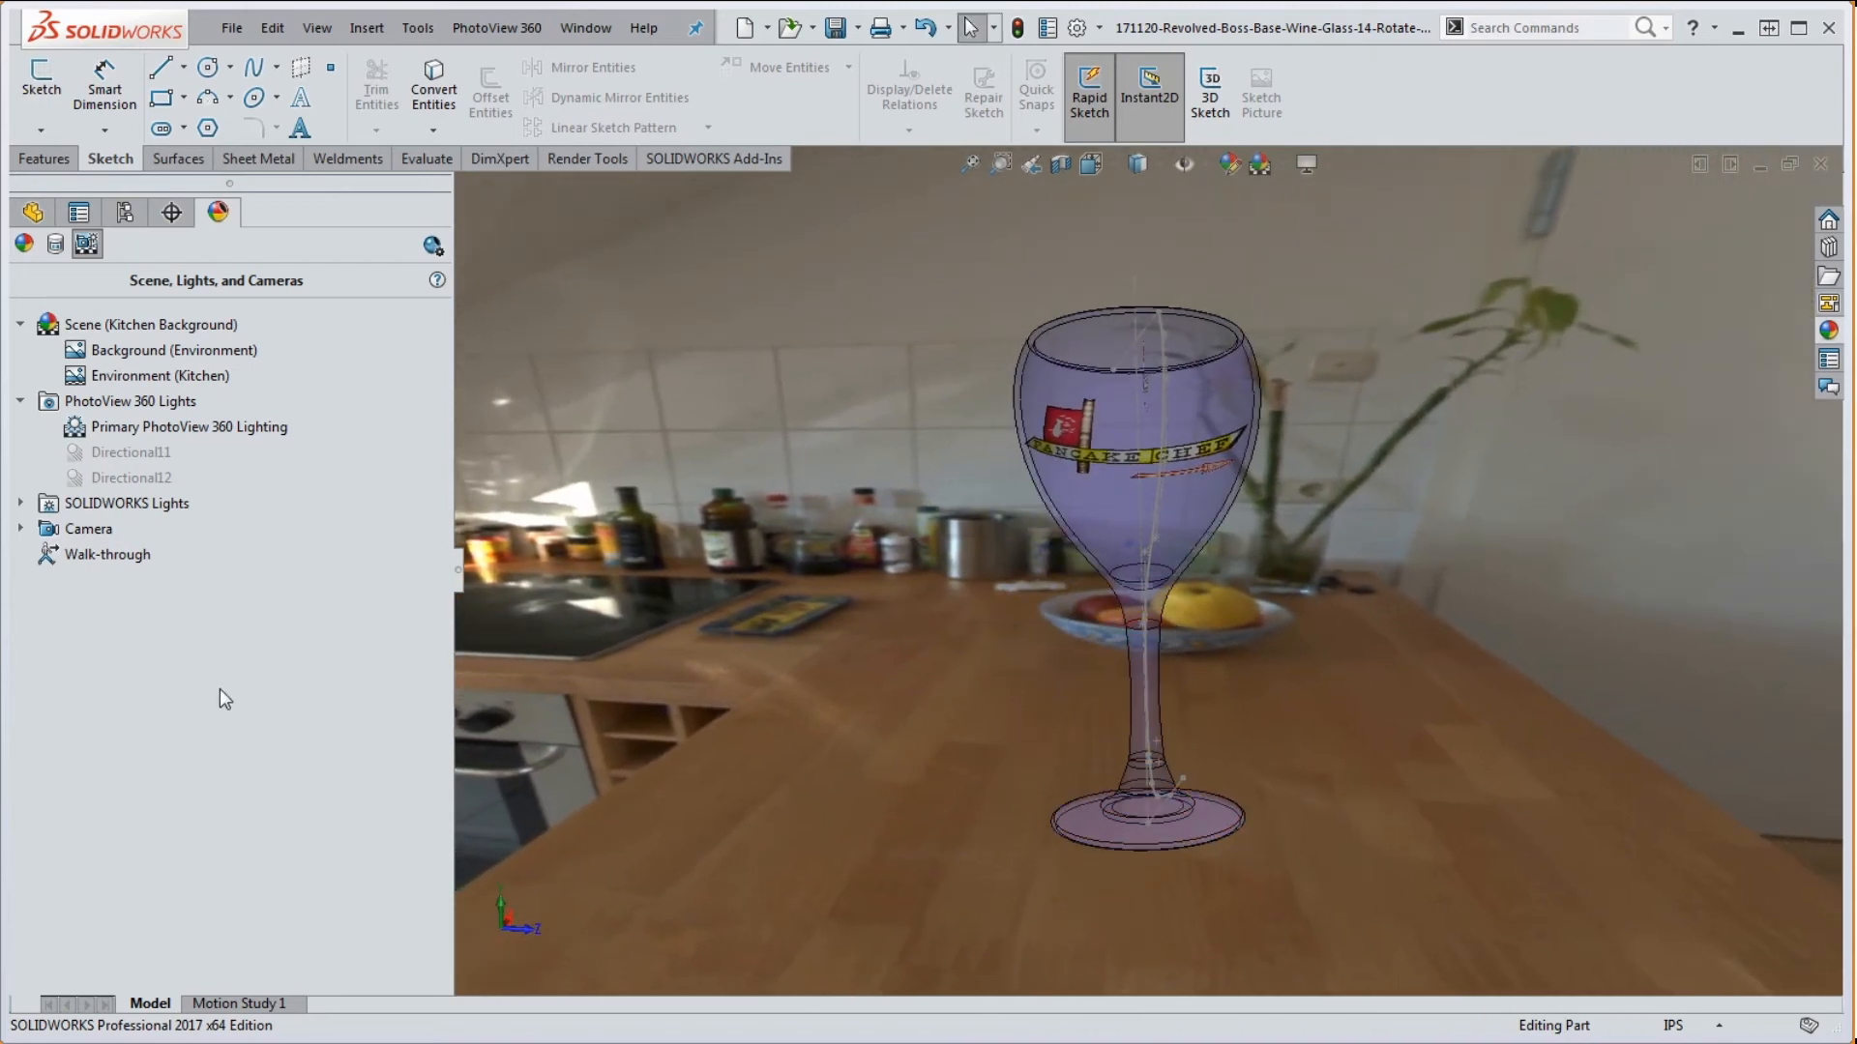
- Edit the Kitchen scene again, flip the floor offset direction, raise the floor to about 3.62 in and accept
right_click(143, 377)
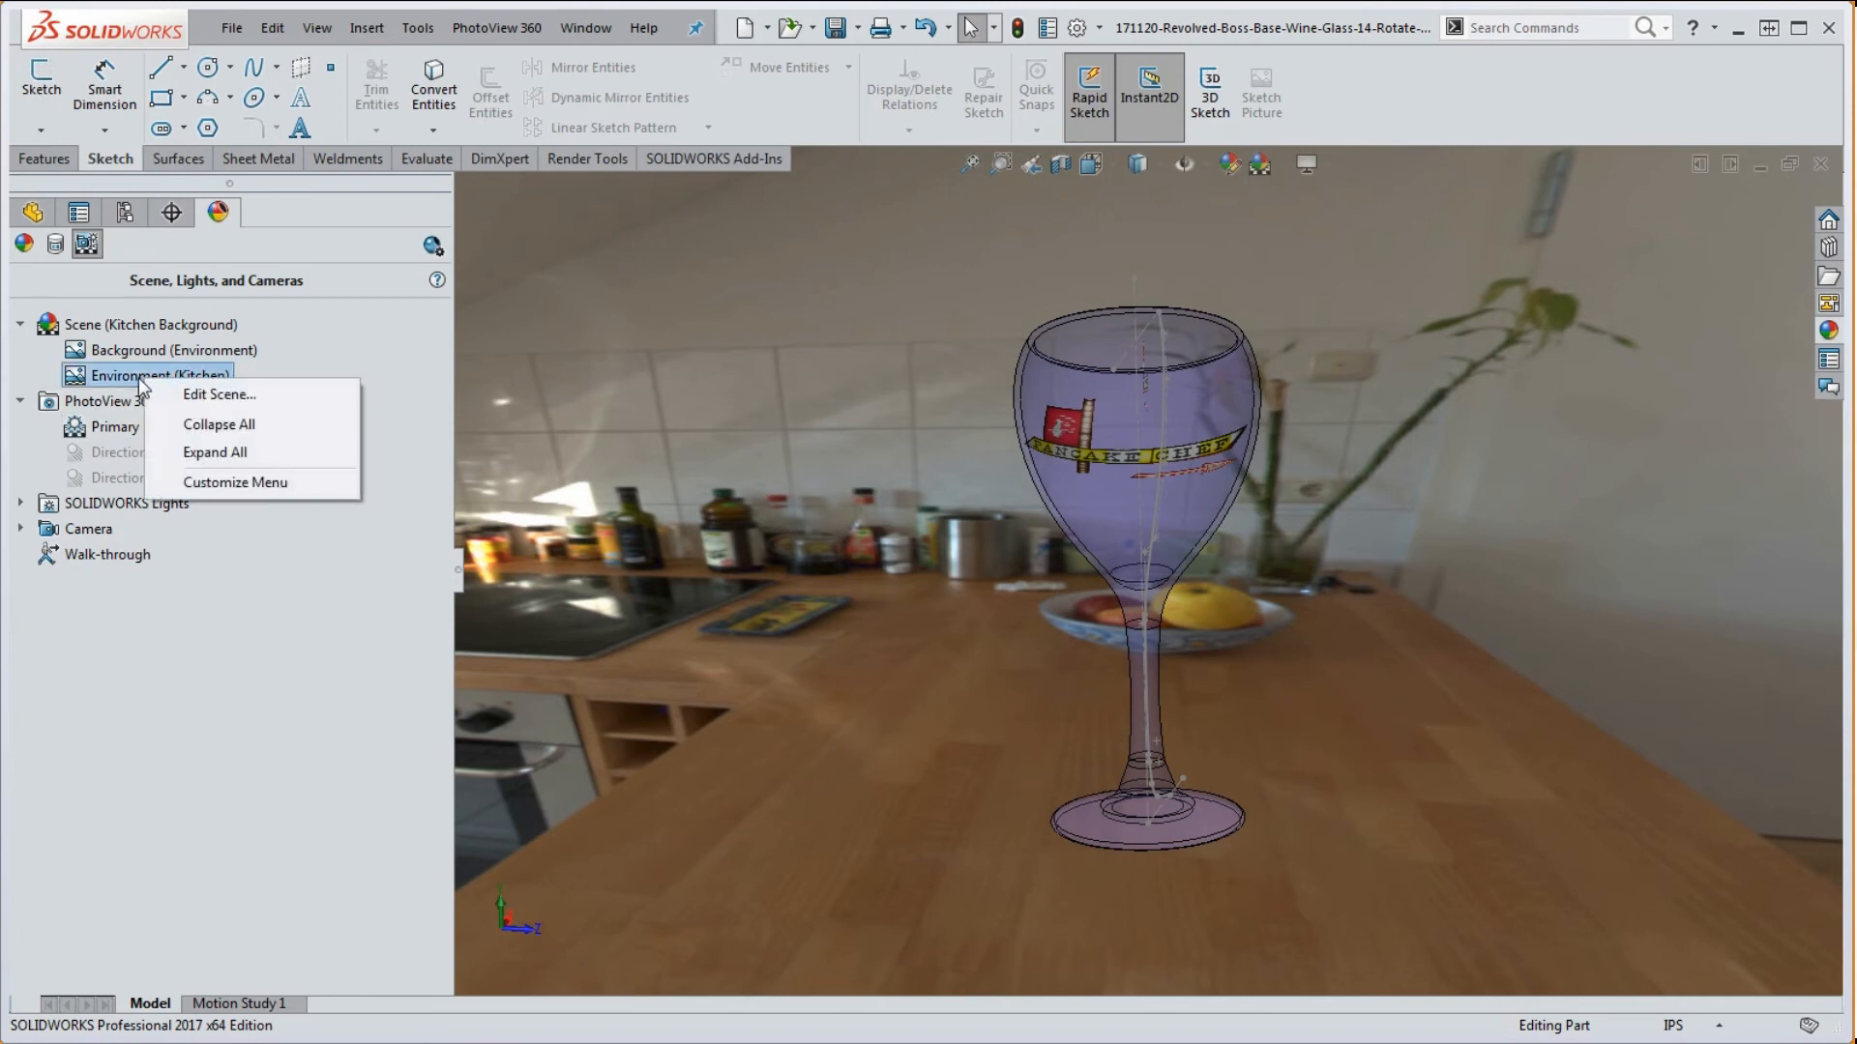
left_click(188, 395)
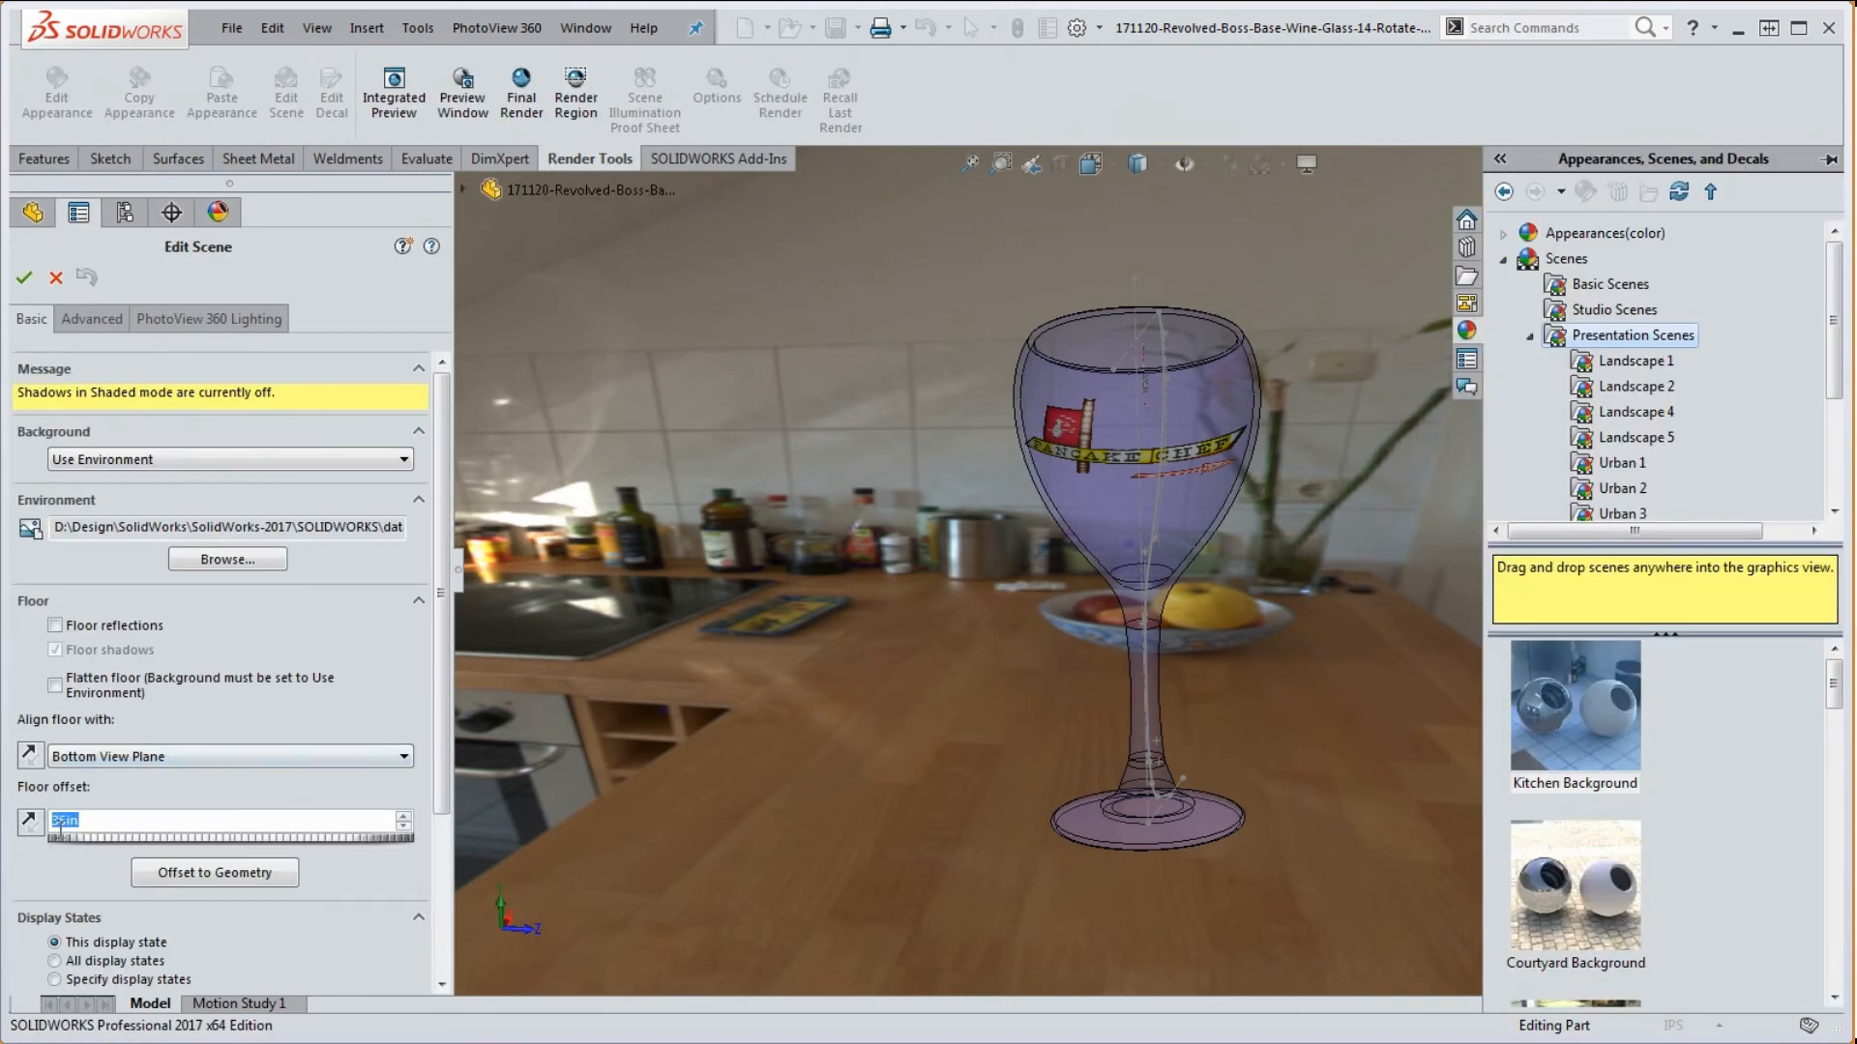
type("0")
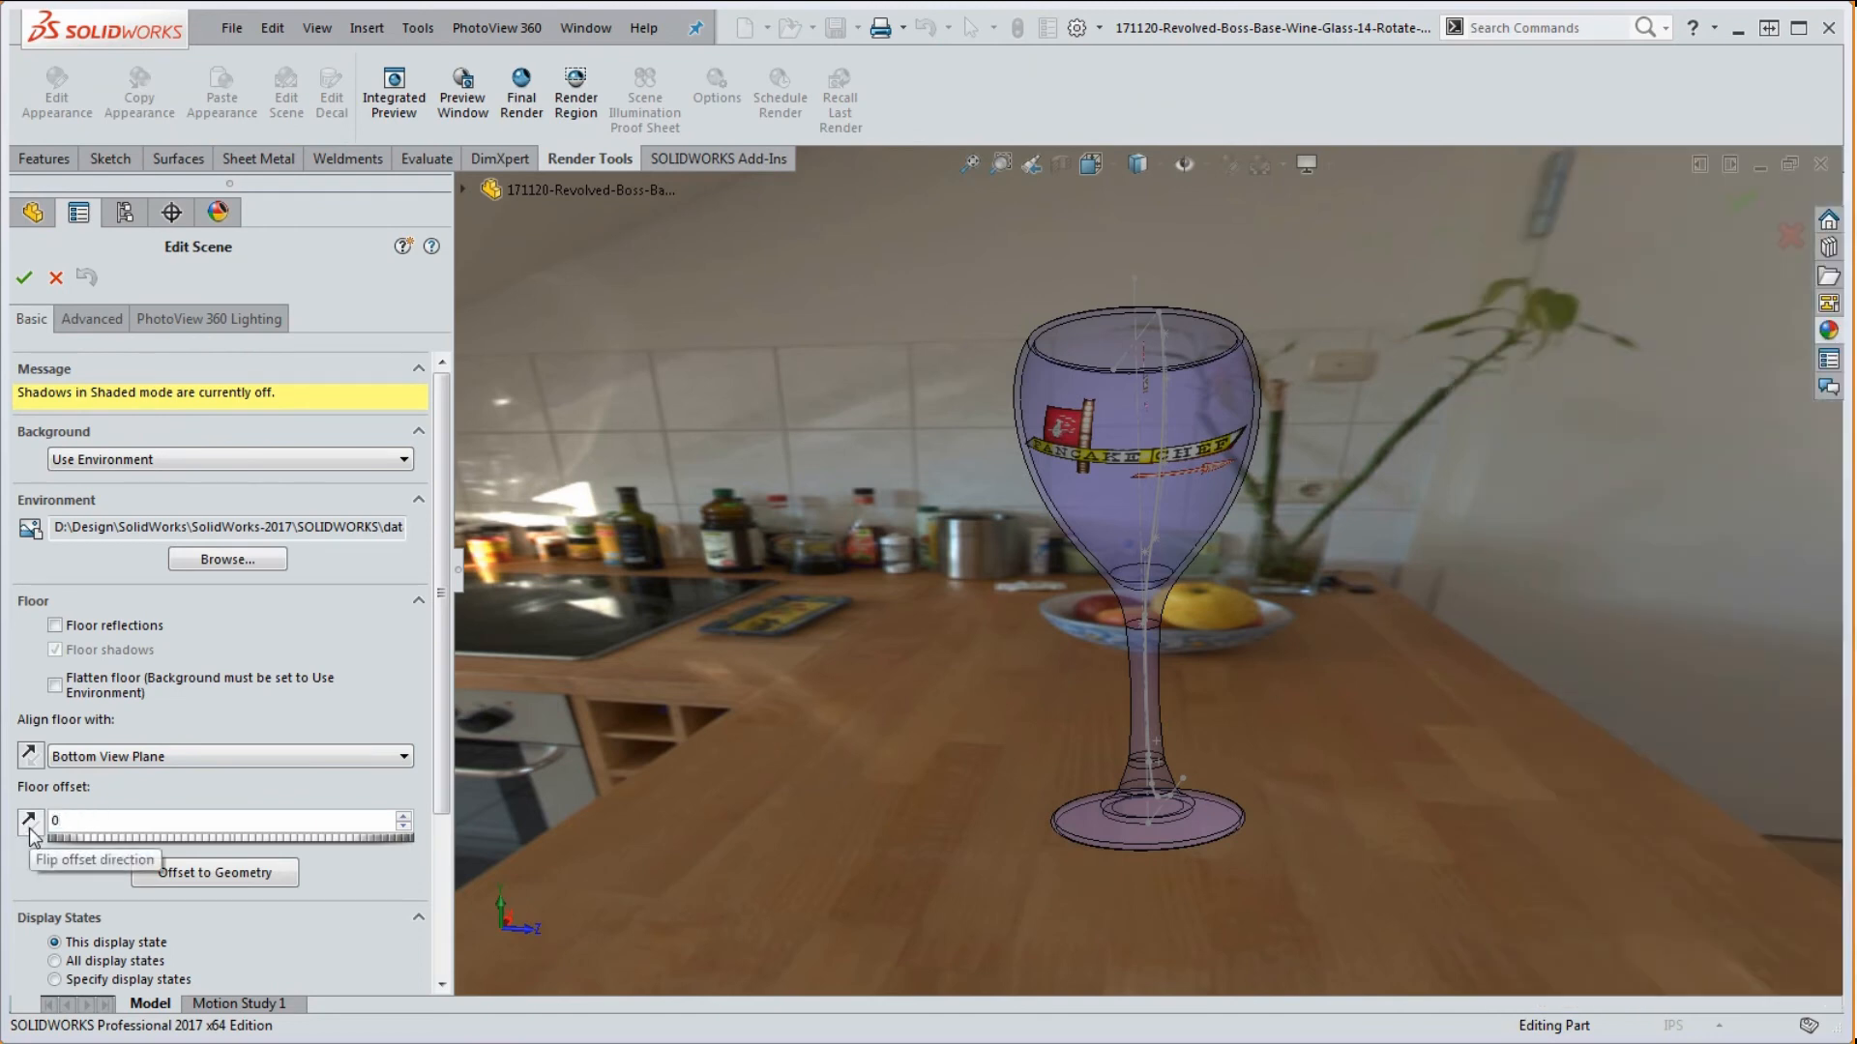
left_click(30, 828)
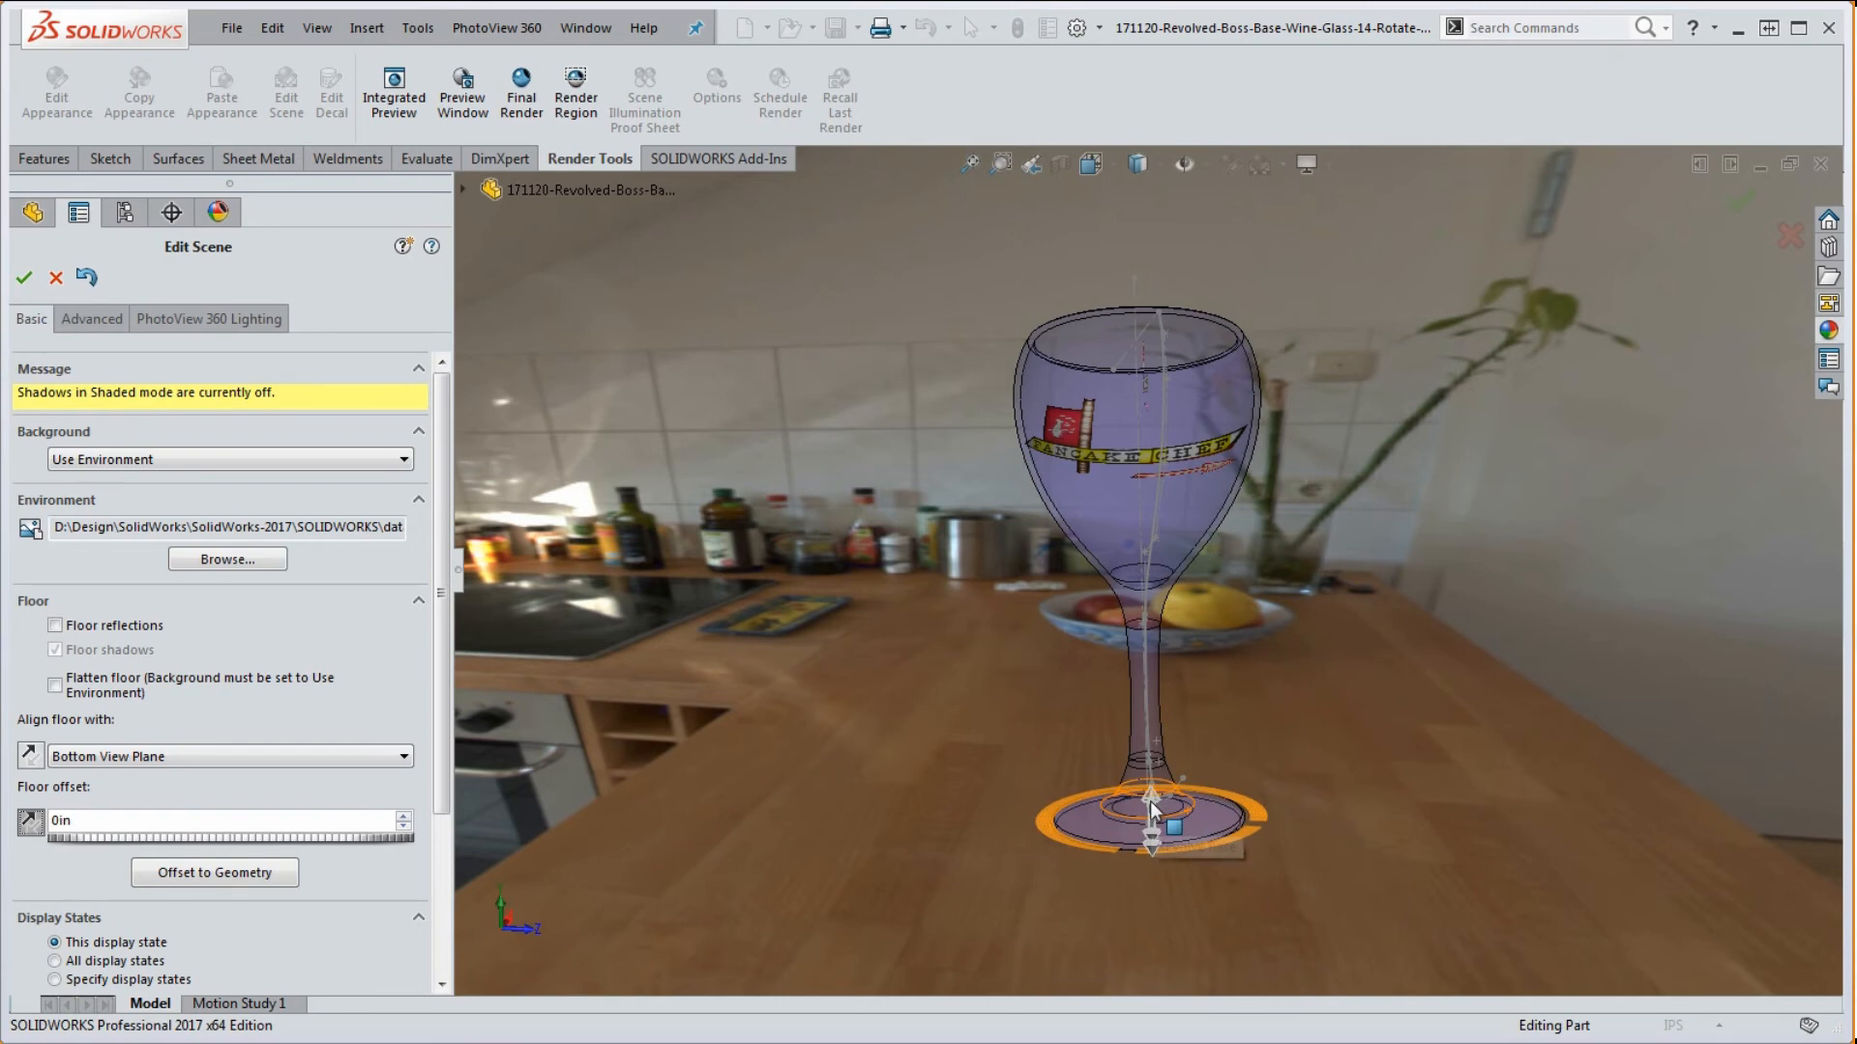
left_click_drag(1151, 801, 1114, 557)
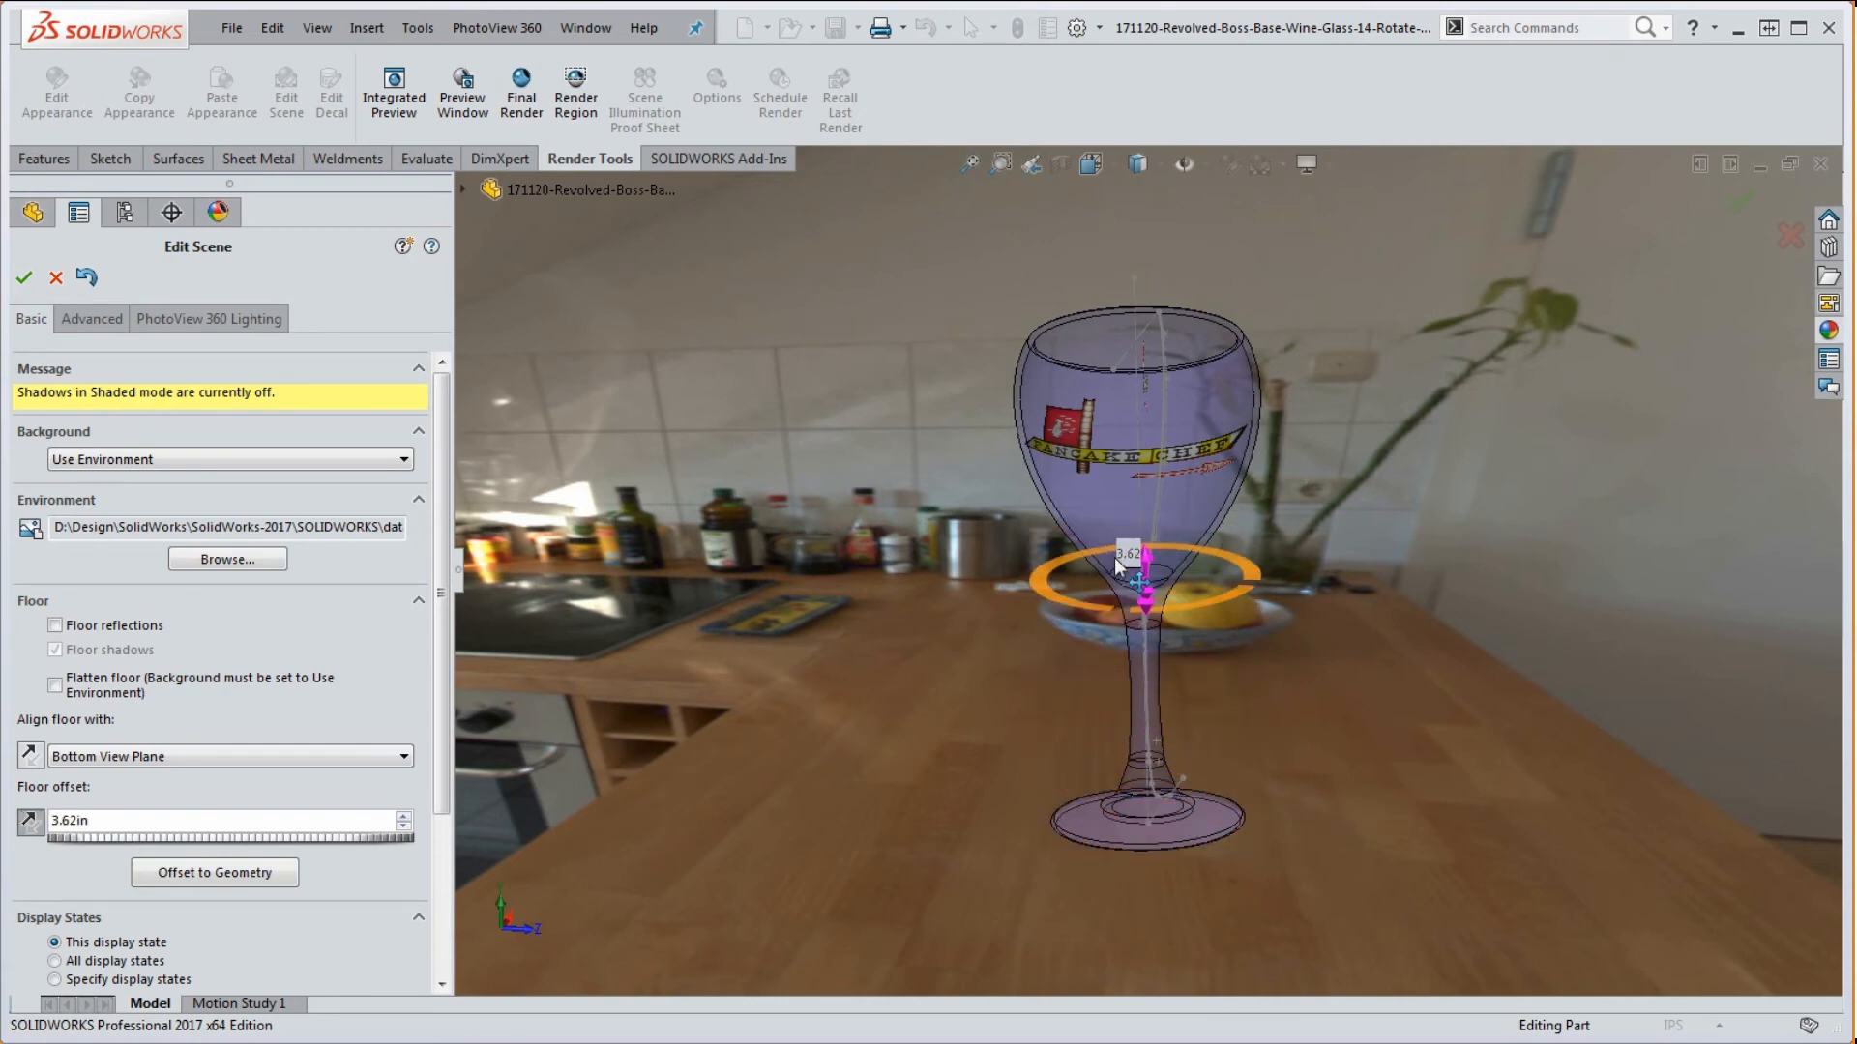
left_click(24, 280)
mouse_move(1014, 706)
middle_mouse_down()
mouse_move(1034, 837)
mouse_move(1005, 670)
mouse_move(988, 715)
middle_mouse_up()
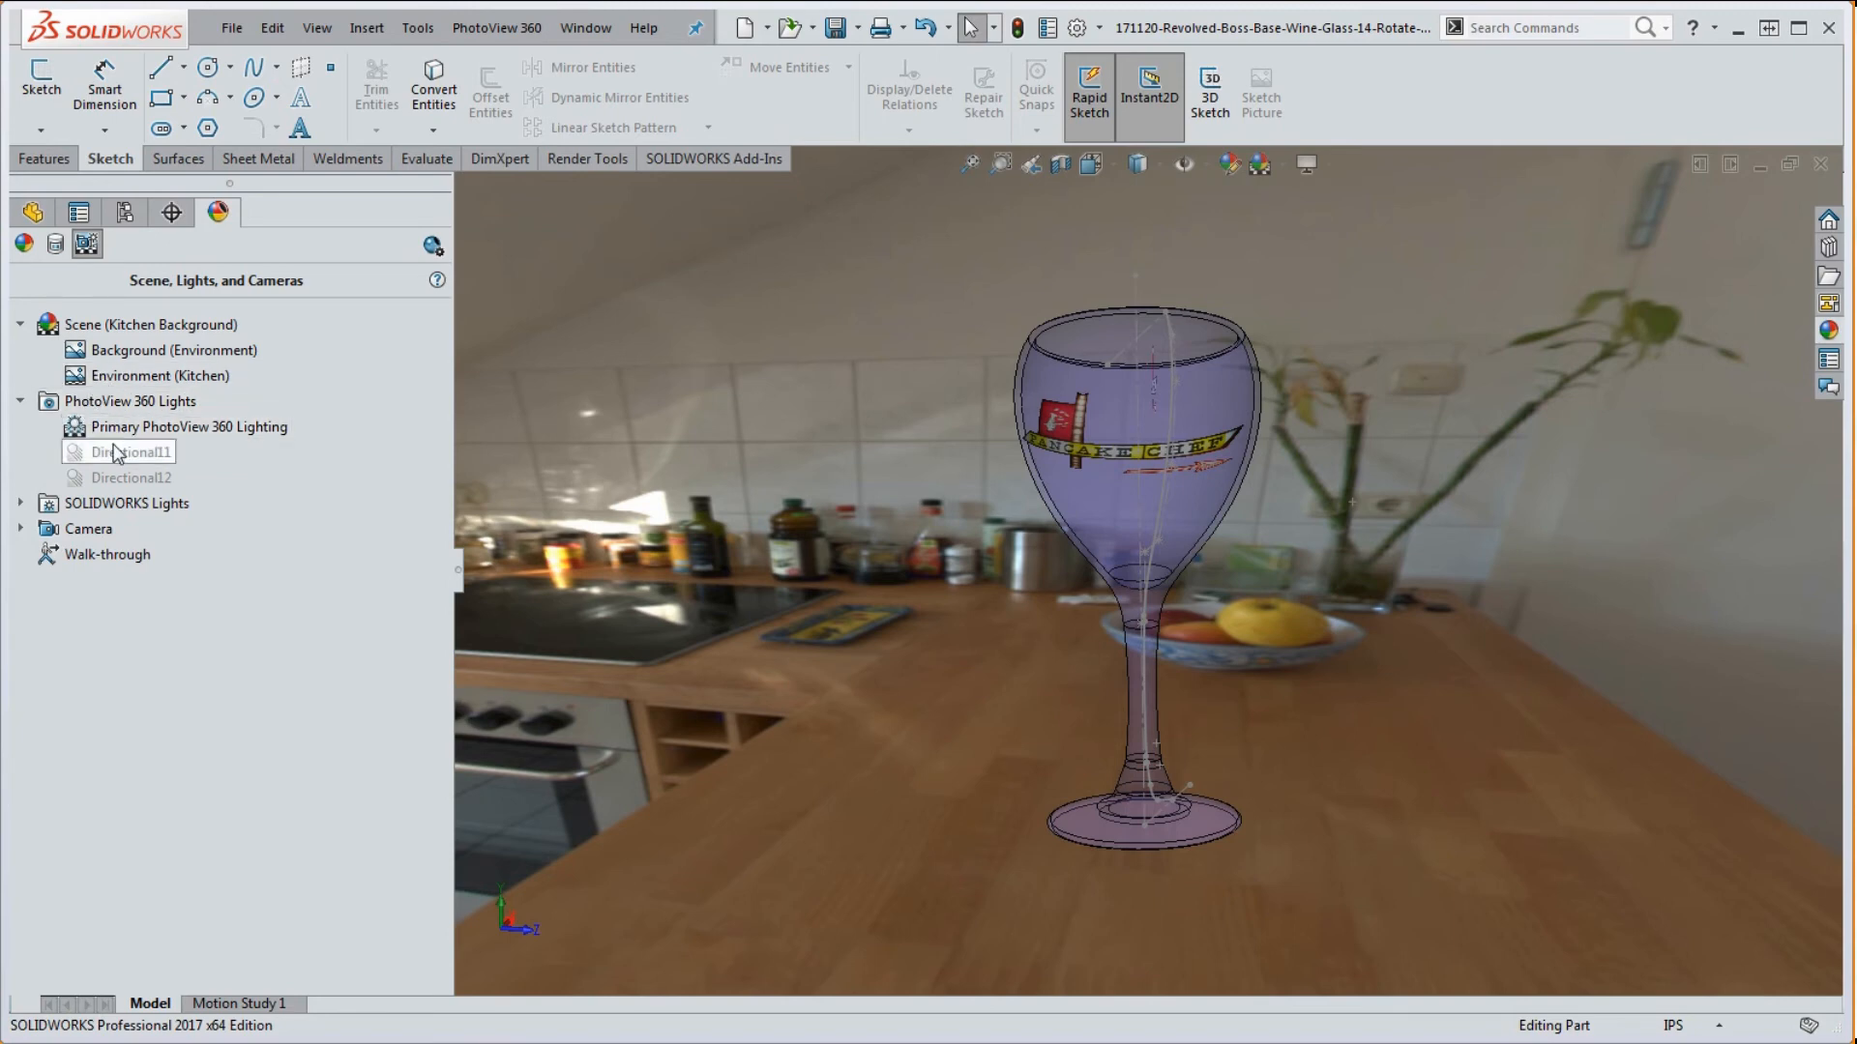
- Reopen the Kitchen environment for editing and set the scene's floor offset to 0 in
right_click(135, 379)
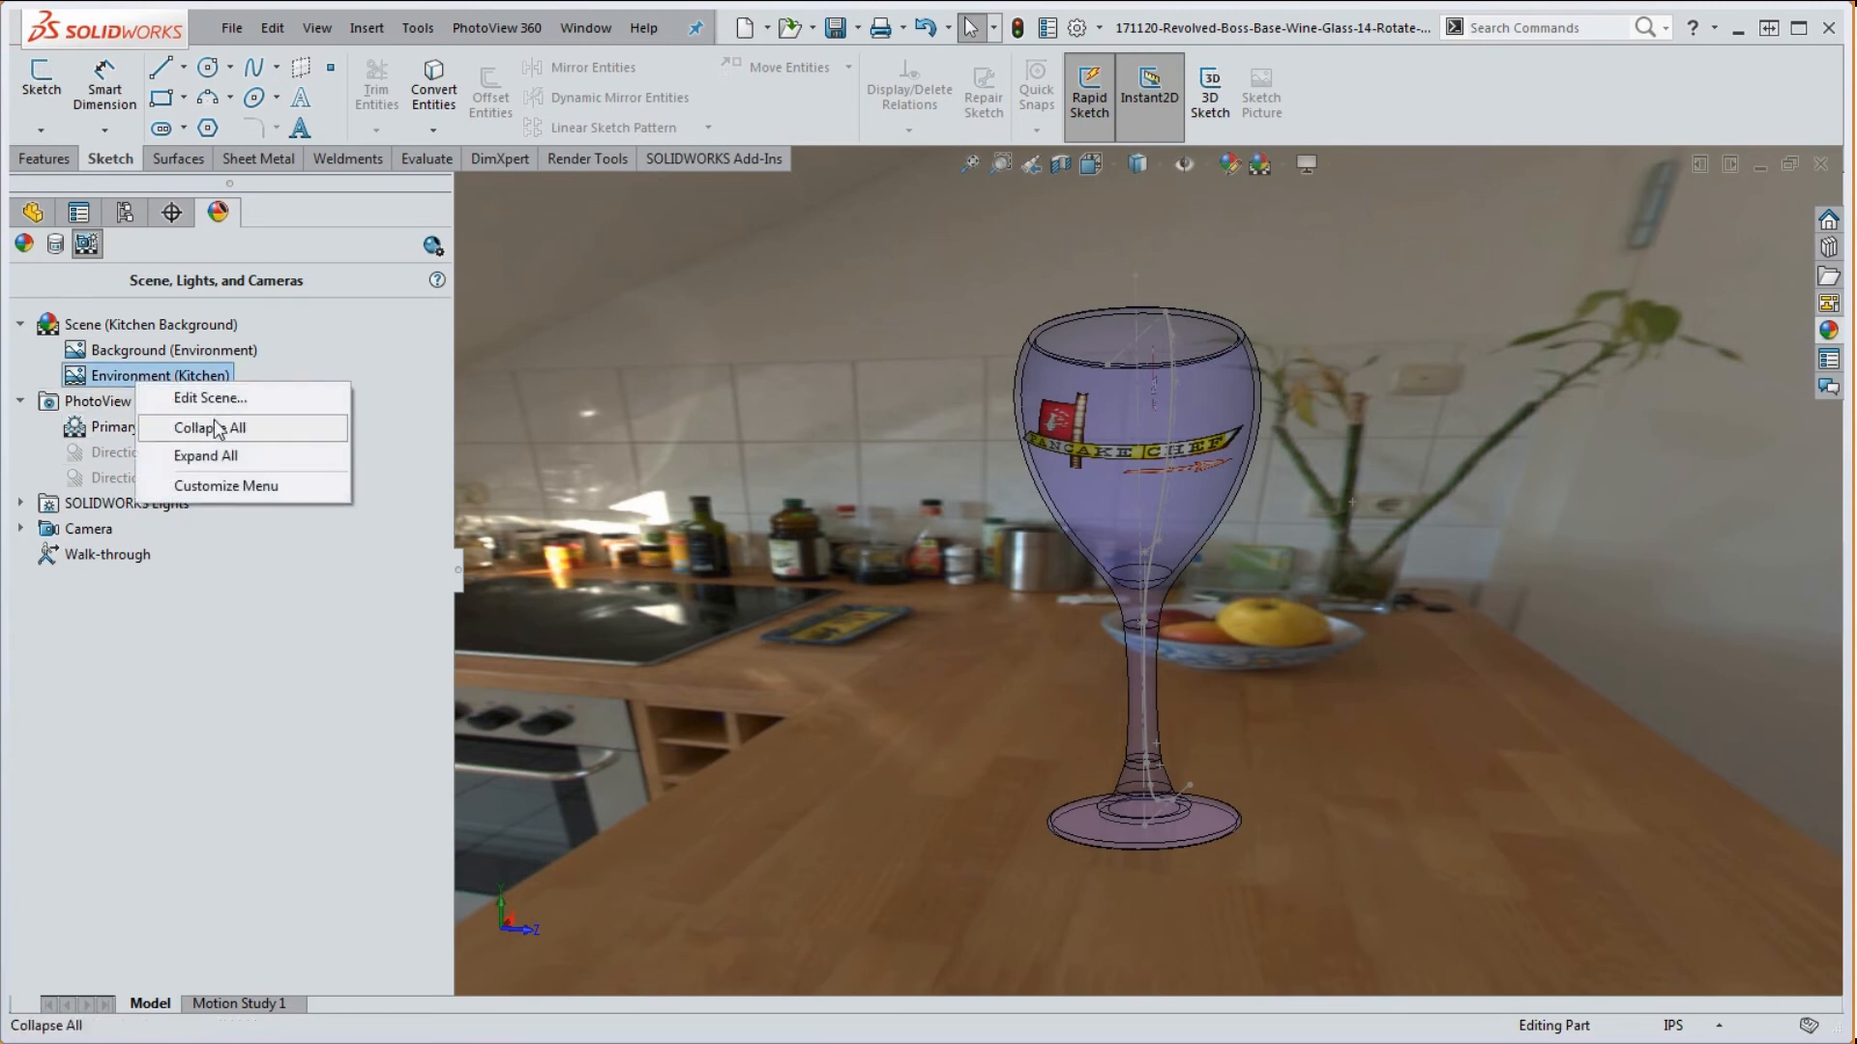
left_click(213, 400)
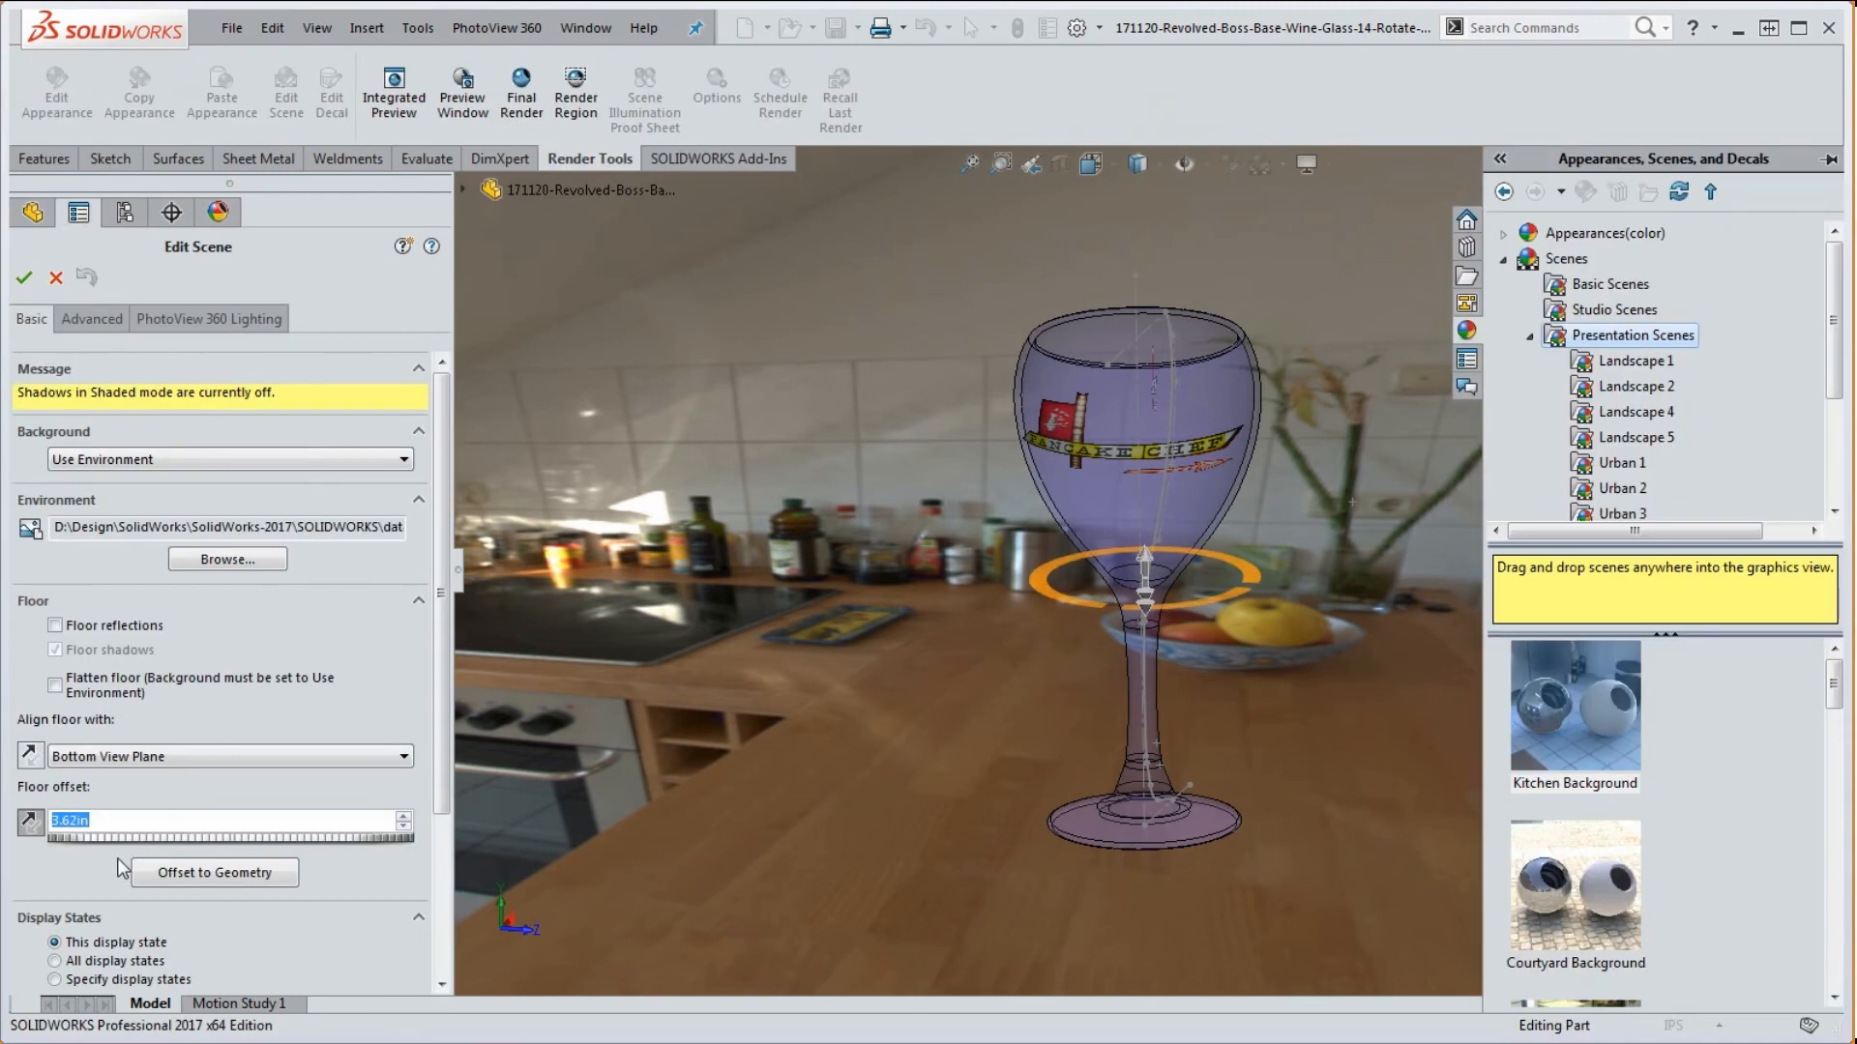
type("0")
key("Return")
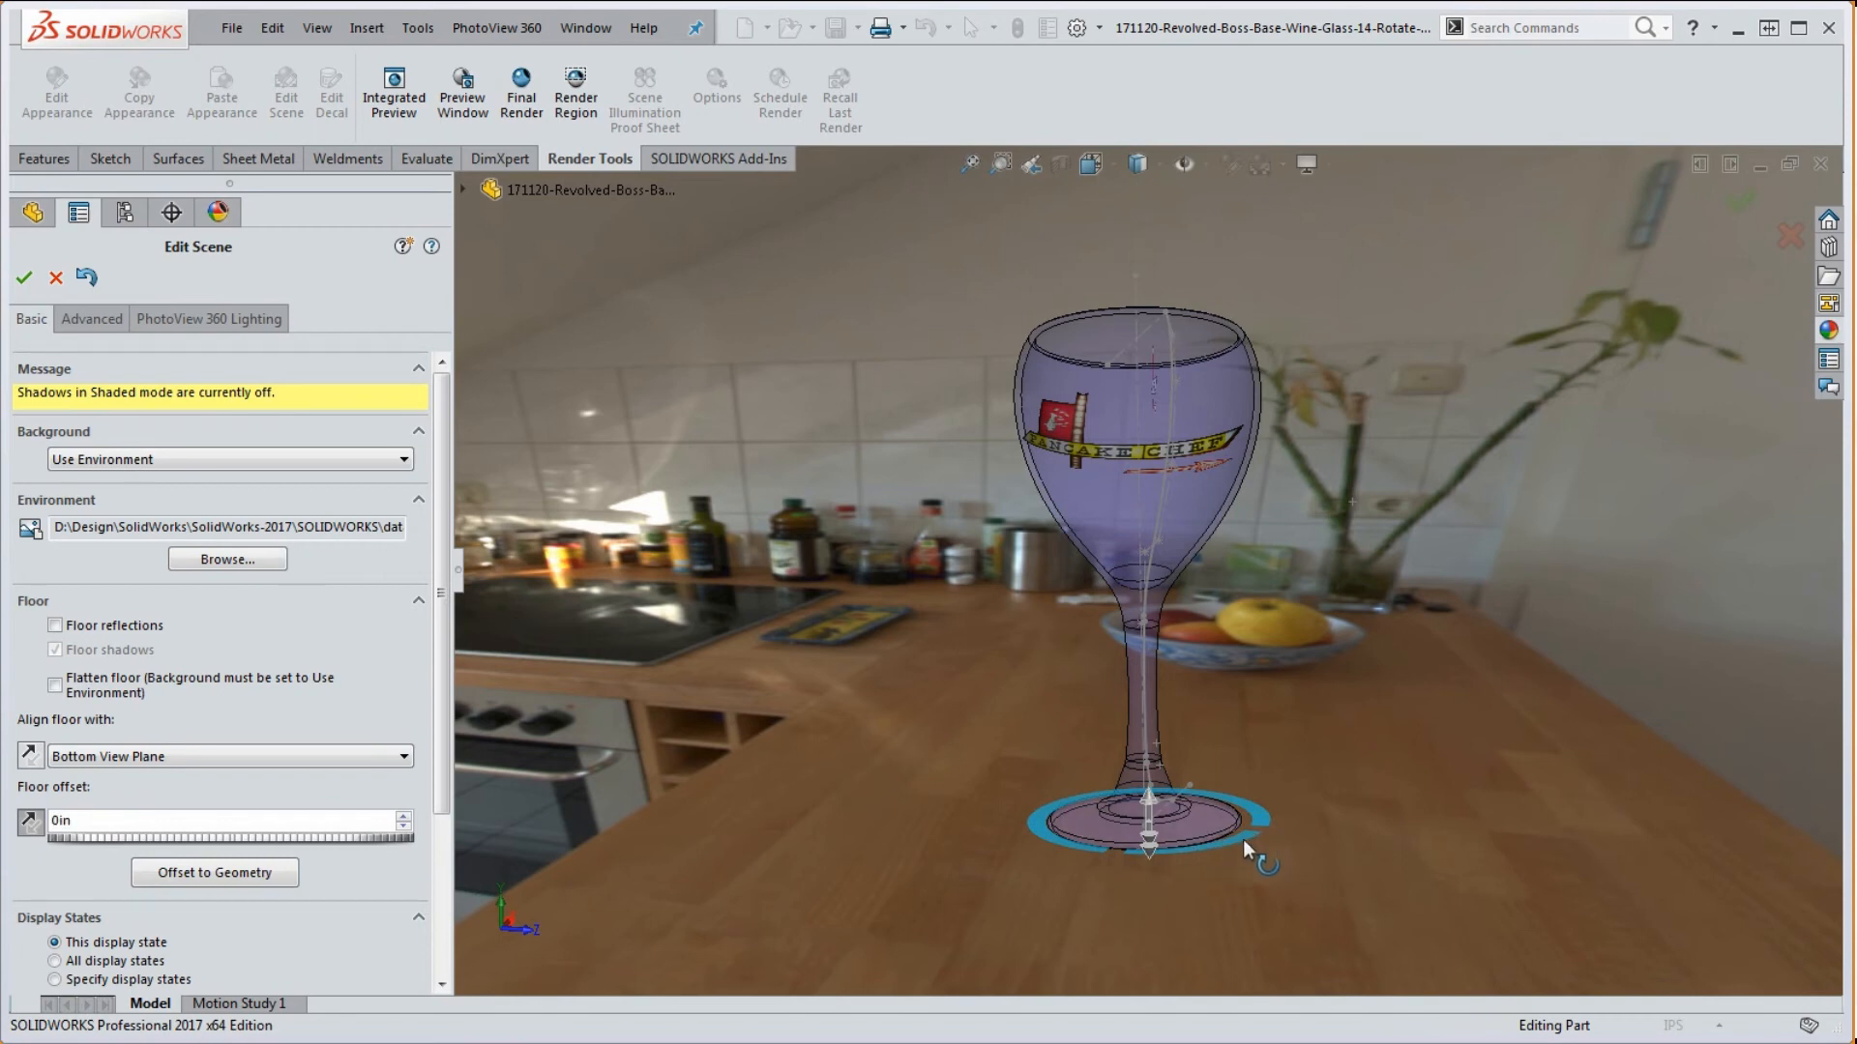
- Rotate the Kitchen environment around the glass to about 4.5 degrees, with the countertop and fruit bowl behind it, and accept the scene
left_click_drag(1244, 842, 1379, 886)
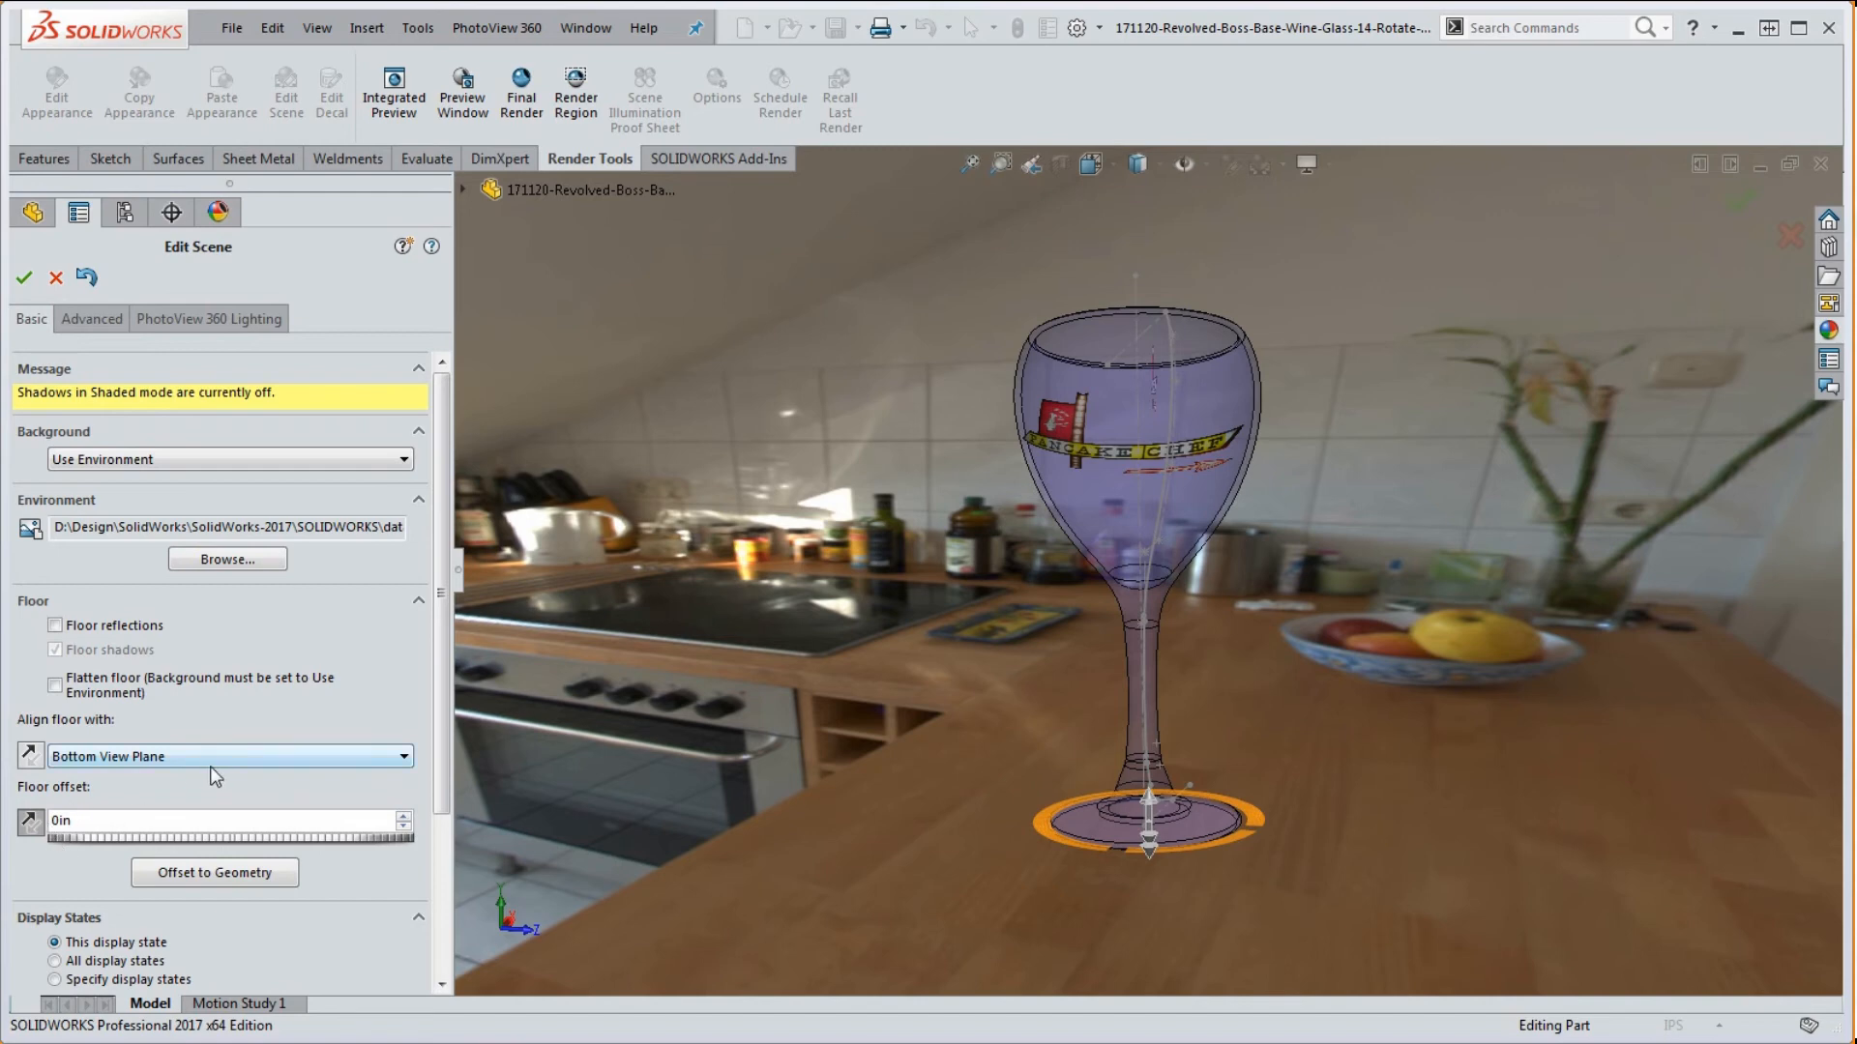
left_click_drag(444, 785, 459, 990)
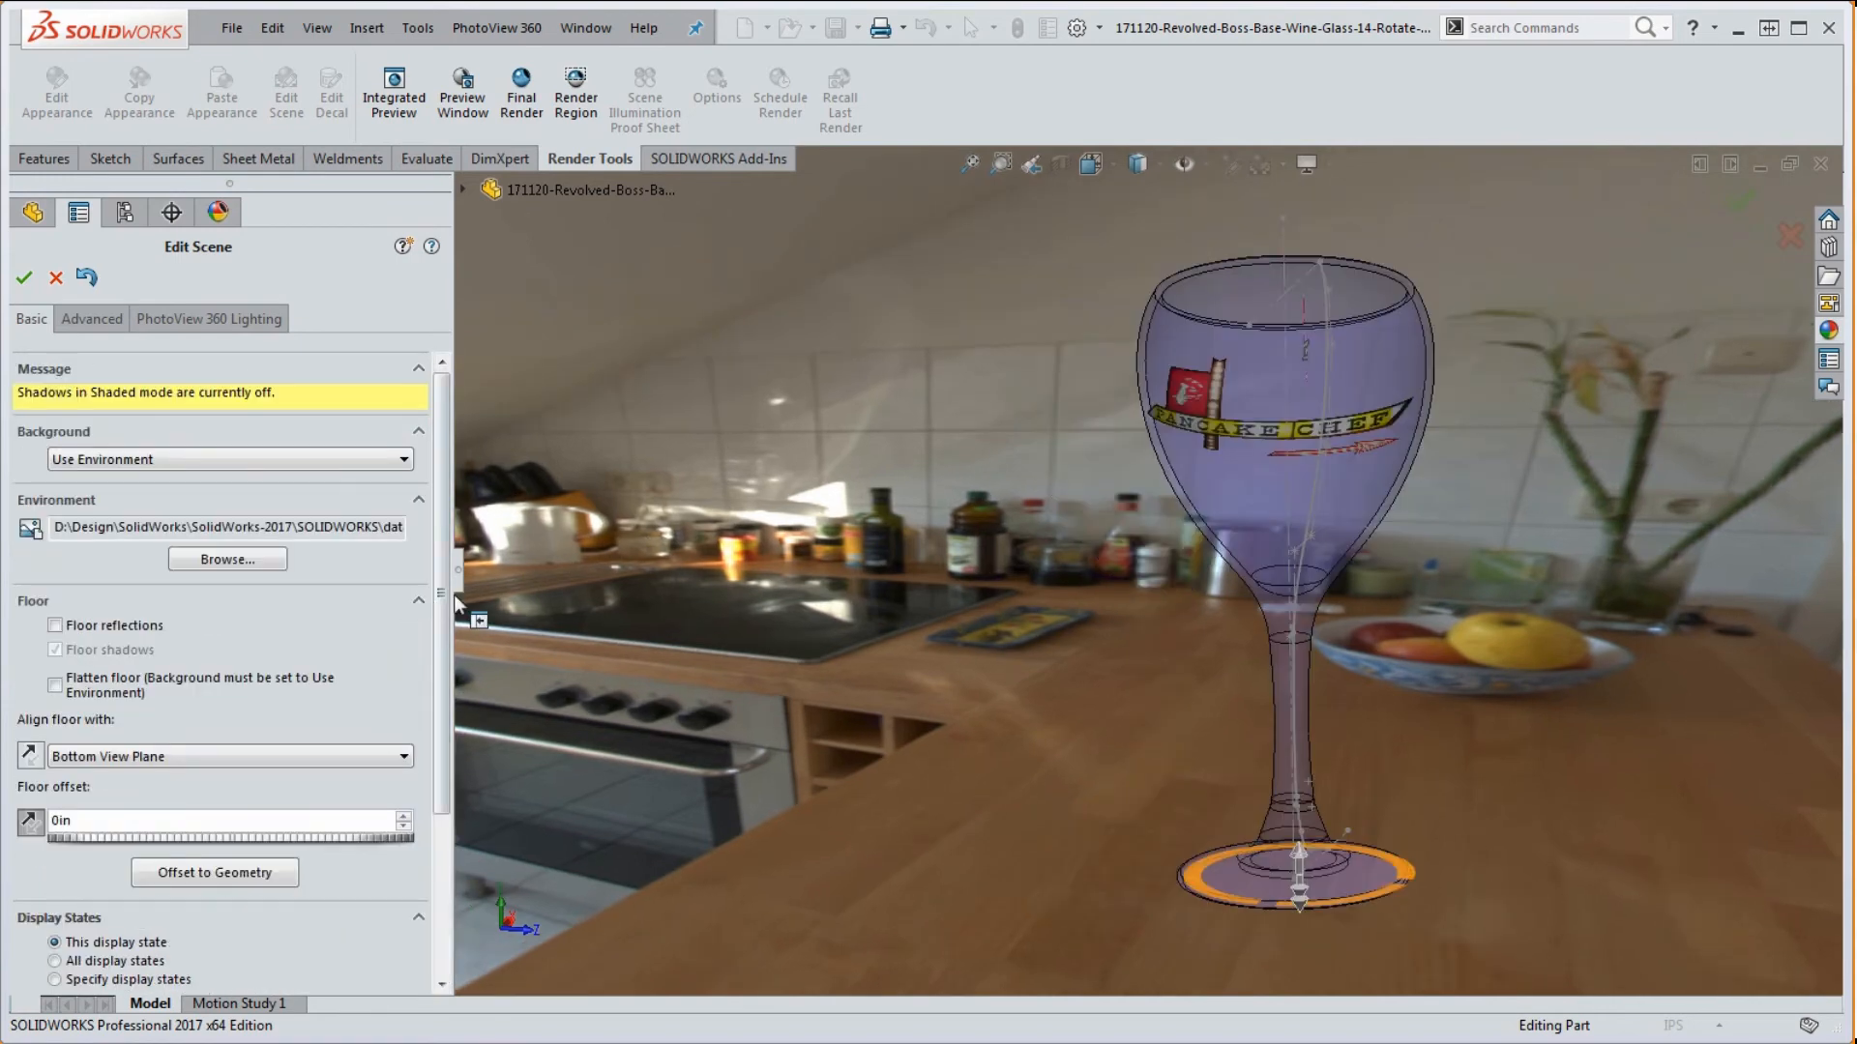
mouse_move(443, 509)
left_mouse_down()
mouse_move(445, 625)
mouse_move(442, 474)
left_mouse_up()
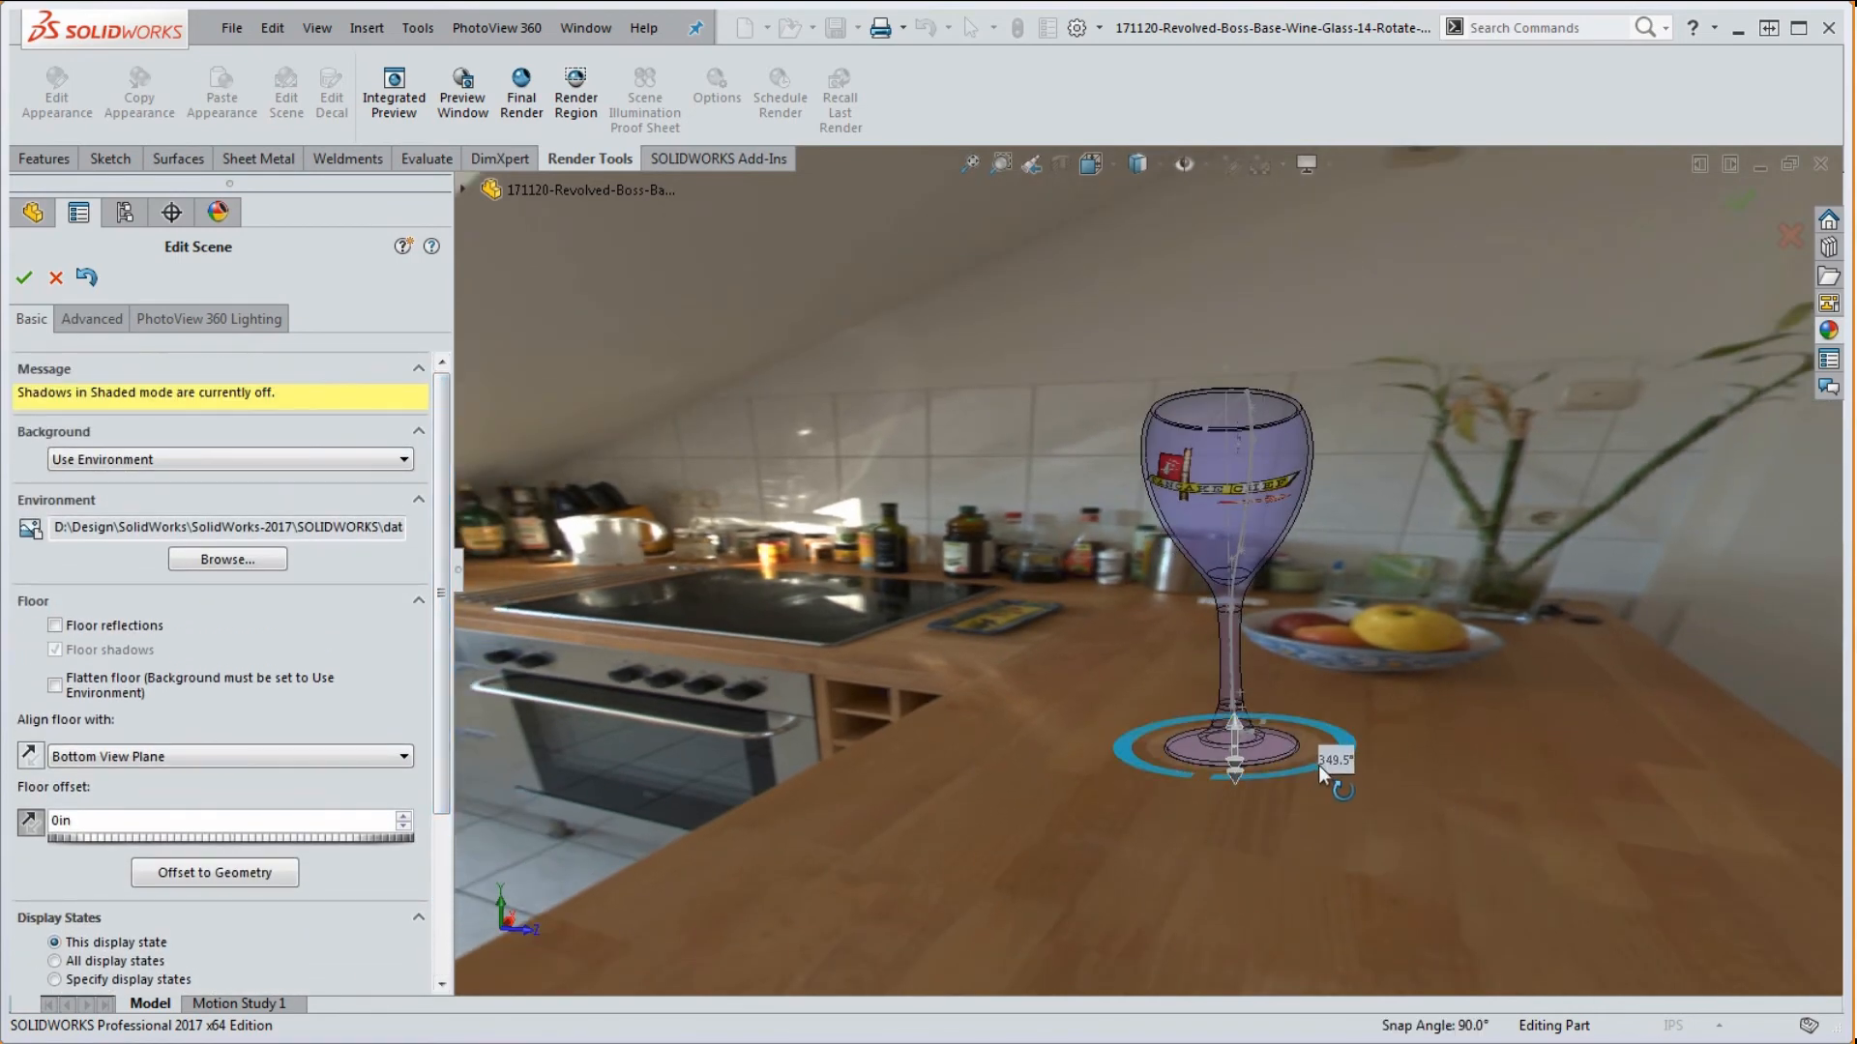
left_click(1356, 746)
left_click_drag(1323, 766, 1290, 783)
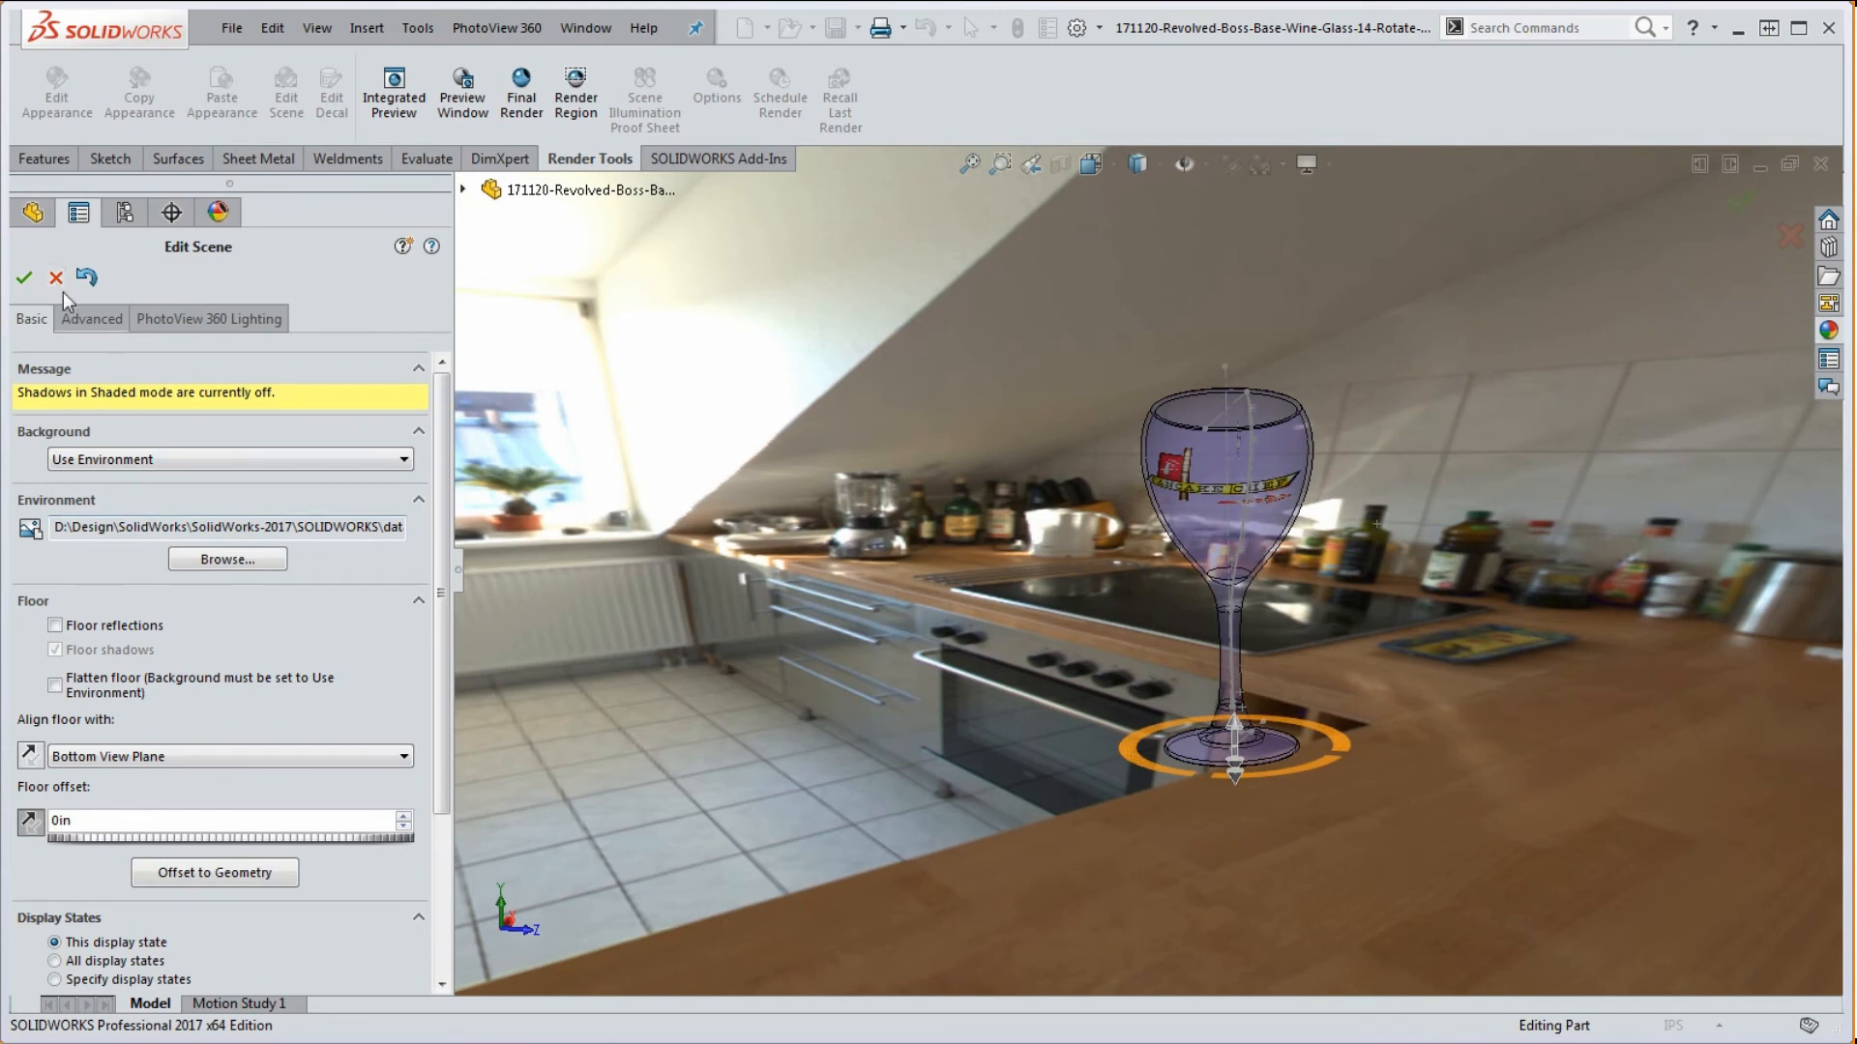
left_click(86, 321)
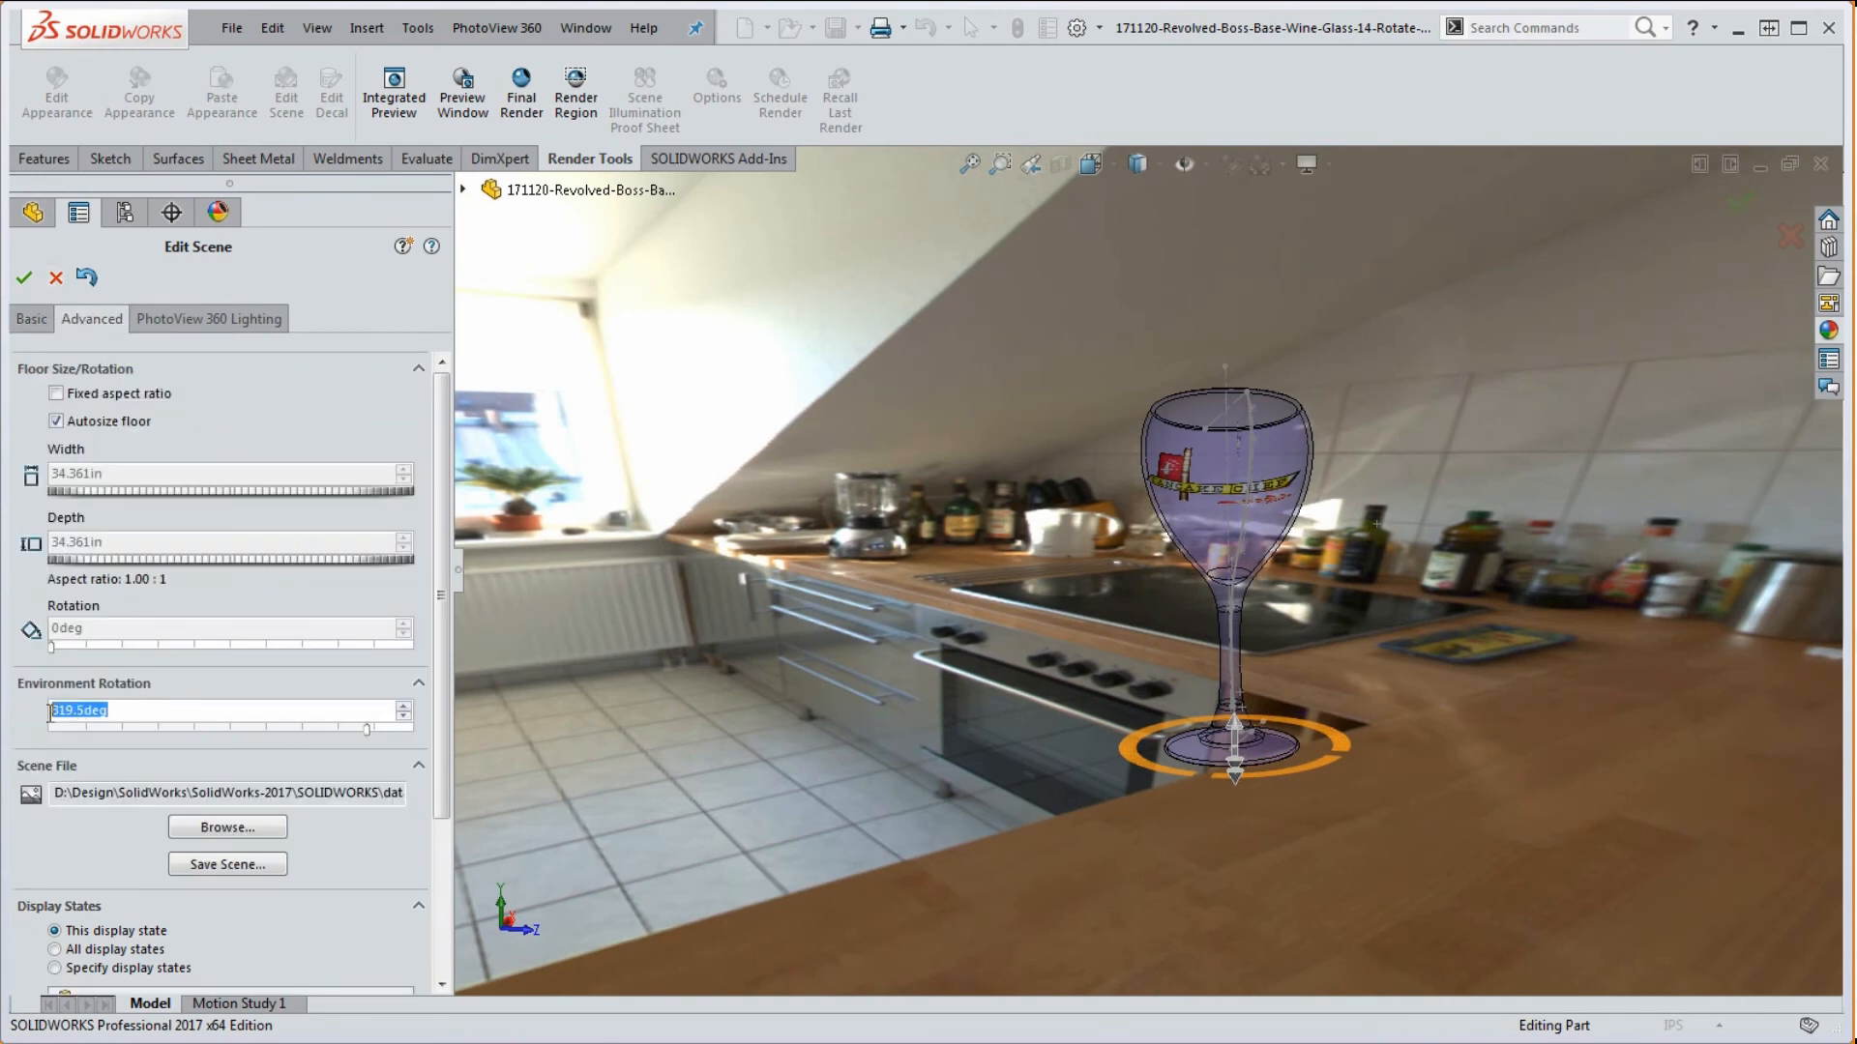
left_click_drag(1300, 769, 1375, 751)
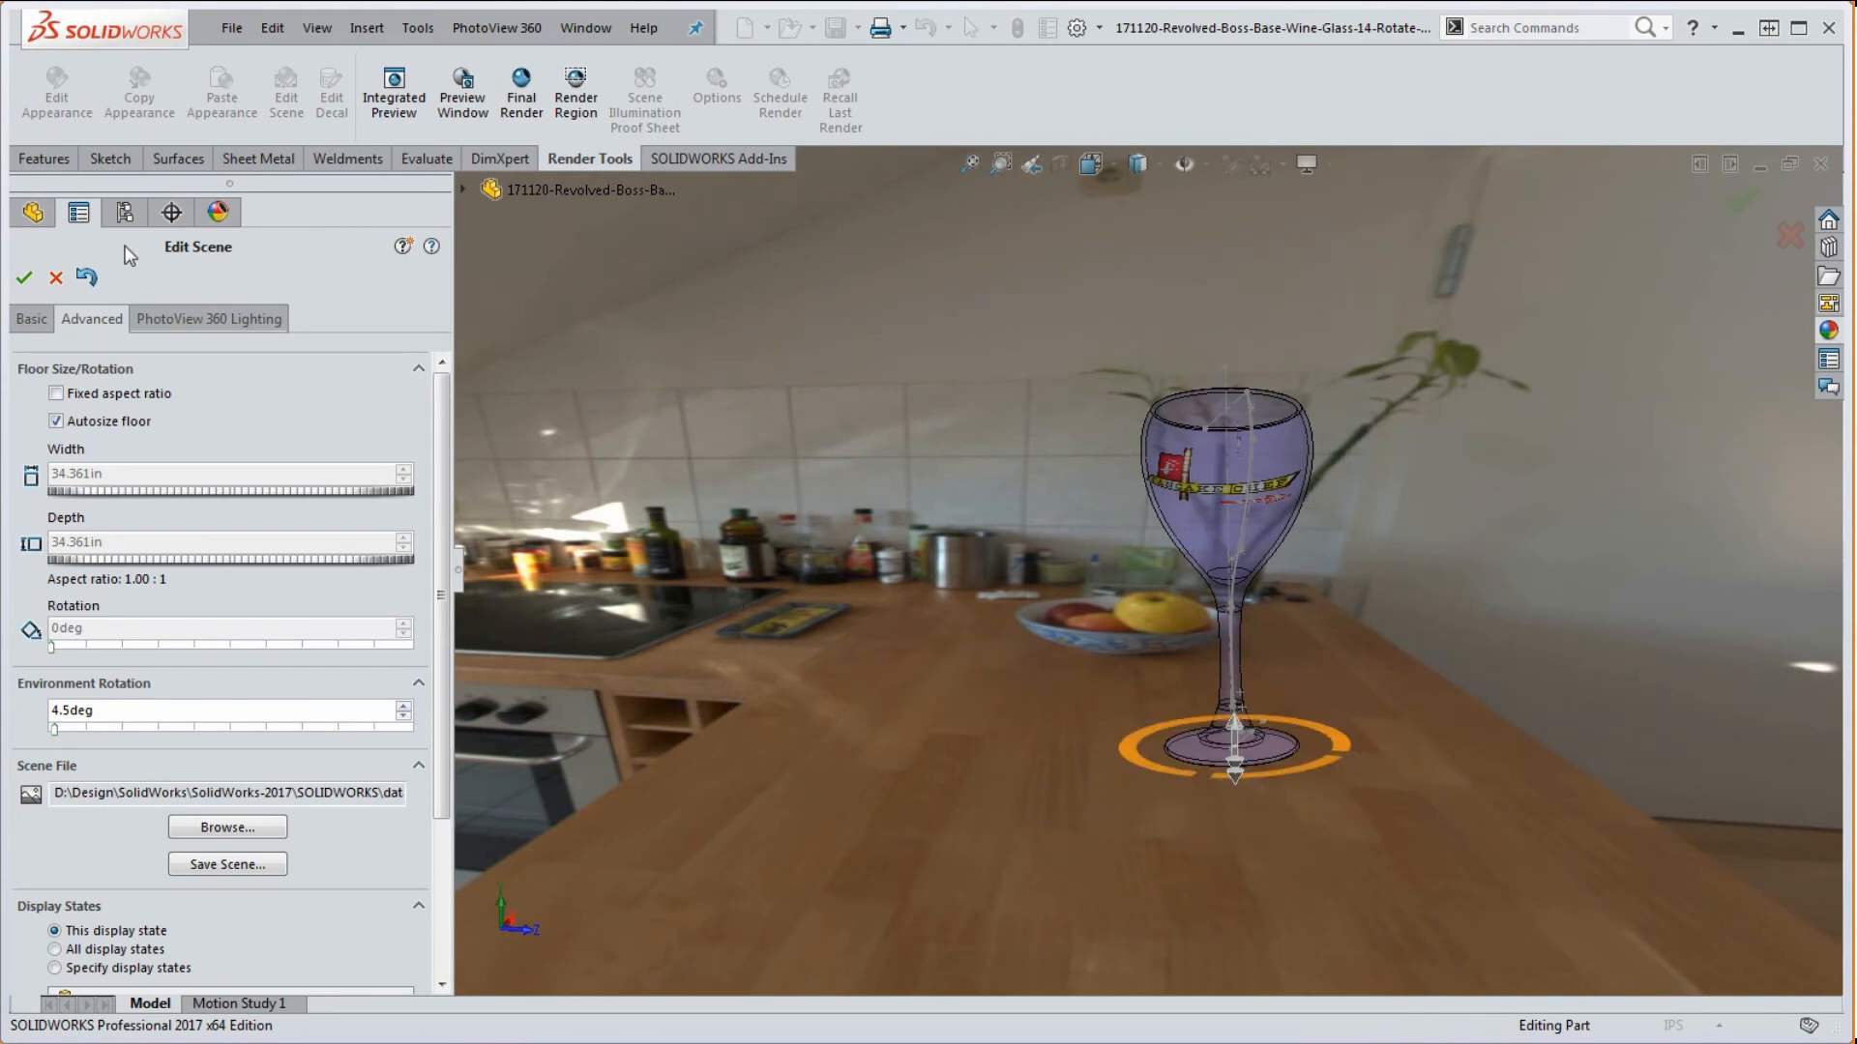
left_click(24, 278)
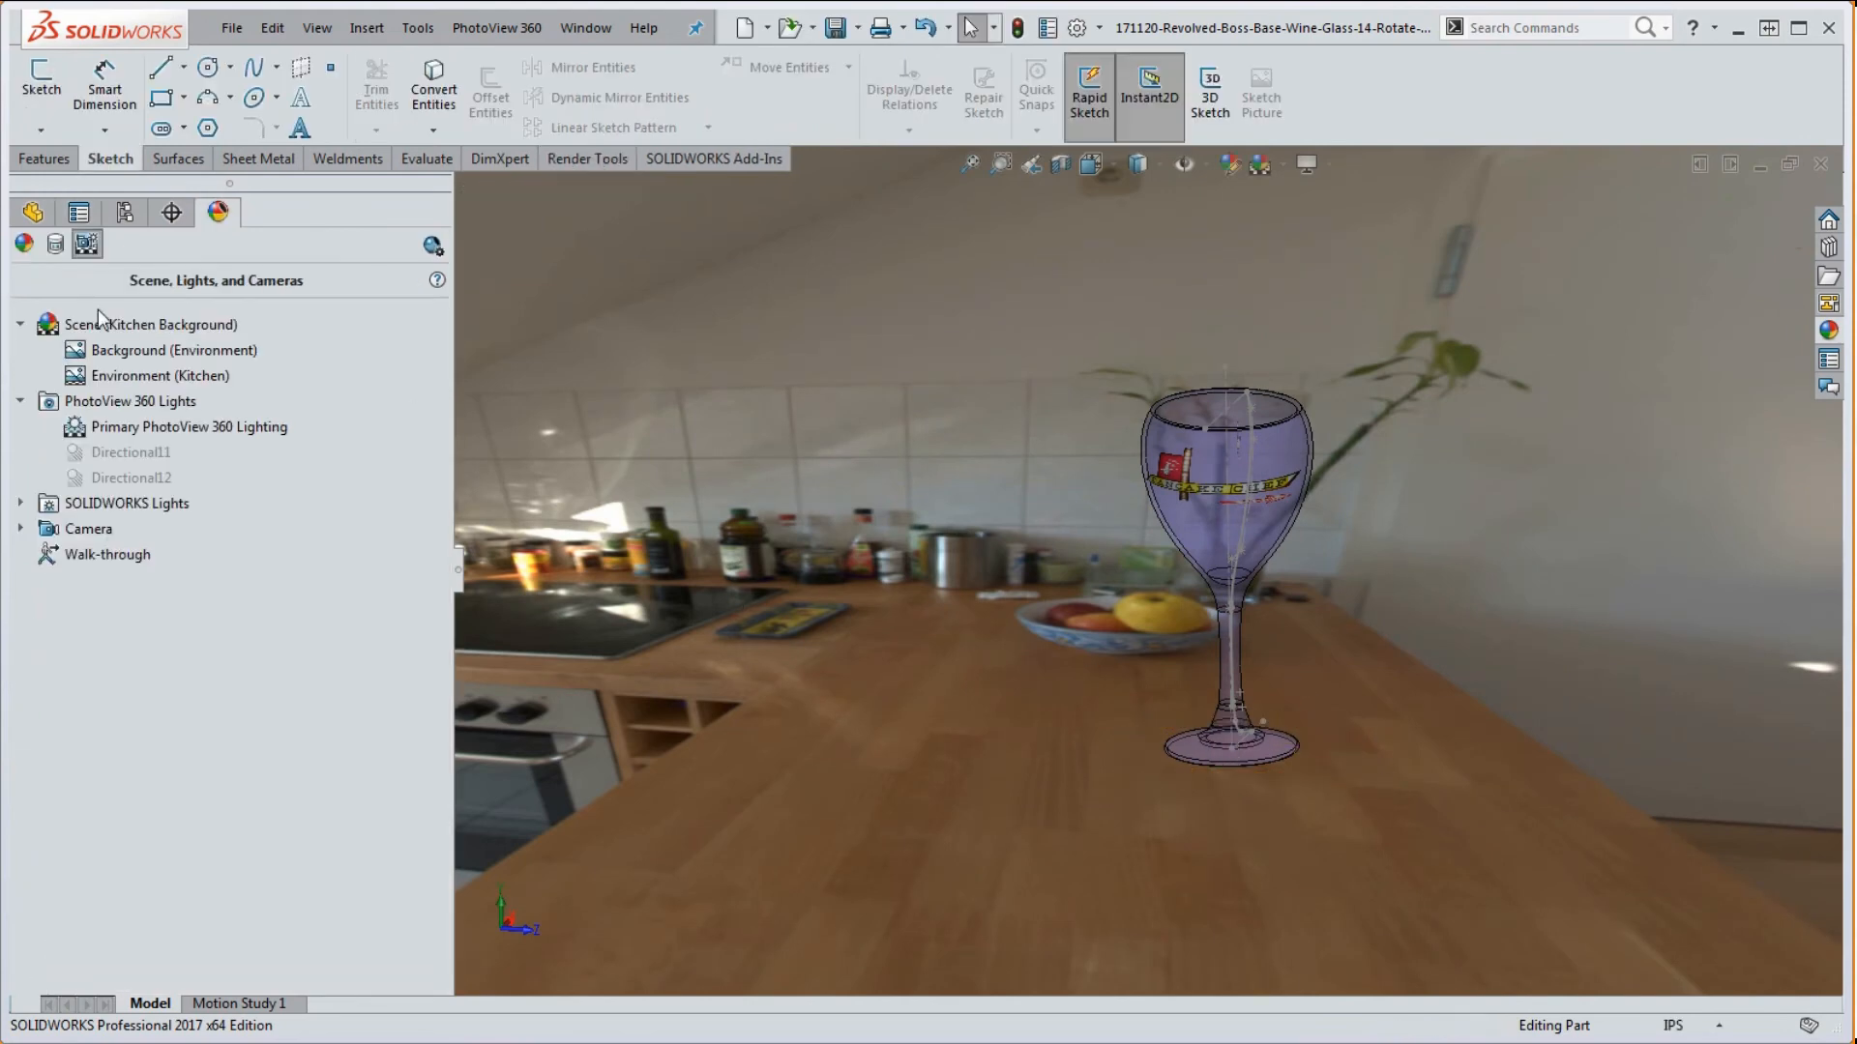
- Reposition the glass on the countertop between the stove and the fruit bowl
right_click(1333, 653)
left_click(1397, 788)
left_click_drag(1341, 723, 1053, 692)
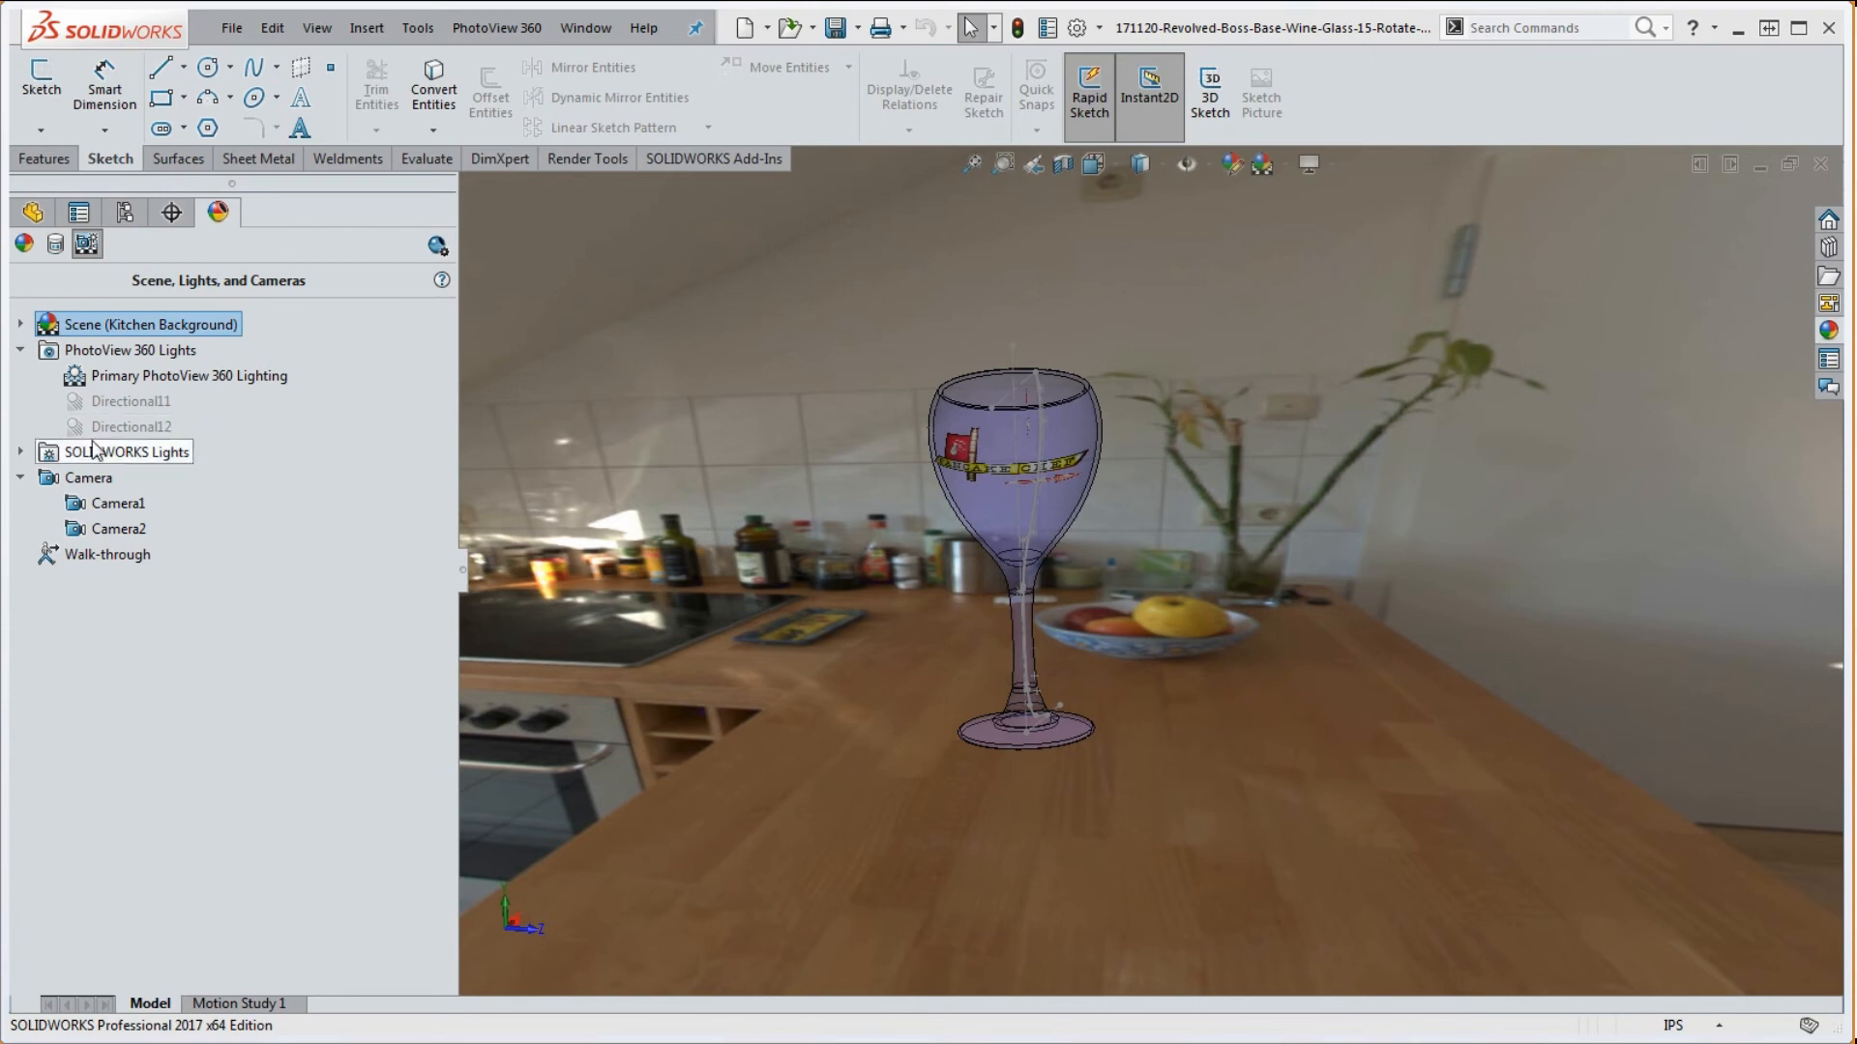
- Add a new camera aimed at a target and enlarge the glass in the camera preview, keeping it in front of the bottles
right_click(82, 479)
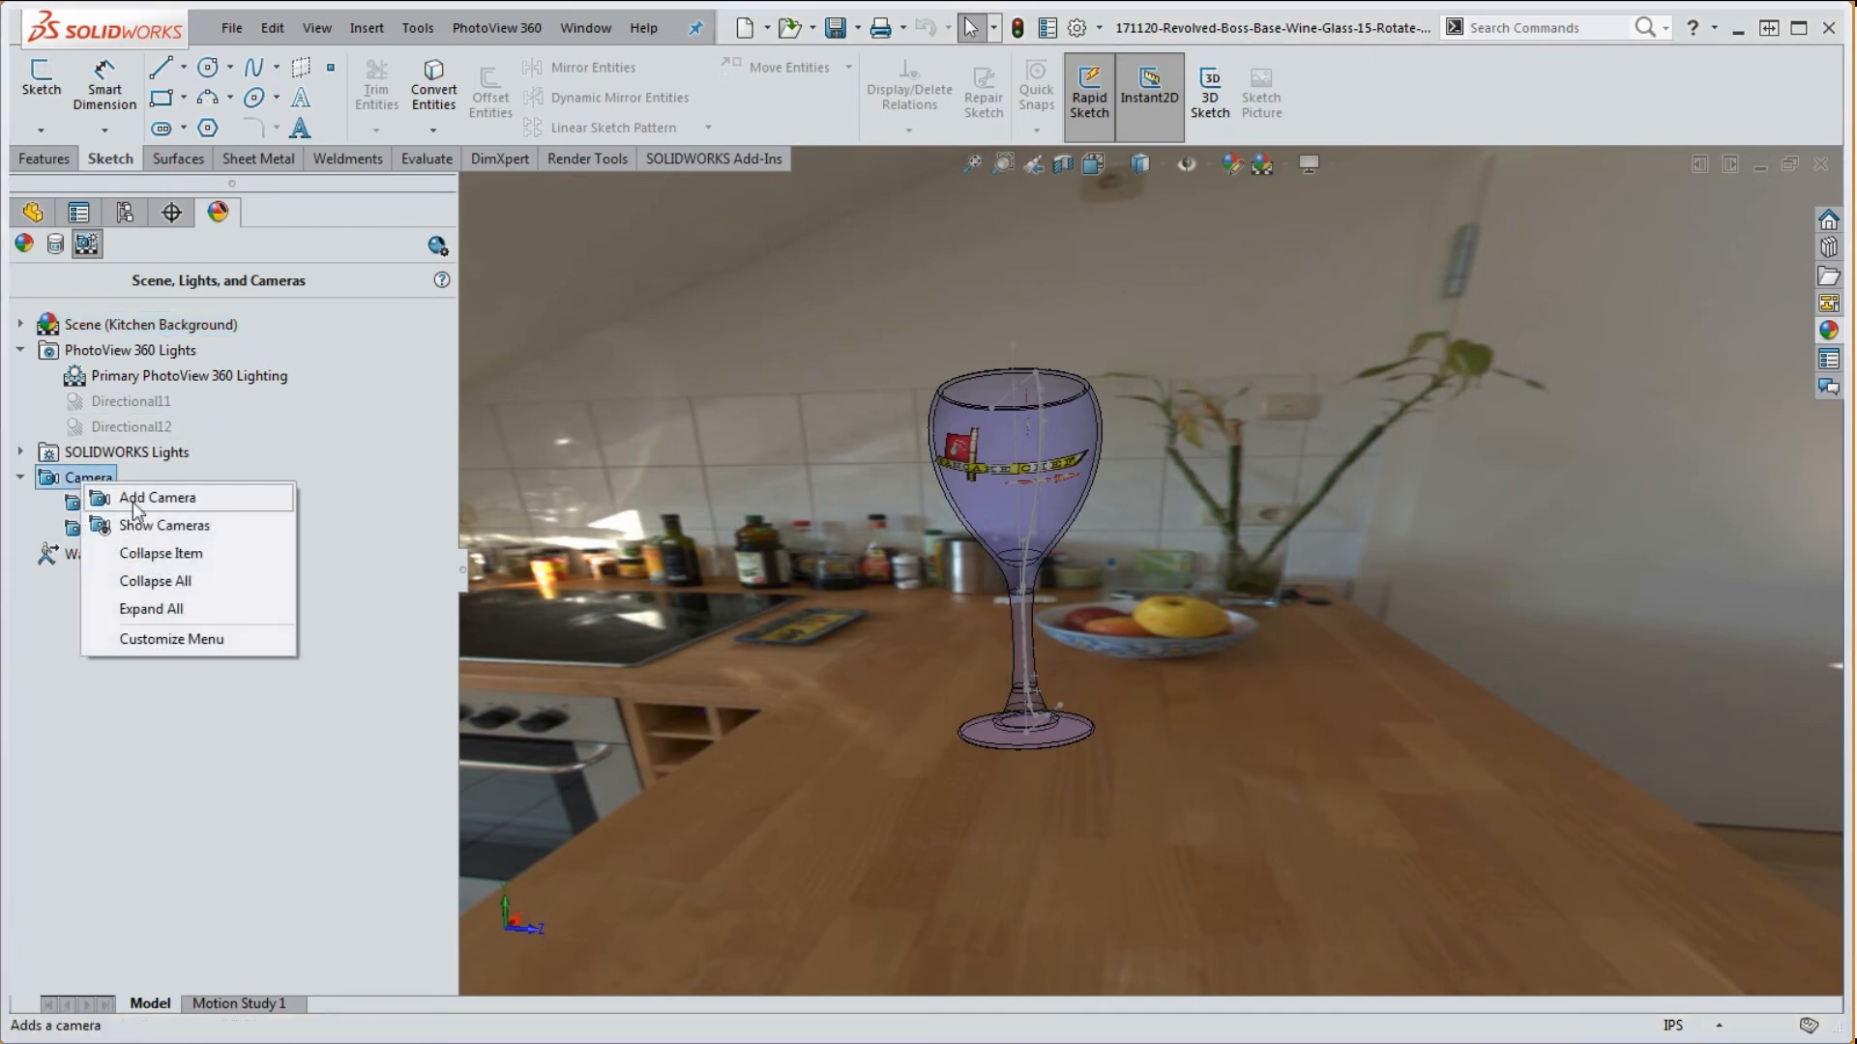
left_click(160, 497)
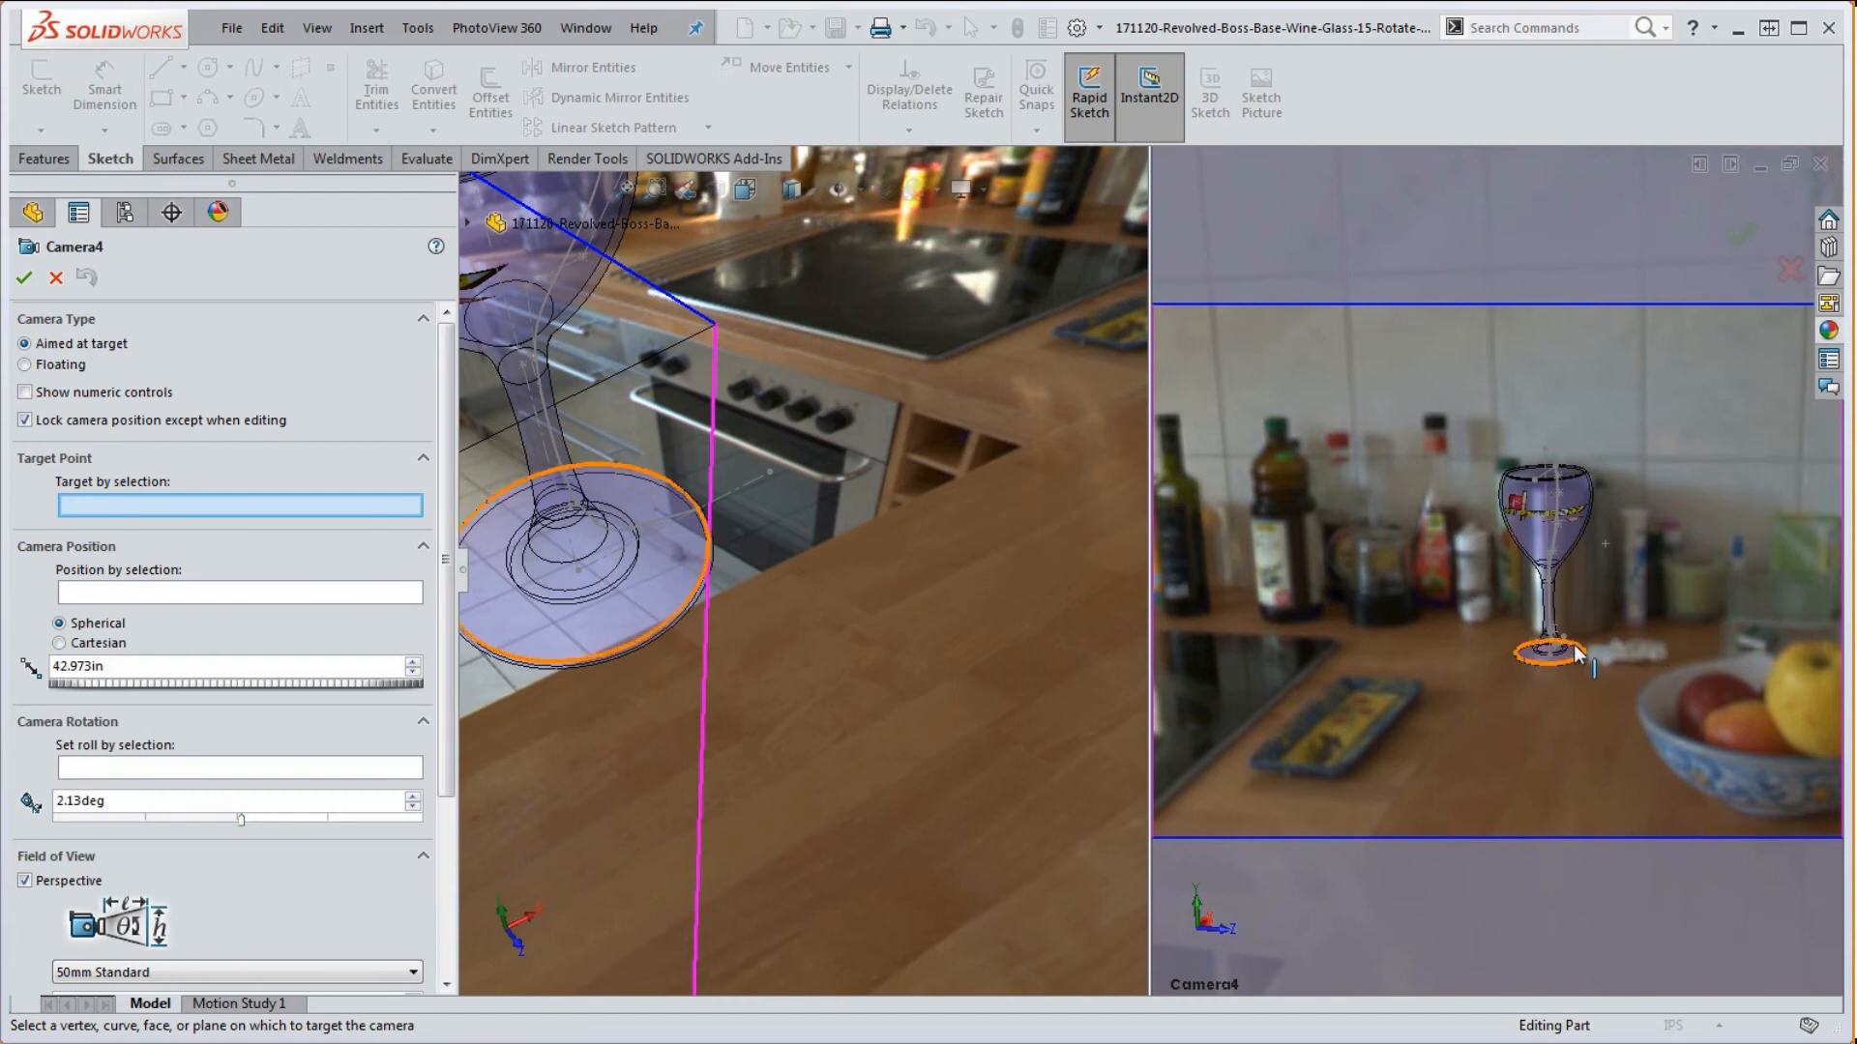
scroll(1599, 617, "up", 2)
scroll(1586, 591, "down", 4)
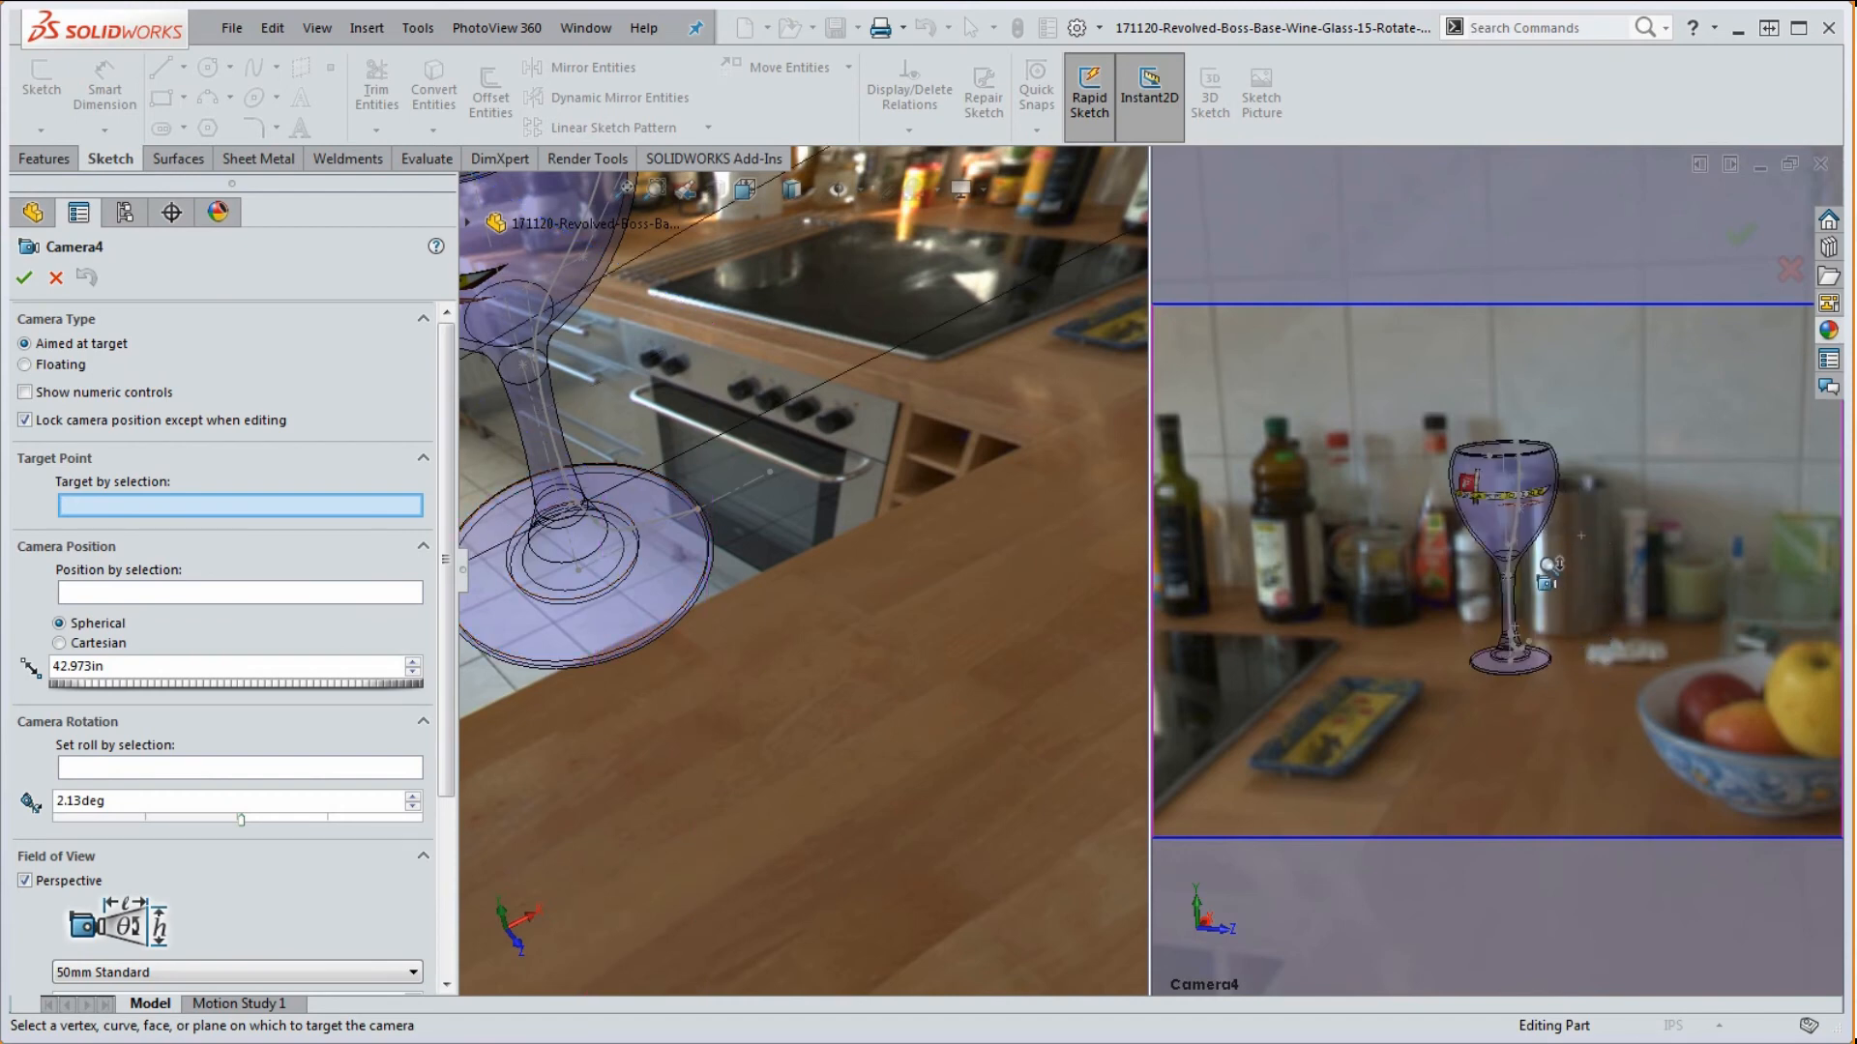
scroll(1499, 531, "up", 3)
scroll(1489, 515, "down", 2)
scroll(1488, 515, "down", 3)
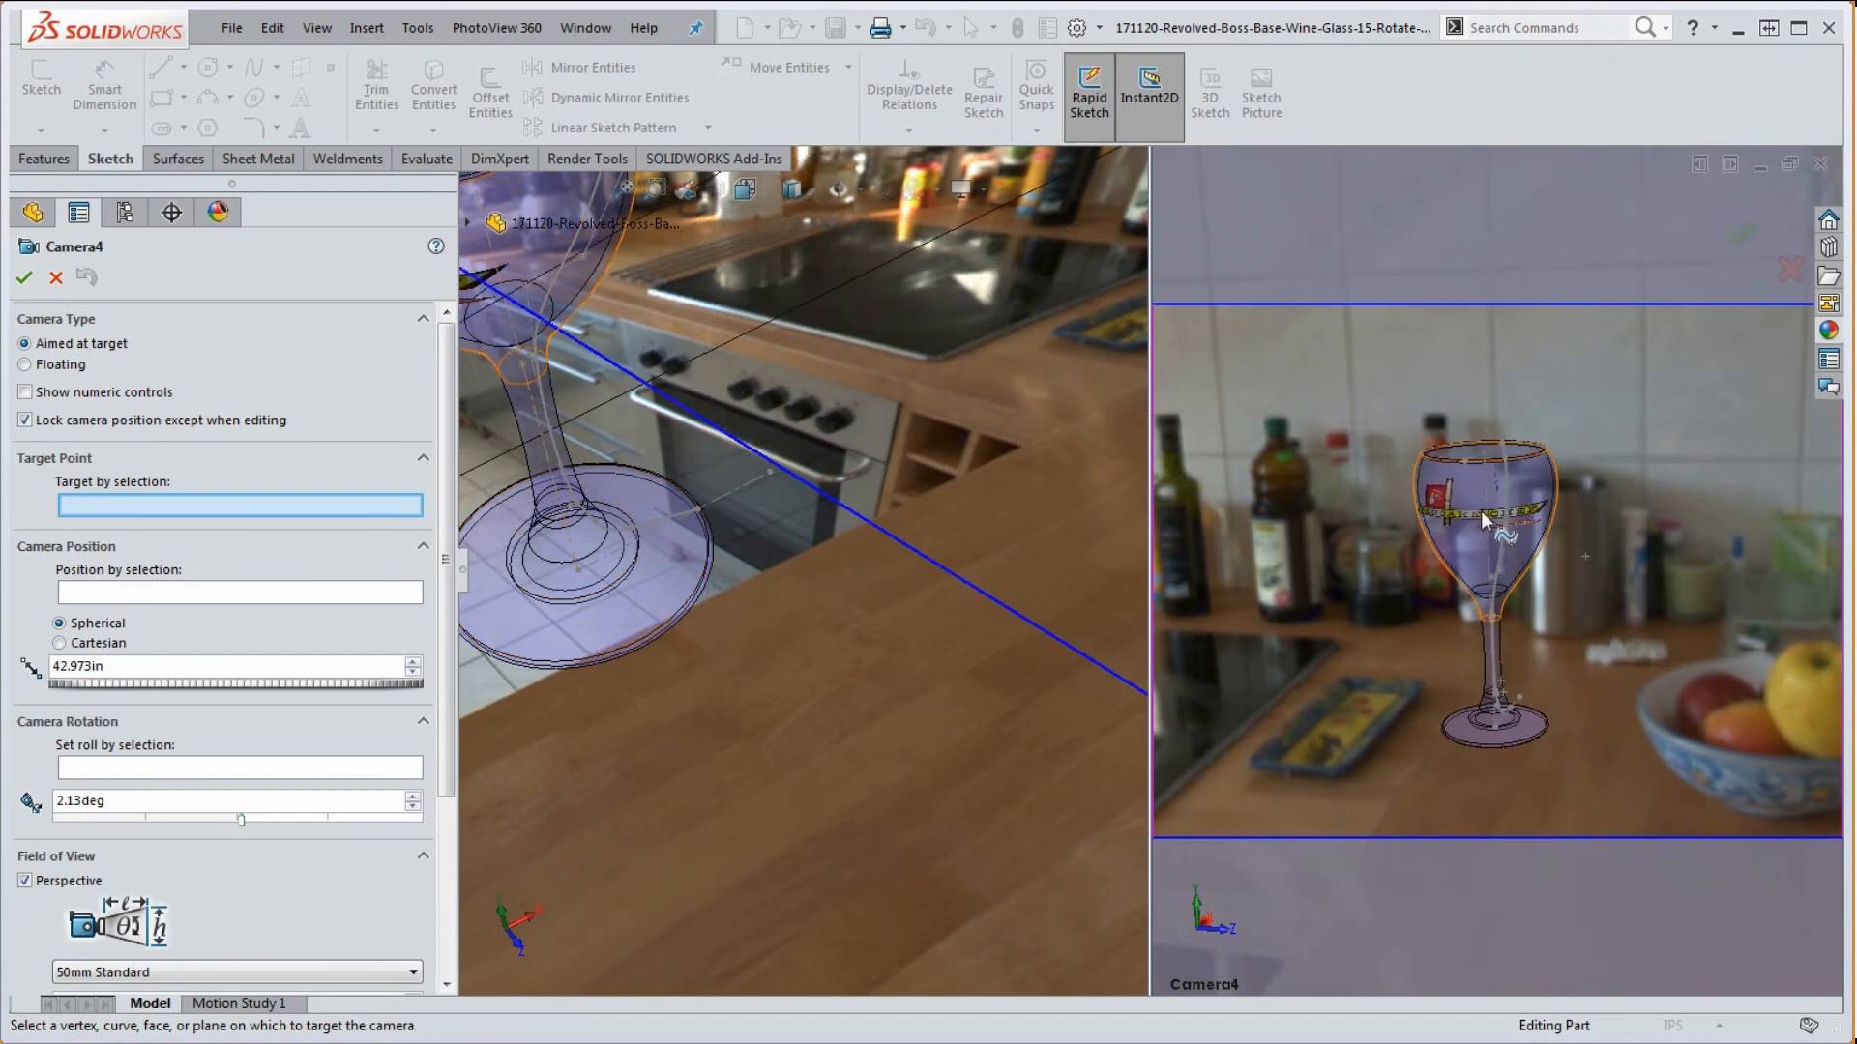
scroll(1541, 566, "up", 2)
scroll(1492, 544, "down", 2)
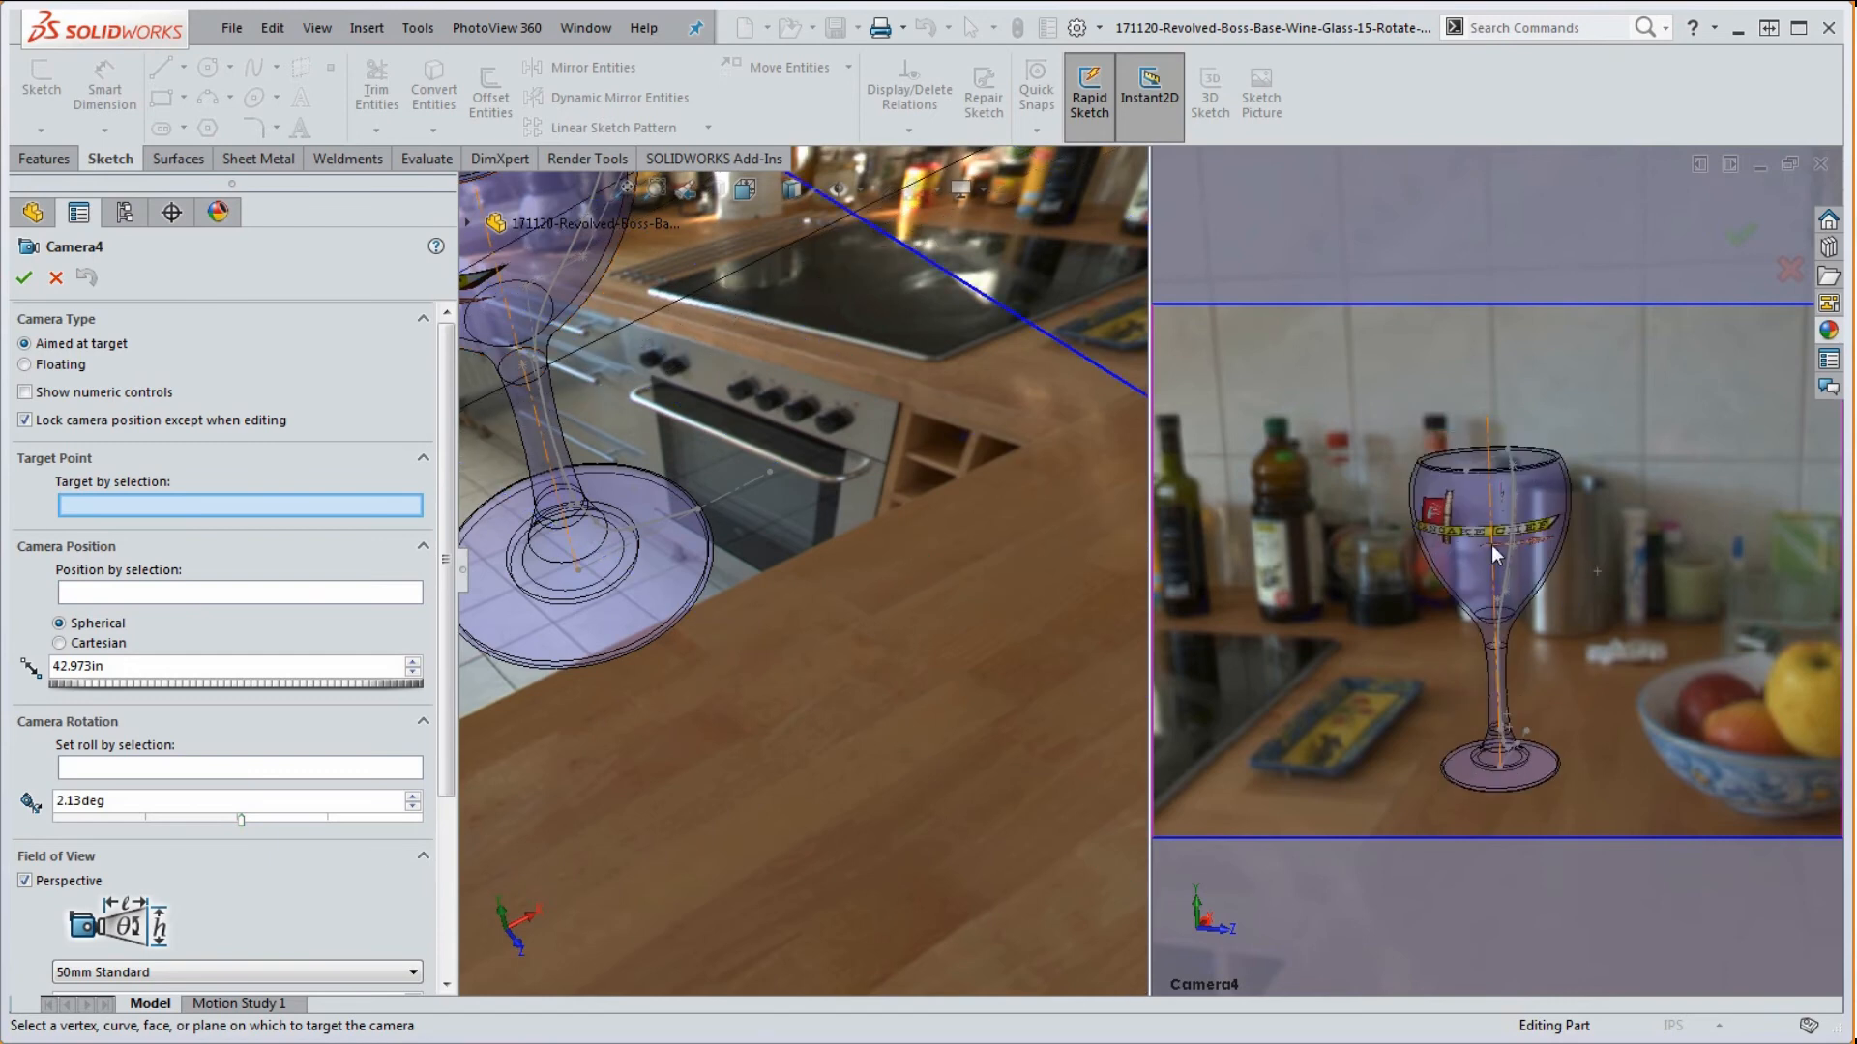
scroll(1559, 615, "up", 2)
scroll(1535, 607, "down", 3)
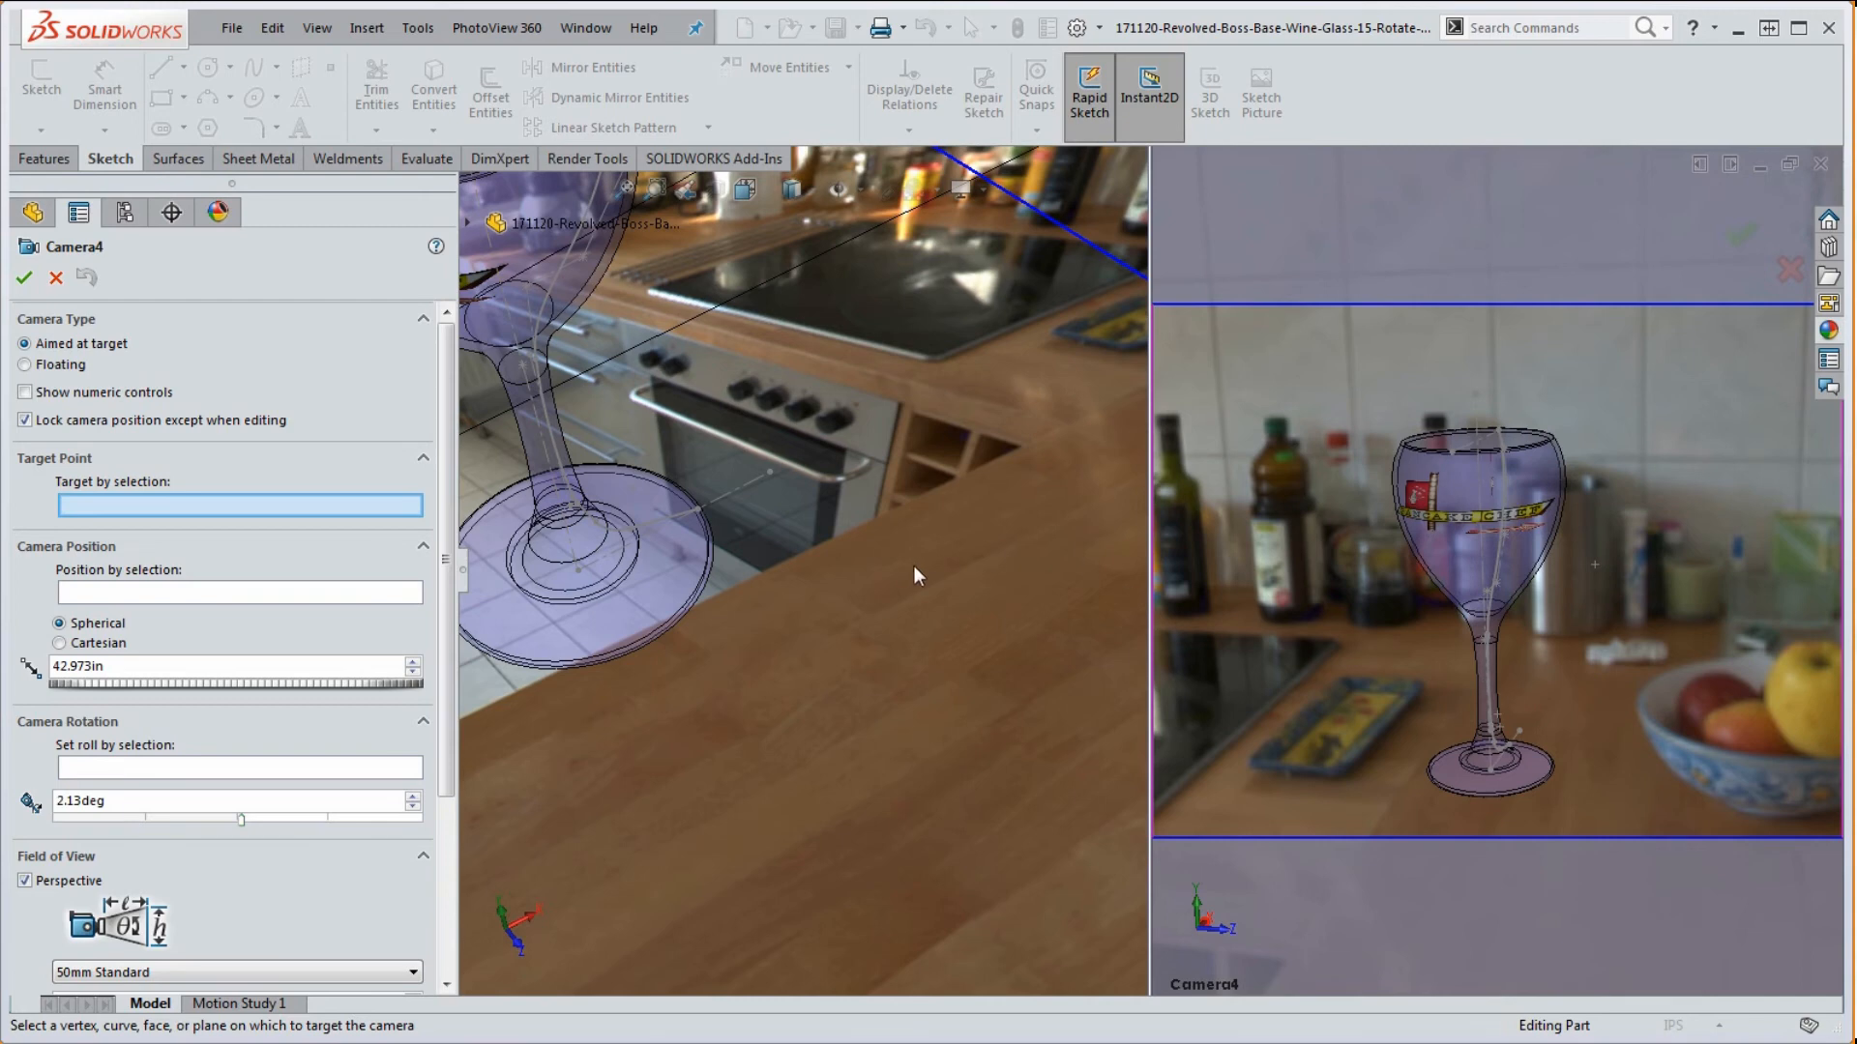
- Widen the new camera's field of view to a custom angle and pan the glass close to the fruit bowl in its preview
scroll(914, 565, "up", 6)
middle_click_drag(908, 563, 860, 602)
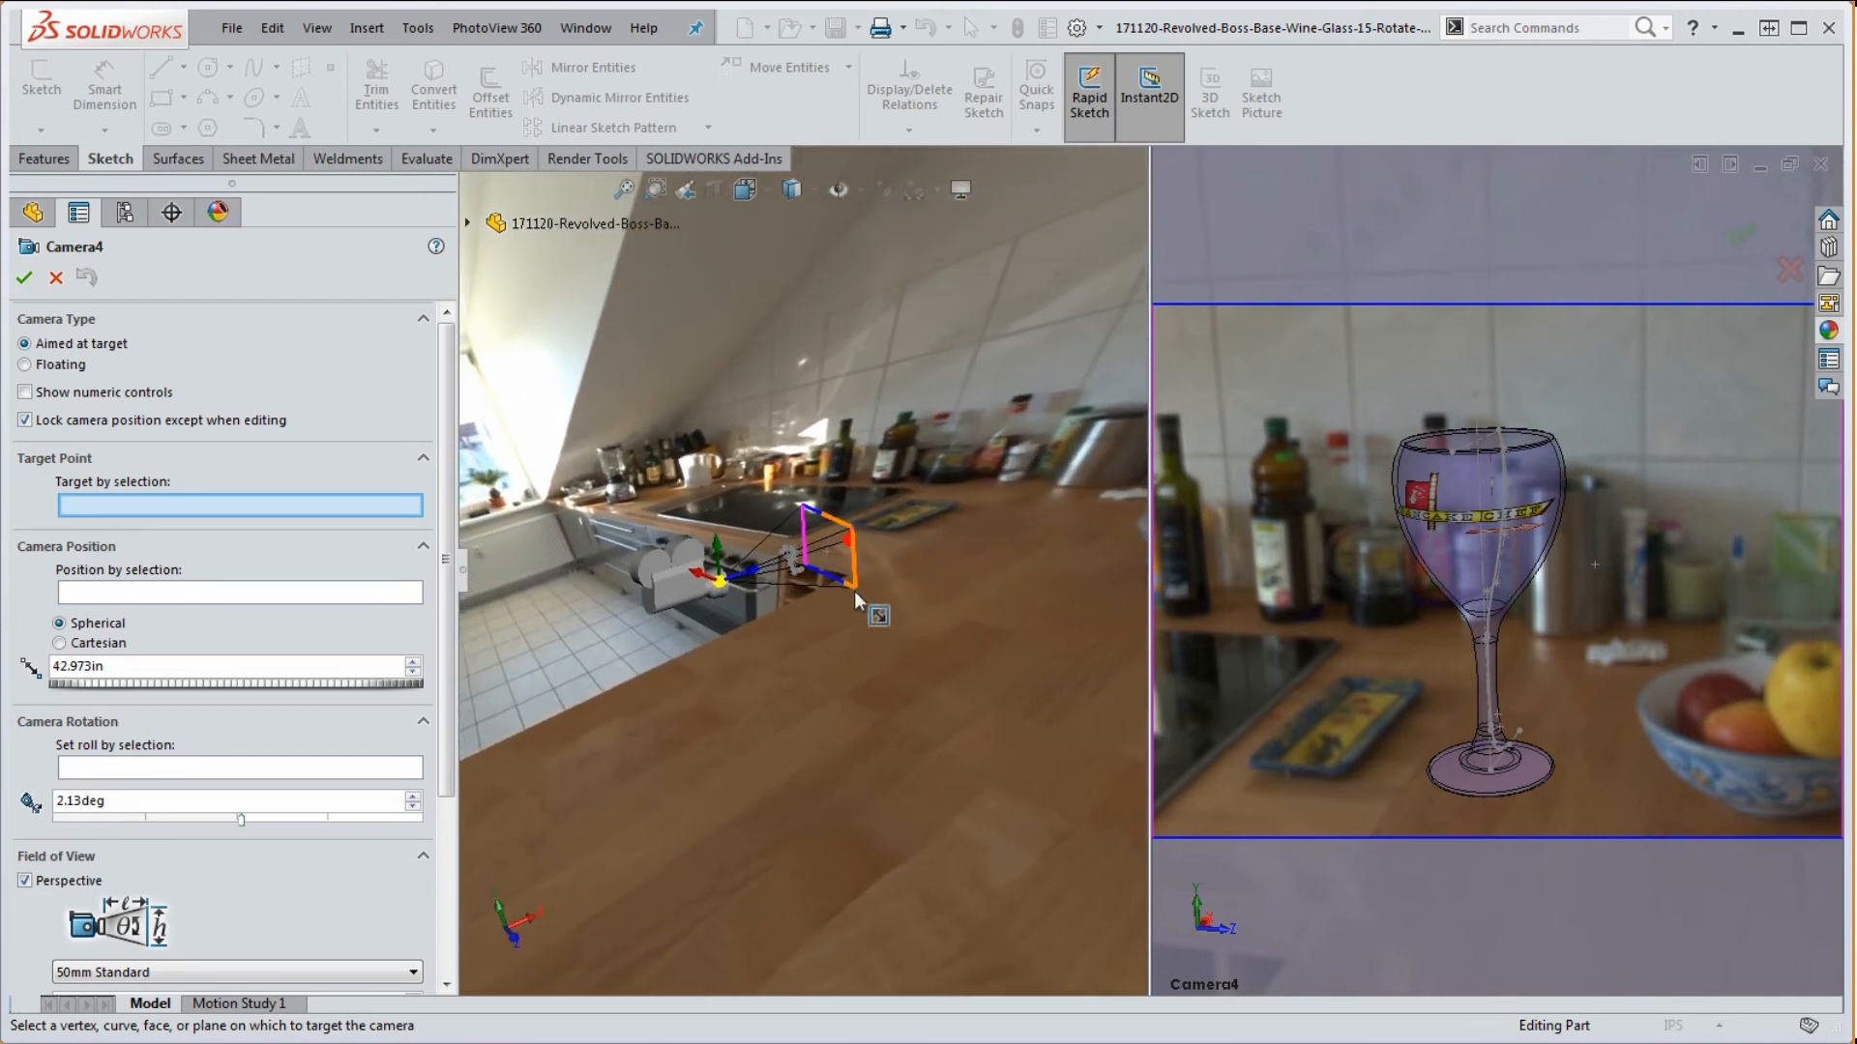
left_click_drag(855, 588, 877, 617)
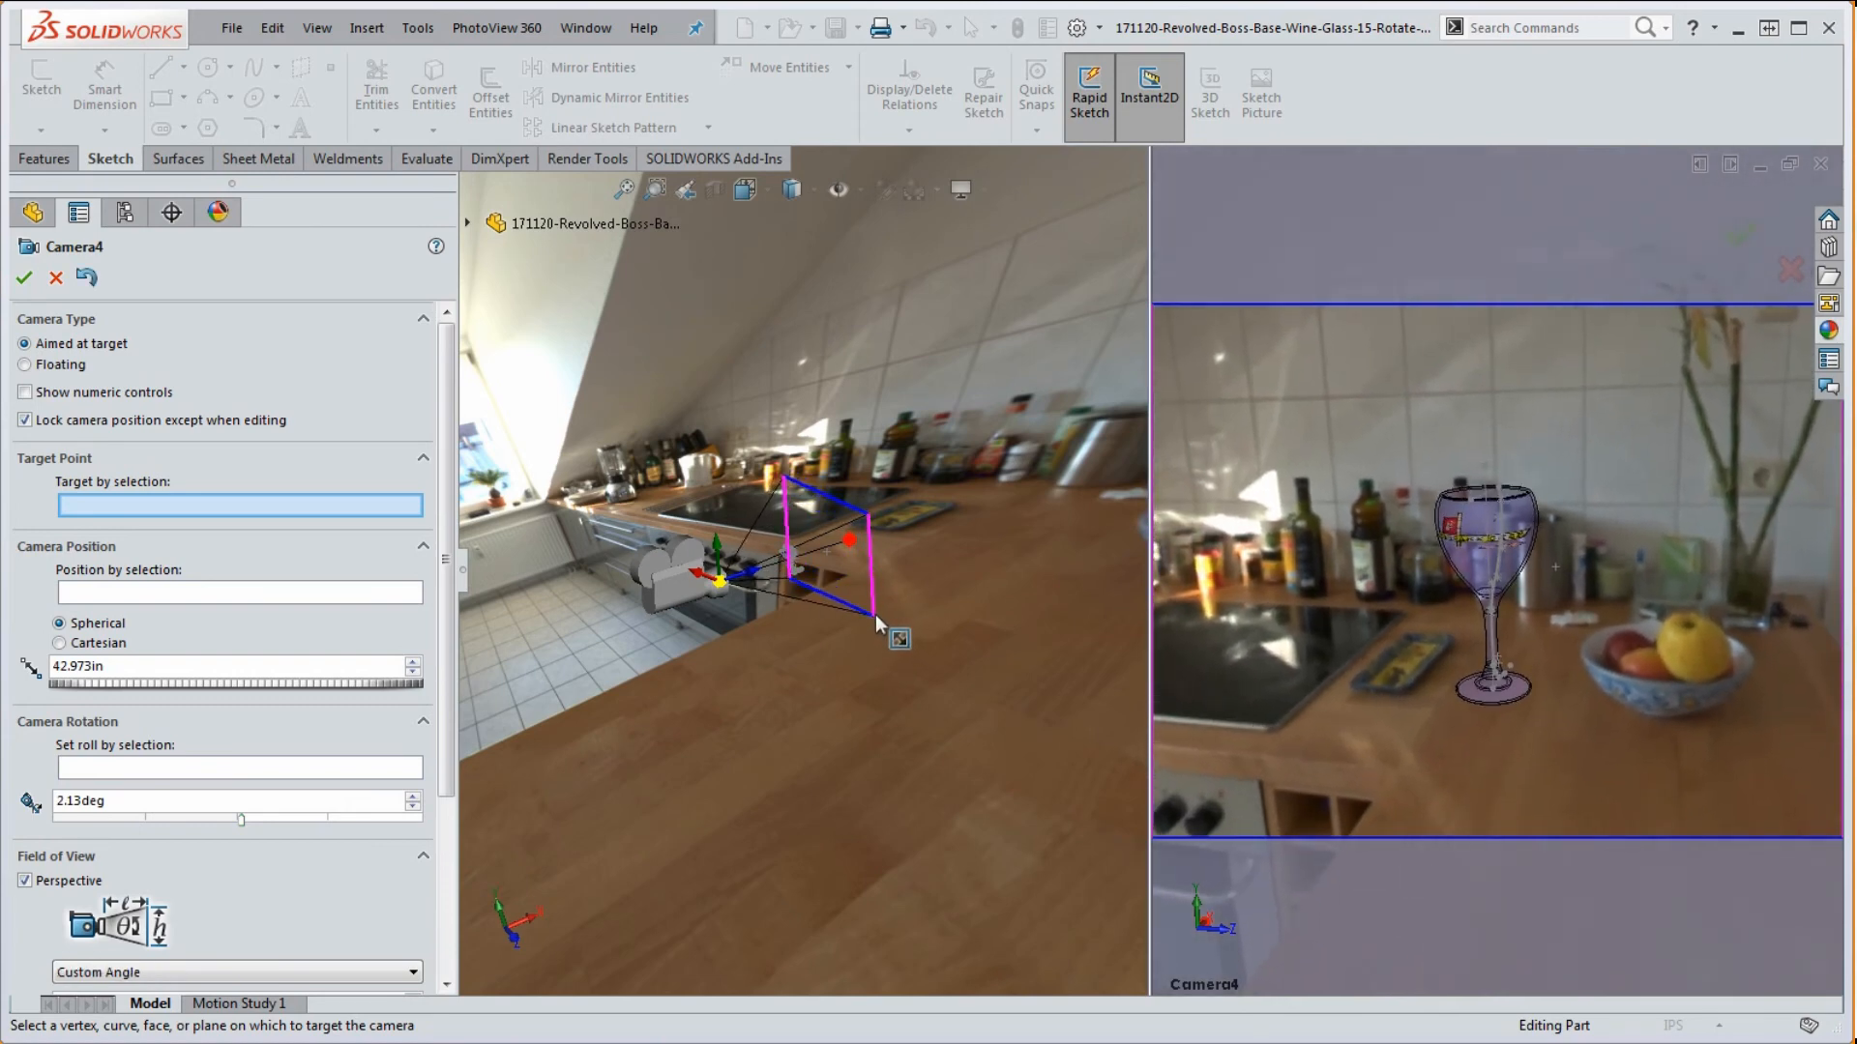
right_click(1544, 717)
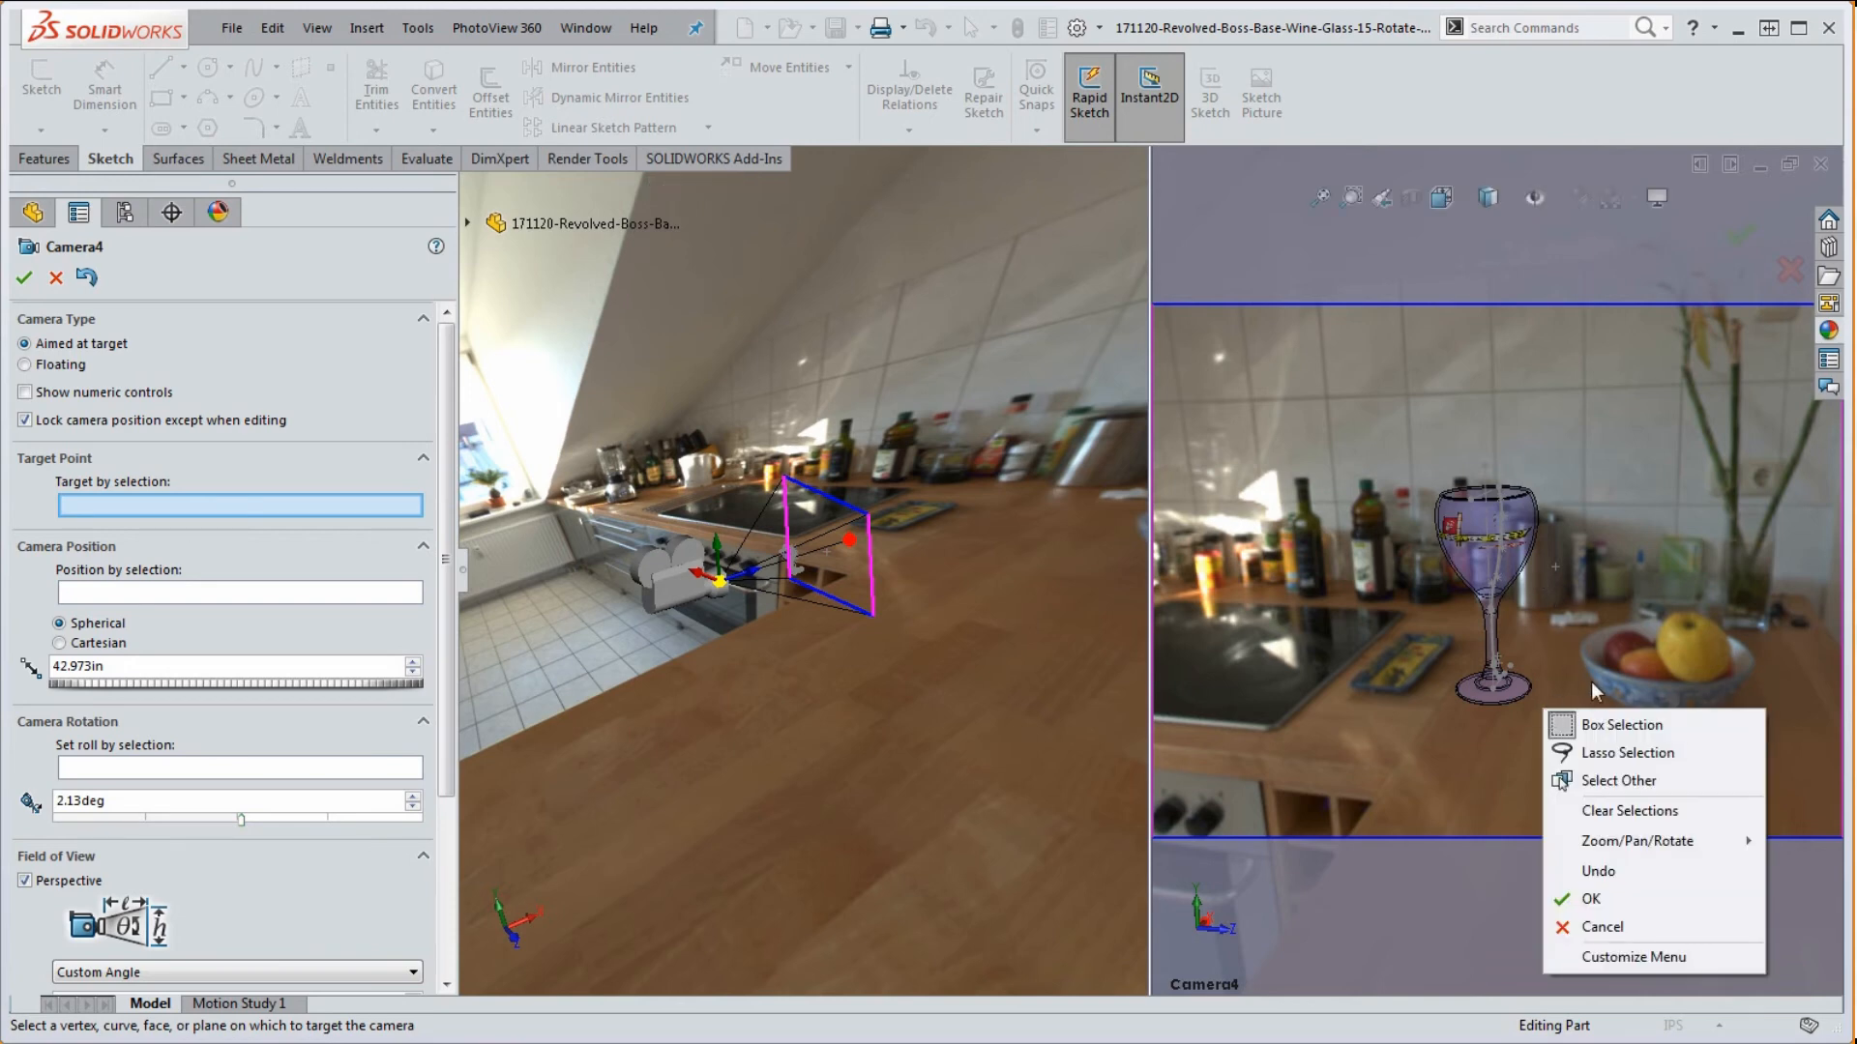
mouse_move(1665, 849)
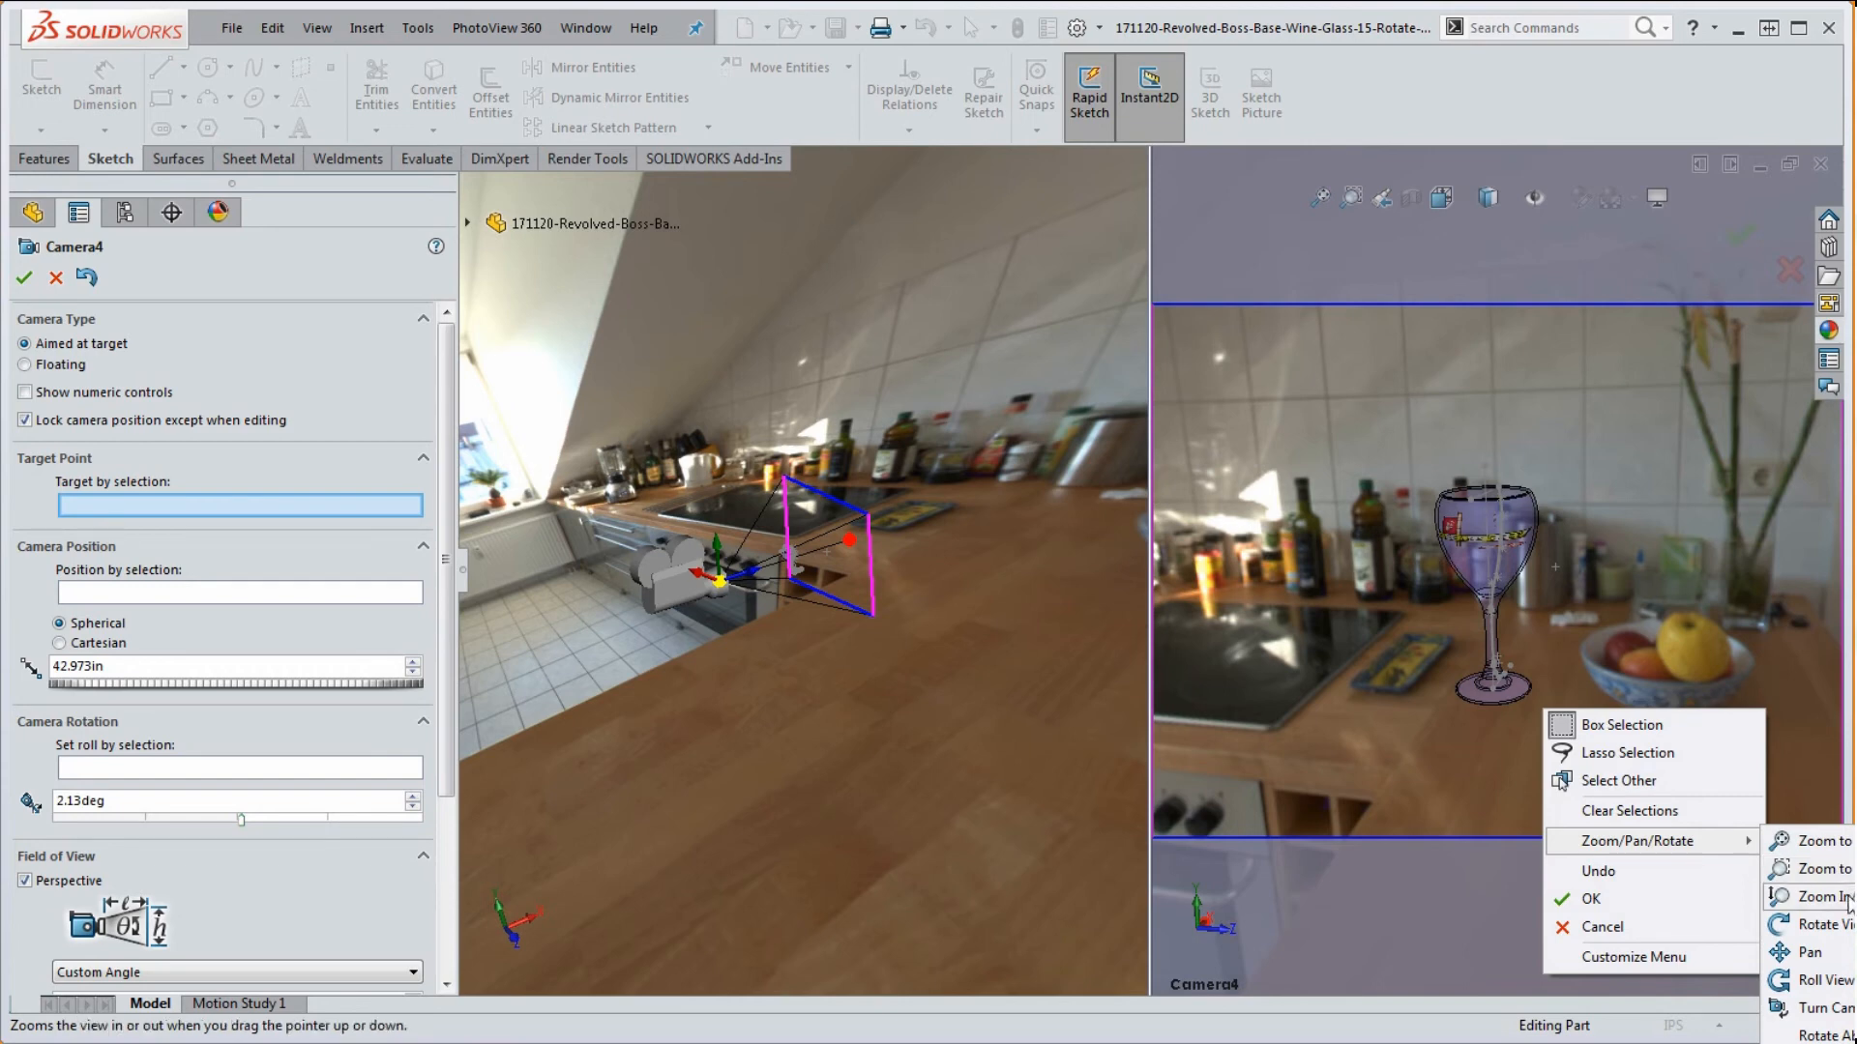
left_click(1808, 953)
left_click_drag(1513, 715, 1566, 775)
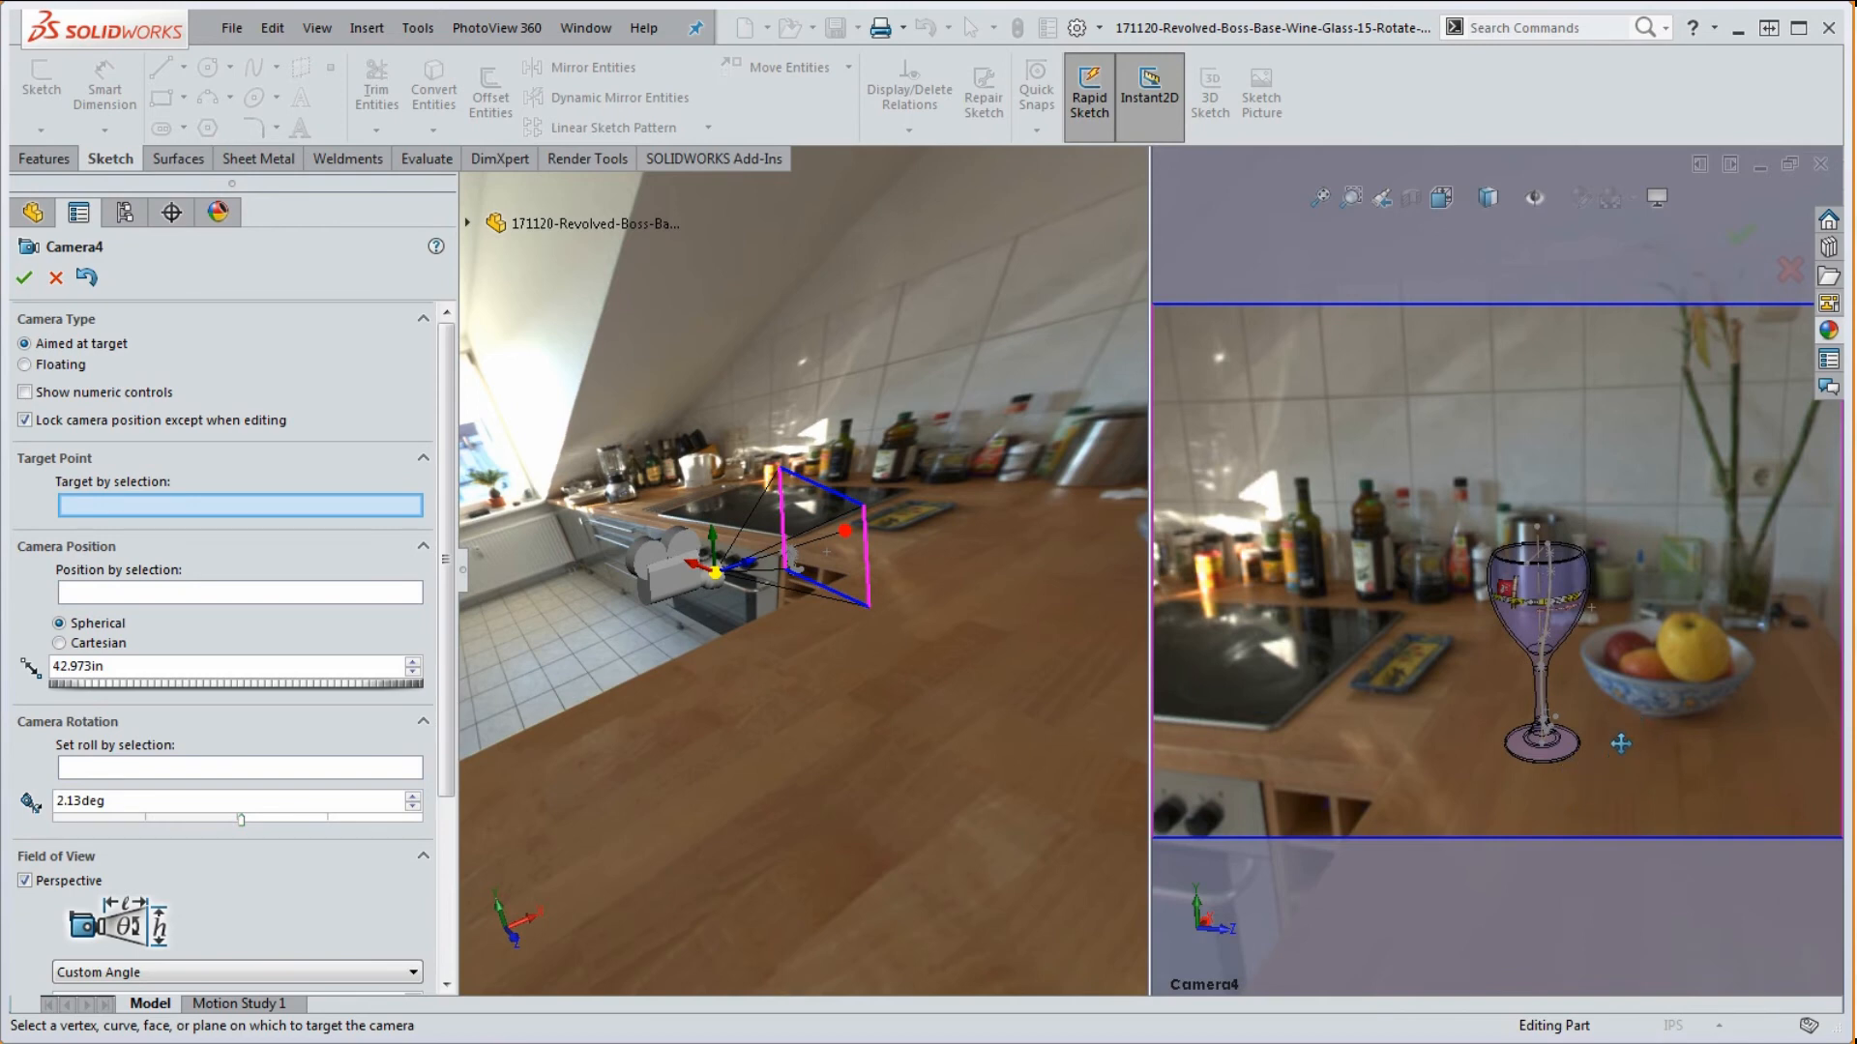
scroll(1586, 759, "down", 2)
scroll(1586, 760, "up", 5)
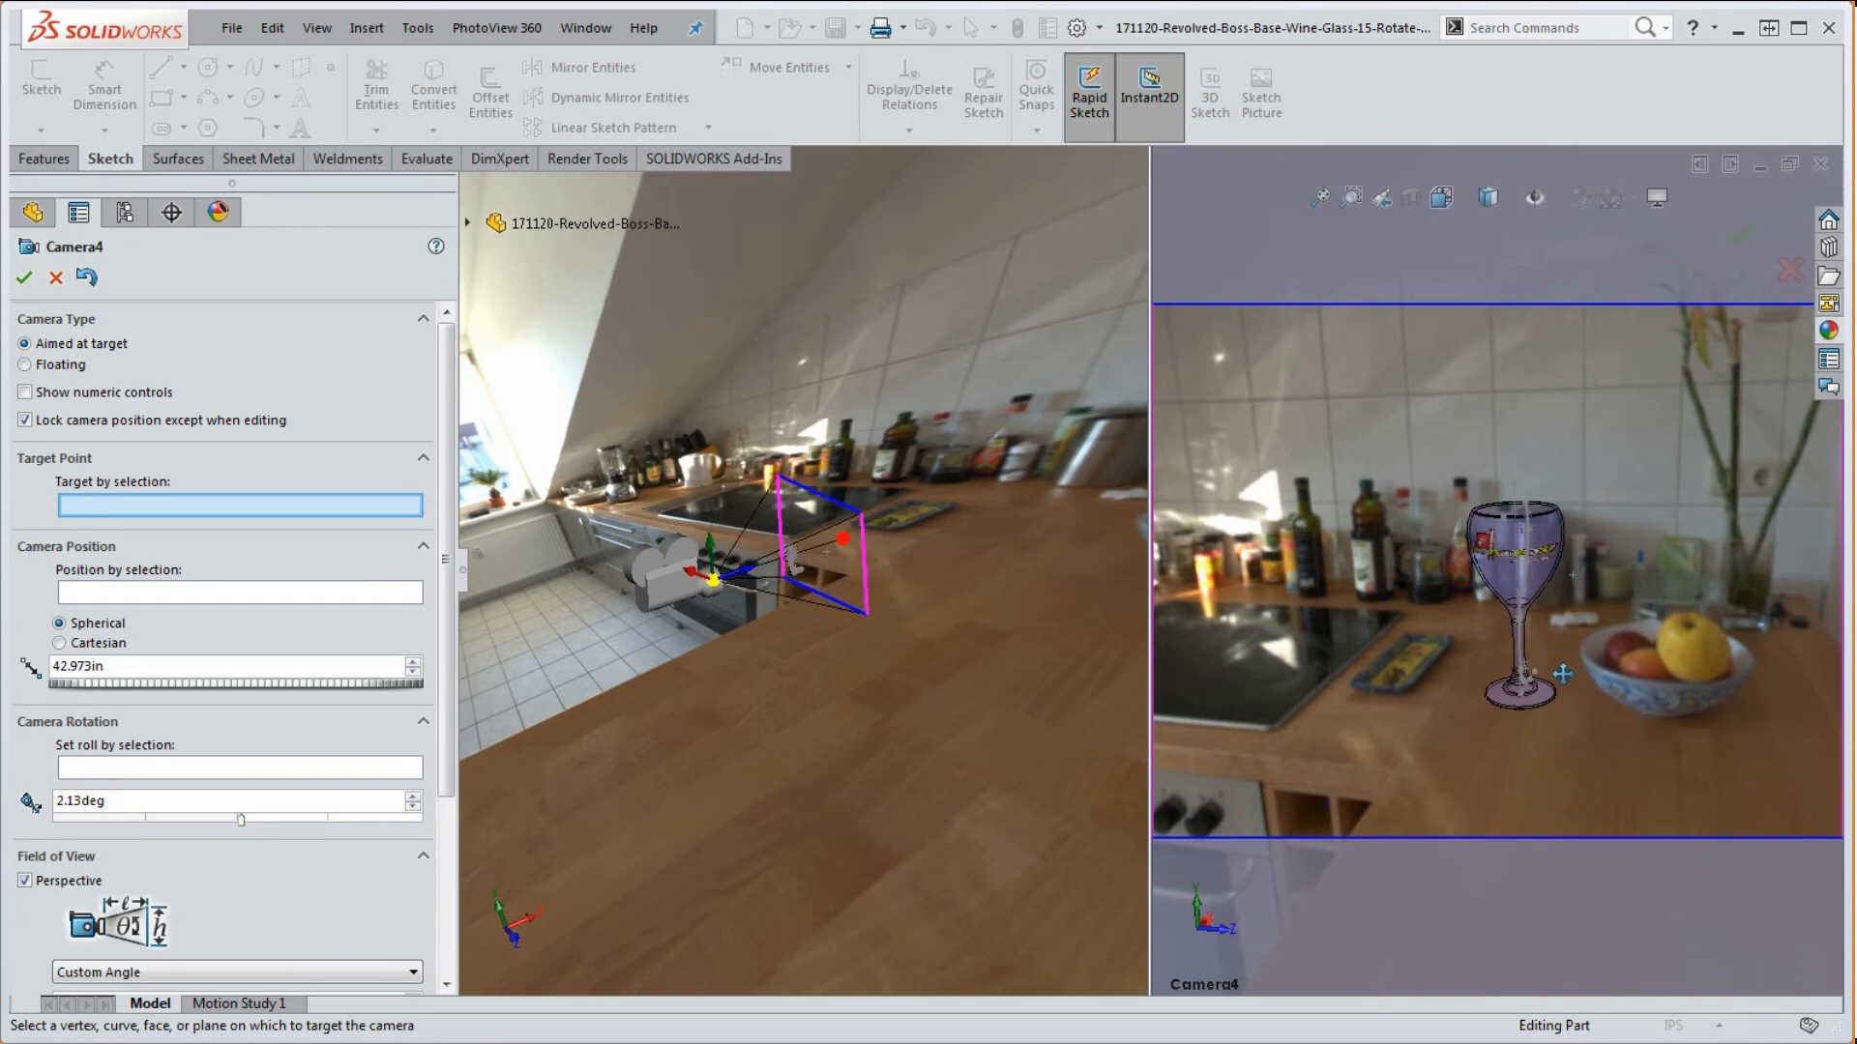
left_click_drag(1593, 724, 1588, 719)
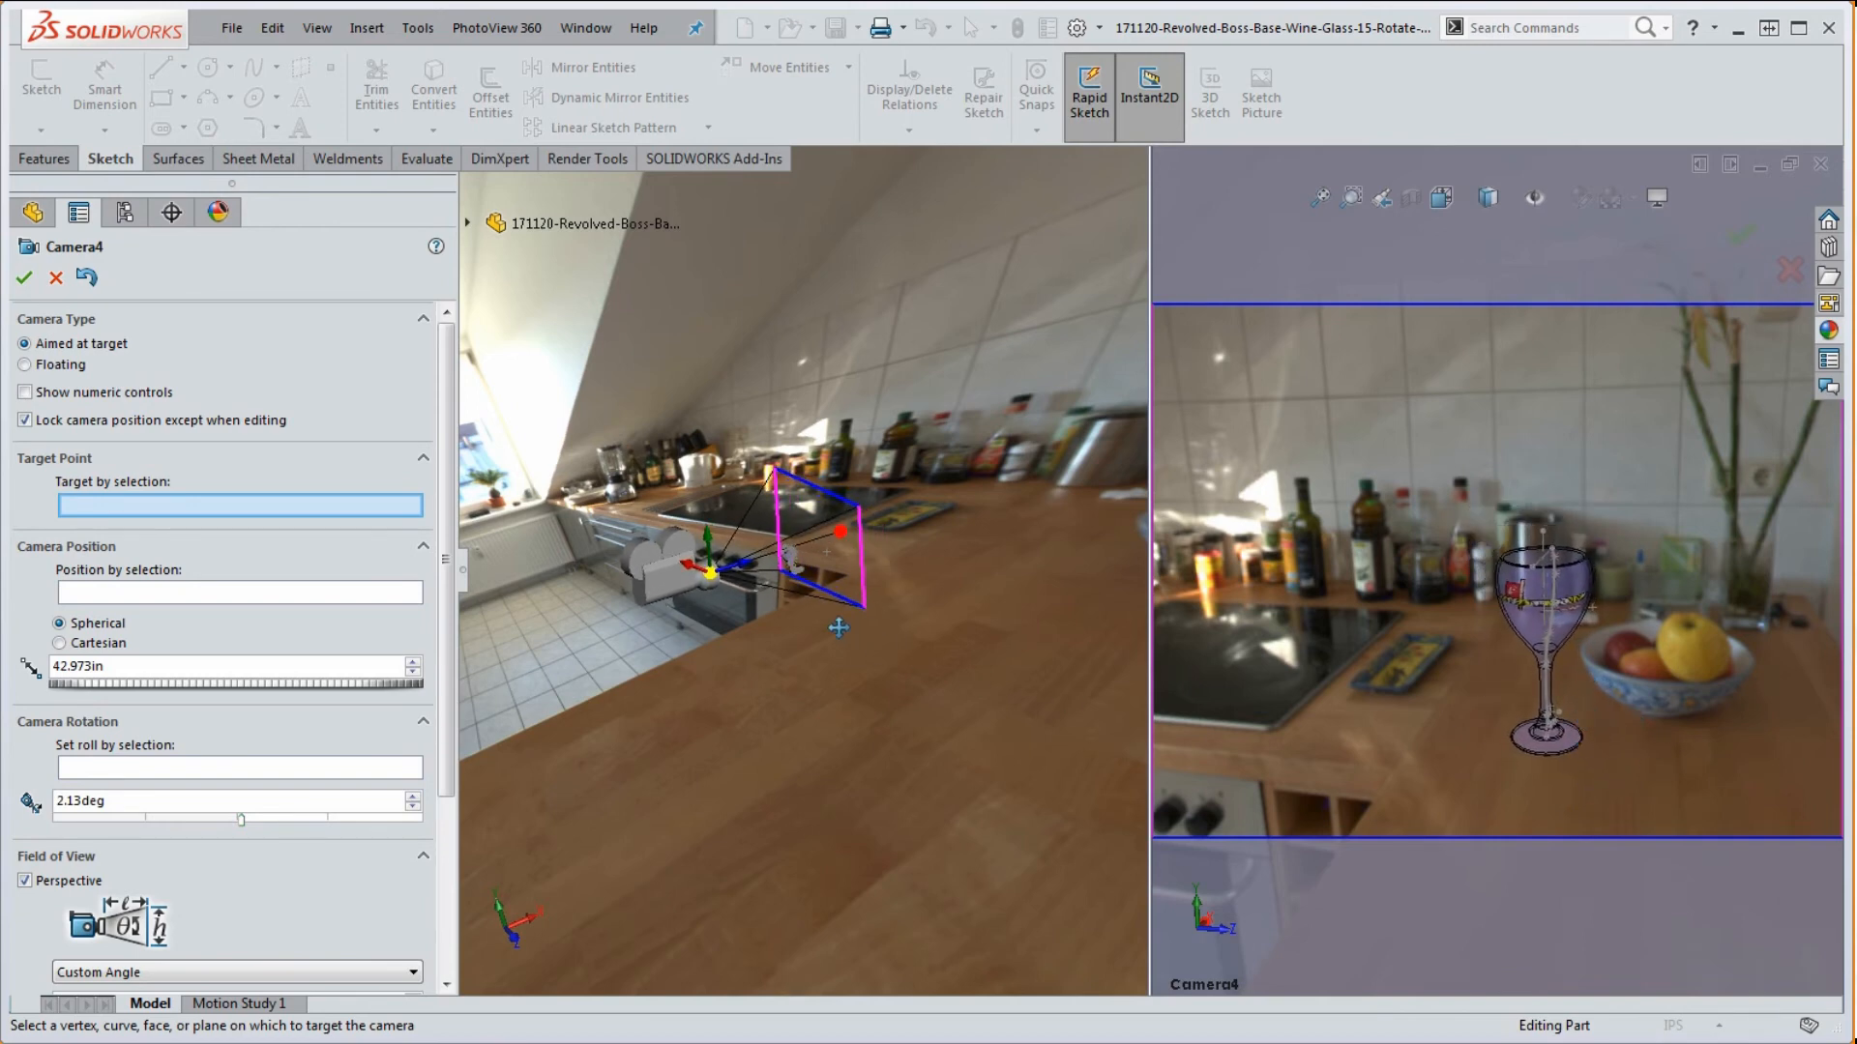
- Narrow the camera's field of view to about 19.76 degrees around the glass and set its roll to 0 degrees
mouse_move(864, 607)
left_mouse_down()
mouse_move(852, 538)
mouse_move(880, 561)
mouse_move(851, 583)
left_mouse_up()
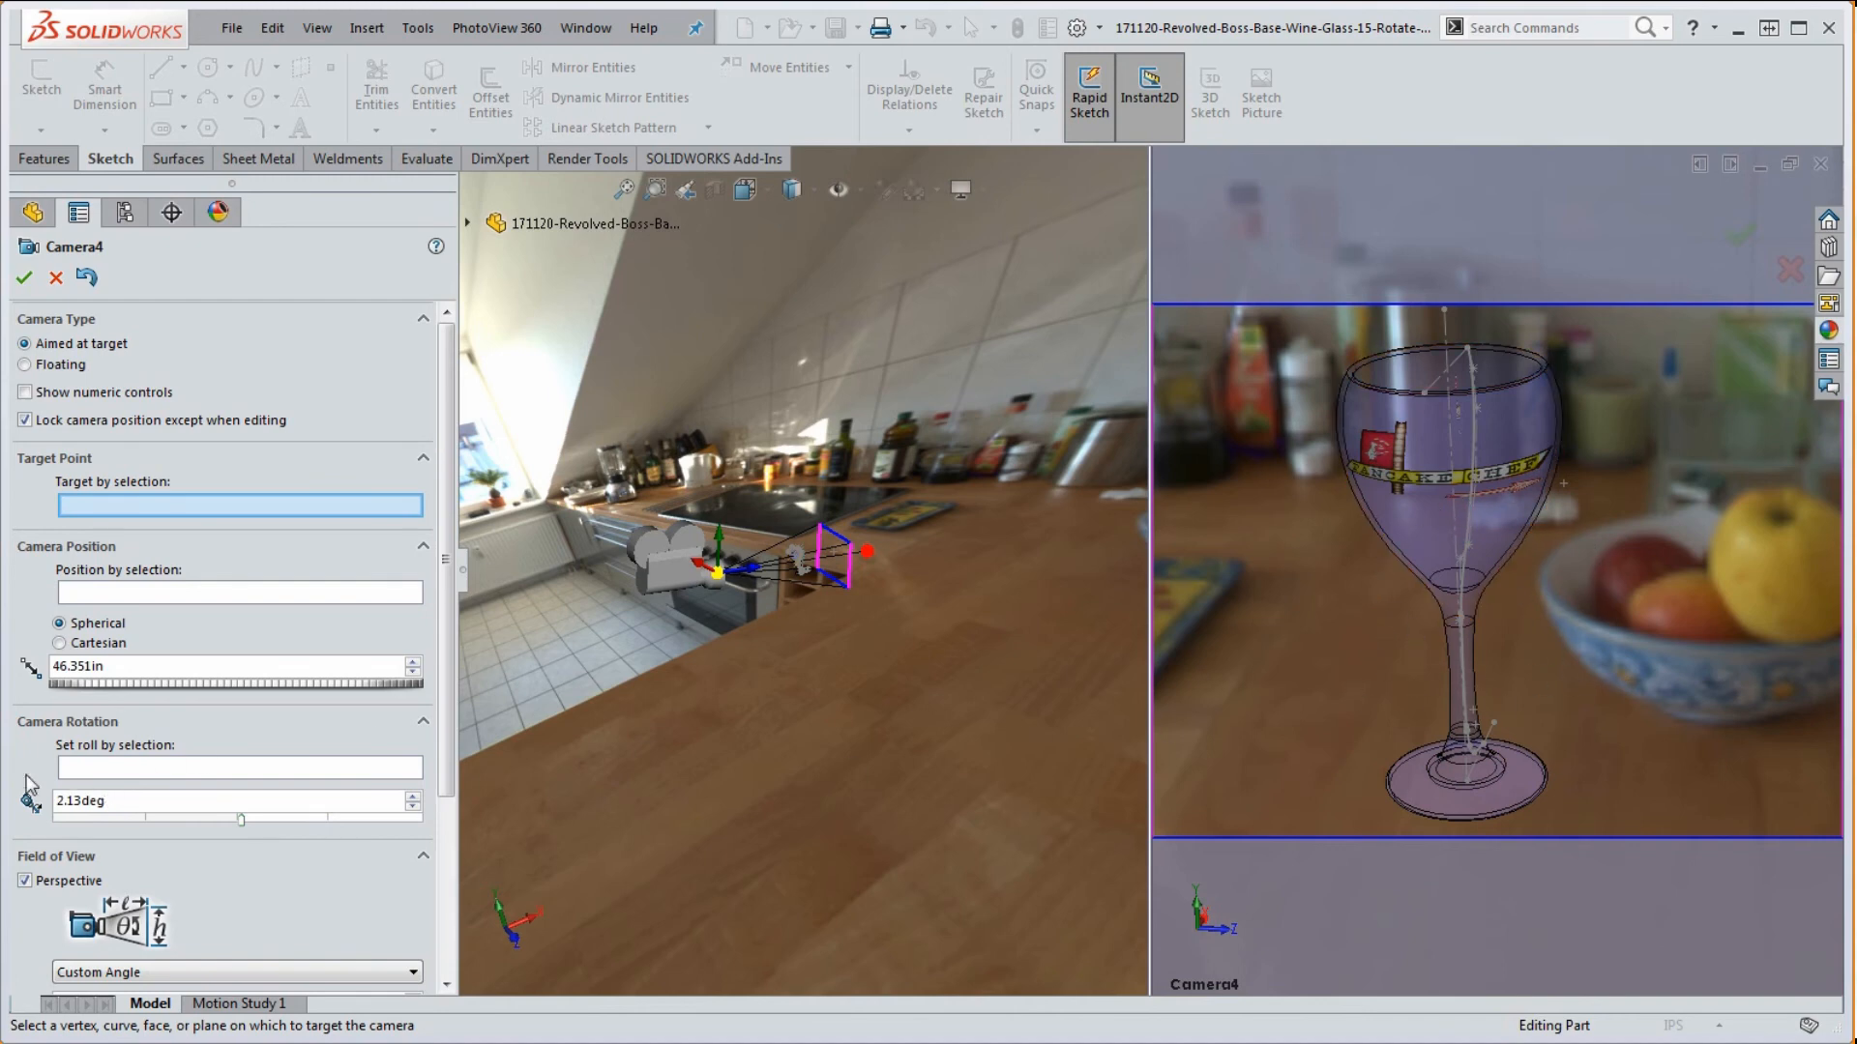
left_click_drag(112, 809, 35, 797)
type("0")
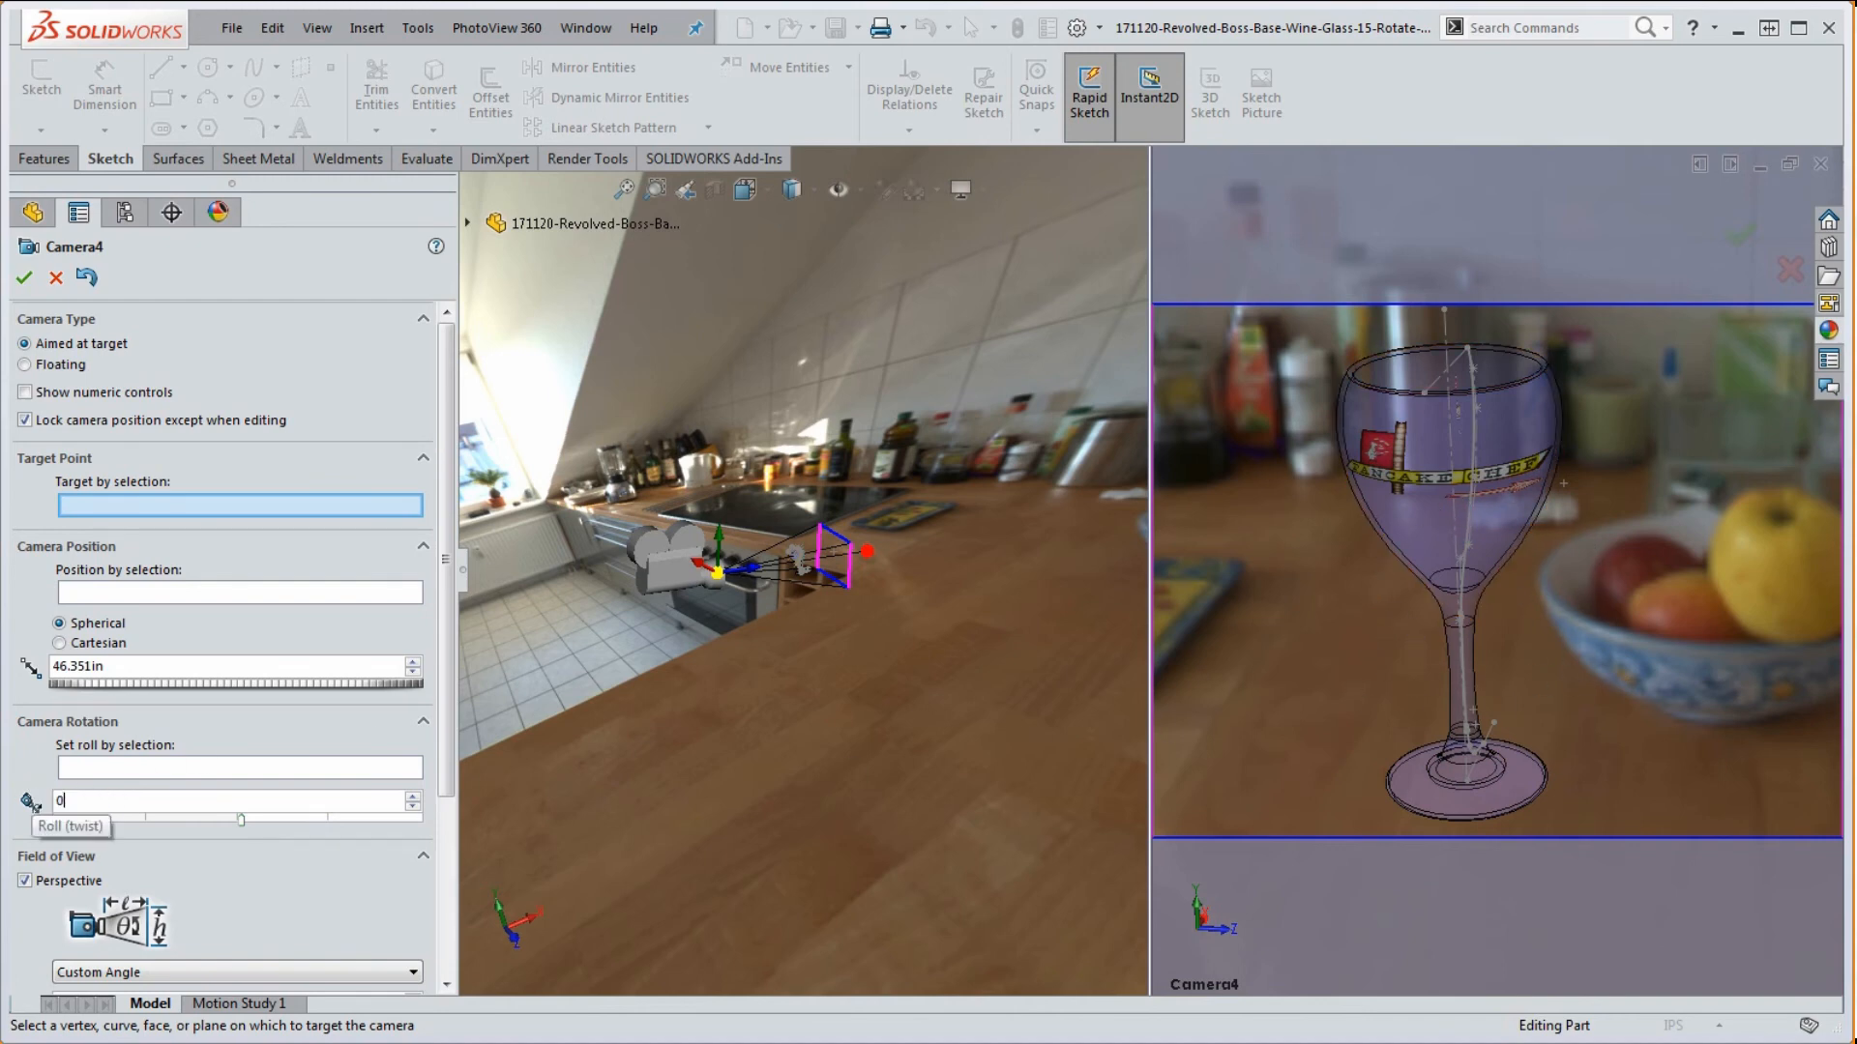
key("Return")
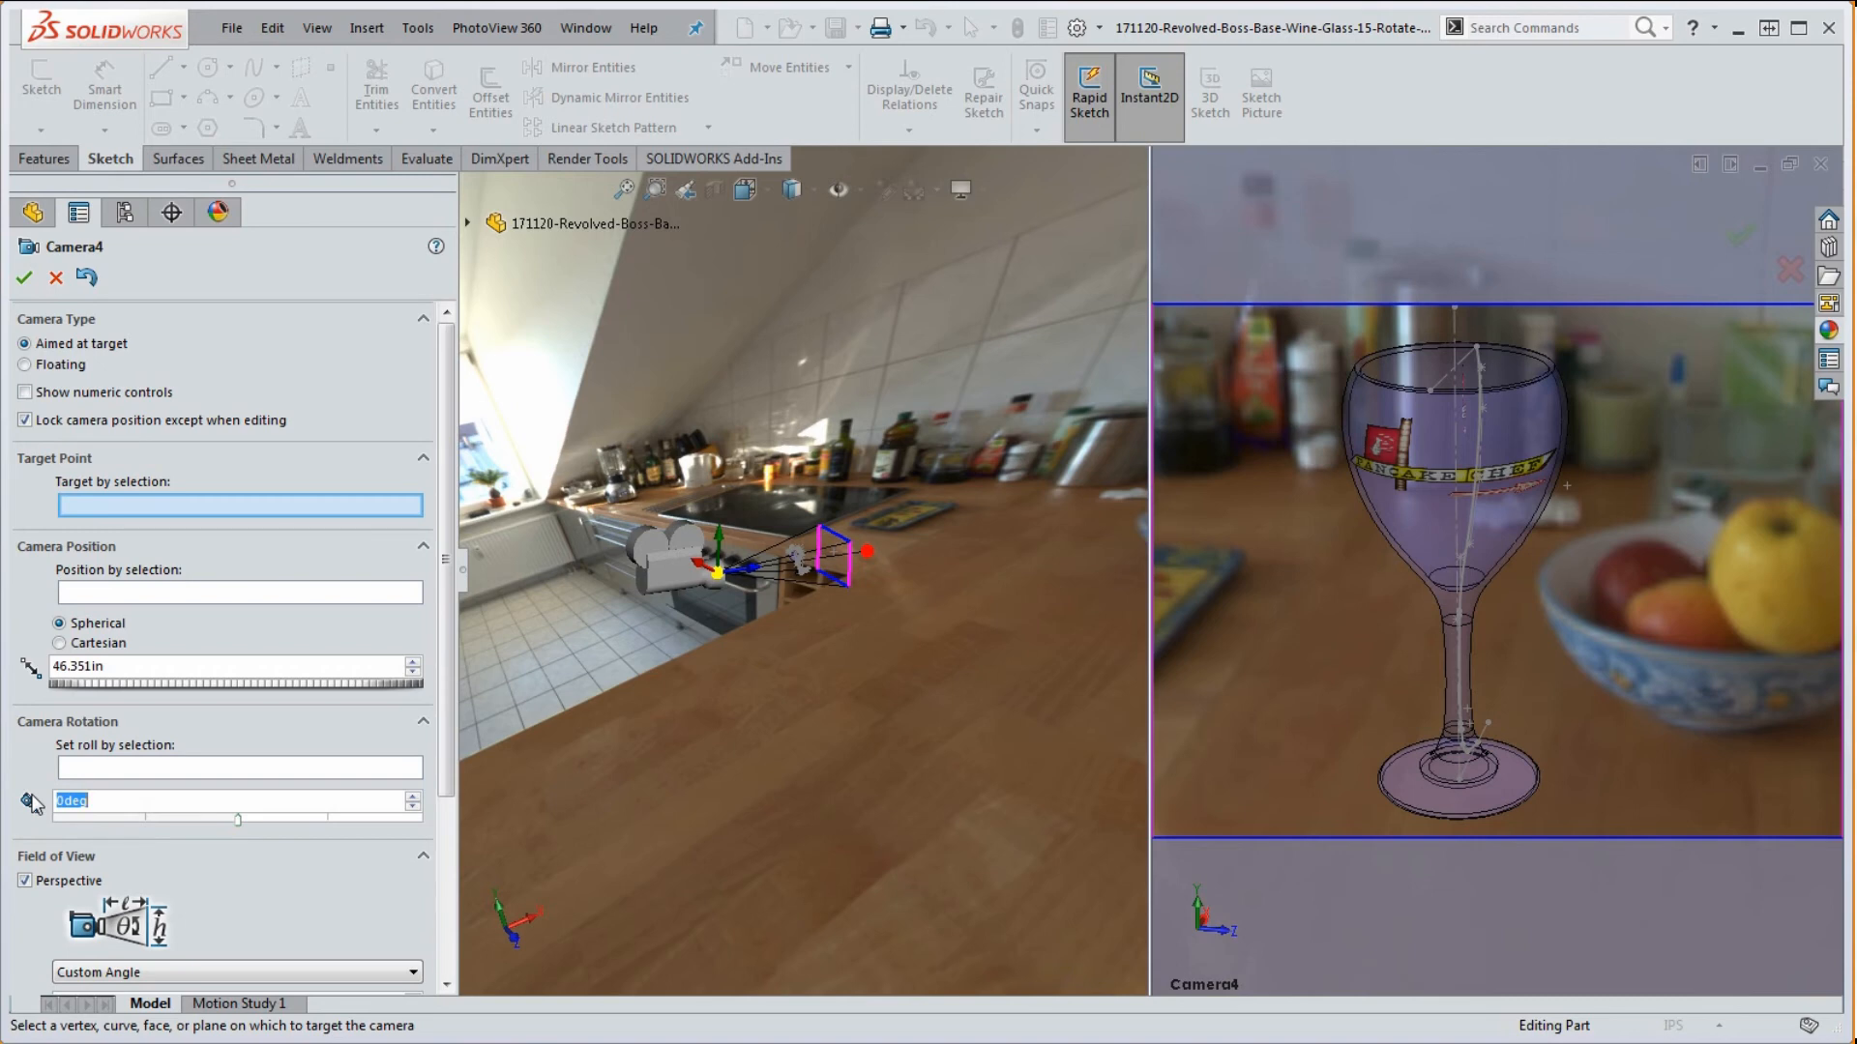
- Set the camera's aspect ratio to 16:9 (HDTV format) and accept the camera
left_click_drag(446, 648, 463, 874)
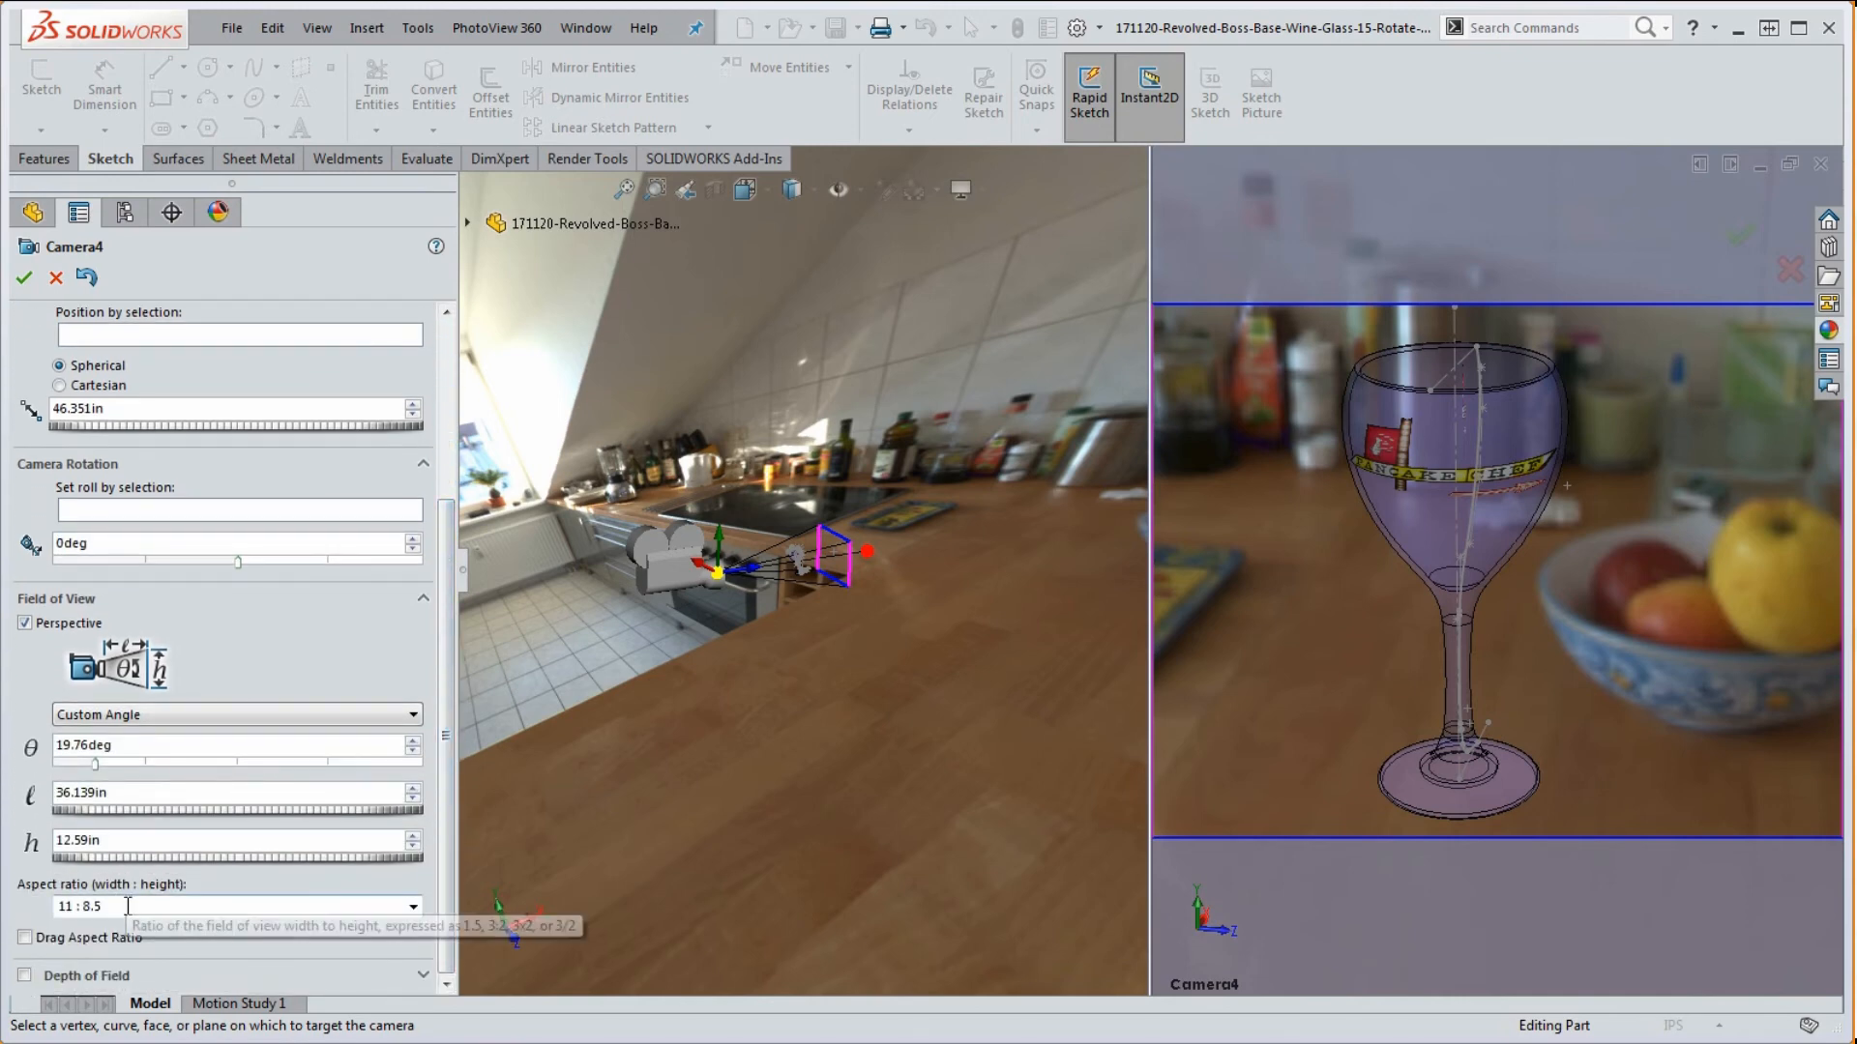
left_click(413, 909)
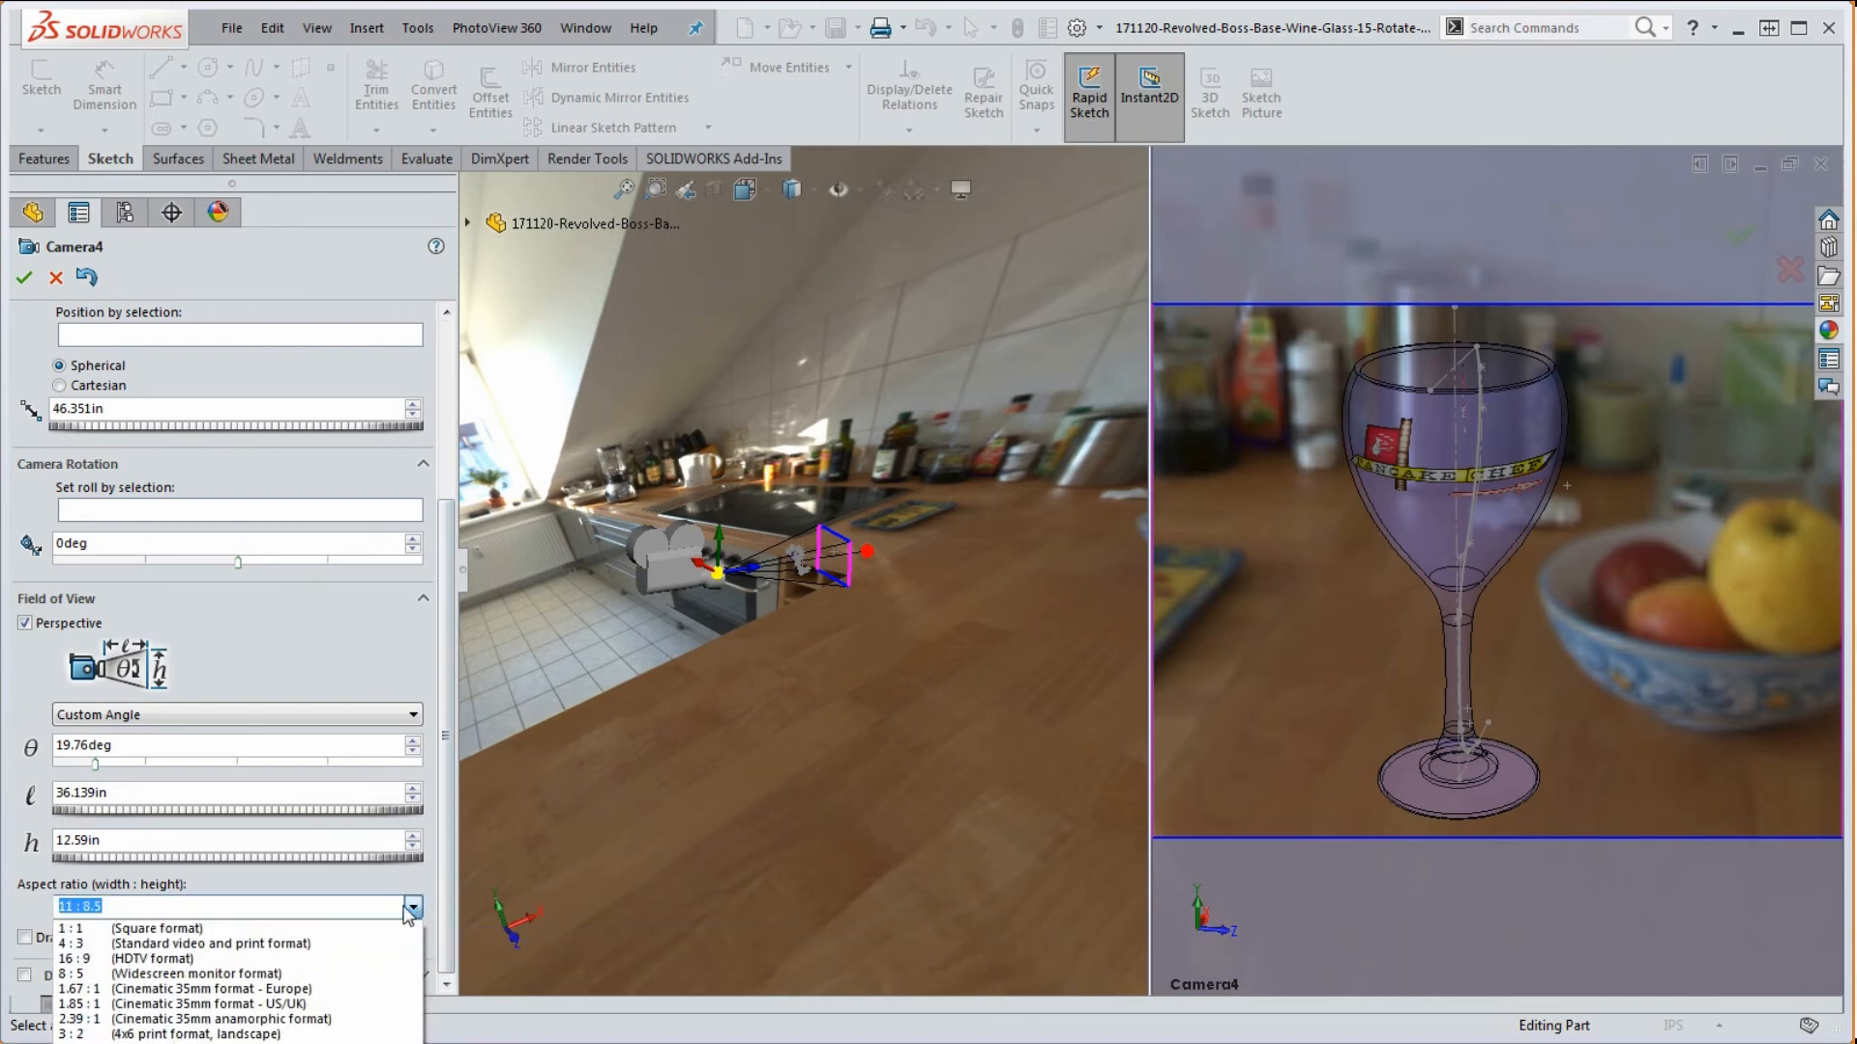
left_click(93, 962)
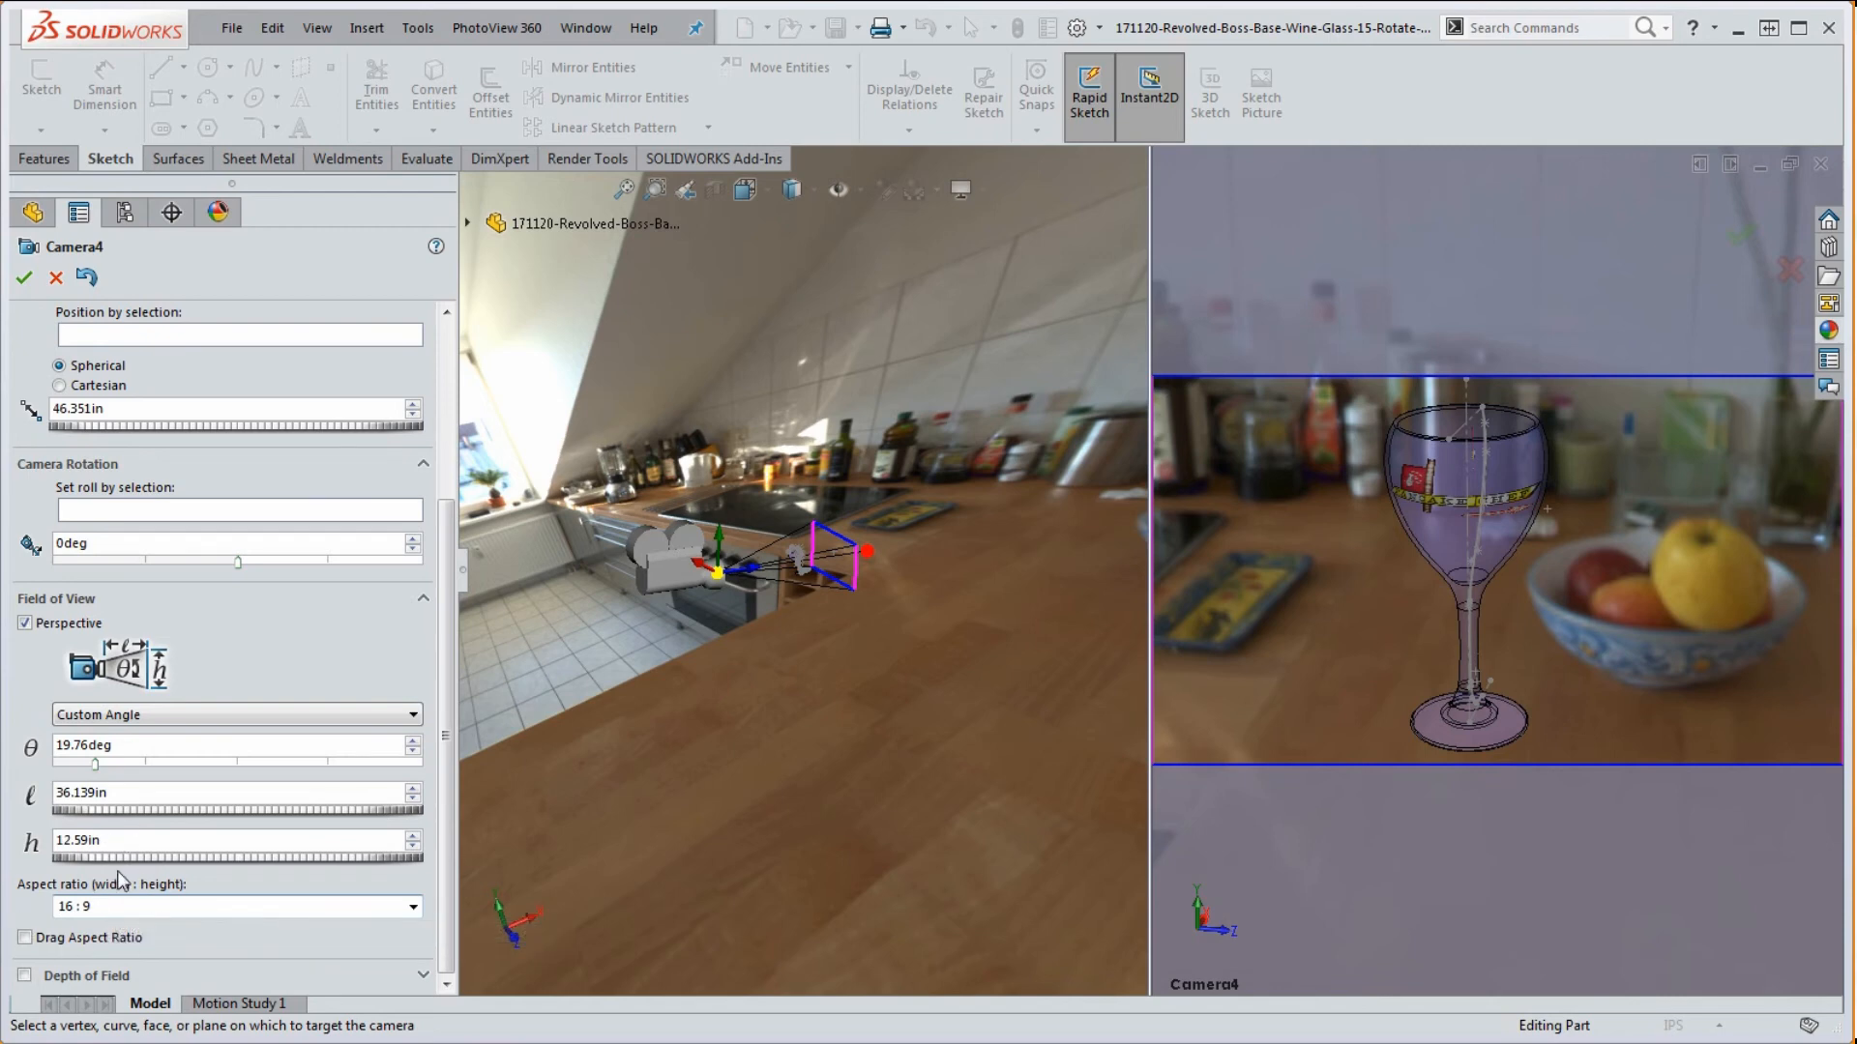
left_click(26, 279)
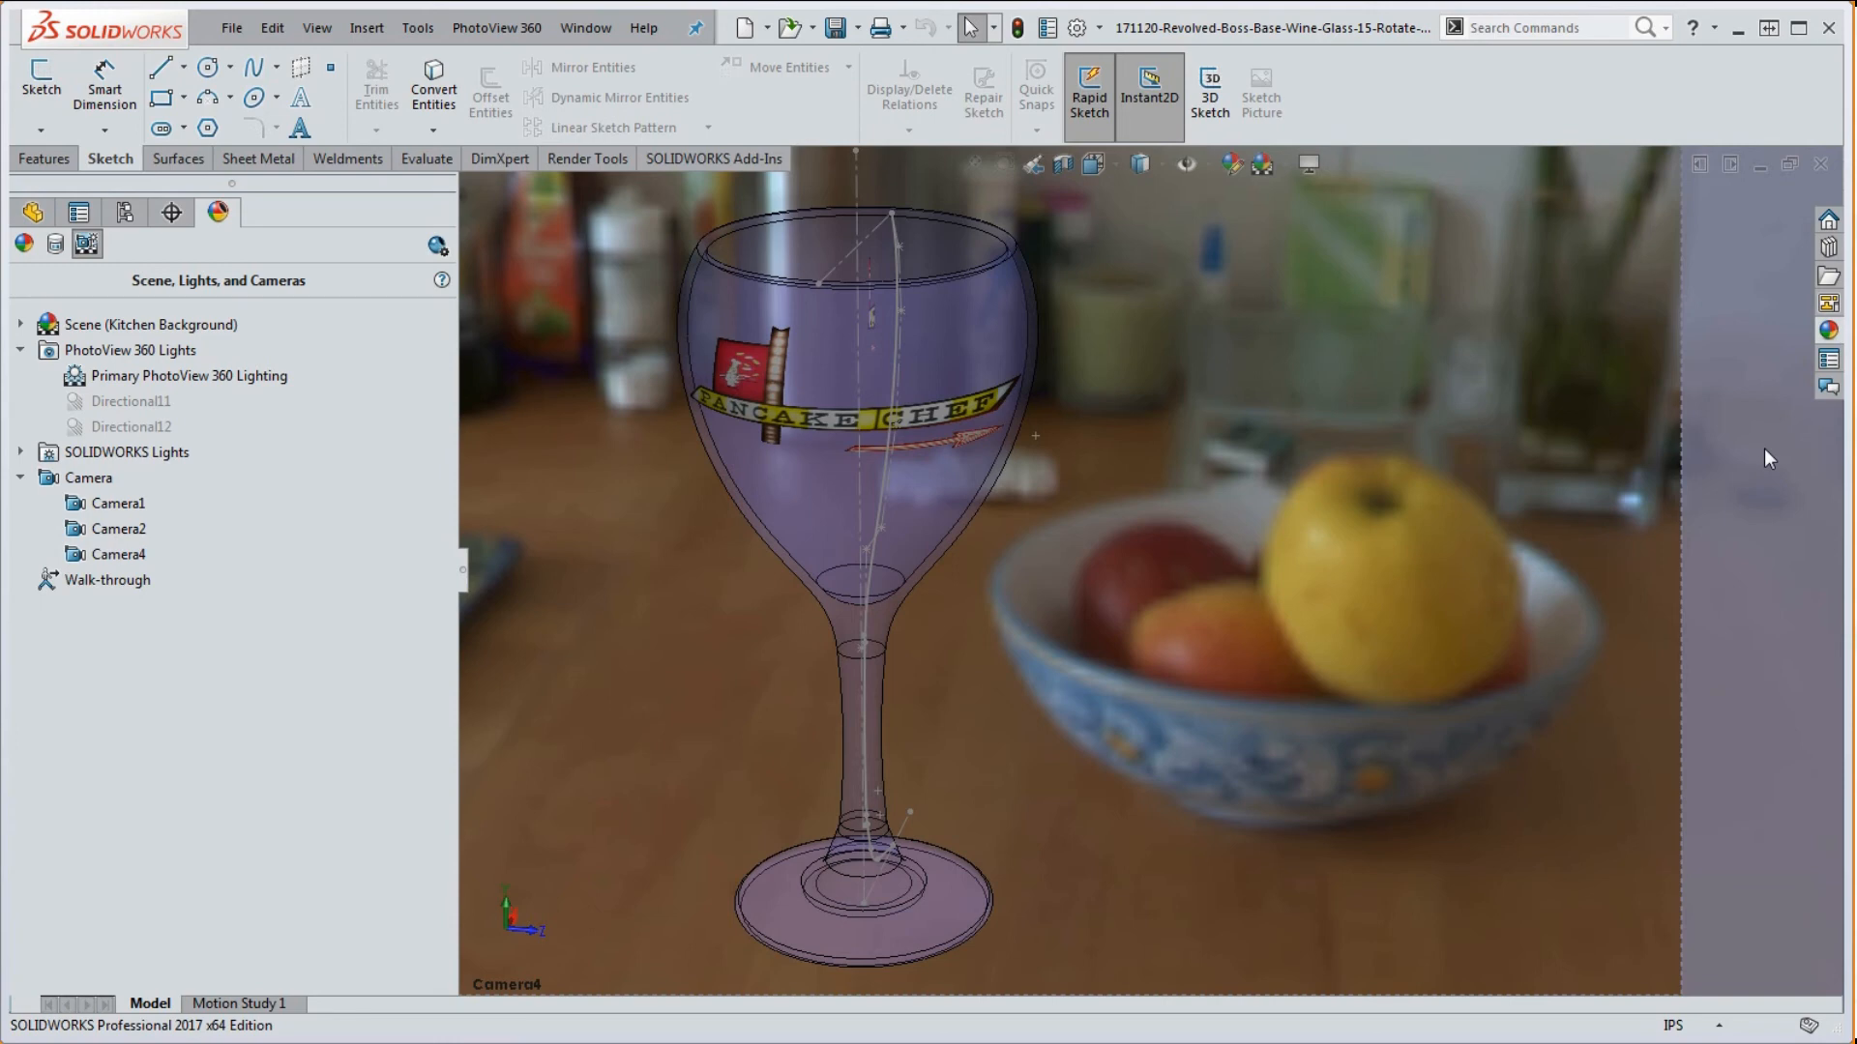
- Rename the newly added camera as Kitchen-1
left_click(106, 558)
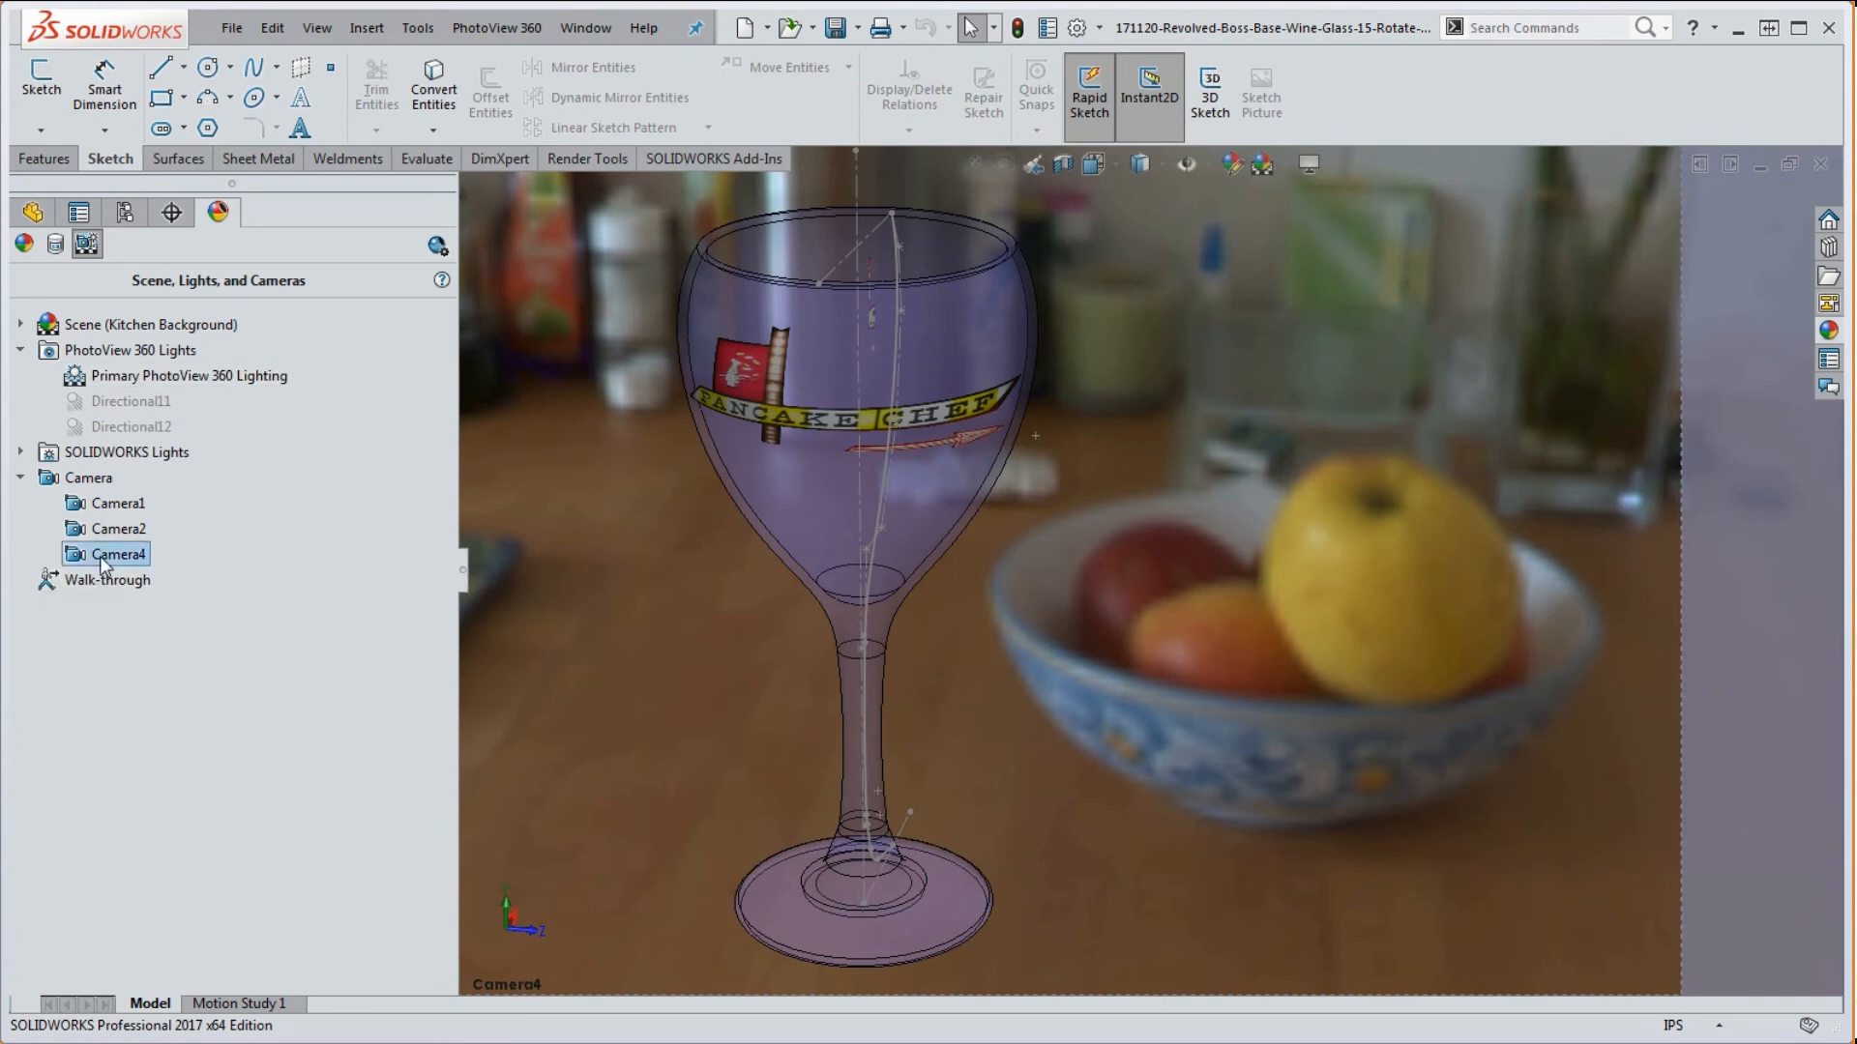
left_click(104, 558)
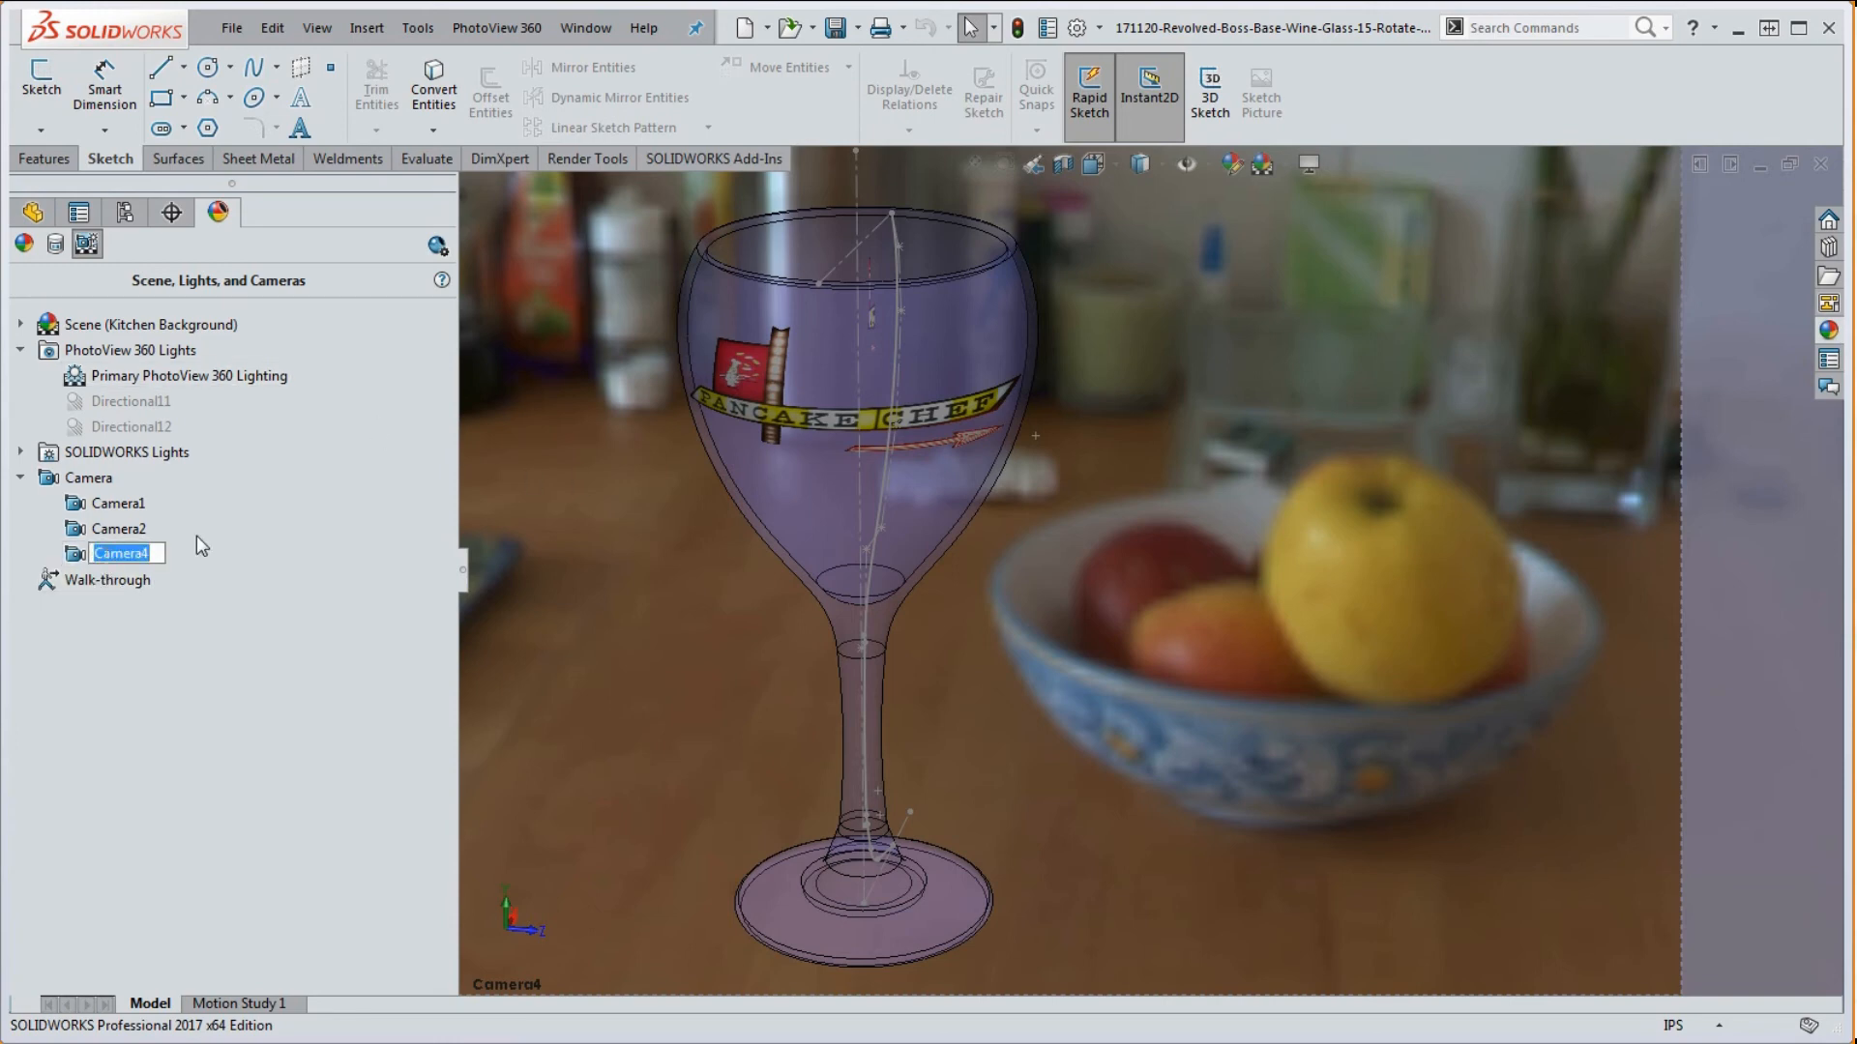
type("Kitchen-1")
key("Return")
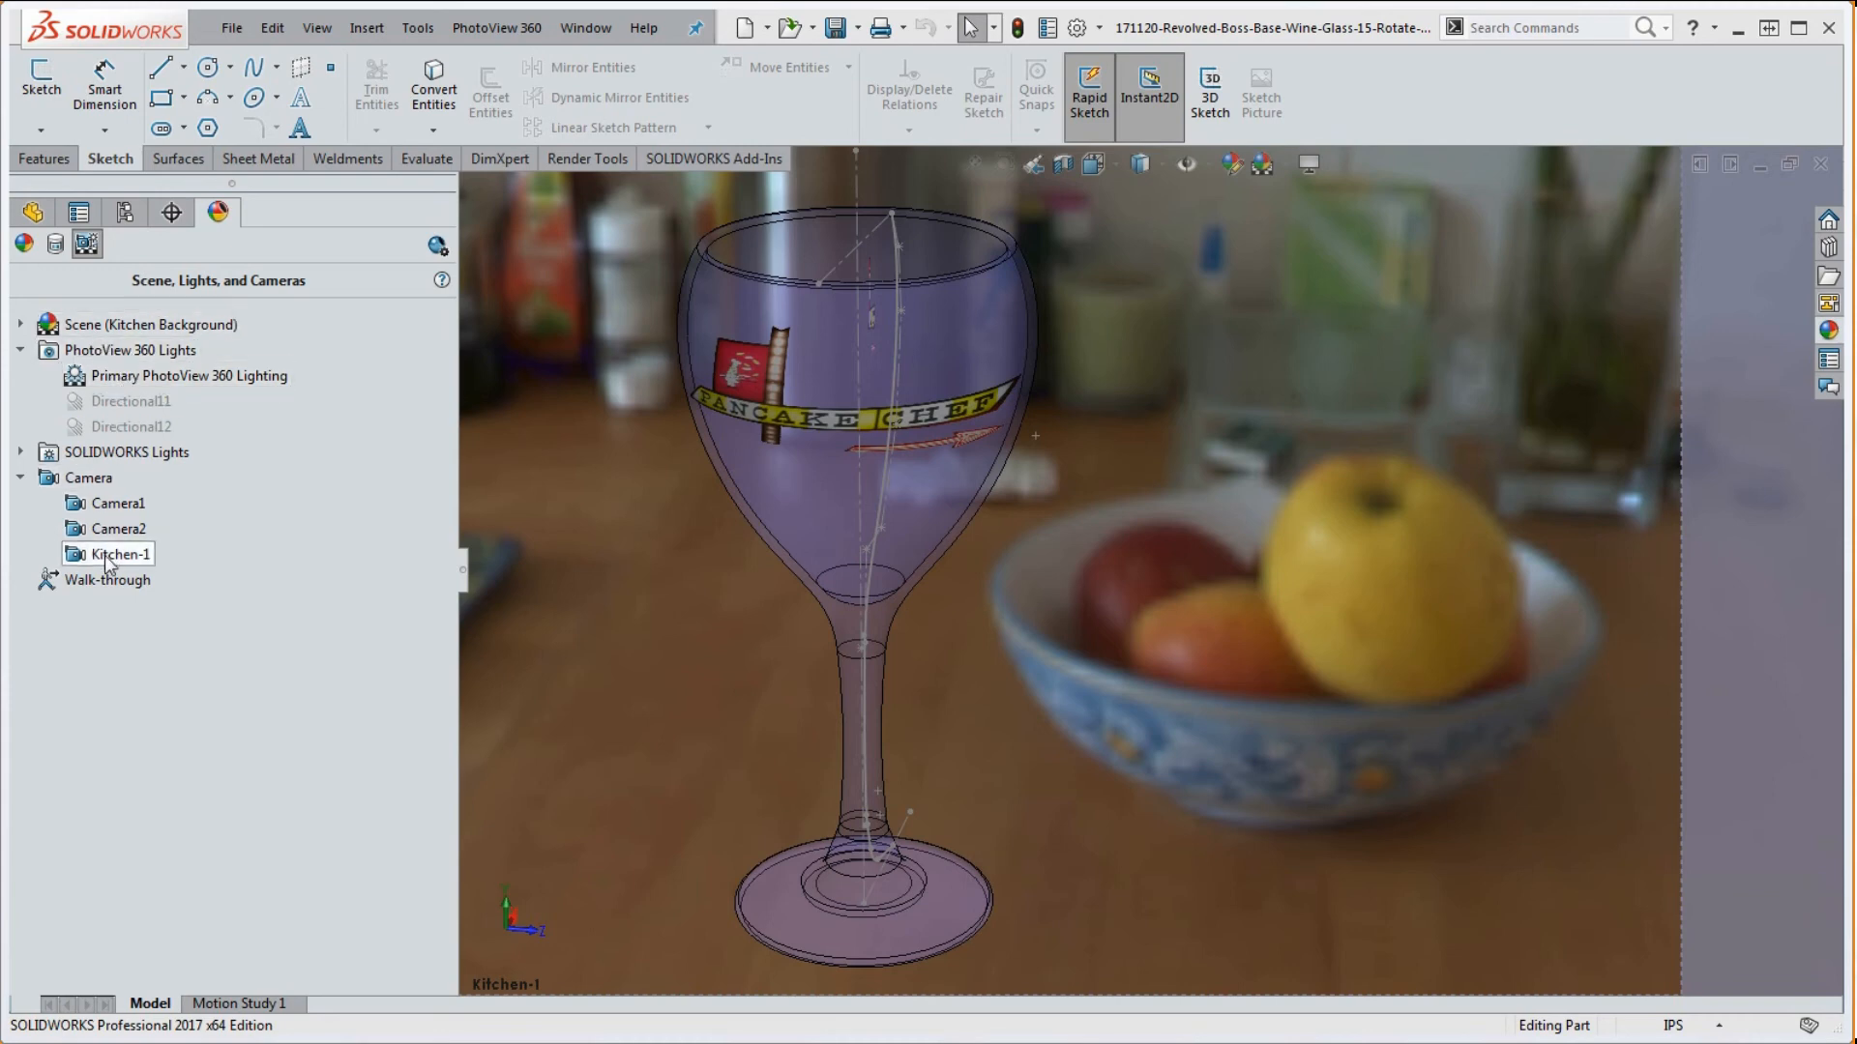
- Turn on the Directional11 and Directional12 lights for PhotoView 360 rendering
left_click(19, 451)
left_click(20, 452)
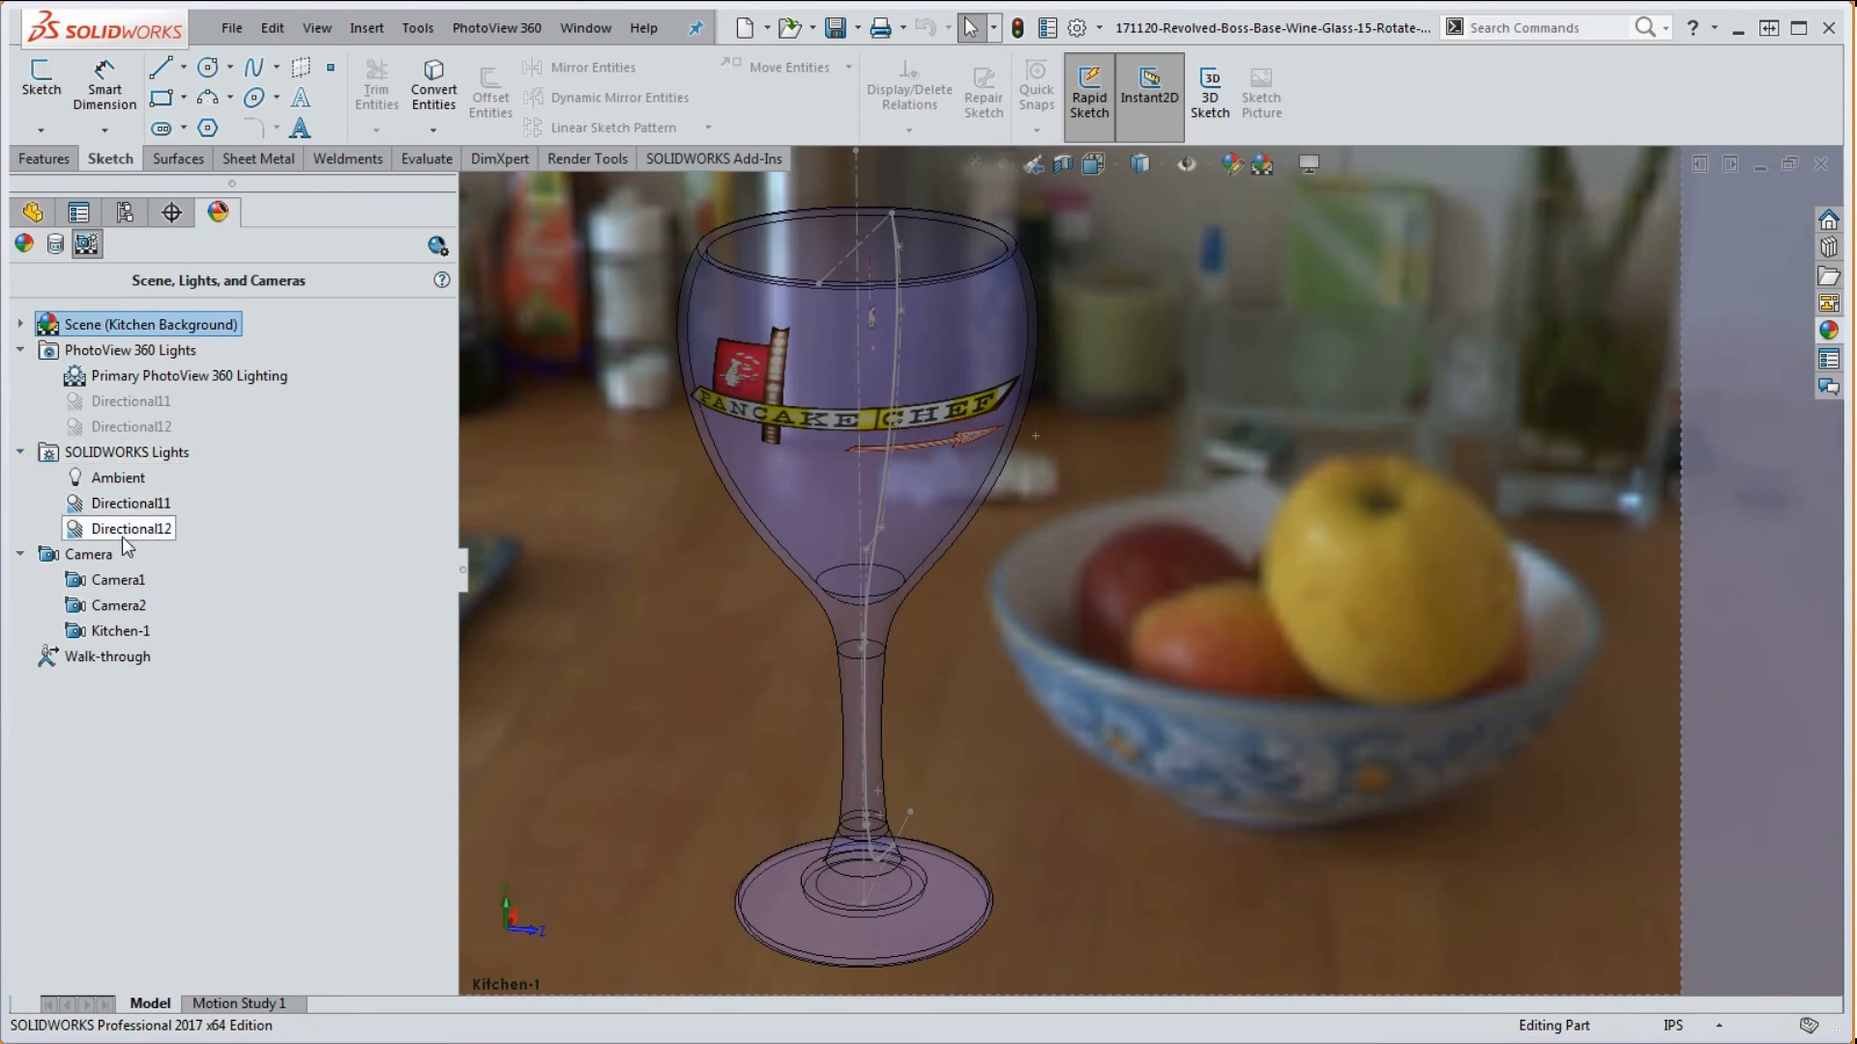
right_click(124, 404)
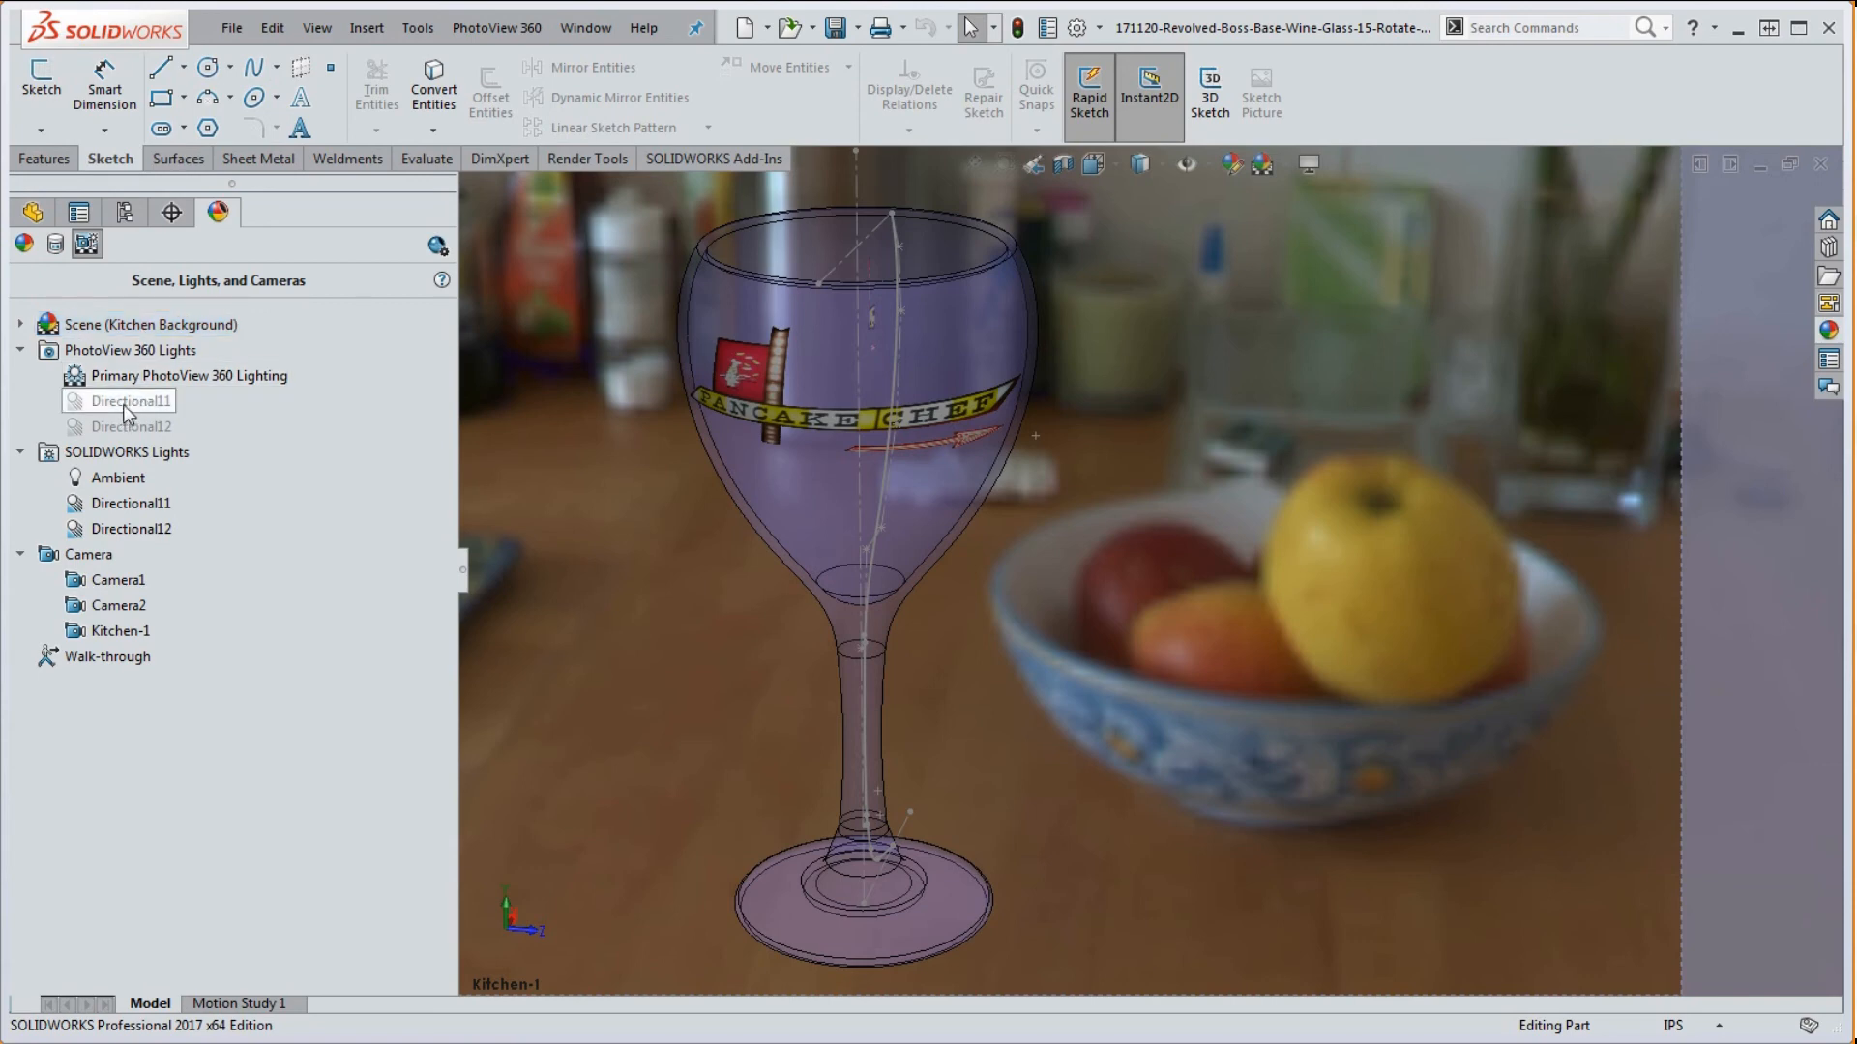
left_click(240, 422)
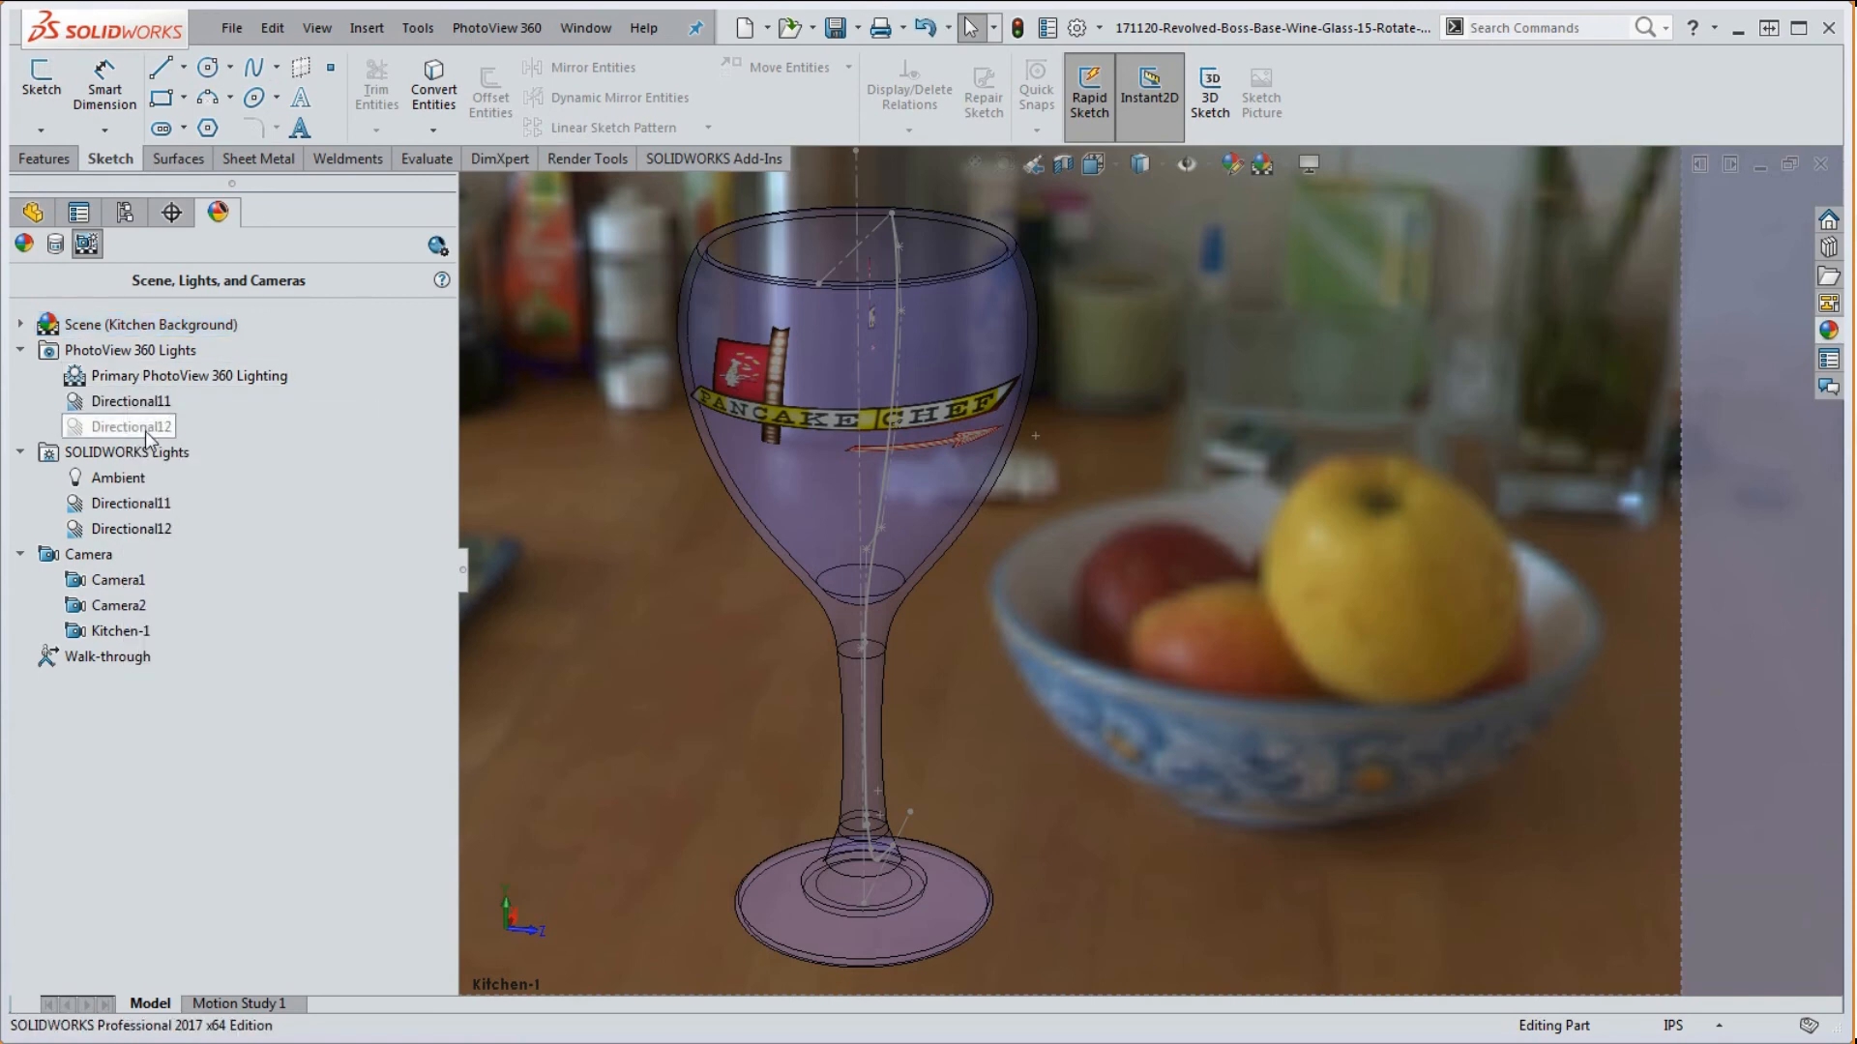
right_click(141, 428)
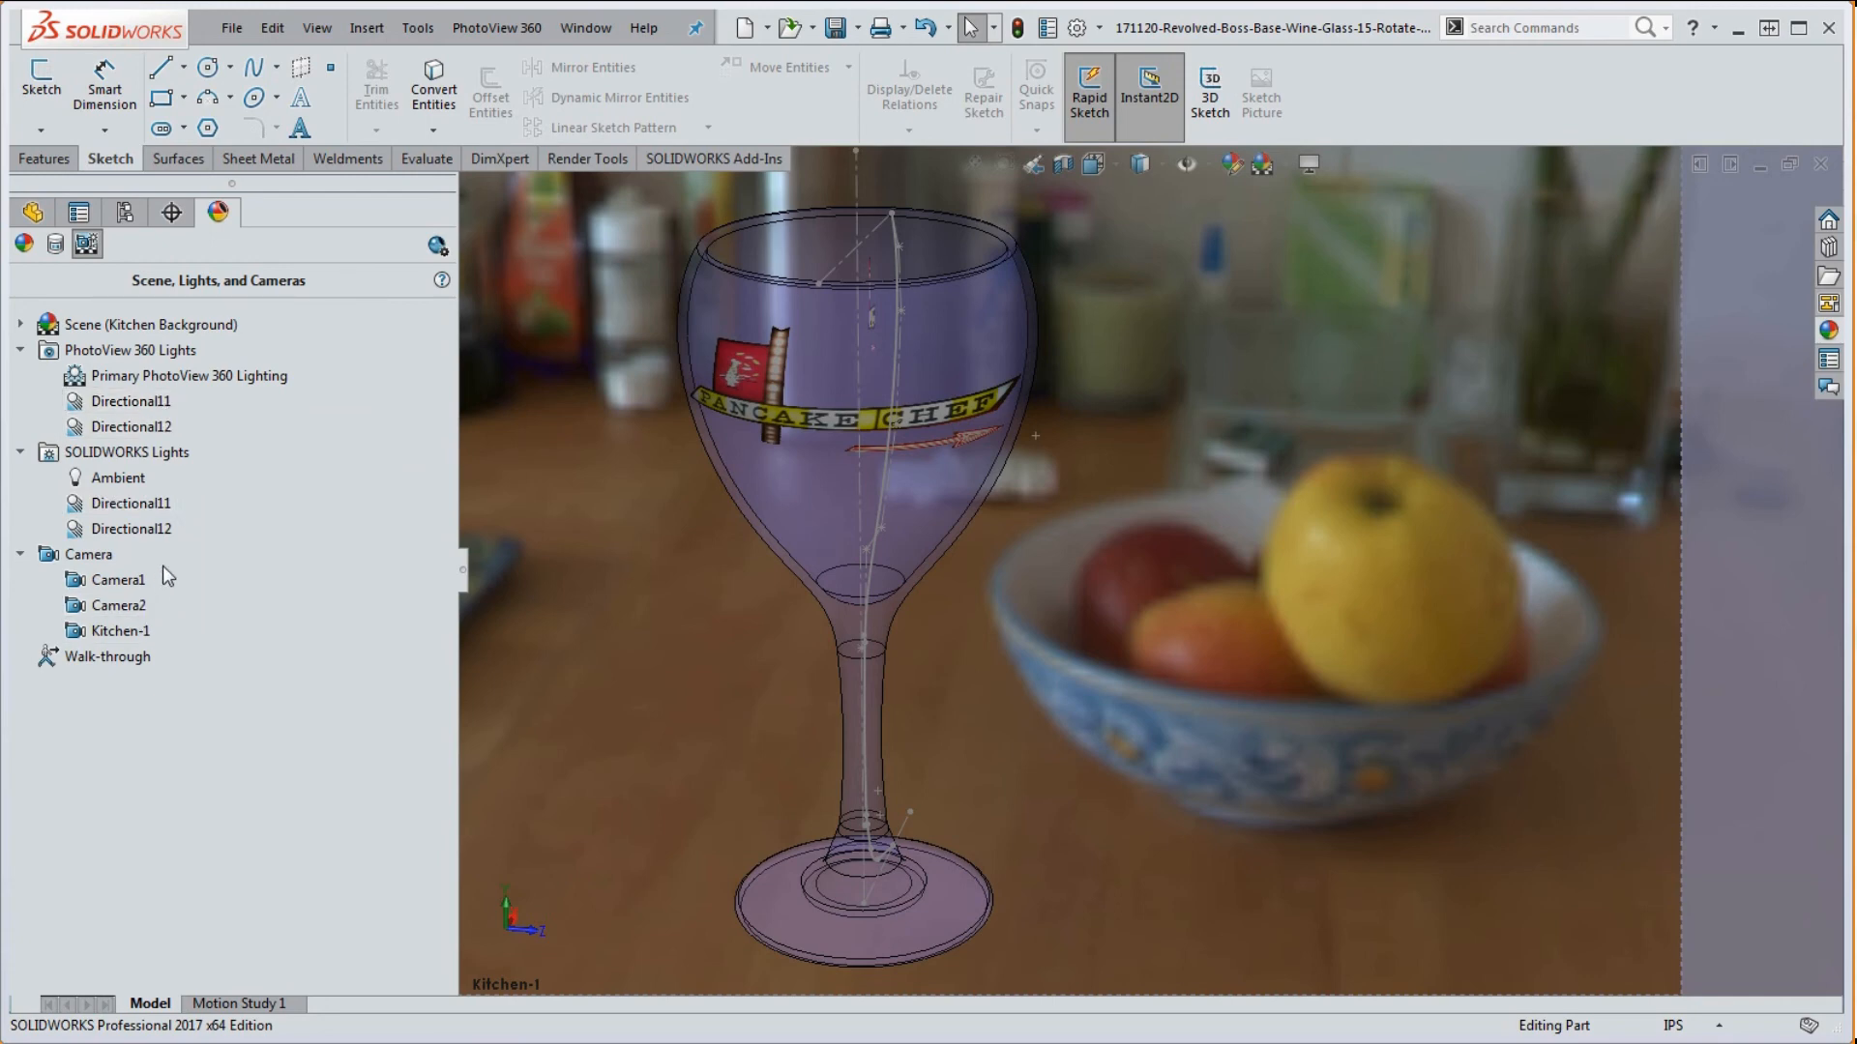
- Leave the Kitchen-1 camera view, edit all lights, and reposition Directional11 to about -79.45 degrees longitude and 60.1 degrees latitude
right_click(143, 642)
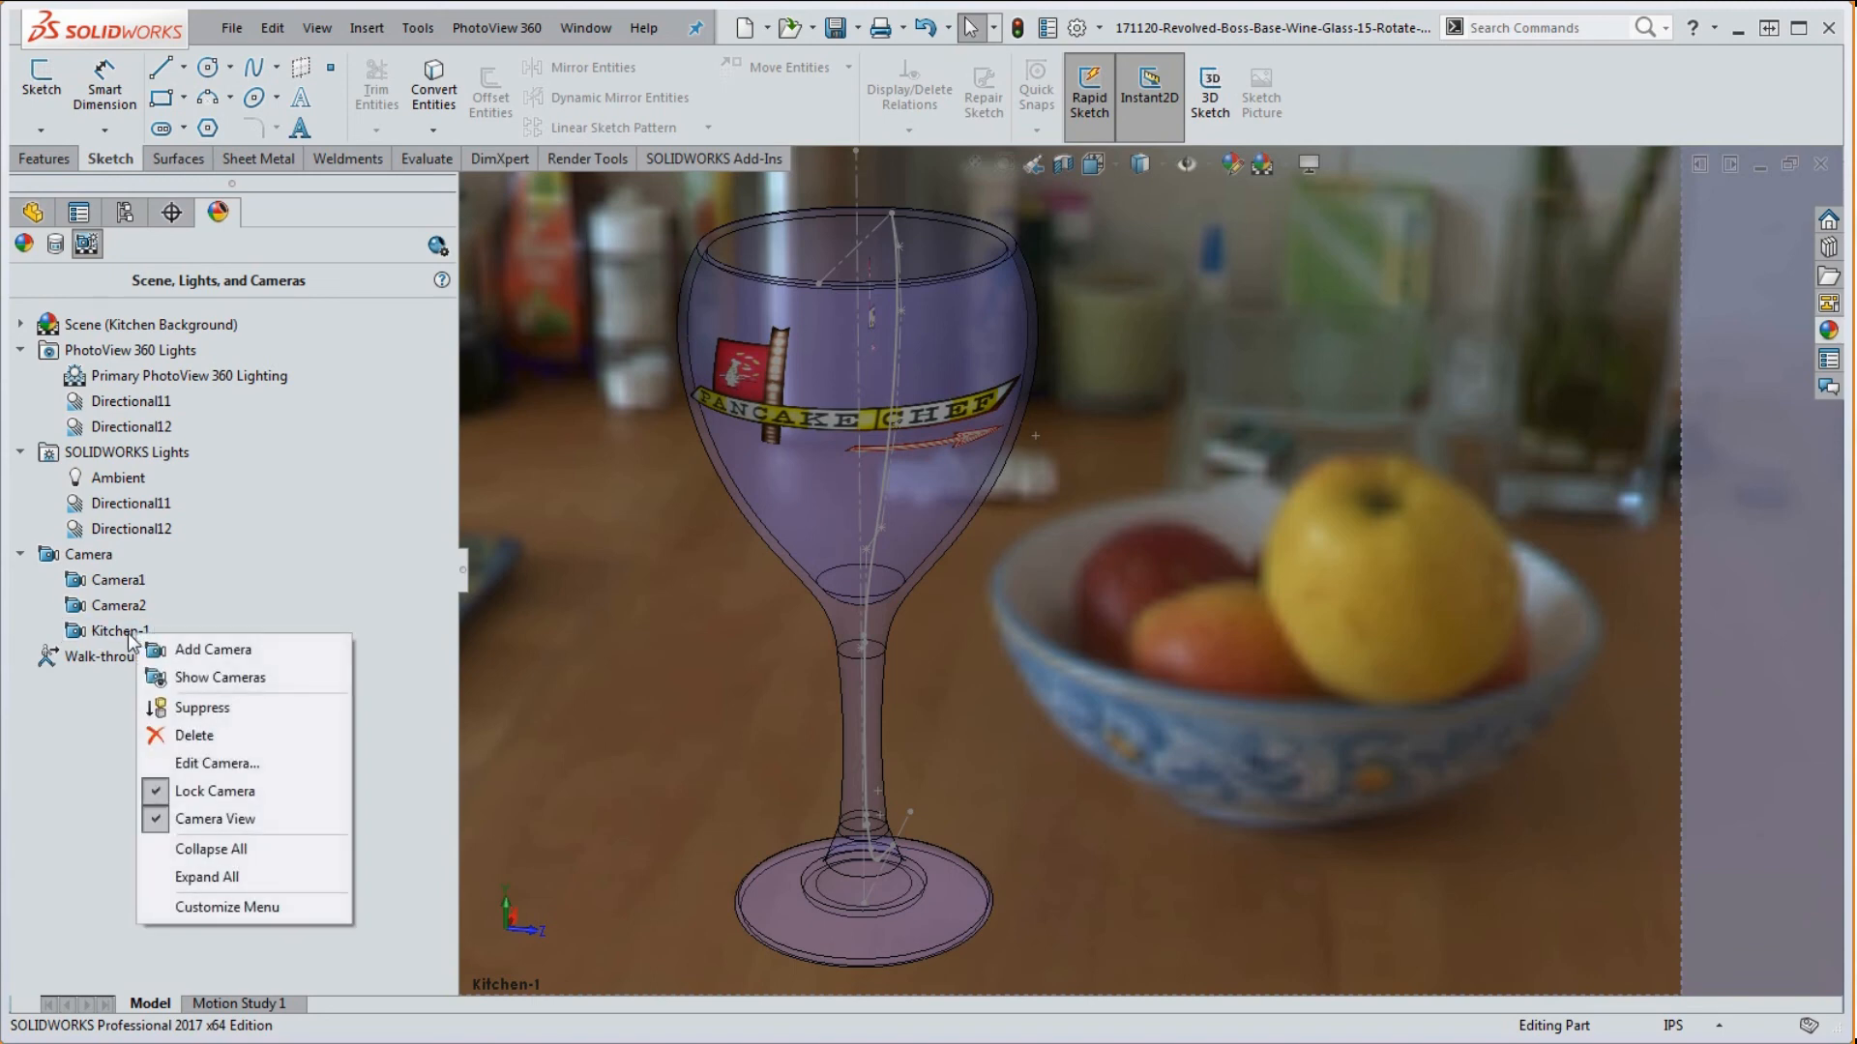
left_click(237, 819)
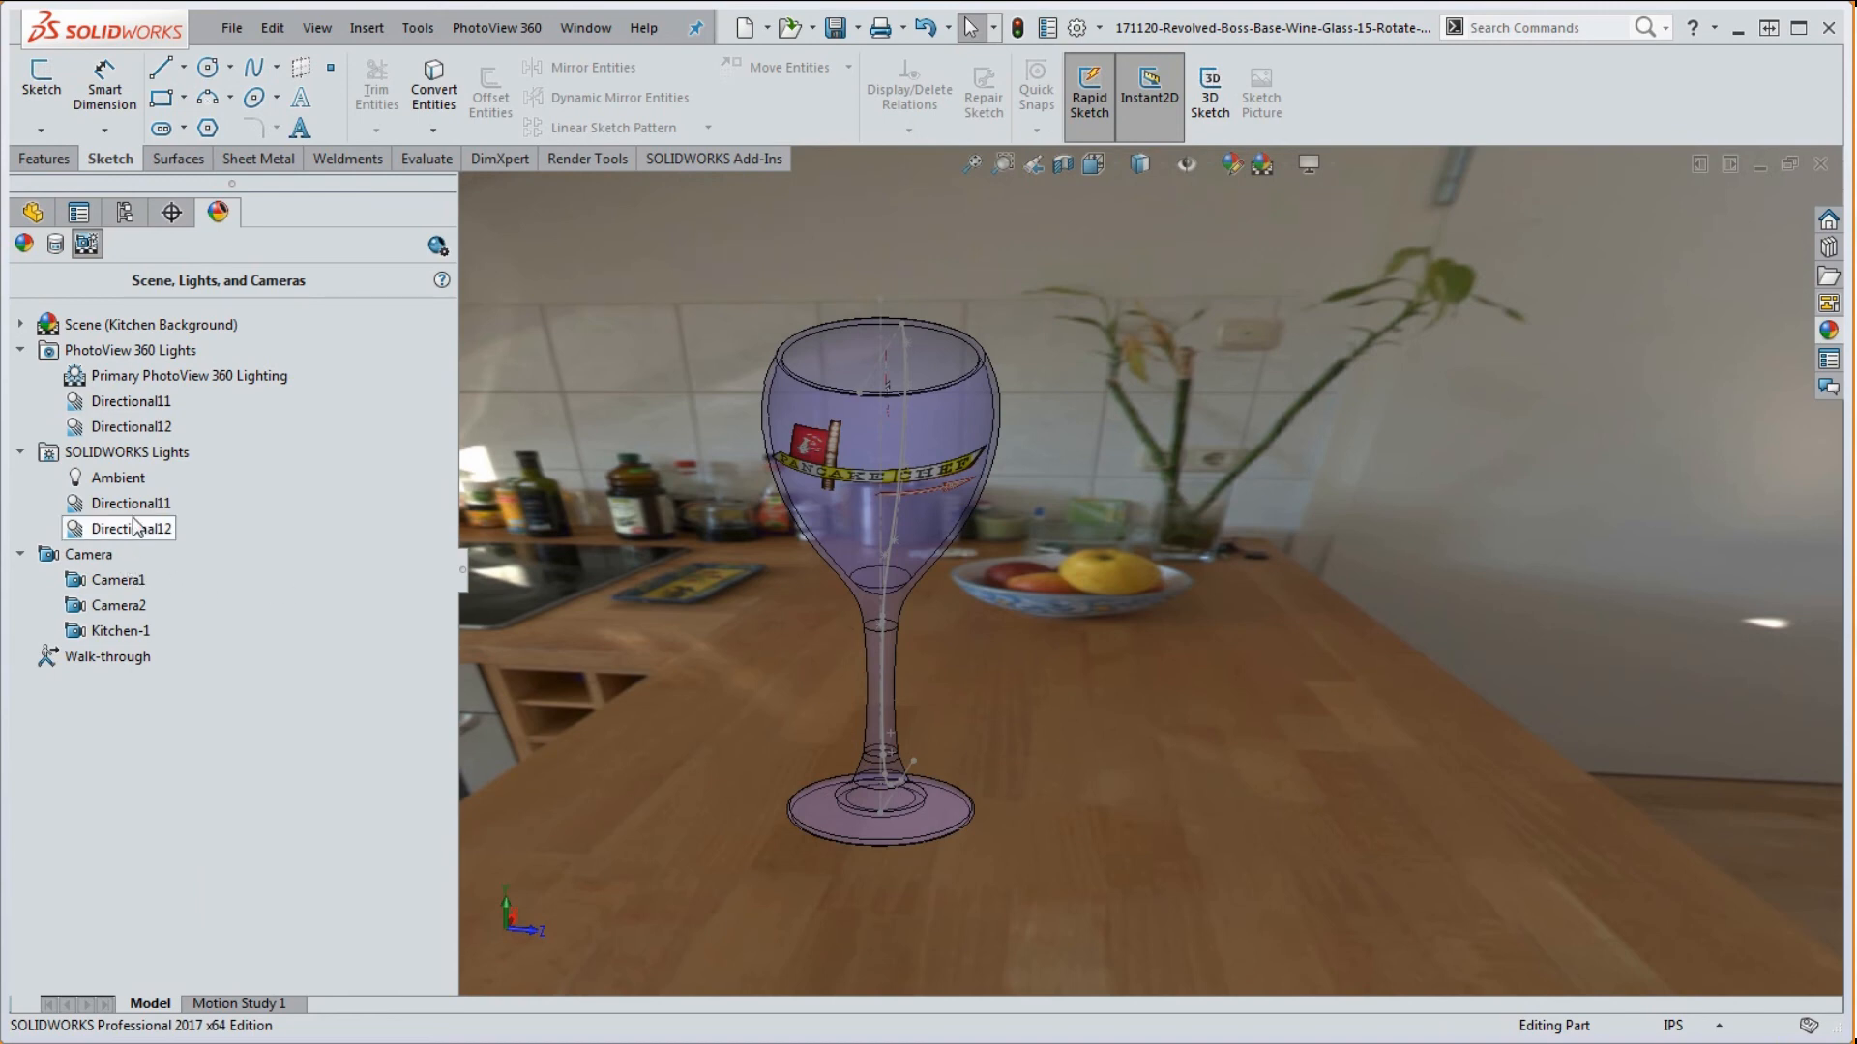
right_click(104, 457)
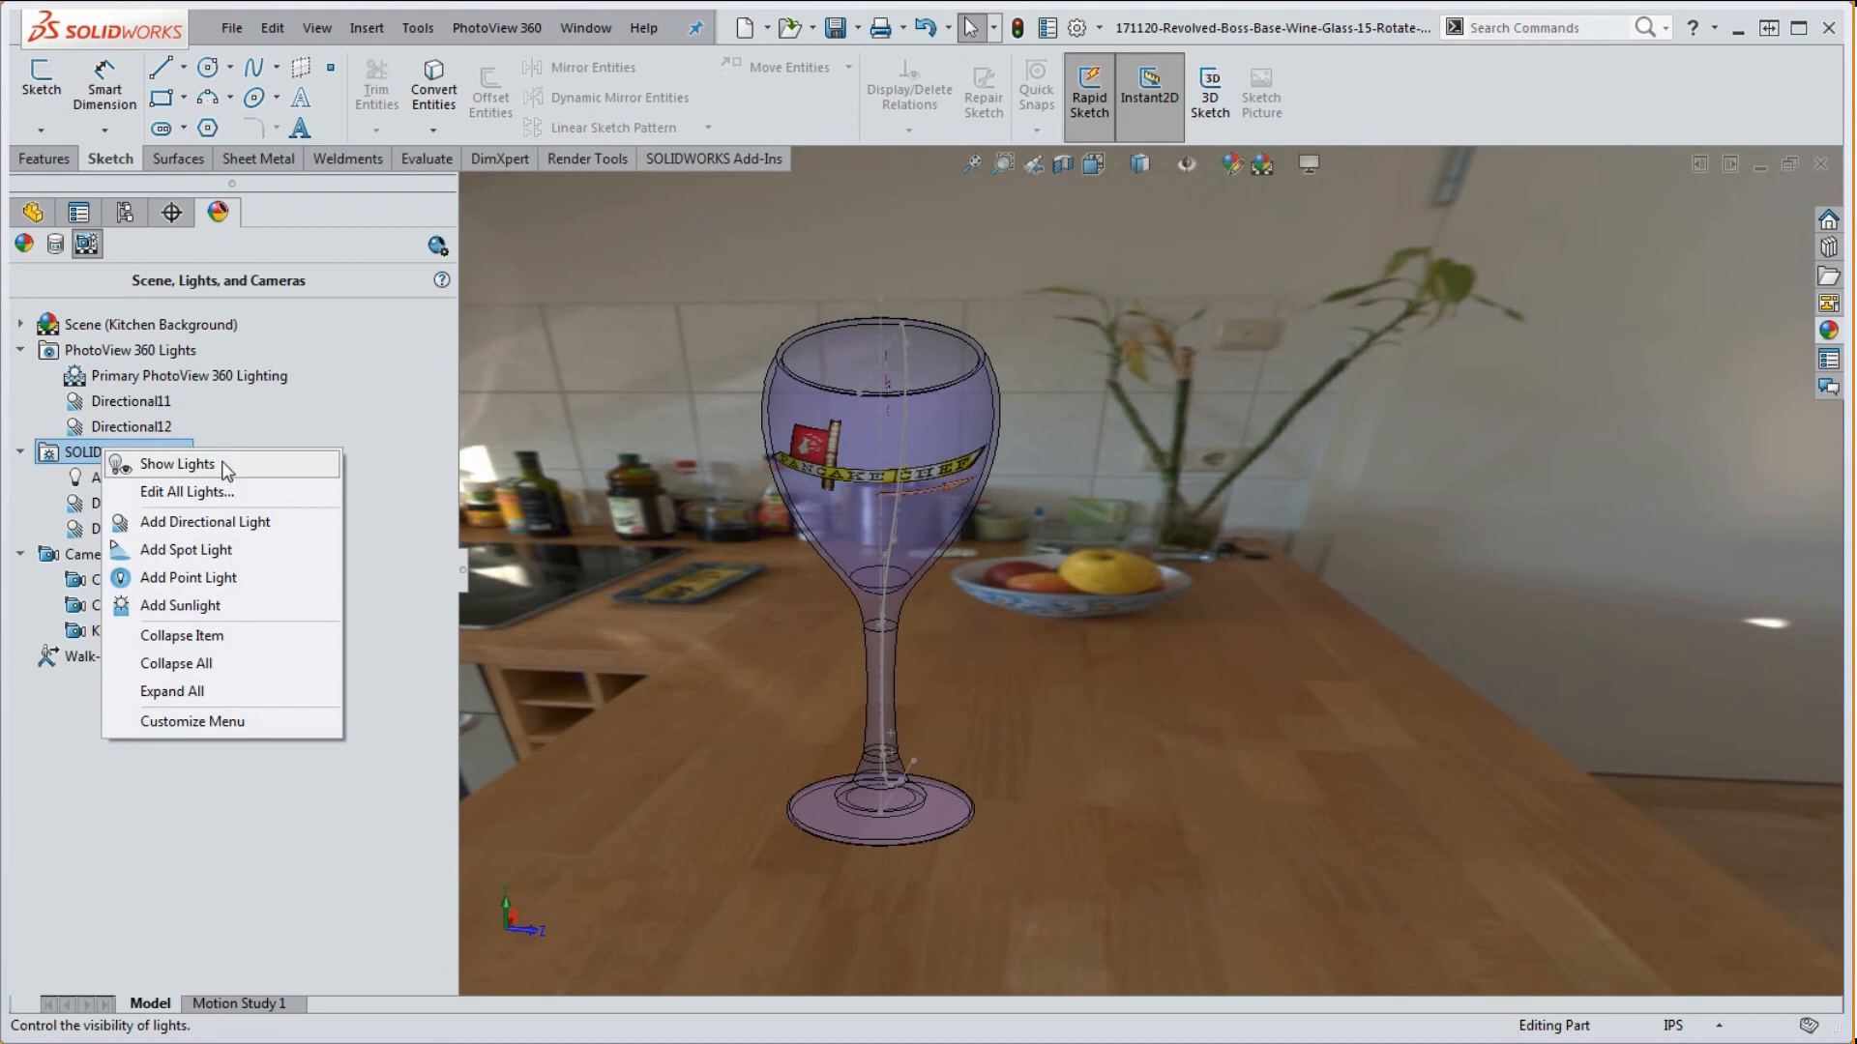
left_click(214, 492)
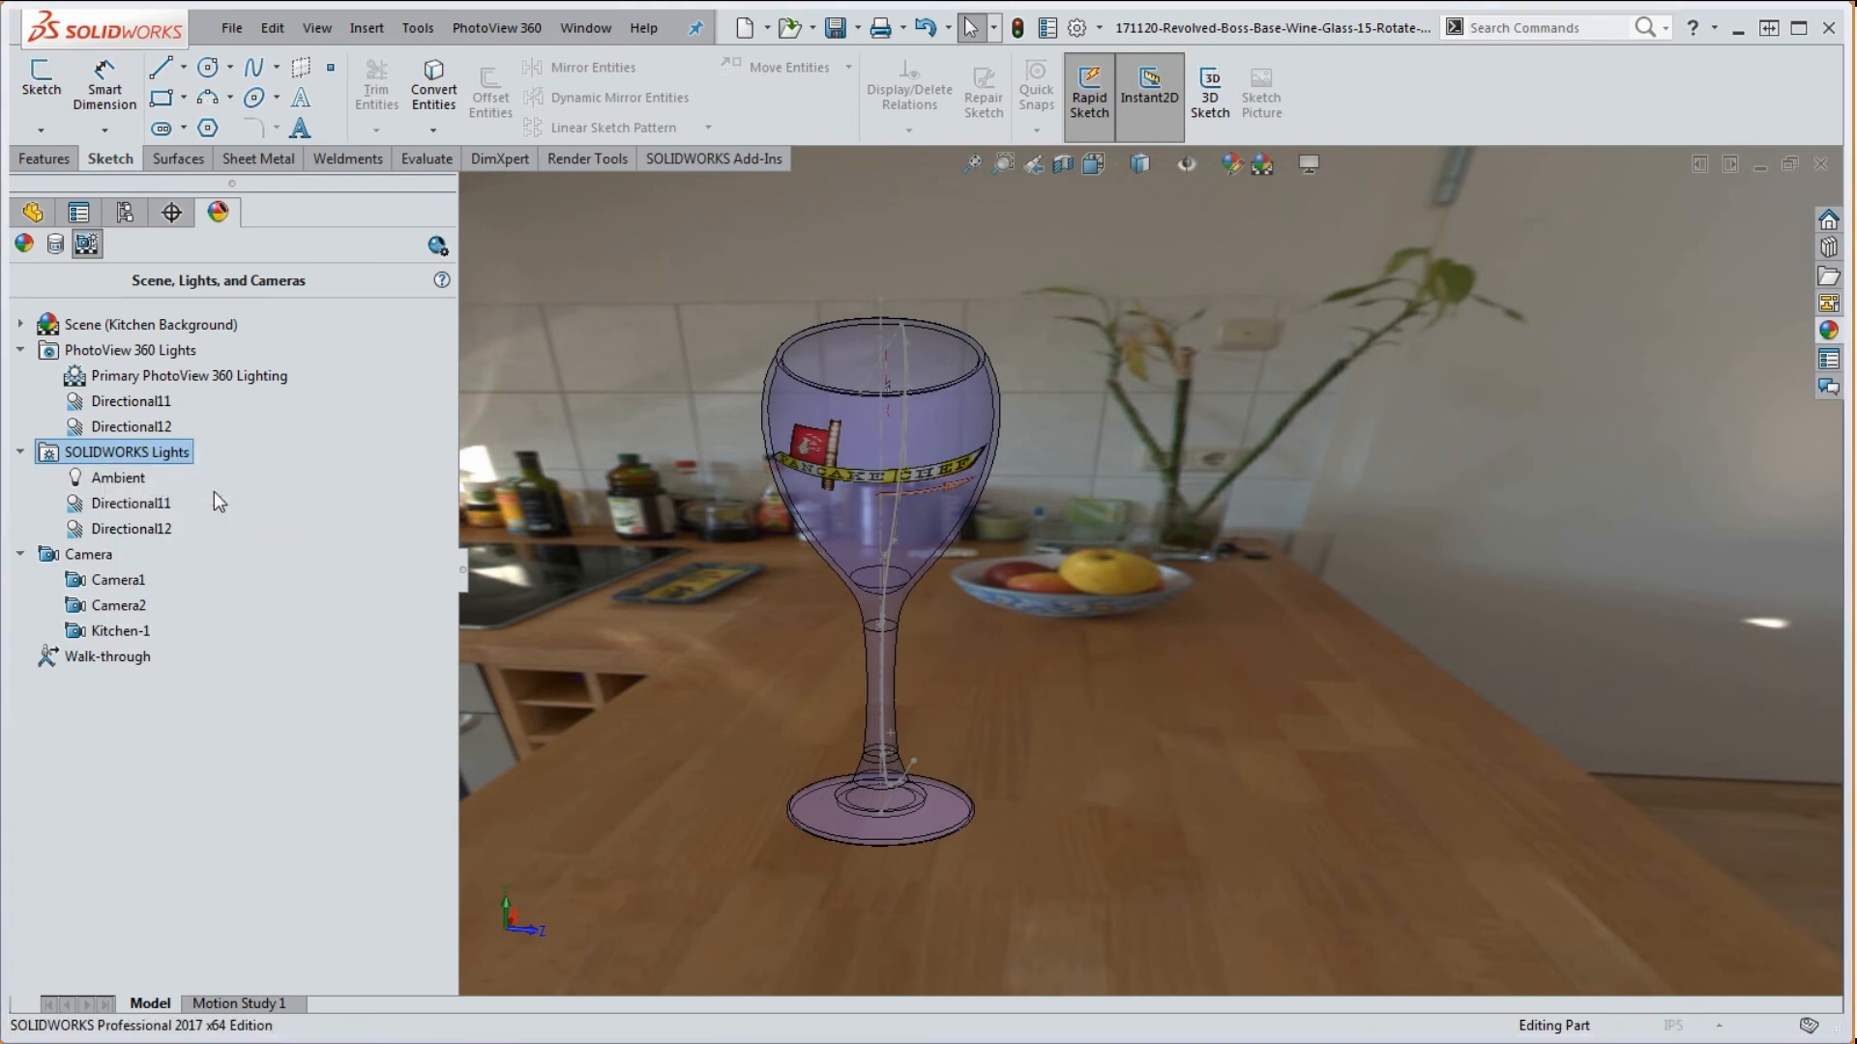
middle_click_drag(856, 614, 1209, 587)
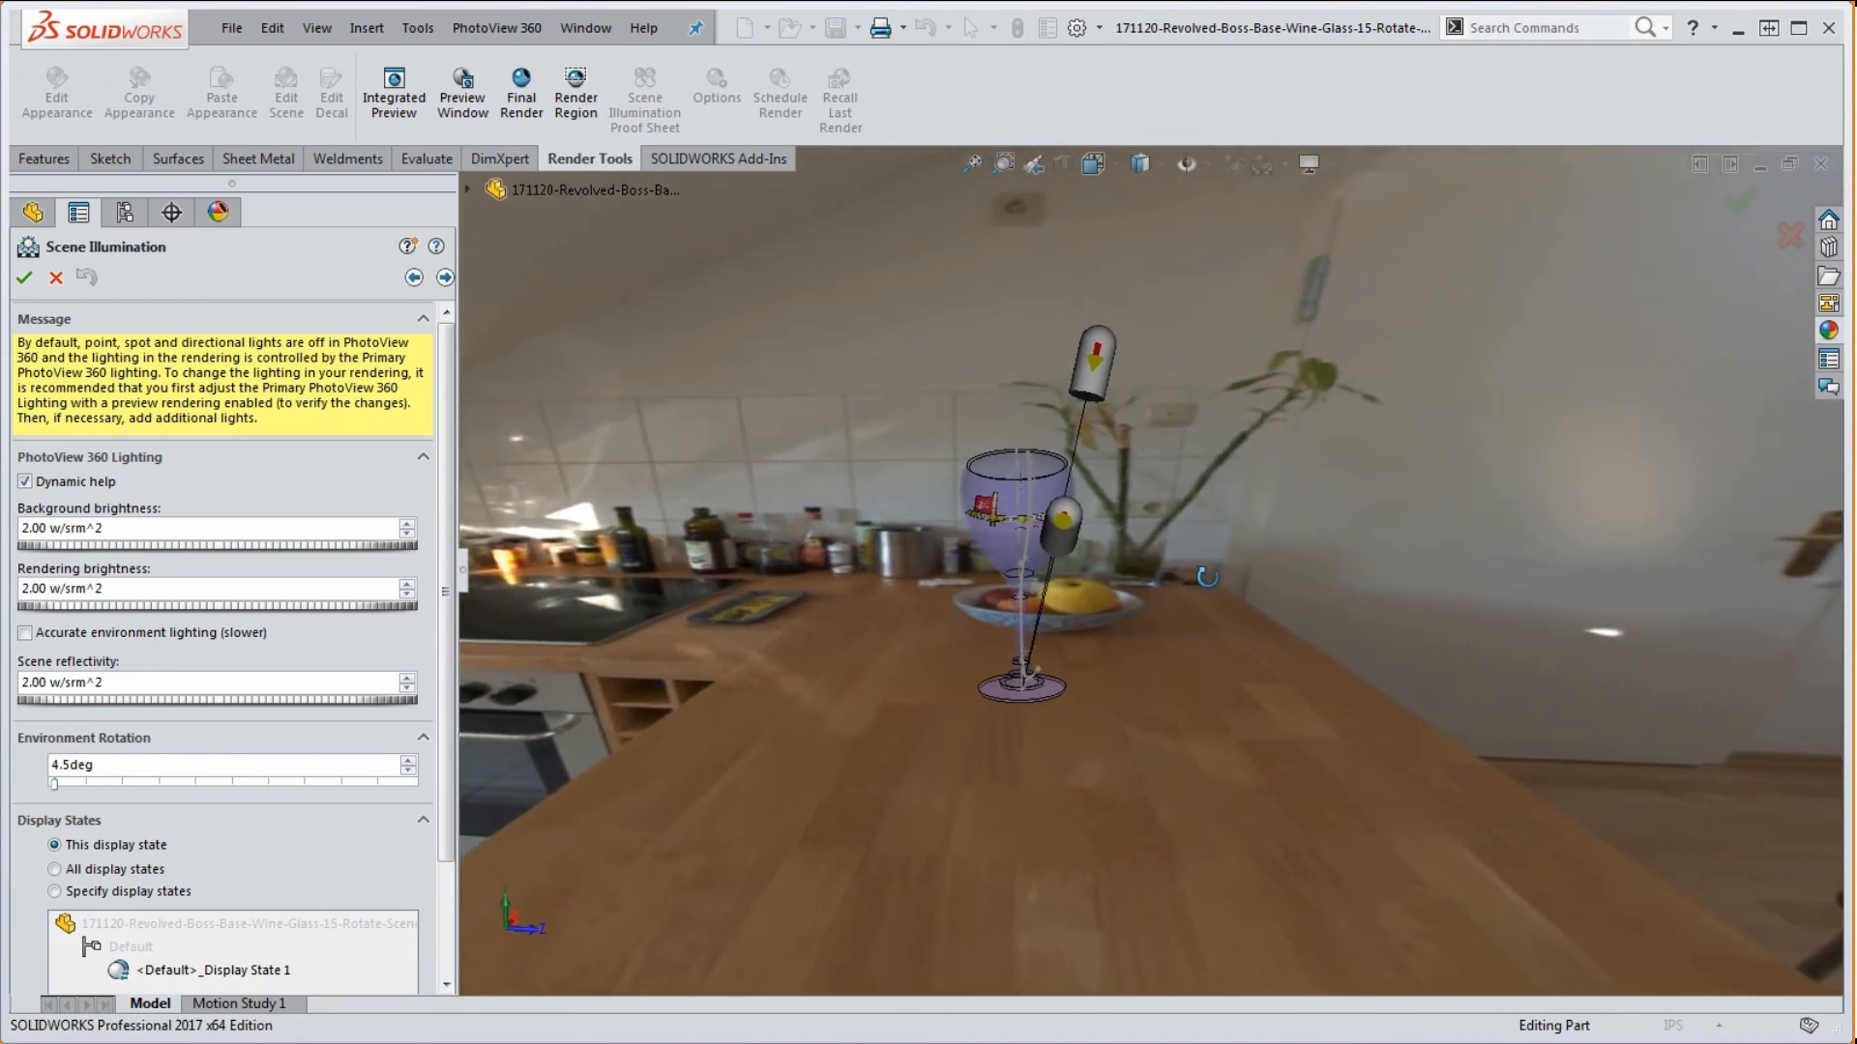
left_click_drag(1100, 363, 1007, 451)
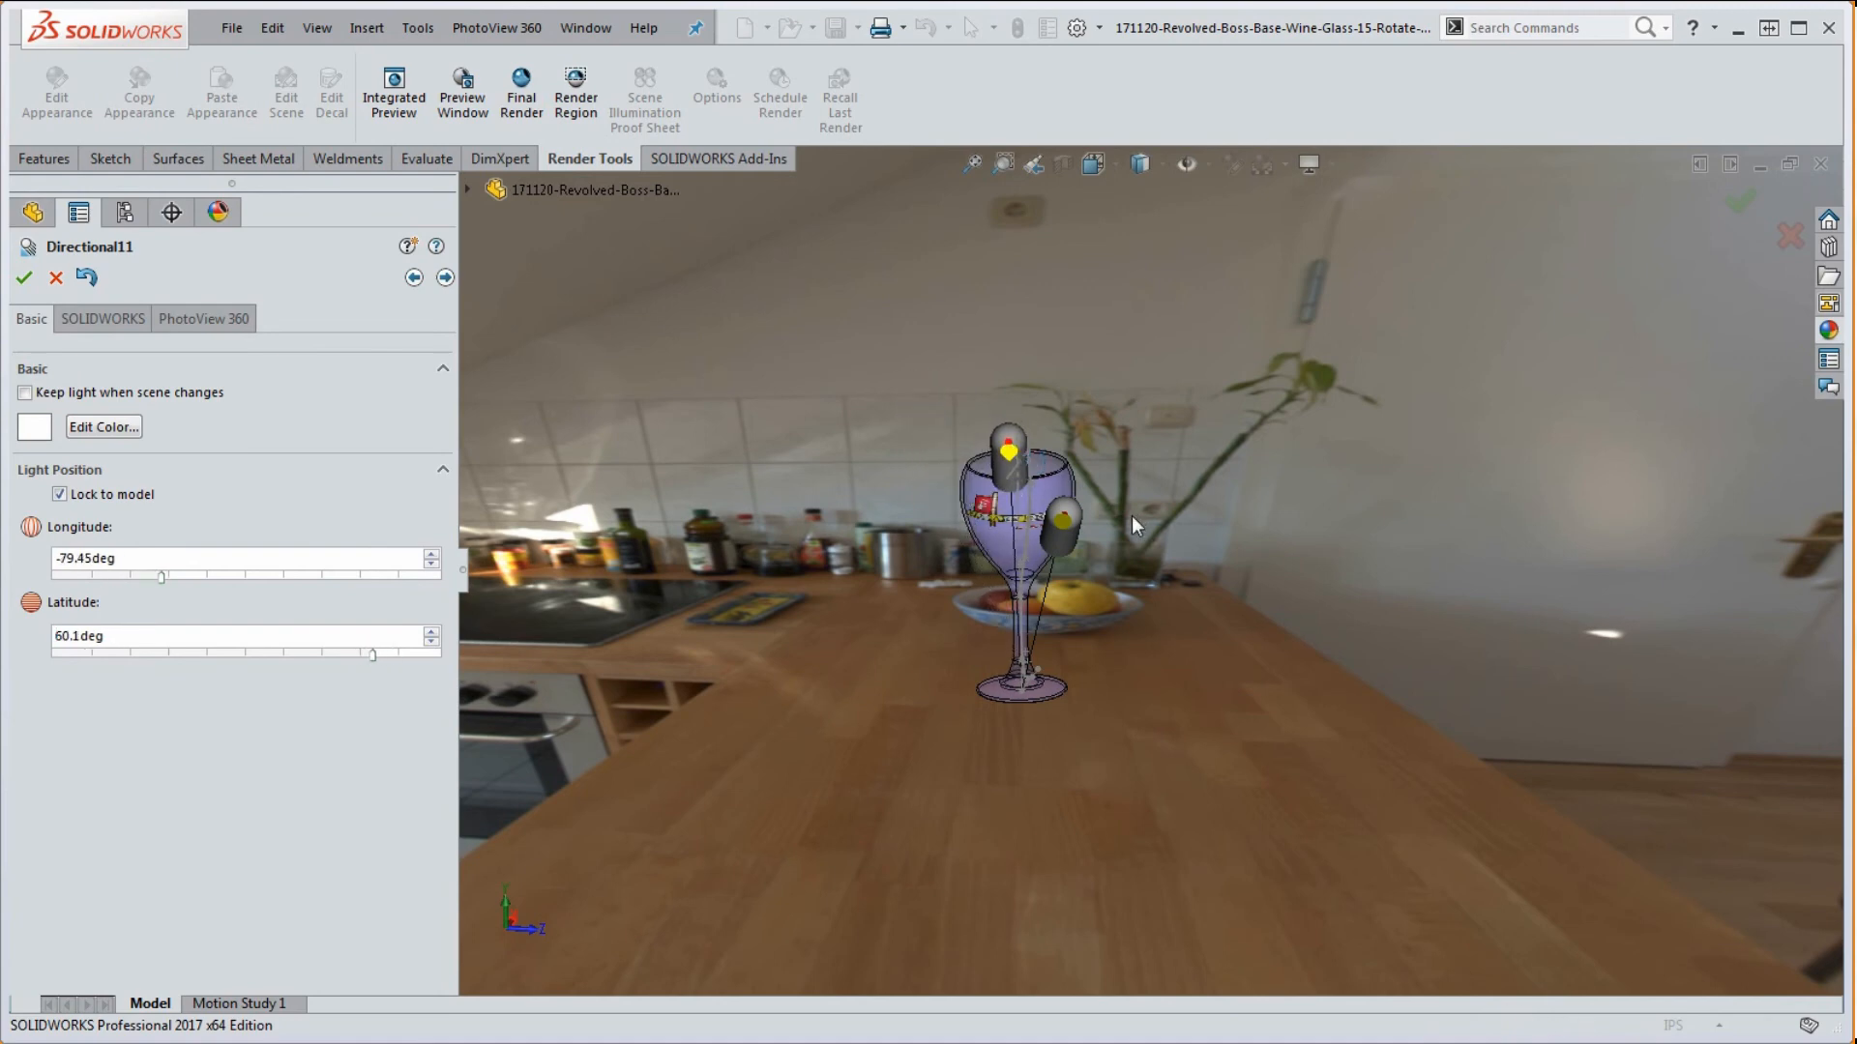
- Reposition the Directional12 light to about -12.9 degrees longitude and 21.26 degrees latitude, and accept the light changes
middle_click_drag(1007, 451, 1069, 559)
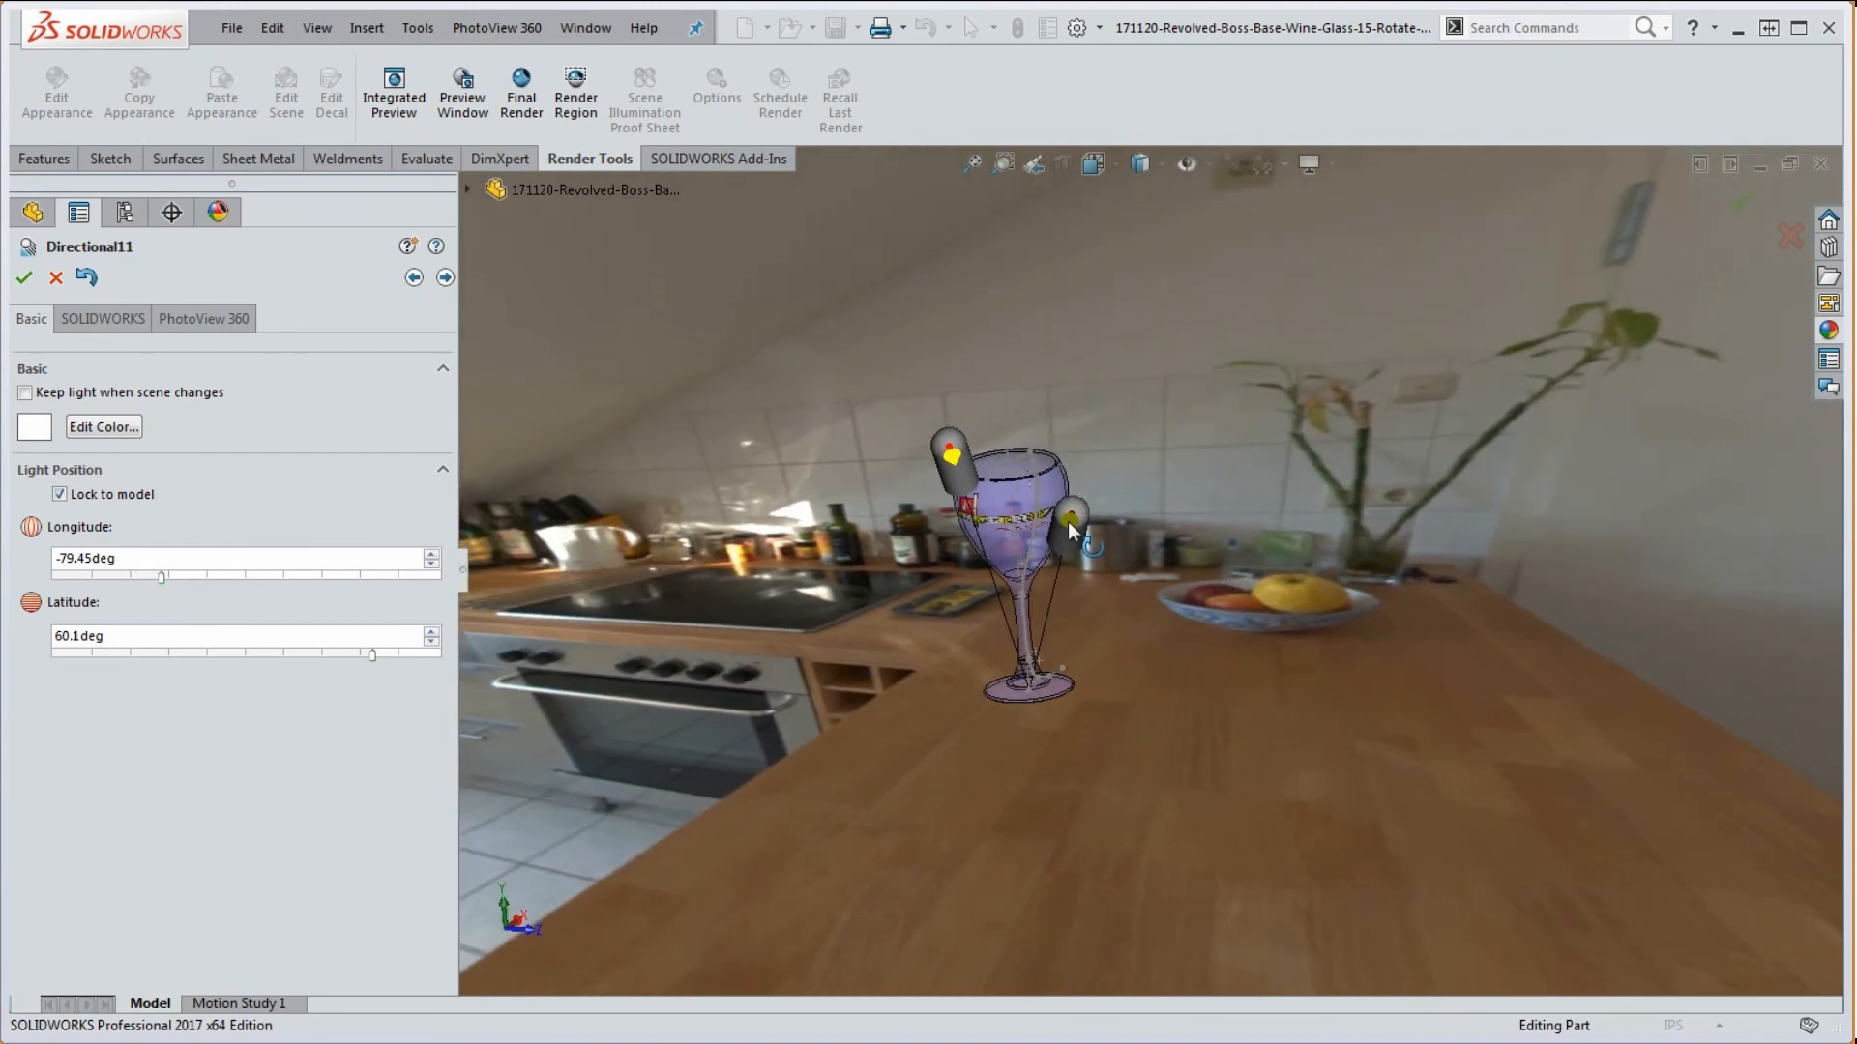
left_click_drag(1070, 524, 1075, 574)
middle_click_drag(1075, 574, 1177, 579)
left_click_drag(1065, 575, 952, 569)
middle_click_drag(1063, 624, 1053, 588)
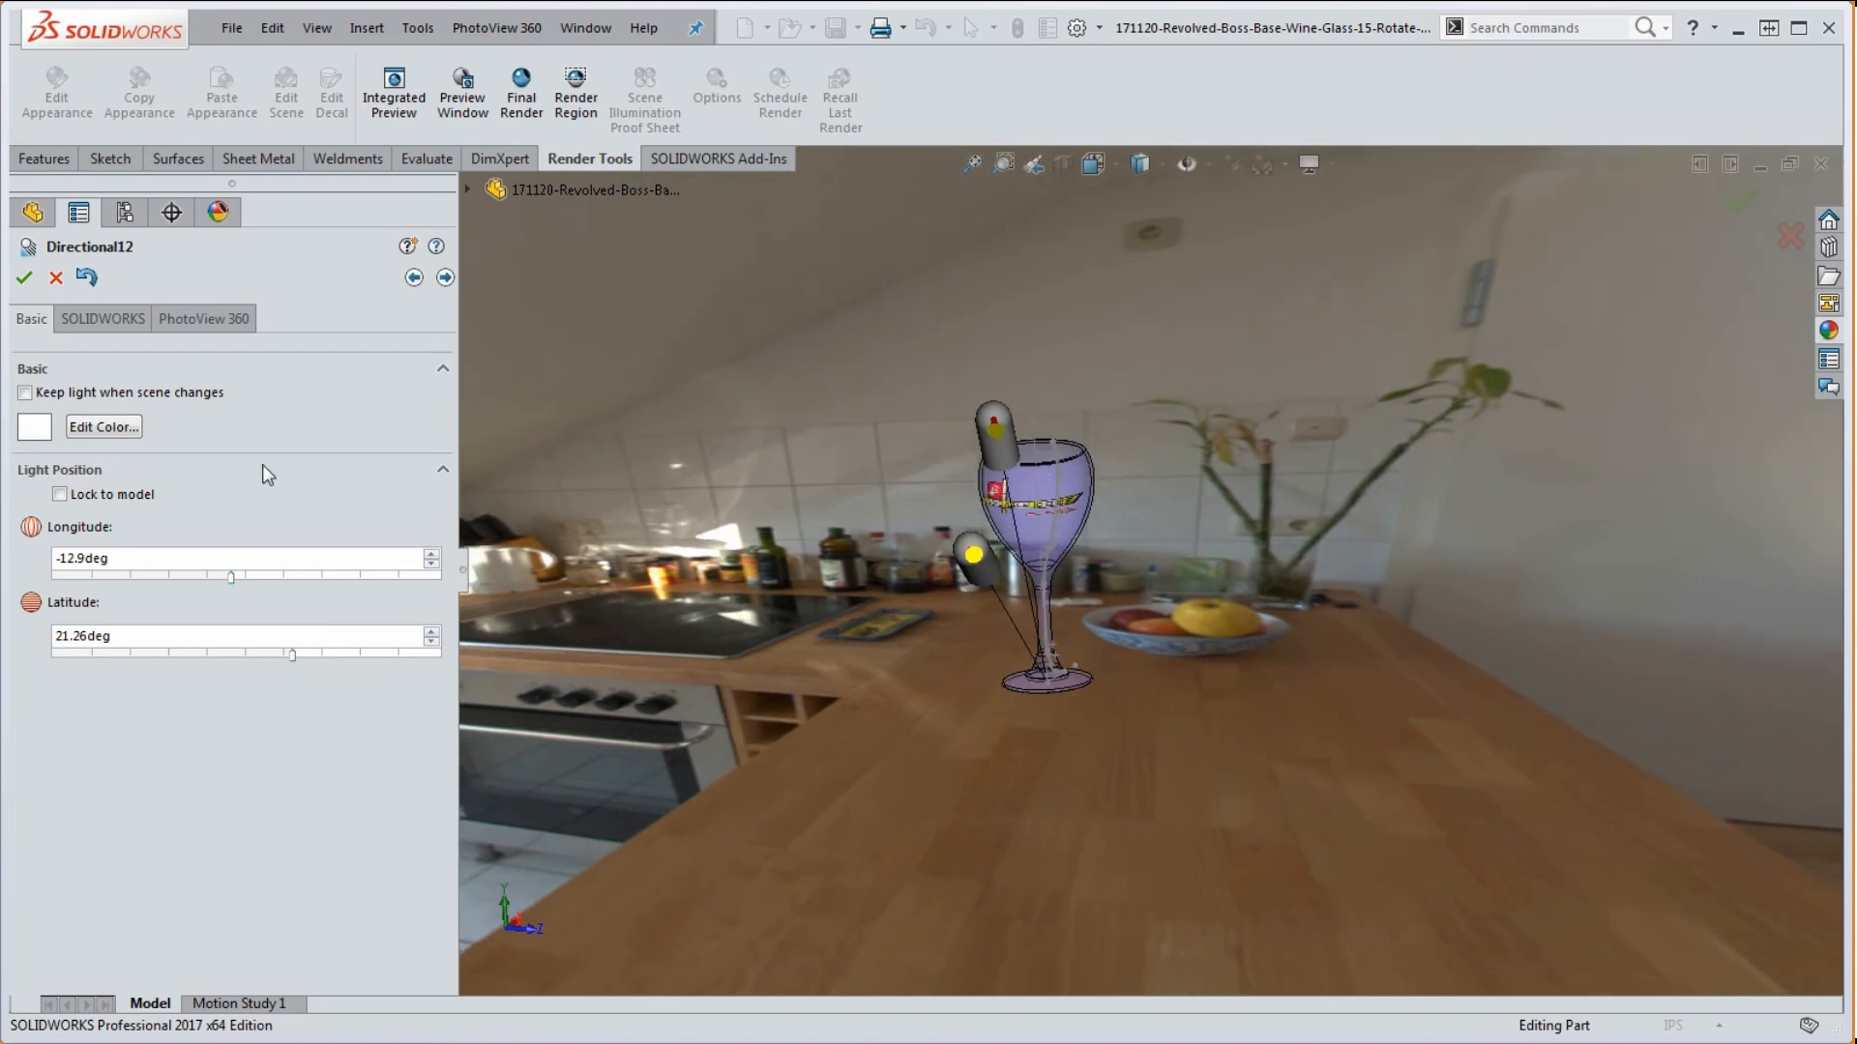
left_click(24, 278)
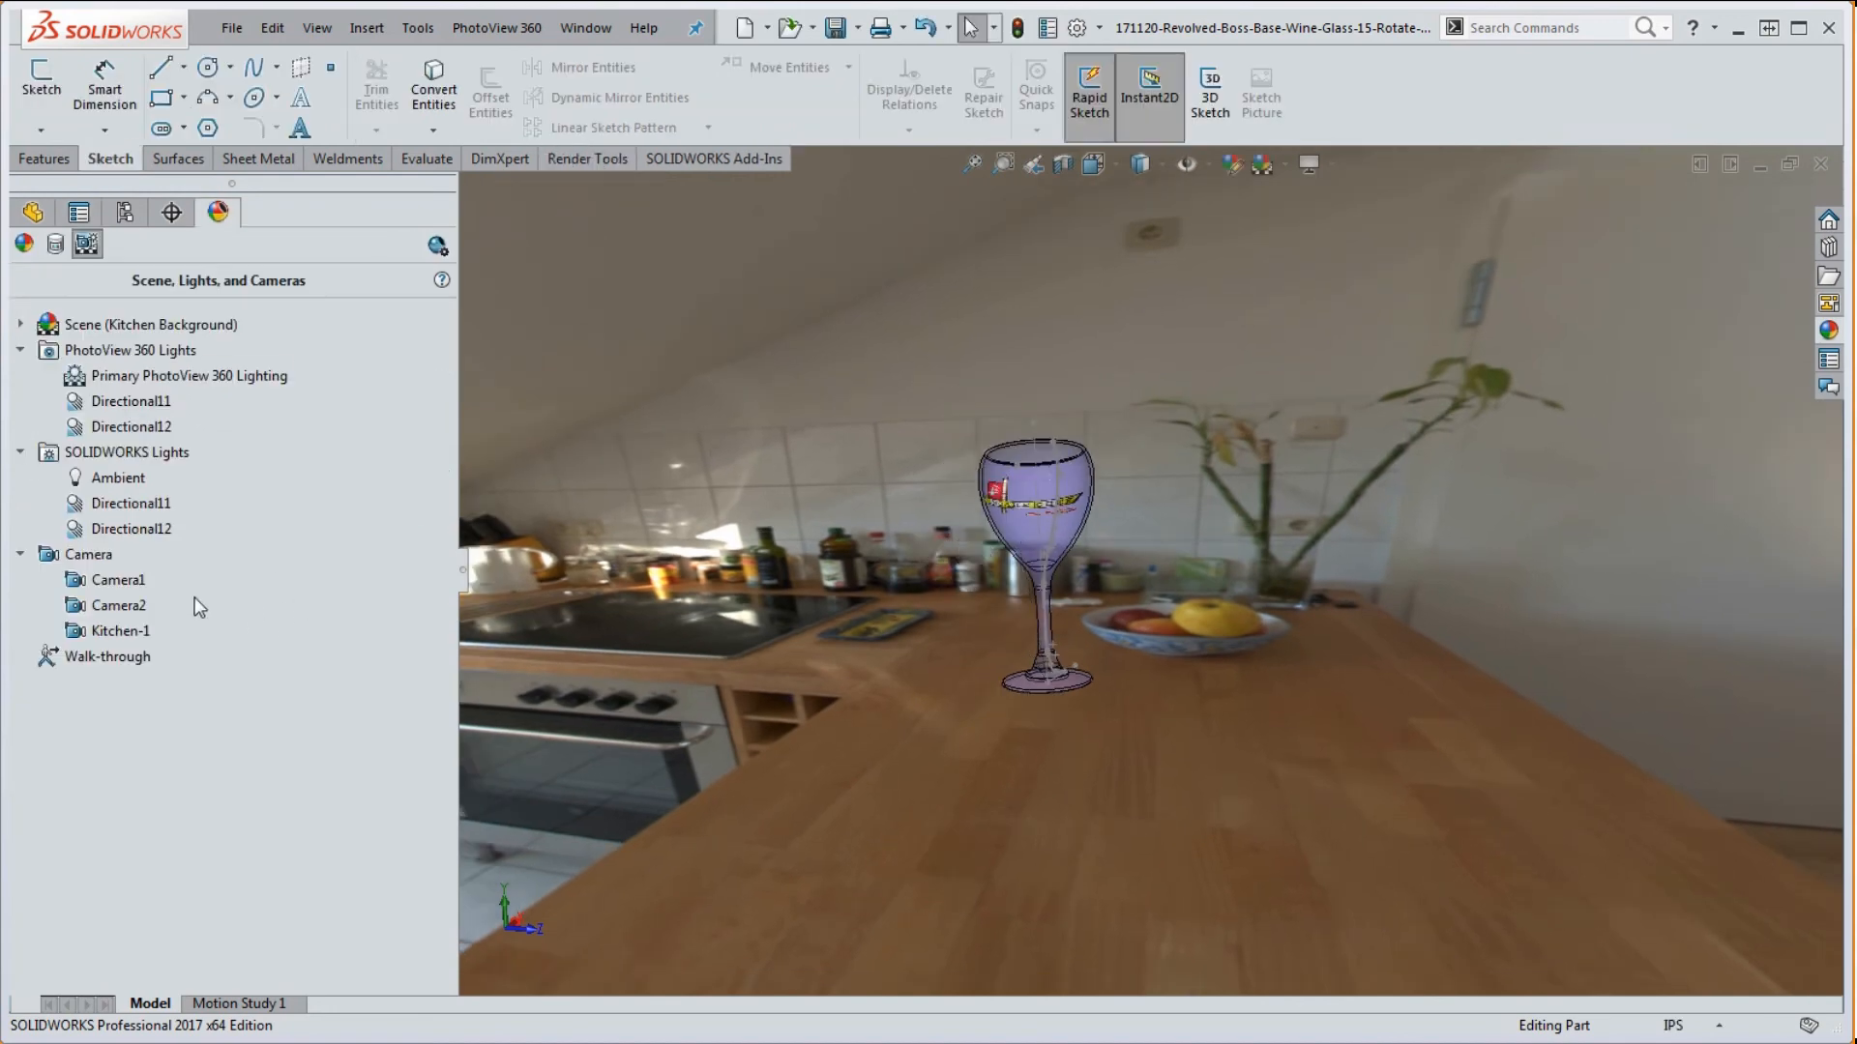
- Add a spot light beside the glass with its source at about X -13.95, Y 4.29 and Z -5.08 in
right_click(125, 456)
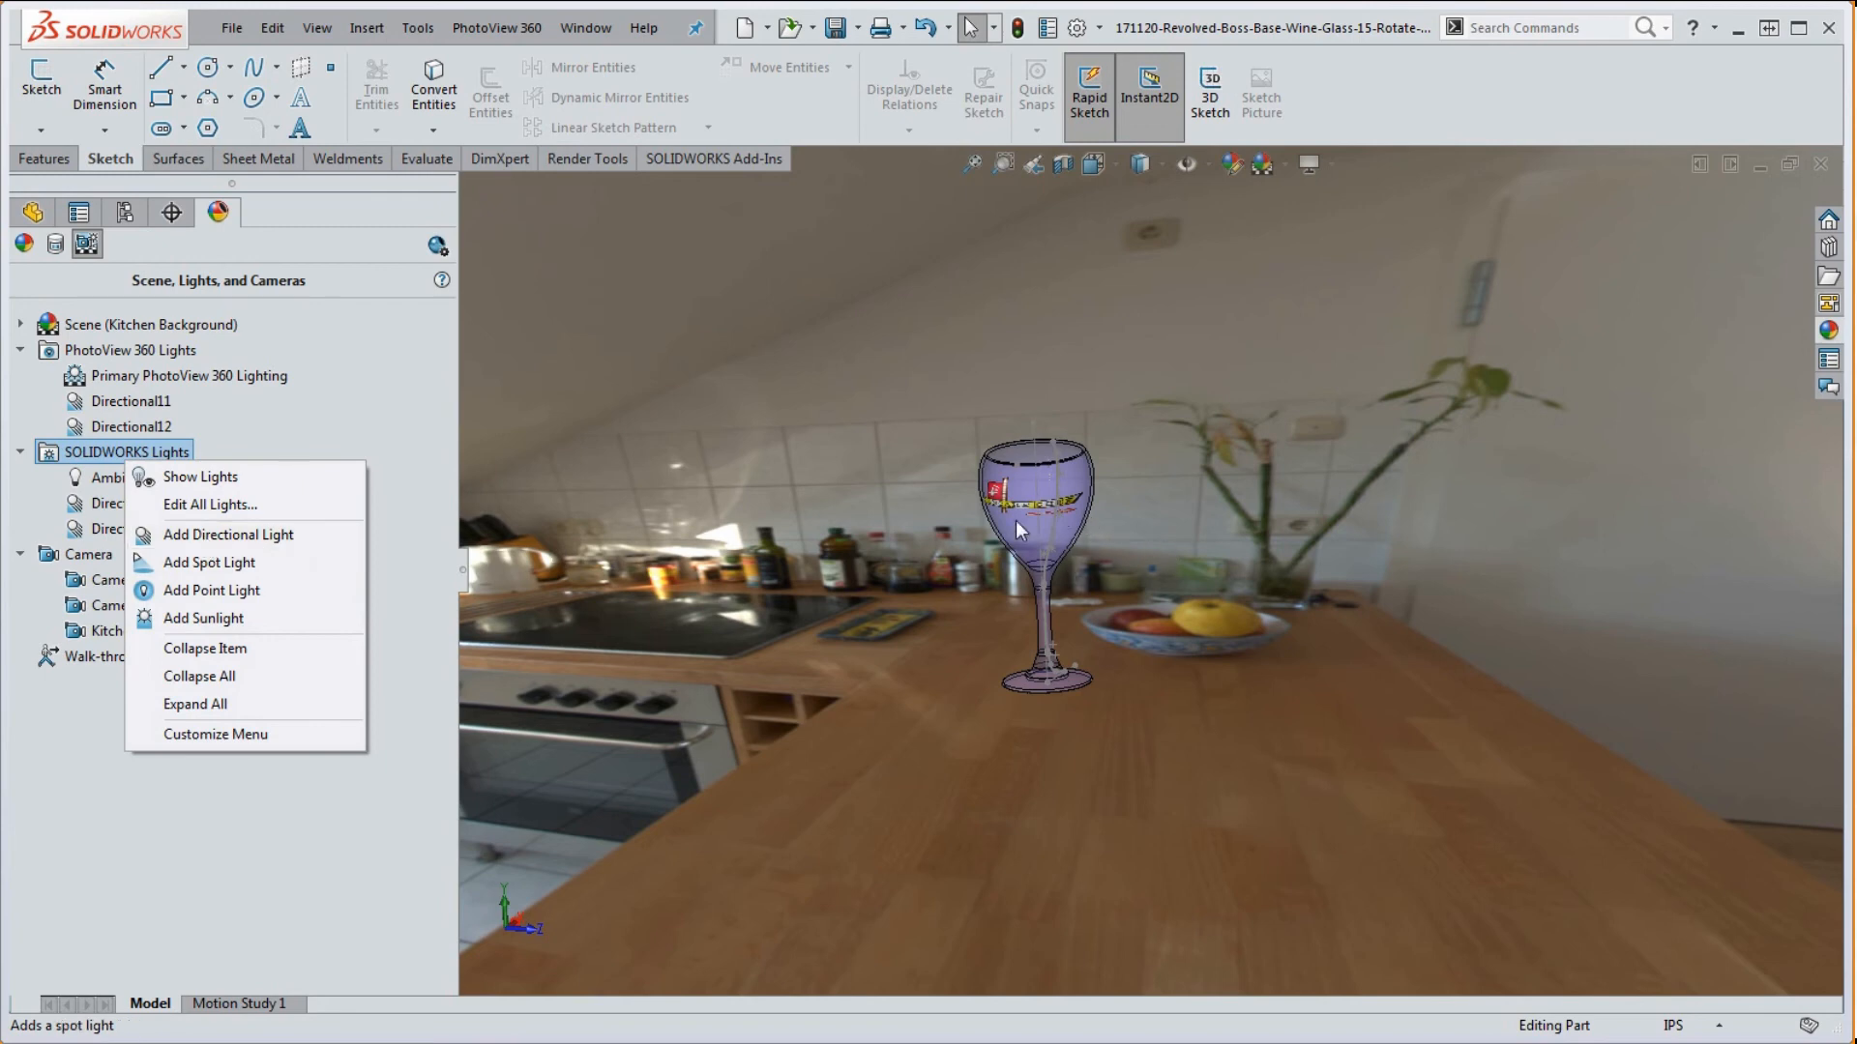
left_click(225, 566)
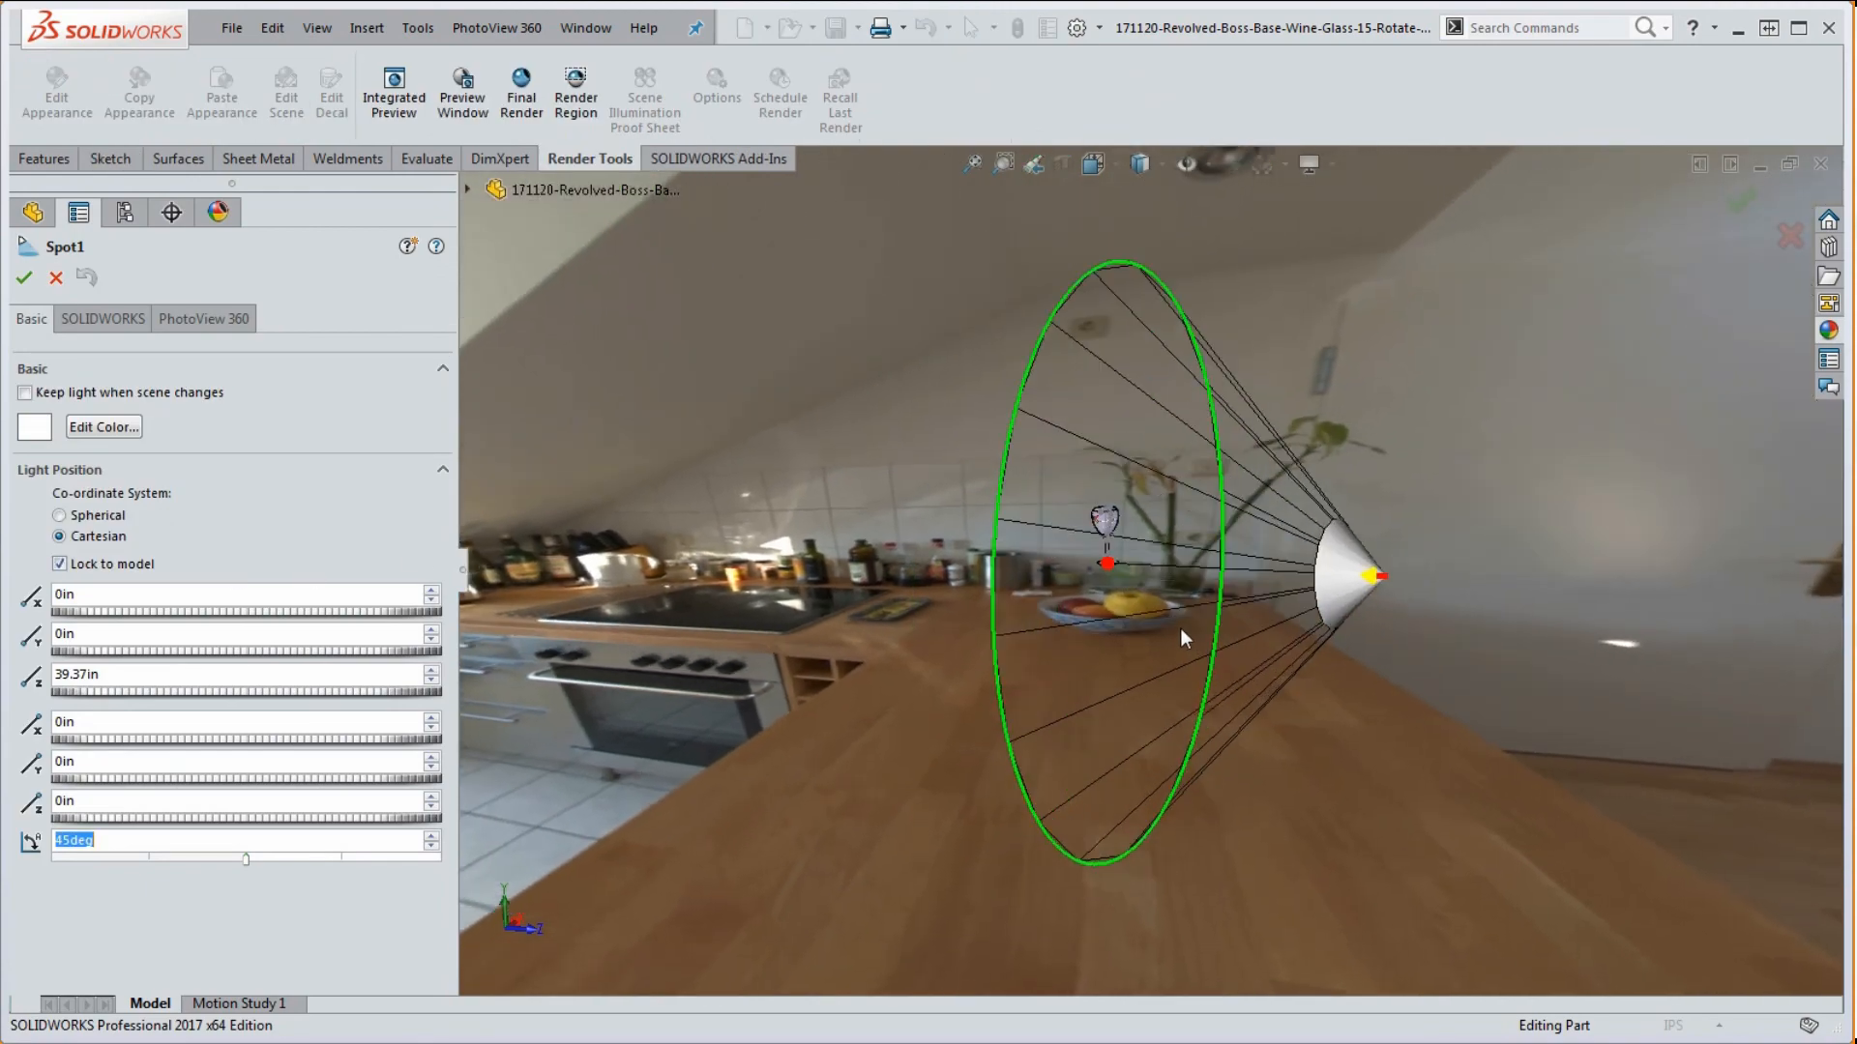
left_click_drag(1376, 577, 1022, 539)
middle_click_drag(1145, 597, 1156, 602)
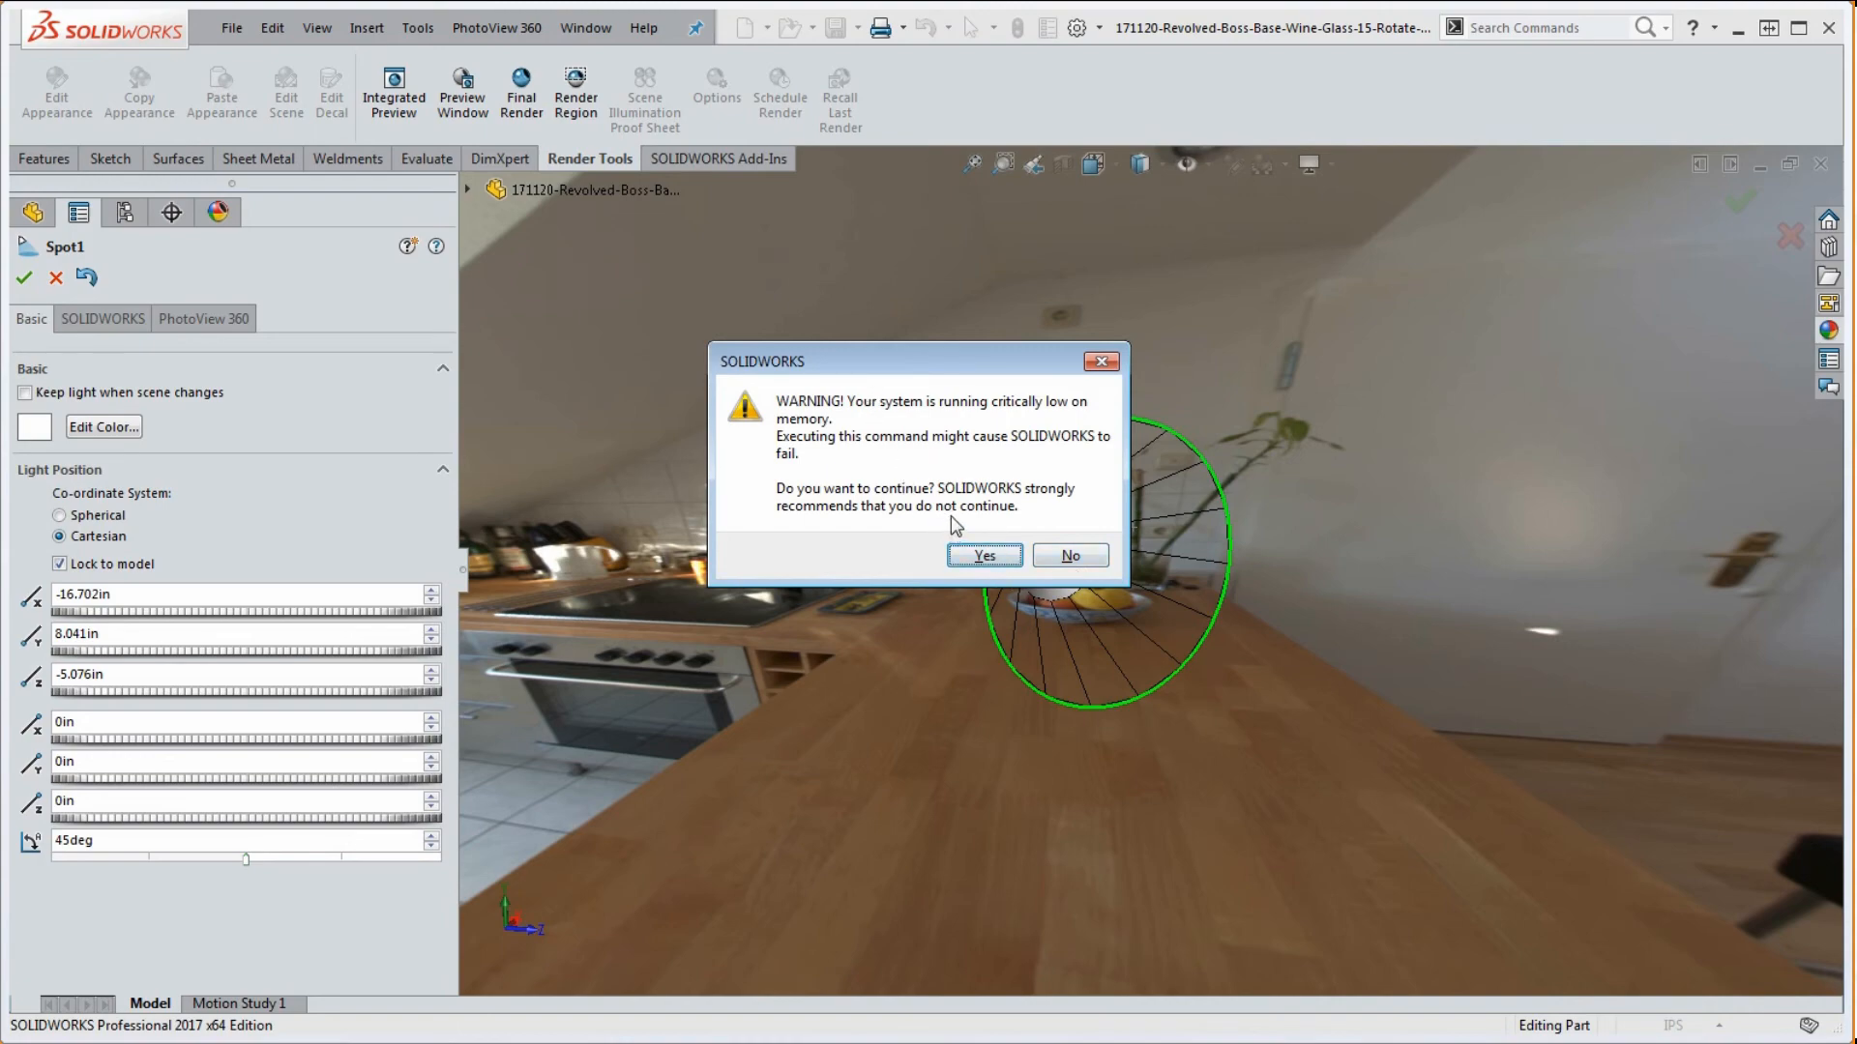
left_click(984, 556)
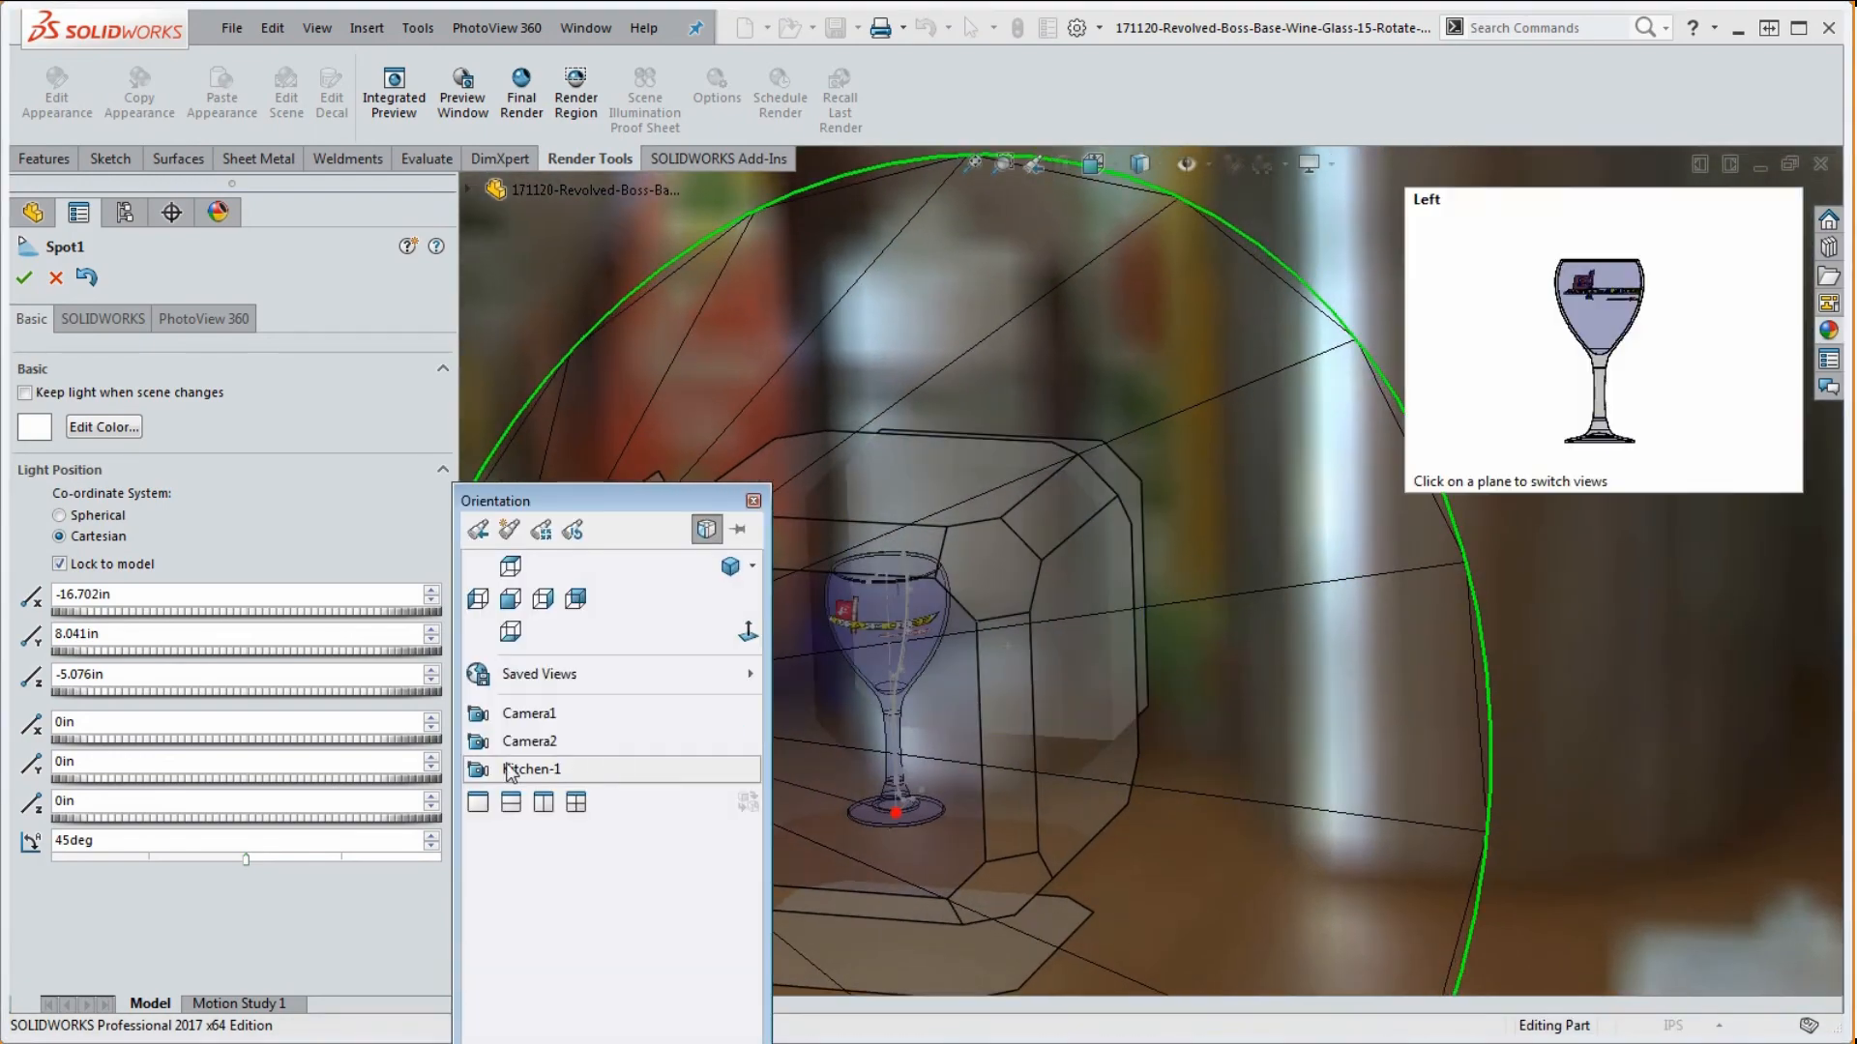
left_click(510, 601)
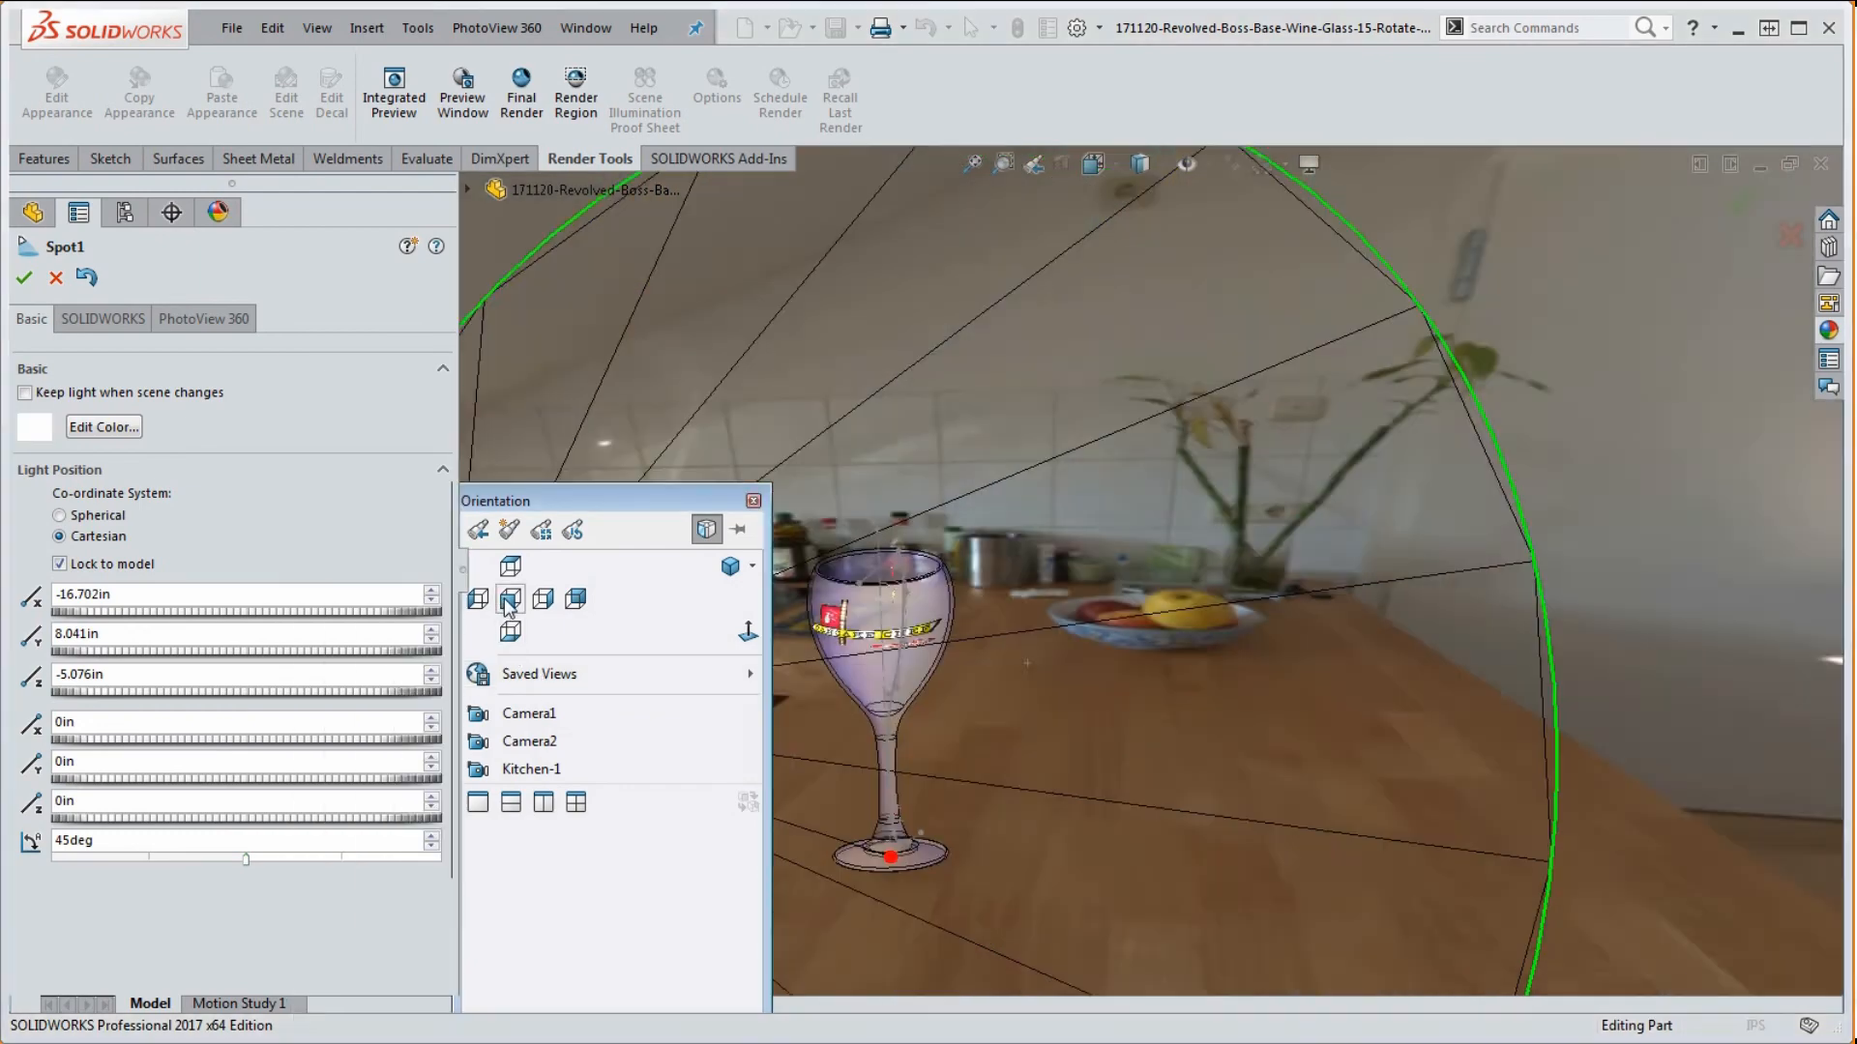
left_click_drag(728, 397, 855, 571)
middle_click_drag(1230, 634, 1333, 545)
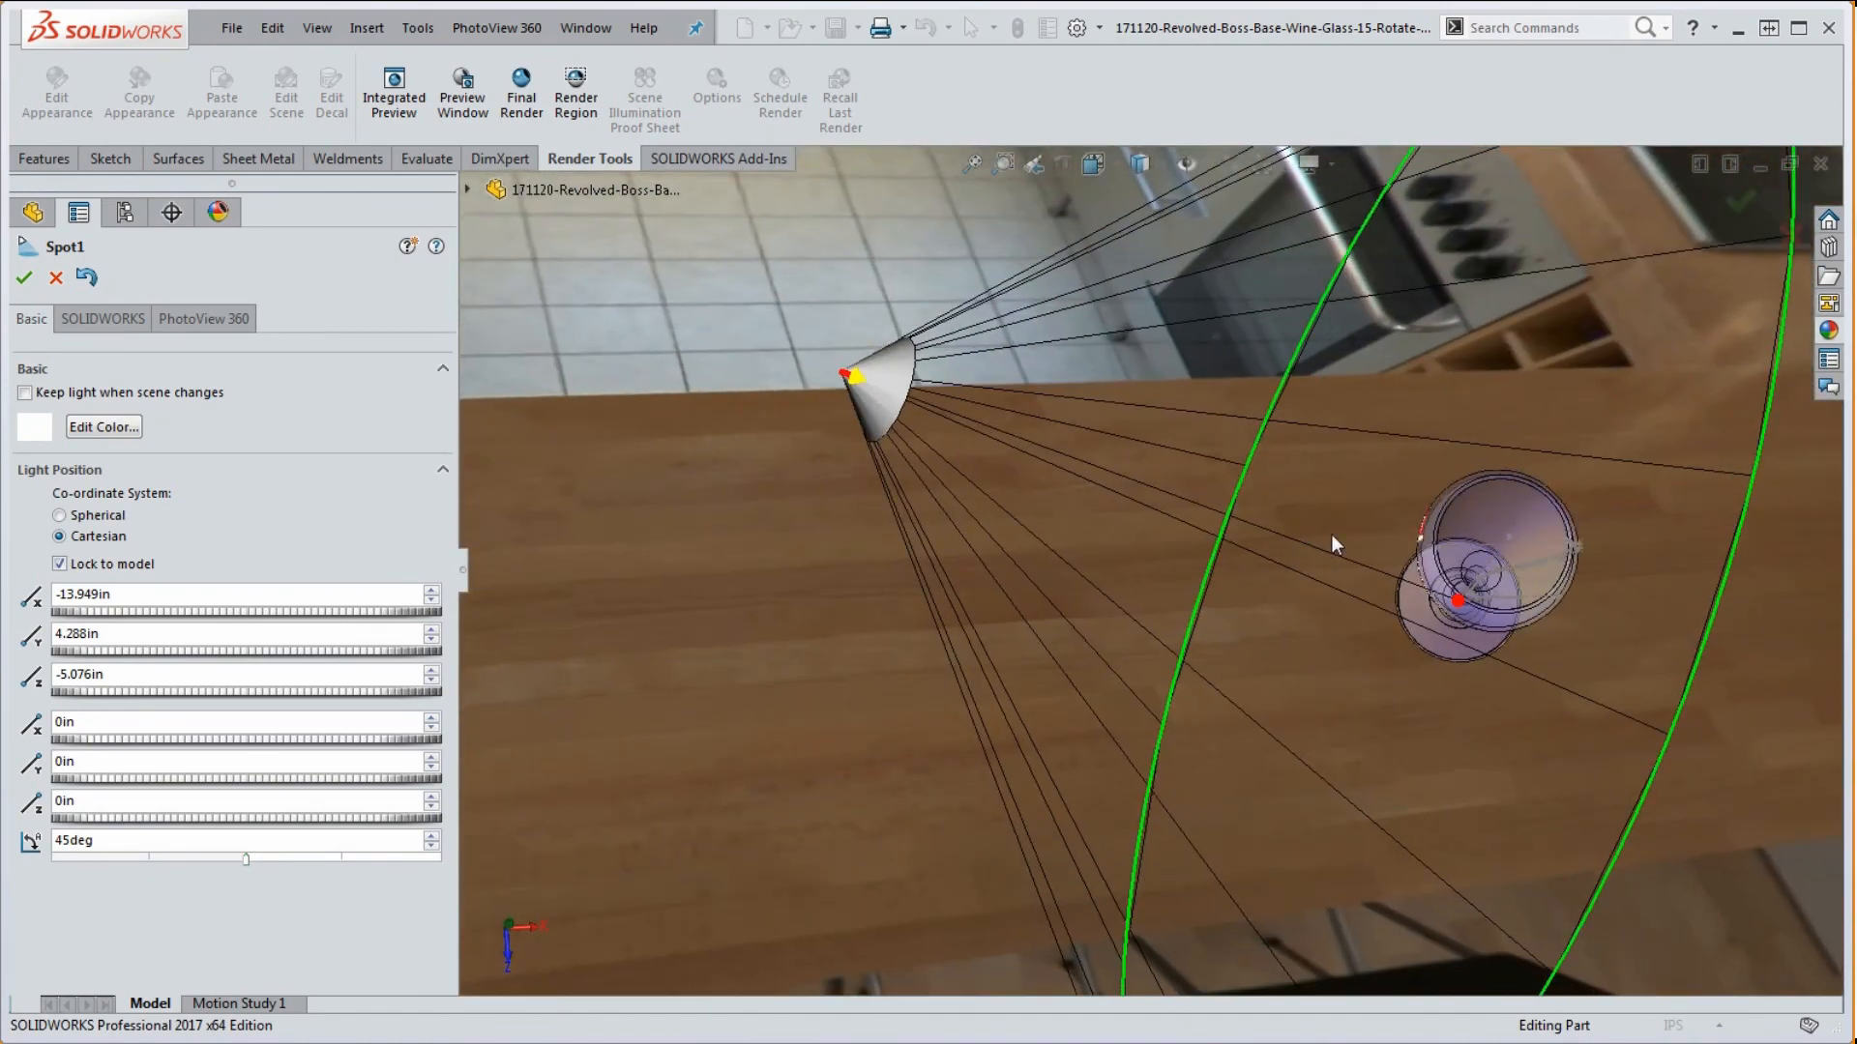
- Narrow the spot light's cone to about 8.27 degrees and raise its target to the lower stem, at Y about 0.81 in
left_click_drag(1709, 656, 1538, 674)
middle_click_drag(1537, 674, 1619, 484)
scroll(1478, 705, "down", 5)
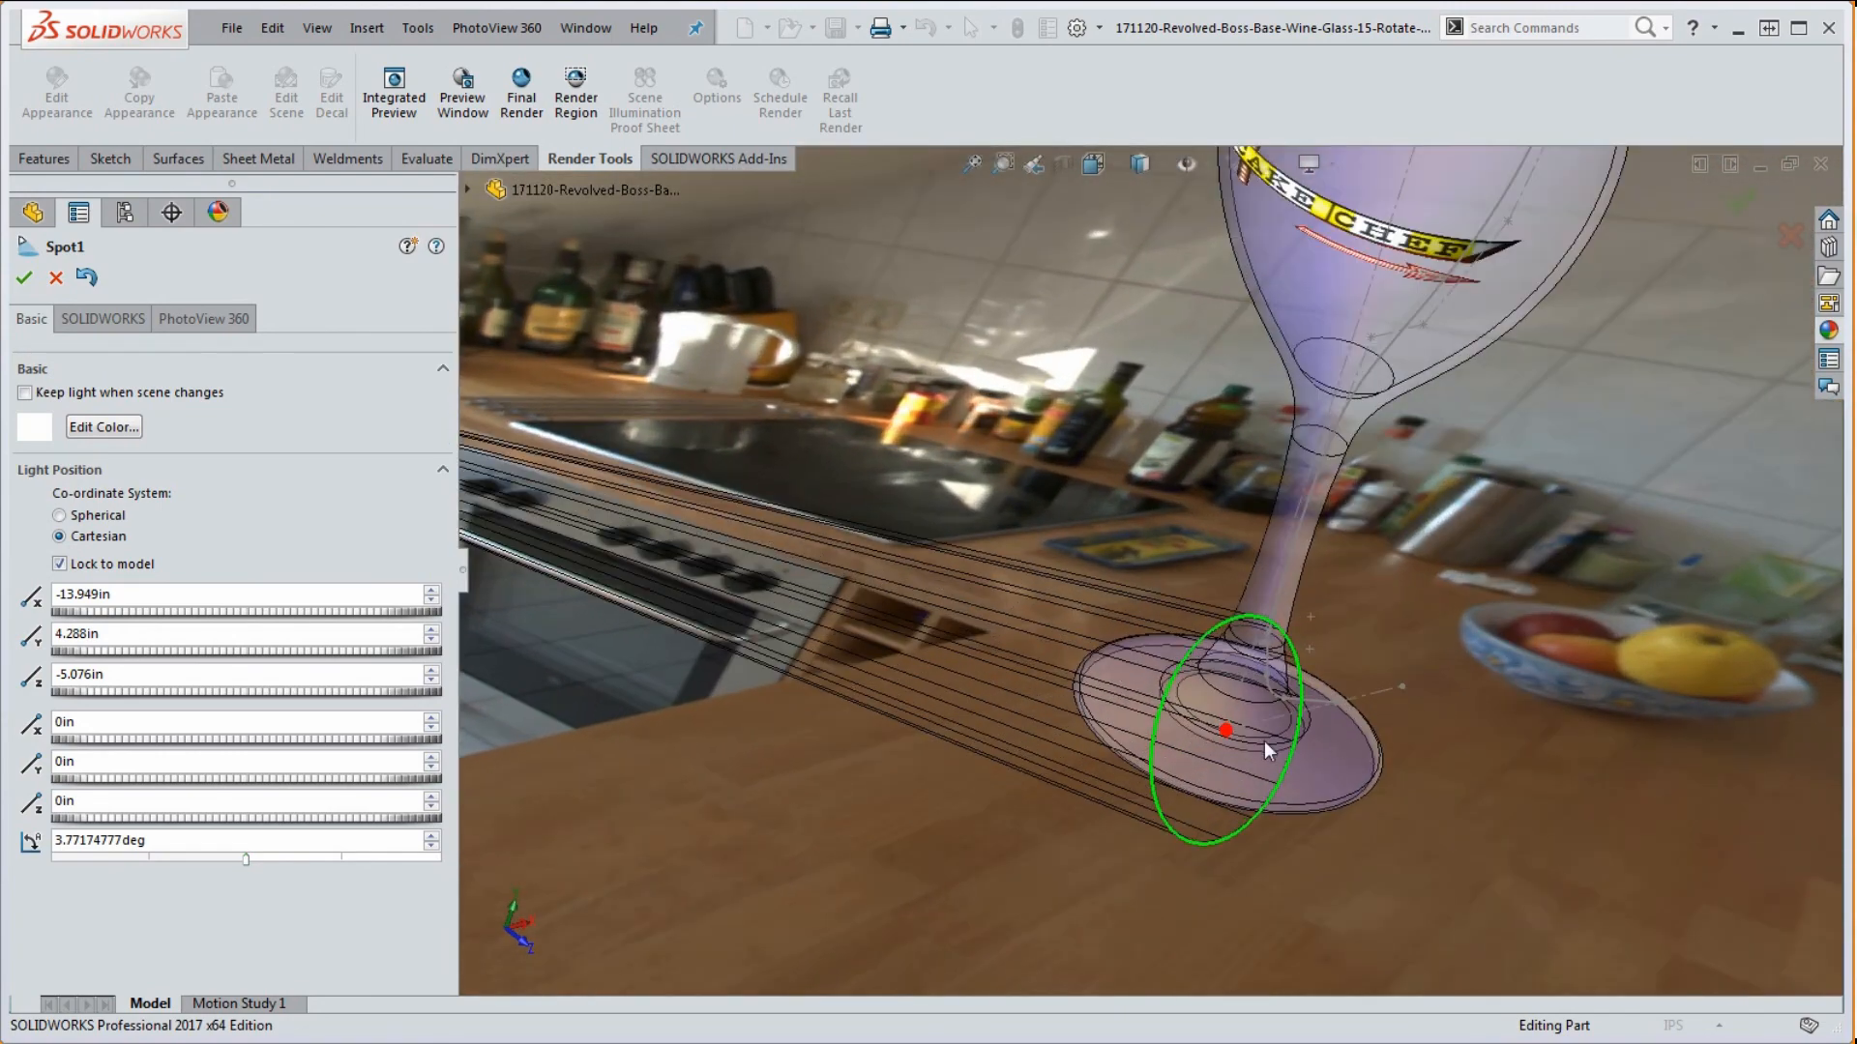
left_click_drag(1222, 704, 1223, 658)
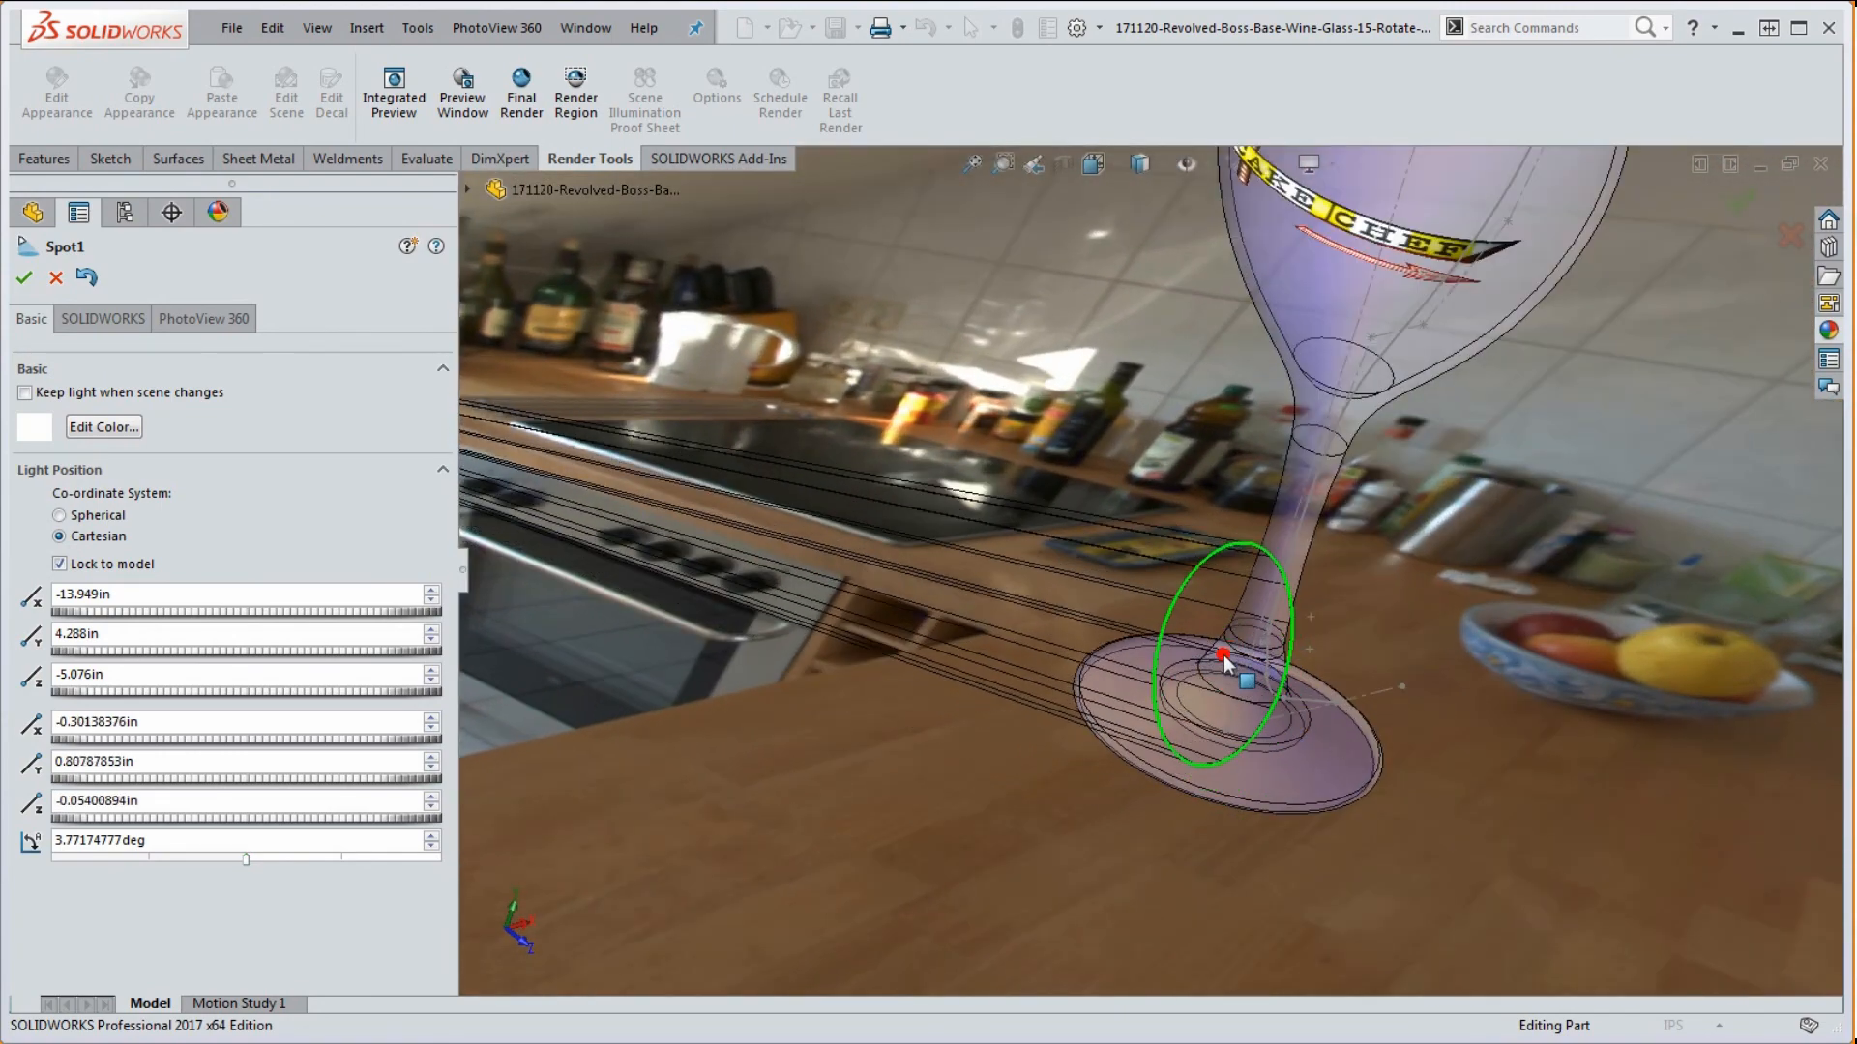
left_click_drag(1291, 723, 1347, 767)
middle_click_drag(1389, 746, 1326, 379)
scroll(1470, 643, "up", 6)
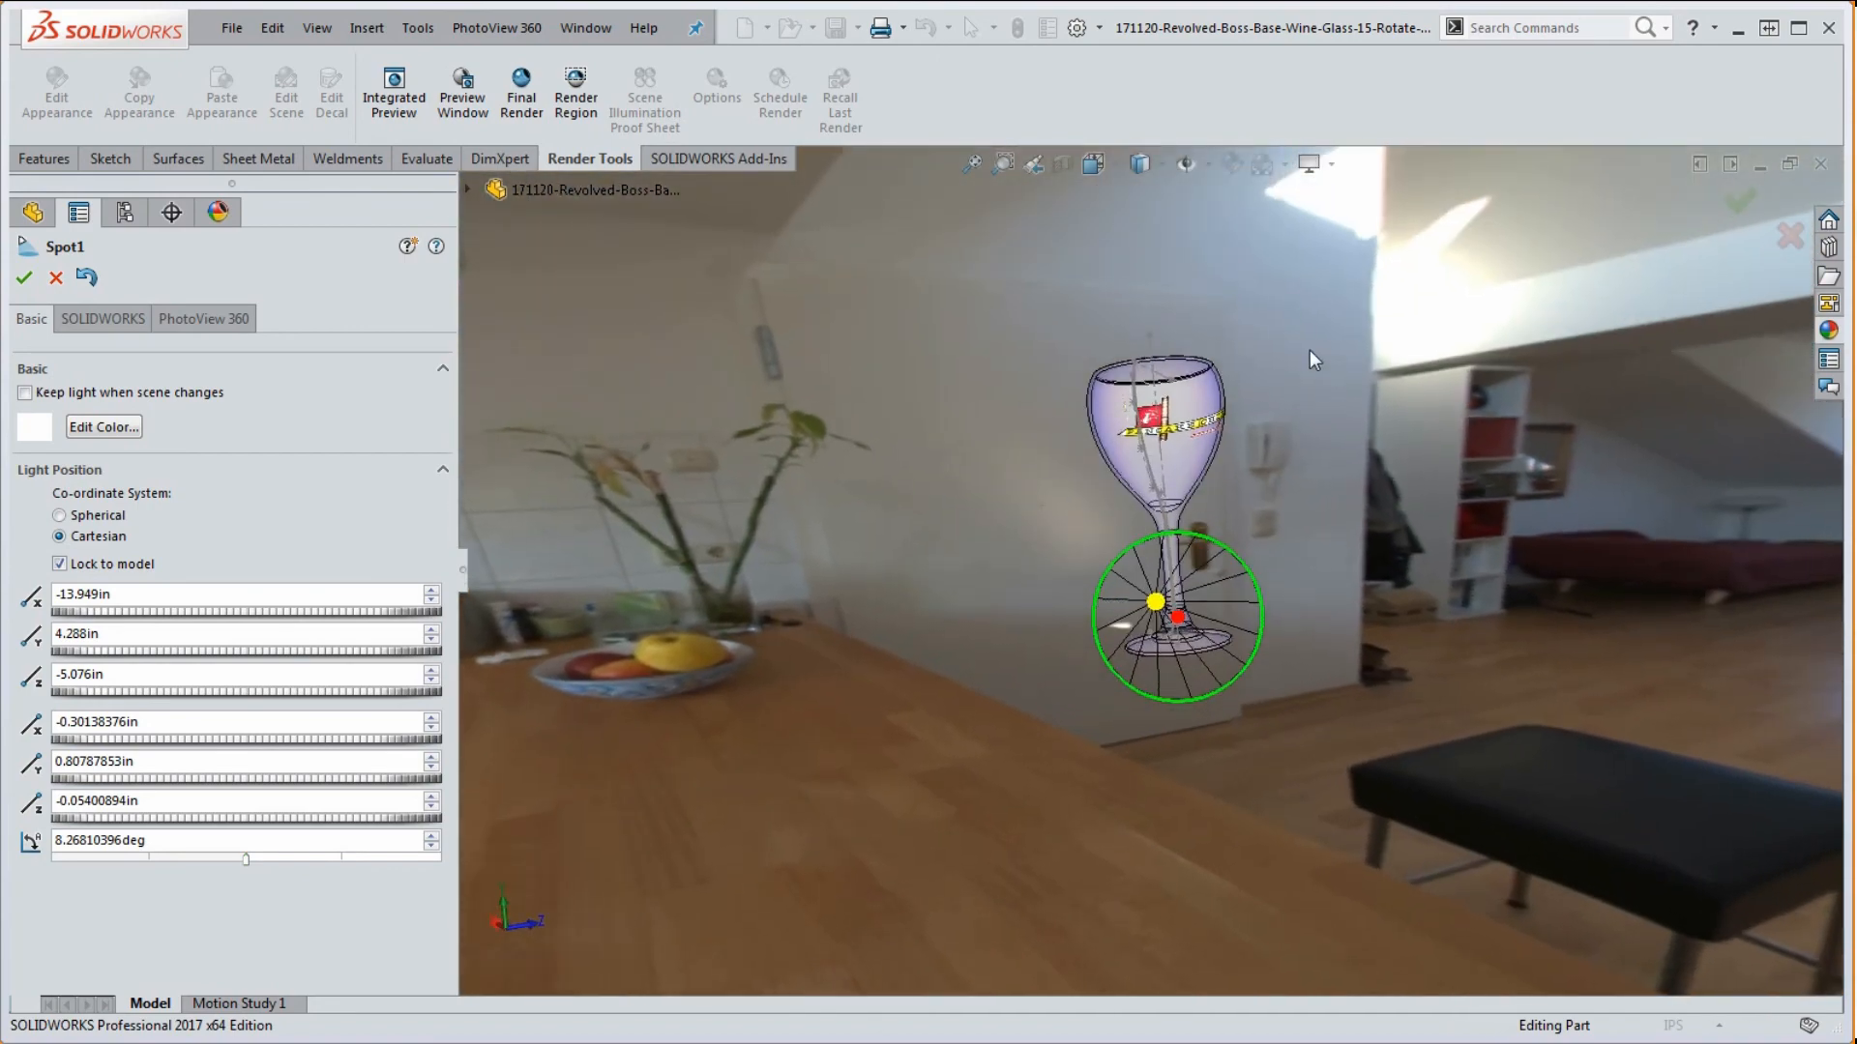
- Move the spot light's source in the right view to about Y 4.93 and Z -0.58 in, and check its aim from above
key("space")
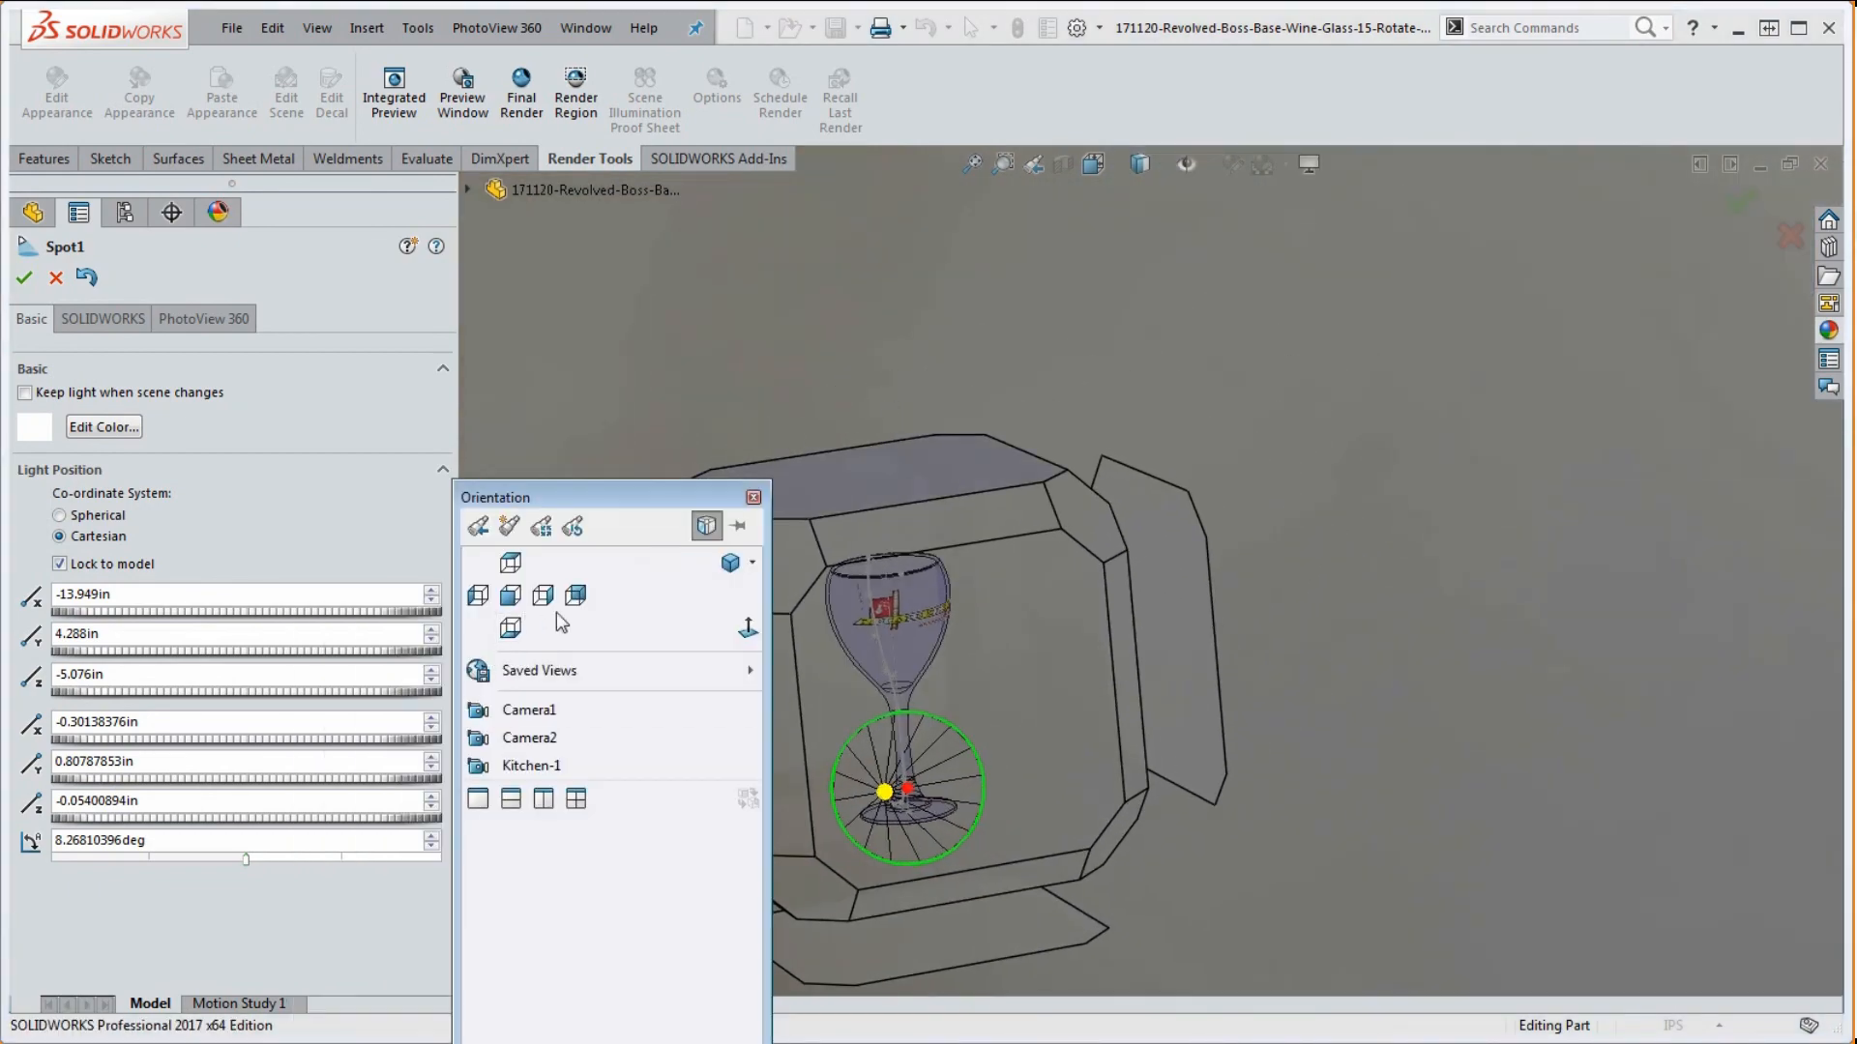
left_click(510, 594)
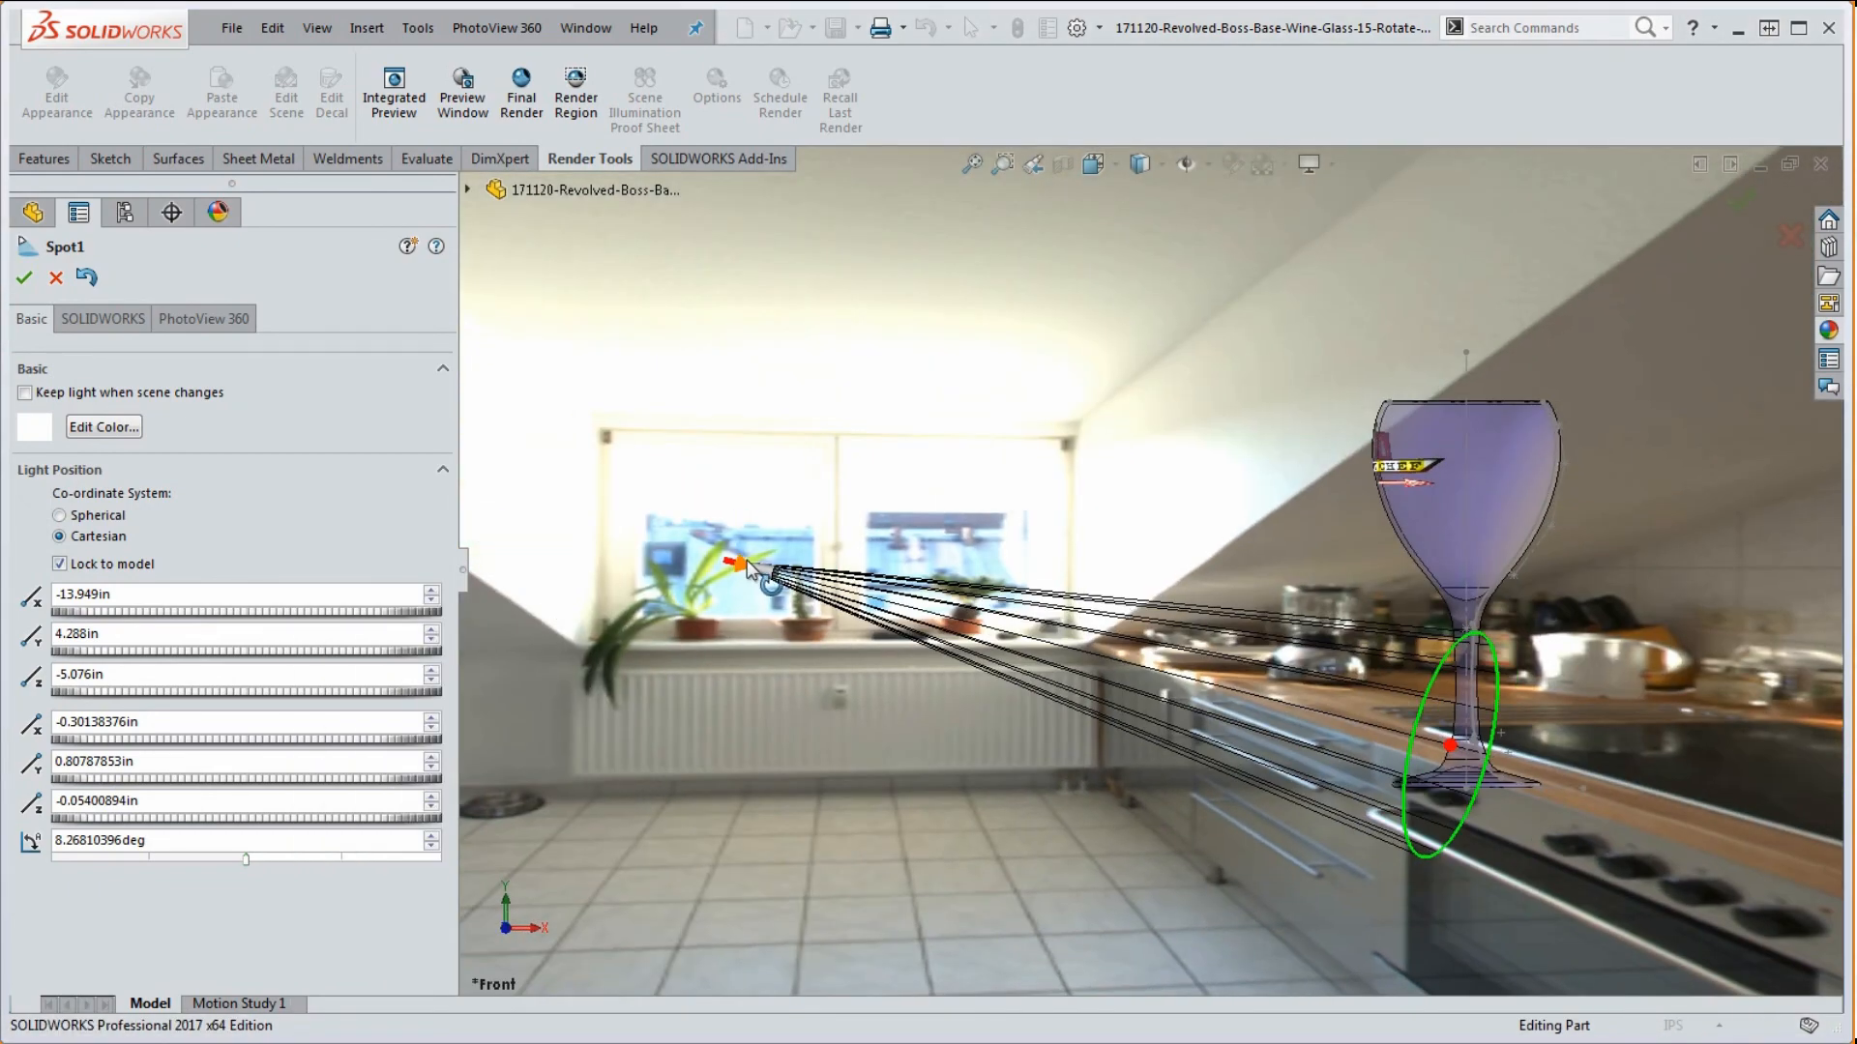
key("space")
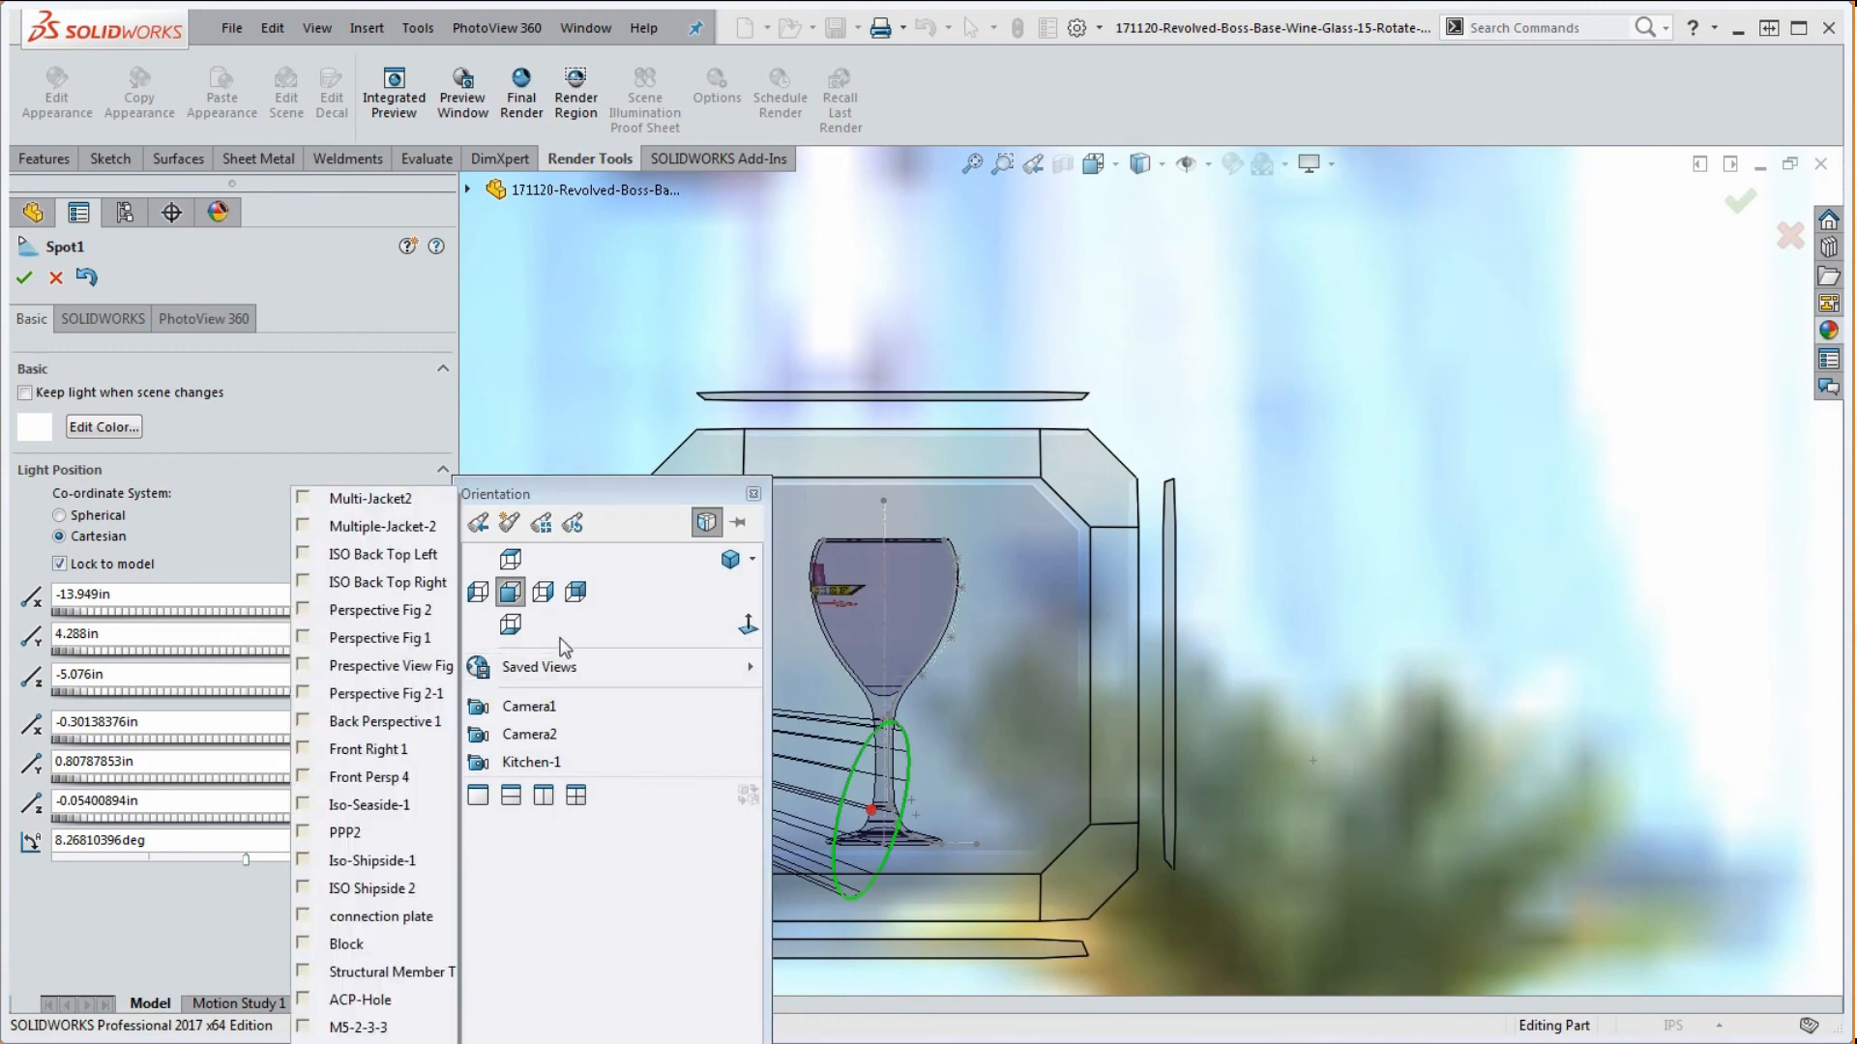
left_click(544, 592)
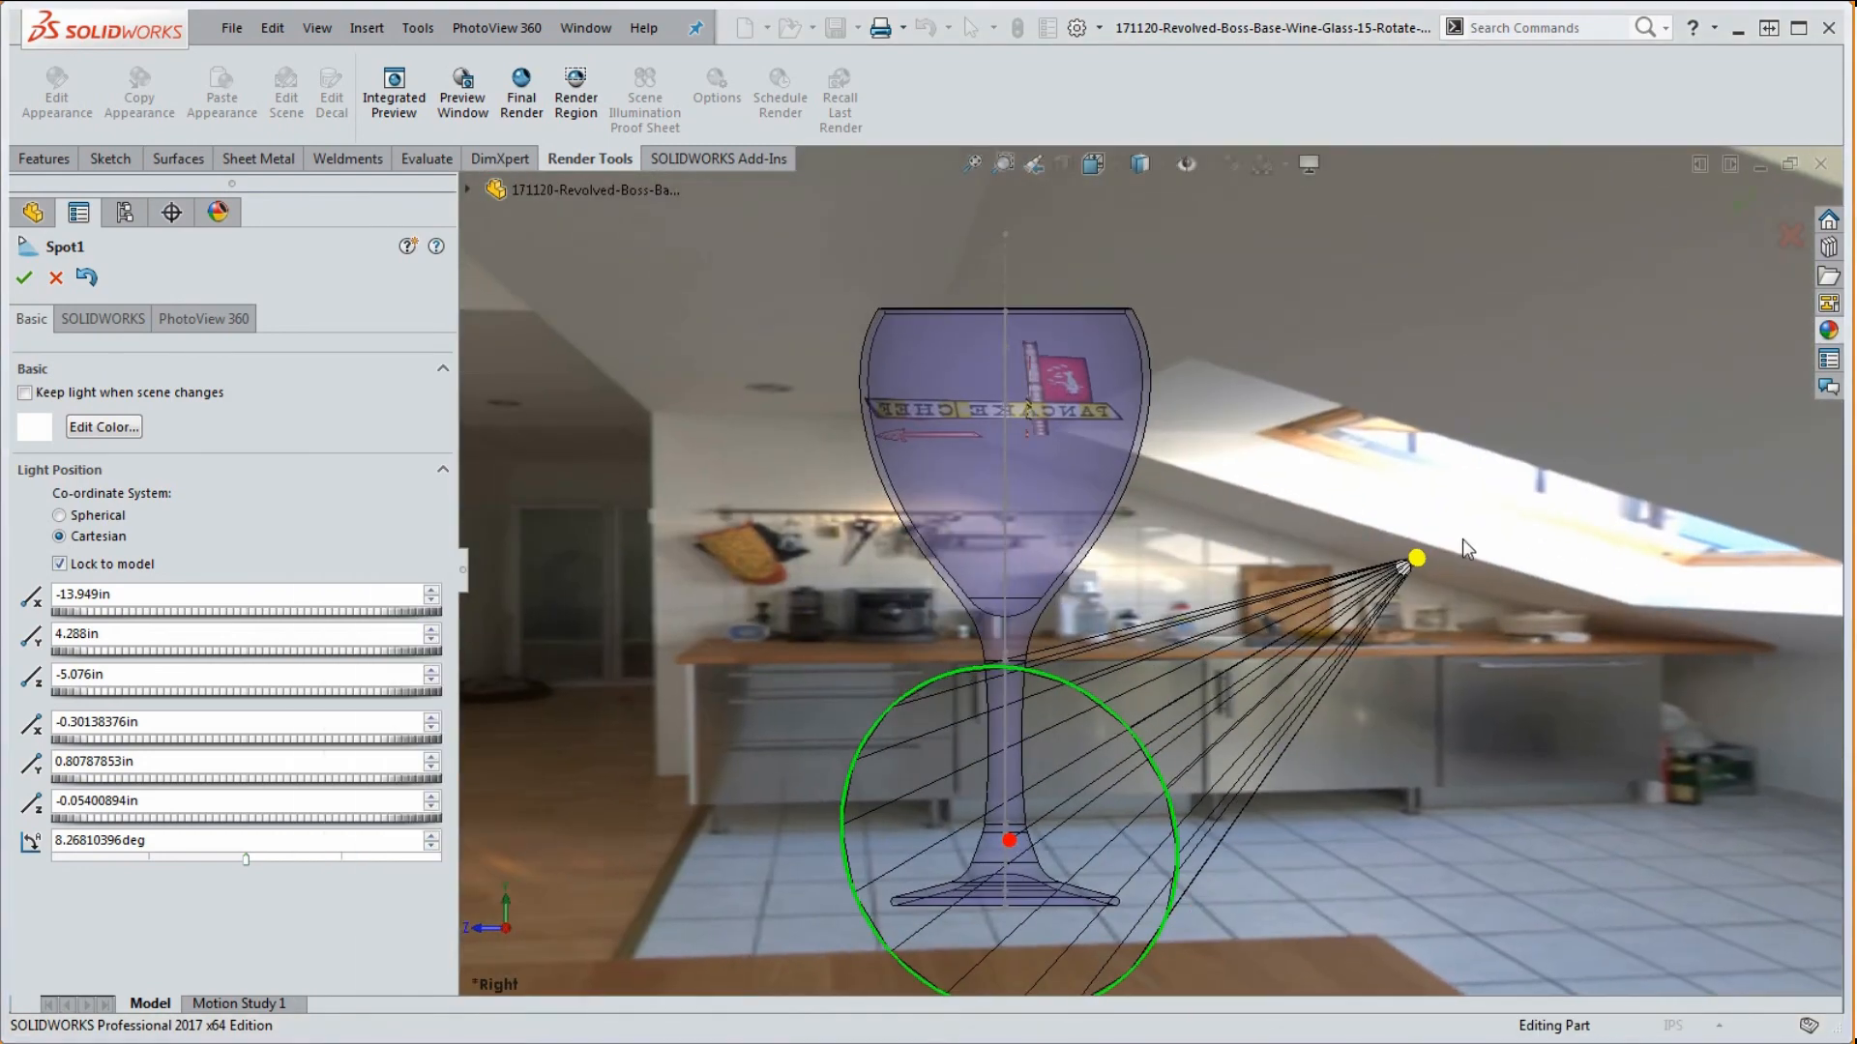
left_click_drag(1417, 558, 1054, 505)
key("space")
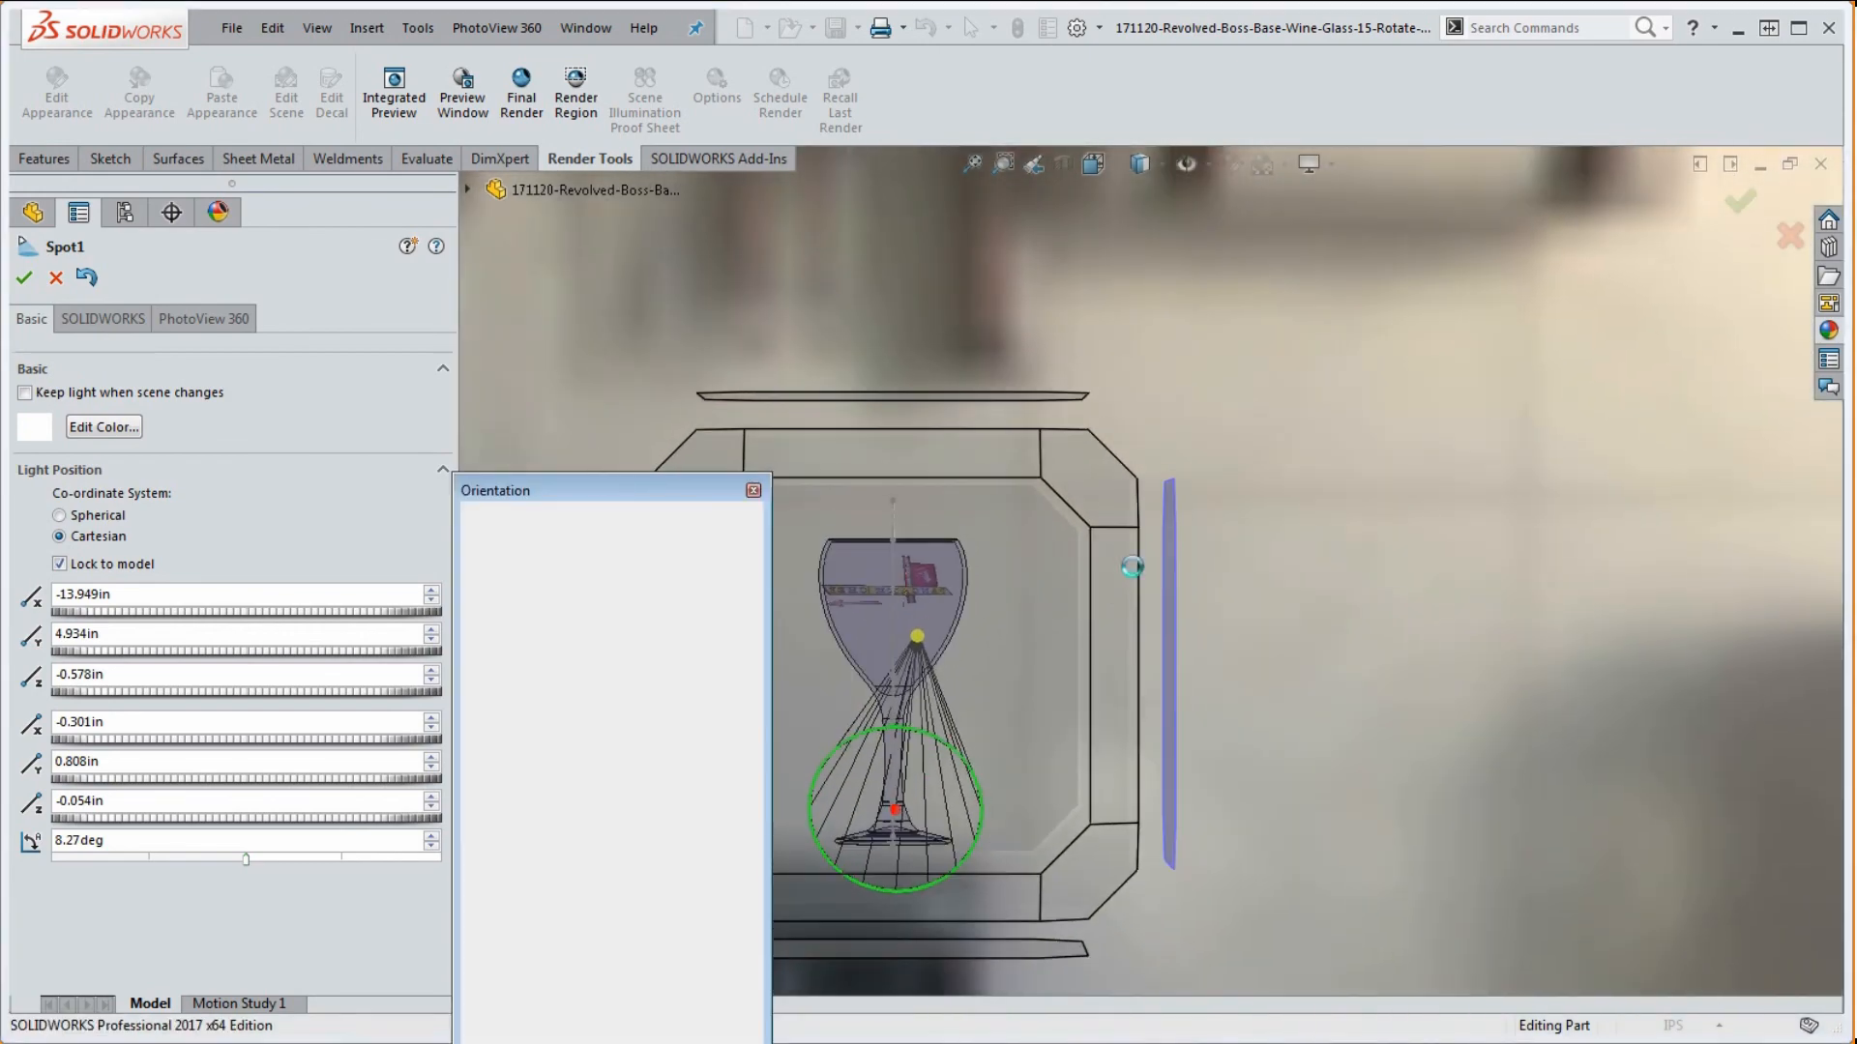
left_click(518, 564)
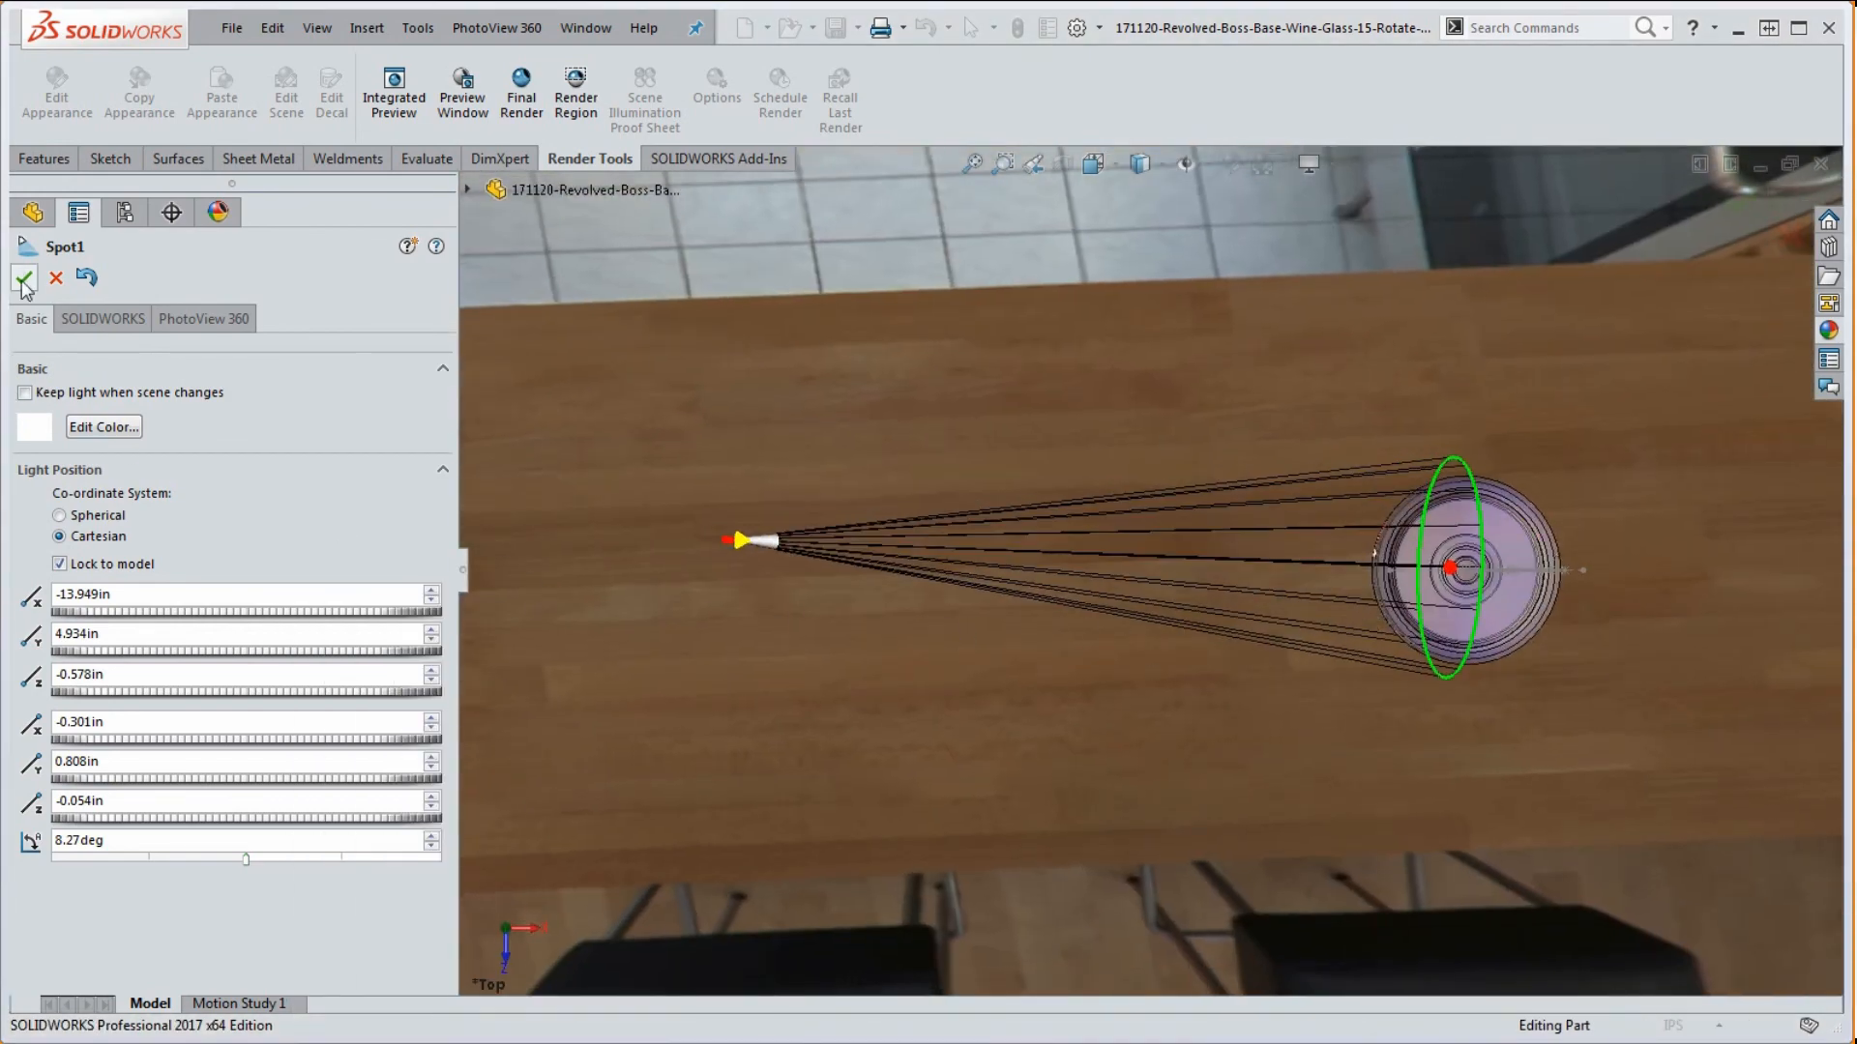
- Change the spot light's color to red and accept the light
left_click(124, 430)
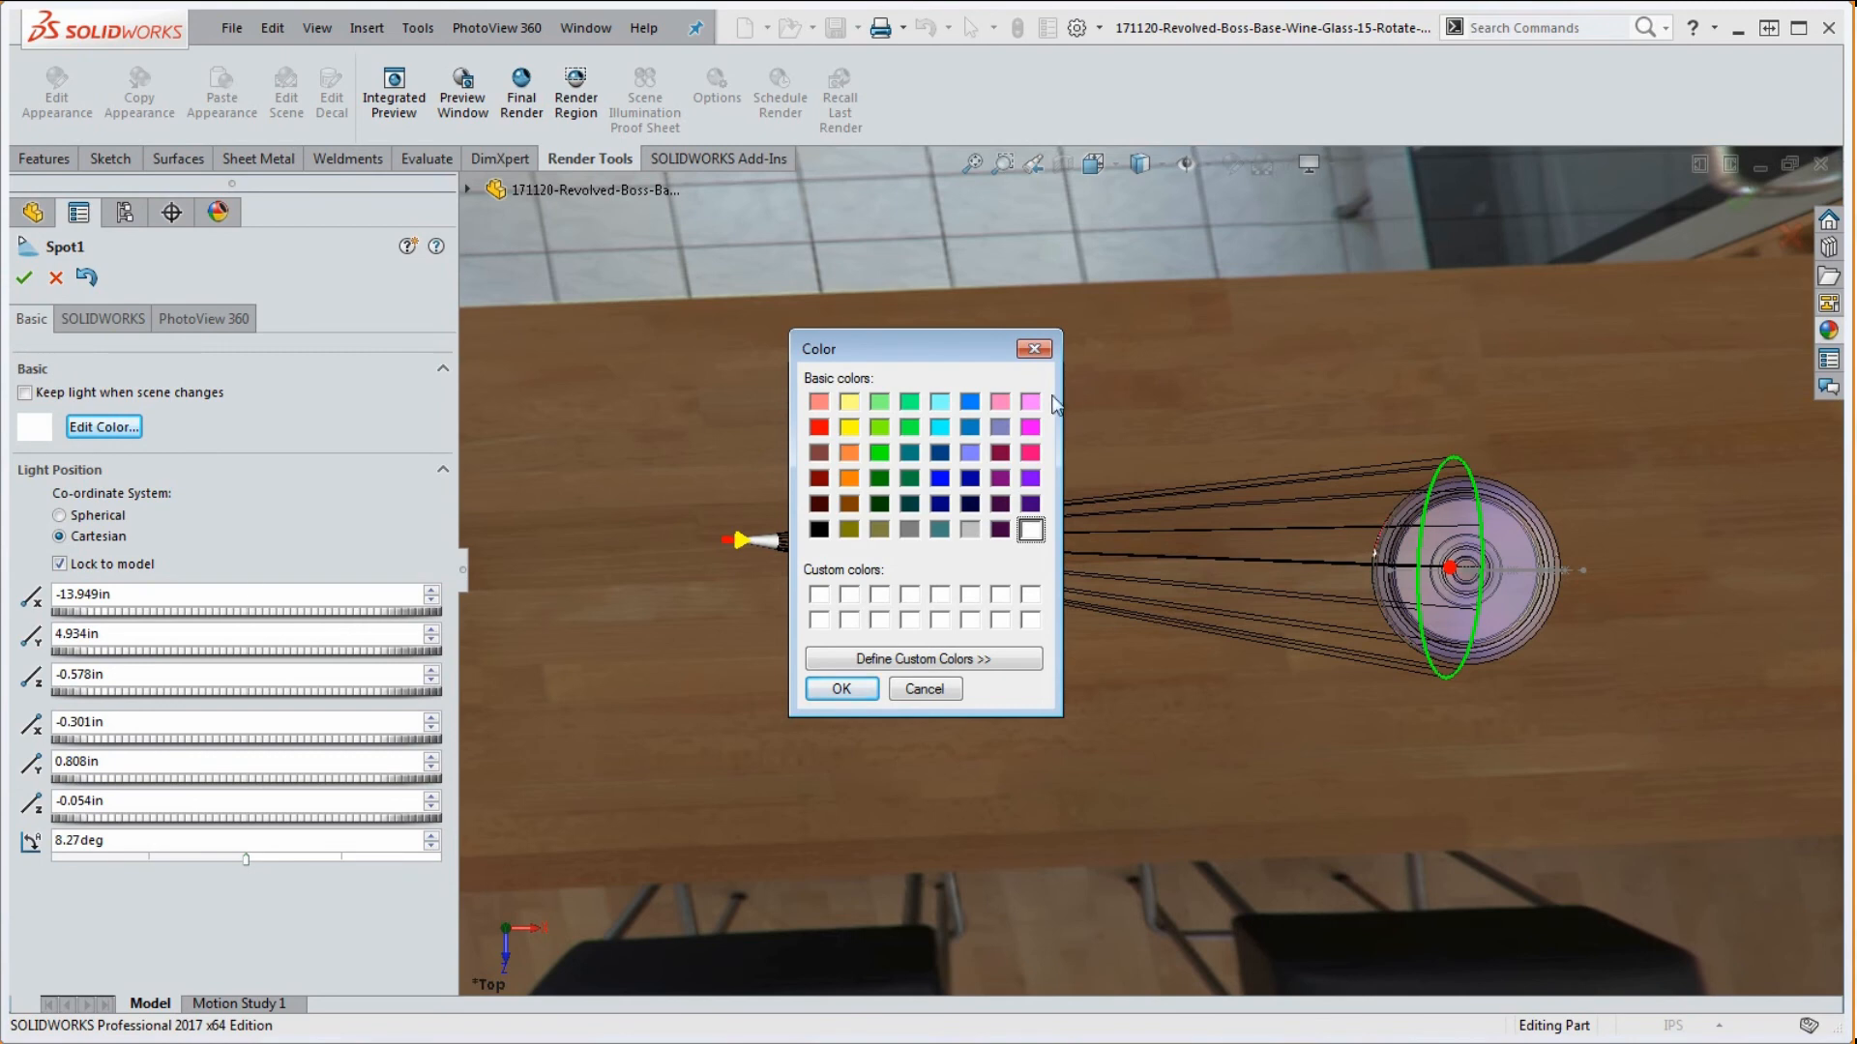
left_click(879, 428)
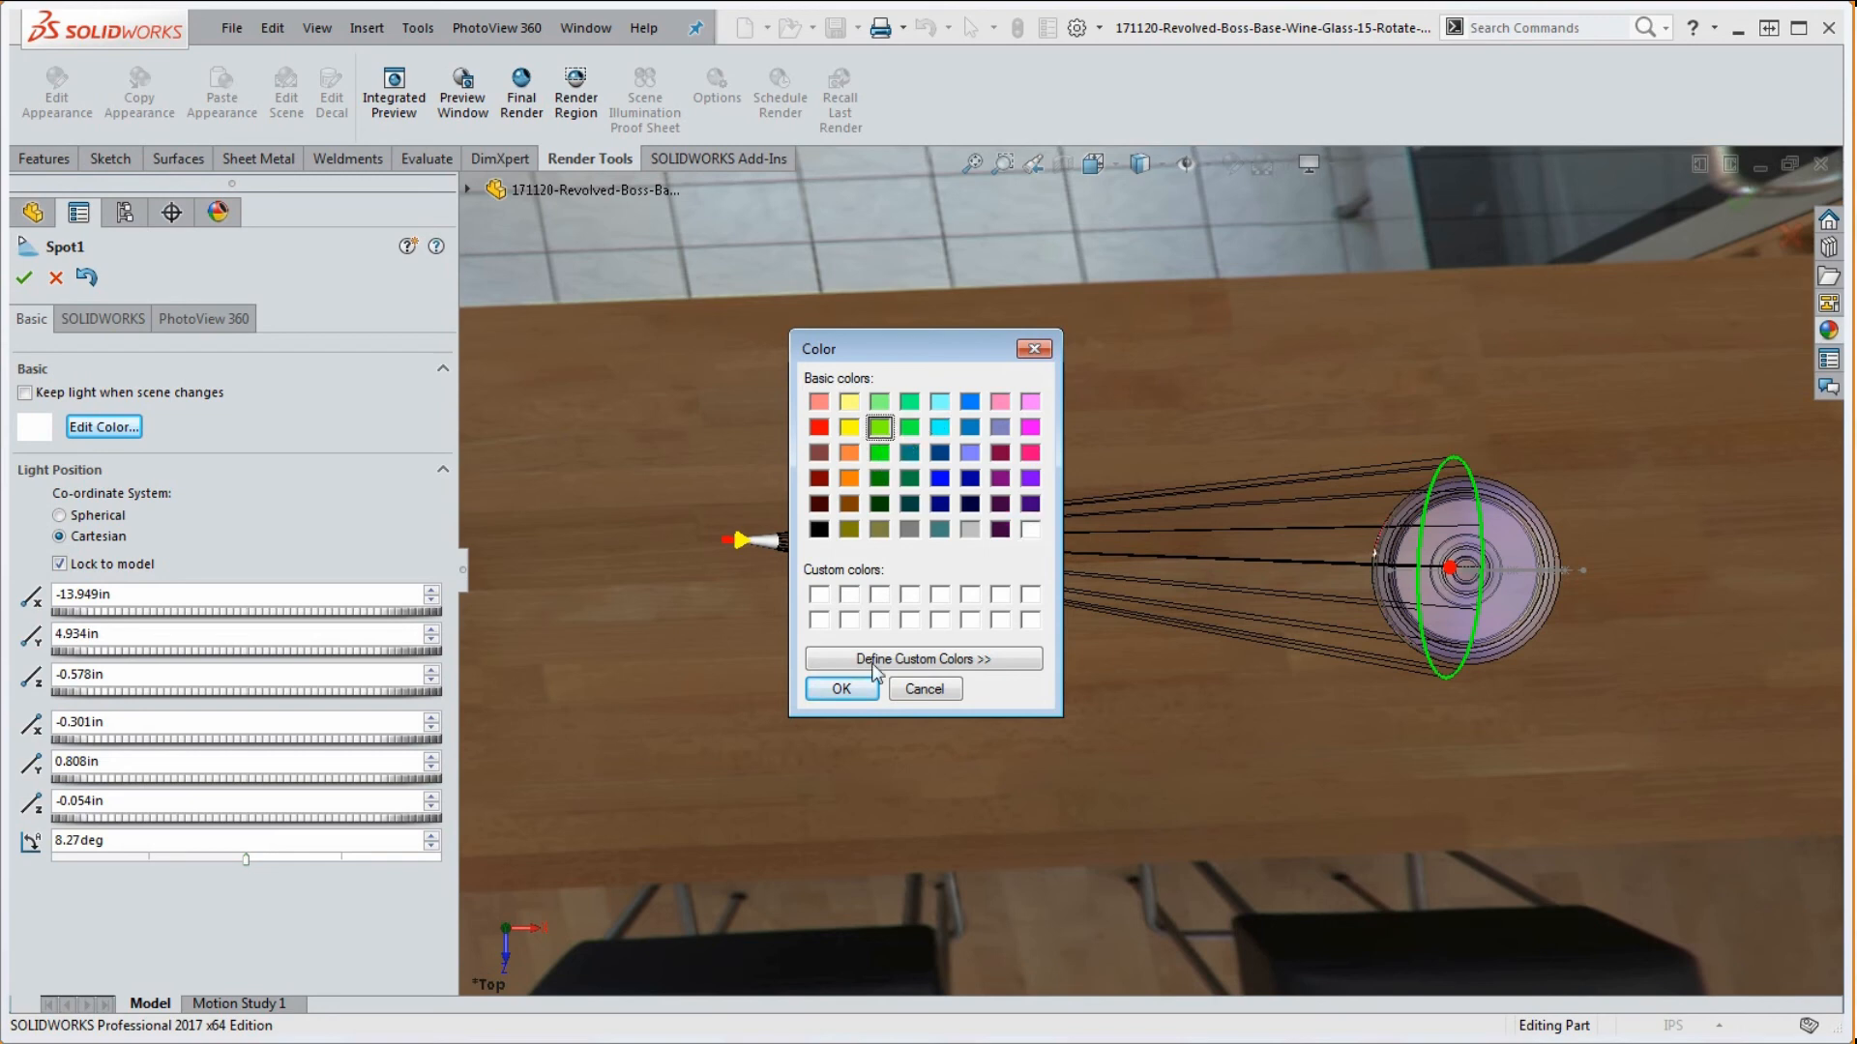
left_click(820, 428)
left_click(842, 688)
middle_click_drag(1140, 738, 1348, 501)
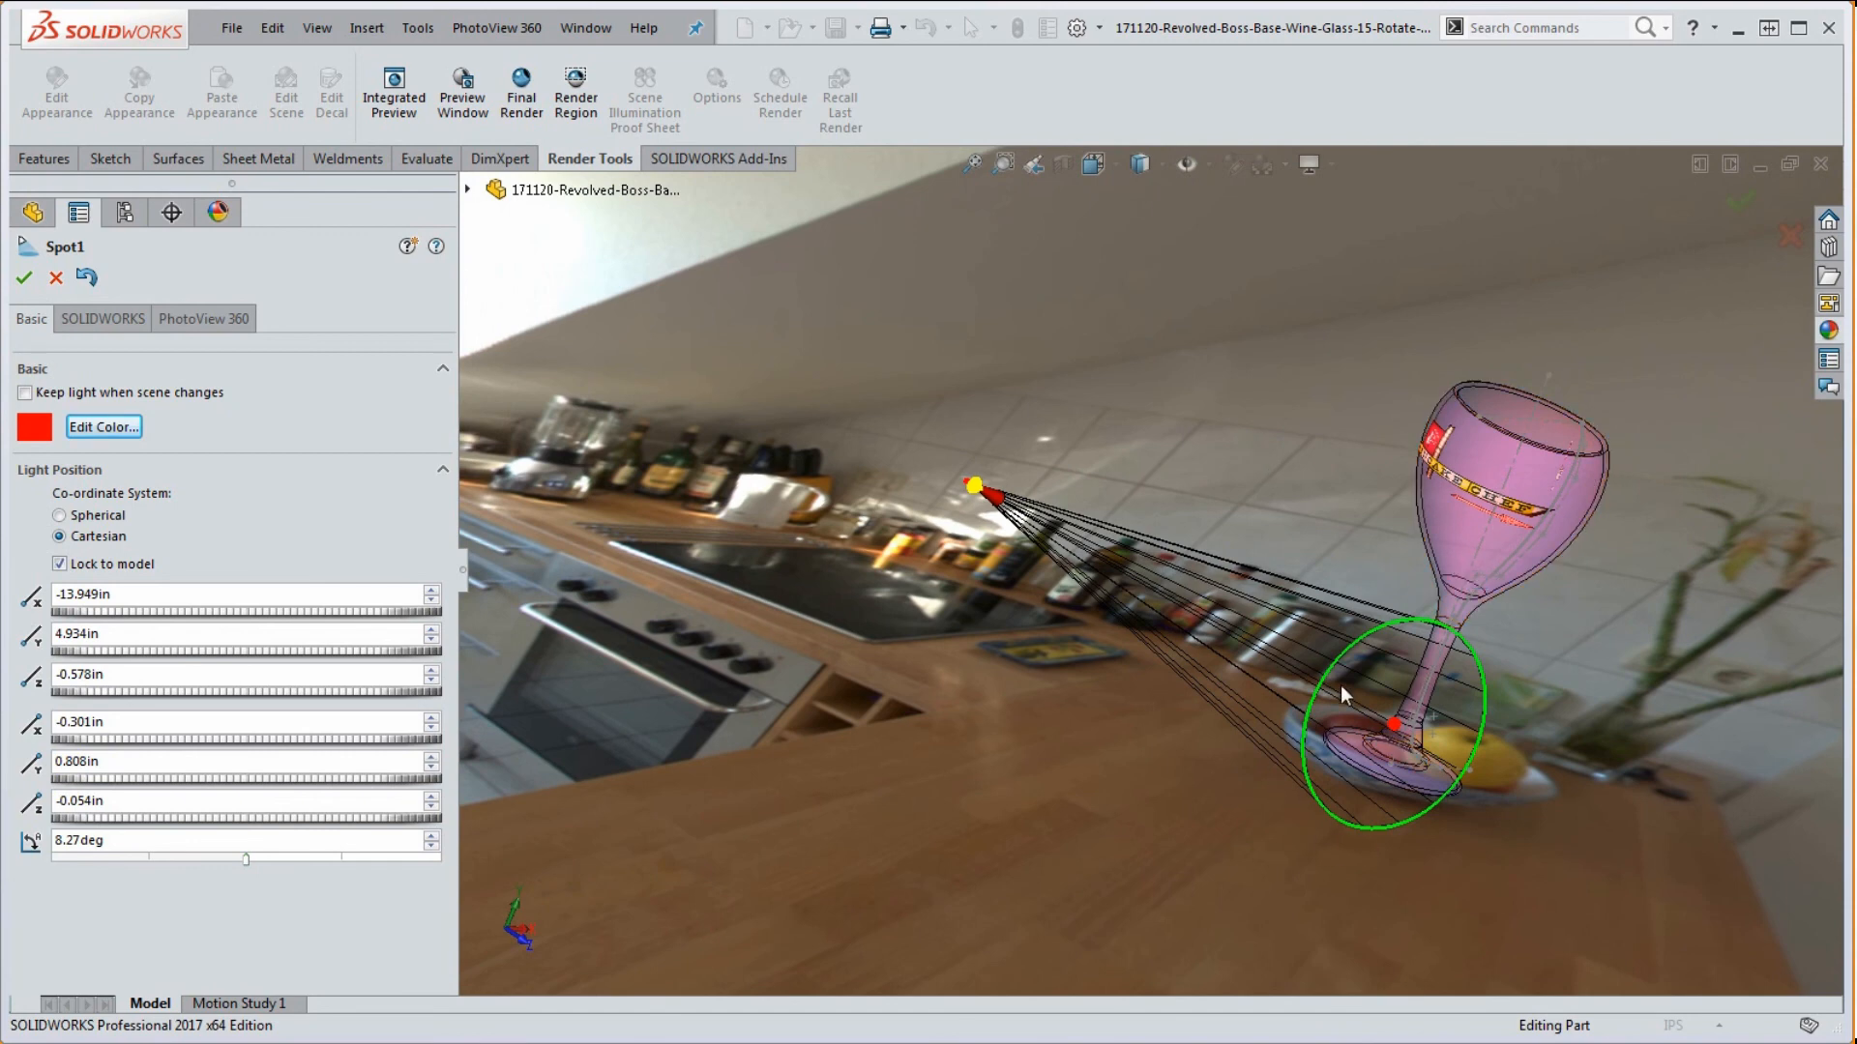
left_click(23, 280)
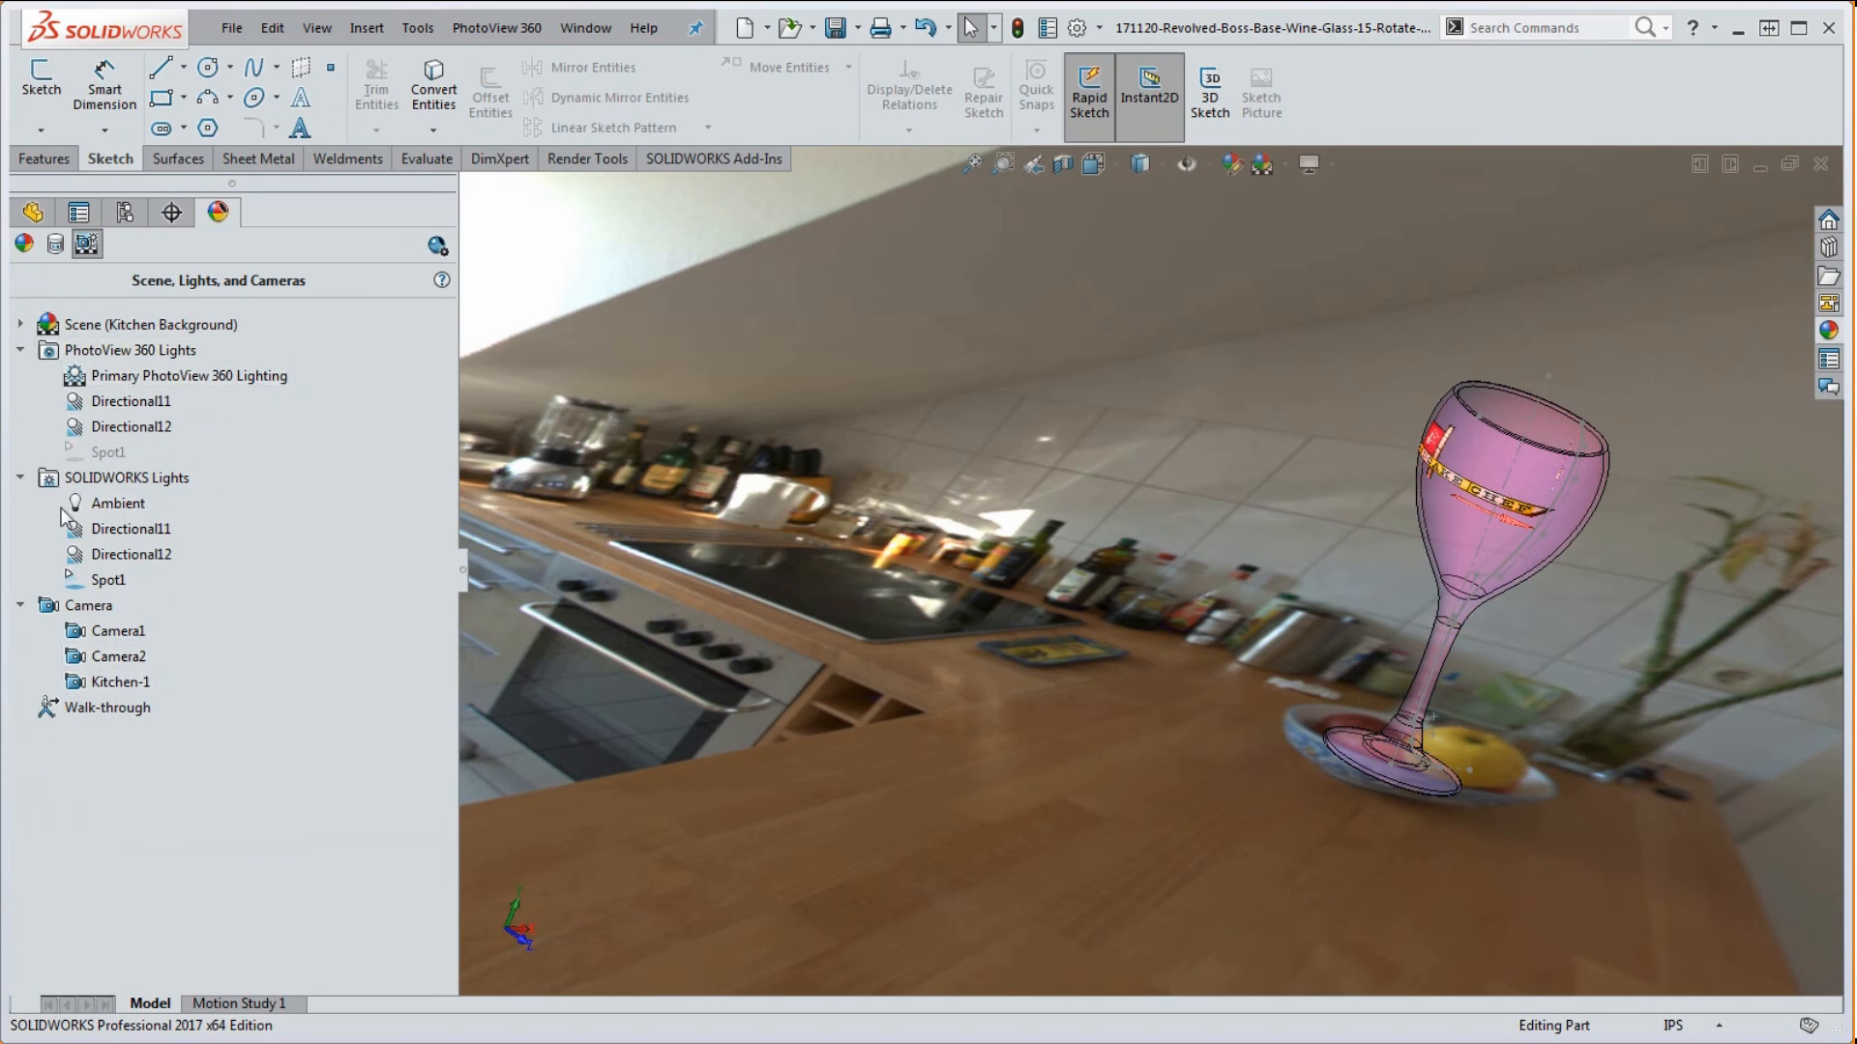
- Turn on Spot1 for PhotoView 360 rendering and return to the Kitchen-1 camera view
right_click(103, 455)
right_click(131, 688)
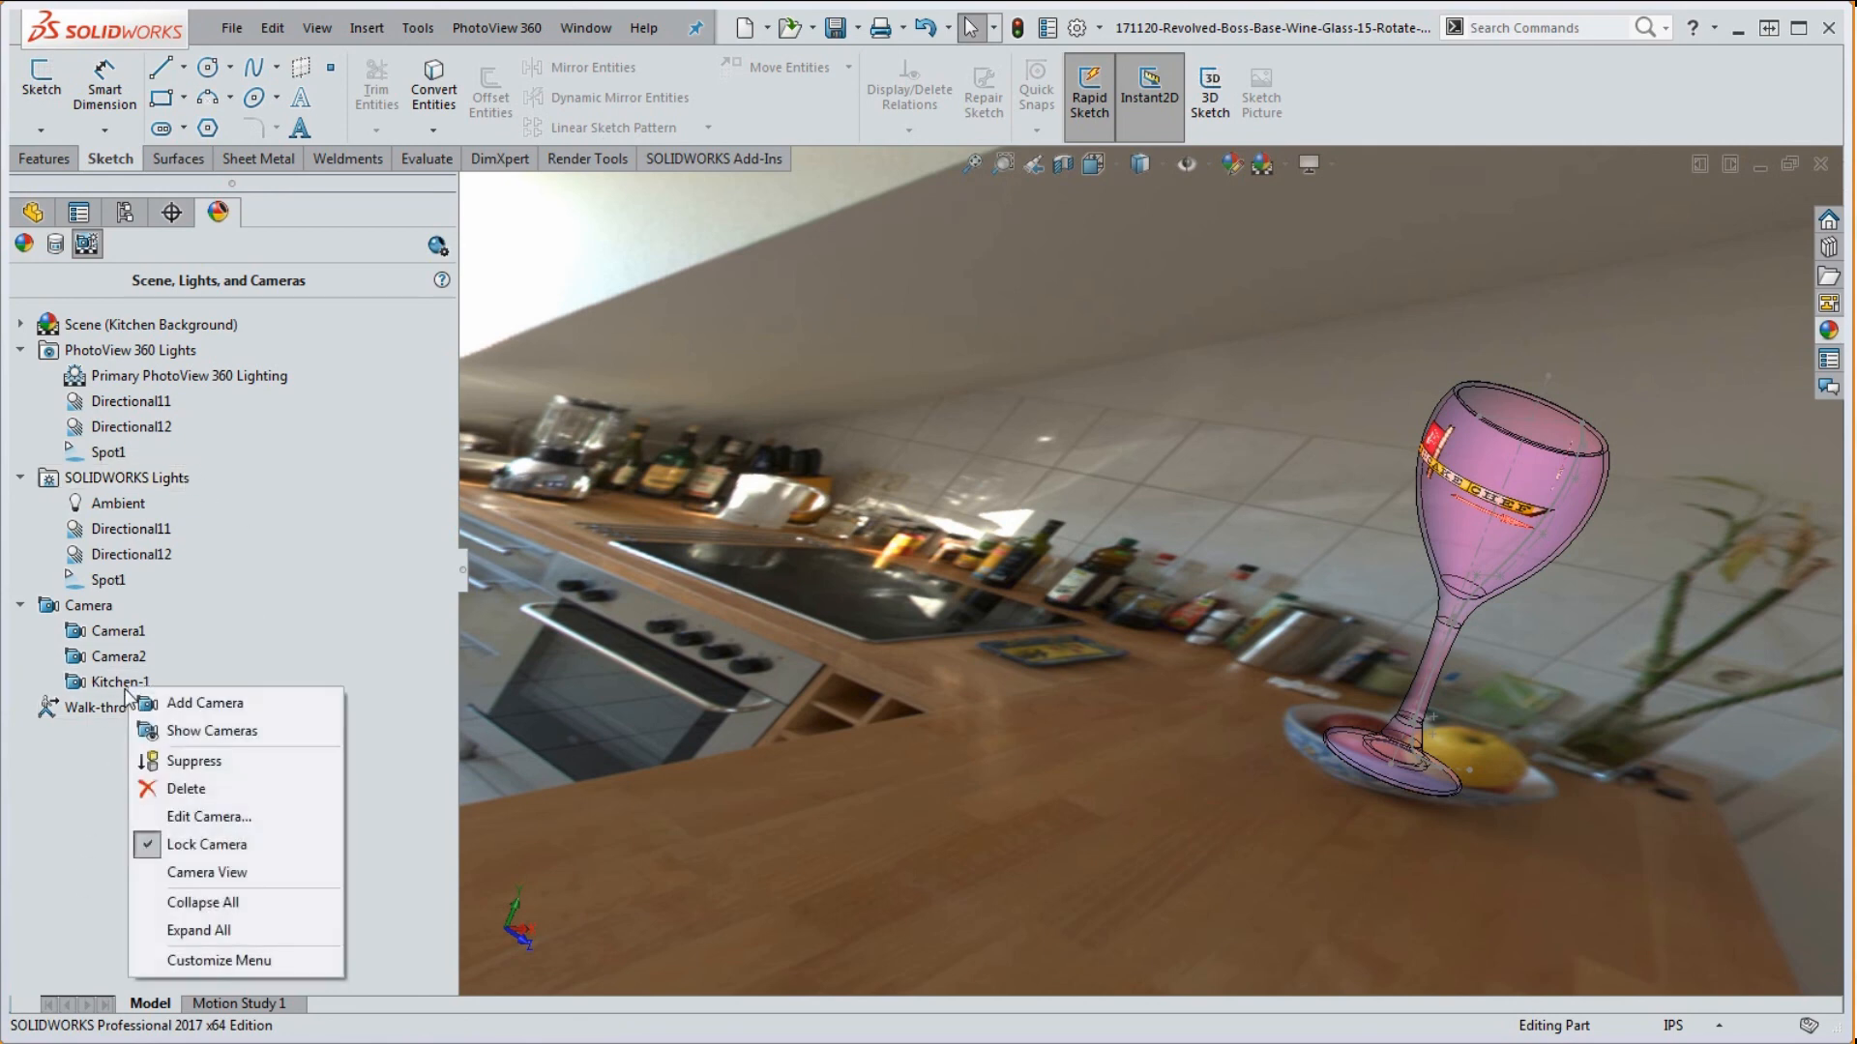
left_click(208, 874)
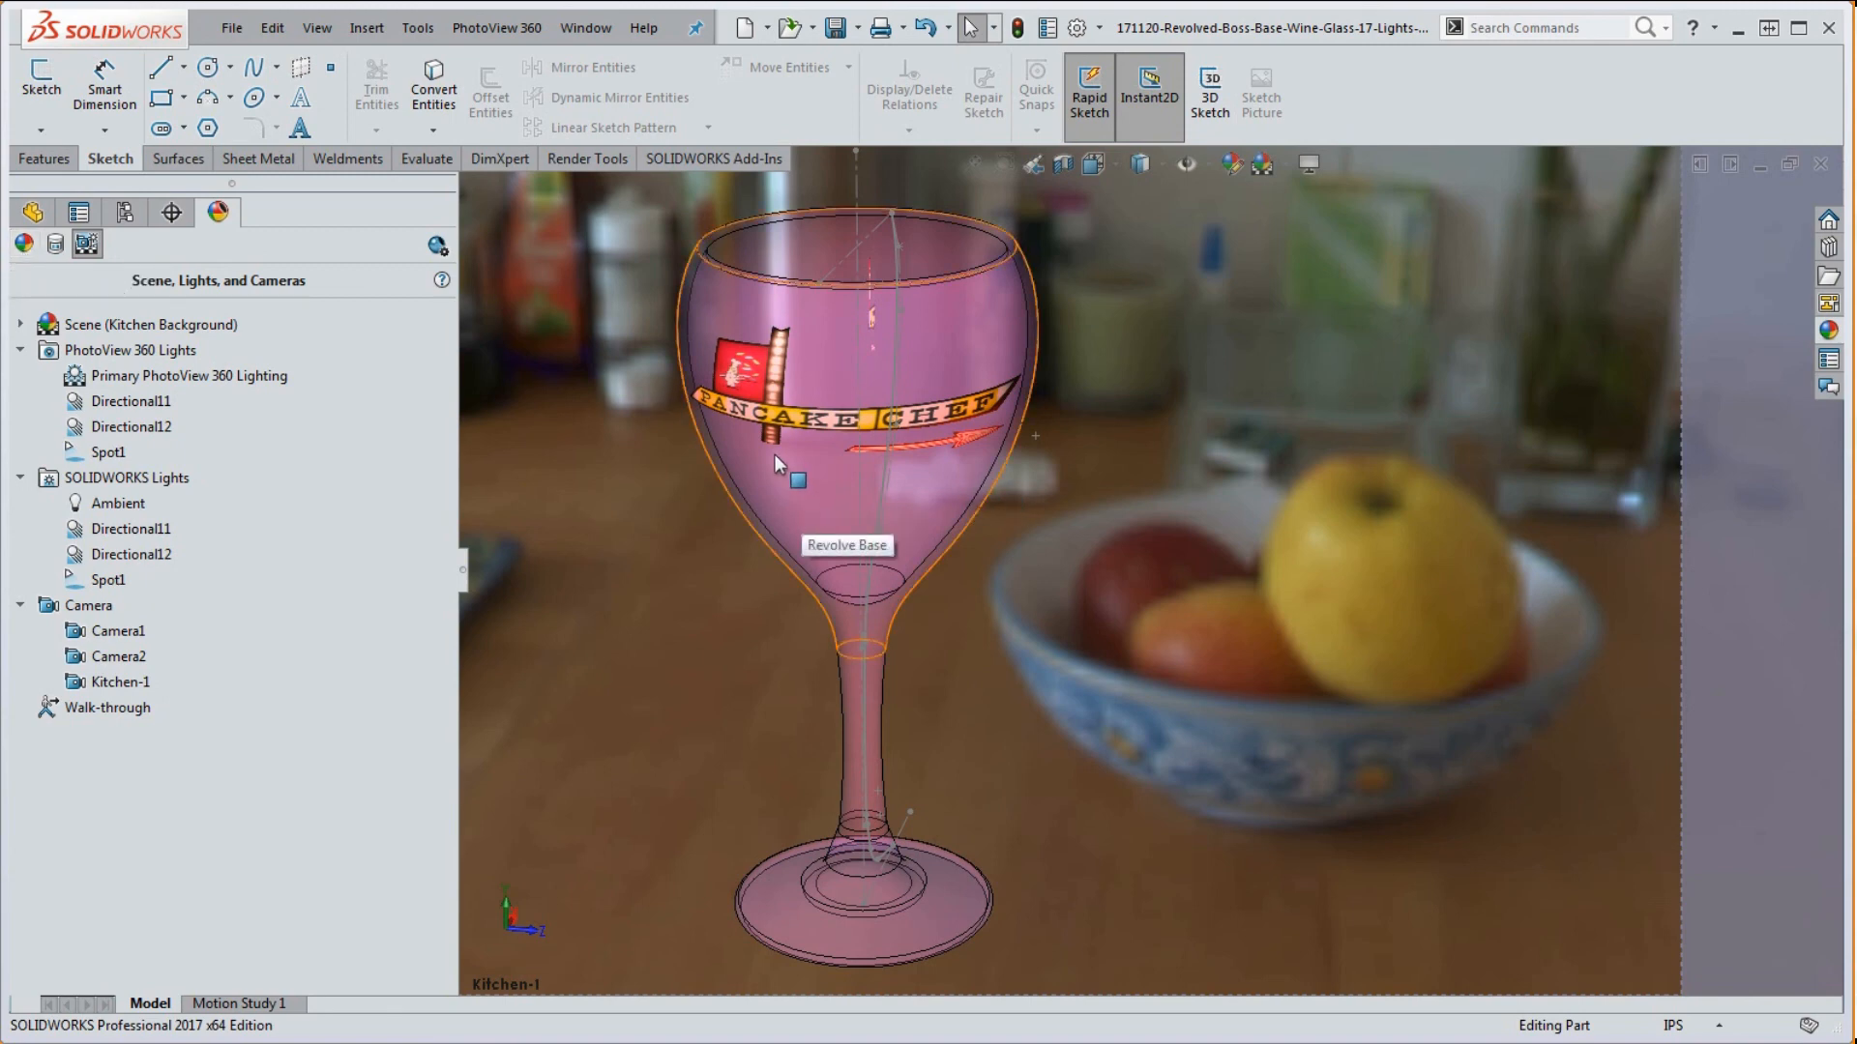
- Preview the wine glass render in a separate PhotoView 360 preview window and move that window off the model
left_click(509, 35)
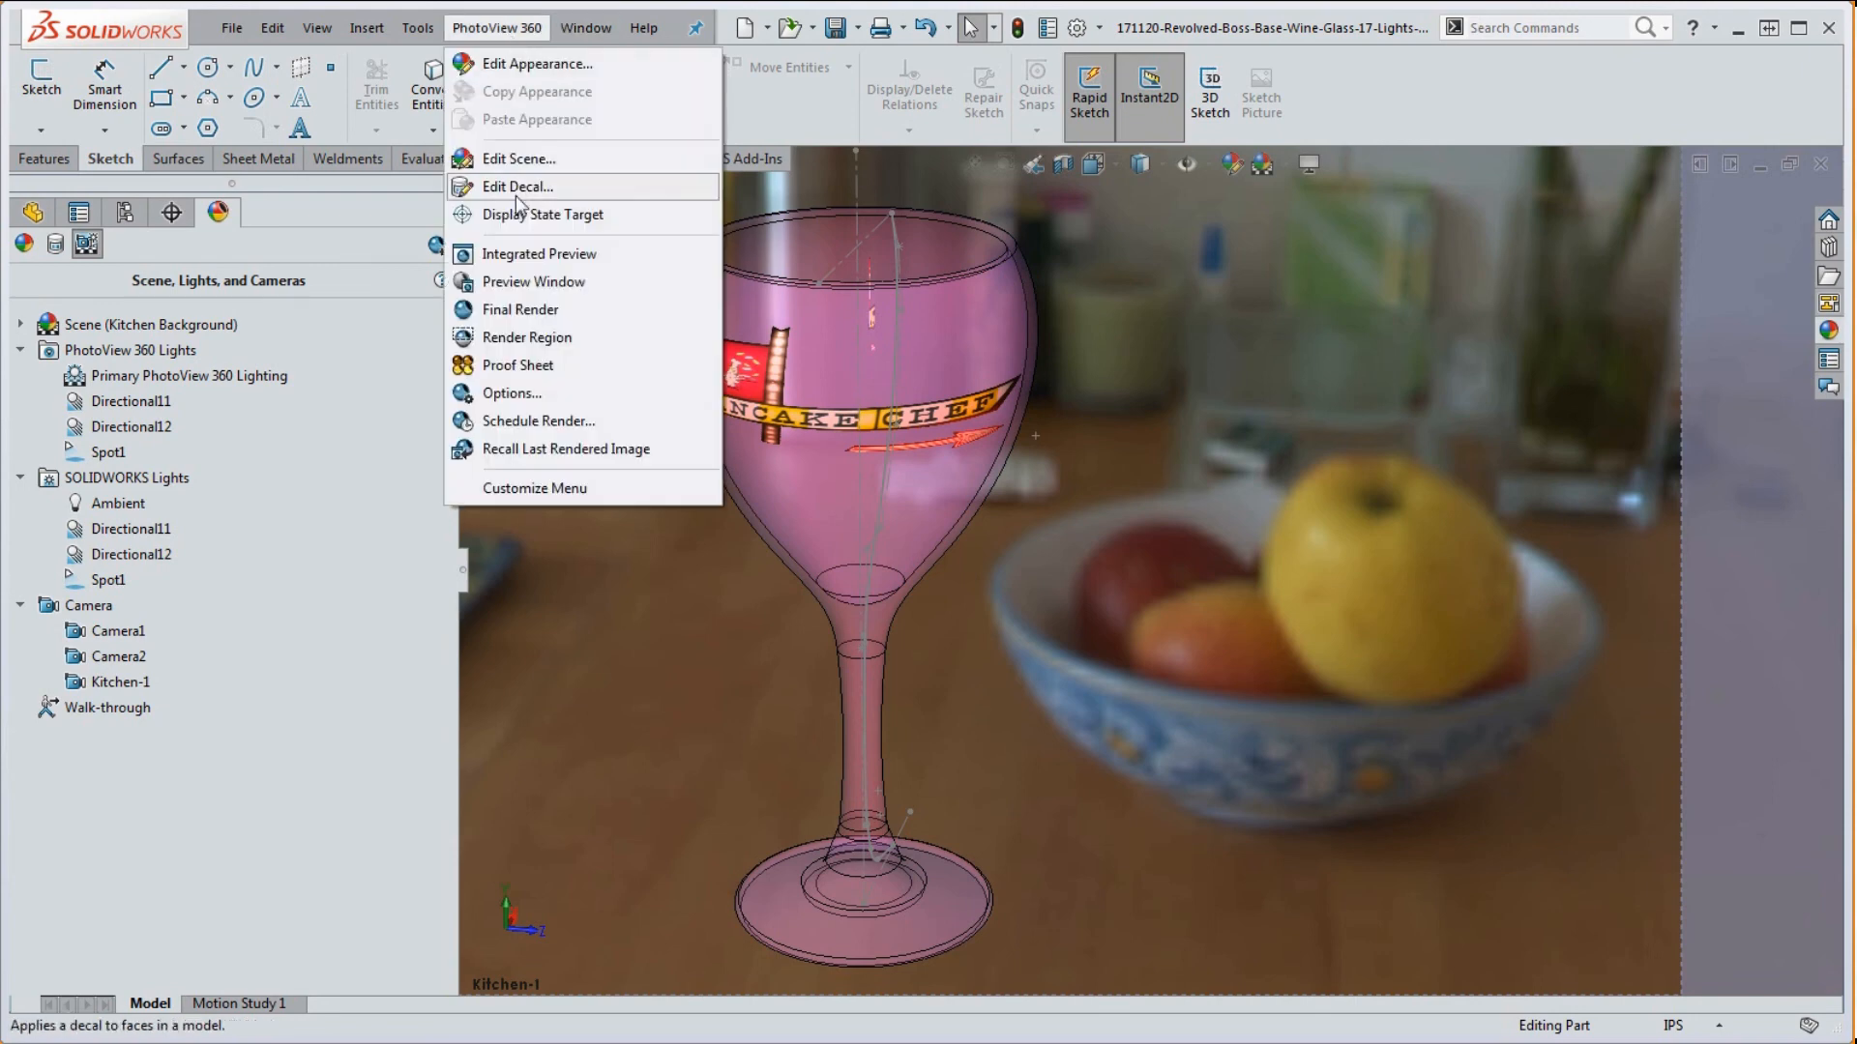
left_click(551, 286)
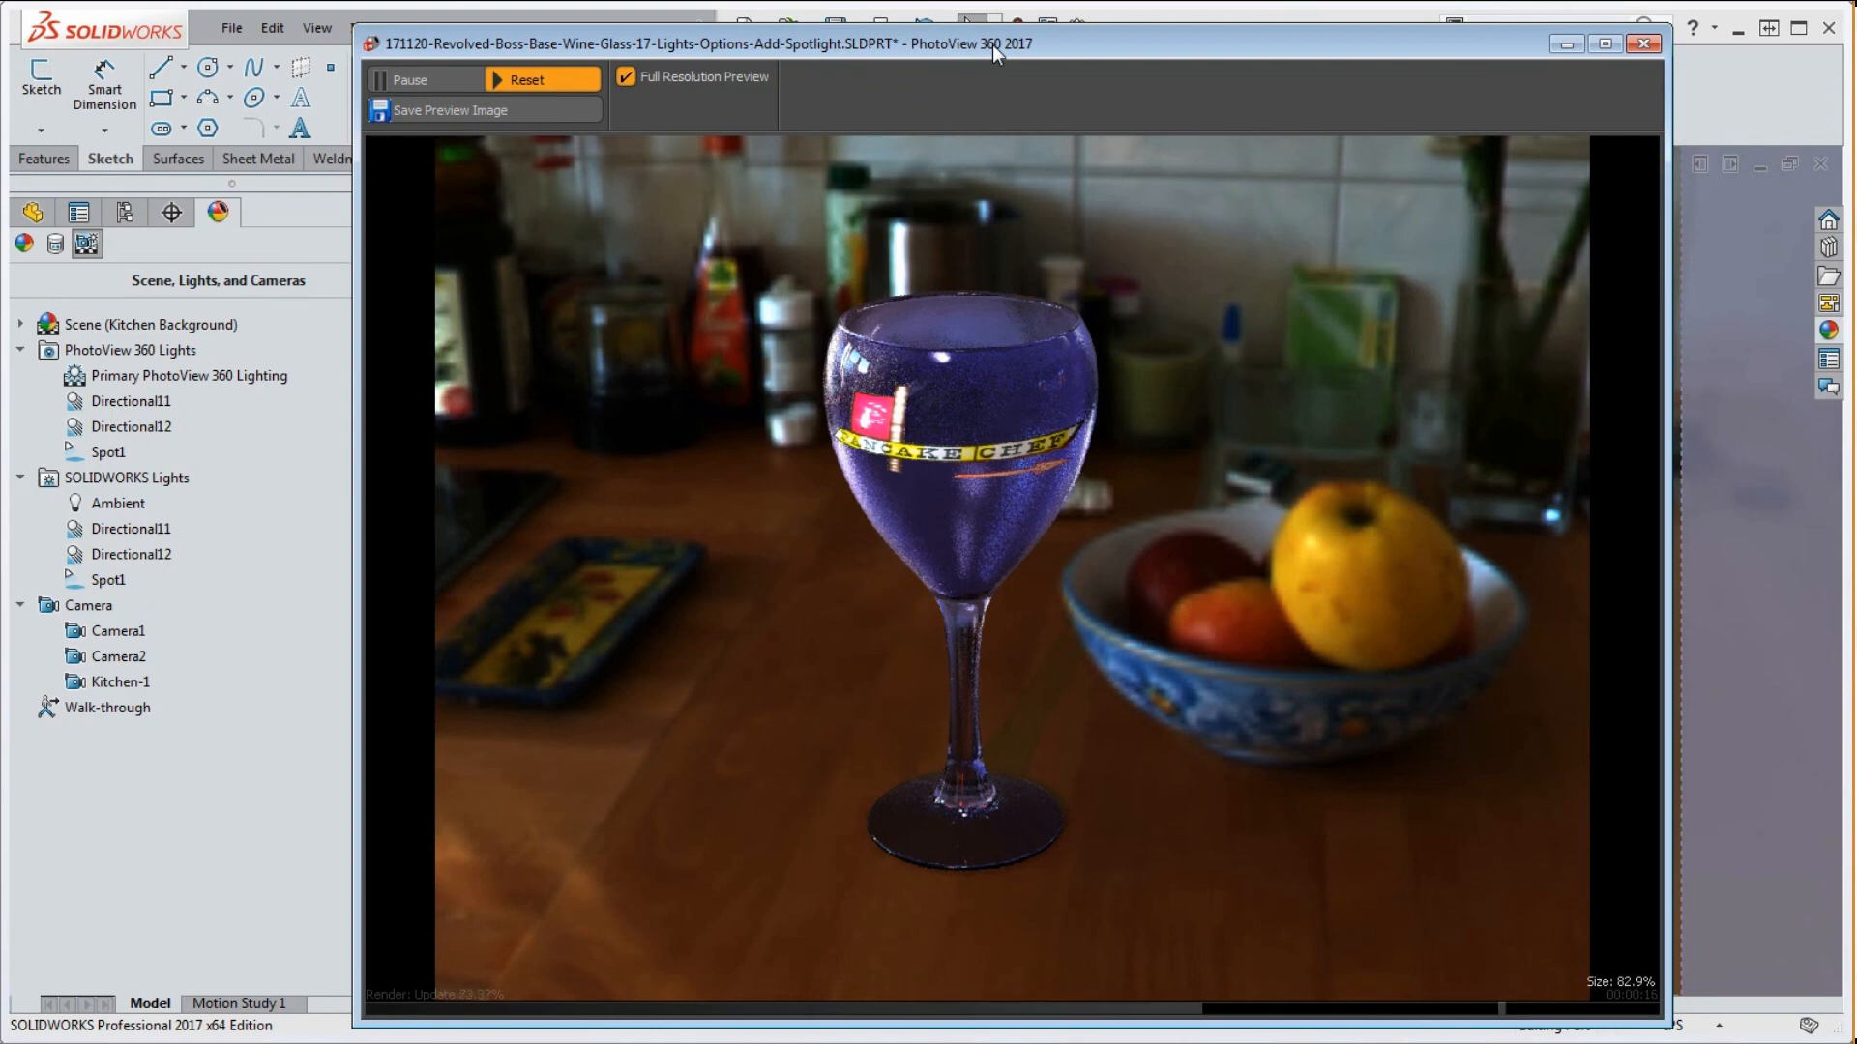
left_click_drag(992, 45, 1602, 148)
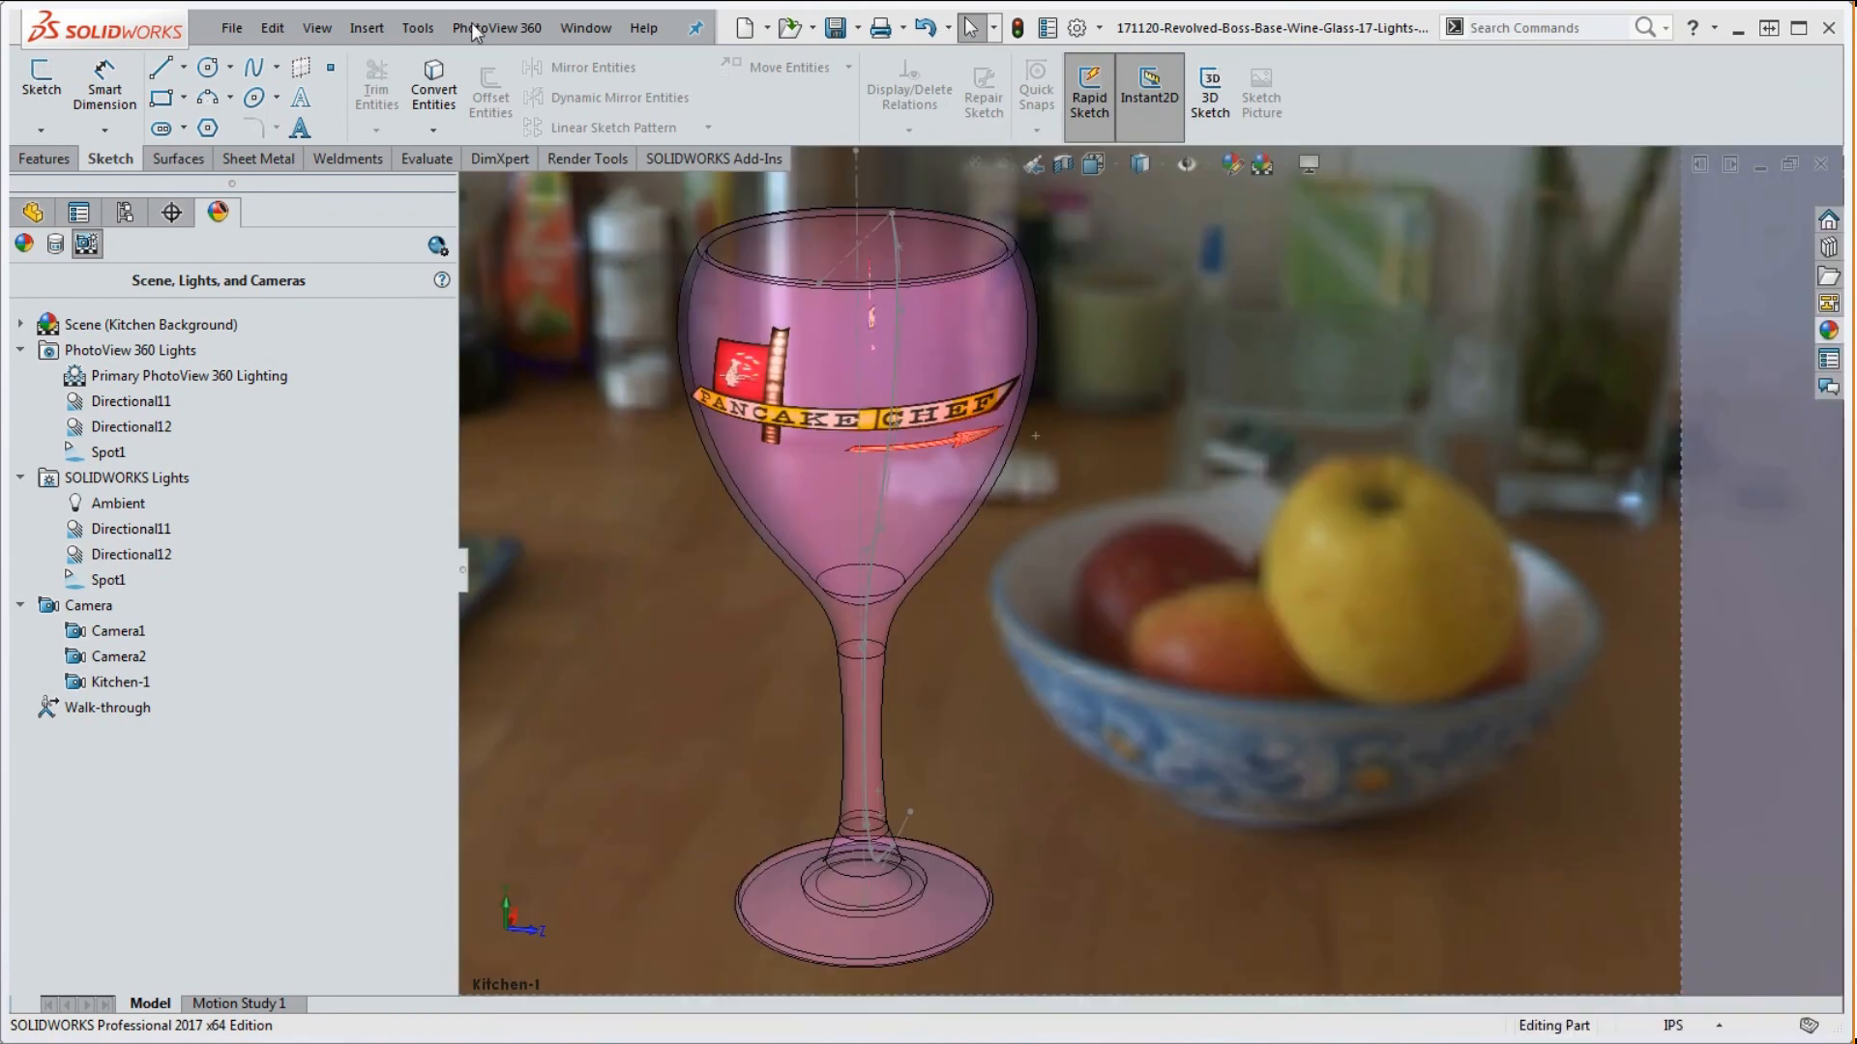
- Run the final render of the wine glass and show the advanced image processing settings for it
left_click(473, 30)
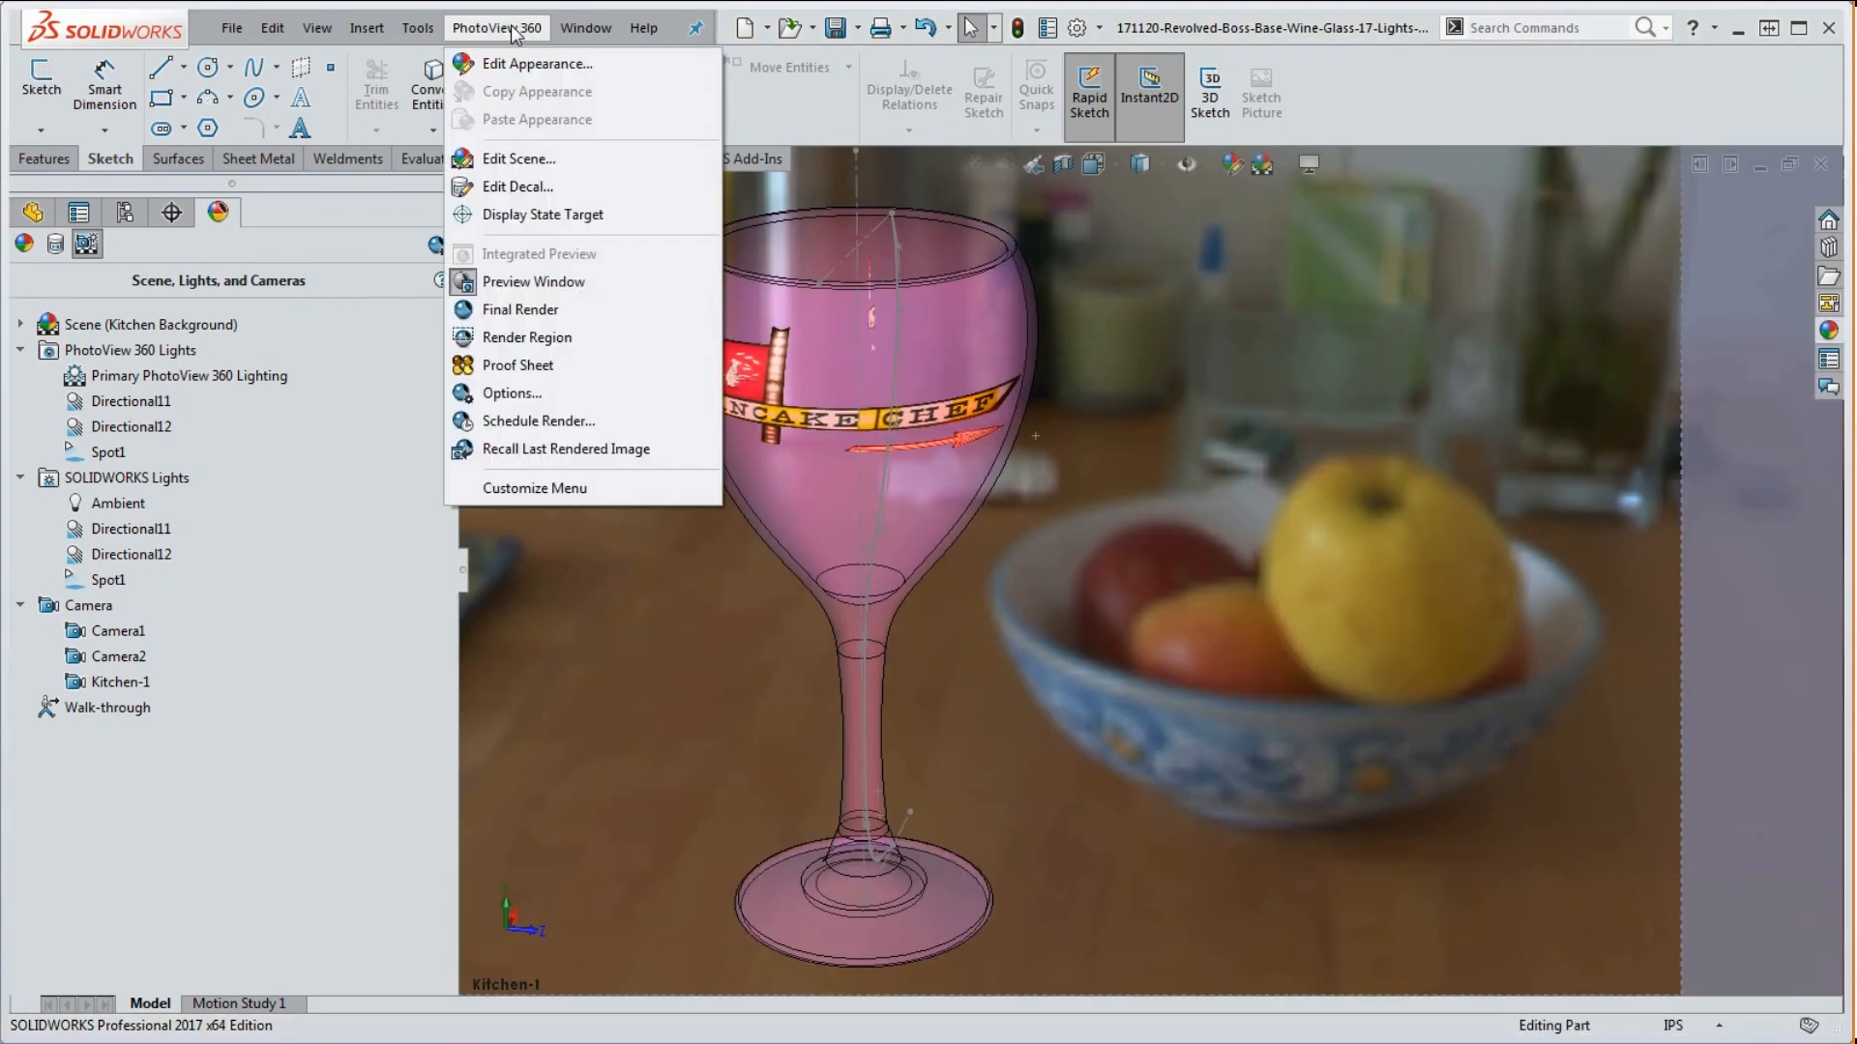
left_click(534, 309)
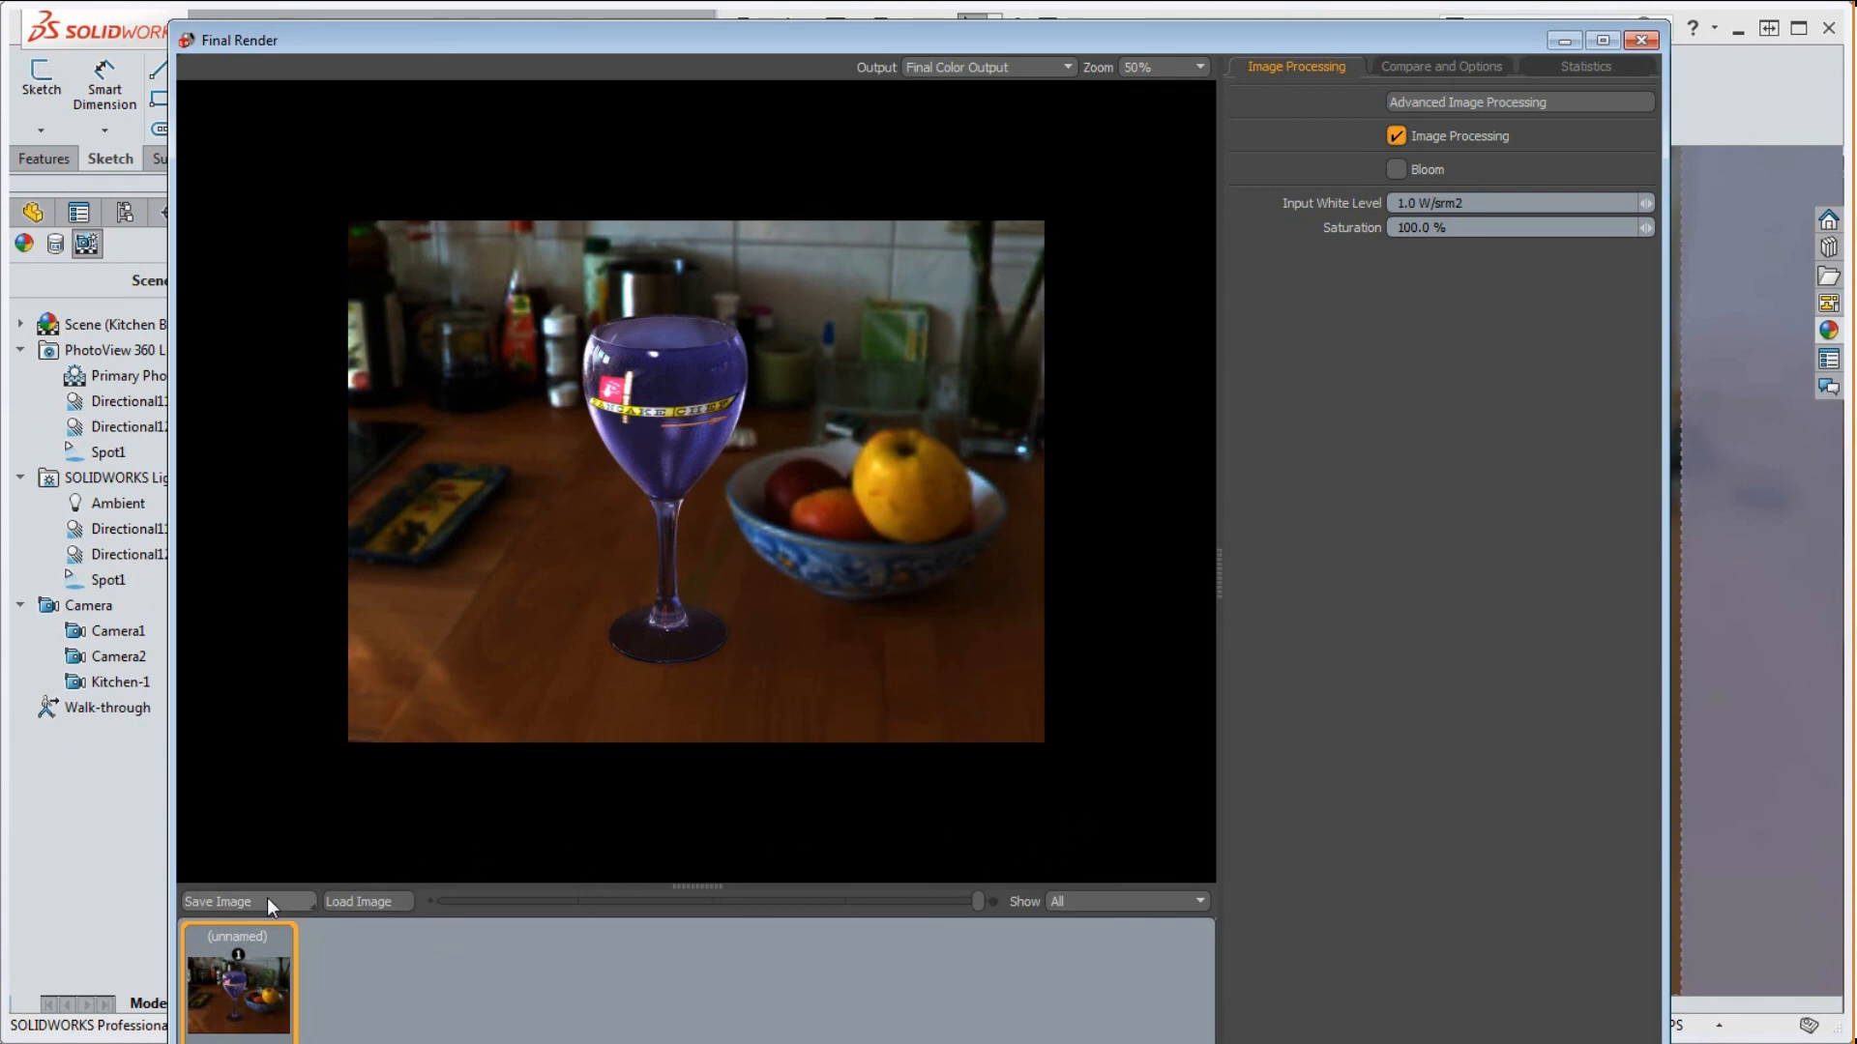
left_click(1454, 101)
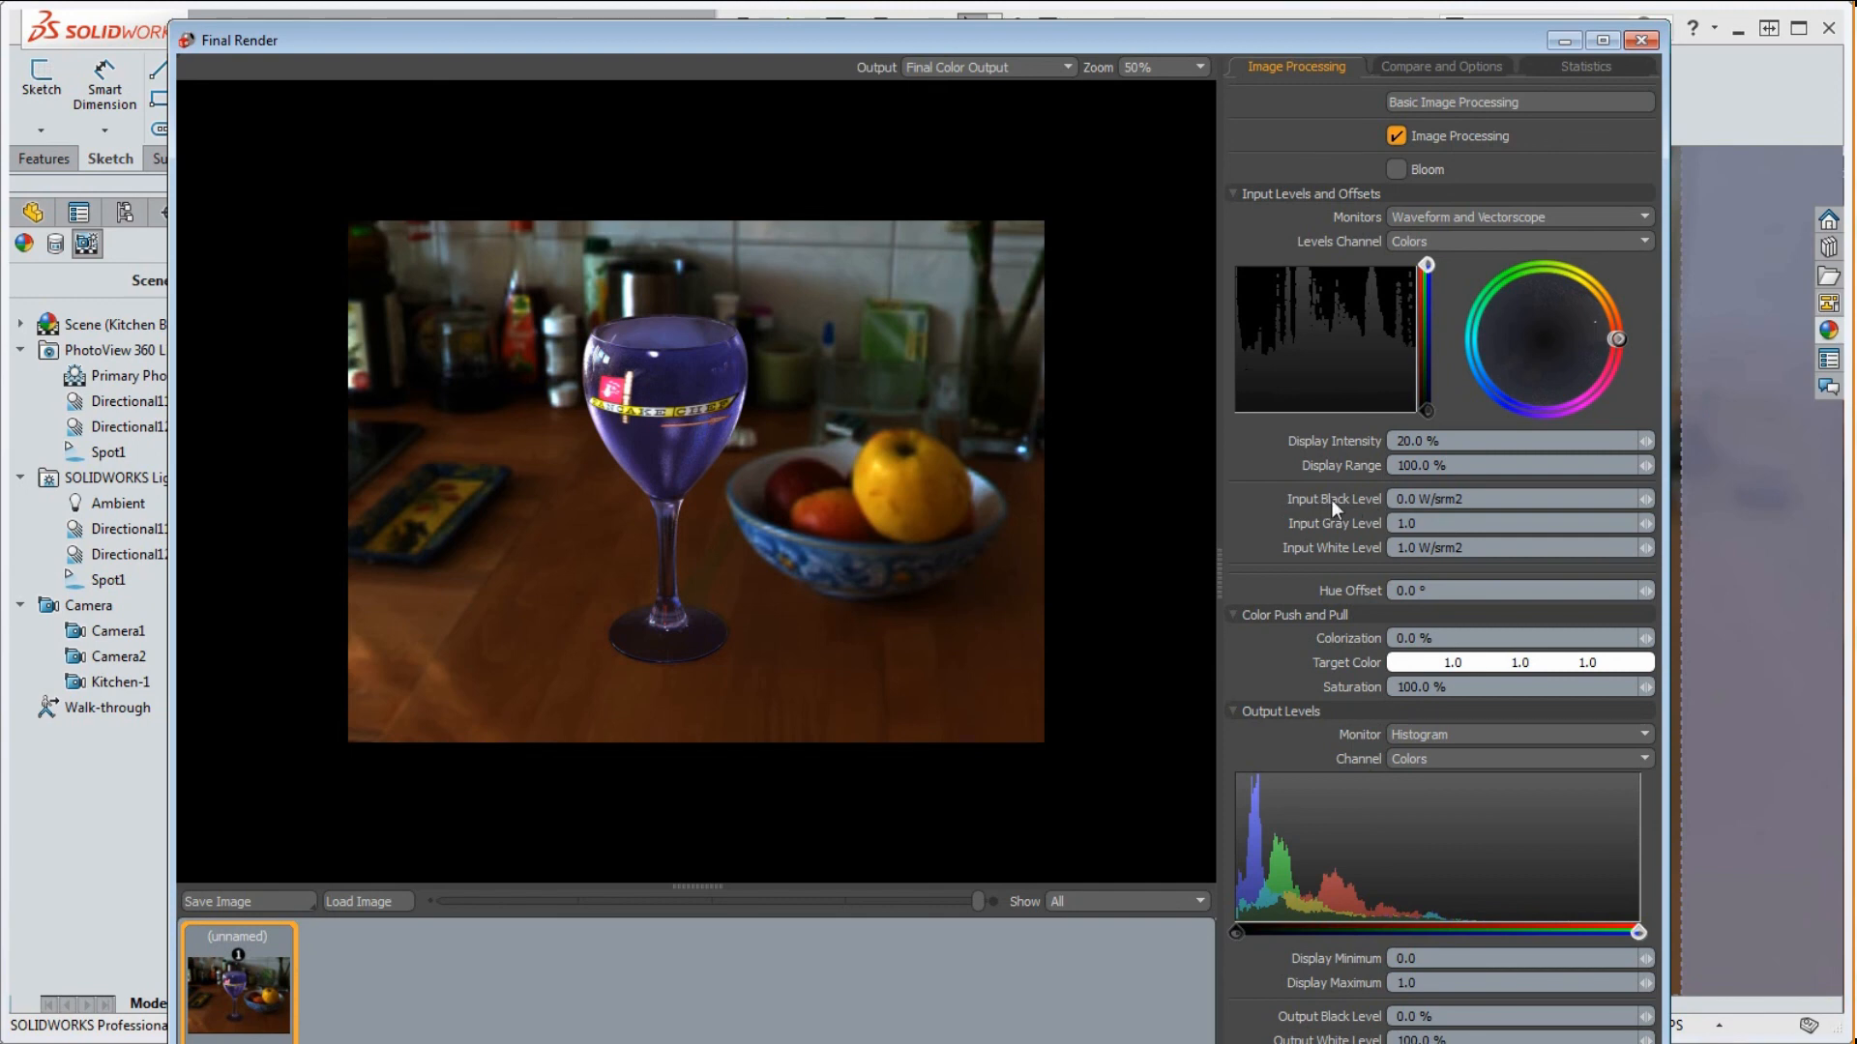
- Try an input black level of 0.1 W/srm2 on the rendered image and return it to 0.0
left_click(1475, 499)
type("0.1")
key("Return")
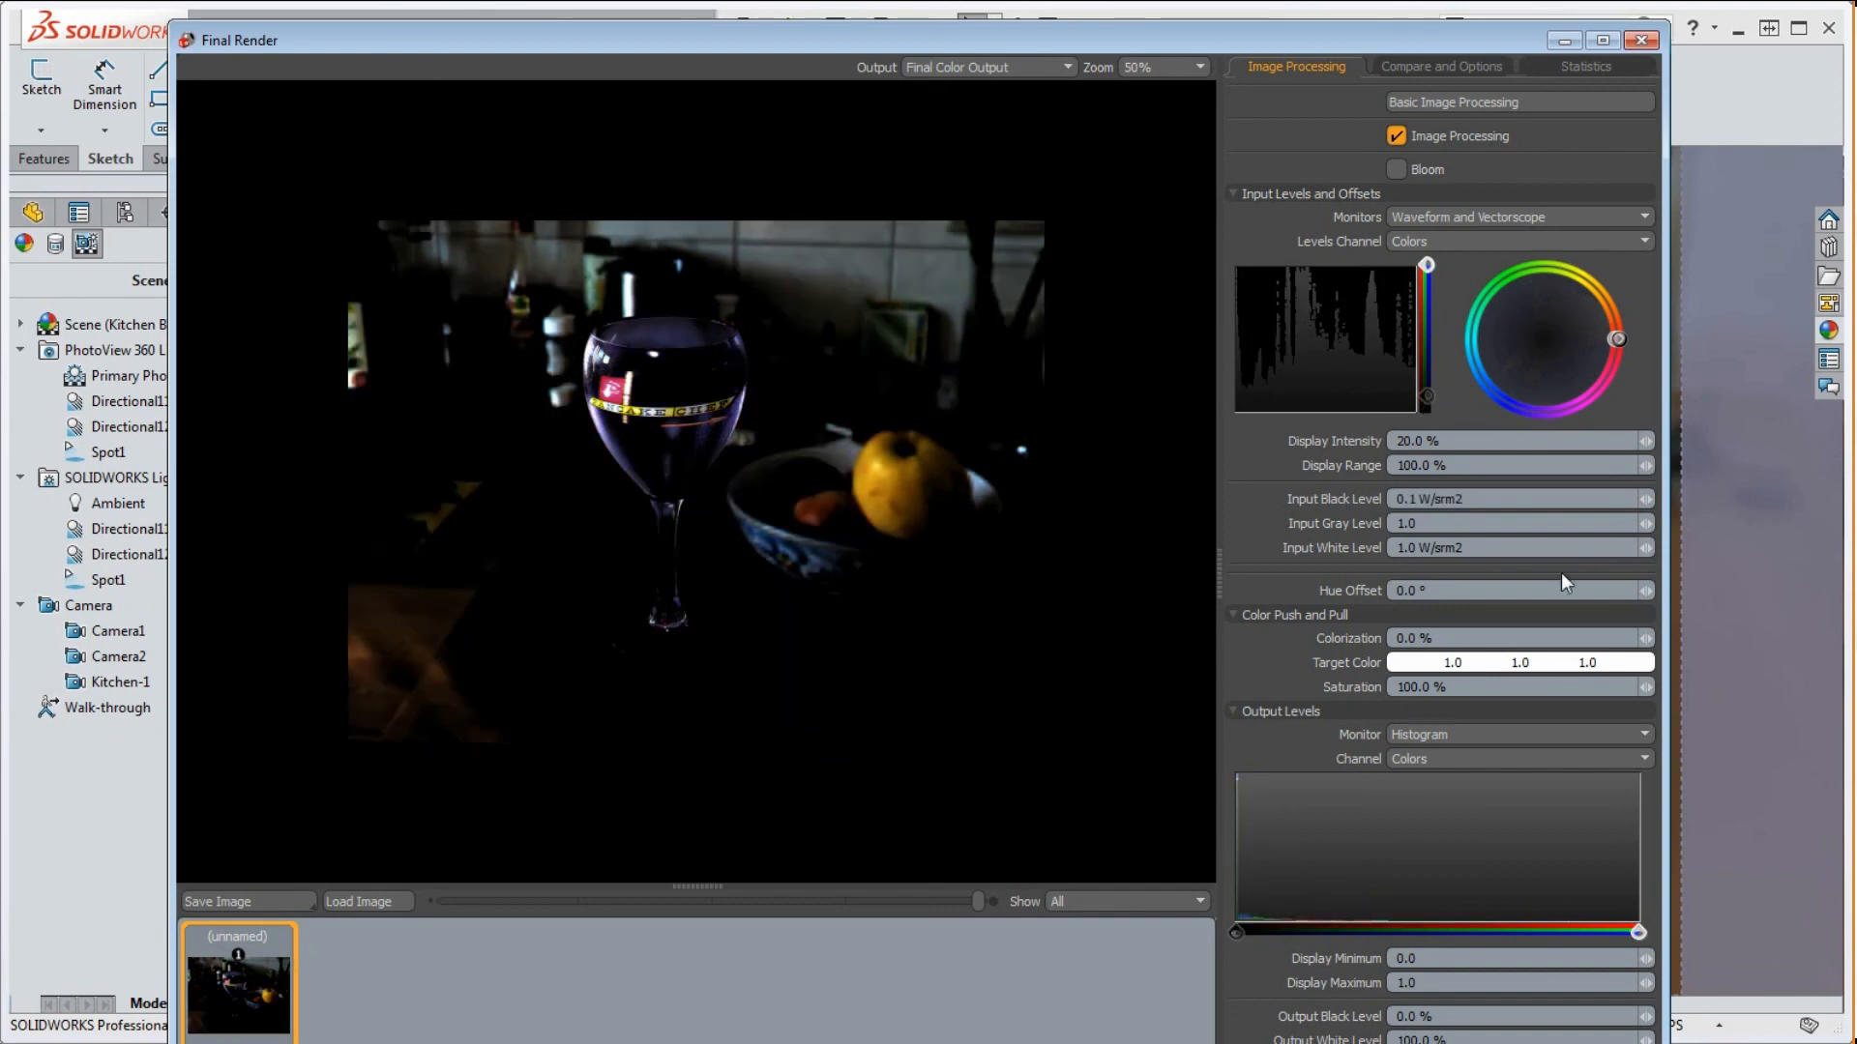
left_click(1399, 499)
type("-1")
key("Return")
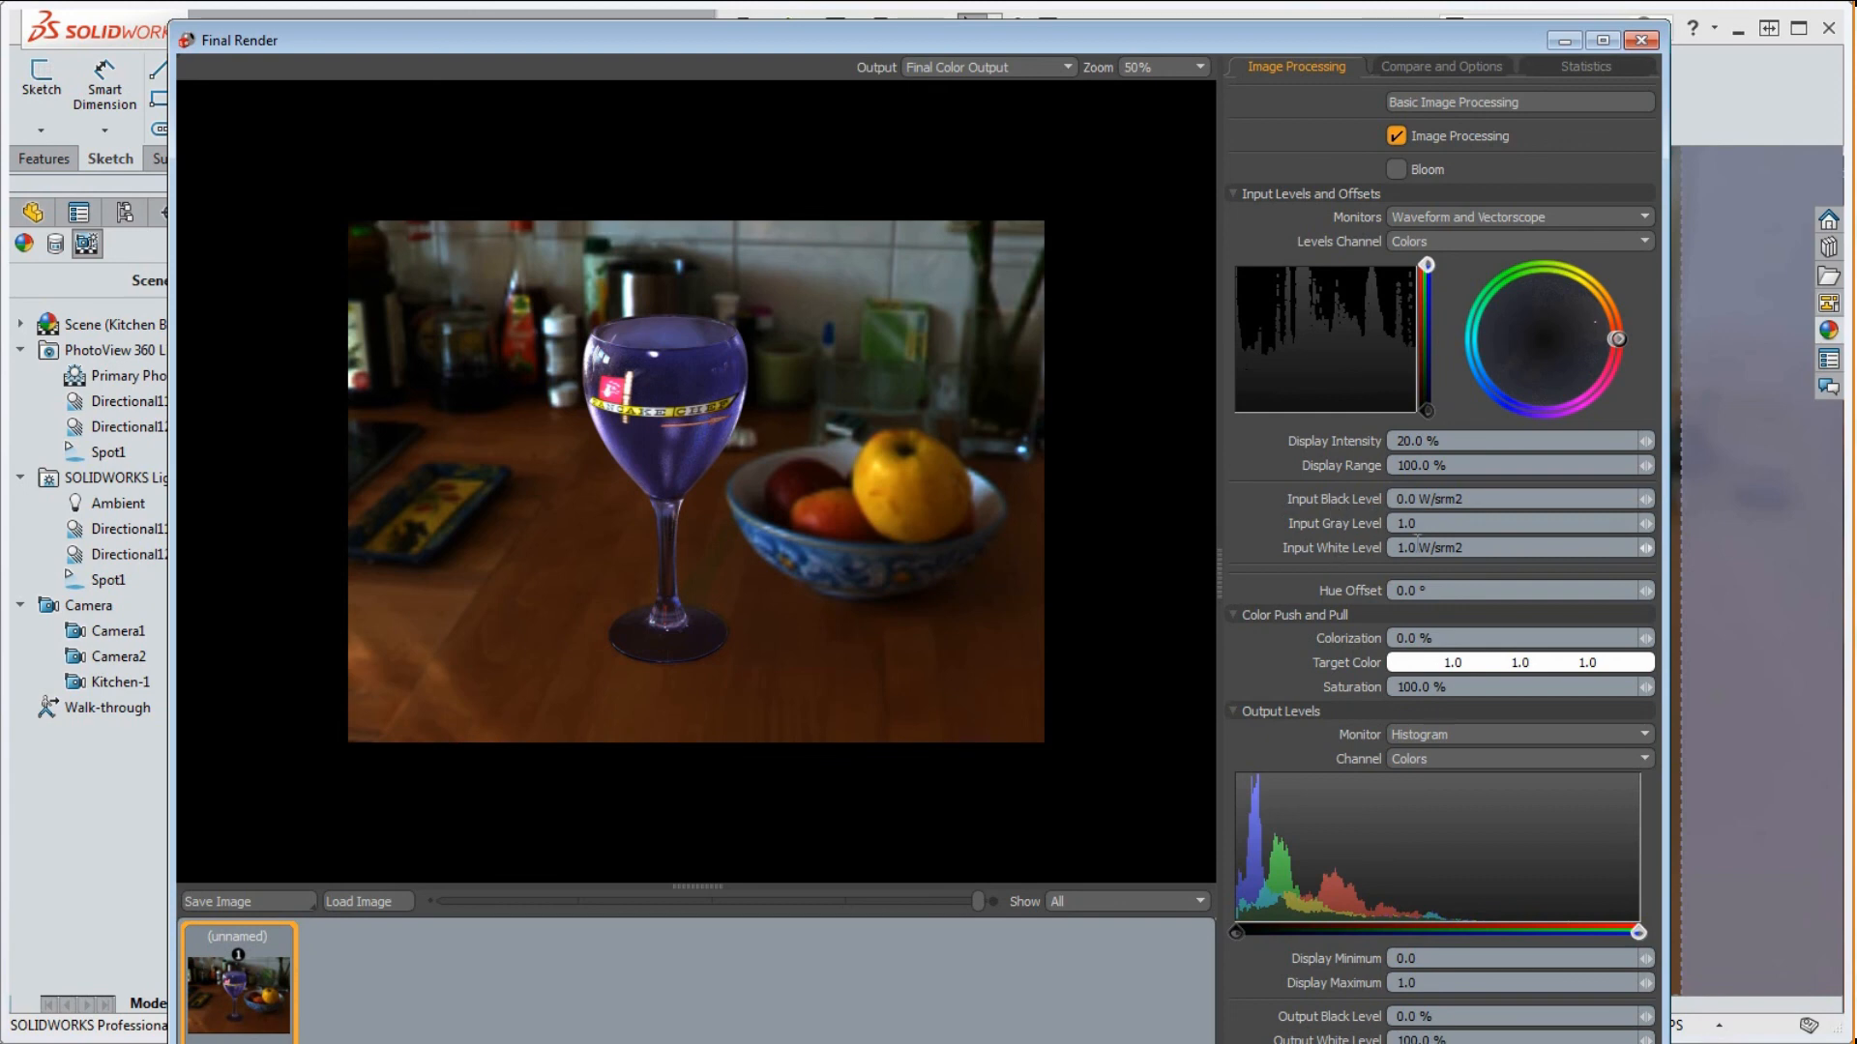
- Try input white levels of 1.2 and 0.8 W/srm2 on the rendered image, settling on 0.7 W/srm2
left_click_drag(1478, 547, 1375, 547)
type("1.2")
key("Return")
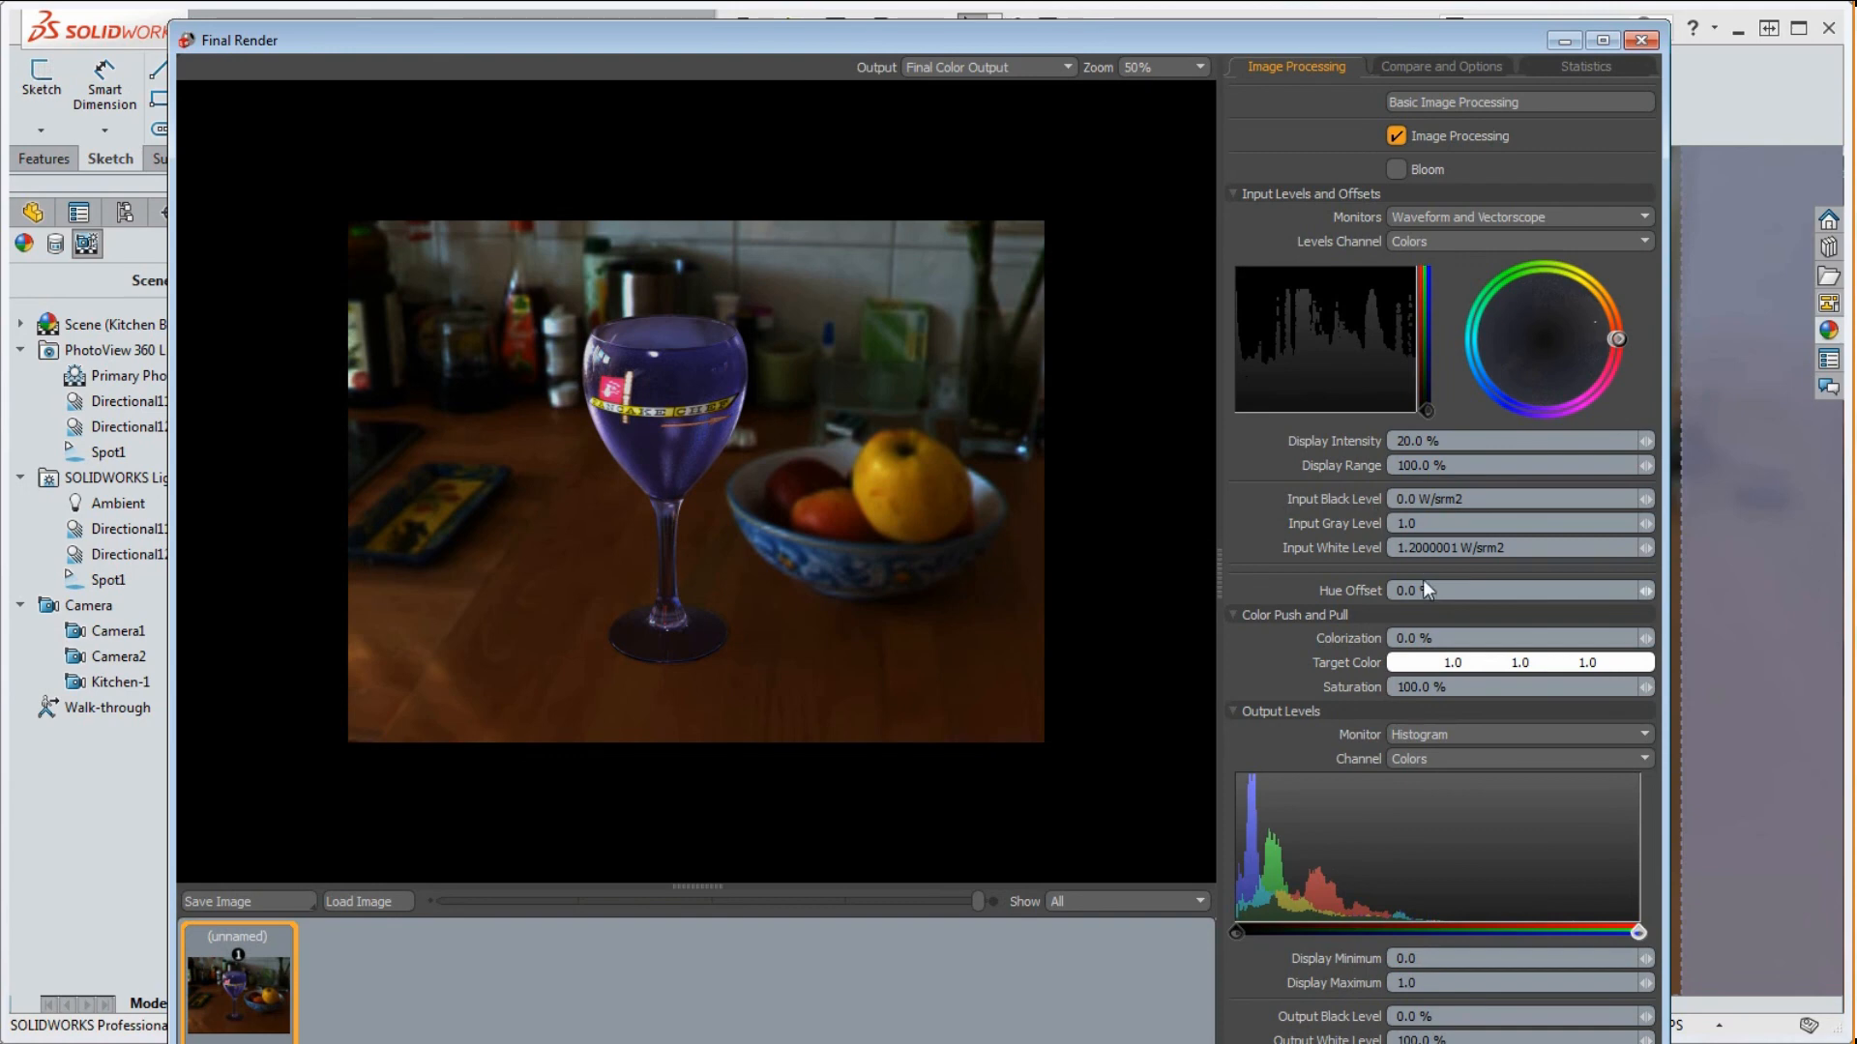
left_click_drag(1505, 547, 1393, 553)
type("0.8")
key("Return")
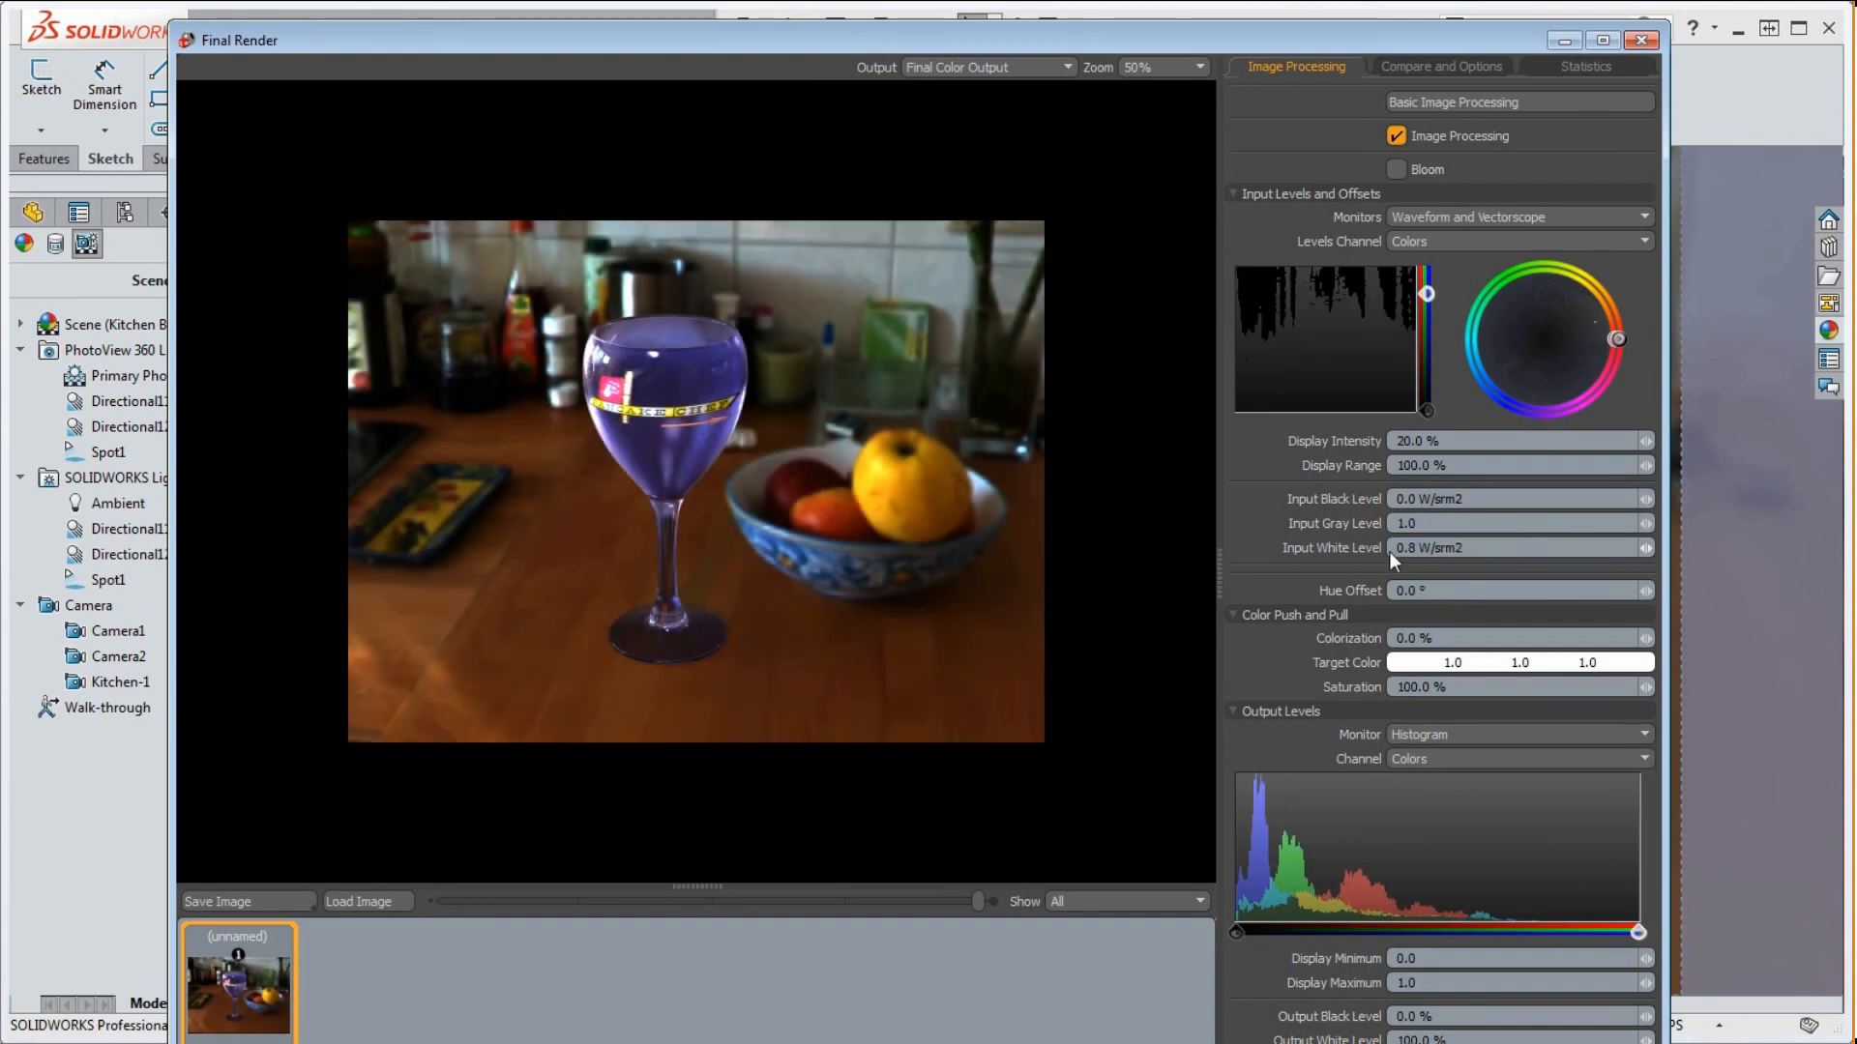
left_click_drag(1474, 549, 1393, 550)
type(".7")
key("Return")
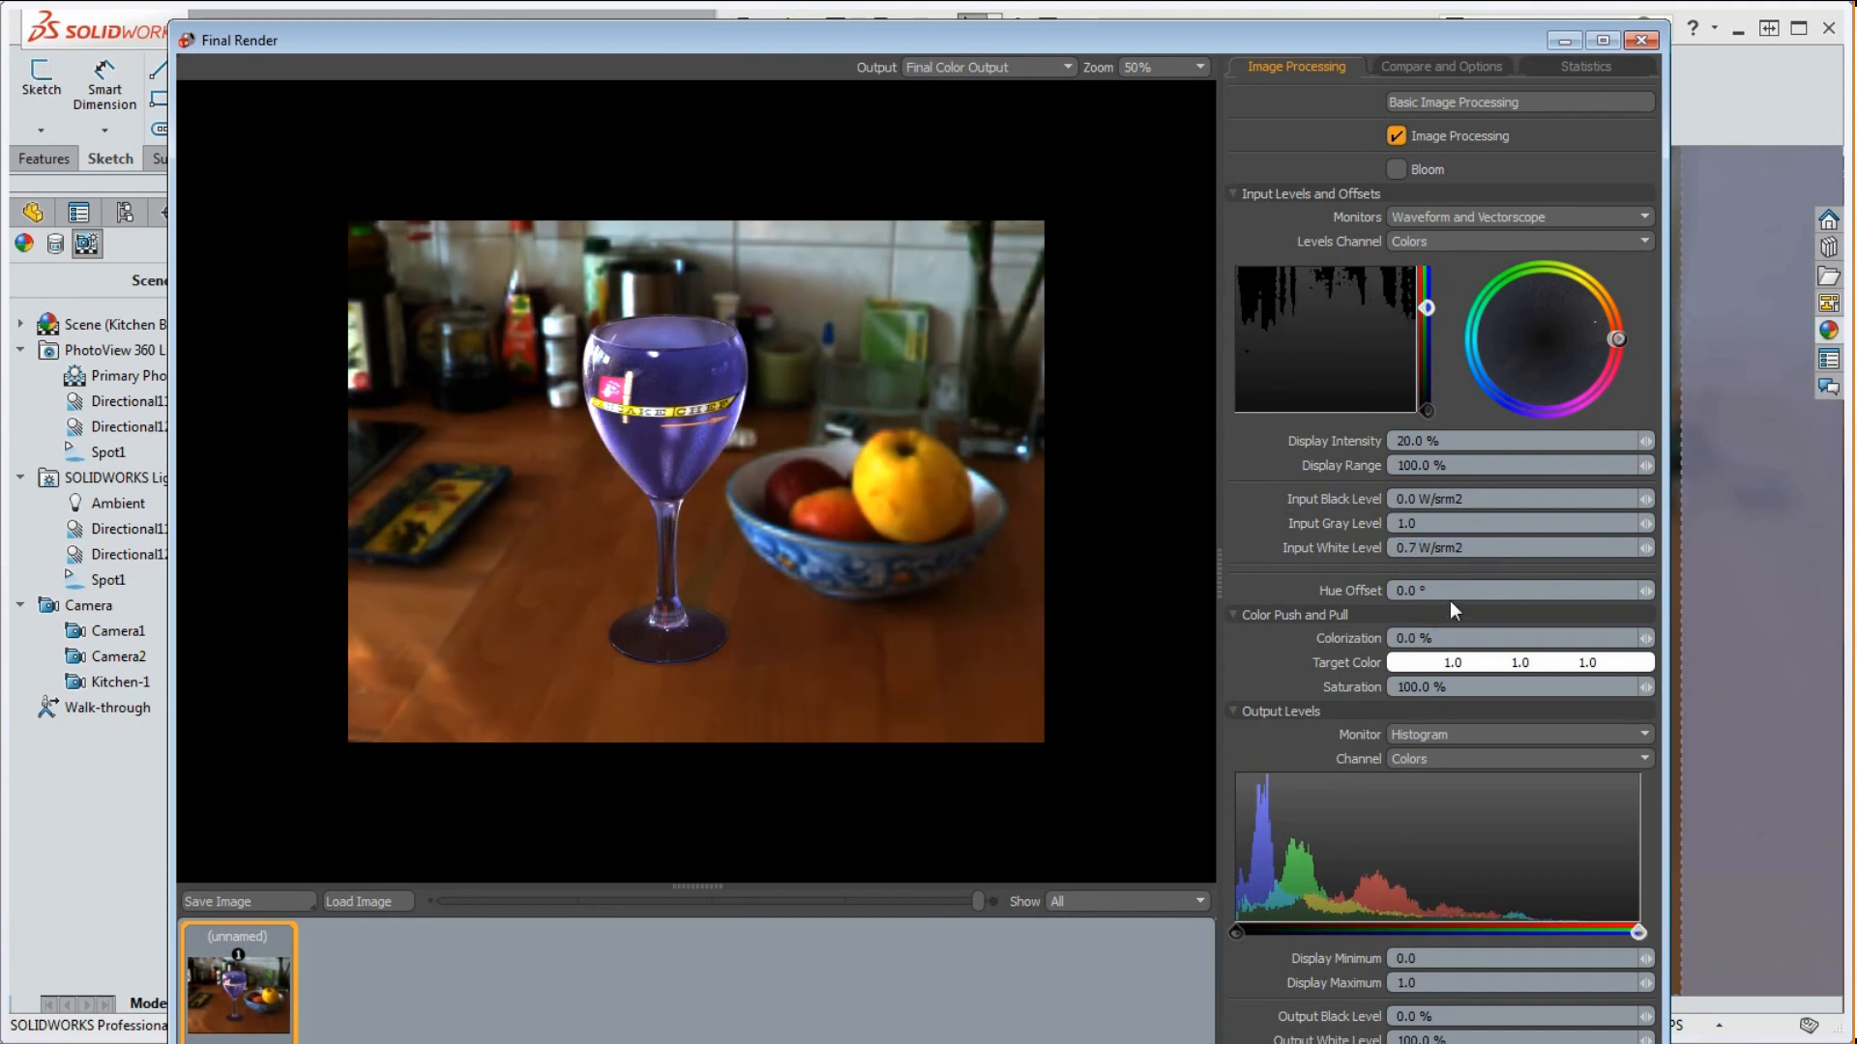
- Try hue offsets of 10, 20 and -57 degrees on the rendered image and return the offset to 0
left_click_drag(1451, 592, 1353, 595)
type("10")
key("Return")
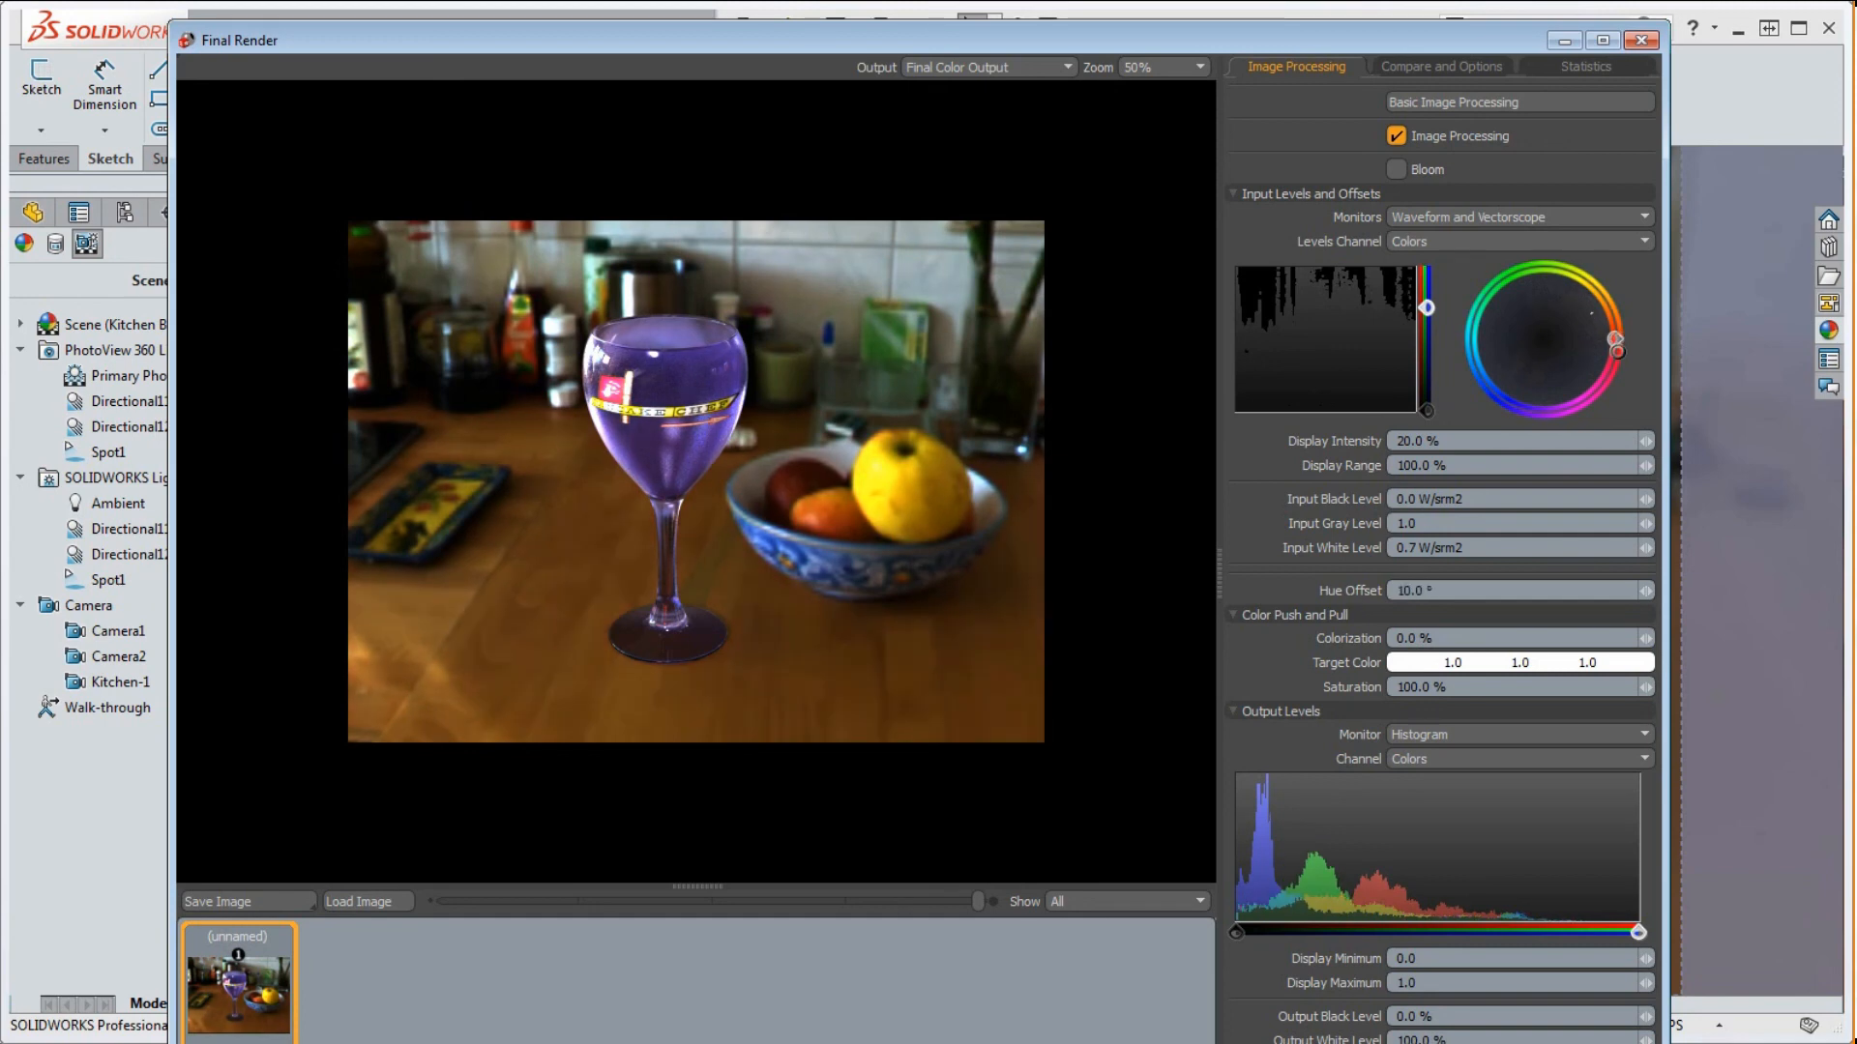
left_click_drag(1441, 589, 1368, 592)
type("20")
key("Return")
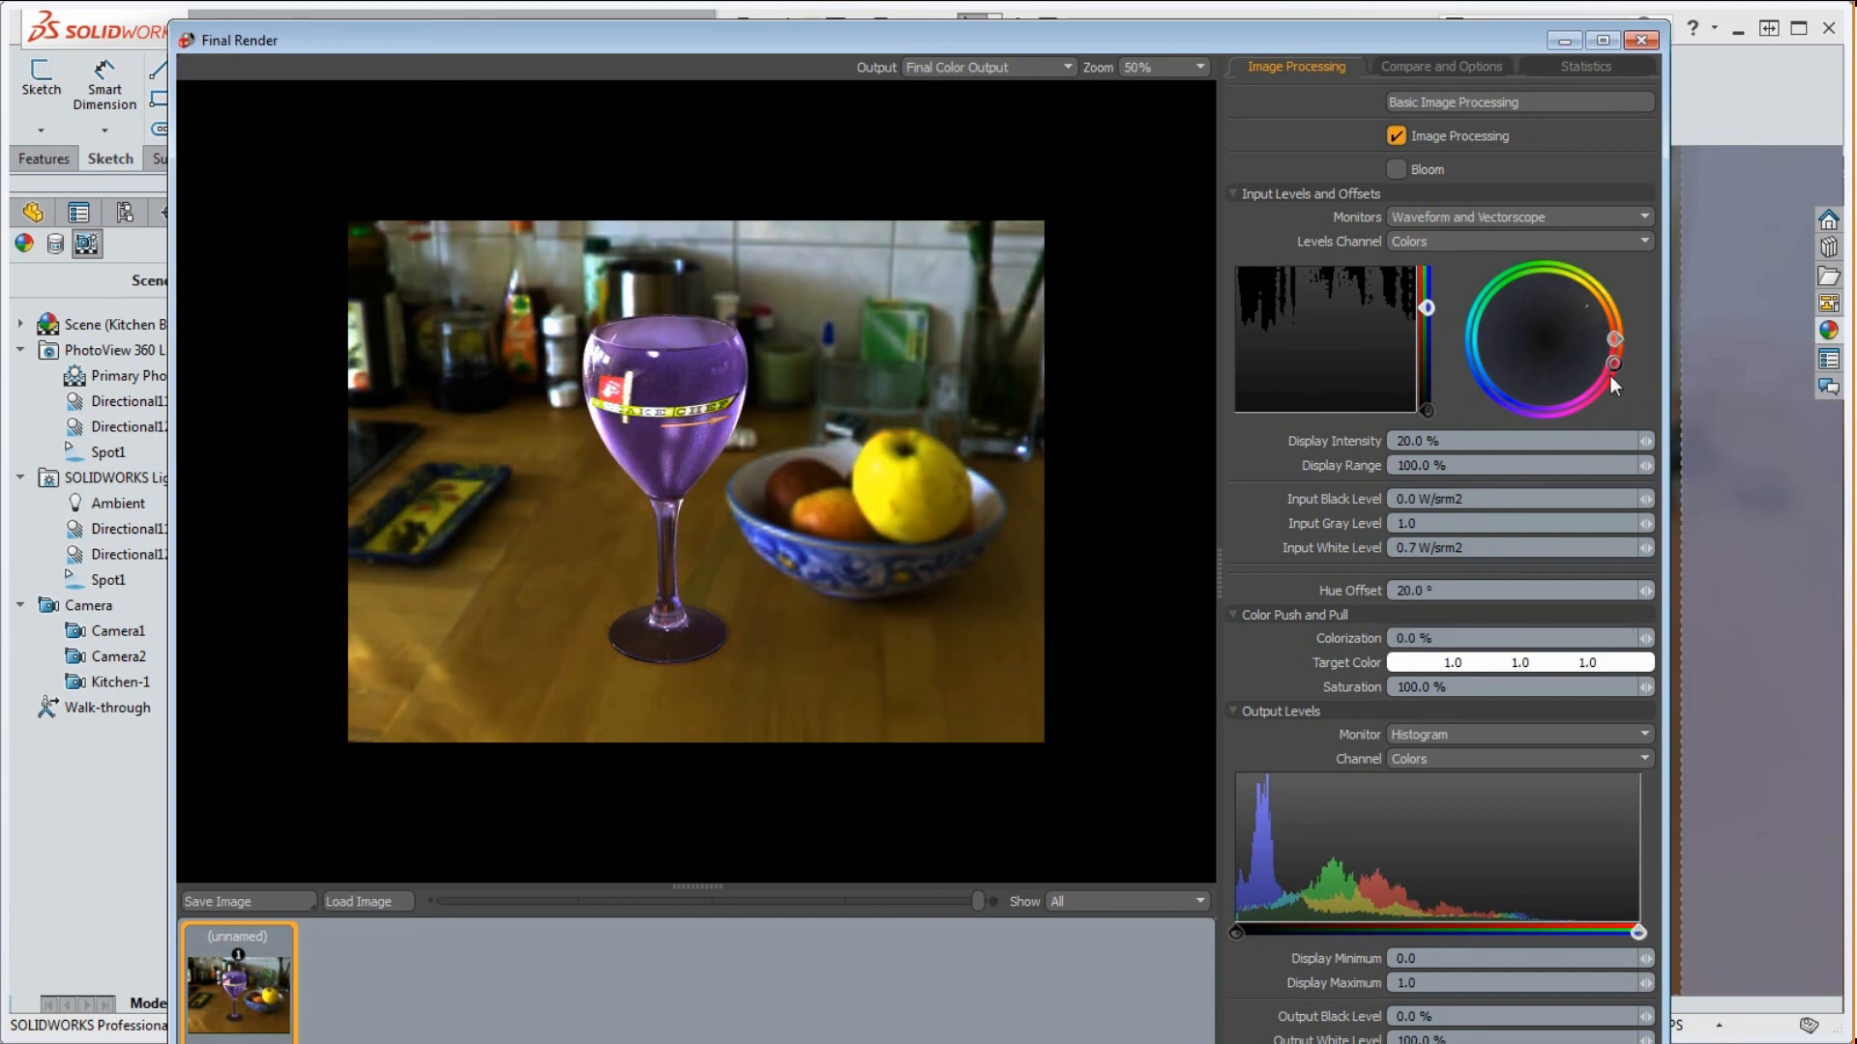
left_click_drag(1614, 364, 1587, 278)
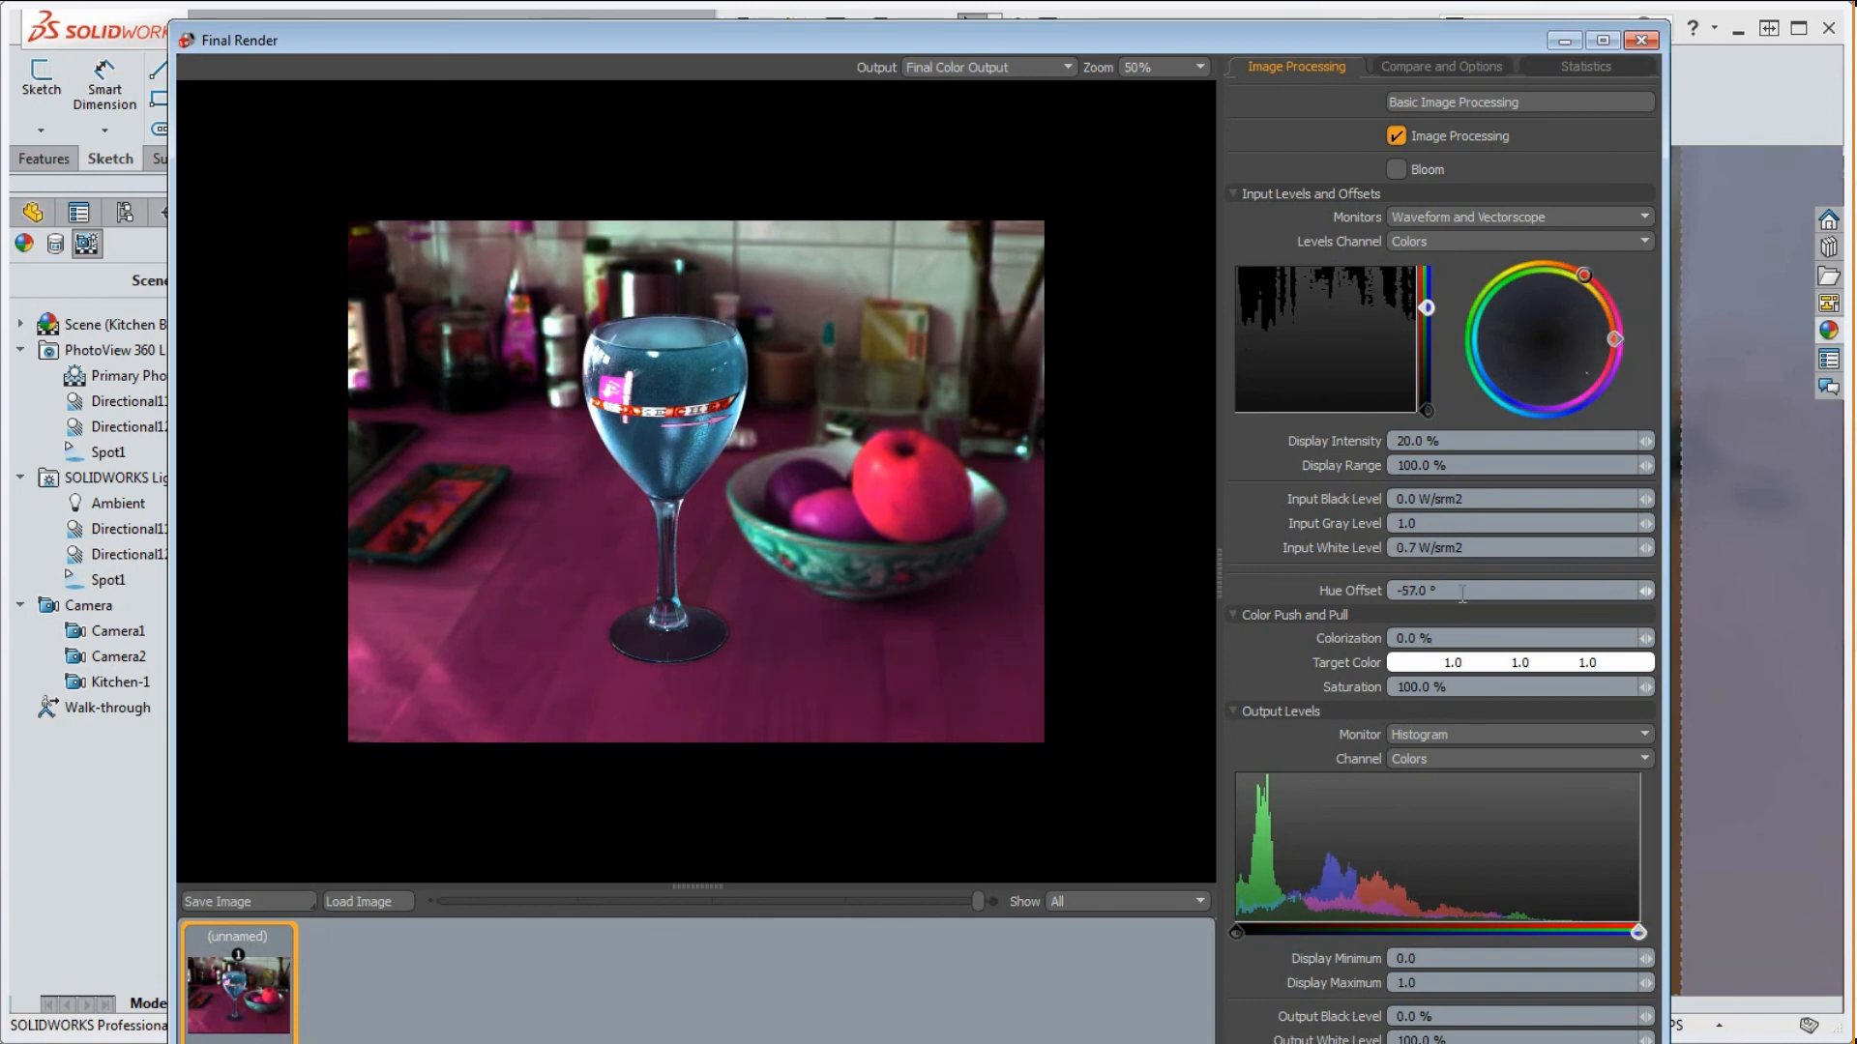
left_click_drag(1463, 594, 1381, 588)
type("0")
key("Return")
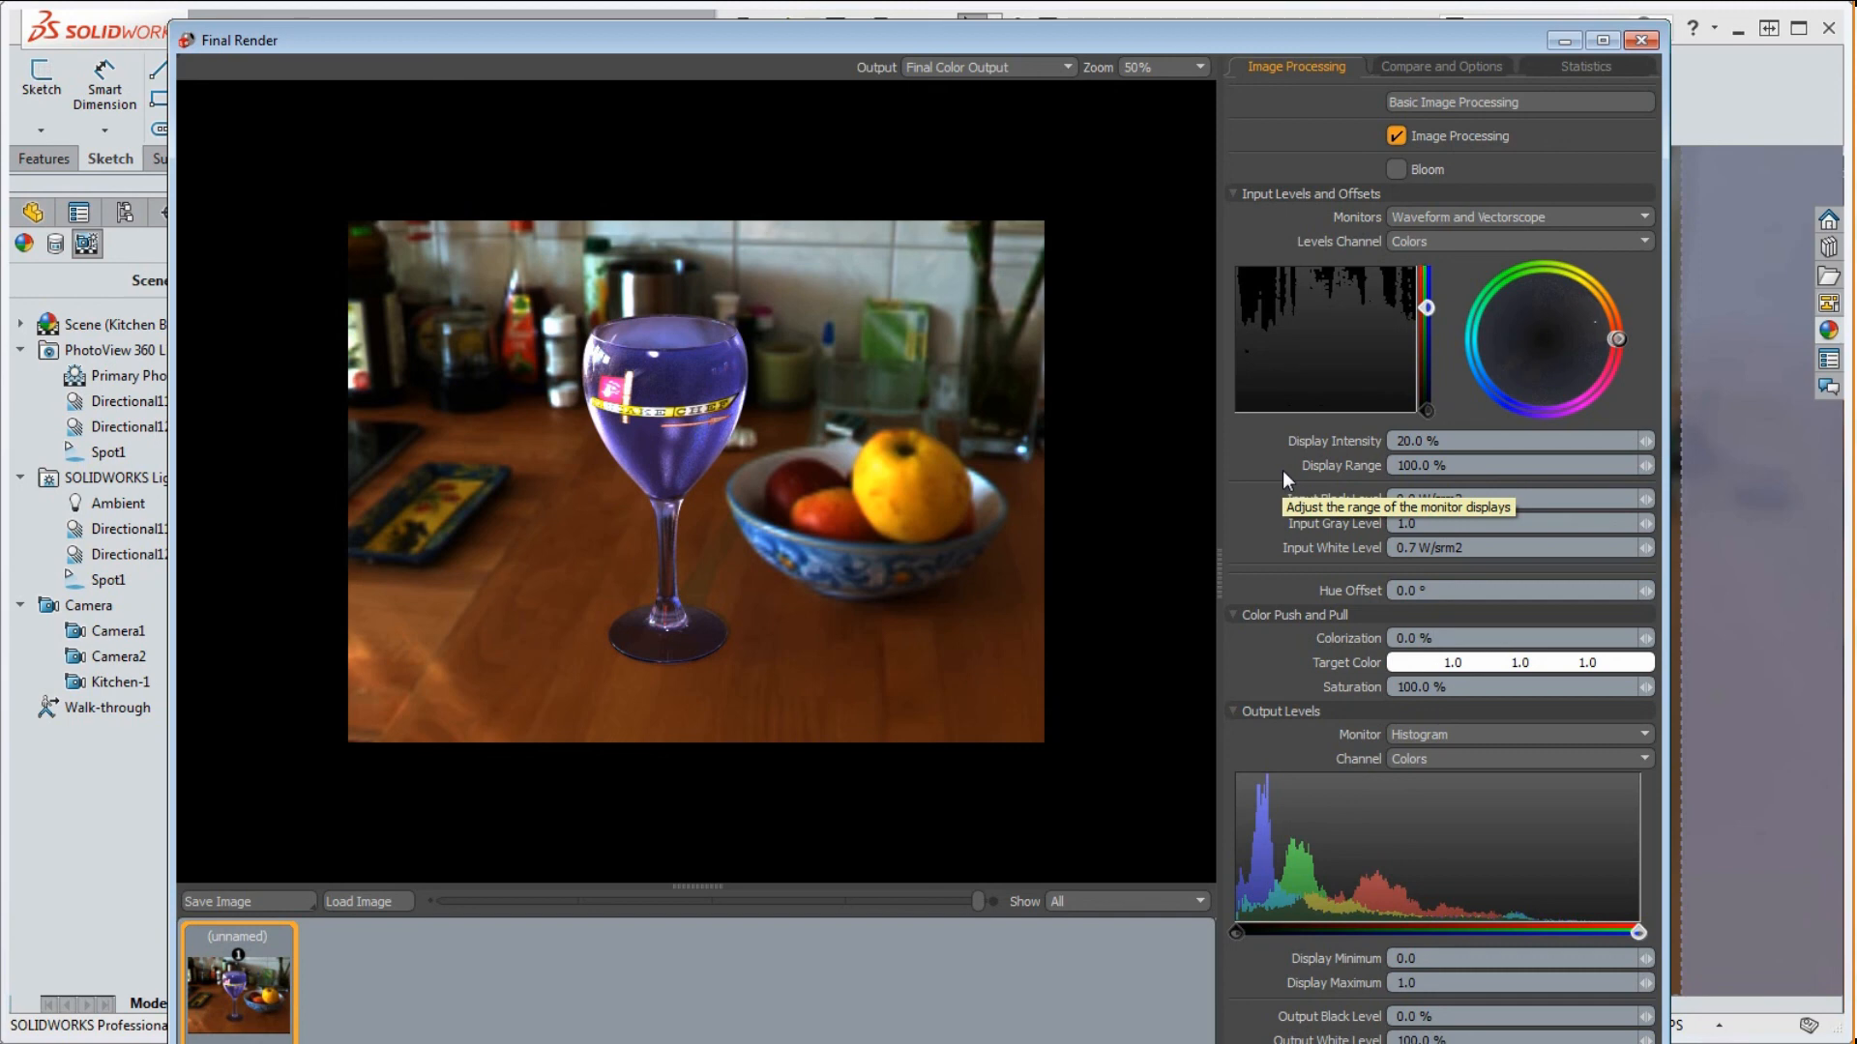
- Try colorization values of 2, 10 and 20 % on the rendered image and return the colorization to 0 %
left_click(1451, 640)
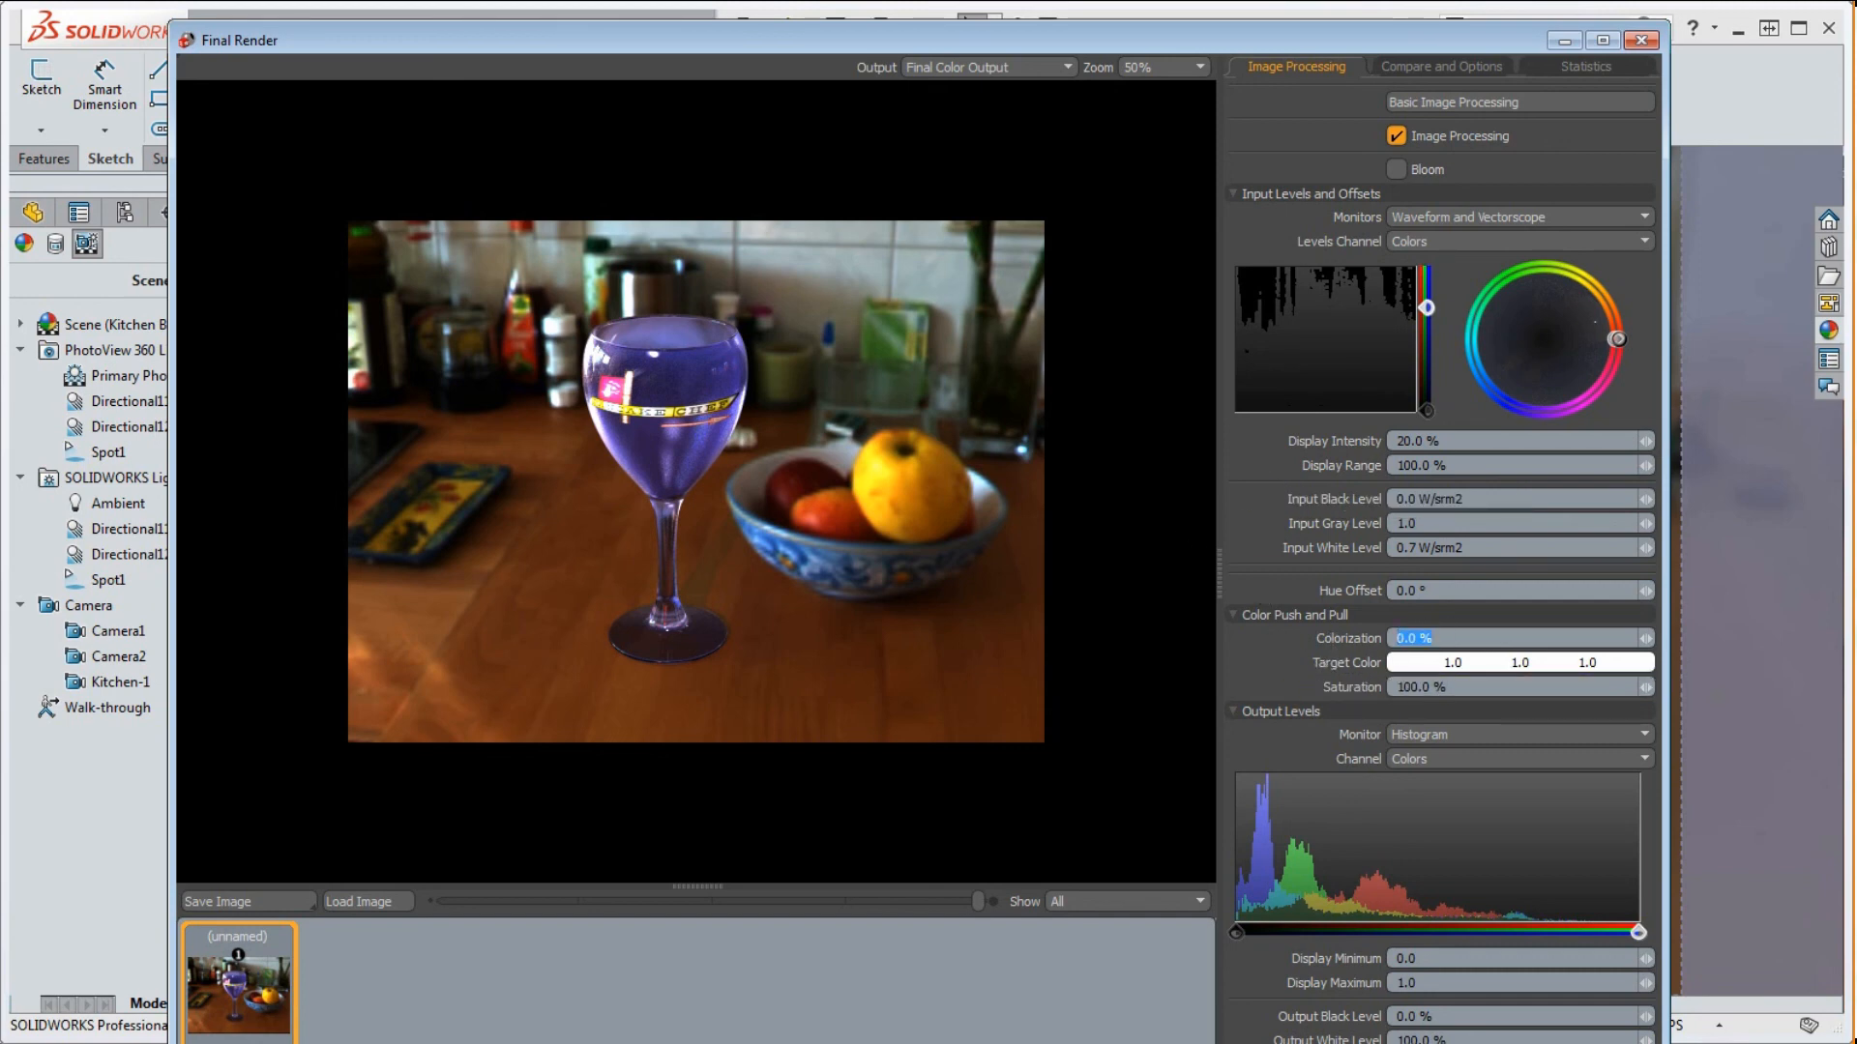
type("2")
key("Return")
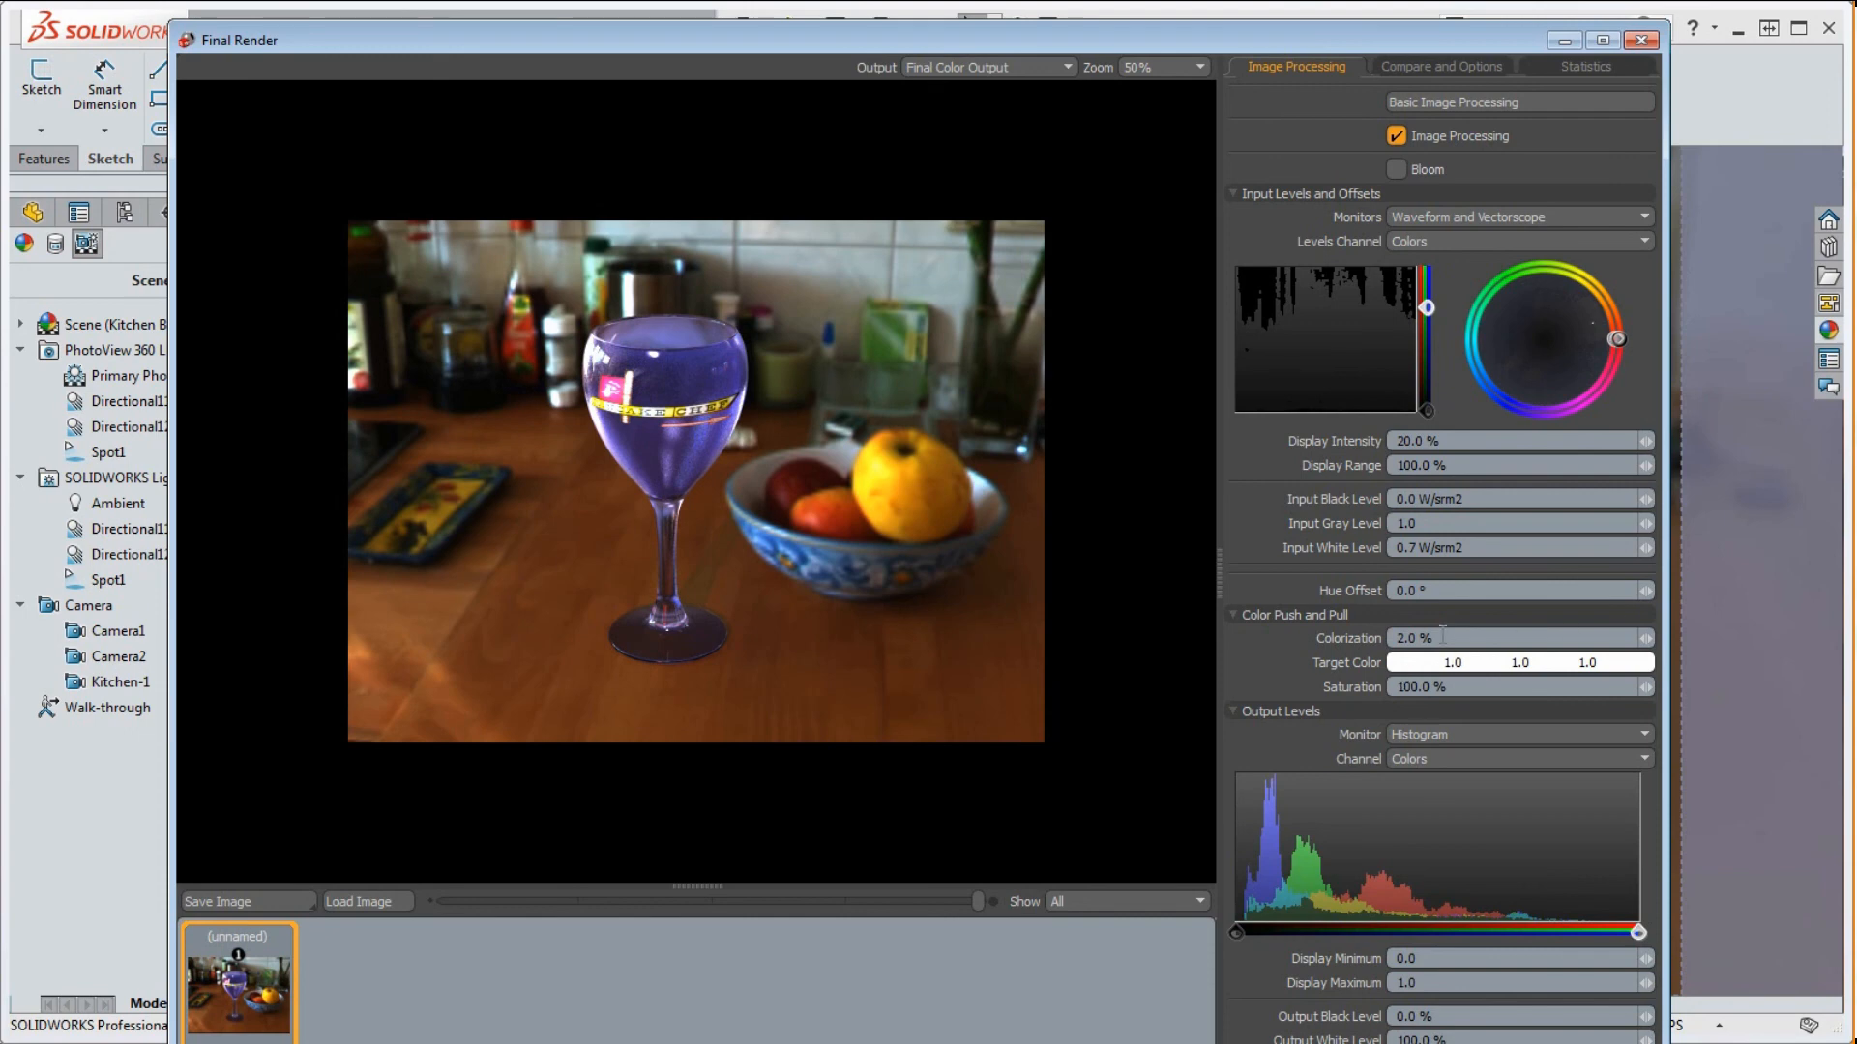
left_click(1451, 637)
type("0")
key("Return")
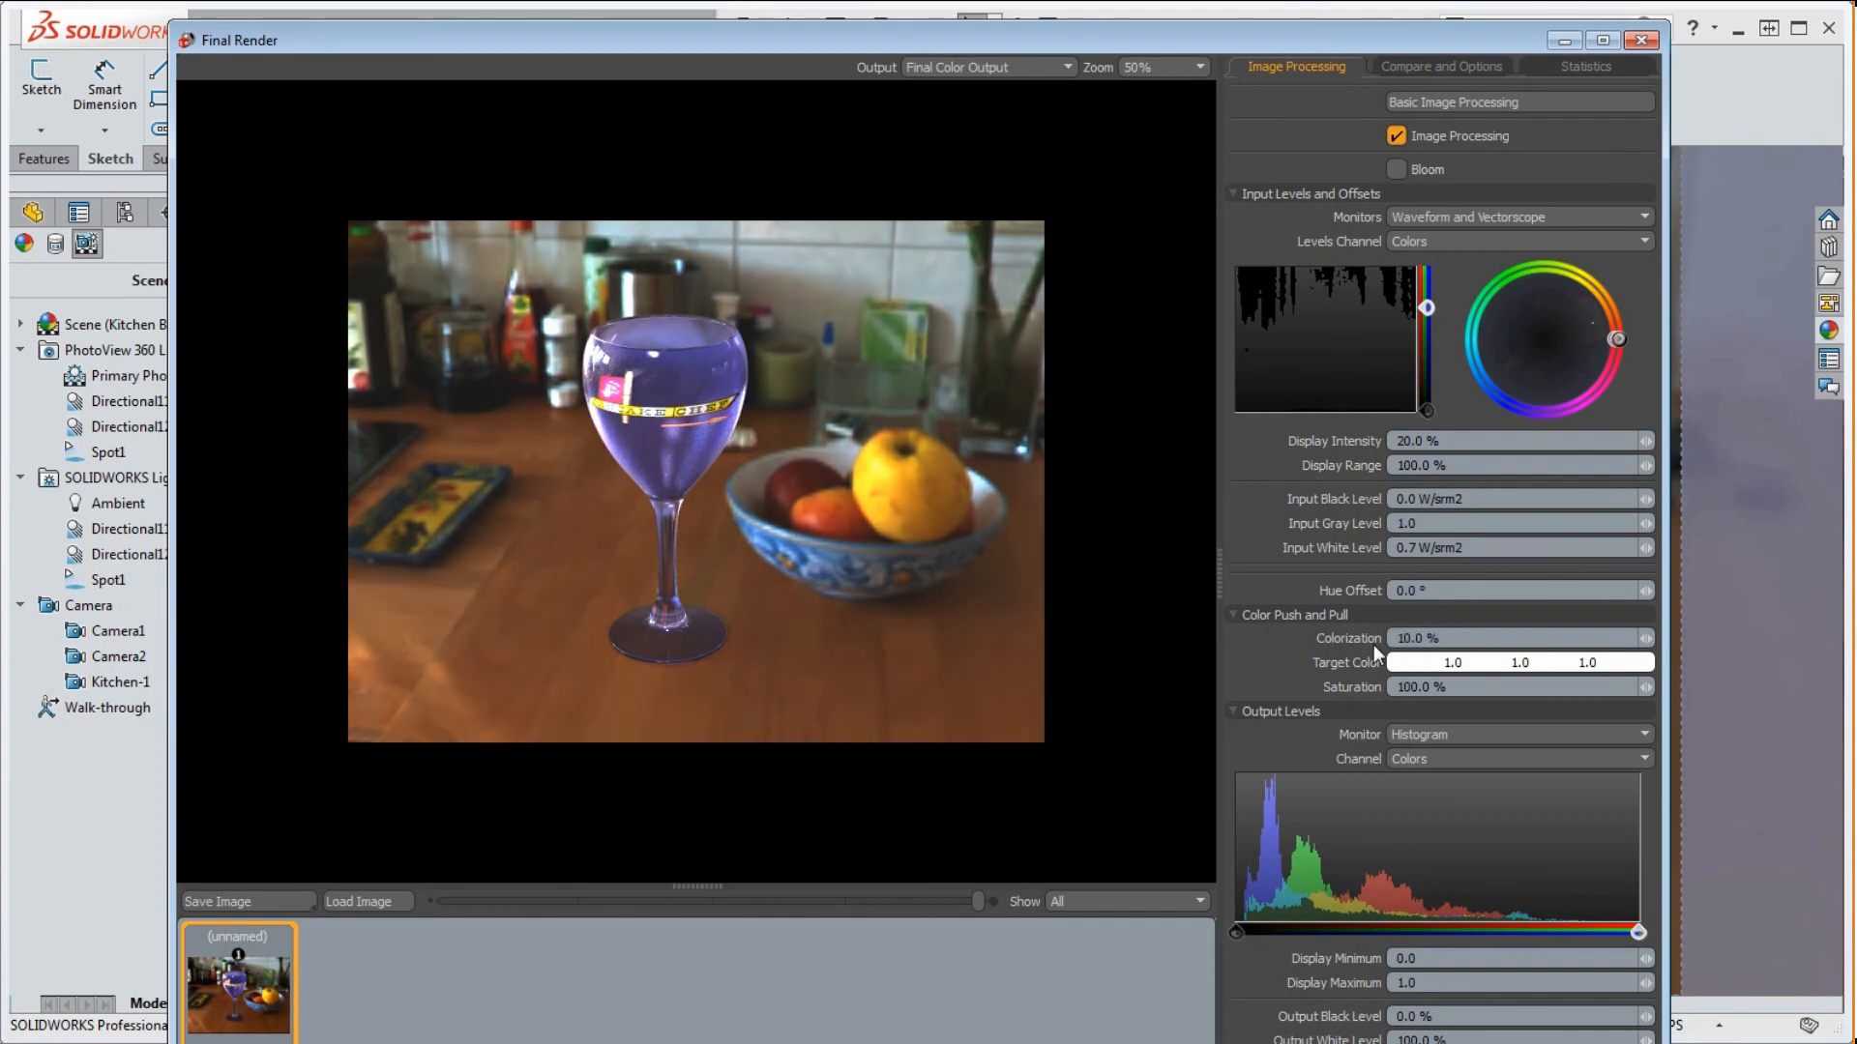
left_click_drag(1453, 639, 1344, 650)
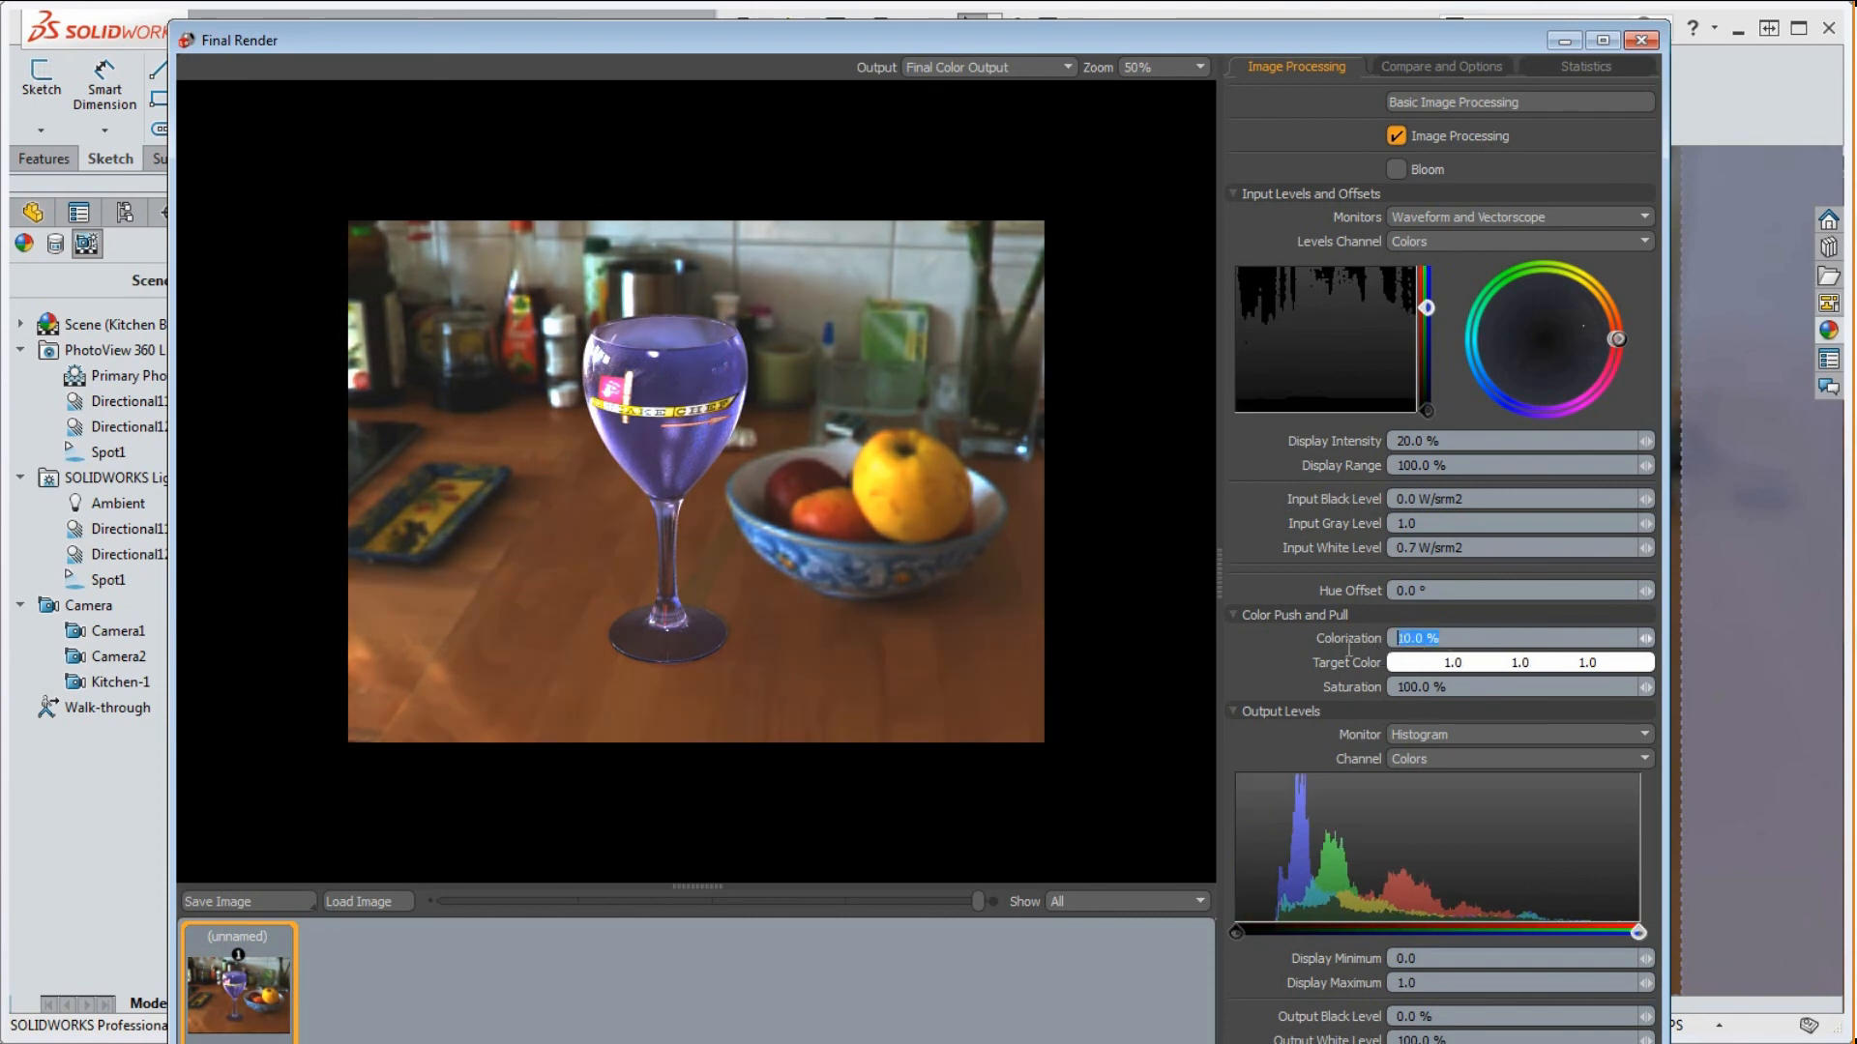
type("20")
key("Return")
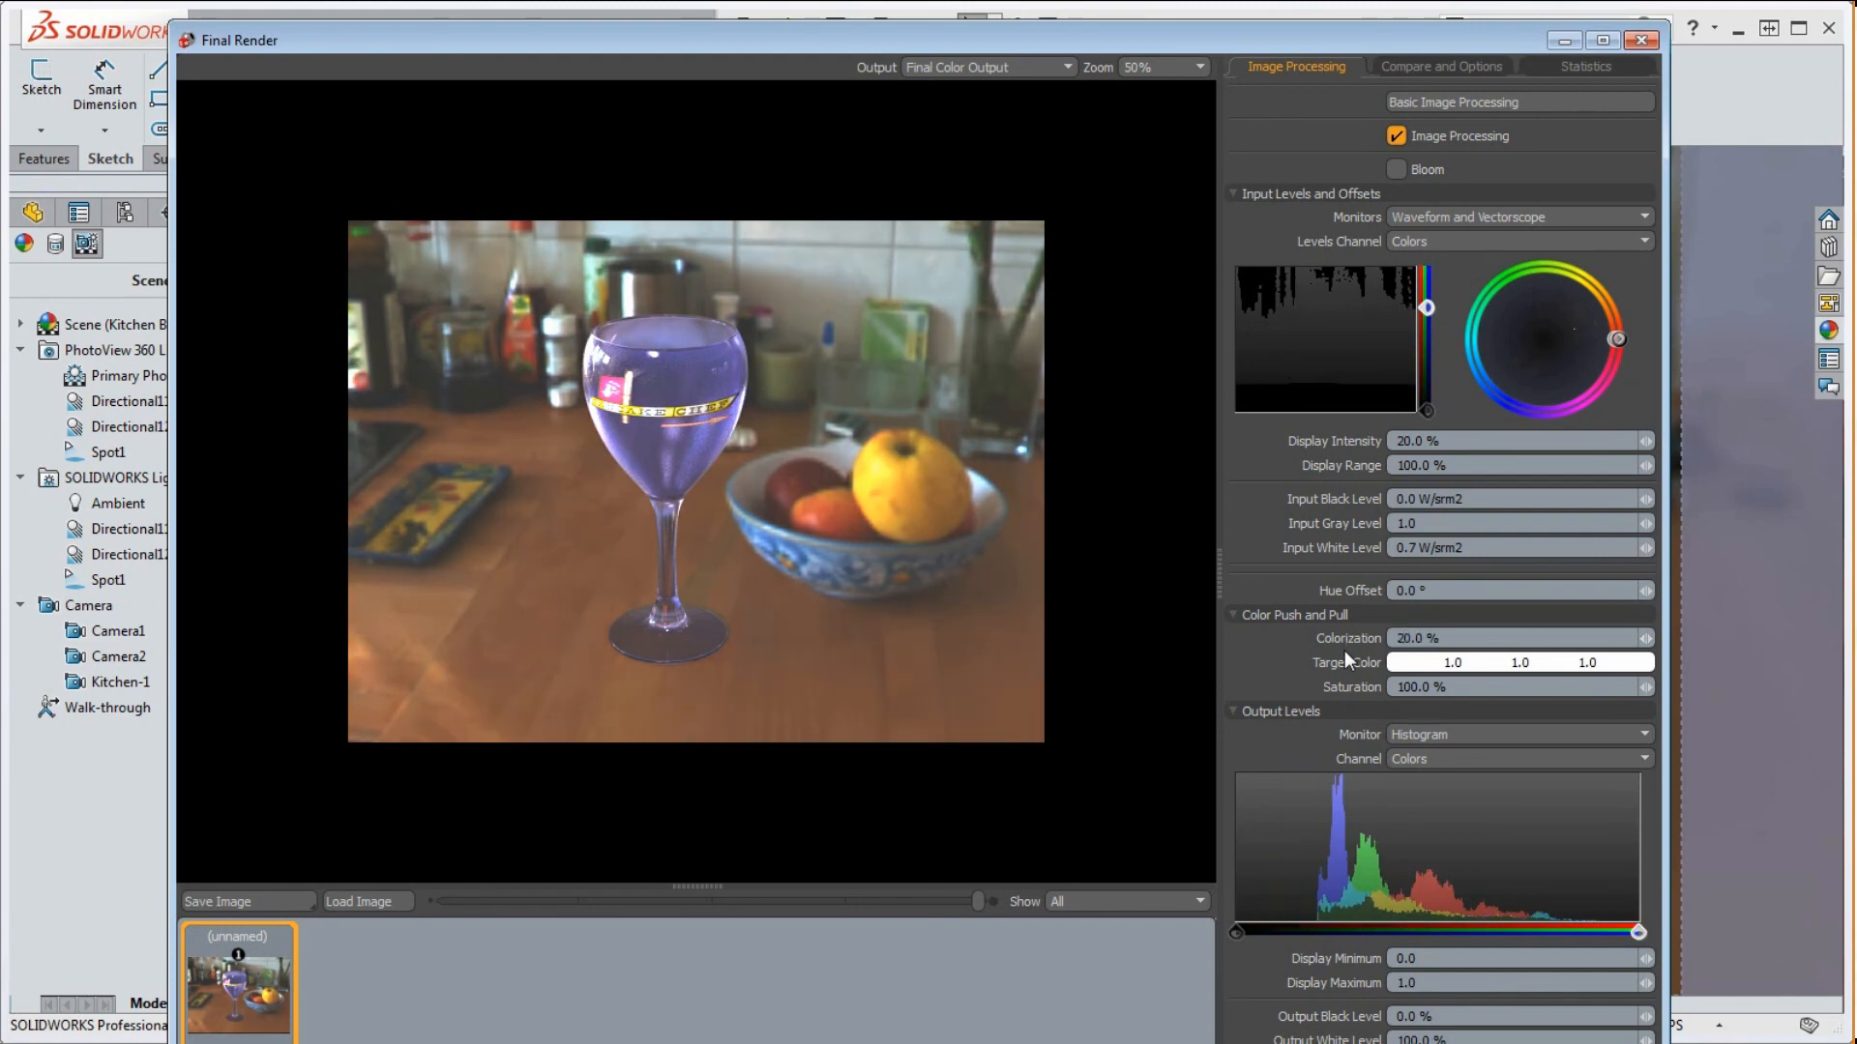
left_click_drag(1468, 639, 1350, 648)
type("0")
key("Return")
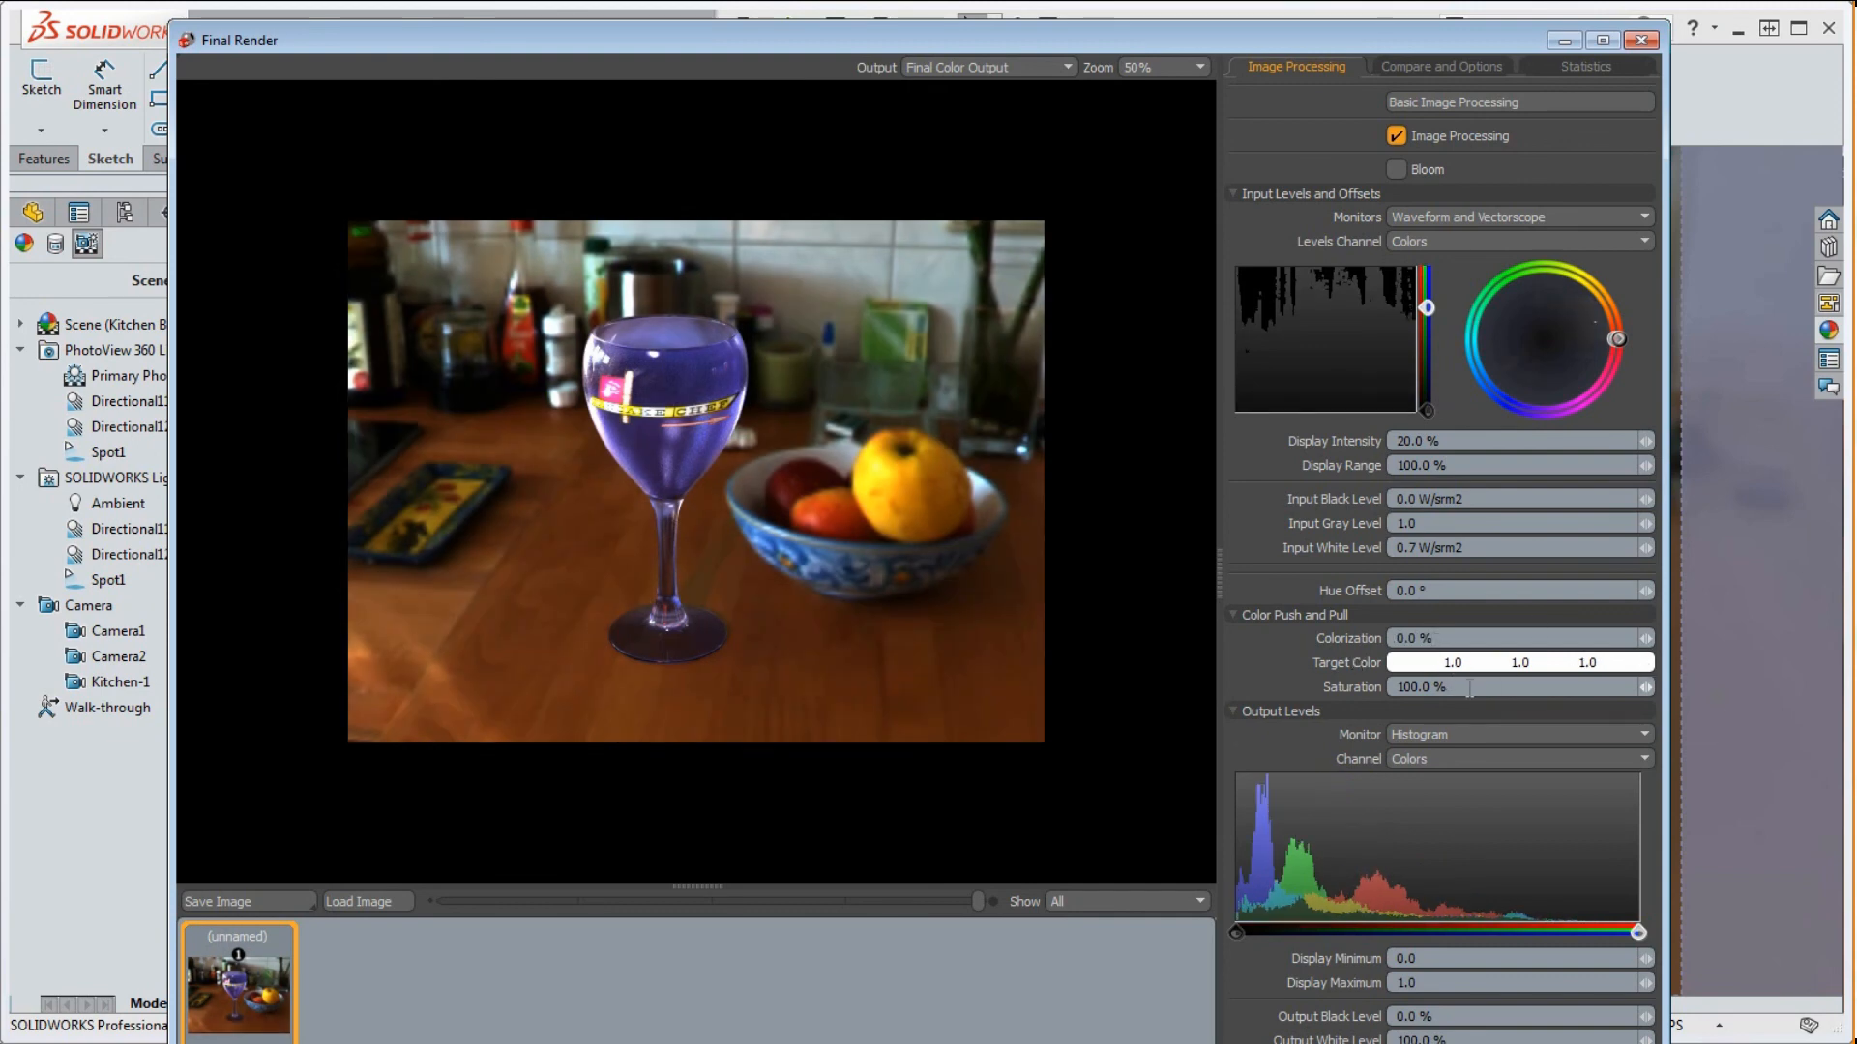
- Try saturations of 90, 10 and 150 % on the rendered image, settling on 120 %
left_click_drag(1469, 687, 1364, 683)
type("90")
key("Return")
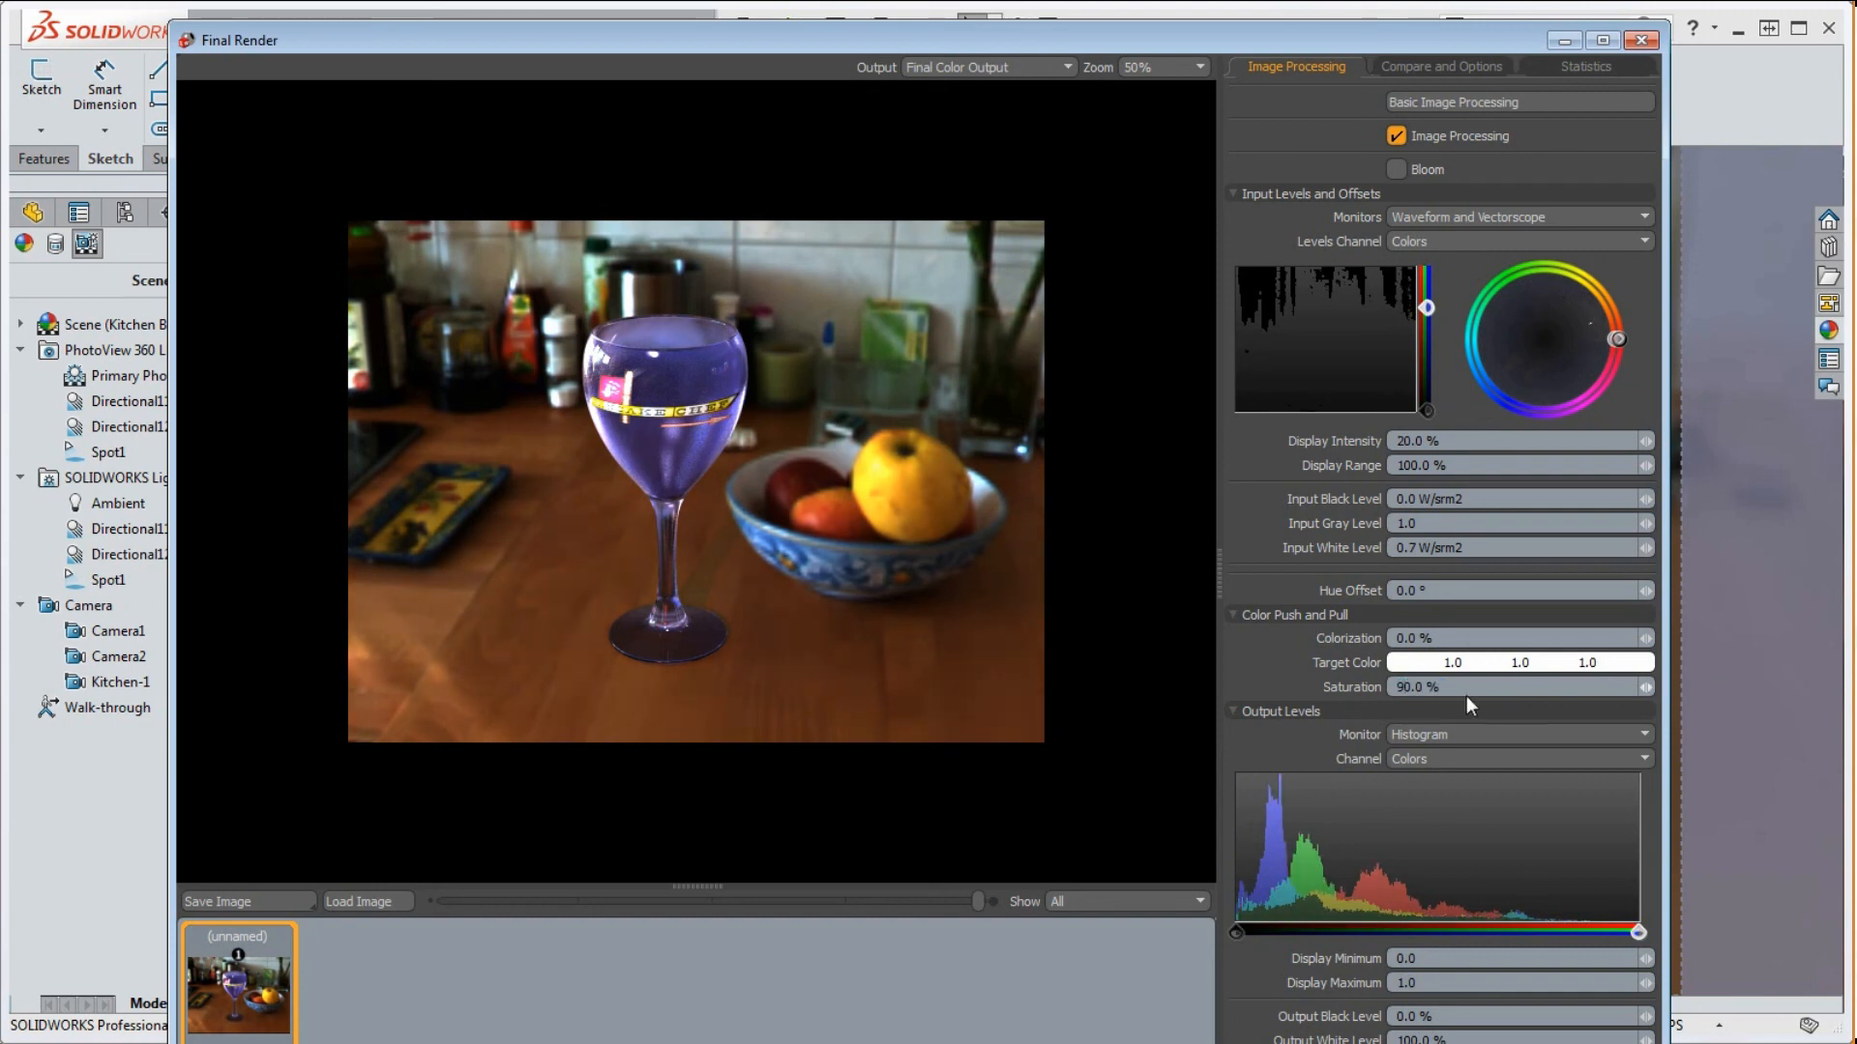
left_click_drag(1466, 695, 1350, 702)
type("10")
key("Return")
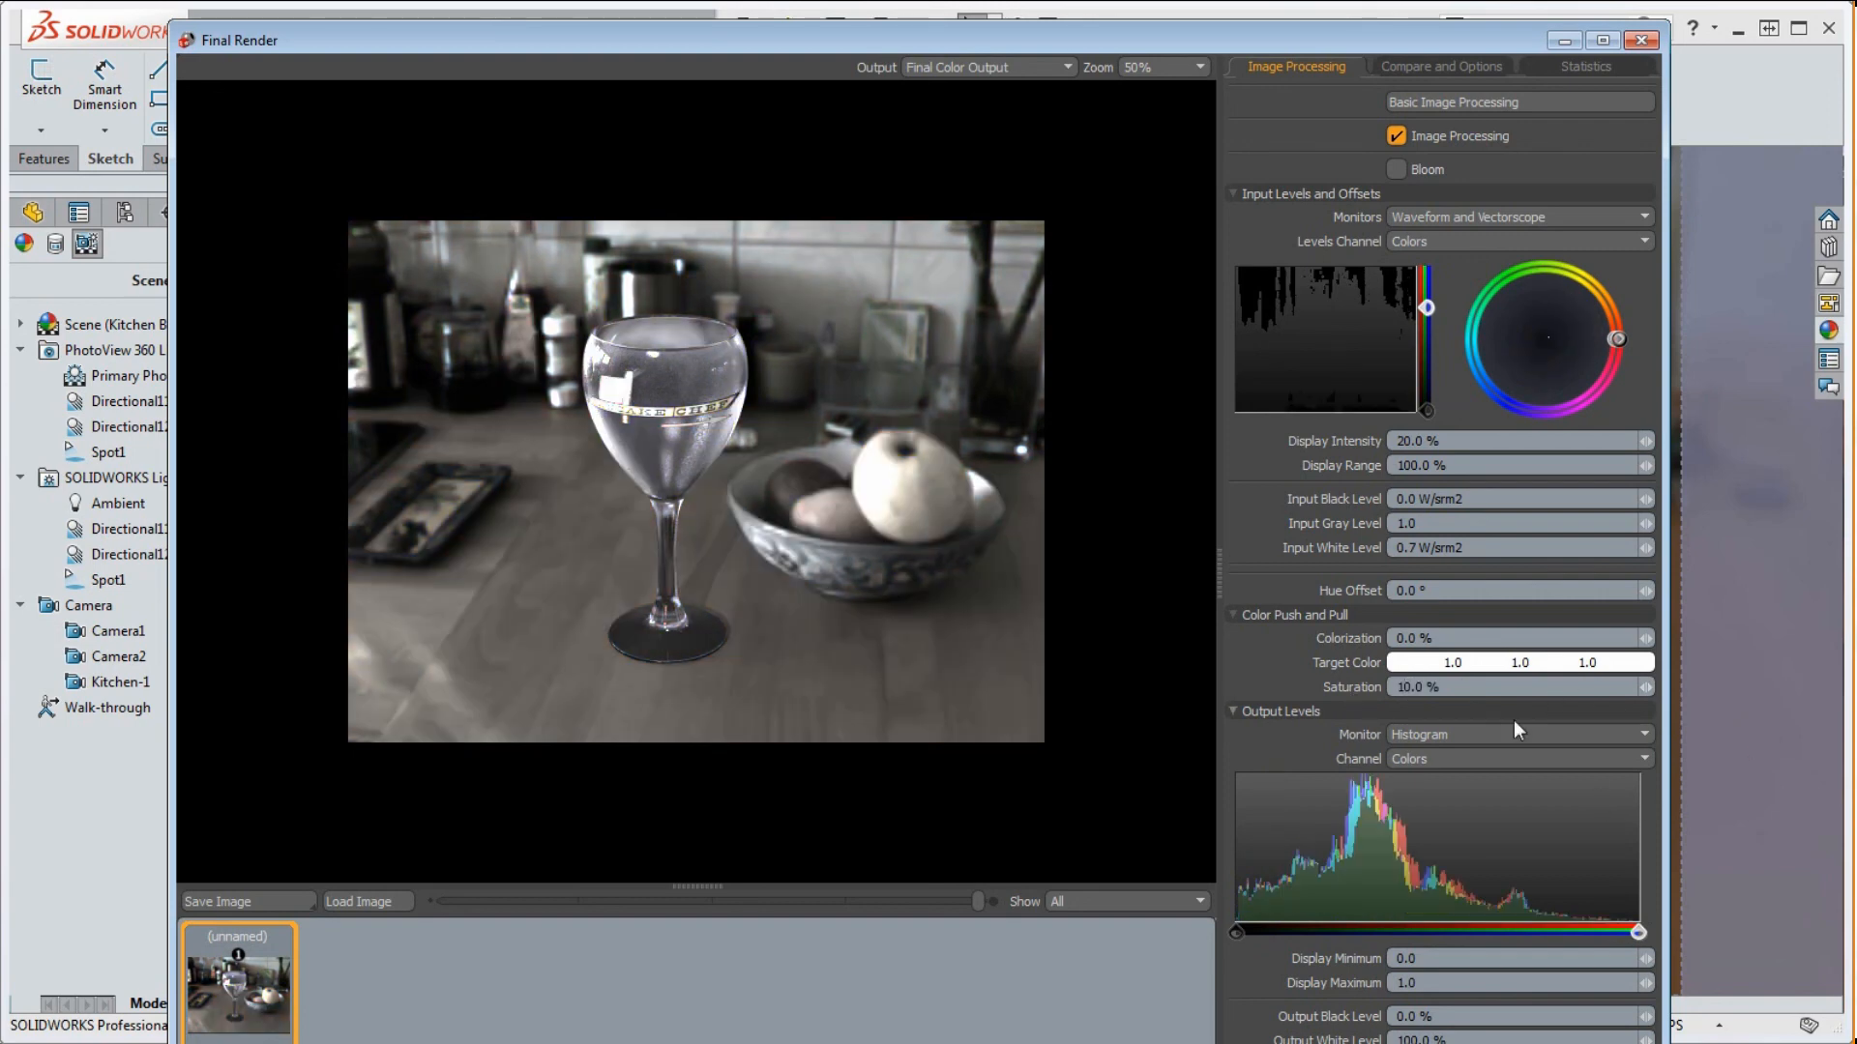
left_click_drag(1451, 688, 1375, 703)
type("150")
key("Return")
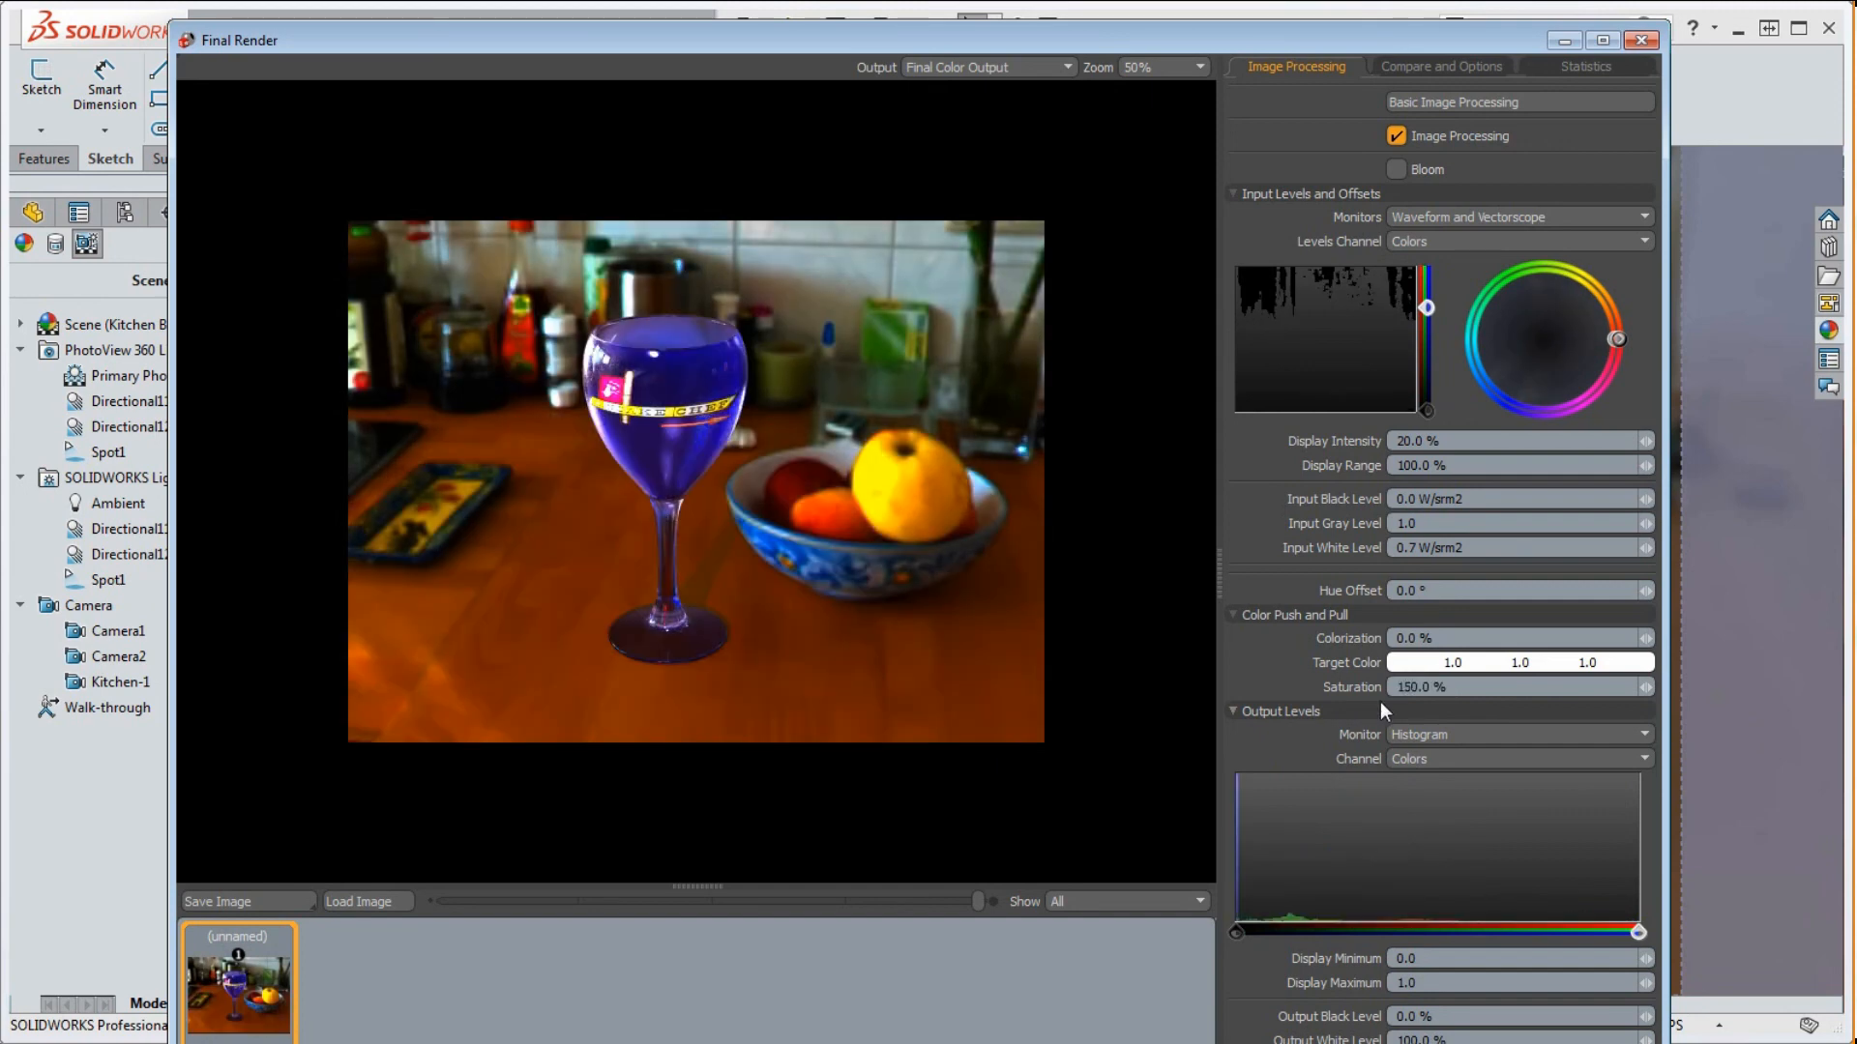
left_click_drag(1465, 684, 1357, 698)
type("120")
key("Return")
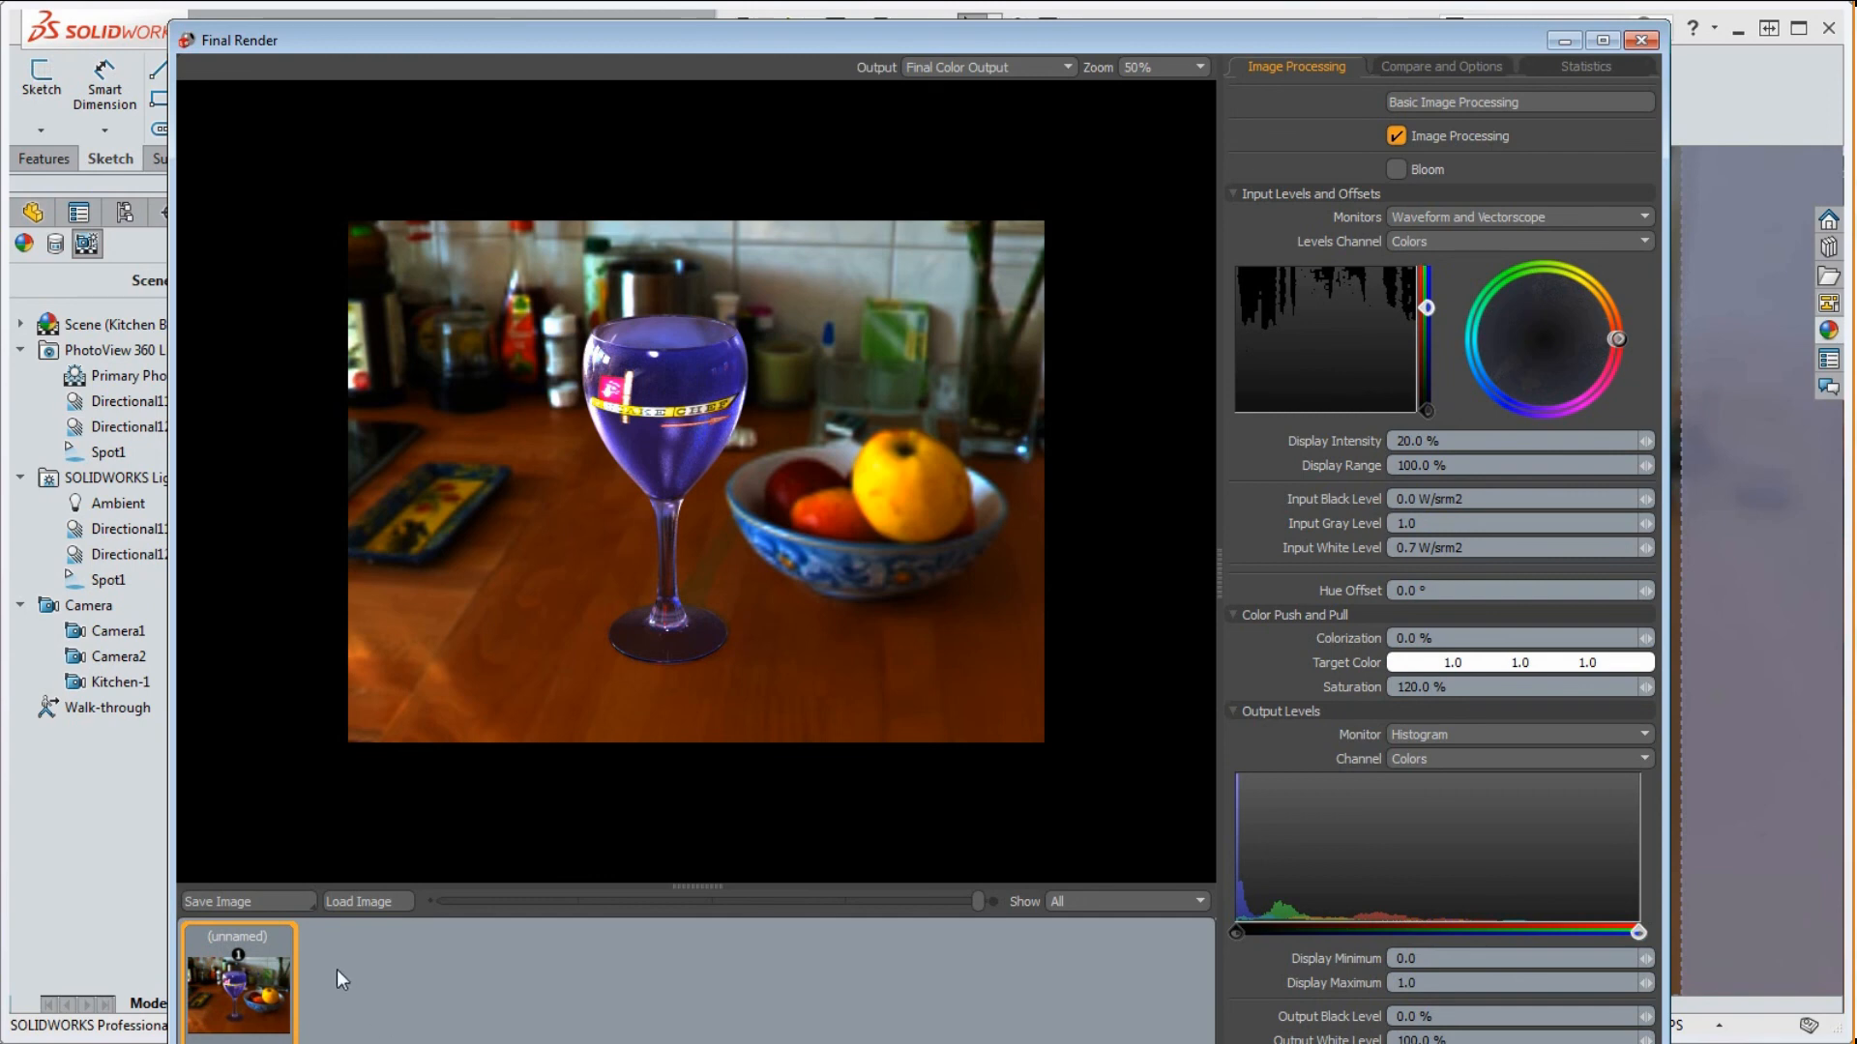
- Start saving the final rendered image and move the save dialog clear of the window's upper edge
left_click(251, 899)
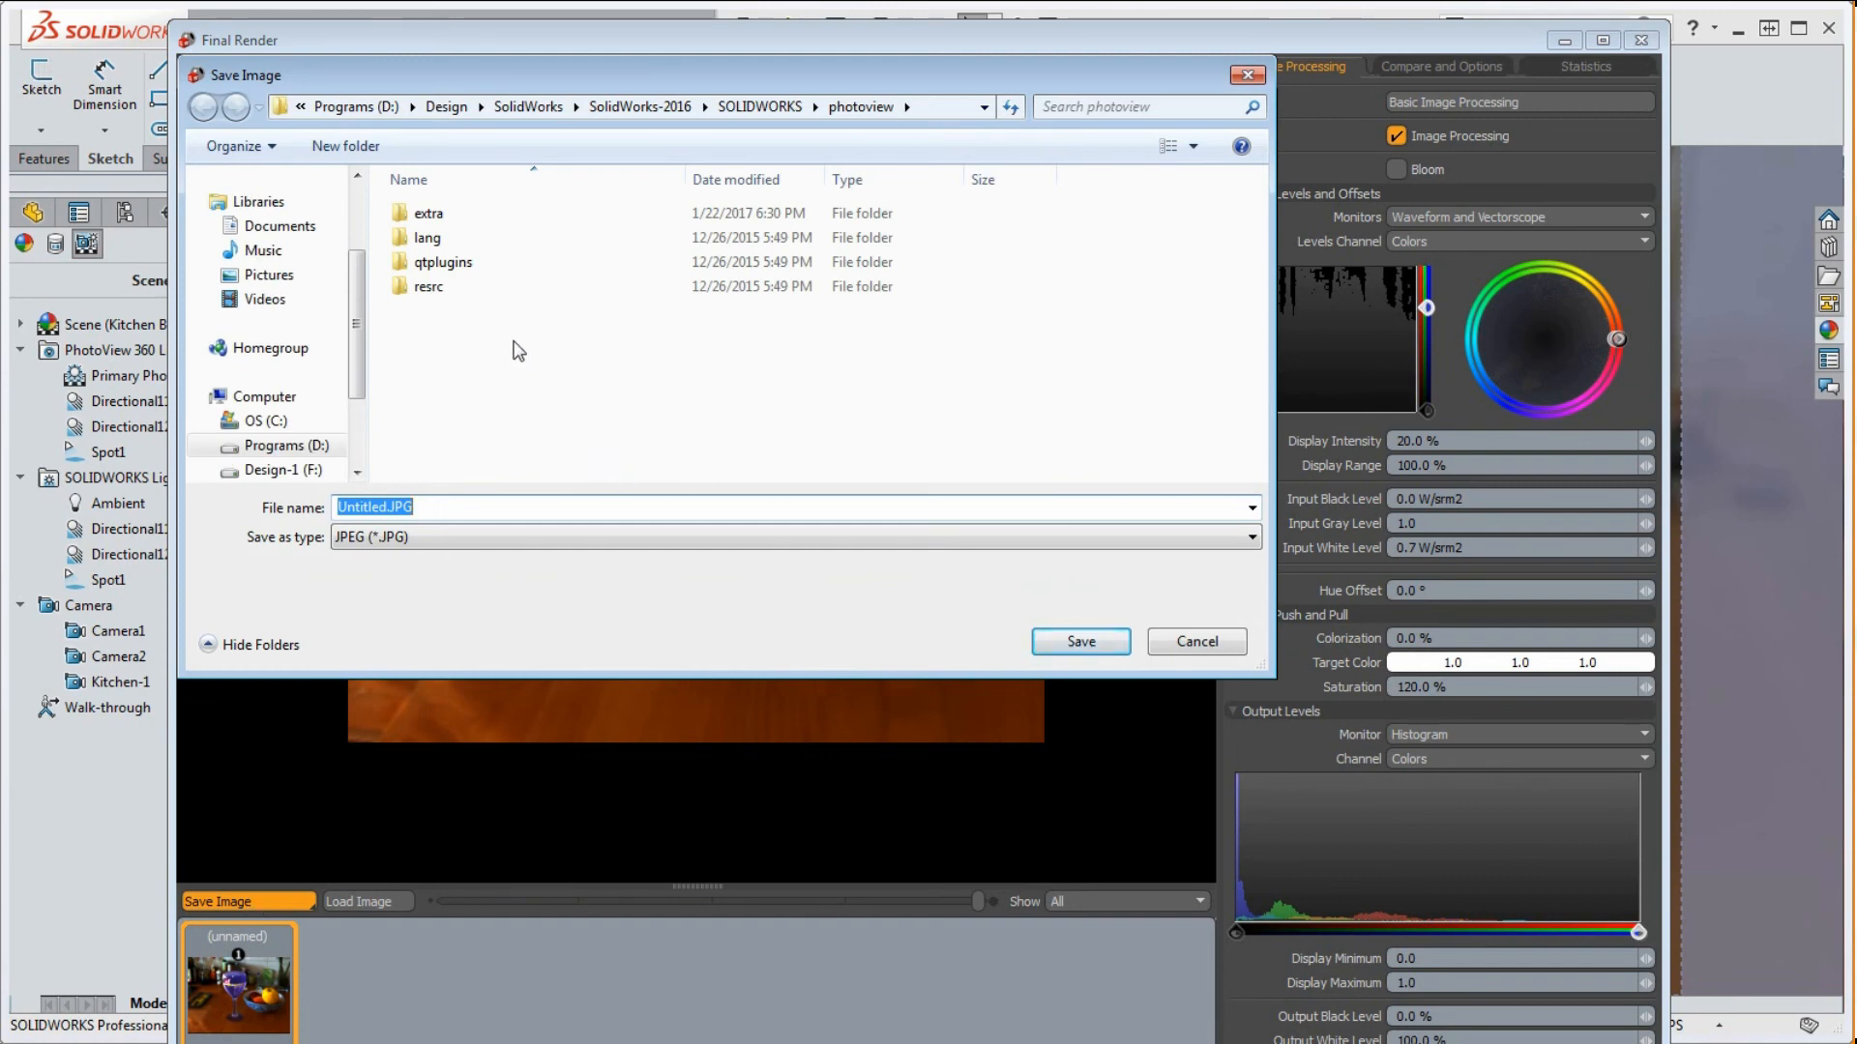
left_click_drag(718, 76, 795, 225)
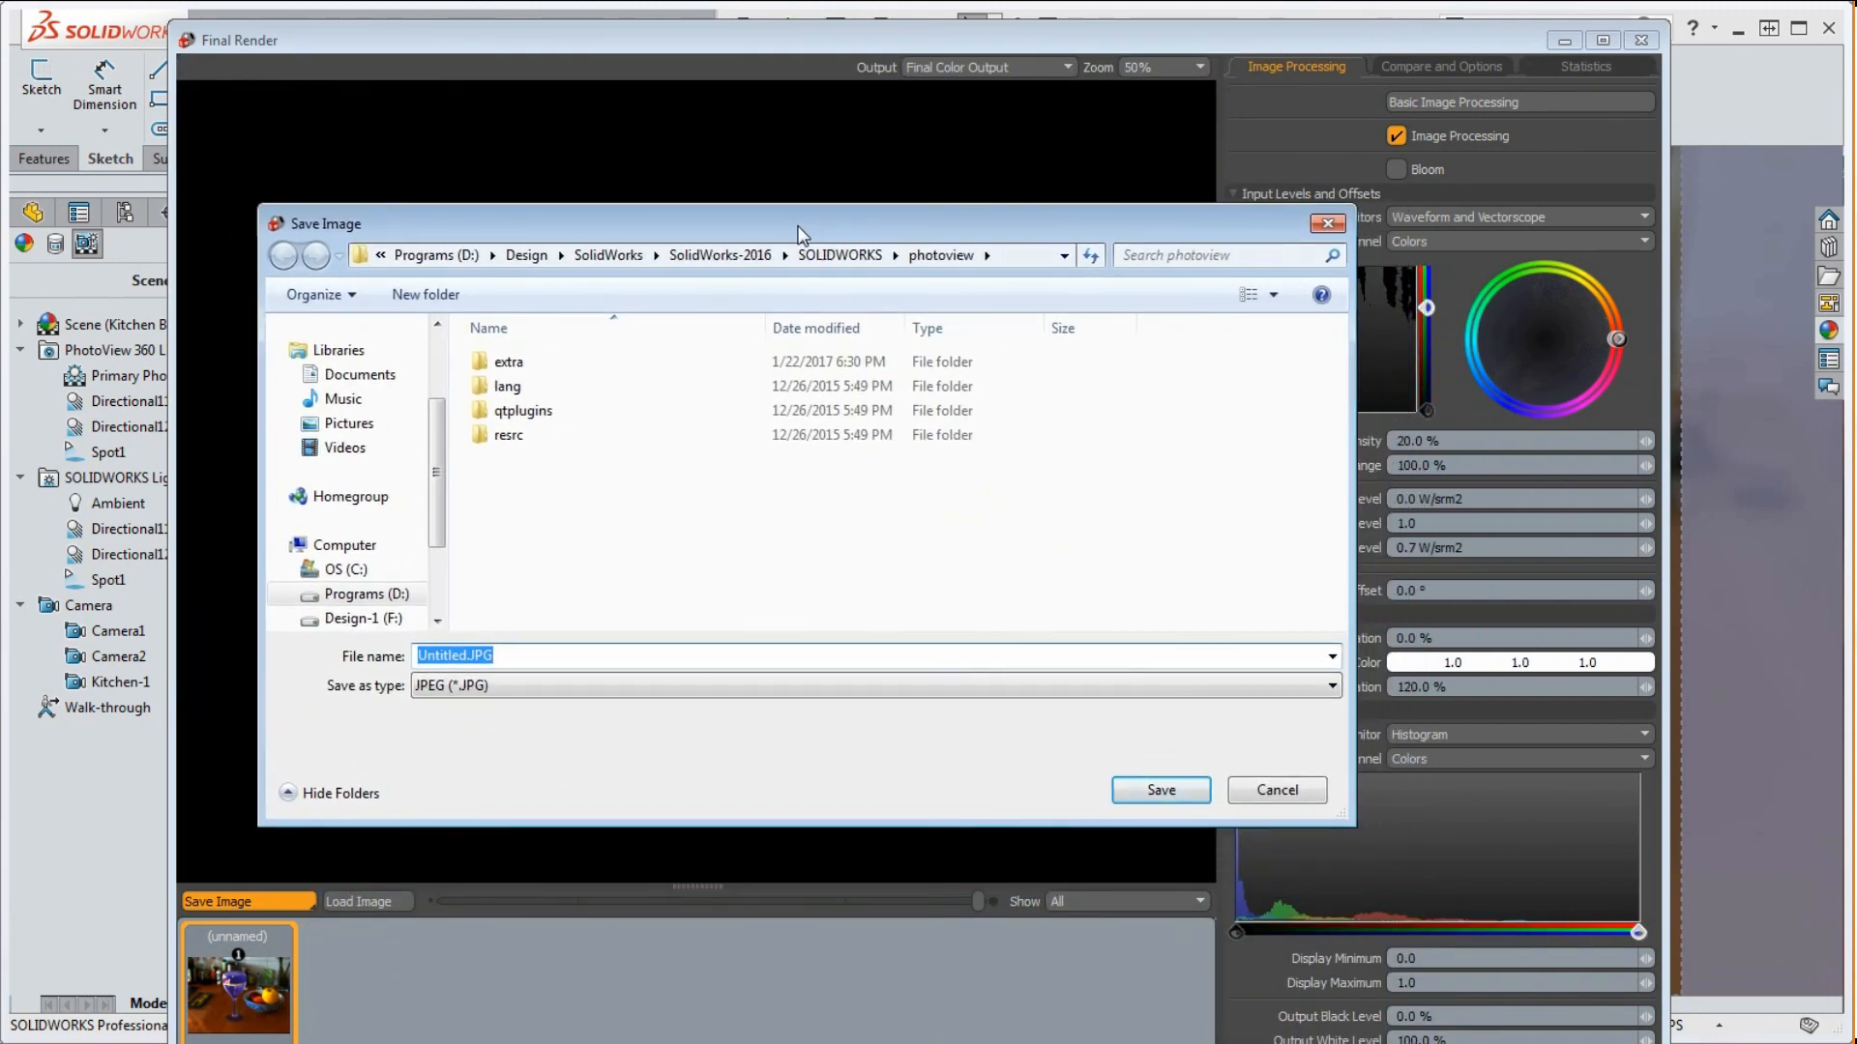